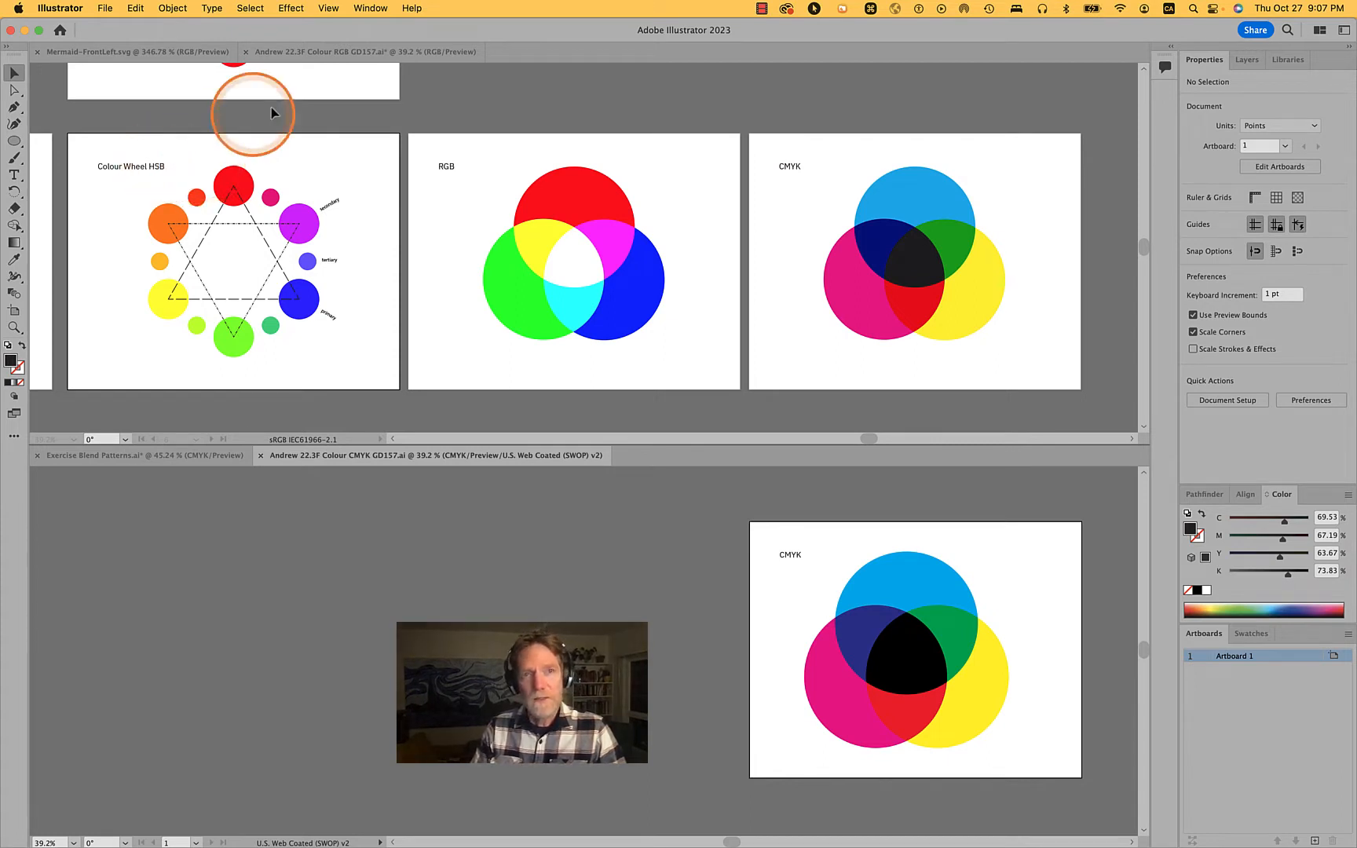
Compare the RGB and CMYK colour documents and examine the colour wheel artboards in the RGB document
click(424, 169)
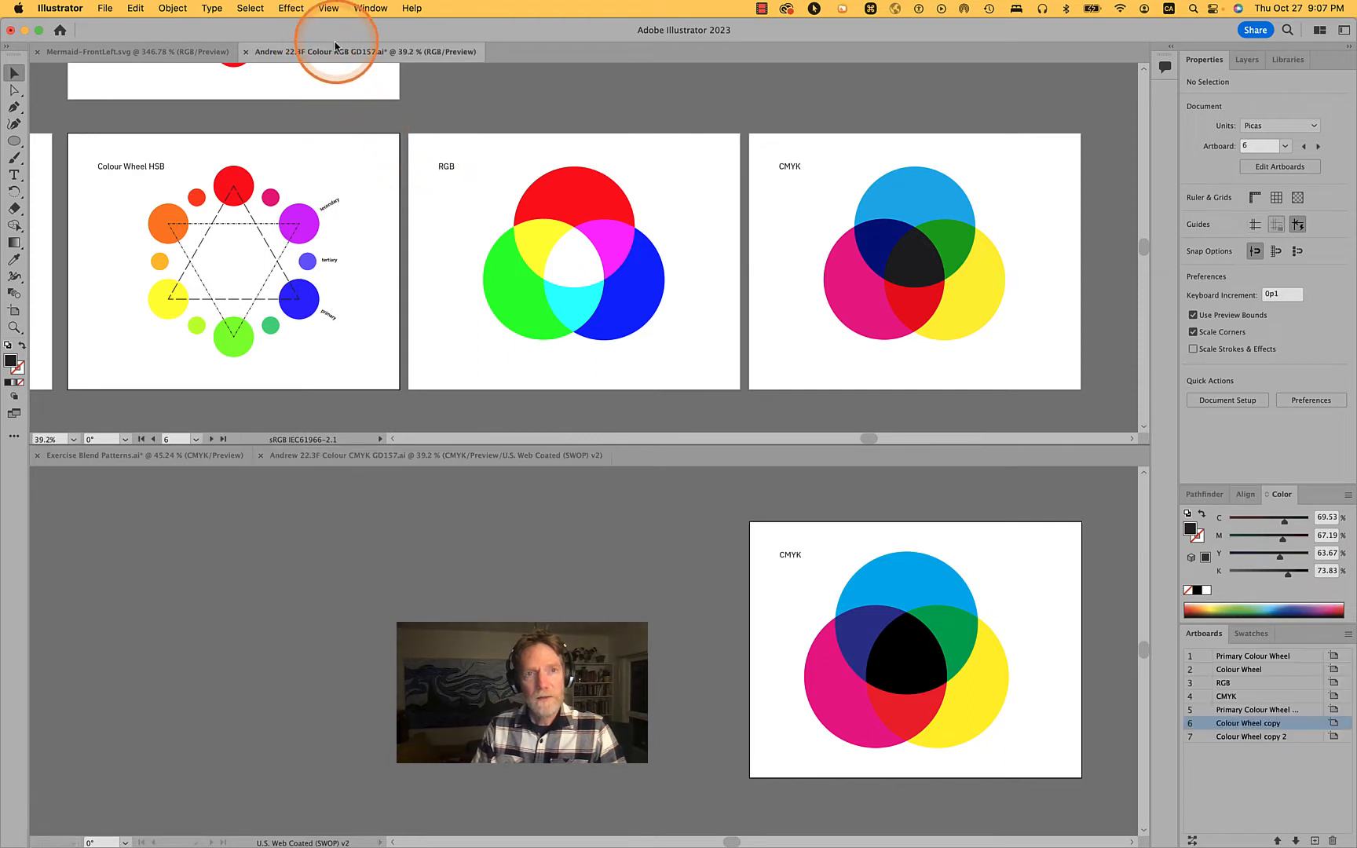
click(437, 57)
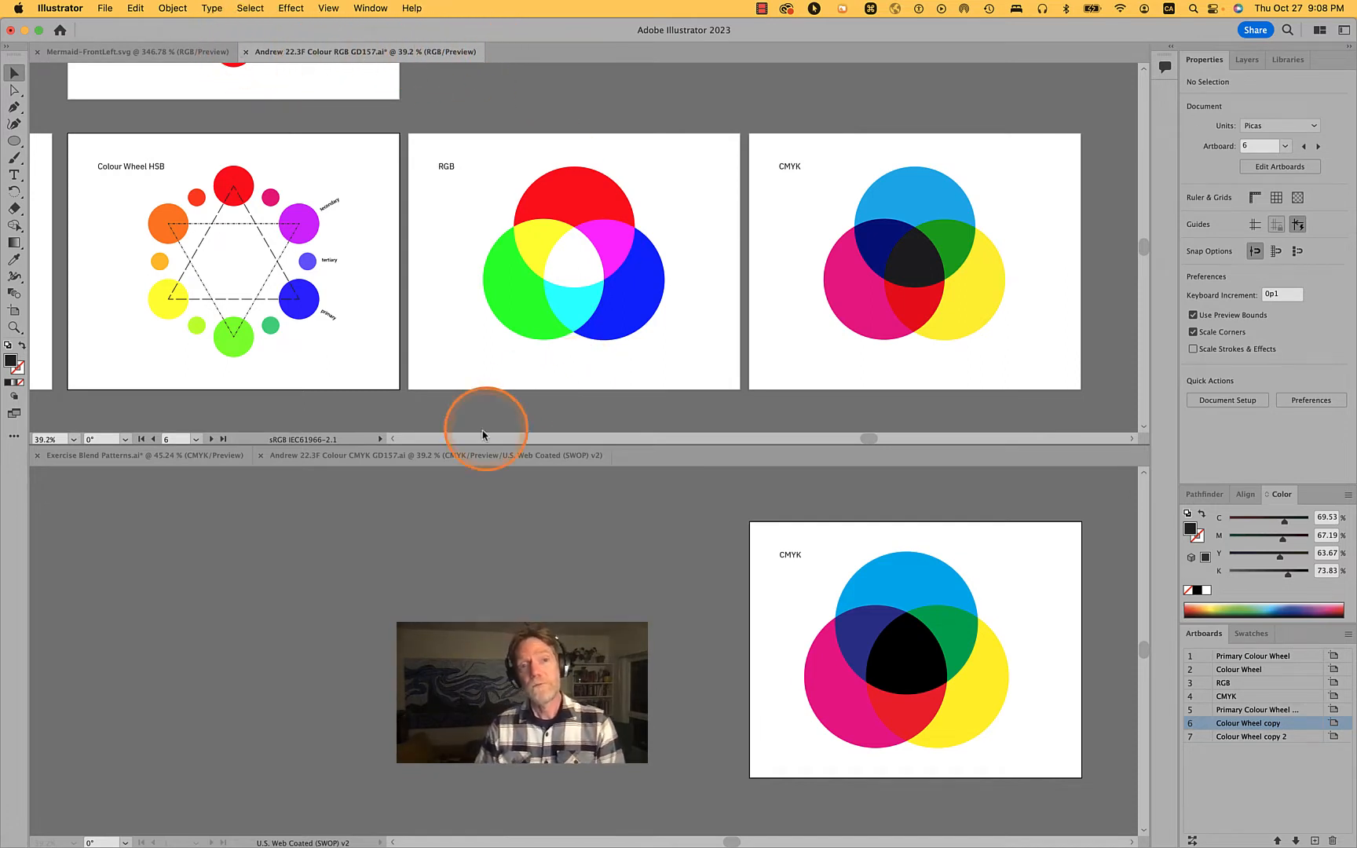
click(396, 467)
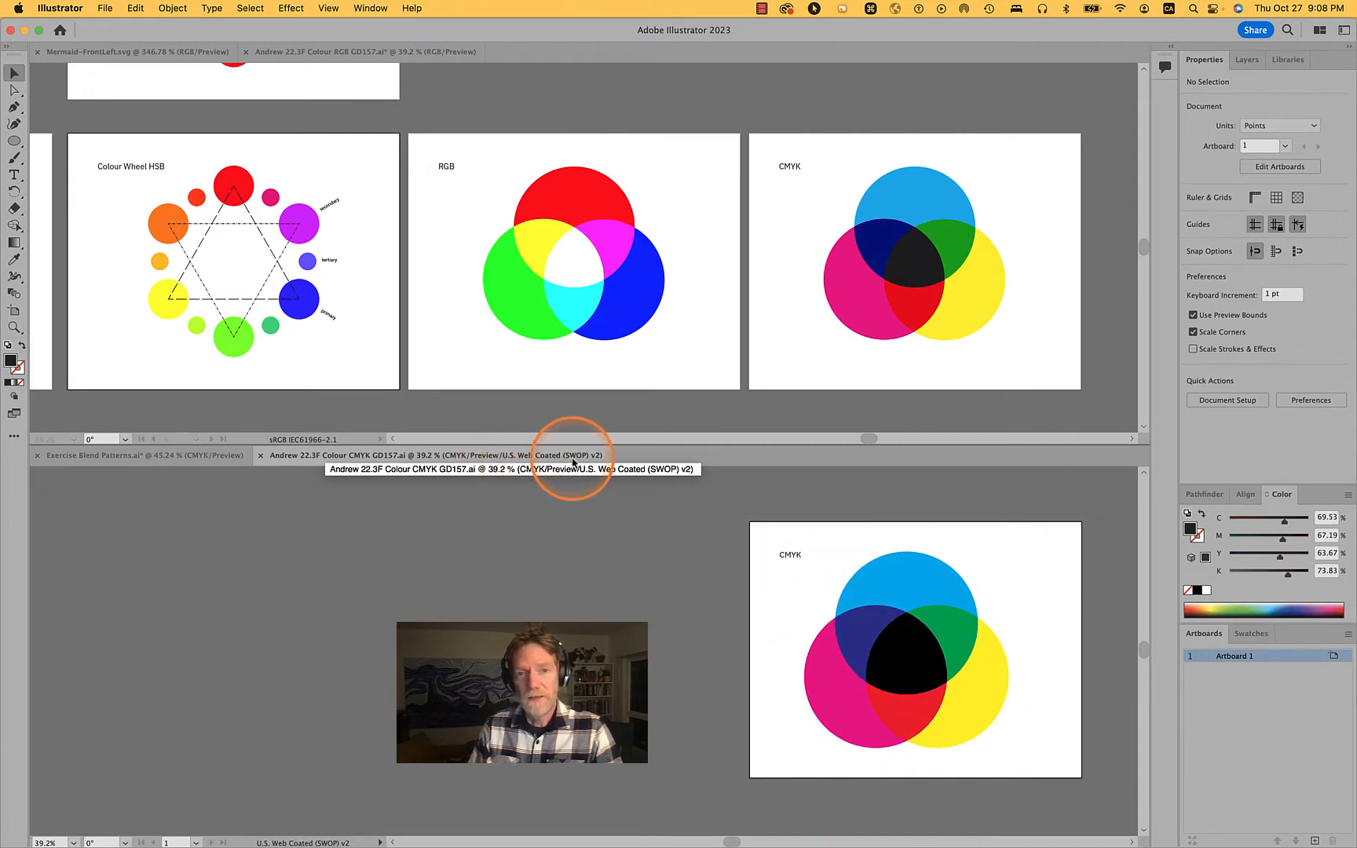
click(521, 454)
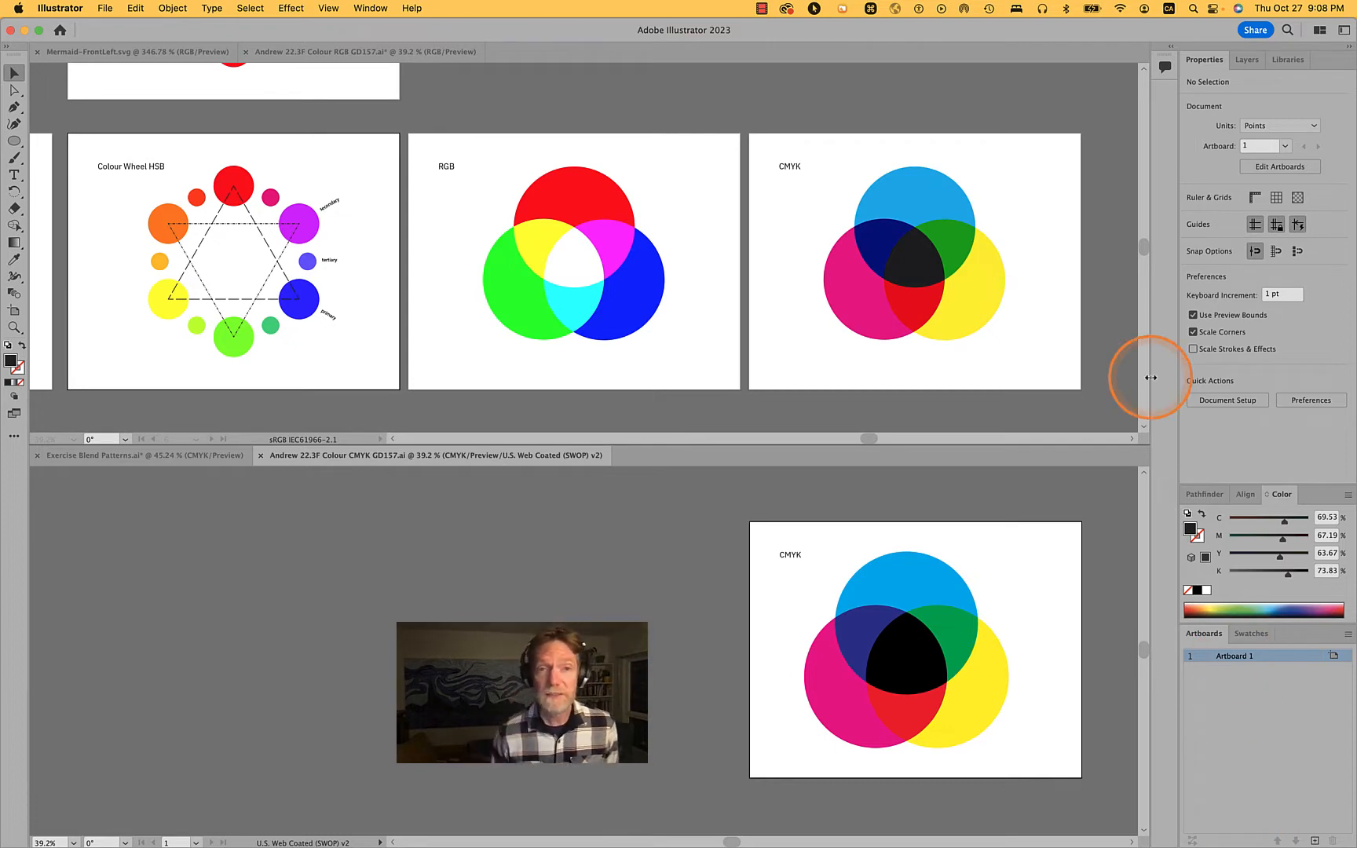
click(1077, 322)
scroll(1078, 322, down, 10)
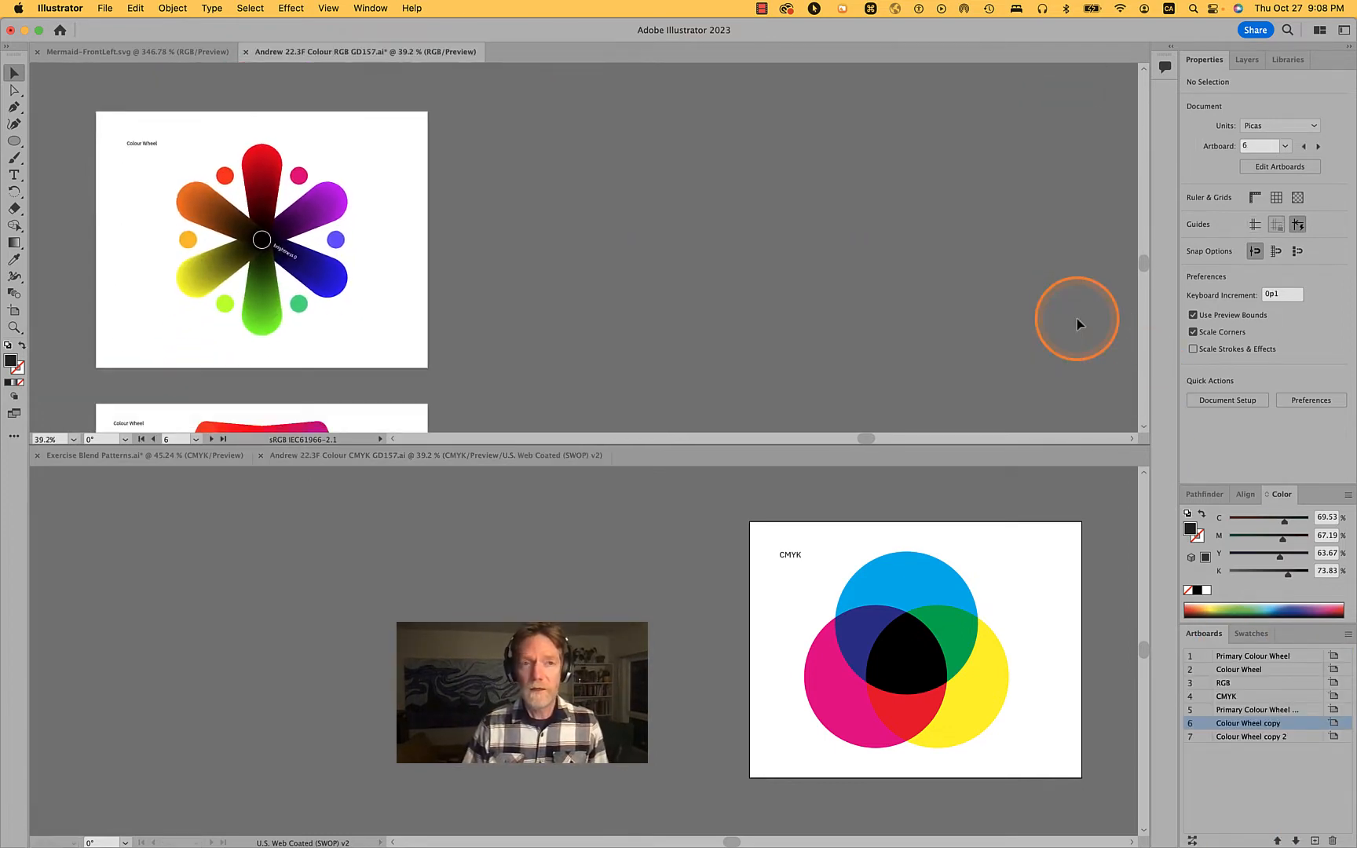
scroll(409, 320, down, 5)
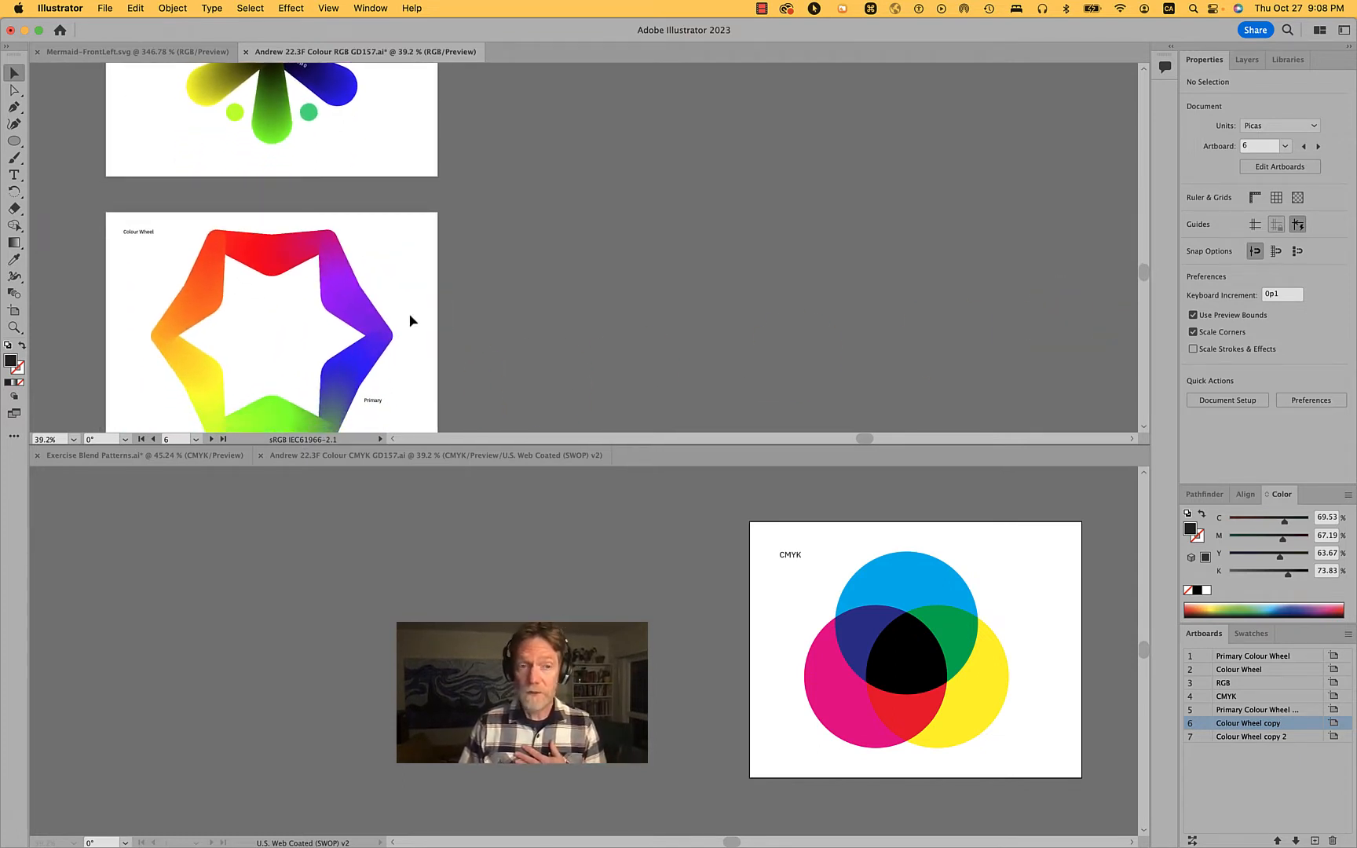
scroll(410, 320, down, 2)
scroll(390, 158, up, 15)
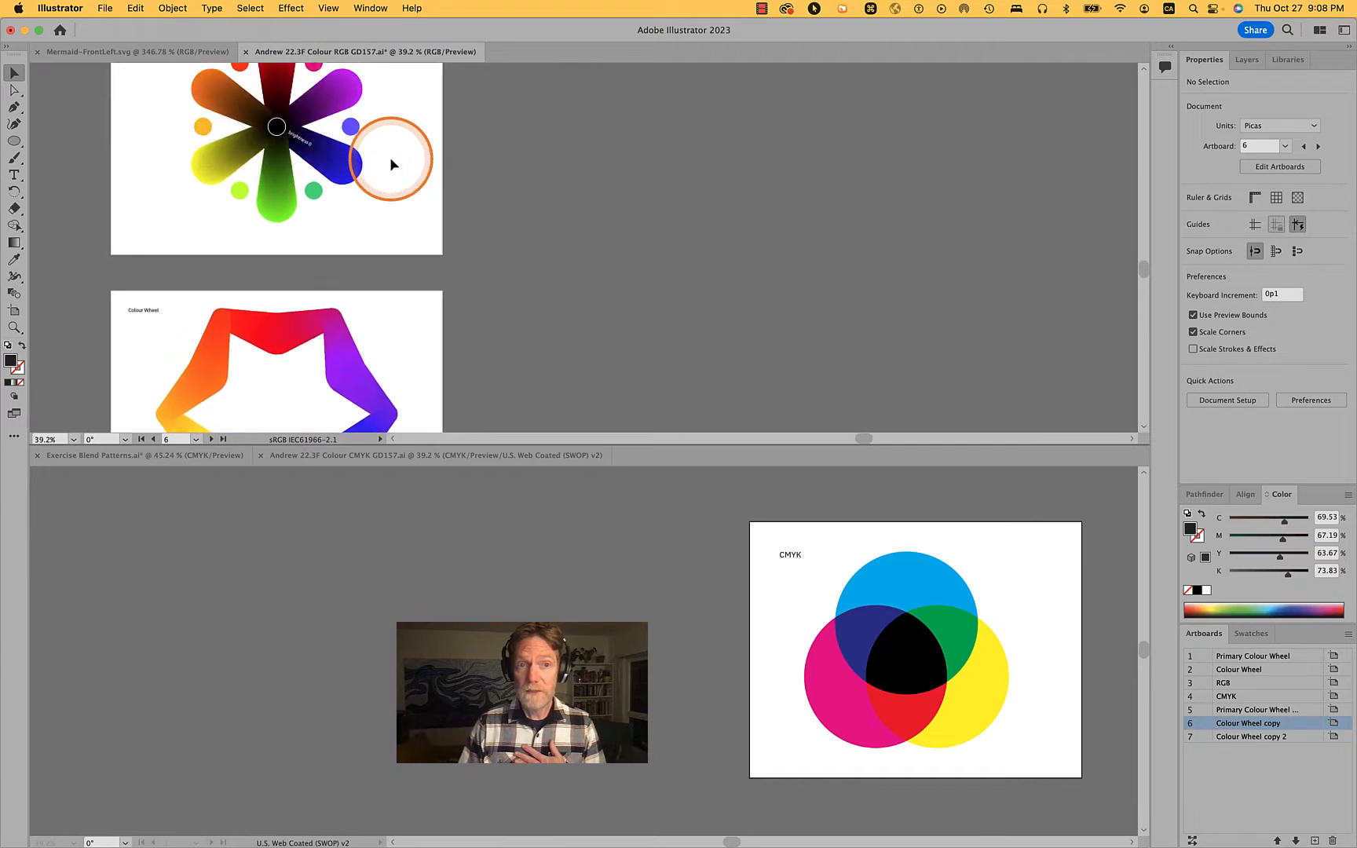
scroll(390, 164, up, 5)
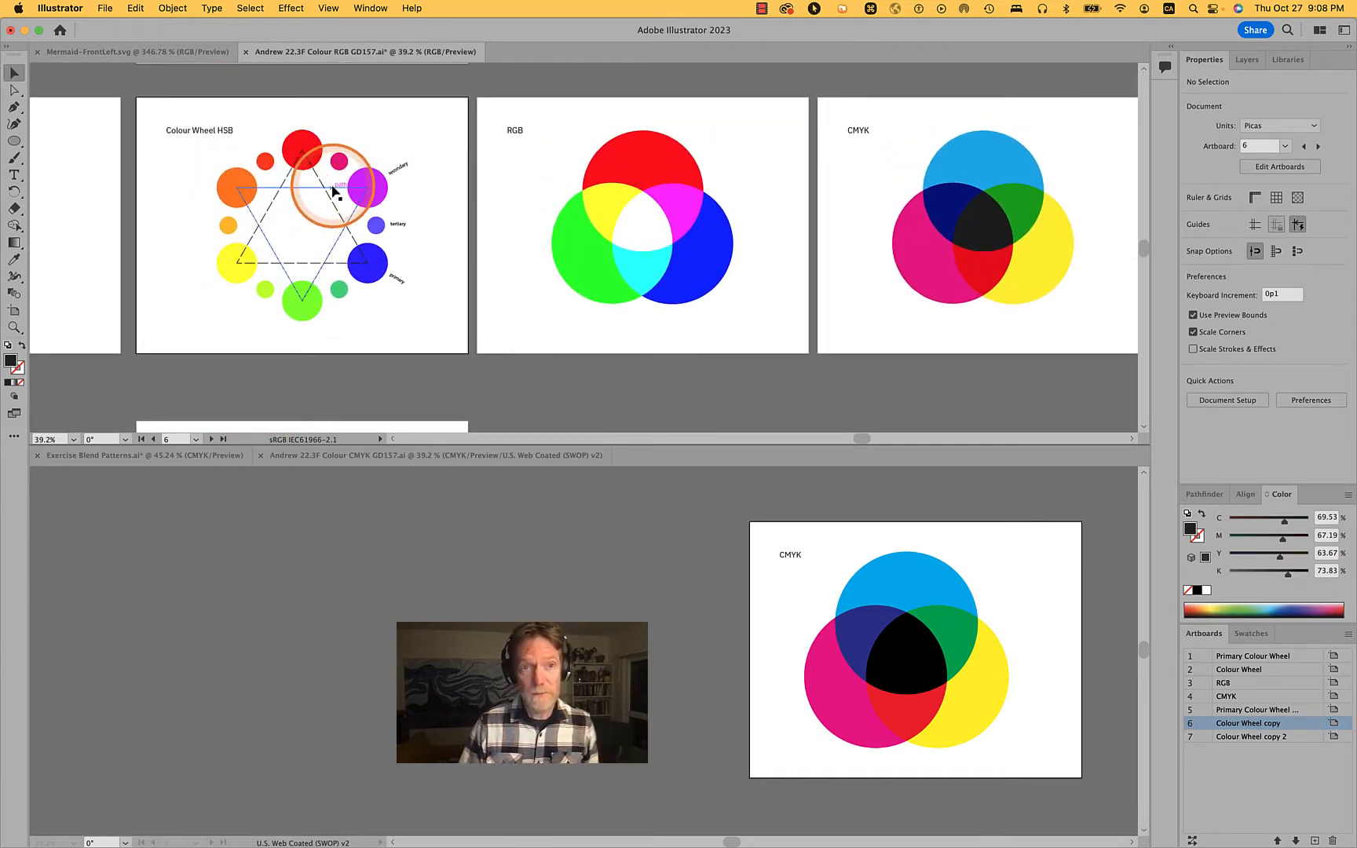
Delete the two dashed triangles linking the circles on the Colour Wheel HSB artboard of the RGB document
click(325, 179)
shift+click(351, 239)
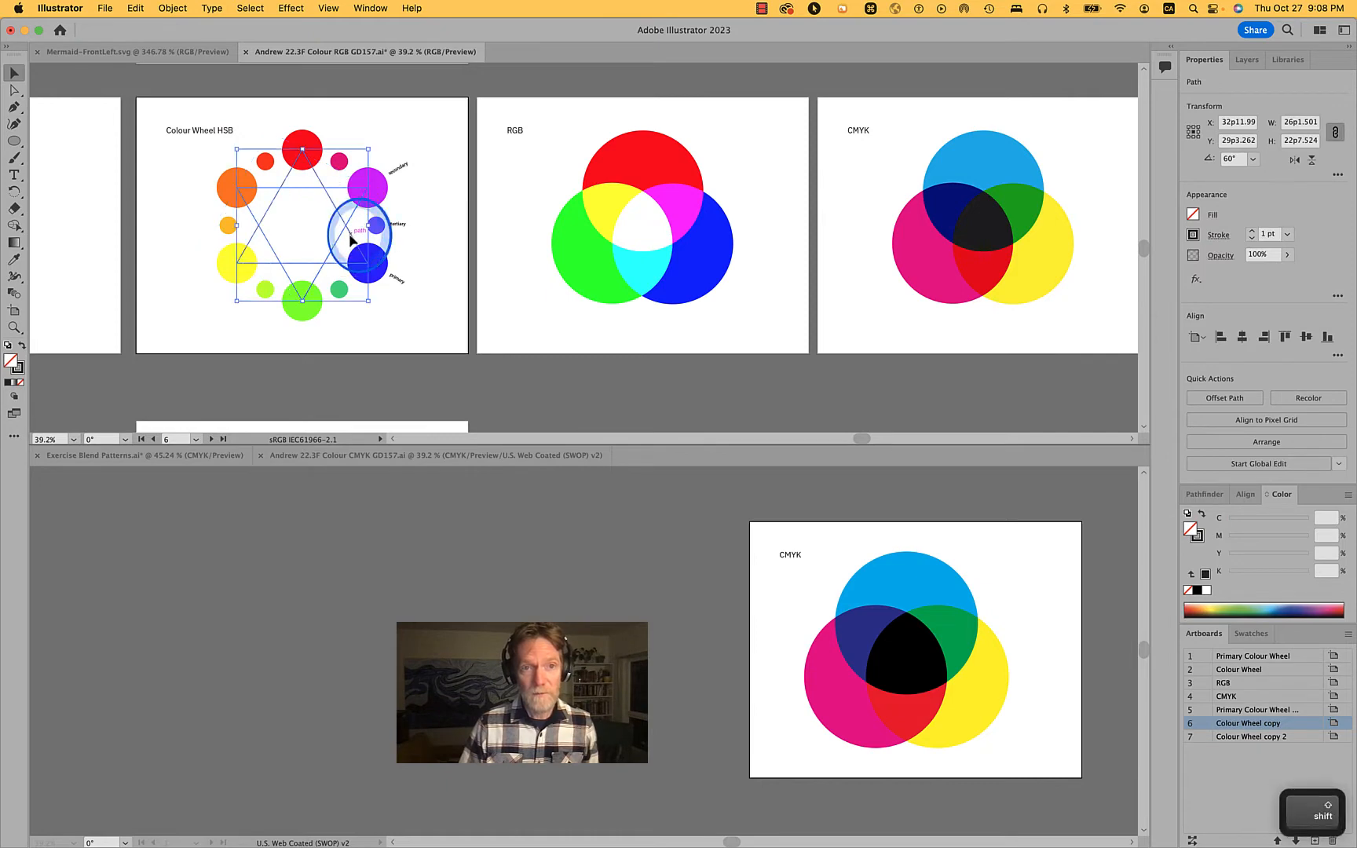
key(BackSpace)
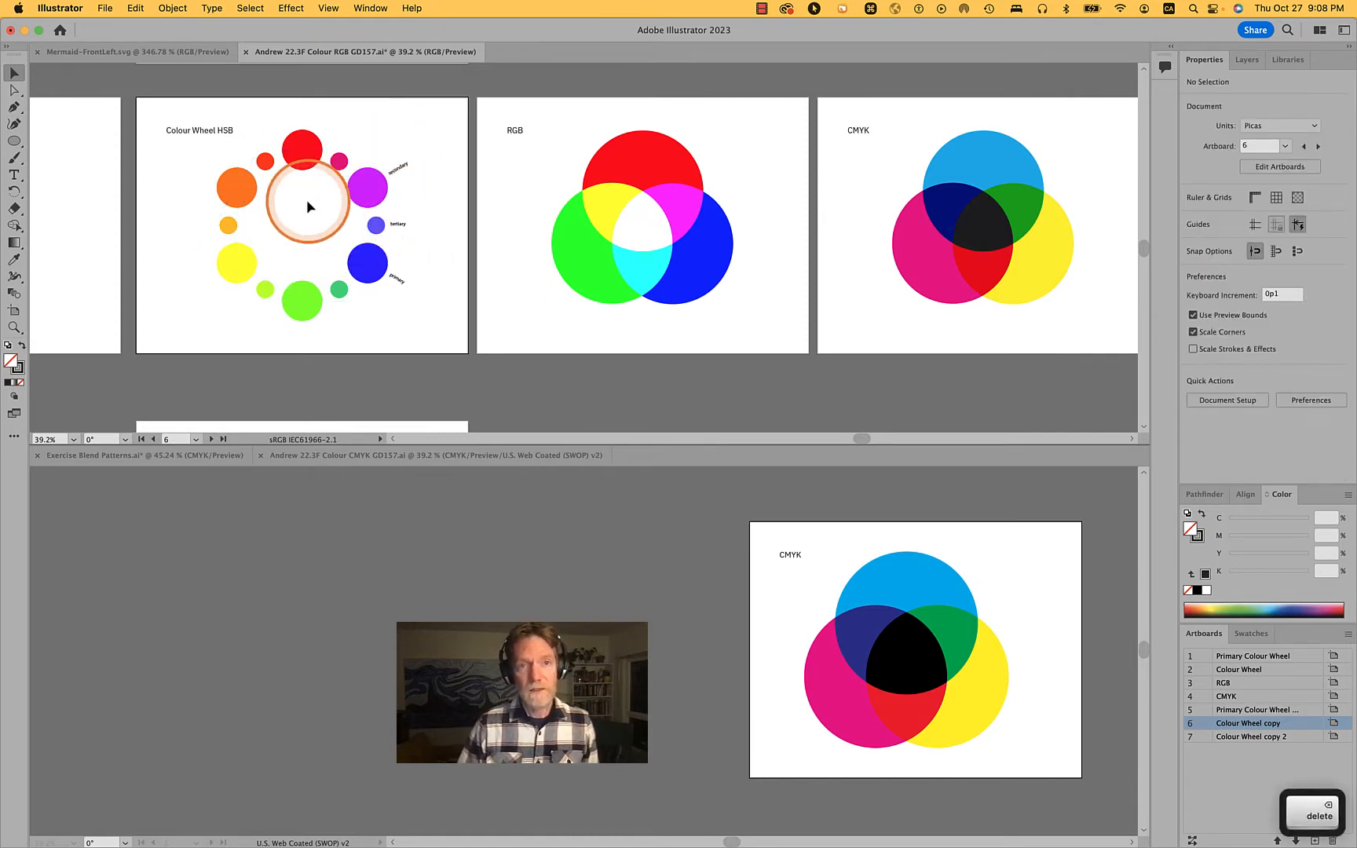
Consolidate all open documents from the split arrangement into one full-size tabbed view, with the RGB document active
scroll(306, 200, up, 4)
drag(307, 200, 188, 179)
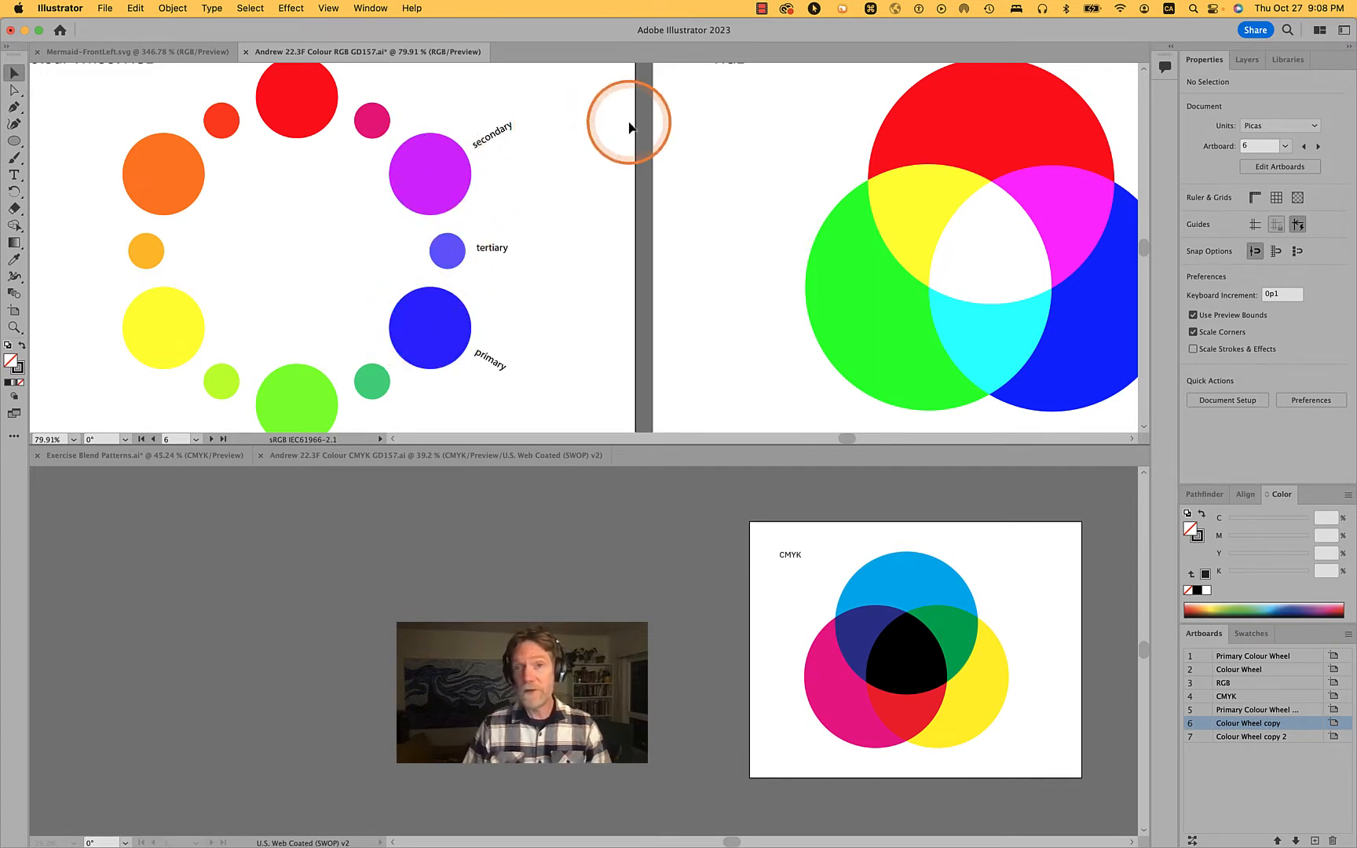
scroll(630, 127, down, 5)
scroll(629, 127, up, 4)
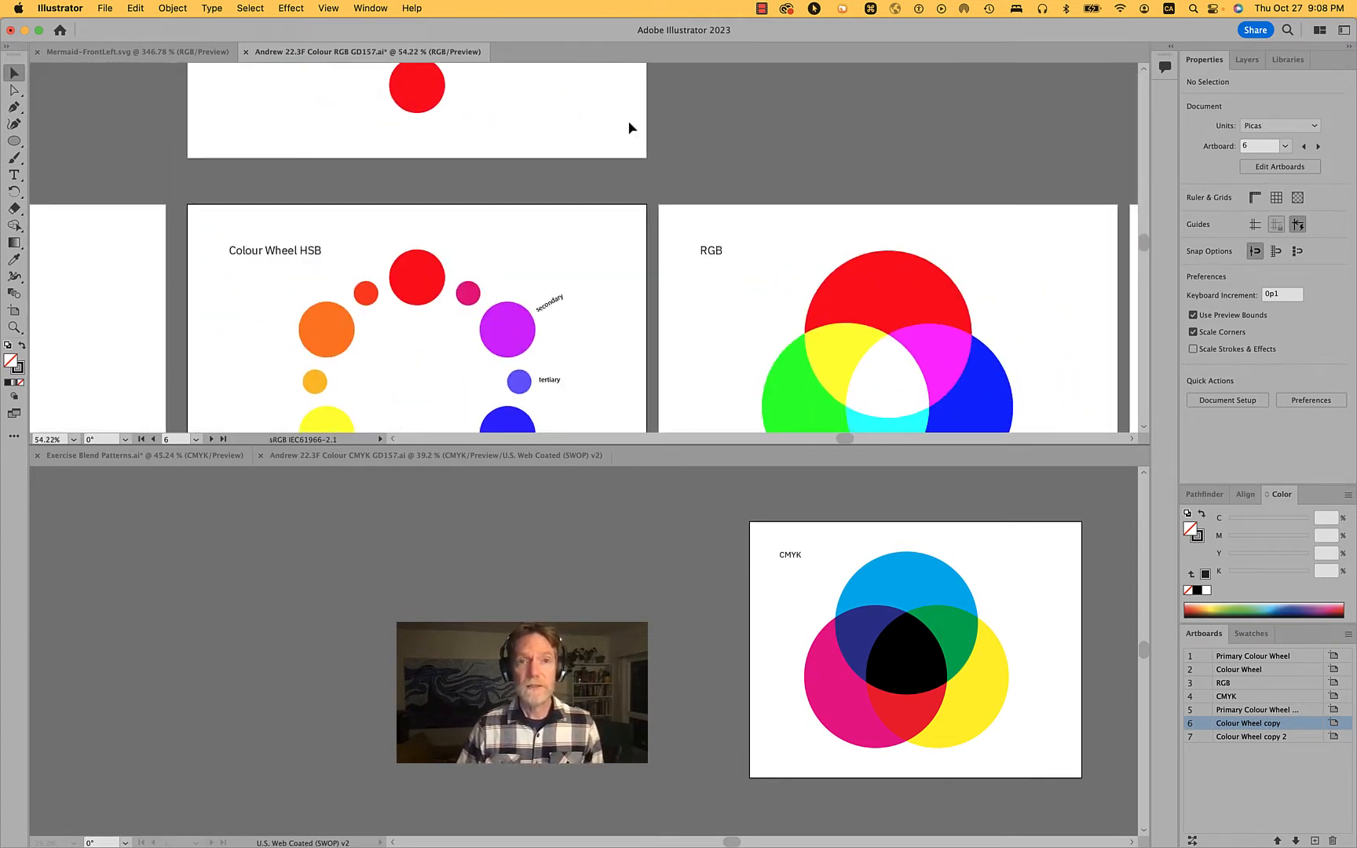
scroll(630, 124, up, 5)
scroll(633, 118, up, 1)
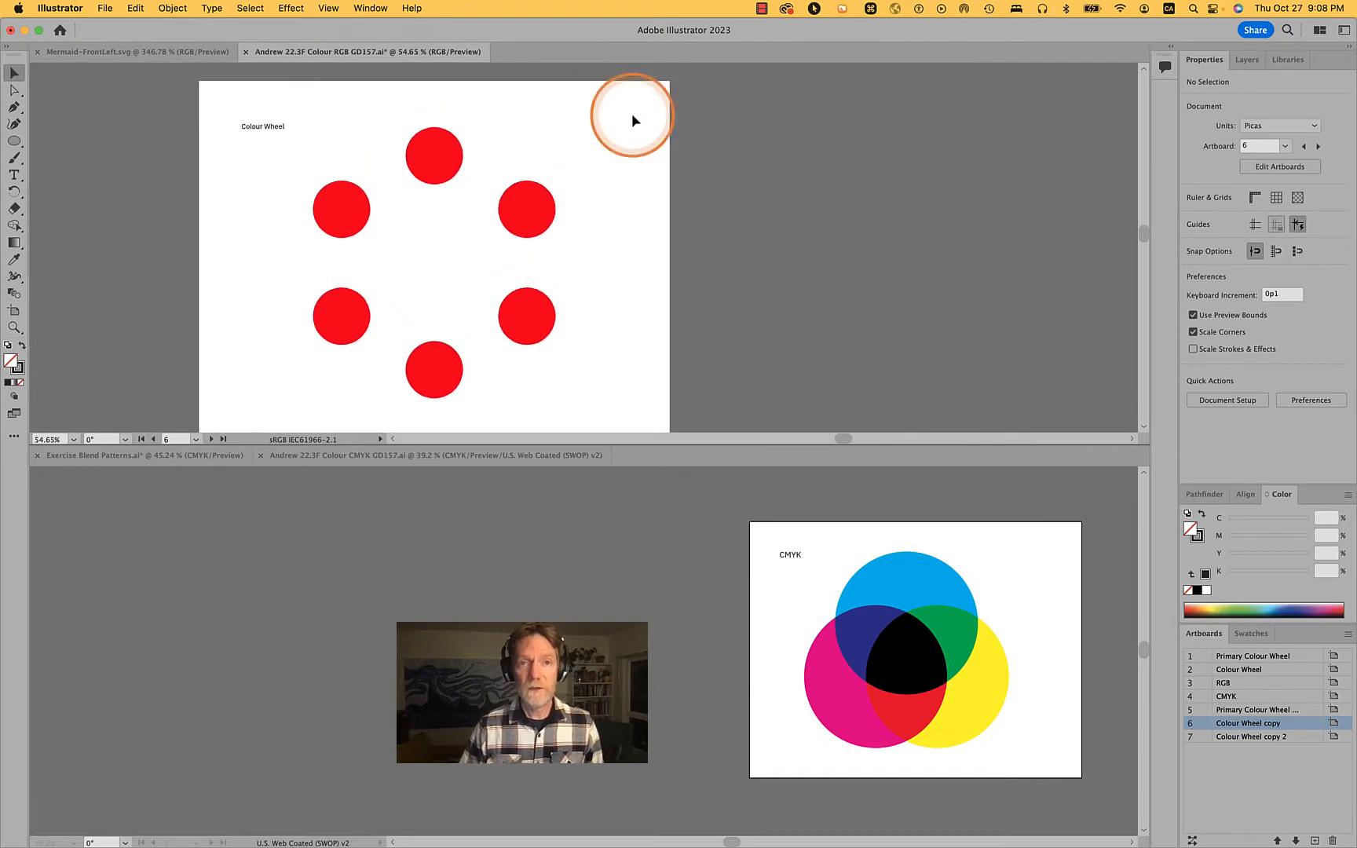
scroll(632, 113, down, 2)
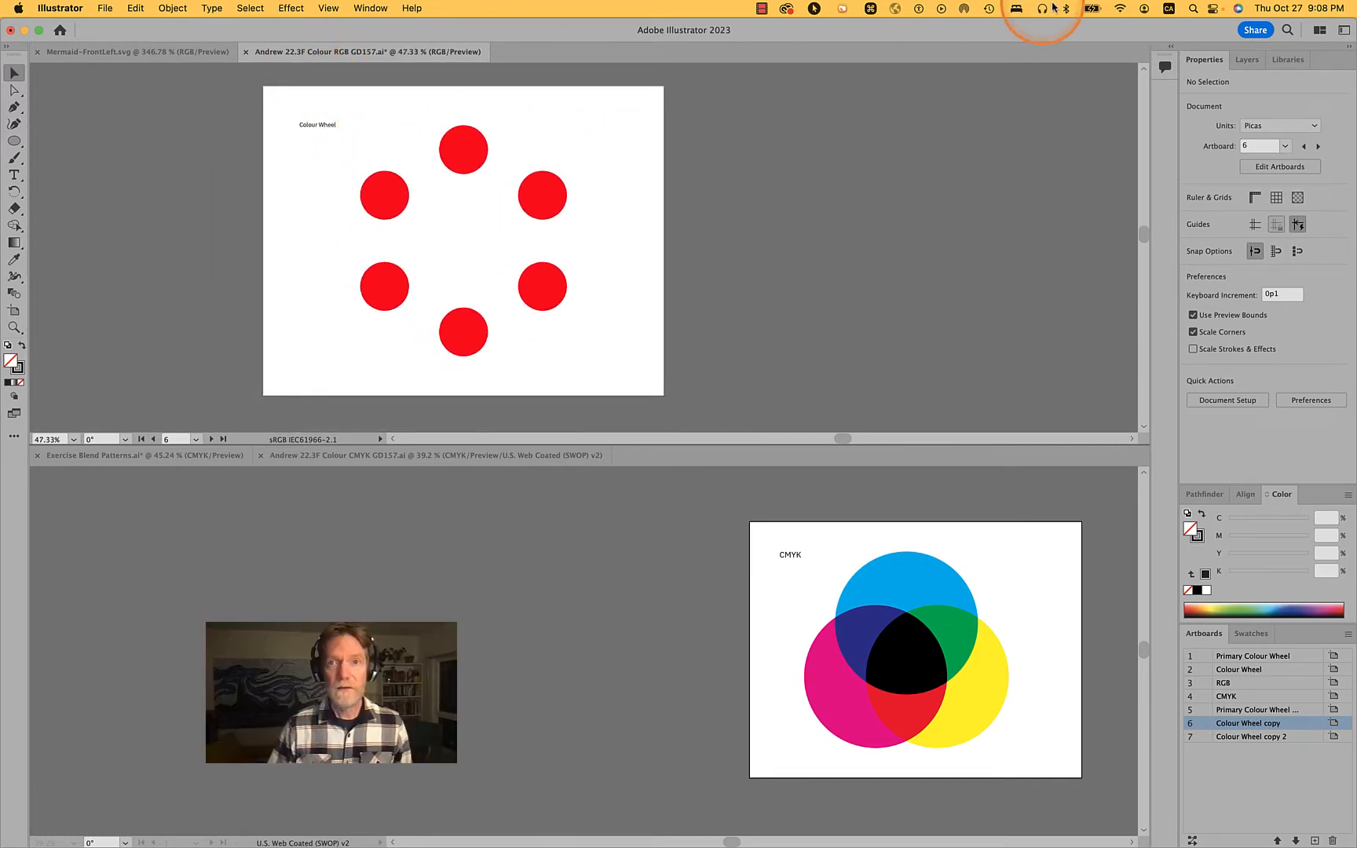
click(1320, 30)
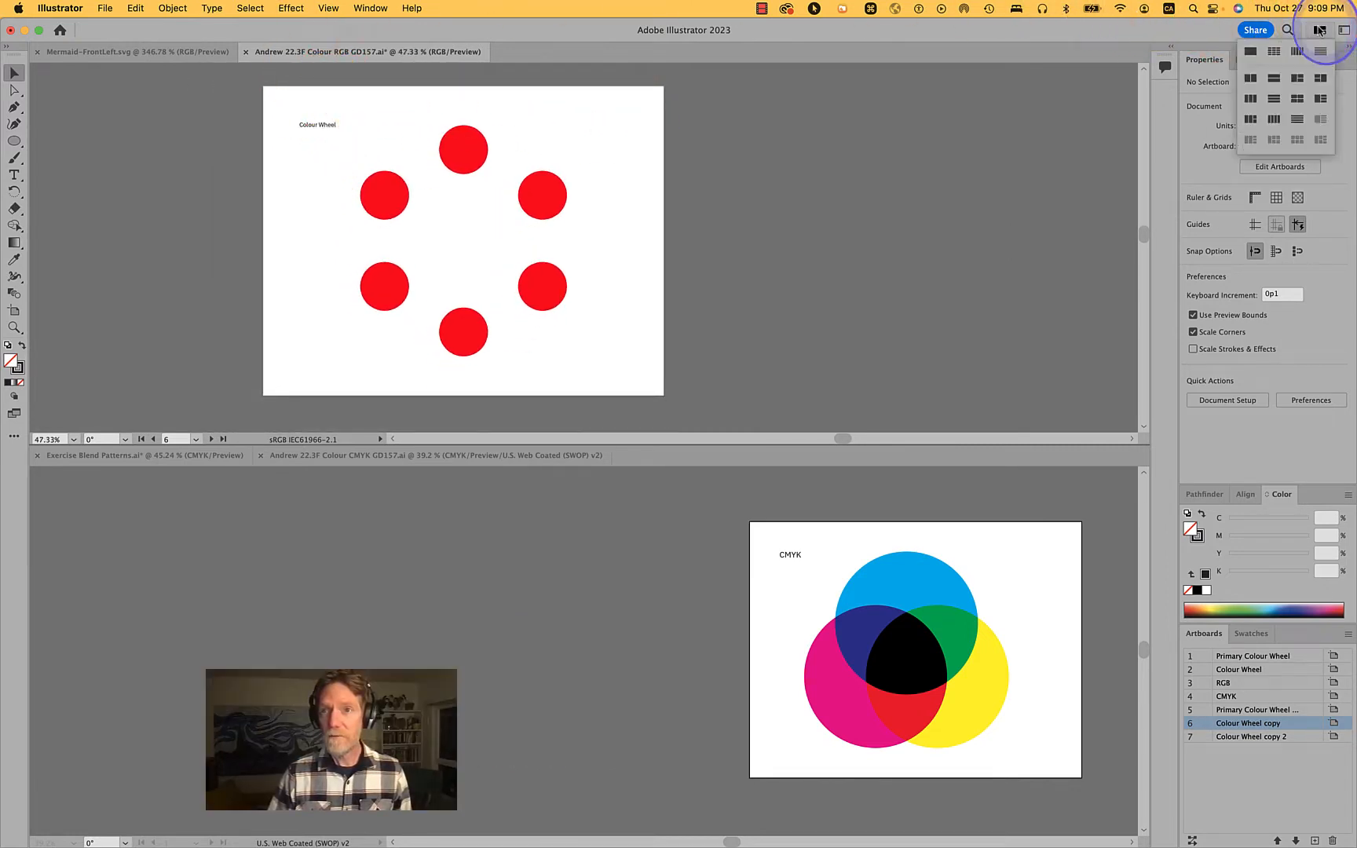
click(1249, 52)
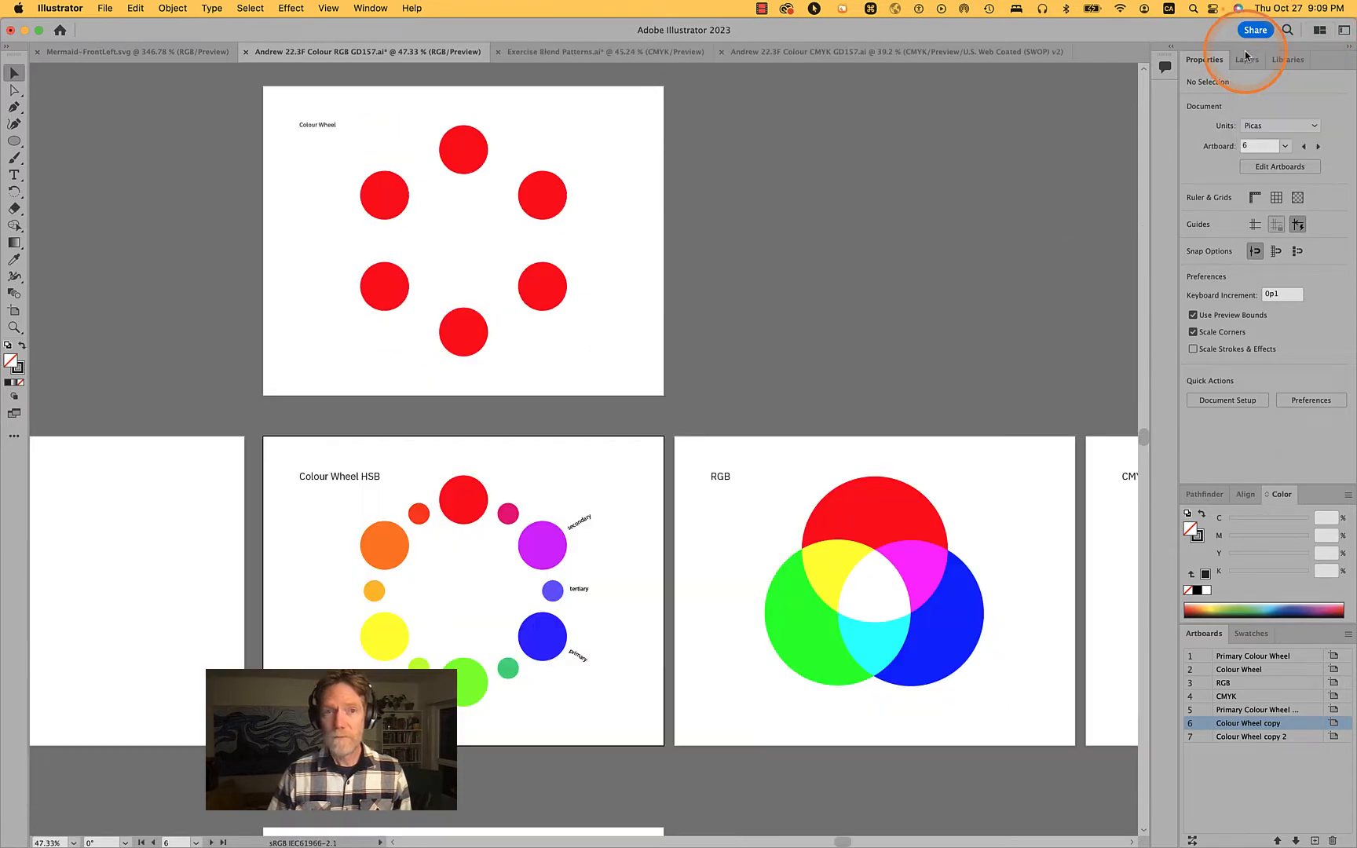
Show the guides on the Colour Wheel artboard that holds the six red circles
scroll(461, 239, up, 8)
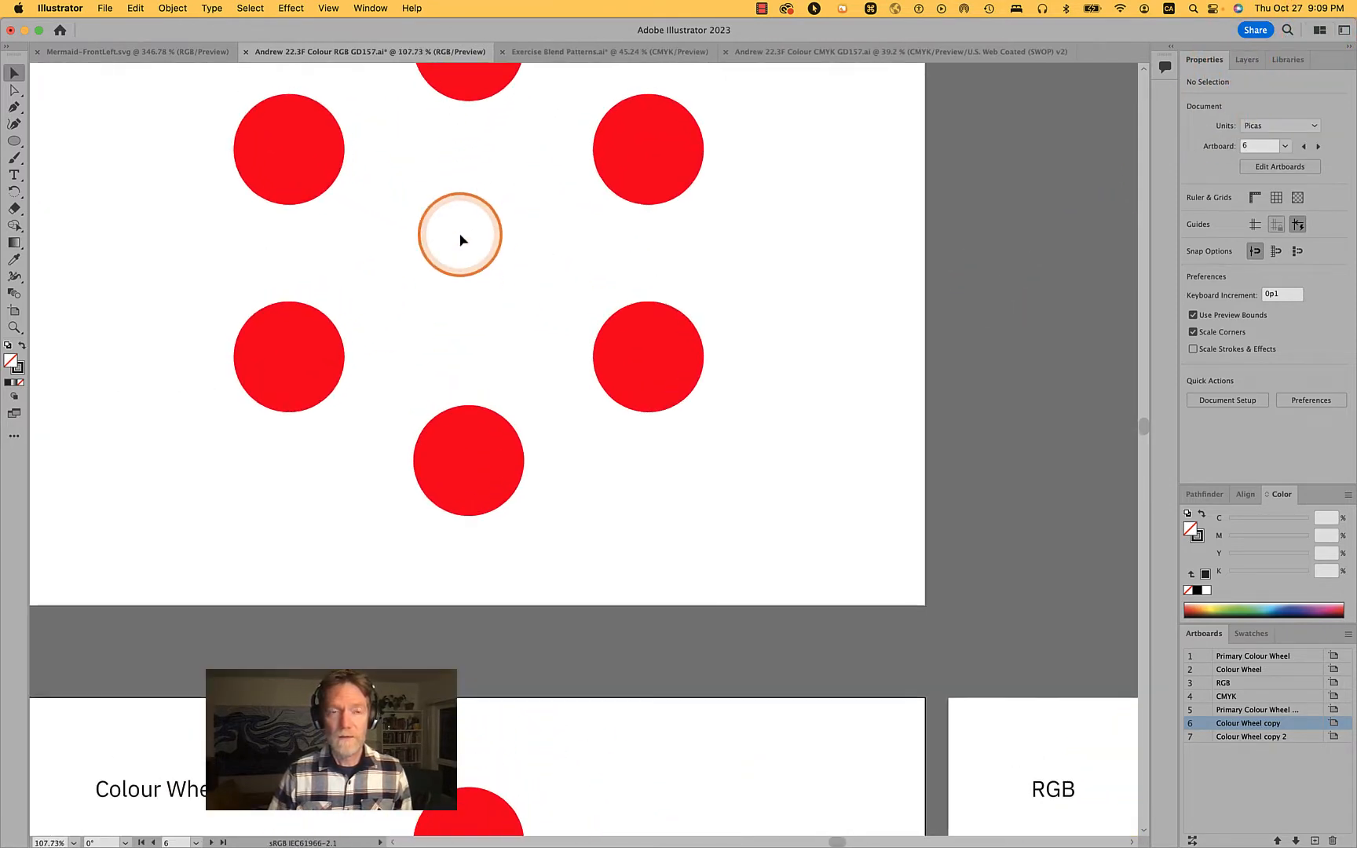
scroll(461, 239, up, 3)
scroll(461, 239, left, 2)
scroll(461, 239, up, 2)
scroll(461, 240, left, 1)
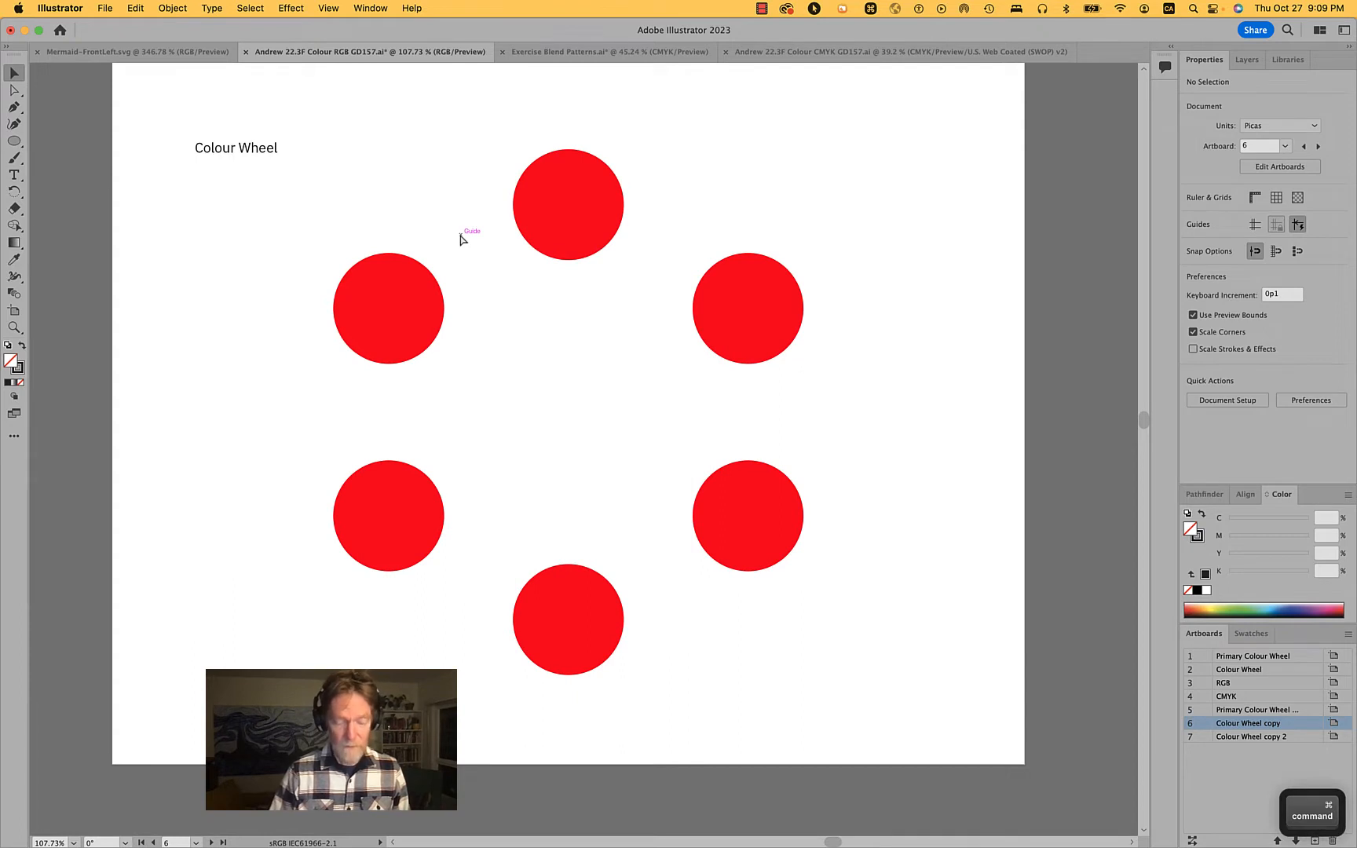
key(super+semicolon)
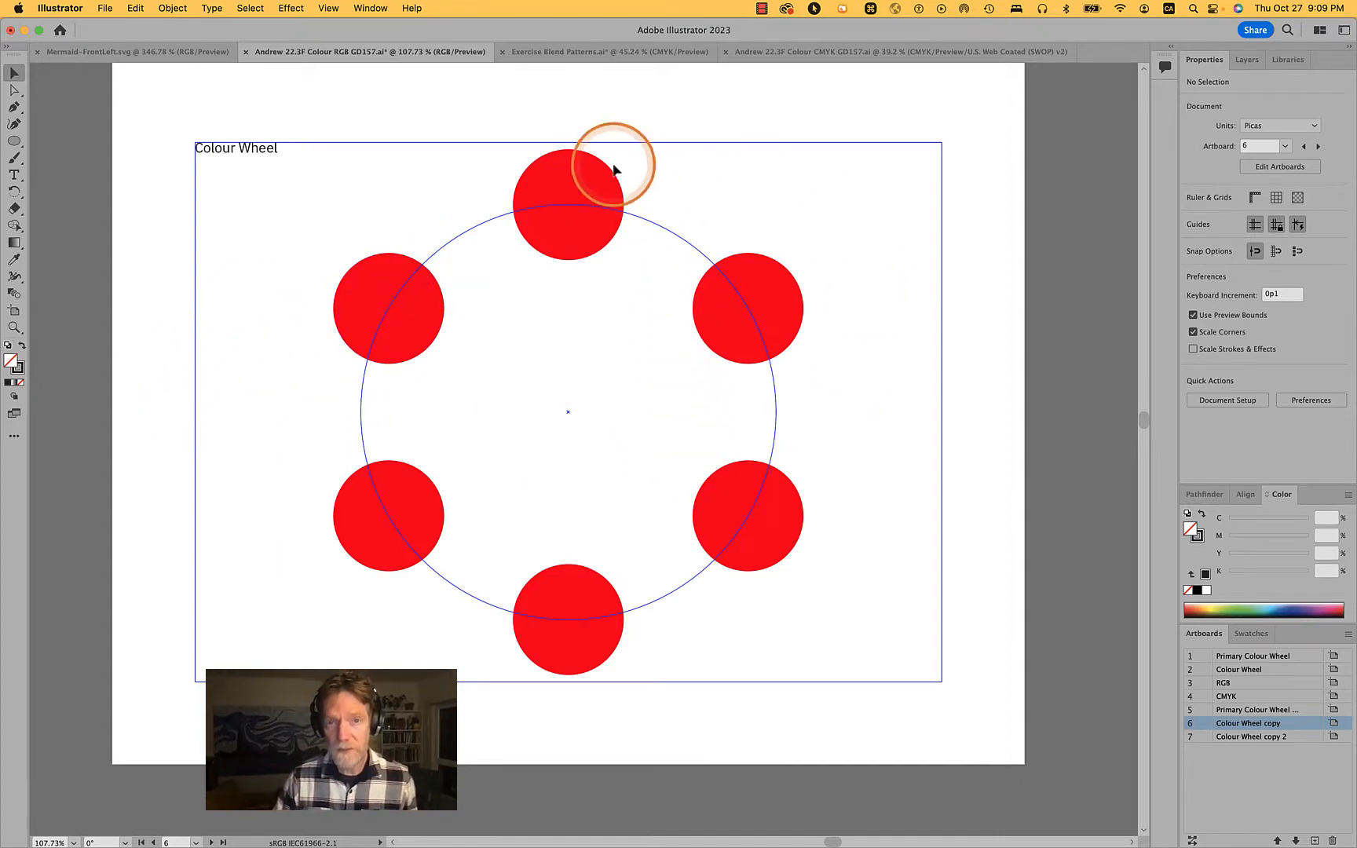
Extend the title of the red-circle artboard to read "Colour Wheel HSB"
click(594, 189)
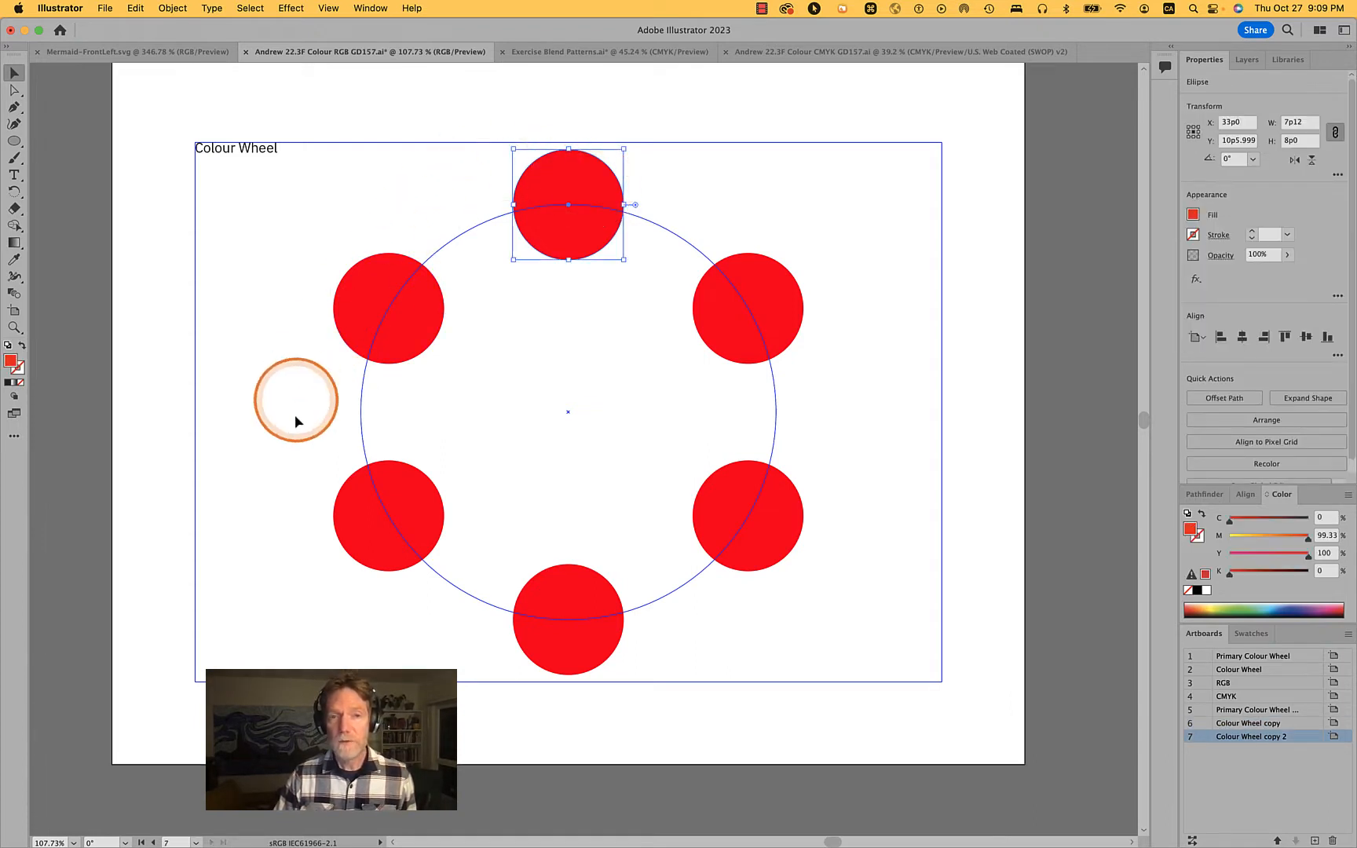
double_click(234, 150)
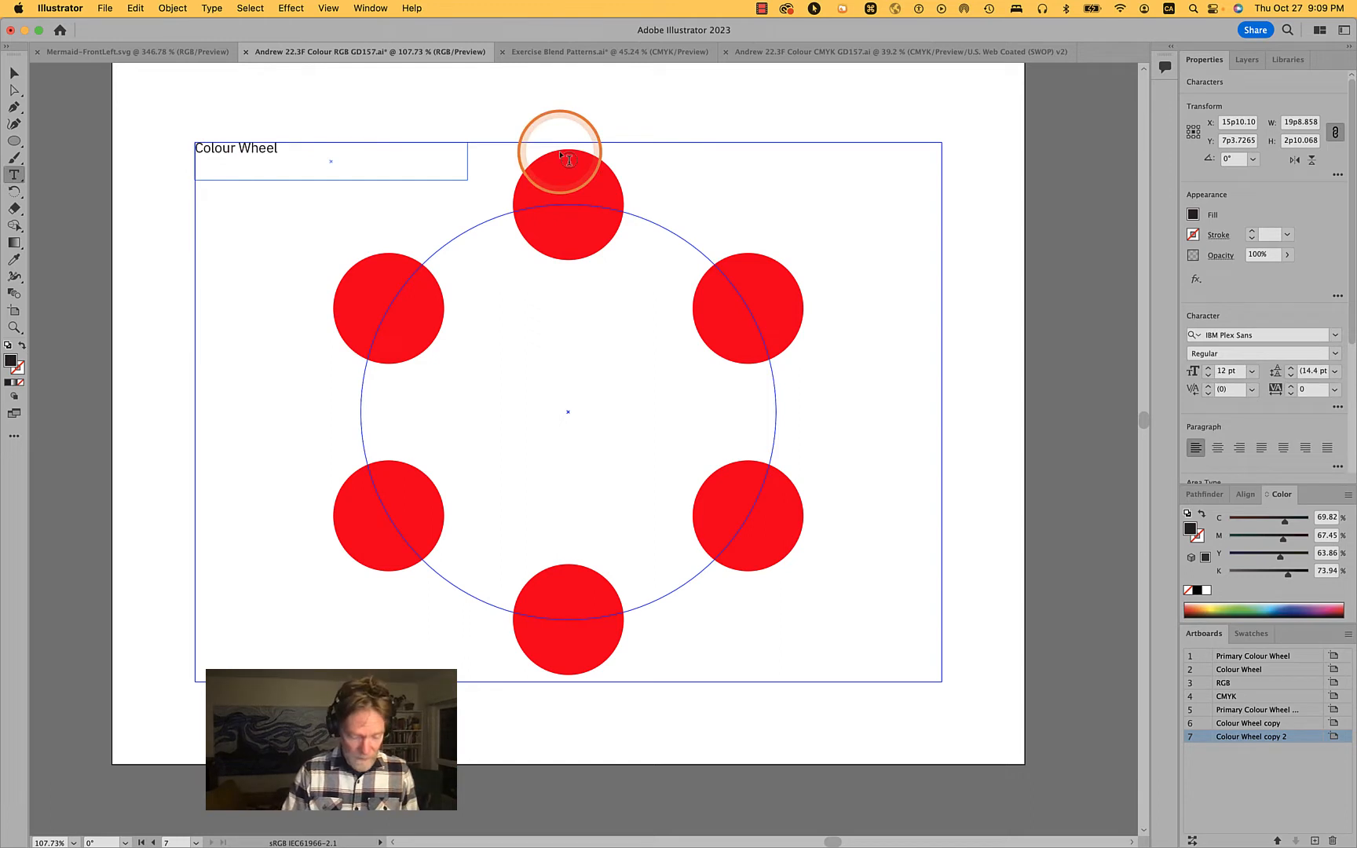
text(HSB)
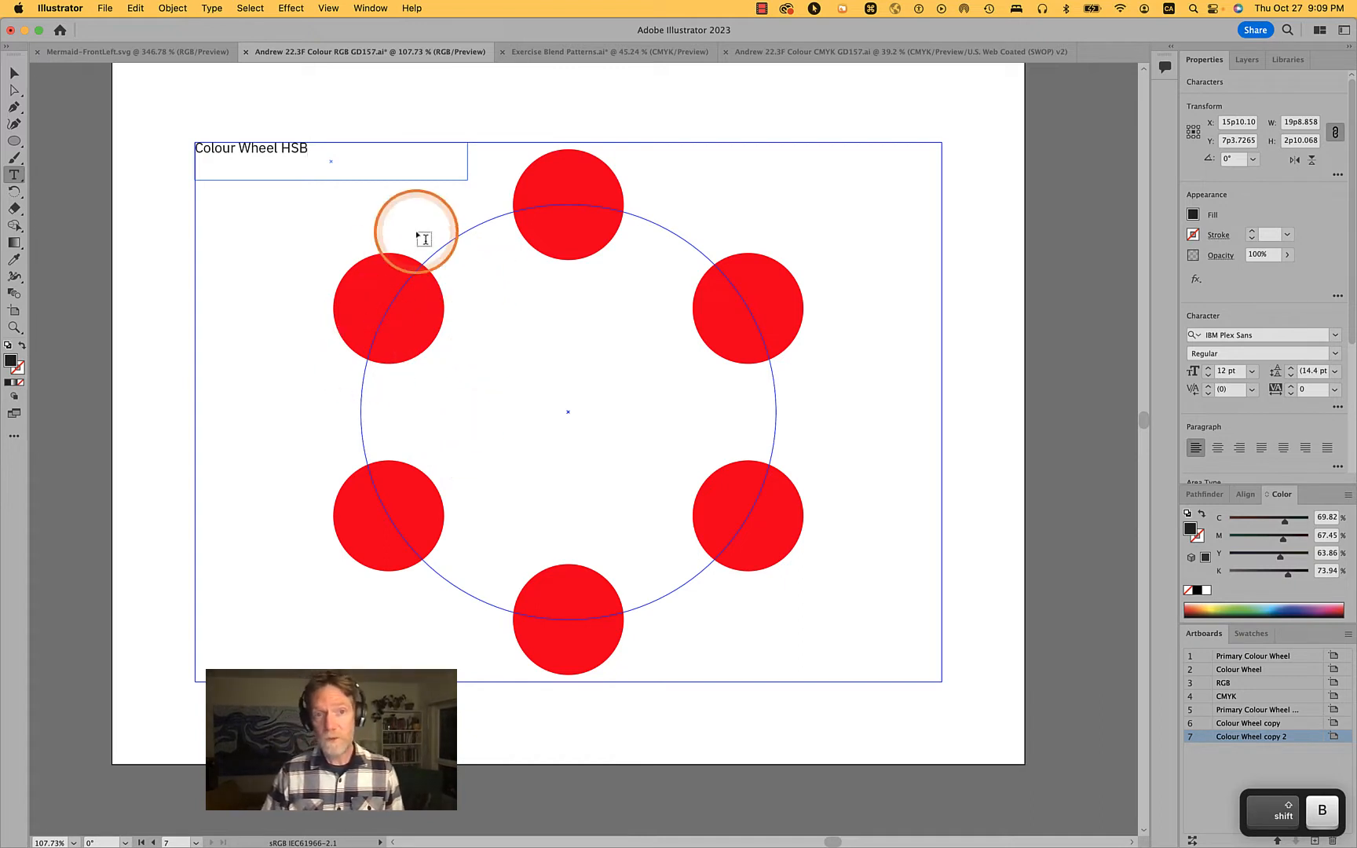
key(super)
super+click(982, 147)
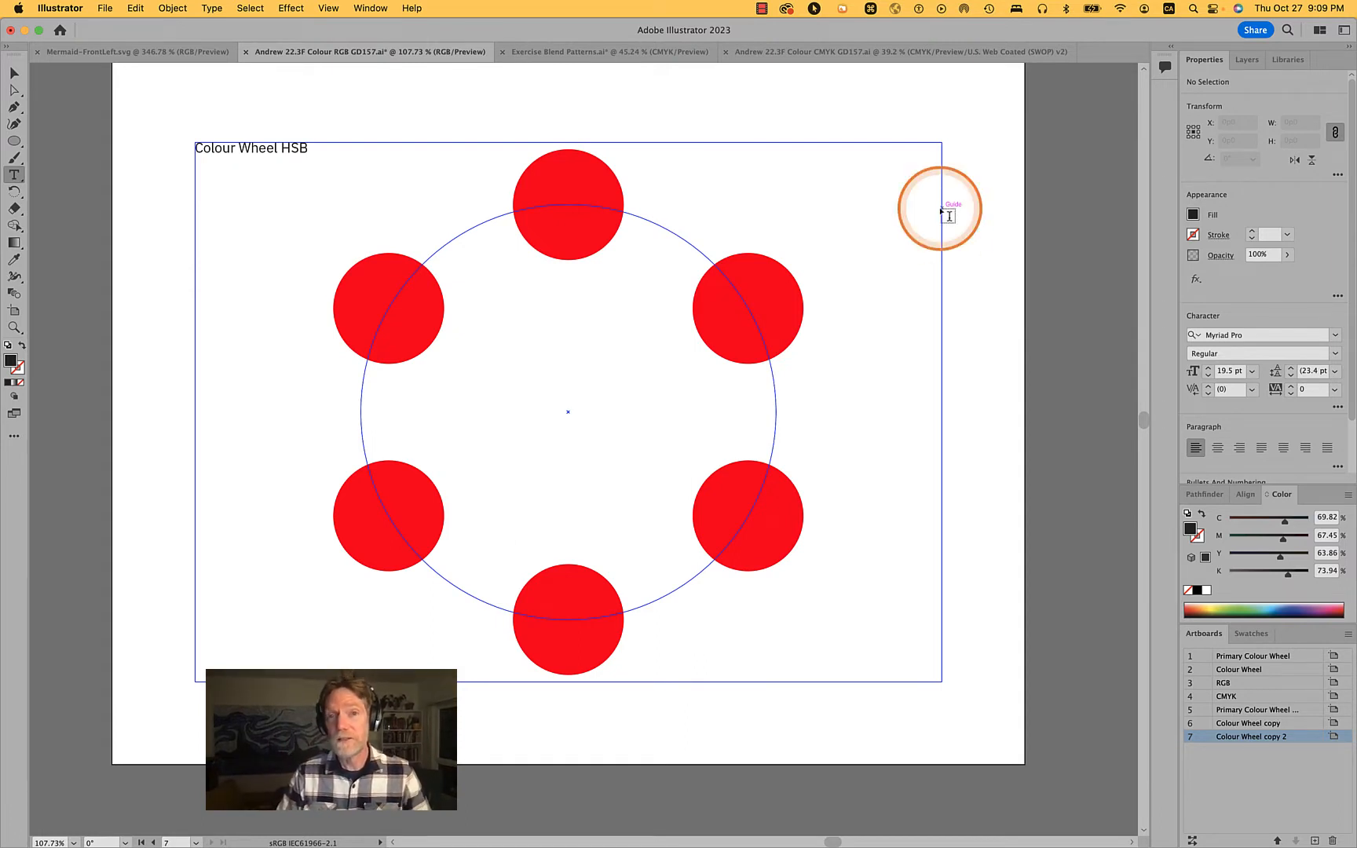
Select the topmost red circle and check which document colour mode the RGB file uses
click(15, 73)
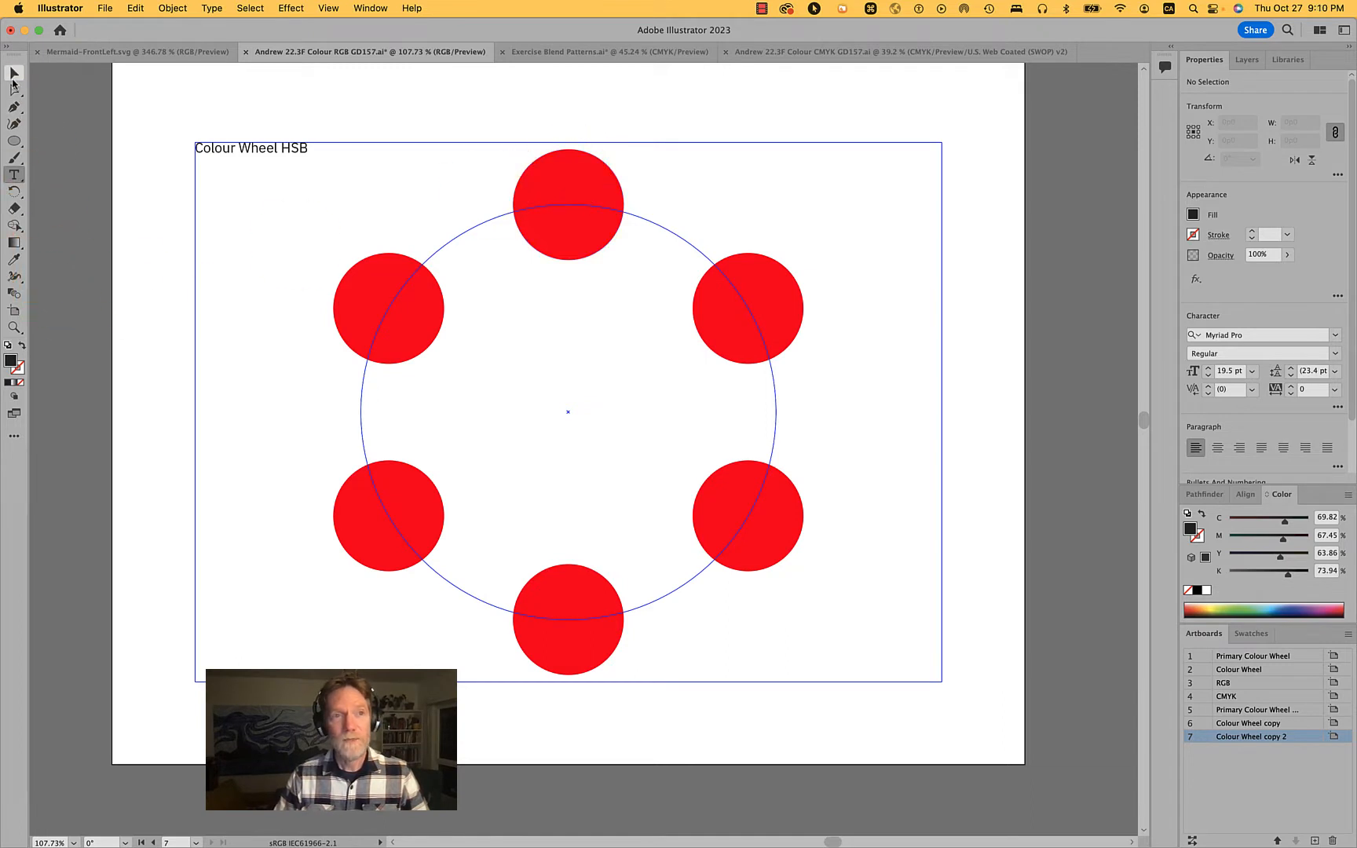
click(594, 188)
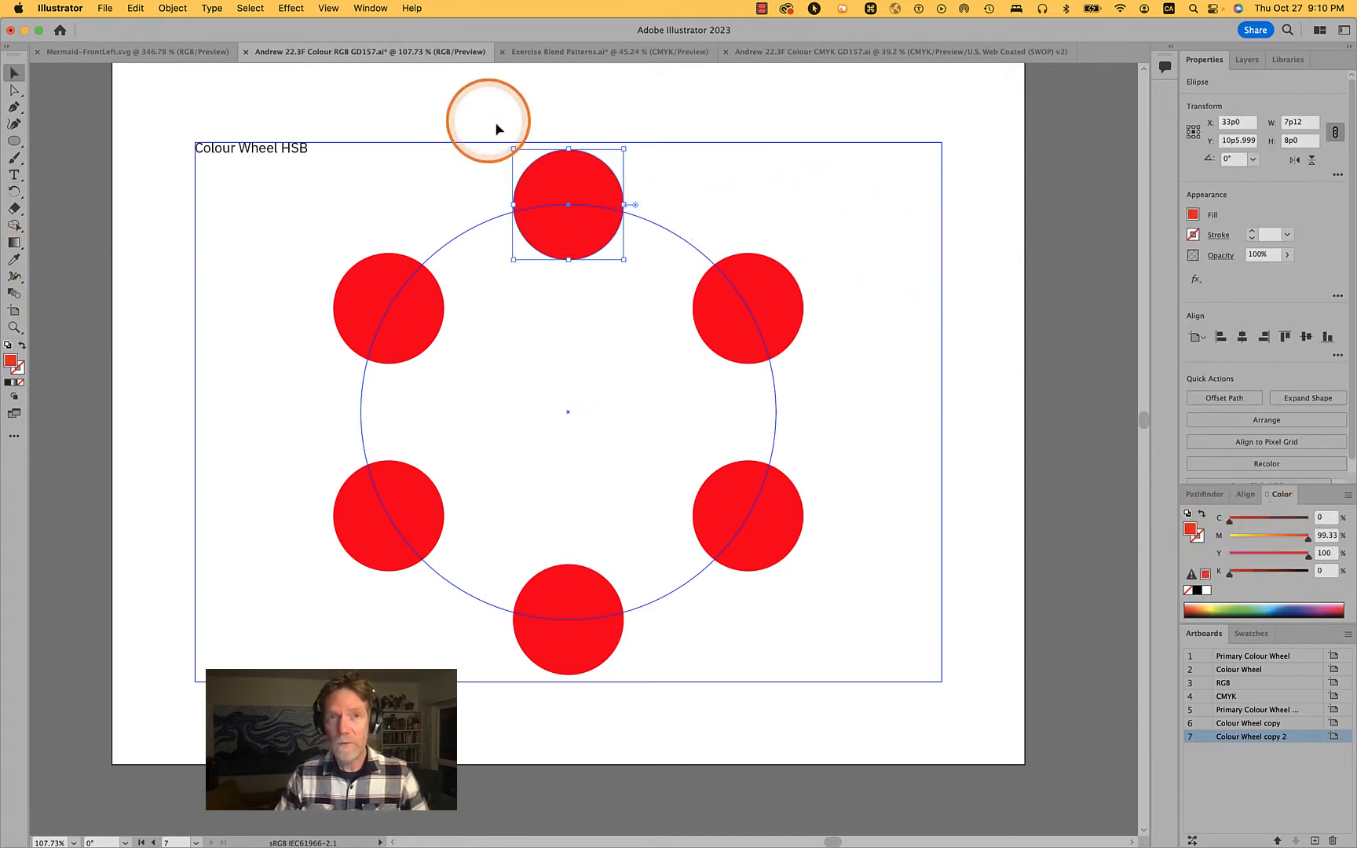
click(370, 8)
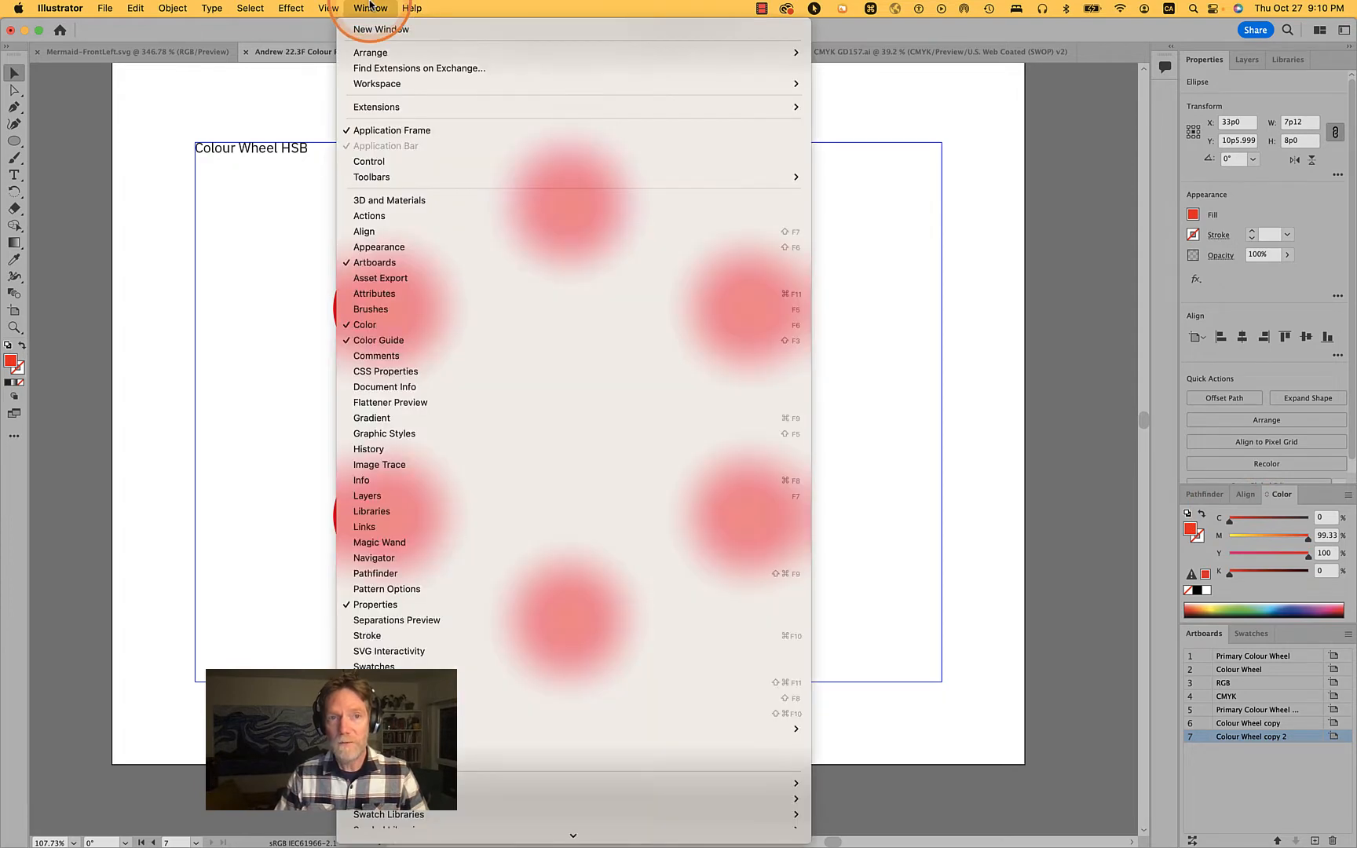
click(370, 8)
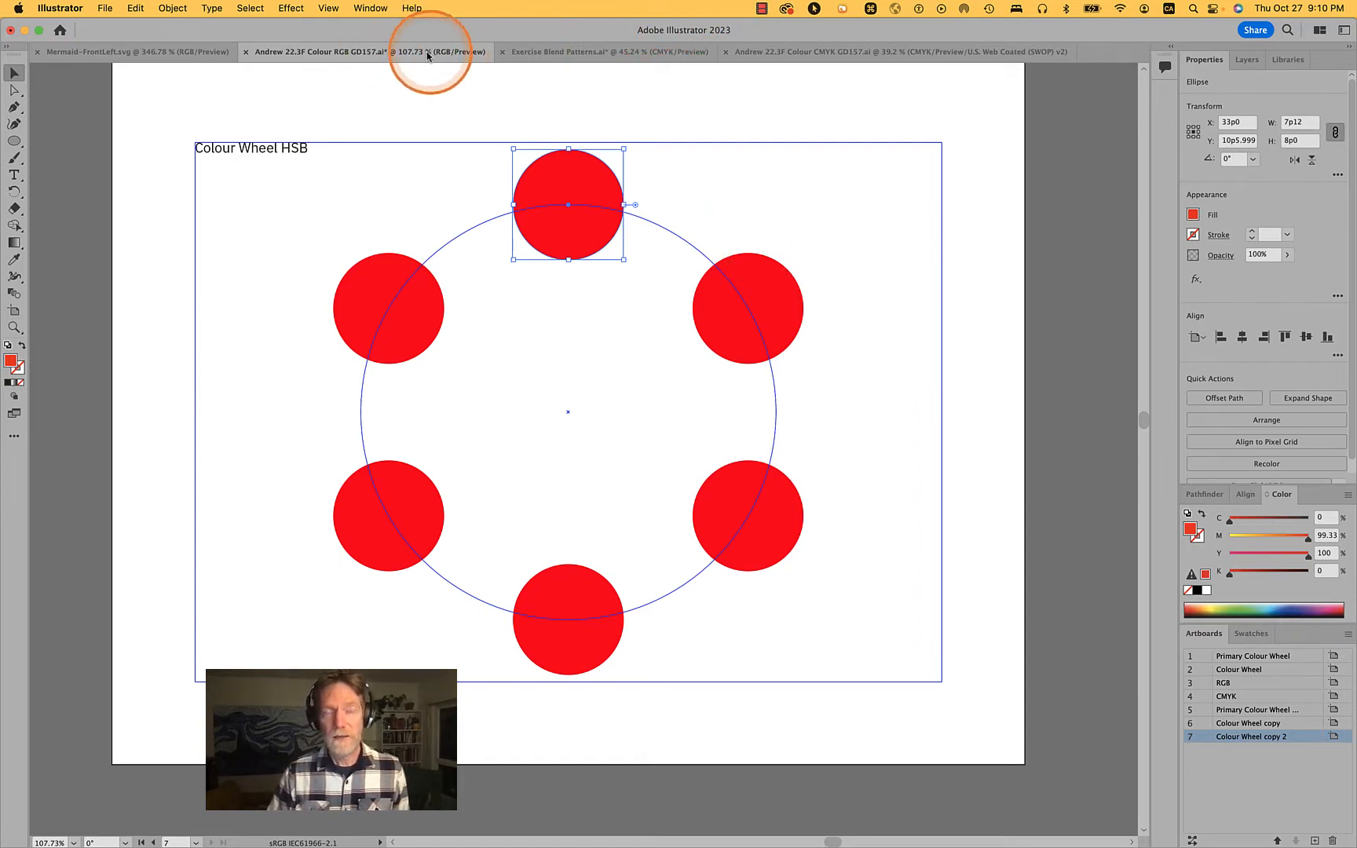
click(106, 7)
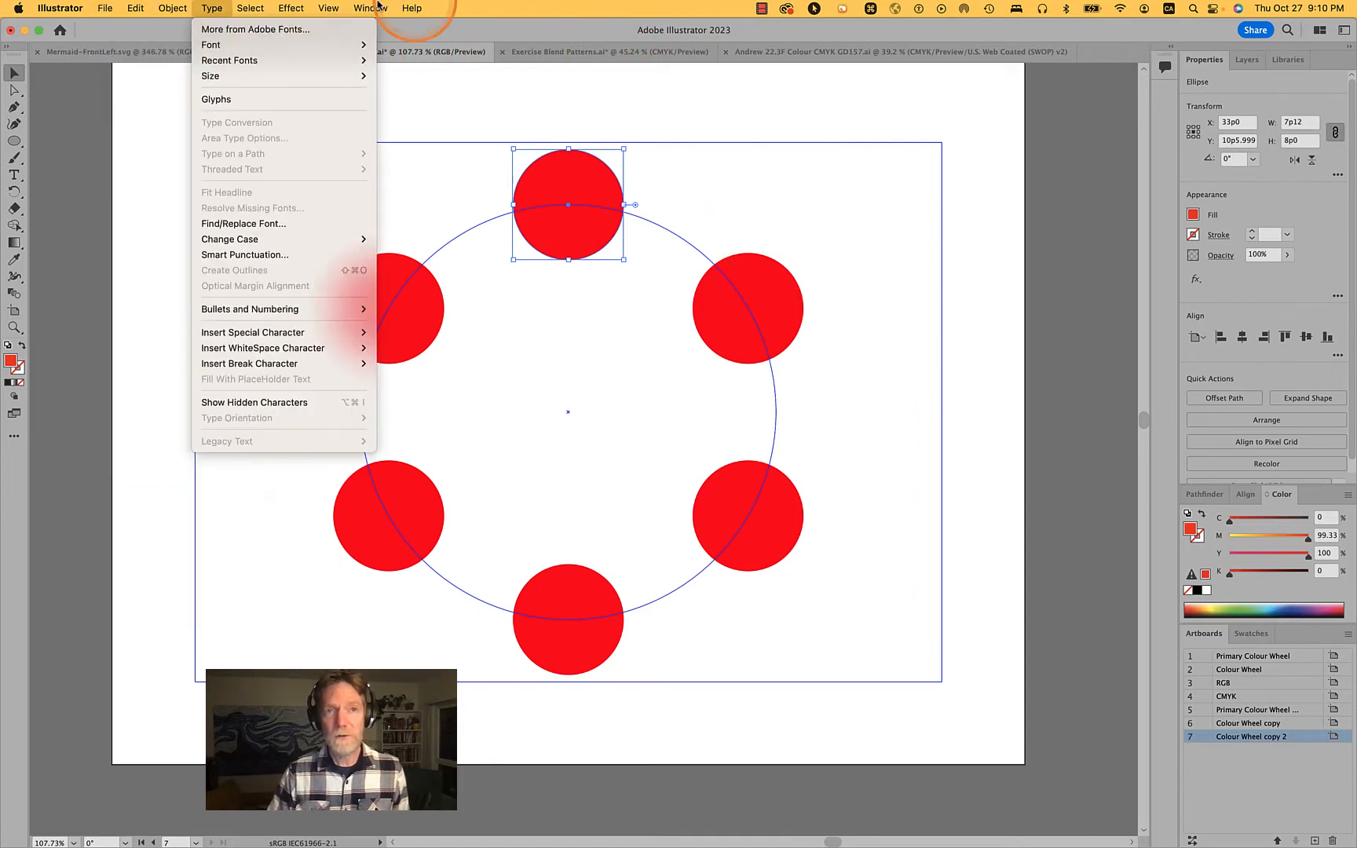
click(776, 7)
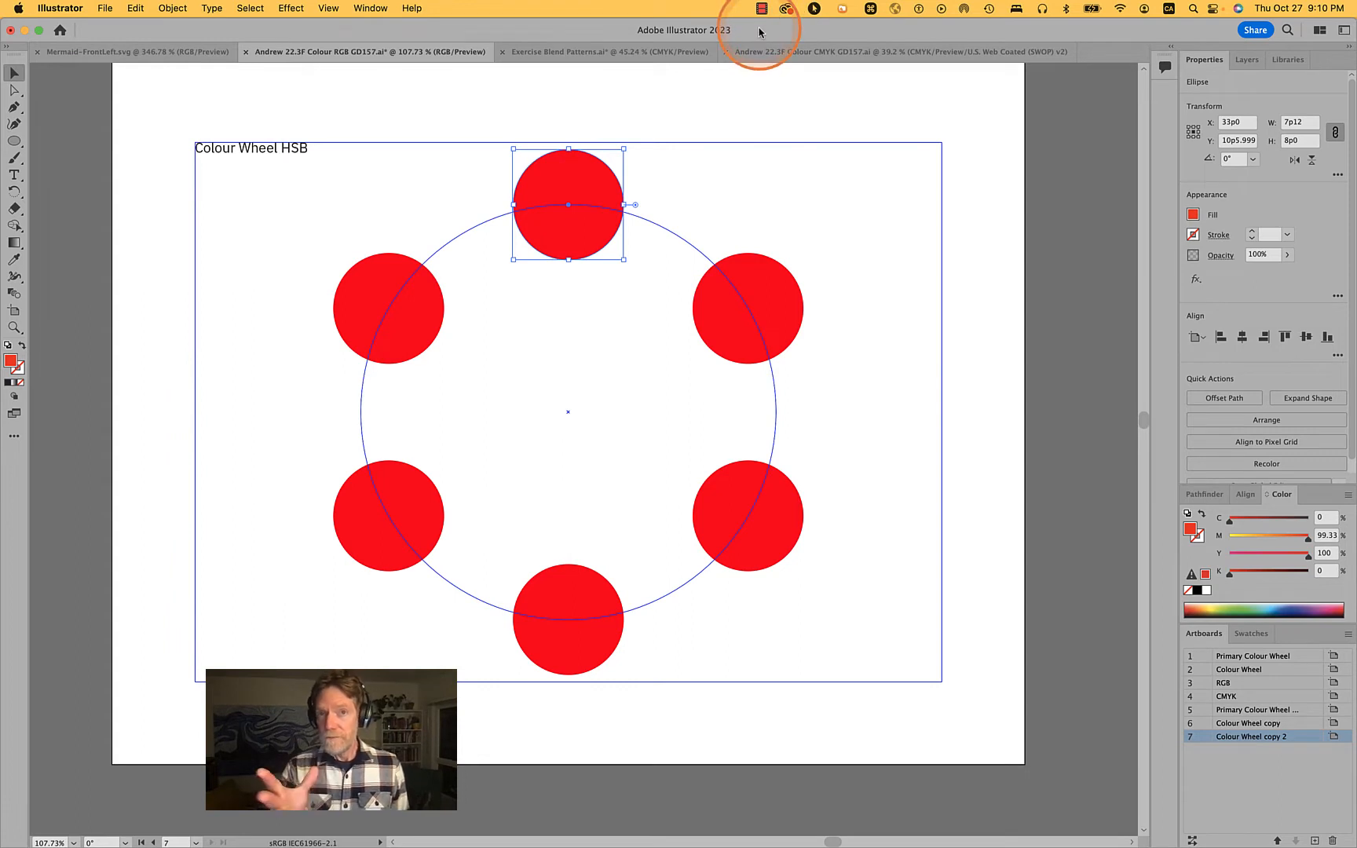
click(100, 8)
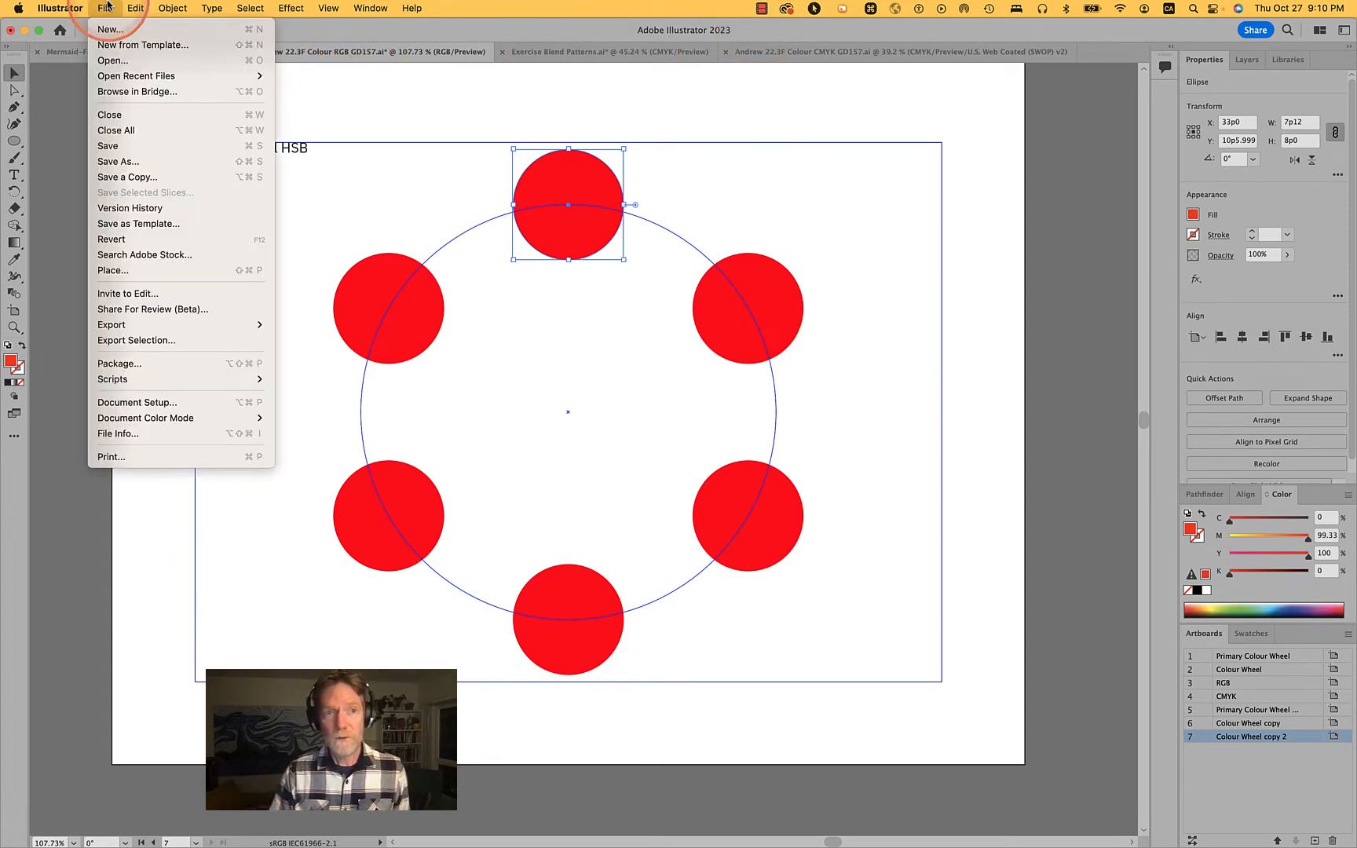
mouse_move(141, 420)
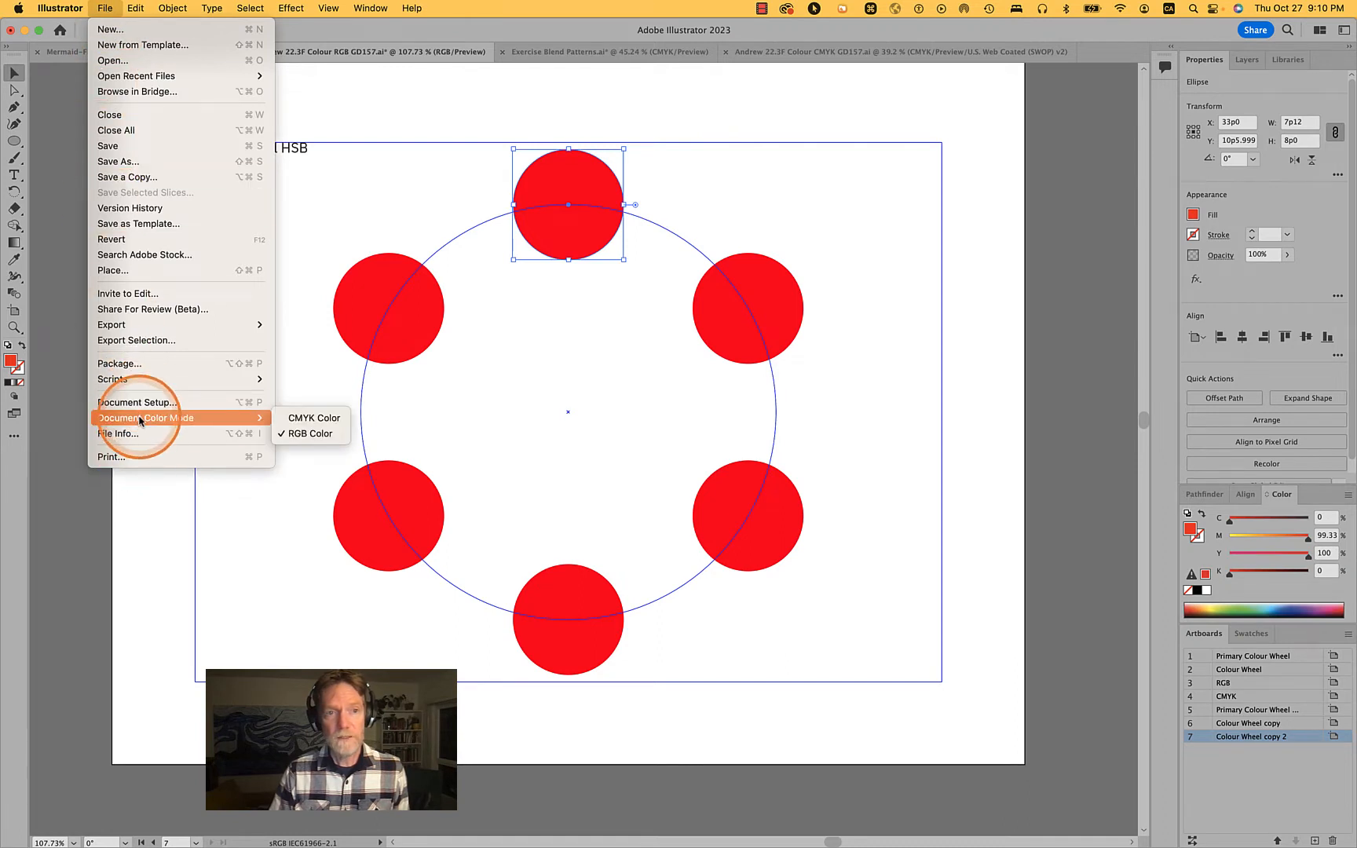
click(881, 415)
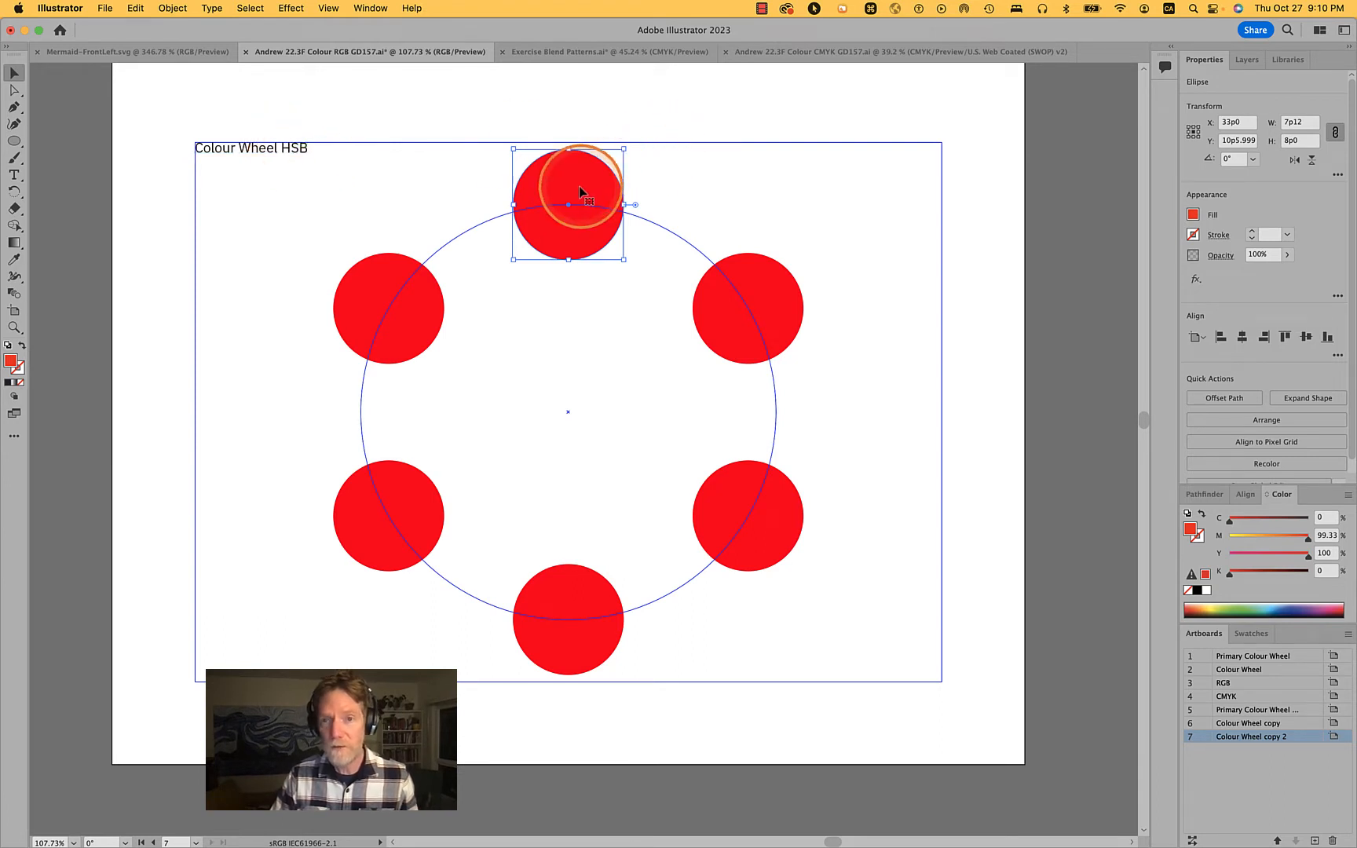
Review the colour models available for the selected circle's fill, and switch to the CMYK colour document
click(1348, 496)
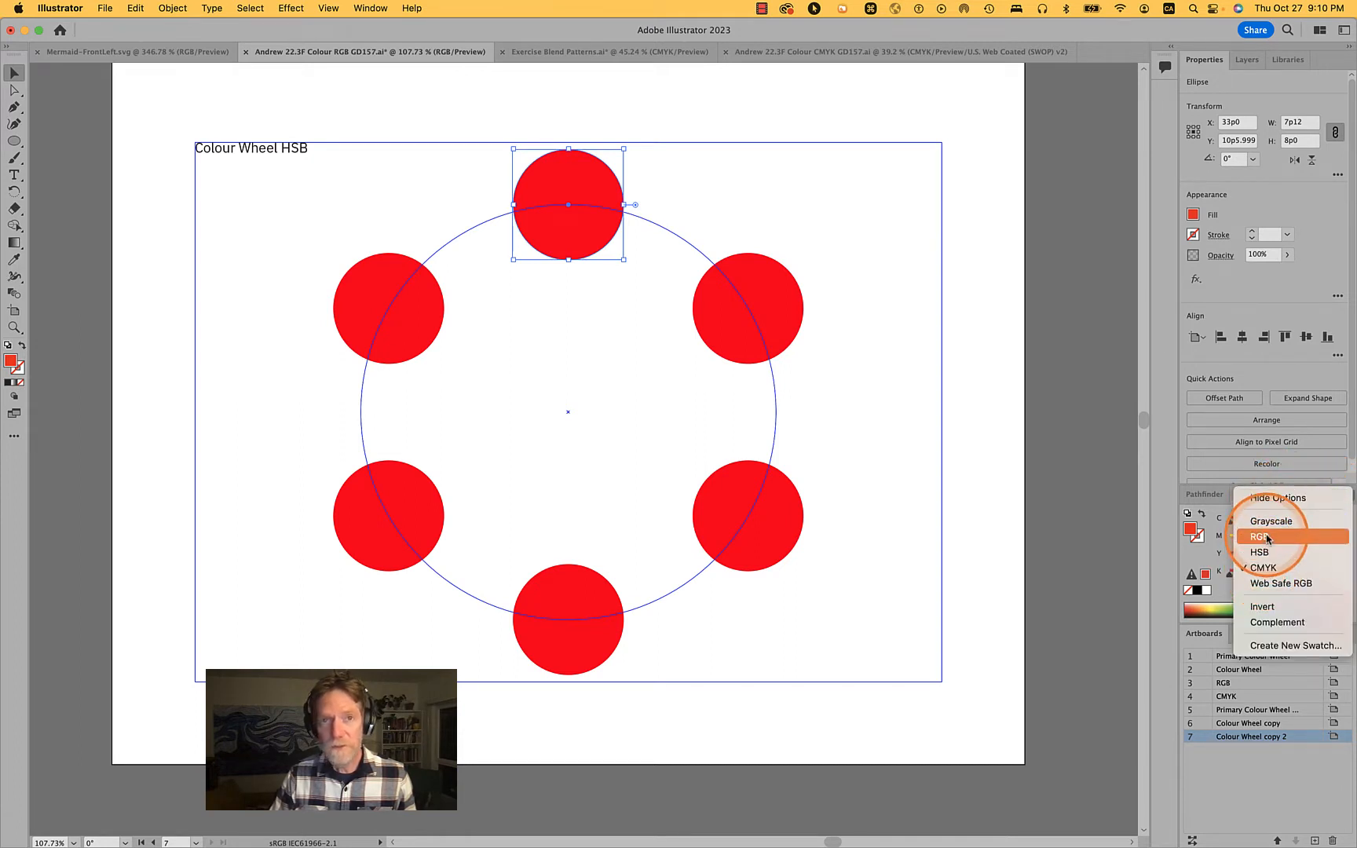
click(1067, 453)
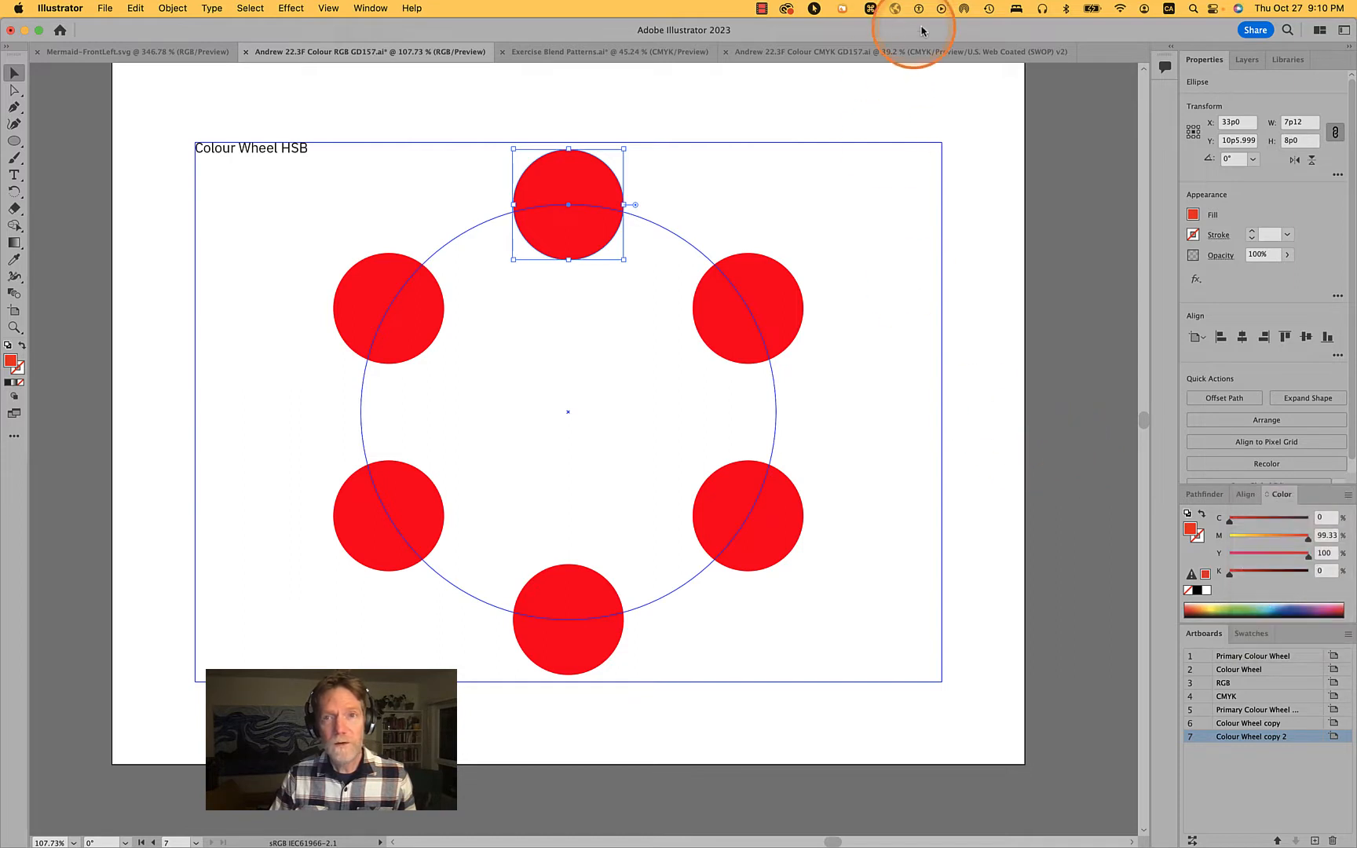
click(783, 55)
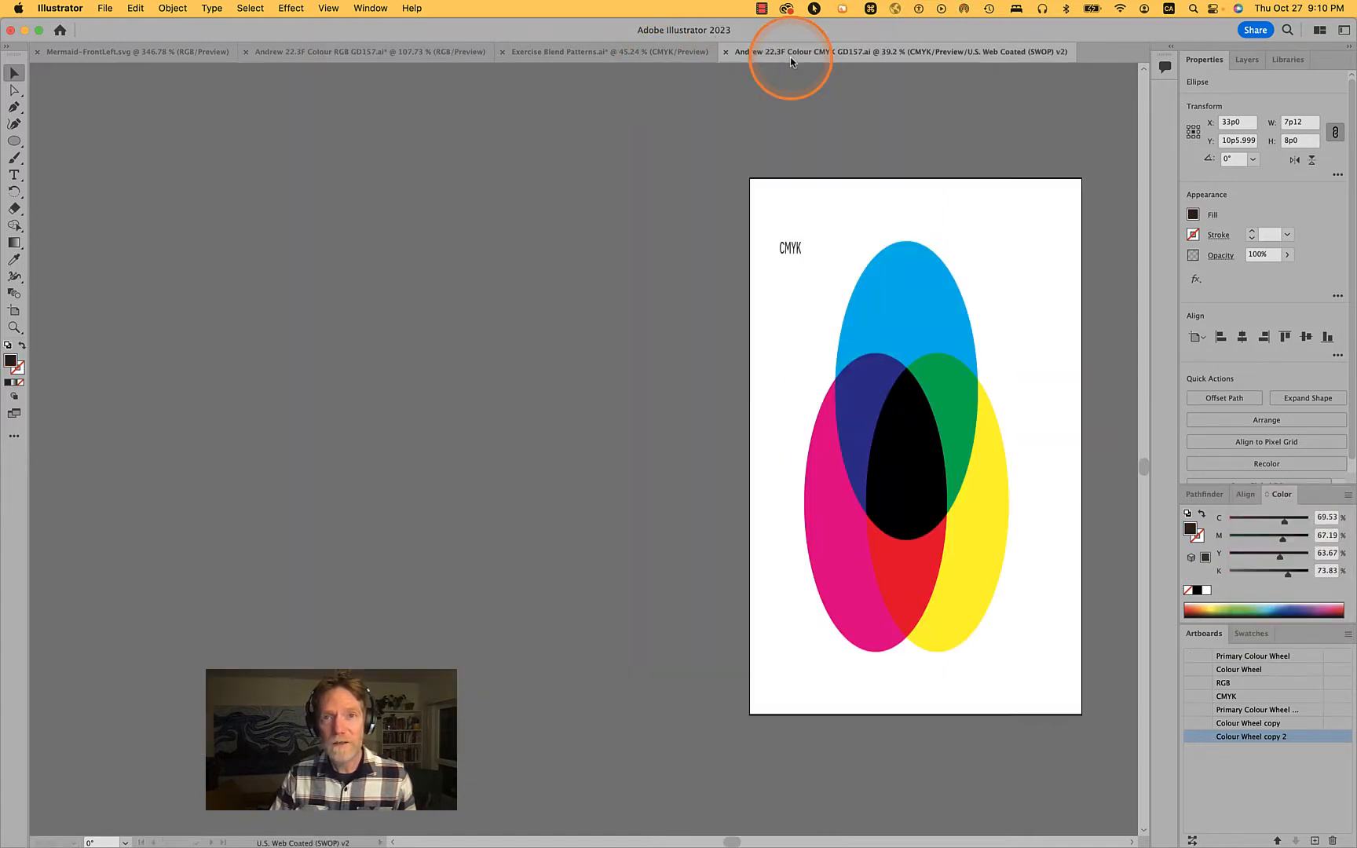
Return to the RGB colour document and switch the top red circle's fill sliders to the HSB colour model
click(436, 52)
scroll(667, 316, down, 5)
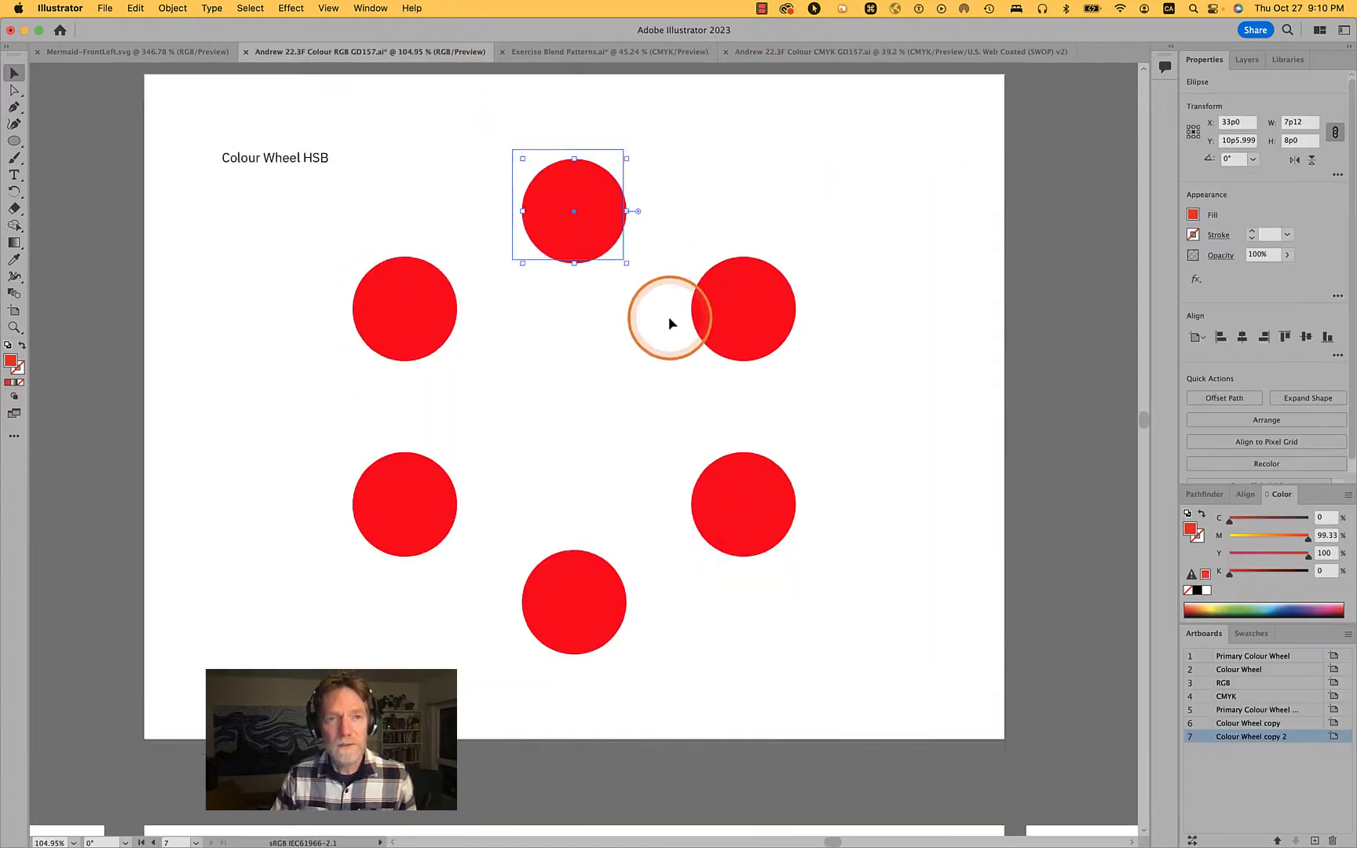
scroll(667, 316, up, 5)
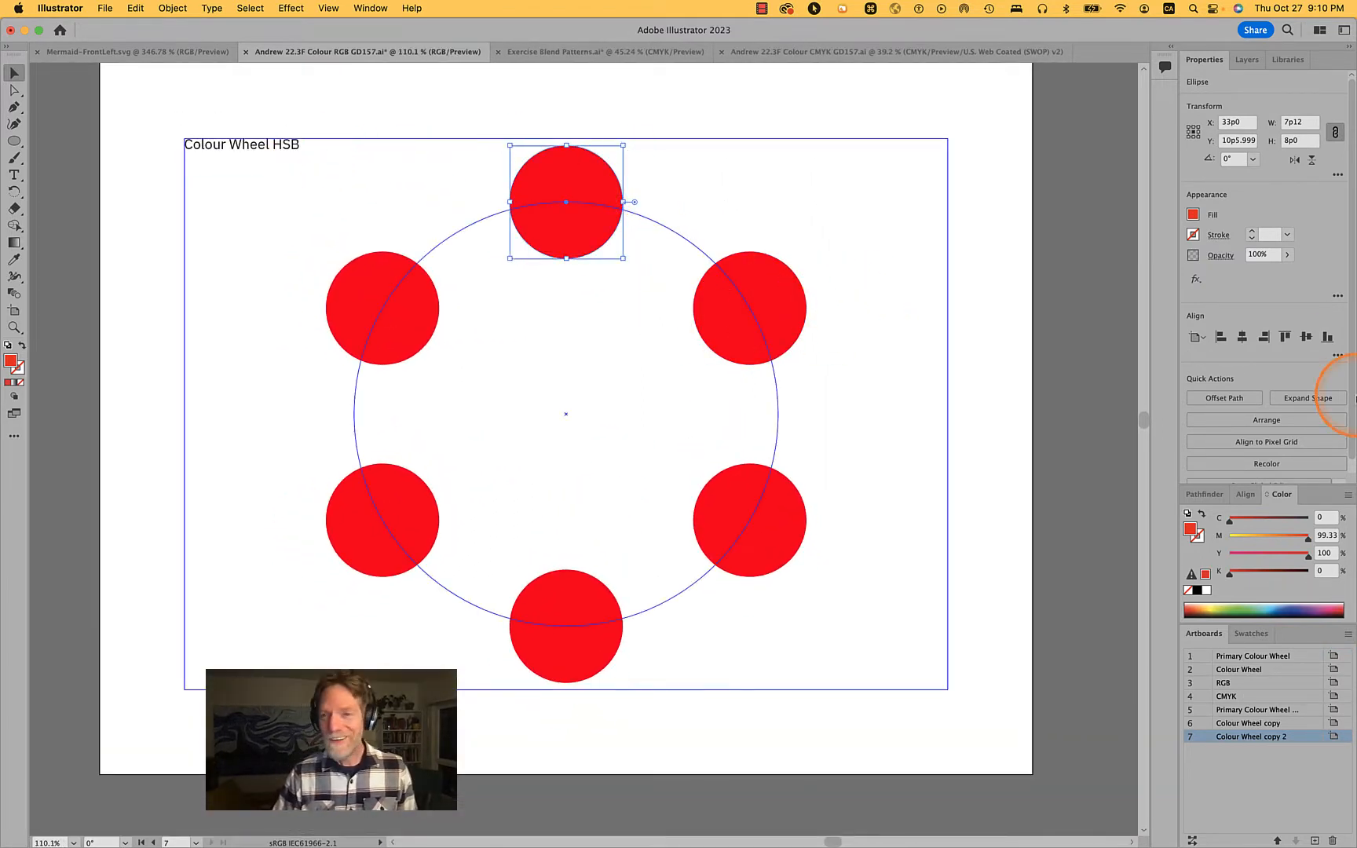
click(1348, 498)
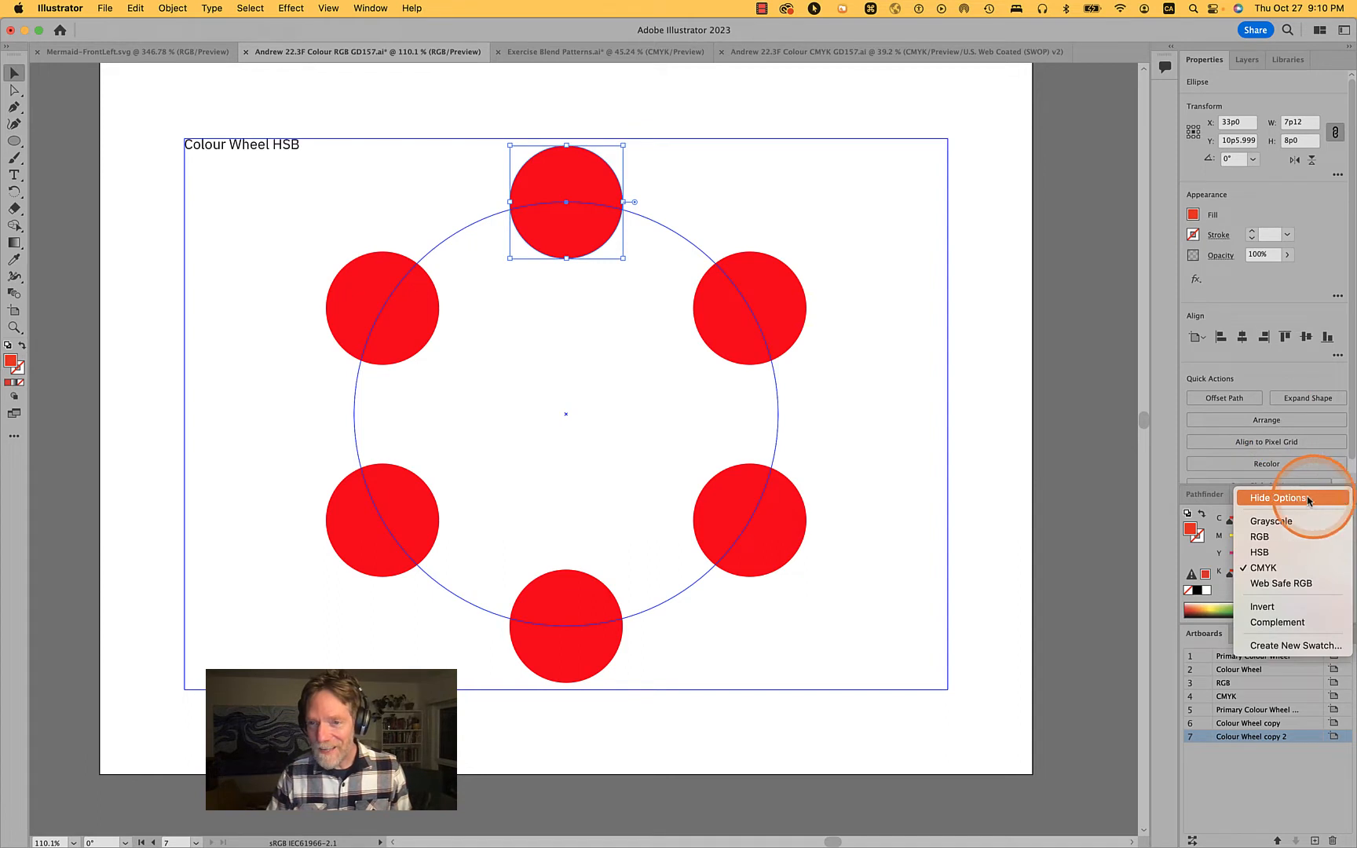
click(1263, 554)
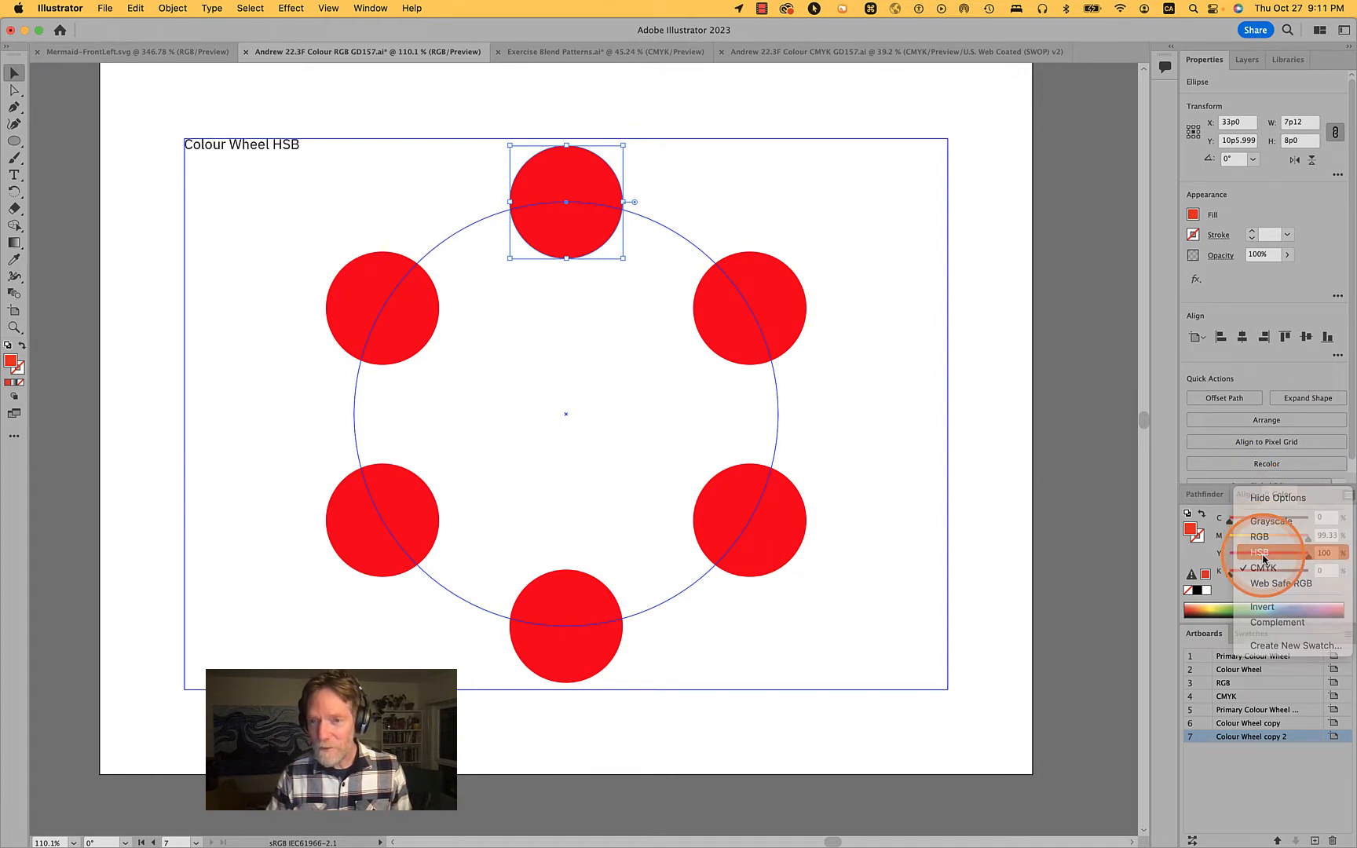
click(86, 337)
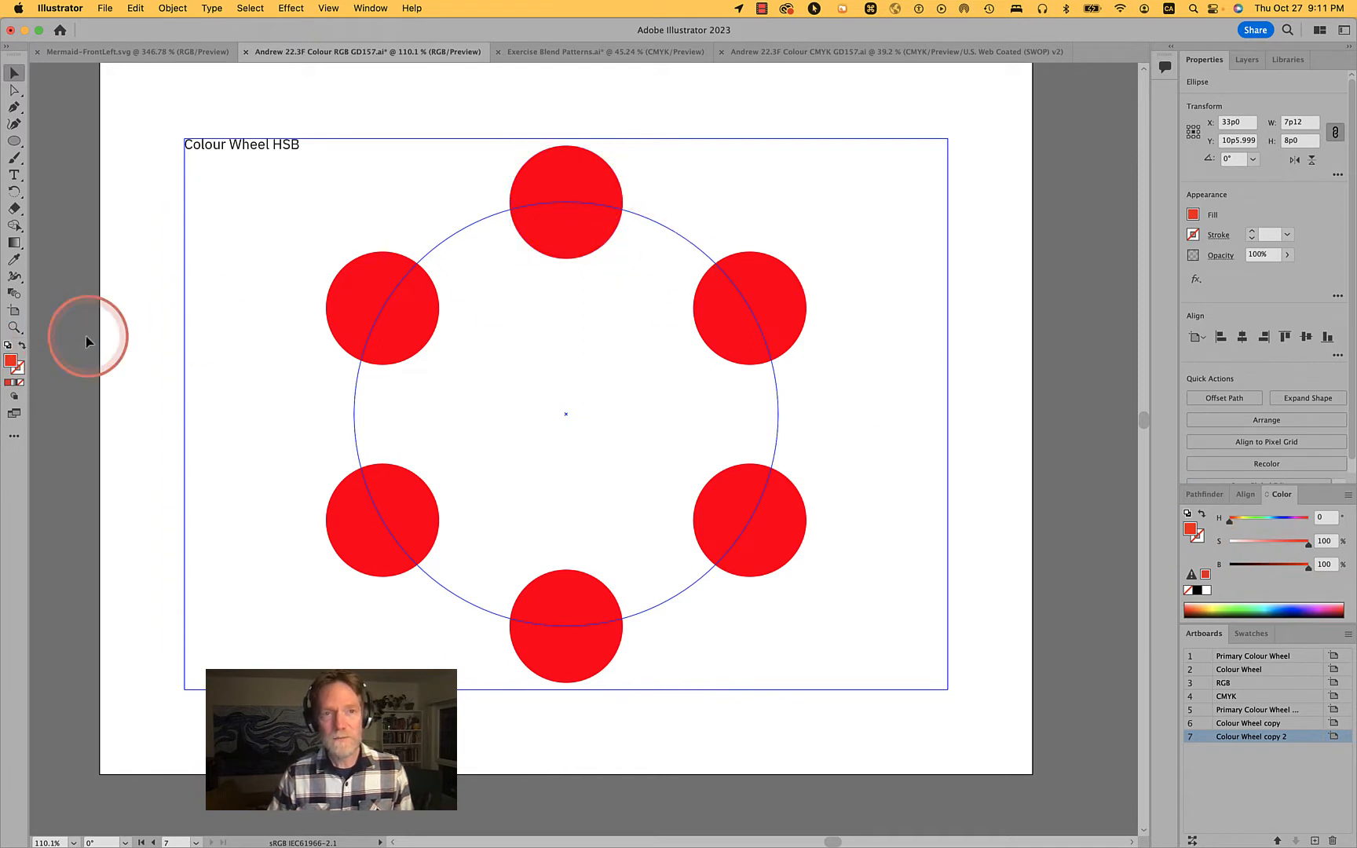
key(space)
drag(86, 338, 108, 372)
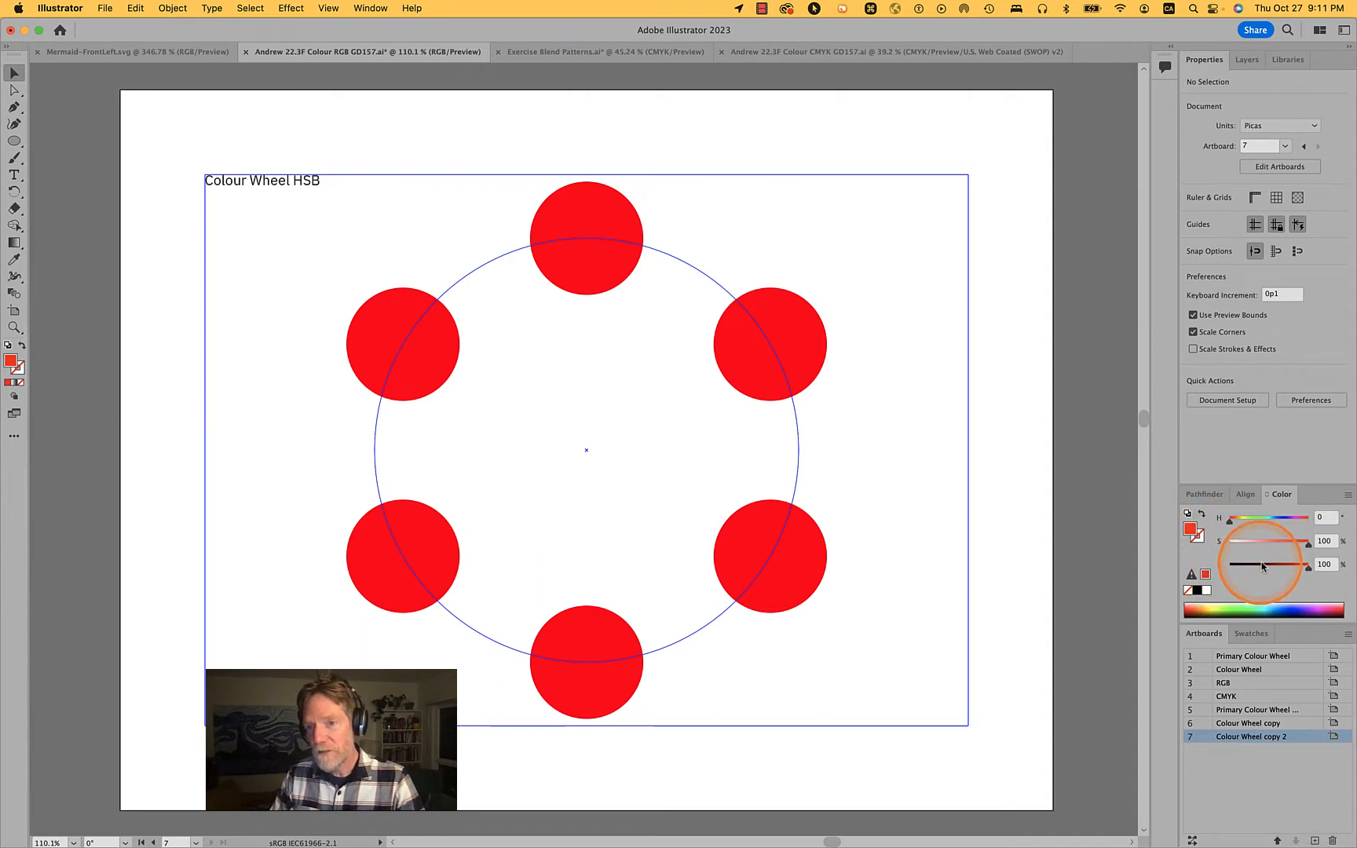
Set the topmost circle's fill to hue 0°, saturation 100% and brightness 100%
click(607, 218)
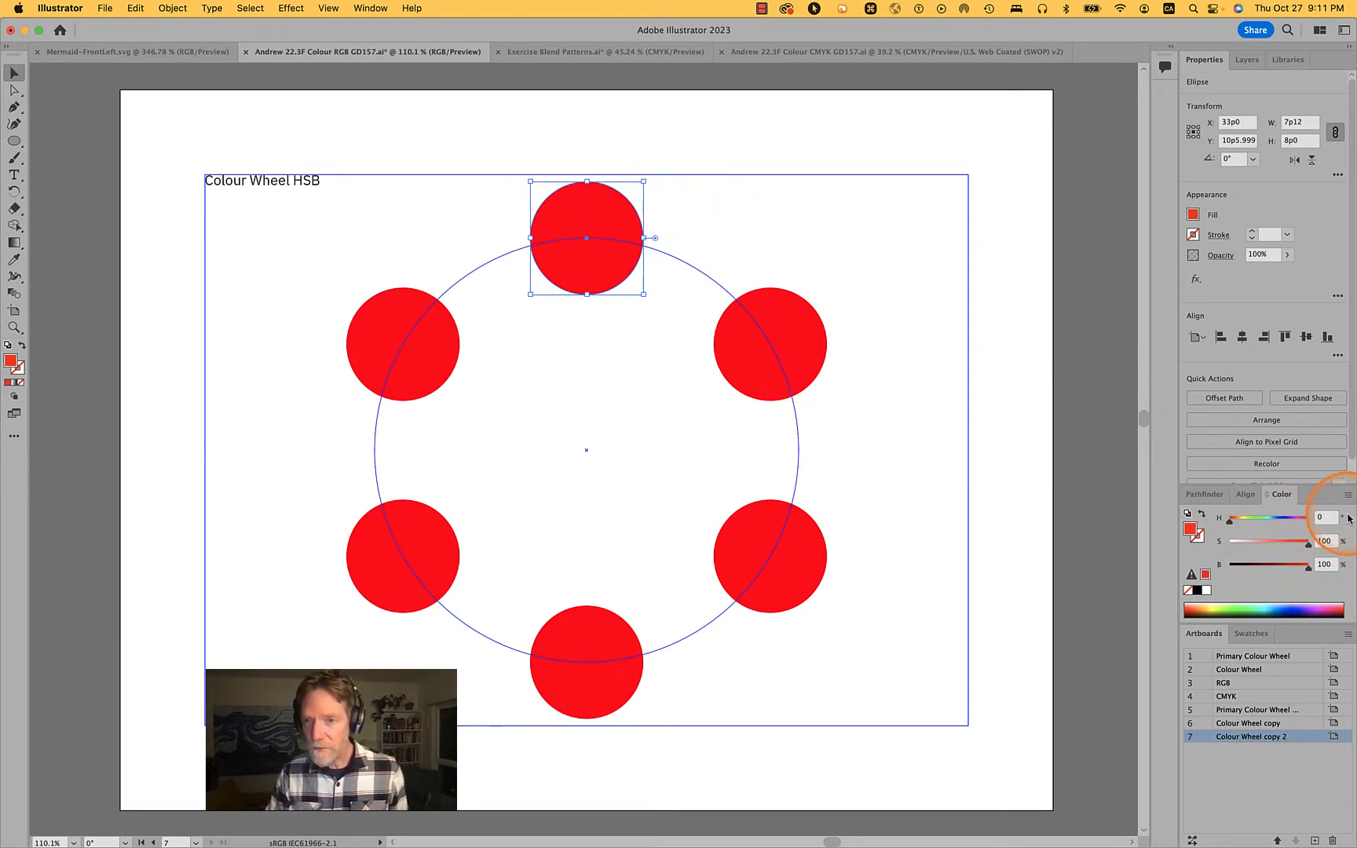
double_click(1324, 542)
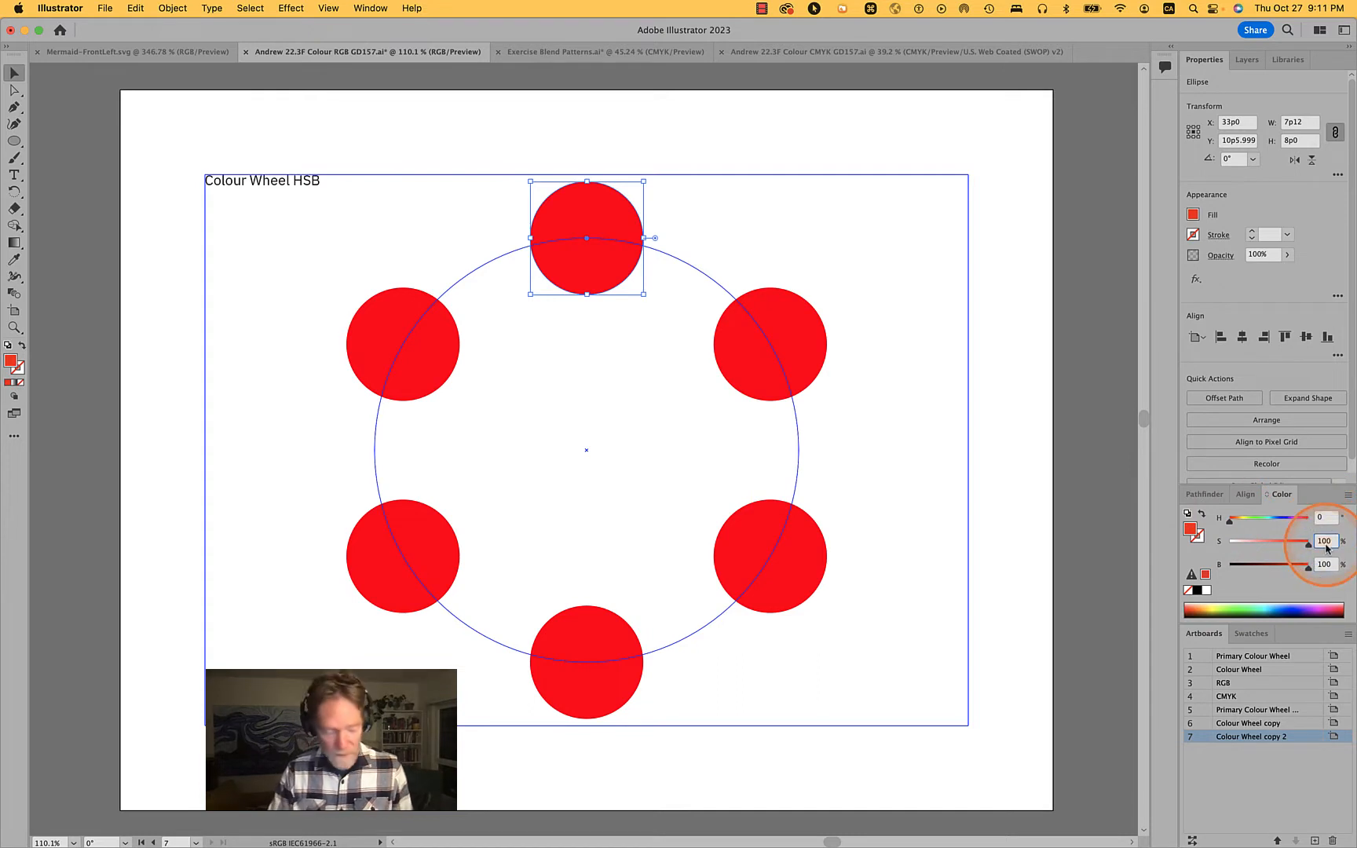
text(1)
key(Tab)
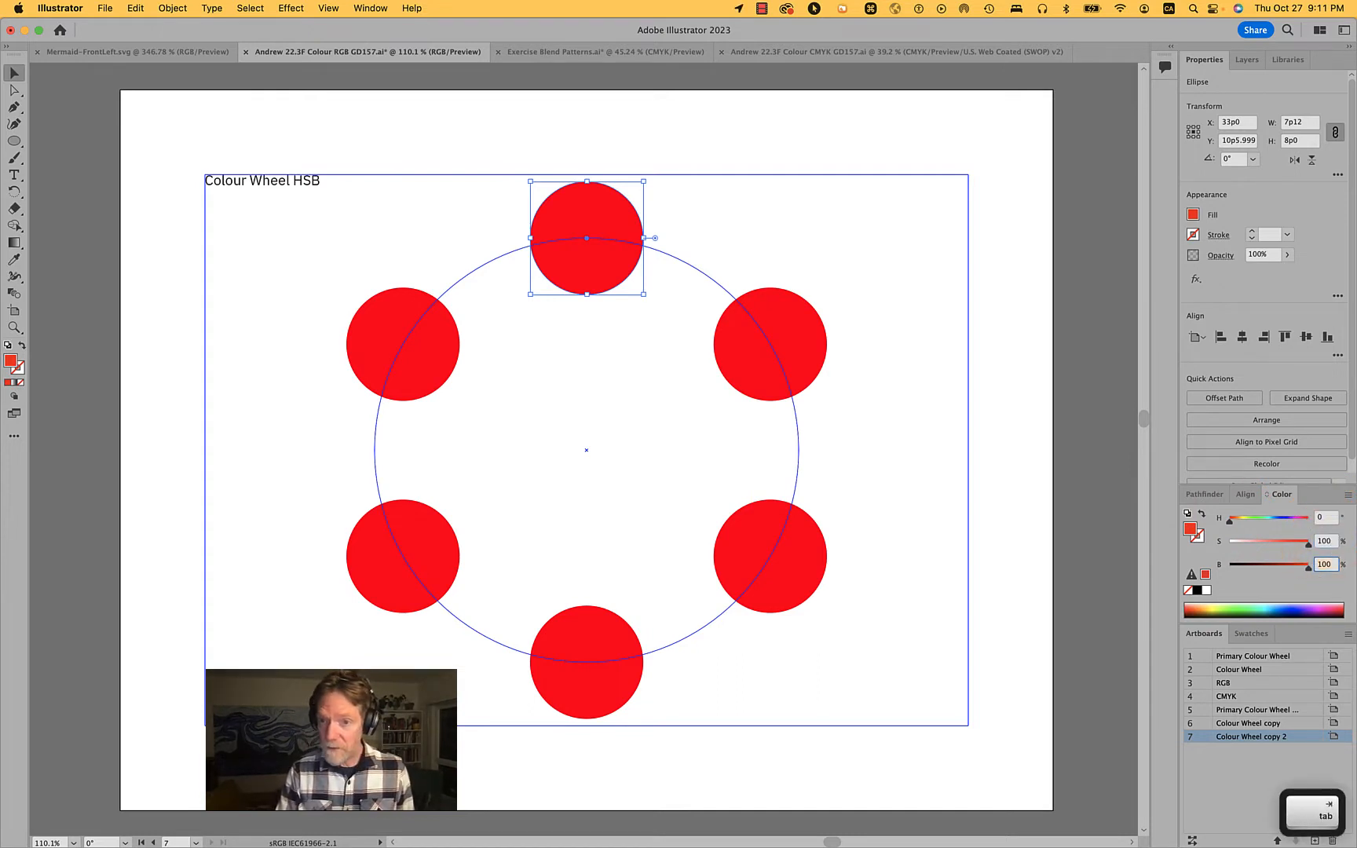
key(shift+Tab)
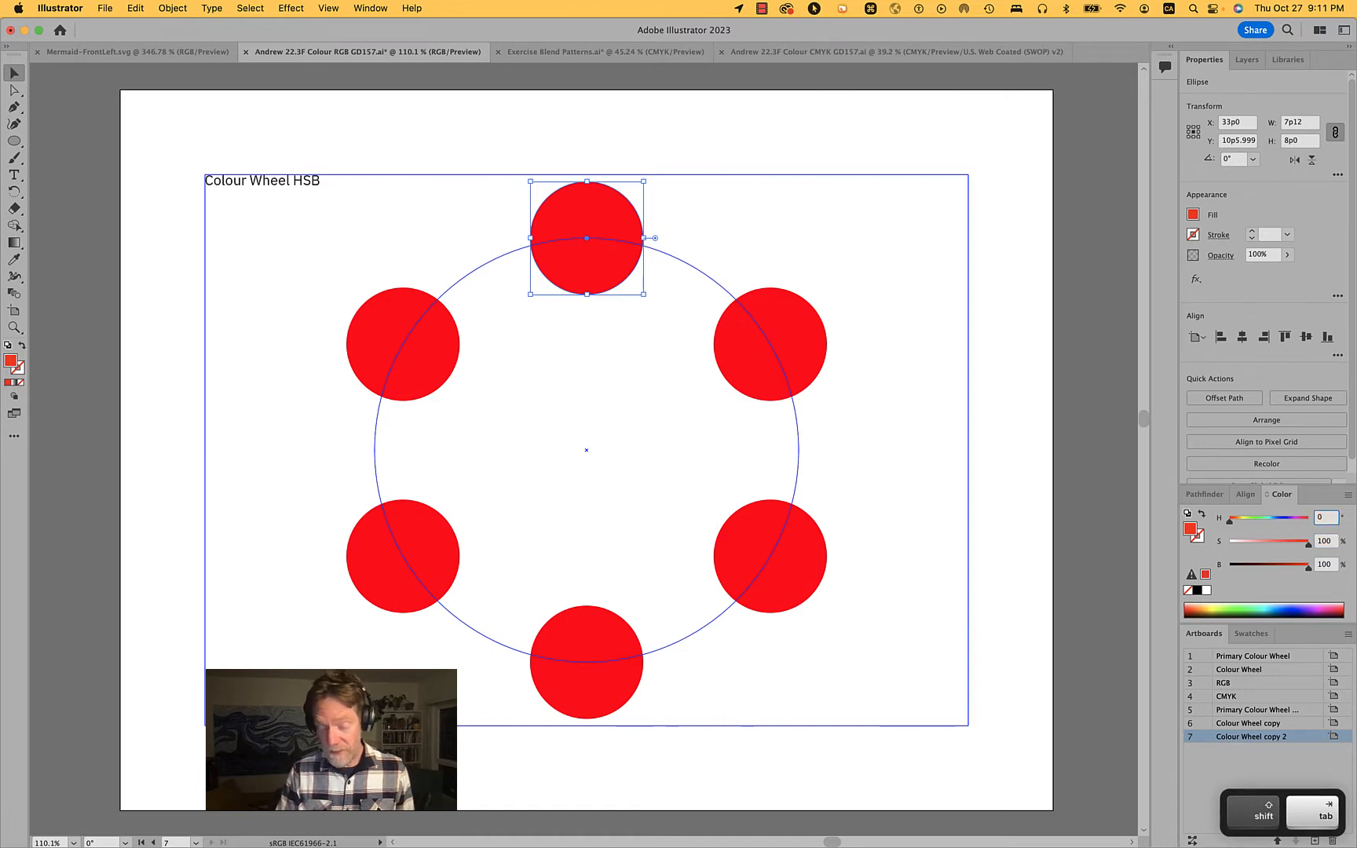
text(0)
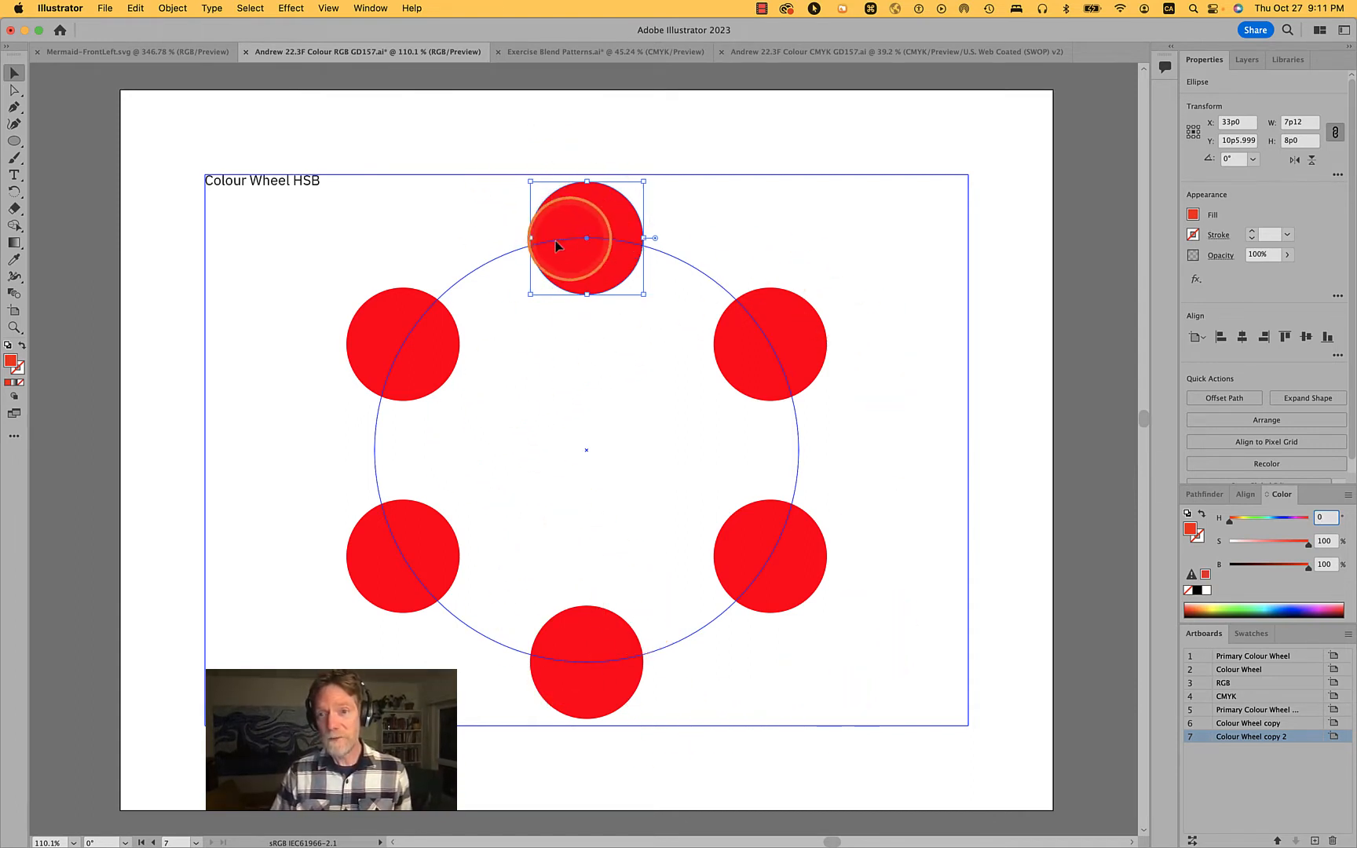
Try a hue of 260° on the wheel's upper-left circle, and return its hue to 0°
click(389, 331)
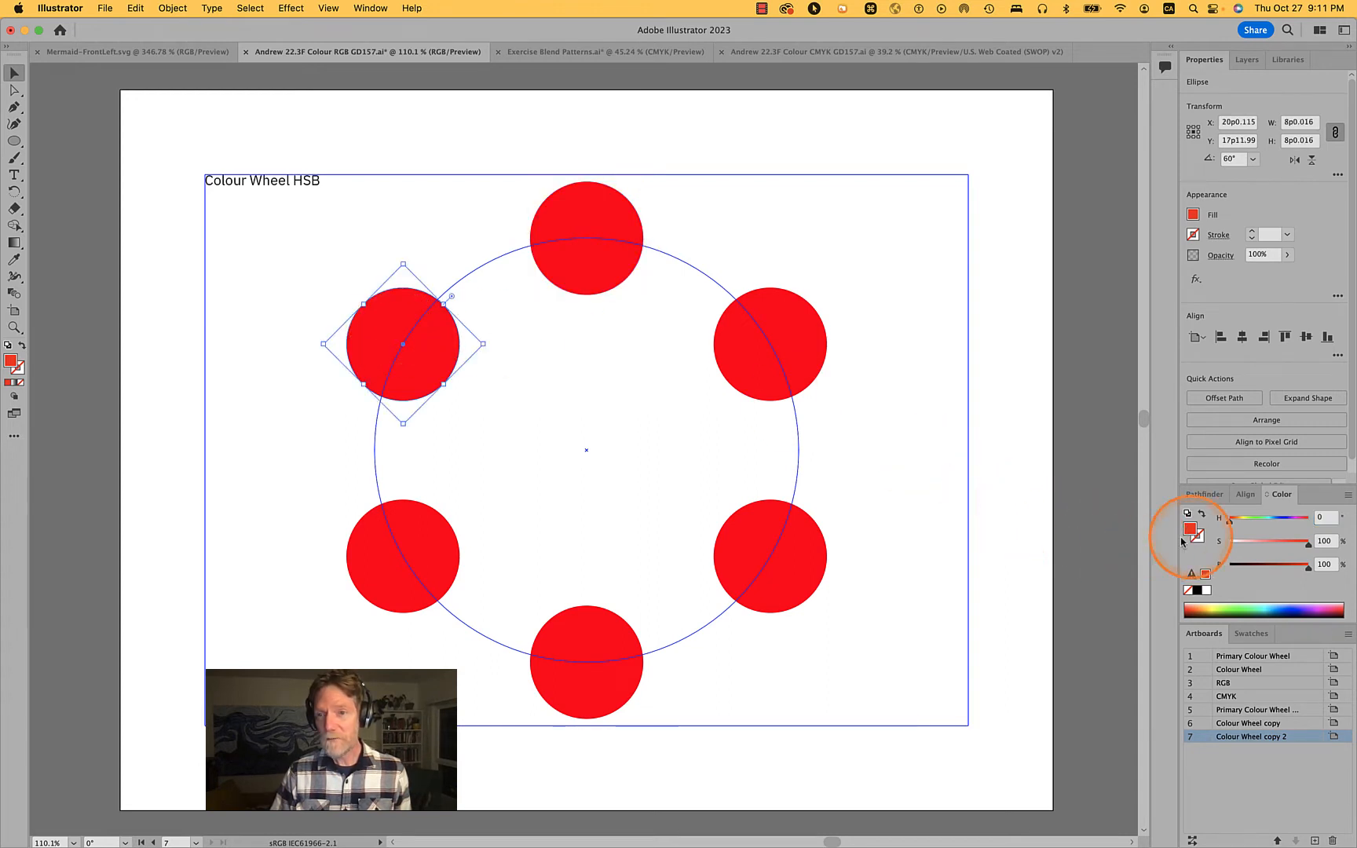
click(1311, 519)
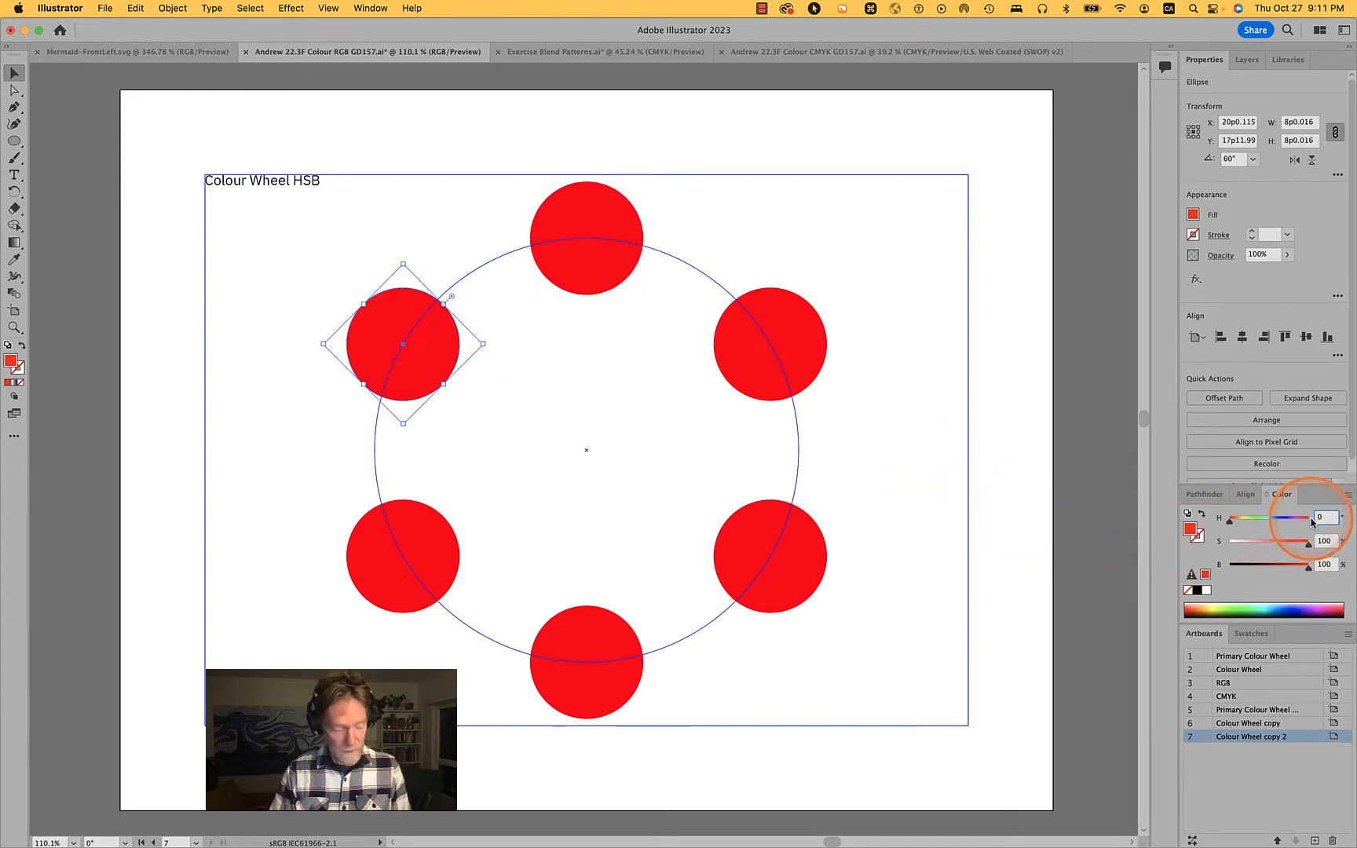
text(30)
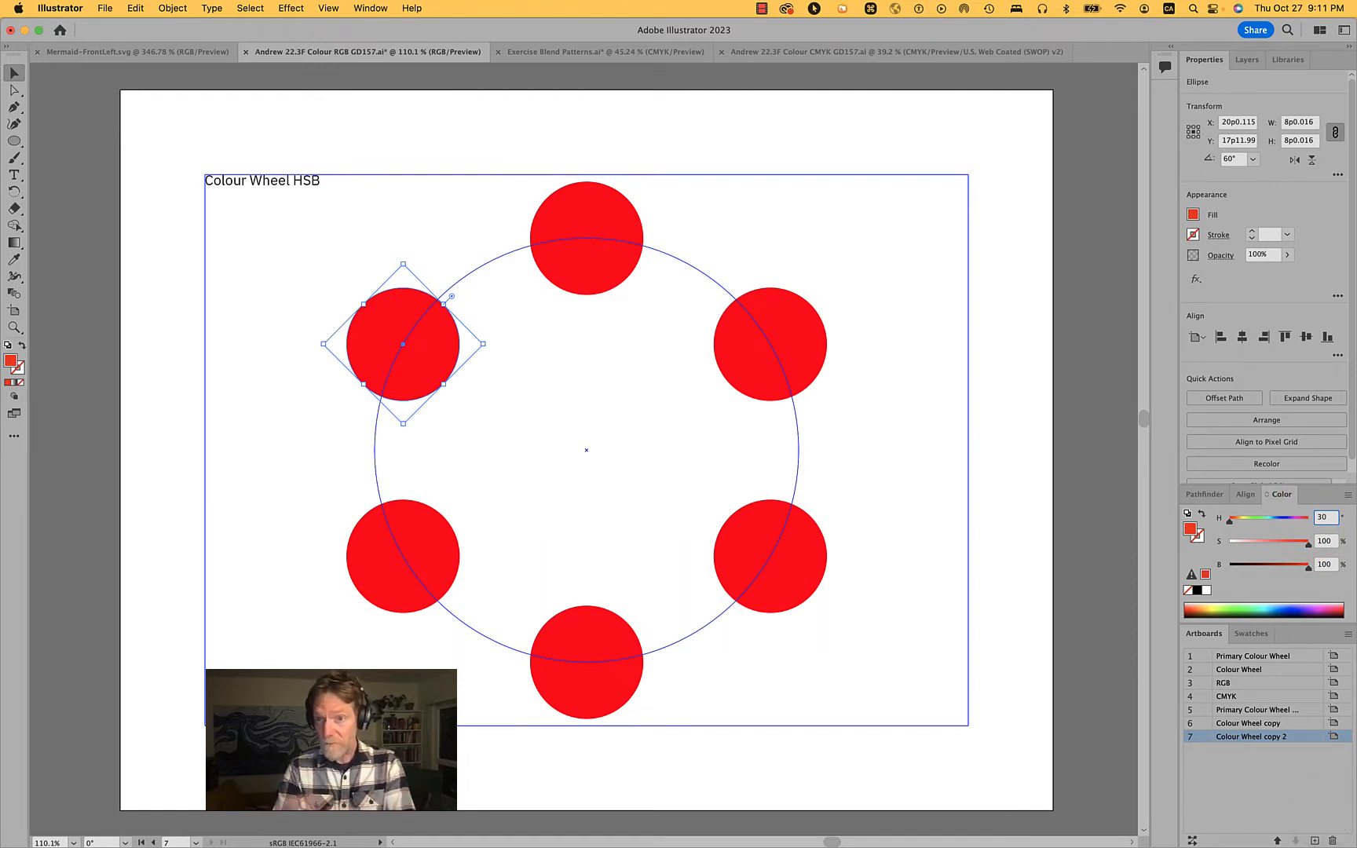
key(BackSpace)
key(BackSpace)
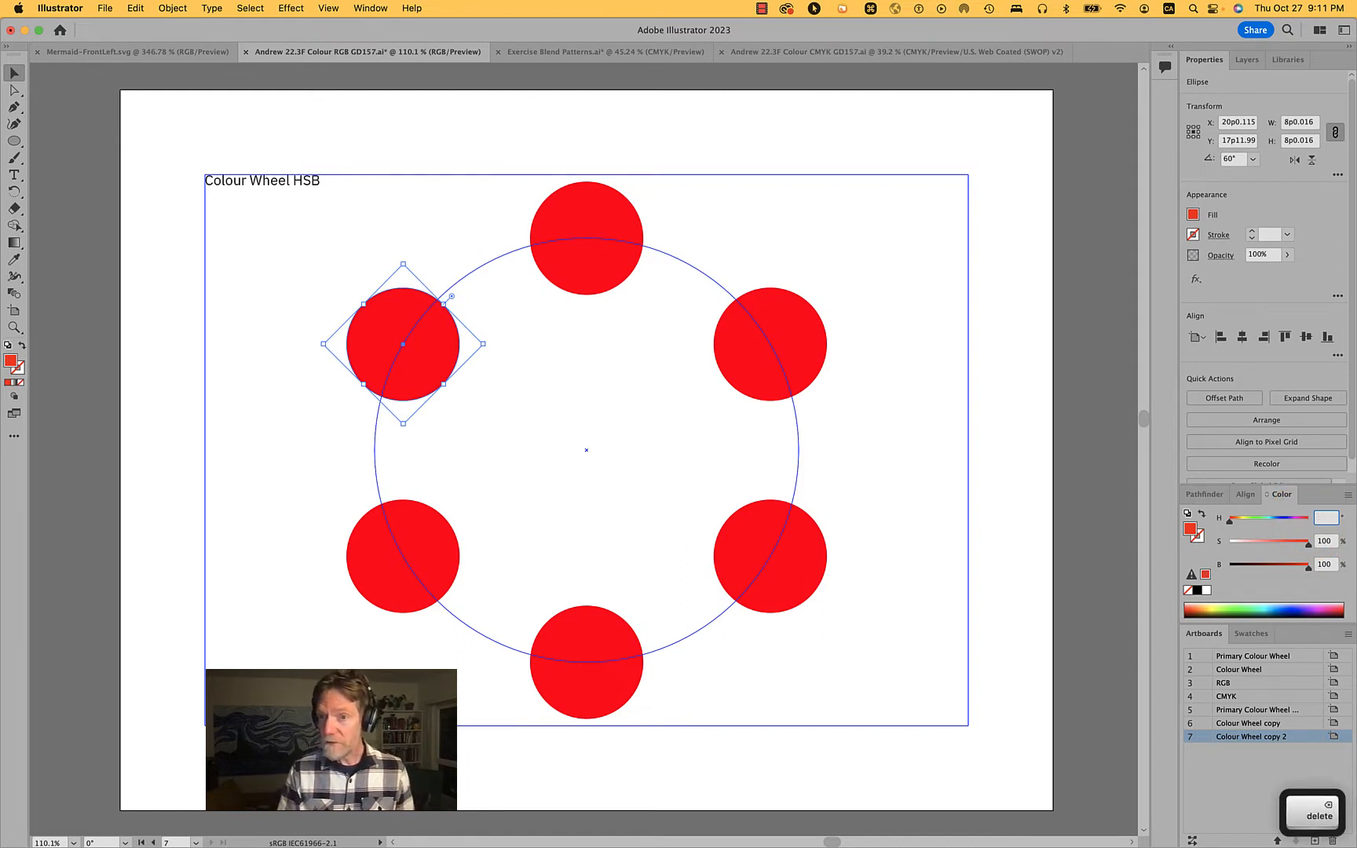
text(230)
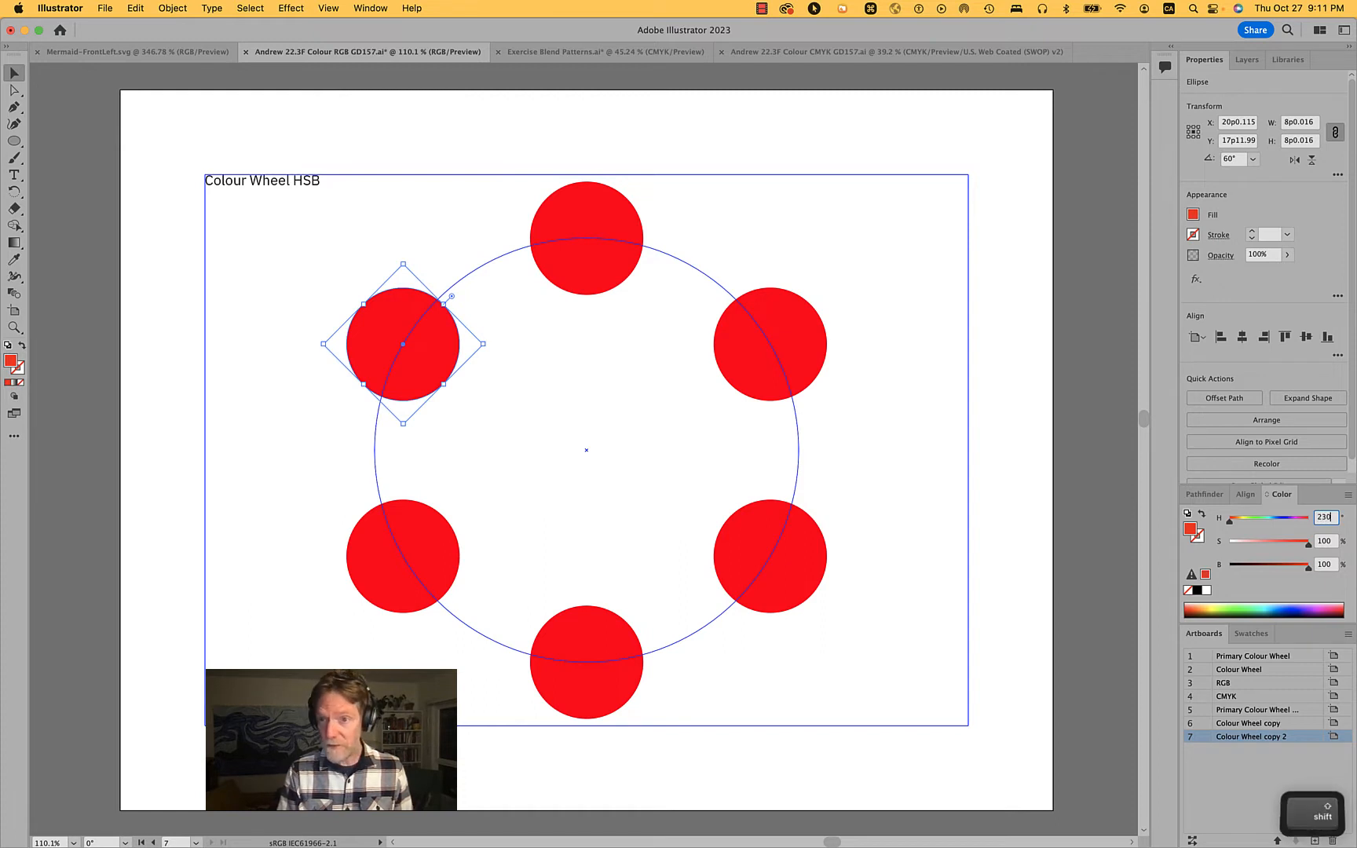
key(BackSpace)
key(BackSpace)
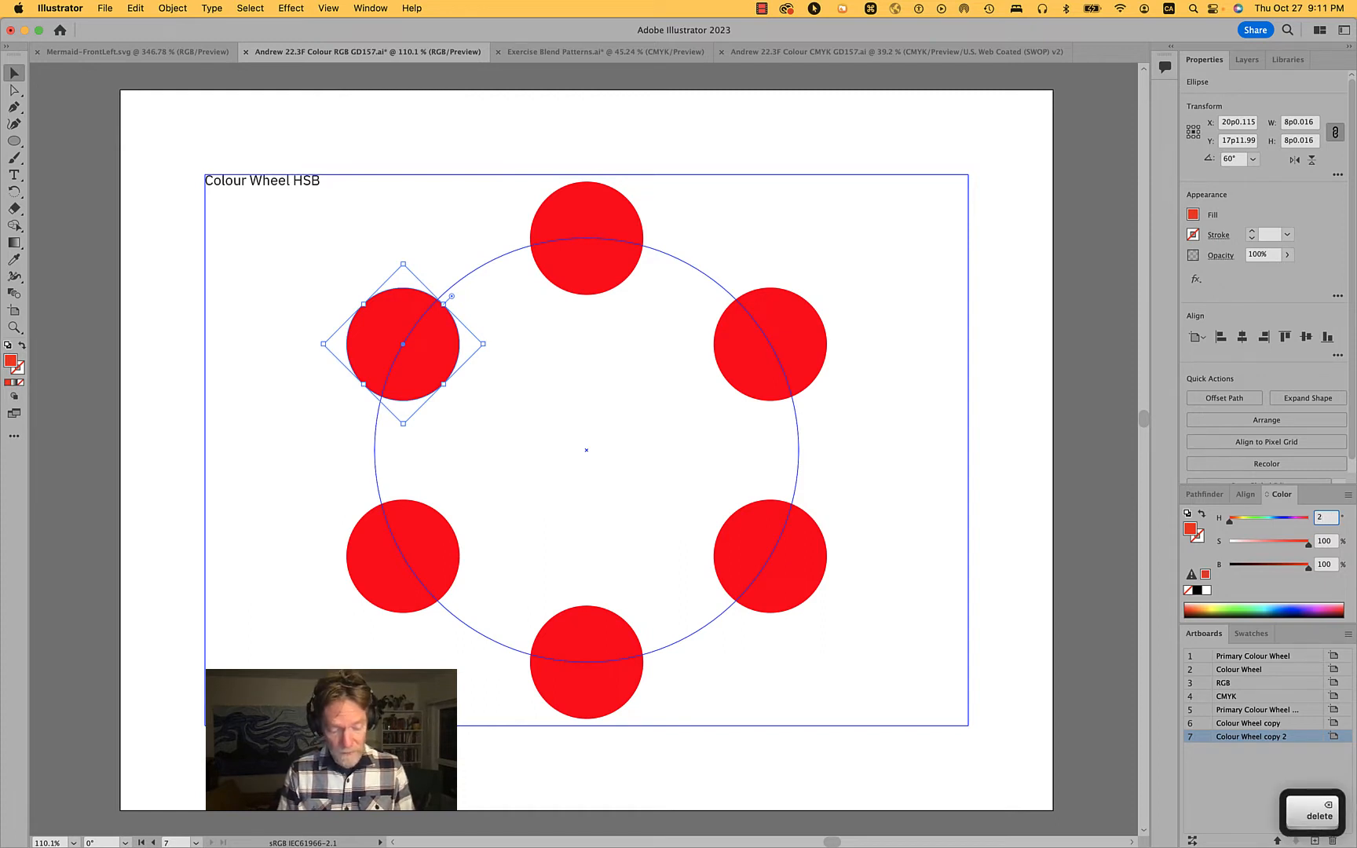
text(60)
key(Return)
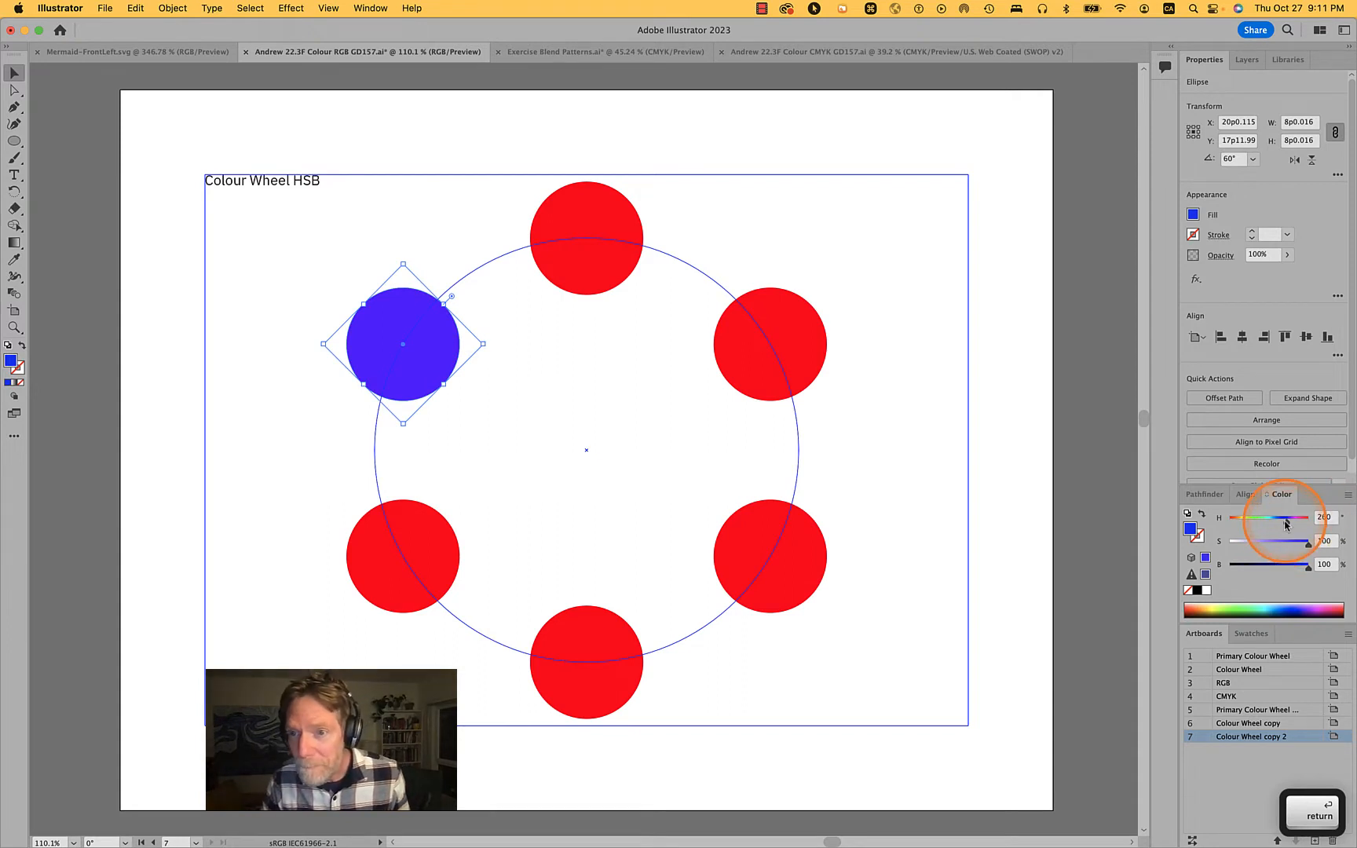
drag(1286, 522, 1214, 529)
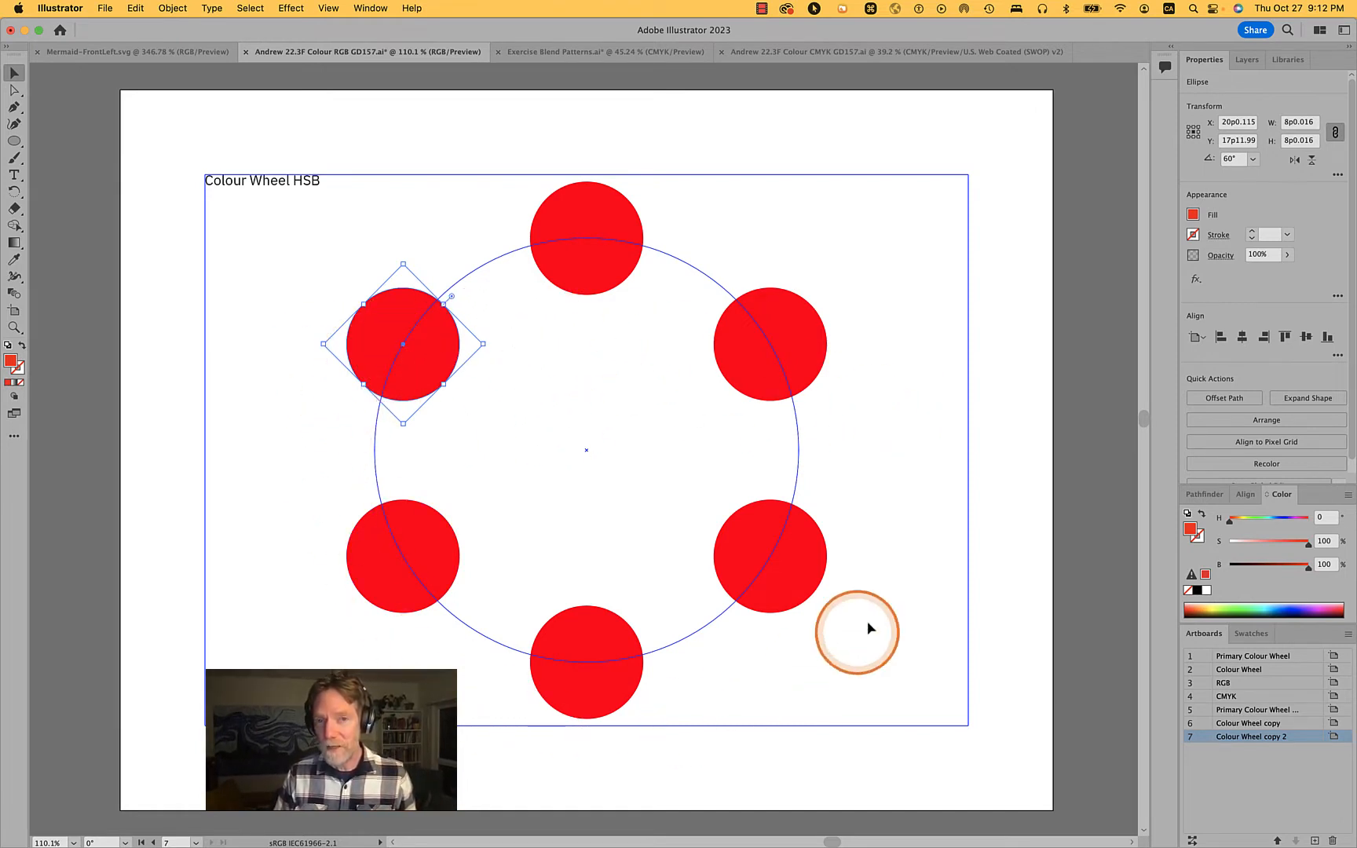
Colour the wheel's upper-left circle orange by setting its hue to 30°
click(588, 243)
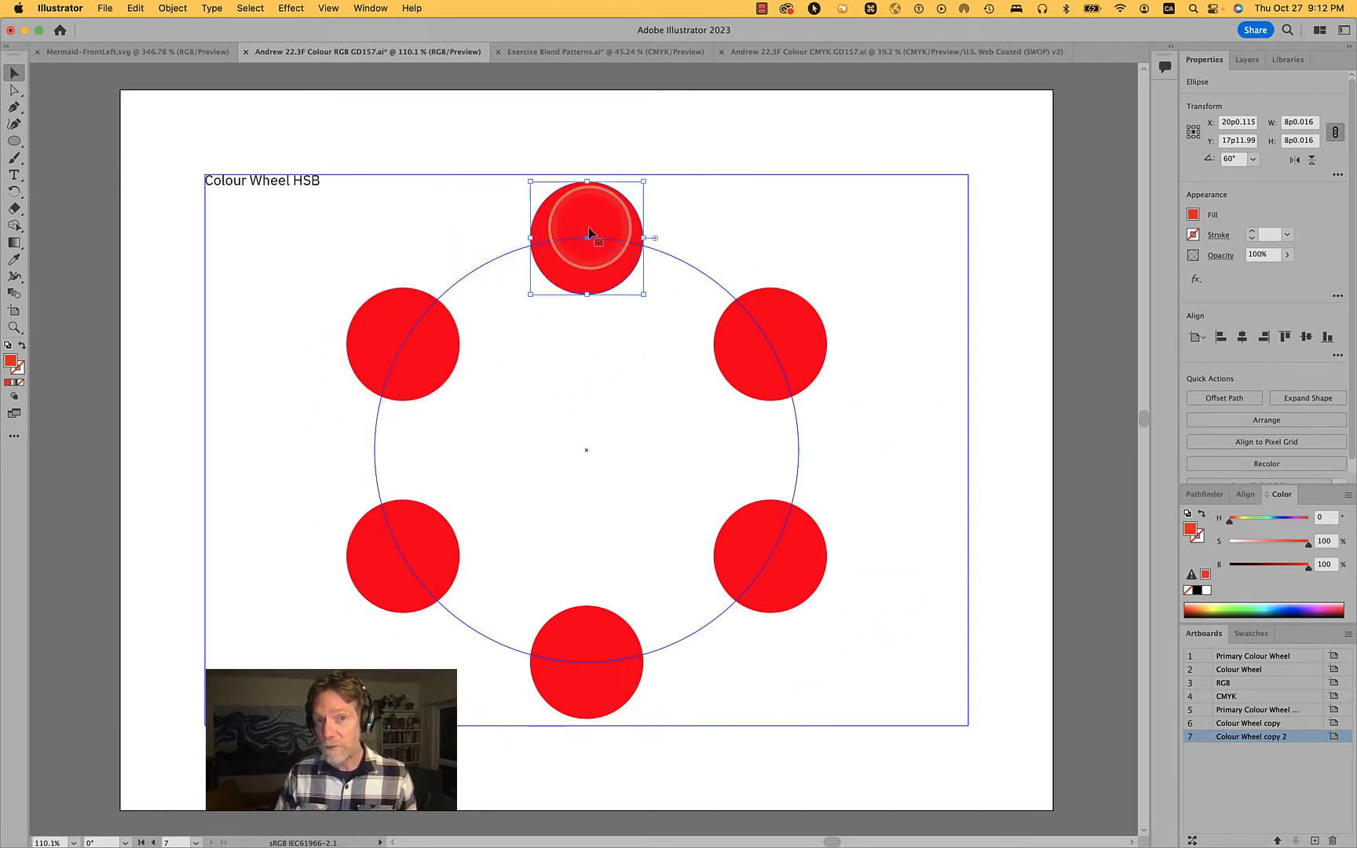
click(365, 351)
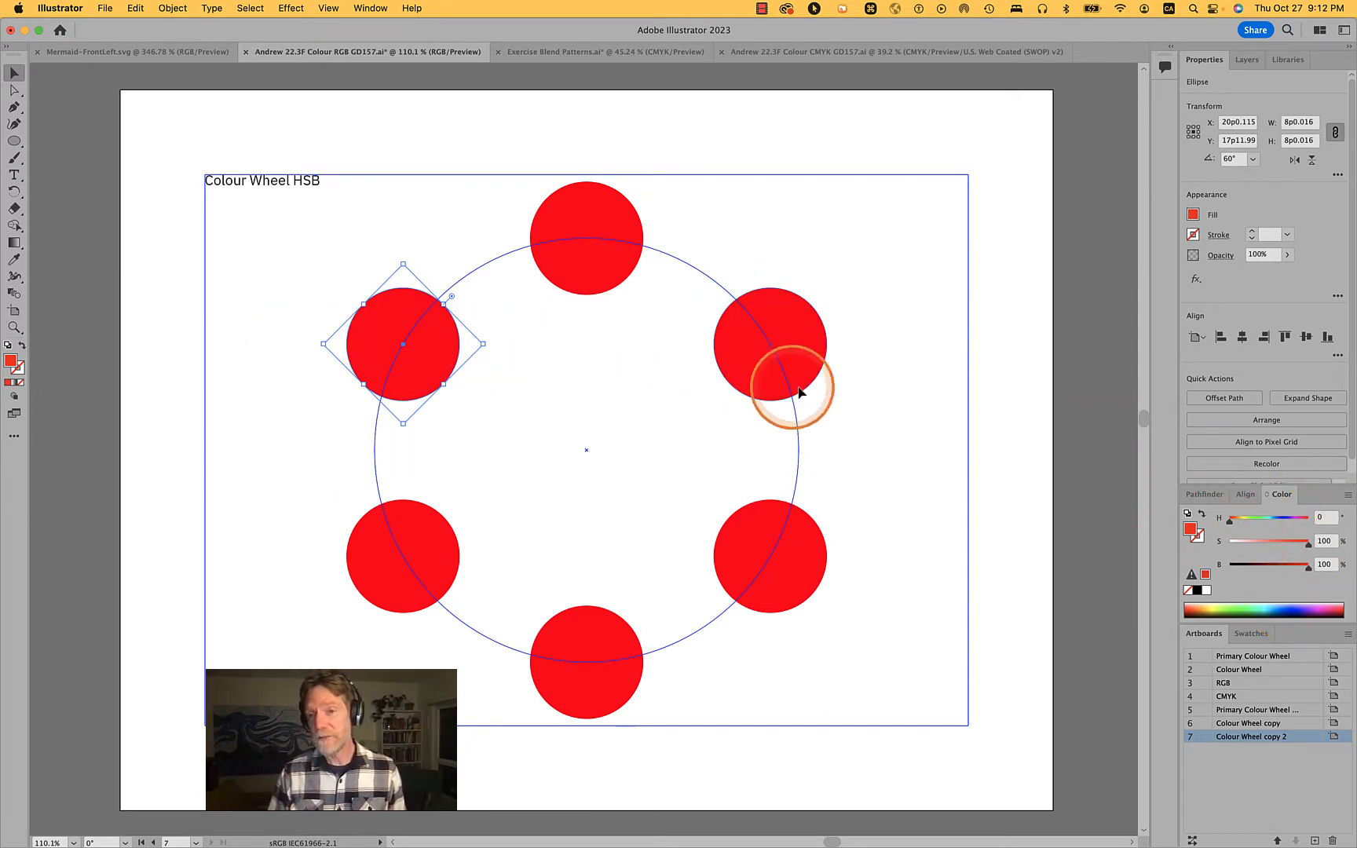
click(1328, 518)
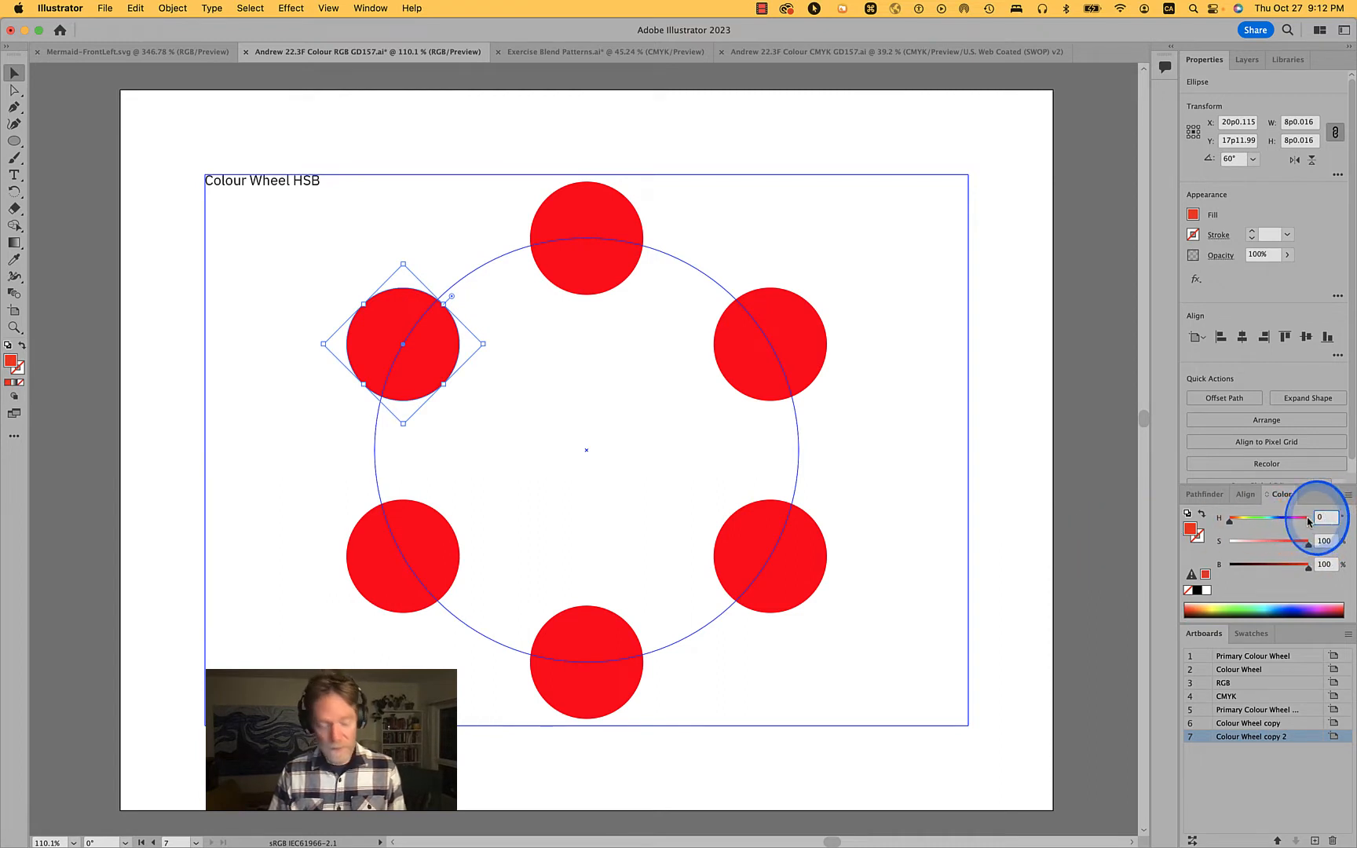
text(30)
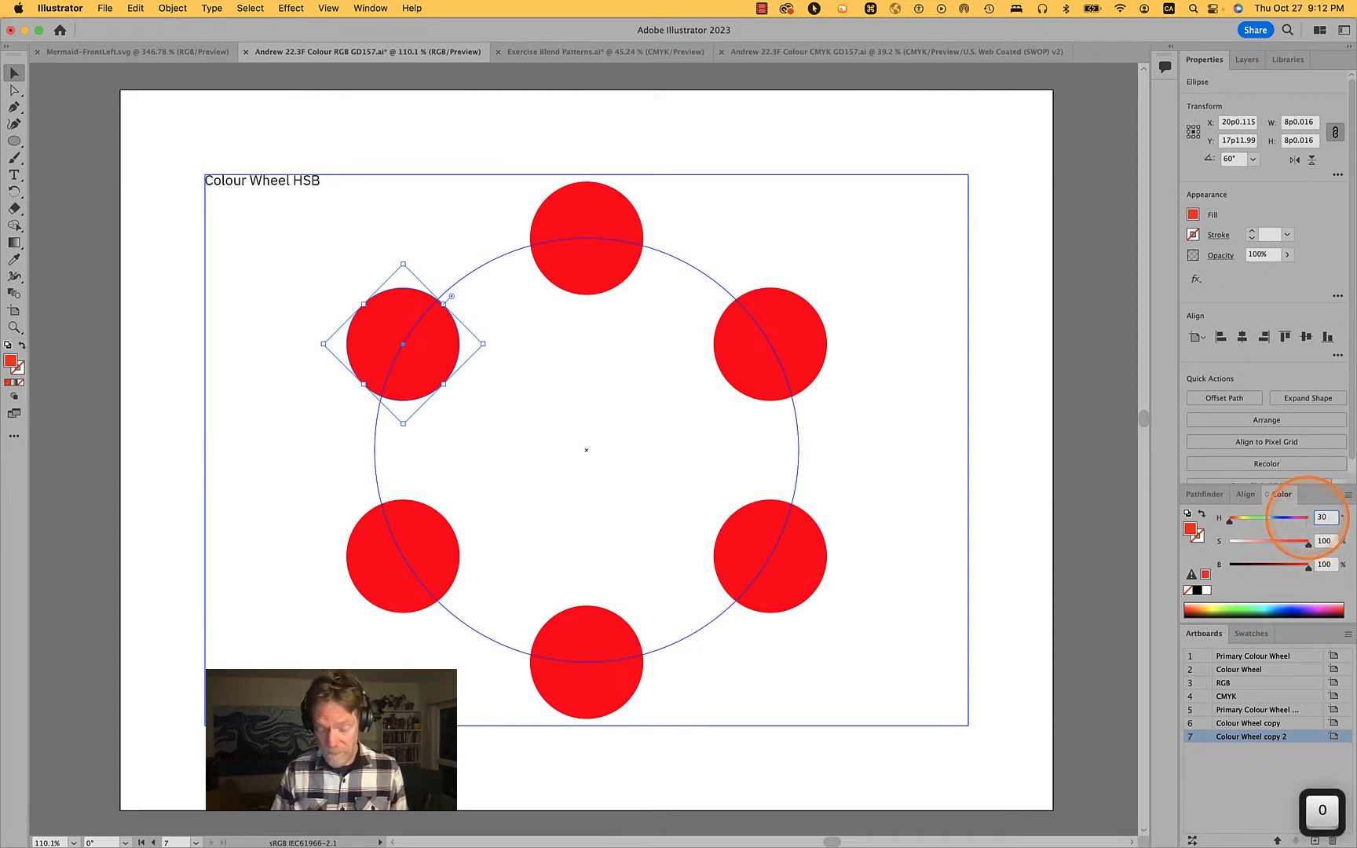
key(Return)
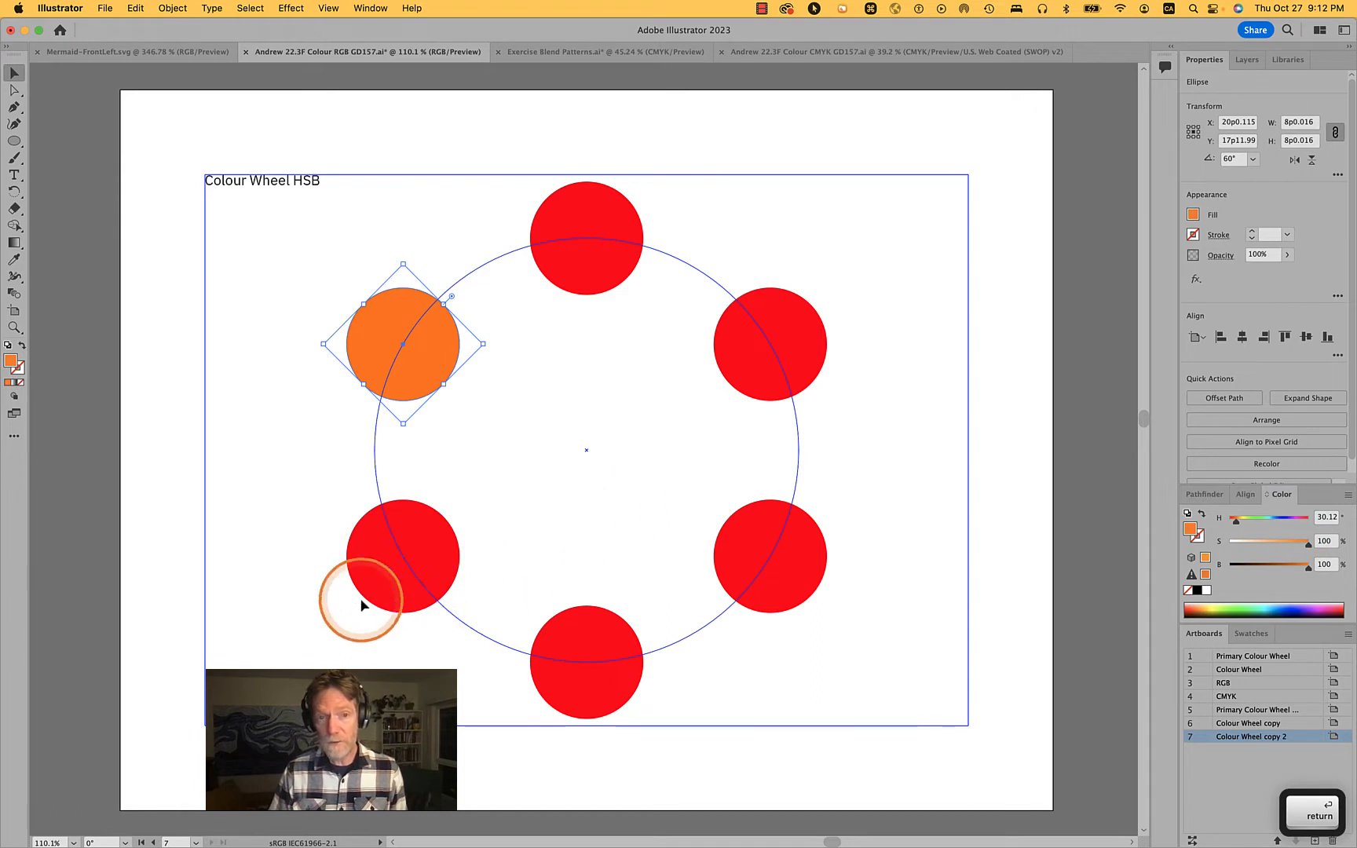
Colour the wheel's lower-left circle yellow by setting its hue to 60°
click(371, 566)
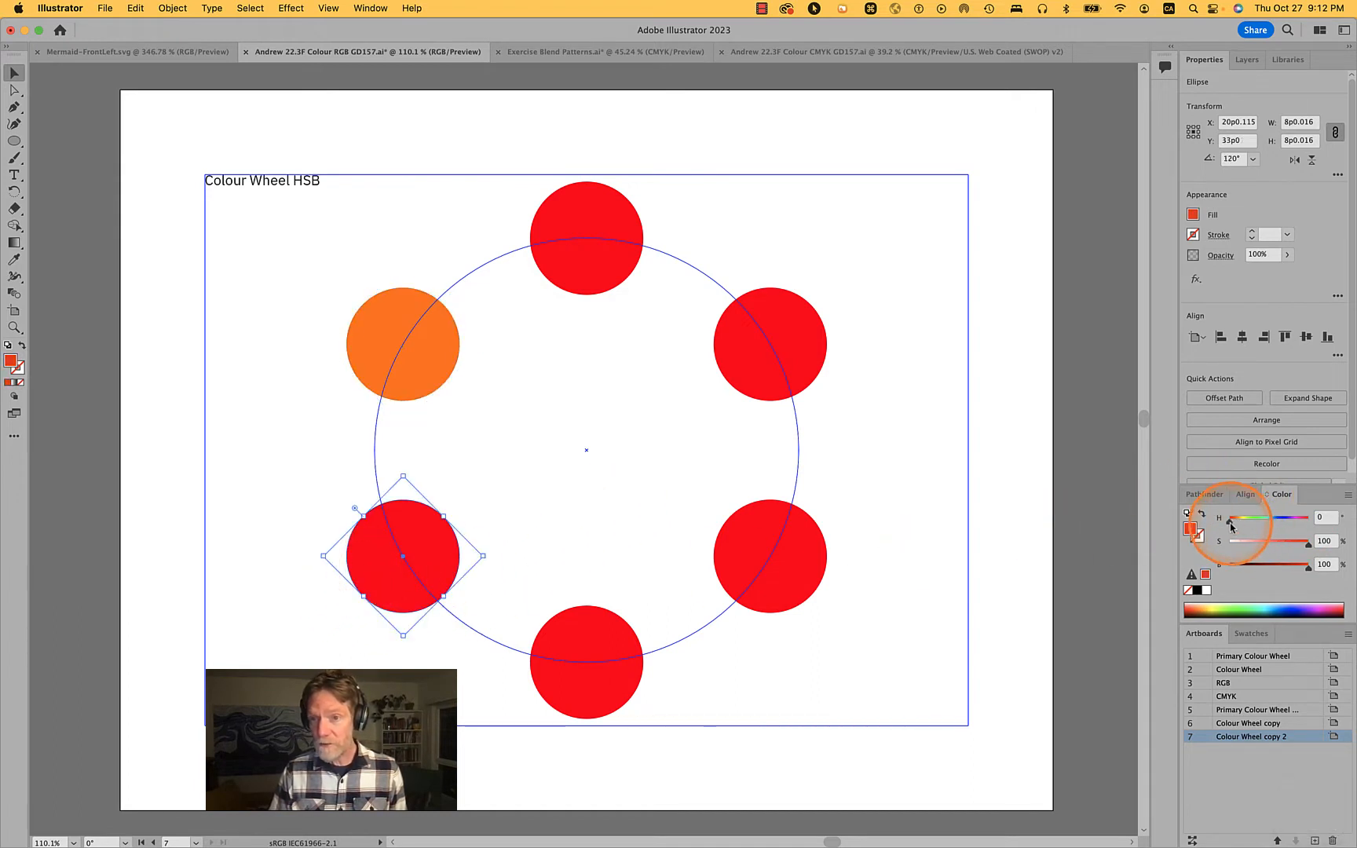
mouse_move(1230, 520)
mouse_down()
mouse_move(1256, 527)
mouse_move(1211, 528)
mouse_up()
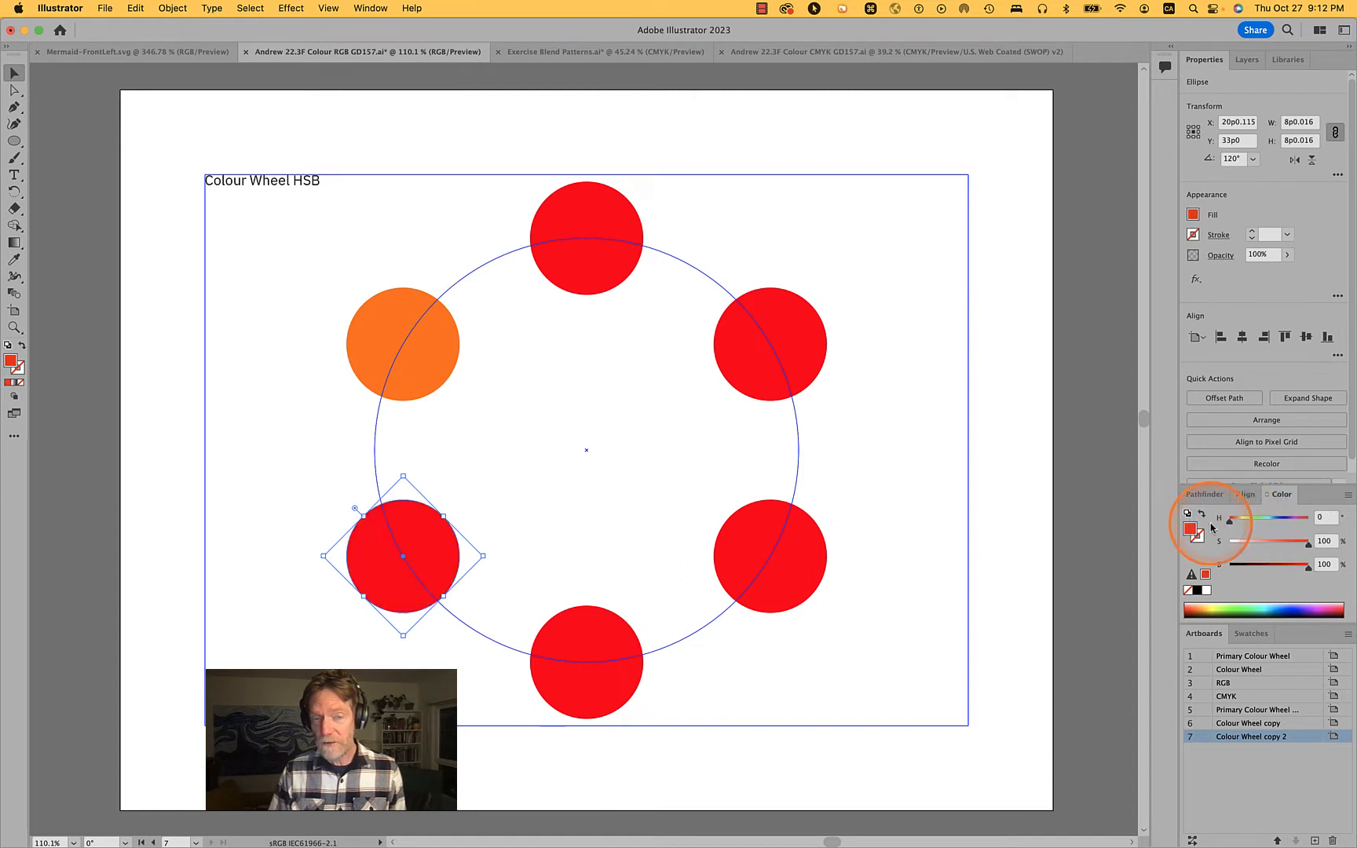
click(593, 687)
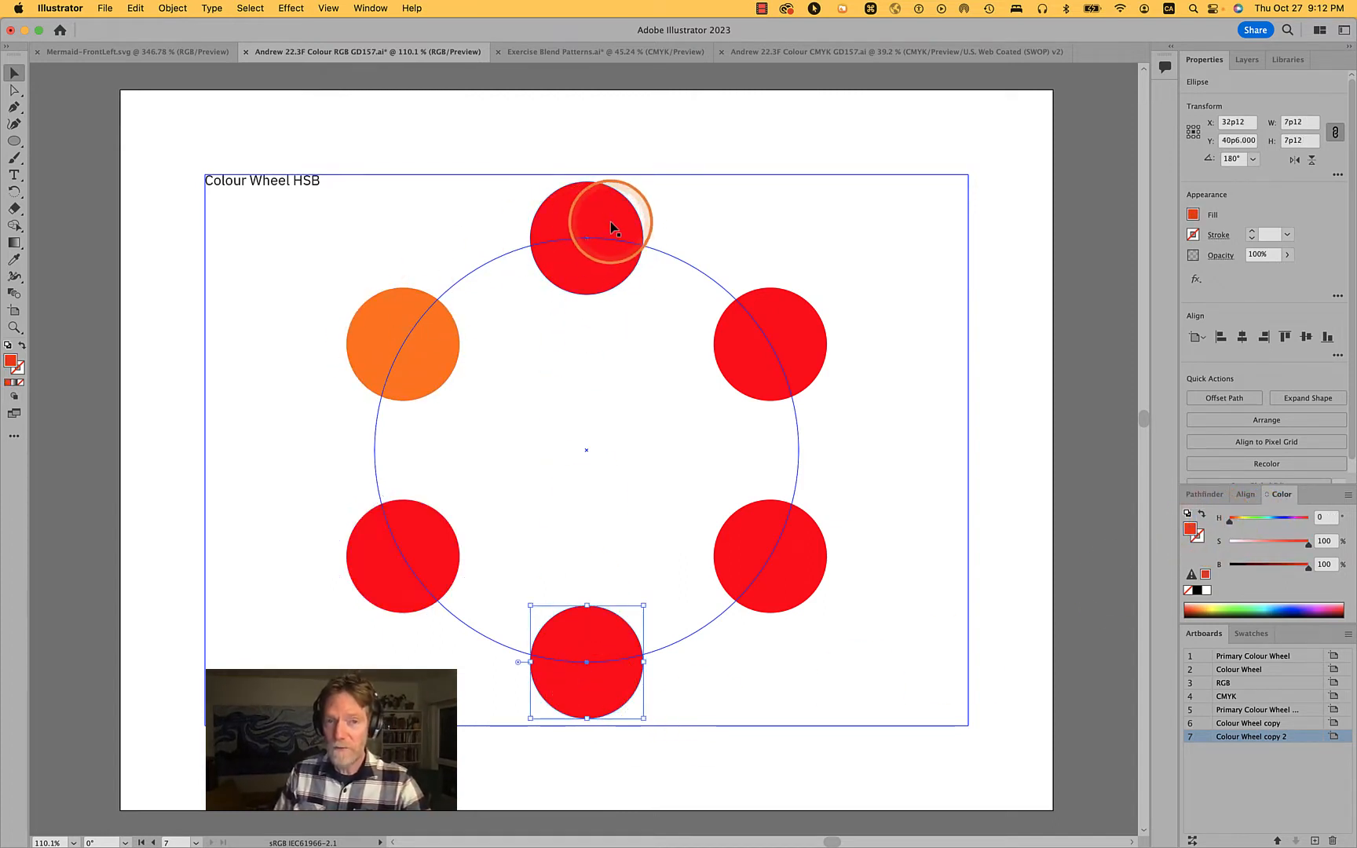
click(392, 571)
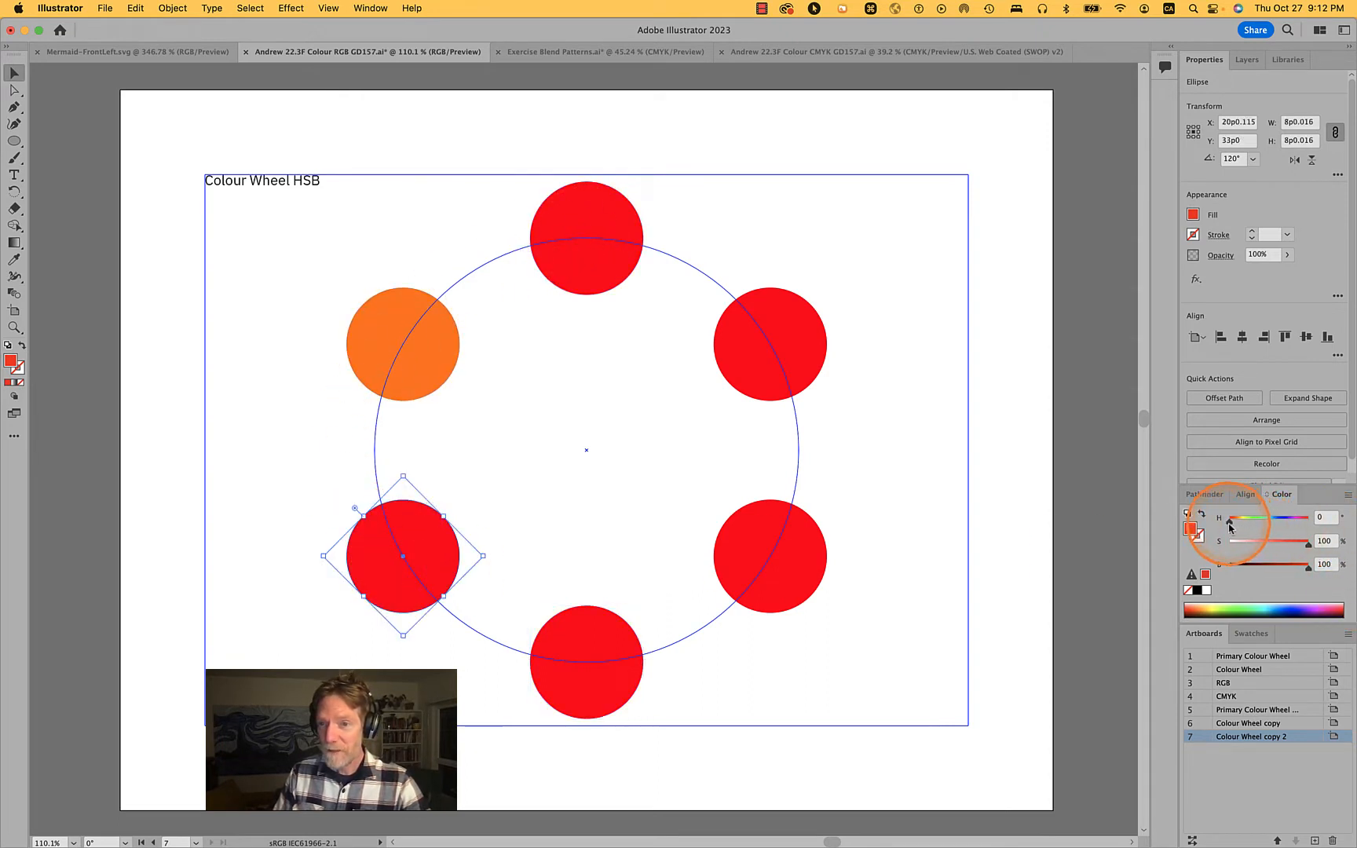
drag(1230, 522, 1243, 525)
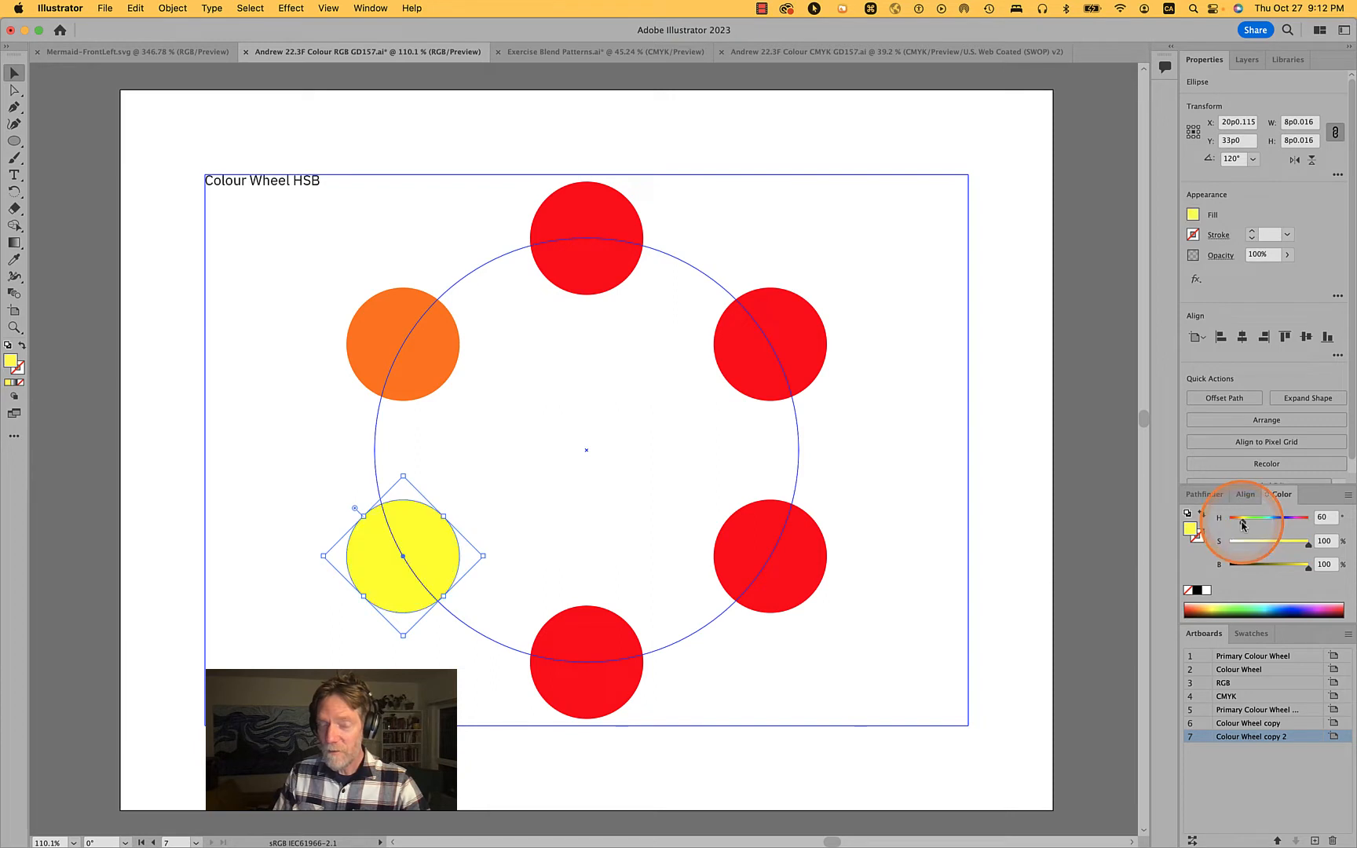
Colour the wheel's bottom circle blue by setting its hue to 250°
click(612, 685)
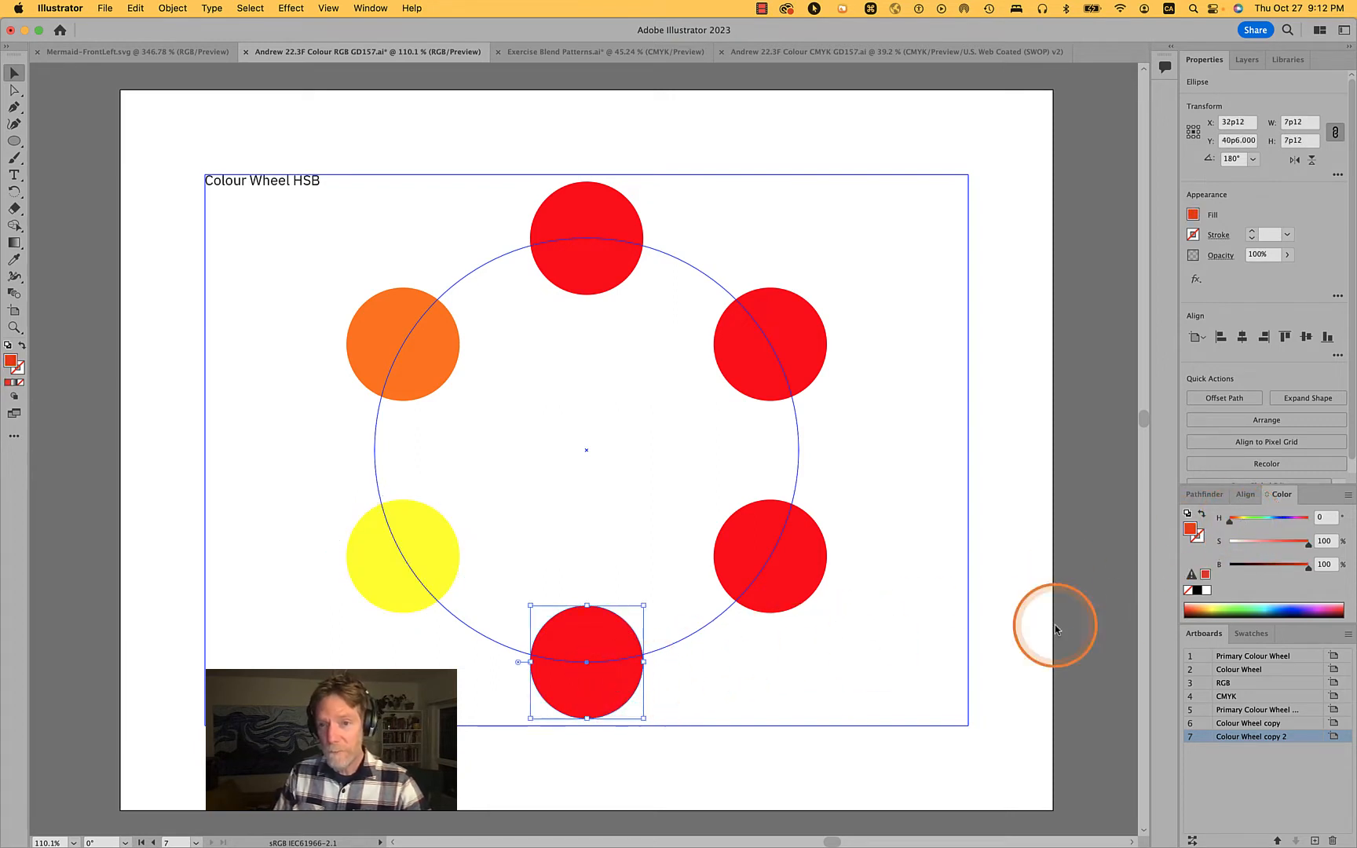
drag(1230, 521, 1285, 524)
click(1331, 517)
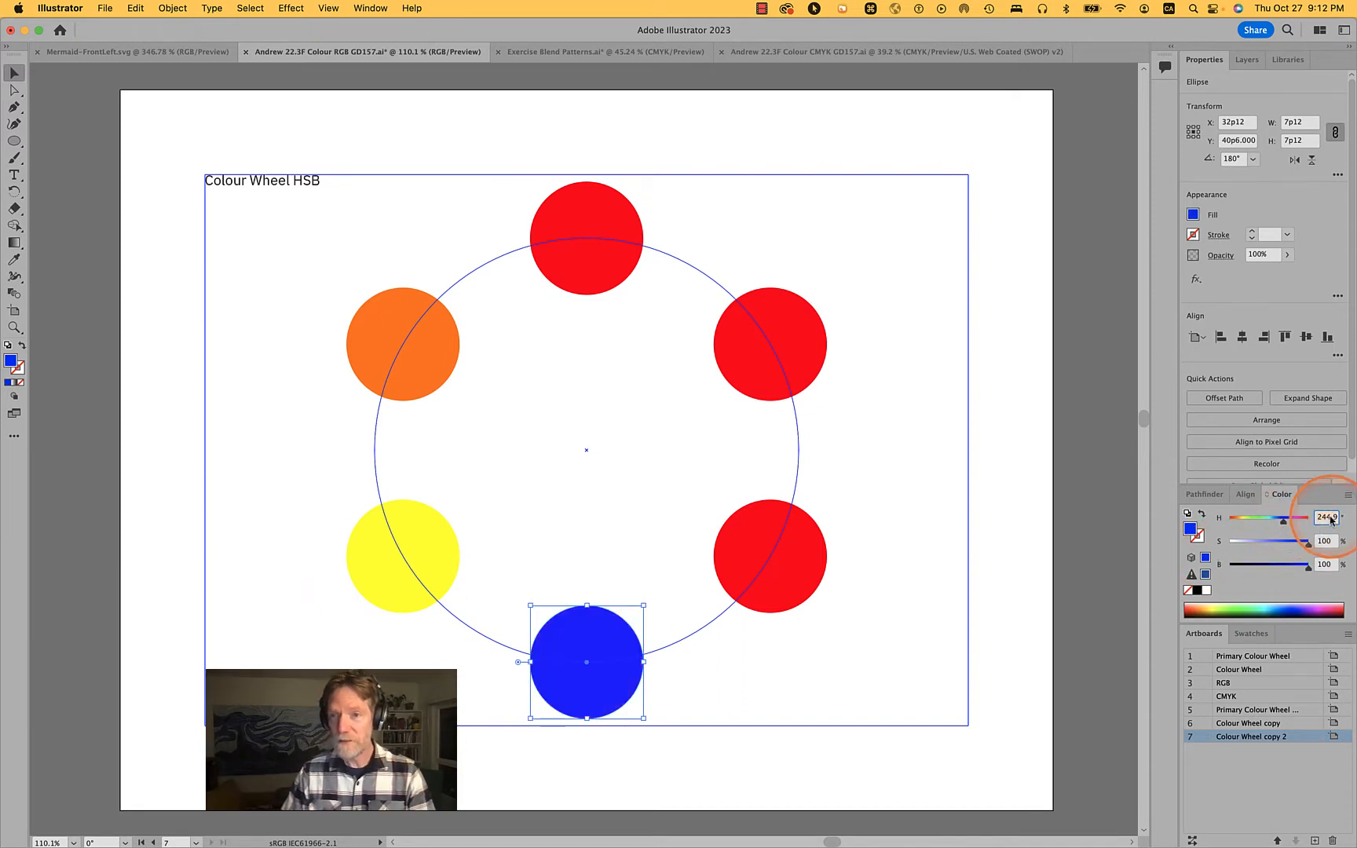
text(2)
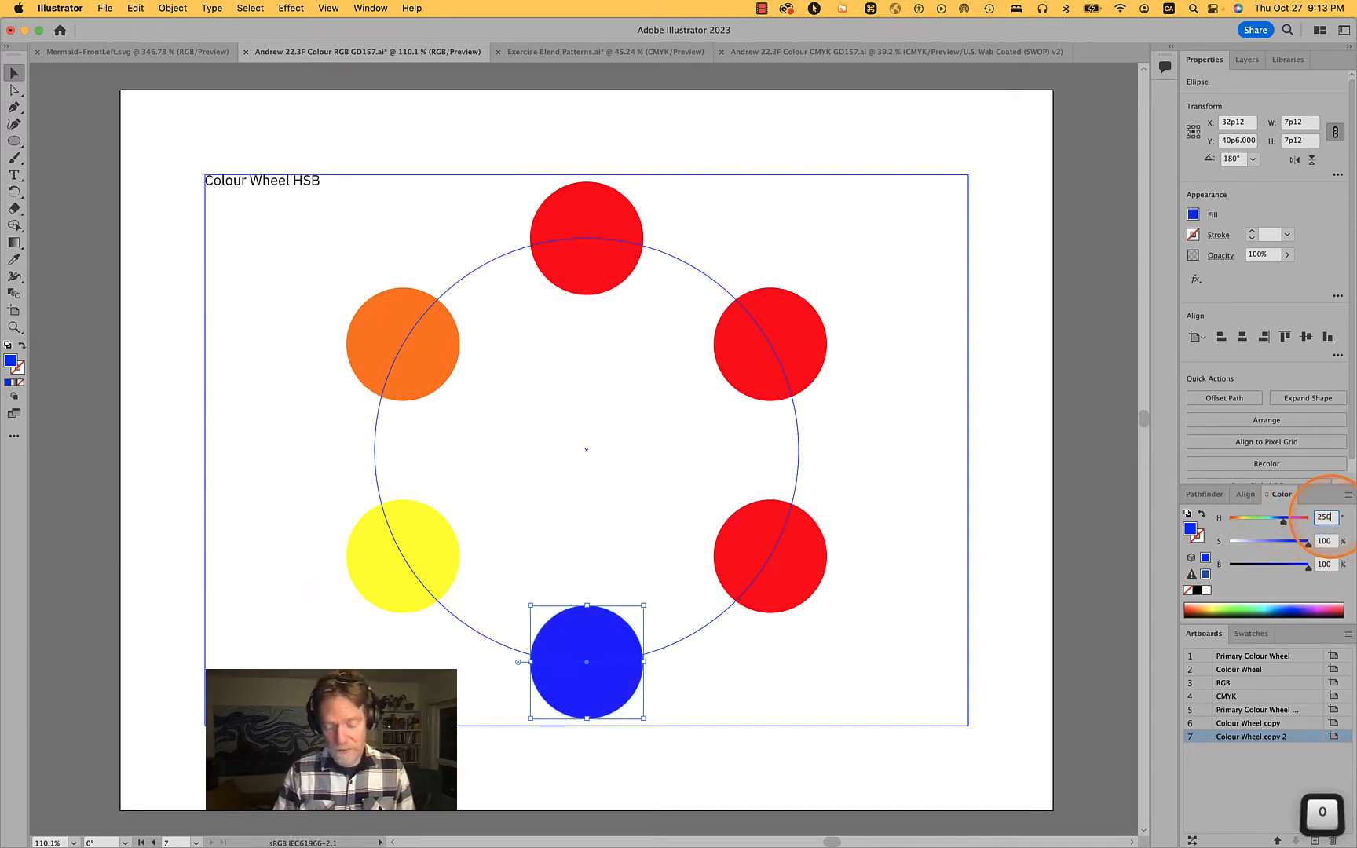
text(50)
key(Return)
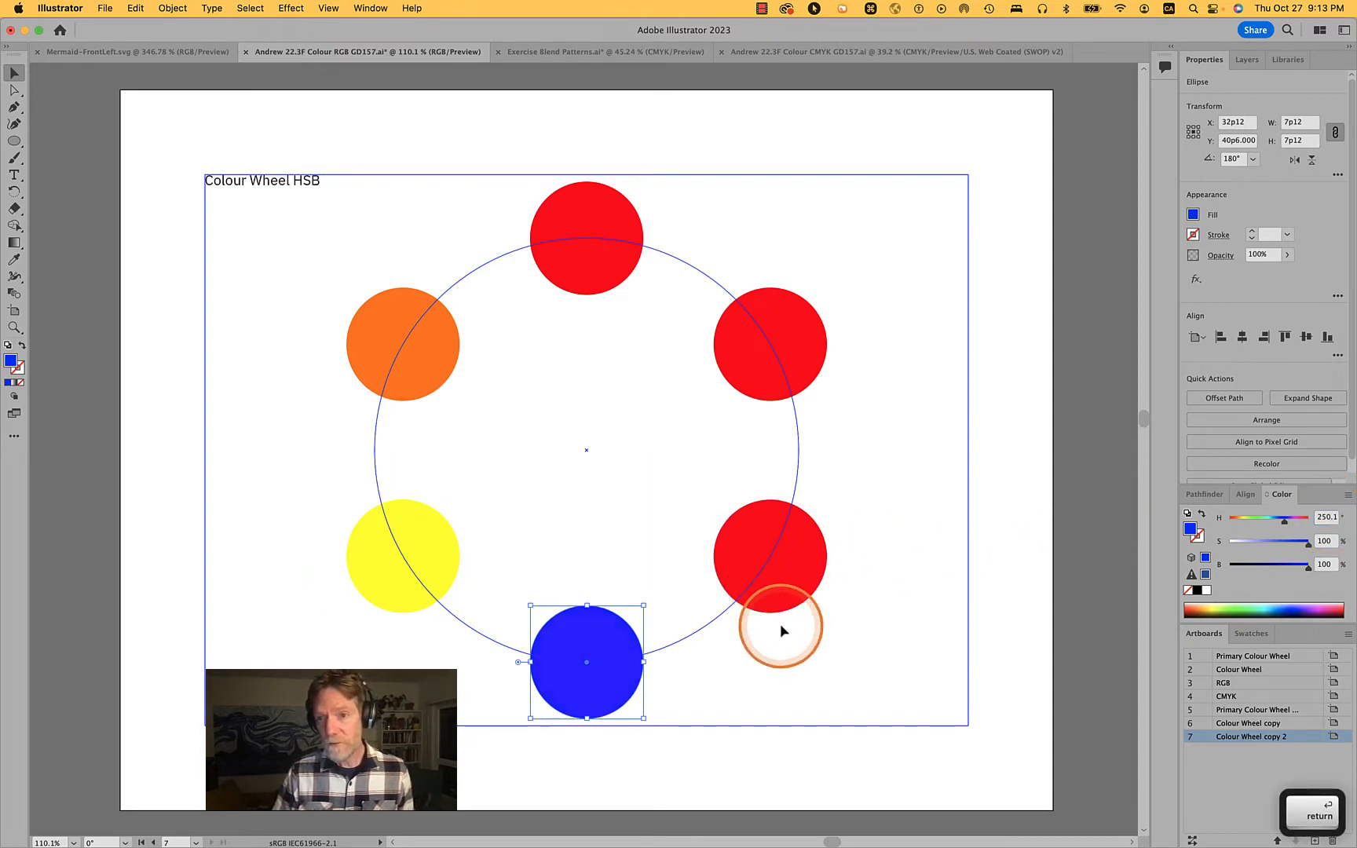
Colour the wheel's lower-right circle purple by setting its hue to 284°
click(805, 583)
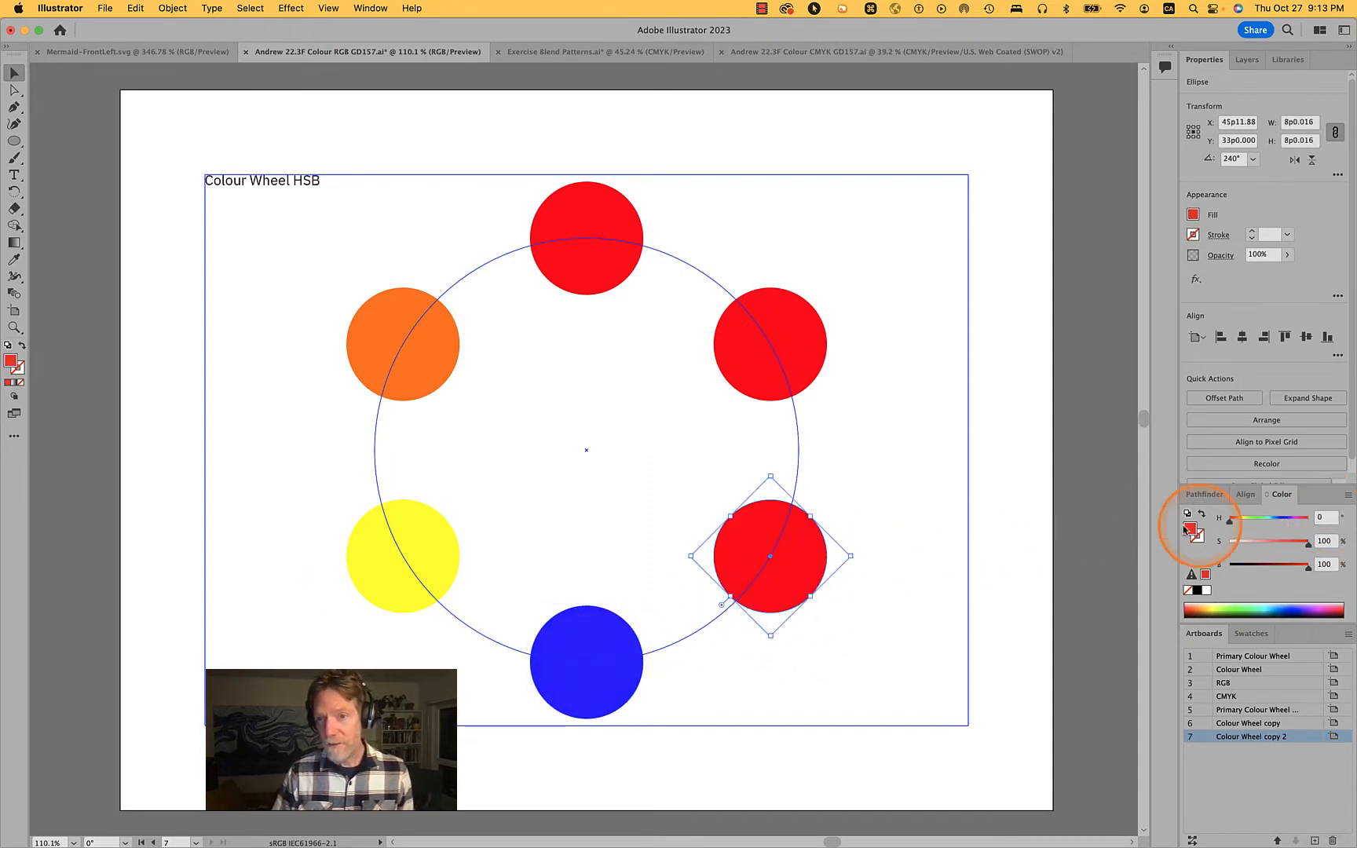
drag(1229, 525, 1294, 532)
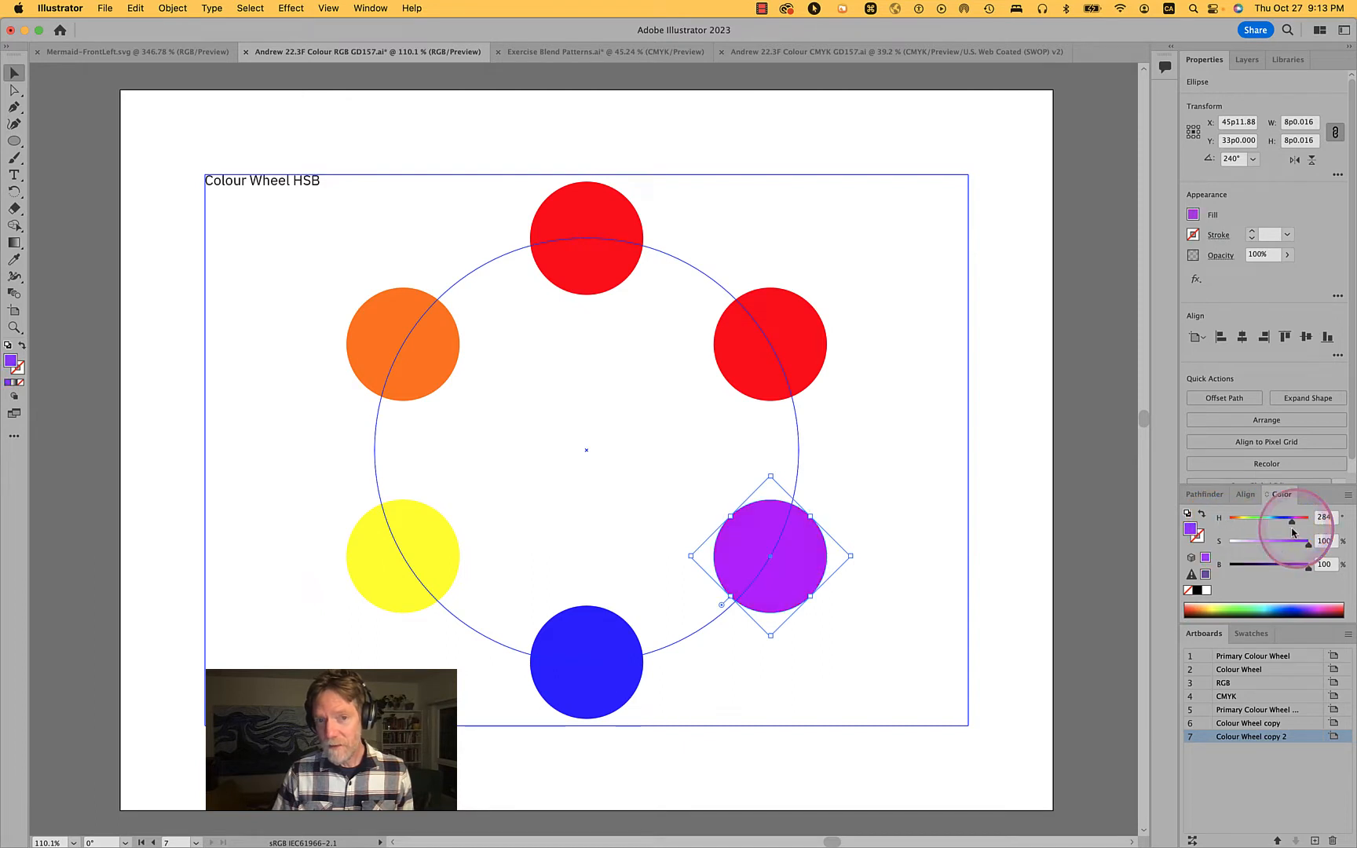
Colour the wheel's bottom circle green by setting its hue to 90°
click(628, 643)
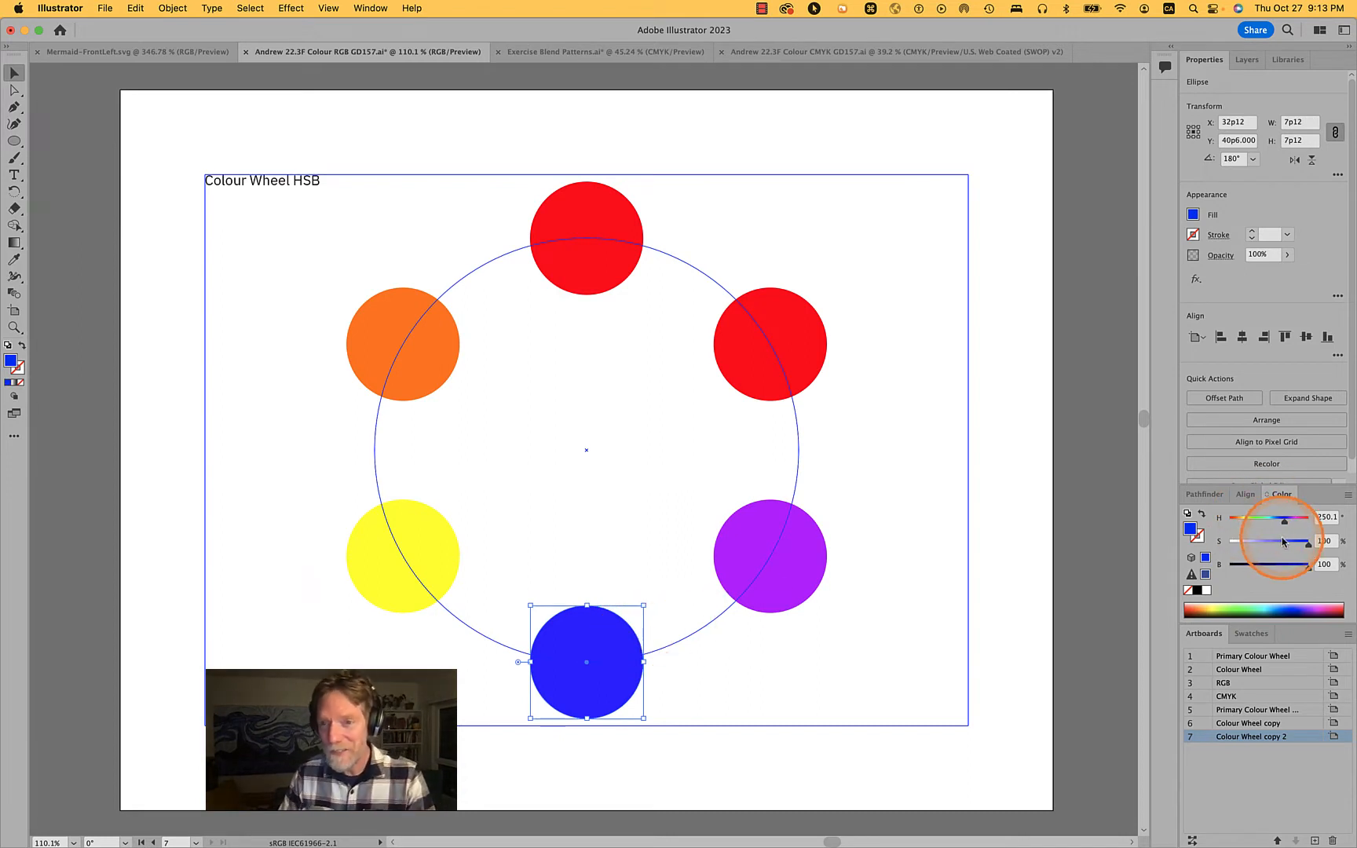
drag(1286, 526, 1244, 525)
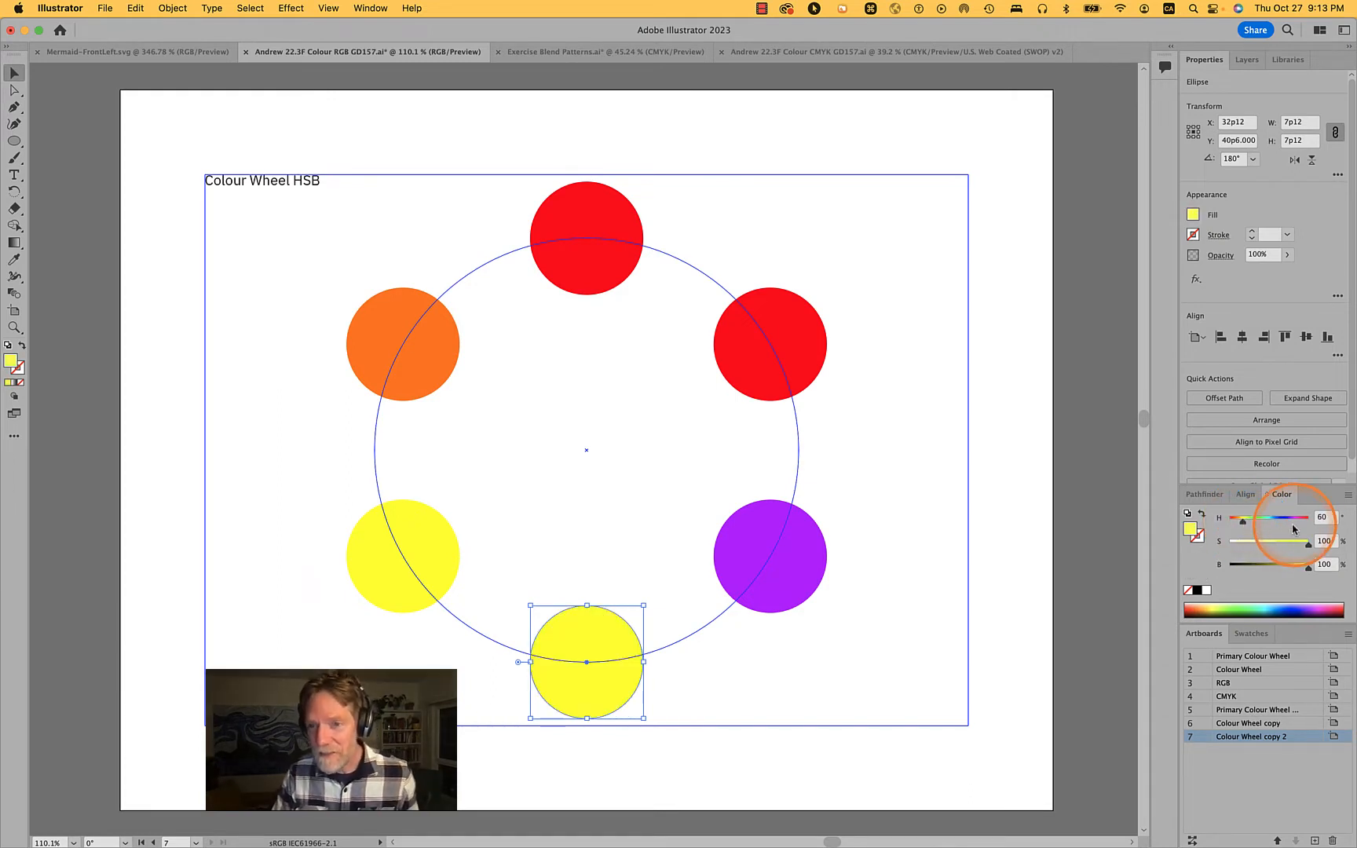
double_click(1324, 517)
text(90)
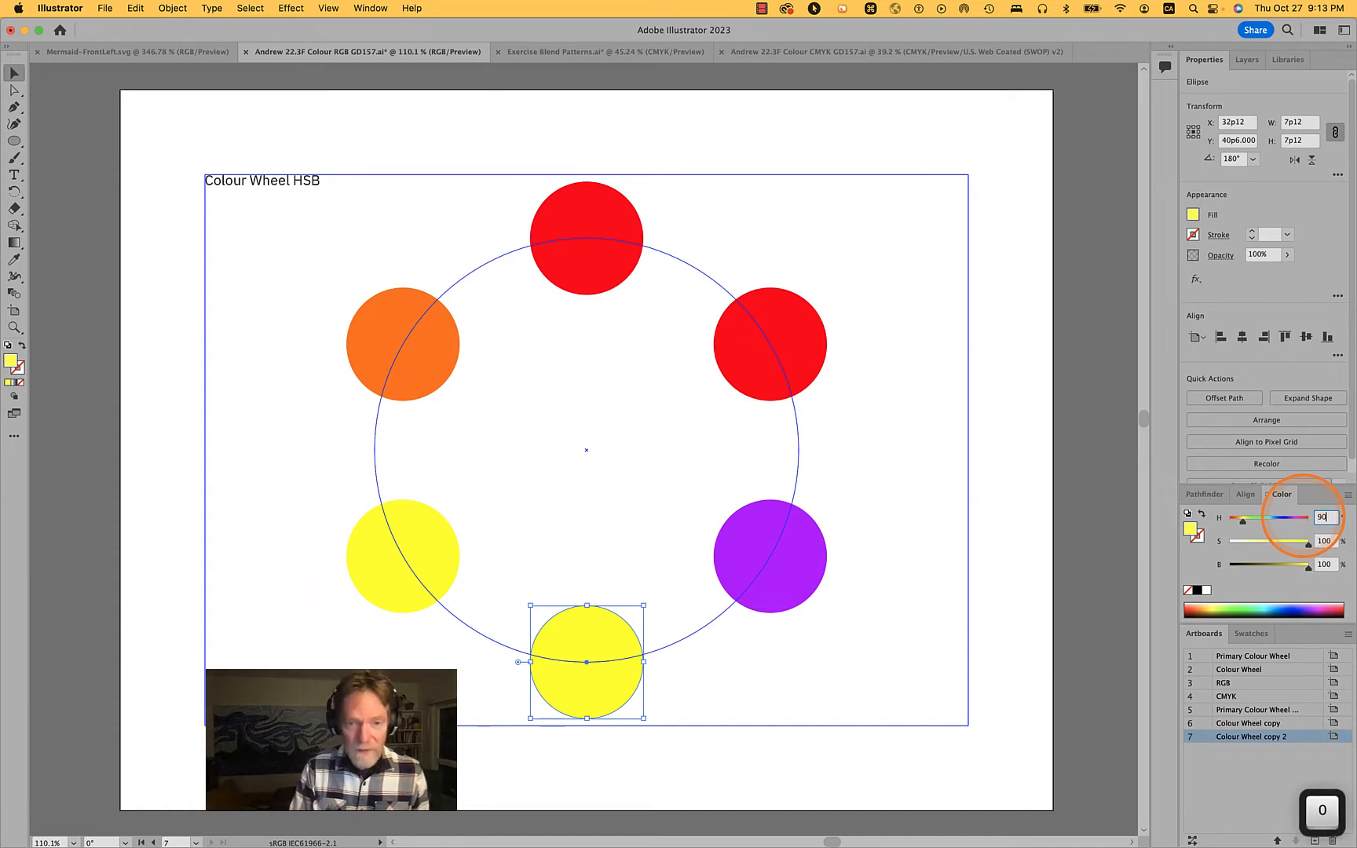
key(Tab)
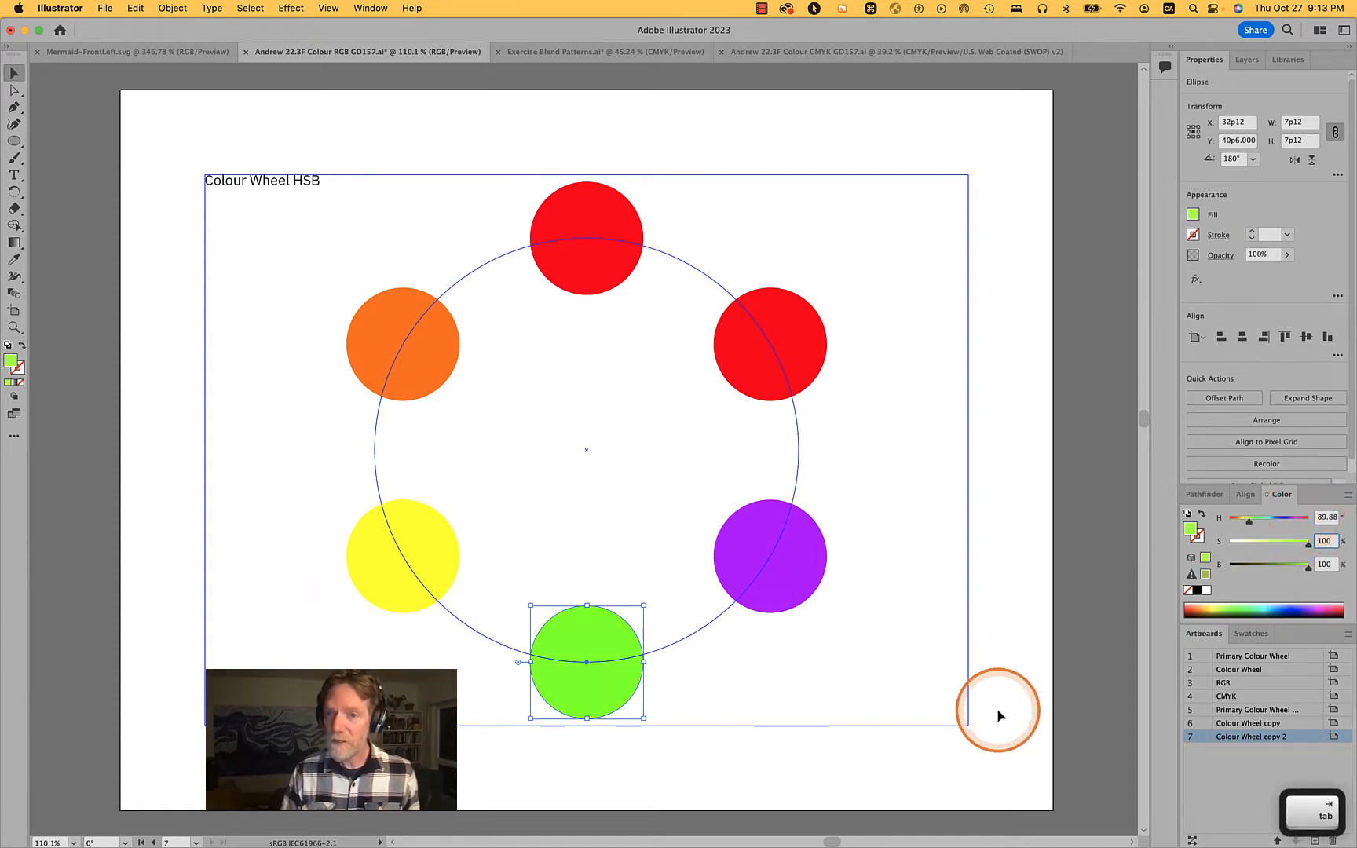
Colour the wheel's lower-right circle blue by setting its hue to 220°
click(789, 597)
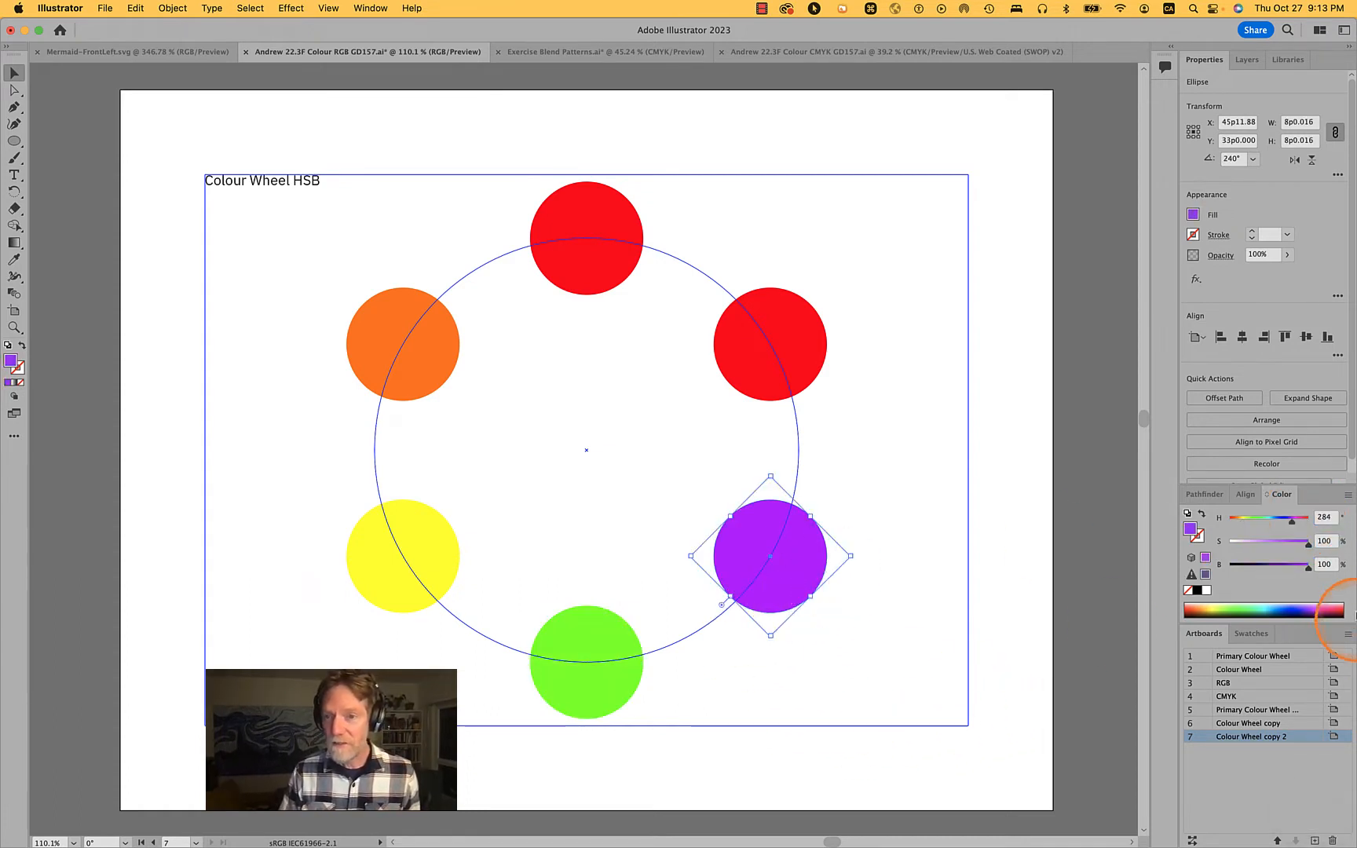
drag(1293, 525, 1276, 526)
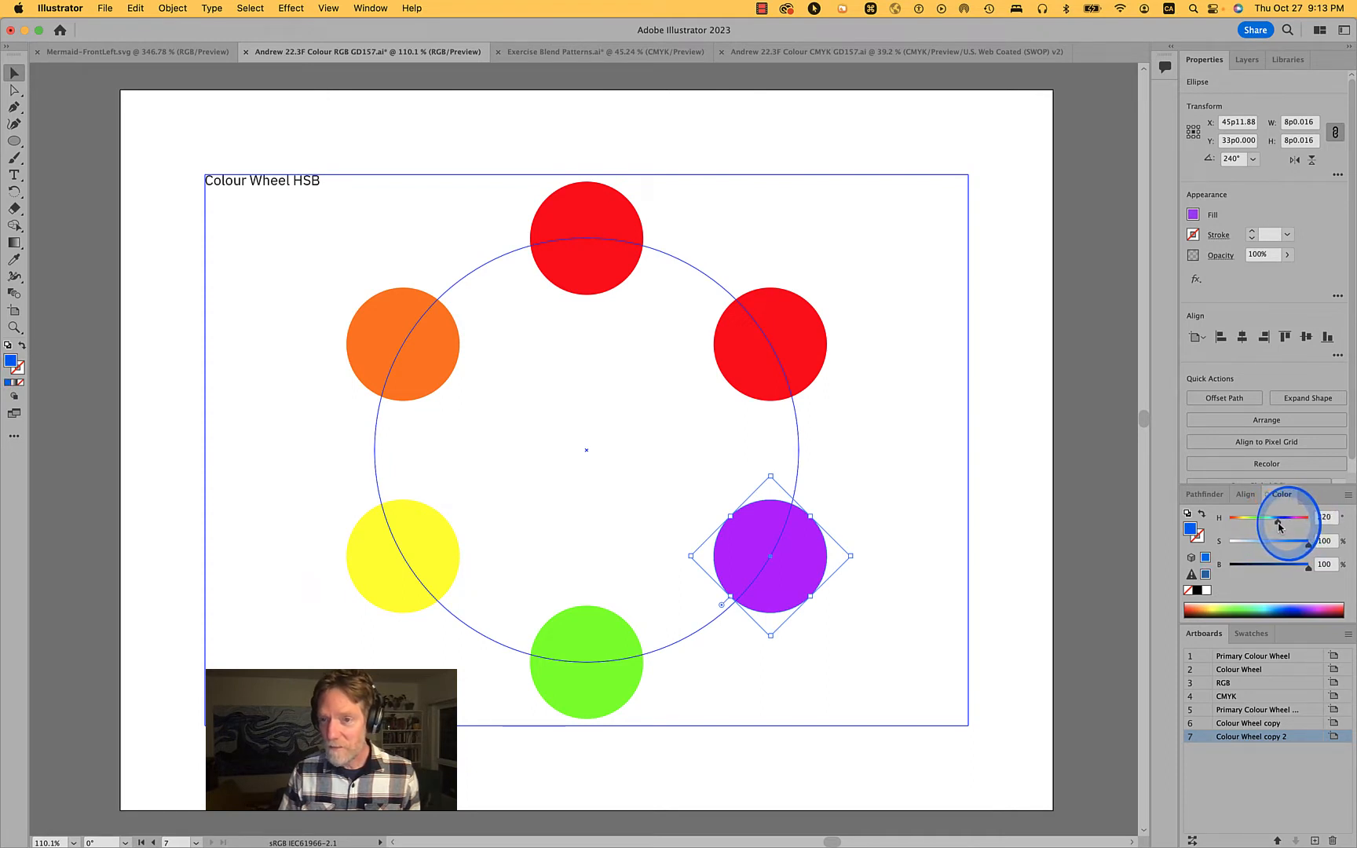
drag(1280, 525, 1279, 528)
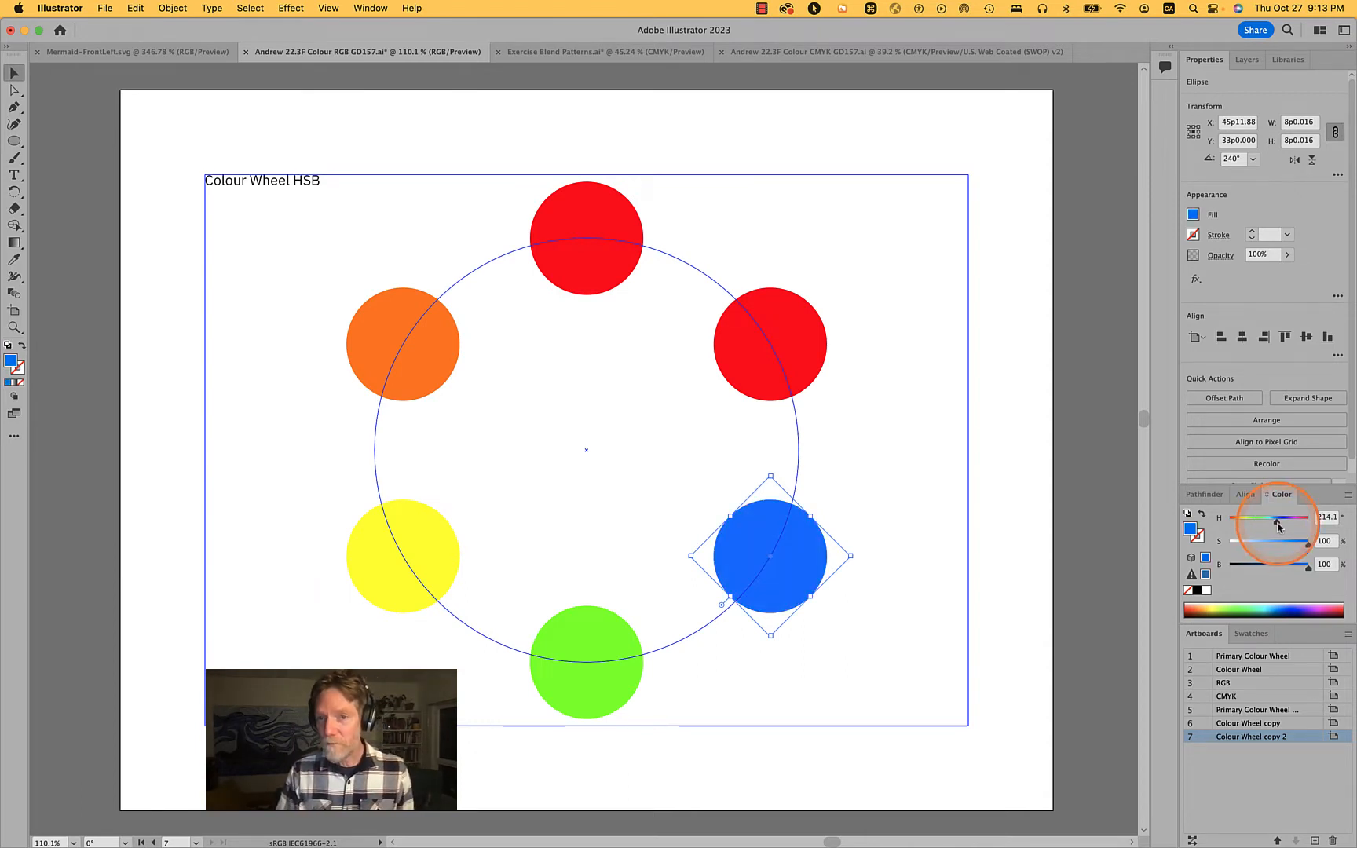
click(1324, 518)
text(220)
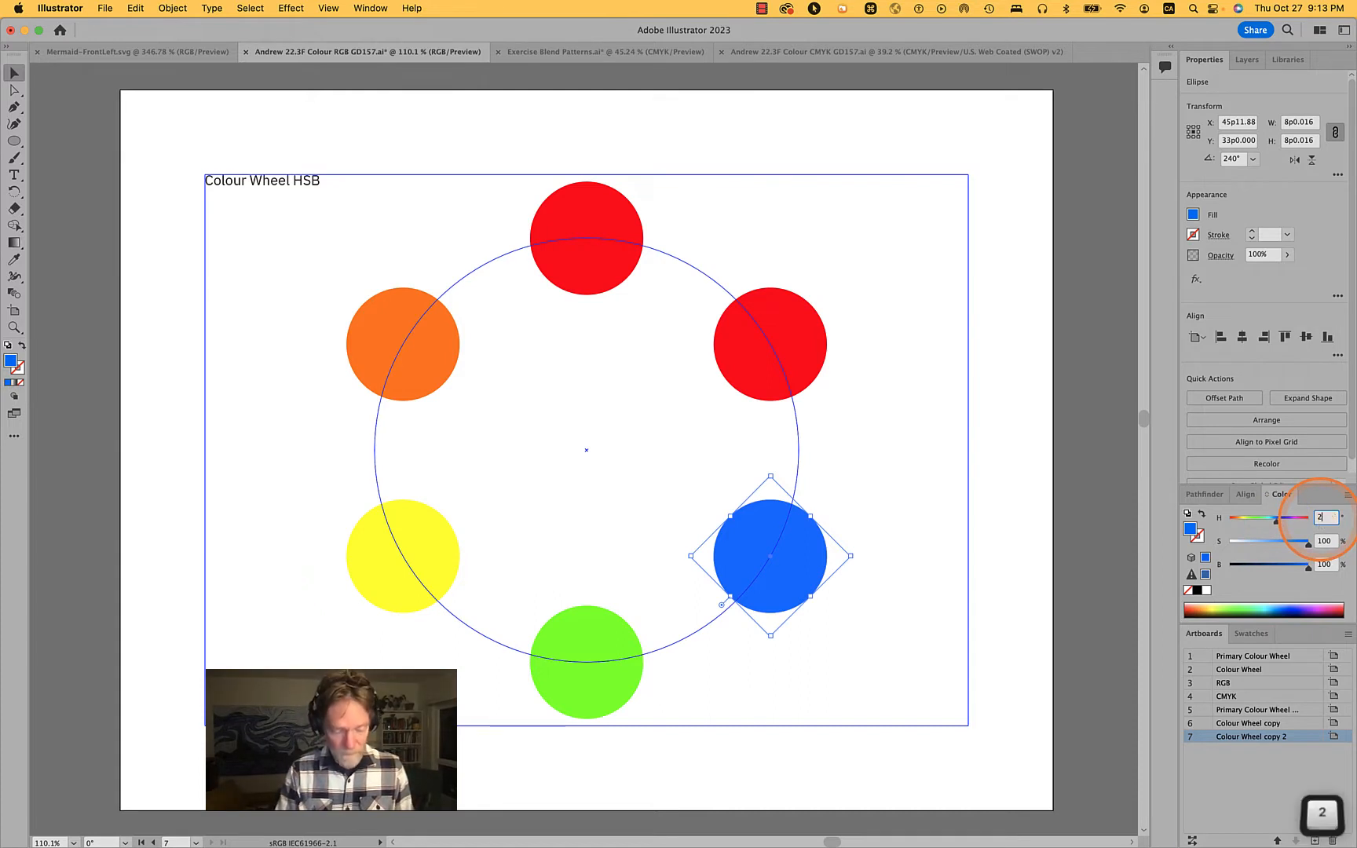
key(Tab)
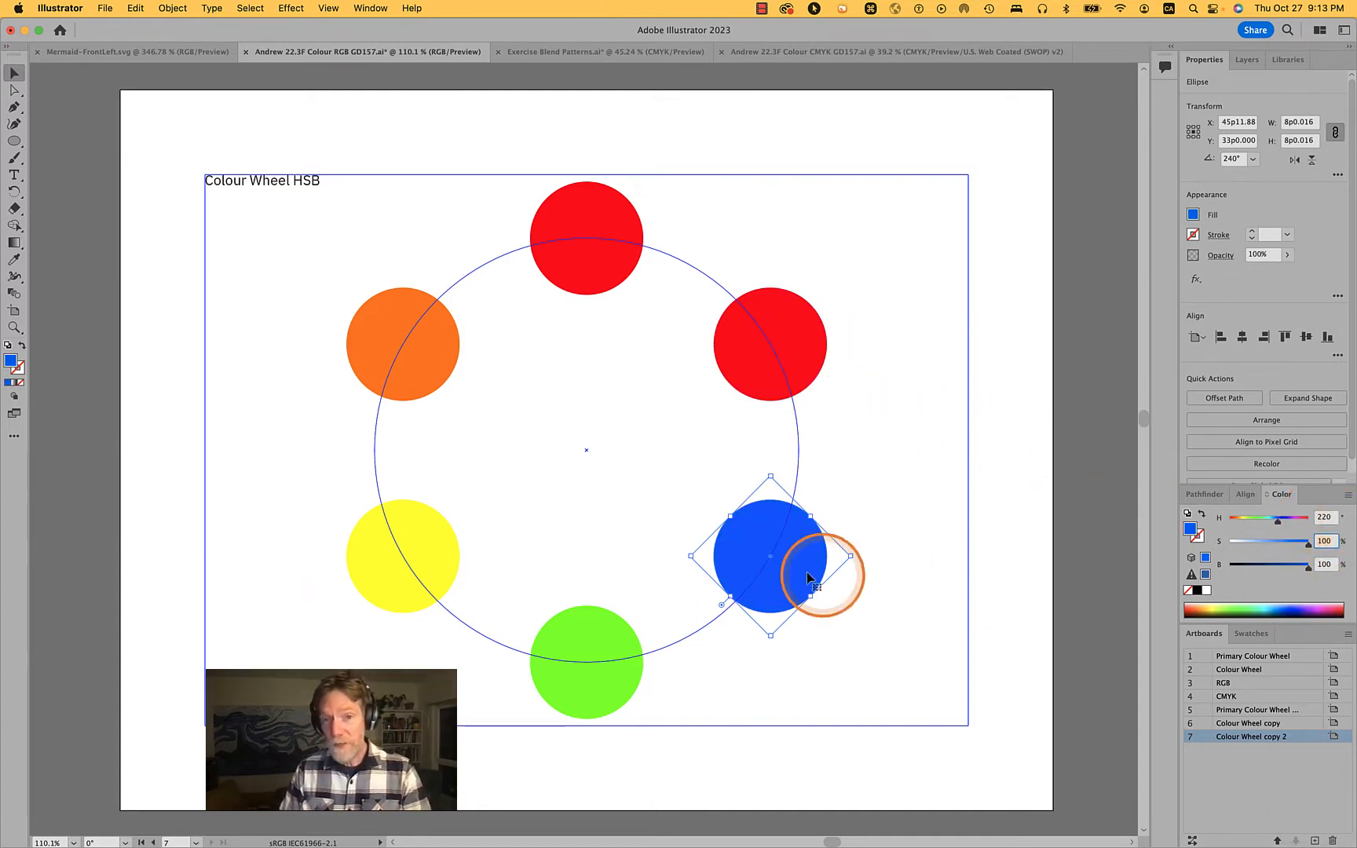
Colour the wheel's upper-right circle magenta by setting its hue to 300°
click(793, 361)
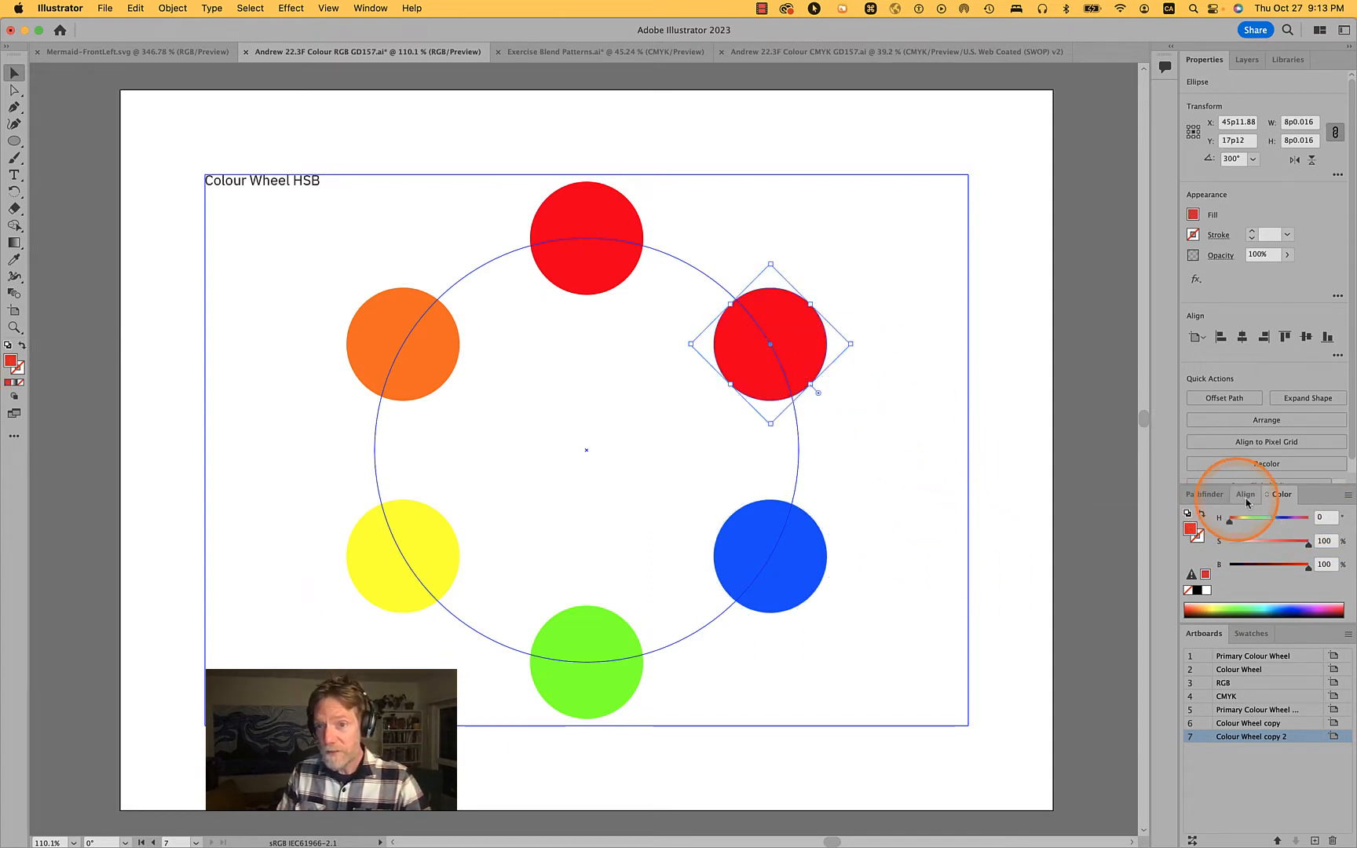
click(1324, 515)
drag(1324, 515, 1301, 518)
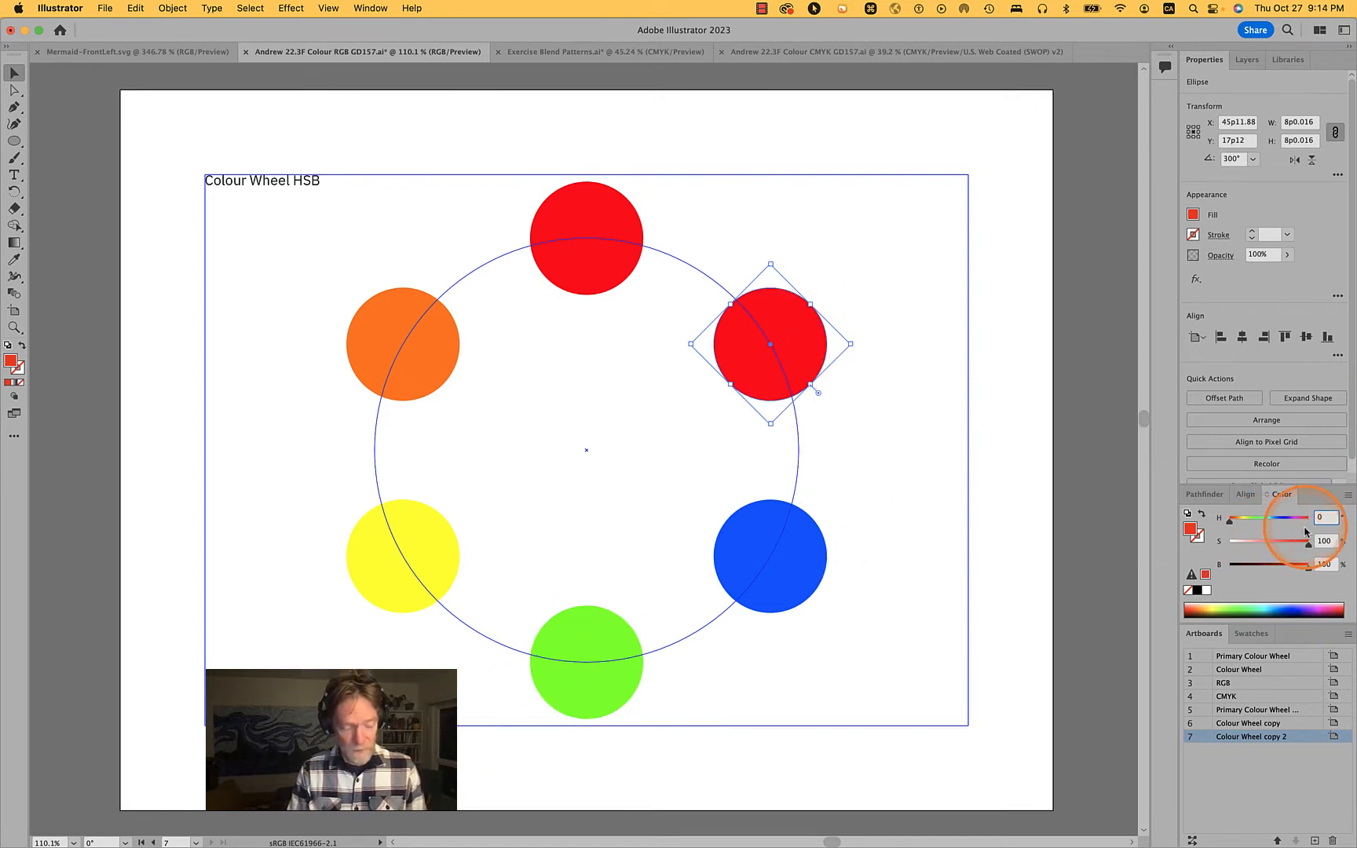
drag(1230, 519, 1294, 526)
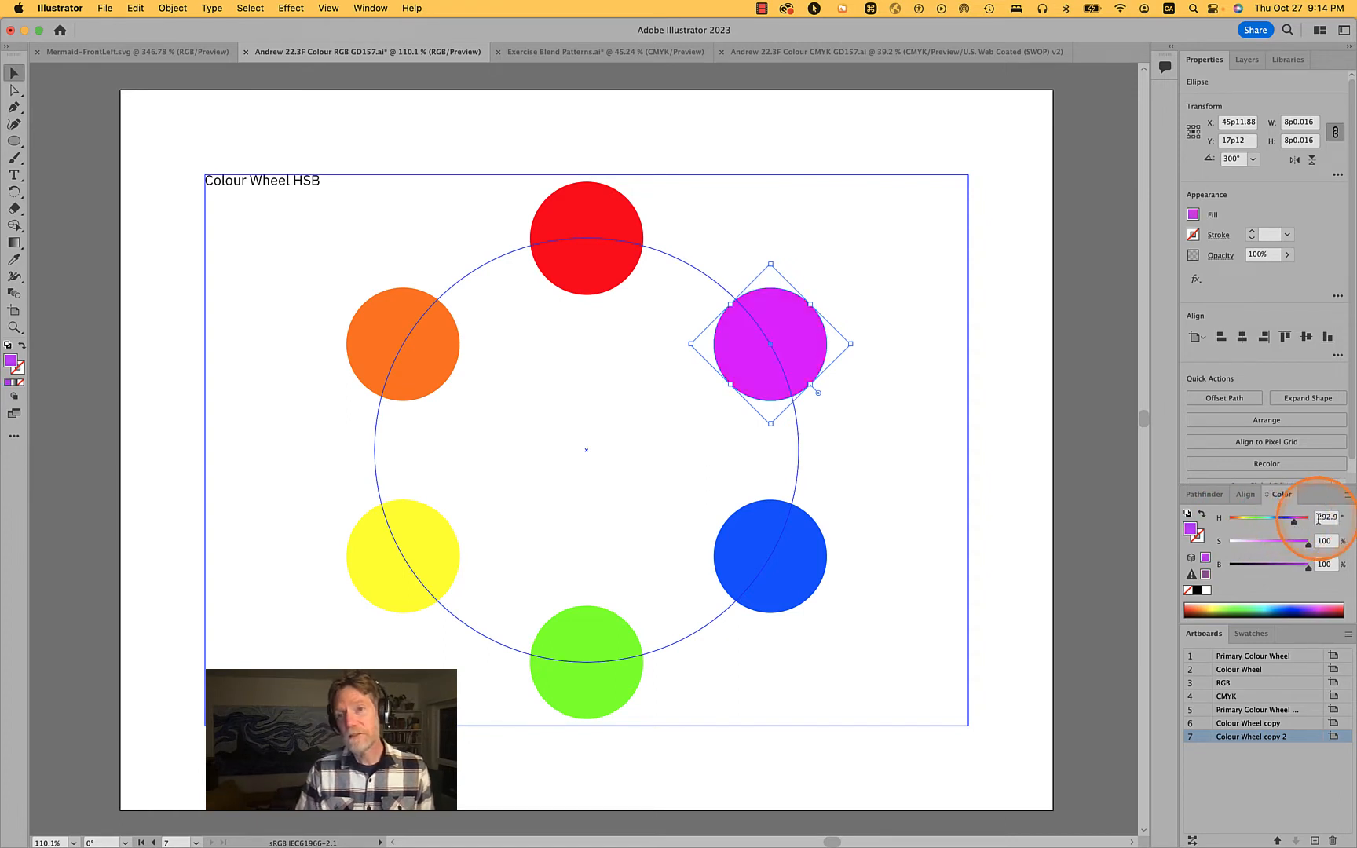
click(1325, 516)
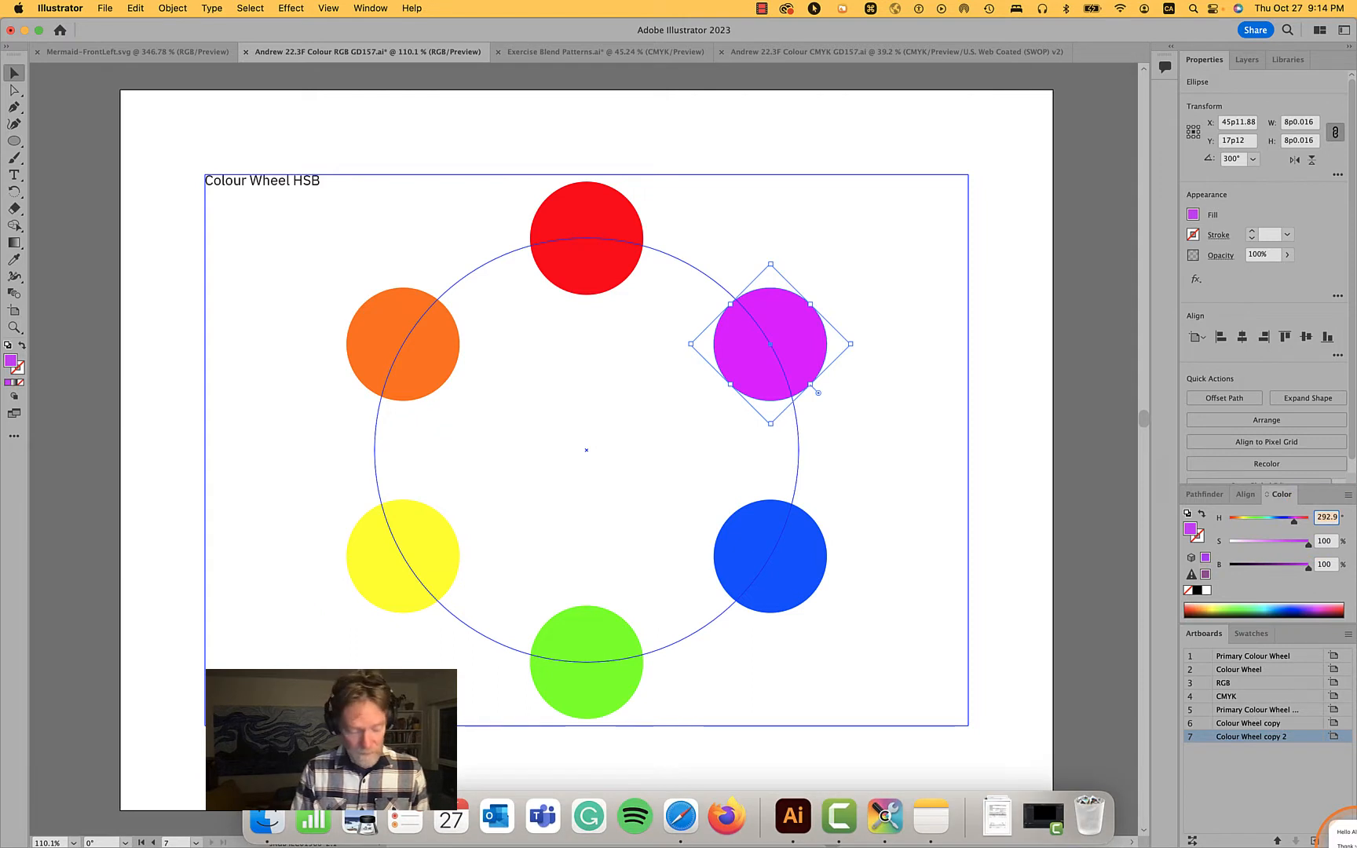
text(300)
key(Tab)
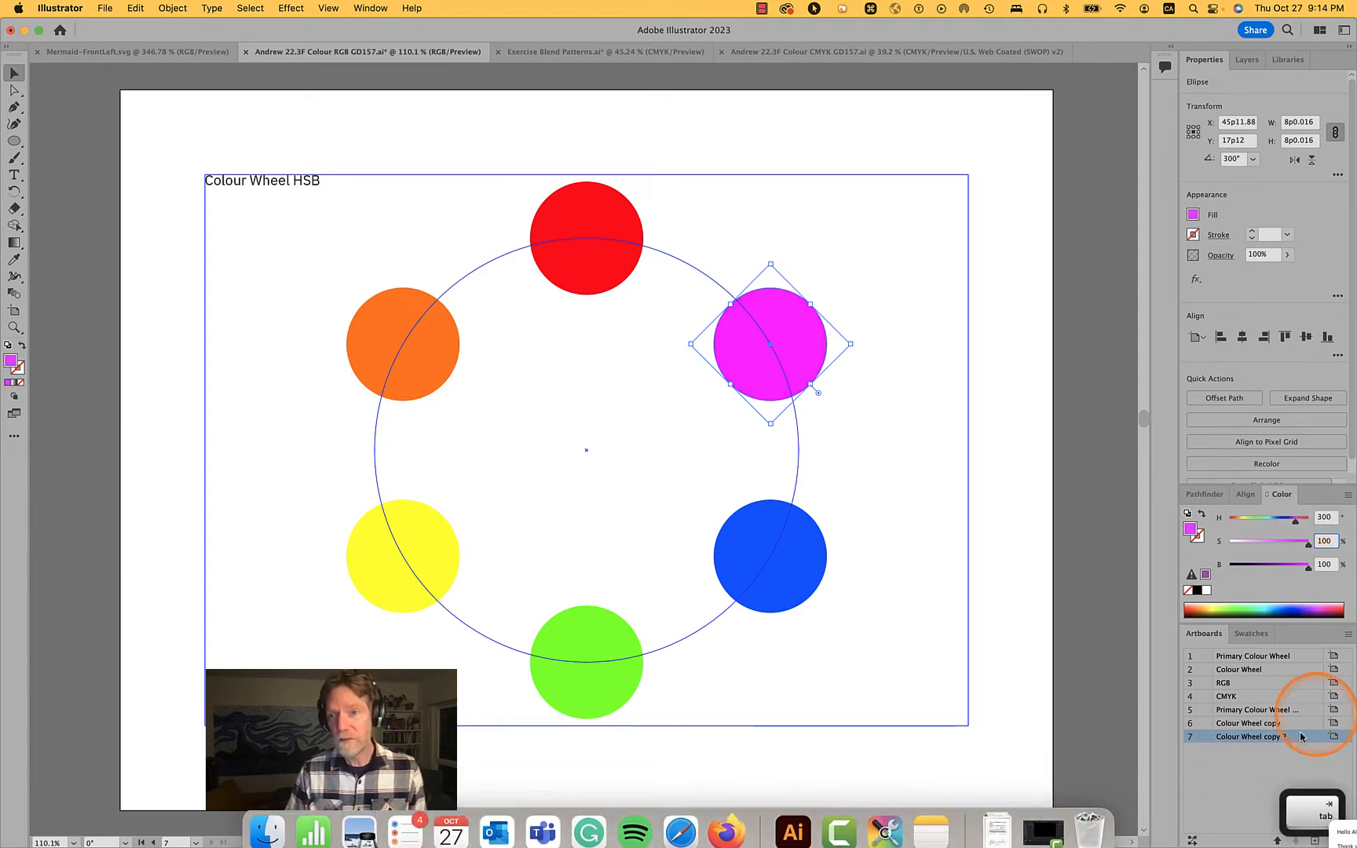
Shift the wheel's upper-right circle to purple with a hue of about 290° and deselect it
click(1328, 520)
double_click(1327, 518)
text(290)
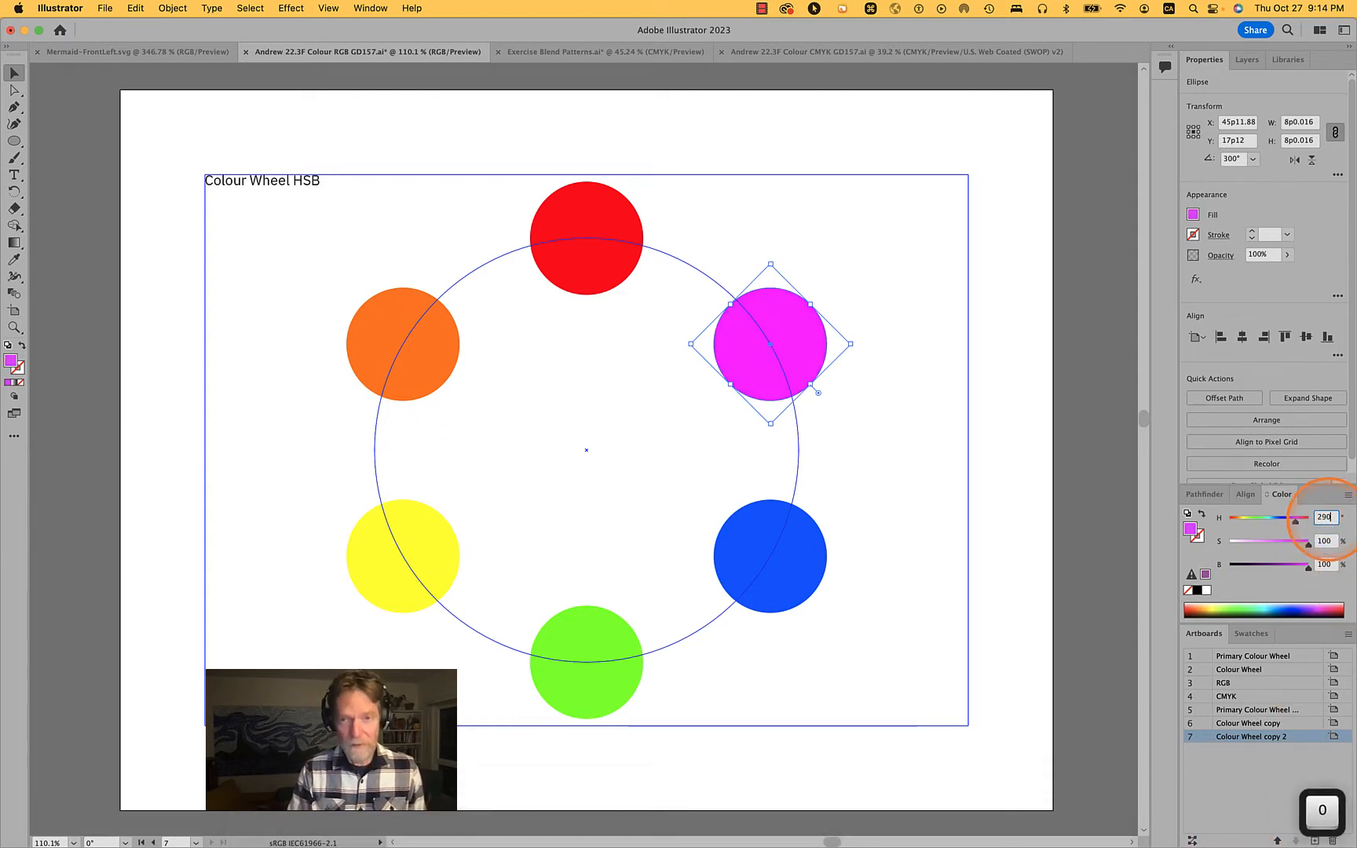
key(Tab)
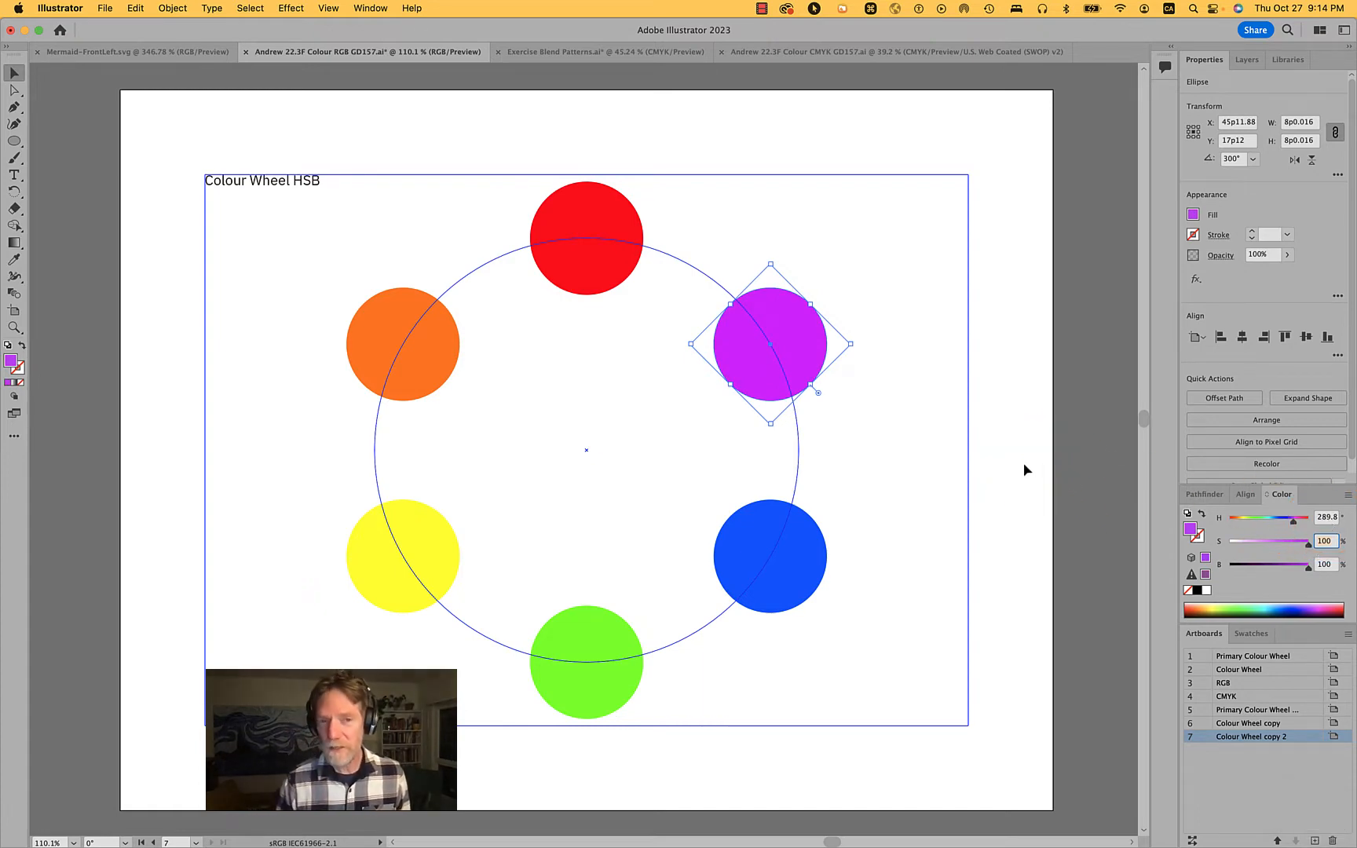
click(870, 314)
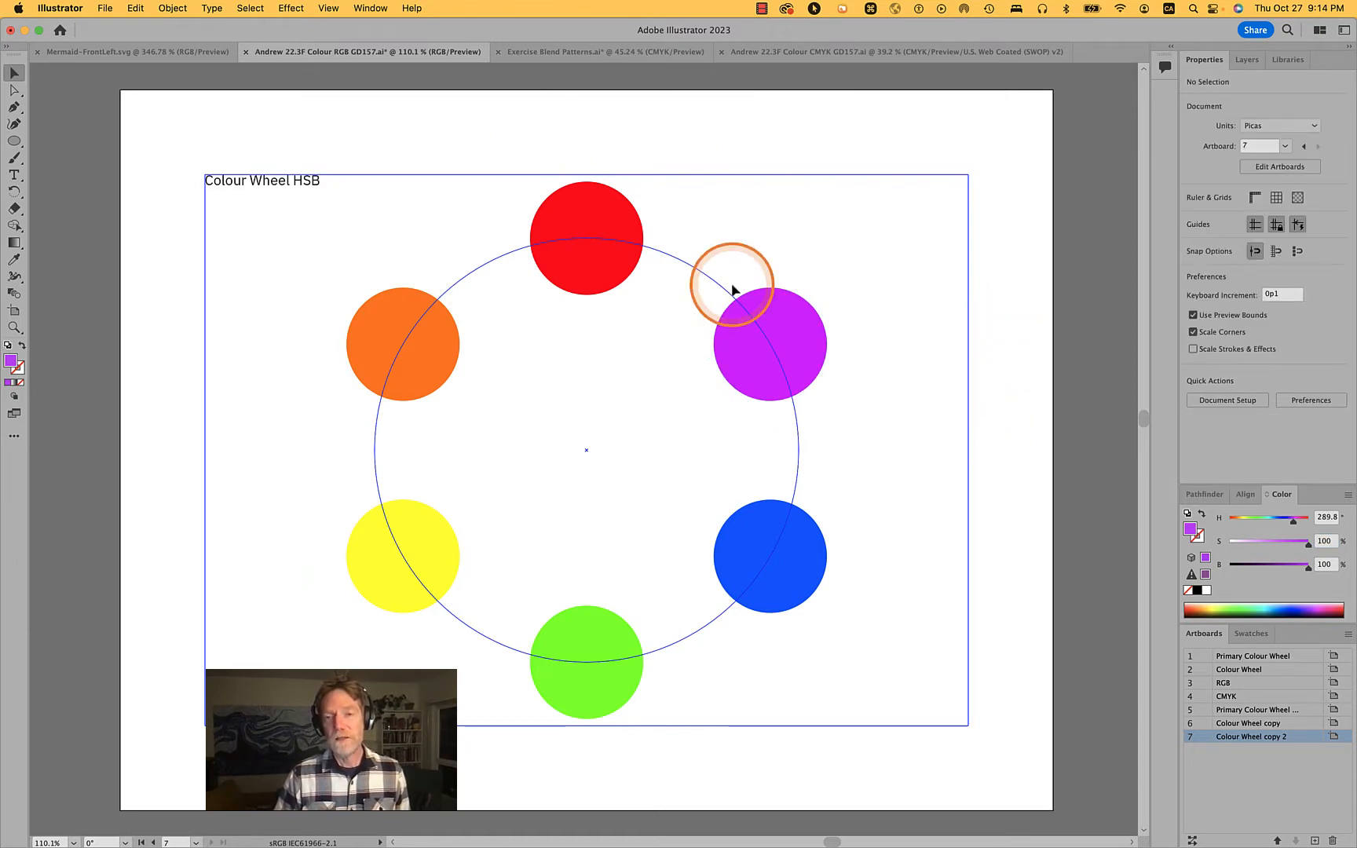
click(886, 729)
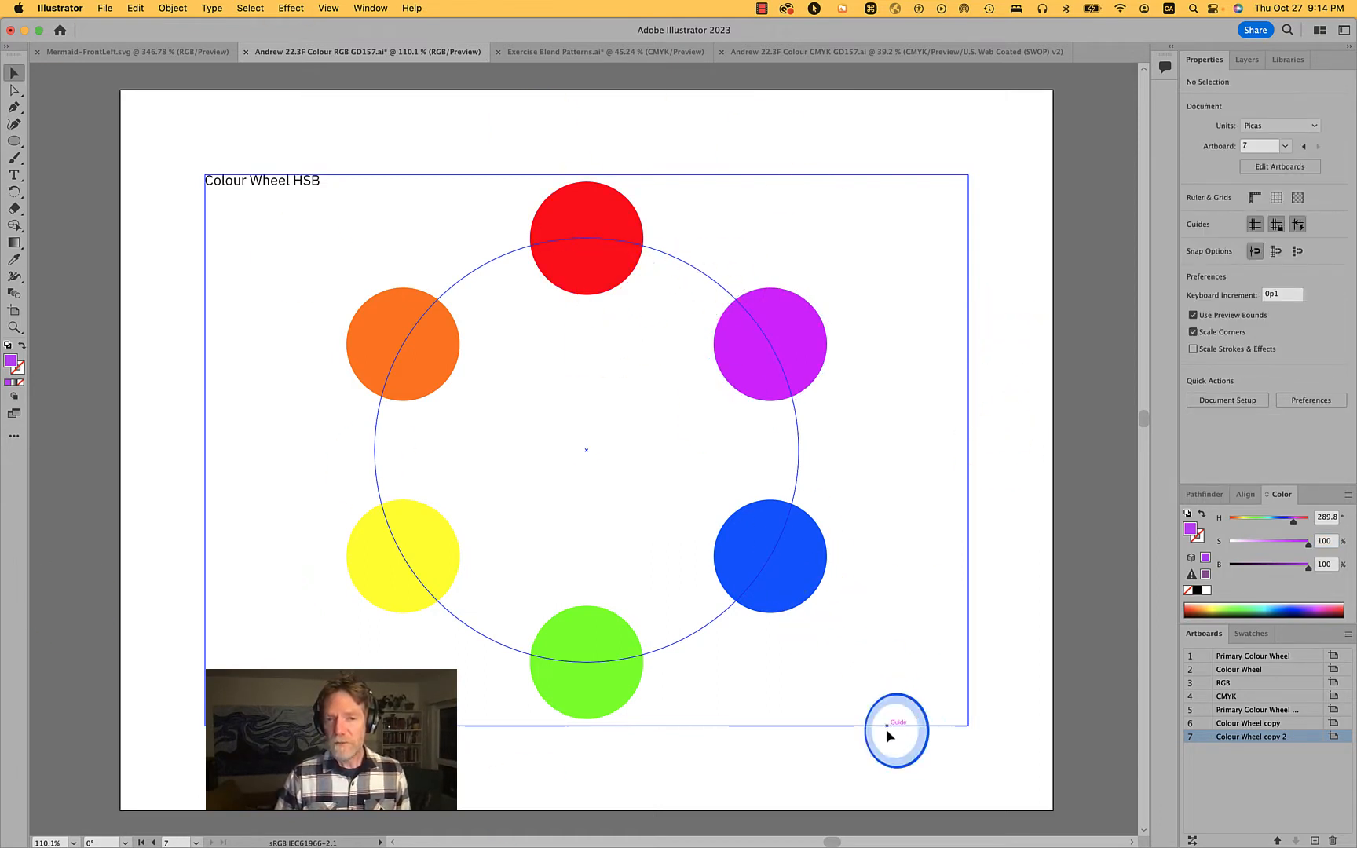
drag(399, 434, 353, 272)
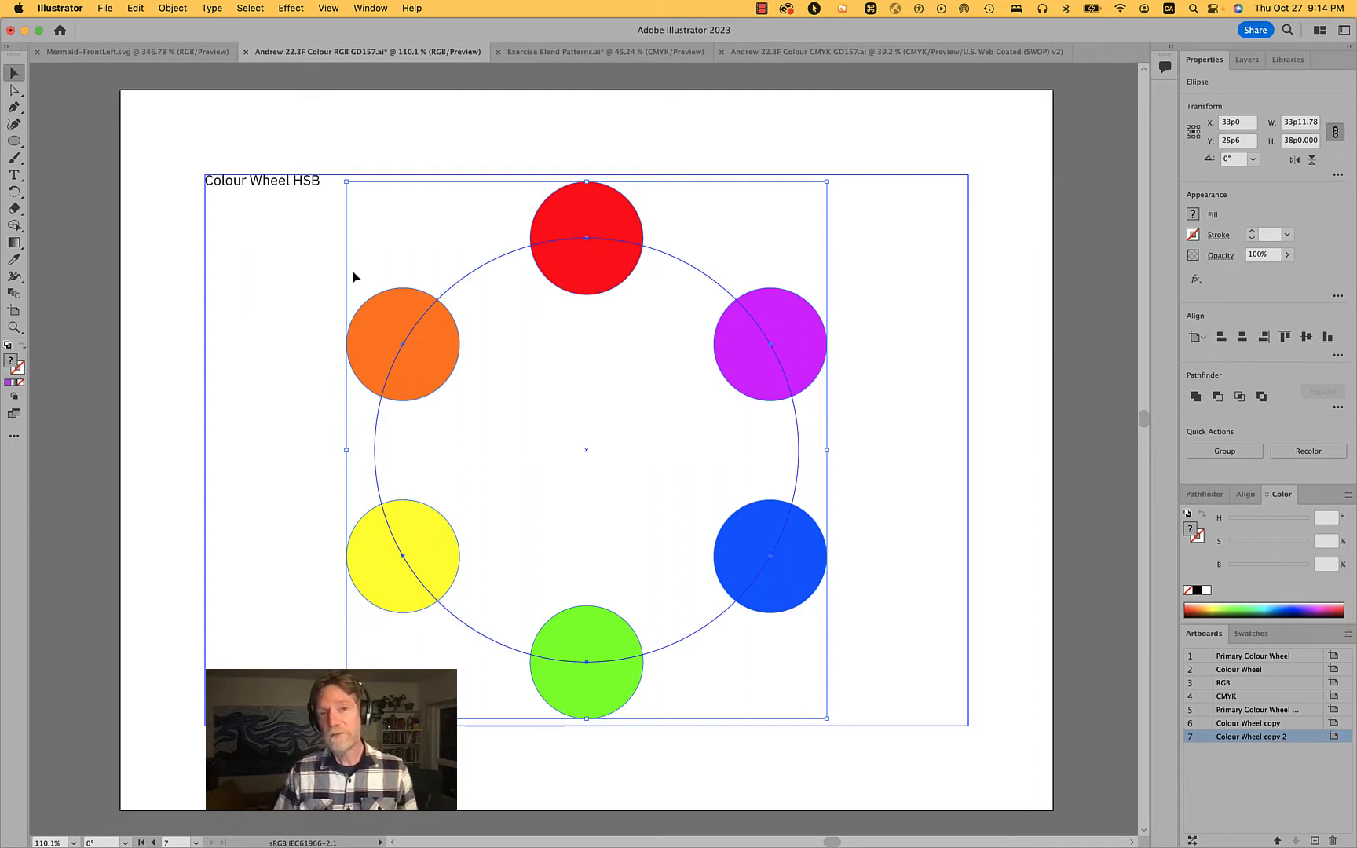
click(907, 259)
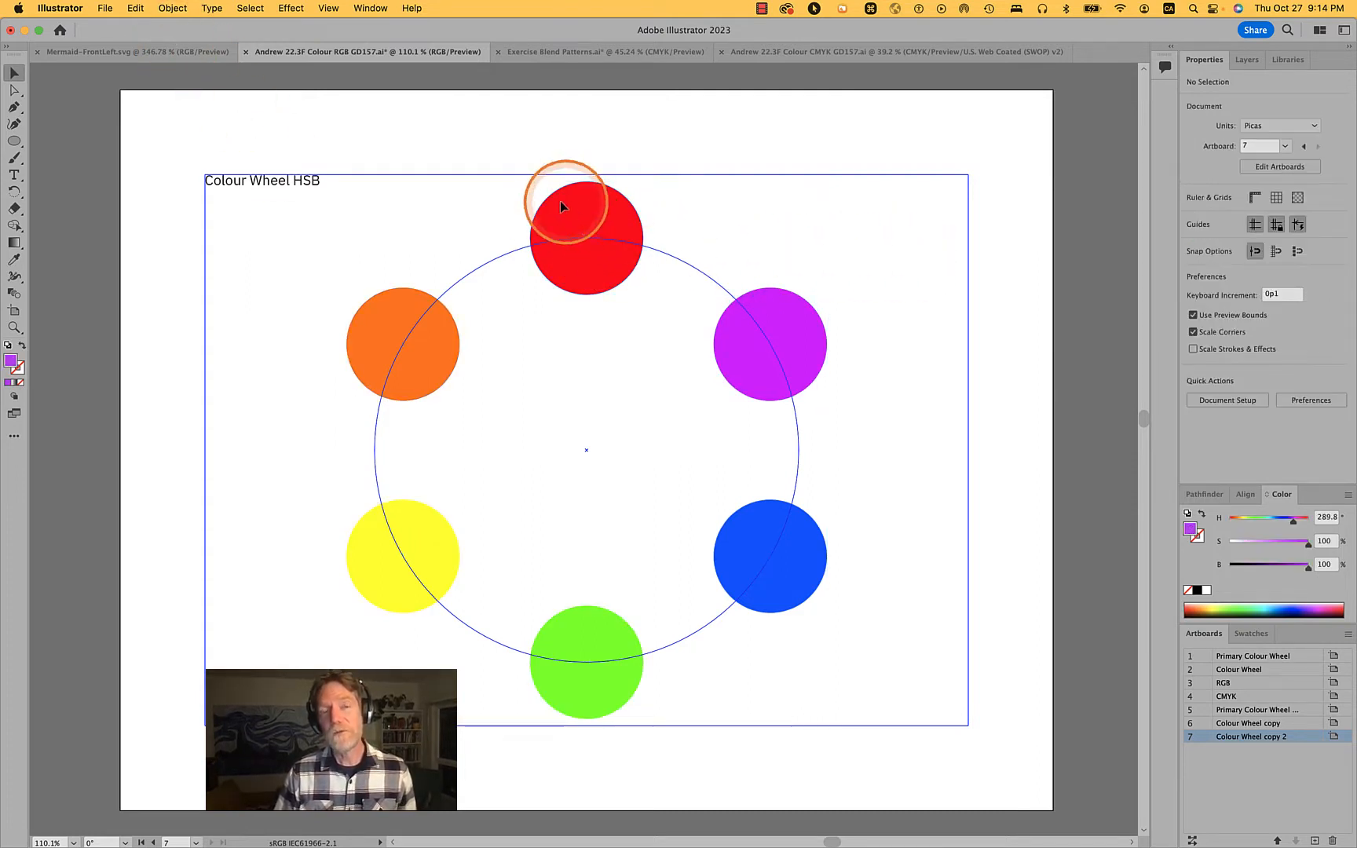
Single out the wheel's primary colours by selecting the red, yellow and blue circles together
click(390, 330)
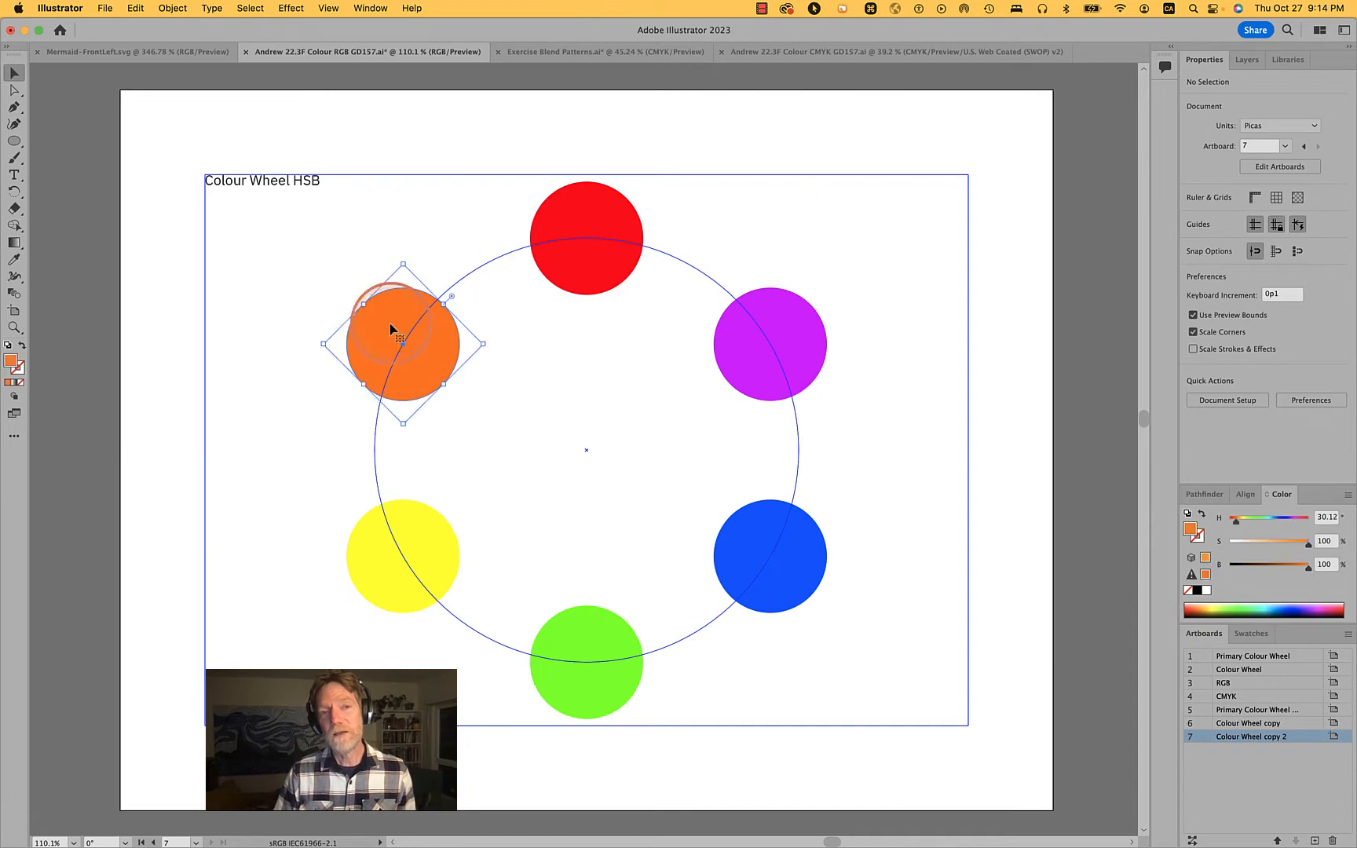
click(597, 214)
click(385, 566)
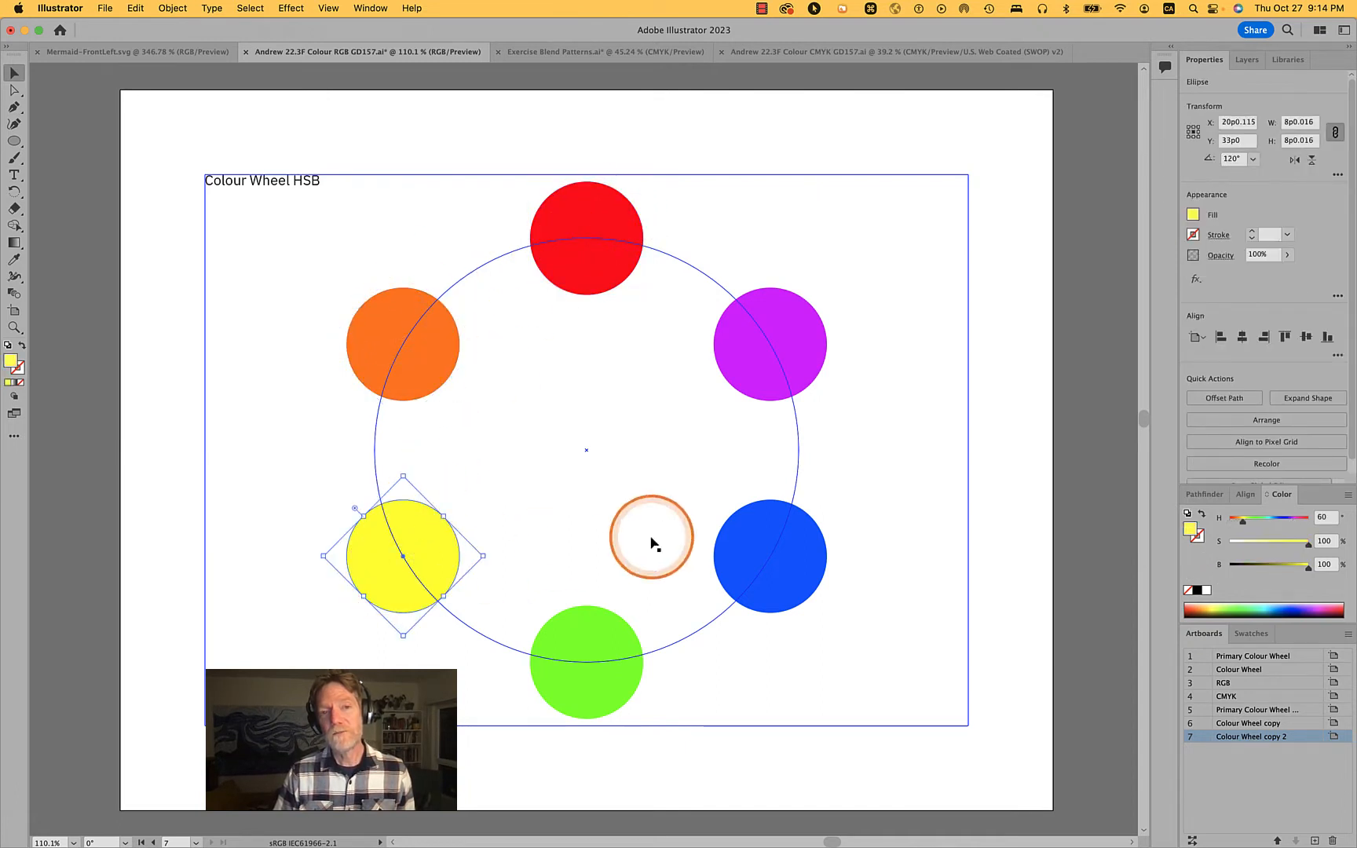
click(790, 557)
shift+click(605, 207)
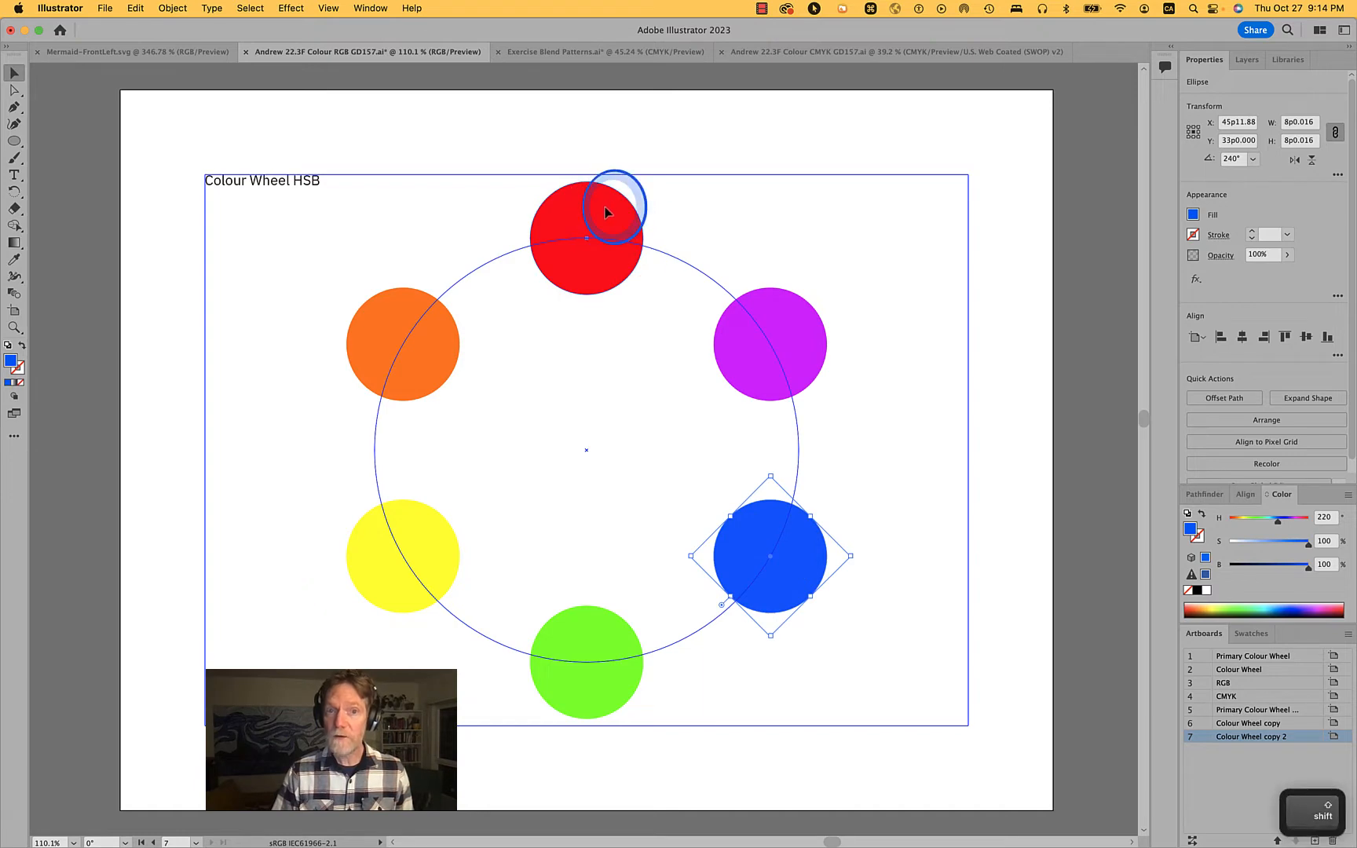
shift+click(395, 569)
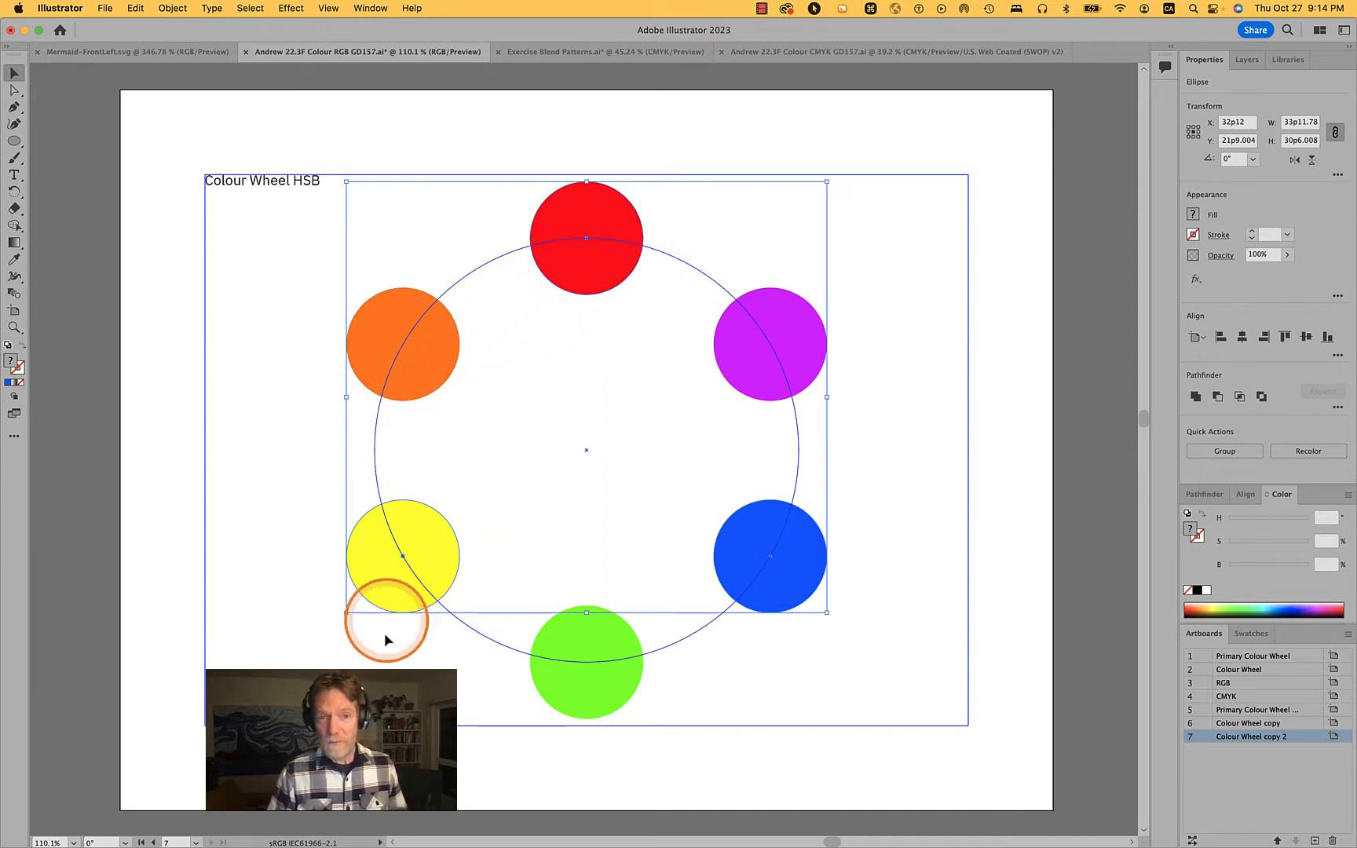
Examine the fills of the orange, purple, blue and yellow circles one after another
click(413, 367)
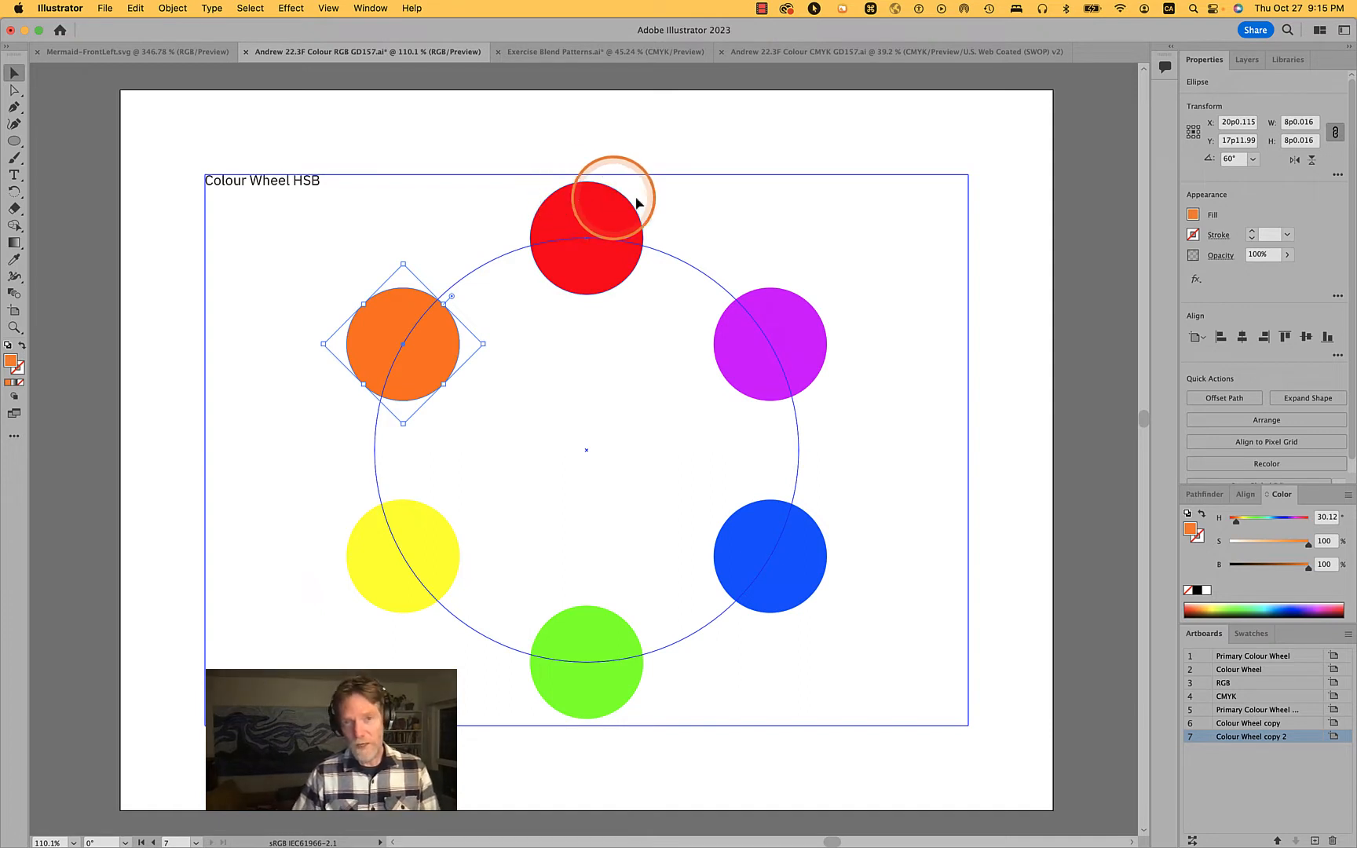
click(813, 341)
click(761, 554)
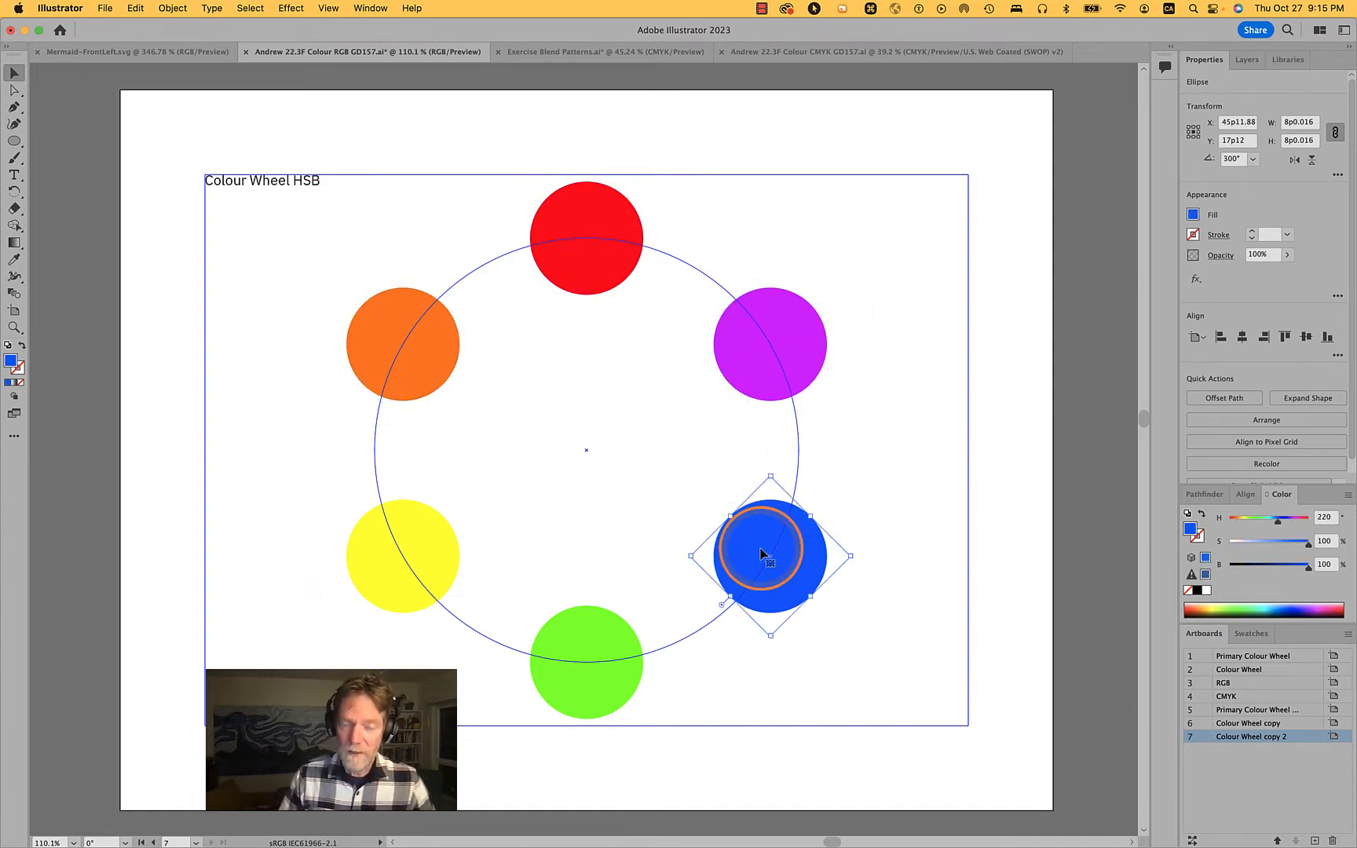
click(431, 560)
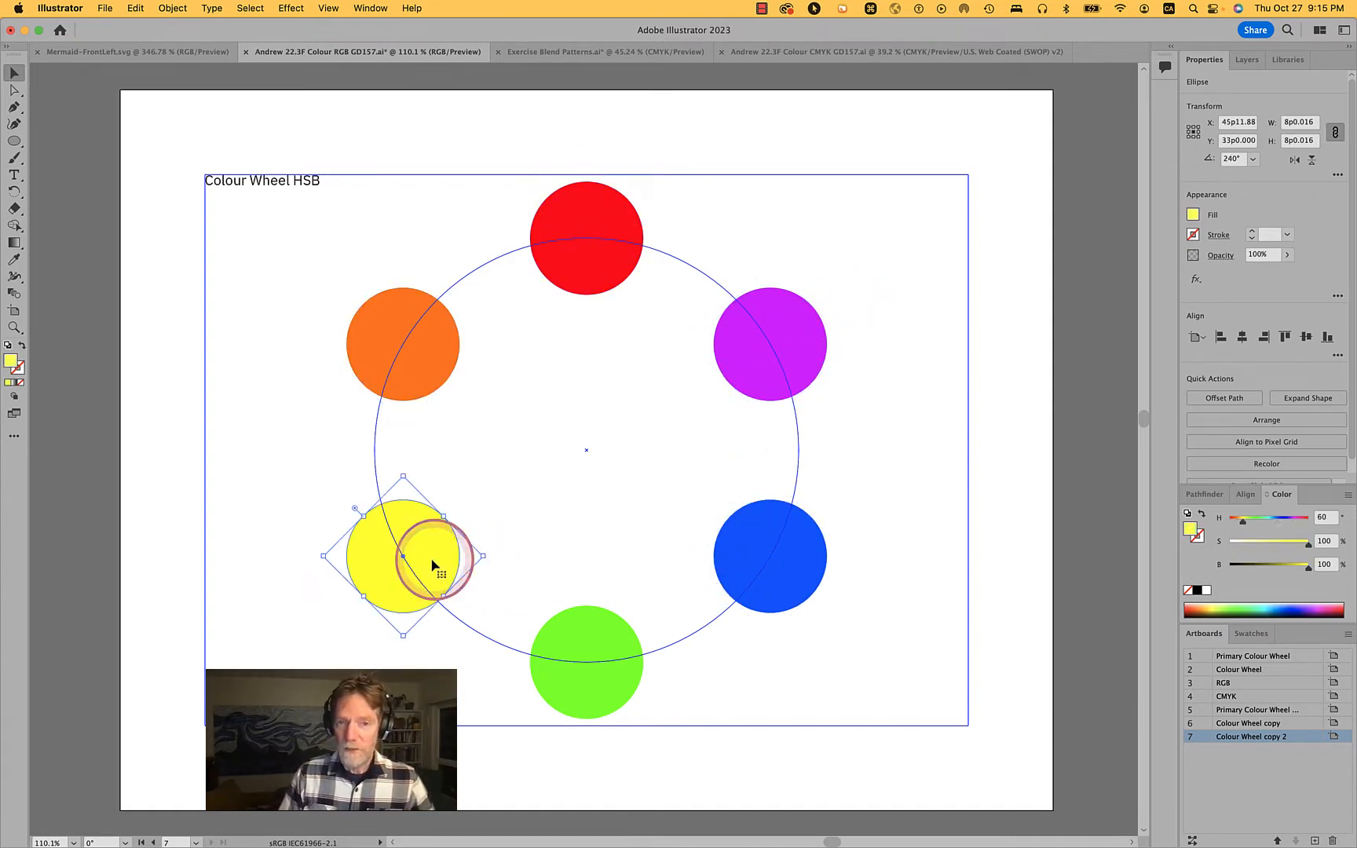
Select the orange and red circles together and activate the Blend tool for them
click(424, 349)
shift+click(590, 229)
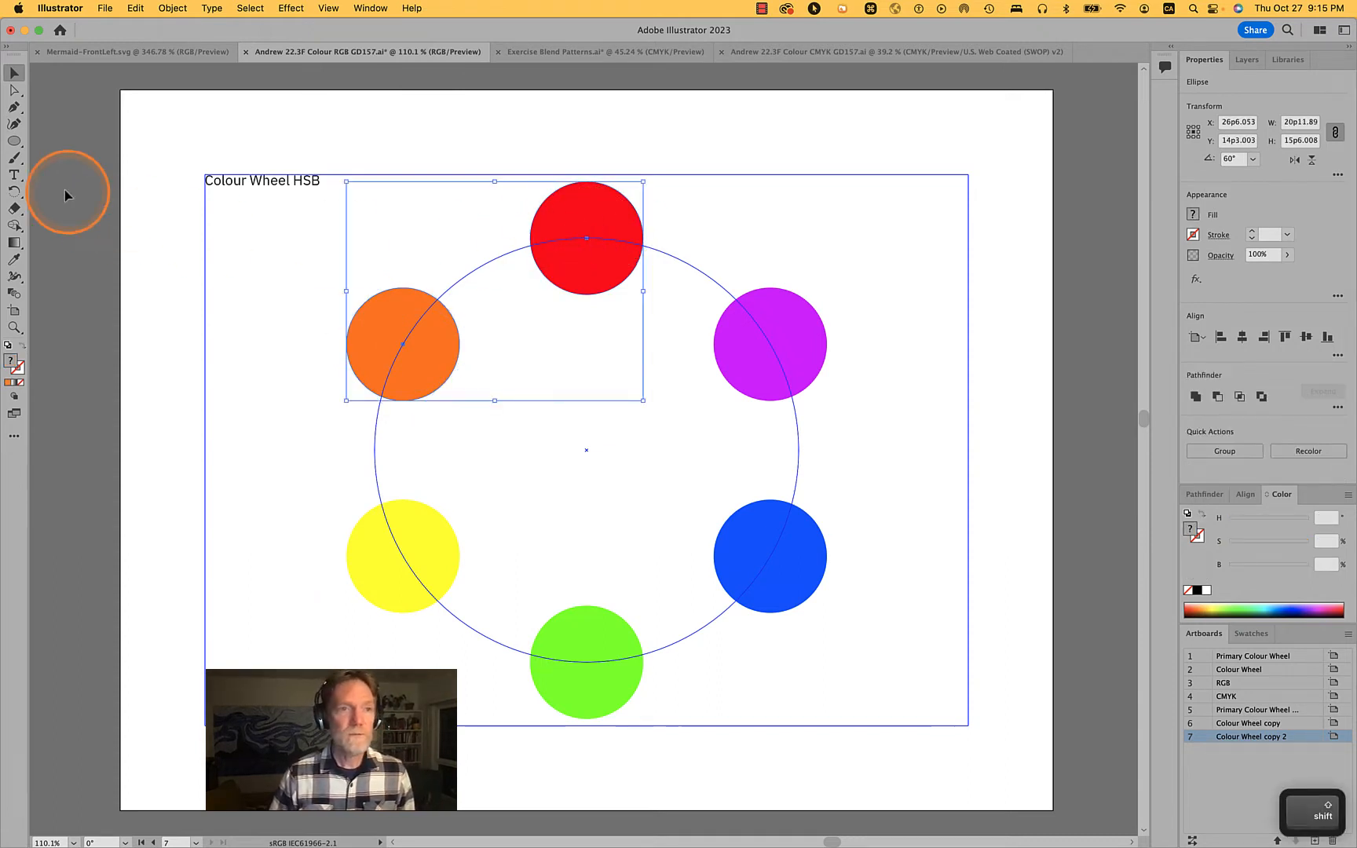
click(15, 296)
click(573, 400)
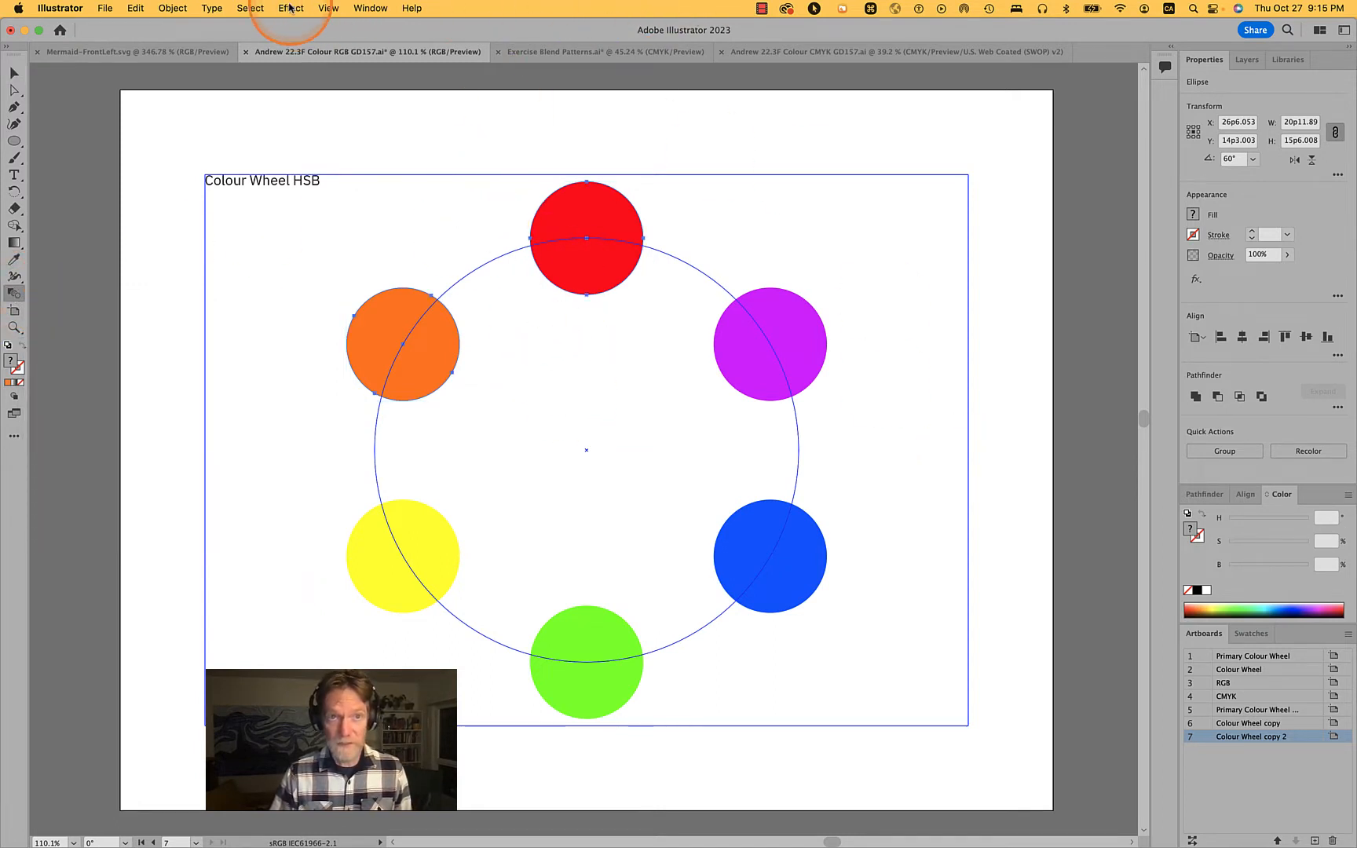
Select everything on the active artboard, leaving the Colour Wheel HSB title out of the selection
click(250, 8)
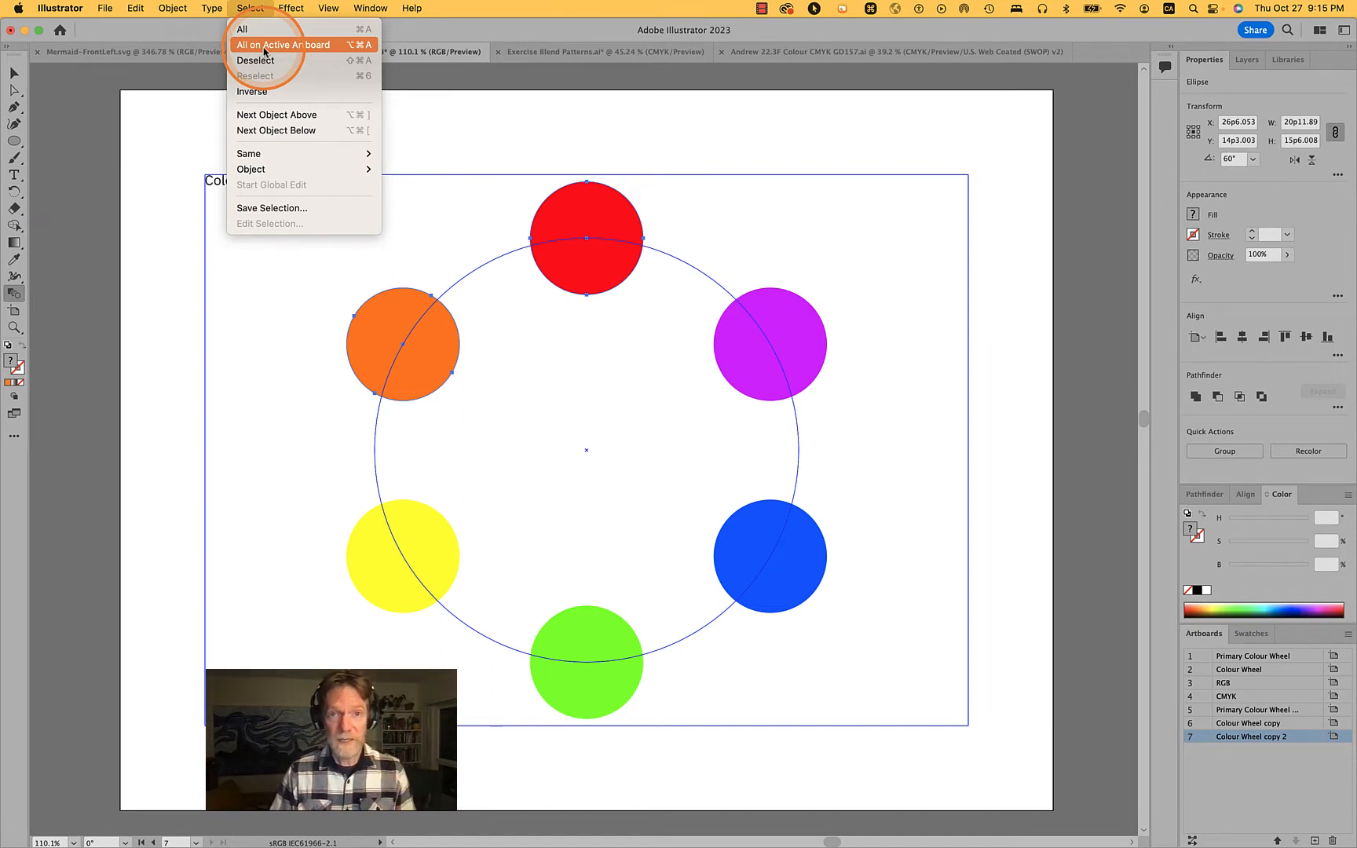
click(264, 48)
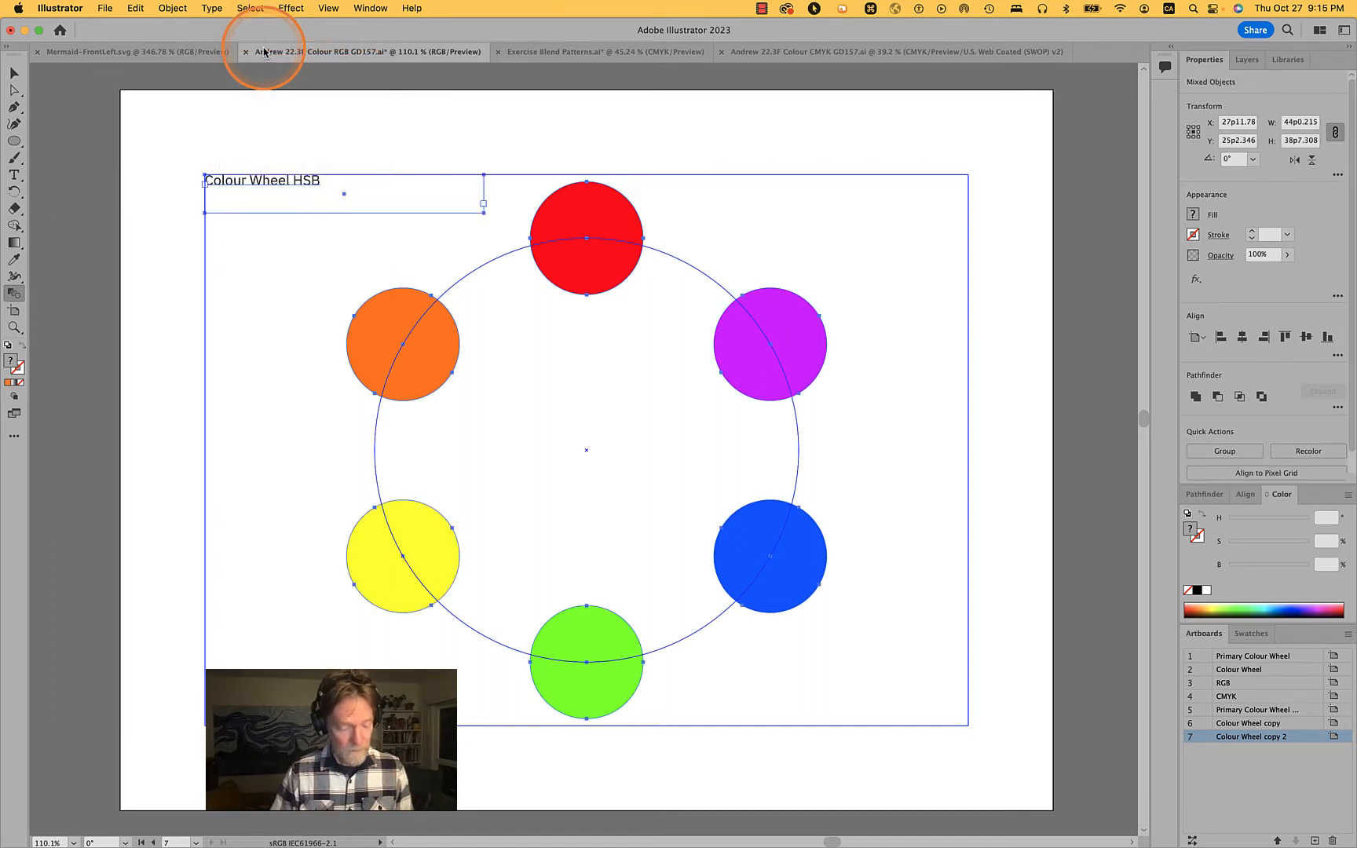
shift+click(267, 178)
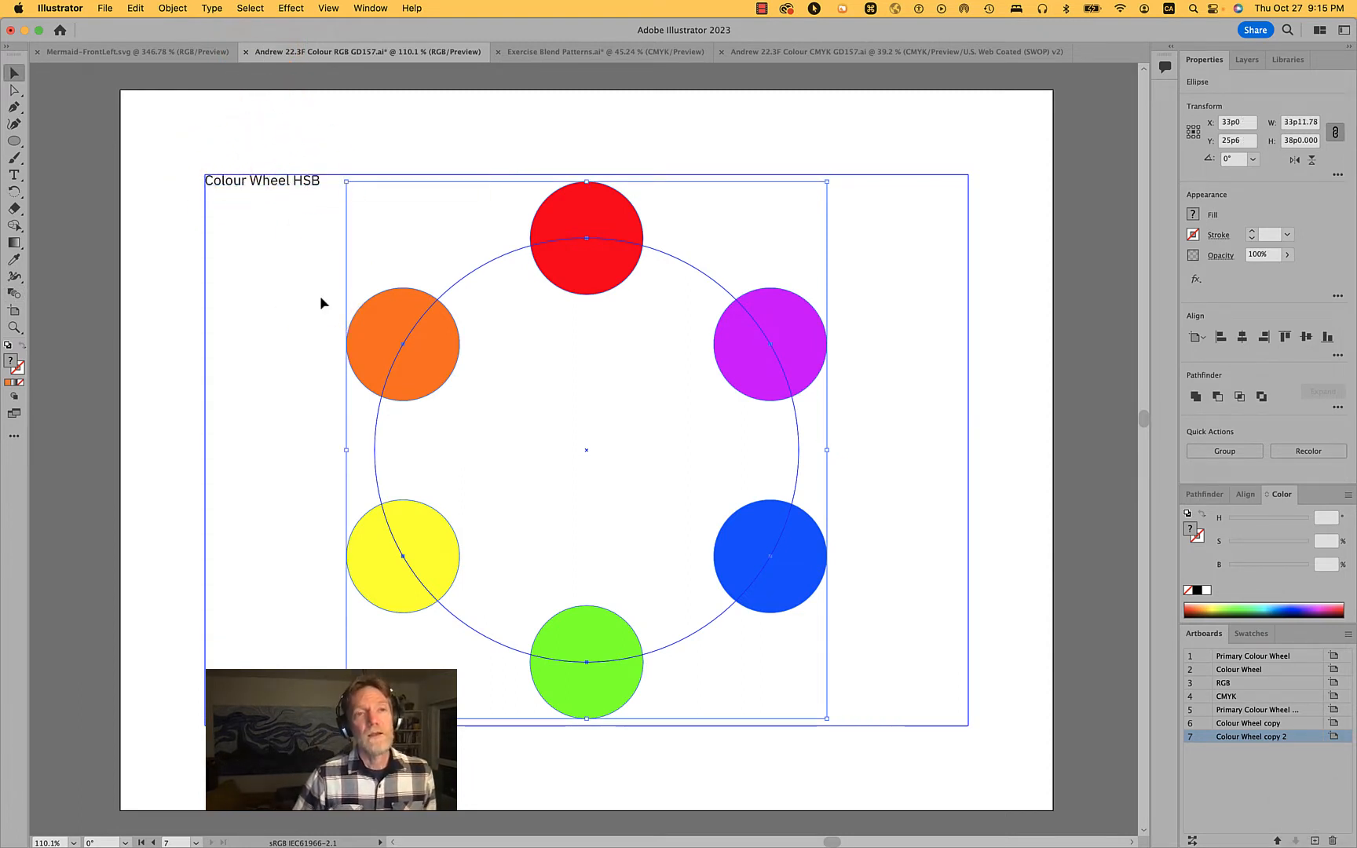
click(100, 205)
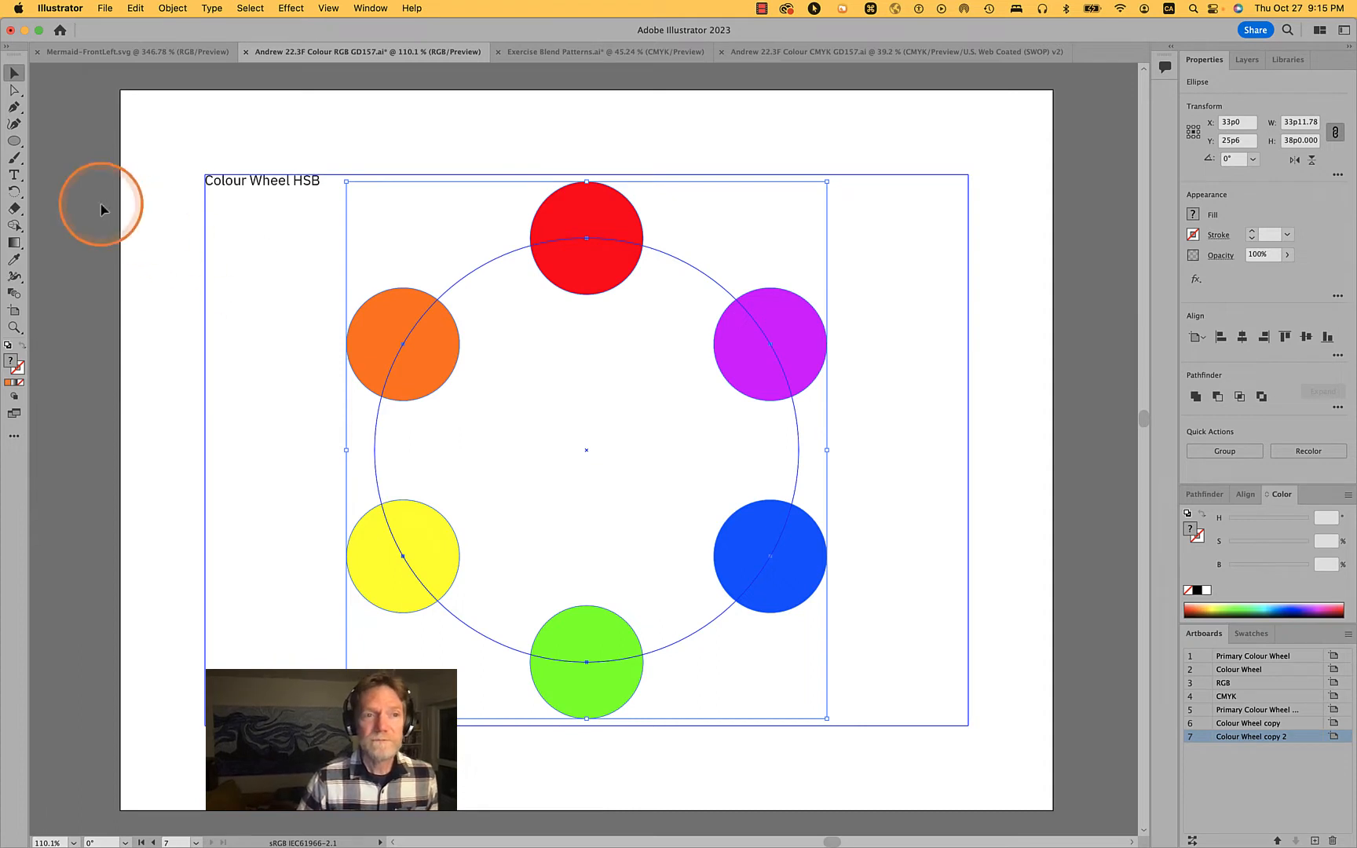
Blend the circles in a closed loop from red through orange, yellow, green, blue and purple back to red, and deselect the result
click(14, 292)
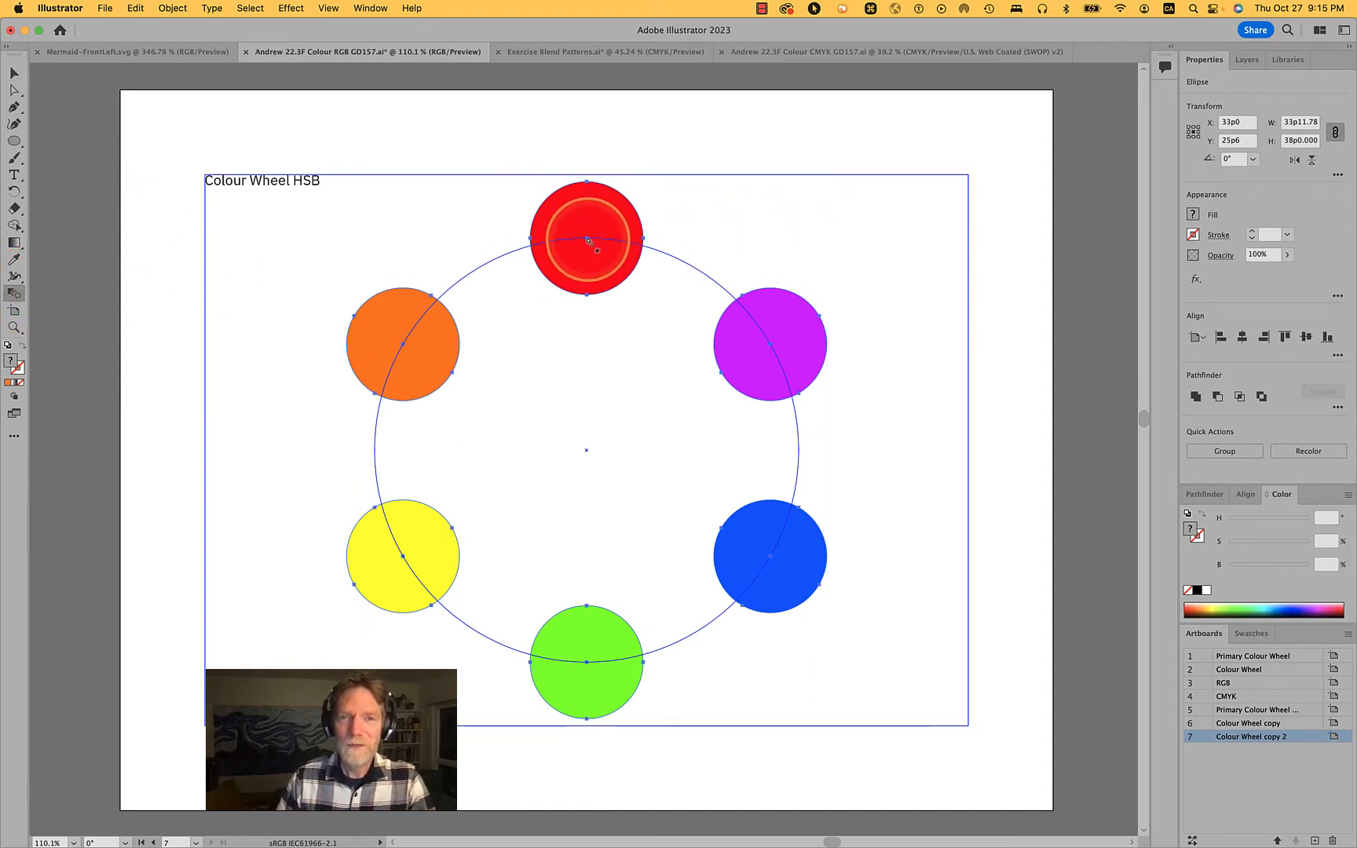
mouse_move(586, 239)
mouse_down()
mouse_move(474, 330)
mouse_move(586, 239)
mouse_up()
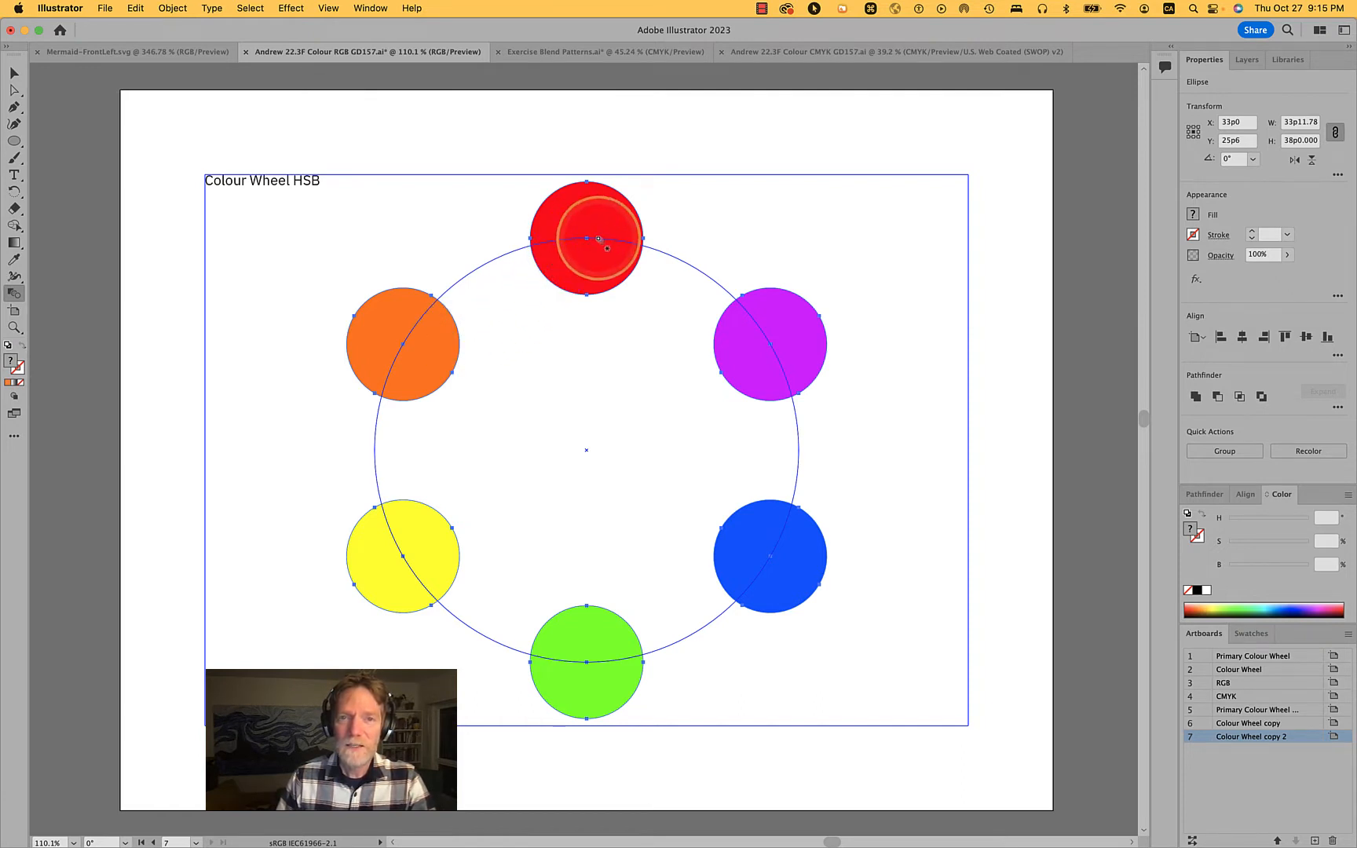
click(401, 346)
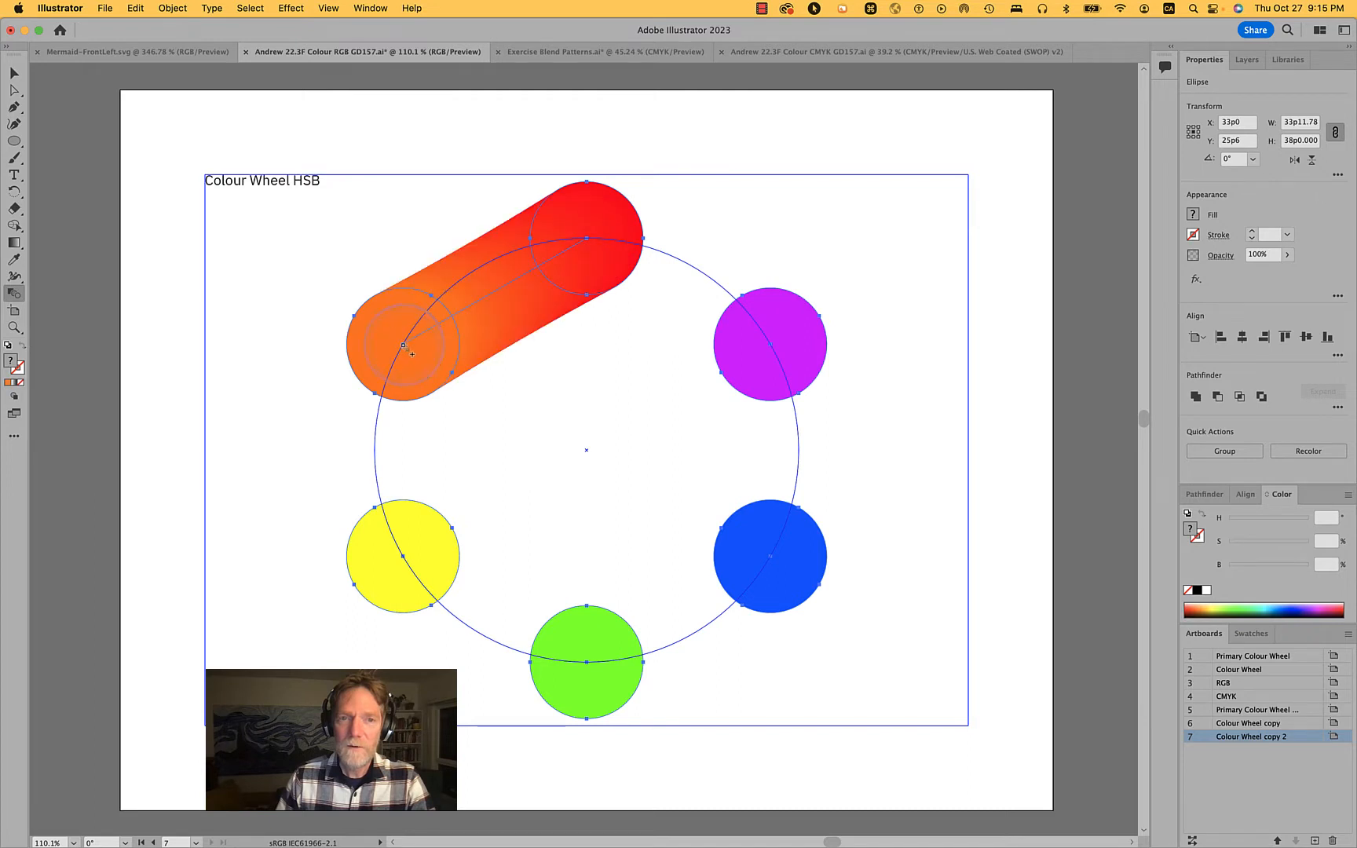
click(403, 557)
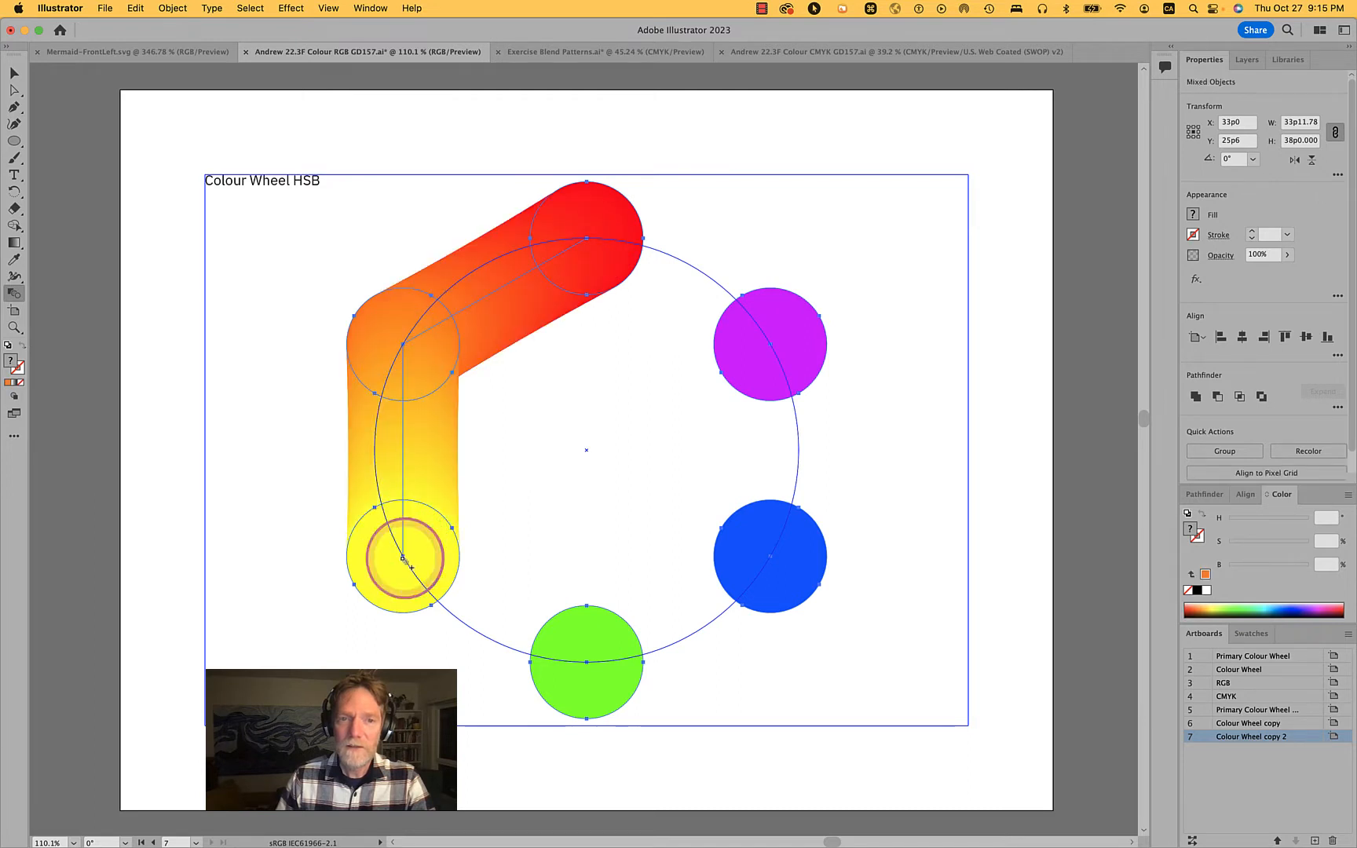
click(587, 663)
click(767, 557)
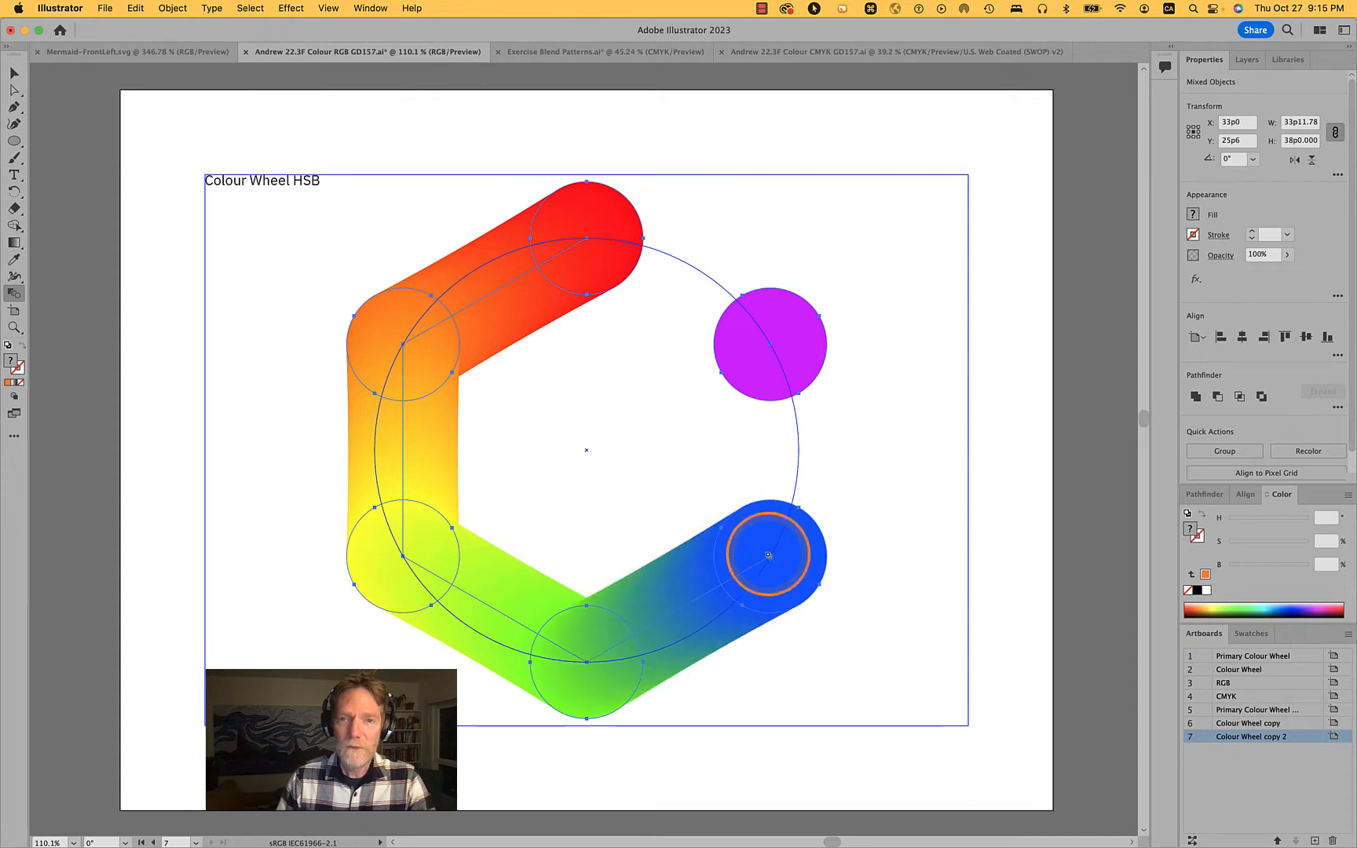
click(770, 344)
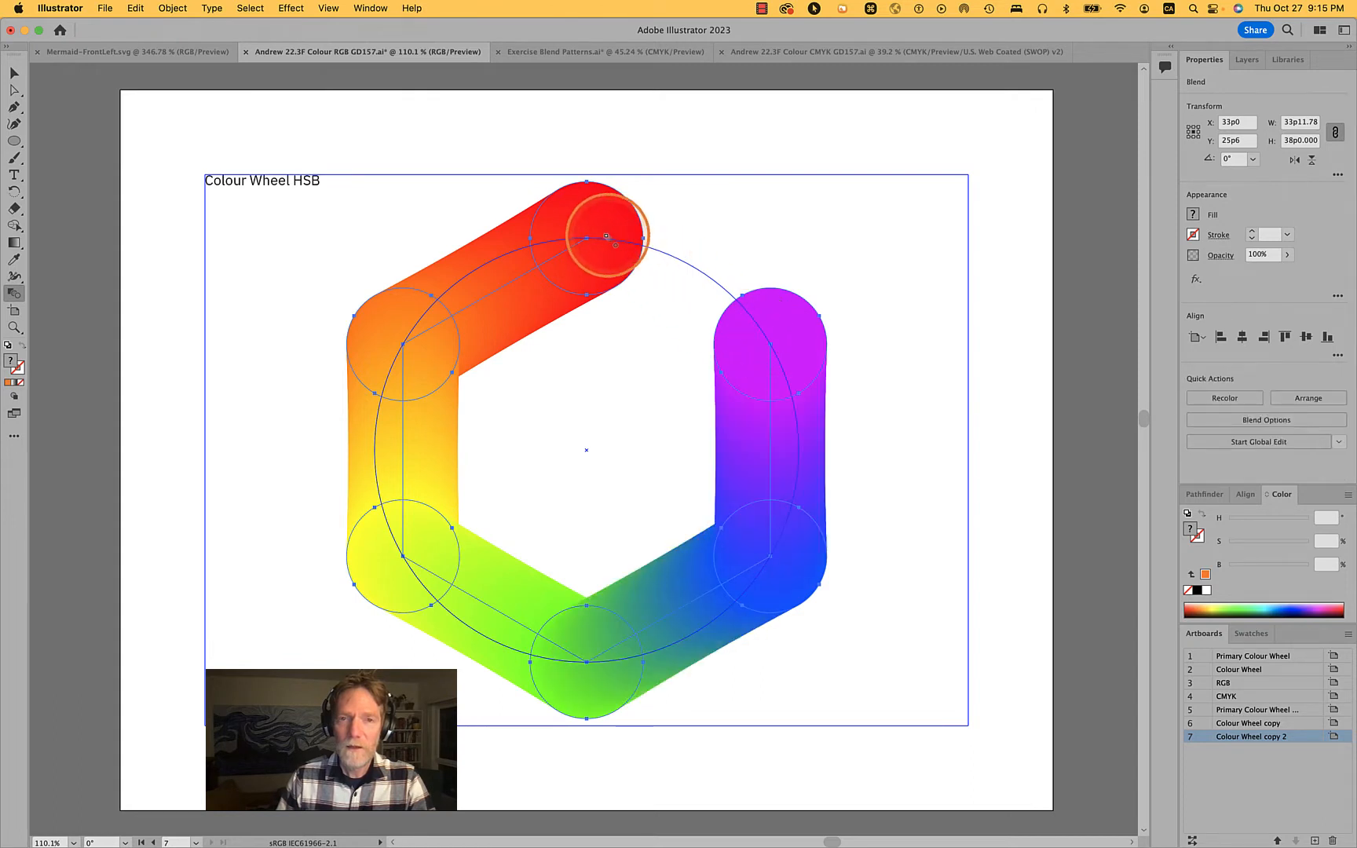
click(587, 238)
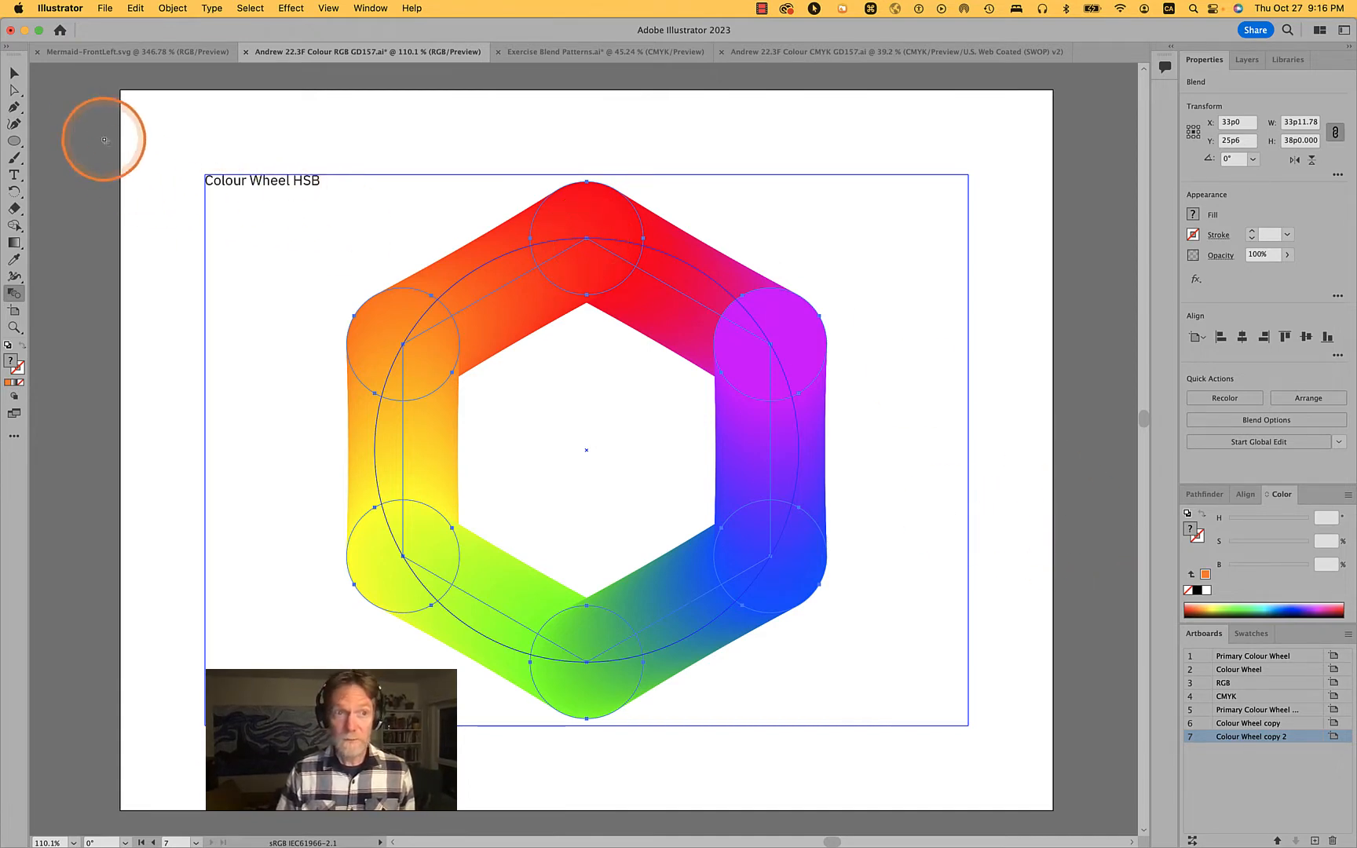
click(14, 73)
click(918, 328)
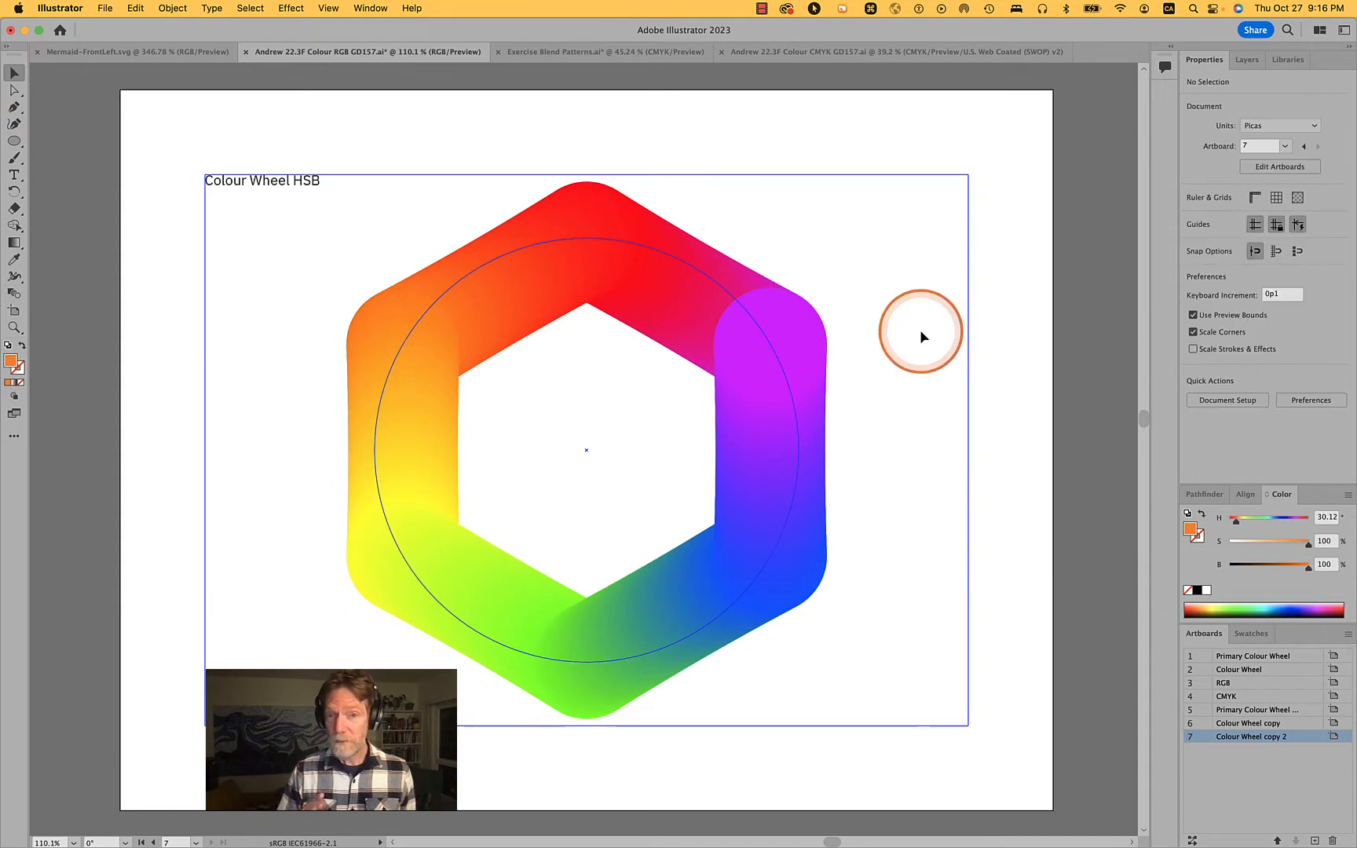
Select the blended ring and examine its structure in Outline view before returning to the colour preview
click(793, 336)
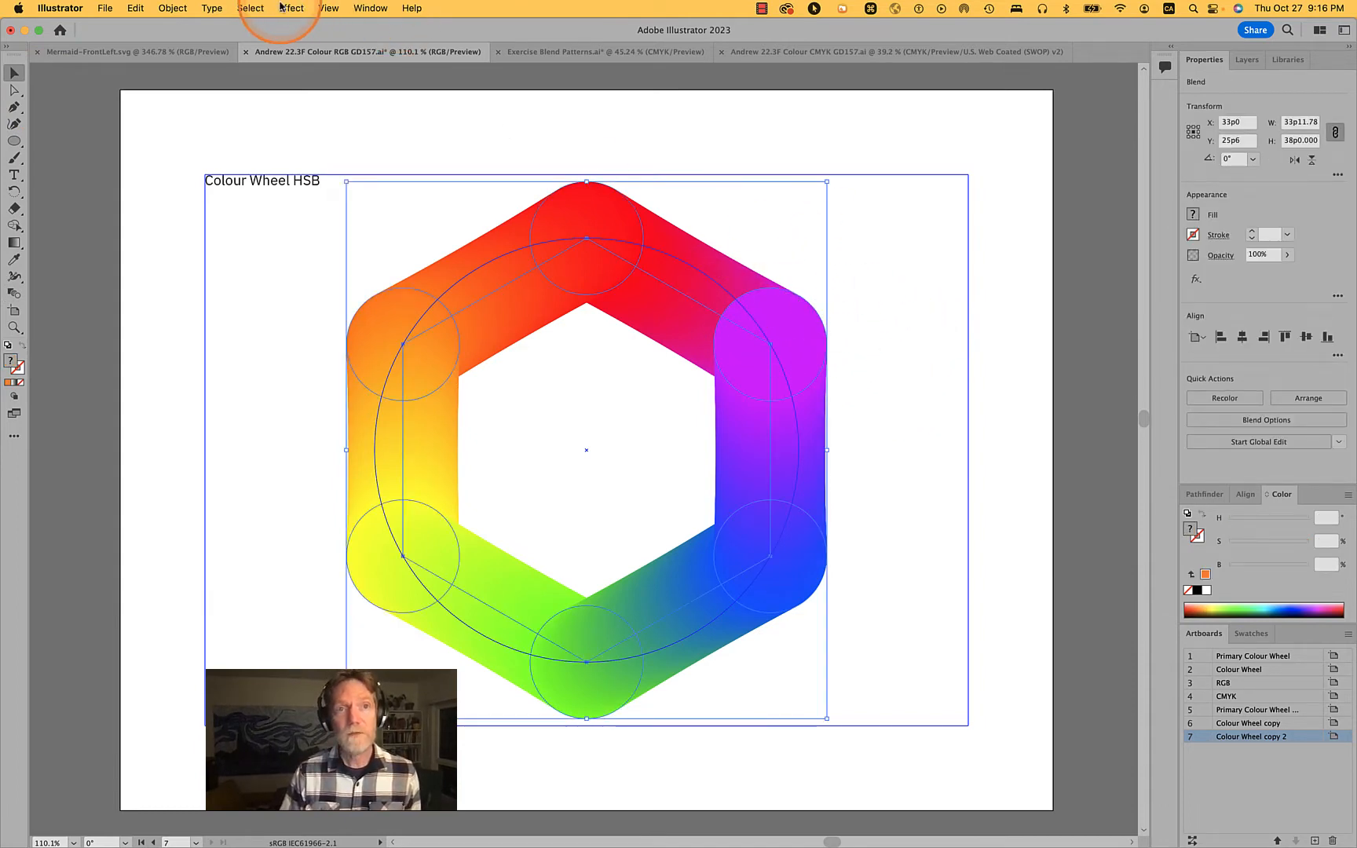
click(328, 8)
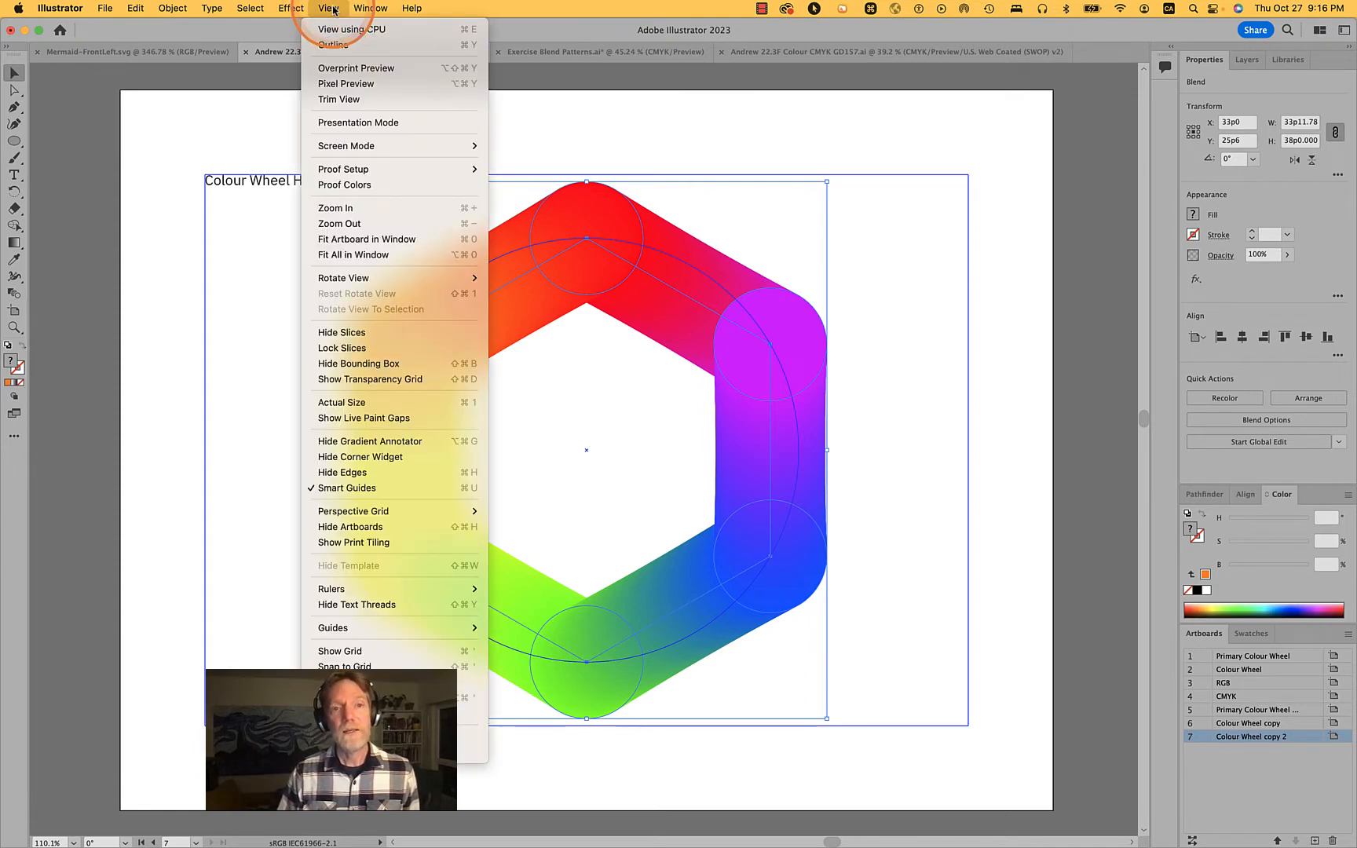
click(374, 9)
drag(375, 11, 417, 385)
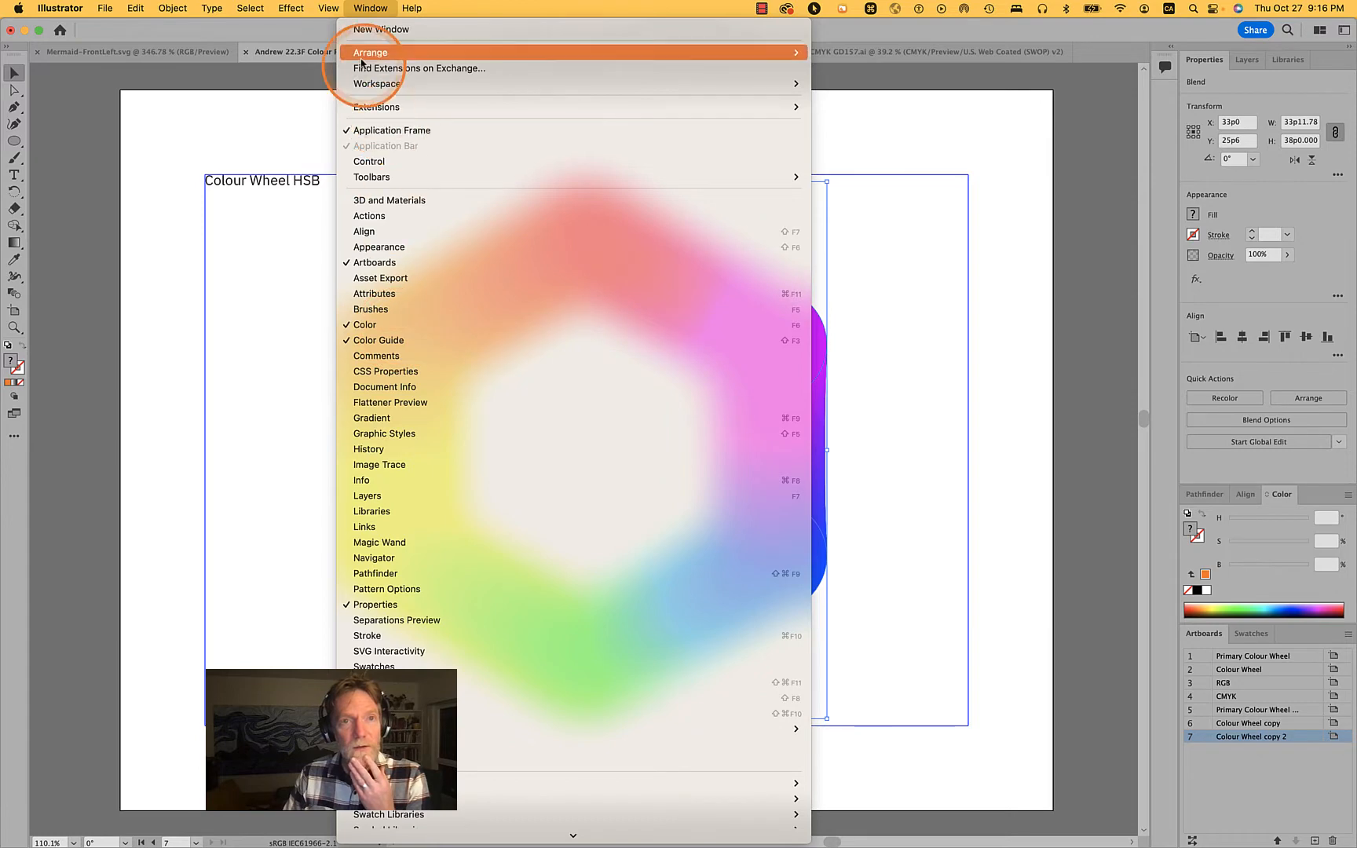
mouse_move(324, 6)
click(350, 46)
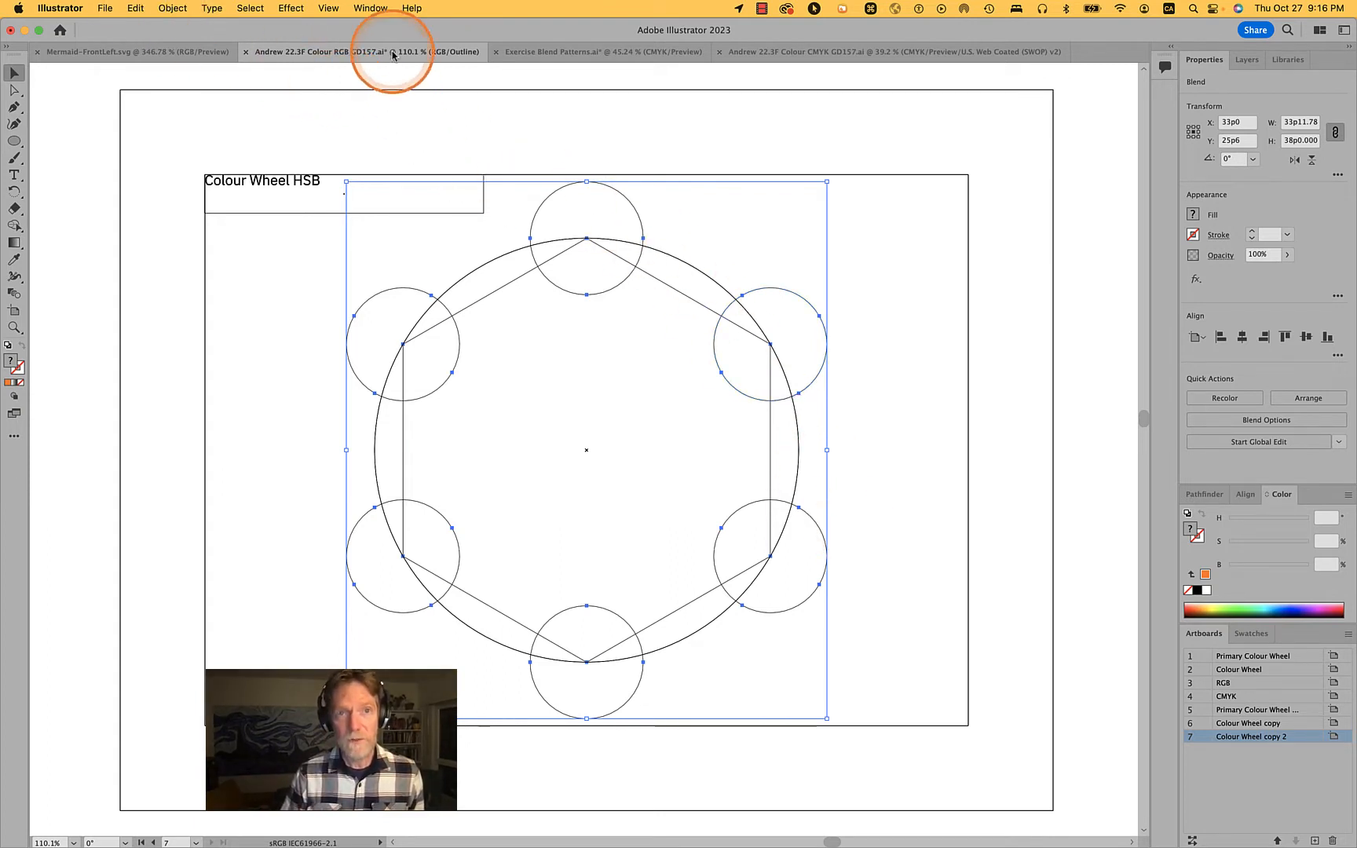
click(329, 9)
click(334, 45)
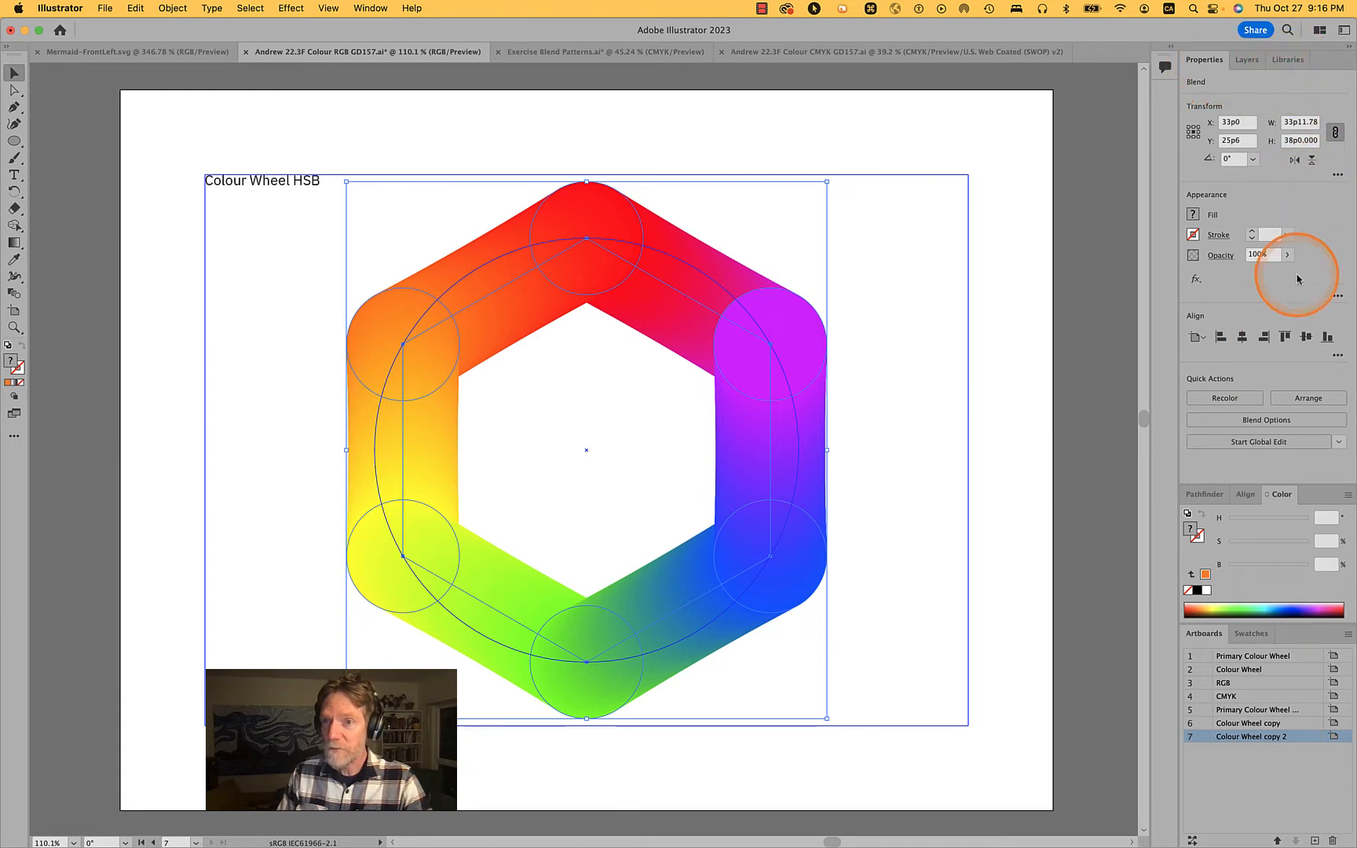
Change the blend's spacing to Specified Steps with 2 steps between neighbouring circles
click(1264, 422)
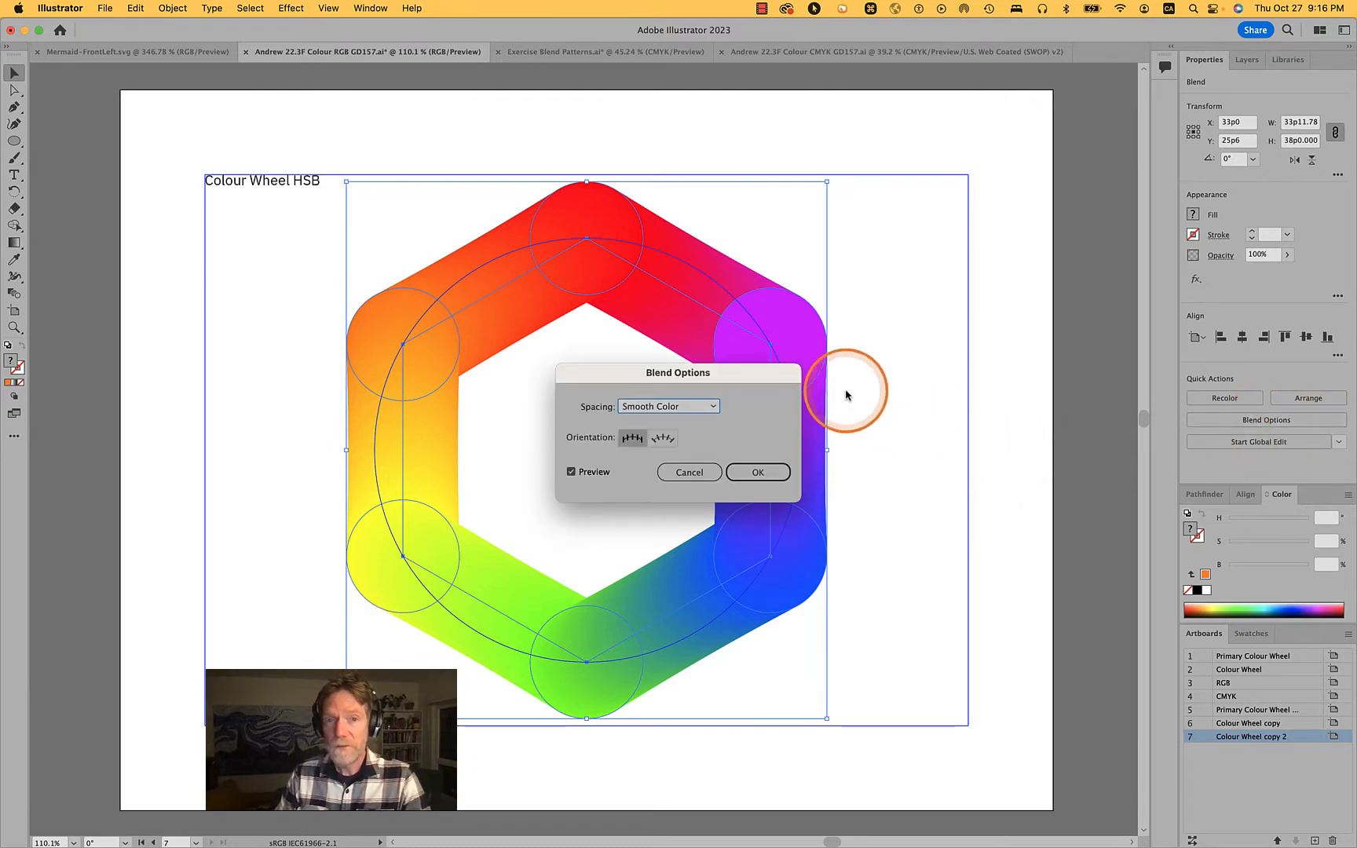
drag(721, 380, 1074, 148)
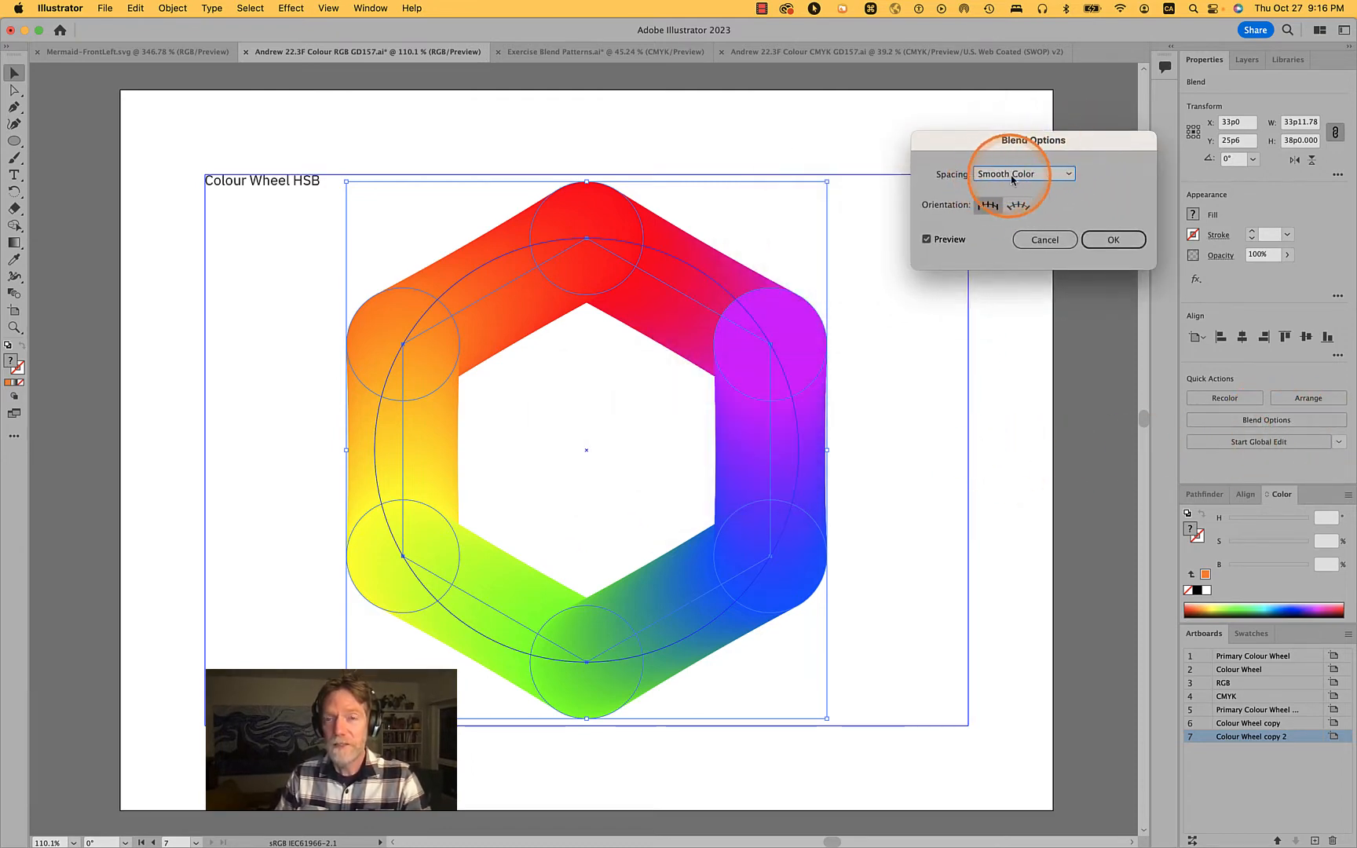
click(1057, 173)
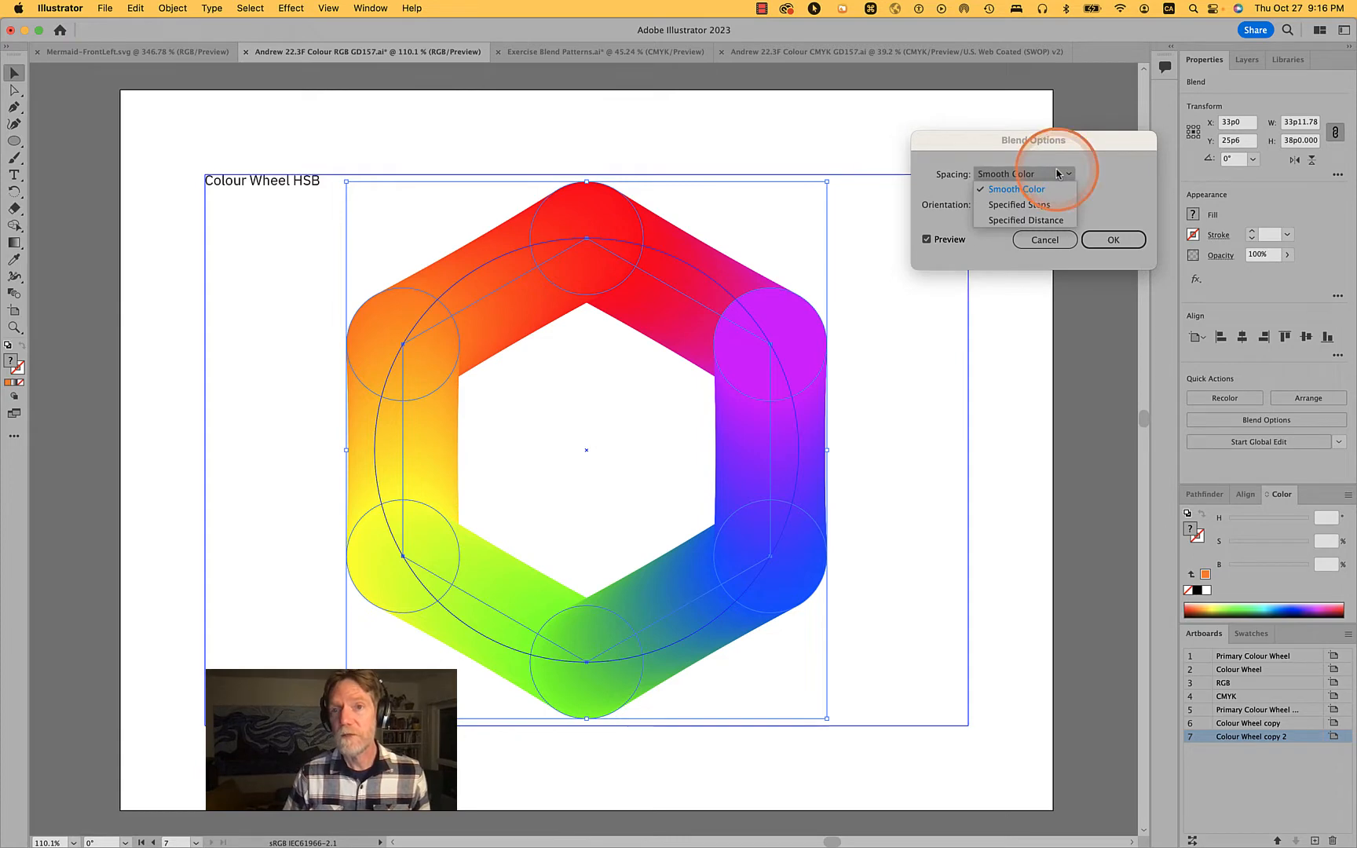
click(1037, 206)
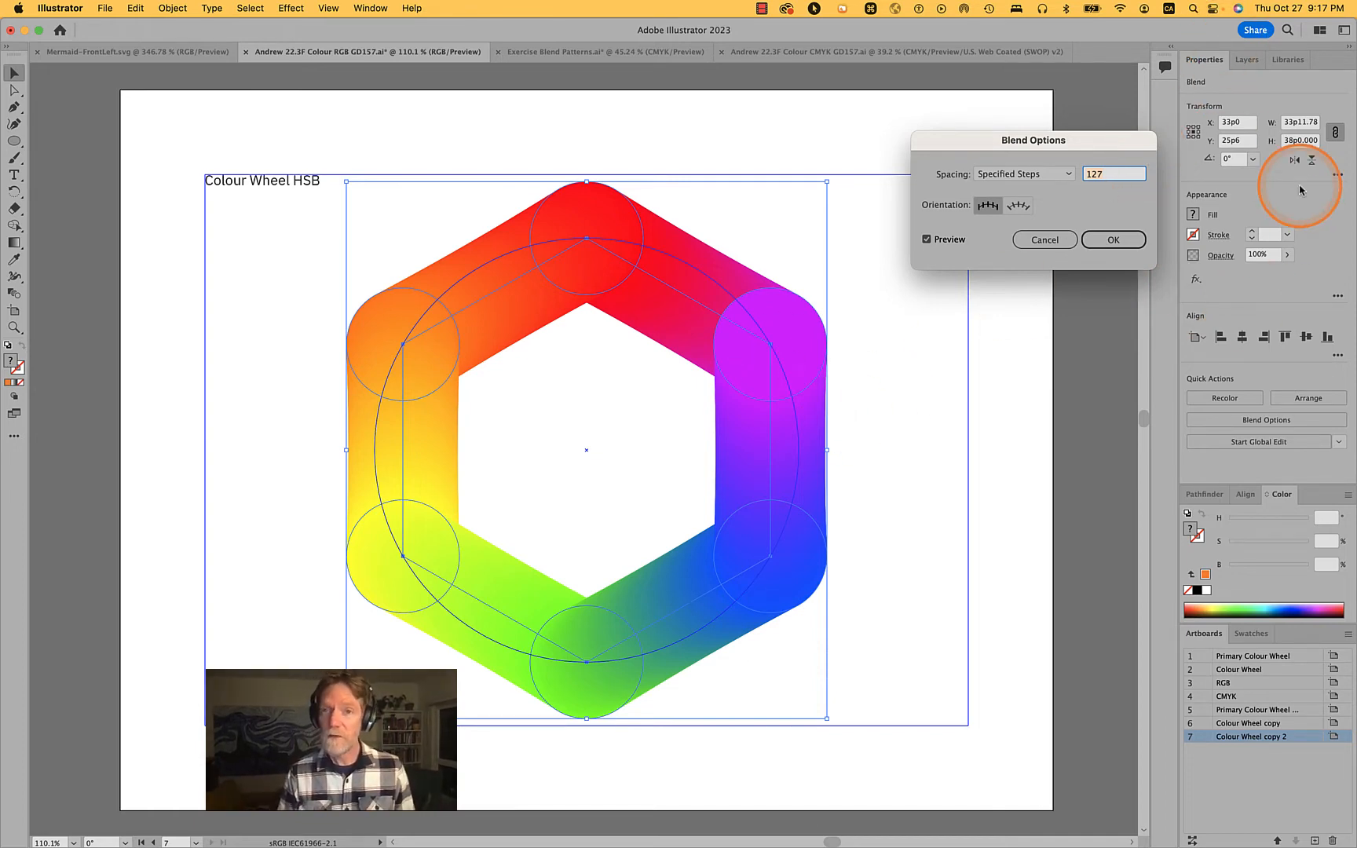
text(2)
key(Tab)
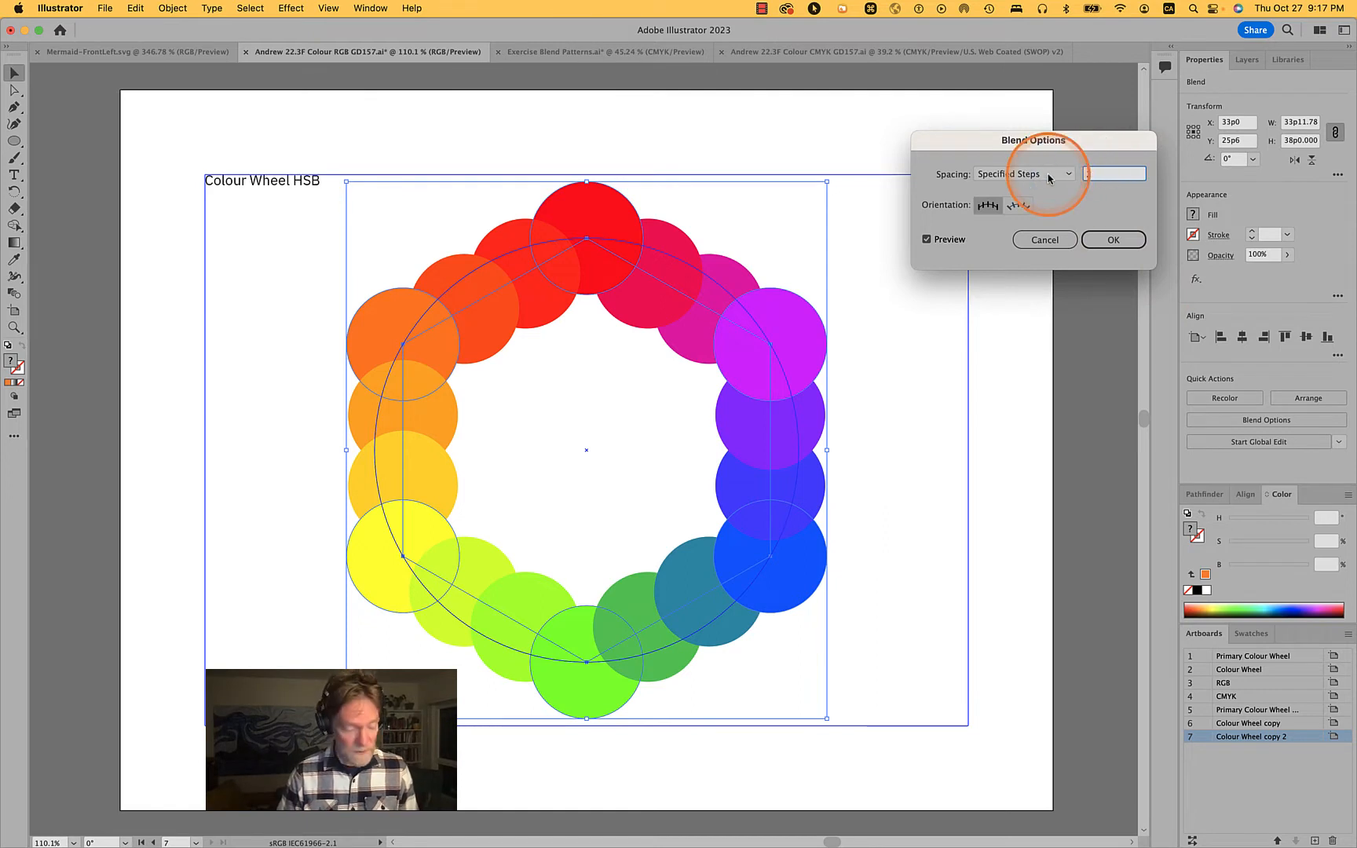
Reduce the blend to 1 specified step between neighbouring circles and apply the options
text(1)
key(Tab)
click(1138, 246)
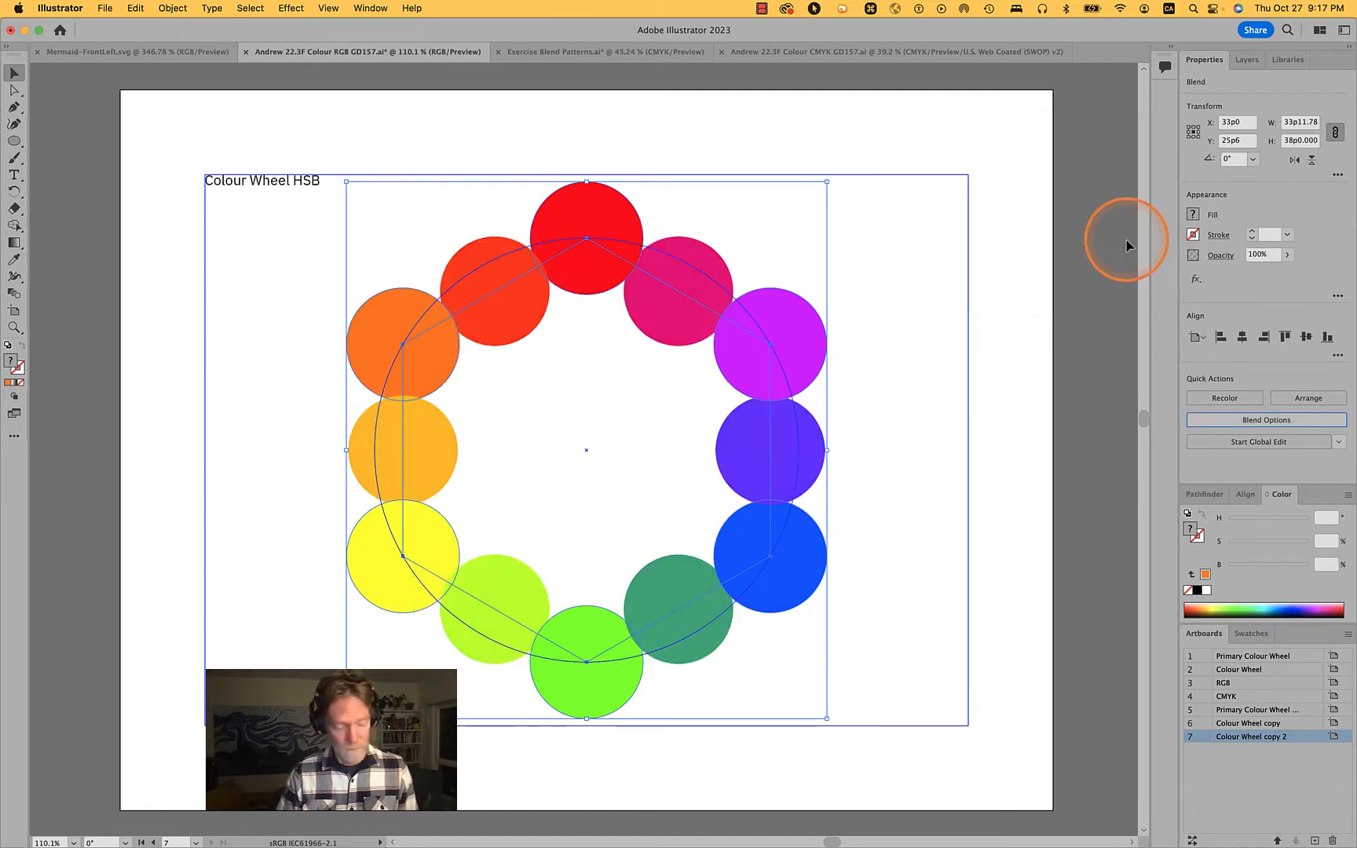
Directly select the purple, orange and green secondary-colour circles together within the blend
key(a)
click(976, 313)
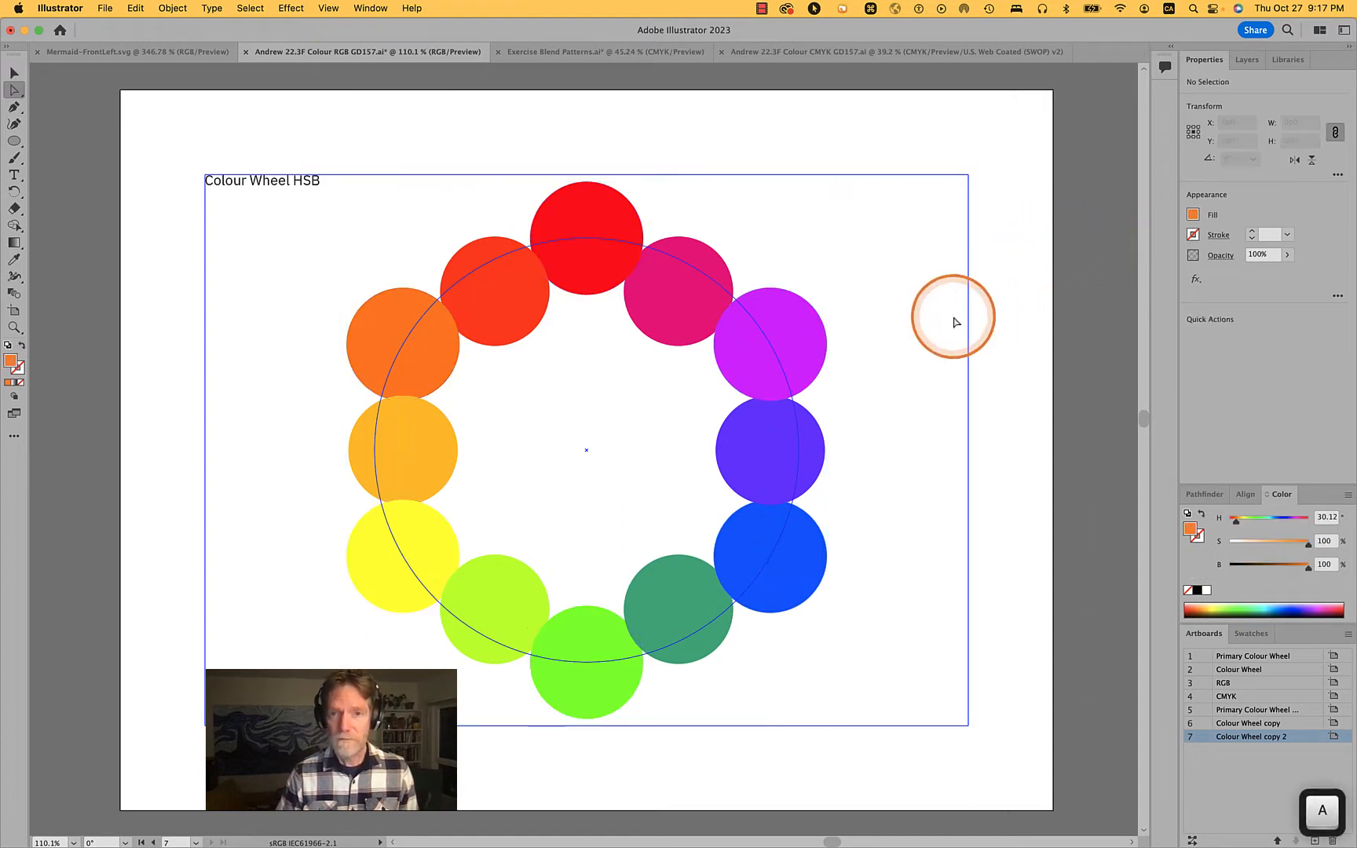
click(815, 339)
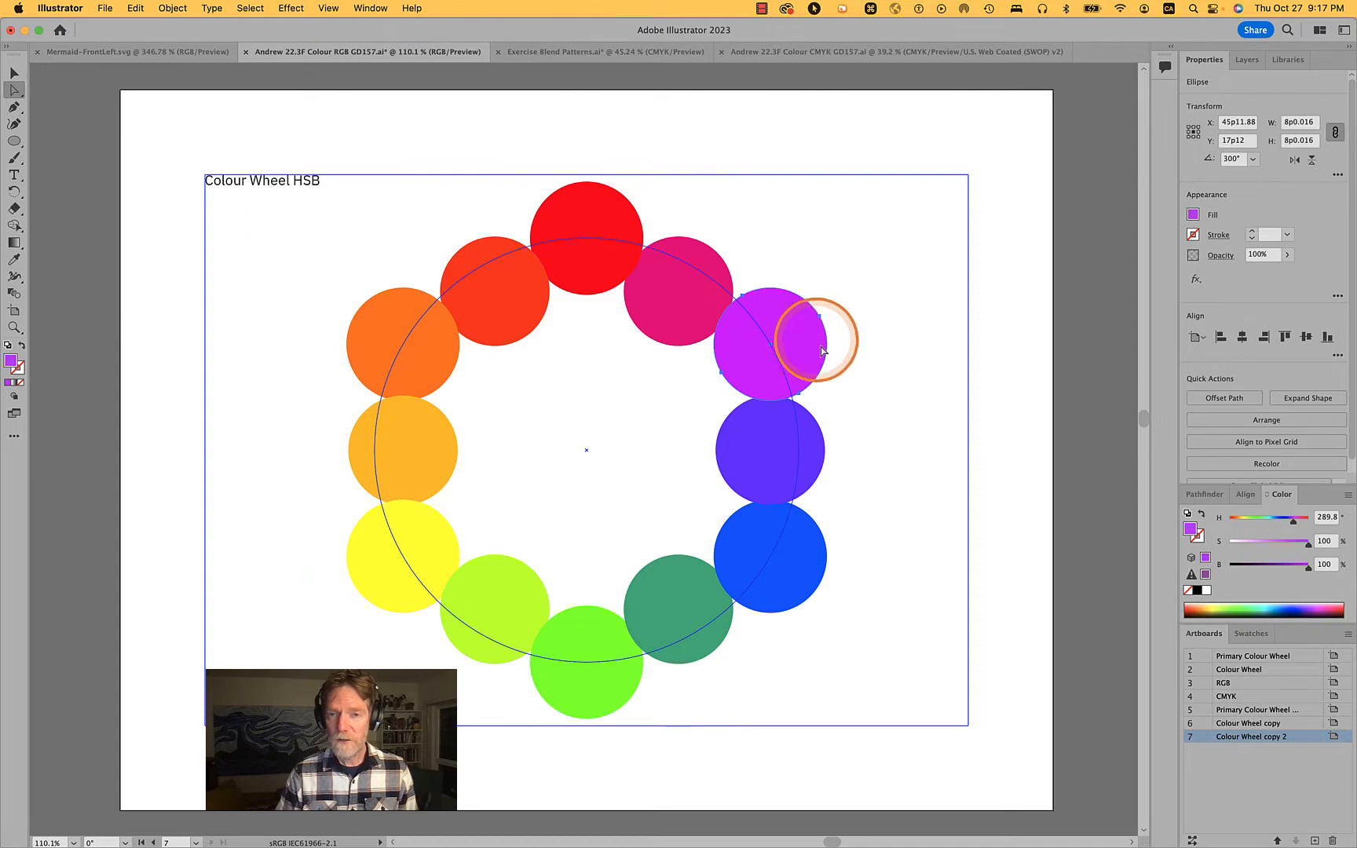
shift+super+click(378, 322)
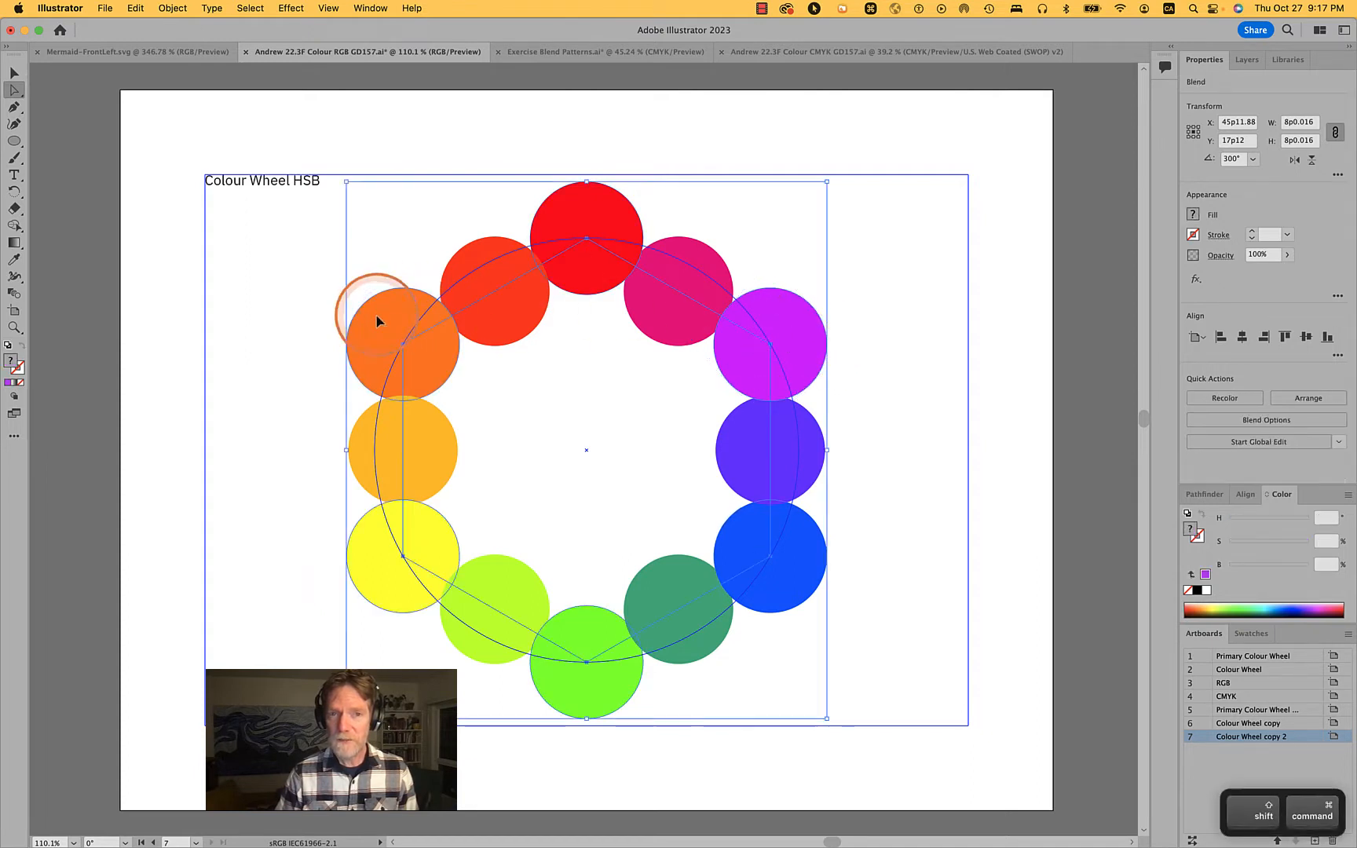
shift+super+click(563, 693)
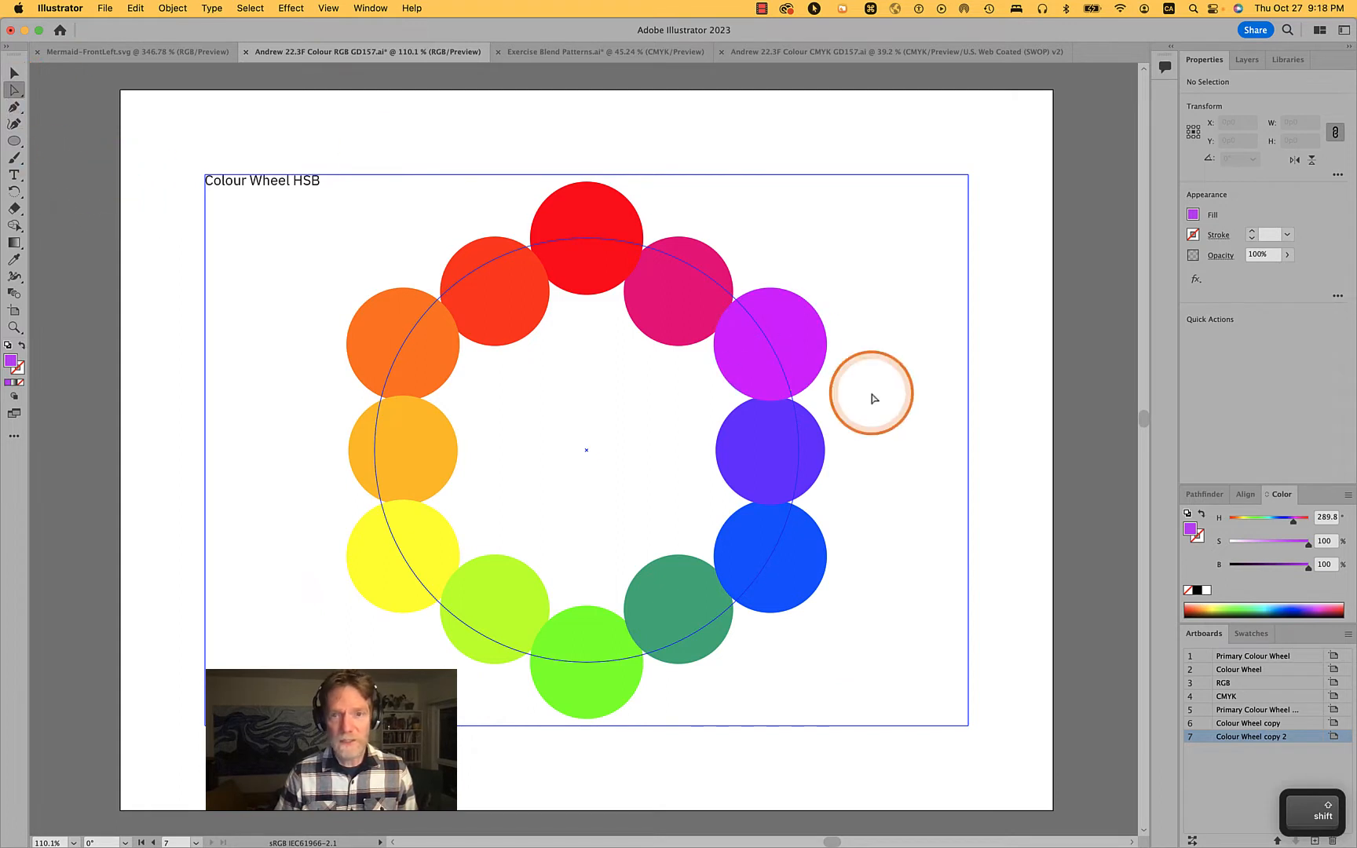
click(824, 329)
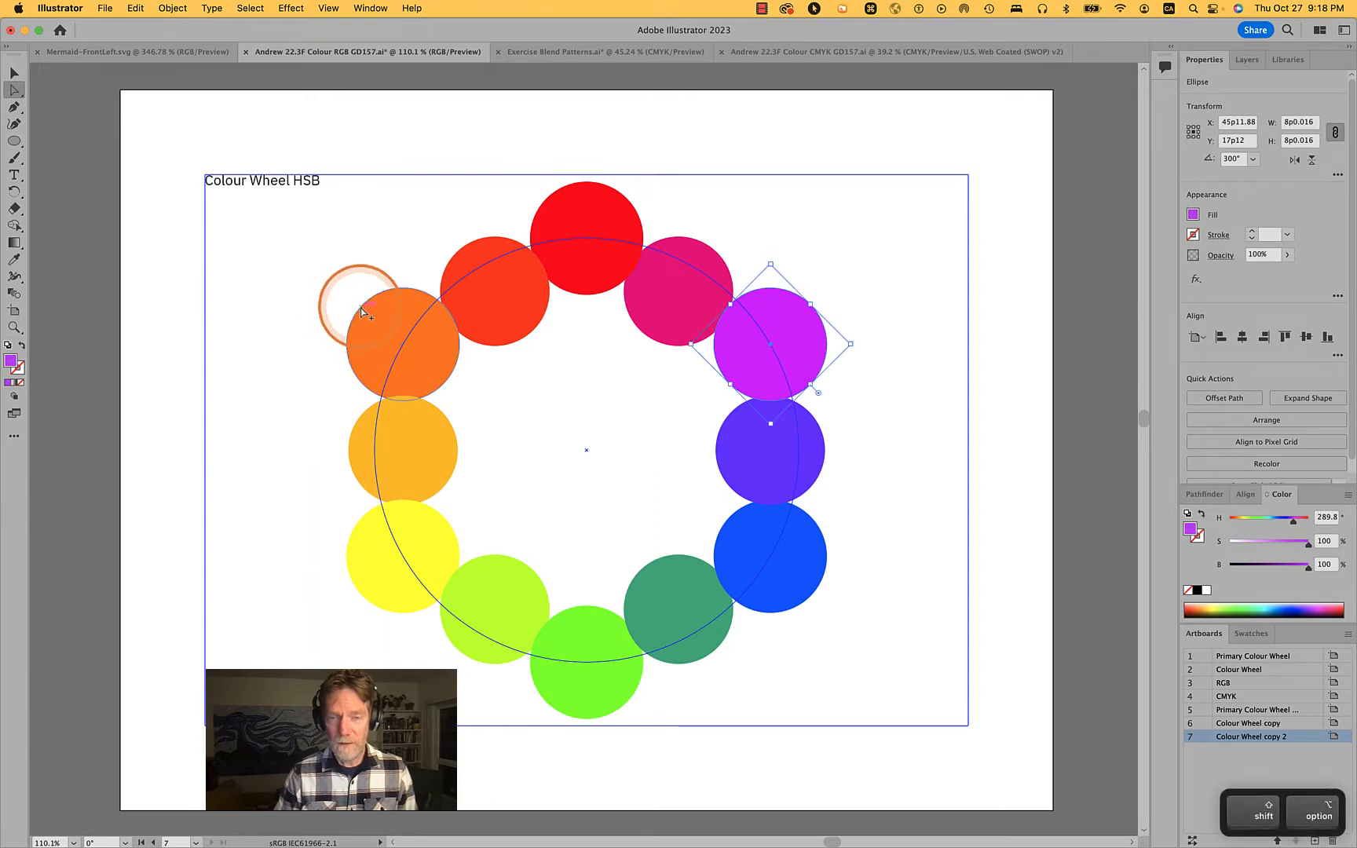
shift+click(359, 312)
shift+click(561, 710)
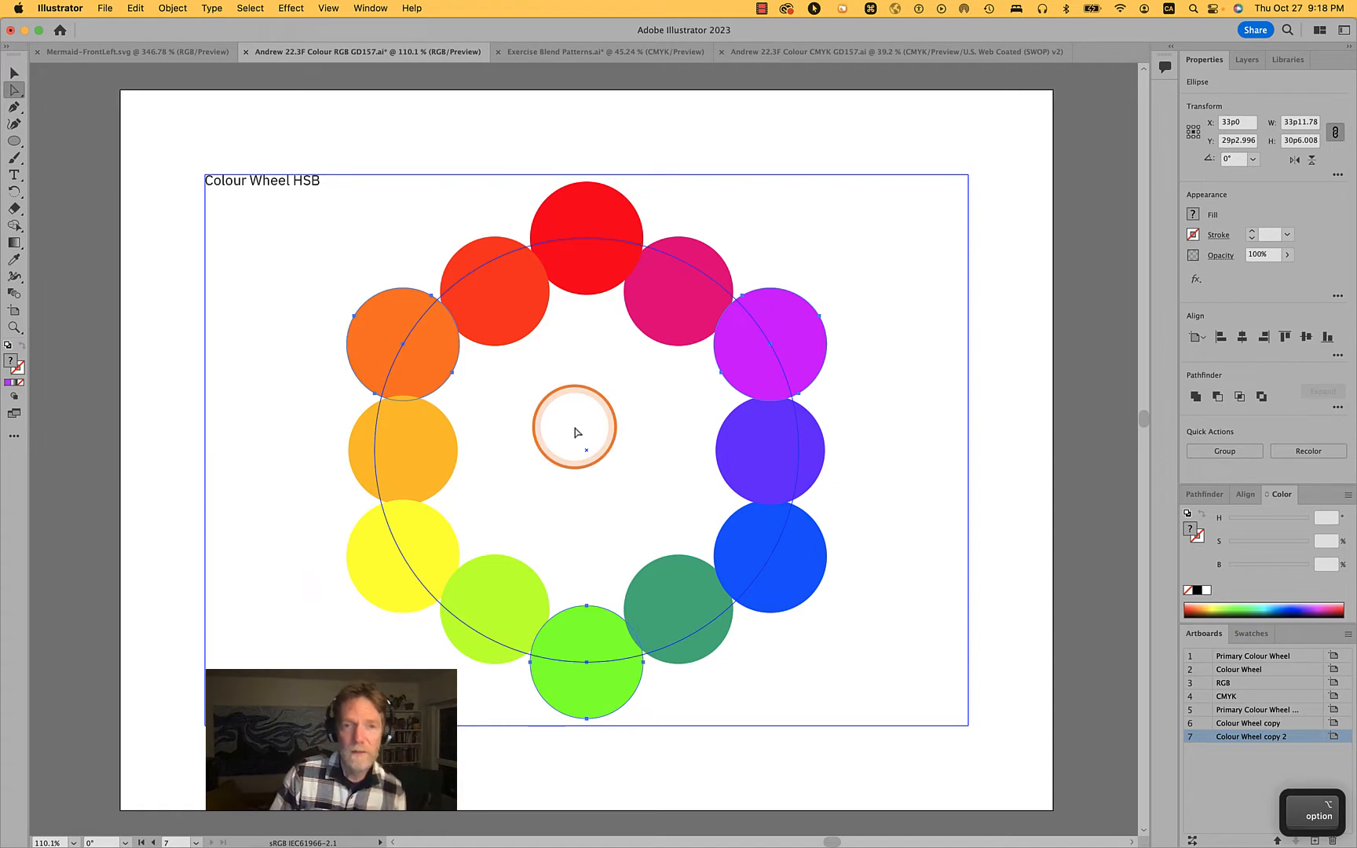
Scale the selected secondary-colour circles individually with Transform Each to 61.8% horizontally and 61.8% vertically
click(166, 10)
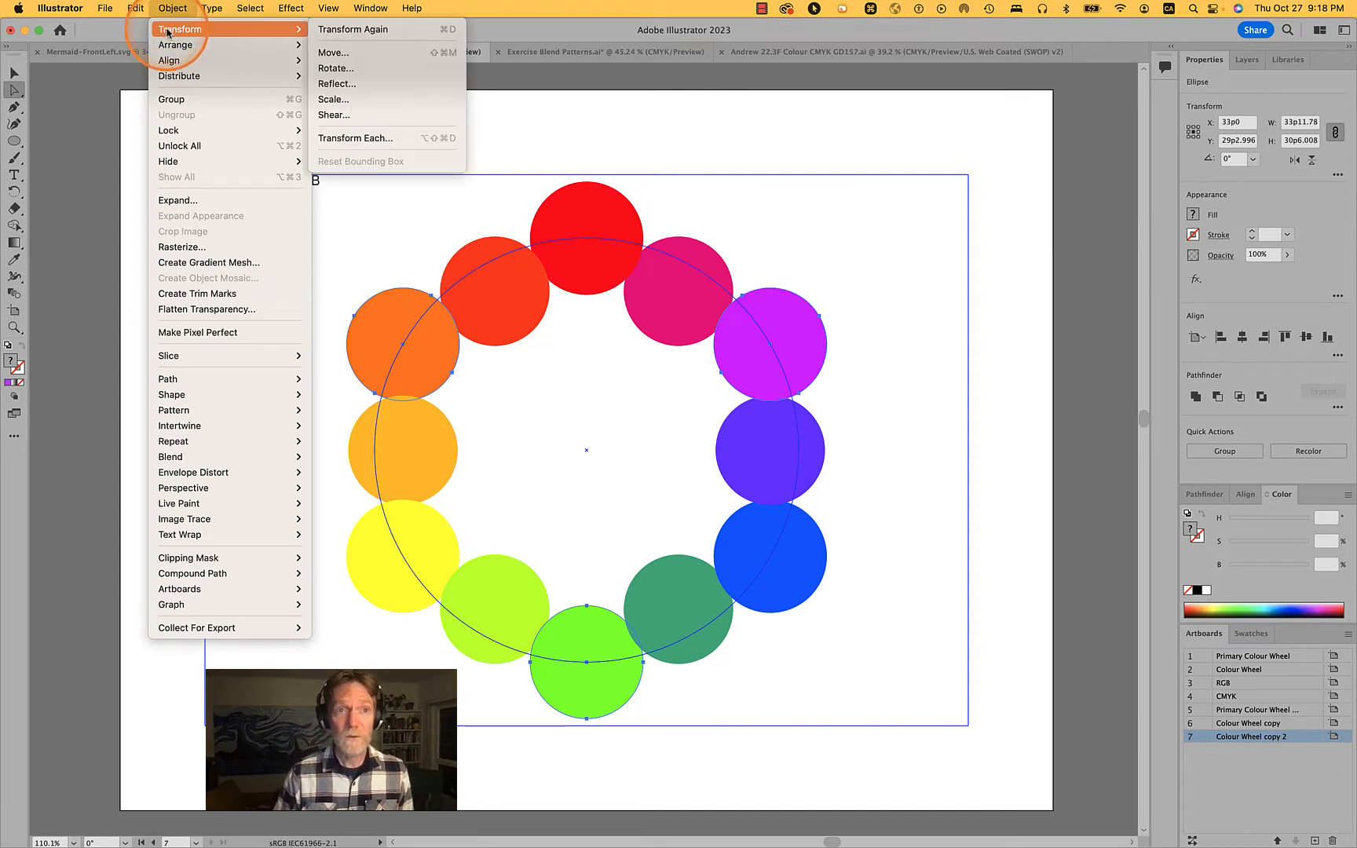
mouse_move(172, 36)
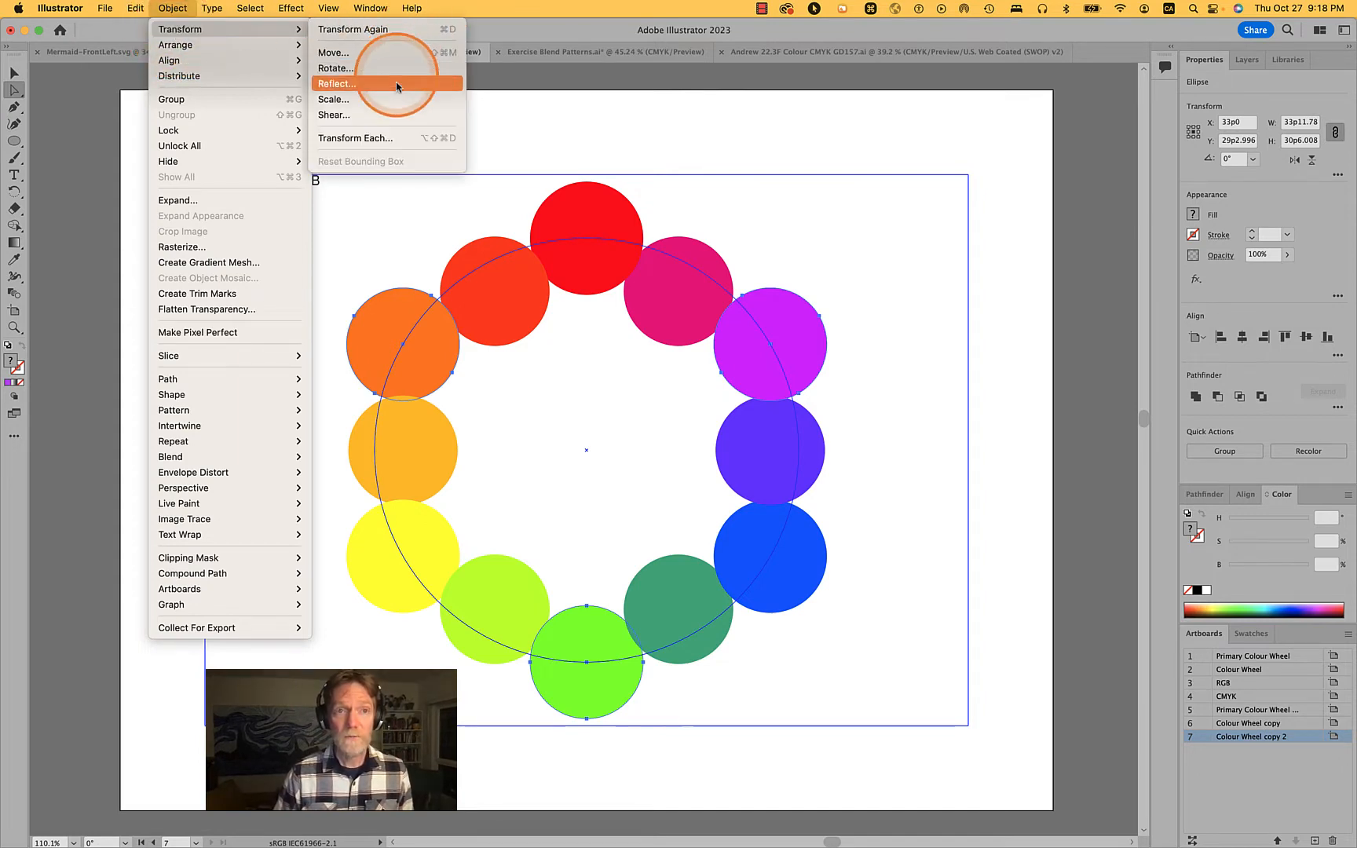
click(391, 140)
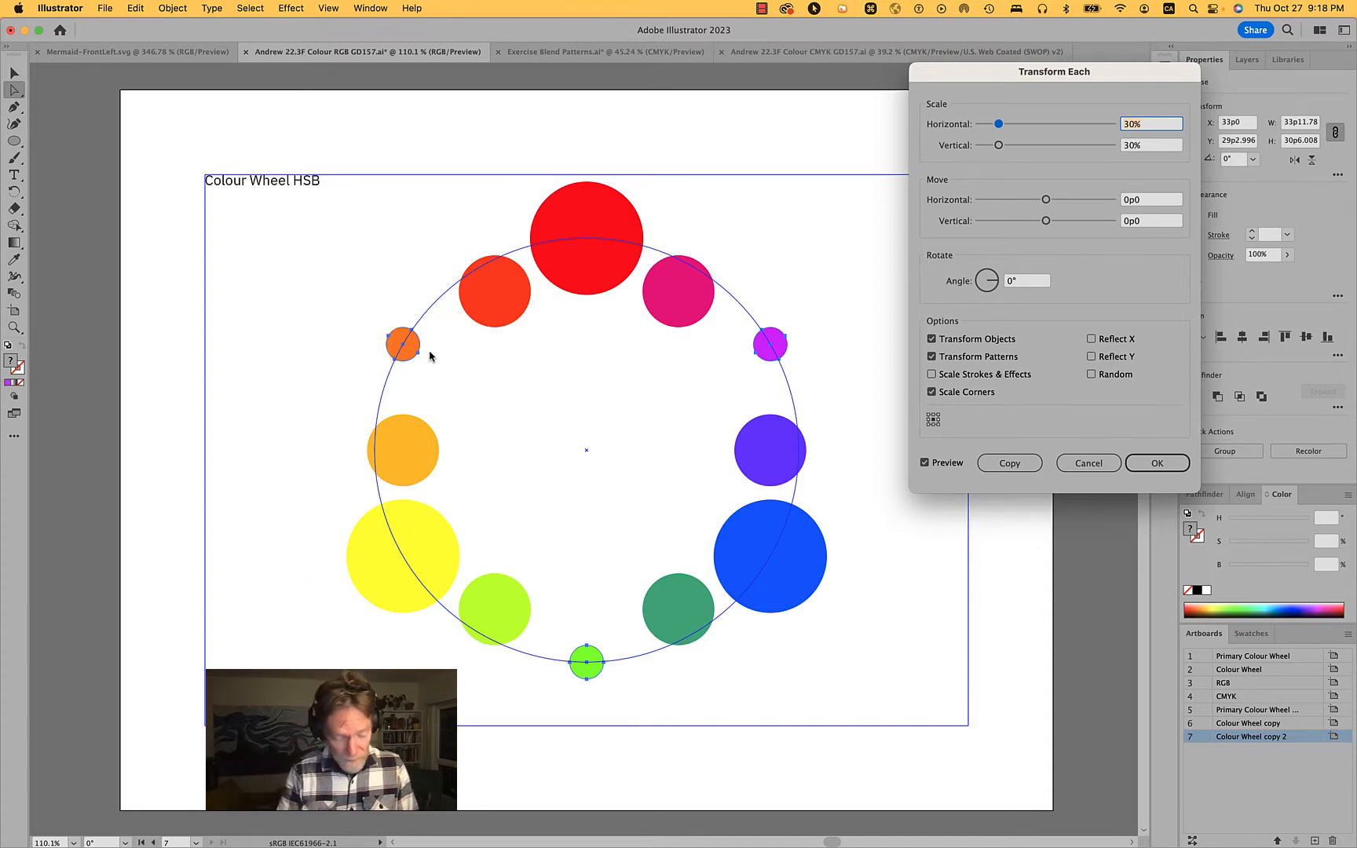
text(6)
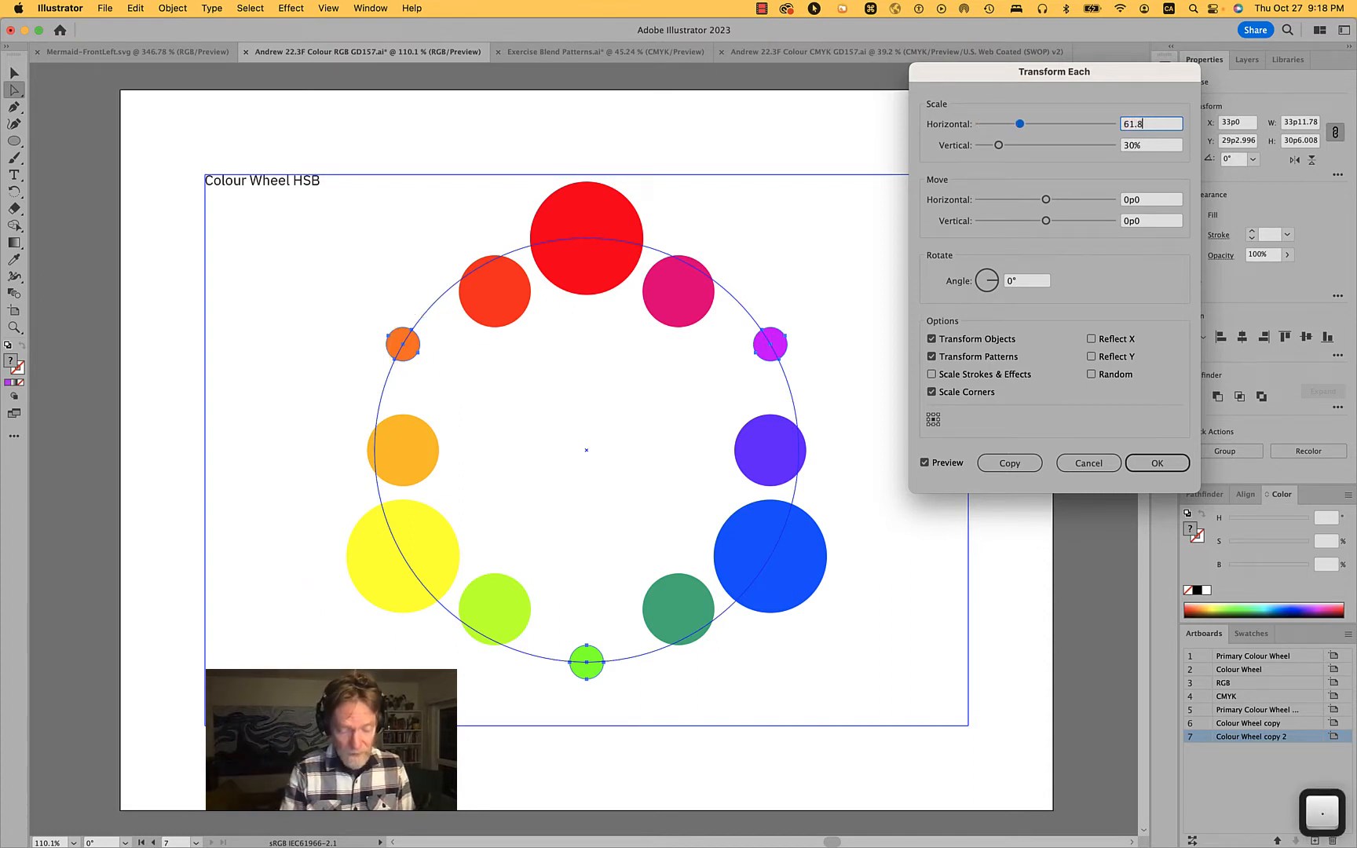
text(1.8)
key(Tab)
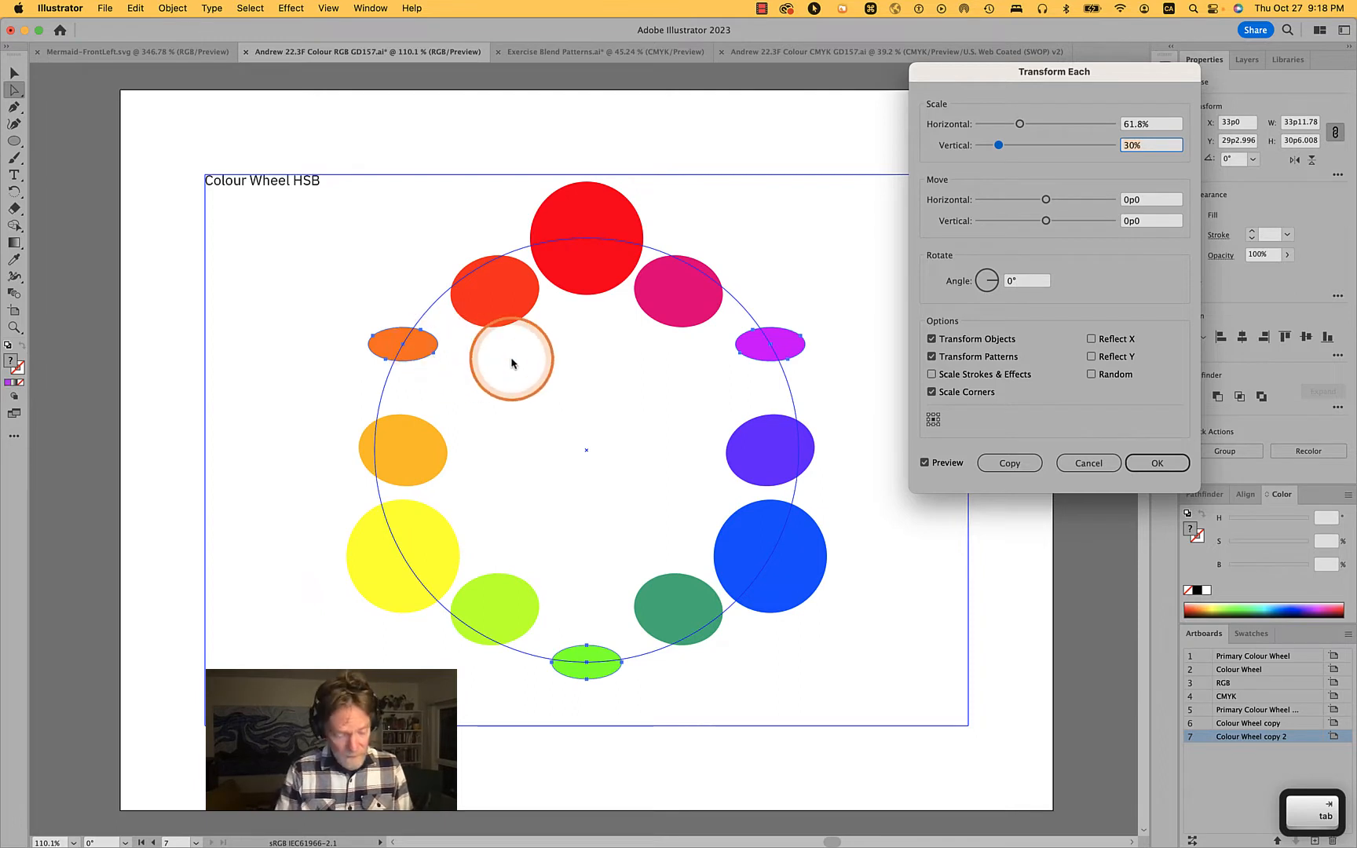
text(61.8)
key(Tab)
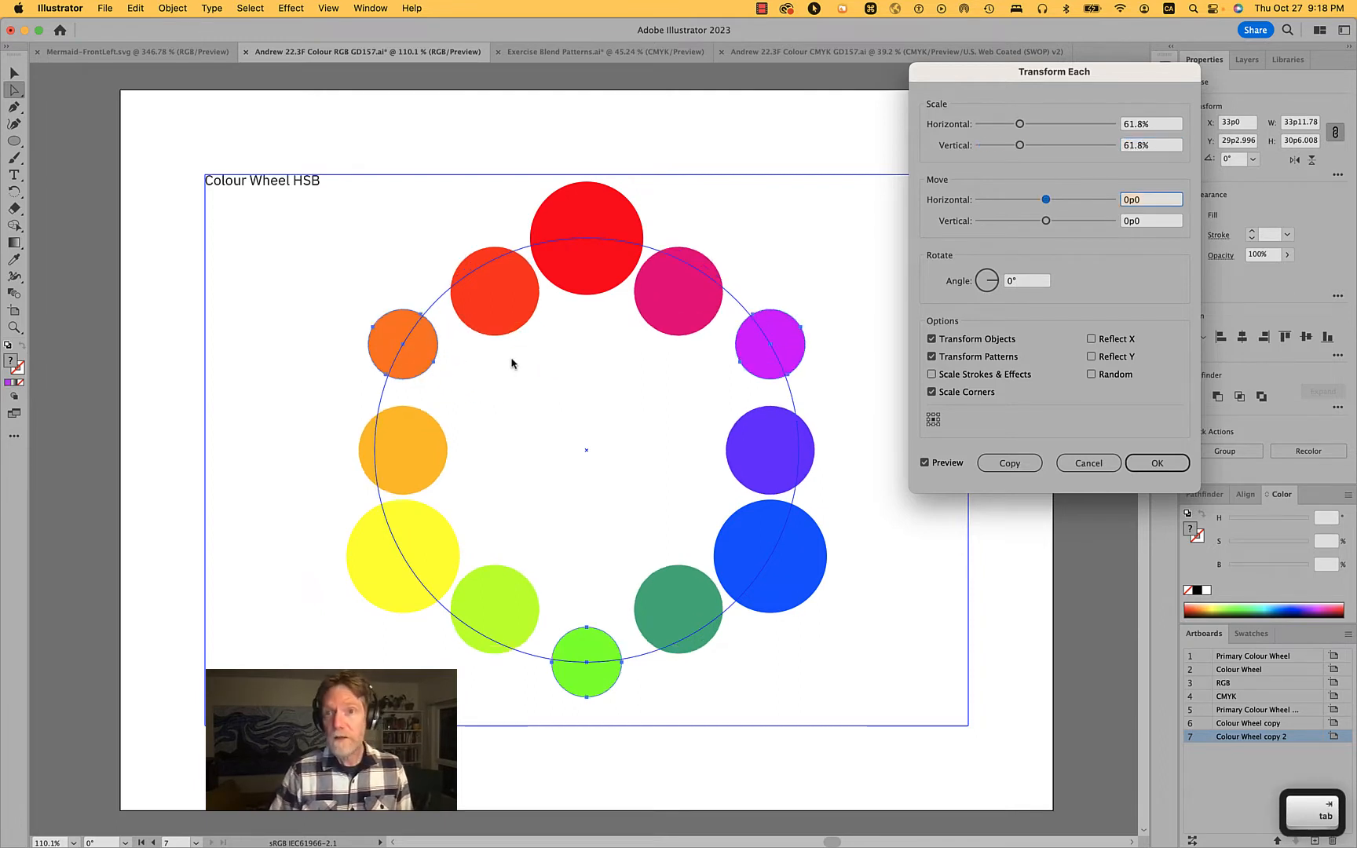
click(1157, 468)
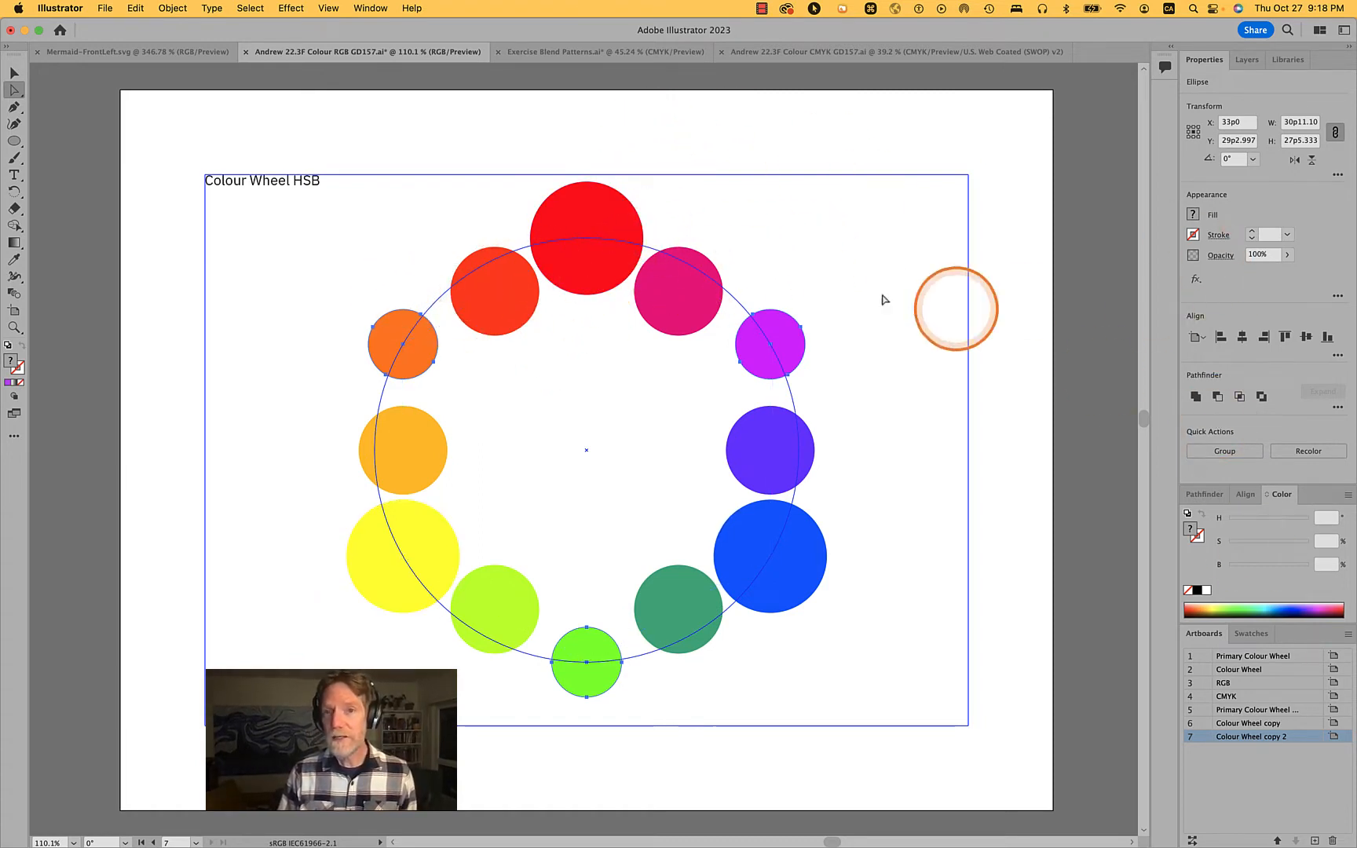
Clear the direct selection and select the entire blended ring as one object
alt+click(616, 247)
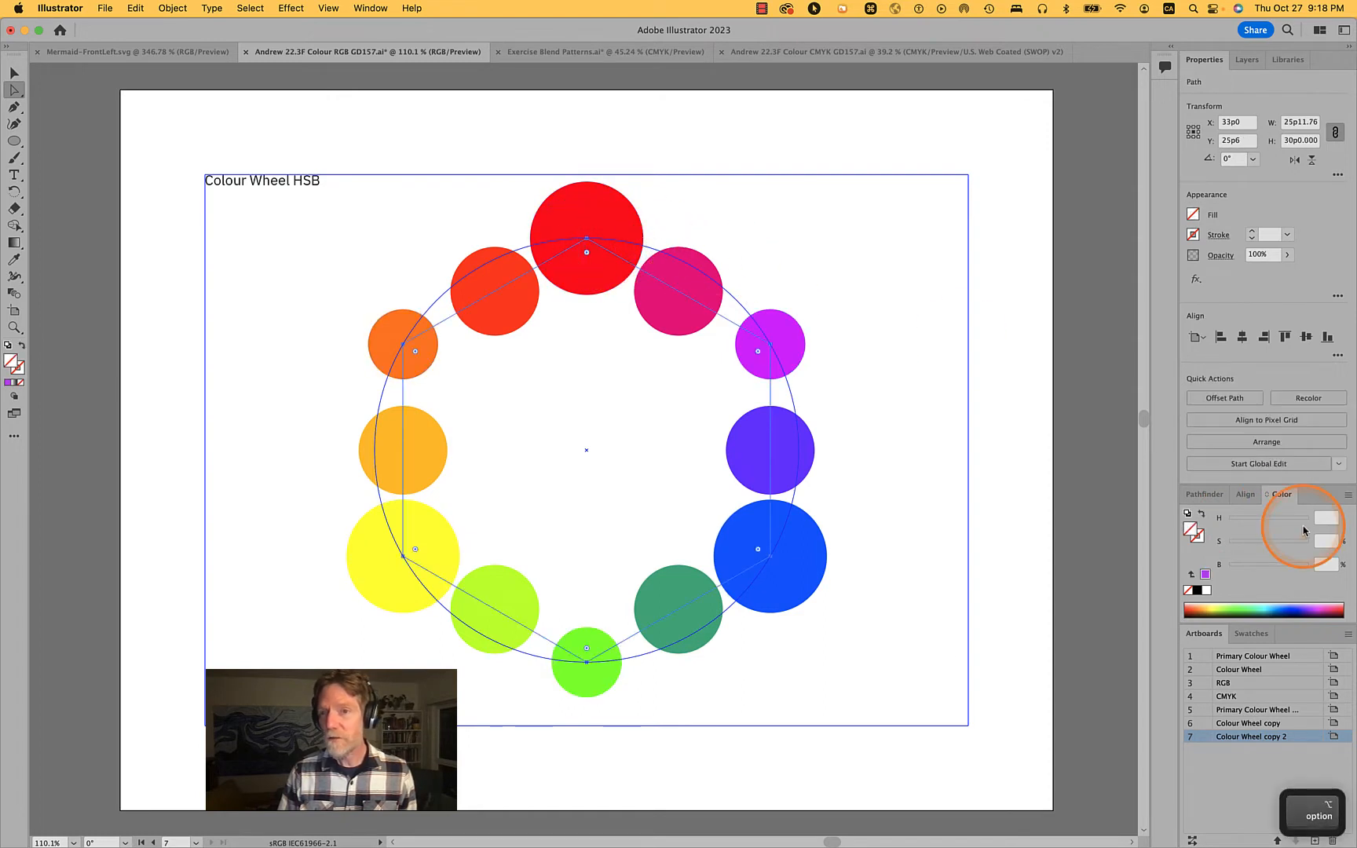
key(v)
click(1033, 344)
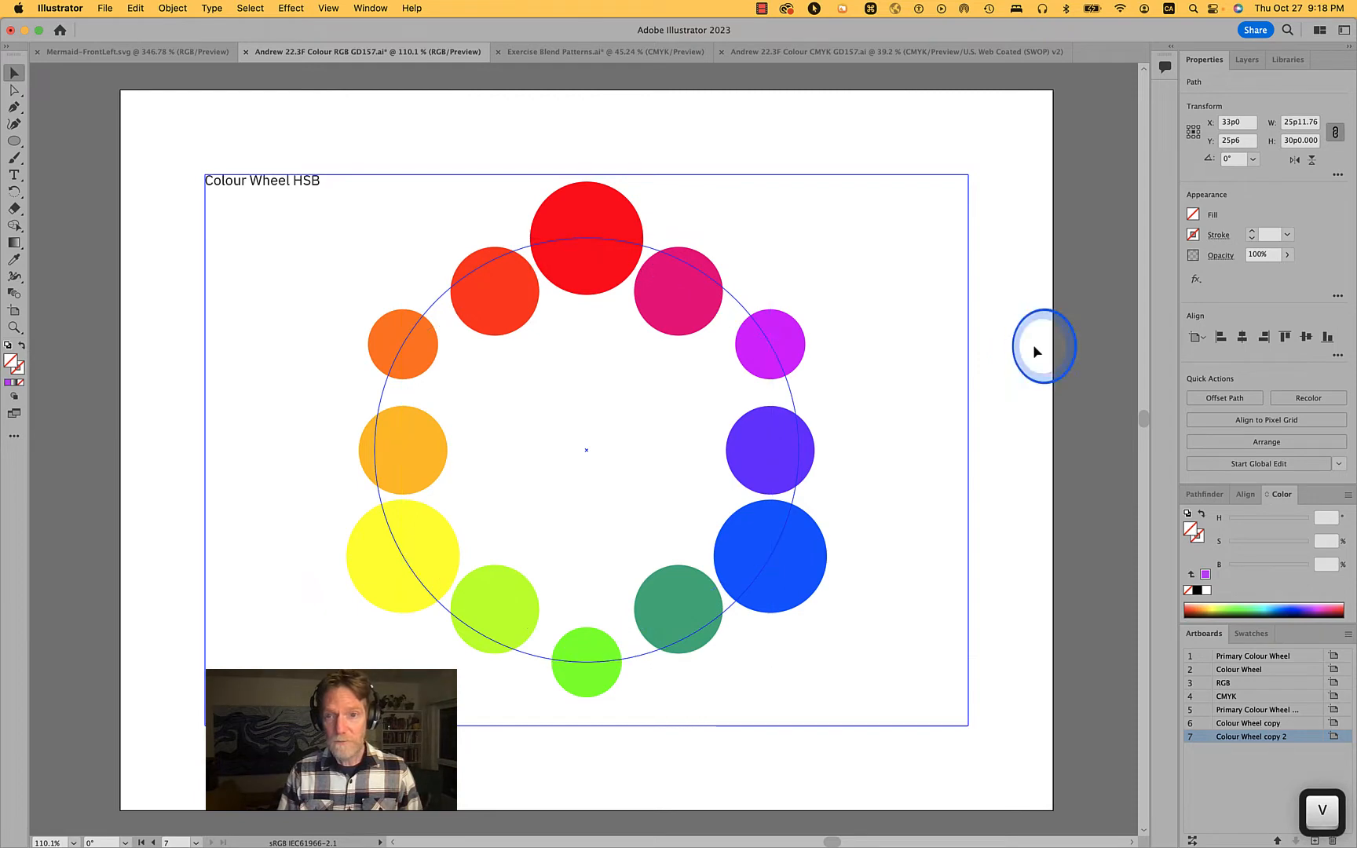
click(691, 303)
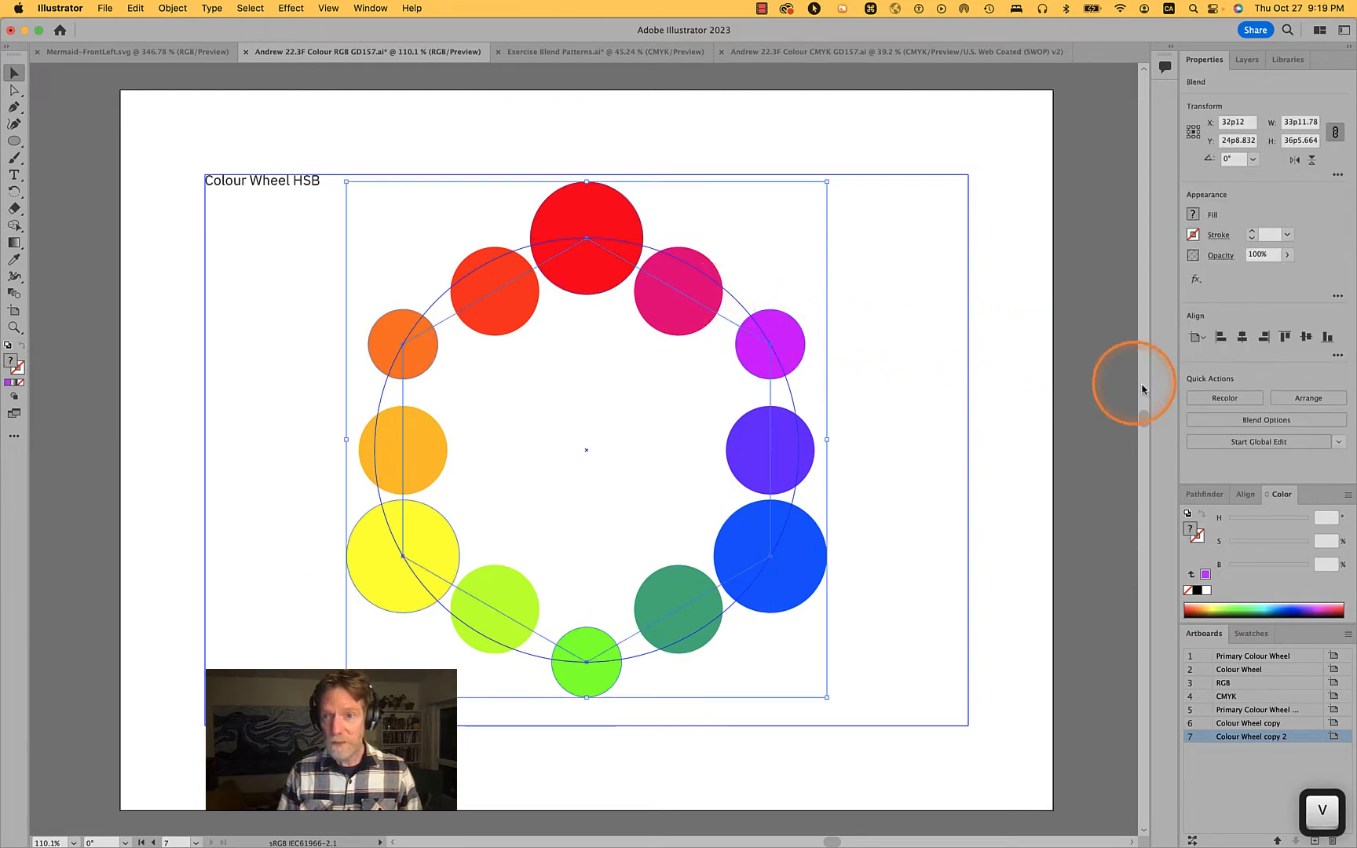
Try 10 specified steps in the blend's spacing options, and return the spacing to 1 step
click(1231, 419)
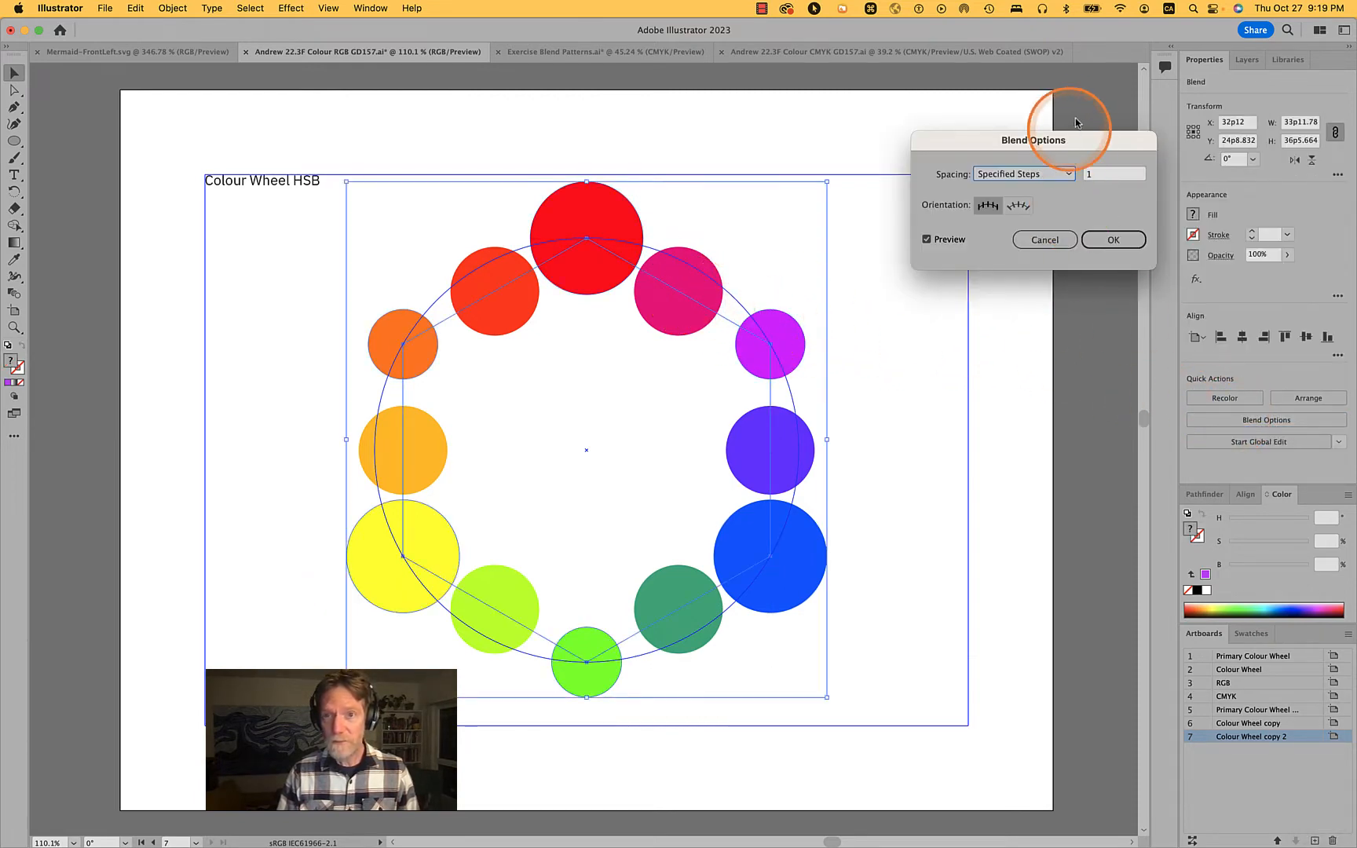
click(1103, 172)
key(shift+Up)
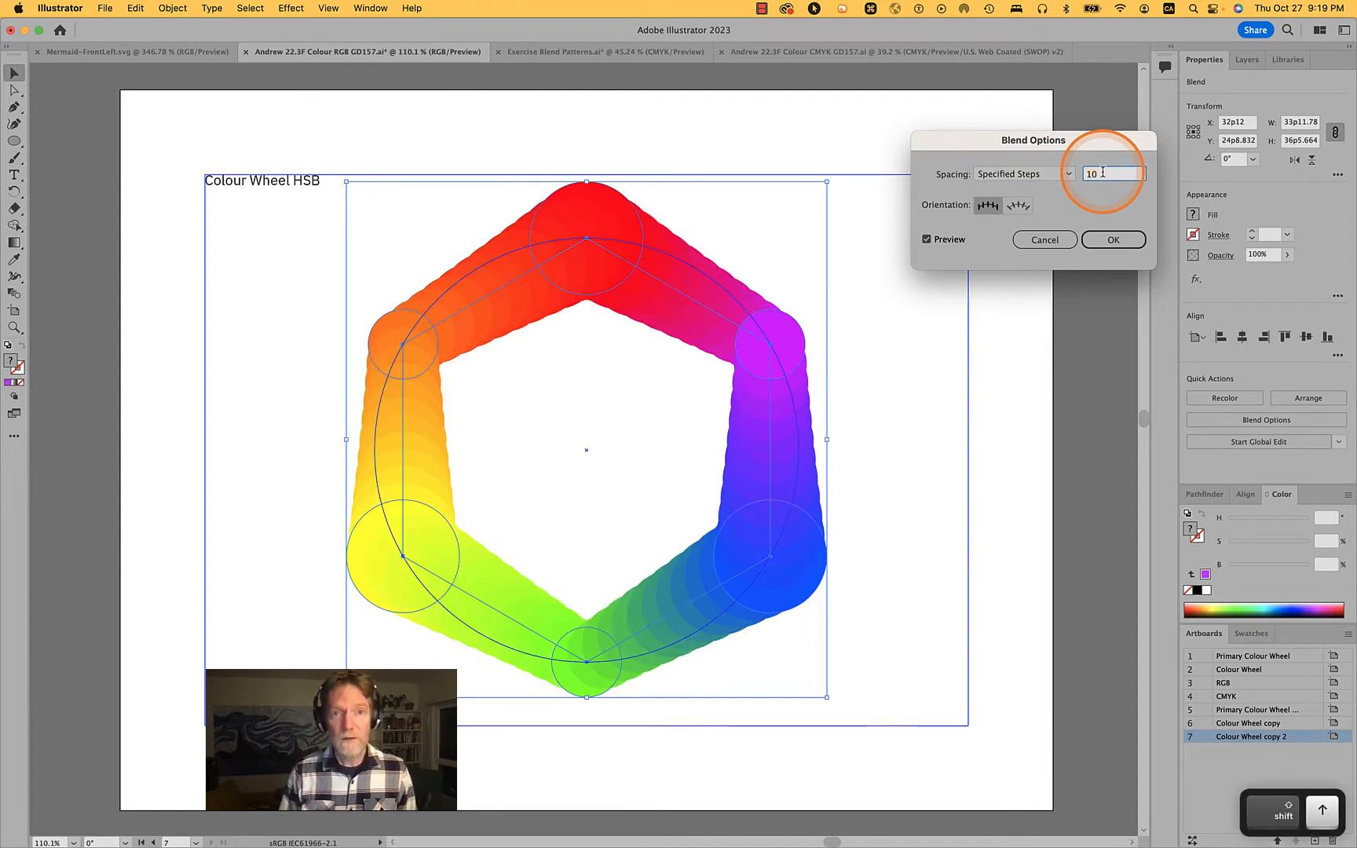
key(Down)
key(Down)
key(Down)
key(Down)
key(Down)
key(Down)
key(Down)
key(Down)
key(Down)
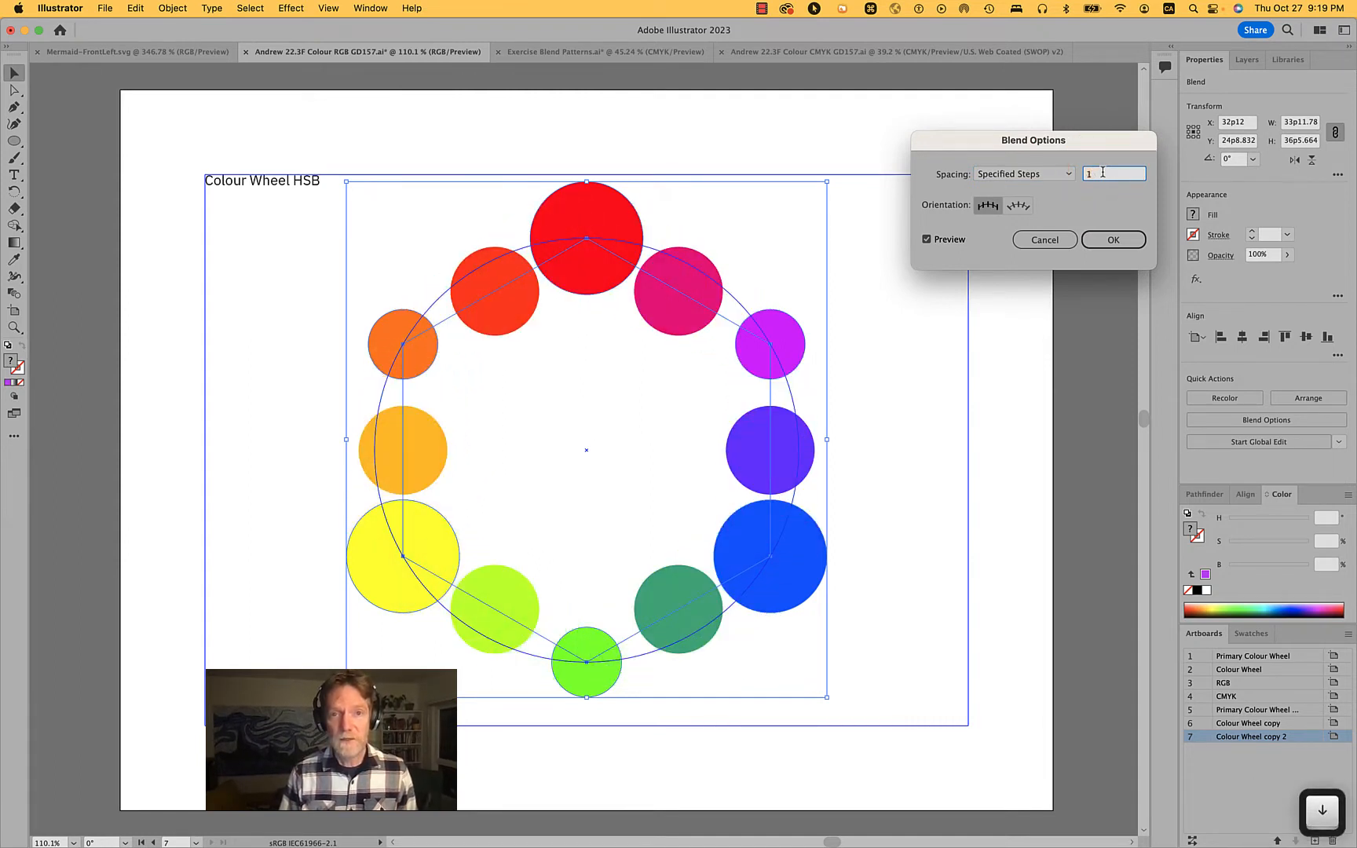
click(1115, 239)
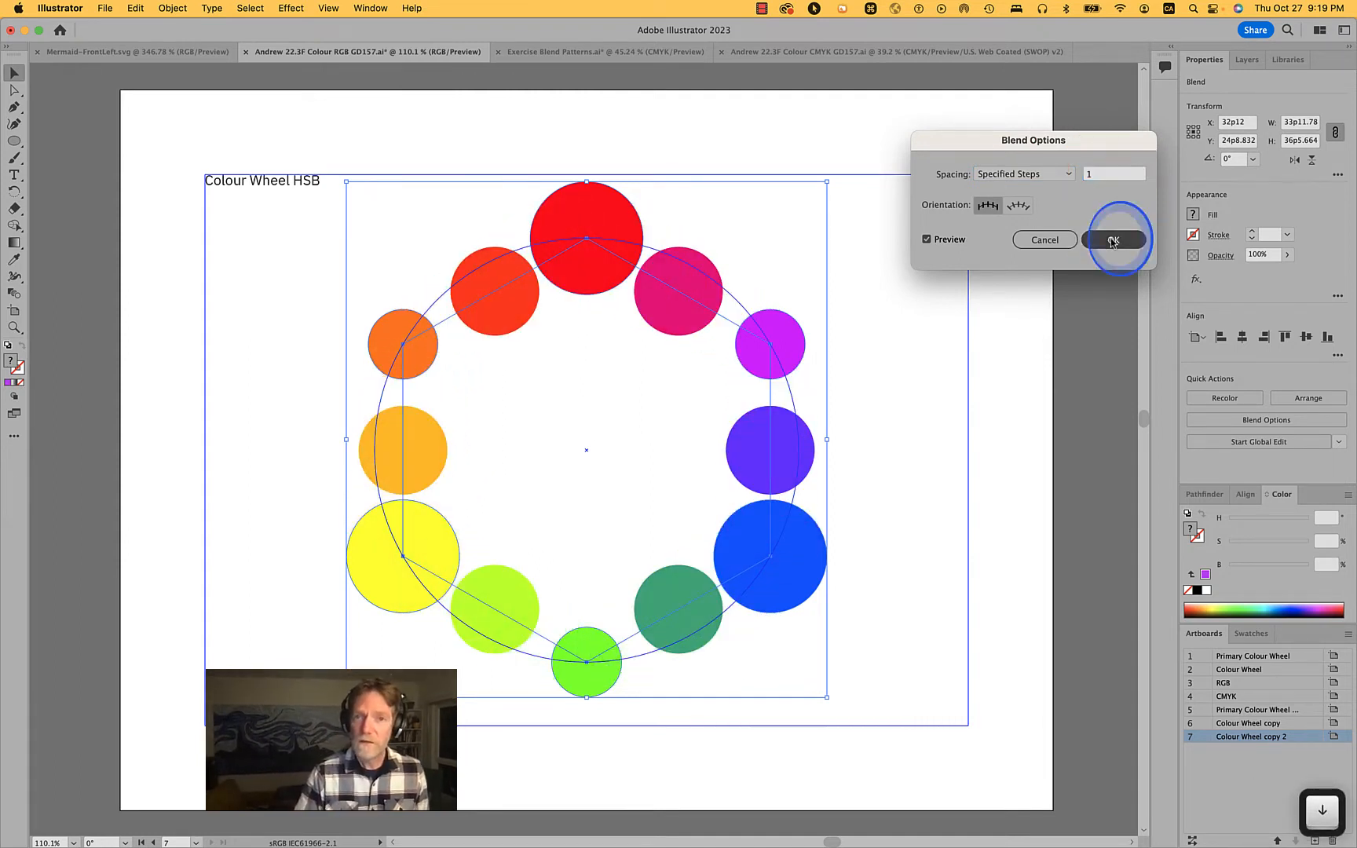
Expand the blend into separate editable circles and deselect the artwork
drag(499, 300, 582, 455)
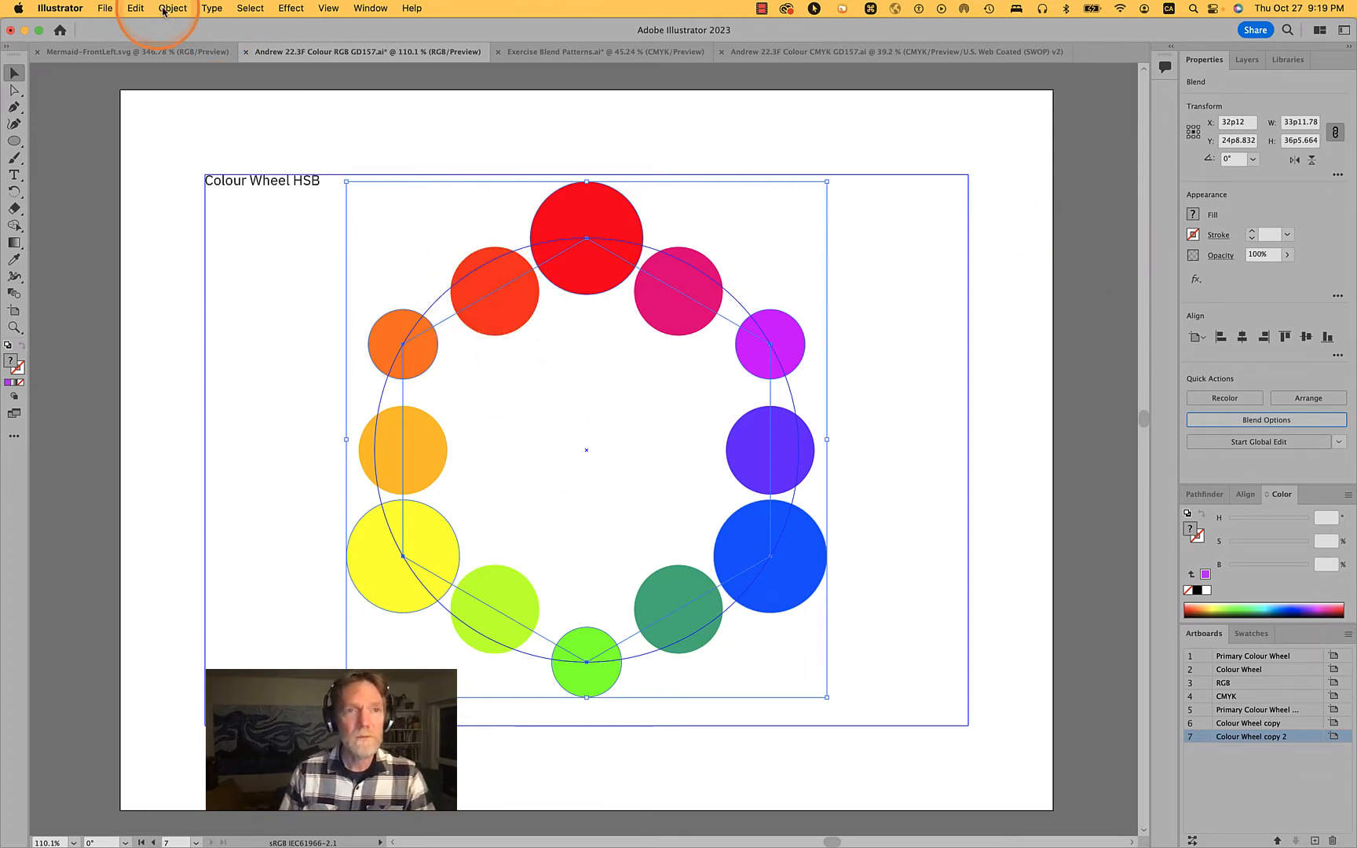
click(165, 9)
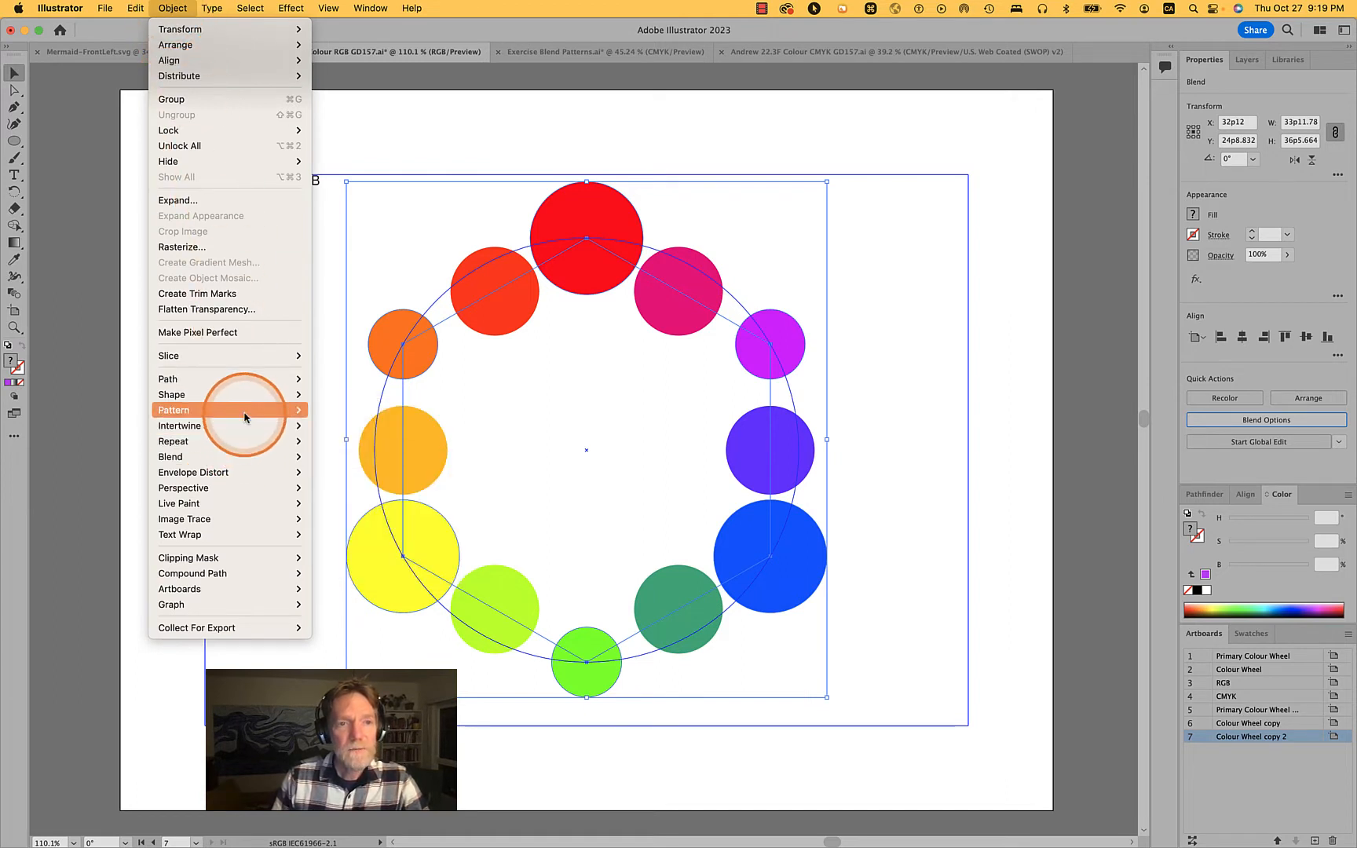
mouse_move(250, 501)
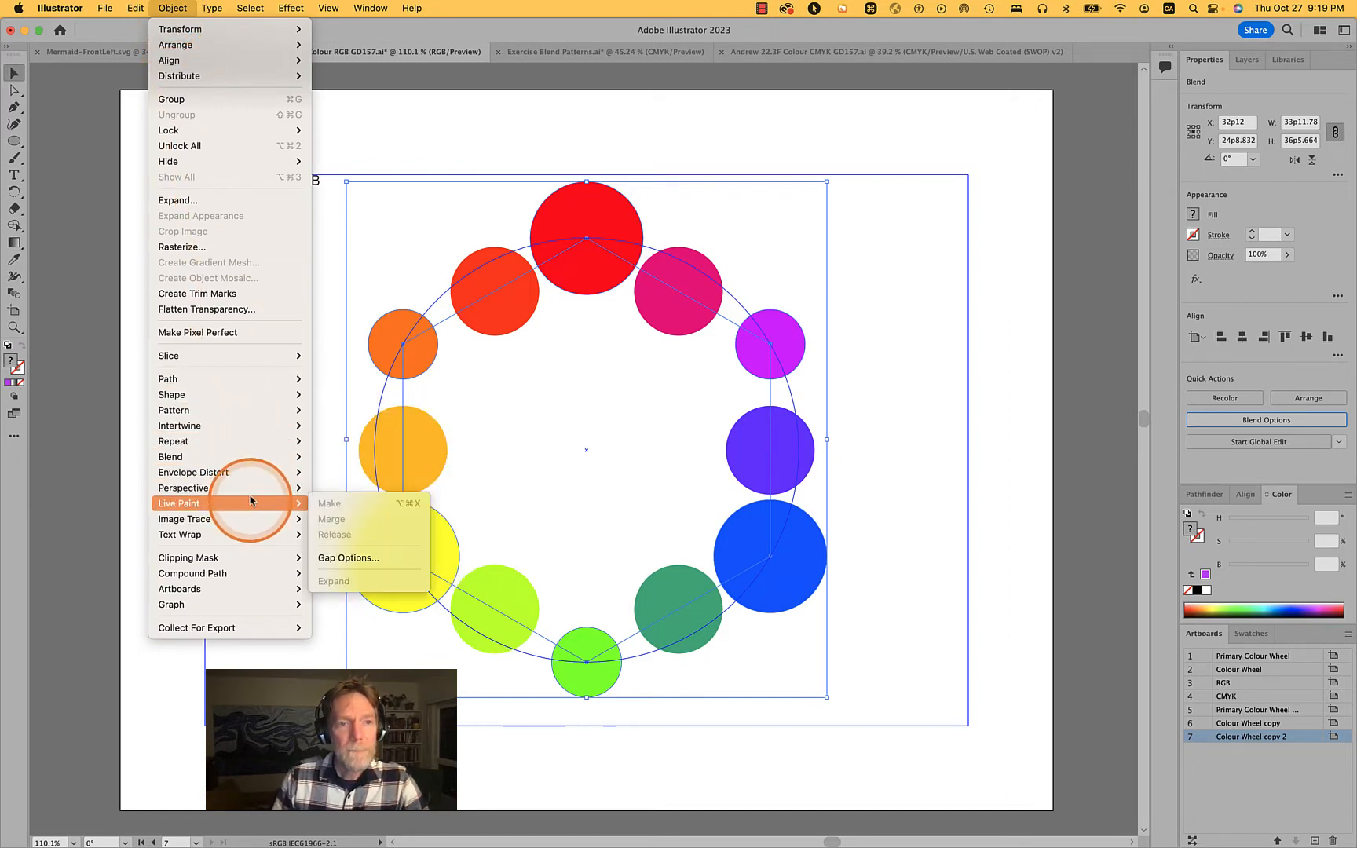
mouse_move(238, 412)
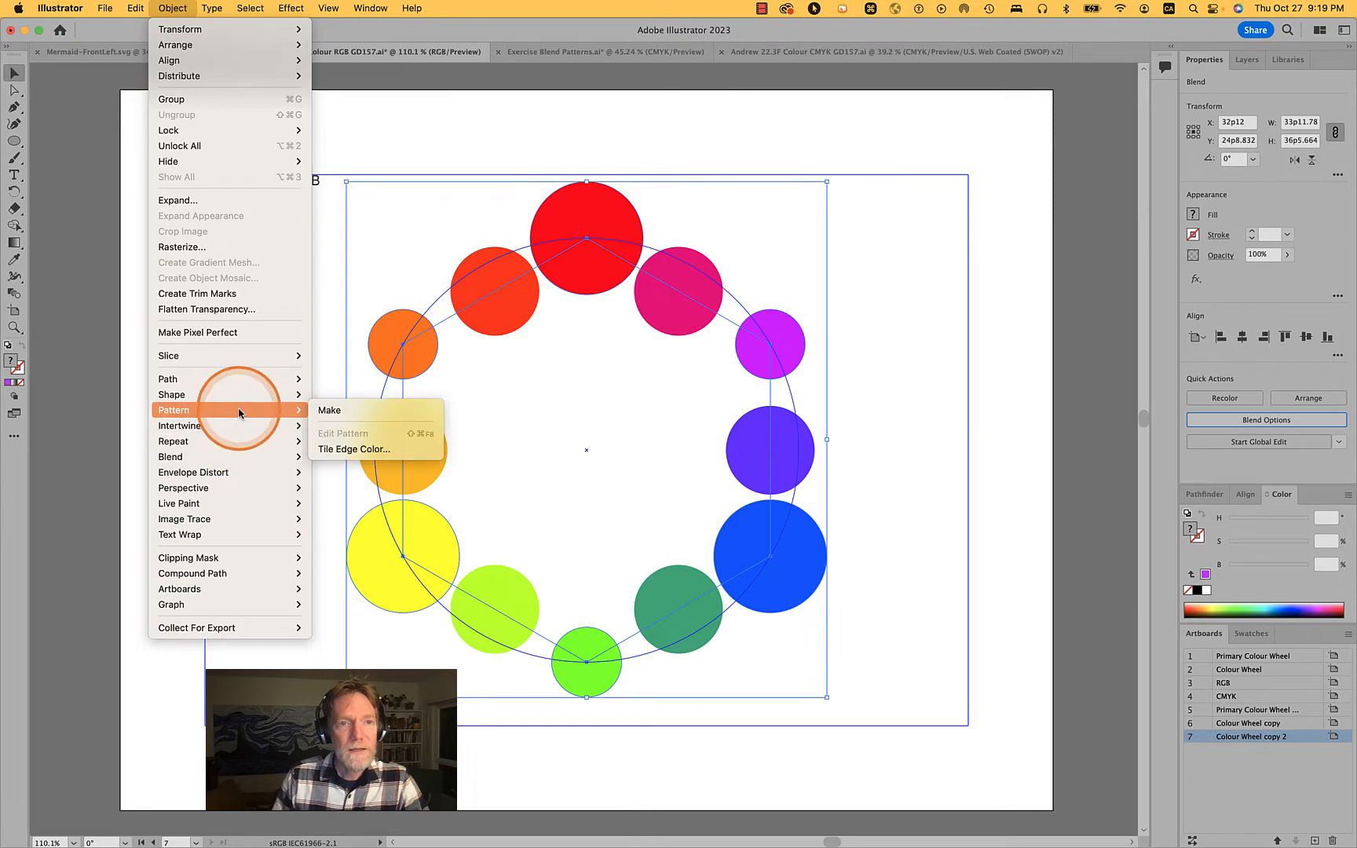
mouse_move(239, 456)
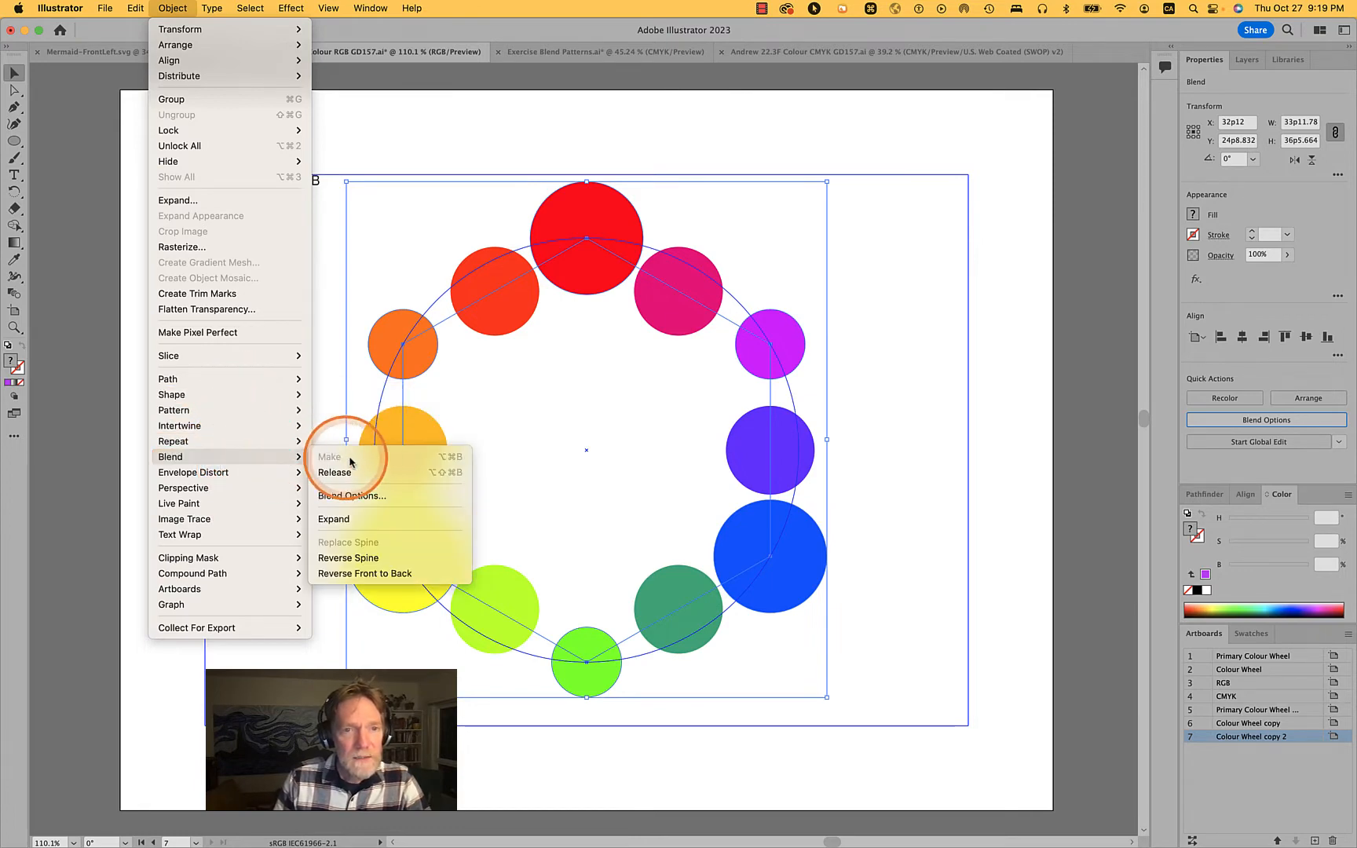
click(351, 516)
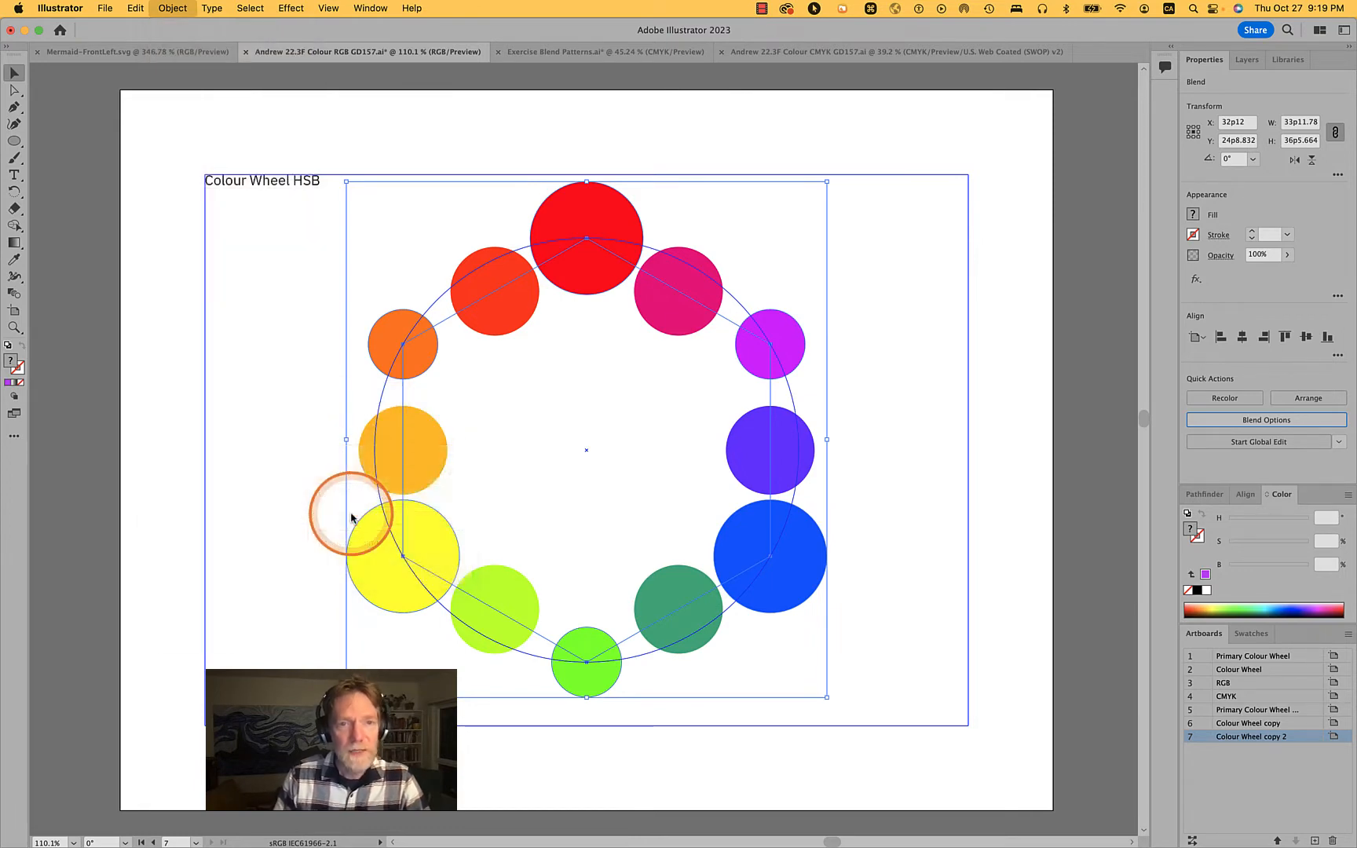
click(895, 316)
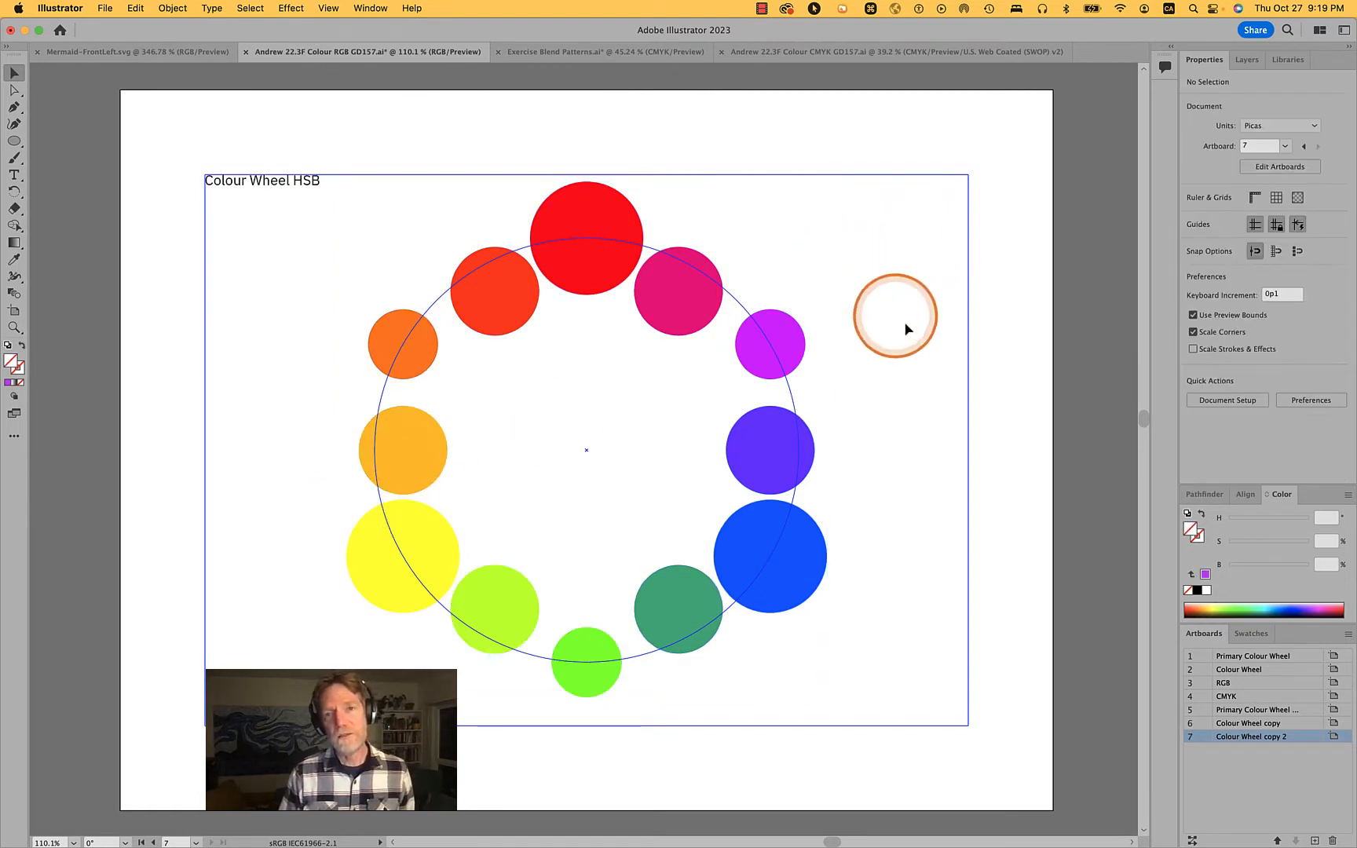
Isolate the expanded group of circles and switch to the Direct Selection tool
click(681, 278)
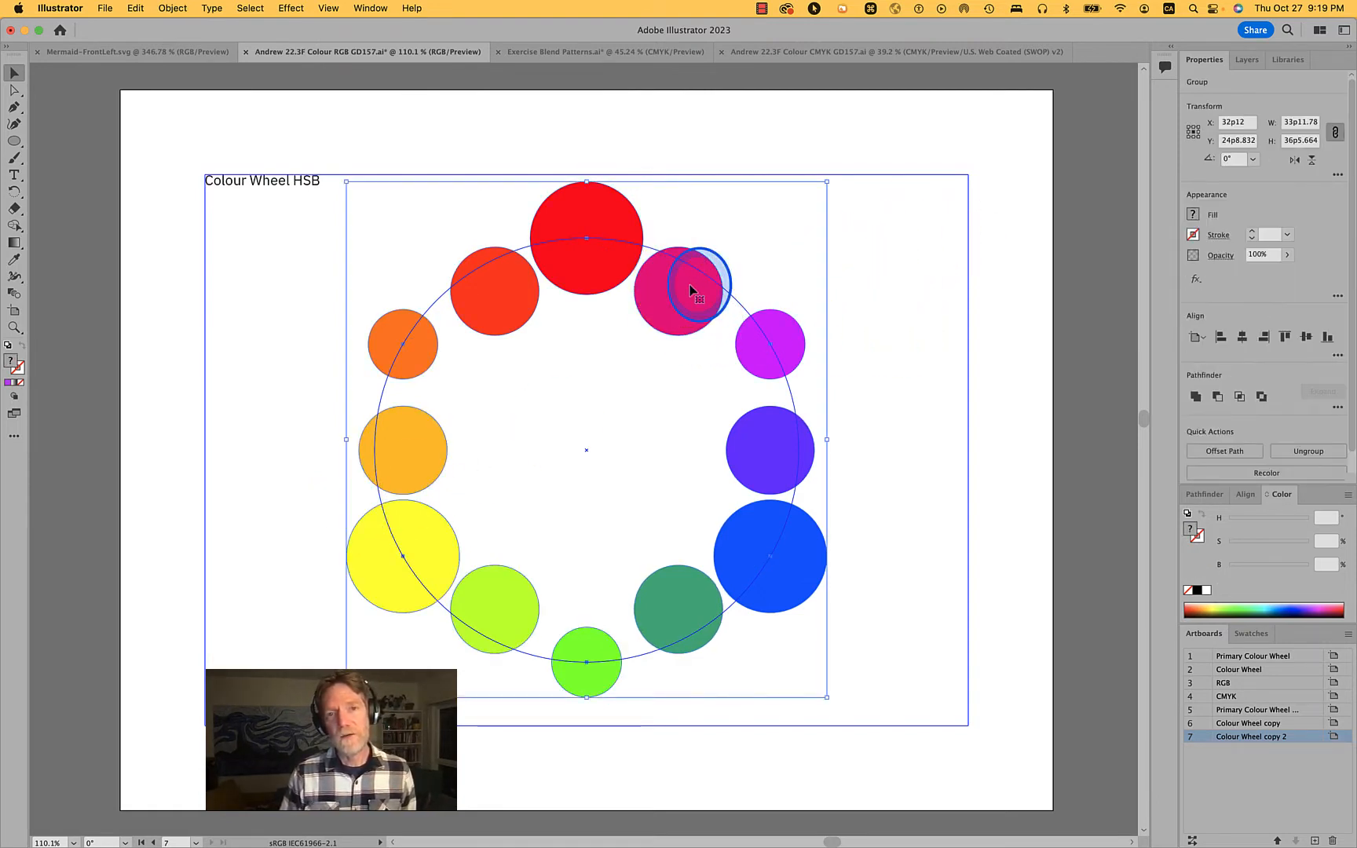
double_click(691, 290)
key(a)
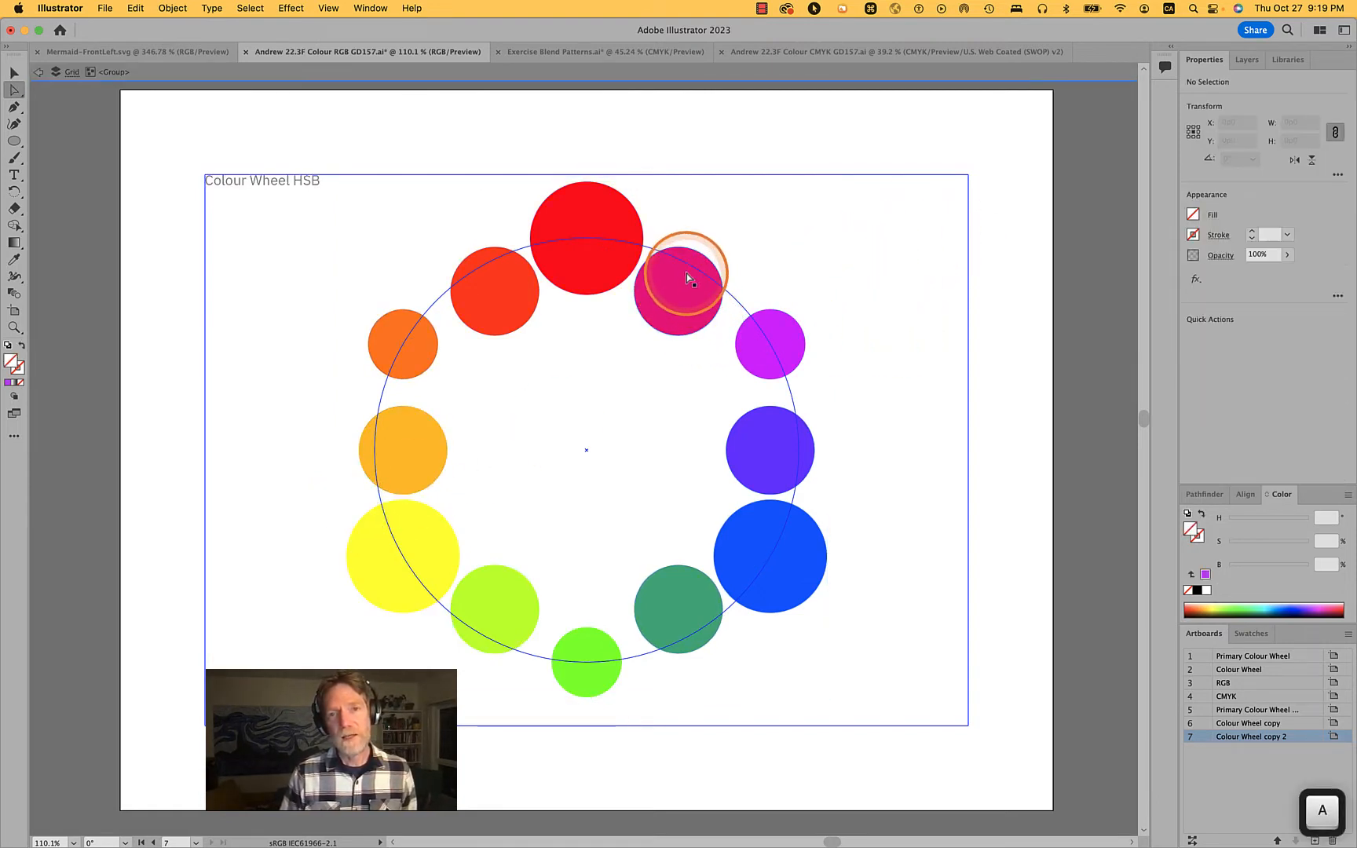
Examine the expanded circles in Outline view and return to the colour preview
click(331, 9)
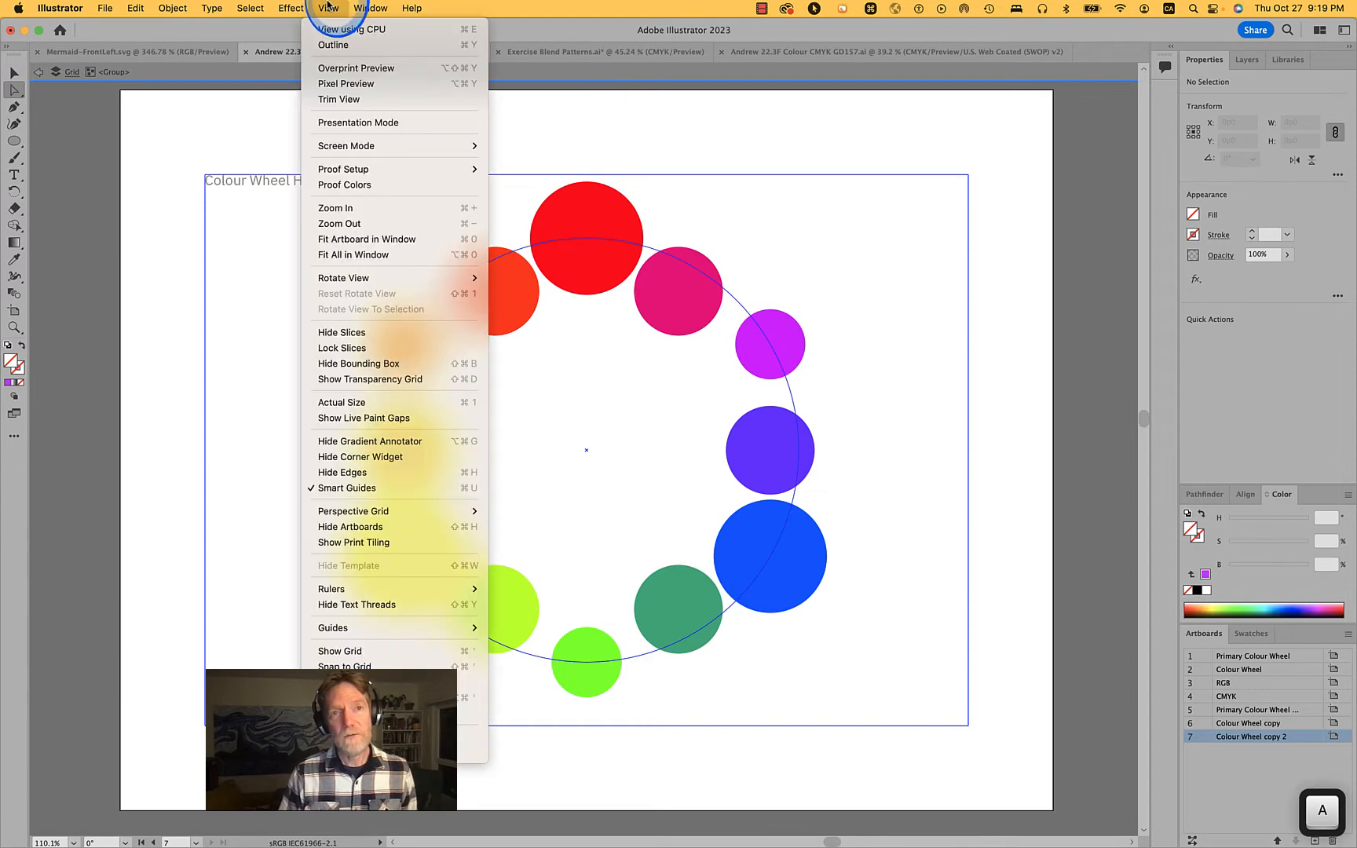
click(334, 44)
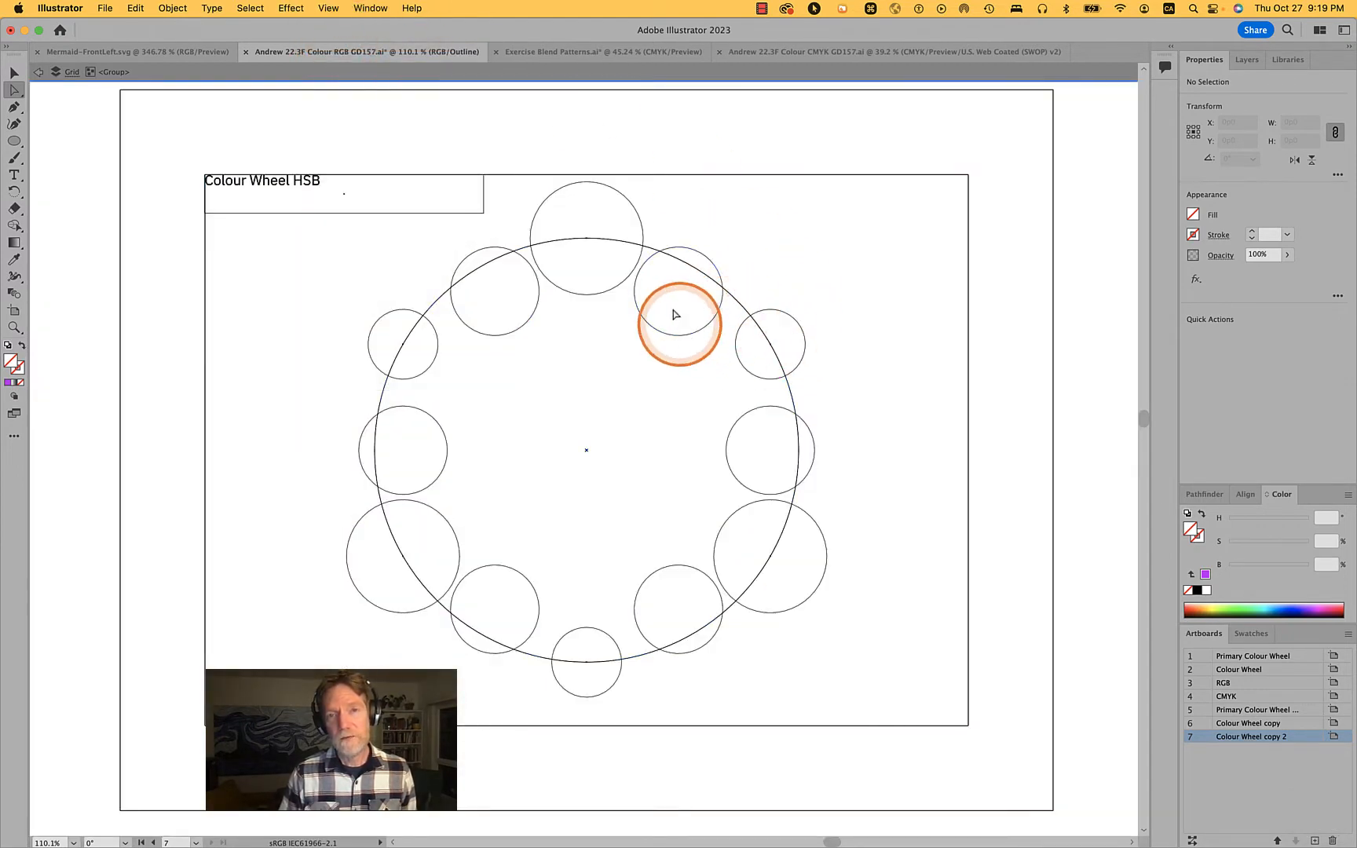
click(326, 8)
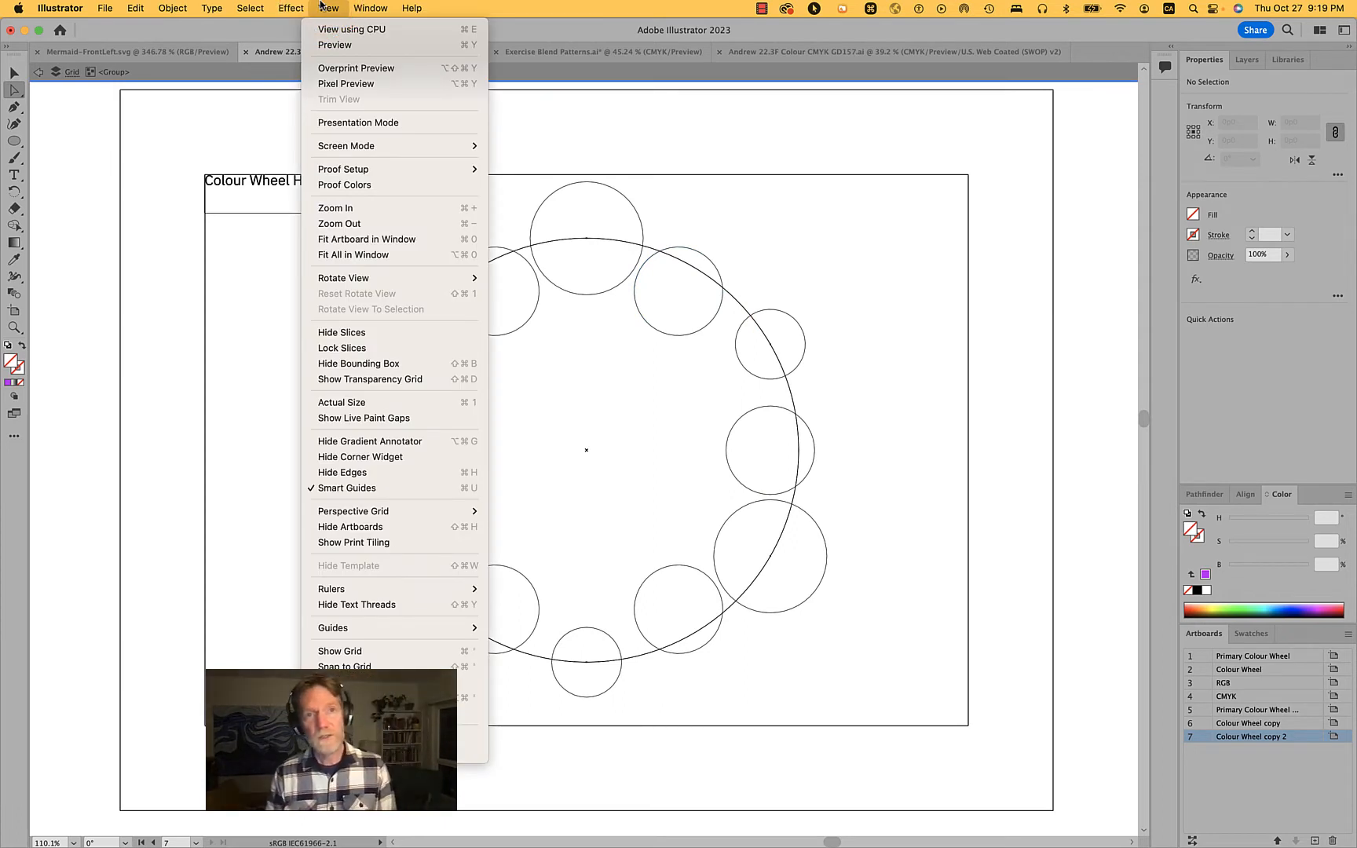
click(326, 45)
Directly select the six intermediate circles between the primary and secondary colours and show their centre points
click(703, 261)
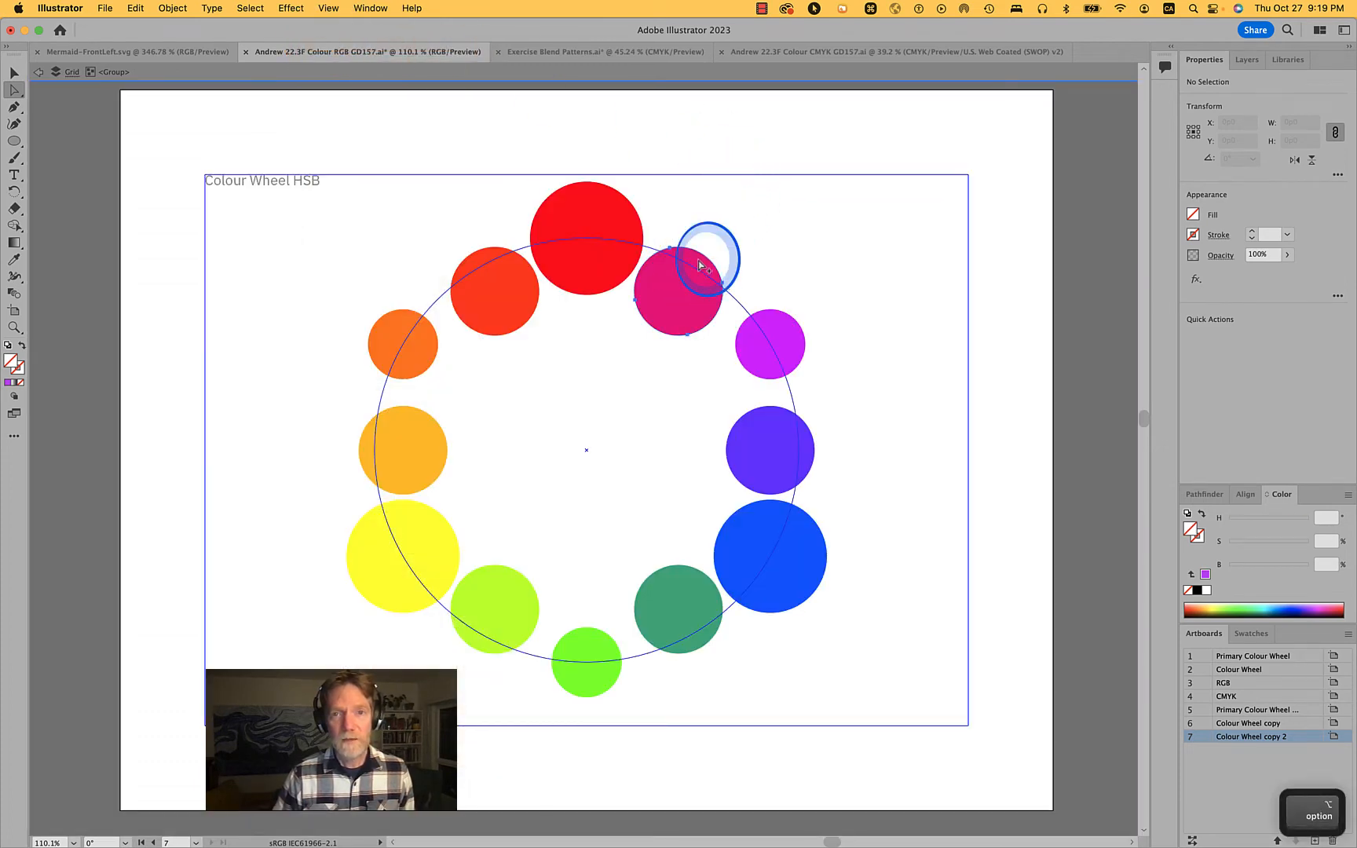
alt+shift+click(488, 259)
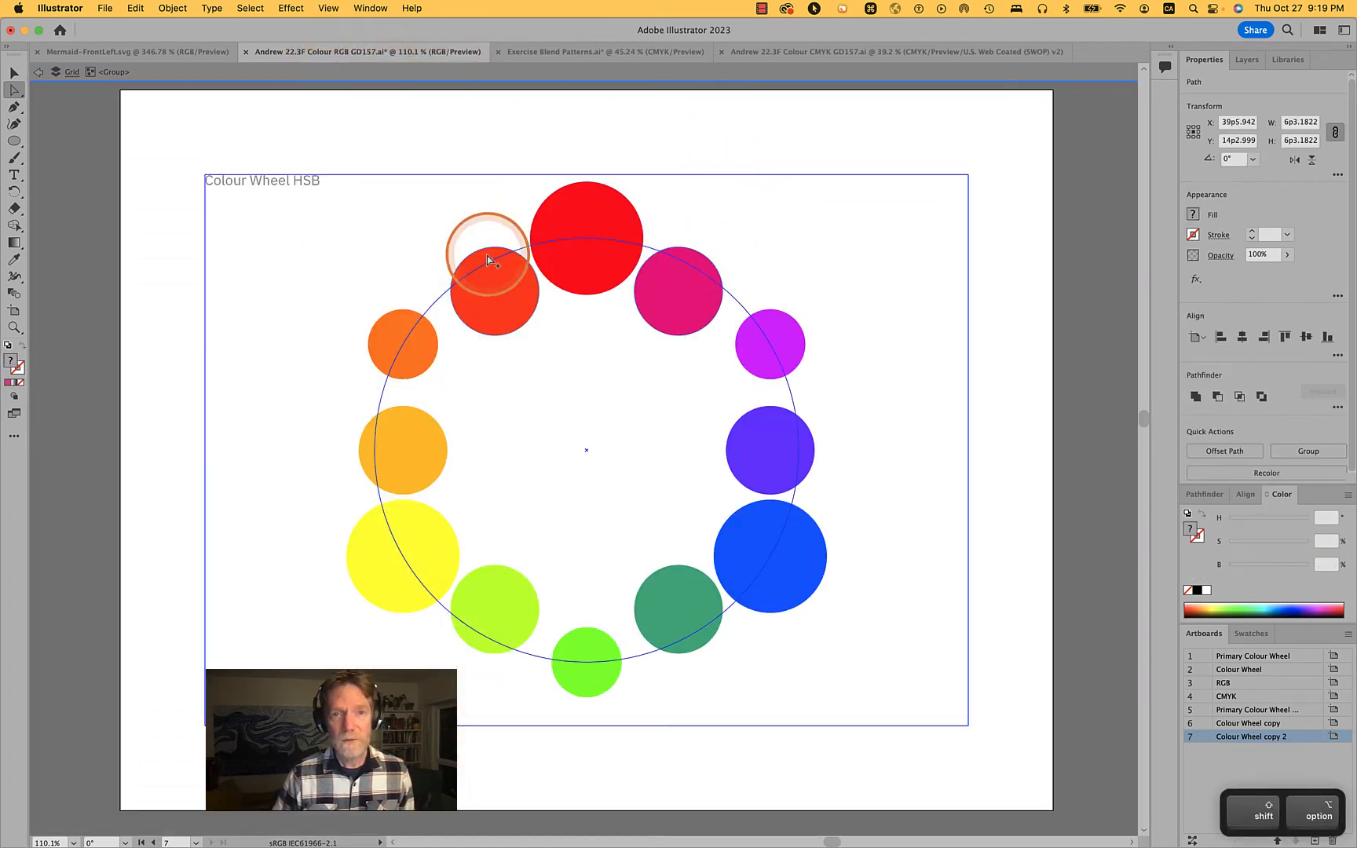
alt+shift+click(410, 462)
alt+shift+click(510, 604)
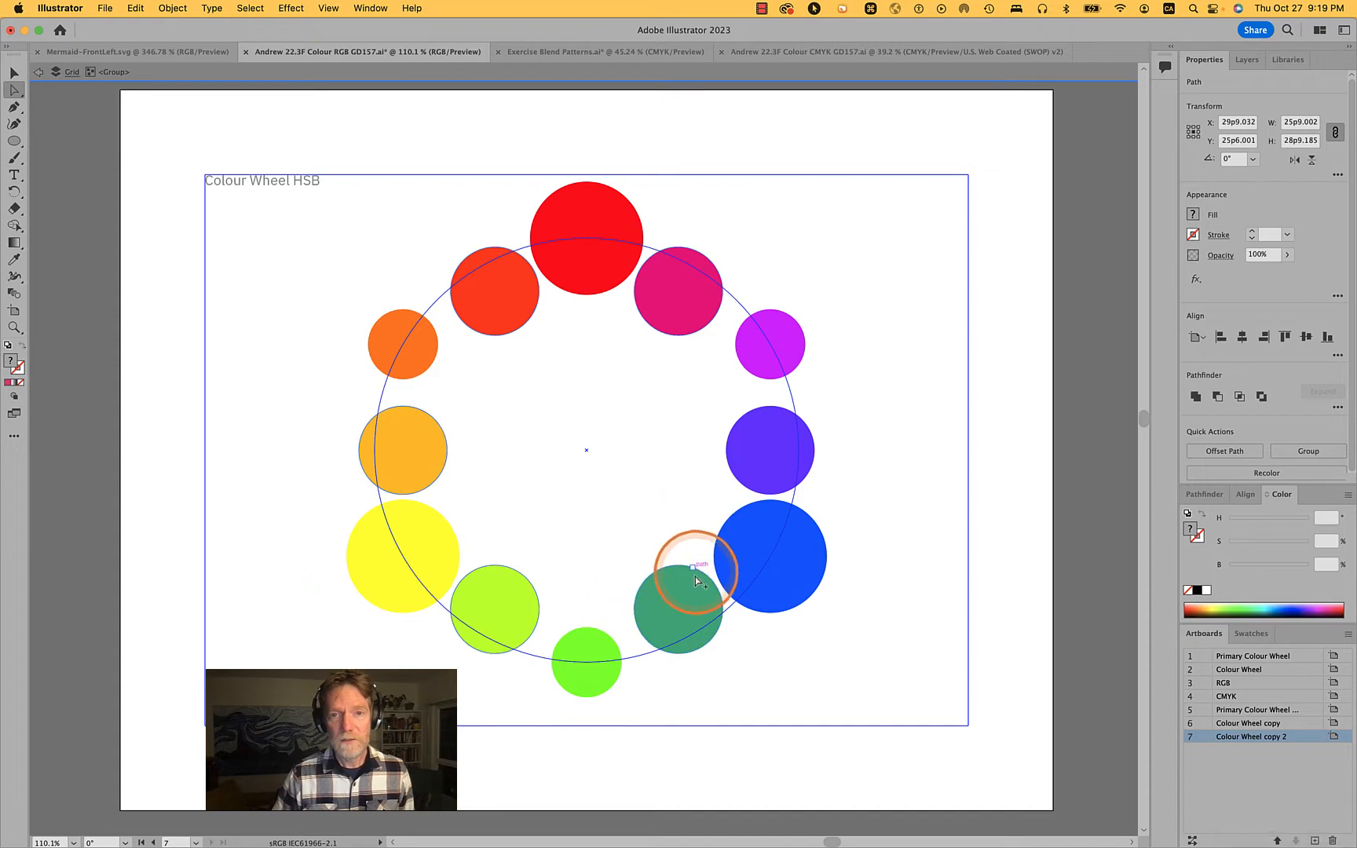
shift+click(768, 439)
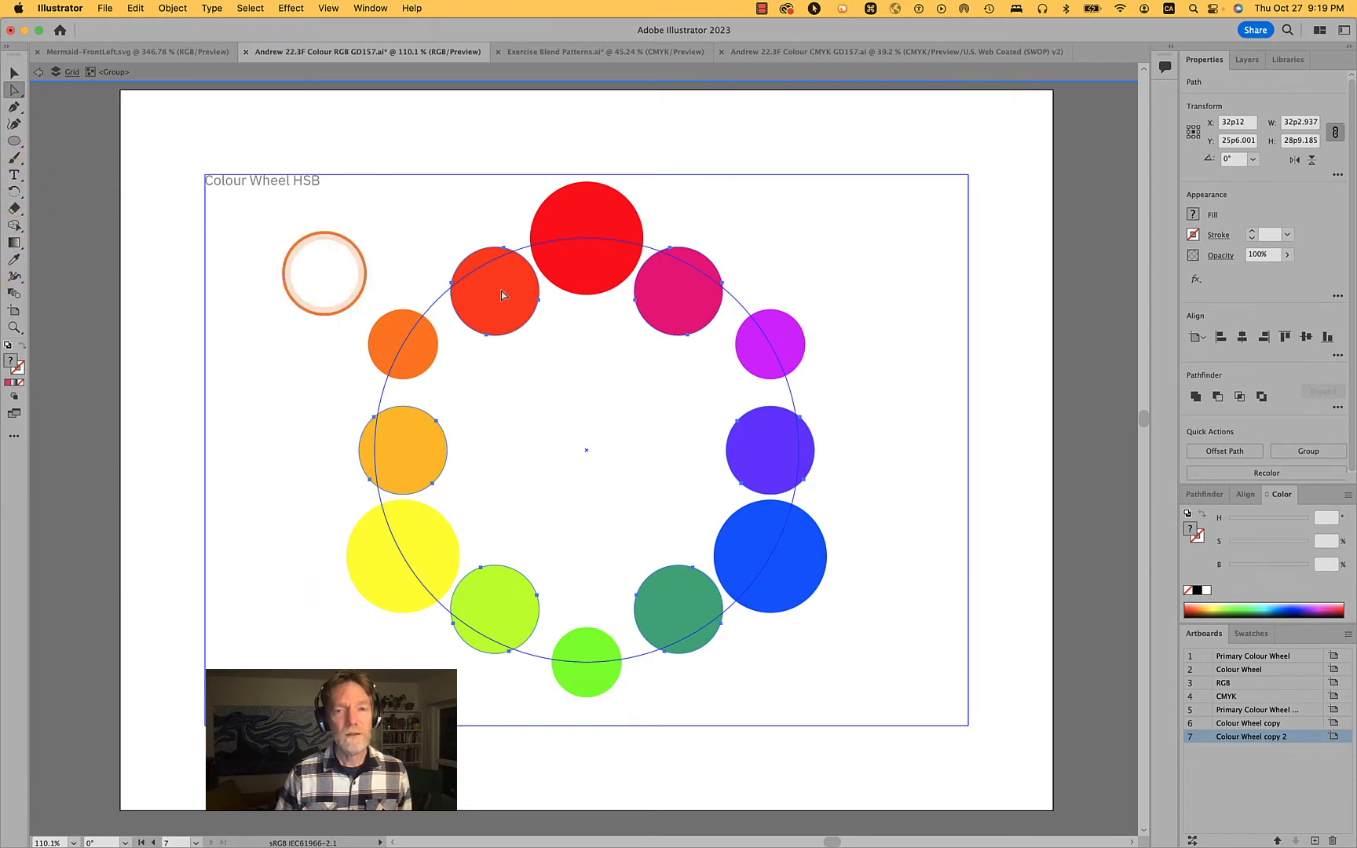
click(357, 7)
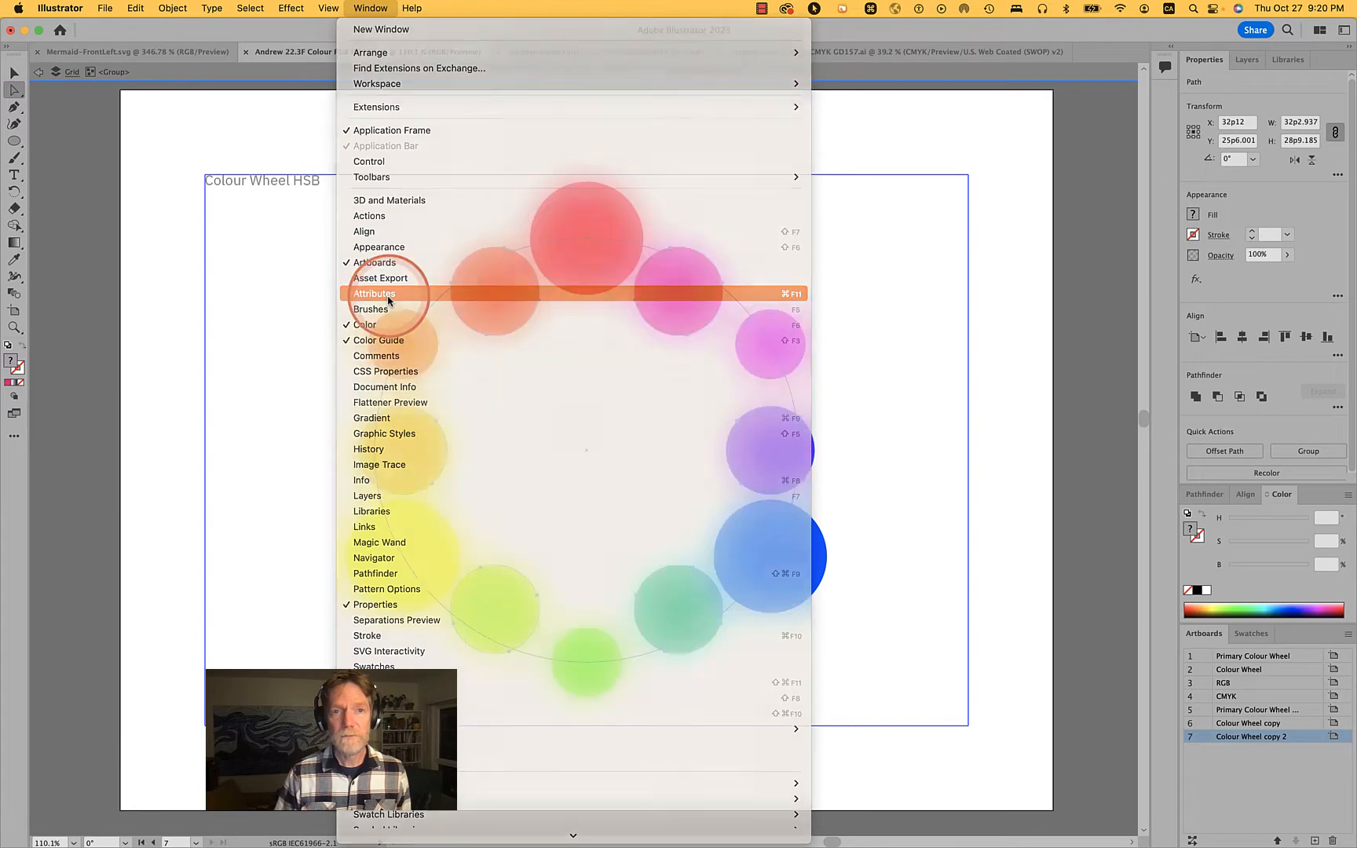
click(387, 299)
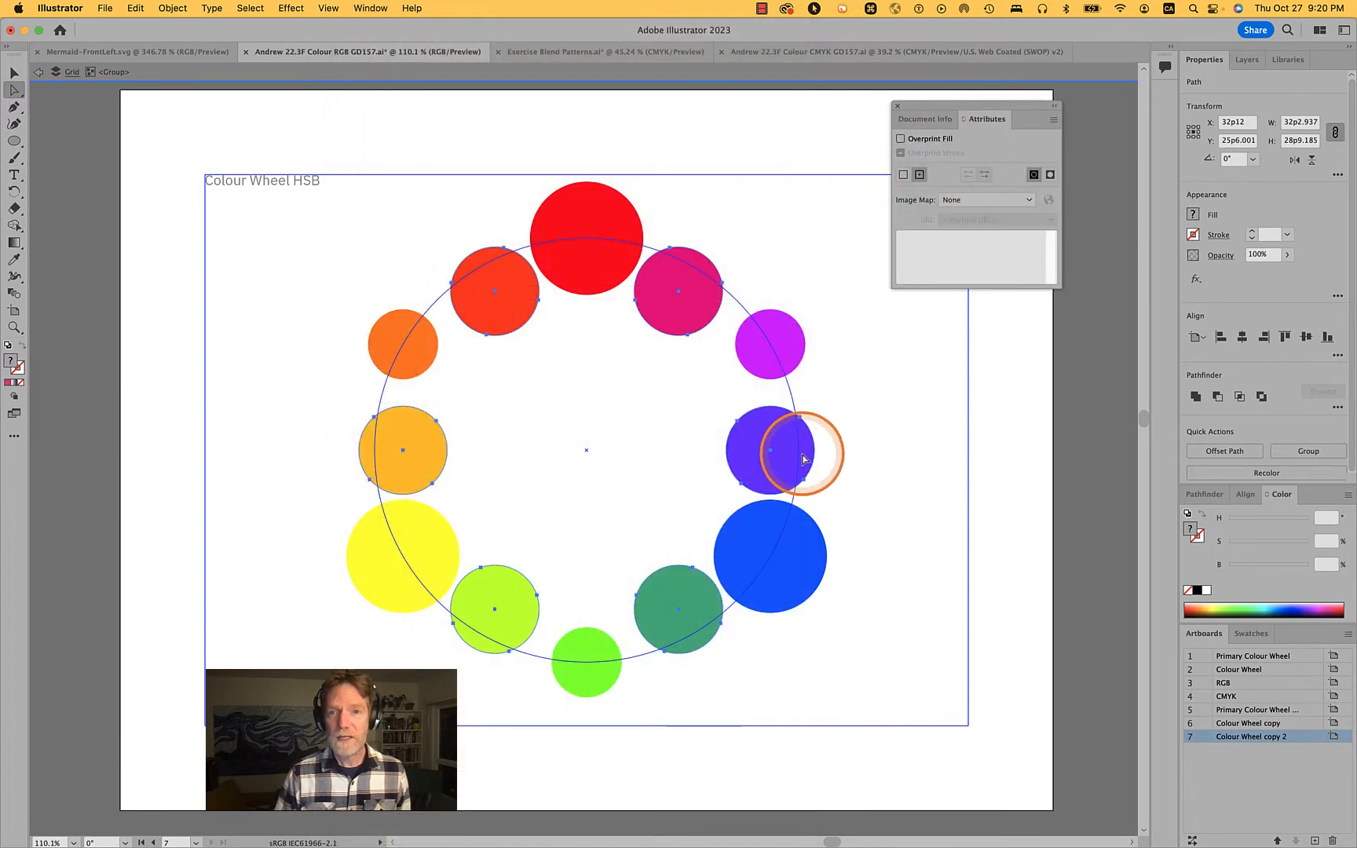
Scale the six selected intermediate circles together uniformly to 116% about the wheel's centre
click(170, 8)
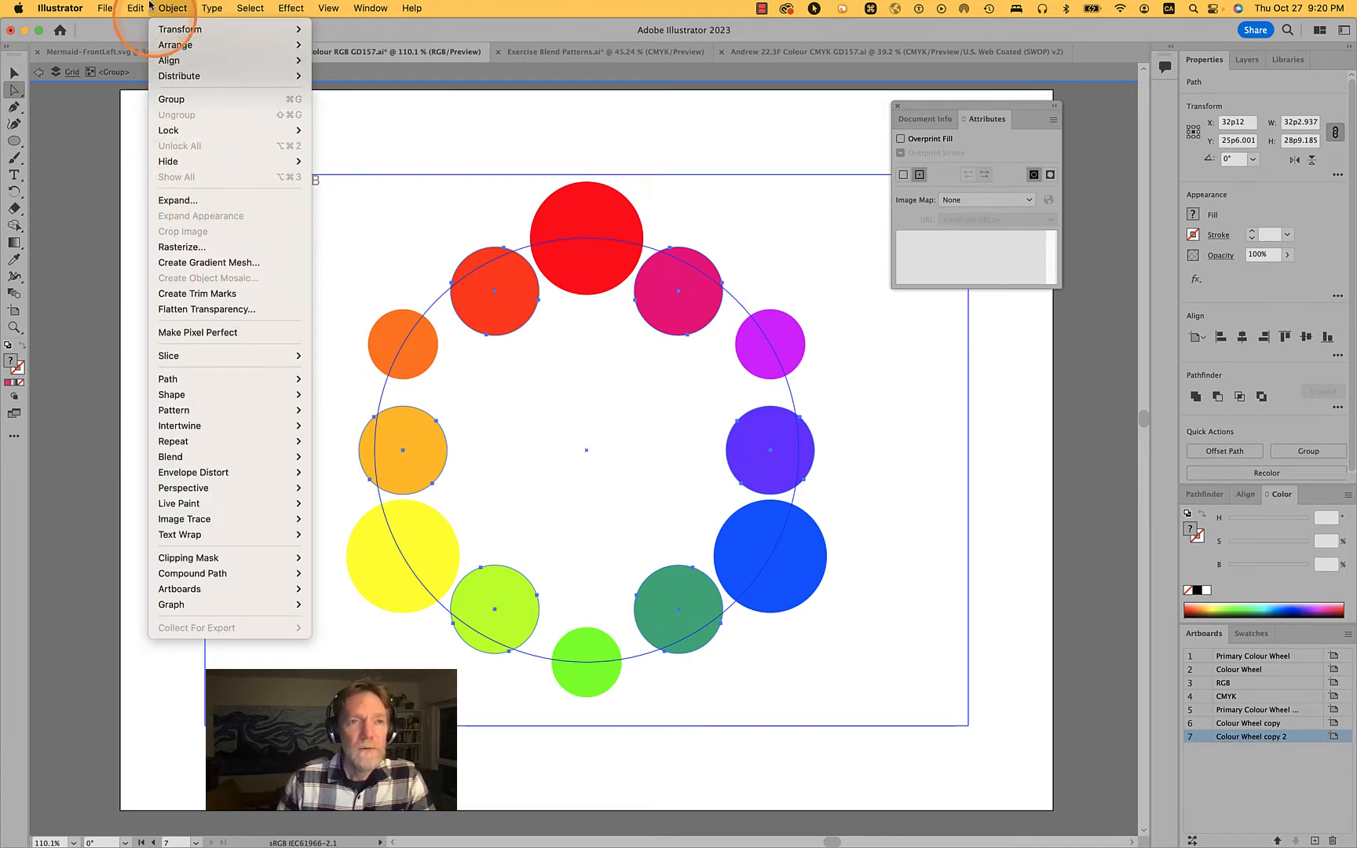
click(137, 14)
drag(24, 189, 64, 206)
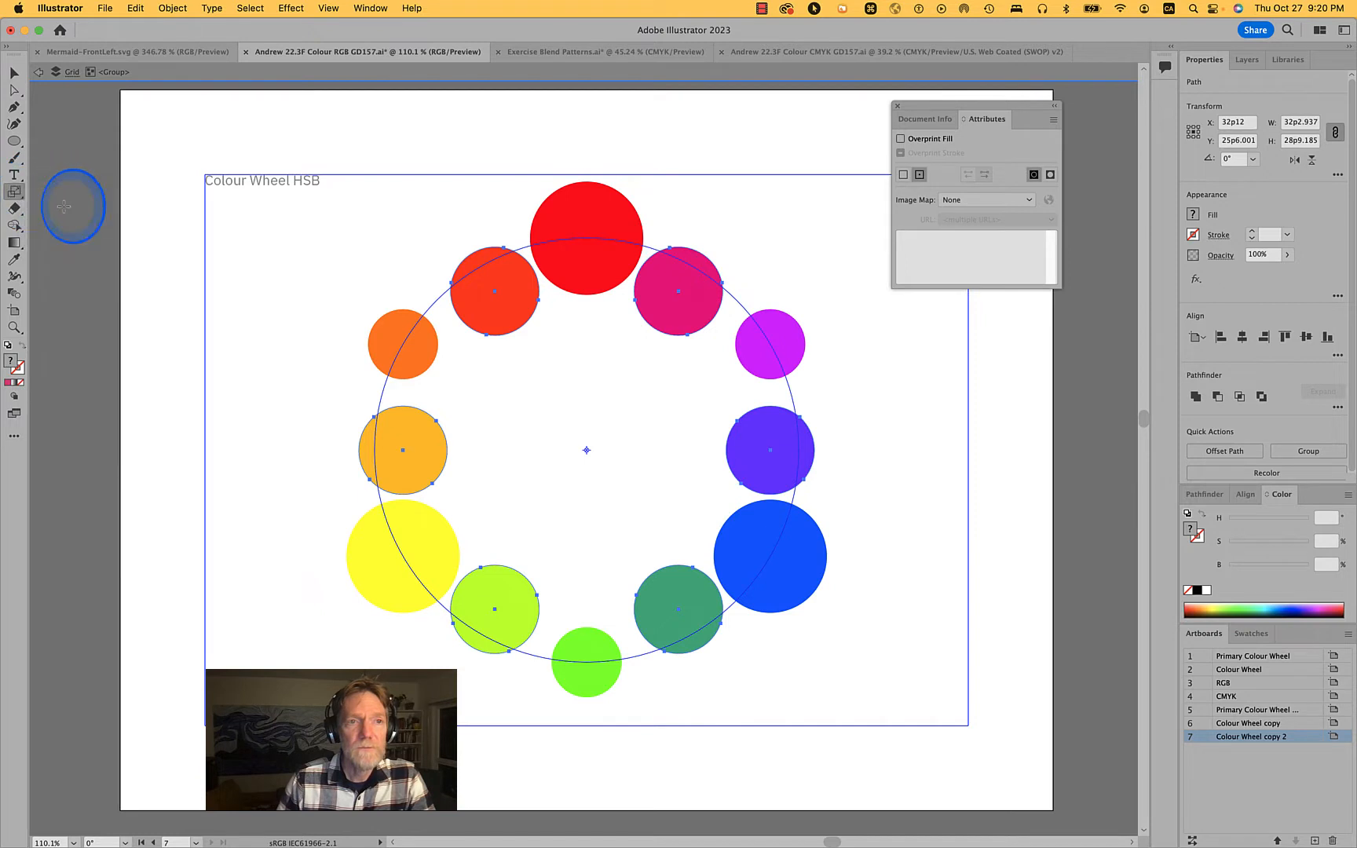
double_click(17, 196)
drag(806, 285, 986, 283)
key(shift+Up)
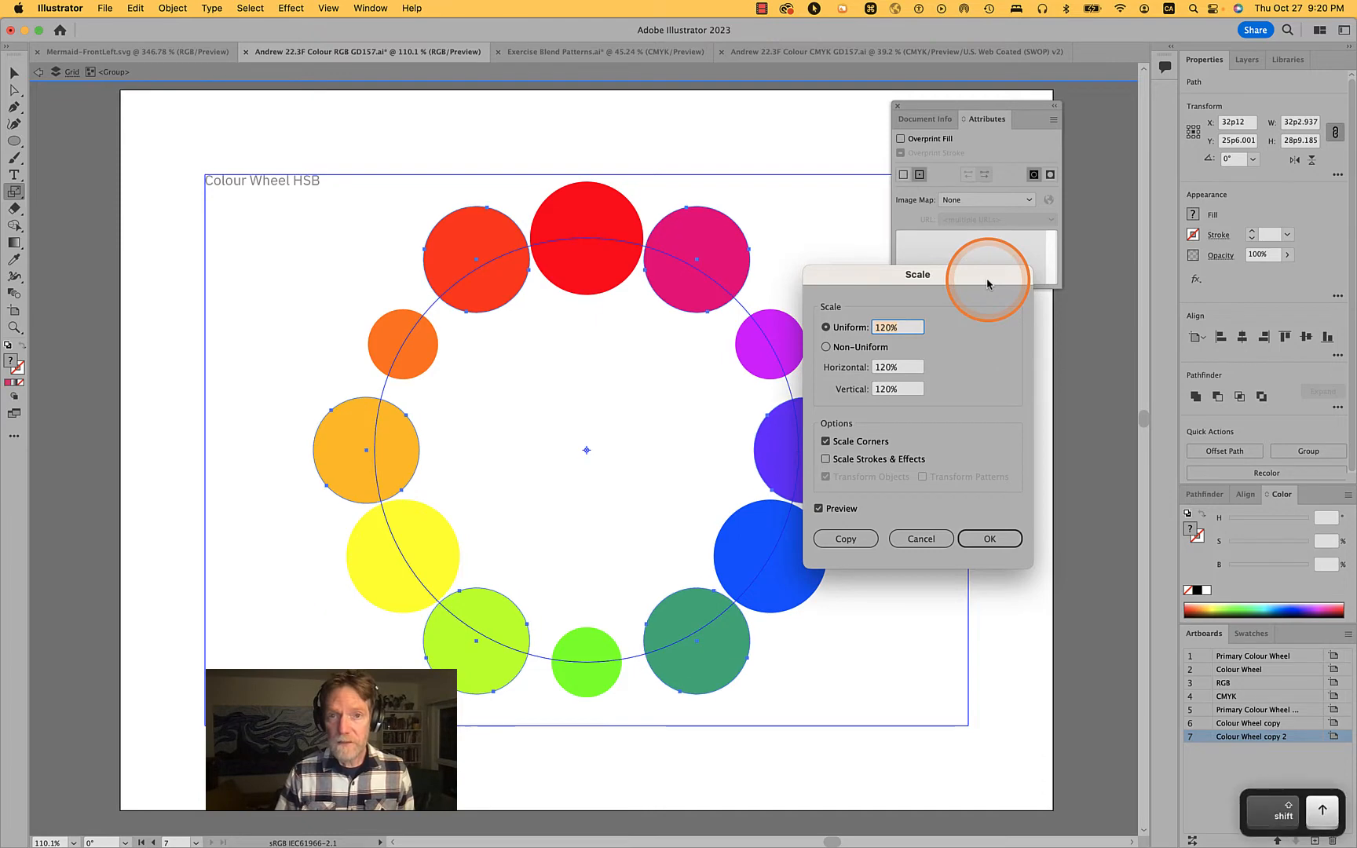
key(Down)
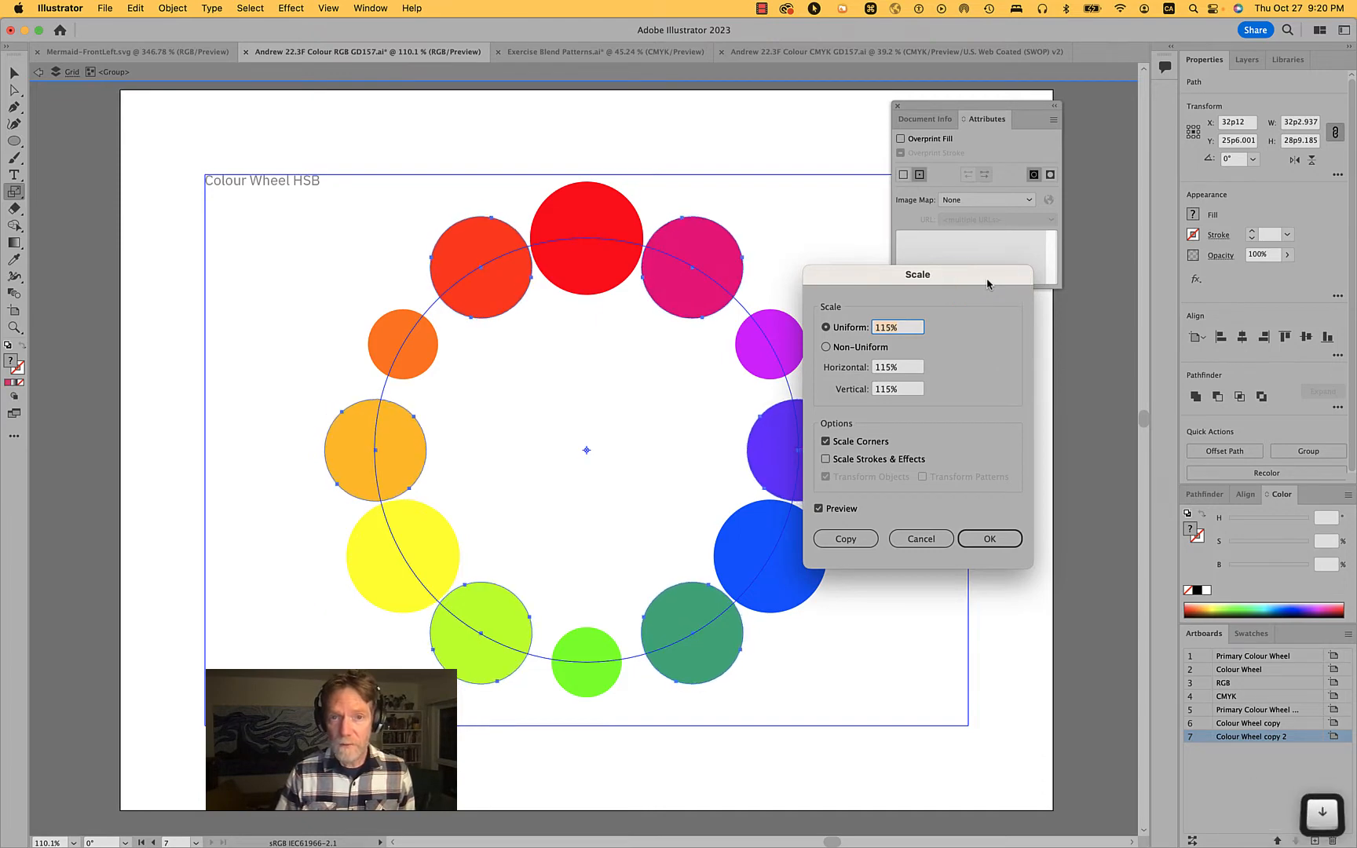
key(Up)
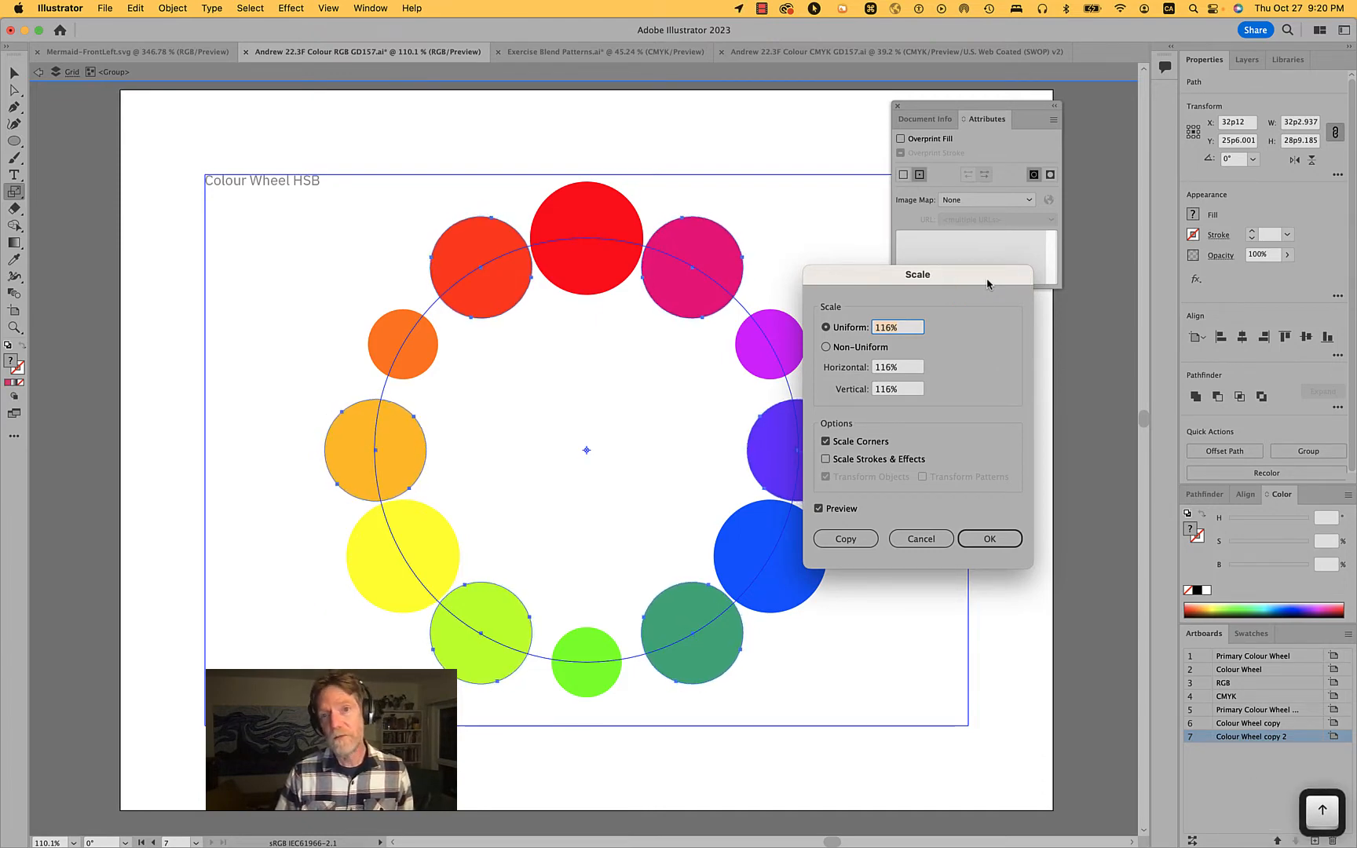
click(989, 539)
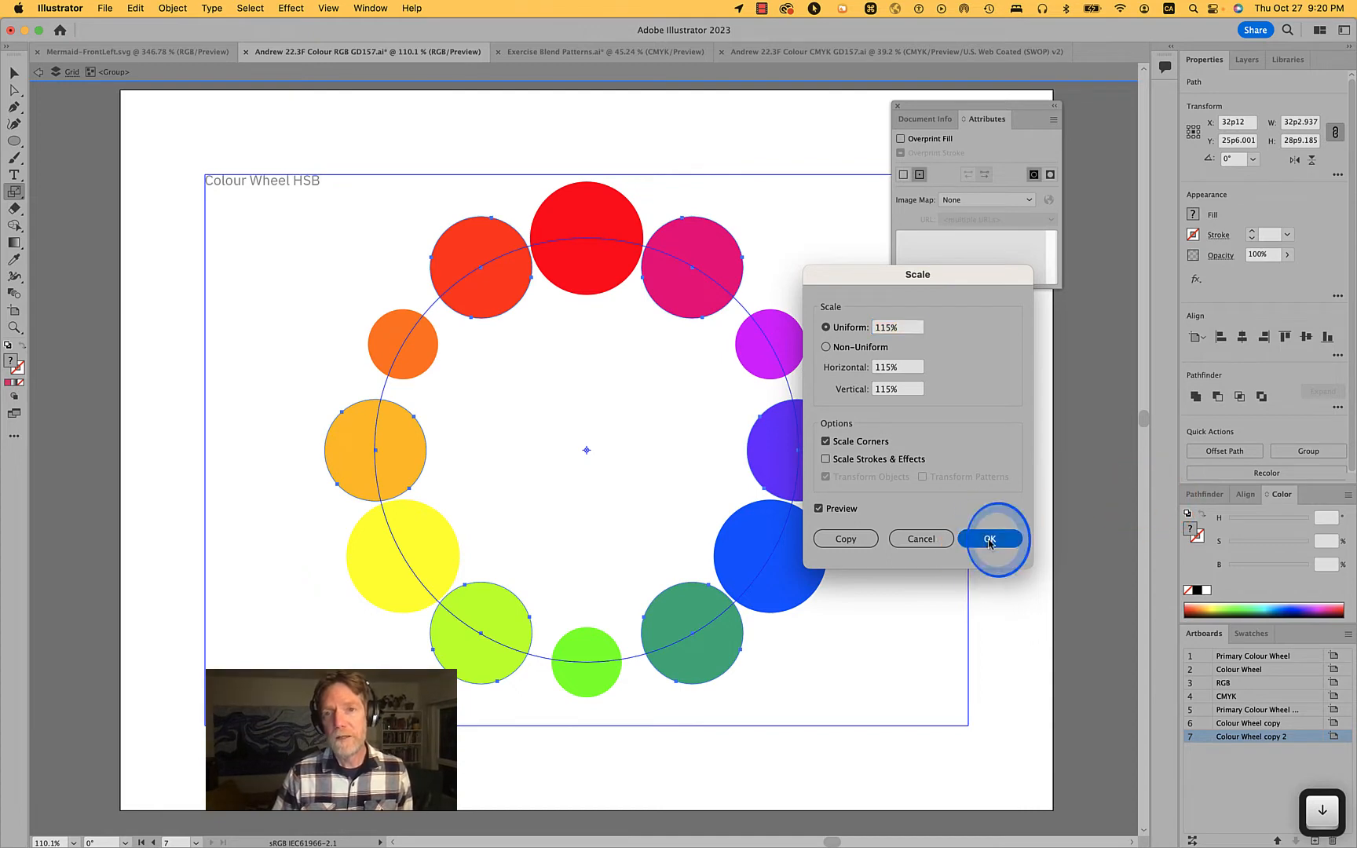
Shrink each of the six intermediate circles in place with Transform Each at 30% horizontal and 30% vertical scale
click(161, 9)
mouse_move(188, 30)
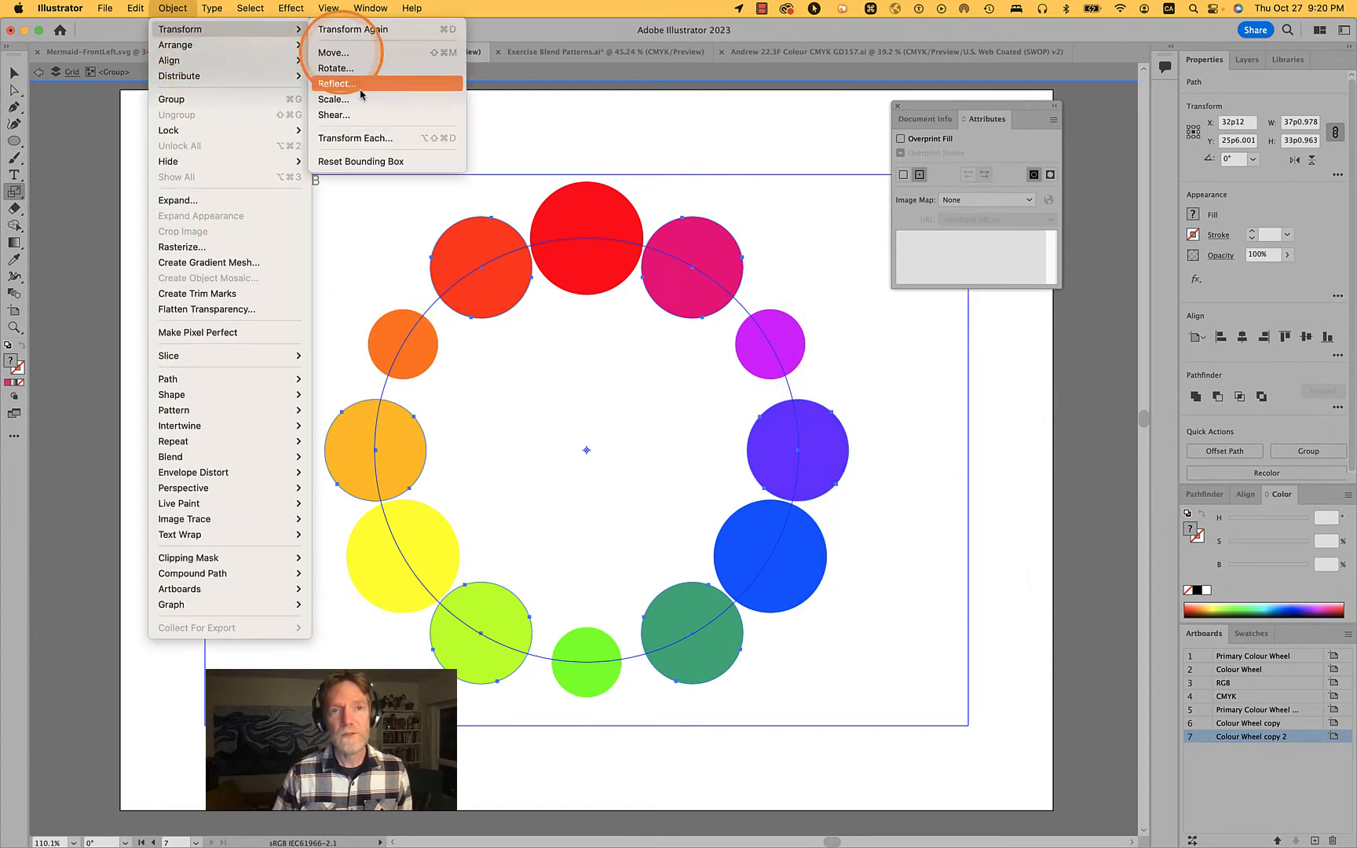
click(355, 139)
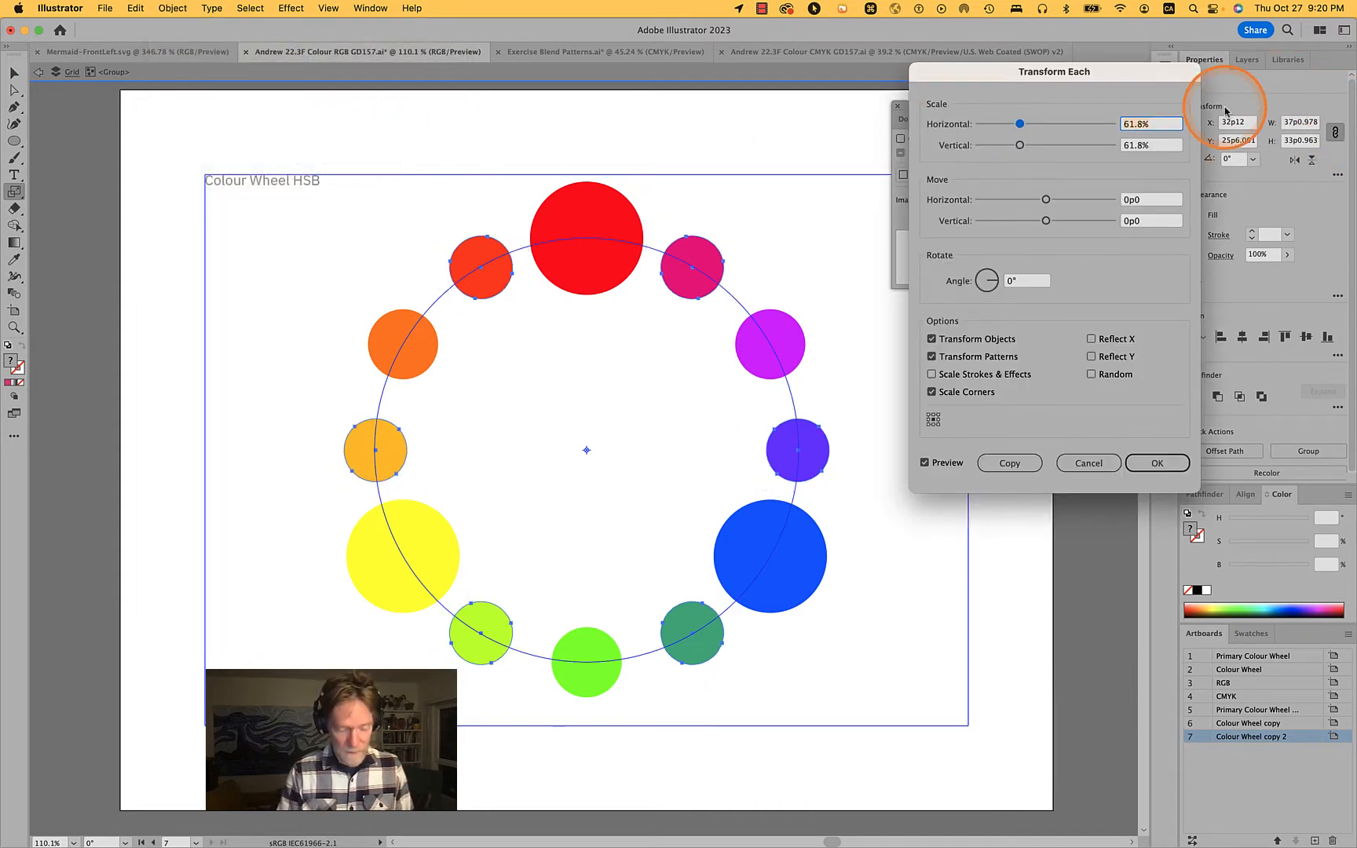
text(30)
key(Tab)
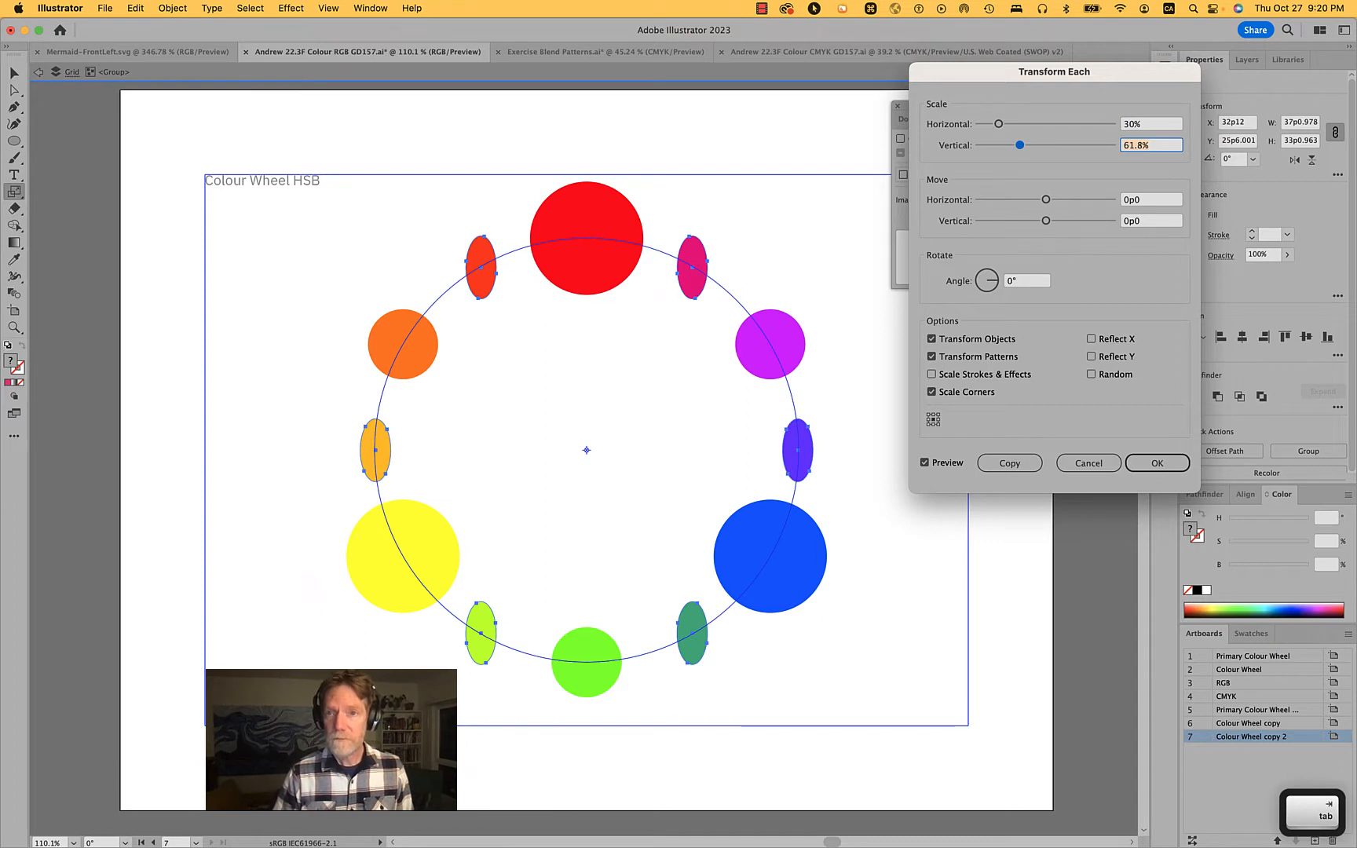
text(30)
key(Tab)
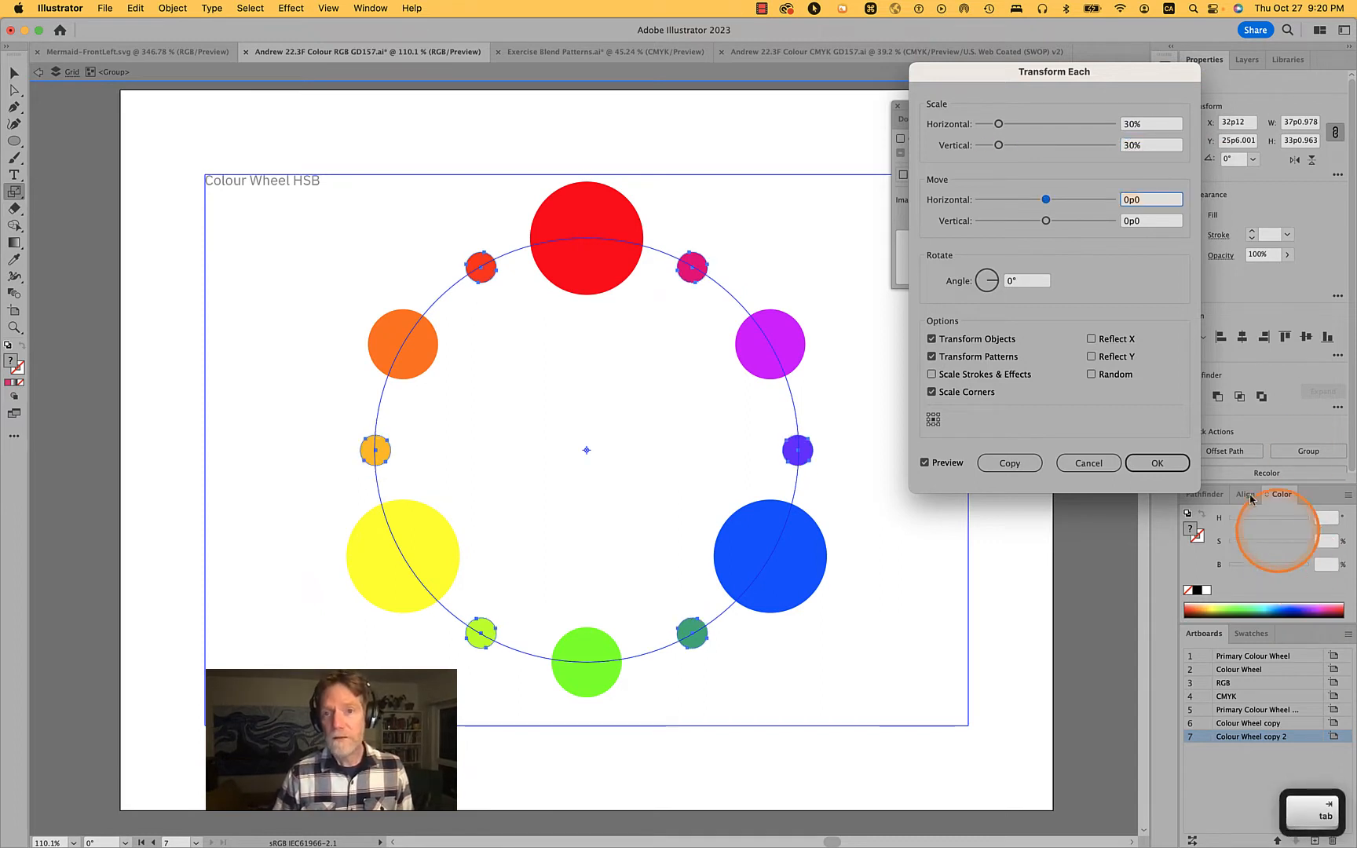
click(1151, 461)
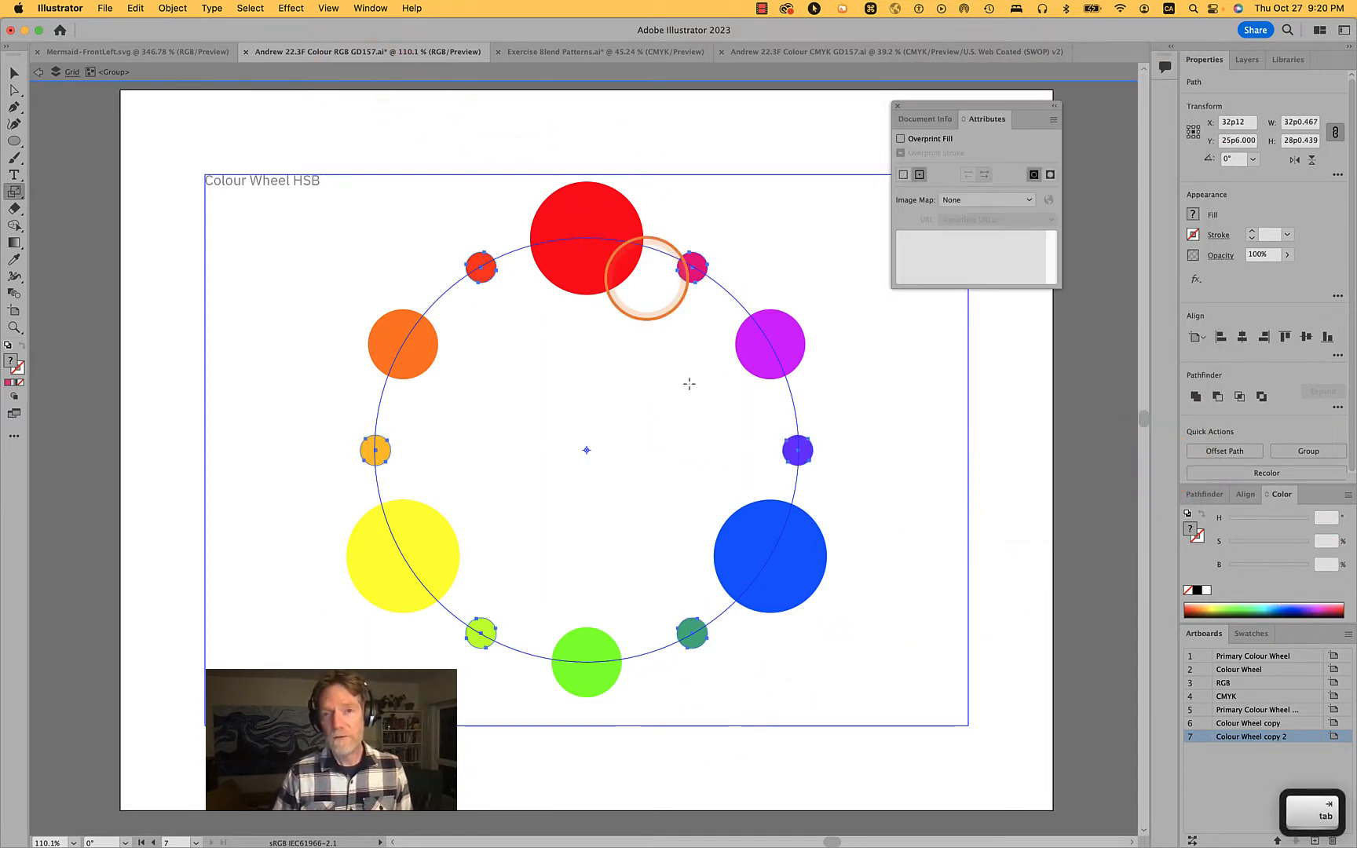
Deselect the intermediate circles and exit isolation mode for the circle group
mouse_move(716, 838)
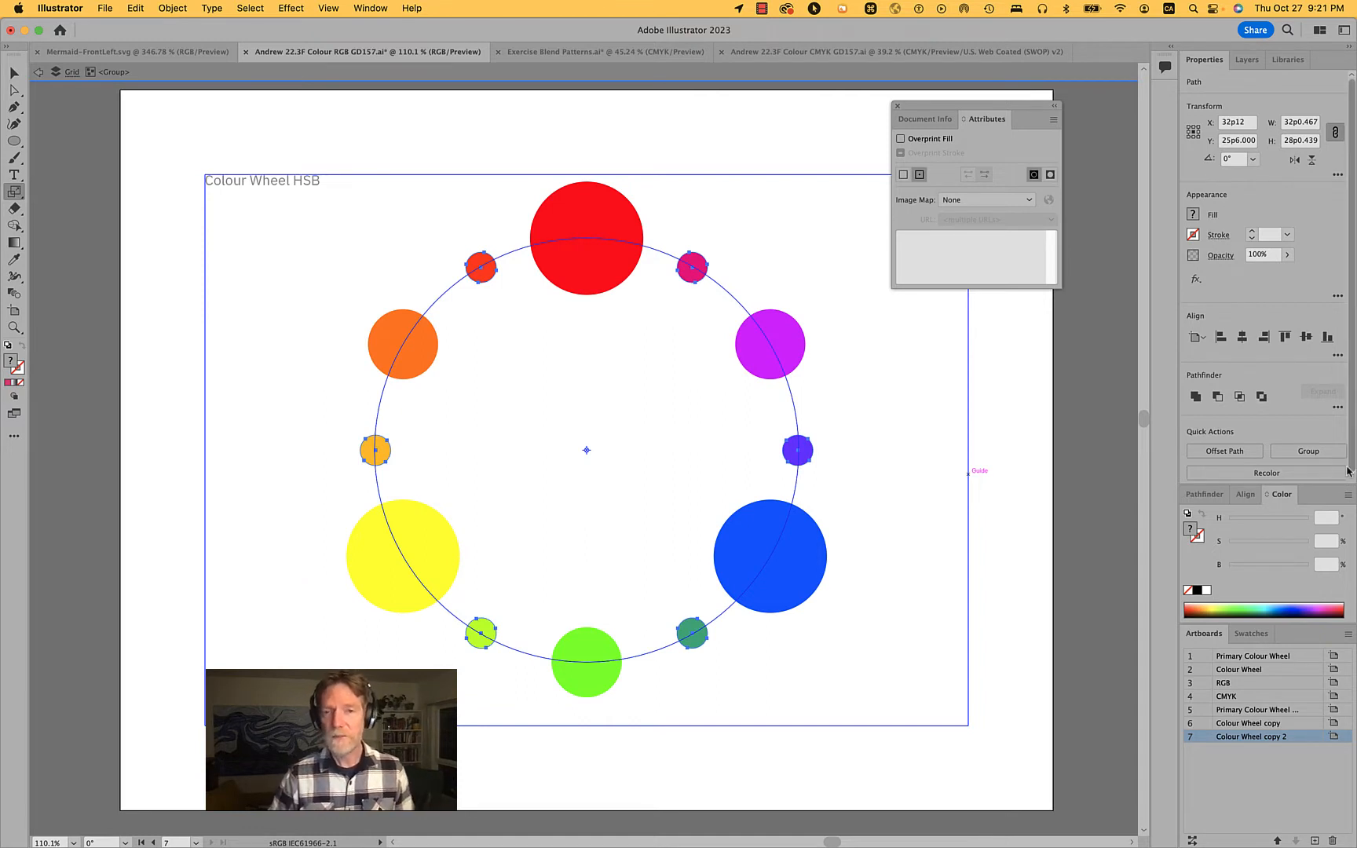
click(220, 253)
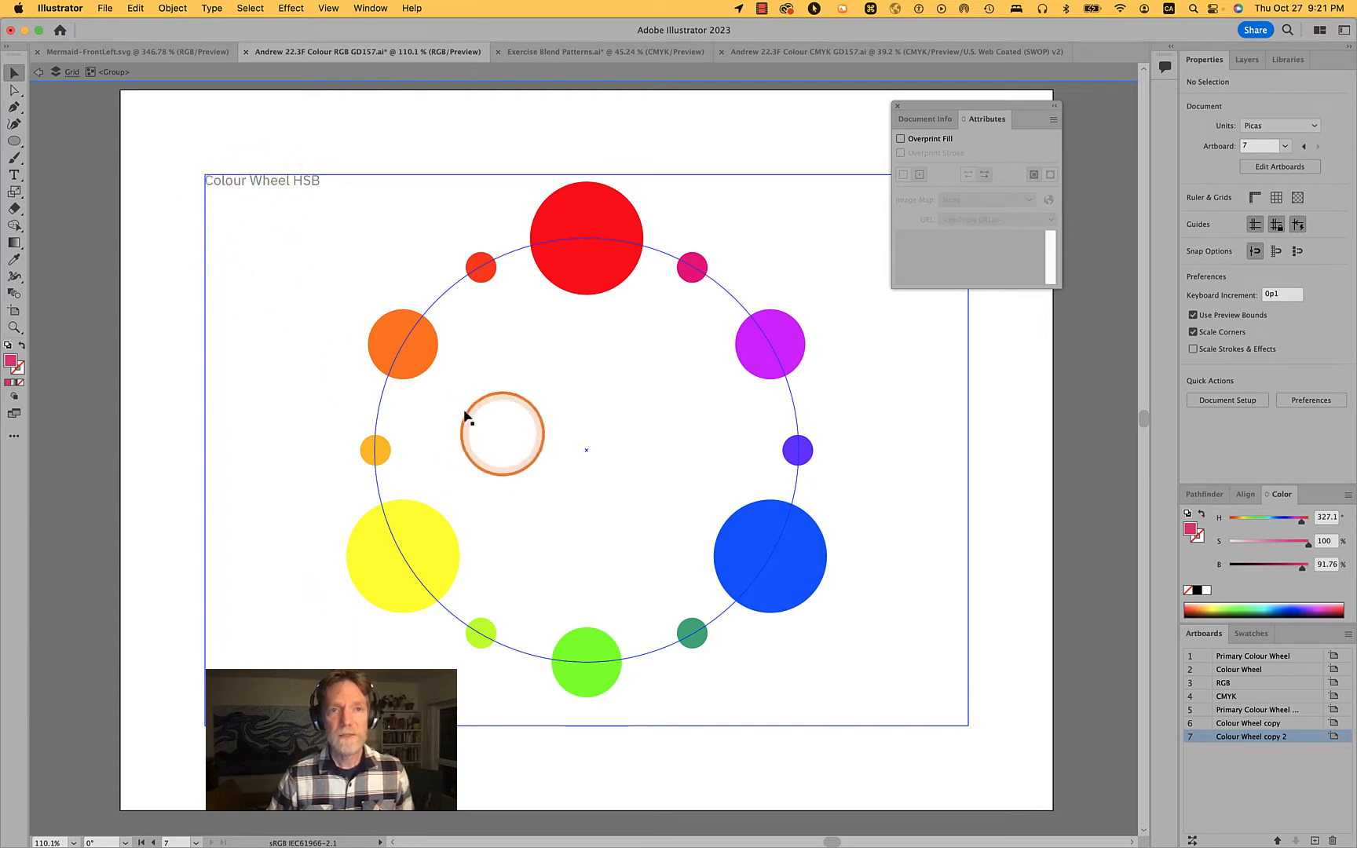
double_click(322, 296)
Enter and leave isolation mode on the colour wheel's circle group twice
click(608, 224)
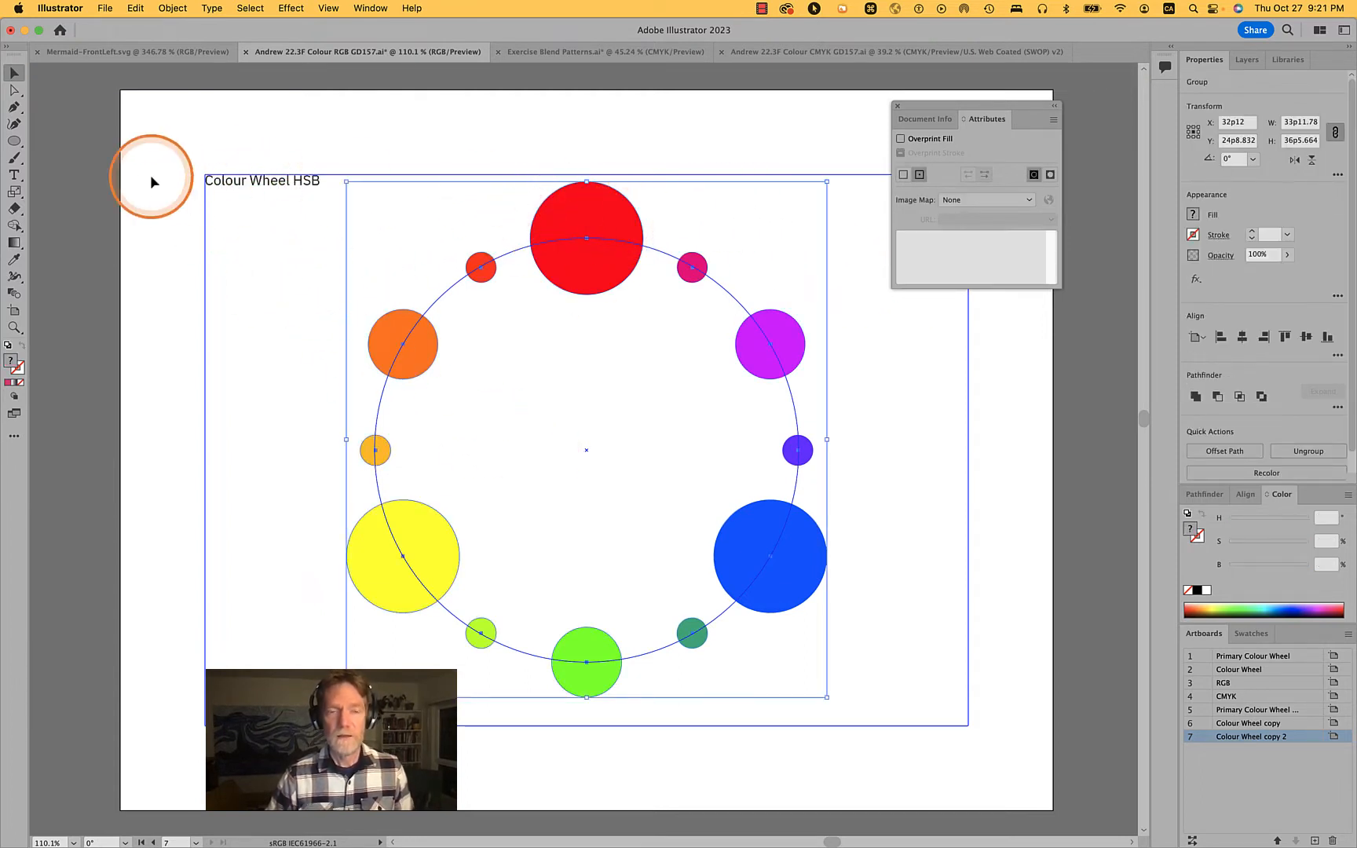
double_click(609, 211)
click(304, 267)
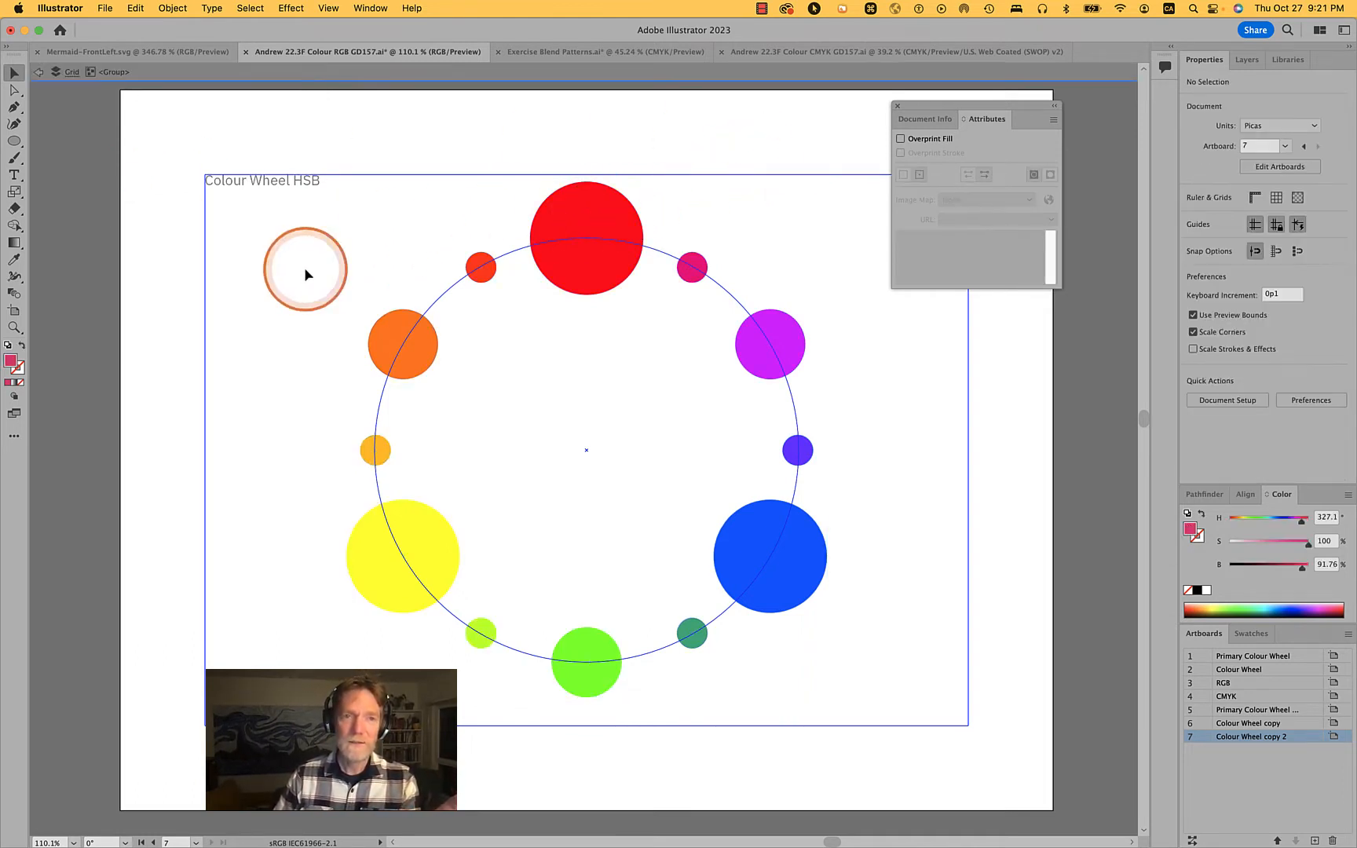
double_click(393, 222)
click(594, 218)
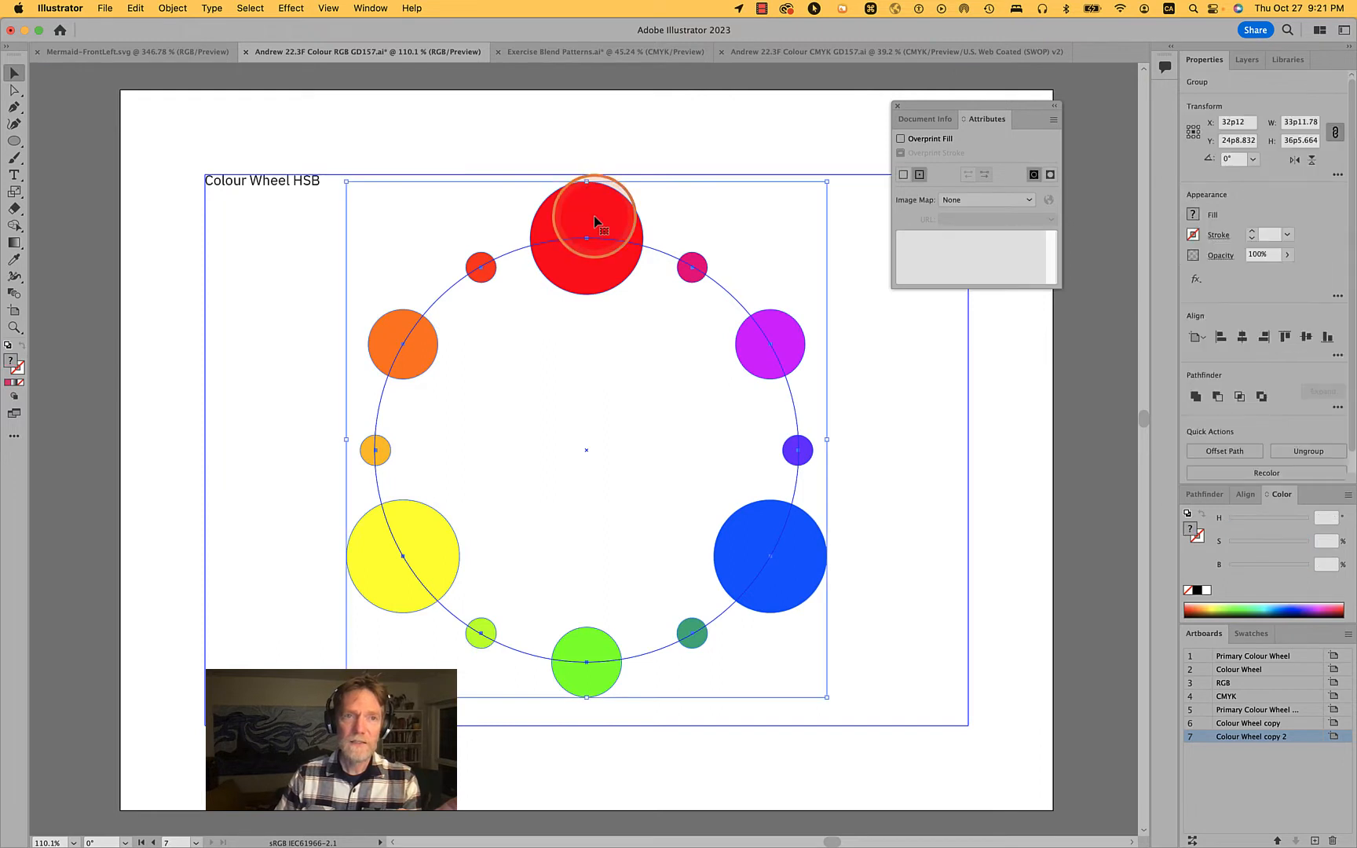
double_click(595, 222)
click(142, 96)
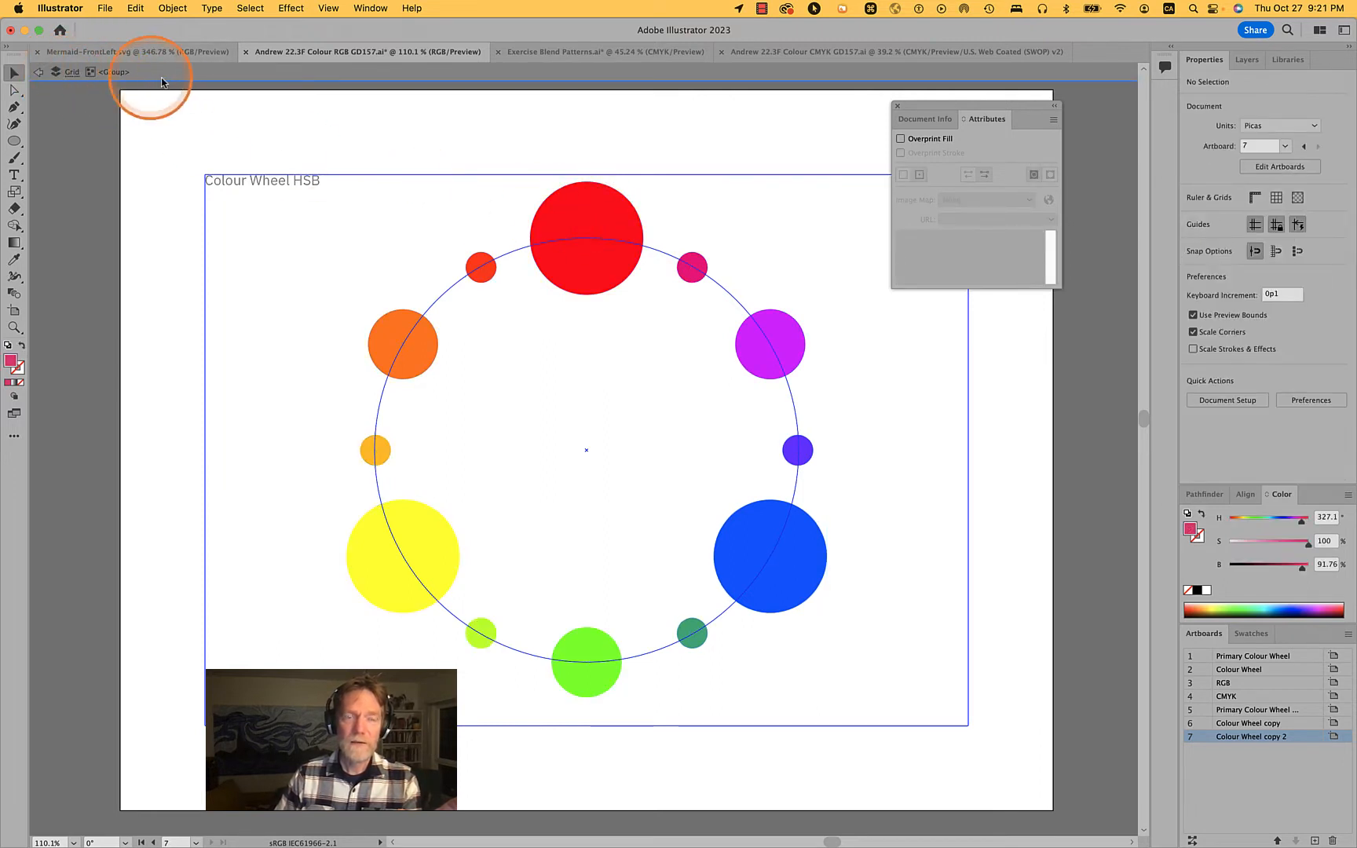
double_click(473, 130)
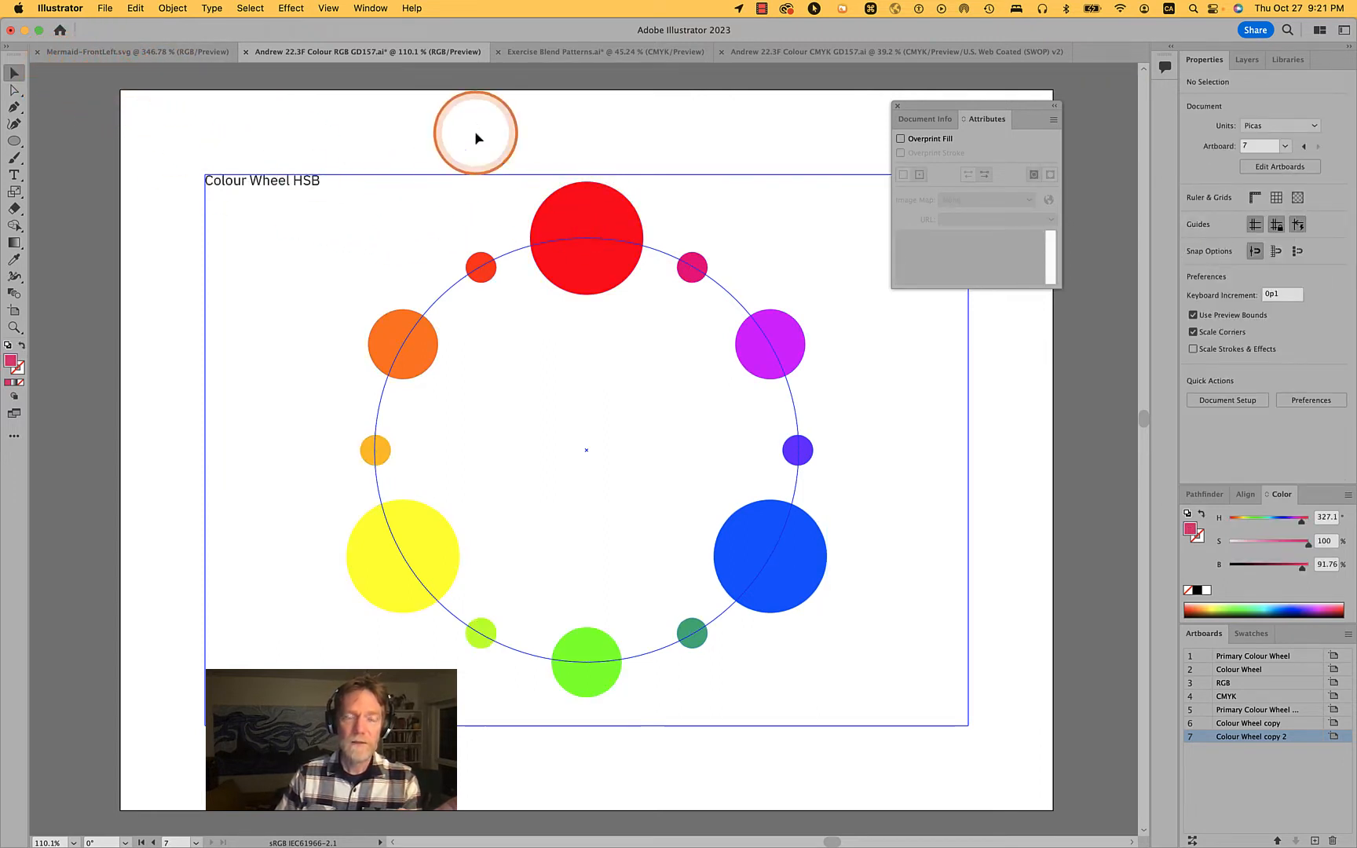
click(563, 235)
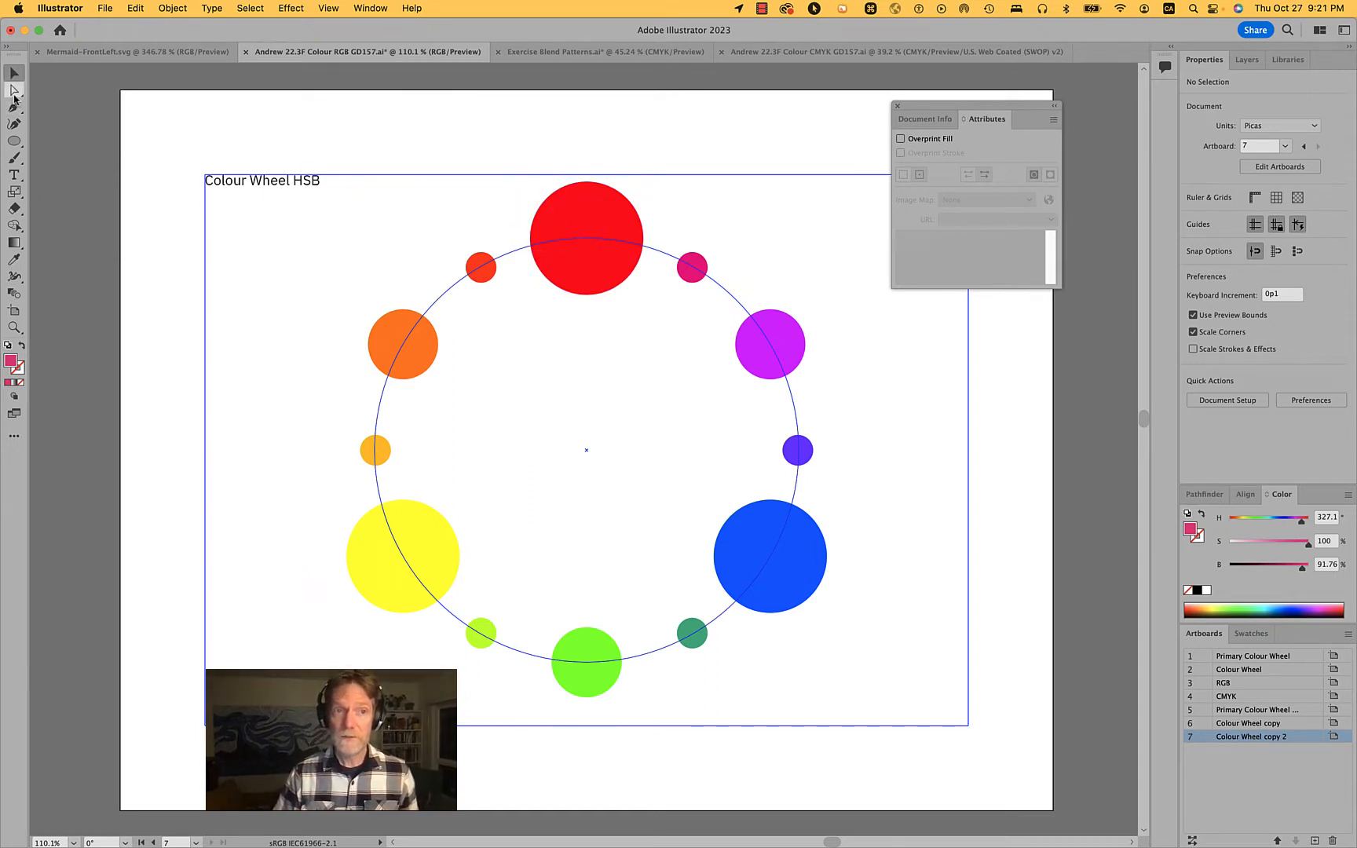
Select the red circle and the purple circle individually with the Direct Selection tool, outside isolation mode
click(14, 90)
click(575, 206)
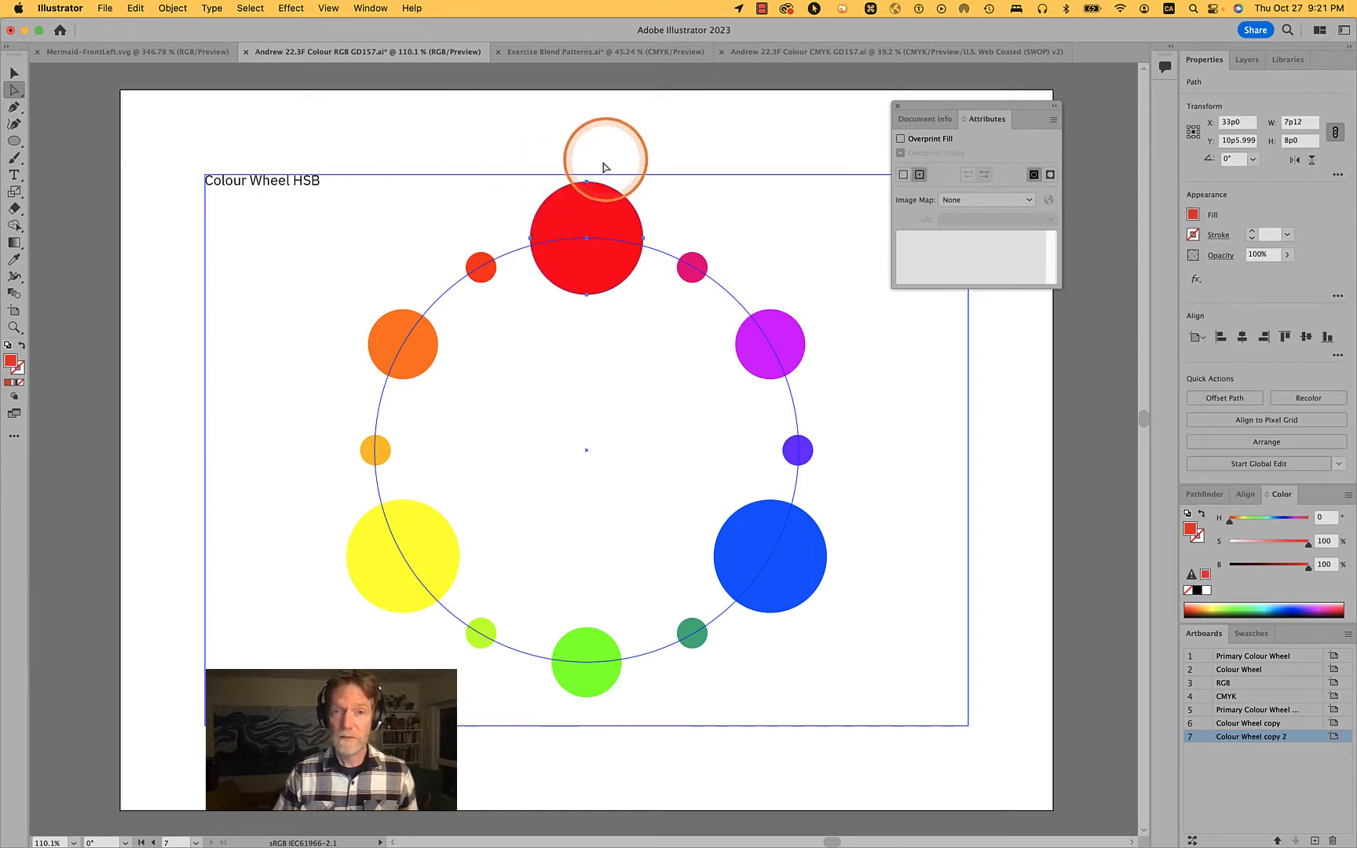
click(788, 324)
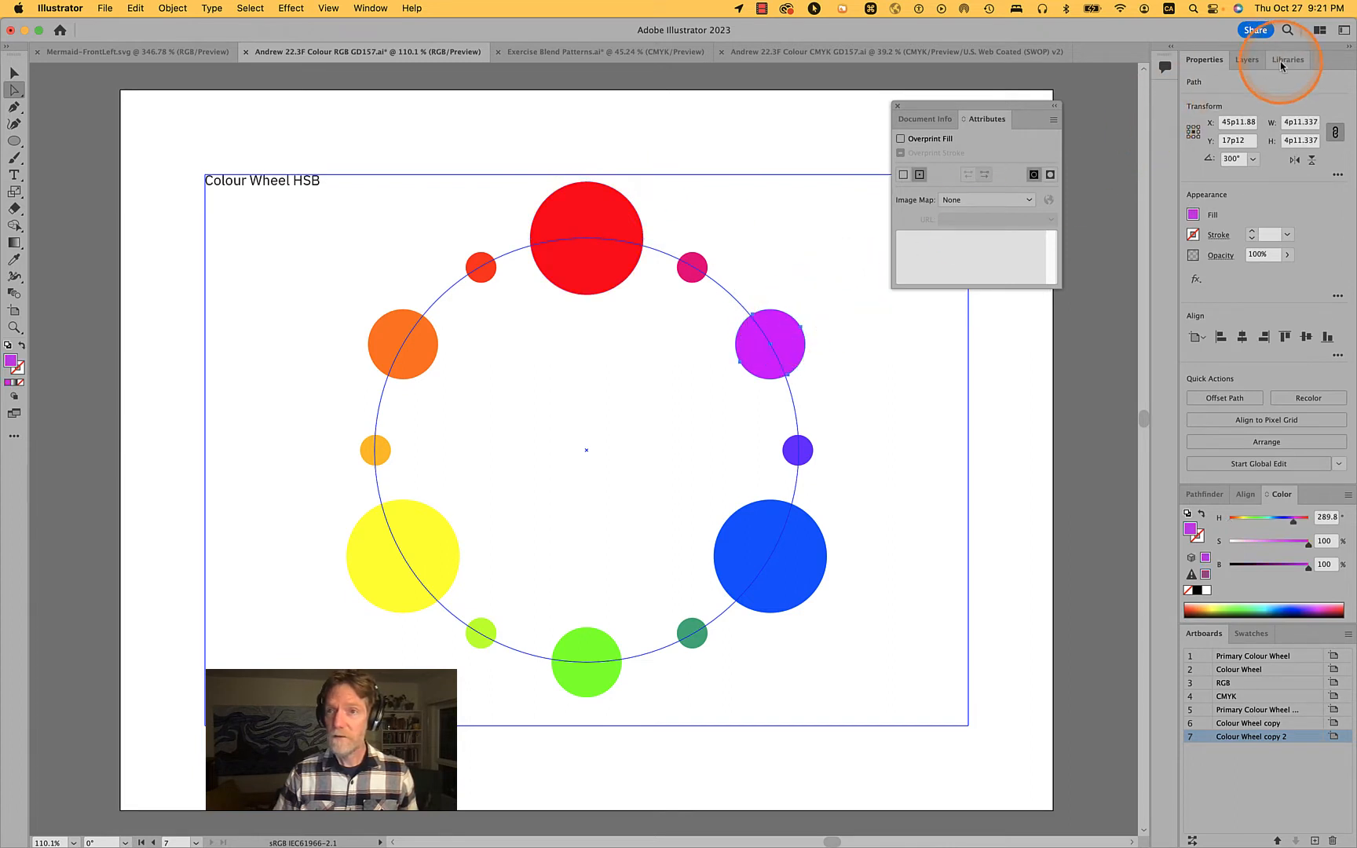
Show the document's layers, select the whole circle group and expand its entry in the Grid layer
click(1247, 60)
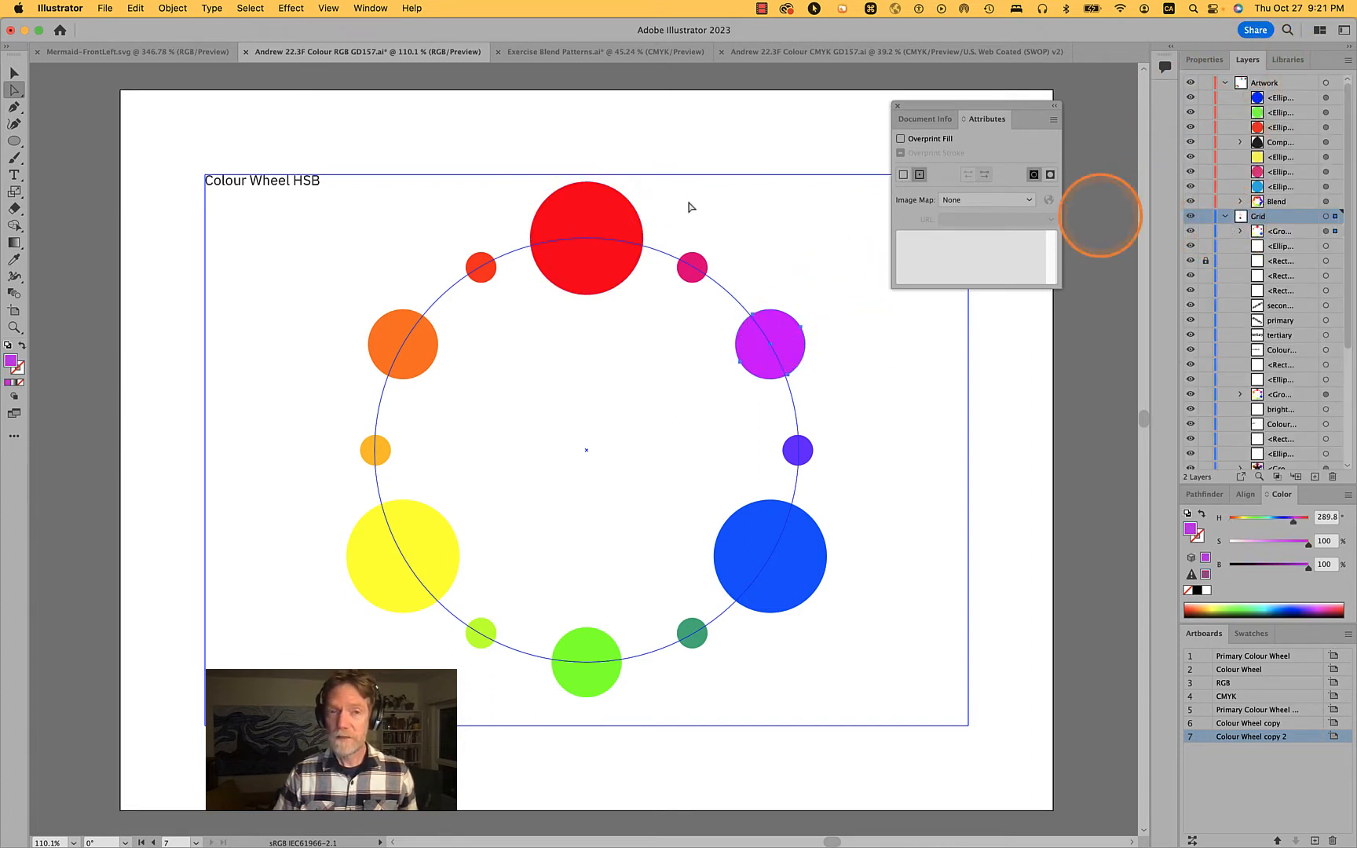
key(v)
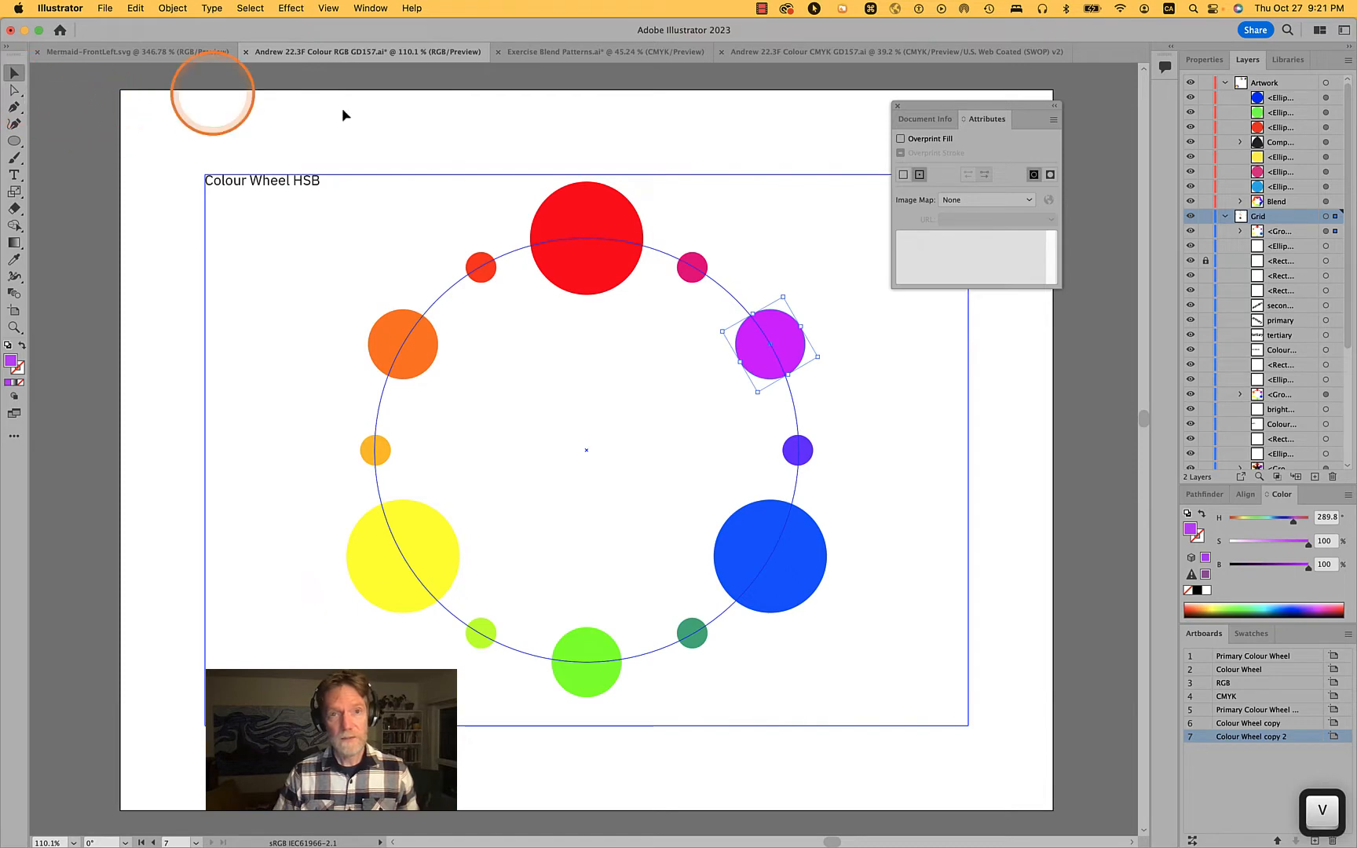
click(616, 214)
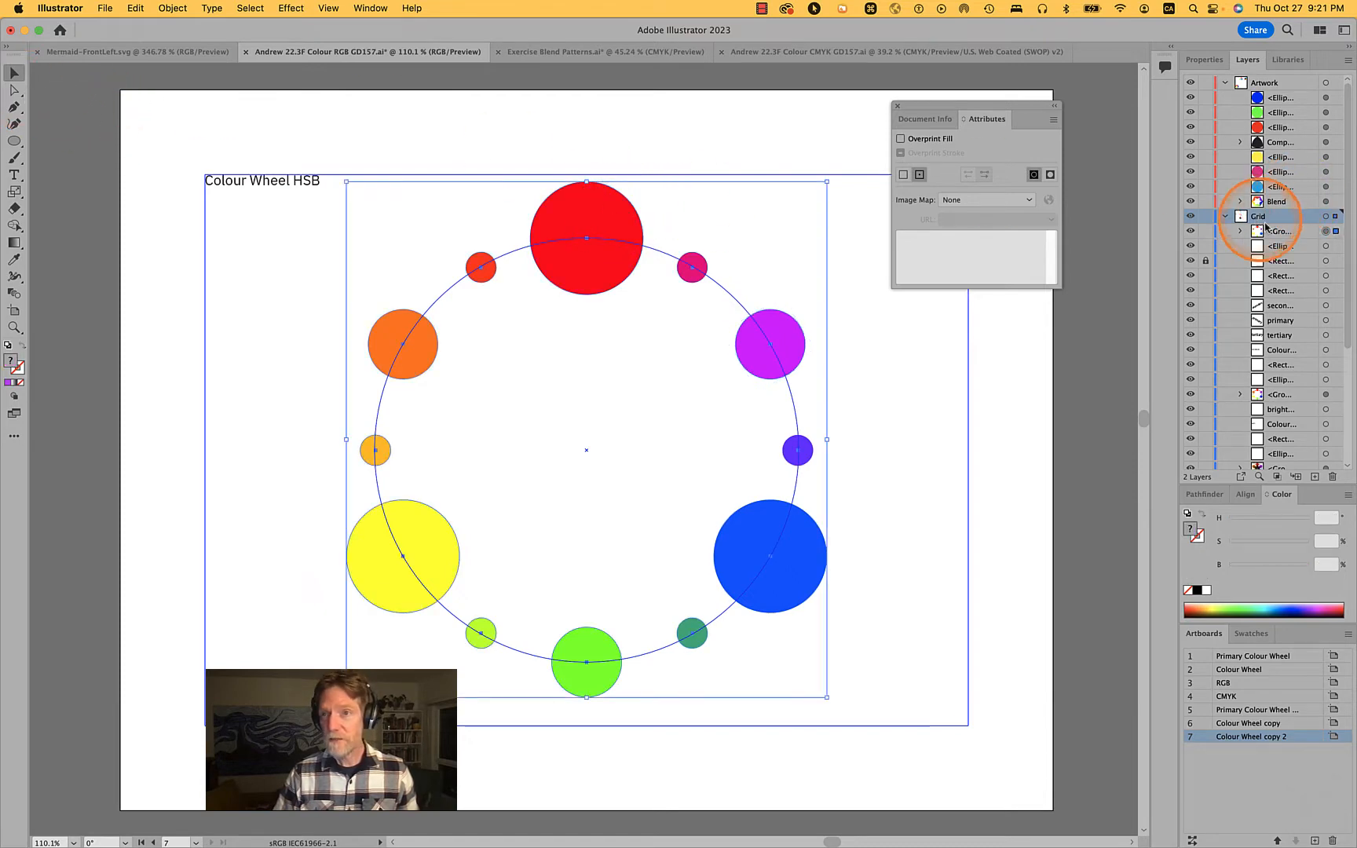
click(1240, 231)
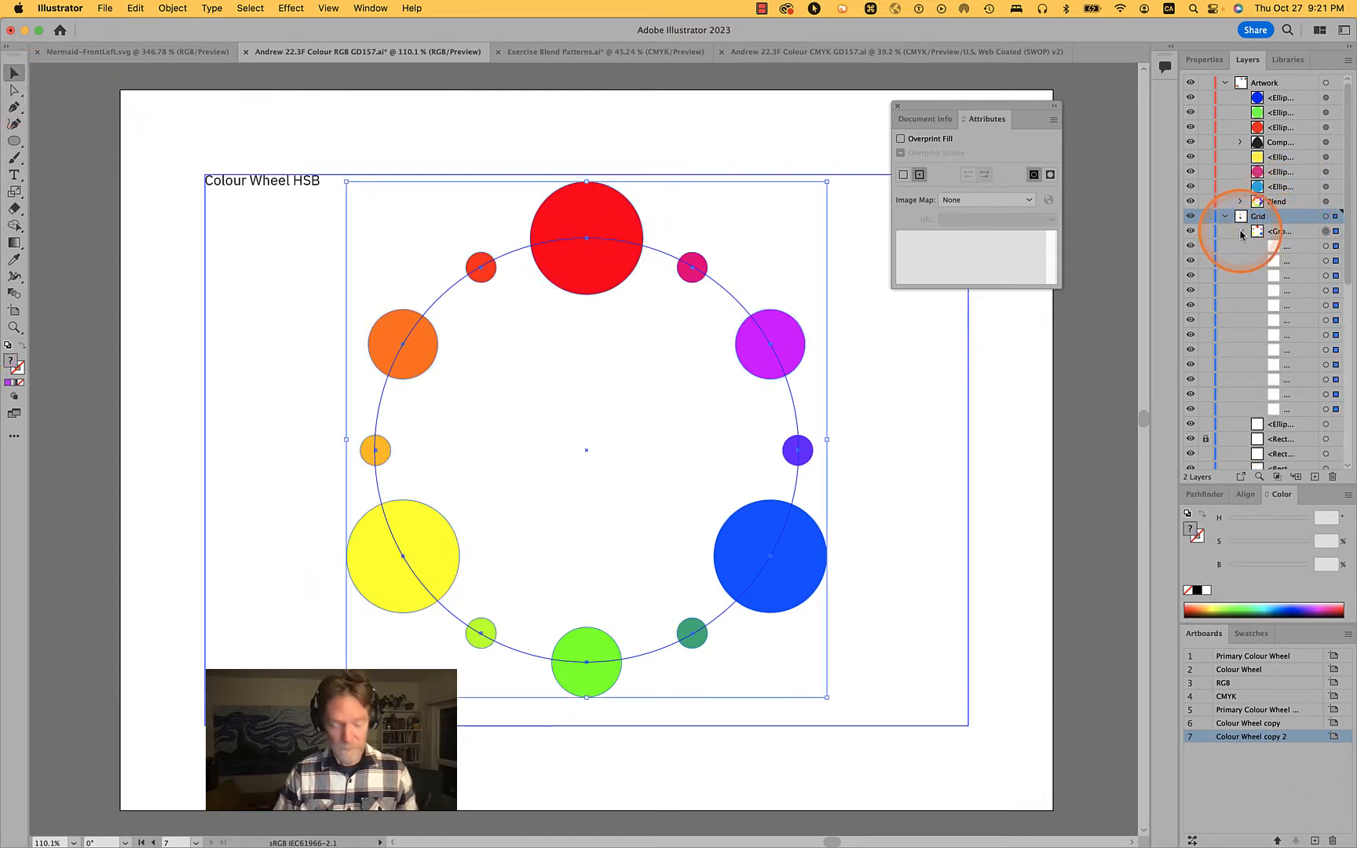
Directly select the purple circle within the group to examine its layer entry, and clear the selection
key(a)
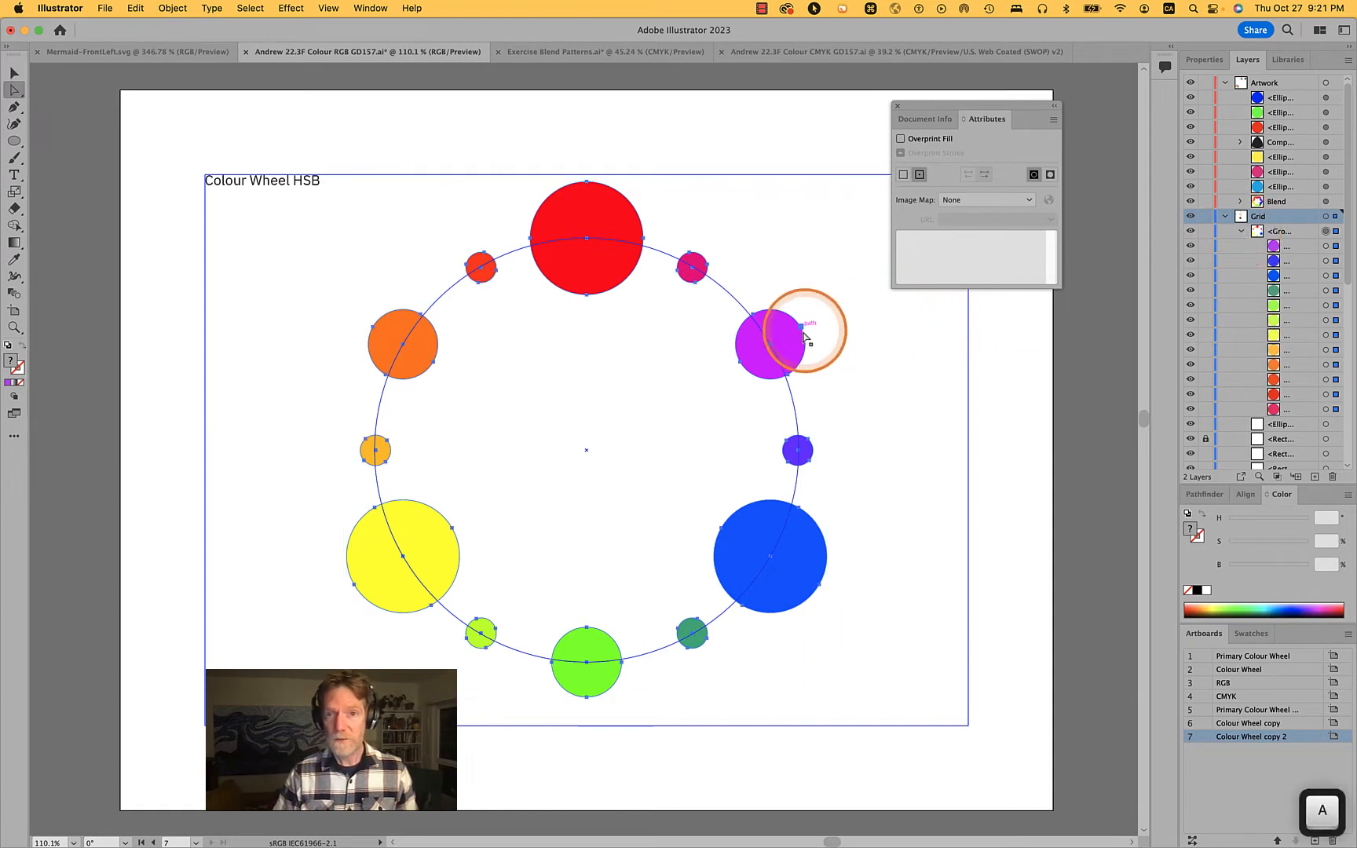
click(786, 345)
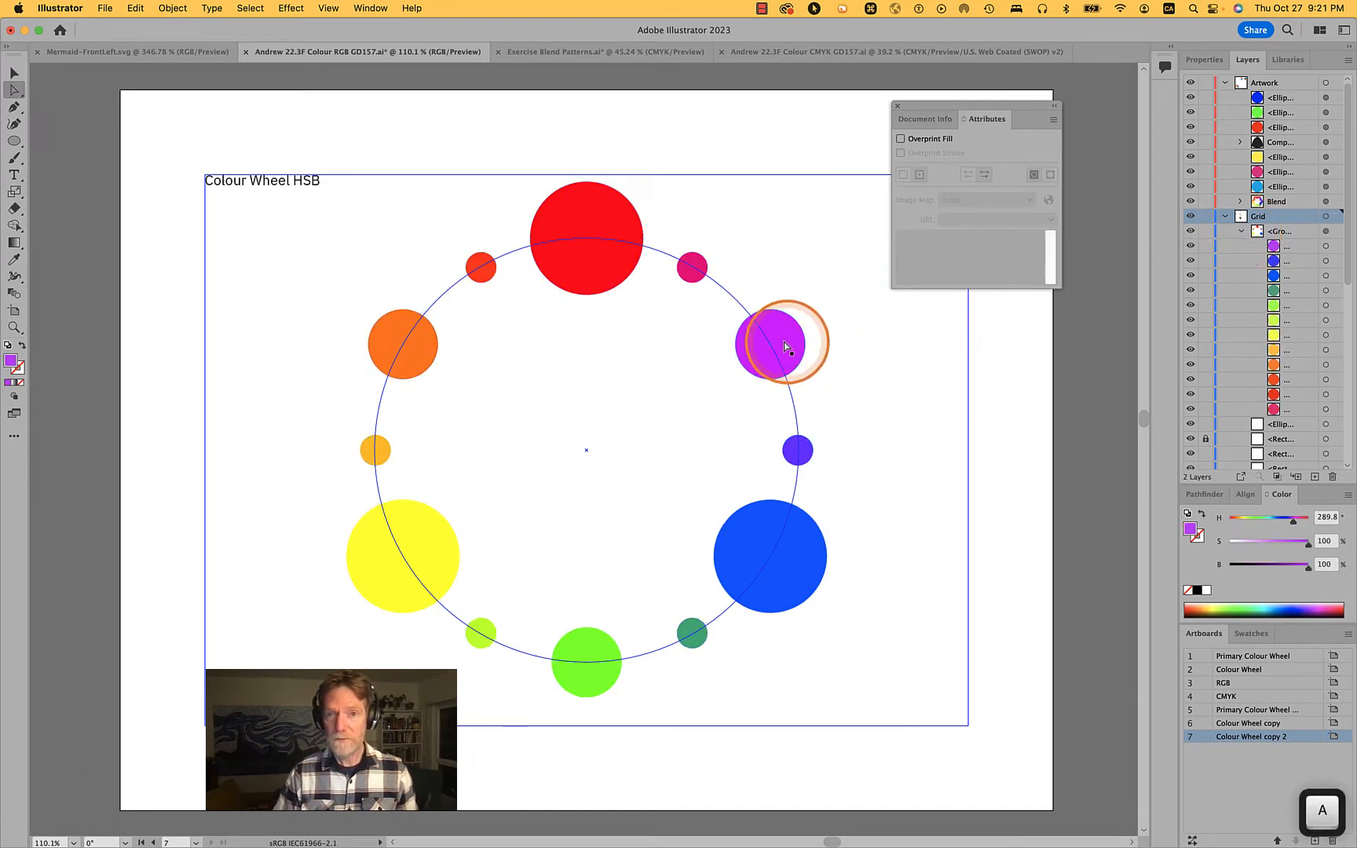
click(1308, 294)
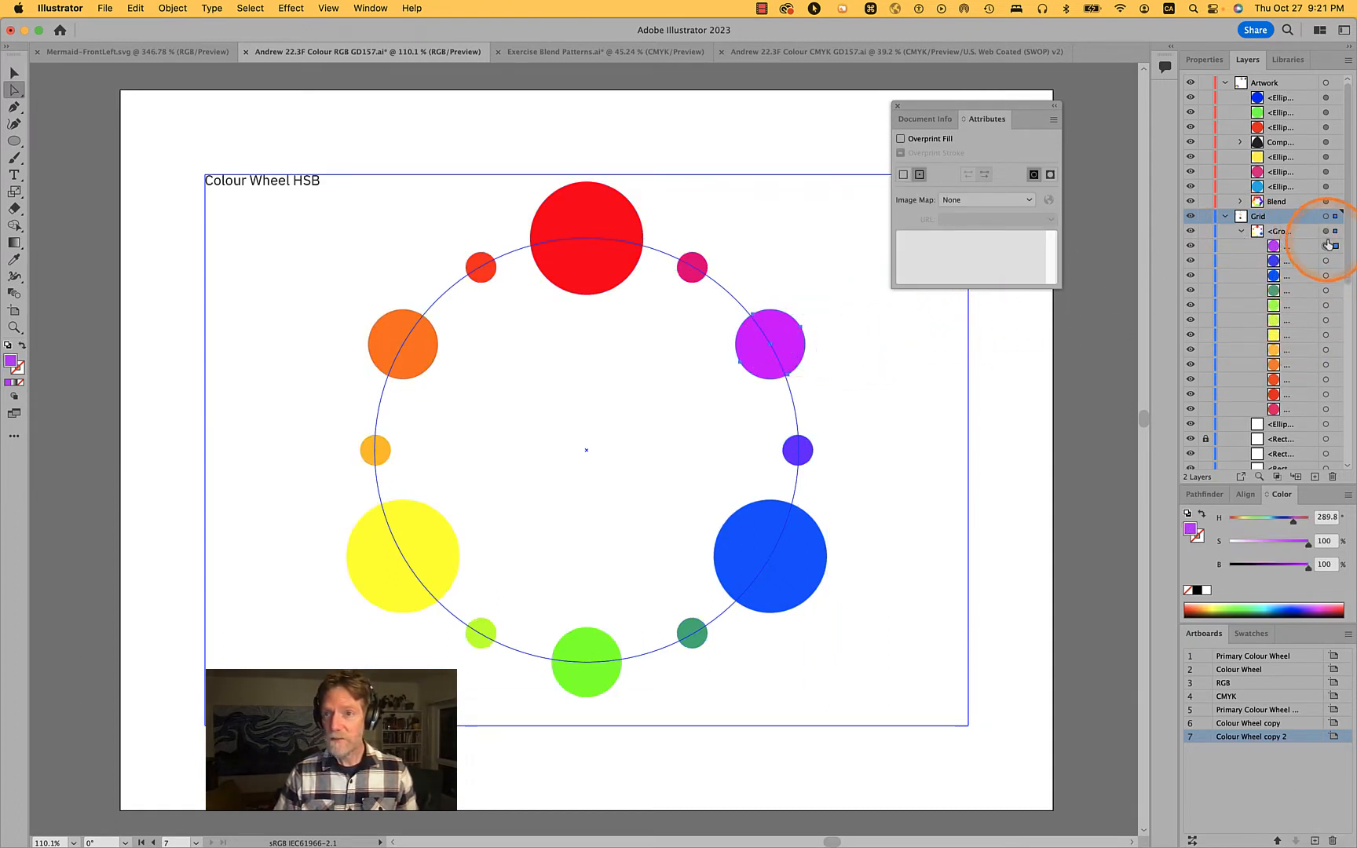
click(1019, 394)
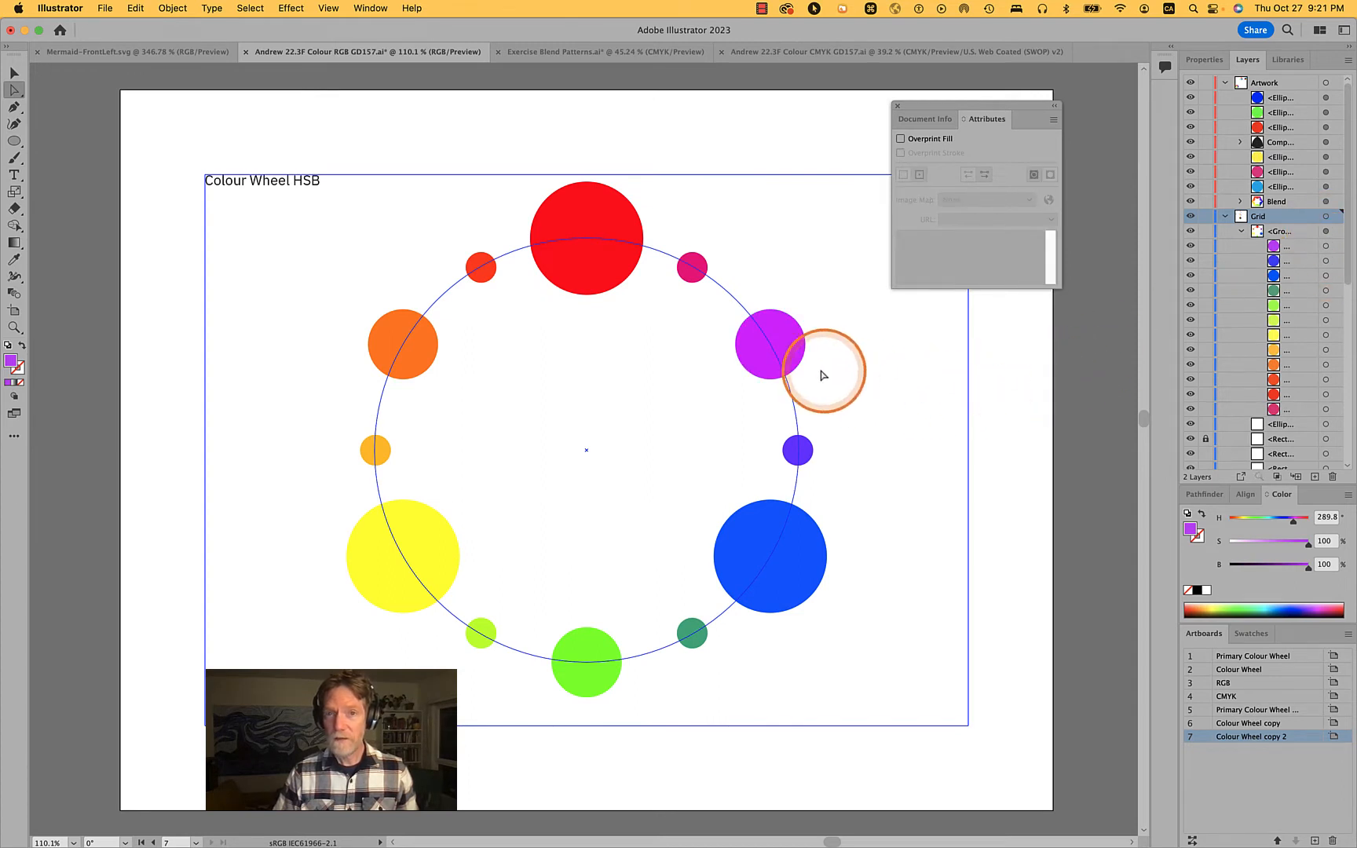
click(788, 343)
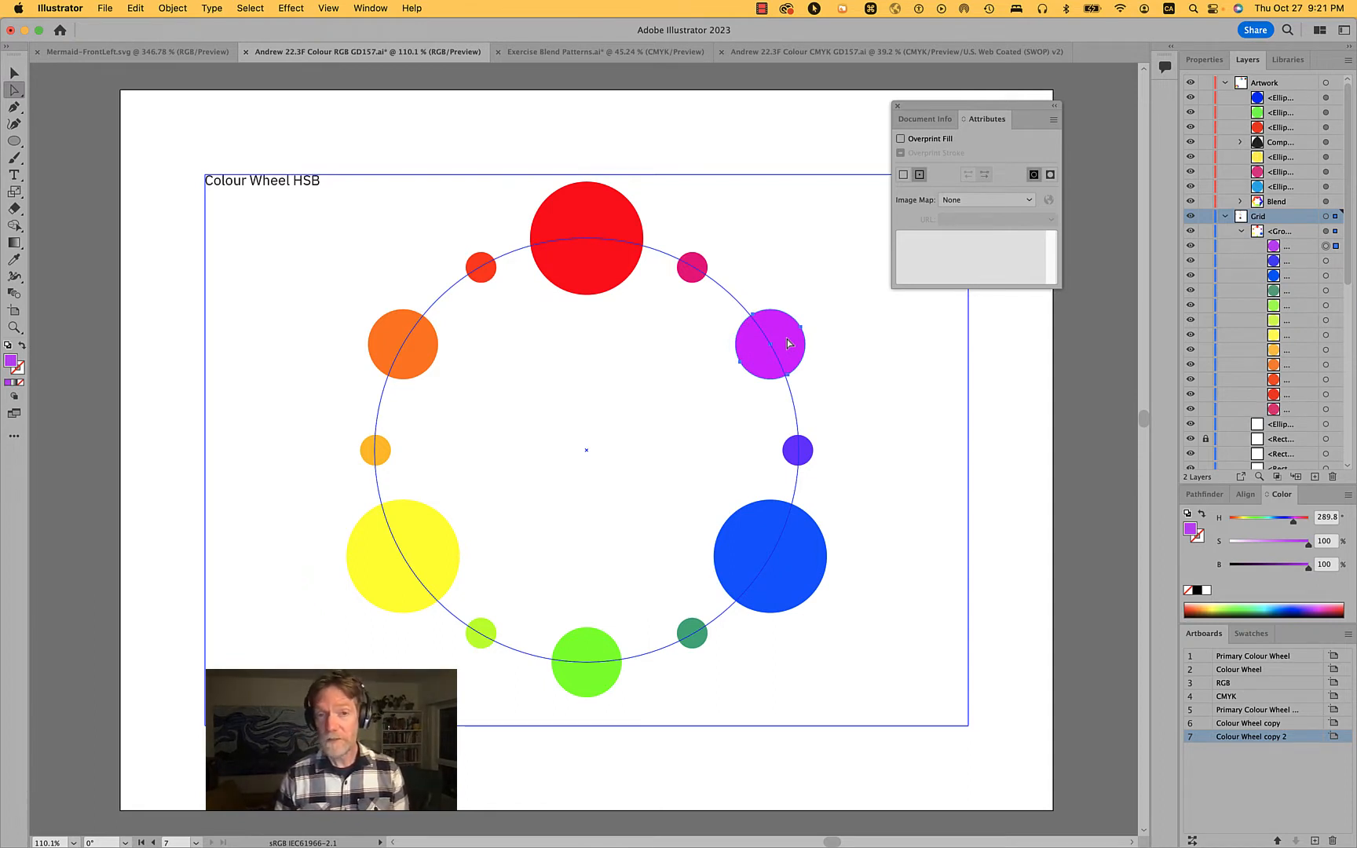
click(860, 558)
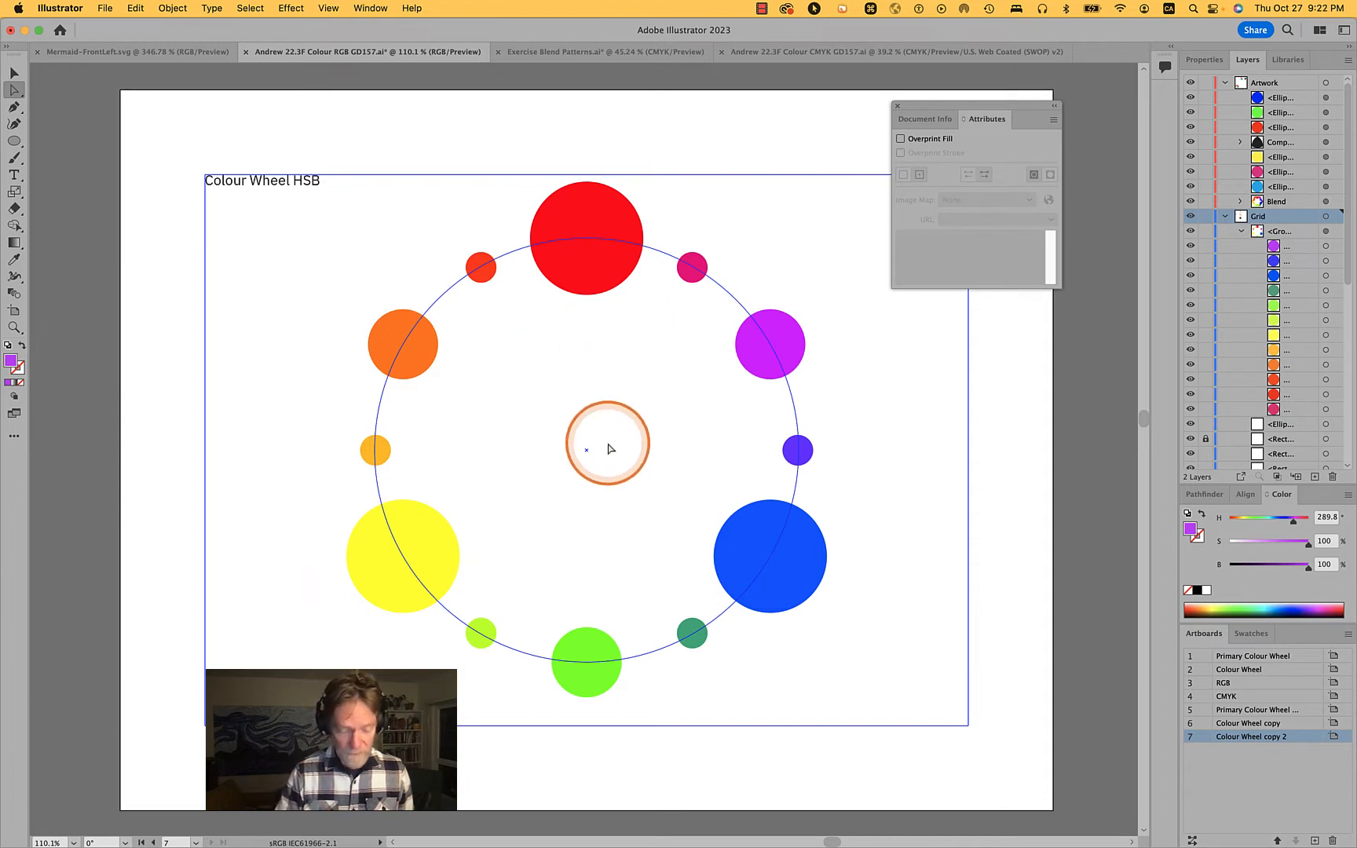
Copy the word "Wheel" from the title and paste it as a separate text object at the wheel's centre
click(264, 189)
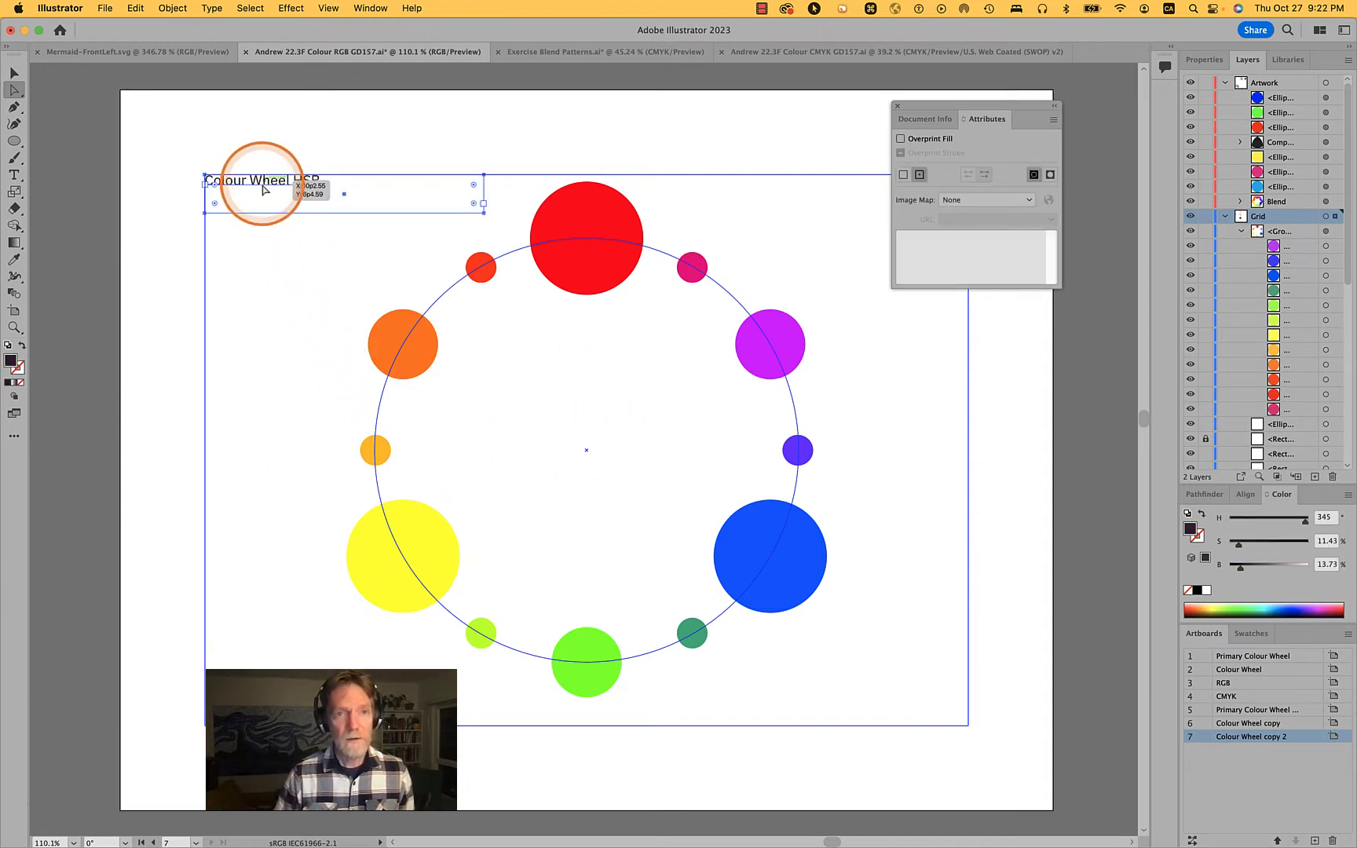
double_click(264, 189)
double_click(263, 189)
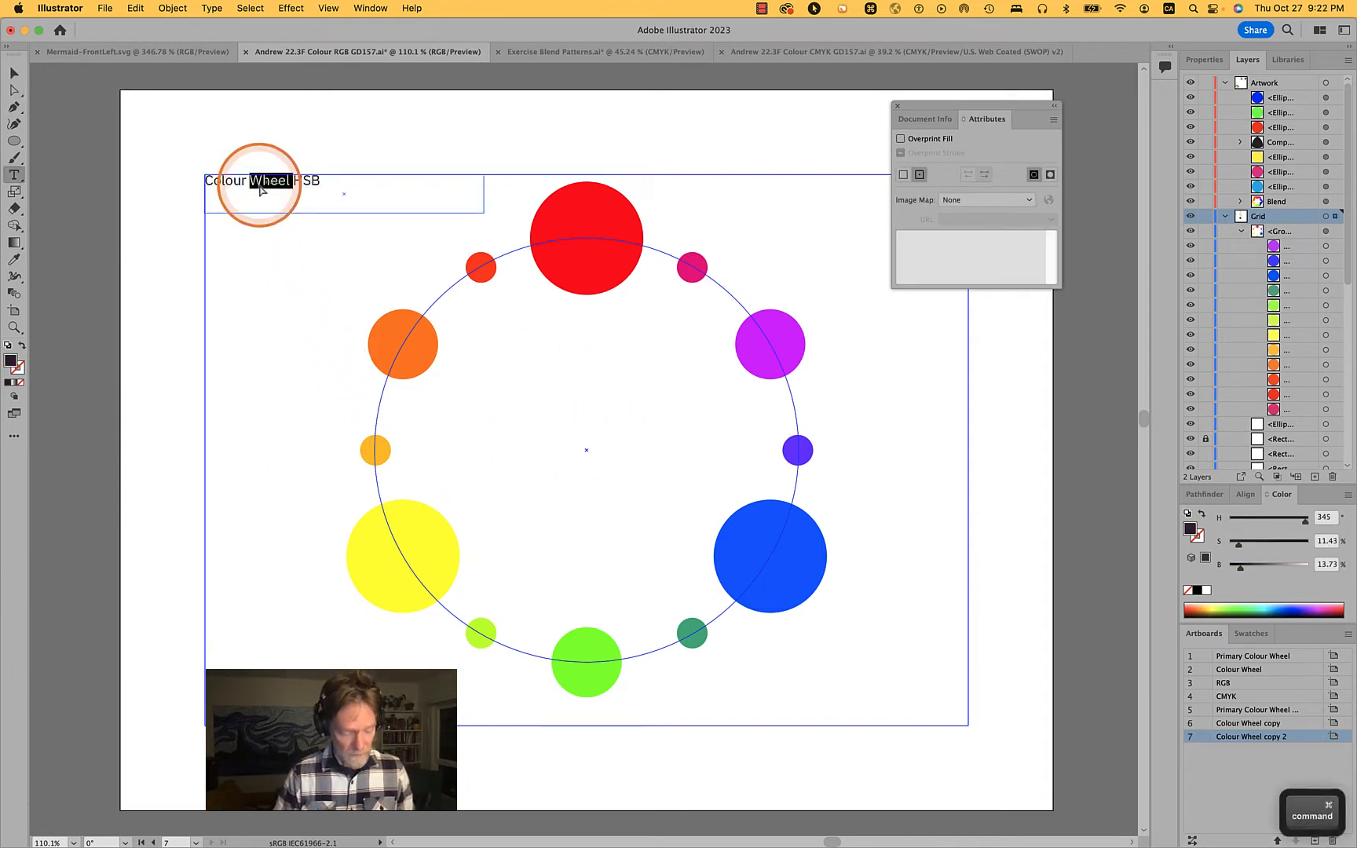
key(super+c)
super+click(958, 435)
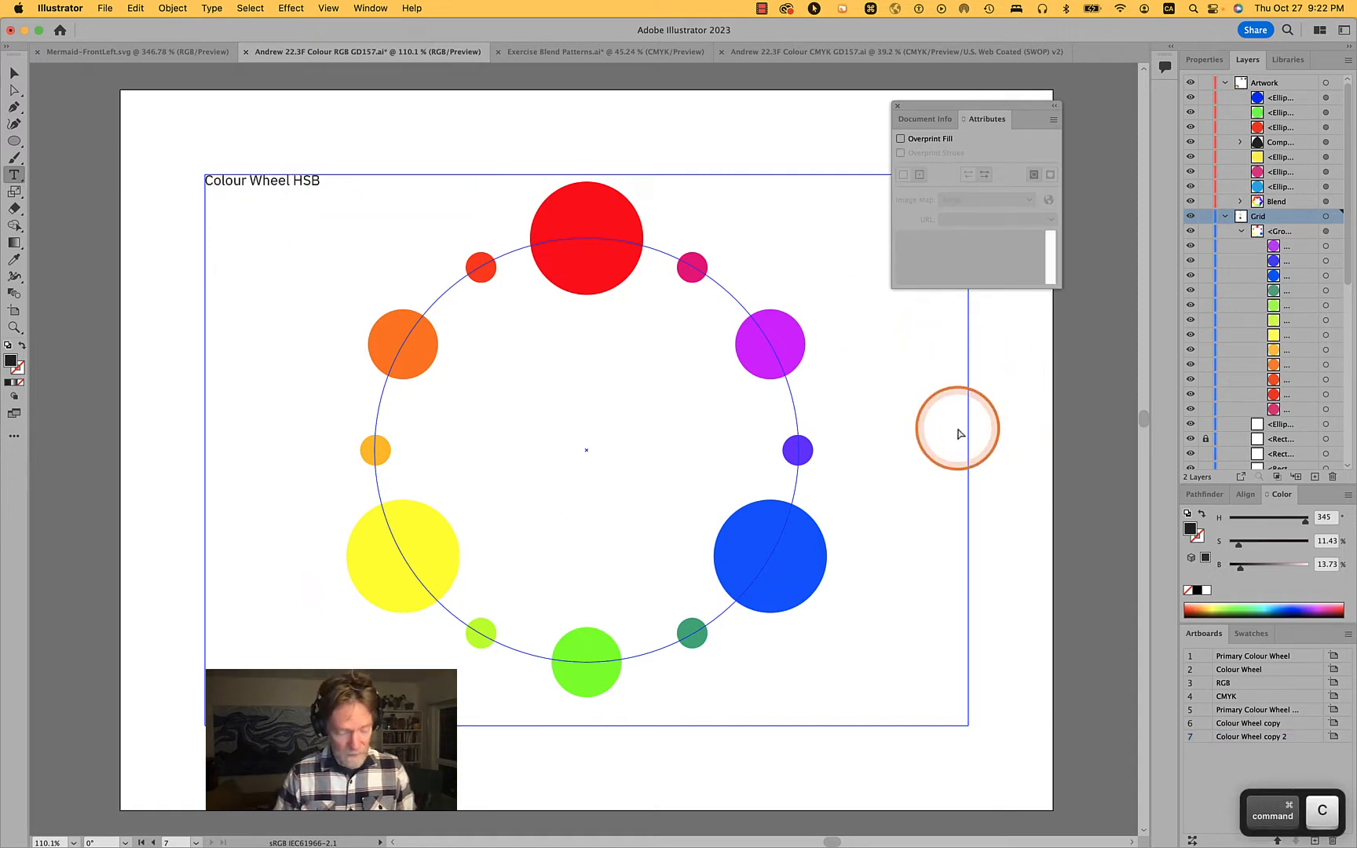
key(super+v)
key(a)
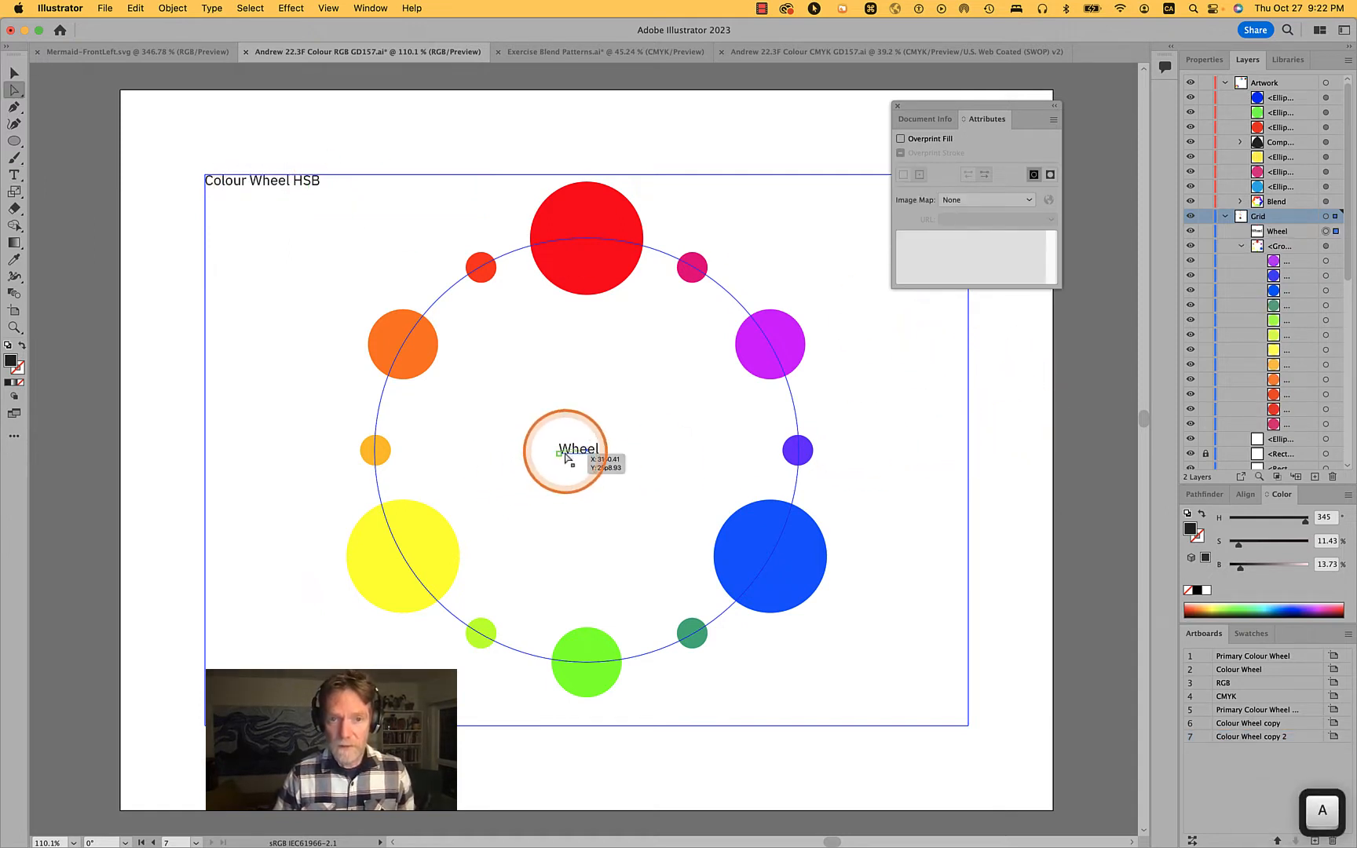
Move the "Wheel" text onto the small indigo circle and replace it with the word "tertiary" copied from the wheel on the artboard below
drag(566, 456, 802, 452)
double_click(825, 453)
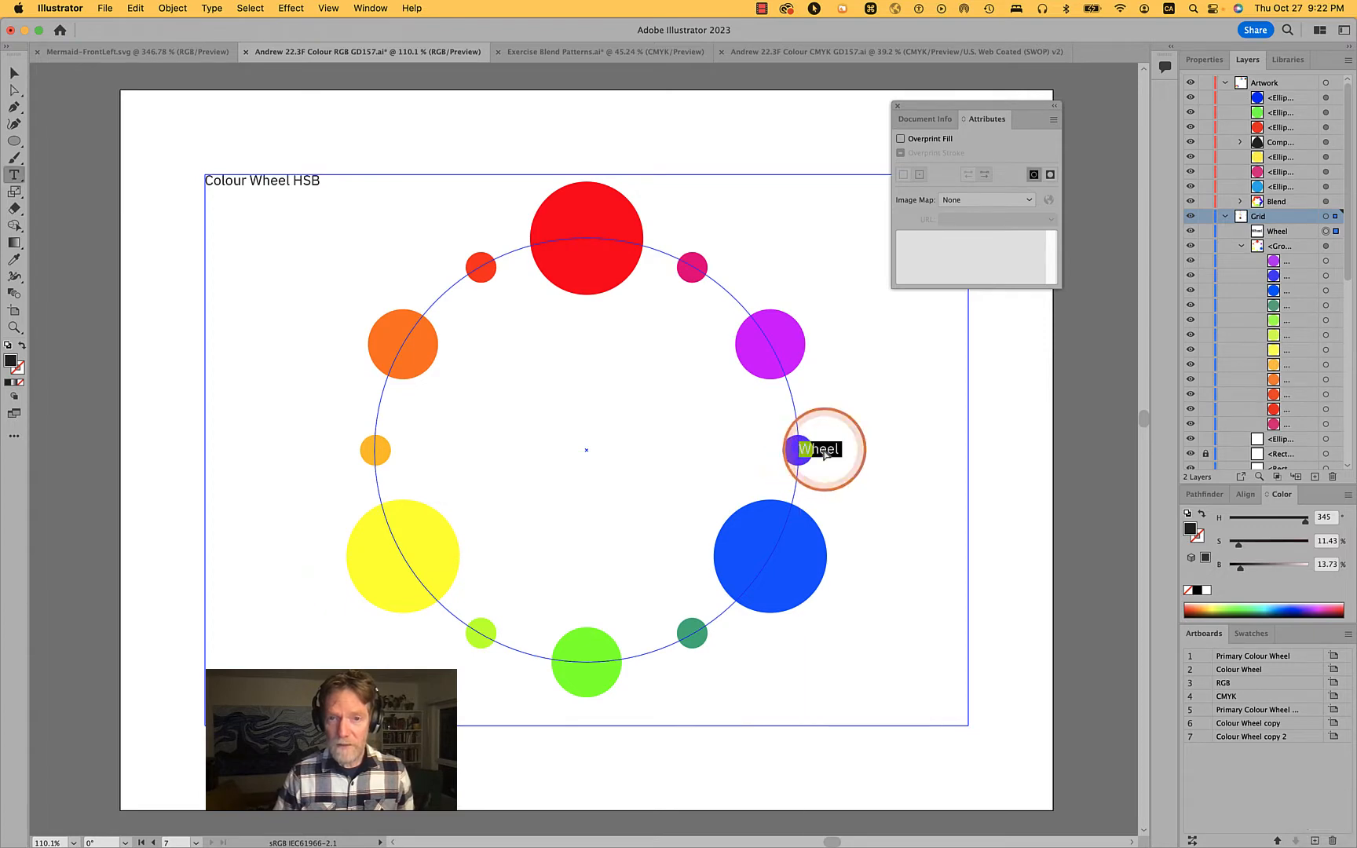
scroll(825, 453, down, 10)
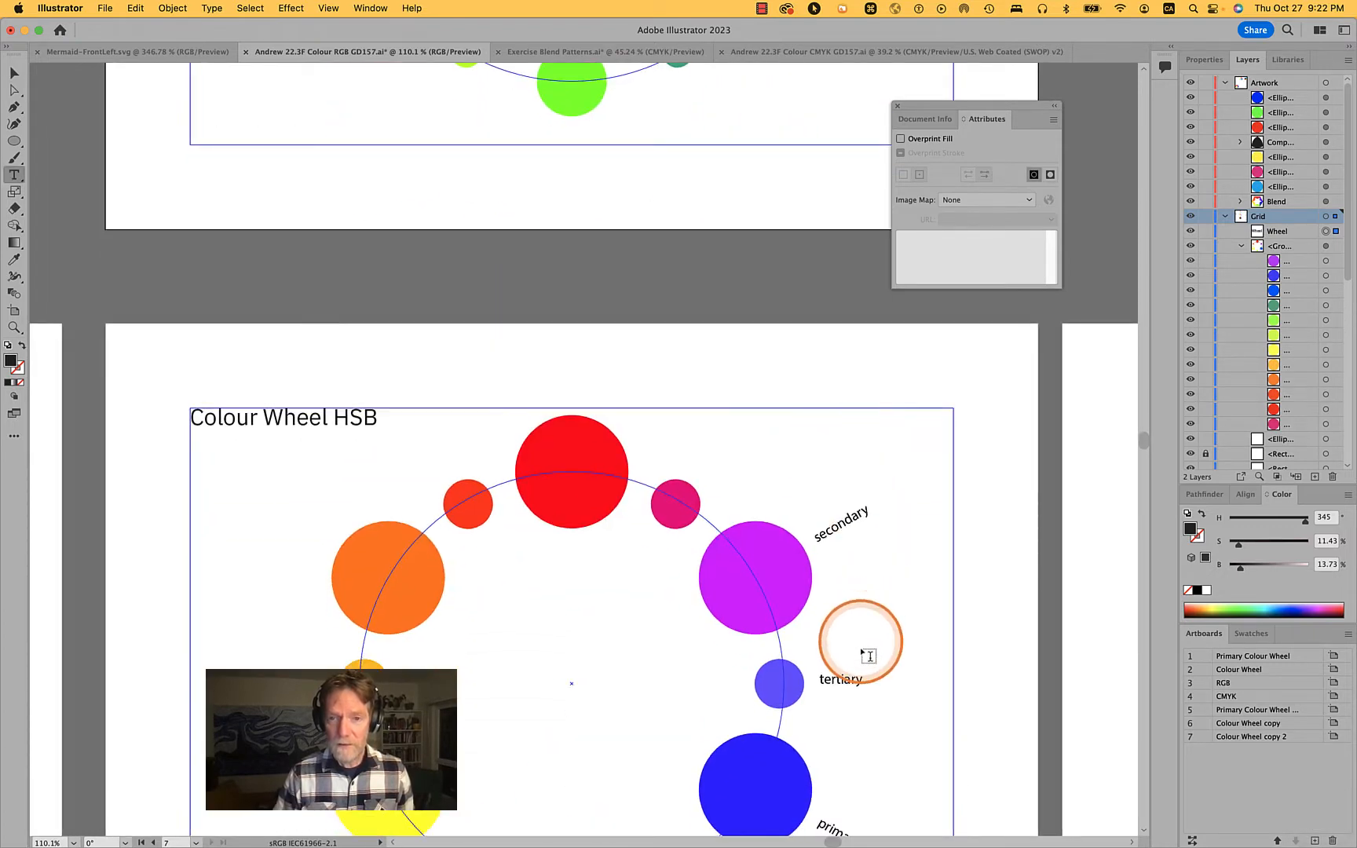
double_click(842, 678)
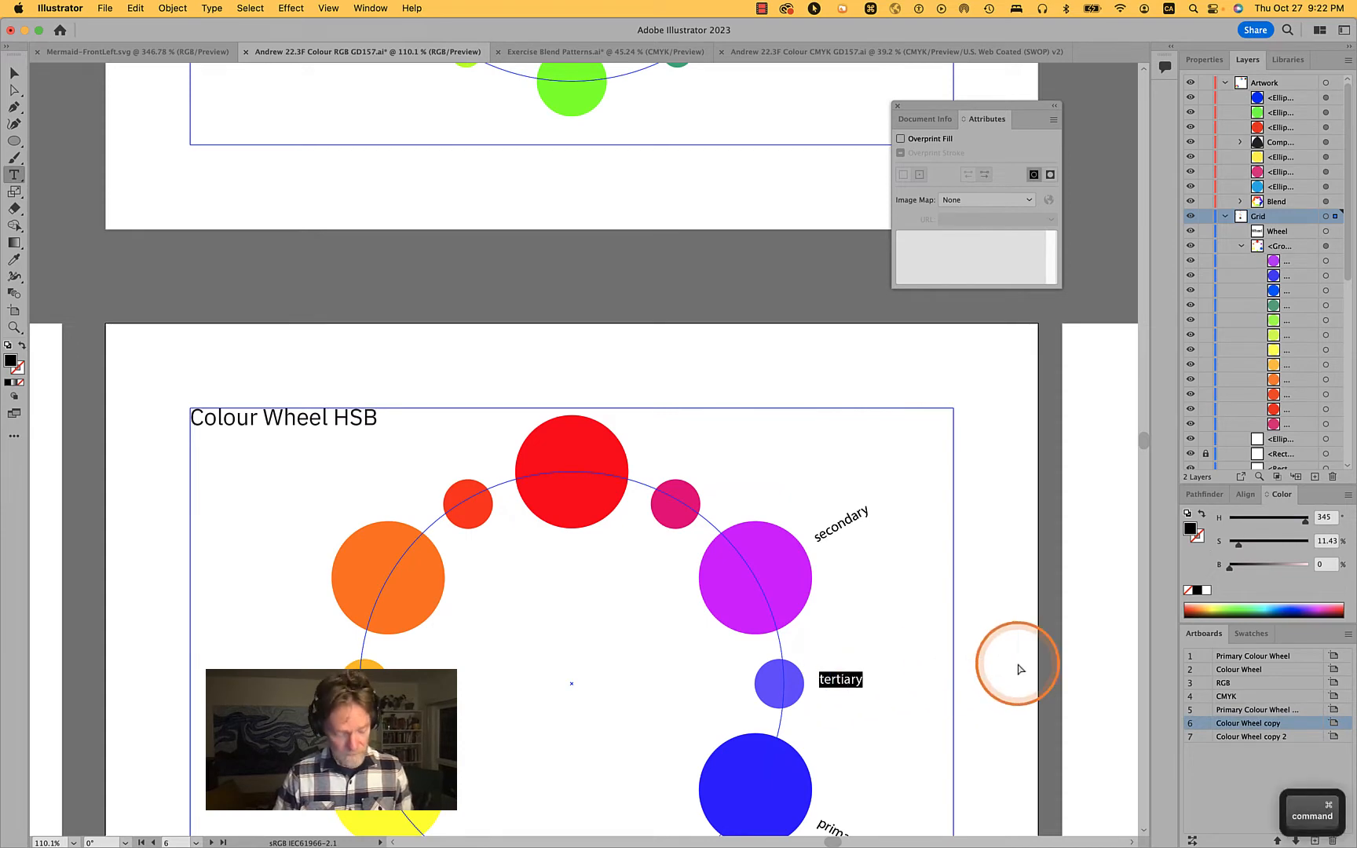
key(cmd+c)
scroll(1021, 669, up, 7)
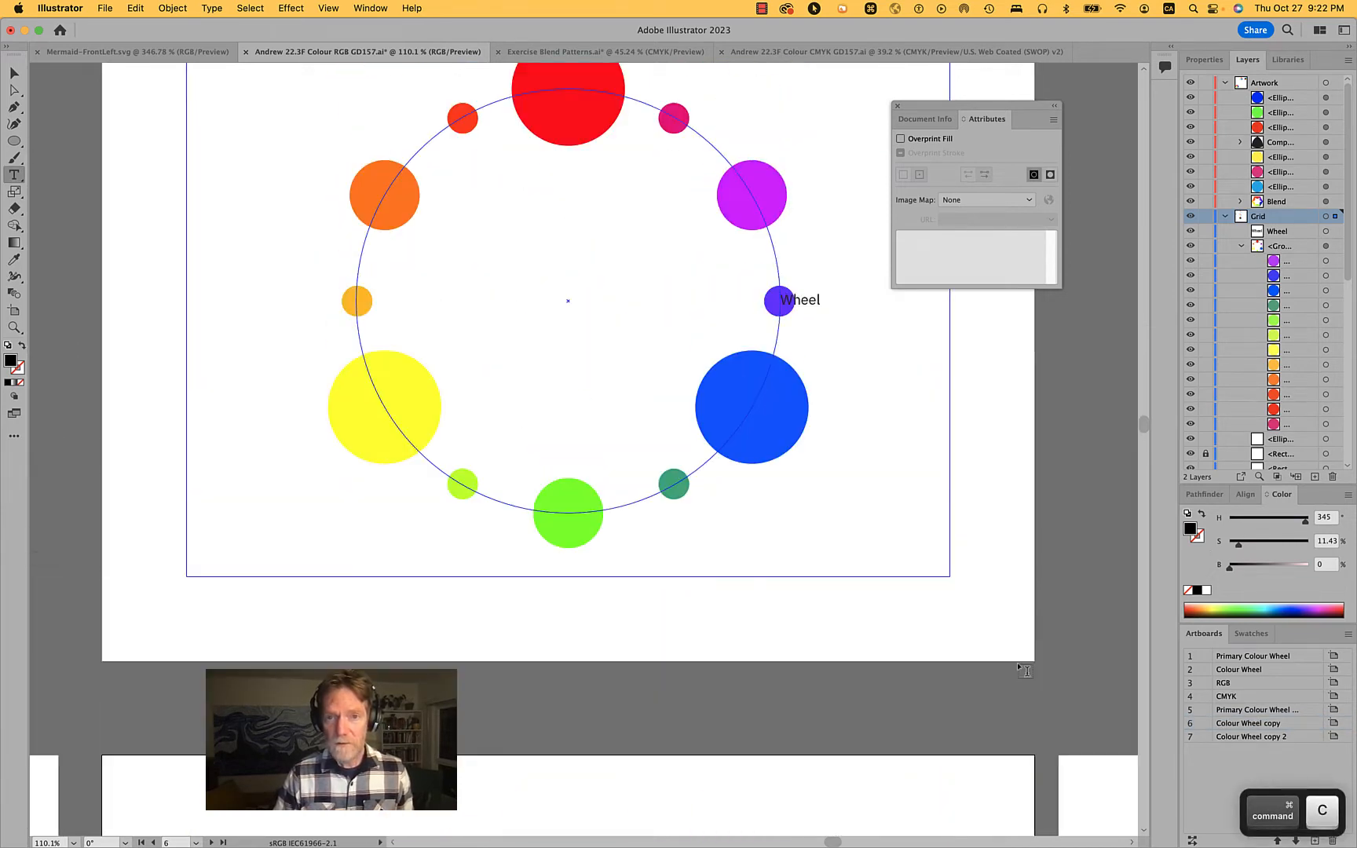
double_click(816, 303)
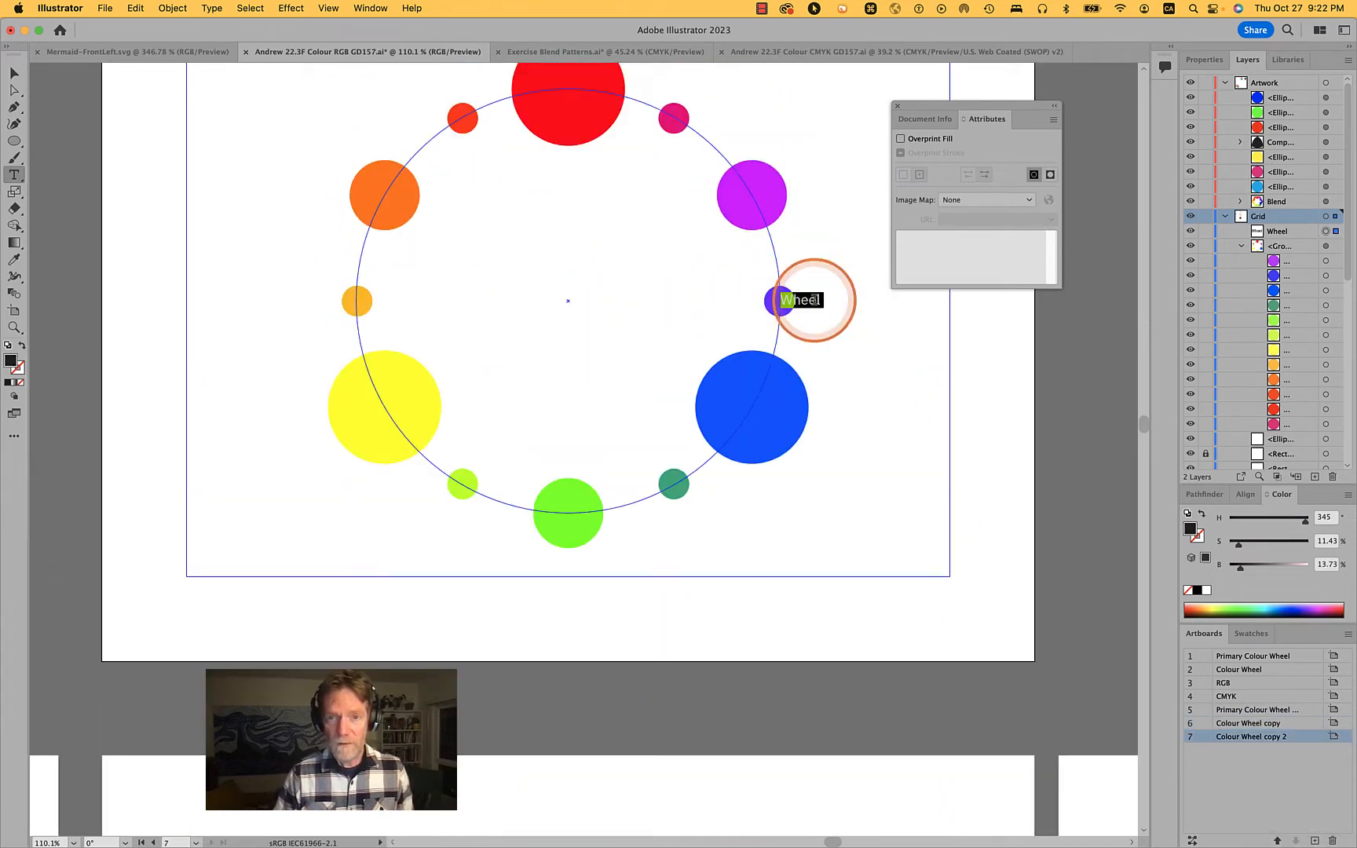
key(super+v)
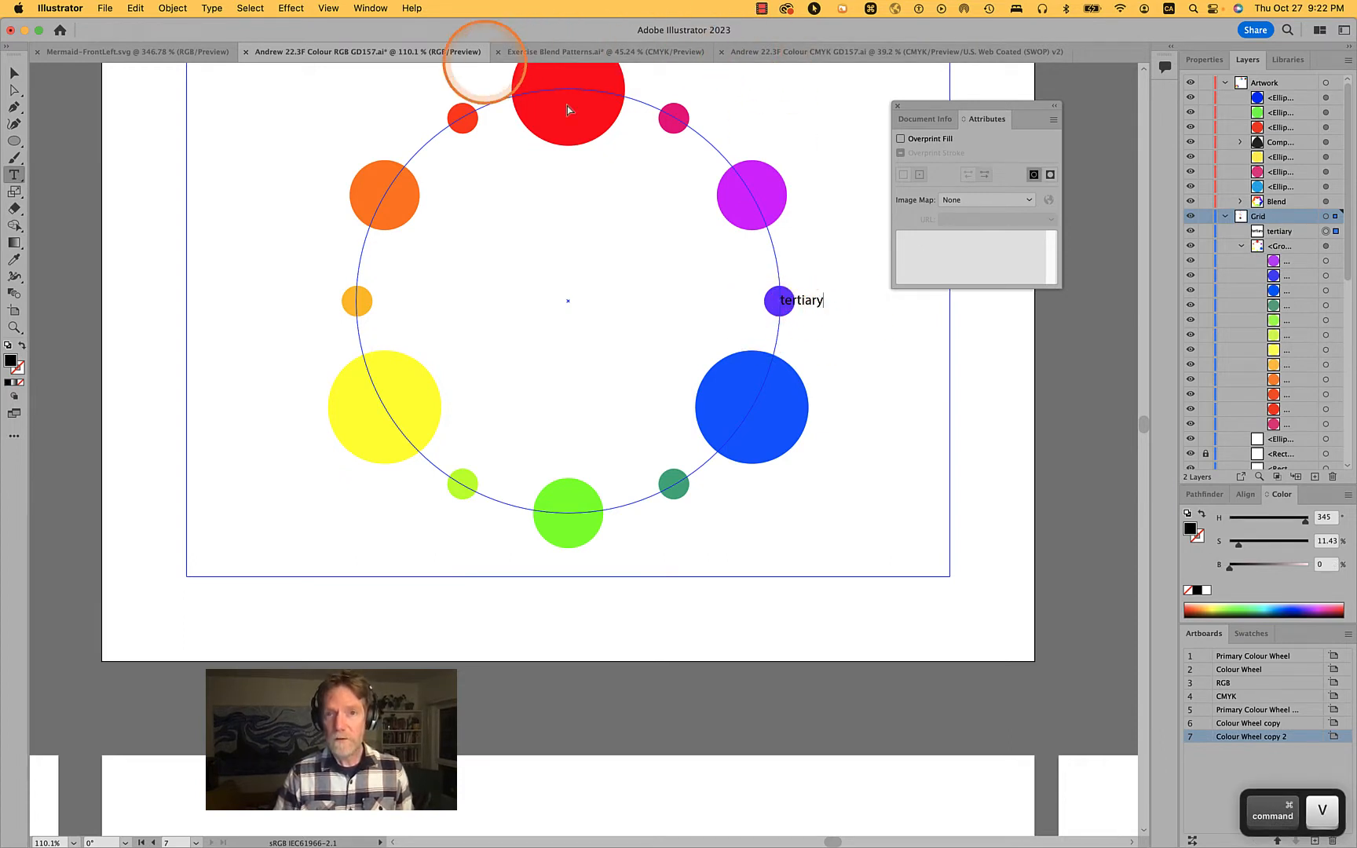
super+click(991, 410)
scroll(992, 410, up, 5)
key(v)
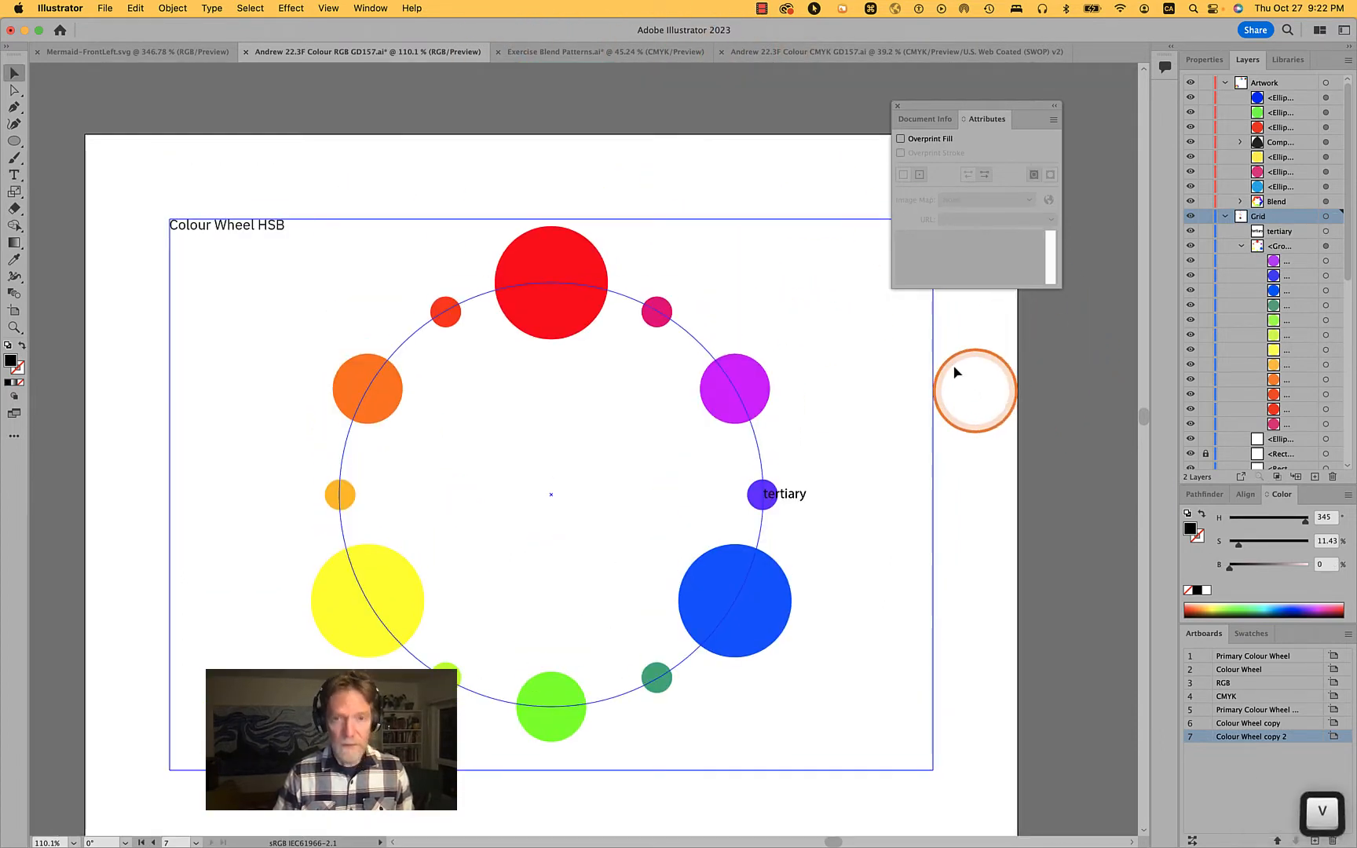
Select the "tertiary" label and match its type formatting to the "Colour Wheel HSB" title with the Eyedropper tool
click(791, 500)
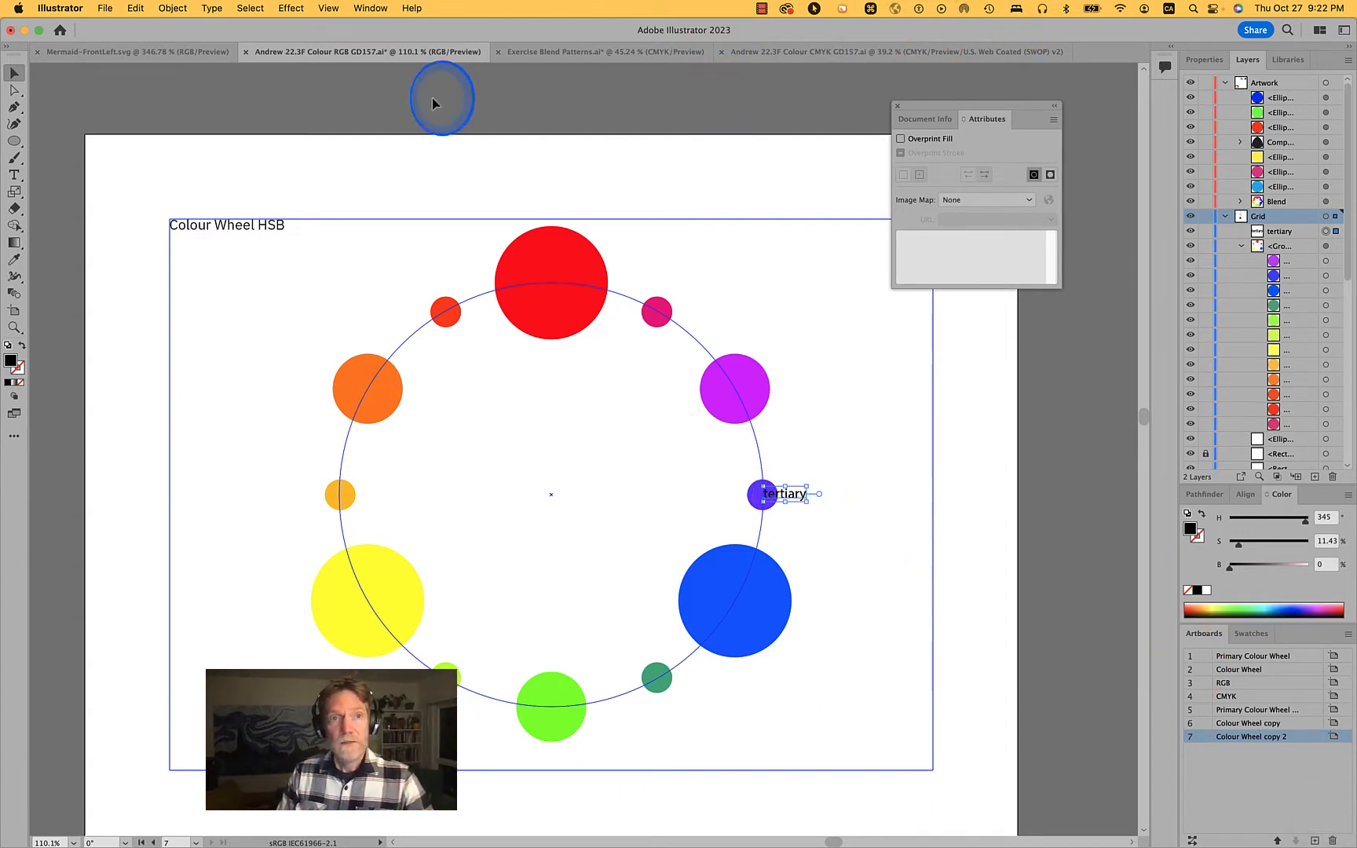
click(349, 148)
click(793, 500)
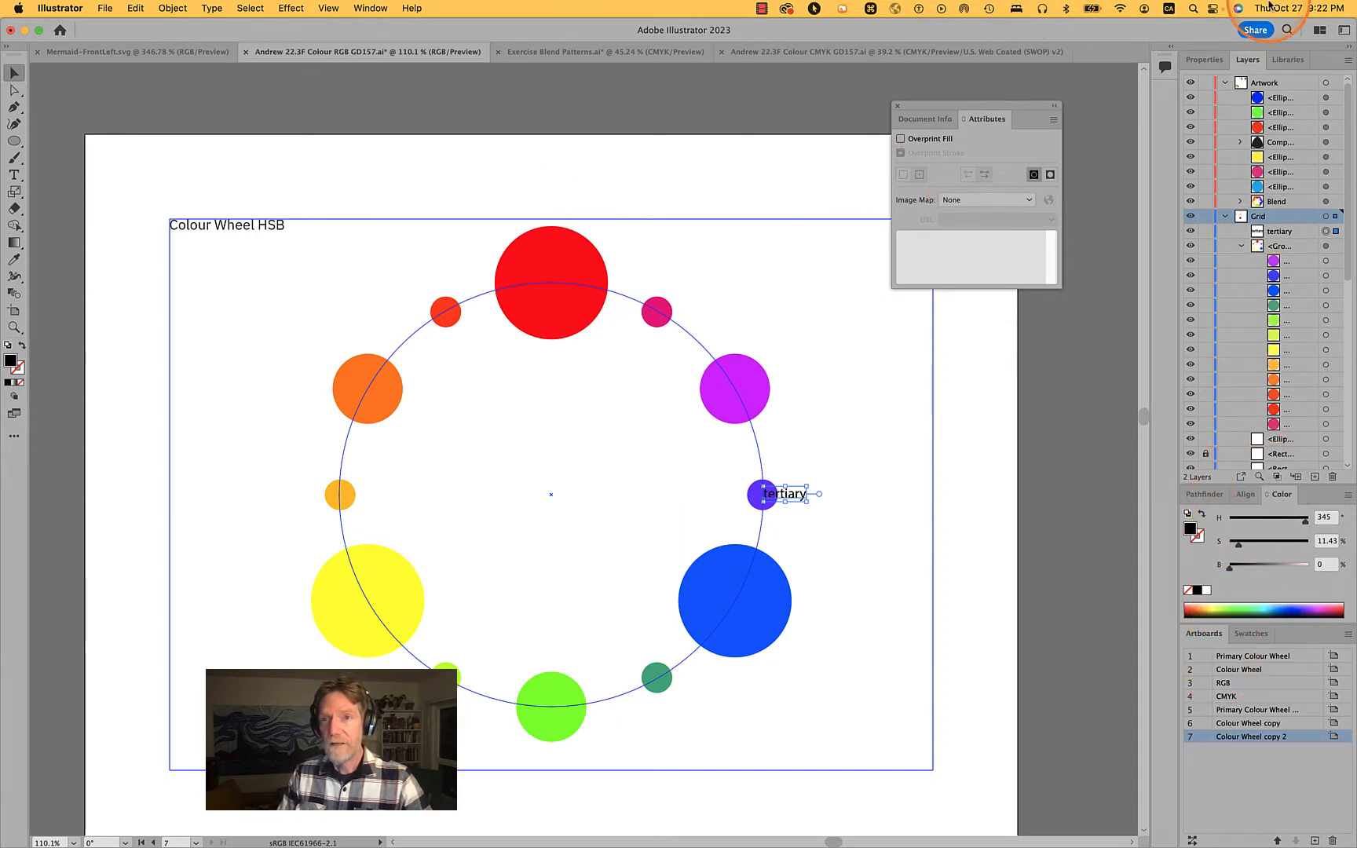
click(1203, 60)
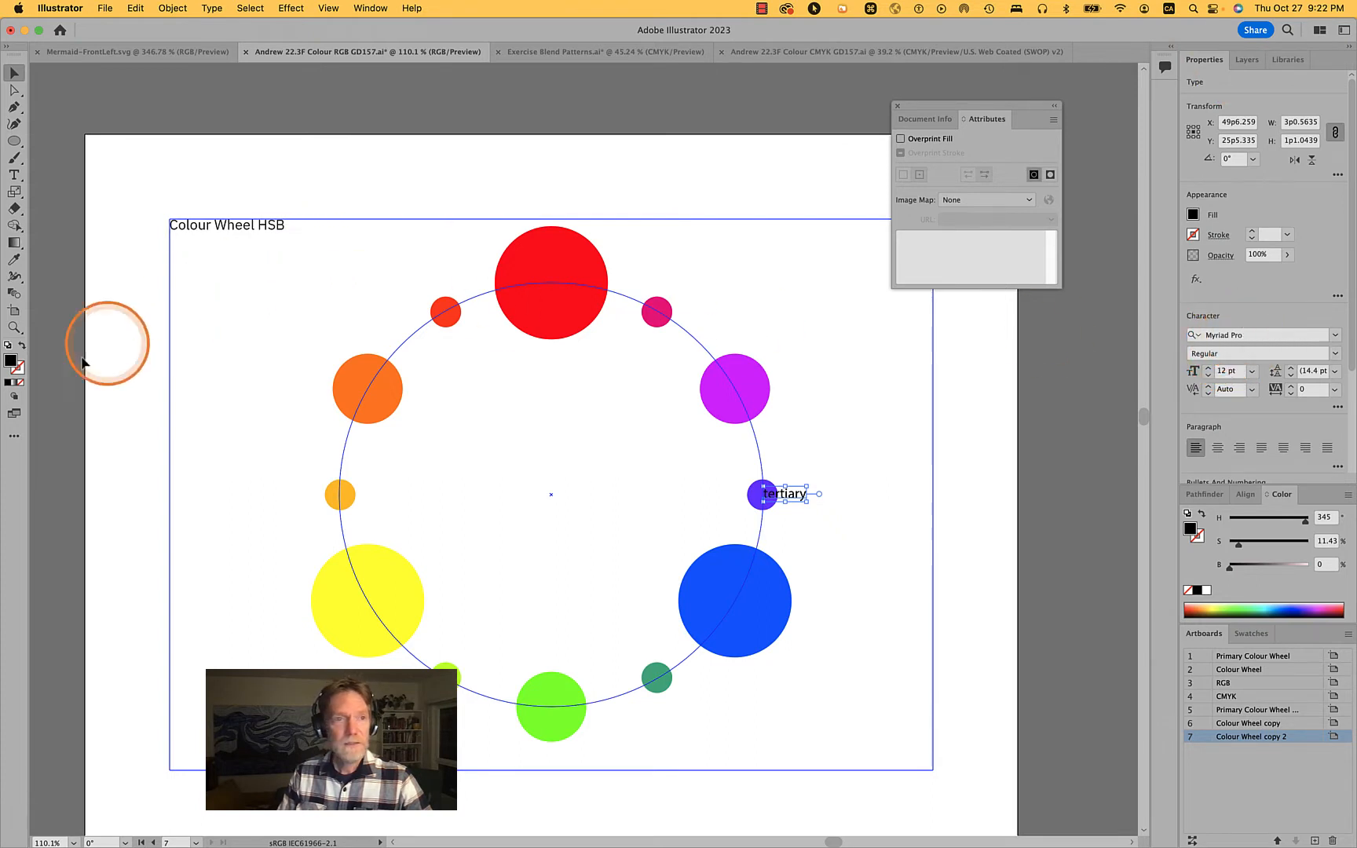
click(11, 264)
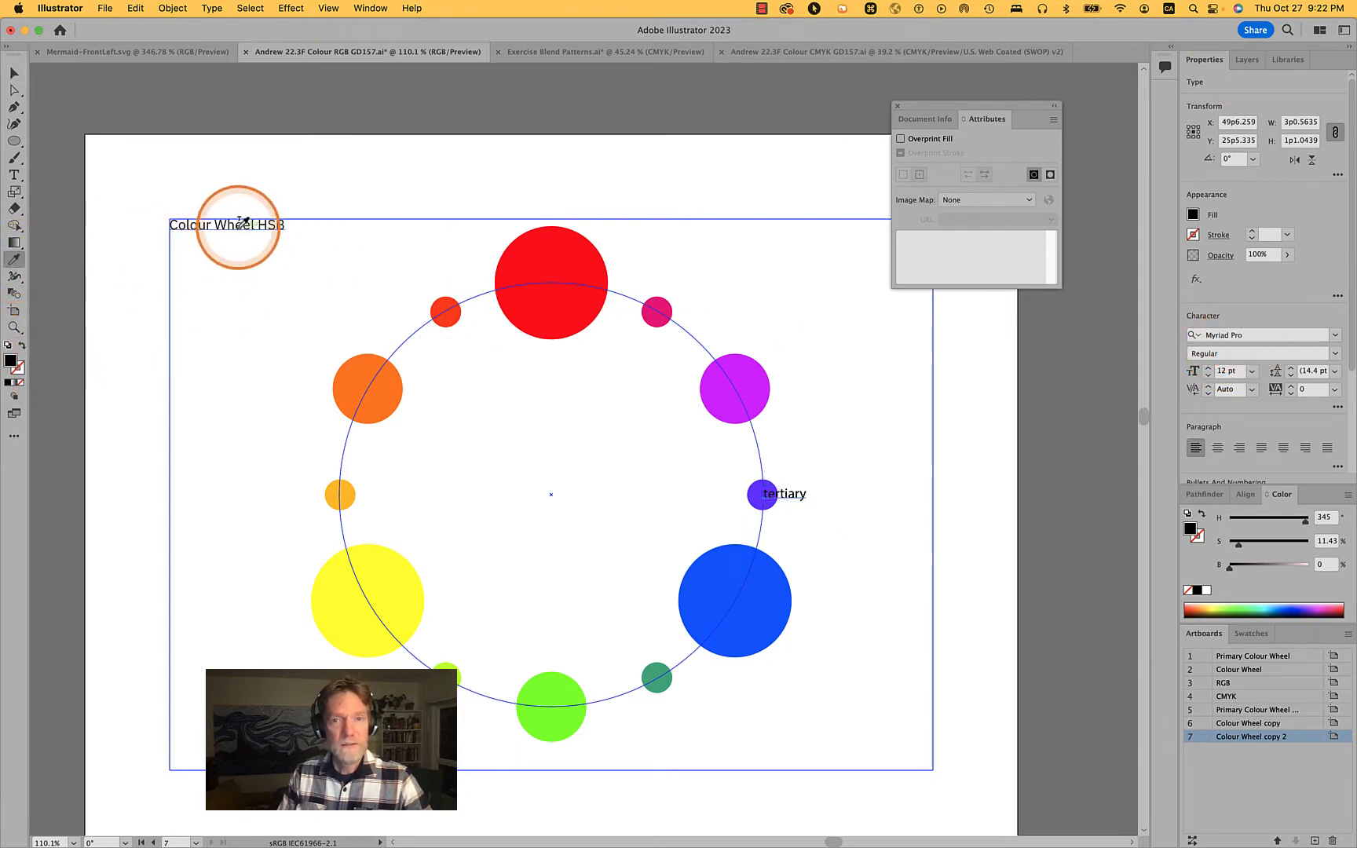
click(240, 226)
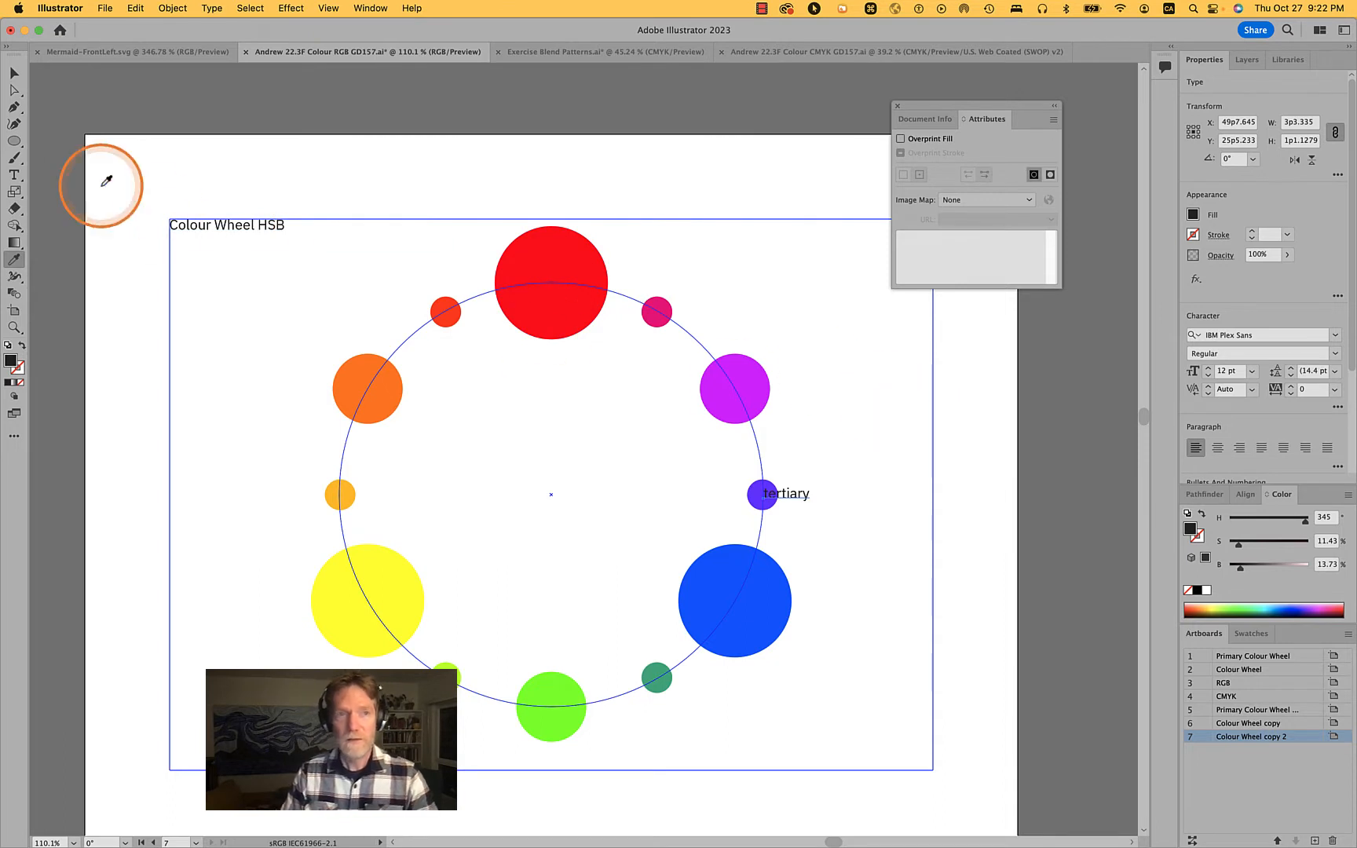
click(13, 77)
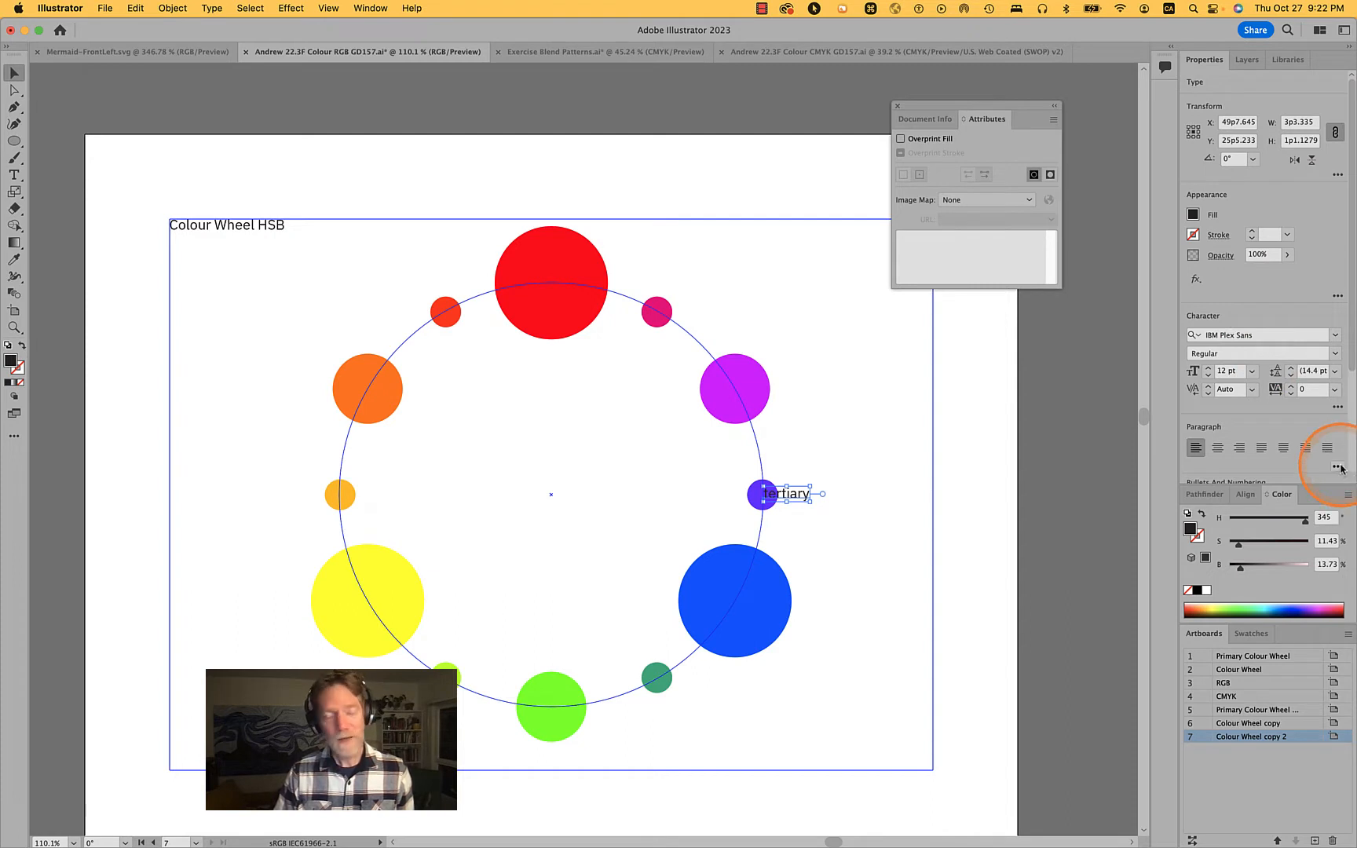
Set the "tertiary" label's left paragraph indent to 18 pt to offset it from the indigo circle
click(1338, 407)
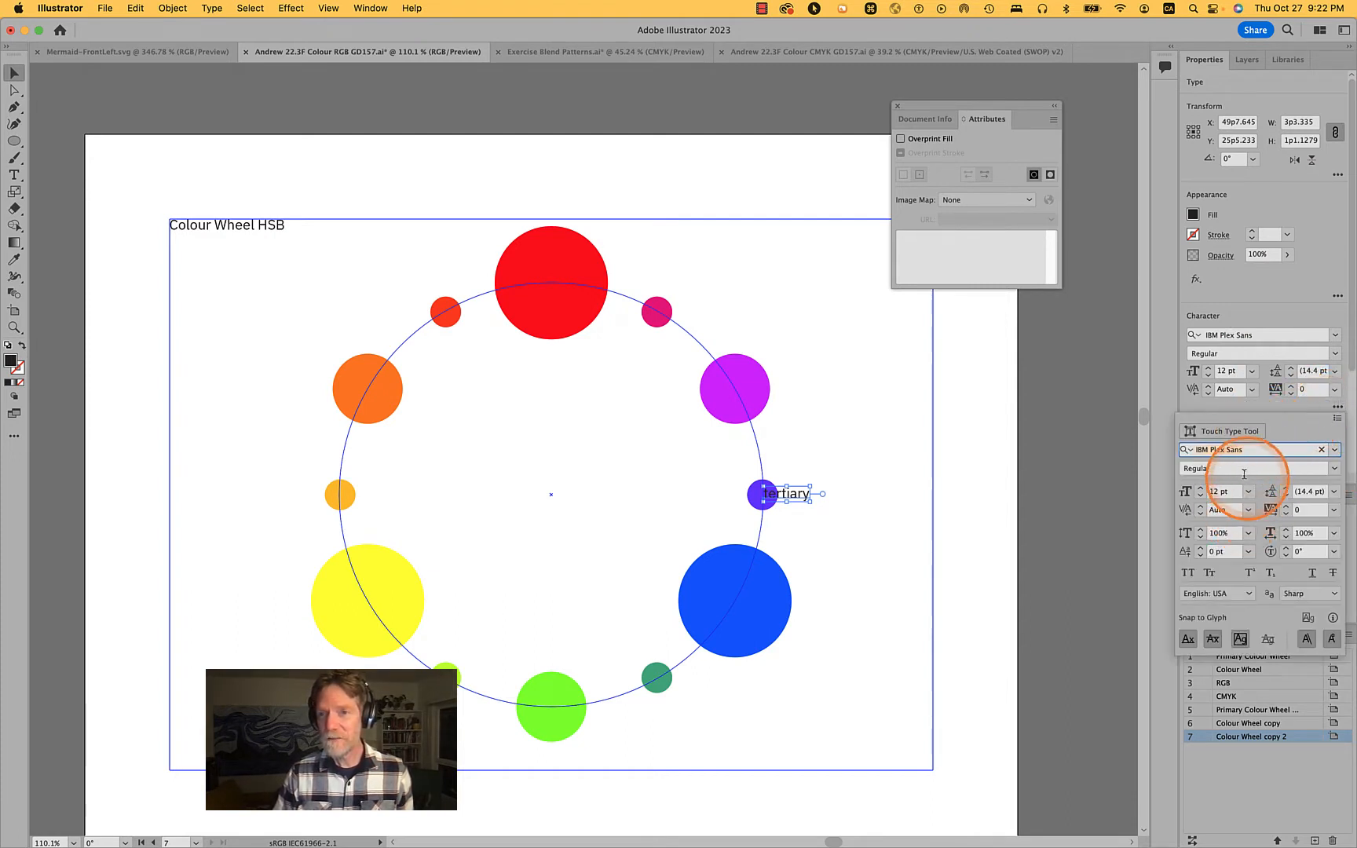
click(1308, 319)
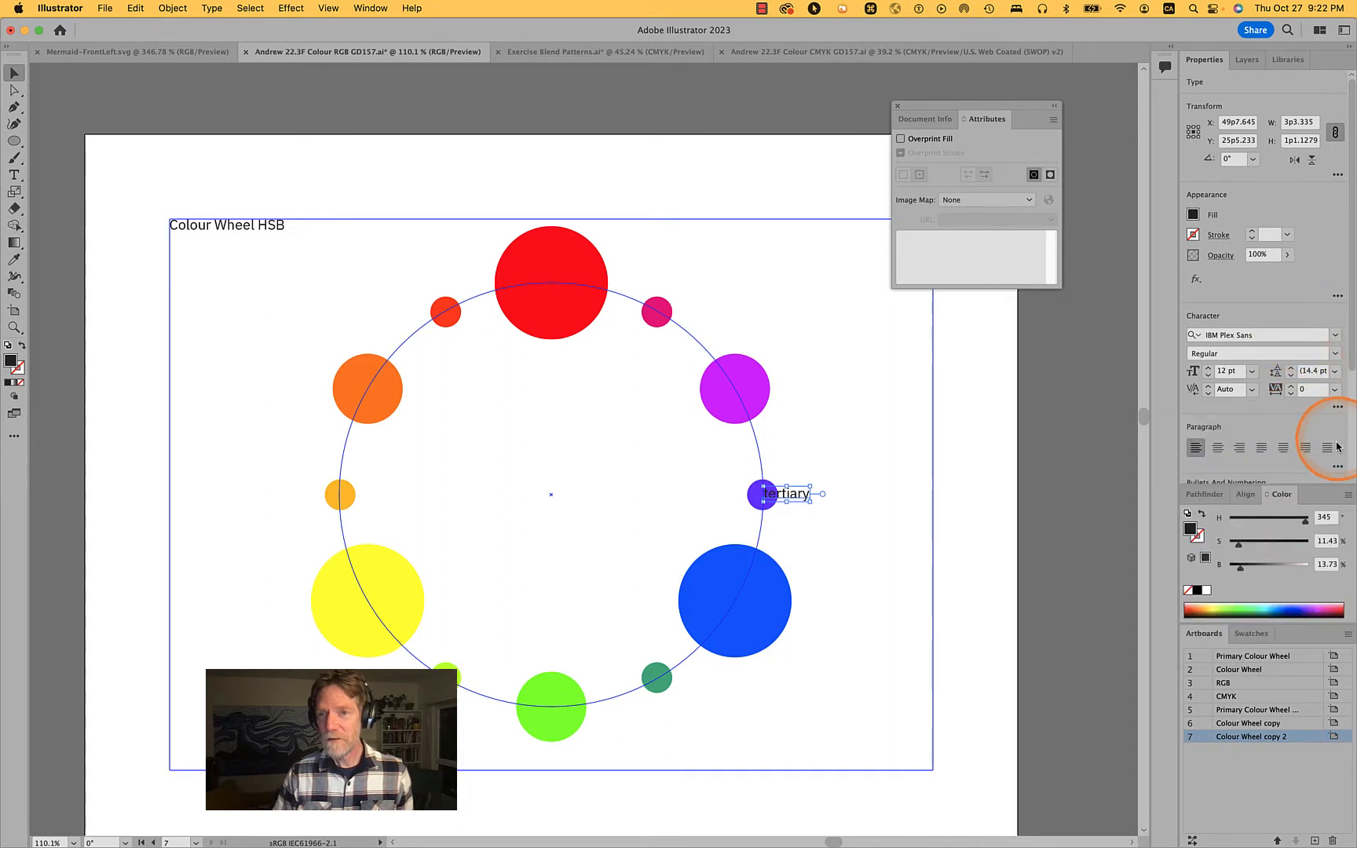
click(1338, 469)
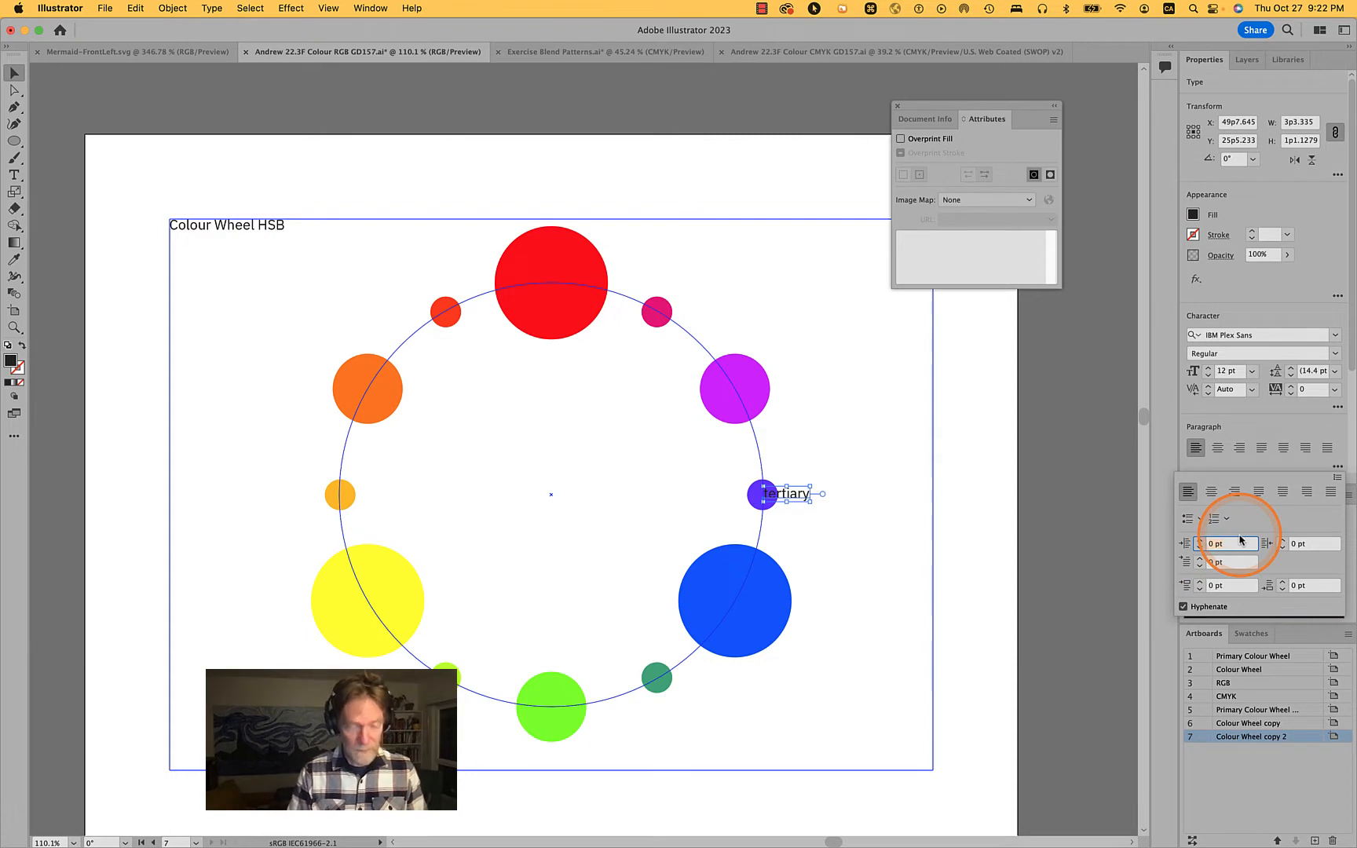
key(shift+Up)
key(shift+Up)
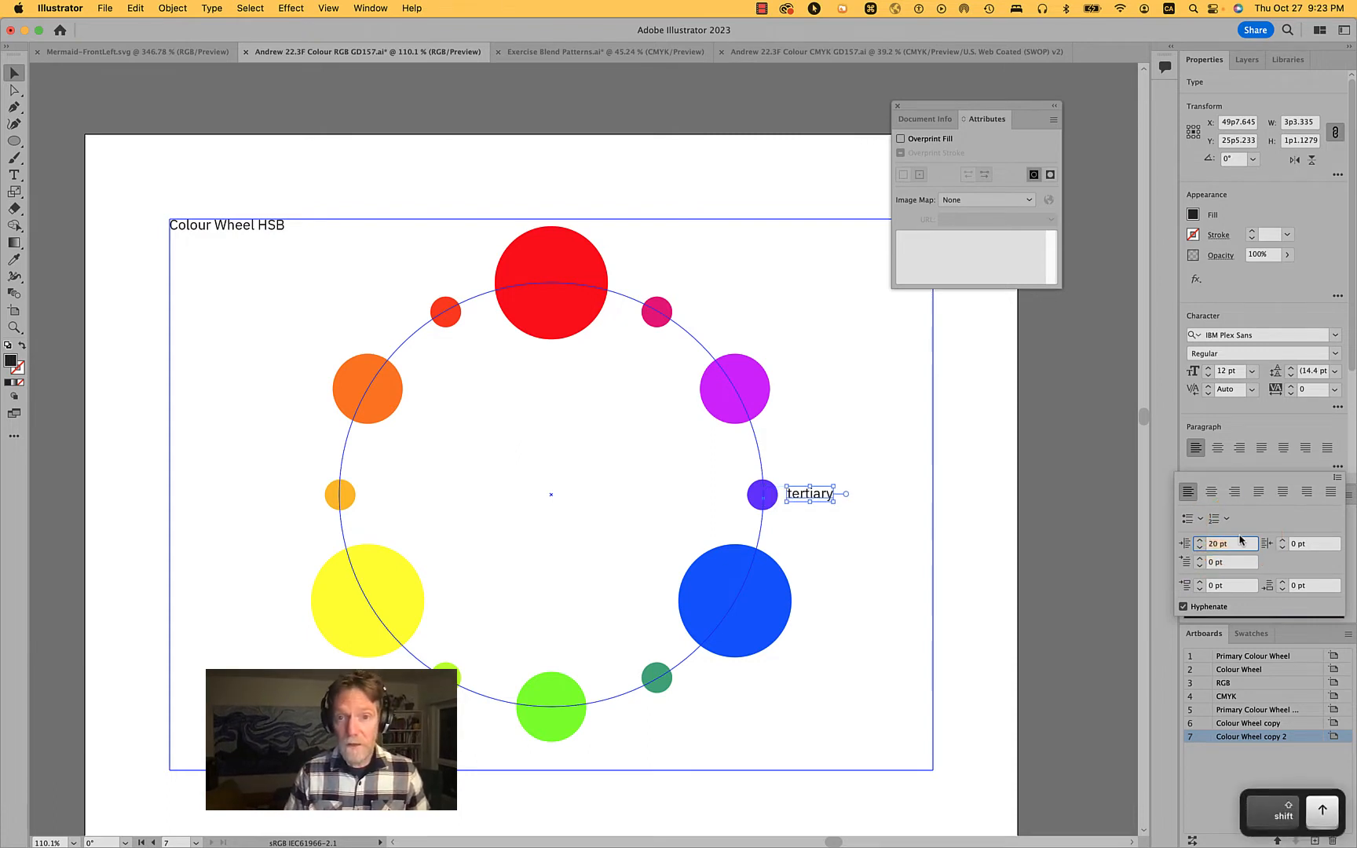
key(Down)
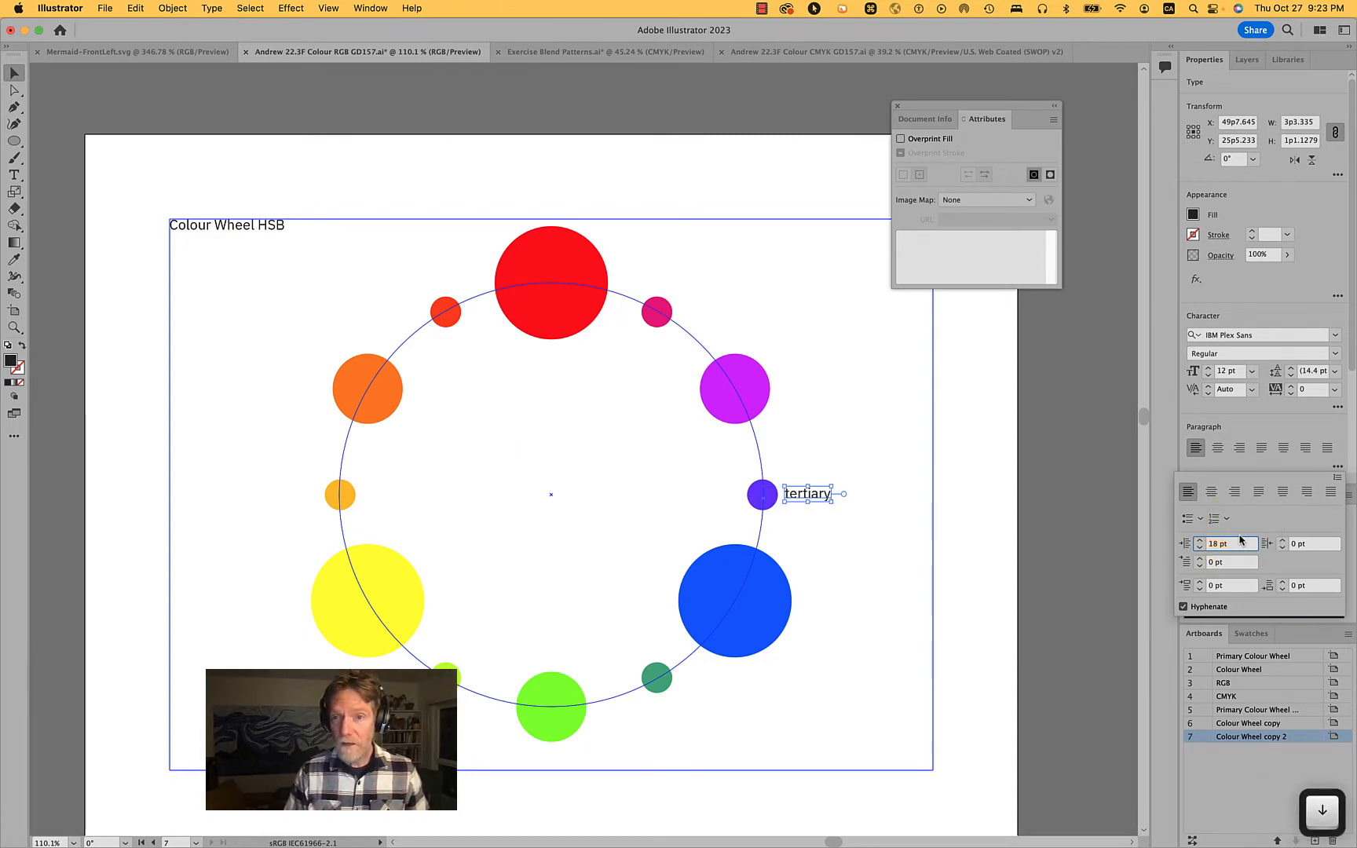
key(Return)
super+click(907, 475)
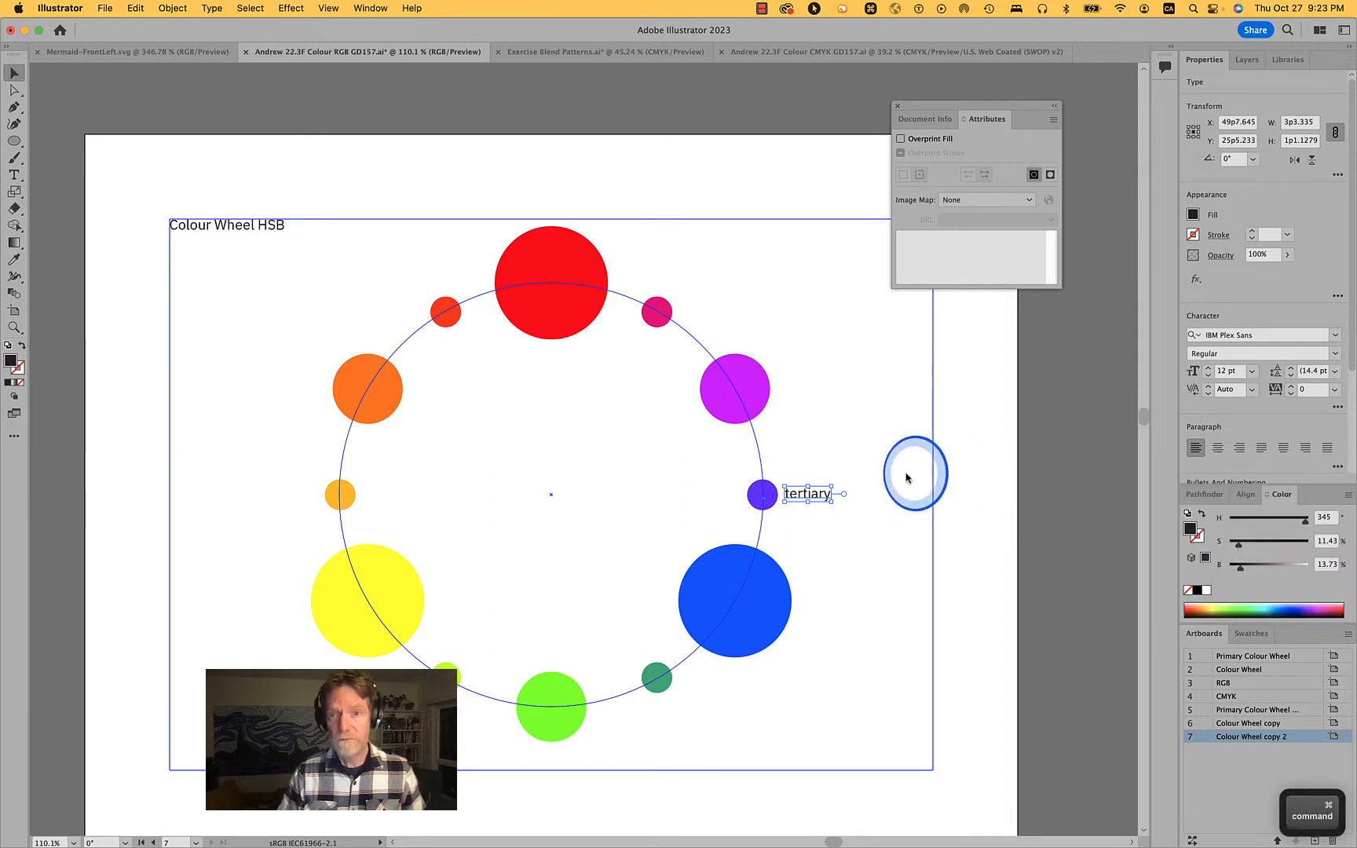
super+click(906, 475)
Rotate a copy of the "tertiary" label 30° about the wheel's centre
super+click(830, 498)
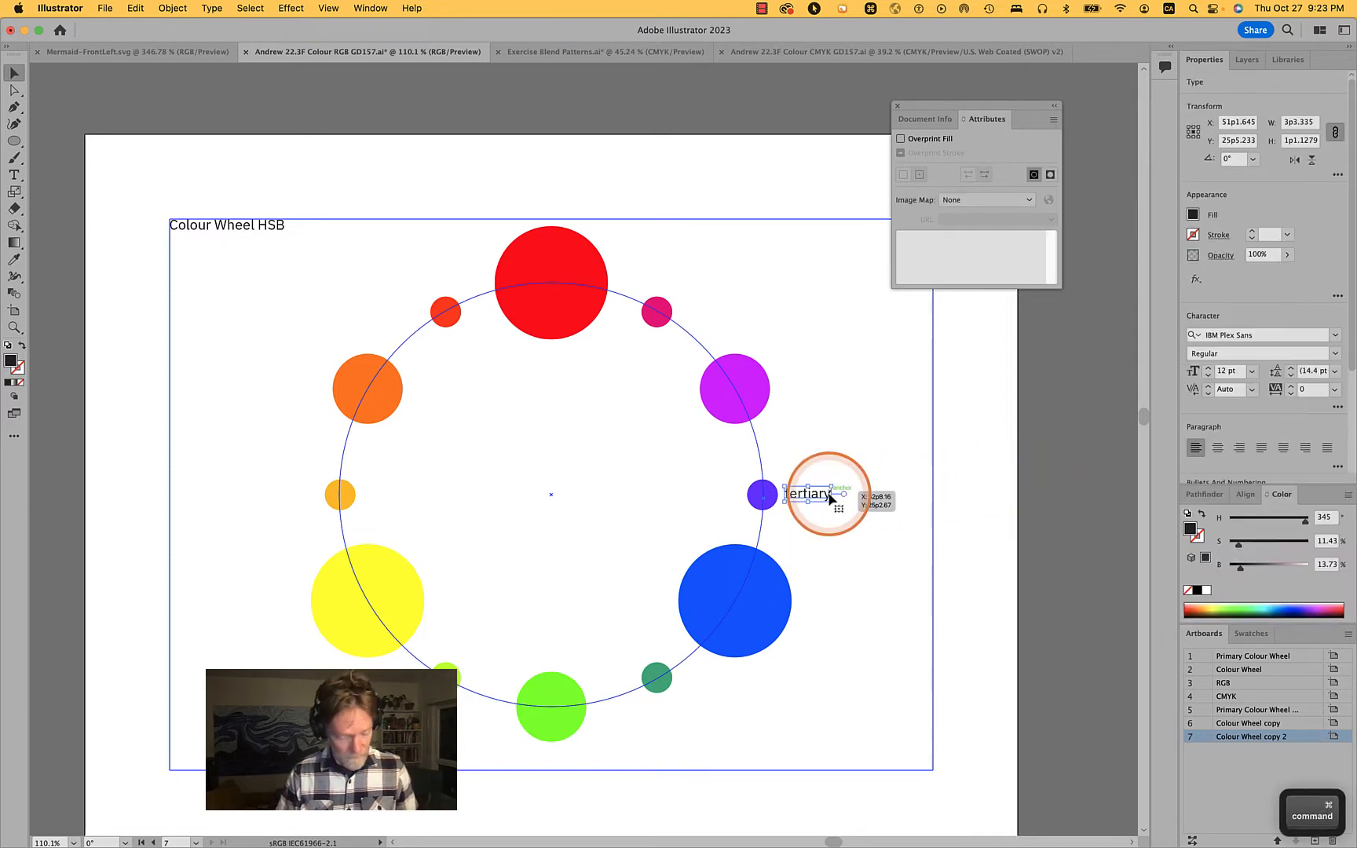
key(r)
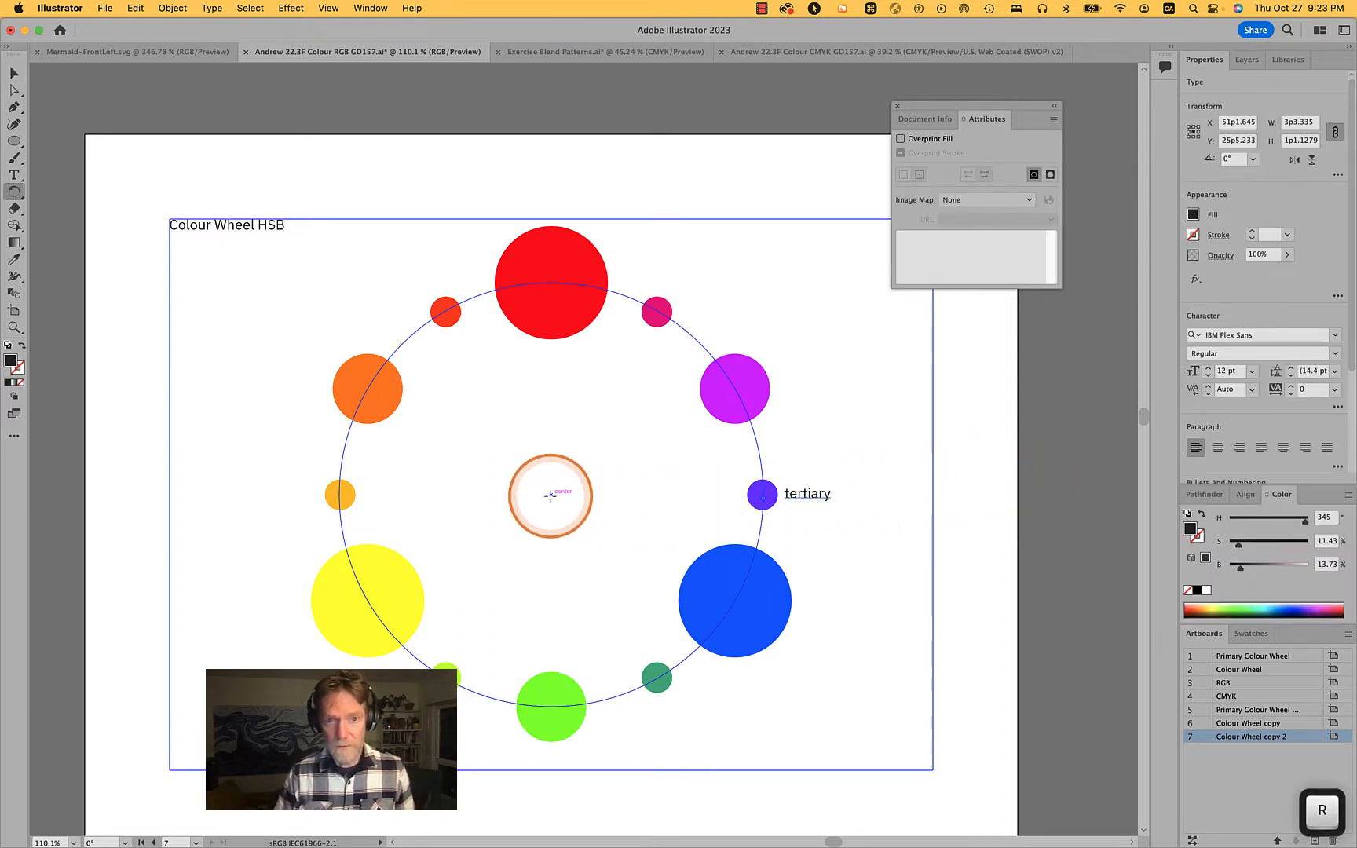
alt+click(549, 495)
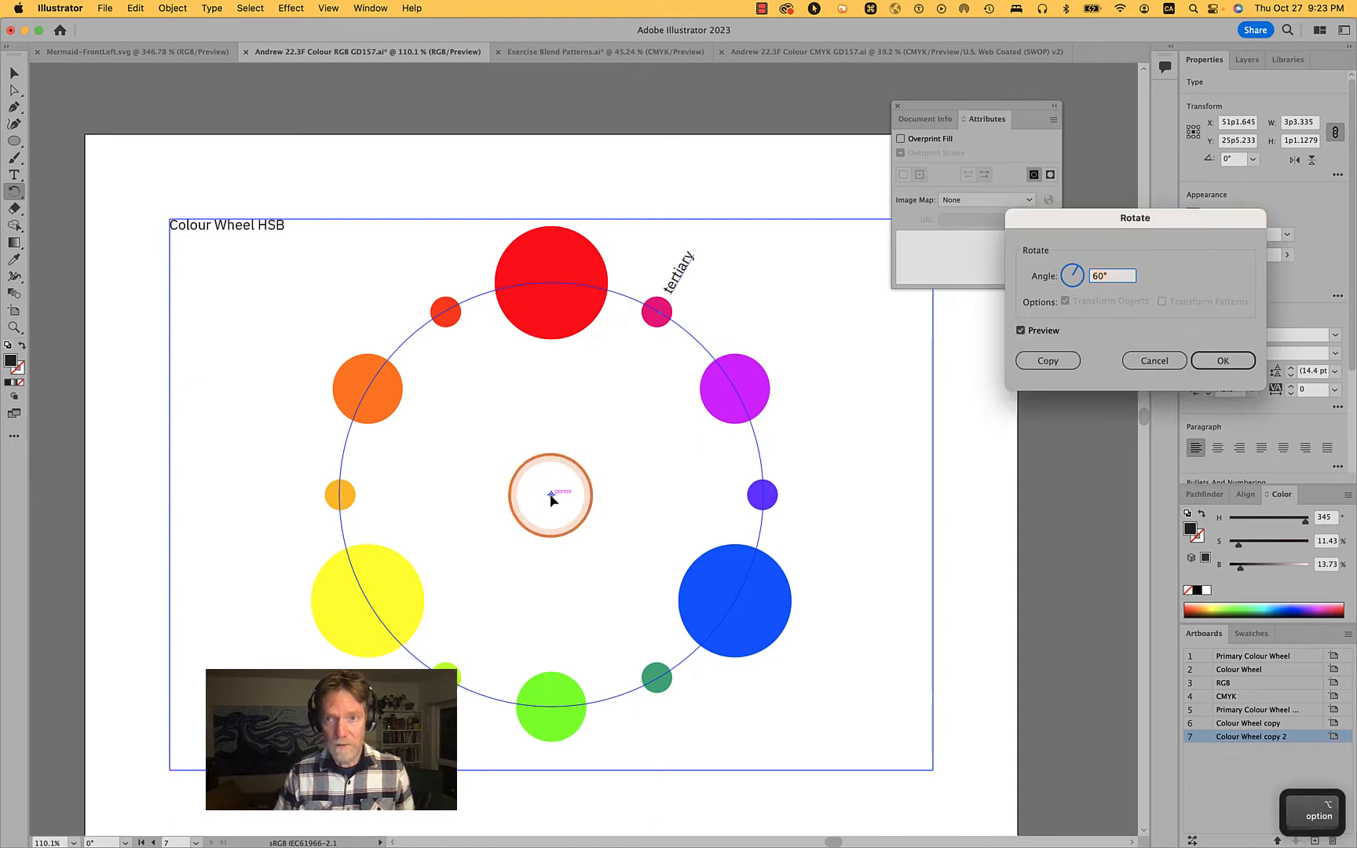
text(30)
key(Tab)
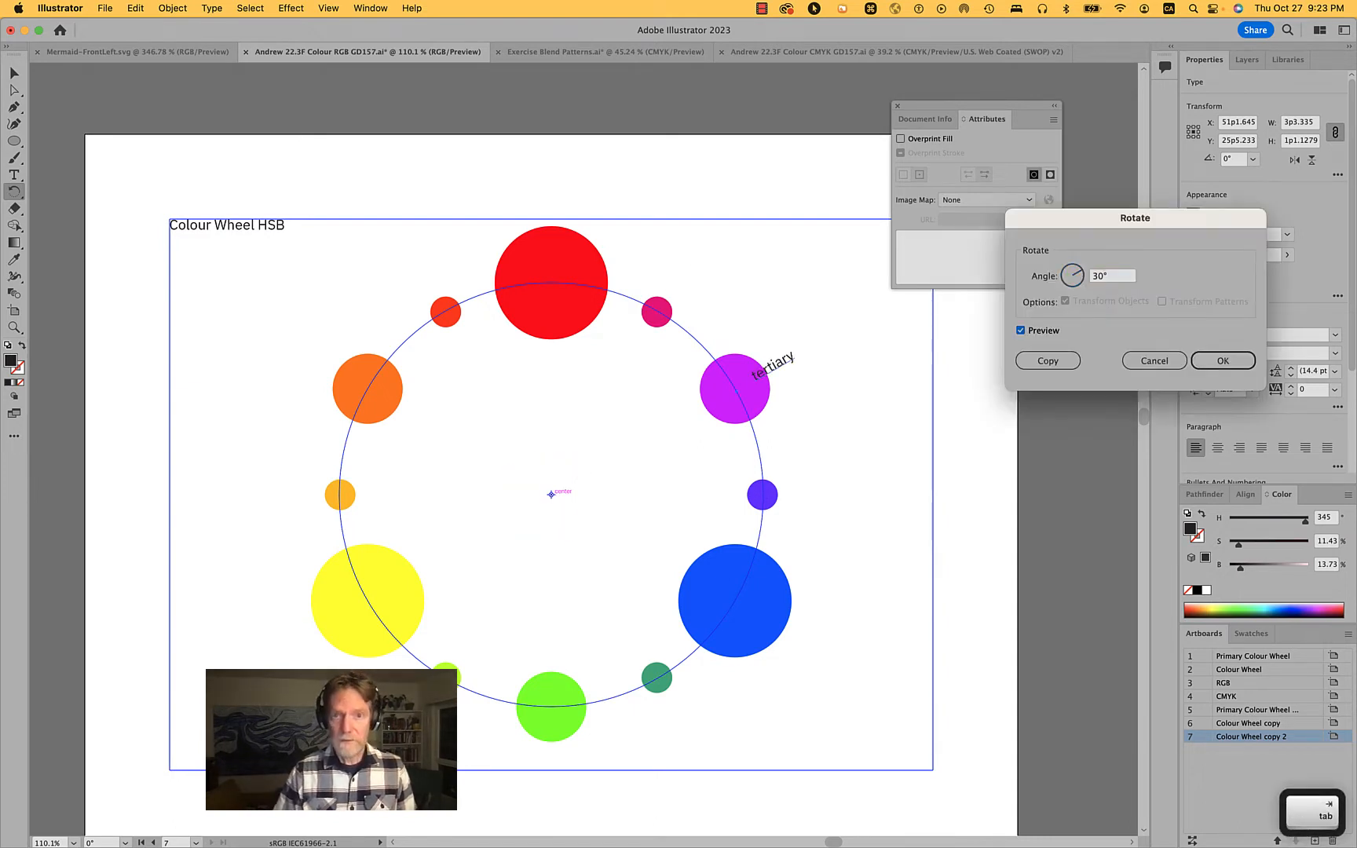
click(1081, 358)
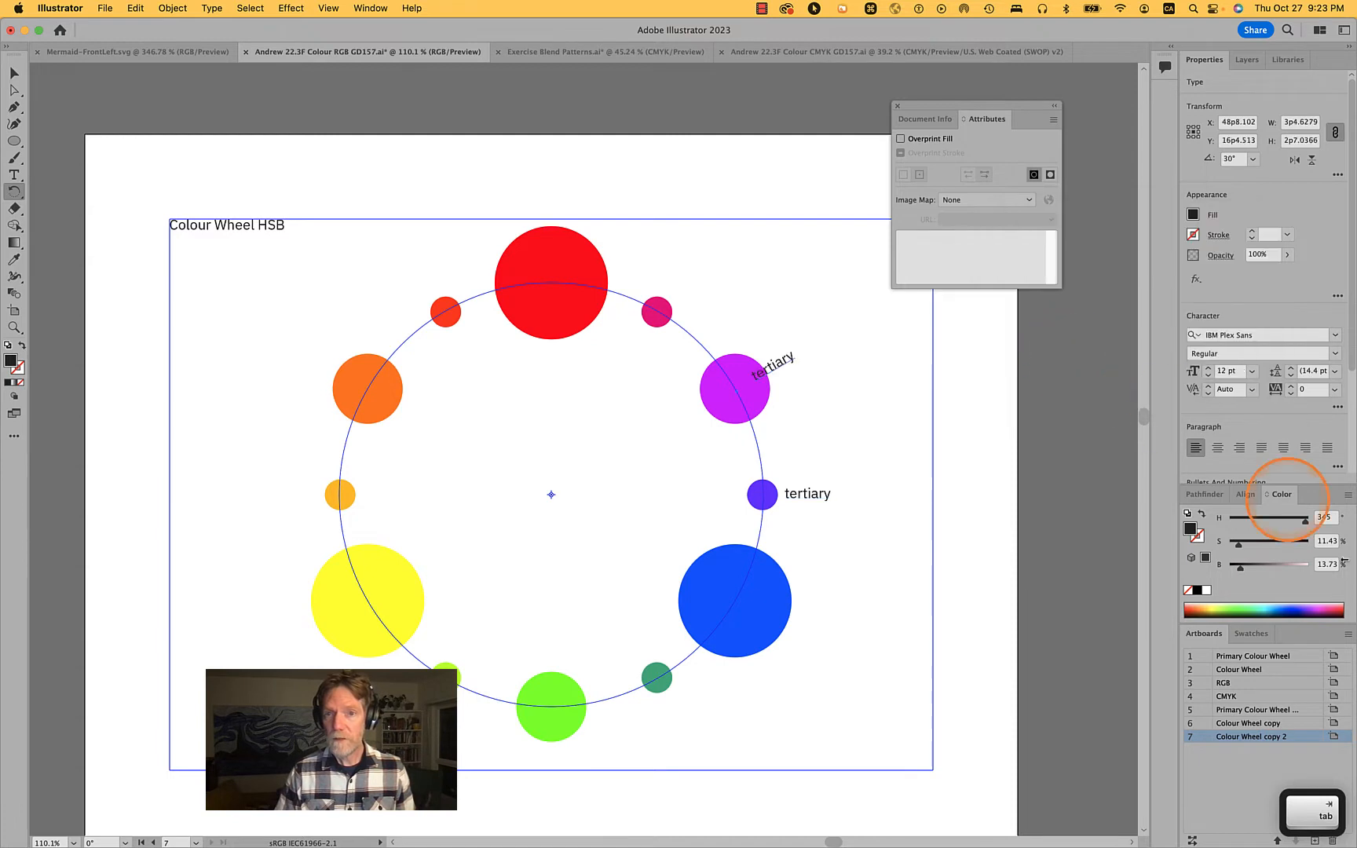
Set the left paragraph indent of the rotated label by the purple circle to 36 pt and clear the selection
scroll(1262, 425, down, 4)
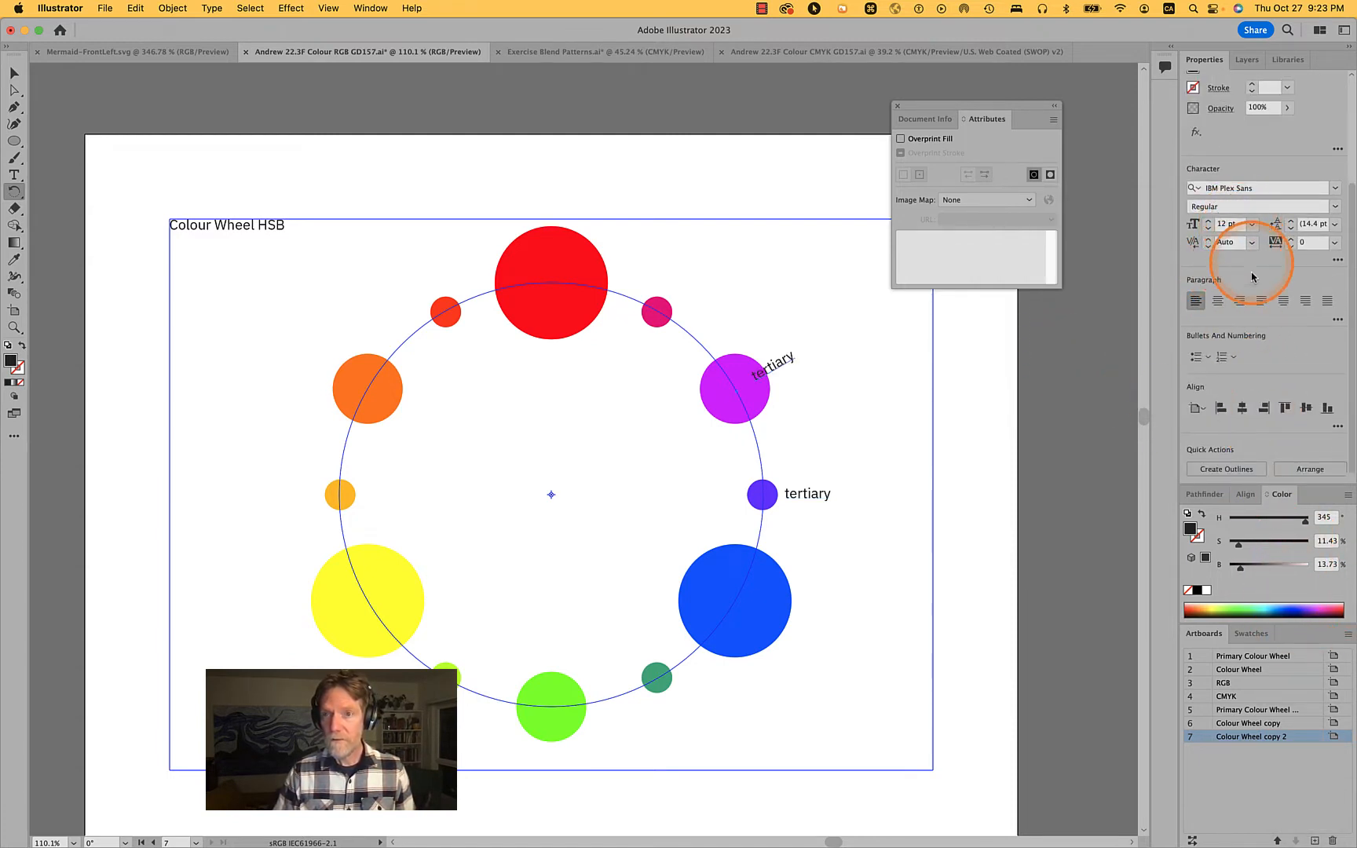
click(1336, 319)
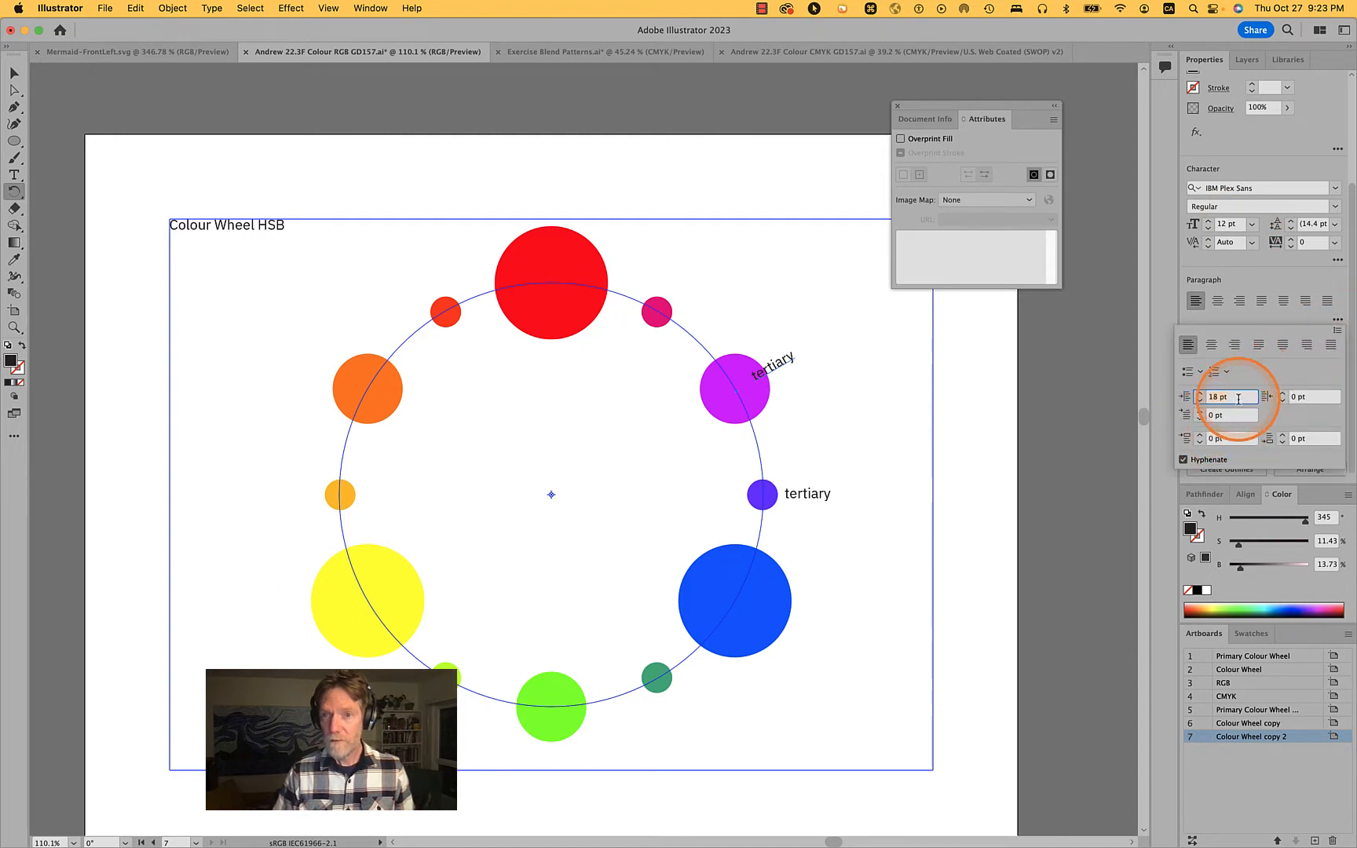
key(shift+Up)
key(shift+Up)
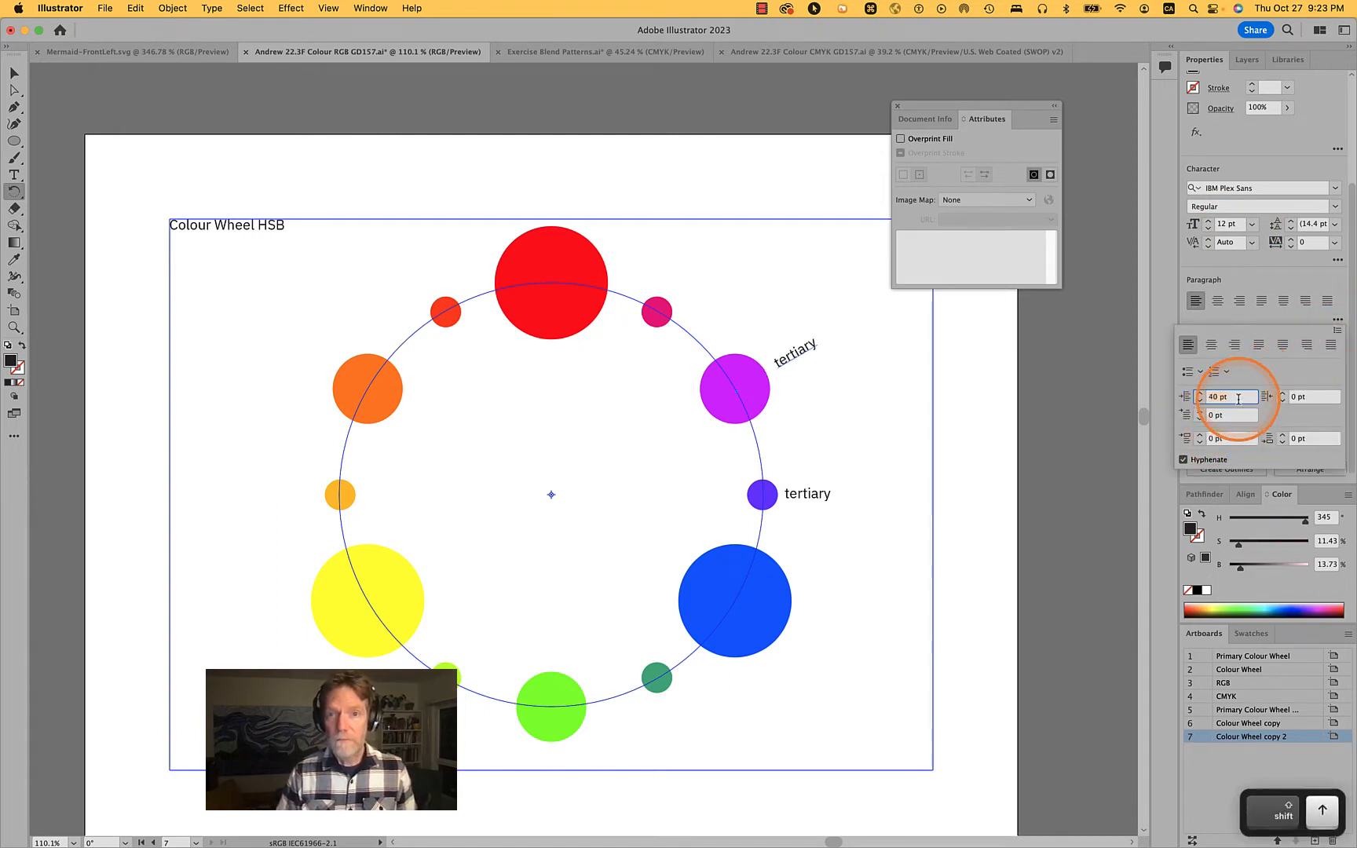
key(Down)
key(Down)
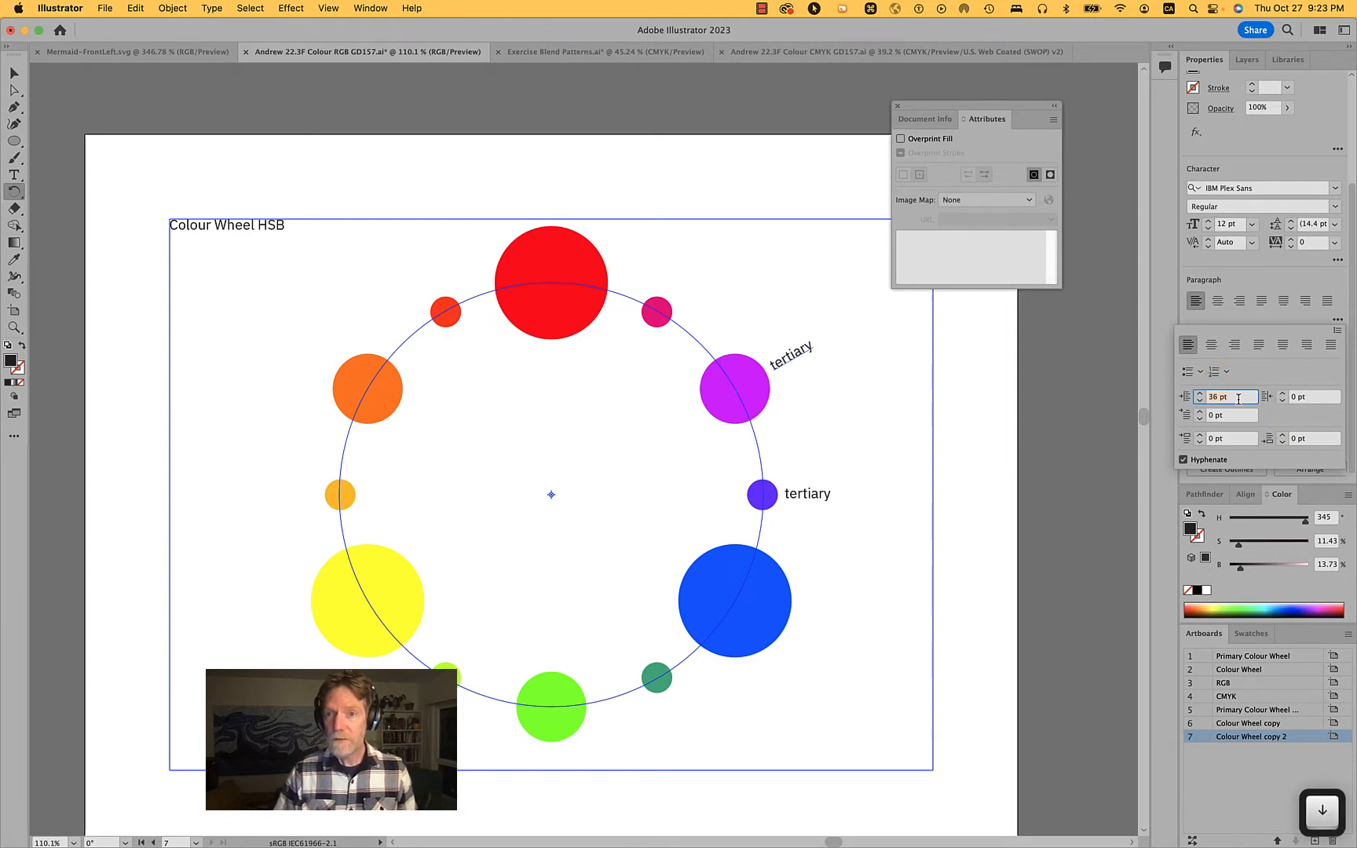
click(804, 352)
click(807, 352)
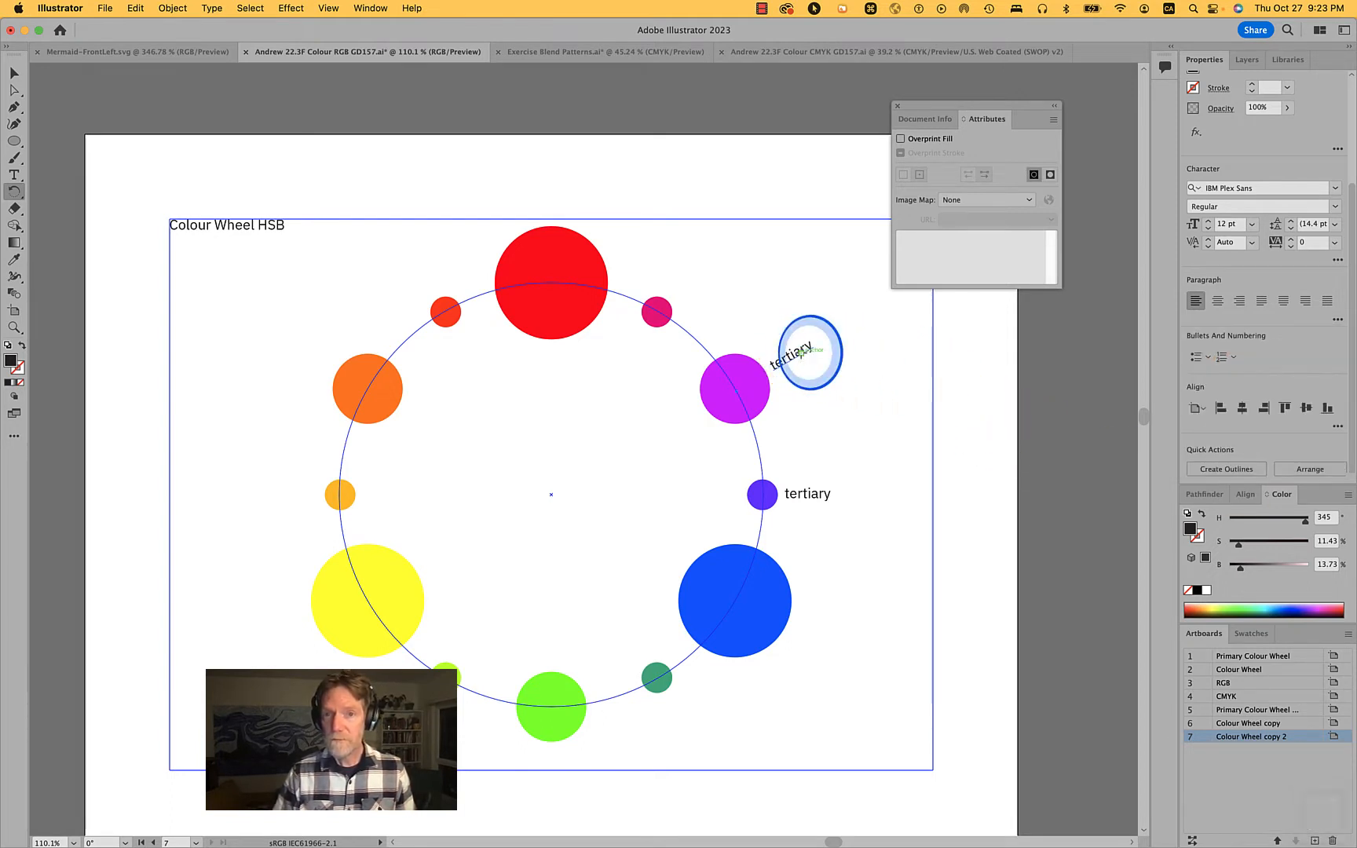
click(797, 354)
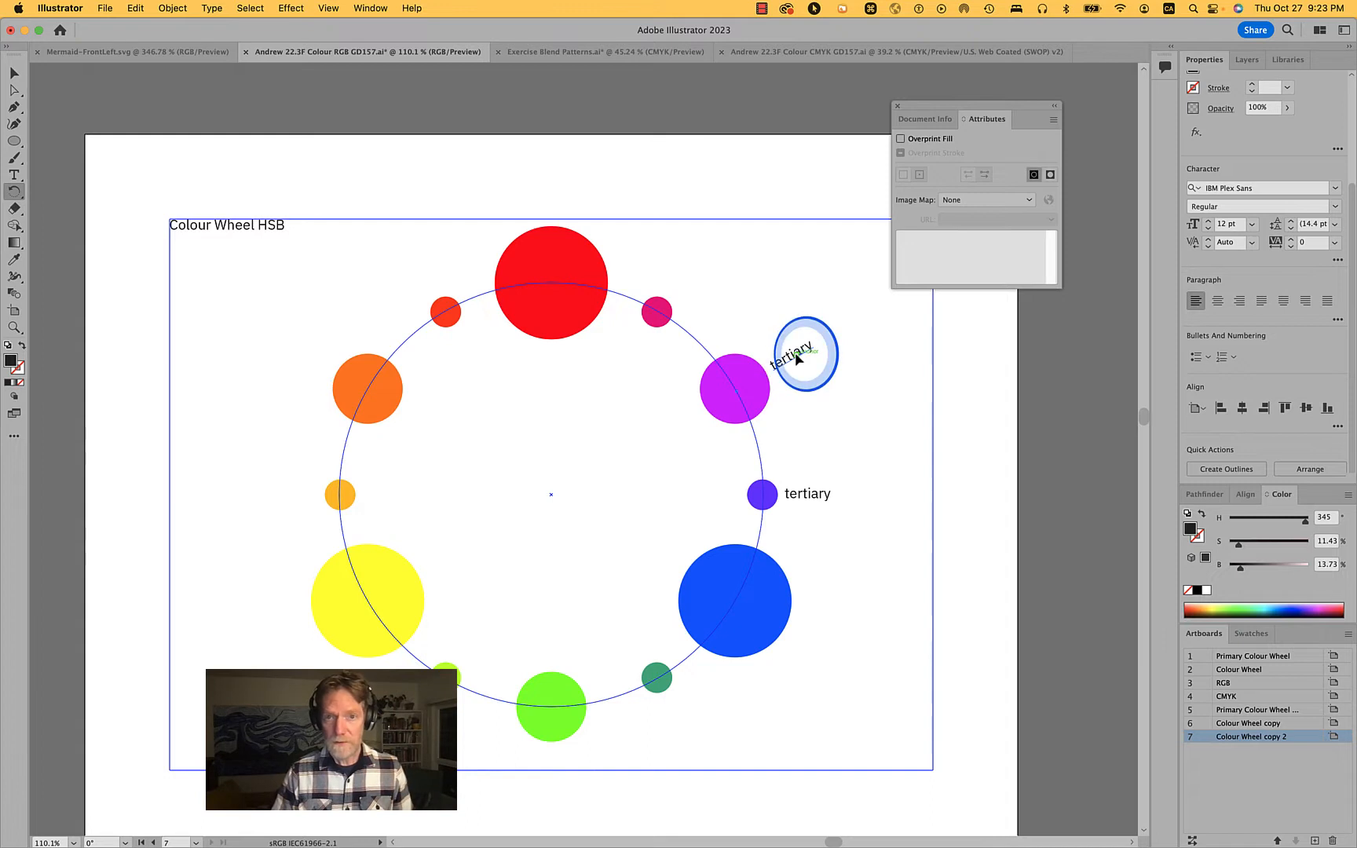
super+click(827, 346)
Replace the rotated label's text beside the purple circle with "secondary"
key(t)
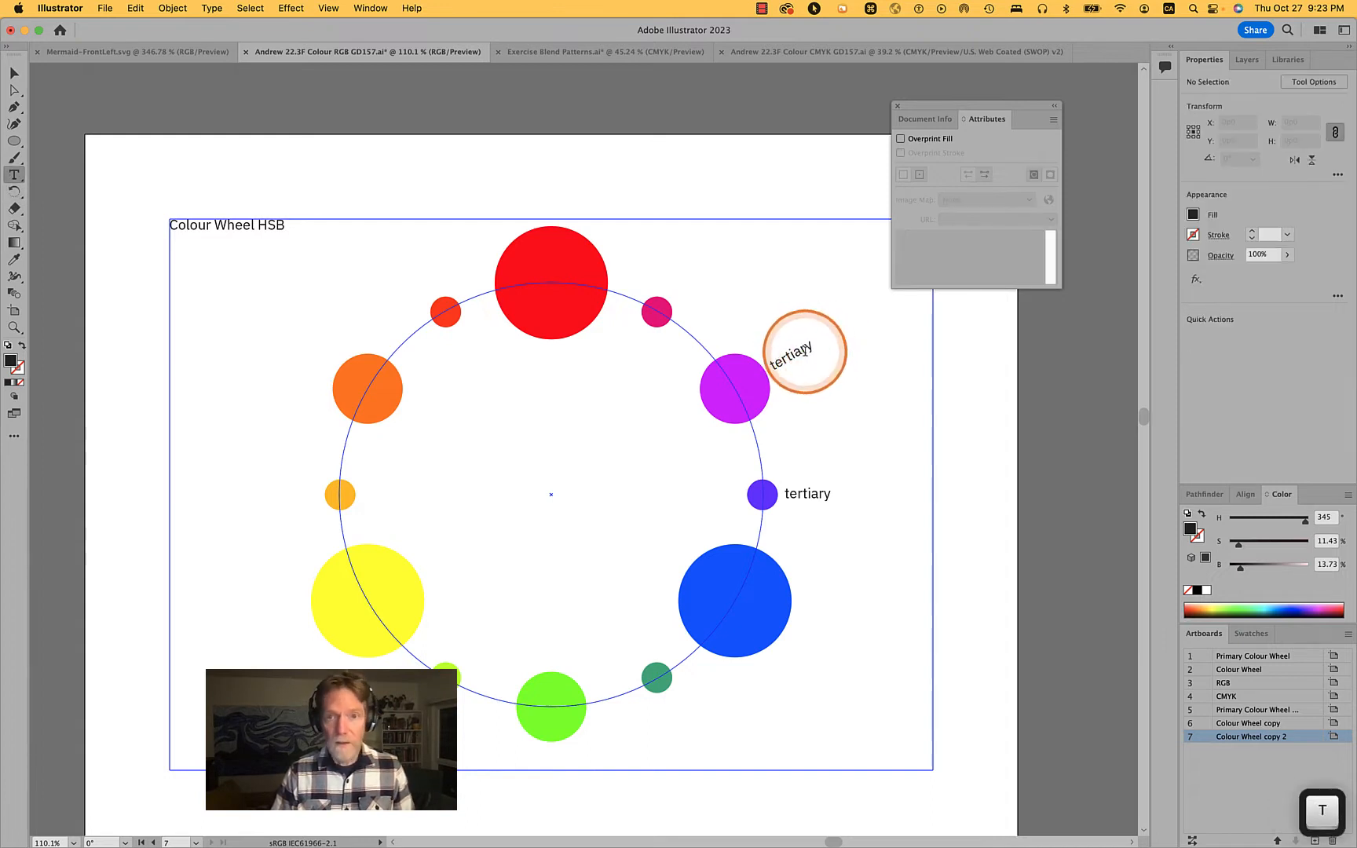
double_click(798, 345)
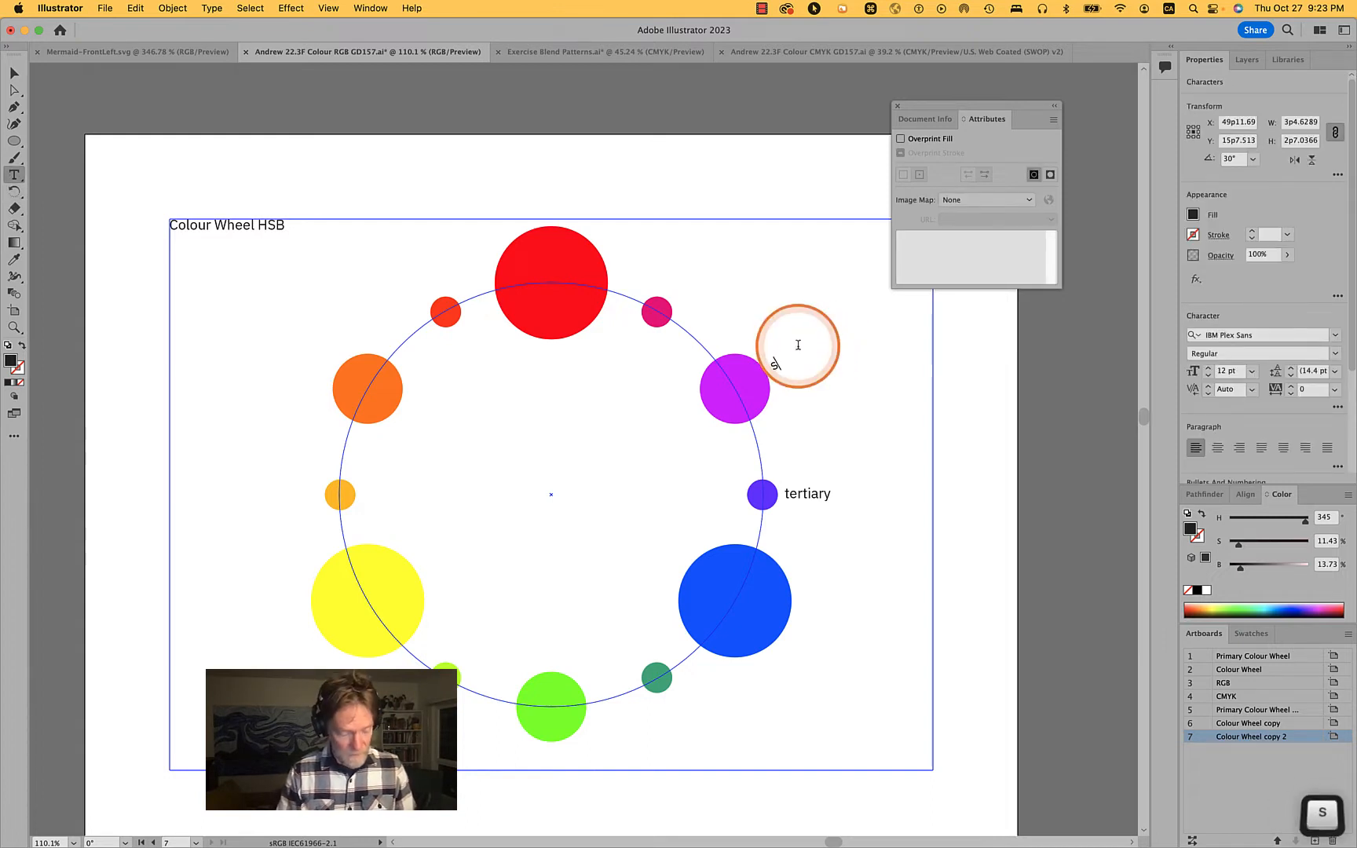
text(secindary)
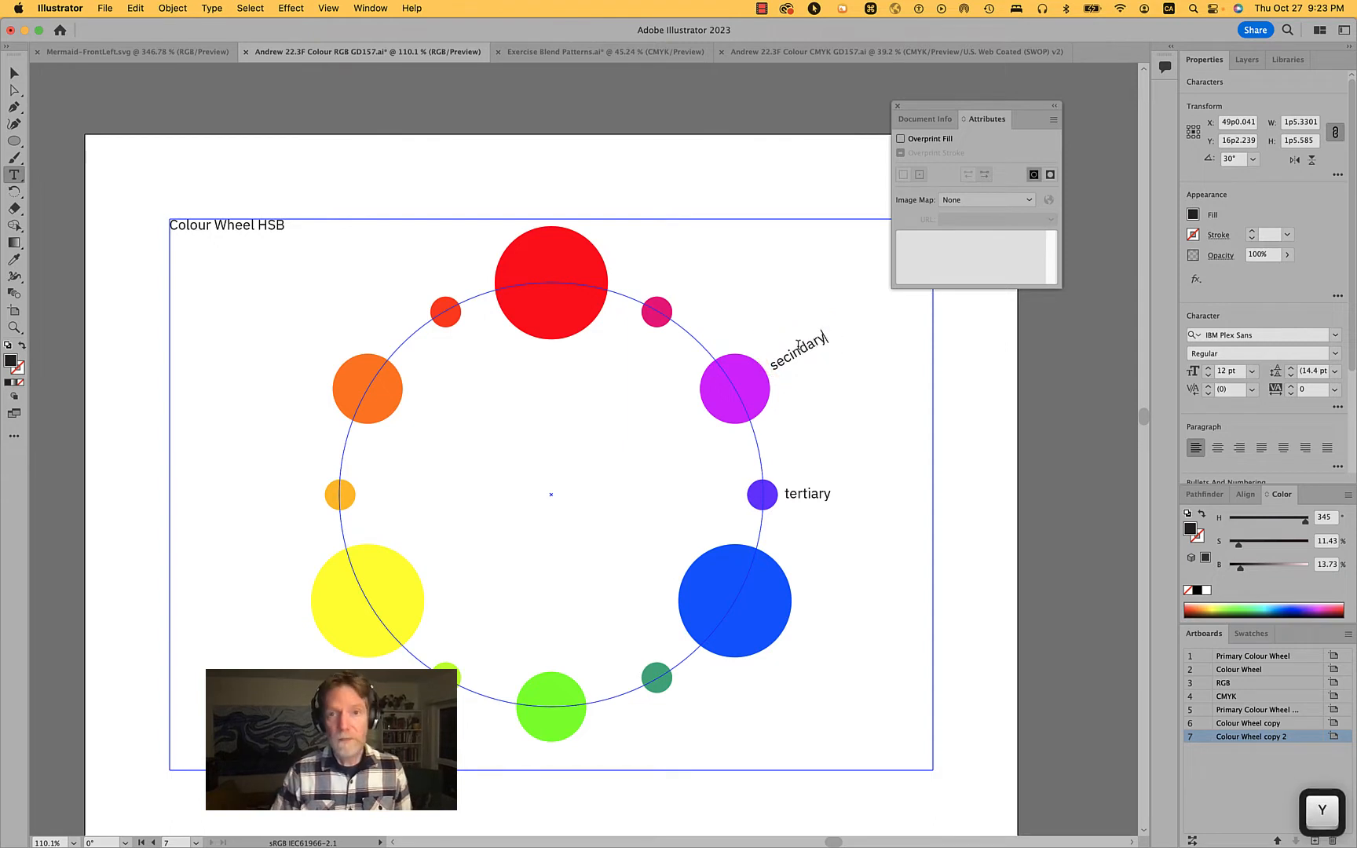
click(792, 350)
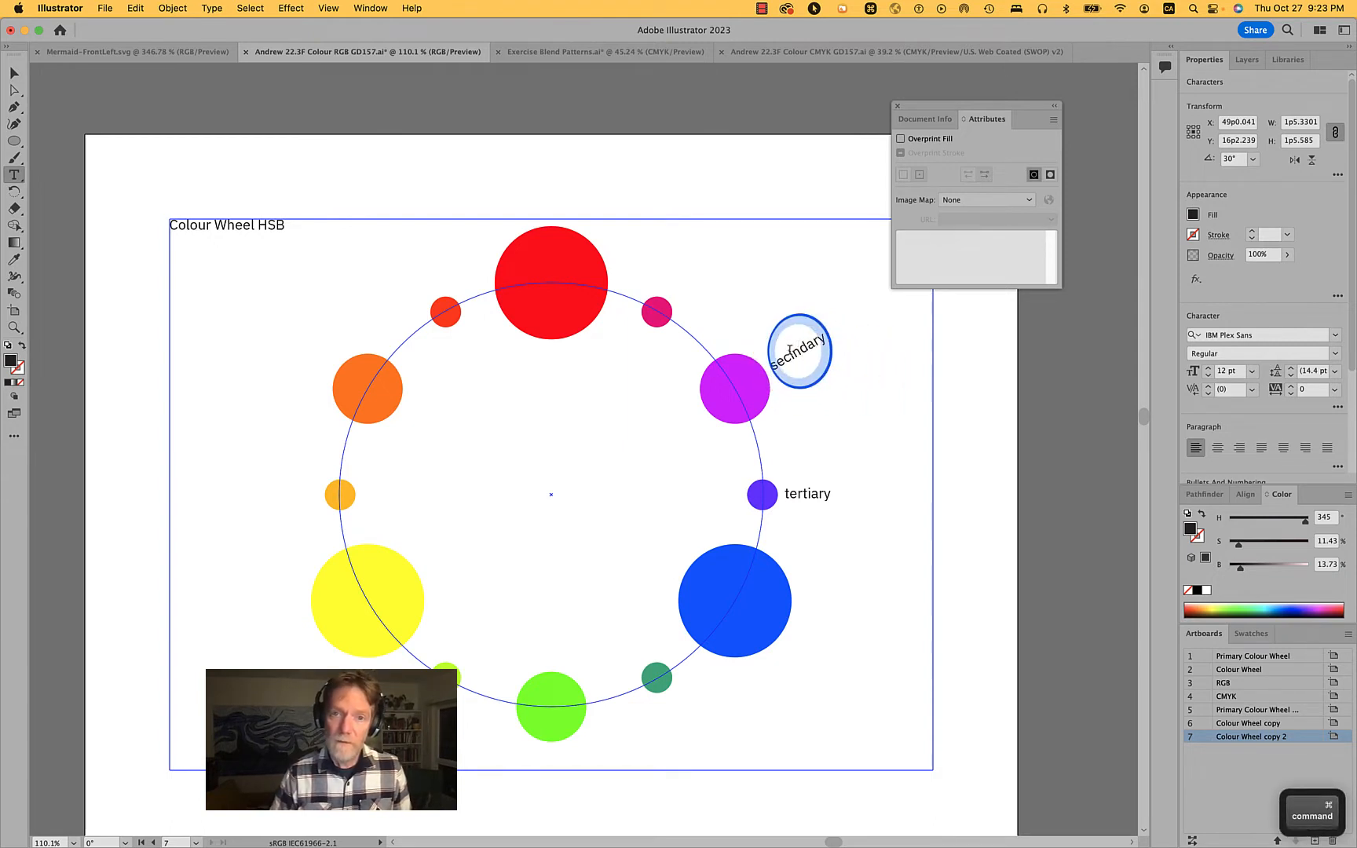
text(o)
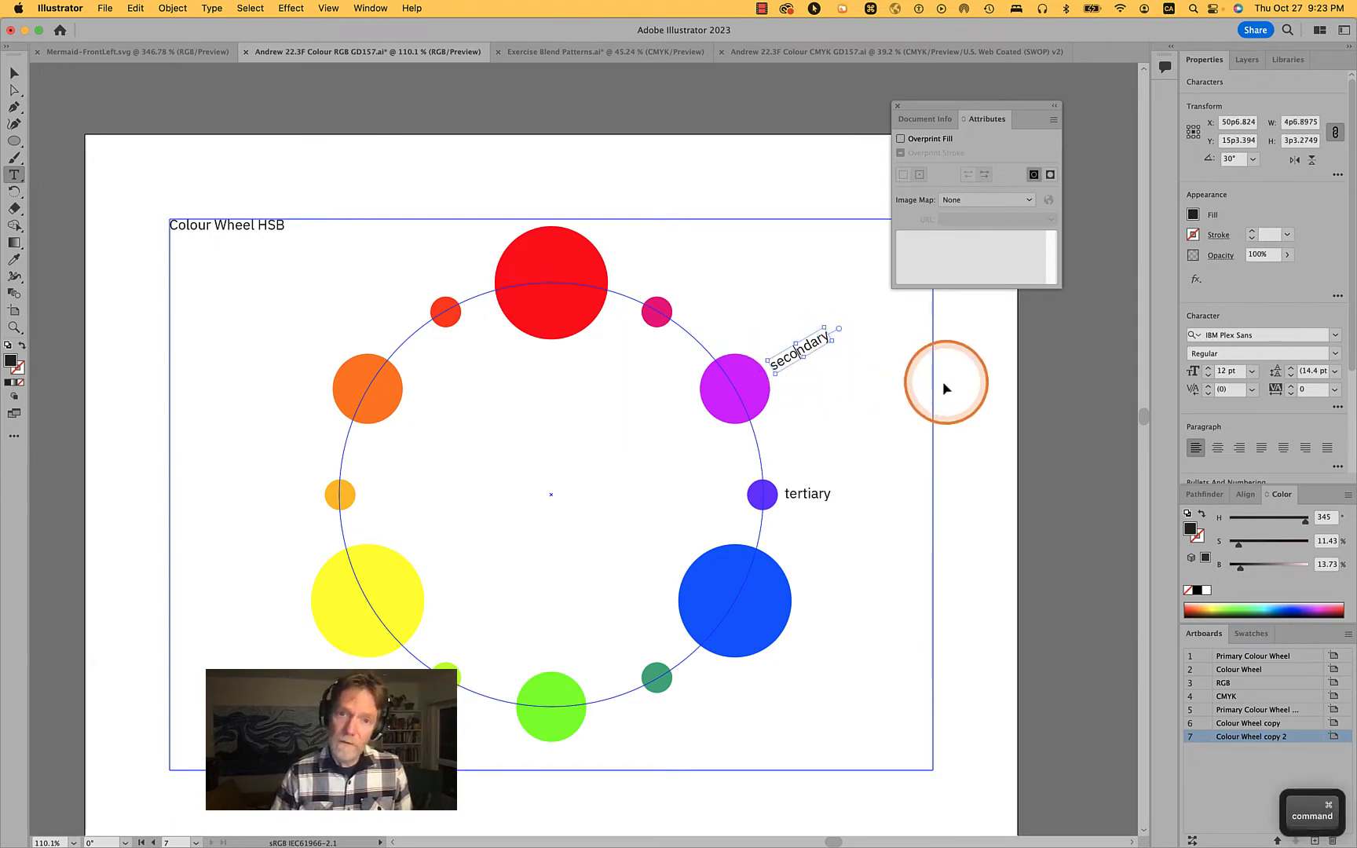
Rotate a copy of the "secondary" label -60° about the wheel's centre to place it by the large blue circle
super+click(932, 385)
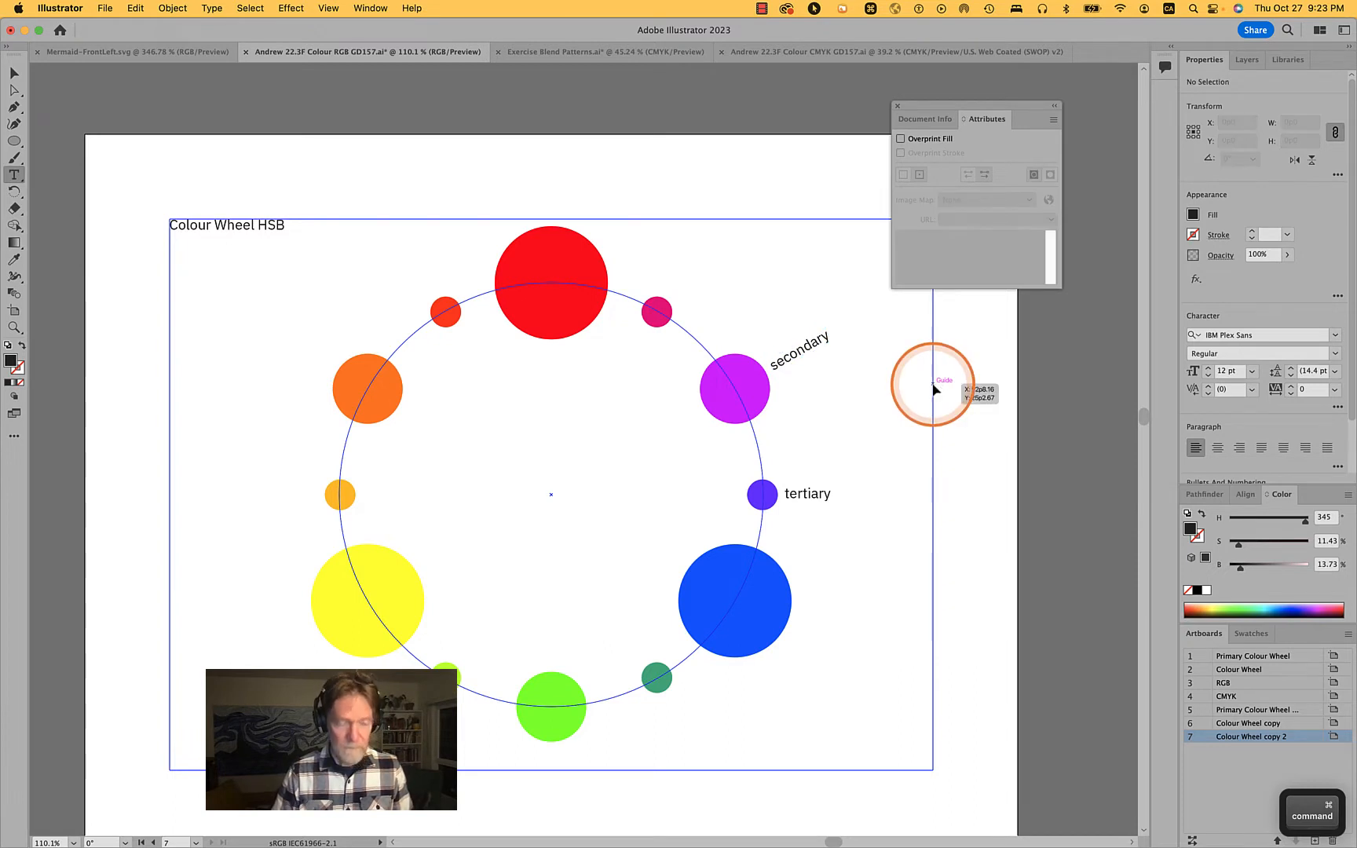
super+click(813, 353)
key(v)
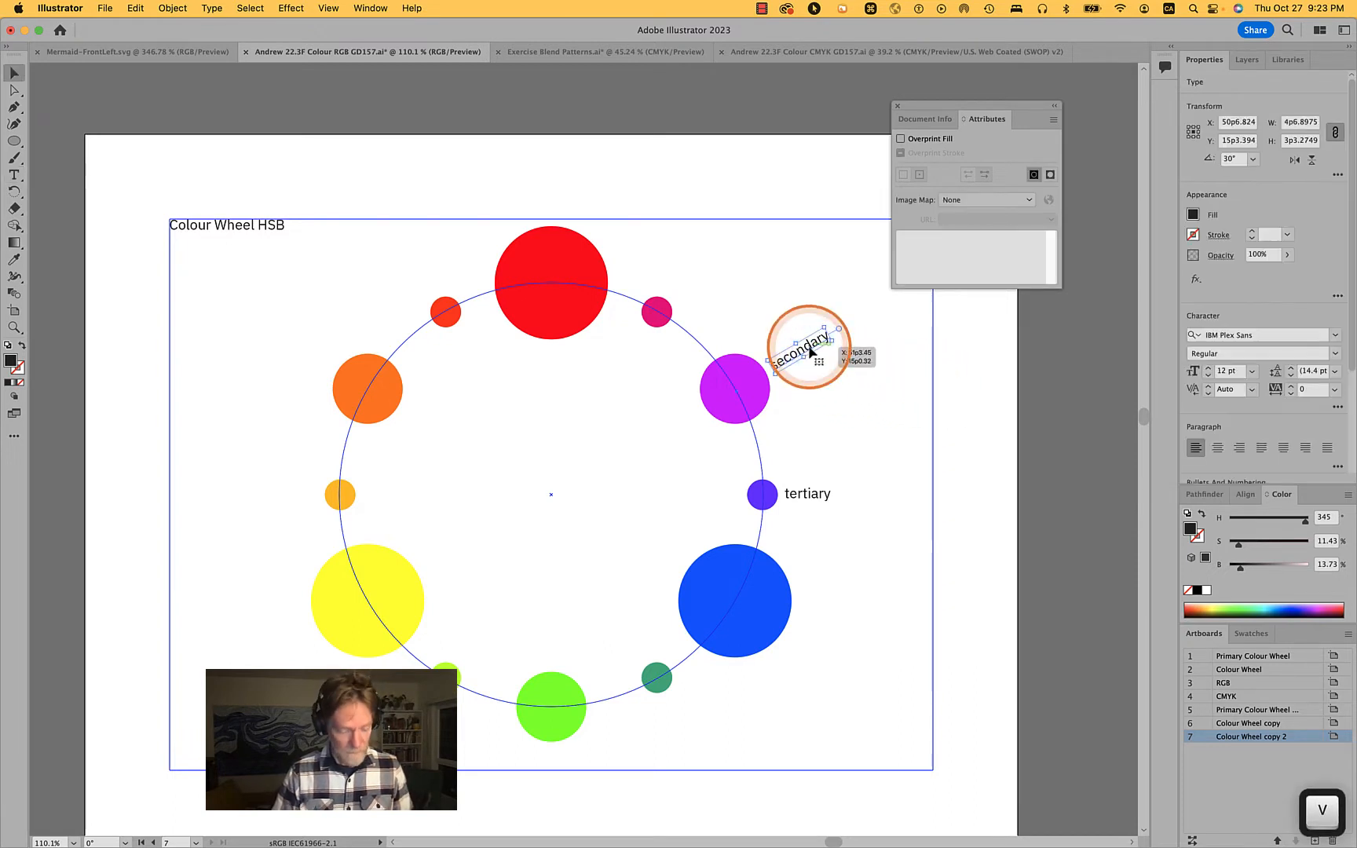
key(r)
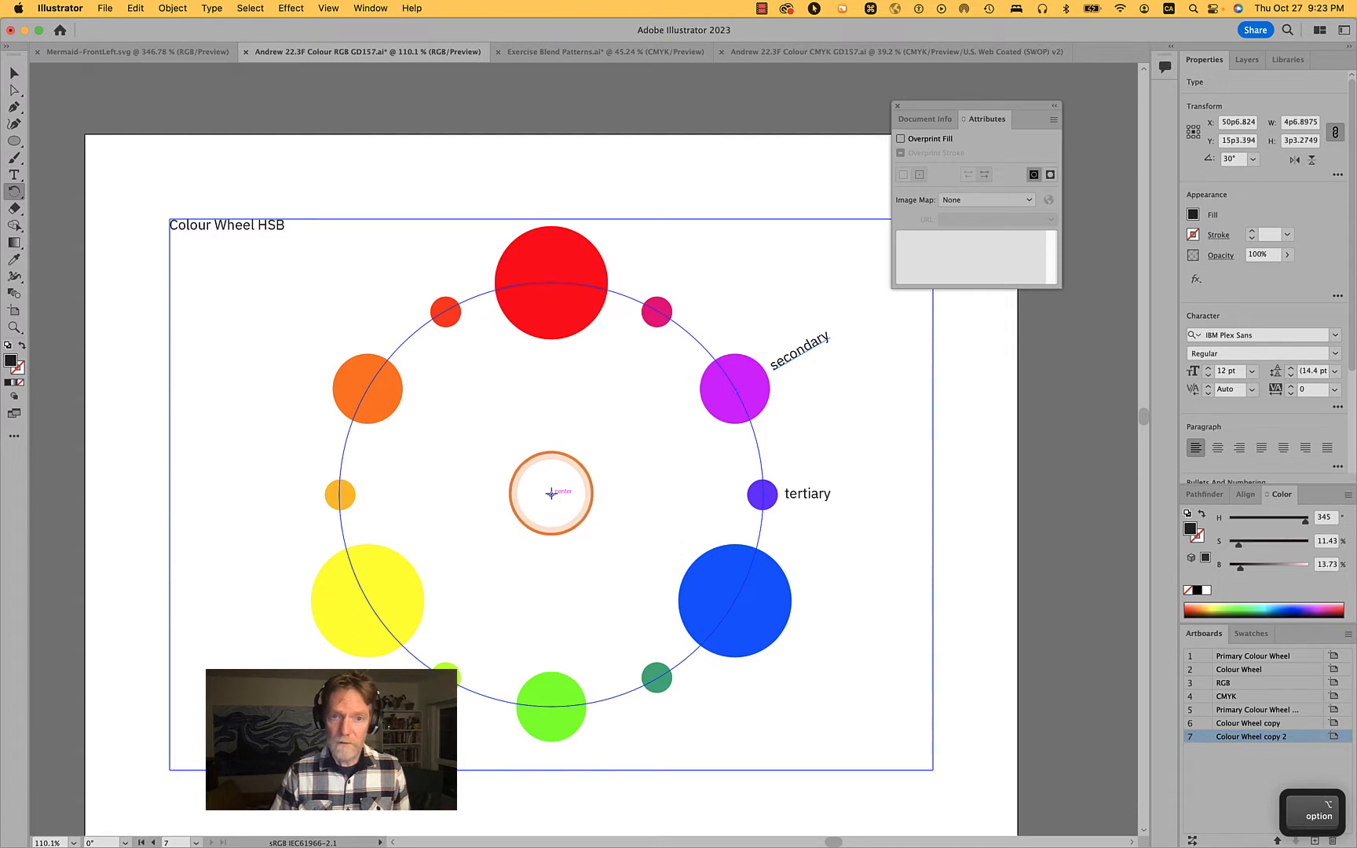
alt+click(551, 493)
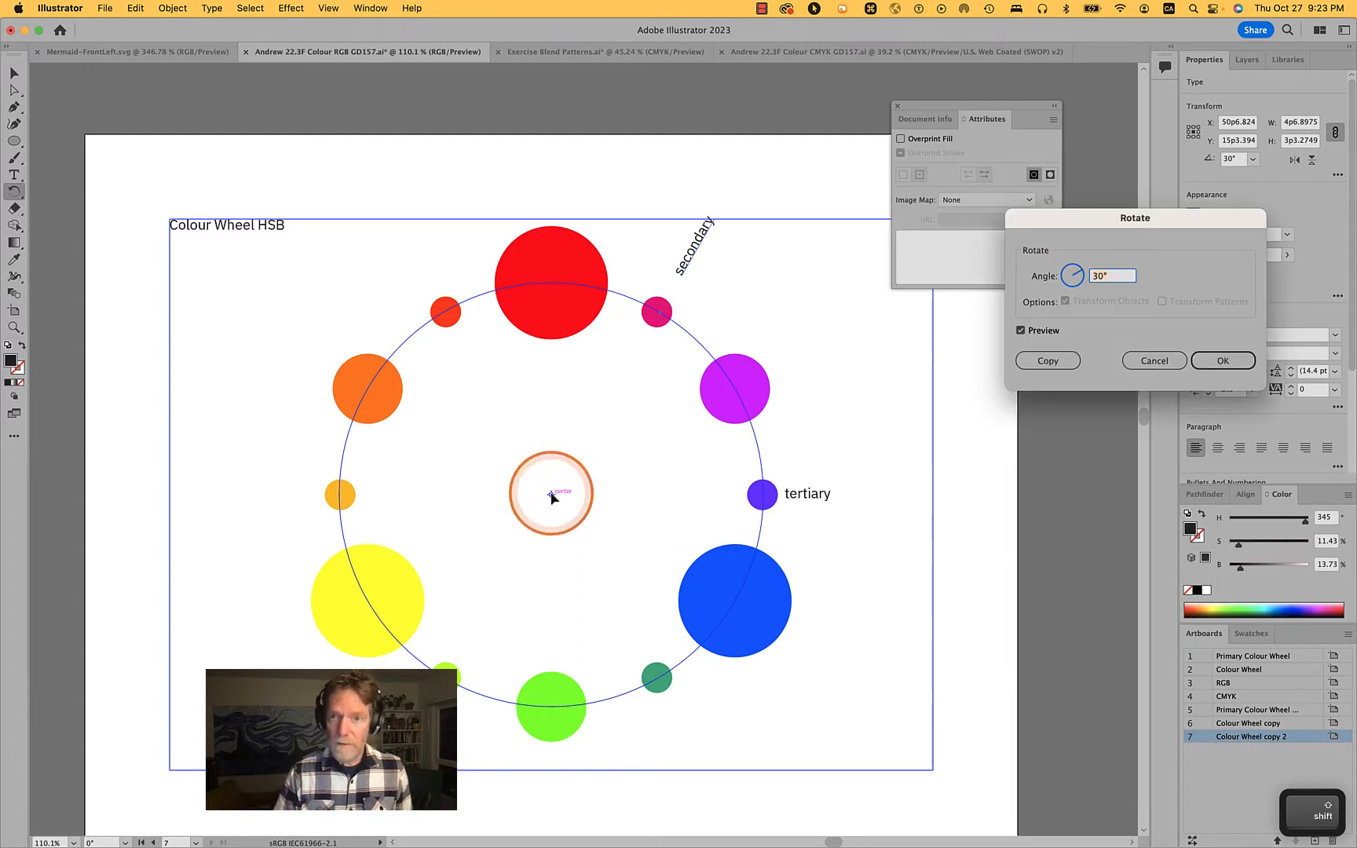
text(-60)
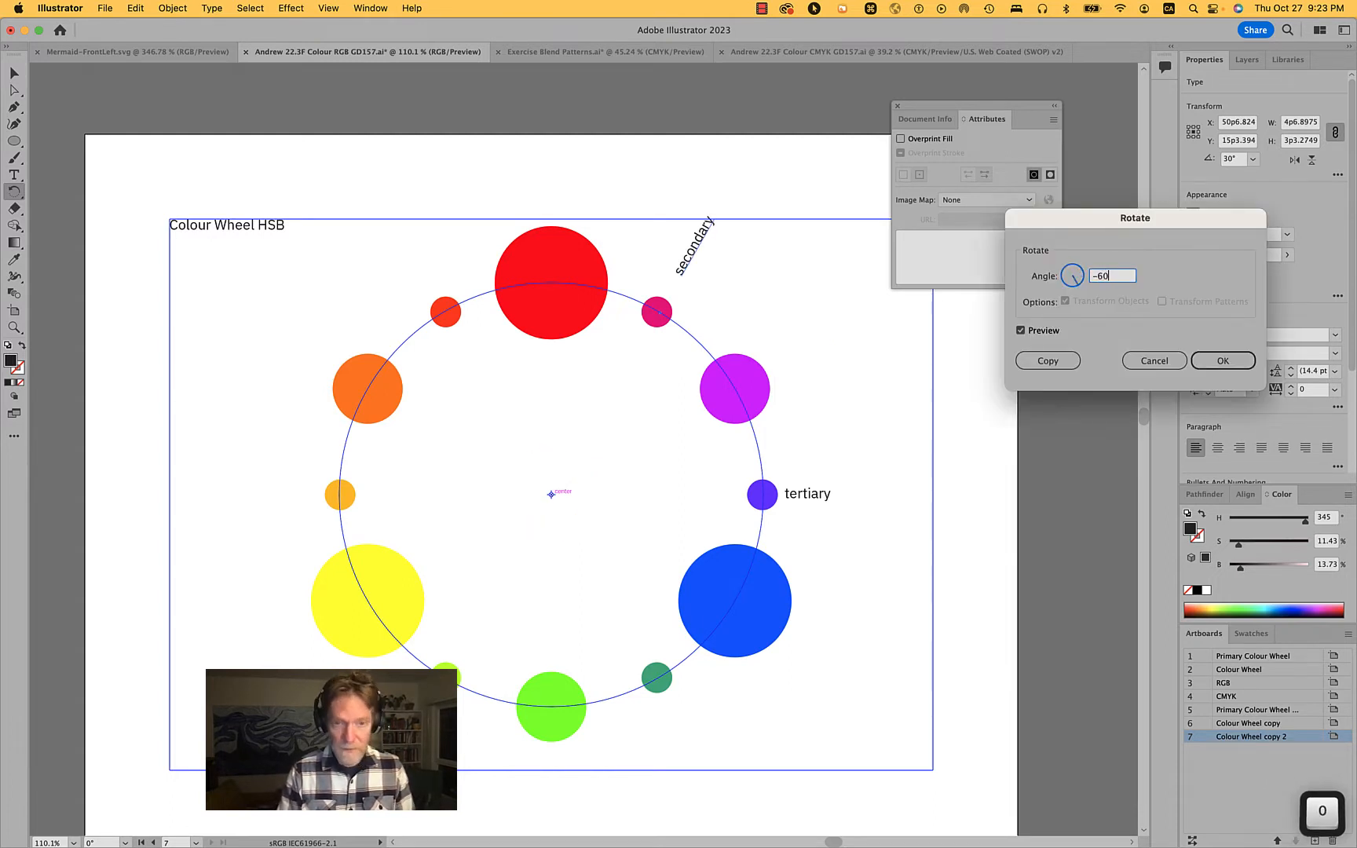
key(Tab)
click(1058, 359)
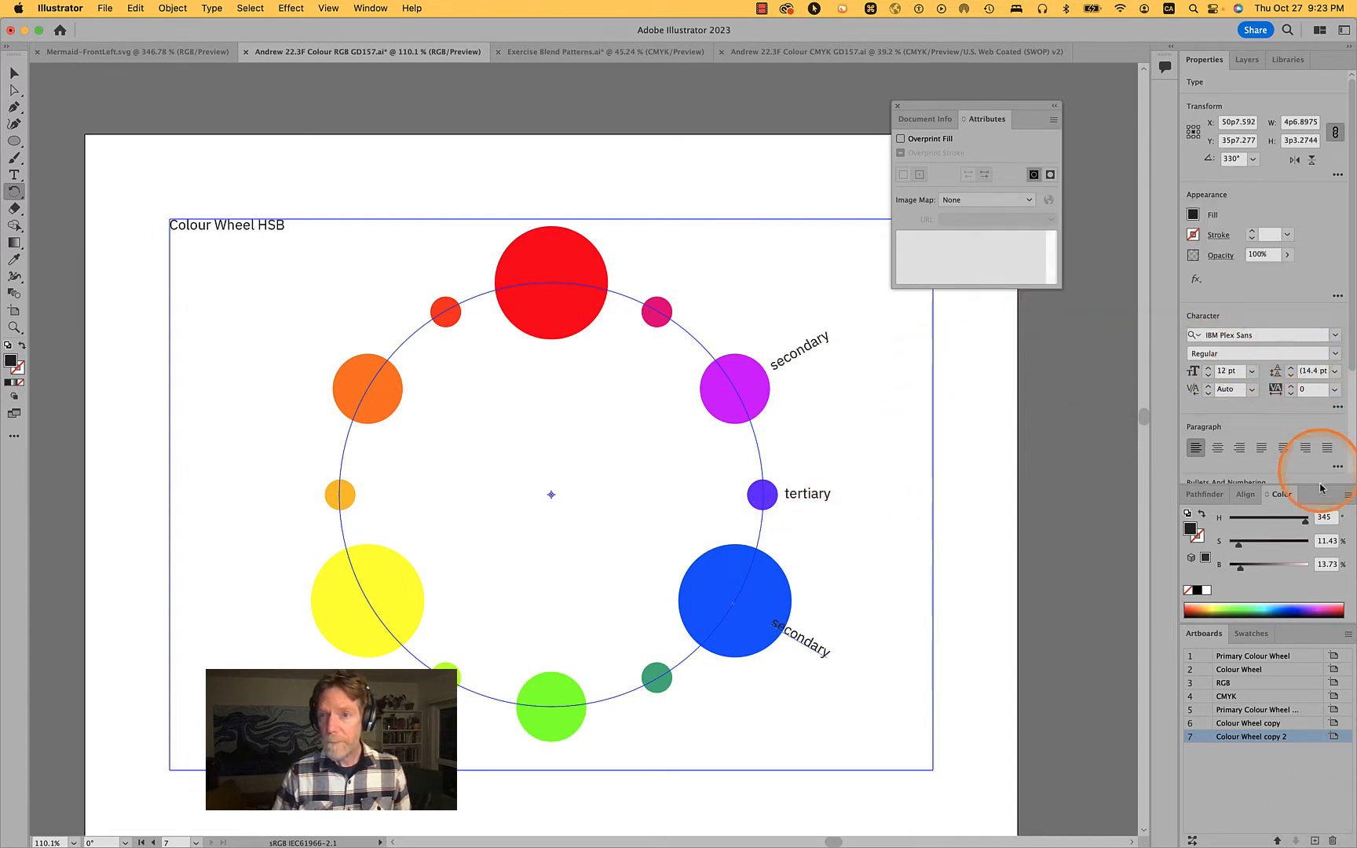
Set the left paragraph indent of the copied label by the blue circle to 54 pt and clear the selection
click(1337, 467)
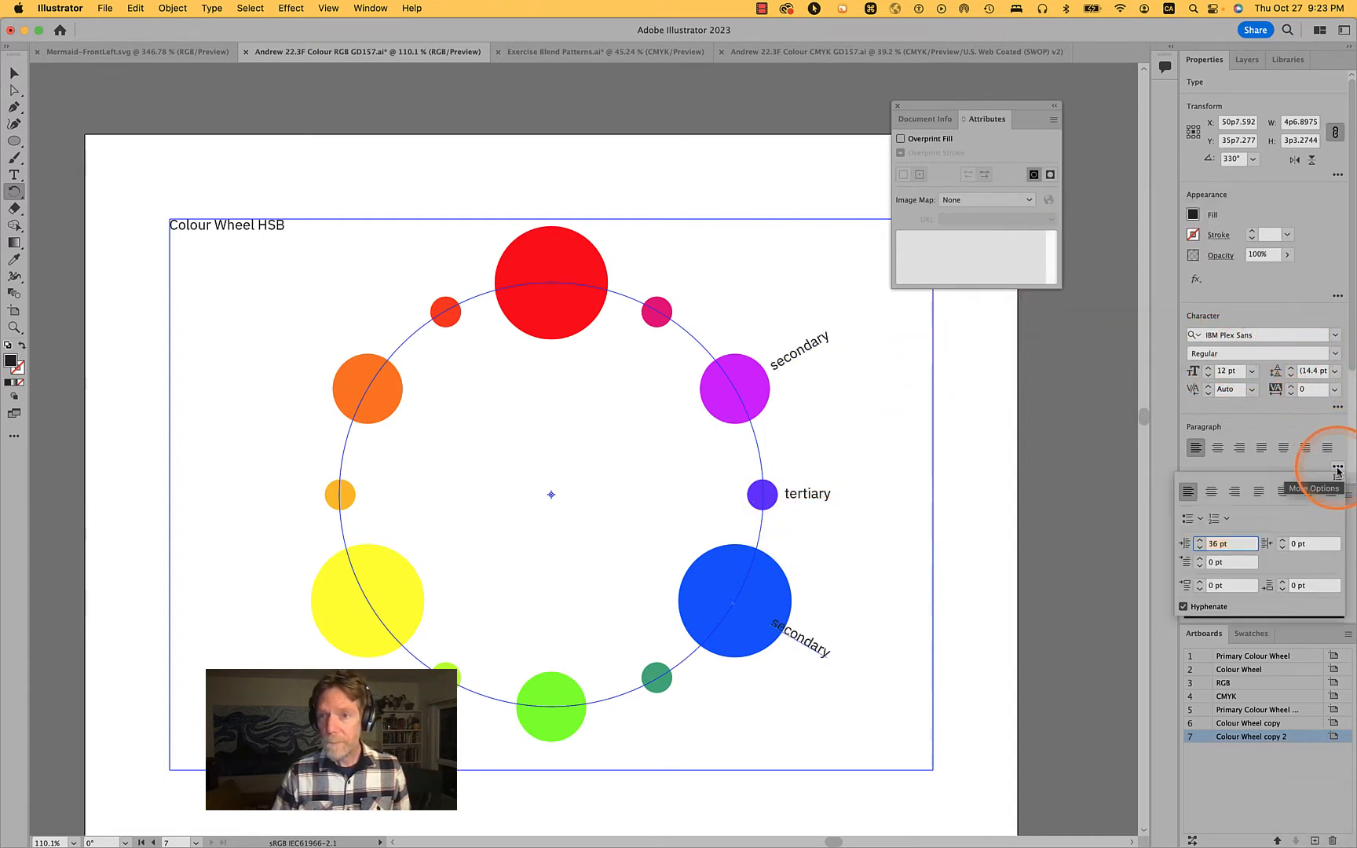
key(shift+Up)
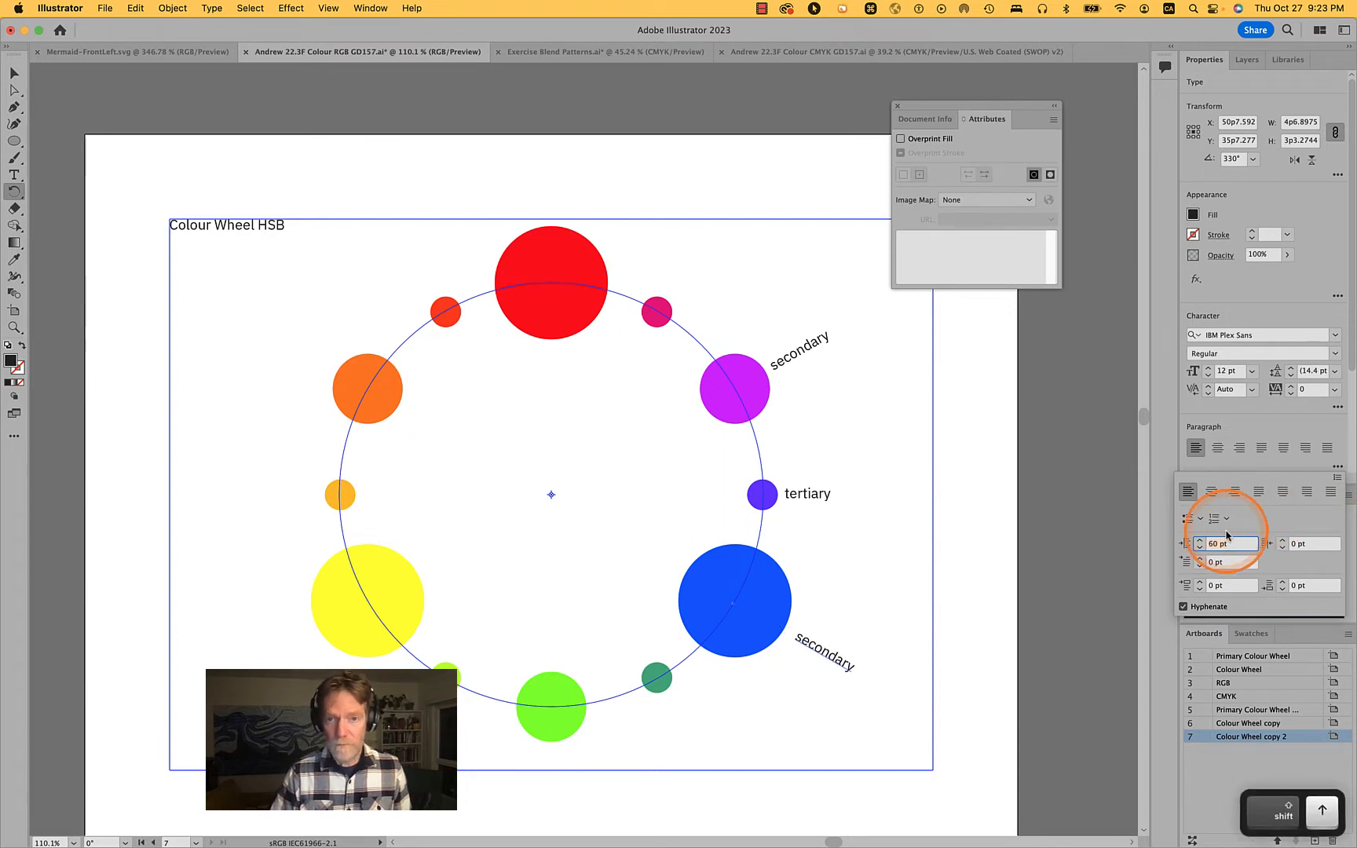
key(shift+Down)
key(Up)
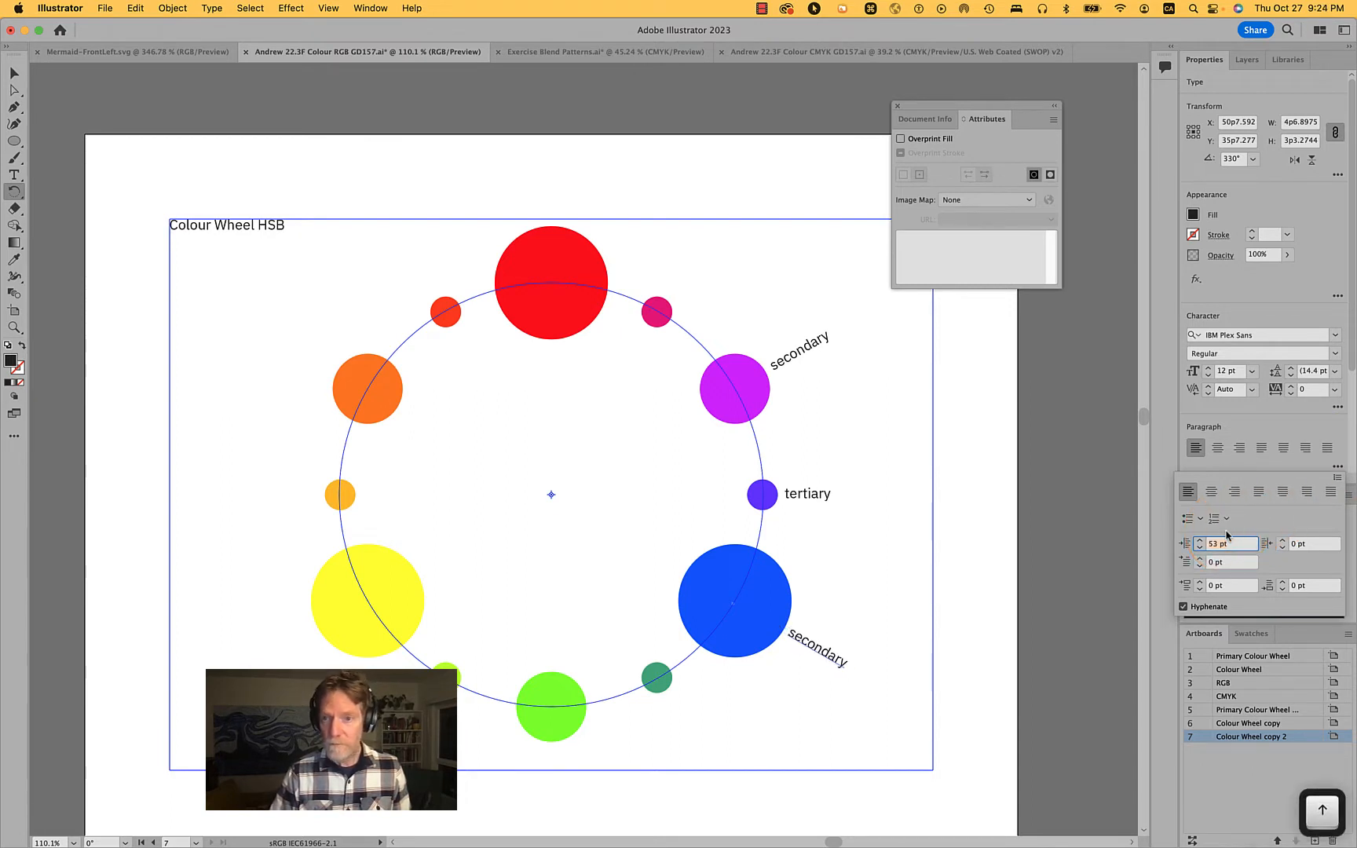
super+click(891, 578)
super+click(891, 578)
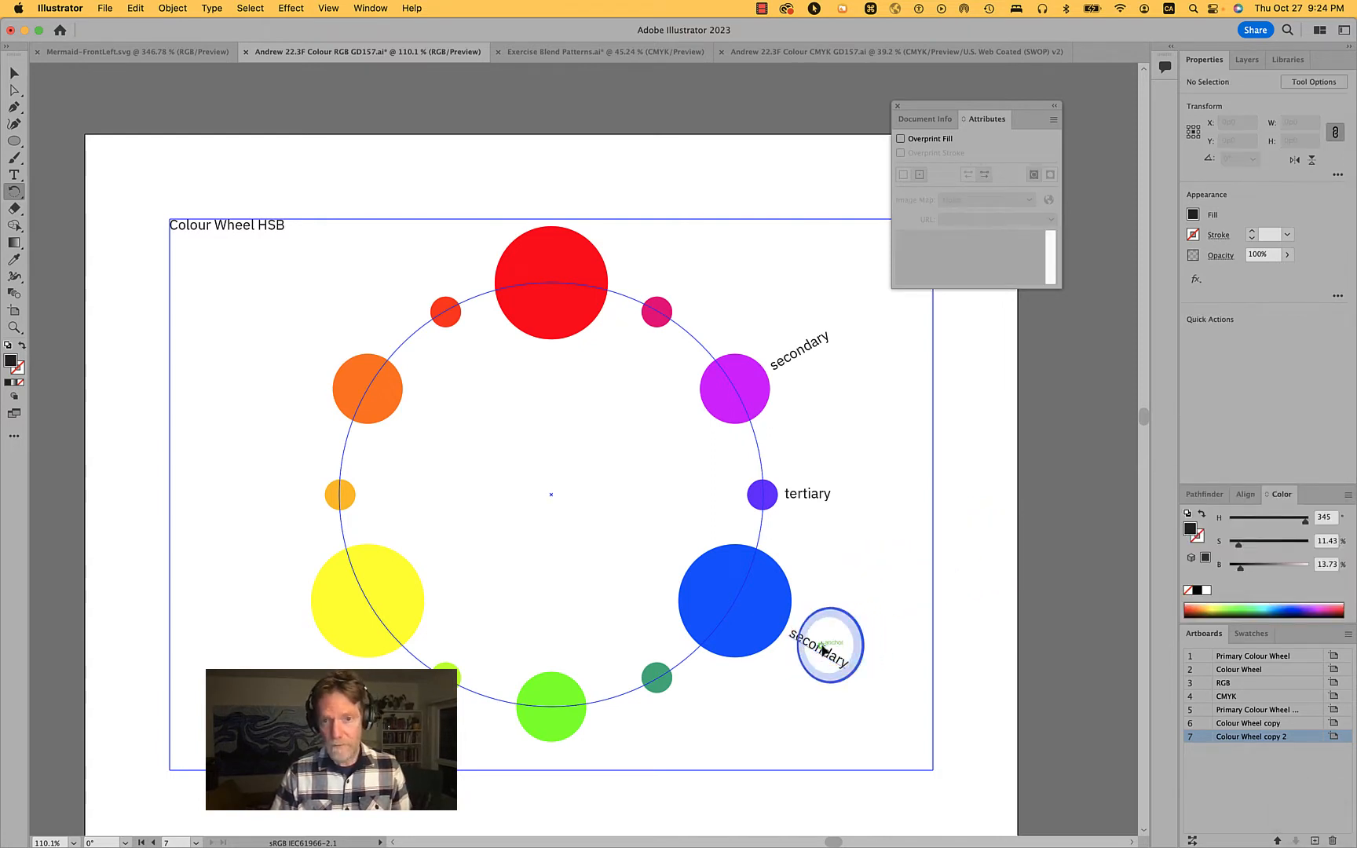
Replace the text of the label beside the blue circle with "primary"
key(t)
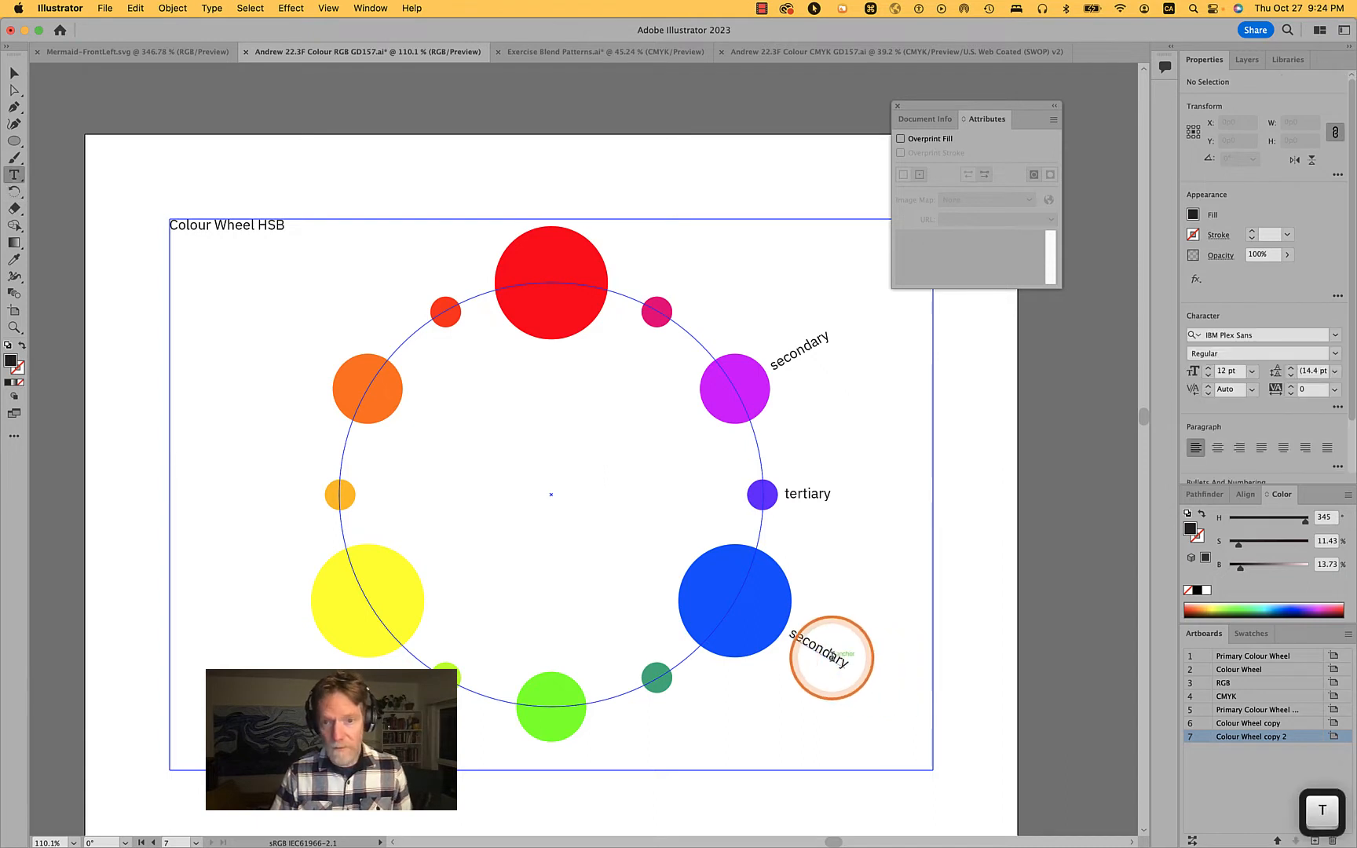
double_click(834, 656)
text(pri)
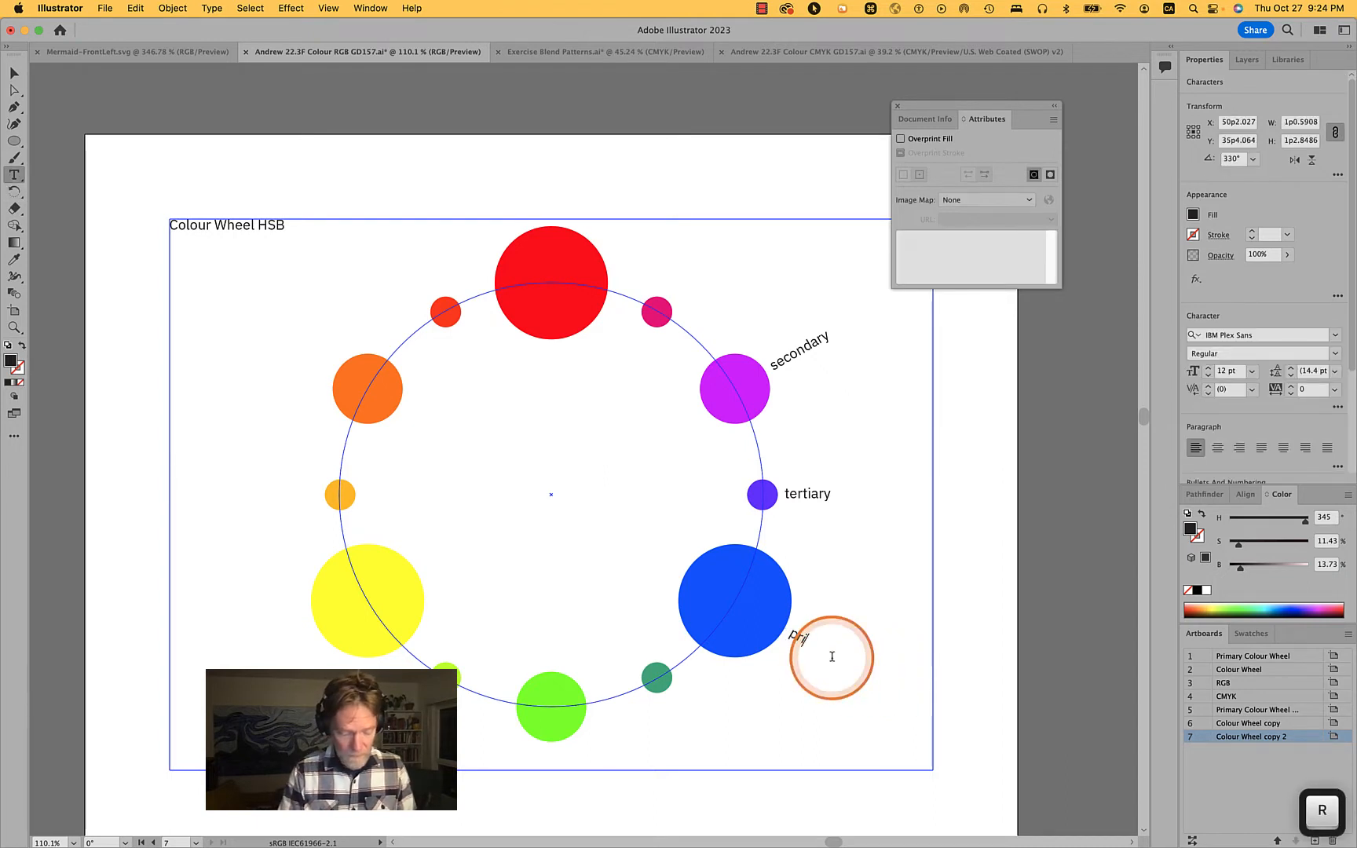
text(mary)
super+click(974, 612)
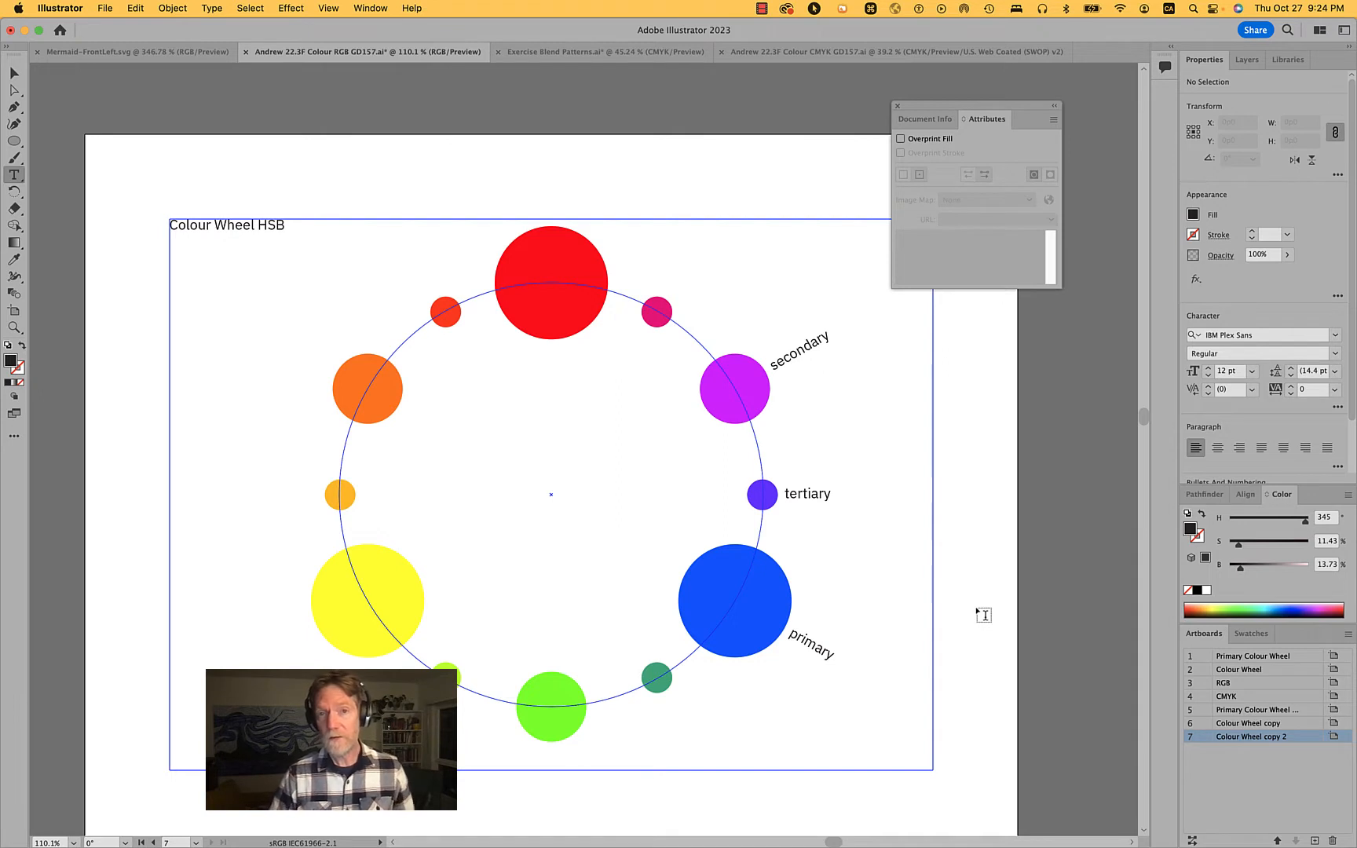
Select all the circles and labels of the colour wheel and lock them
scroll(983, 615, down, 5)
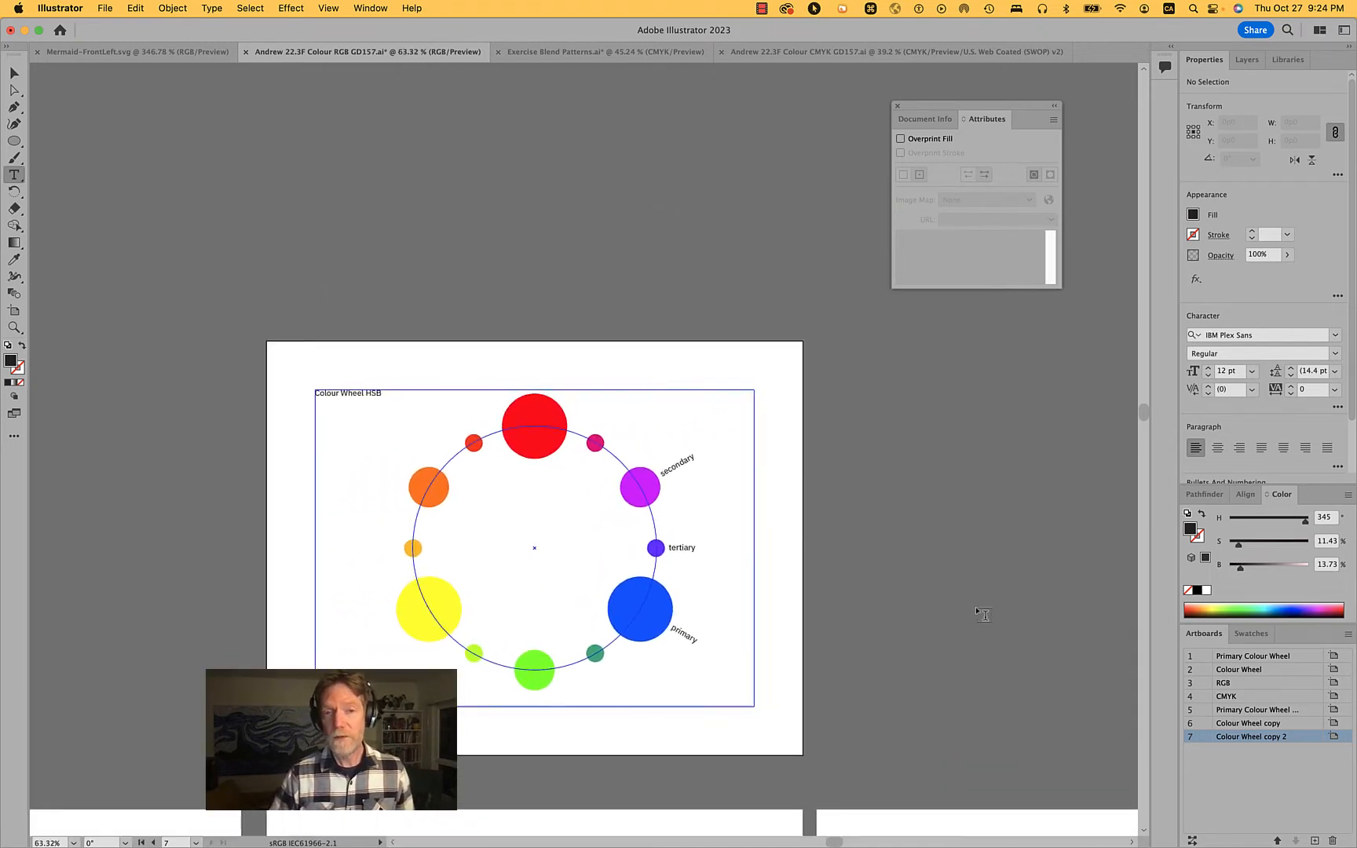
scroll(983, 615, right, 3)
key(shift+o)
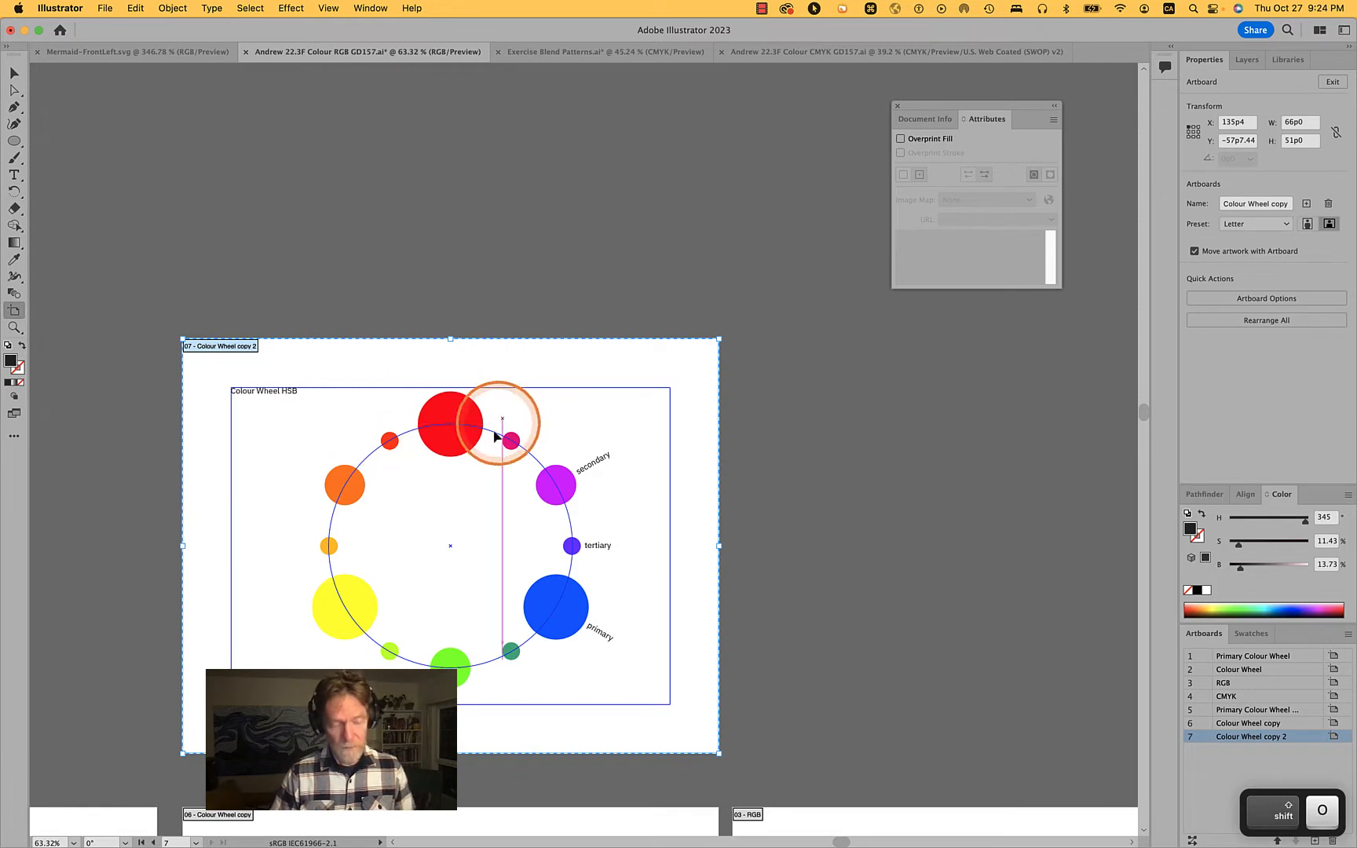
key(v)
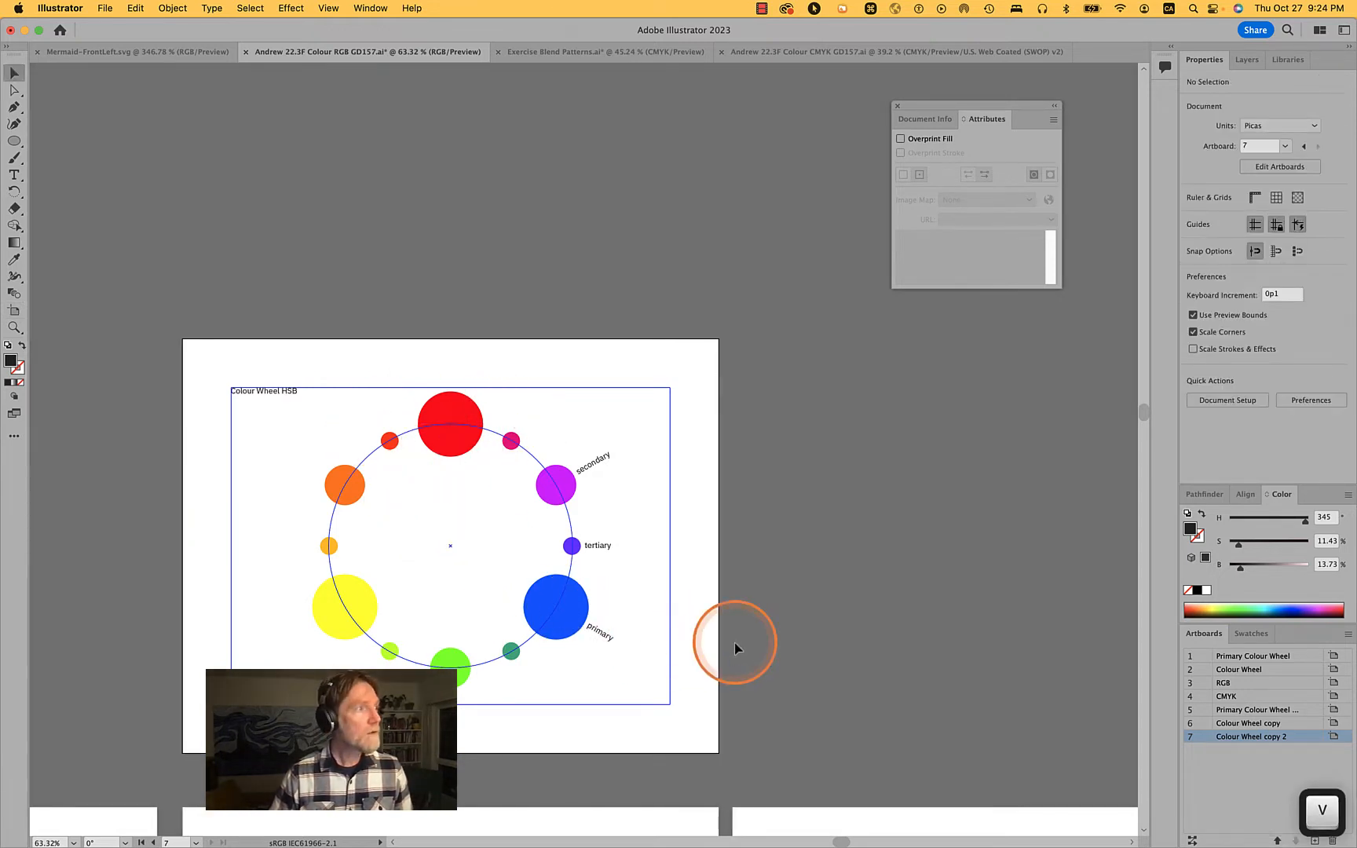
click(623, 680)
drag(623, 680, 351, 427)
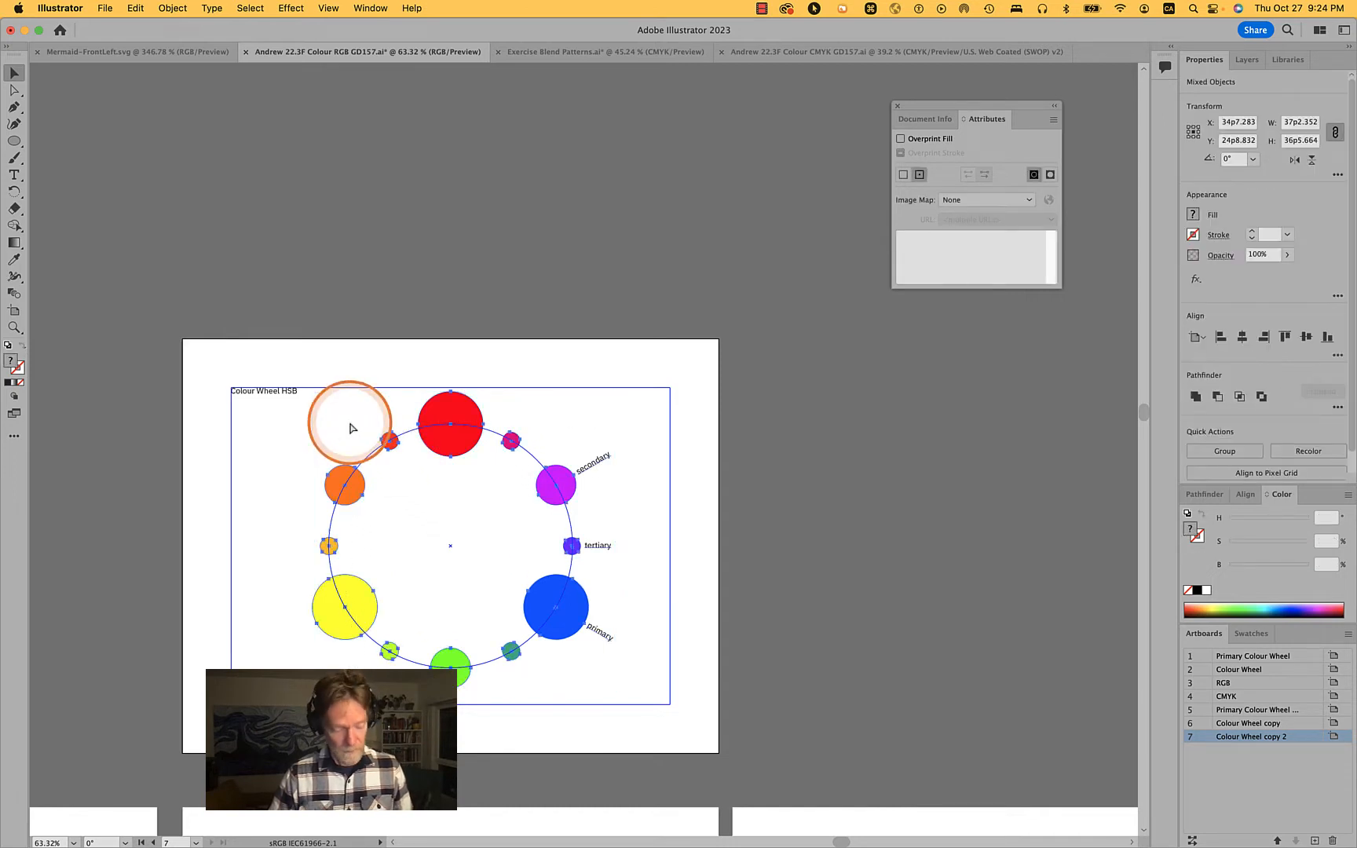
key(super+2)
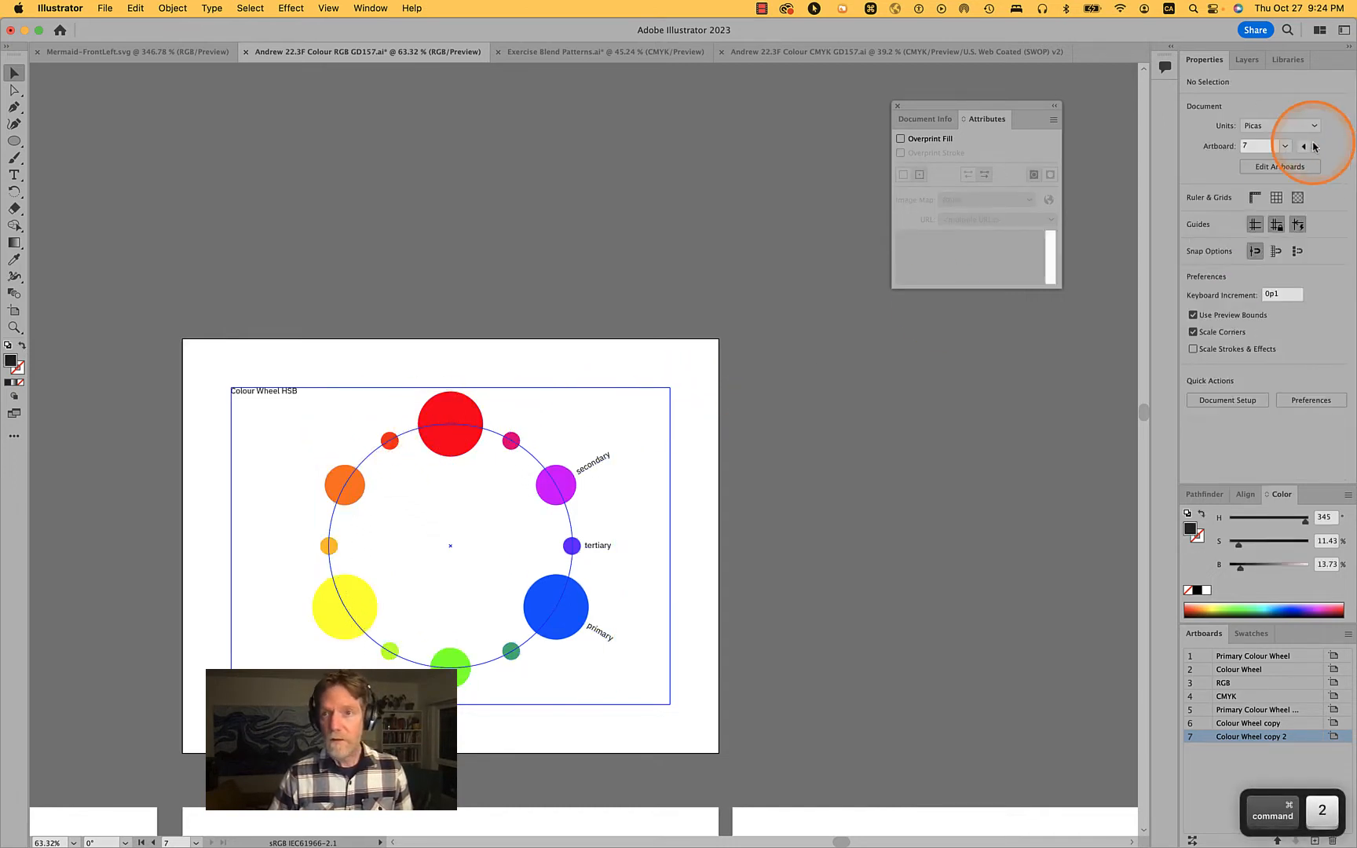
Unlock the guides and duplicate the "Colour Wheel copy 2" artboard with its unlocked contents beside the original
click(1276, 226)
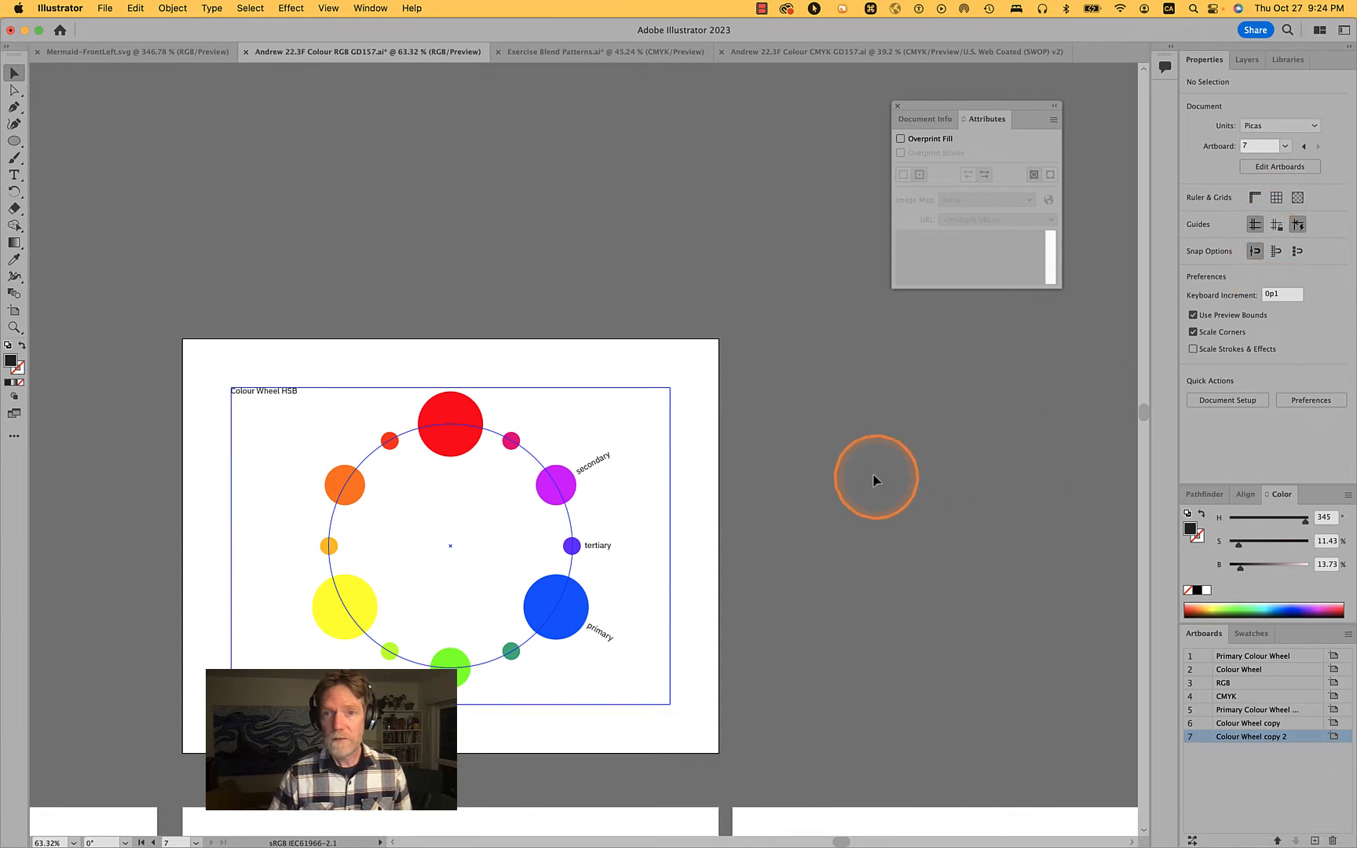
click(273, 396)
click(533, 243)
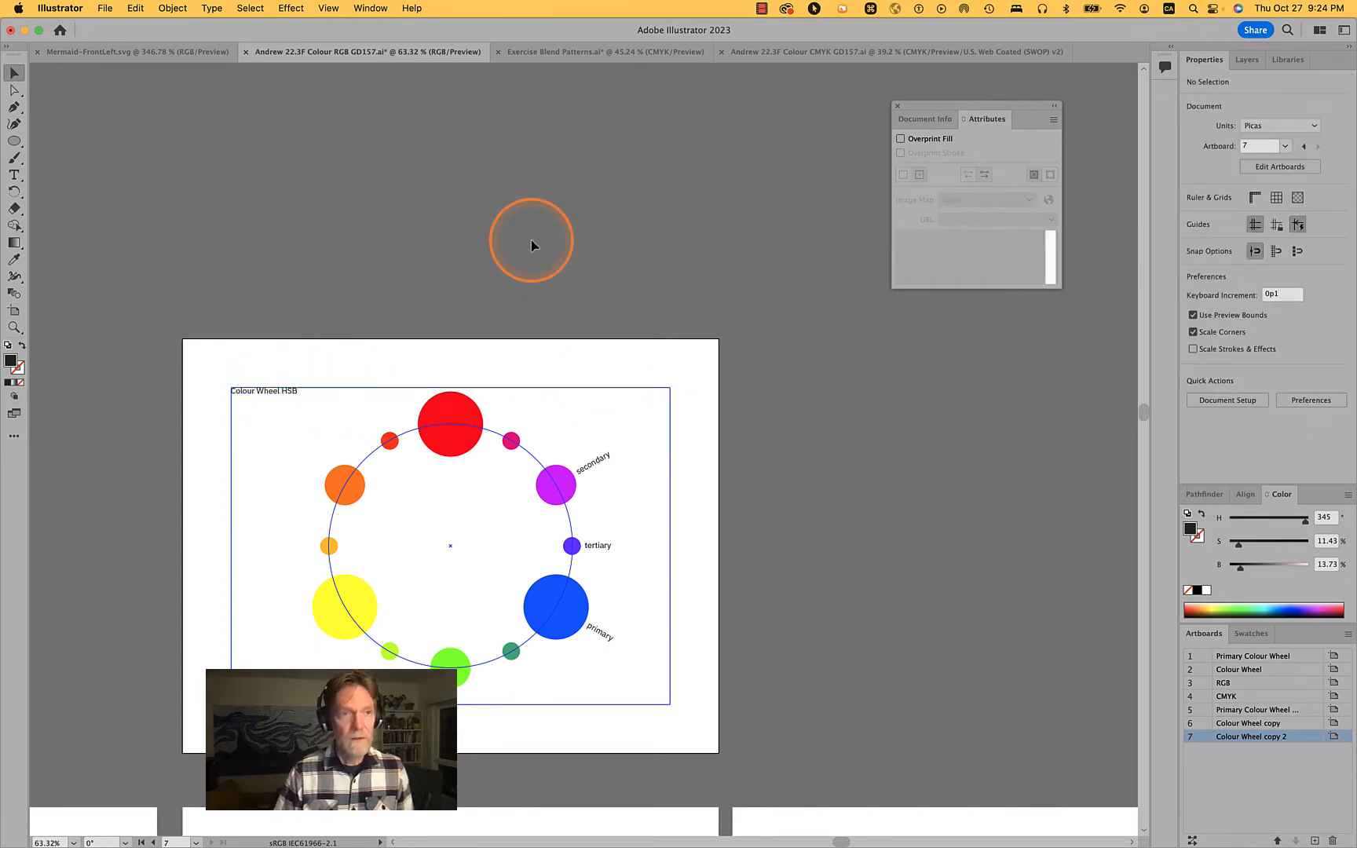
click(14, 310)
drag(236, 379, 864, 364)
click(800, 461)
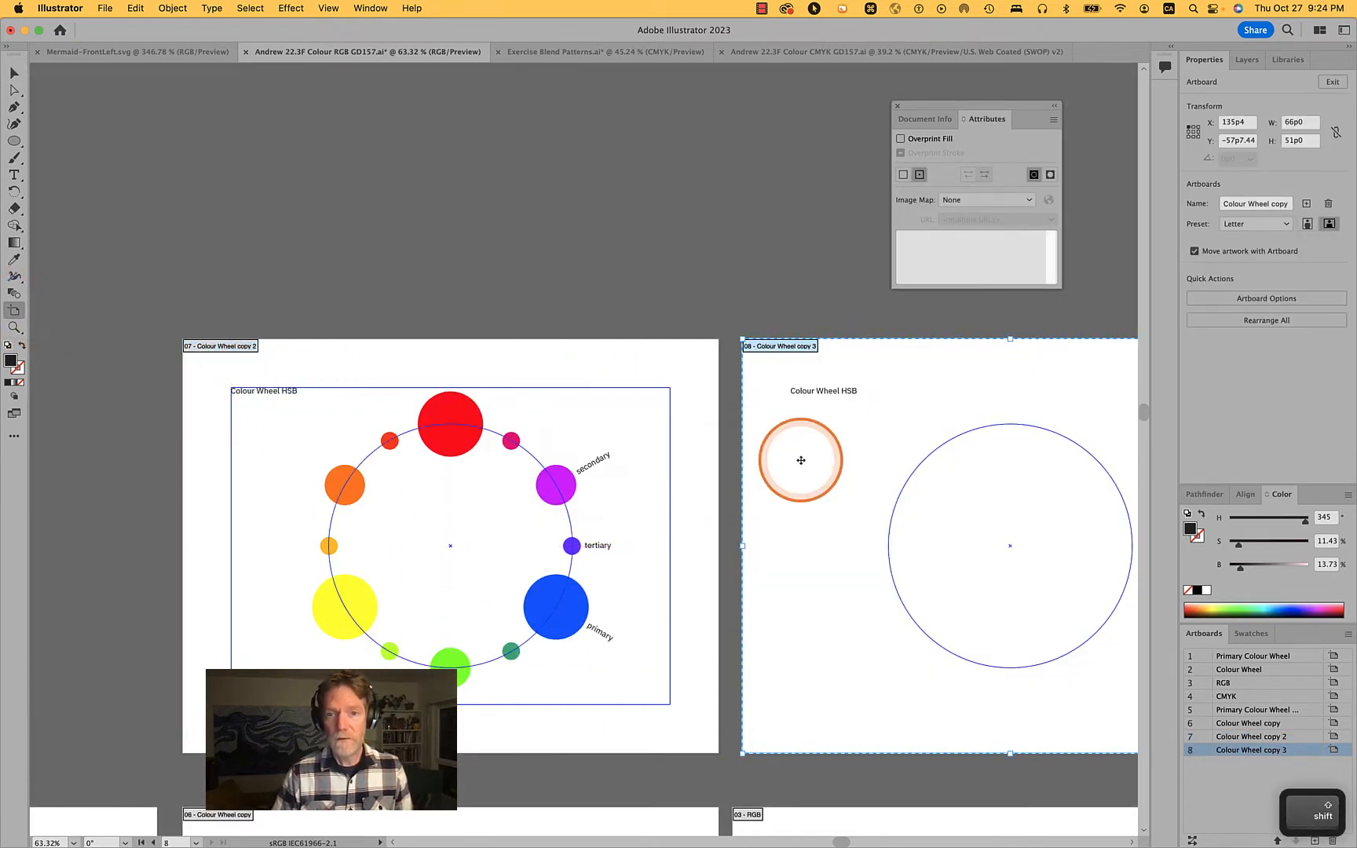
Rename the "Colour Wheel copy 2" artboard as "Colour Wheel 3"
scroll(801, 460, right, 3)
scroll(801, 461, down, 2)
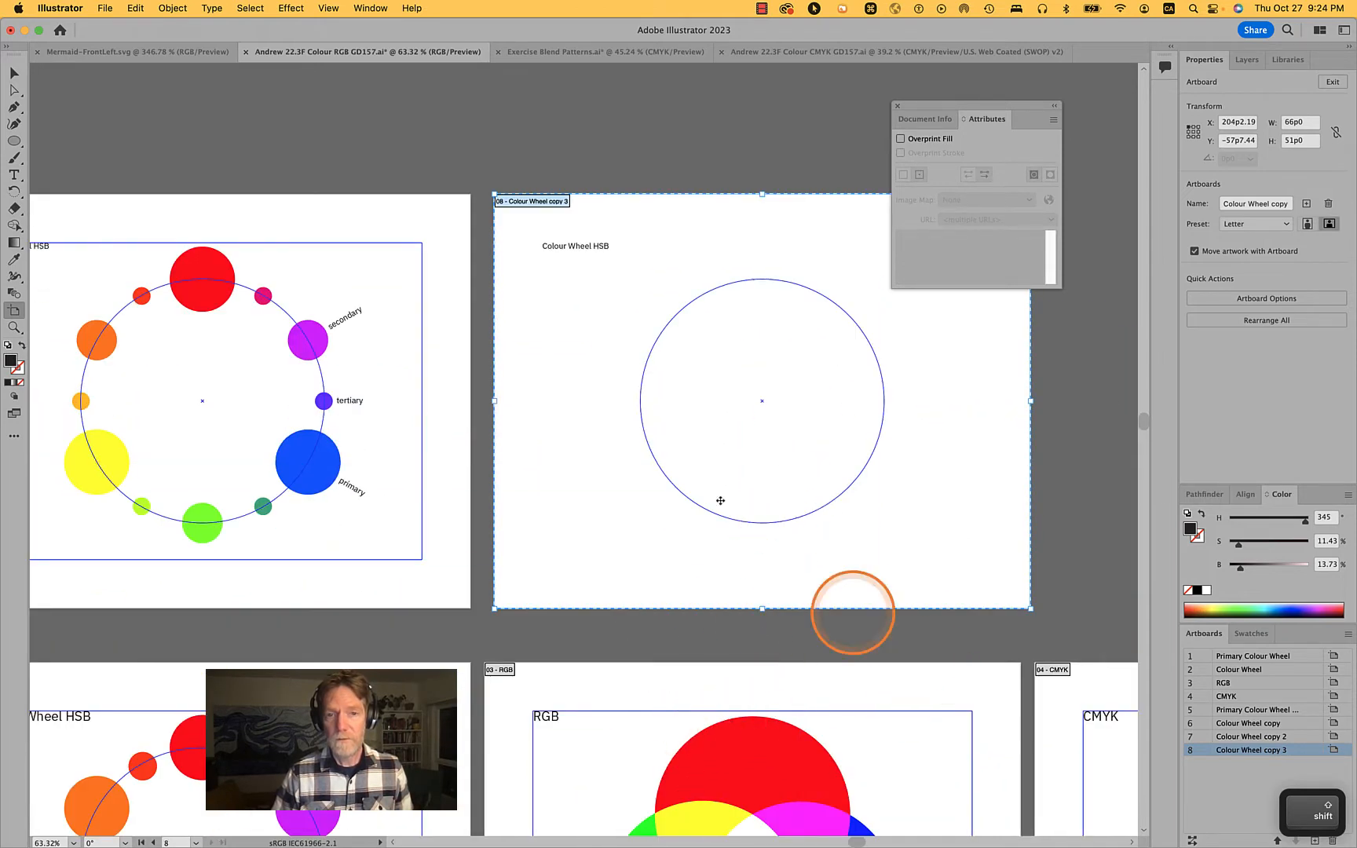
scroll(682, 448, left, 3)
scroll(681, 449, up, 1)
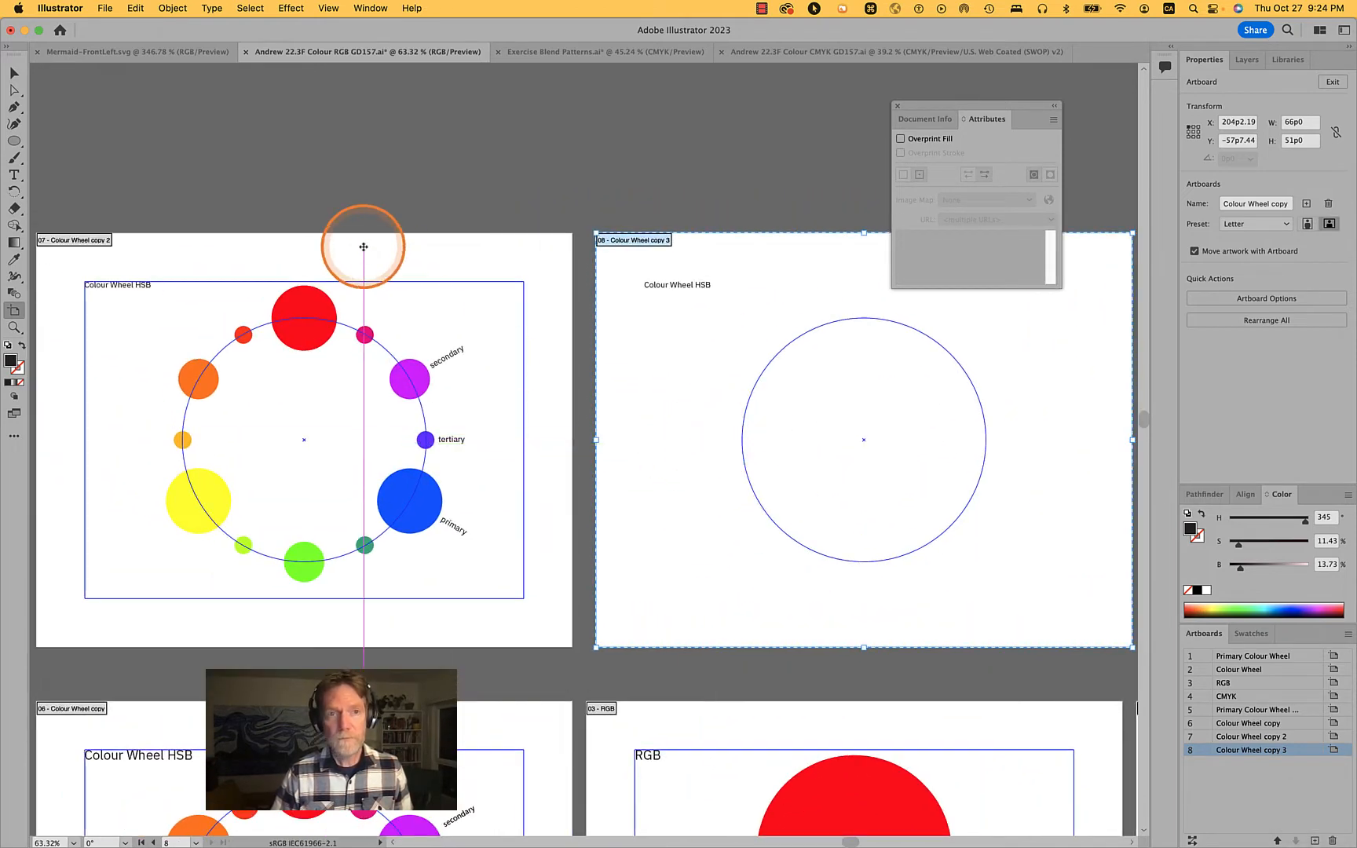
click(363, 247)
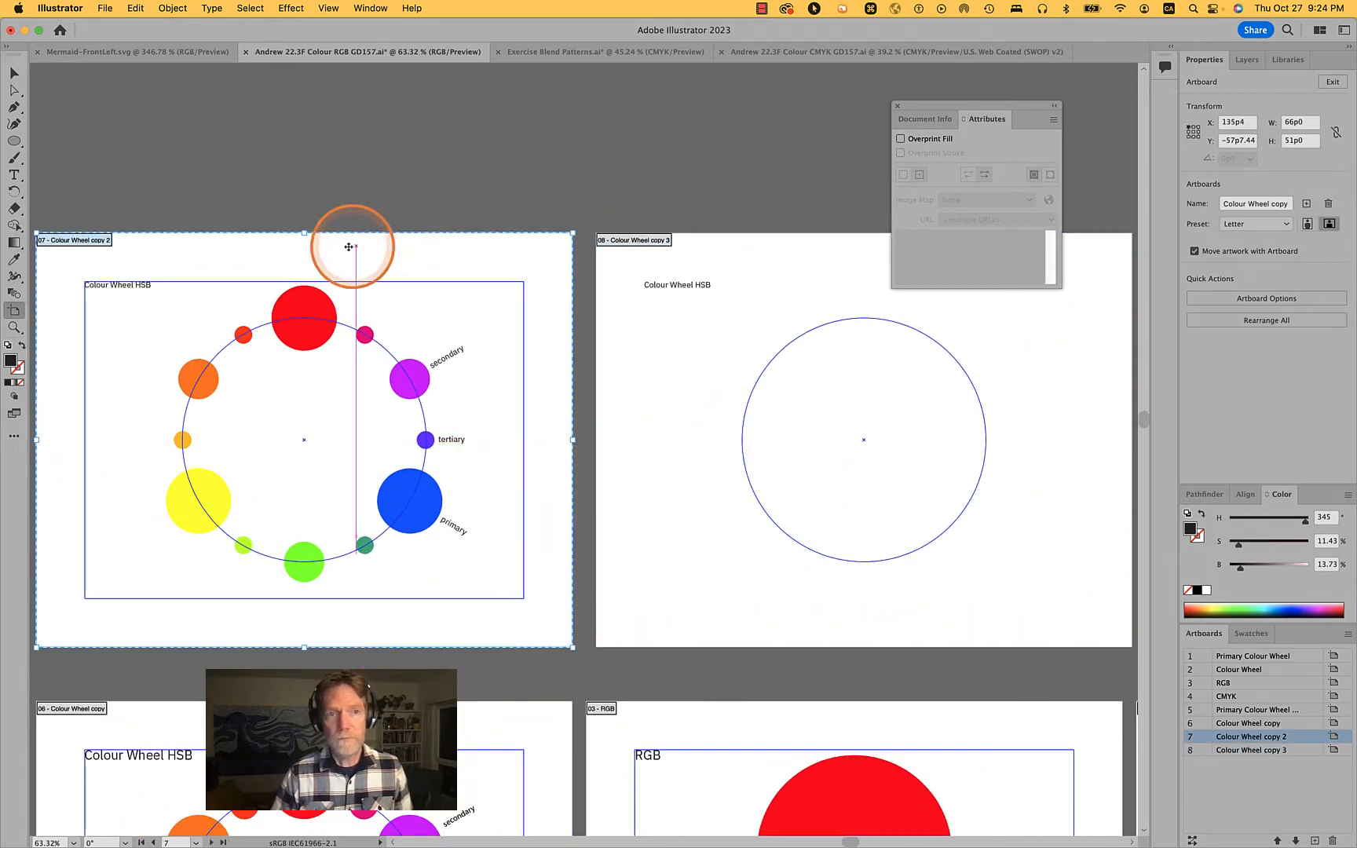
double_click(1273, 738)
key(Right)
key(alt+shift+Left)
key(alt+shift+Left)
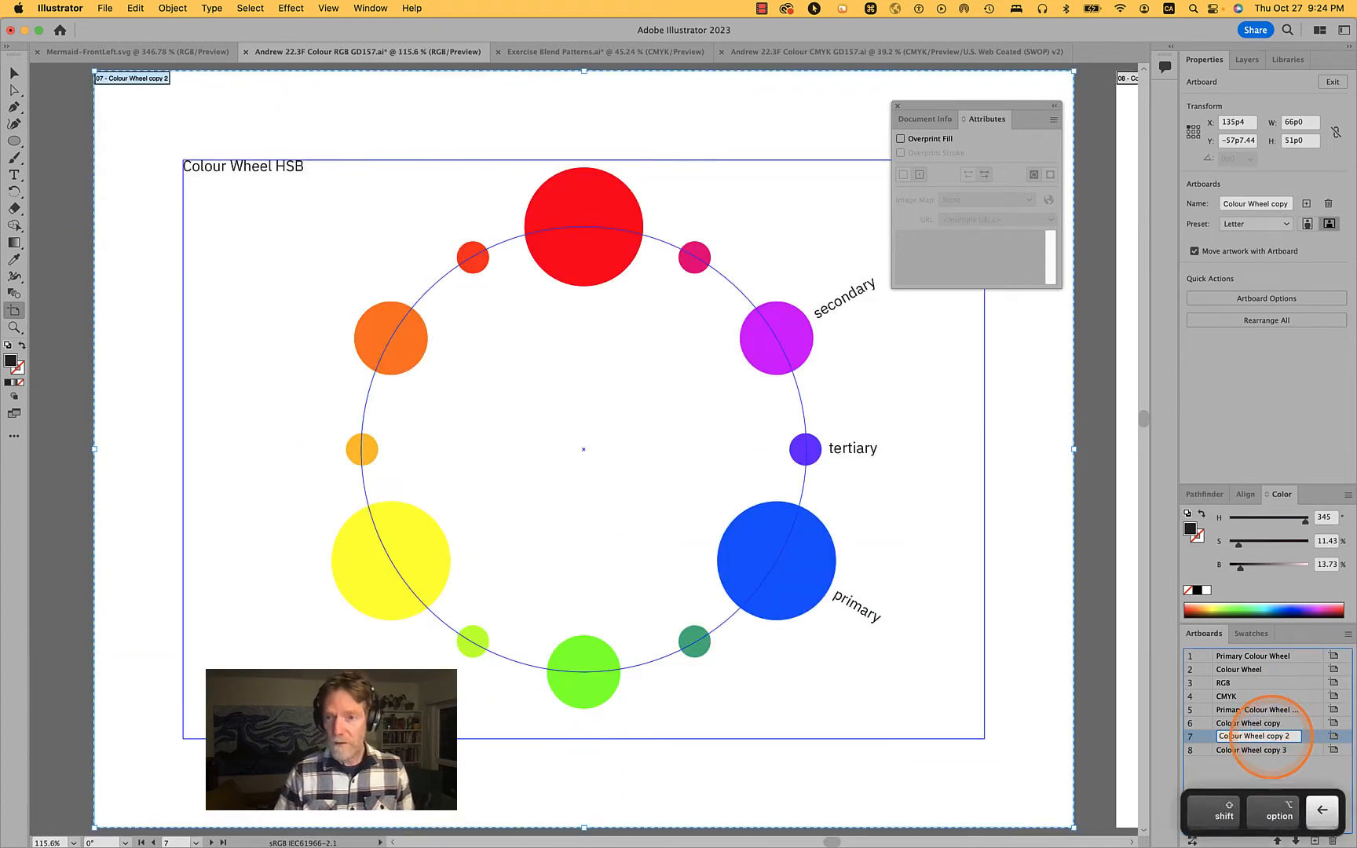
text(3)
key(Return)
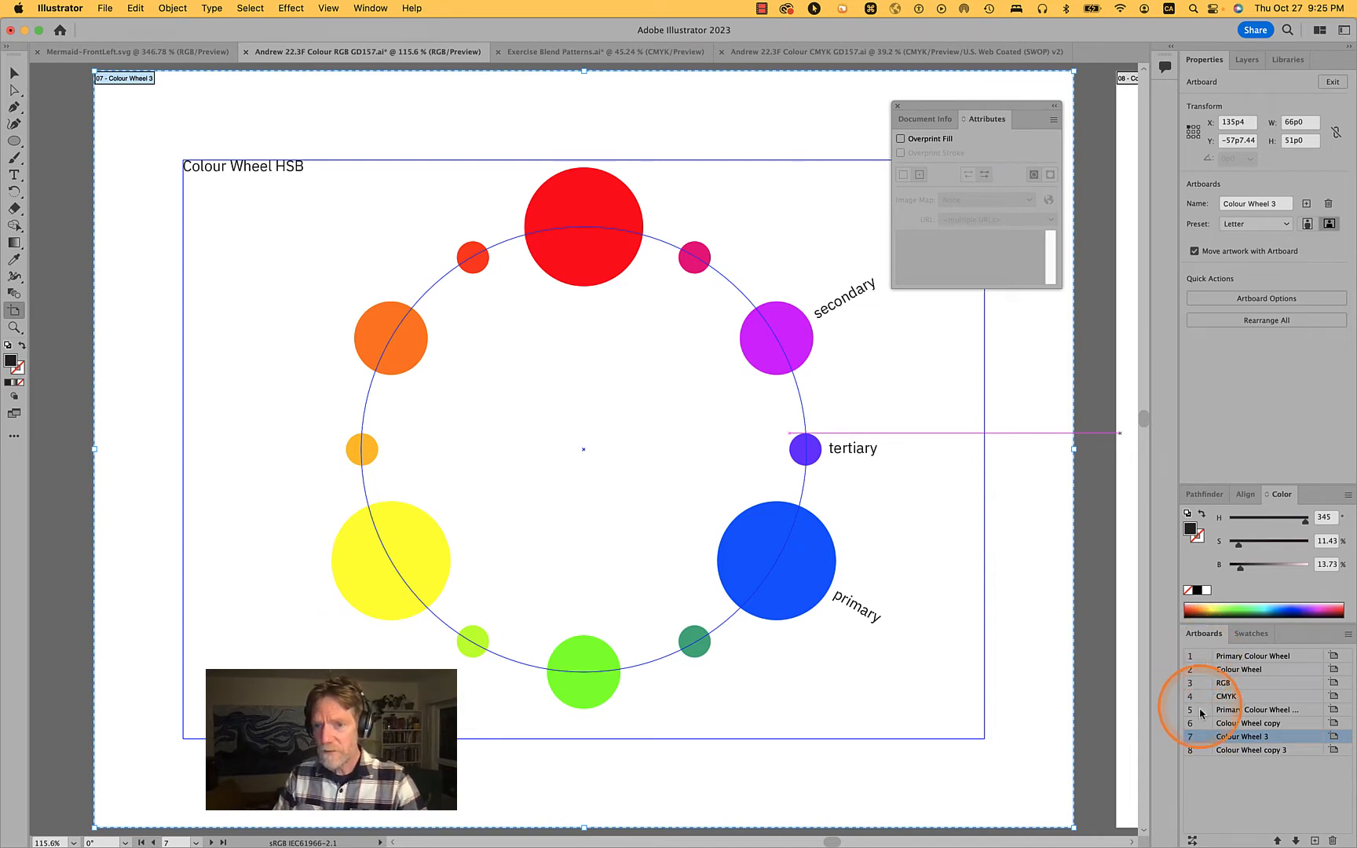
Review the first two artboards and rename the second one as "Colour Wheel HB"
double_click(1199, 658)
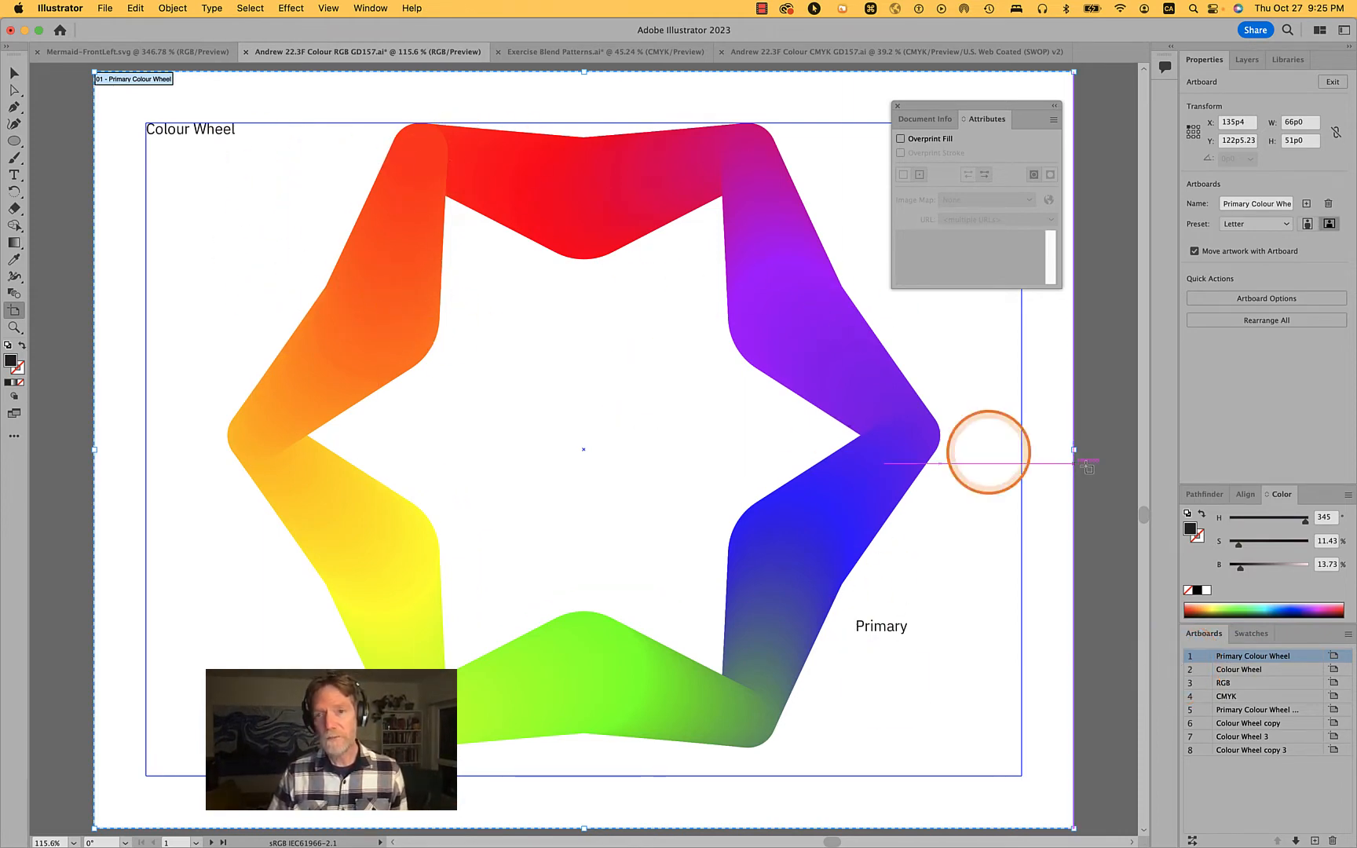
double_click(1201, 671)
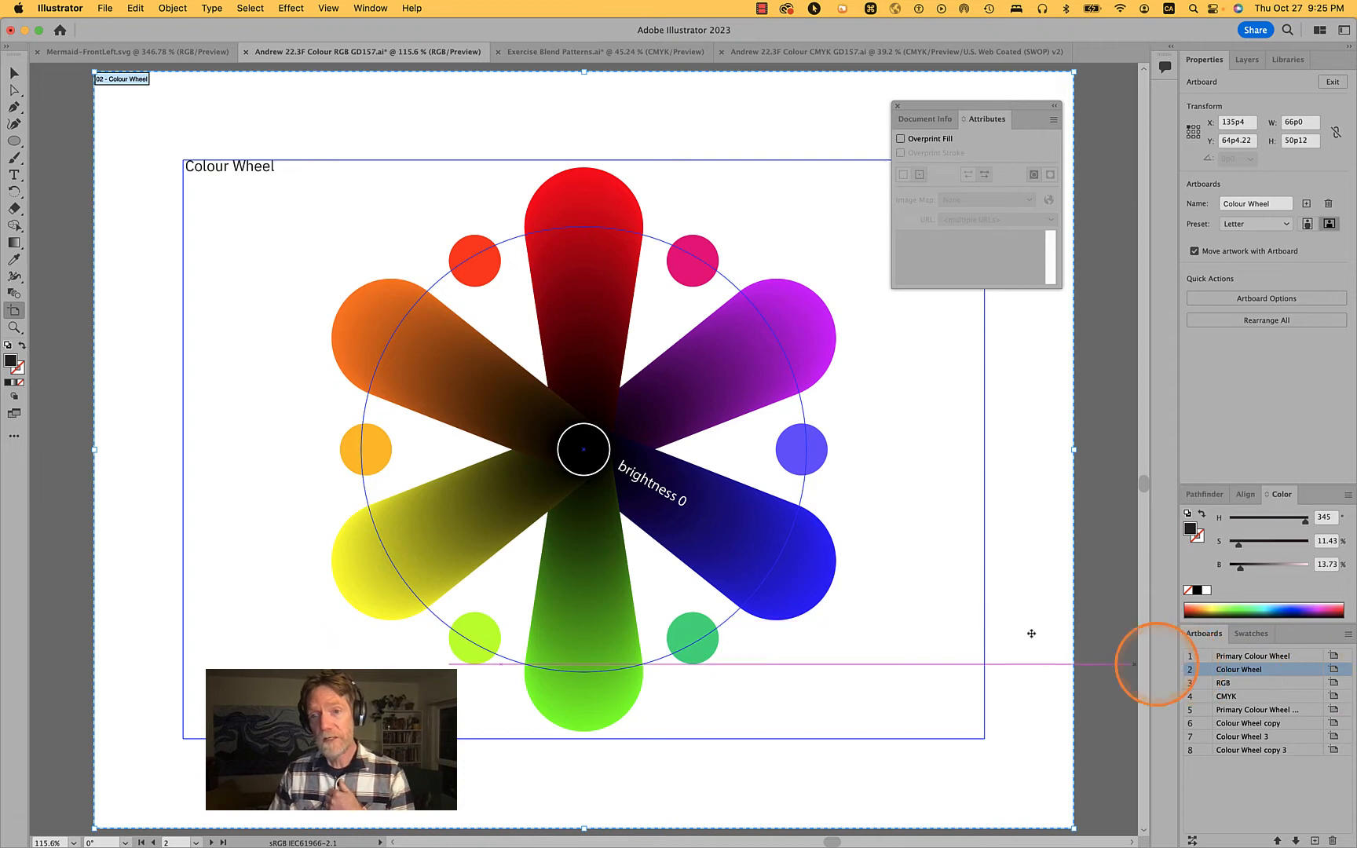
click(1252, 674)
double_click(1252, 674)
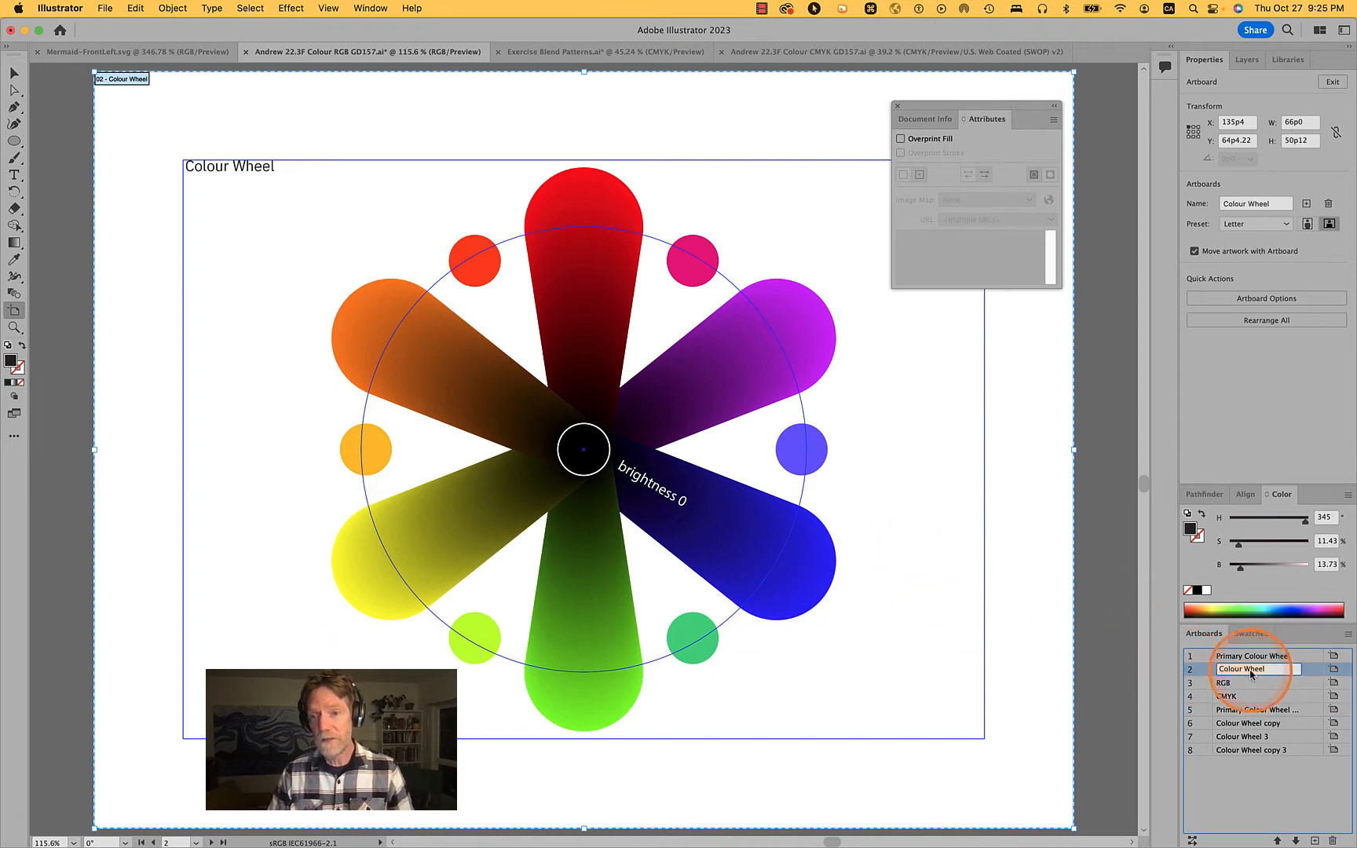
text(H)
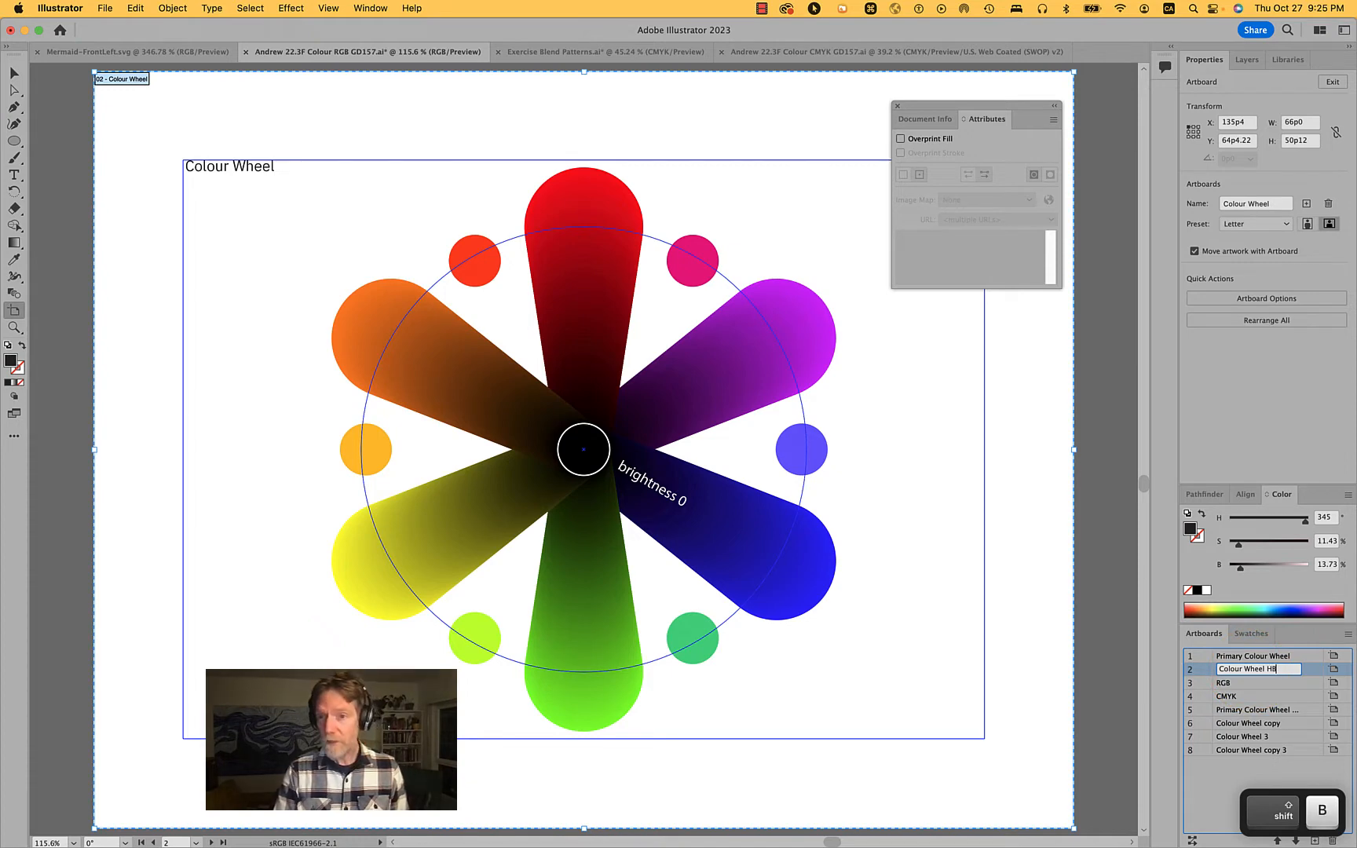
text(B)
key(Return)
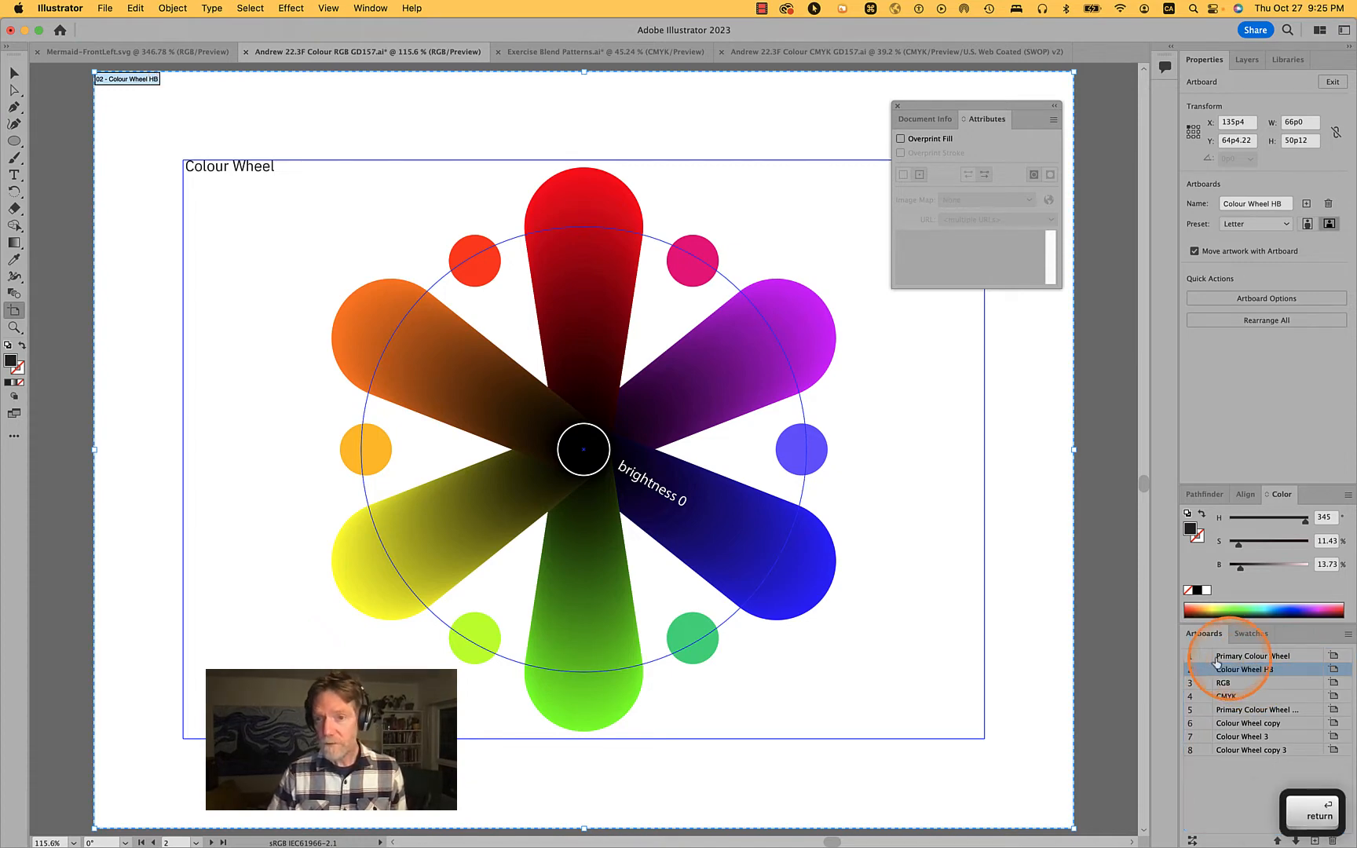
Rename the first artboard as "Primary Colour Wheel H"
click(1216, 662)
double_click(1288, 658)
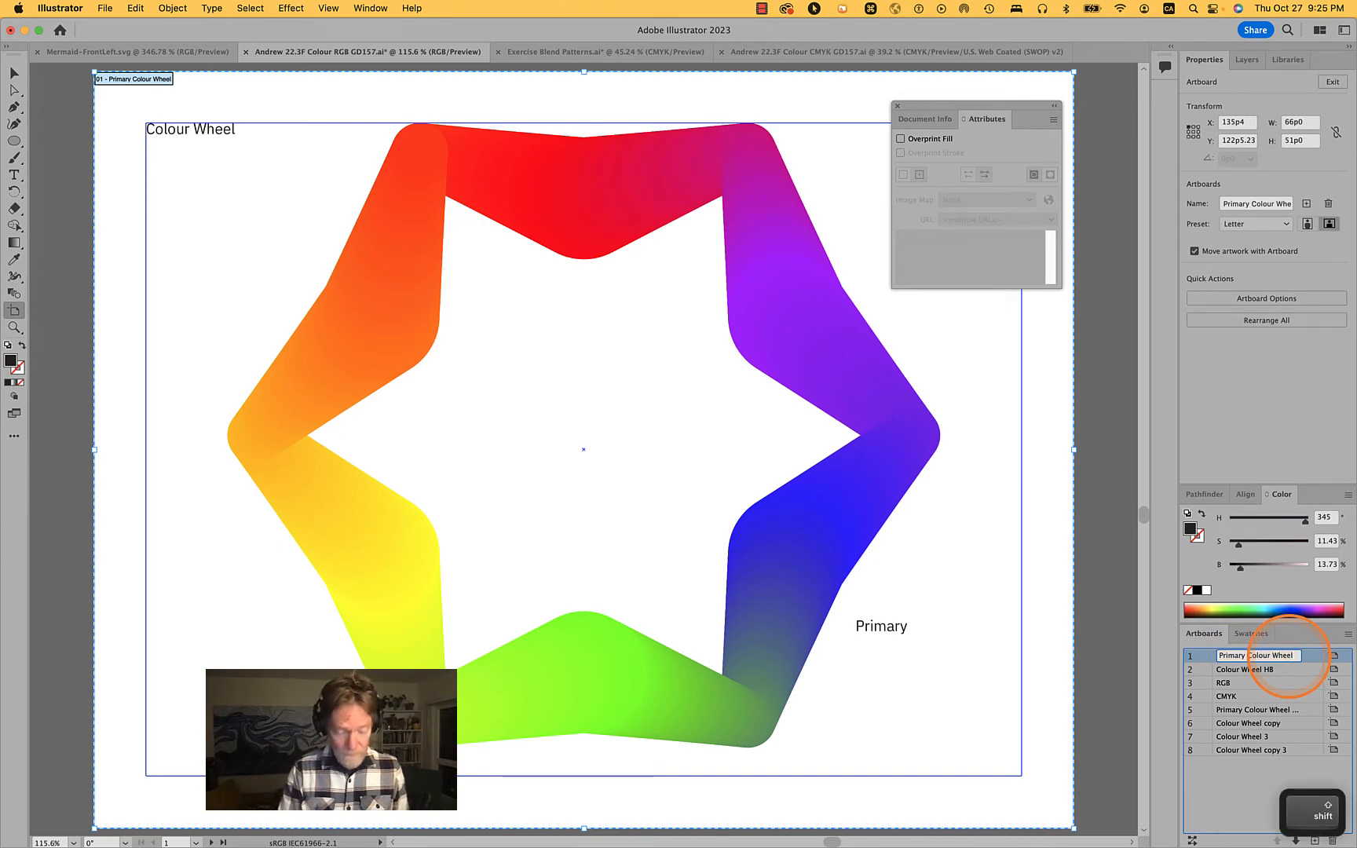
text(H)
key(Return)
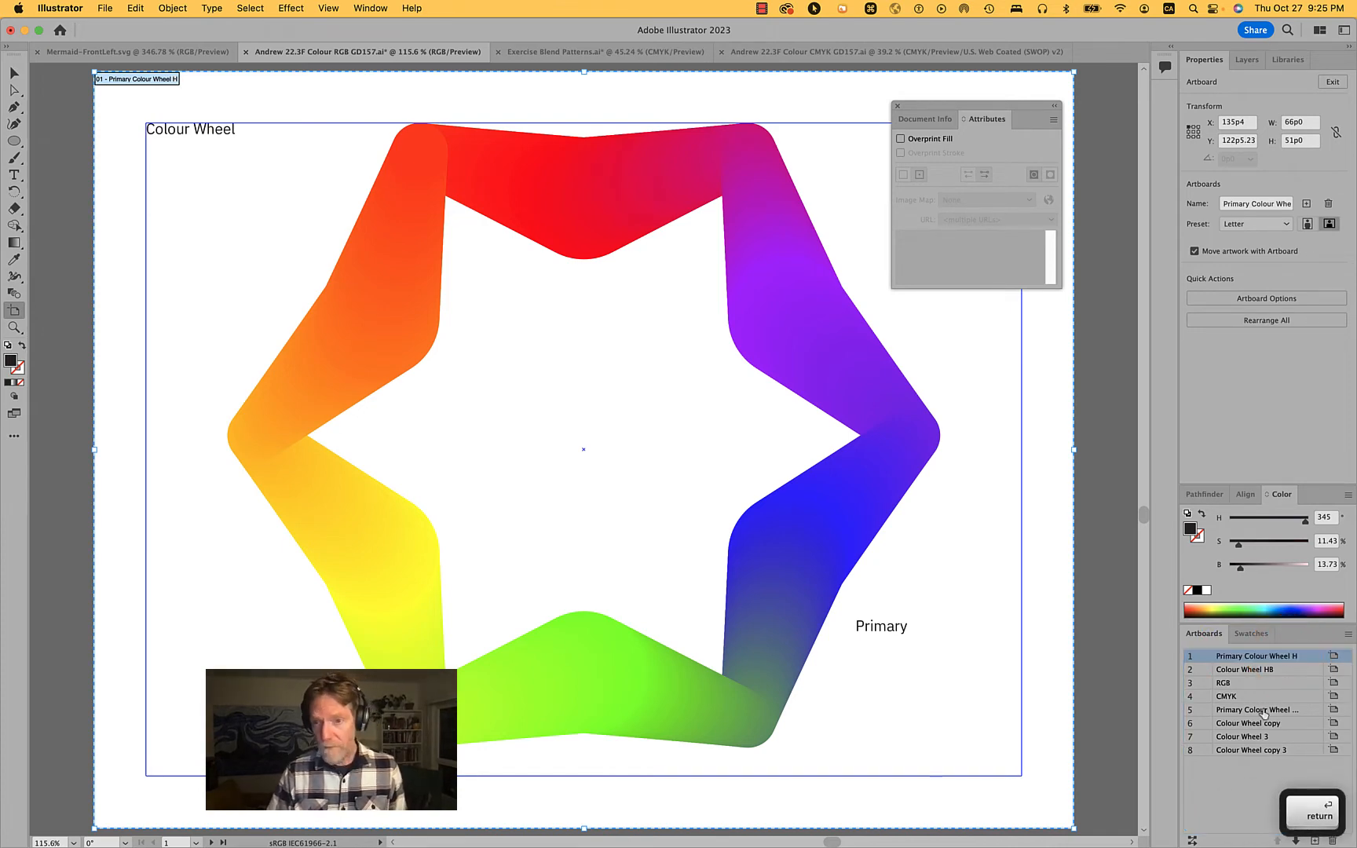
Rename the sixth artboard, "Colour Wheel copy", as "Colour Wheel H"
click(1191, 728)
click(1239, 730)
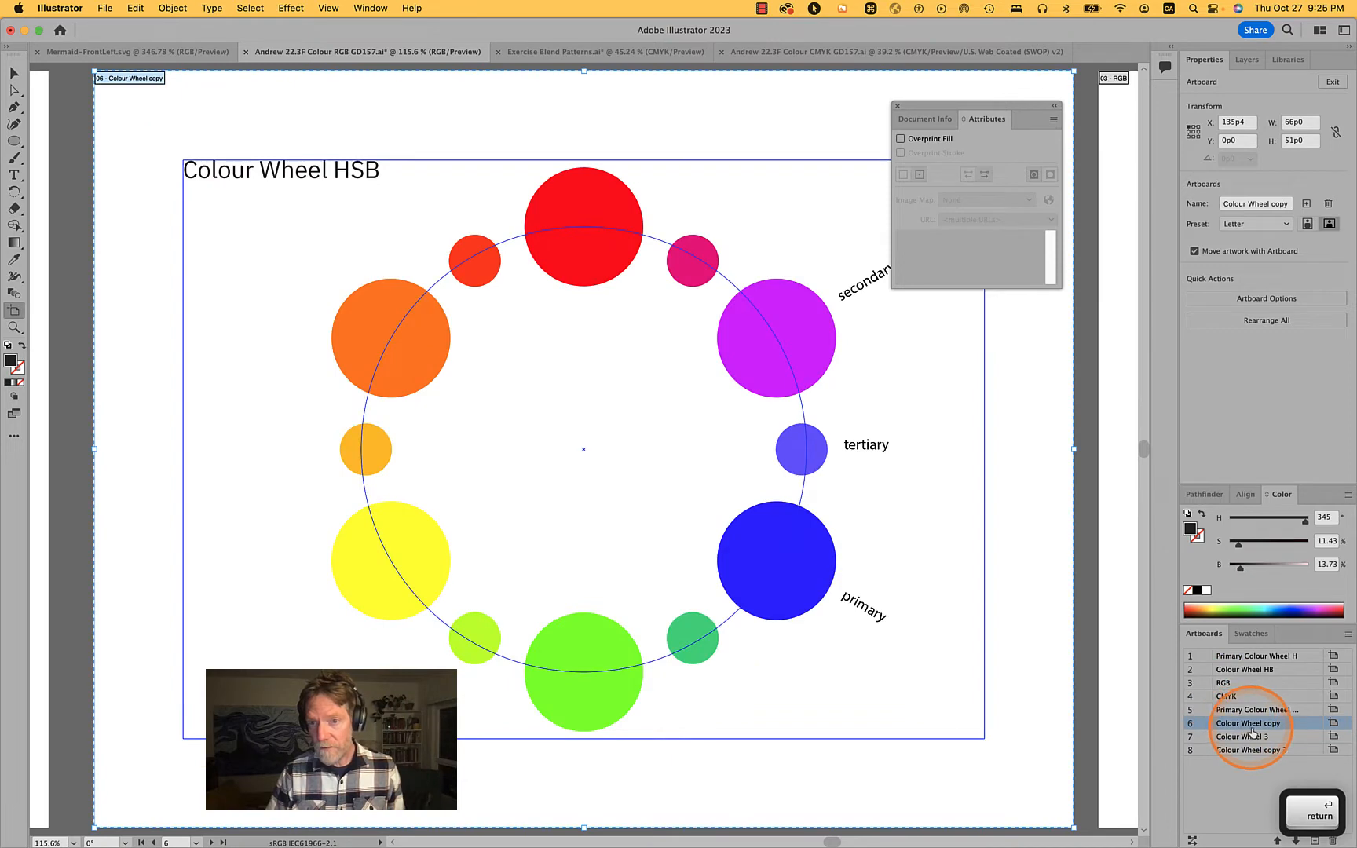
double_click(1268, 724)
click(1273, 727)
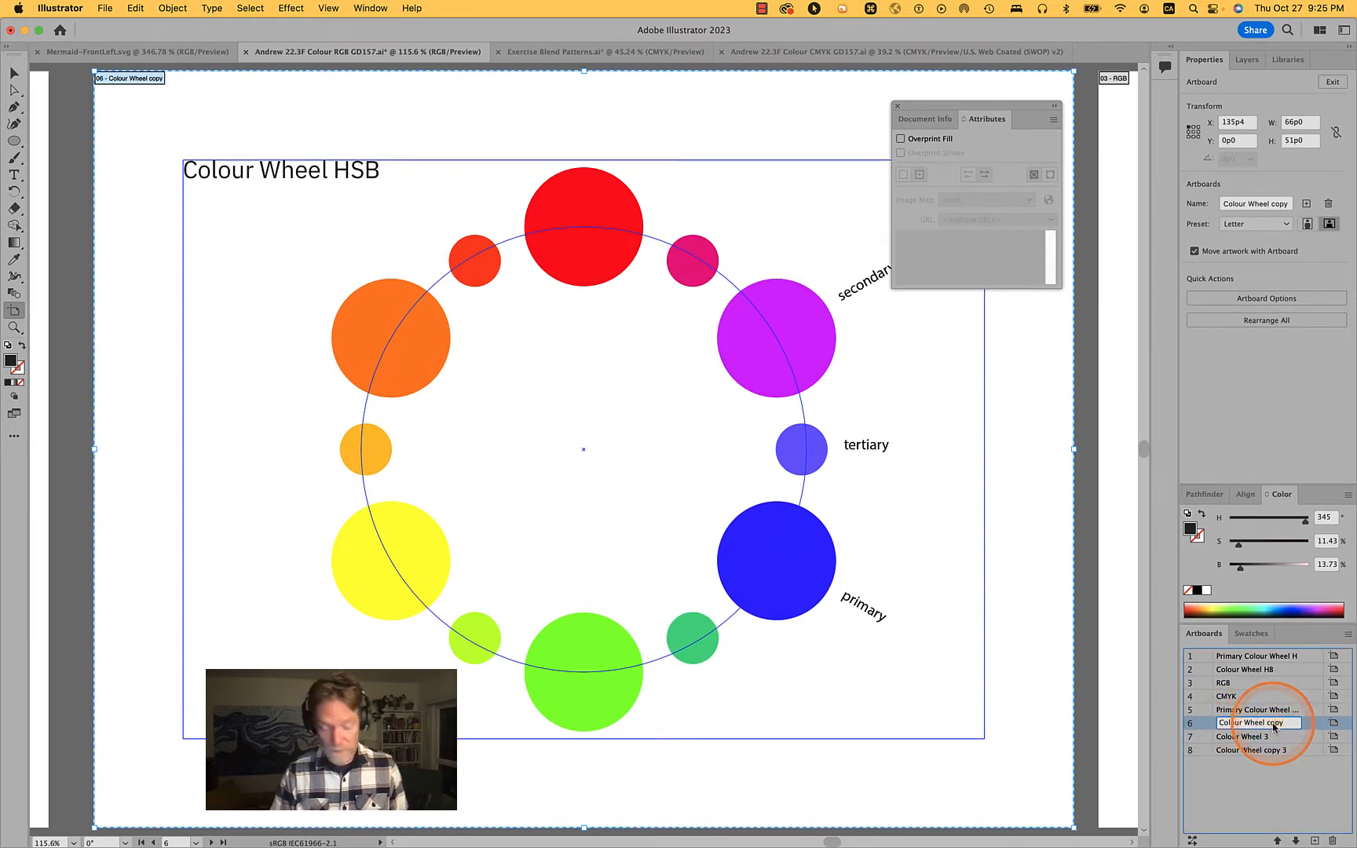
key(BackSpace)
key(BackSpace)
key(BackSpace)
key(BackSpace)
text(H)
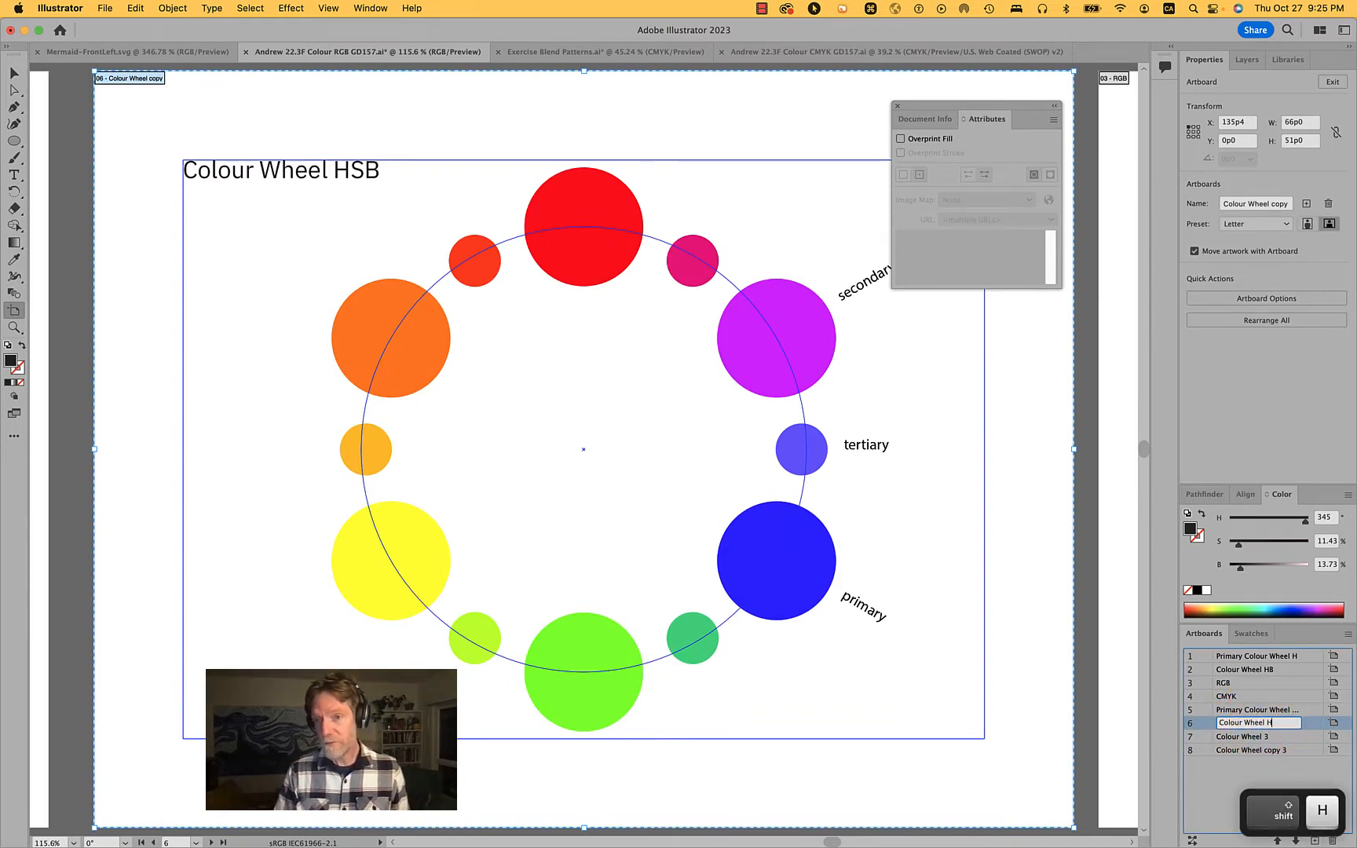
key(Return)
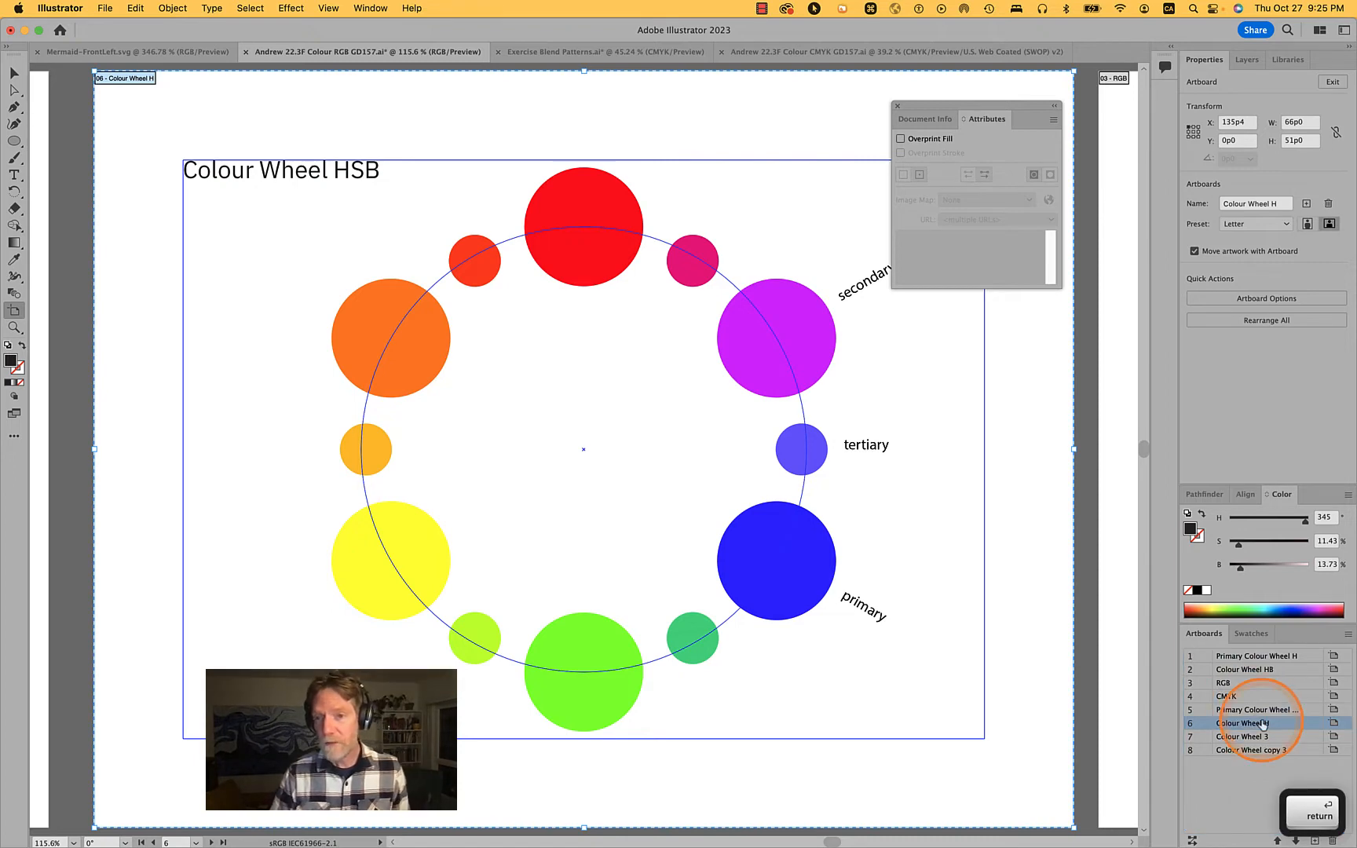
Rename the seventh artboard as "Colour Wheel H 3" and leave artboard editing
click(1194, 726)
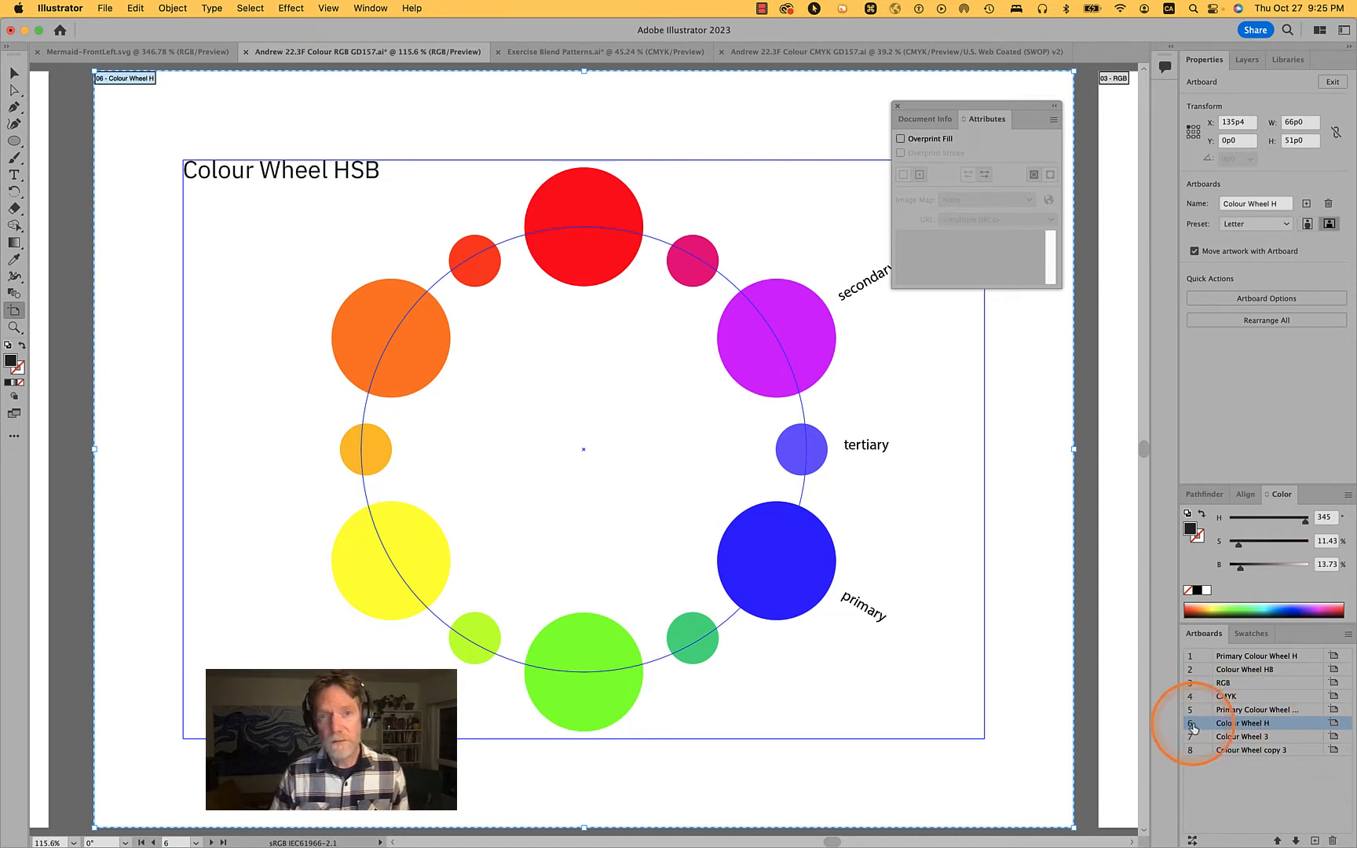
click(1195, 738)
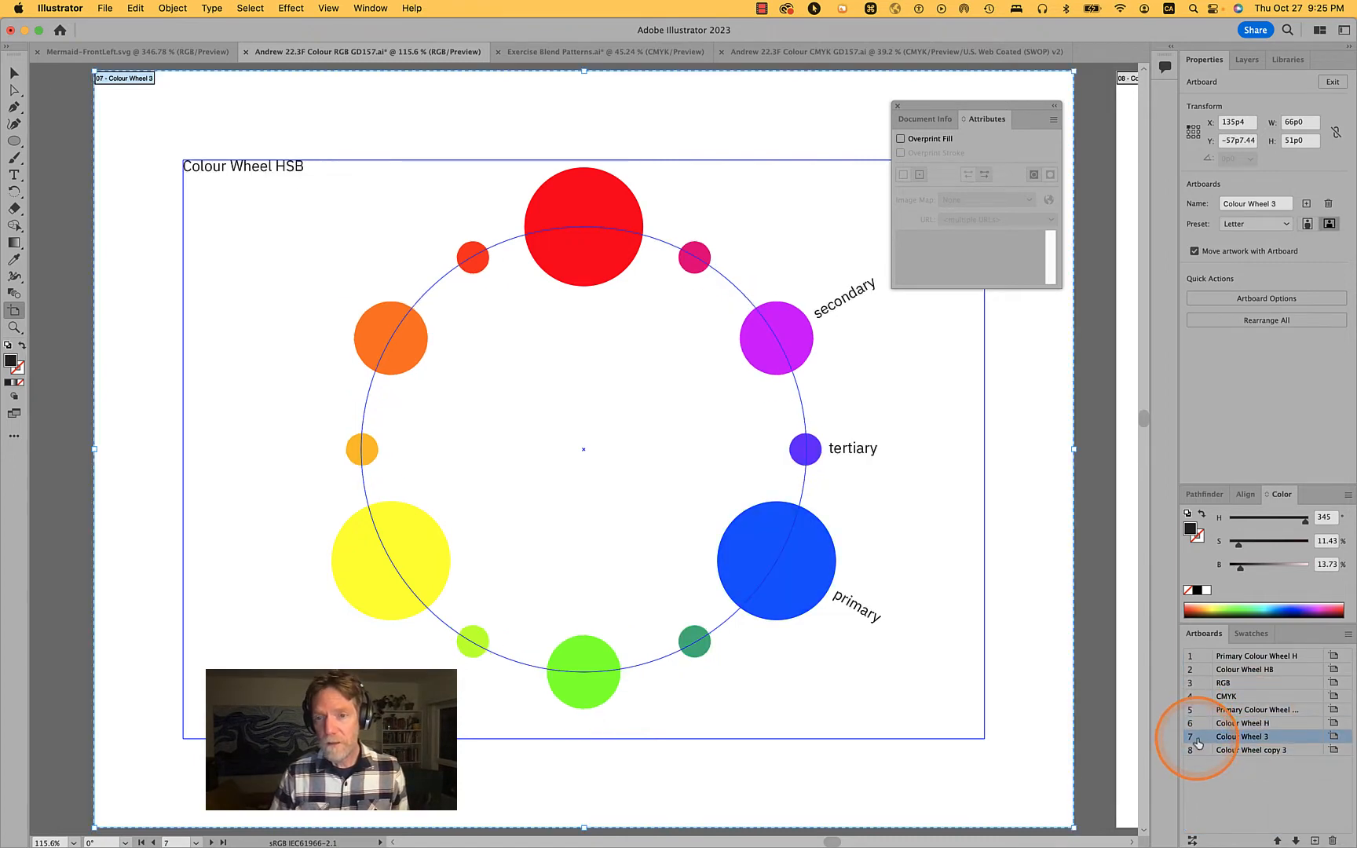
double_click(1250, 737)
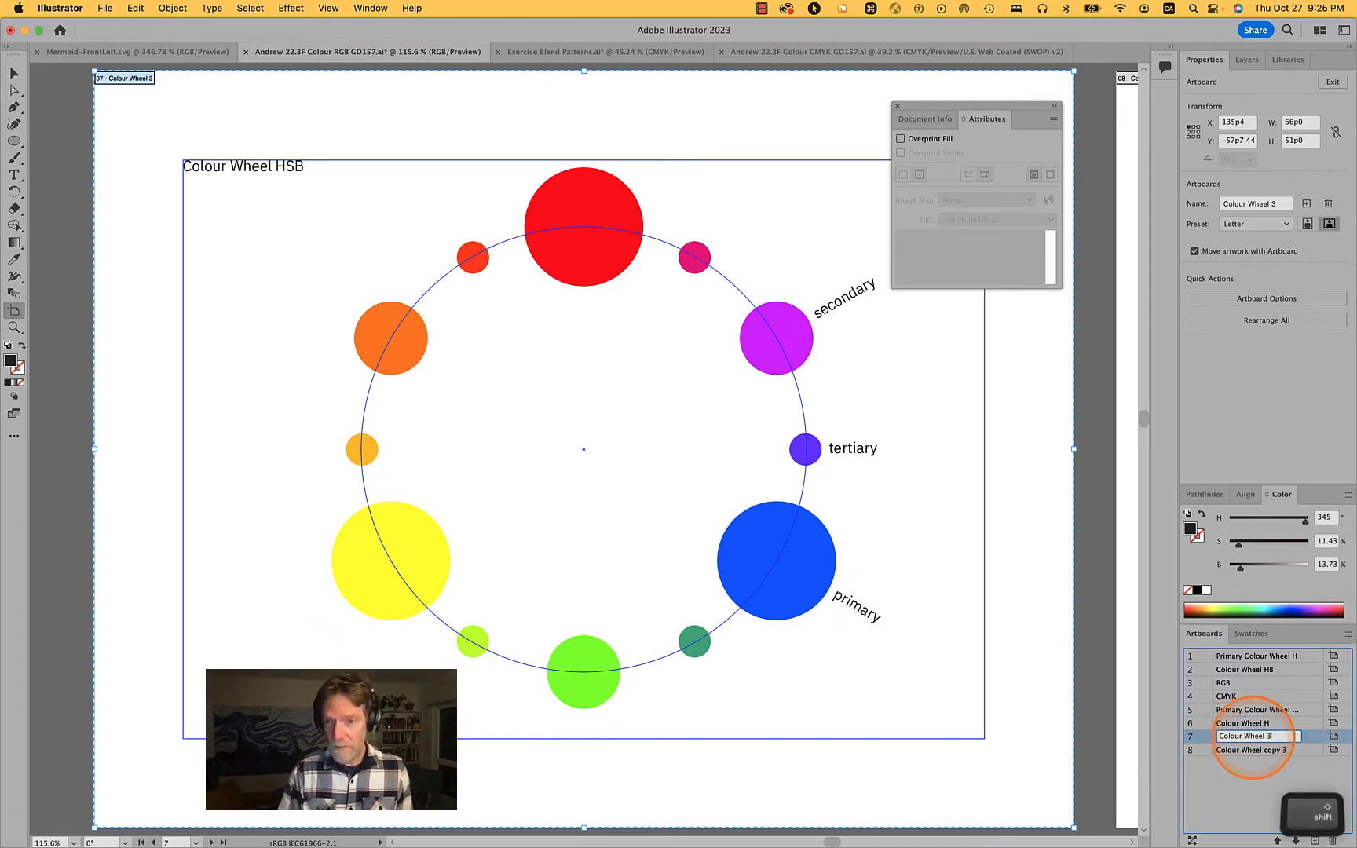
key(shift+Left)
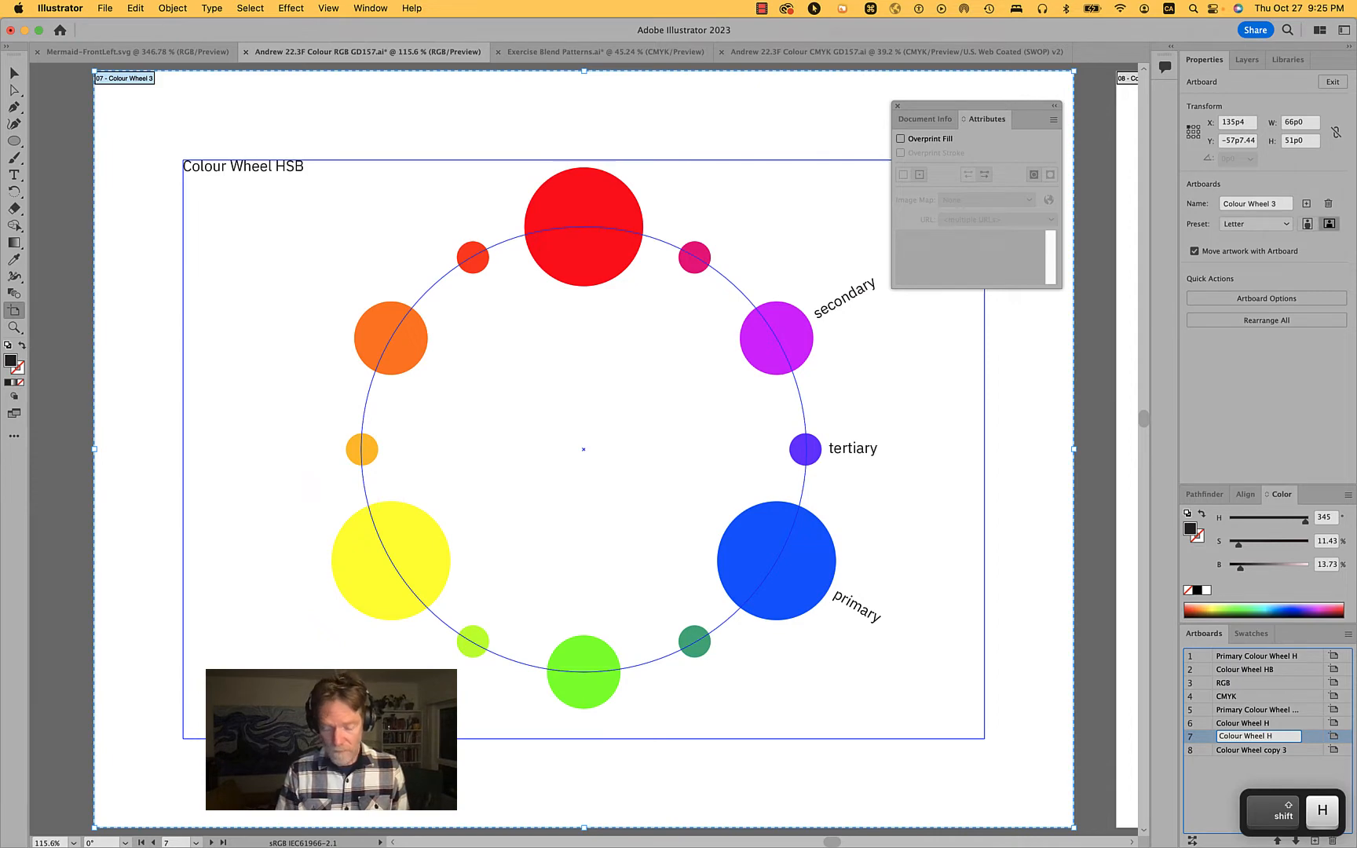
text(H)
key(Return)
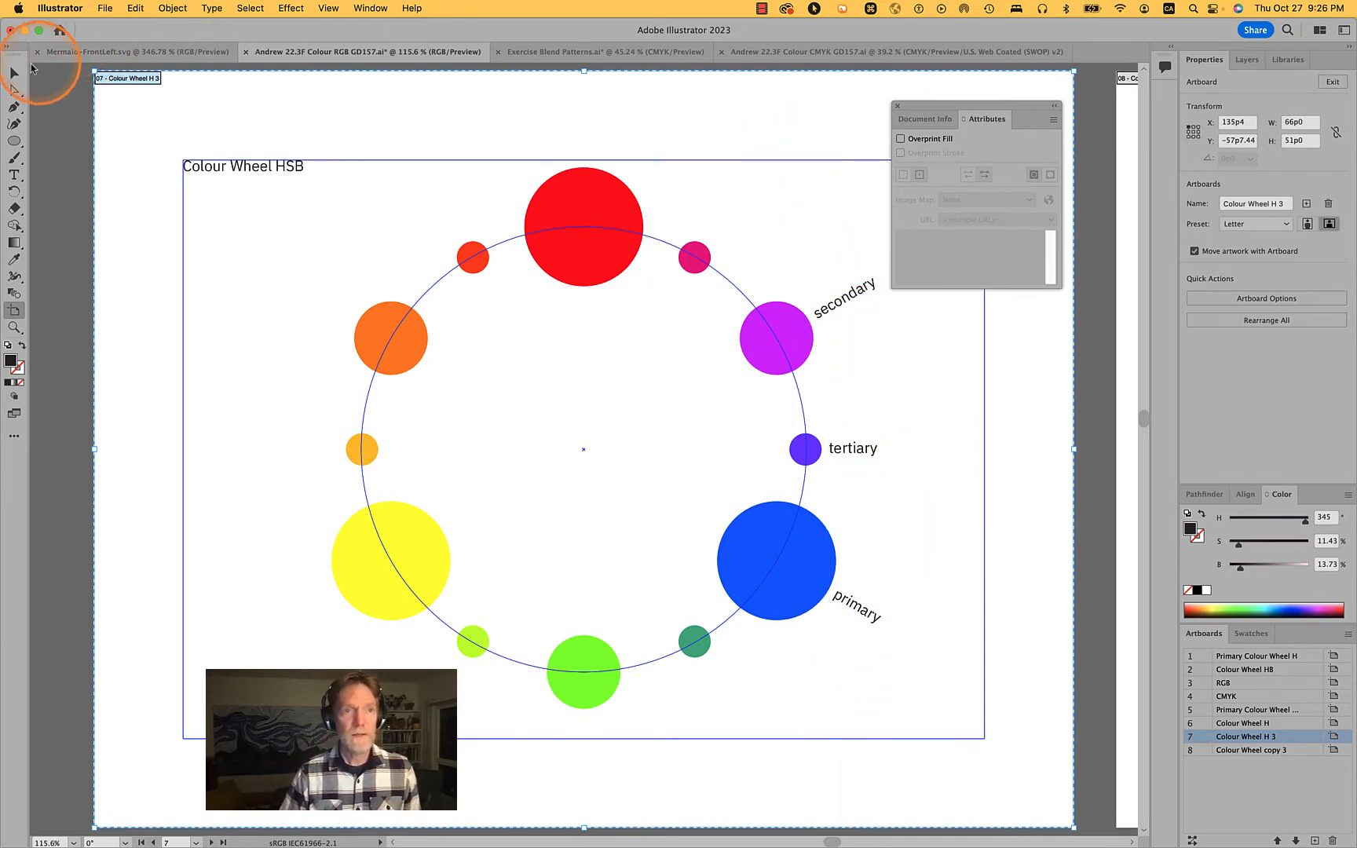
click(14, 73)
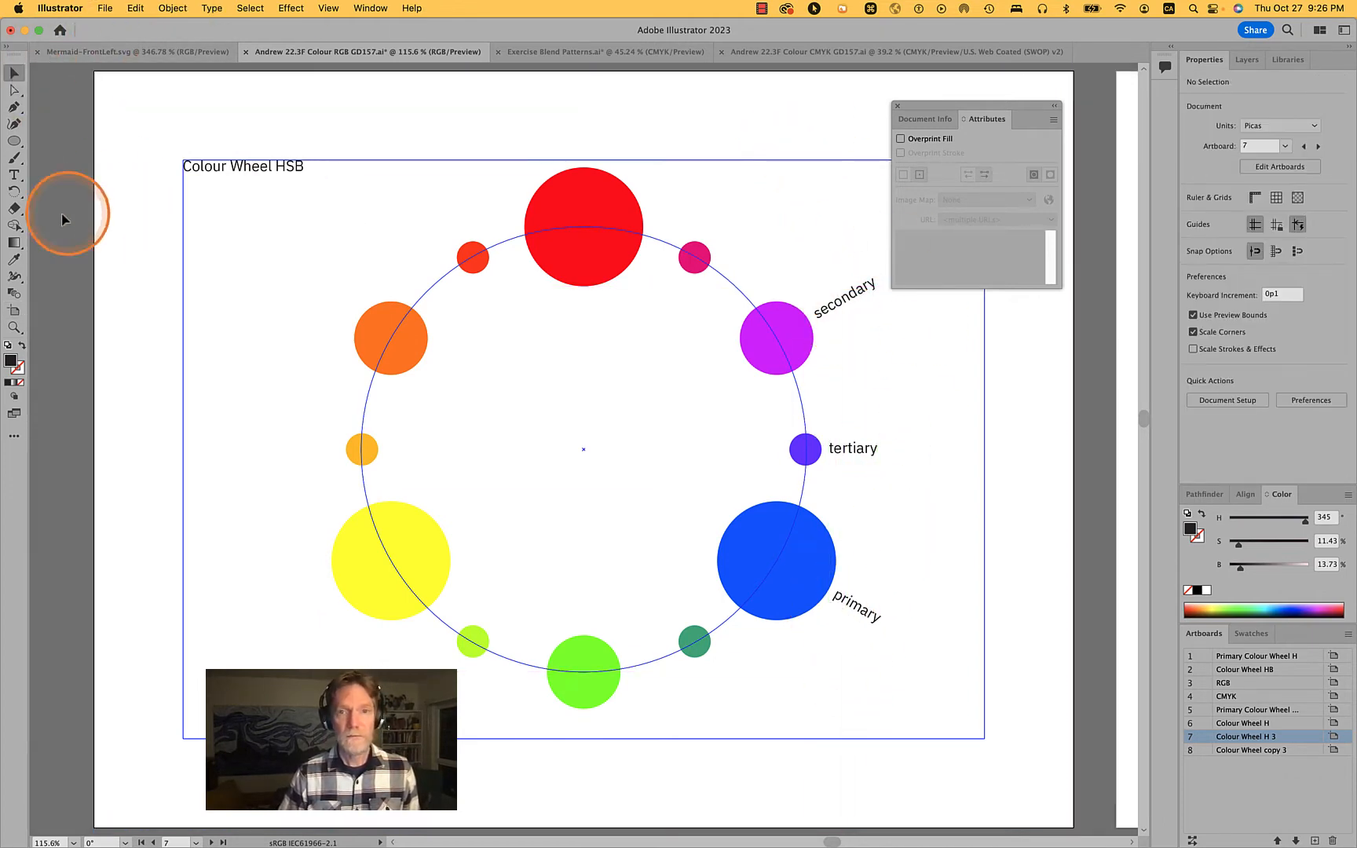
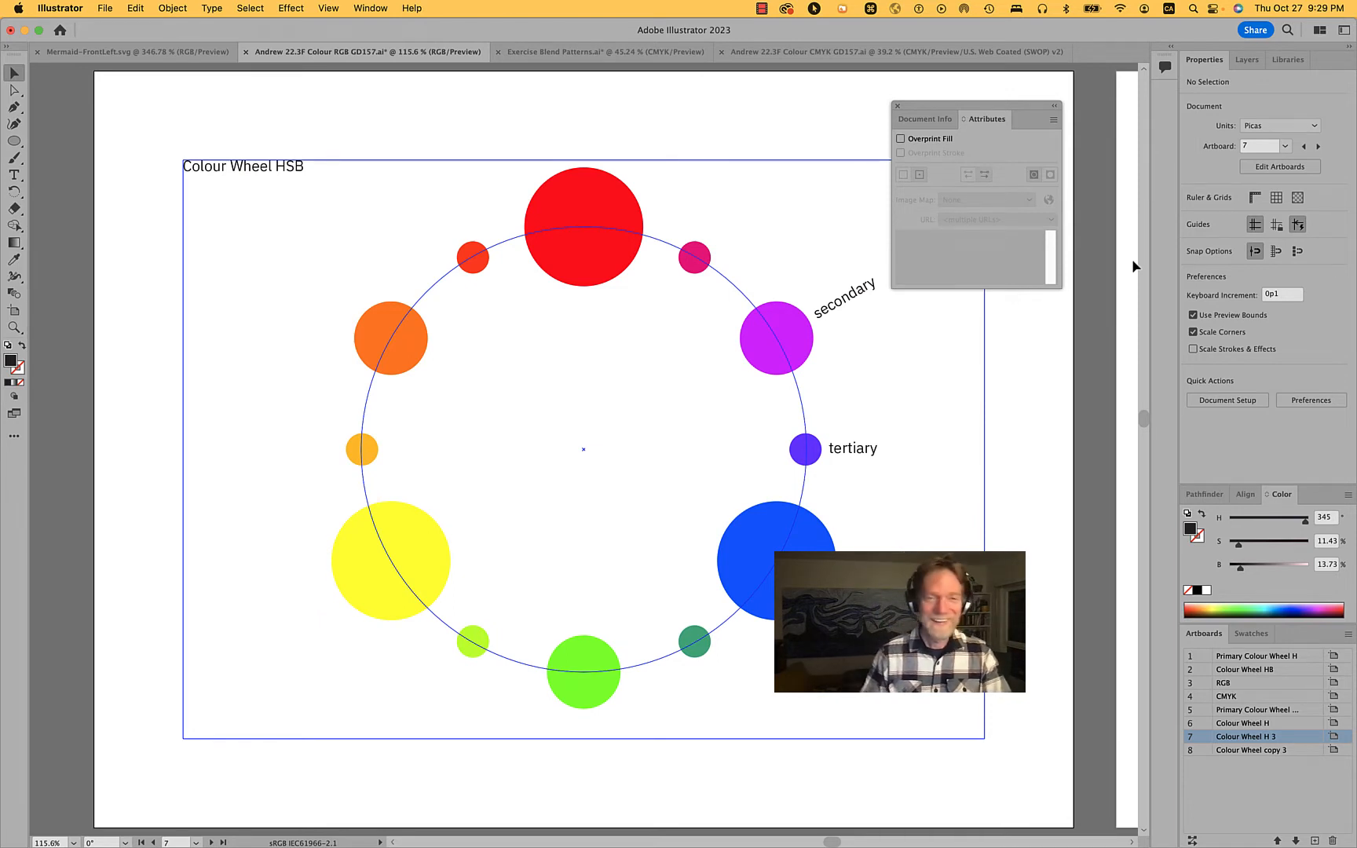
Unlock all locked objects in the document
click(11, 113)
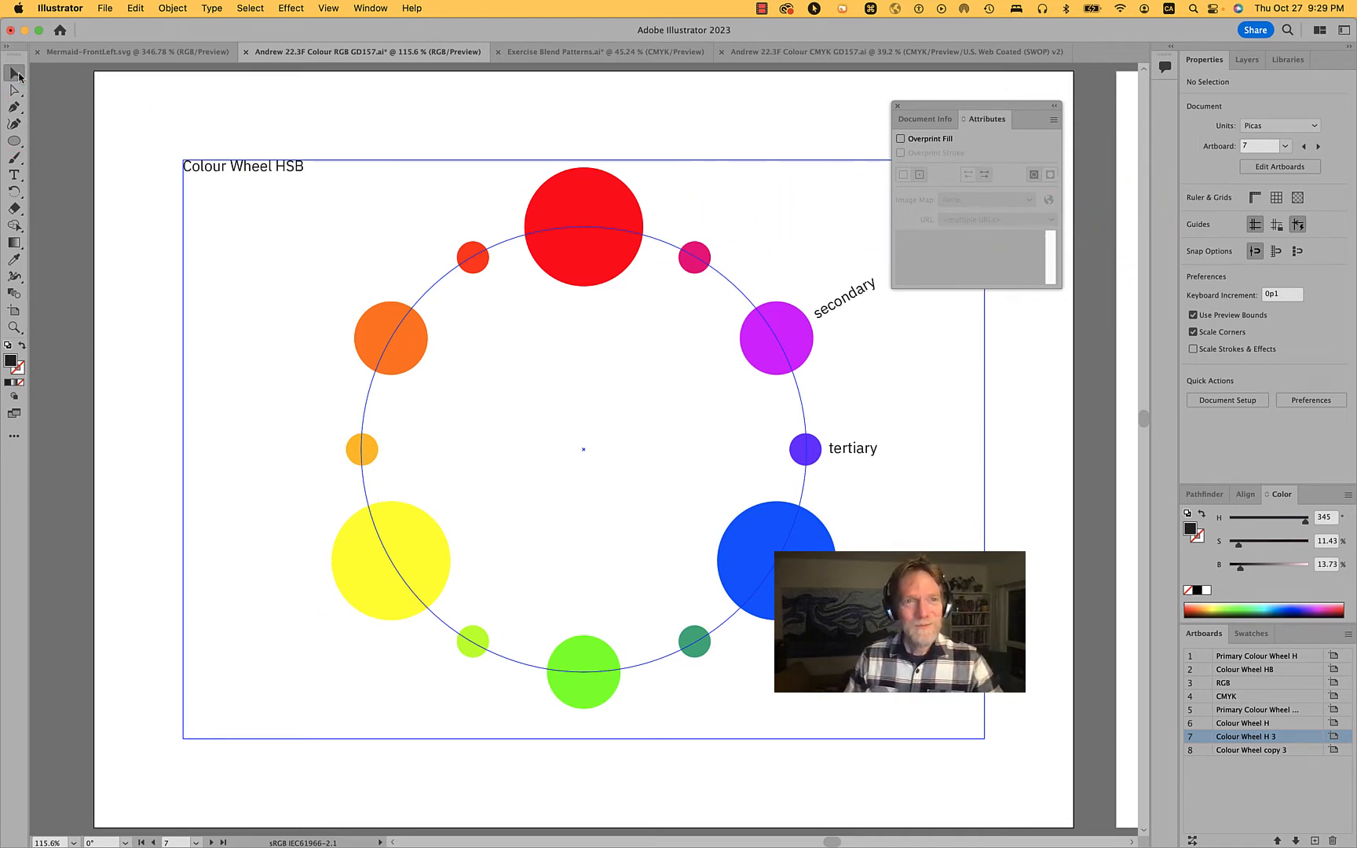
click(335, 92)
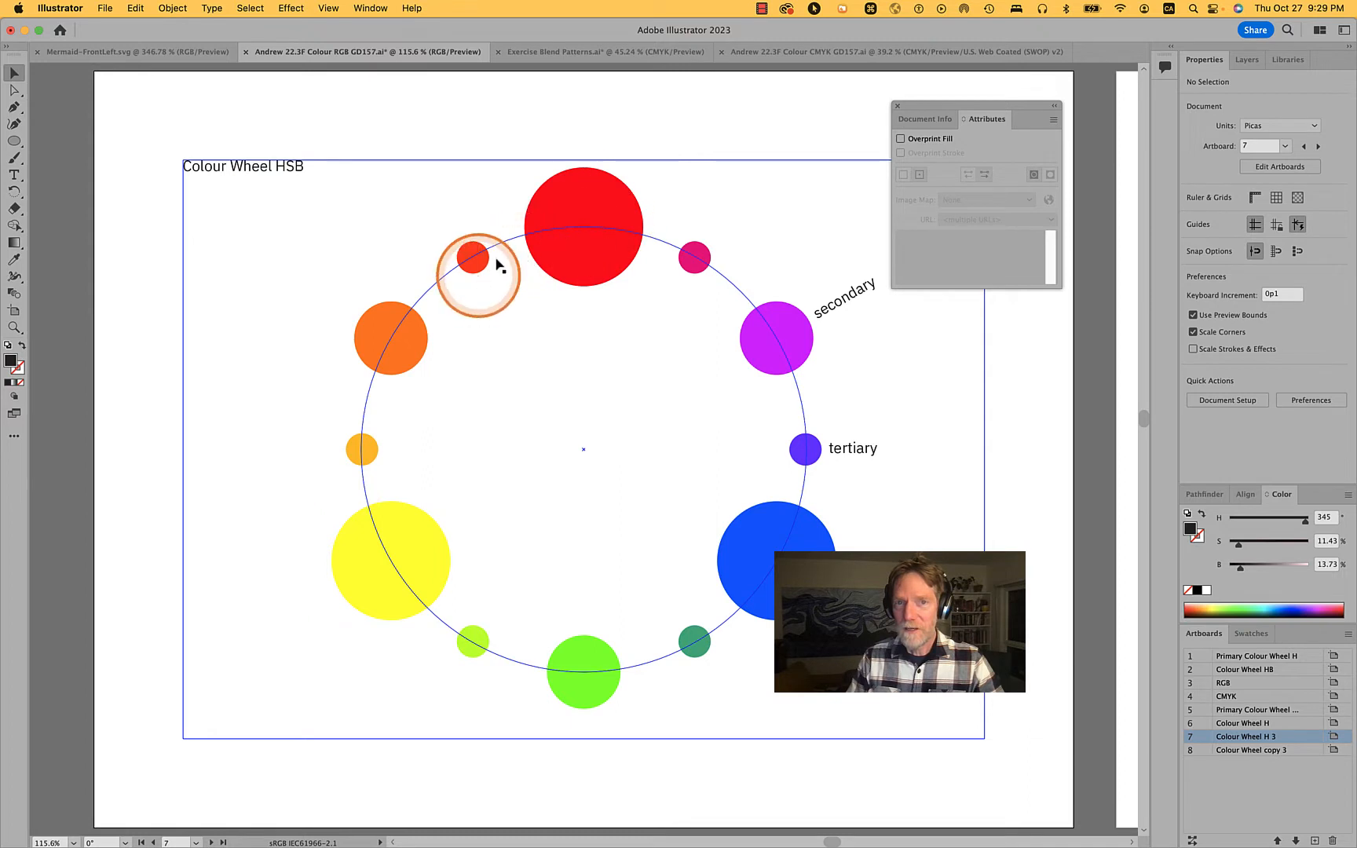
click(741, 160)
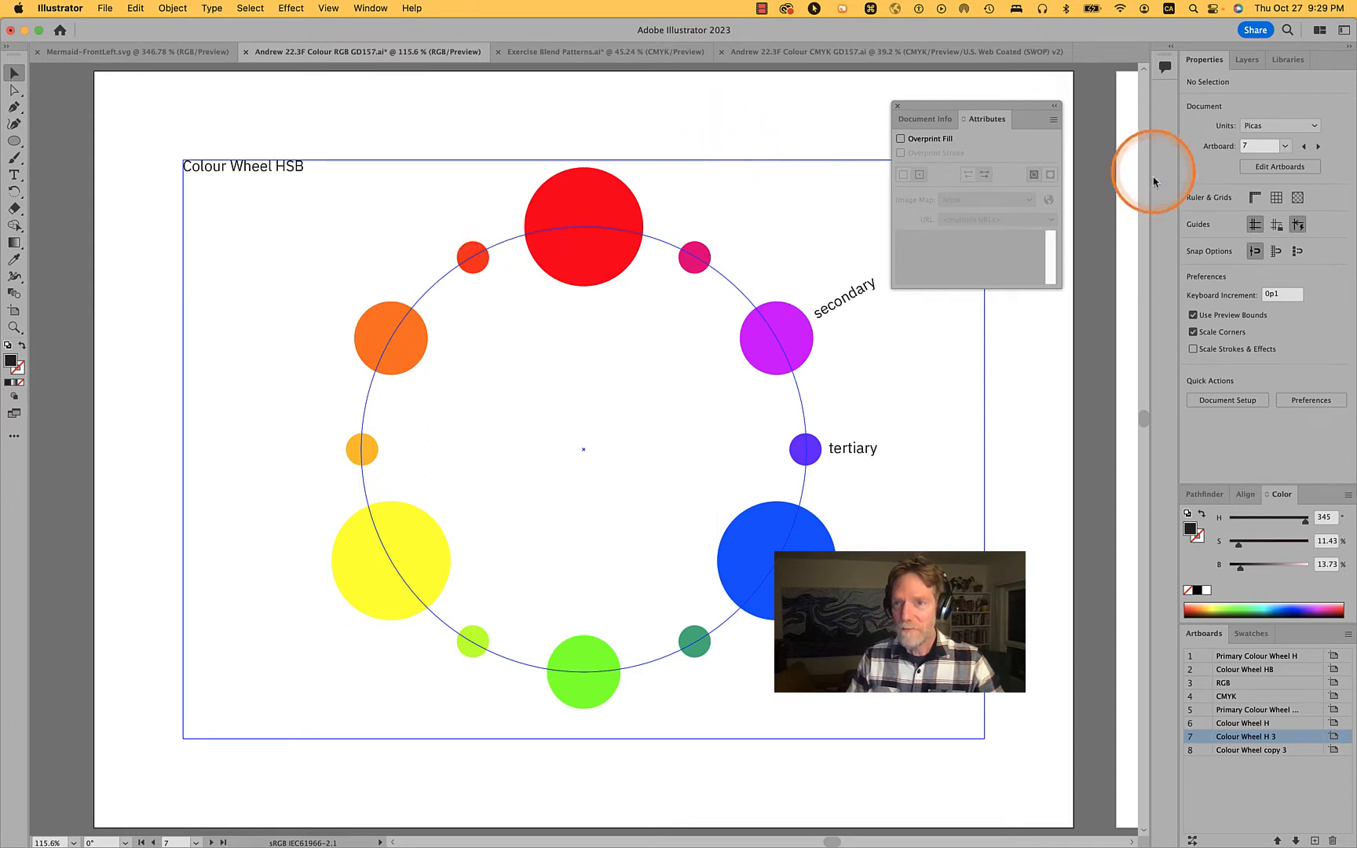
drag(812, 120, 1014, 188)
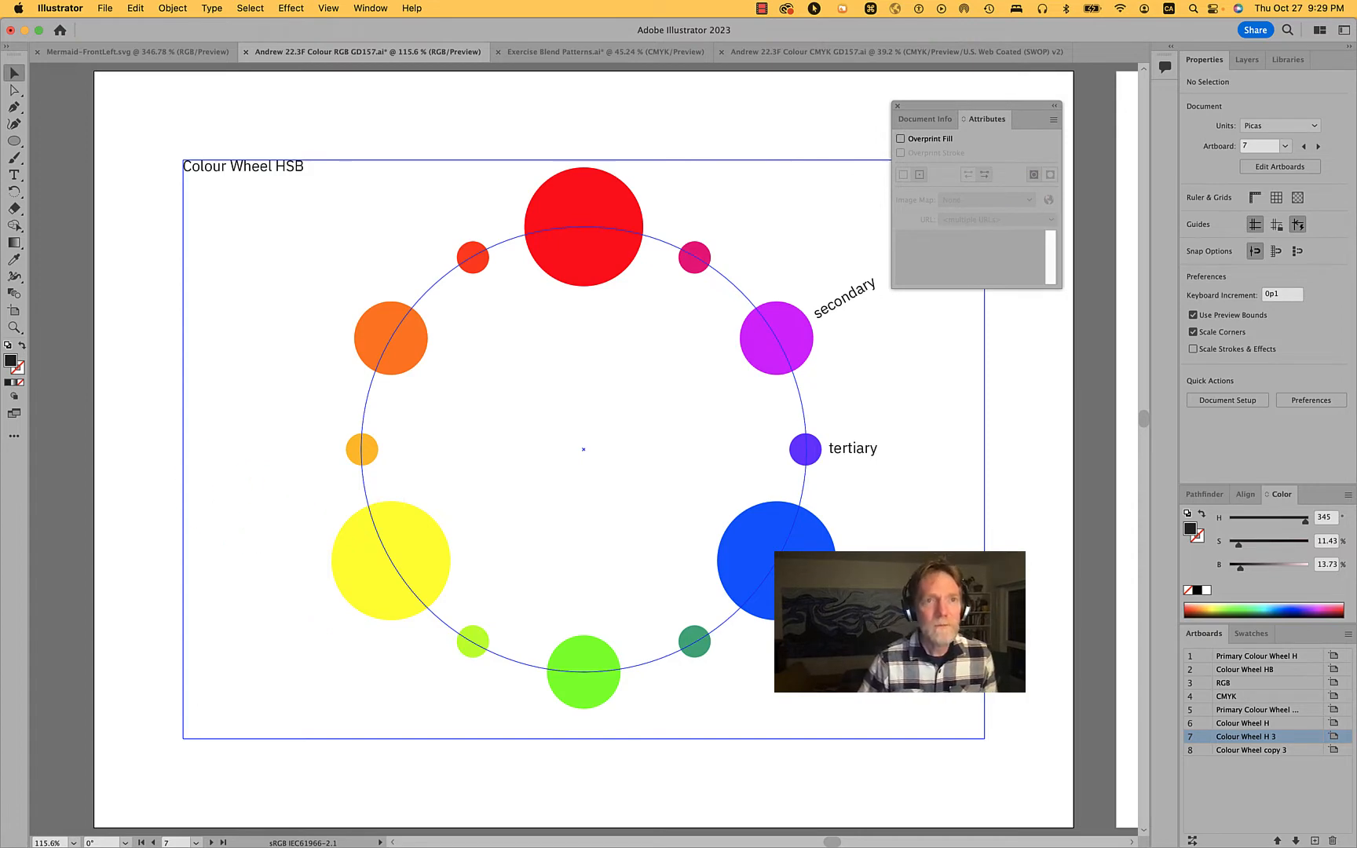
click(172, 8)
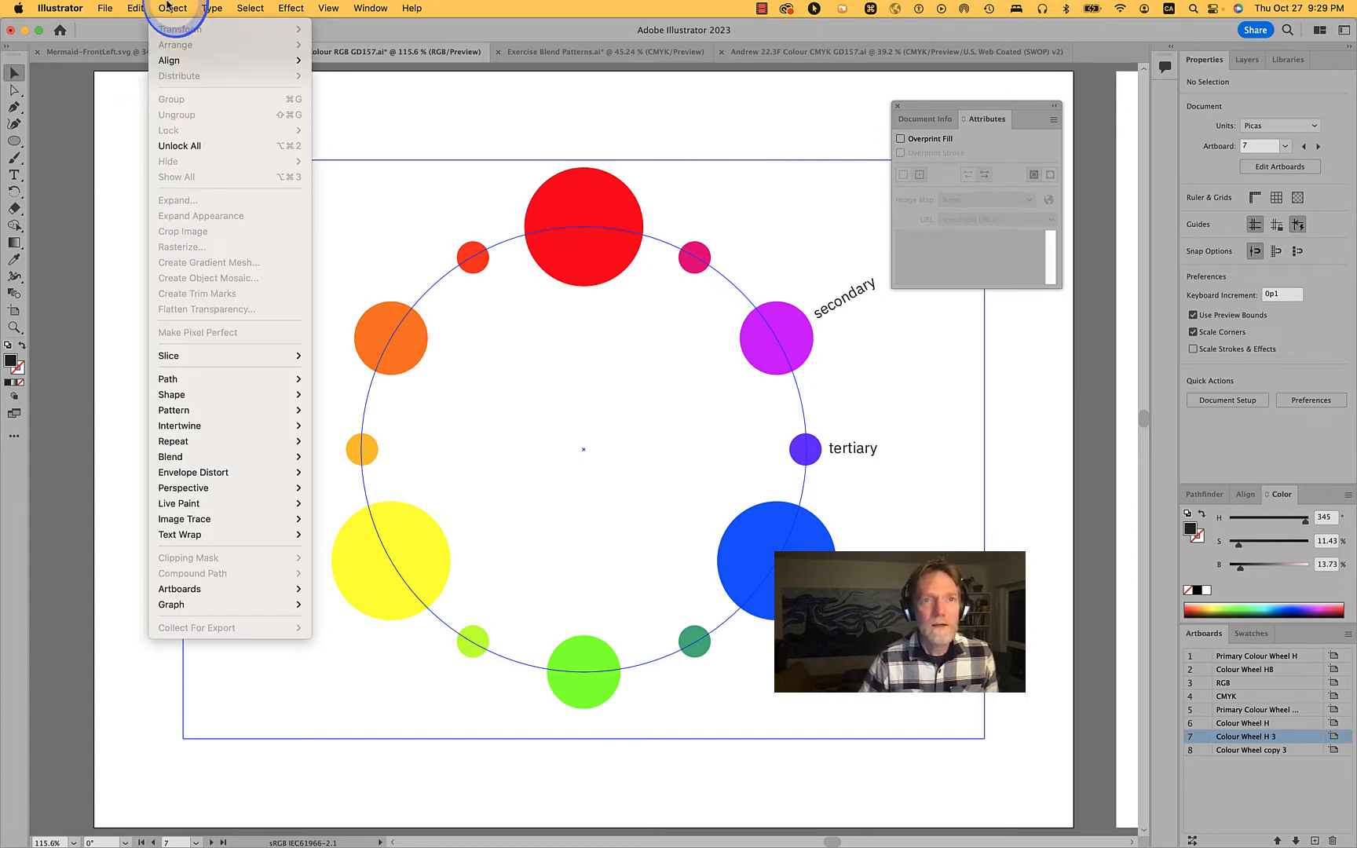
click(168, 152)
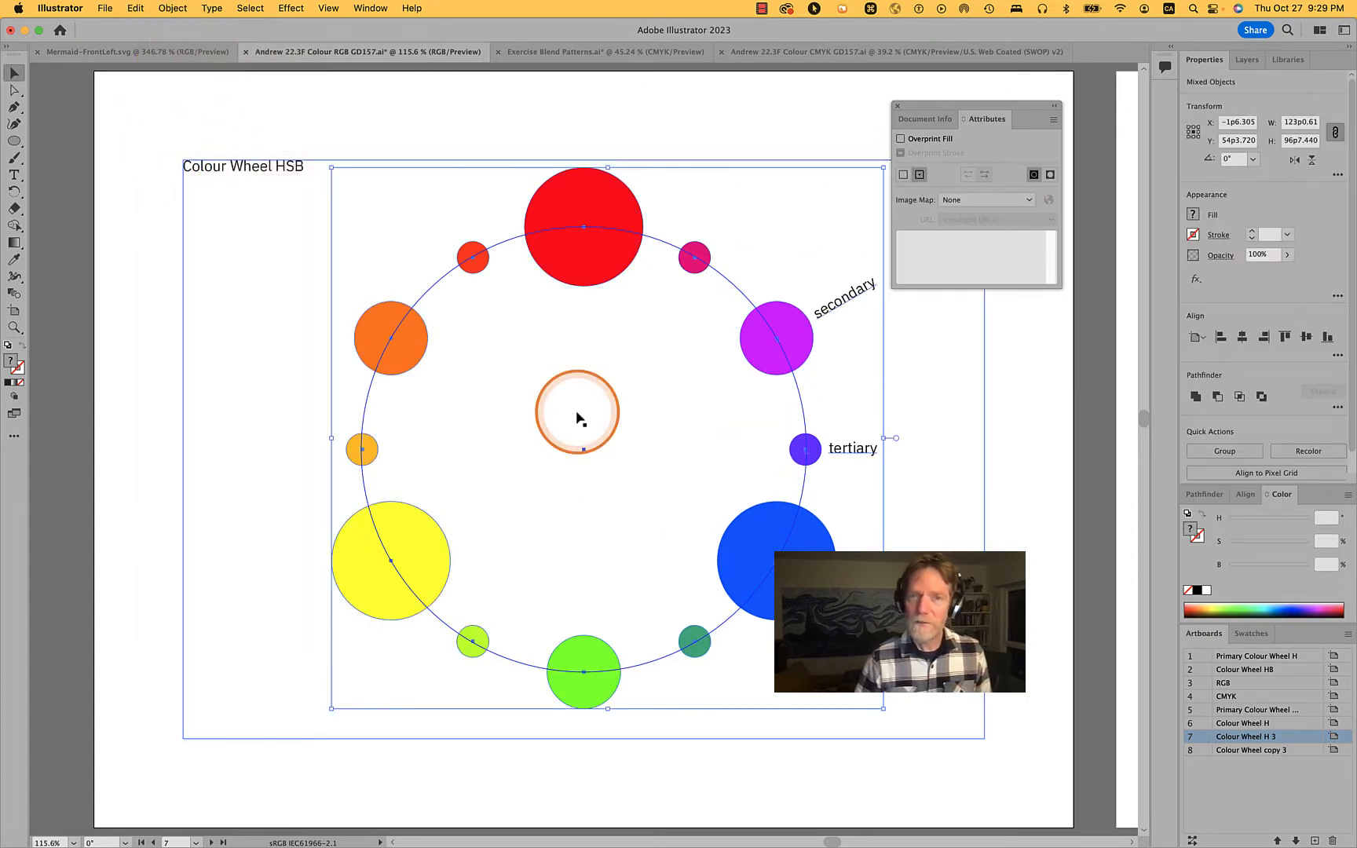
Check the guide lock option and select the rectangular margin guide around the colour wheel
right_click(1031, 424)
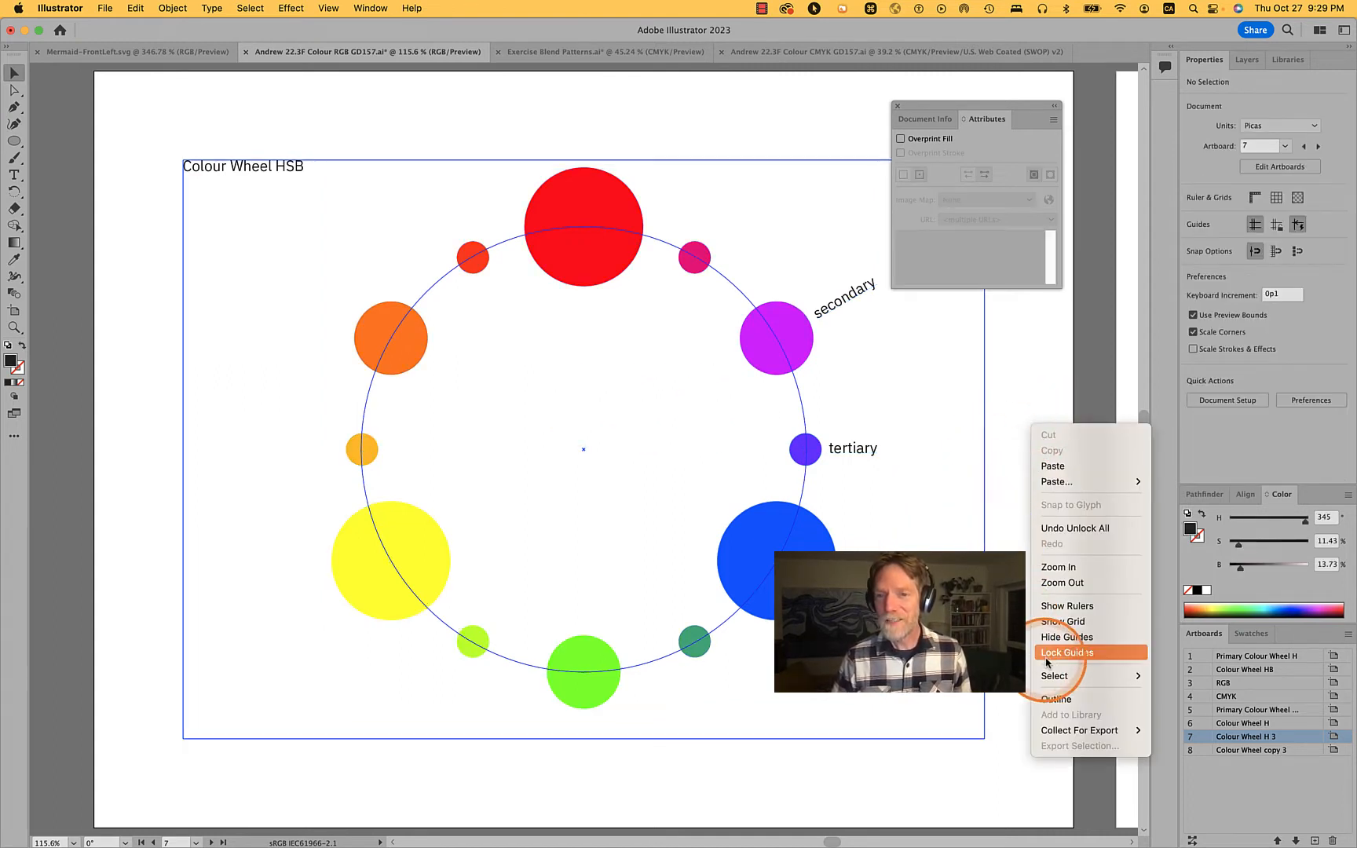
click(1020, 626)
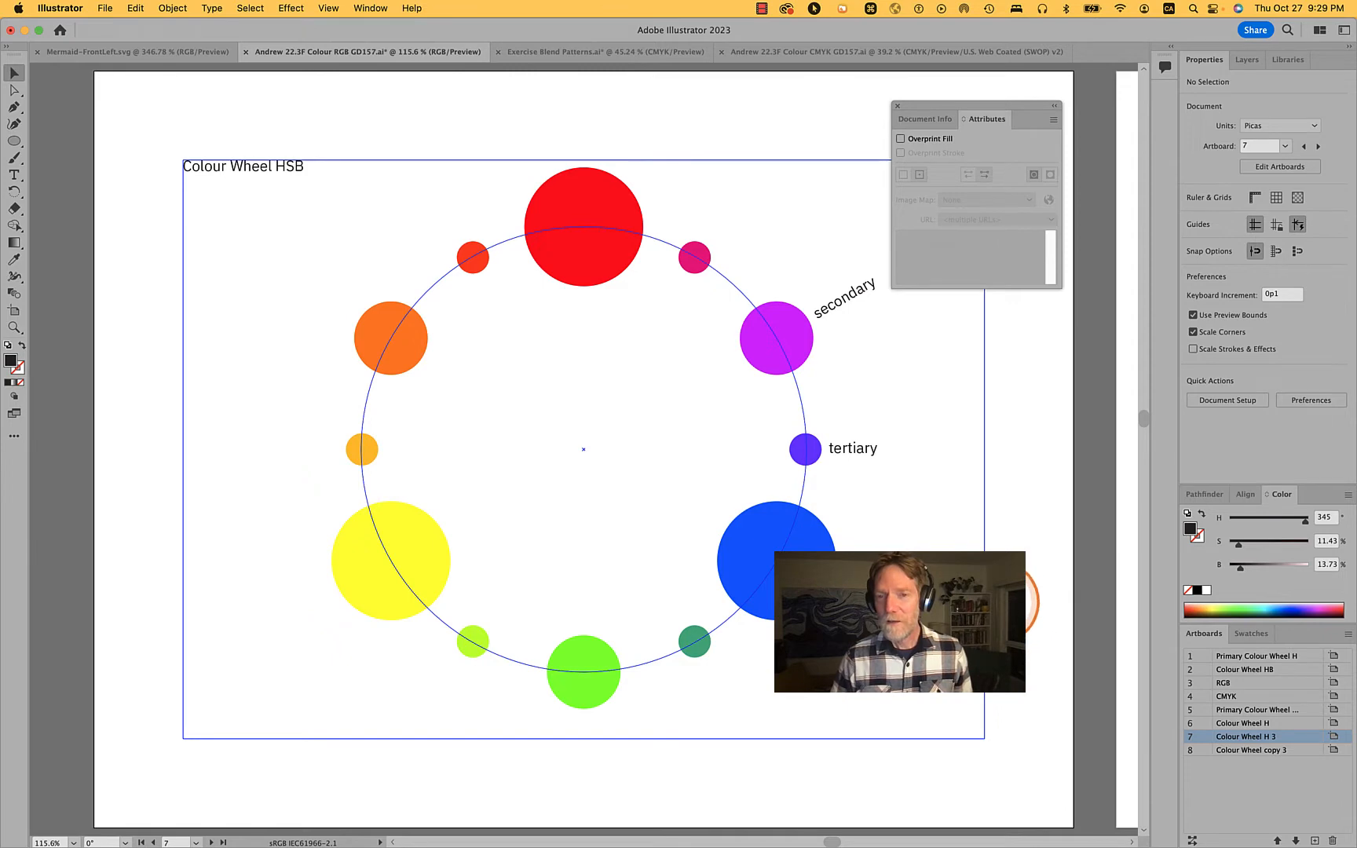
click(985, 600)
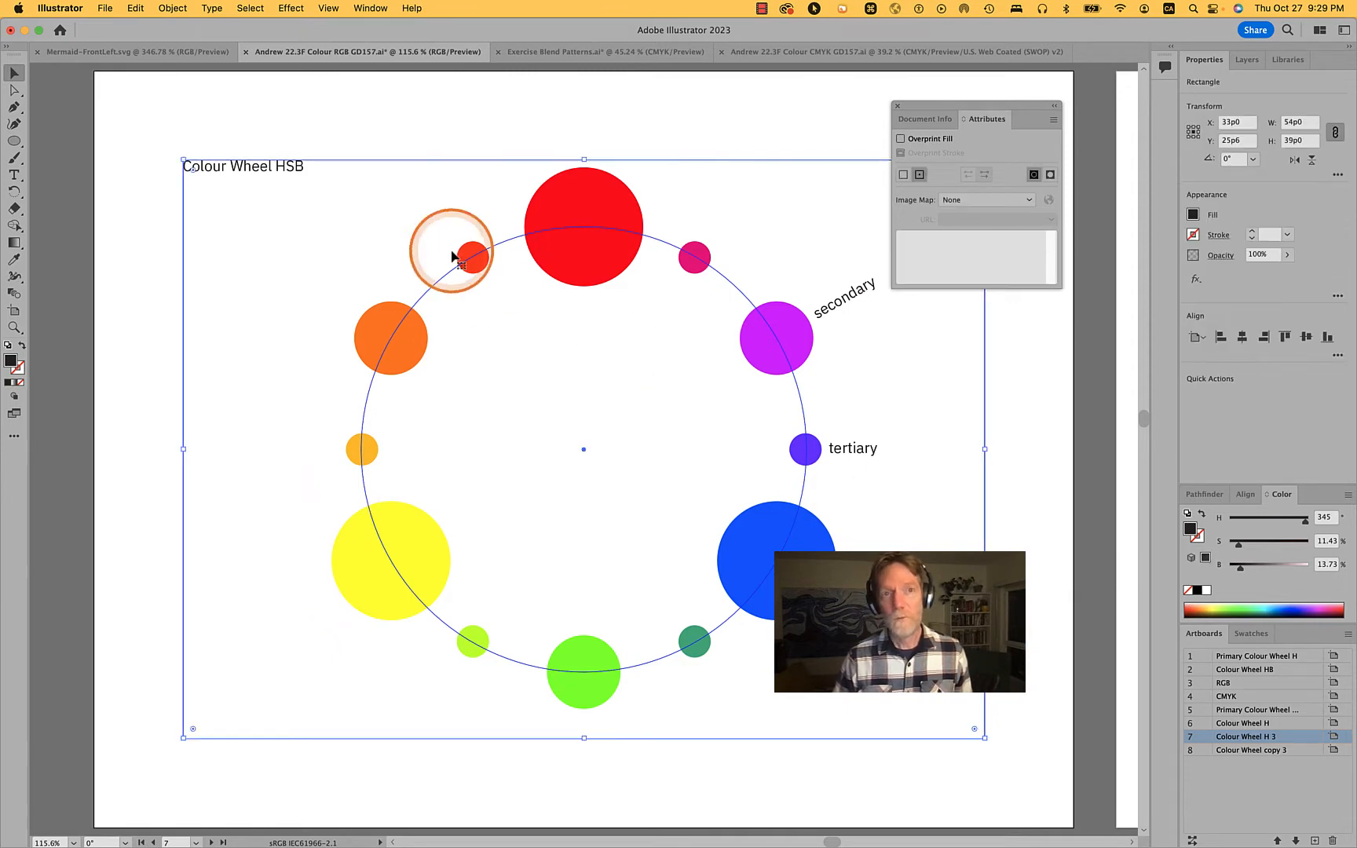
Delete the eighth artboard, "Colour Wheel copy 3"
scroll(488, 312, down, 5)
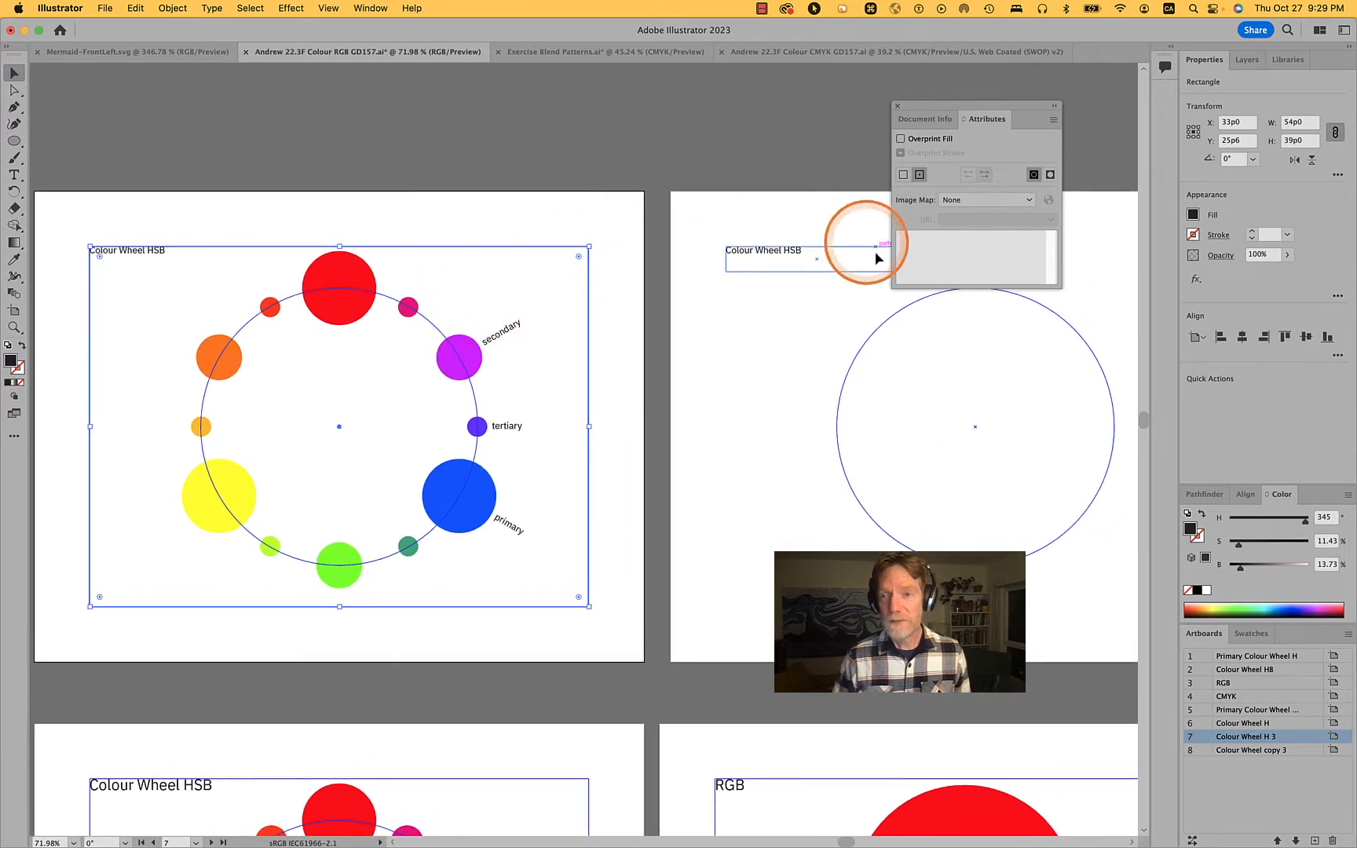
scroll(770, 256, down, 8)
scroll(772, 255, right, 5)
click(630, 253)
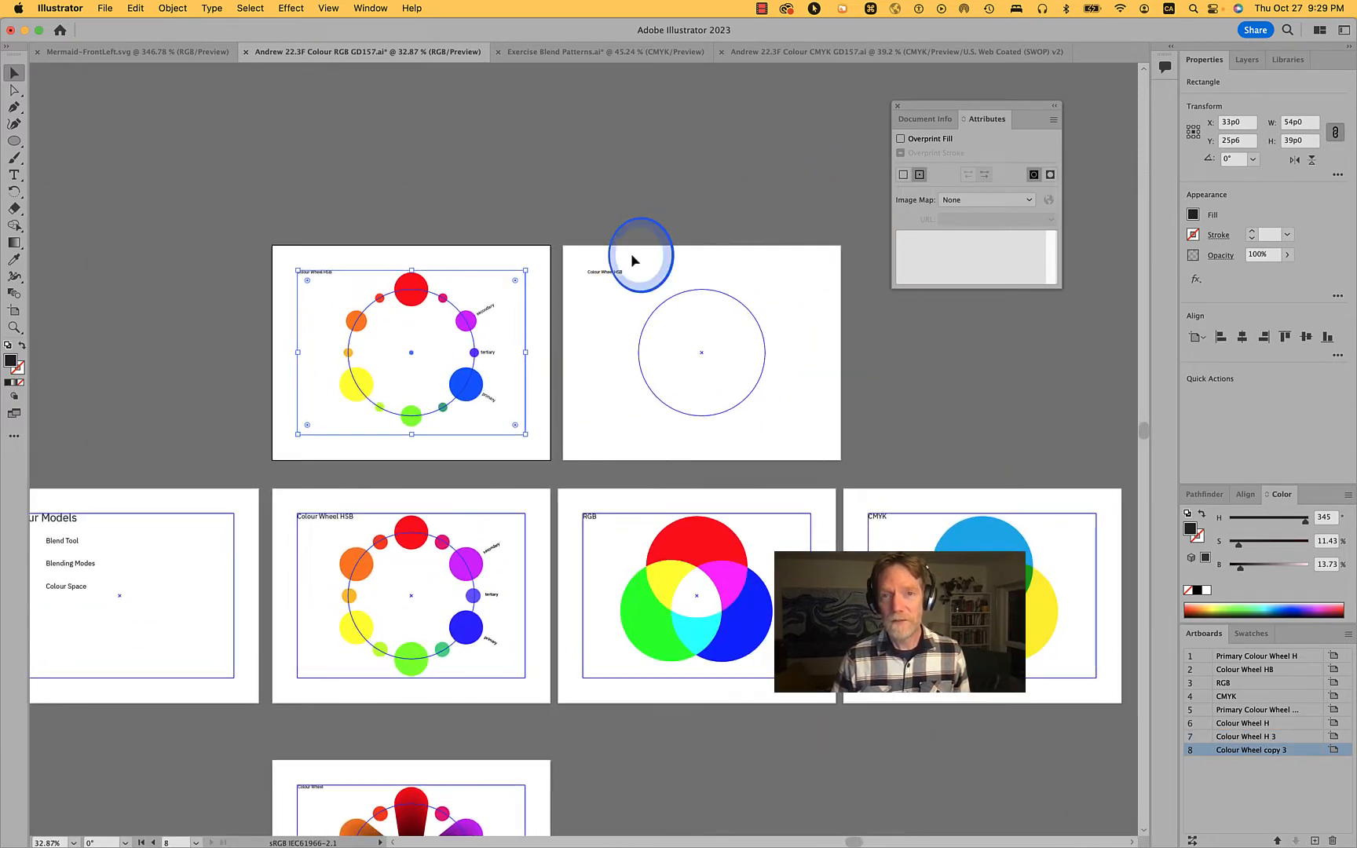
key(shift+o)
click(632, 253)
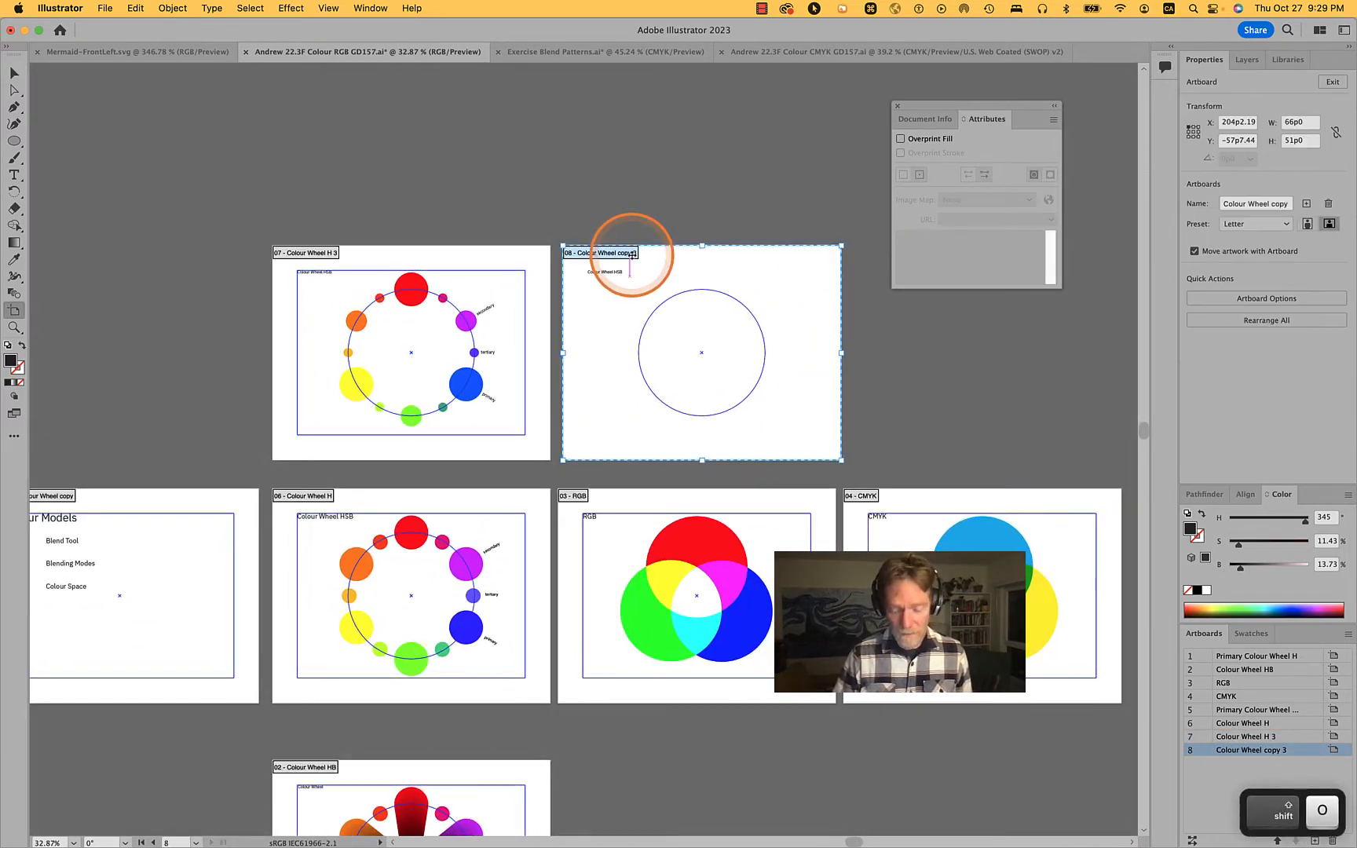
key(Delete)
Delete the title text and circular guide left over from the removed artboard
key(v)
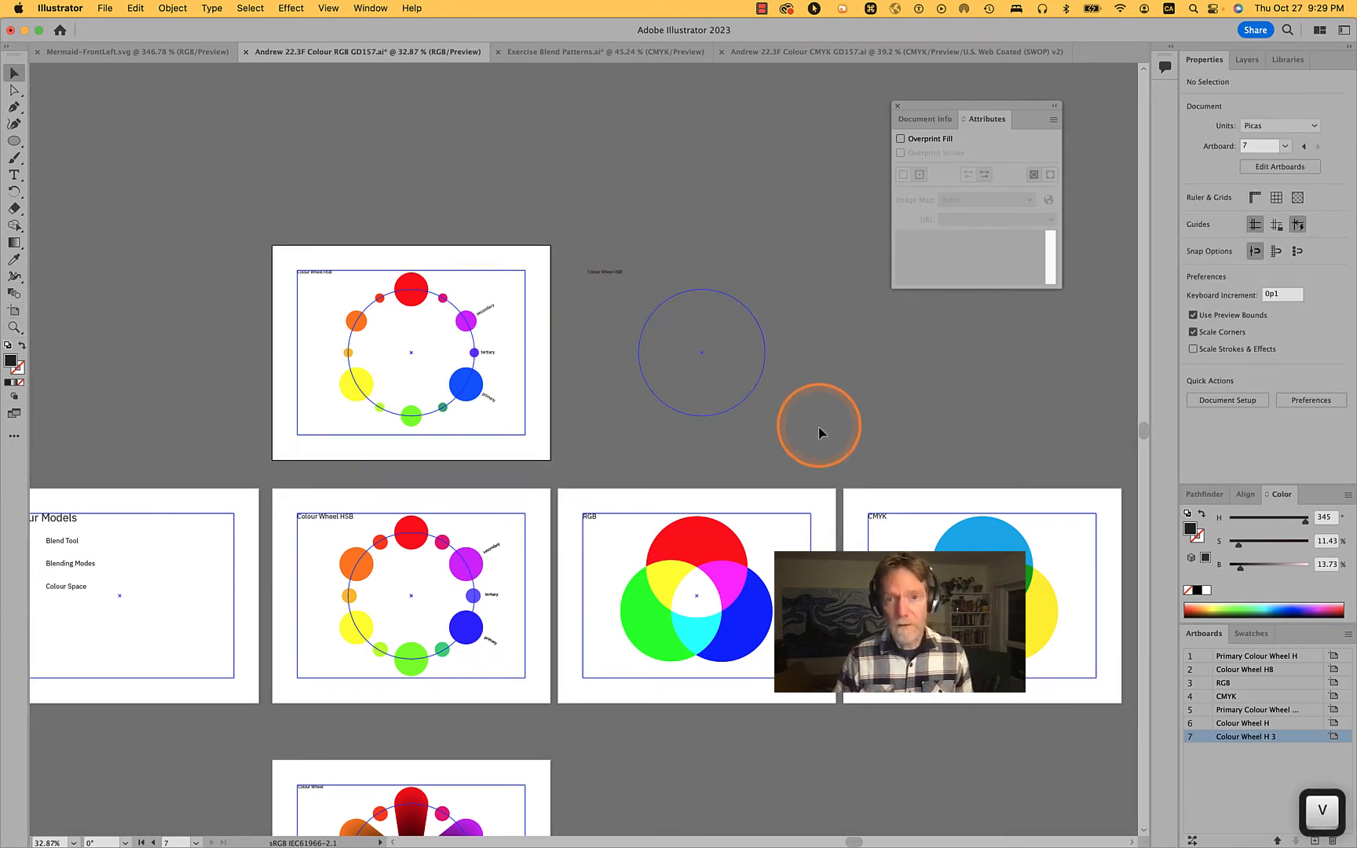
drag(818, 427, 563, 244)
key(Delete)
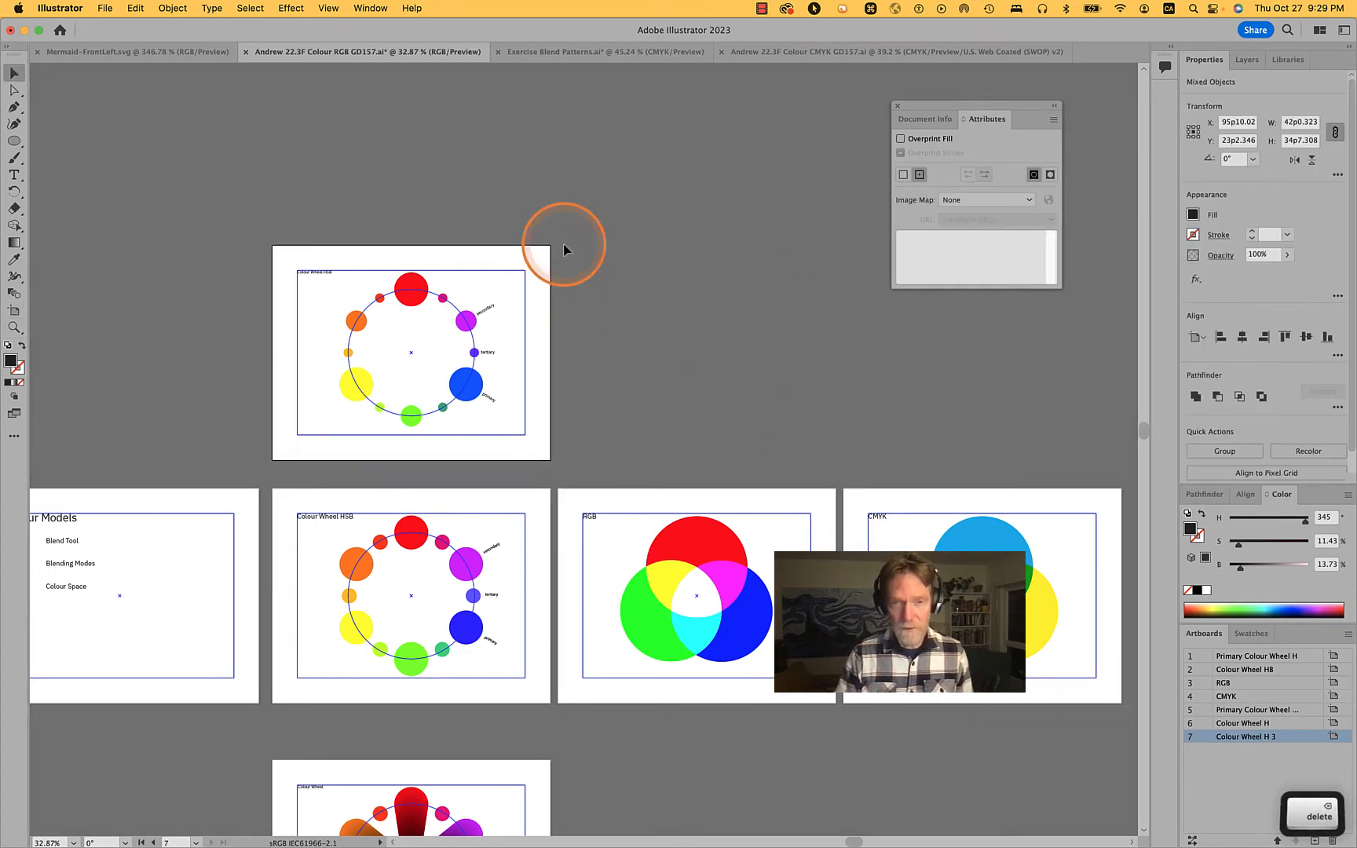
Duplicate the "Colour Wheel H 3" artboard with its artwork, placing the copy in the same row beside the original
scroll(460, 300, up, 5)
scroll(460, 300, down, 2)
key(space)
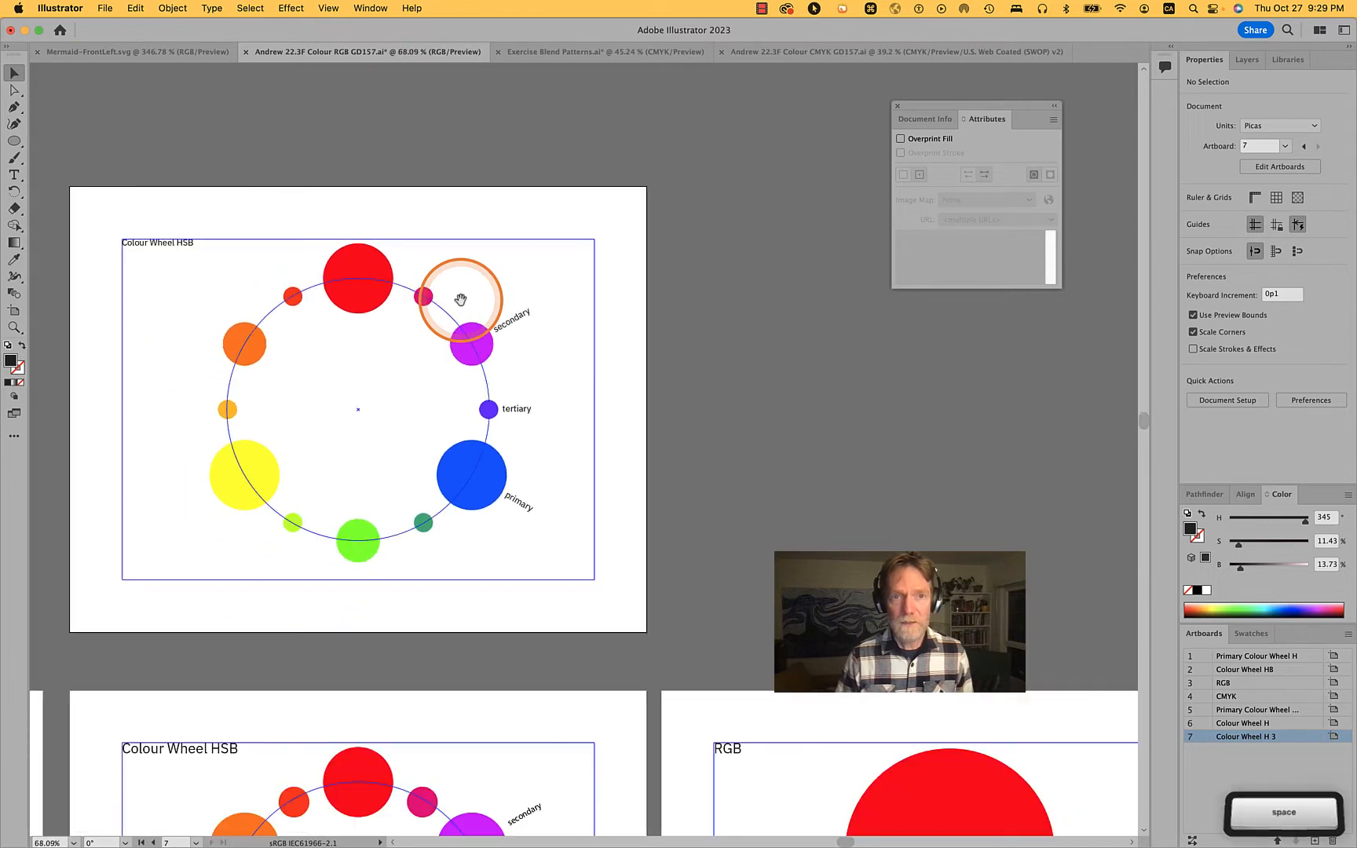
drag(460, 300, 690, 306)
click(487, 216)
key(shift)
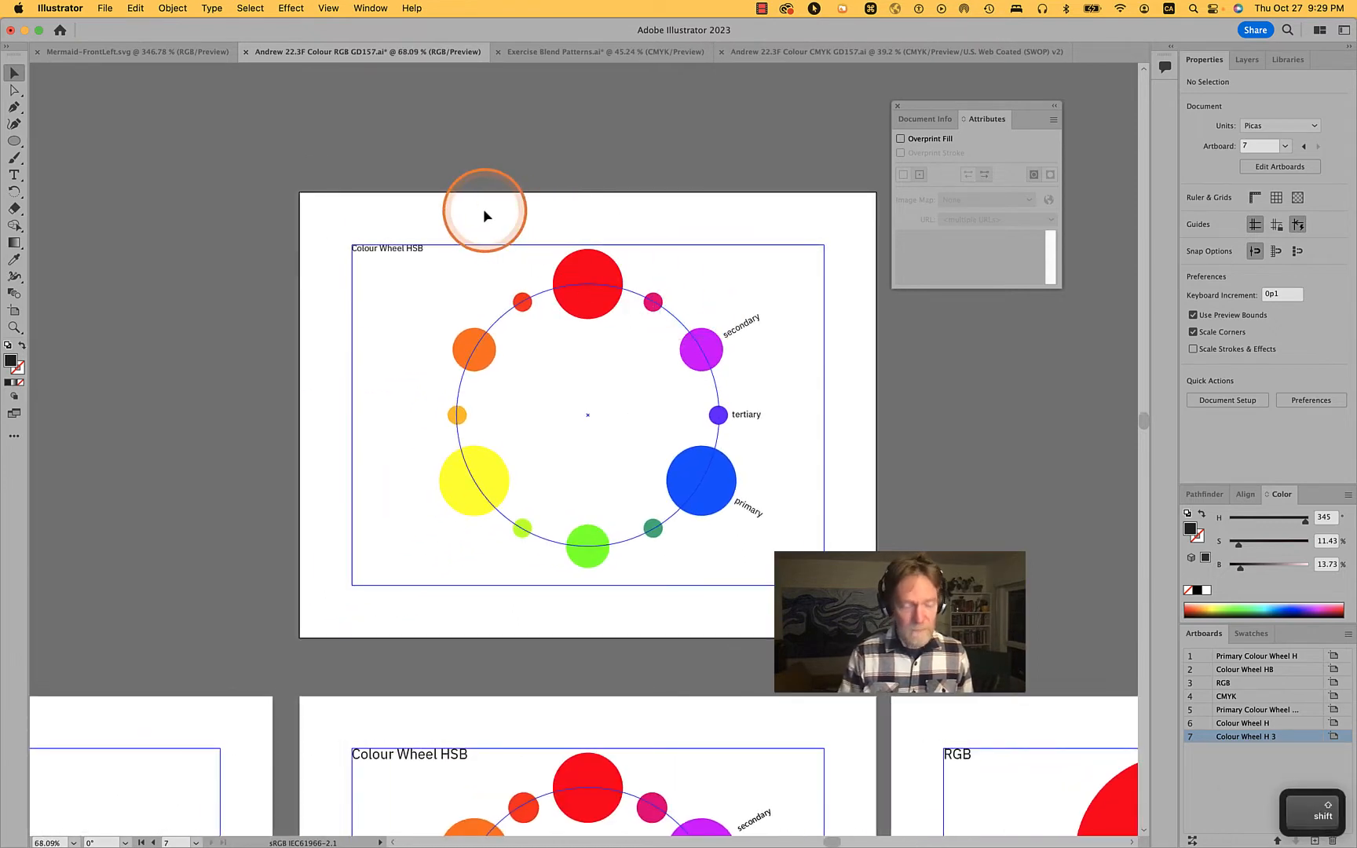
click(14, 310)
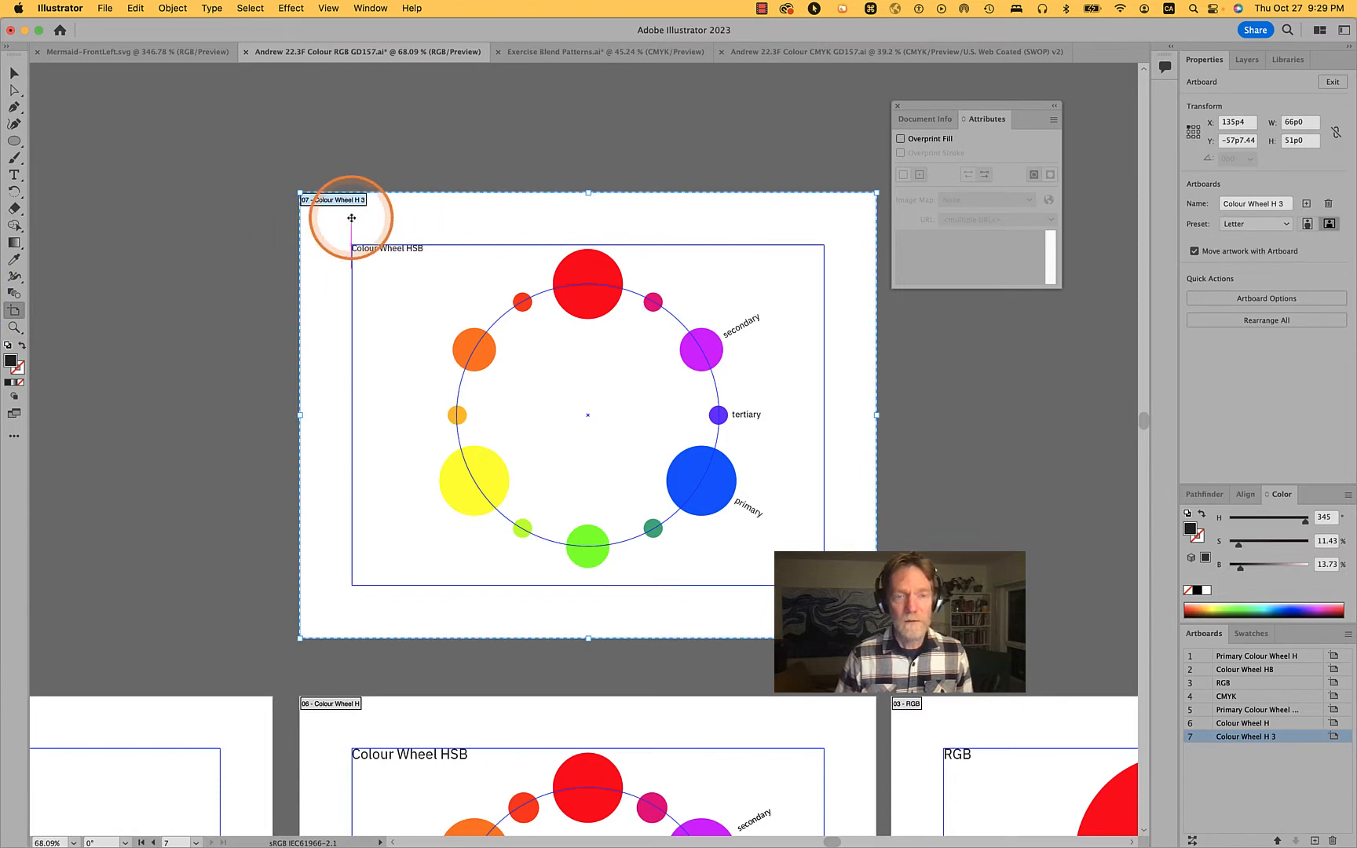
drag(348, 218, 1088, 232)
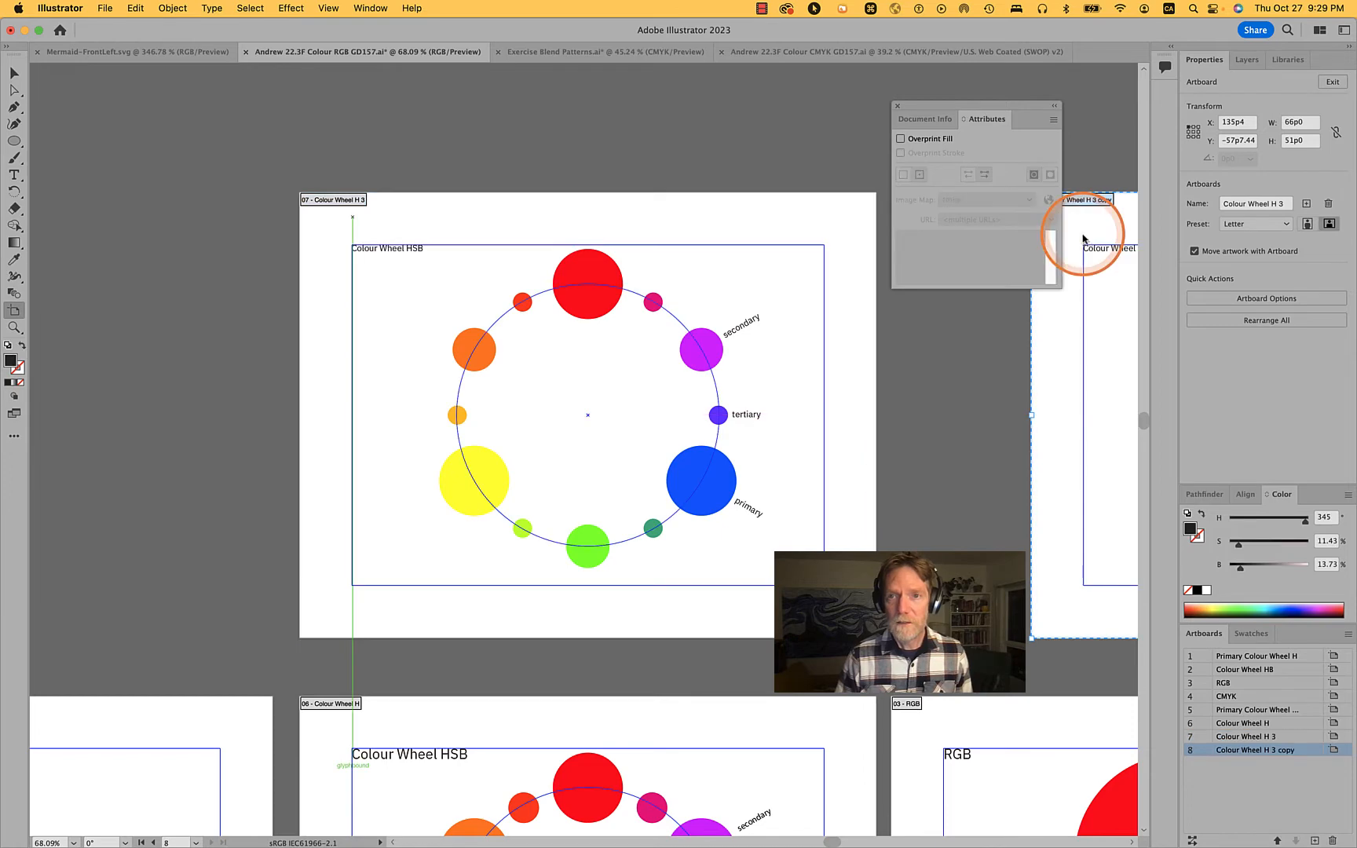
Close the floating Attributes panel and move the copied artboard closer to the original, at X 203p0, above the RGB artboard
click(899, 106)
scroll(1123, 259, right, 5)
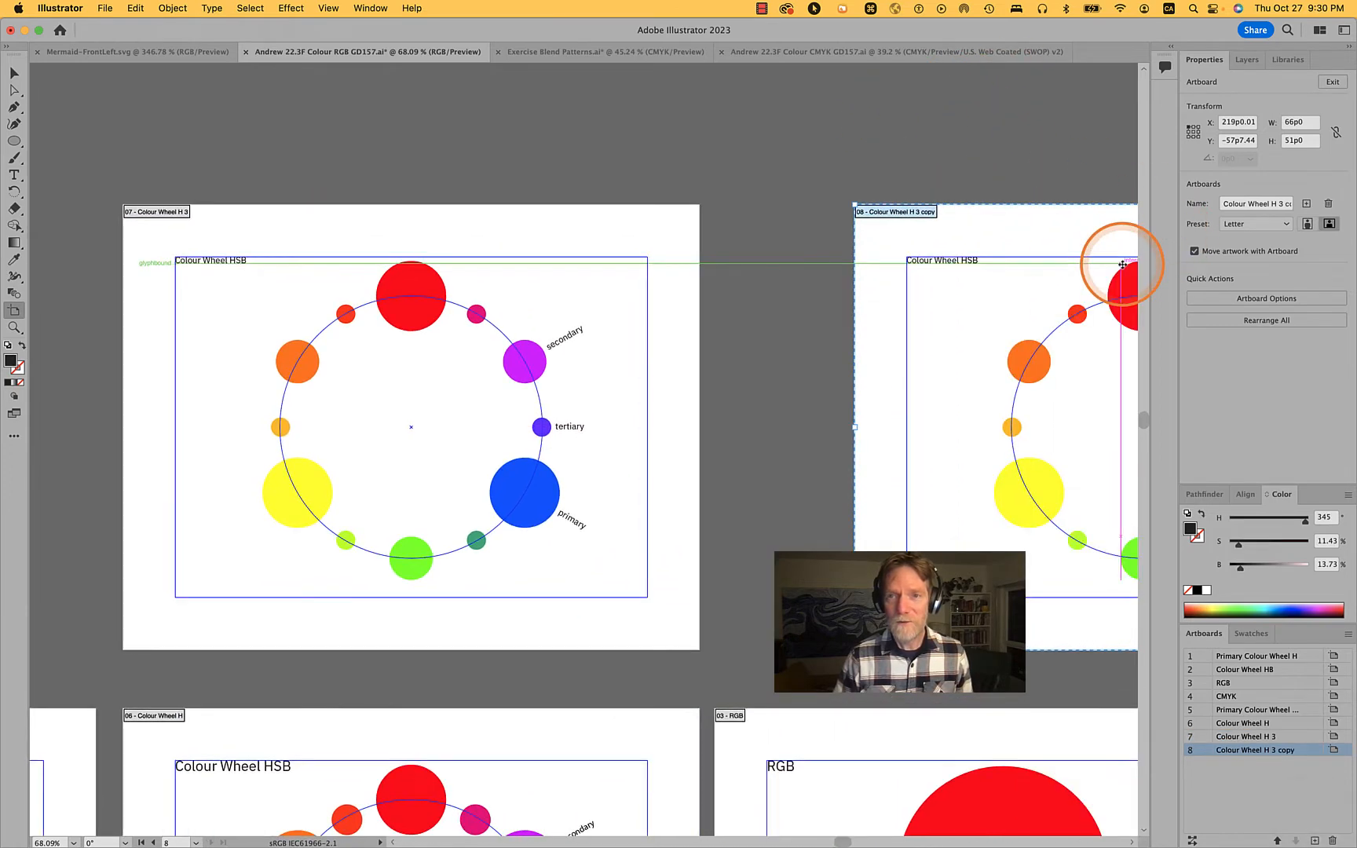
drag(1035, 227, 898, 237)
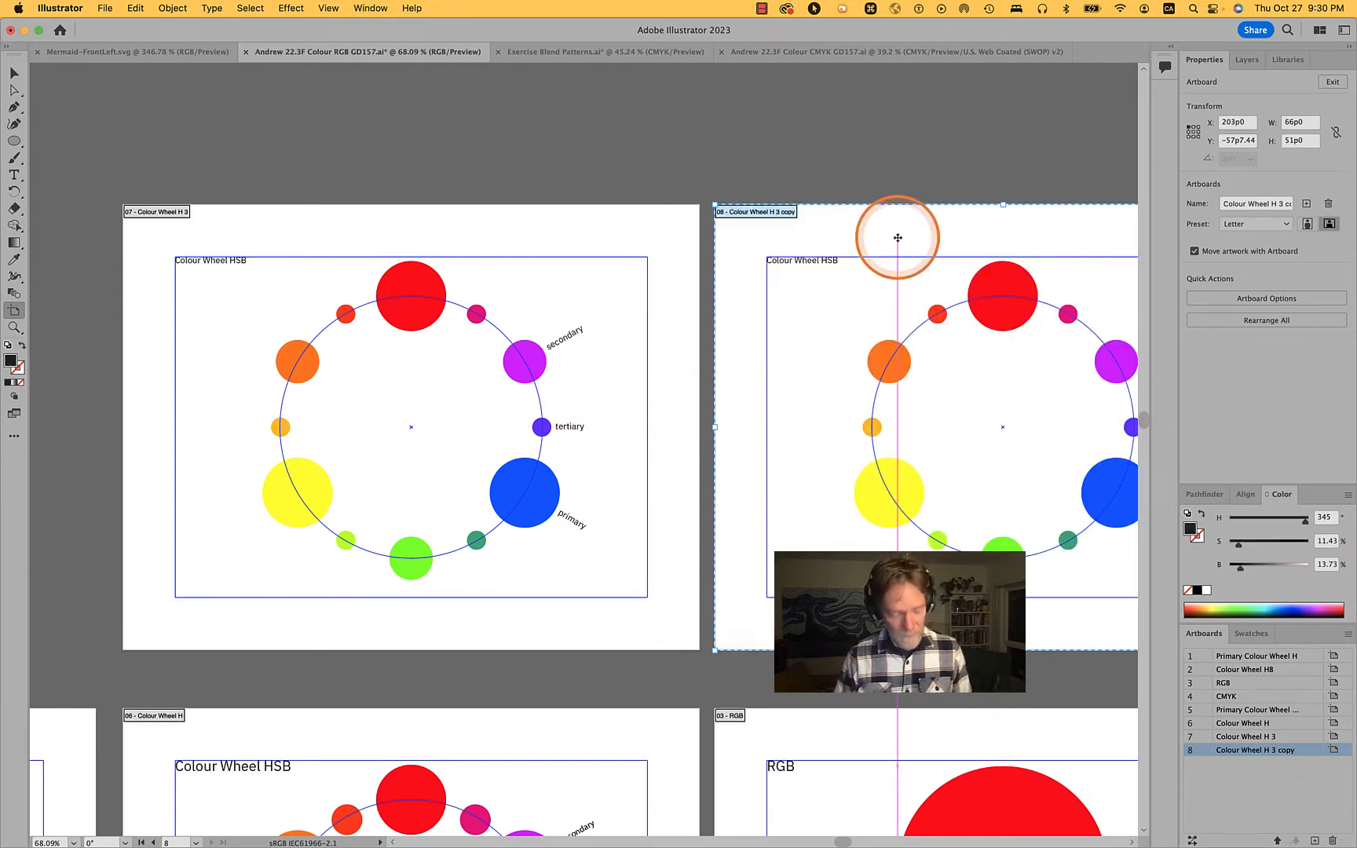
key(v)
Delete the coloured circles, their labels and the circular guide from the copied artboard, keeping its title and margin guide
scroll(898, 239, right, 7)
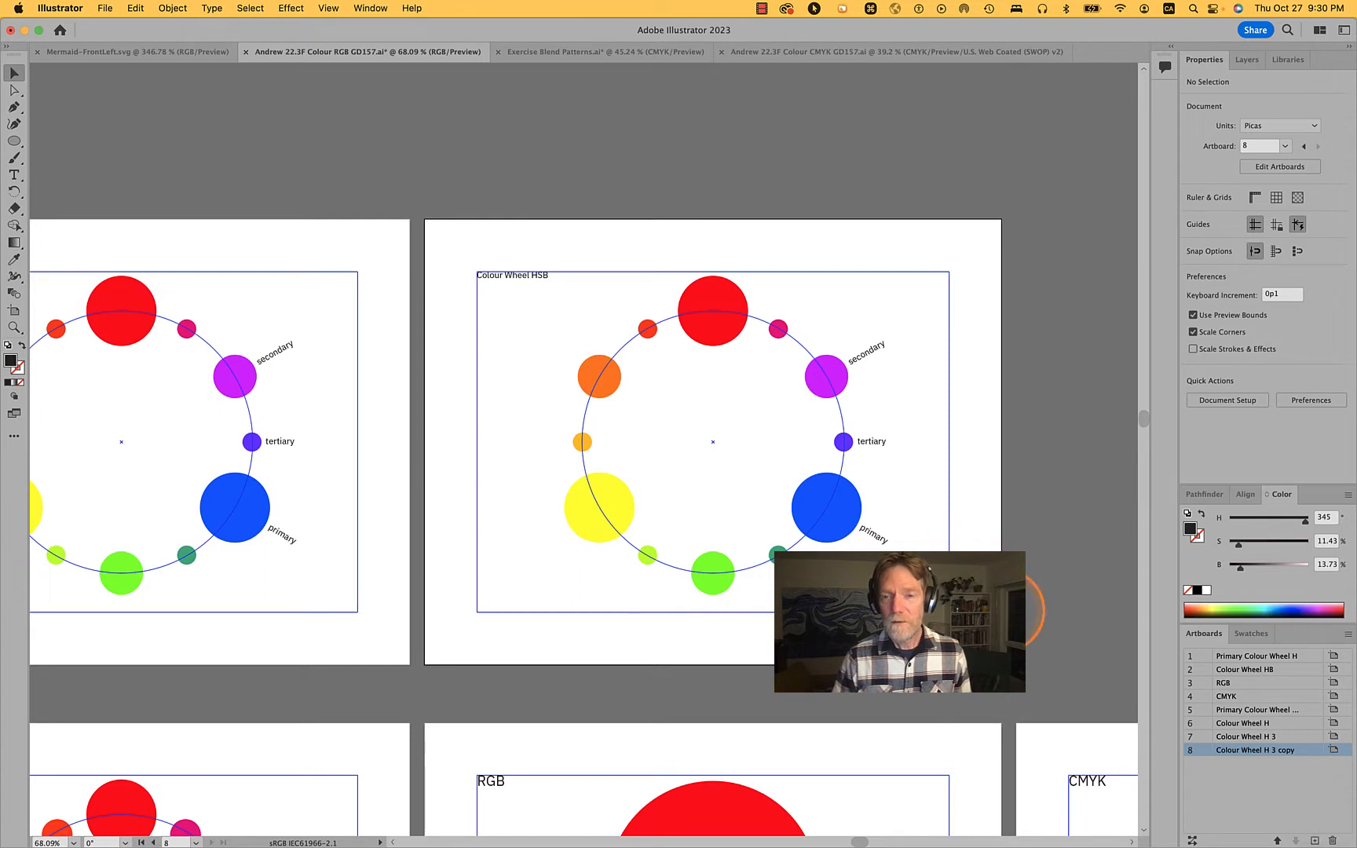
drag(974, 593, 581, 316)
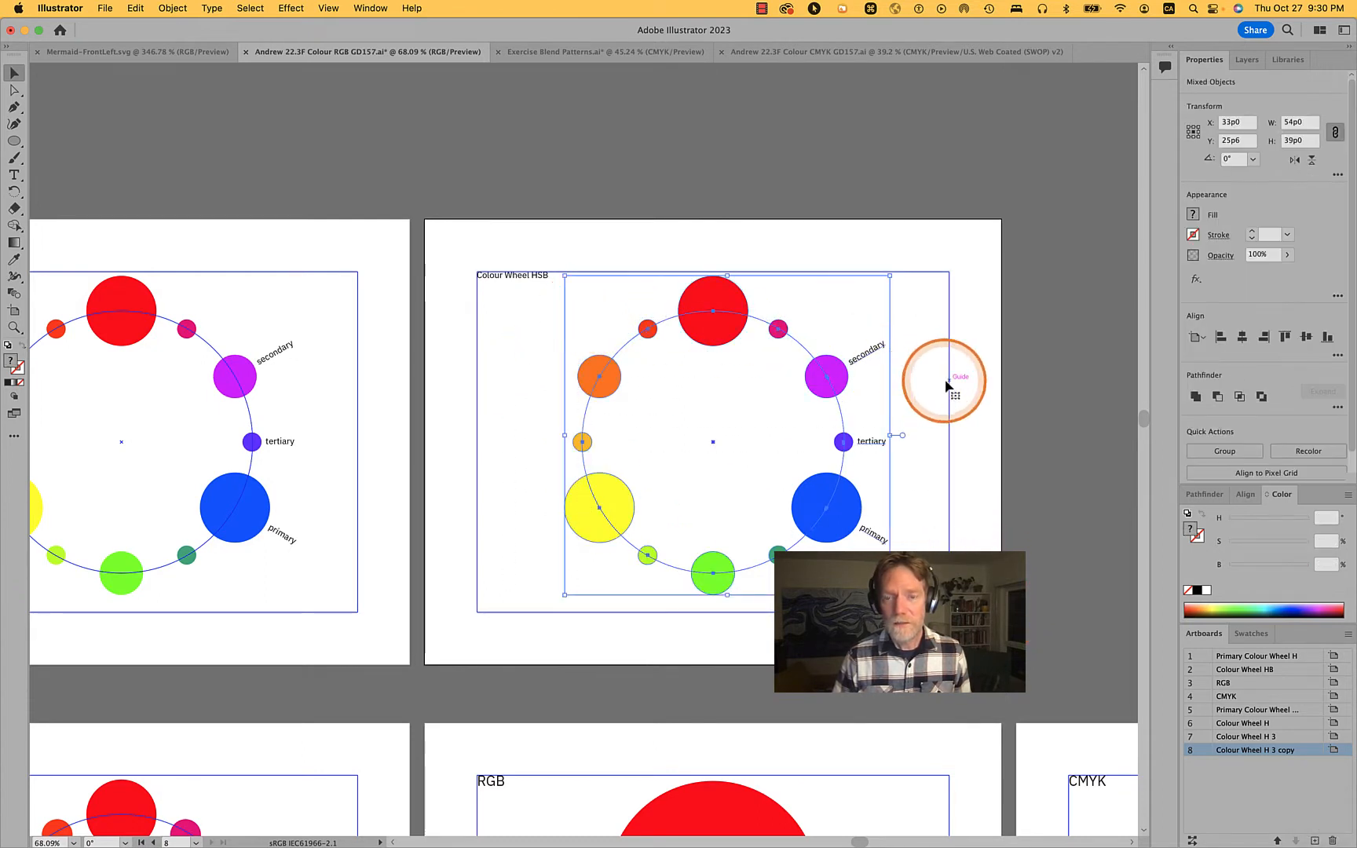
key(Delete)
key(super+z)
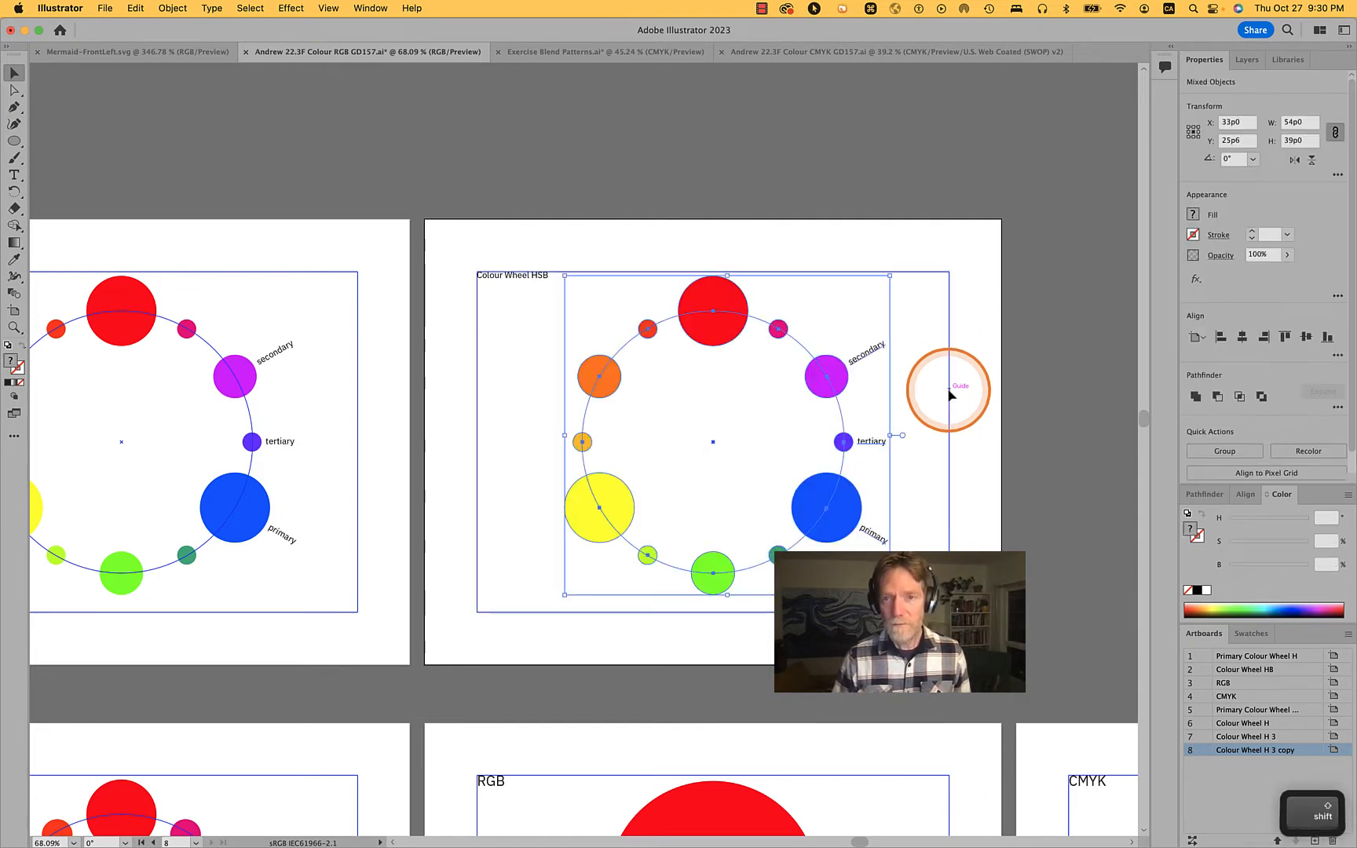
key(Delete)
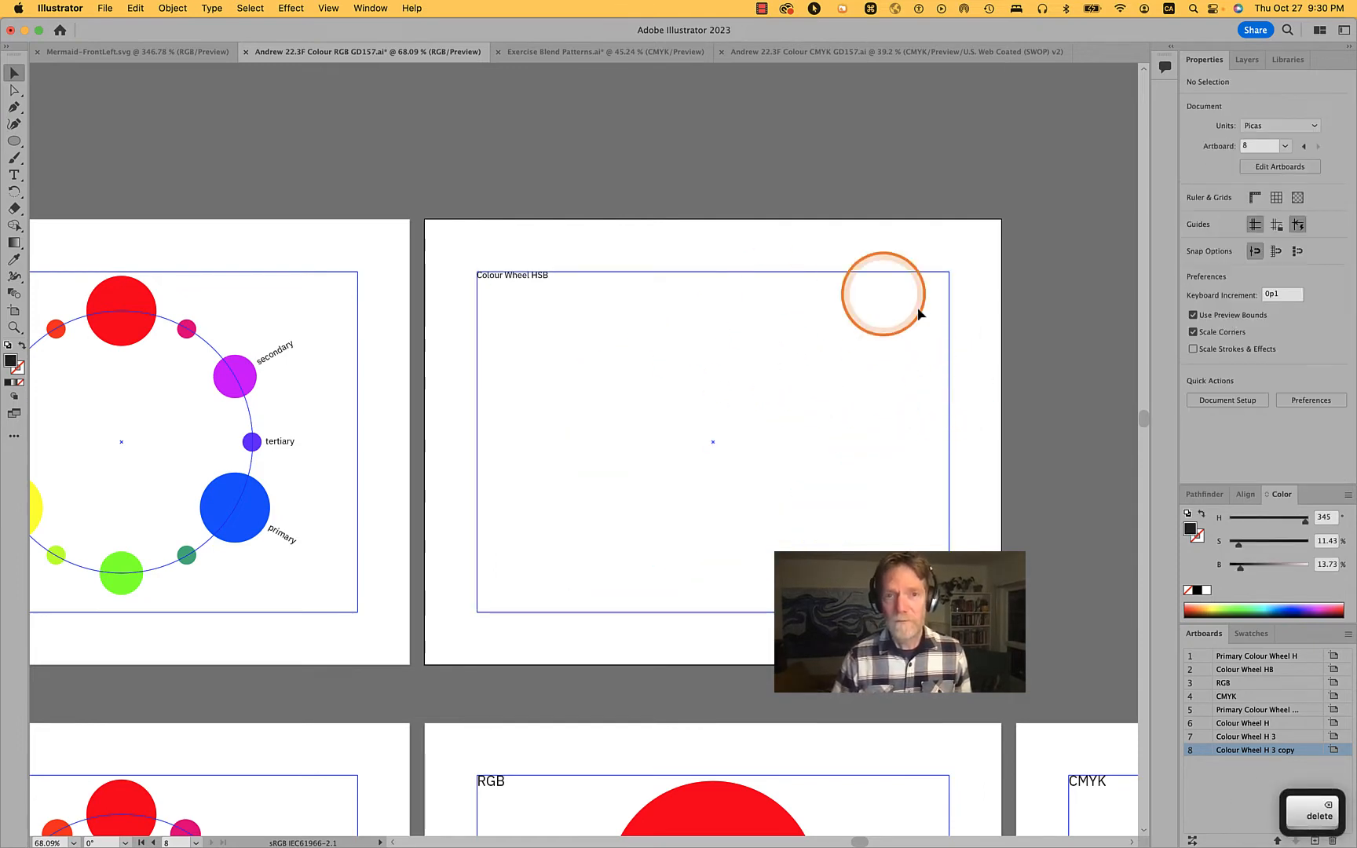
Replace the copied artboard's "Colour Wheel HSB" title with "RGB"
key(t)
click(526, 279)
triple_click(526, 278)
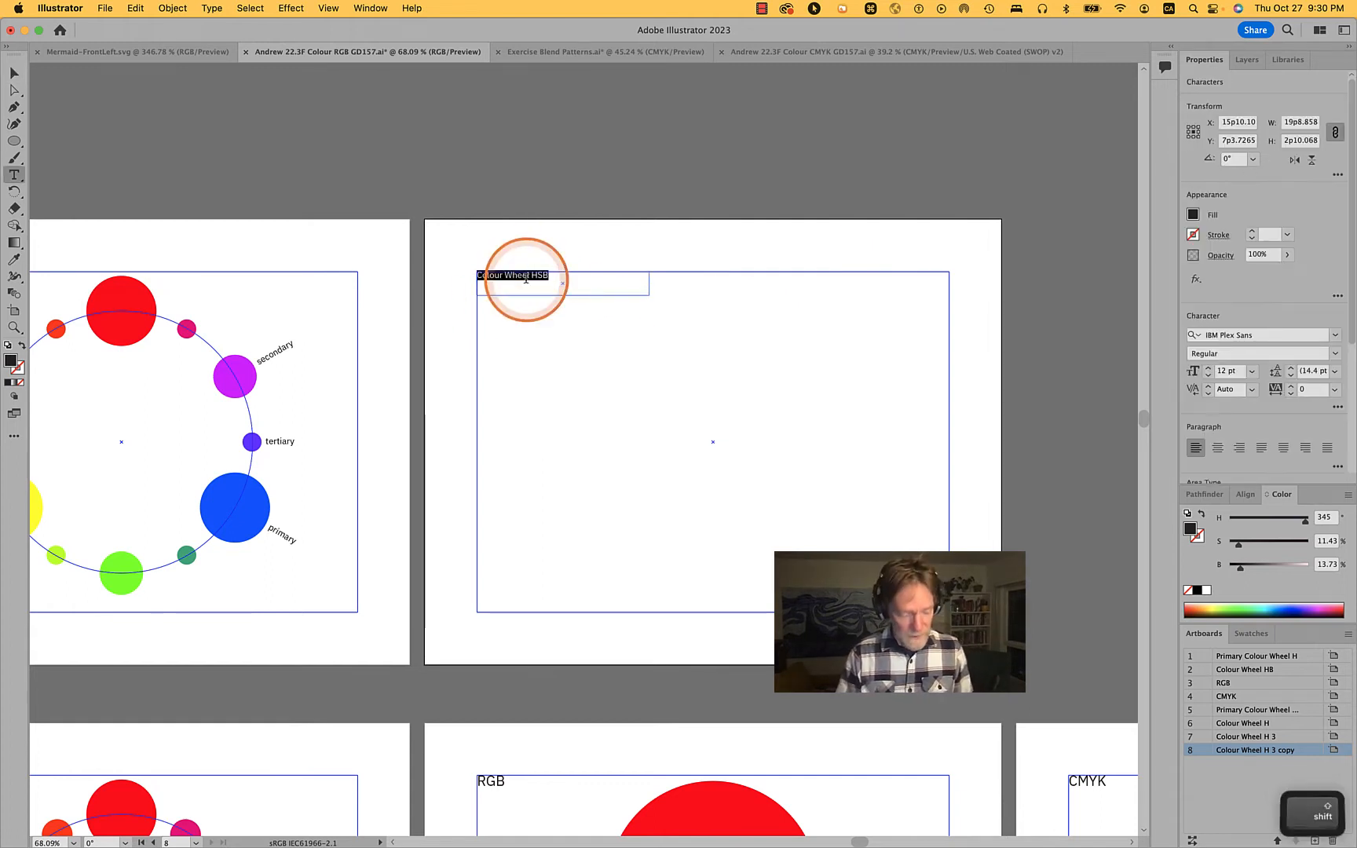
text(RGB)
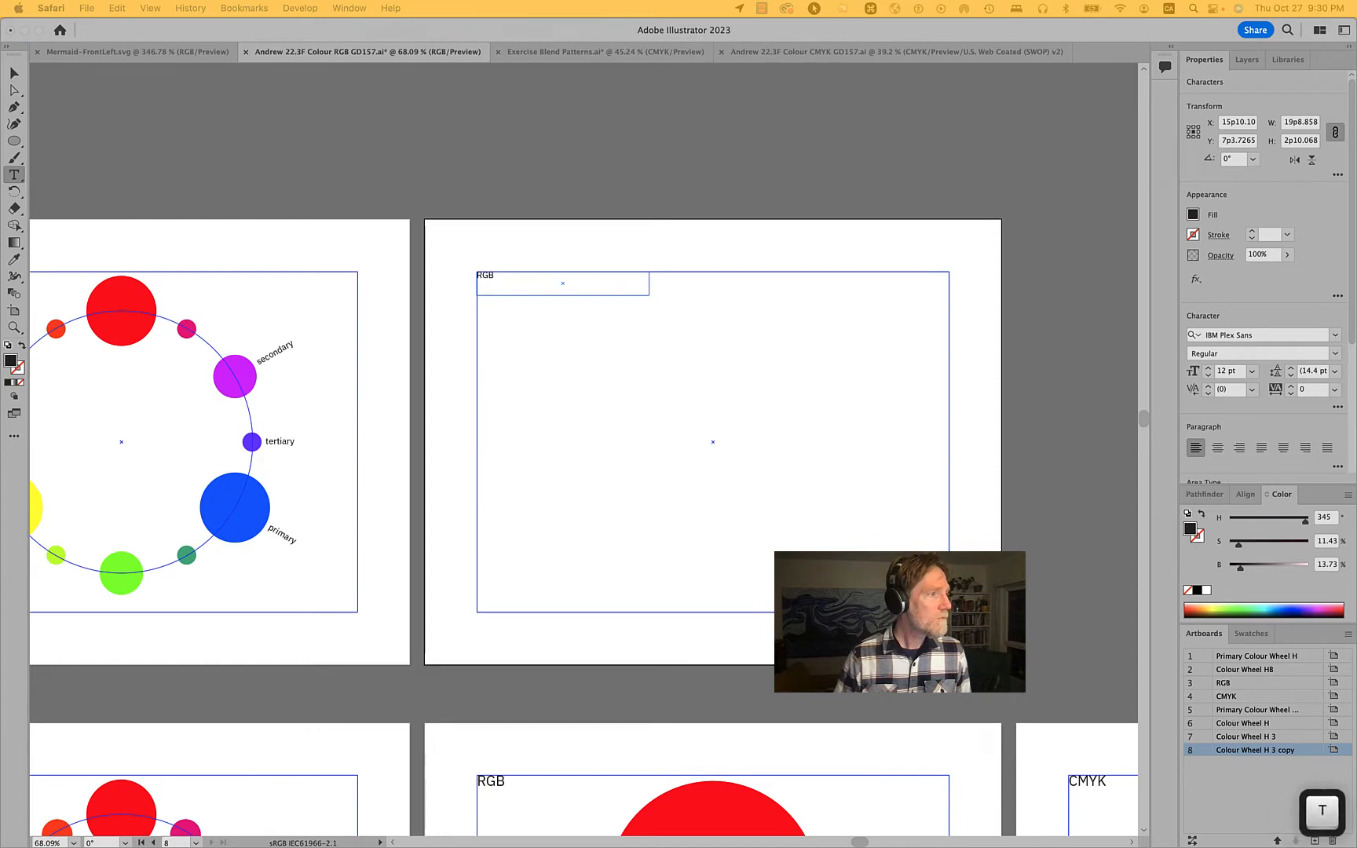
text( v)
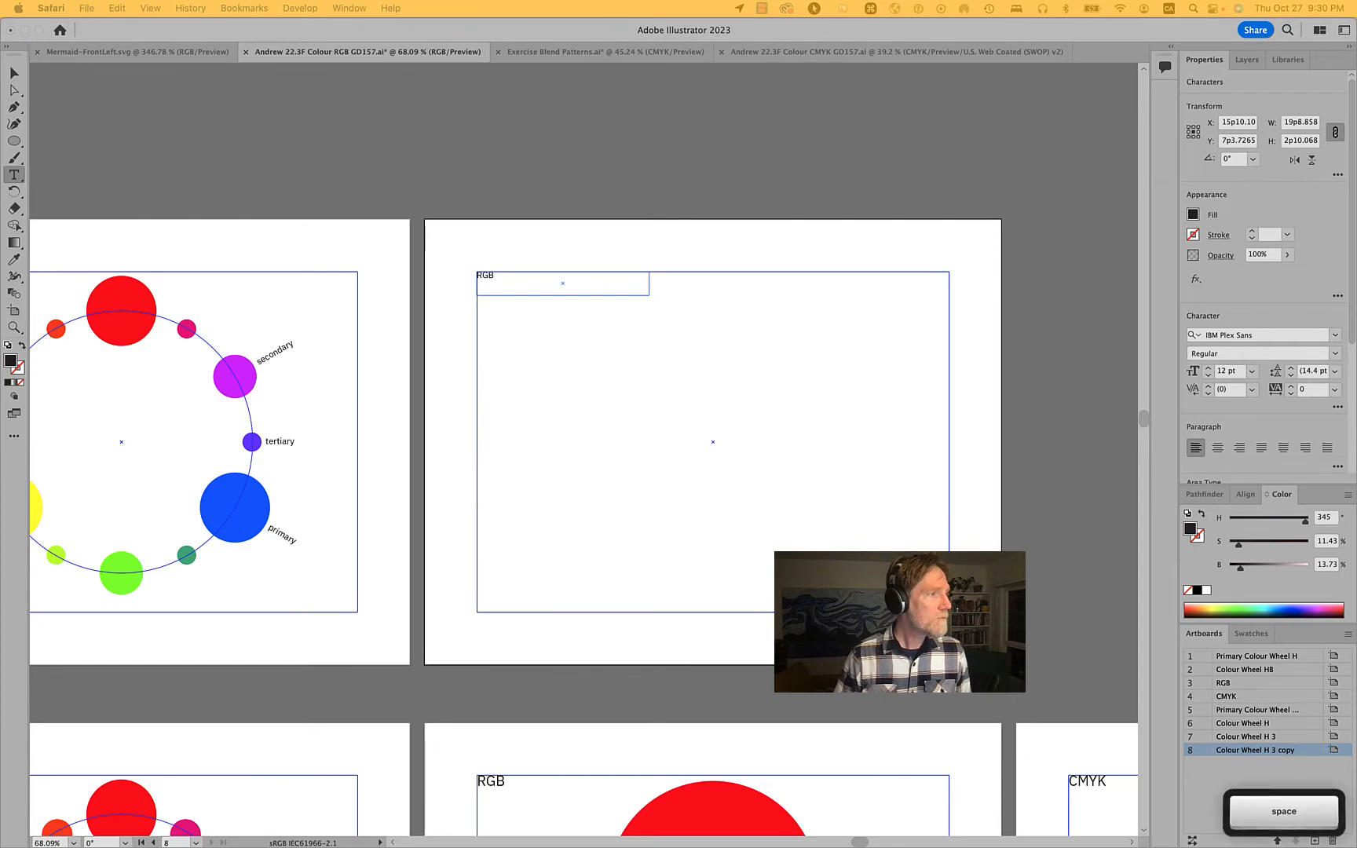
text(b)
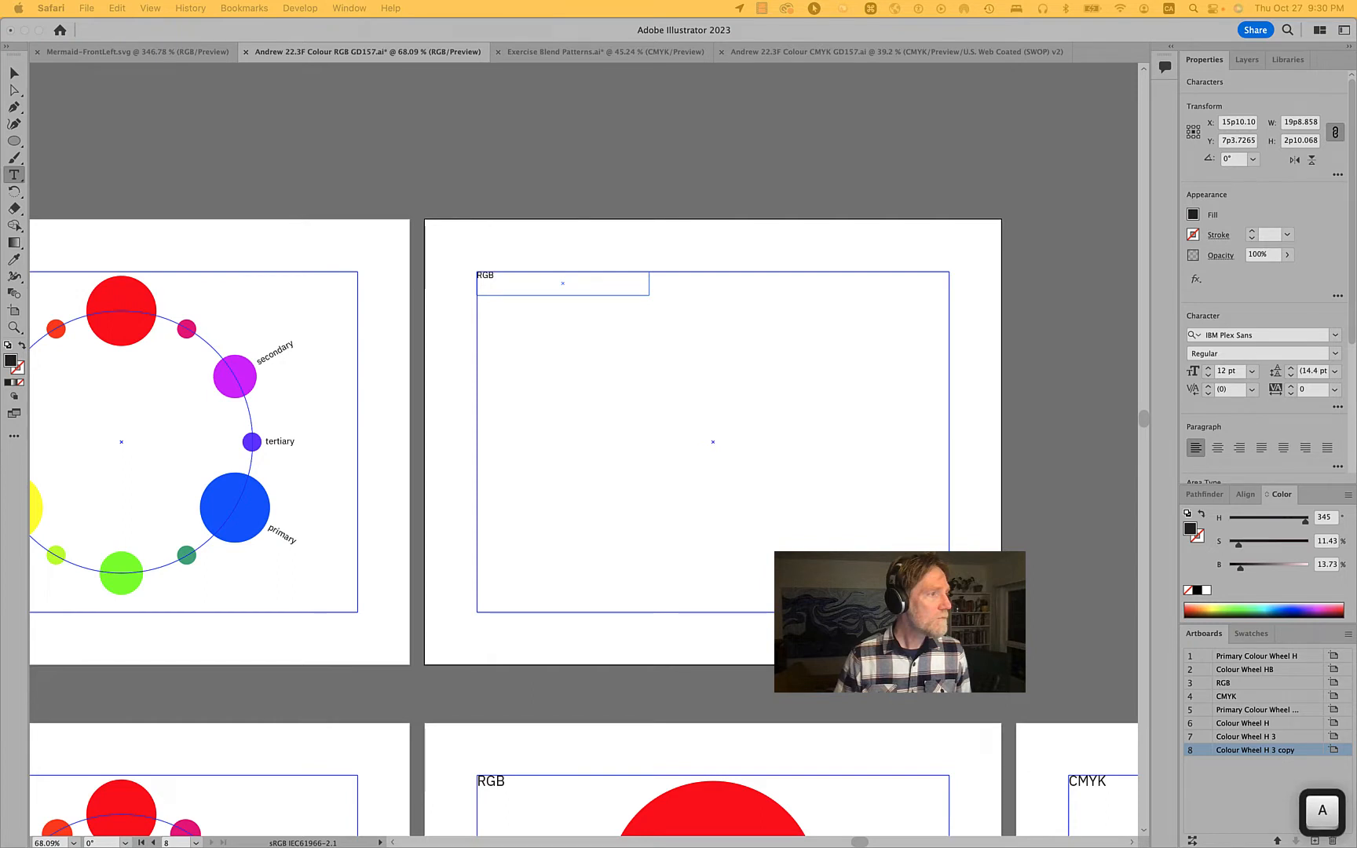
text( o)
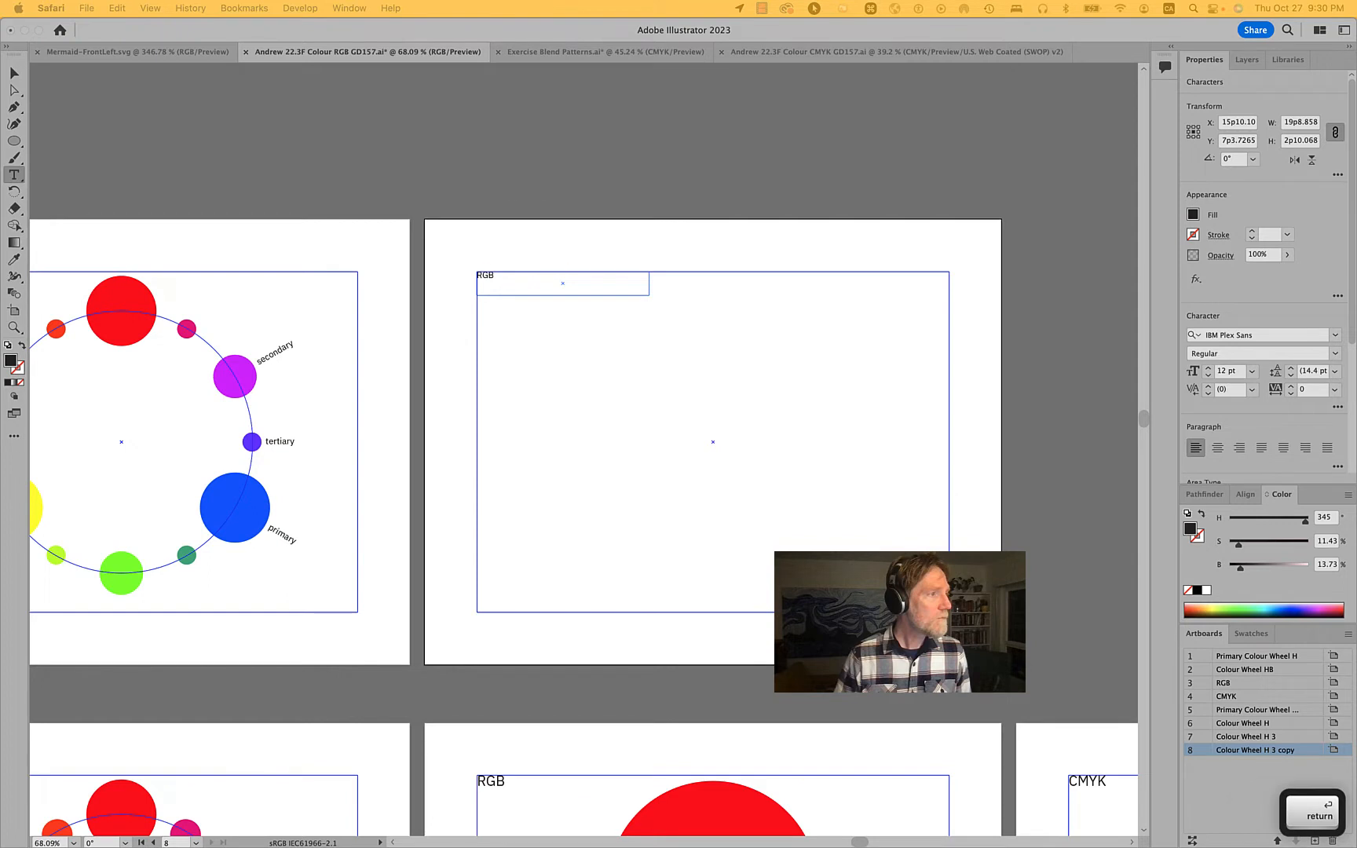
key(super+h)
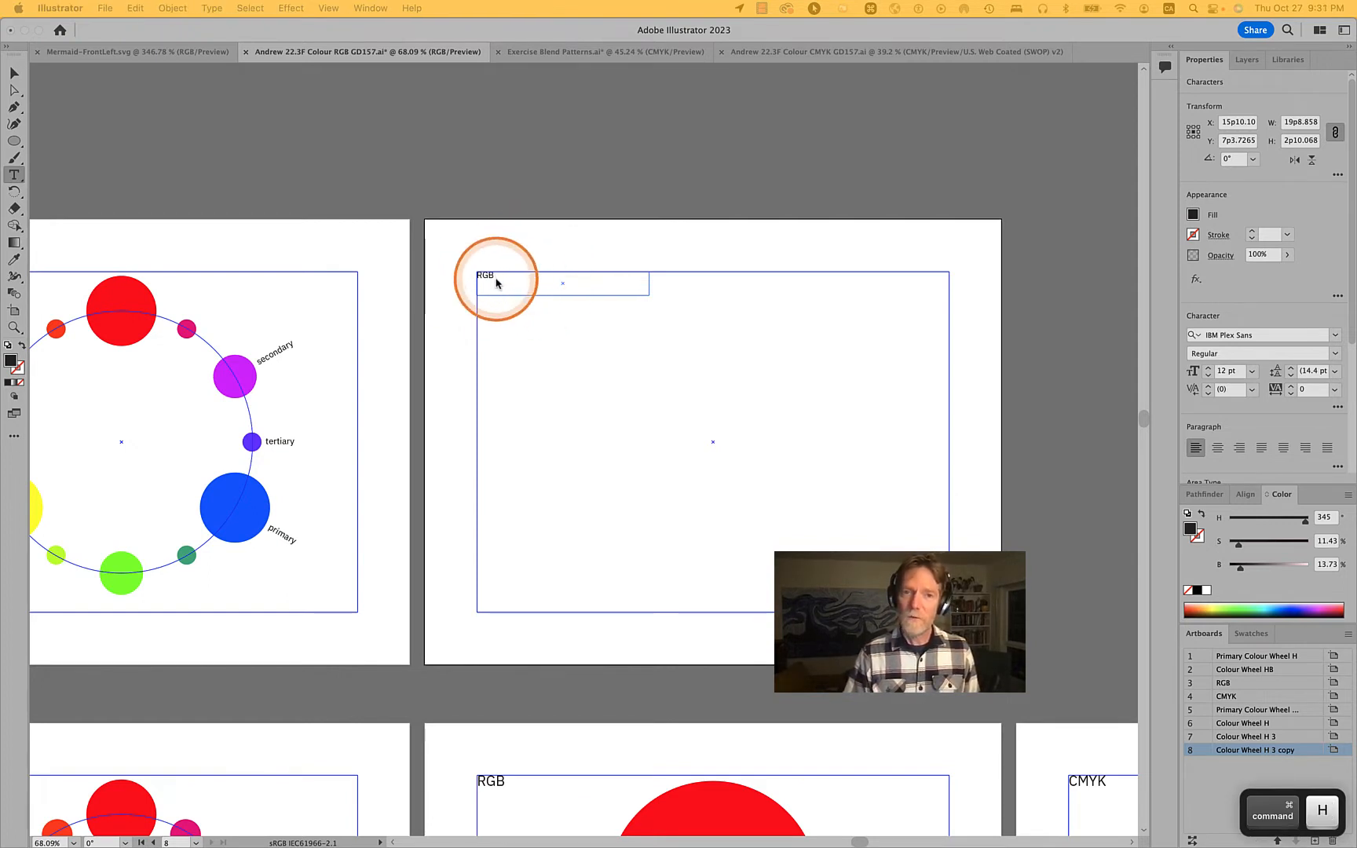
Examine the overlapping RGB circles on the artboard below as a reference for the empty RGB artboard
scroll(495, 283, down, 4)
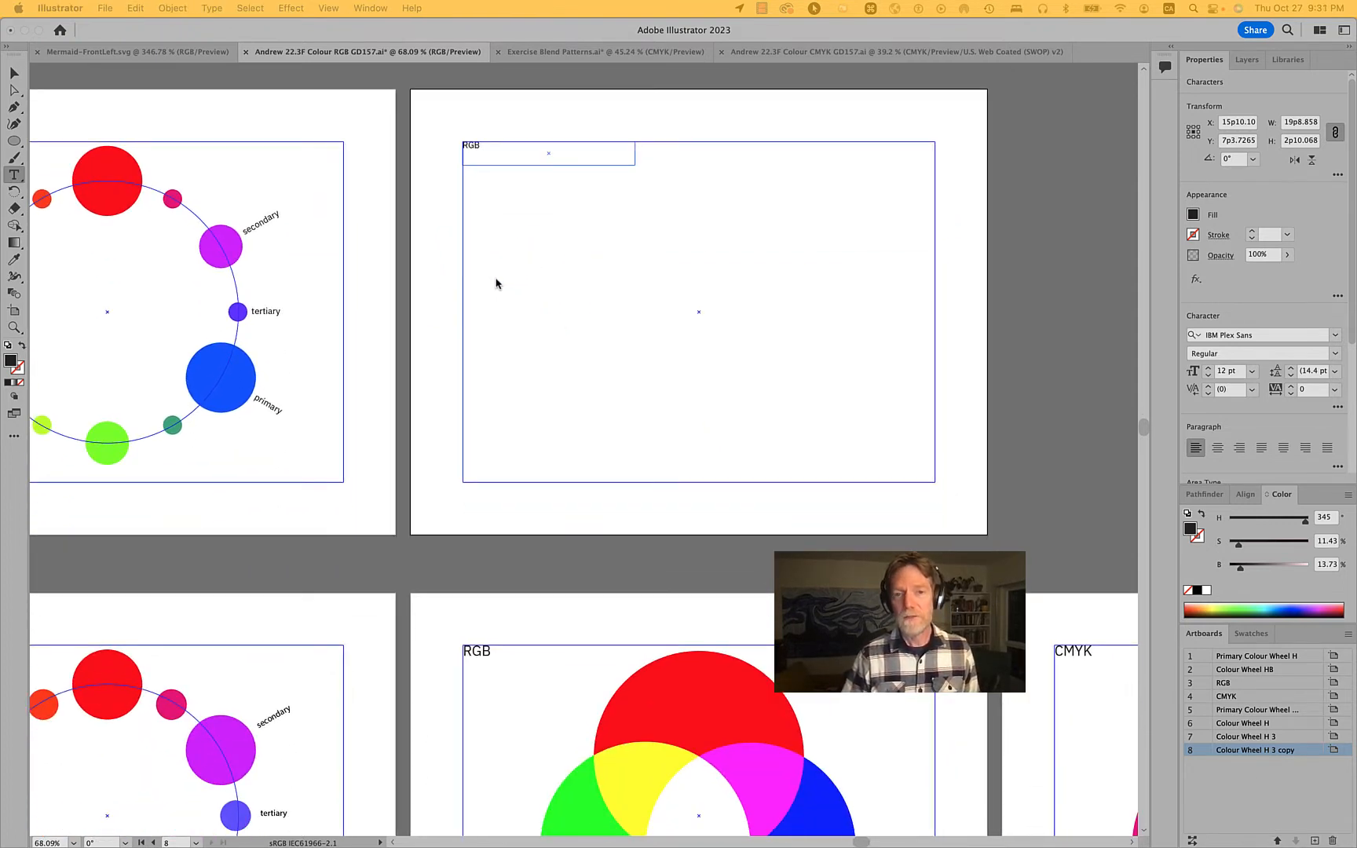
click(721, 727)
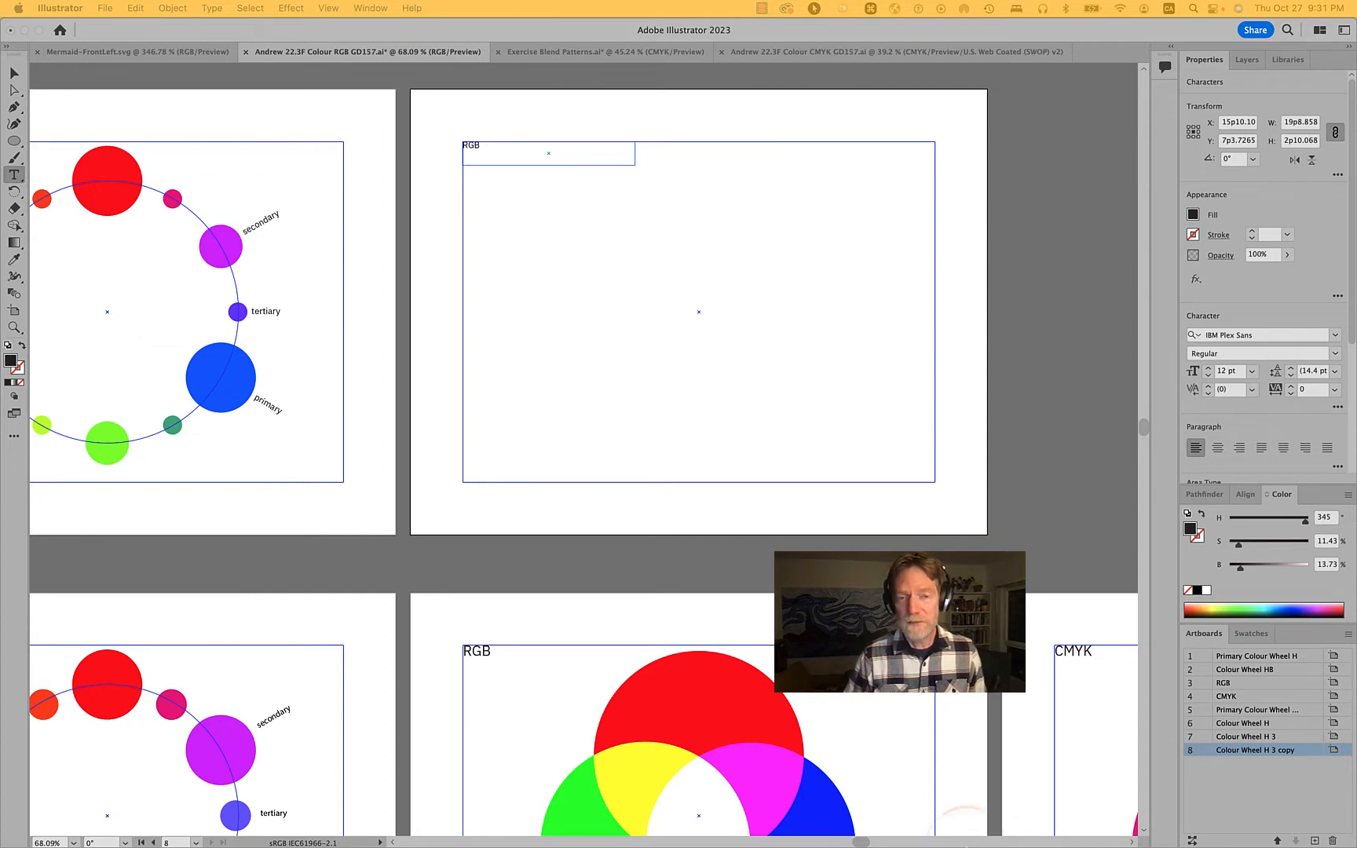
scroll(585, 447, down, 4)
scroll(585, 447, down, 2)
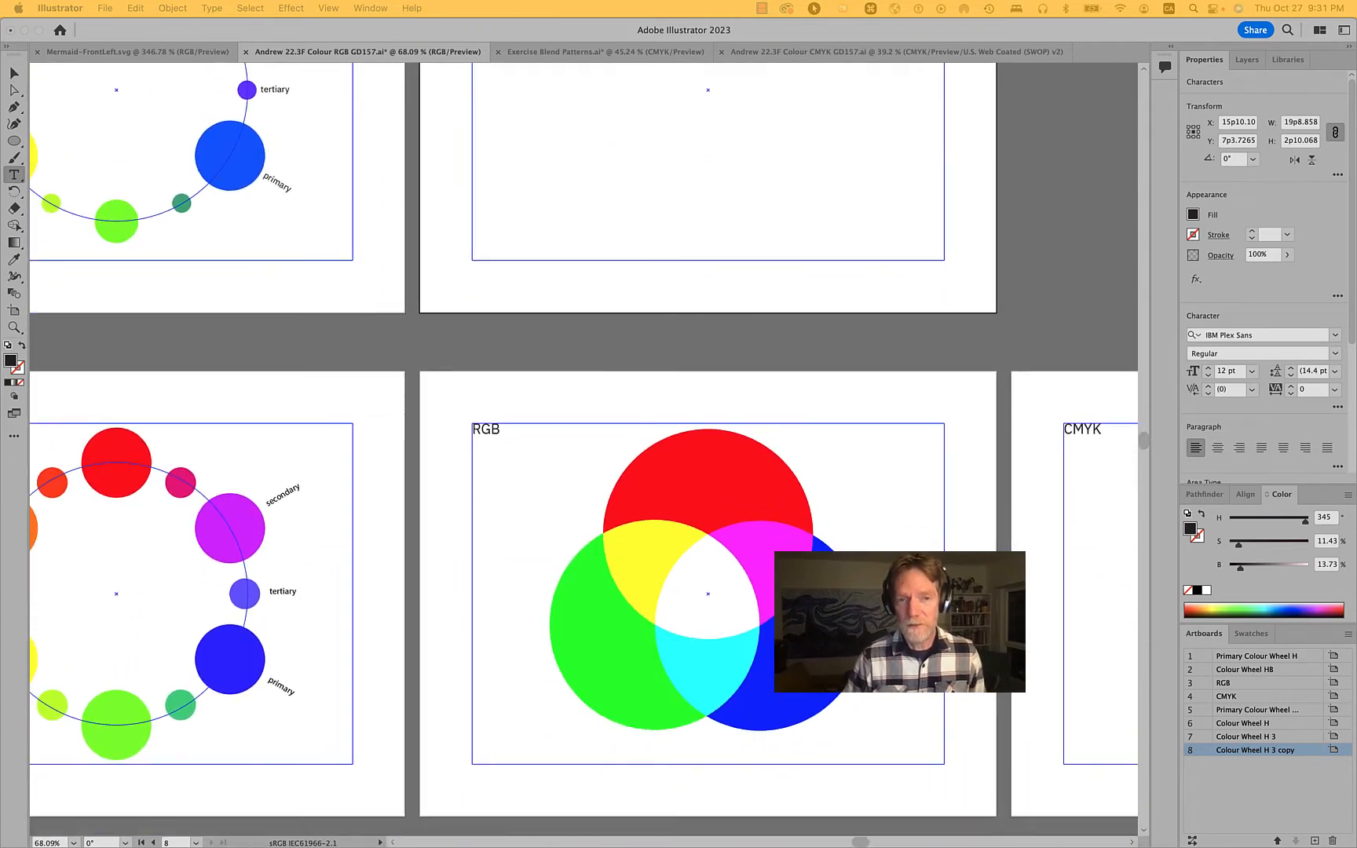
scroll(696, 509, up, 3)
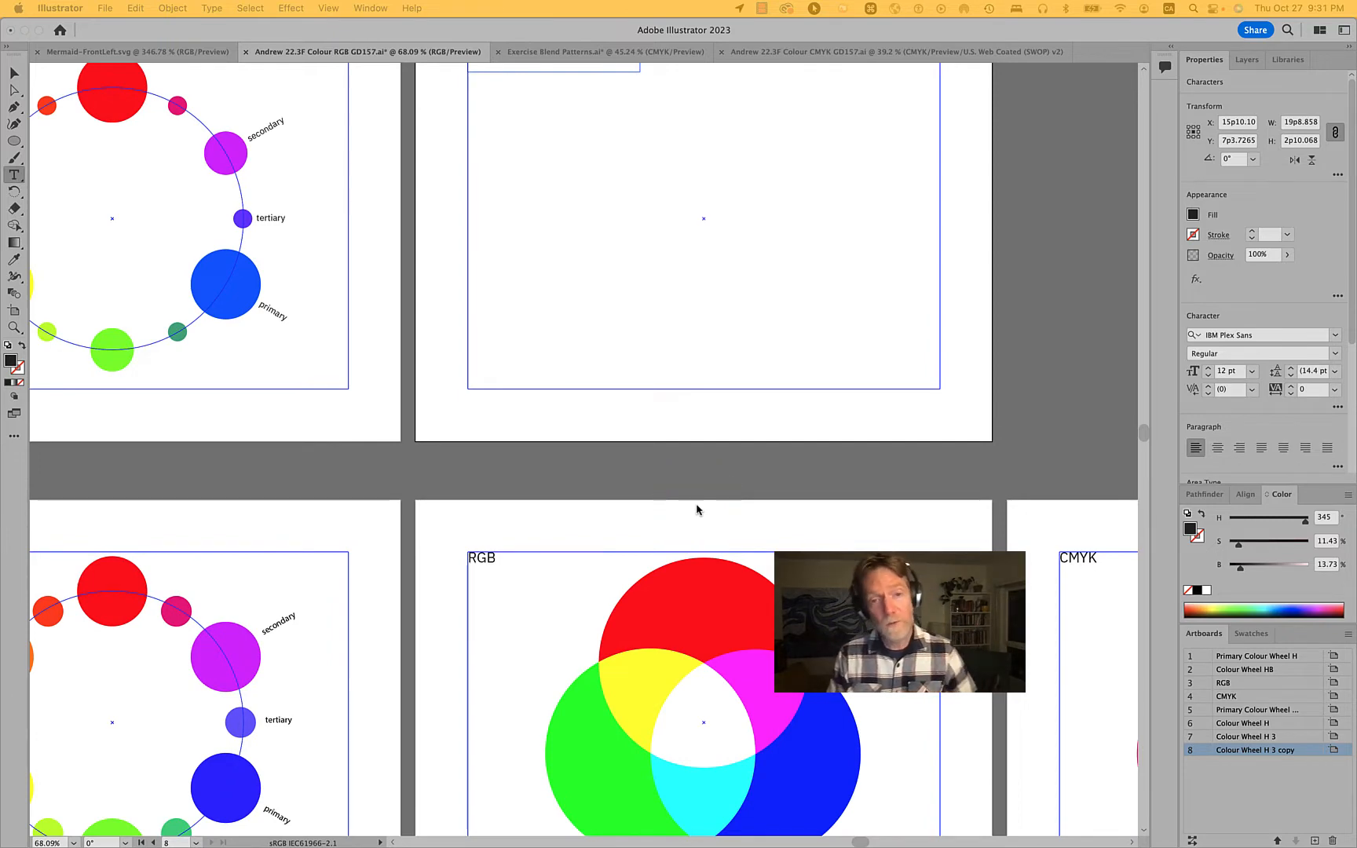
scroll(696, 509, up, 2)
scroll(885, 396, up, 2)
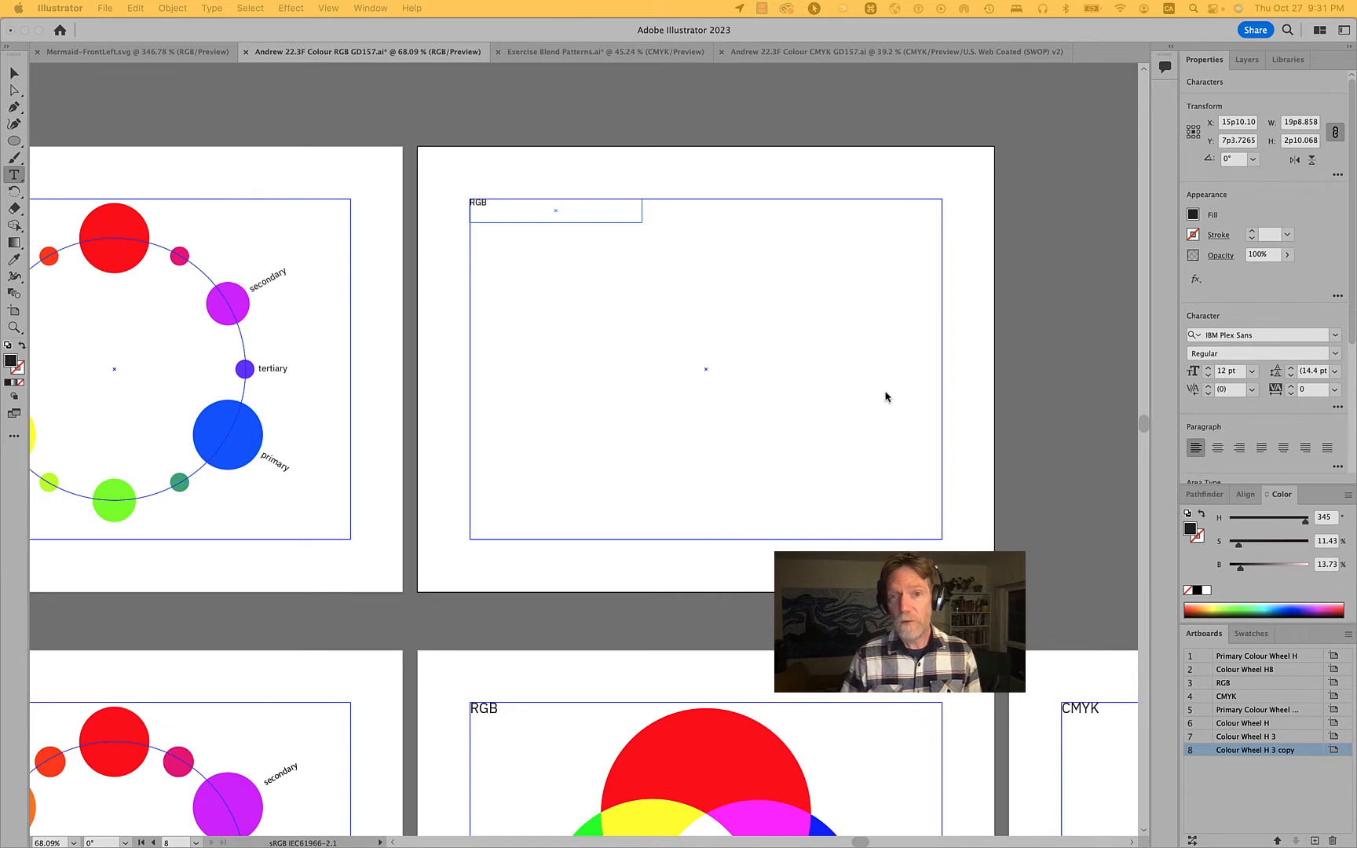
Copy the overlapping red, green and blue circles from the lower RGB artboard to the new artboard and centre them within its margins
scroll(886, 396, down, 5)
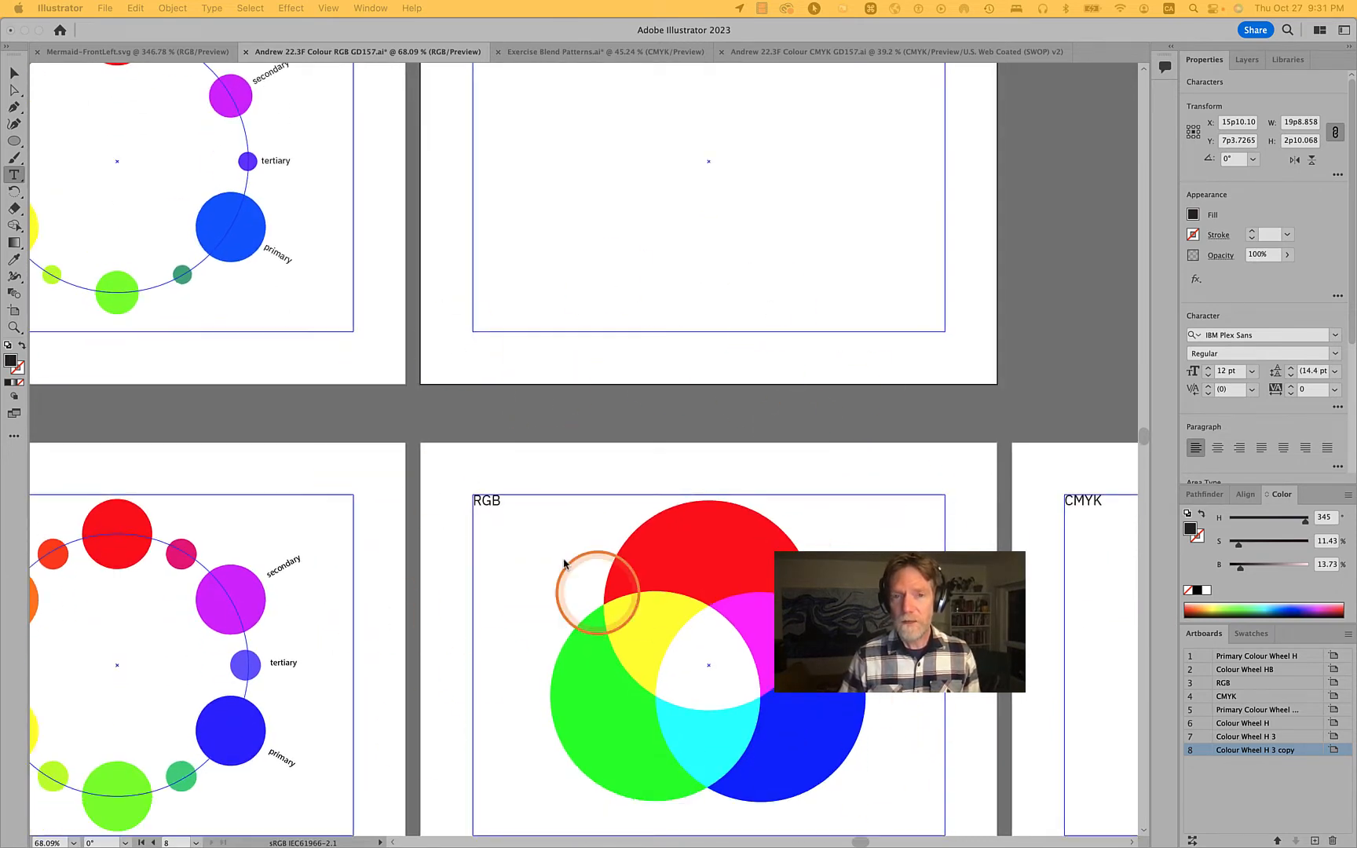
click(893, 804)
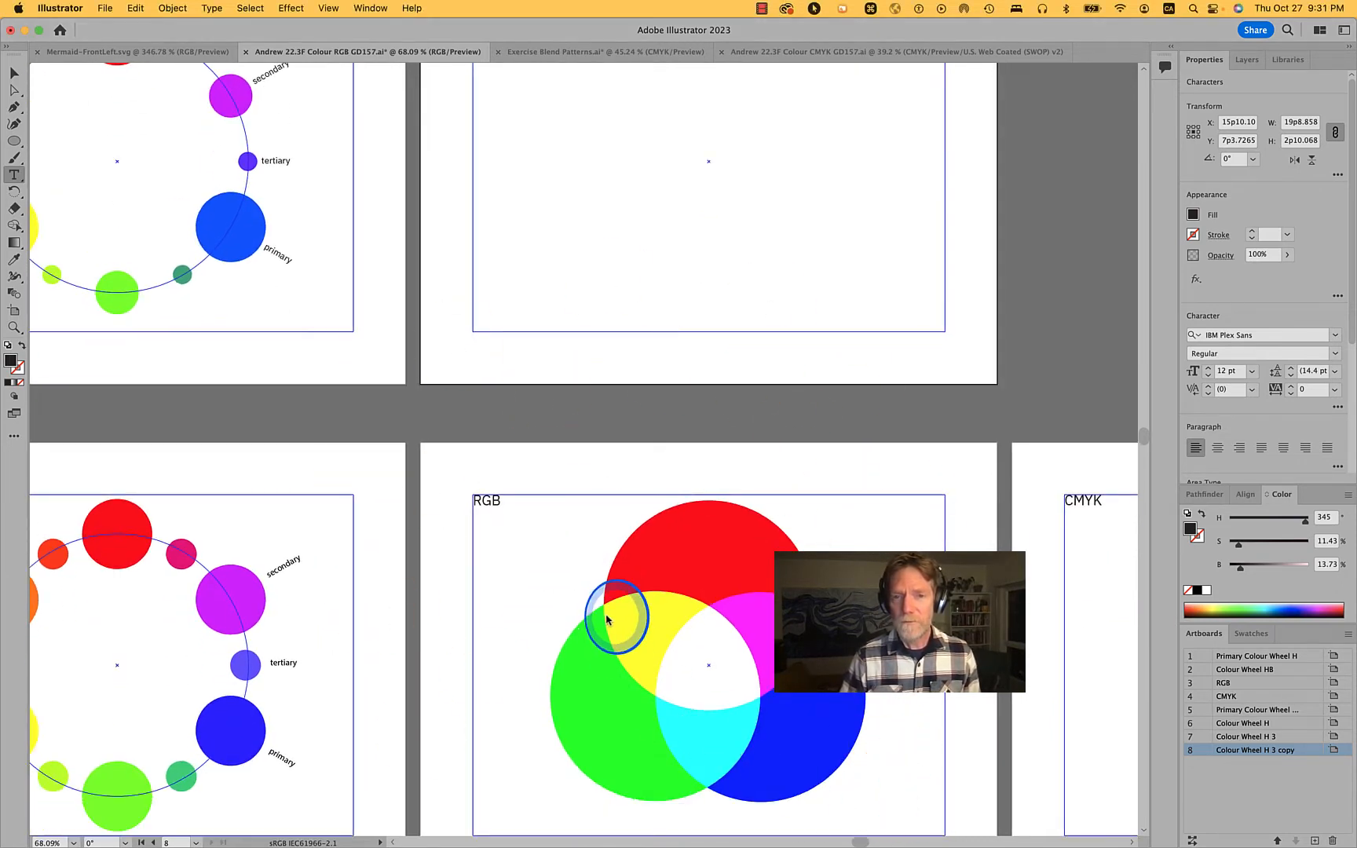
key(v)
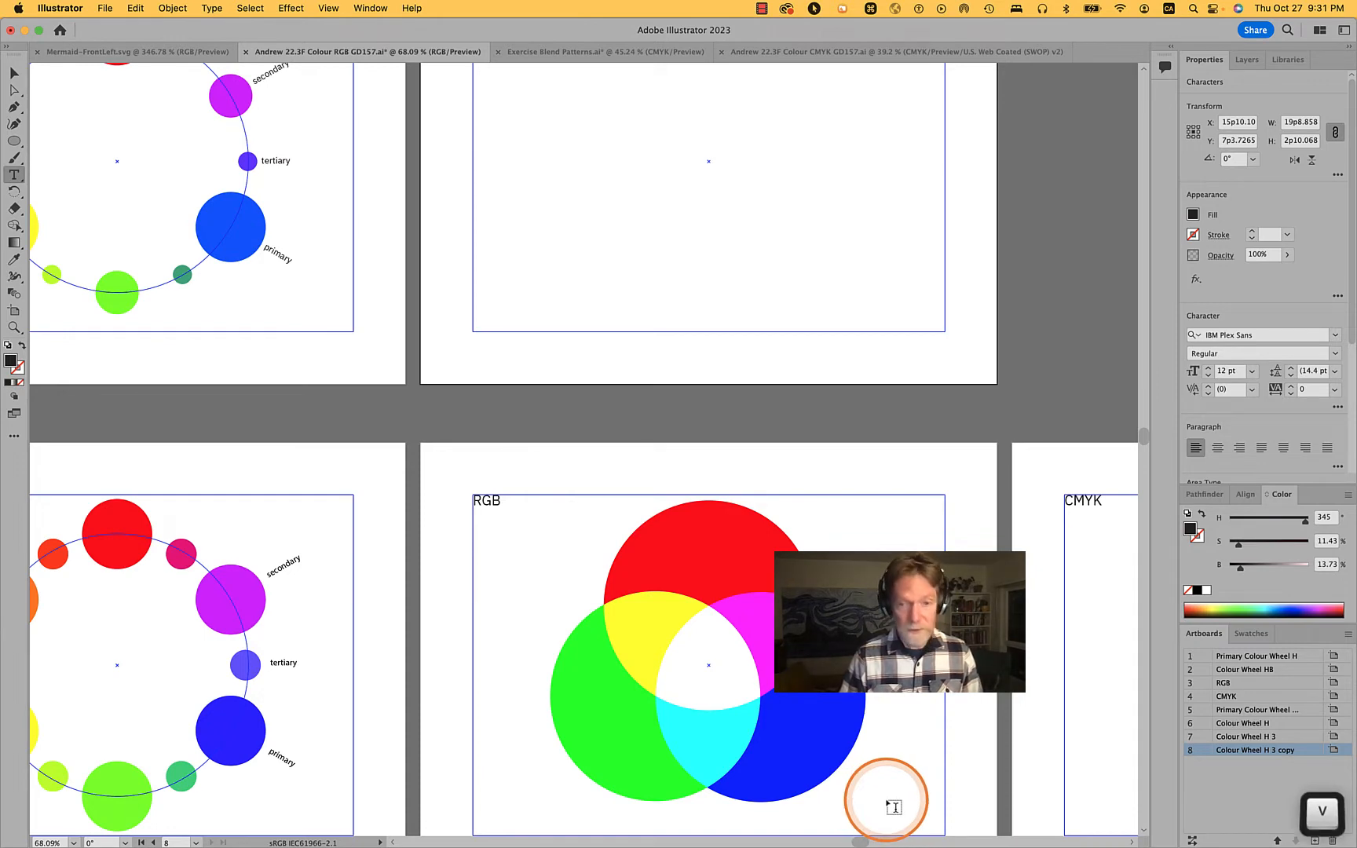
click(14, 73)
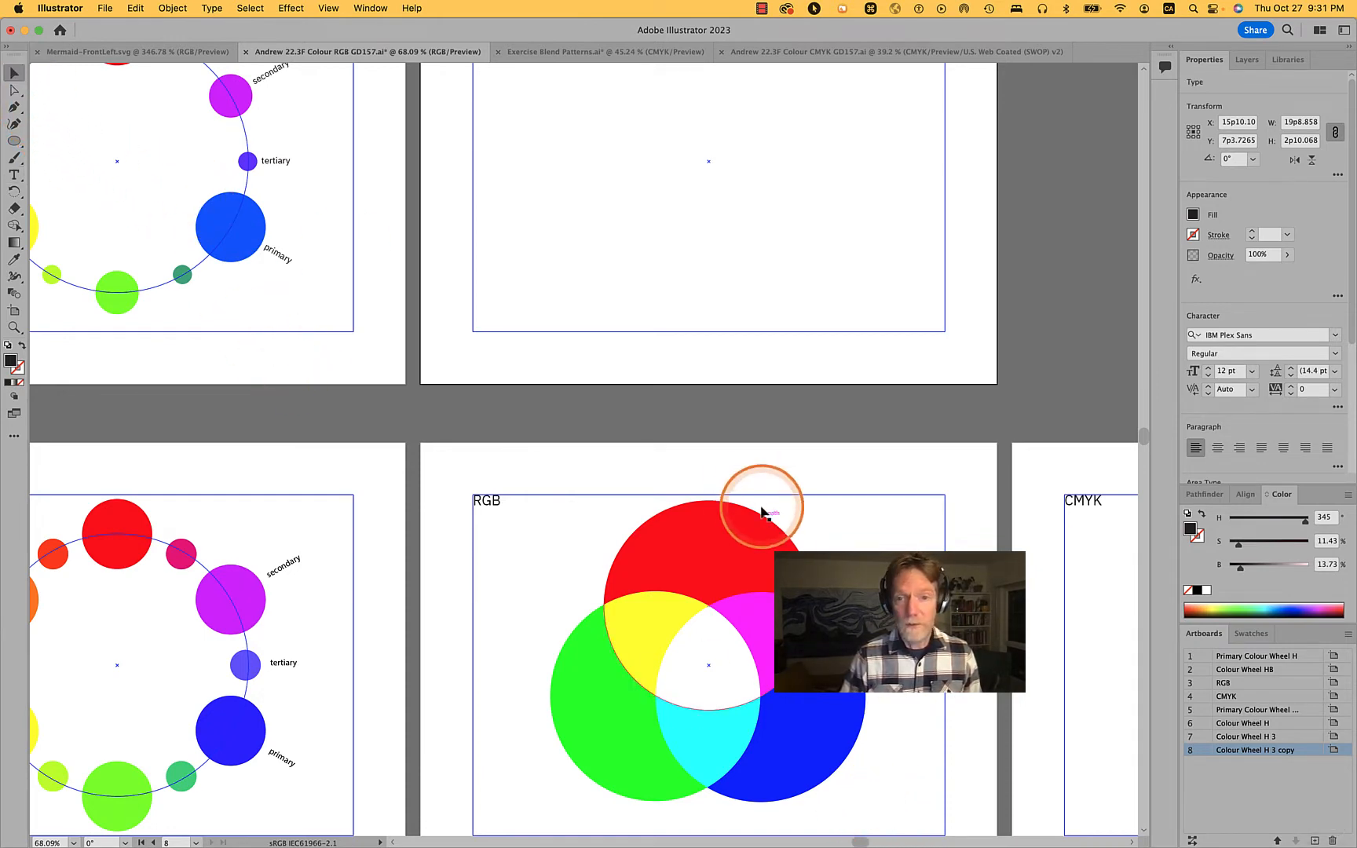
drag(894, 801, 534, 578)
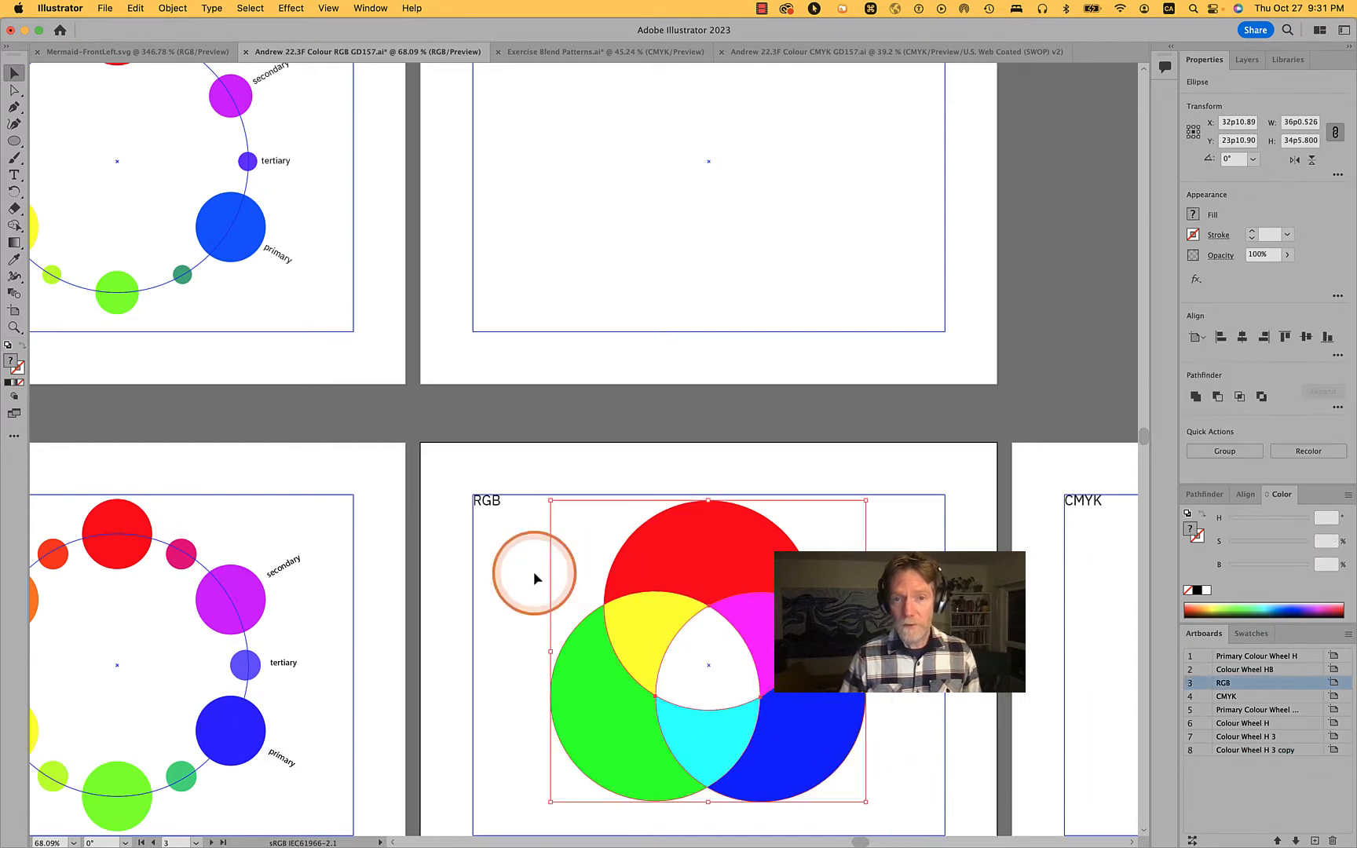
key(super+c)
scroll(534, 578, up, 5)
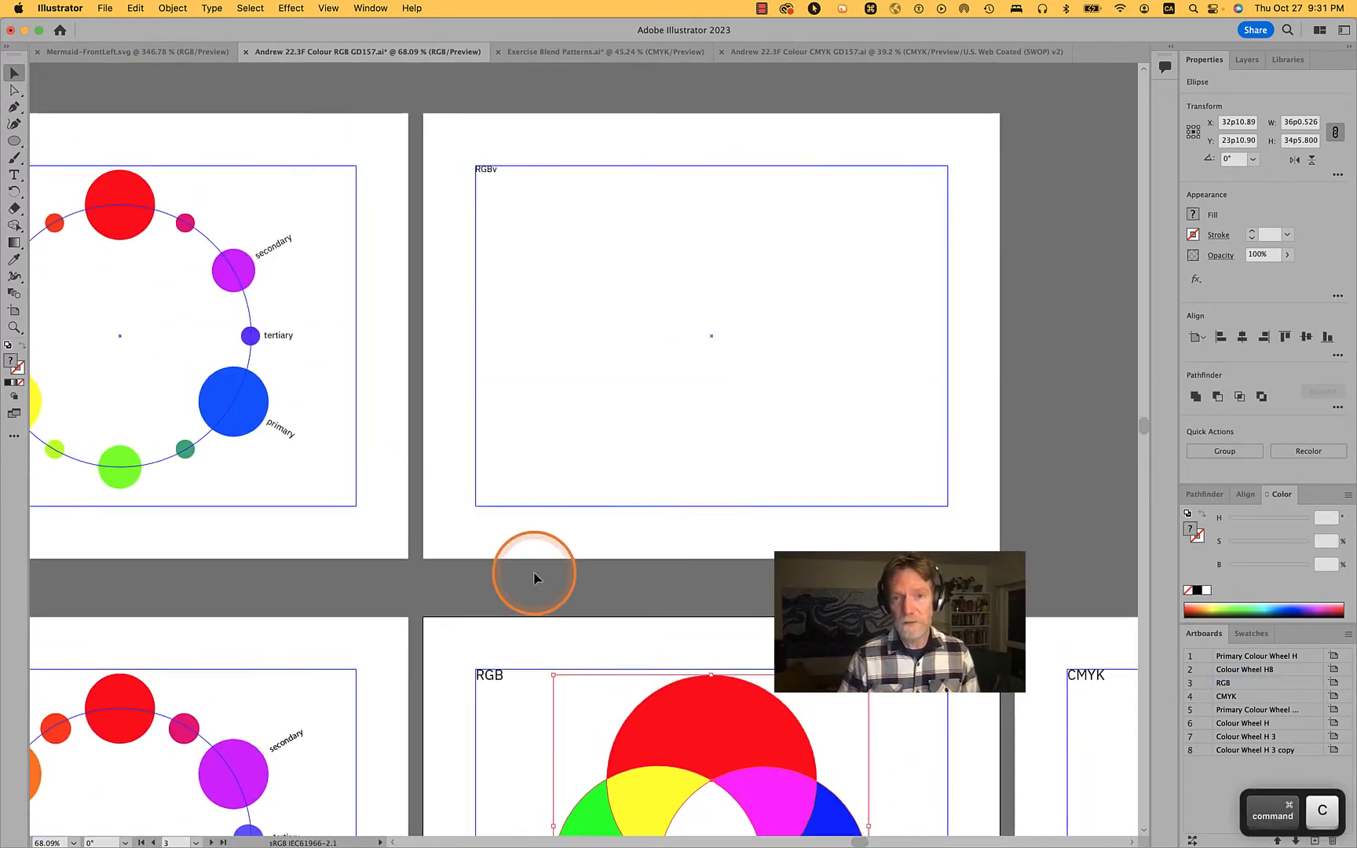
click(963, 359)
key(super+v)
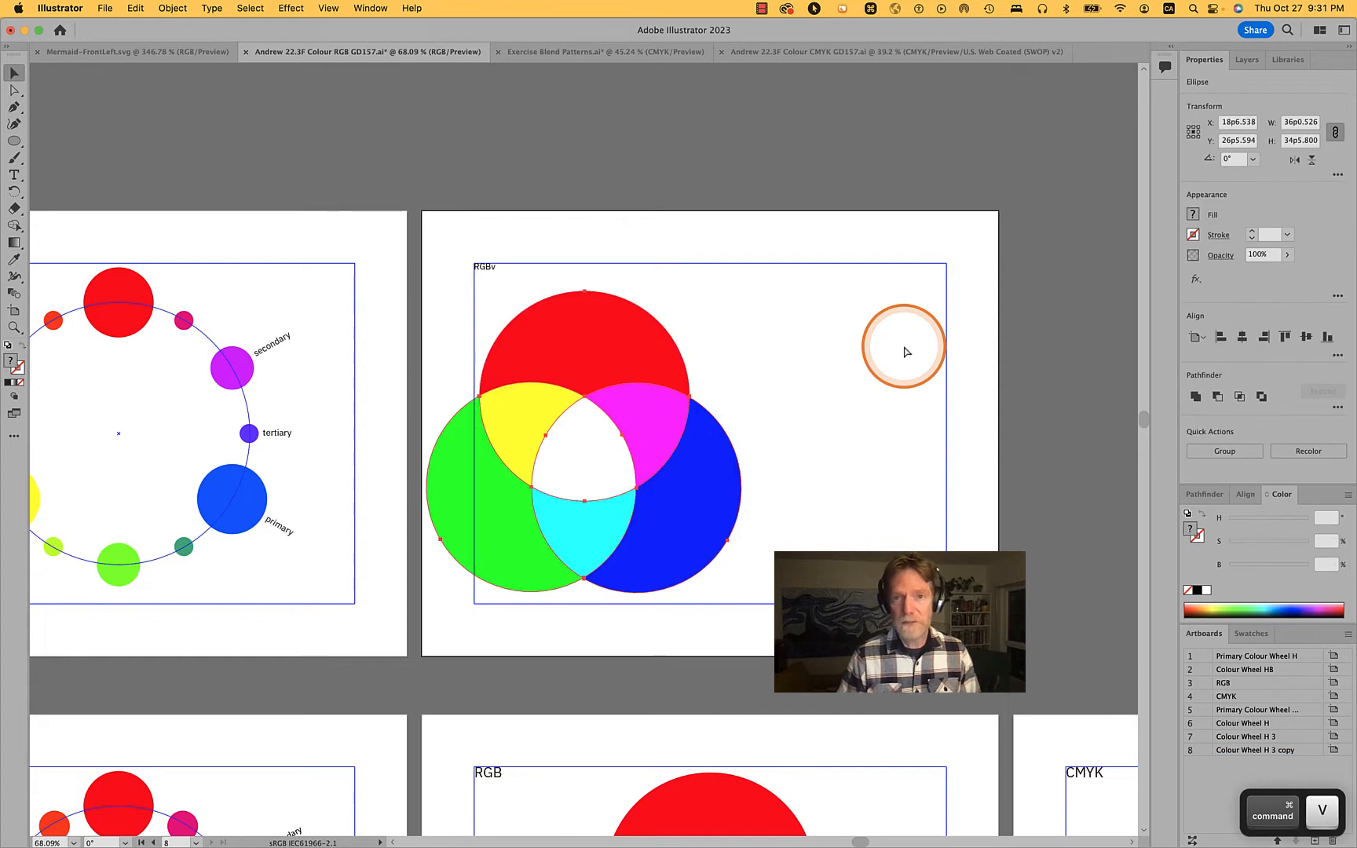
drag(610, 385, 727, 360)
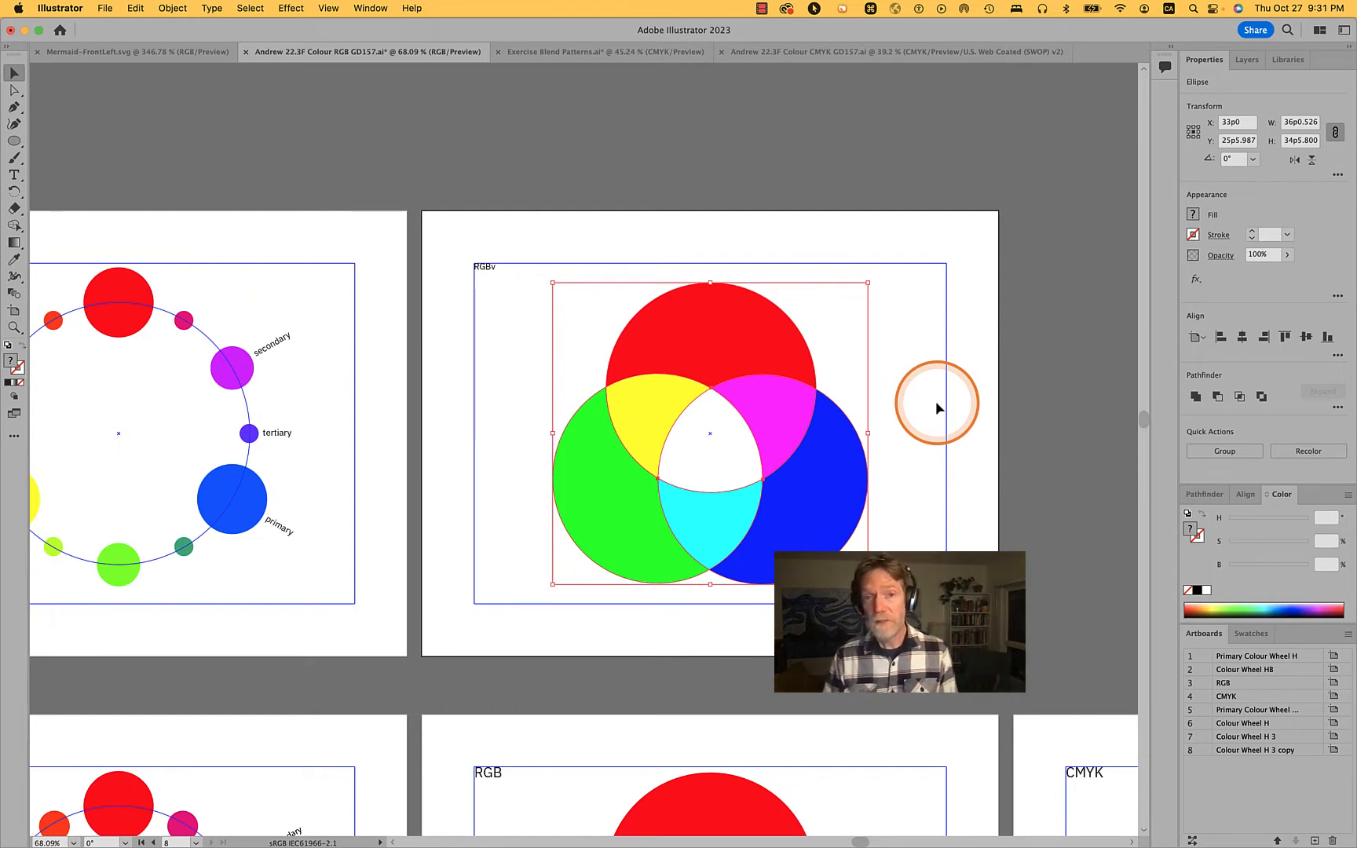
Change the new artboard's title to "RGB Additive", replacing the stray letter v after RGB
click(484, 270)
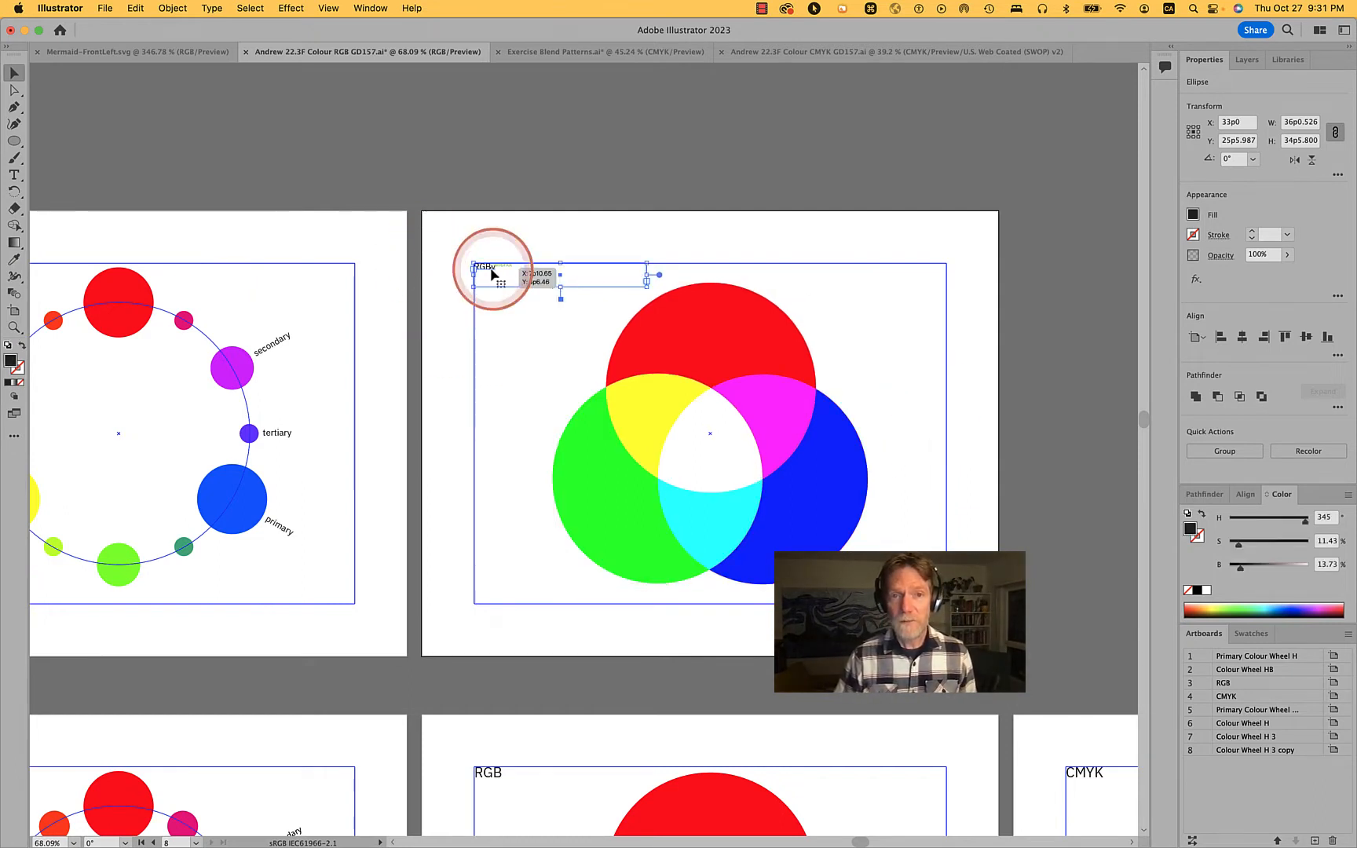
double_click(491, 269)
click(491, 267)
key(shift+Right)
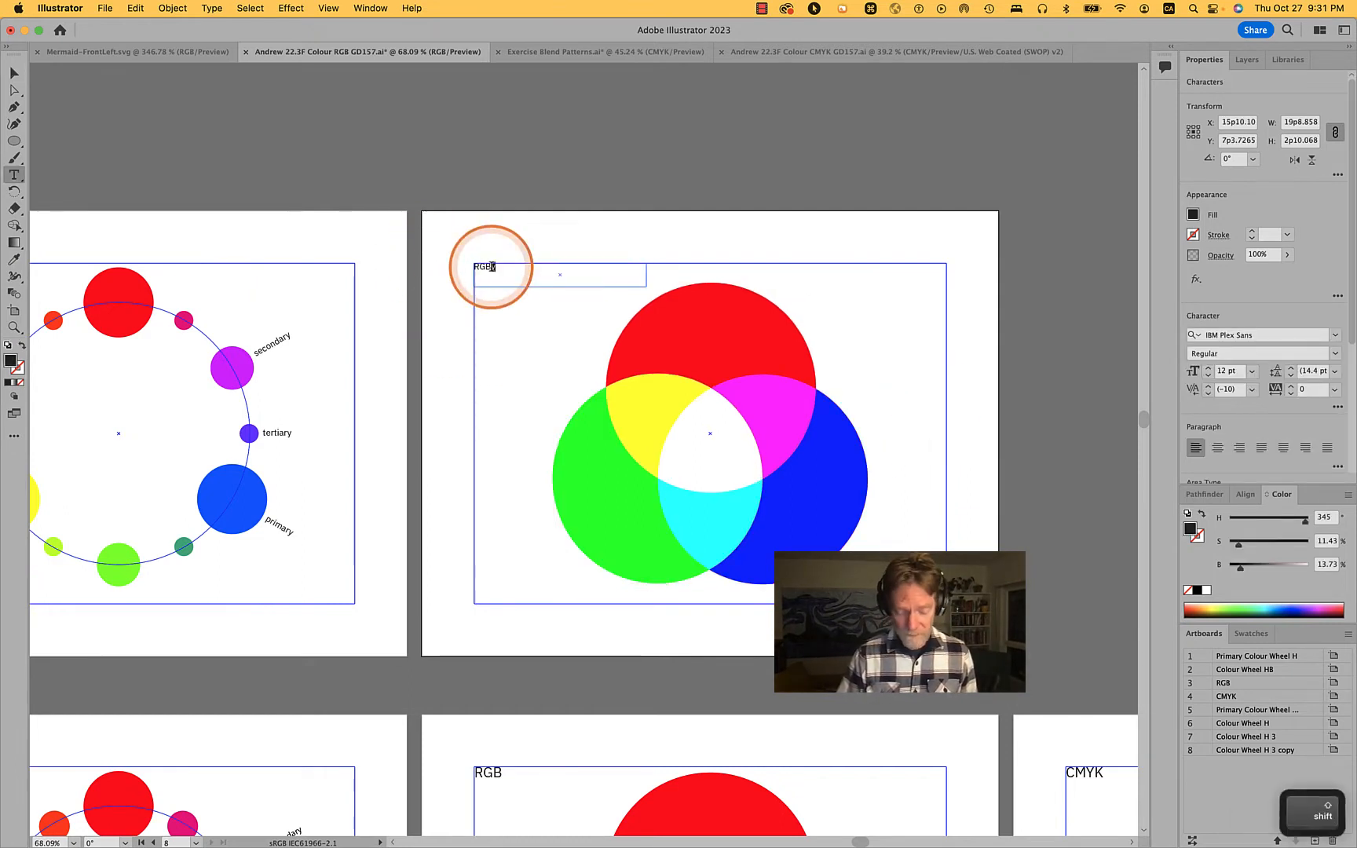
text(Add)
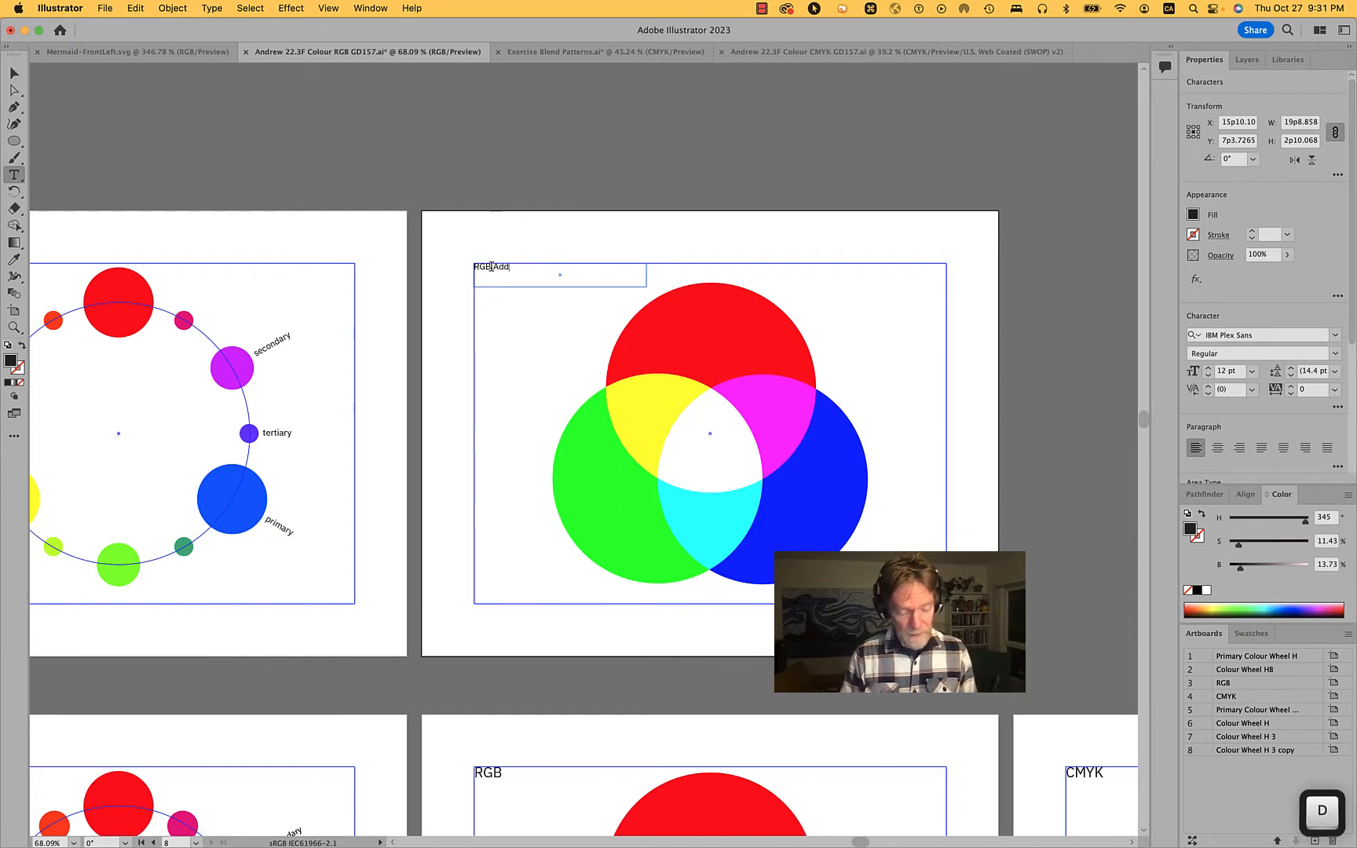
text(itive)
key(Return)
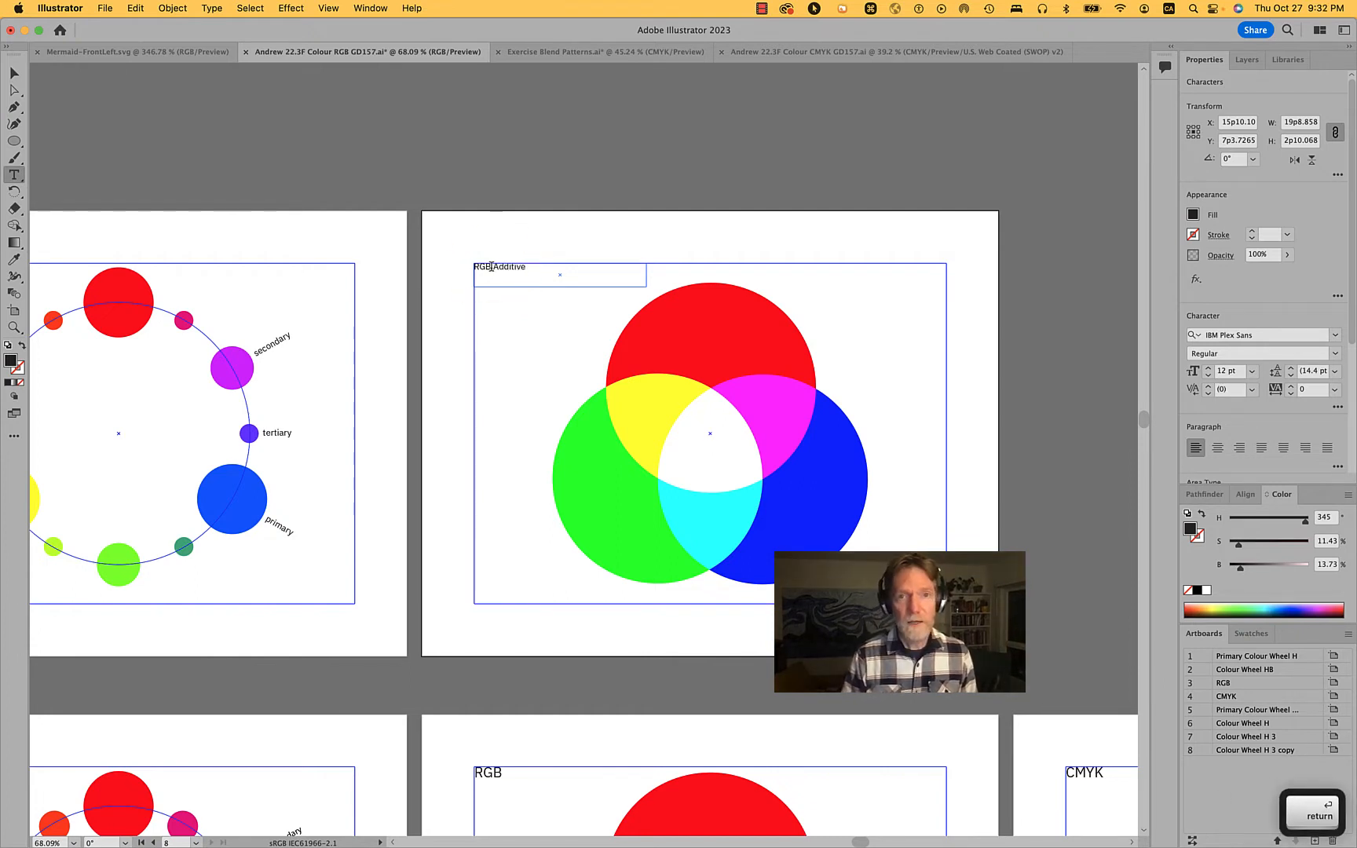
key(BackSpace)
Switch to Safari to review the article's Additive Color section, and return to Illustrator to select the upper red circle
key(super+Tab)
key(super+Tab)
key(super+Tab)
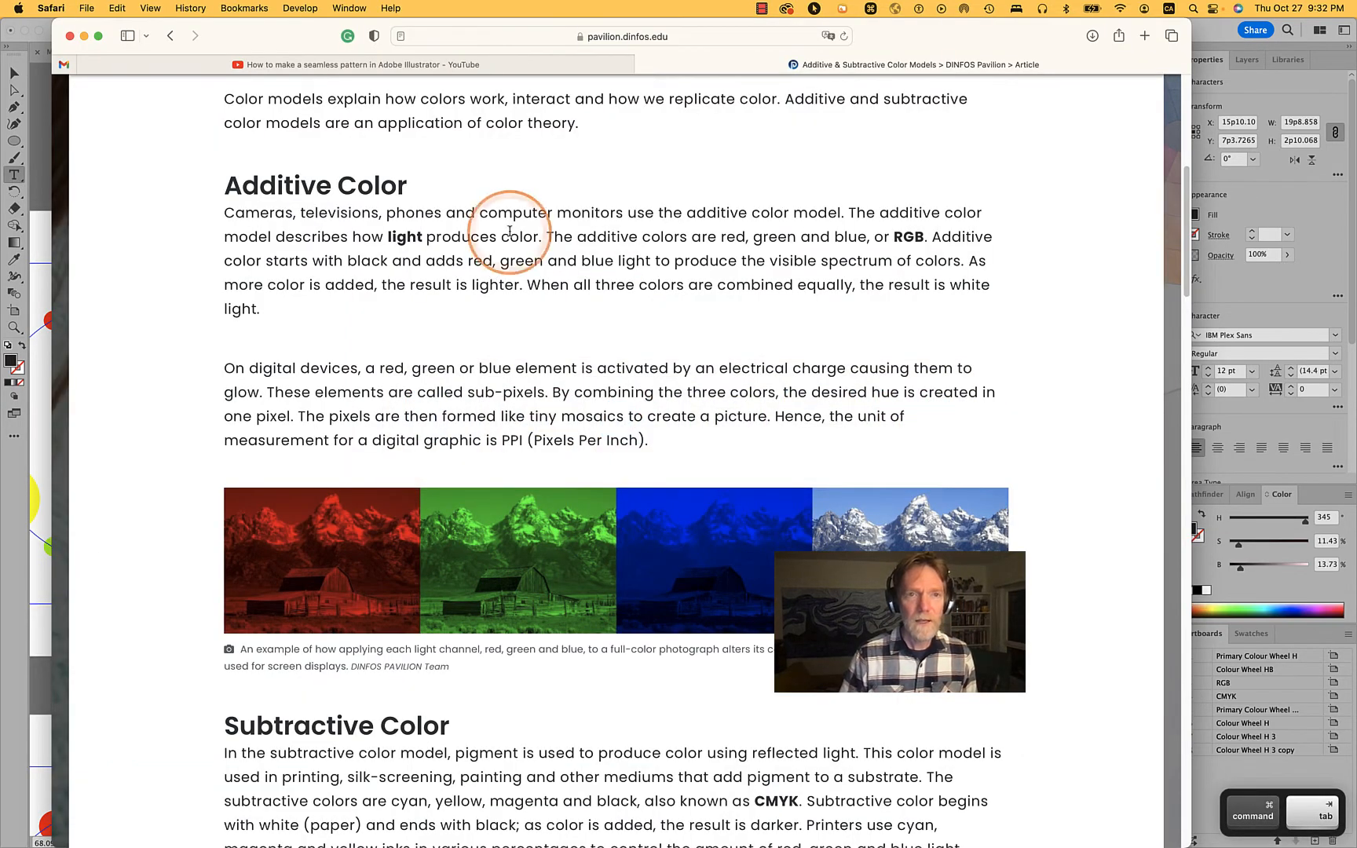
key(super+h)
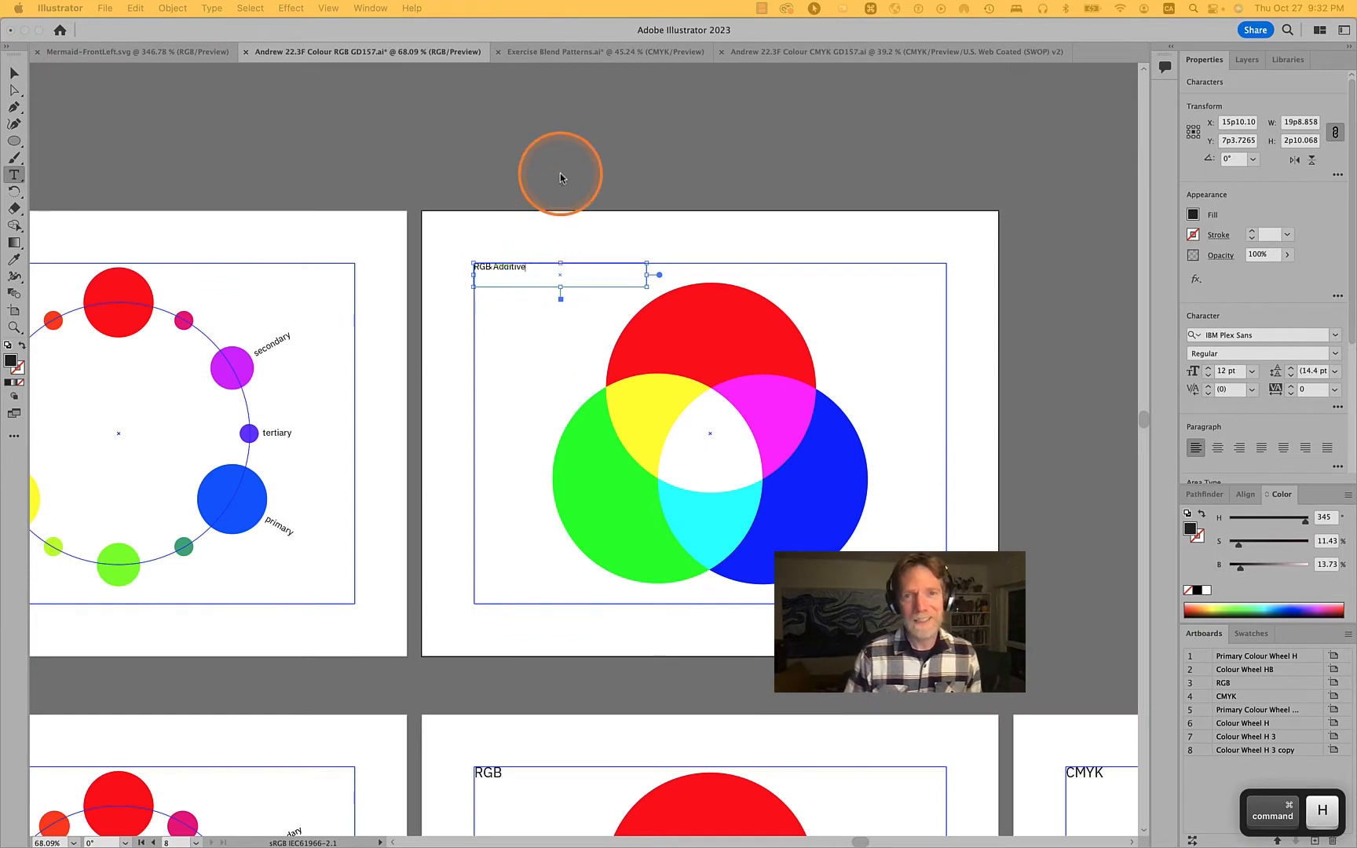
super+click(462, 242)
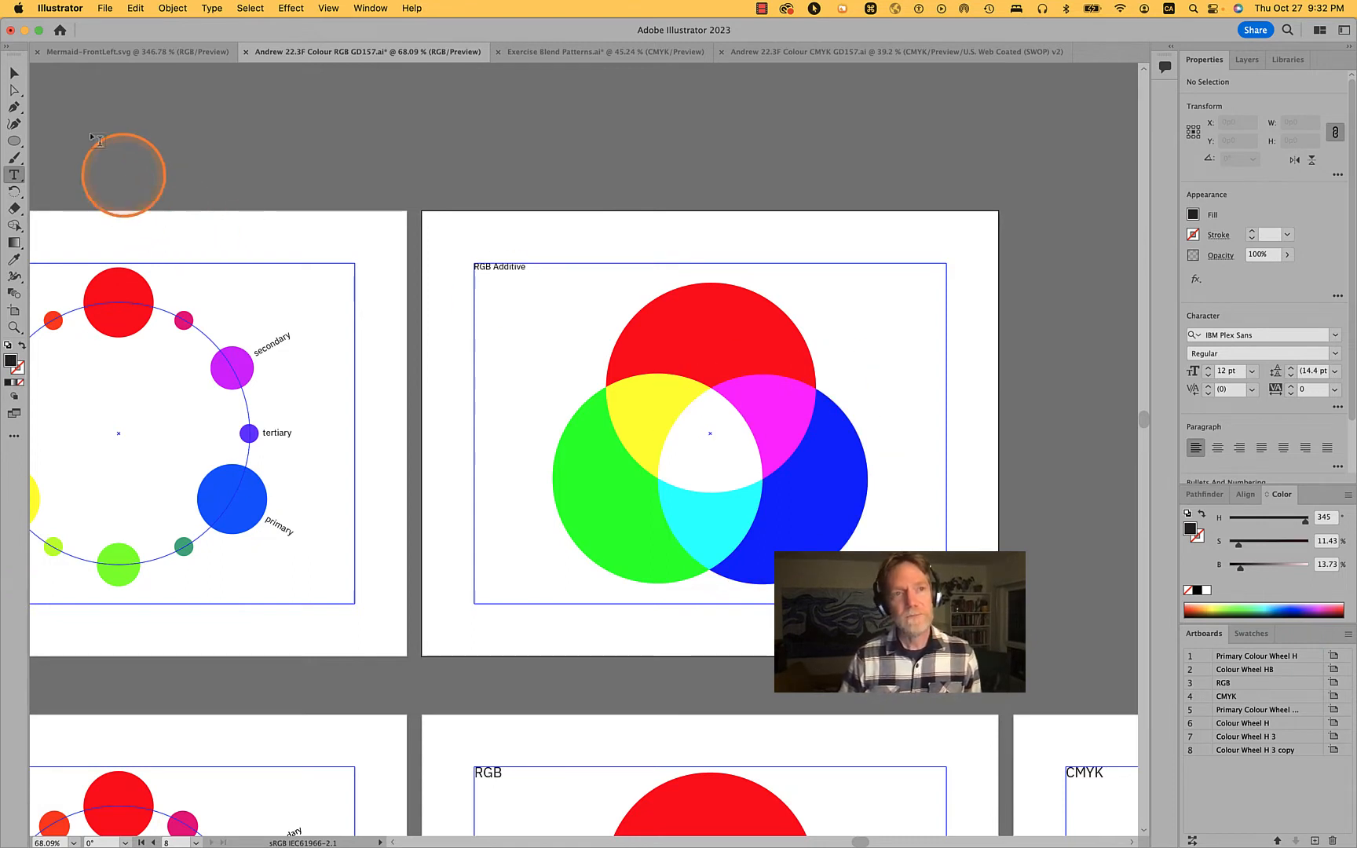
click(15, 73)
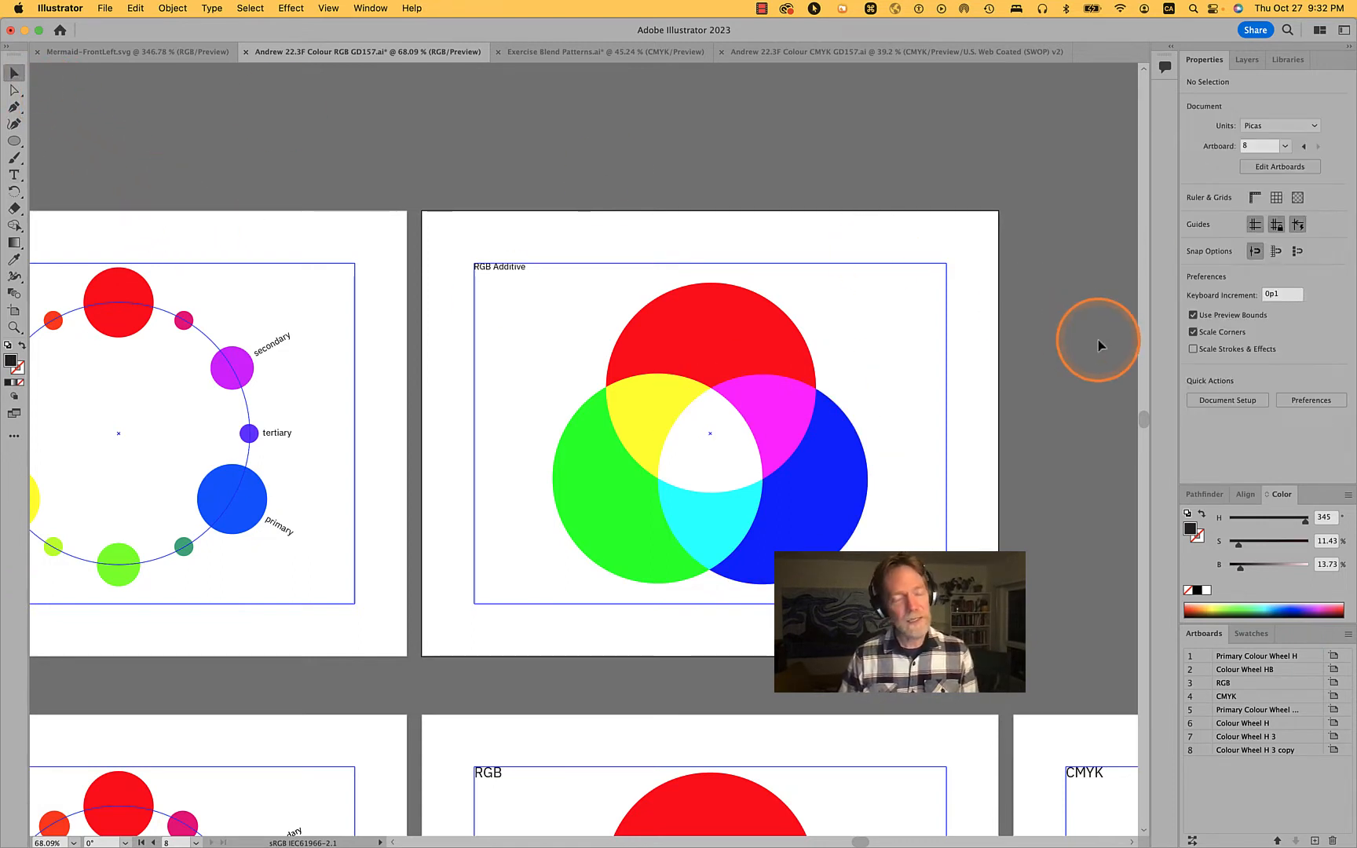
click(721, 340)
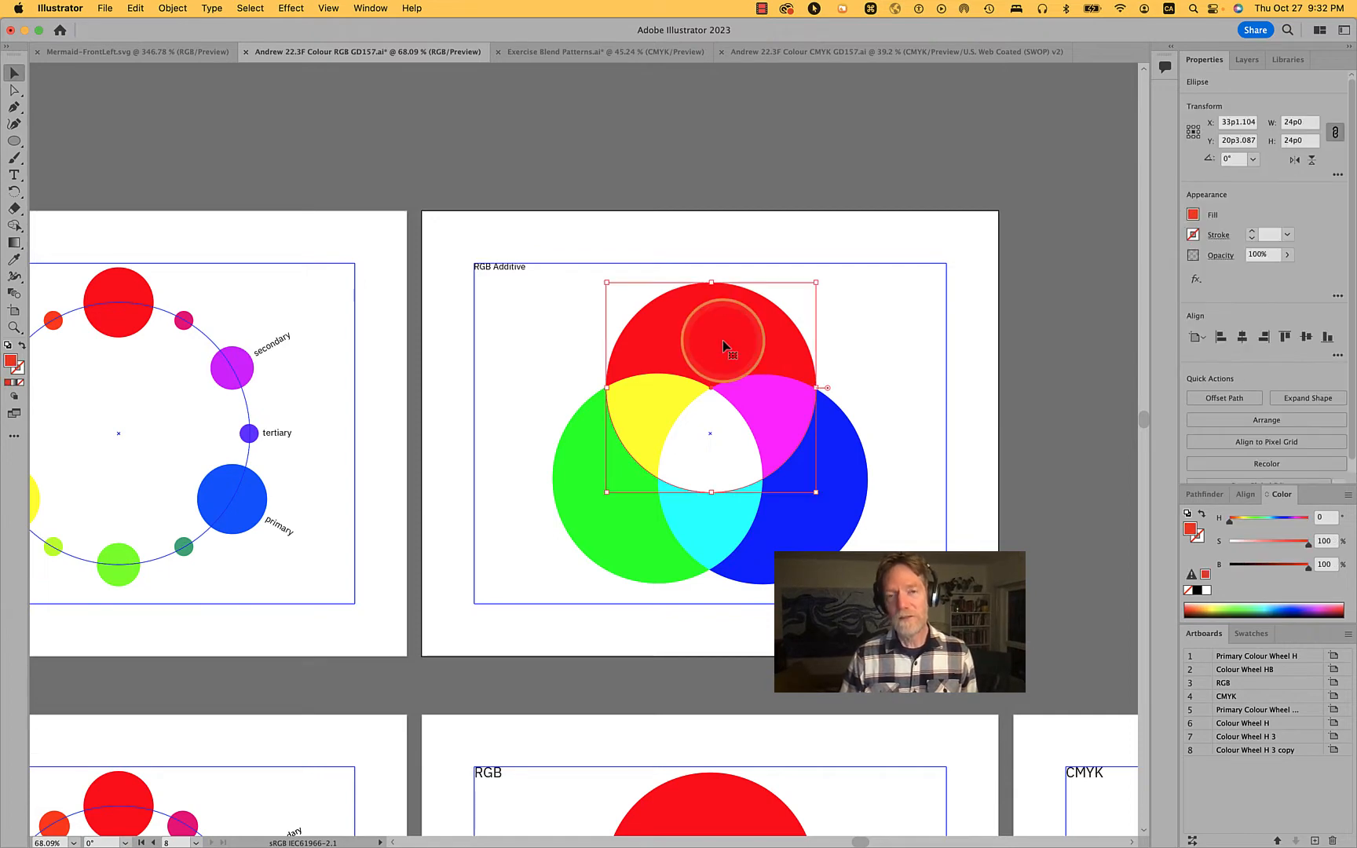
Switch to Safari and search the web in a new tab for "isaac newton color"
key(super+Tab)
key(super+Tab)
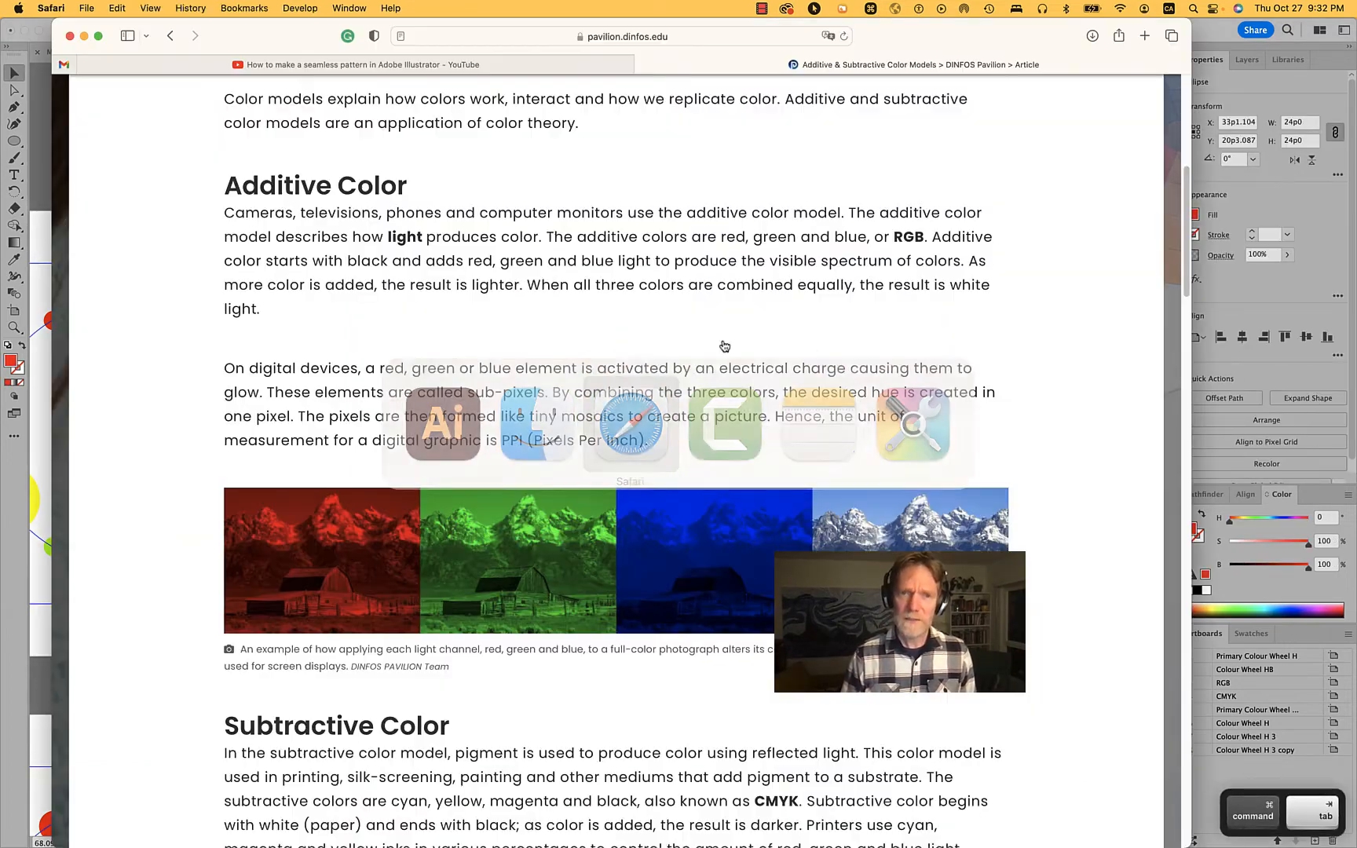
key(super+Tab)
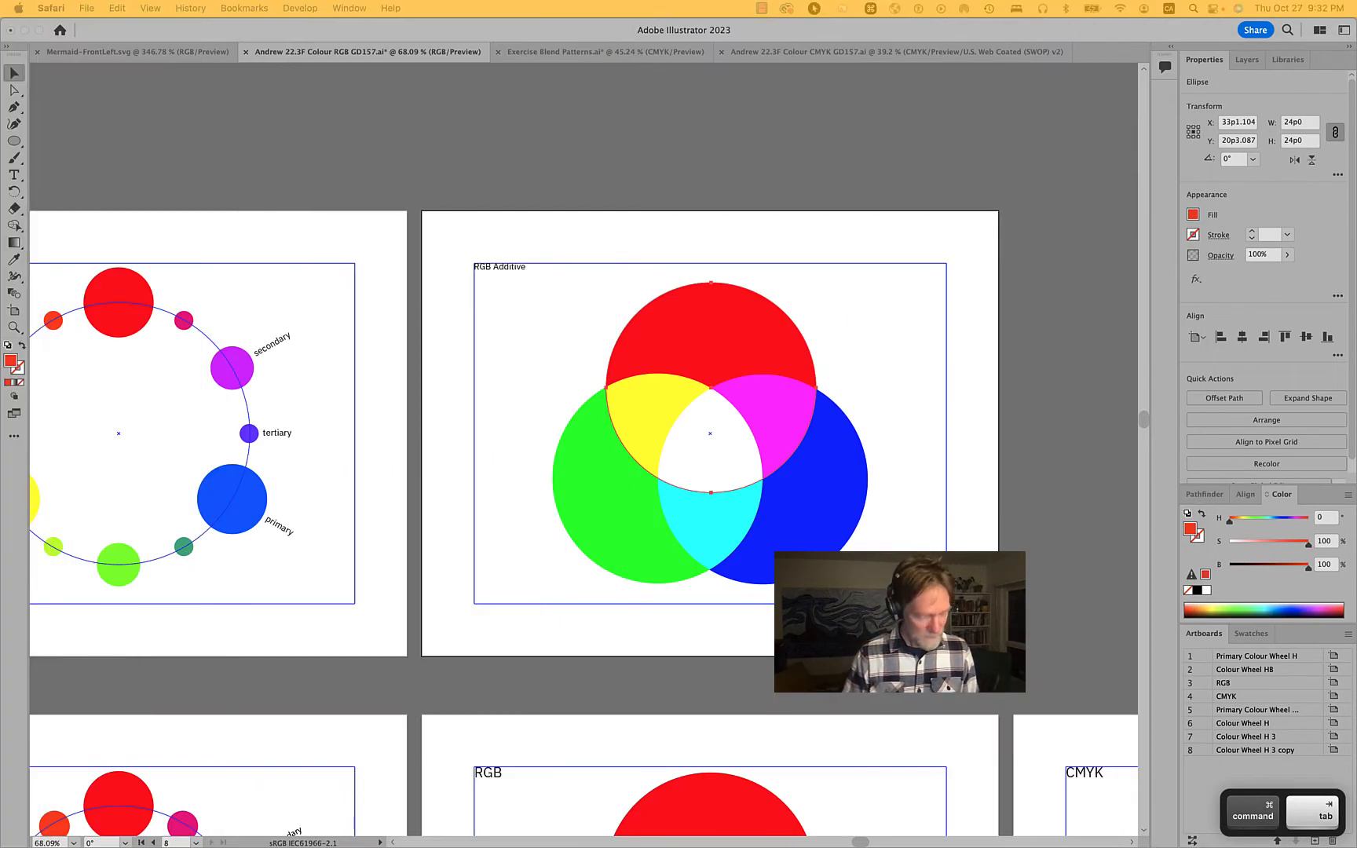
key(super+t)
text(isaac n)
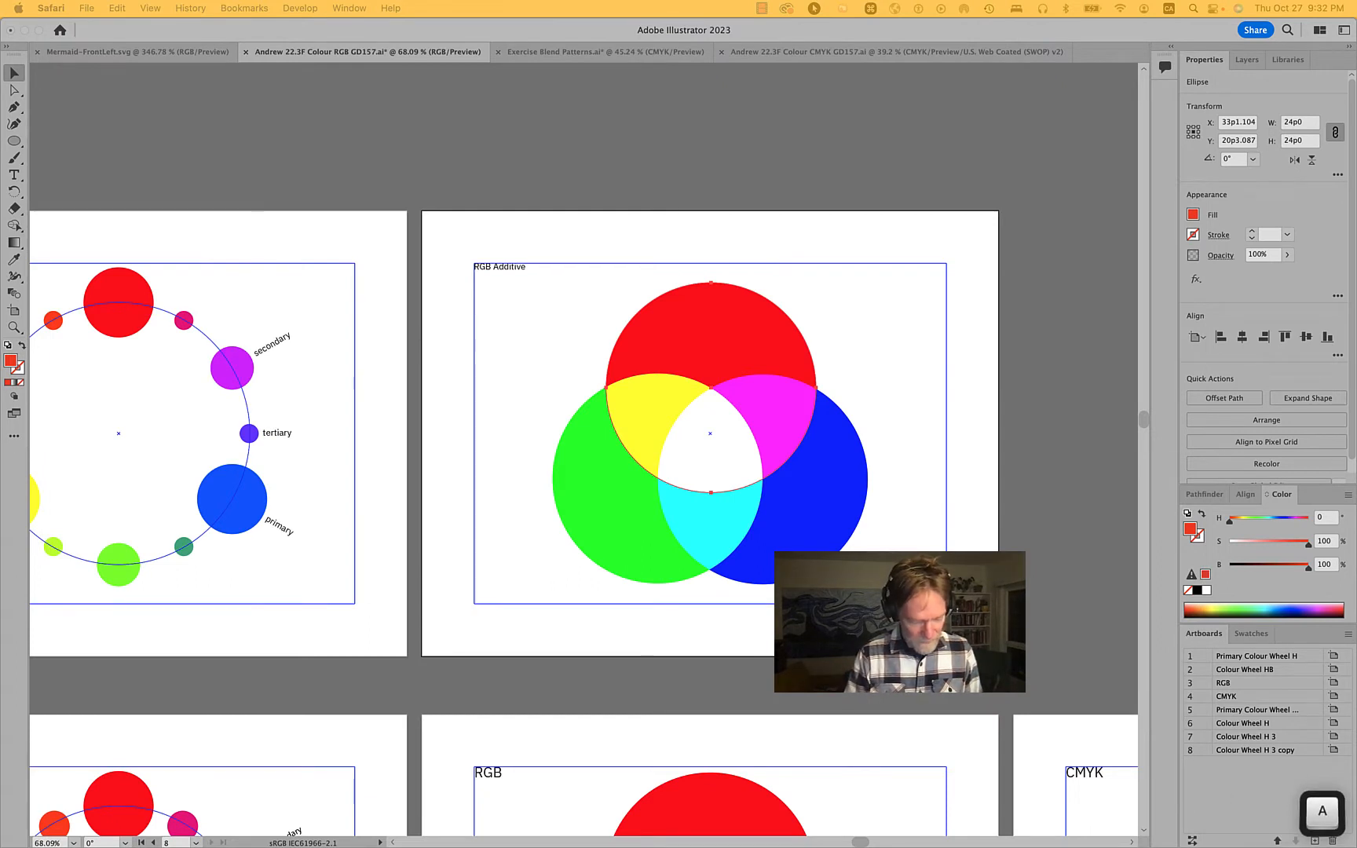
text(ewton co)
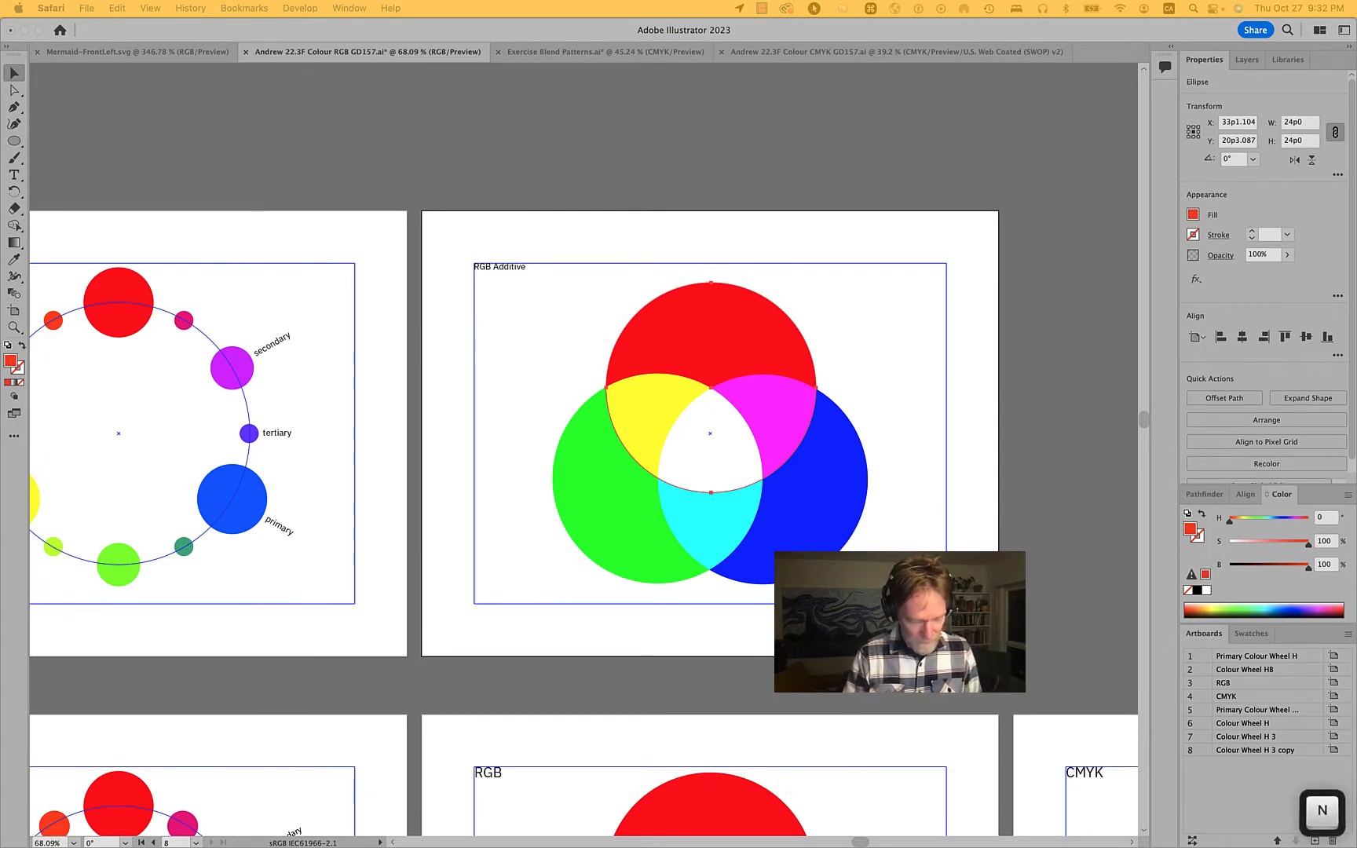
key(Return)
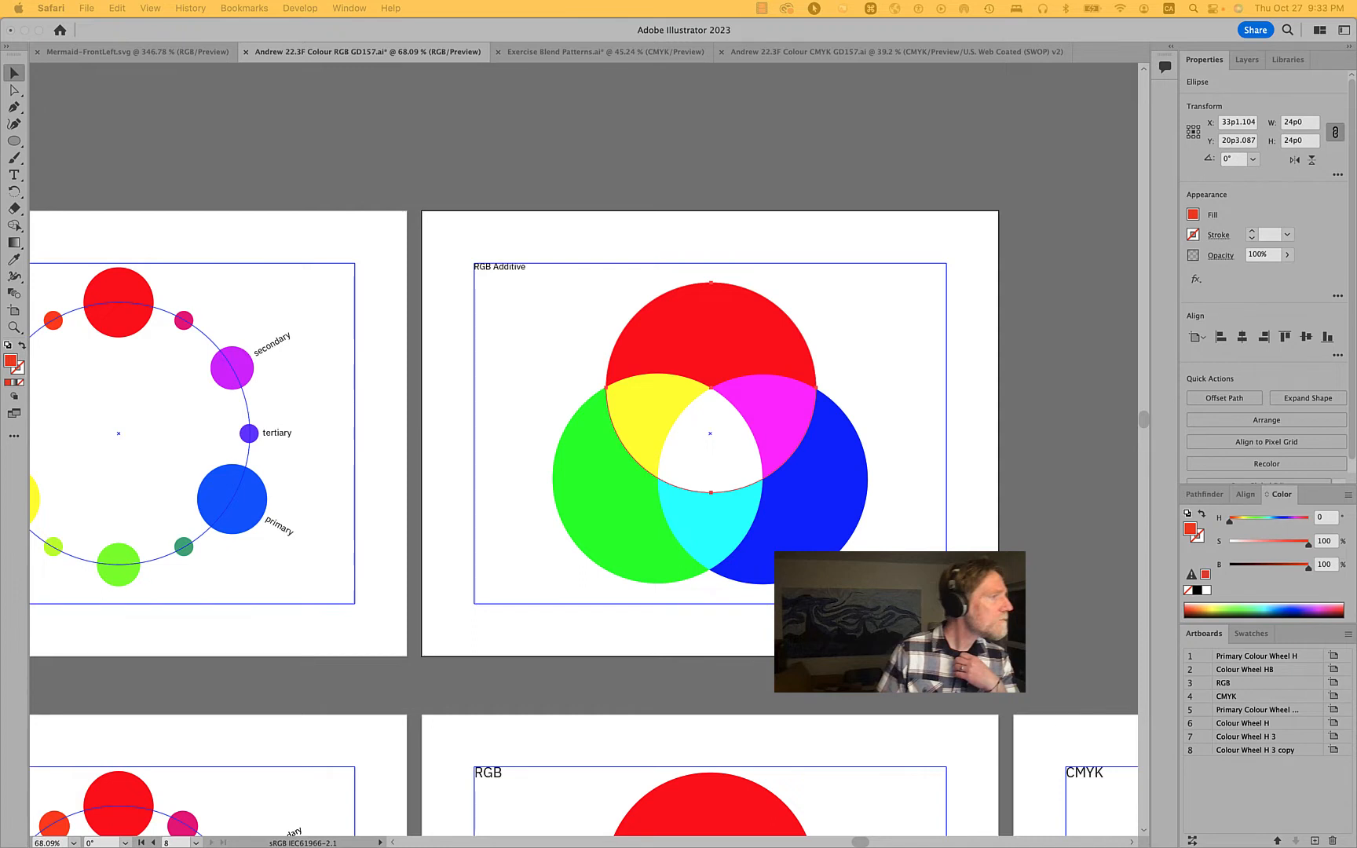
Bring the search results into view, open the related engraving of Newton's prism experiment, and return to Illustrator
drag(0, 7, 603, 77)
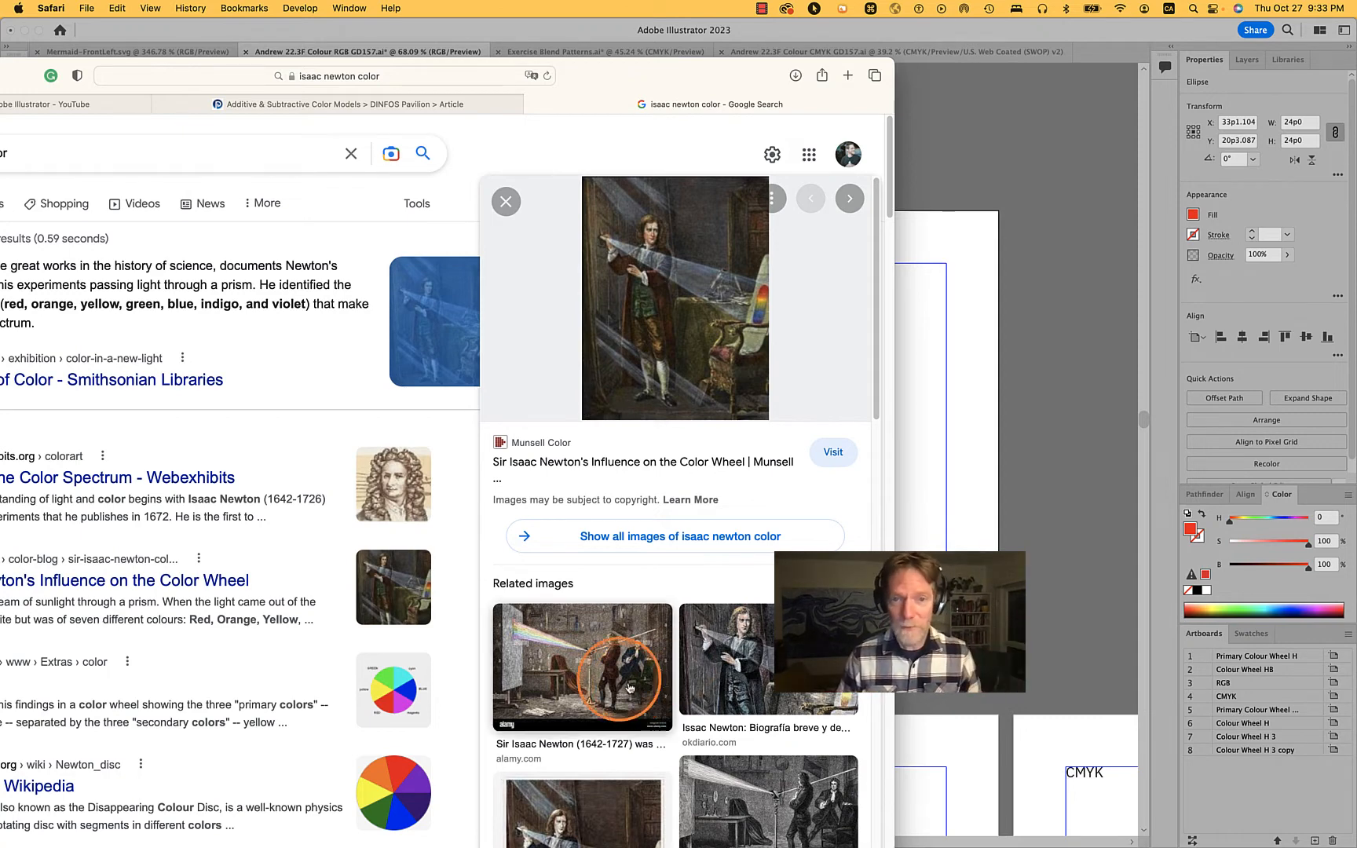
click(599, 667)
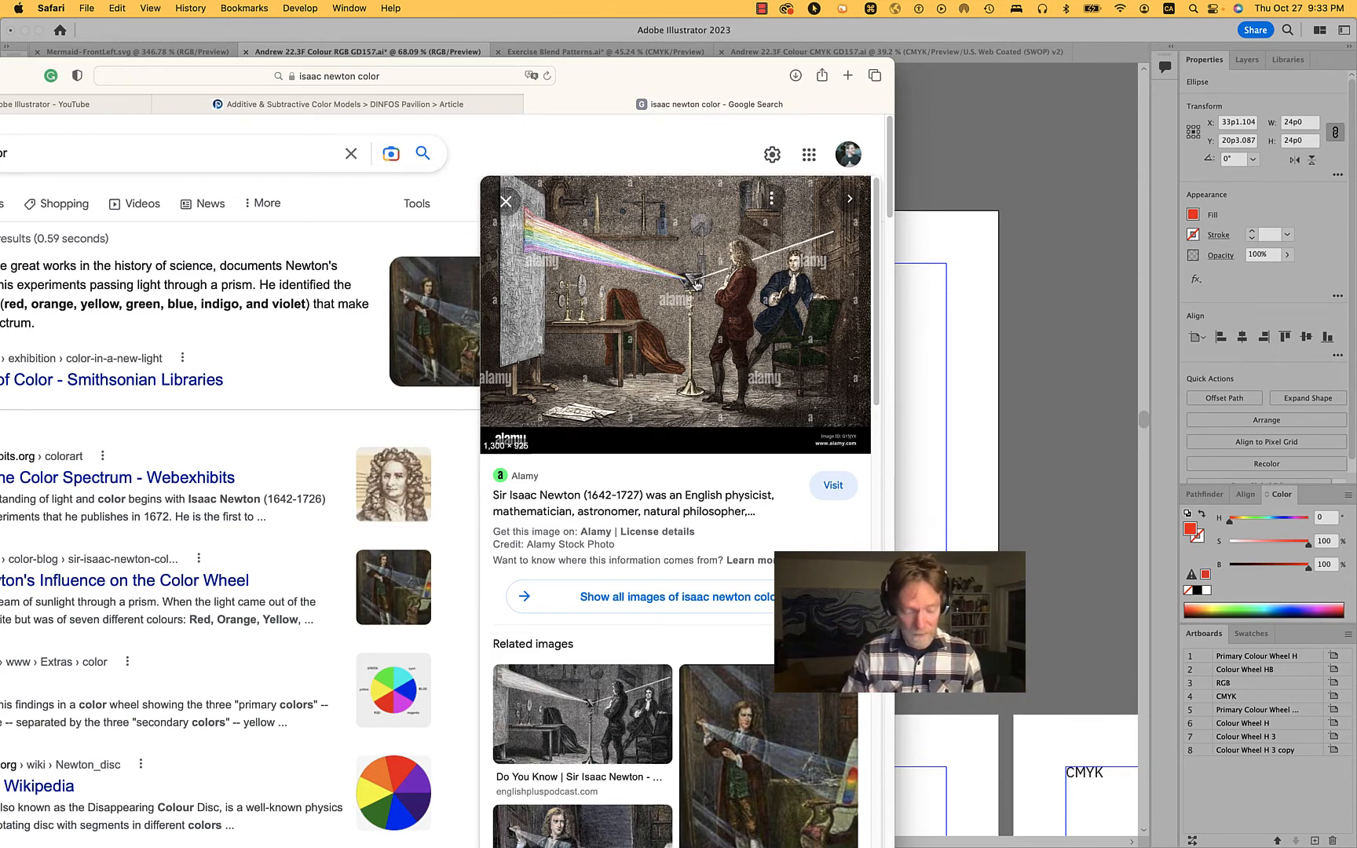
key(super+h)
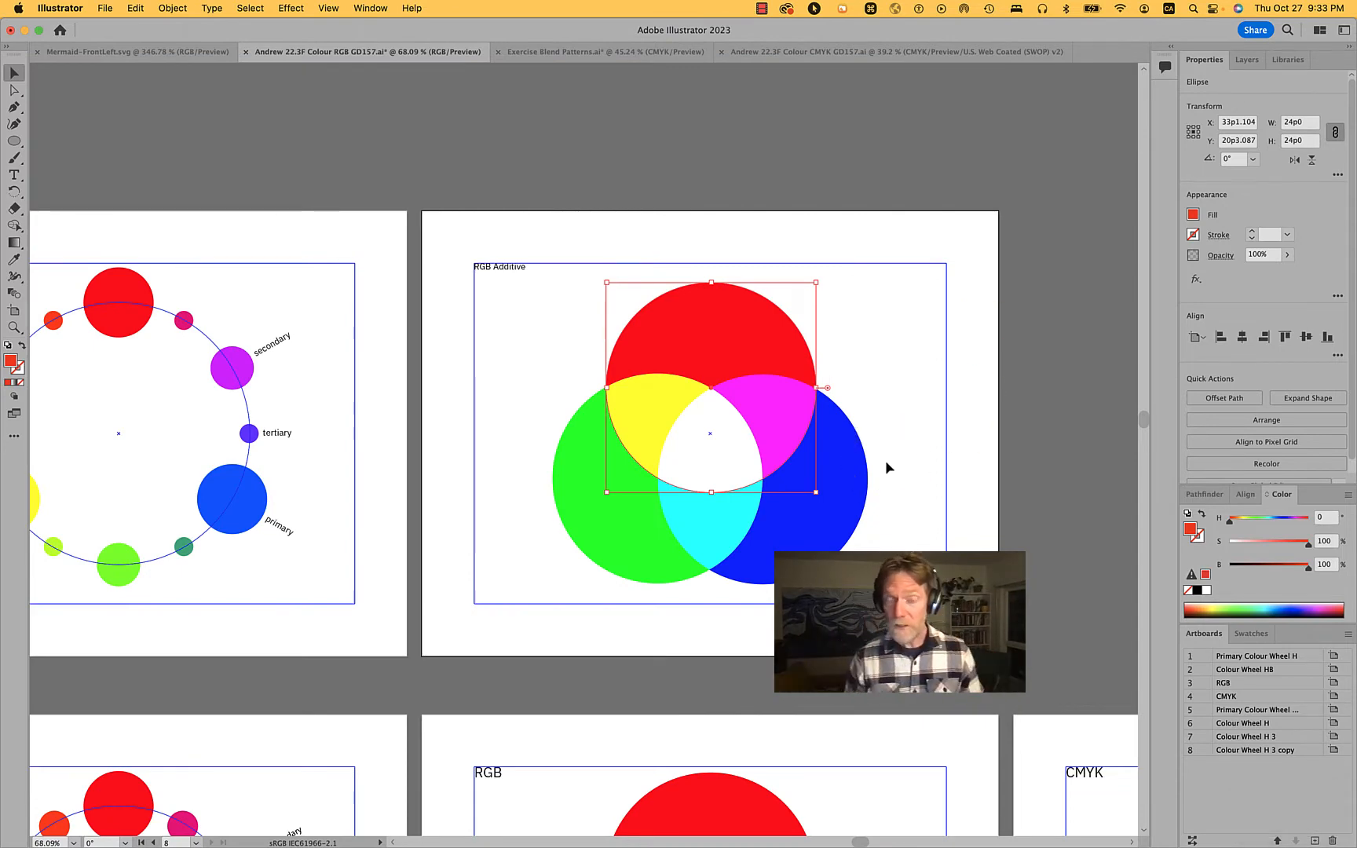
Examine the red, green and blue circles' fill colours on the RGB Additive artboard by selecting each one, and clear the selection
click(809, 322)
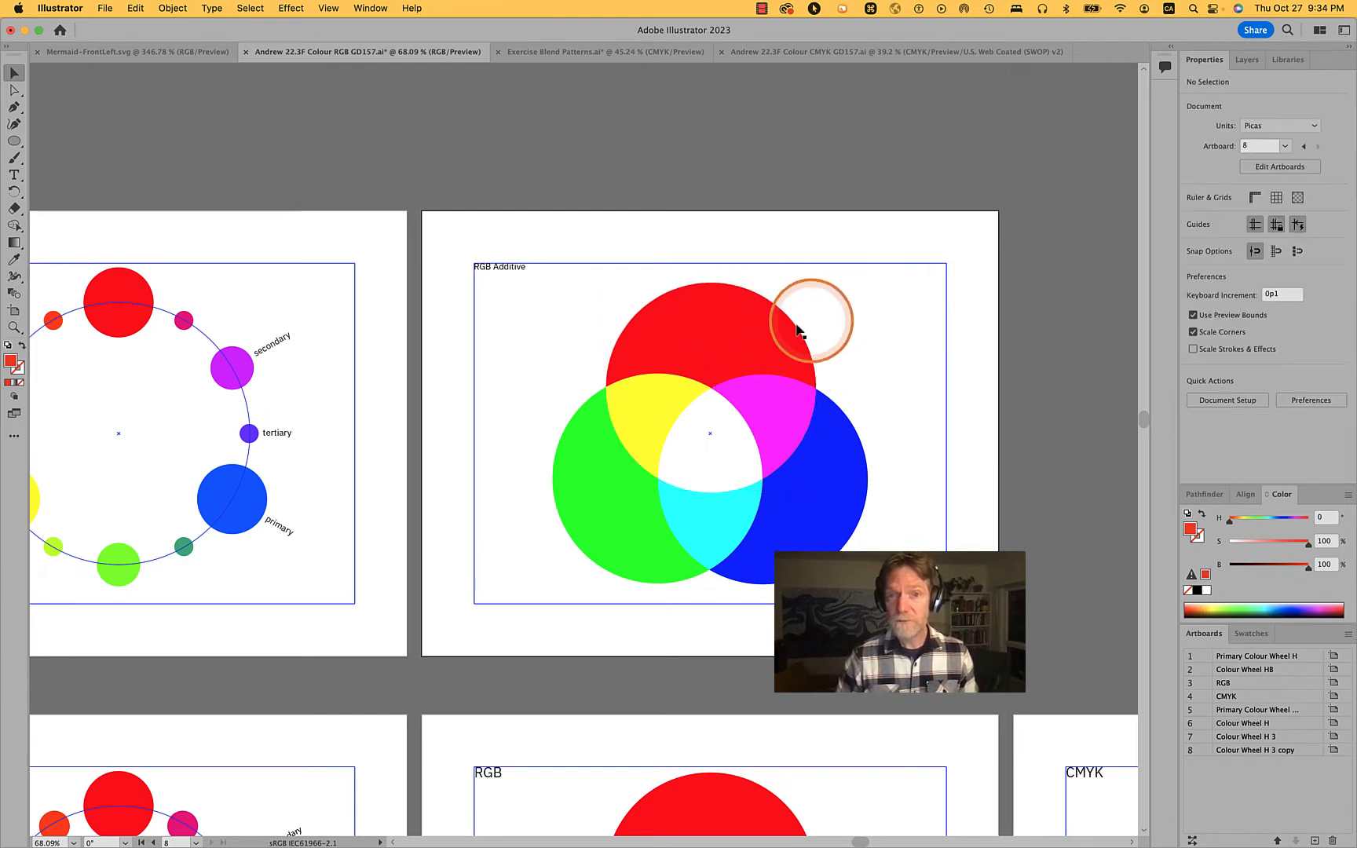
click(797, 330)
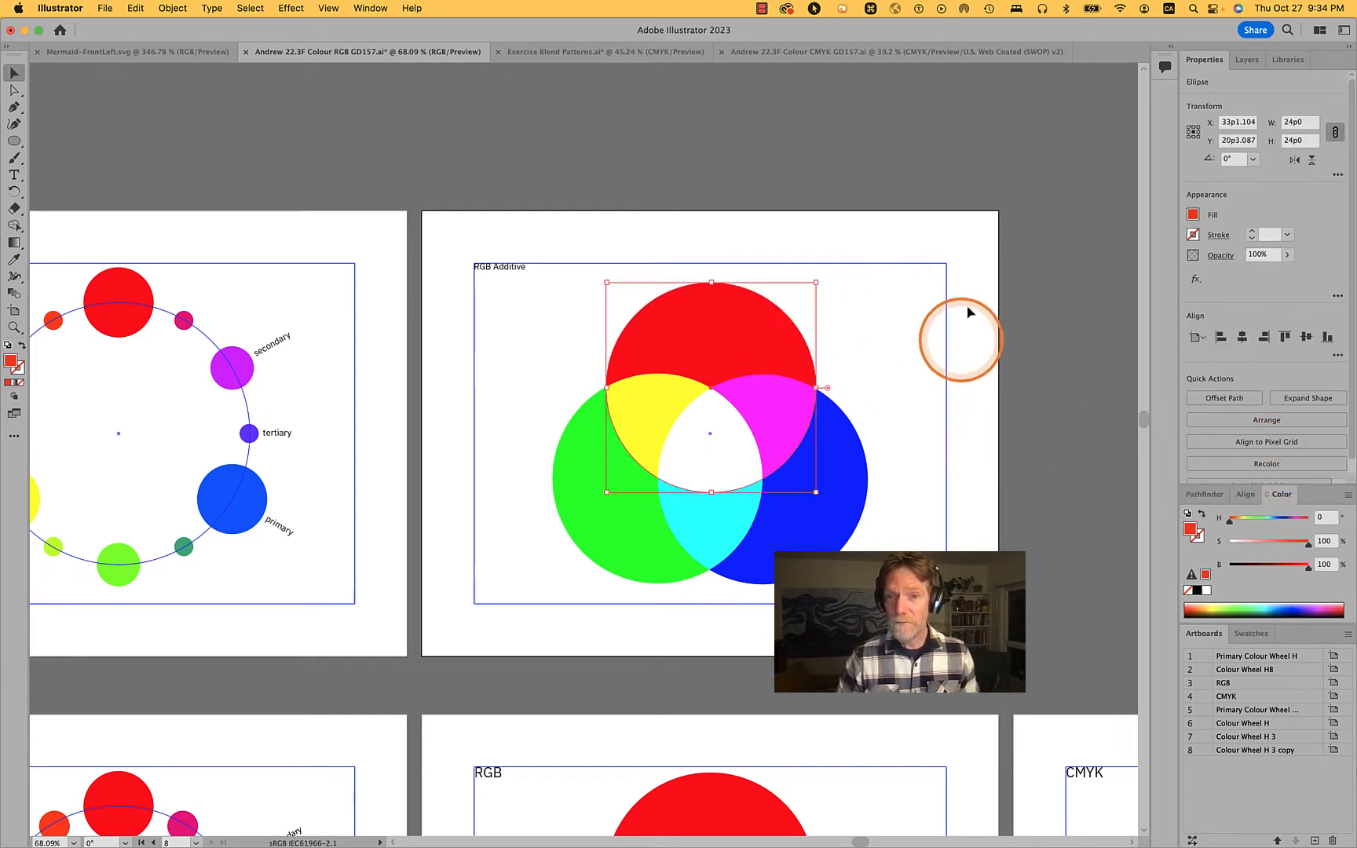
click(599, 545)
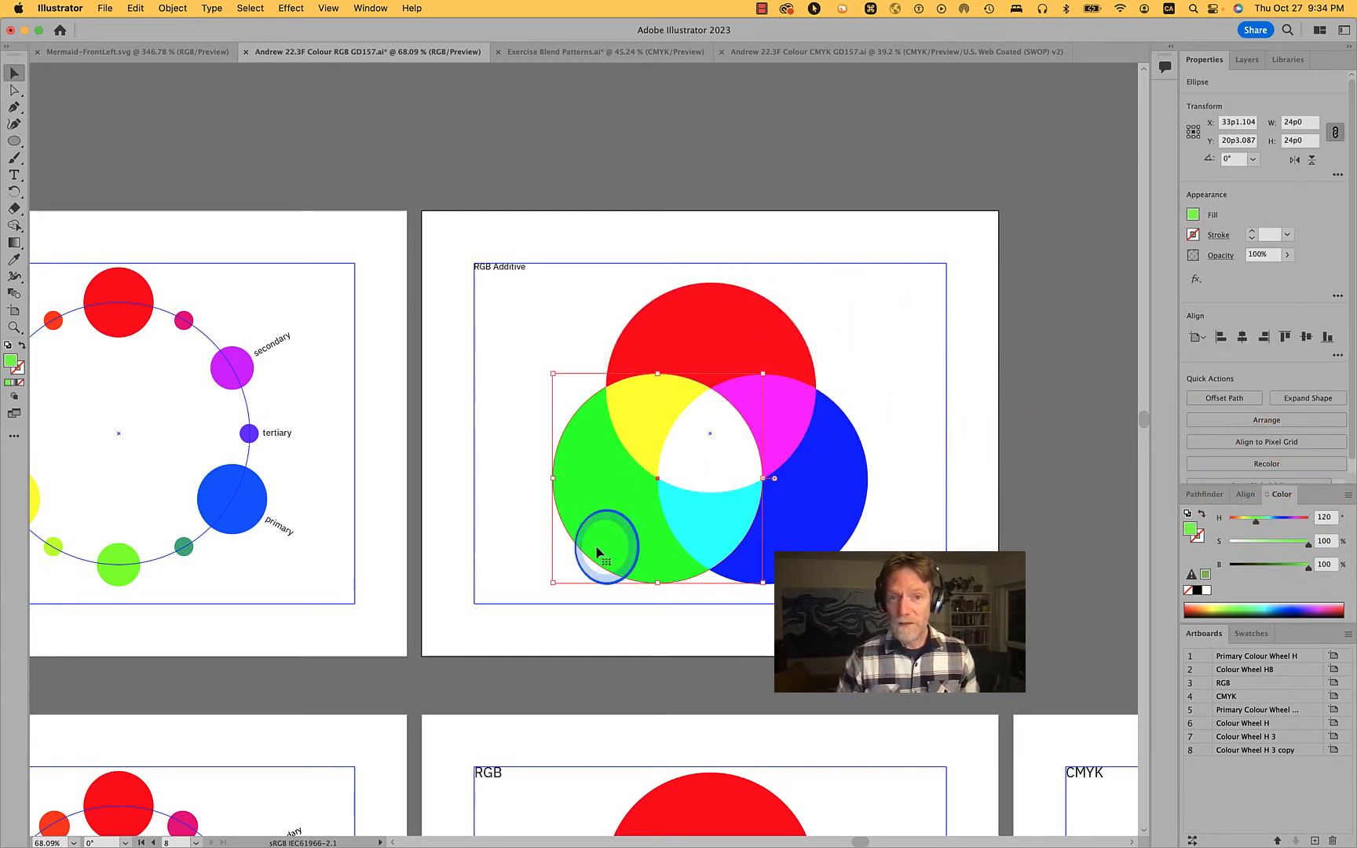
click(847, 501)
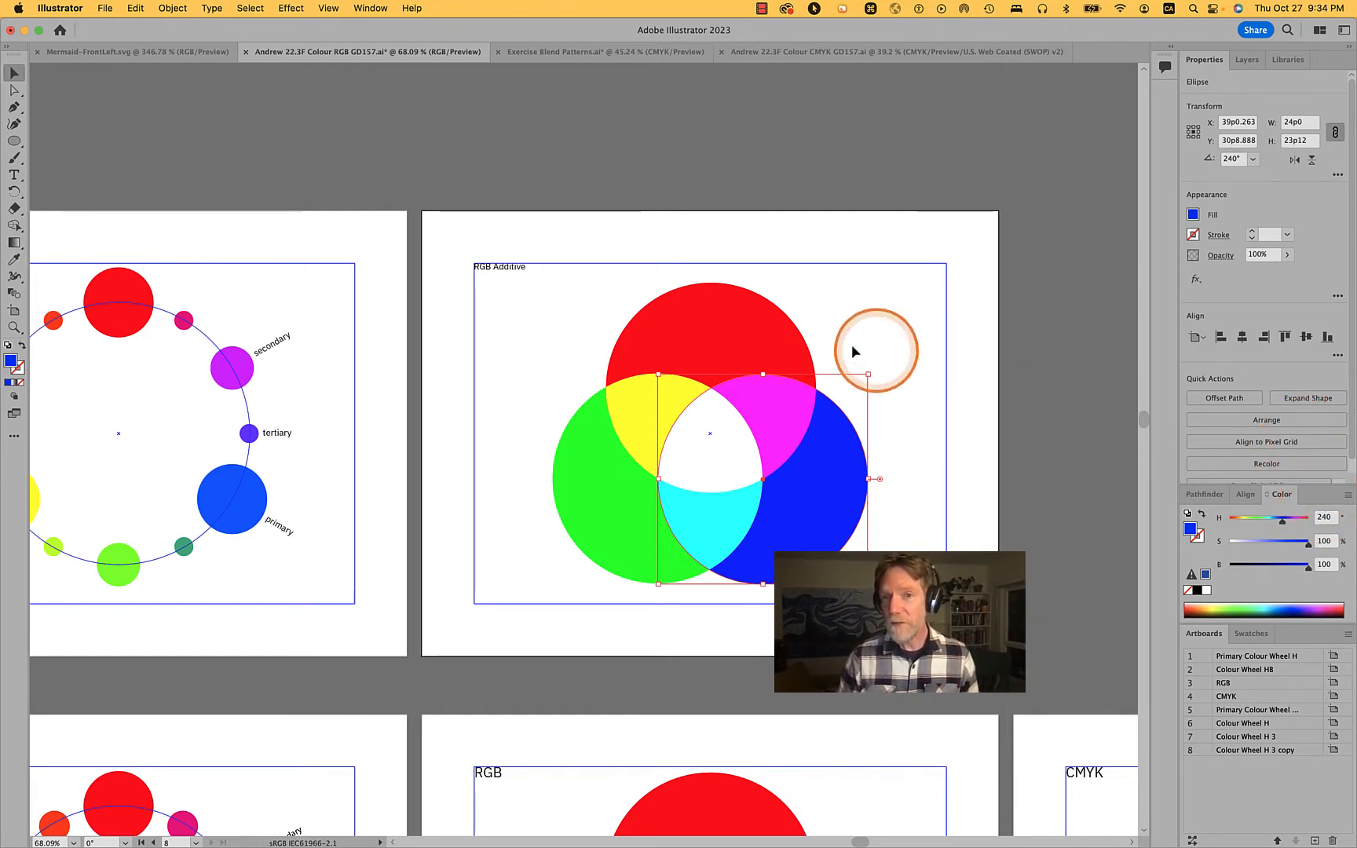
click(1054, 330)
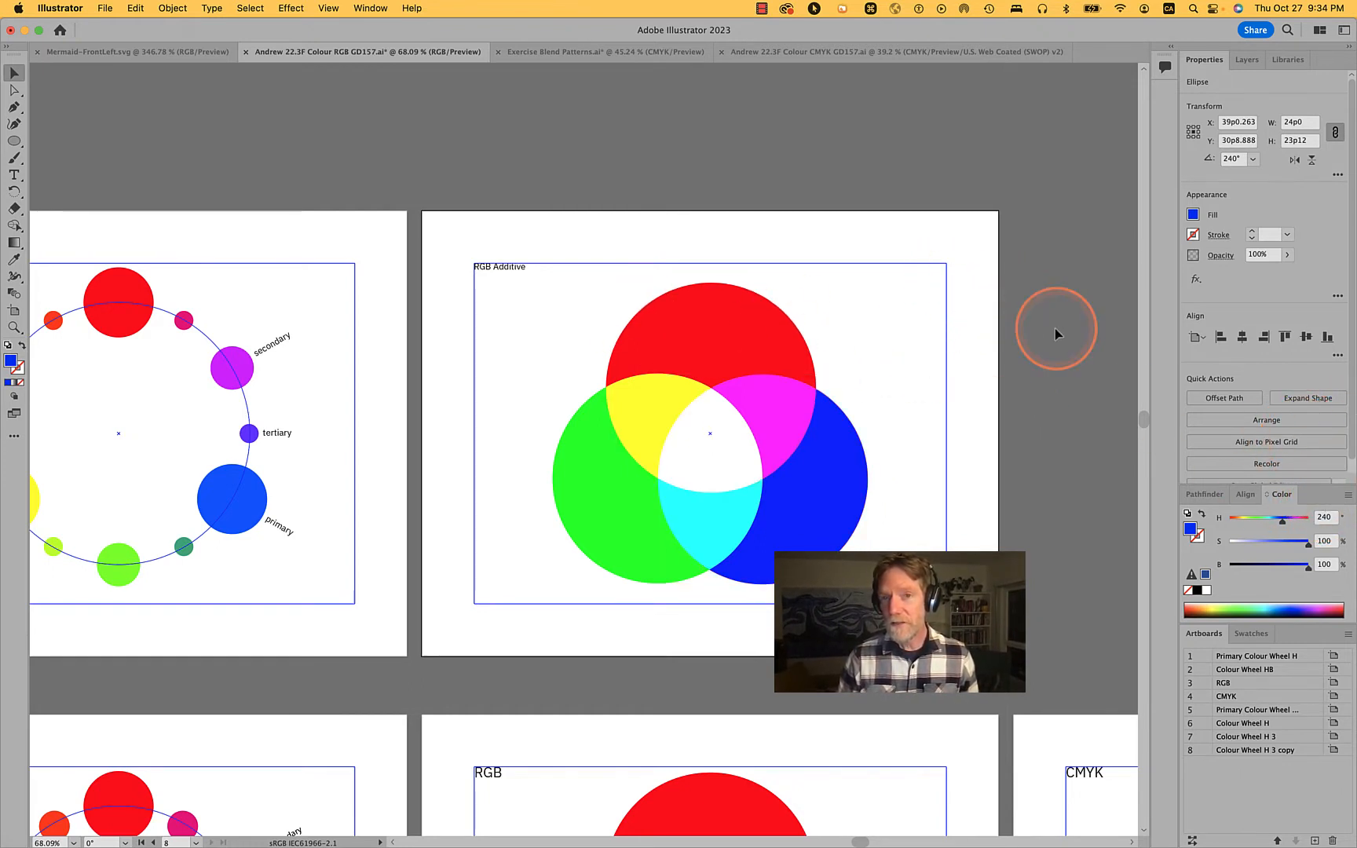
Switch the colour sliders from HSB to RGB for the red circle and hold its red channel at the maximum of 255
click(723, 325)
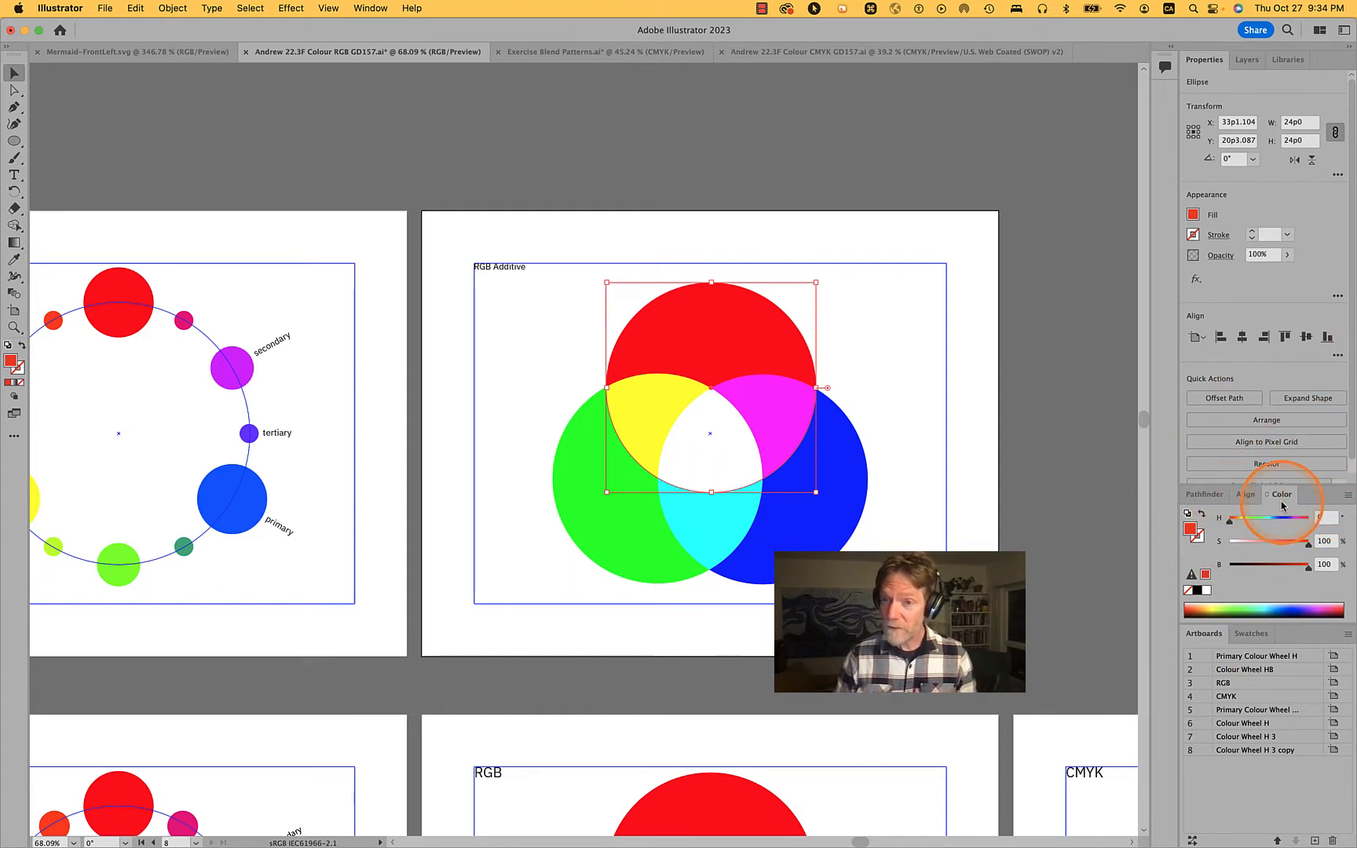
click(1347, 494)
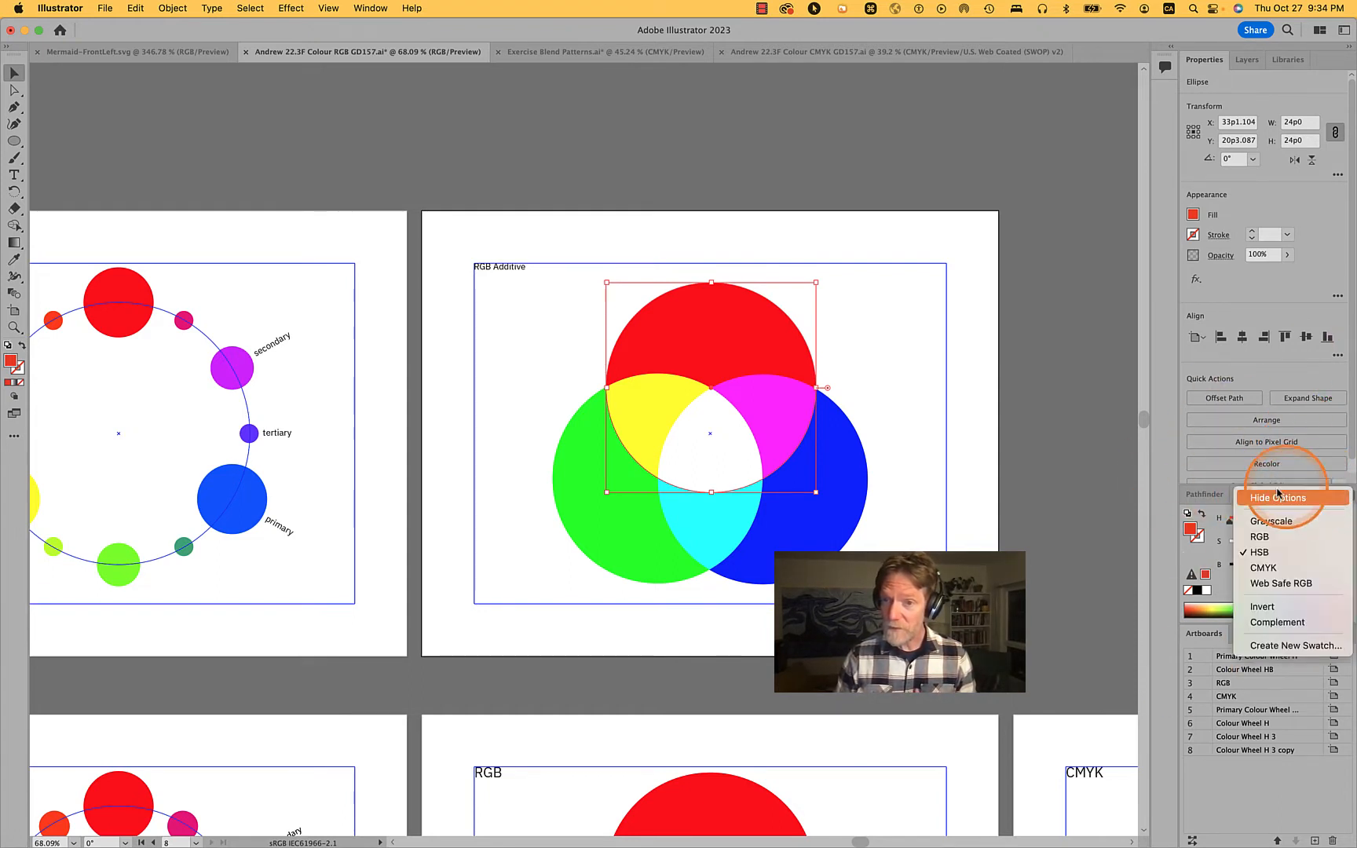
click(1260, 537)
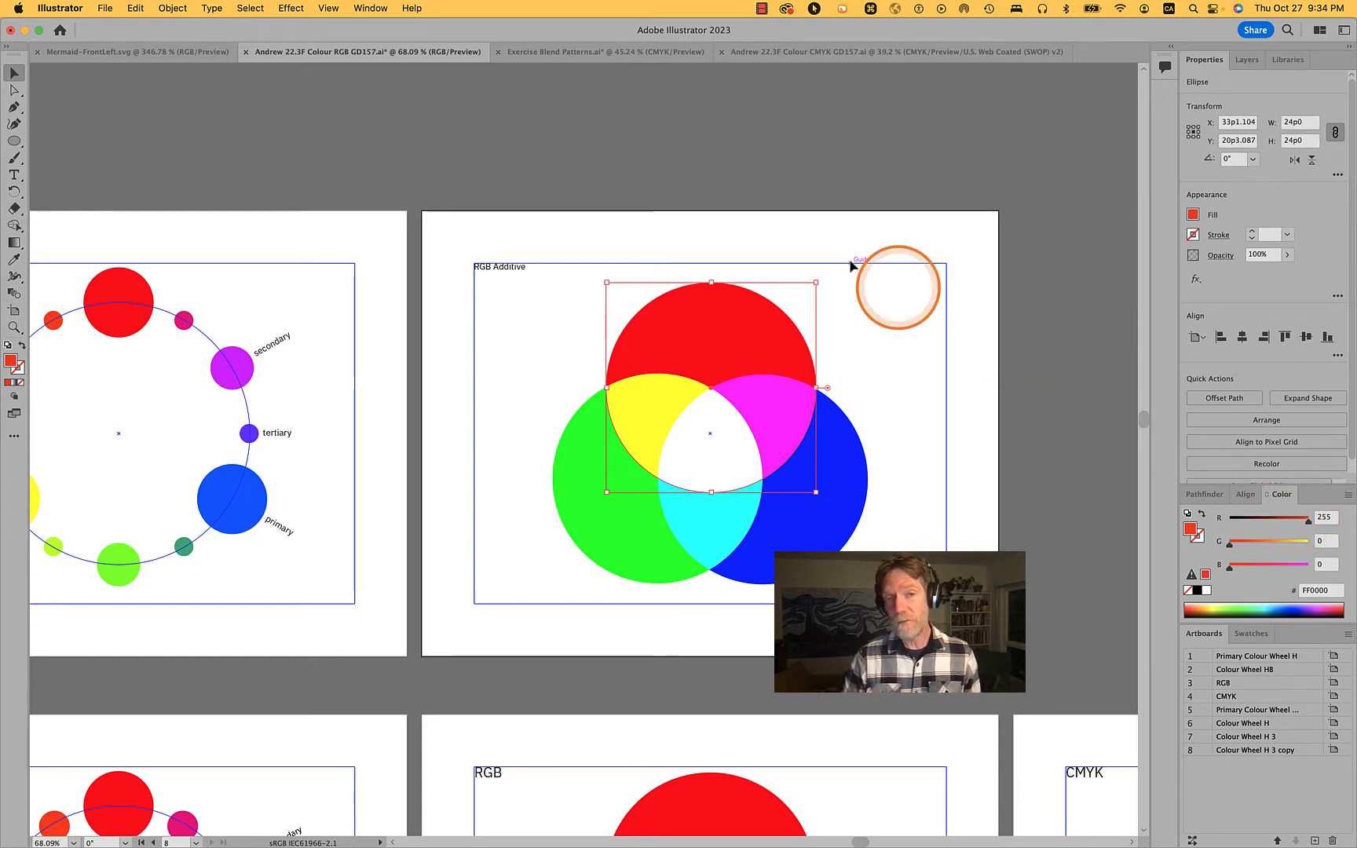
click(1323, 517)
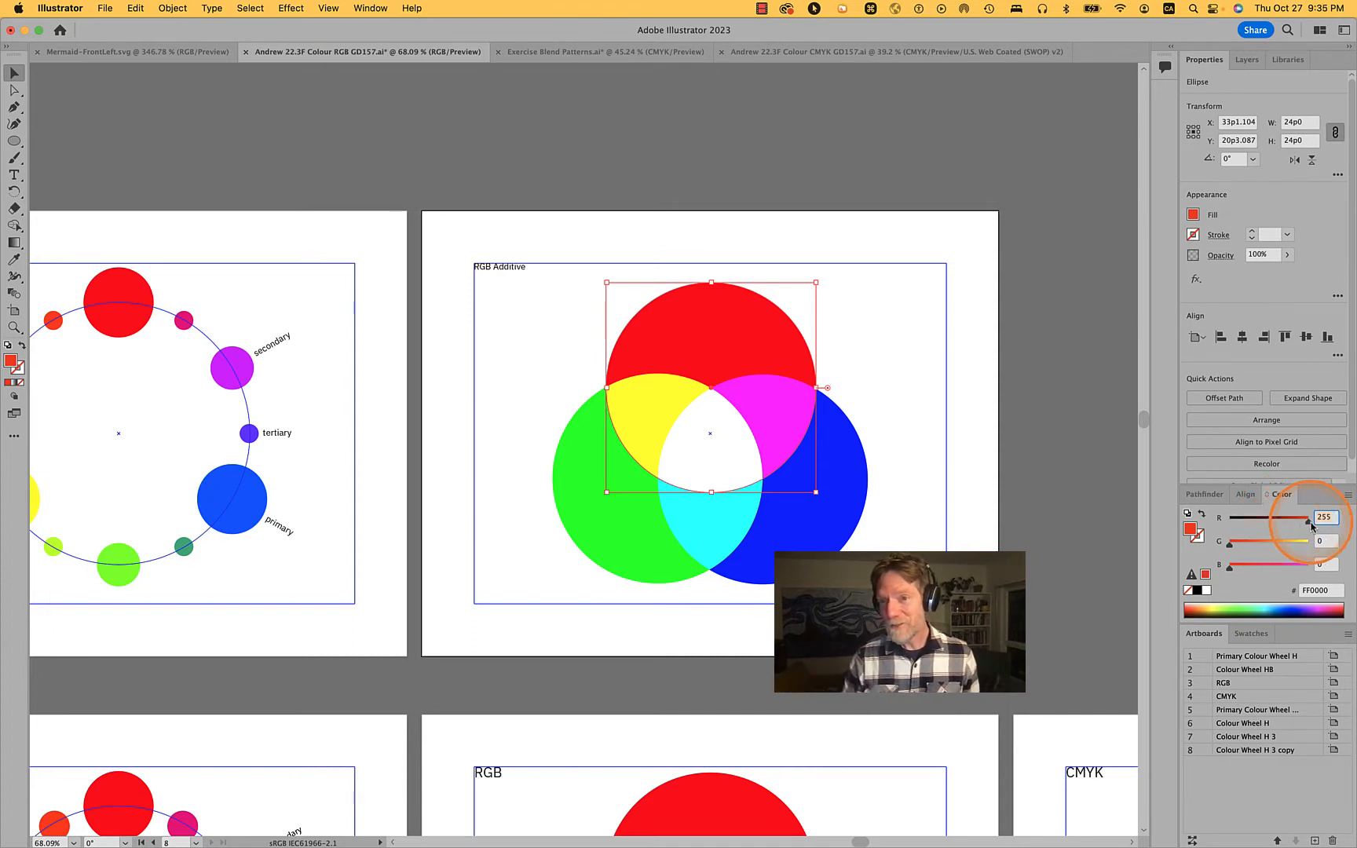
drag(1308, 519, 1353, 525)
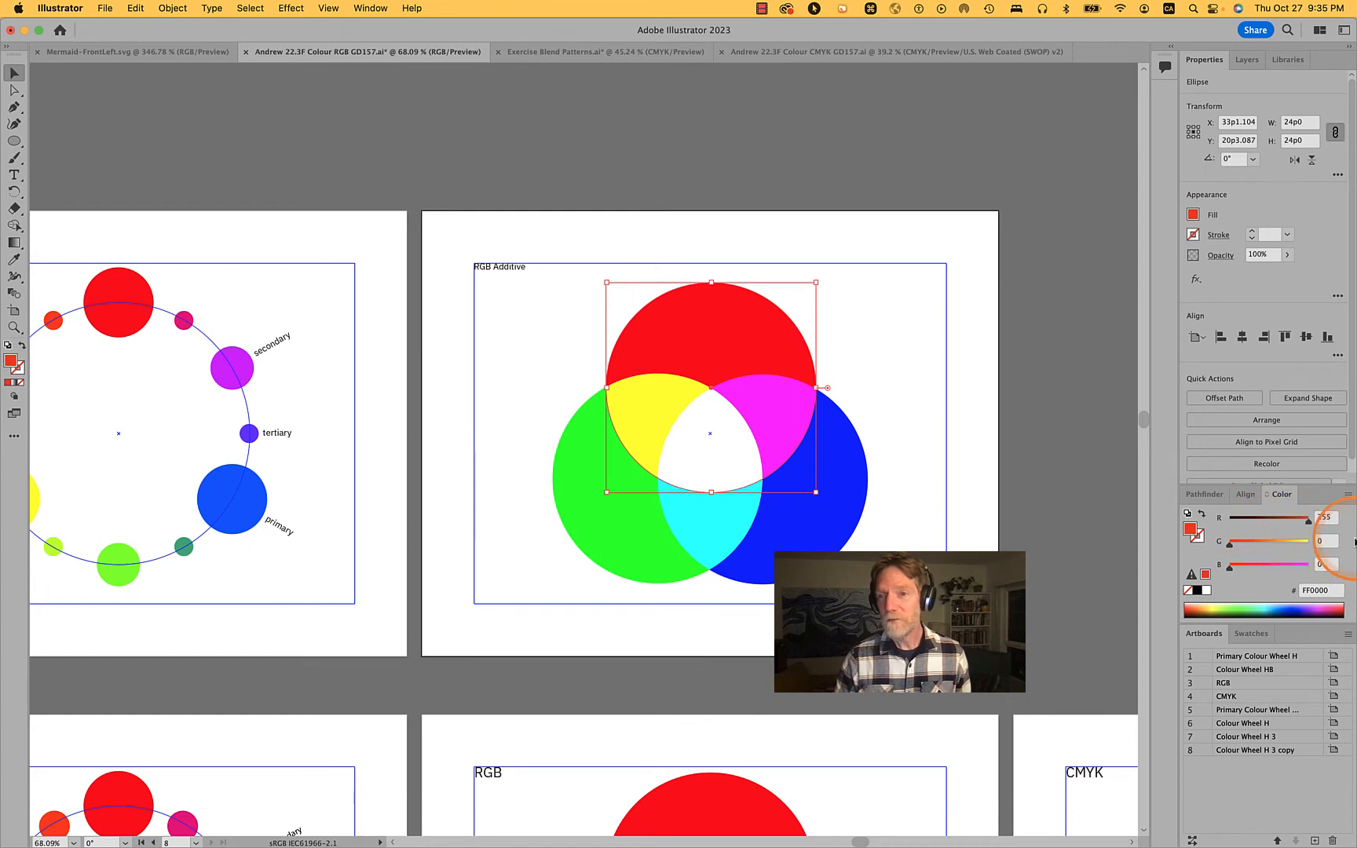
Examine the RGB channel values of the green, red and blue circles on the RGB Additive artboard, and clear the selection
click(920, 558)
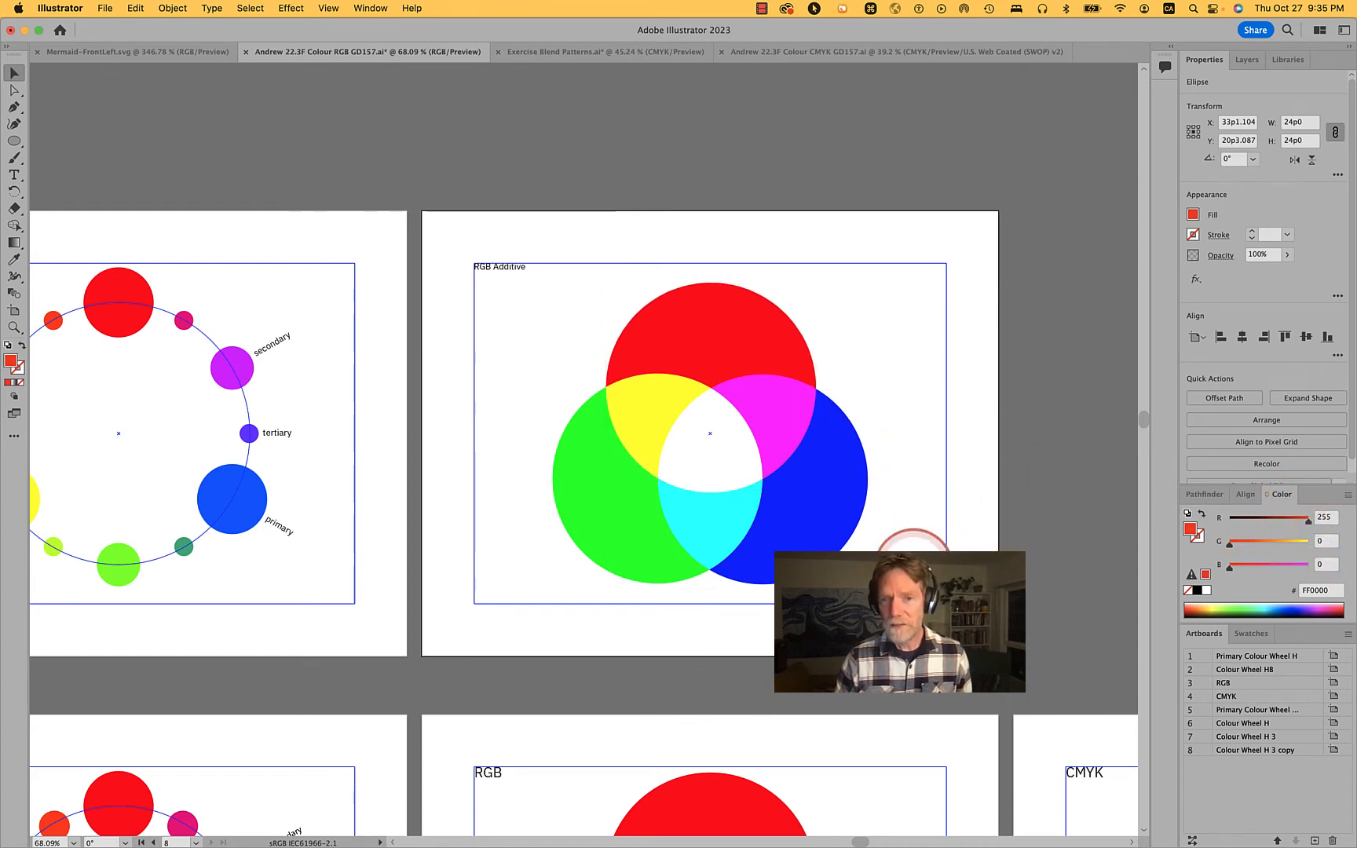
drag(868, 536, 555, 369)
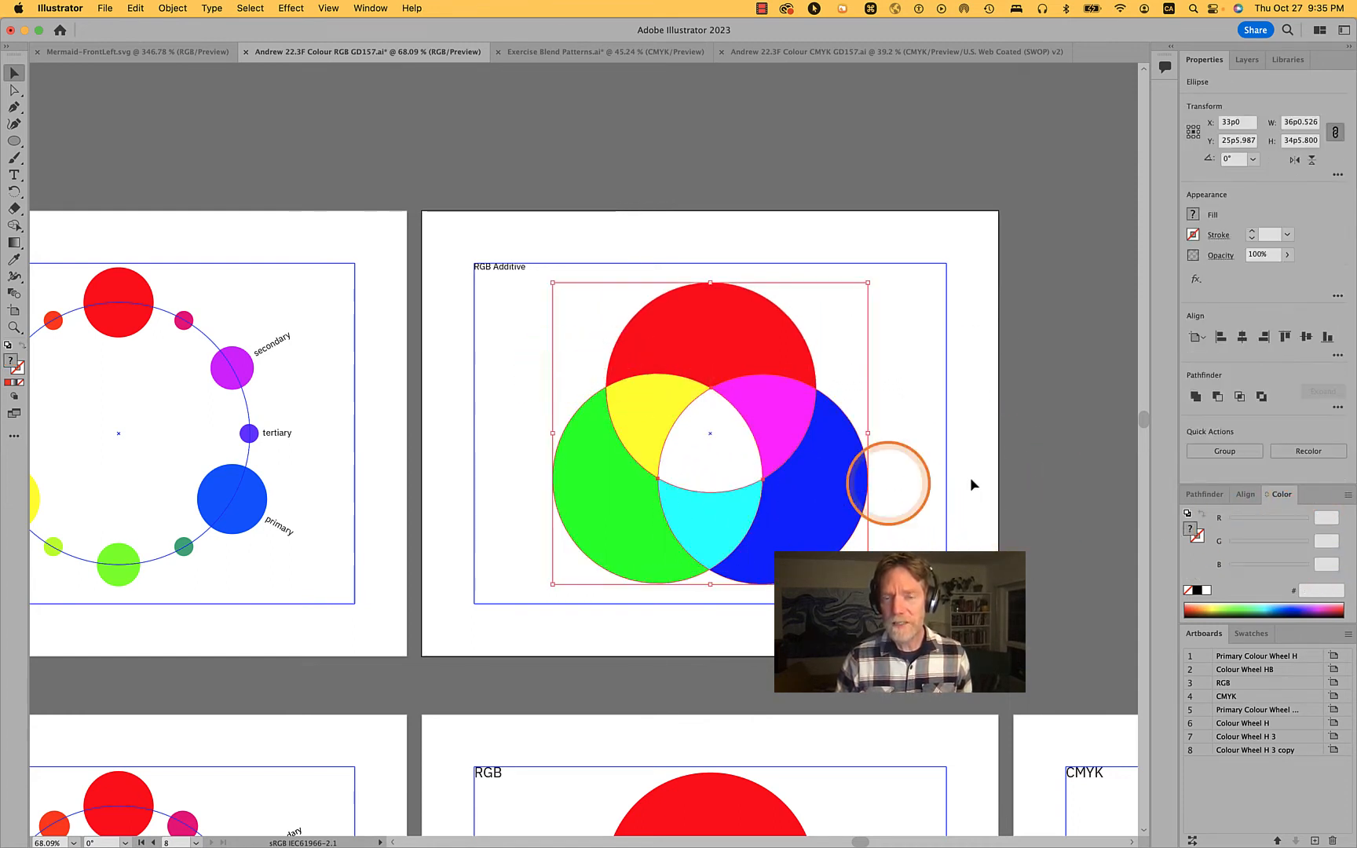
click(1002, 487)
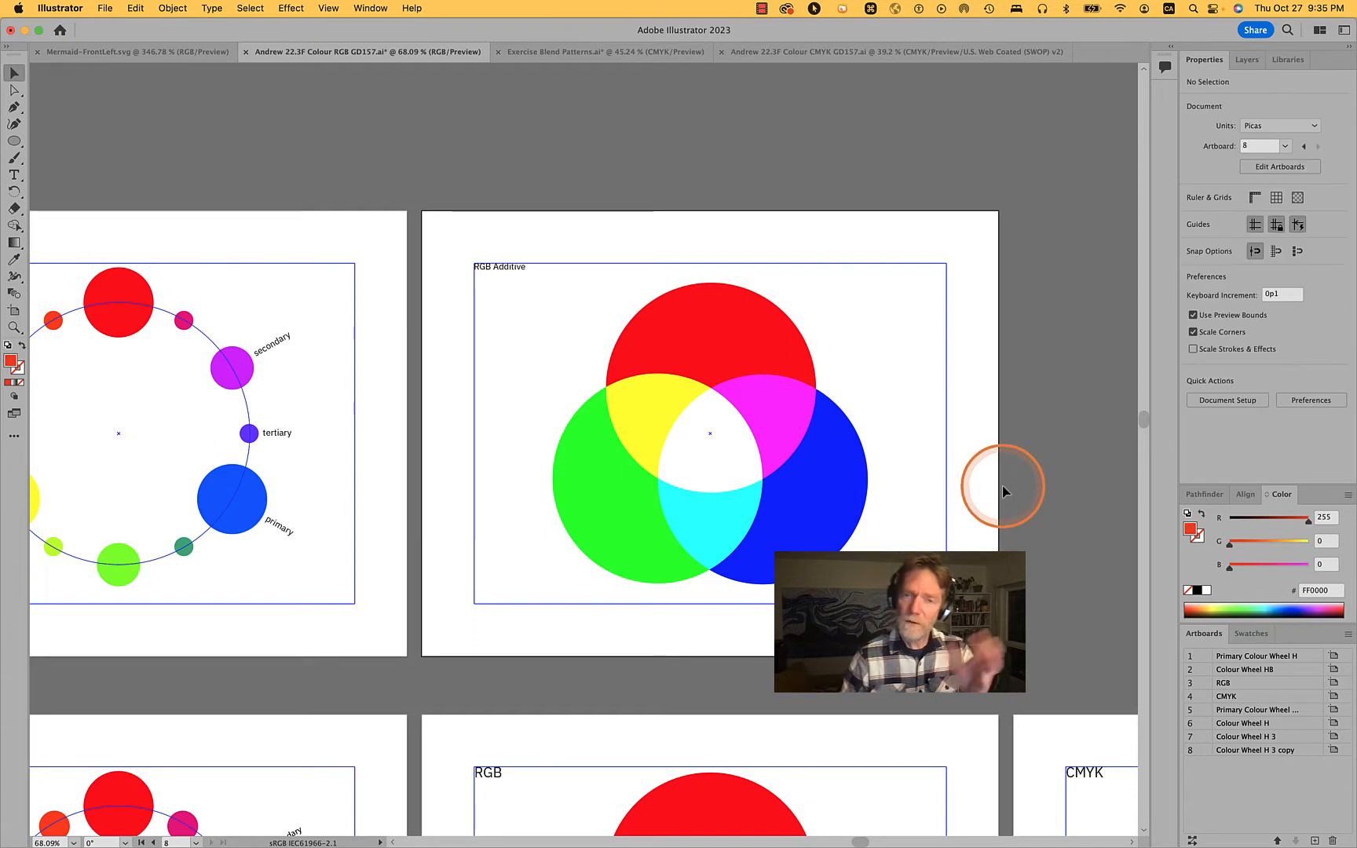
click(598, 499)
click(720, 333)
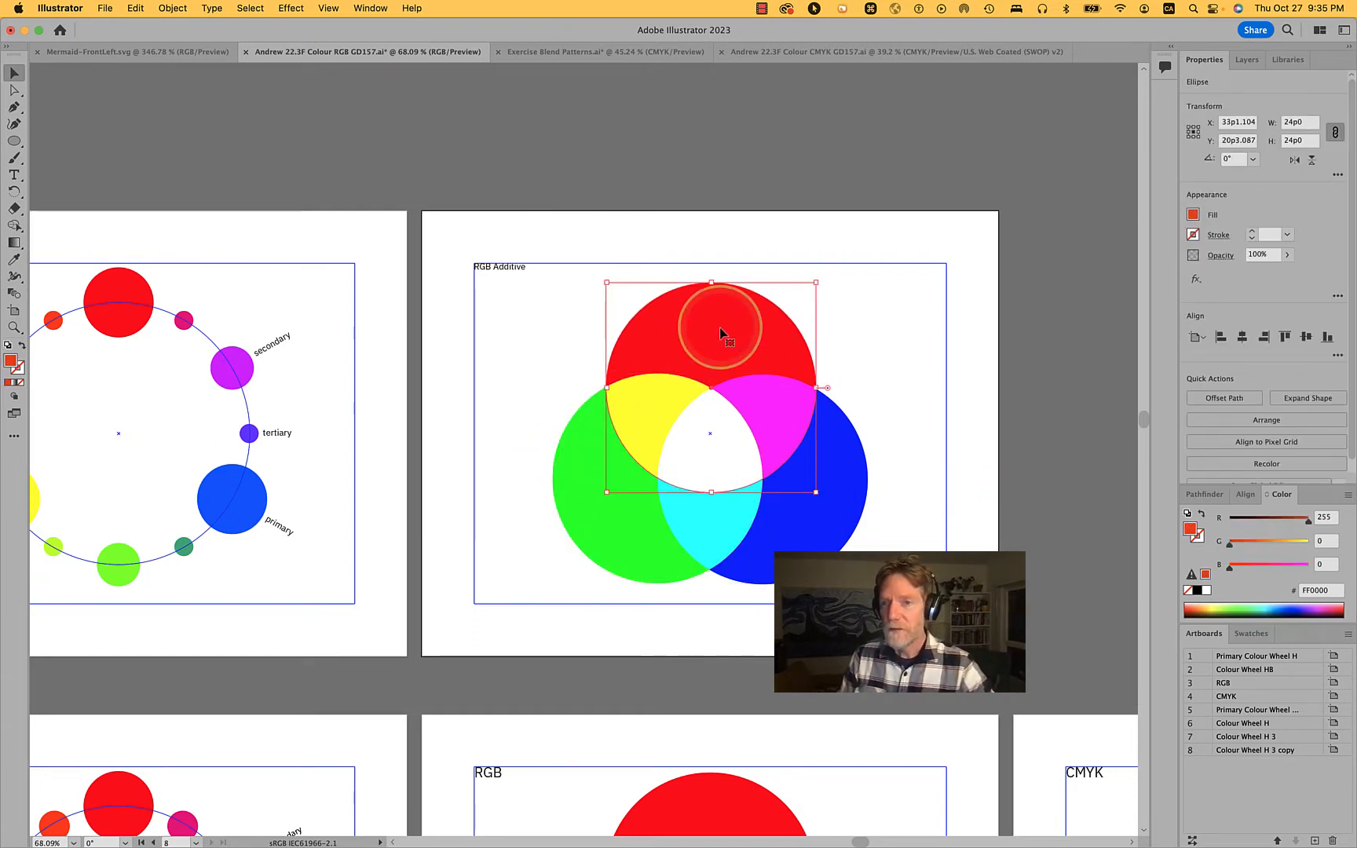
click(605, 539)
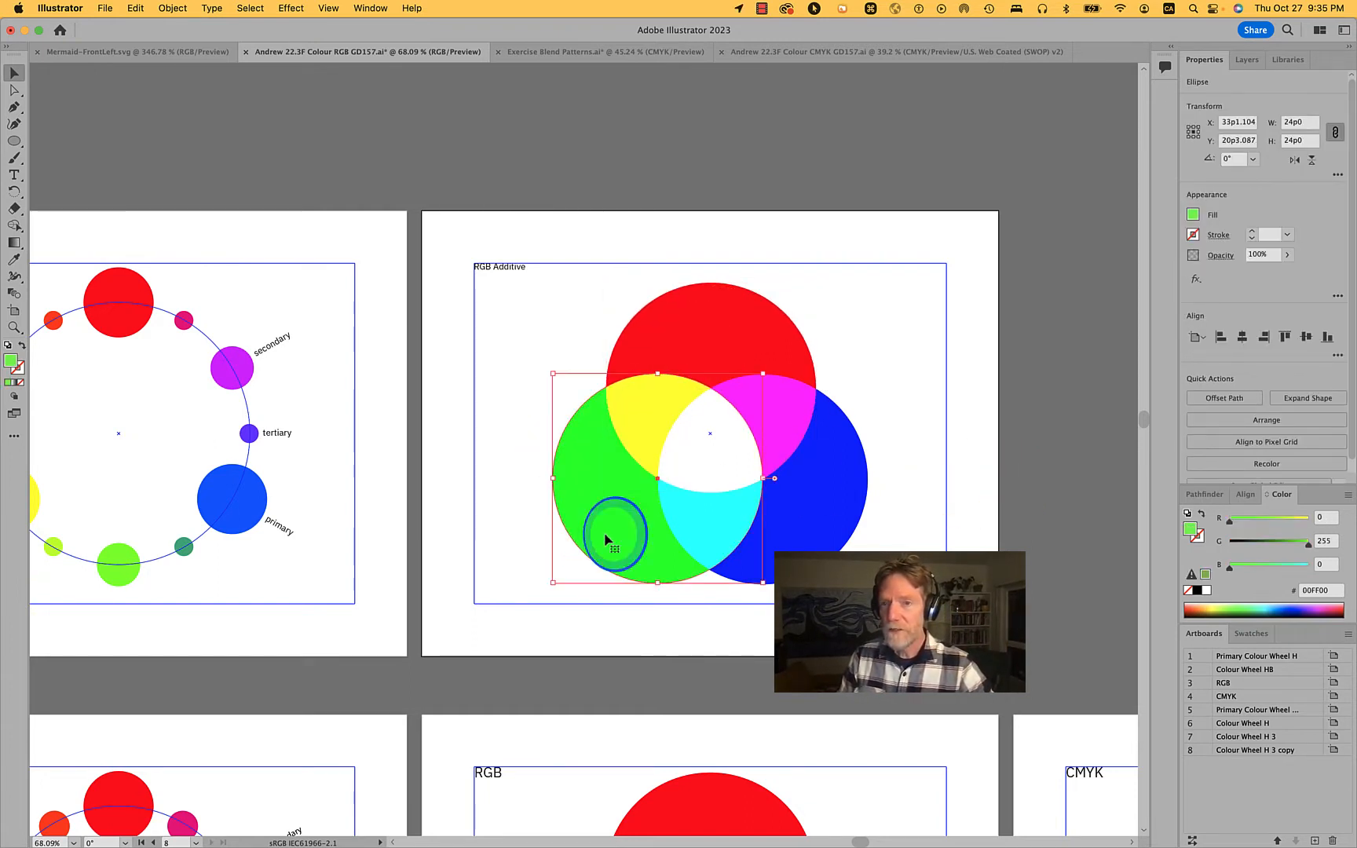
click(819, 517)
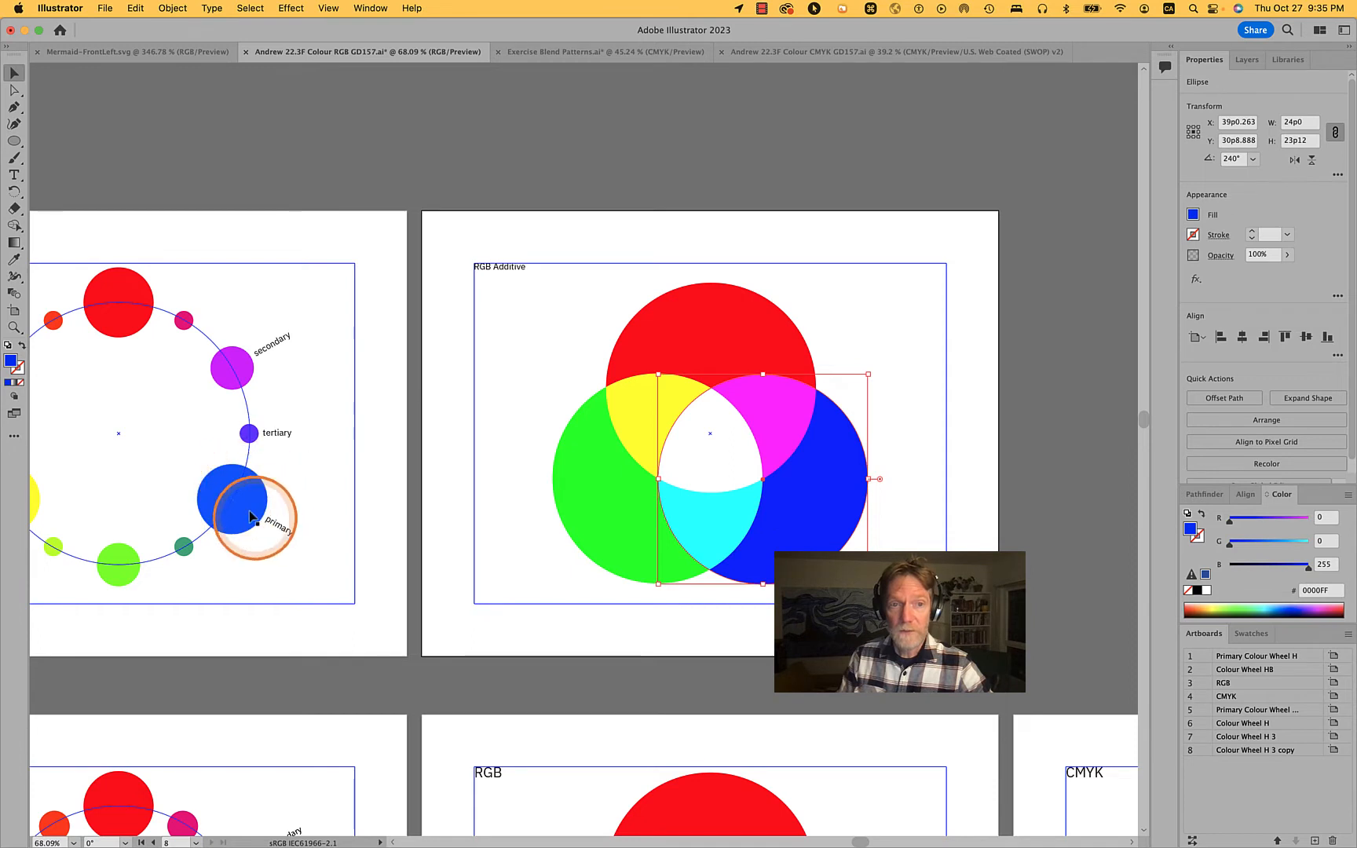
scroll(476, 467, left, 5)
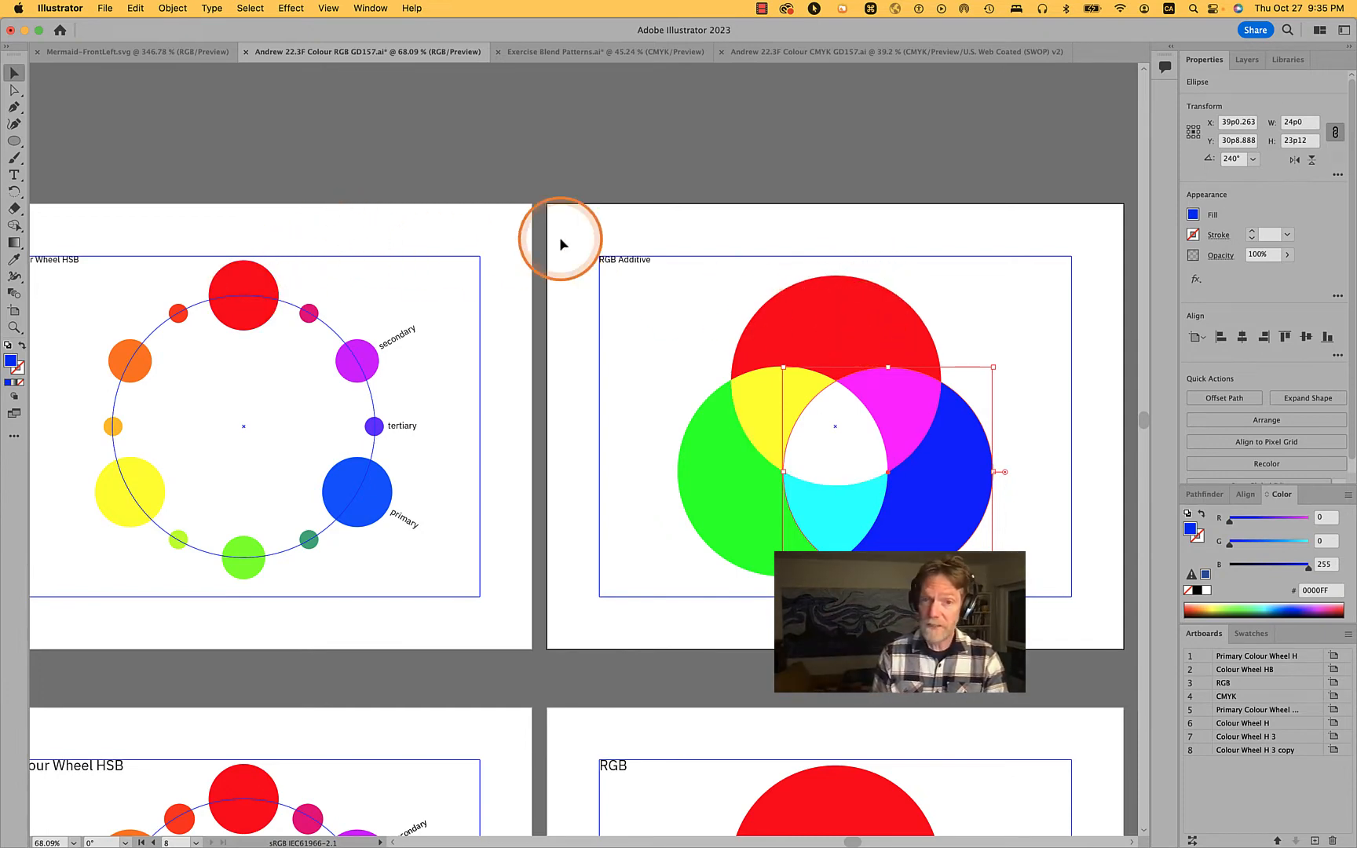
click(1036, 358)
Inspect the blue and green circles' RGB values, clear the selection, and save the document
key(space)
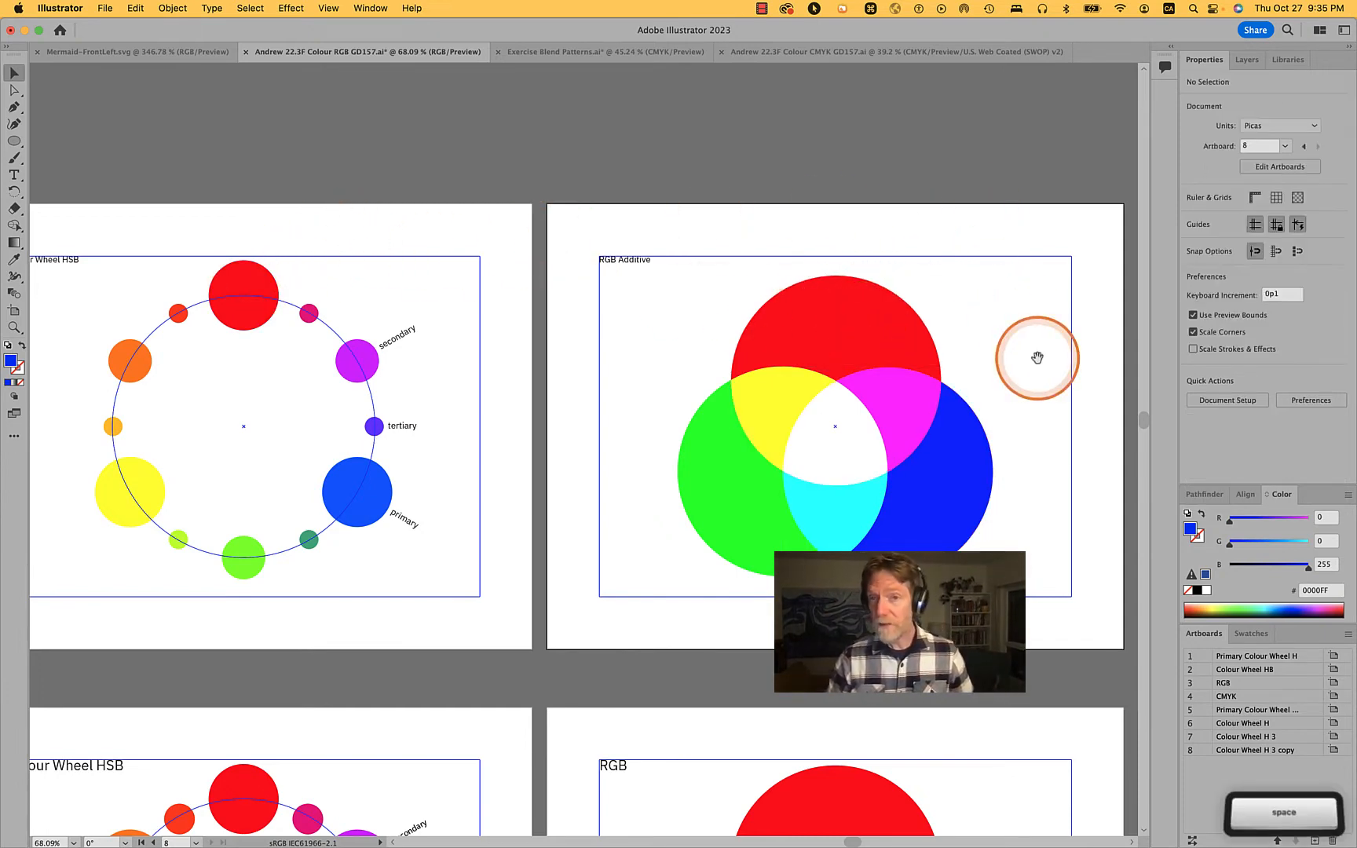
drag(1037, 358, 840, 351)
click(750, 507)
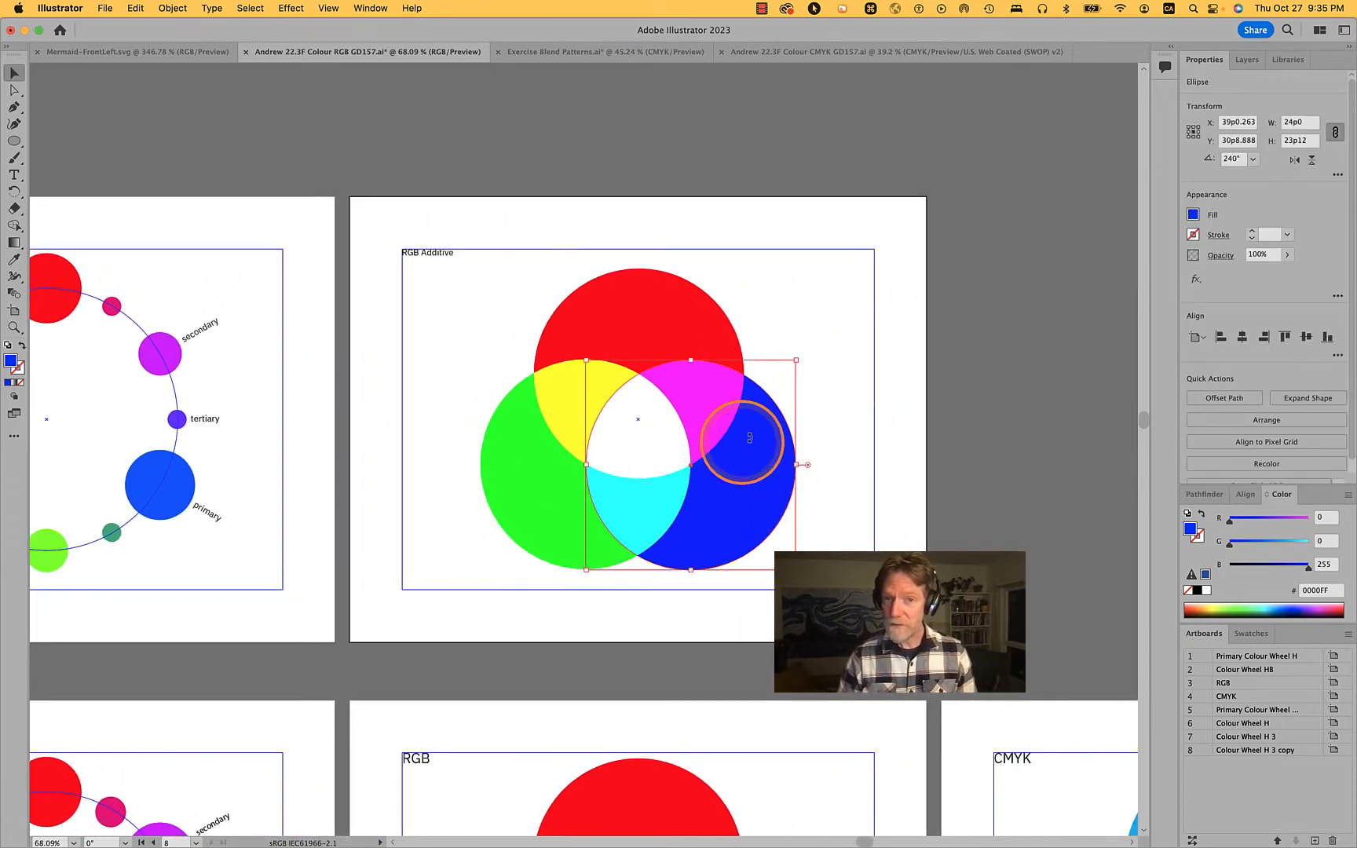
click(518, 518)
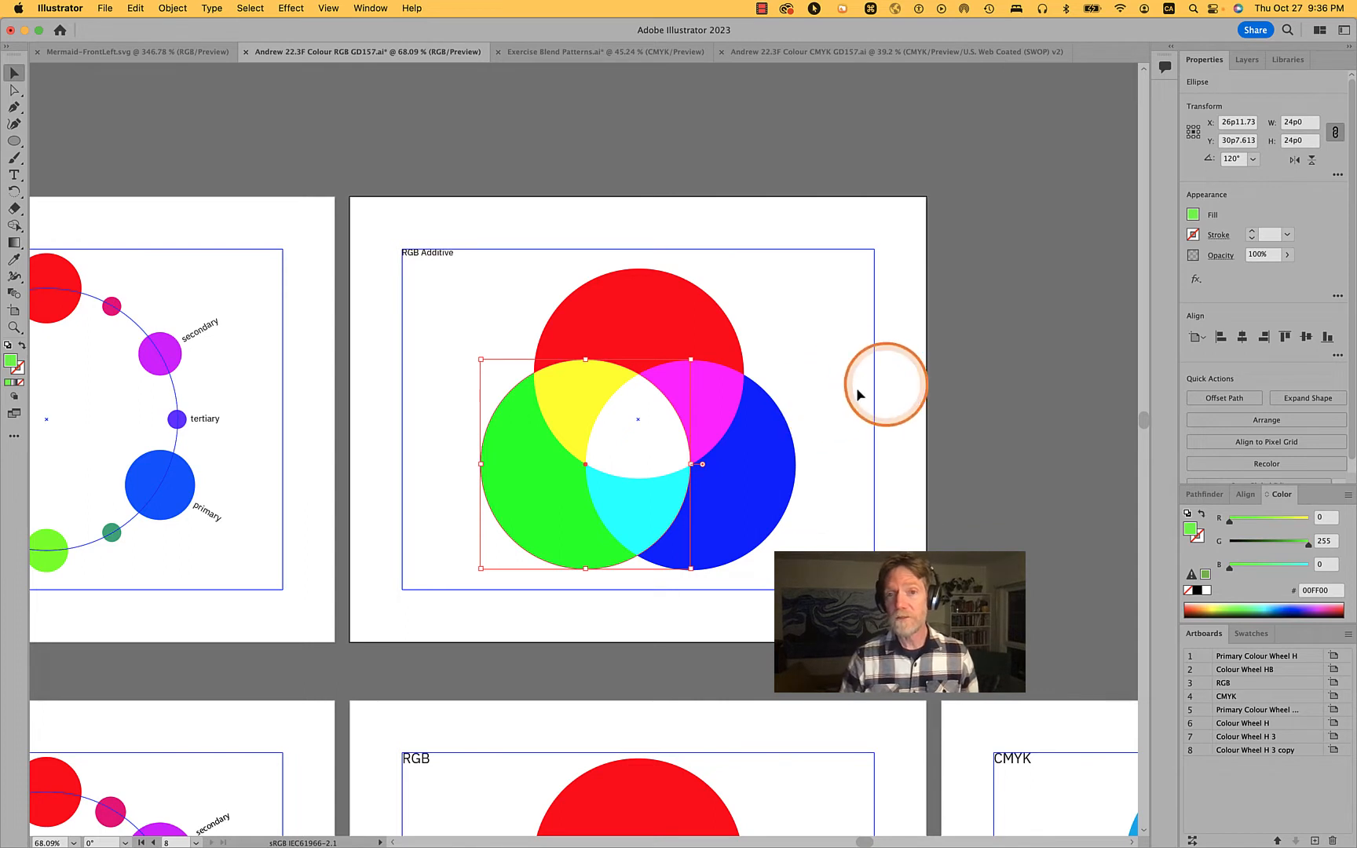
click(899, 417)
key(space)
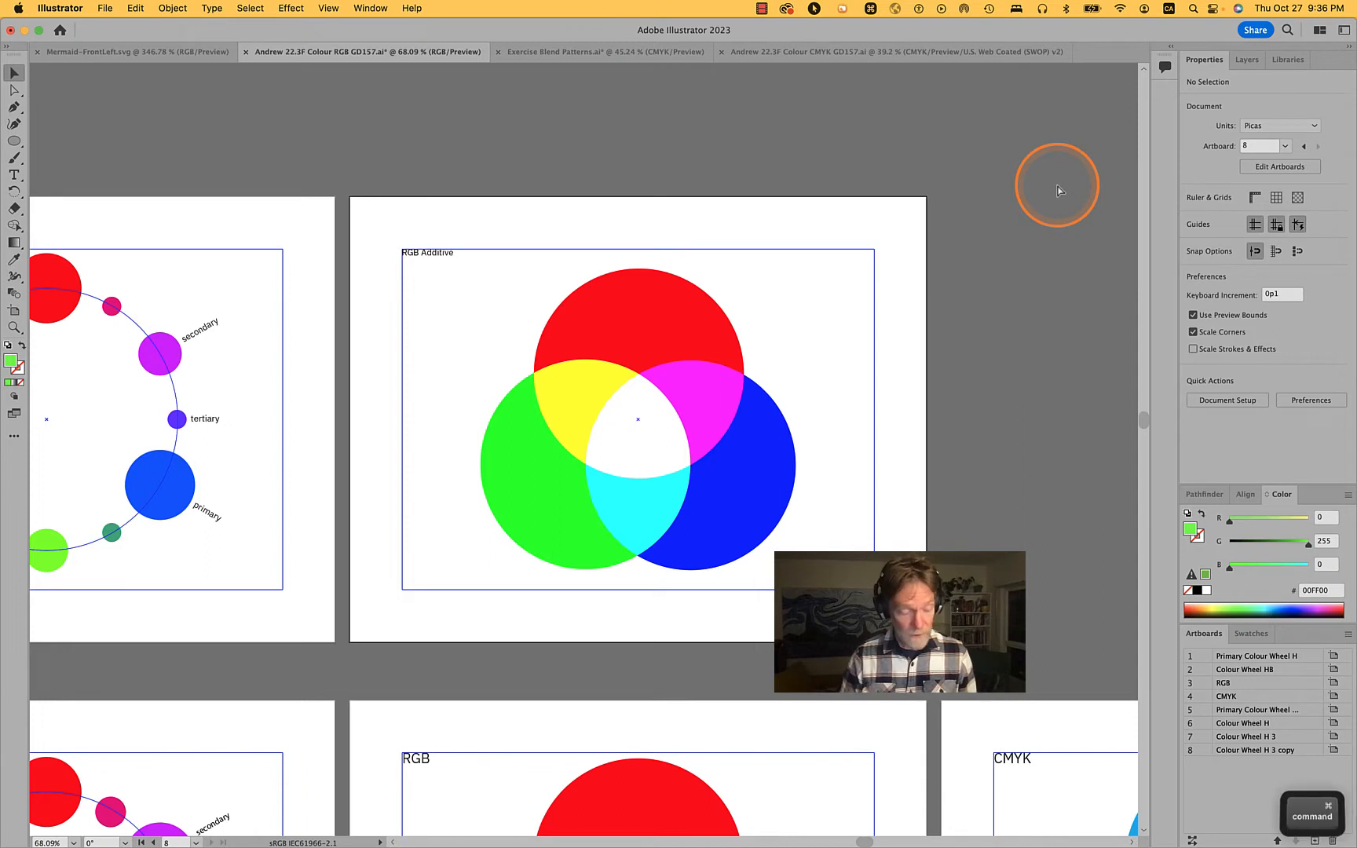
key(cmd+s)
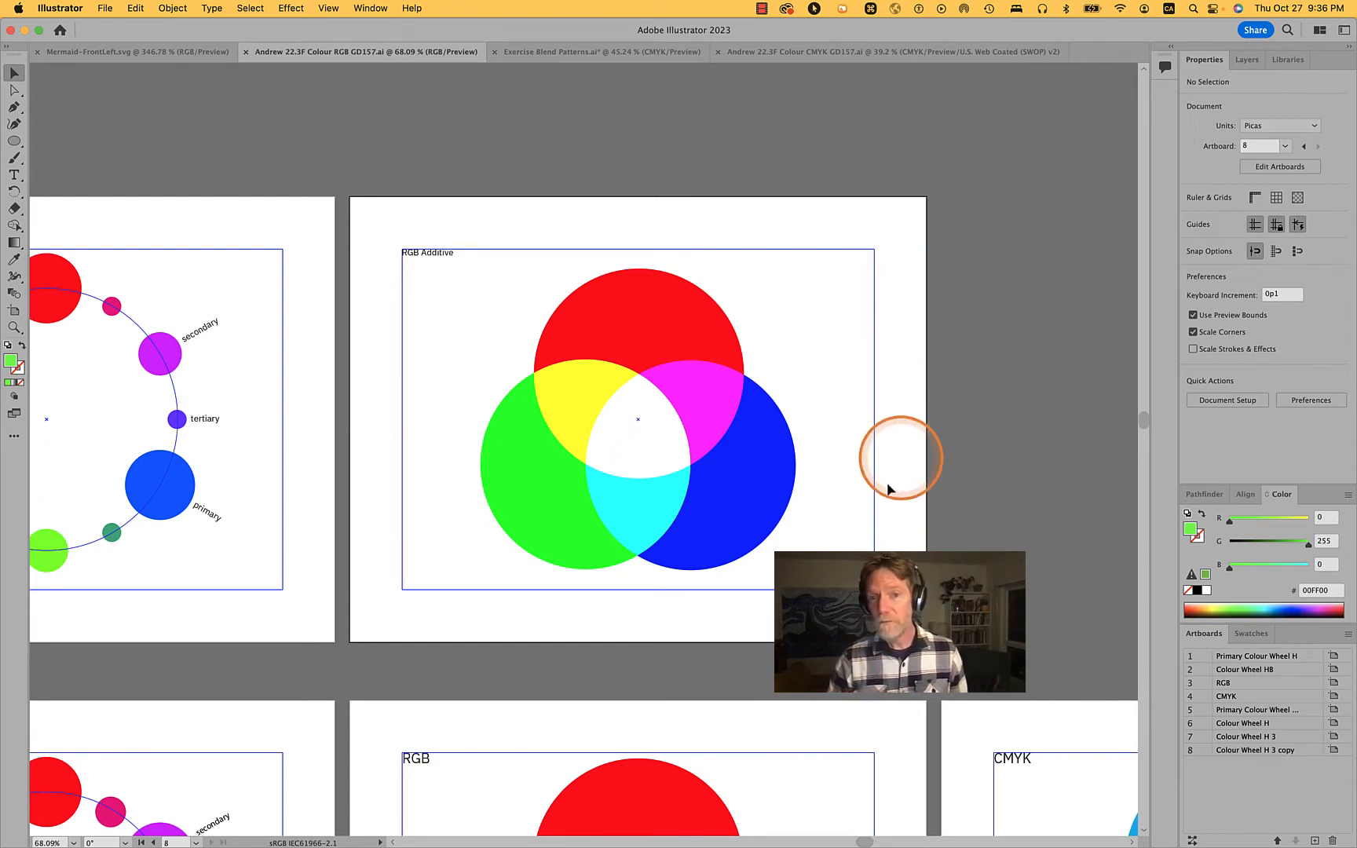
Lower the opacity of all three overlapping circles to 0% and restore it to 100%
drag(838, 548, 455, 335)
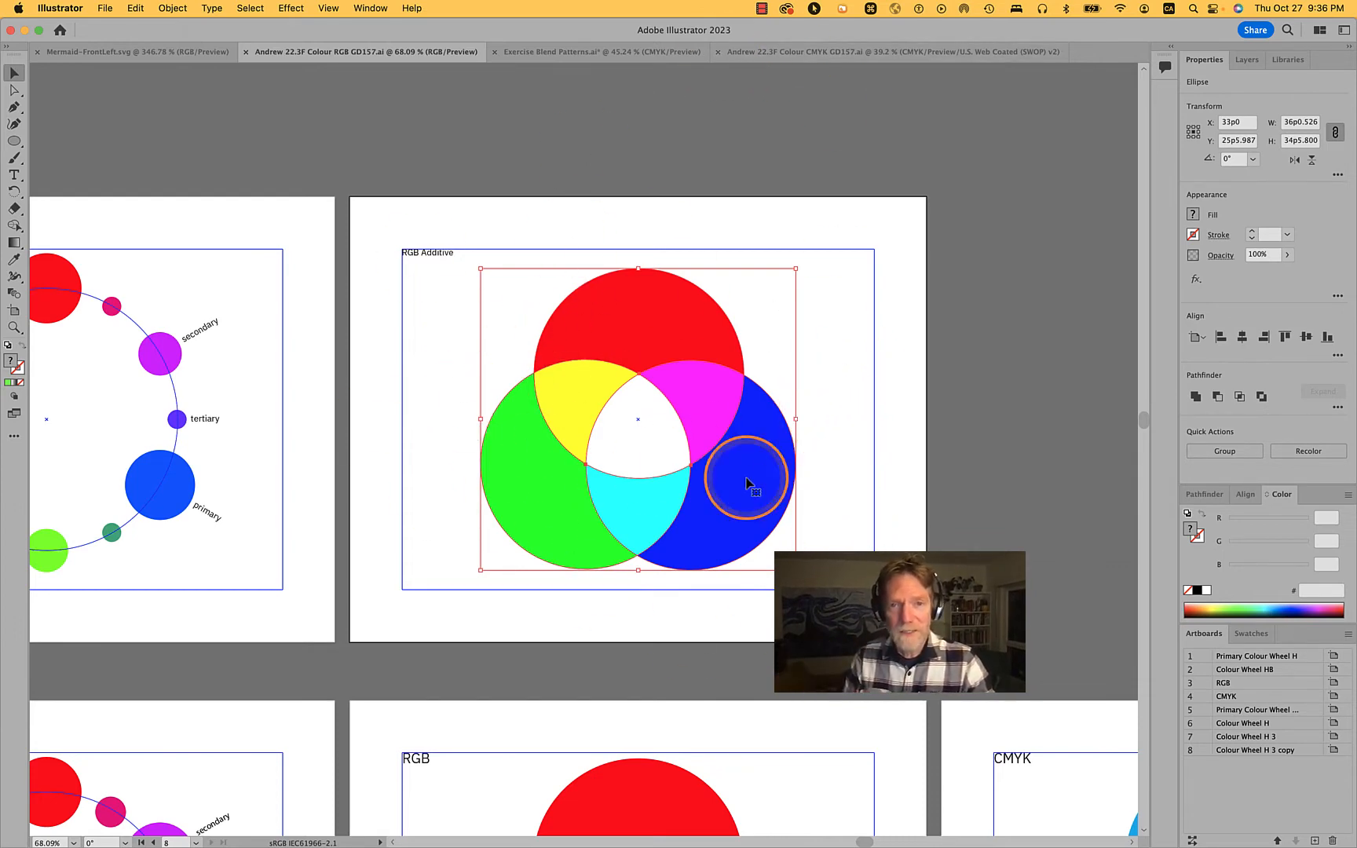
click(1221, 257)
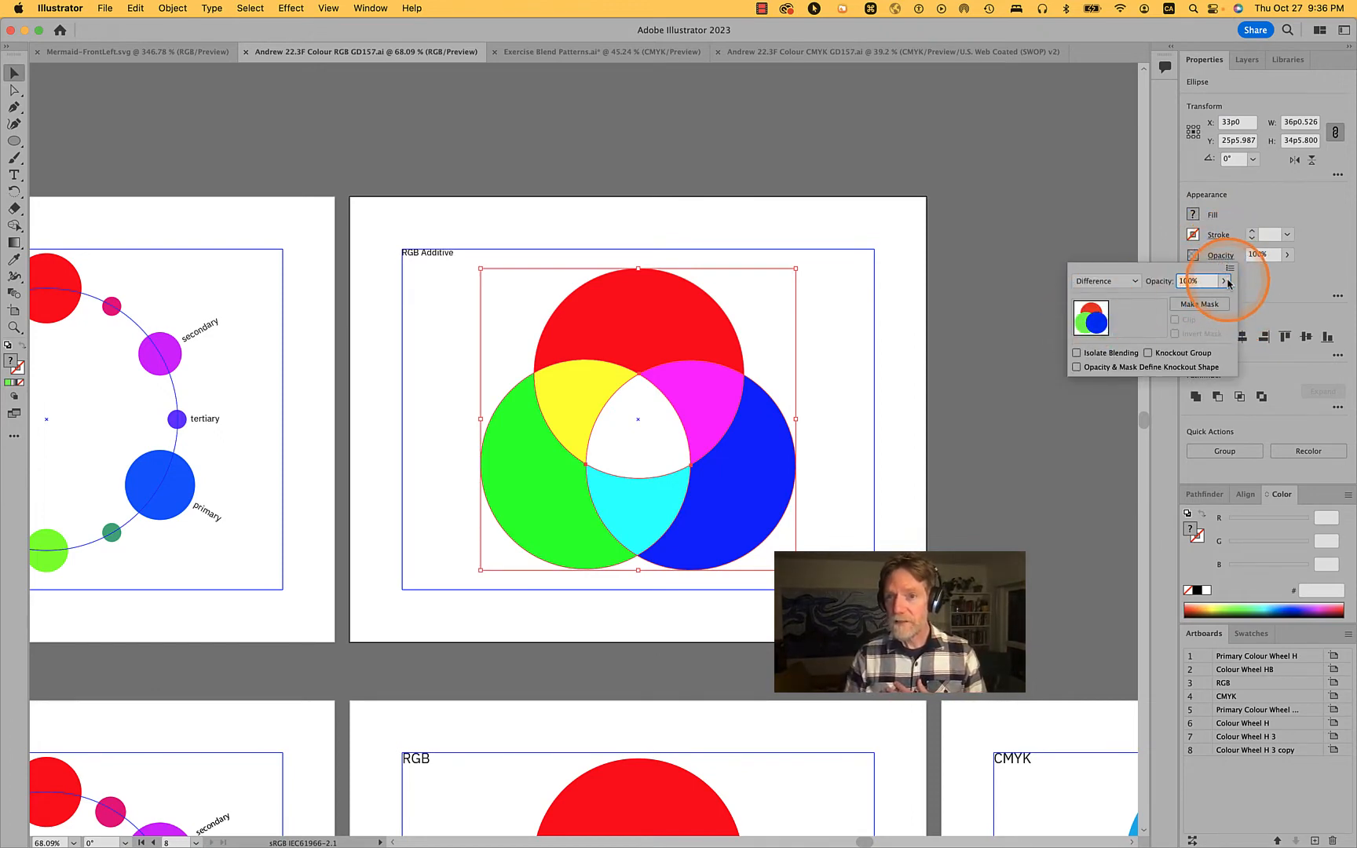
click(1227, 281)
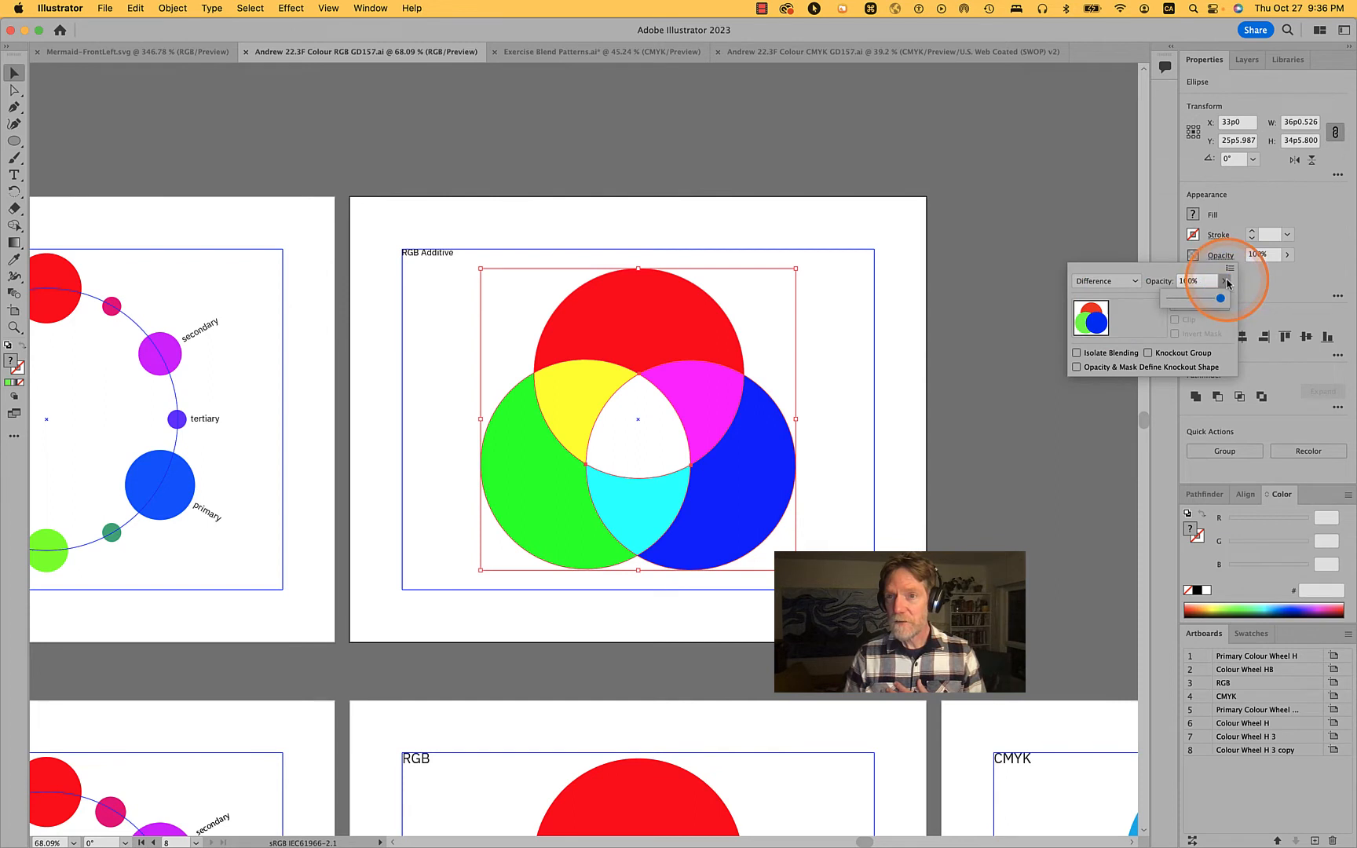
click(1169, 298)
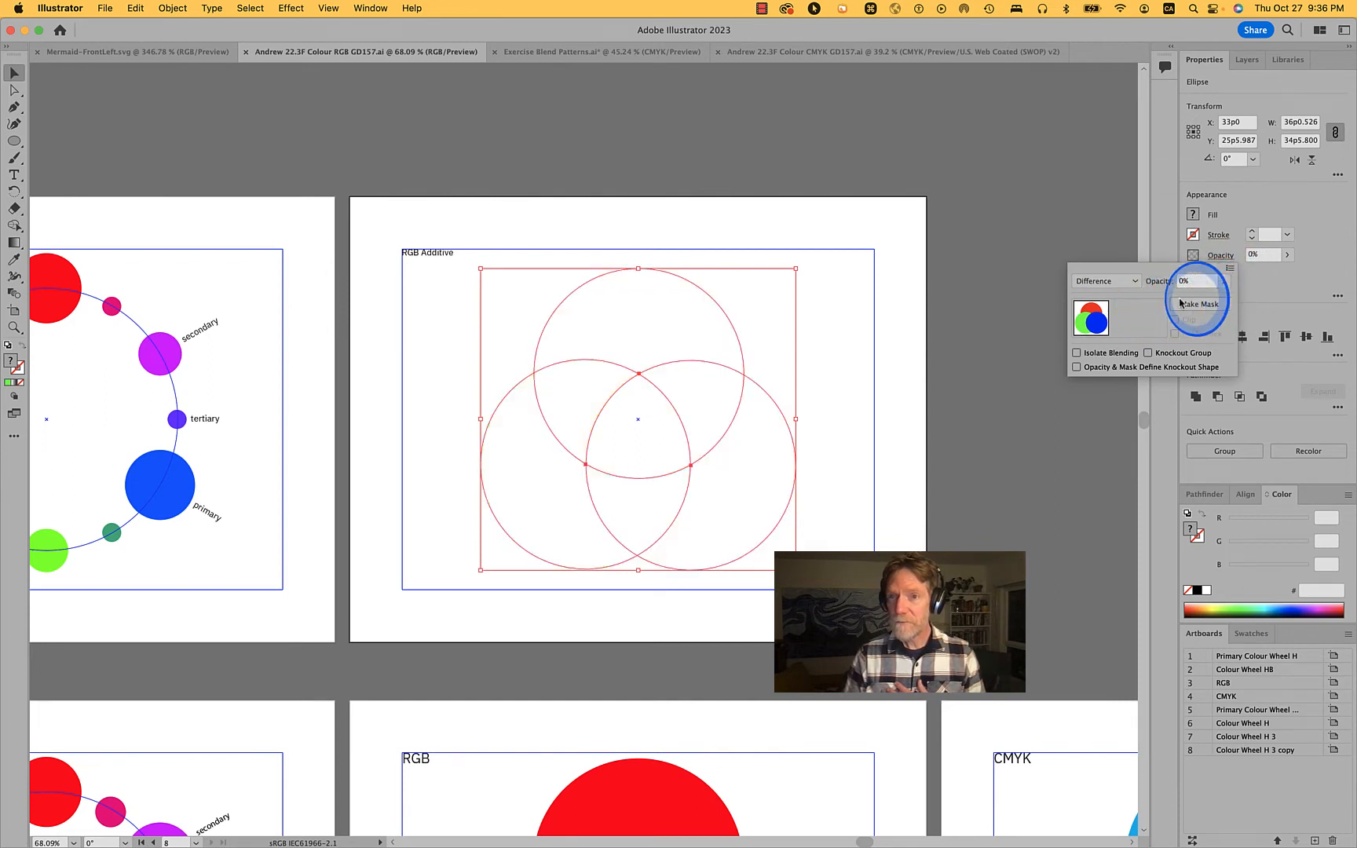
click(1224, 282)
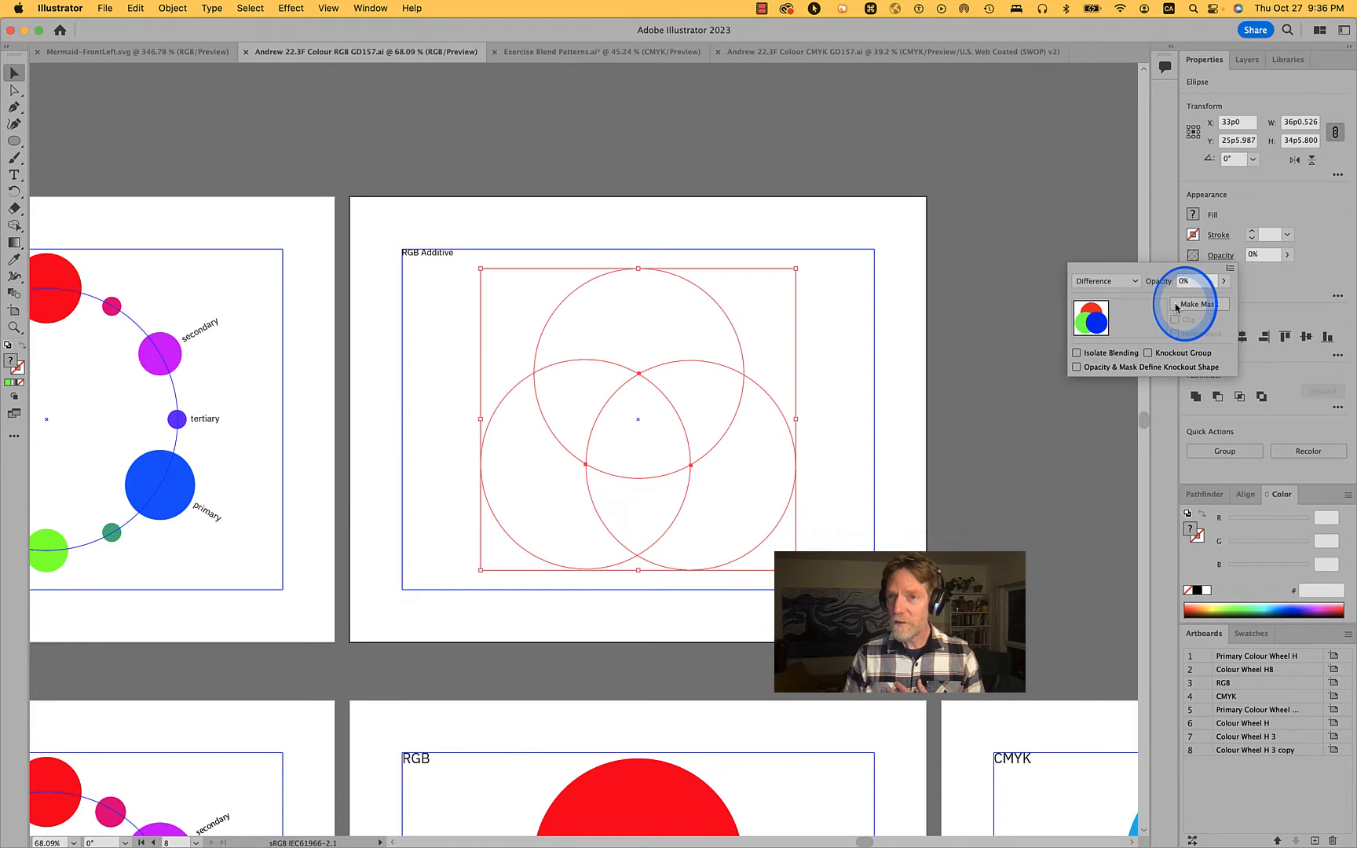
drag(1169, 299, 1235, 303)
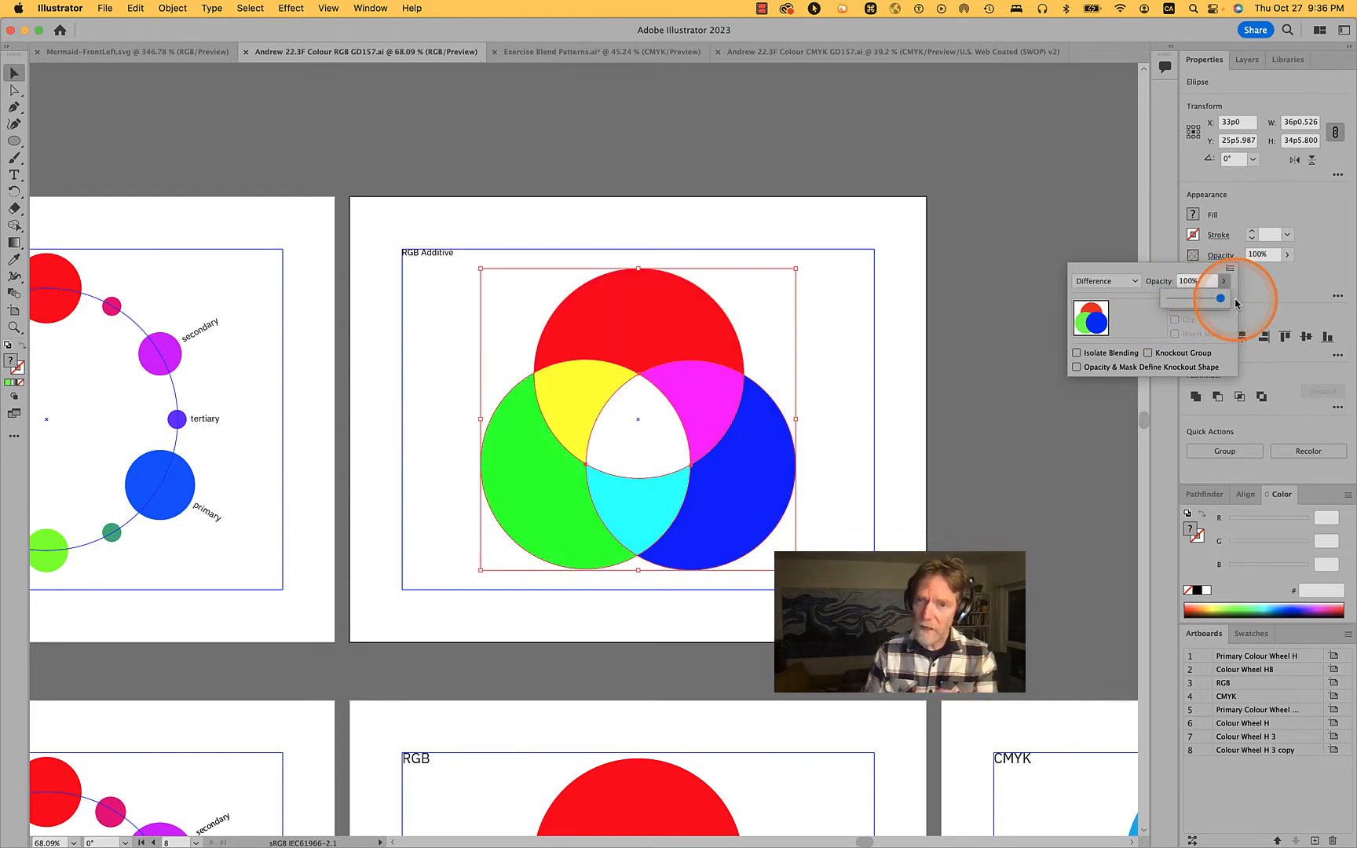
Switch the three circles' blend mode to Normal for comparison, restore it to Difference, and clear the selection
click(1133, 281)
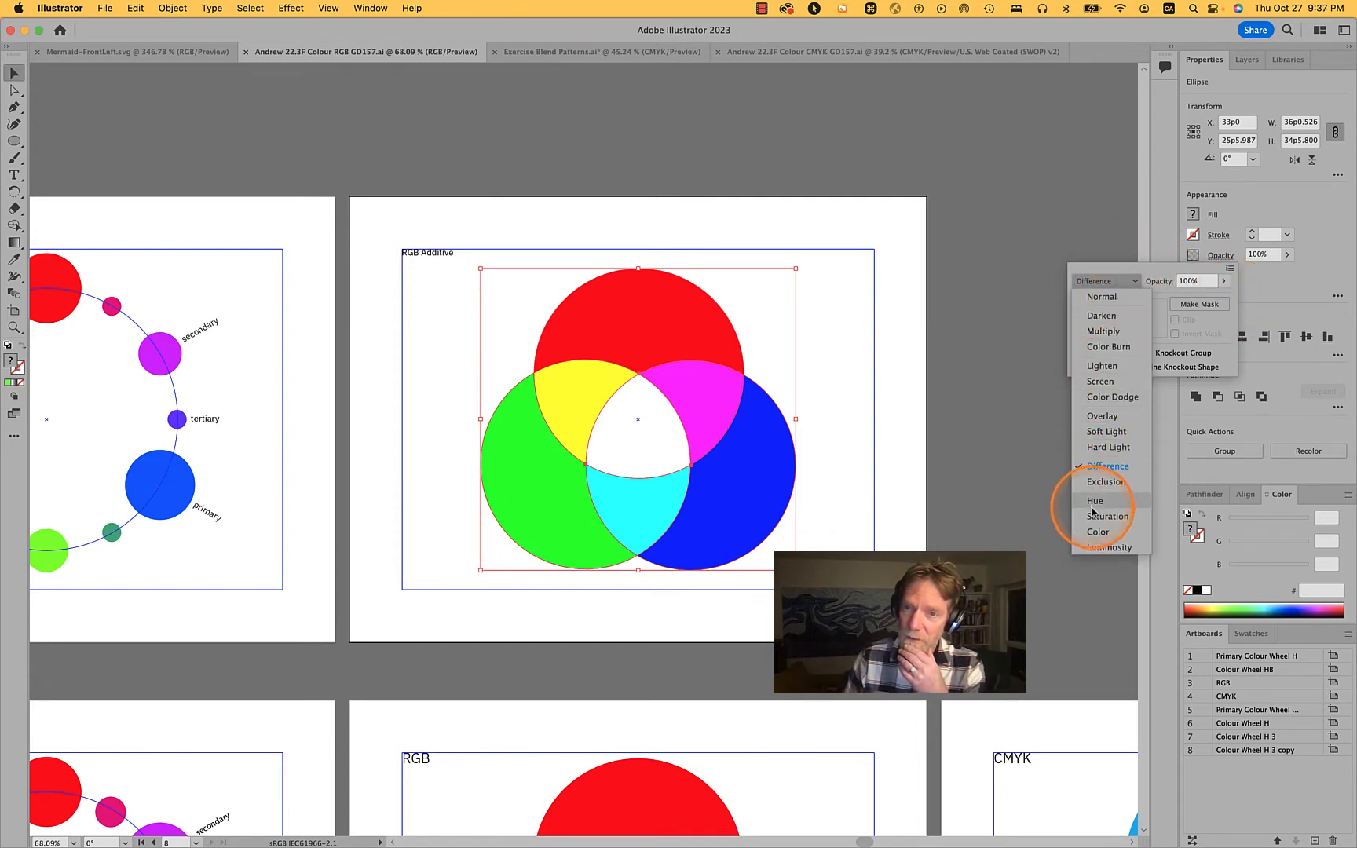
click(1112, 298)
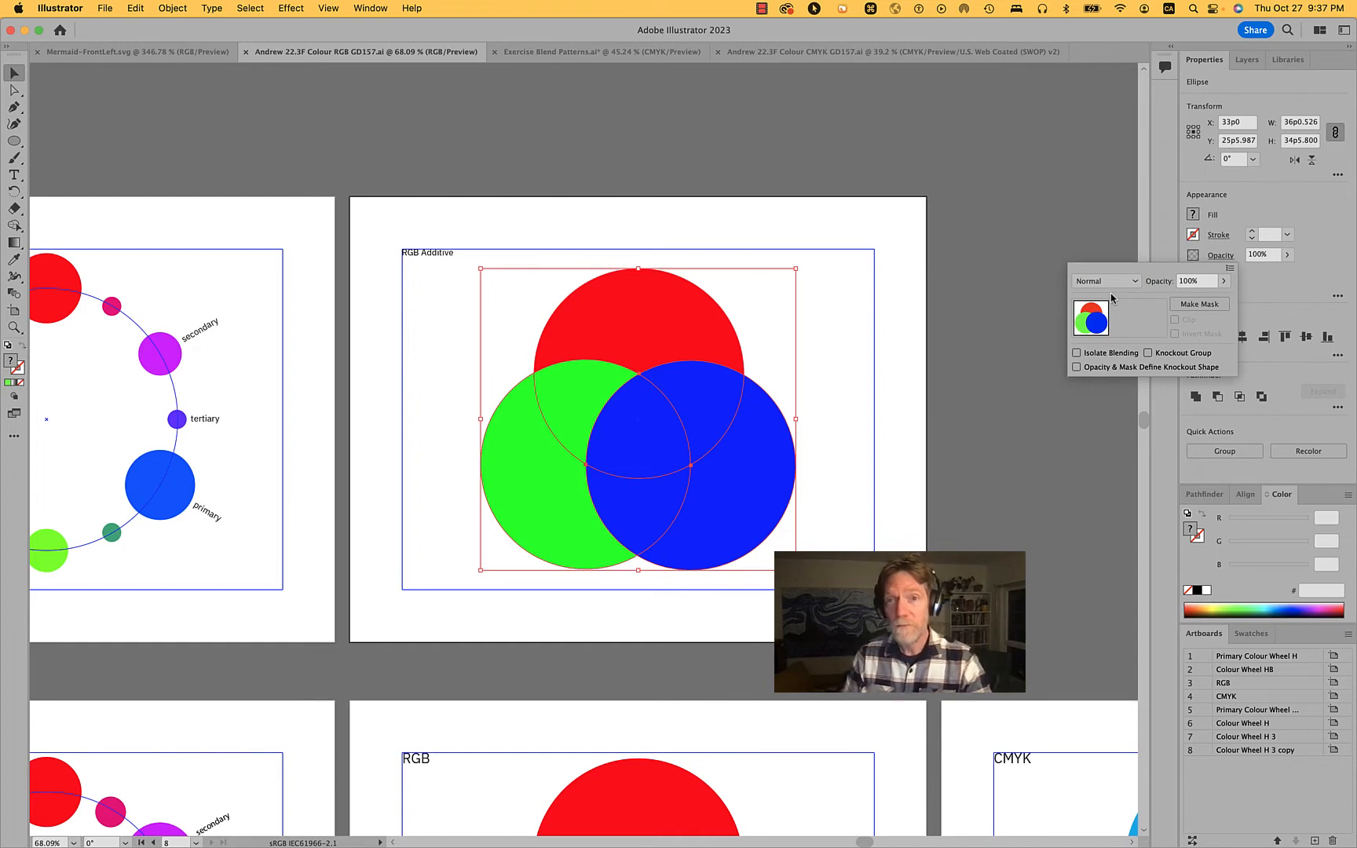
click(1133, 281)
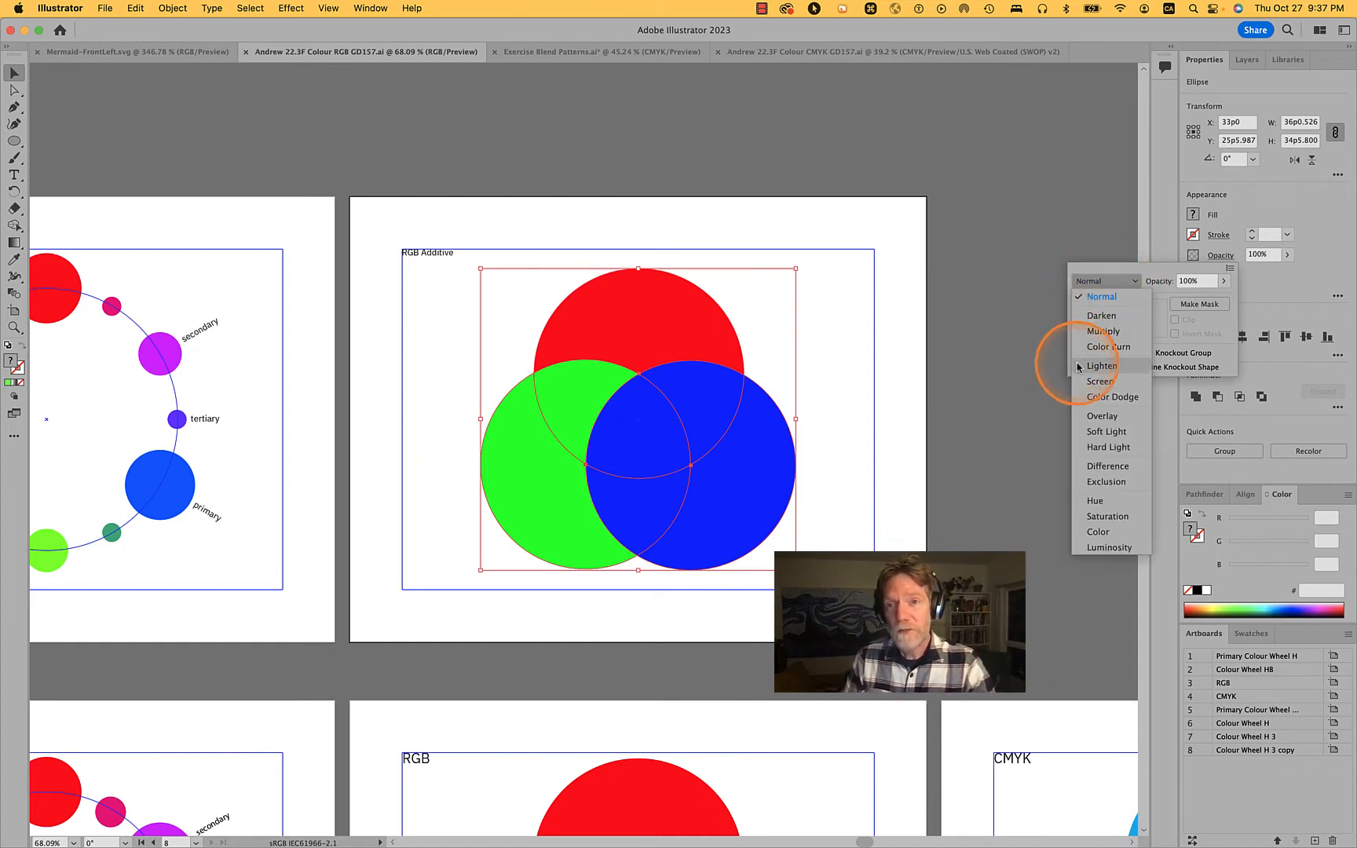
click(1108, 467)
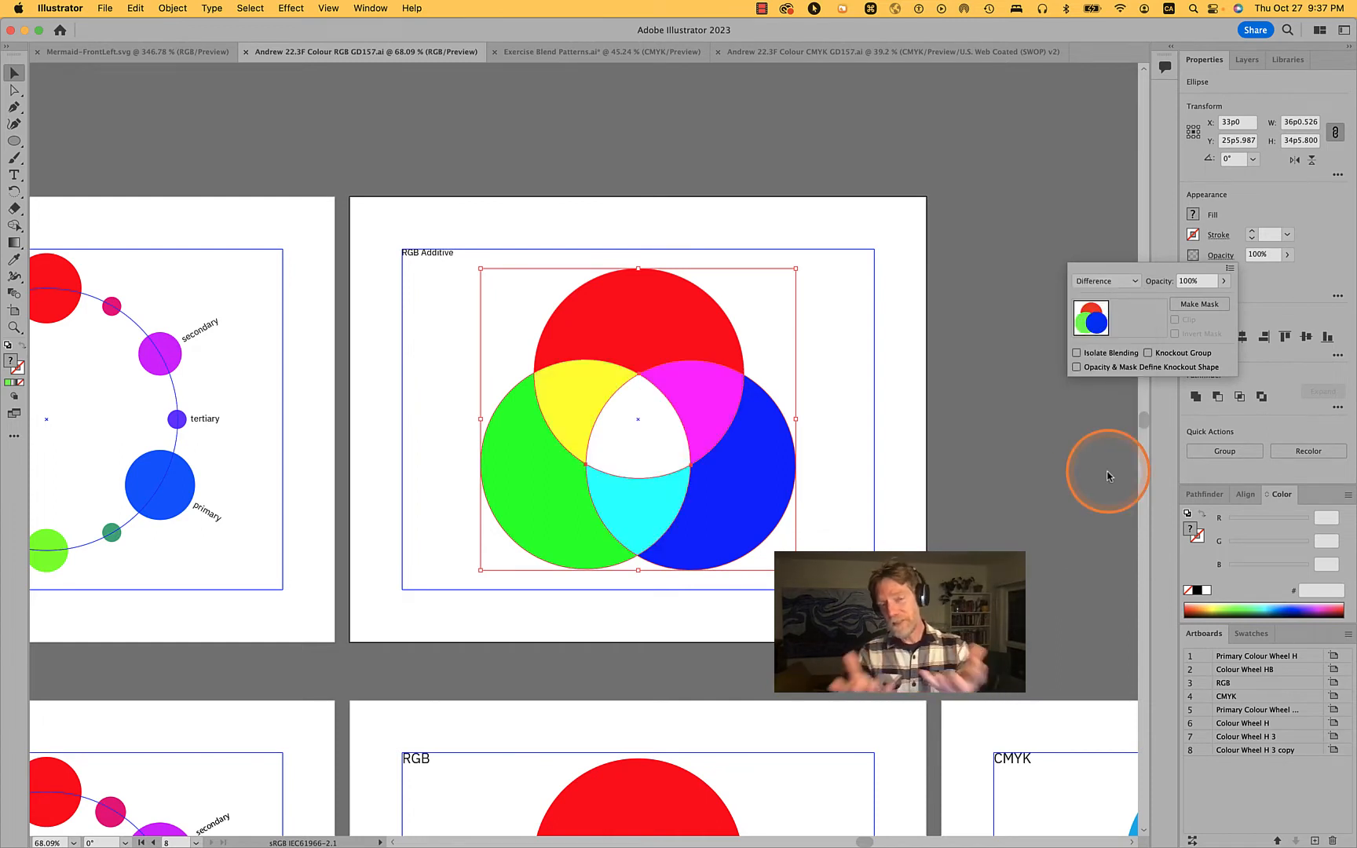
click(796, 414)
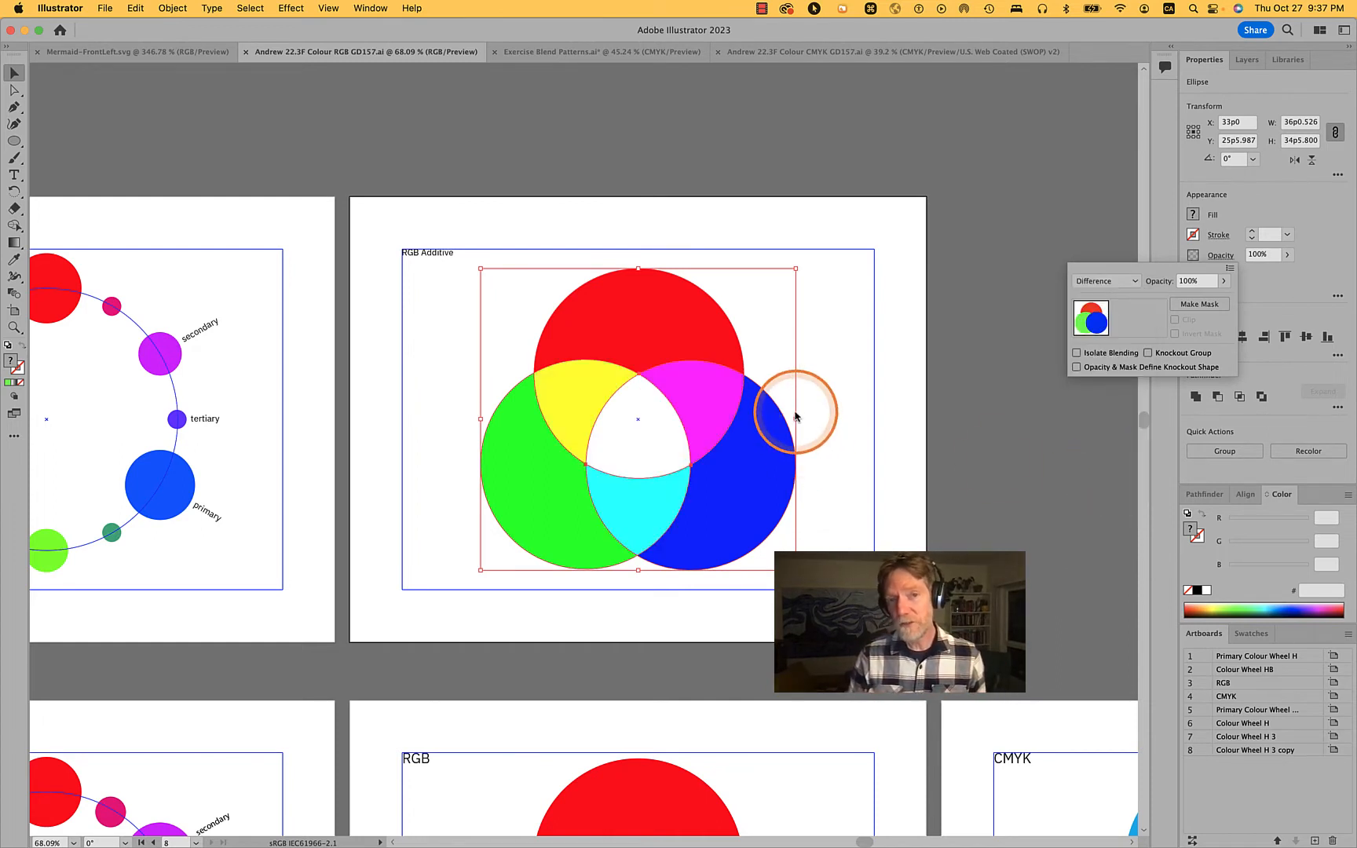
click(879, 374)
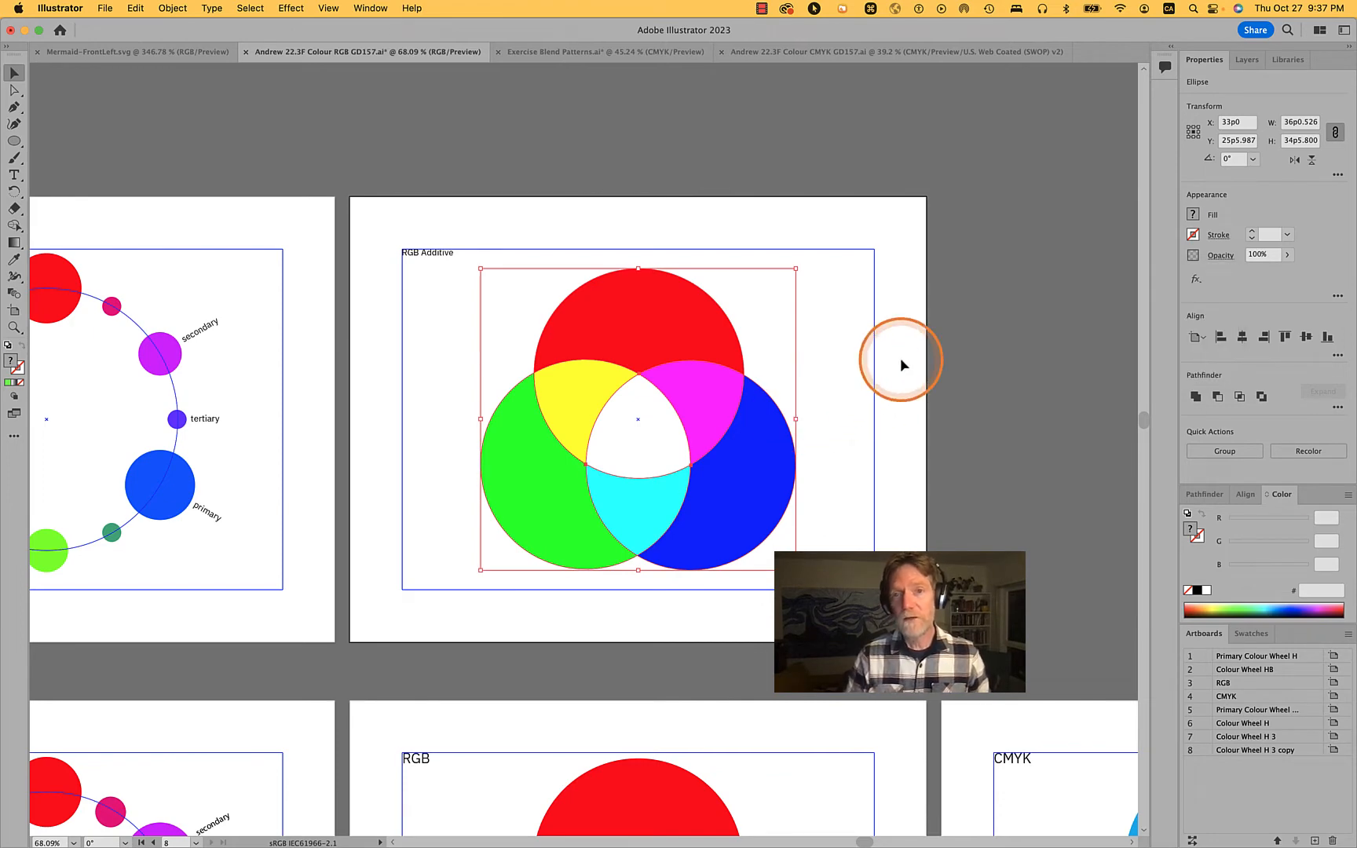
click(900, 360)
Select the blue and red circles in turn to inspect each one's fill values
key(space)
drag(724, 419, 814, 453)
click(504, 517)
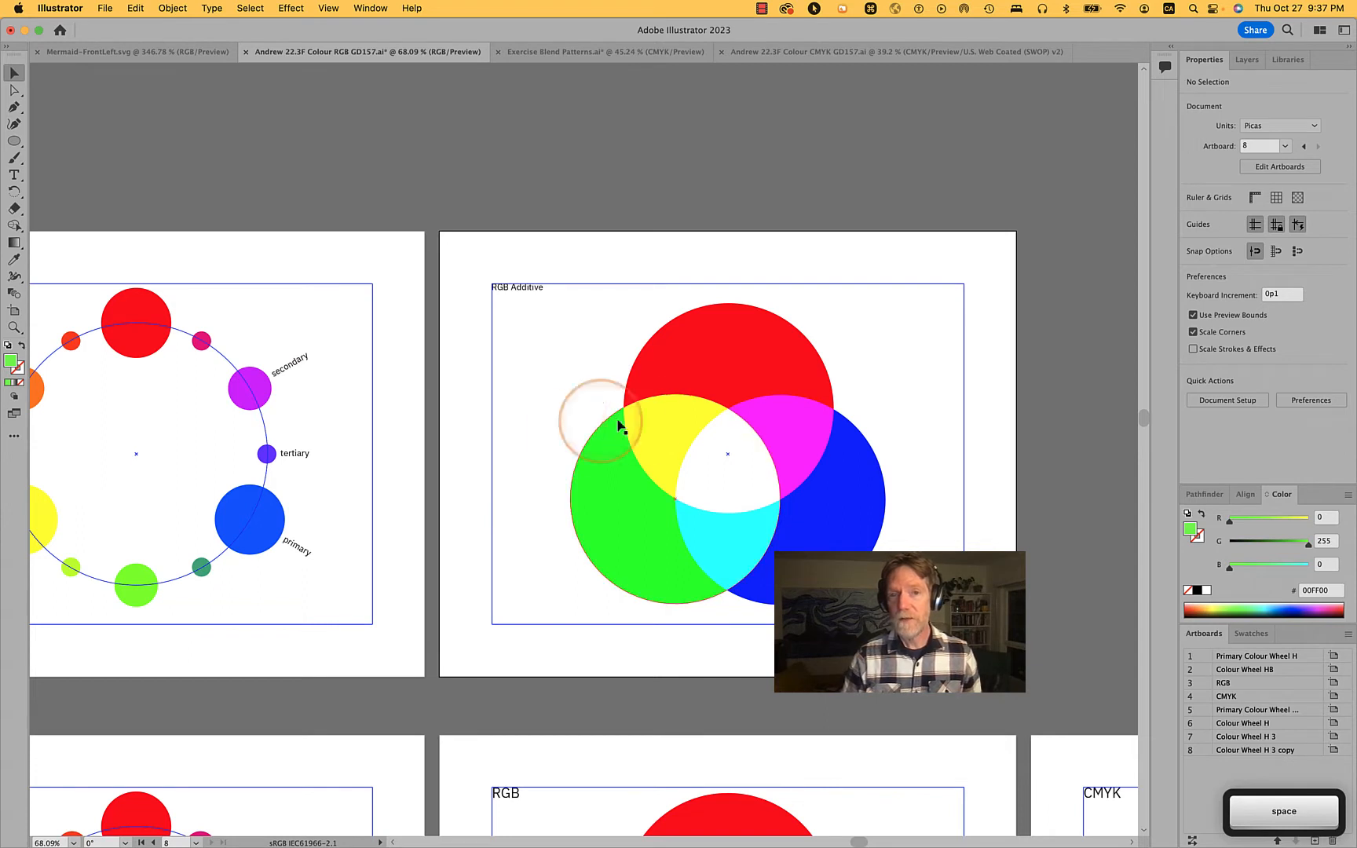
click(809, 451)
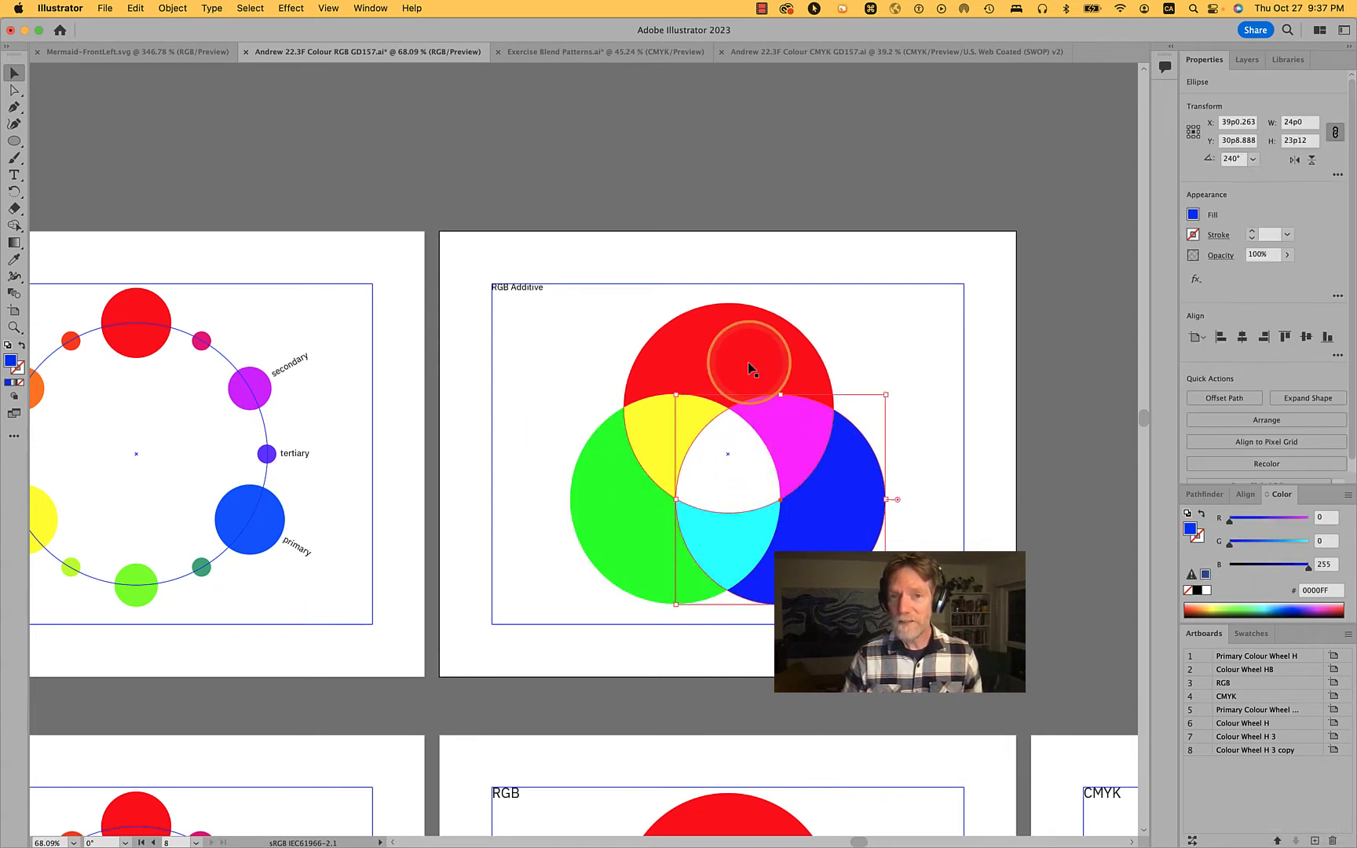
click(702, 359)
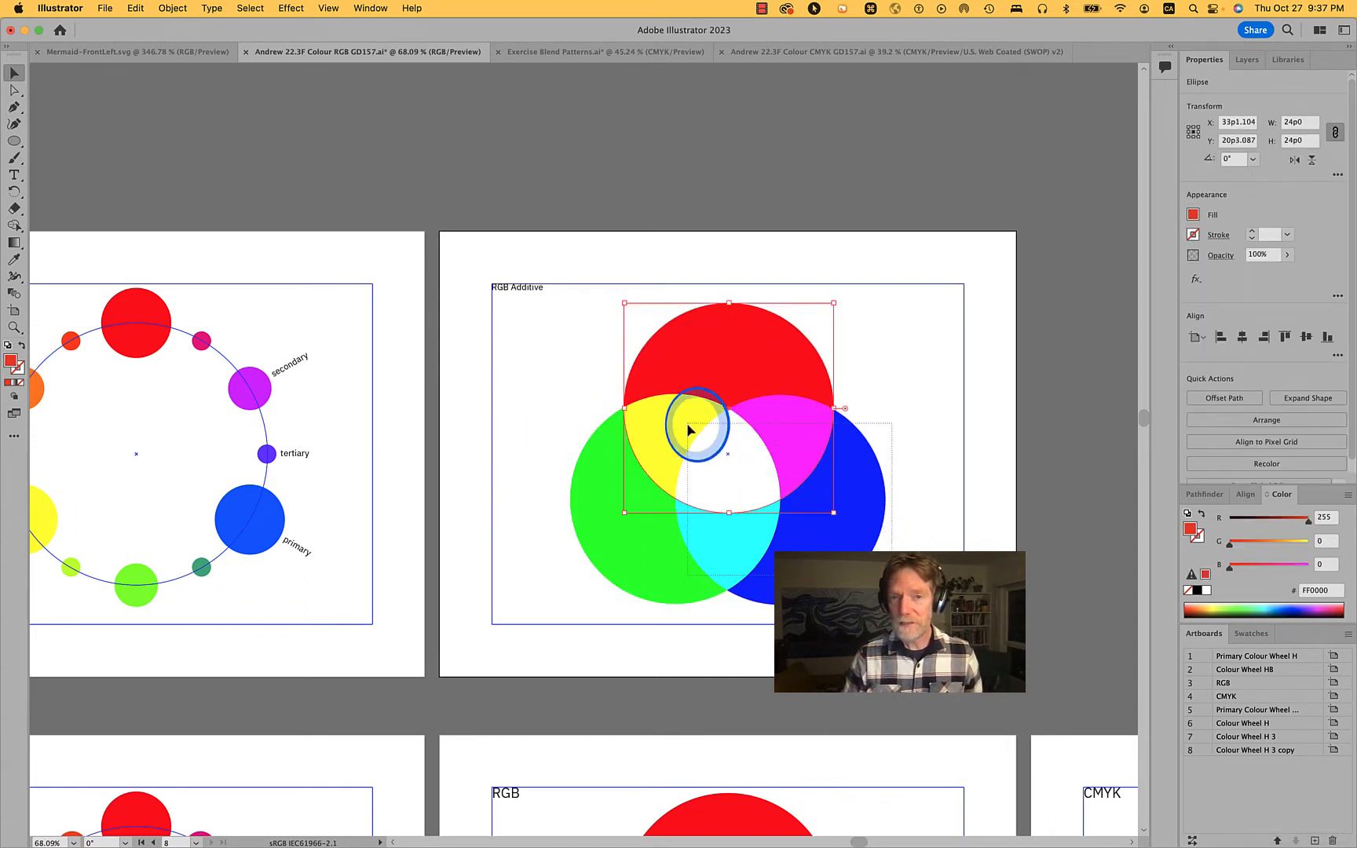
Apply the Divide pathfinder to the three overlapping circles, directly select the central white piece, and clear the selection
drag(615, 378, 751, 446)
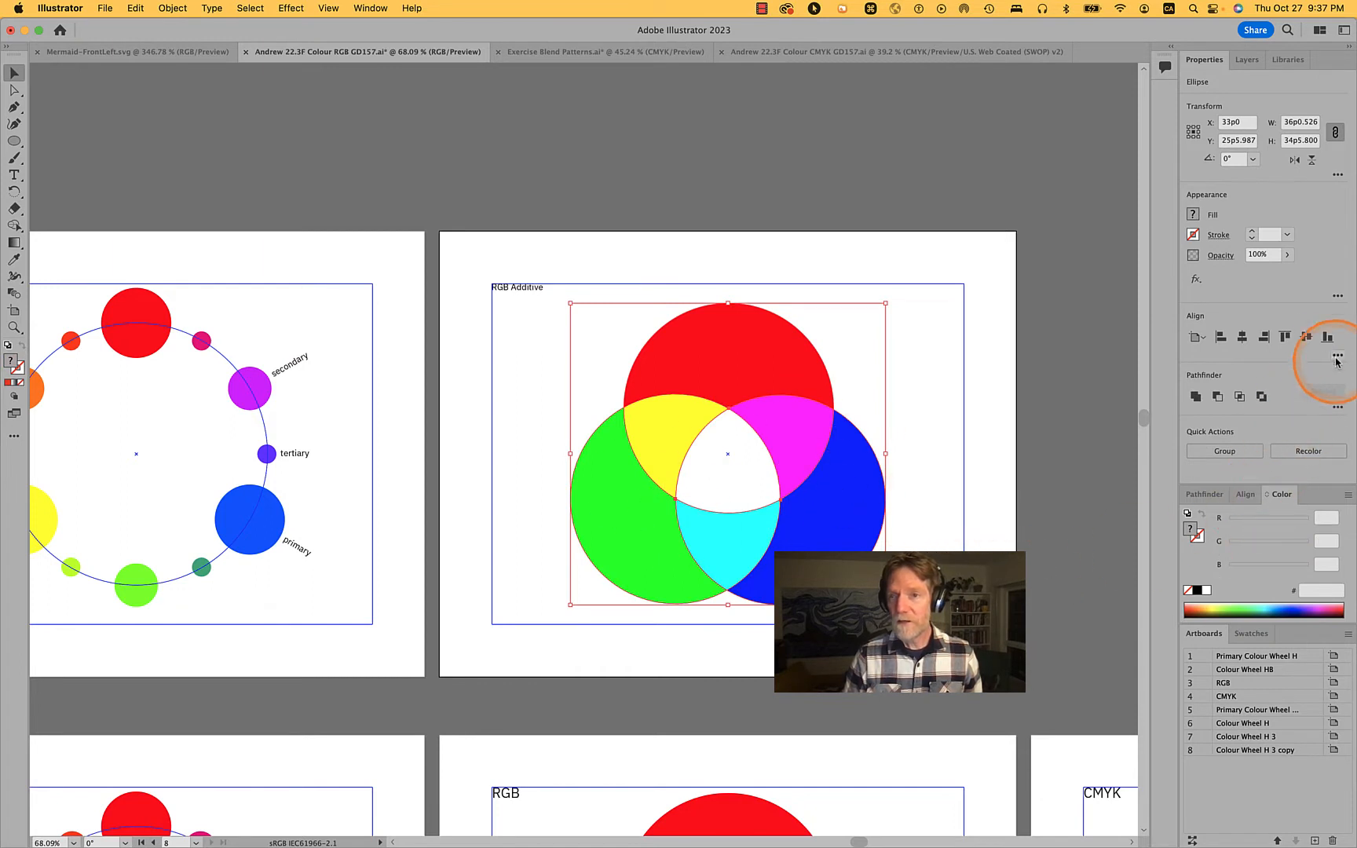
click(1339, 410)
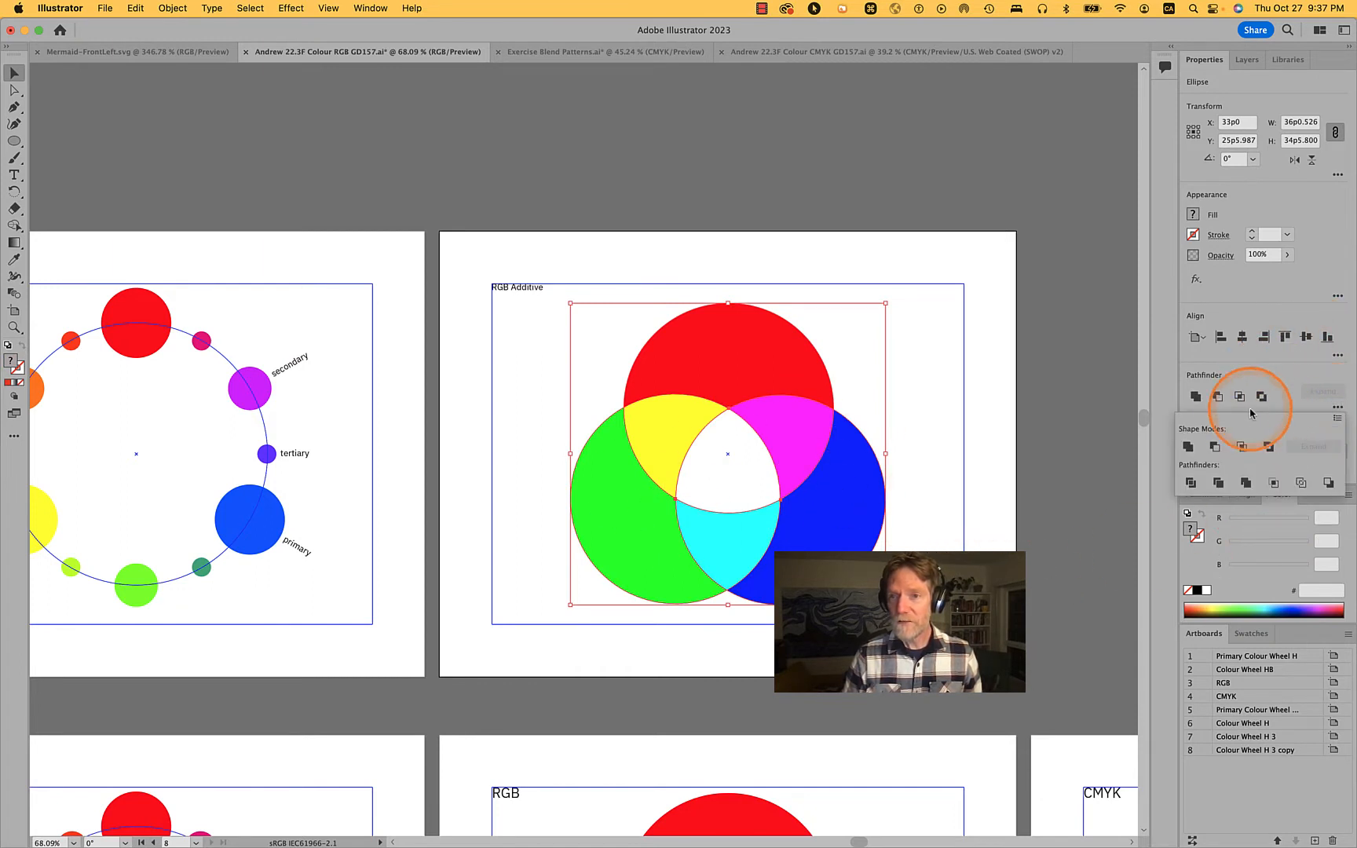
click(1191, 483)
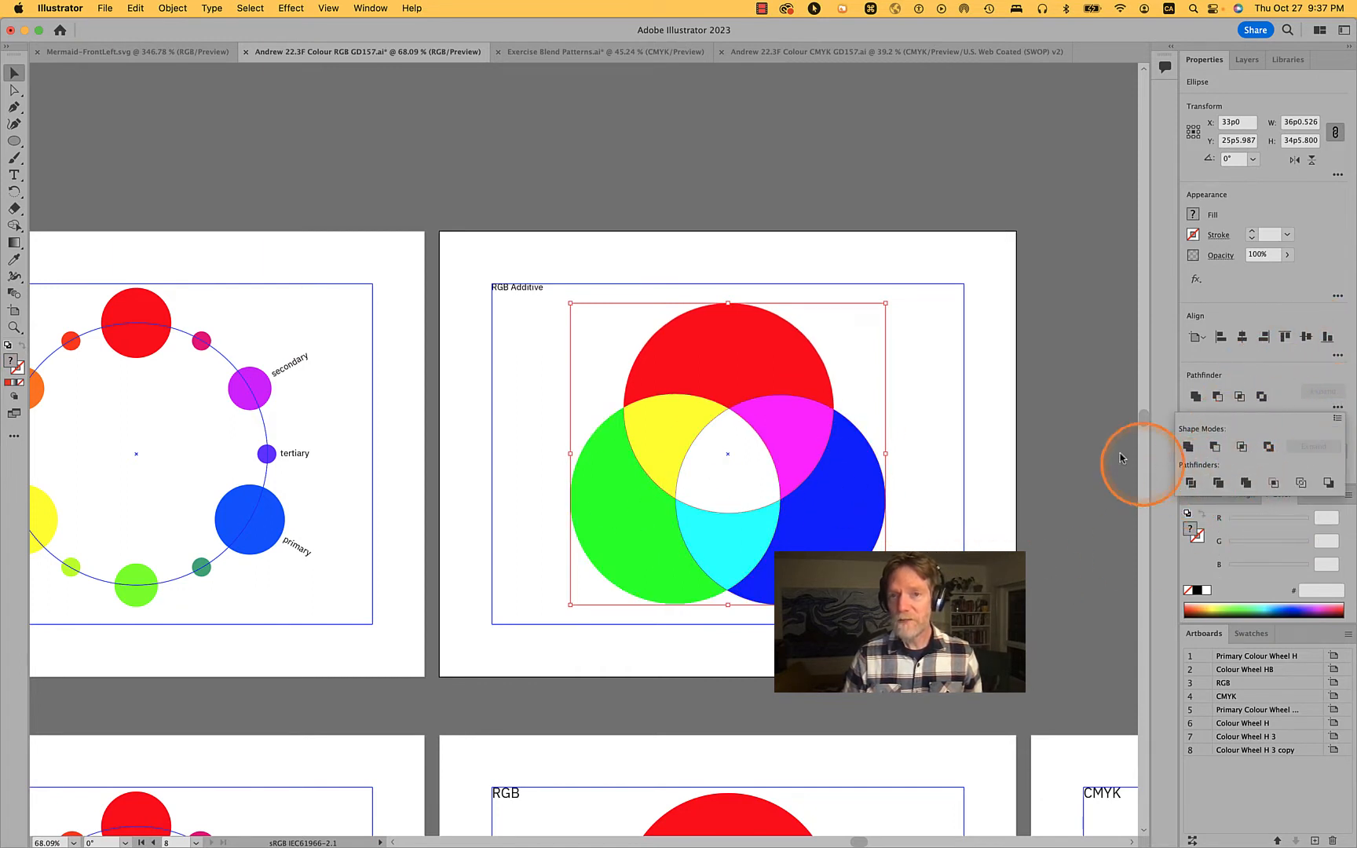
click(1064, 417)
key(a)
click(727, 455)
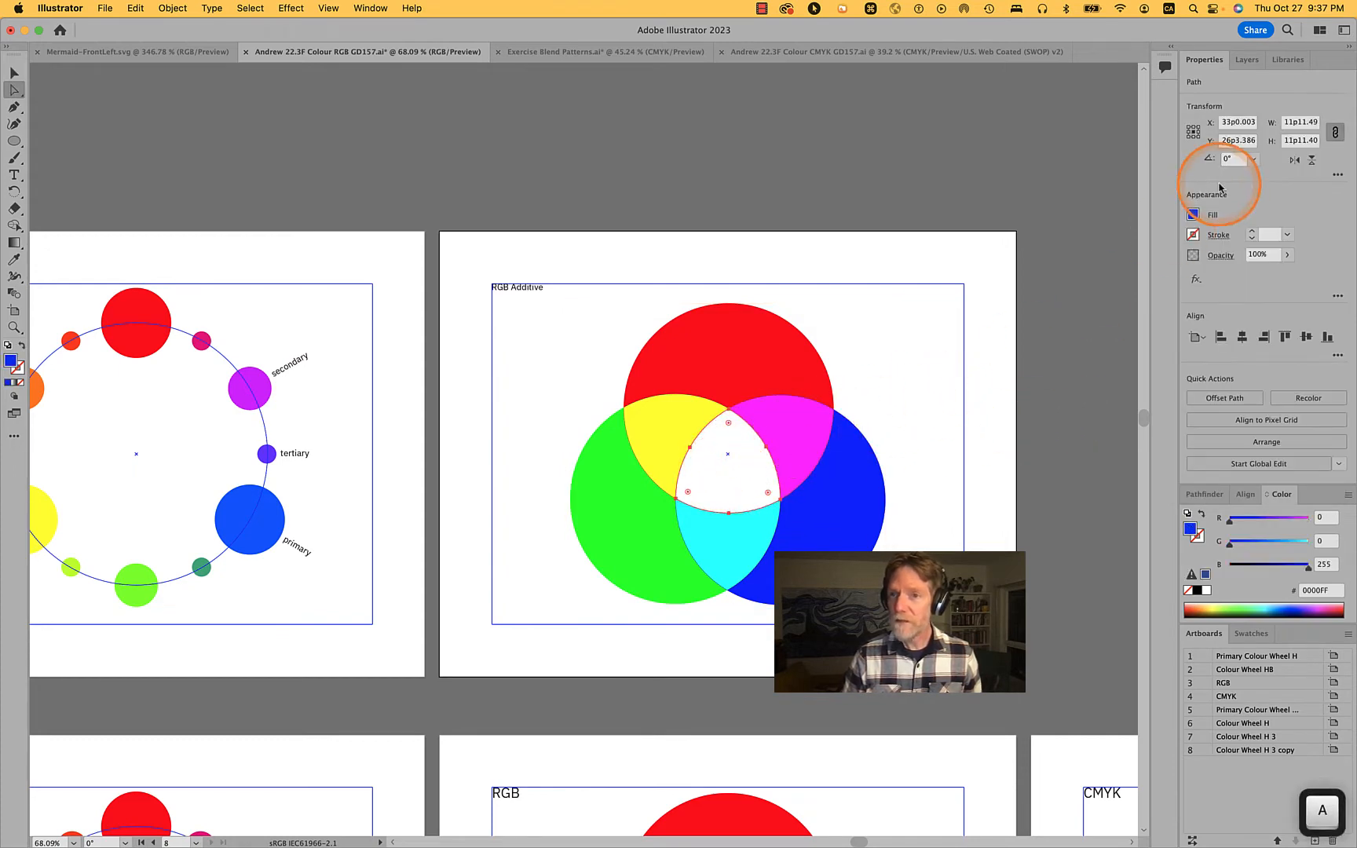
click(950, 363)
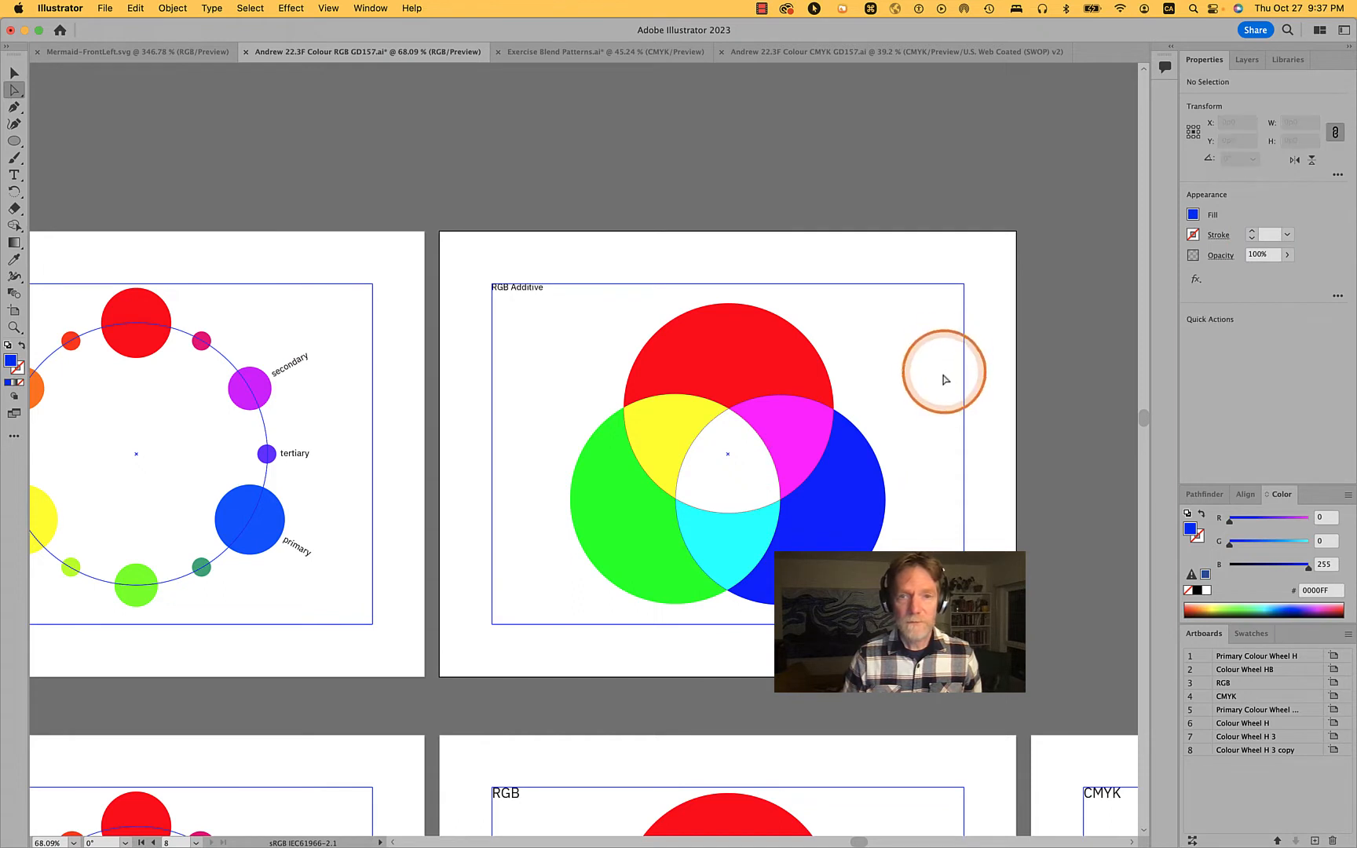
Try moving the central overlap piece out of the circles, and undo the moves and the Divide operation
drag(727, 466, 899, 216)
key(cmd+z)
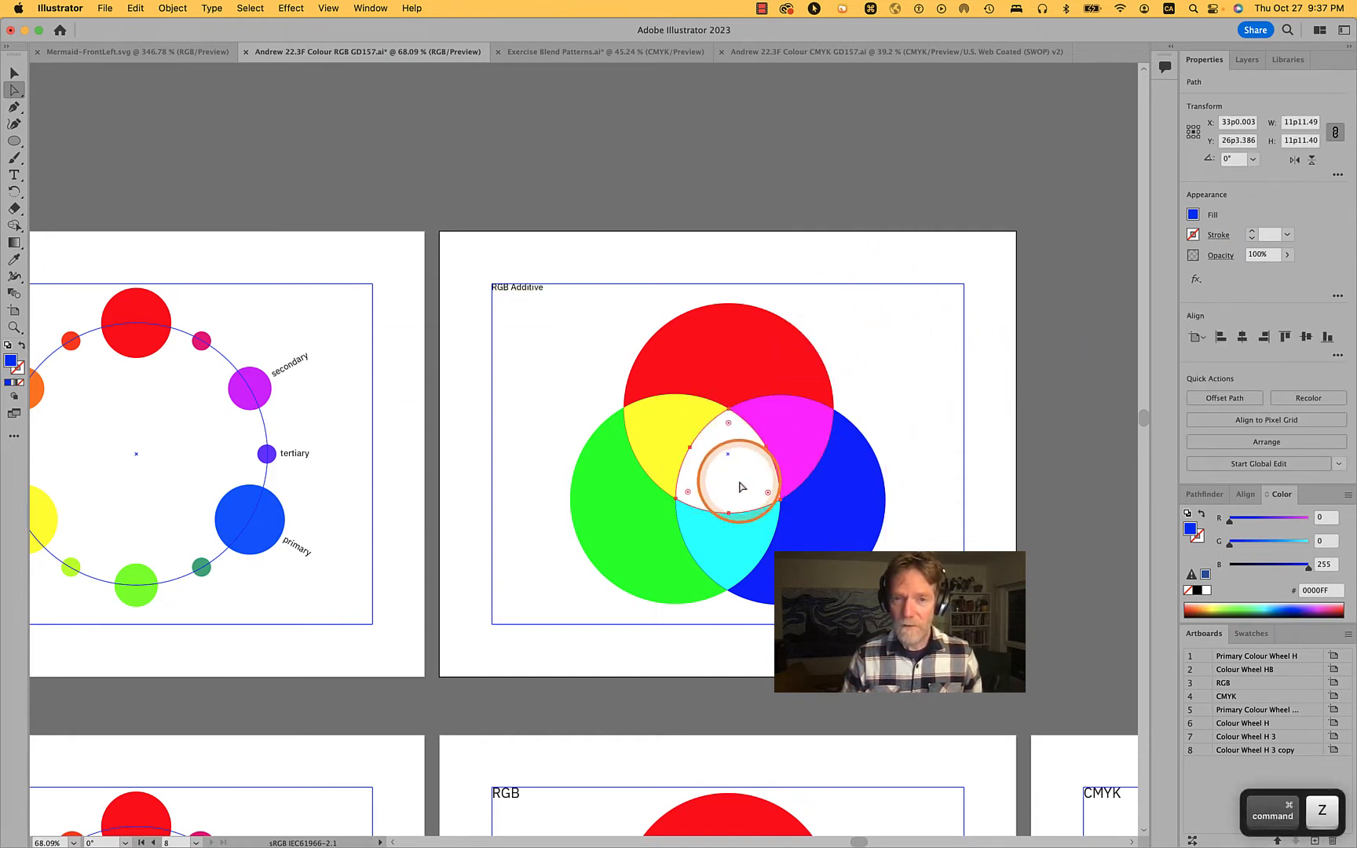
drag(727, 475, 882, 378)
key(super+z)
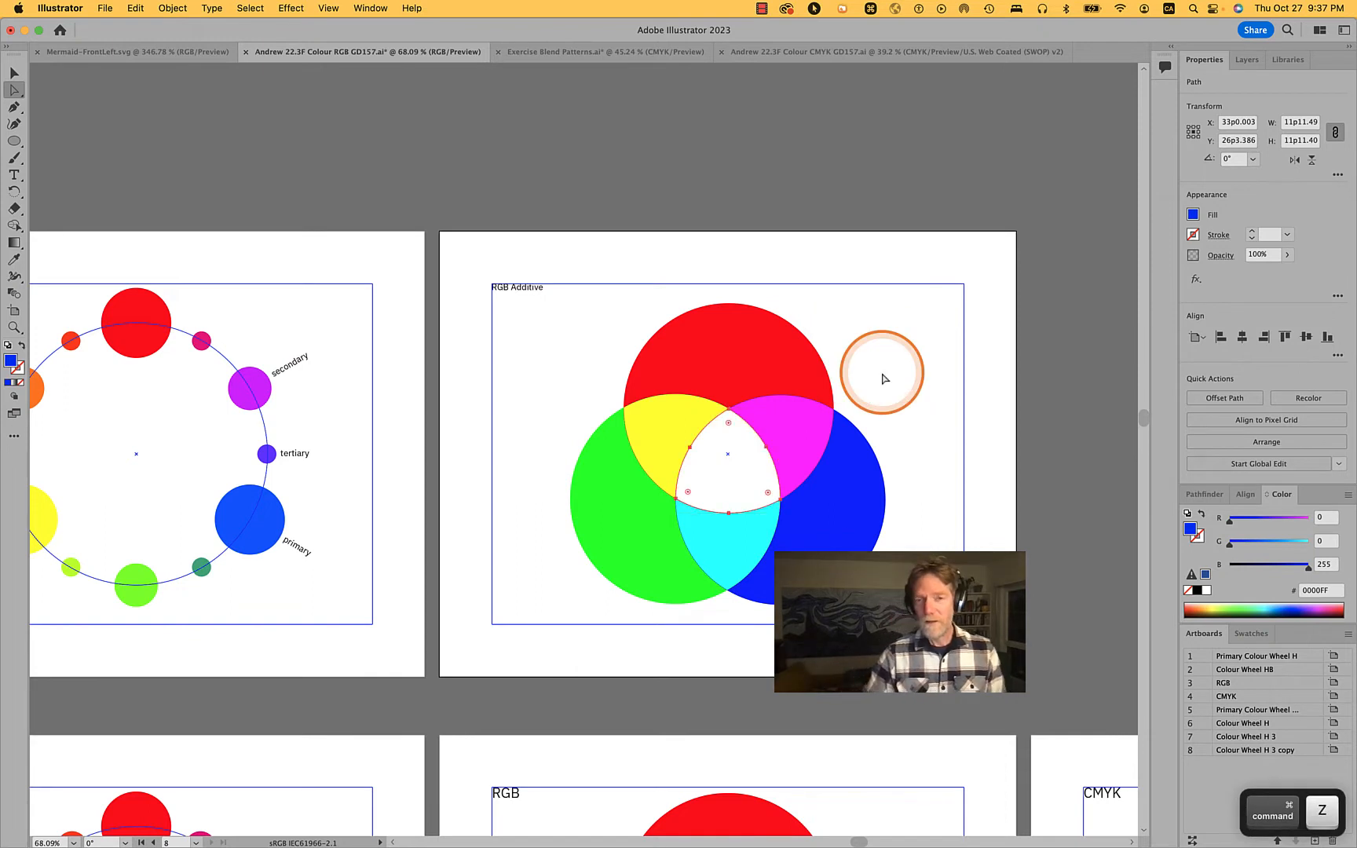
key(super+z)
key(super+z)
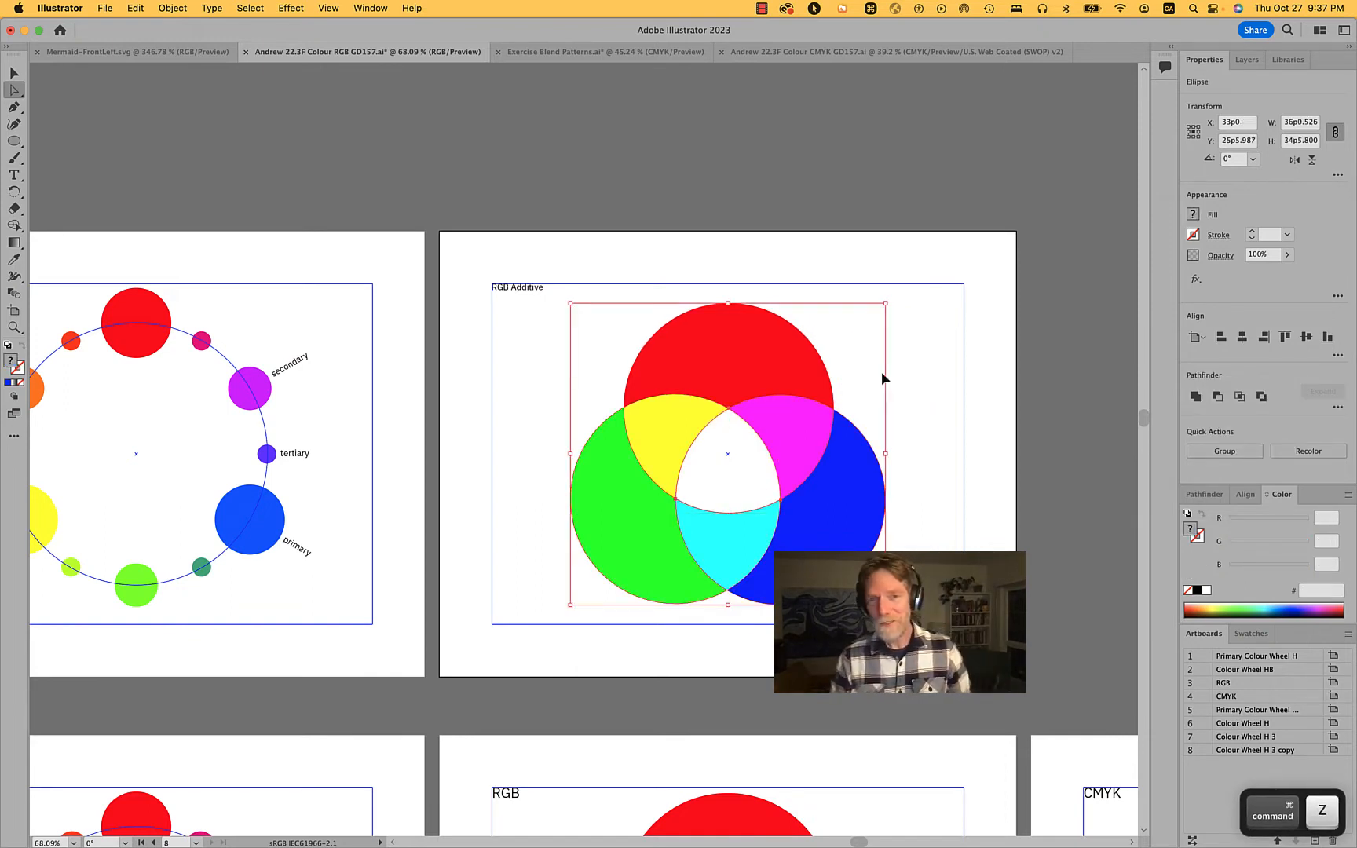
Select the three overlapping circles and rasterize them using the RGB colour model at High (300 ppi) with a white background
click(924, 478)
click(916, 582)
drag(915, 582, 594, 366)
click(164, 8)
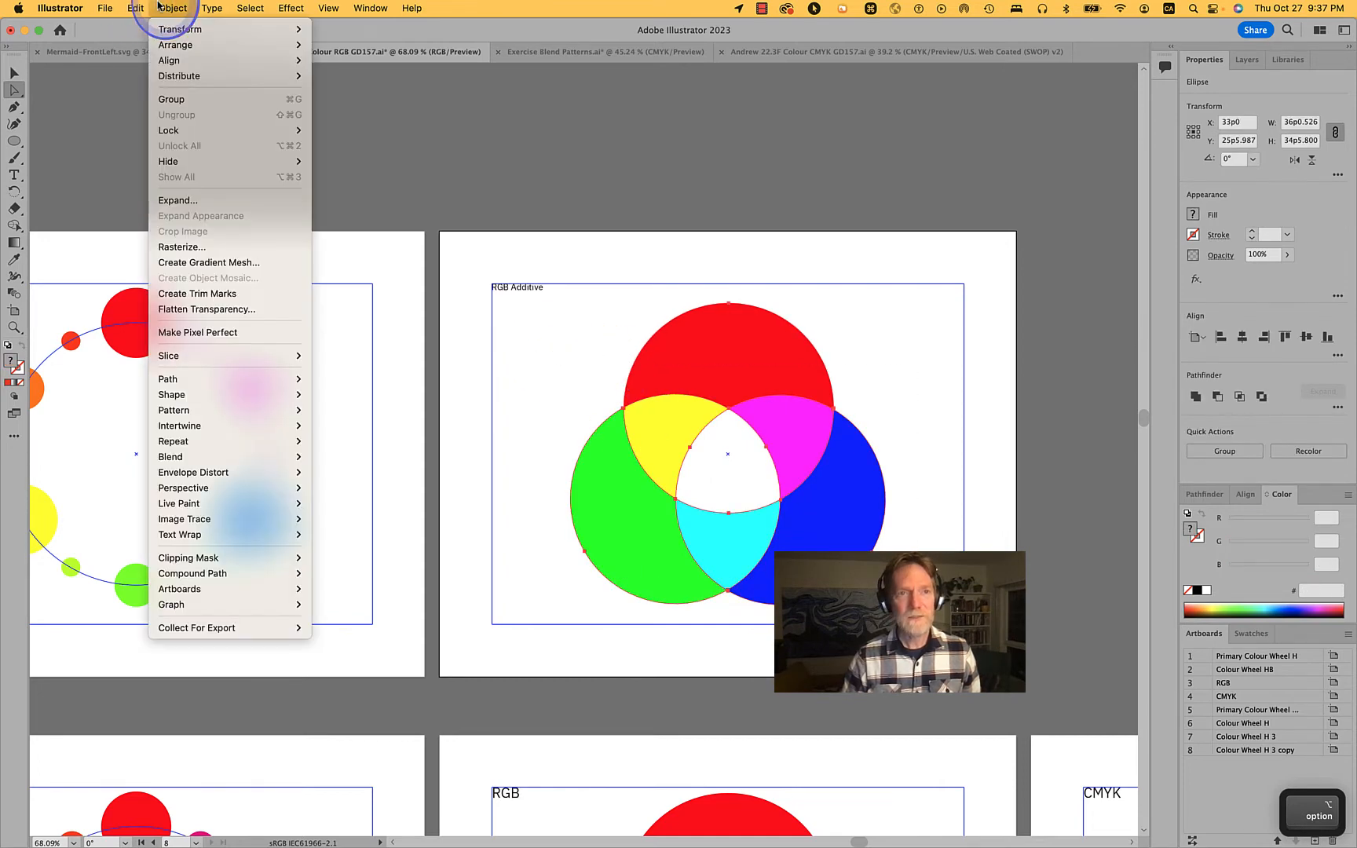
click(199, 199)
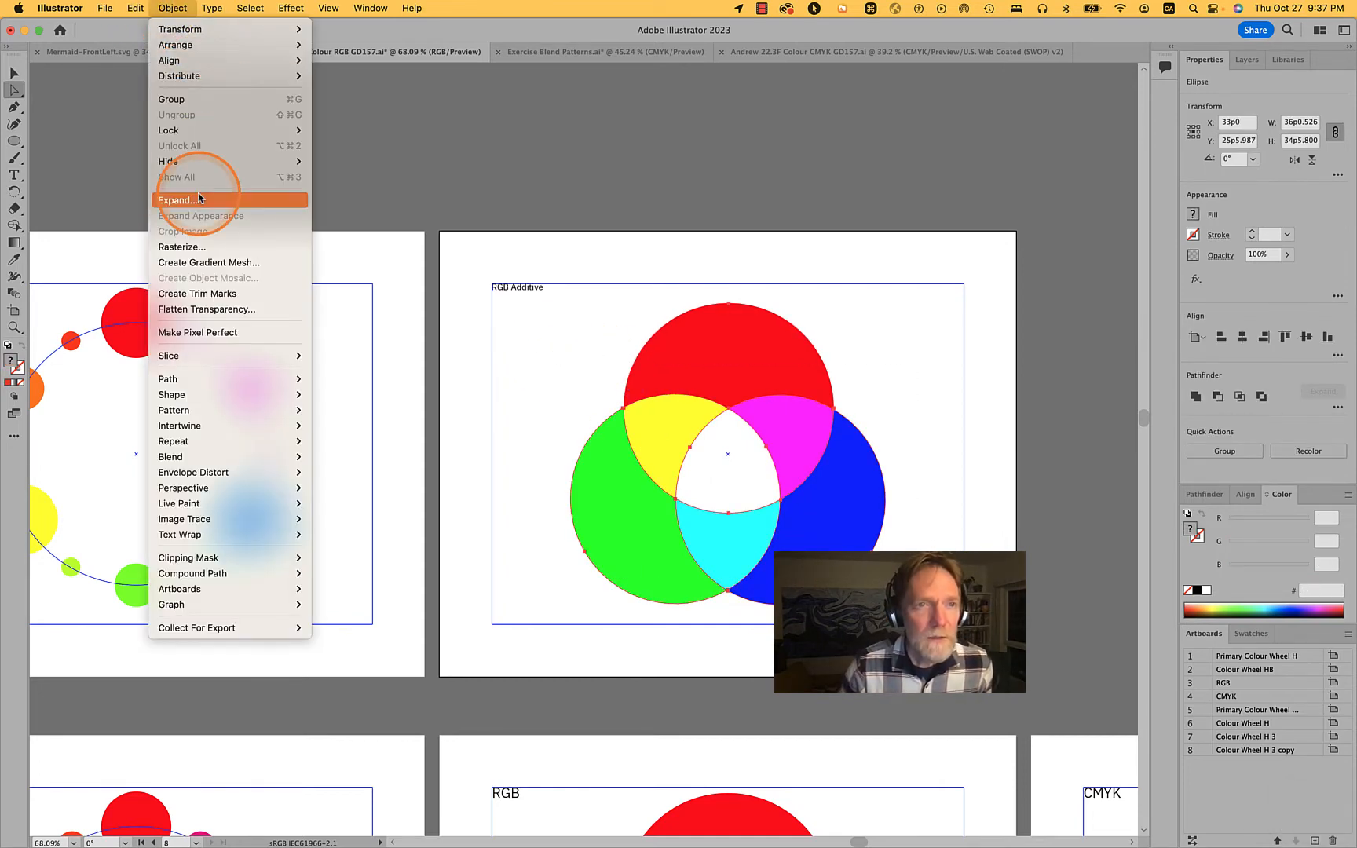
click(198, 246)
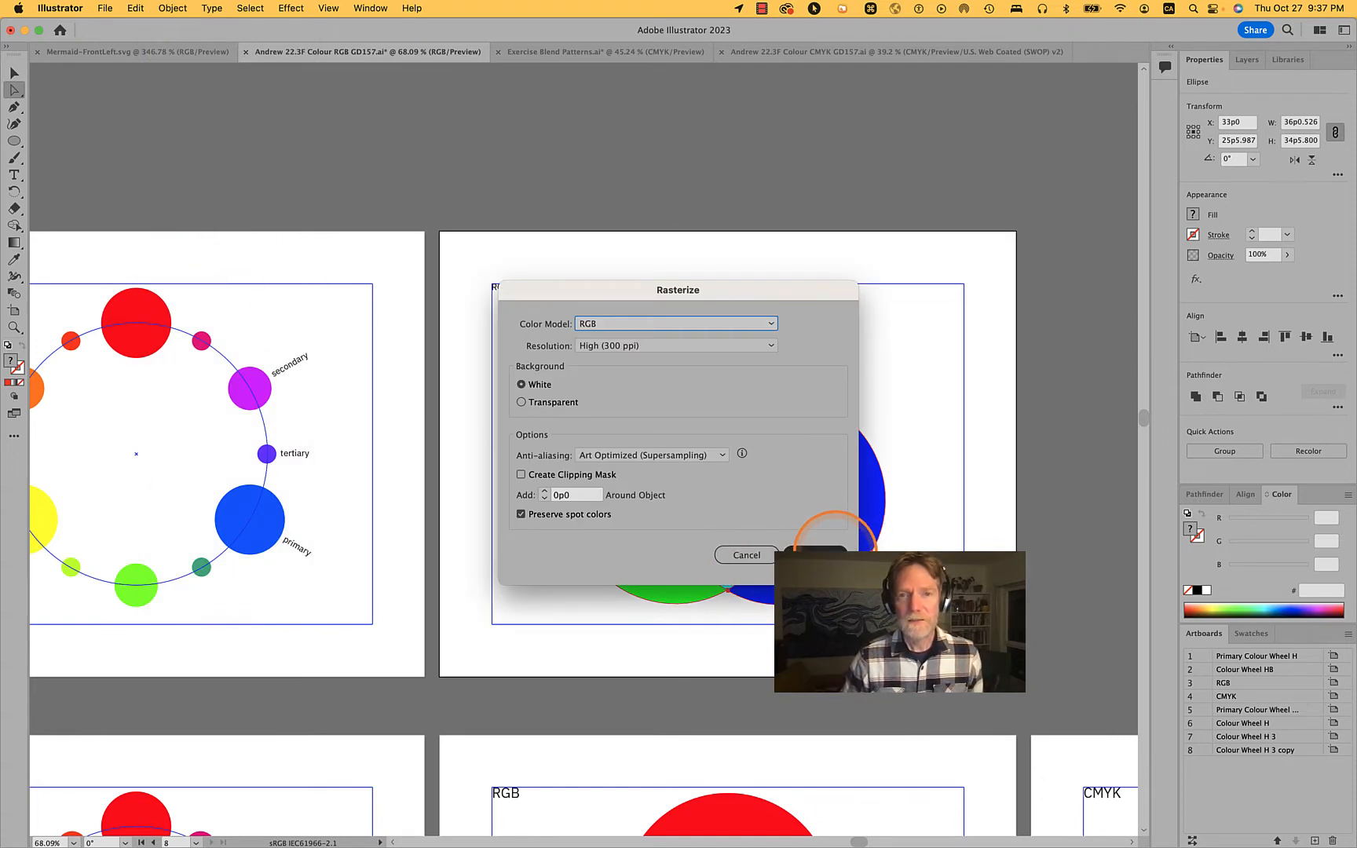
click(842, 545)
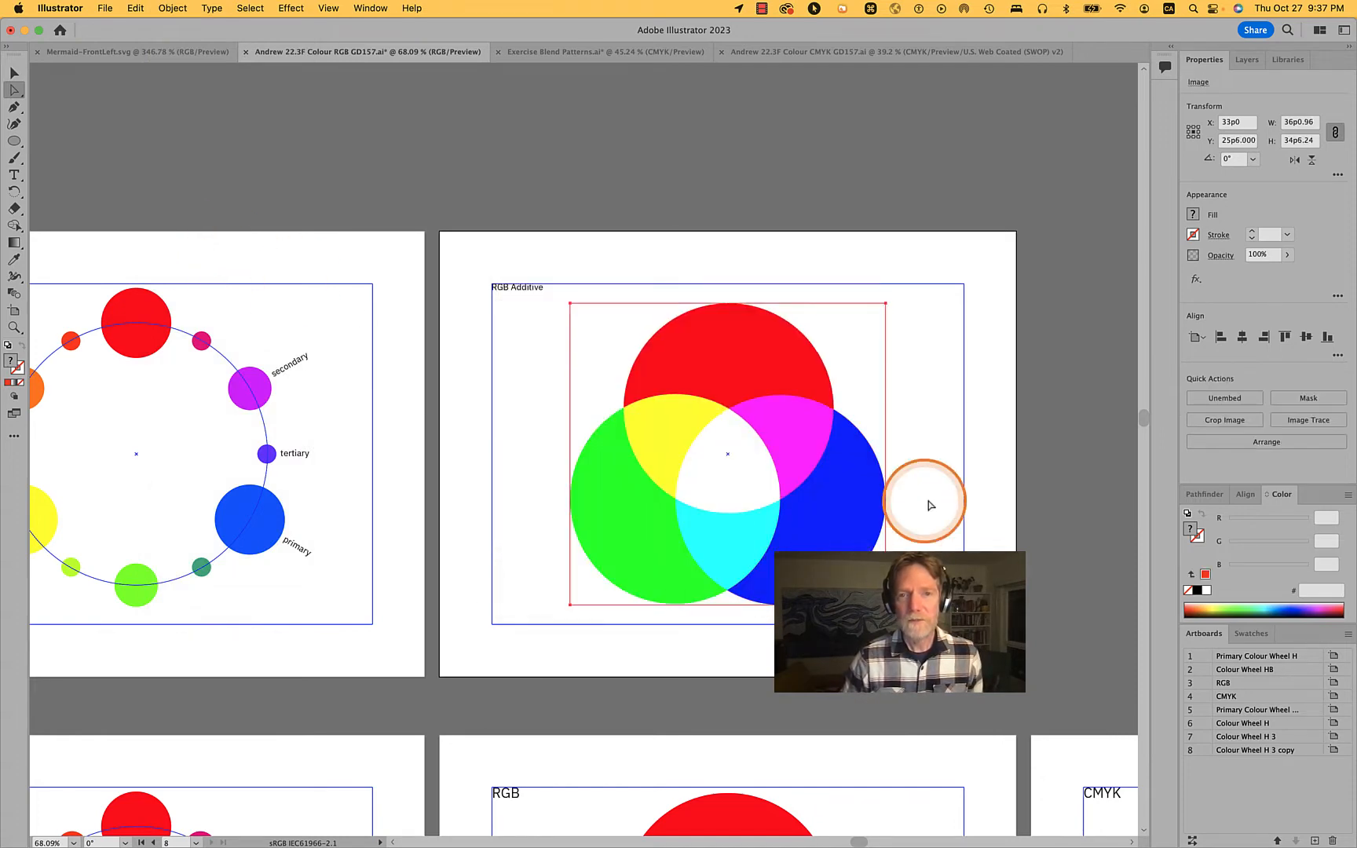
Try selecting the central overlap of the rasterized image, move the image sideways, and undo the move
click(923, 490)
click(738, 485)
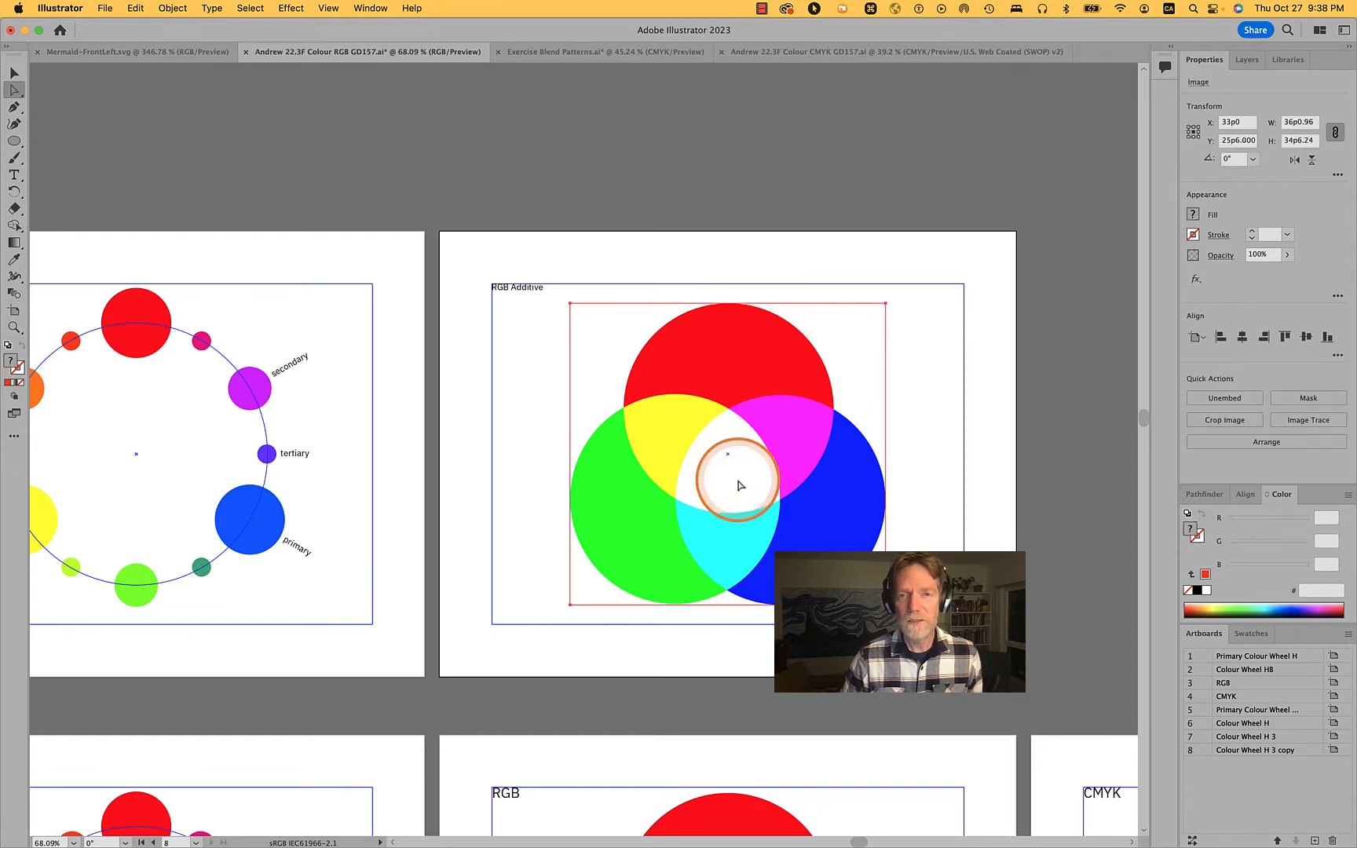
click(738, 484)
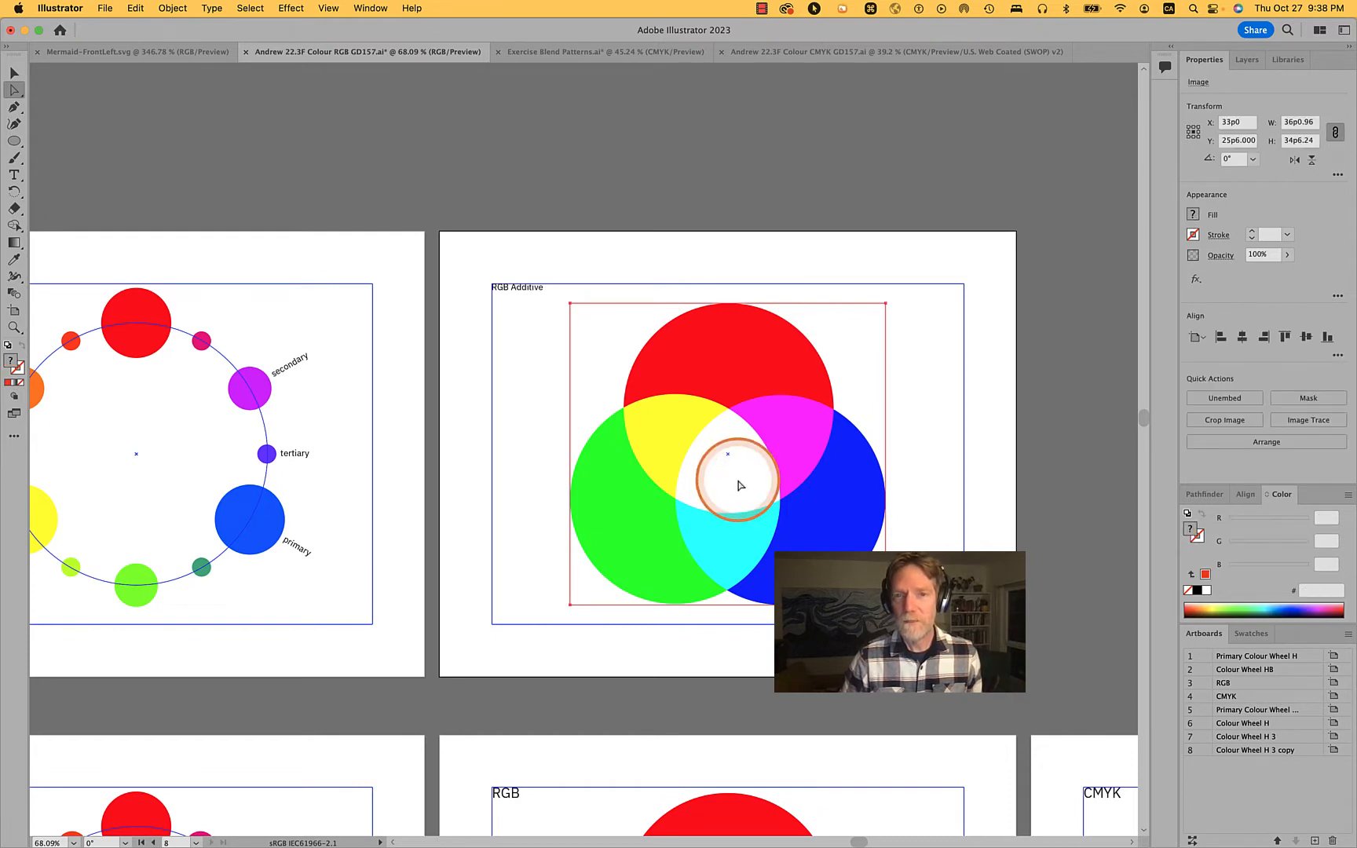
click(930, 343)
drag(797, 414, 948, 404)
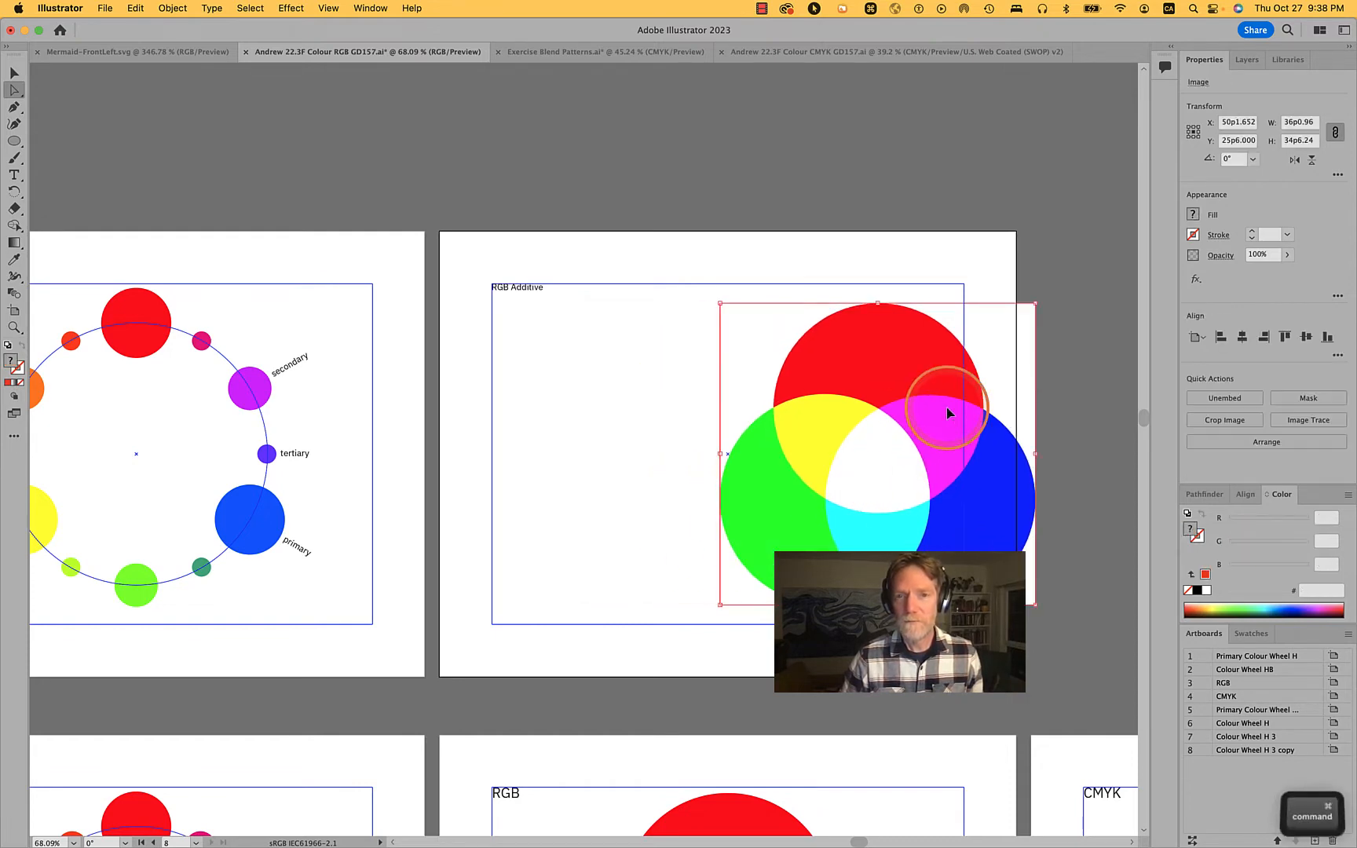
key(super+z)
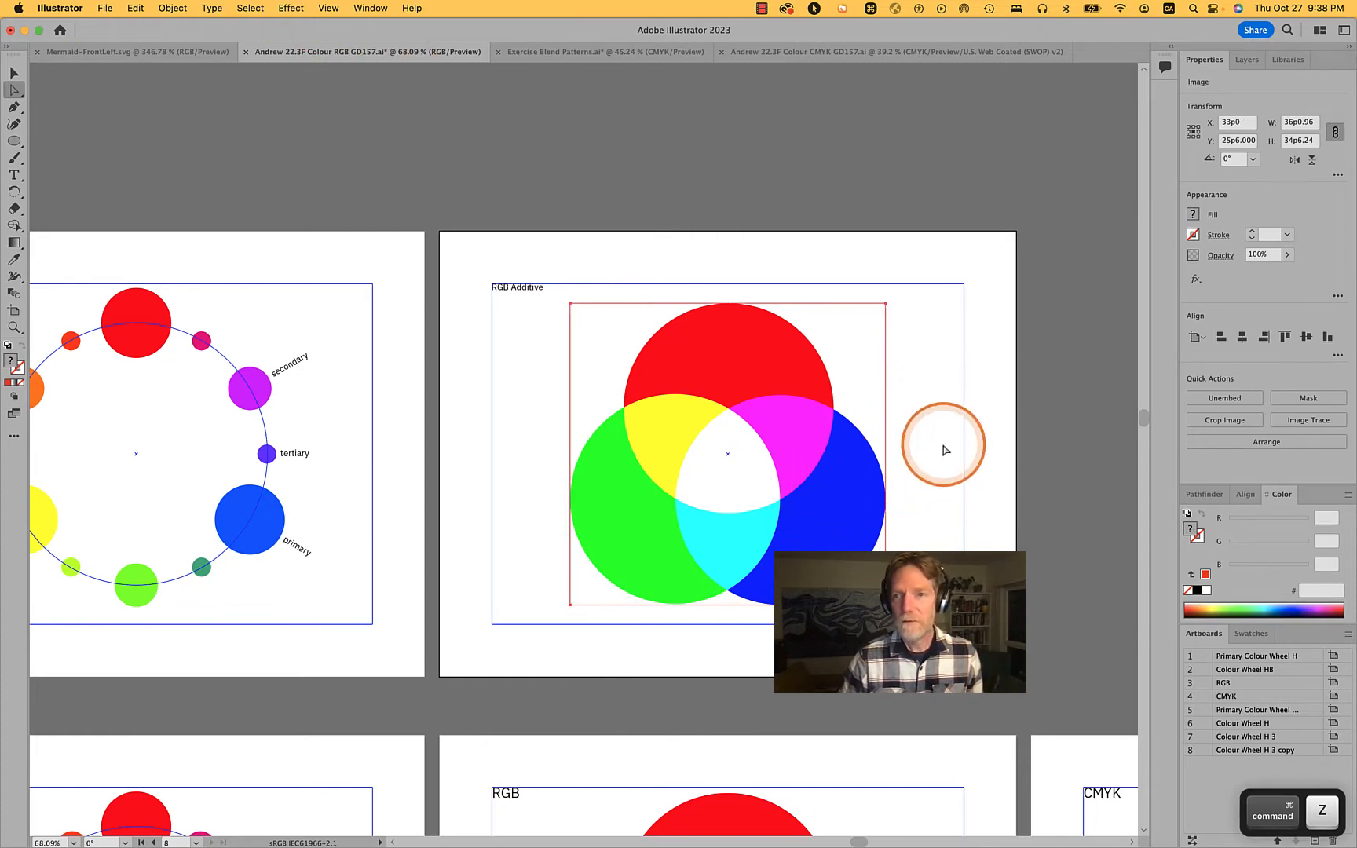
Undo the rasterization of the three circles and clear the selection
key(super+y)
key(super+y)
key(super+a)
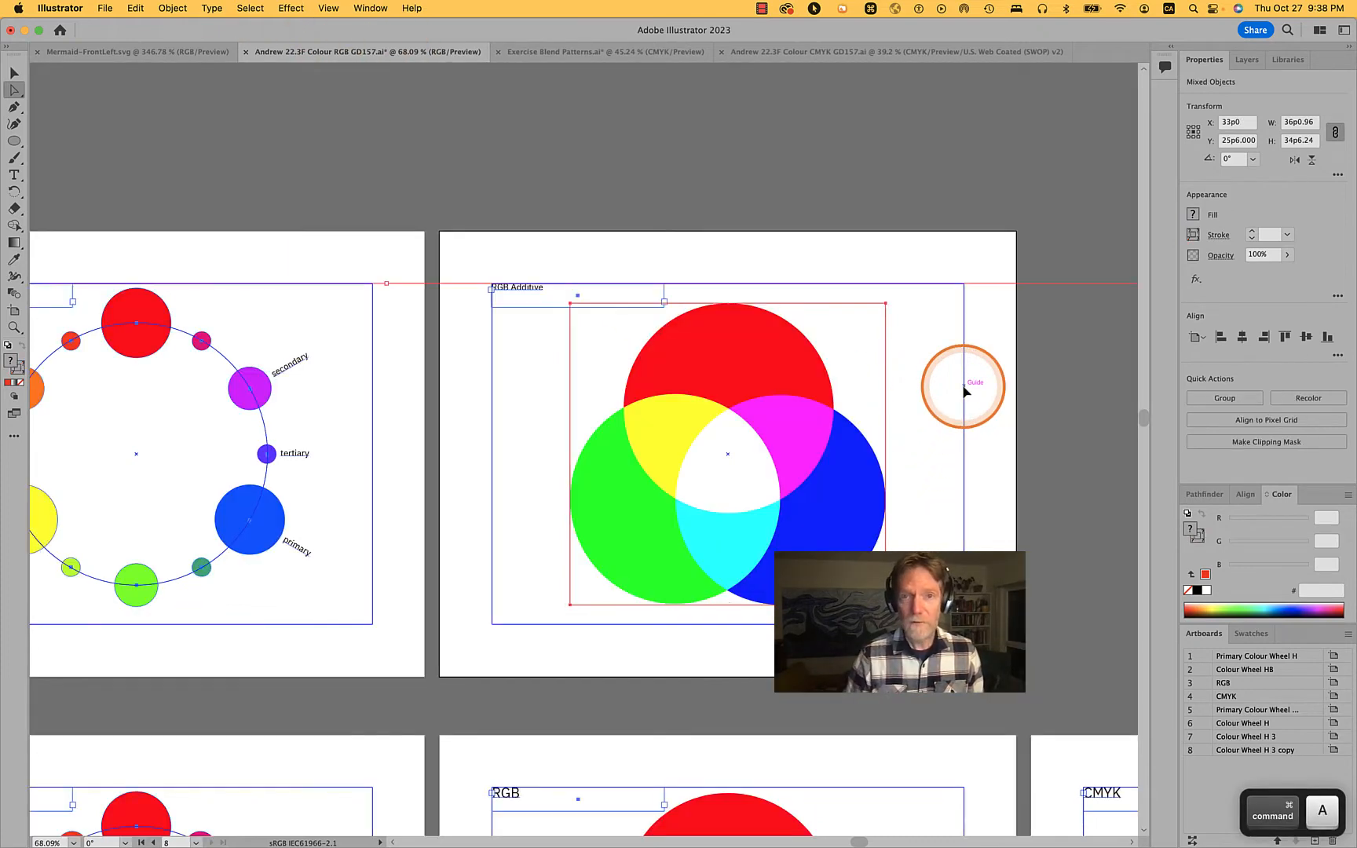
click(718, 157)
click(755, 386)
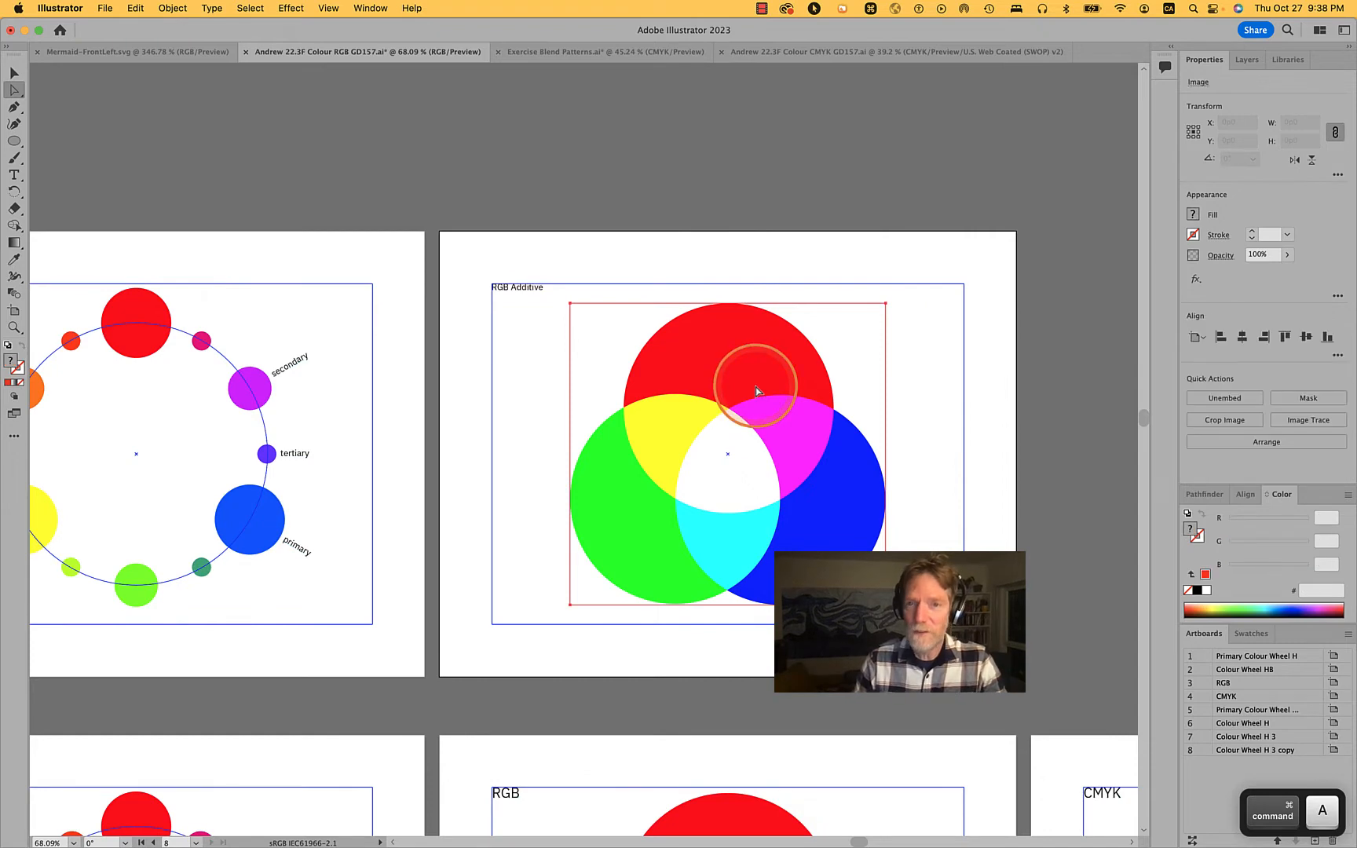
key(super+z)
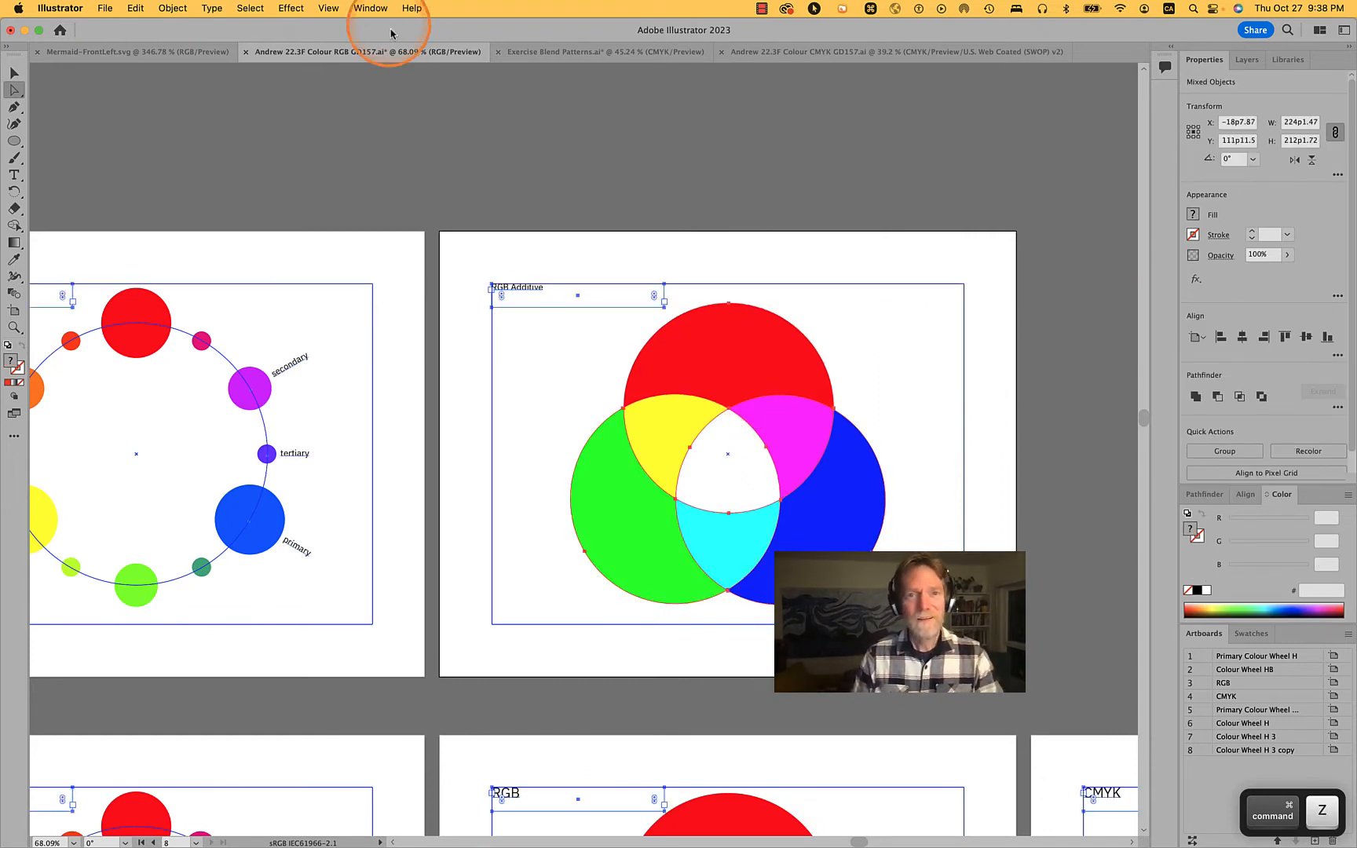
click(433, 184)
Select the three circles and flatten their transparency with the Medium Resolution preset and a raster/vector balance of 75
scroll(709, 454, up, 5)
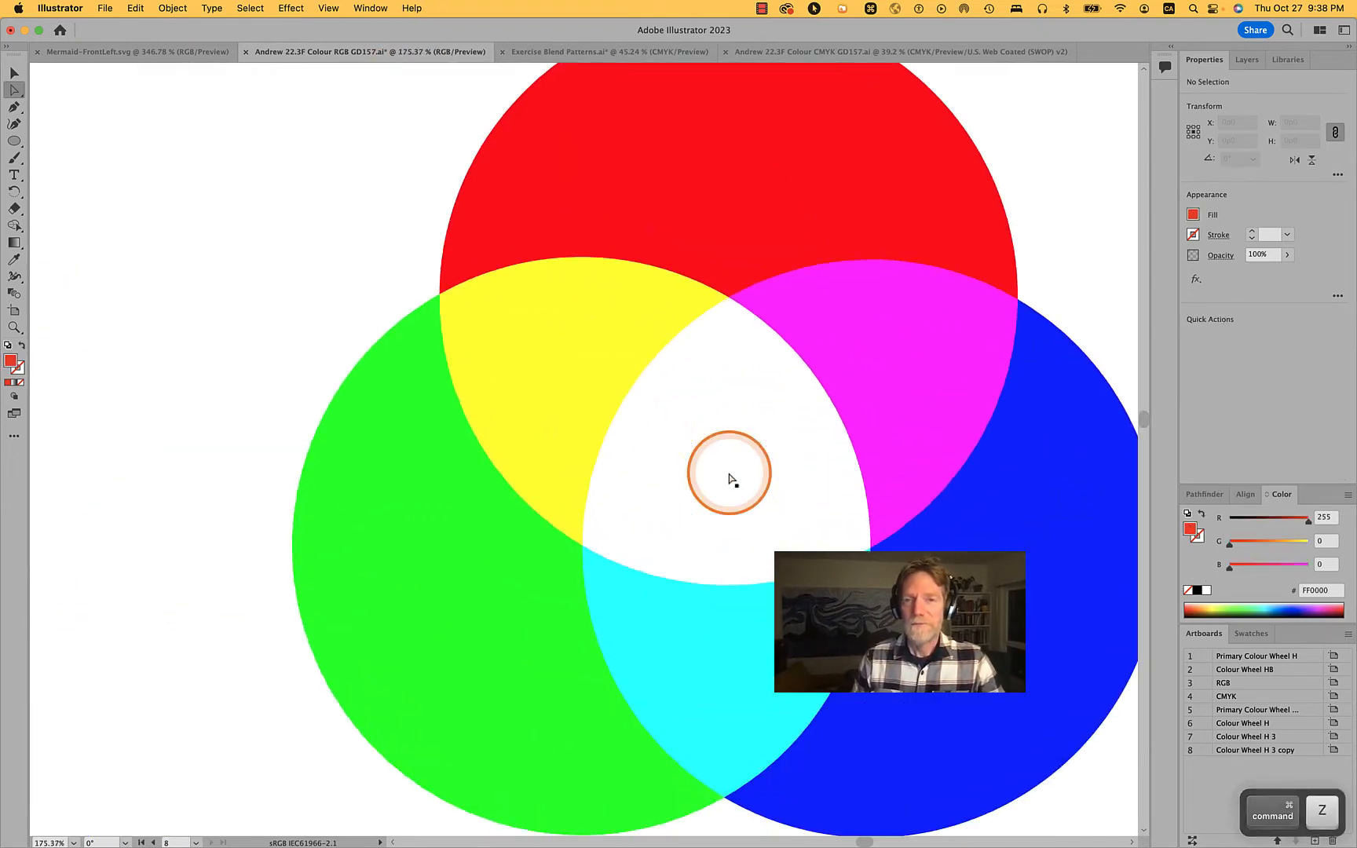
scroll(730, 477, down, 5)
scroll(731, 477, up, 2)
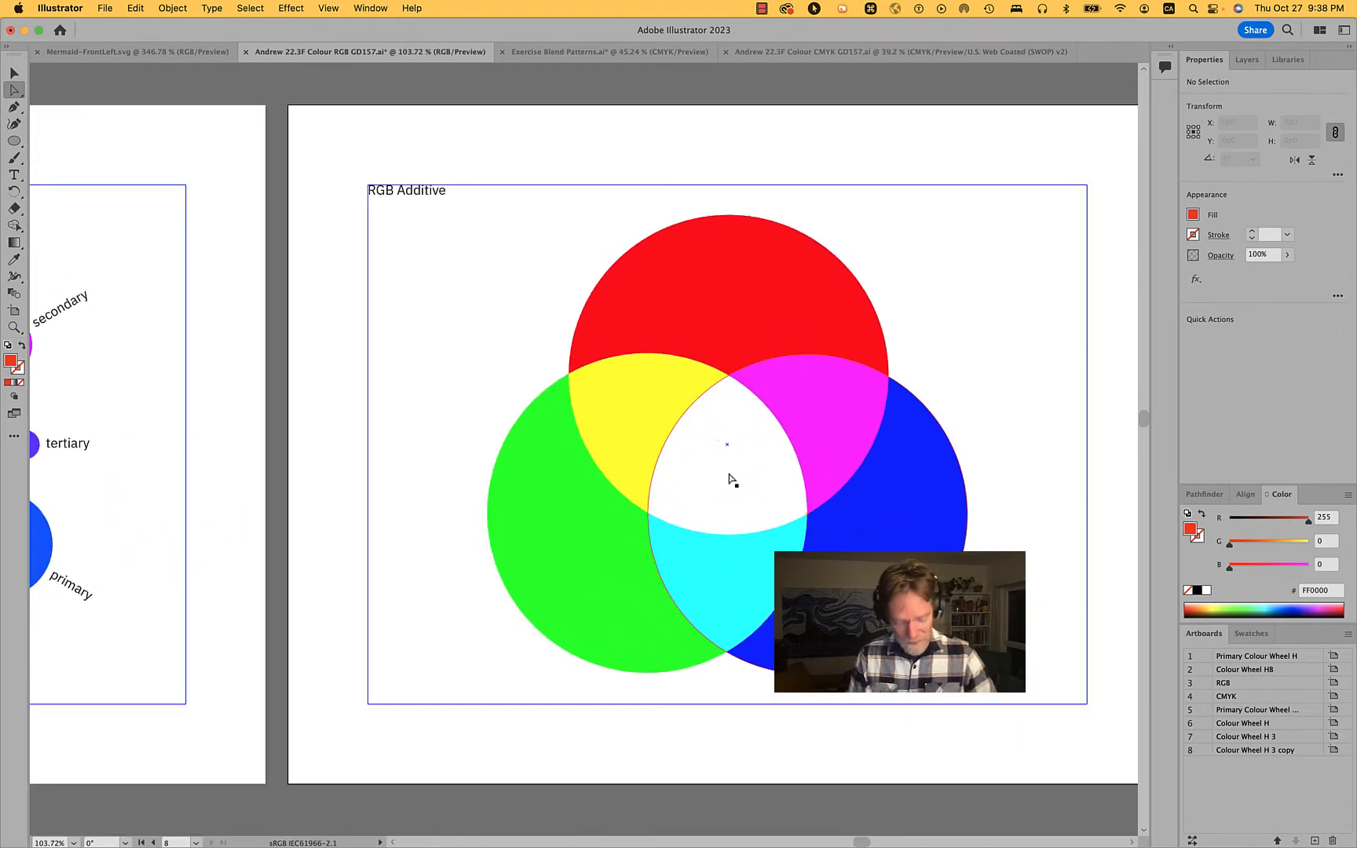
key(v)
click(678, 390)
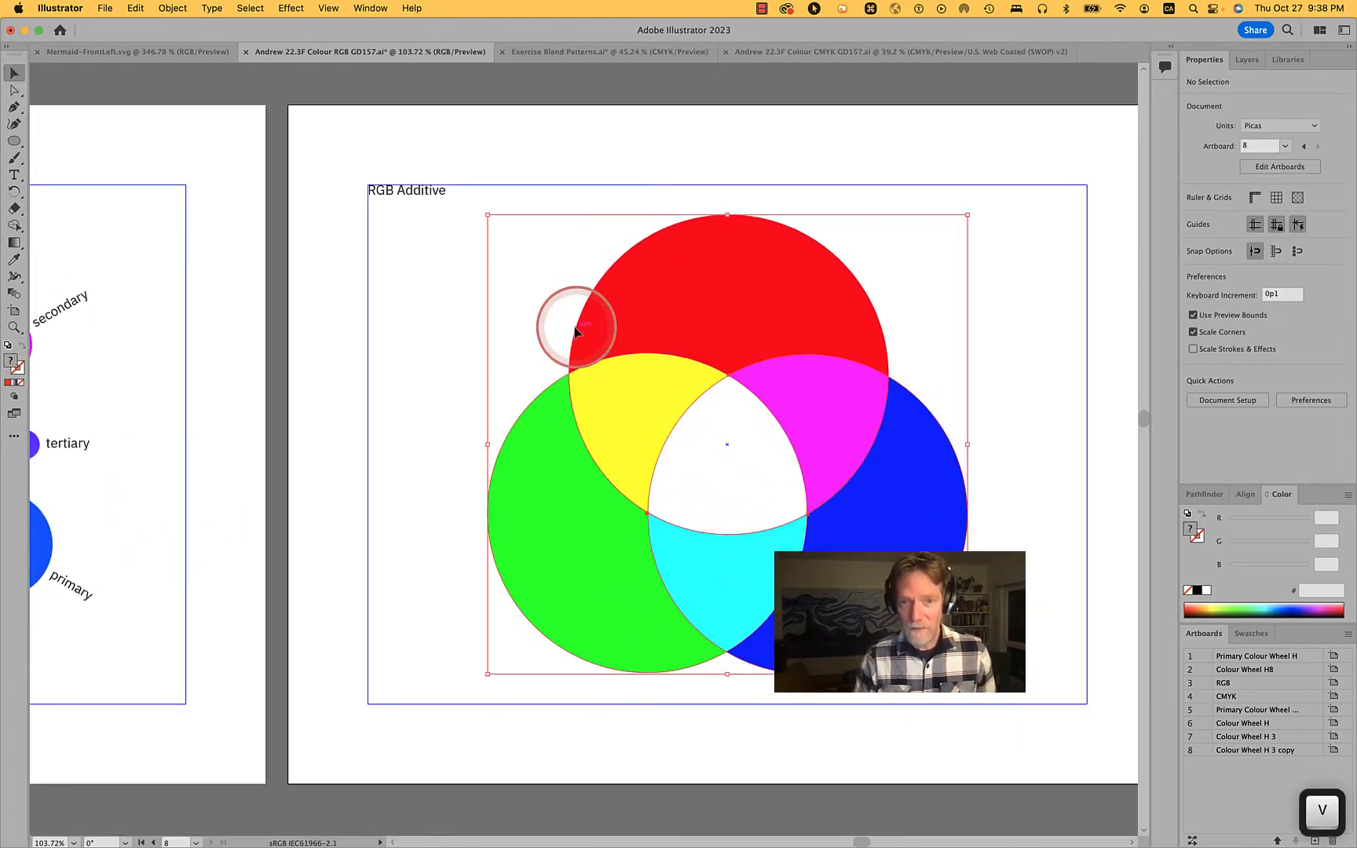
click(172, 7)
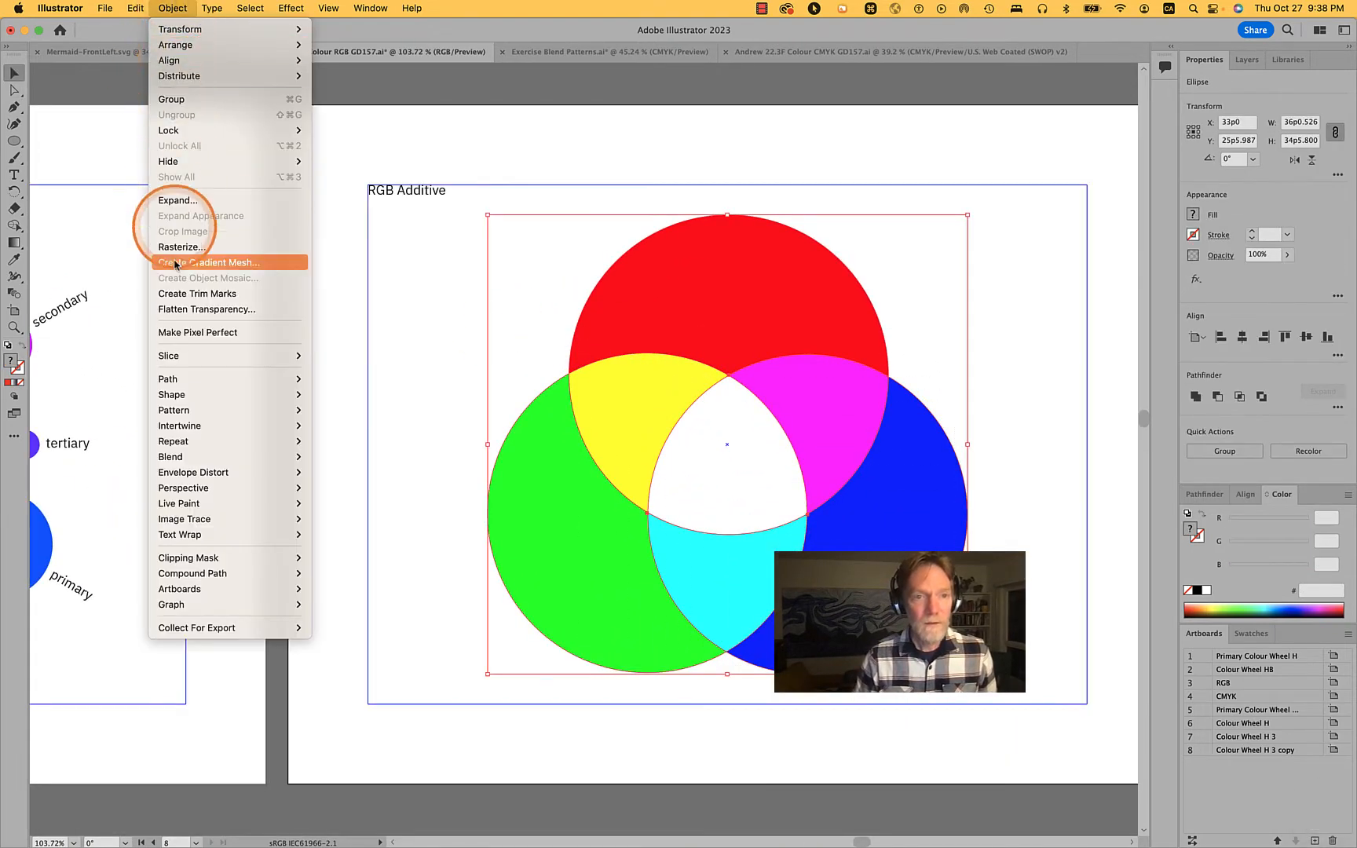
click(206, 308)
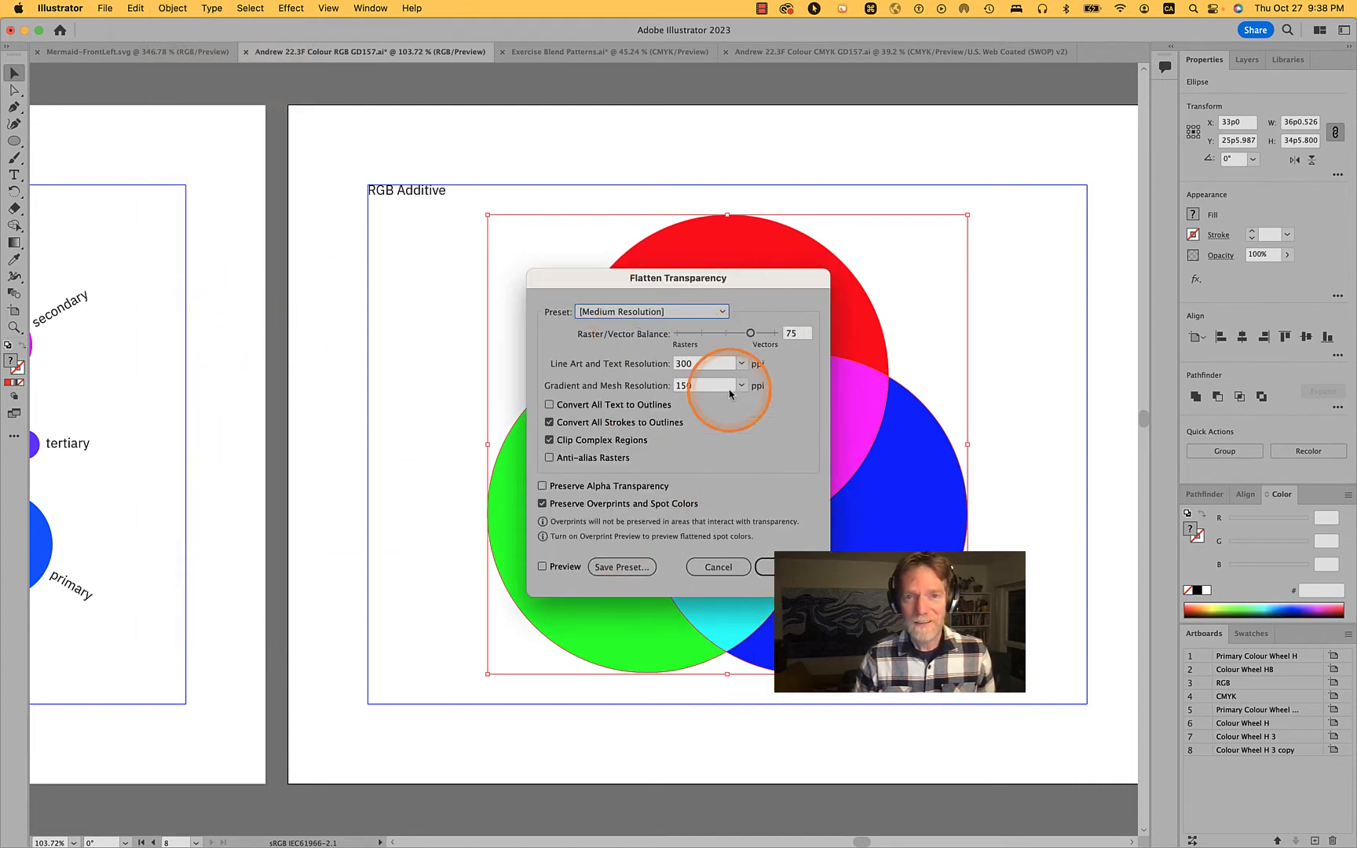
click(795, 567)
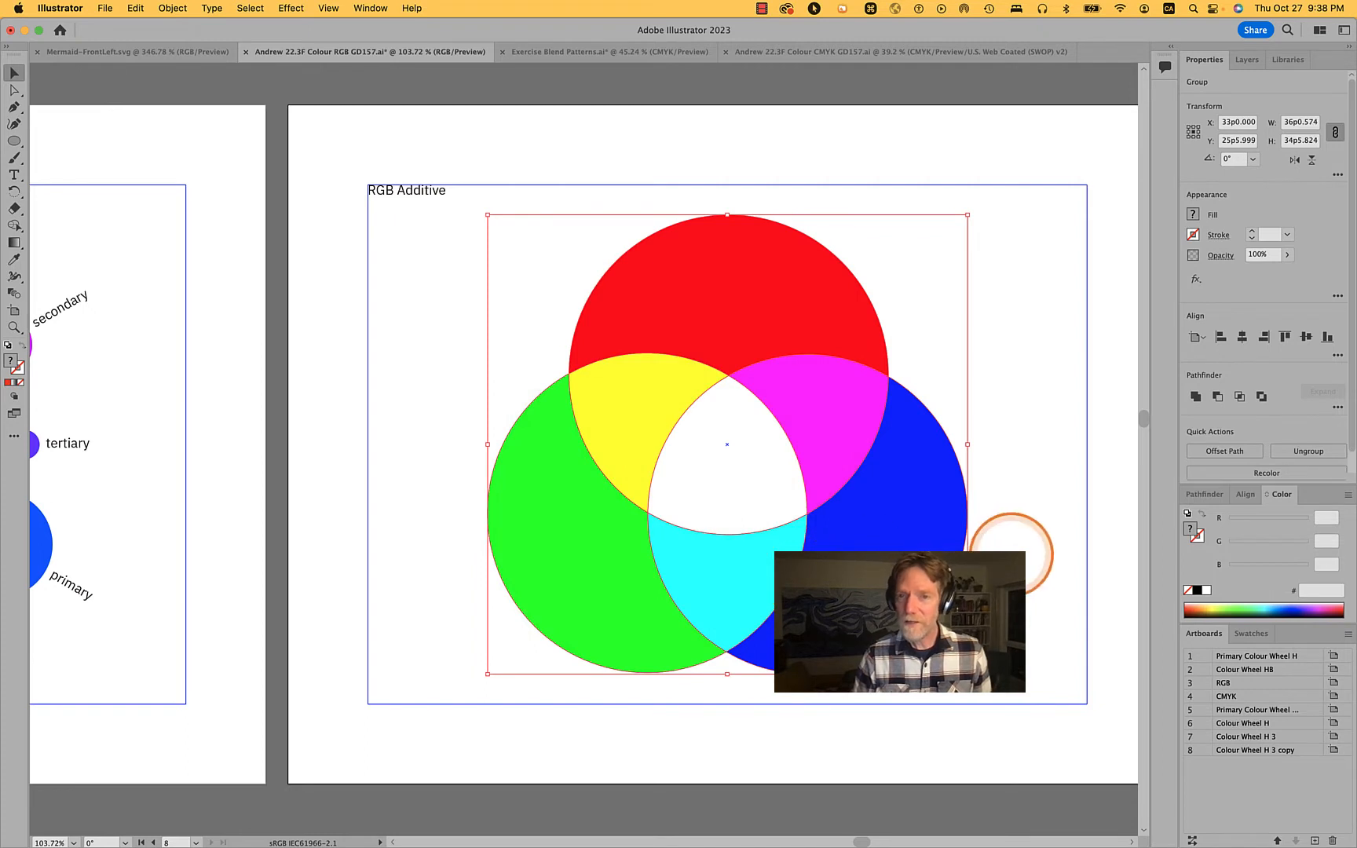
Try moving the blue and cyan pieces out of the flattened circles in turn, undoing each move
click(1010, 554)
key(a)
click(901, 545)
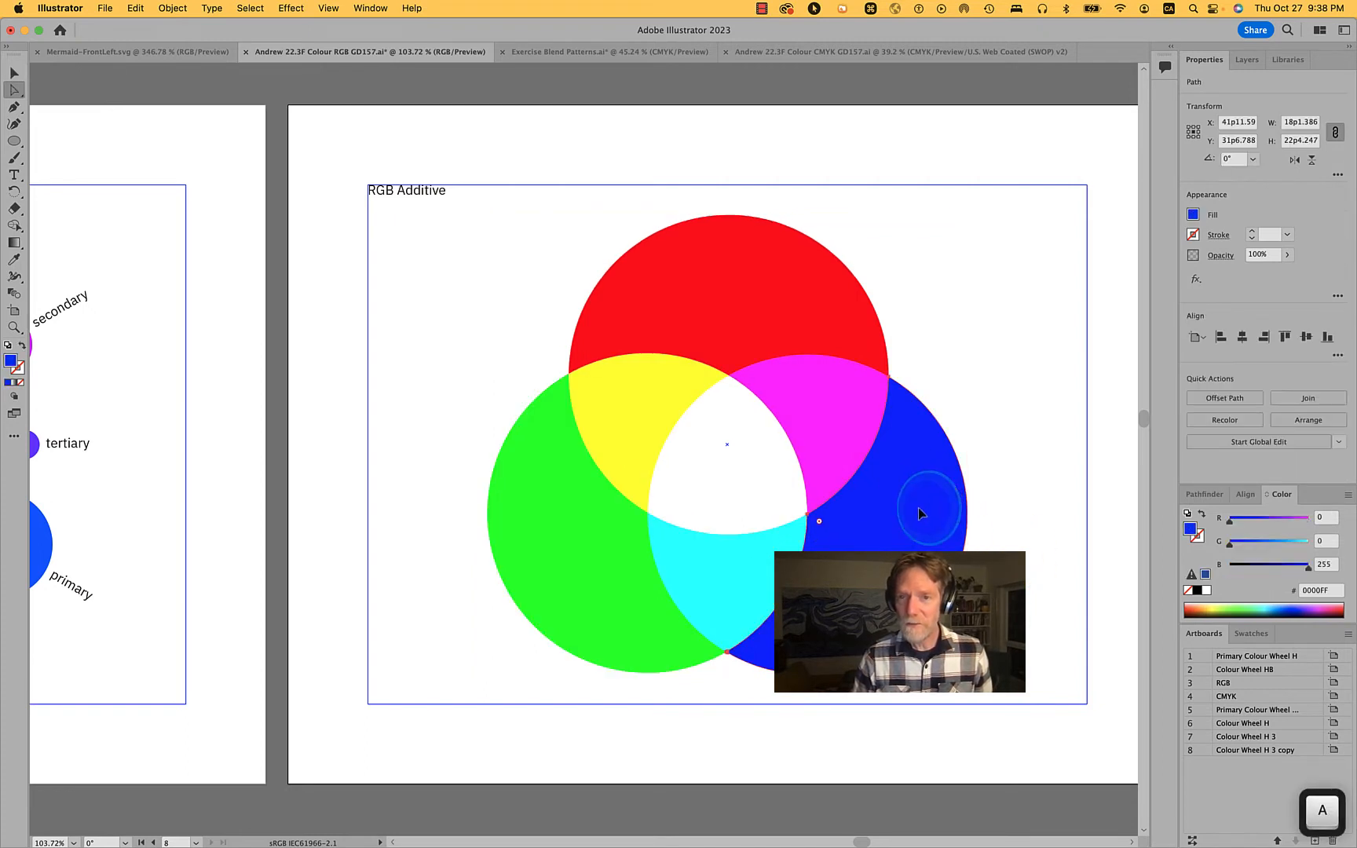
drag(920, 513, 1032, 528)
key(cmd+z)
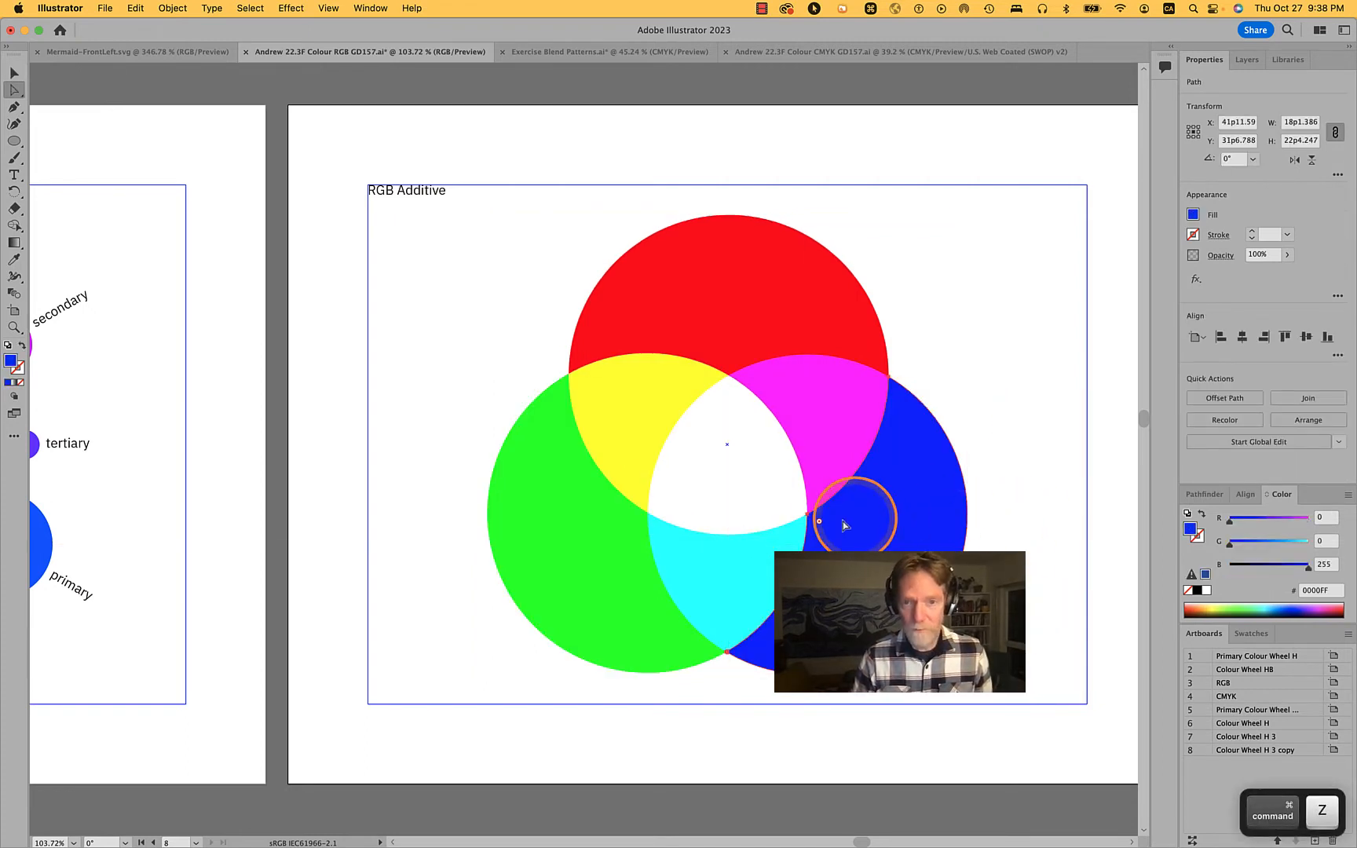
click(748, 560)
drag(742, 563, 748, 711)
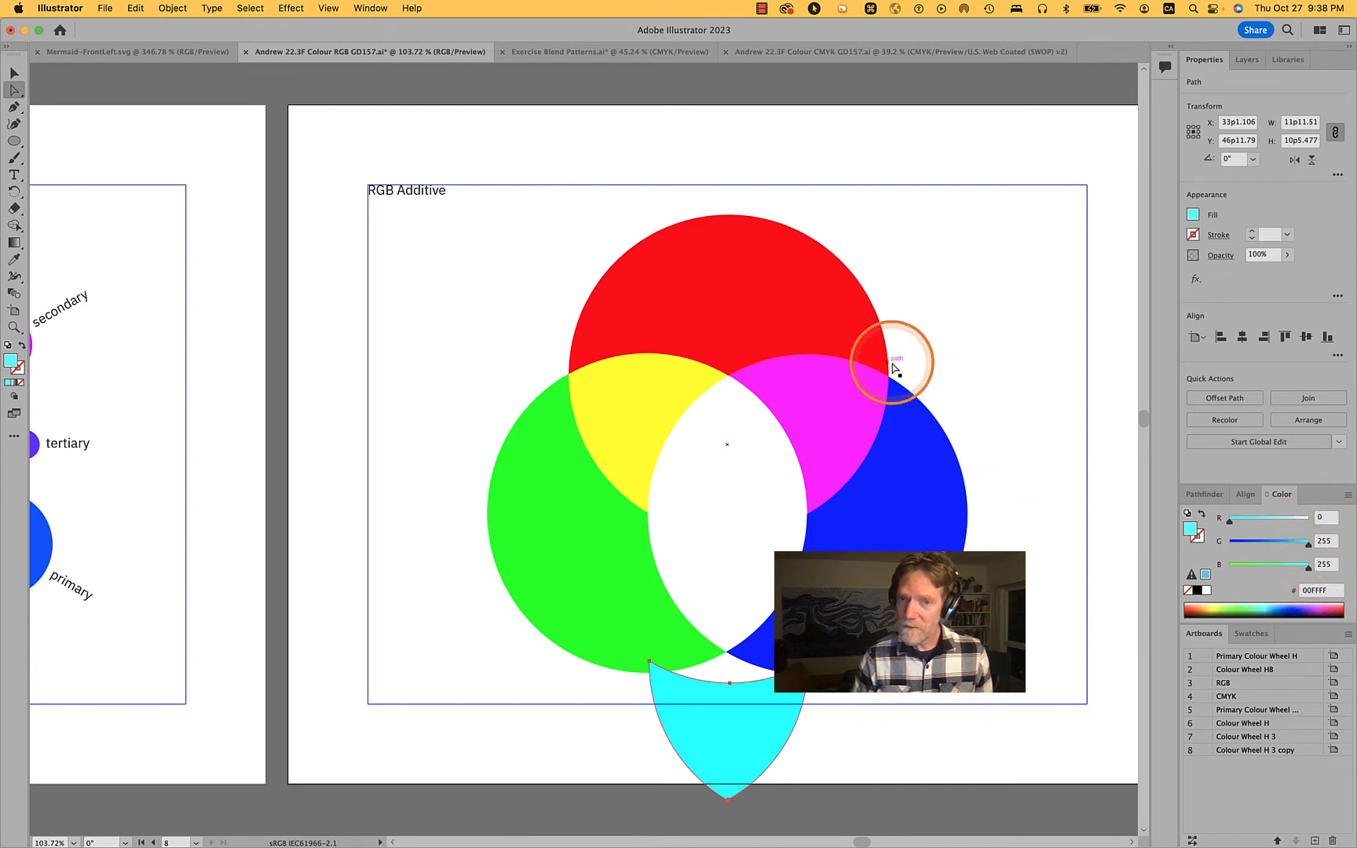
key(super+z)
Directly select the green, yellow, red, magenta and central white pieces to inspect their fill values, and clear the selection
click(601, 578)
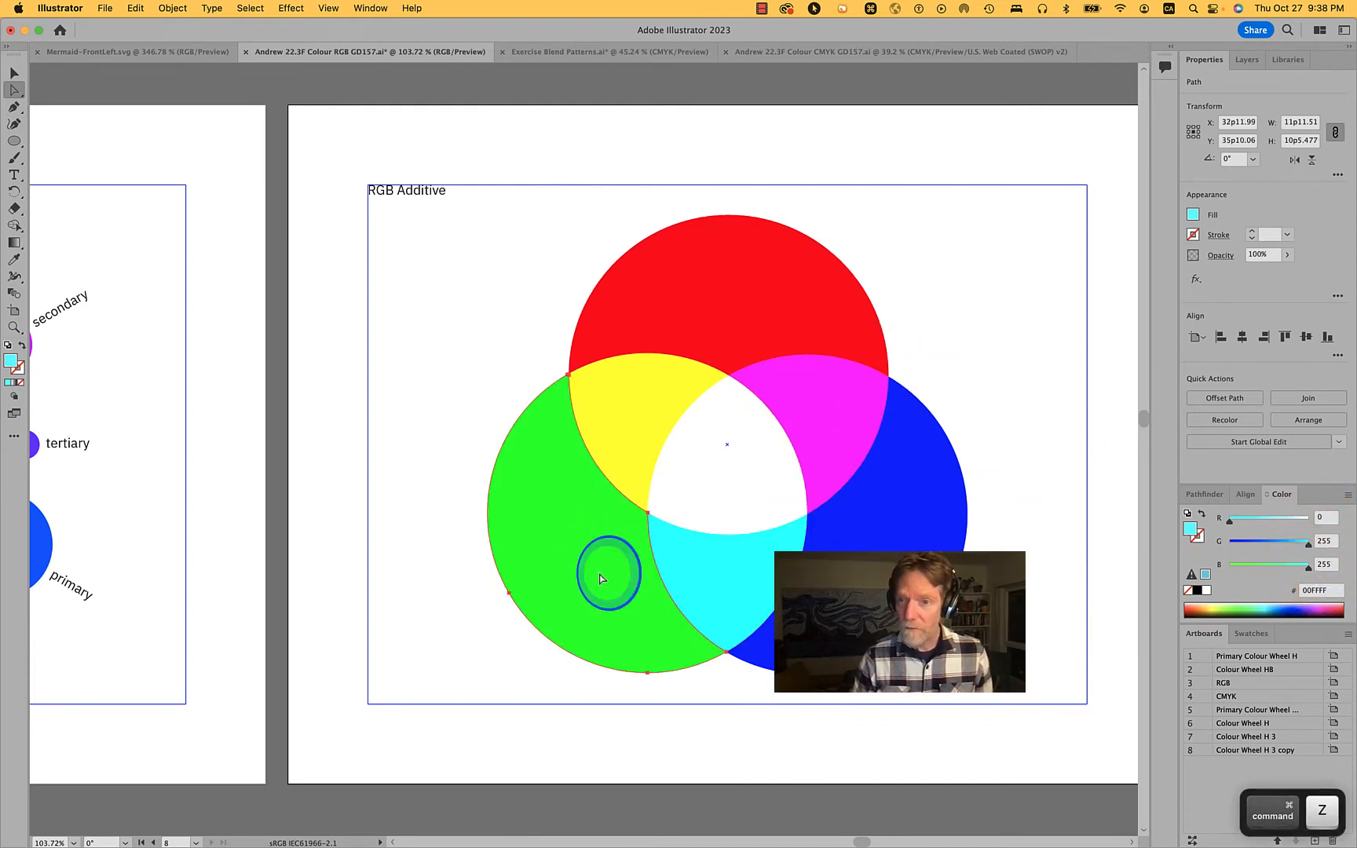
click(635, 428)
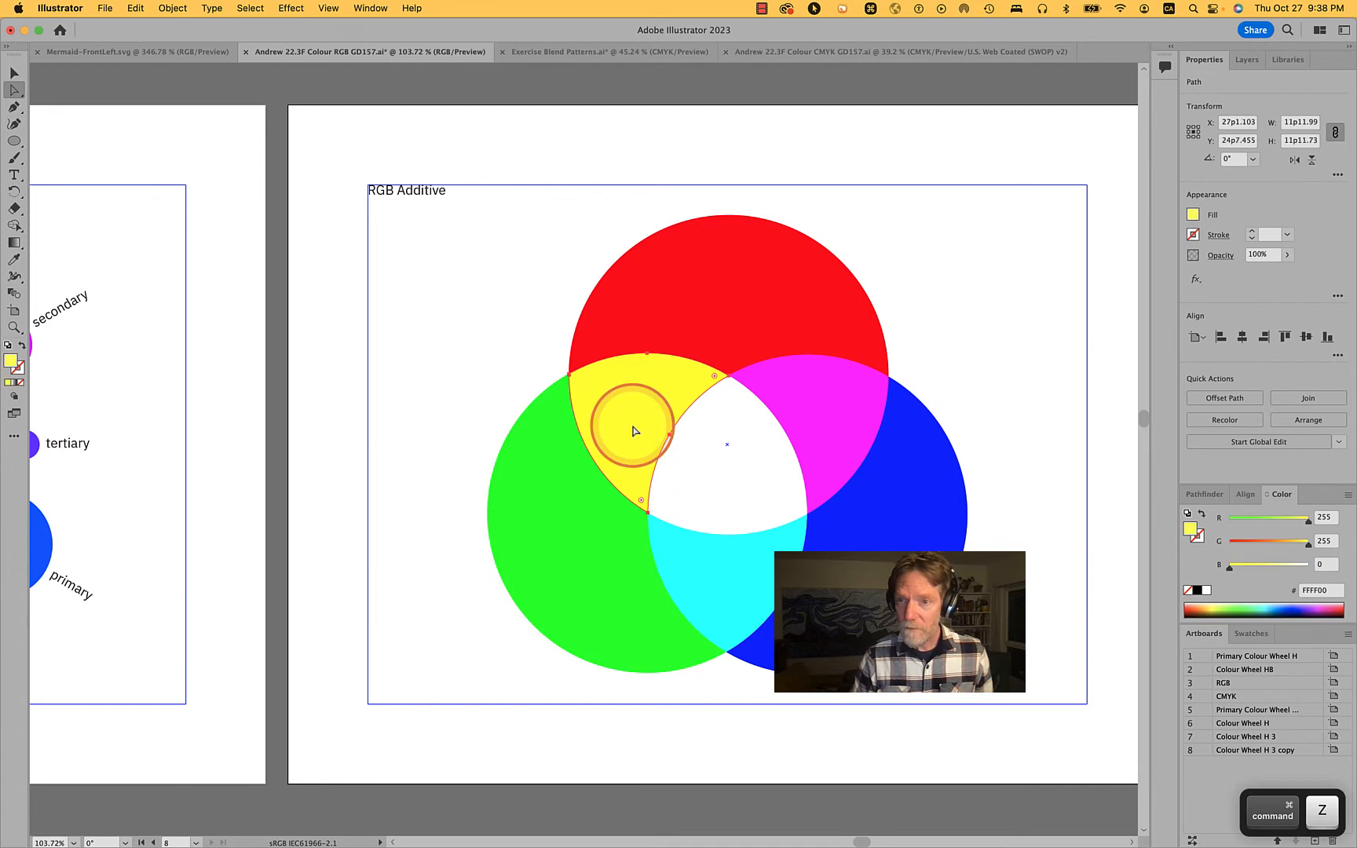
click(724, 335)
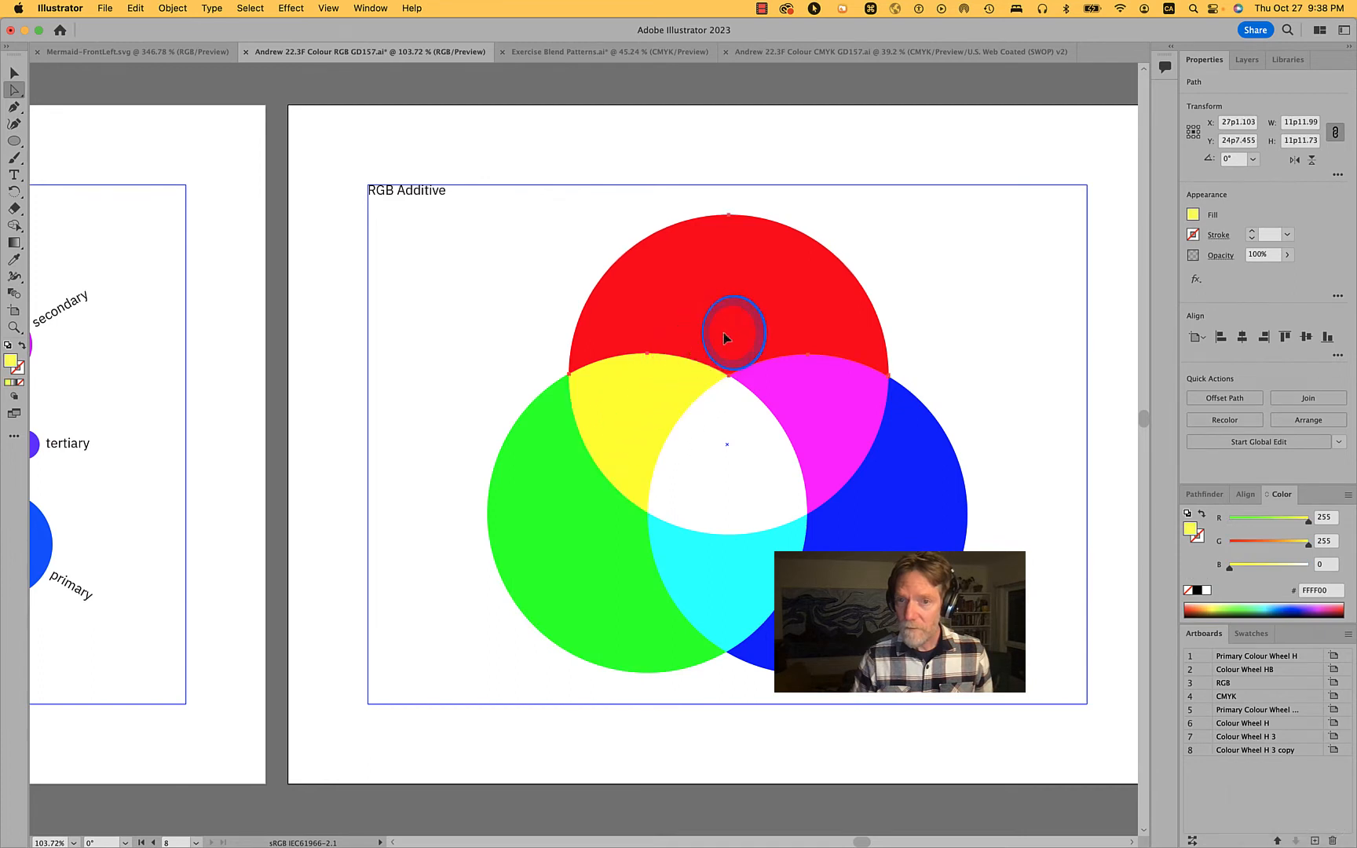
click(719, 468)
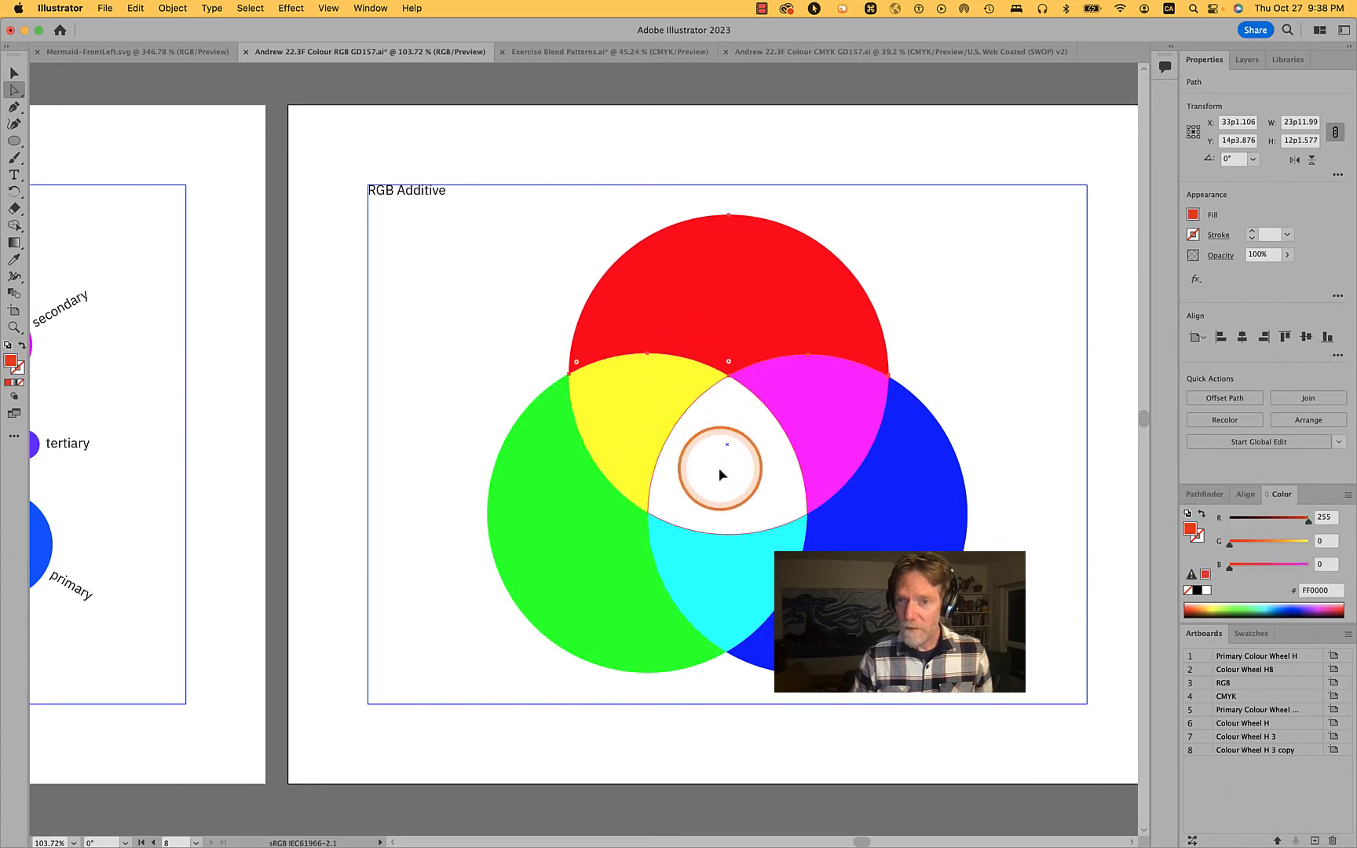
click(845, 438)
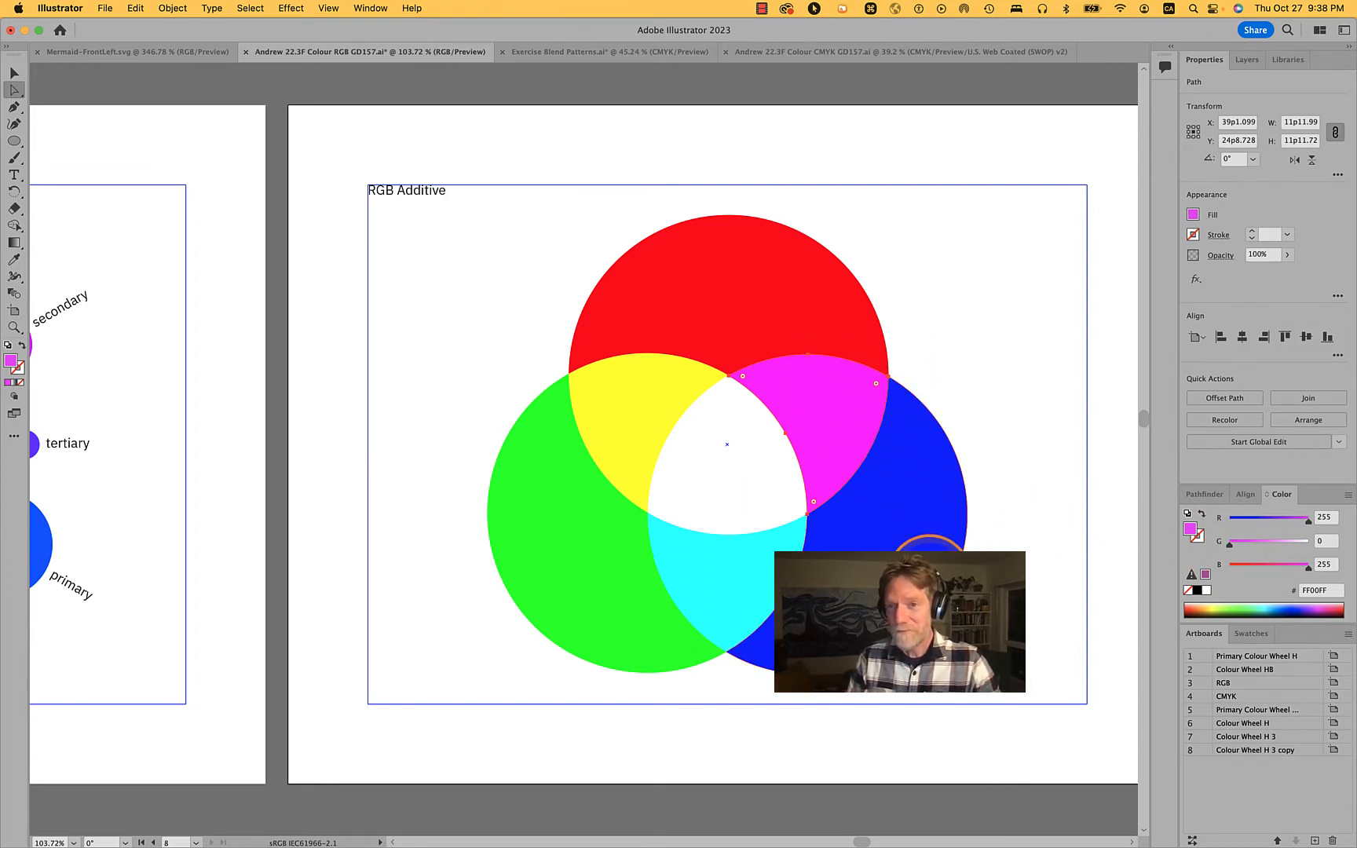
click(737, 520)
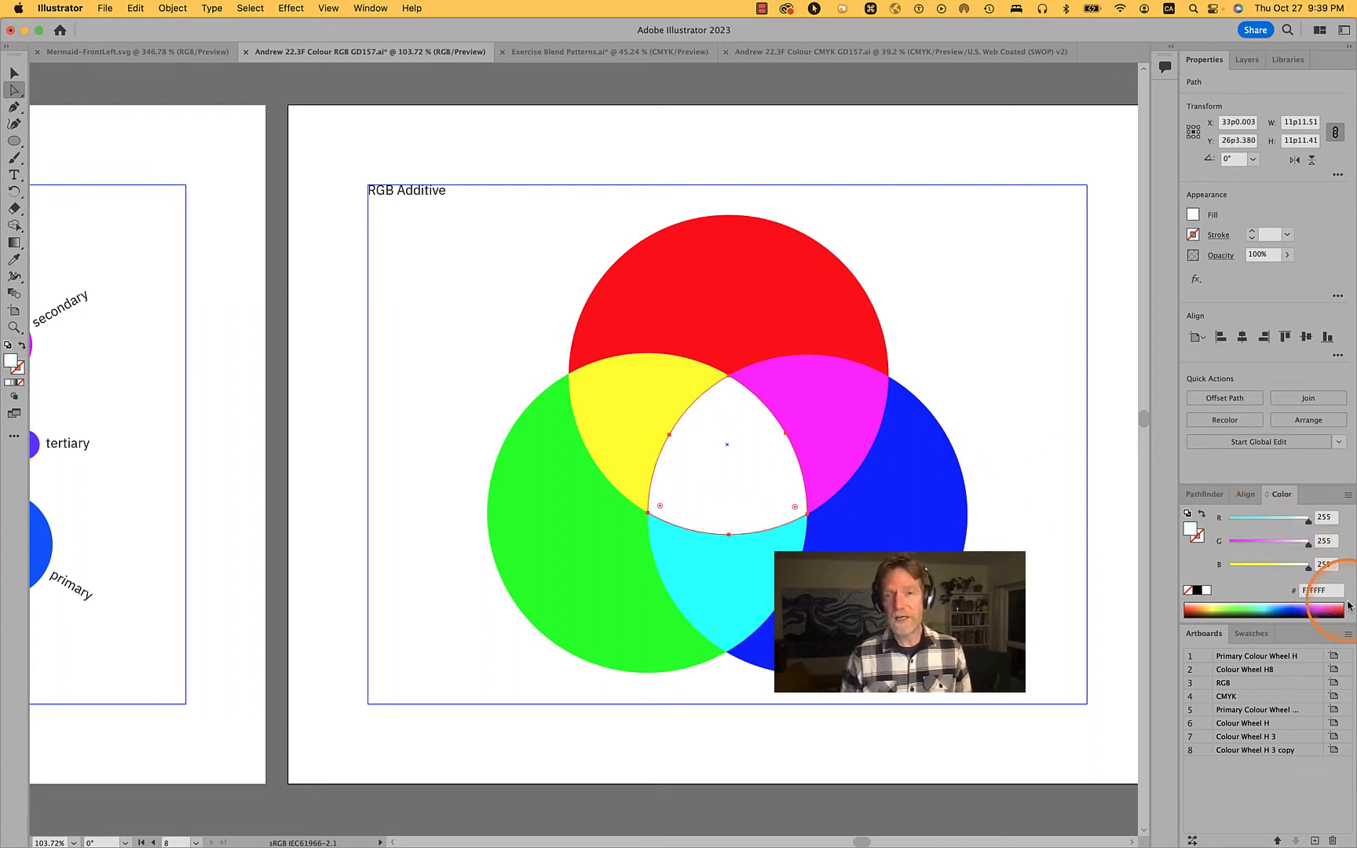
click(1107, 511)
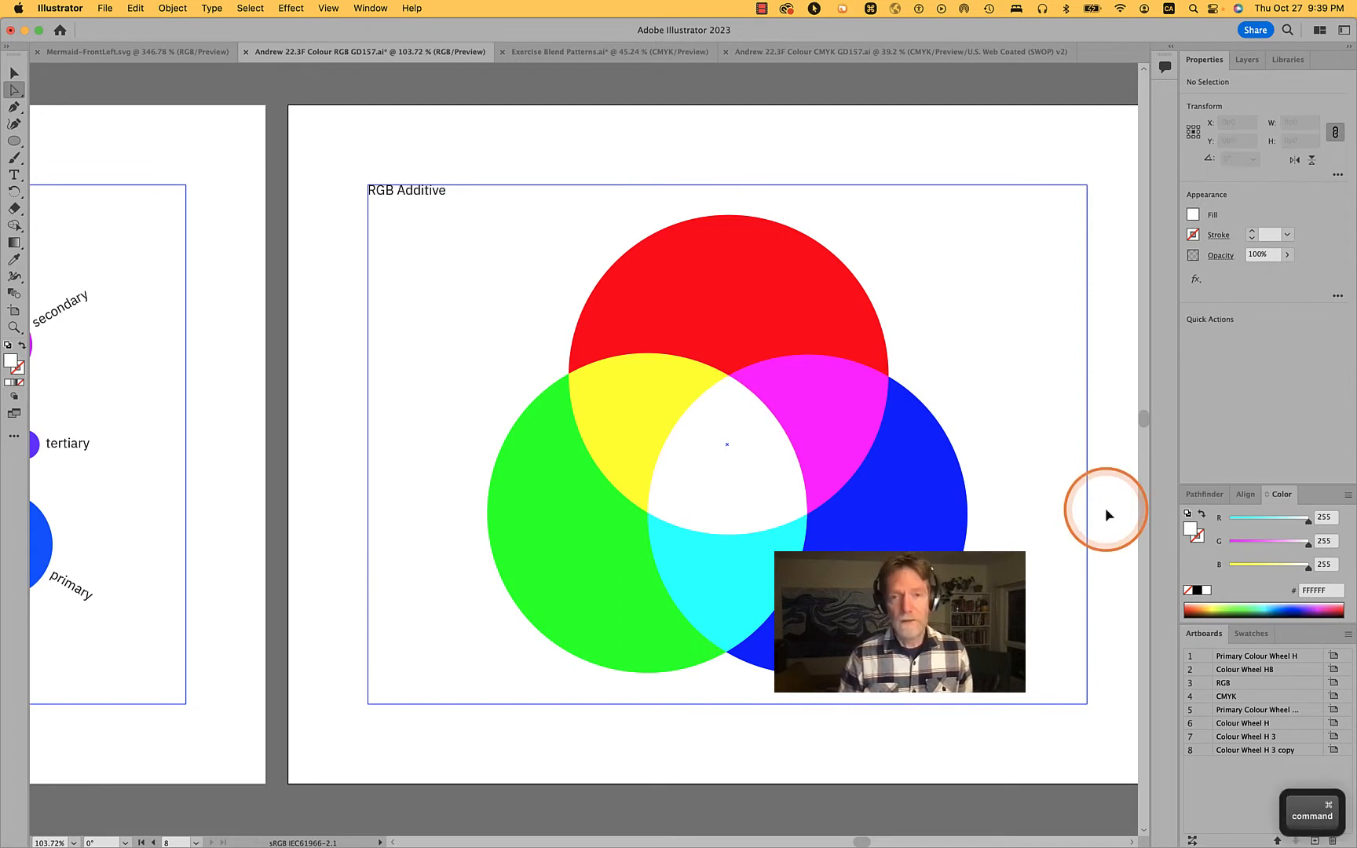
Step back through the history to before the flattening, and redo to return to the flattened pieces
key(super+z)
key(super+z)
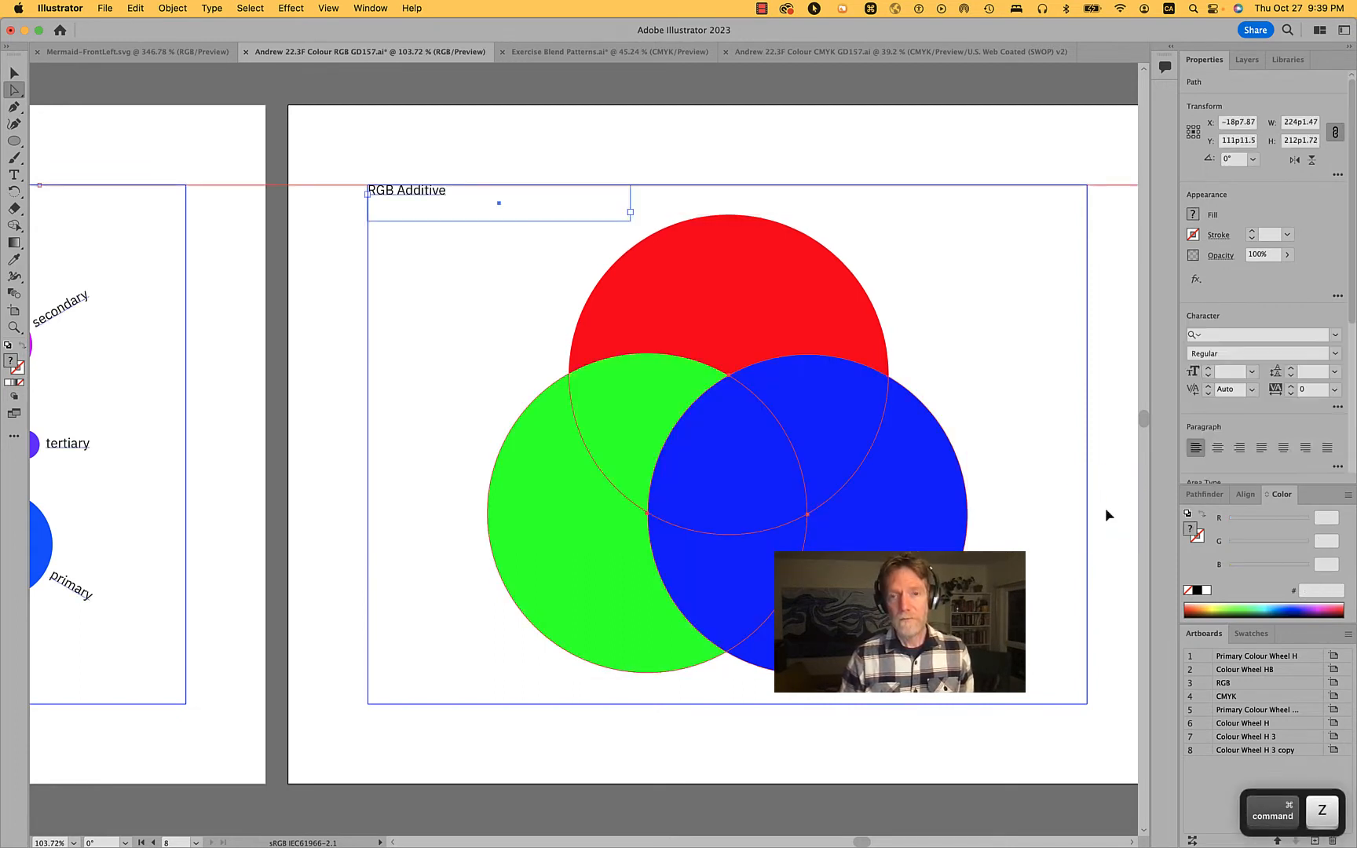
key(shift+super+z)
key(shift+super+z)
key(shift+super+z)
key(super+z)
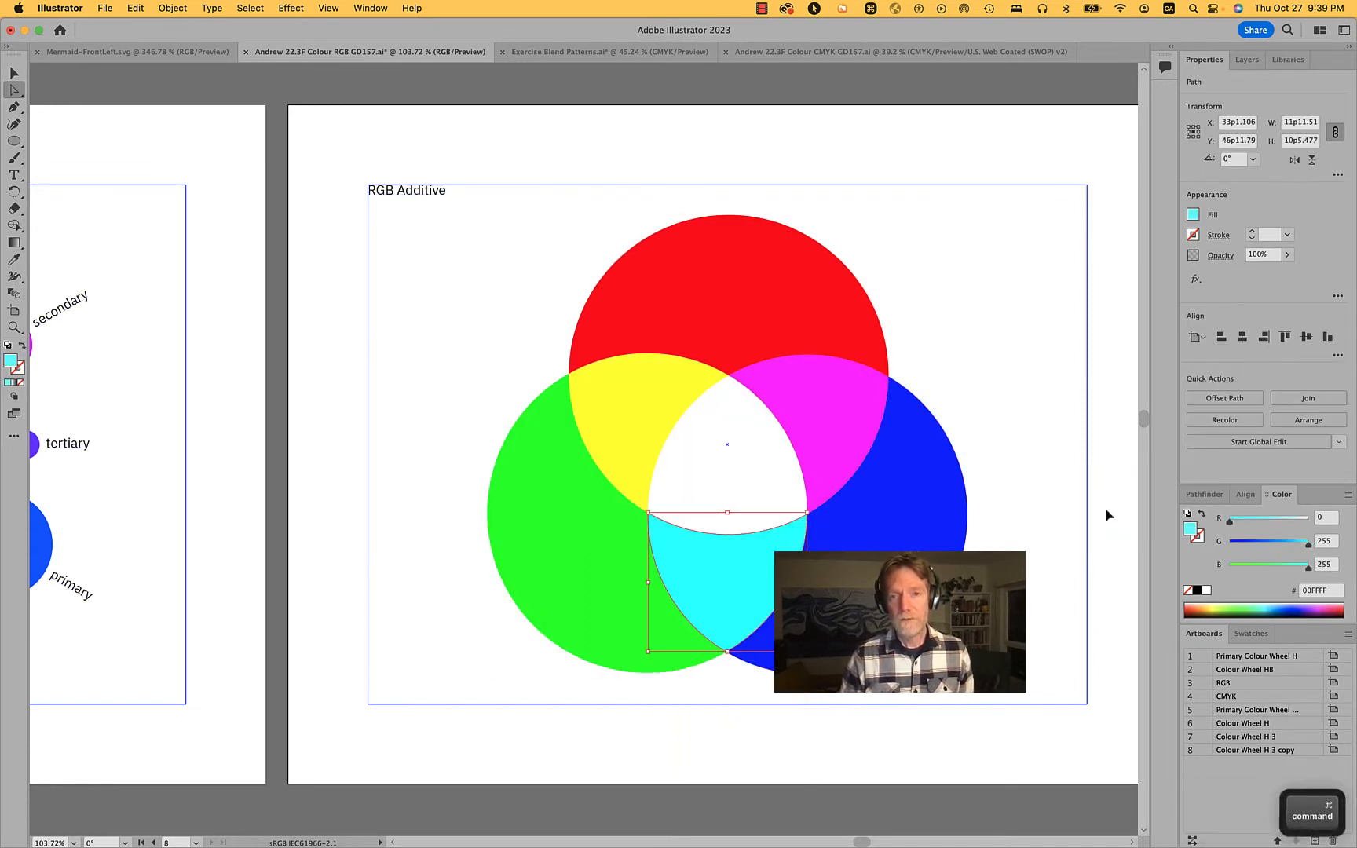
click(172, 8)
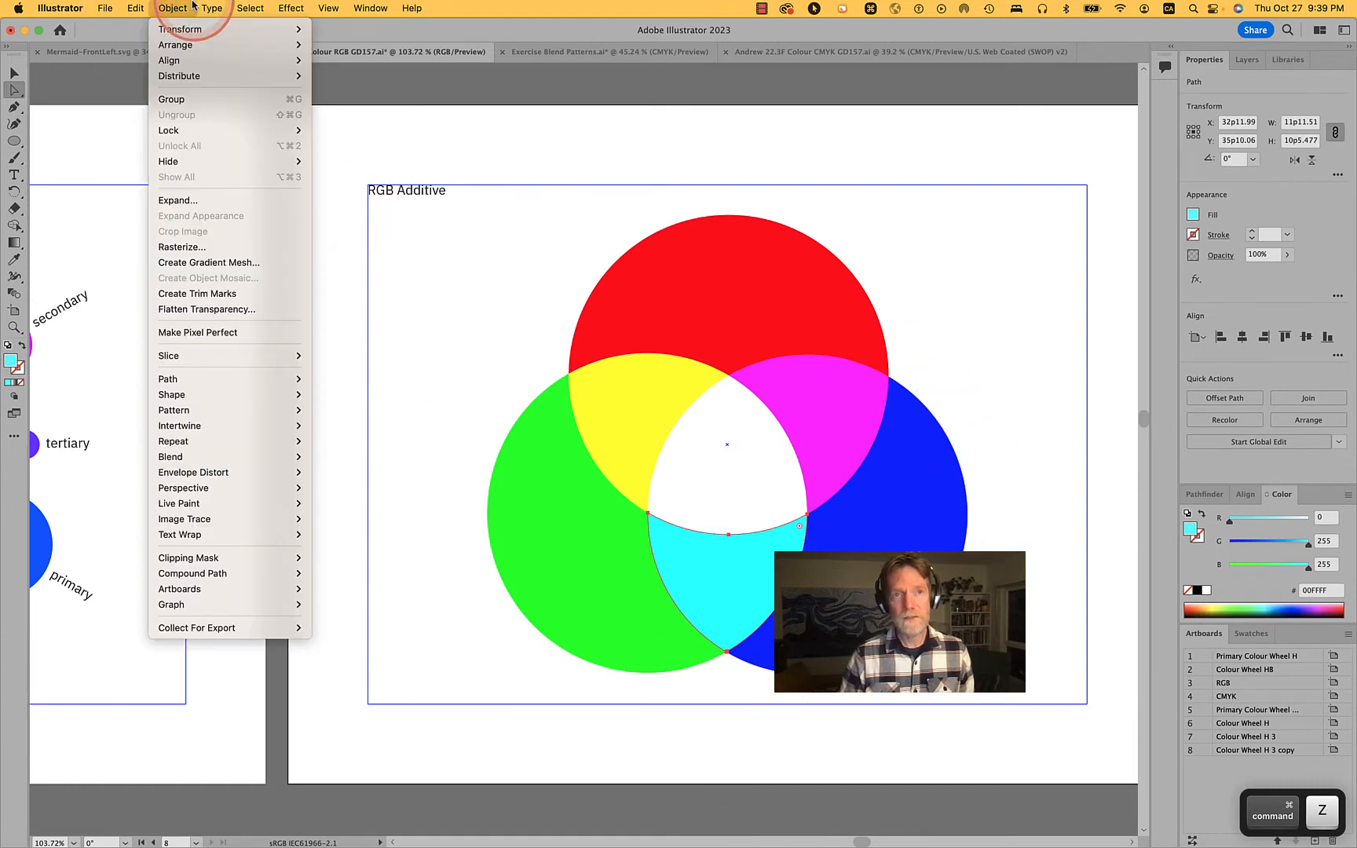
mouse_move(135, 8)
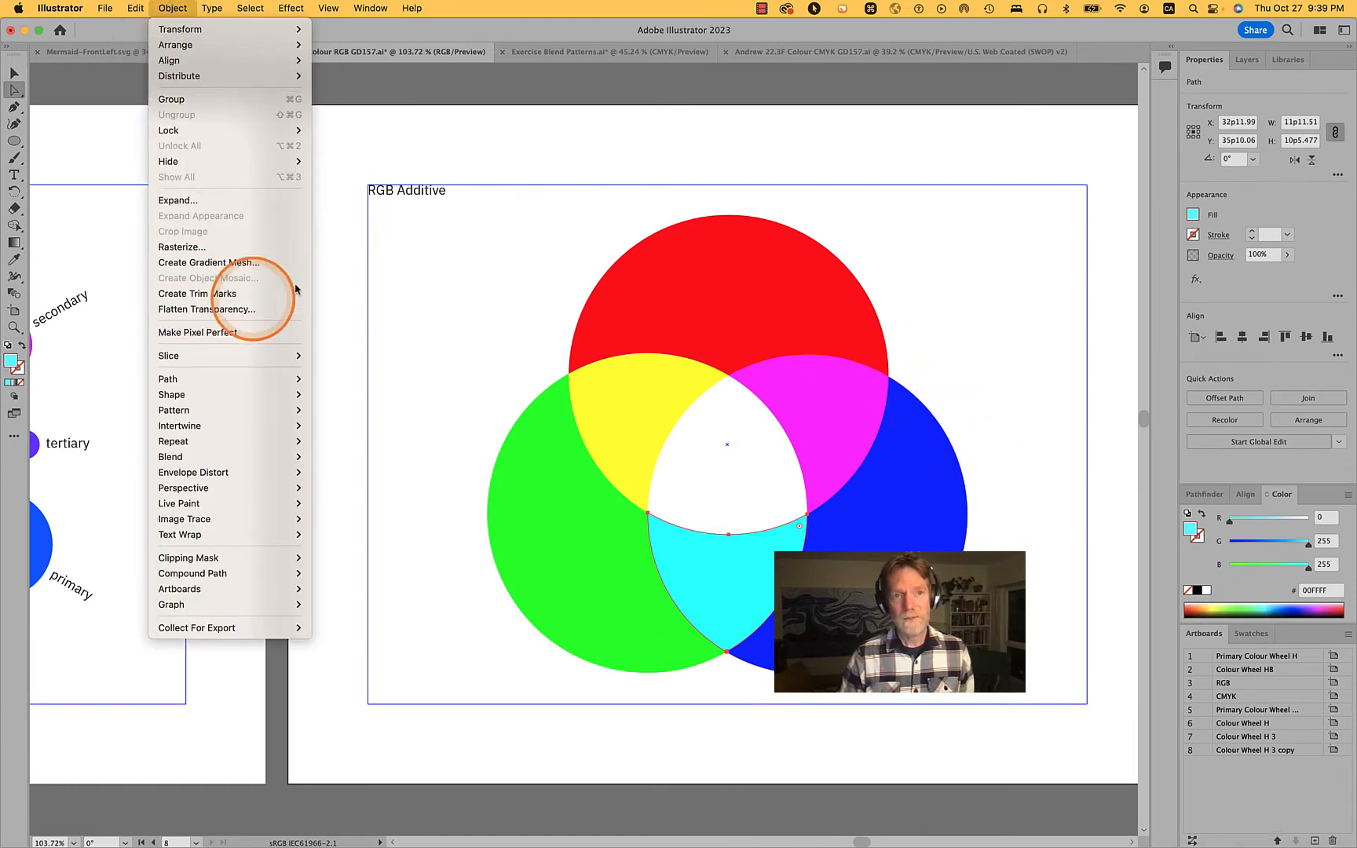
click(812, 255)
click(916, 254)
Undo the transparency flattening of the three circles on the RGB Additive page
key(space)
drag(917, 255, 125, 254)
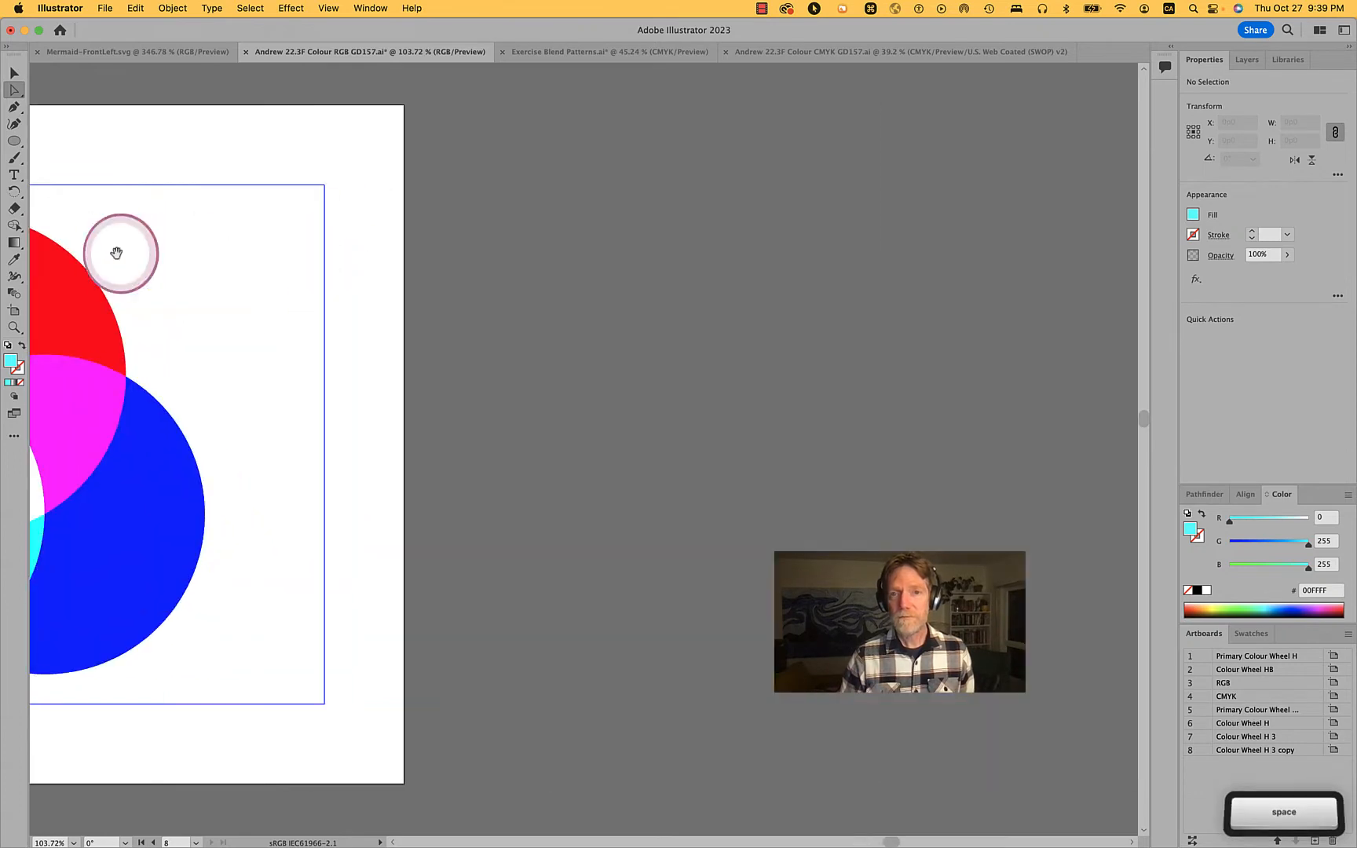
scroll(536, 304, down, 3)
scroll(535, 304, left, 4)
scroll(536, 304, up, 1)
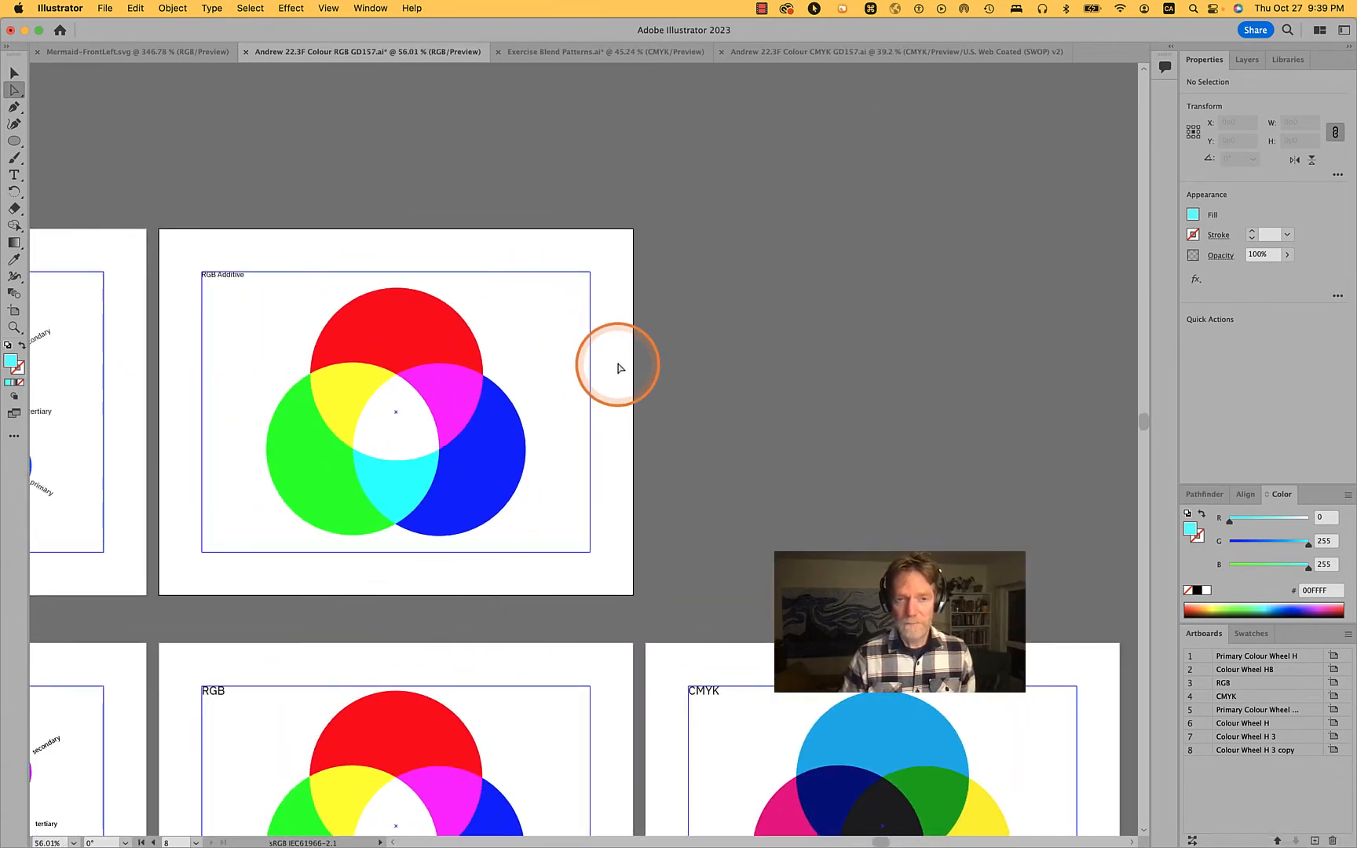
key(super+z)
key(super+z)
key(super+z)
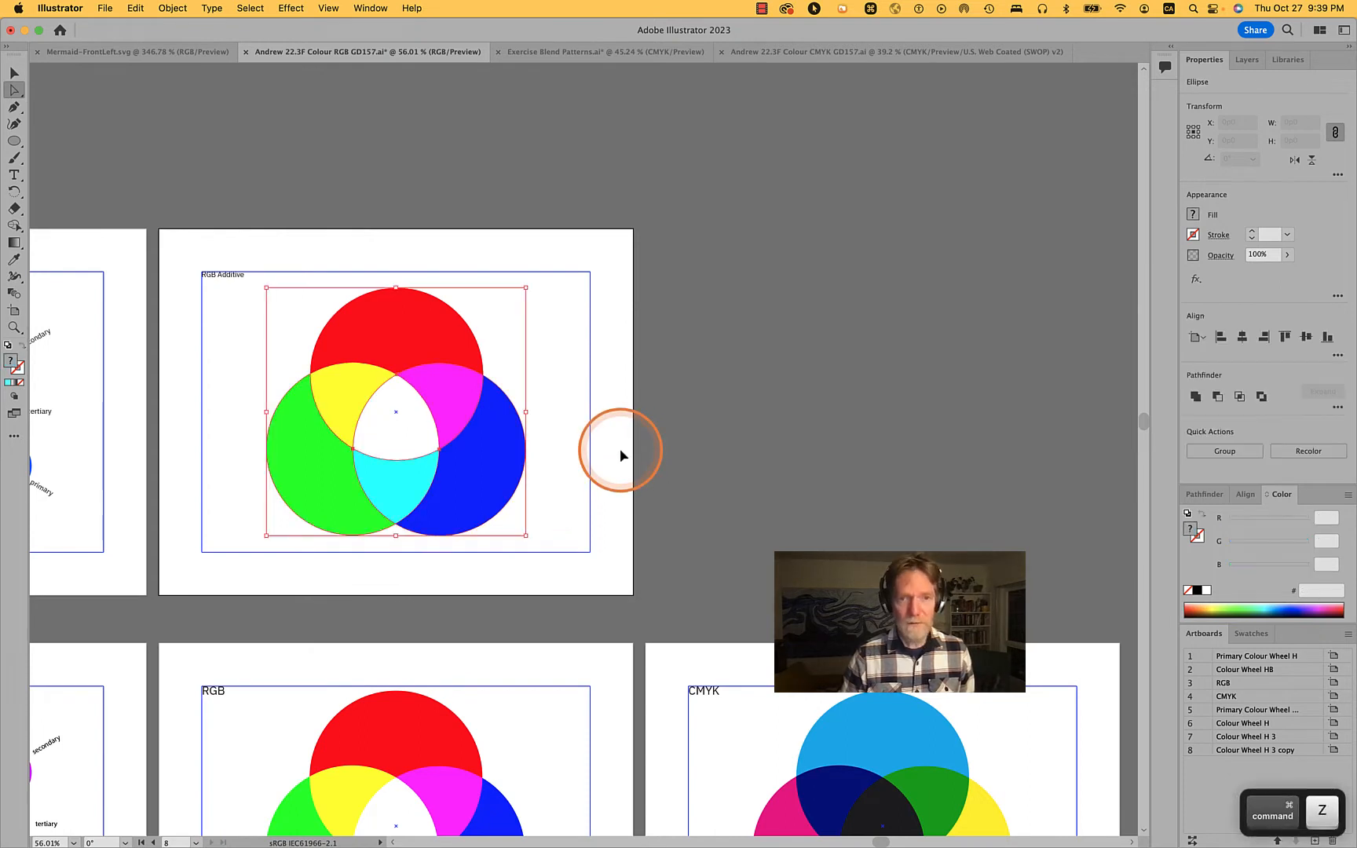
key(super+z)
key(super+z)
key(super+z)
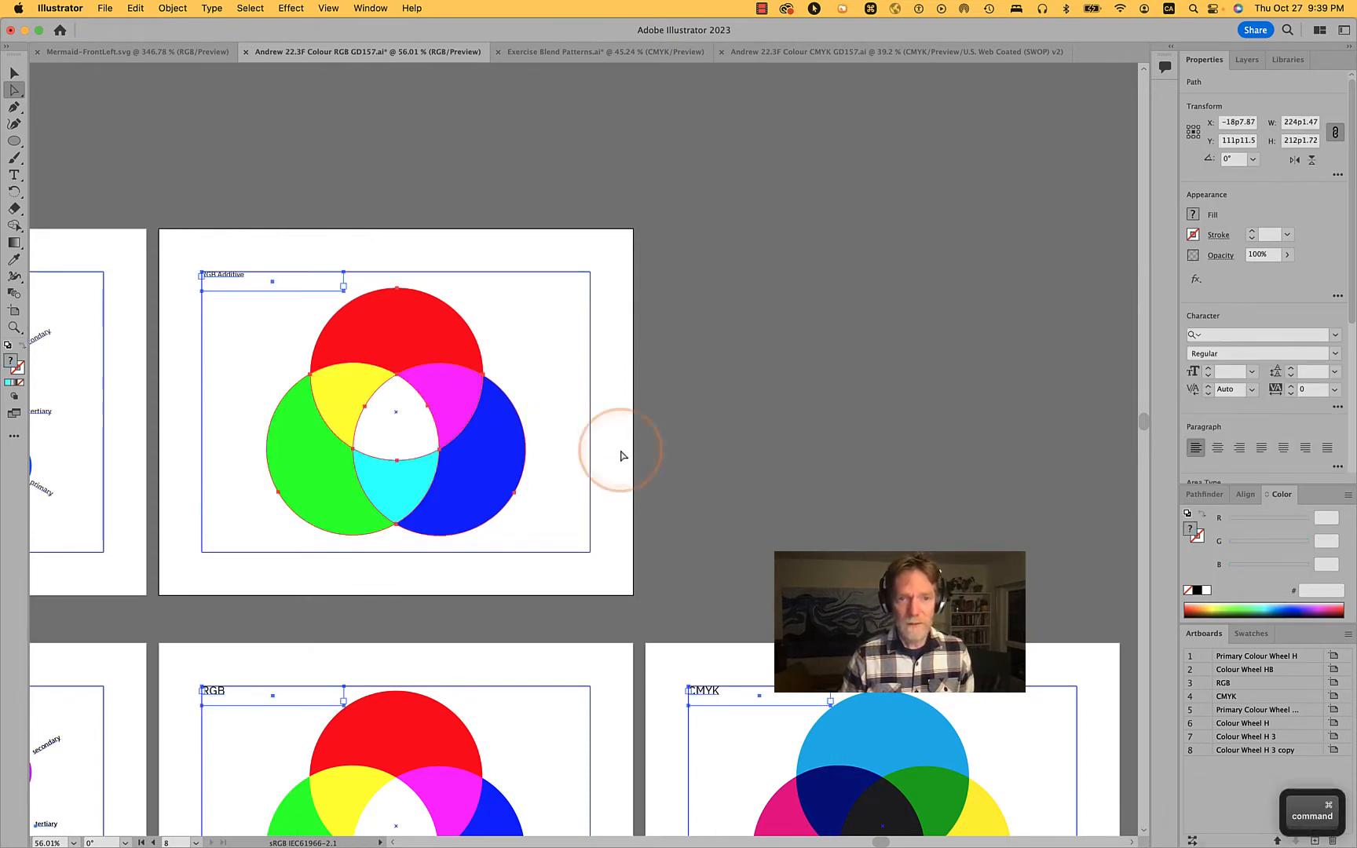
Try moving the blue circle out of the overlapping RGB Additive circles, undo the move, and clear the selection
click(491, 460)
drag(484, 460, 636, 445)
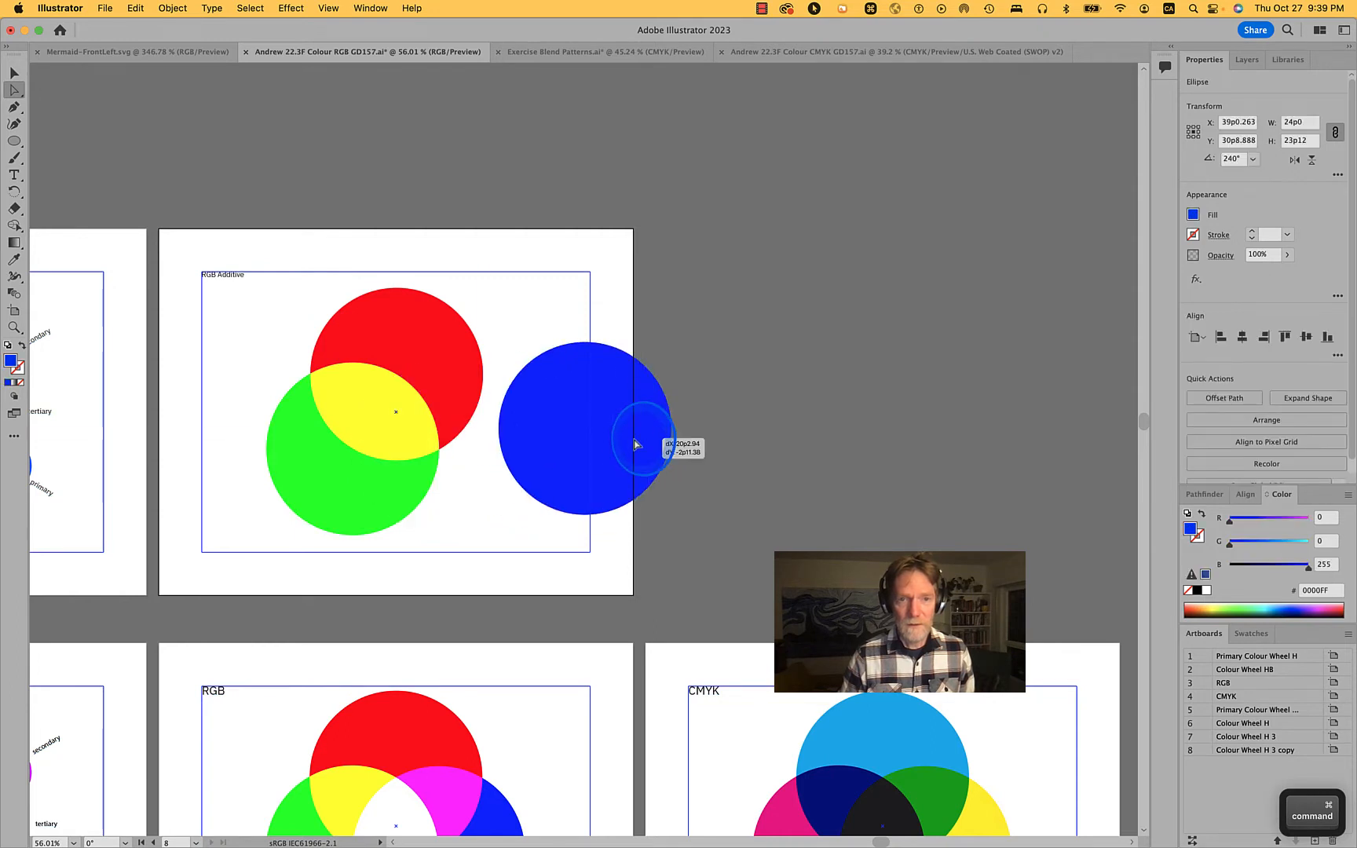
key(super+z)
click(734, 445)
Duplicate the RGB Additive artboard with its artwork into the empty space directly above the CMYK artboard
key(shift+o)
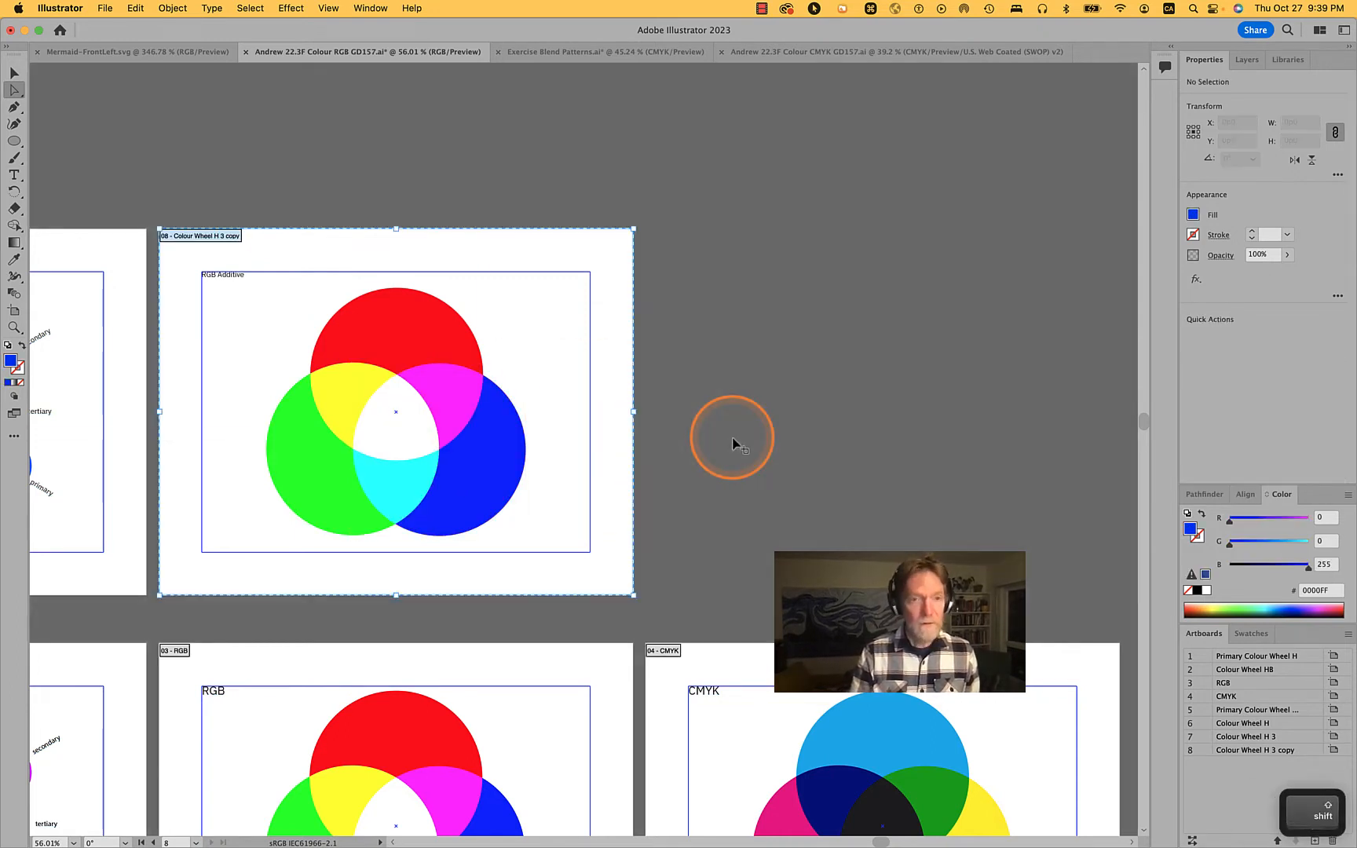
key(shift+o)
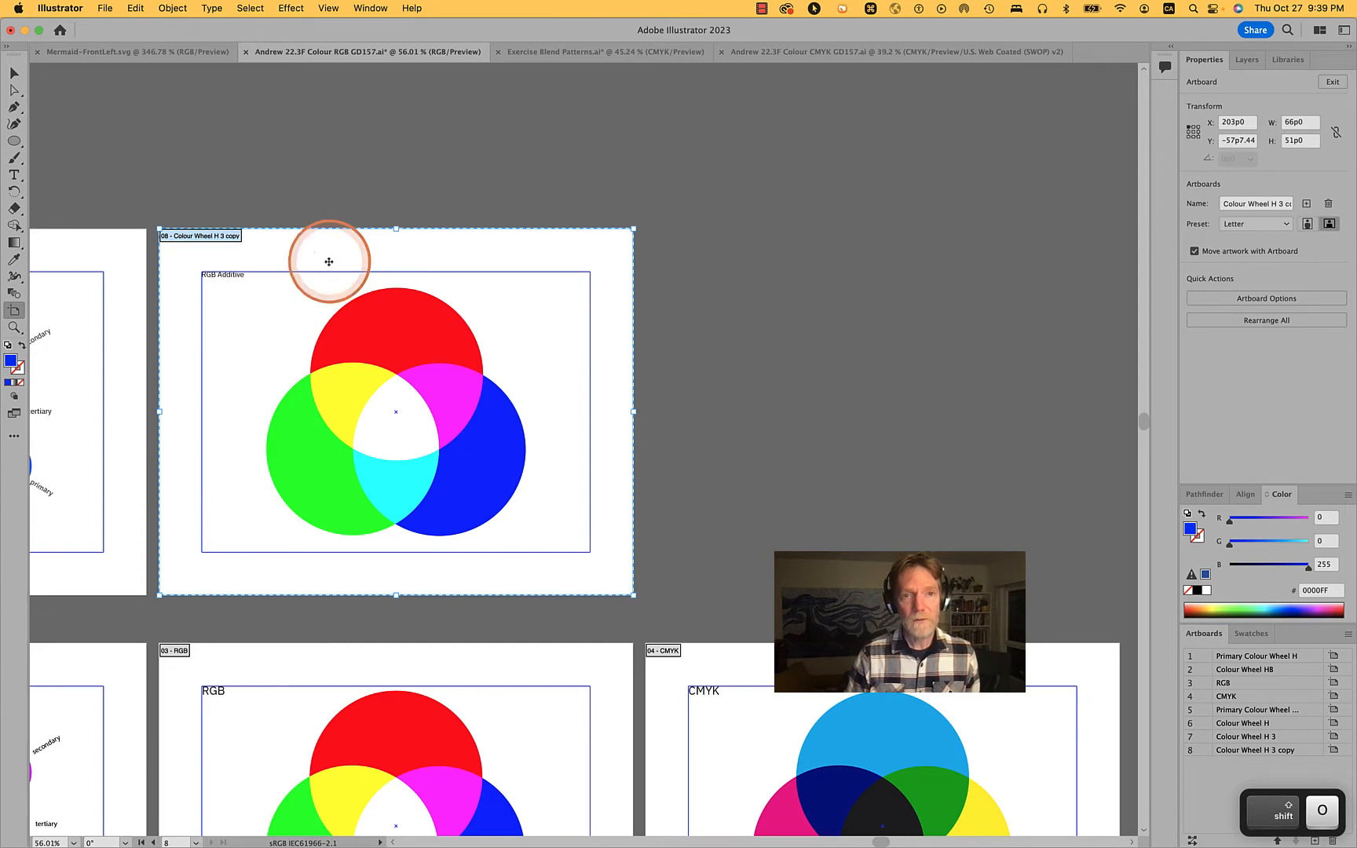
key(v)
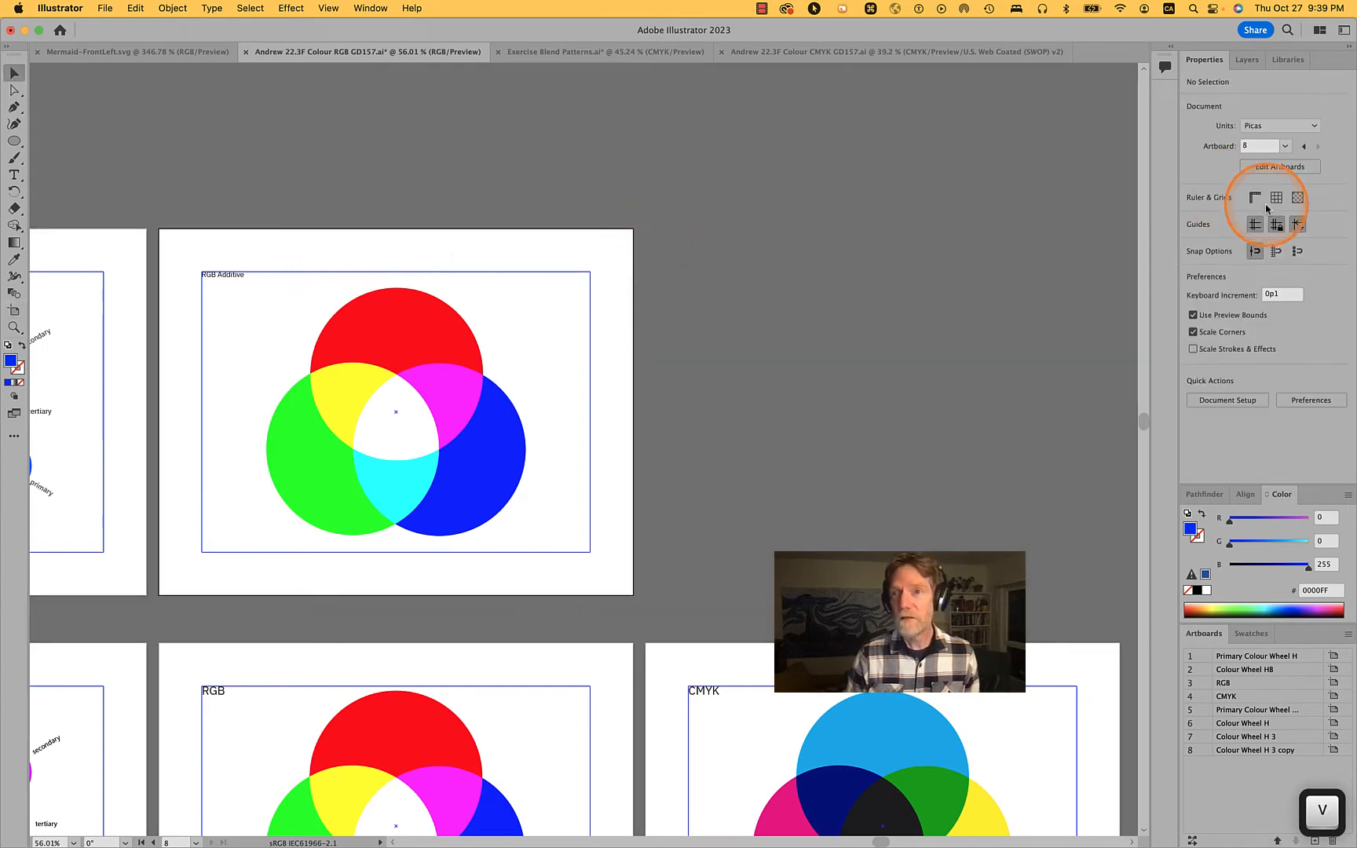
key(shift+o)
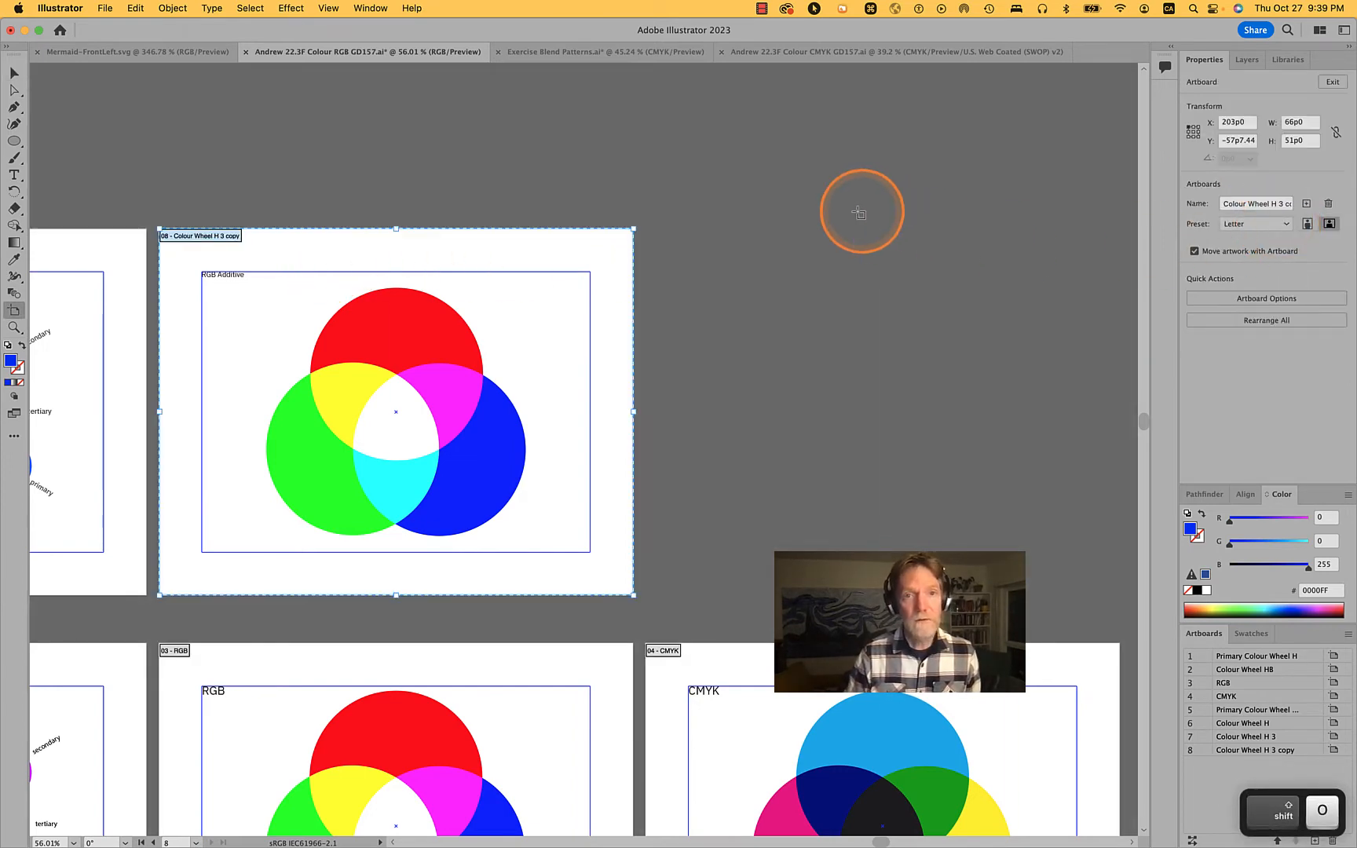
drag(508, 314, 999, 324)
key(v)
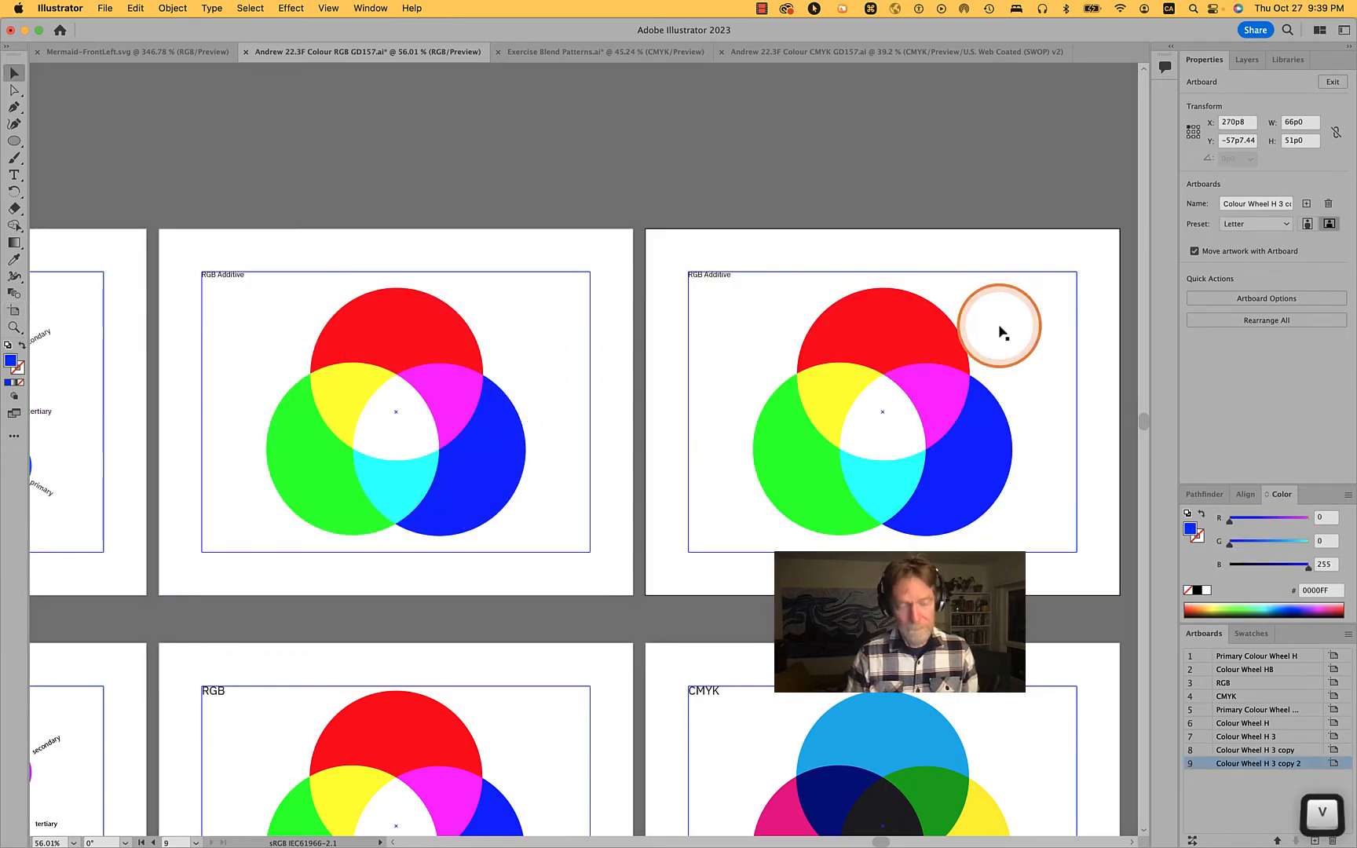
Change the title on the duplicated artboard to "CMYK Subtractive"
click(885, 346)
scroll(1012, 428, up, 1)
scroll(1013, 431, up, 3)
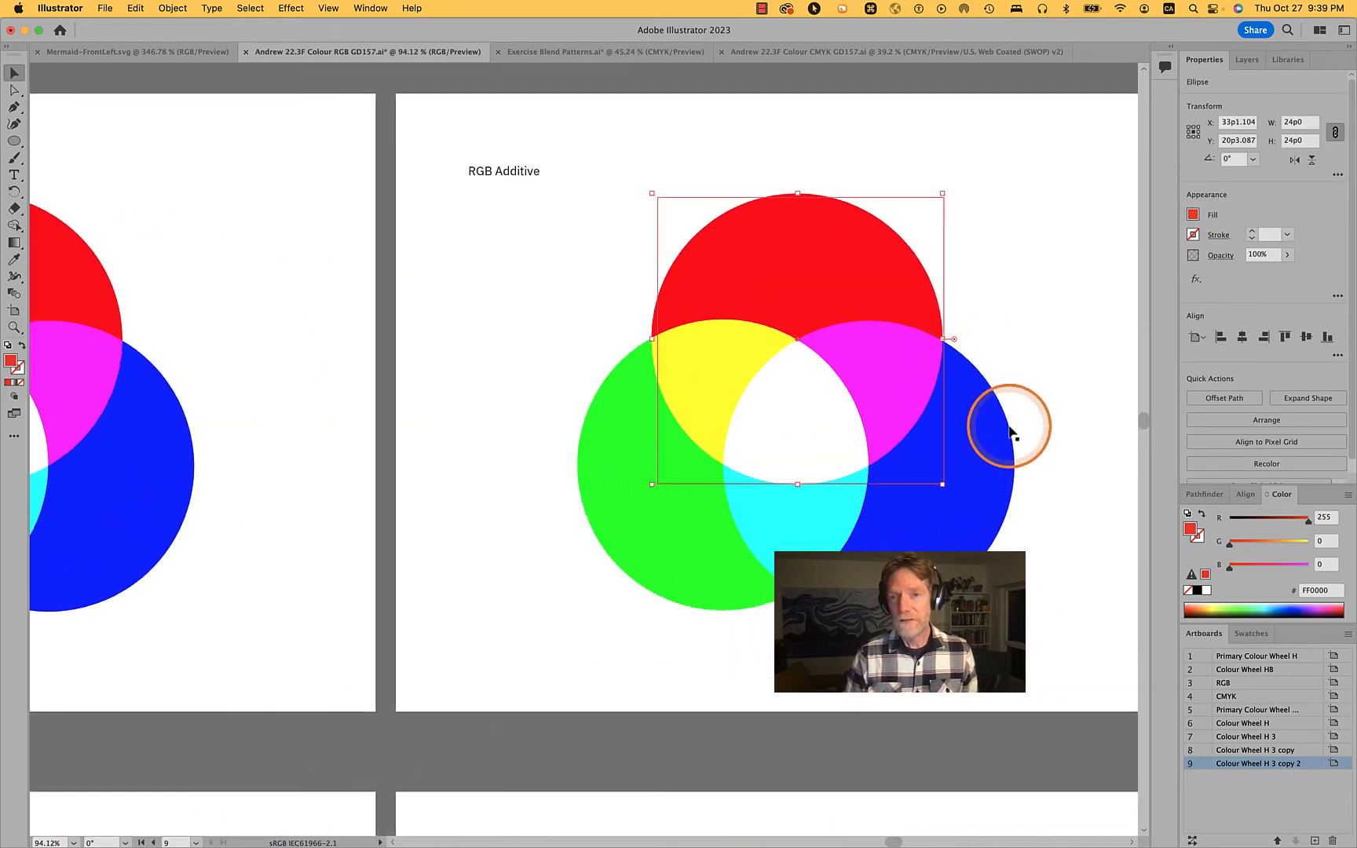
click(466, 169)
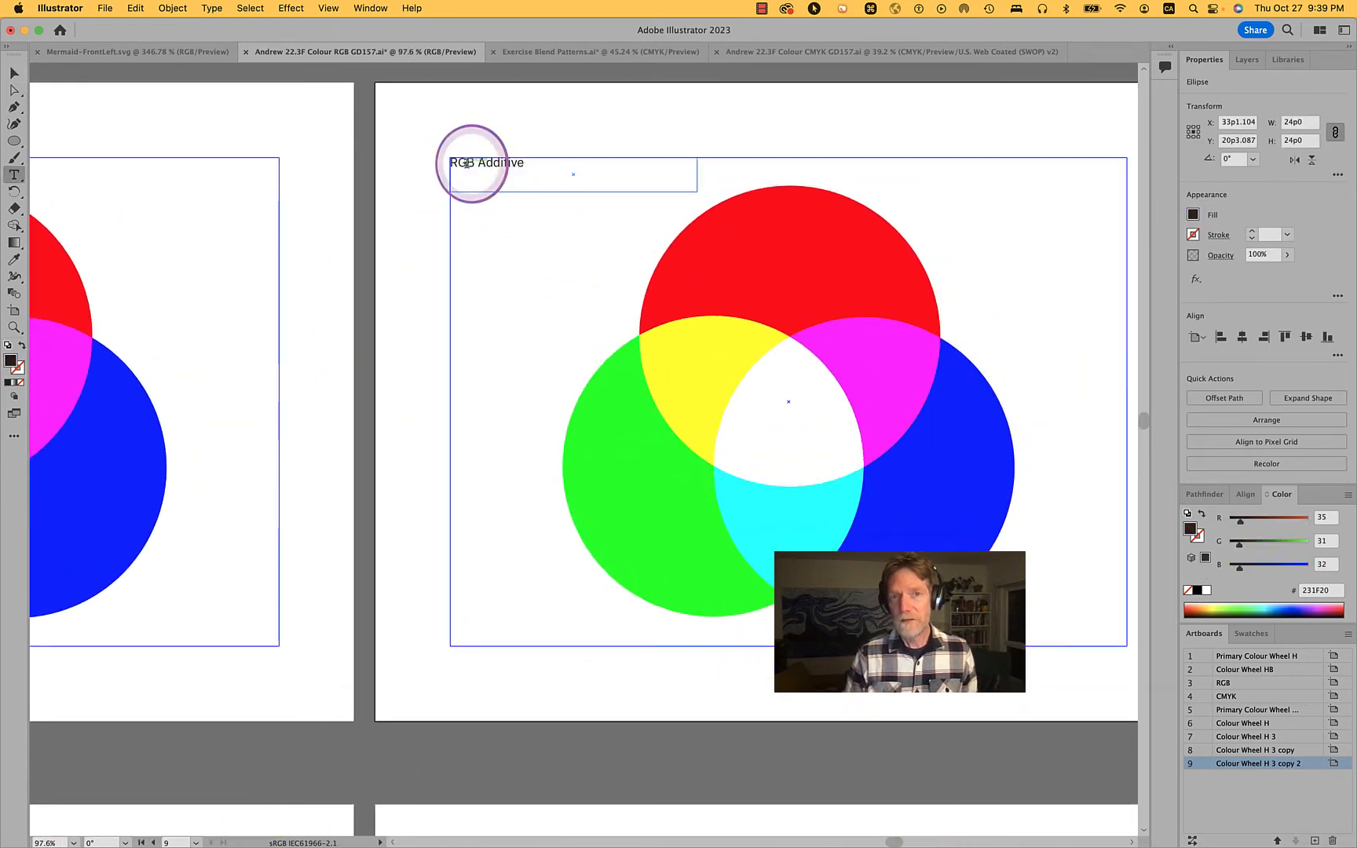
double_click(465, 165)
double_click(465, 164)
text(C)
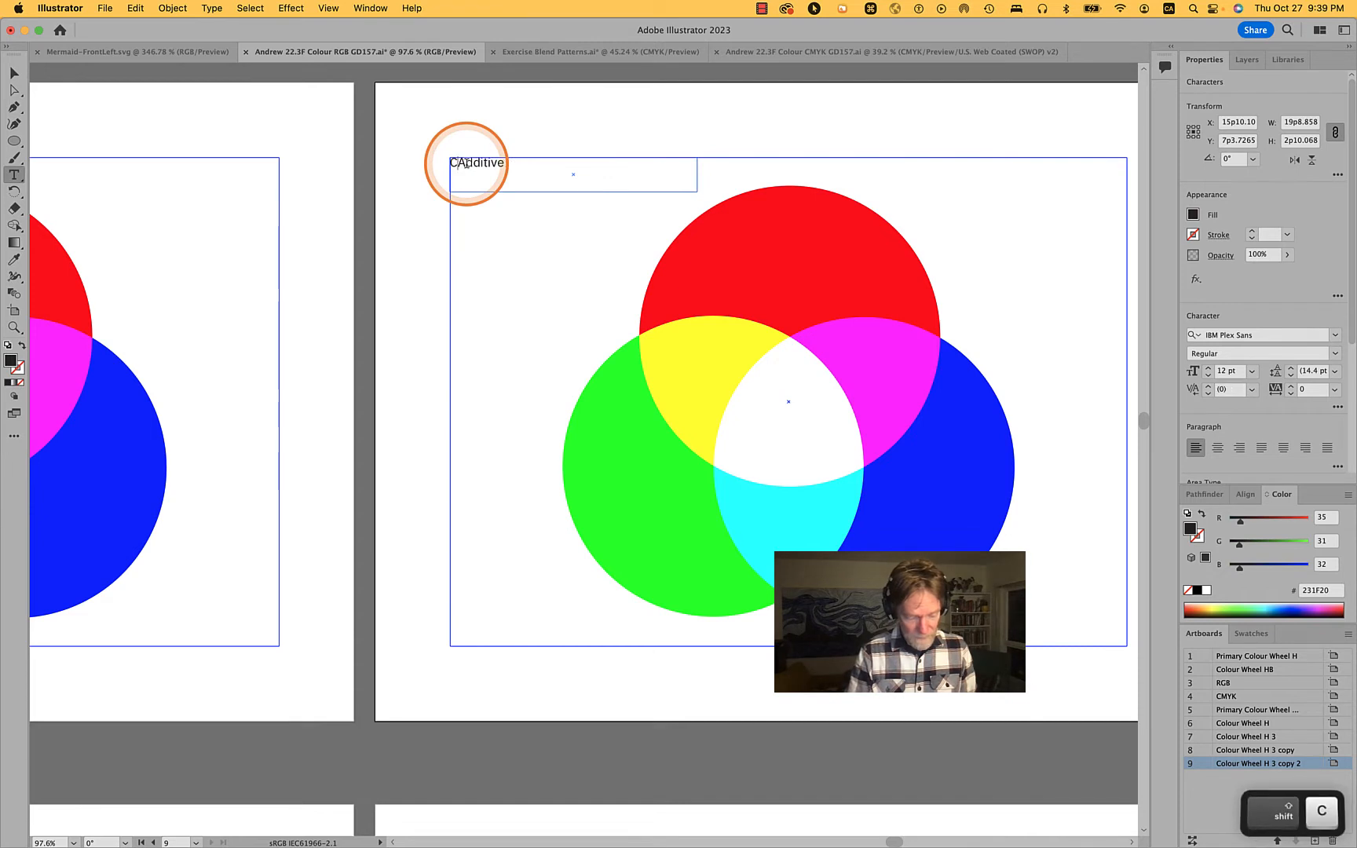
text(MYK)
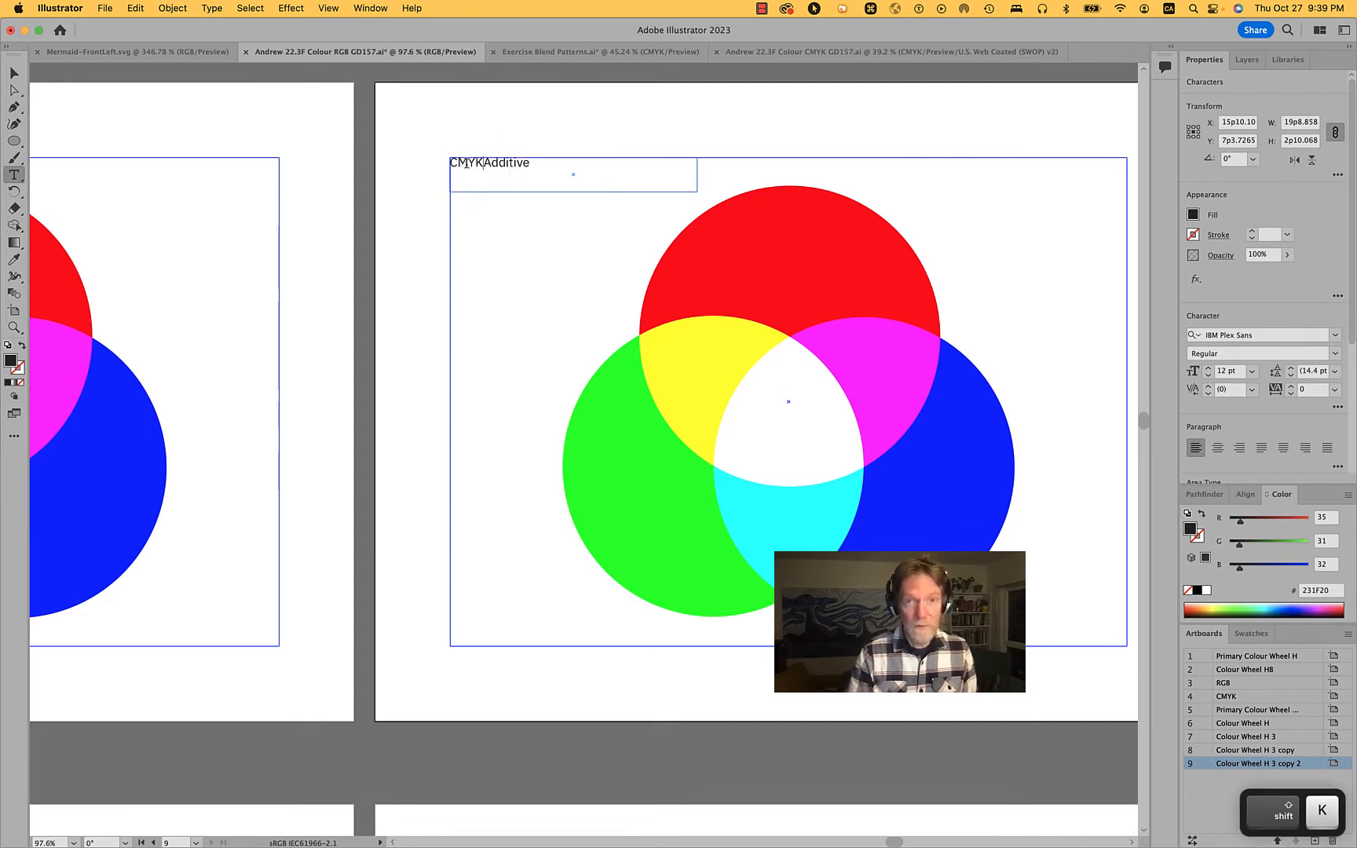
key(shift+super+Right)
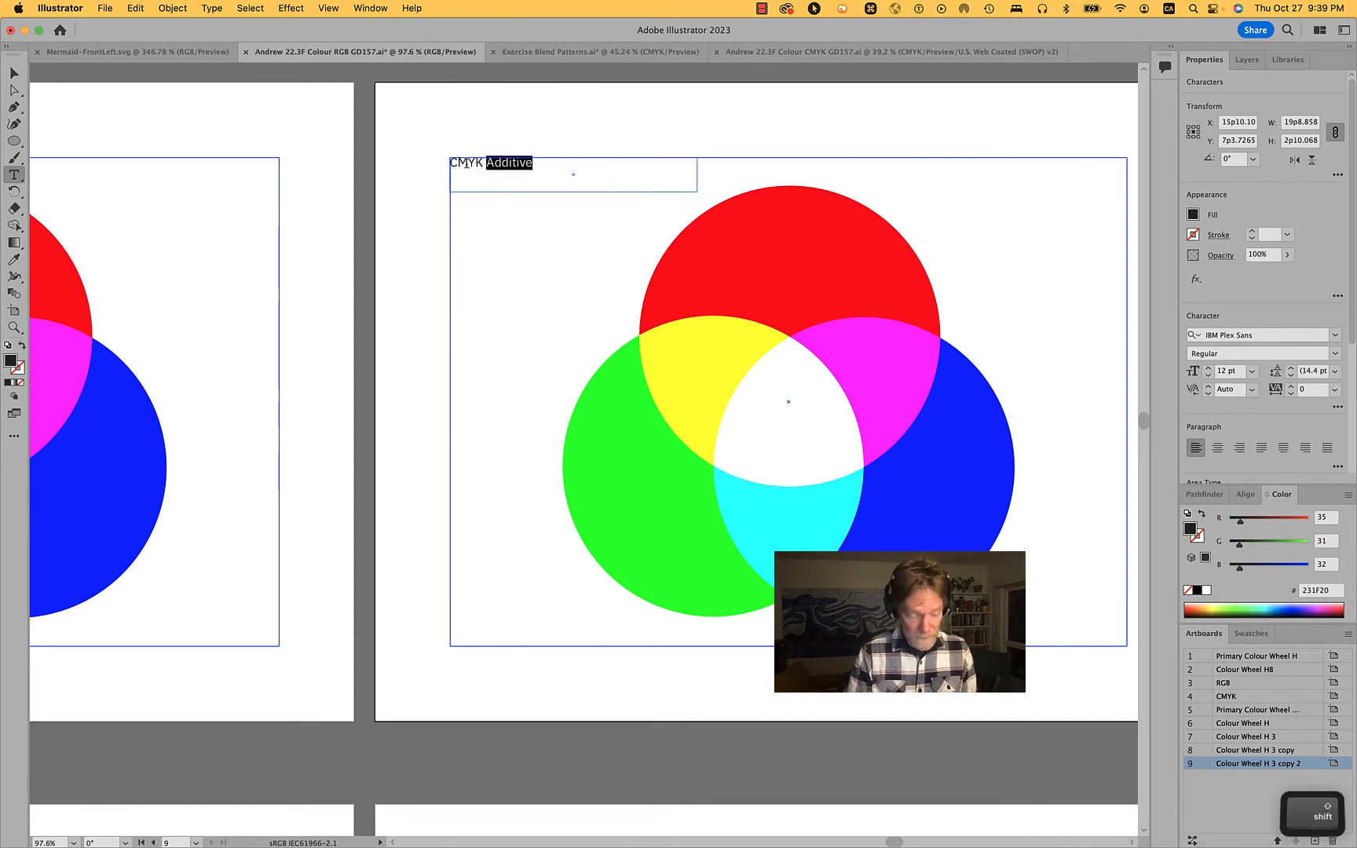
text(Subtrac)
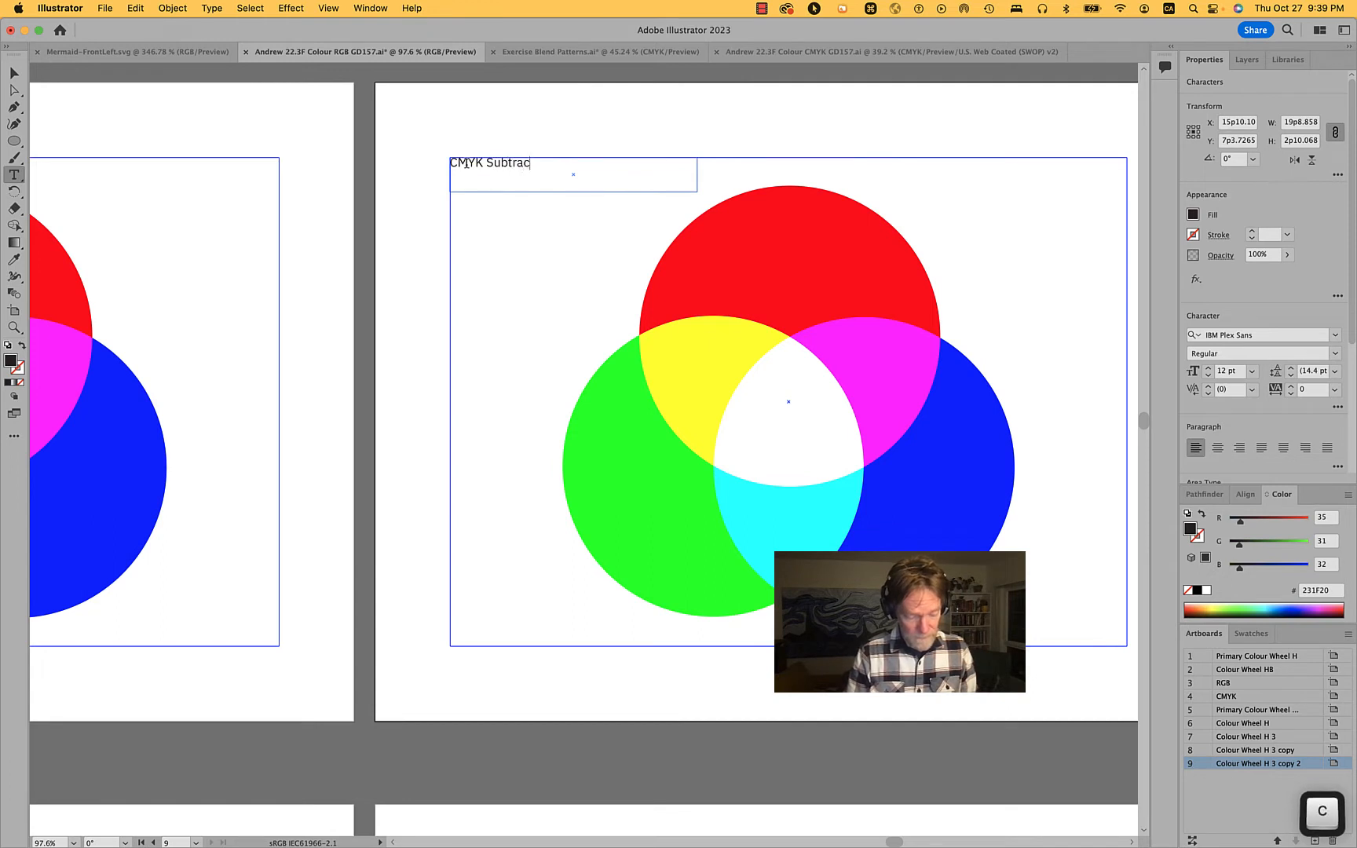
text(tive)
super+click(505, 128)
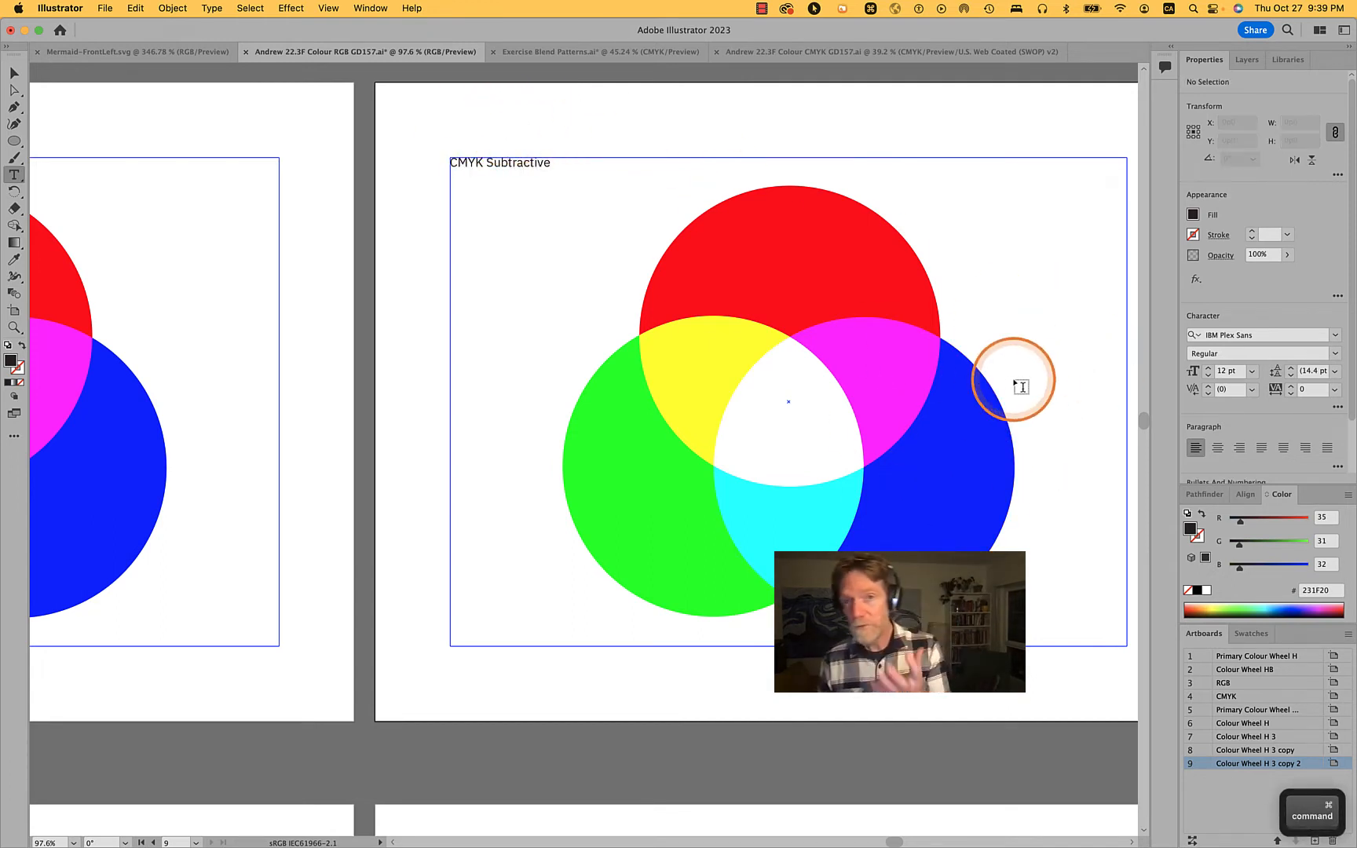
Set the blending mode of the three circles on the CMYK Subtractive page to Normal and deselect them
key(v)
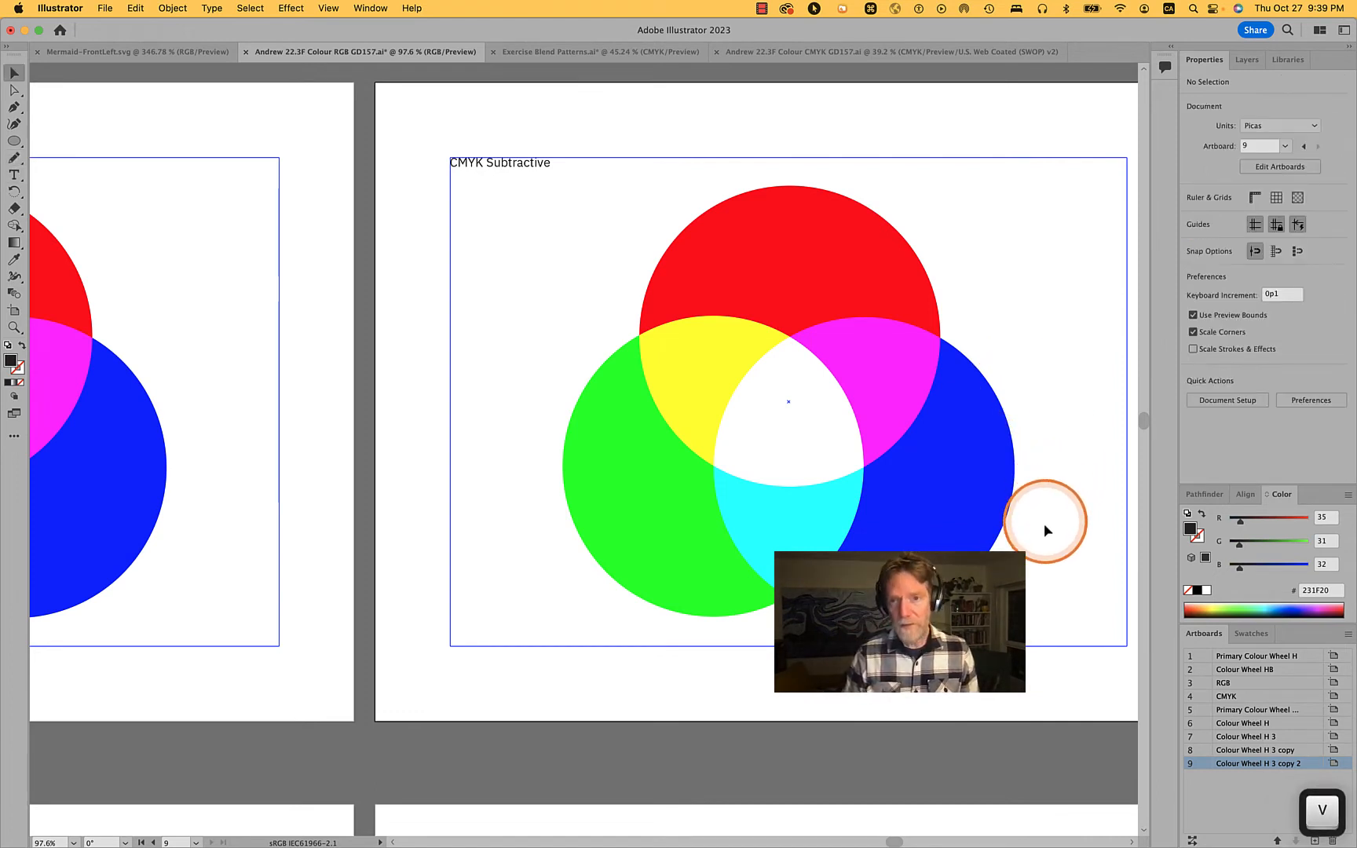
click(672, 282)
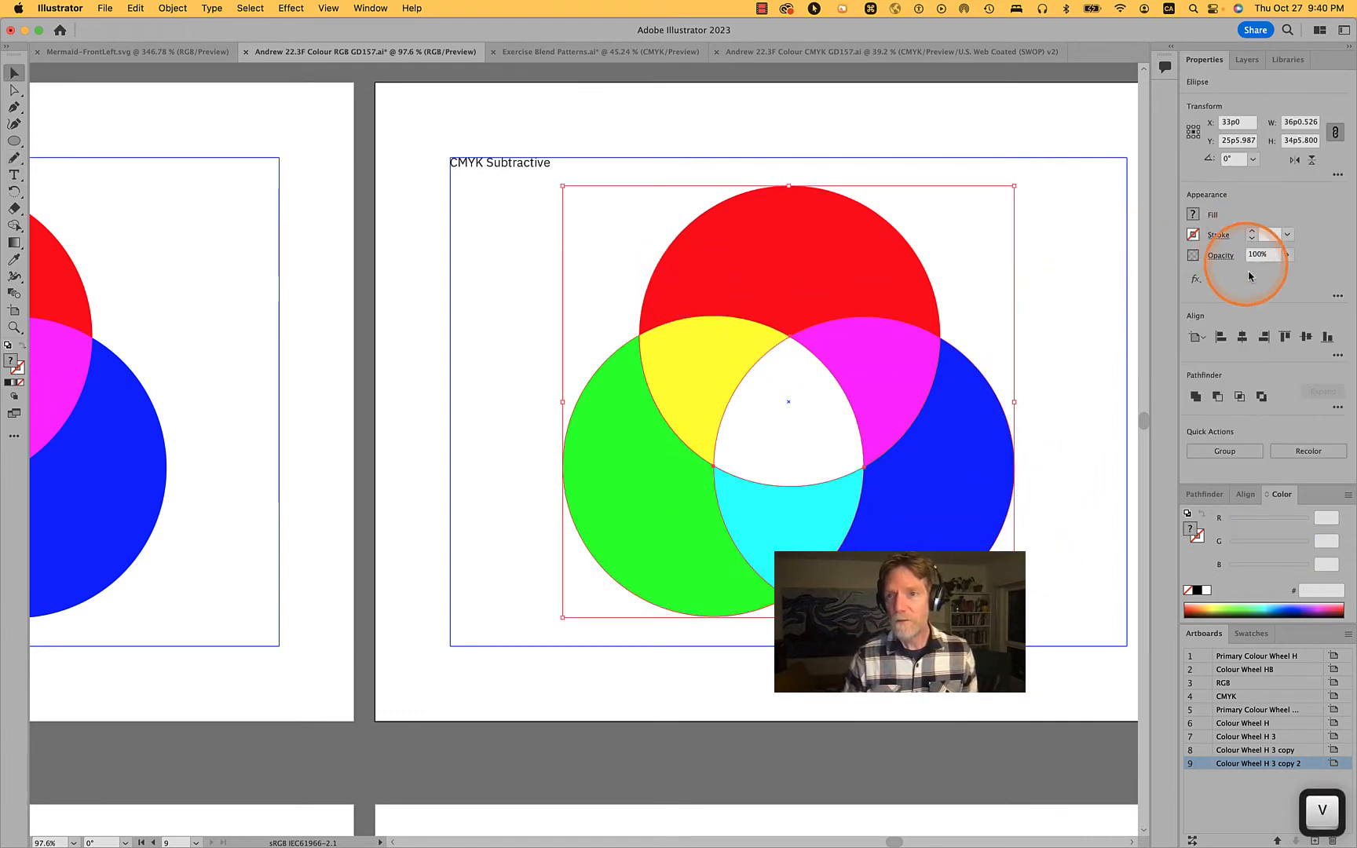
click(1221, 255)
click(1107, 280)
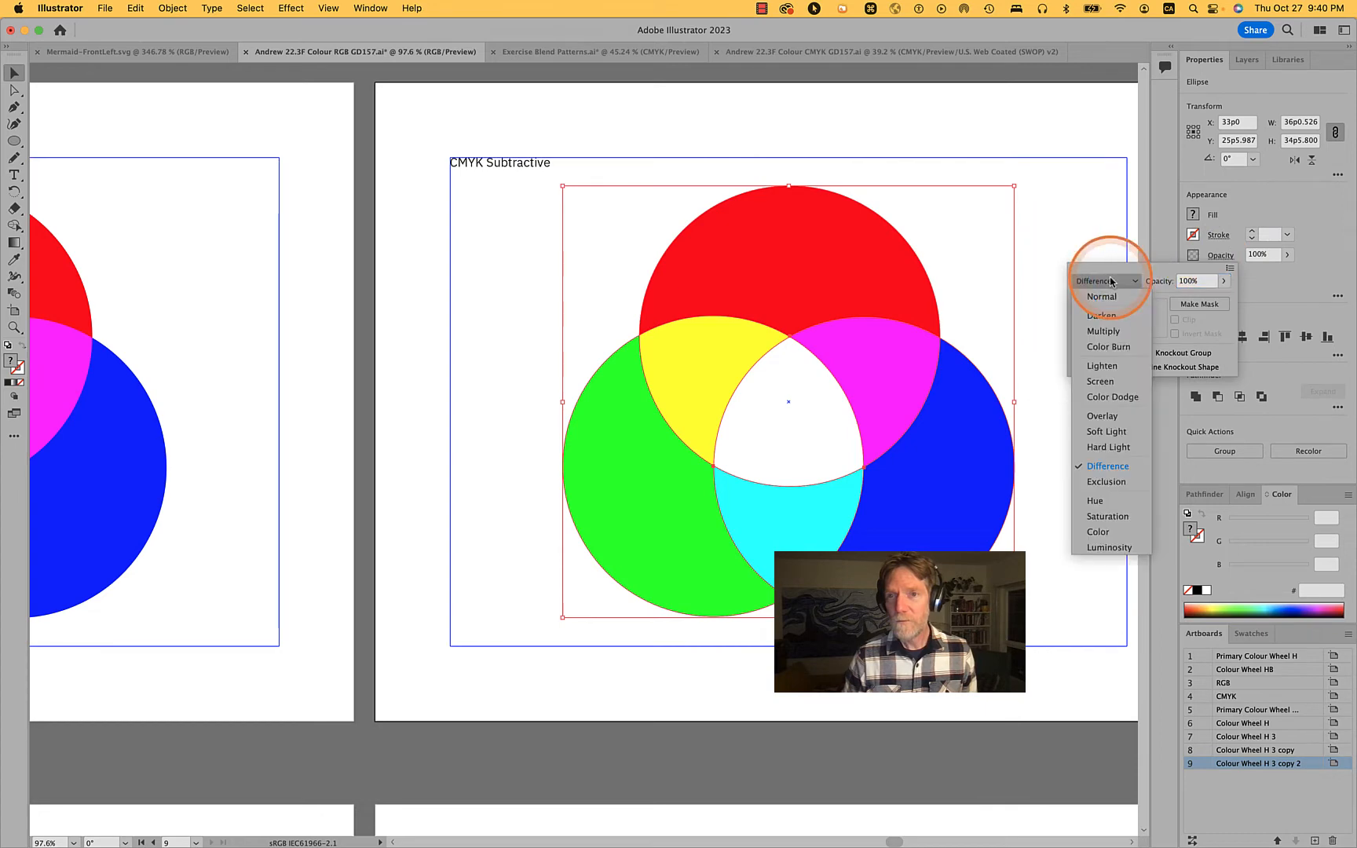
click(1101, 297)
click(1052, 243)
click(1063, 244)
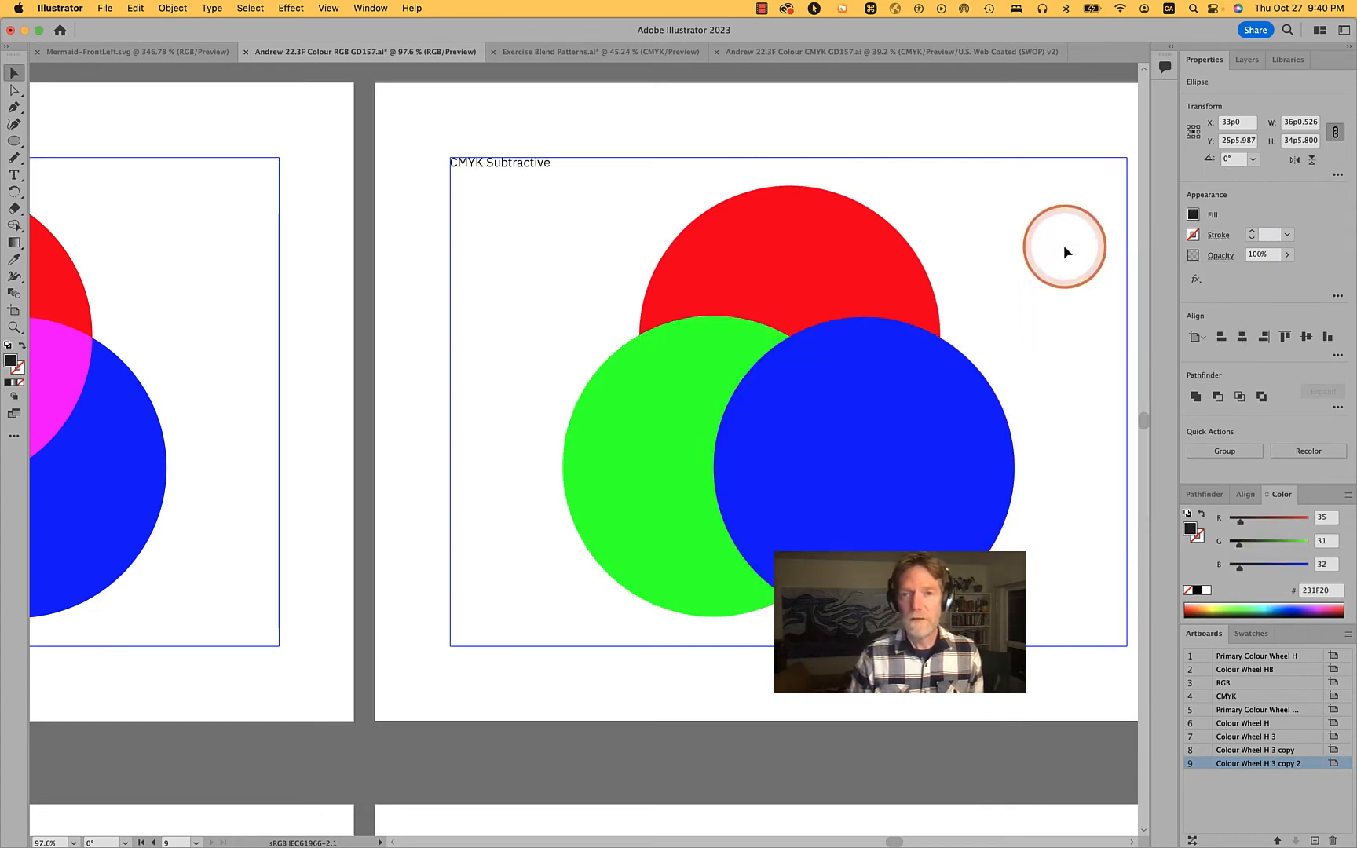
Switch the colour sliders to CMYK and fill the red circle with C 100, M 0, Y 0, K 0
click(780, 279)
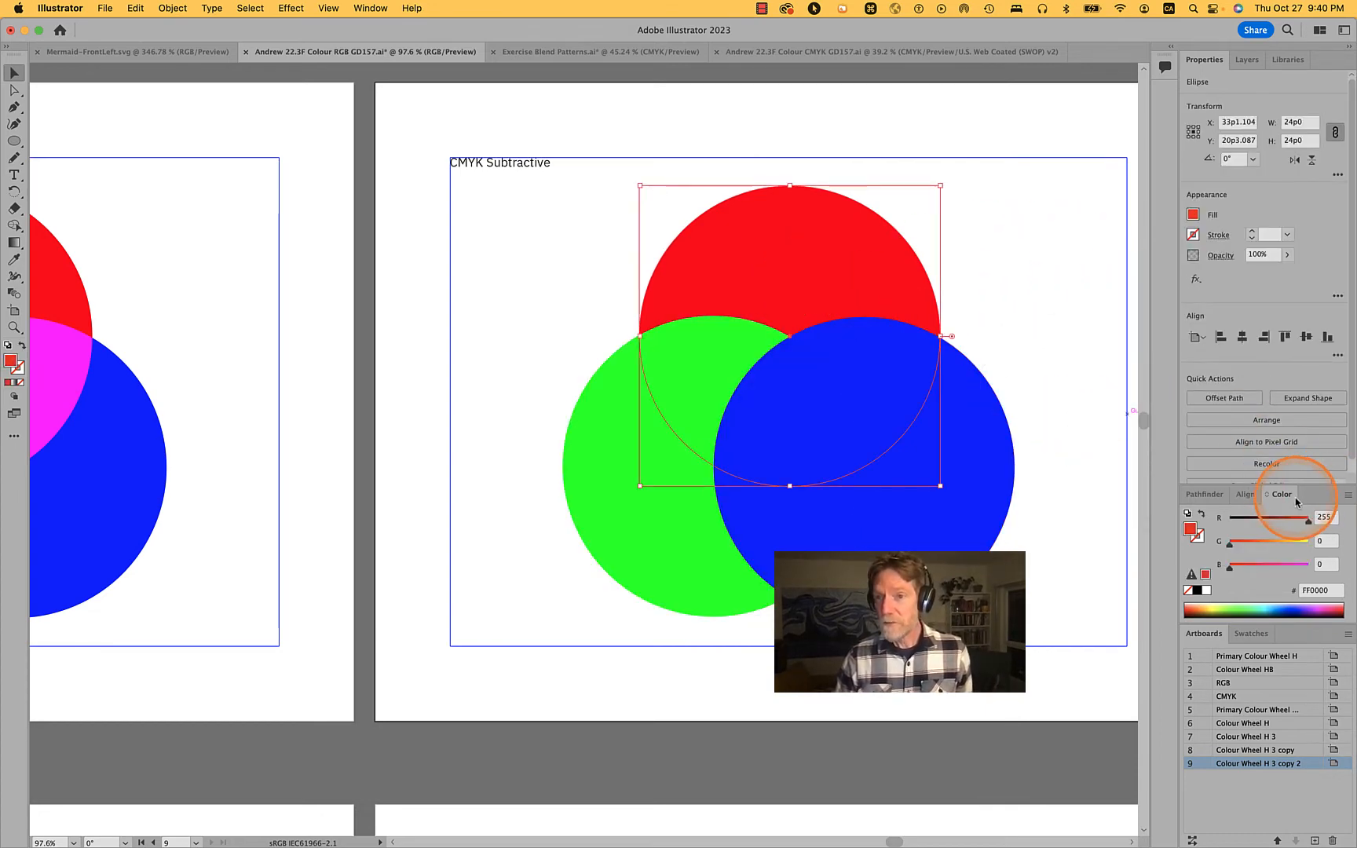
click(1347, 496)
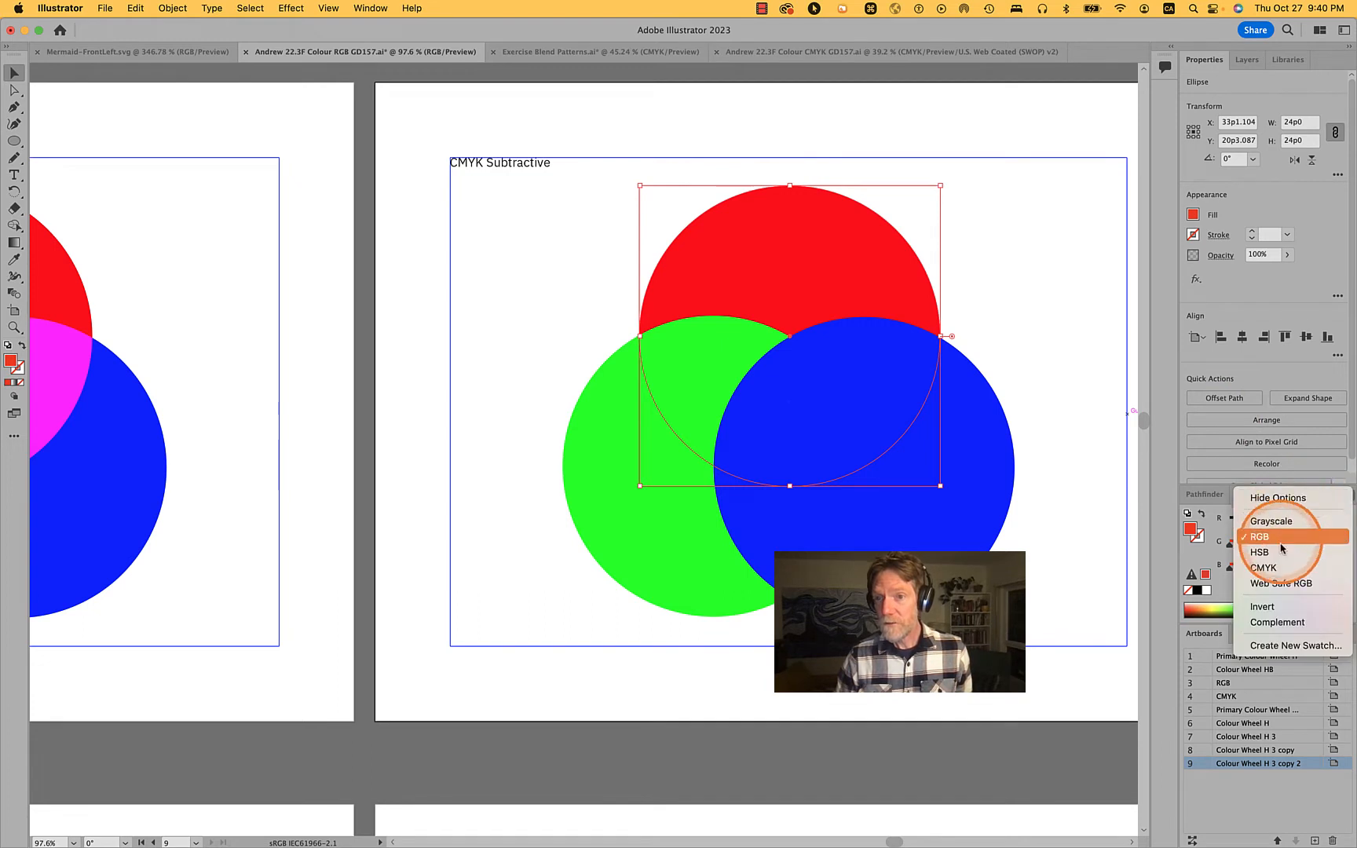
click(1278, 571)
click(1324, 519)
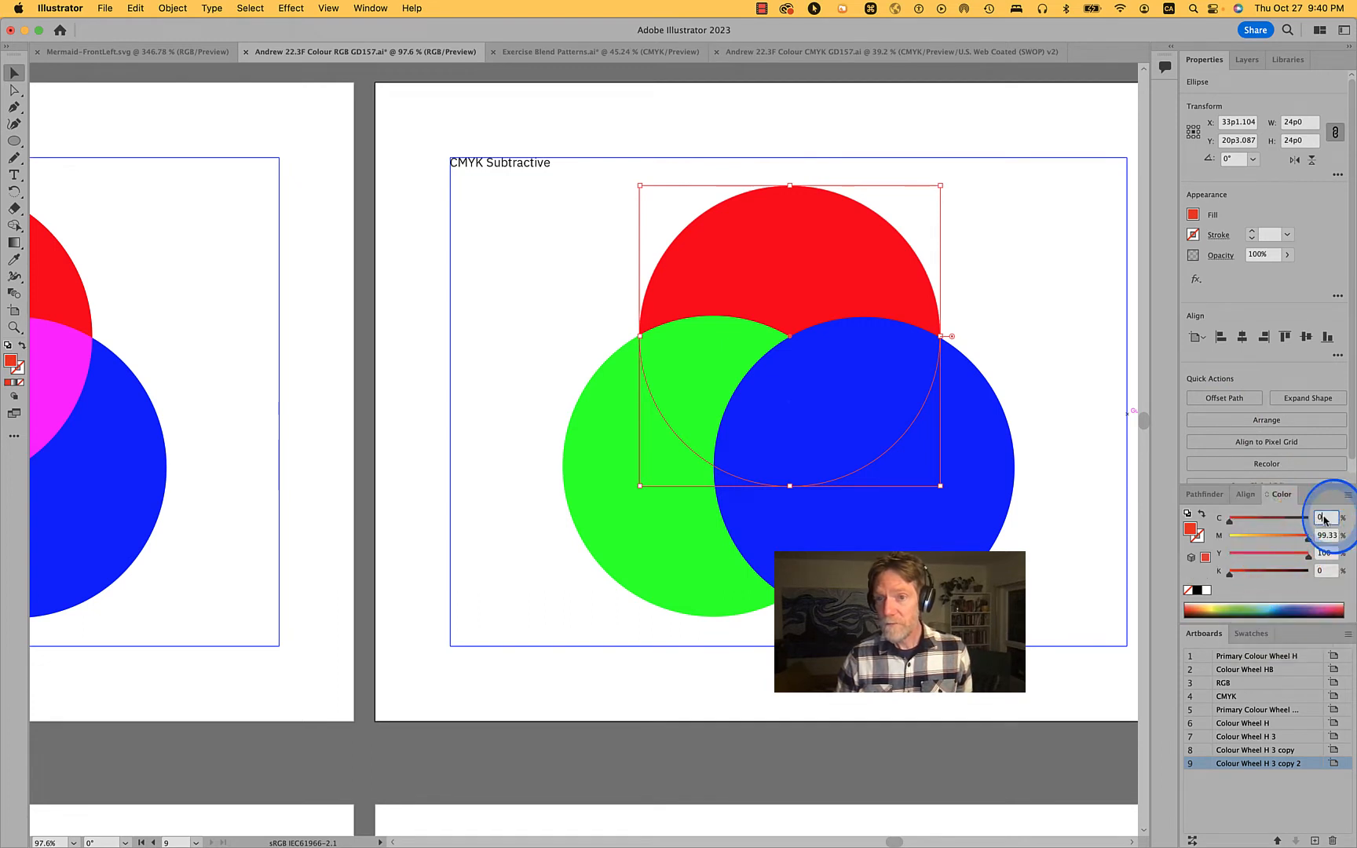
text(100)
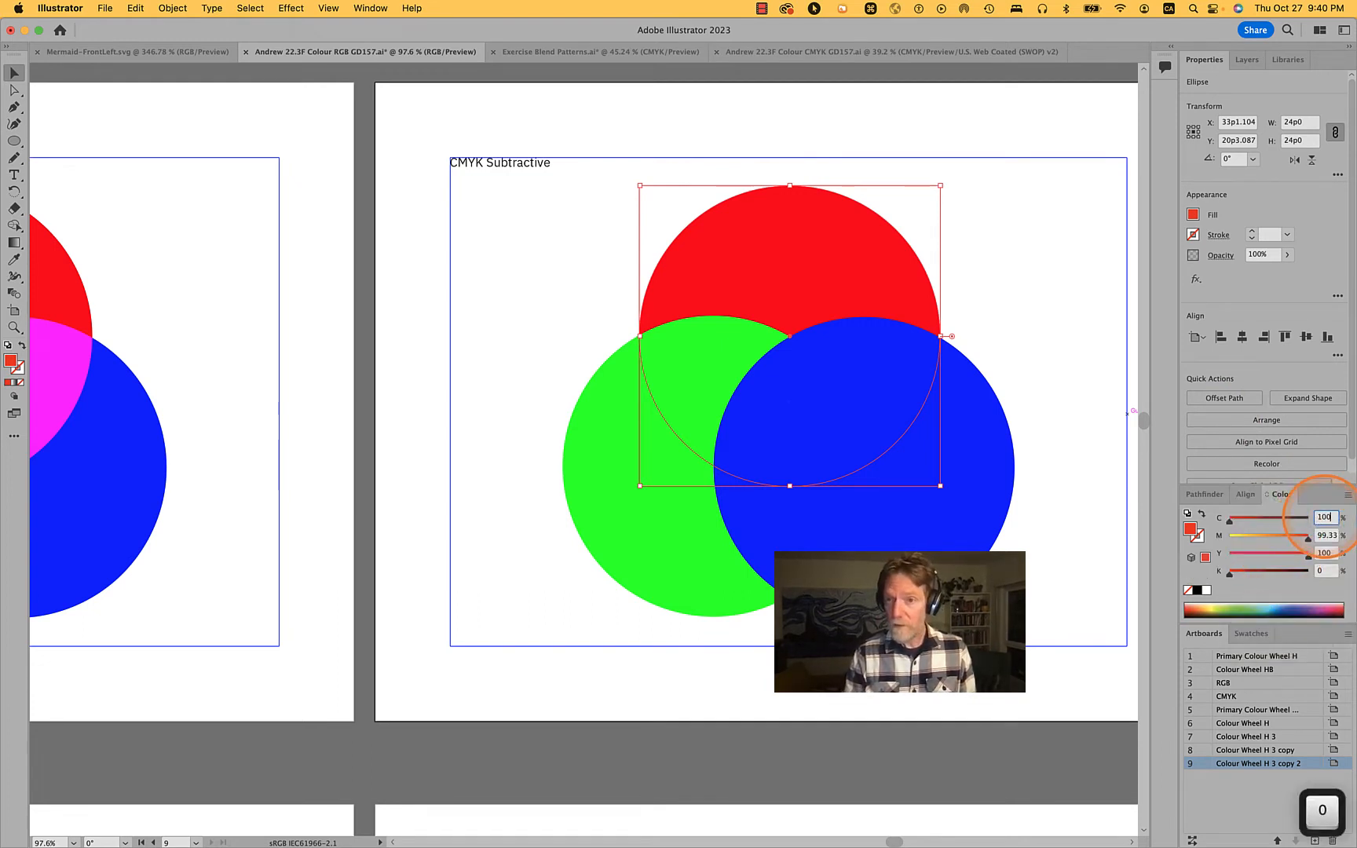
key(Tab)
text(0)
key(Tab)
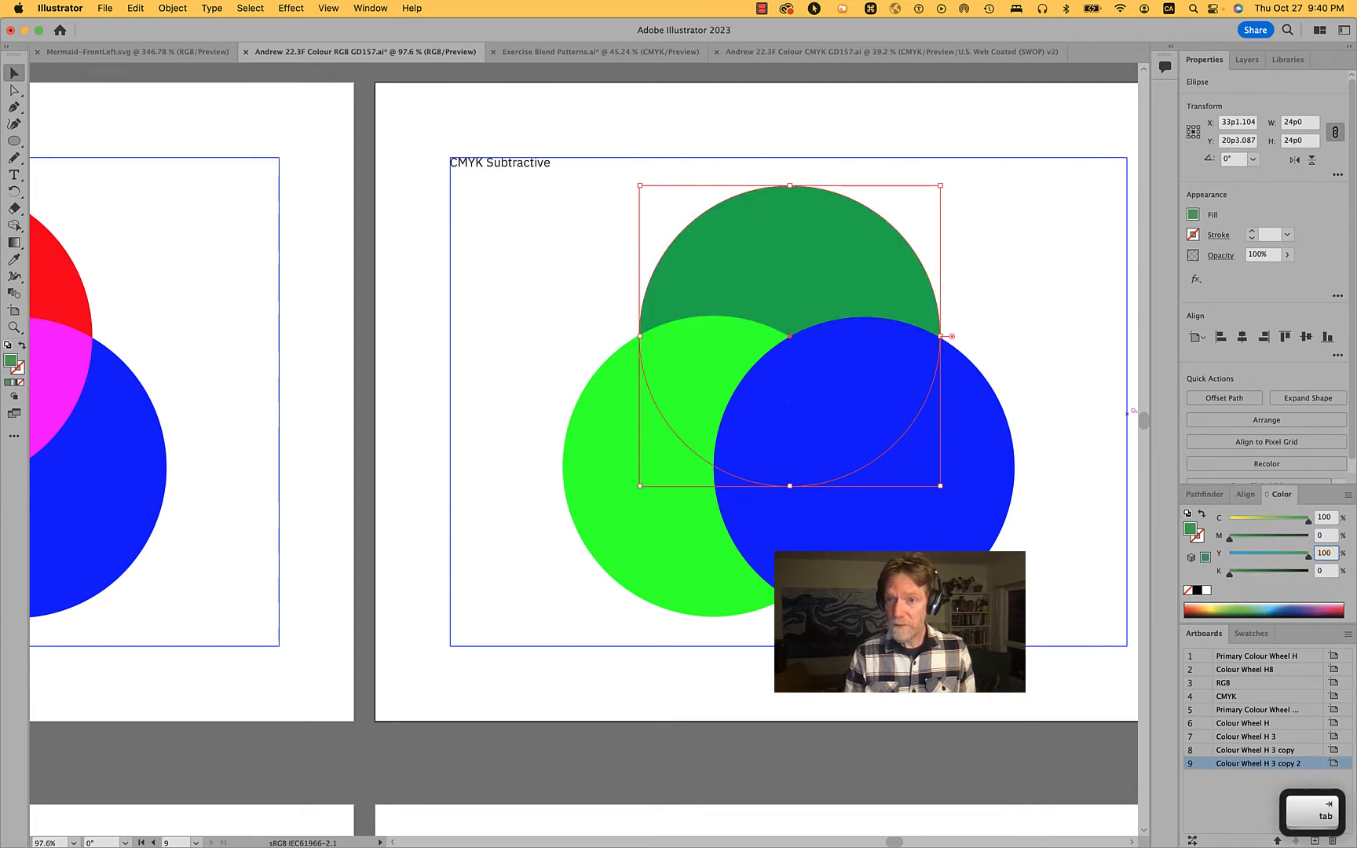
text(0)
key(Tab)
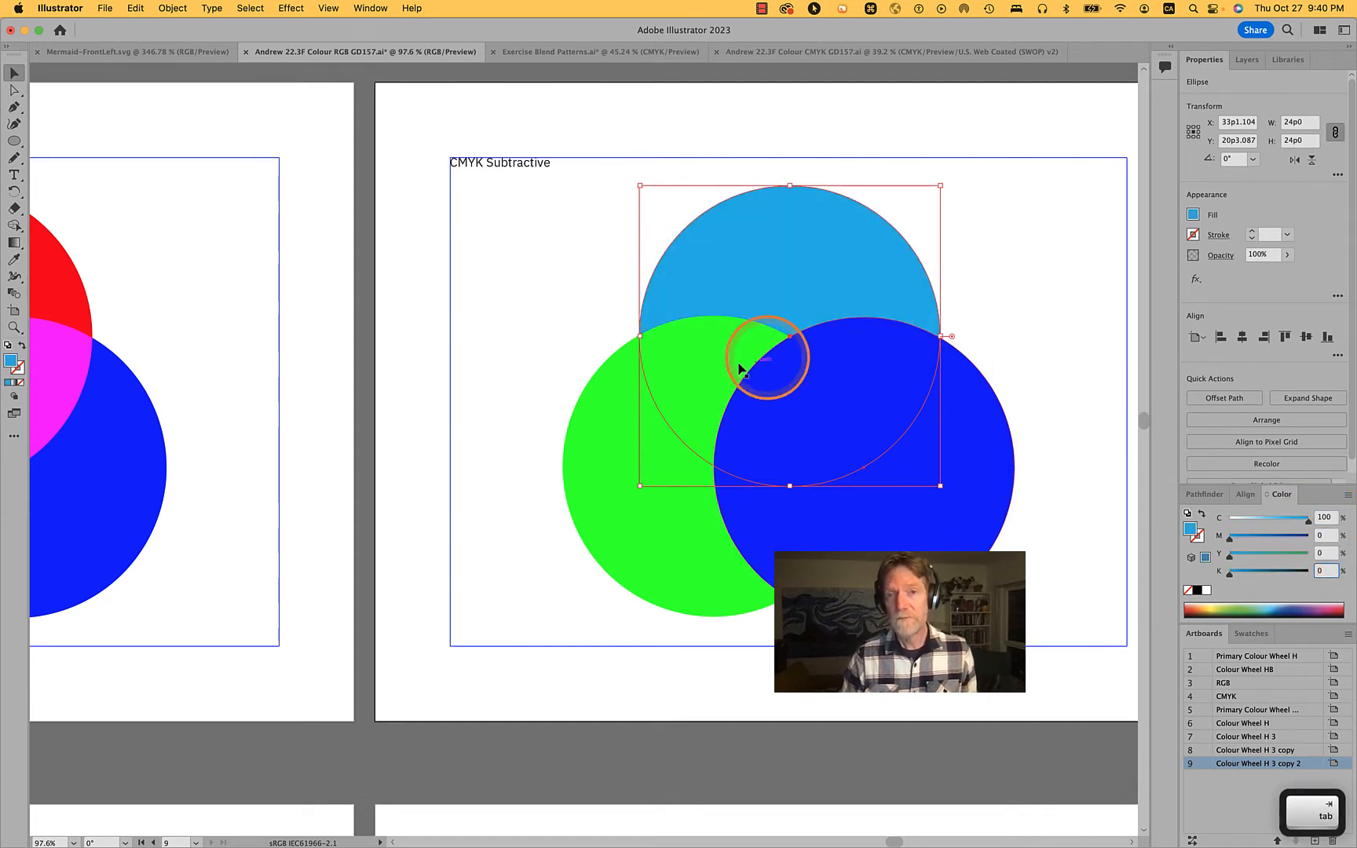
Fill the green circle with magenta by entering C 0, M 100, Y 0
click(609, 503)
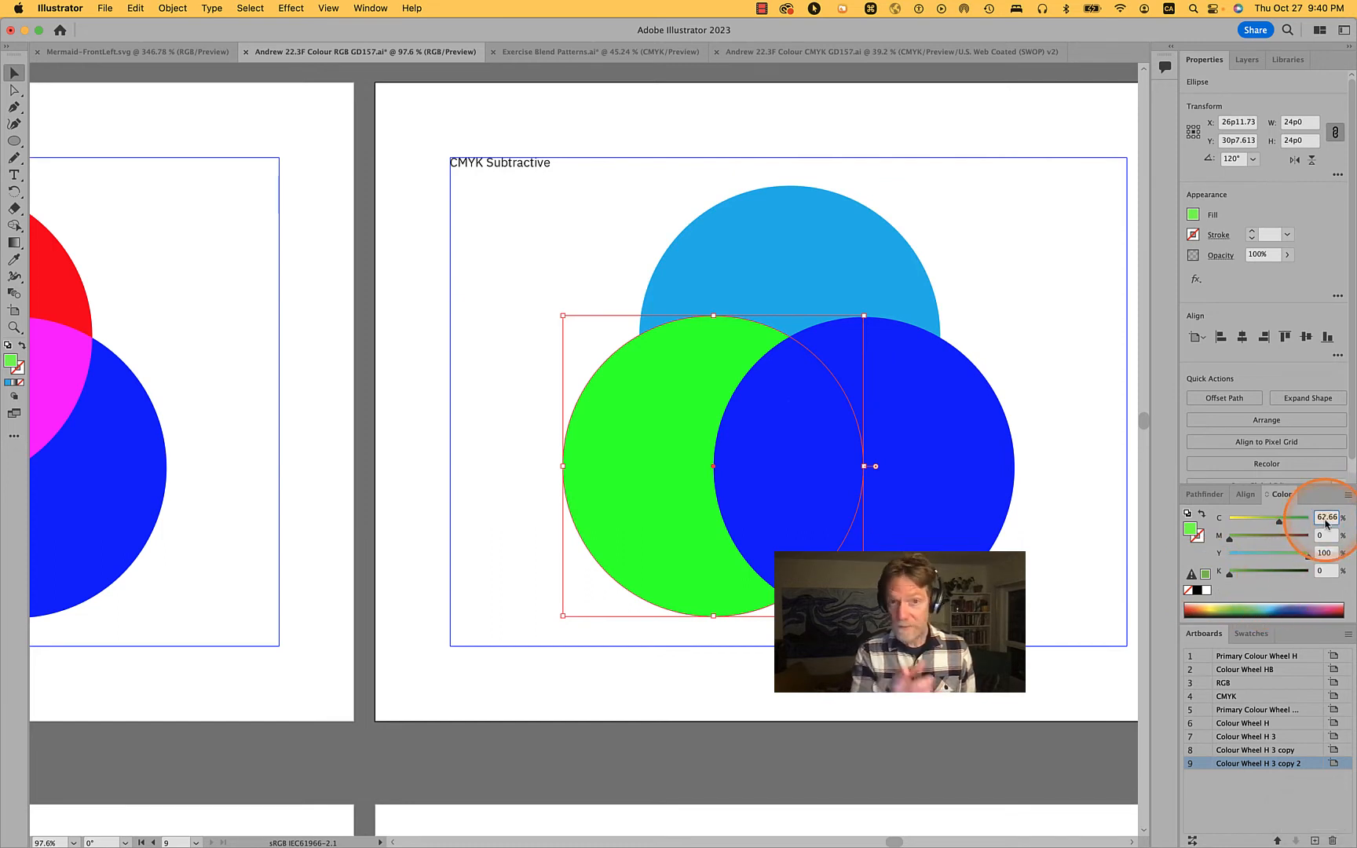
text(0)
key(Tab)
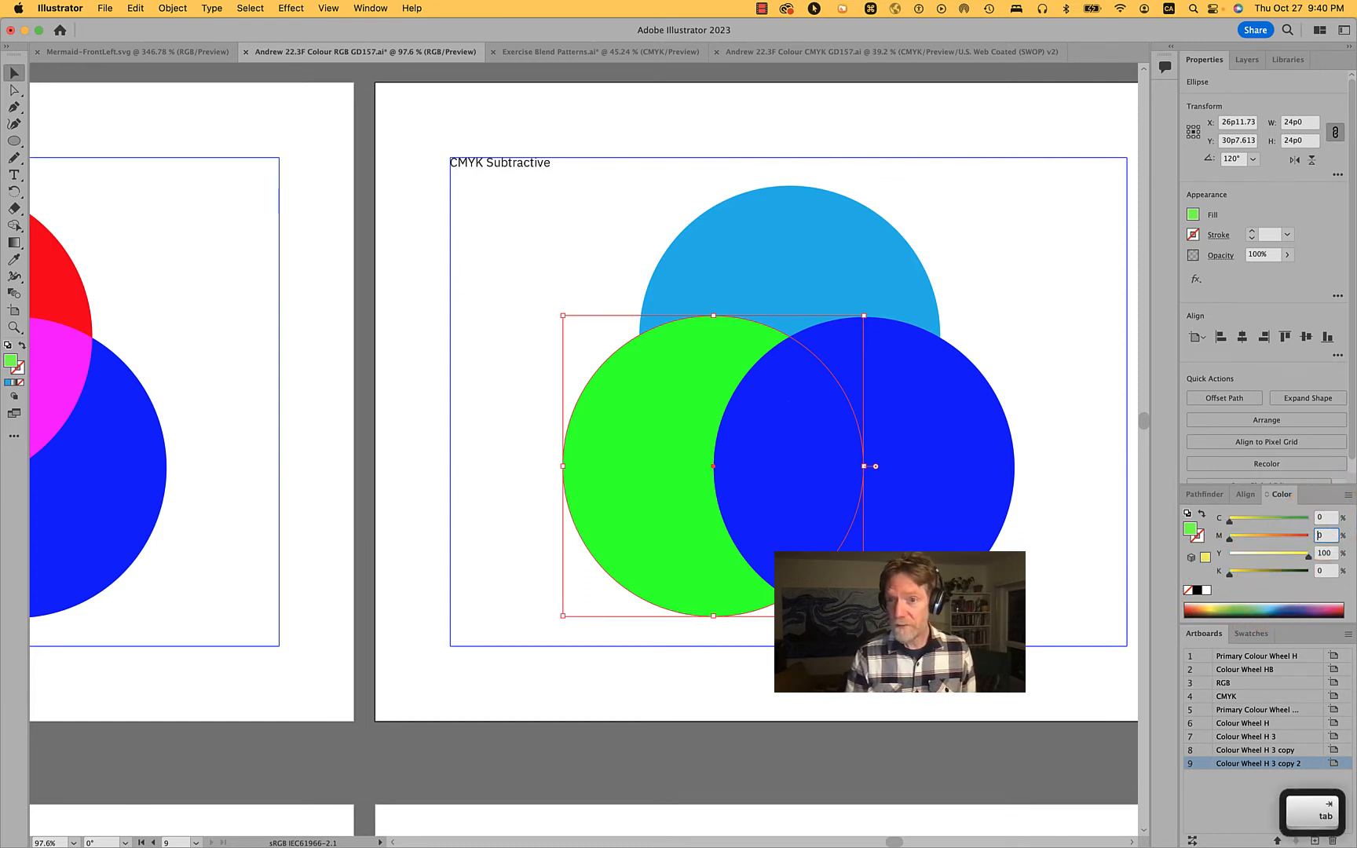
text(100)
key(Tab)
text(0)
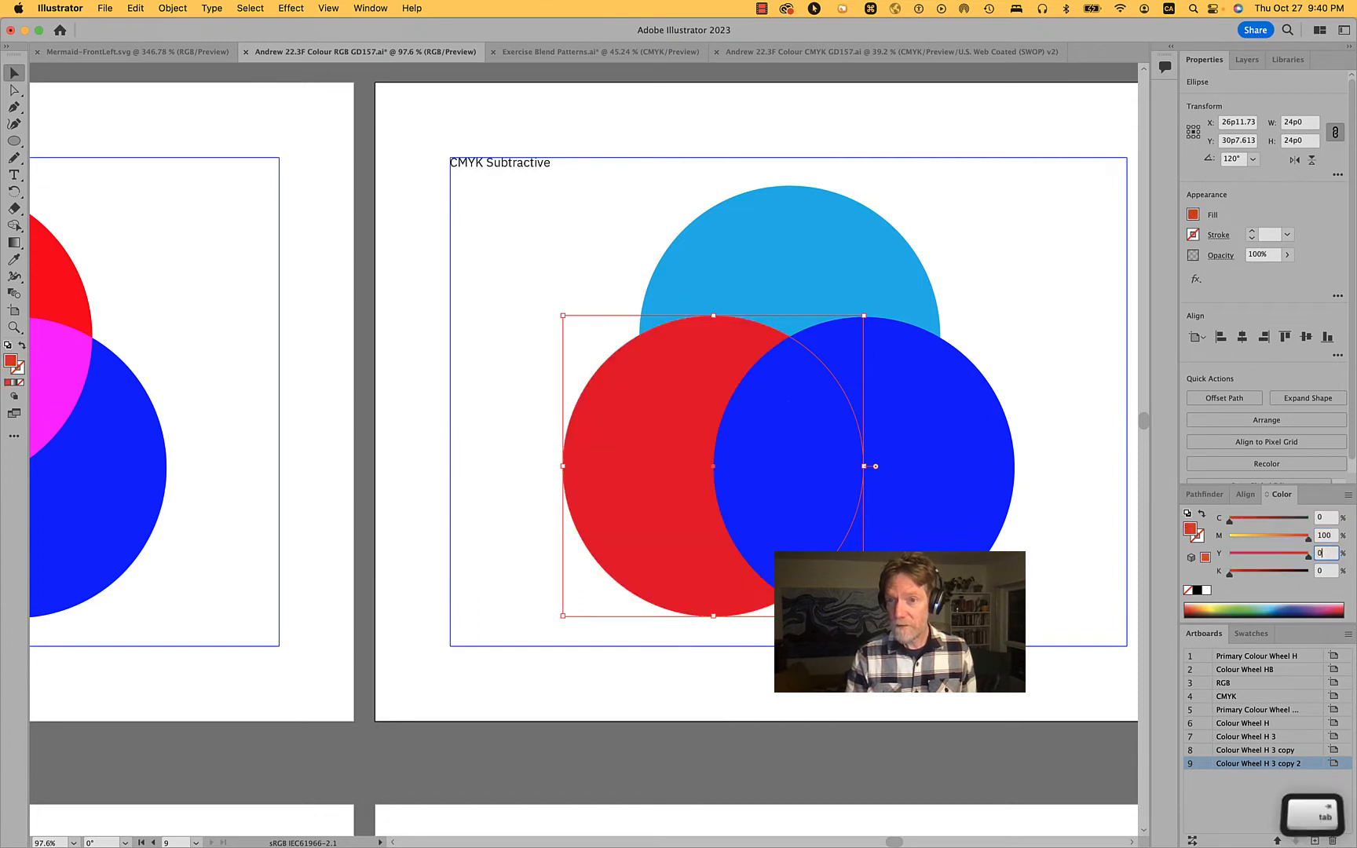
click(965, 496)
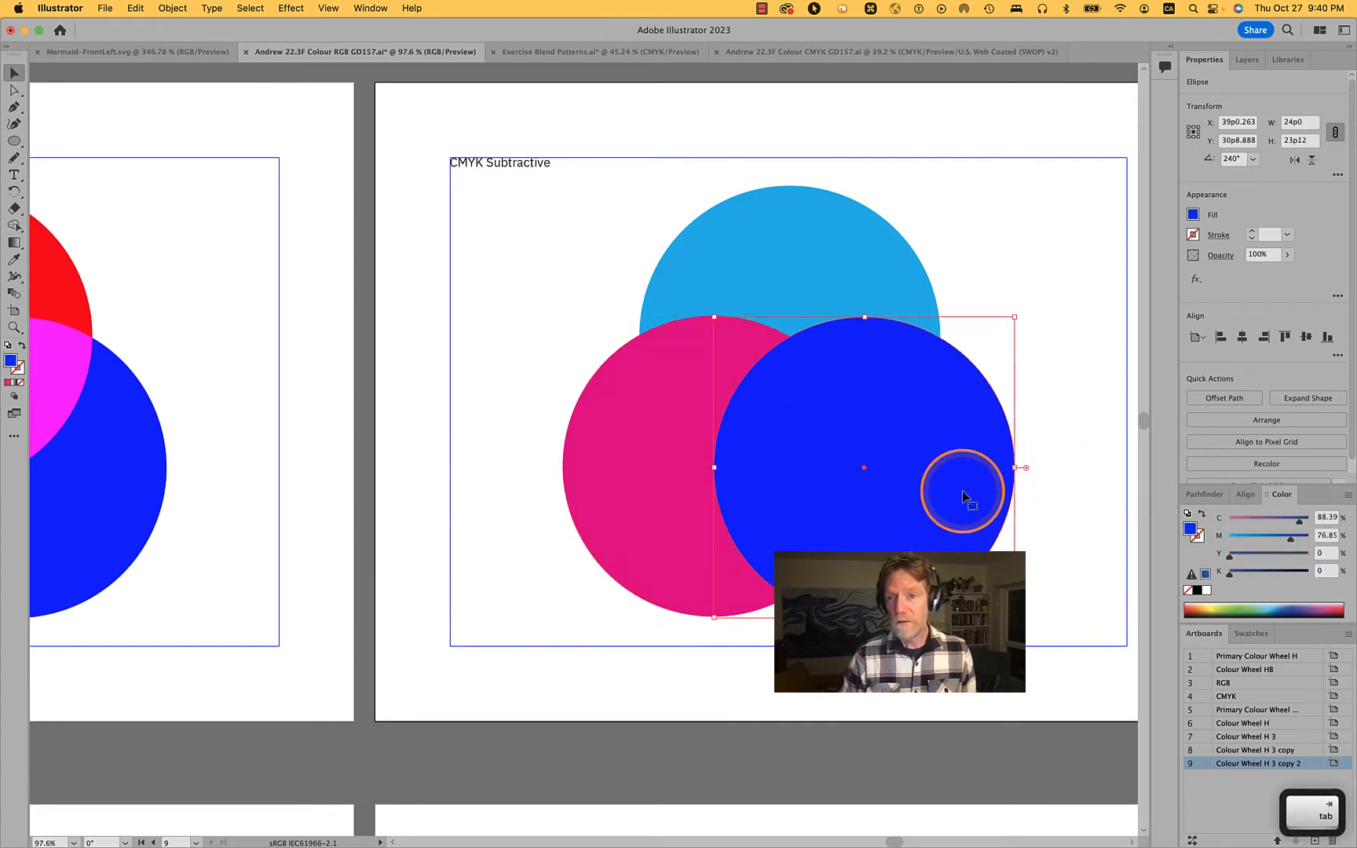
Correct the magenta circle's fill to exactly C 0, M 100, Y 0 and reselect it to check the values
click(647, 457)
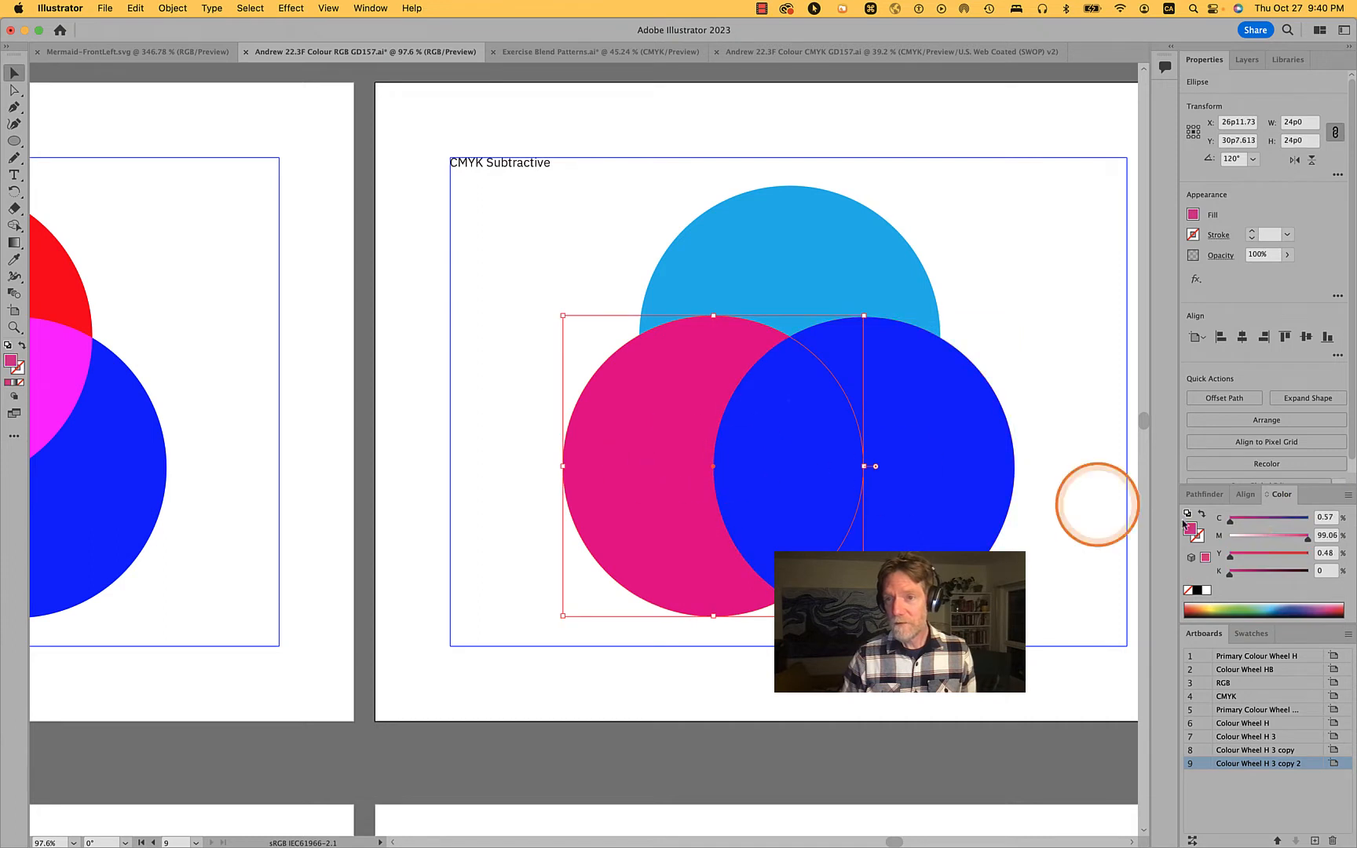
click(1325, 535)
text(1)
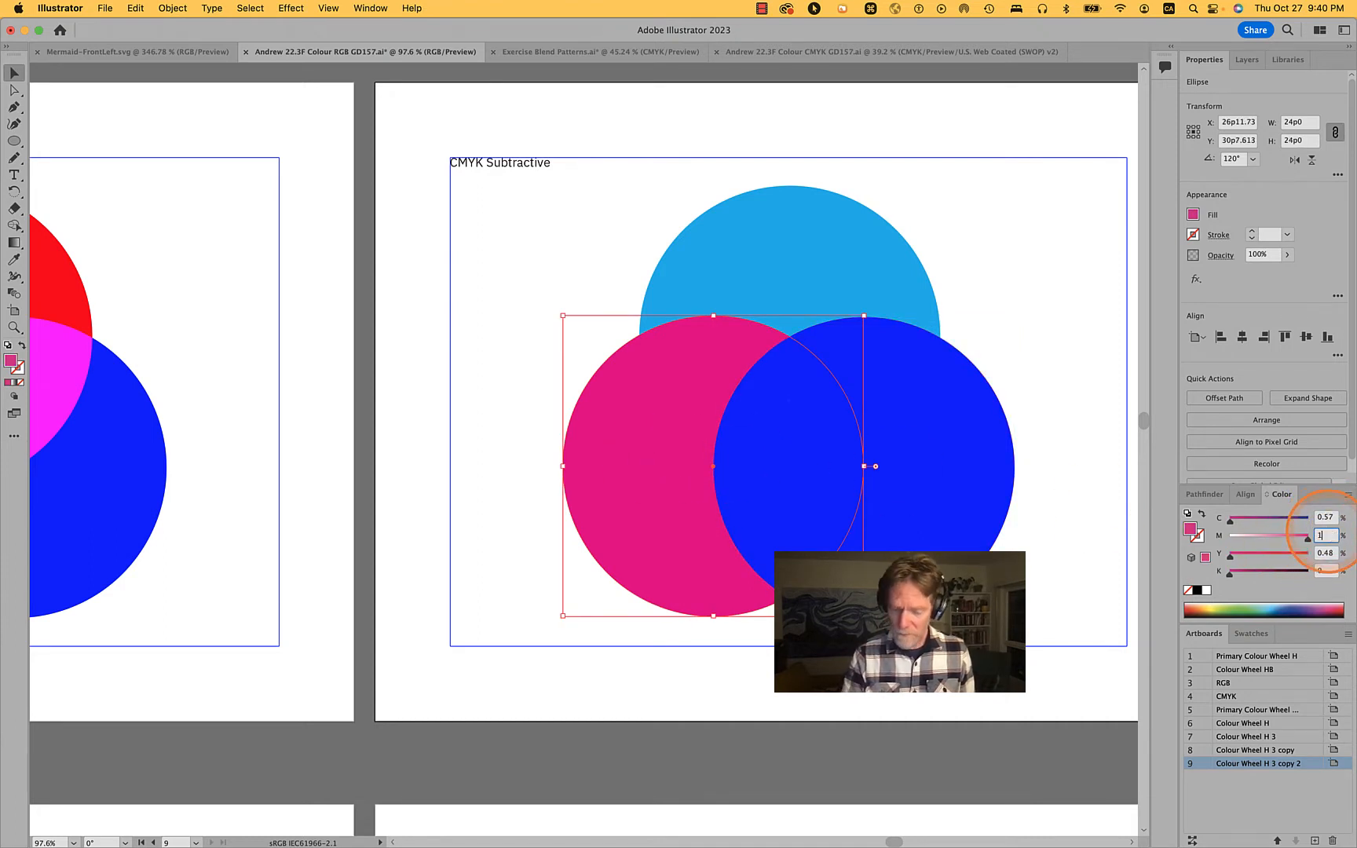
text(00)
text(0)
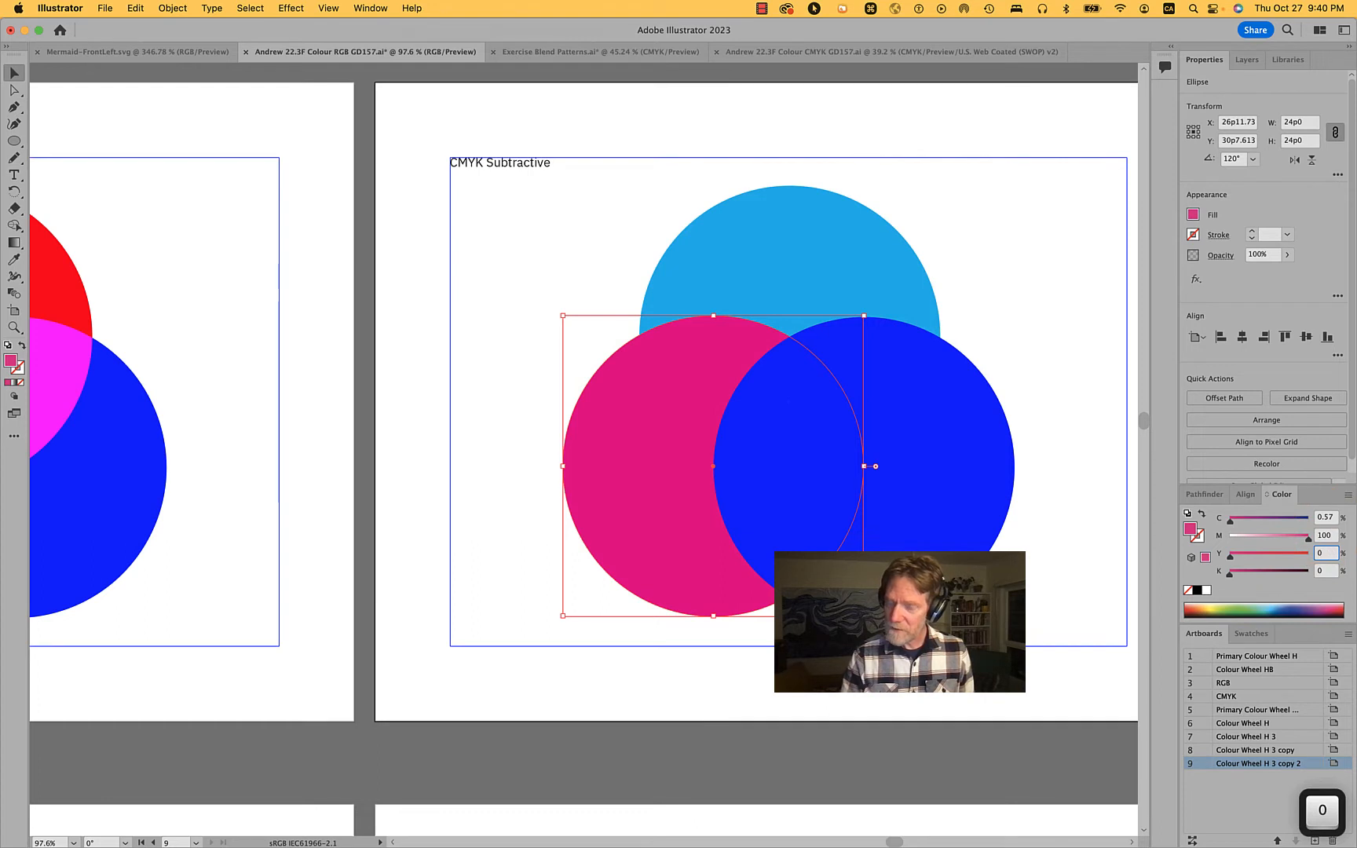
key(shift+Tab)
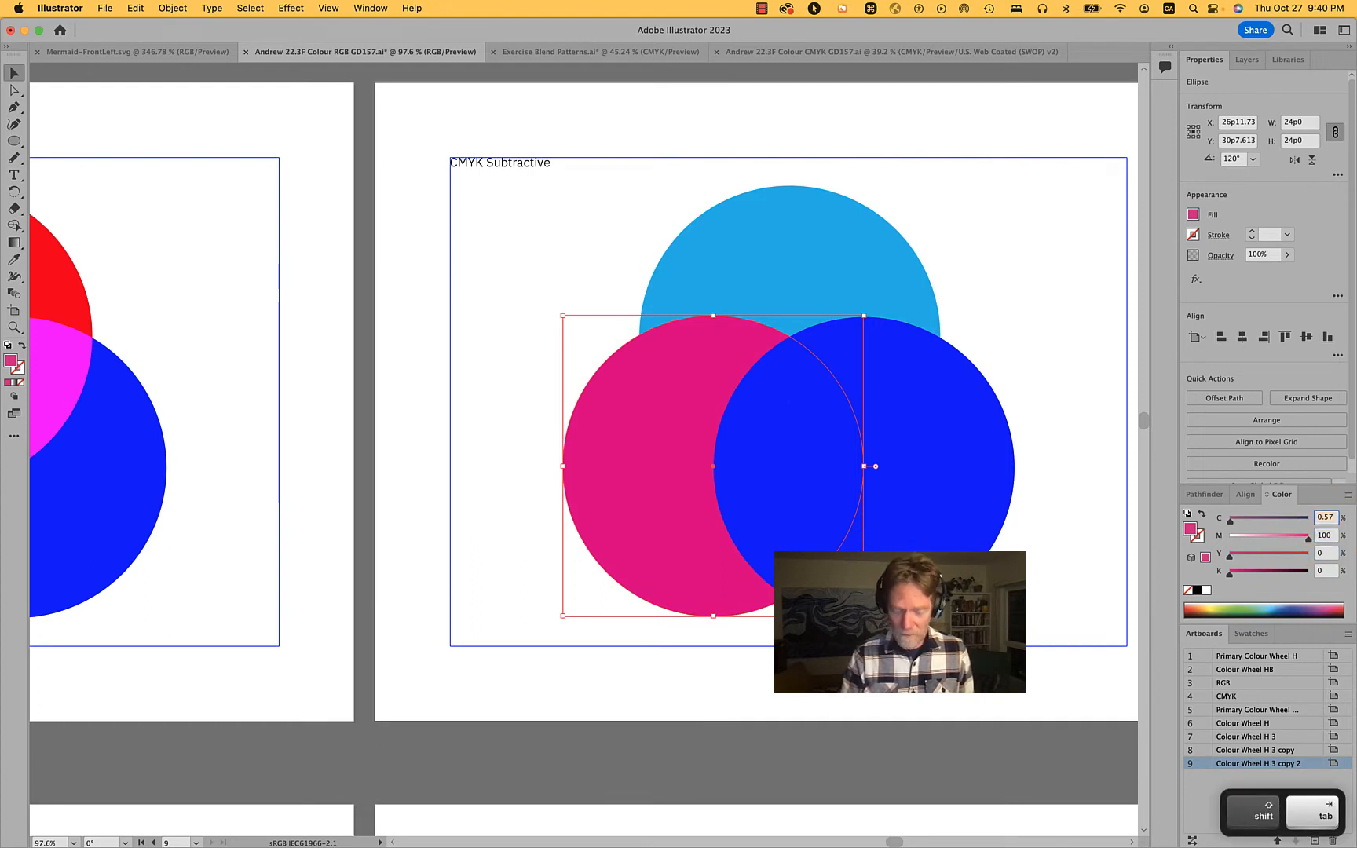
text(0)
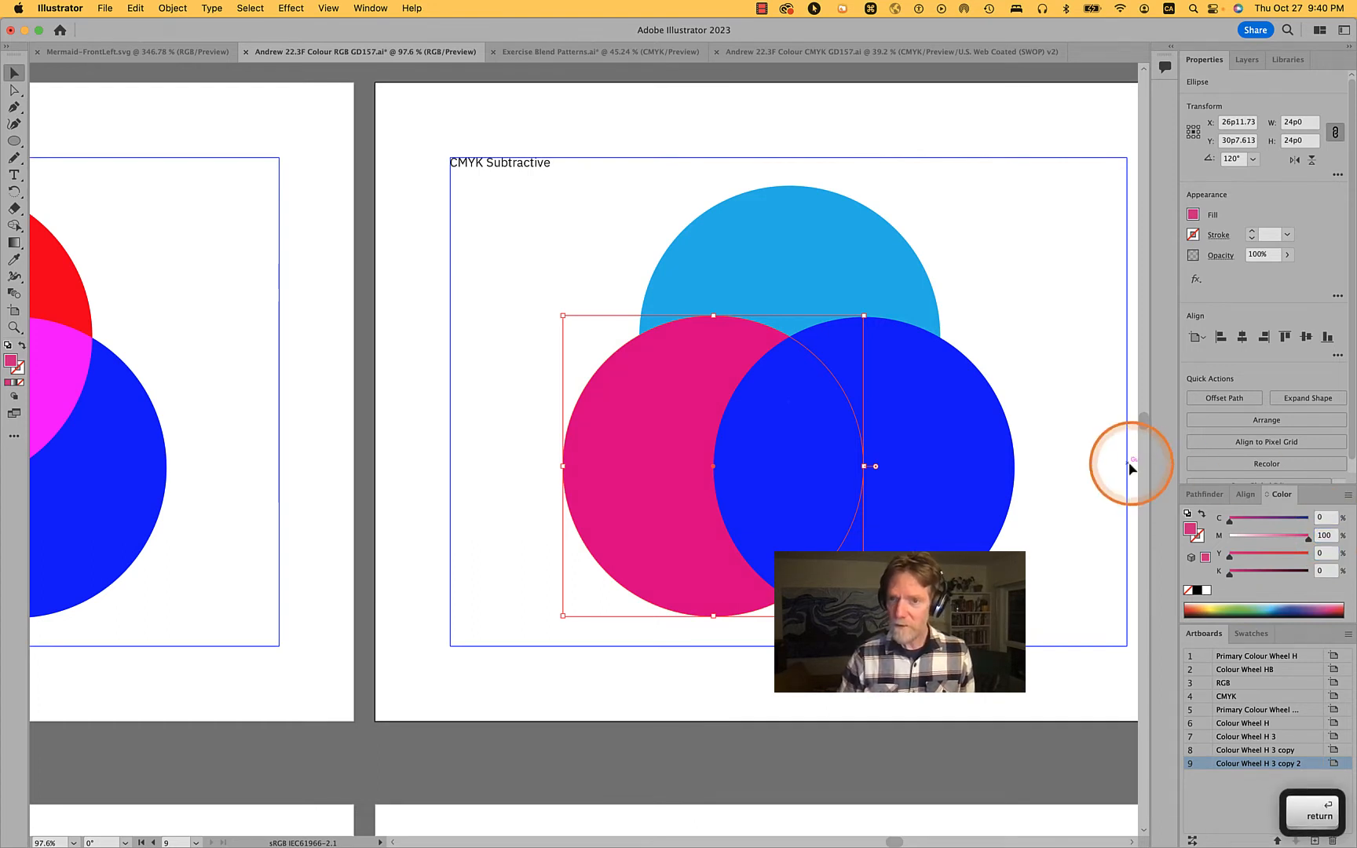
click(1066, 478)
click(587, 516)
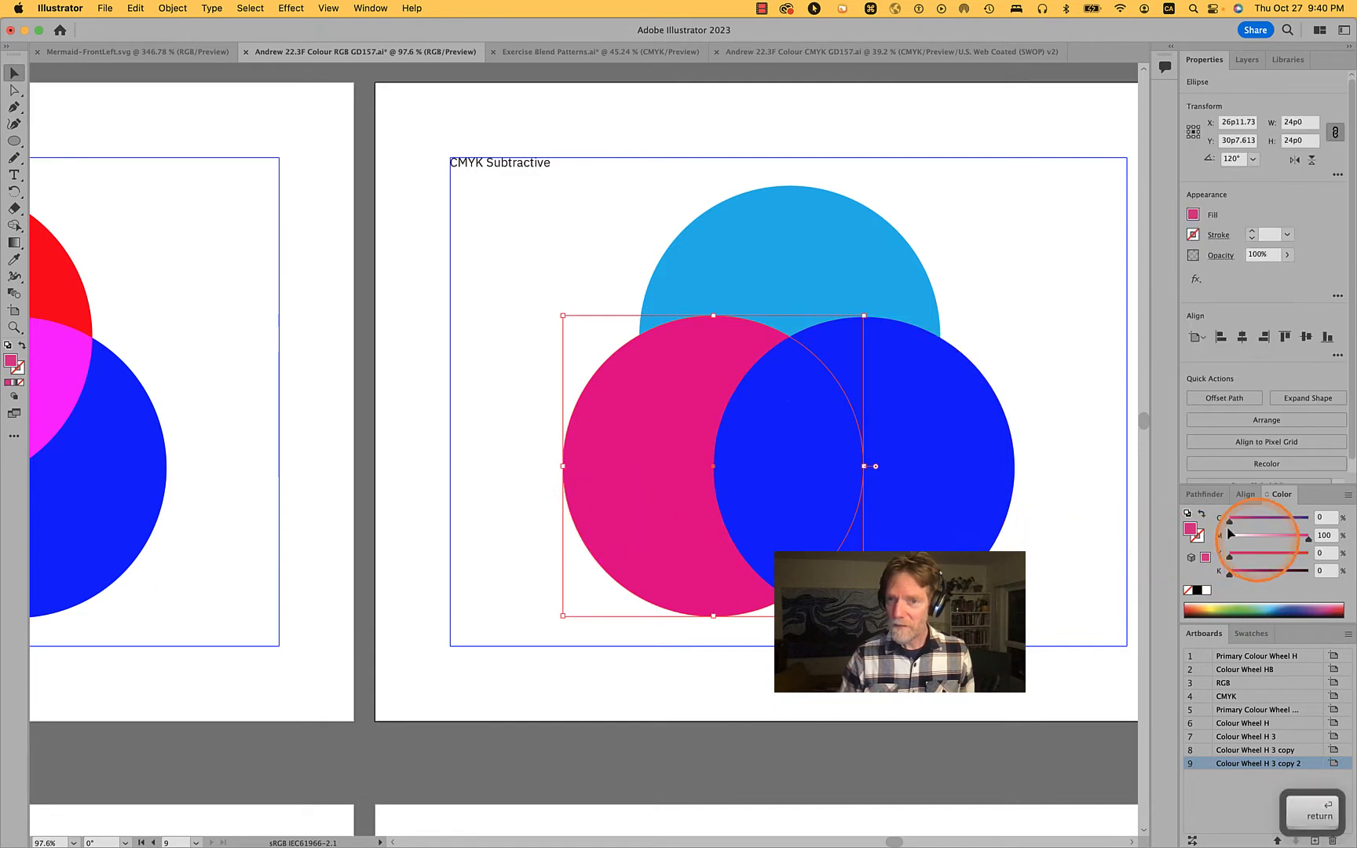
click(1044, 497)
Fill the blue circle on the CMYK Subtractive page with yellow by entering C 0, M 0, Y 100, and deselect it
click(943, 503)
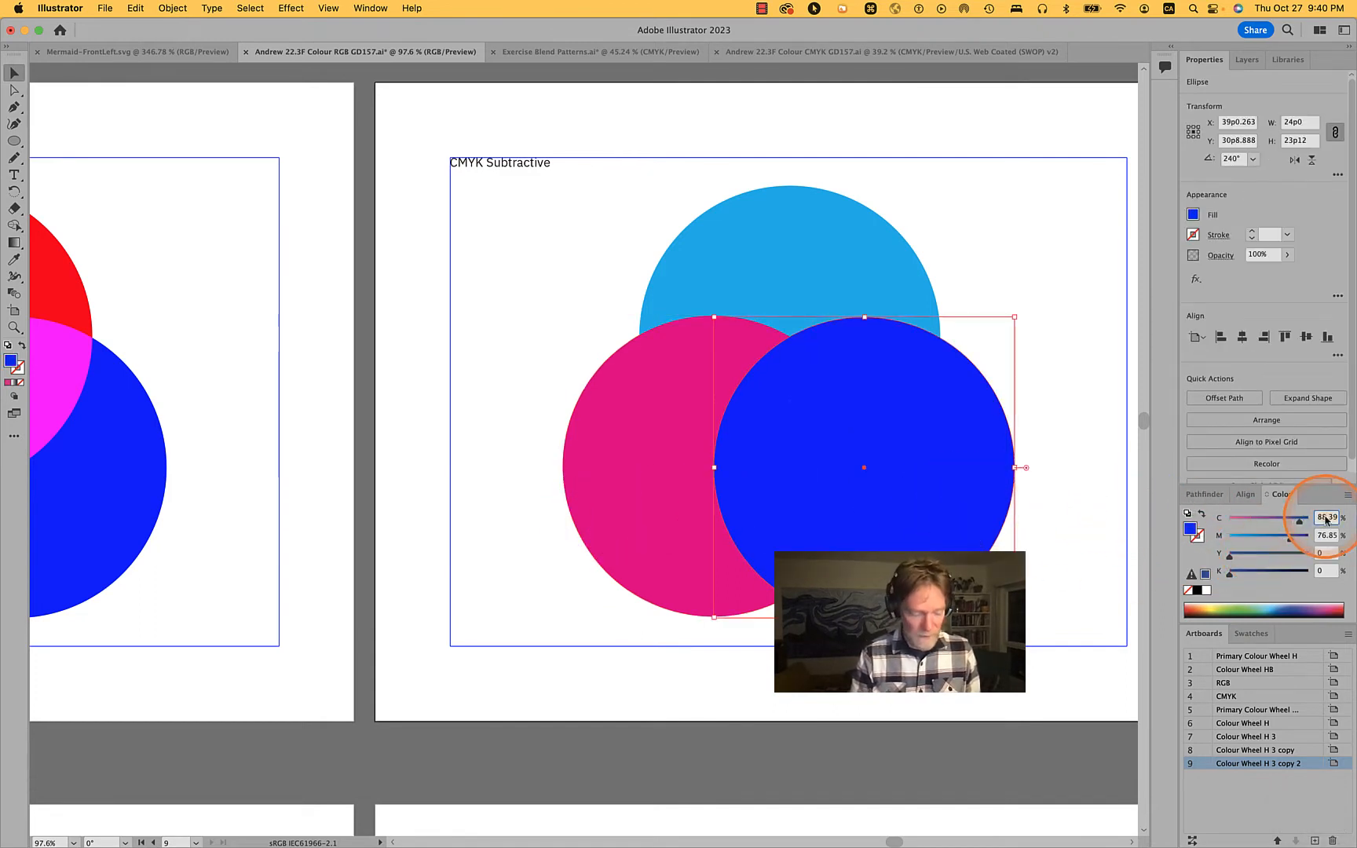
text(0)
key(Tab)
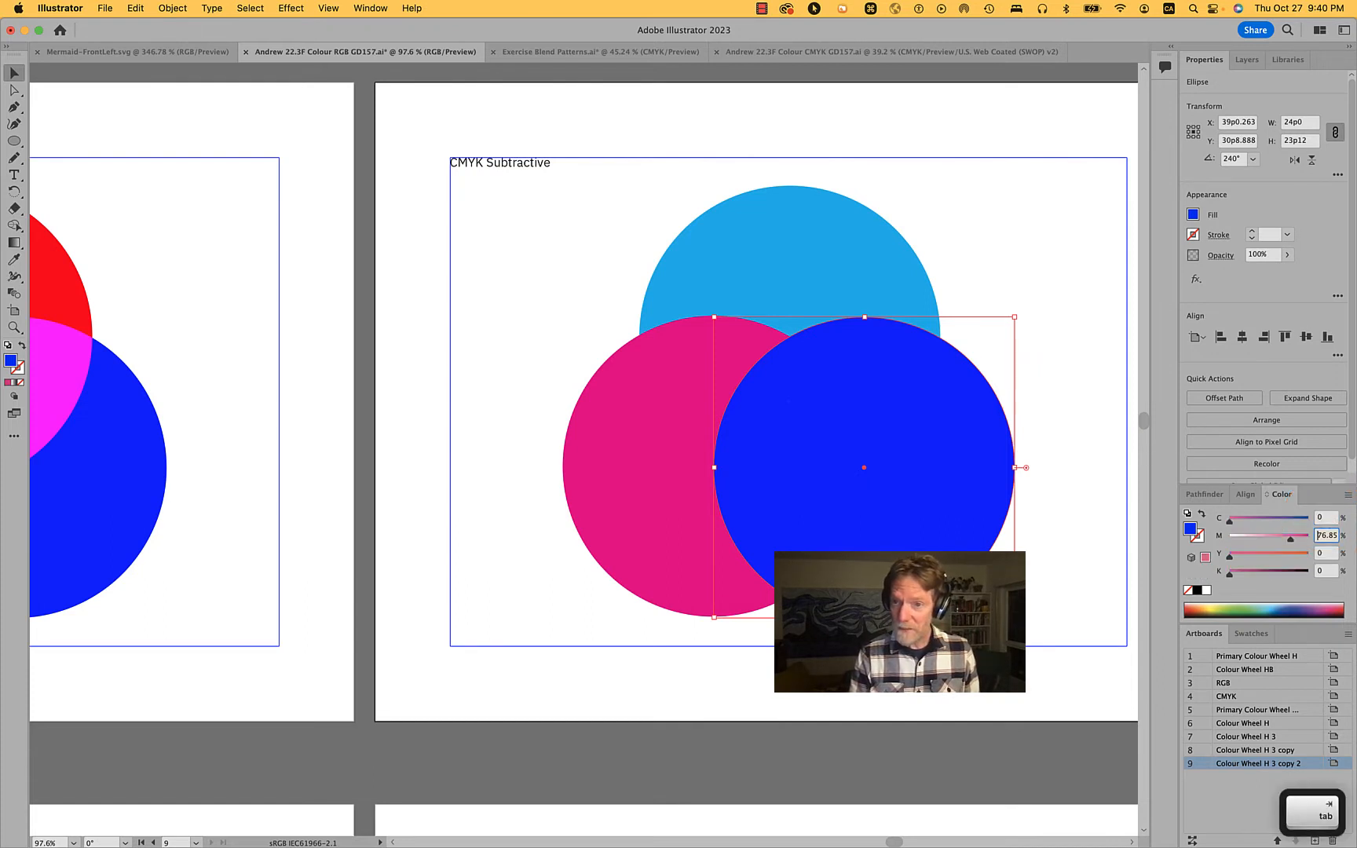
text(0)
key(Tab)
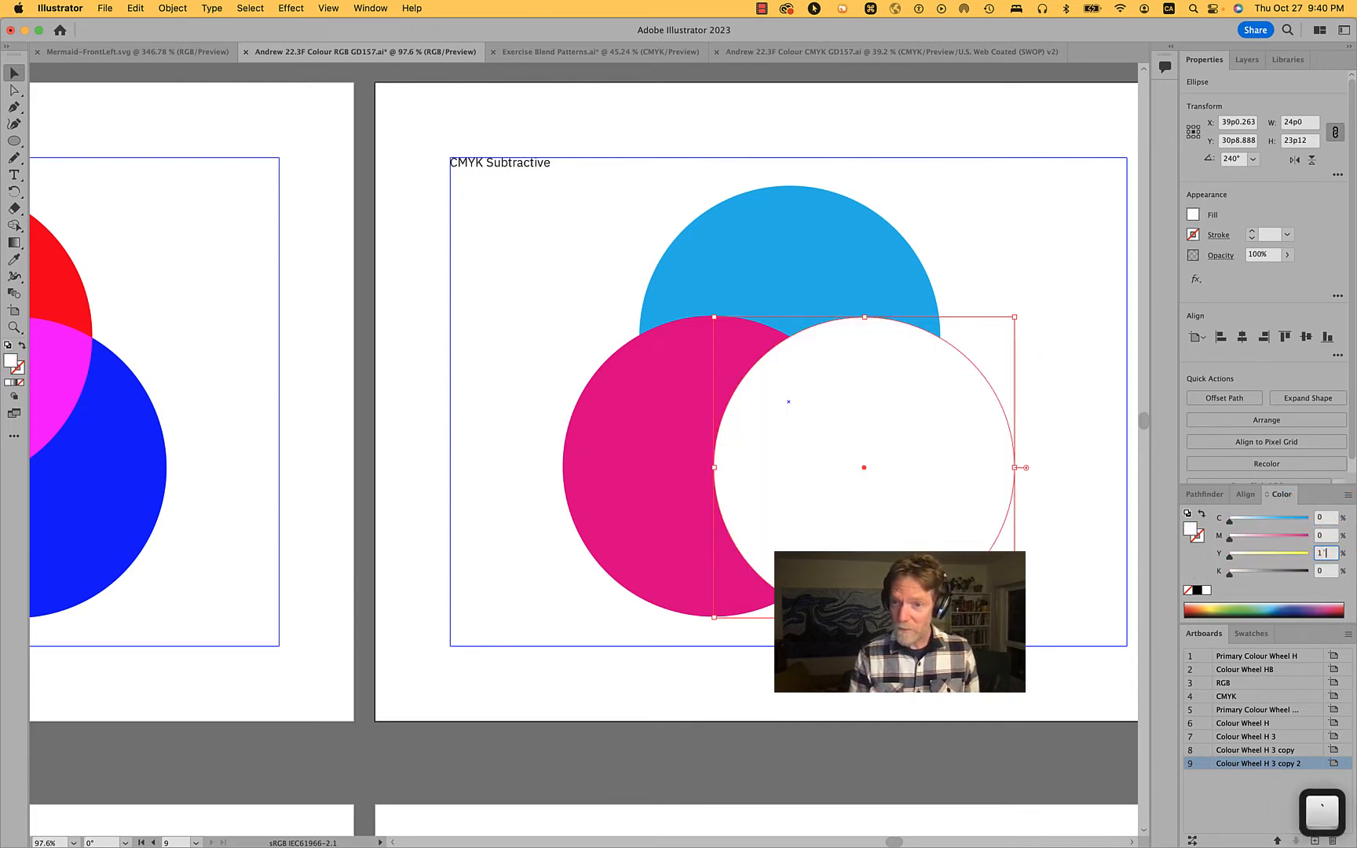
text(100)
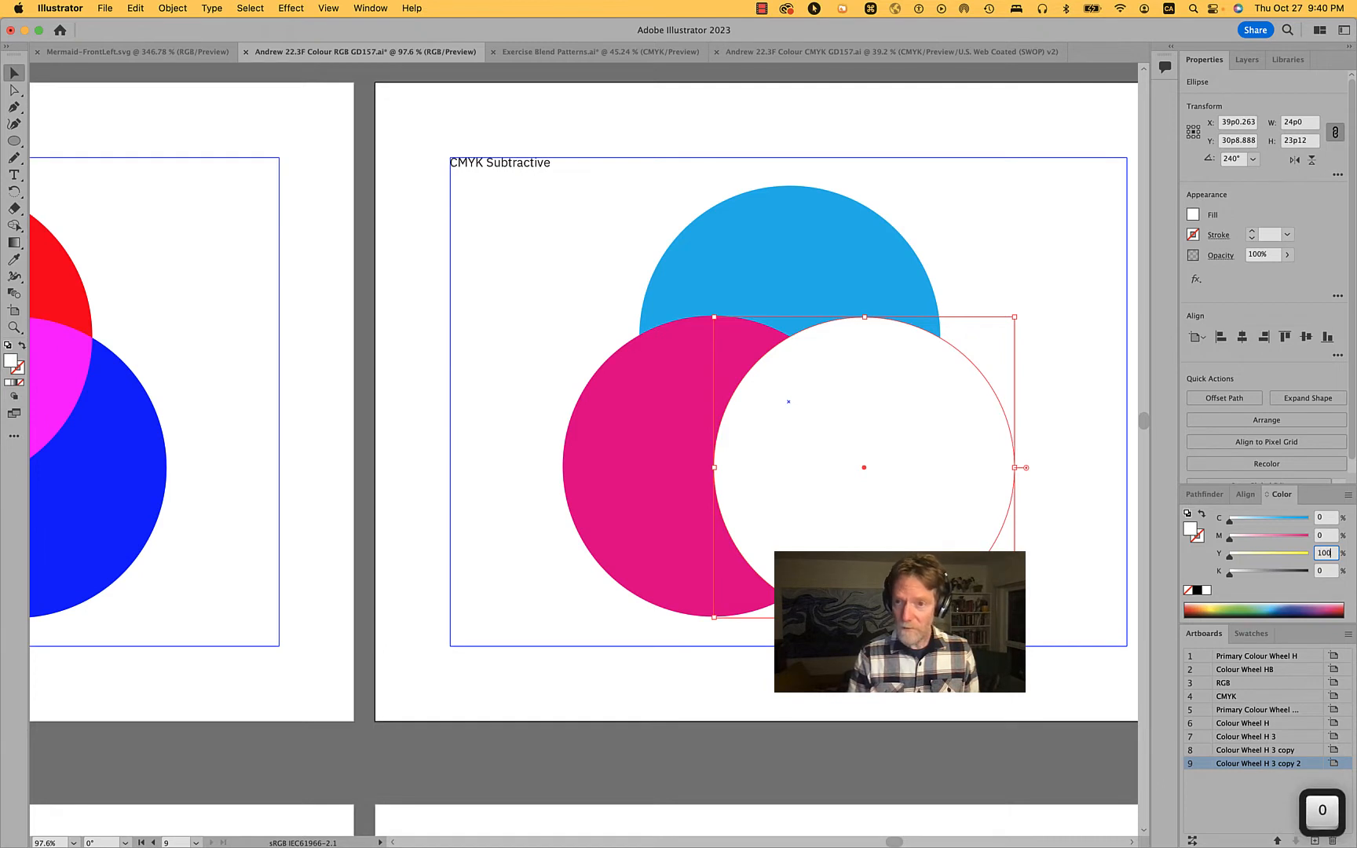
key(Return)
click(1072, 308)
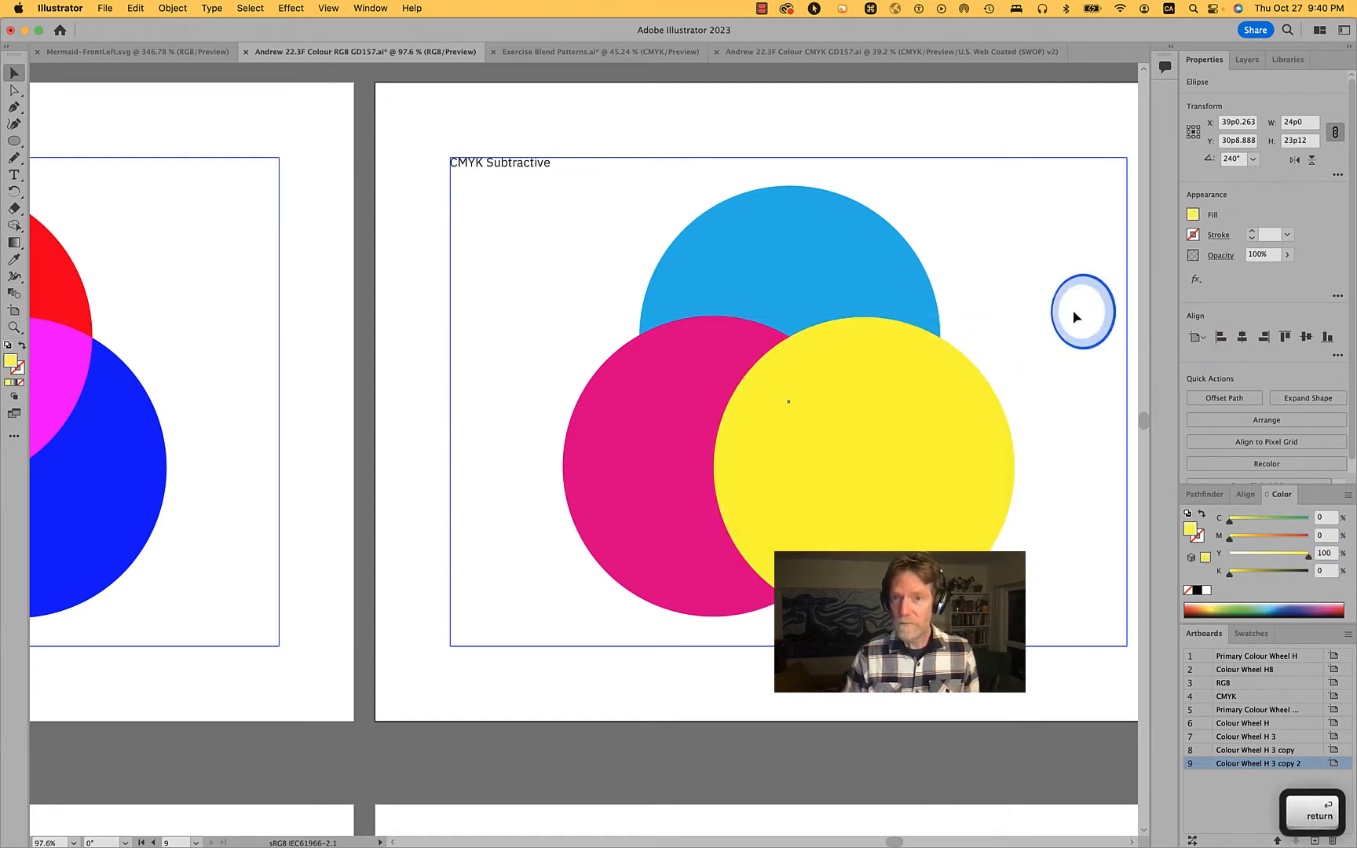
Select the cyan, magenta and yellow circles in turn to check their CMYK fill values
click(619, 538)
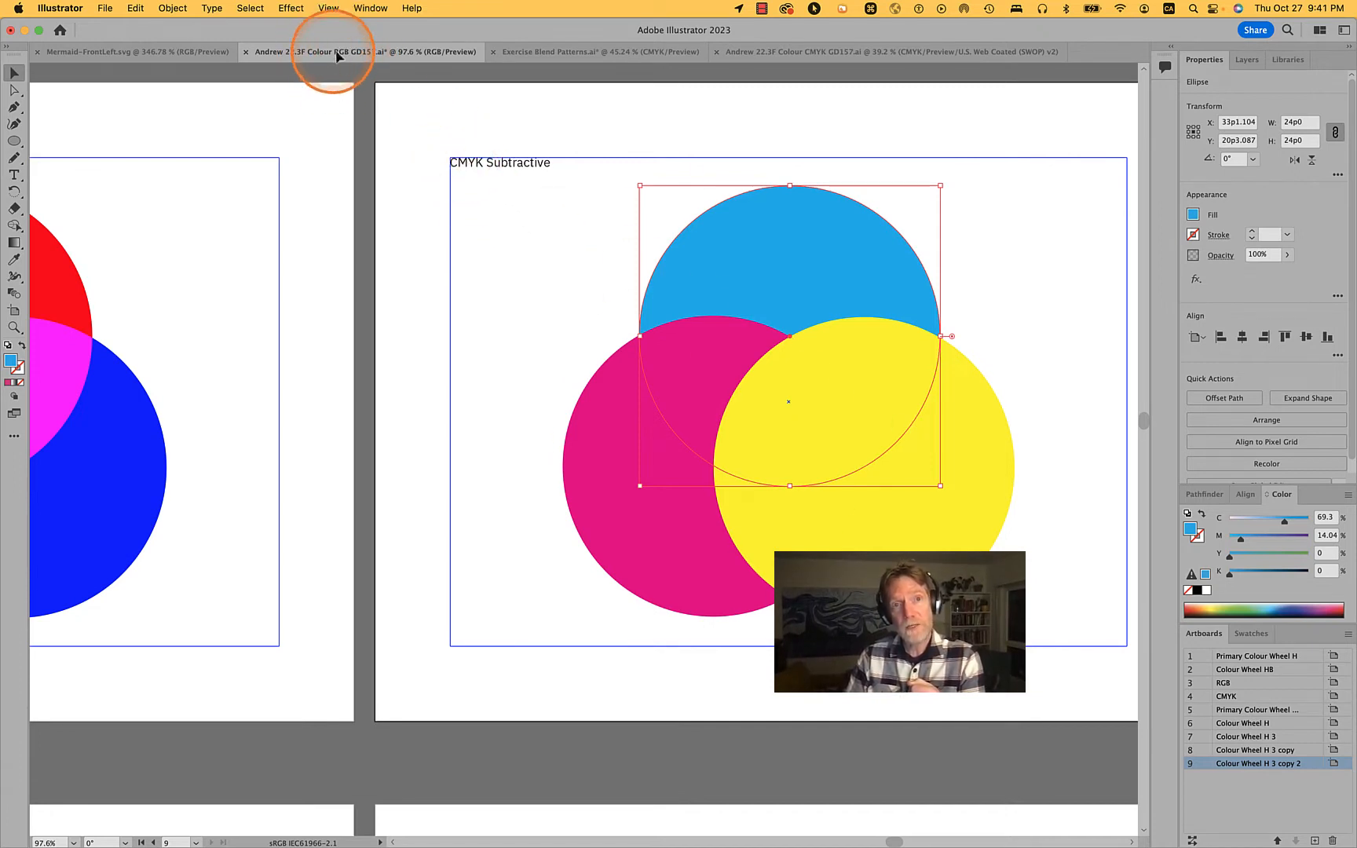
click(1038, 365)
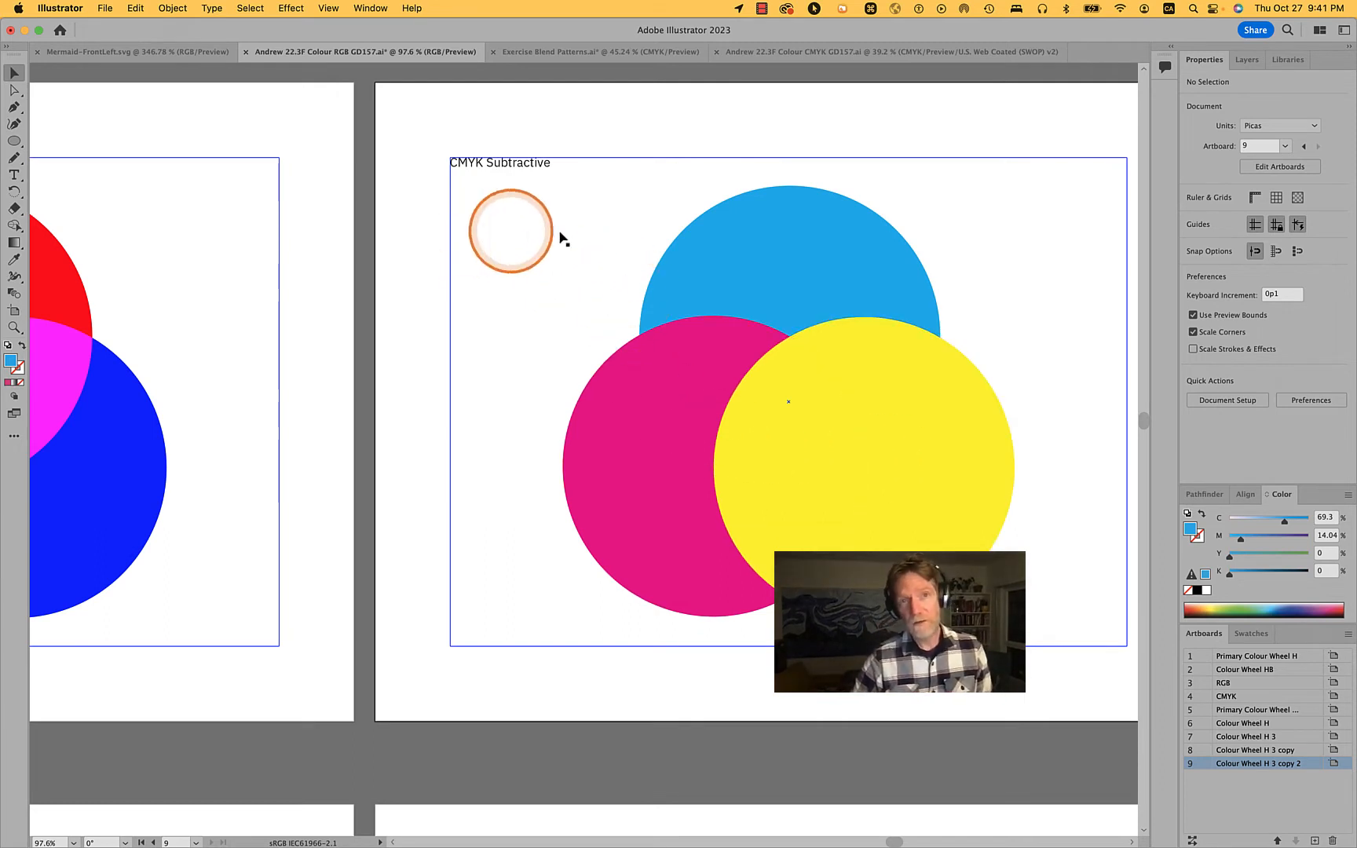
click(861, 267)
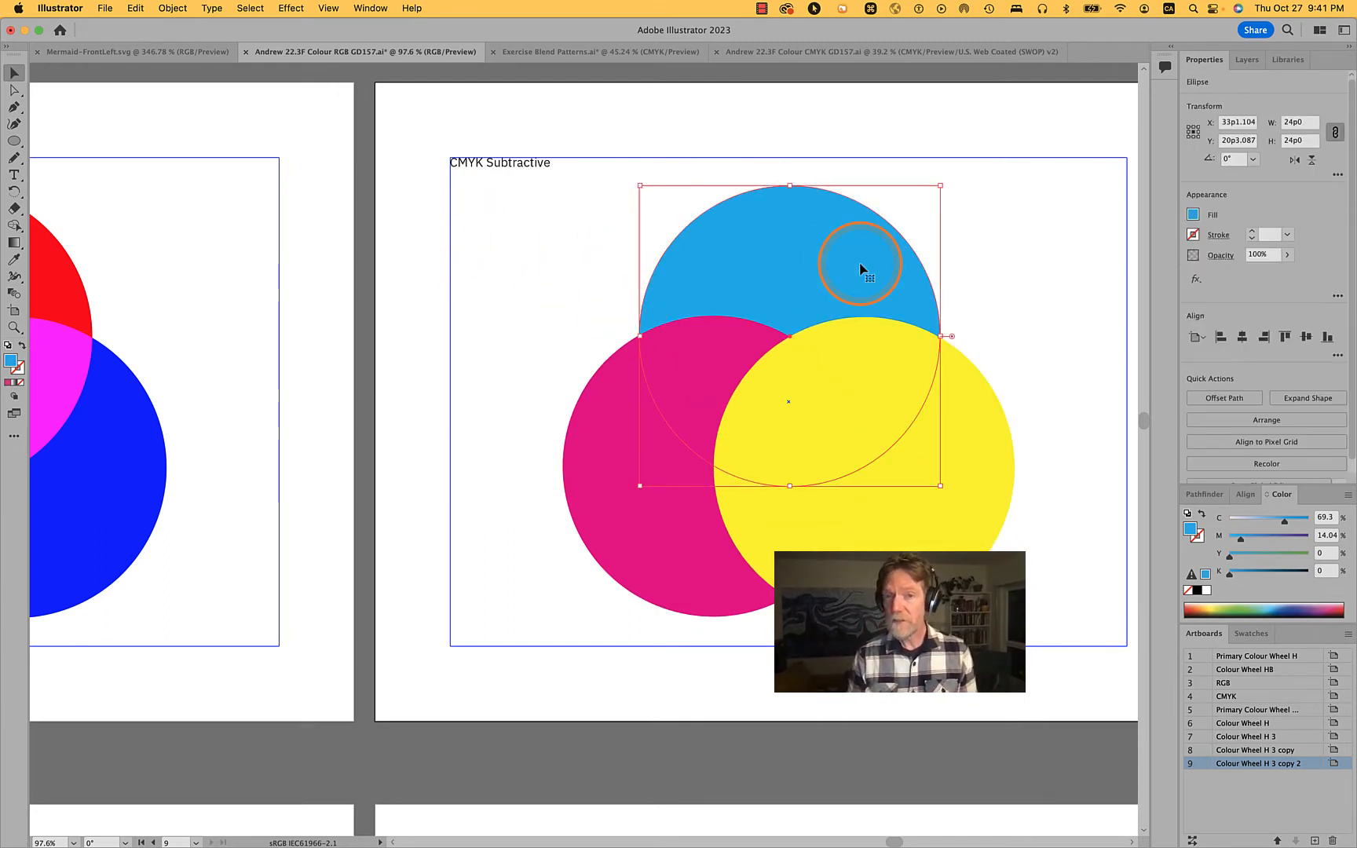
click(1112, 422)
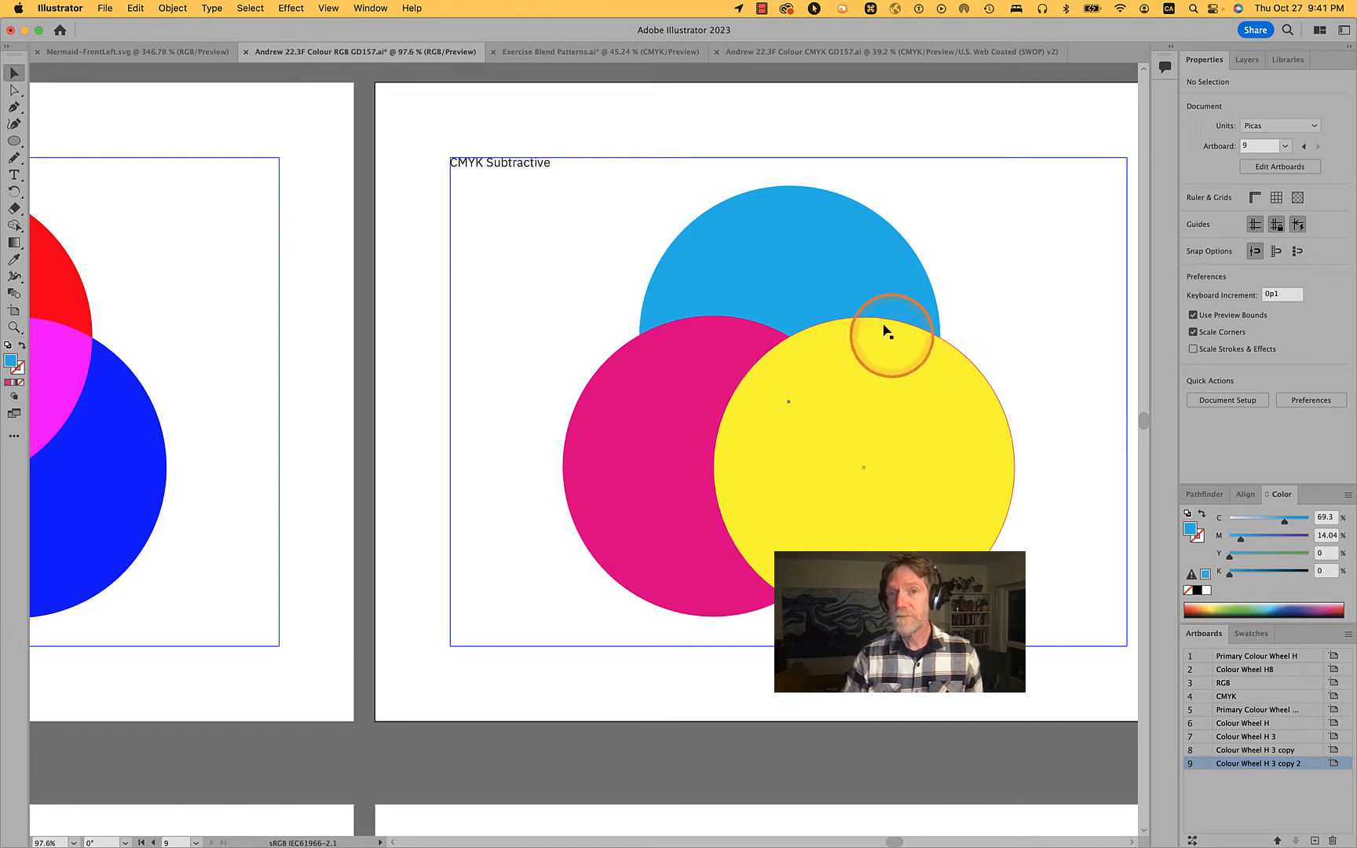
click(870, 291)
click(624, 516)
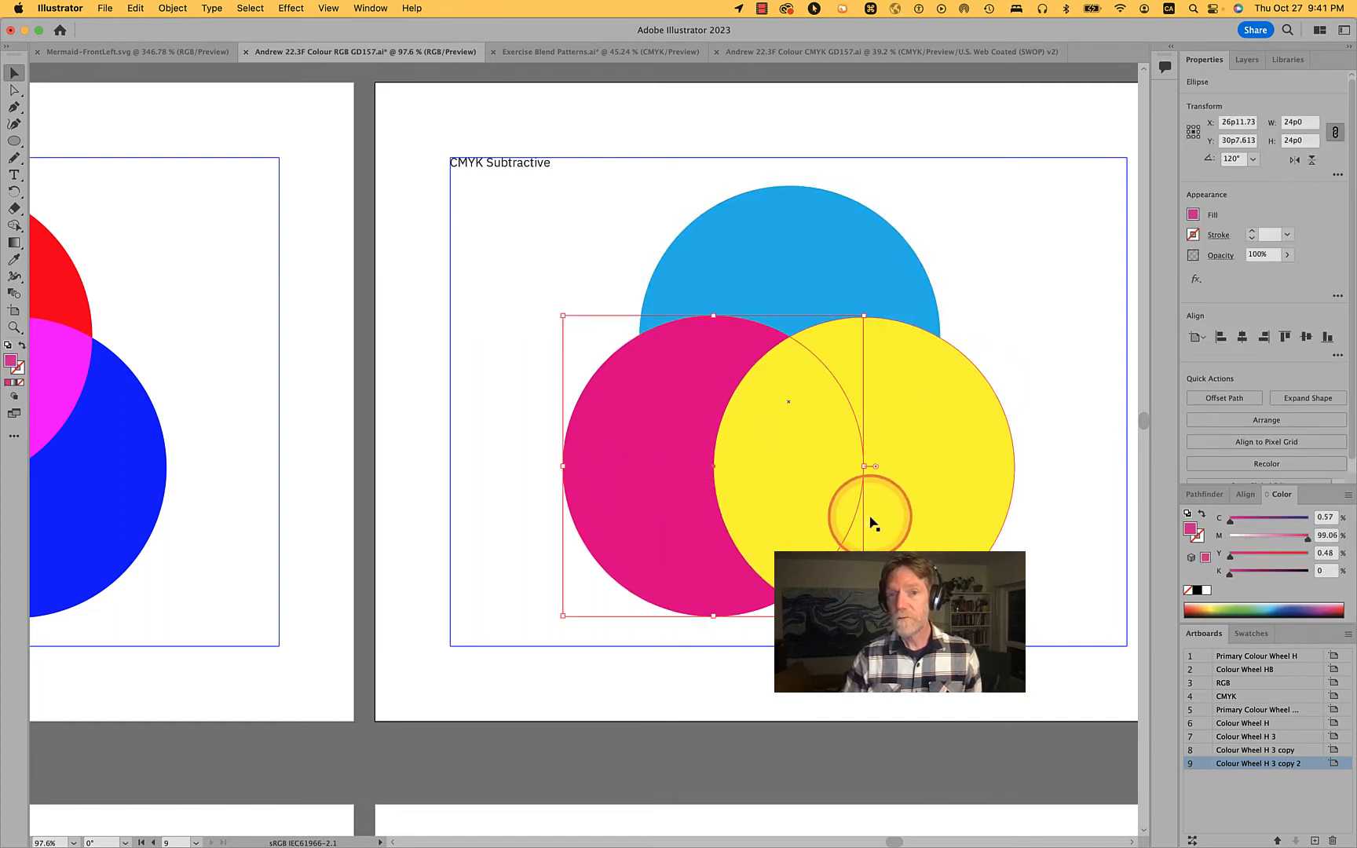
click(895, 520)
click(839, 237)
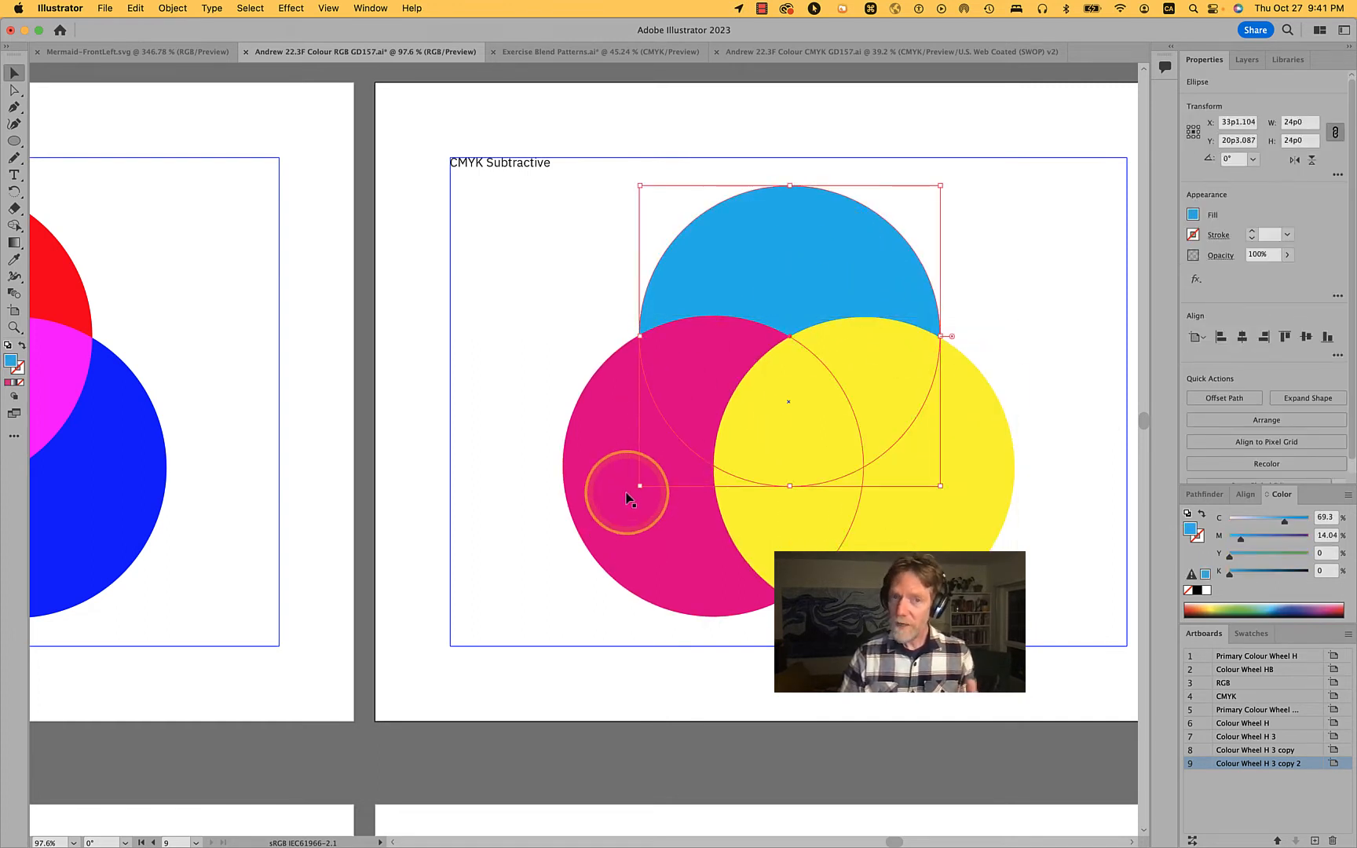
click(636, 533)
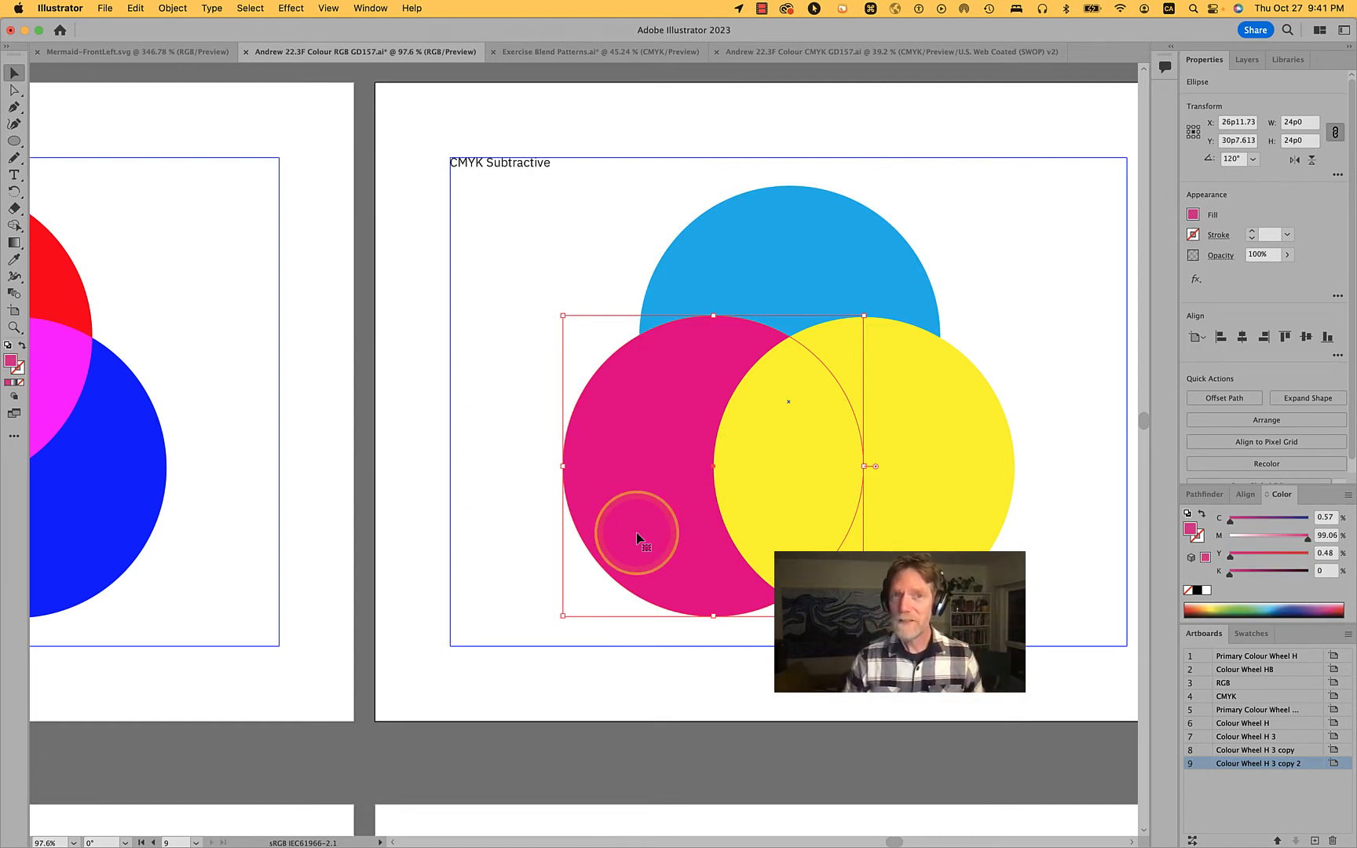
click(859, 534)
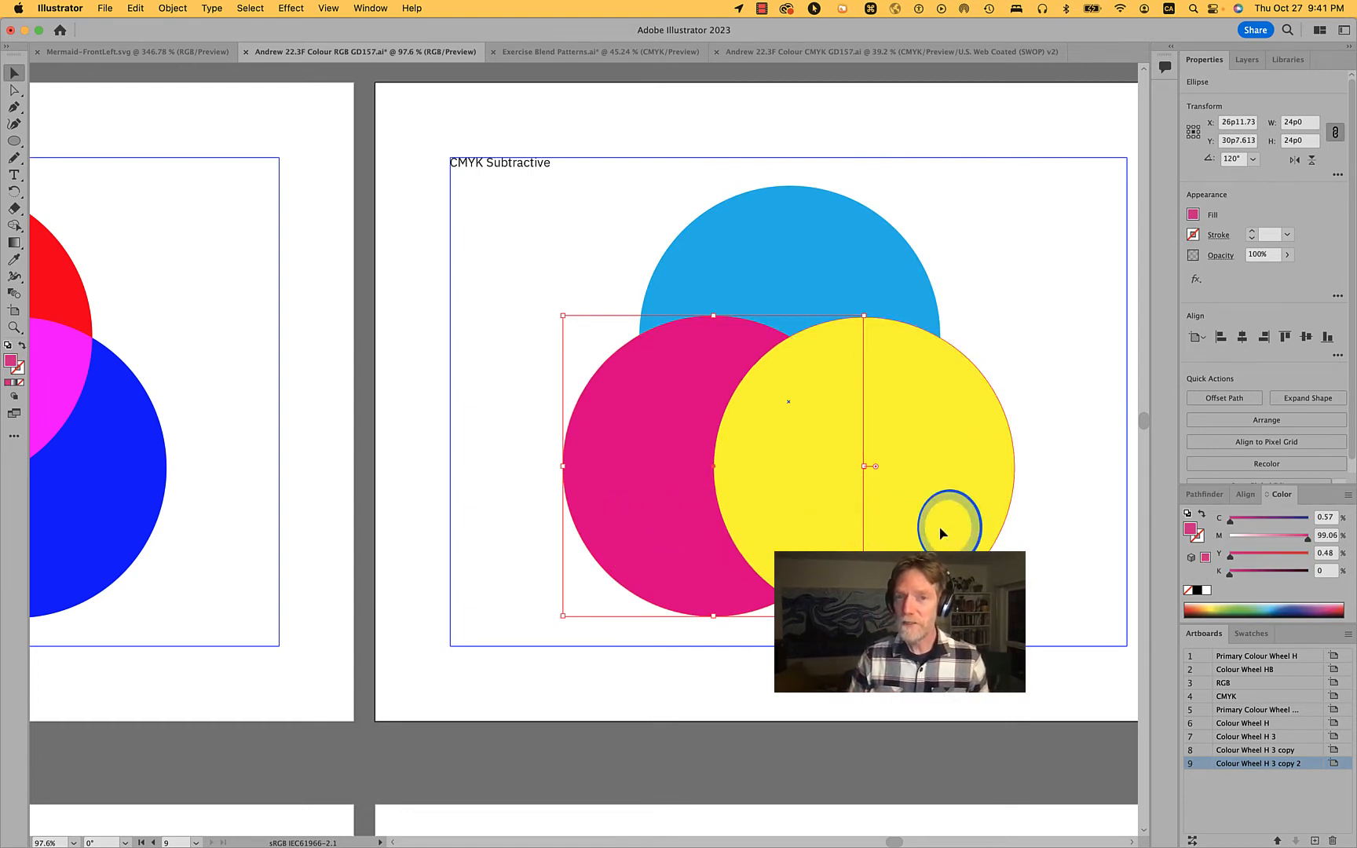
click(940, 531)
Select all three circles together, set their blending mode to Multiply, and deselect them
click(844, 259)
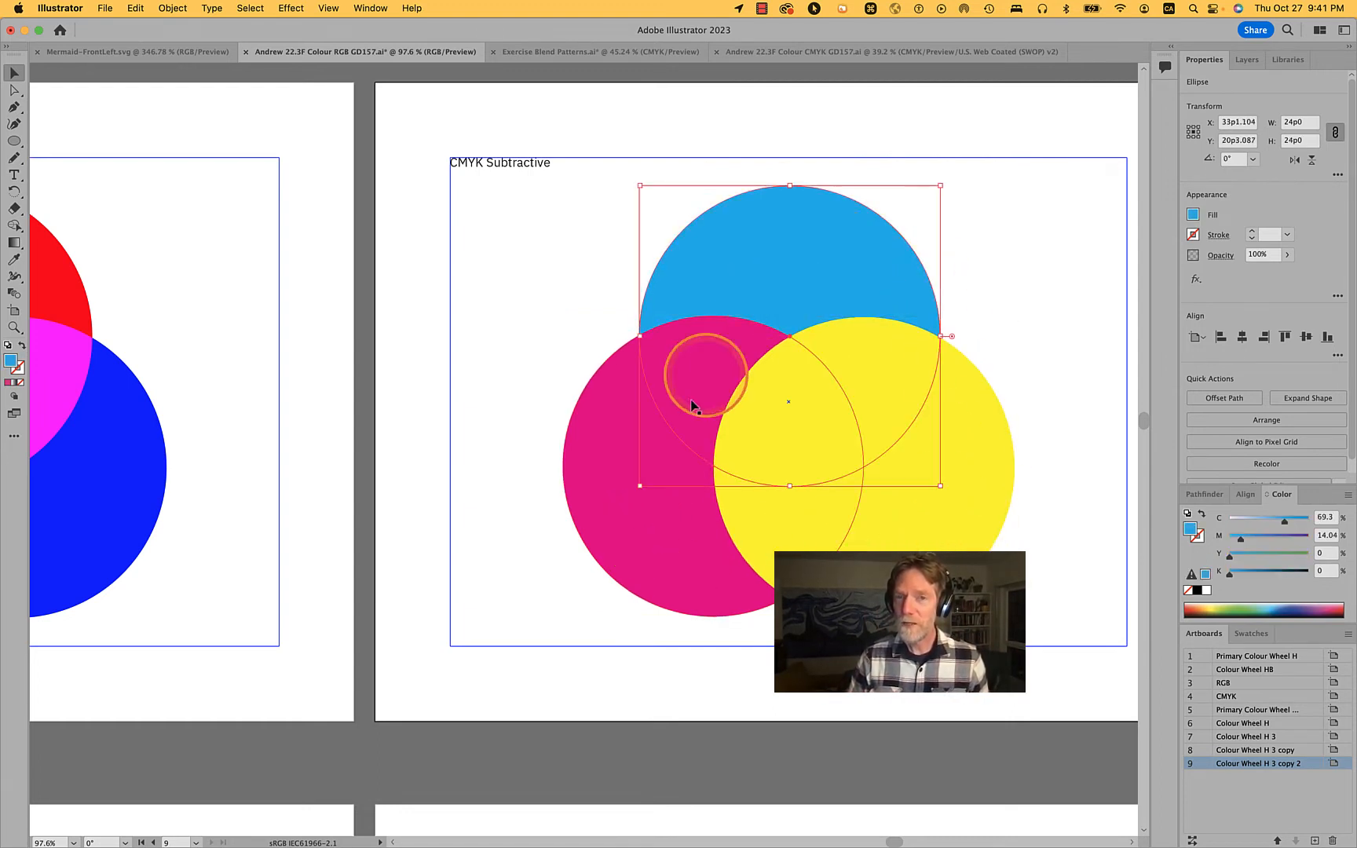
shift+click(639, 555)
shift+click(979, 523)
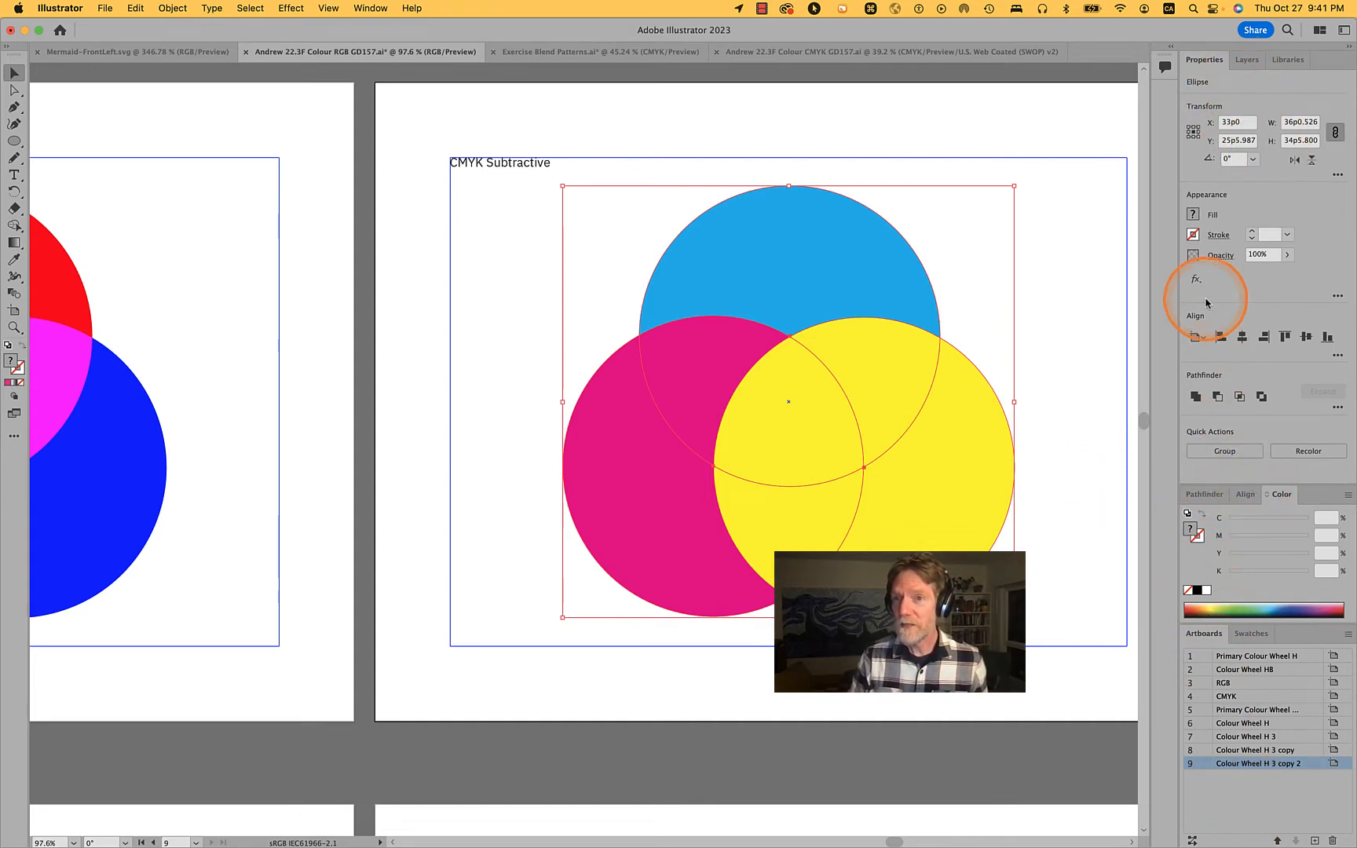
click(1220, 256)
click(1104, 280)
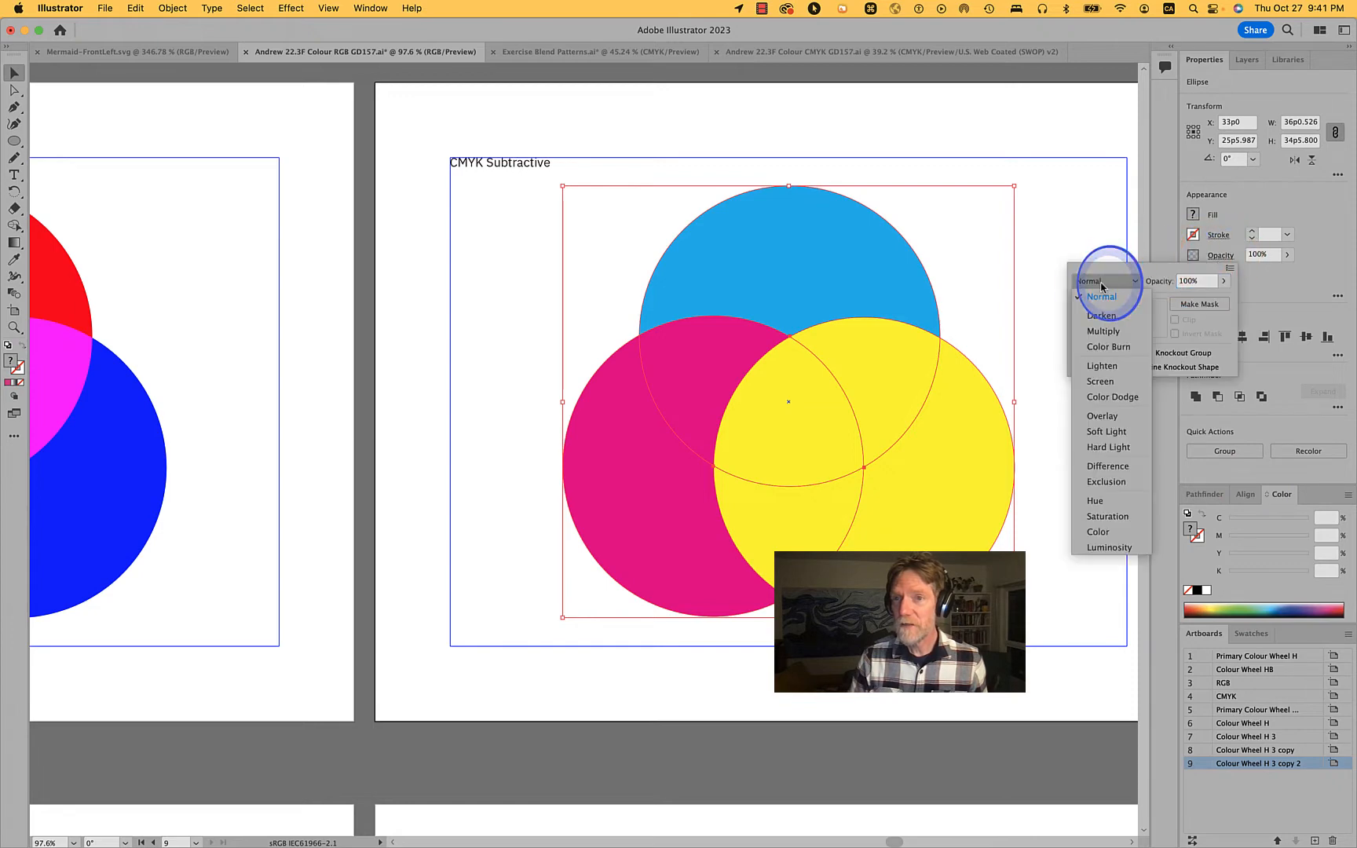
click(1103, 332)
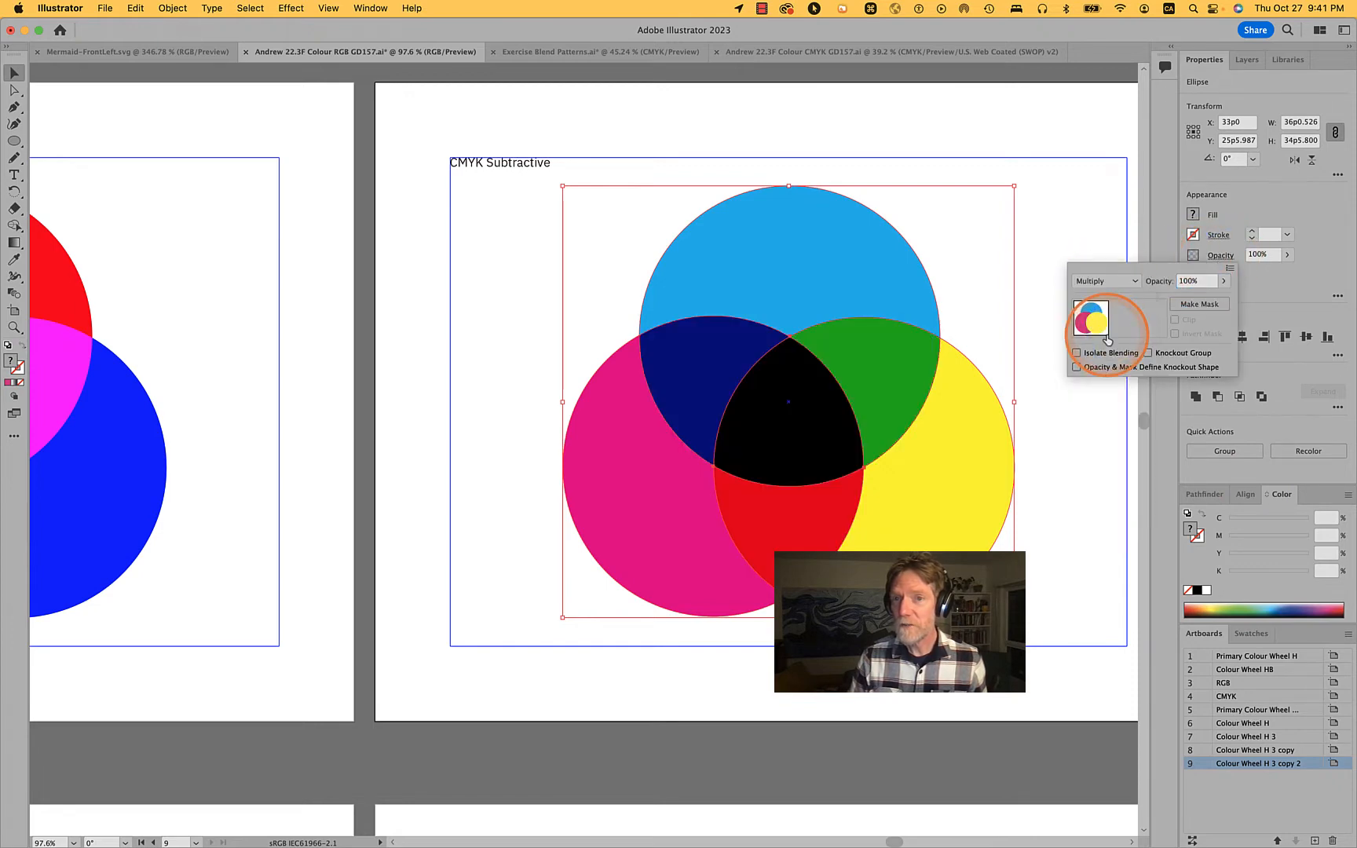
click(1042, 292)
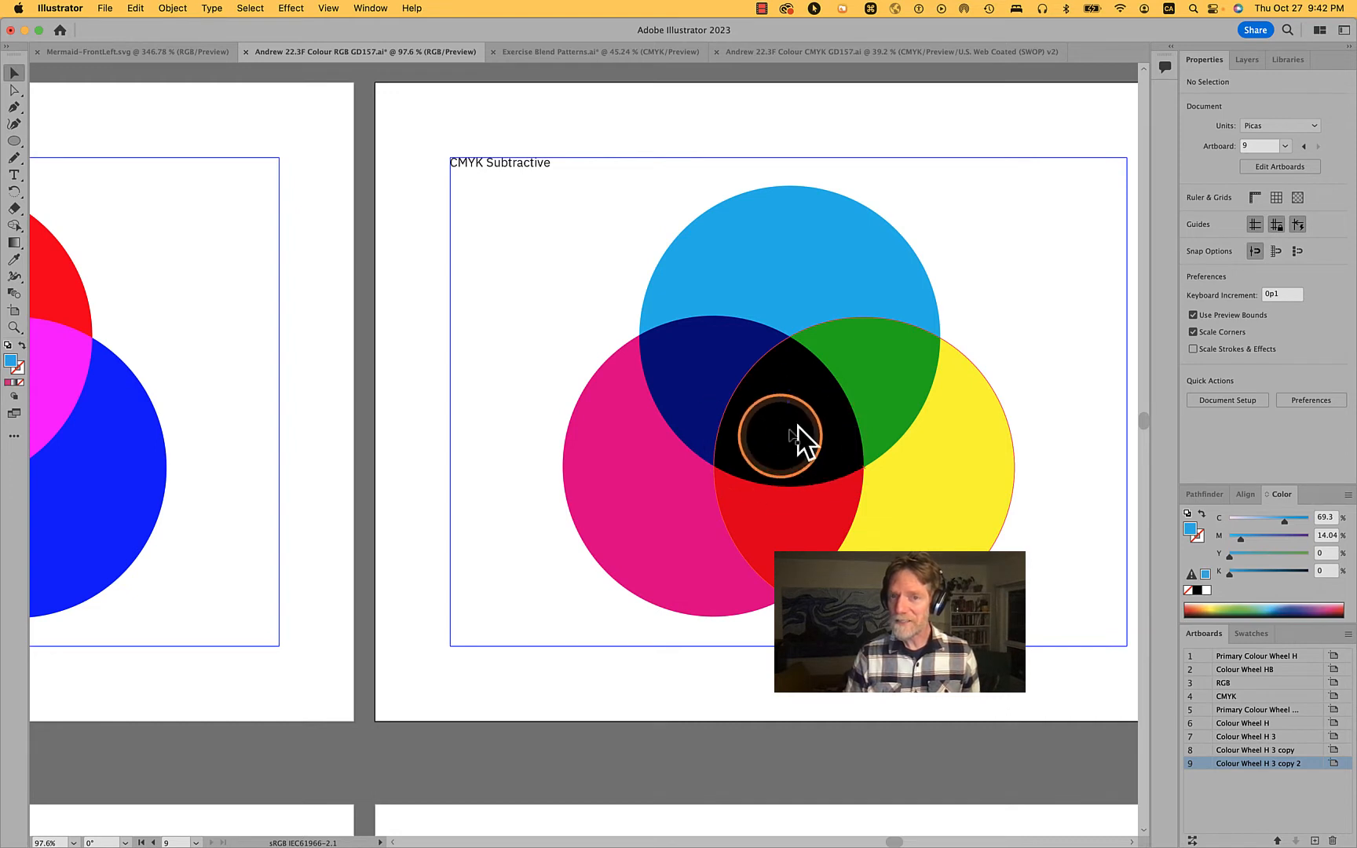
Copy the CMYK Subtractive label with its three circles and switch to the open Colour CMYK document
drag(1087, 676, 428, 151)
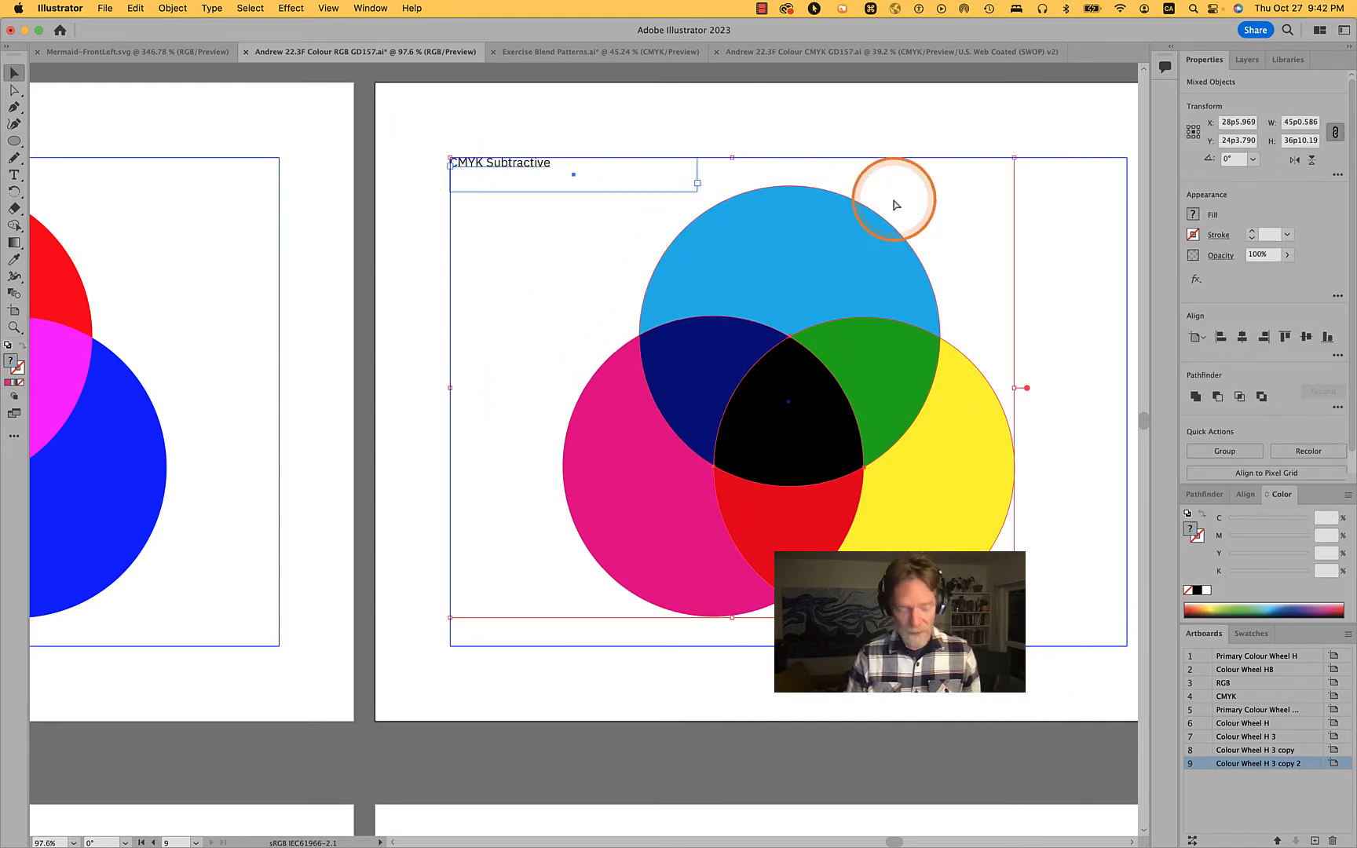
key(super+c)
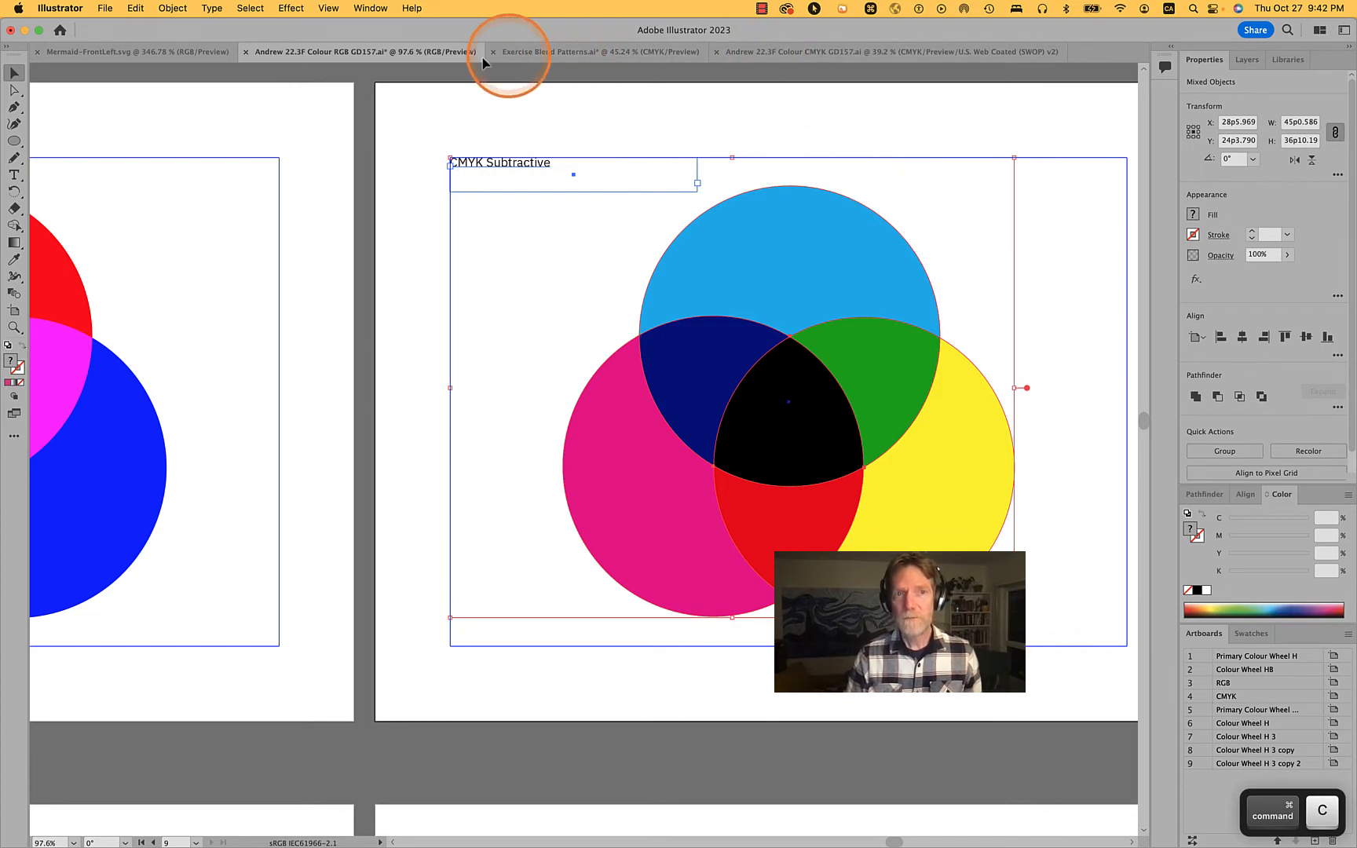
click(777, 52)
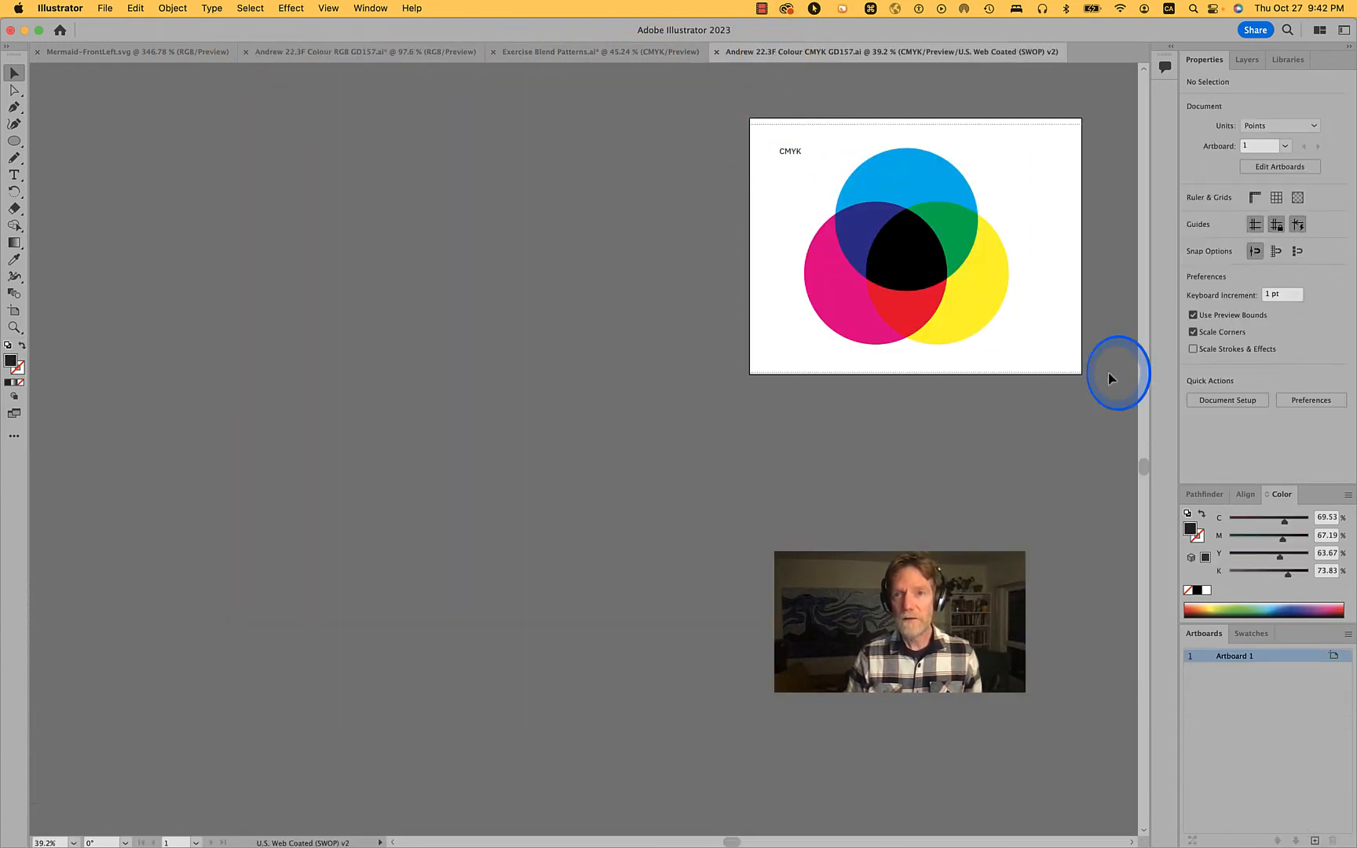
Delete all the existing artwork from the CMYK document's artboard
key(super+a)
key(BackSpace)
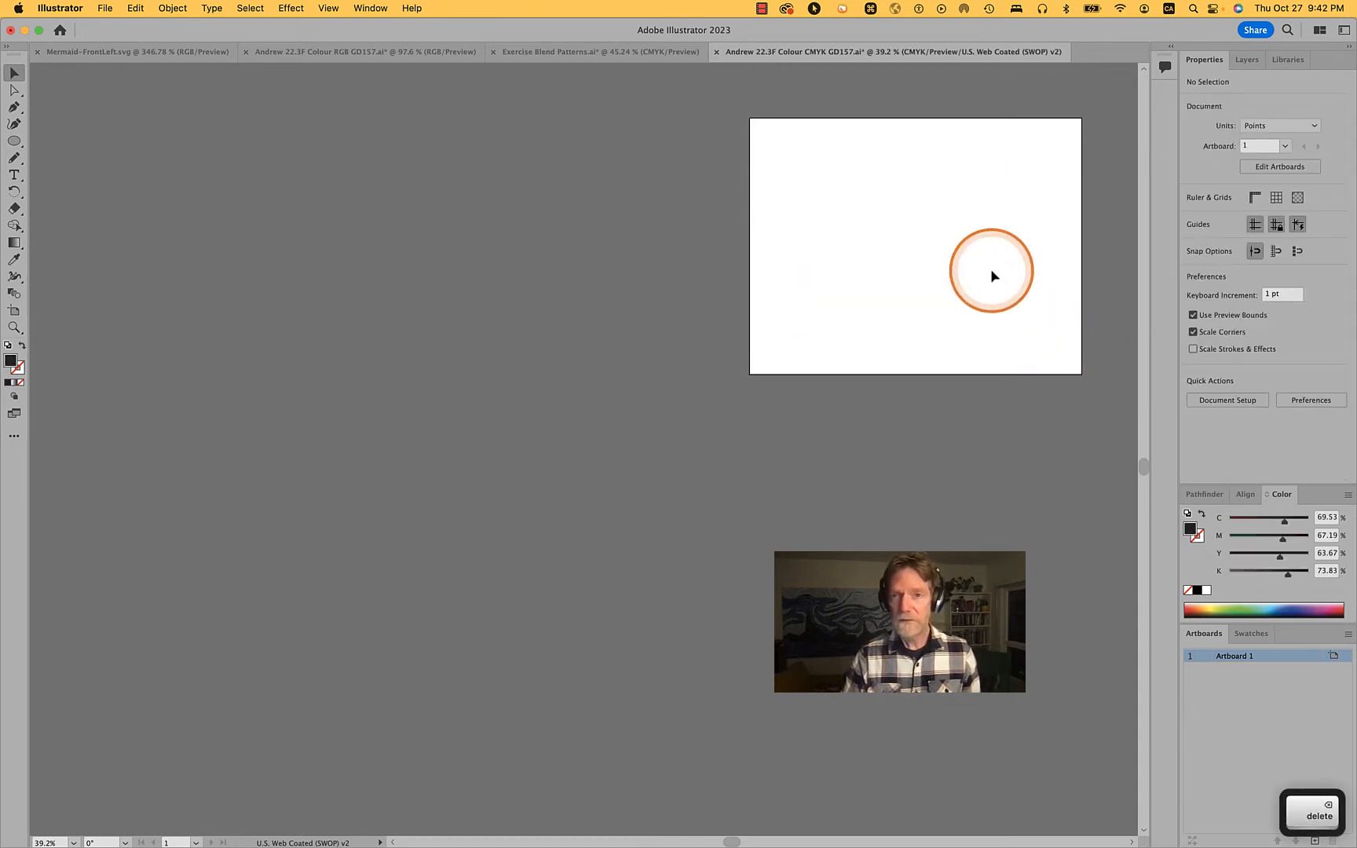
scroll(990, 268, up, 5)
drag(990, 268, 809, 521)
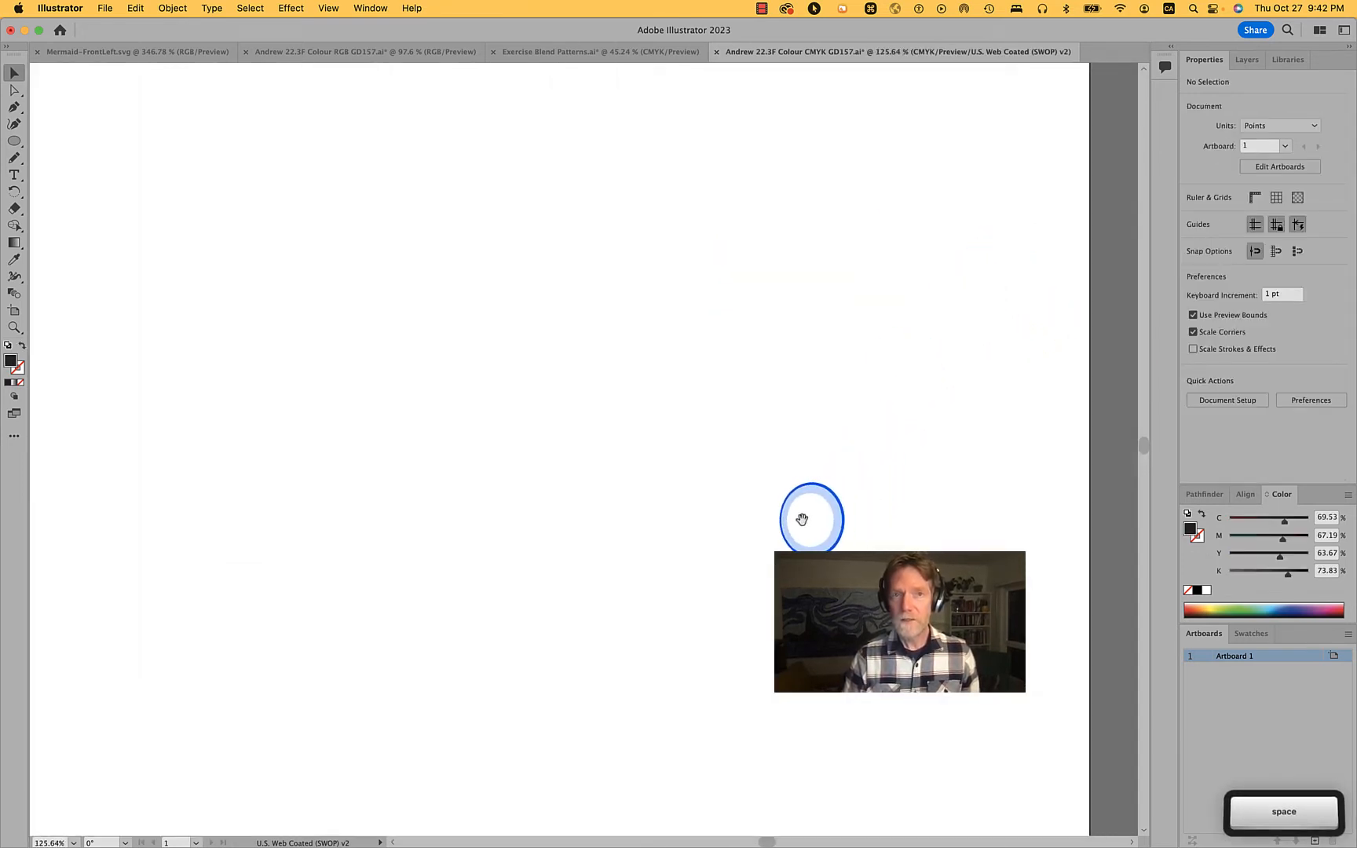
scroll(803, 521, down, 2)
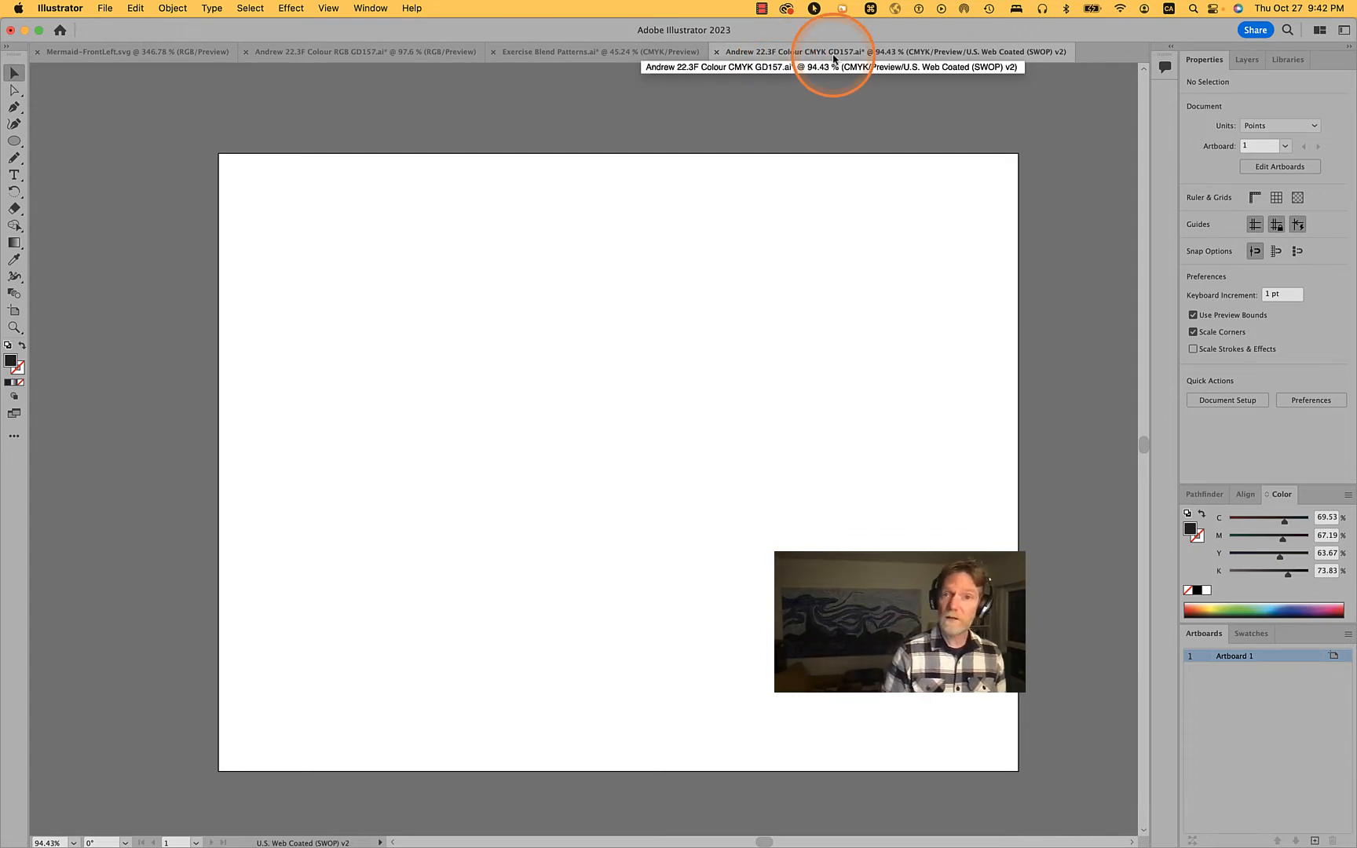
Check which document colour mode the CMYK file uses
click(133, 8)
click(133, 7)
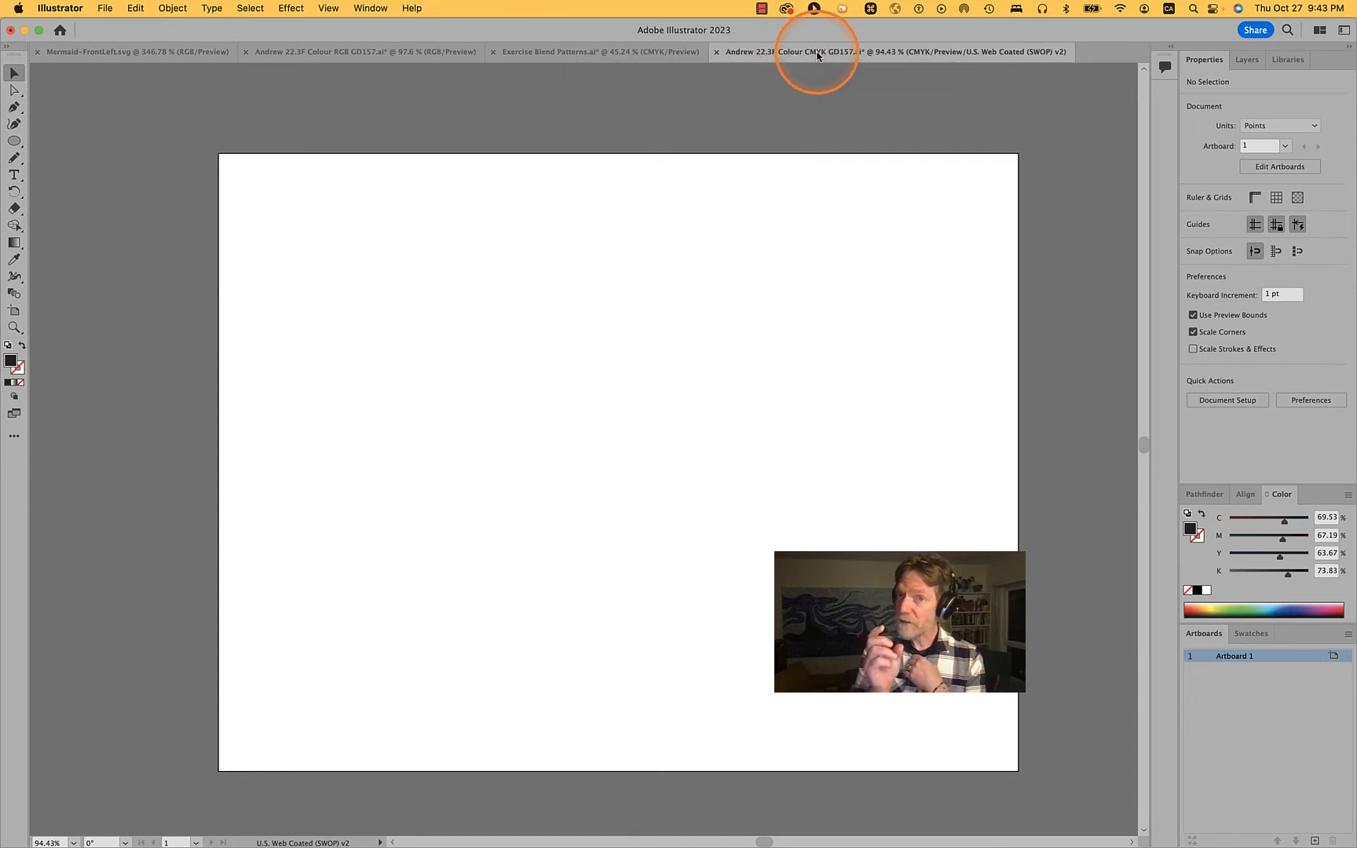
click(155, 7)
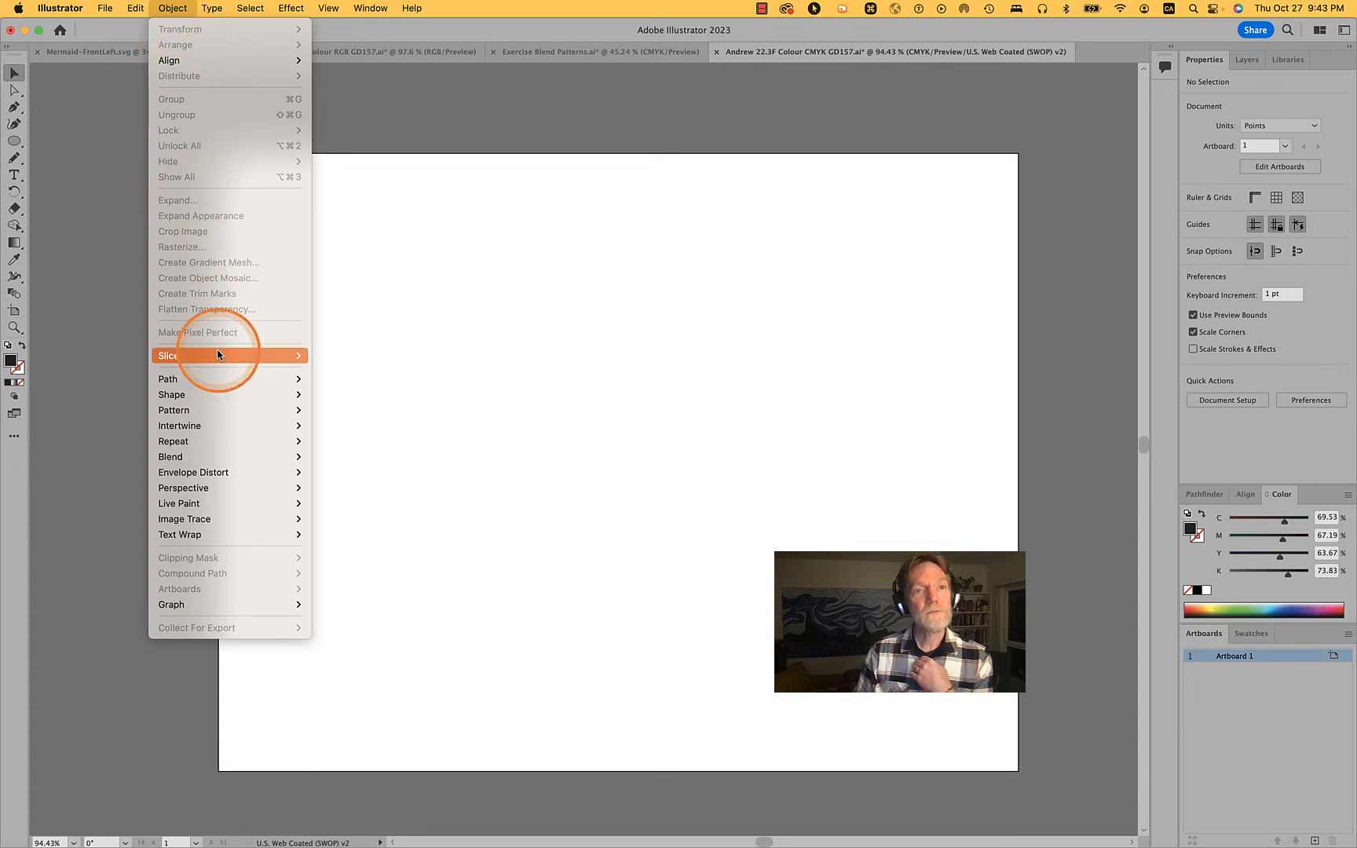
click(153, 6)
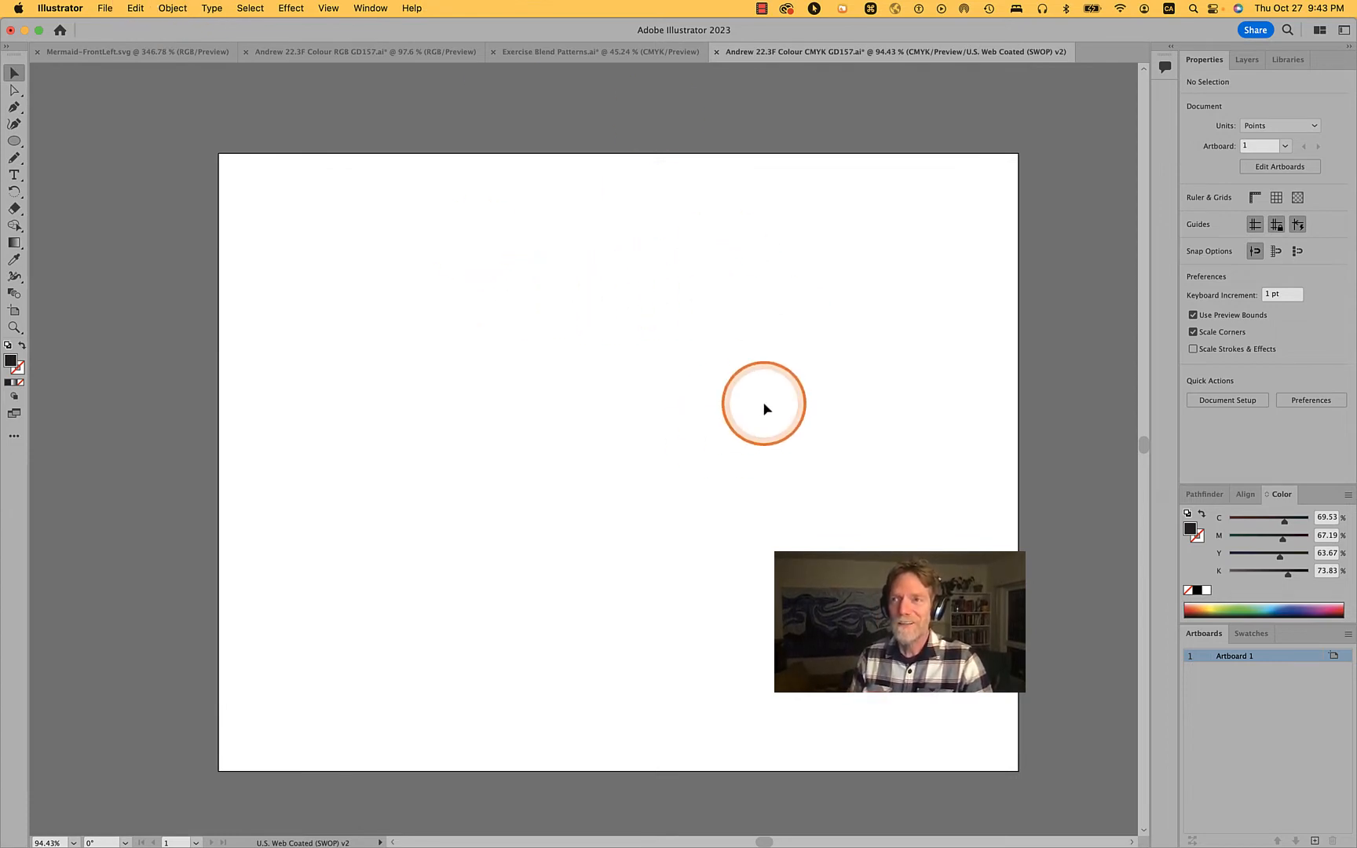
click(133, 7)
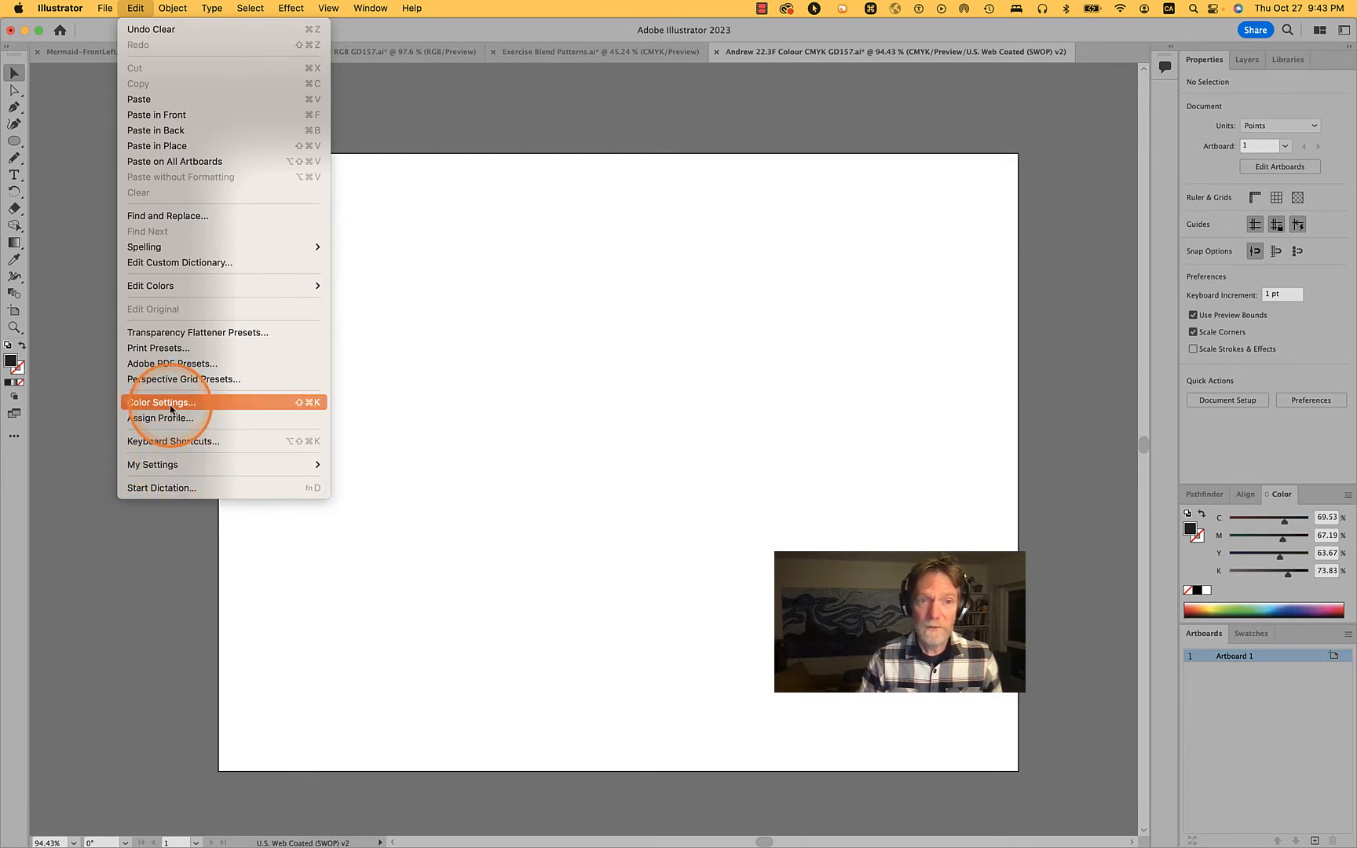
mouse_move(105, 9)
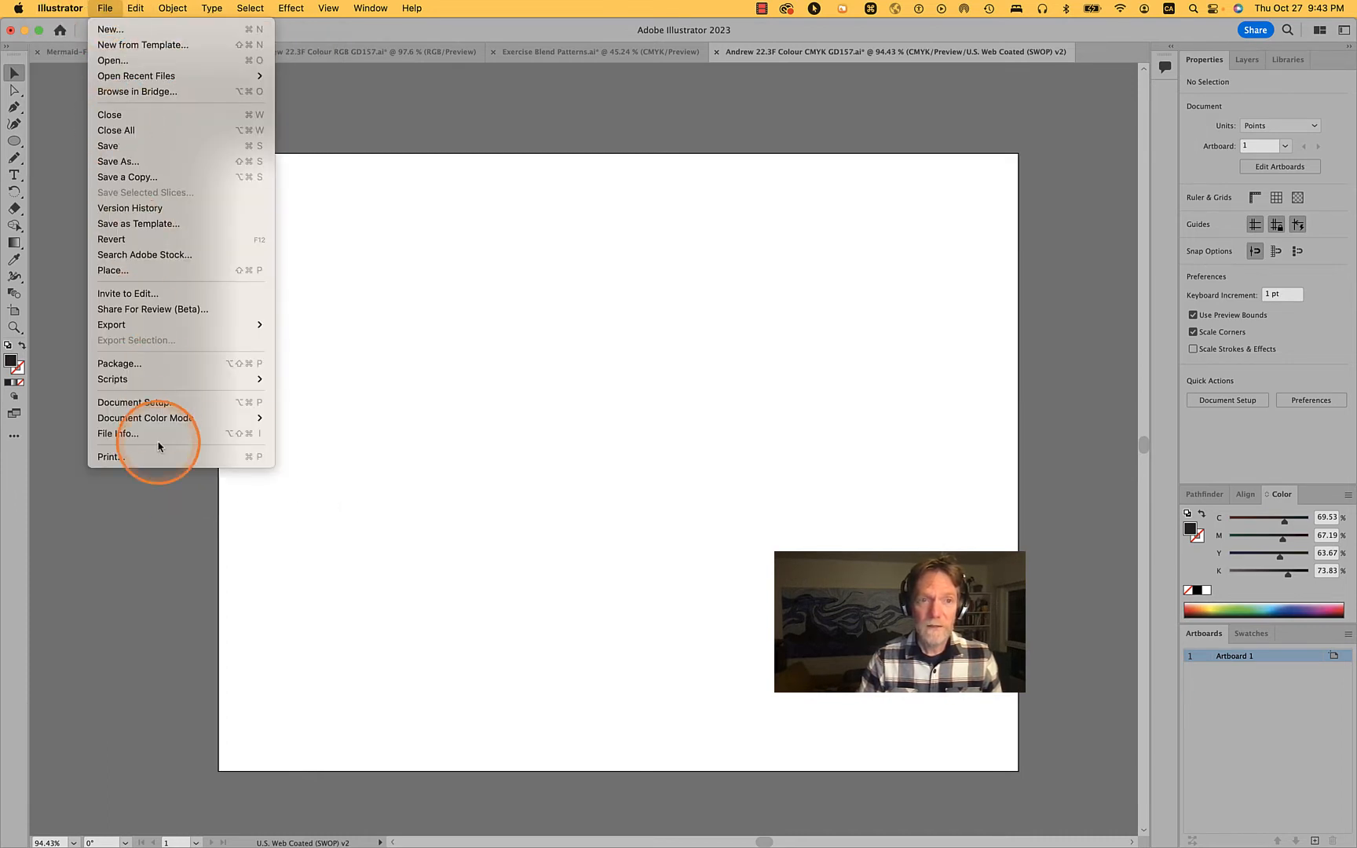
mouse_move(146, 416)
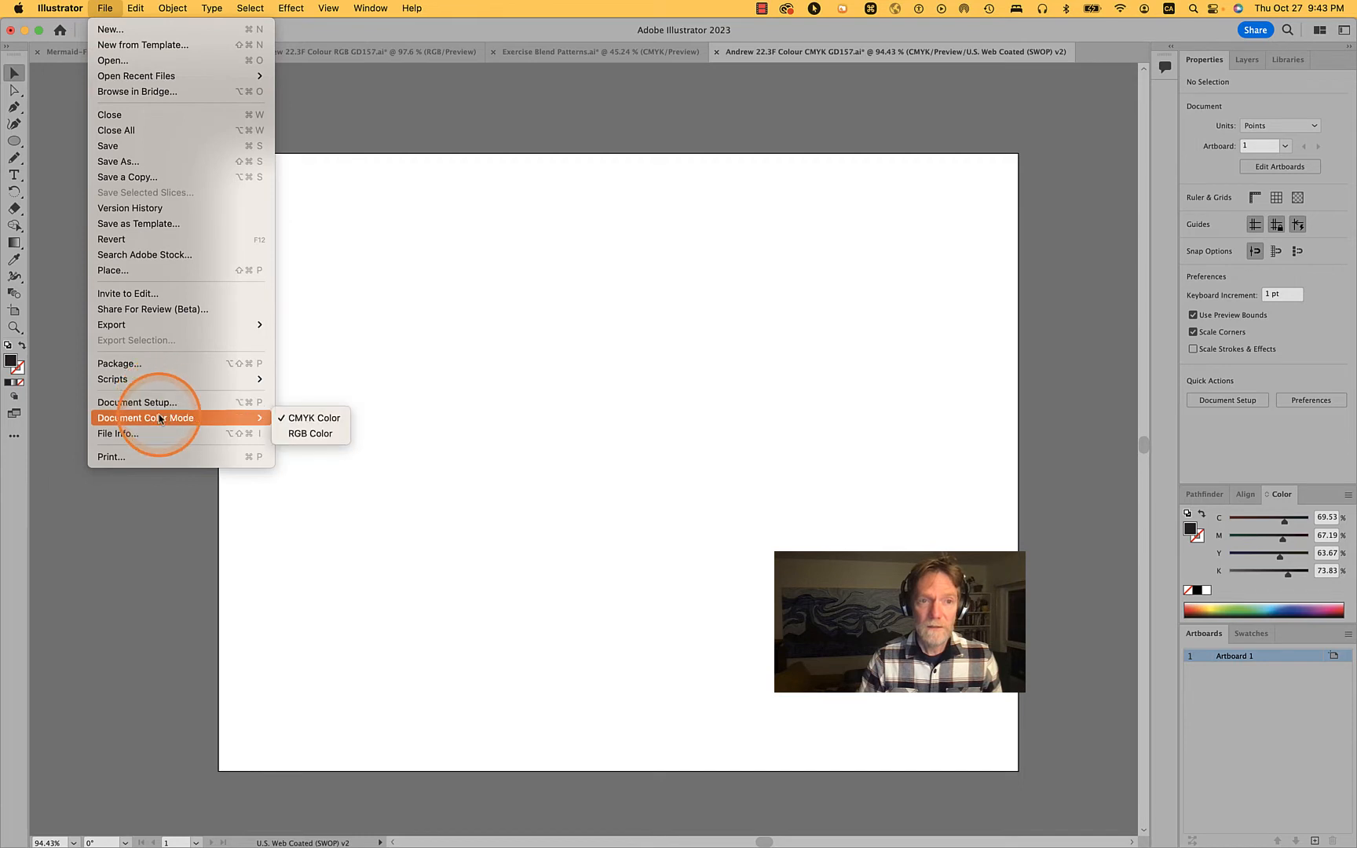
click(317, 434)
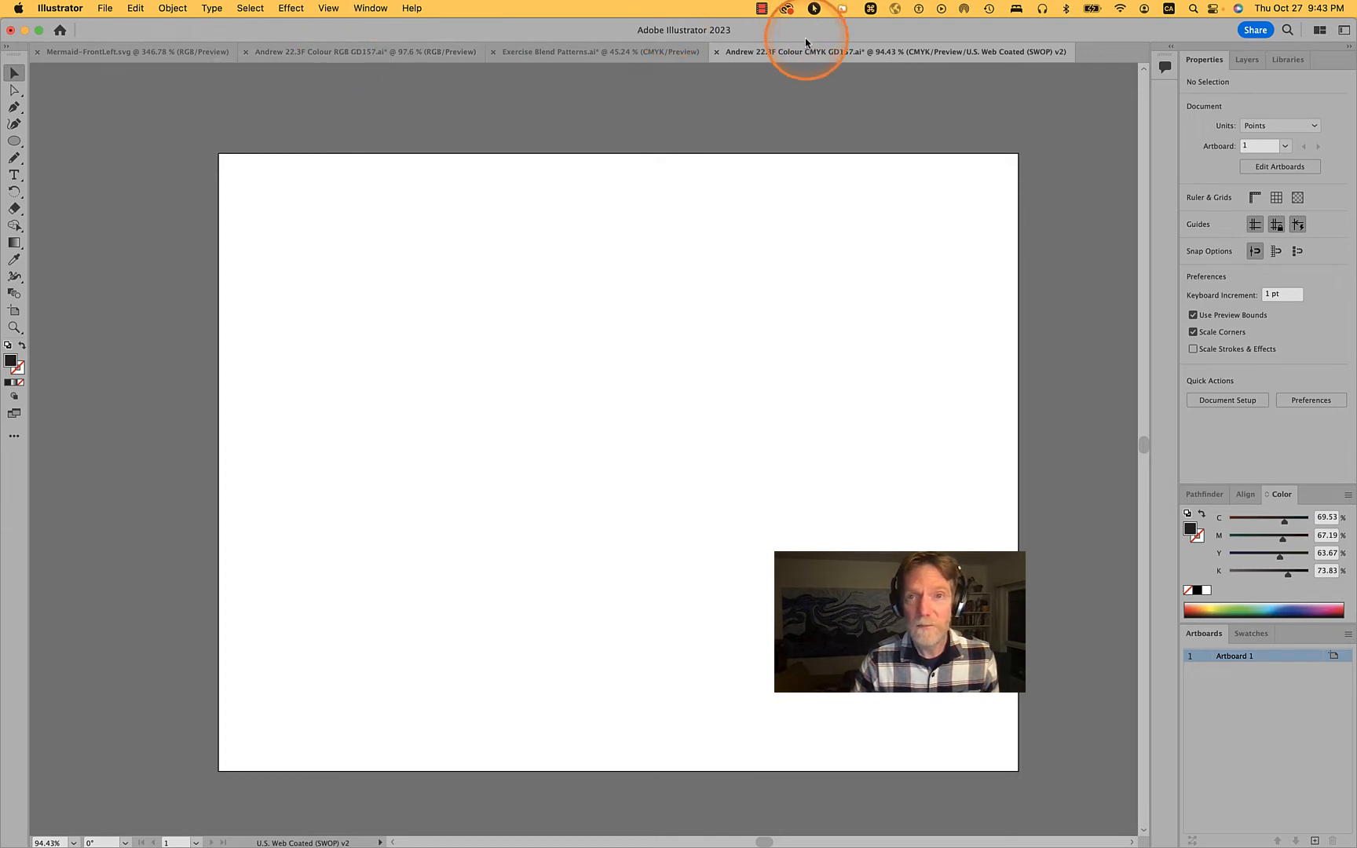
Place the CMYK document directly after the RGB one in the document order, paste the copied artwork in front, and deselect it
drag(808, 52, 553, 56)
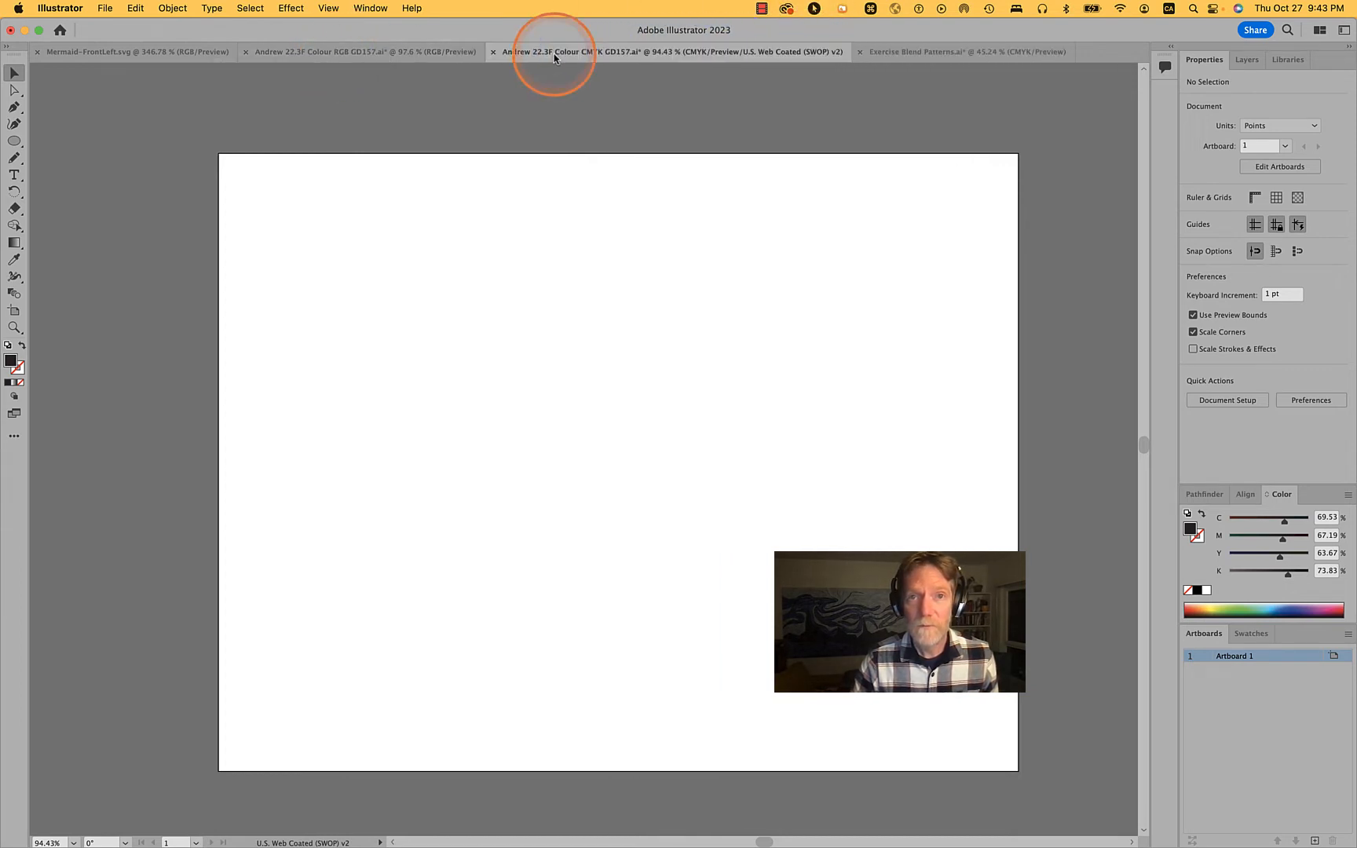
click(660, 379)
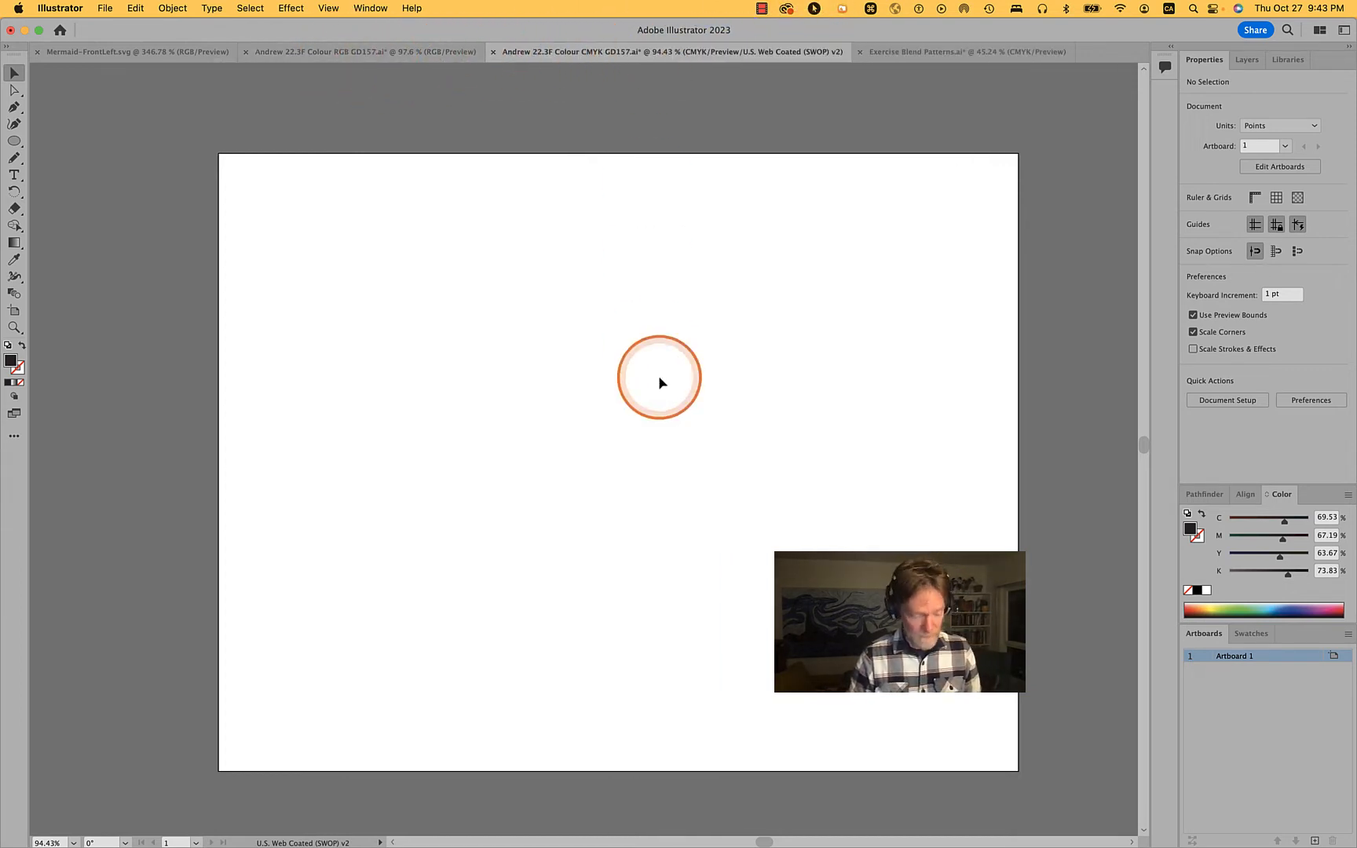
key(super+f)
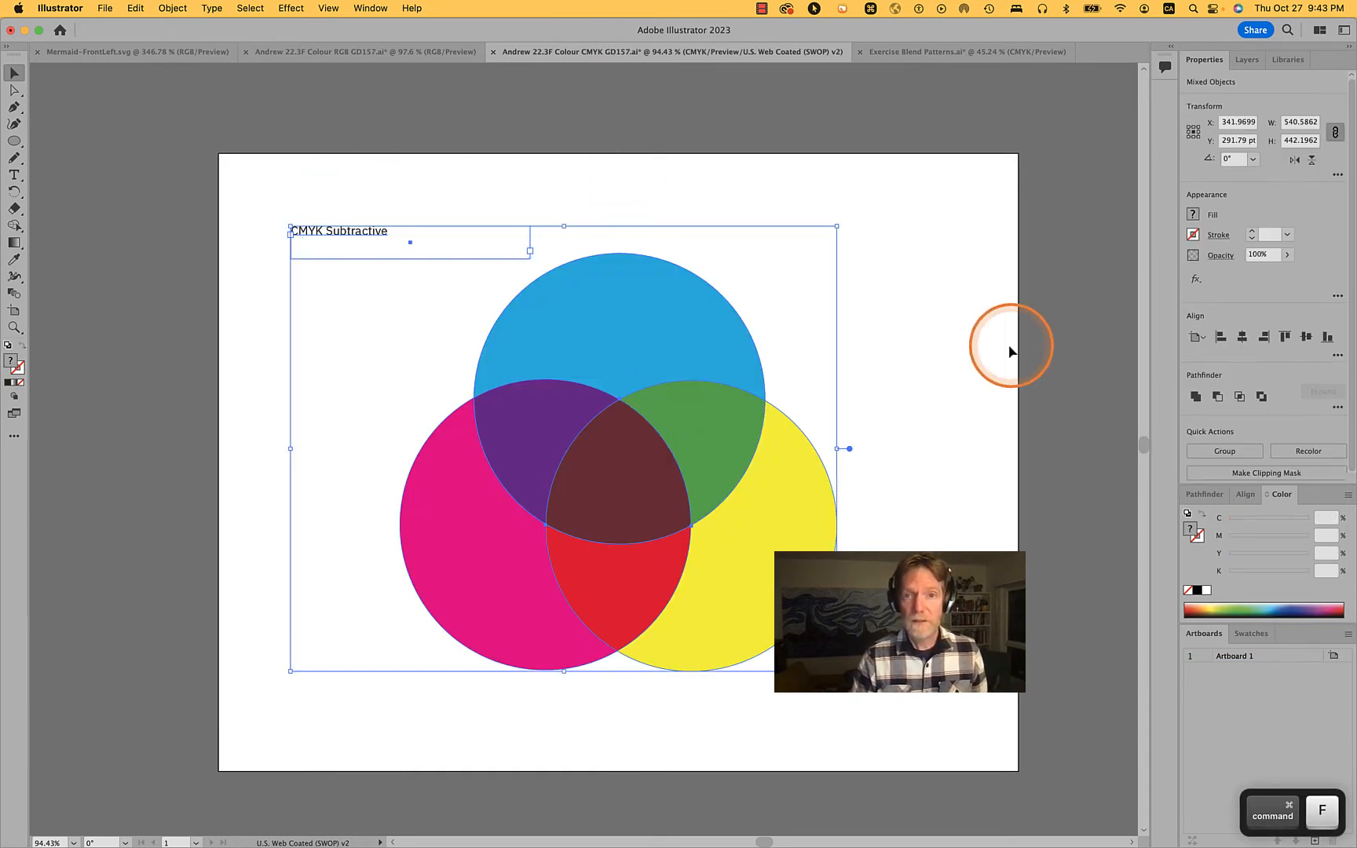
click(974, 357)
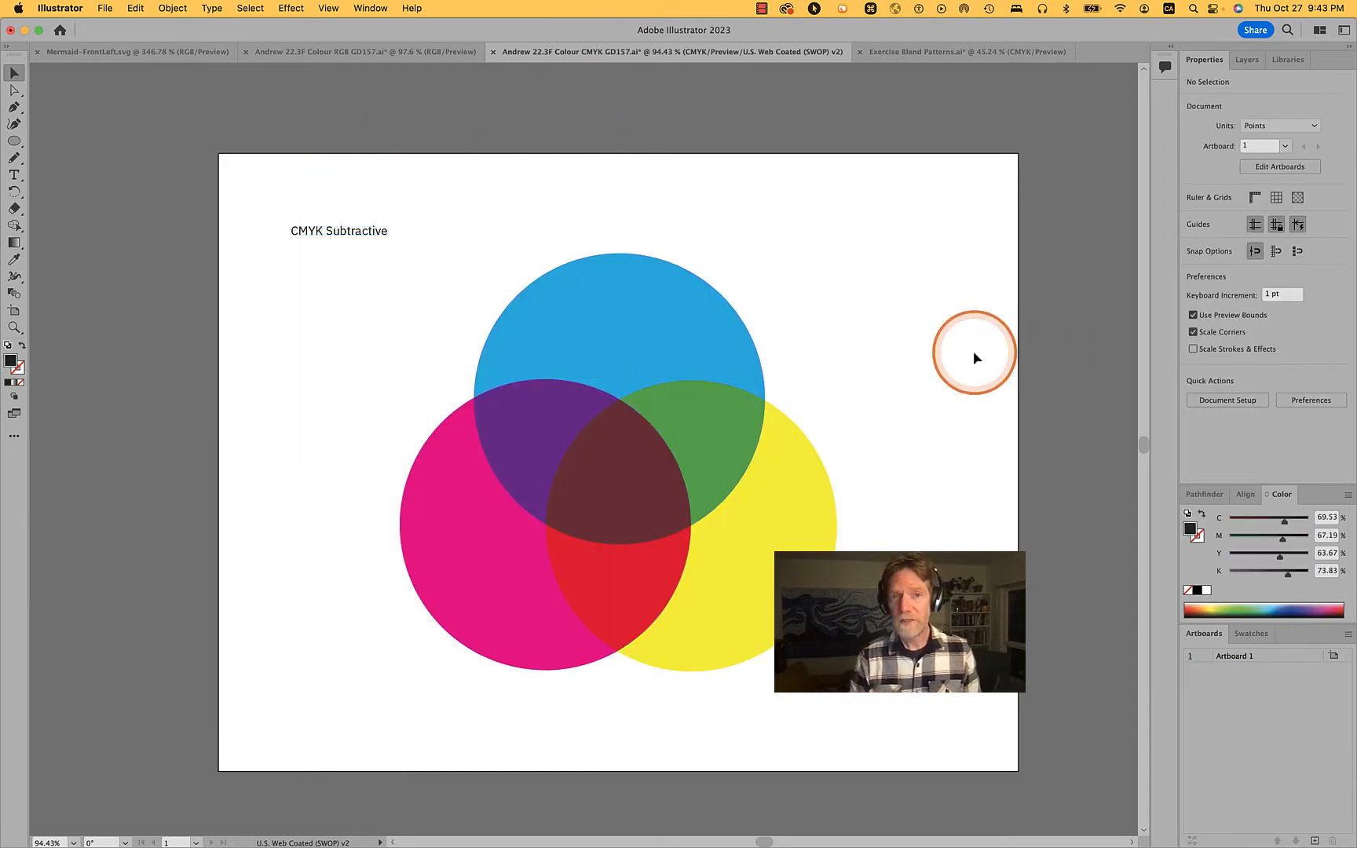
Set the upper circle's fill to pure cyan with C 100, M 0, Y 0 and K 0
click(658, 308)
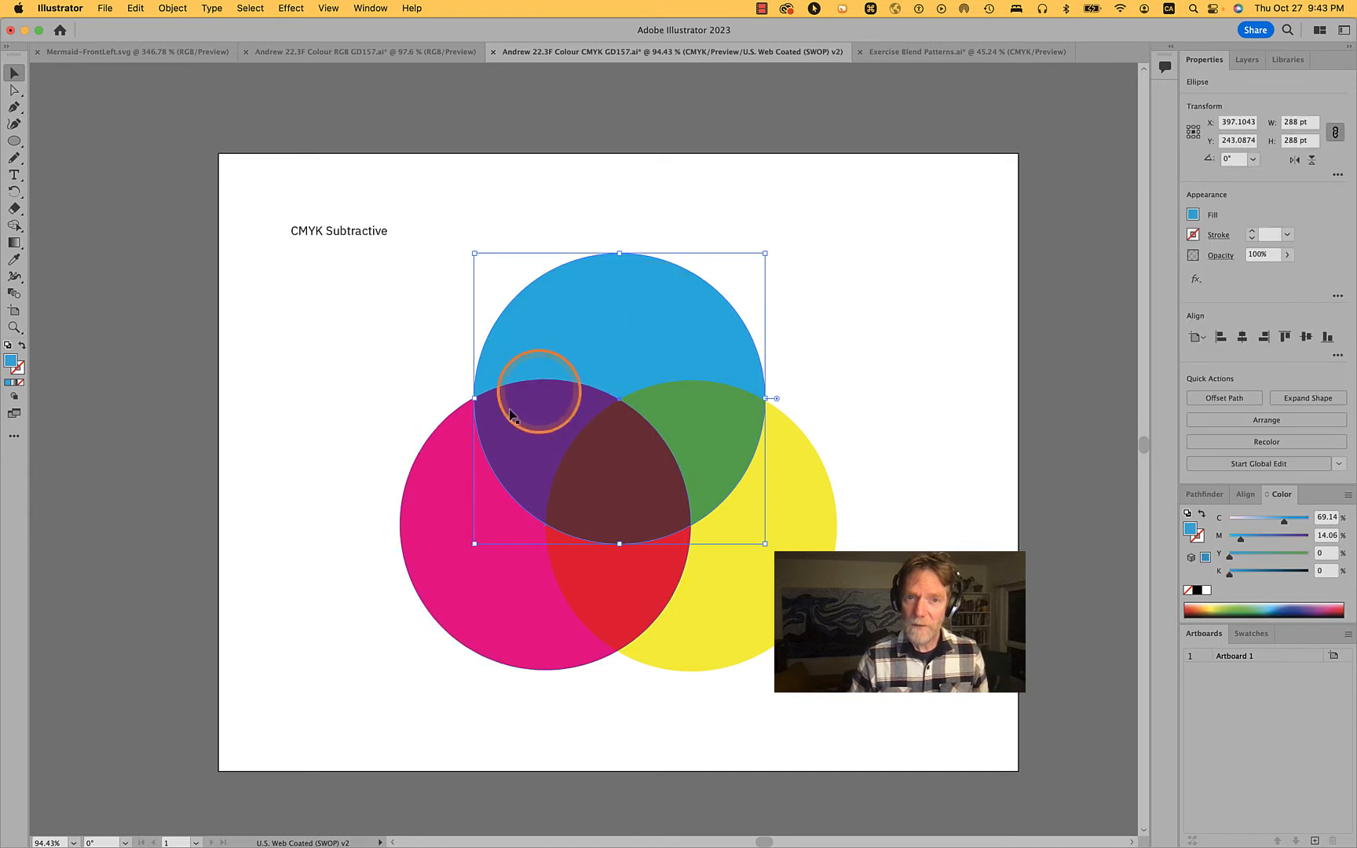
click(1325, 518)
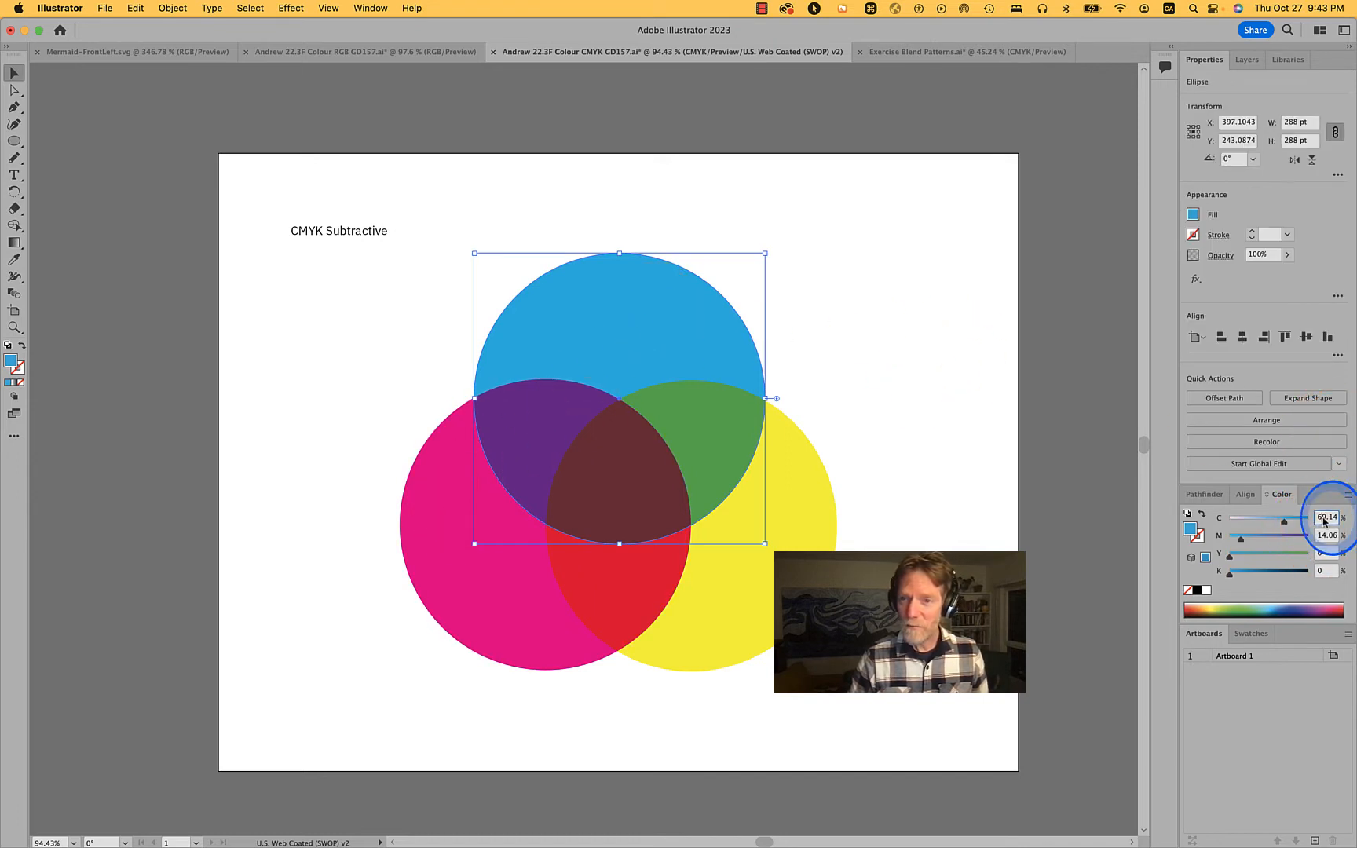
text(100)
key(Tab)
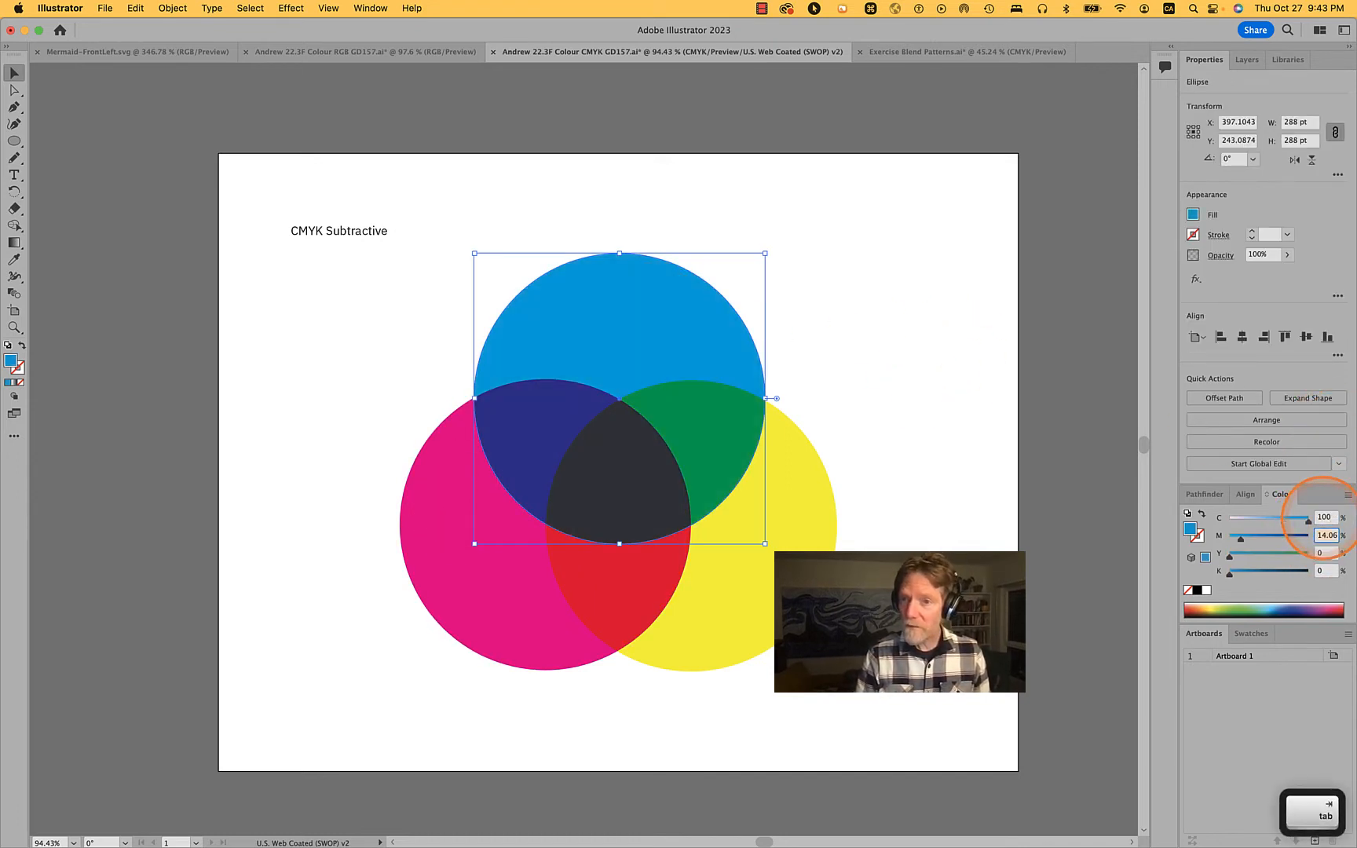
text(0)
key(Tab)
key(Tab)
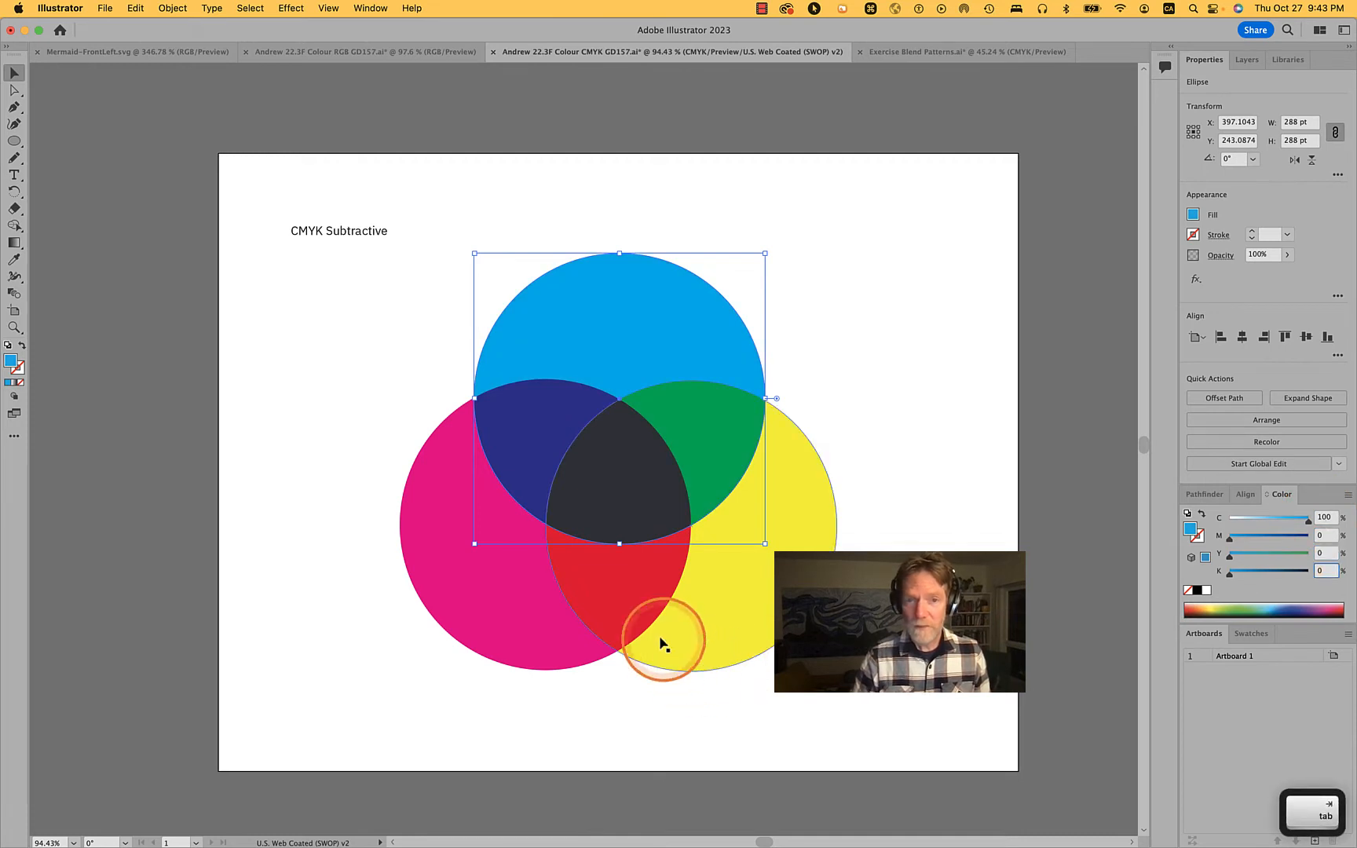
Set the magenta circle's fill to C 0, M 100 and Y 0 percent
click(544, 629)
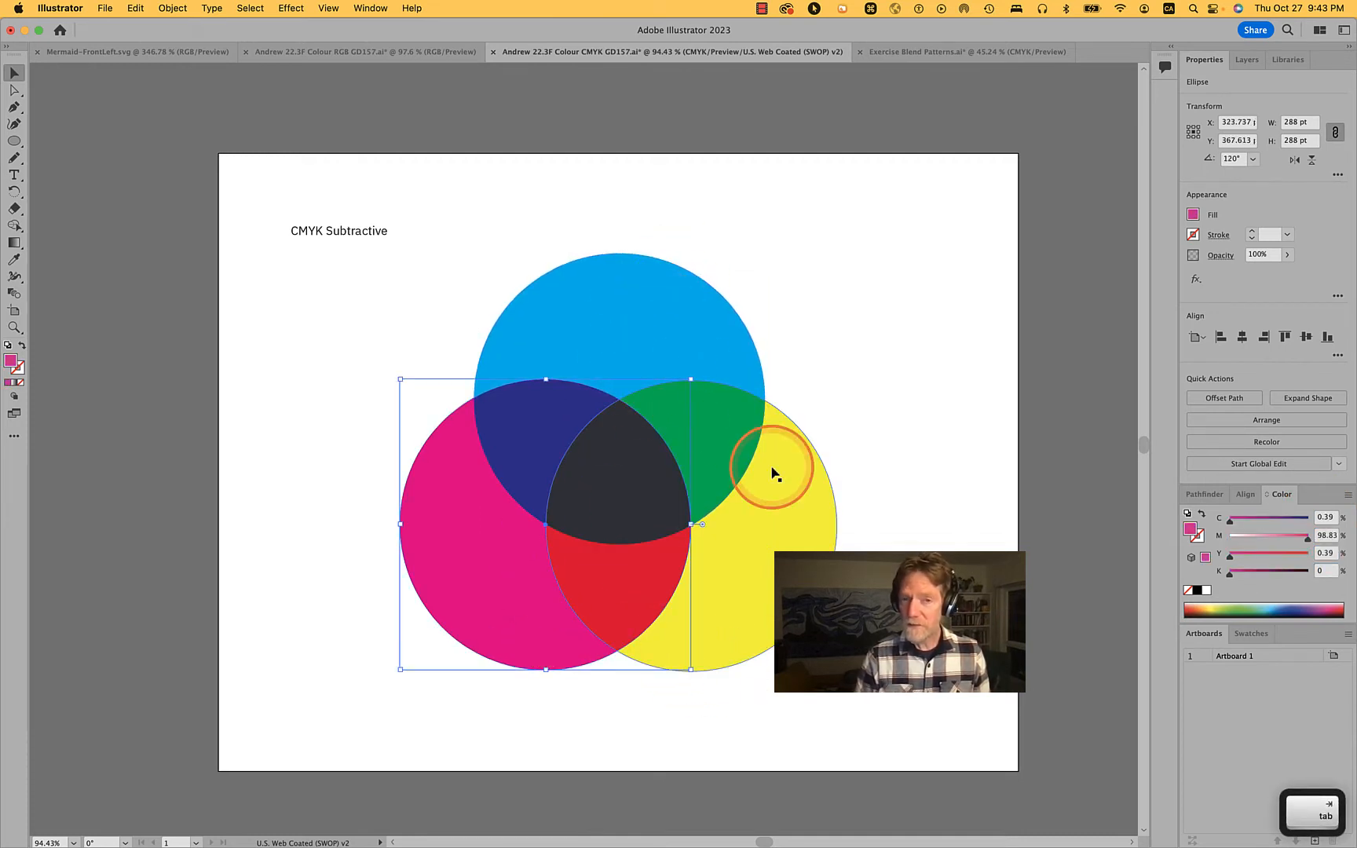
click(1327, 517)
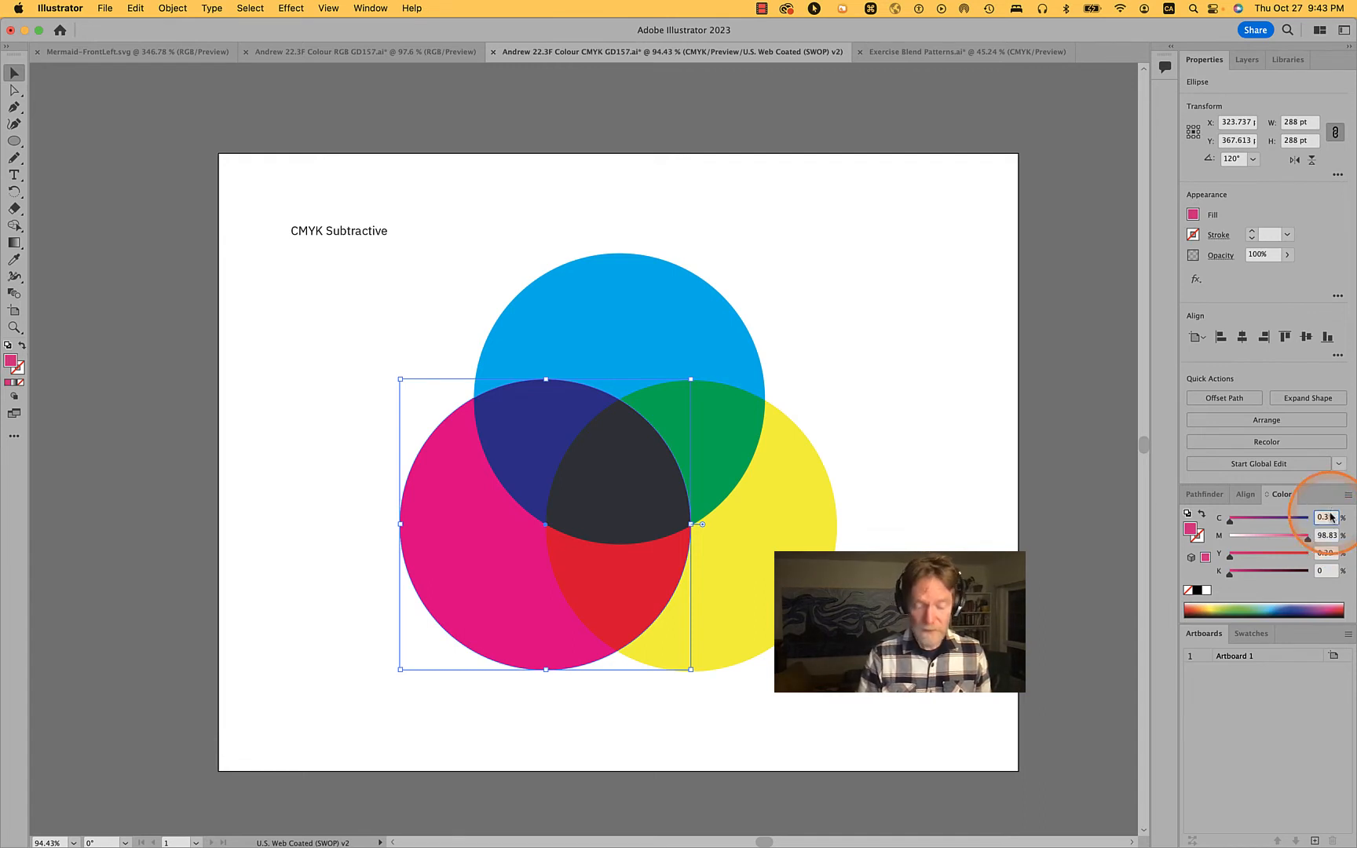
text(0)
key(Tab)
text(1)
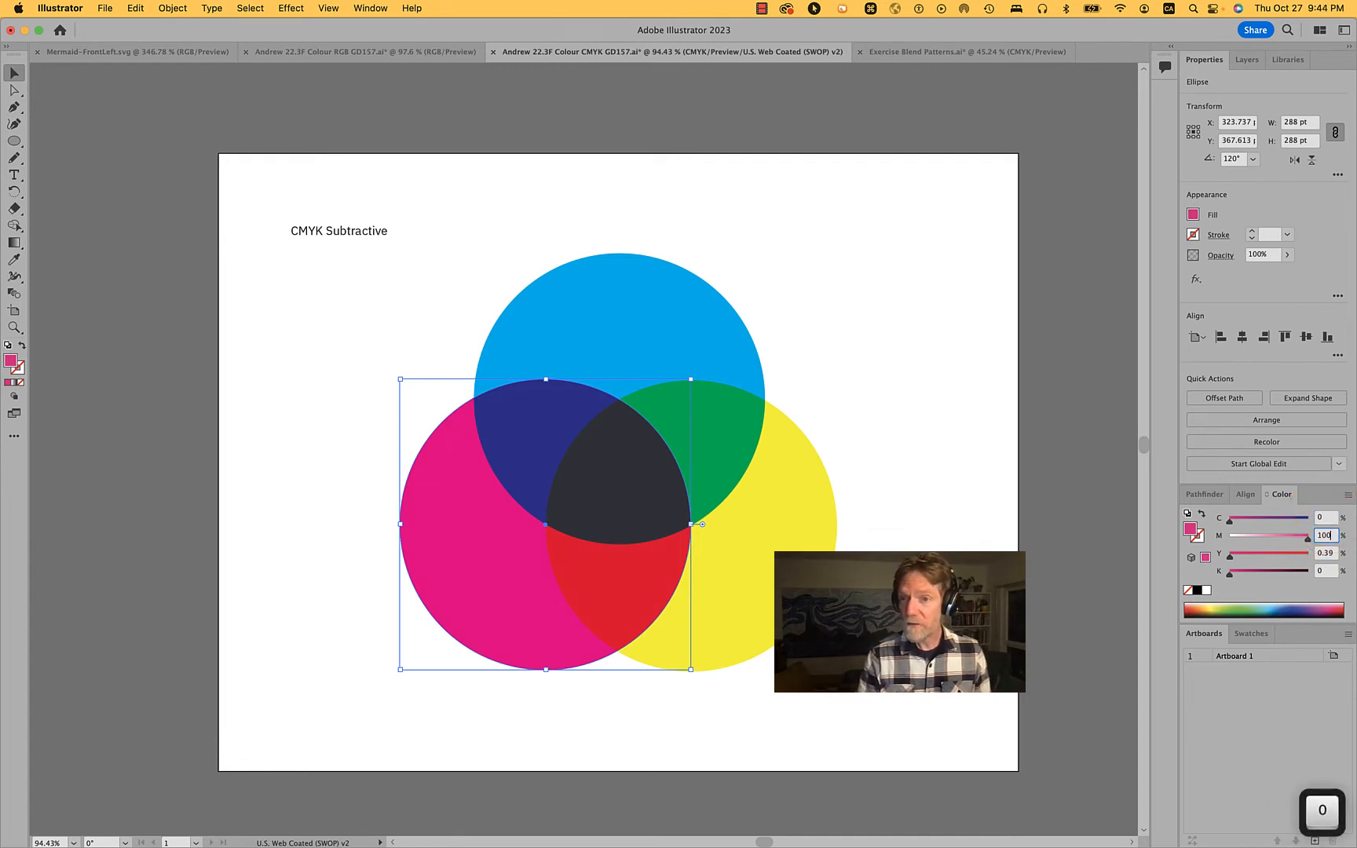
key(Tab)
text(0)
key(Return)
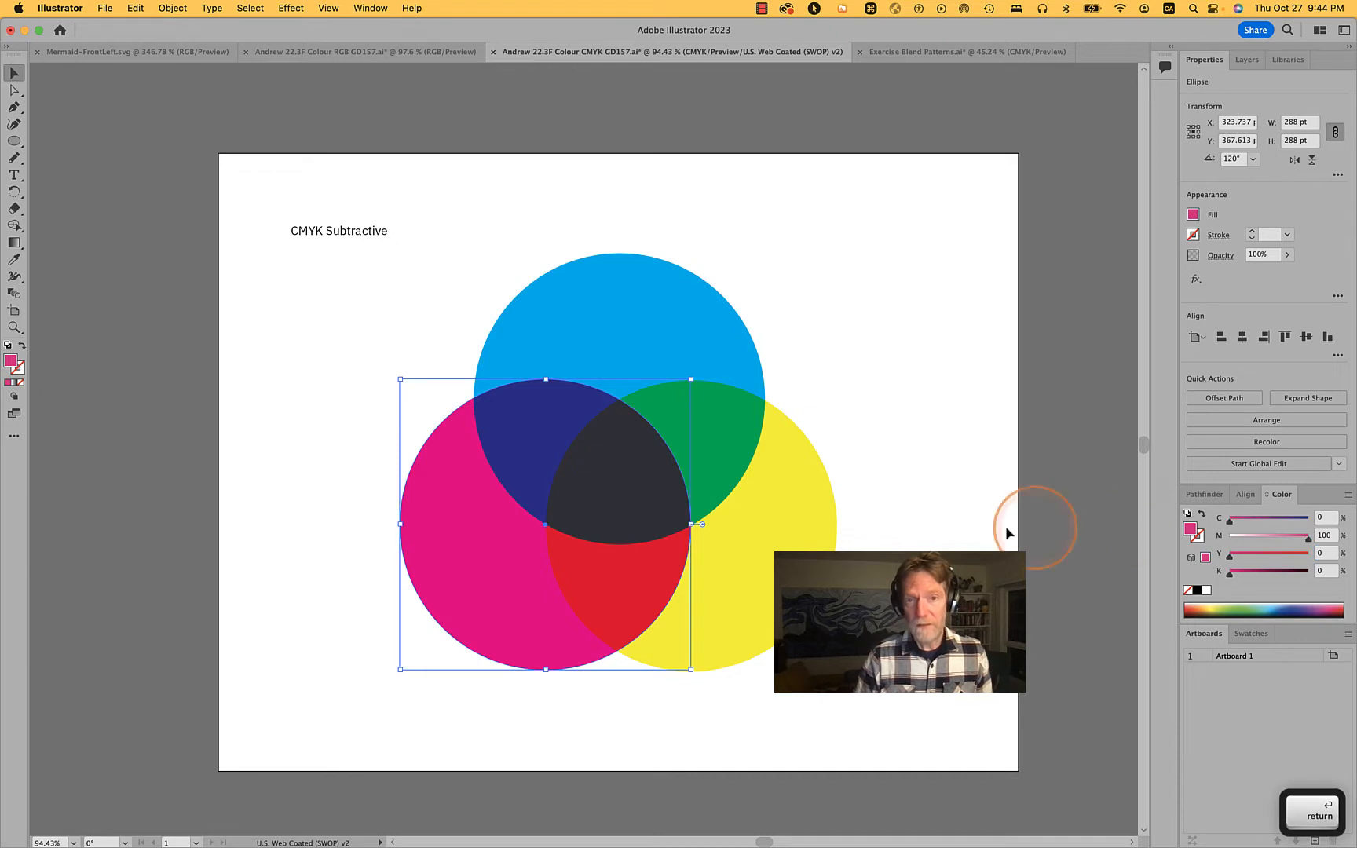
Set the yellow circle's fill to C 0, M 0 and Y 100 percent, and deselect it
click(784, 566)
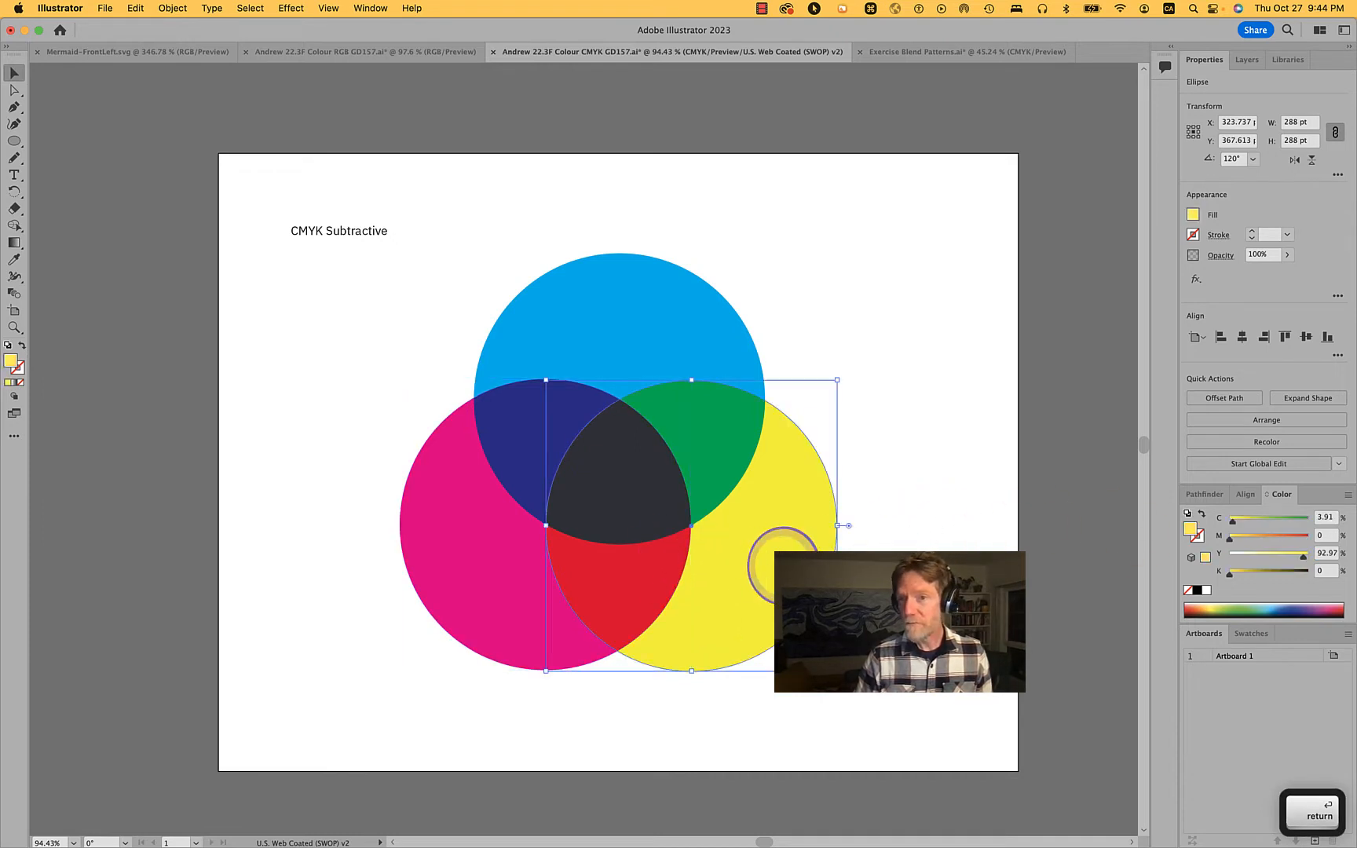
double_click(1323, 518)
text(0)
key(Tab)
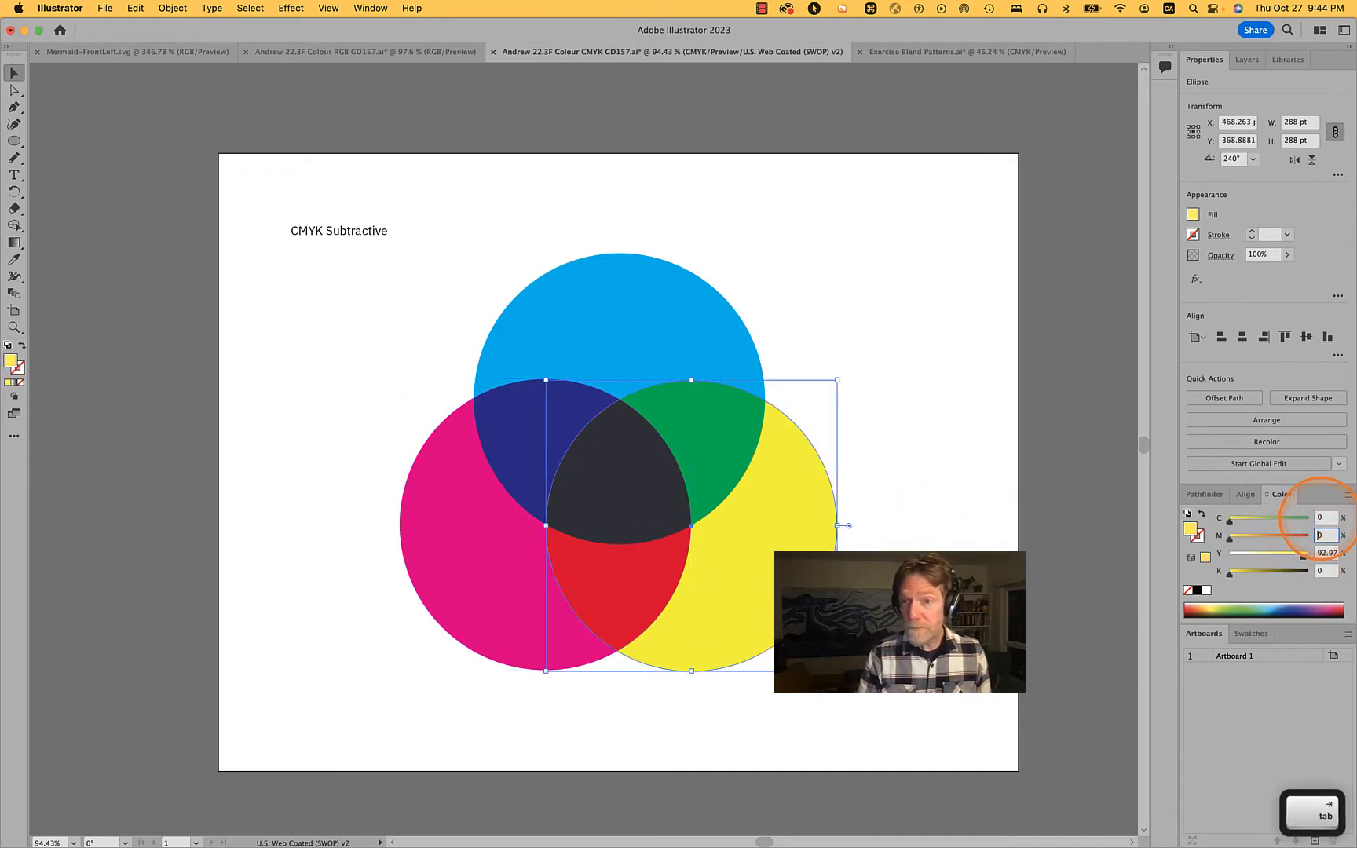
text(1)
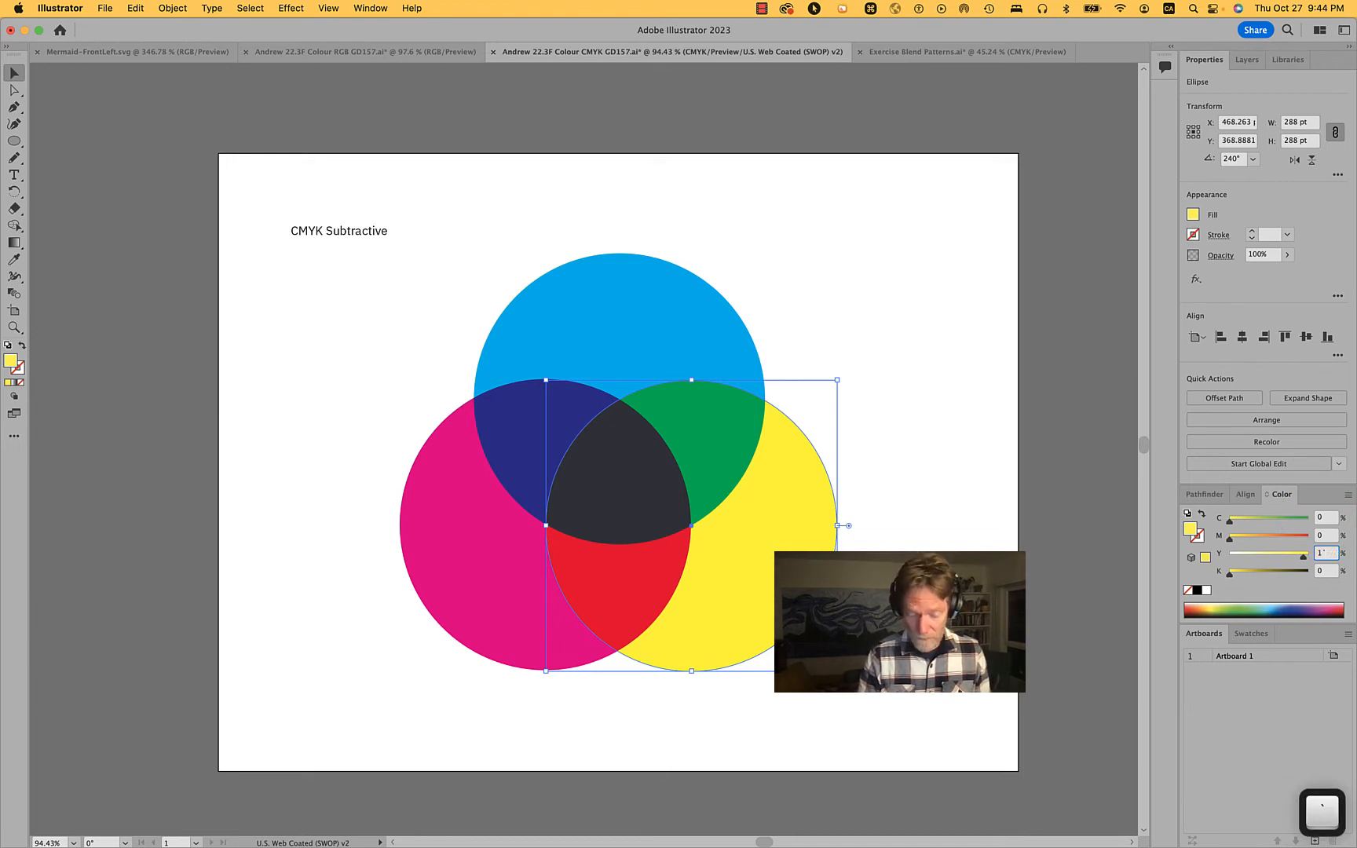
text(00)
key(Tab)
click(975, 478)
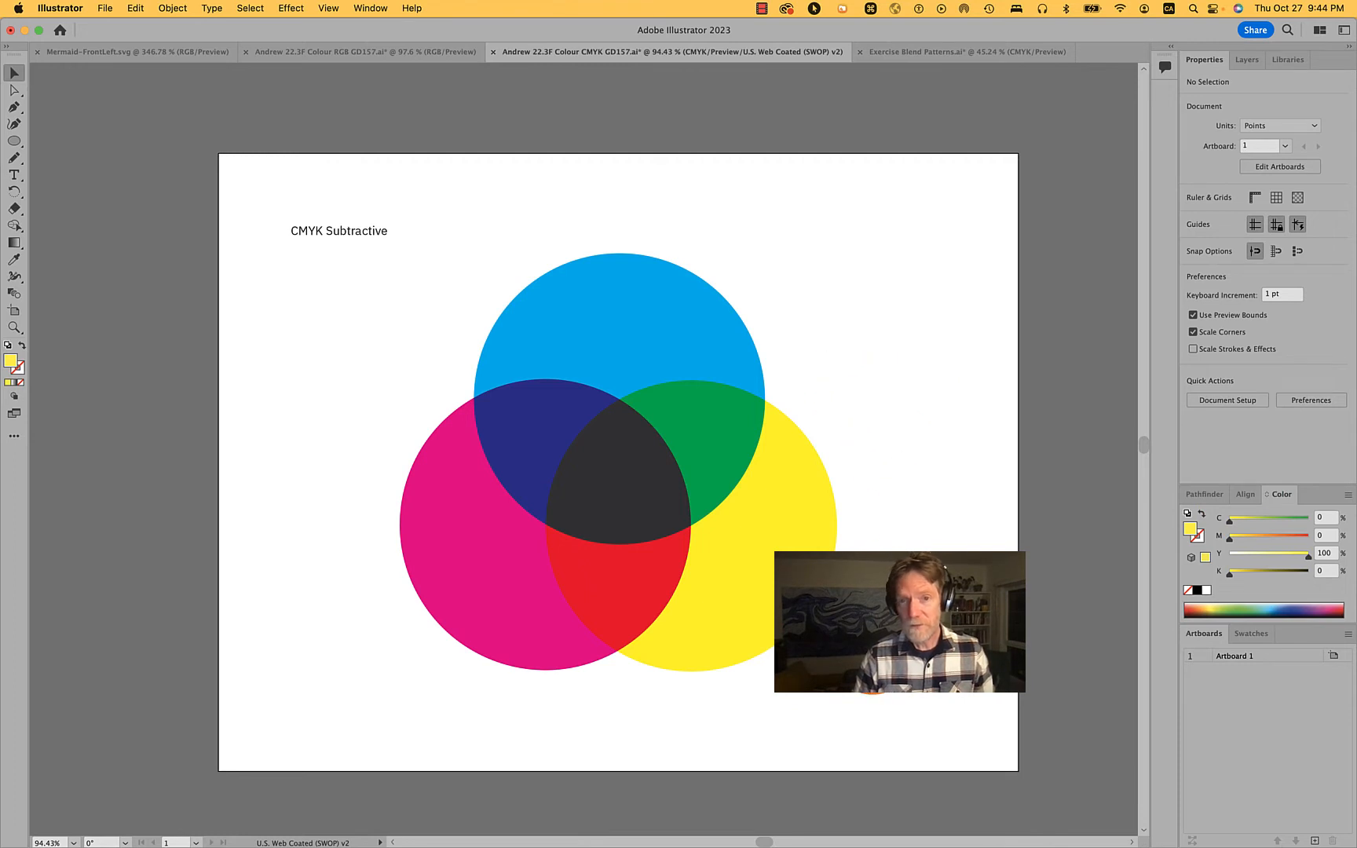
Select all three circles, check their opacity settings, and examine the overlap colours up close
drag(871, 548, 455, 388)
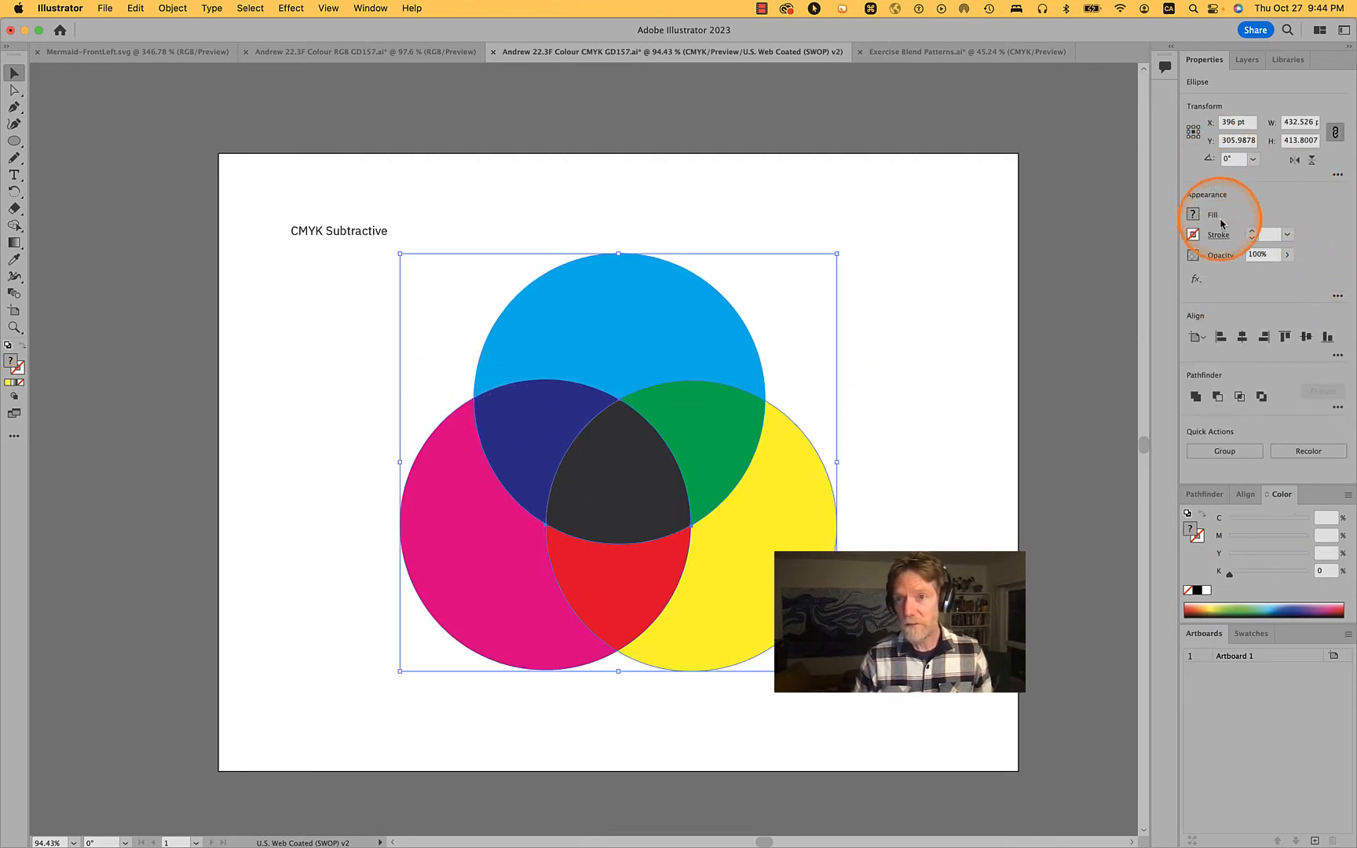
click(1222, 255)
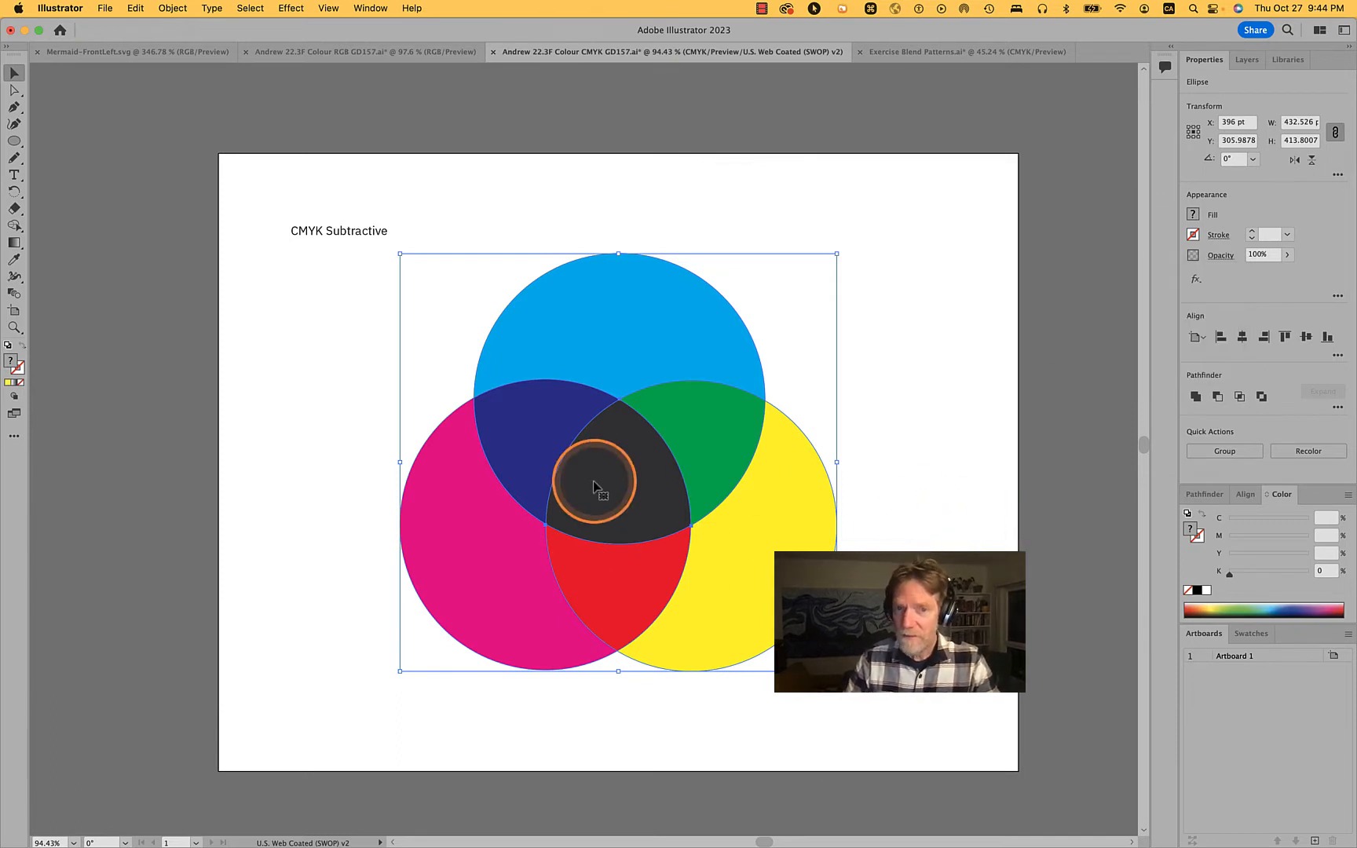
scroll(597, 487, up, 5)
scroll(595, 486, down, 3)
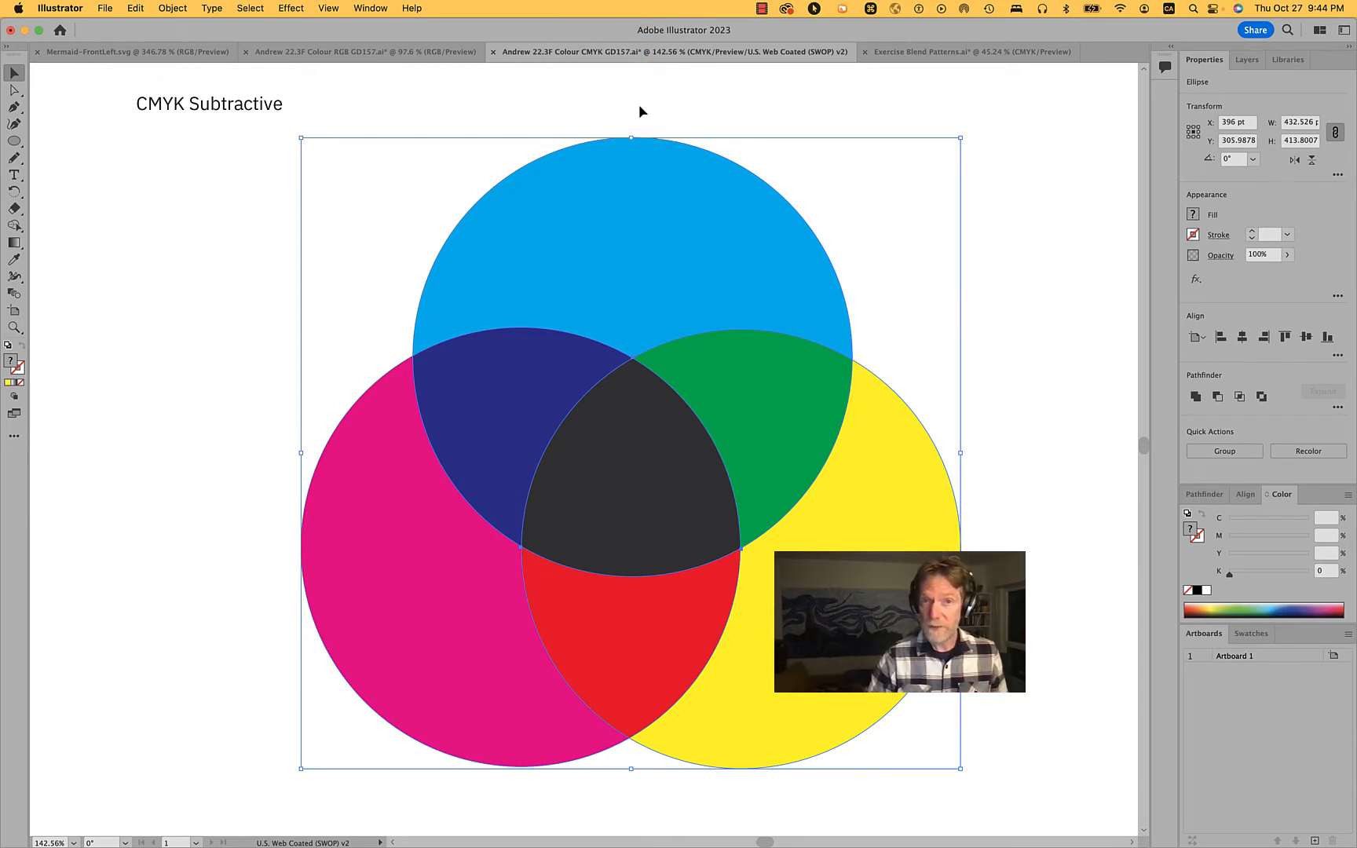
Check the Proof Setup profile, compare the artwork with Proof Colors off and on again, and deselect the circles
click(328, 9)
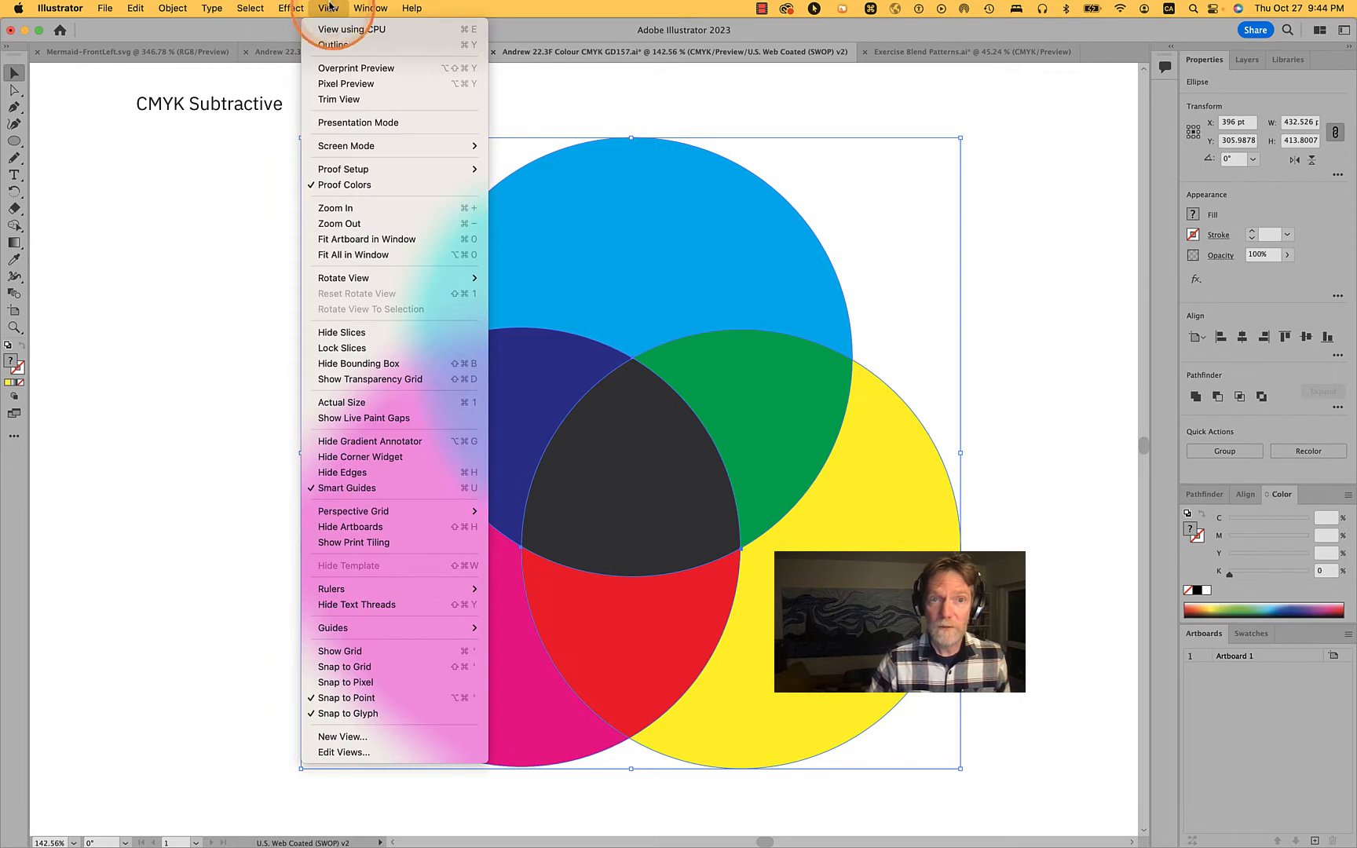
click(359, 166)
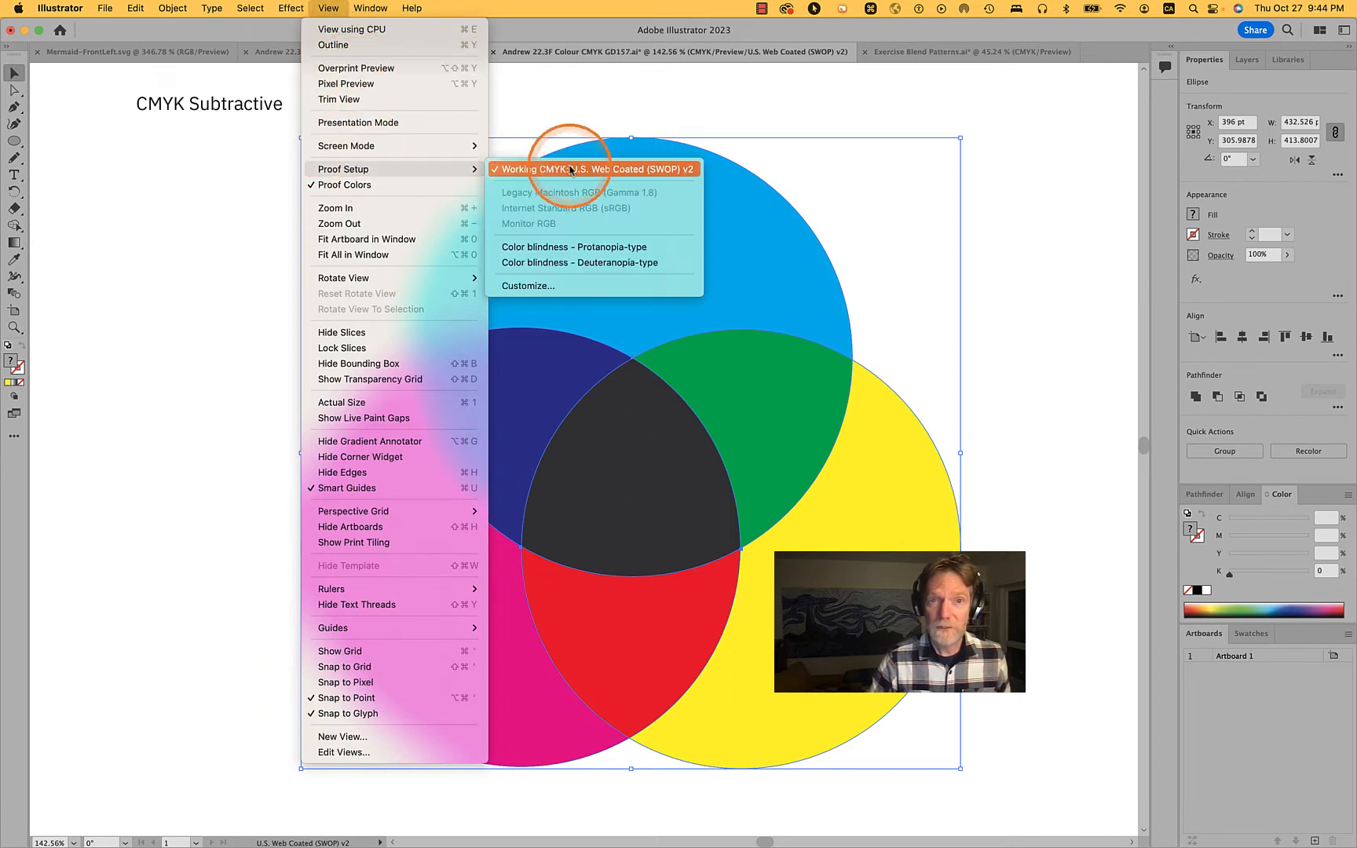
mouse_move(399, 169)
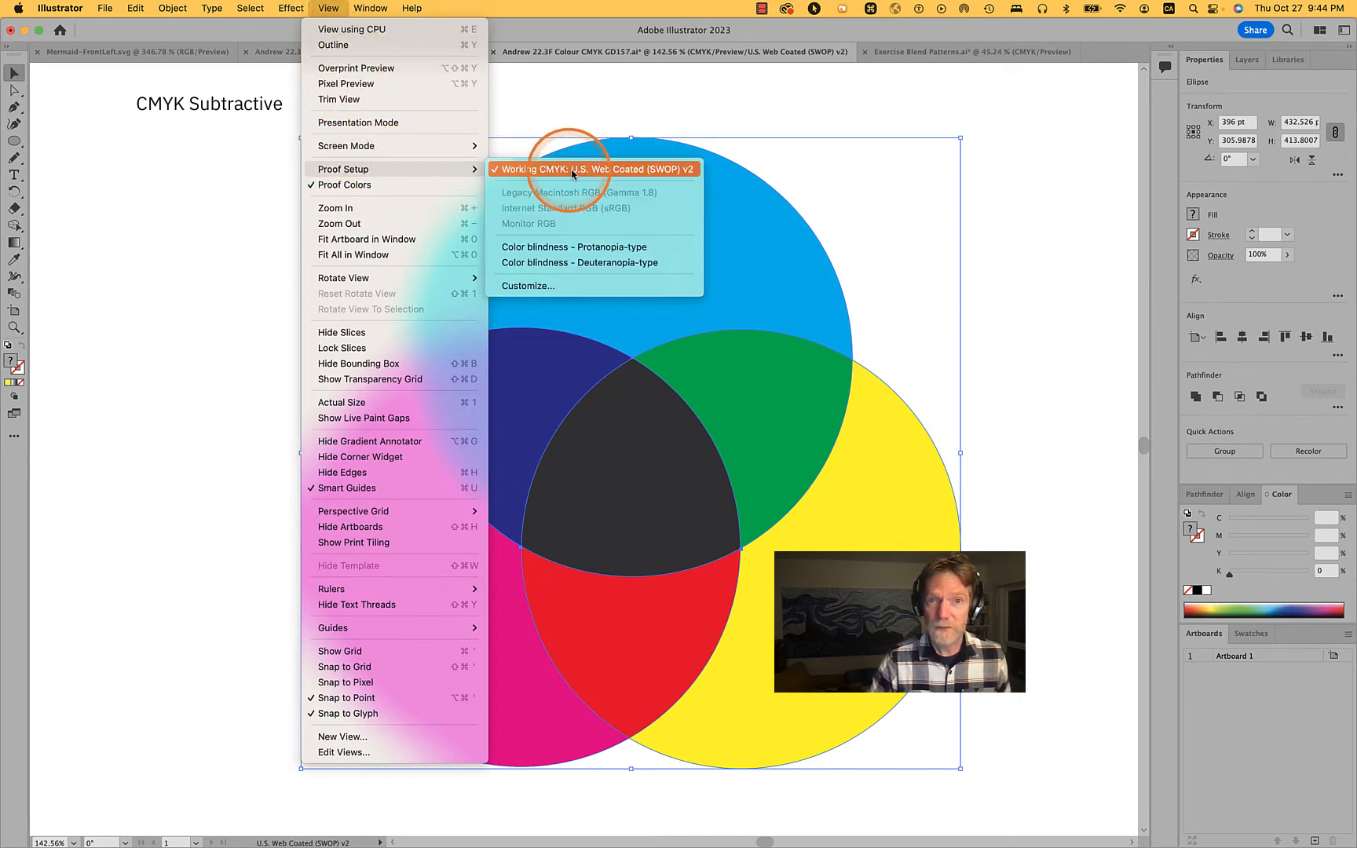
click(380, 185)
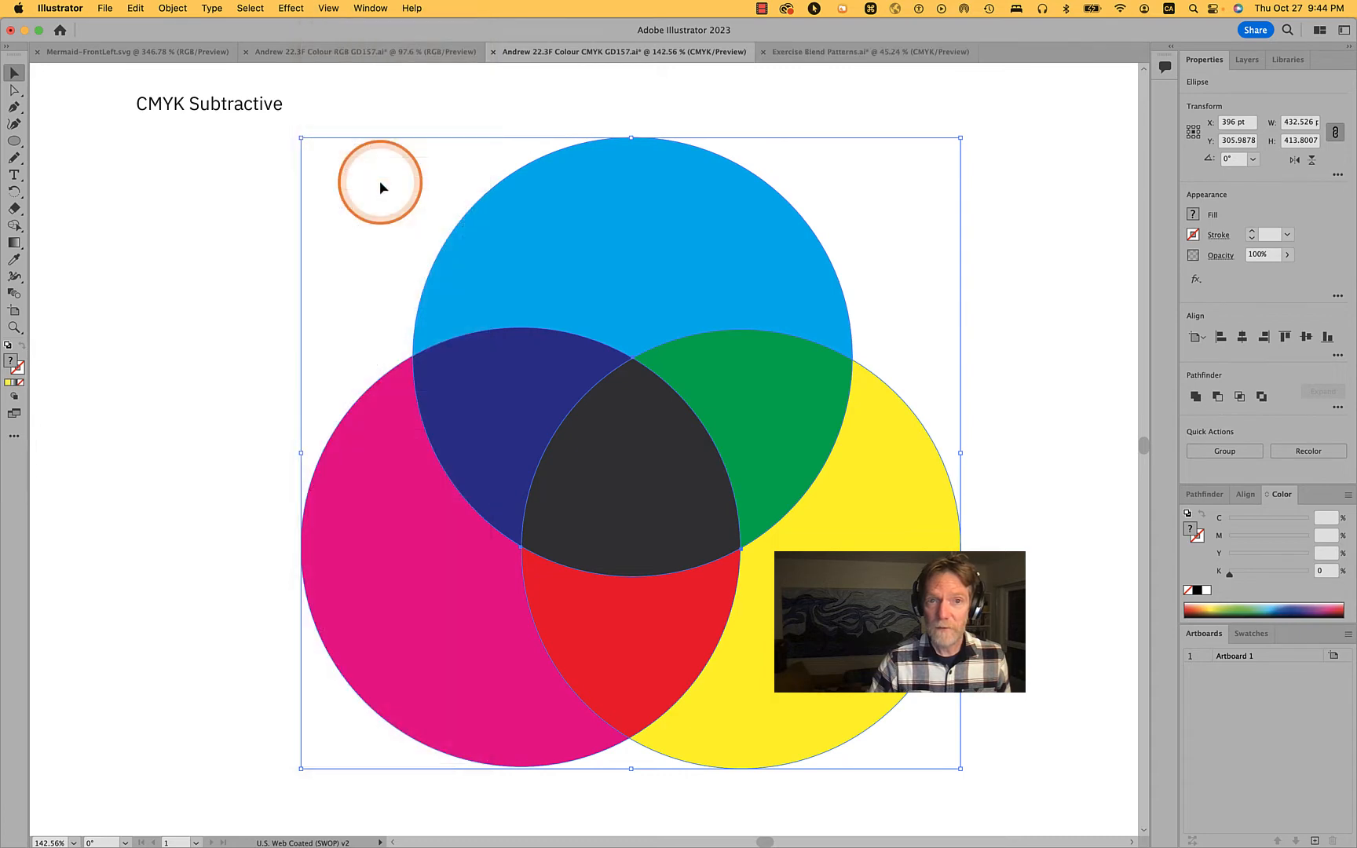
click(330, 8)
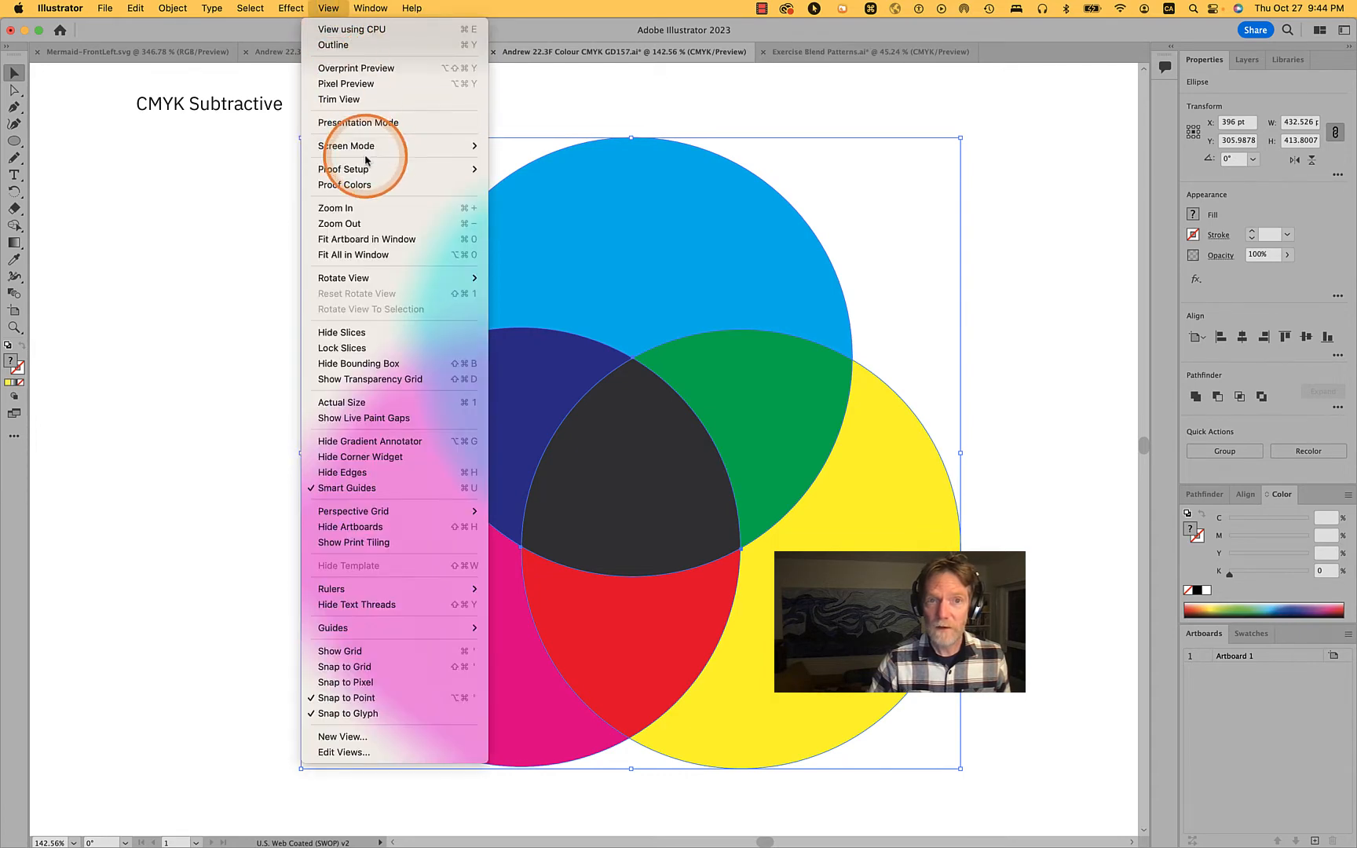
click(363, 185)
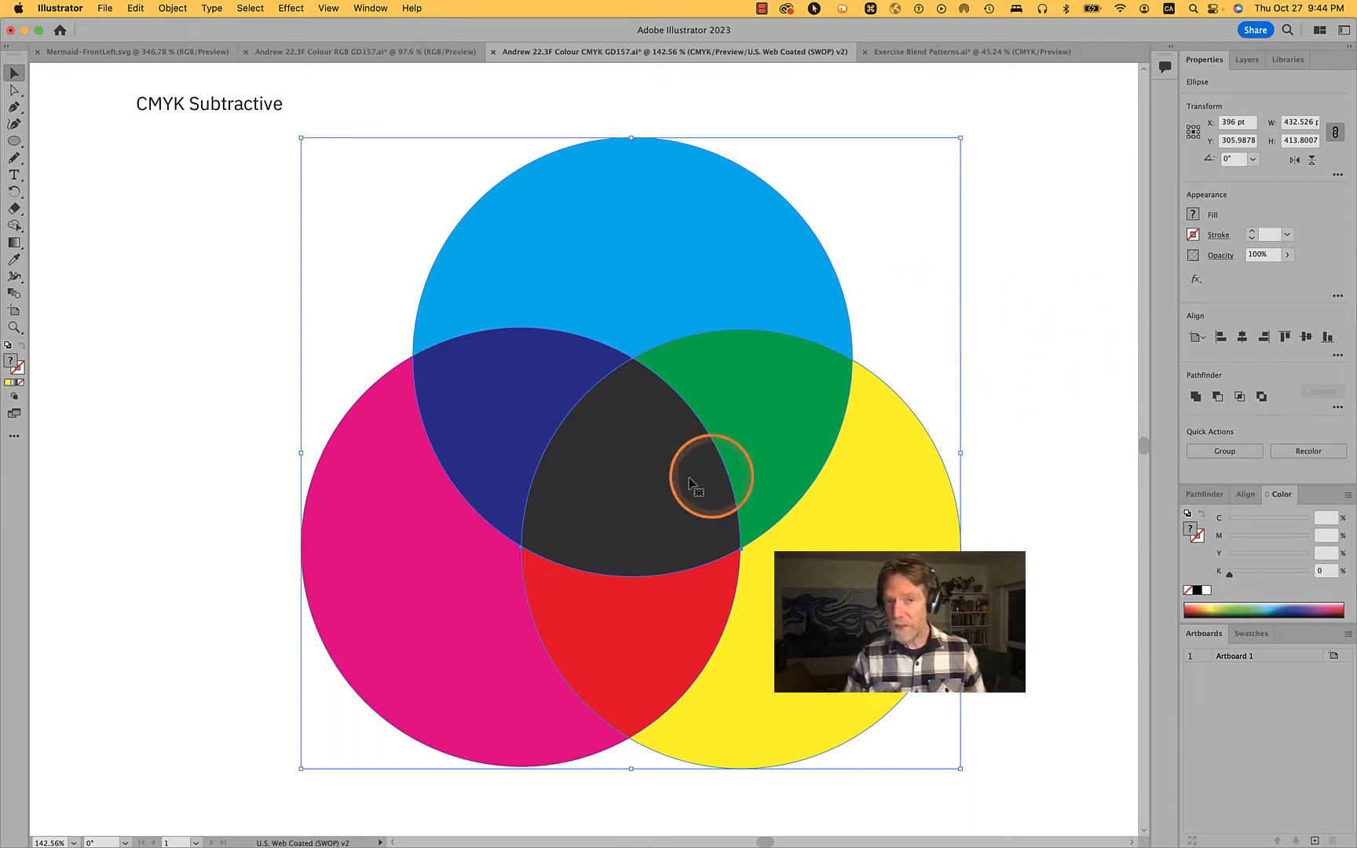
click(1014, 402)
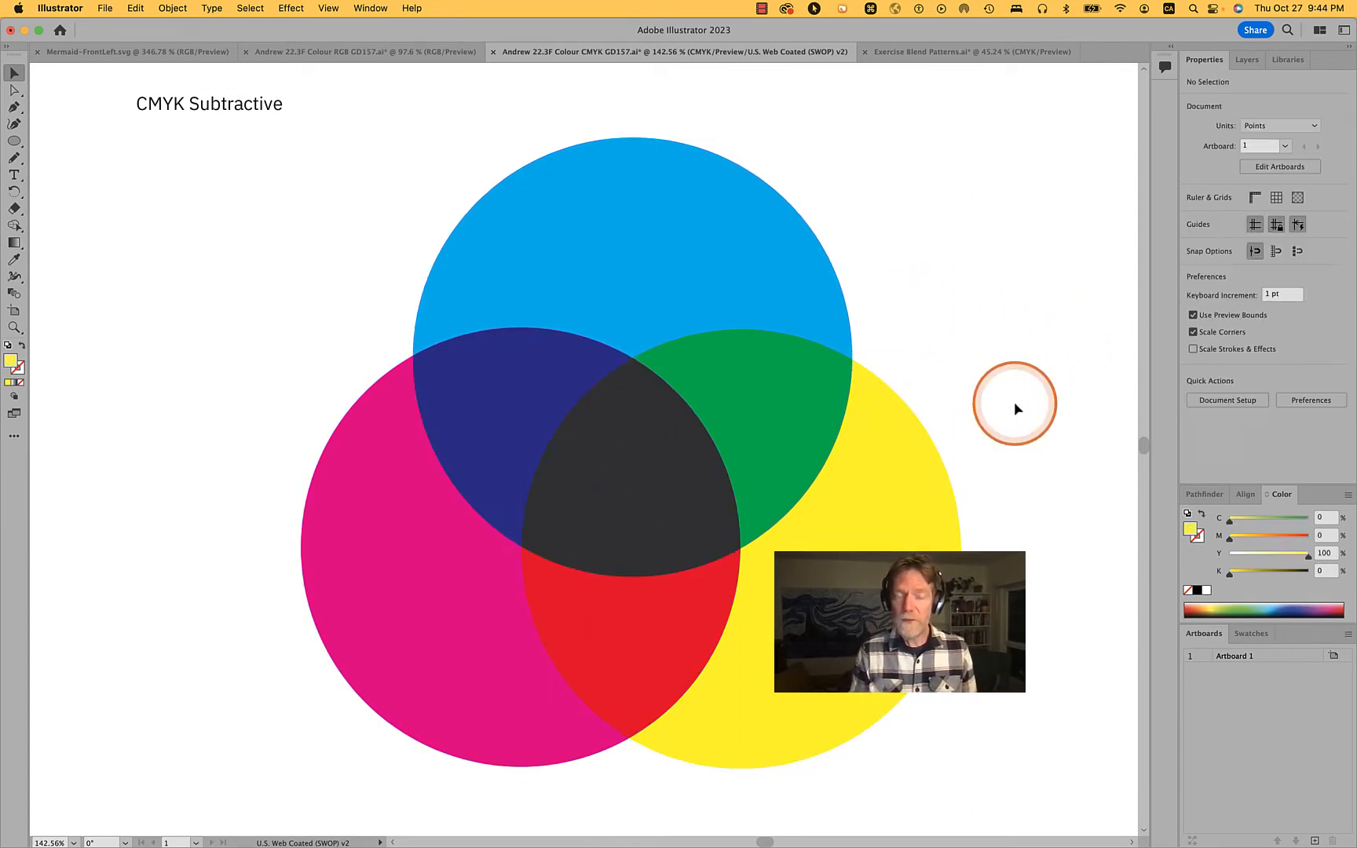
Copy the three overlapping circles and paste the duplicates in front of the originals
click(980, 700)
drag(992, 773, 319, 289)
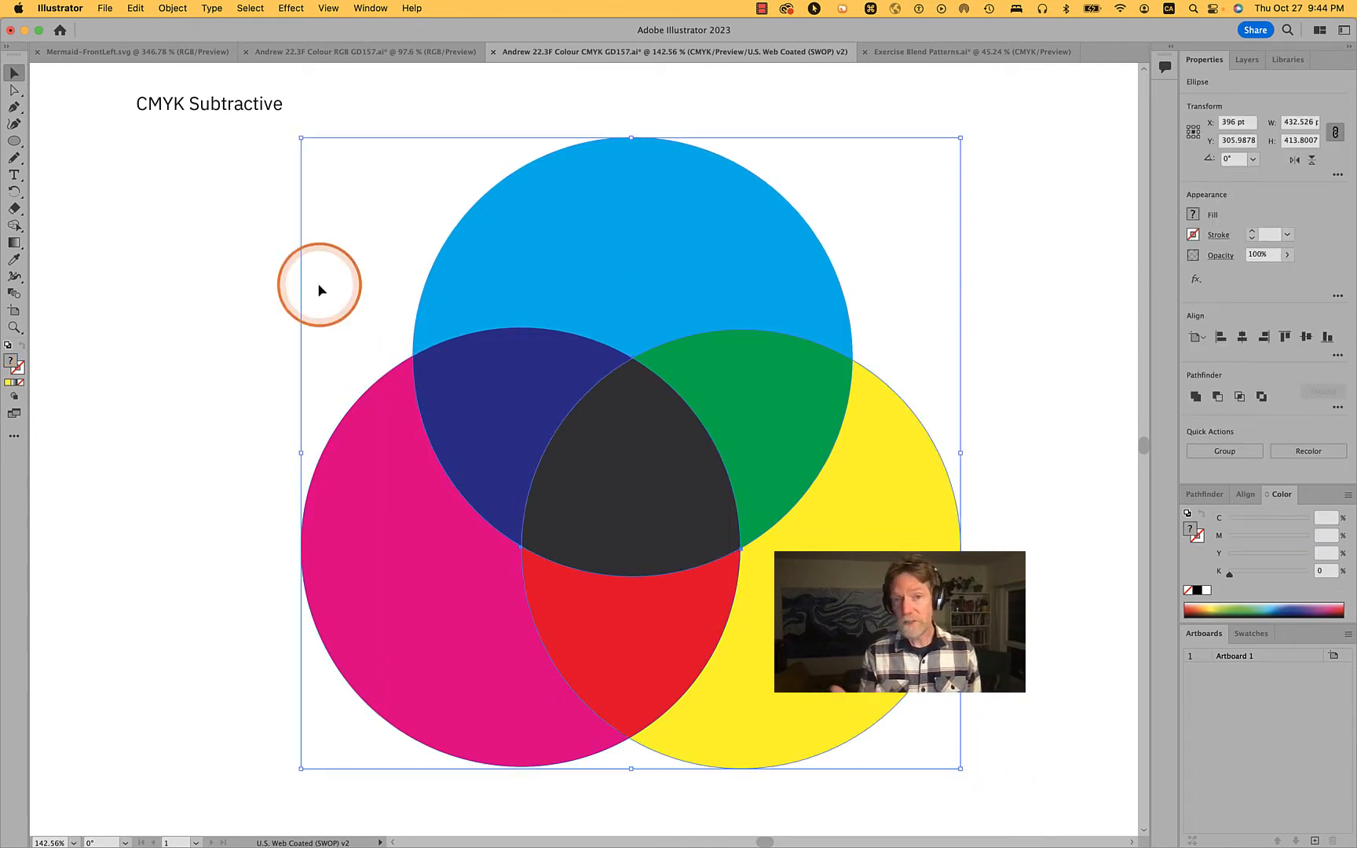
key(super)
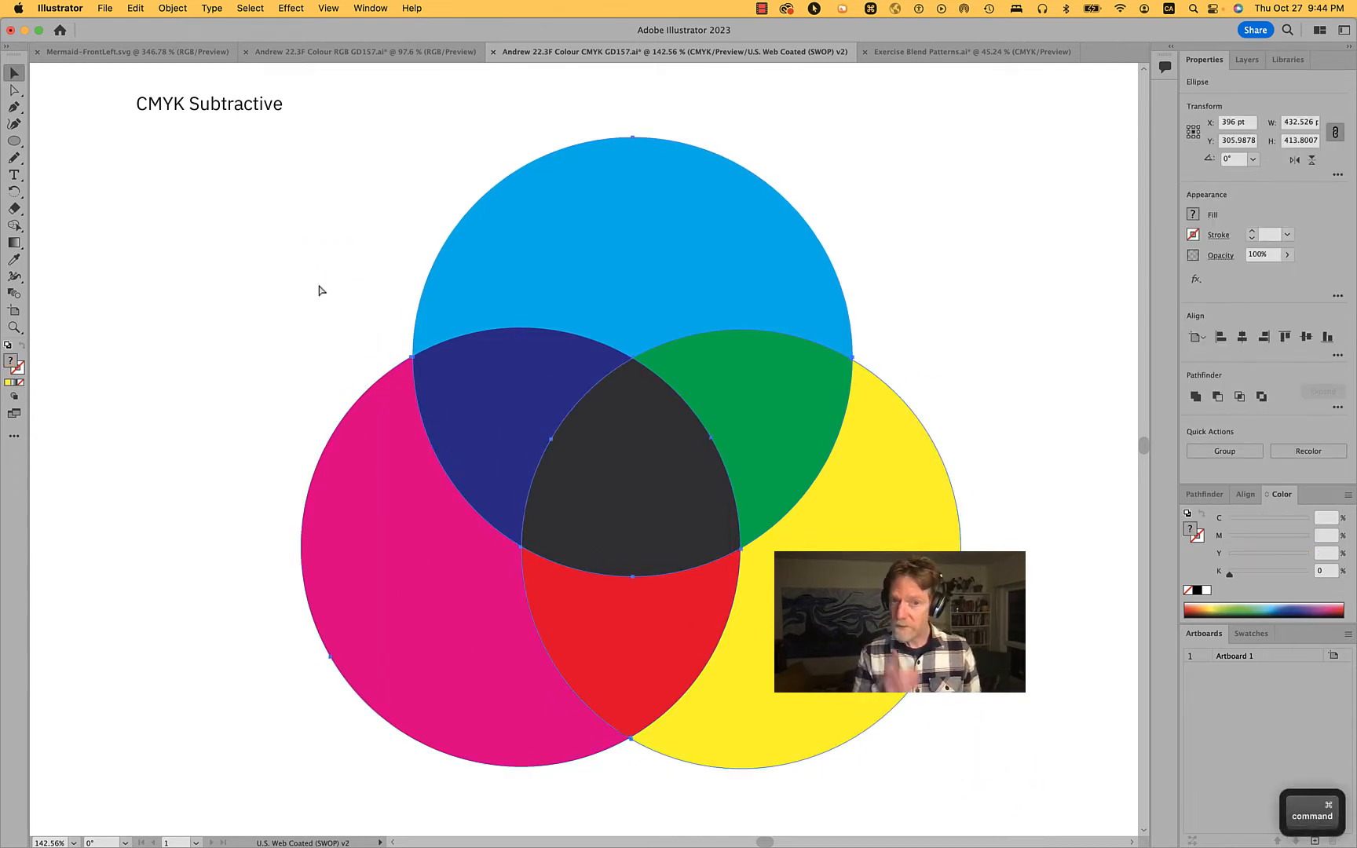
key(super+c)
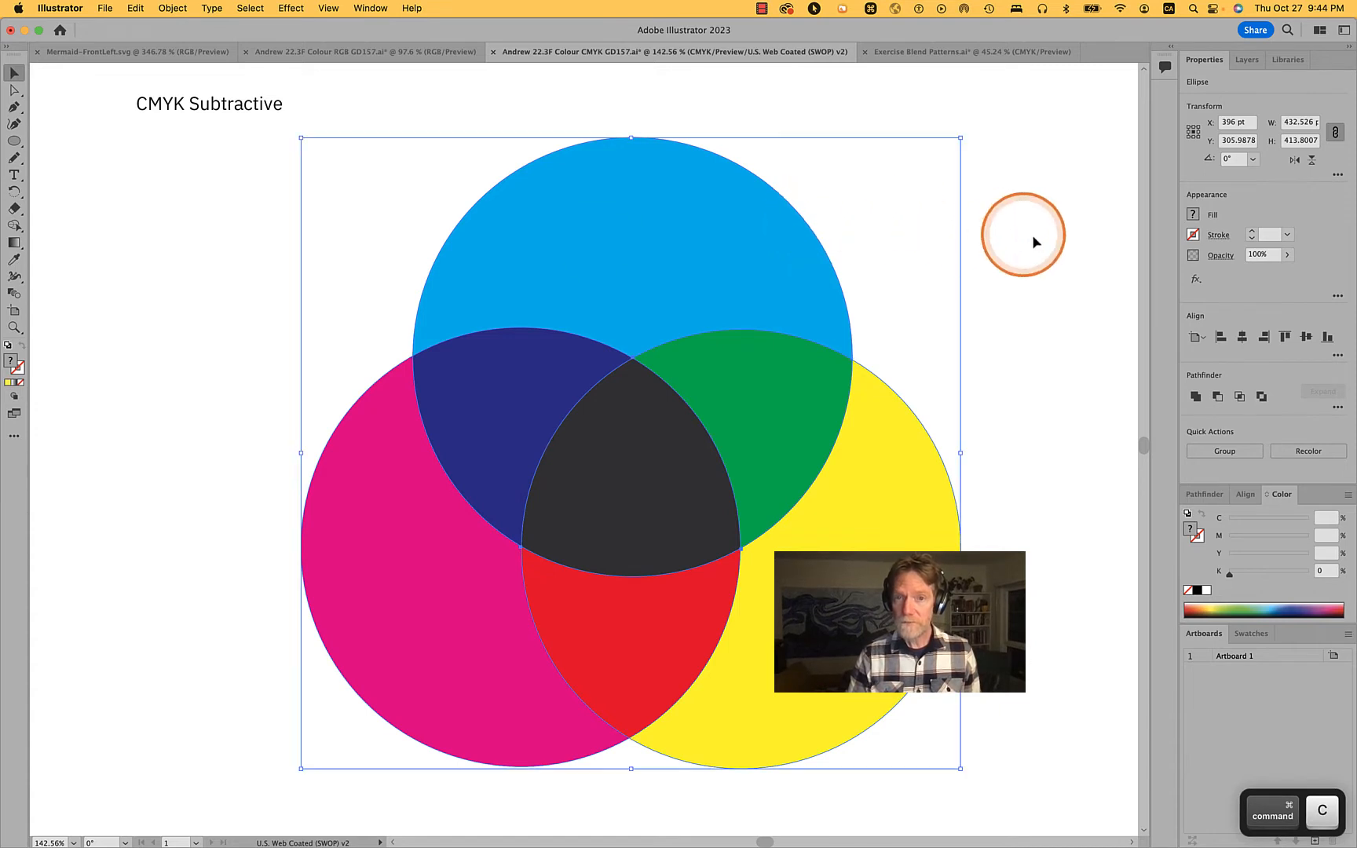
click(1064, 318)
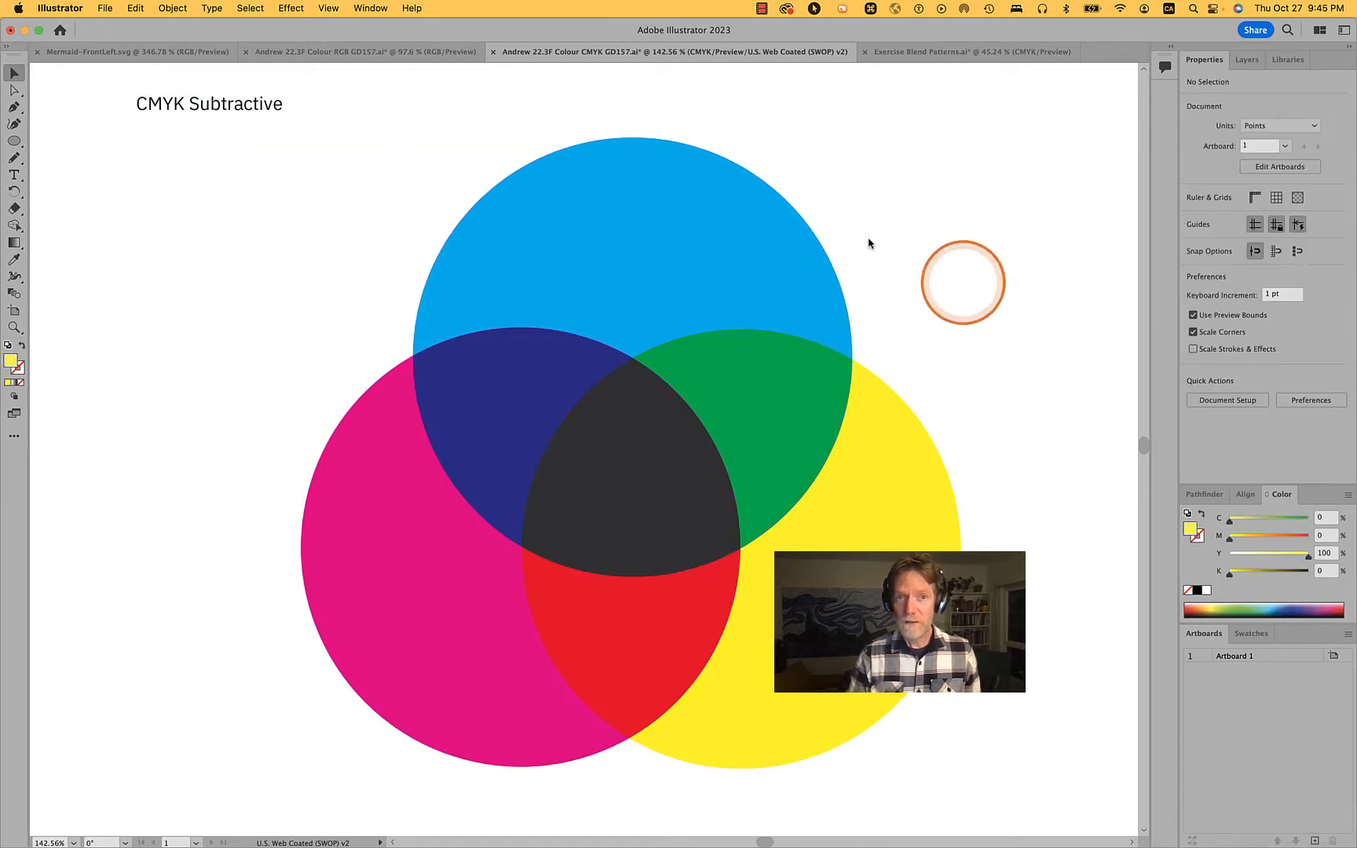
click(135, 8)
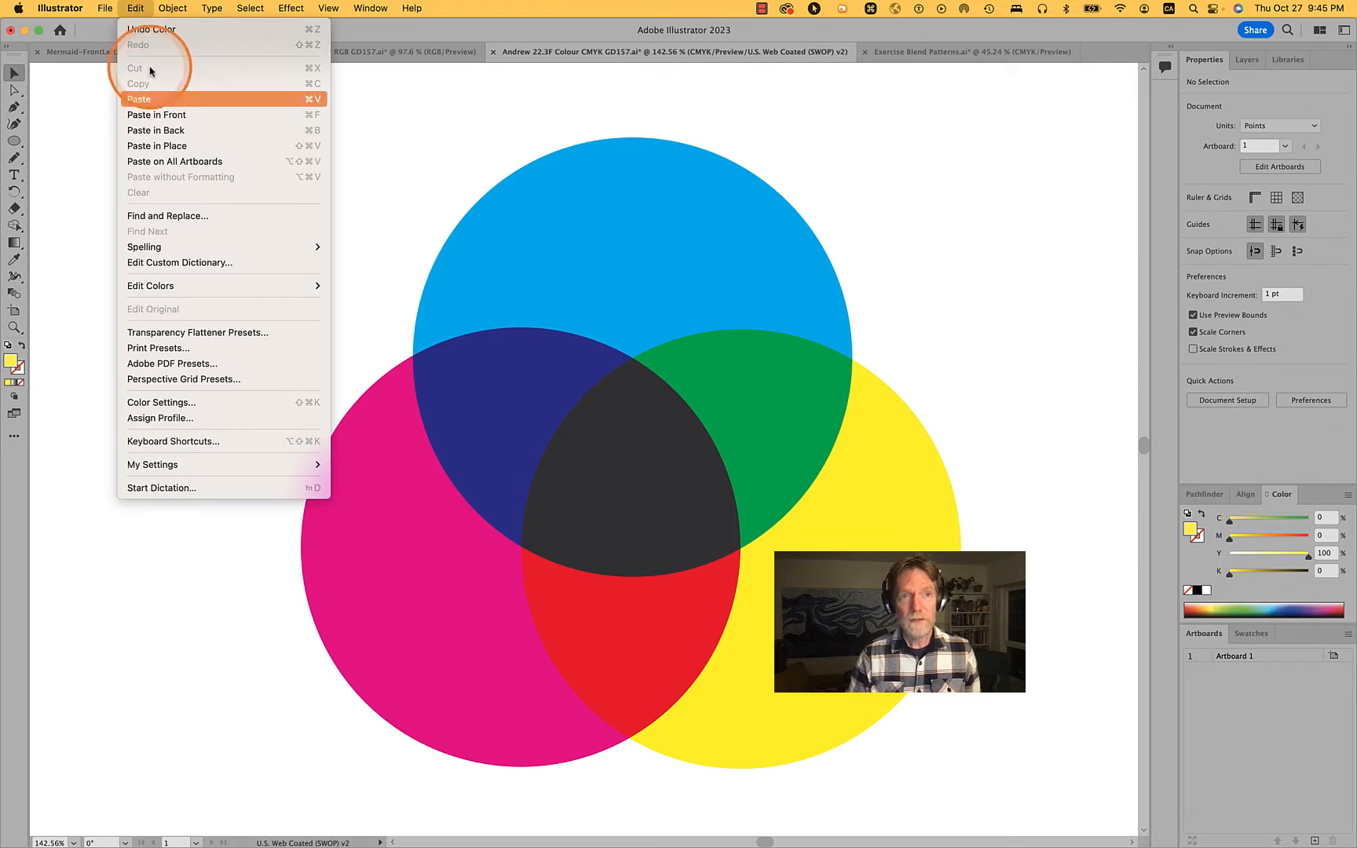
click(167, 115)
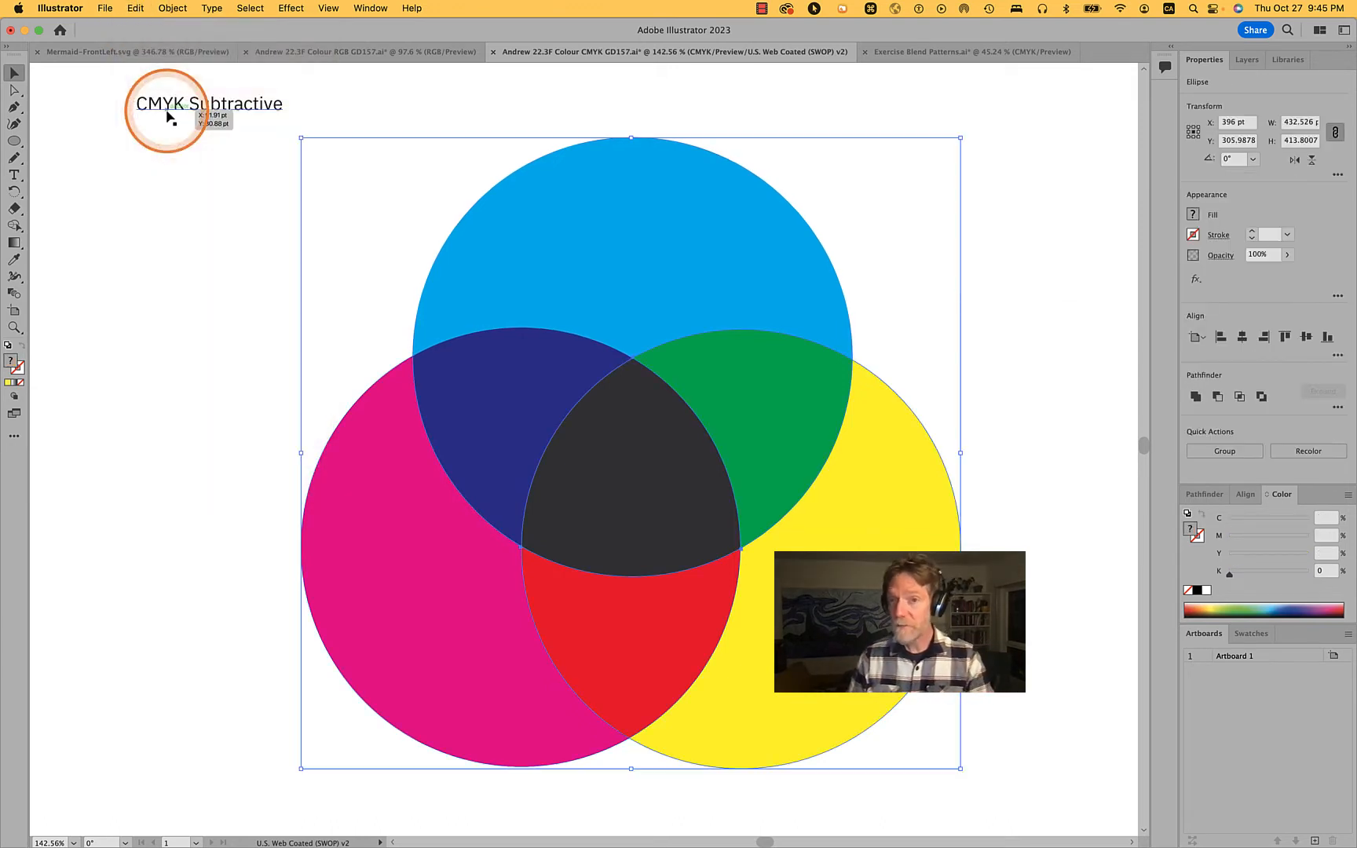
Intersect the duplicated circles into a single central shape, fill it with 100% K black, and deselect it
click(744, 379)
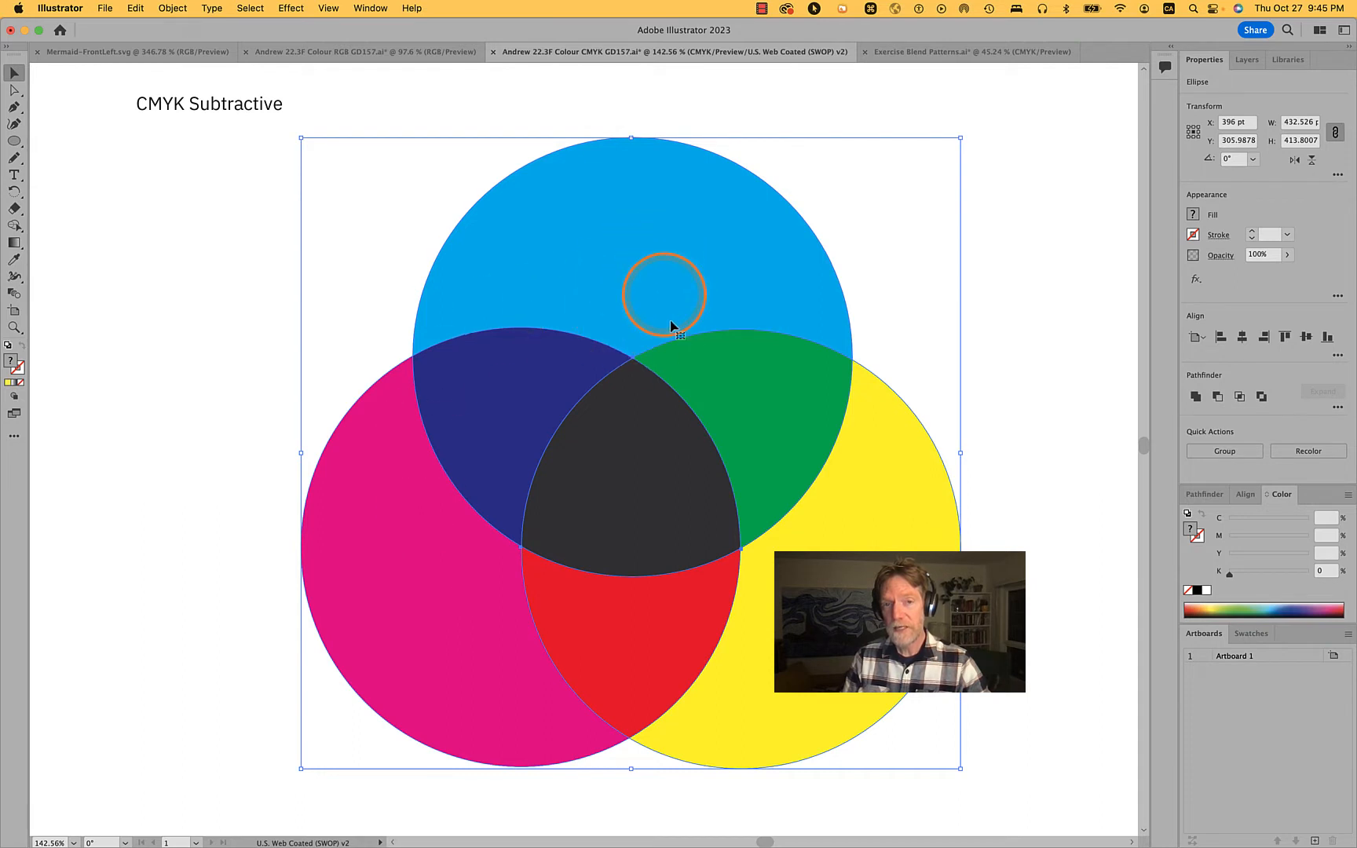
click(1239, 396)
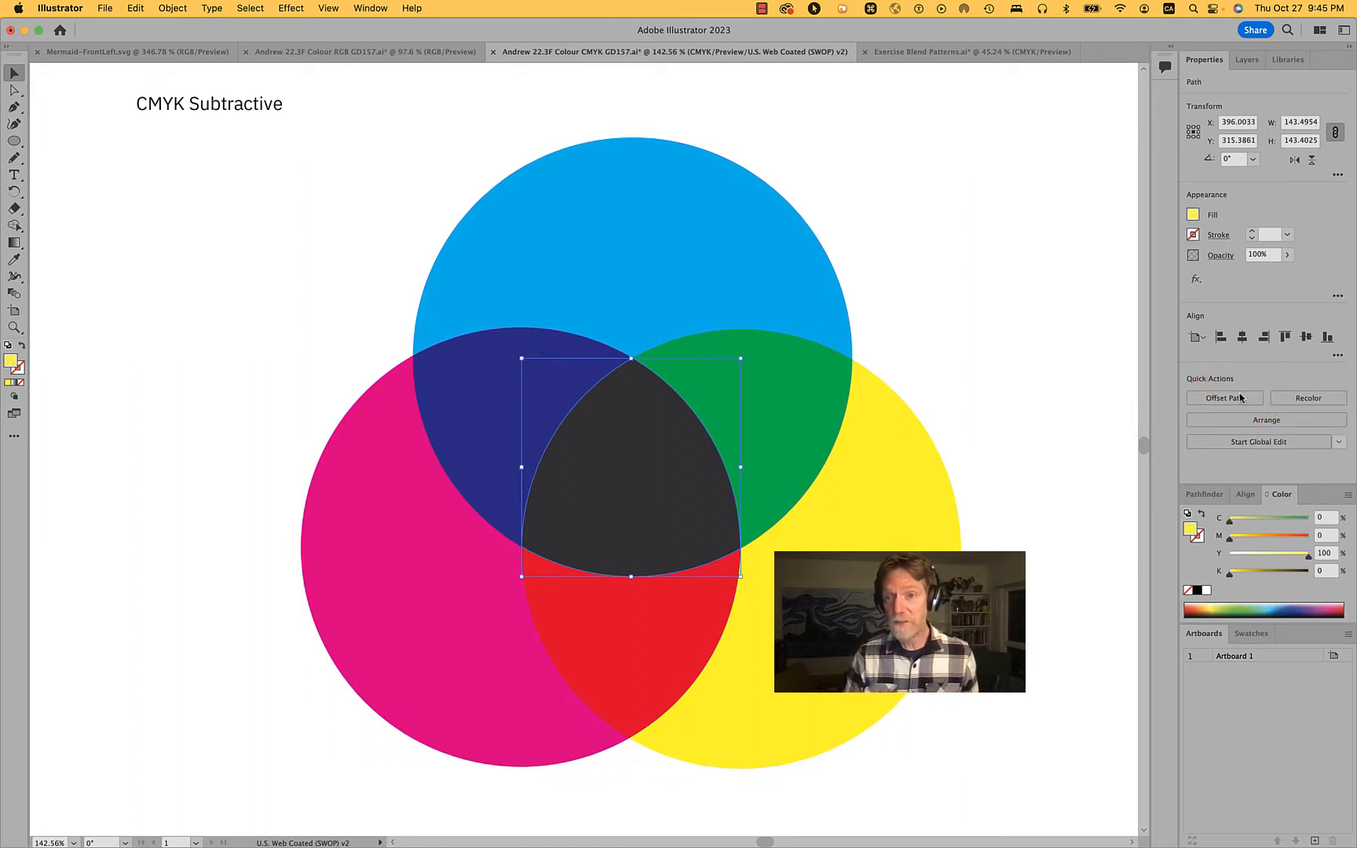
click(1197, 591)
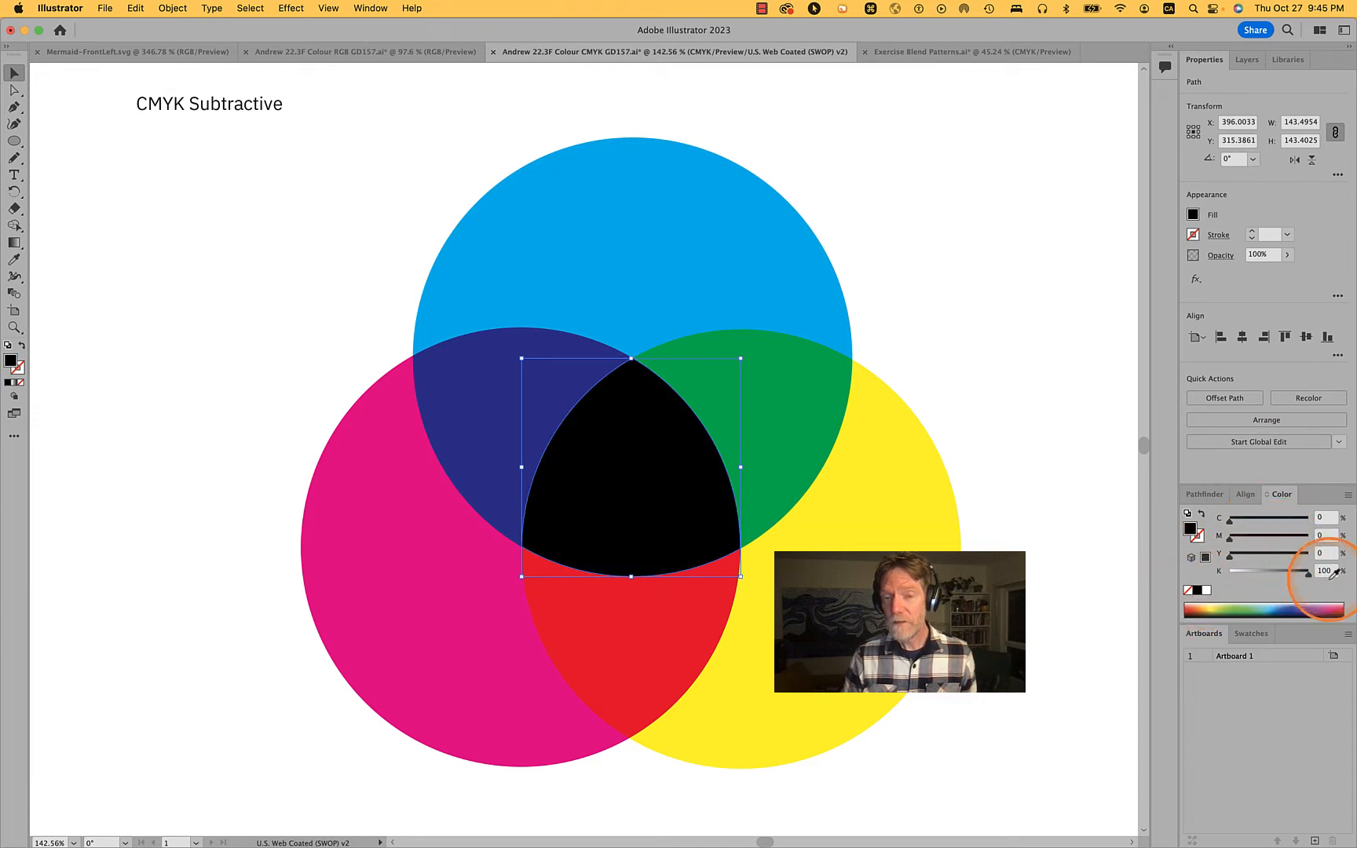
click(1020, 563)
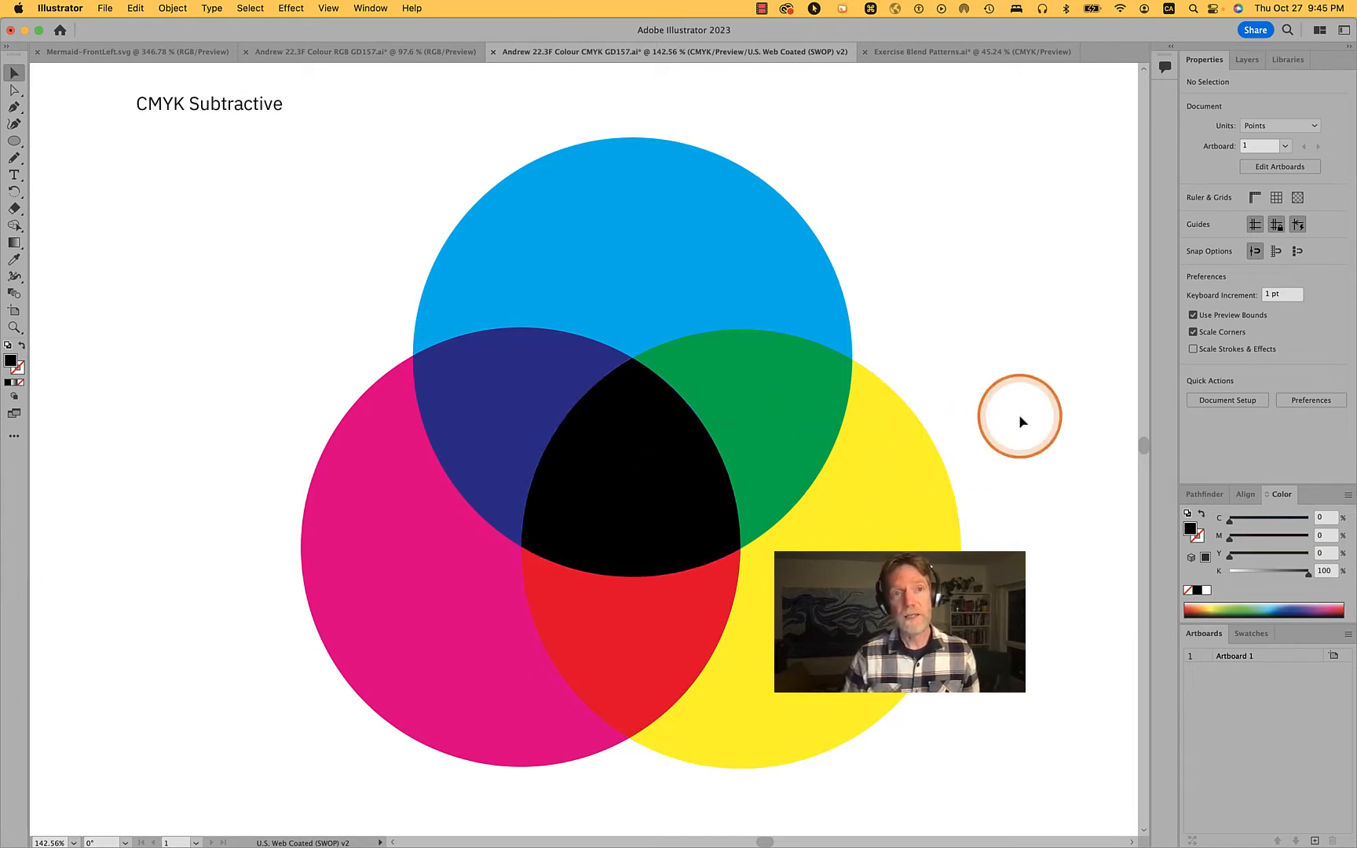
Save the finished CMYK Subtractive document
scroll(1020, 422, down, 3)
scroll(1019, 413, down, 2)
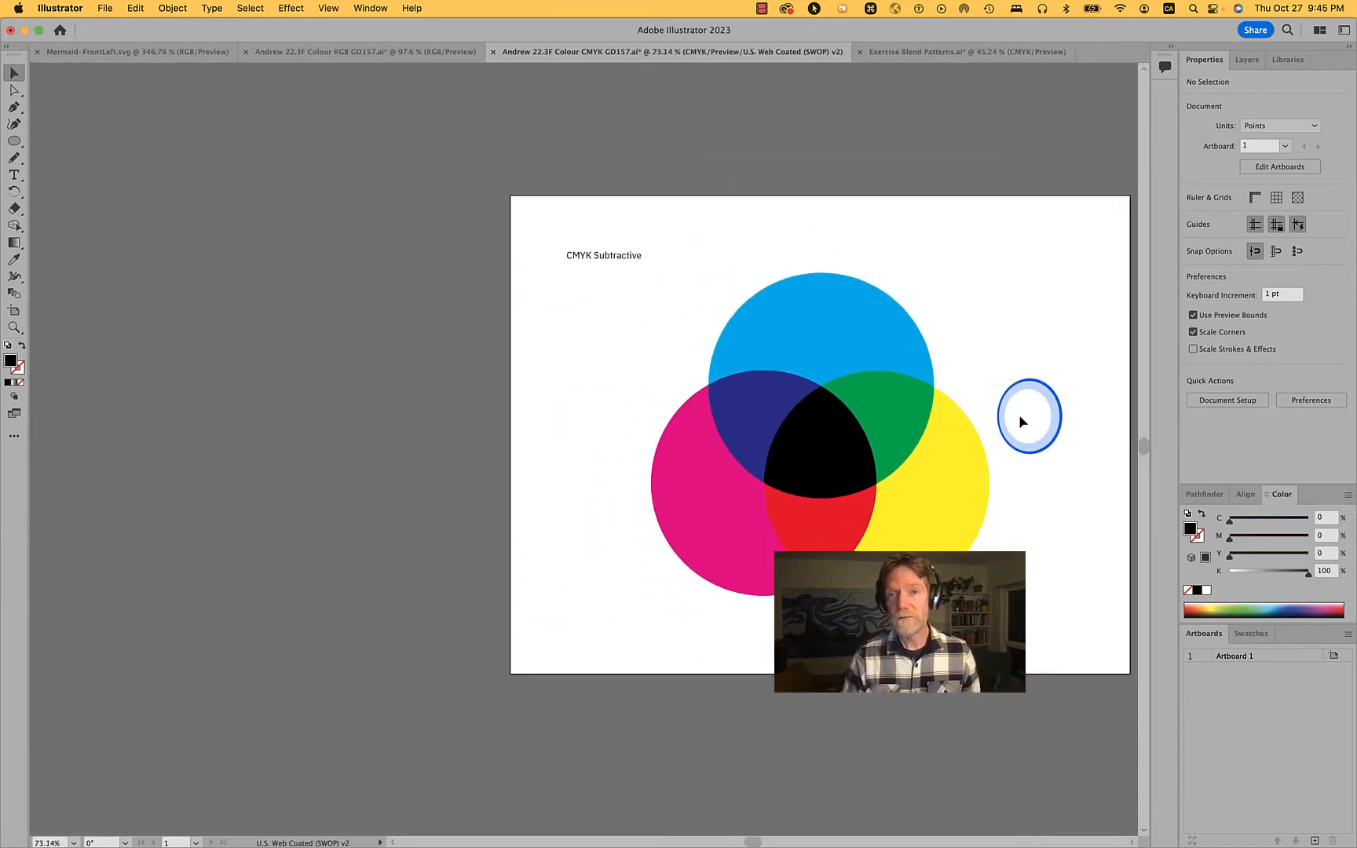
click(105, 8)
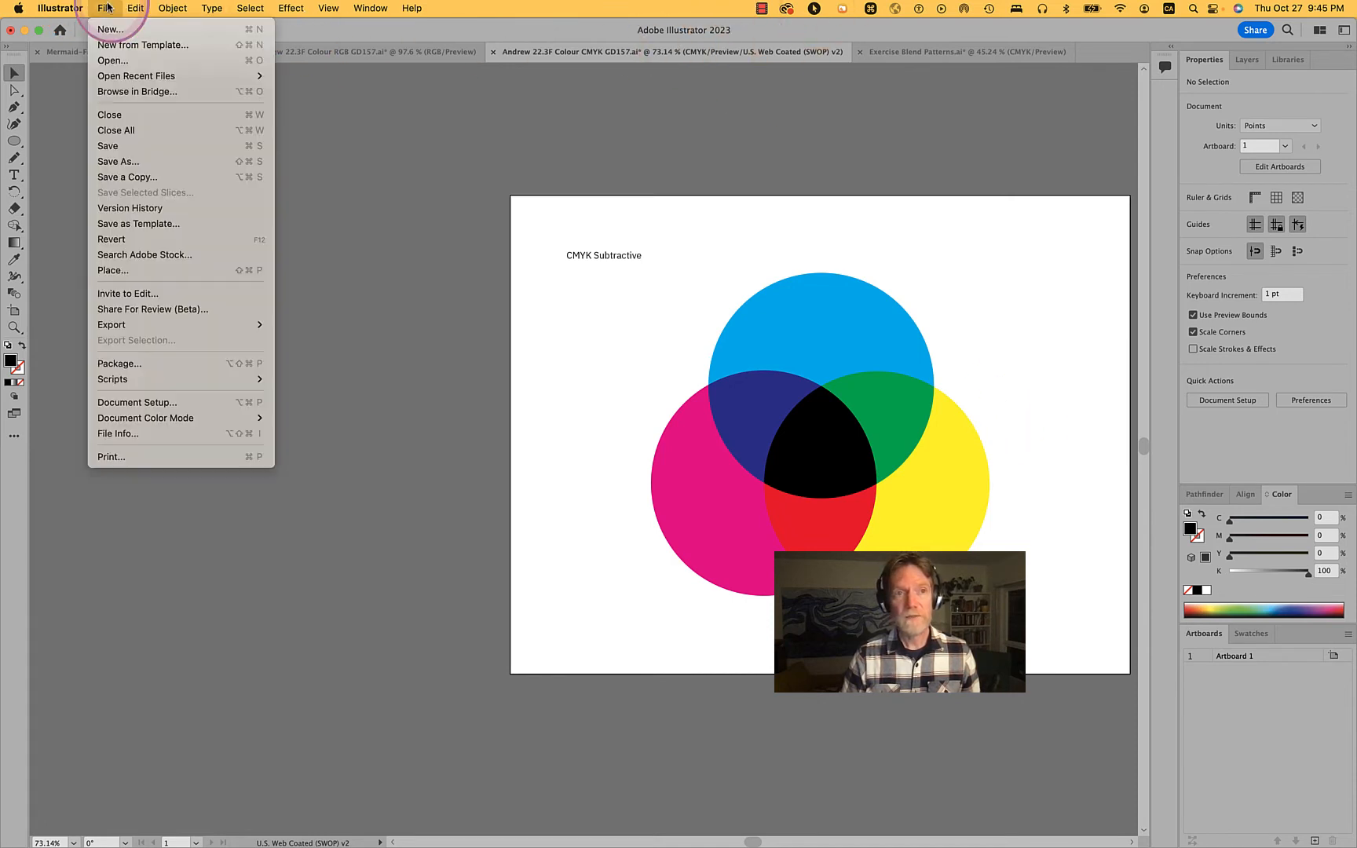
click(123, 155)
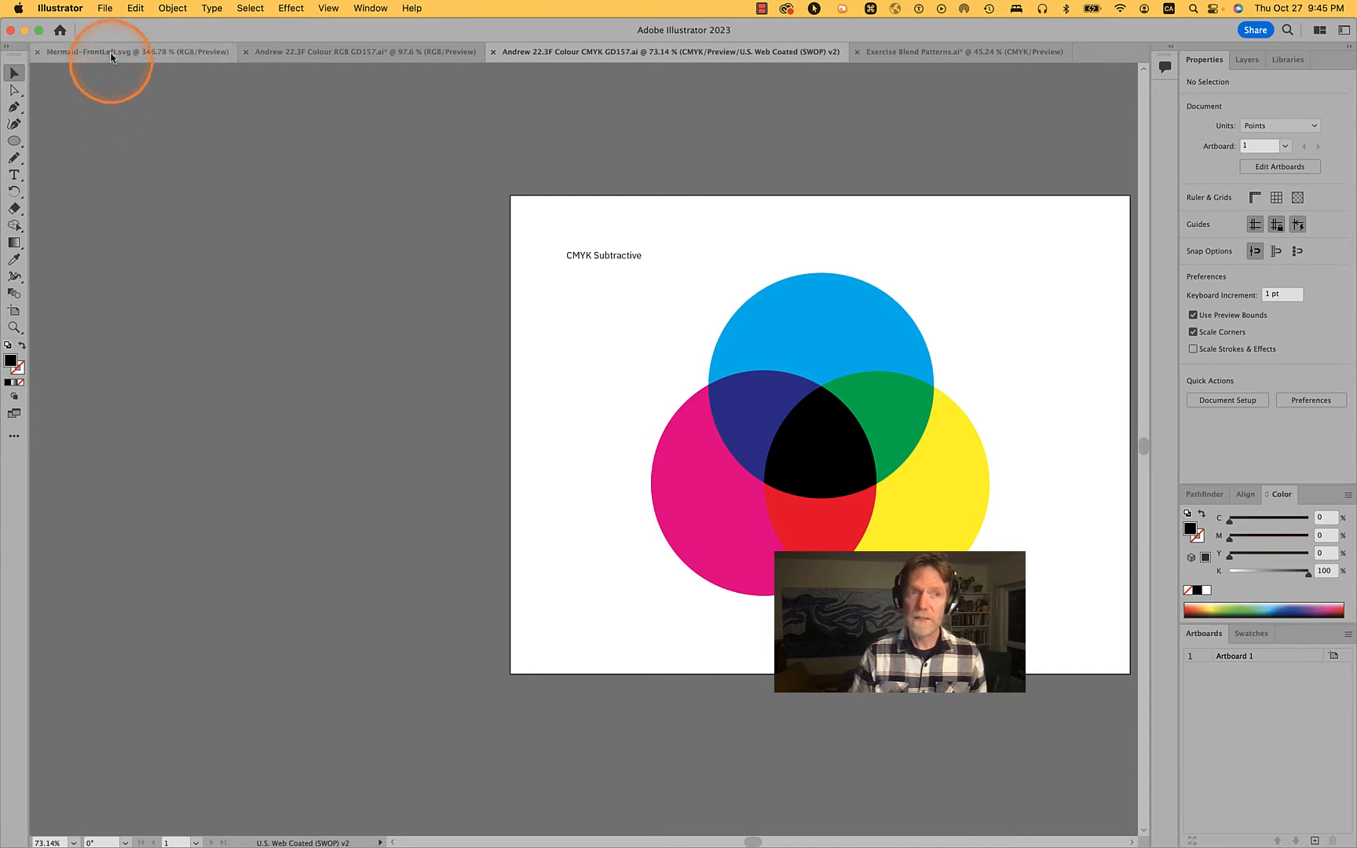
Set up a copy of the CMYK document in Adobe PDF format, removing "copy" from its file name, and proceed to the PDF options
click(105, 8)
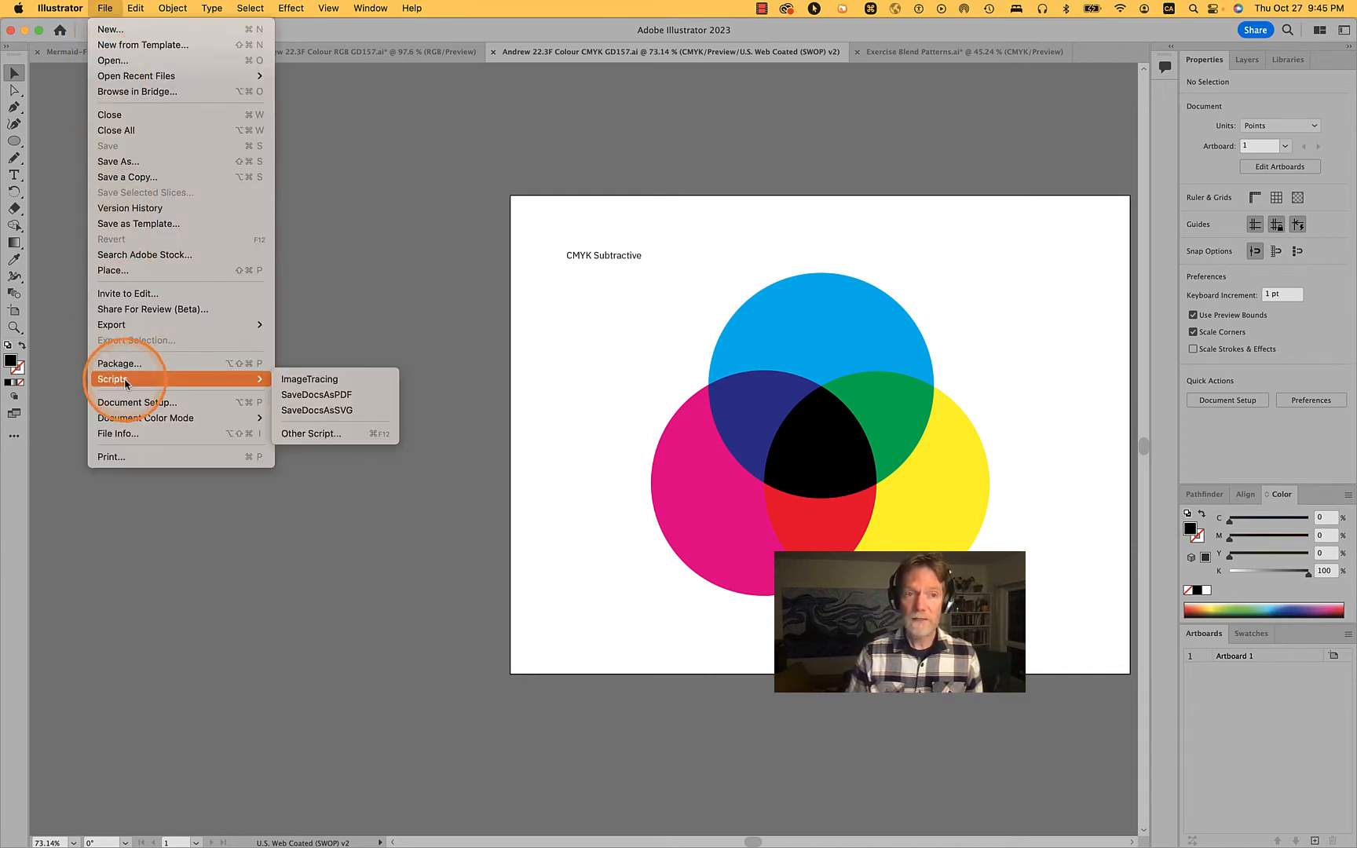
click(126, 176)
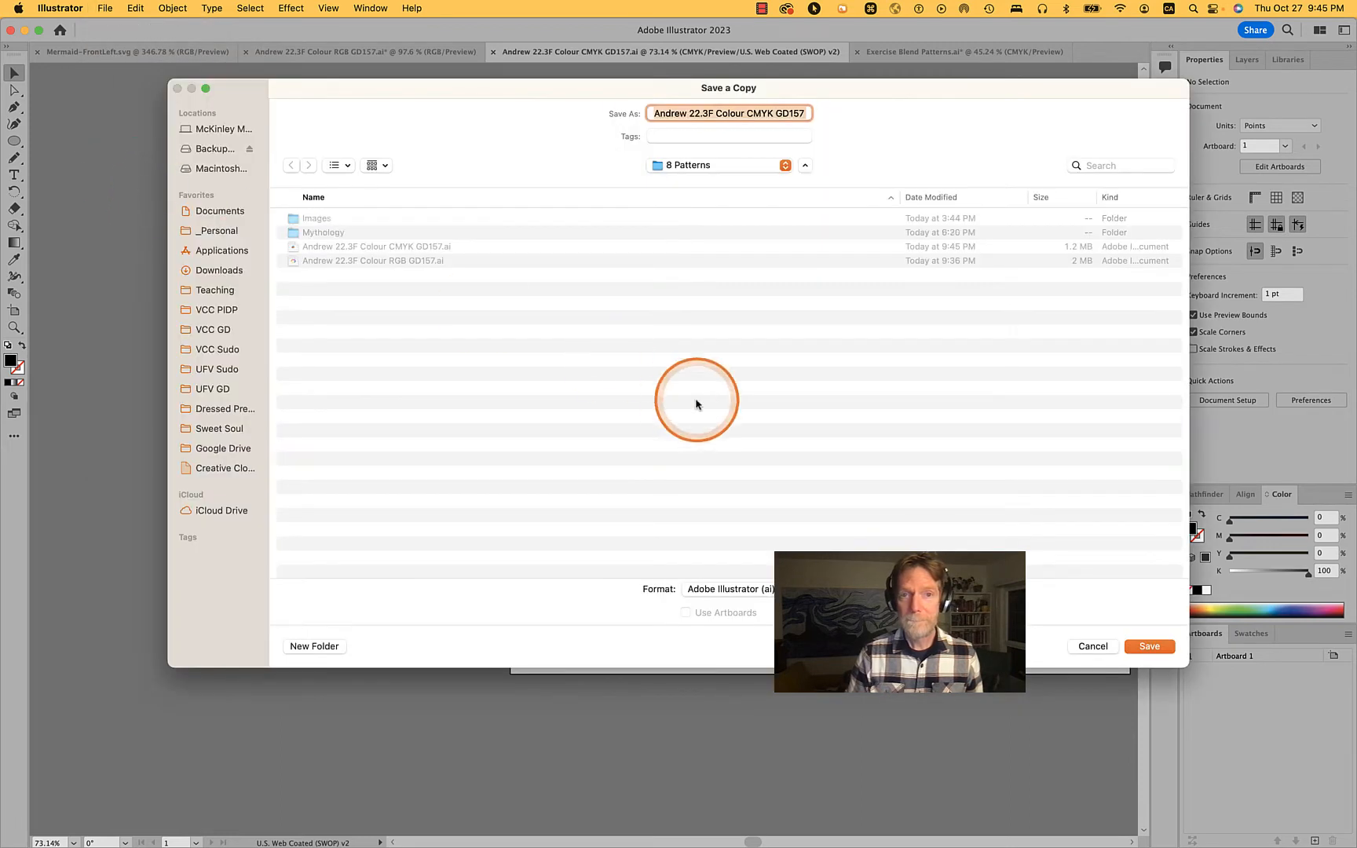
click(734, 589)
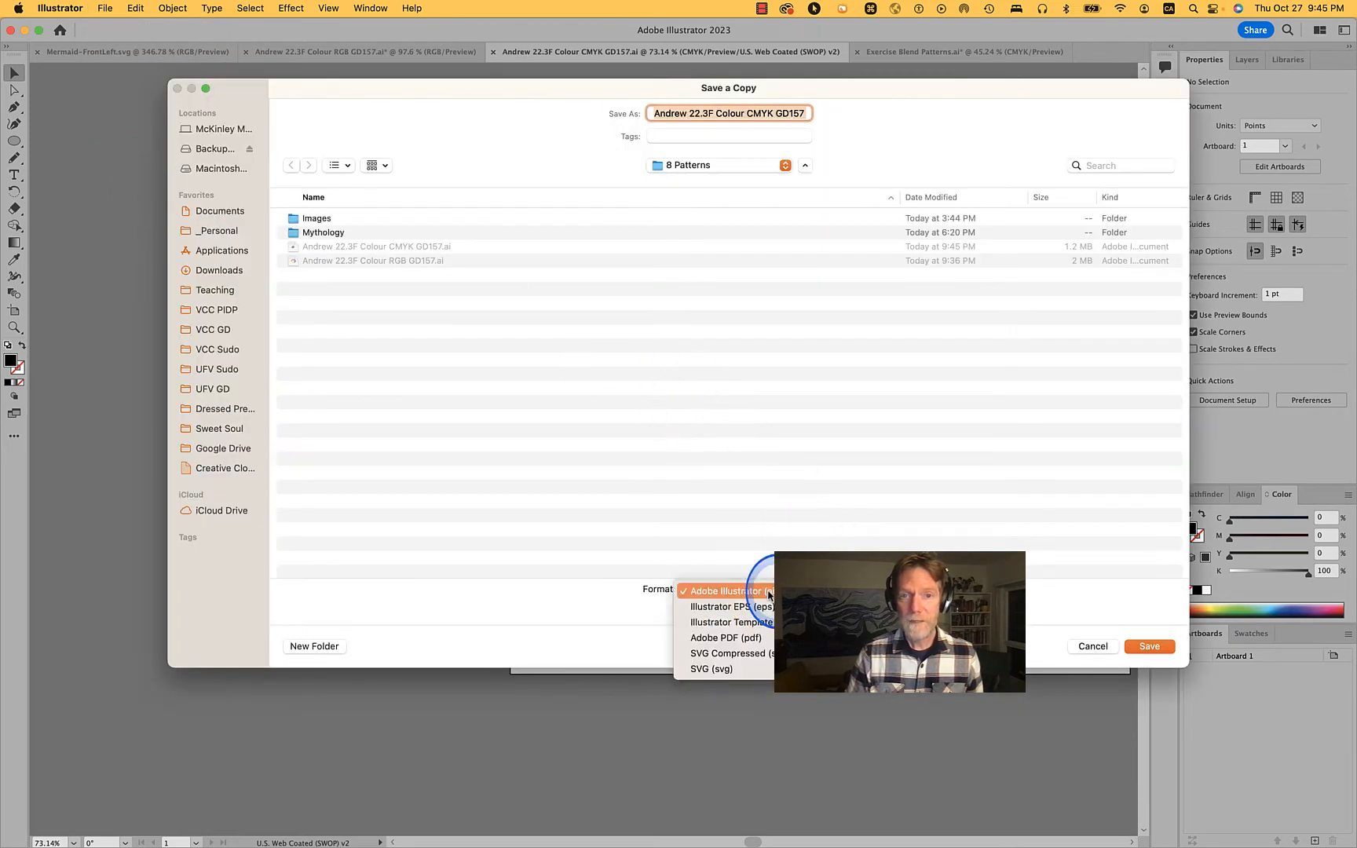
click(750, 636)
click(777, 114)
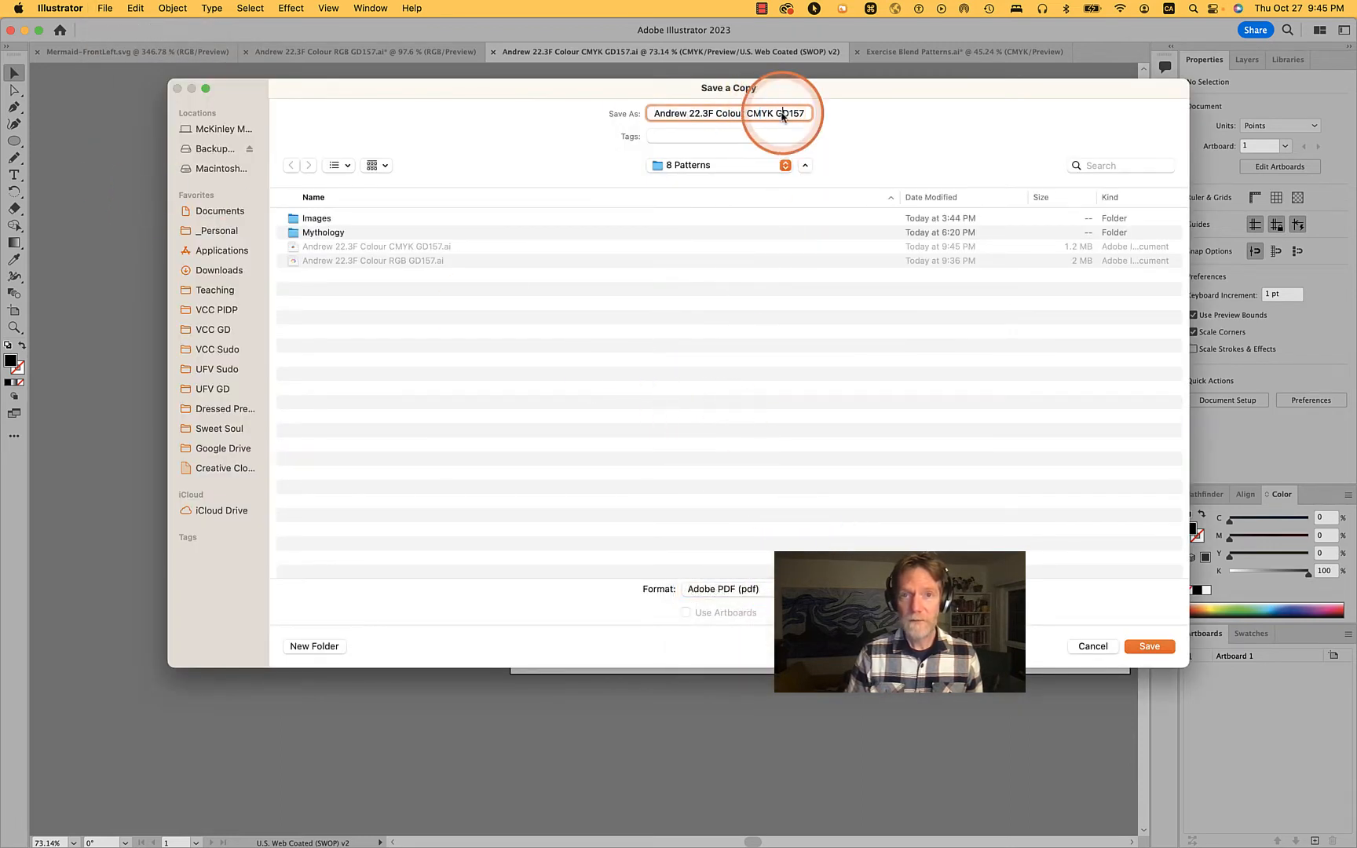
key(alt+Right)
key(alt+Right)
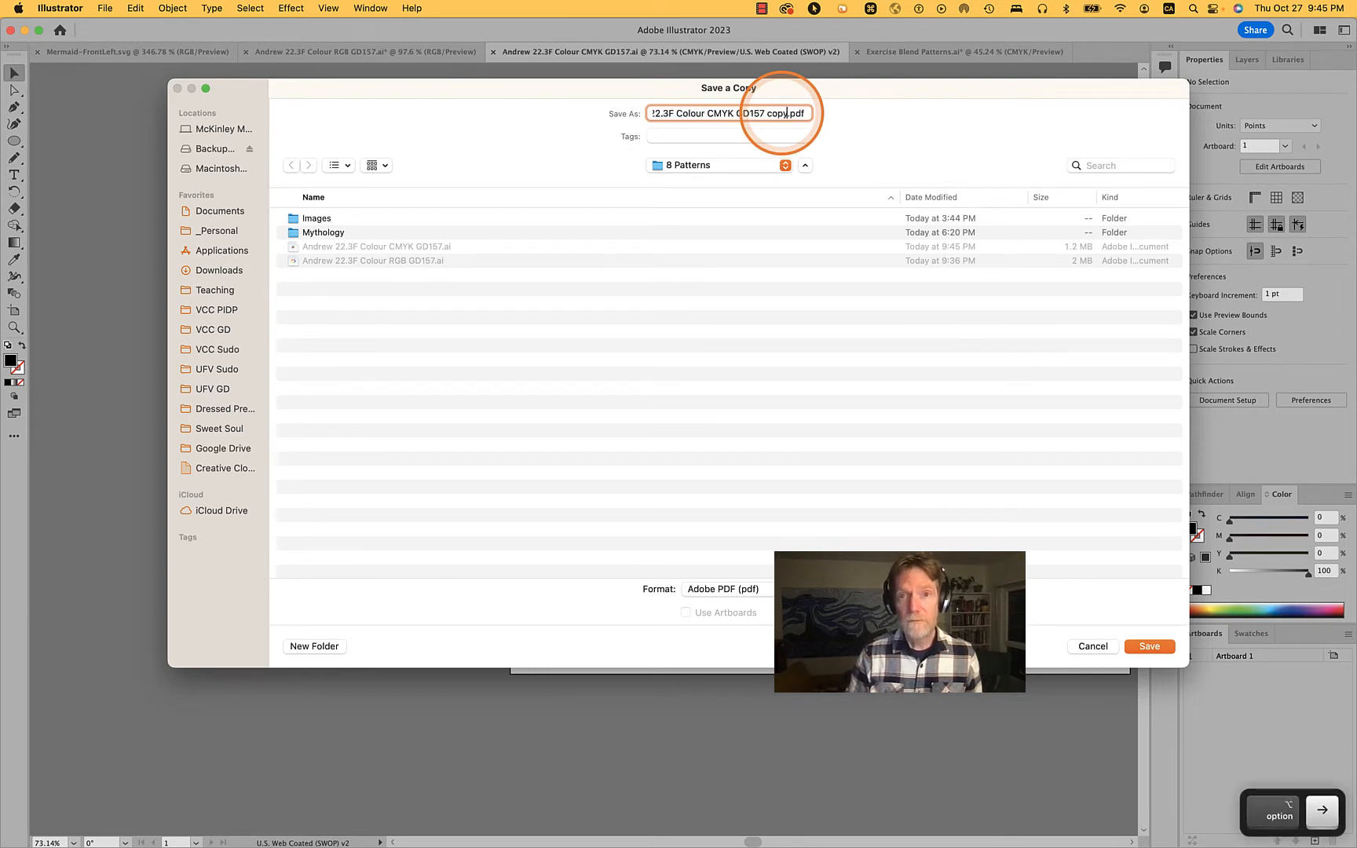
key(shift+alt+Left)
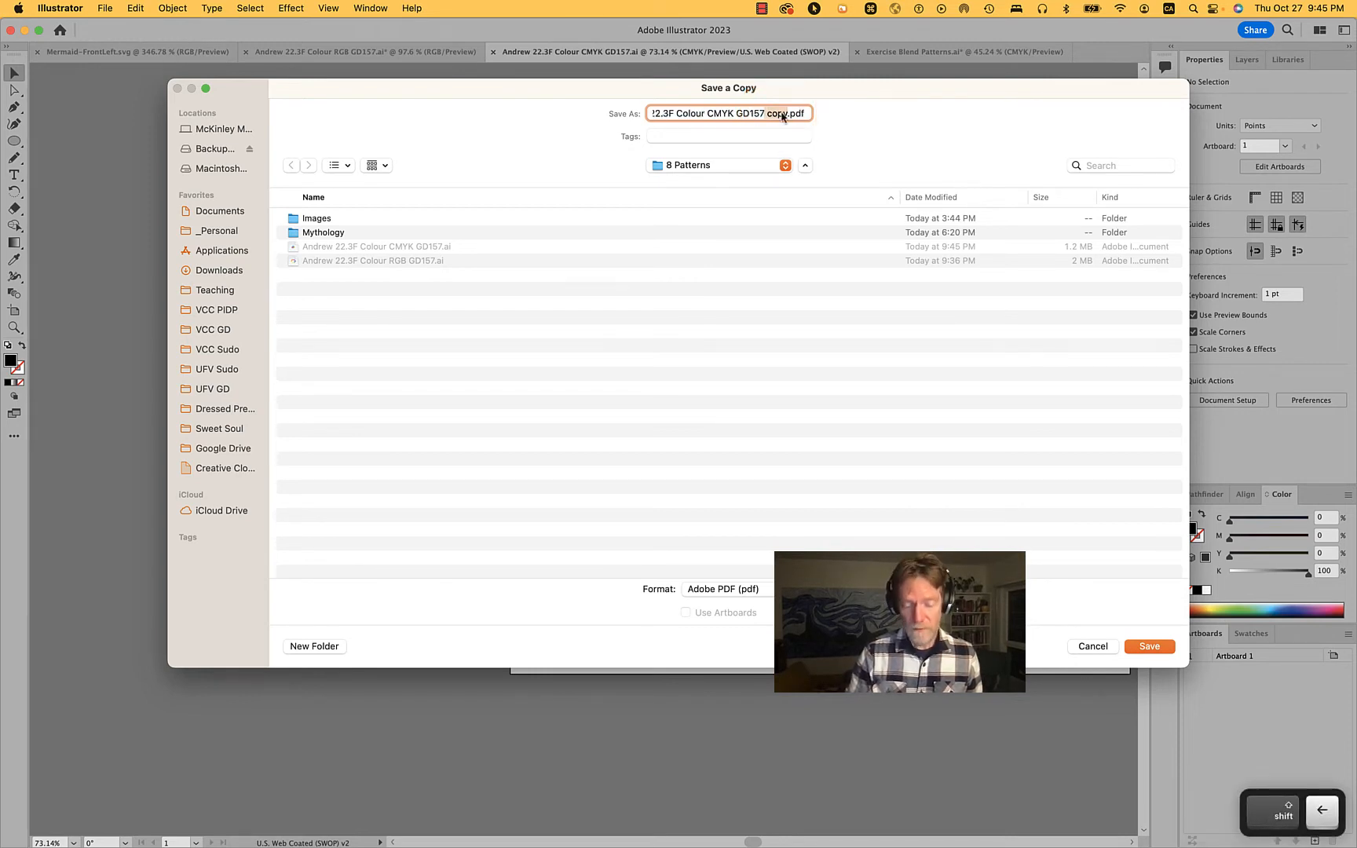
key(BackSpace)
click(748, 589)
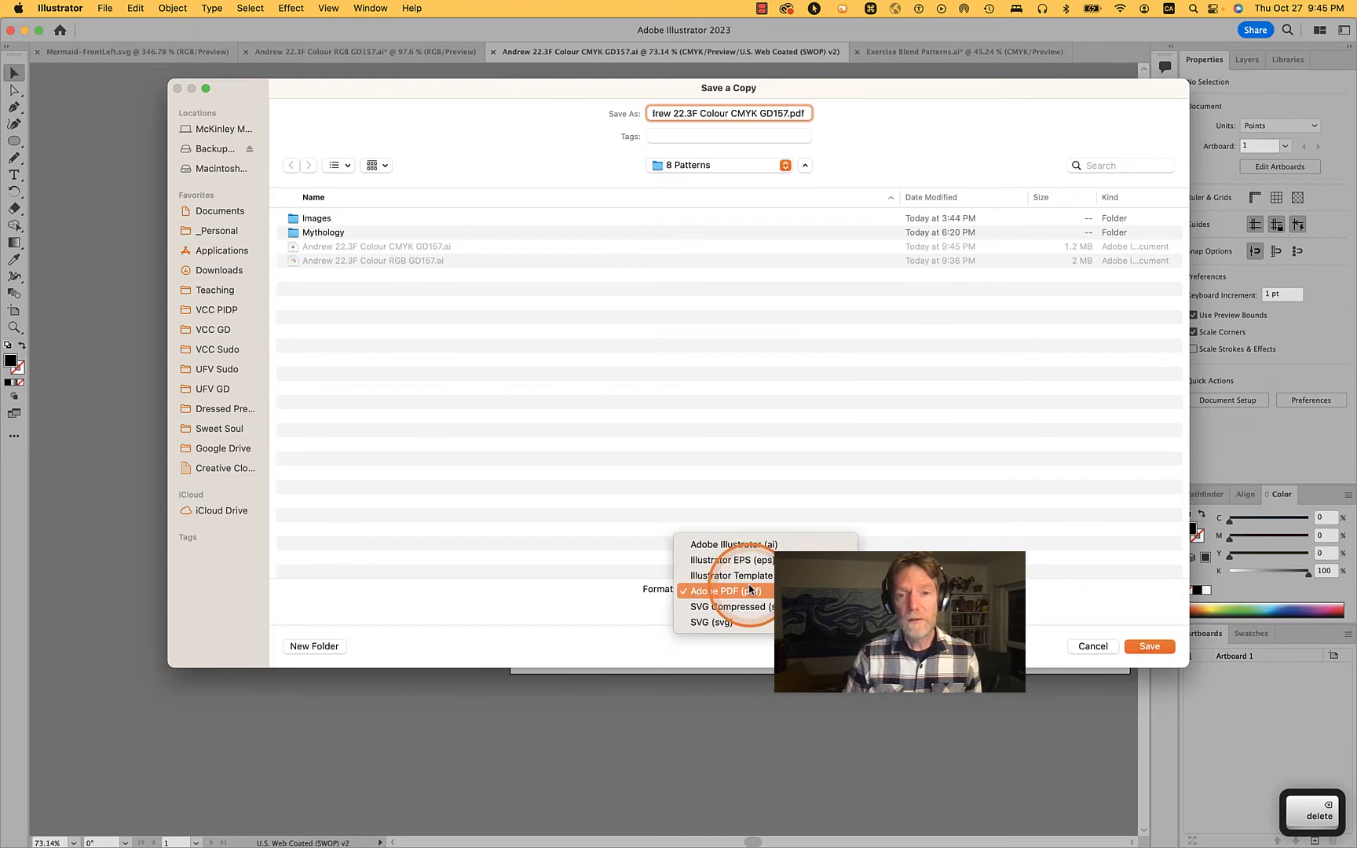
click(726, 591)
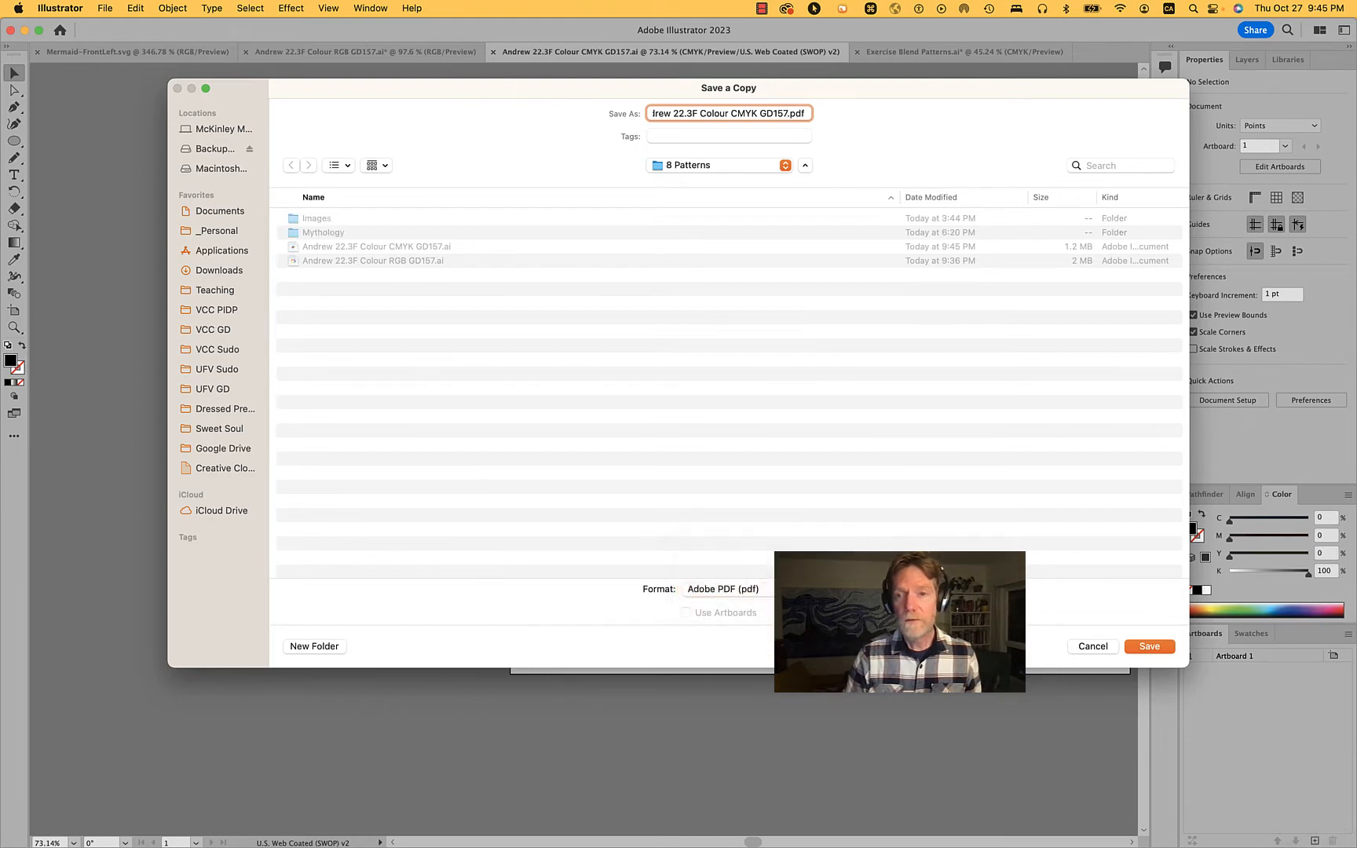
click(1149, 646)
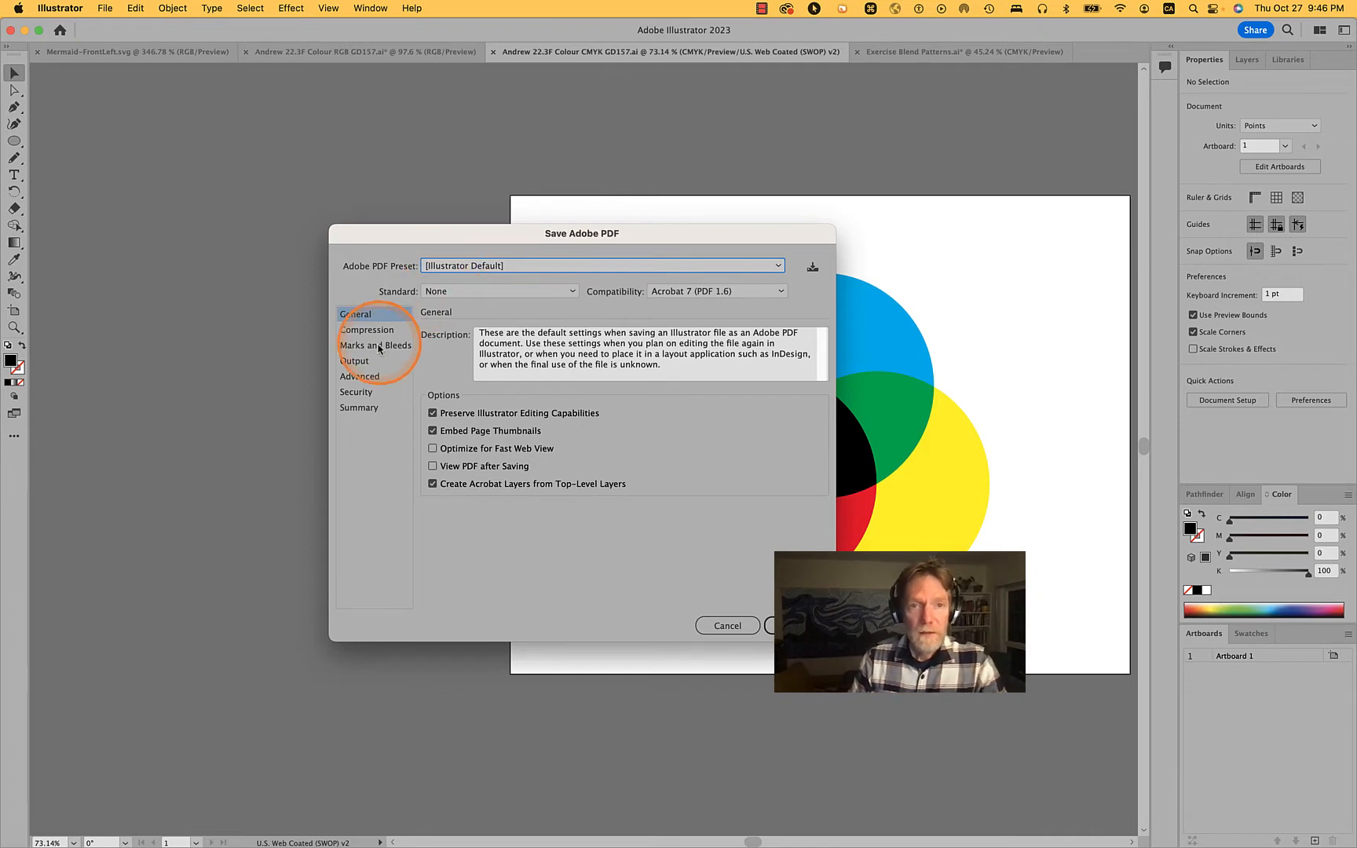
Choose the GD101 Optimized PDF 1 preset and review its Compression, Marks and Bleeds, Output, Advanced, Security and Summary settings
click(509, 264)
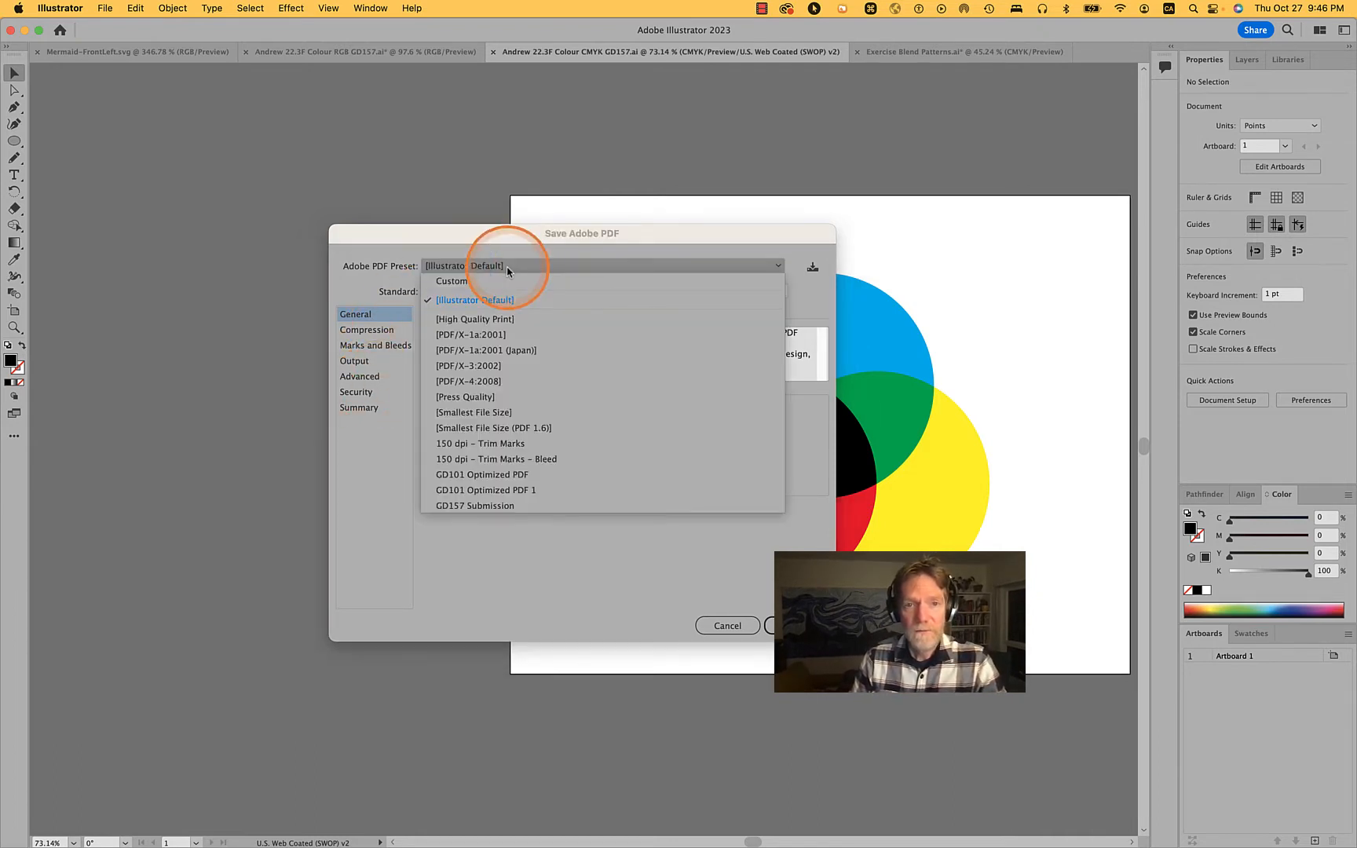
click(508, 489)
click(366, 329)
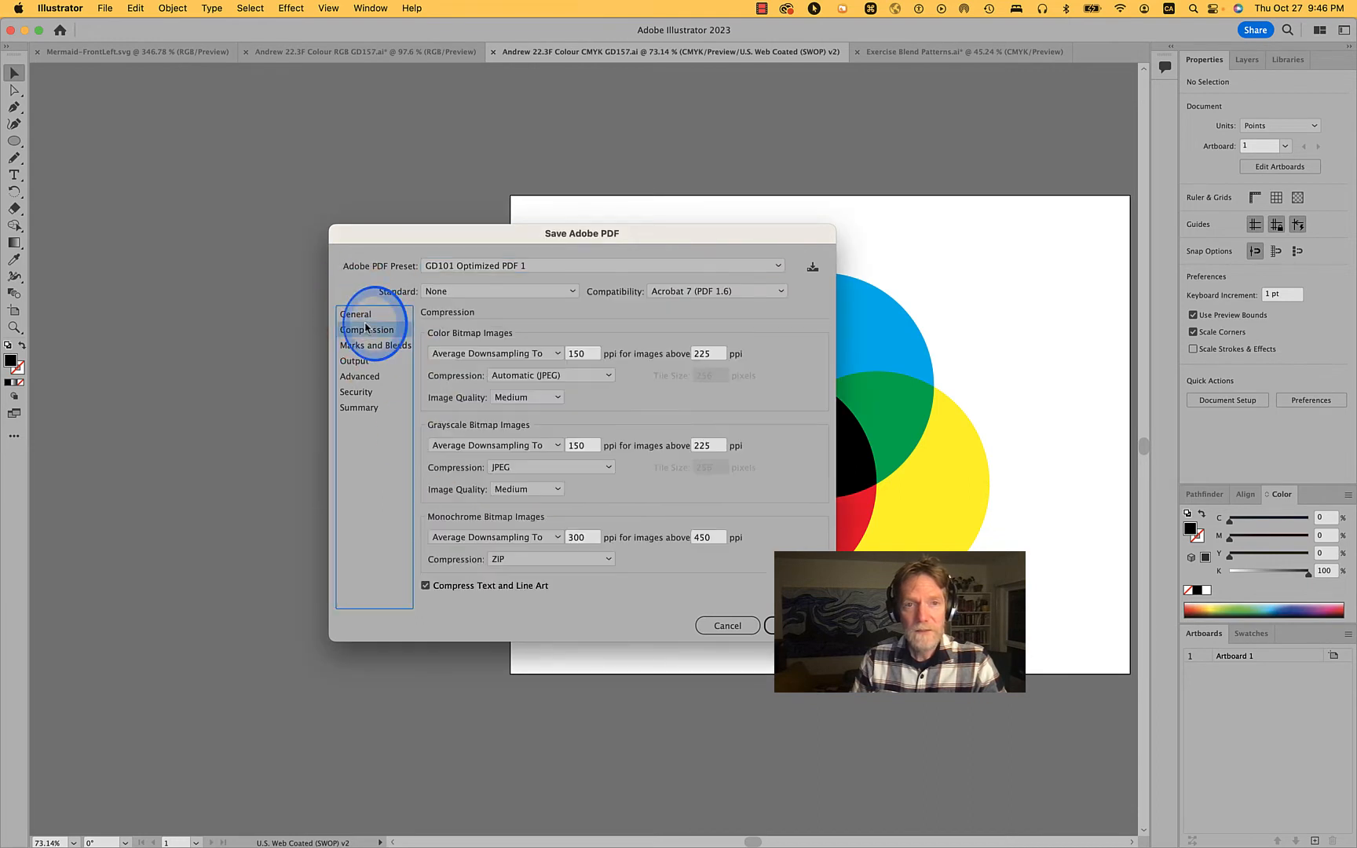
click(369, 345)
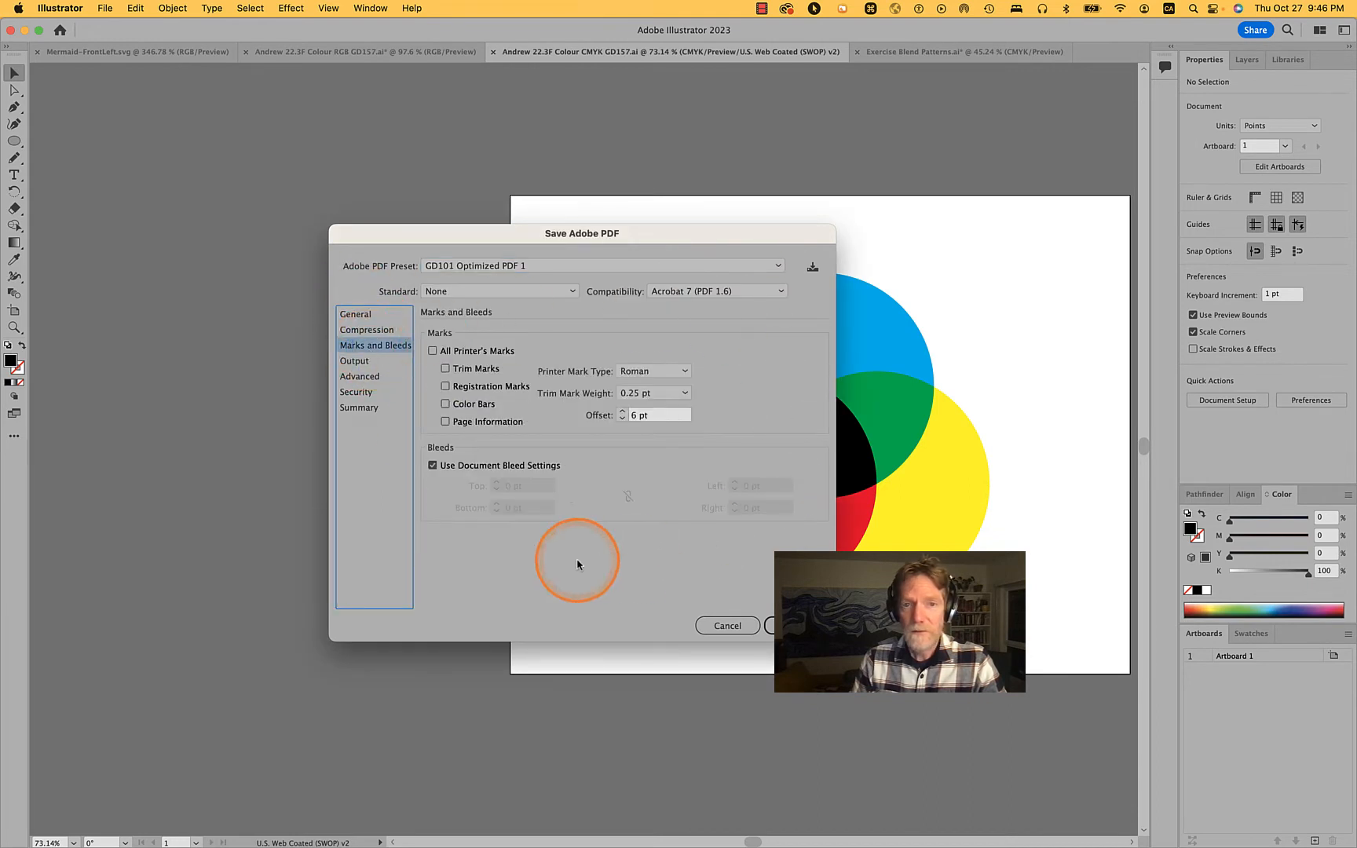
click(355, 360)
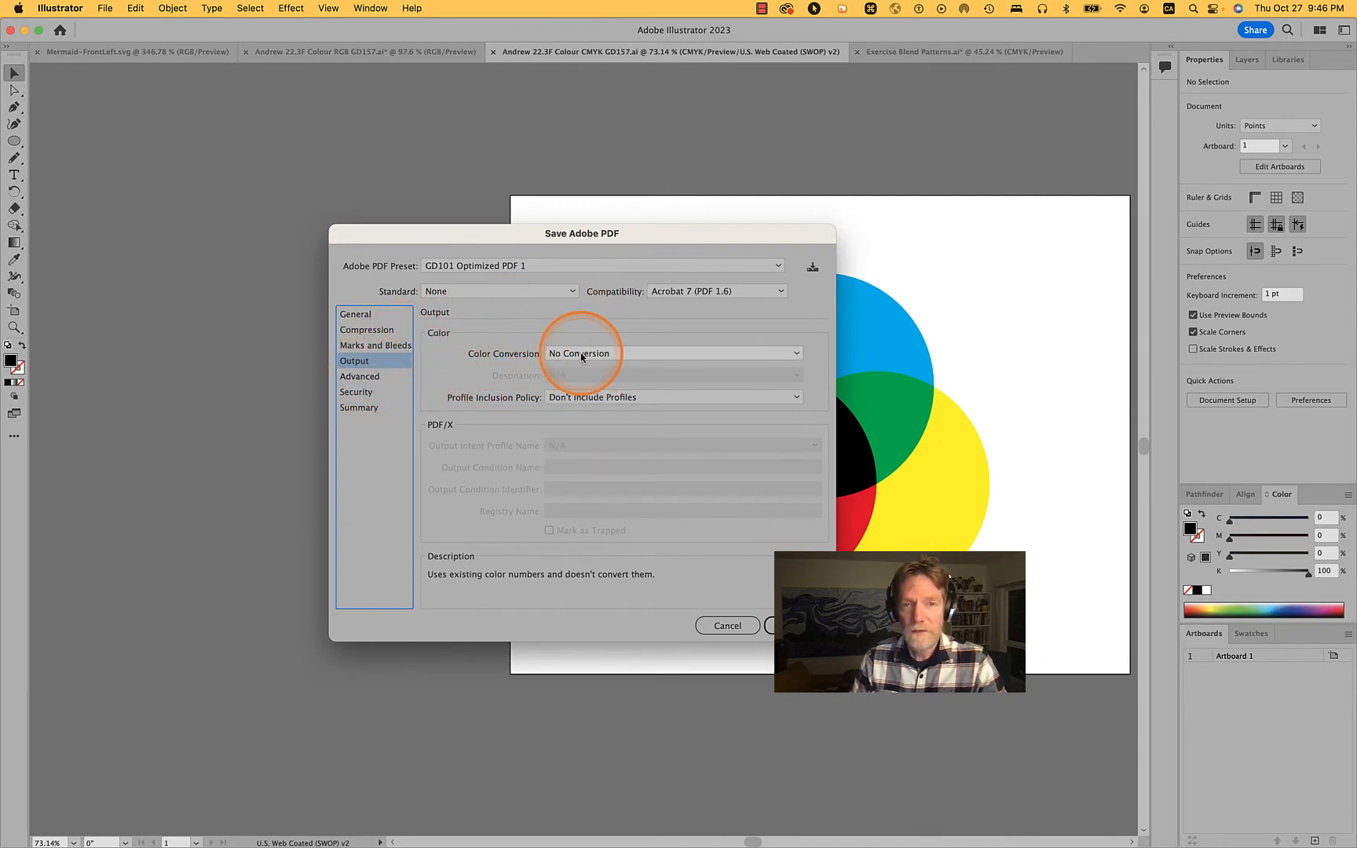
click(363, 377)
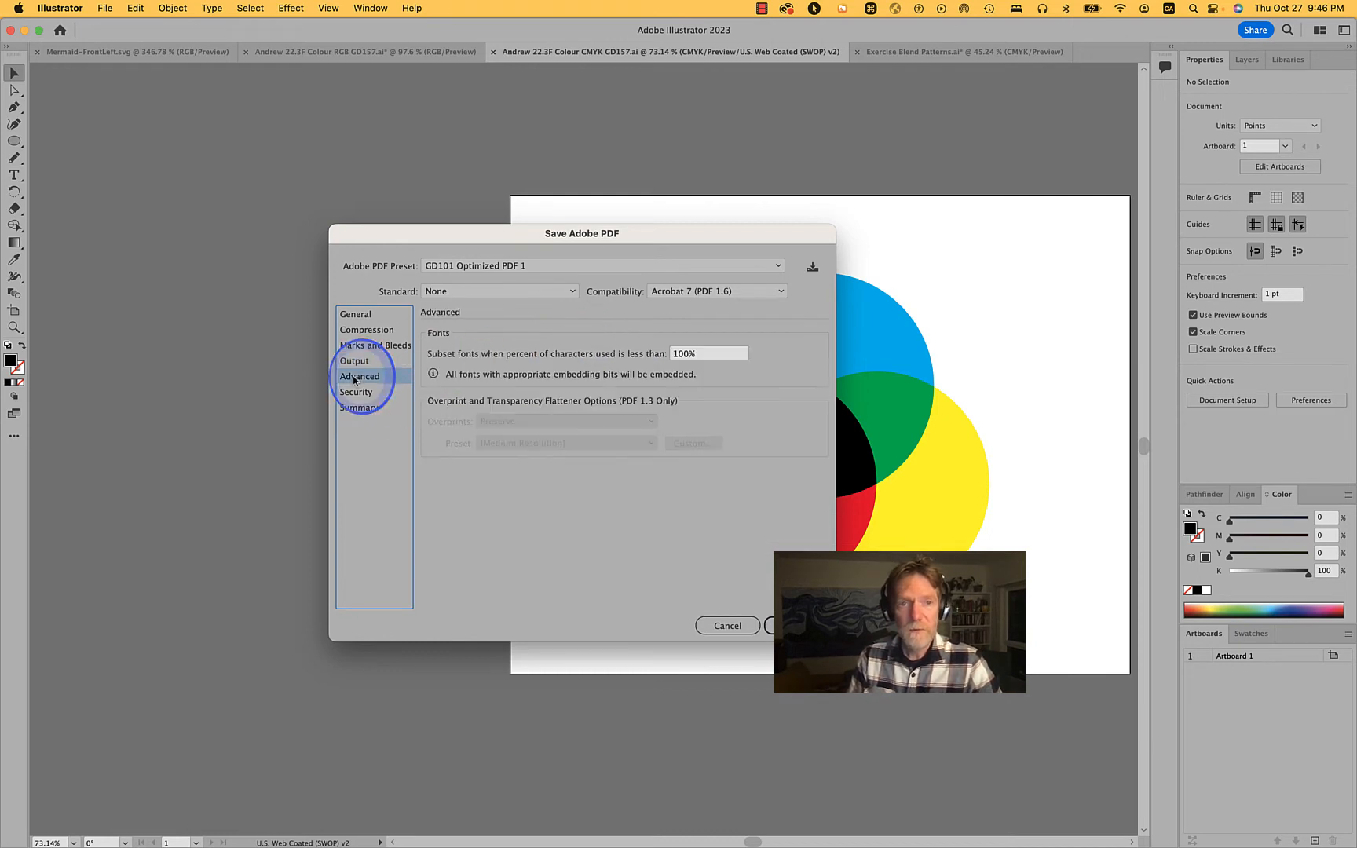
click(361, 392)
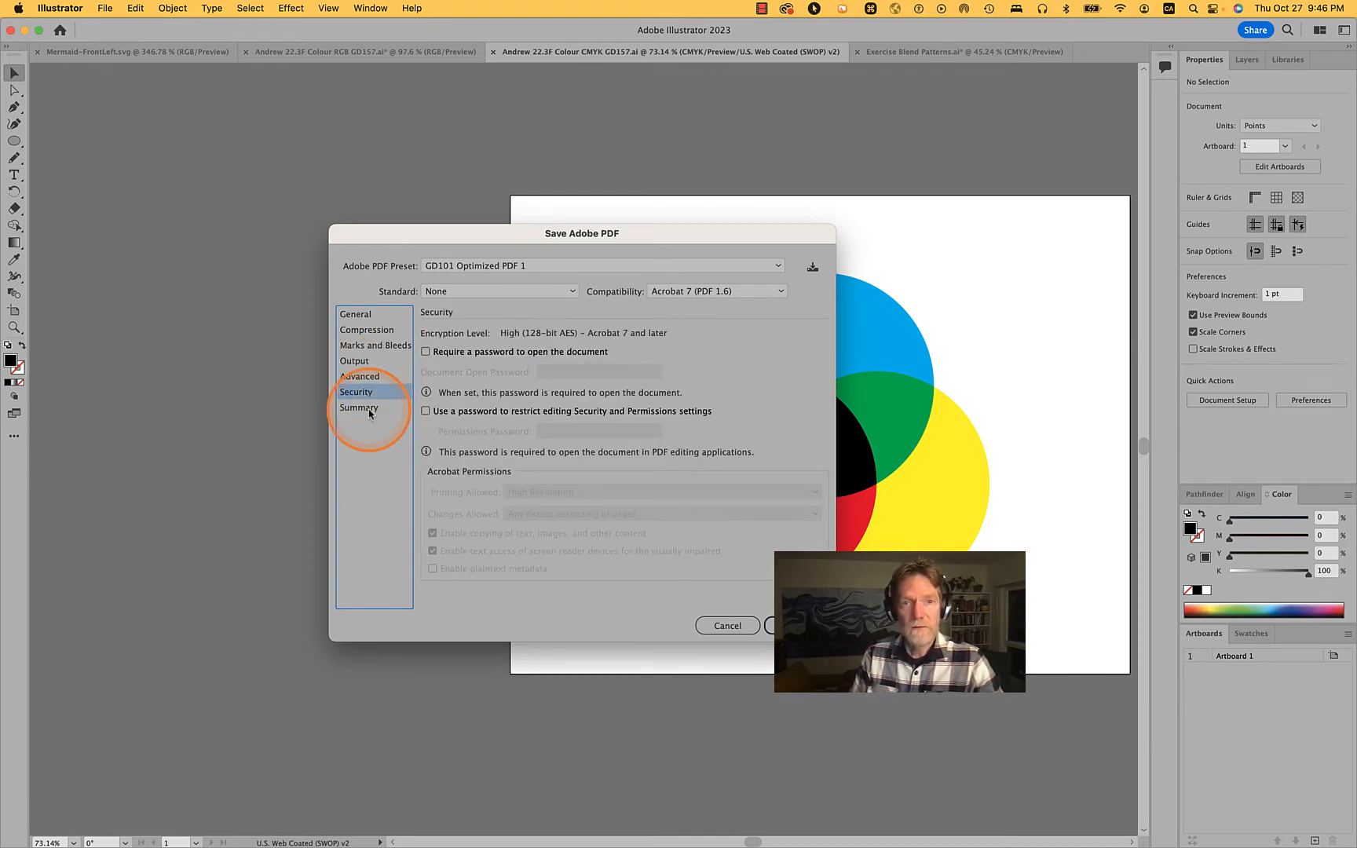
click(369, 407)
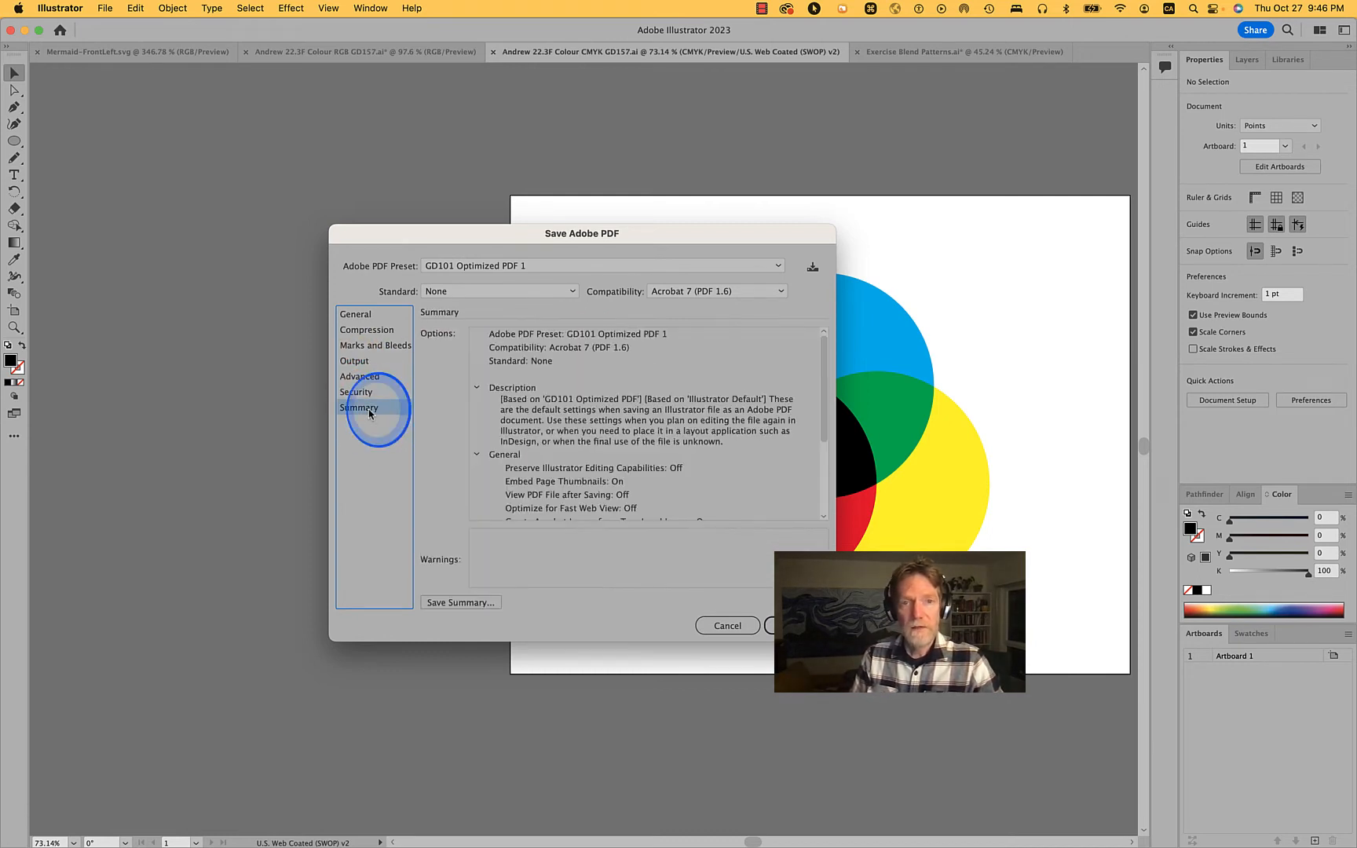
Check the Color Conversion options in the PDF output settings, keep No Conversion, and cancel the PDF save
click(363, 346)
click(359, 362)
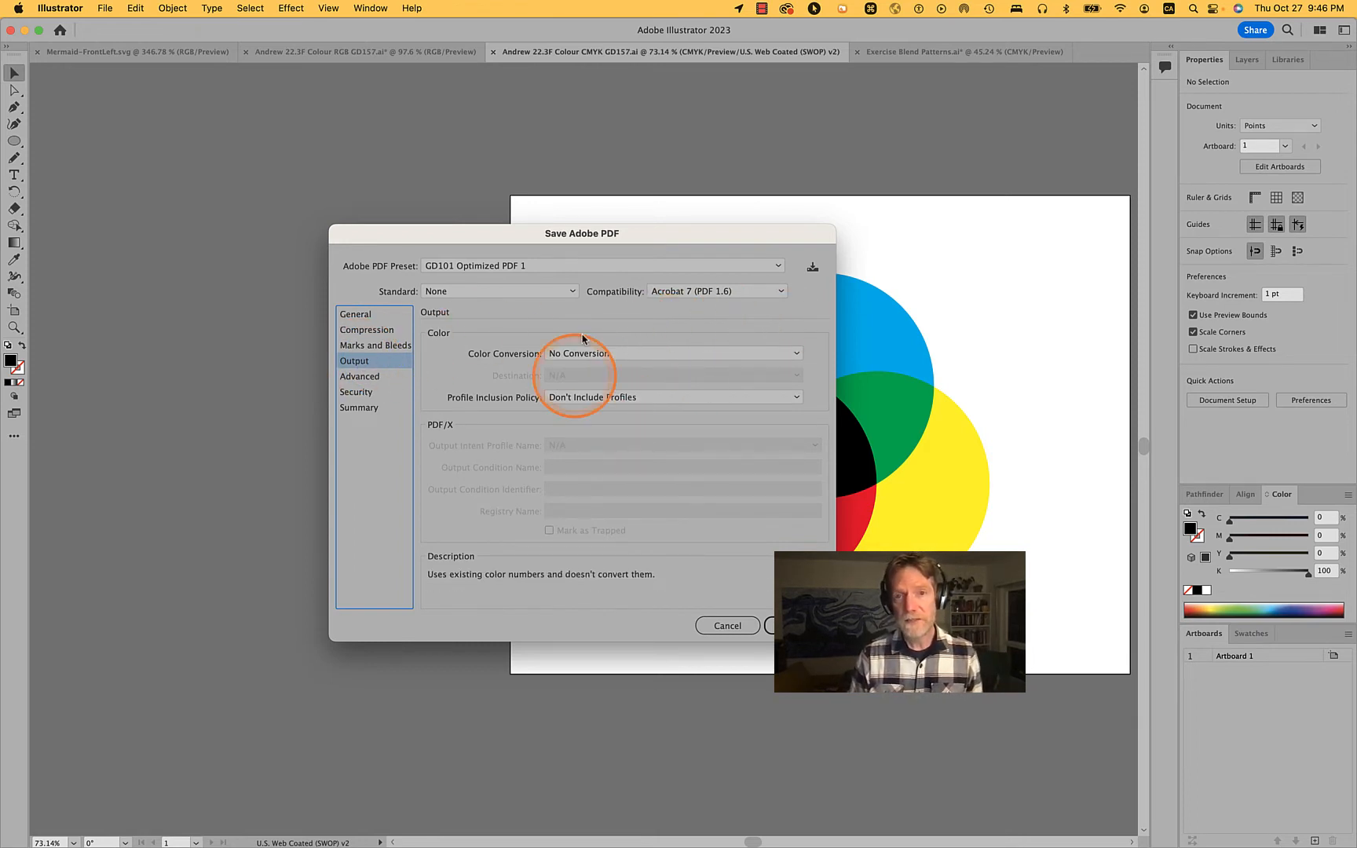
click(701, 353)
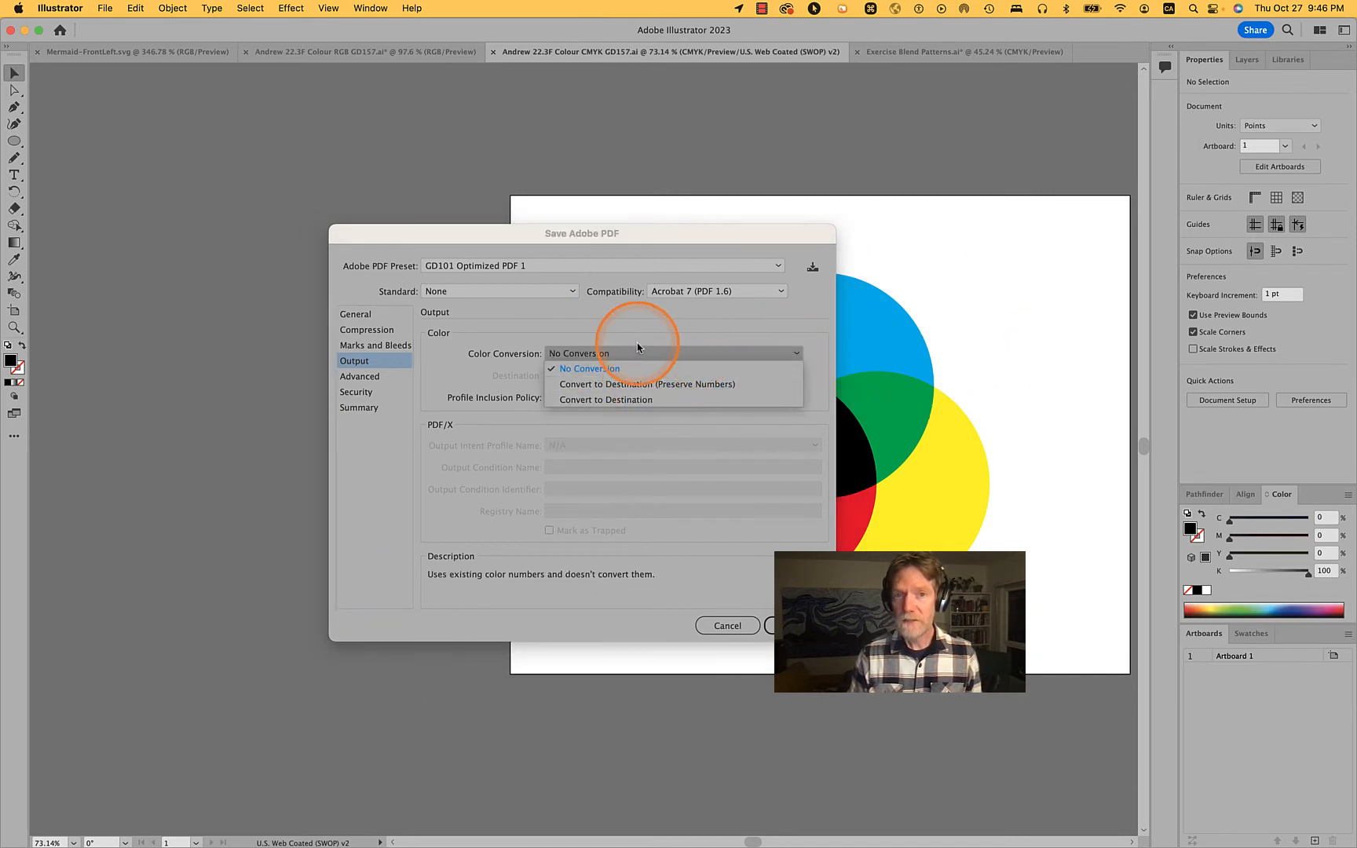
click(612, 339)
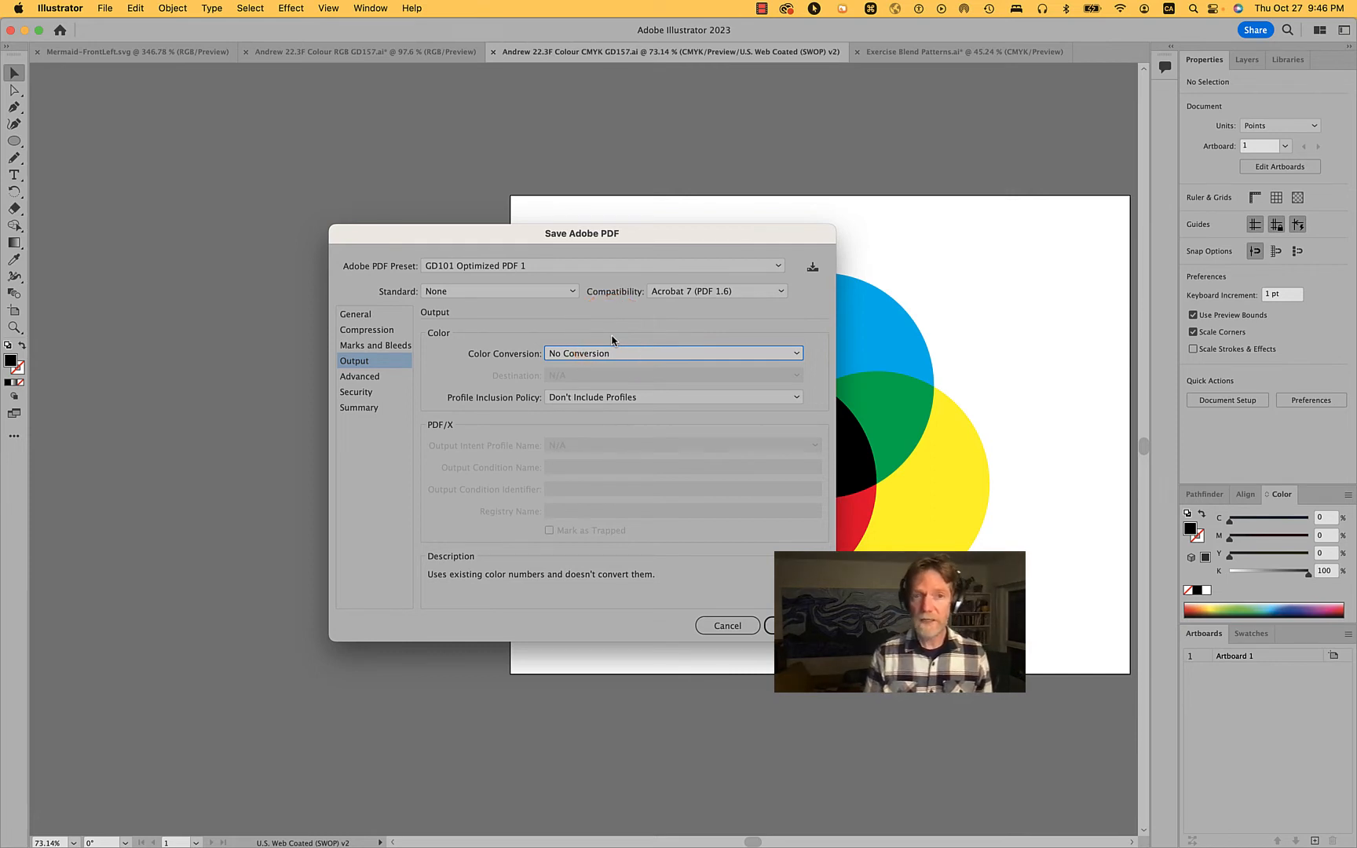
click(718, 625)
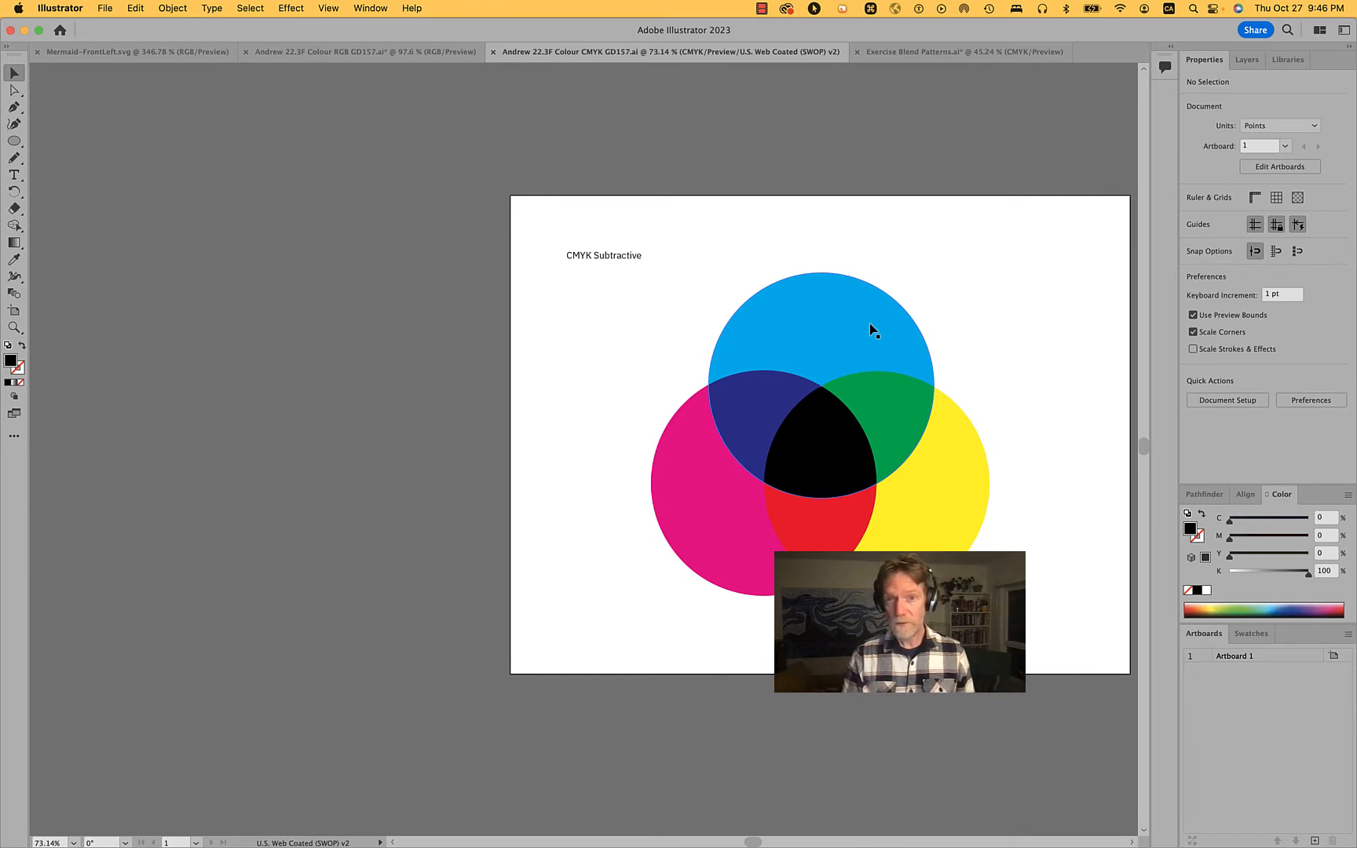
click(761, 8)
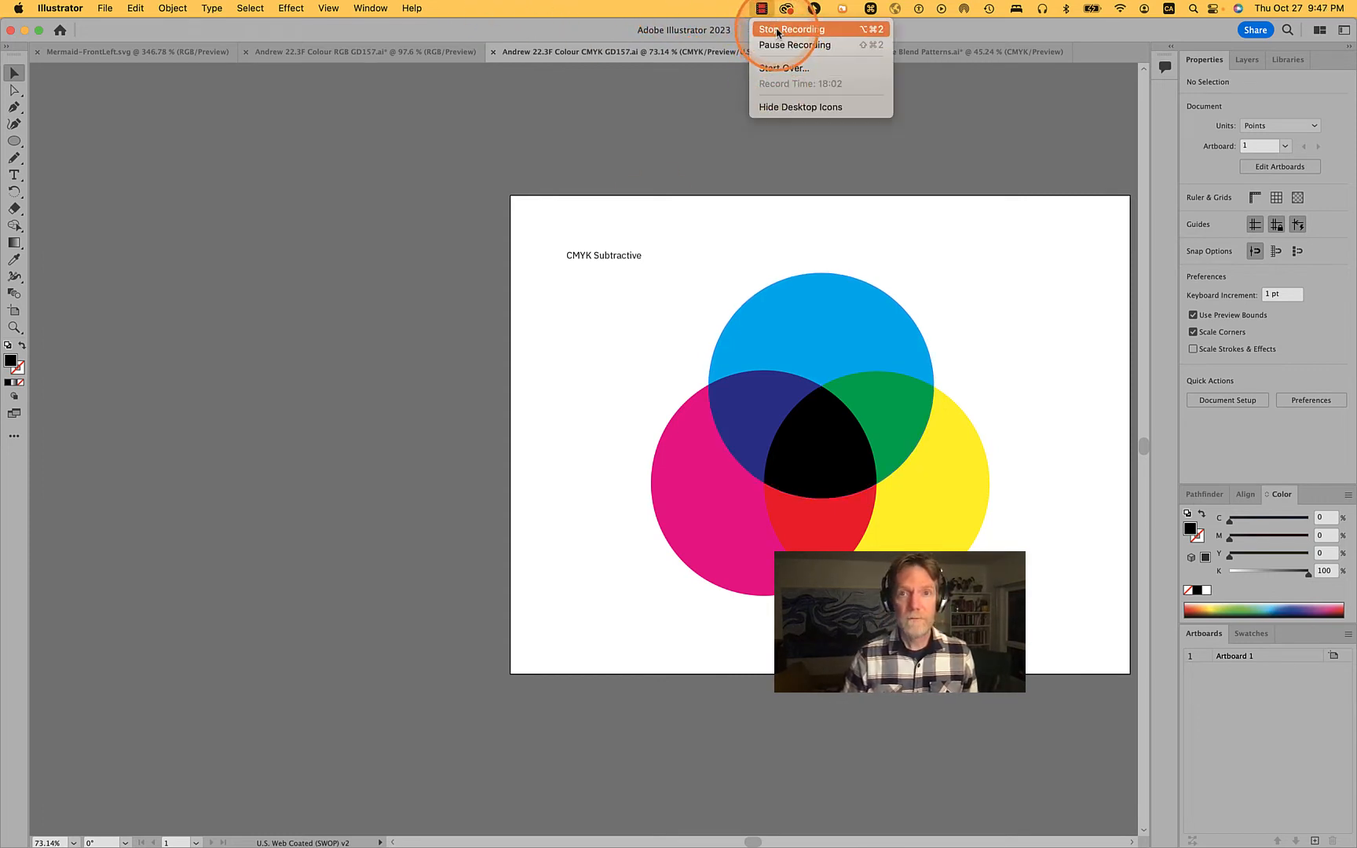
click(776, 33)
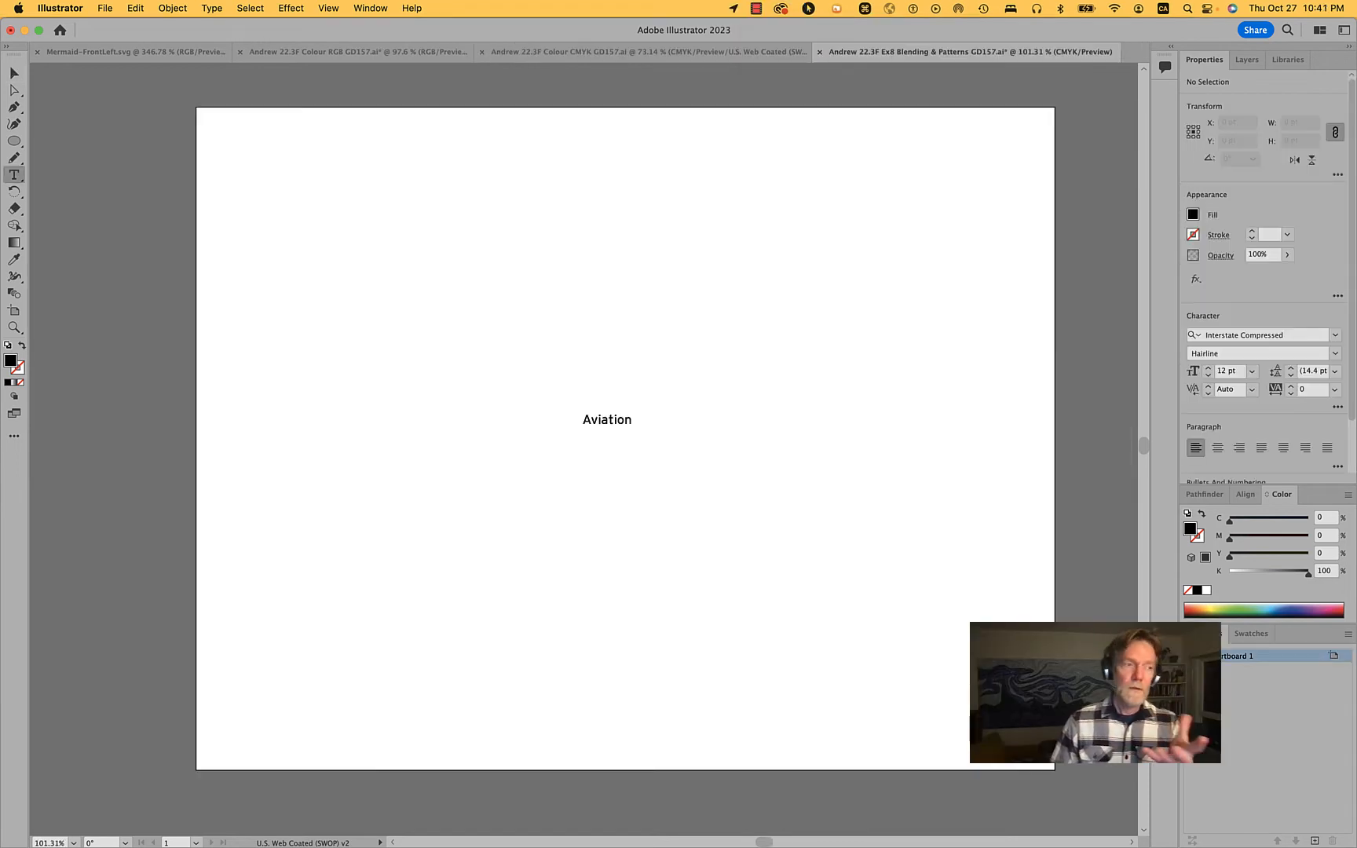
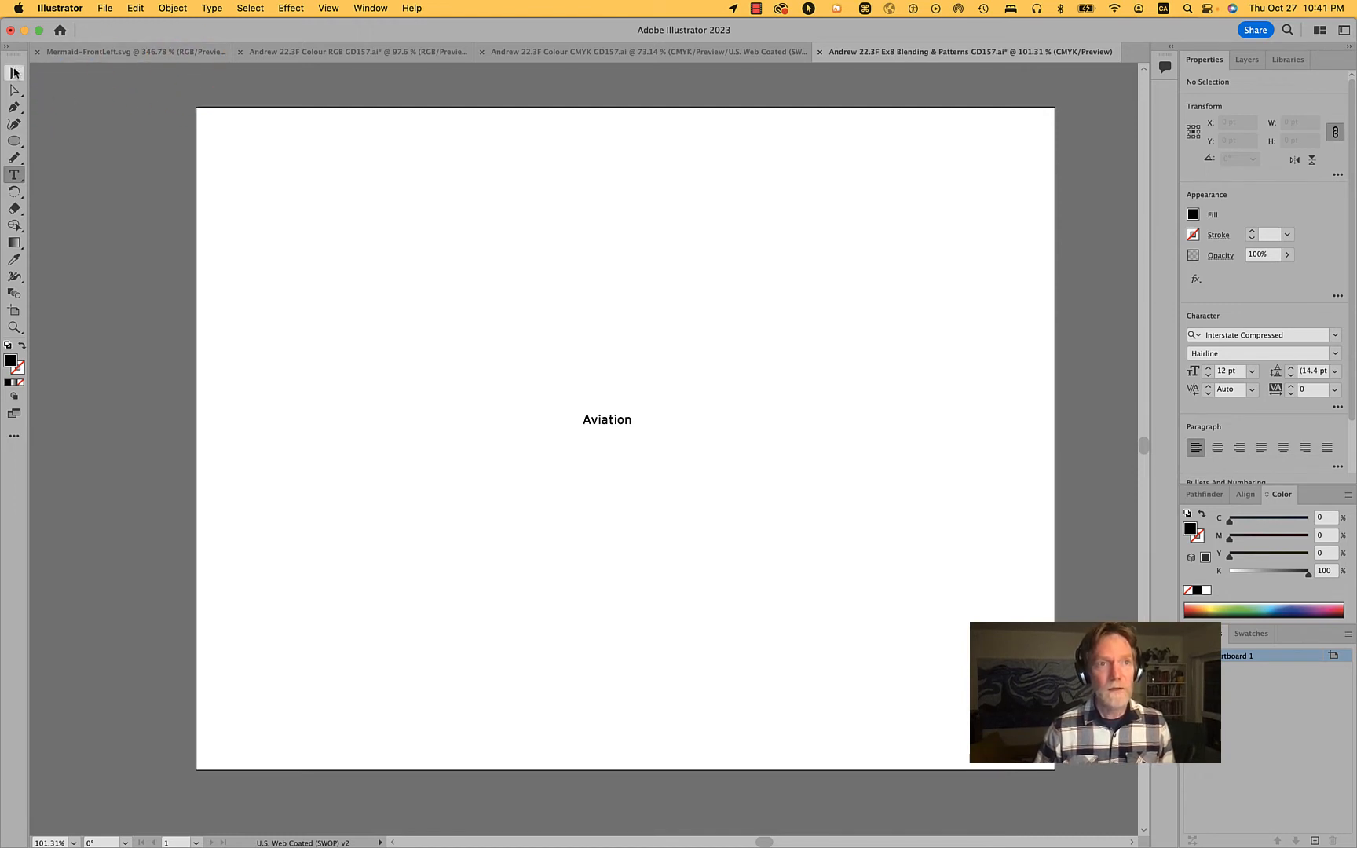
Move the Aviation text to about the centre of the artboard
click(14, 73)
drag(611, 428, 483, 366)
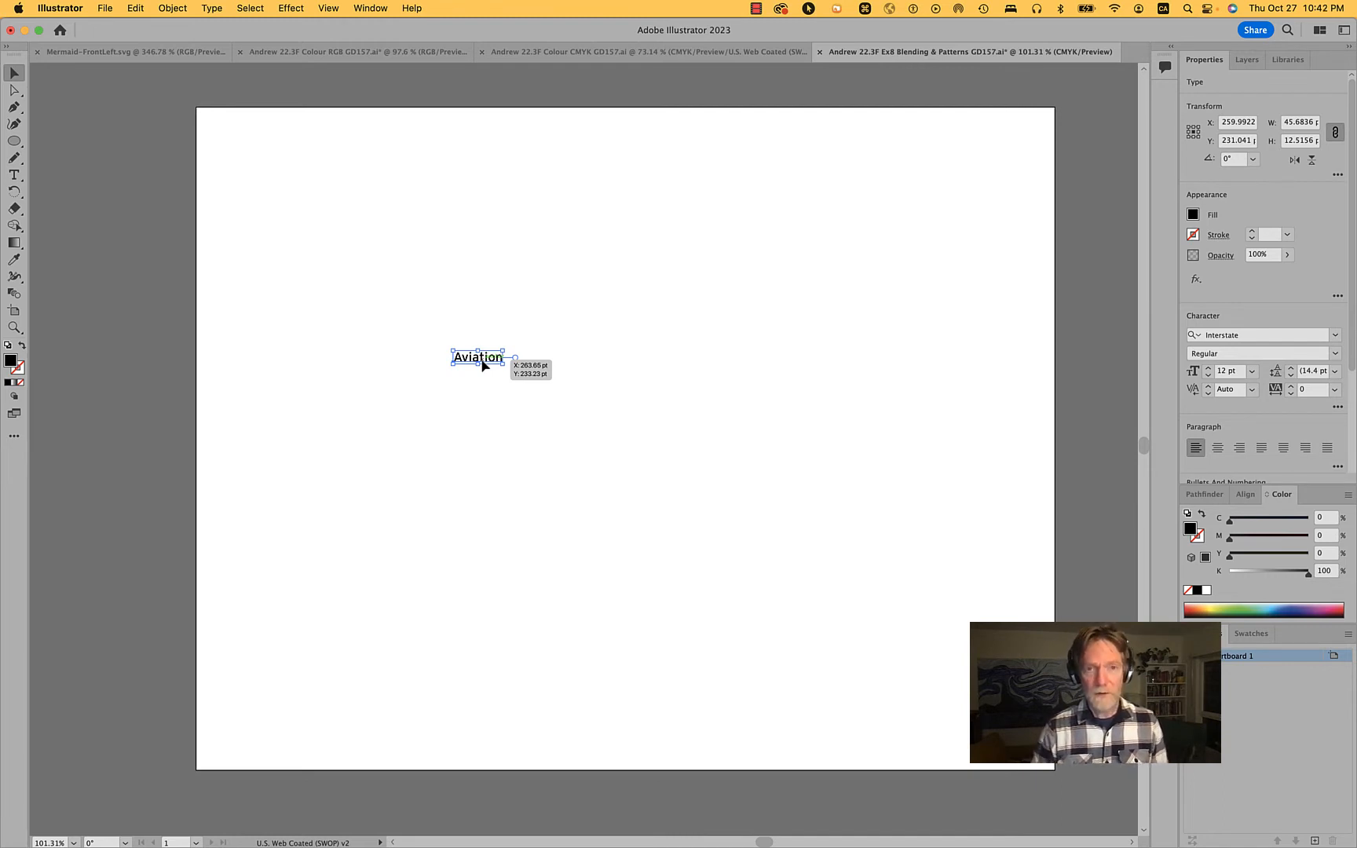
drag(483, 365, 590, 420)
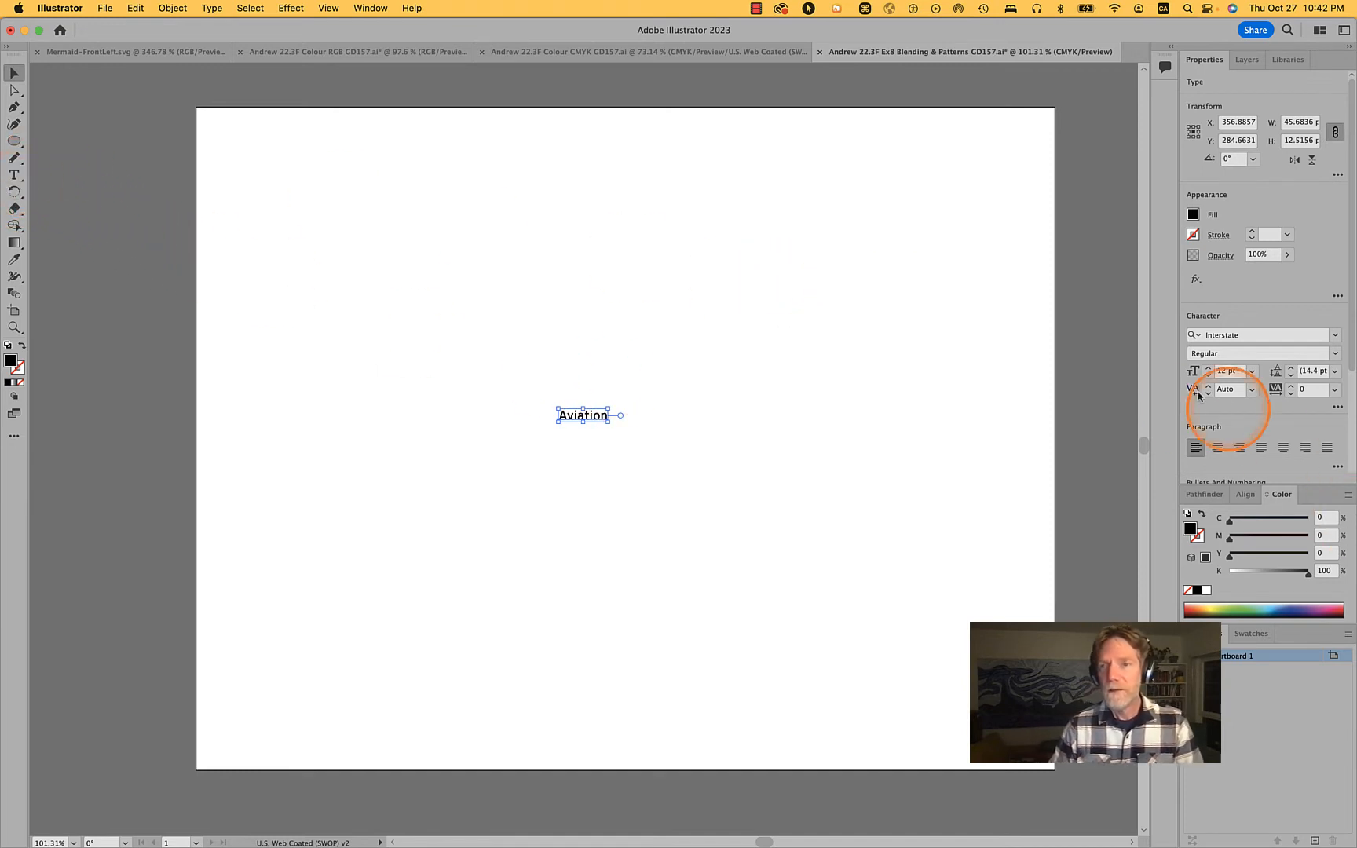
click(615, 336)
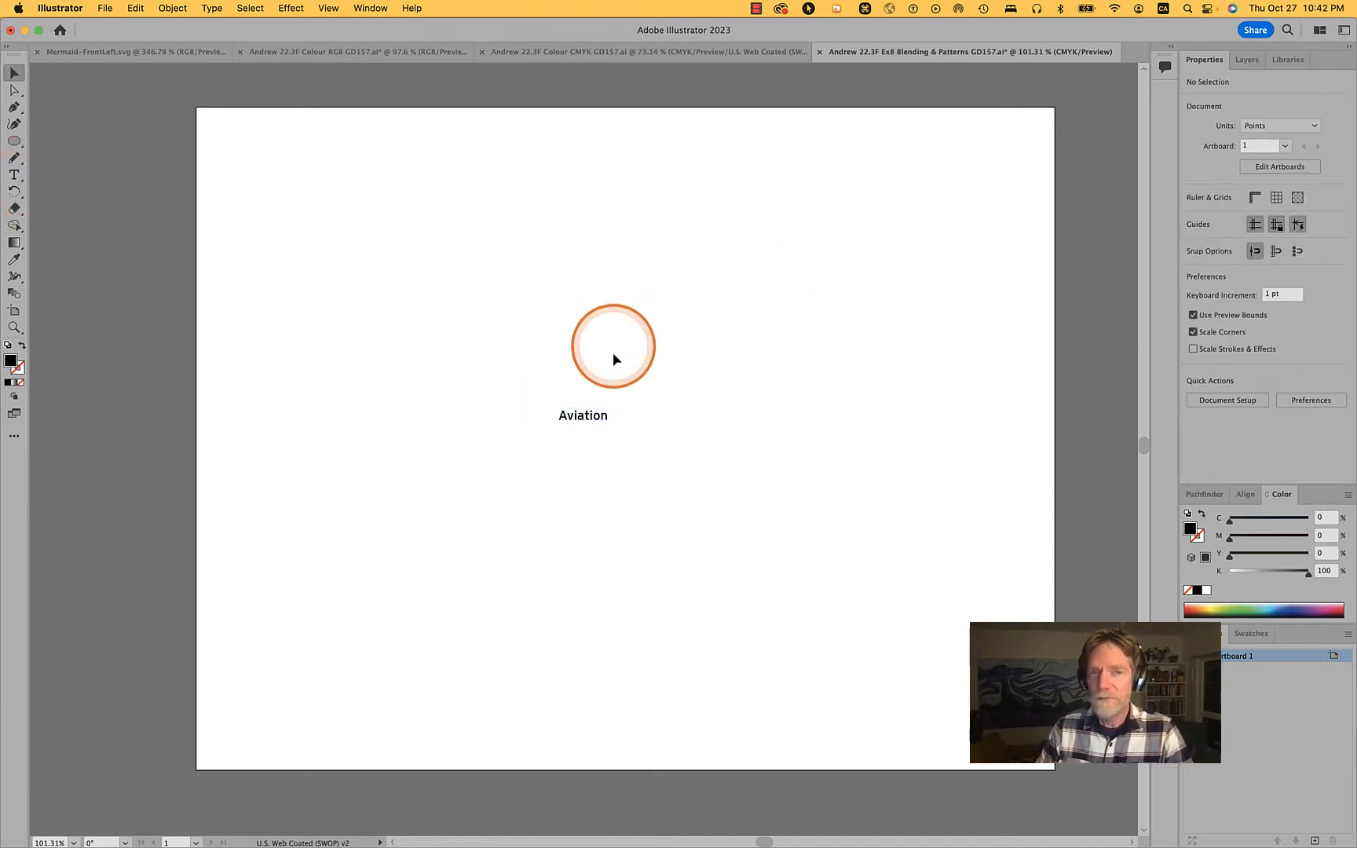
click(591, 420)
drag(591, 424, 615, 415)
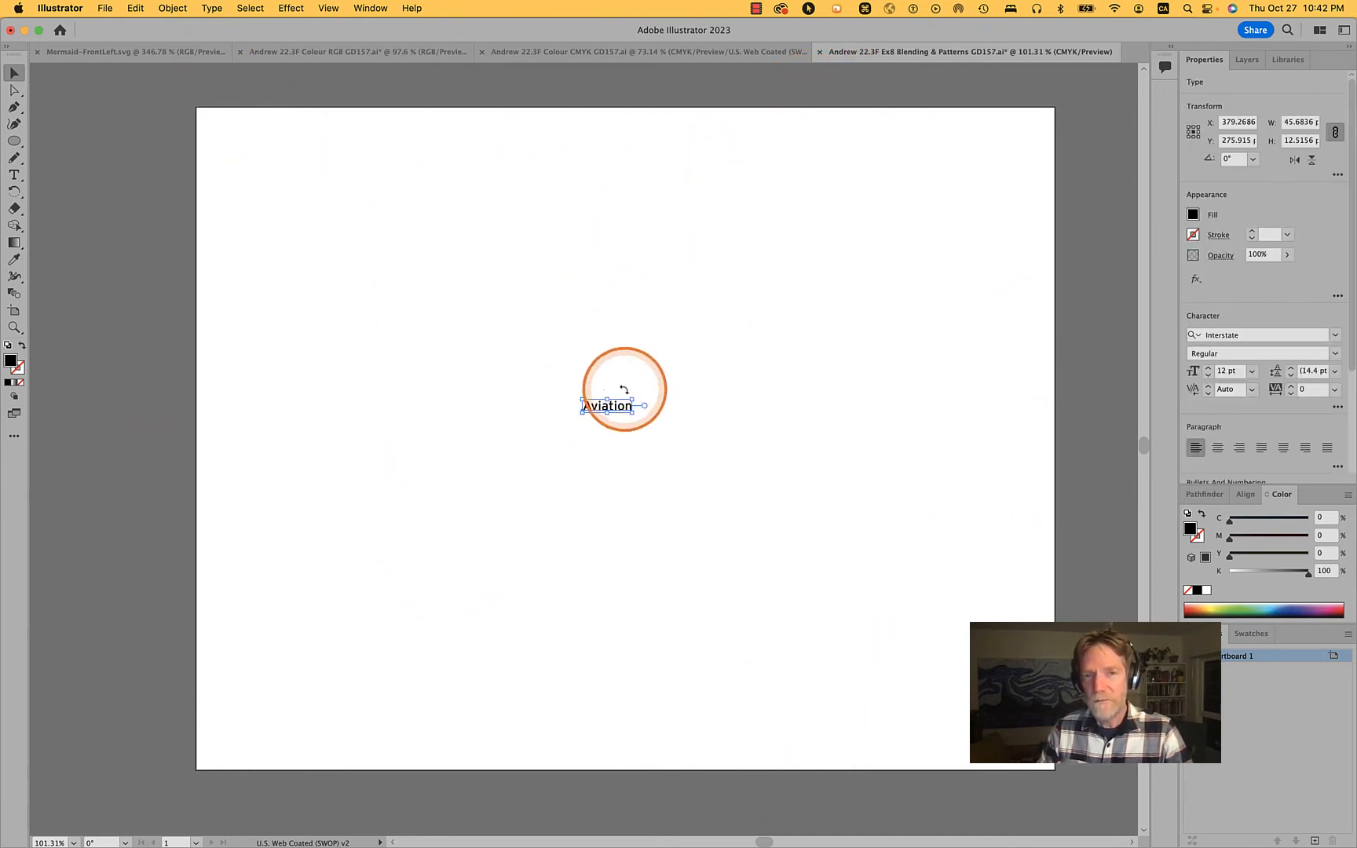
drag(620, 404, 628, 427)
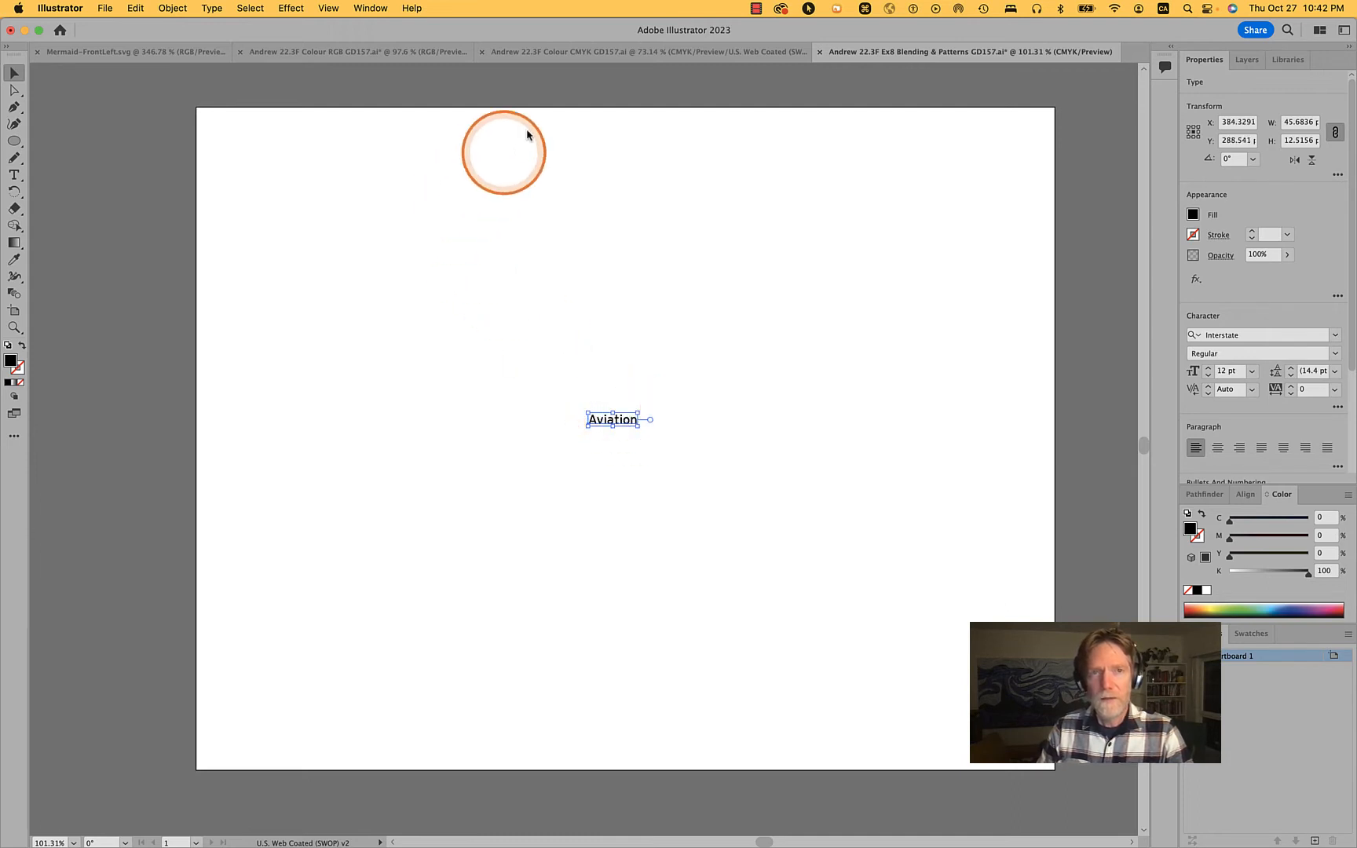
Switch to the Colour RGB GD157 document and unlock its guides
click(611, 56)
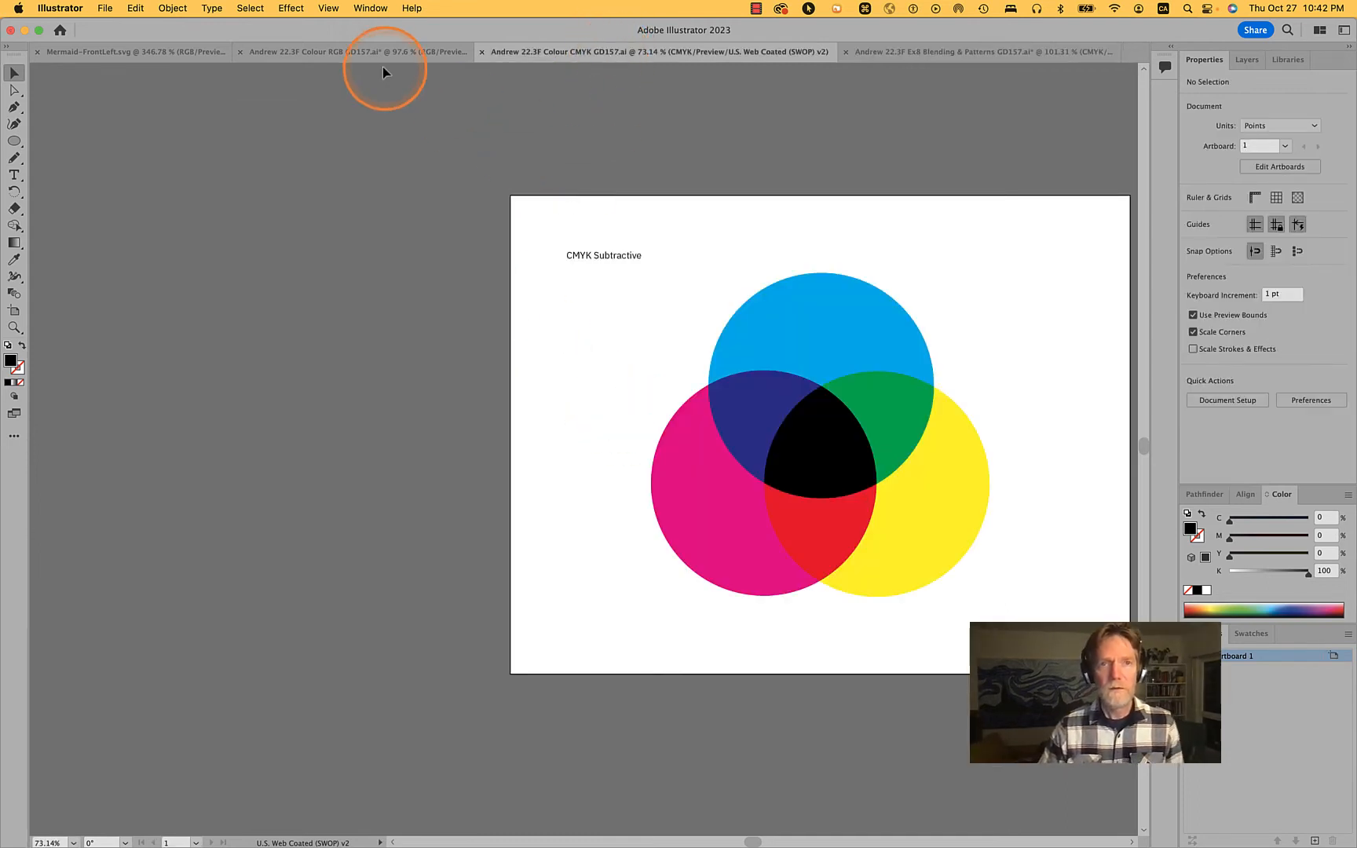
click(376, 53)
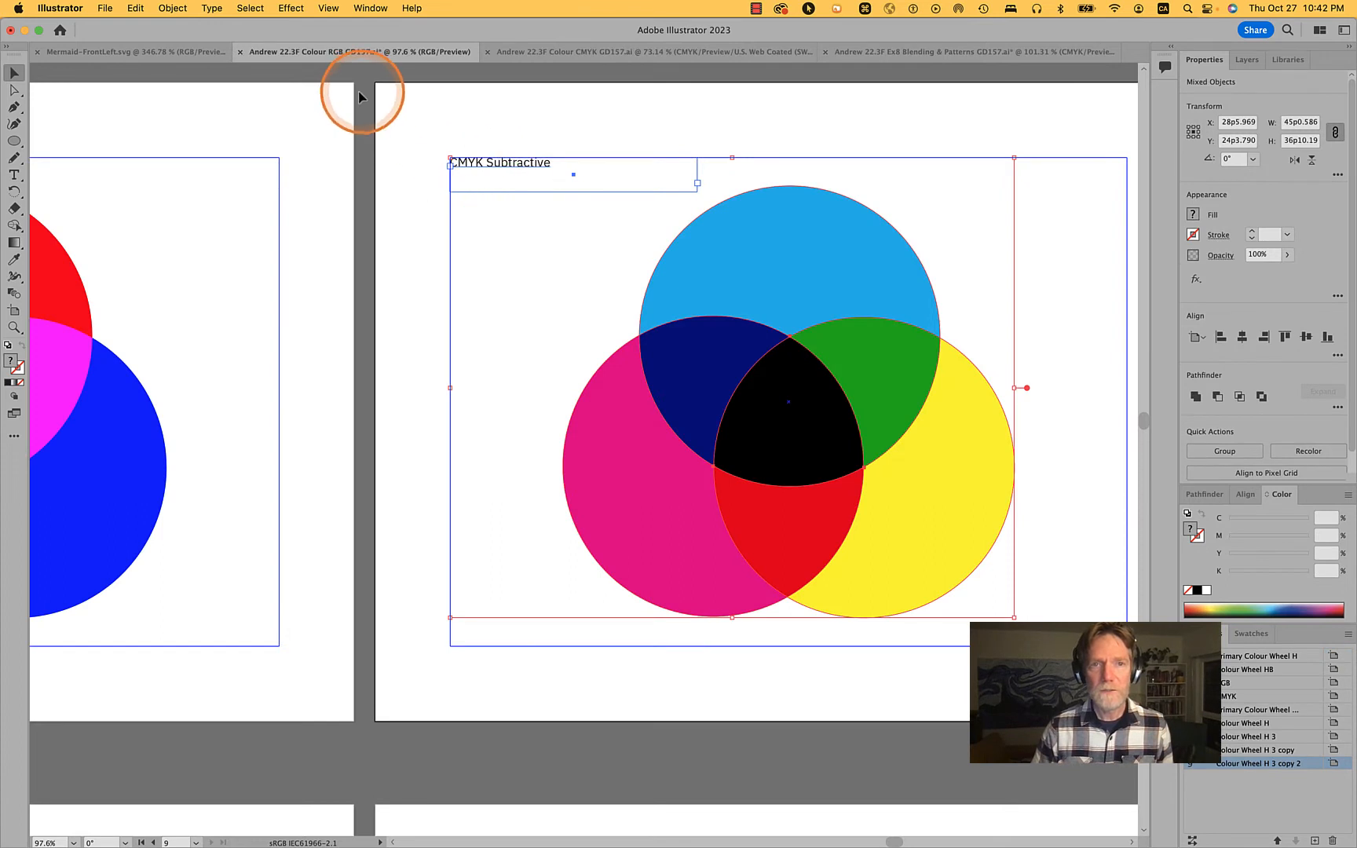
click(405, 100)
right_click(420, 117)
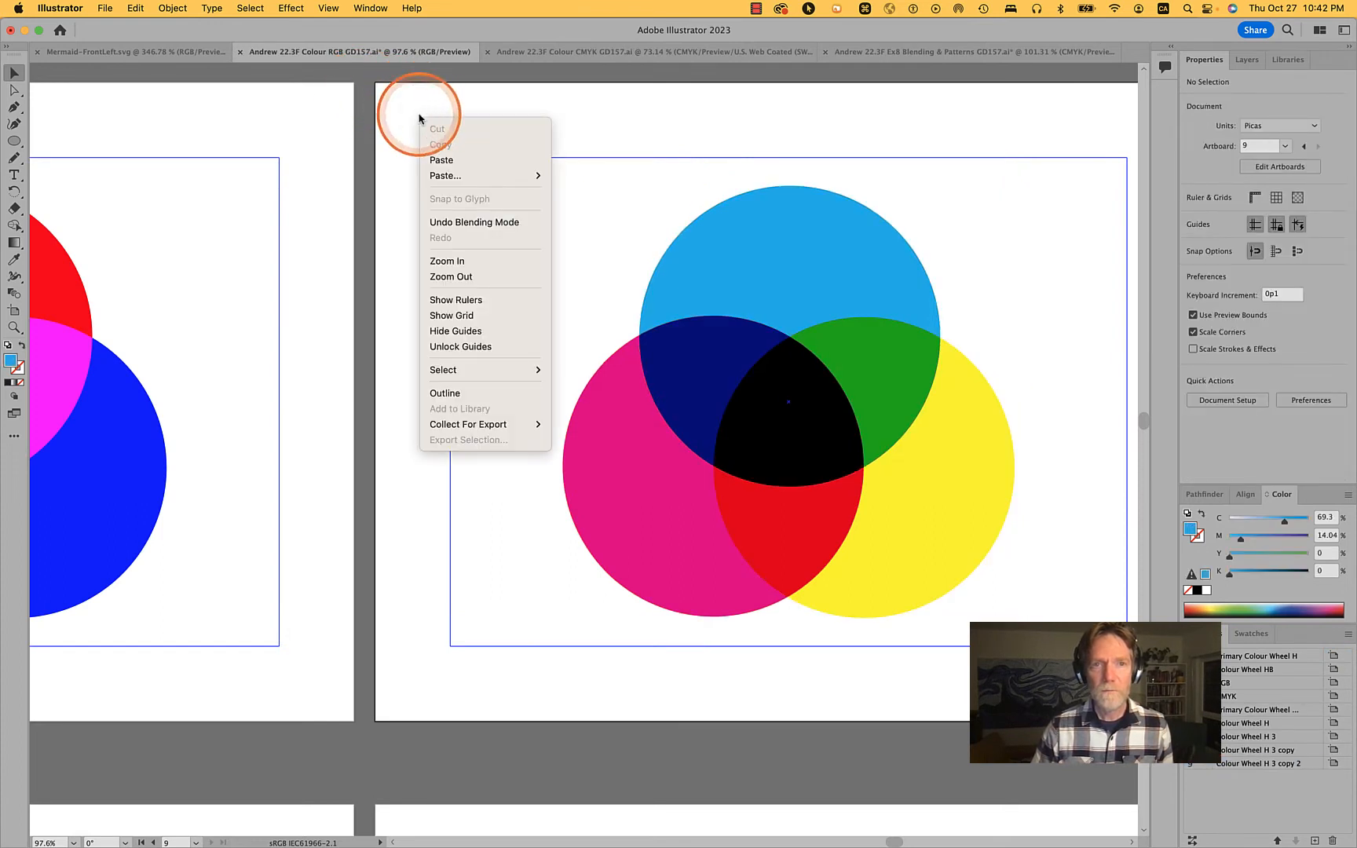
click(478, 340)
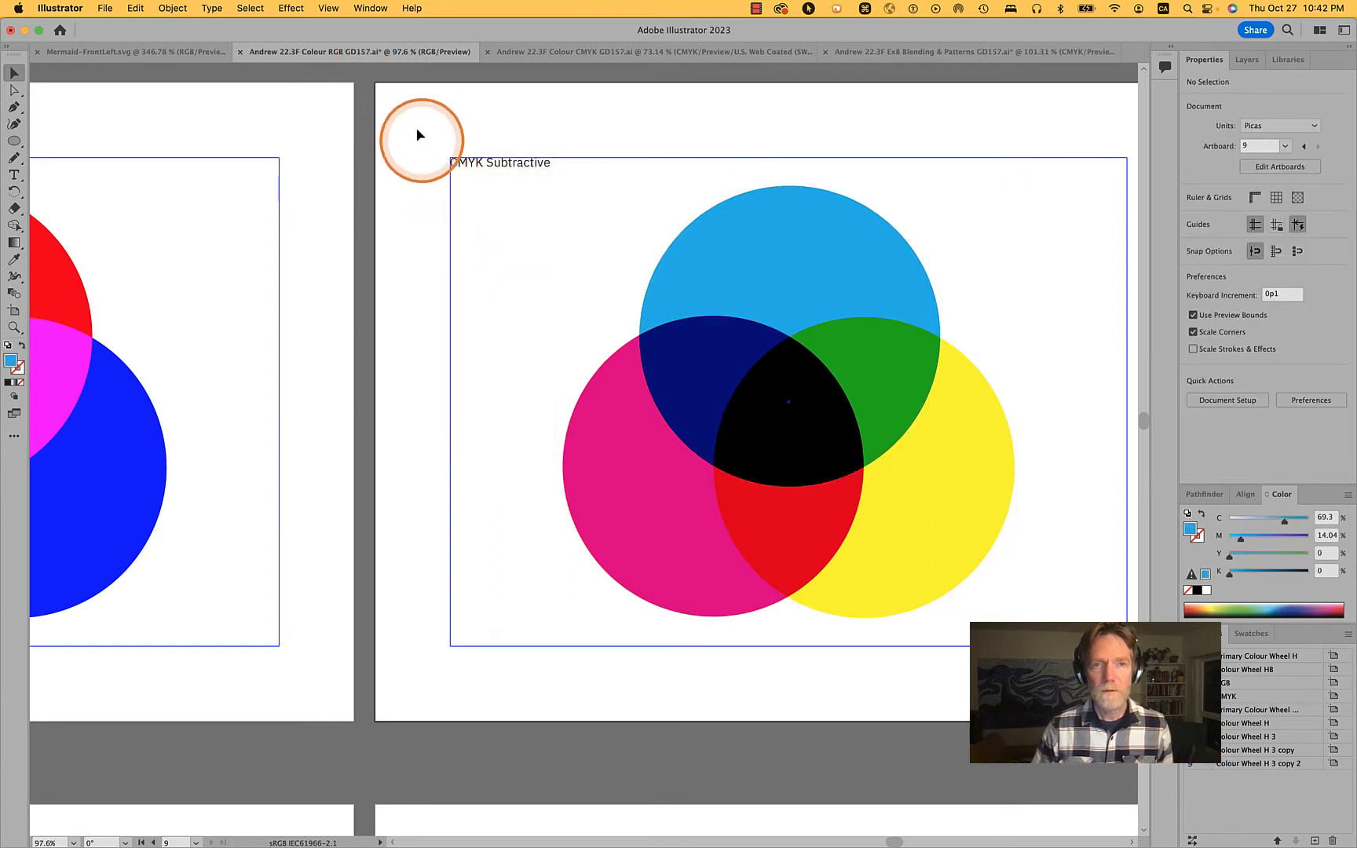
Copy the CMYK Subtractive heading and margin guide into the Ex8 Blending & Patterns document, pasting them in place at the front
drag(415, 122, 540, 192)
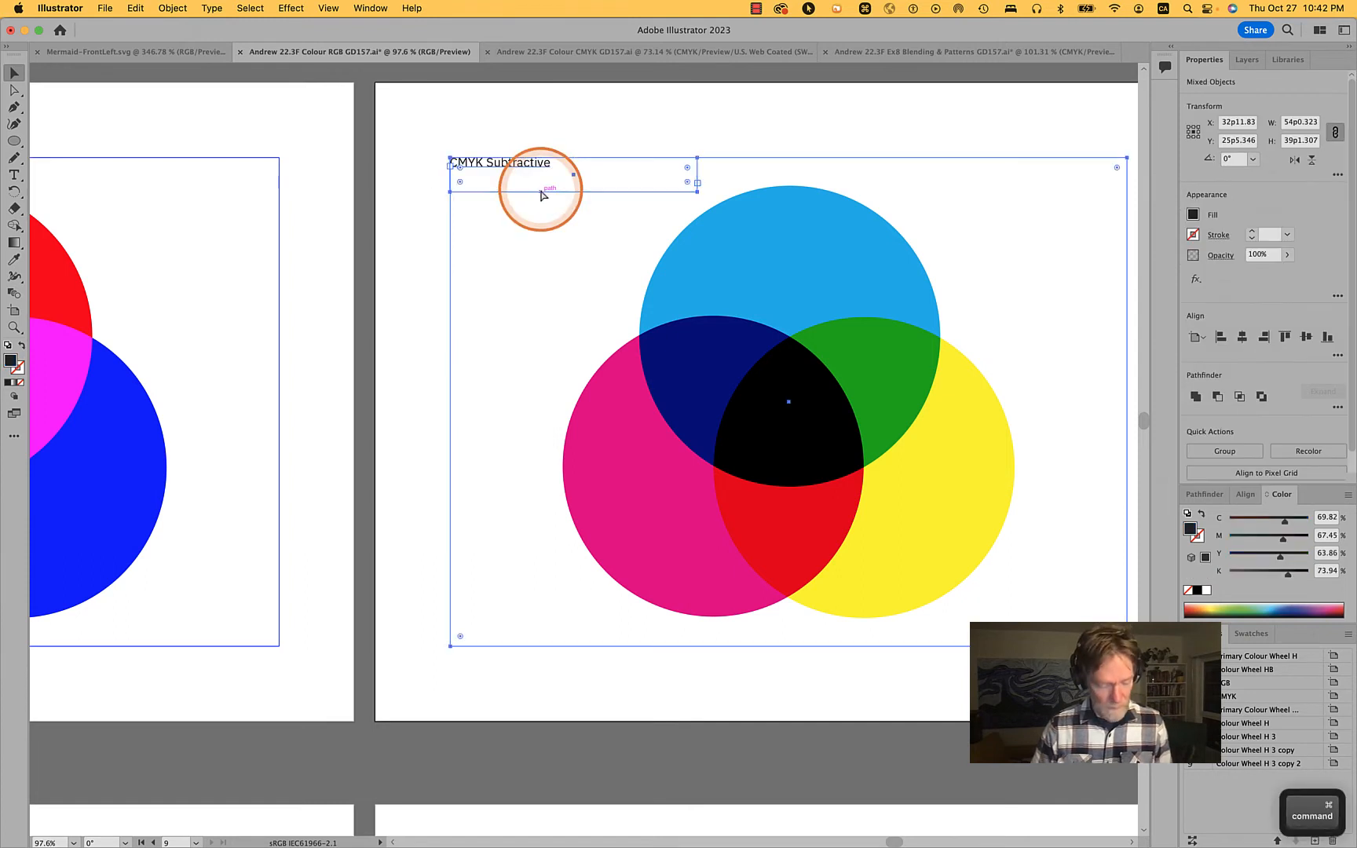
key(super+grave)
key(super+grave)
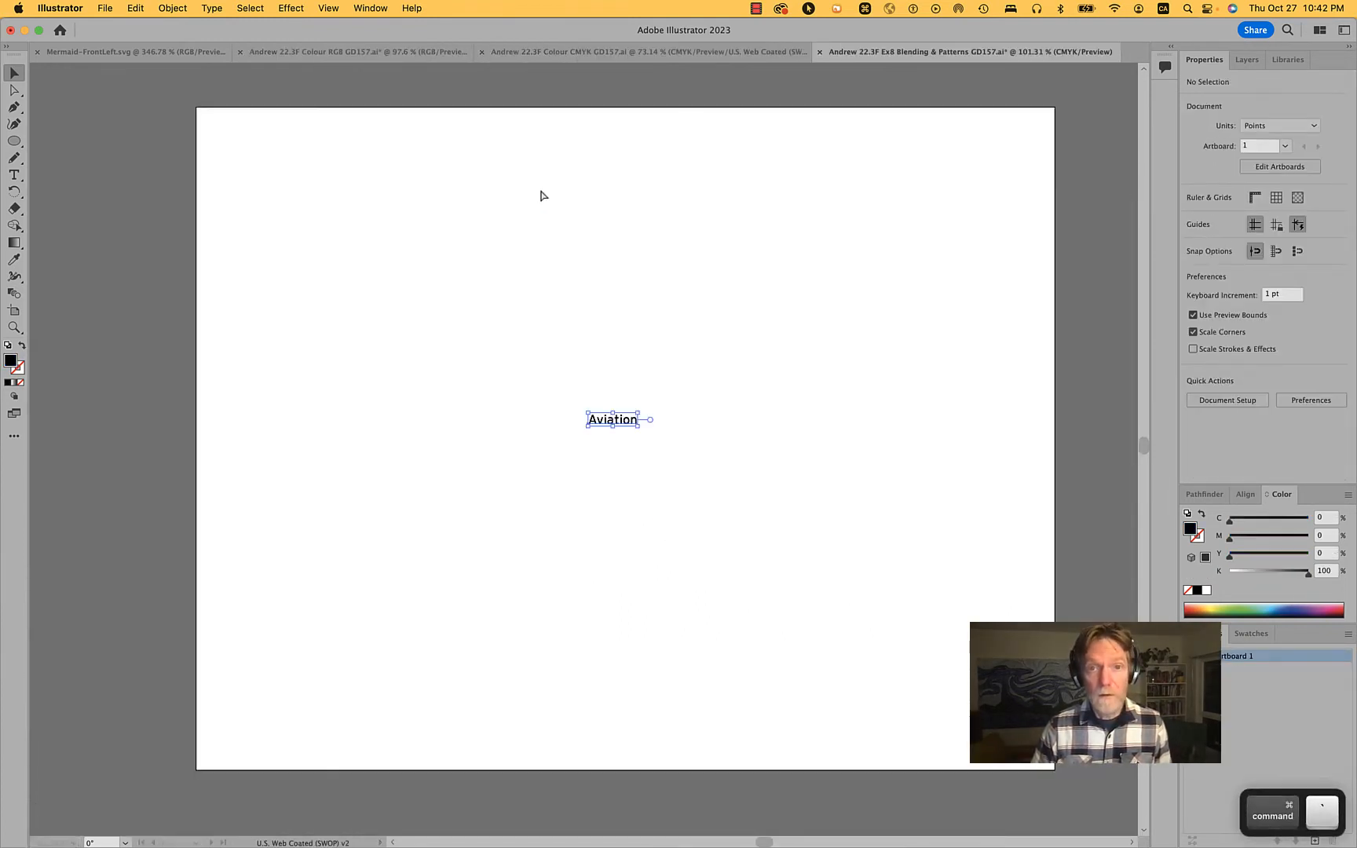
key(super+f)
click(388, 157)
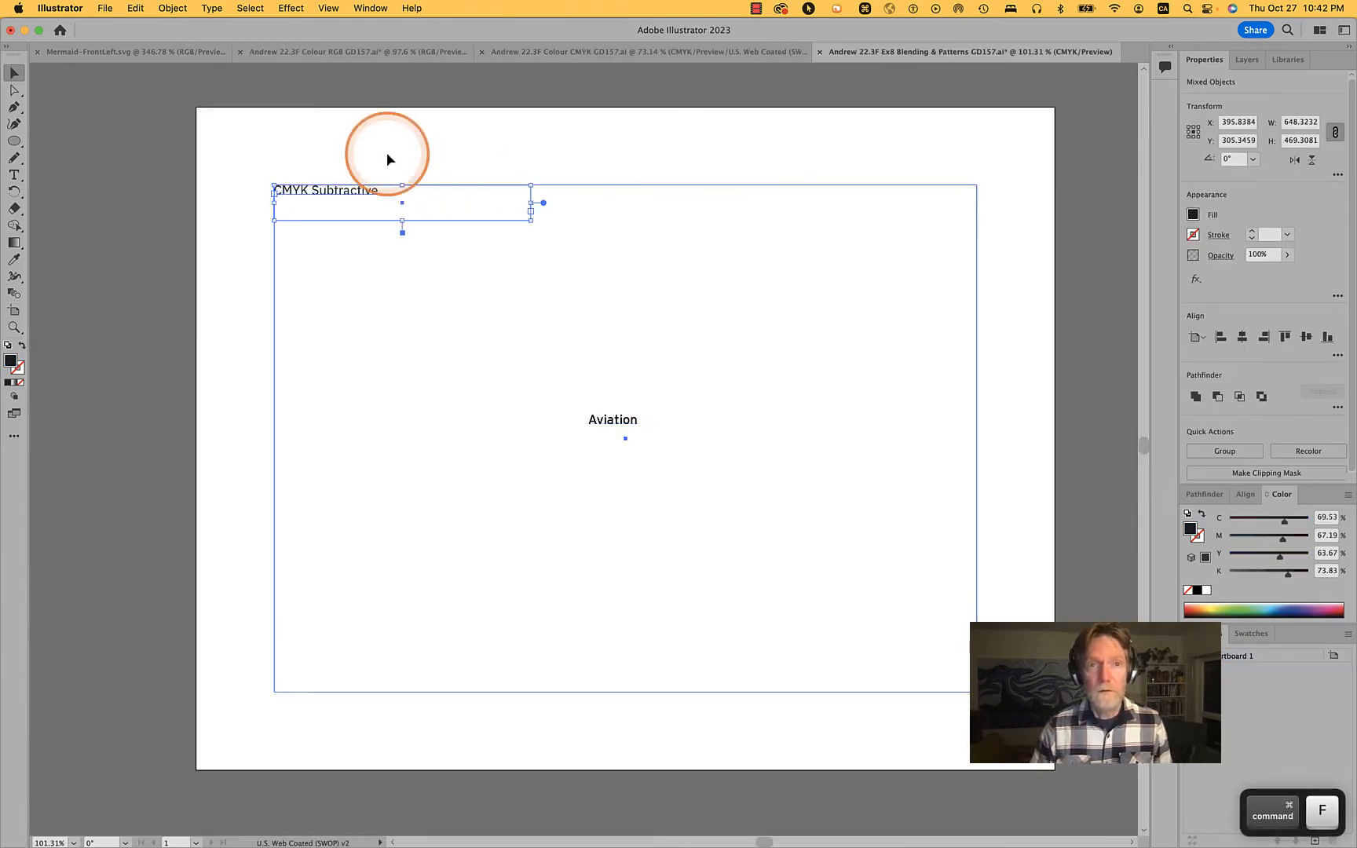
Replace the pasted CMYK Subtractive heading with "Pattern Title"
click(360, 198)
triple_click(359, 192)
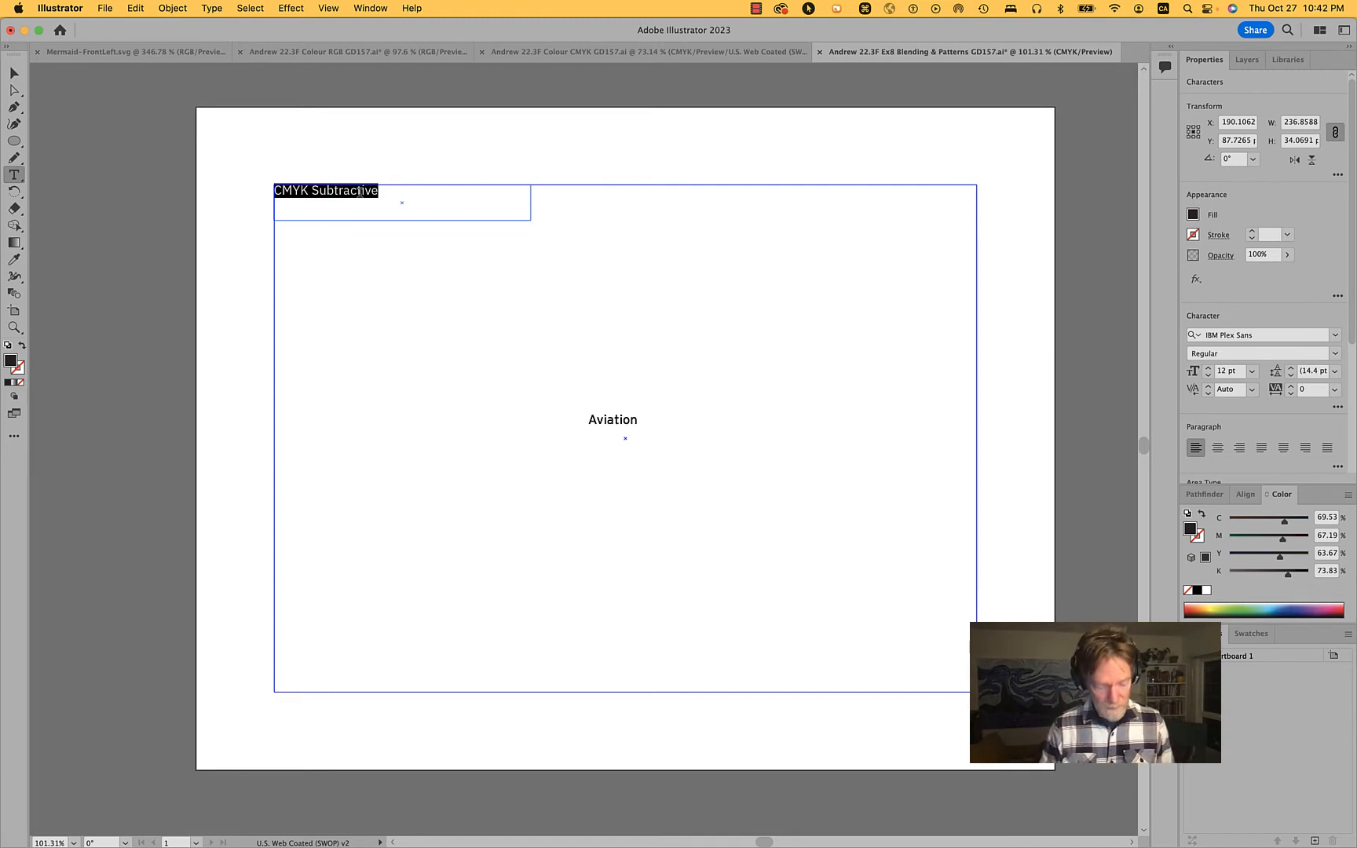
key(shift)
text(P)
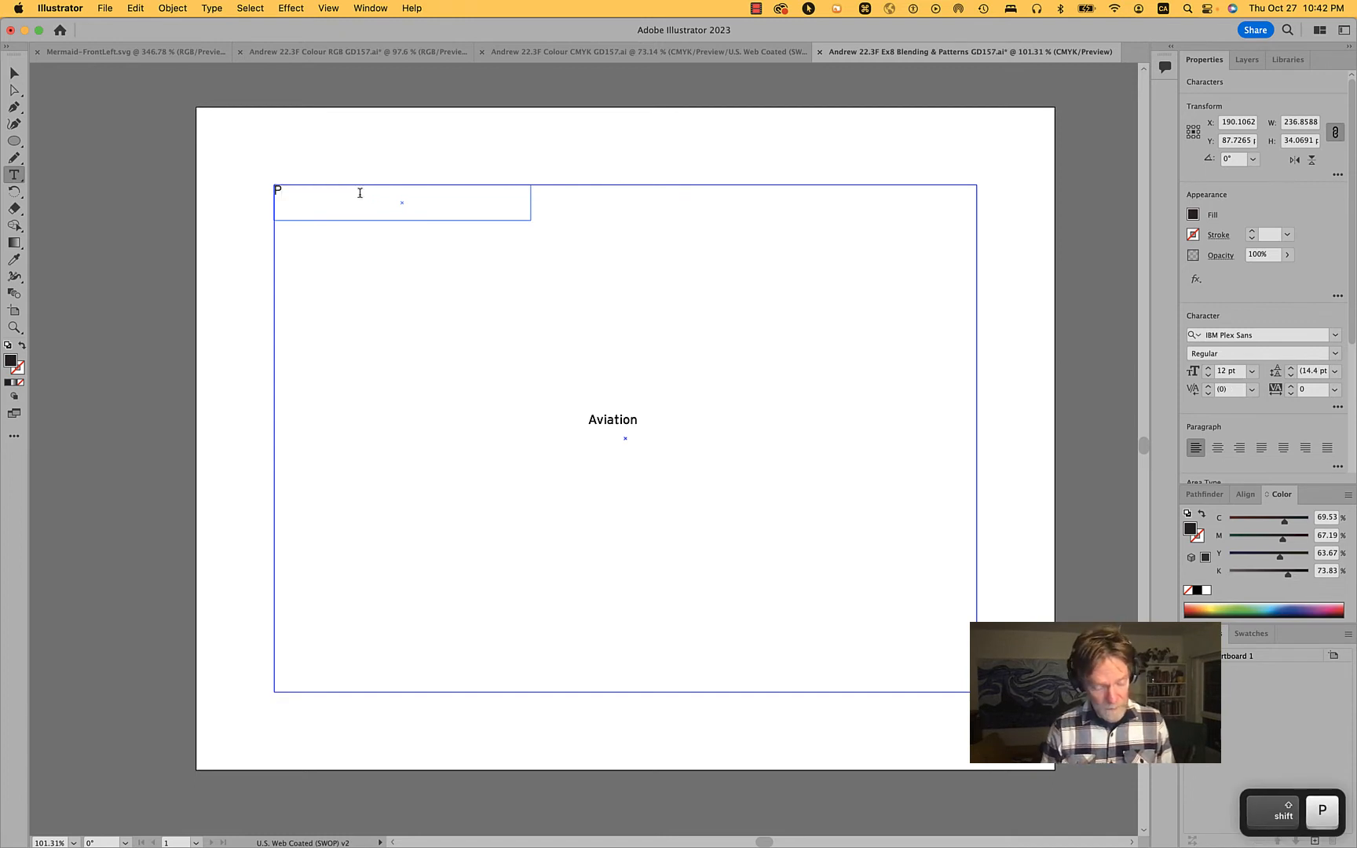
text(aatern)
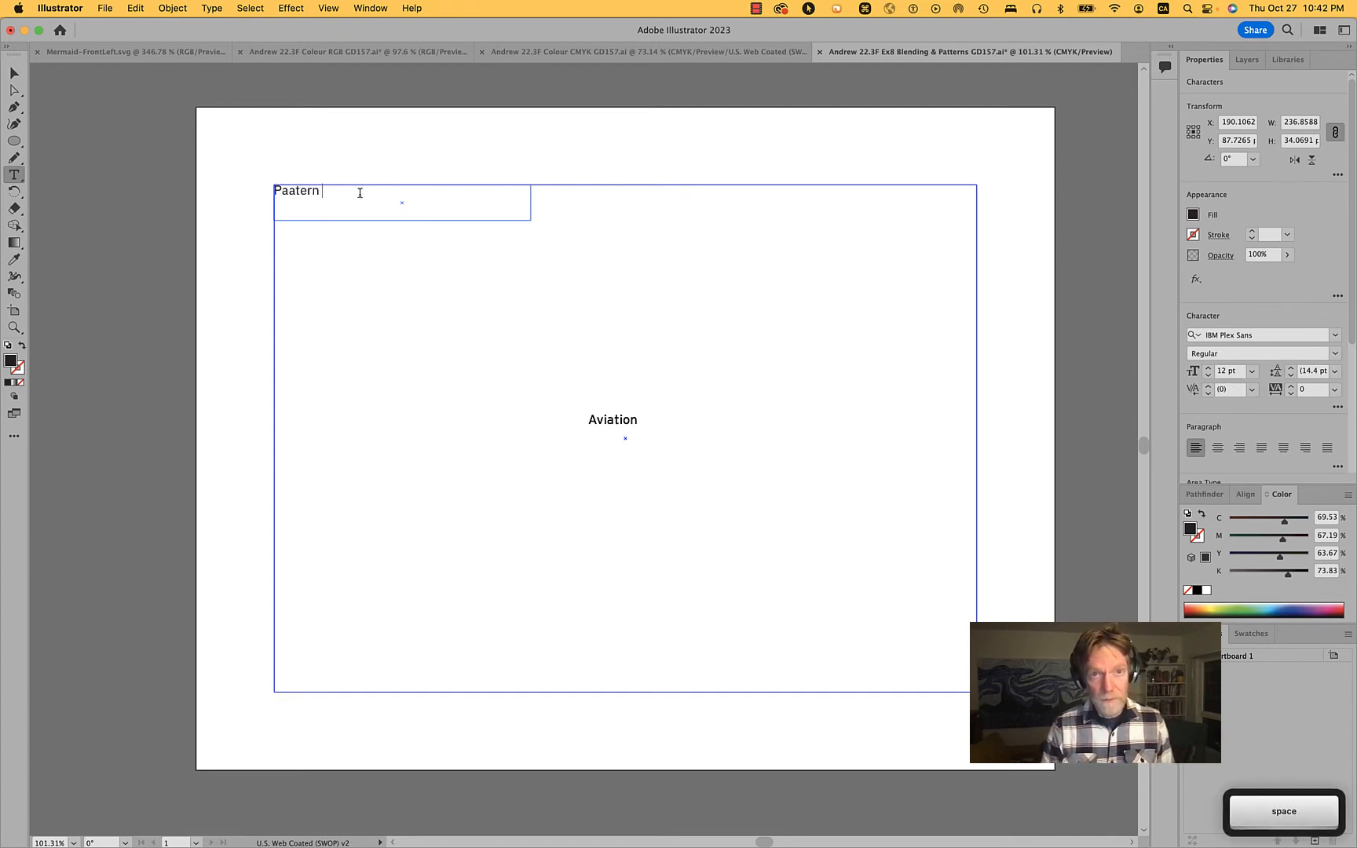
key(BackSpace)
key(BackSpace)
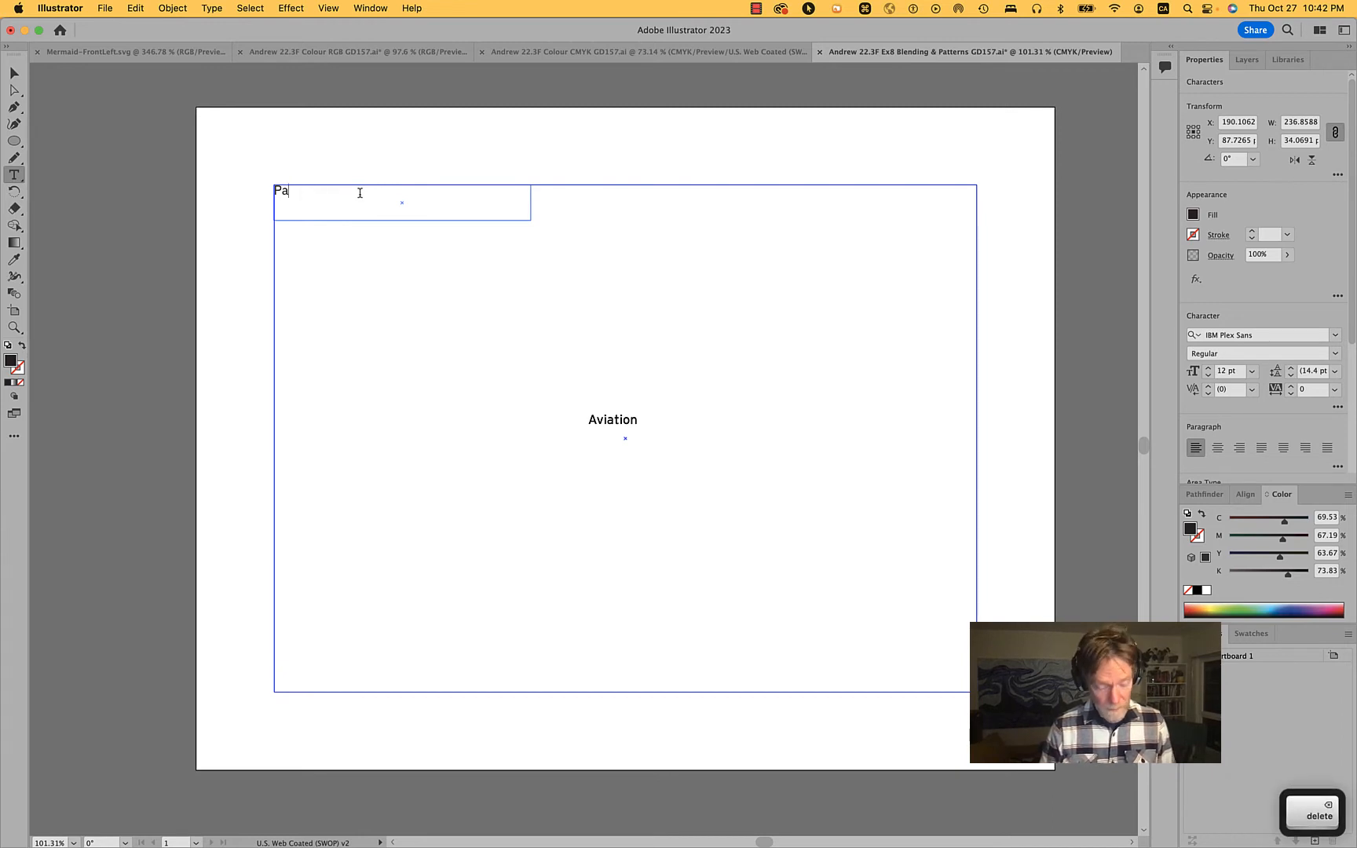
text(tt)
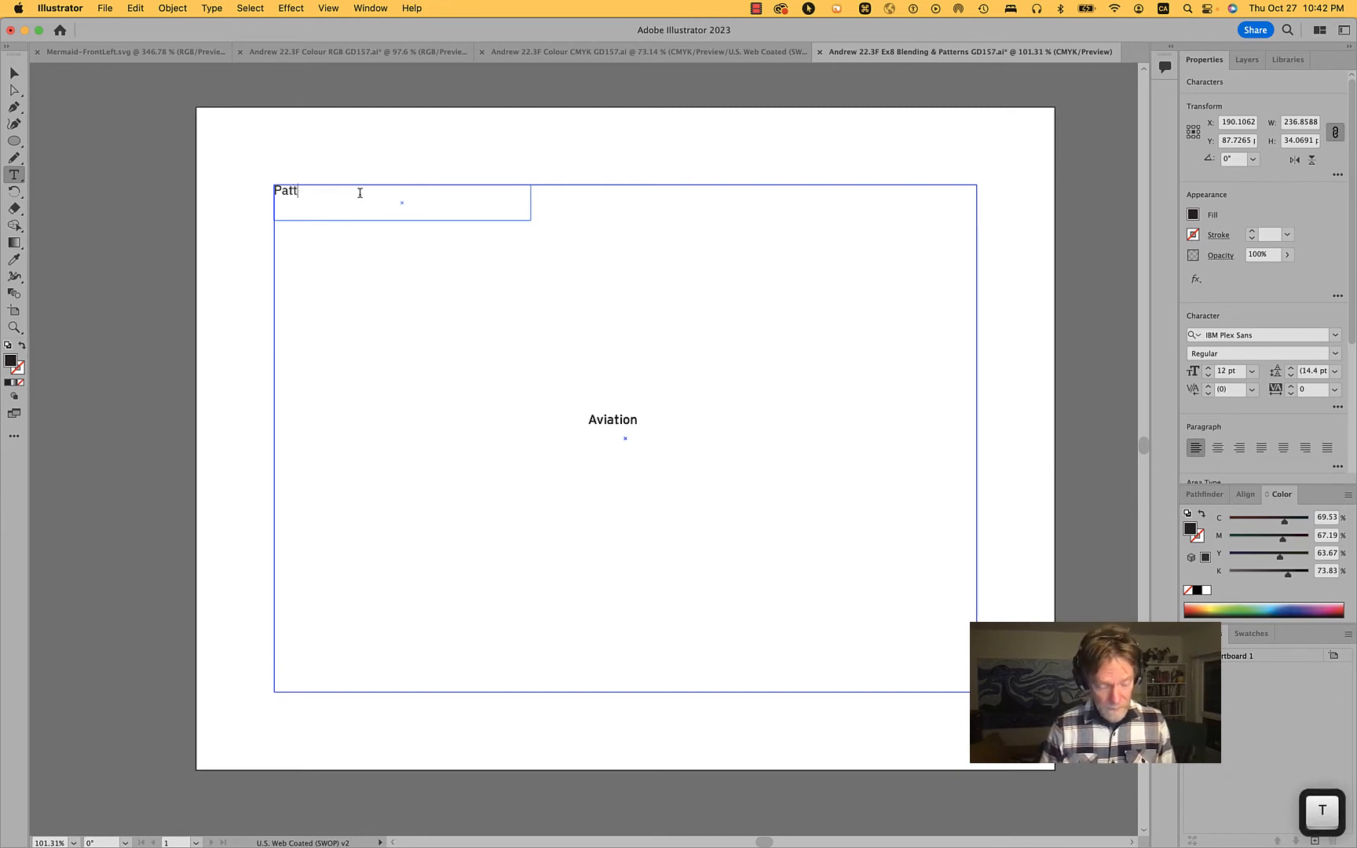
text(ern)
key(BackSpace)
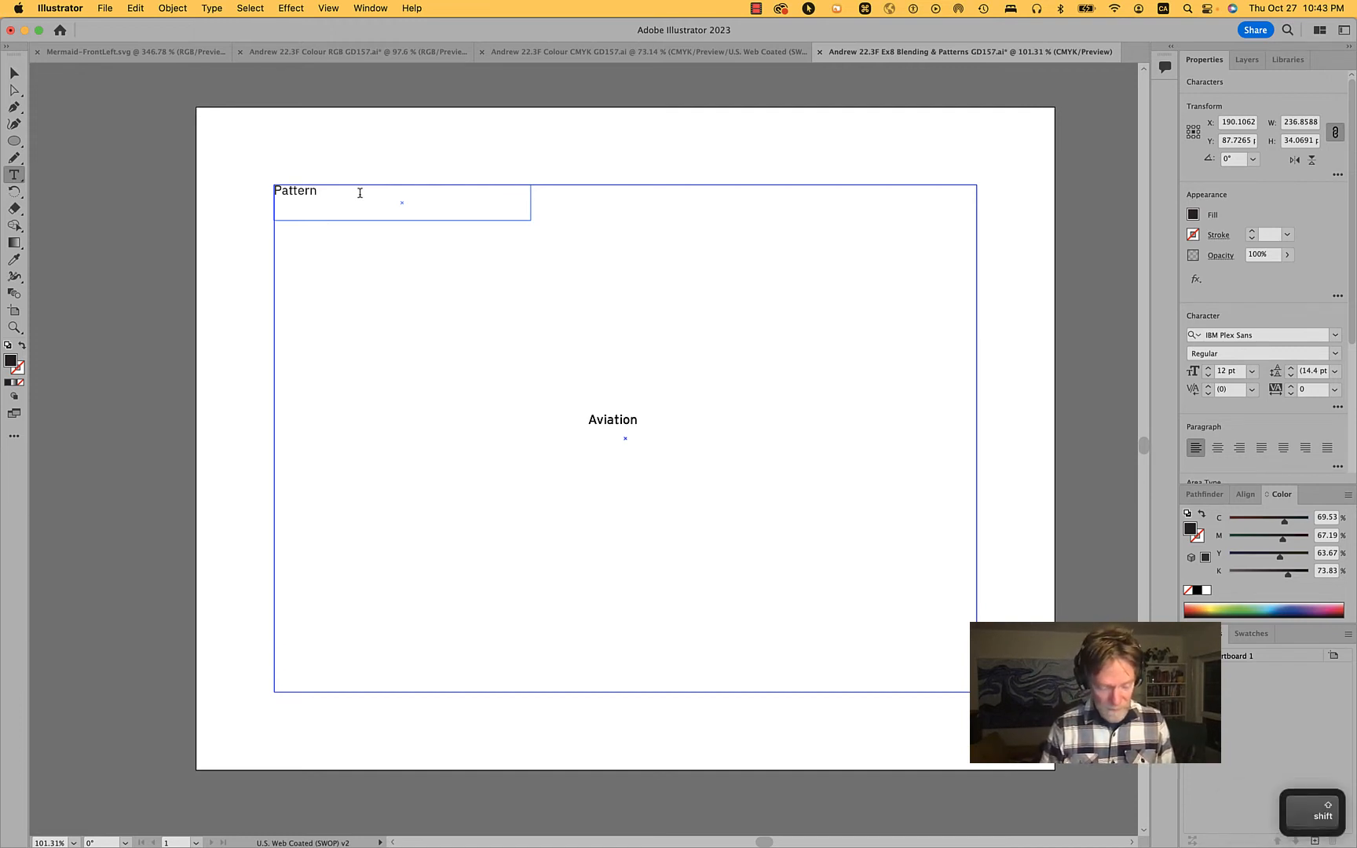
text(Title)
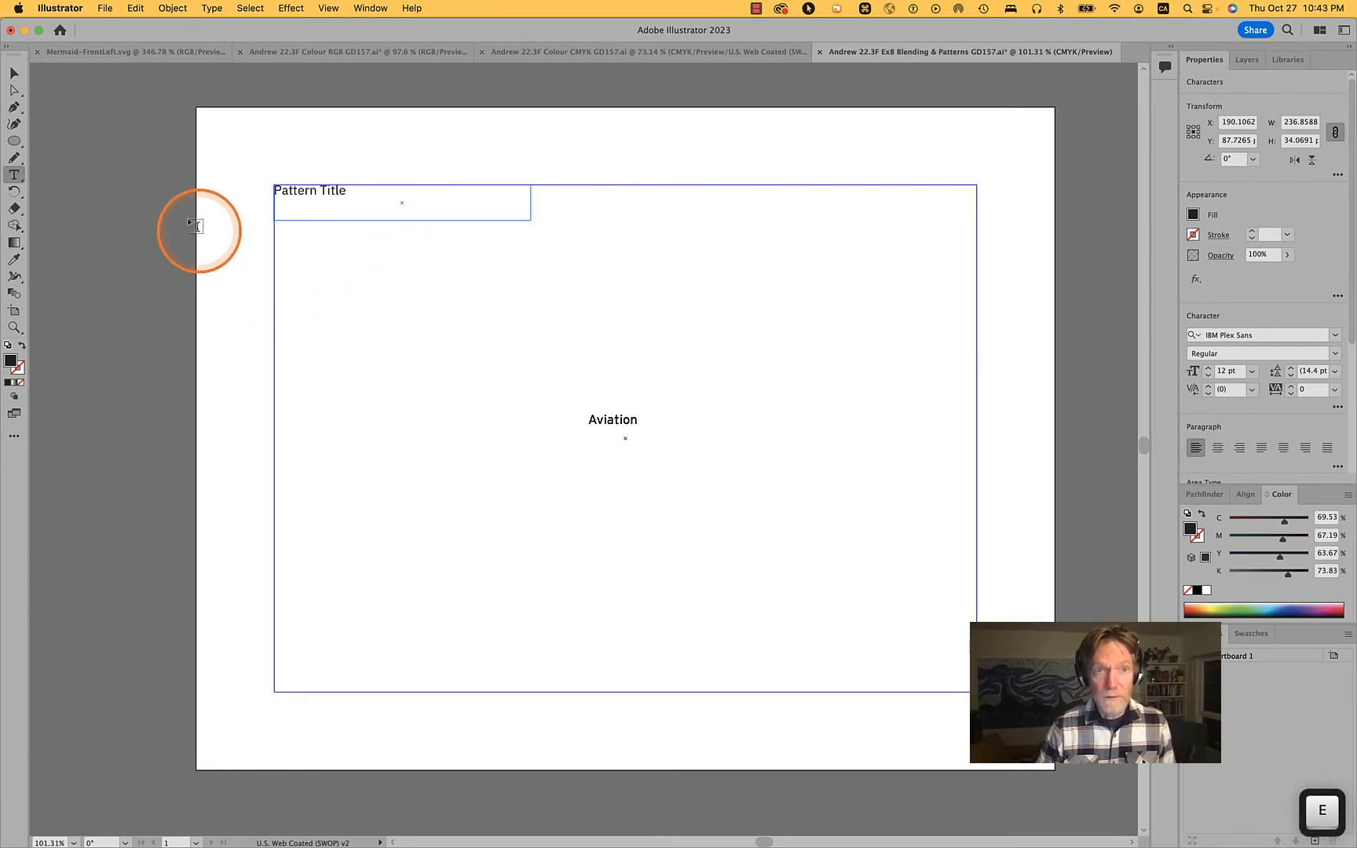
Finish editing the heading, deselect everything and lock the guides
click(367, 359)
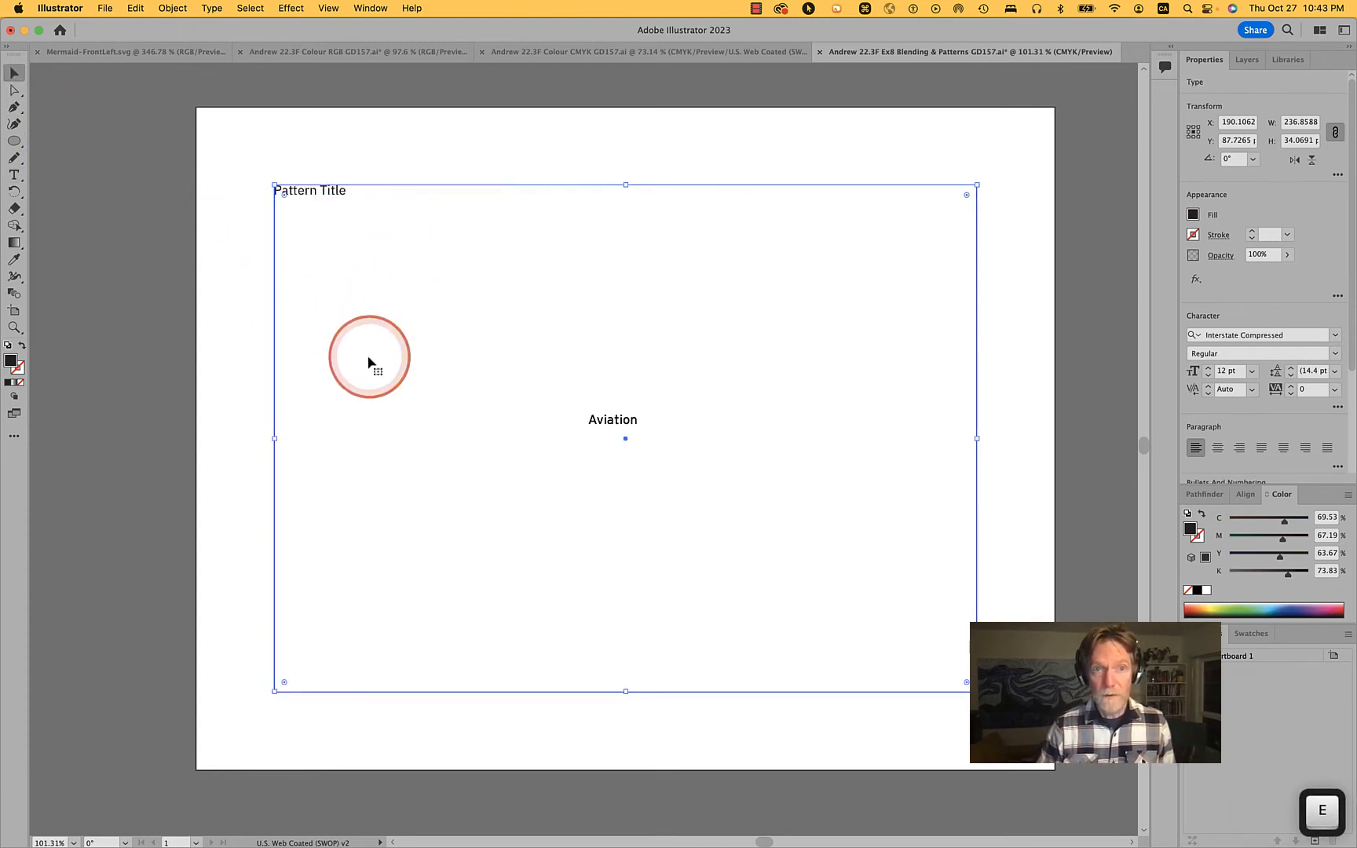
click(318, 190)
click(746, 168)
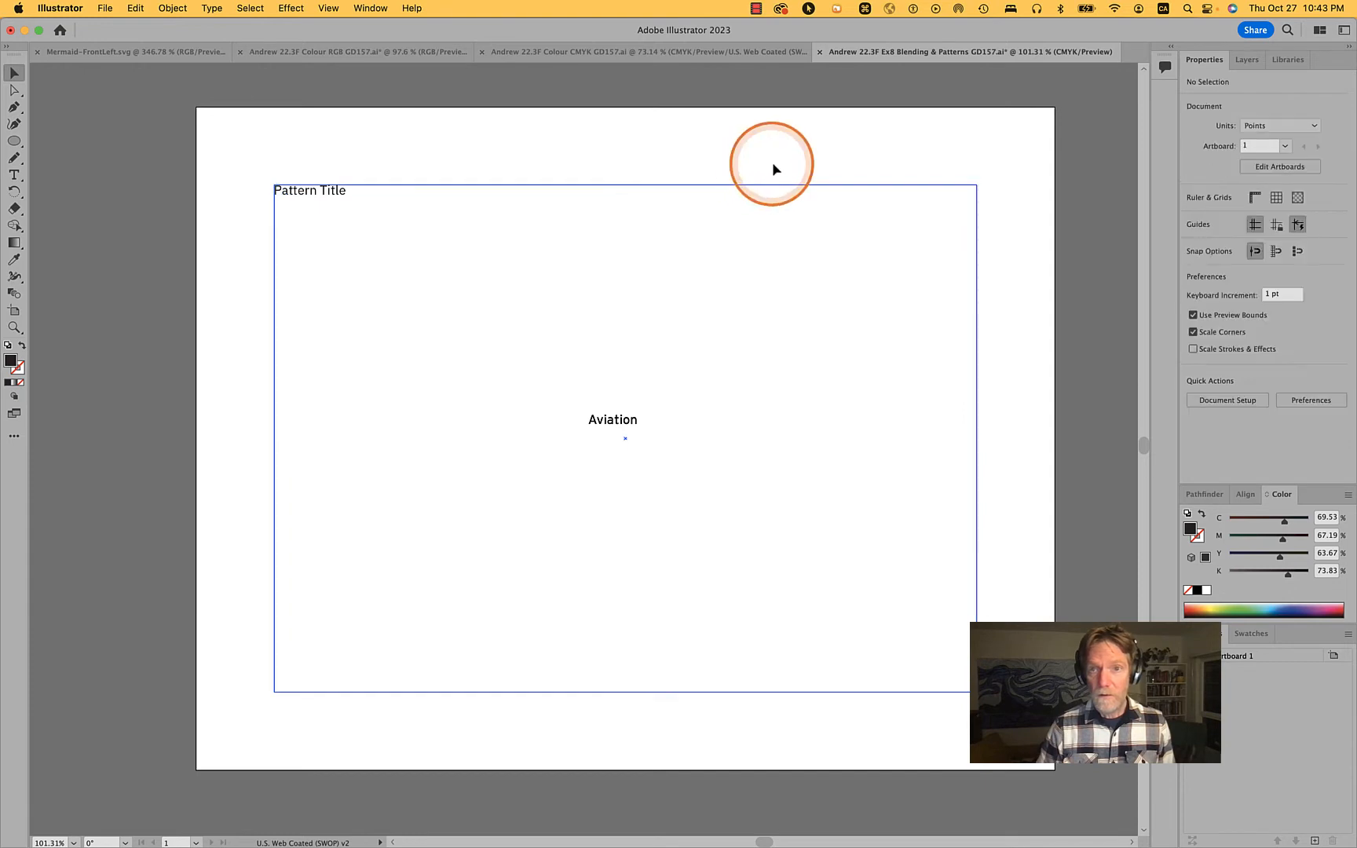
right_click(772, 165)
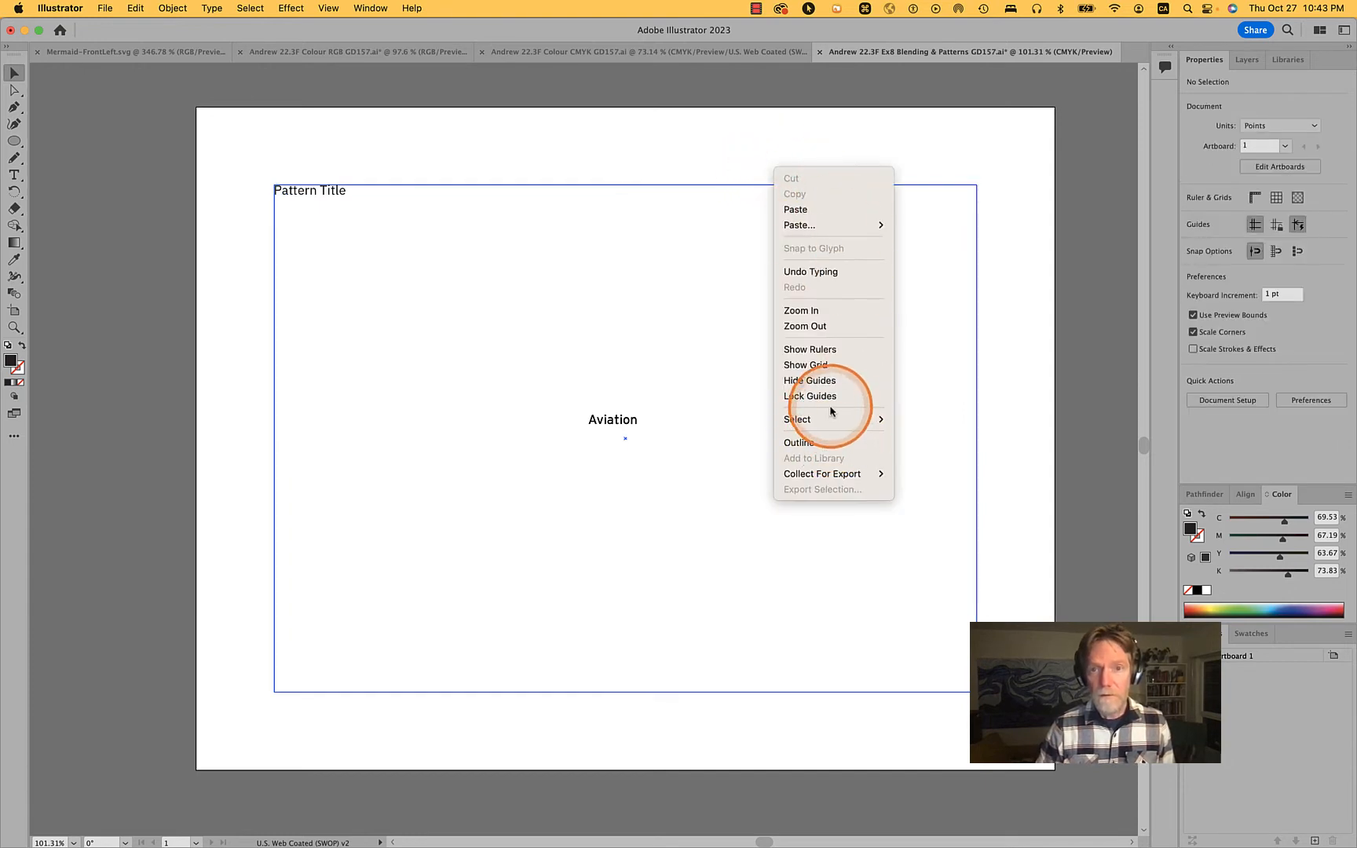
click(830, 396)
Set the Aviation text's font size to 40 pt and recentre it horizontally within the margin guide
click(625, 430)
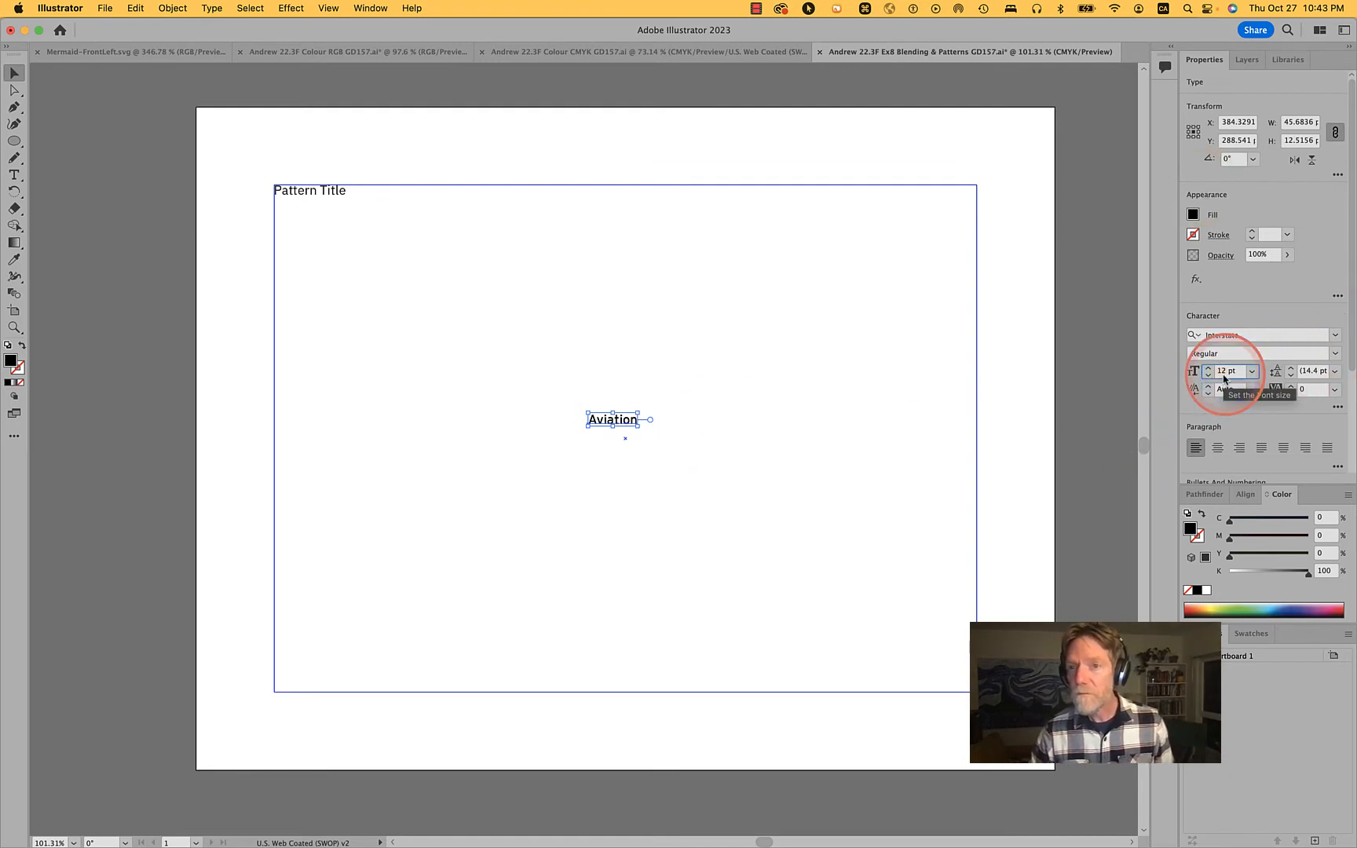
key(shift+Up)
key(shift+Up)
key(shift+Up)
key(shift+Up)
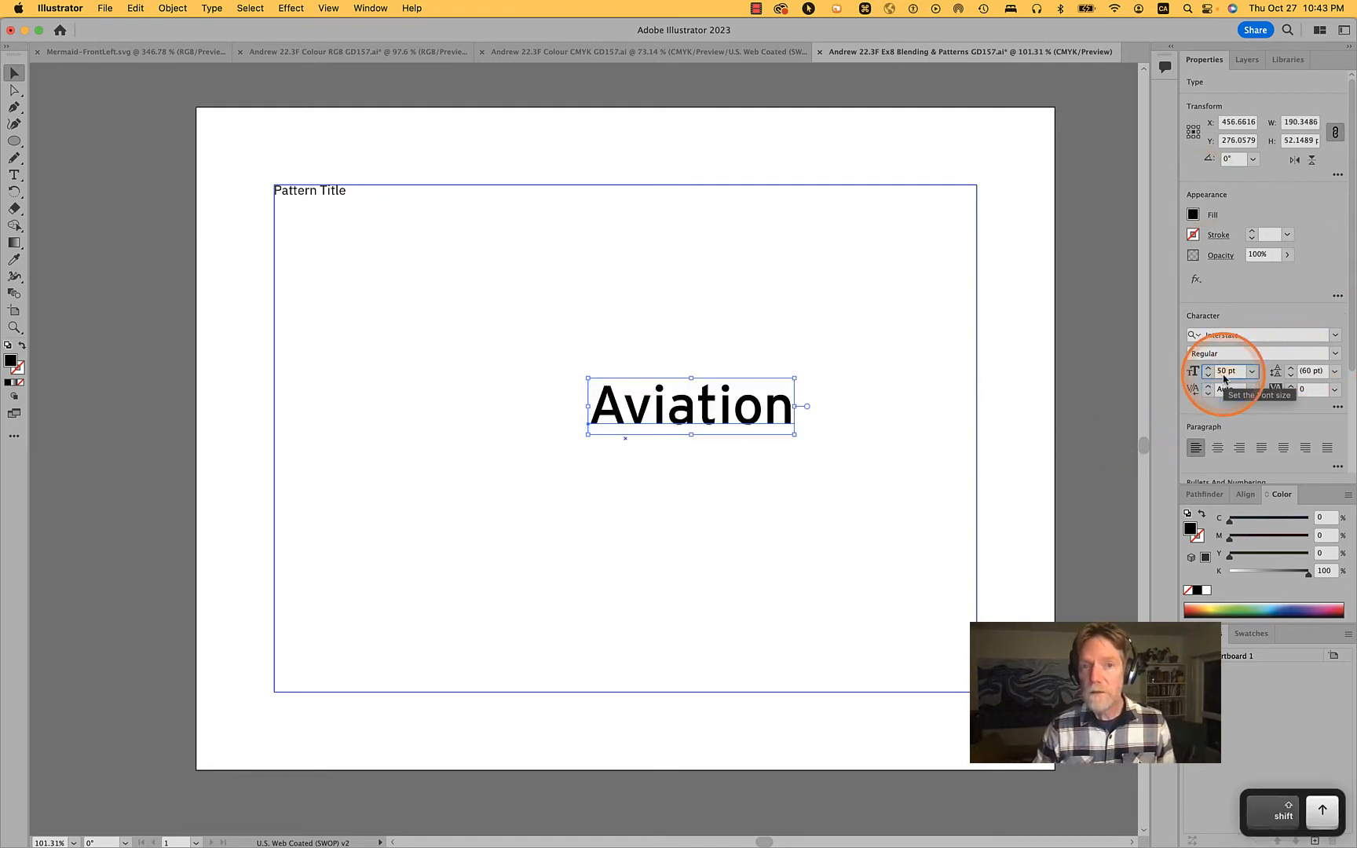
key(shift+Down)
drag(716, 410, 657, 404)
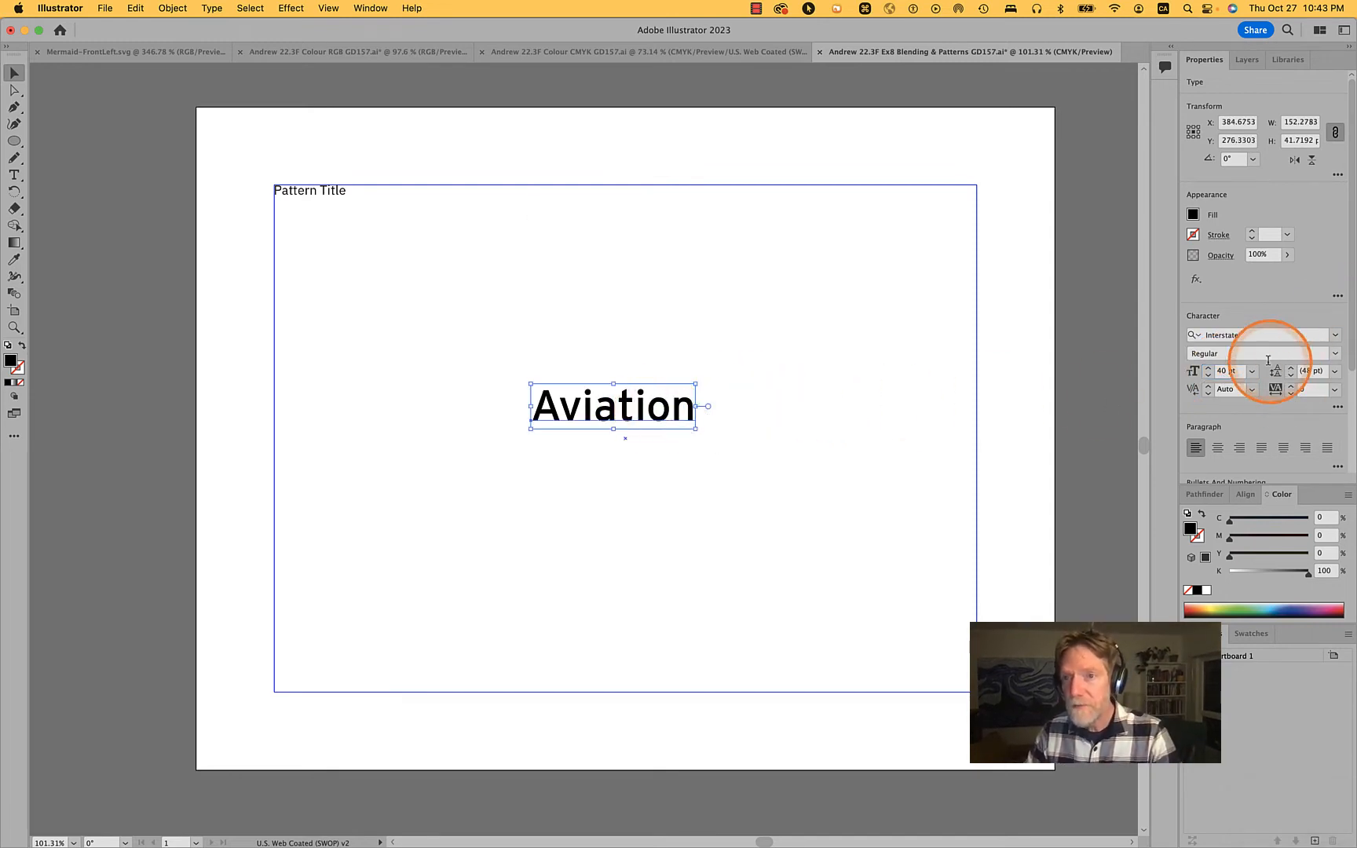
Browse the installed fonts and the additional Adobe fonts for a typeface to use on the Aviation text
click(1336, 336)
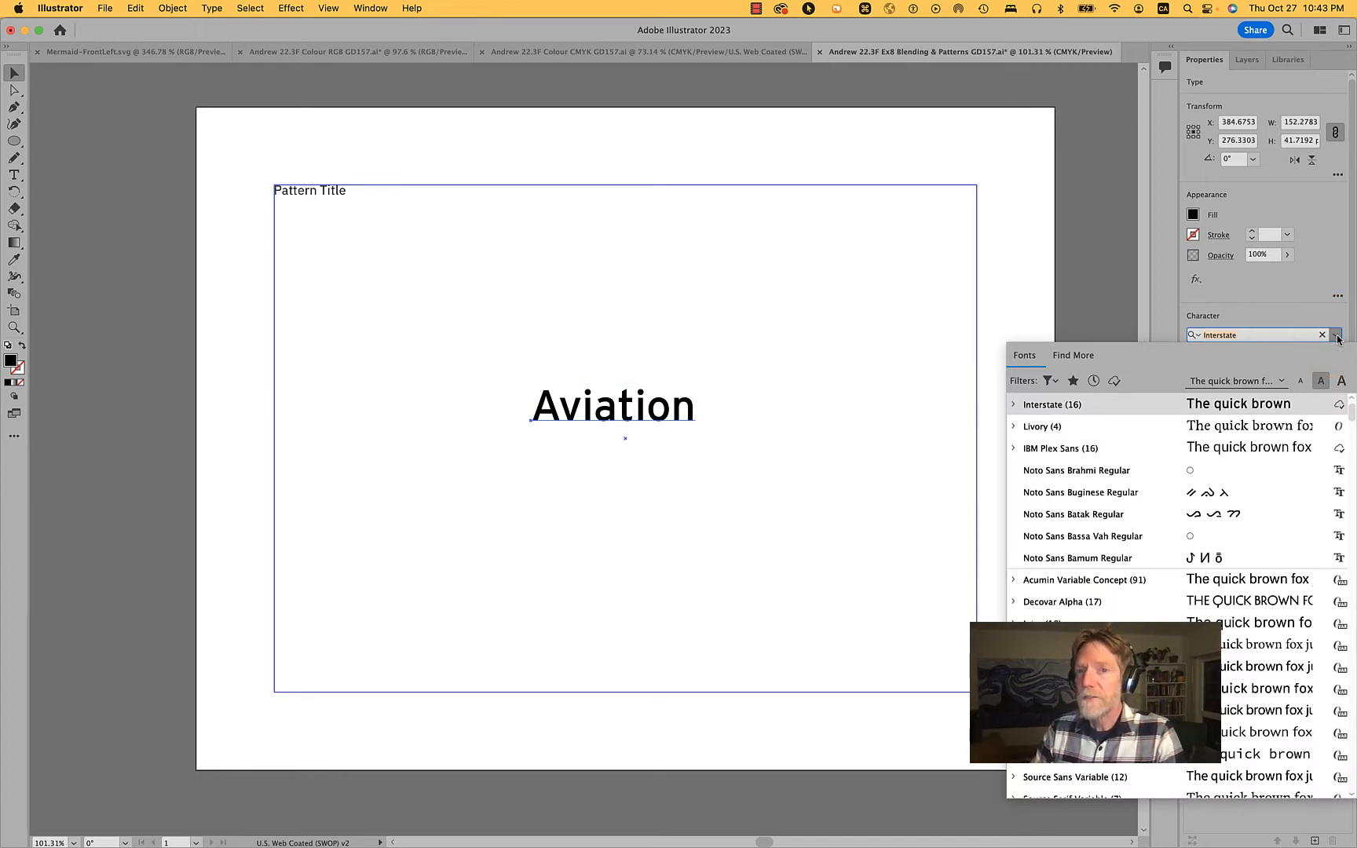
scroll(1217, 495, down, 10)
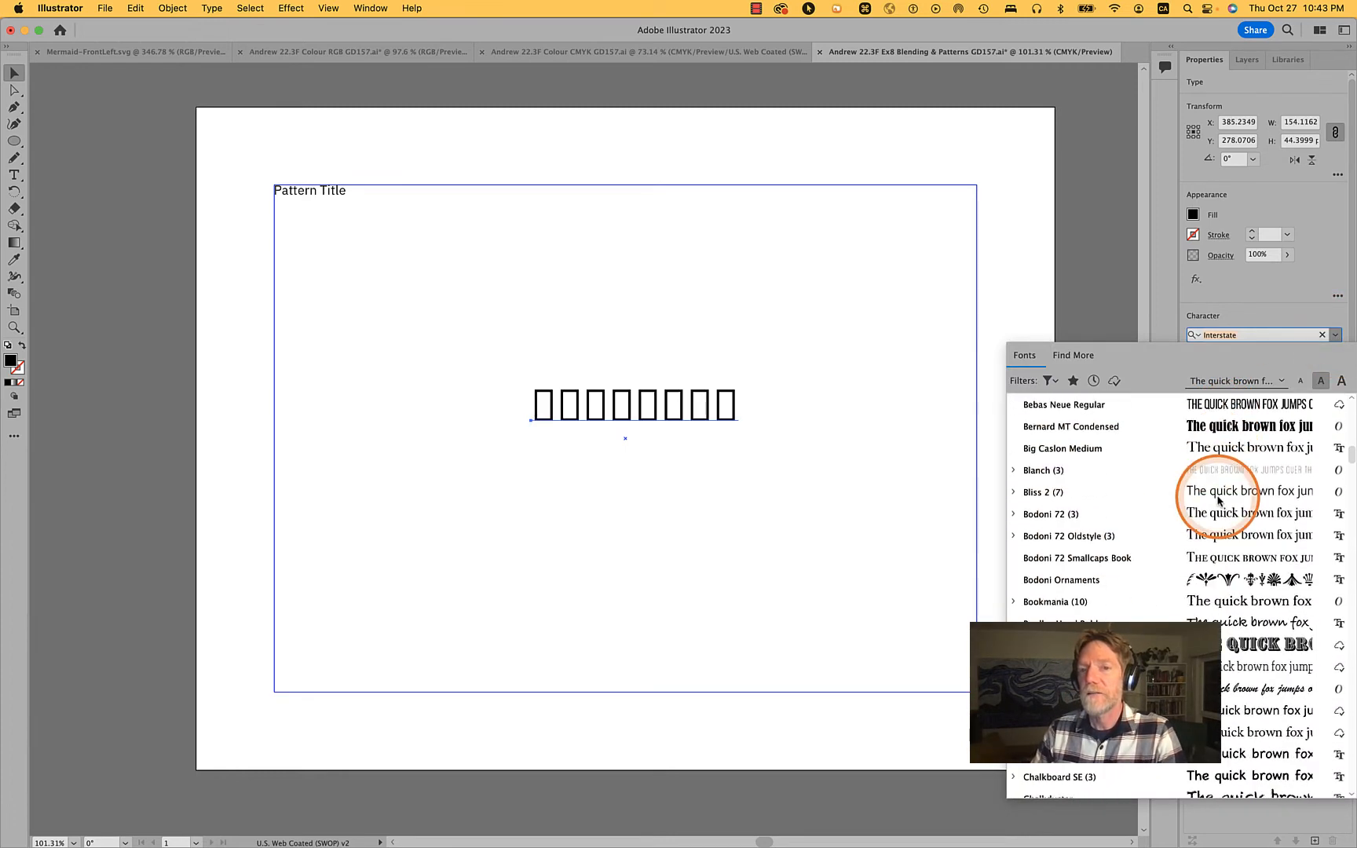
scroll(1217, 498, down, 20)
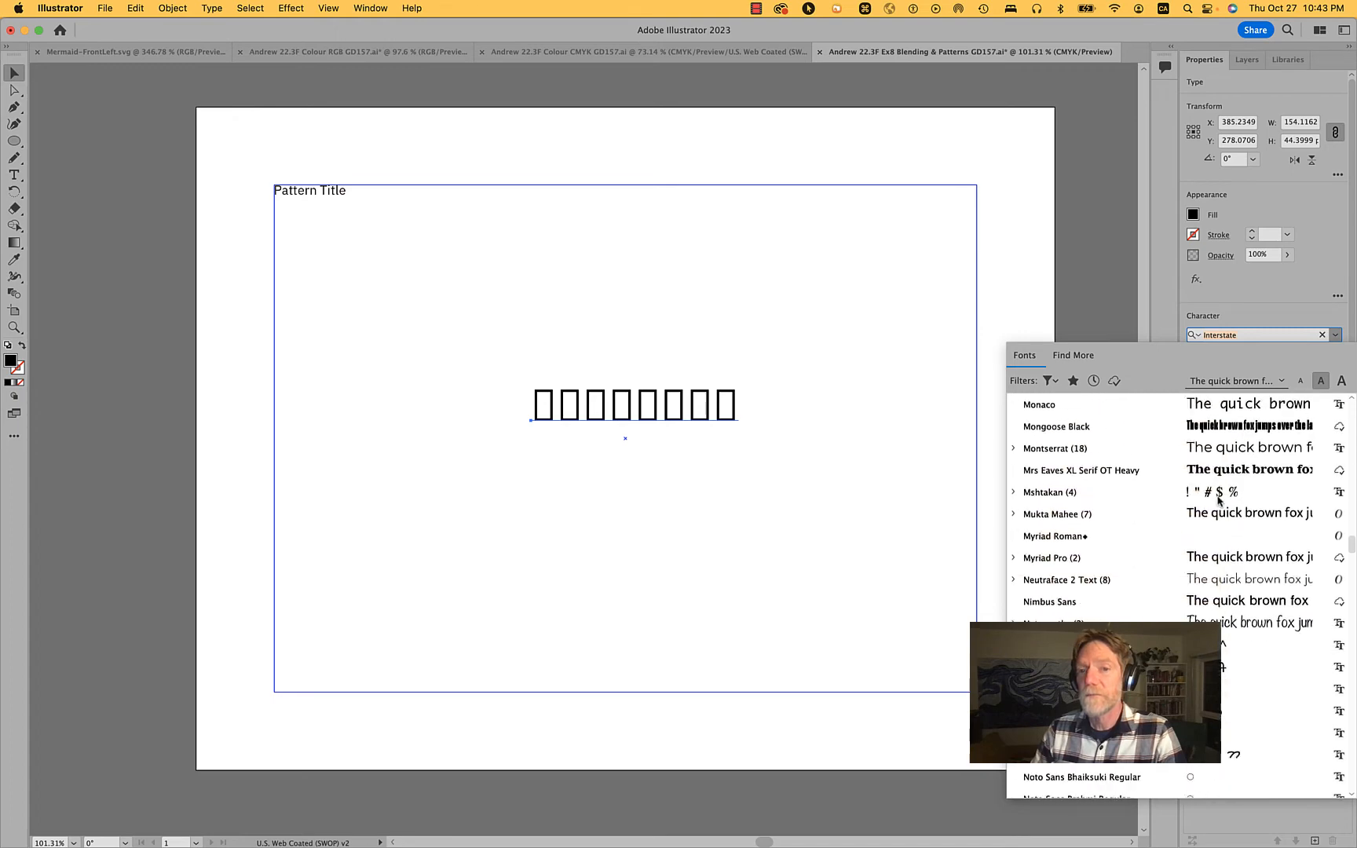
scroll(1218, 500, down, 20)
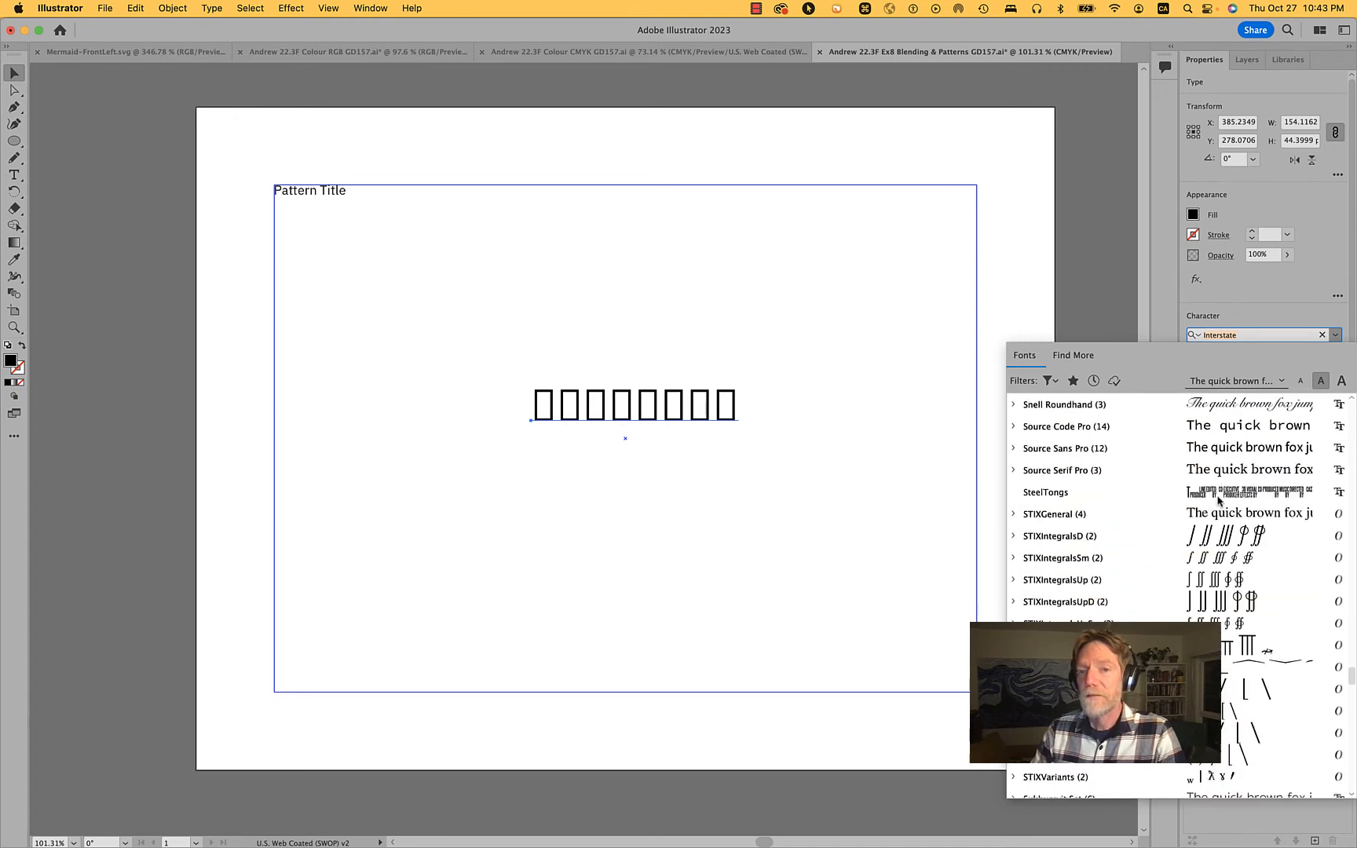
scroll(1218, 501, down, 10)
scroll(1218, 500, up, 20)
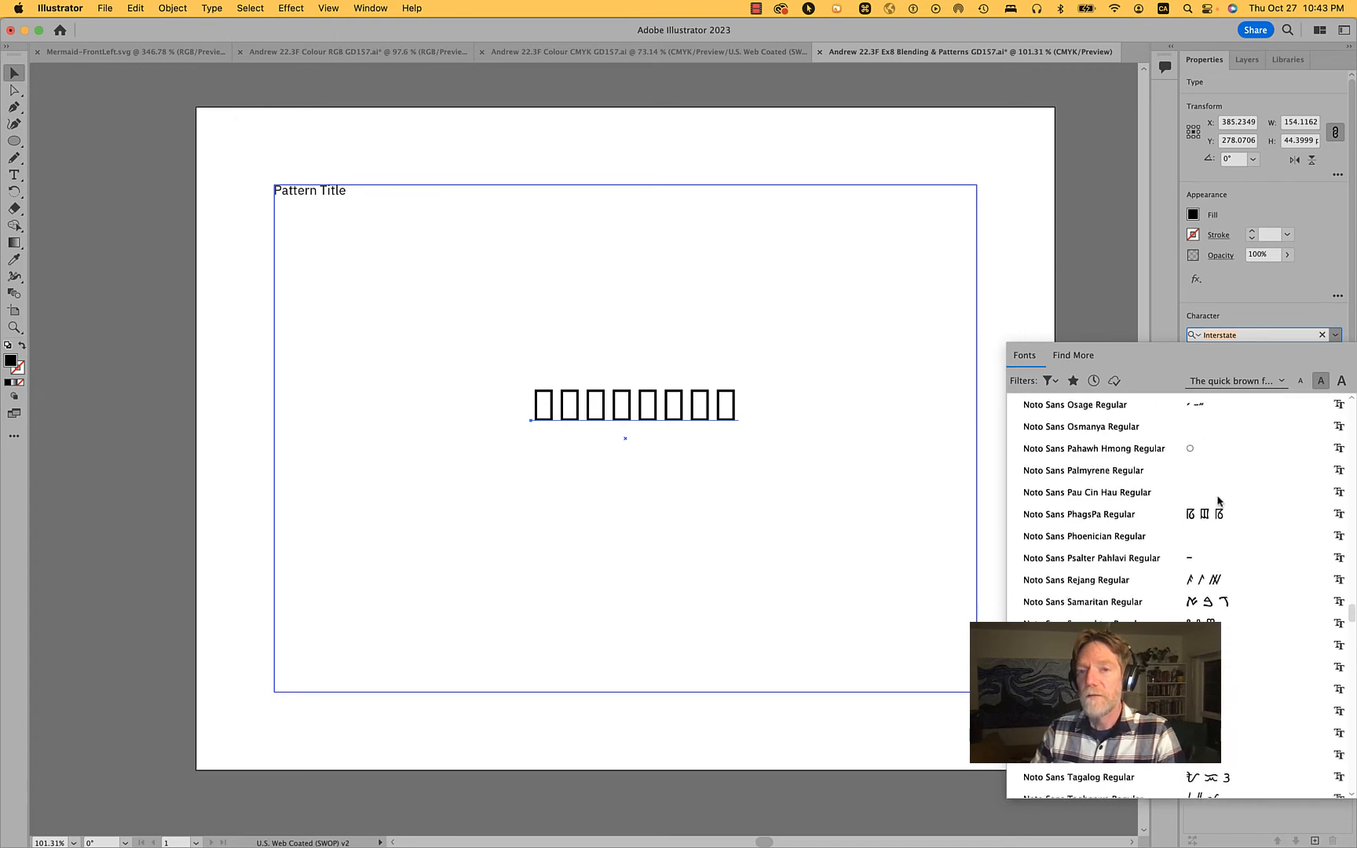
scroll(1218, 500, up, 15)
click(1074, 358)
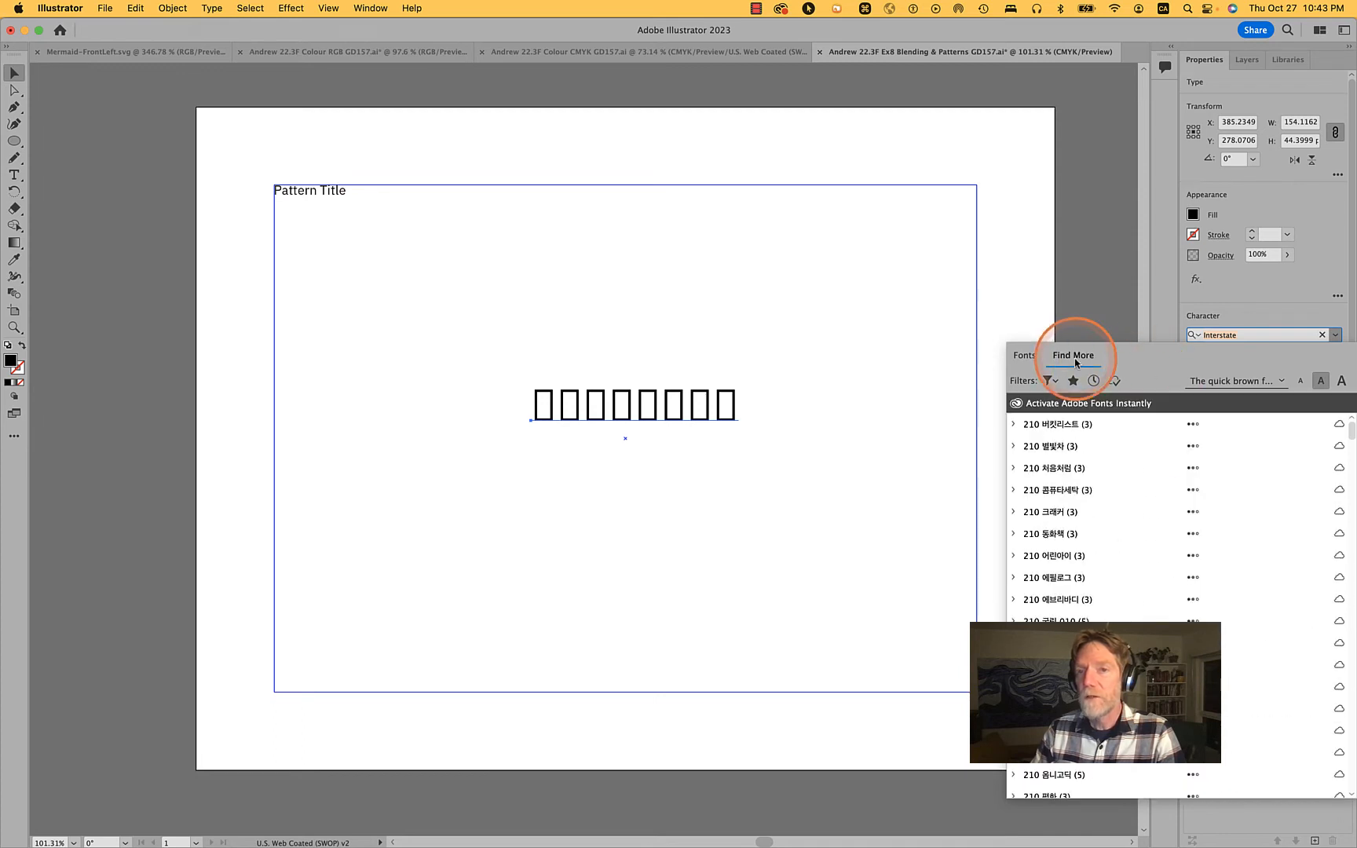
click(1024, 357)
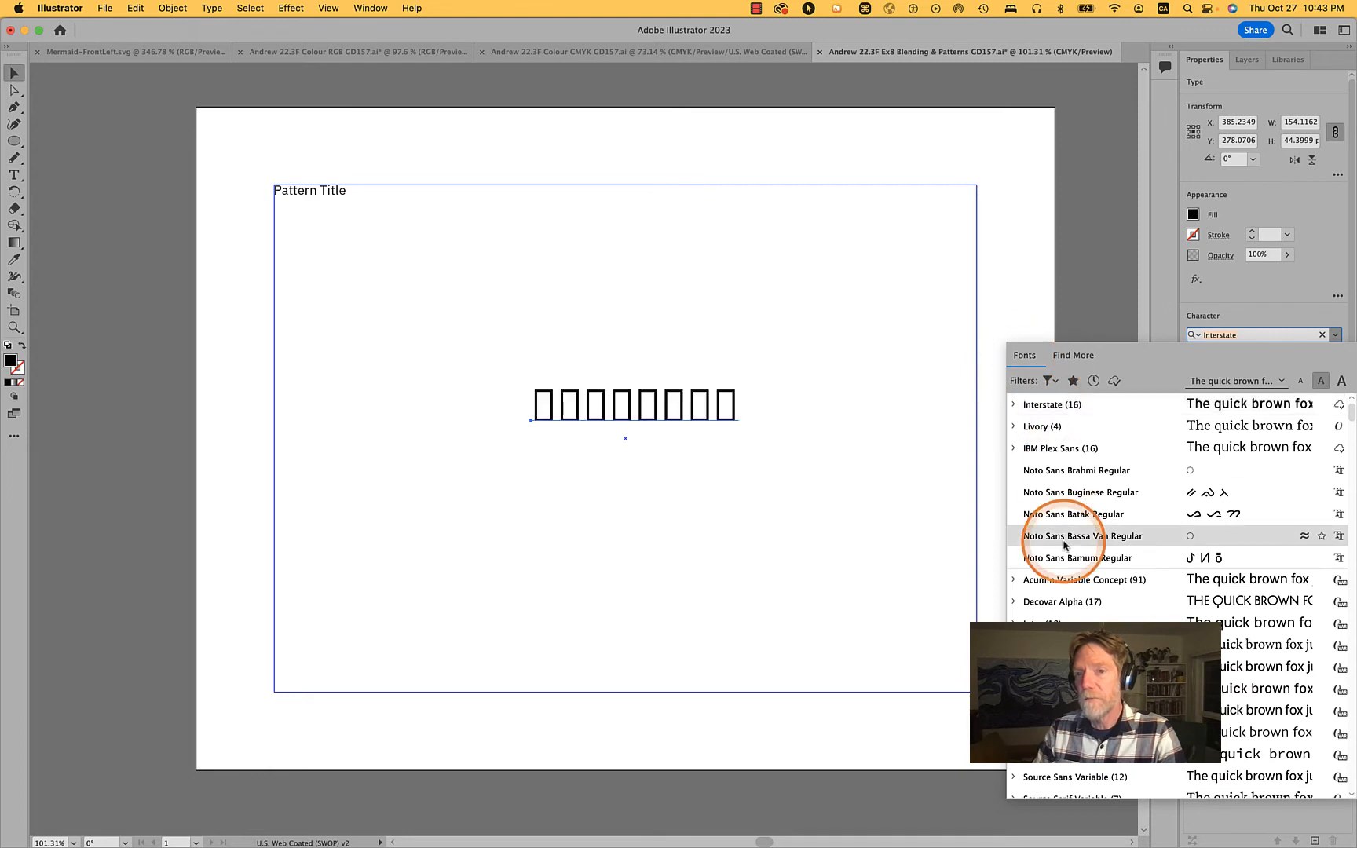
scroll(1068, 538, up, 10)
scroll(1065, 545, down, 10)
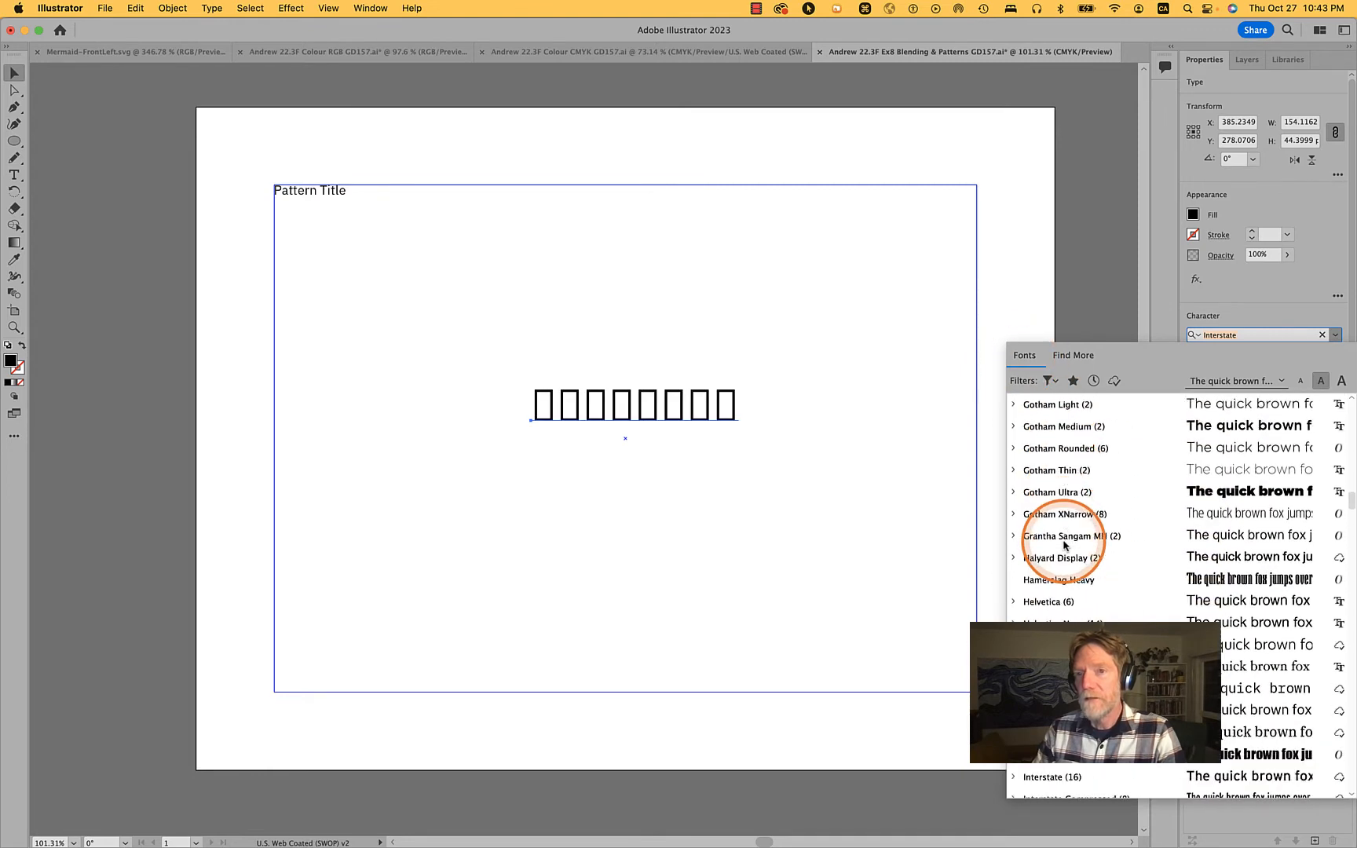
click(1296, 306)
Set the Aviation text's typeface to Interstate Condensed in the Ultra Black style
click(1335, 335)
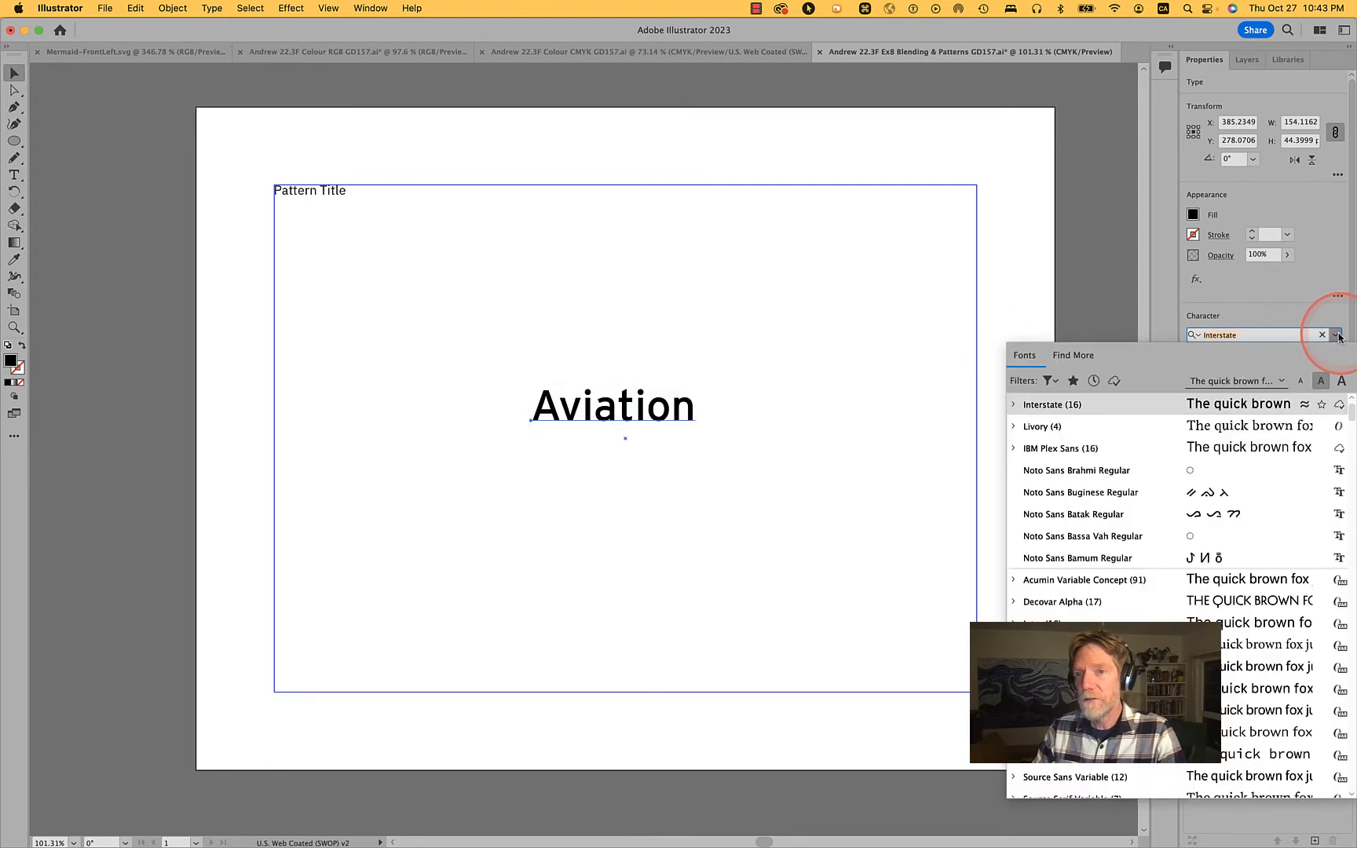
click(1074, 355)
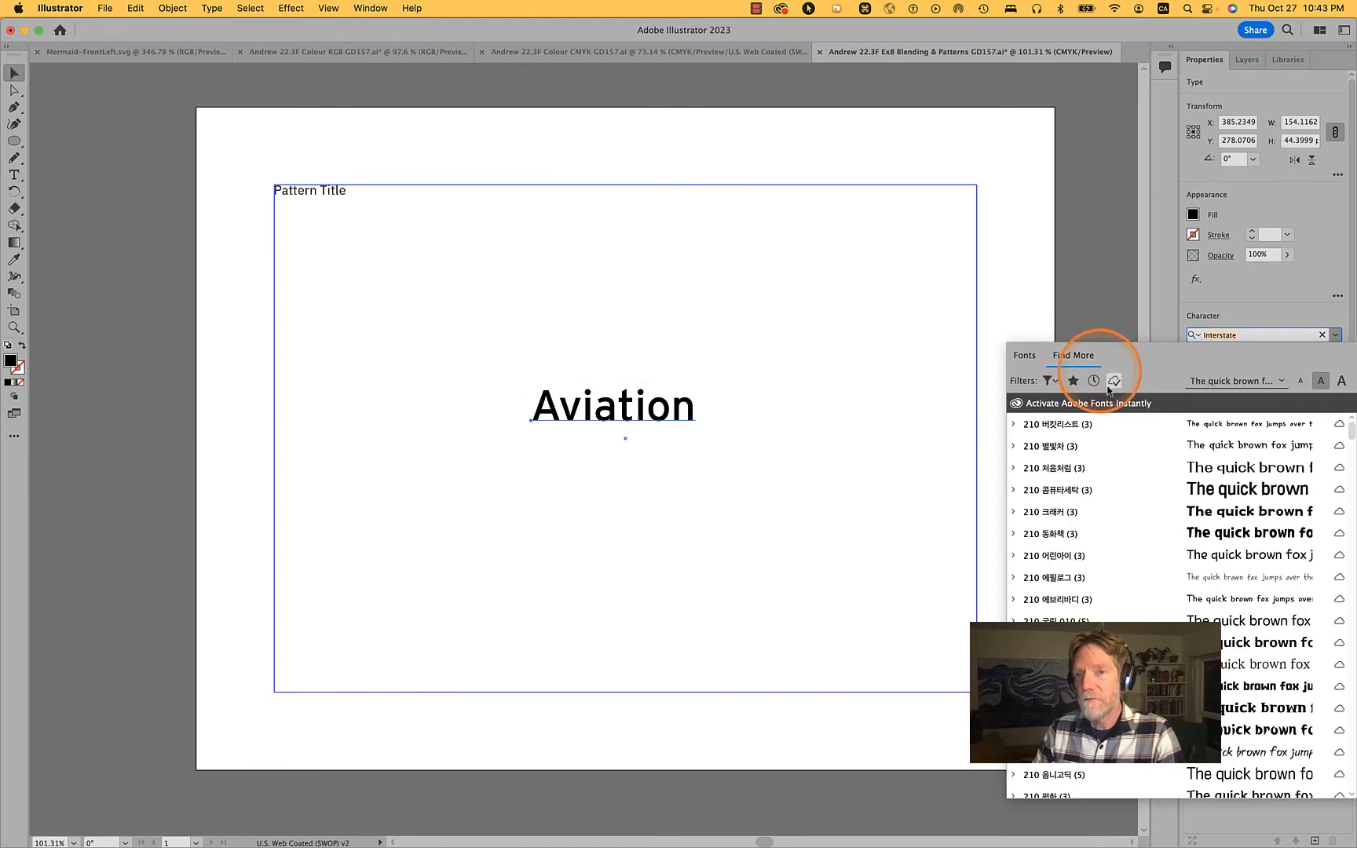
click(1023, 355)
scroll(1092, 605, down, 15)
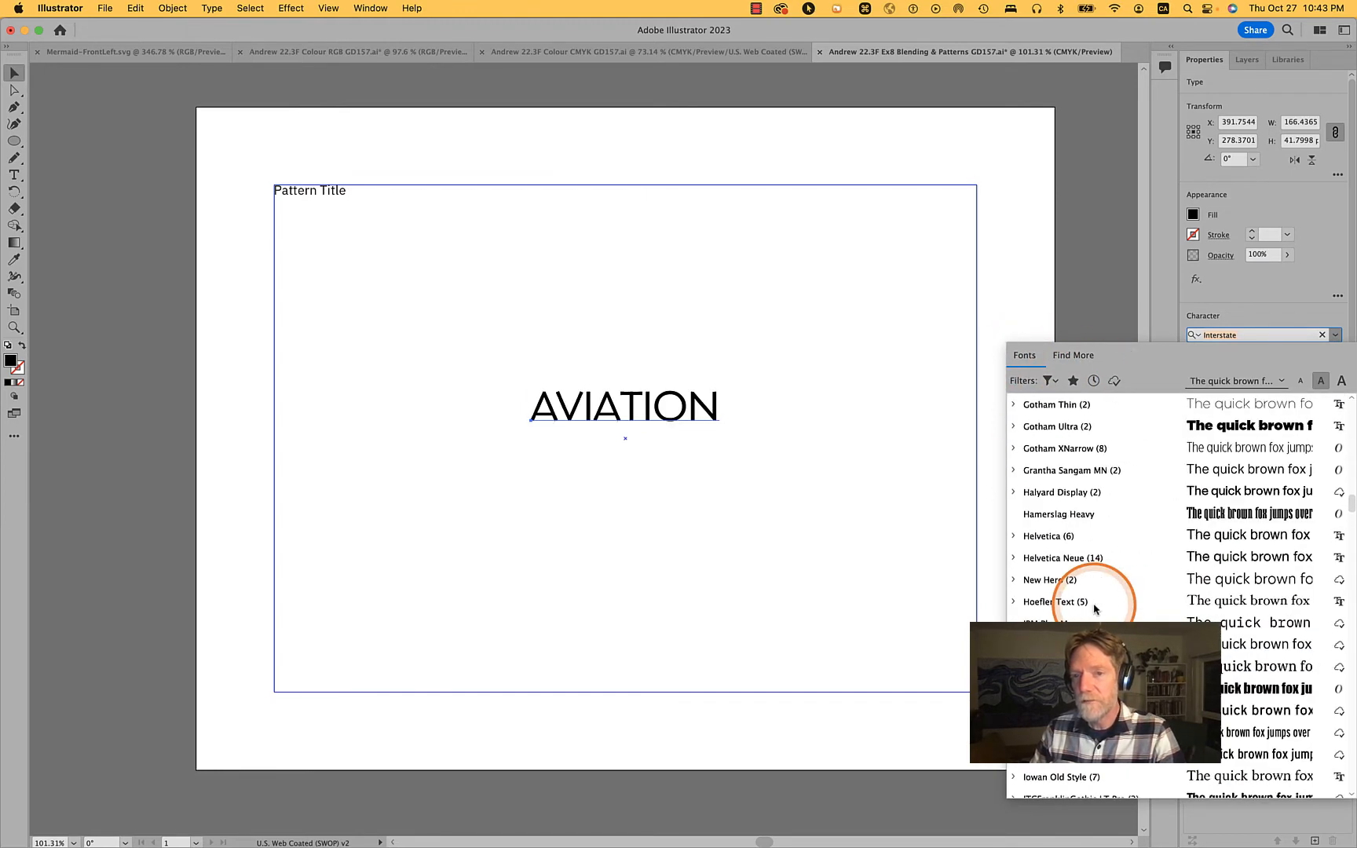
scroll(1094, 608, down, 1)
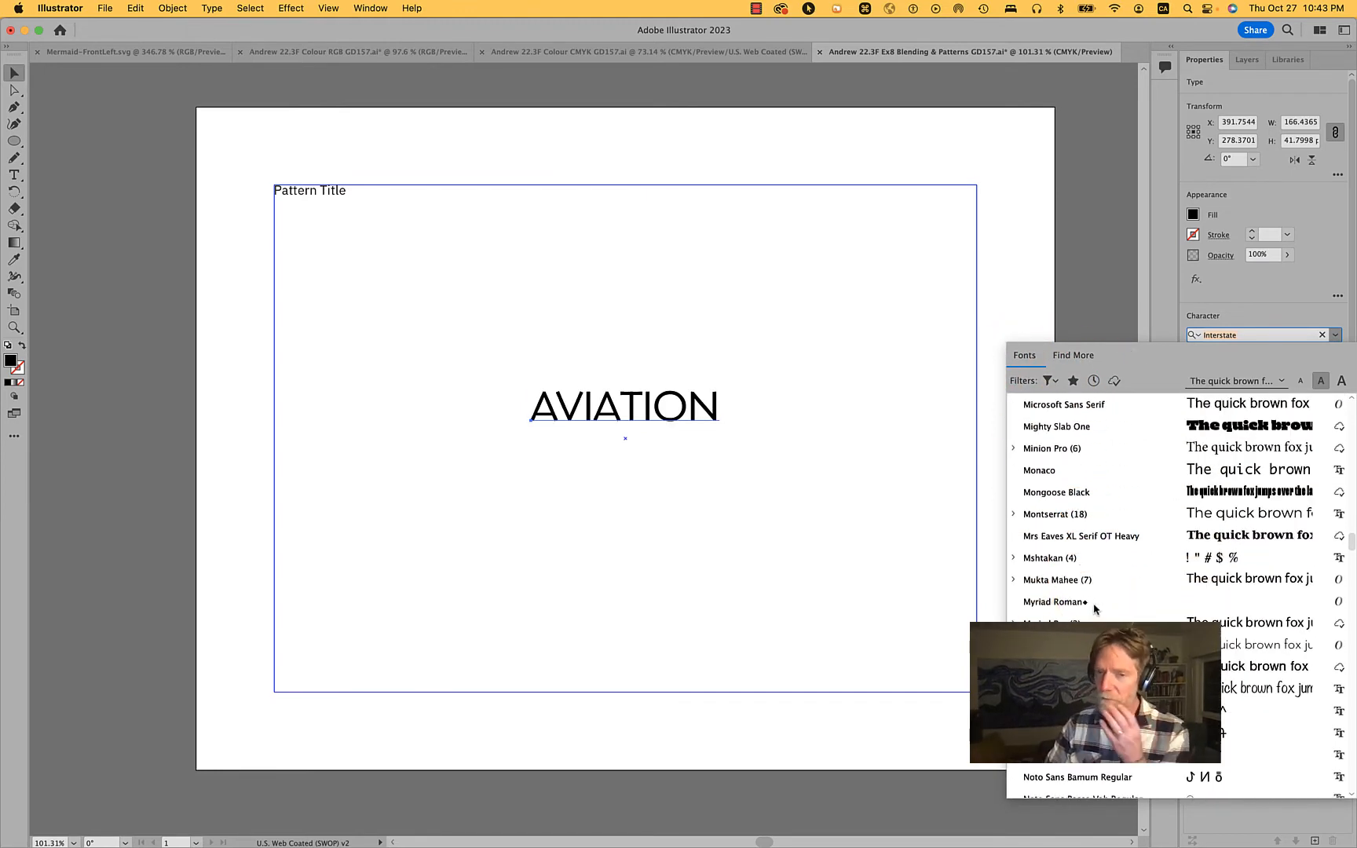
scroll(1094, 608, up, 10)
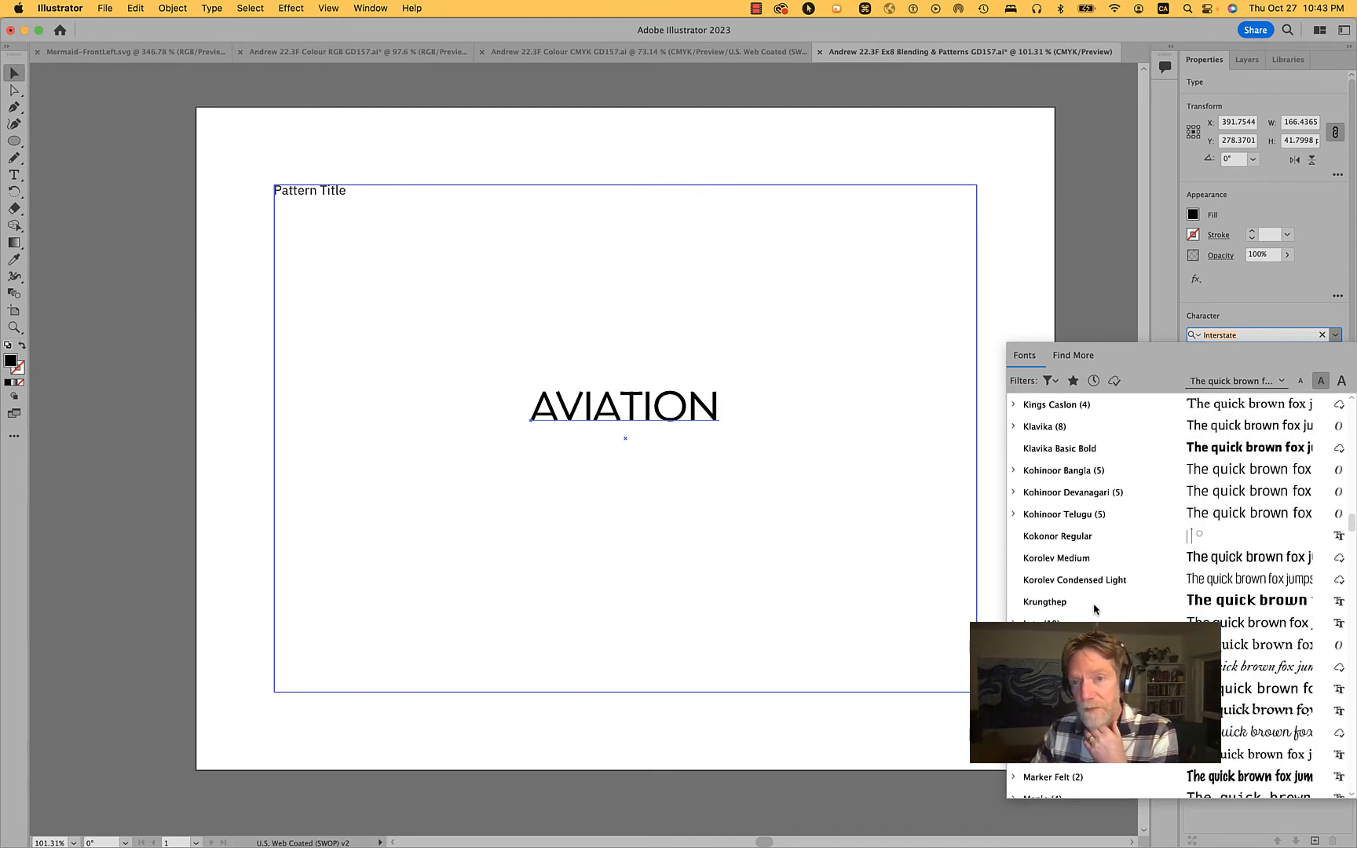
scroll(1094, 609, up, 1)
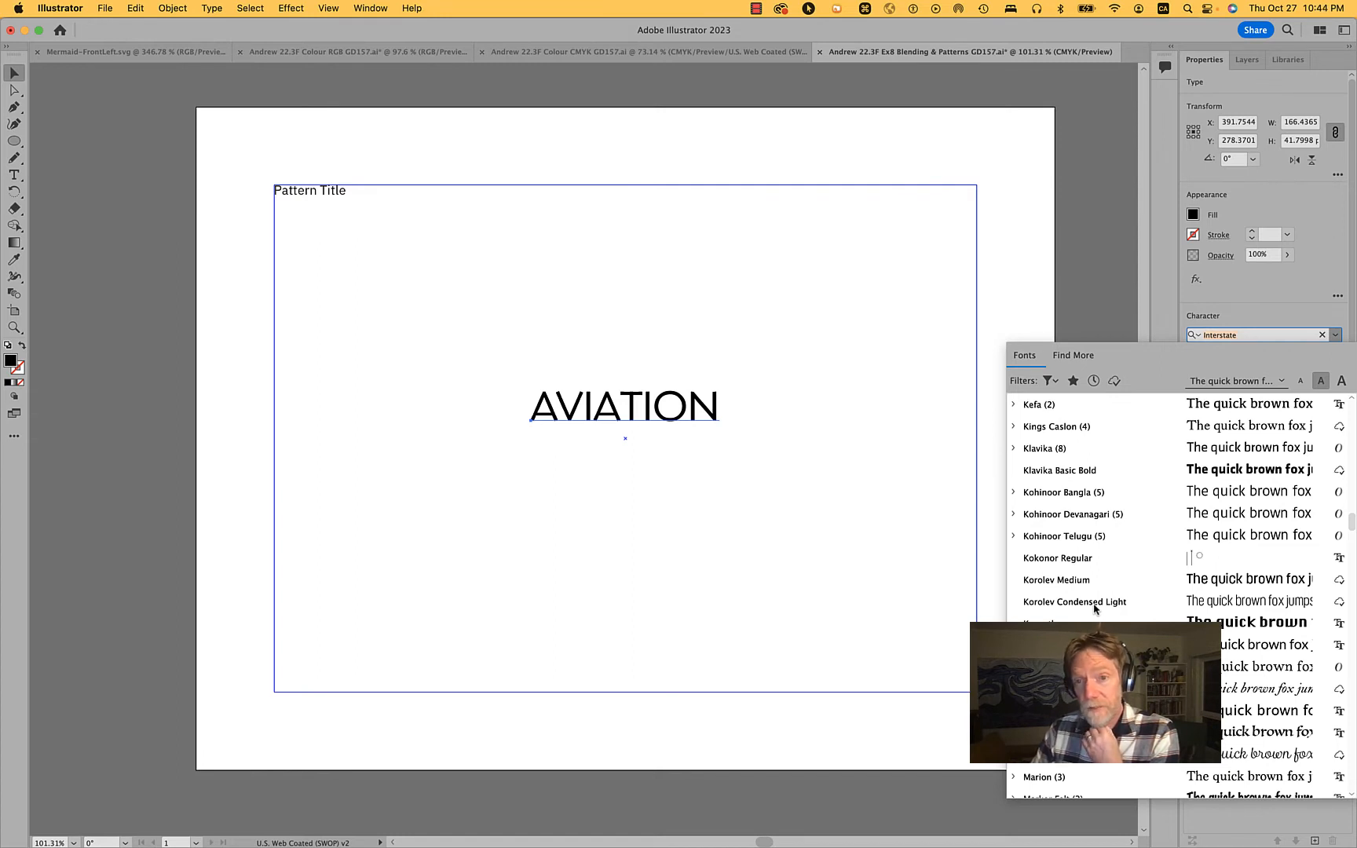
scroll(1094, 609, up, 1)
scroll(1093, 609, up, 1)
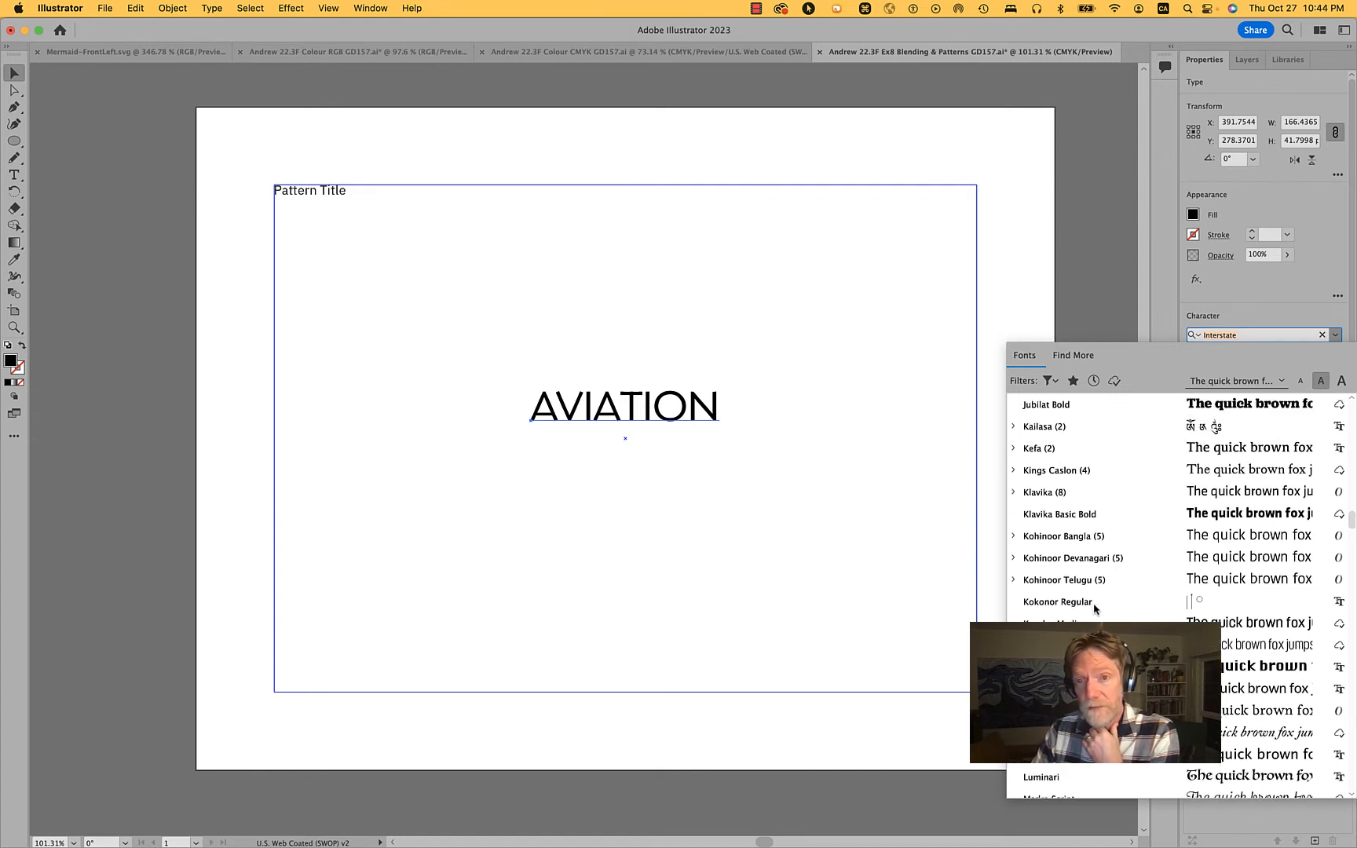
scroll(1093, 609, down, 5)
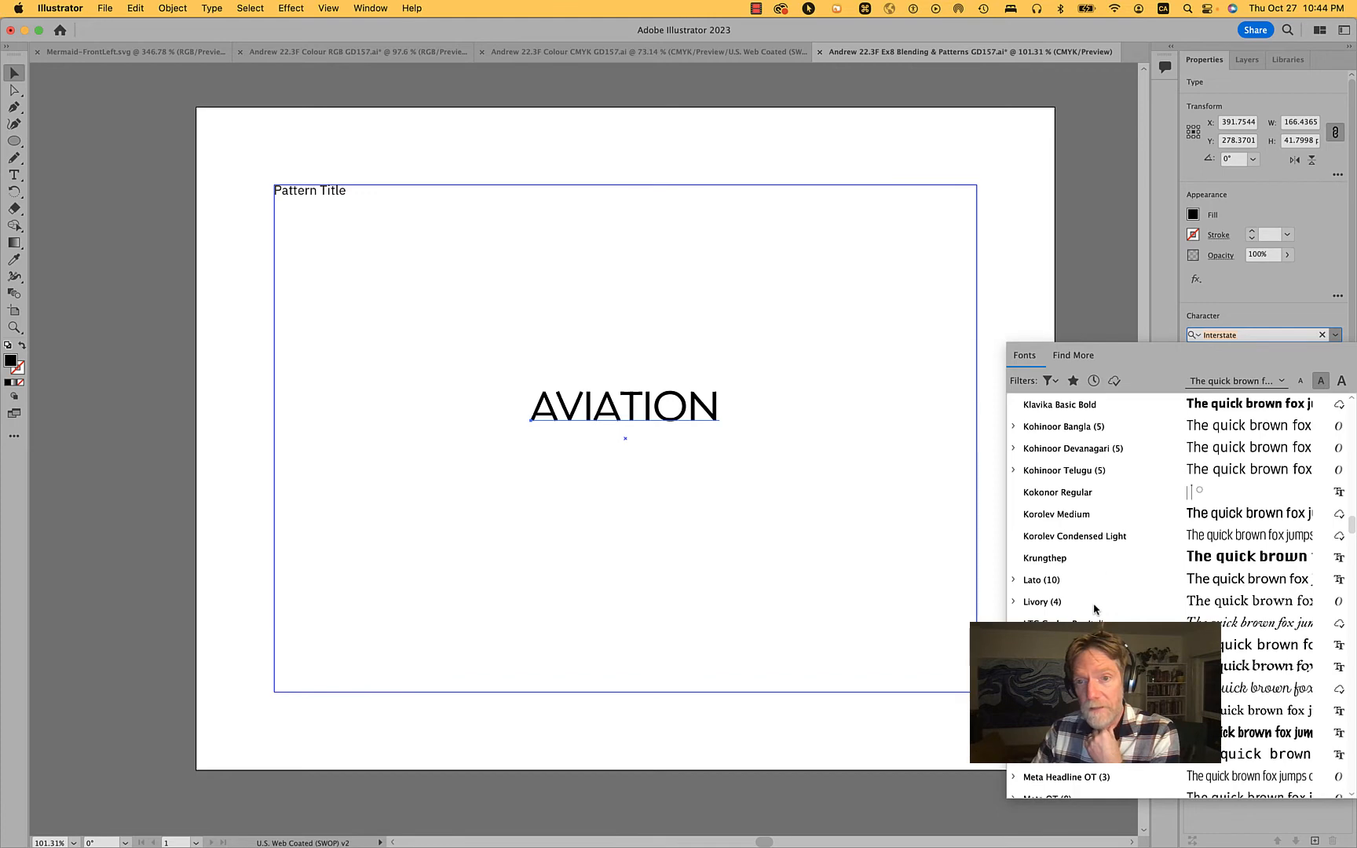
scroll(1094, 609, down, 15)
scroll(1093, 609, up, 20)
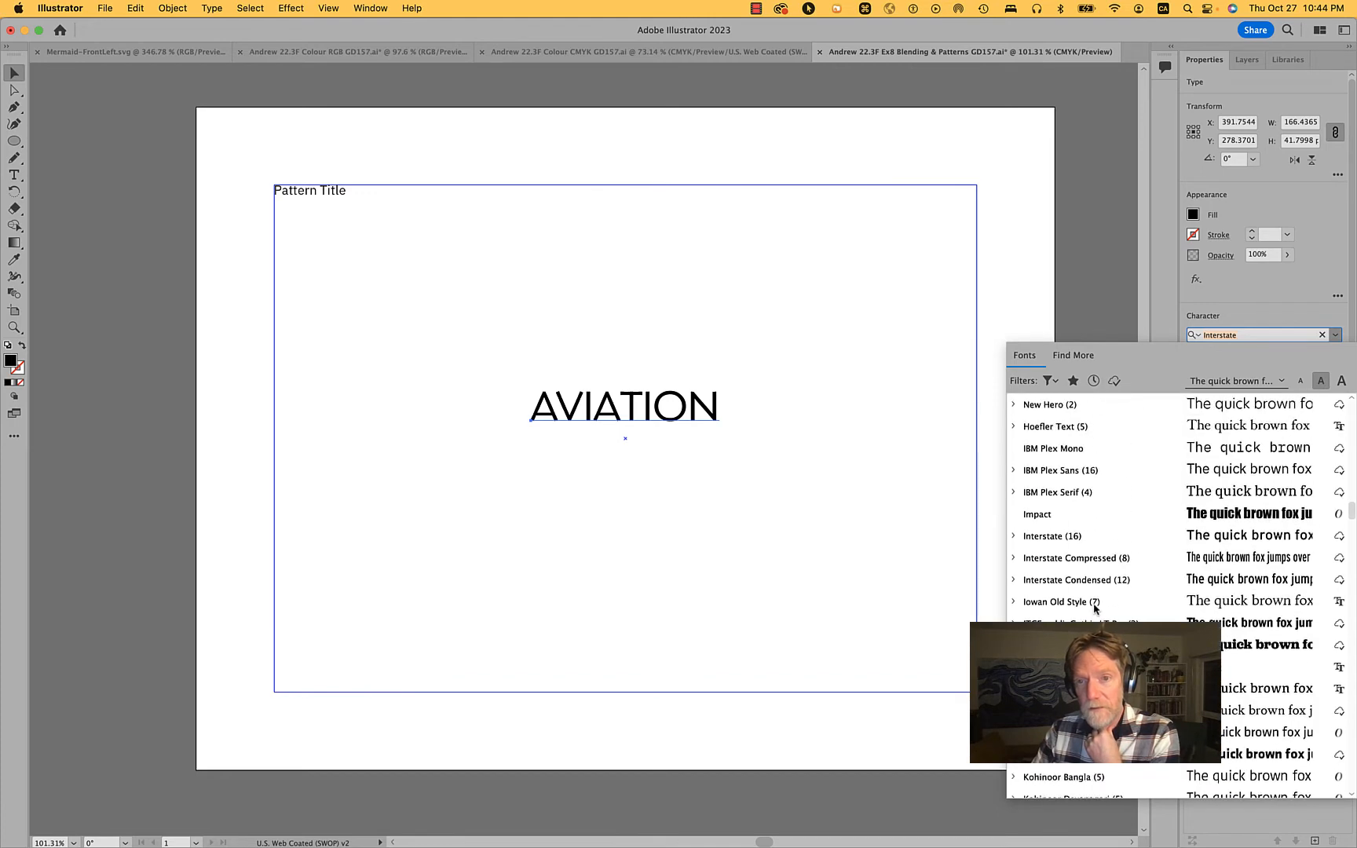
click(1078, 562)
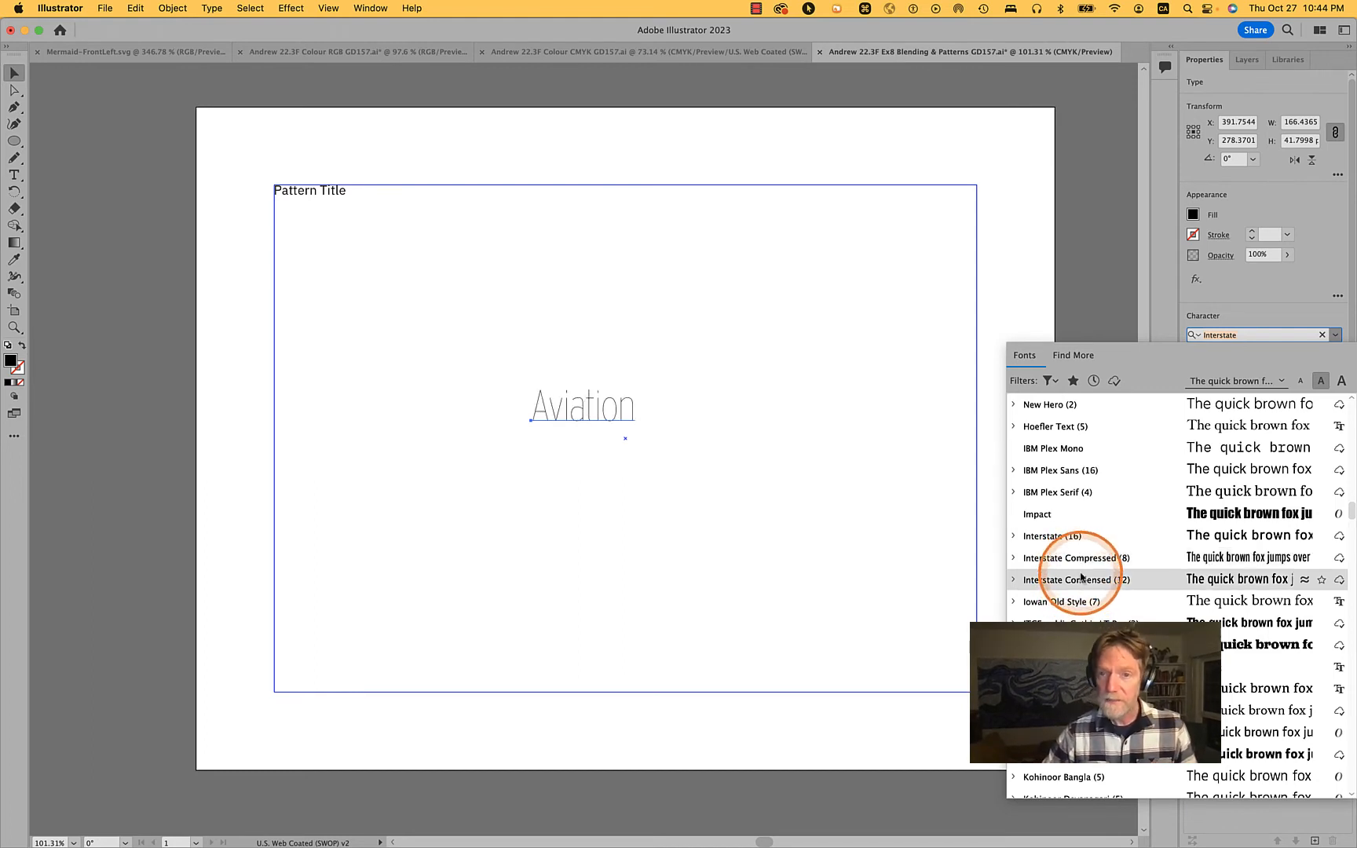
click(1012, 580)
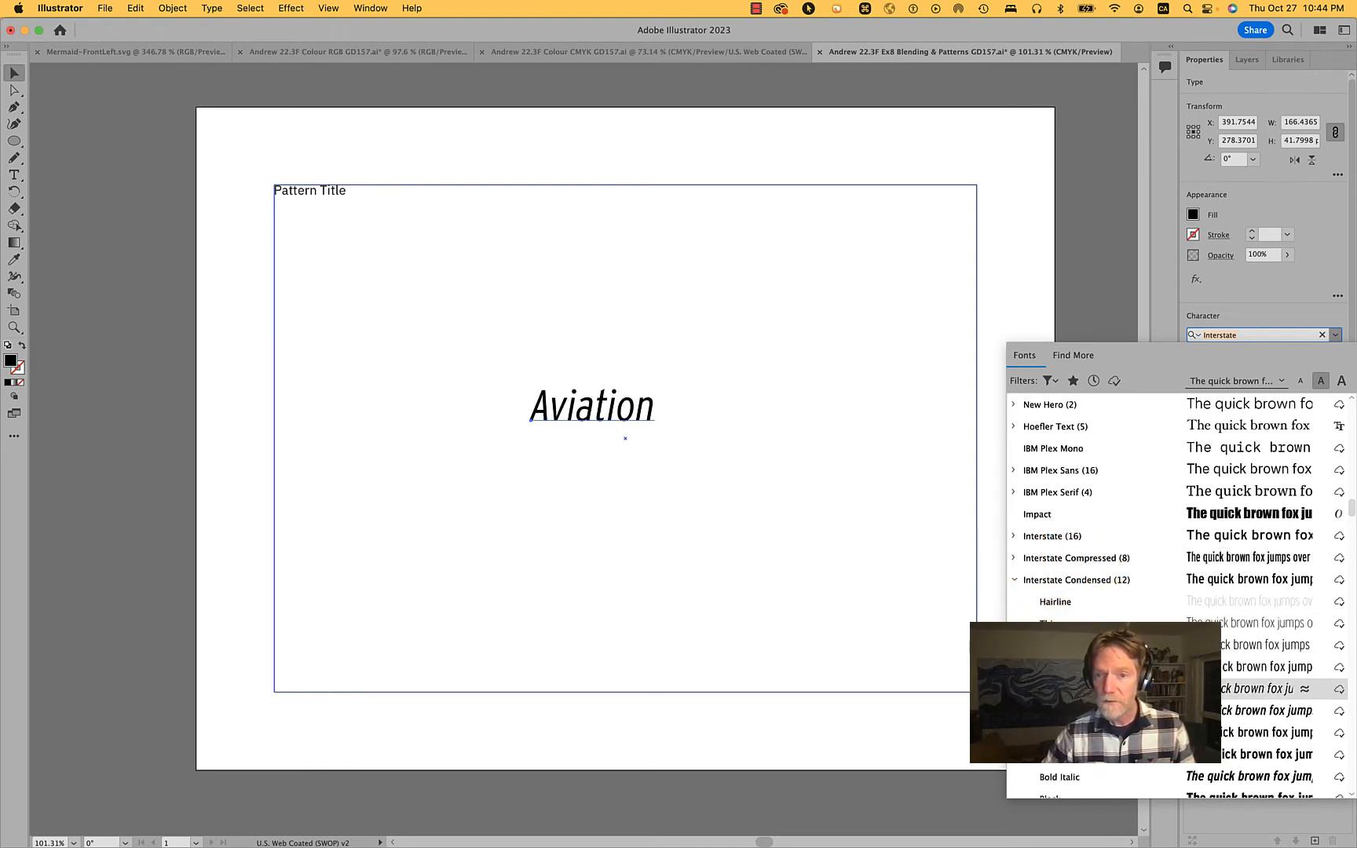
scroll(1071, 596, down, 5)
click(1070, 581)
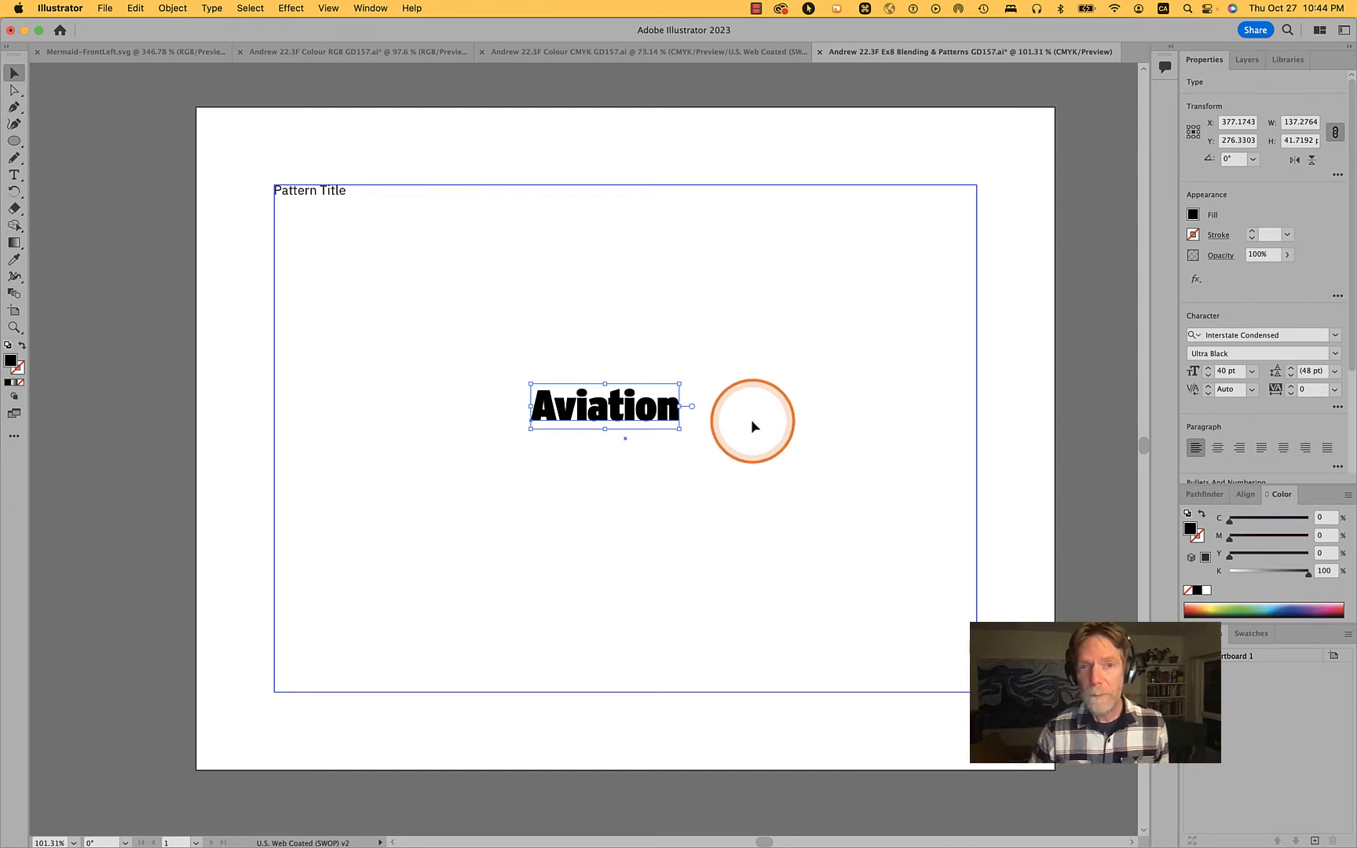
Change only the first letter i in Aviation to the Thin style and finish editing the text
scroll(752, 420, up, 5)
scroll(752, 420, left, 2)
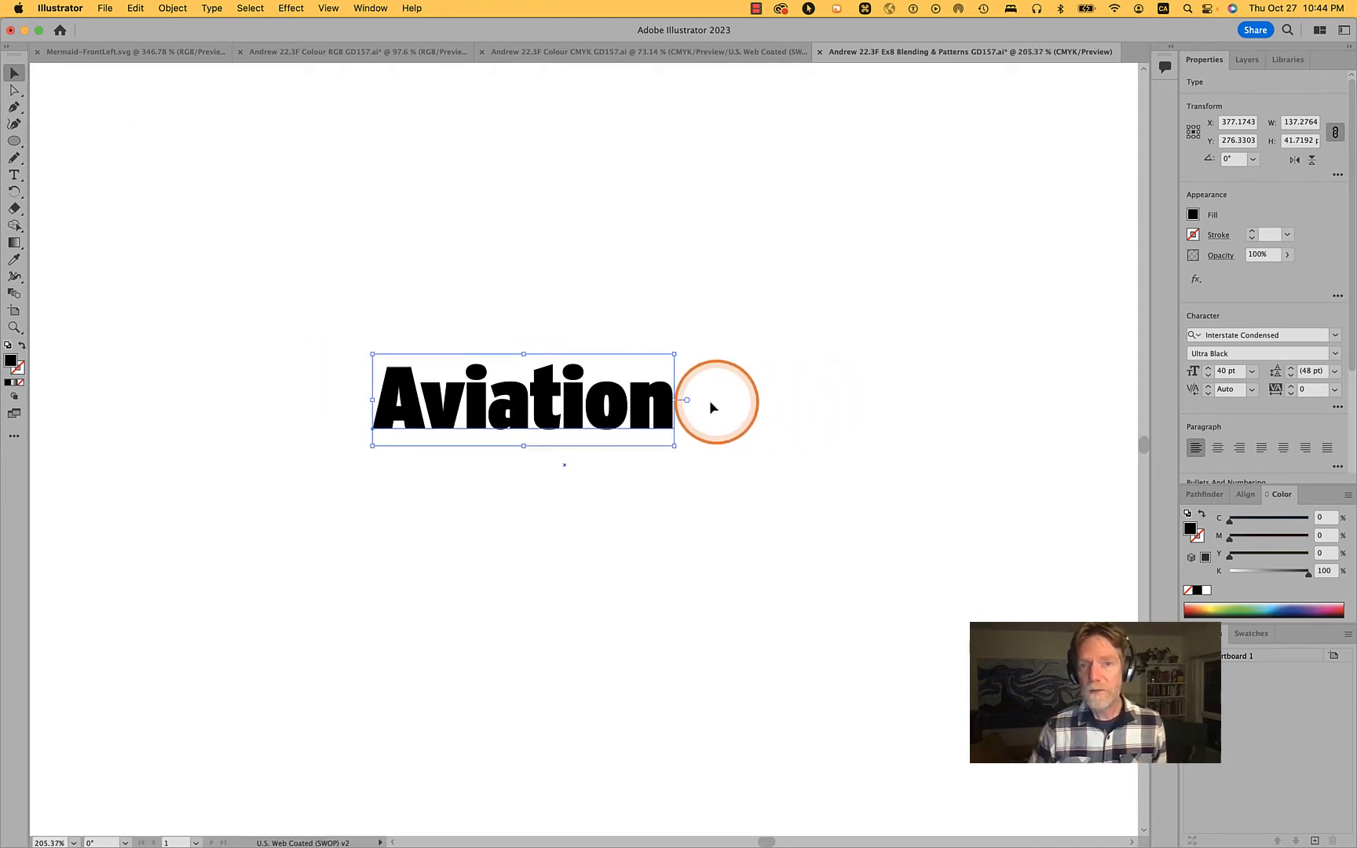
click(722, 394)
key(t)
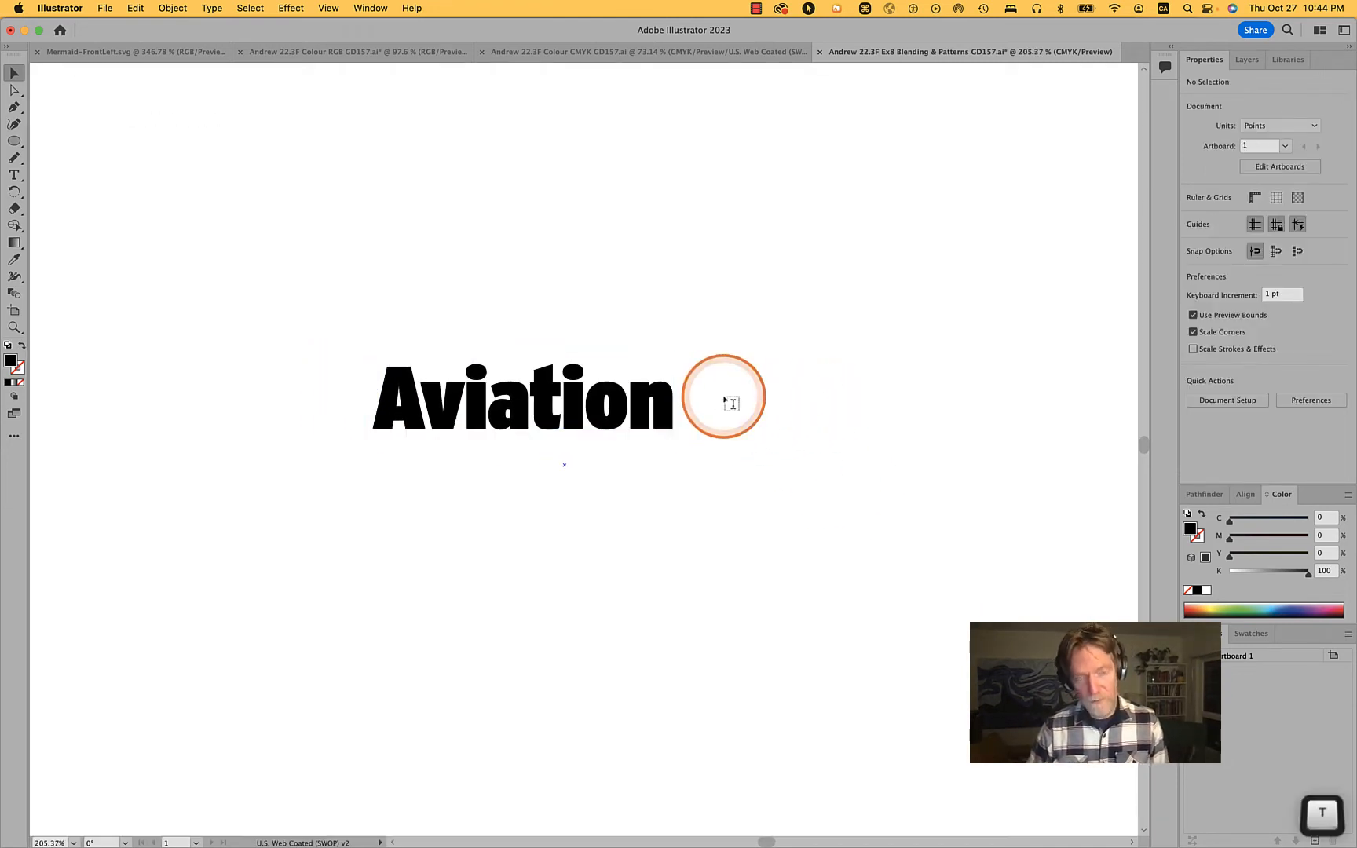
drag(445, 399, 482, 400)
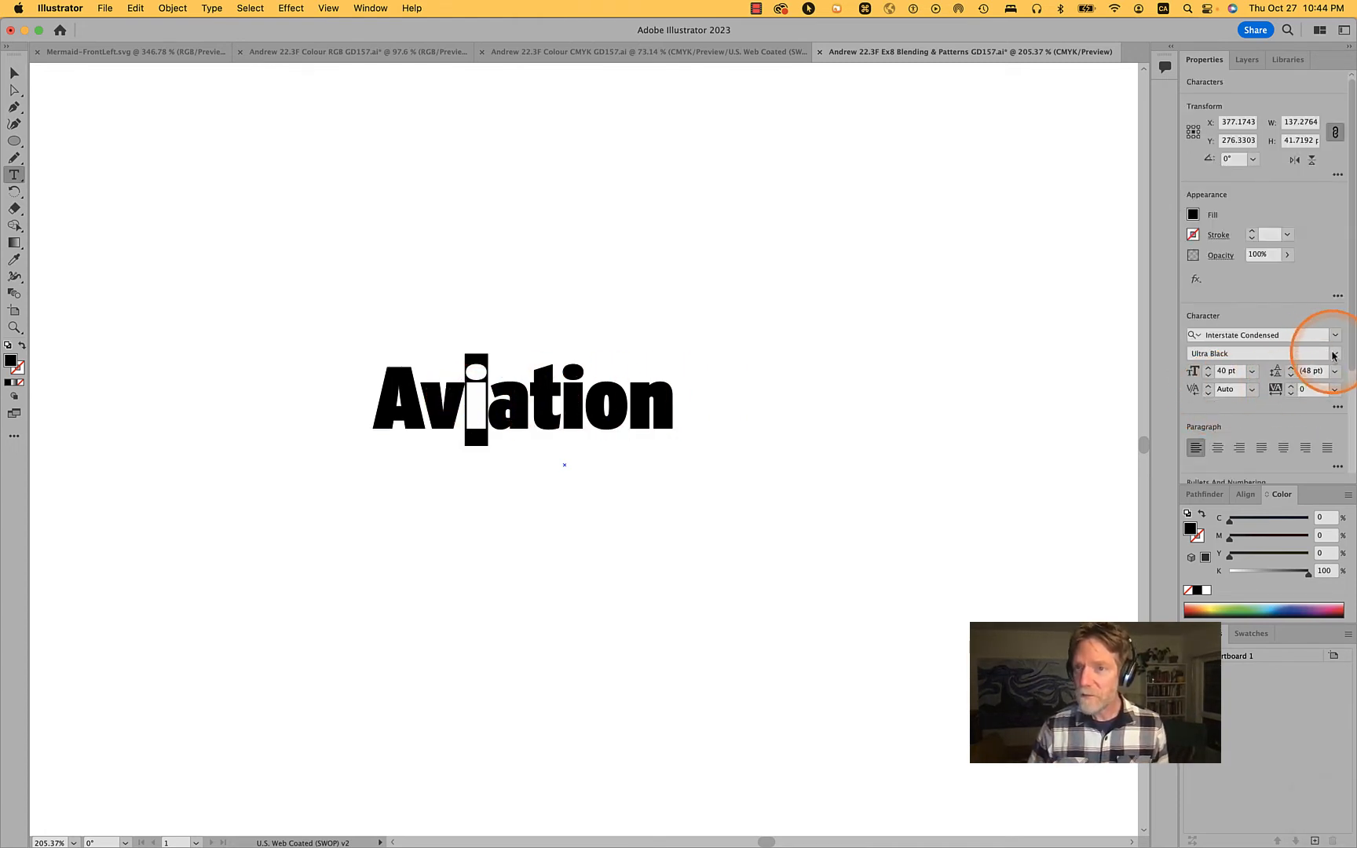
click(1336, 355)
click(1237, 383)
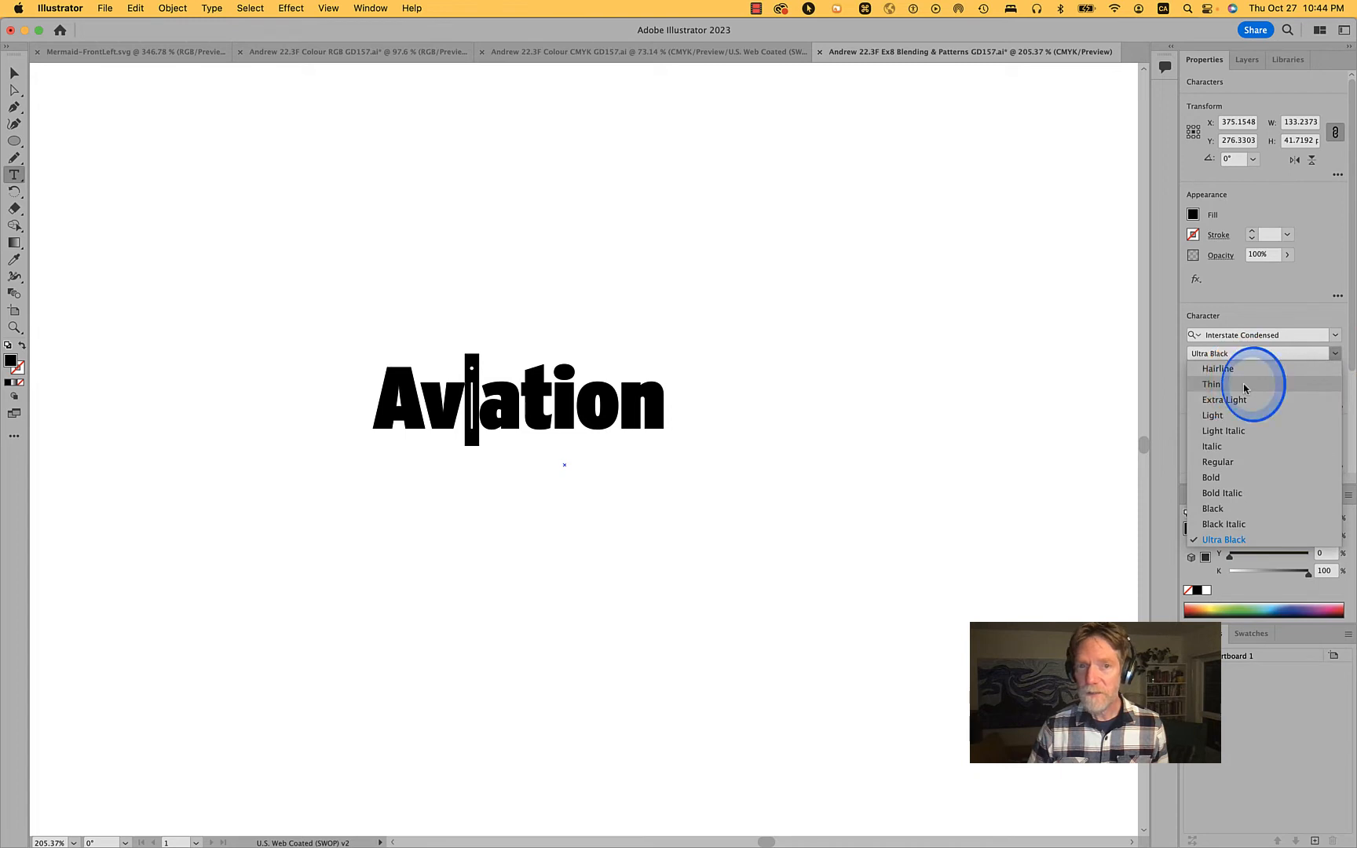
super+click(788, 363)
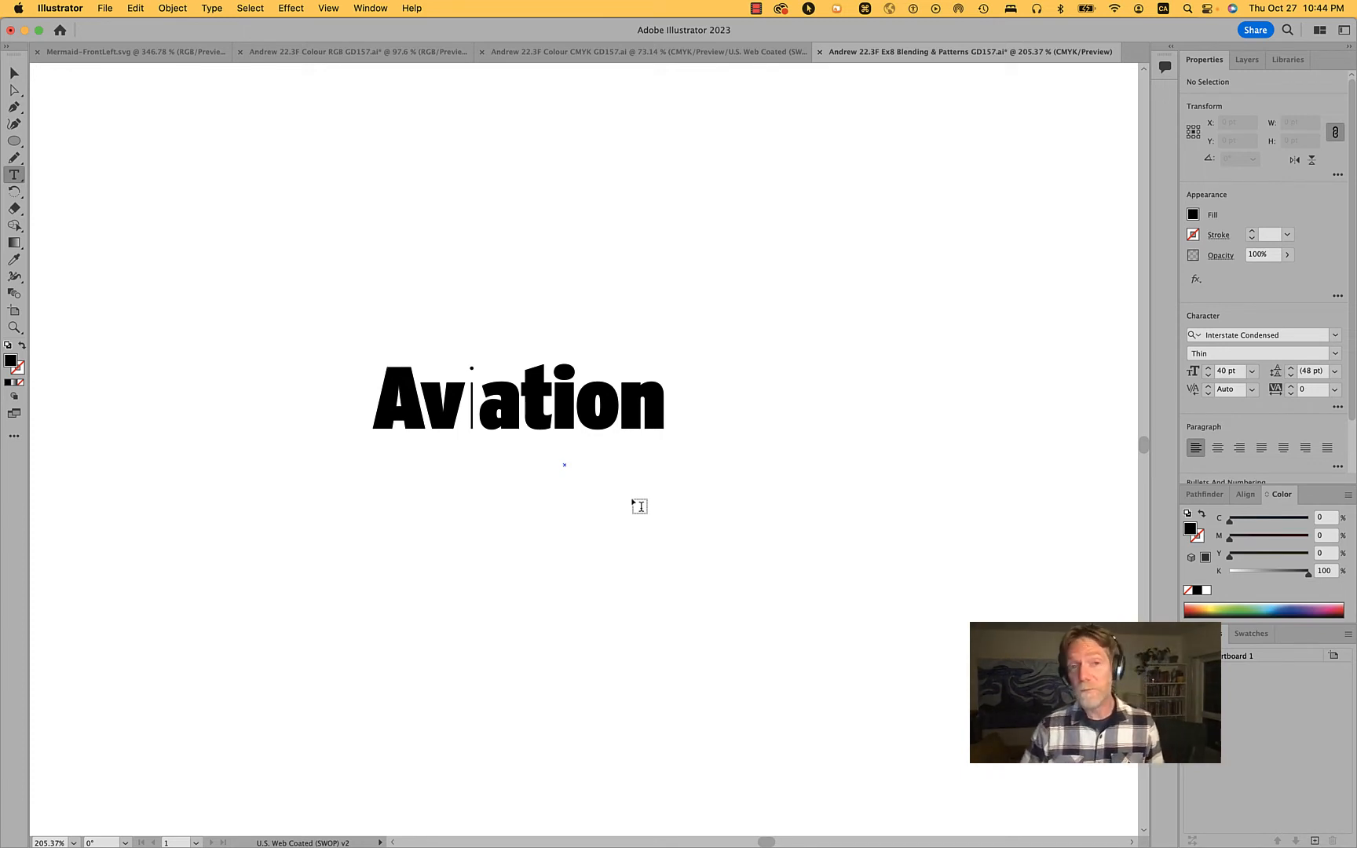
Change the last three letters, "ion", of Aviation to the Light style
drag(558, 403, 698, 406)
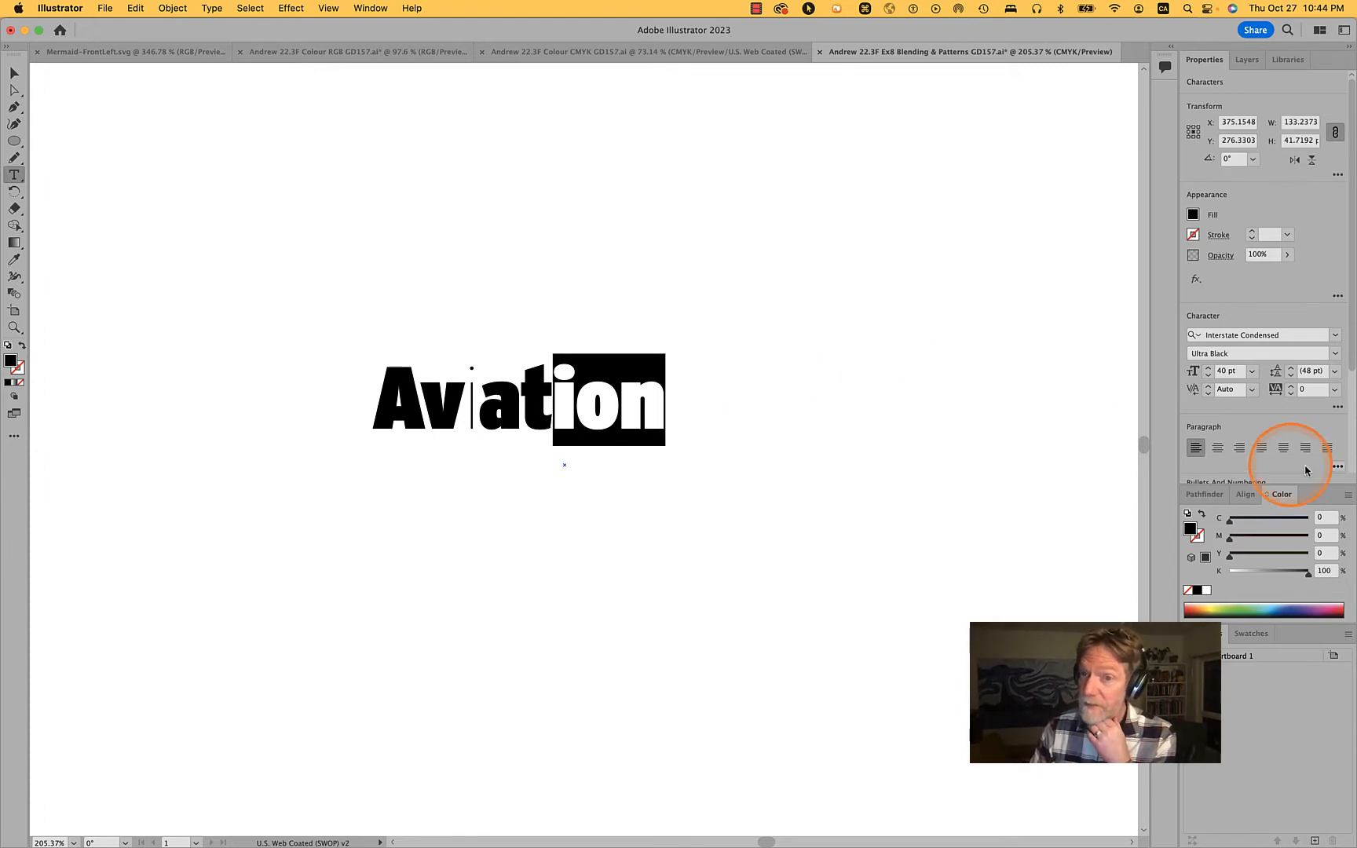
click(1336, 355)
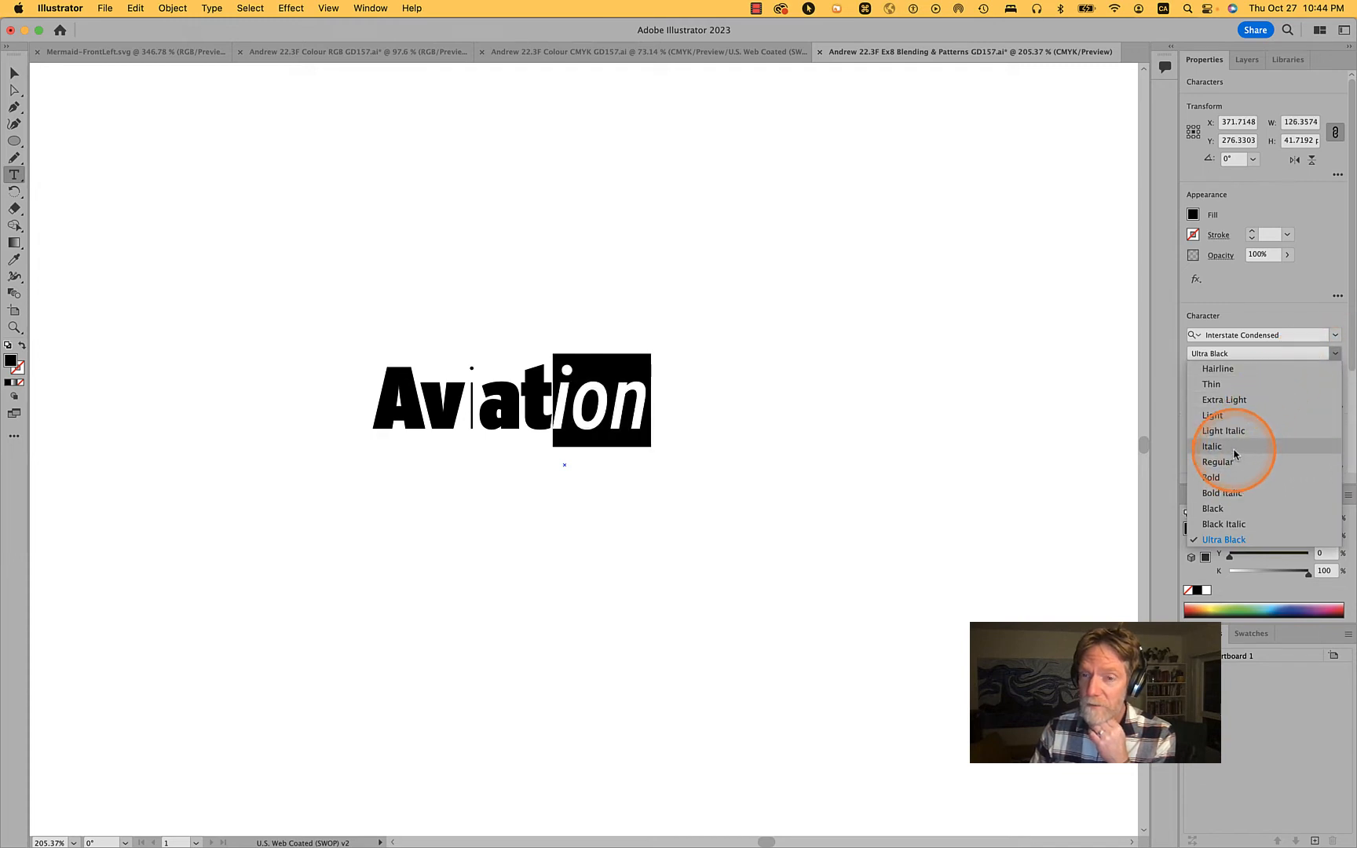
click(1229, 416)
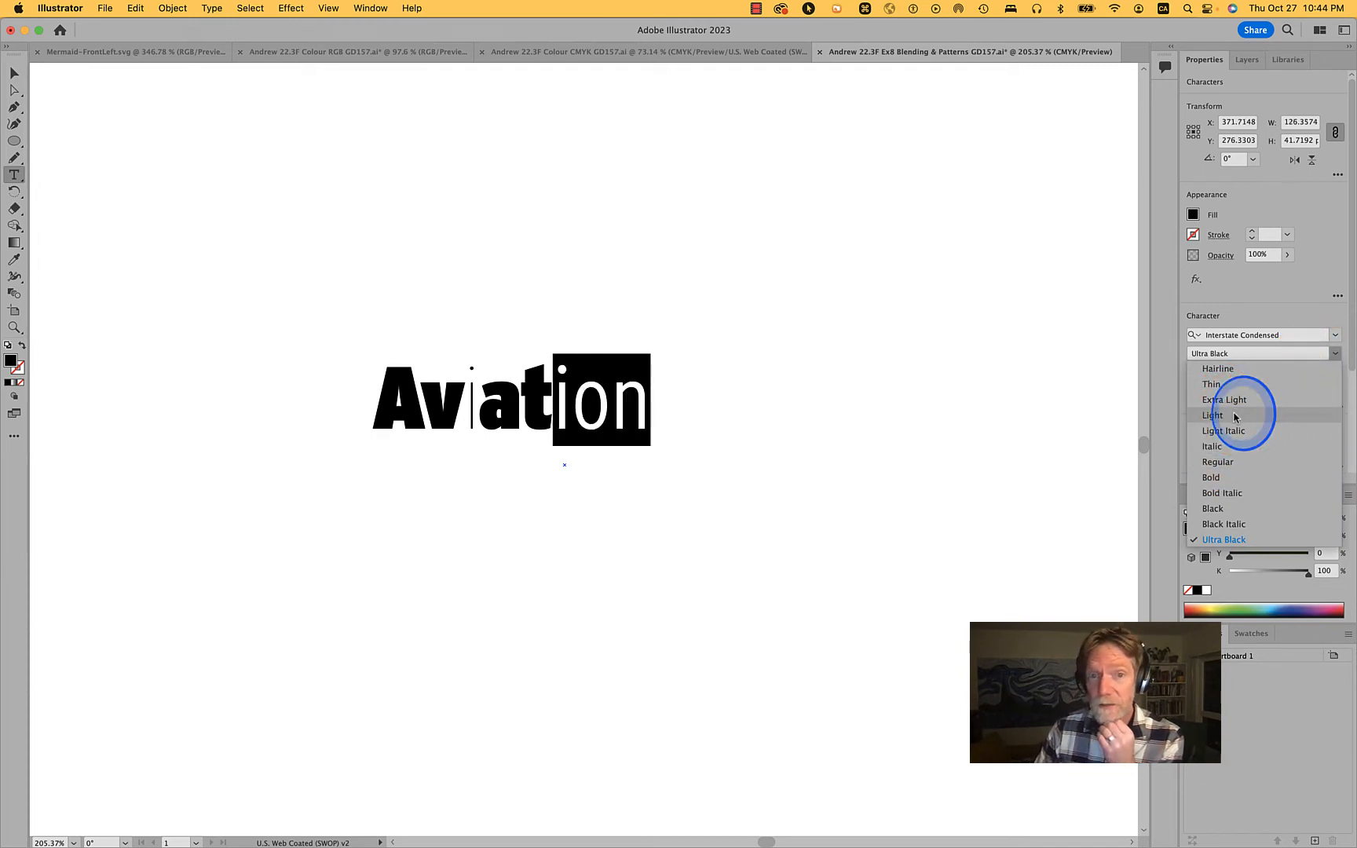
Change the single letter o in Aviation to the Light Italic style and finish editing the text
click(588, 399)
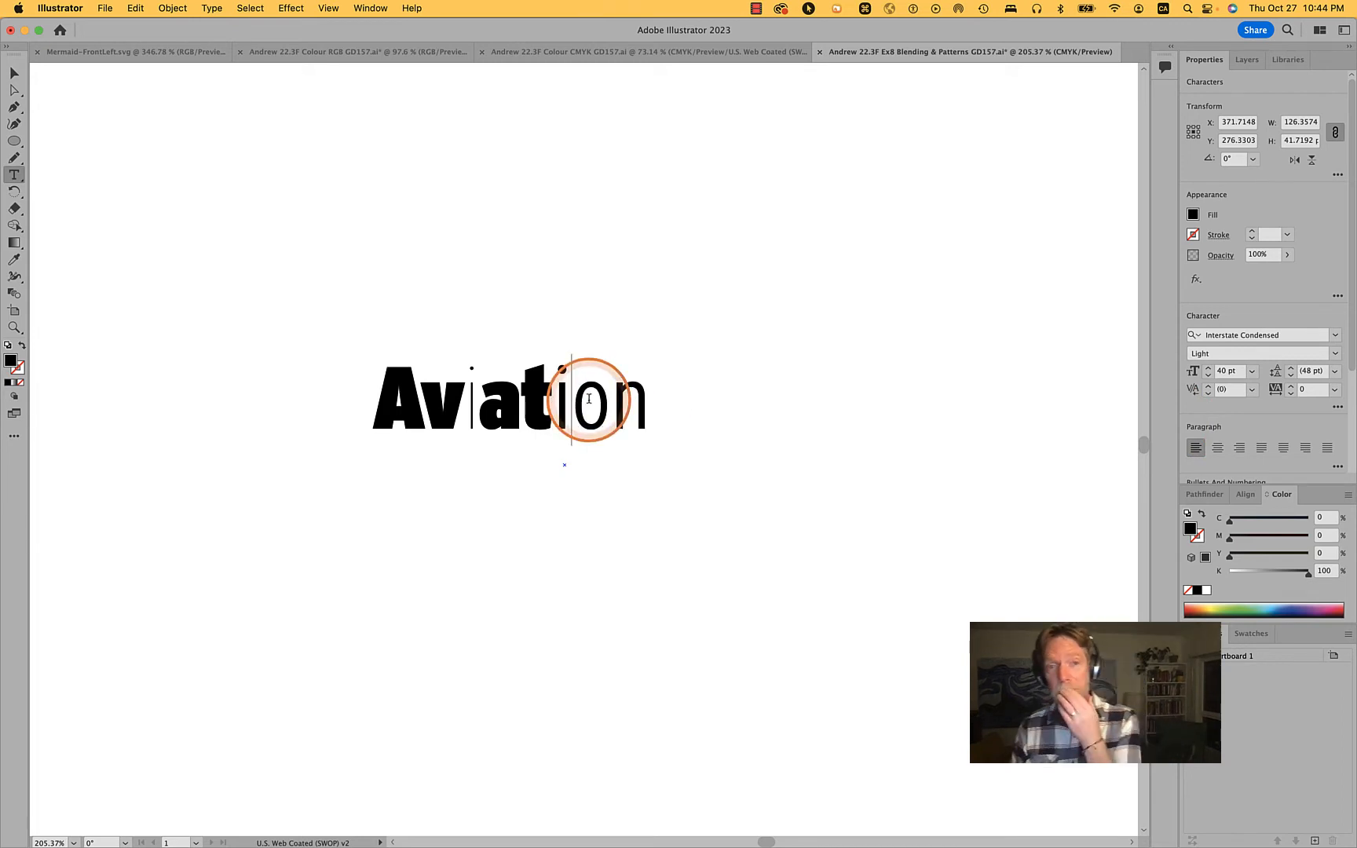
key(shift+Right)
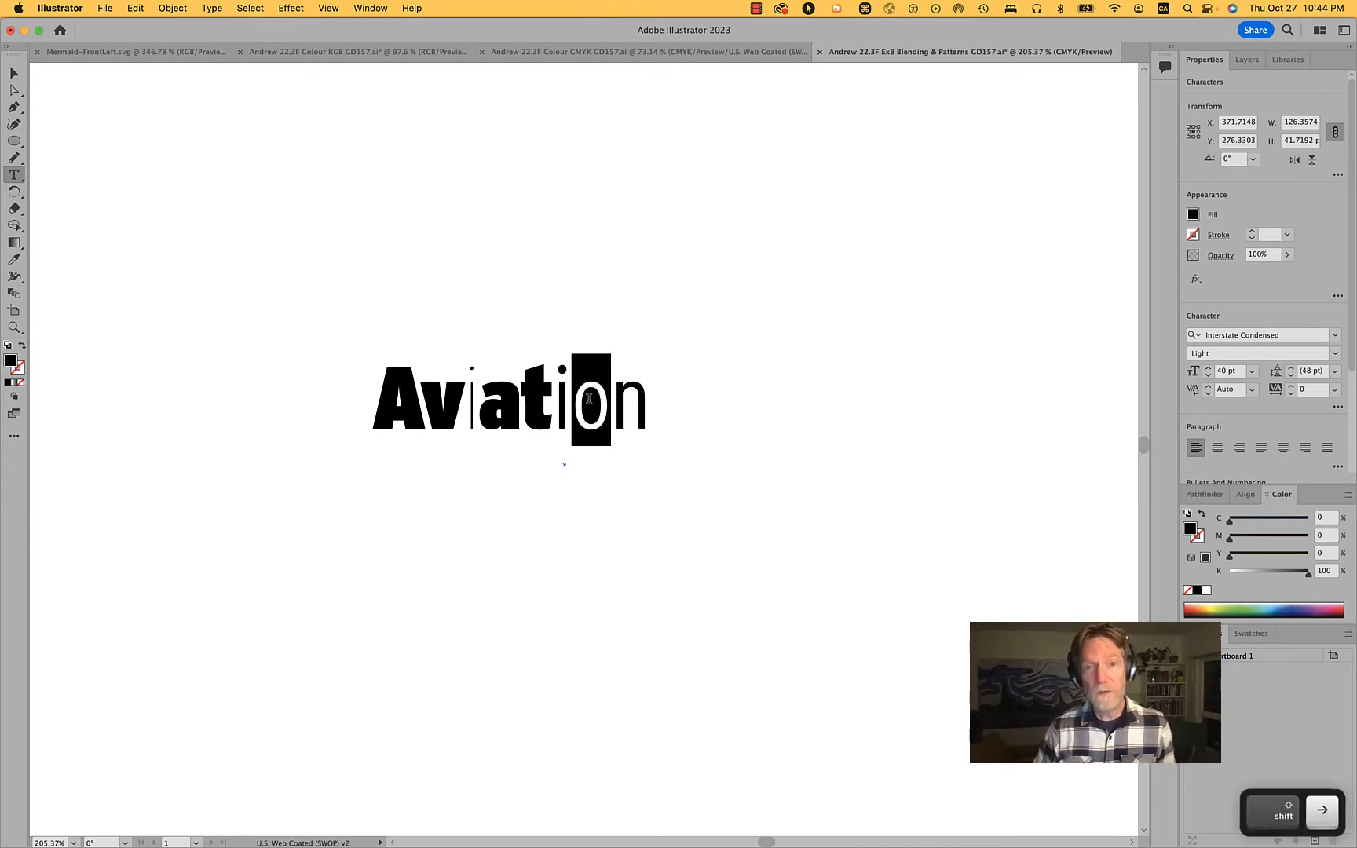
click(1335, 354)
click(1245, 430)
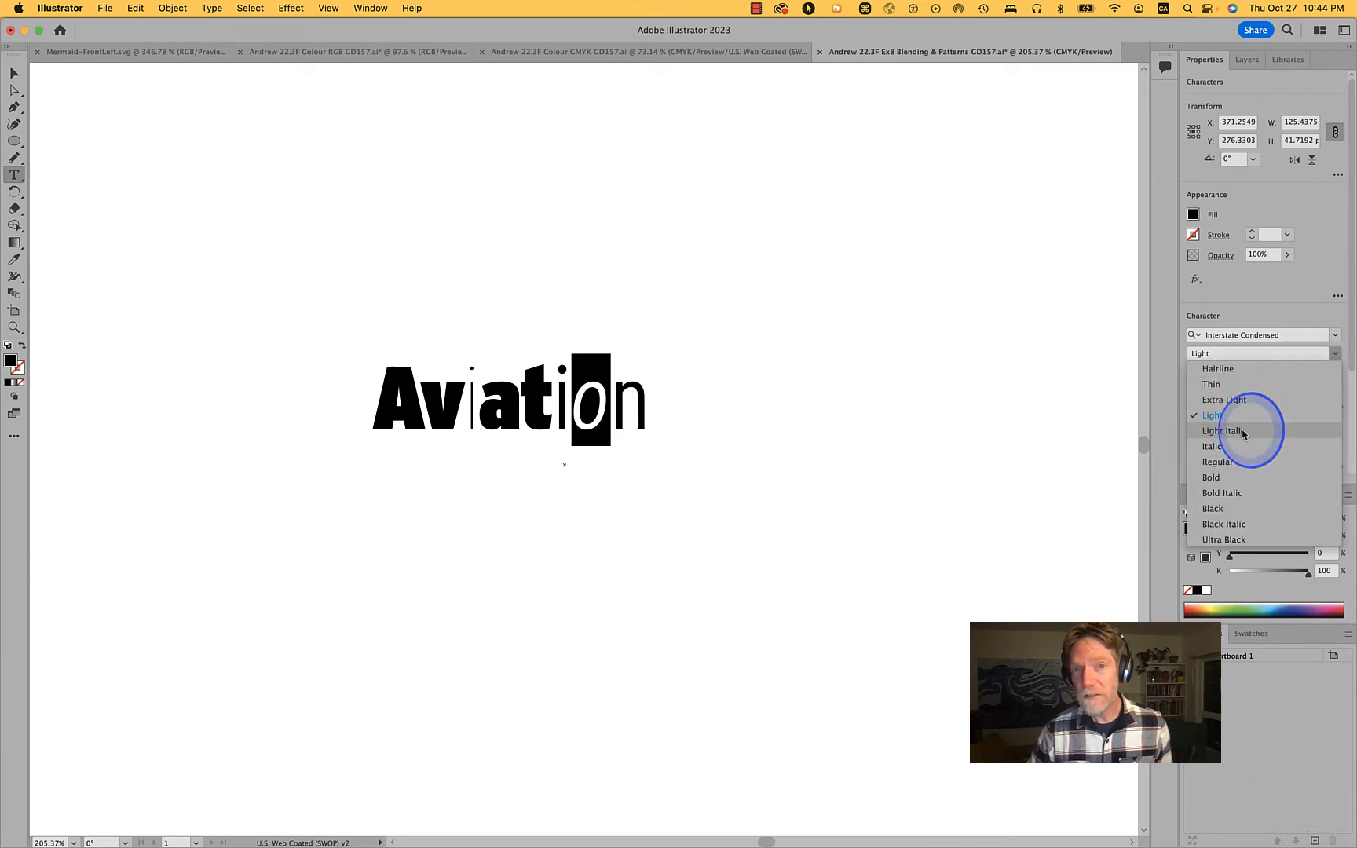
click(924, 424)
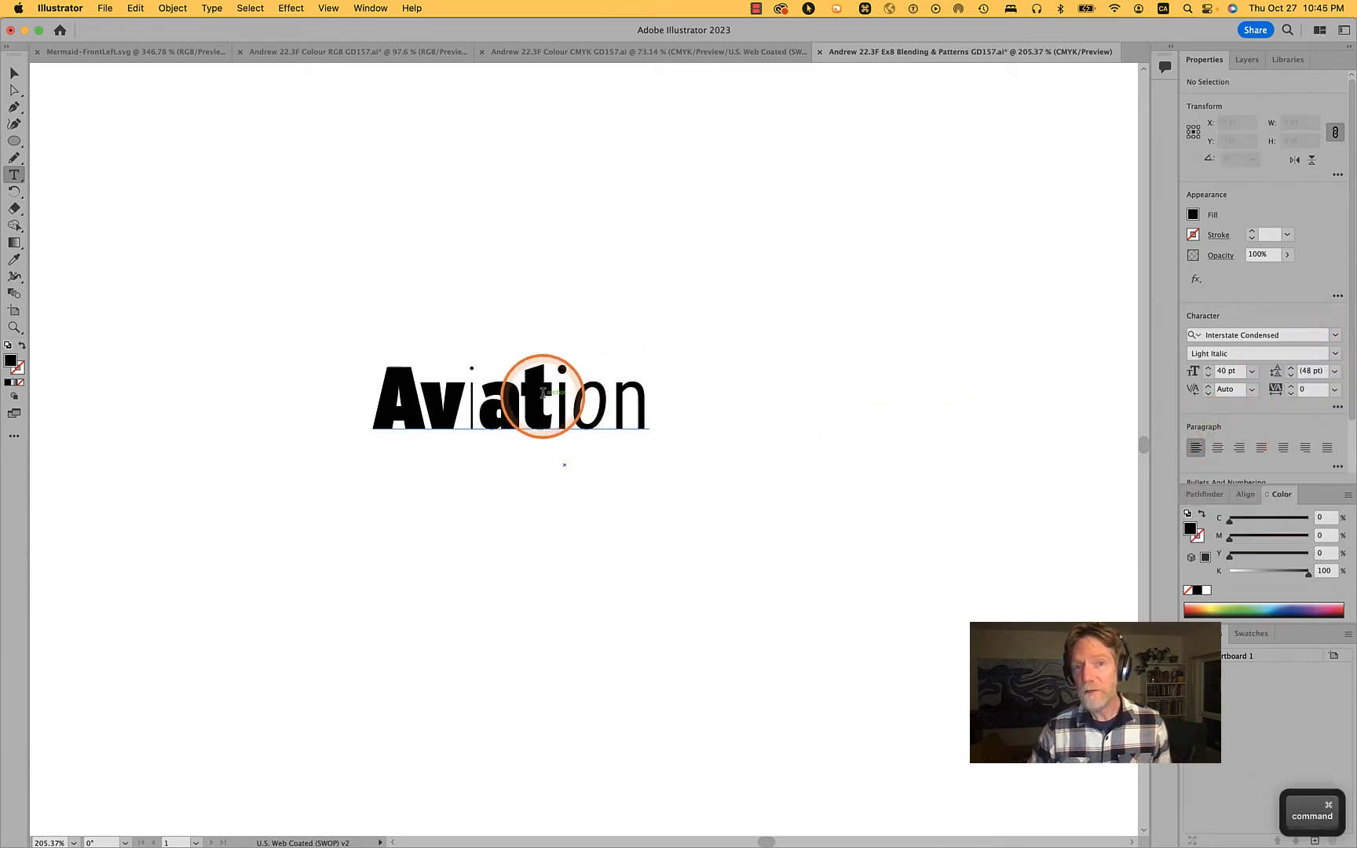
Change the lowercase letter a in Aviation to the Interstate Compressed typeface
drag(521, 389, 479, 393)
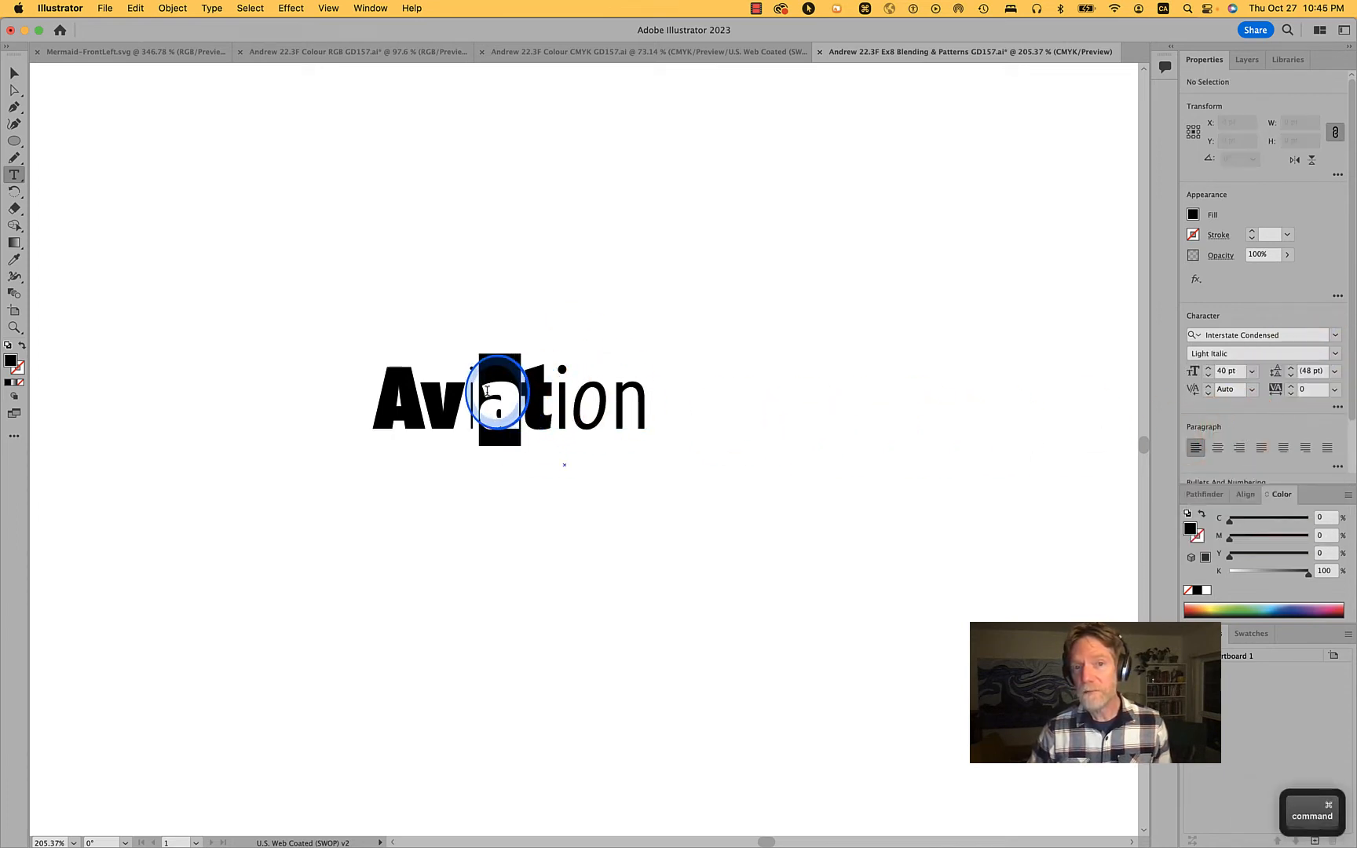
click(1335, 335)
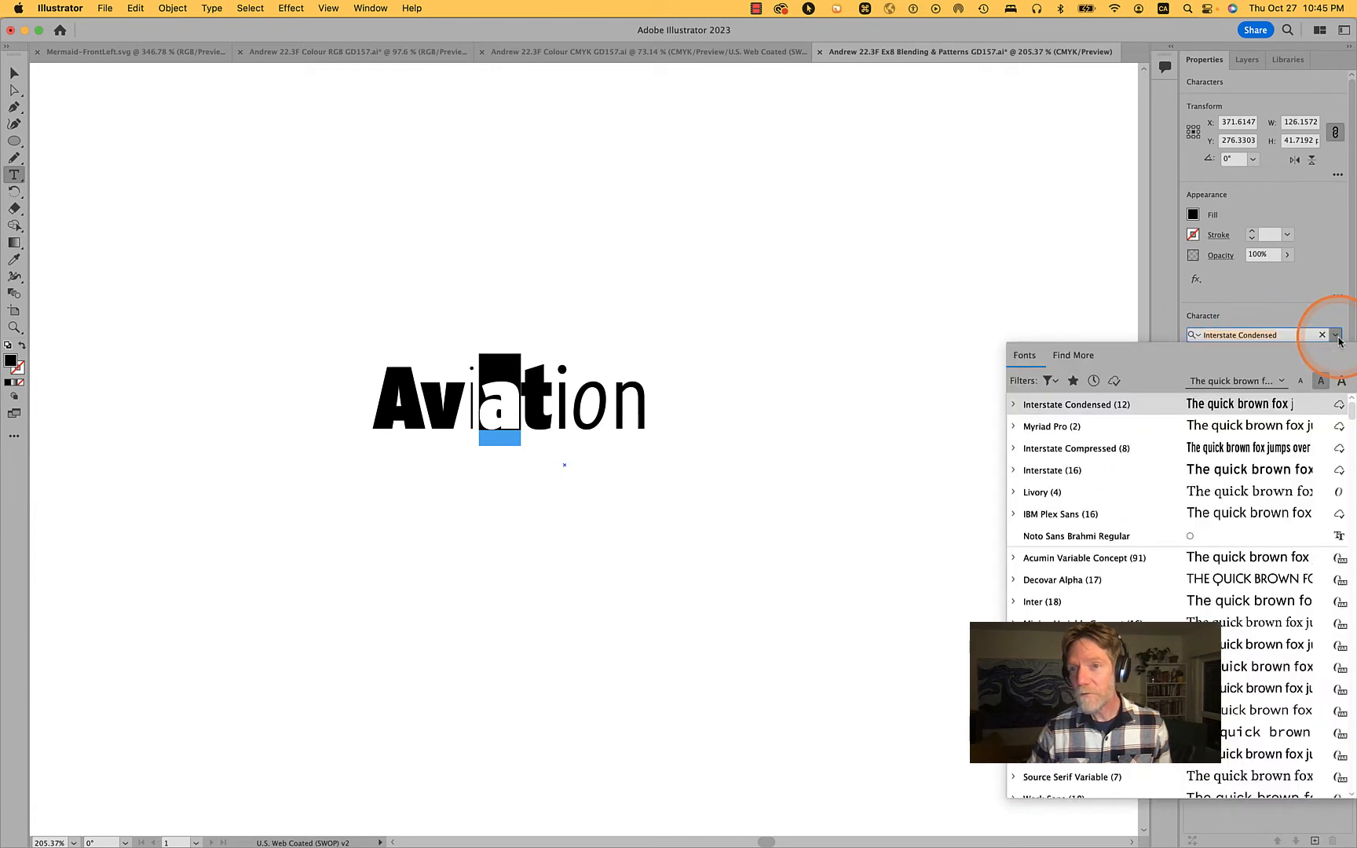
click(1214, 458)
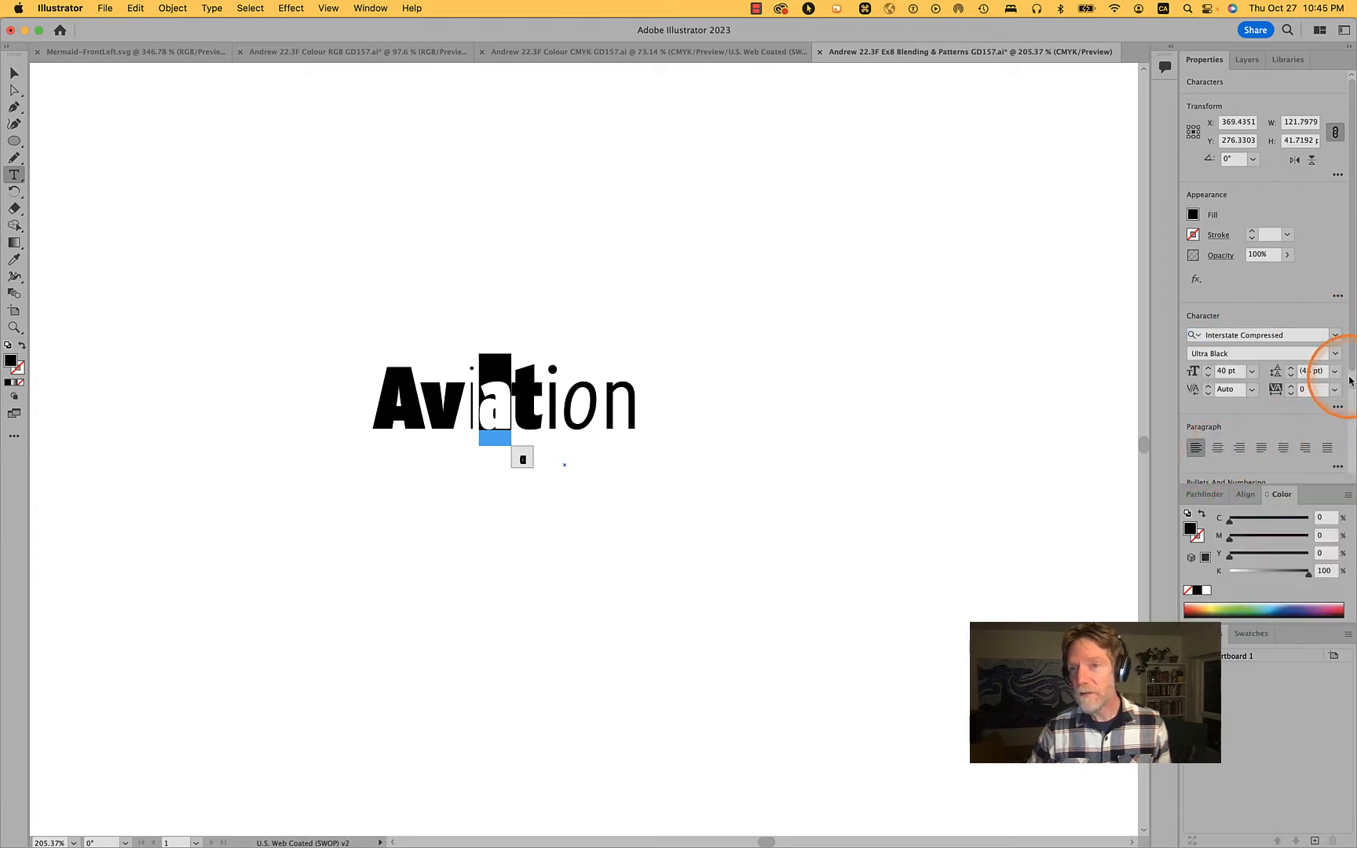
Set the lowercase letter a in Aviation to the Regular style and finish editing the text
click(1334, 353)
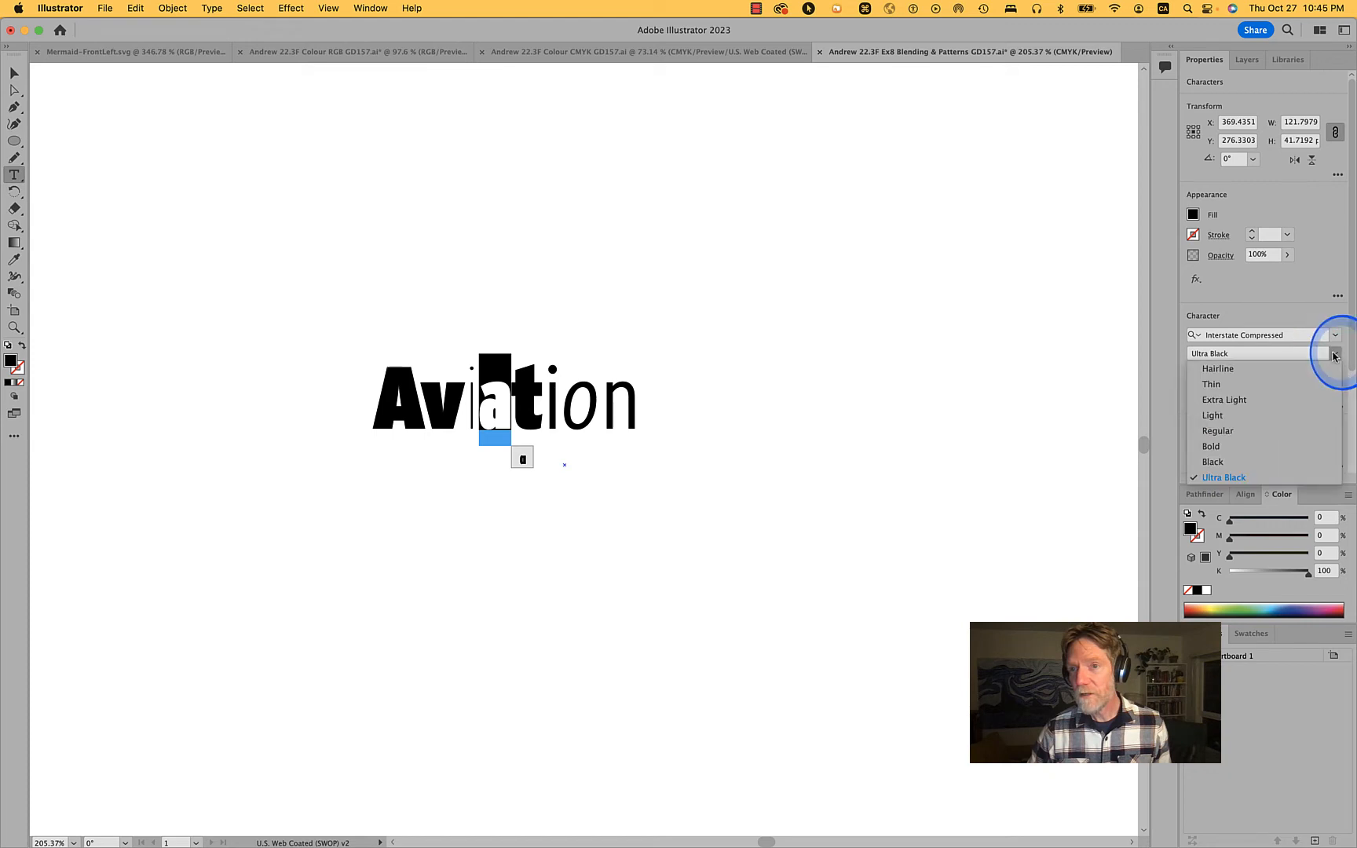
click(1217, 430)
super+click(827, 408)
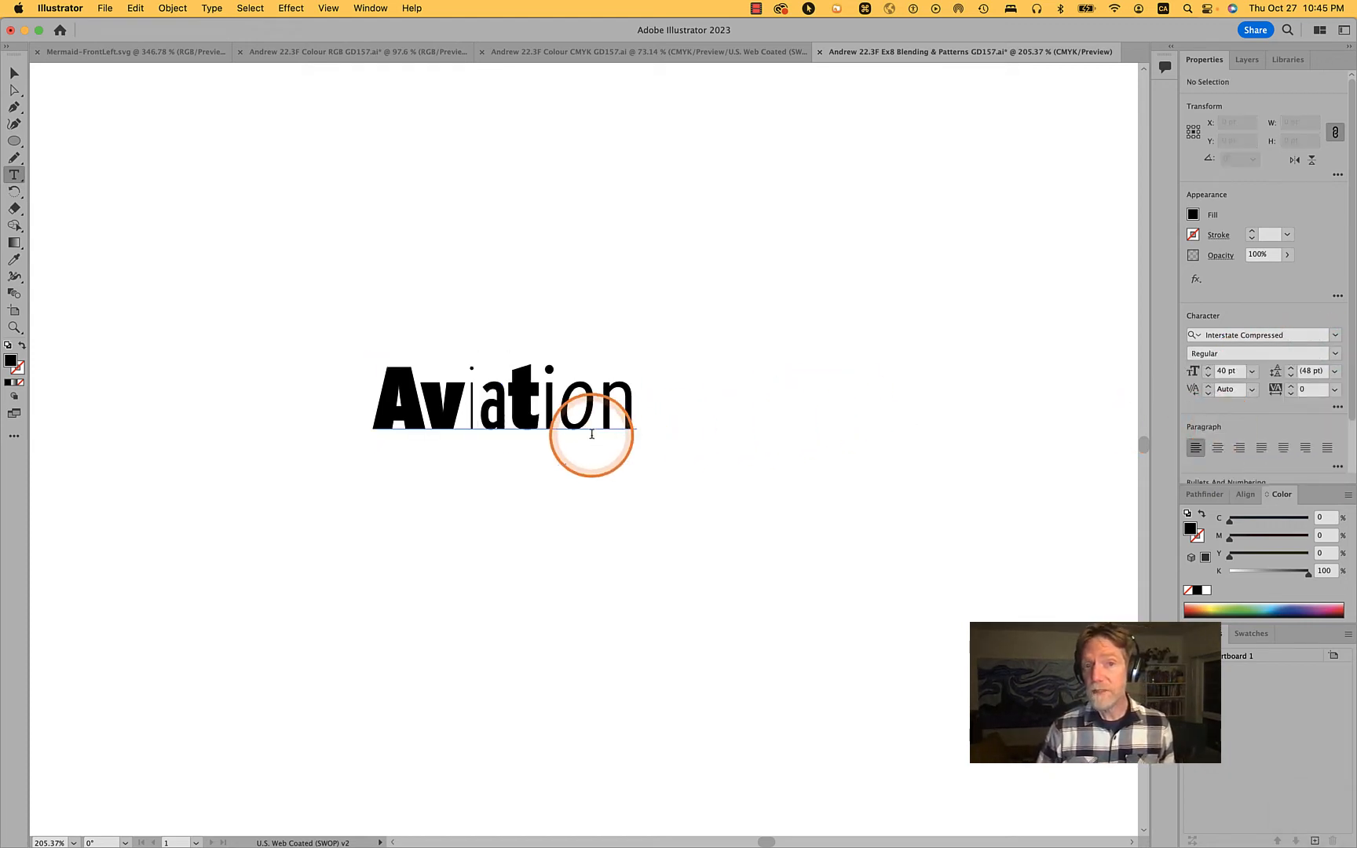
Examine the kerning between the letter pairs in the first half of Aviation
scroll(592, 436, up, 3)
click(436, 364)
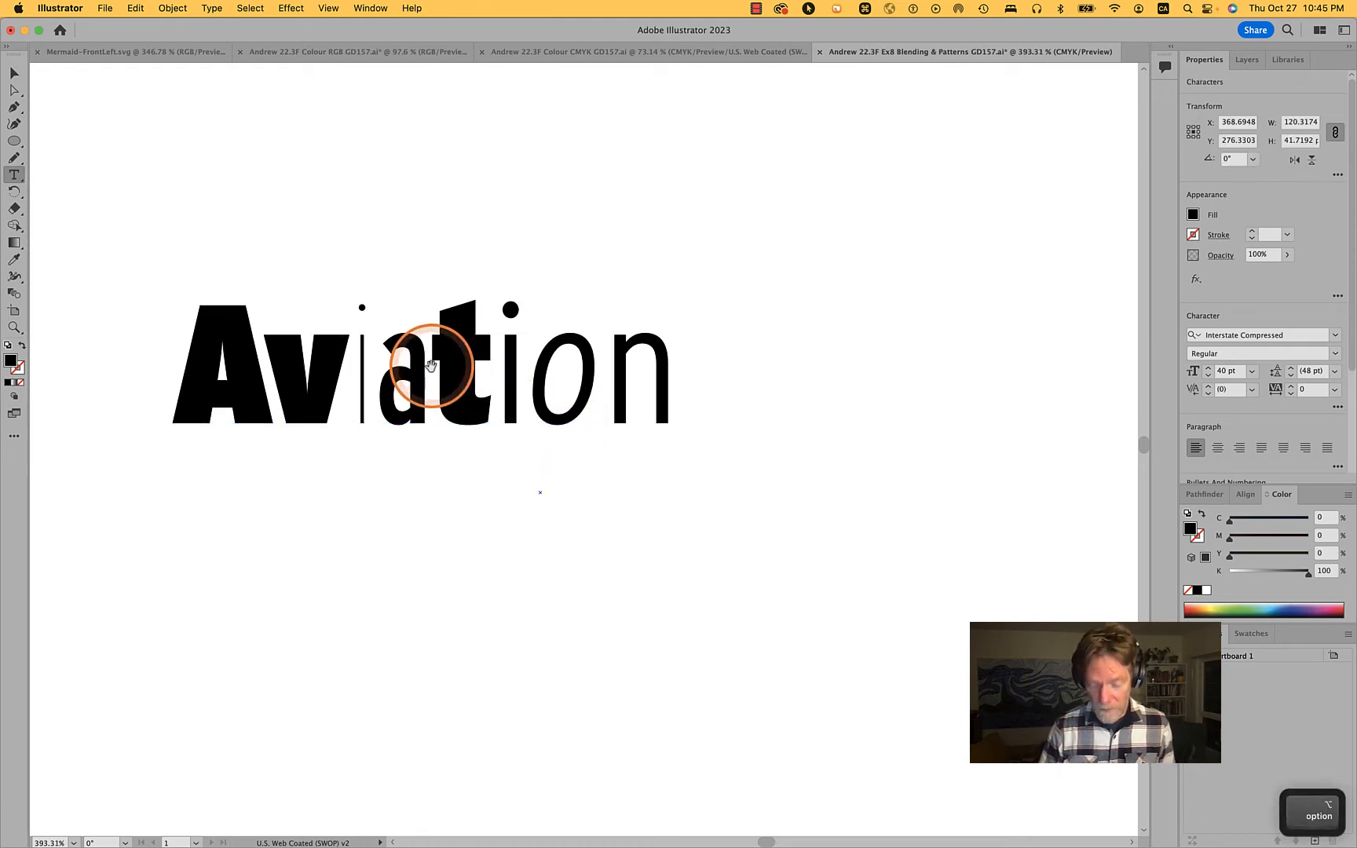
click(333, 284)
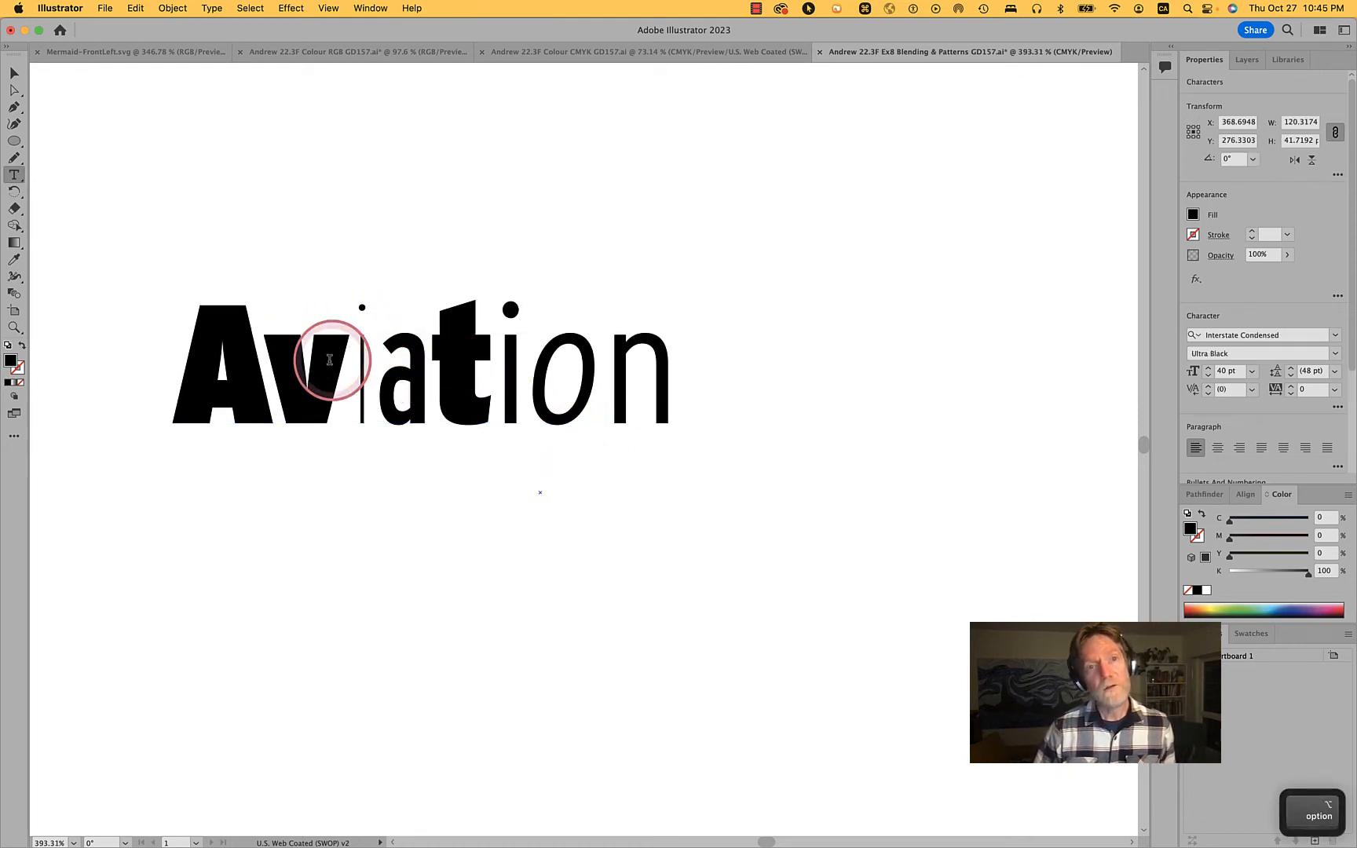
click(263, 359)
click(410, 375)
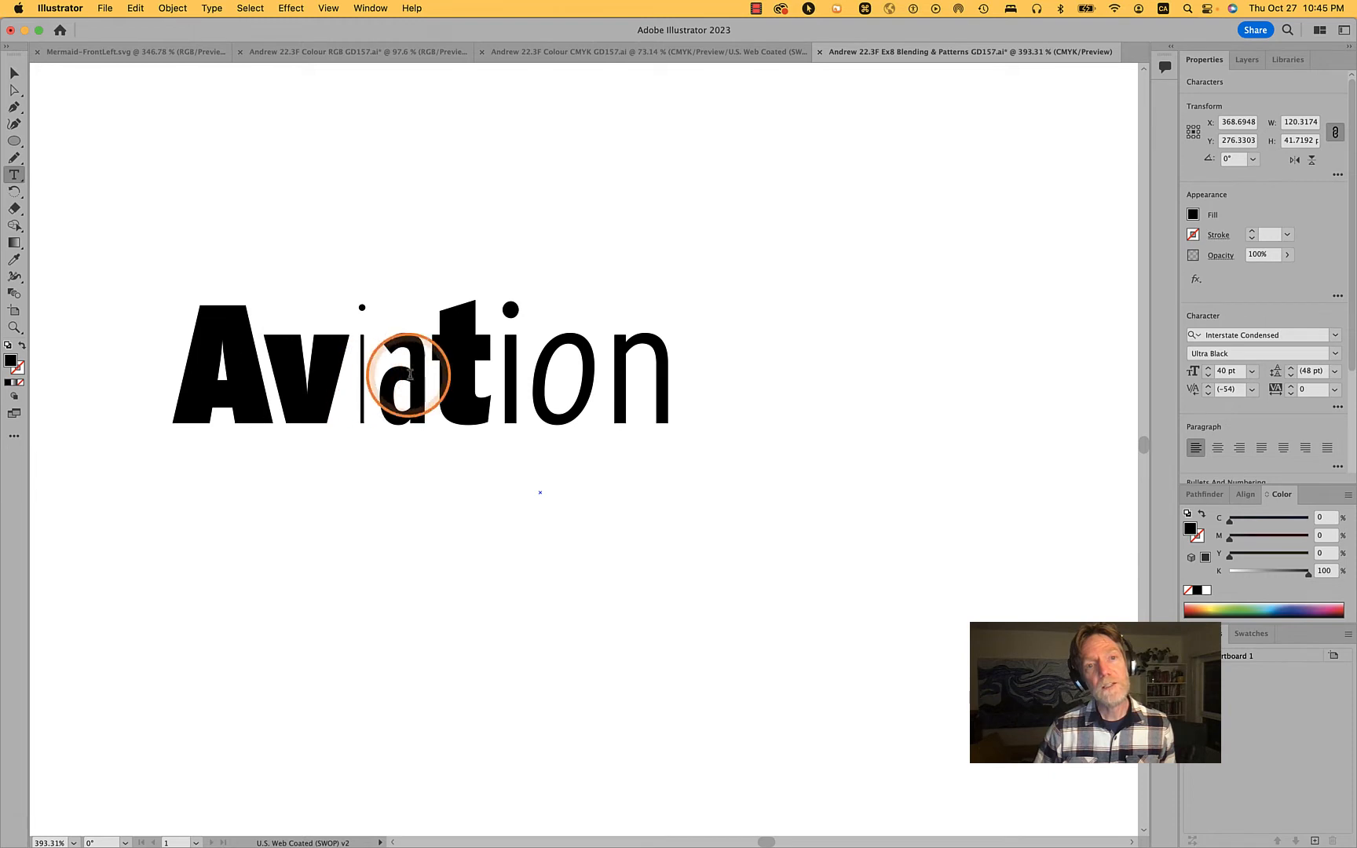
click(373, 376)
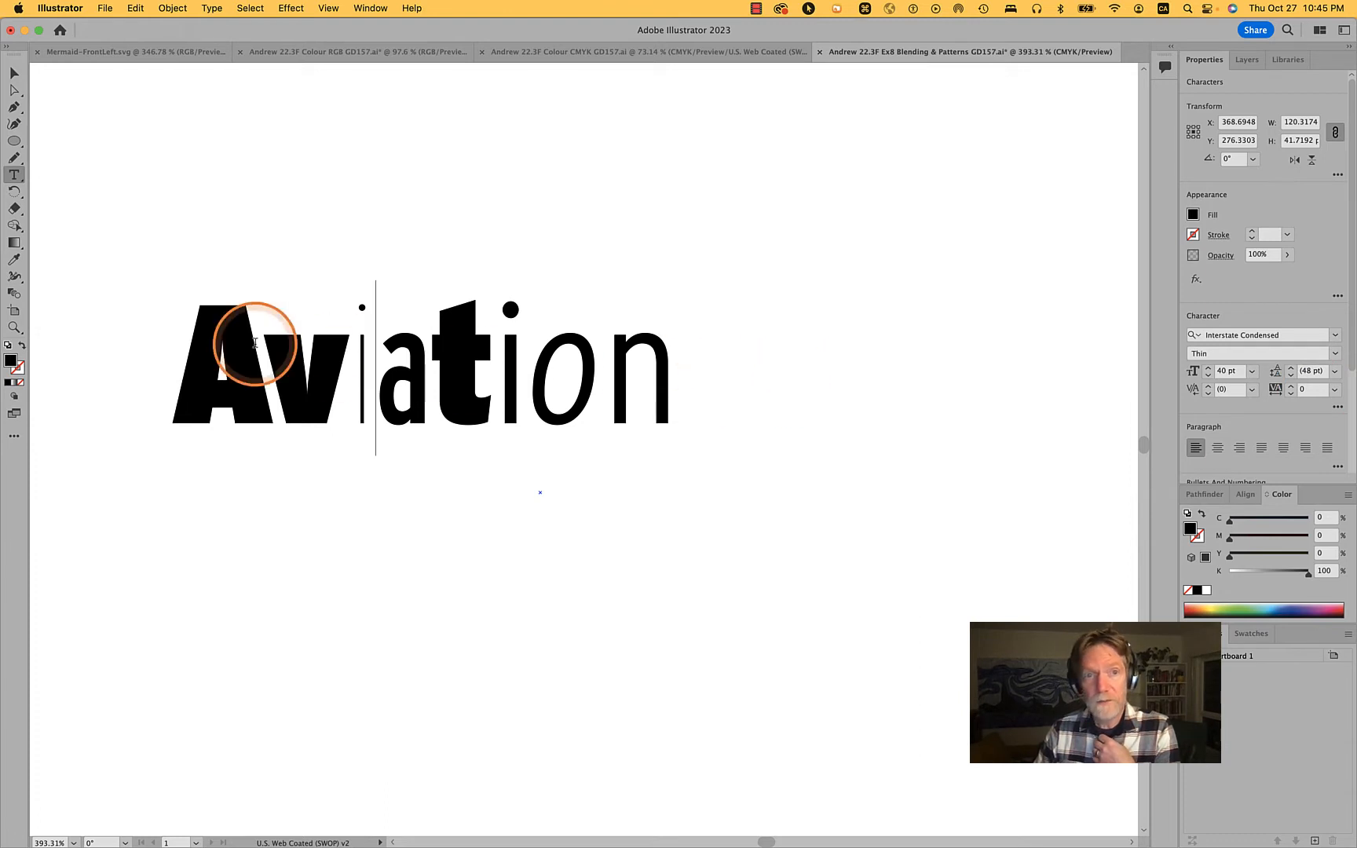
drag(362, 356, 407, 356)
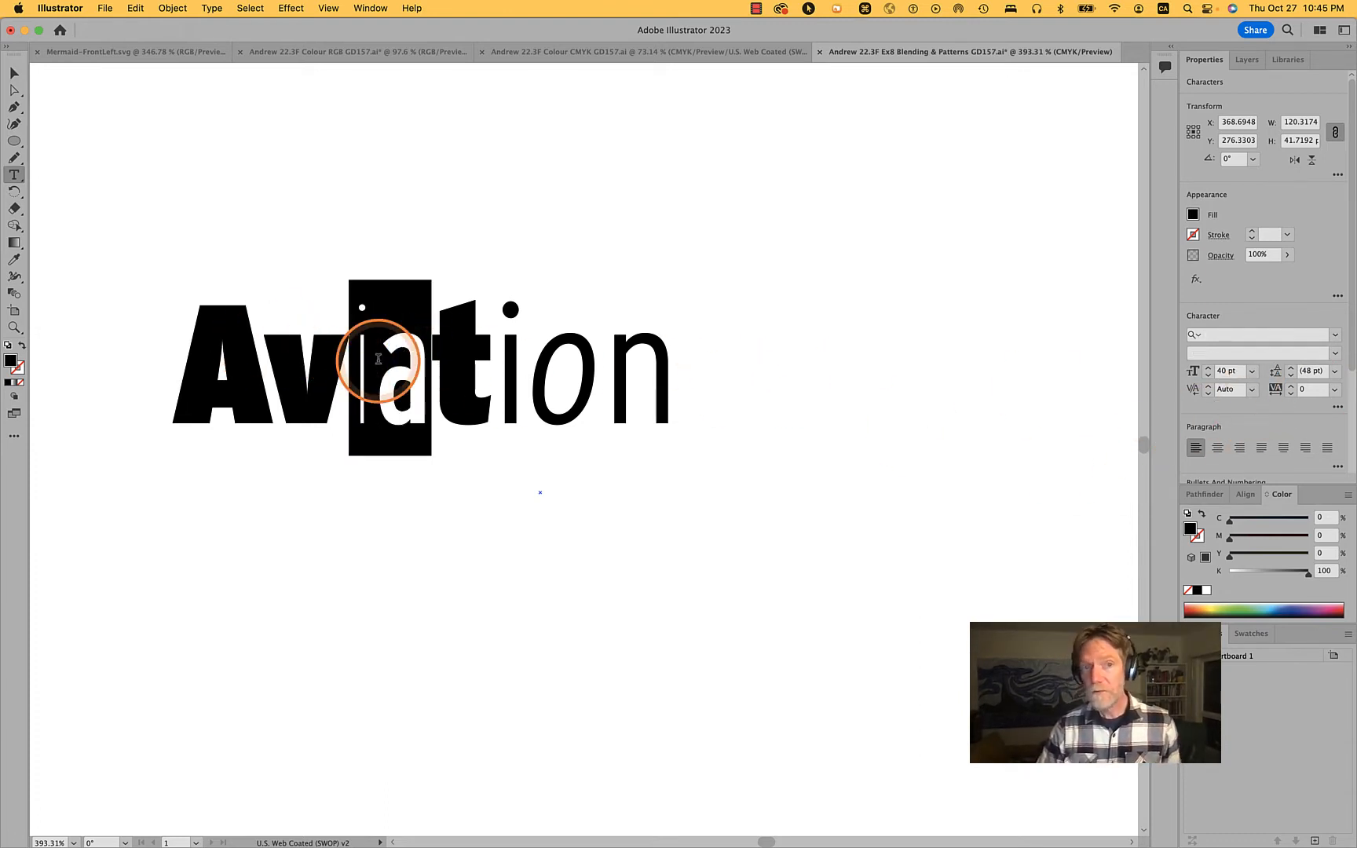
Tighten the kerning between the first i and the lowercase a in Aviation to -30
click(378, 375)
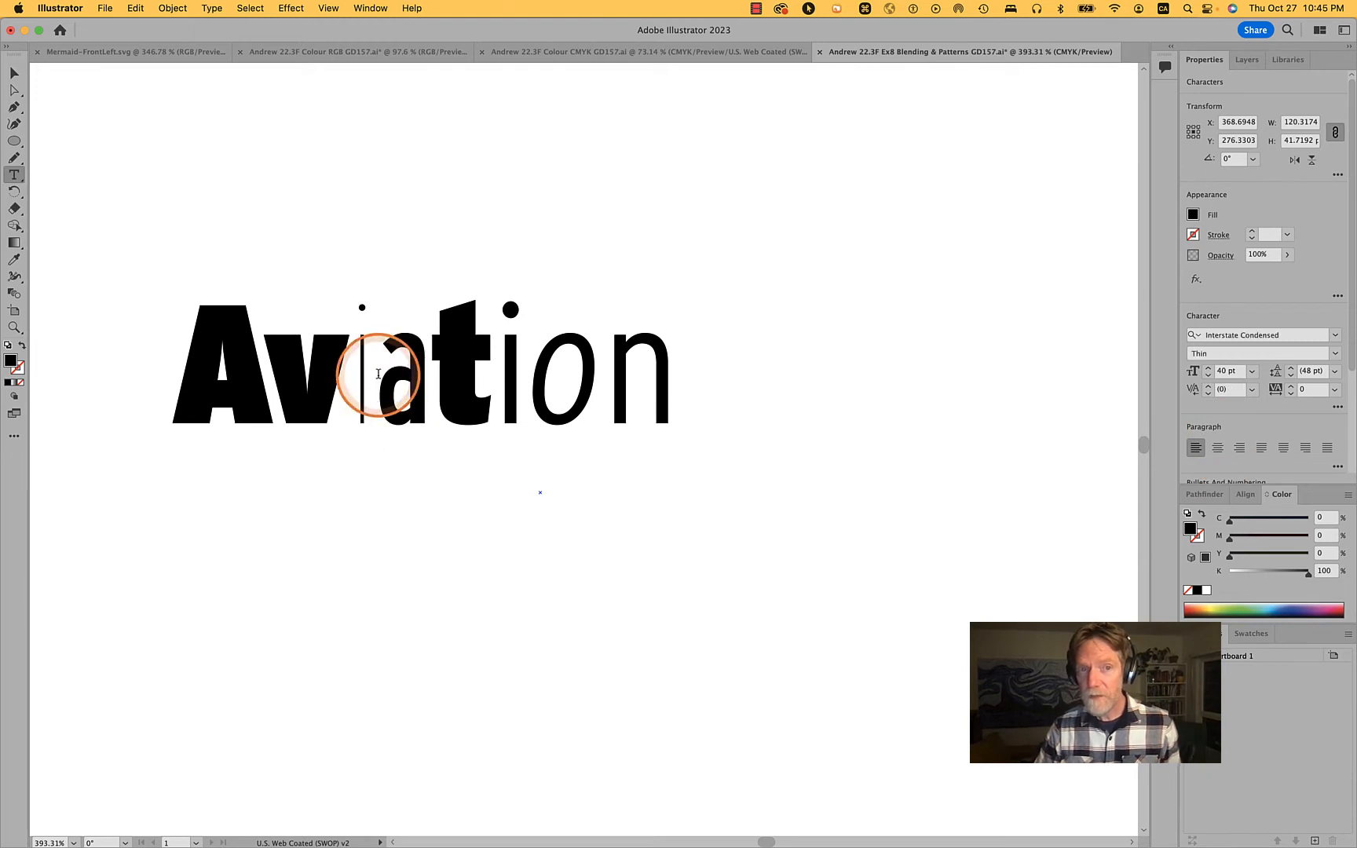
click(1209, 394)
click(1208, 386)
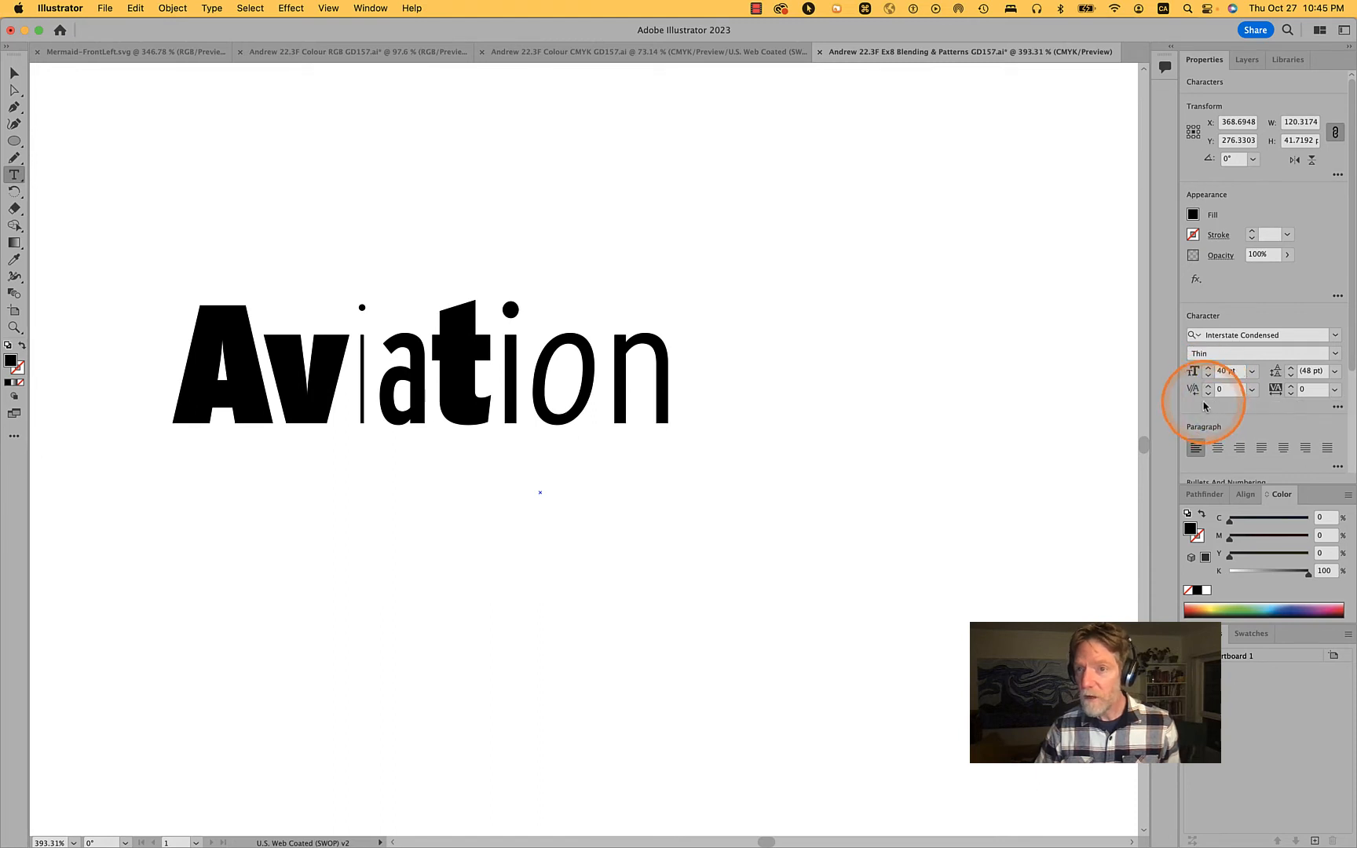
click(1208, 388)
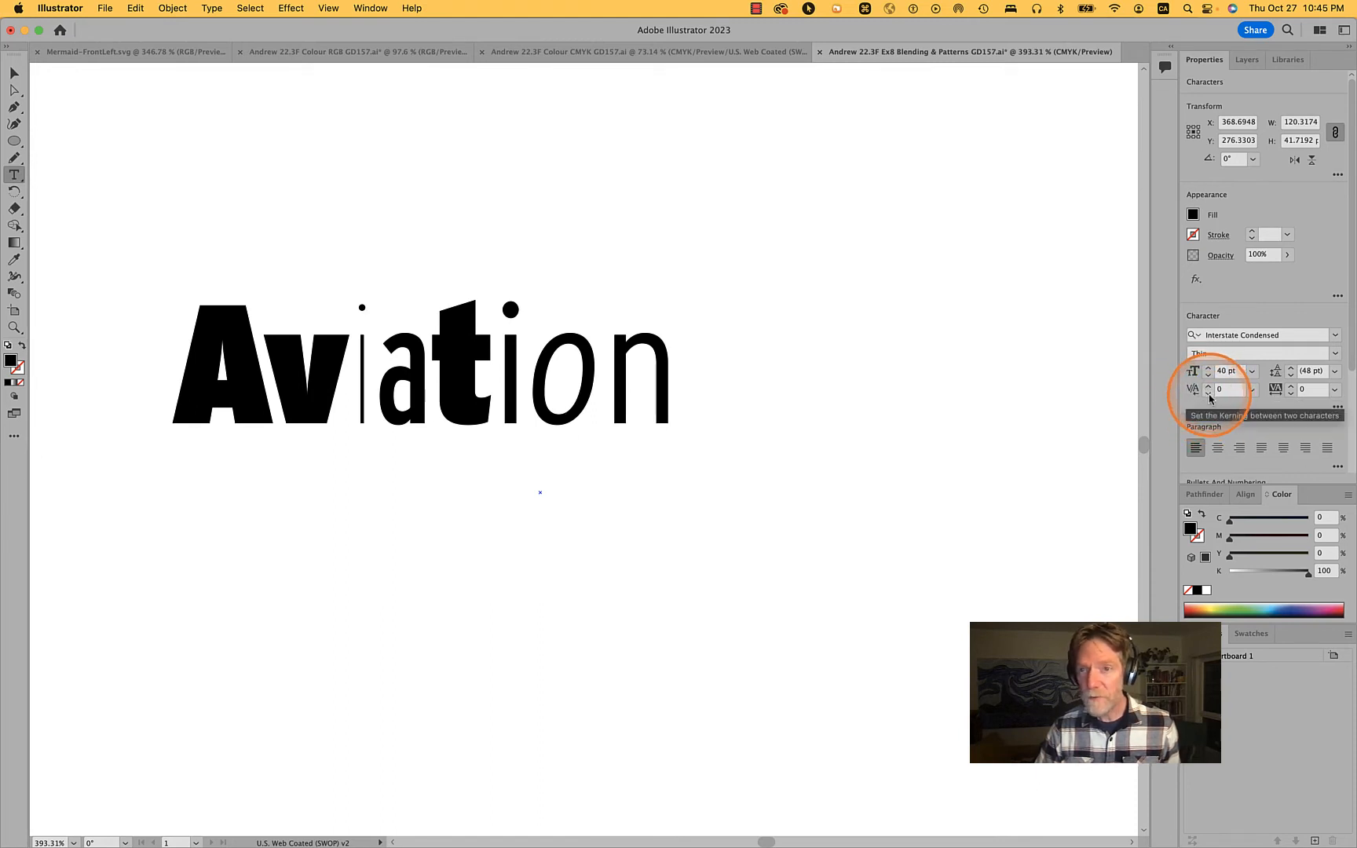
alt+click(1208, 394)
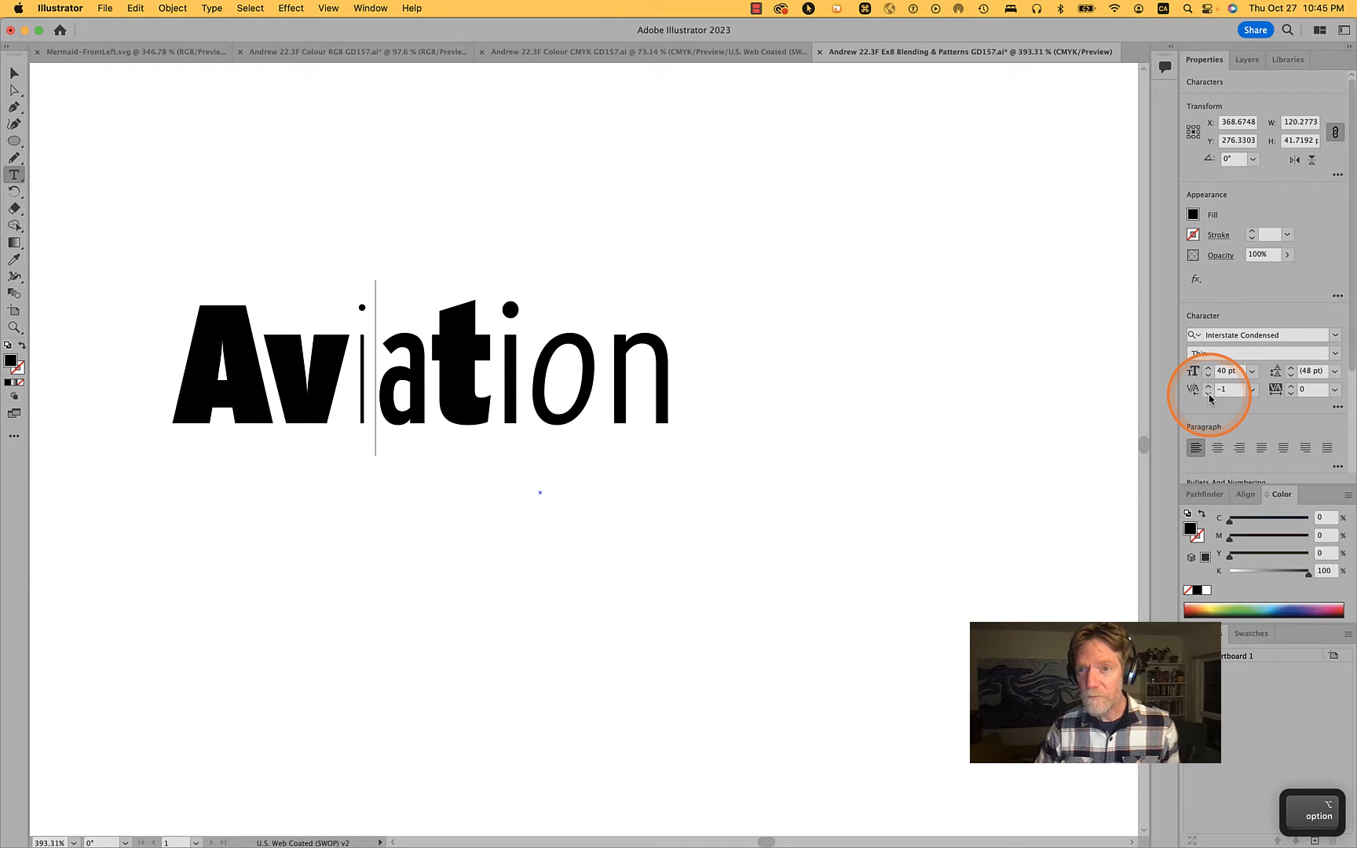
shift+click(1209, 396)
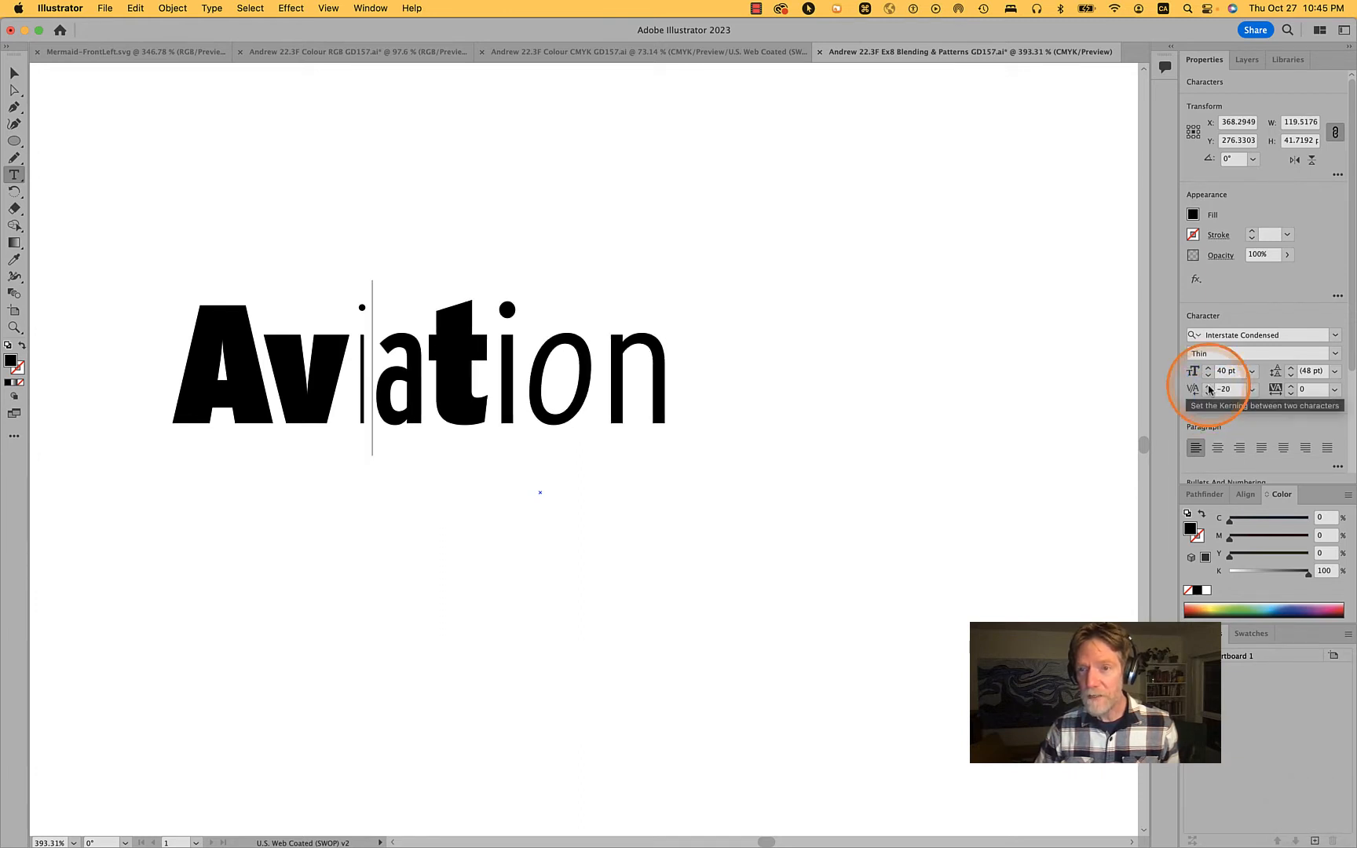
key(shift)
shift+click(1207, 400)
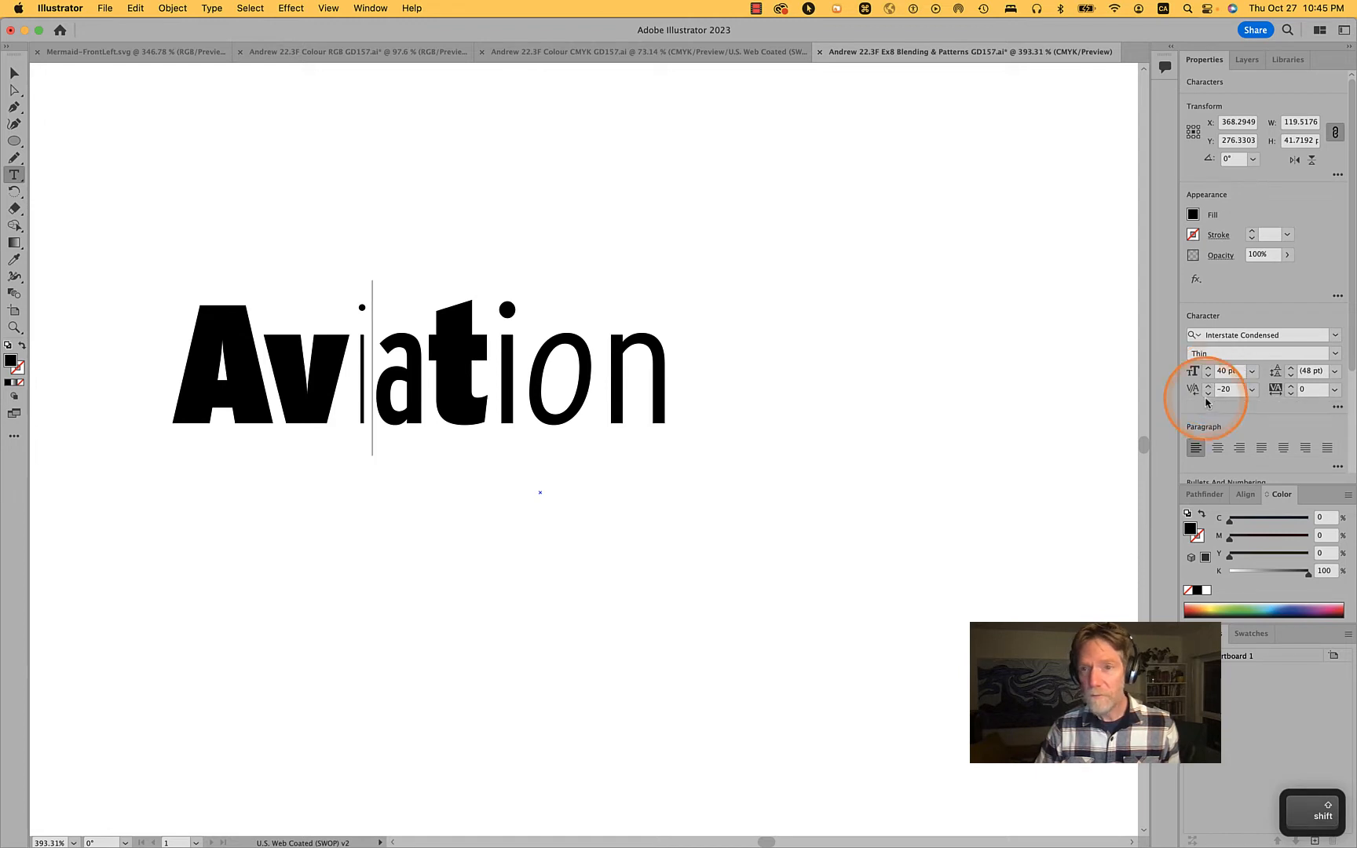
shift+click(1207, 394)
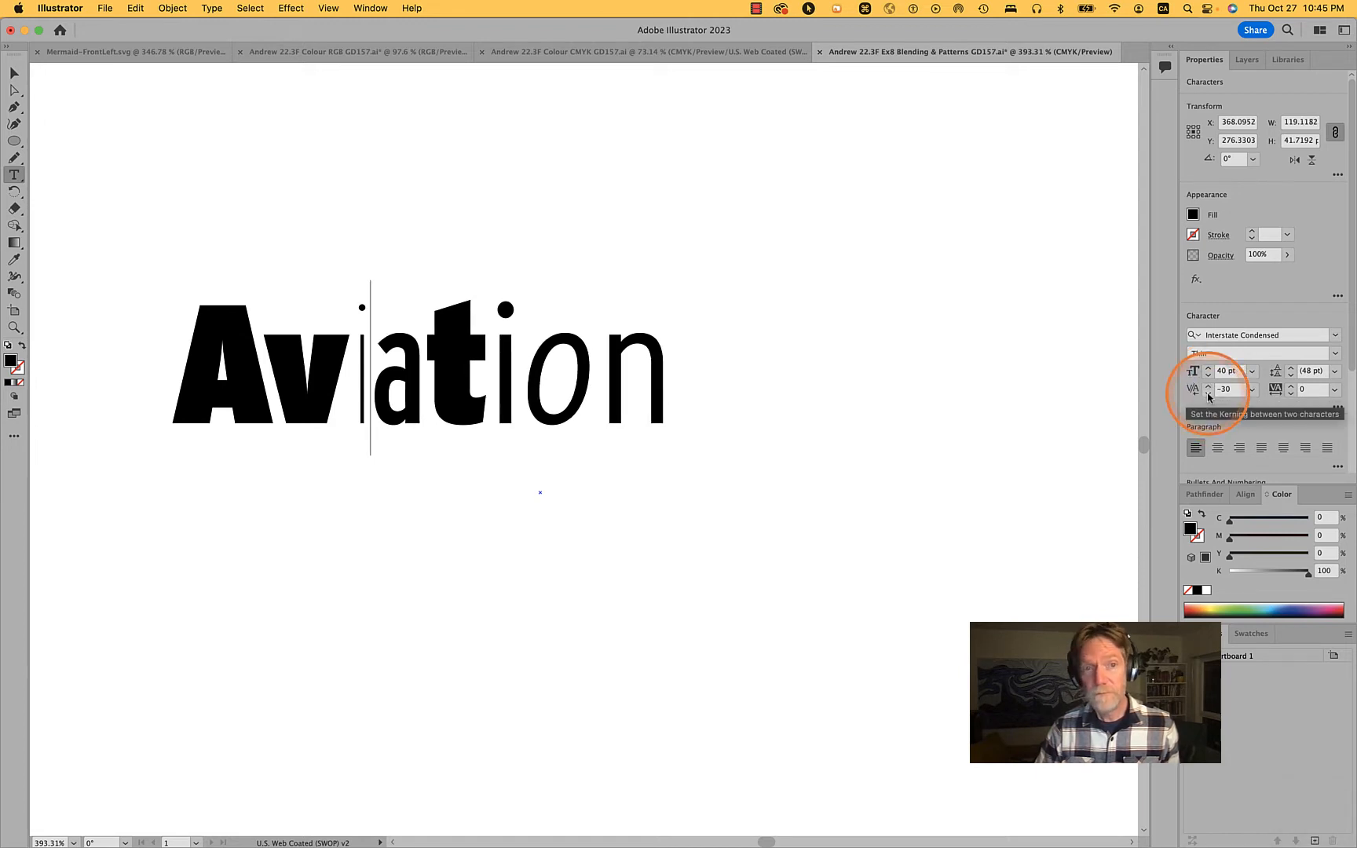
Set the kerning between the capital A and the v in Aviation to -40 and finish editing the text
key(Left)
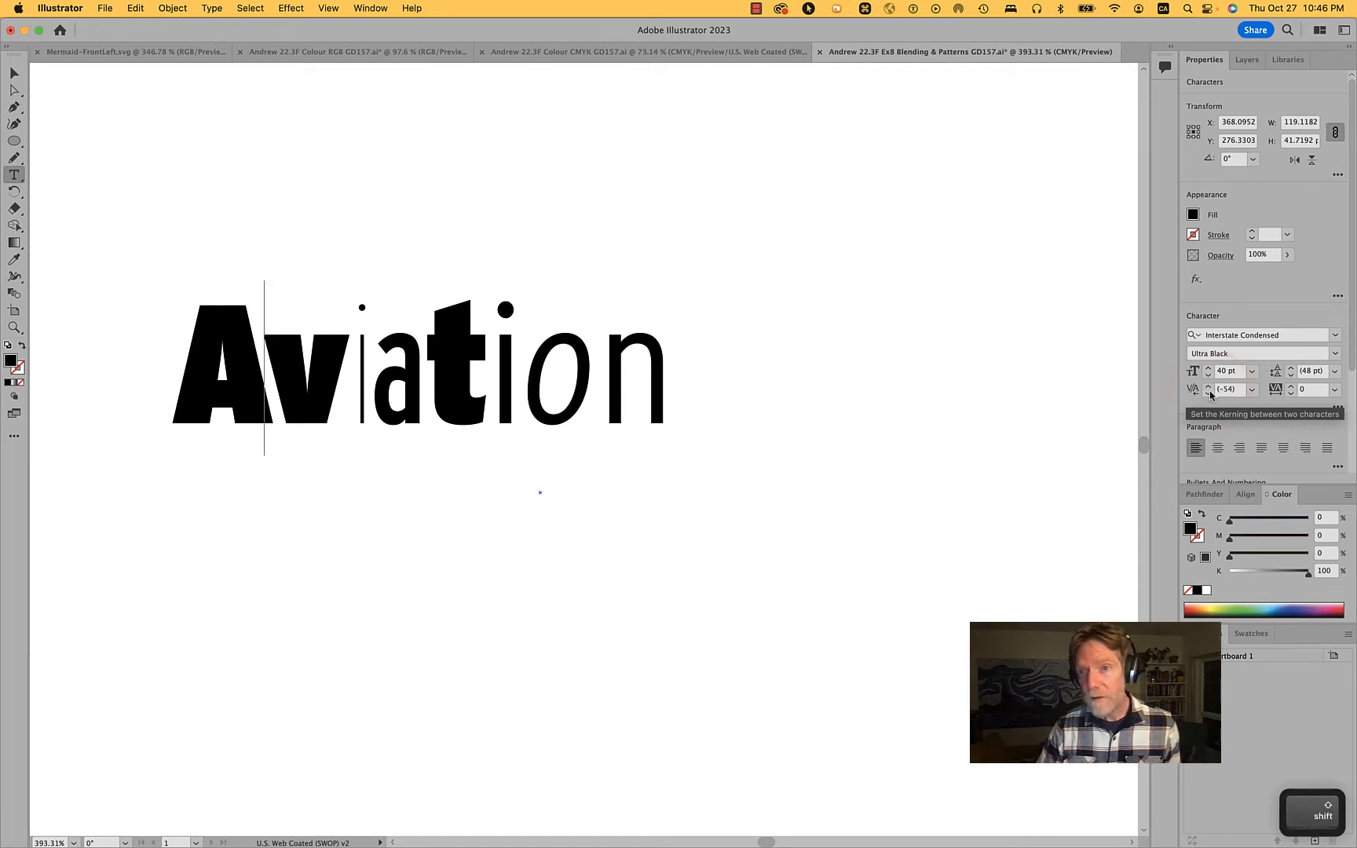
shift+click(1207, 385)
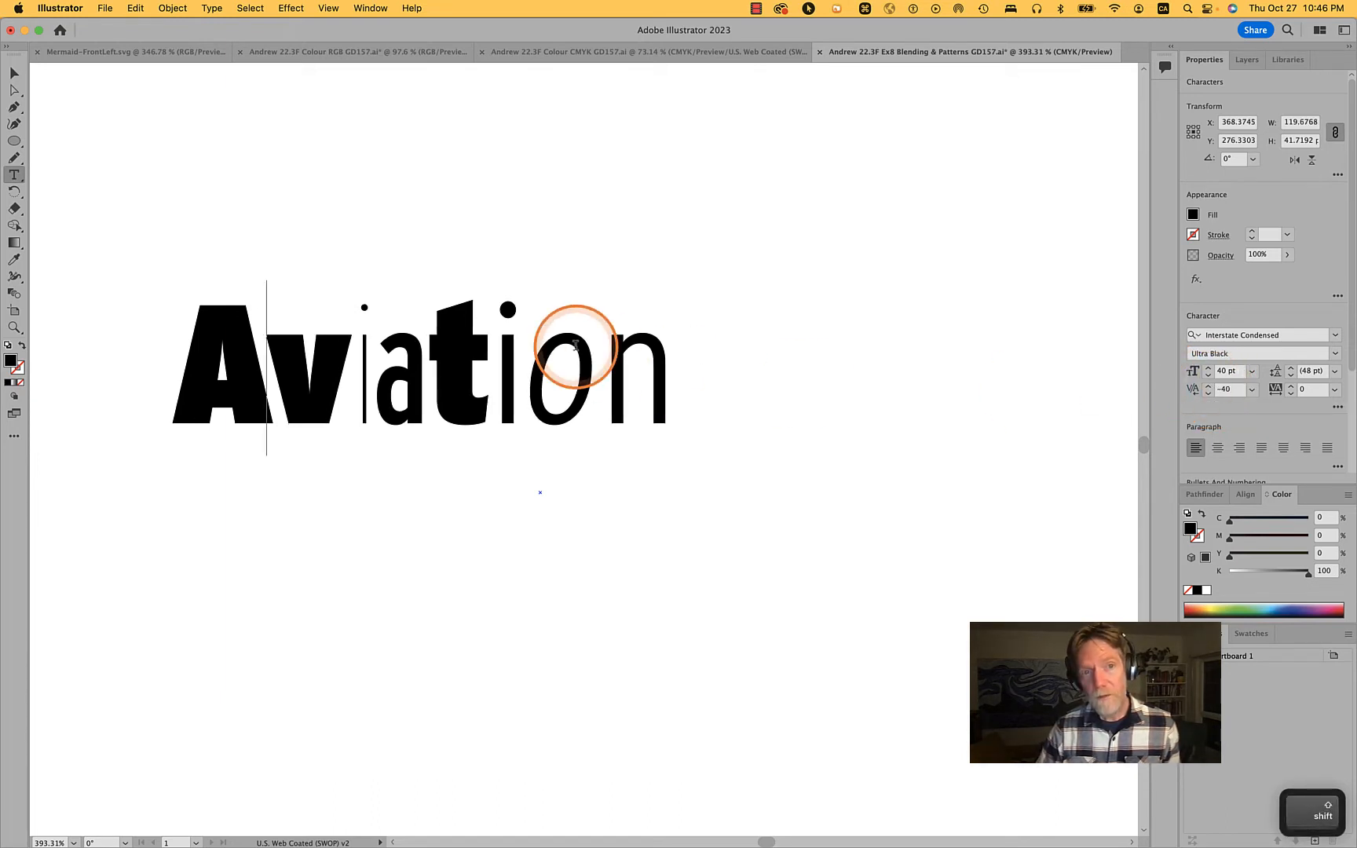
super+click(788, 391)
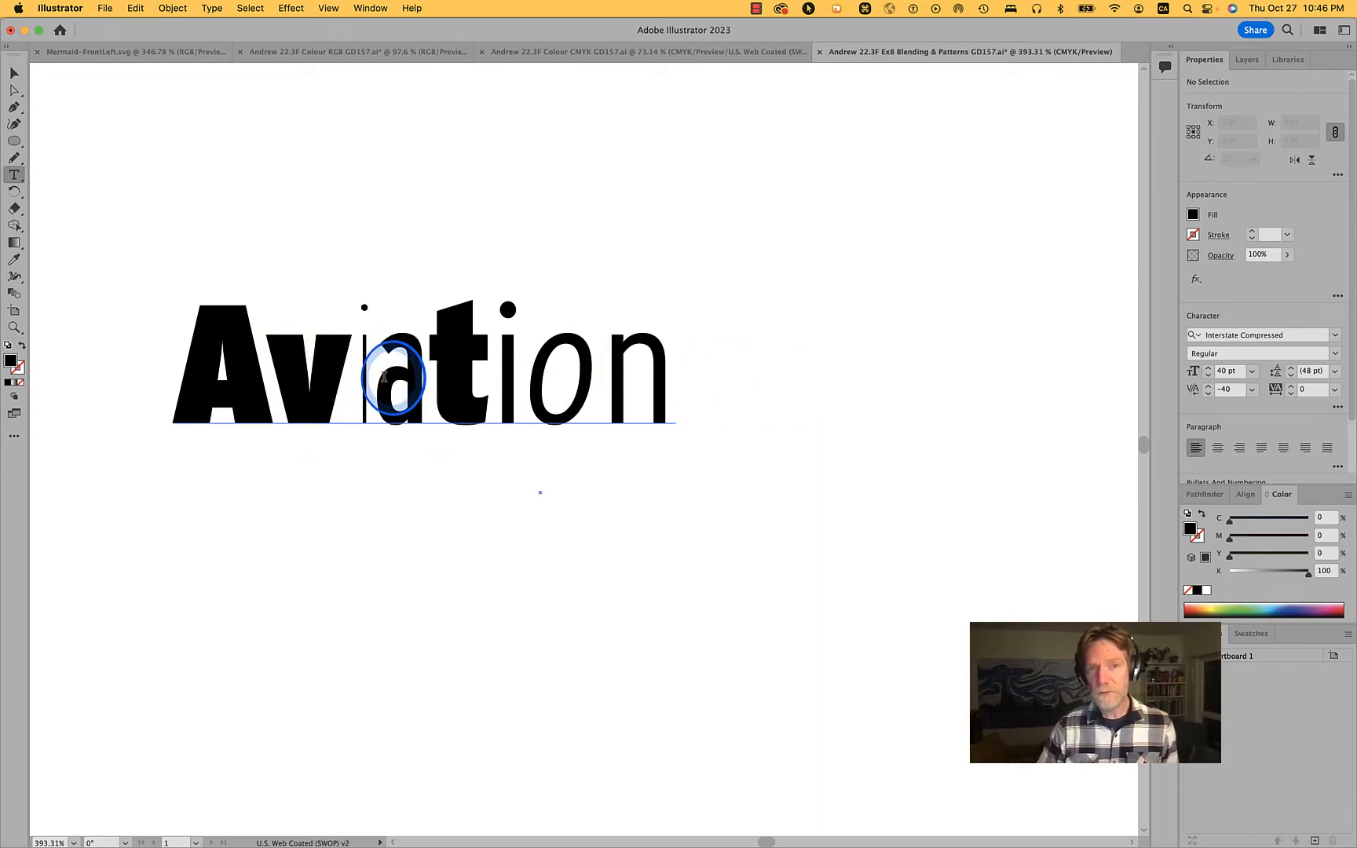
Change the lowercase letter a in Aviation to the Interstate typeface in the Hairline style
drag(374, 377, 431, 377)
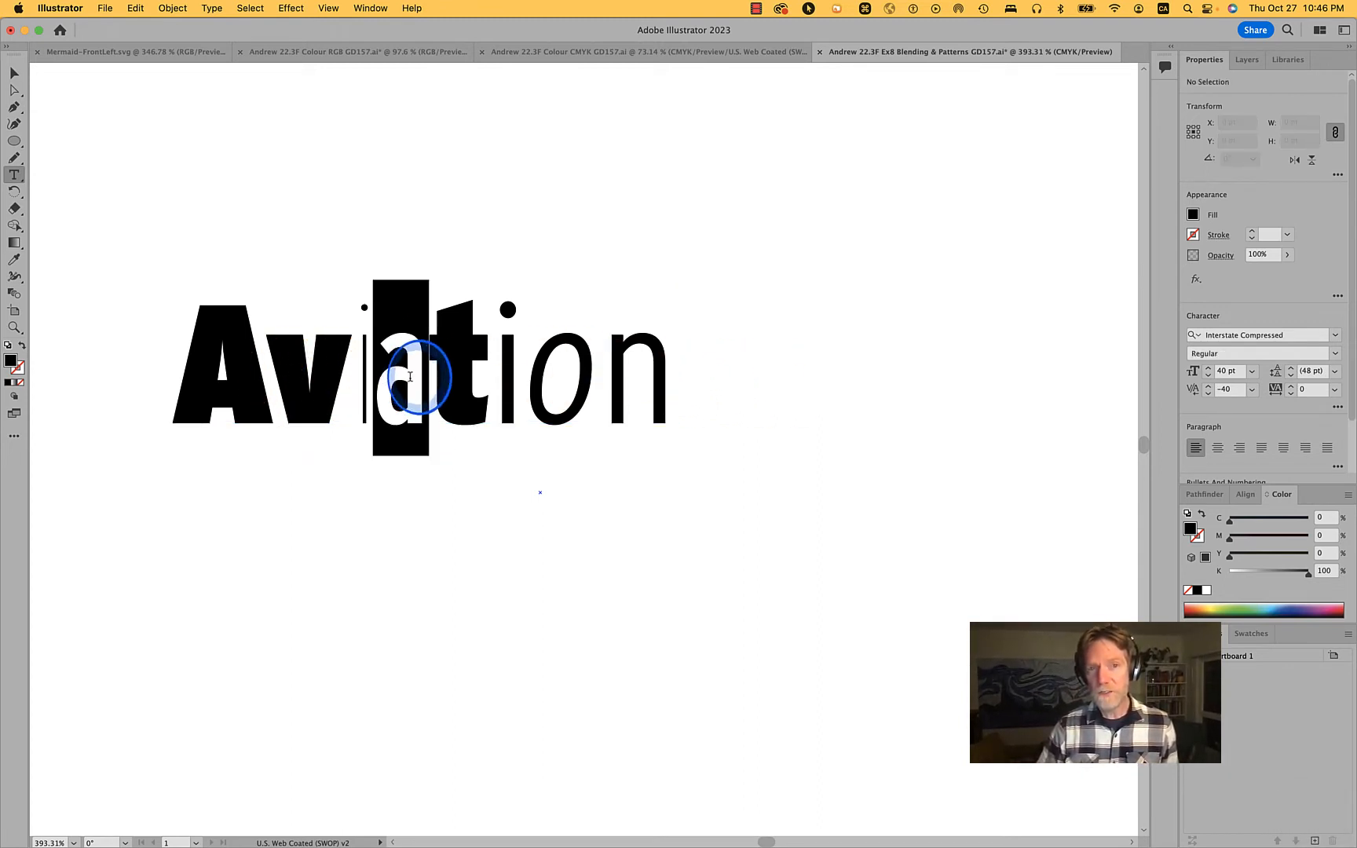
click(1334, 354)
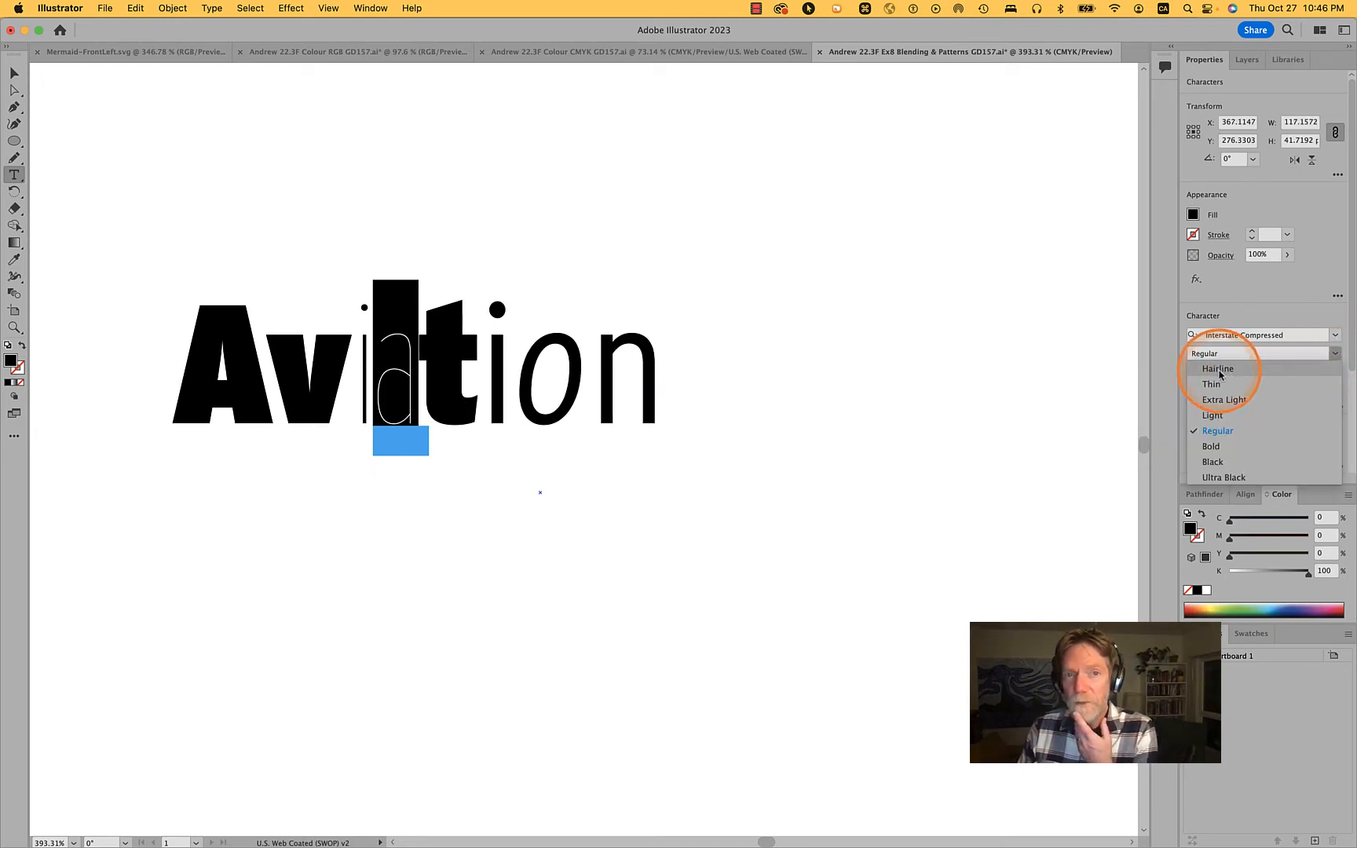
click(1341, 341)
click(1340, 339)
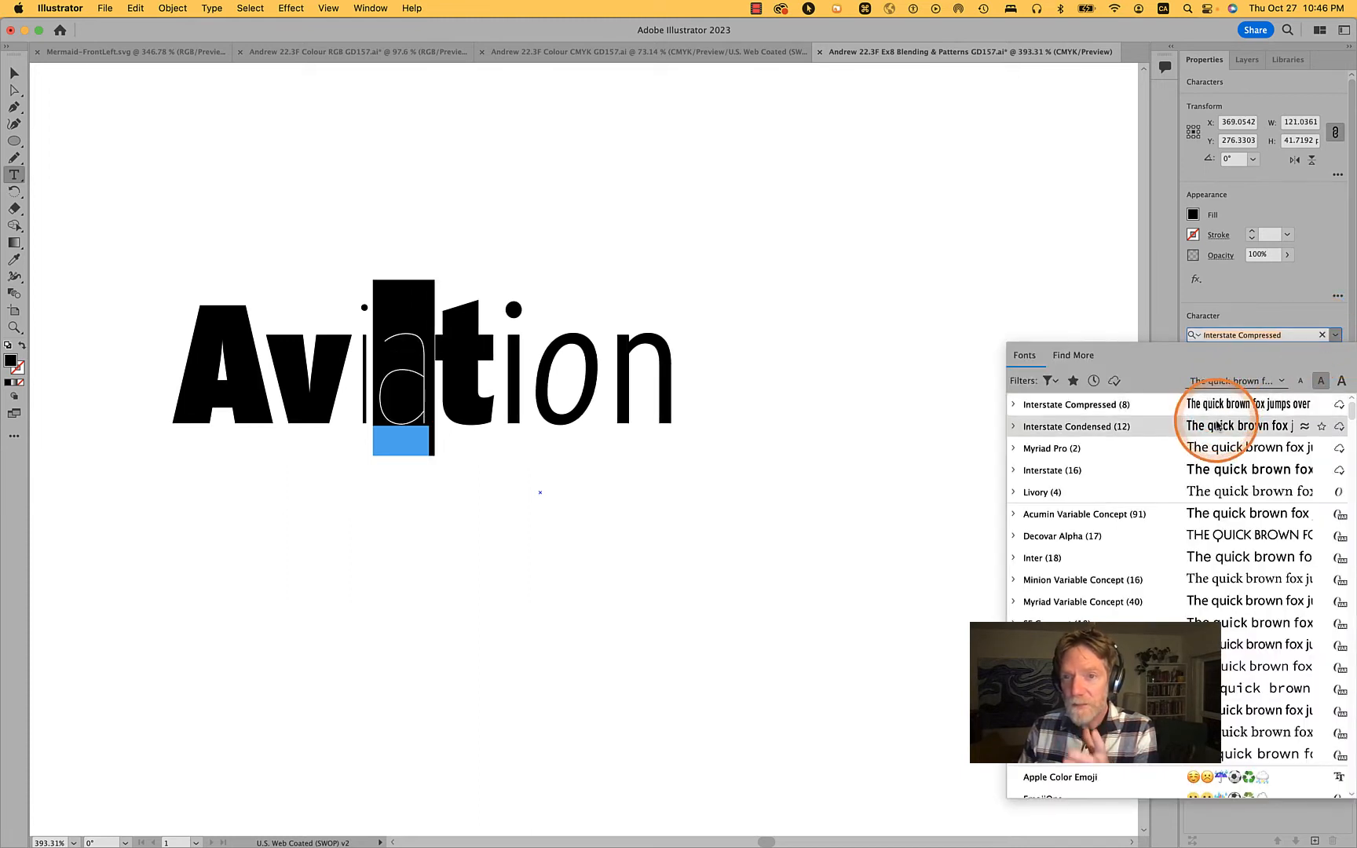
click(1186, 470)
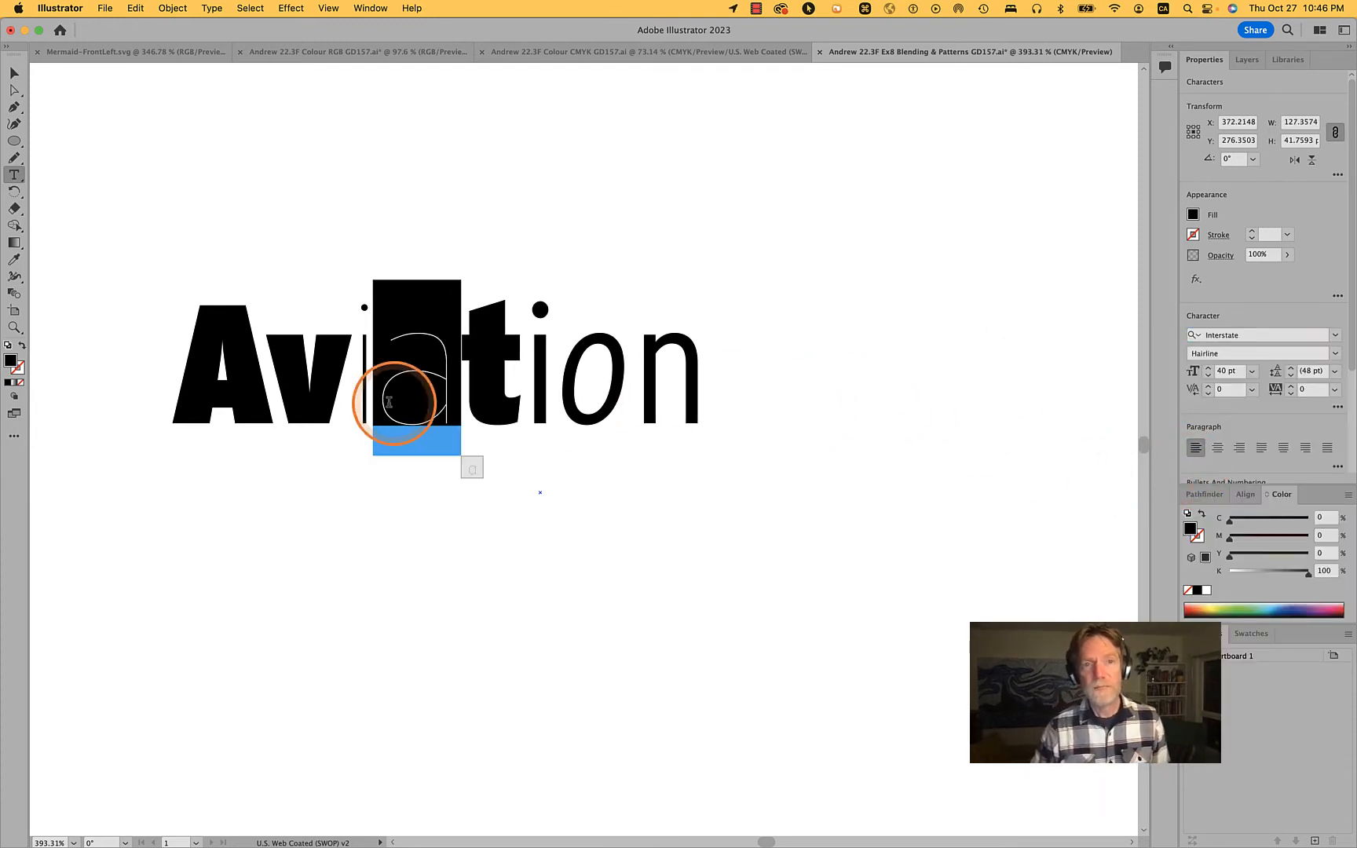
Change the letter v in Aviation to the Light style
drag(287, 385, 332, 381)
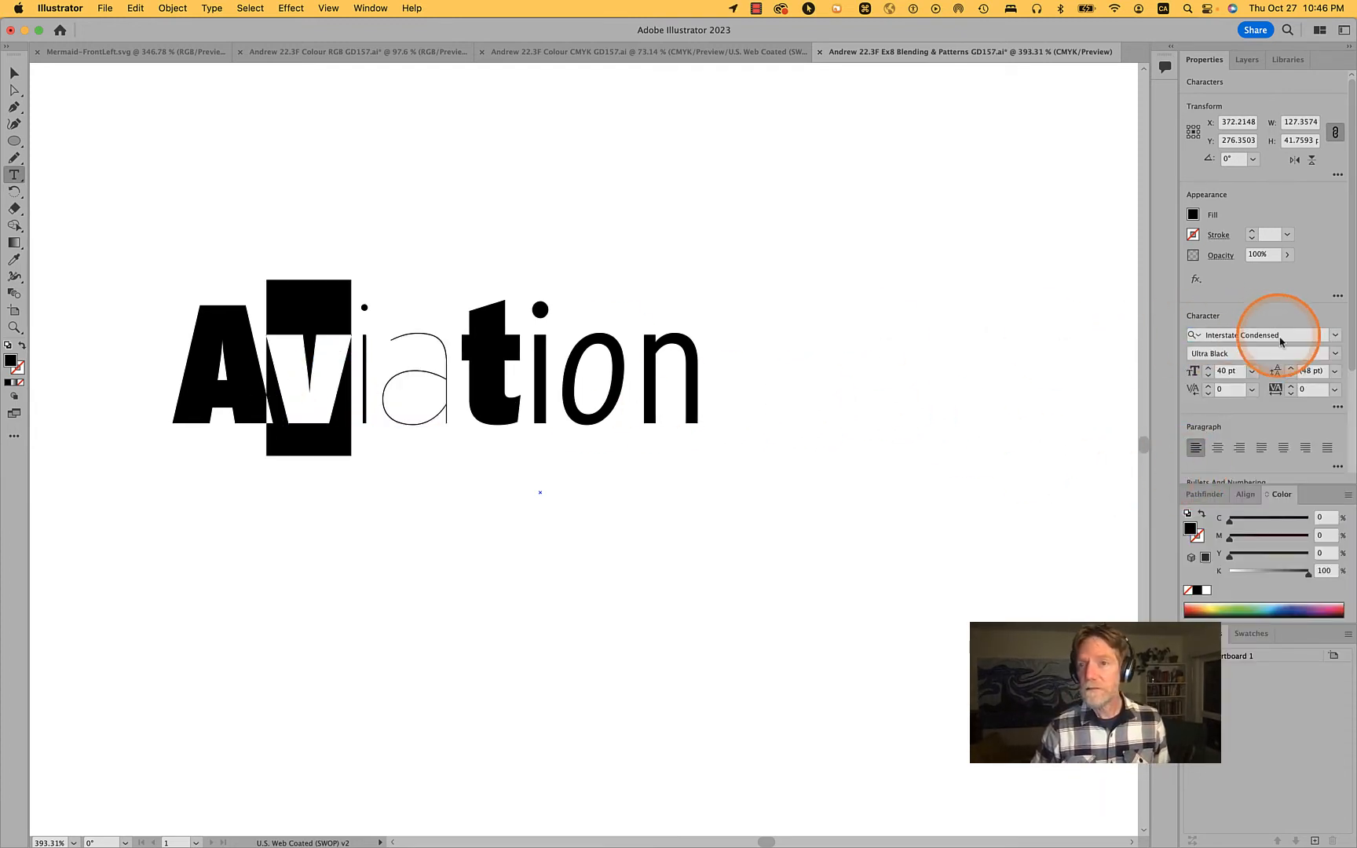
click(1337, 354)
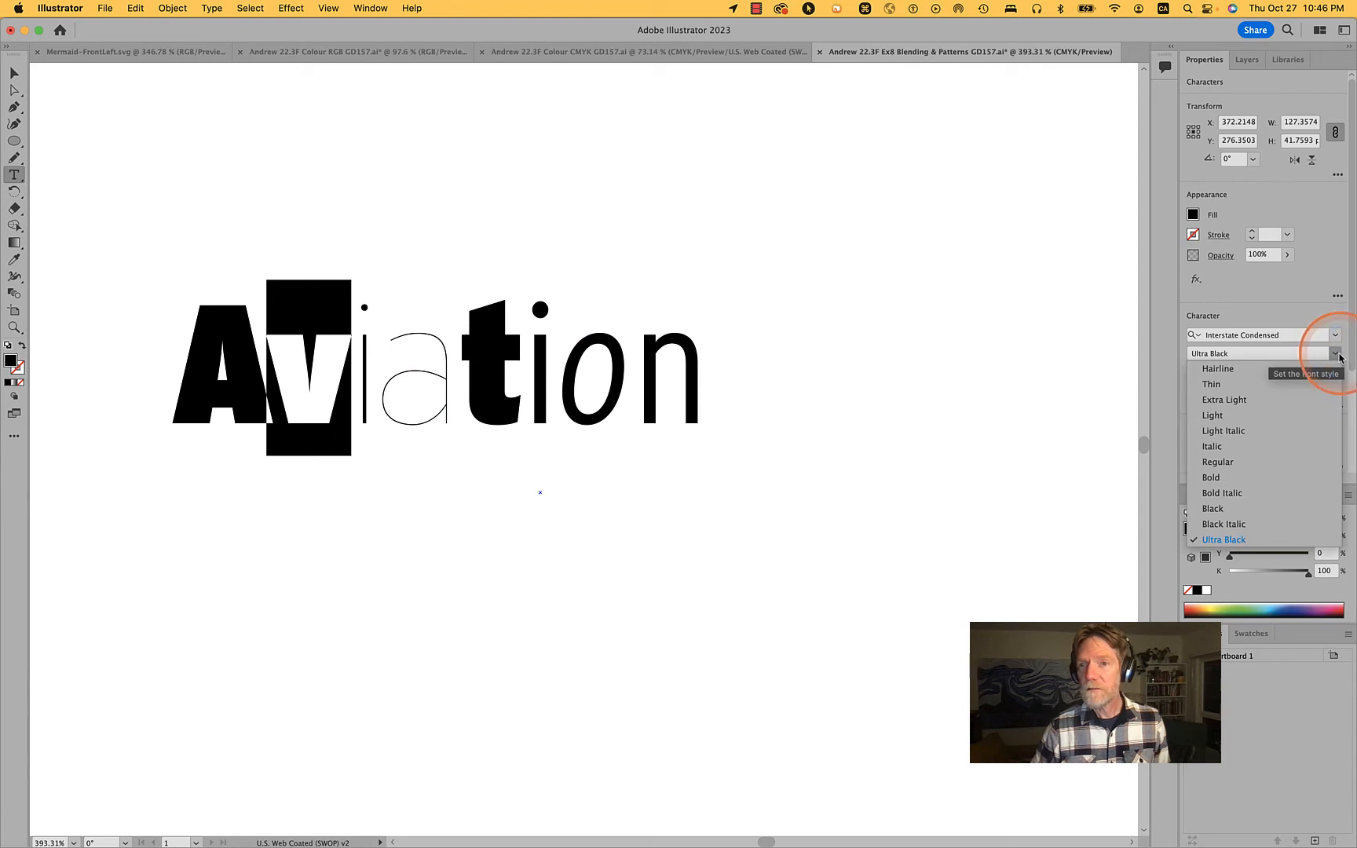
click(1237, 415)
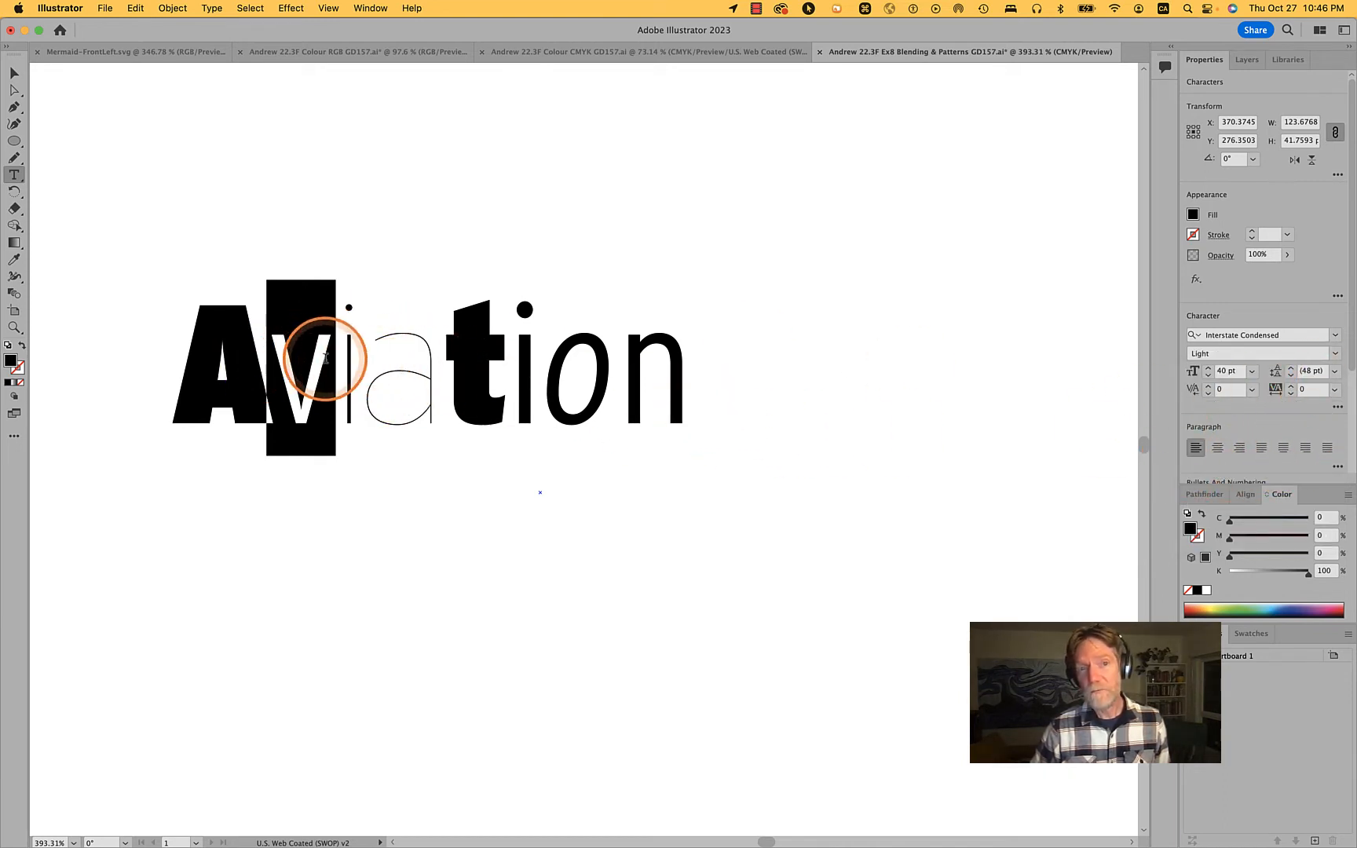
Change the letter o in Aviation to the Regular style
drag(545, 362, 615, 377)
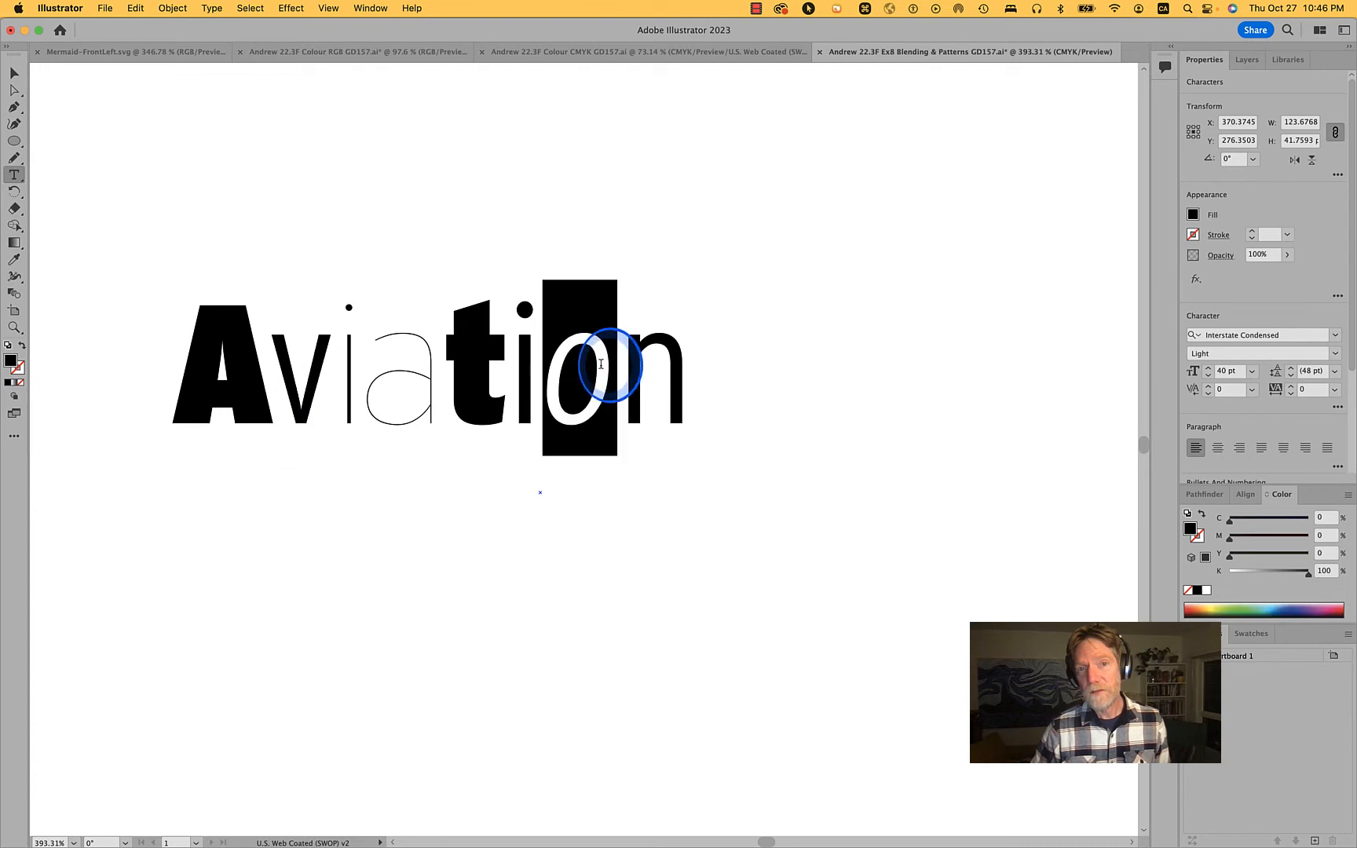
click(1337, 354)
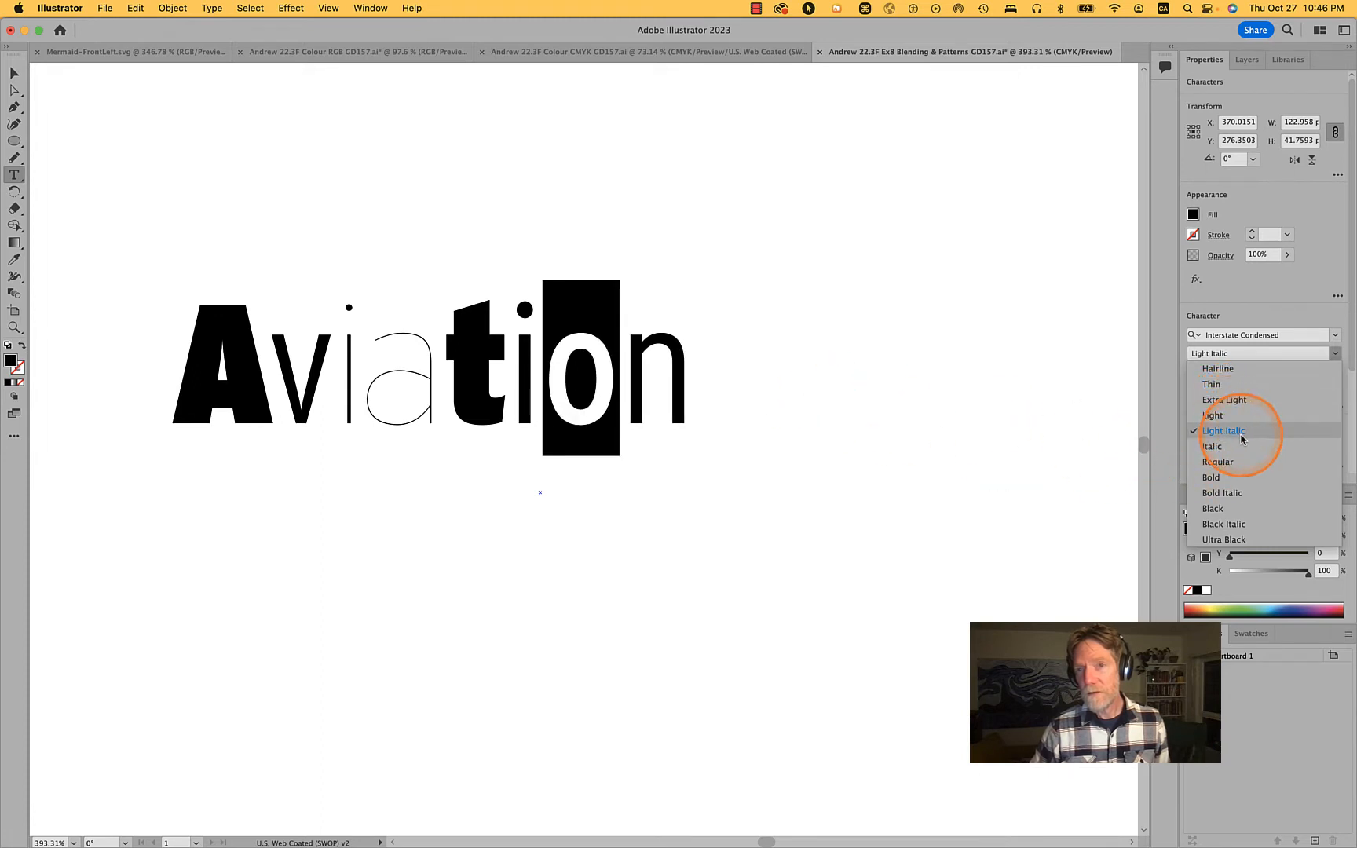
click(1239, 462)
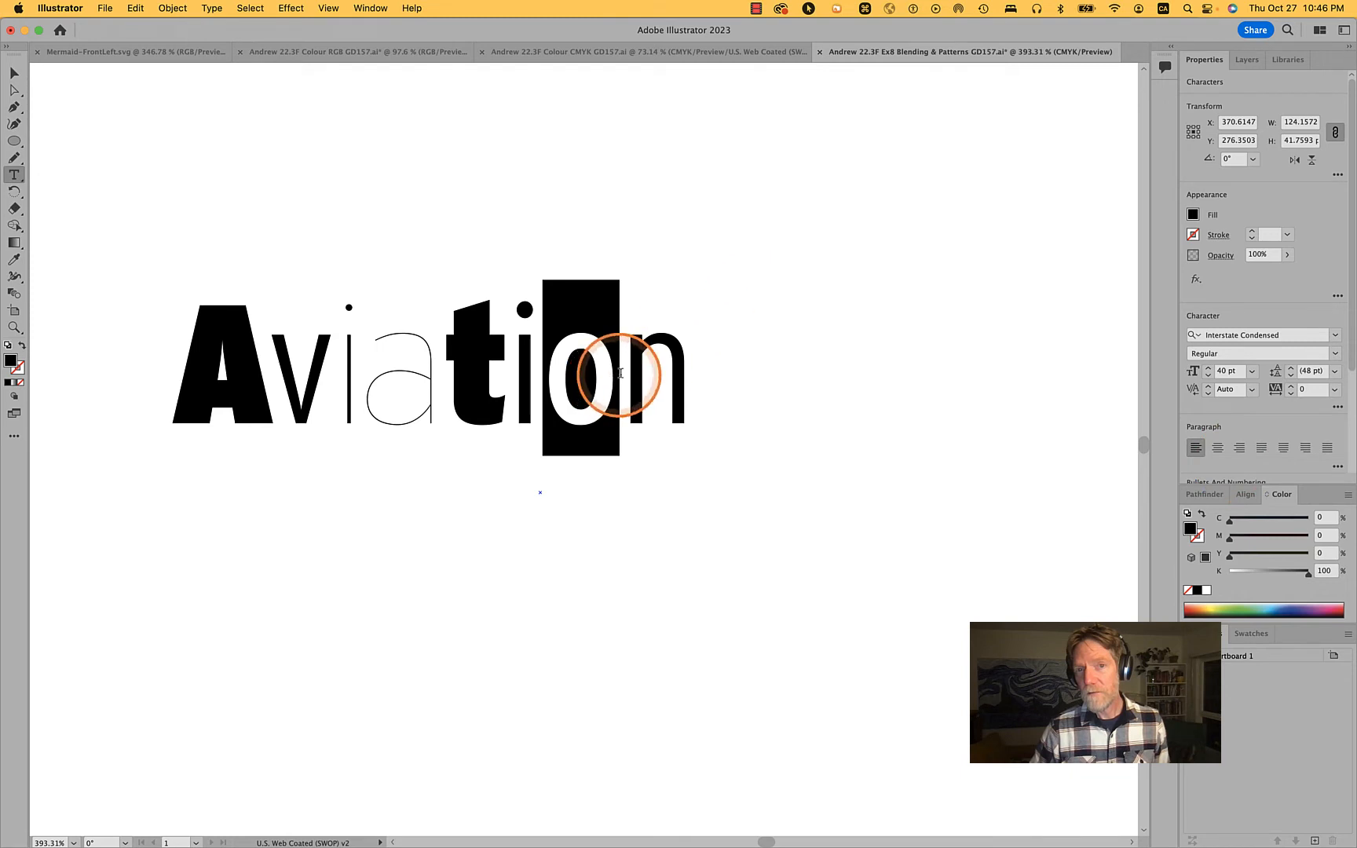
Change the final letter n in Aviation to the Hairline style and finish editing the text
drag(622, 369, 690, 370)
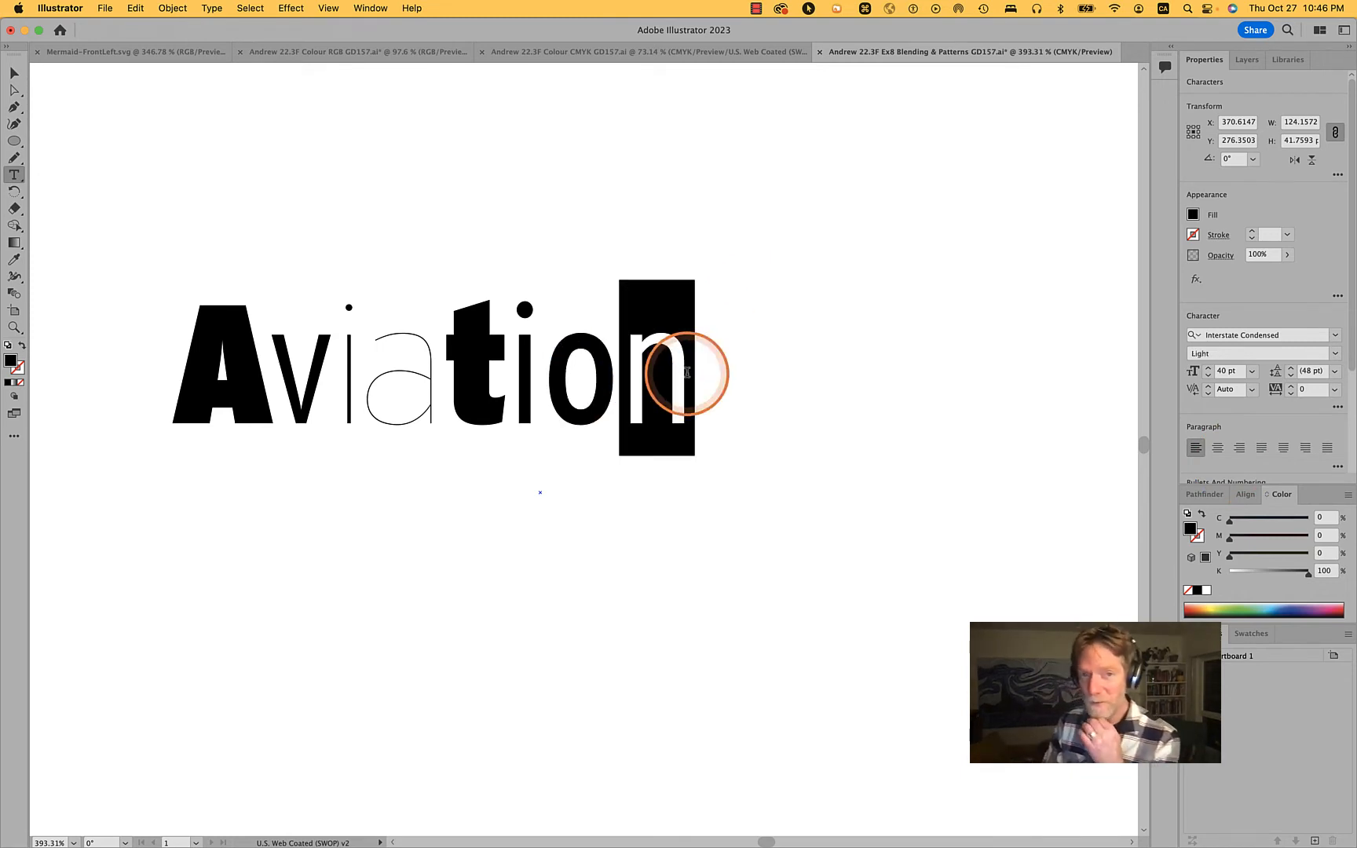
click(1307, 372)
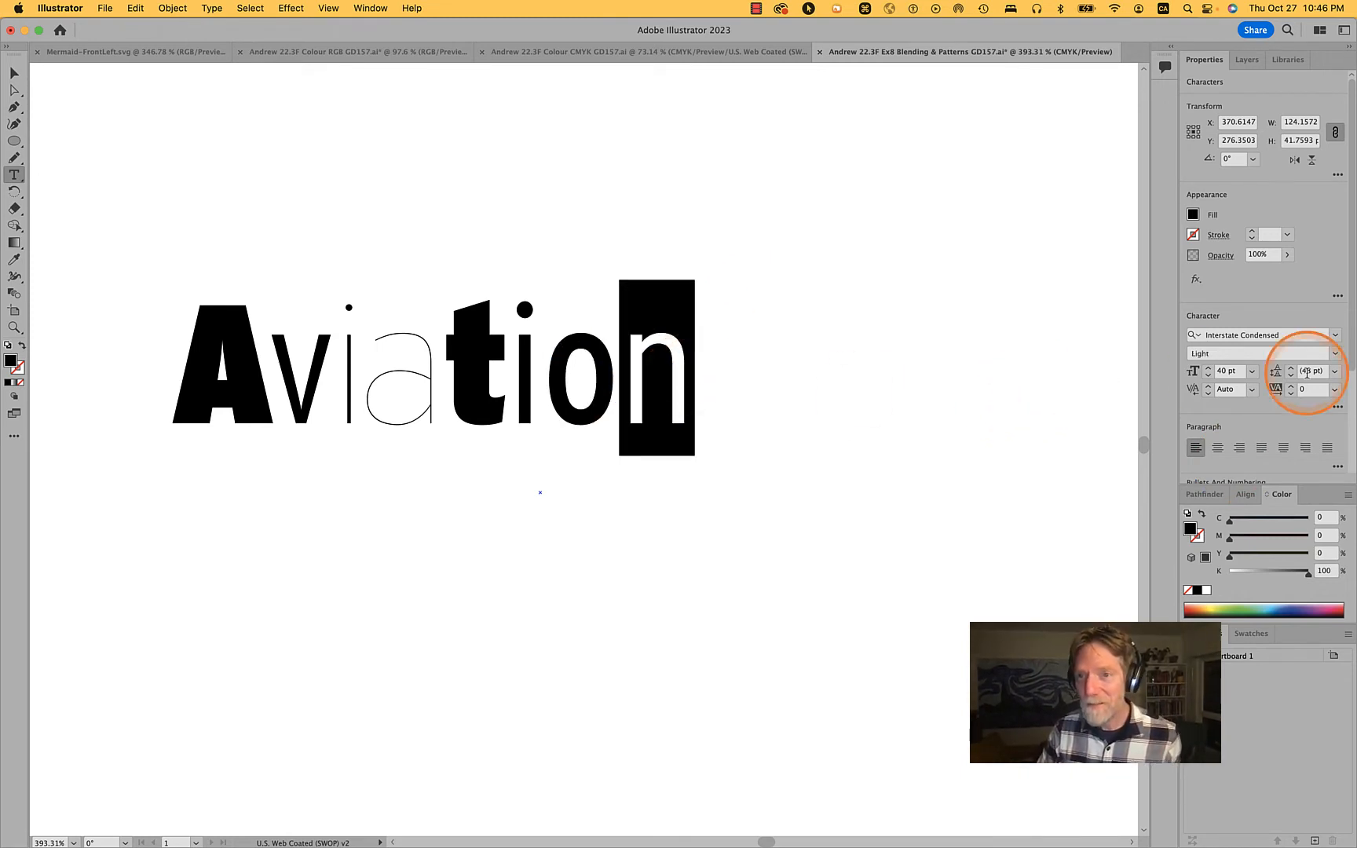
click(1333, 353)
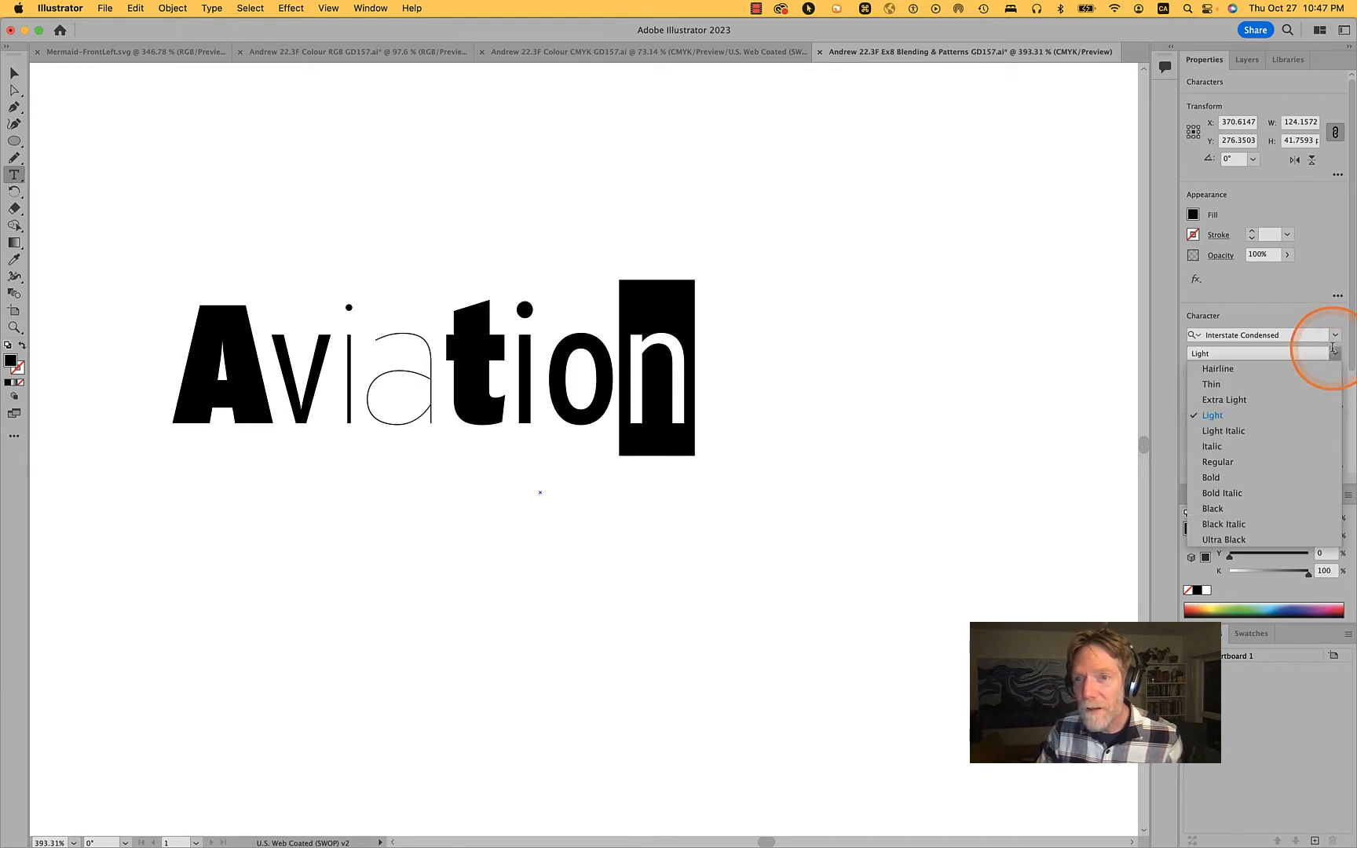
click(1237, 374)
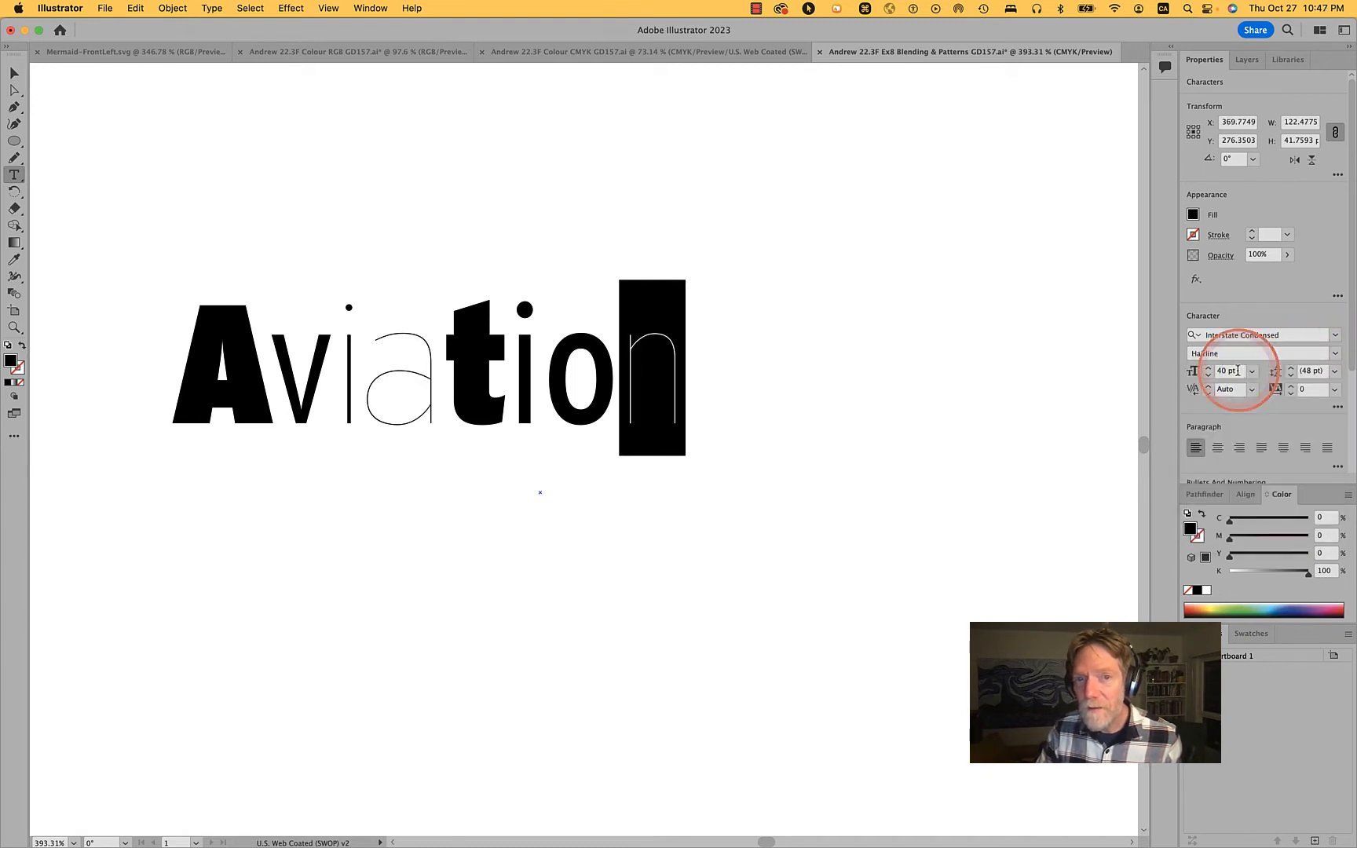
click(534, 328)
drag(534, 328, 515, 318)
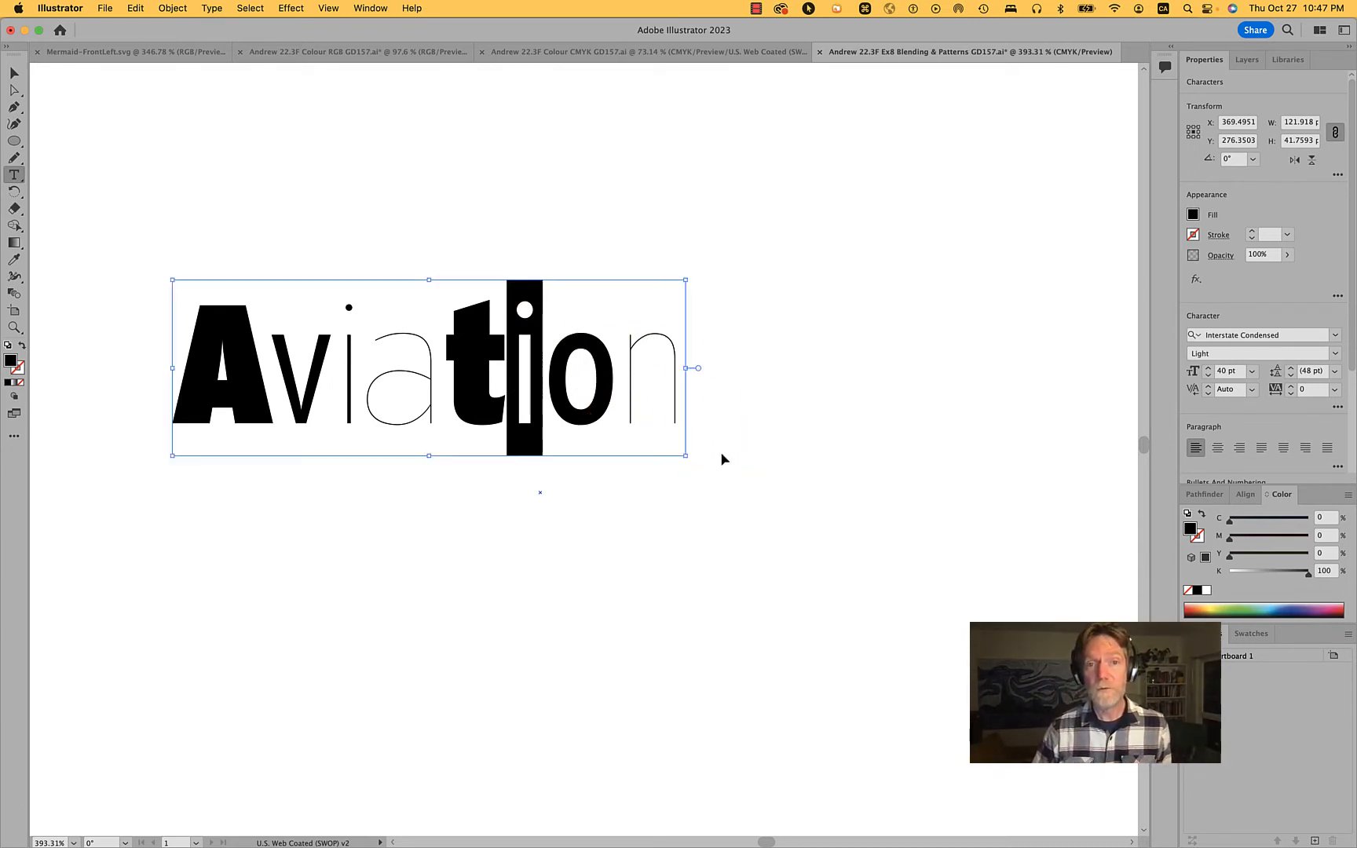
super+click(722, 456)
Change the letter t in Aviation to the Italic style and finish editing the text
scroll(690, 438, down, 3)
scroll(691, 441, down, 2)
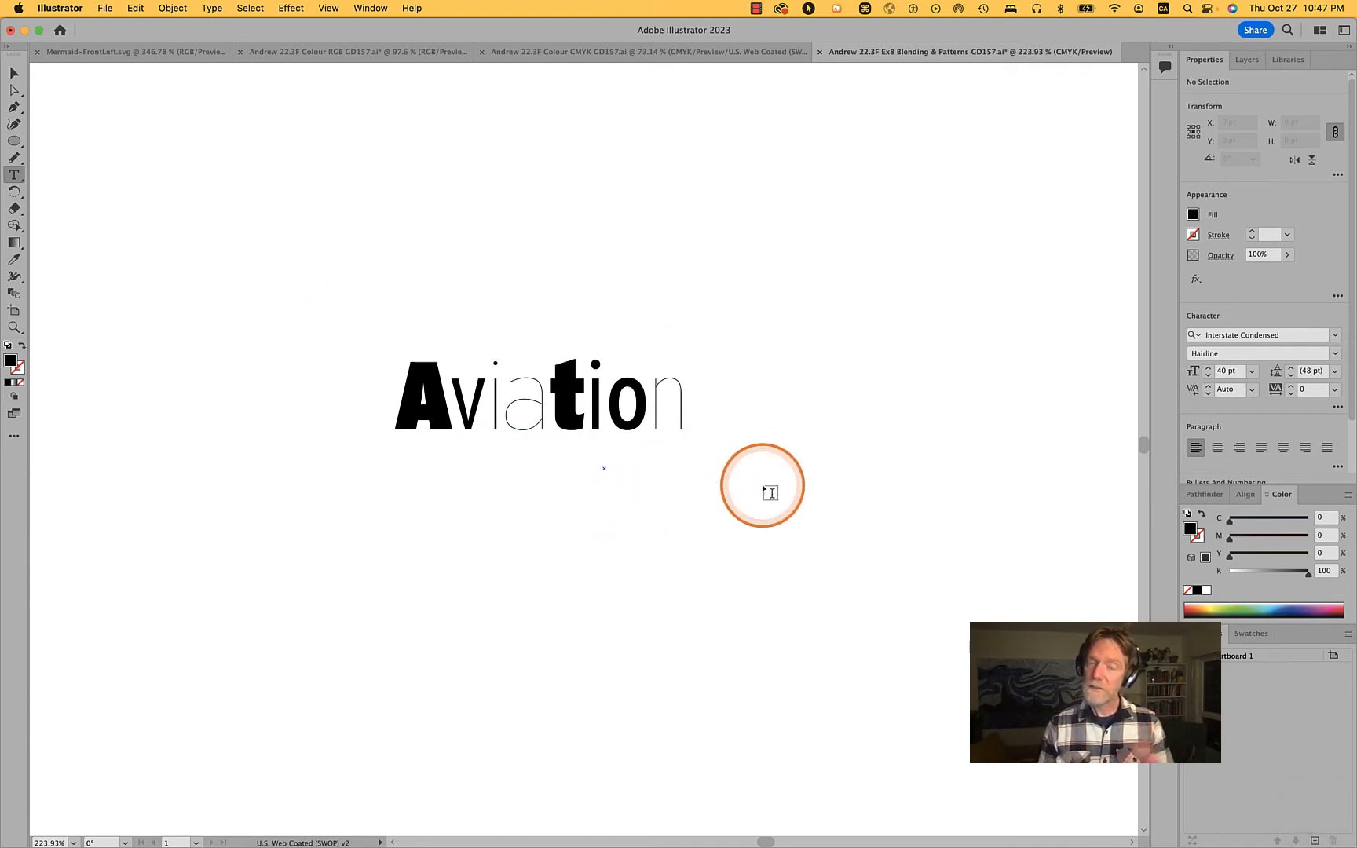
drag(548, 380, 591, 388)
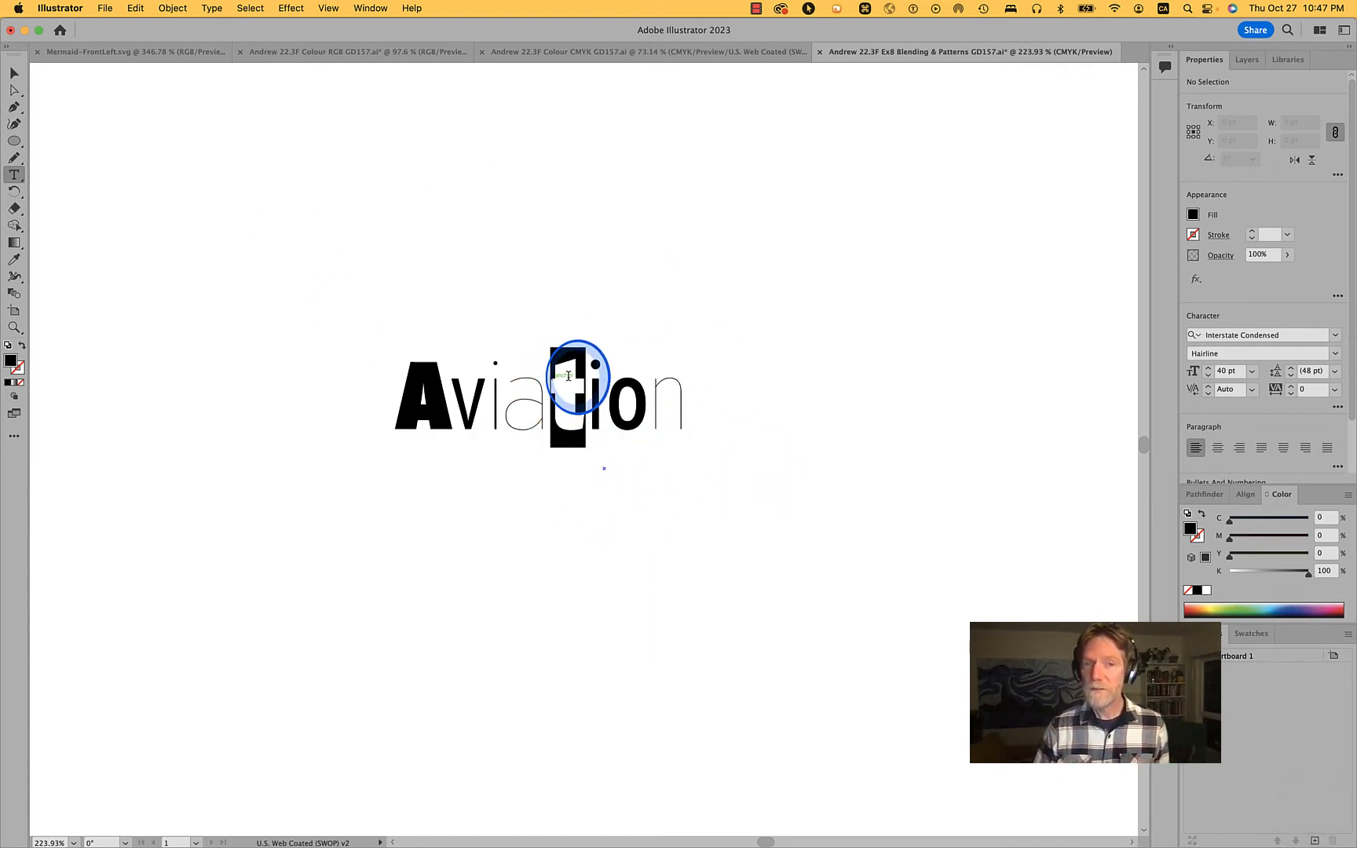
click(1332, 355)
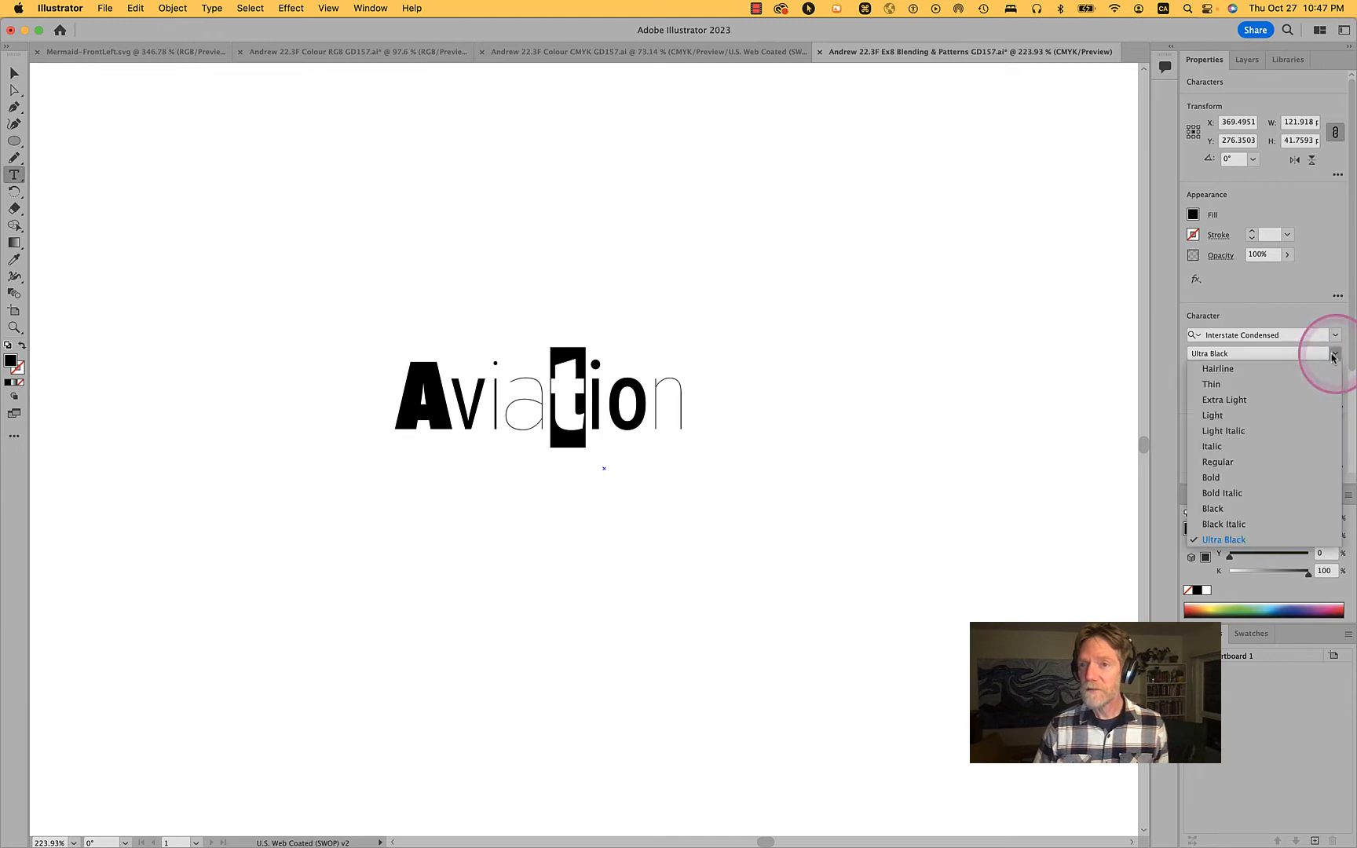
click(1212, 446)
super+click(887, 436)
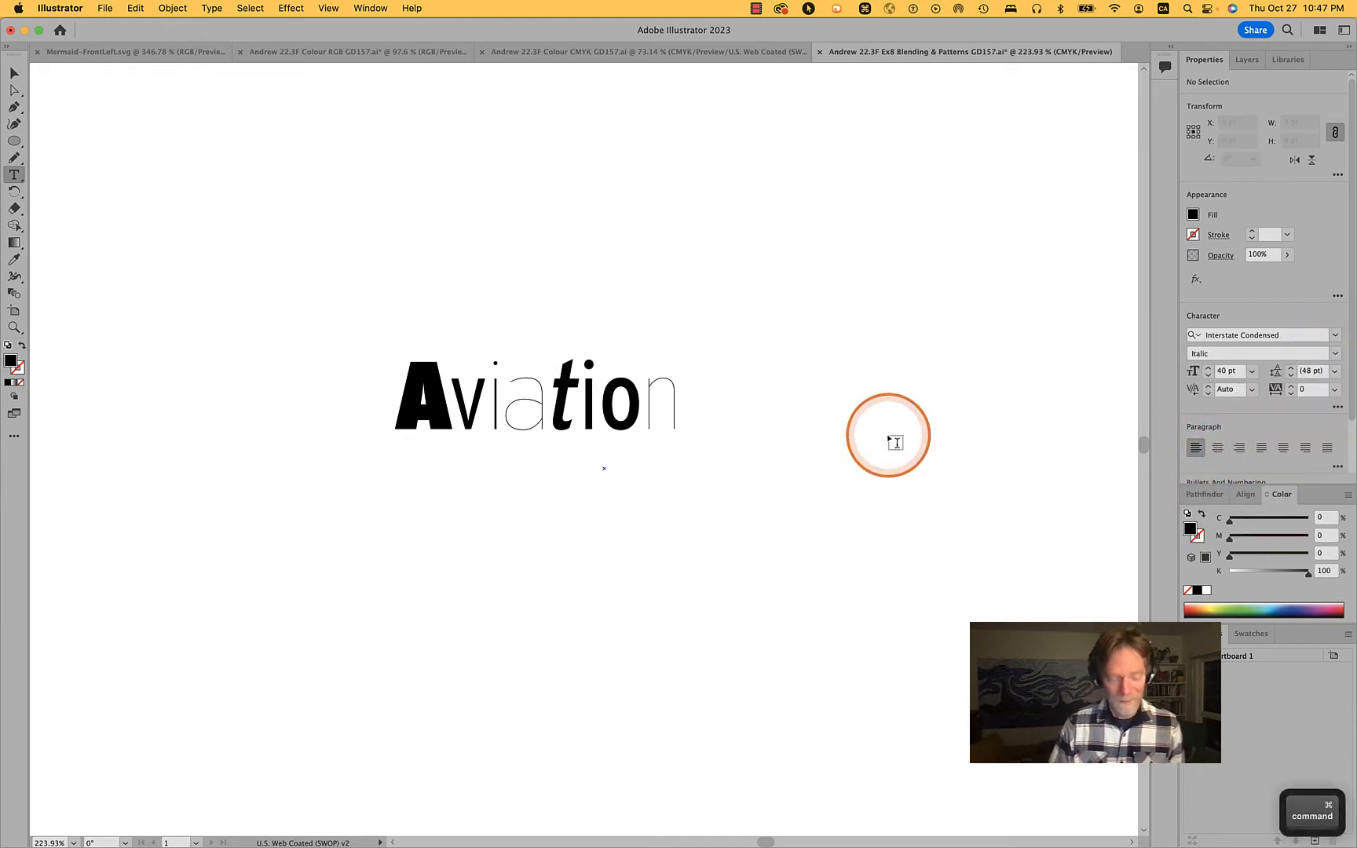
Set the whole word Aviation to 48 pt and move it near the centre of the artboard
key(v)
drag(630, 404, 561, 396)
scroll(562, 401, down, 5)
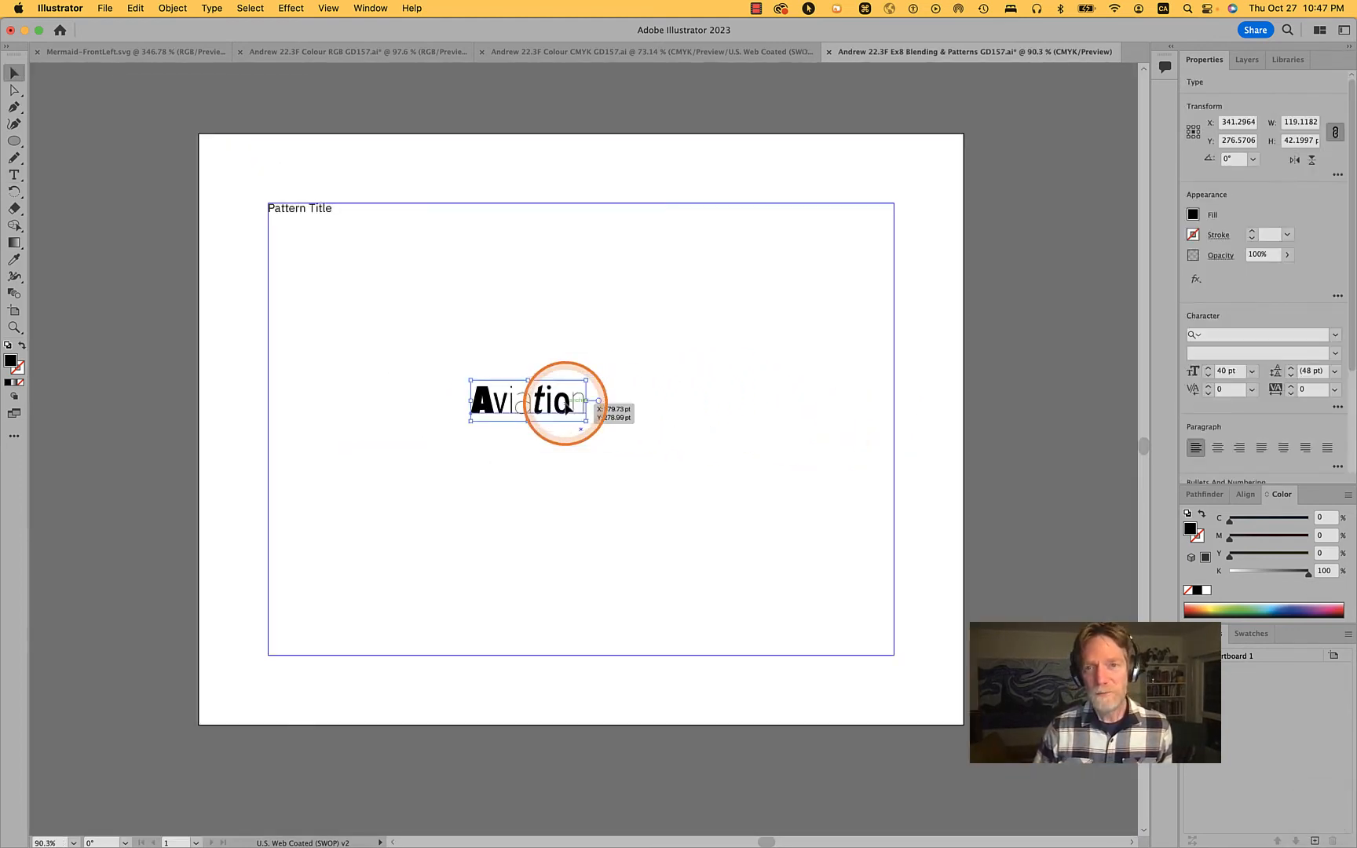
click(1252, 370)
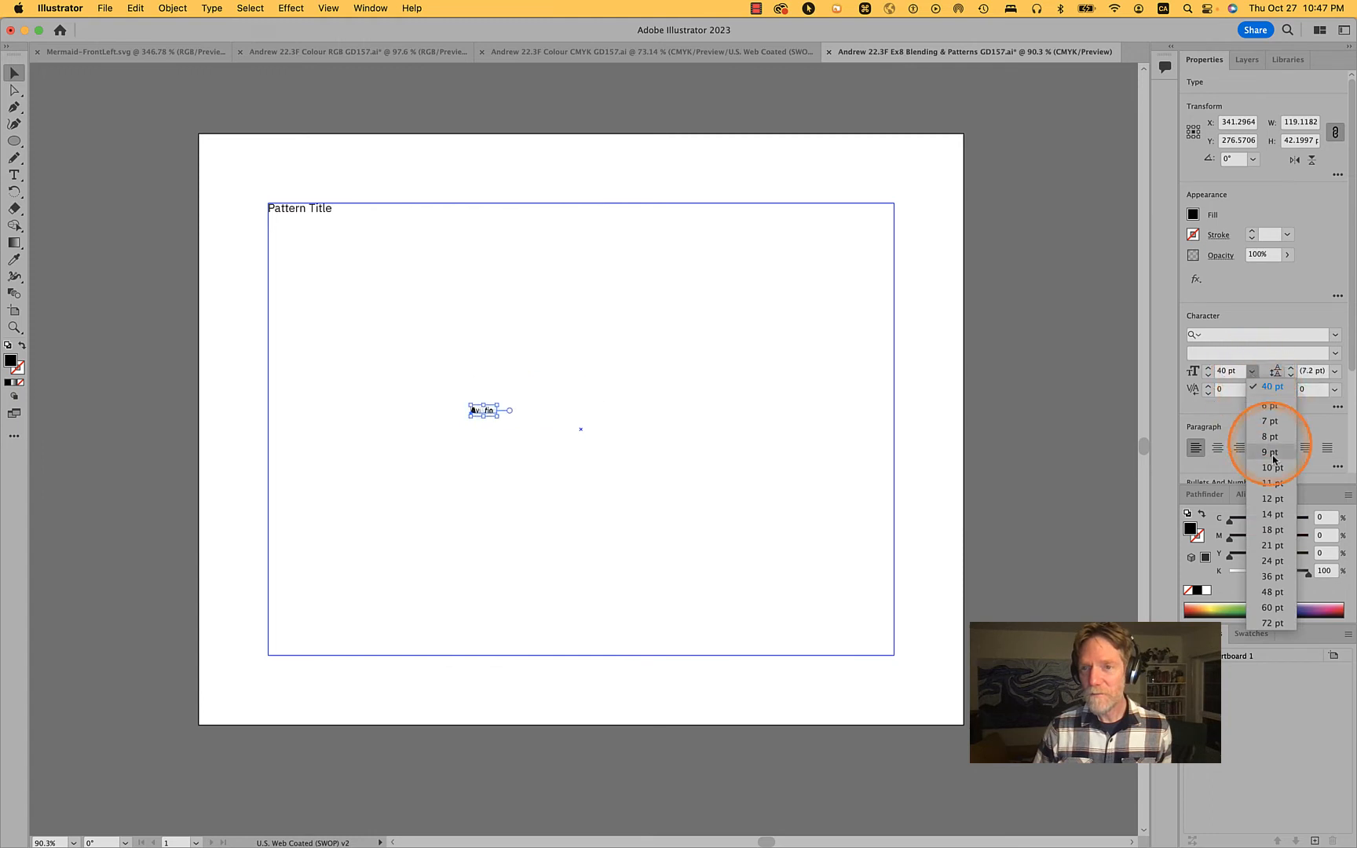
click(1265, 592)
click(833, 409)
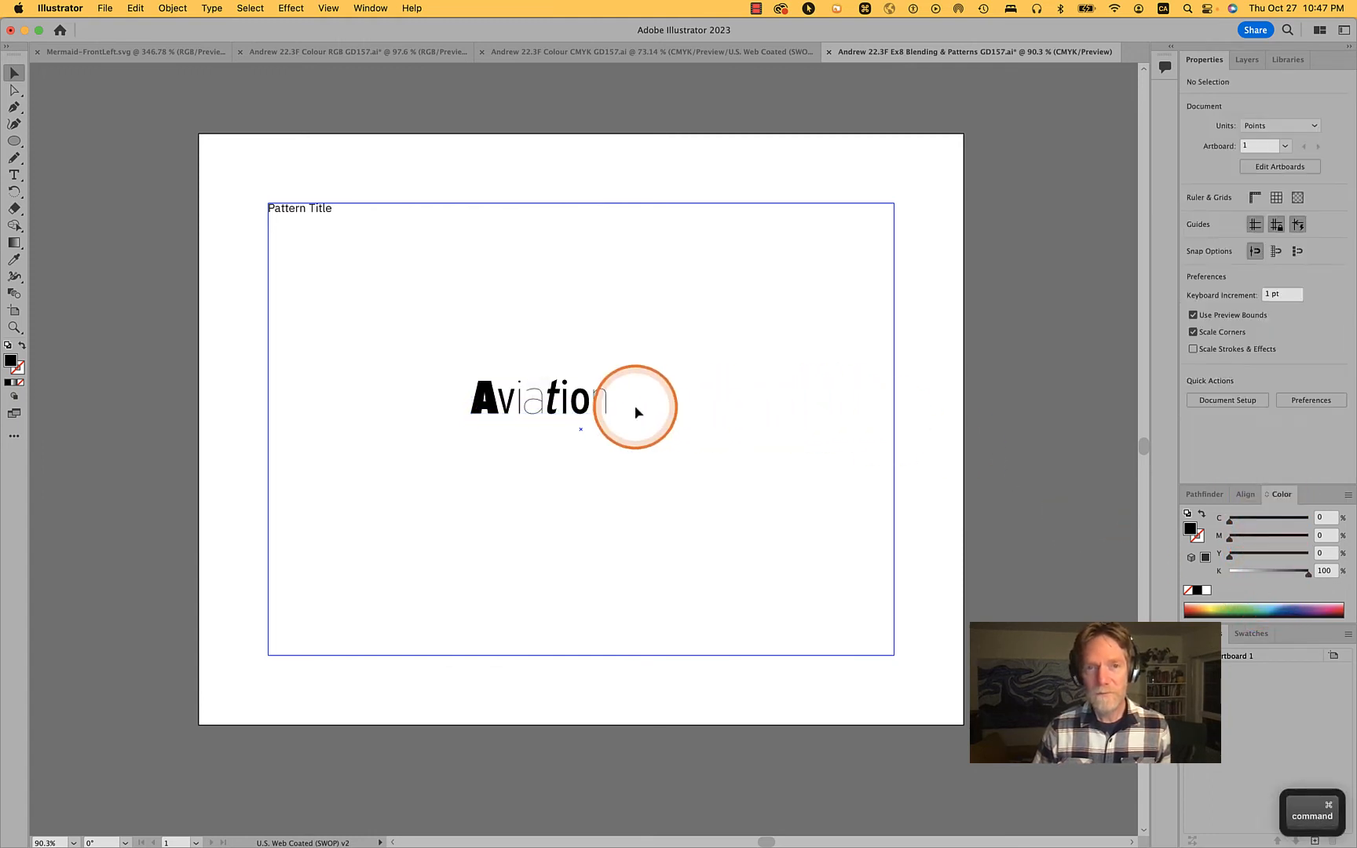
scroll(636, 409, up, 4)
scroll(636, 410, up, 3)
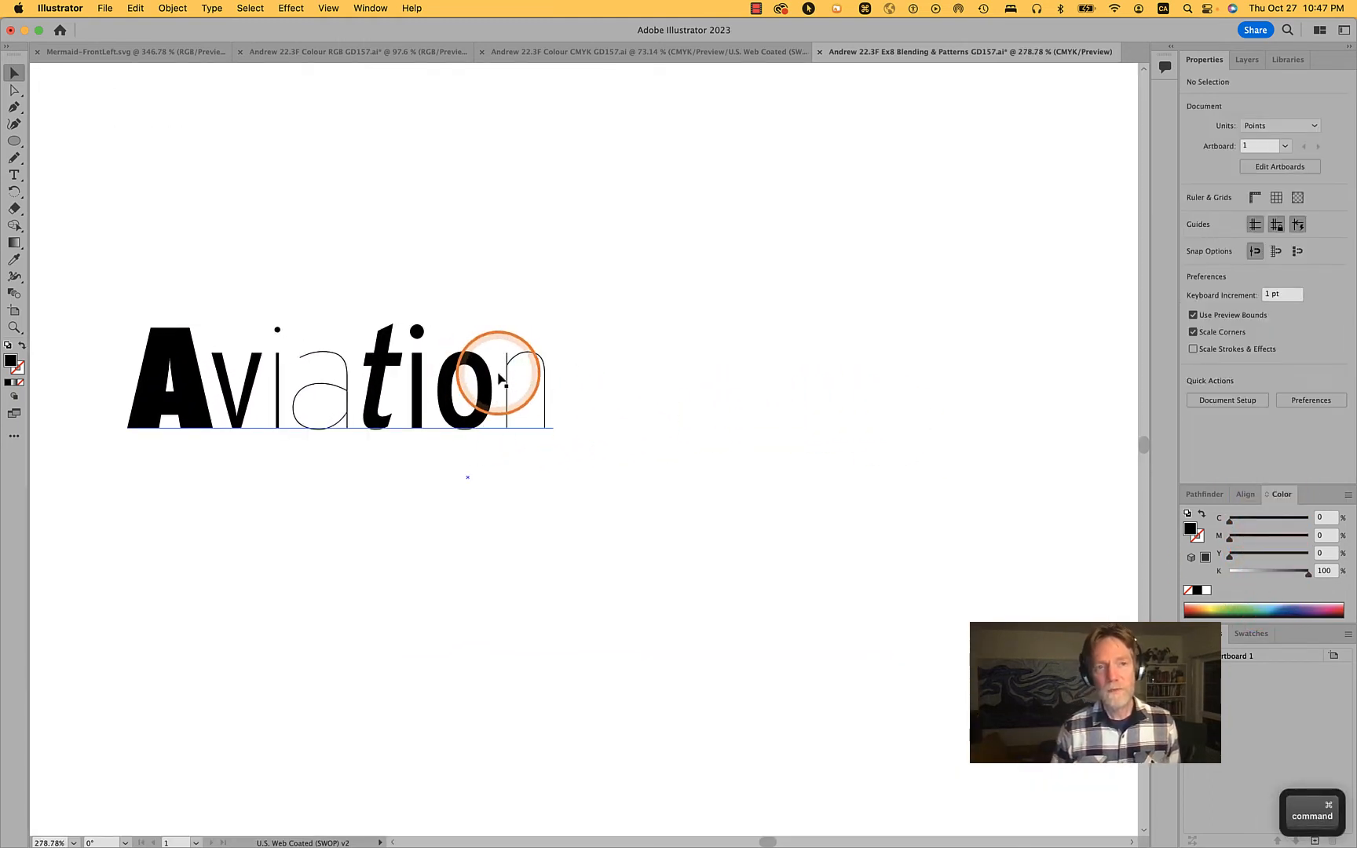
drag(499, 380, 606, 444)
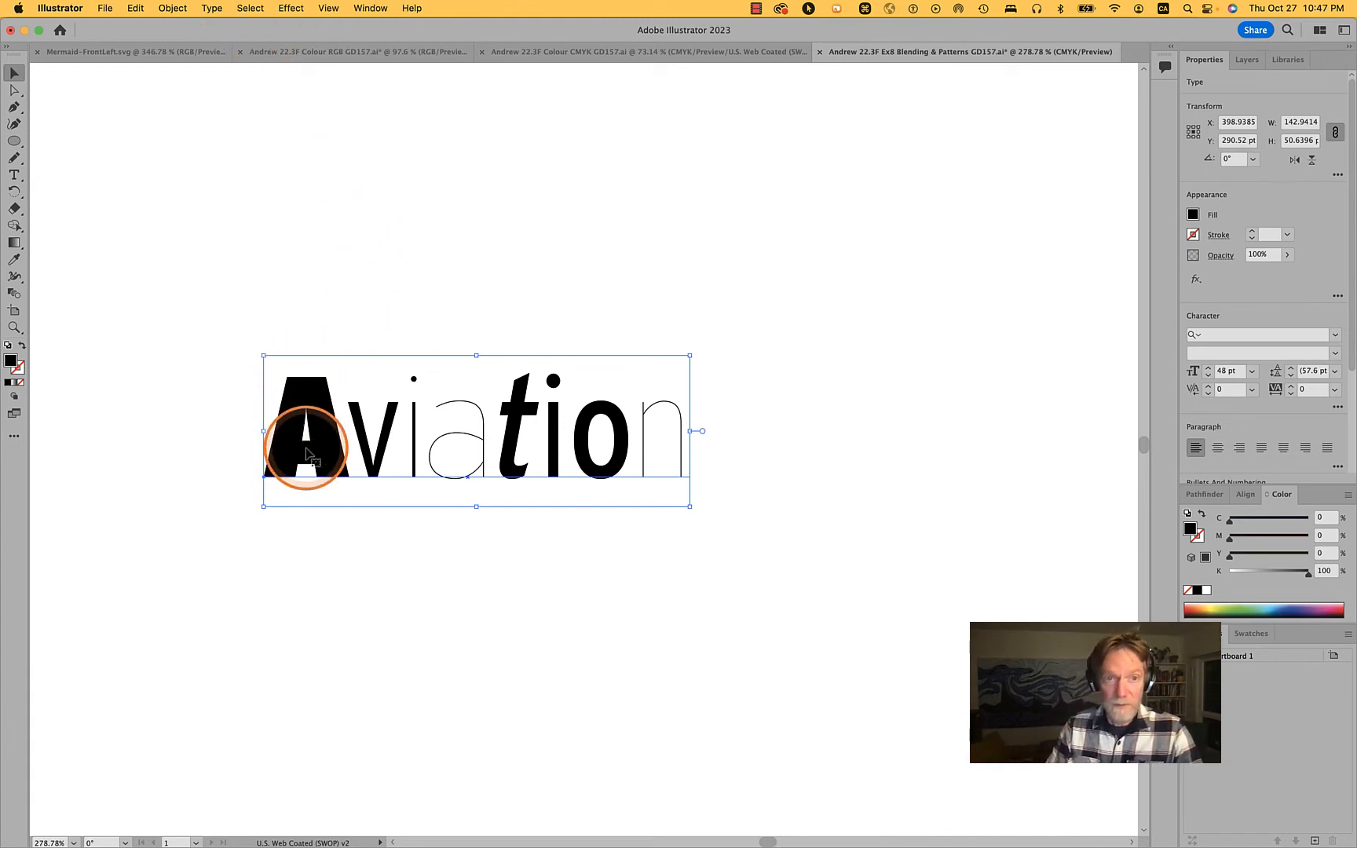
Convert the word Aviation from live type to vector outlines
scroll(314, 428, up, 5)
scroll(278, 476, up, 5)
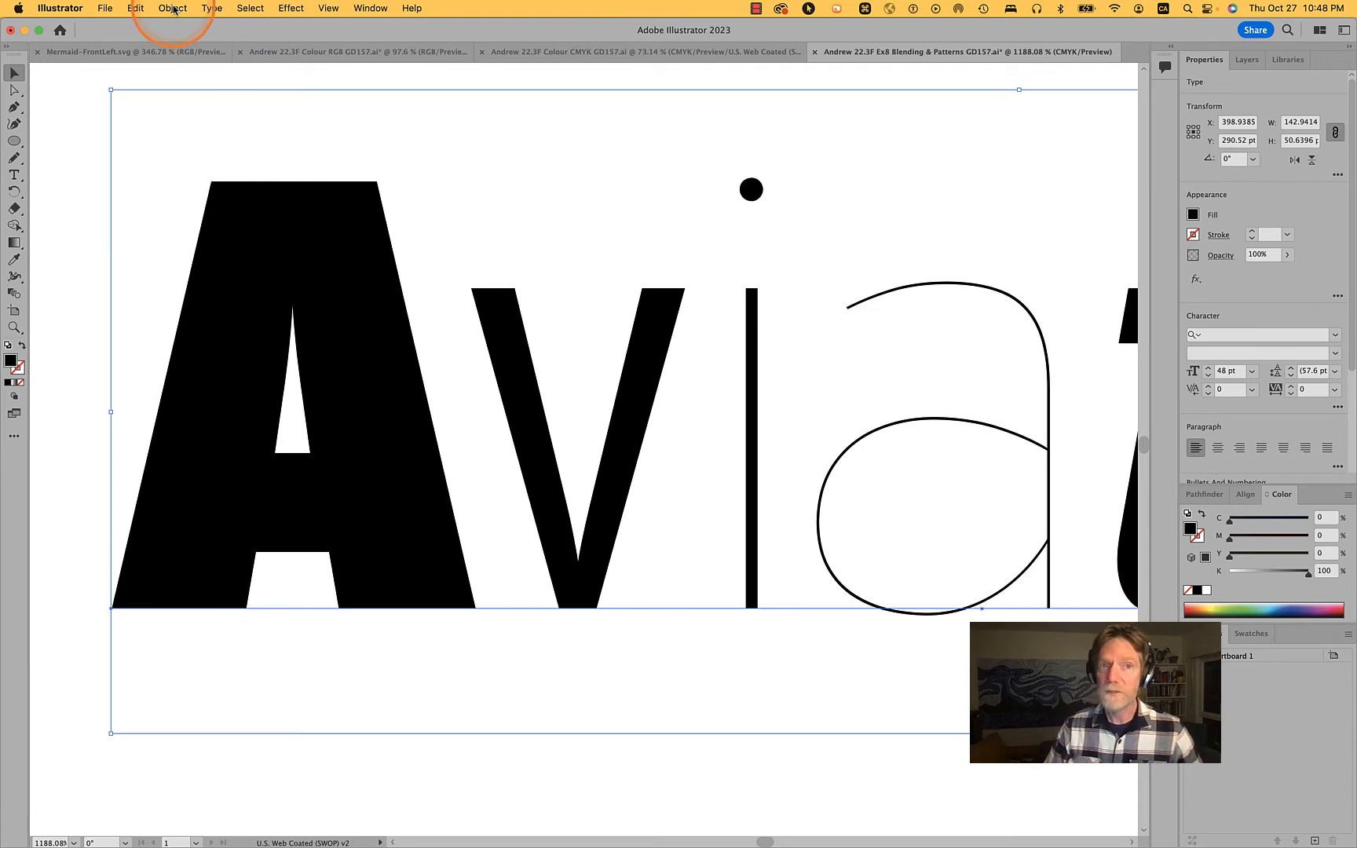
click(213, 10)
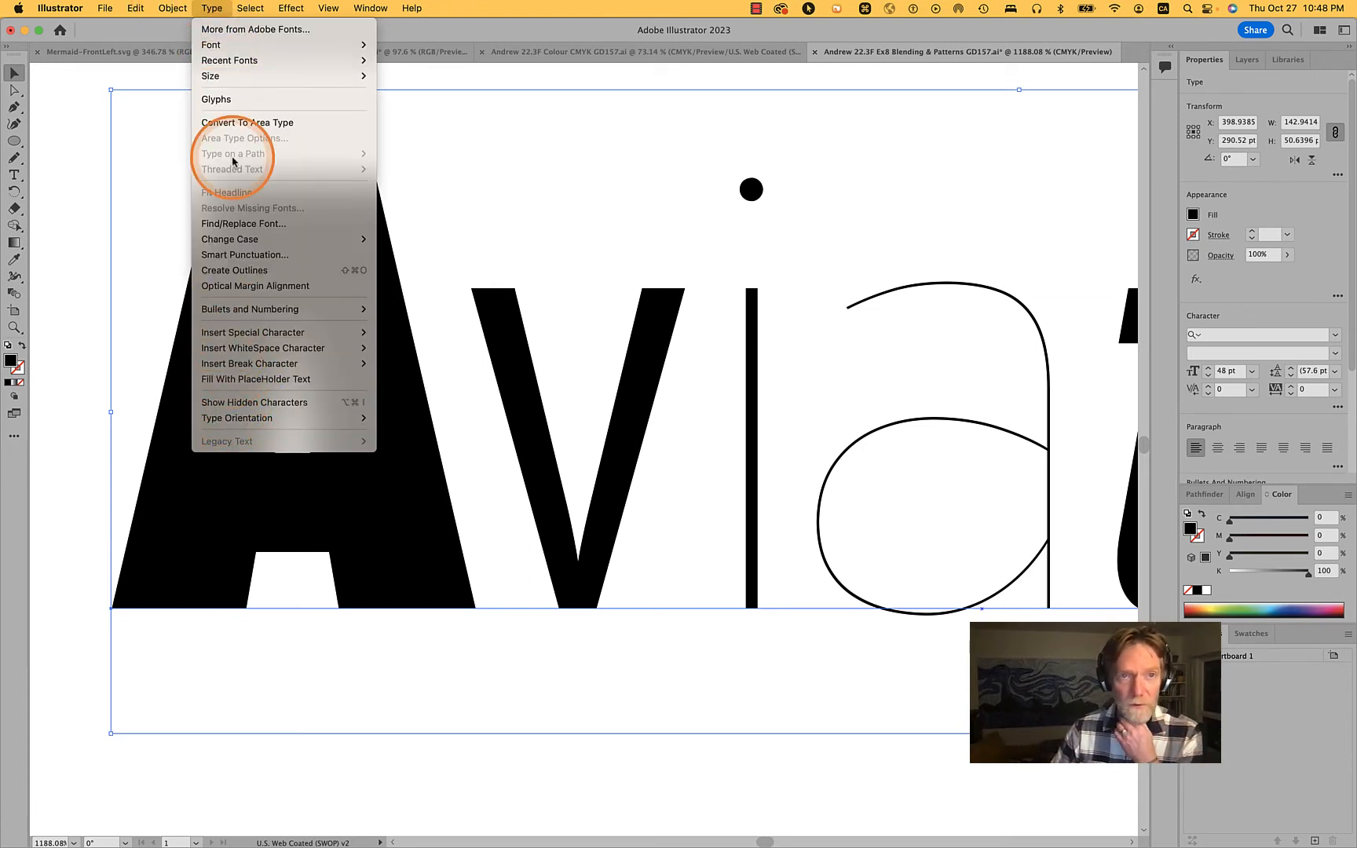
click(209, 8)
click(210, 8)
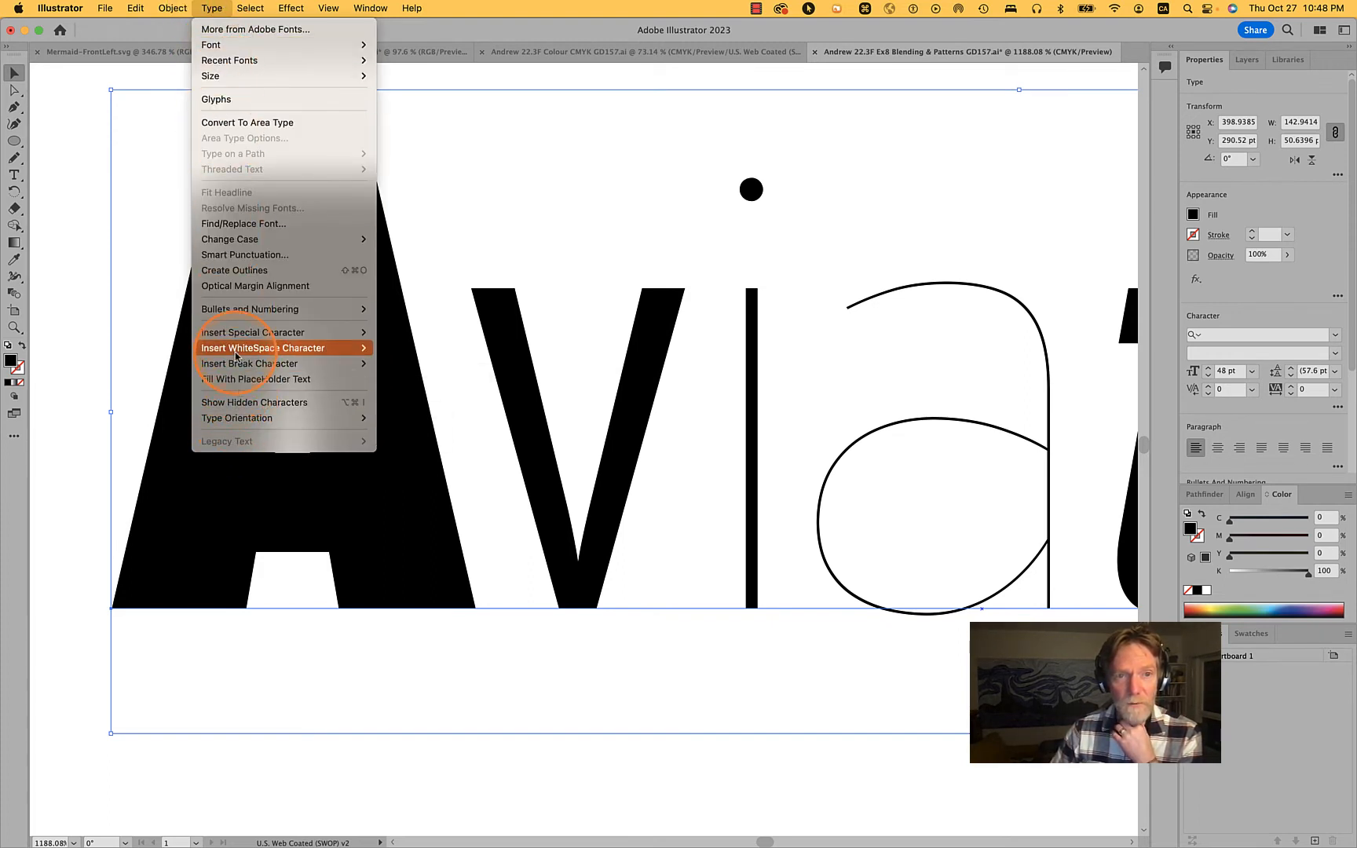
mouse_move(236, 351)
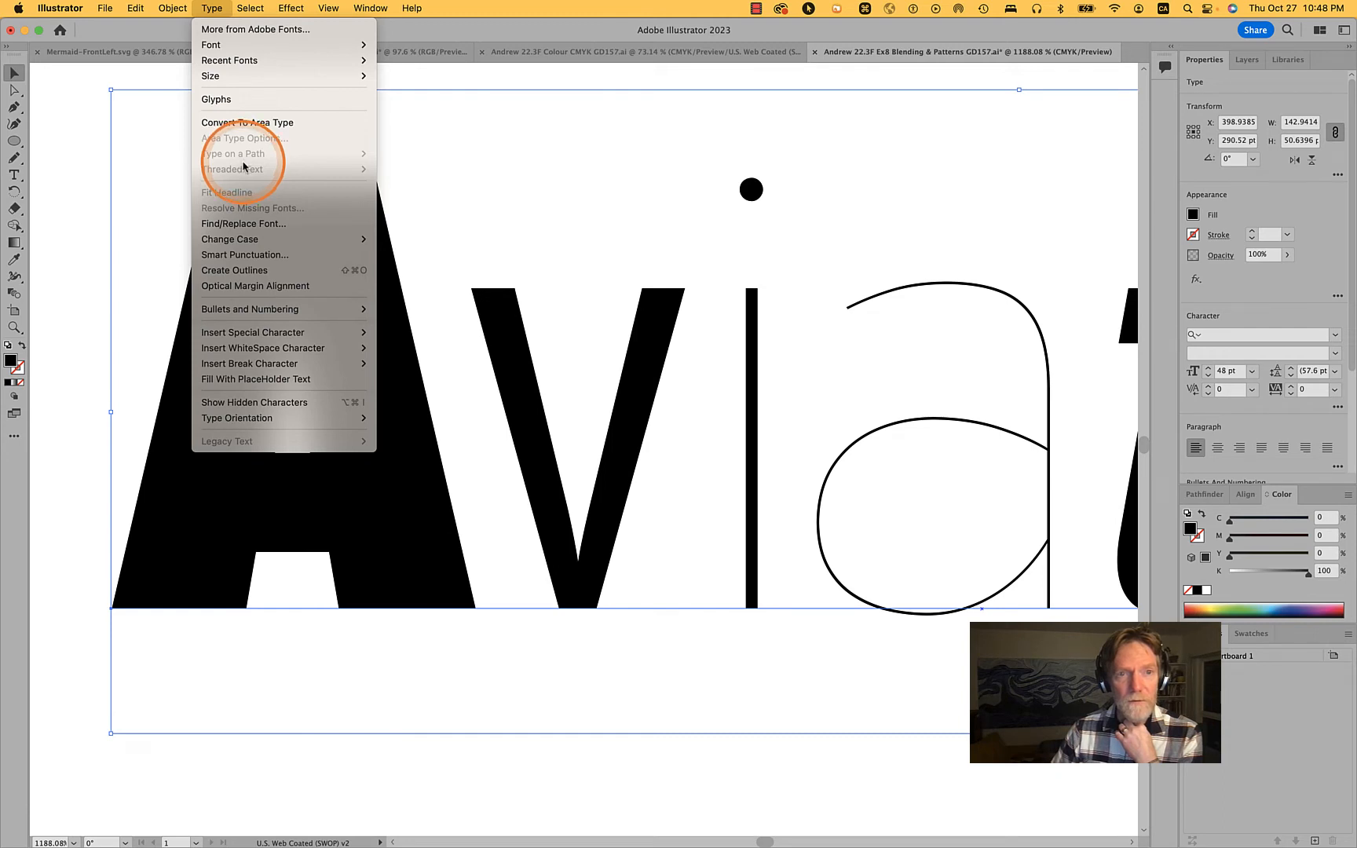
click(247, 270)
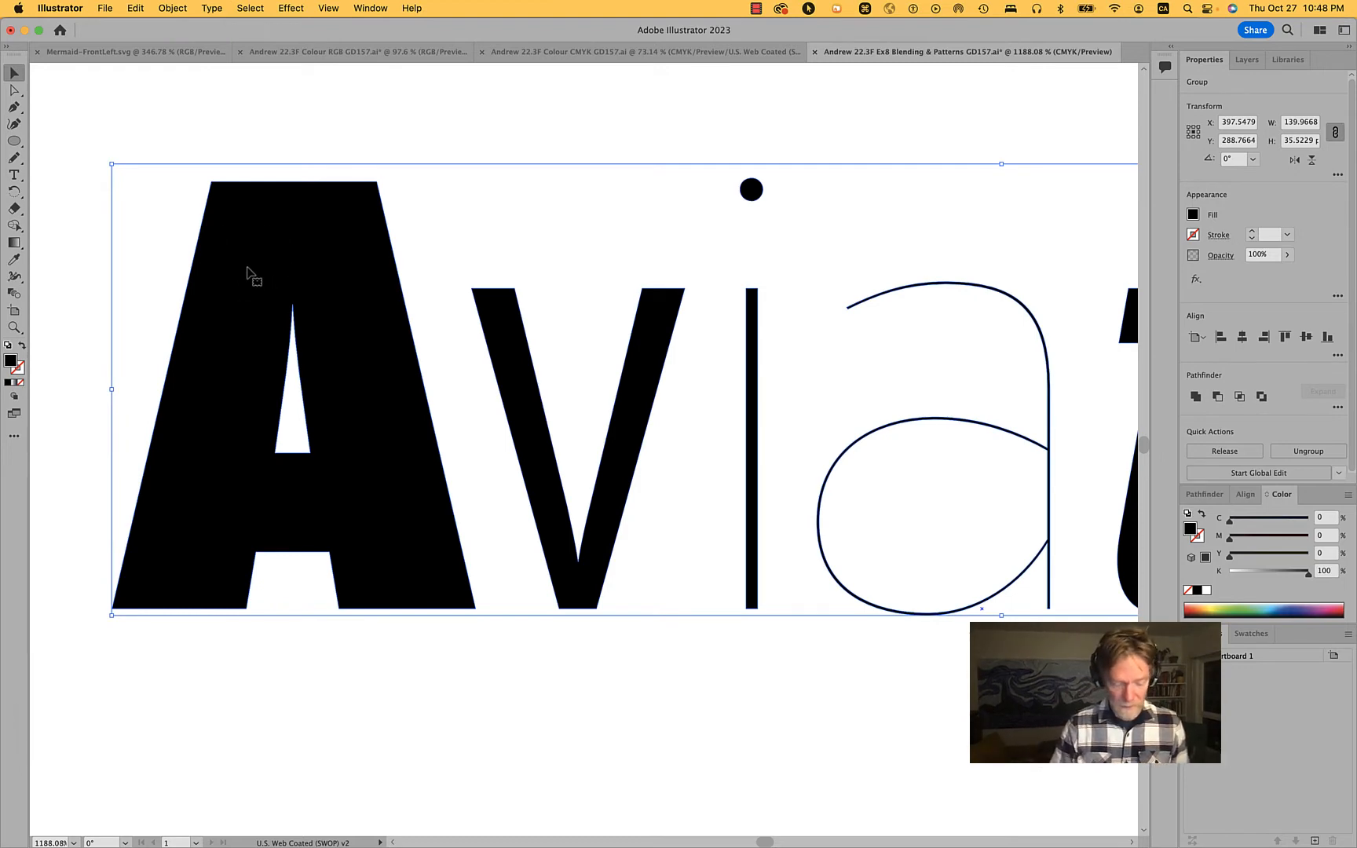
Switch the document to Outline view and examine the letter shapes and anchor points around the base of the v
click(328, 7)
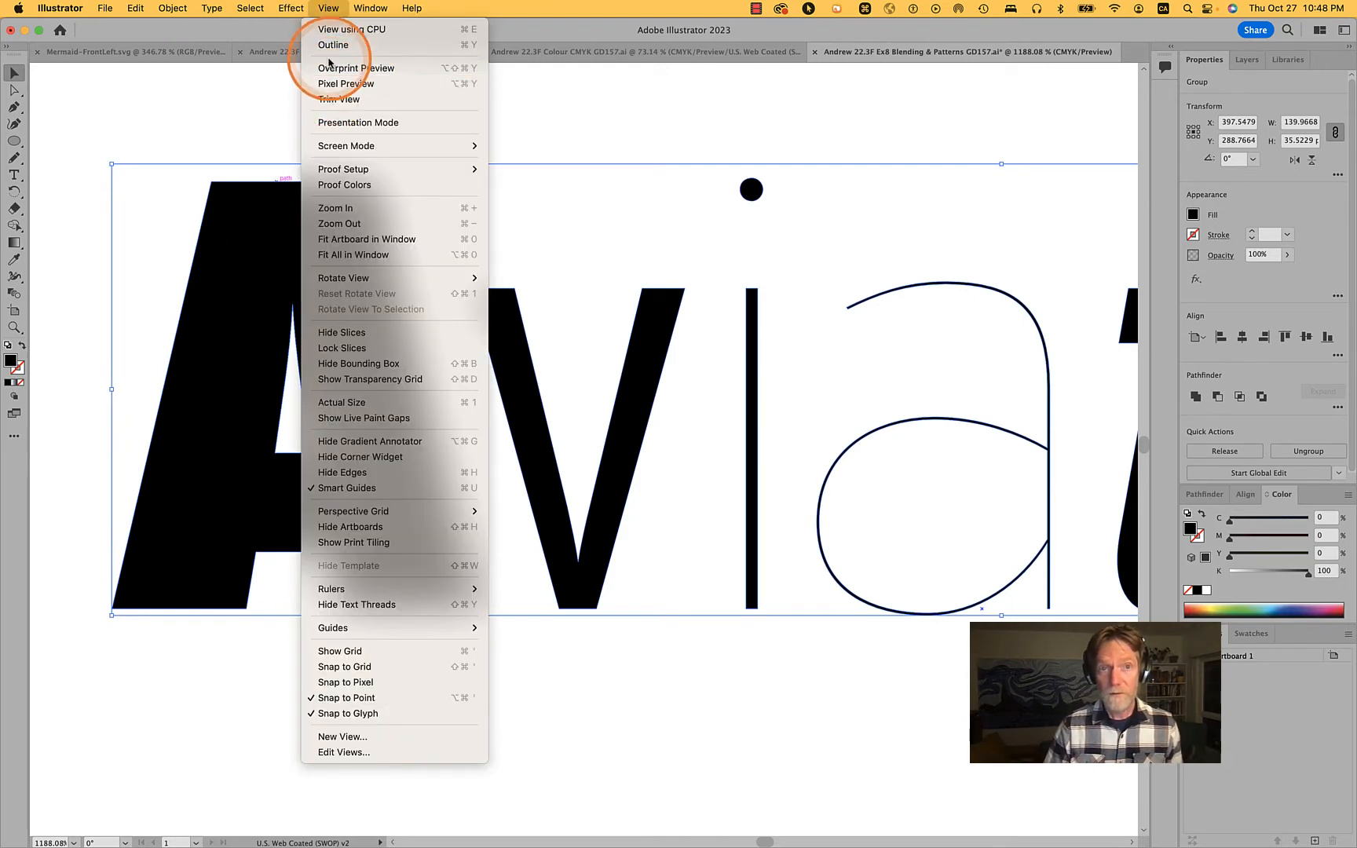
click(336, 45)
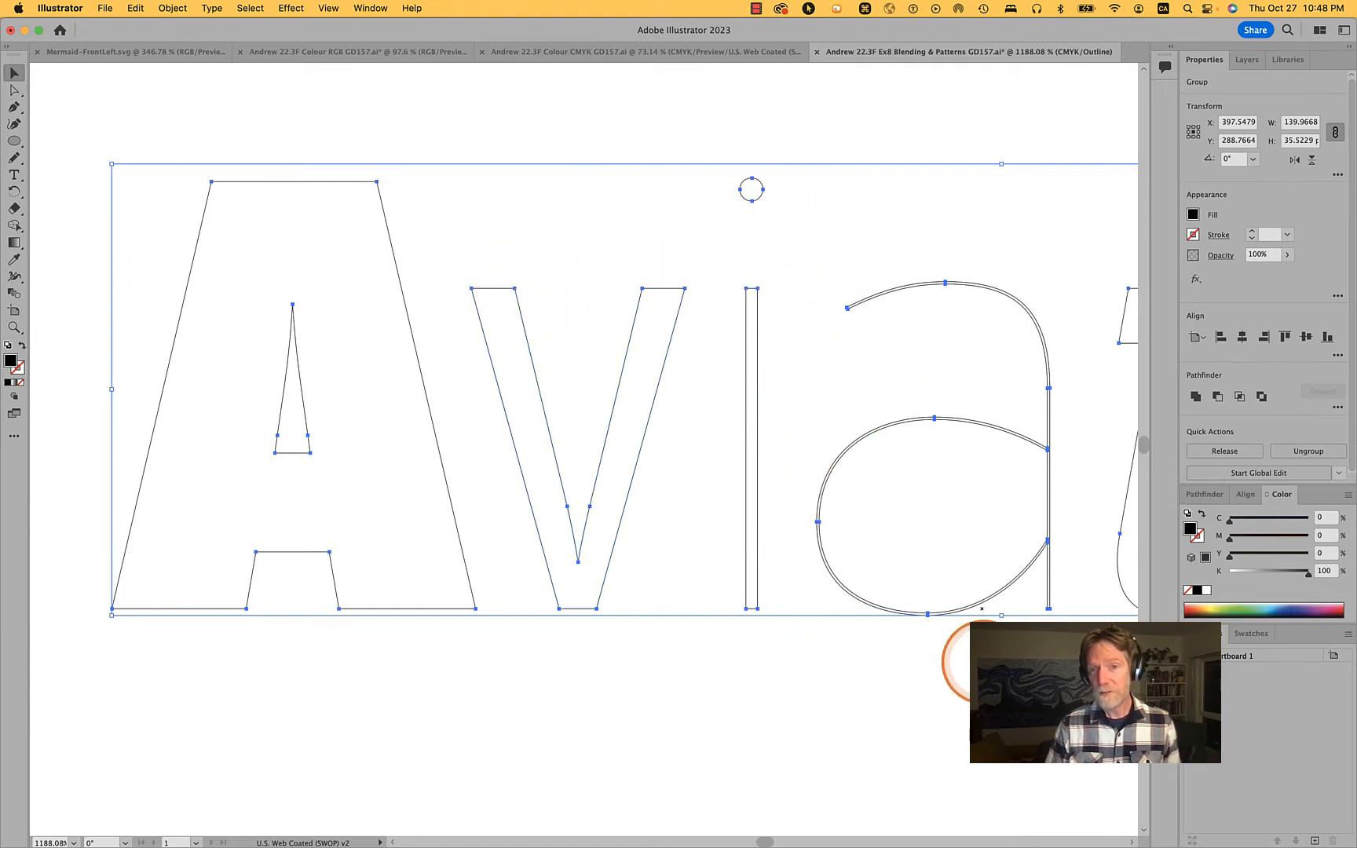
scroll(964, 651, right, 3)
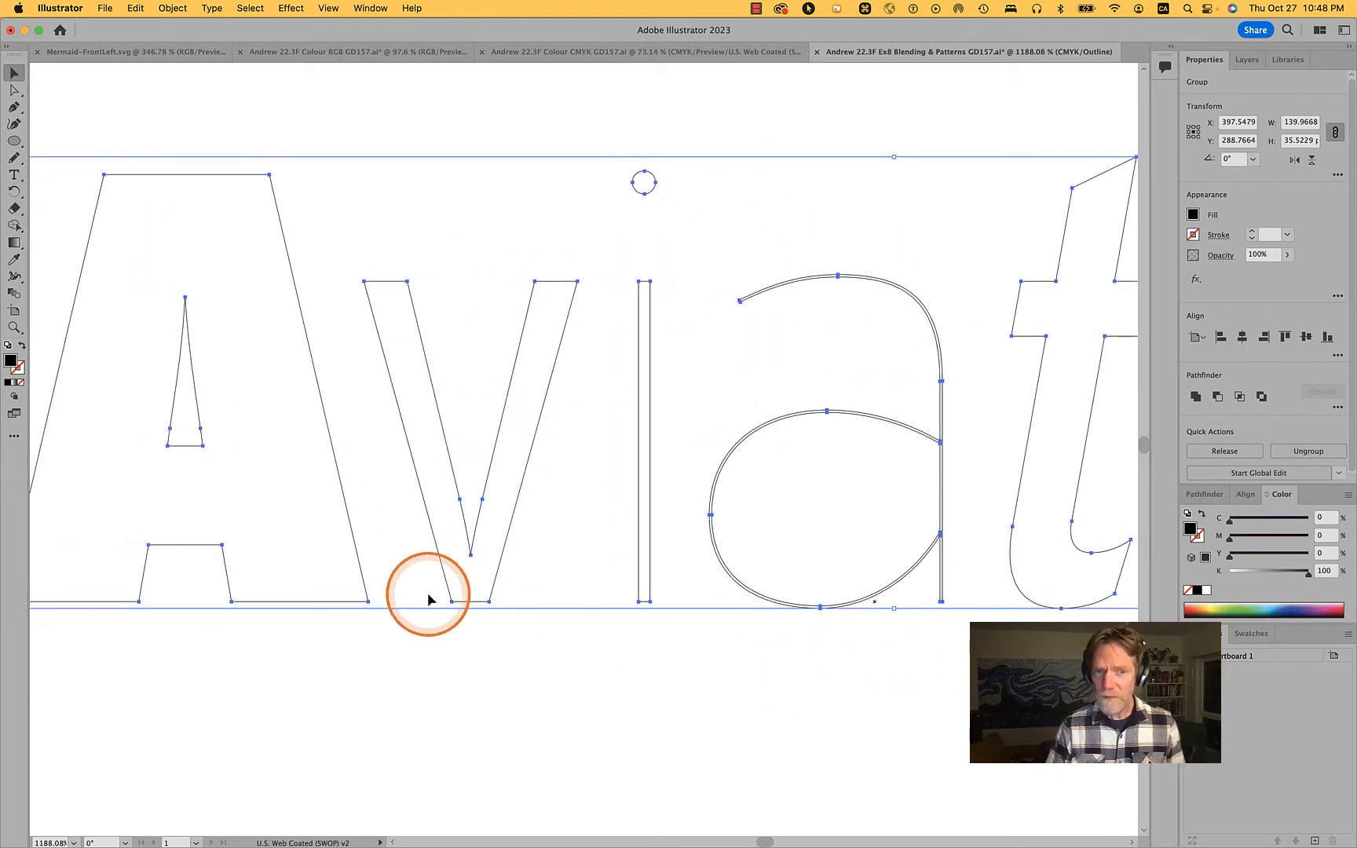
scroll(428, 600, up, 5)
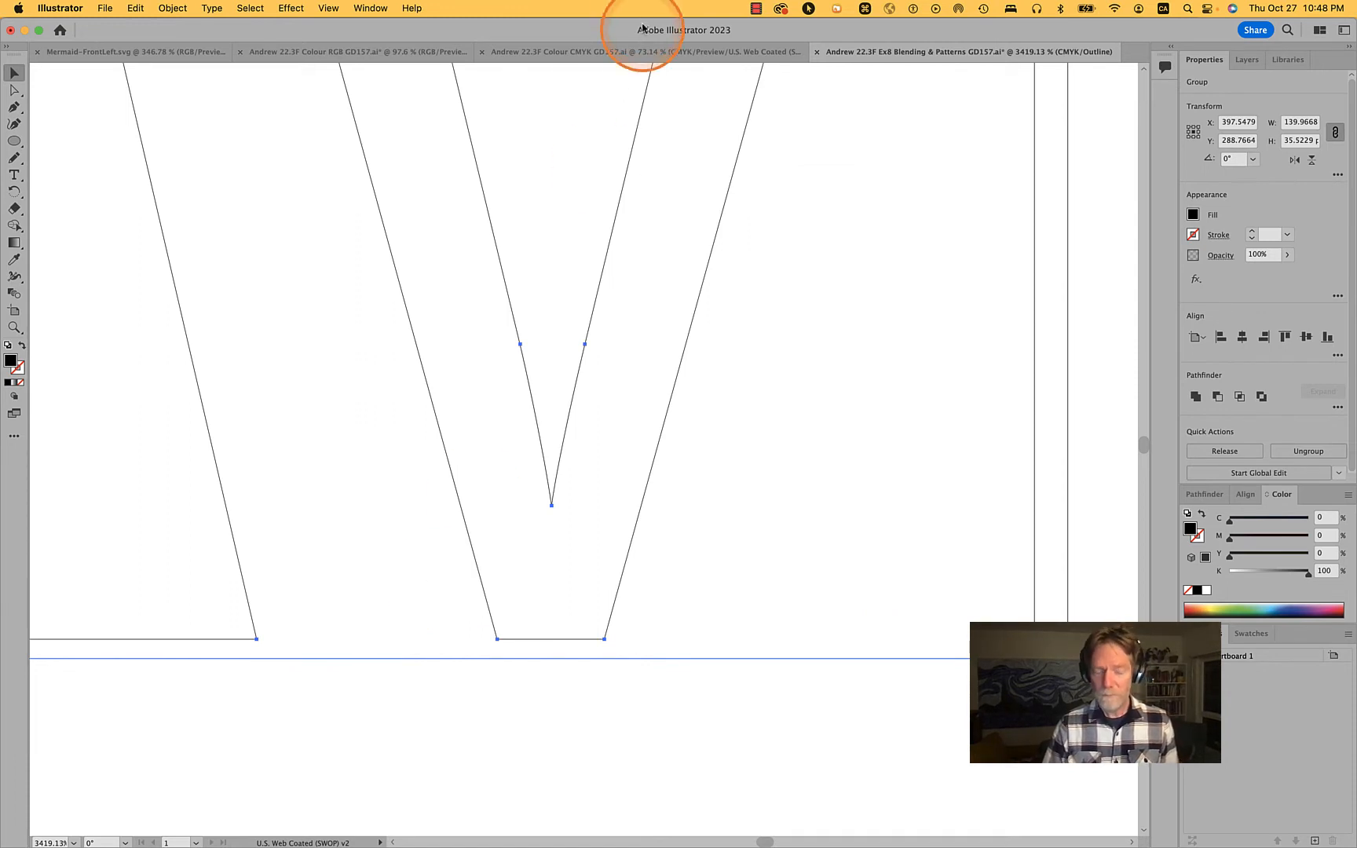
Show the rulers and place a horizontal guide along the base of the letter v, checking the other letters against it
key(cmd+r)
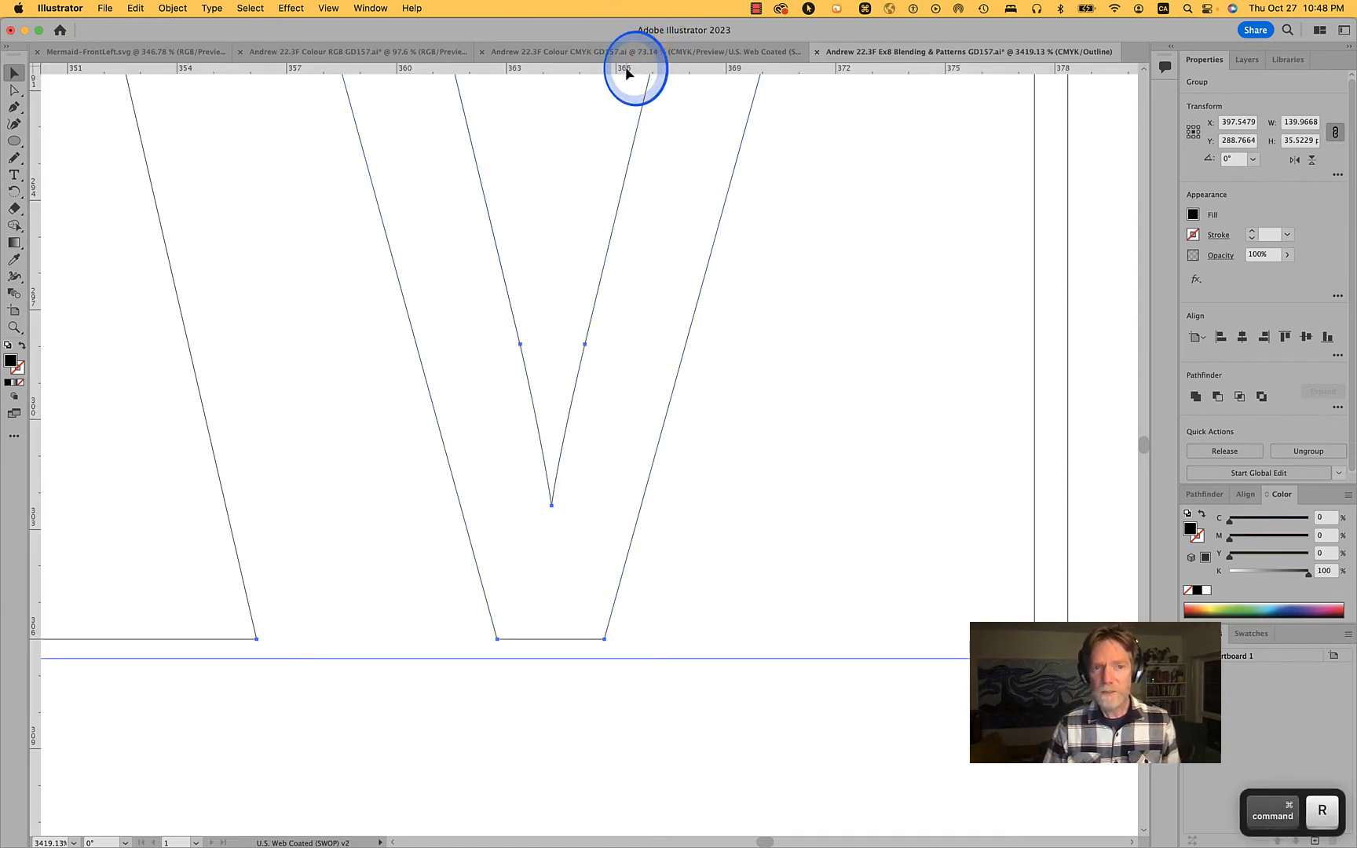
drag(628, 73, 497, 639)
scroll(745, 639, down, 5)
scroll(745, 639, right, 4)
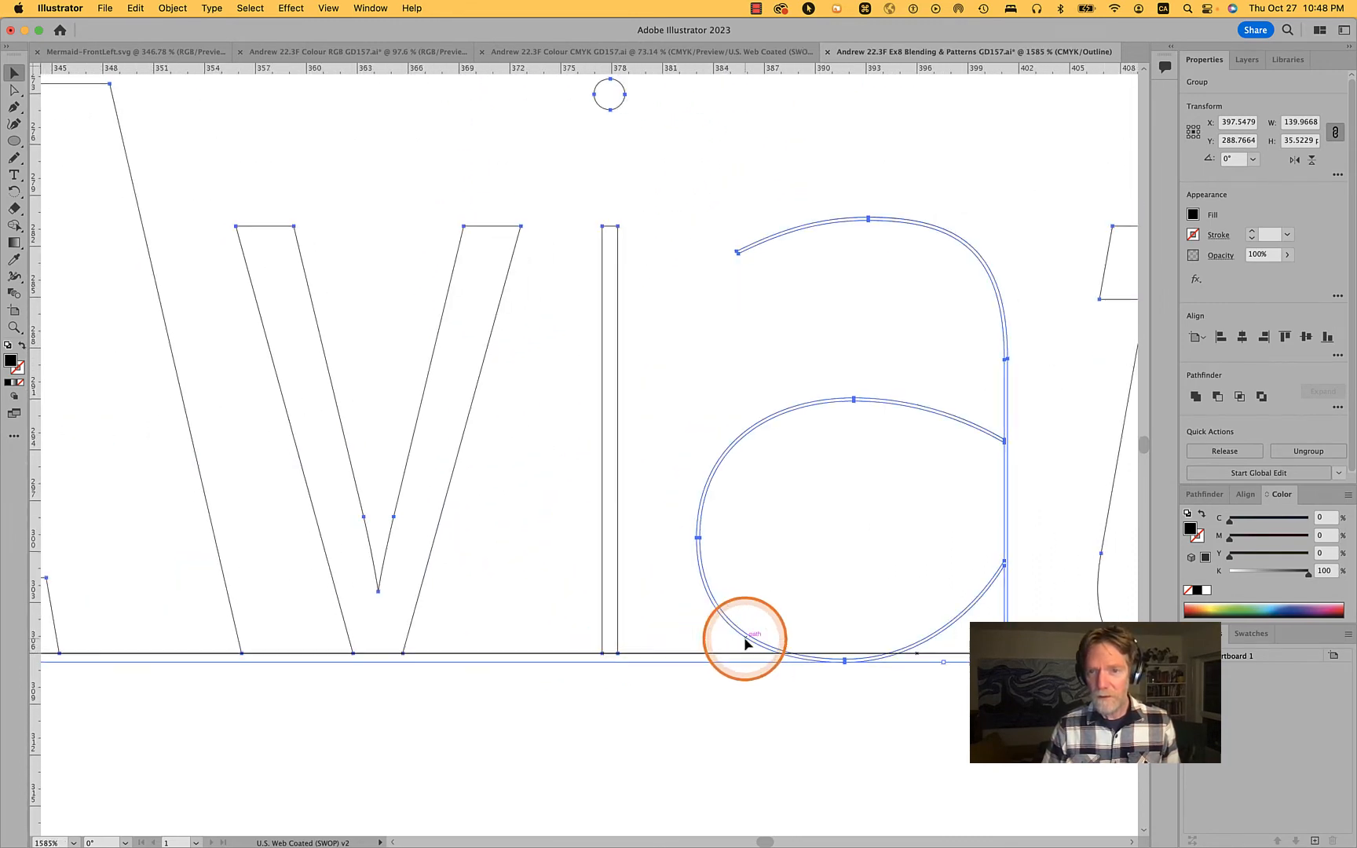
scroll(745, 644, right, 2)
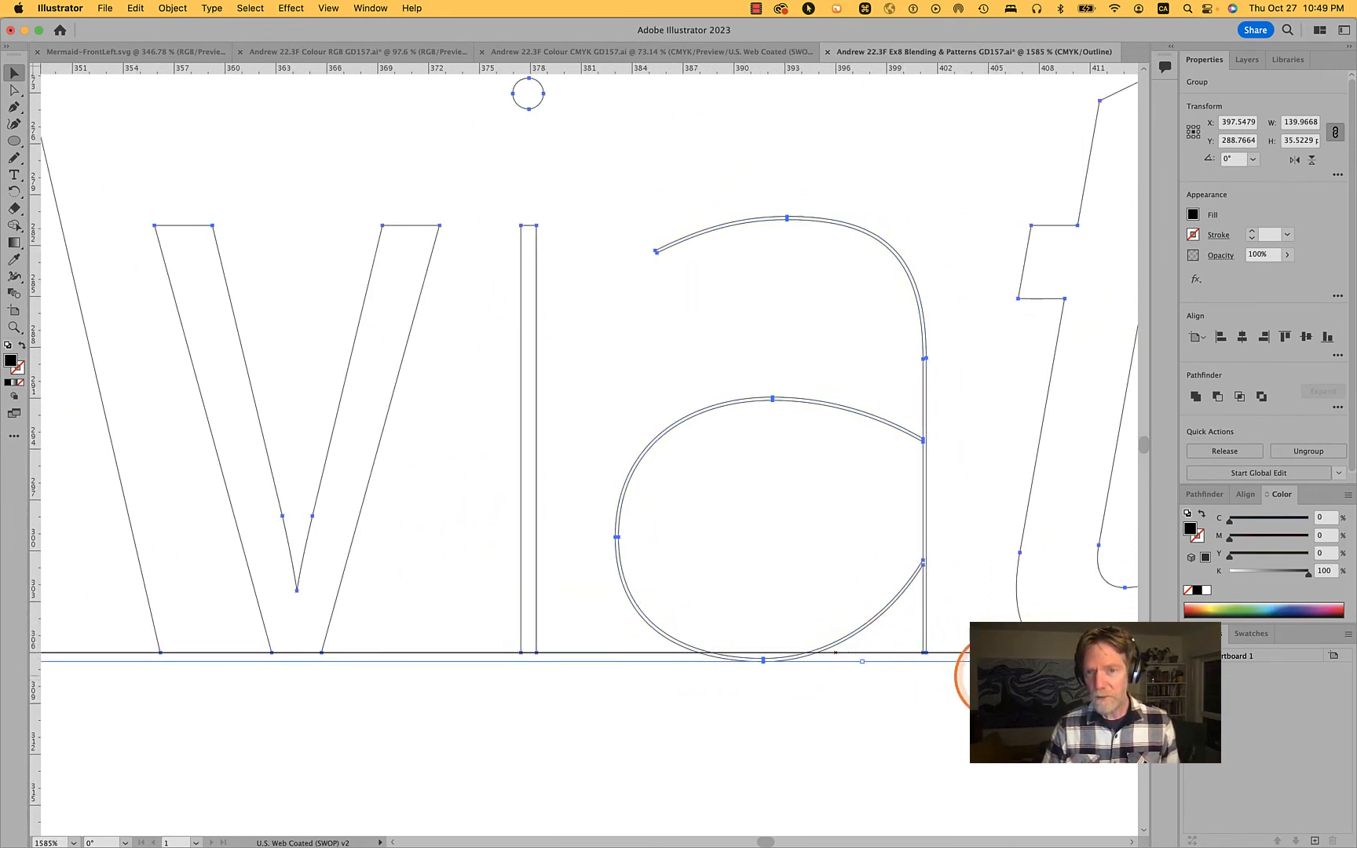
scroll(982, 676, right, 15)
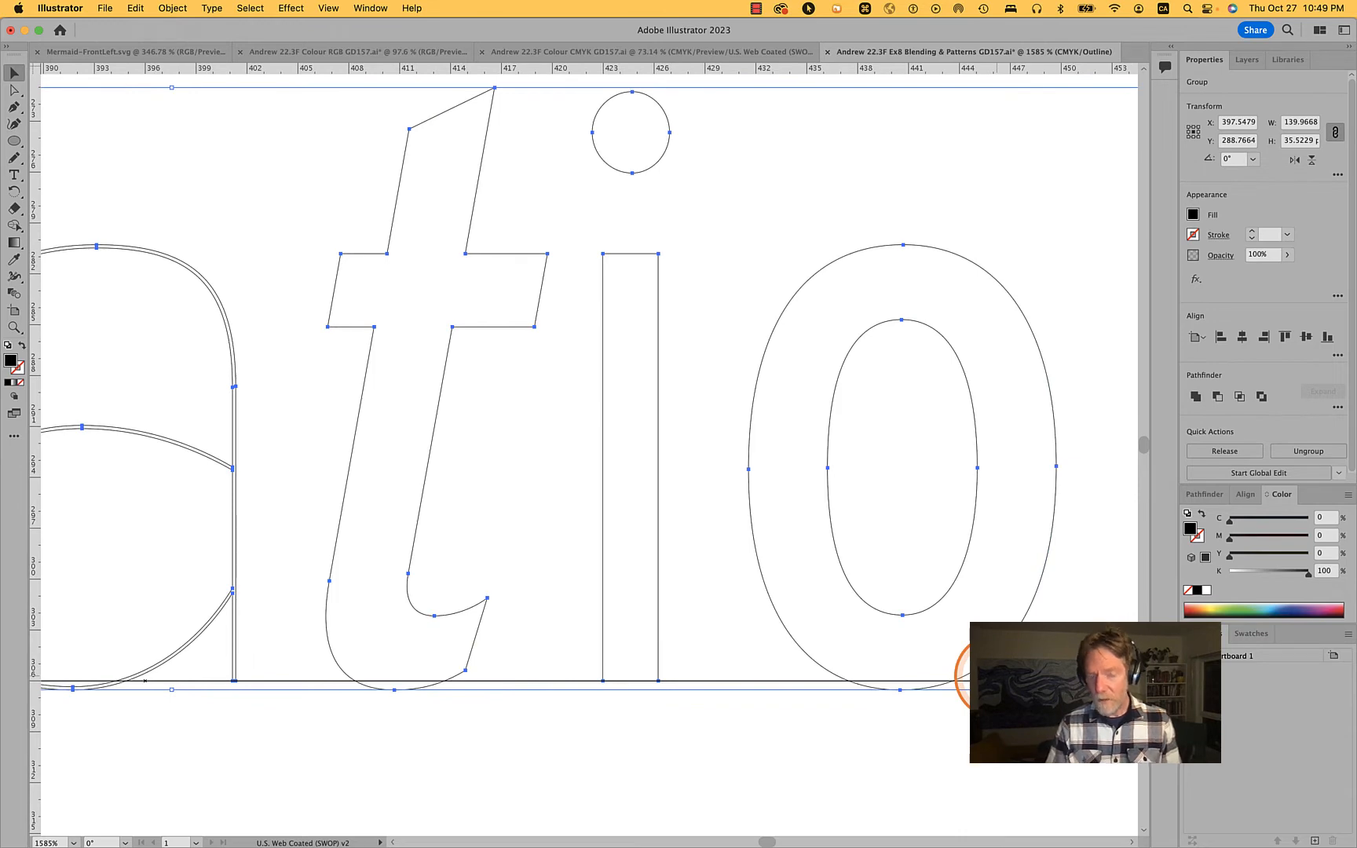
Return to the Preview display and deselect the outlined word
key(super)
key(super+y)
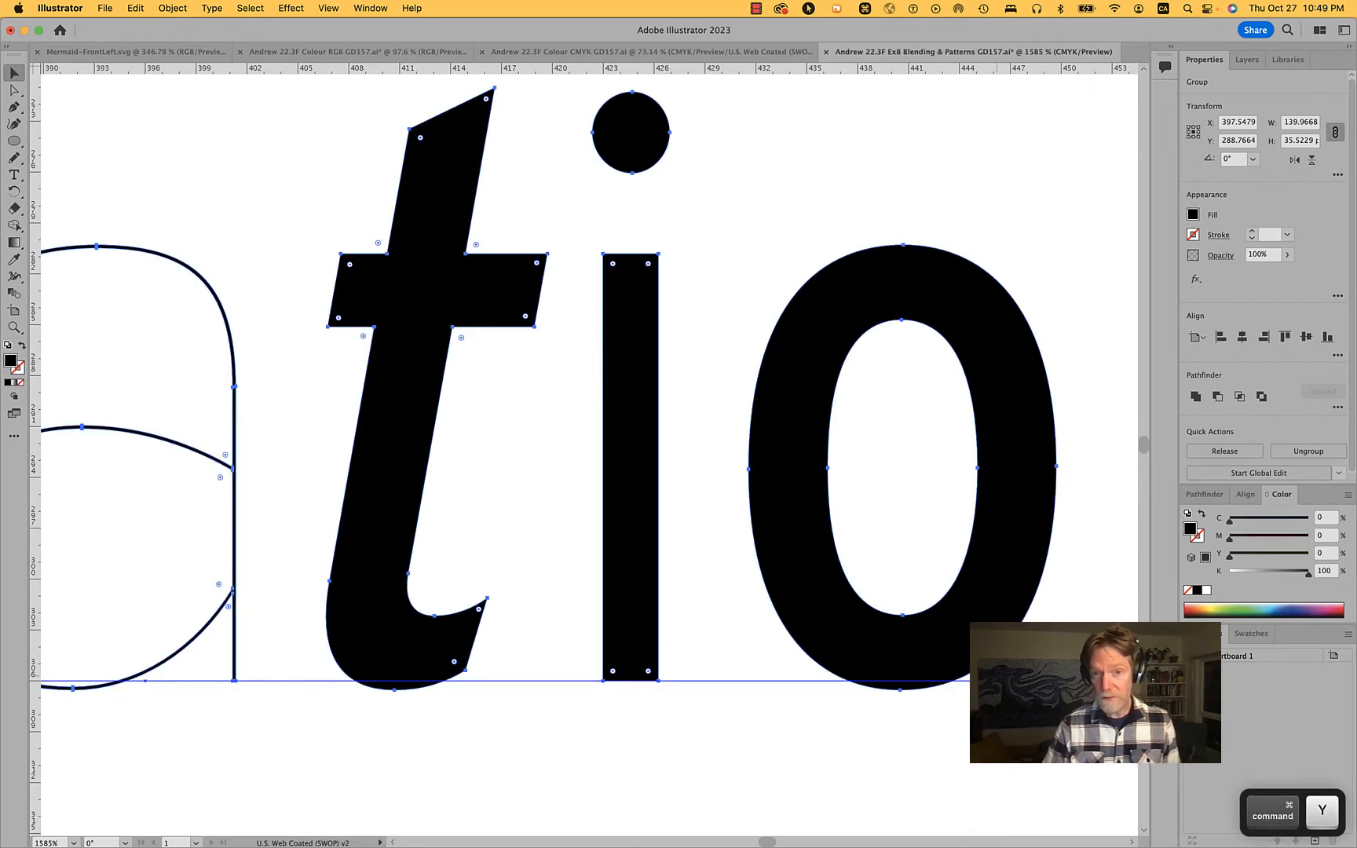
scroll(1010, 678, down, 5)
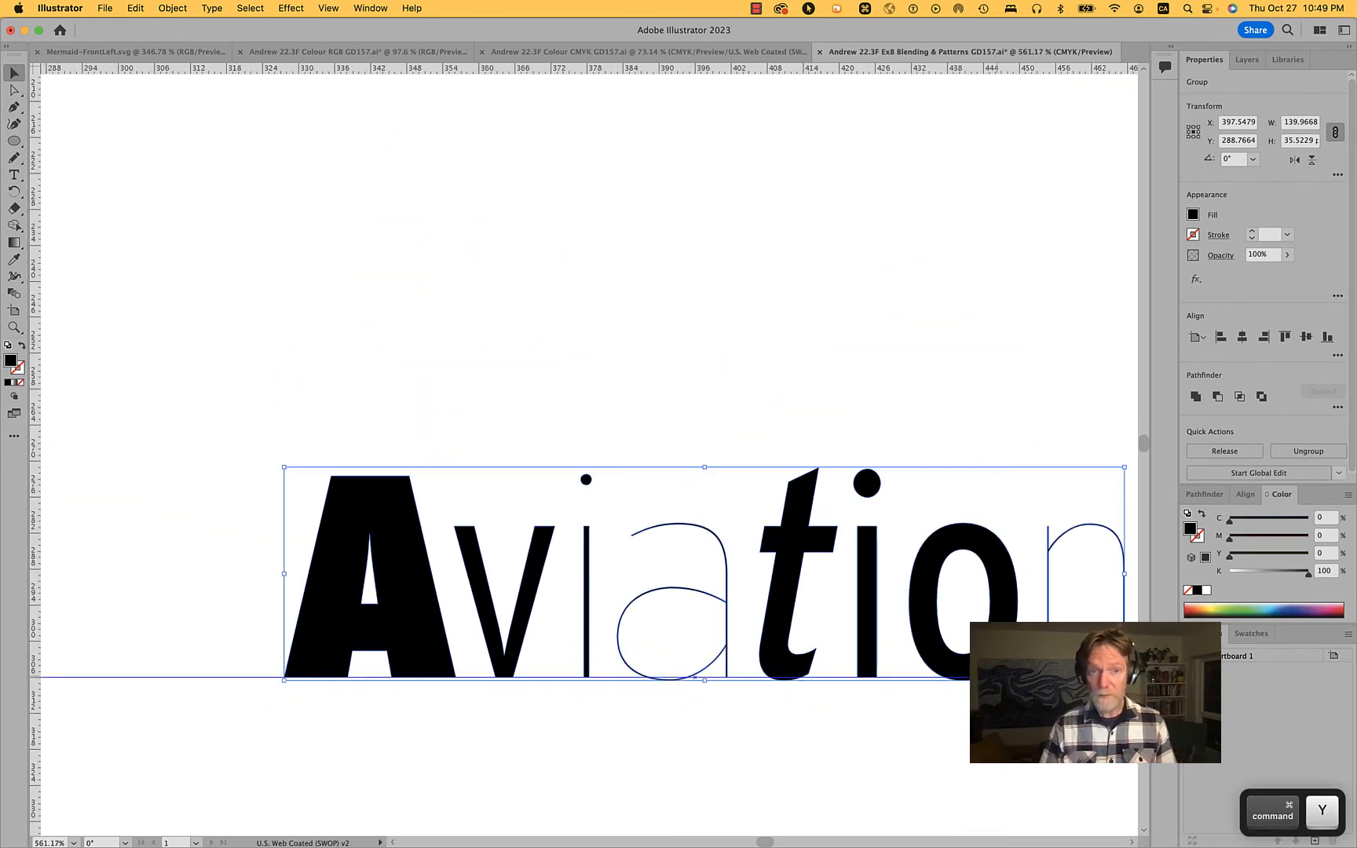
click(474, 757)
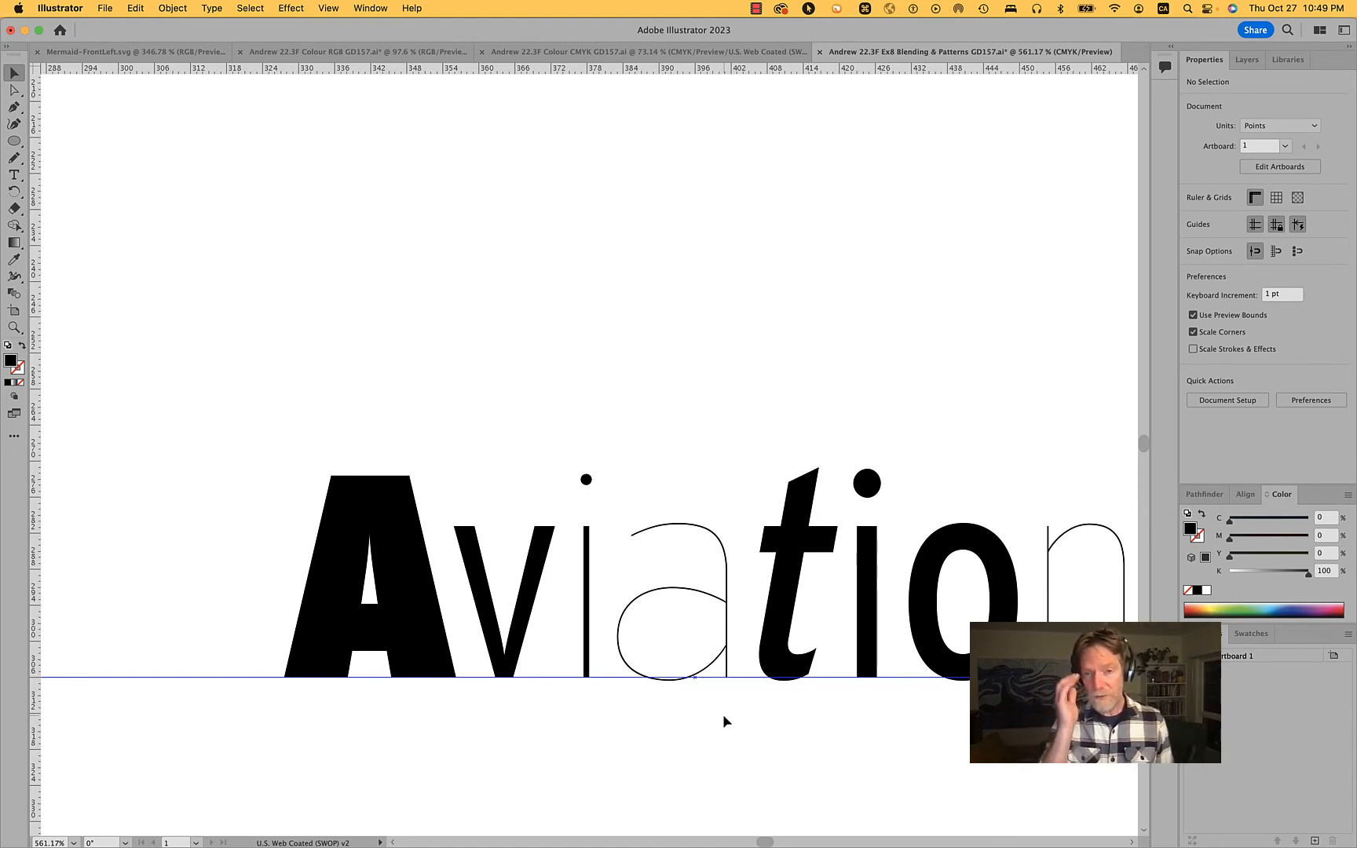
click(404, 481)
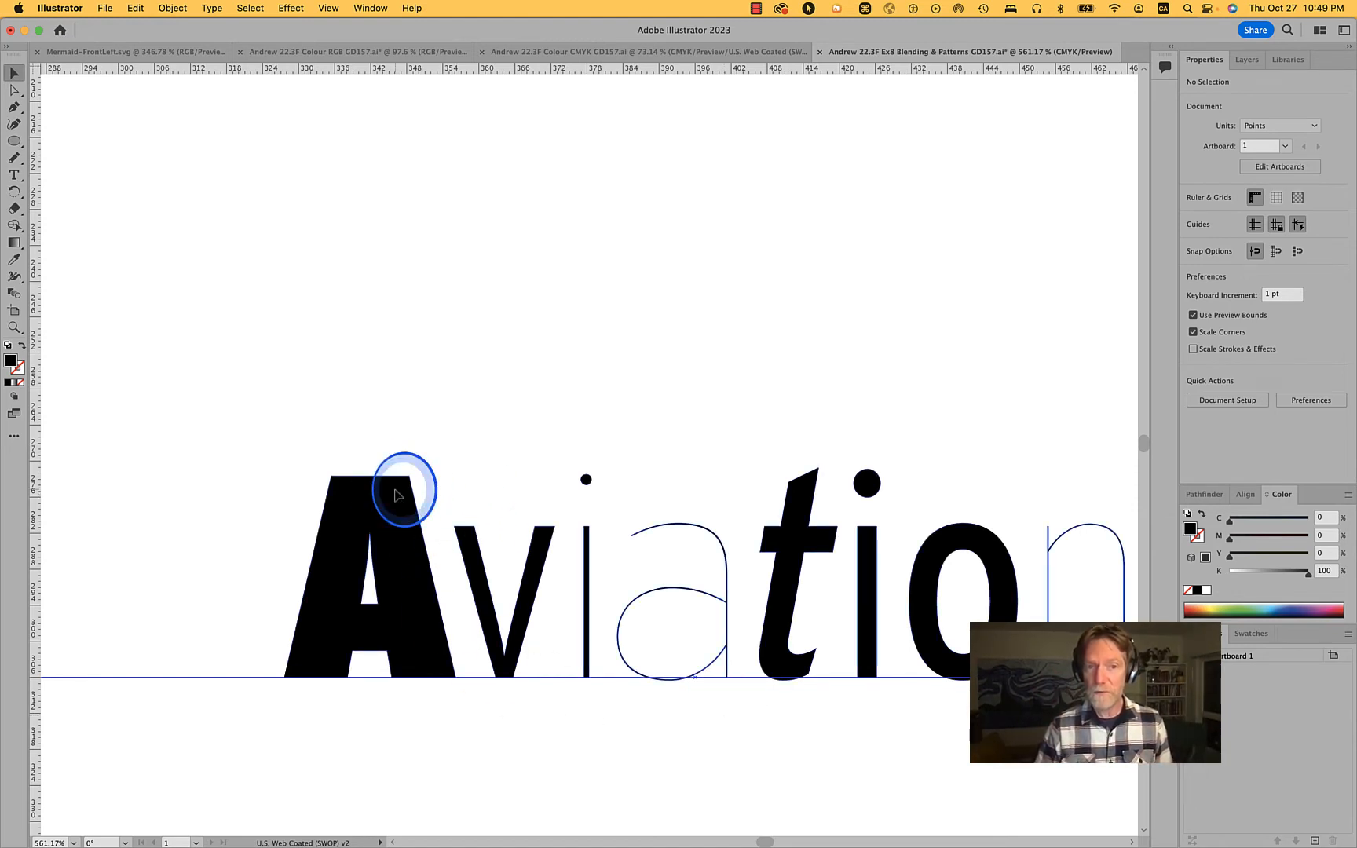
click(464, 389)
key(a)
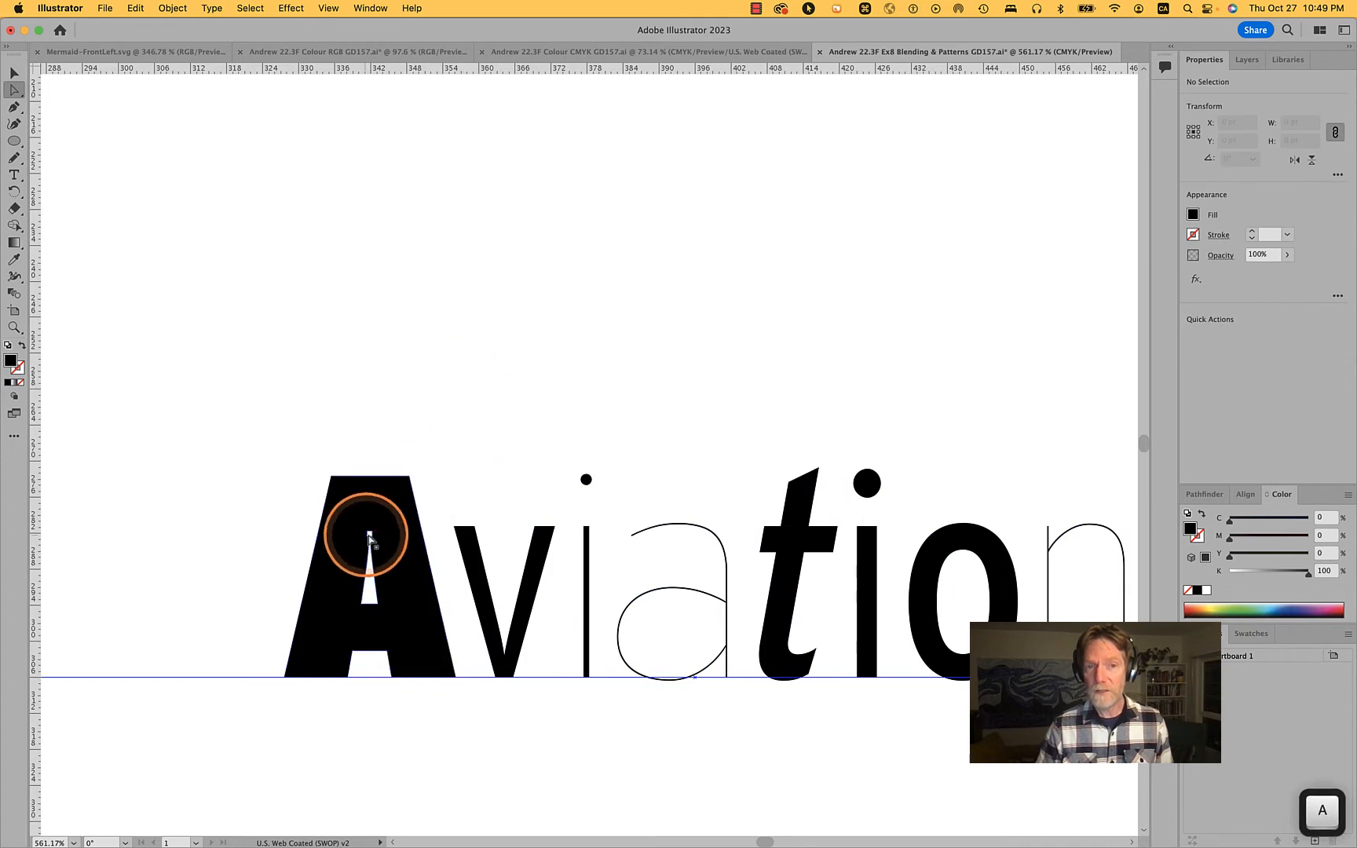
scroll(408, 522, down, 5)
scroll(407, 525, down, 1)
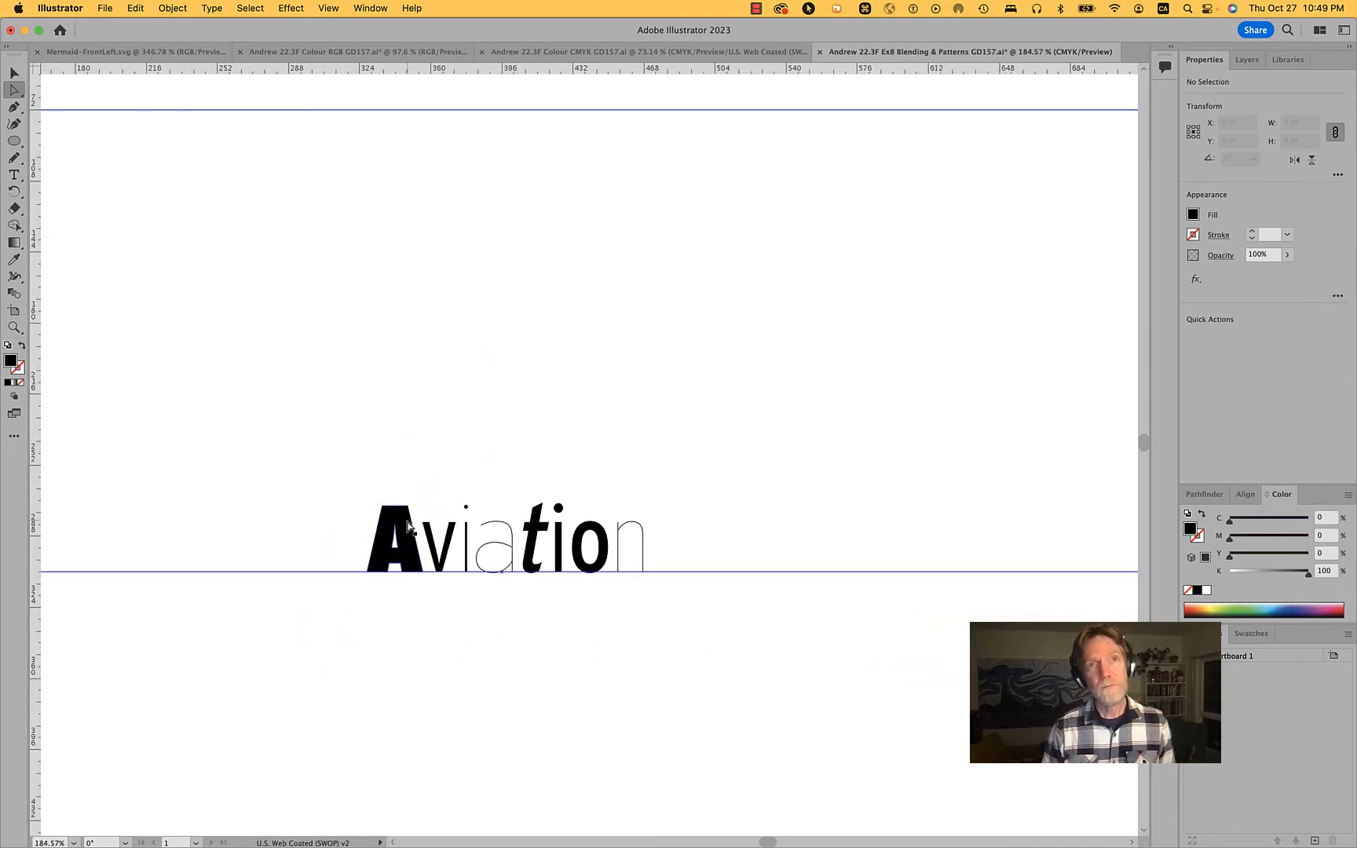
click(408, 520)
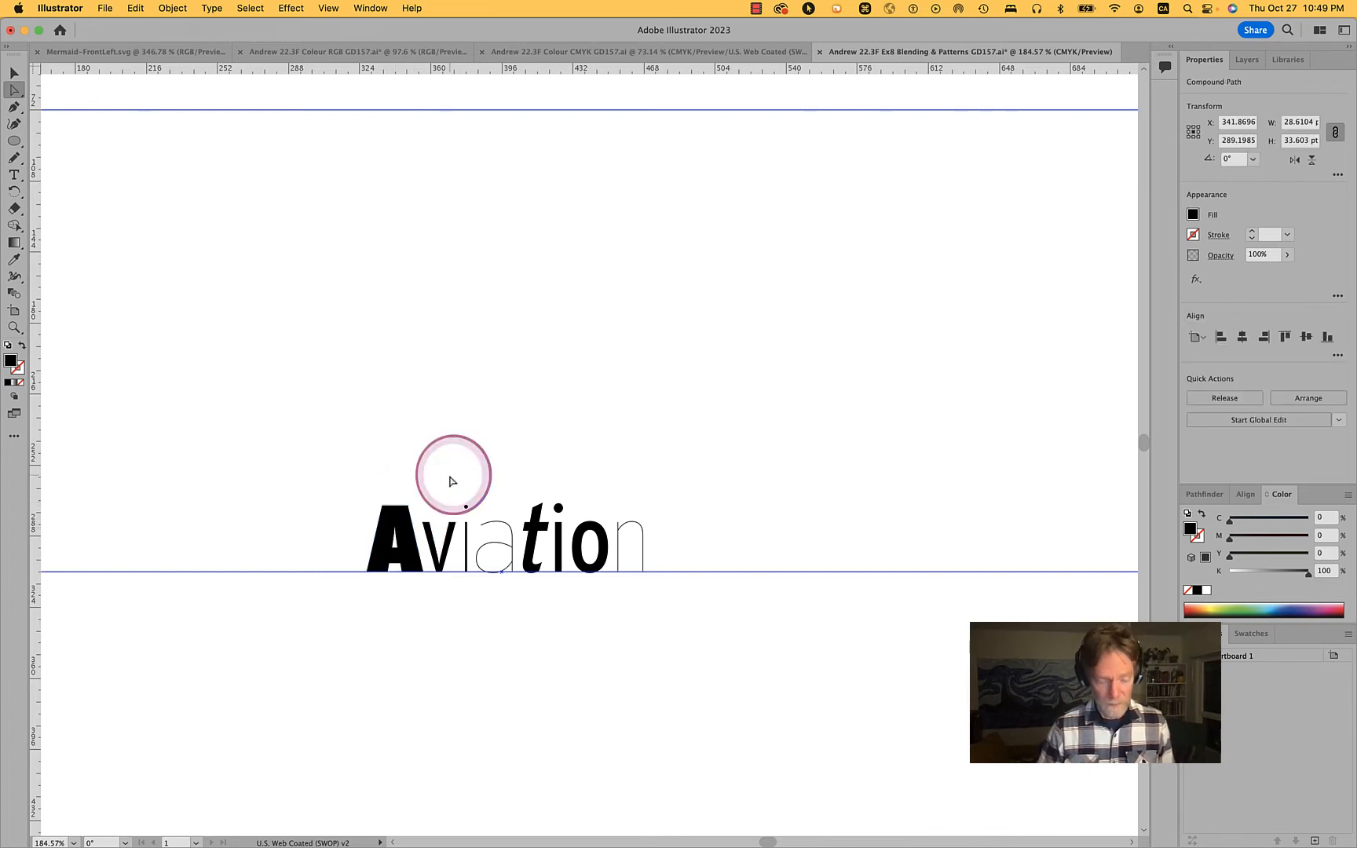
click(448, 476)
Move the grouped word Aviation about 89 pt straight up, clear of the baseline guide
key(v)
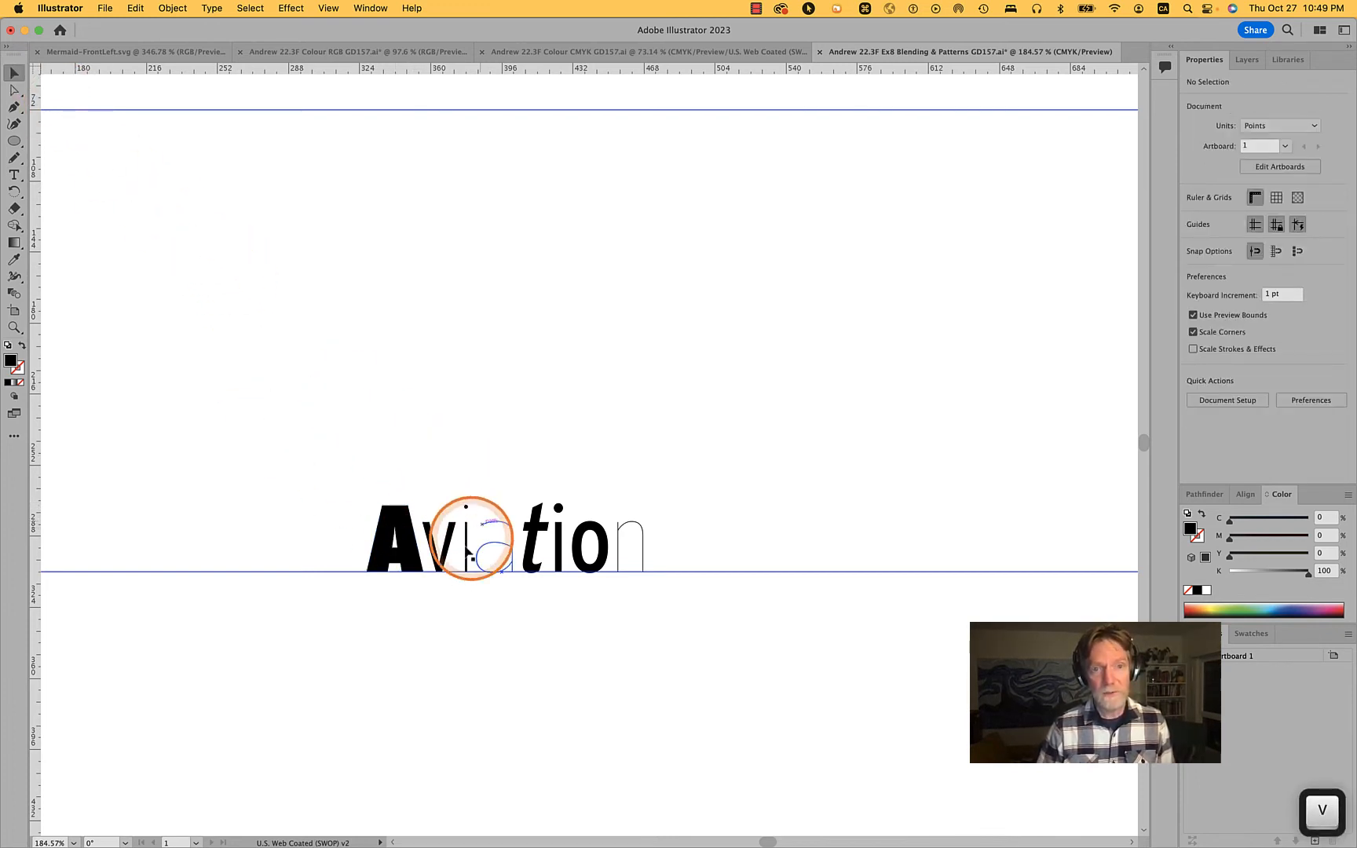
click(417, 551)
drag(410, 547, 411, 371)
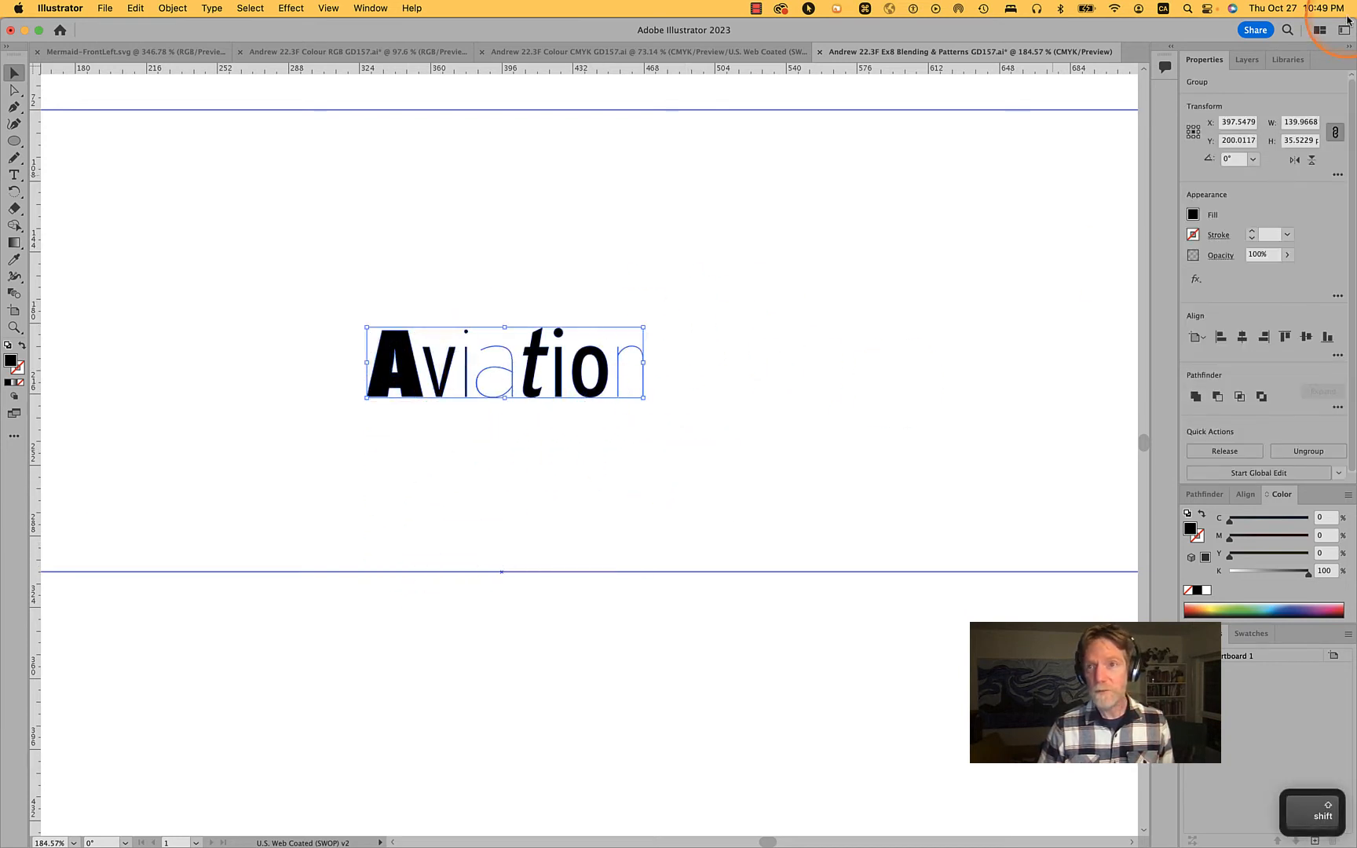
Expand Layer 1 in the layer list and duplicate the A of Aviation about 89 pt straight down onto the baseline guide
click(1246, 60)
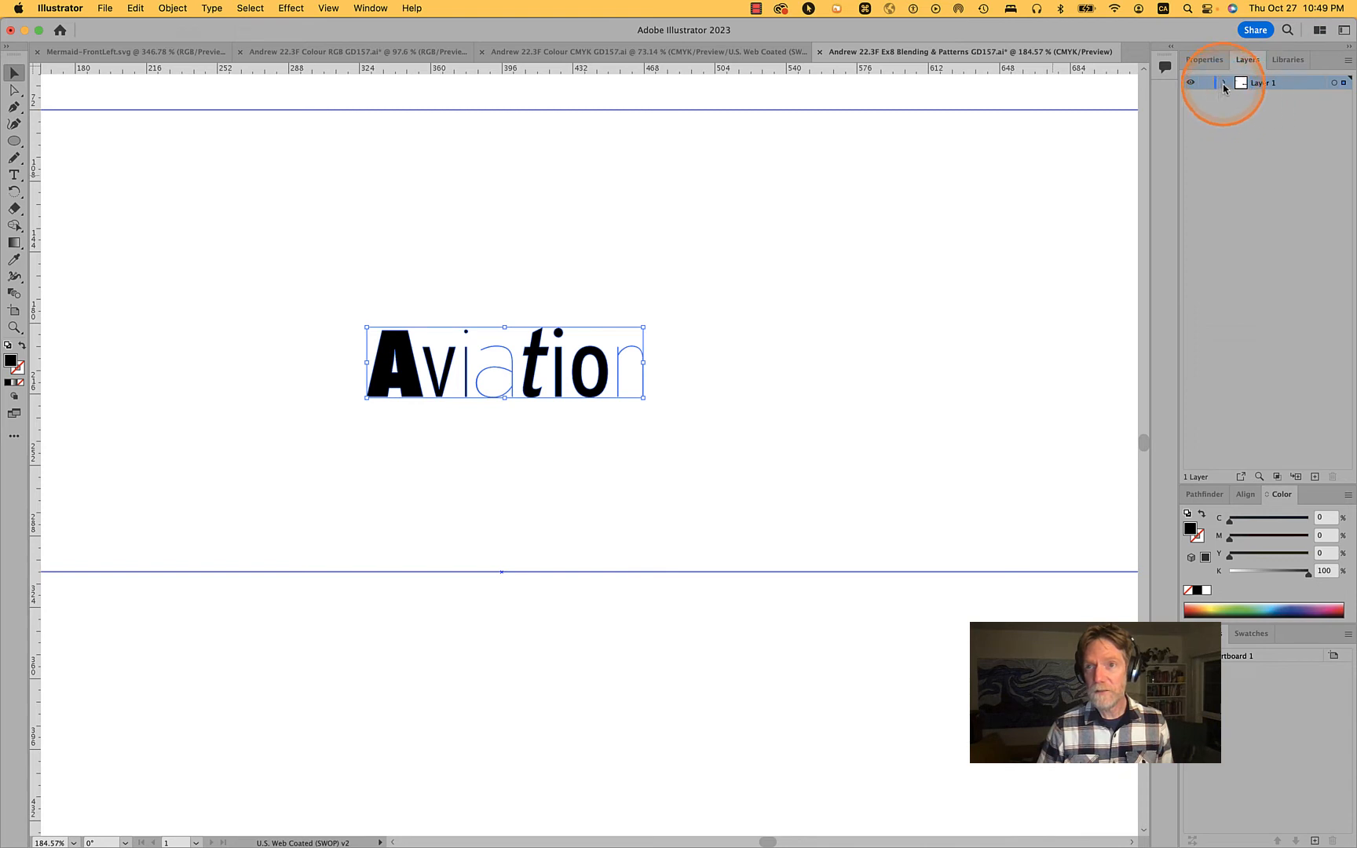
click(1223, 83)
click(687, 303)
key(a)
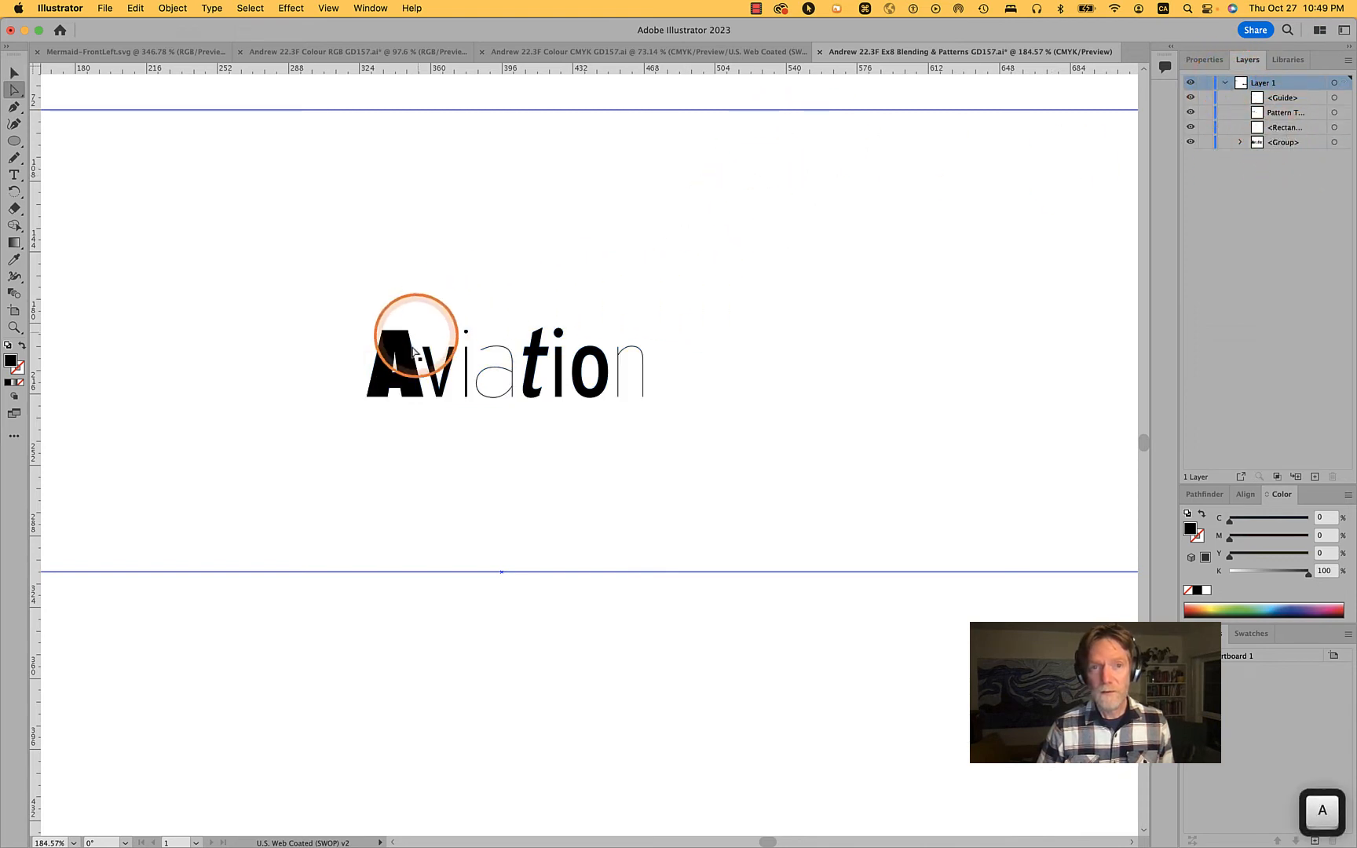
alt+click(414, 389)
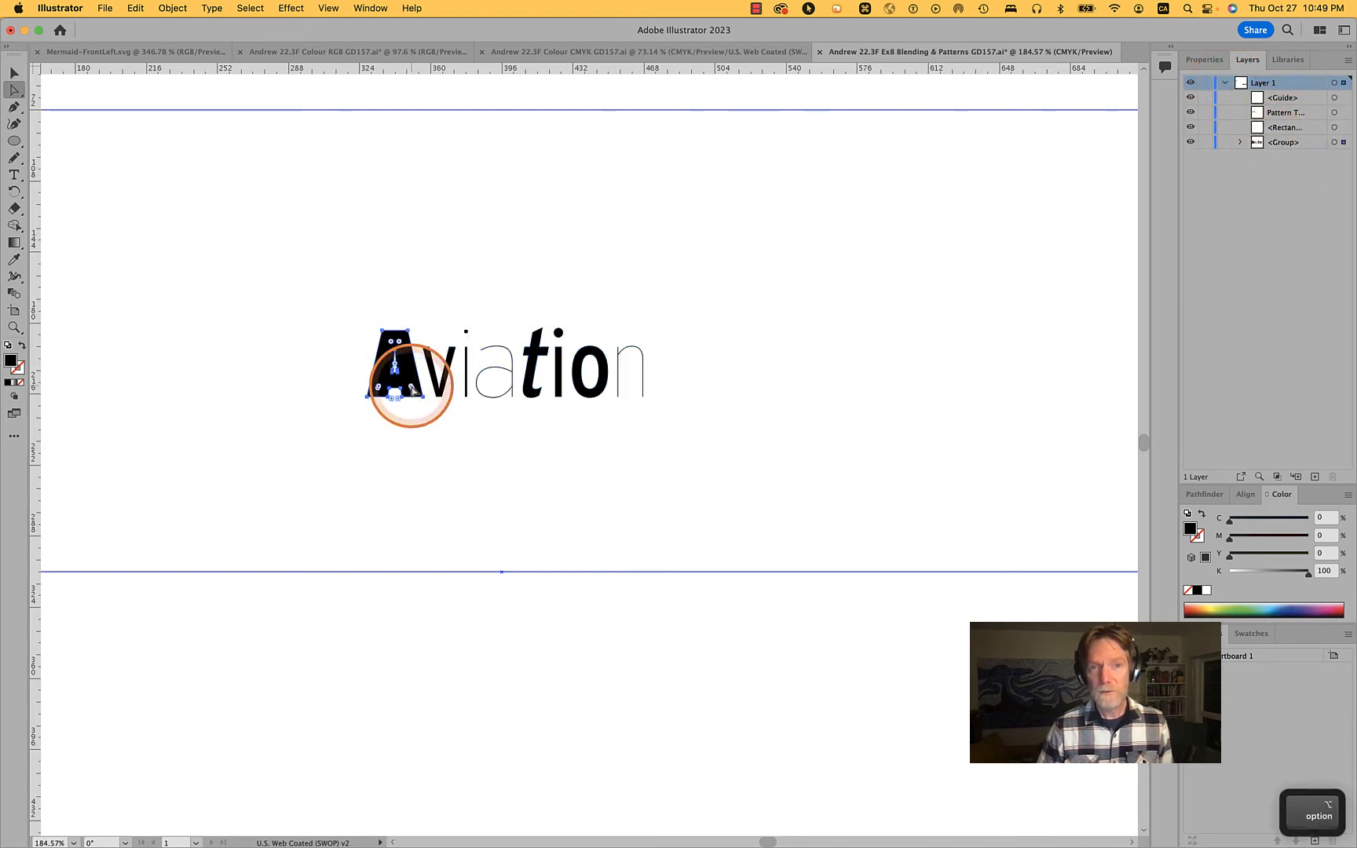
drag(413, 391, 416, 458)
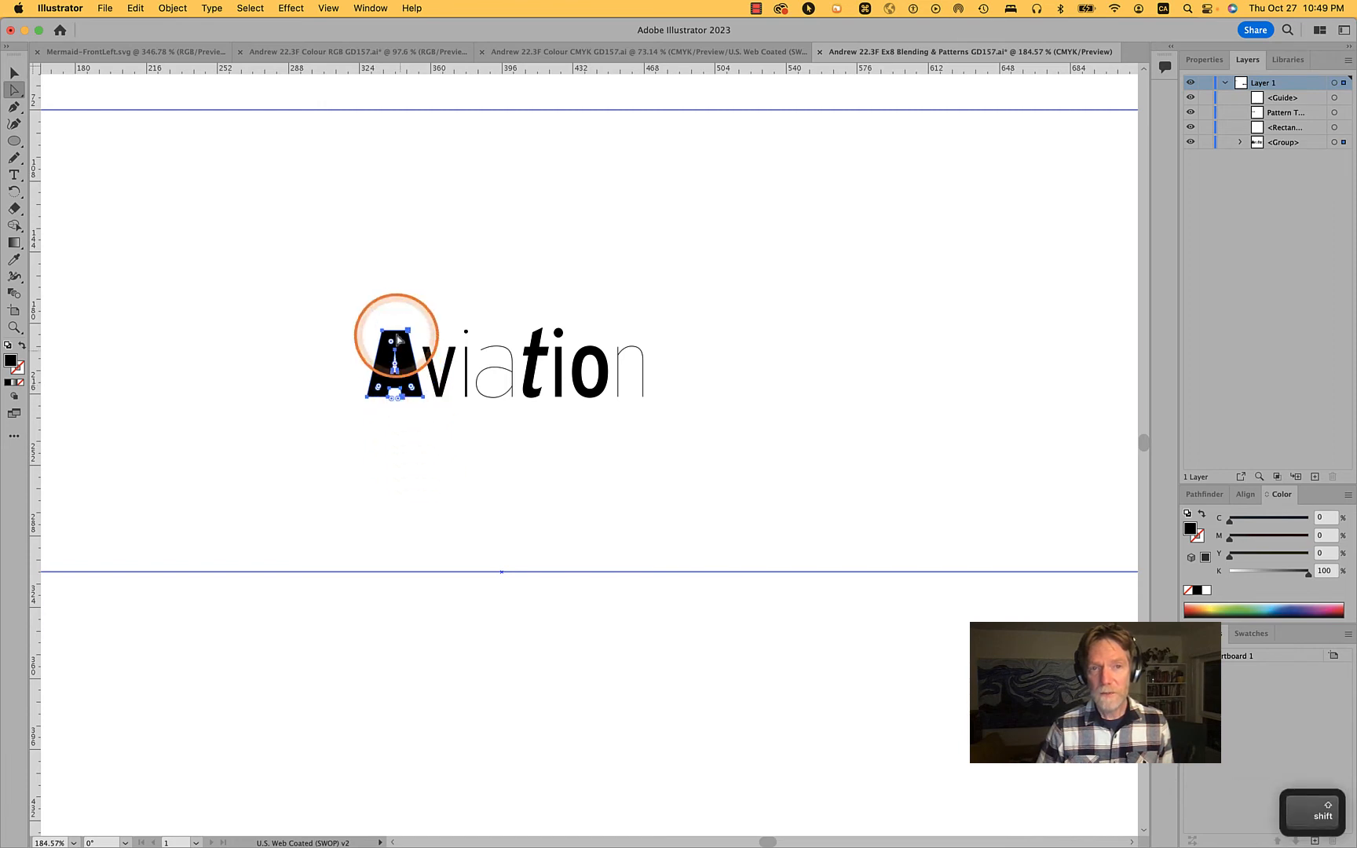
drag(404, 336, 410, 504)
click(496, 505)
Expand the word's group and move the duplicated A out of it to the top of Layer 1
key(v)
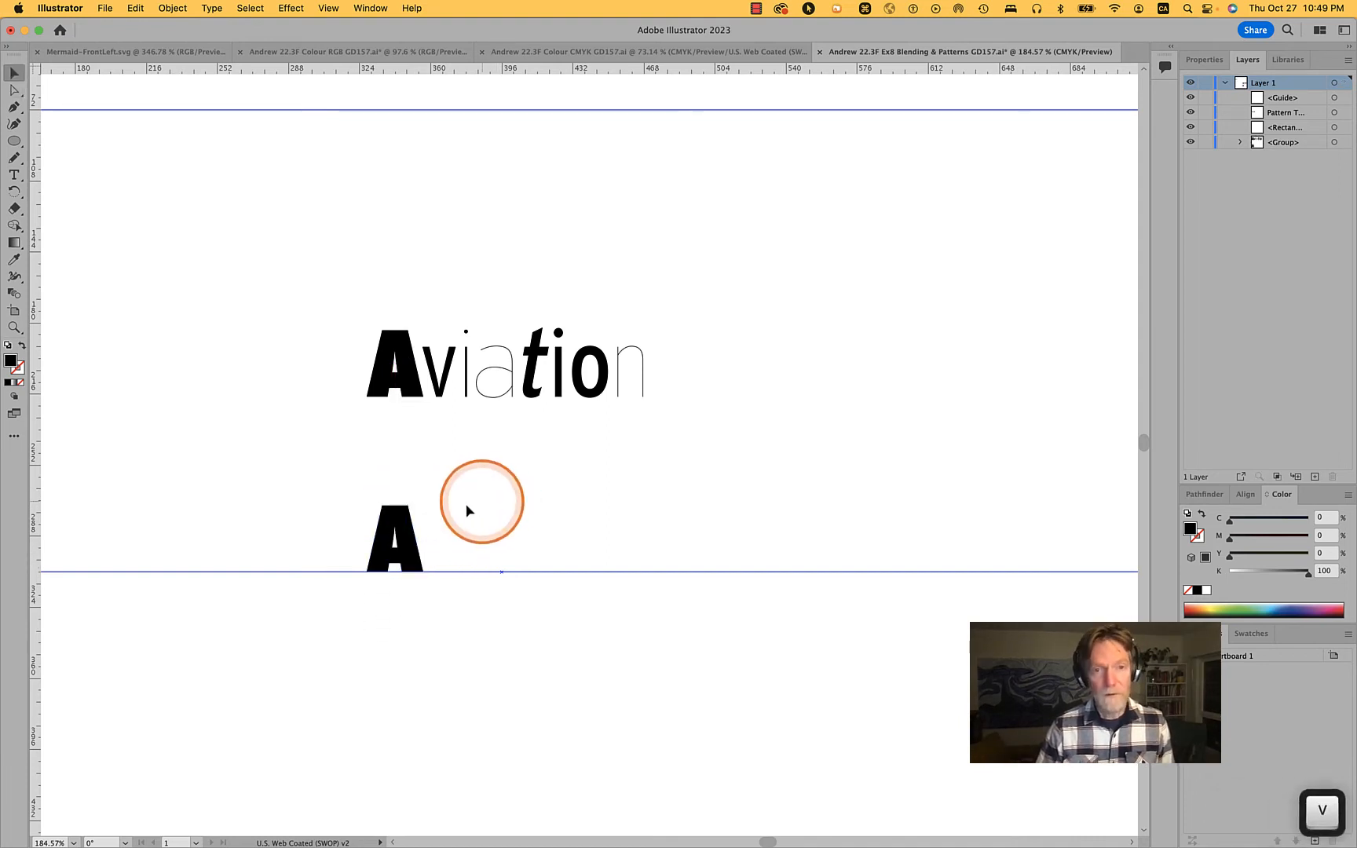
click(399, 521)
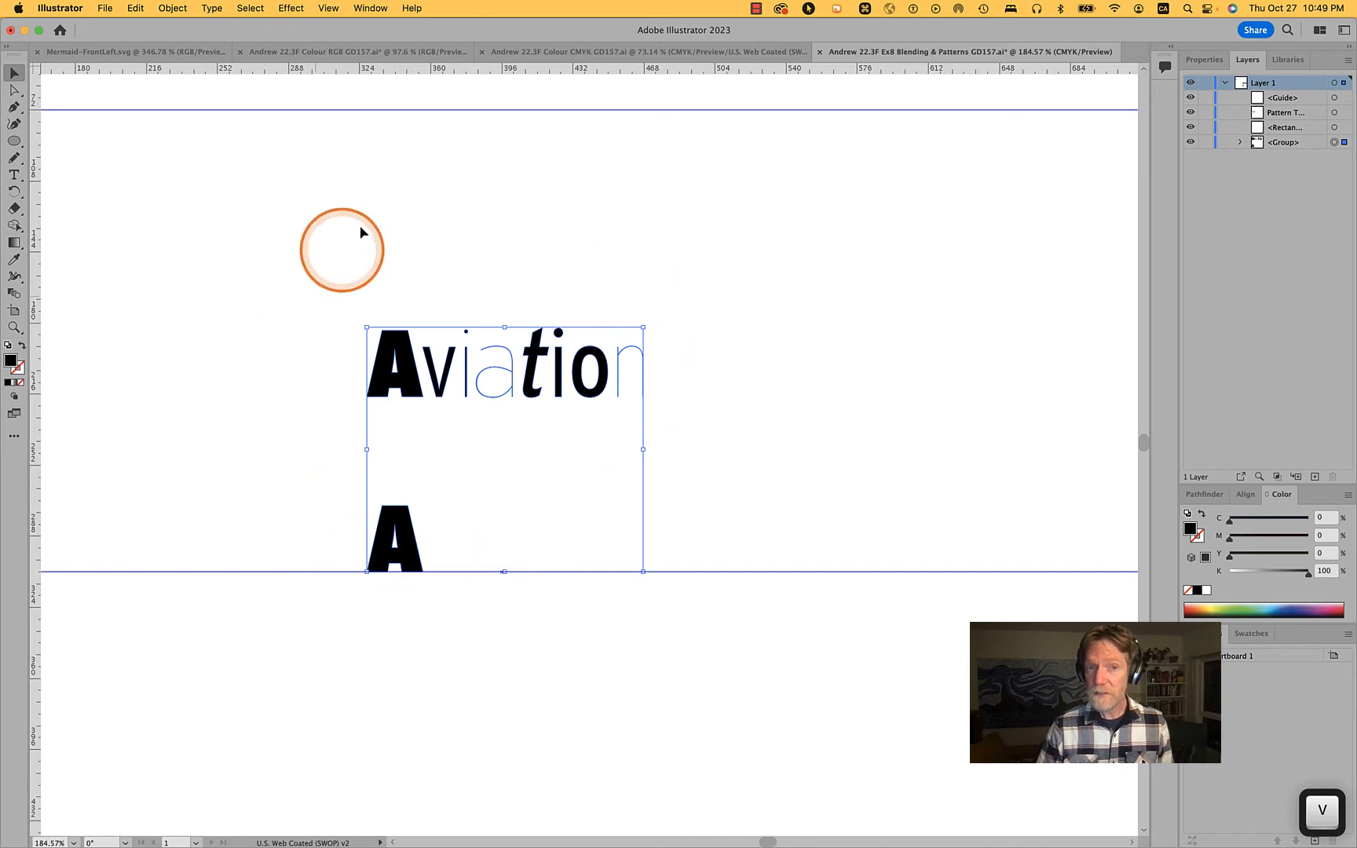
click(1239, 144)
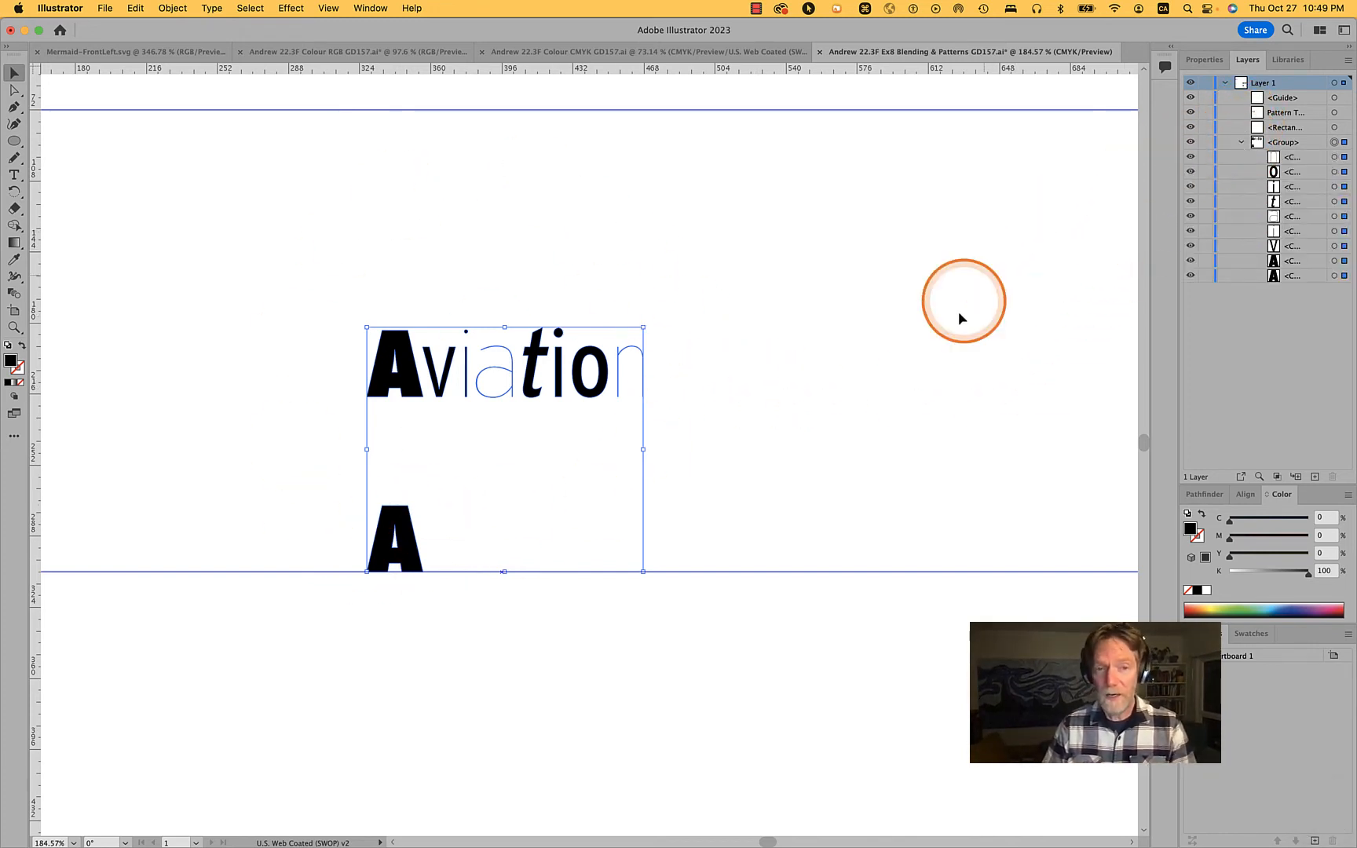
click(694, 683)
key(a)
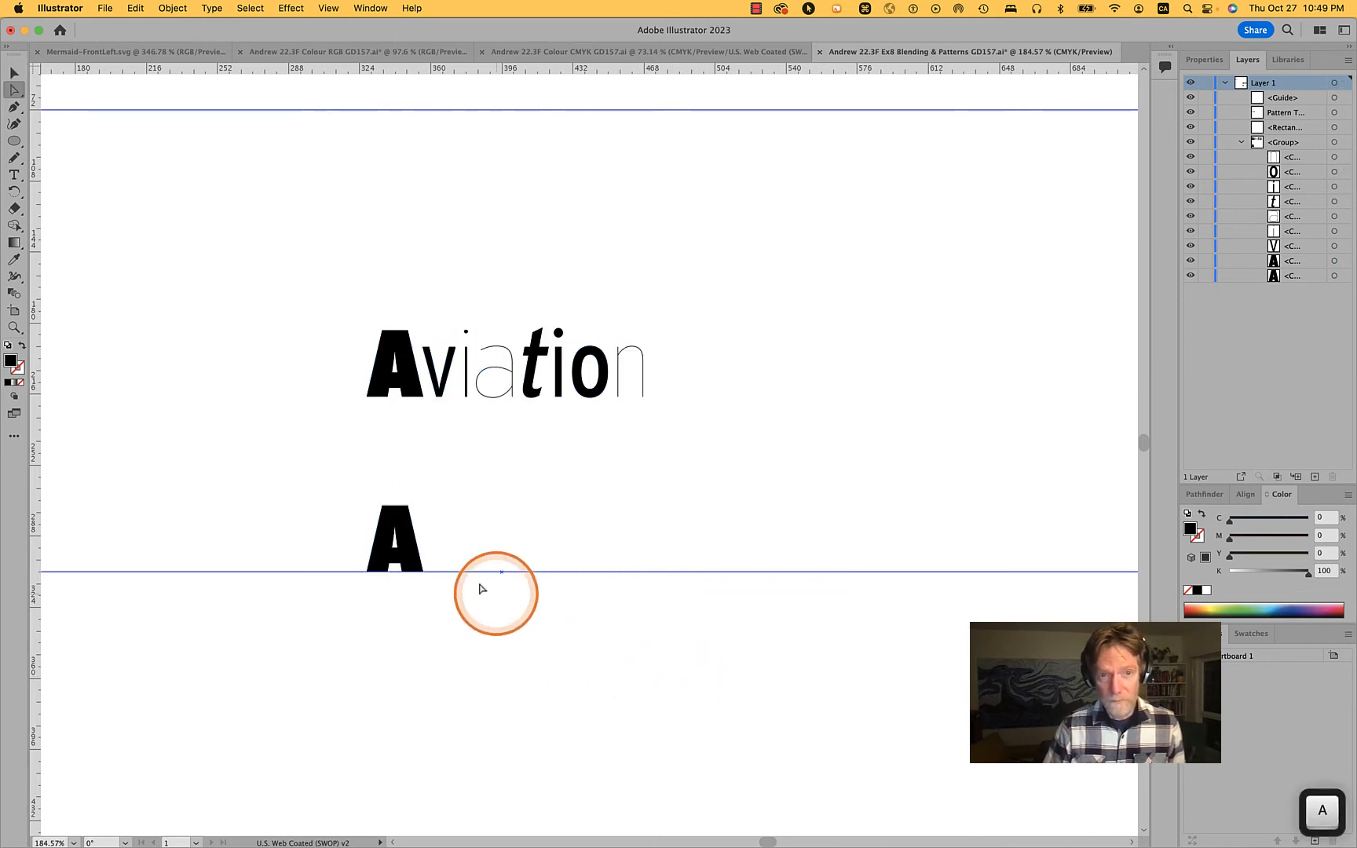
alt+click(407, 552)
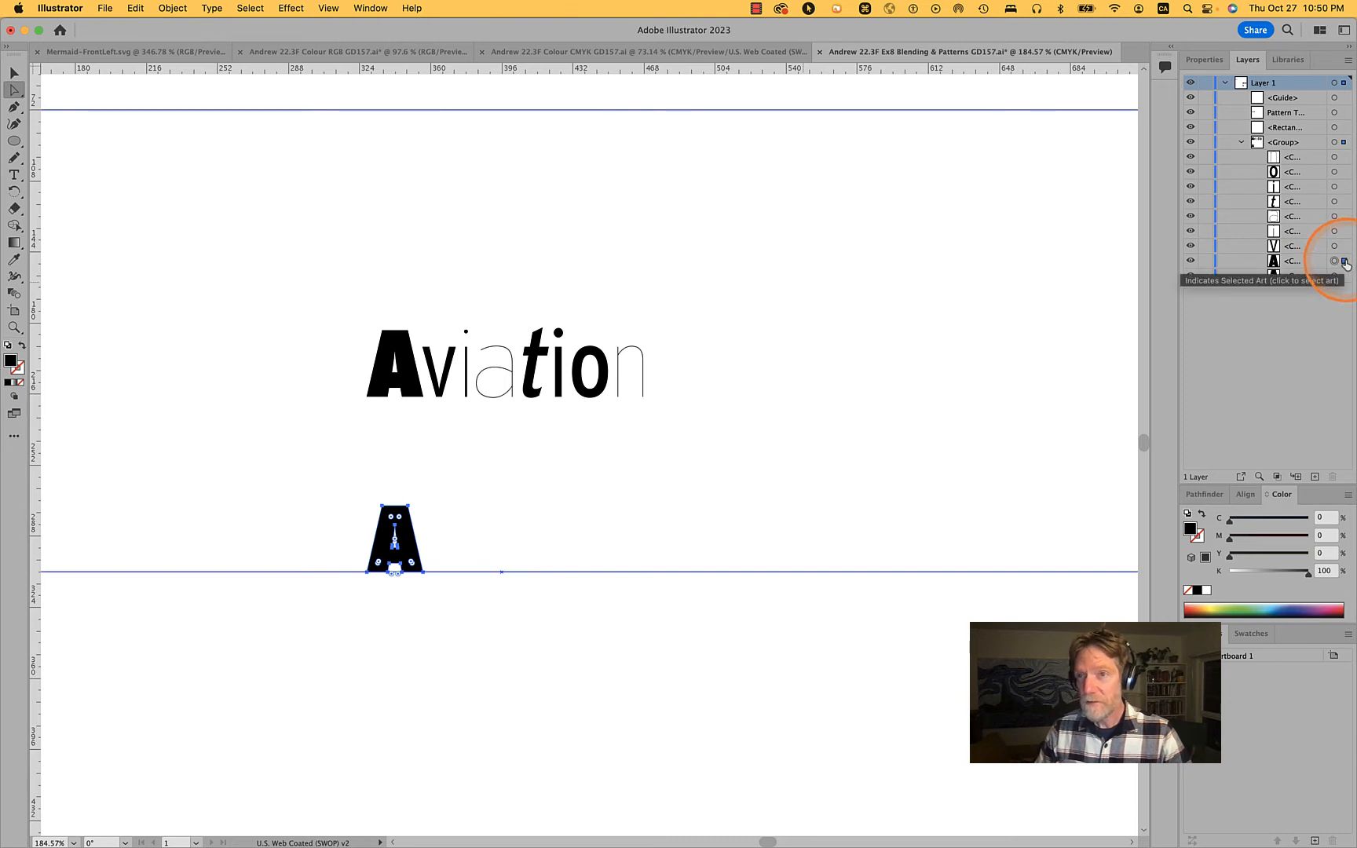
shift+click(1344, 216)
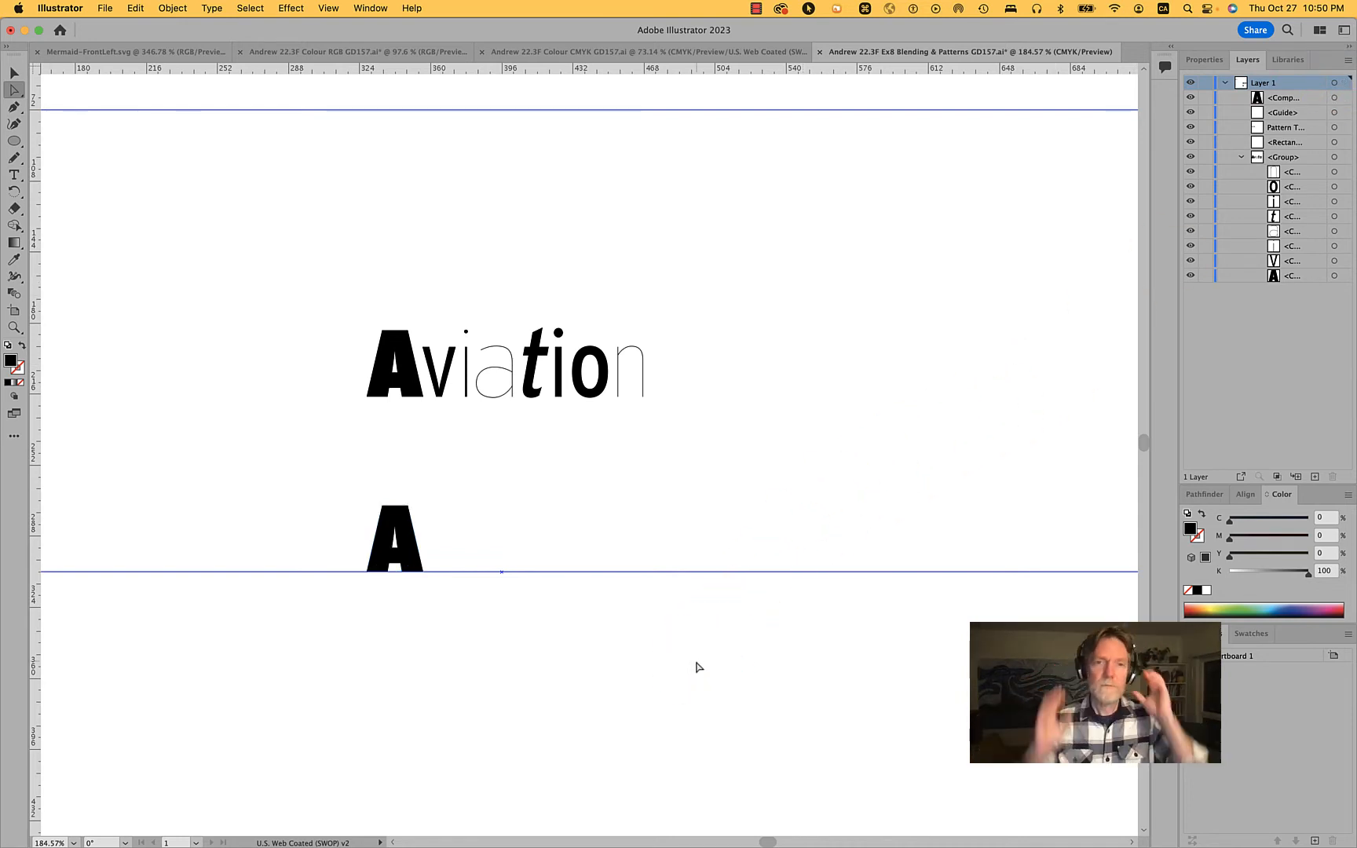
Duplicate the separate A about 119 pt to the right along the baseline guide
key(v)
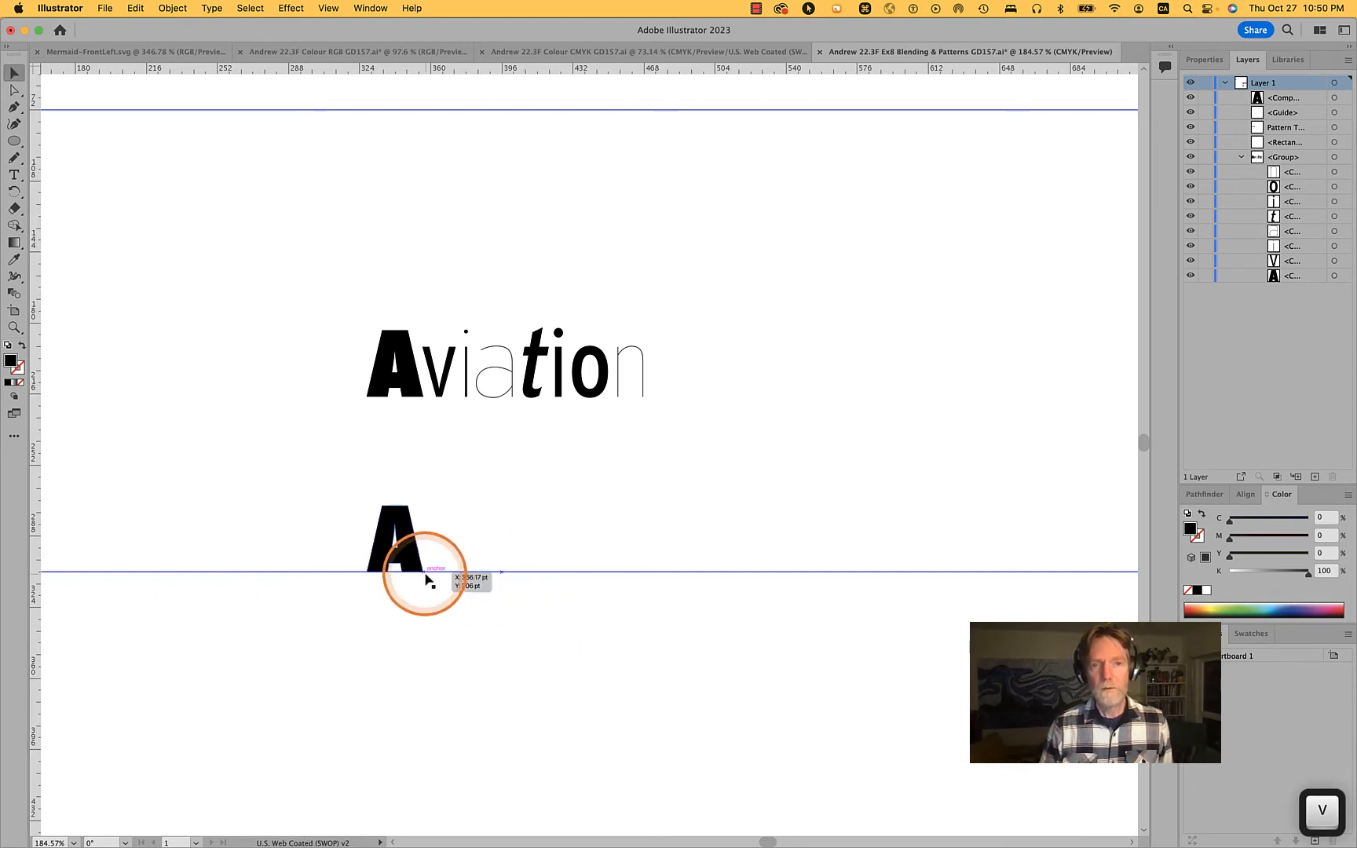
click(400, 525)
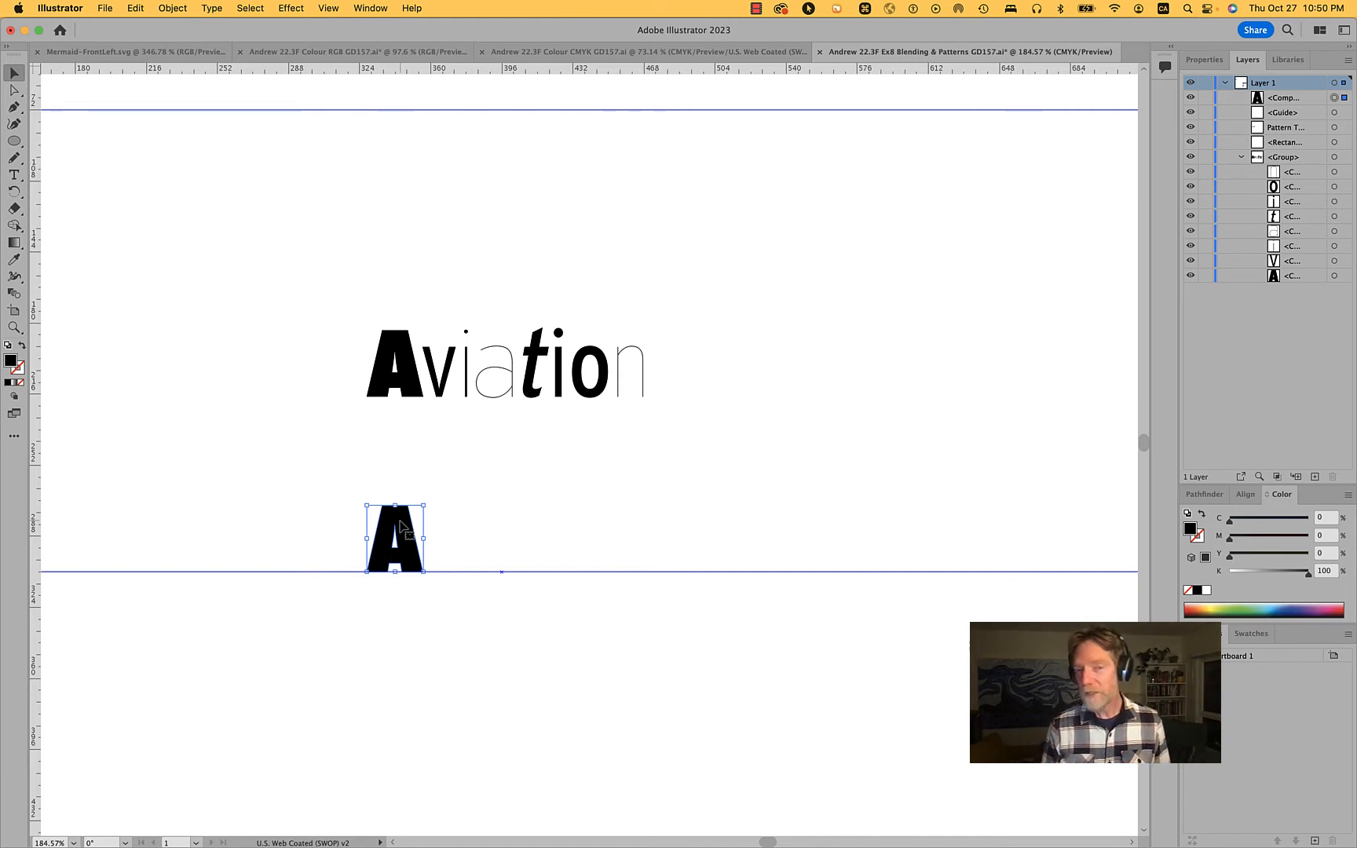
drag(400, 524, 631, 536)
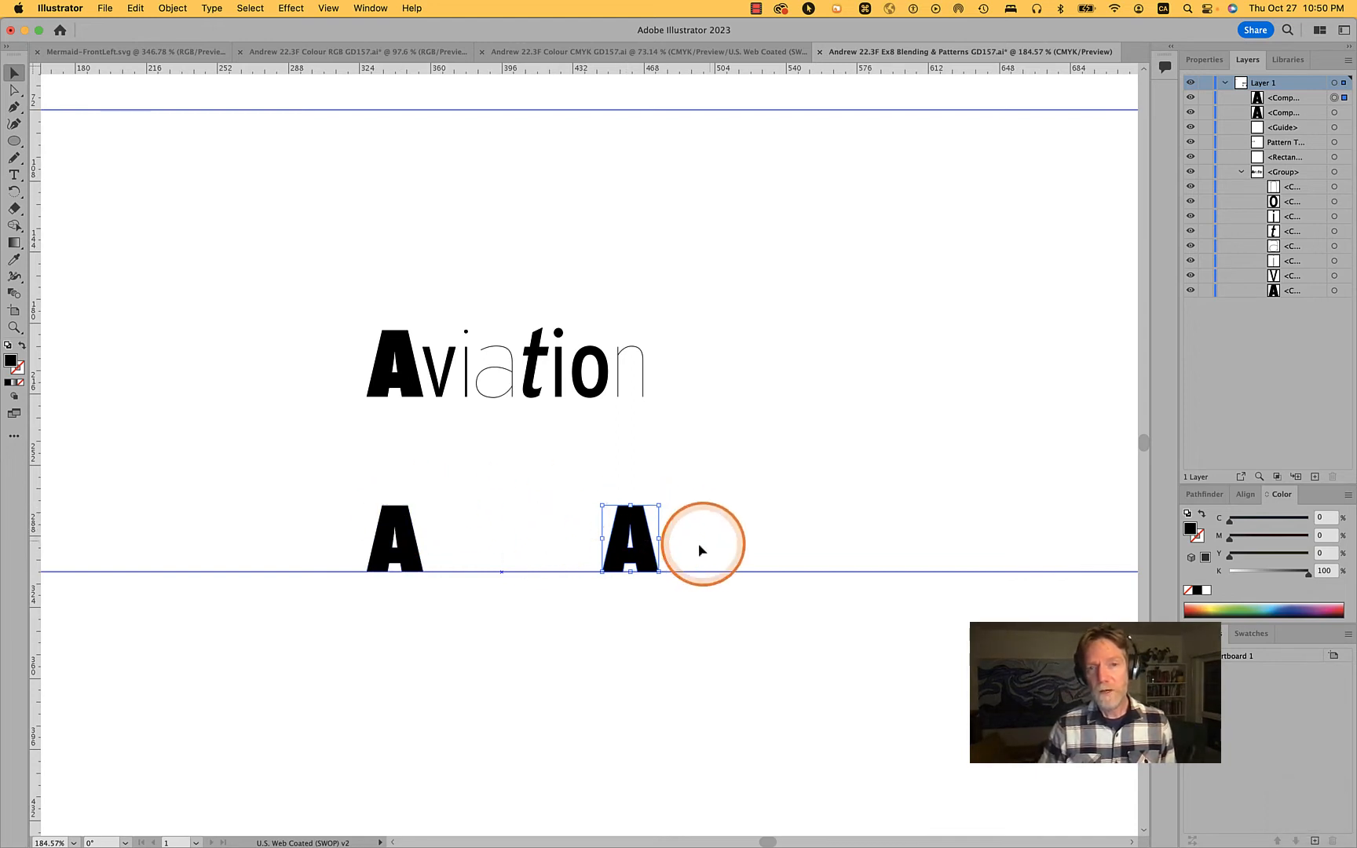
Distort the right-hand A's outer contour by raising its upper-right corner and spreading its outer feet along the baseline, the right foot about 18 pt
scroll(630, 539, up, 5)
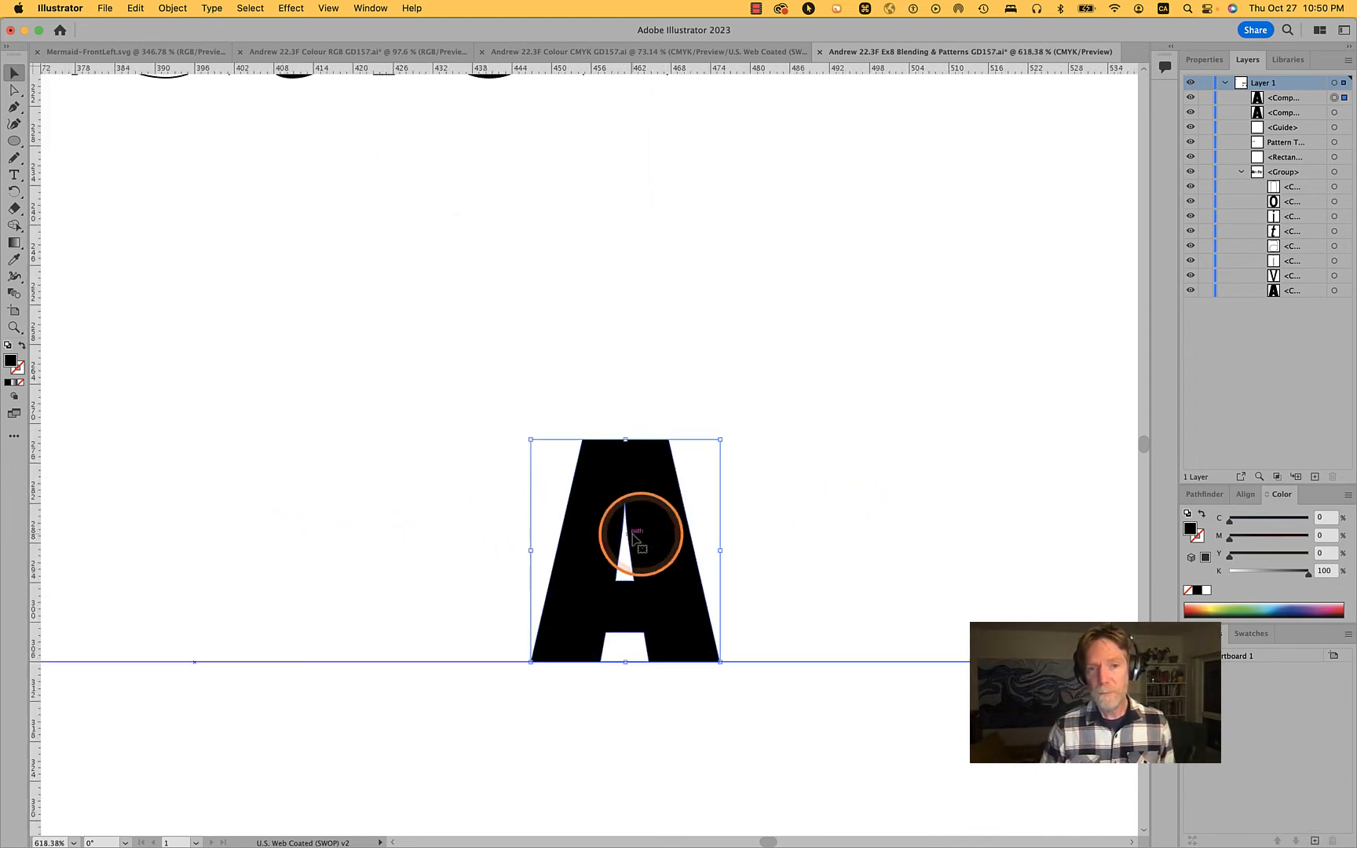
click(863, 521)
key(a)
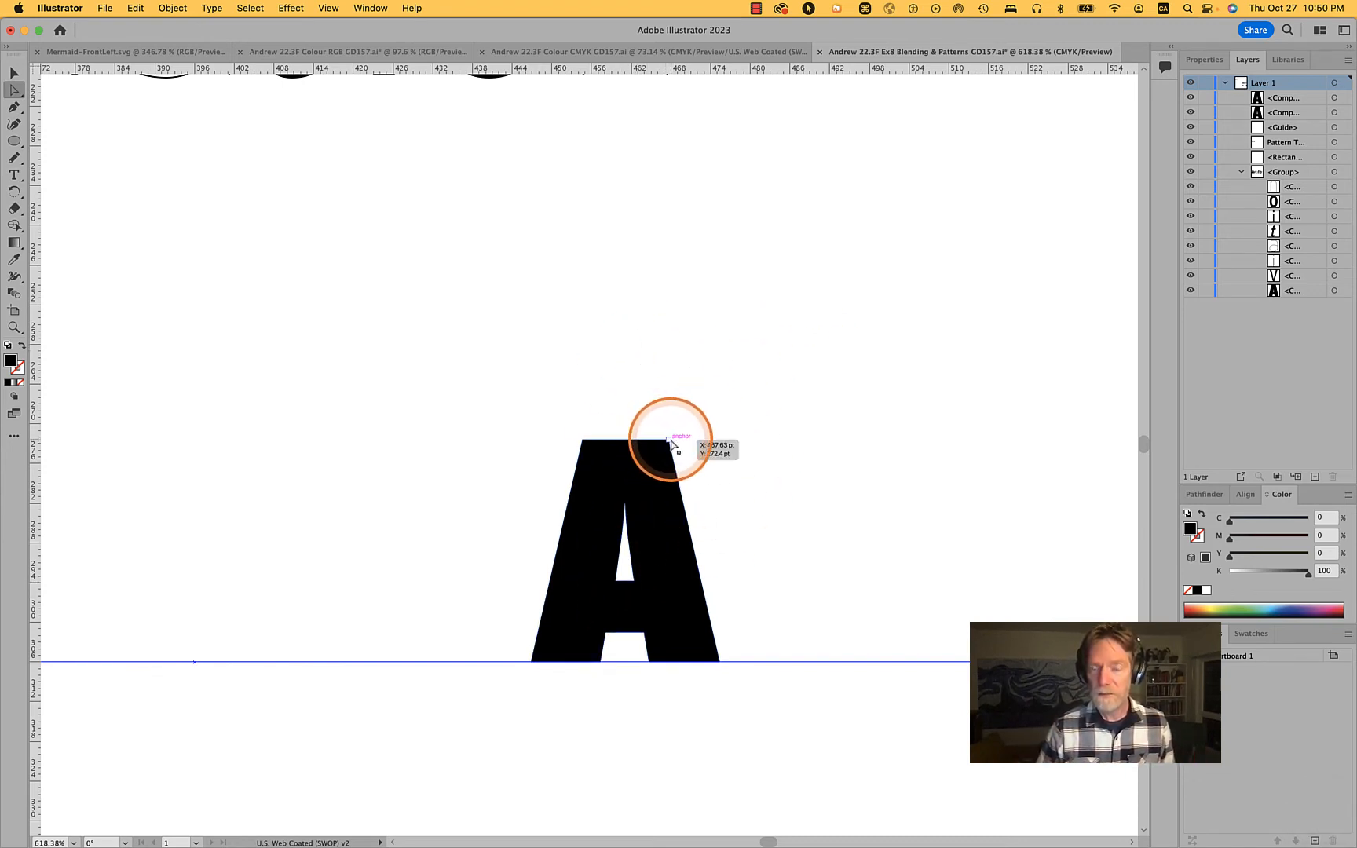
drag(670, 442, 697, 410)
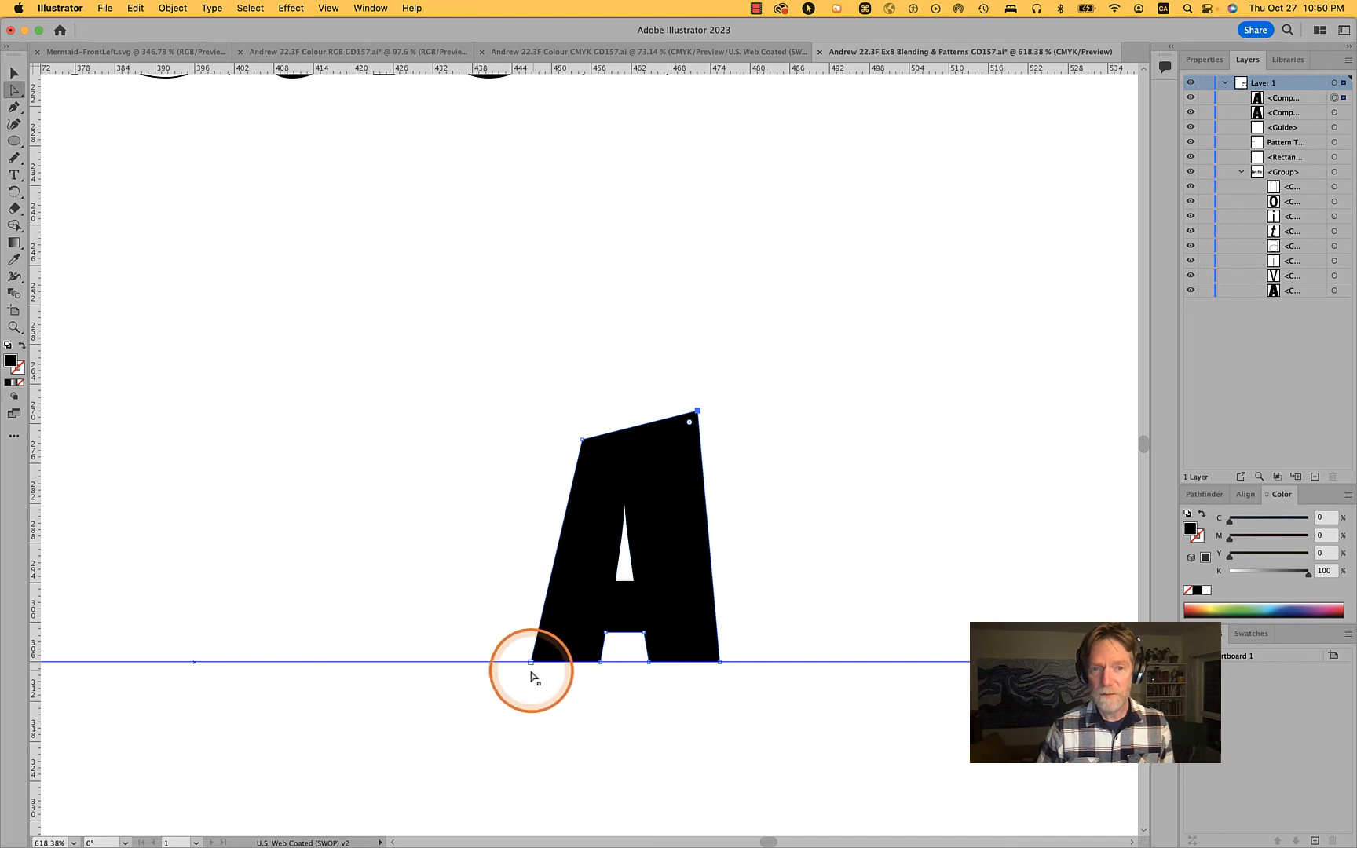
drag(531, 662, 485, 662)
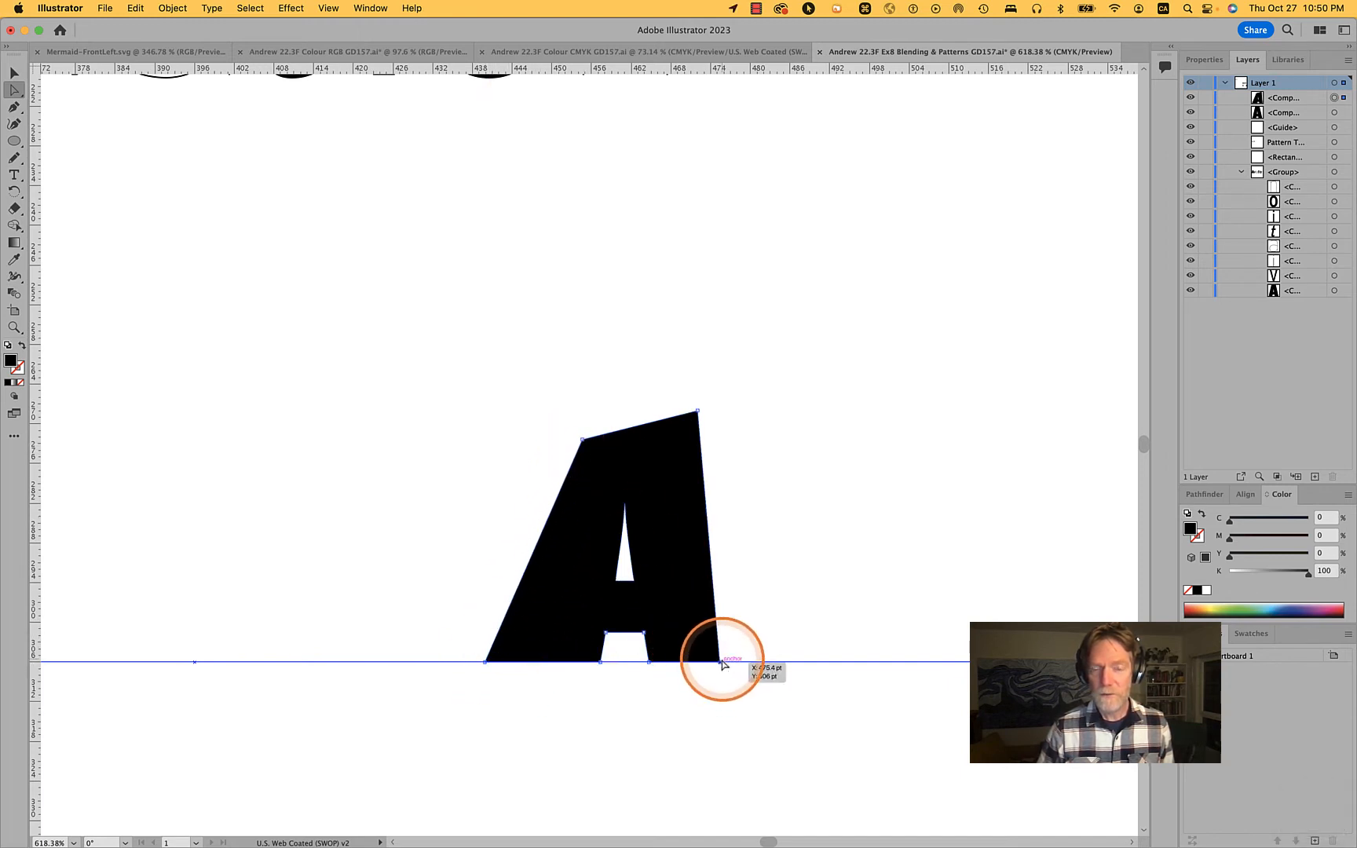
drag(723, 663, 839, 662)
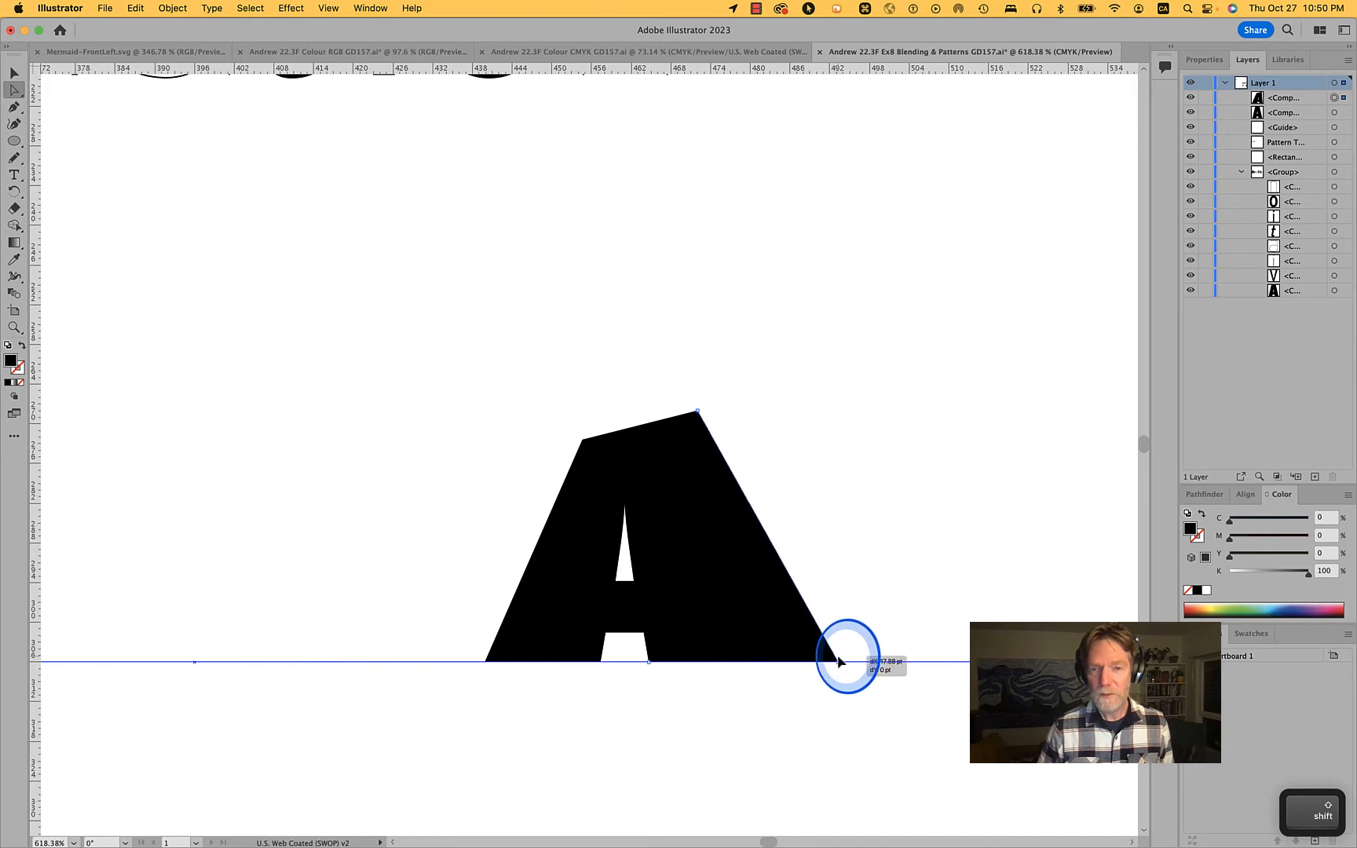
drag(697, 412, 680, 423)
Try to widen the A's triangular counter by pulling only its lower-right corner points to the right
drag(633, 581, 689, 581)
key(cmd+z)
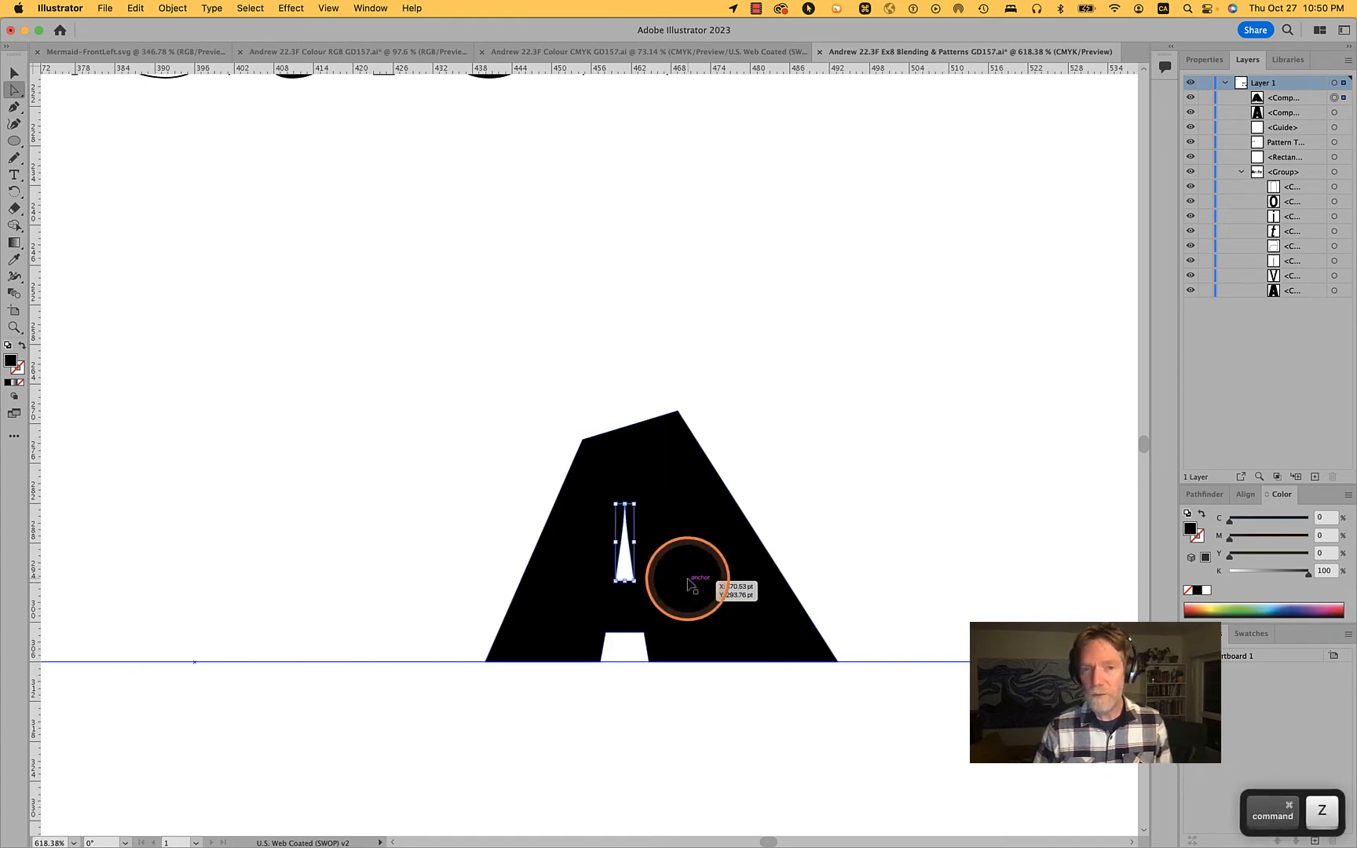
scroll(676, 569, up, 10)
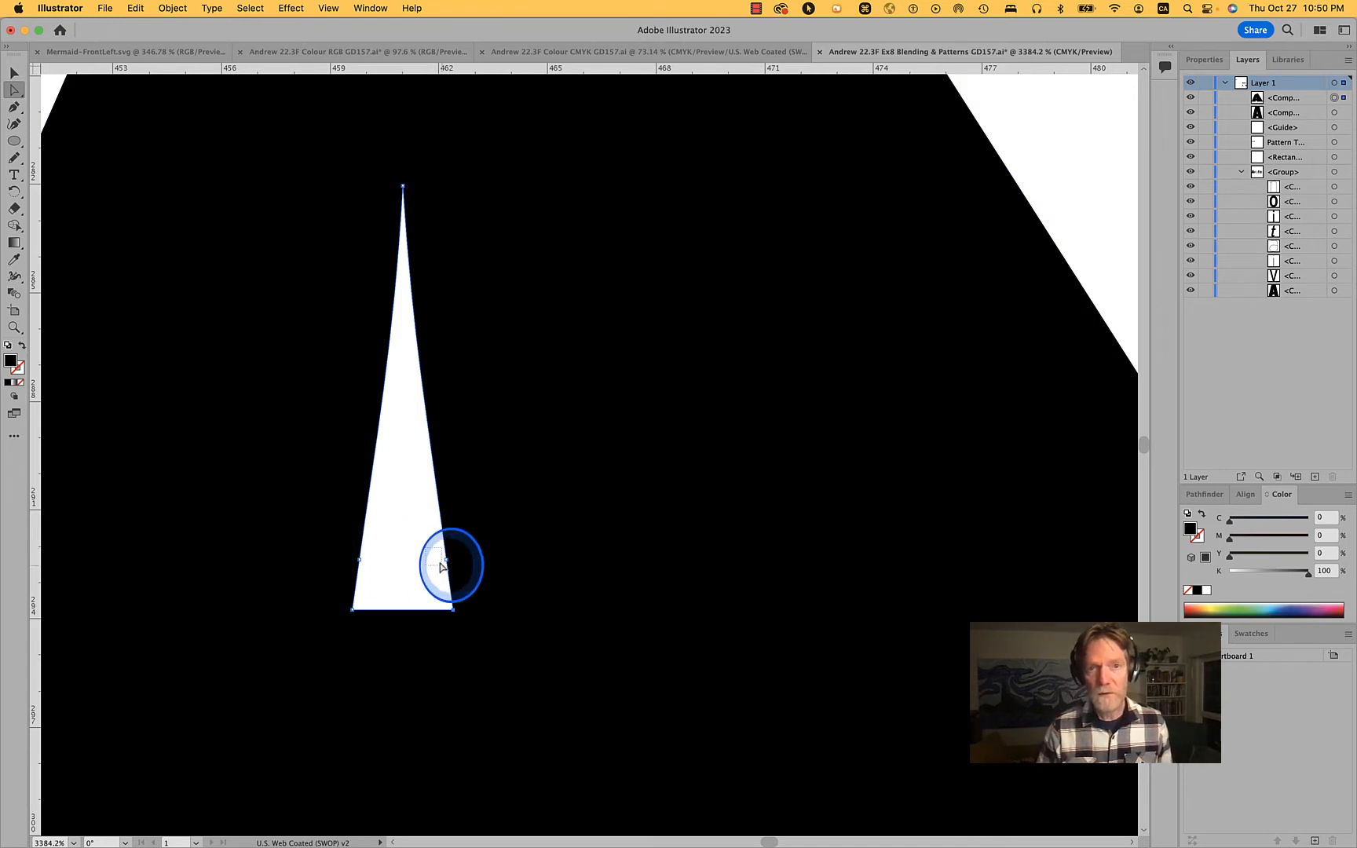
click(452, 609)
drag(452, 609, 645, 609)
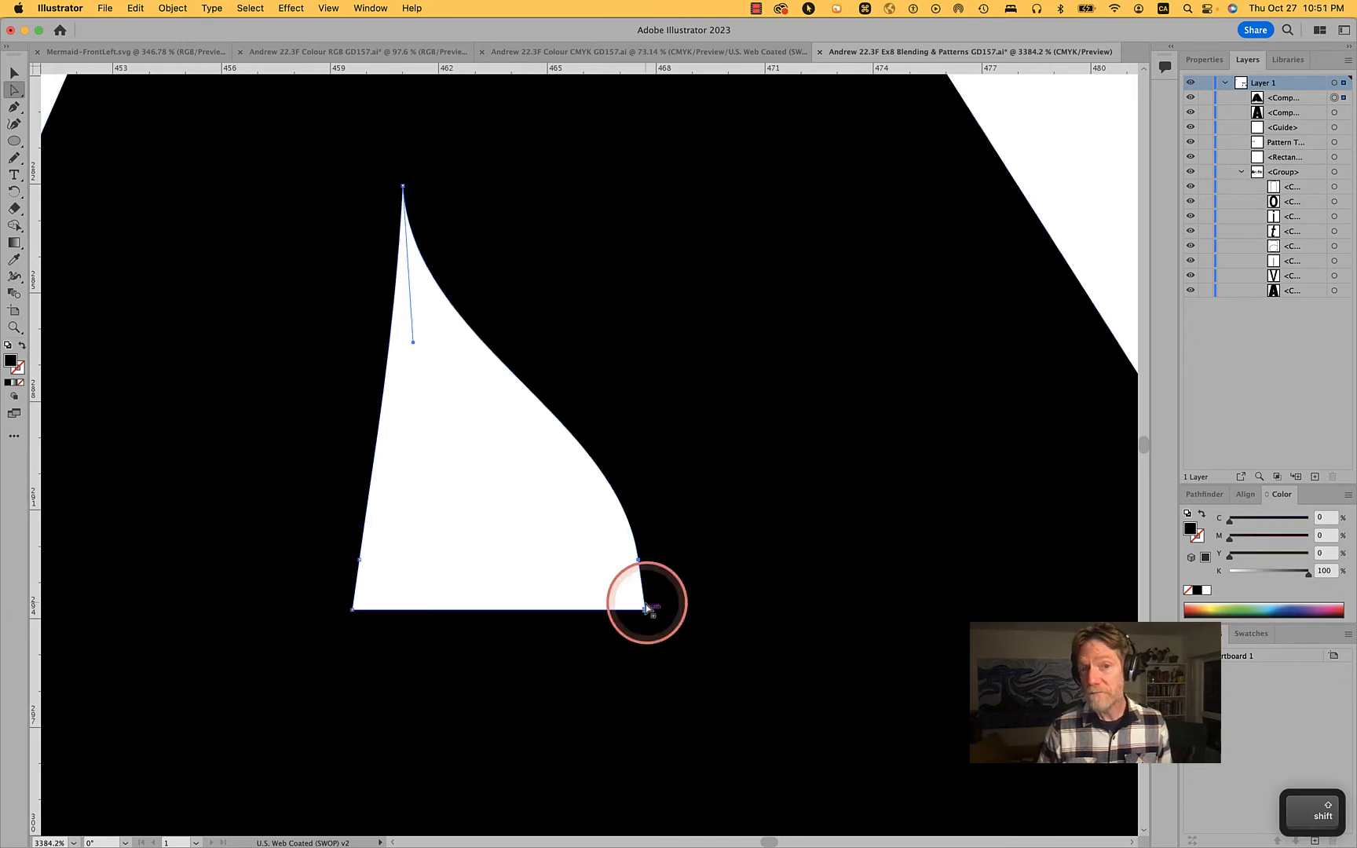
click(573, 583)
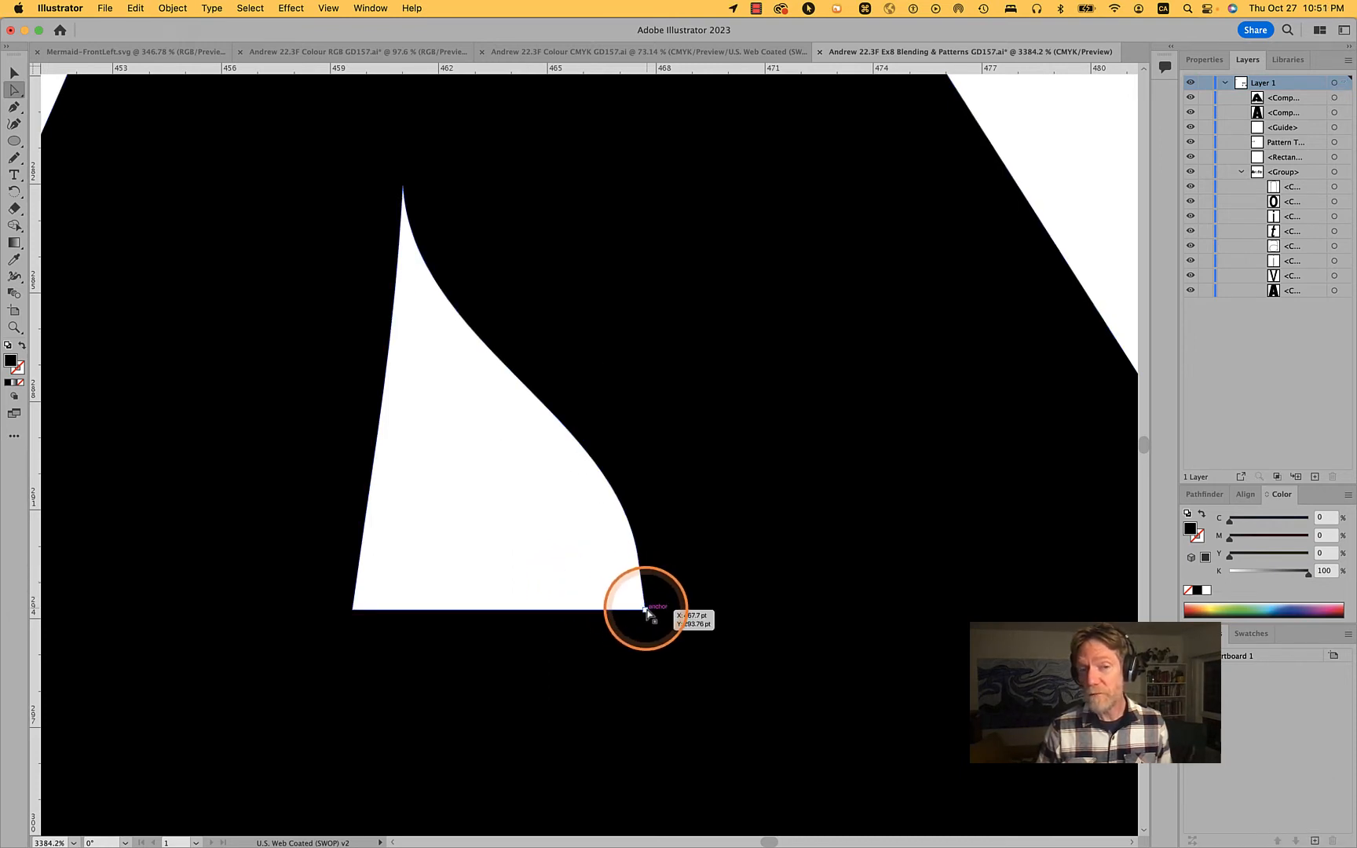
scroll(451, 542, down, 5)
scroll(454, 542, down, 2)
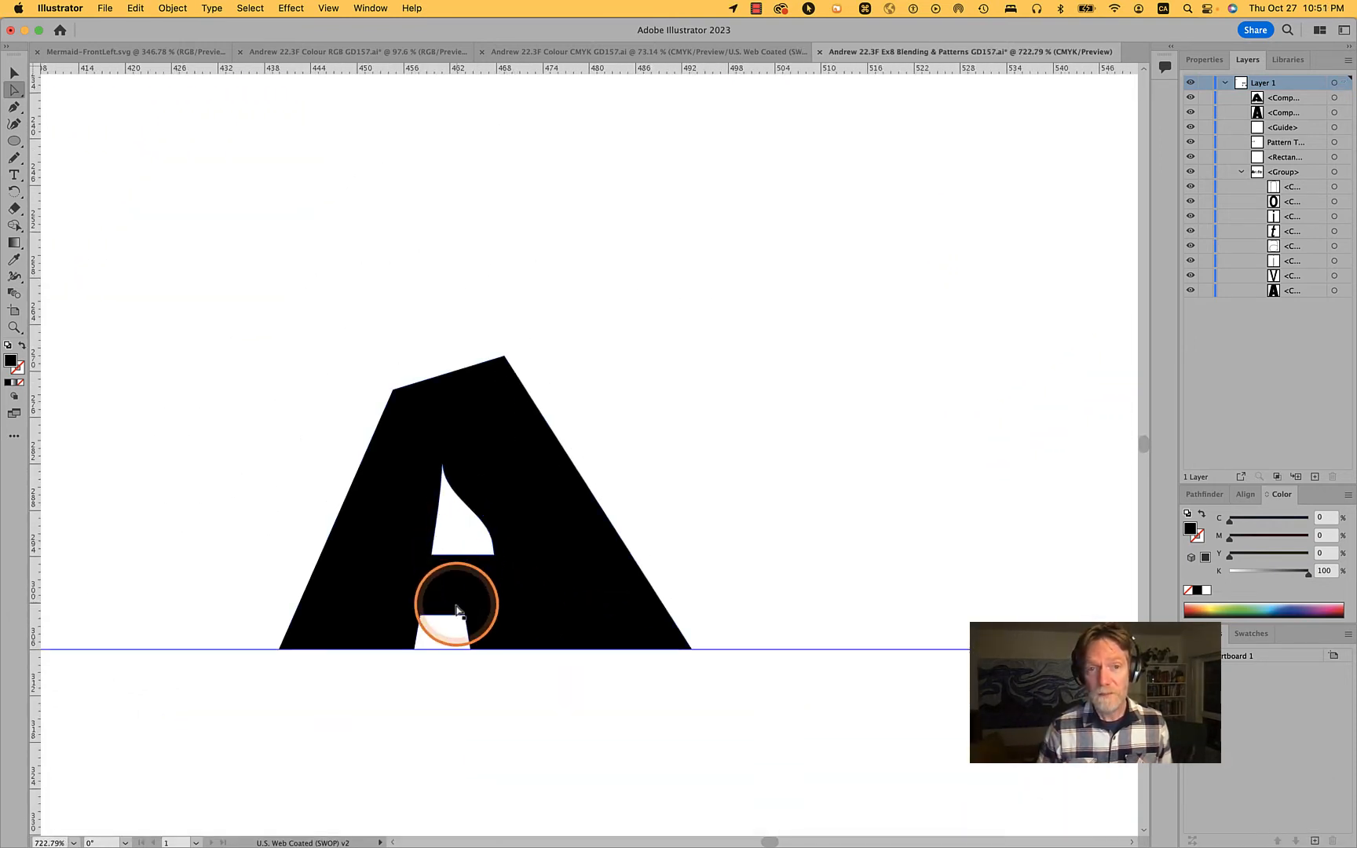
key(cmd+z)
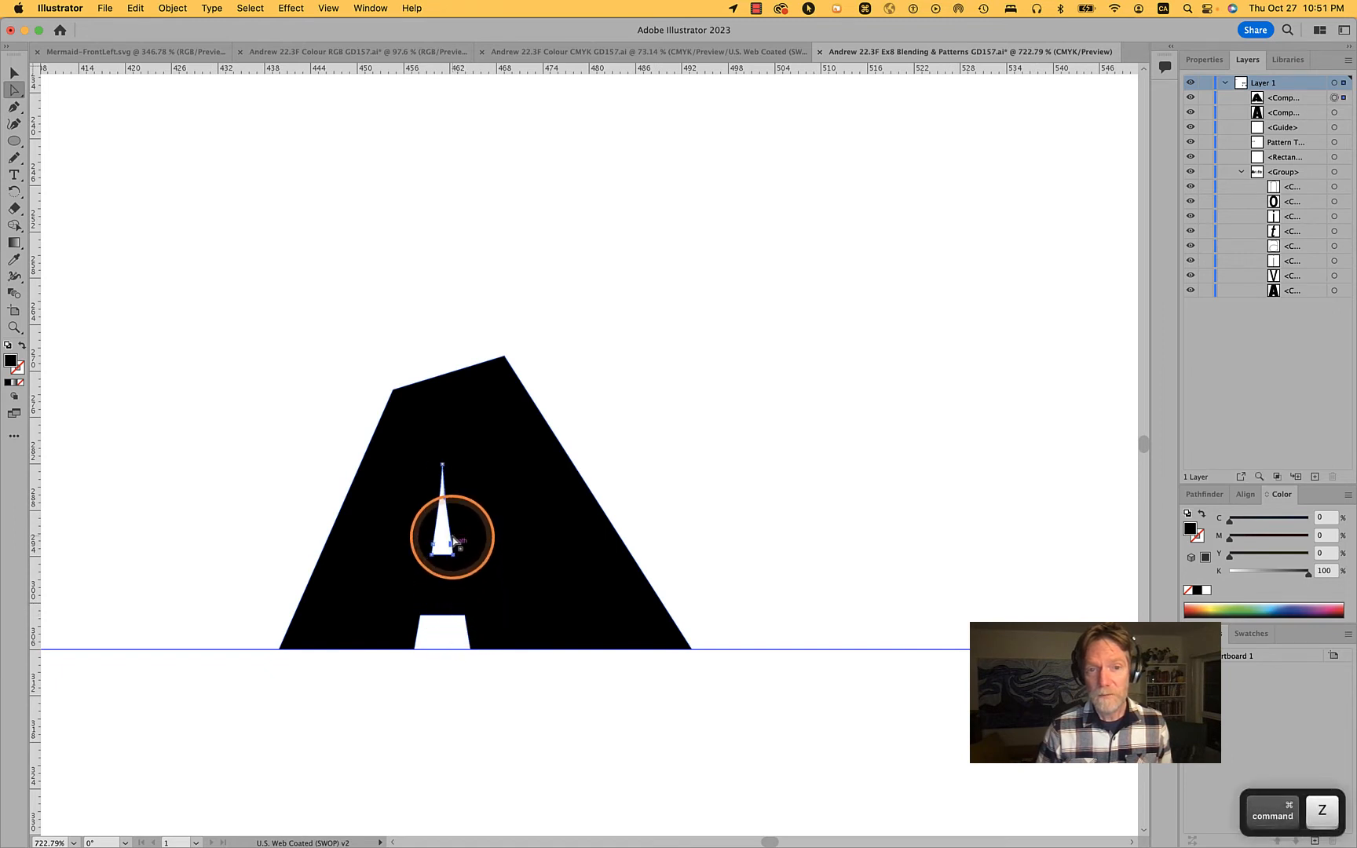
Remove the extra anchor on the right edge of the A's counter and widen the counter and base notch toward the right
key(minus)
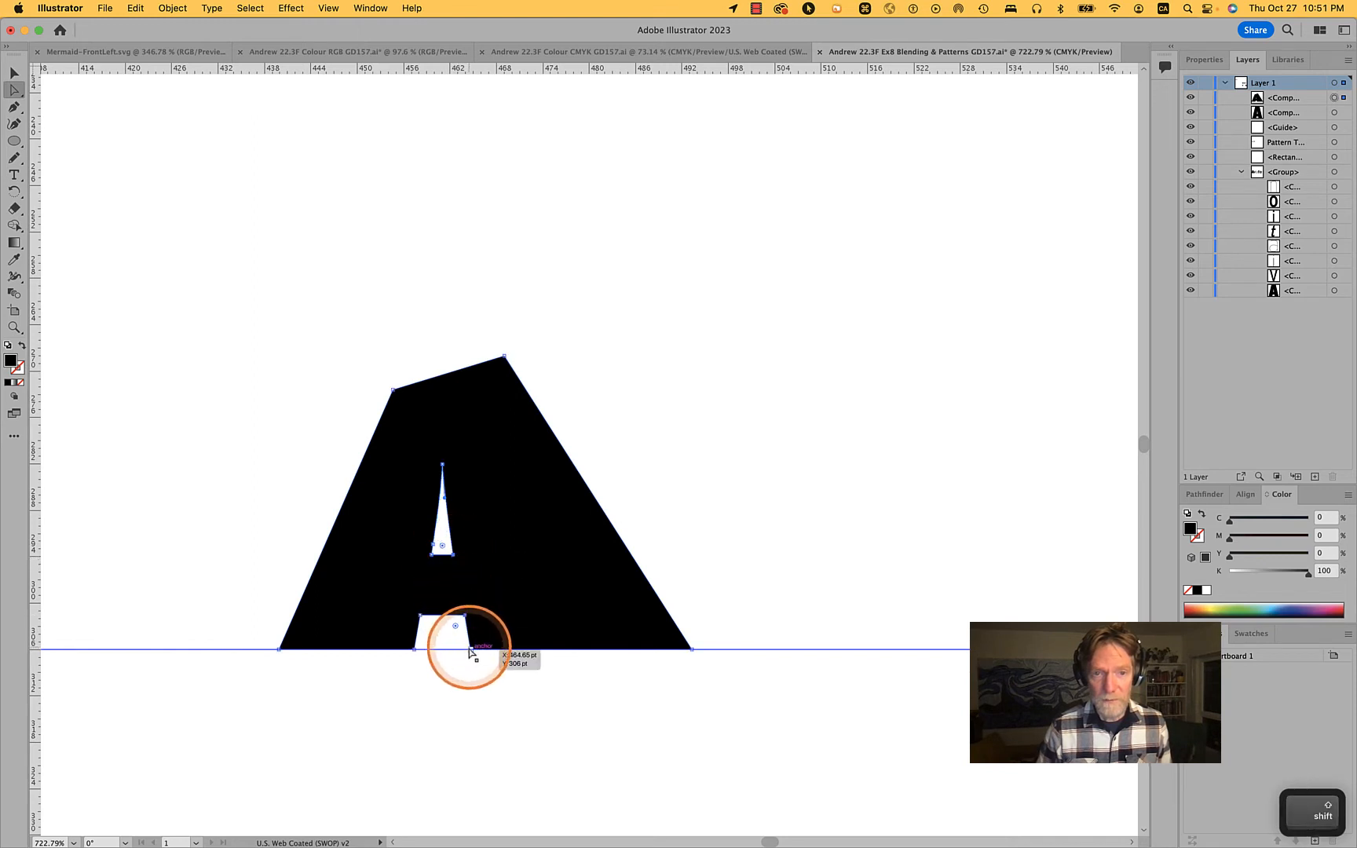
drag(471, 650, 502, 649)
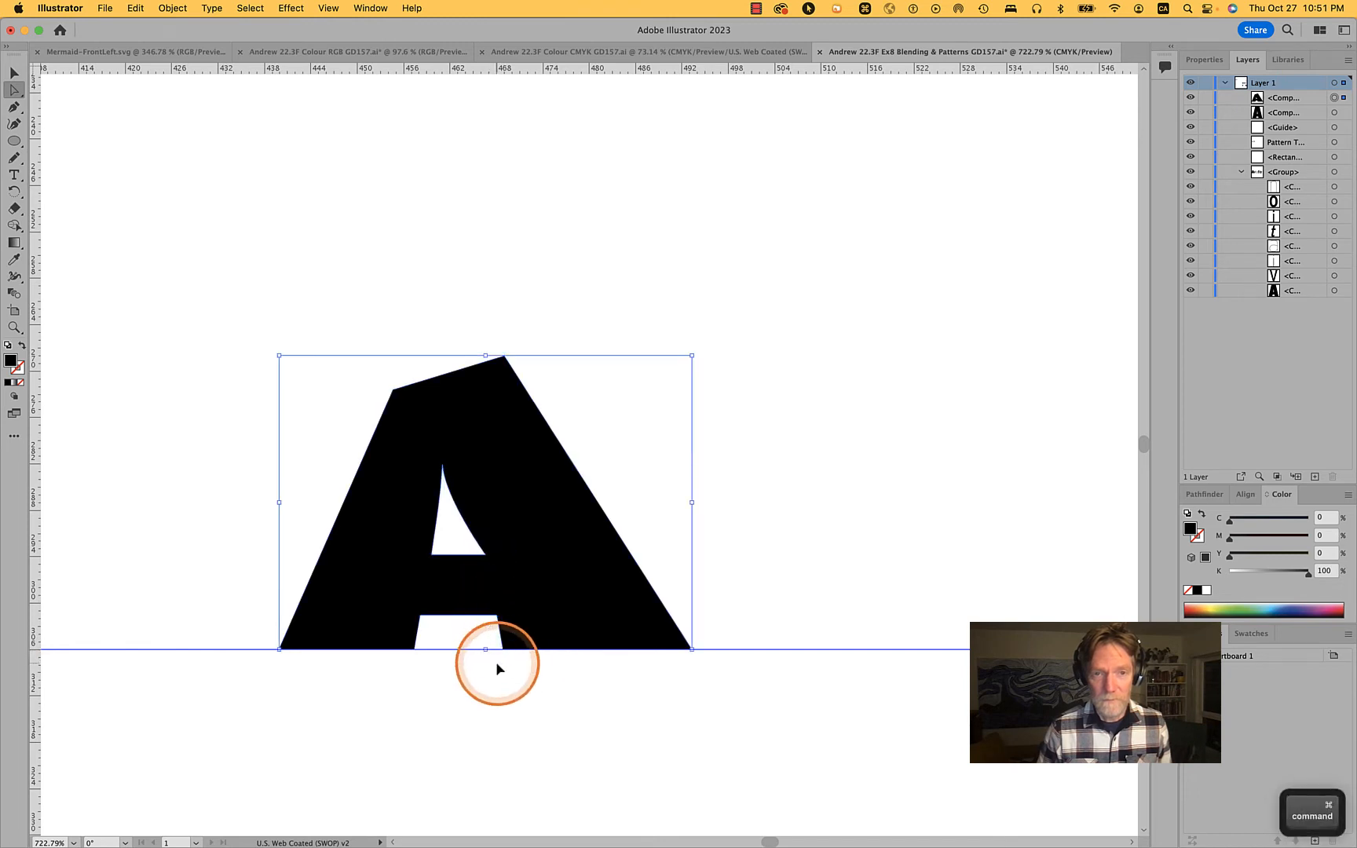
click(496, 681)
mouse_move(502, 649)
mouse_down()
mouse_move(523, 651)
mouse_move(485, 636)
mouse_move(507, 623)
mouse_up()
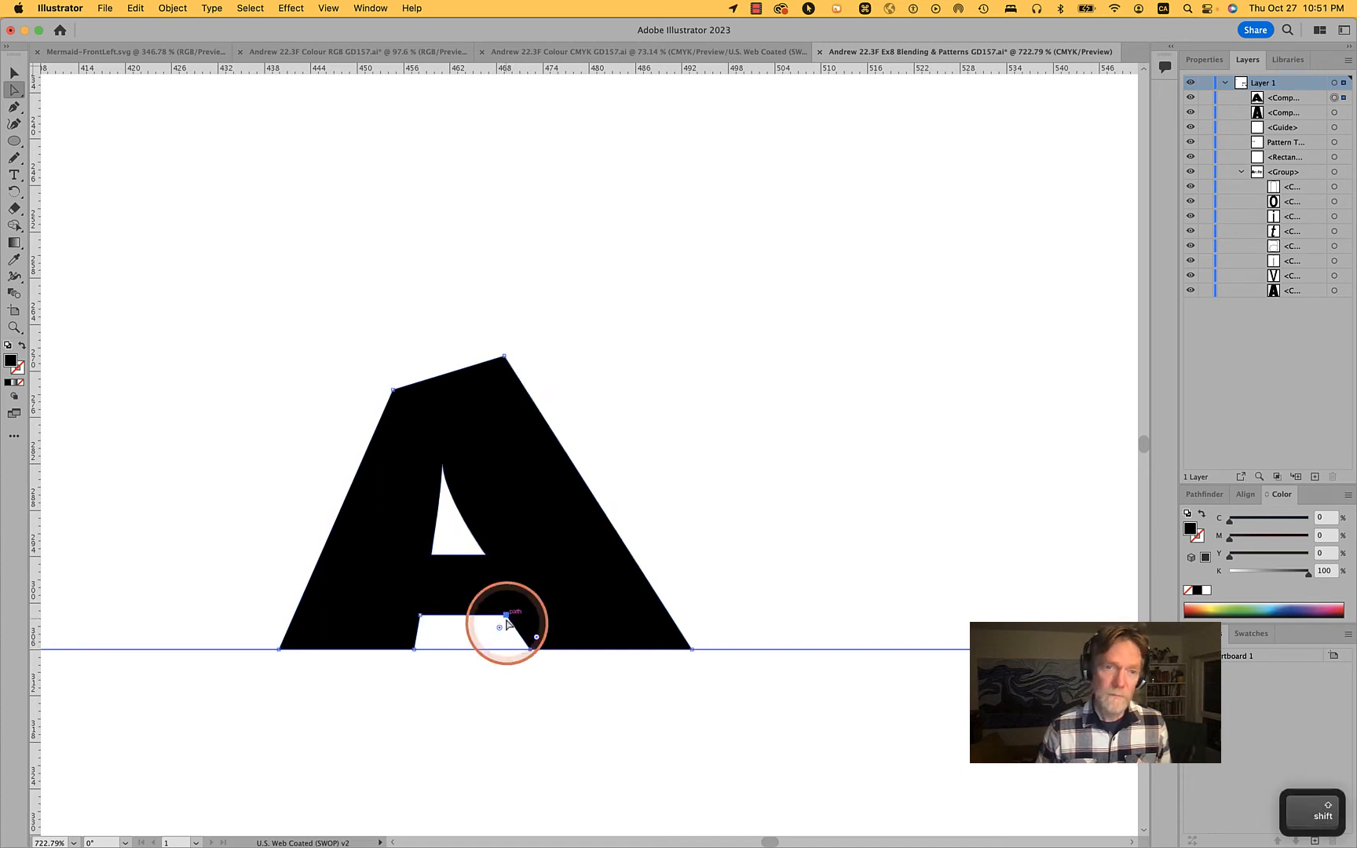
click(511, 717)
Compare both A shapes and lower the reshaped A's upper-left corner by about 4 pt
scroll(368, 384, down, 2)
scroll(368, 385, down, 4)
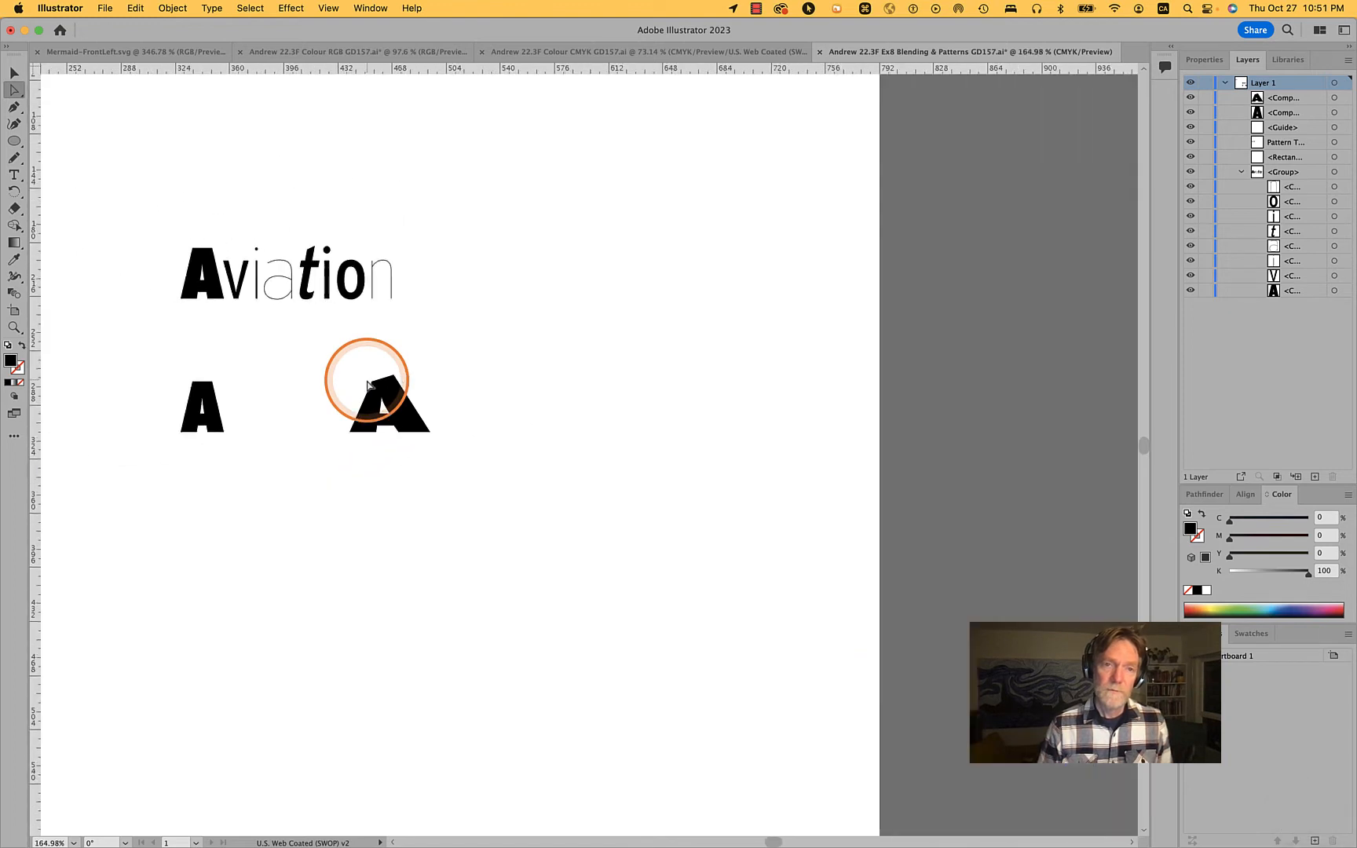
scroll(220, 440, up, 4)
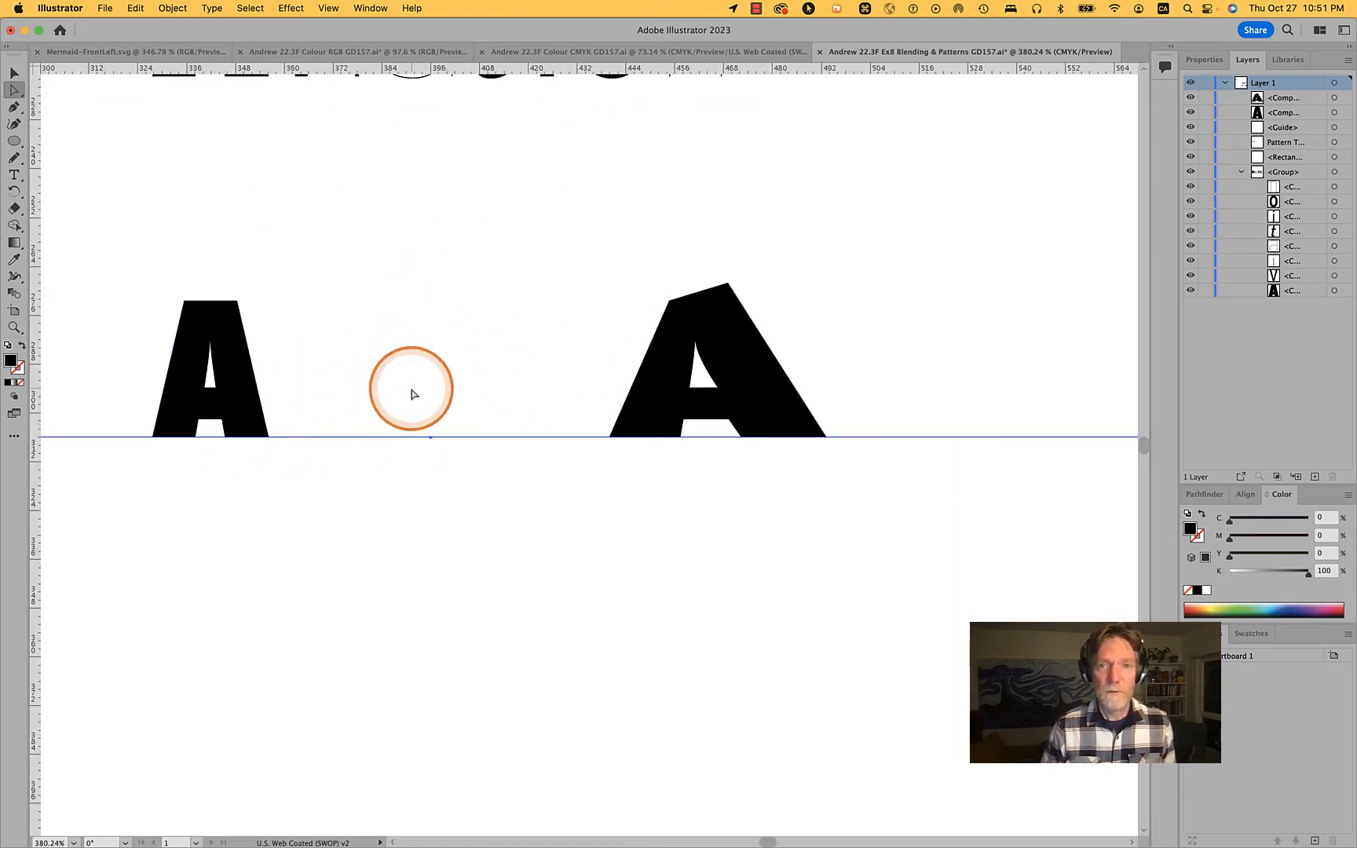
drag(670, 302, 671, 322)
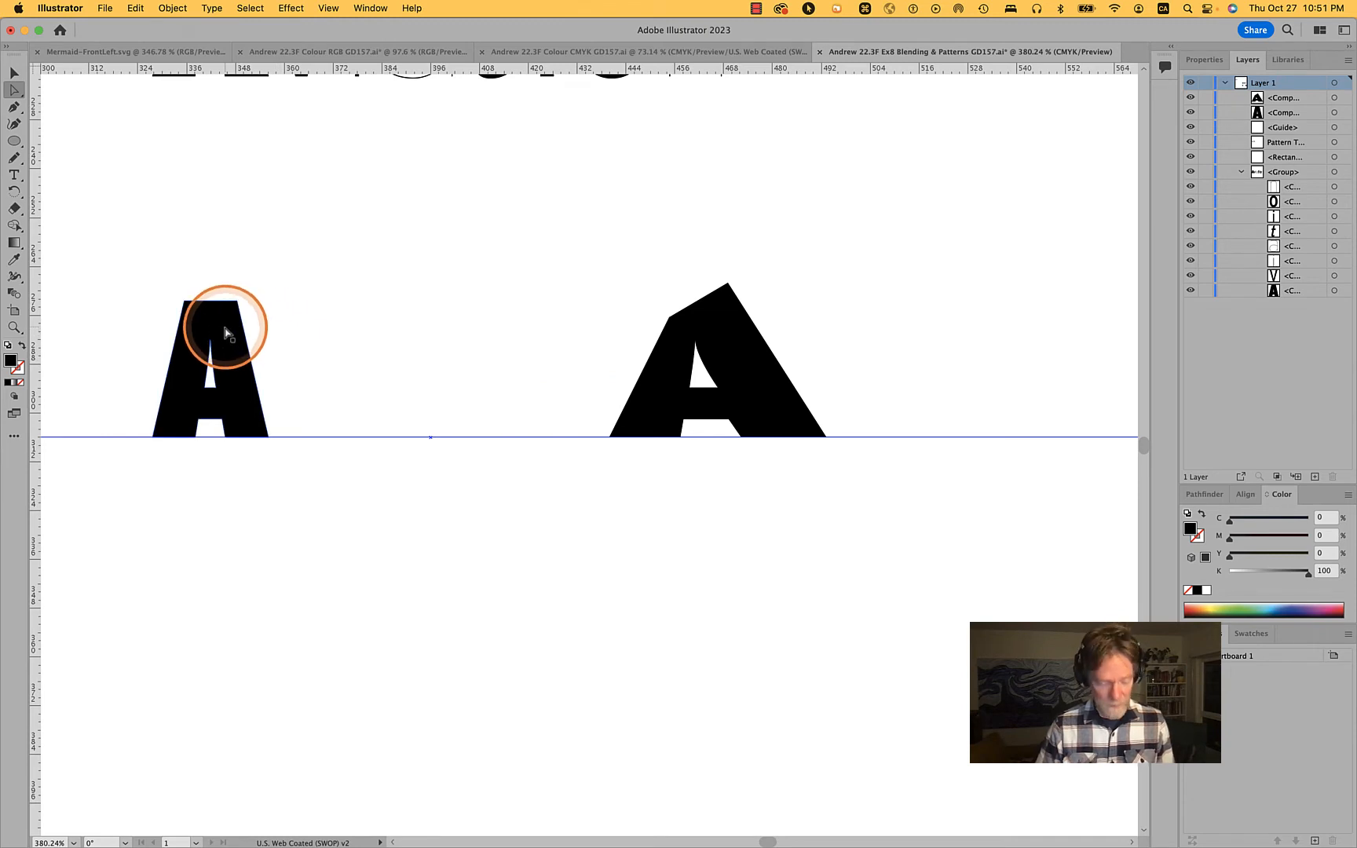
Fill the unmodified left A on the baseline with the red C=15 M=100 Y=90 K=10 swatch
key(v)
click(1189, 590)
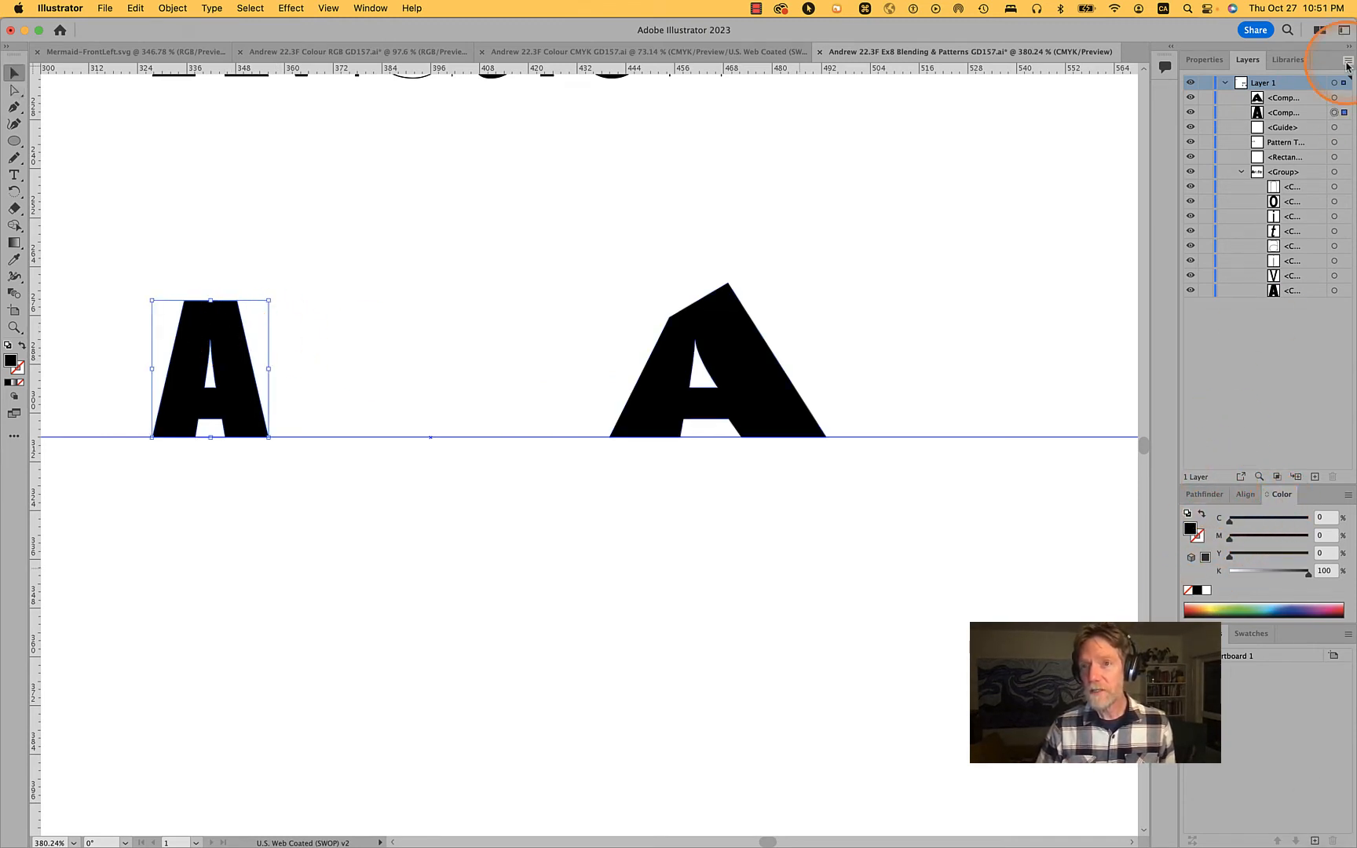
click(1244, 637)
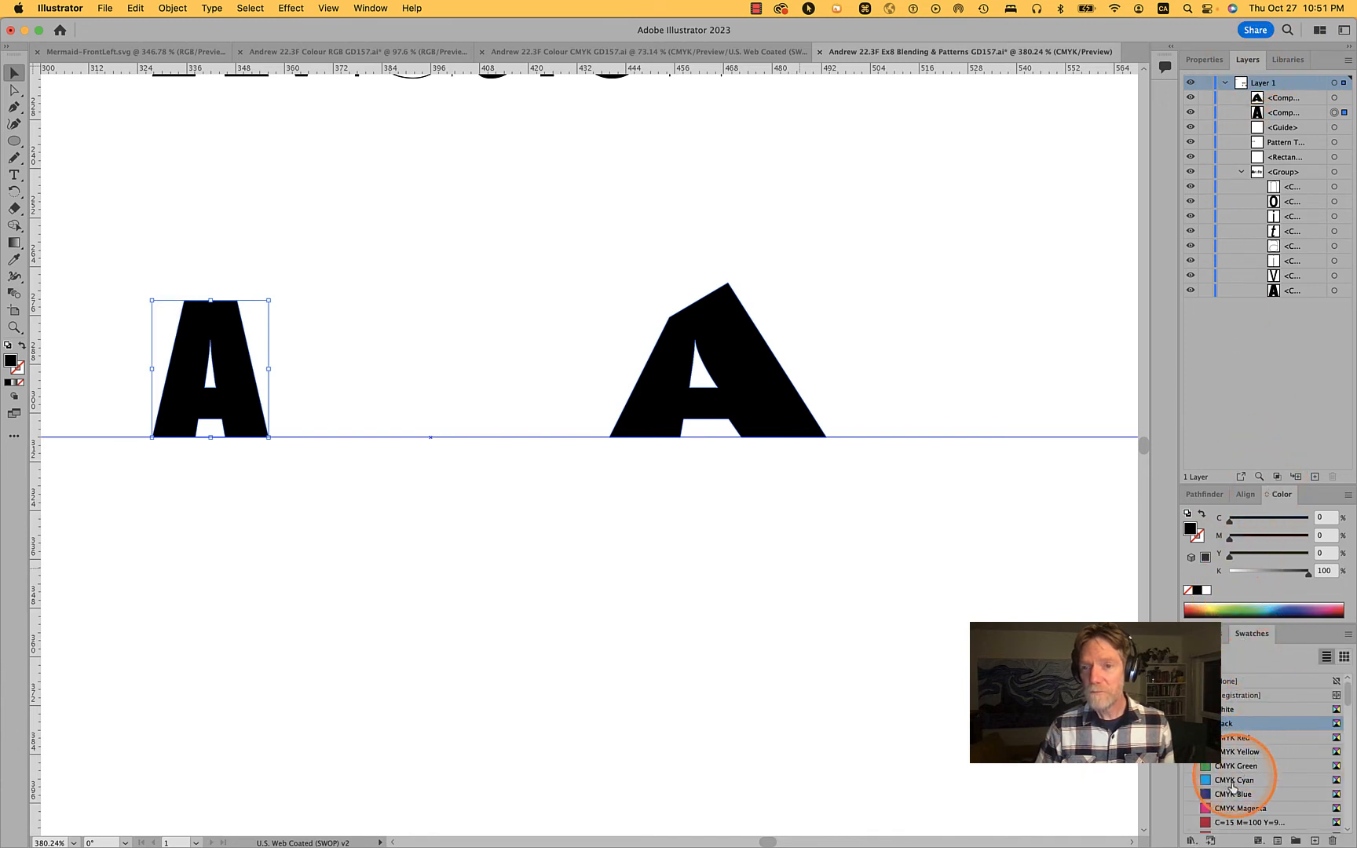
scroll(1250, 752, down, 2)
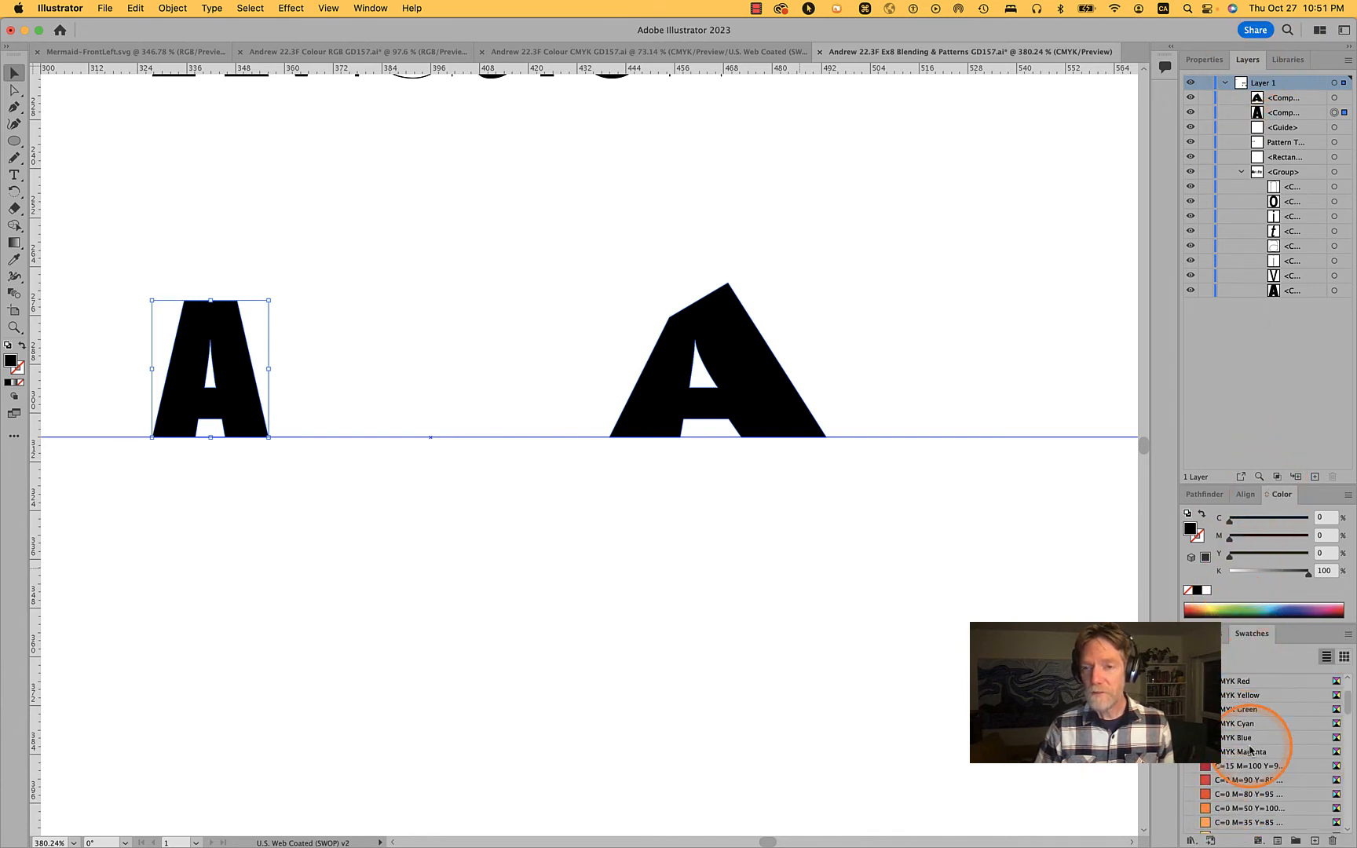
click(1229, 772)
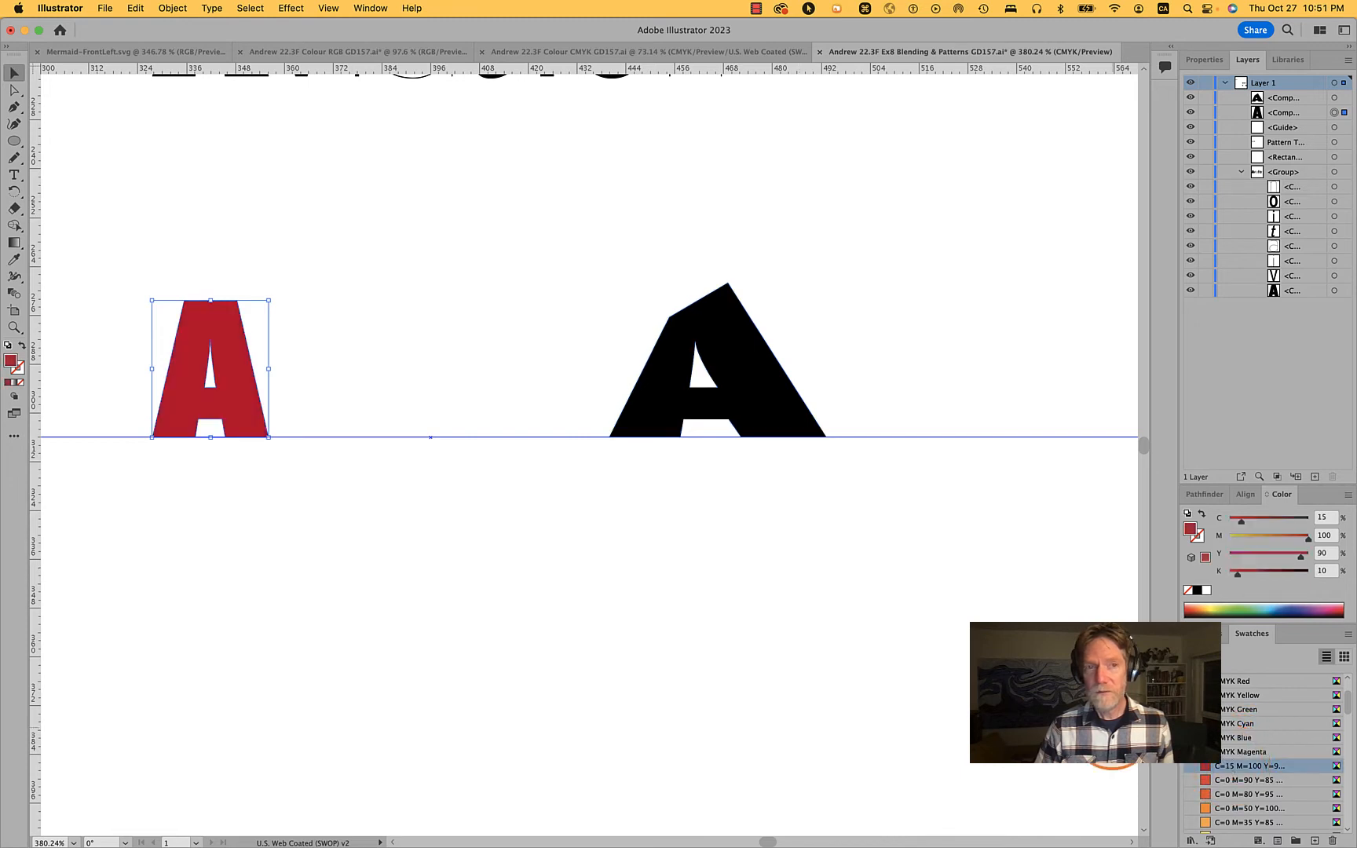
Fill the reshaped A with the orange C=0 M=50 Y=100 K=0 swatch
click(758, 365)
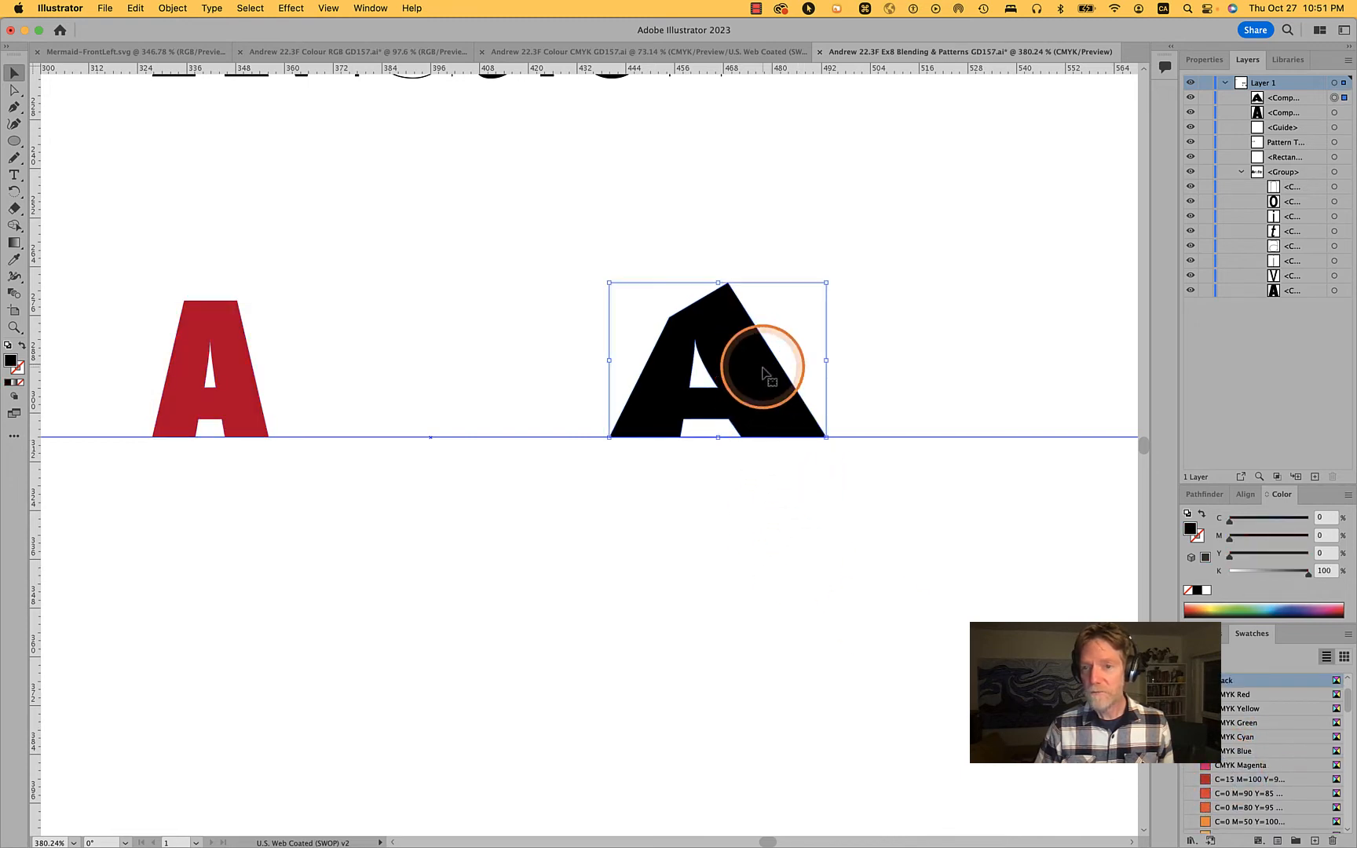
click(1250, 821)
click(781, 577)
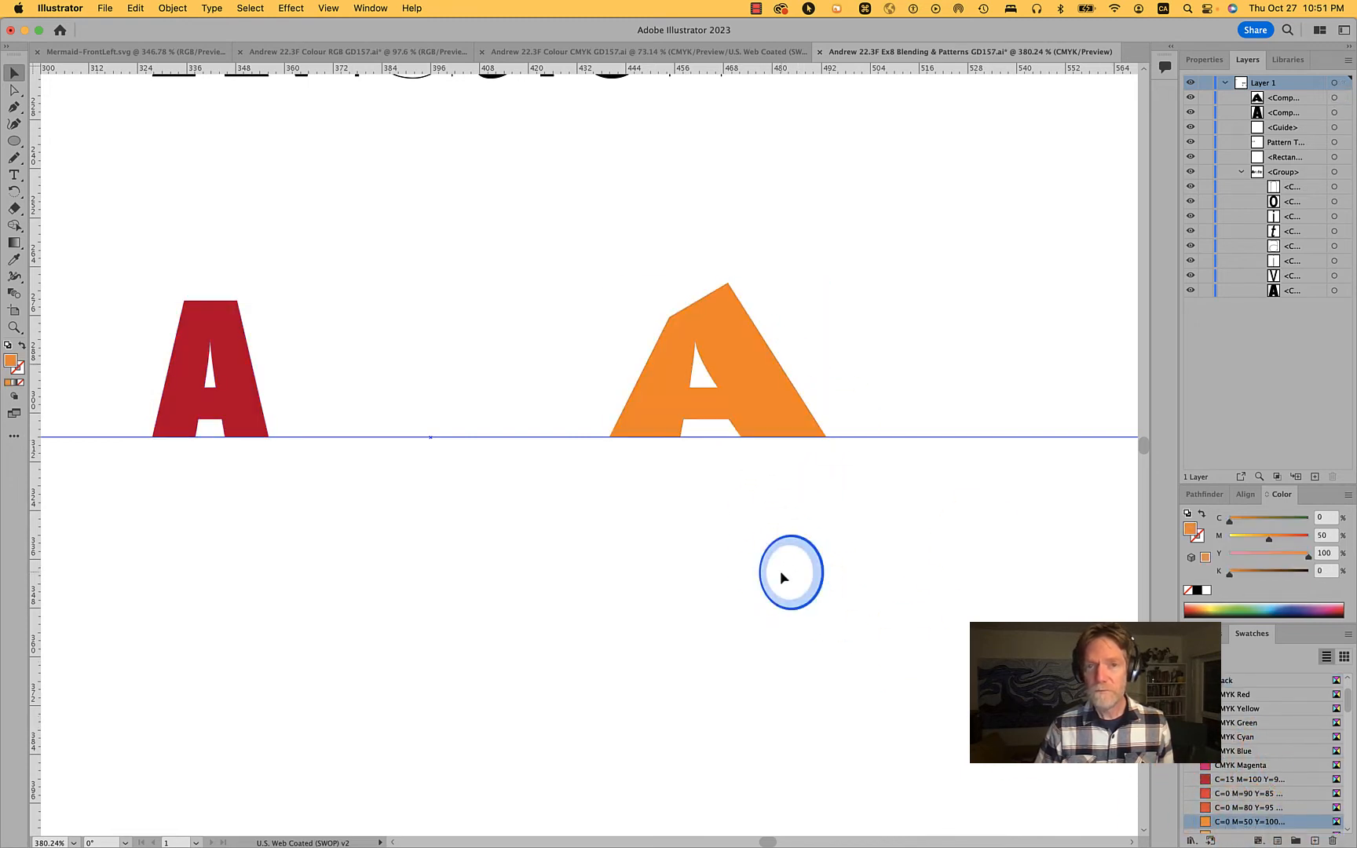
Blend the red A into the orange A with the Blend tool, linking their upper-left corner points
click(226, 350)
shift+click(736, 345)
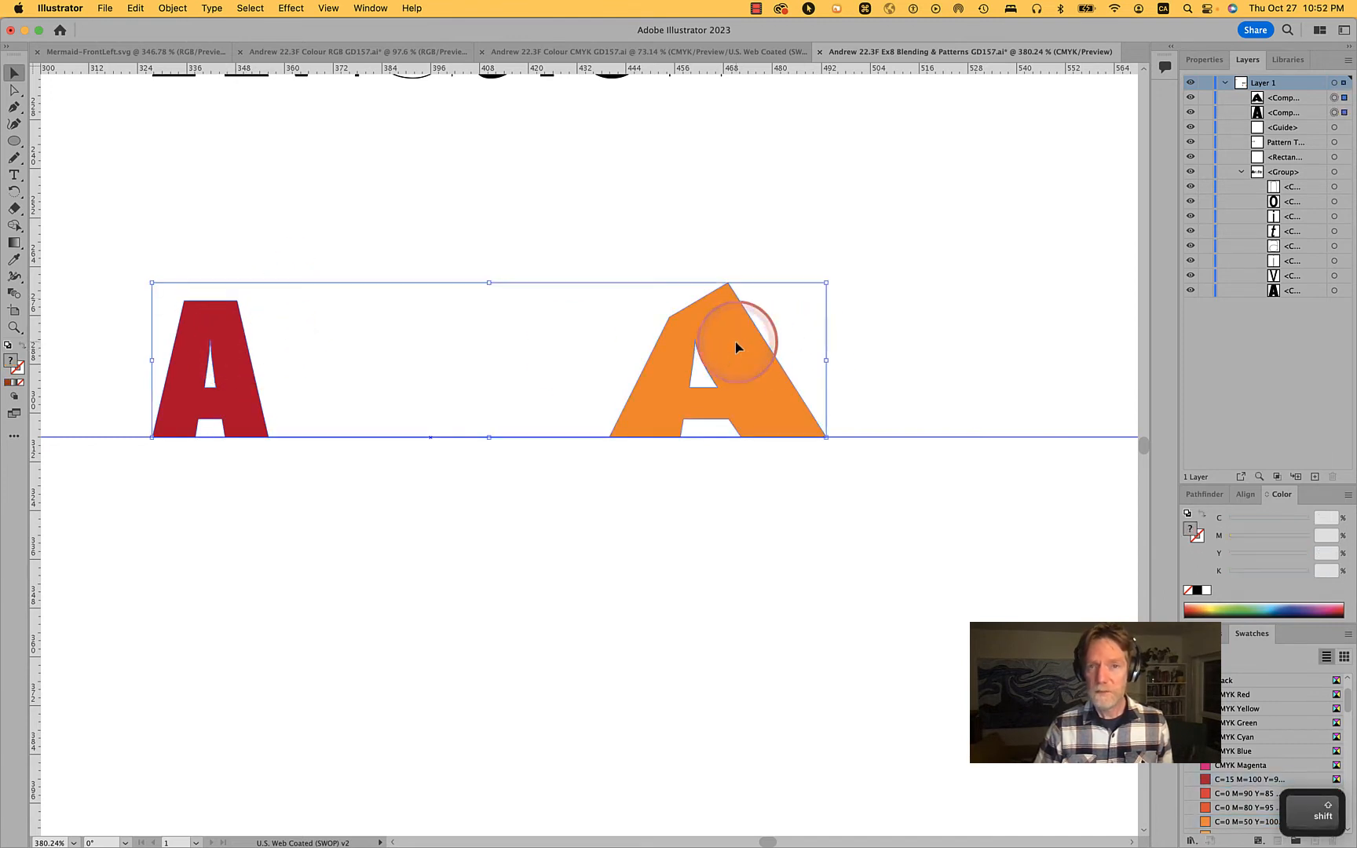
click(13, 297)
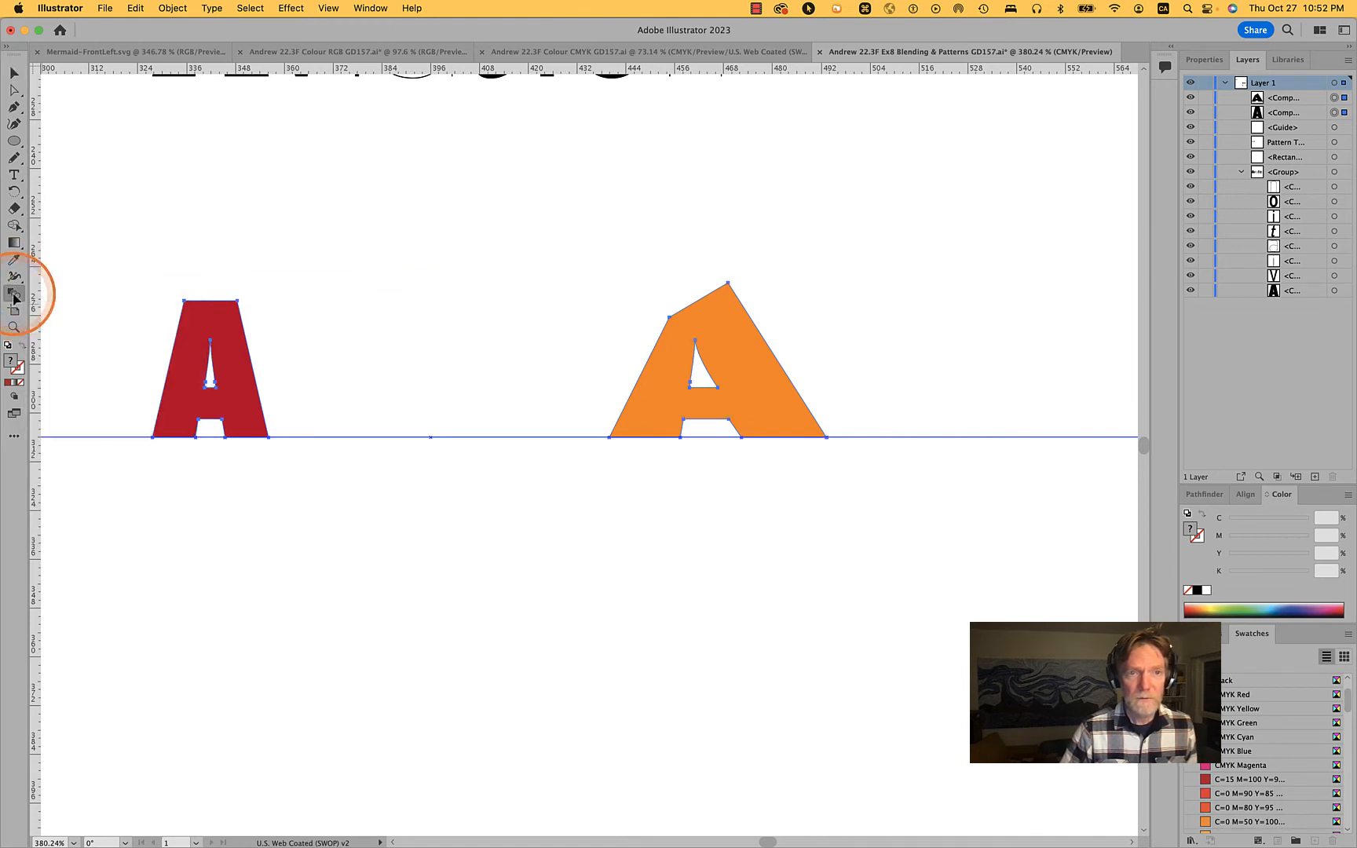
click(183, 301)
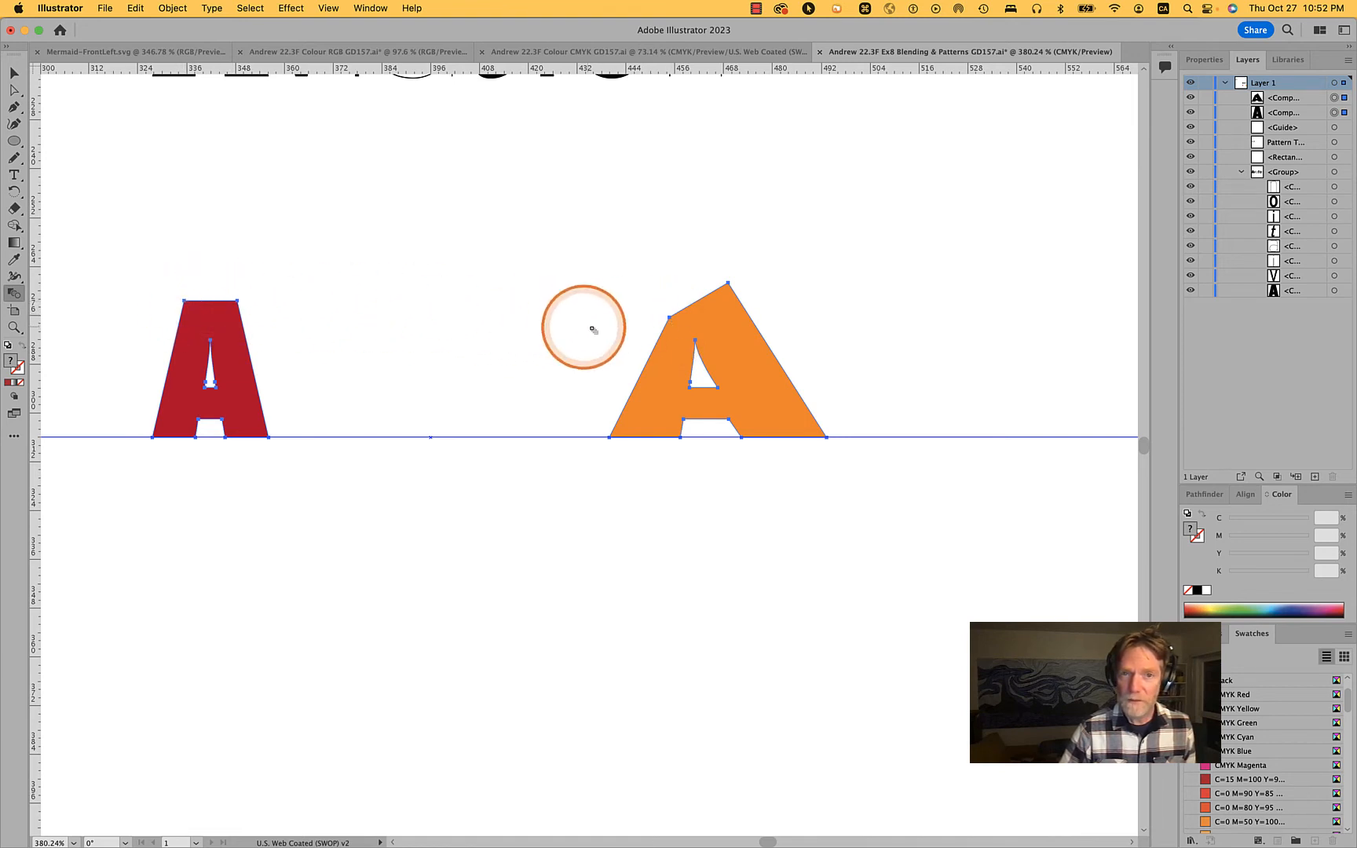
click(669, 318)
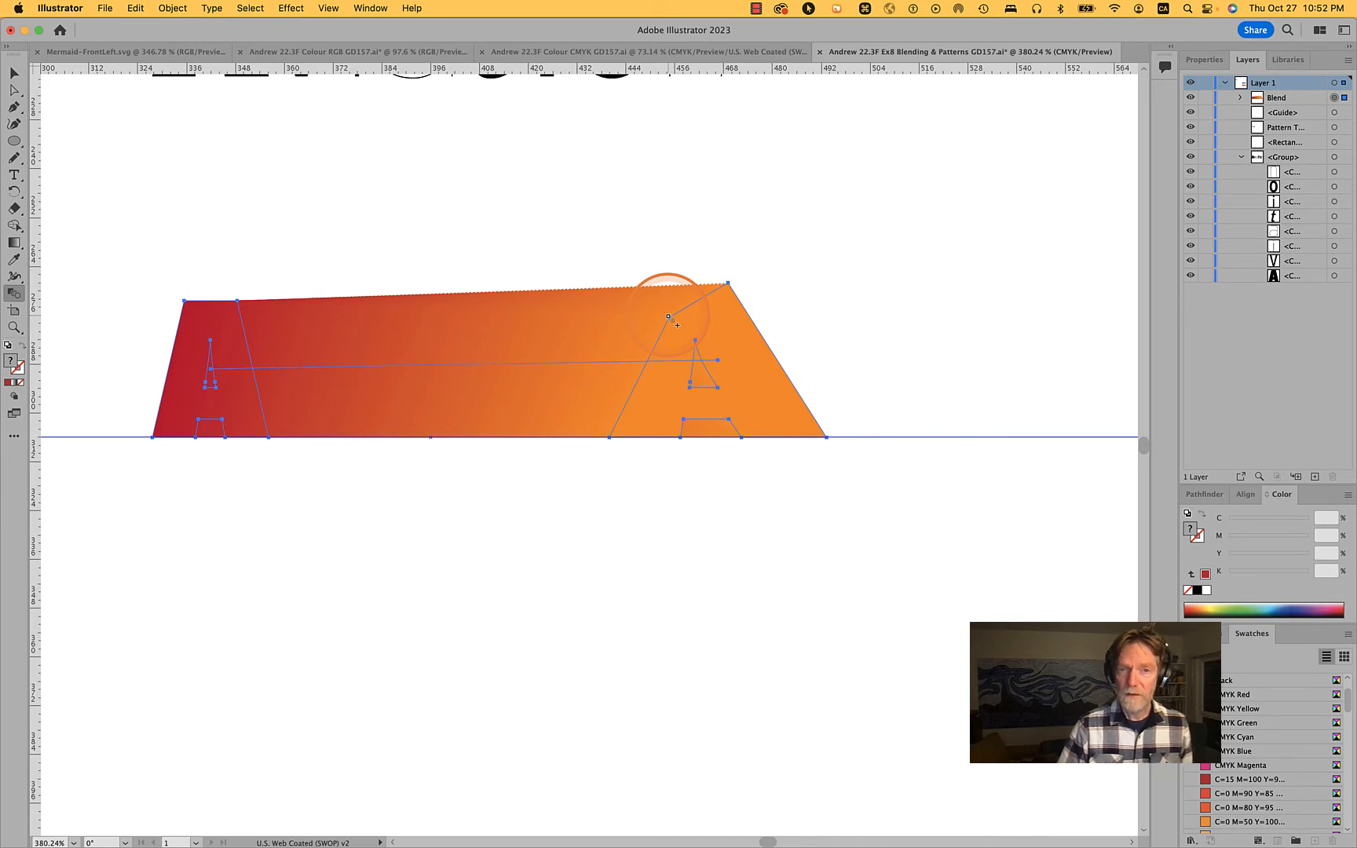
super+click(711, 473)
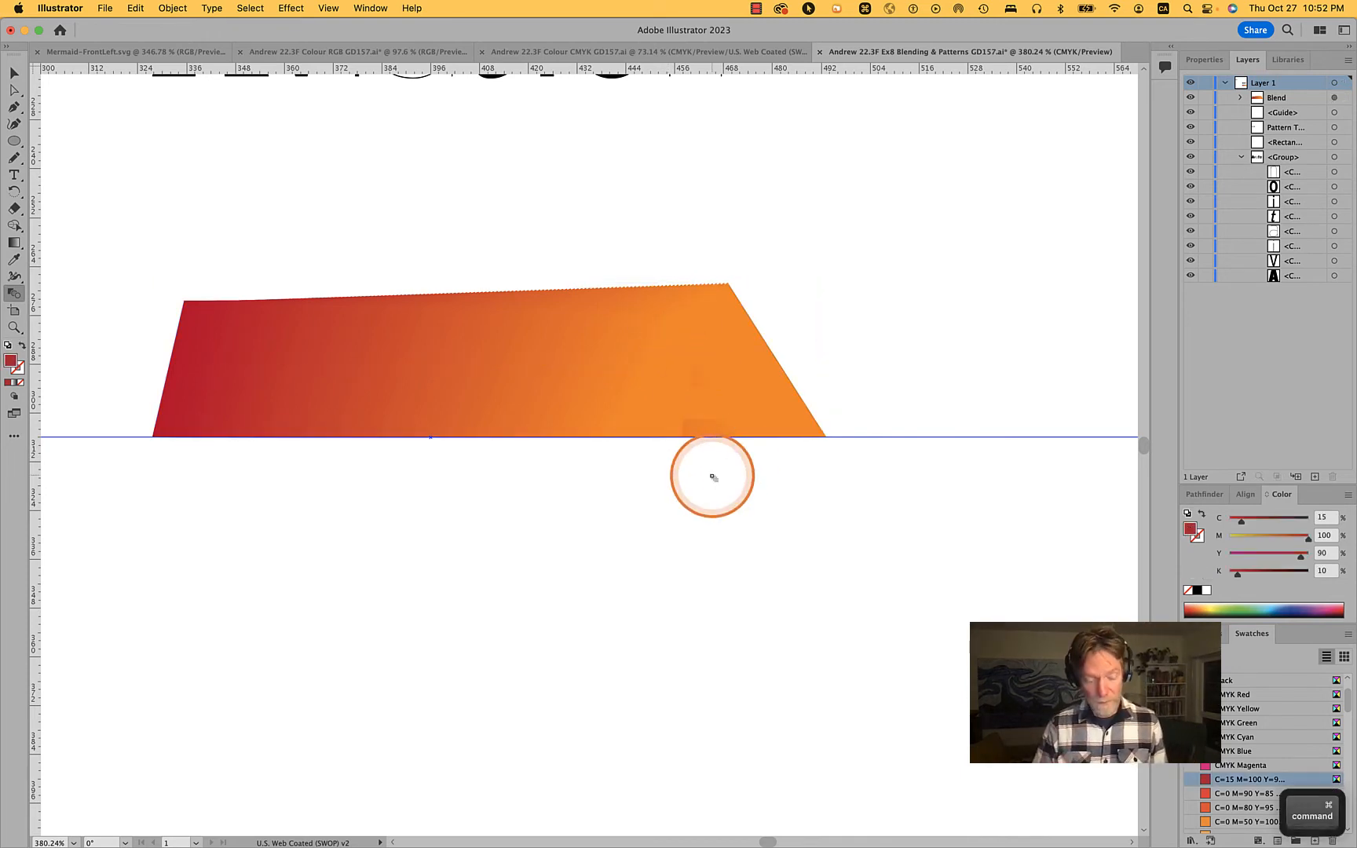
Apply a black stroke to the whole blend
key(v)
click(668, 376)
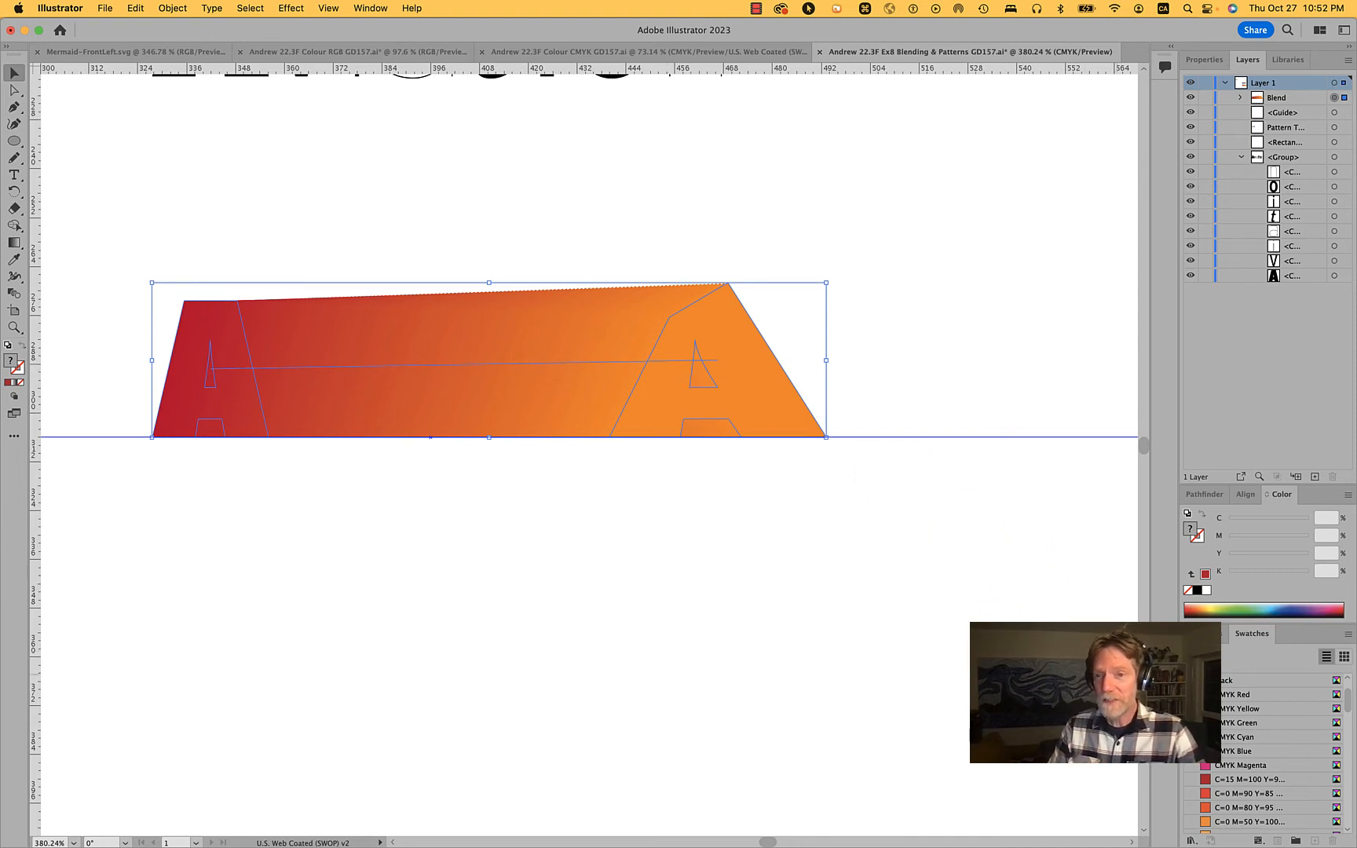
click(22, 375)
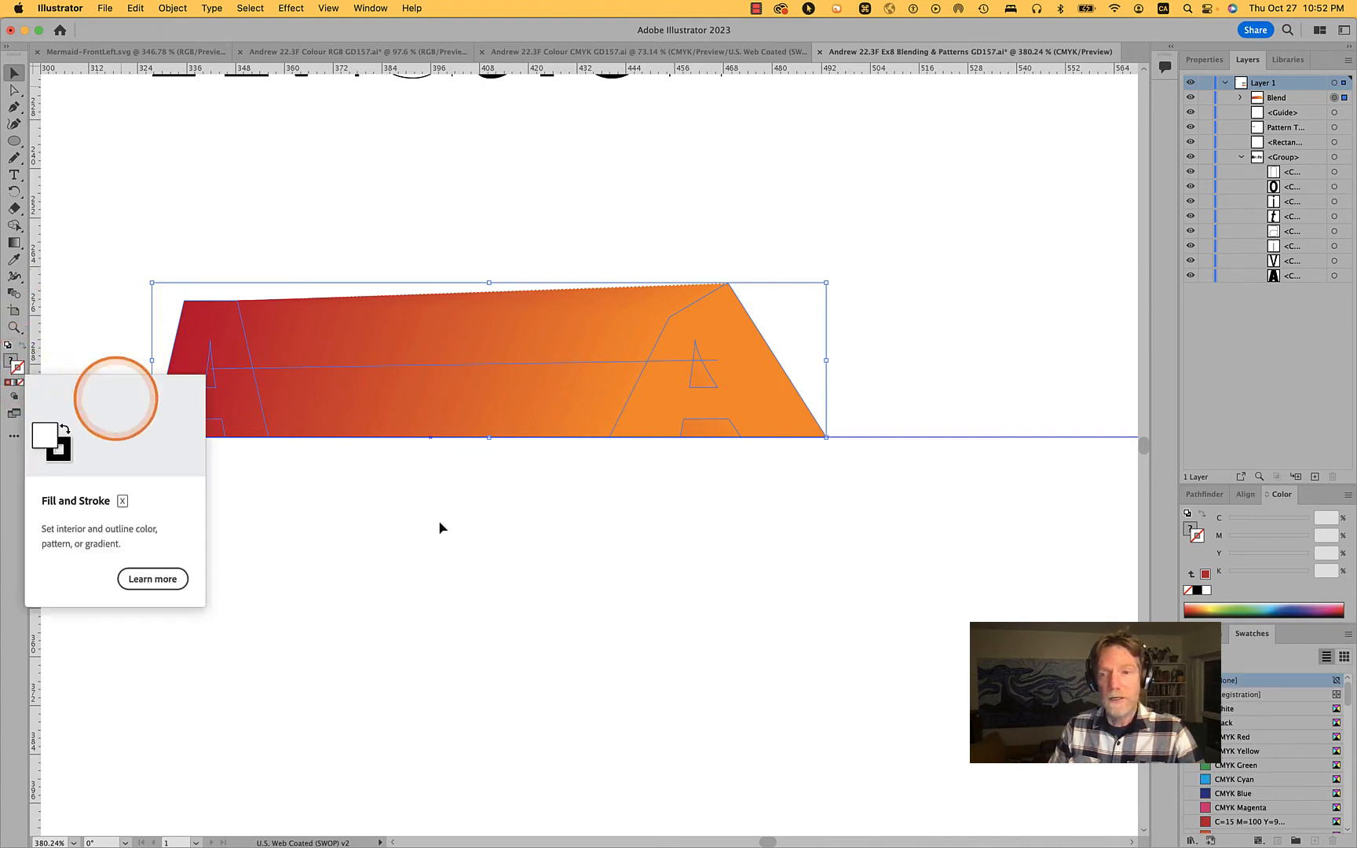
click(1225, 724)
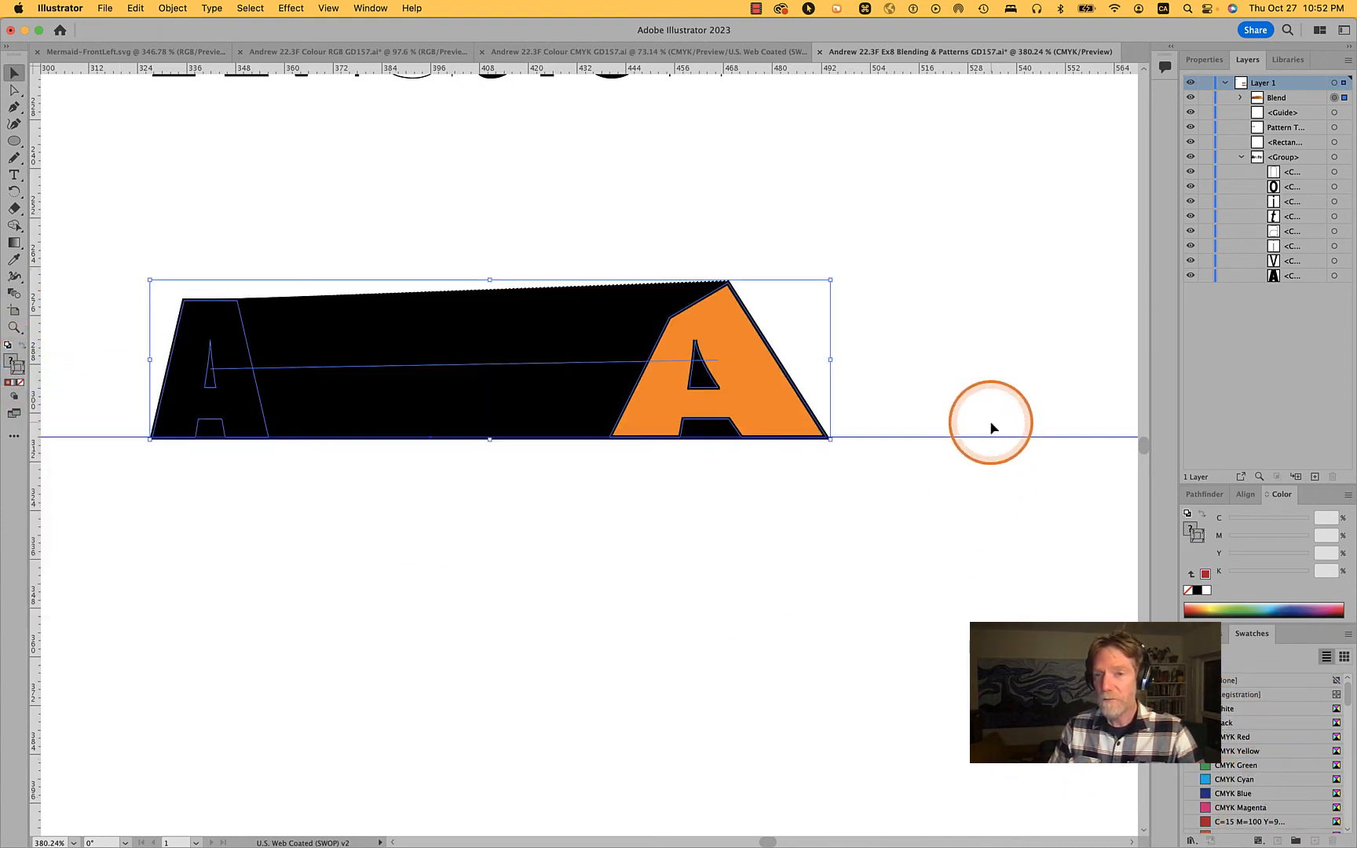
Set the blend's stroke weight to 0.25 pt and deselect it
click(1201, 60)
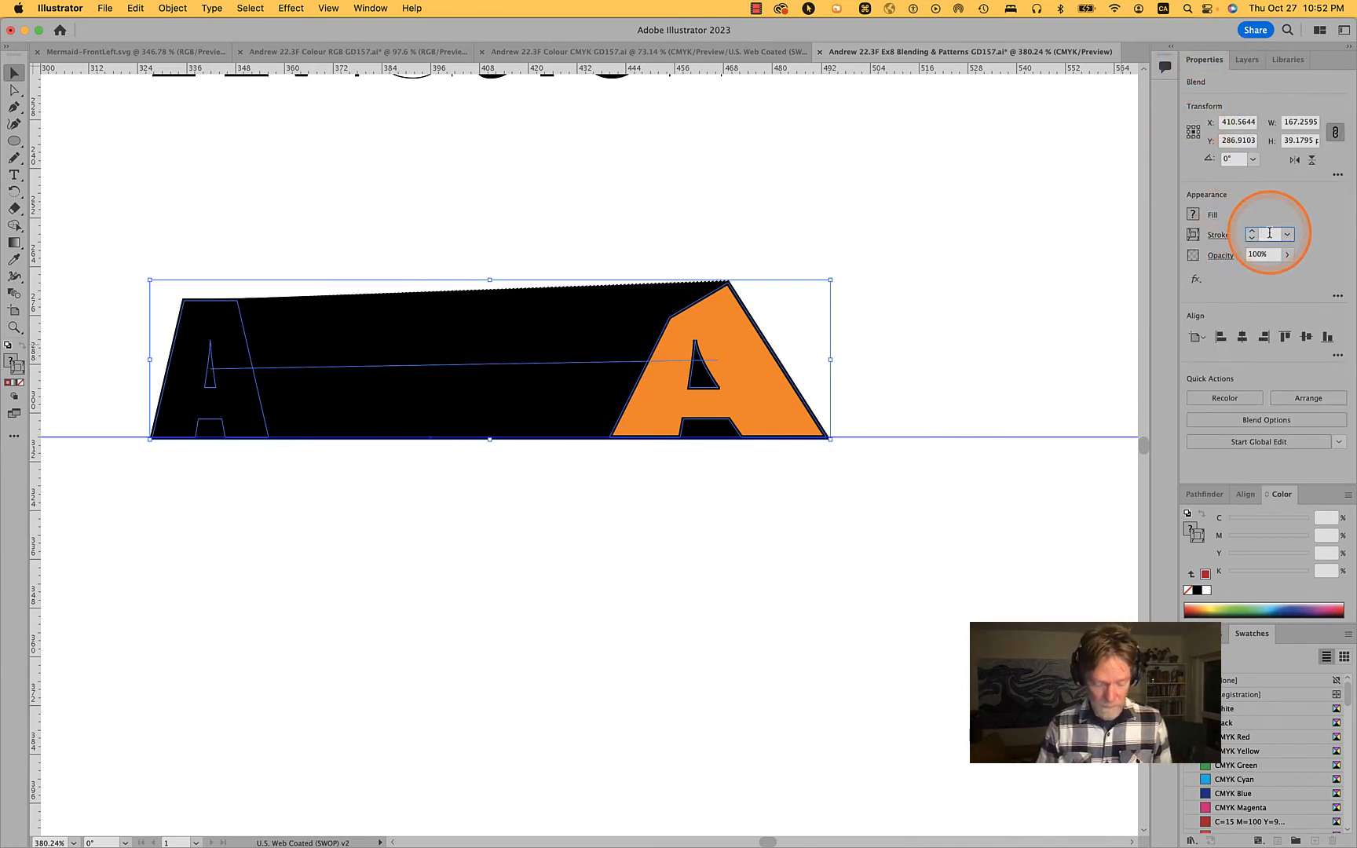
text(.25)
key(Return)
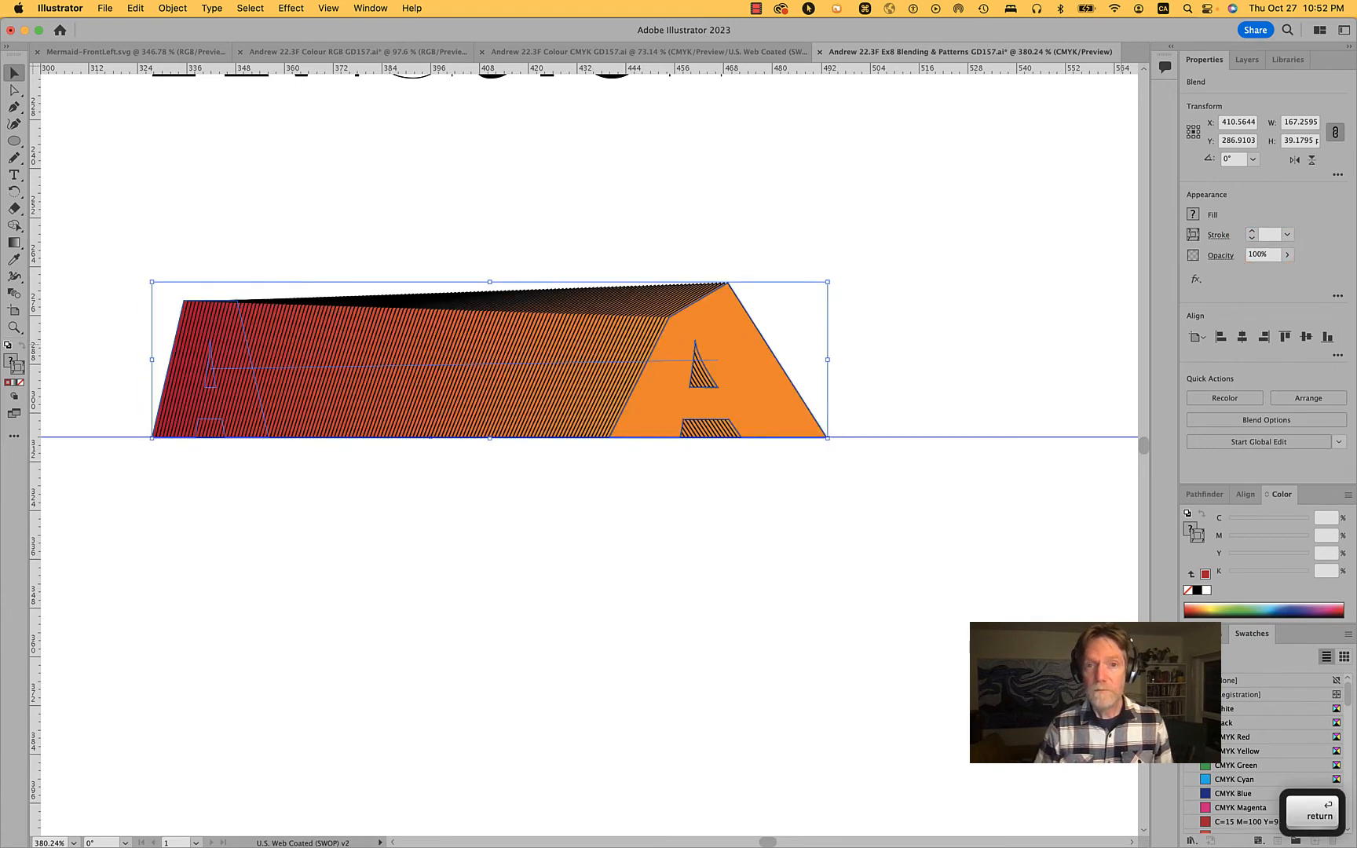
click(887, 343)
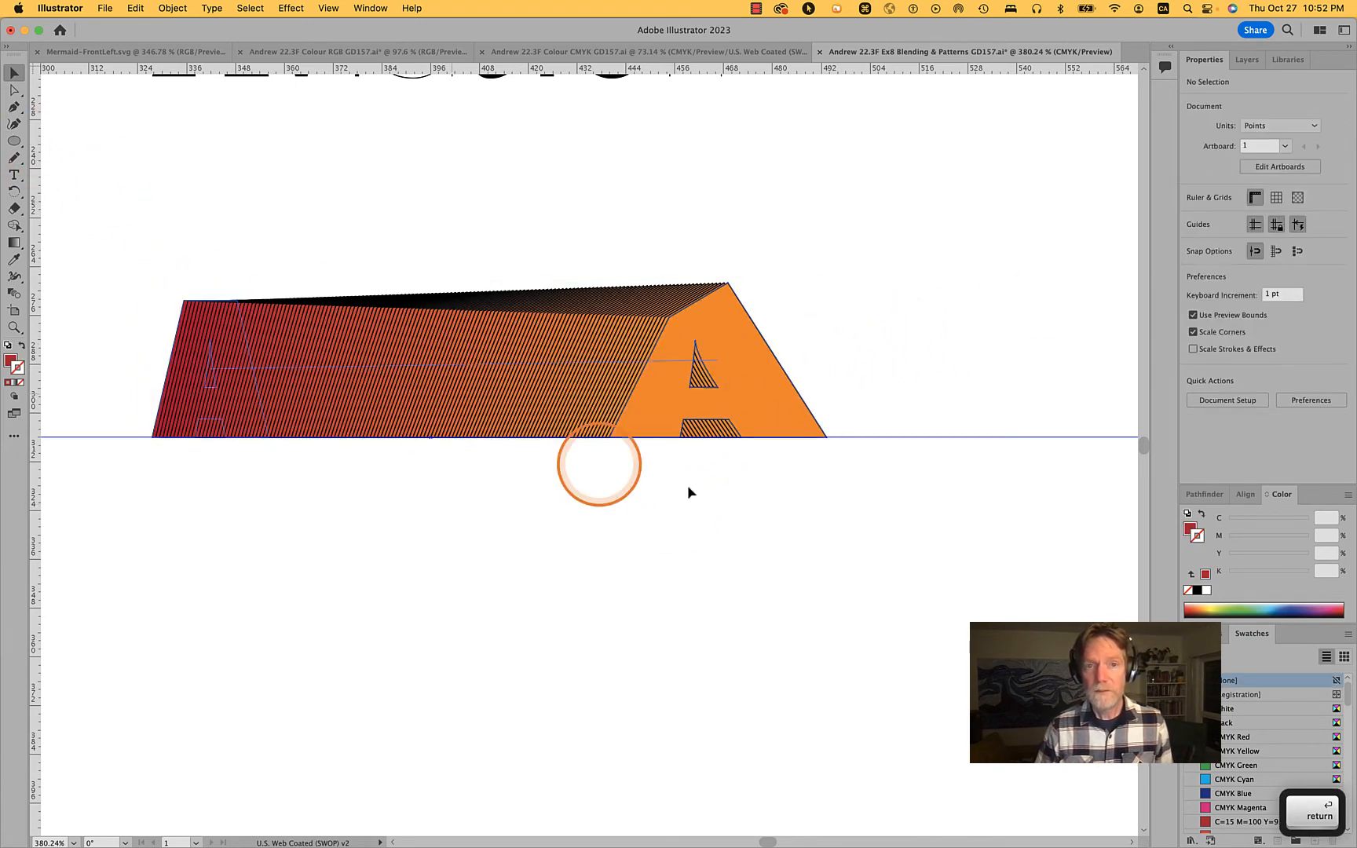
click(556, 582)
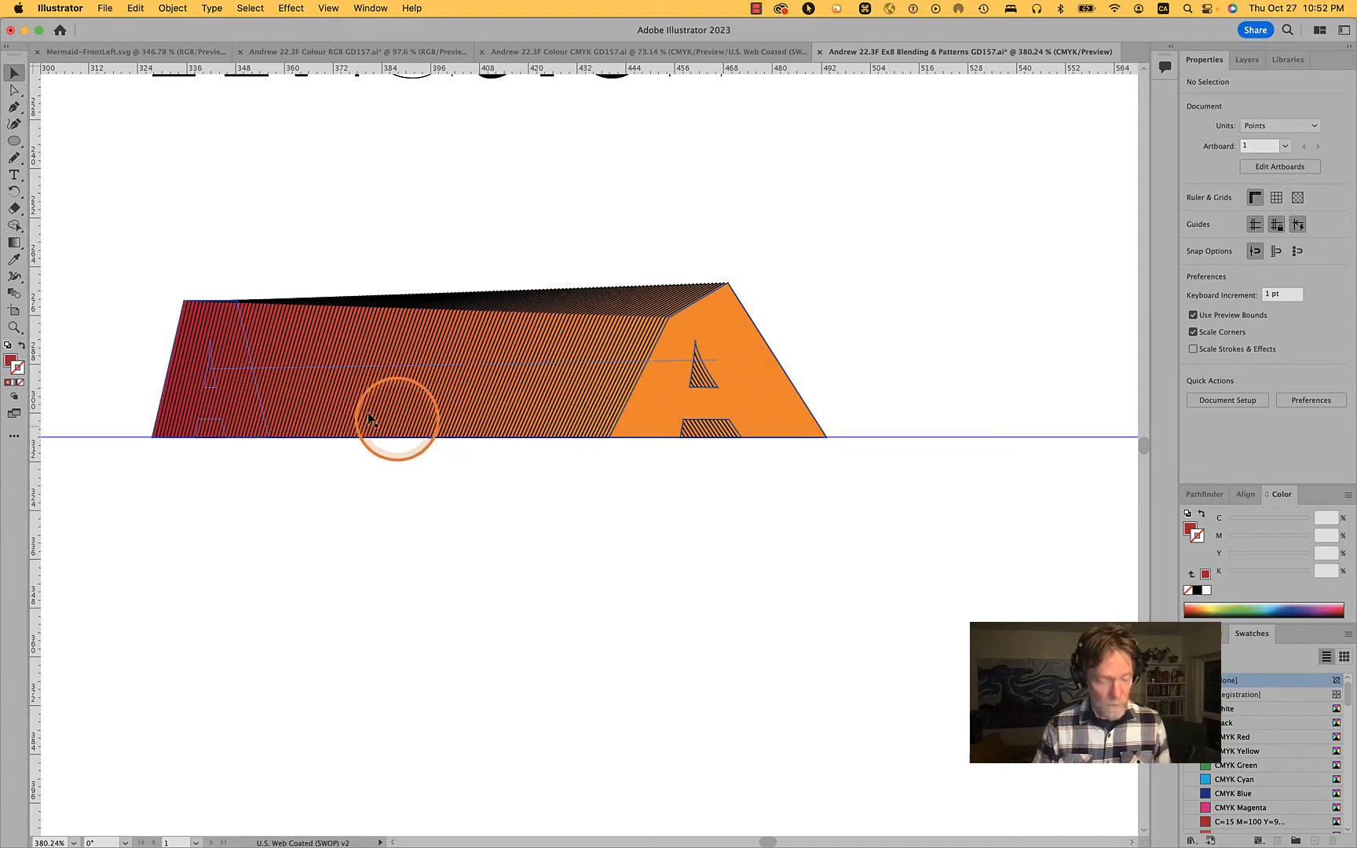
Try to bring the directly selected red A inside the blend to the front
key(a)
alt+click(251, 366)
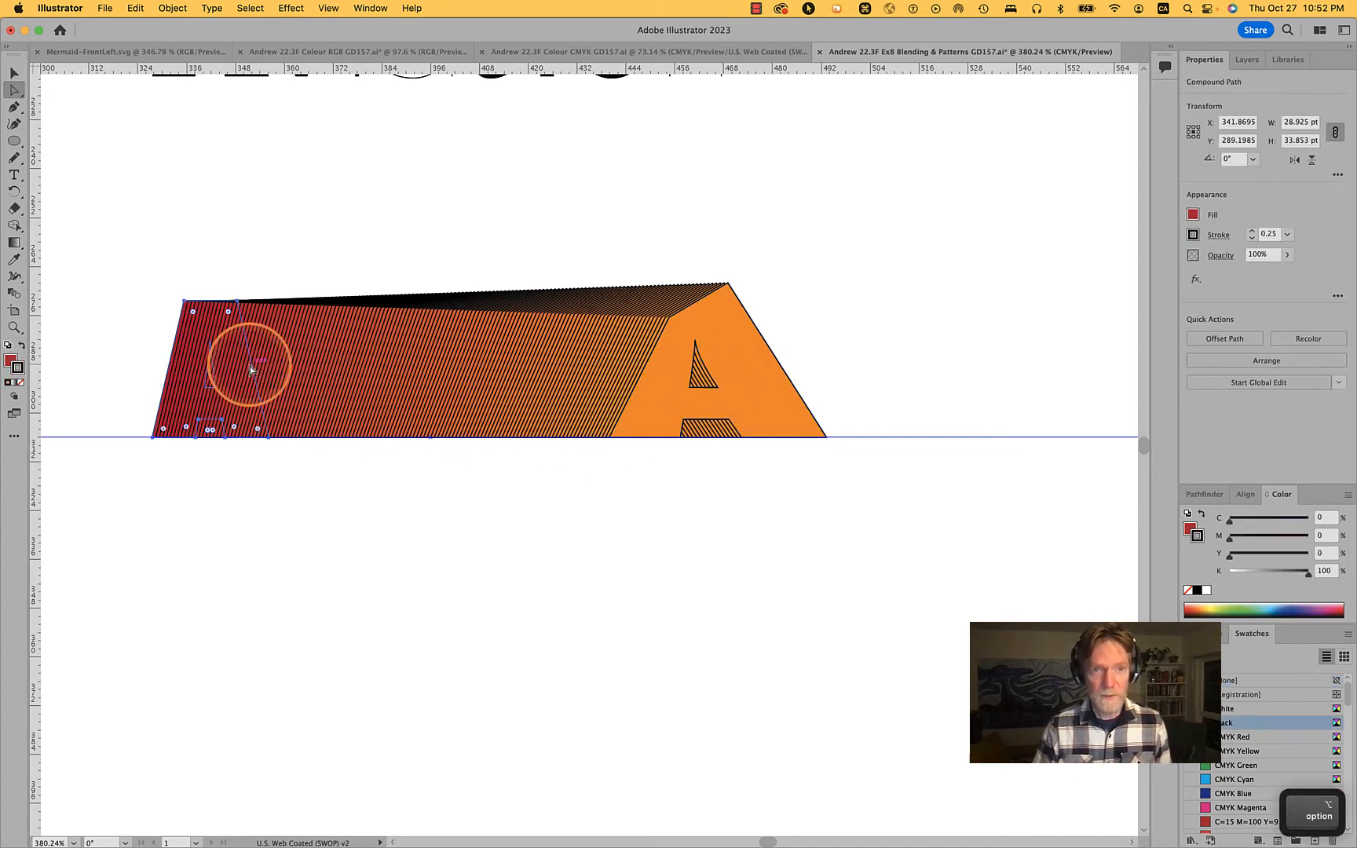
right_click(251, 366)
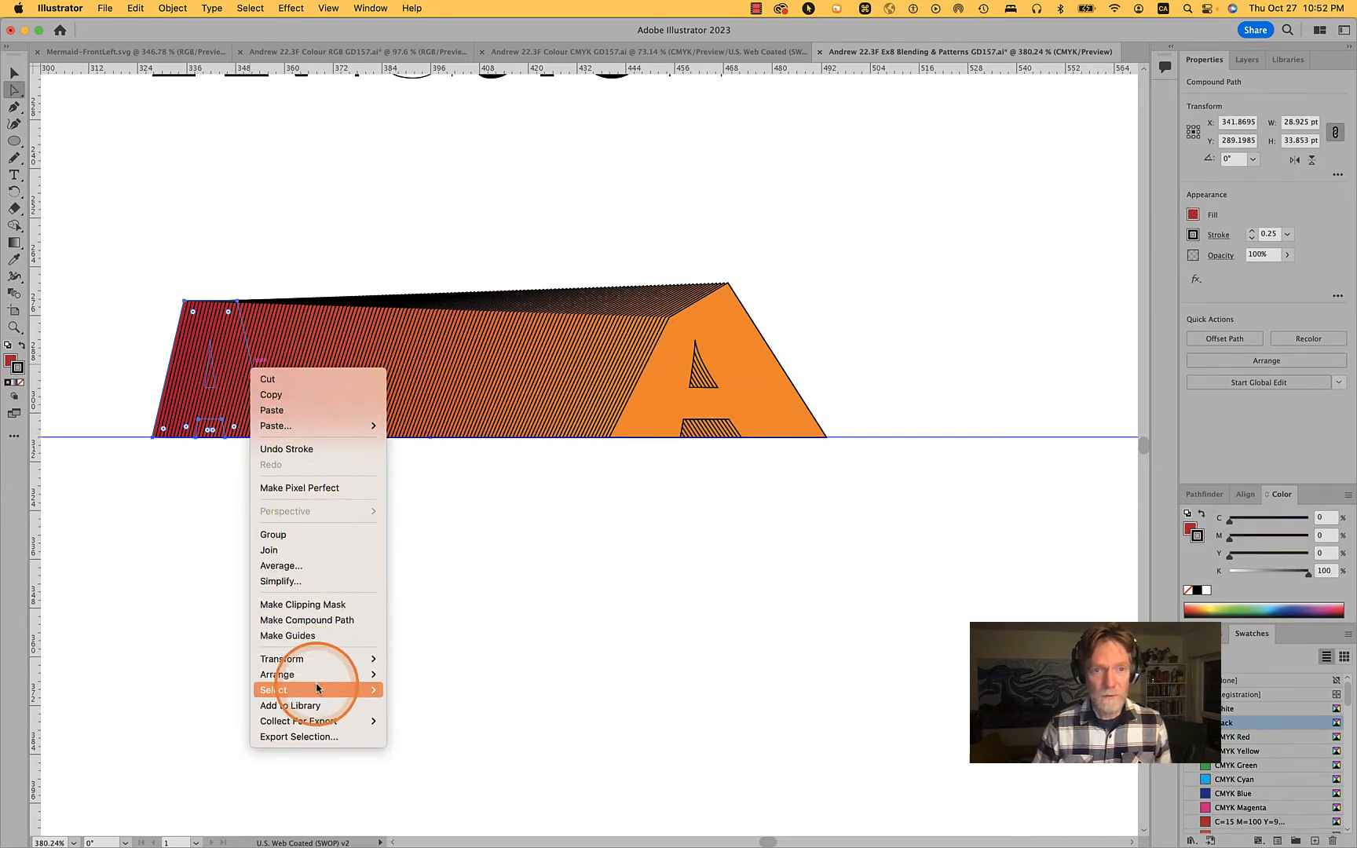
mouse_move(318, 677)
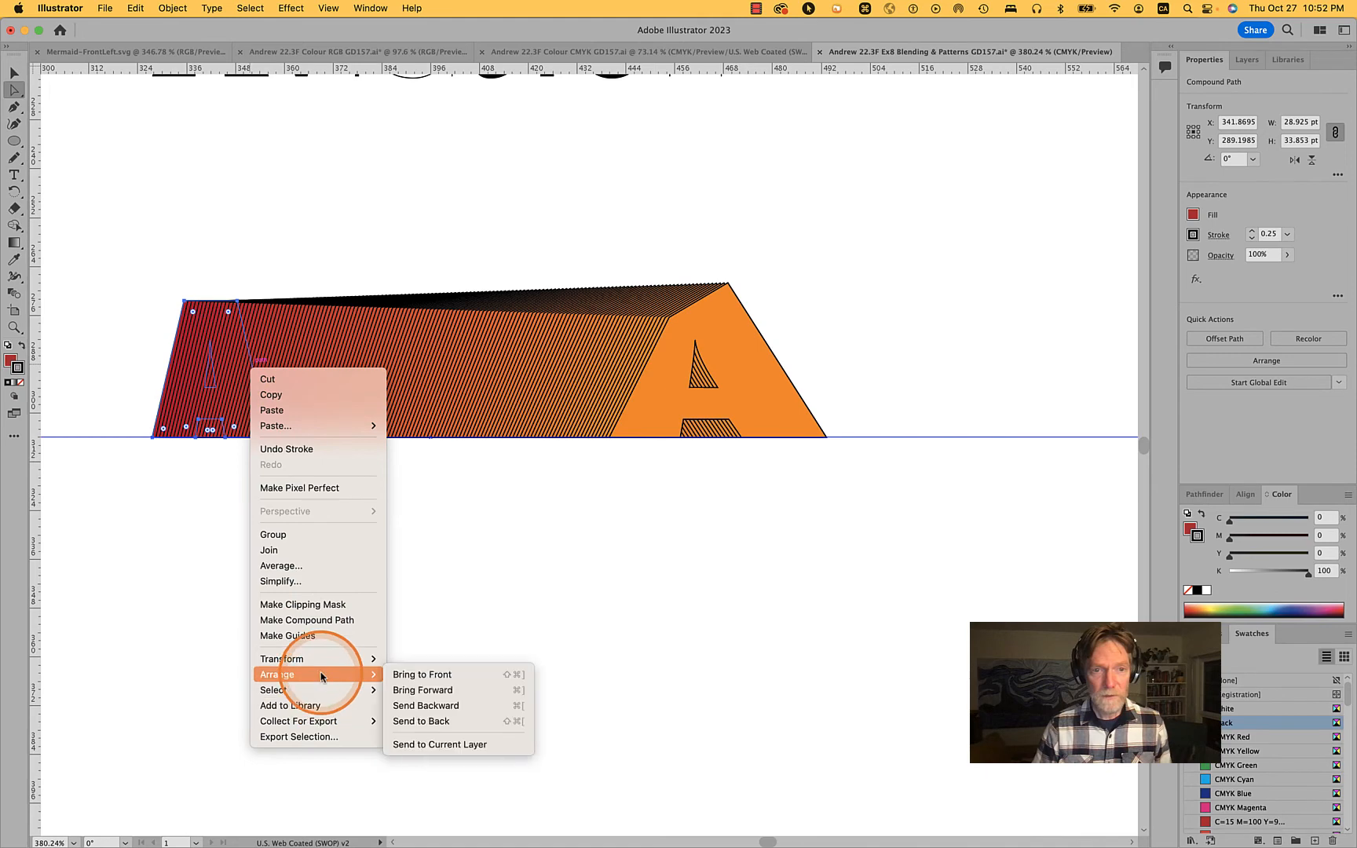
click(454, 675)
Undo the recent changes to the blend and redo its 0.25 pt stroke weight
key(super+z)
key(super+z)
key(super+z)
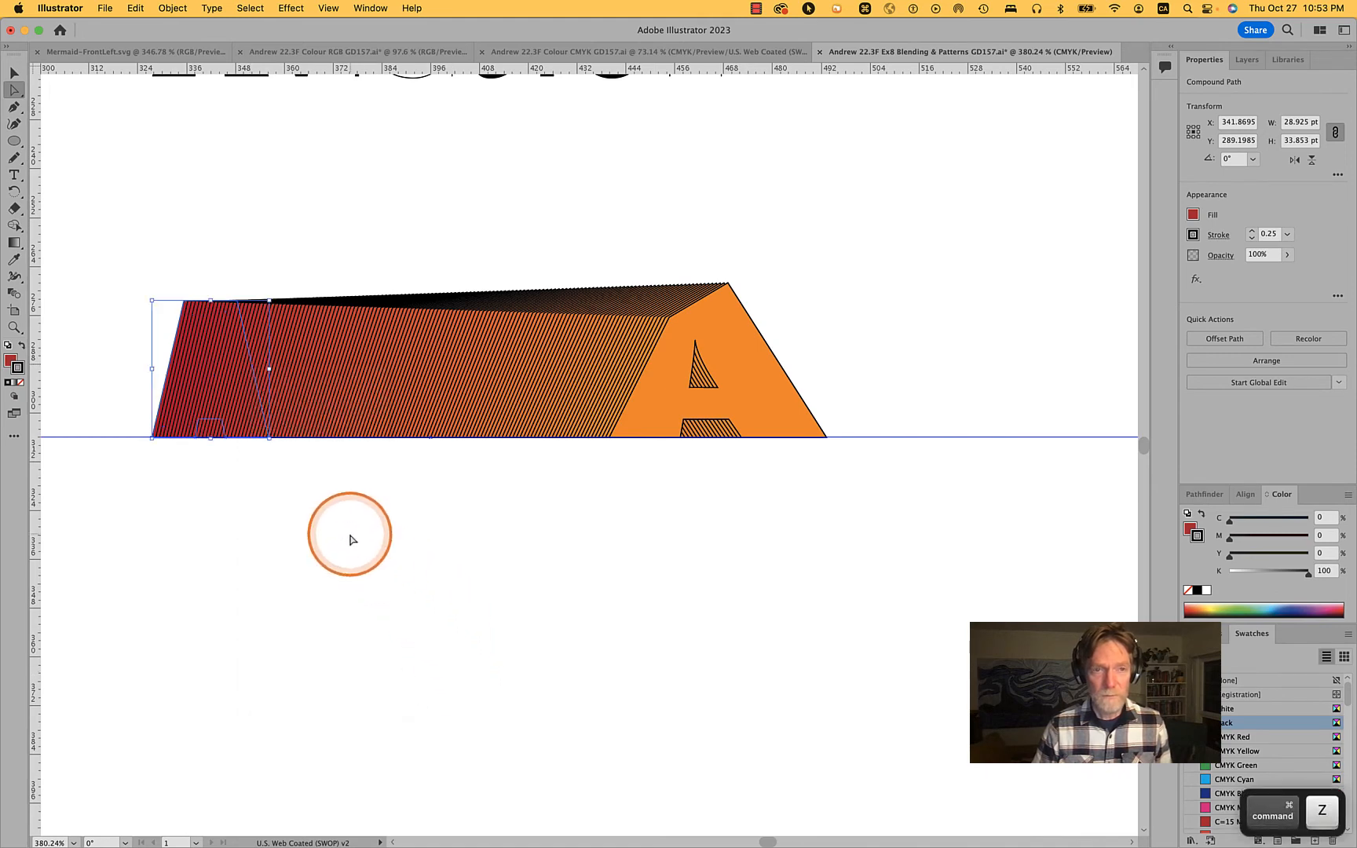
click(302, 511)
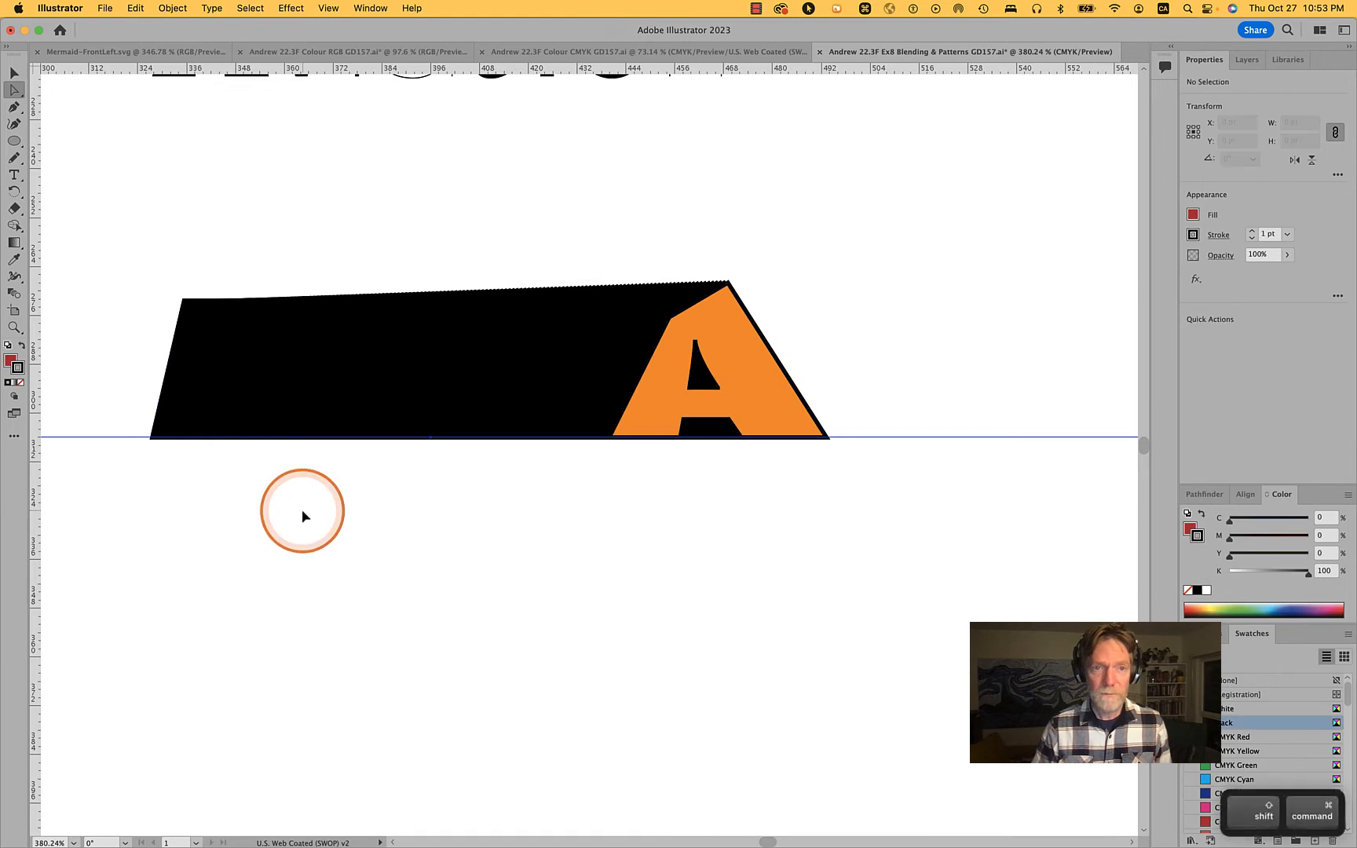
key(super+shift+z)
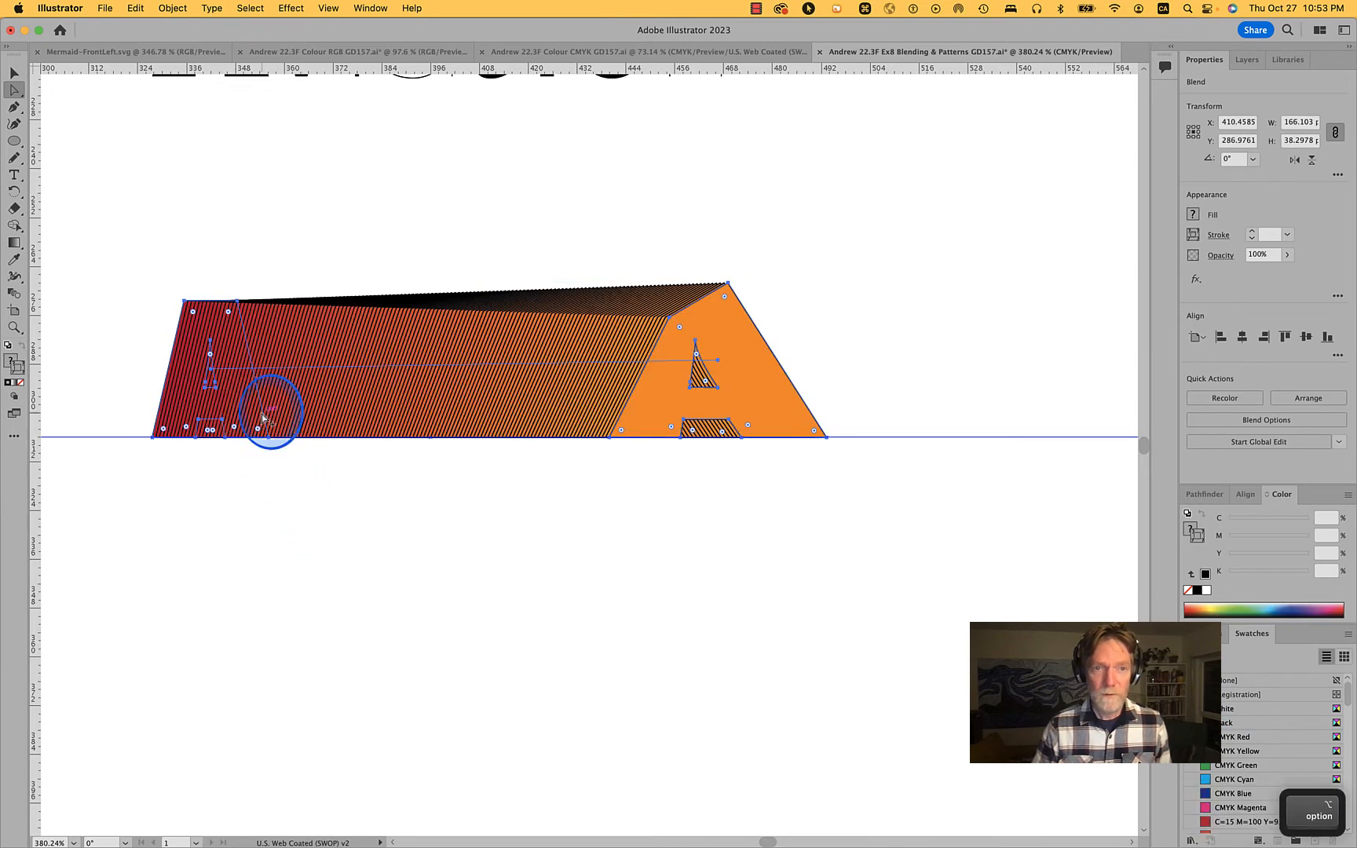
click(287, 675)
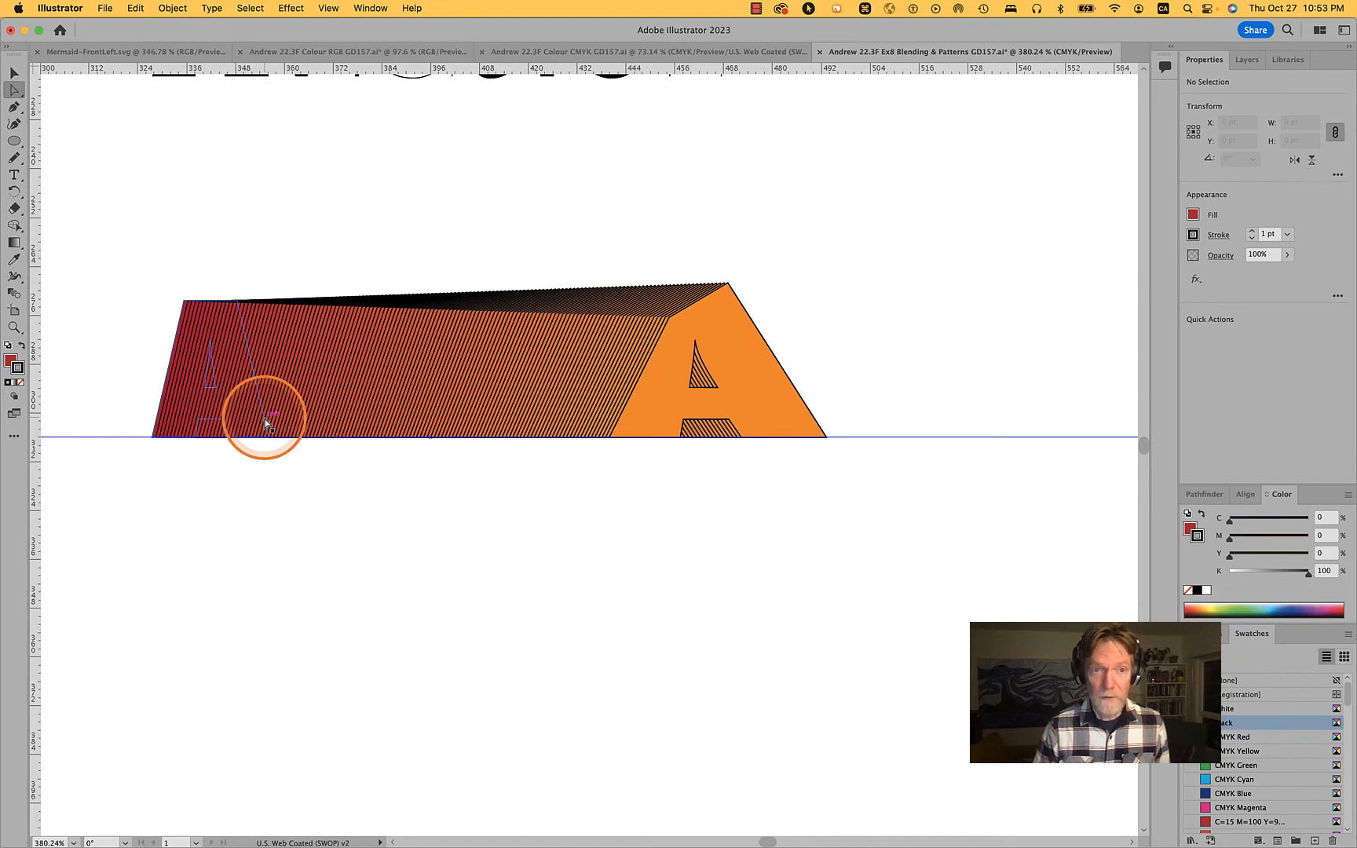
Select the entire red A inside the blend and bring it to the front of the stacking order
key(alt)
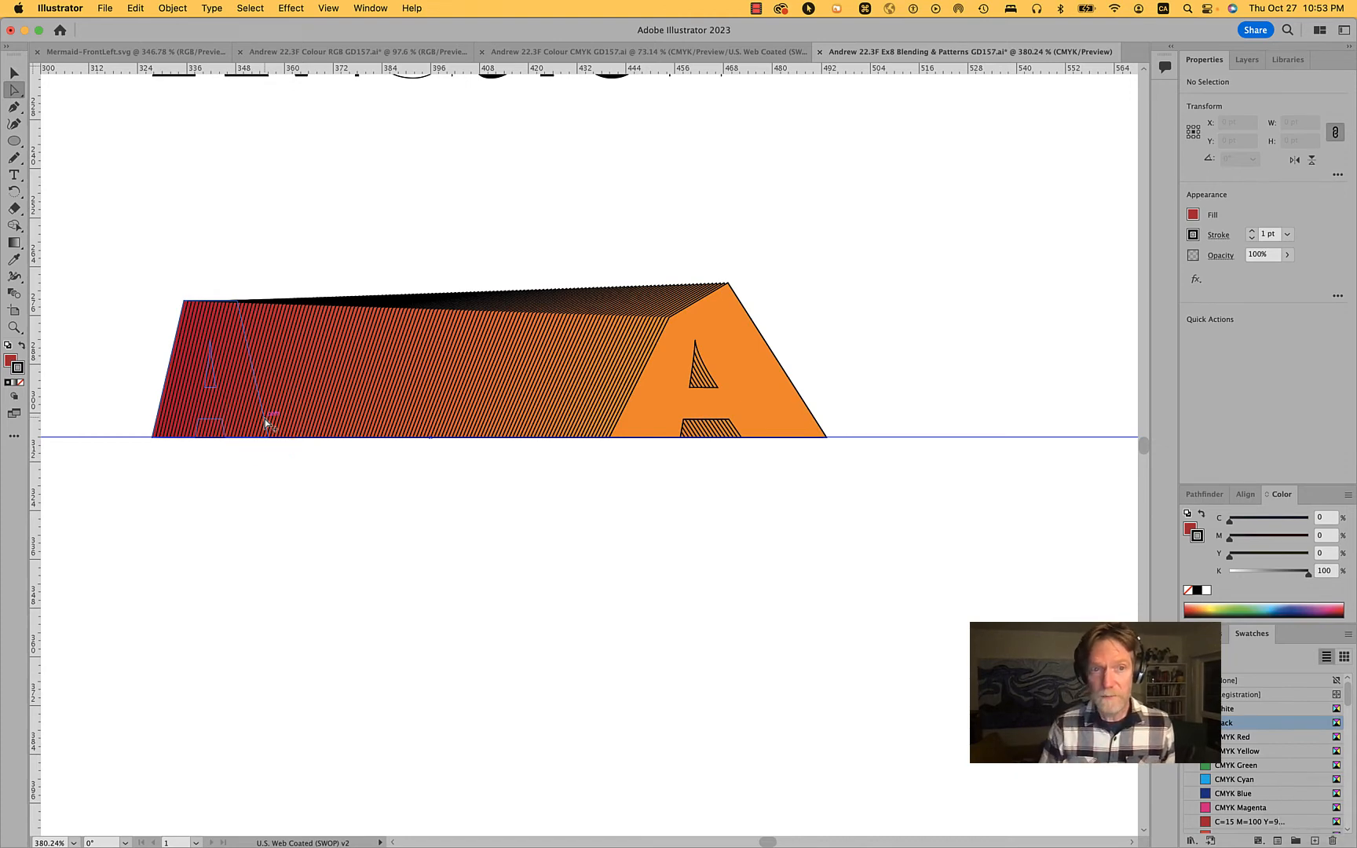
click(265, 424)
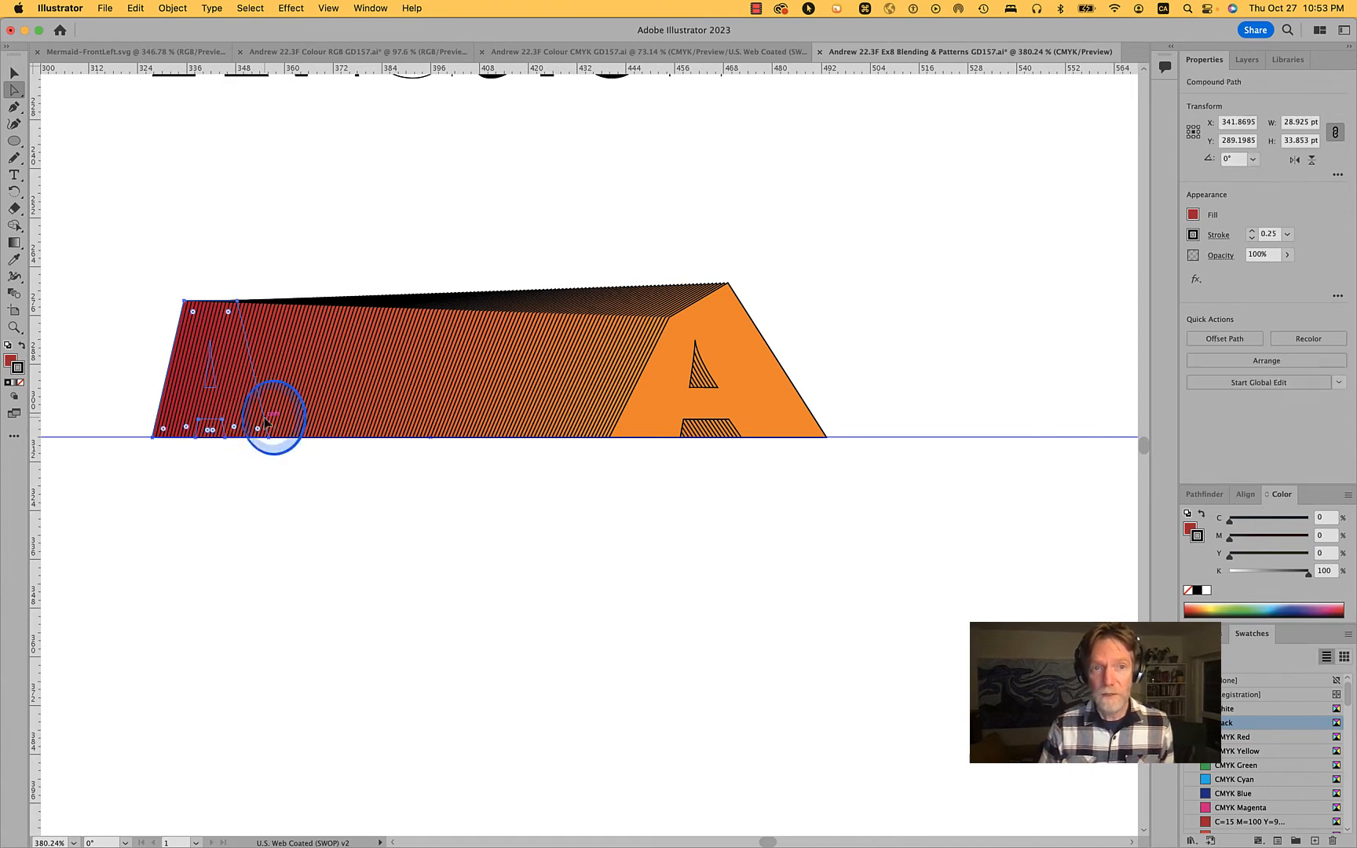
alt+click(266, 423)
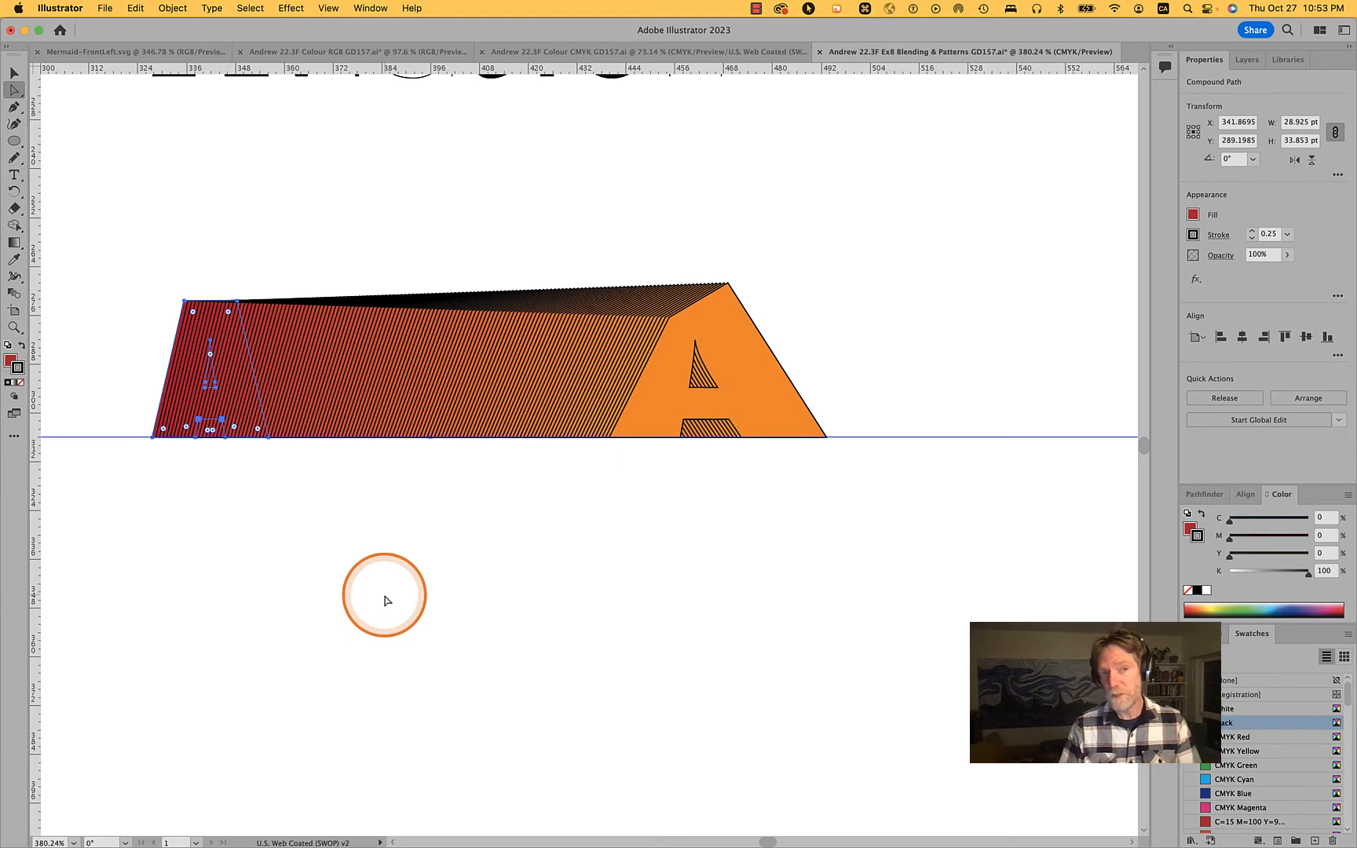
right_click(180, 416)
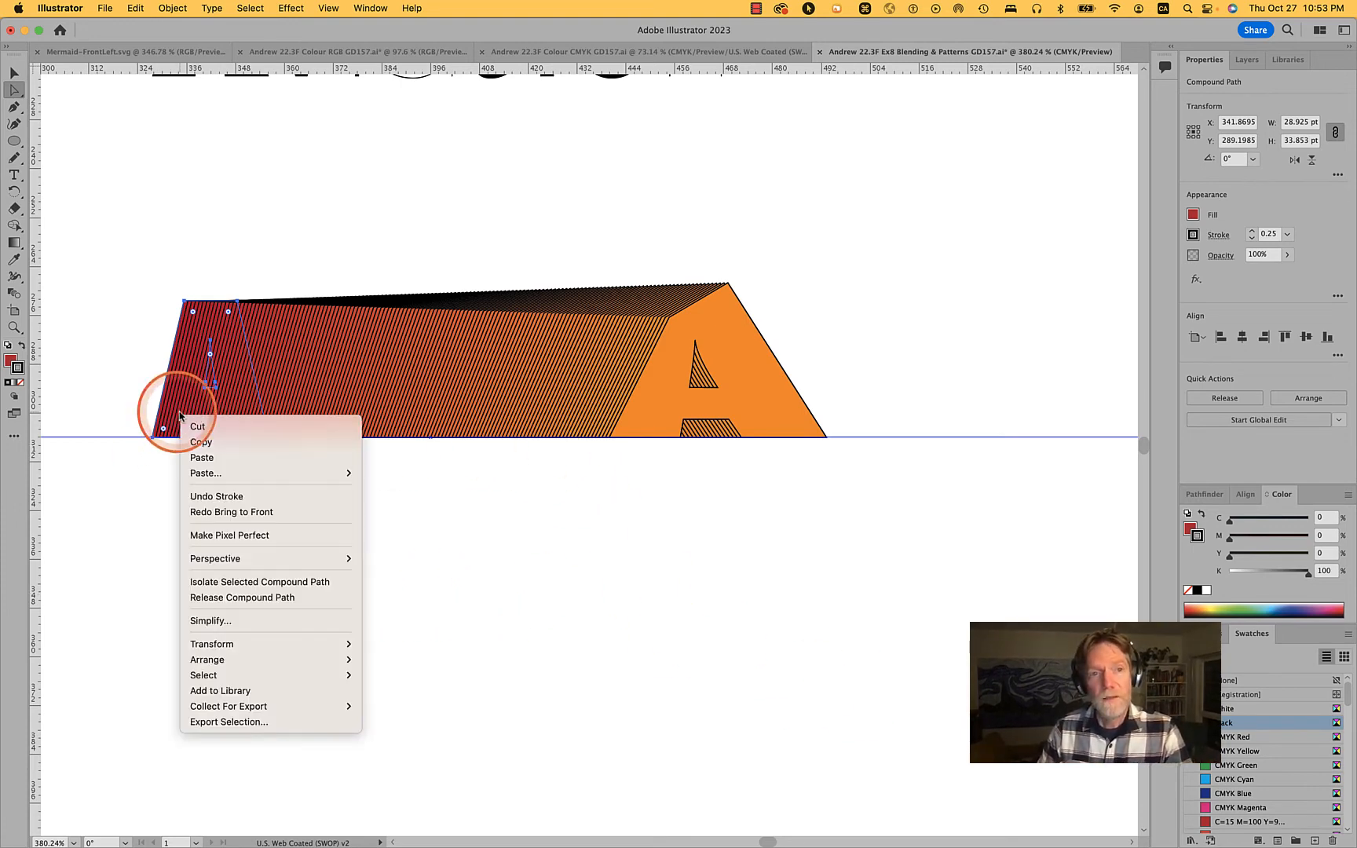
mouse_move(330, 660)
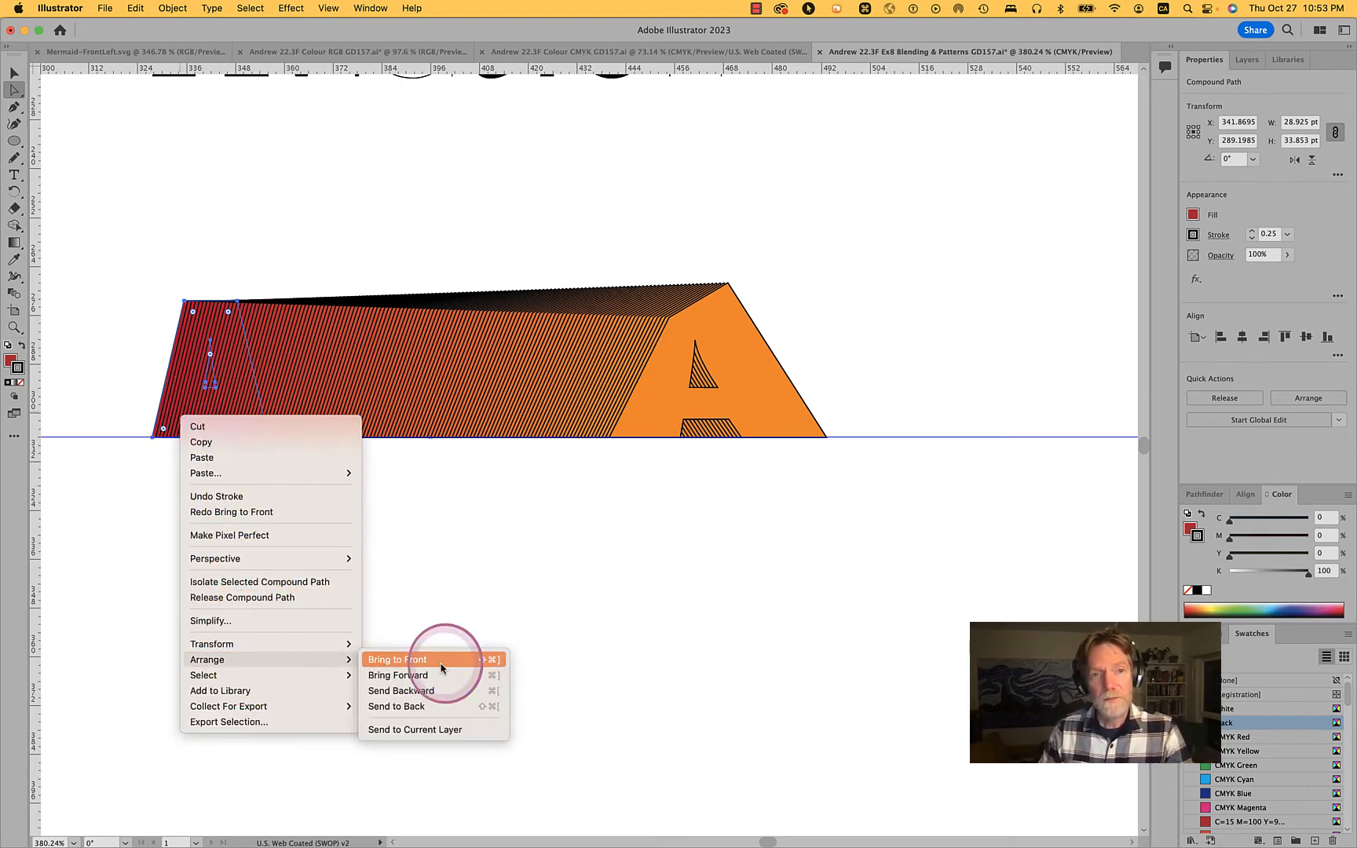
click(442, 658)
click(370, 509)
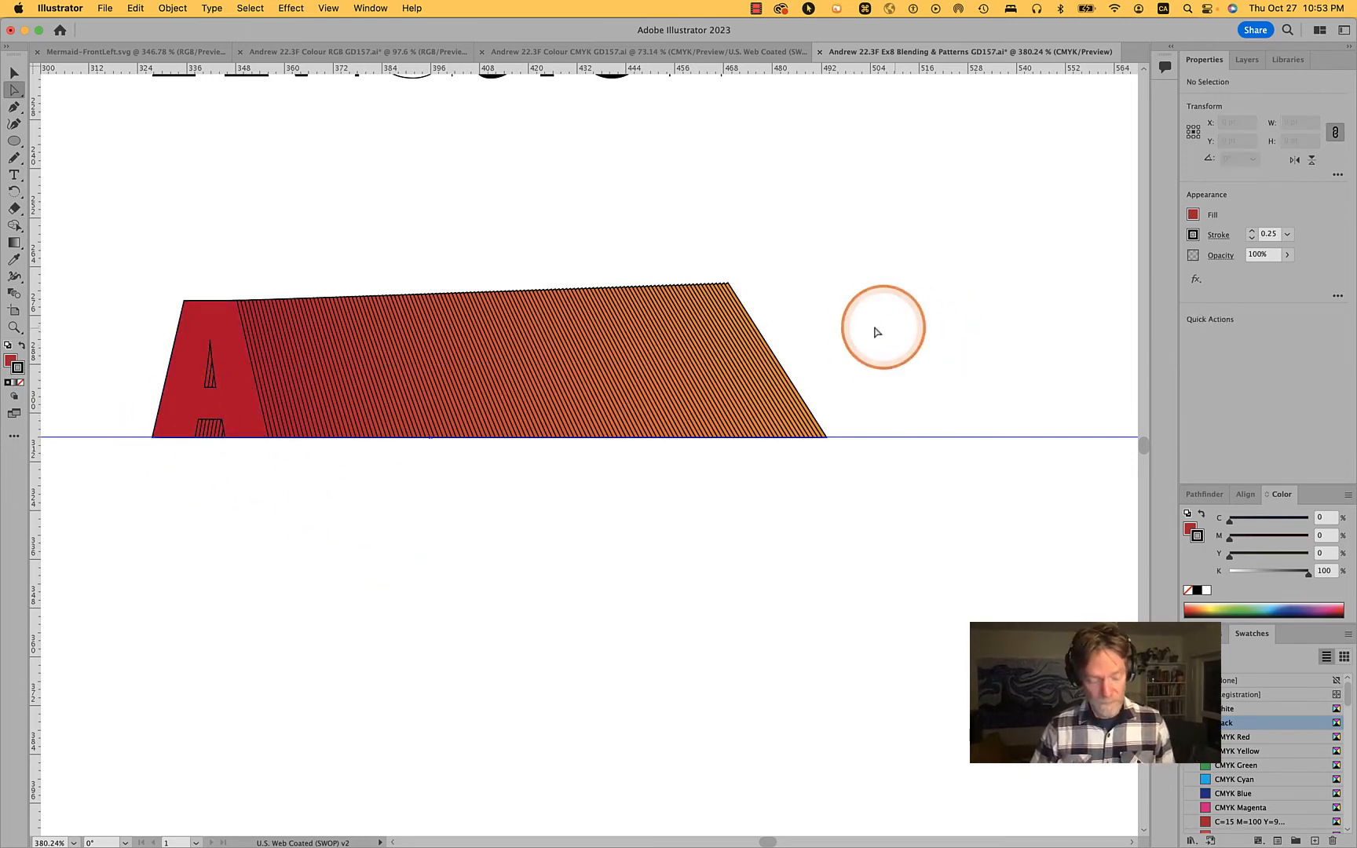
Set the whole blend's fill to None, keeping only the black outlines
click(681, 287)
key(v)
click(659, 338)
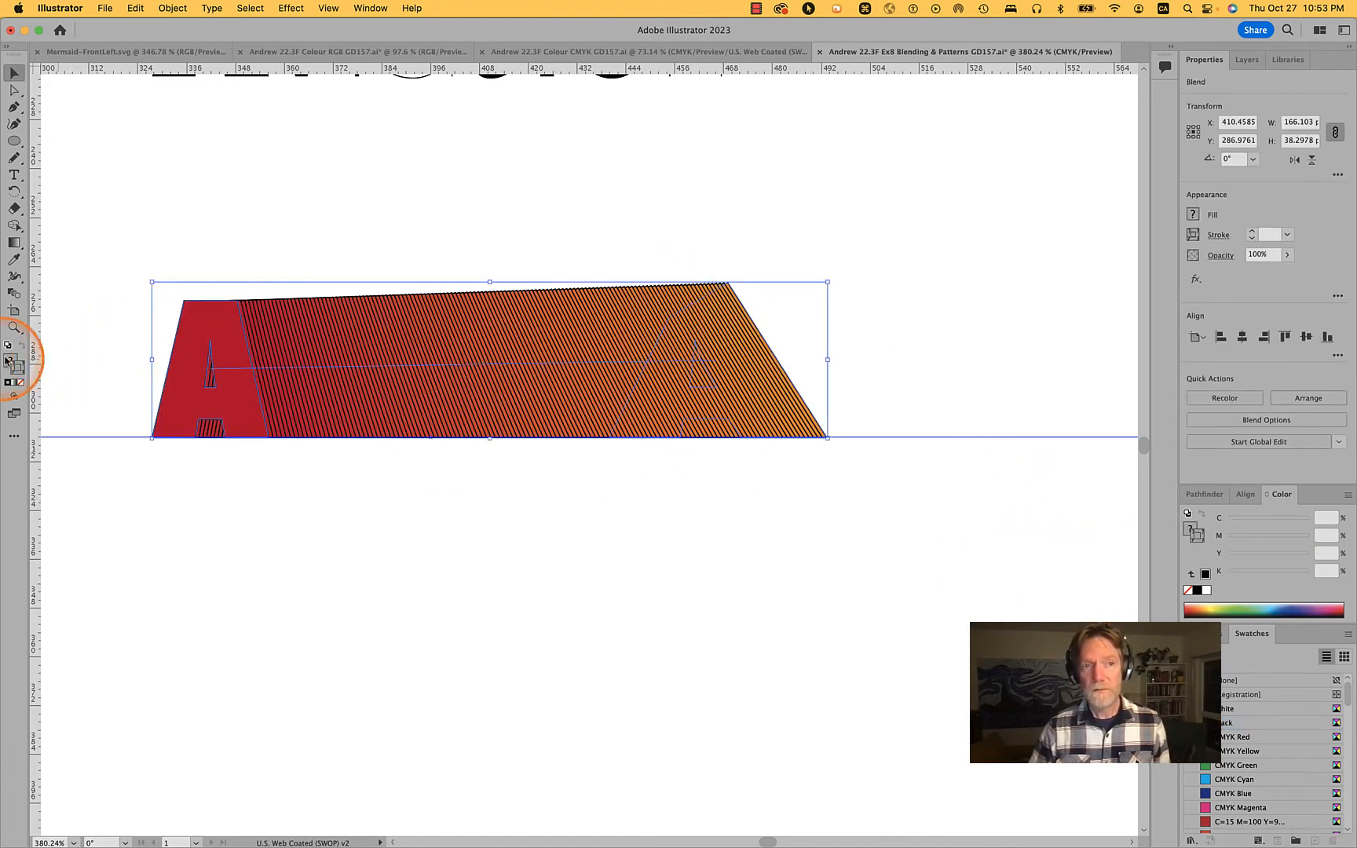
click(1195, 214)
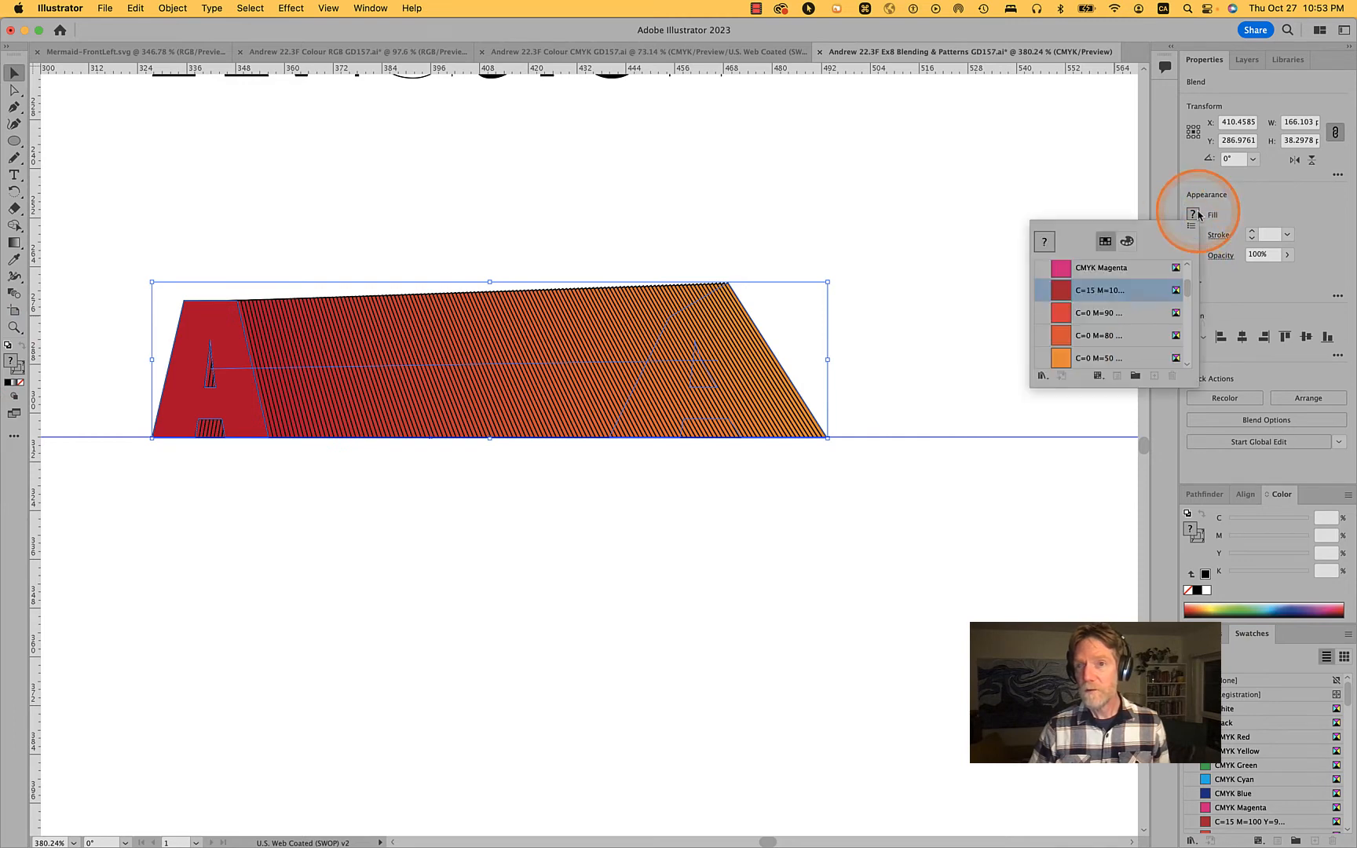
click(1082, 277)
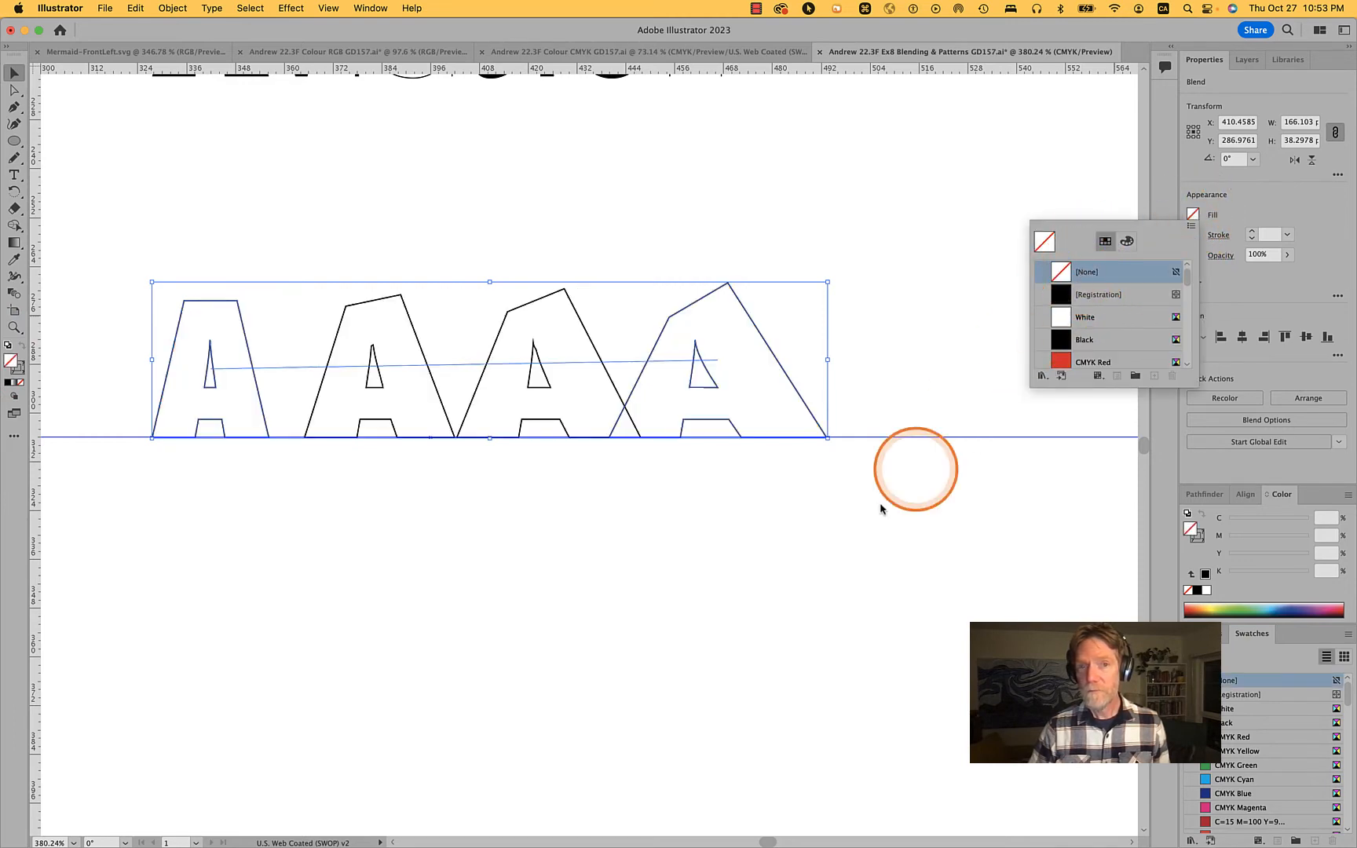
click(843, 540)
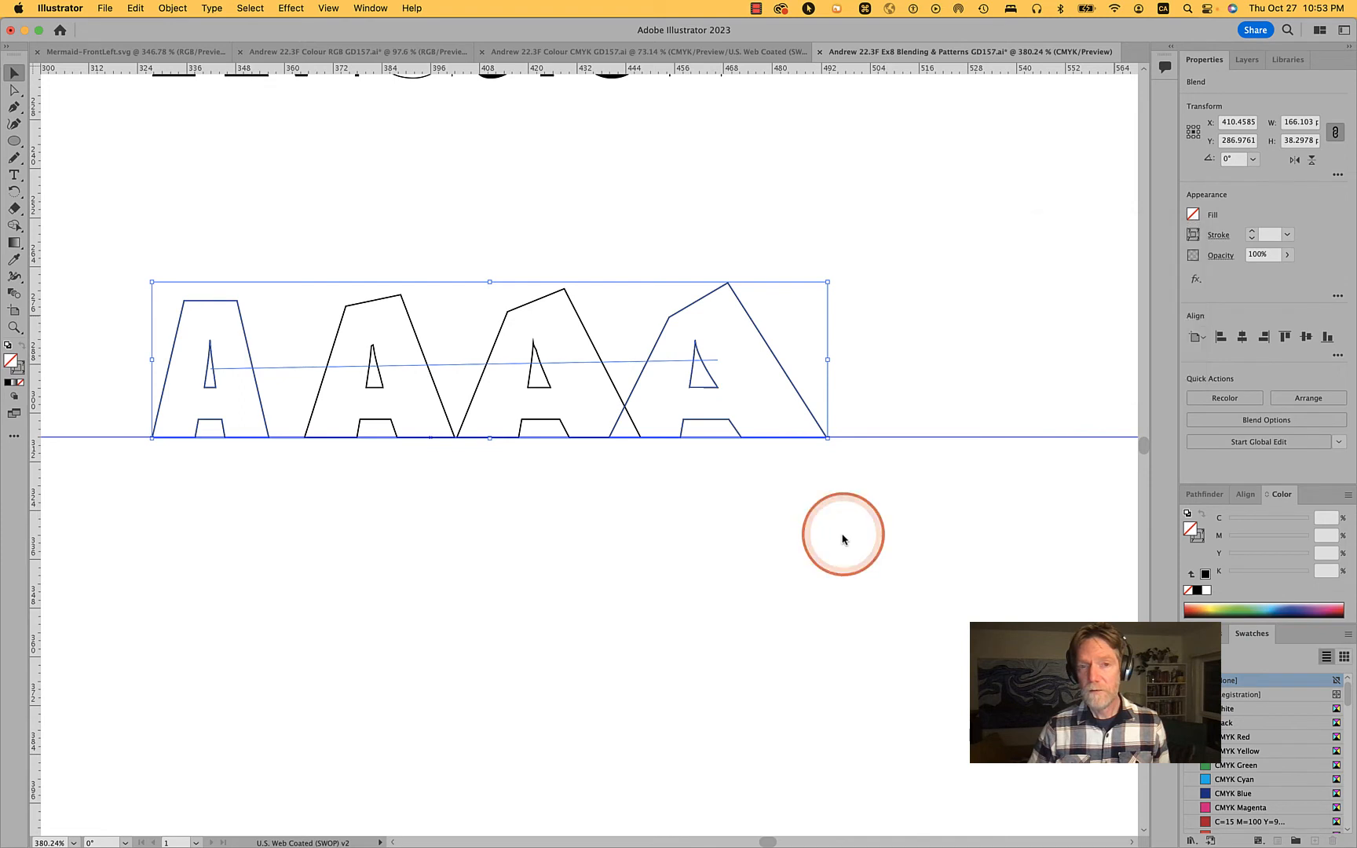
click(964, 276)
click(743, 313)
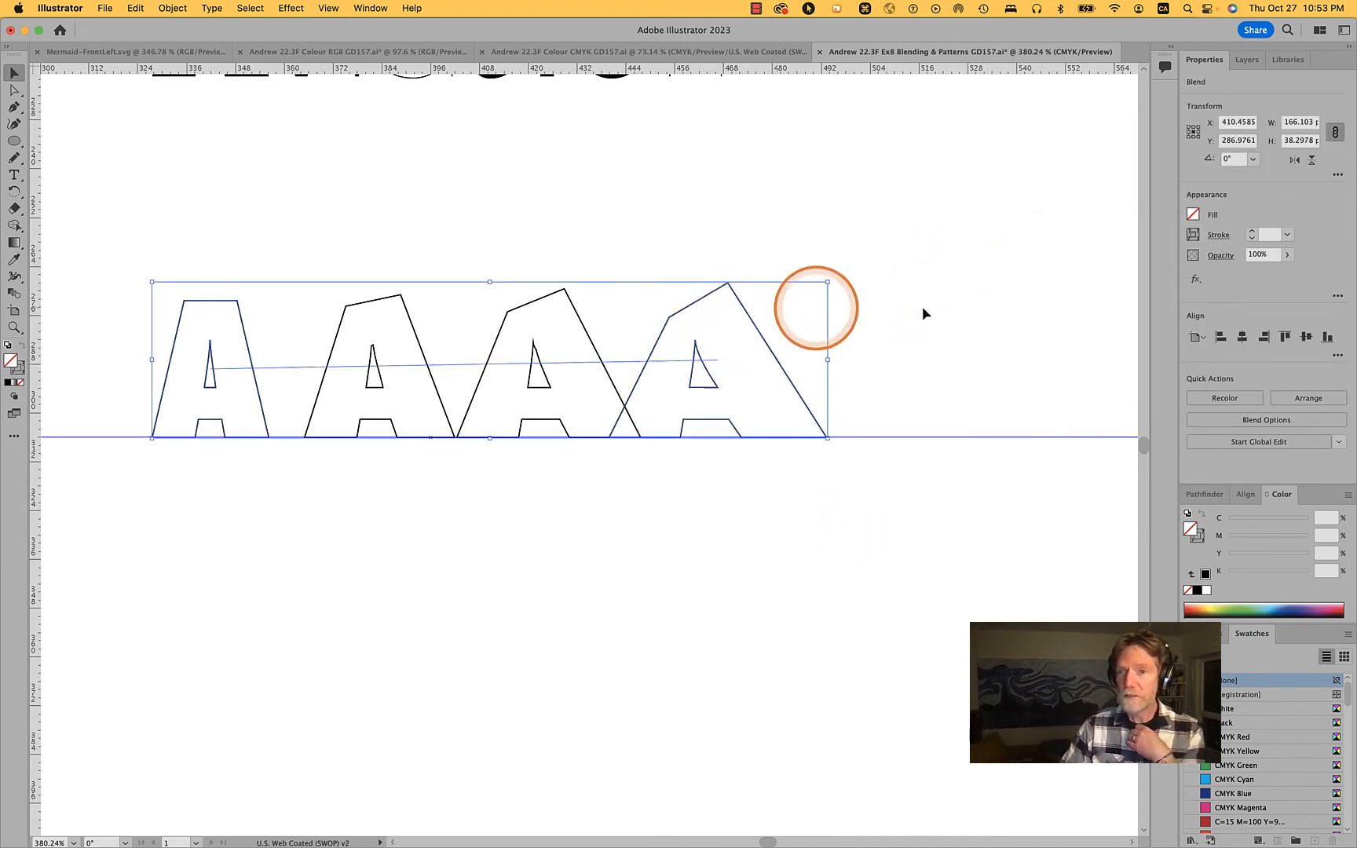
Change the blend spacing to Specified Steps with a value of 20
click(1261, 420)
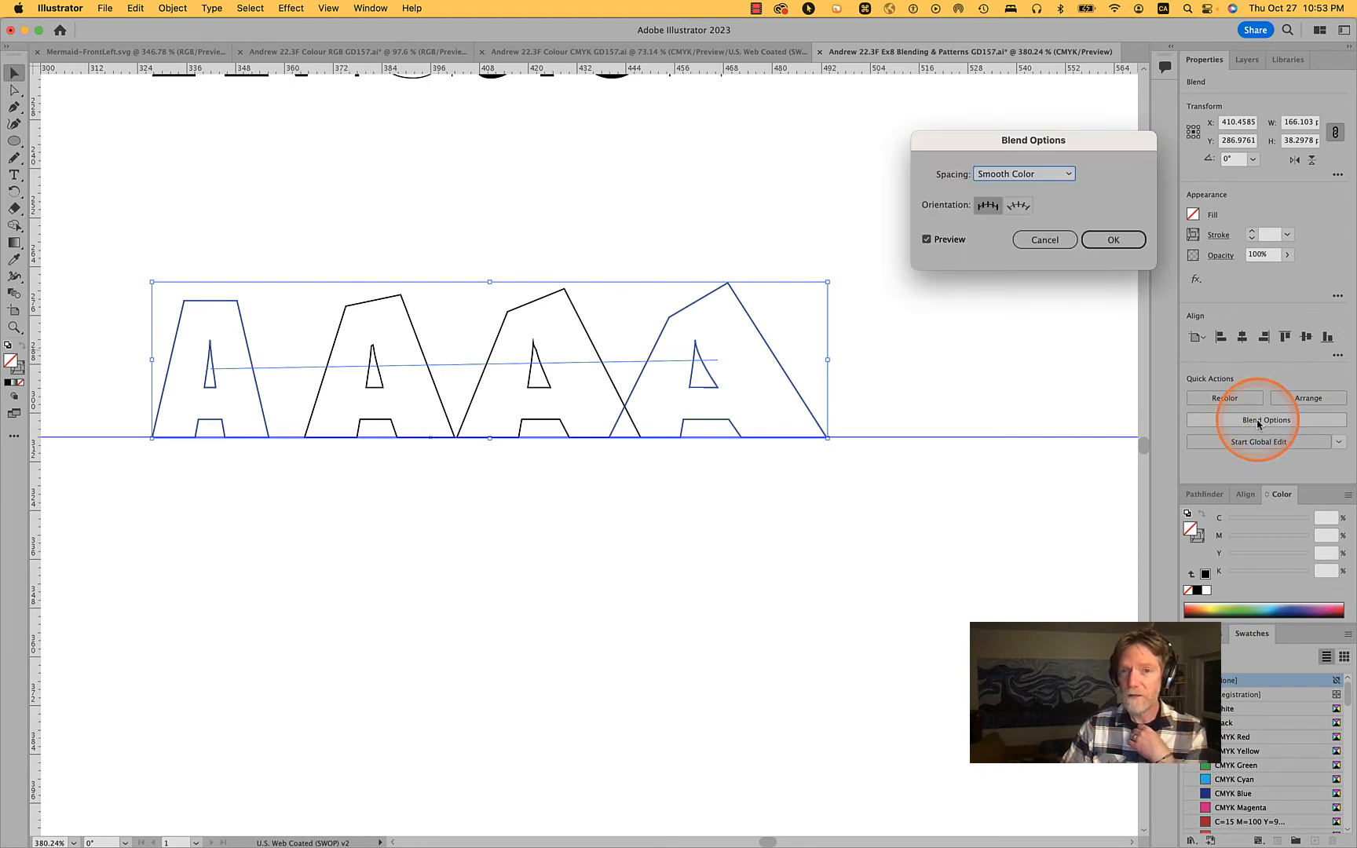
click(1007, 174)
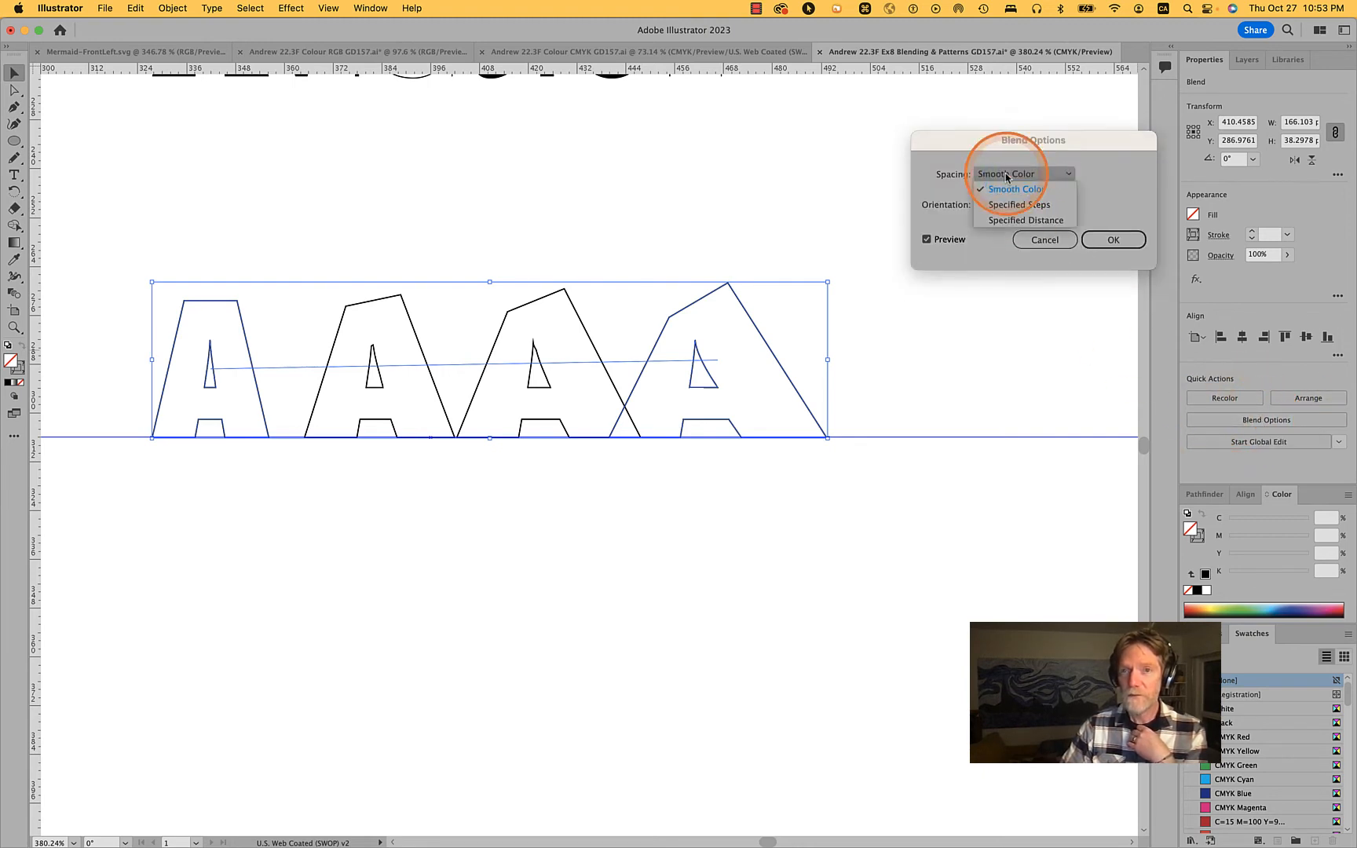
click(1009, 187)
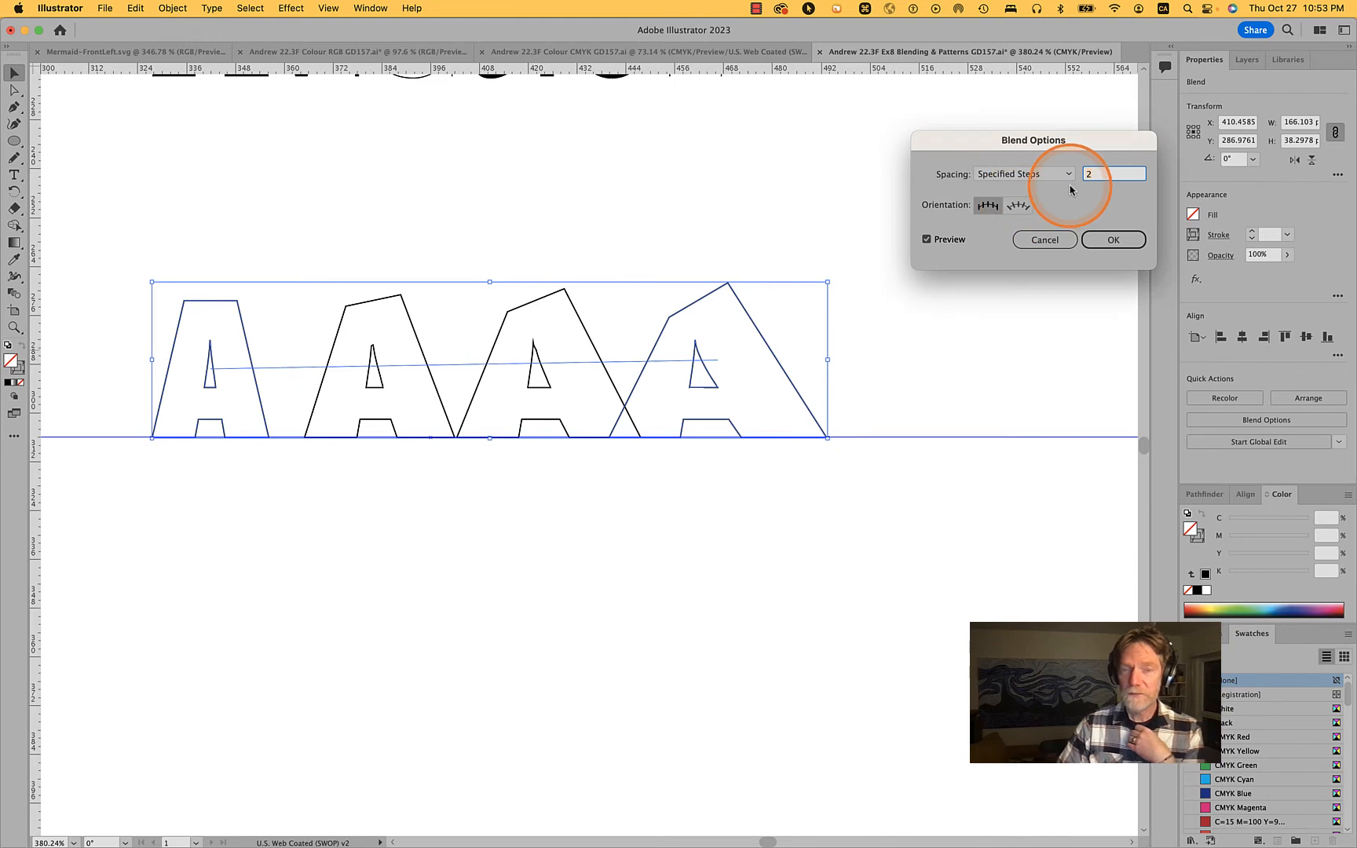
key(Up)
key(Up)
key(Up)
key(Up)
key(Up)
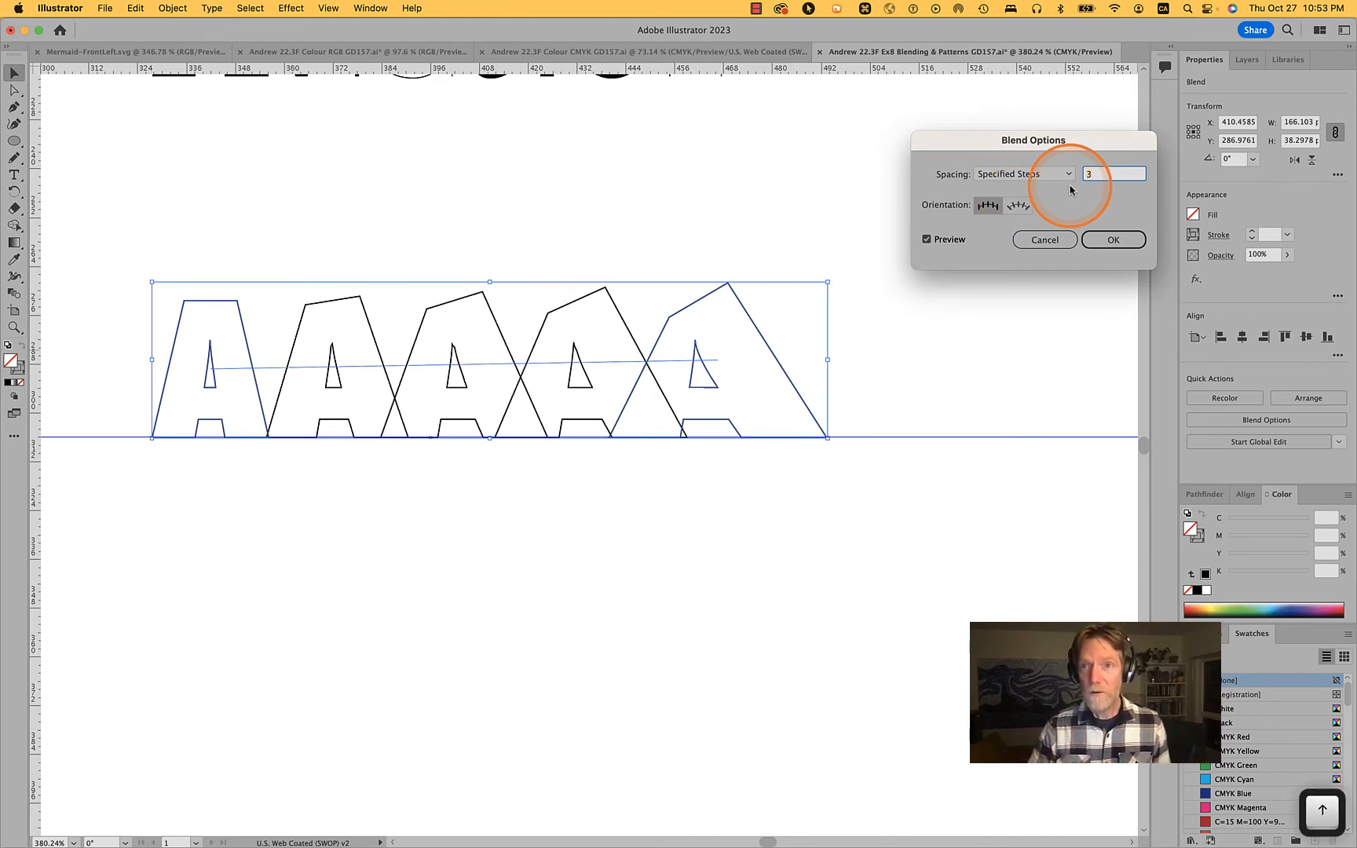
key(Up)
key(Up)
key(Up)
key(Up)
key(Up)
key(Up)
key(Up)
key(Up)
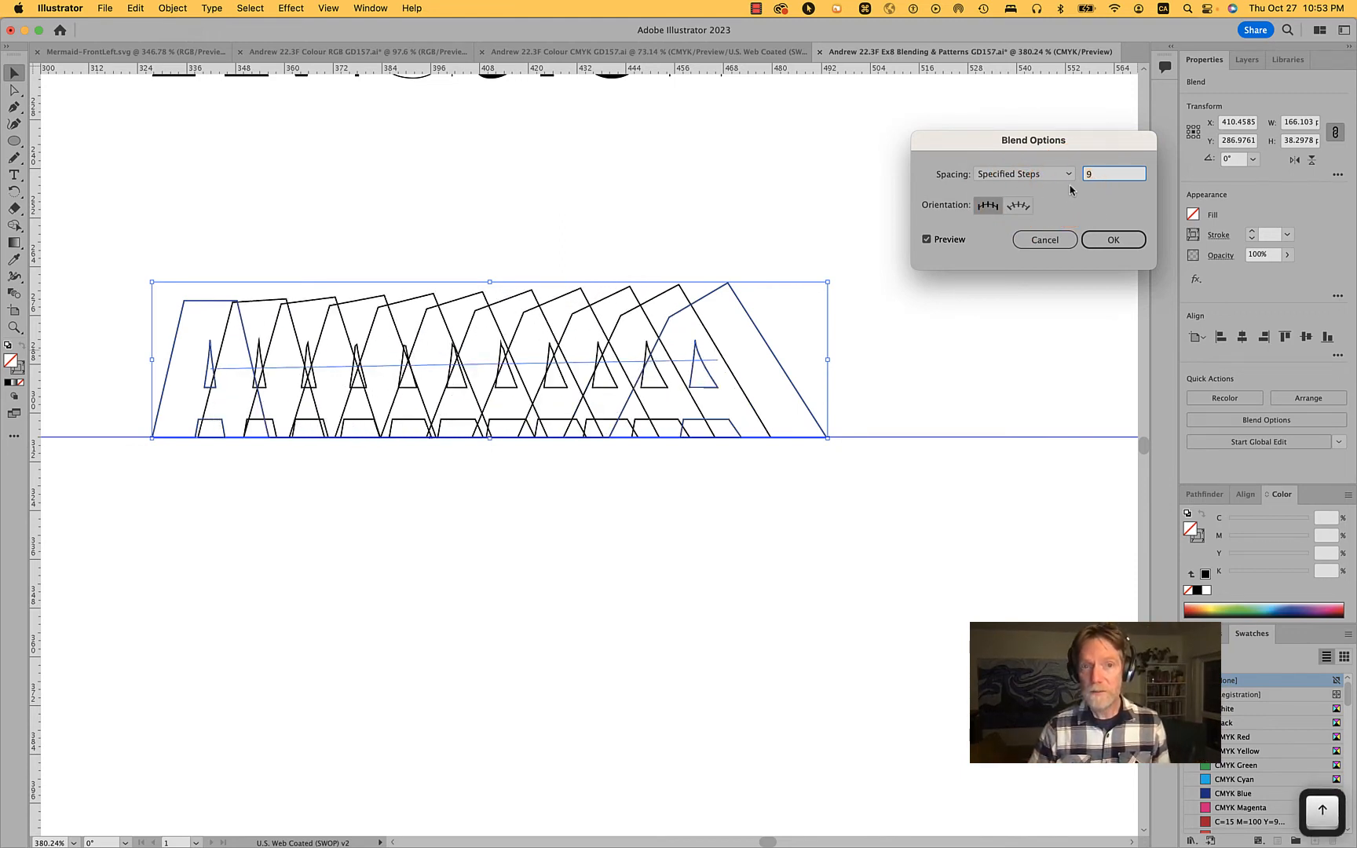
key(Up)
key(Up)
key(Up)
key(Up)
key(Up)
key(Up)
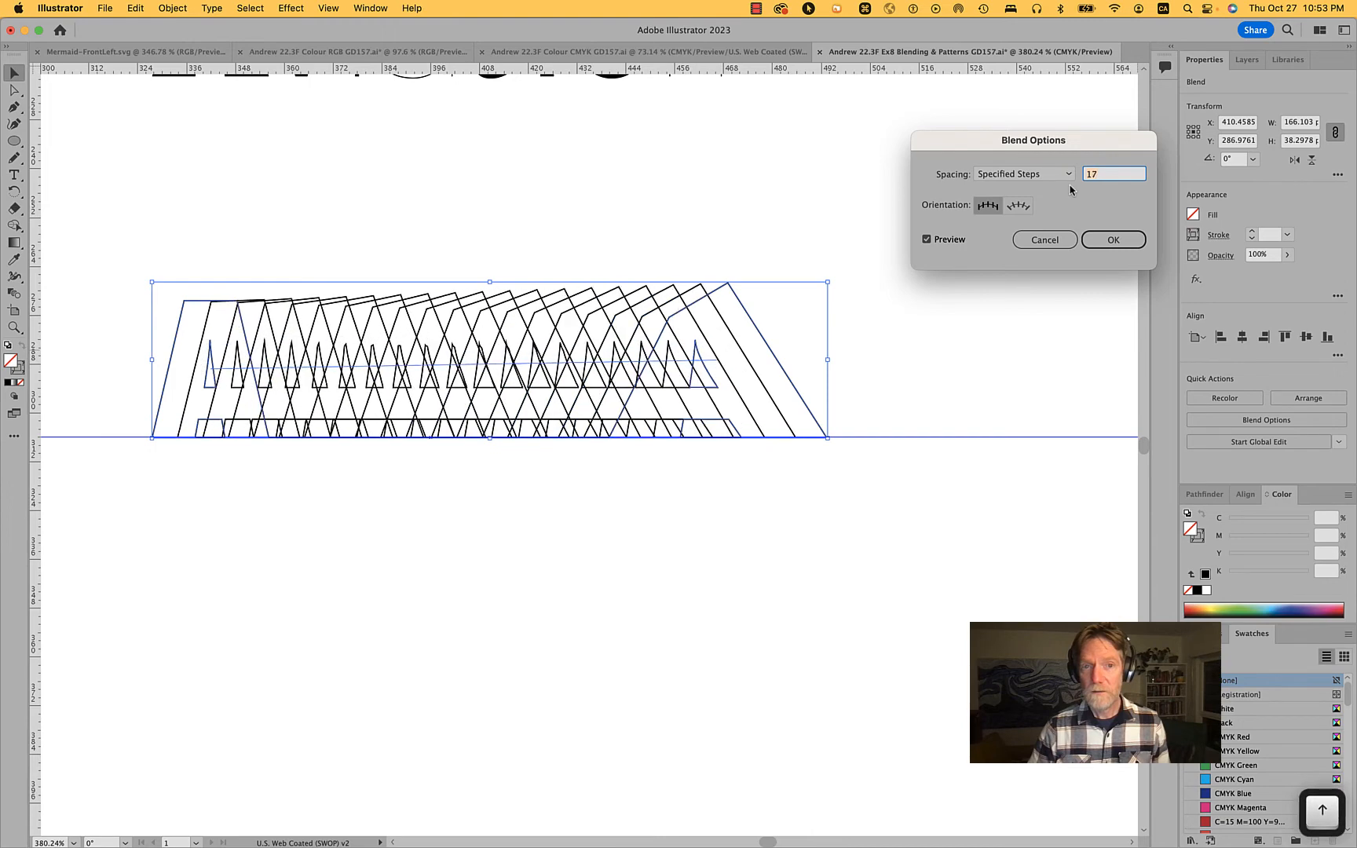
key(Up)
key(Up)
key(Up)
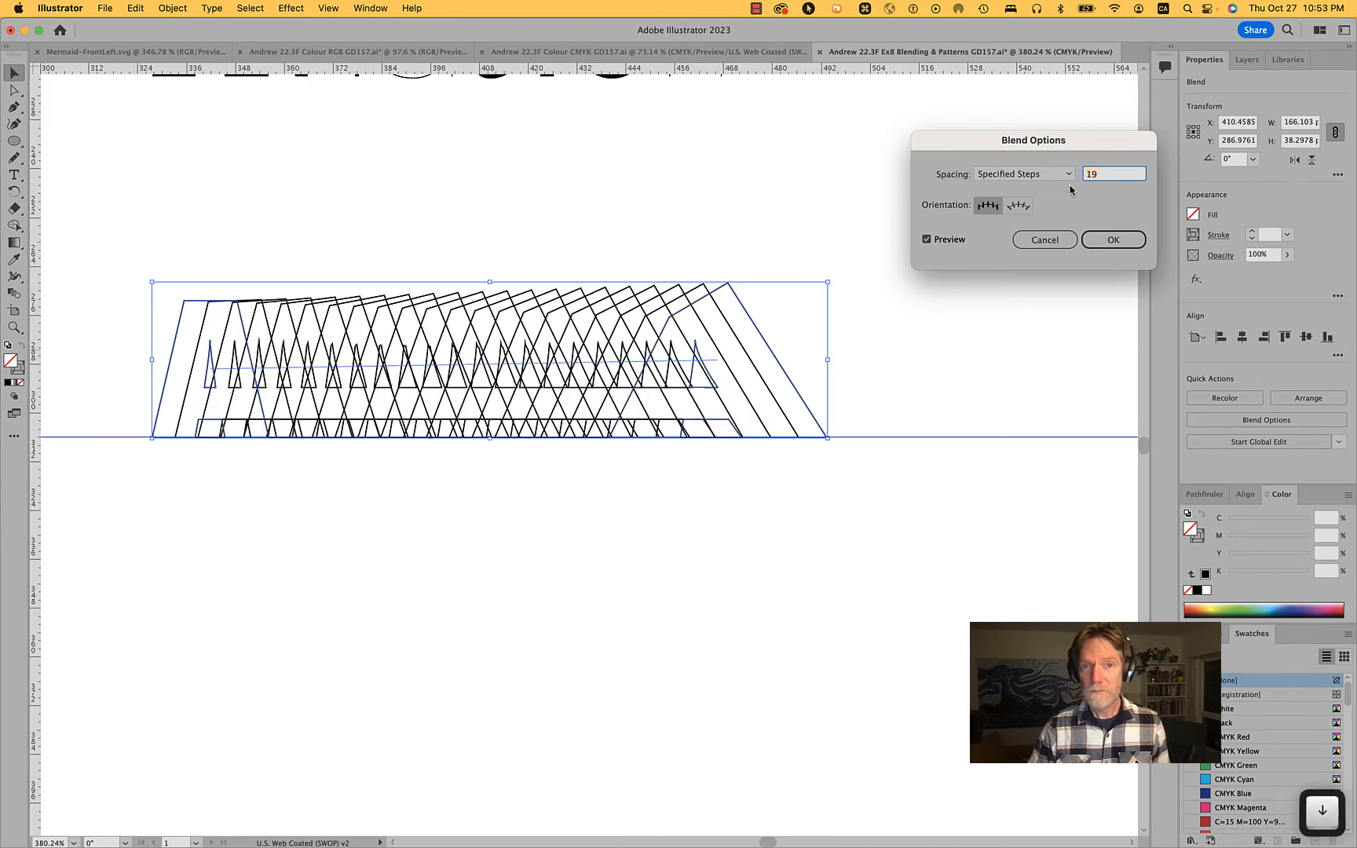
key(Down)
key(Down)
key(Down)
key(Down)
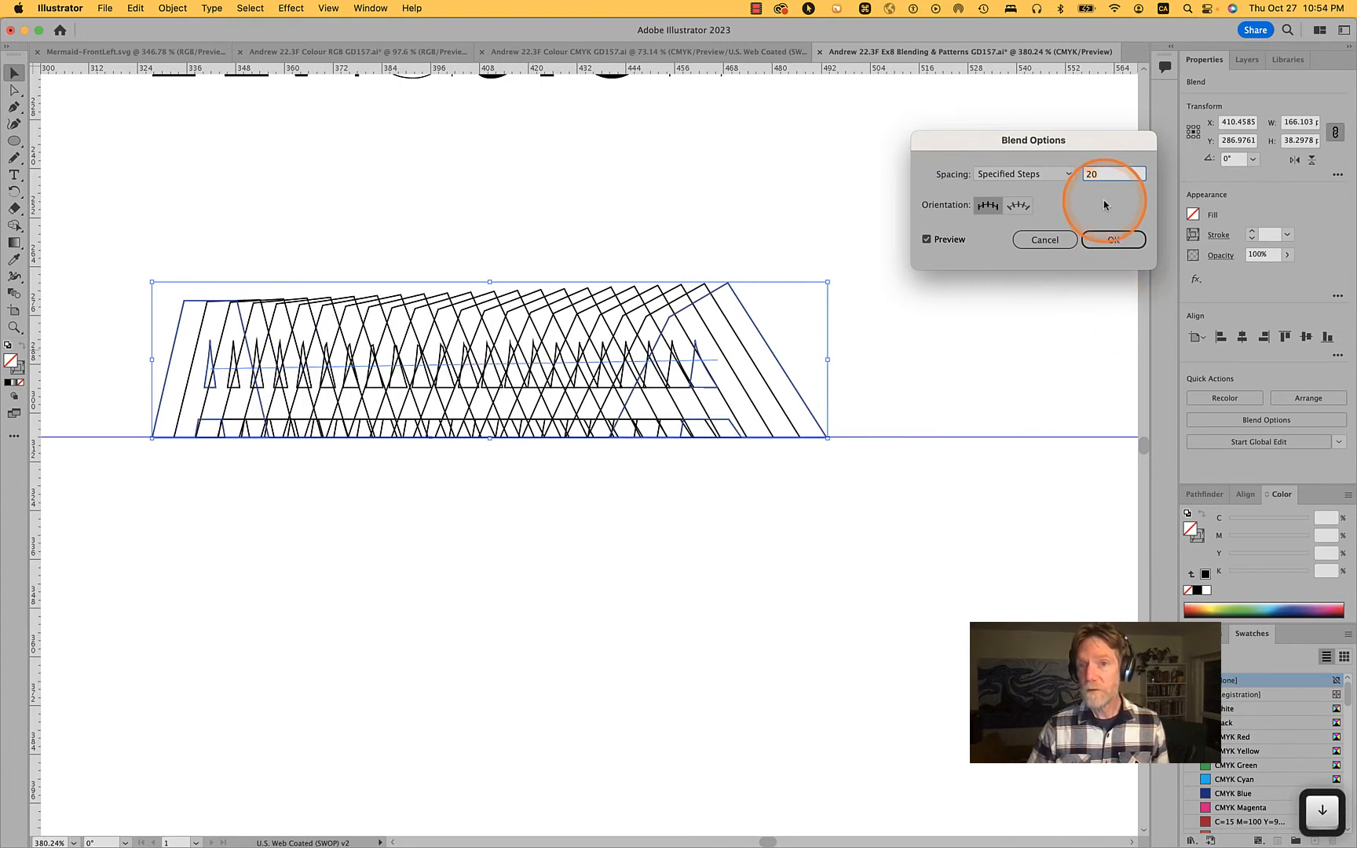
click(1114, 239)
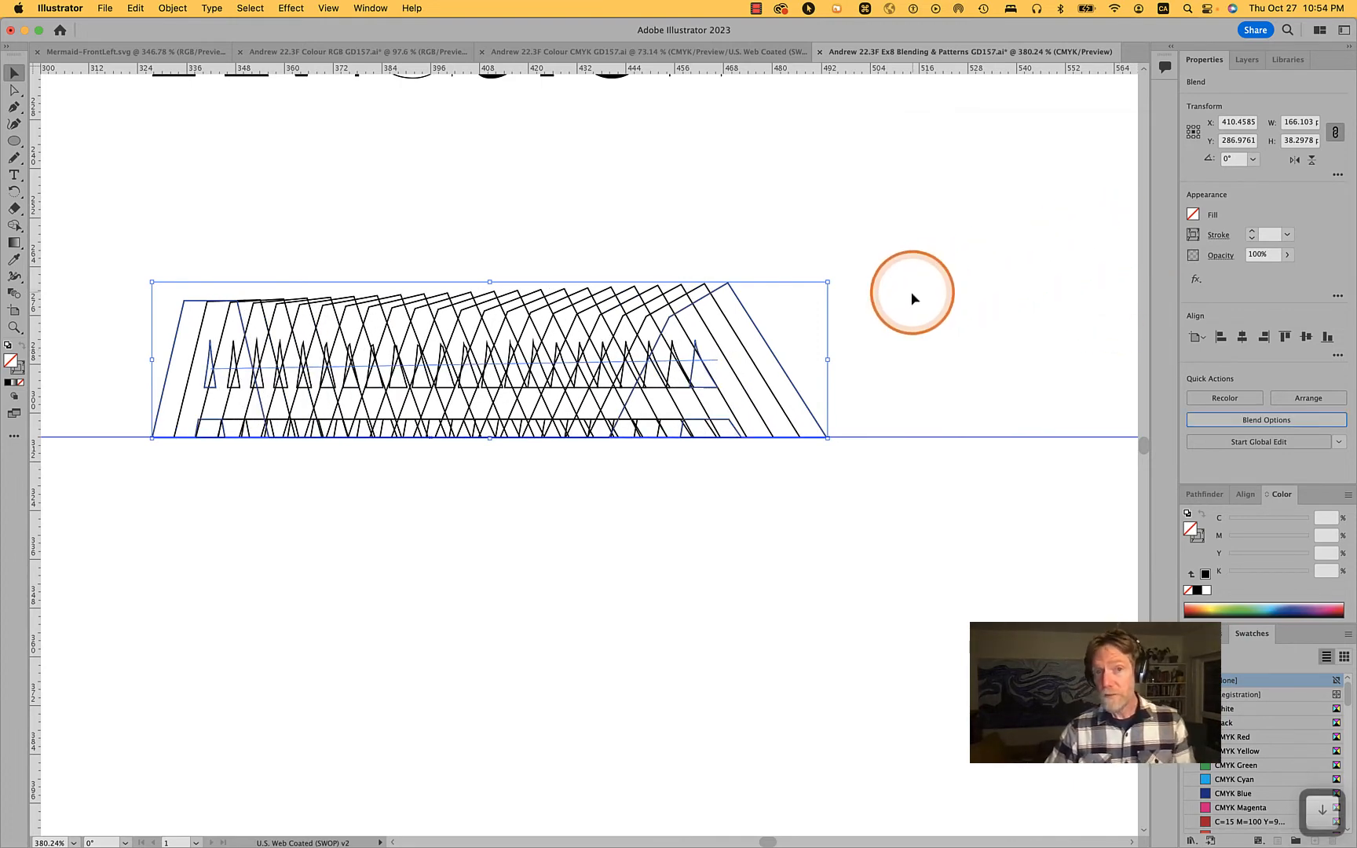
Directly select the entire slanted A at the end of the blend and rotate it counterclockwise about 28°
click(856, 306)
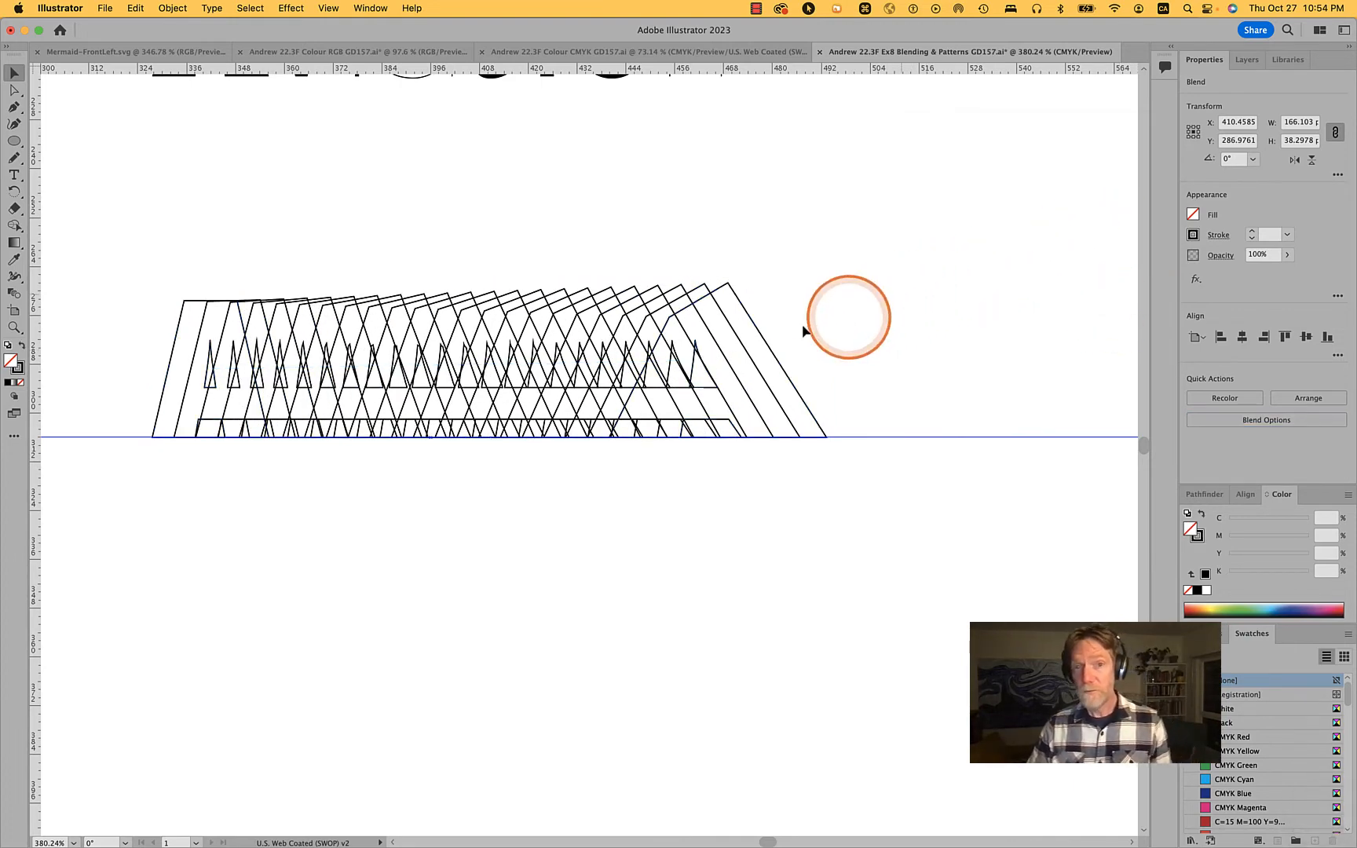
click(743, 309)
click(915, 282)
key(a)
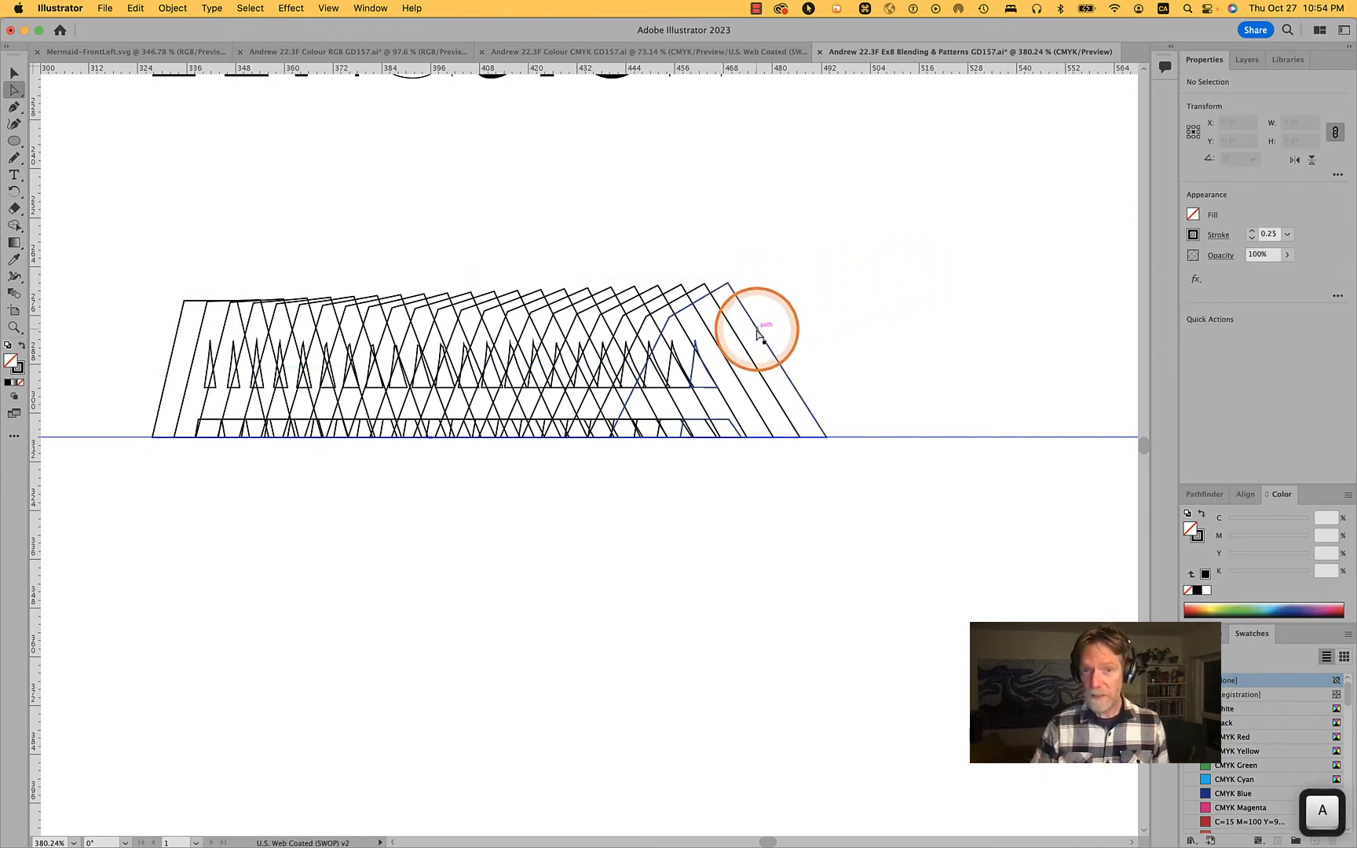
alt+click(757, 333)
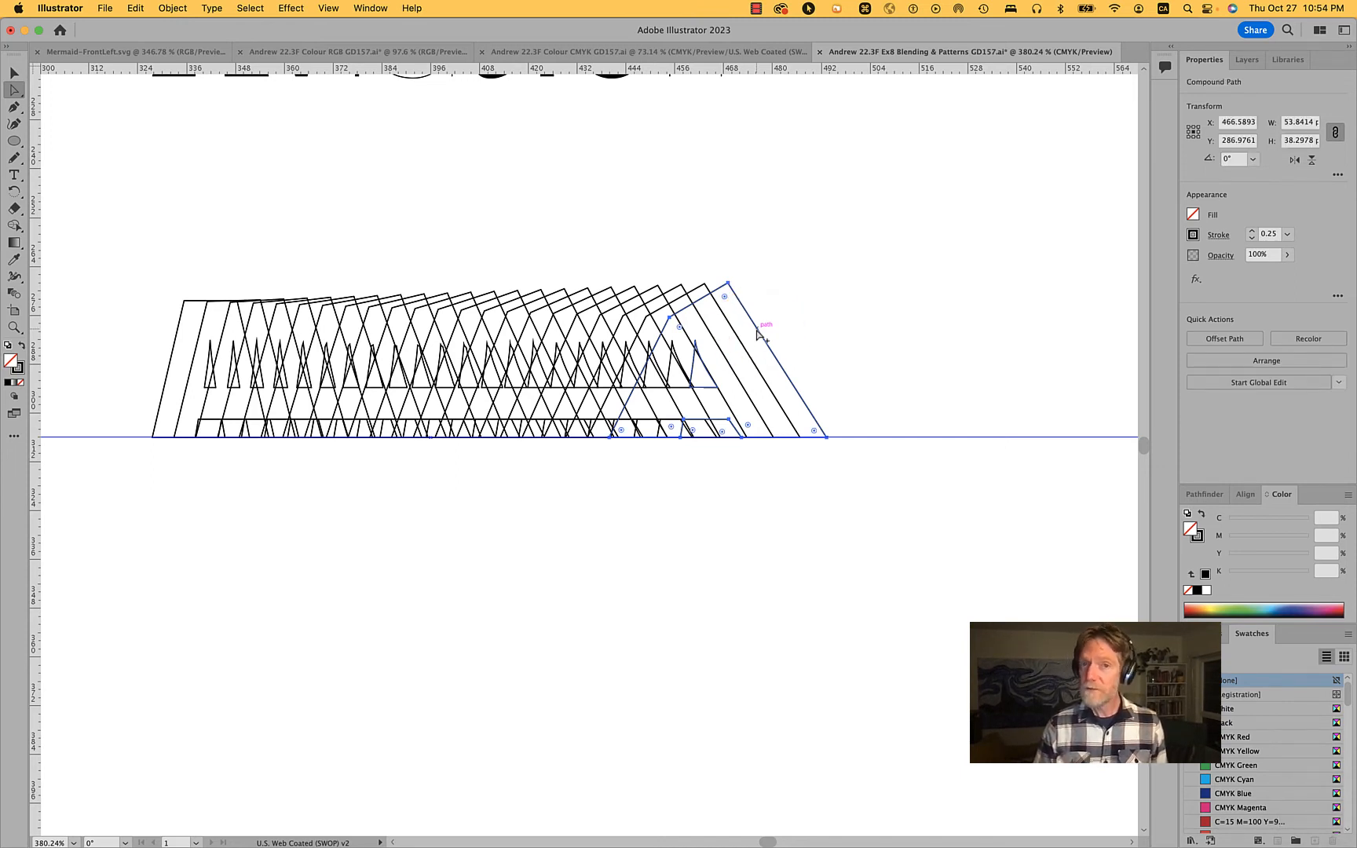
click(814, 312)
click(766, 339)
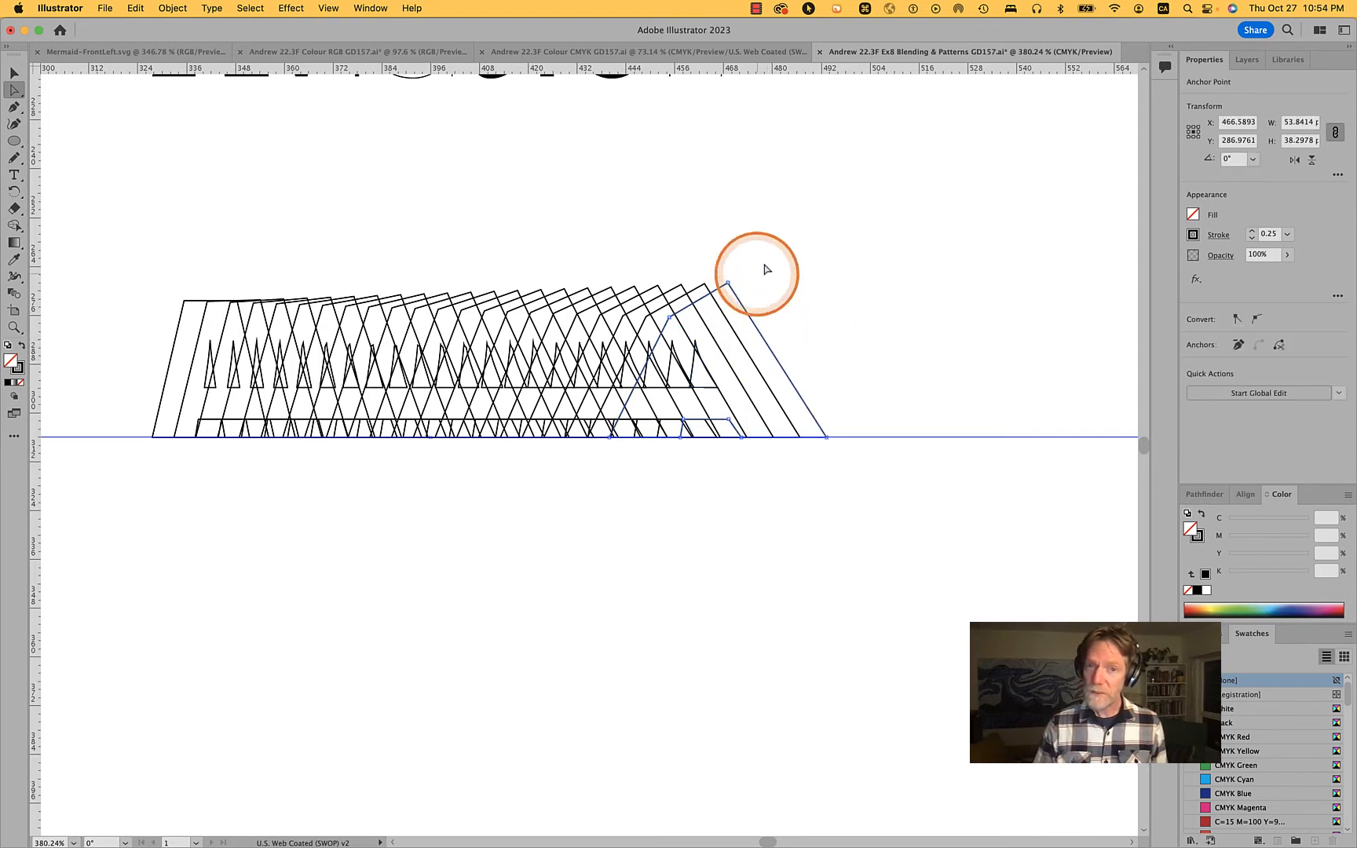
alt+click(779, 365)
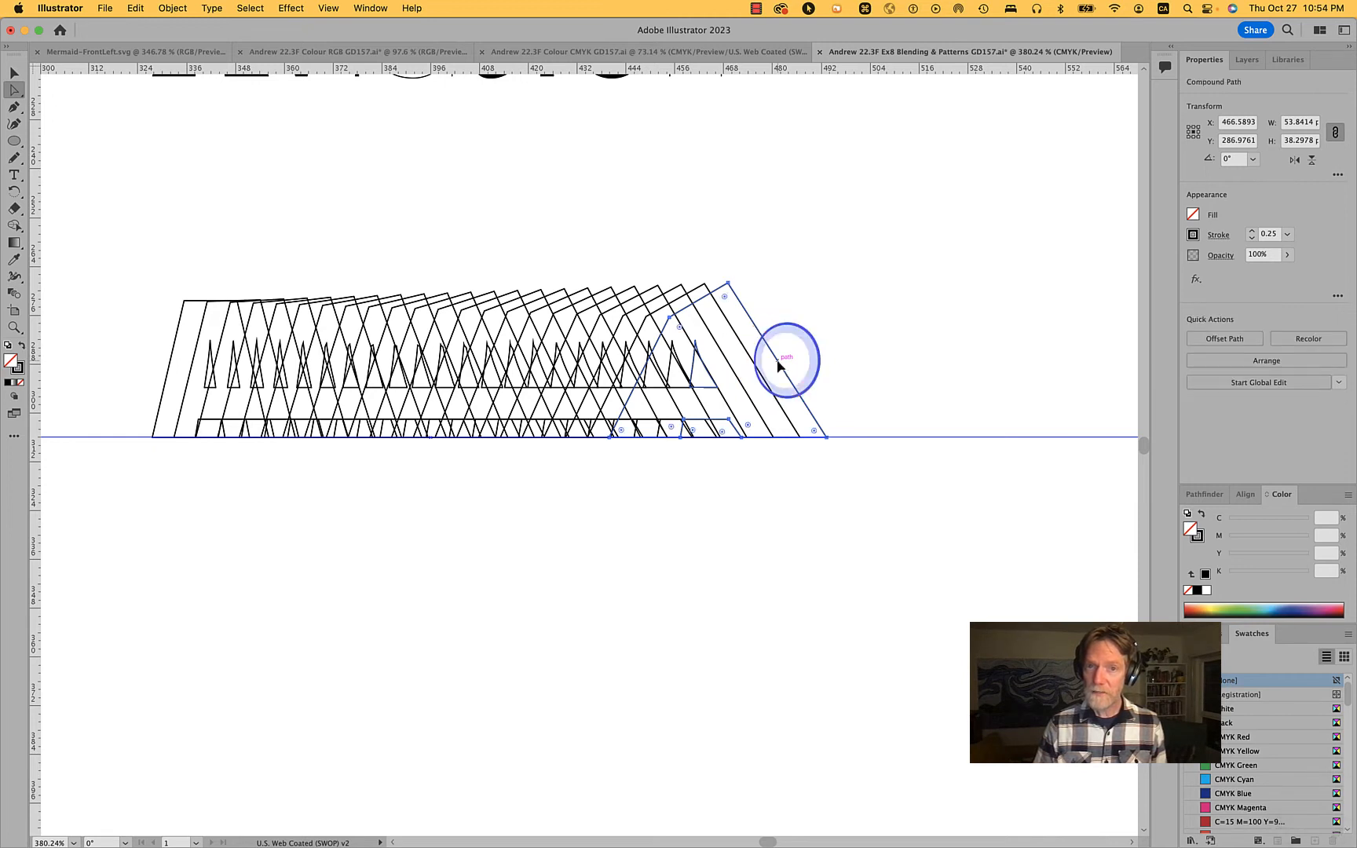
alt+click(778, 361)
click(874, 334)
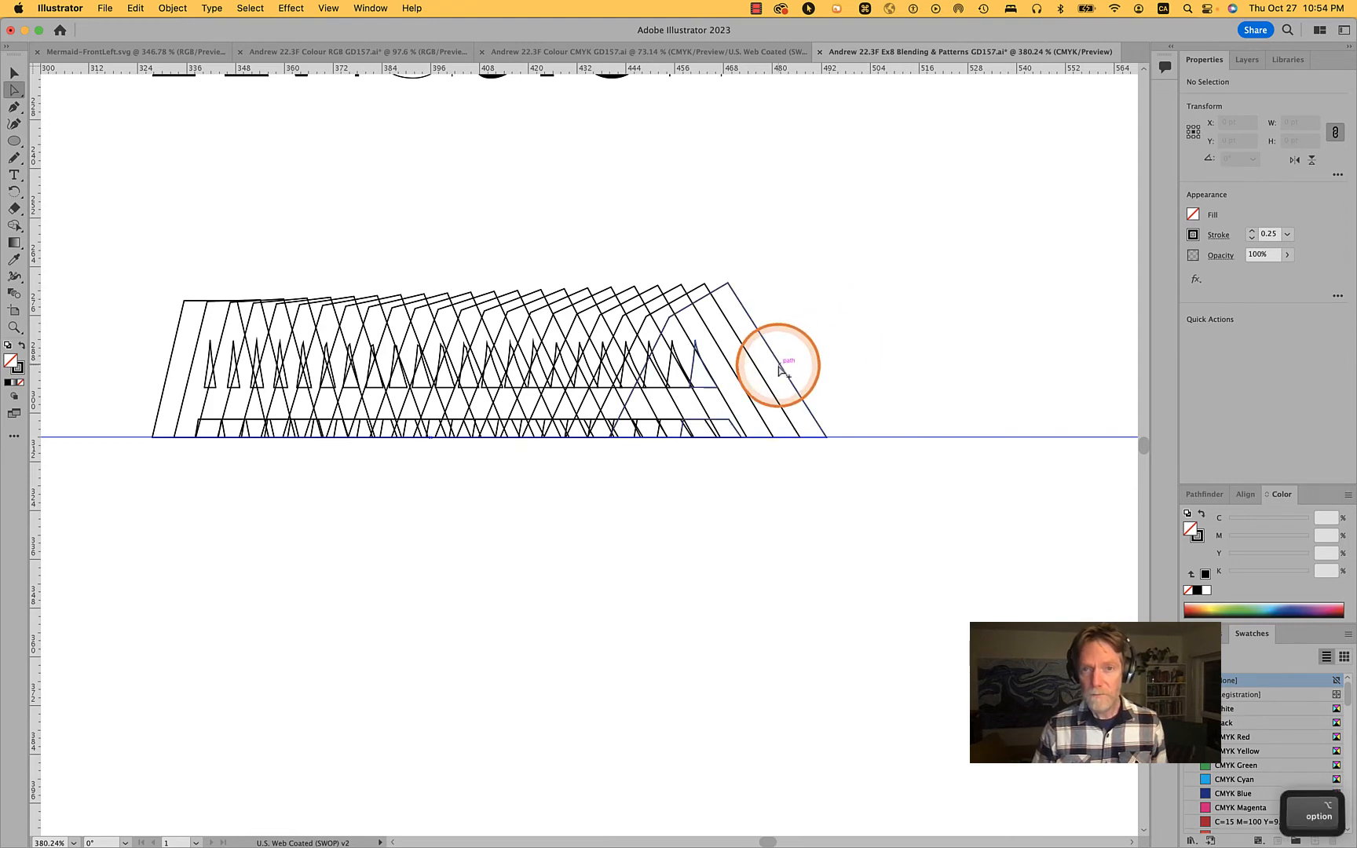
key(shift)
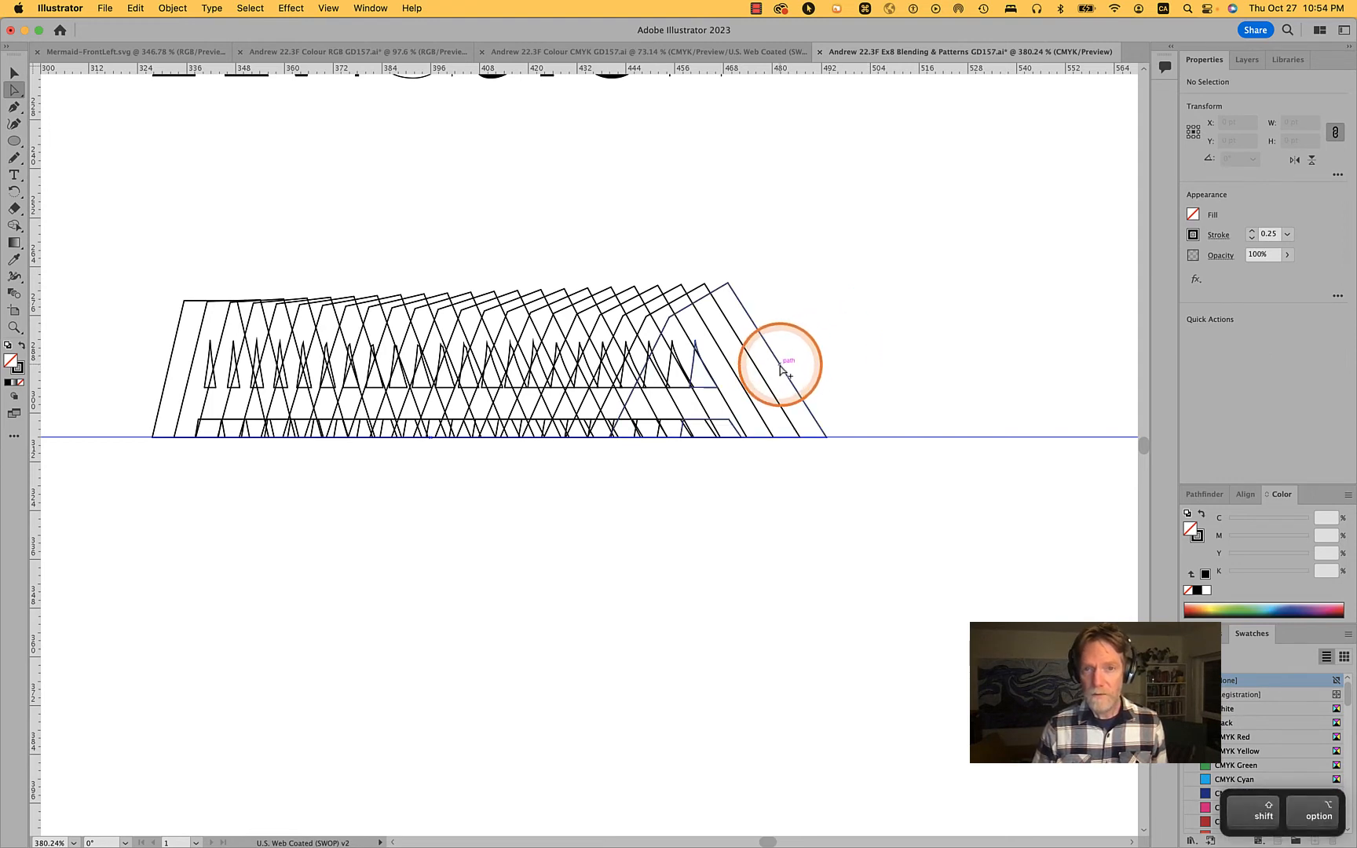
alt+shift+click(781, 368)
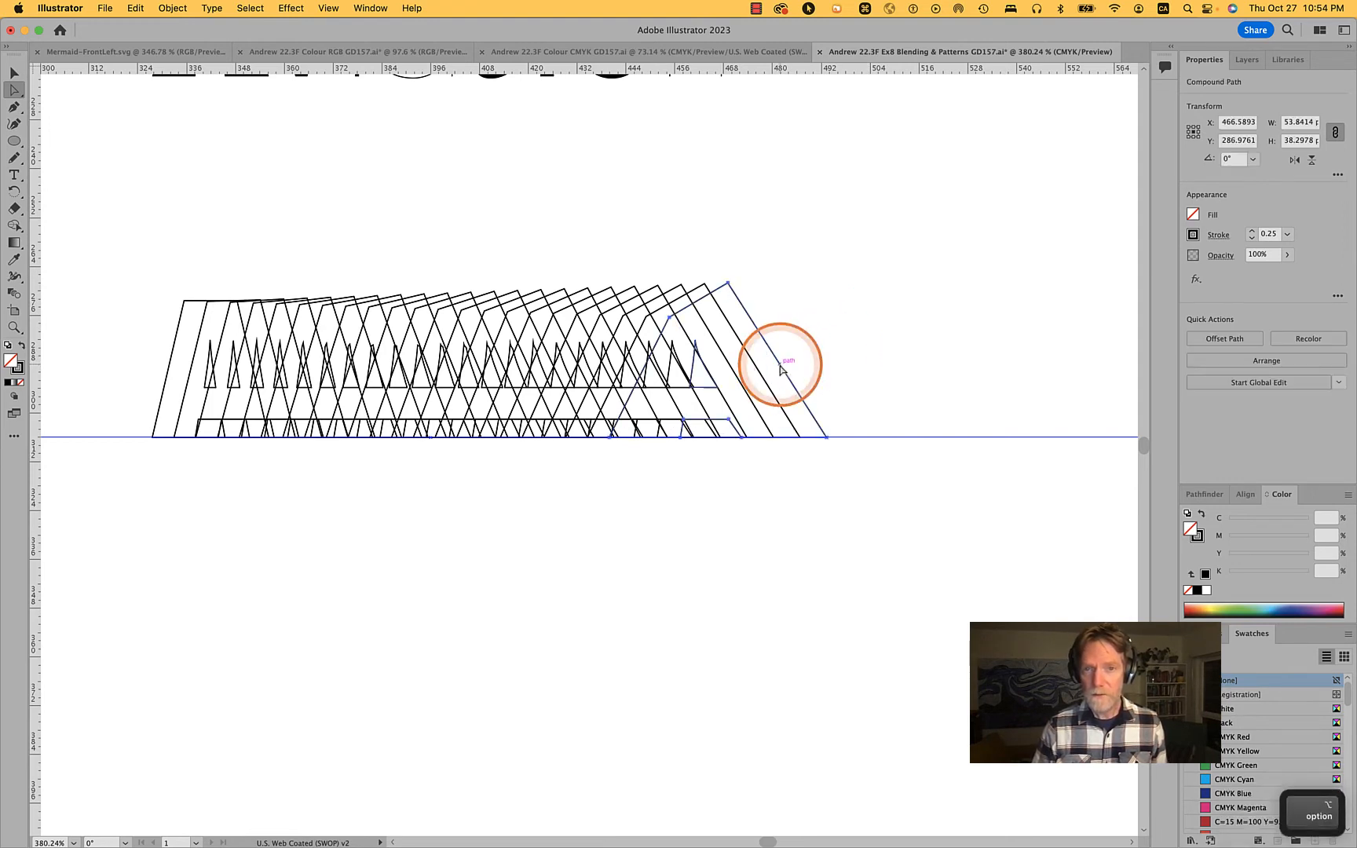
alt+click(782, 367)
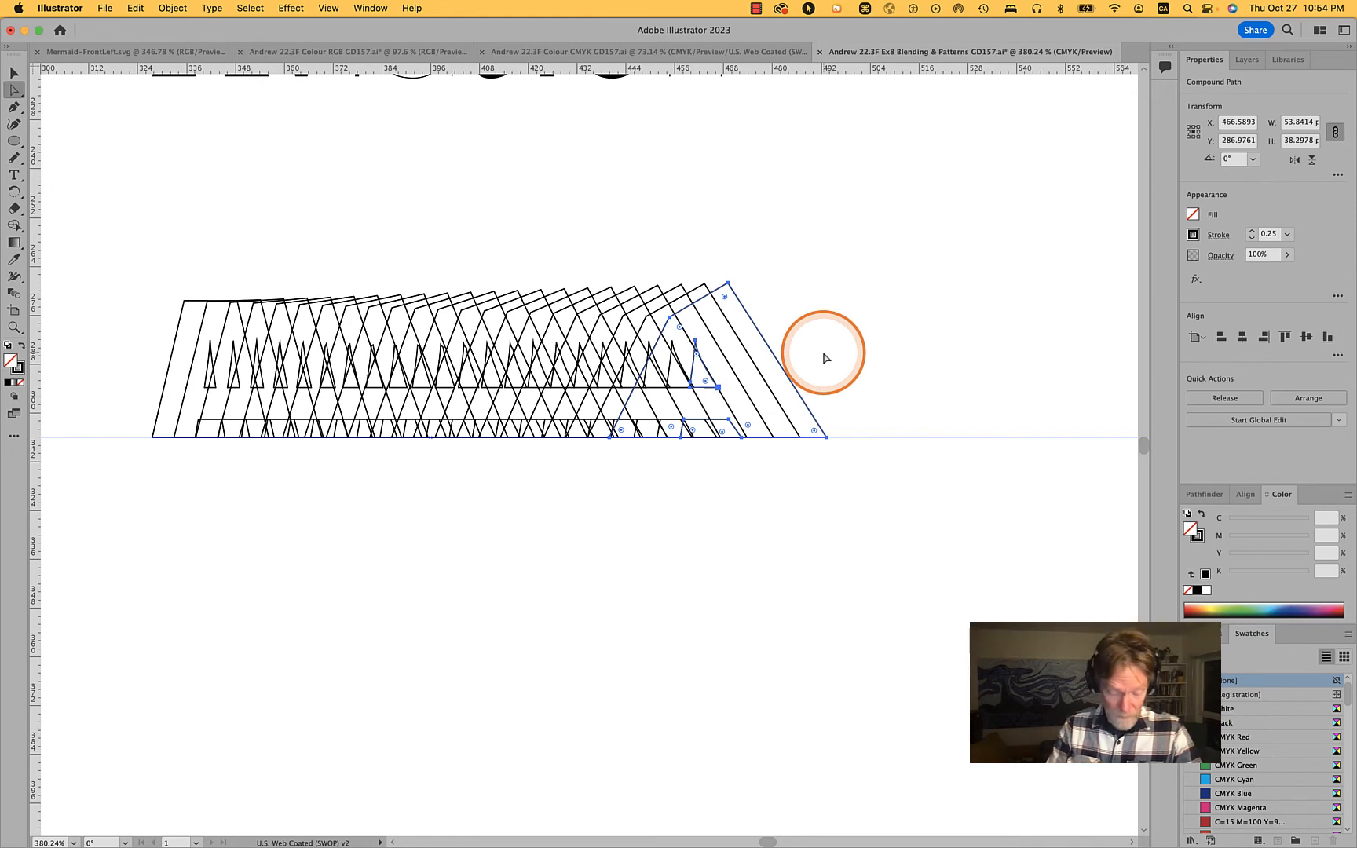
key(v)
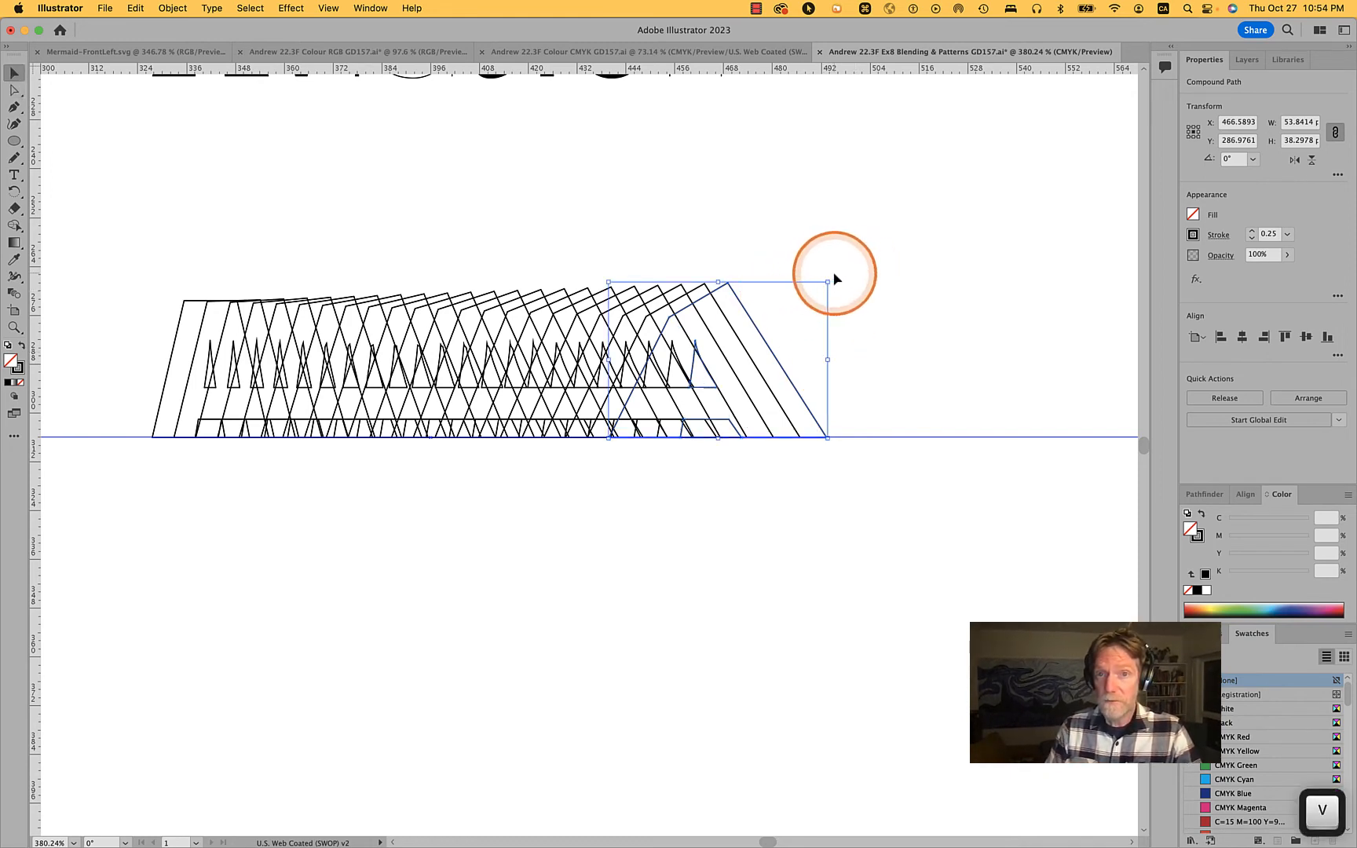
drag(839, 281, 791, 206)
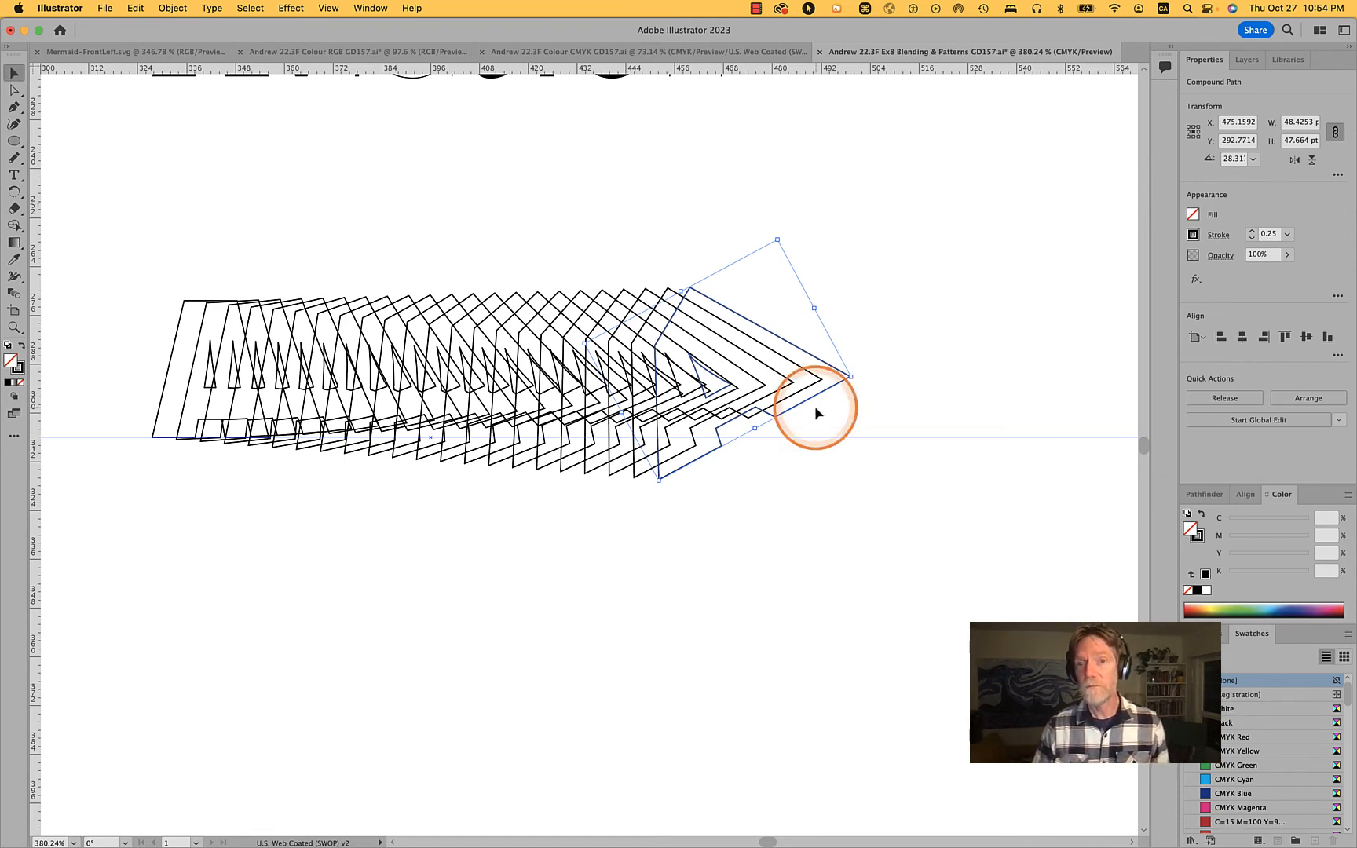
click(832, 495)
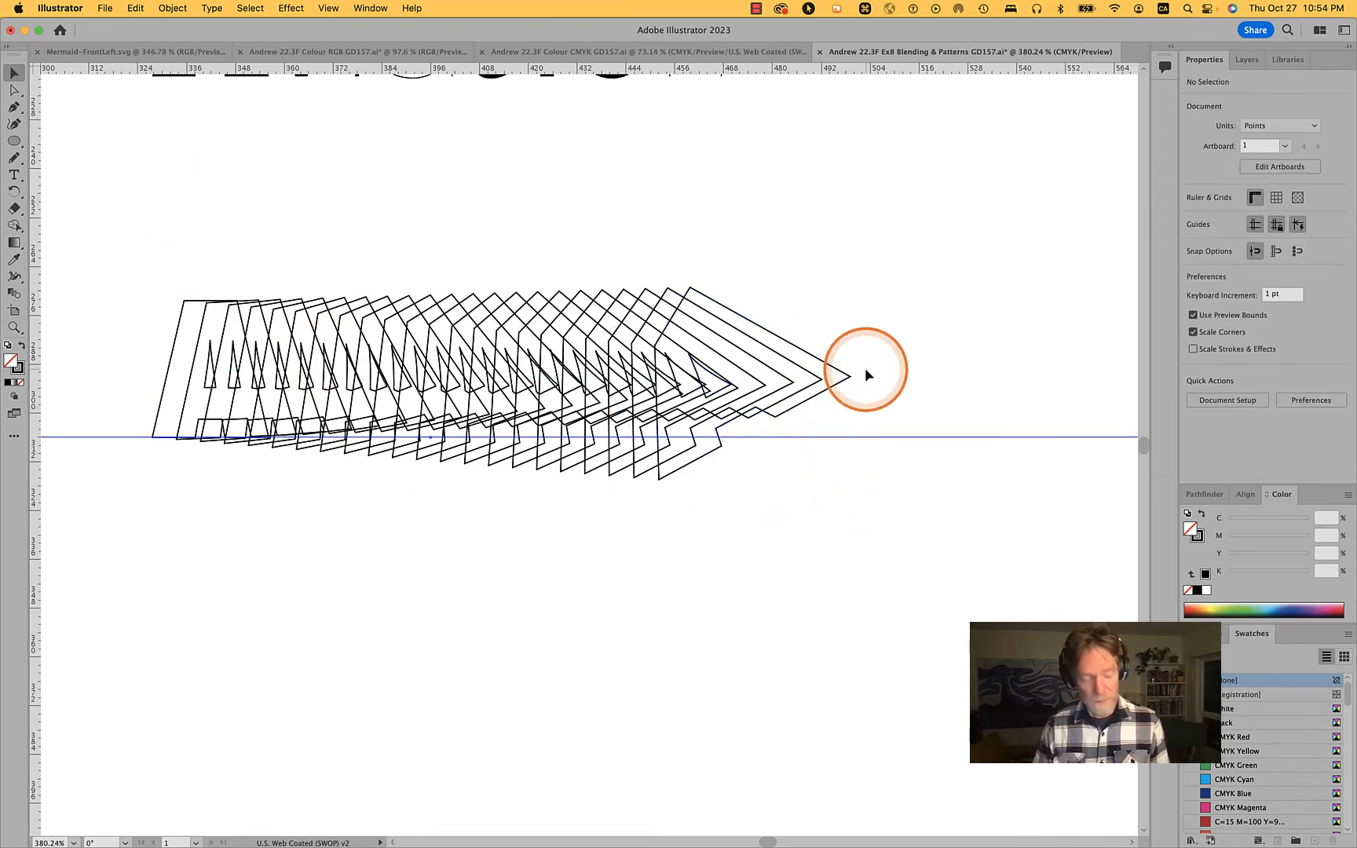
Directly select the rotated A at the end of the blend and set its fill to White
key(a)
click(821, 361)
alt+click(820, 359)
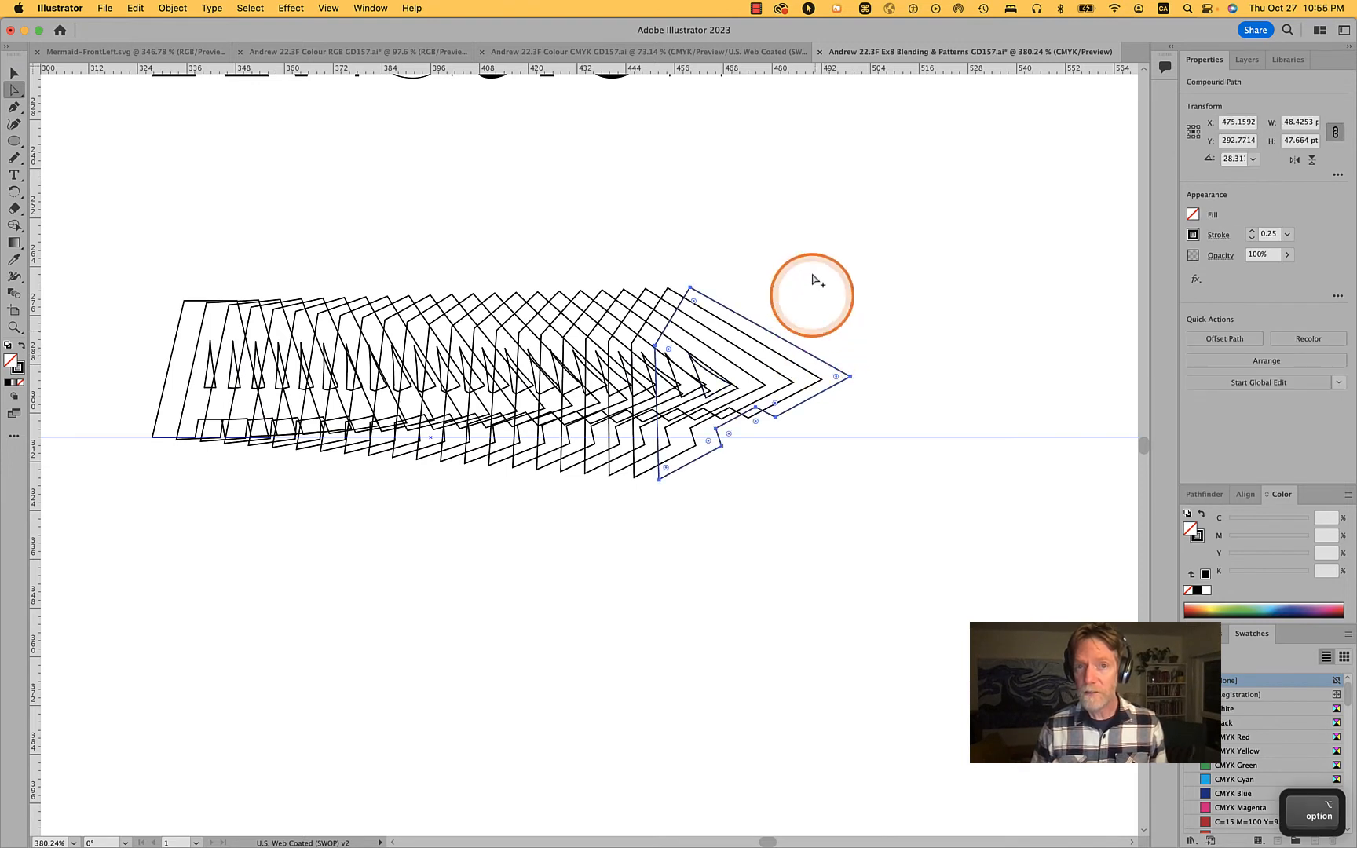
click(1193, 214)
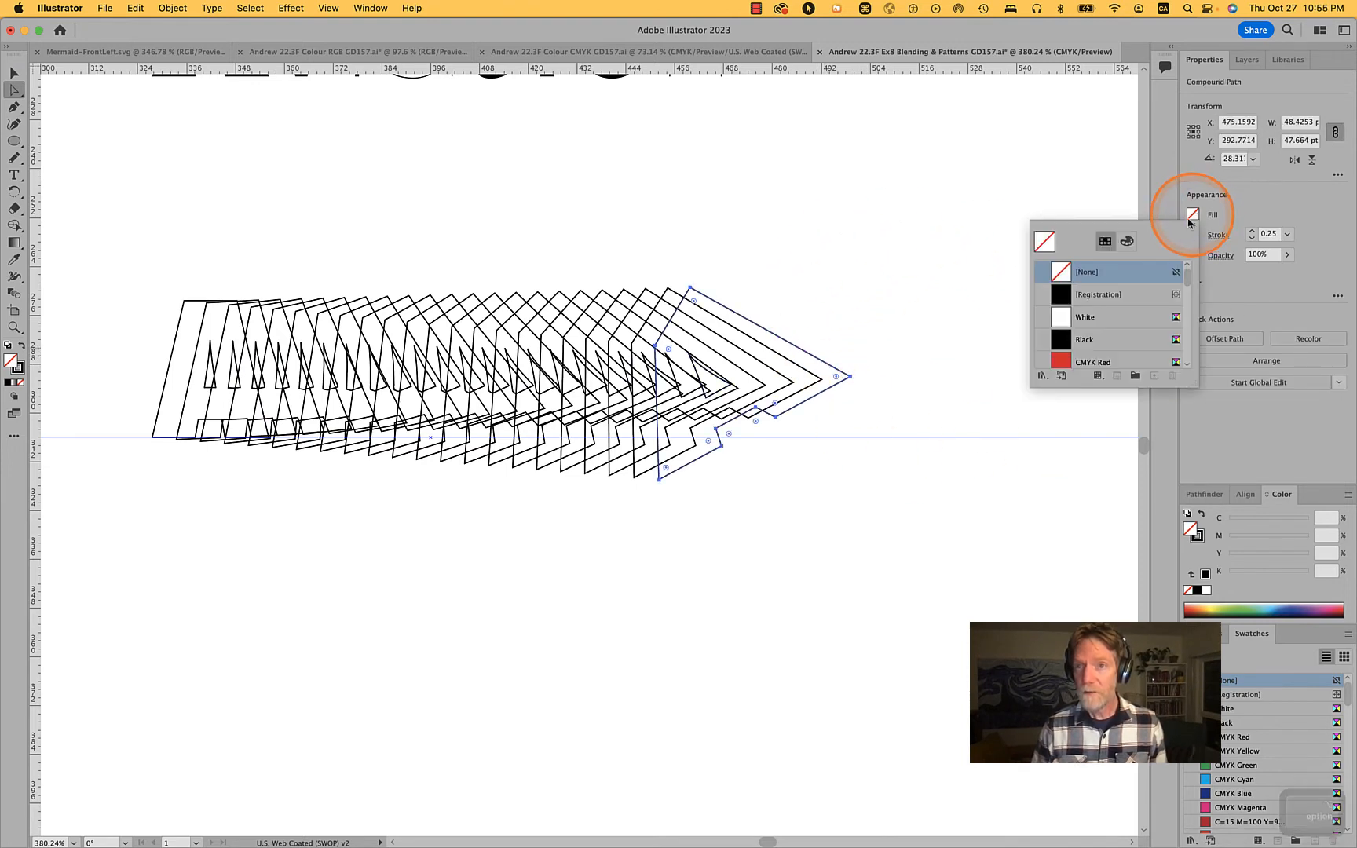
click(1083, 318)
click(872, 267)
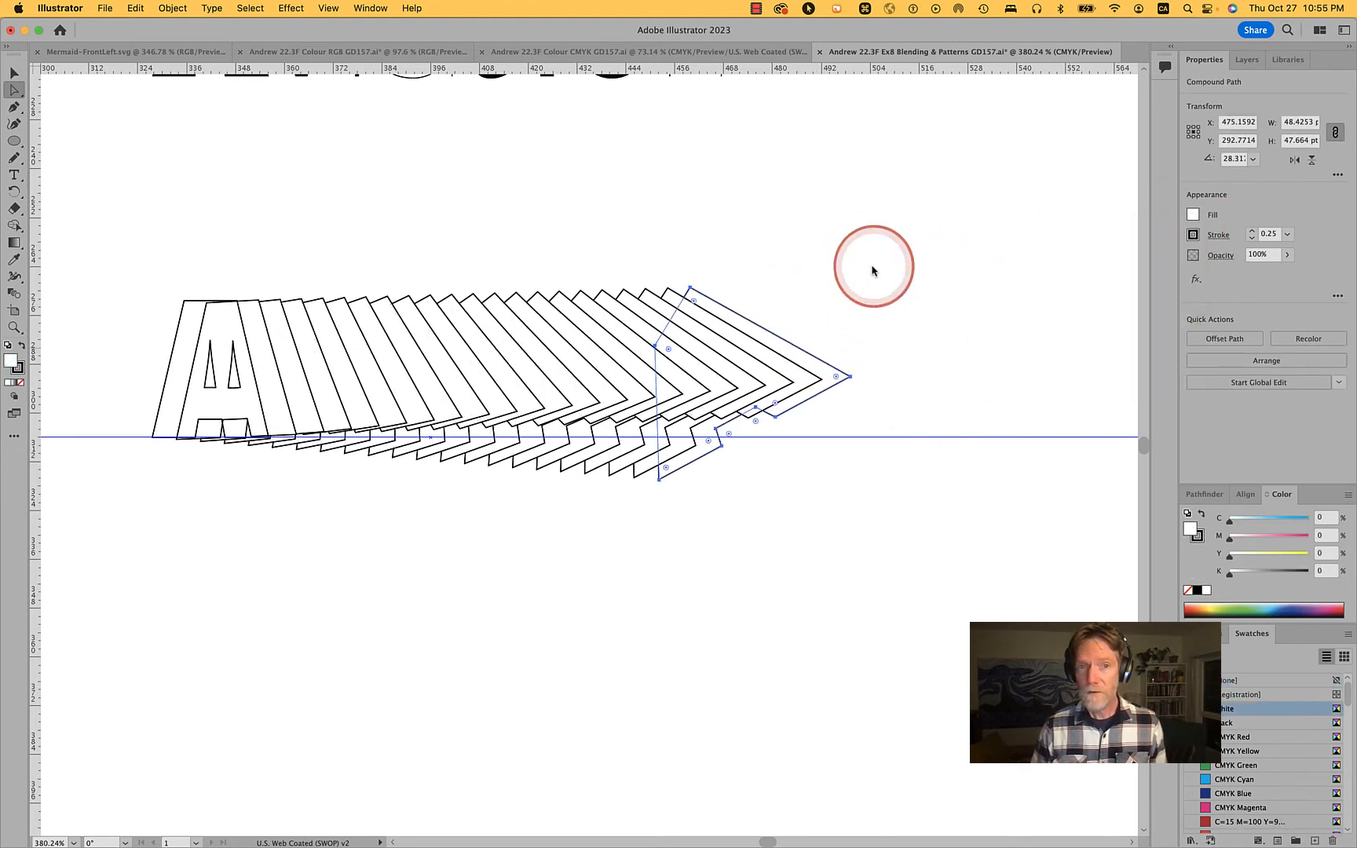
Directly select the upright A at the start of the blend and set its fill to White
click(863, 318)
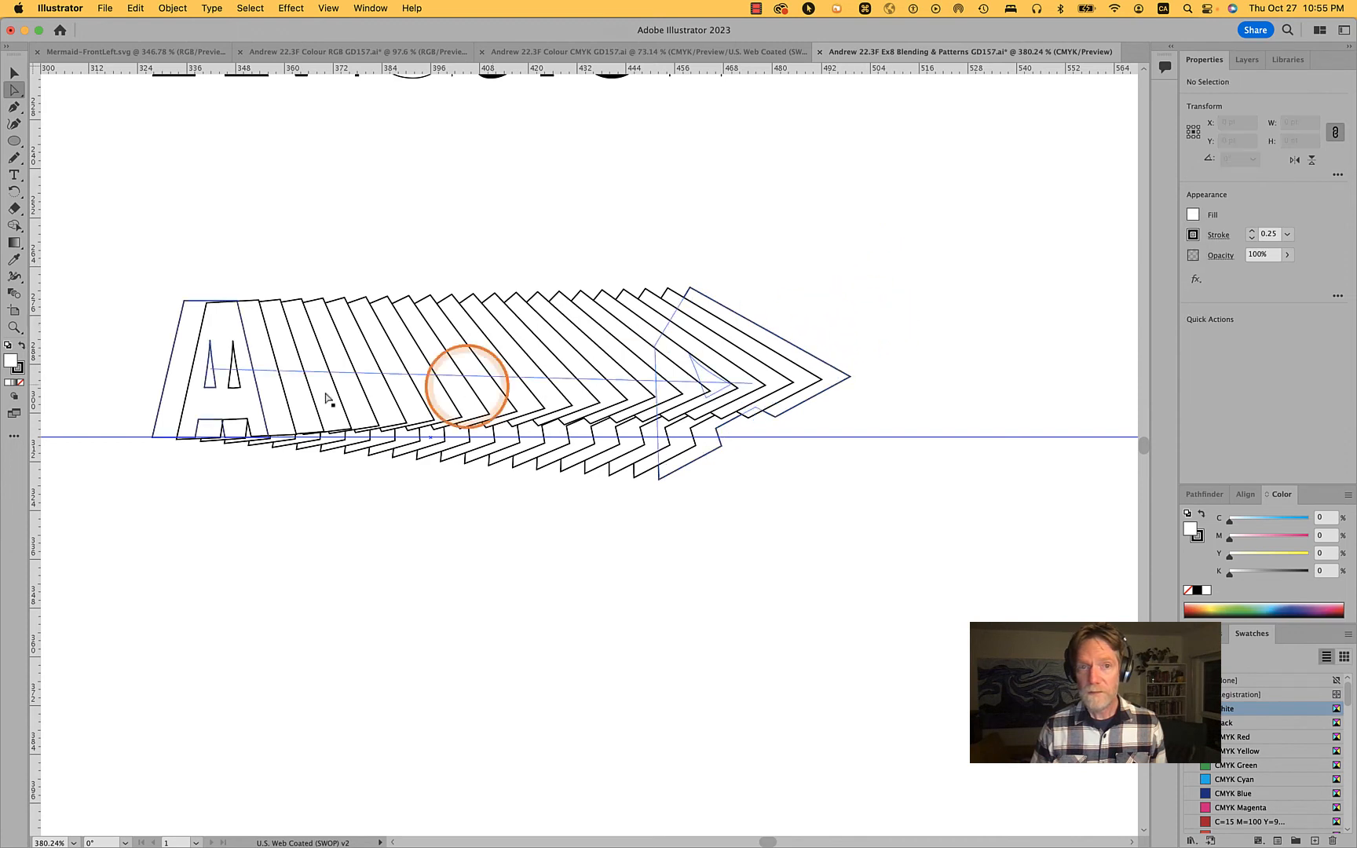
alt+click(189, 303)
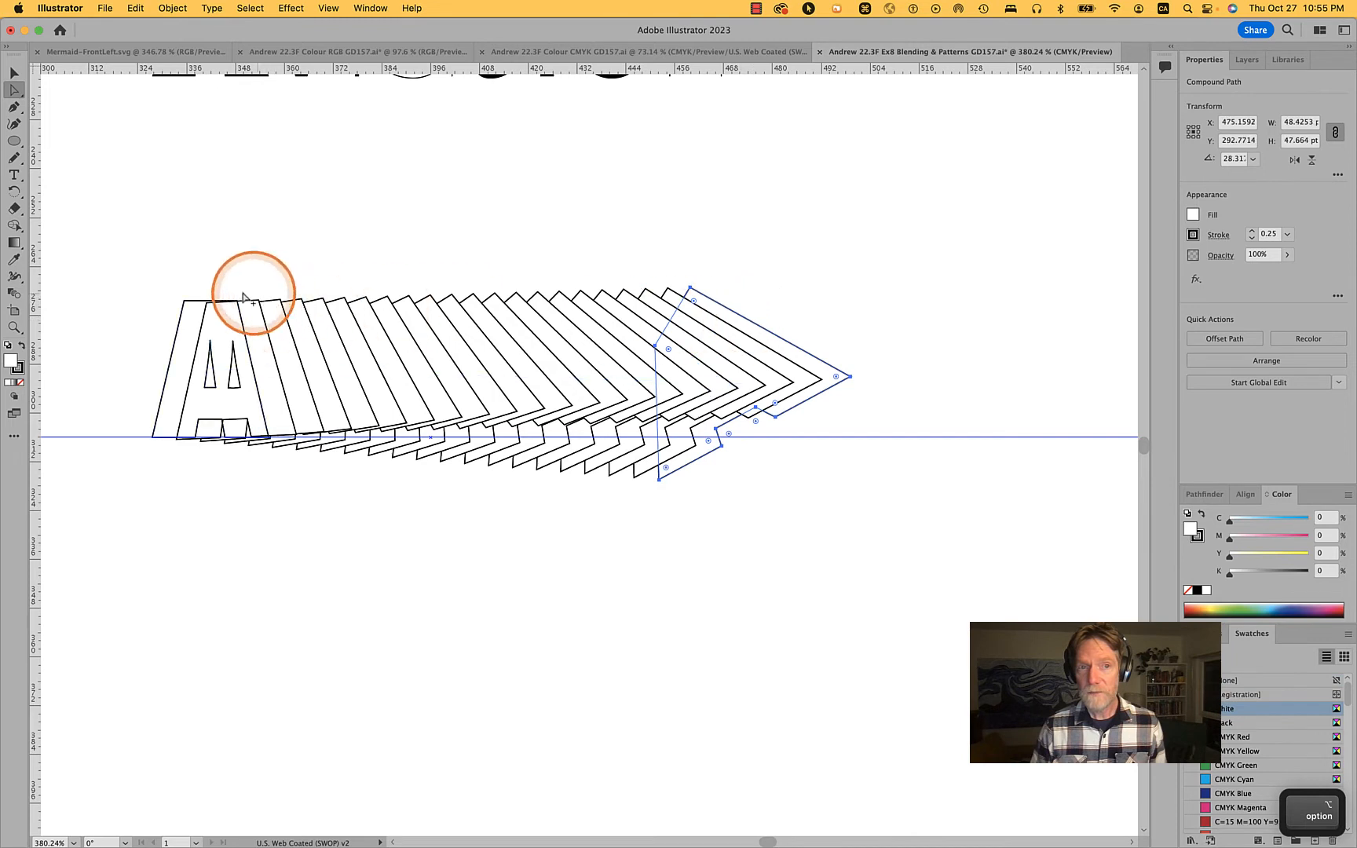
alt+click(197, 302)
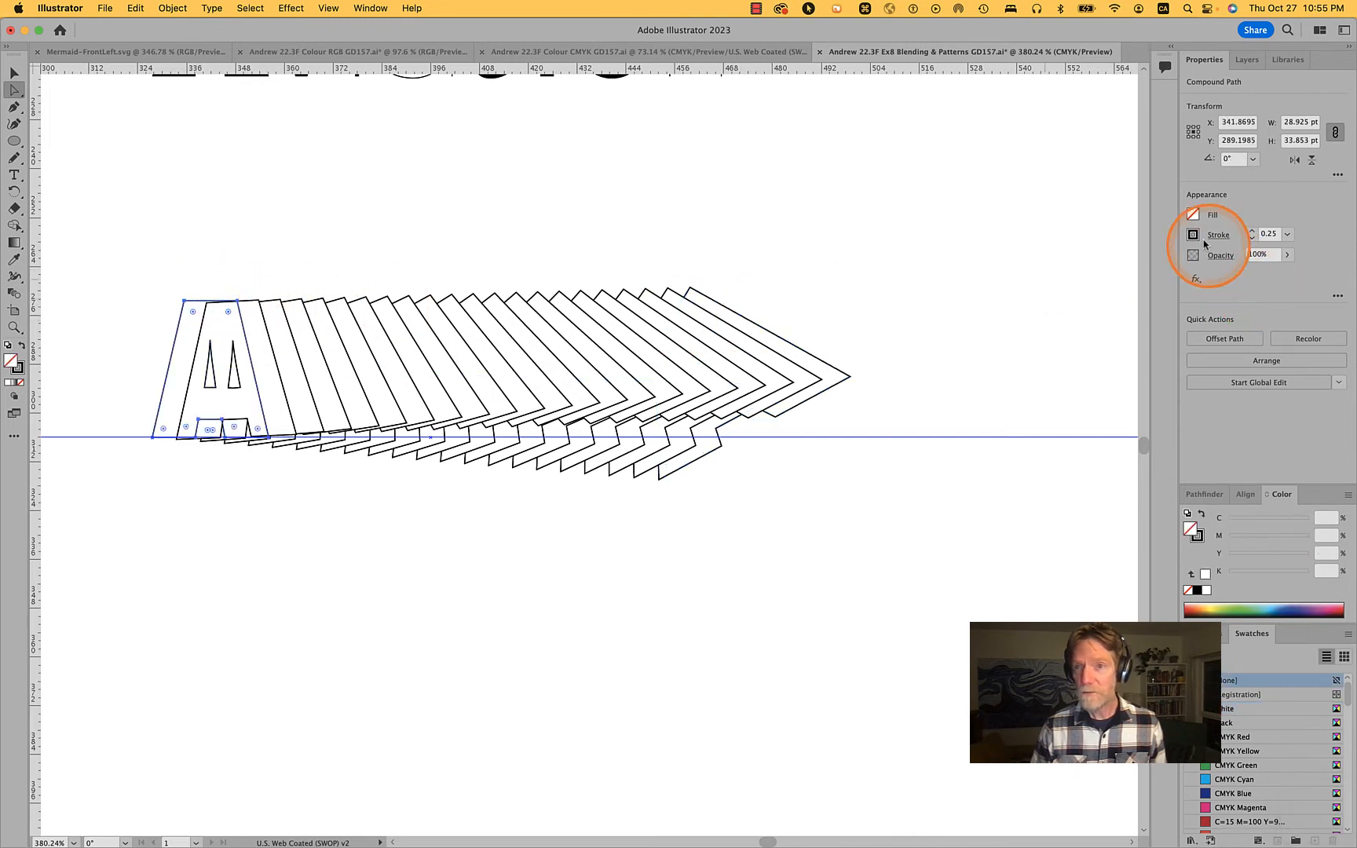
click(1192, 213)
click(1100, 317)
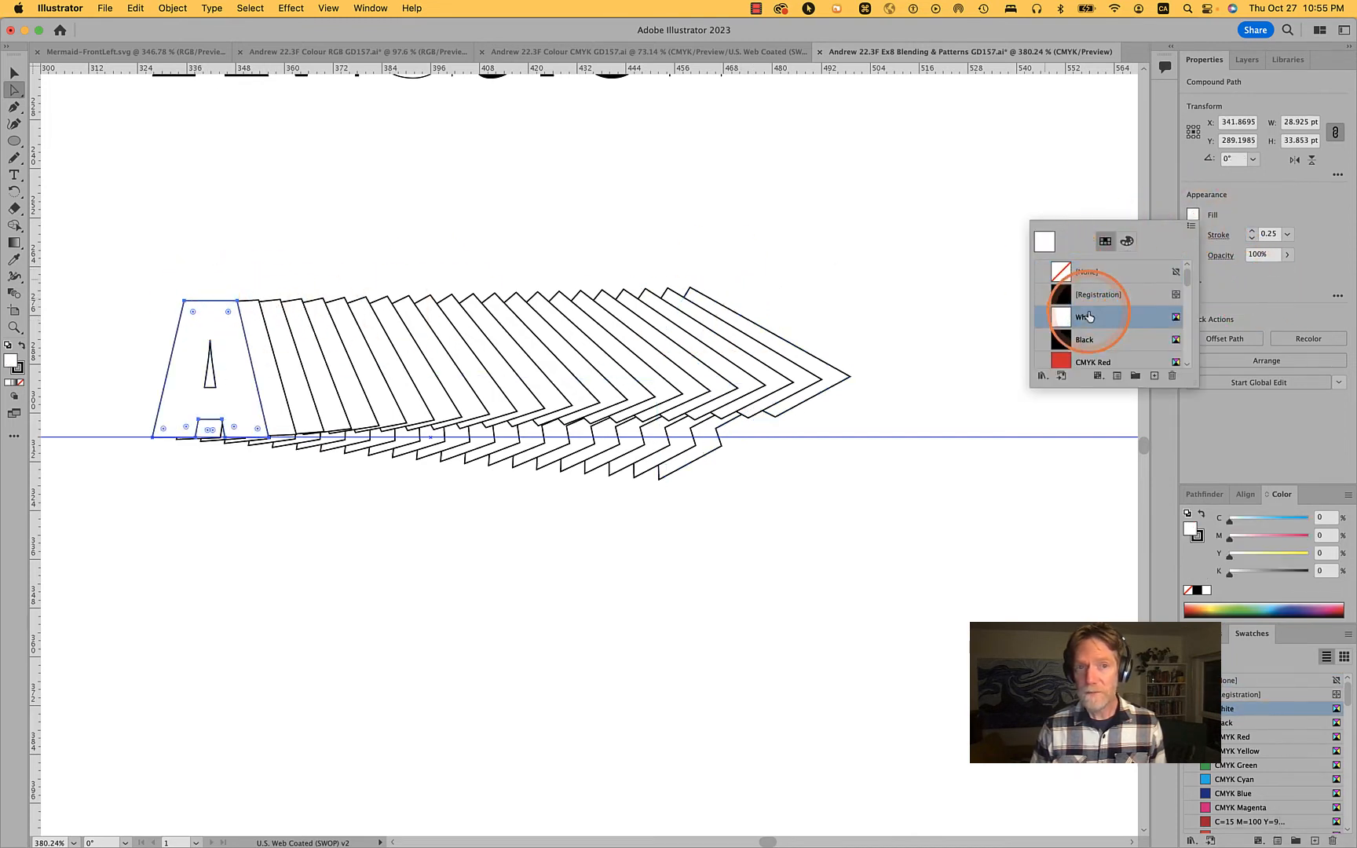
click(1299, 190)
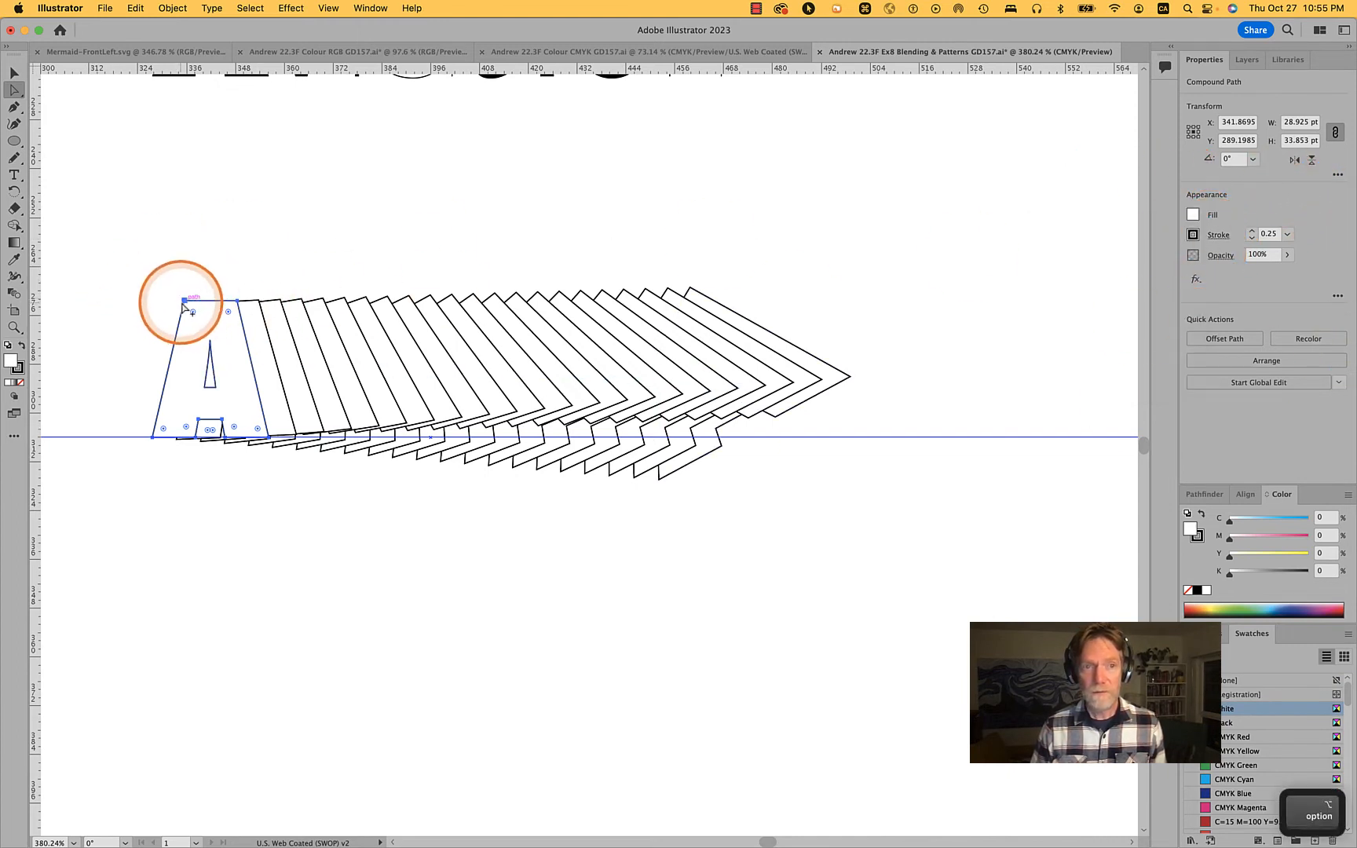
Select the entire upright A, including its inner triangle, and lower its opacity to 21%
alt+click(183, 304)
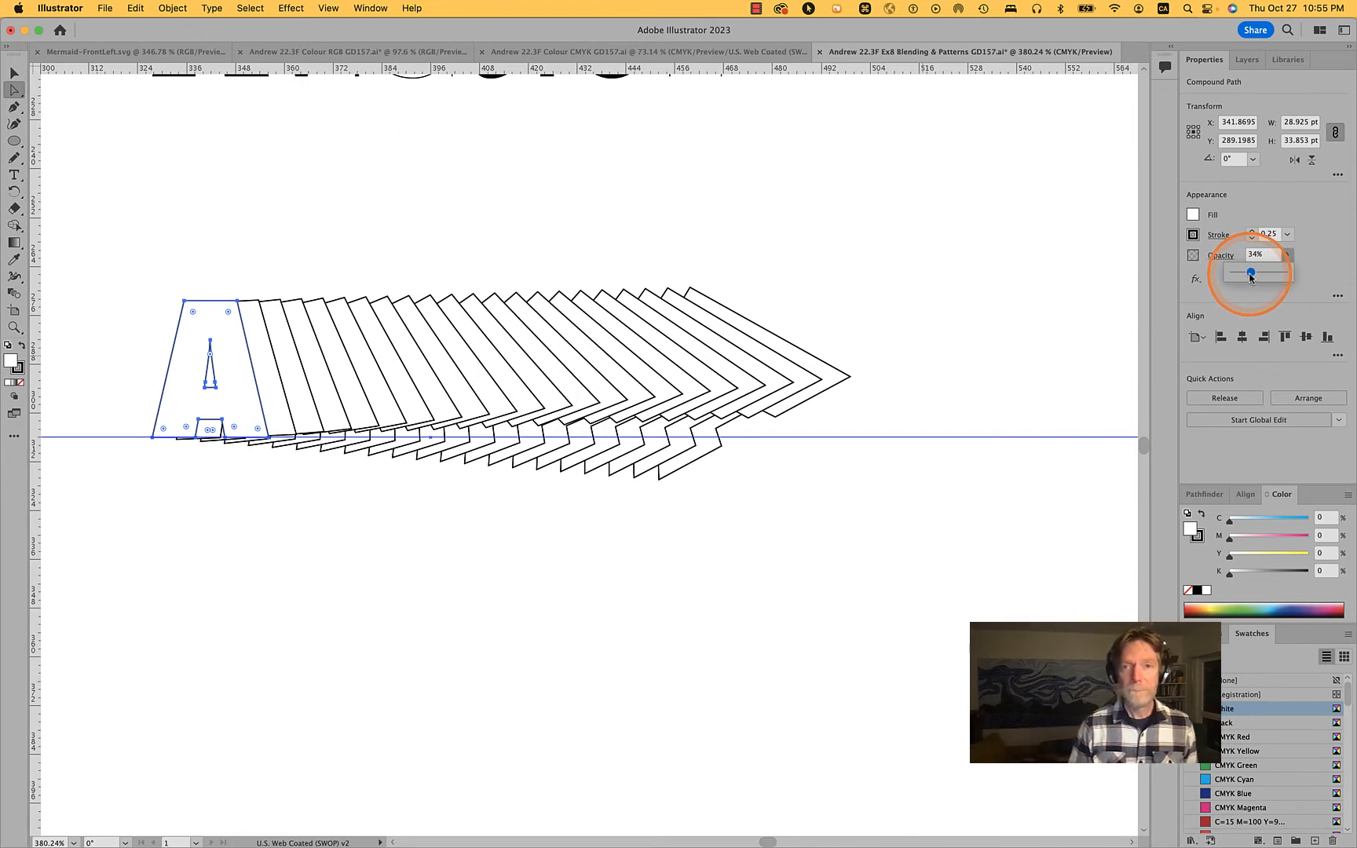
drag(1251, 277, 1251, 278)
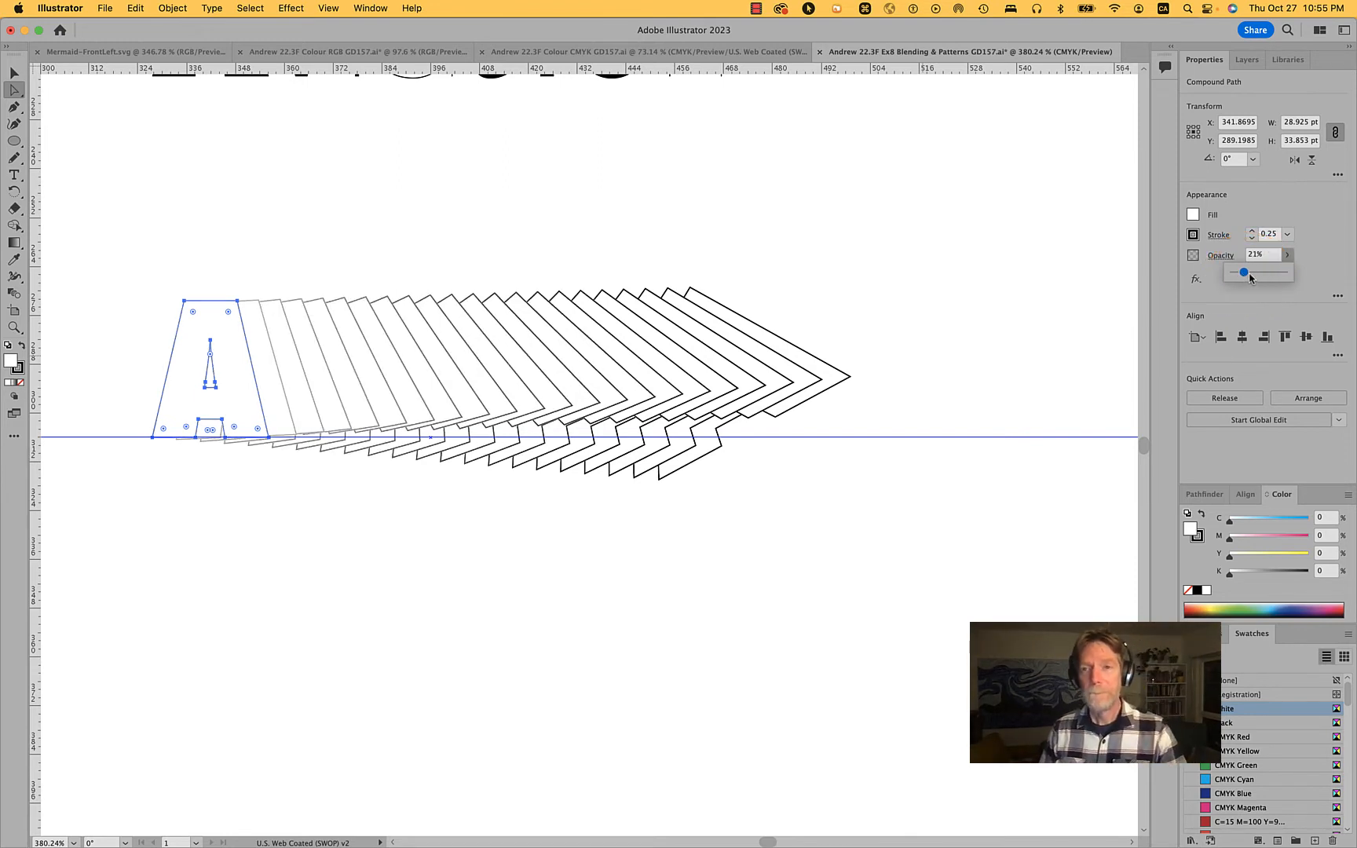
click(915, 272)
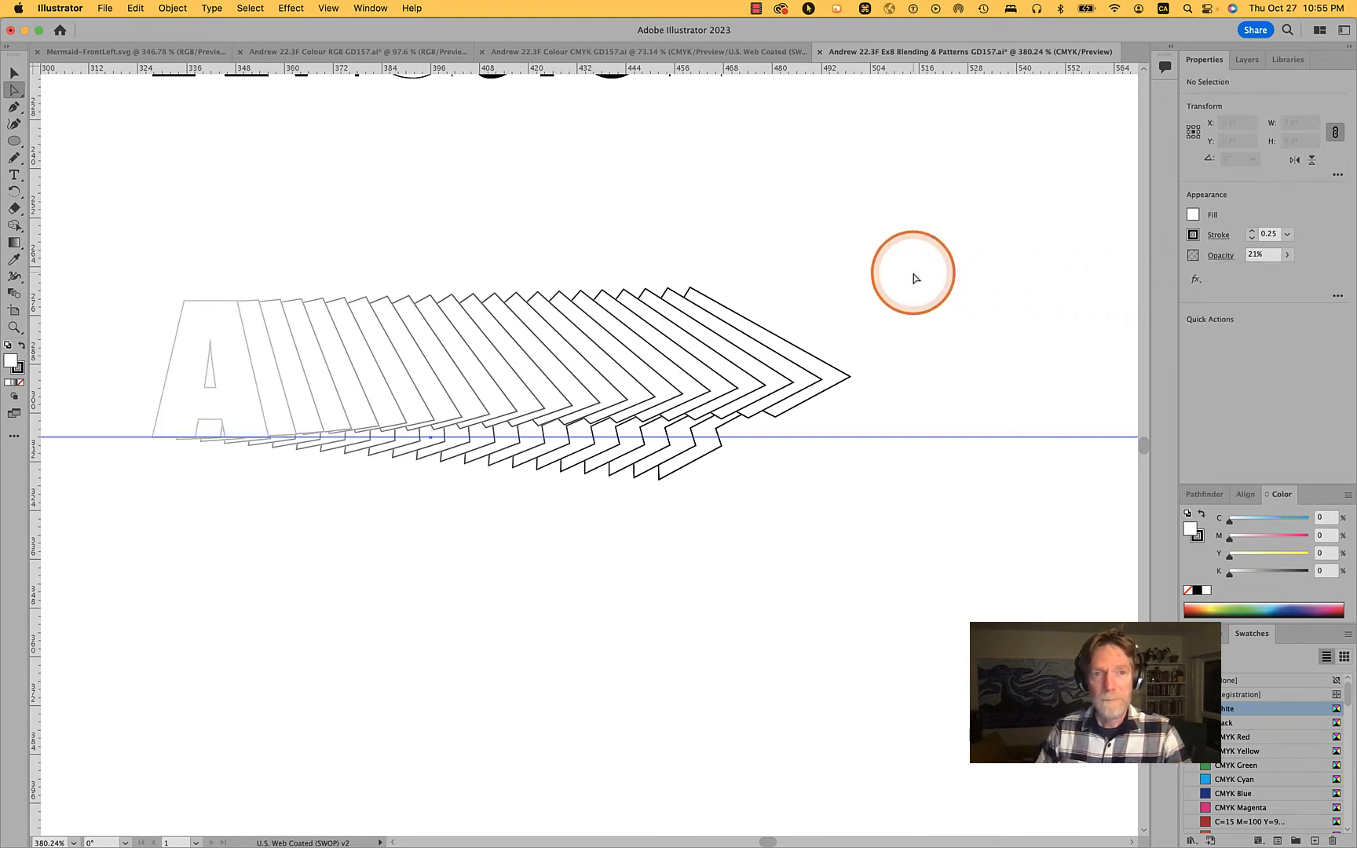
Select the entire upright A at the start of the blend, including its inner triangle, and set its fill to CMYK Red
click(259, 393)
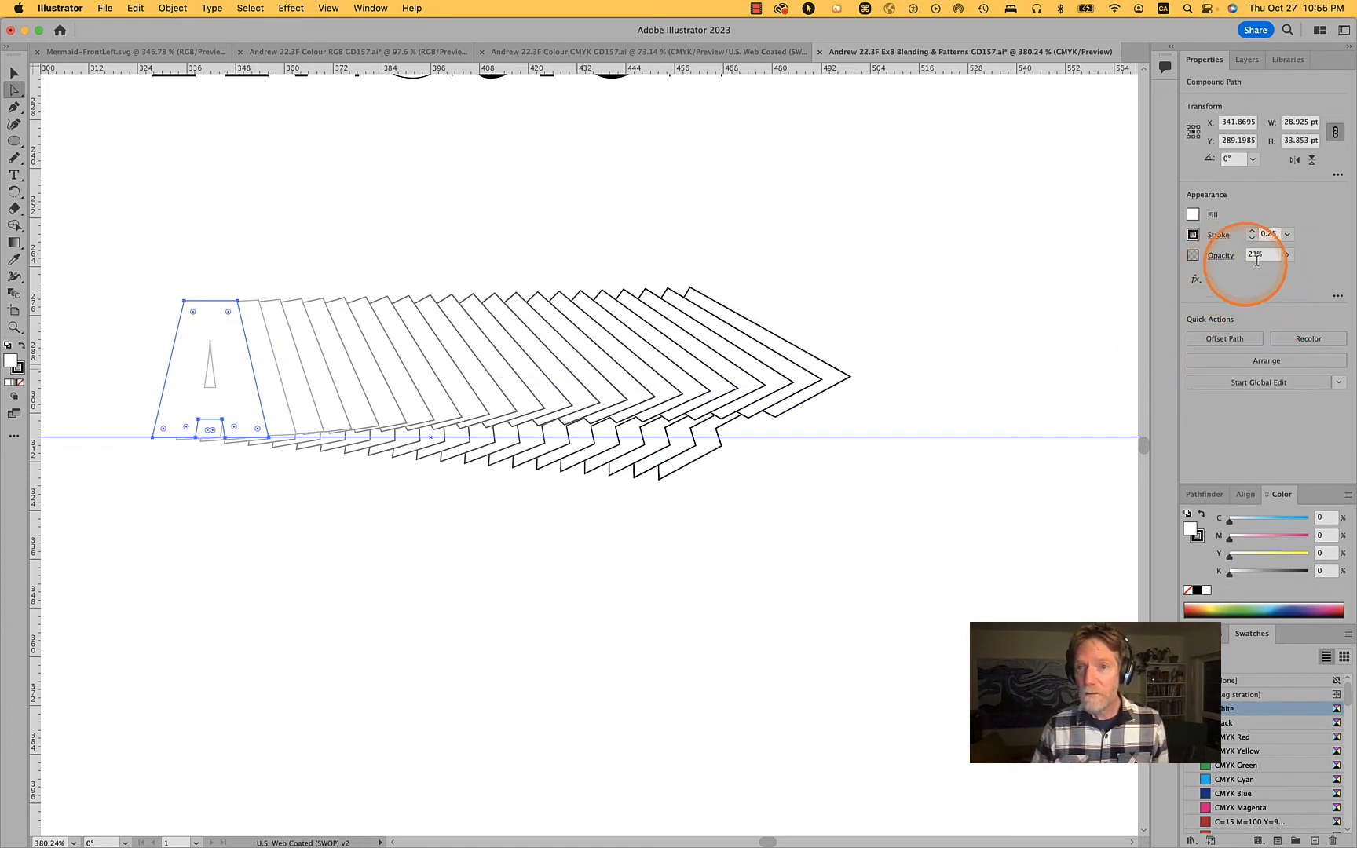
click(1294, 257)
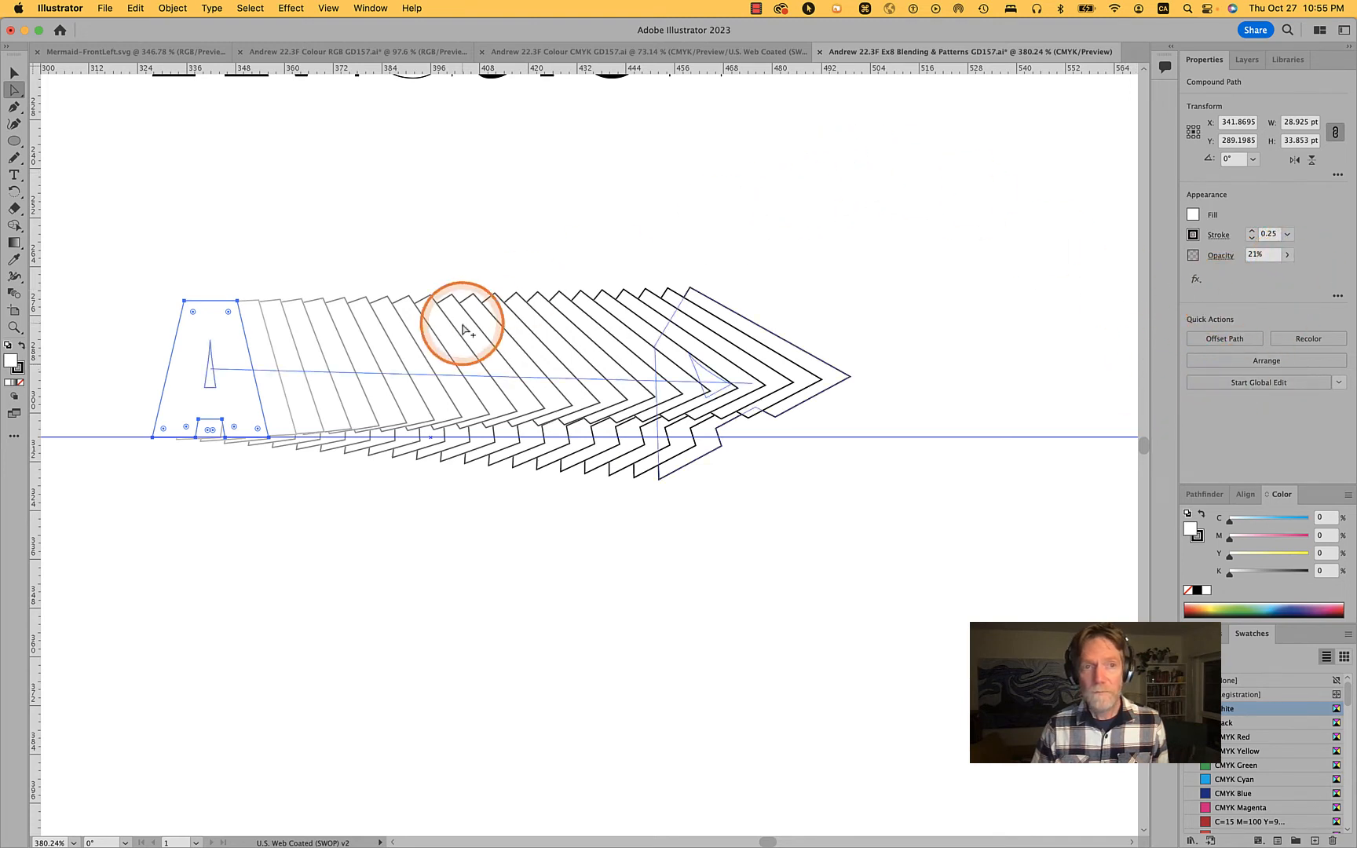
key(alt)
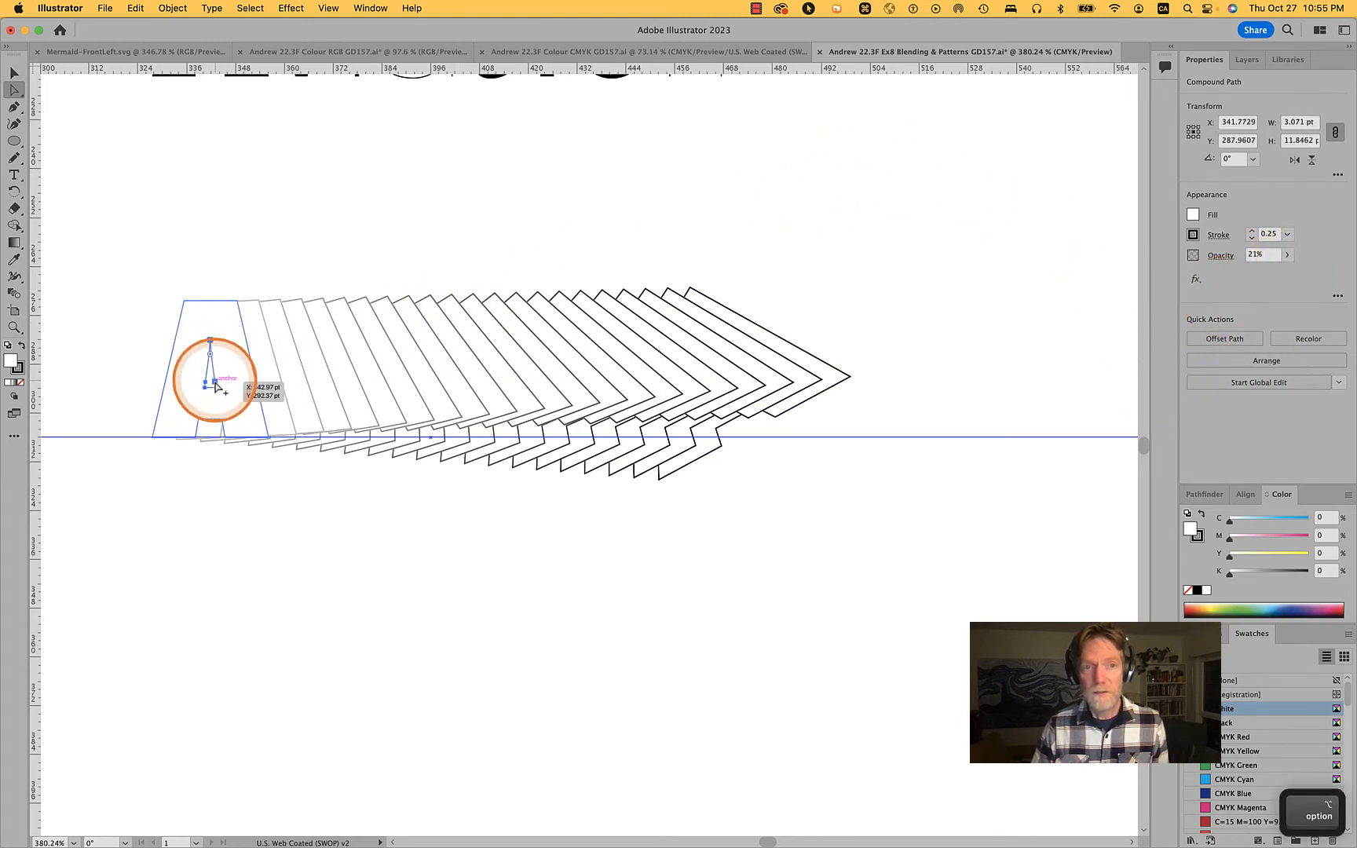
alt+click(214, 391)
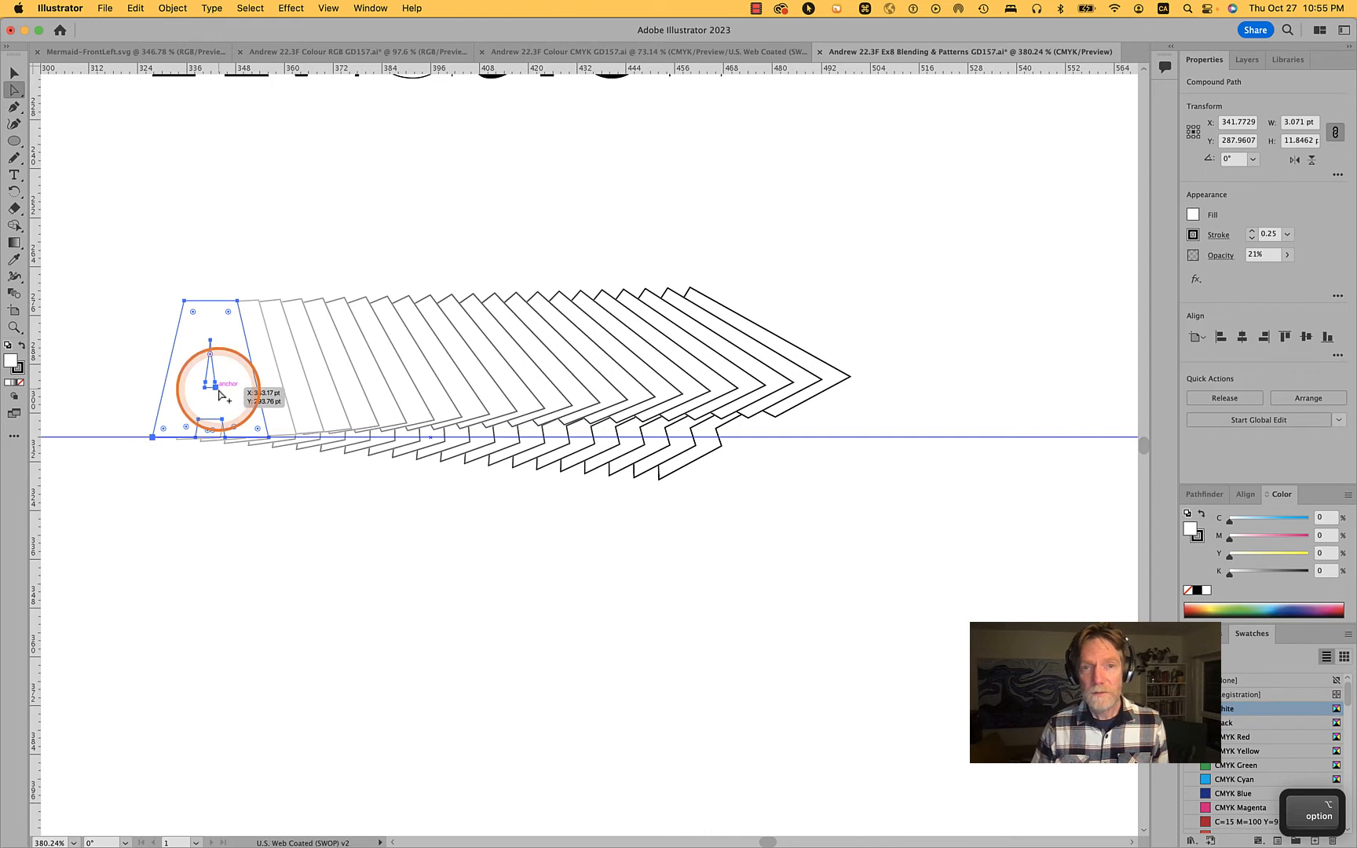
click(1193, 215)
click(1099, 361)
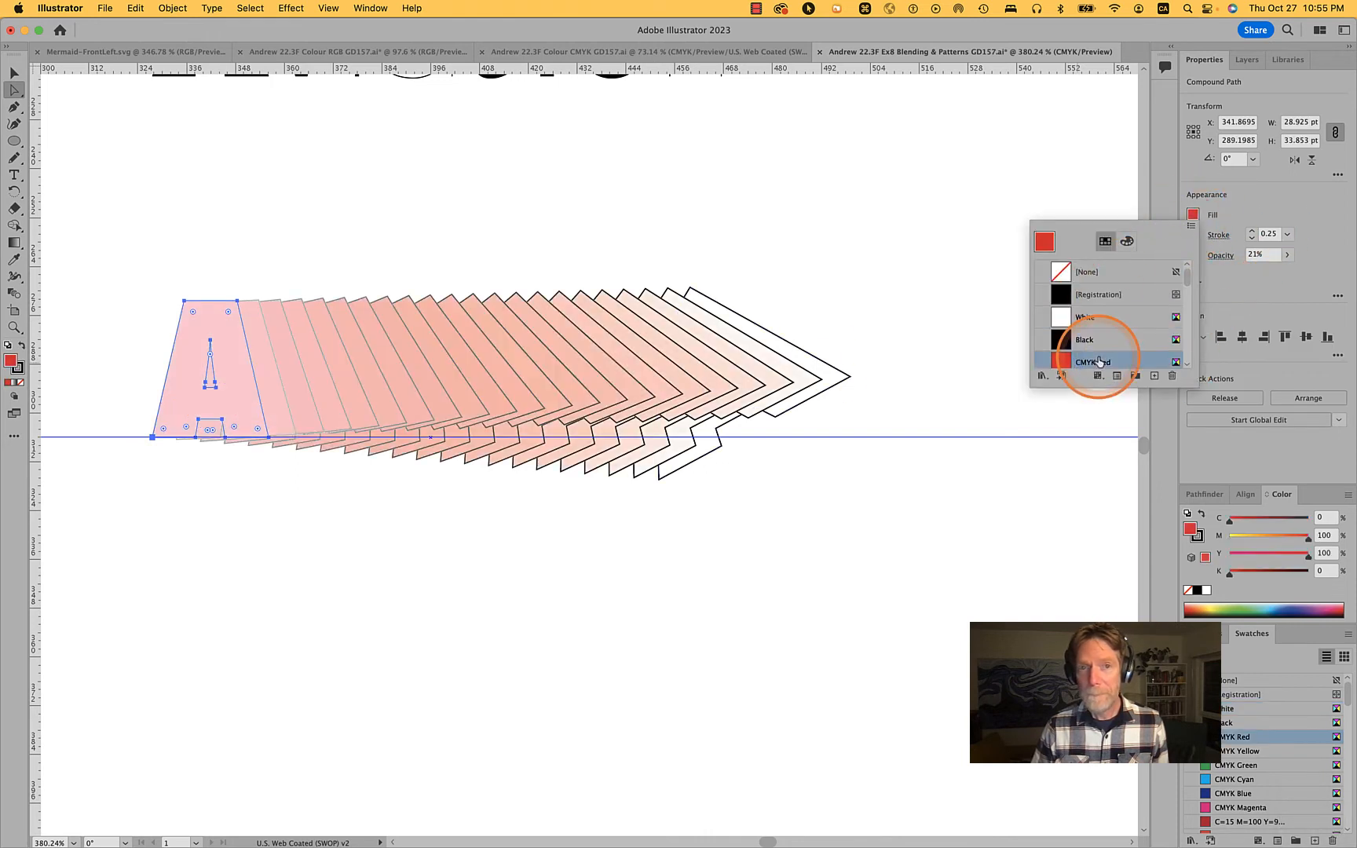
click(906, 317)
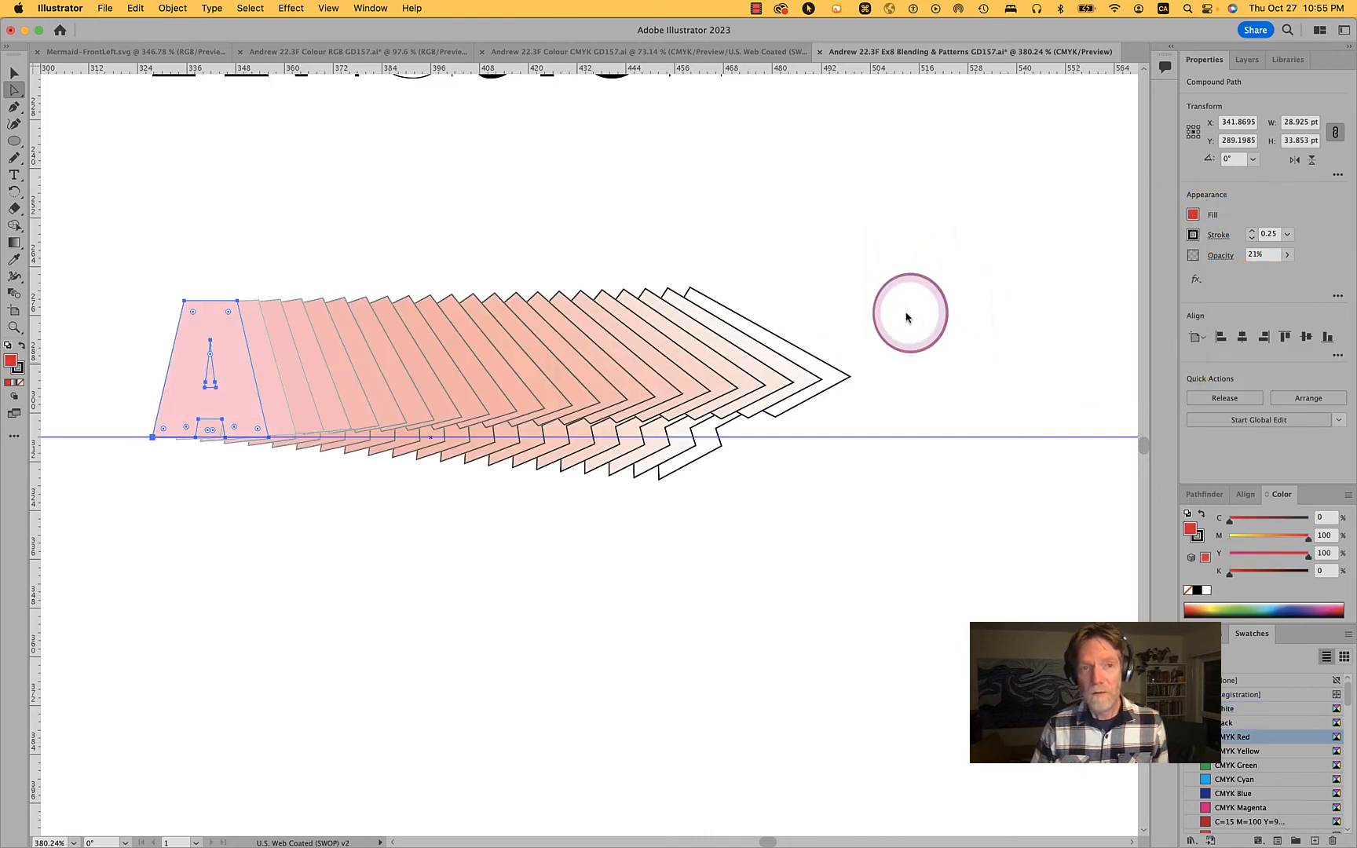
alt+click(908, 318)
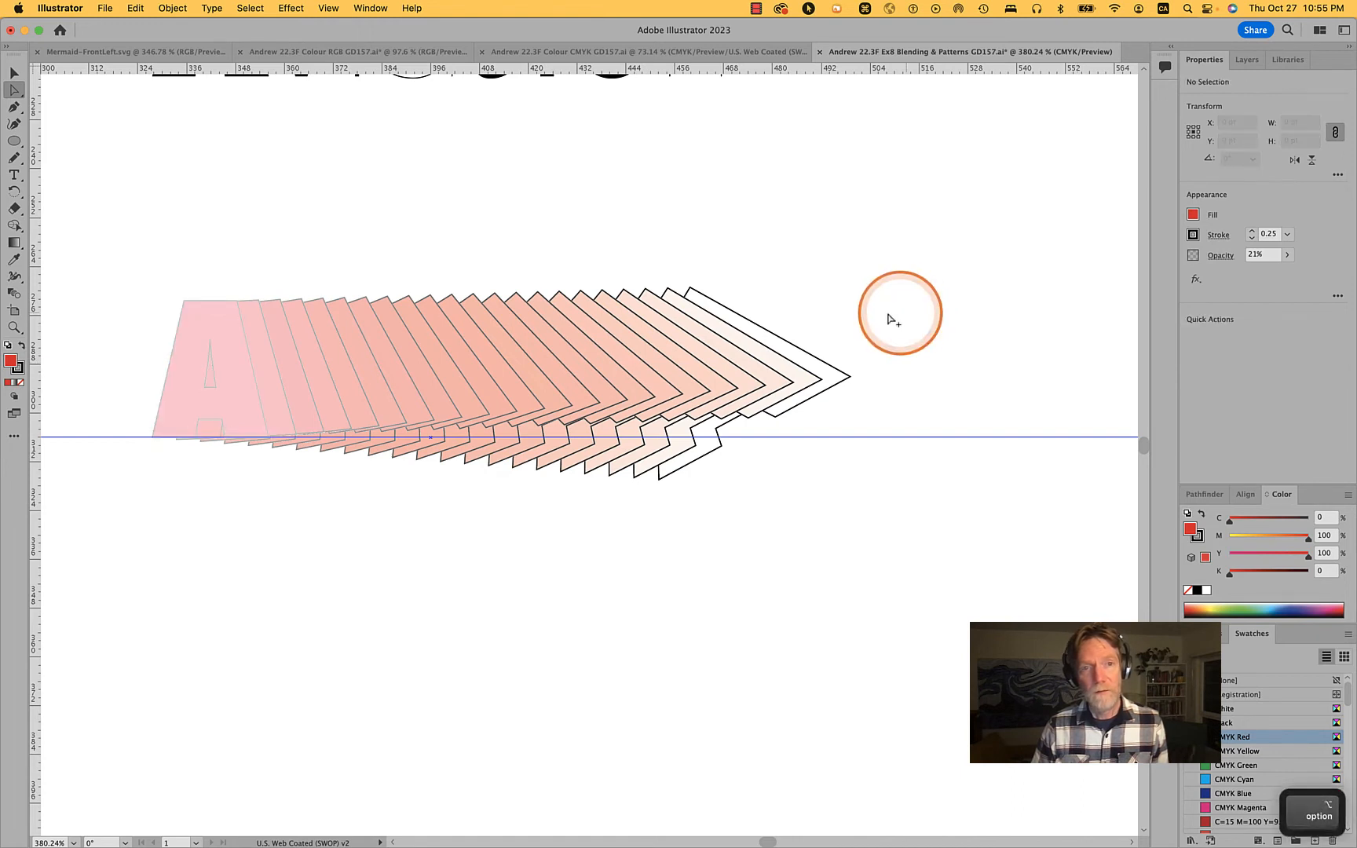
Reselect the entire upright A, save the document, and set the letter's blending mode to Multiply
alt+click(261, 407)
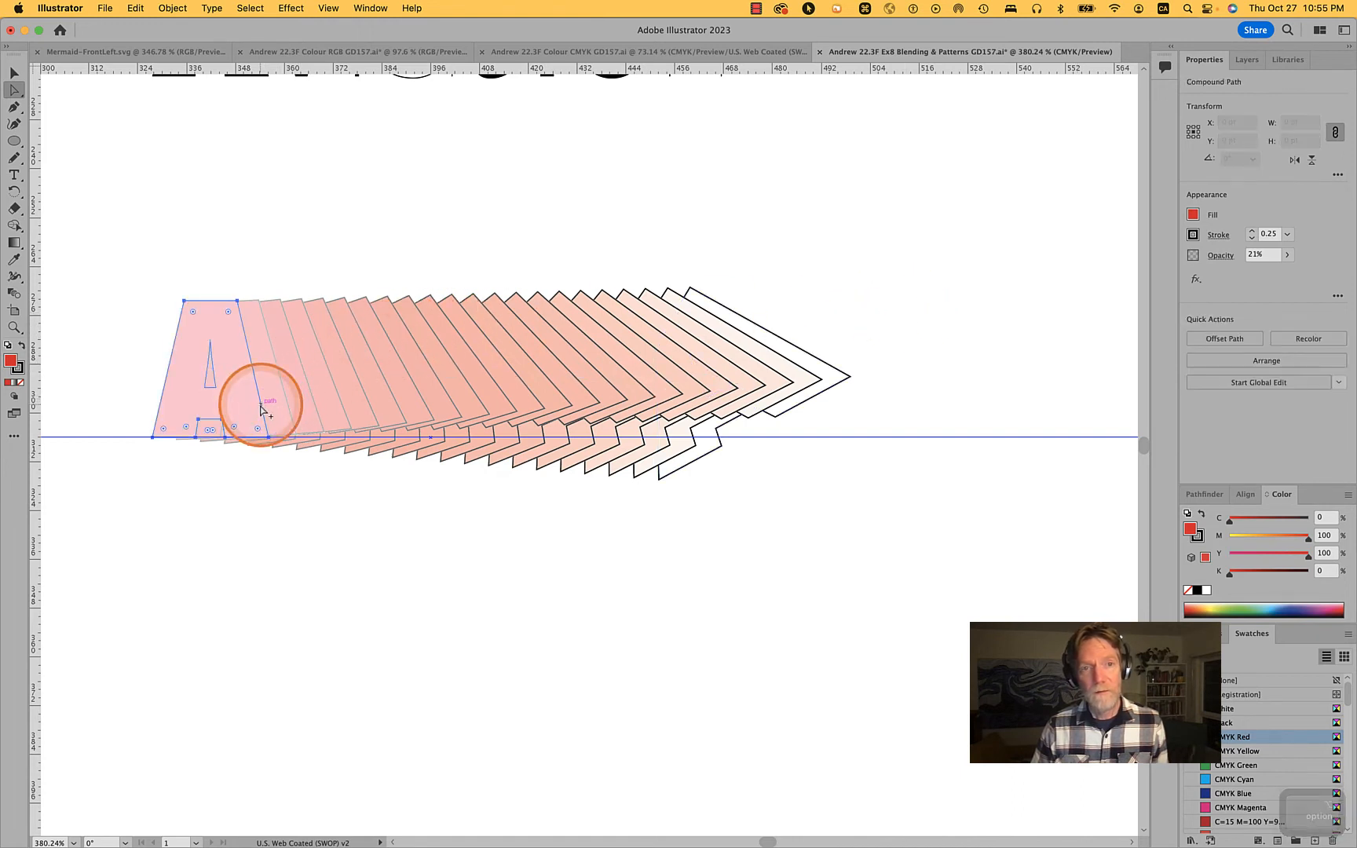
alt+click(261, 408)
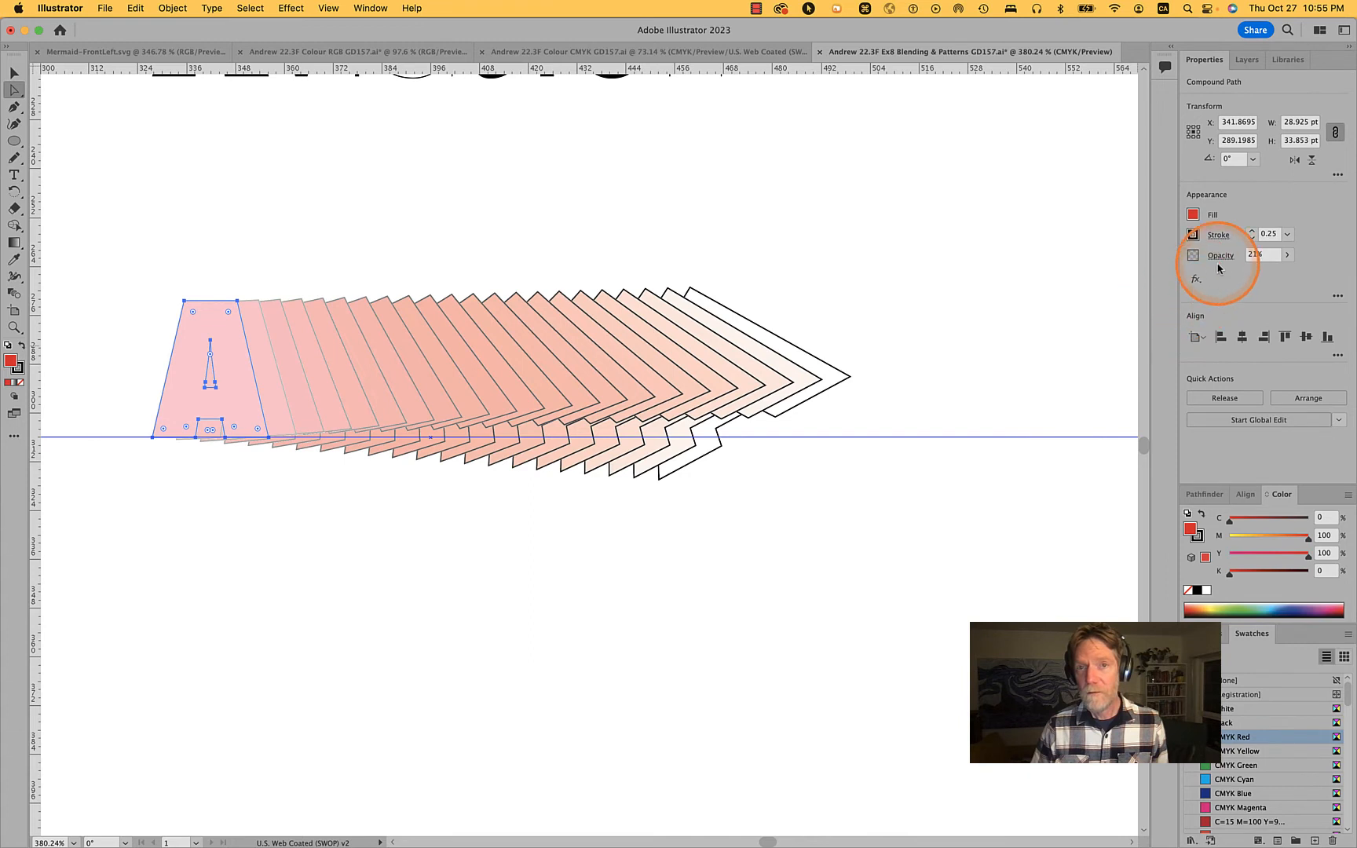
key(super+s)
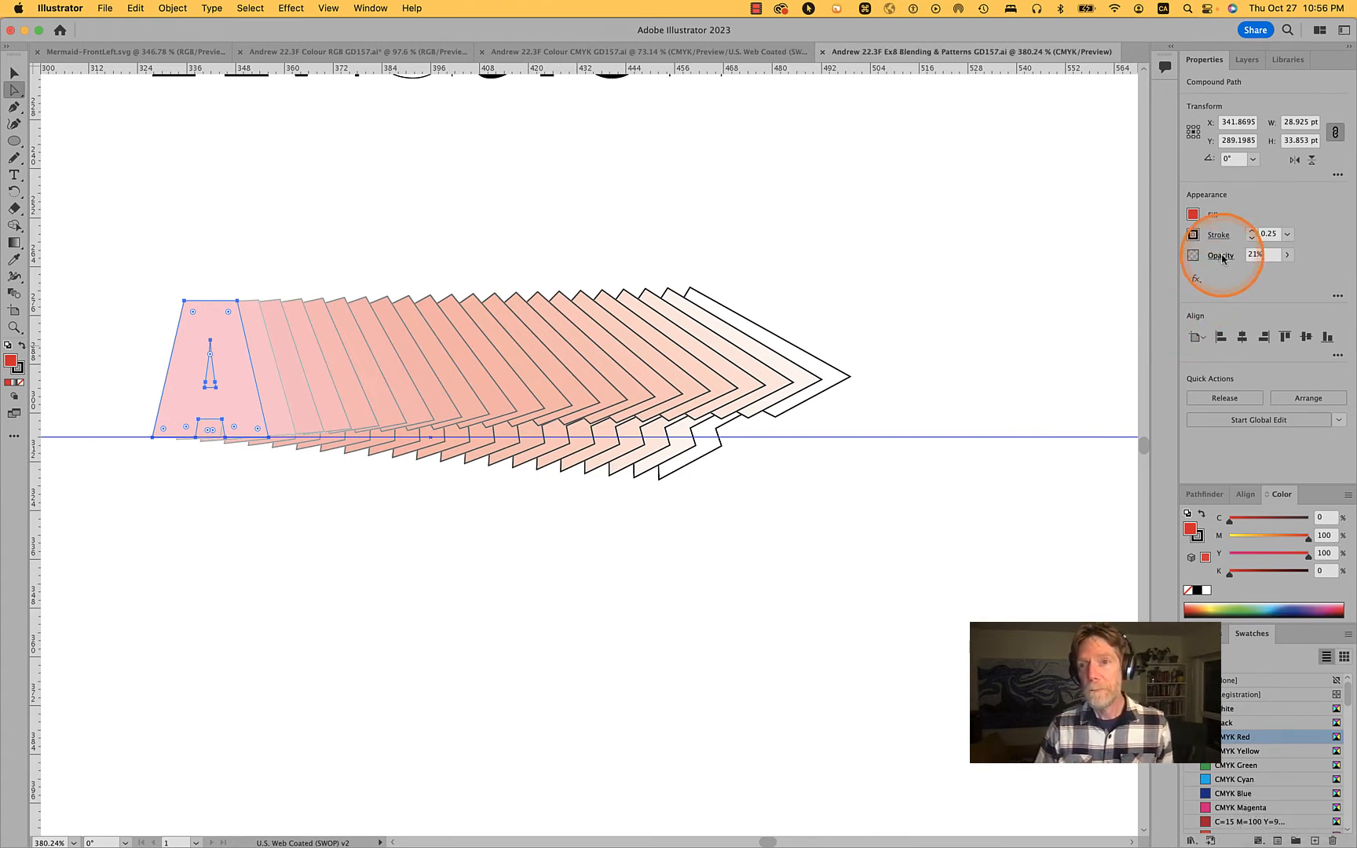
click(1221, 256)
click(1118, 287)
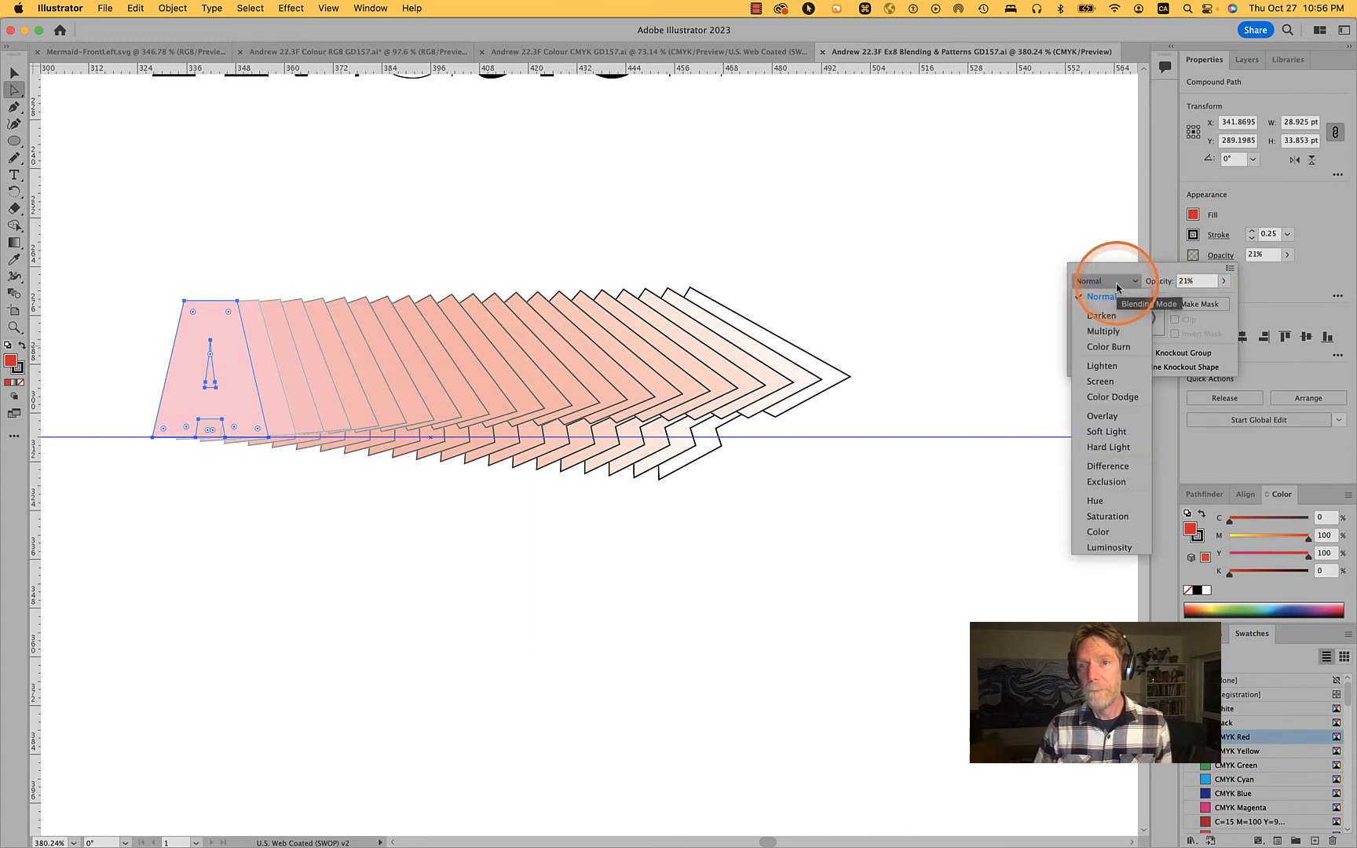
click(1103, 332)
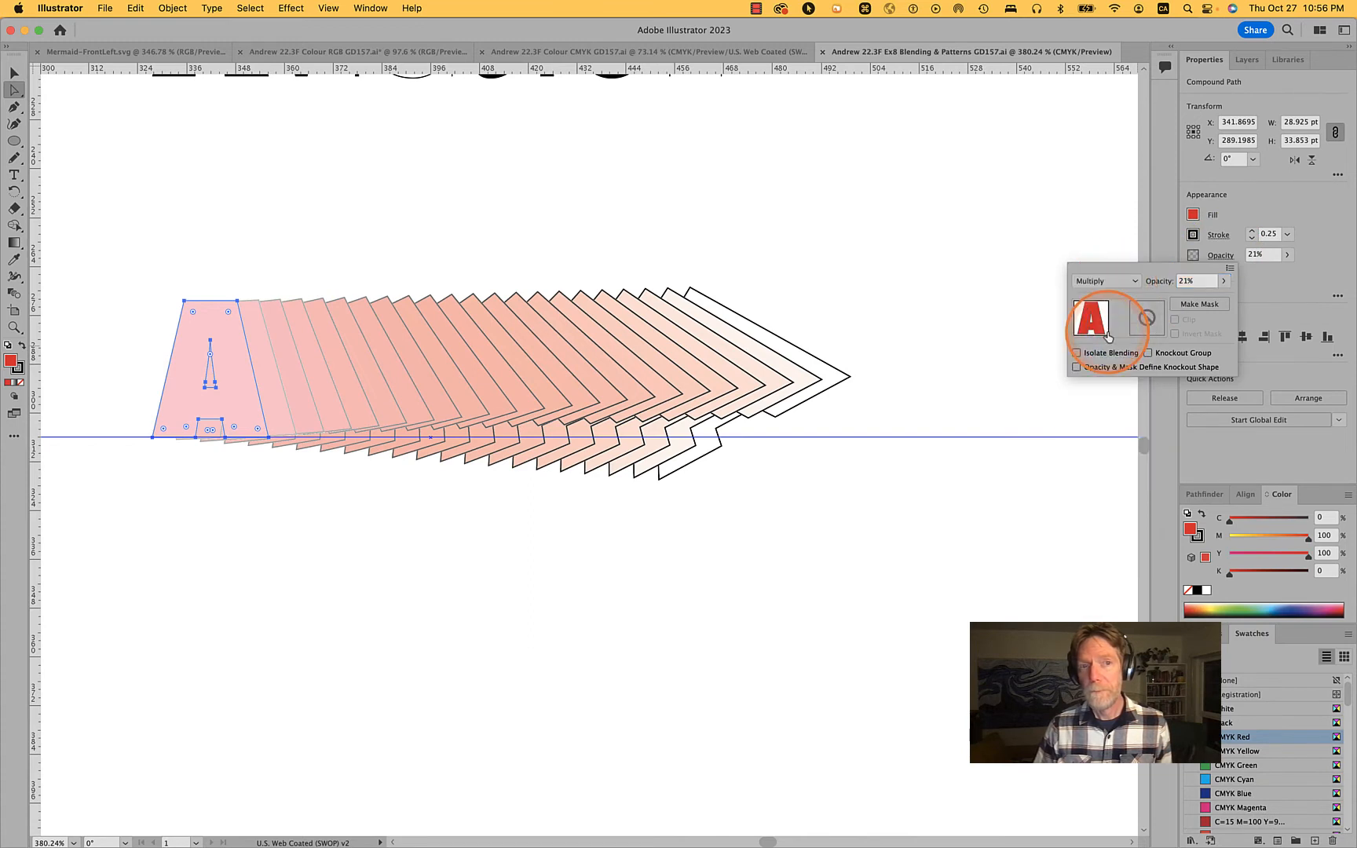
click(958, 344)
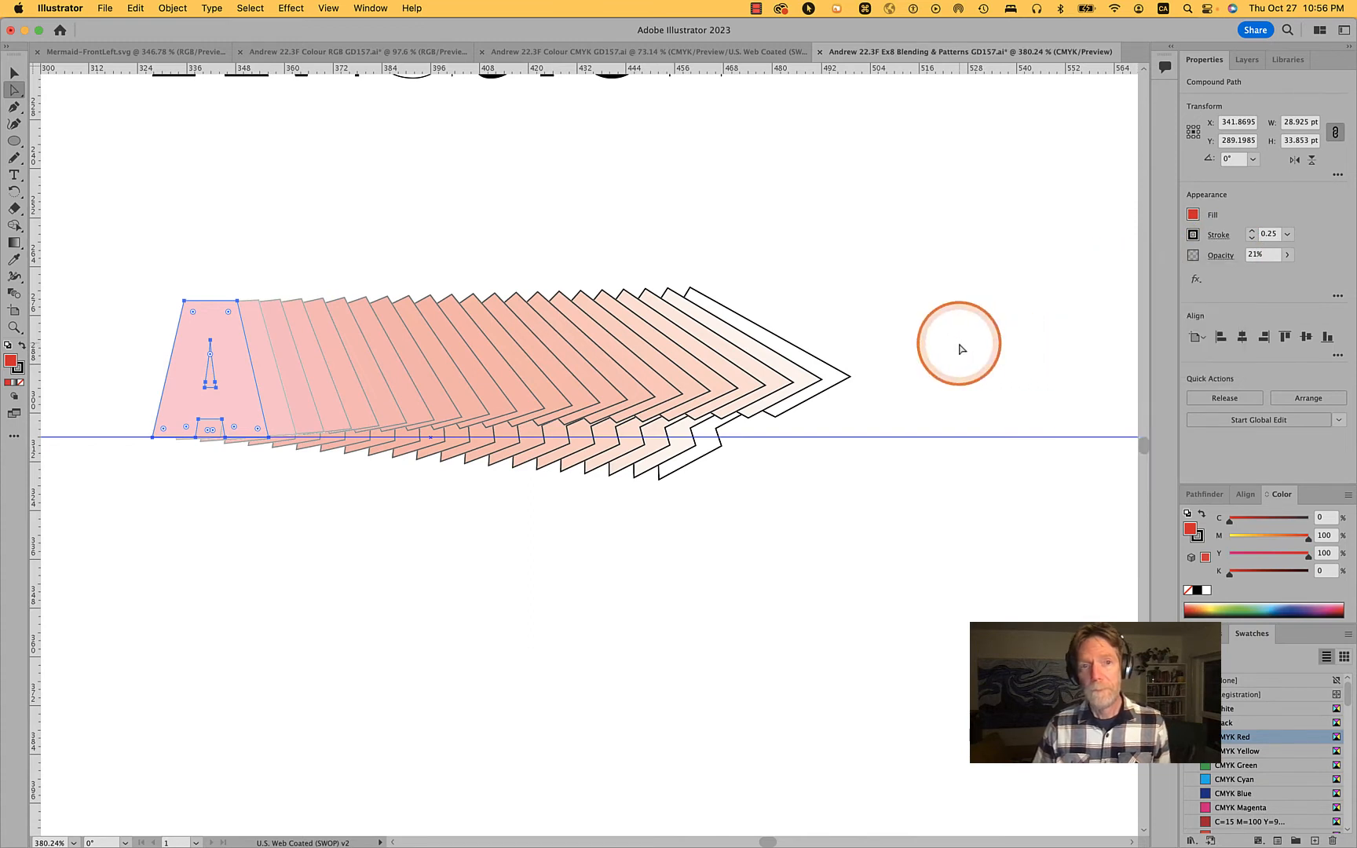
click(958, 348)
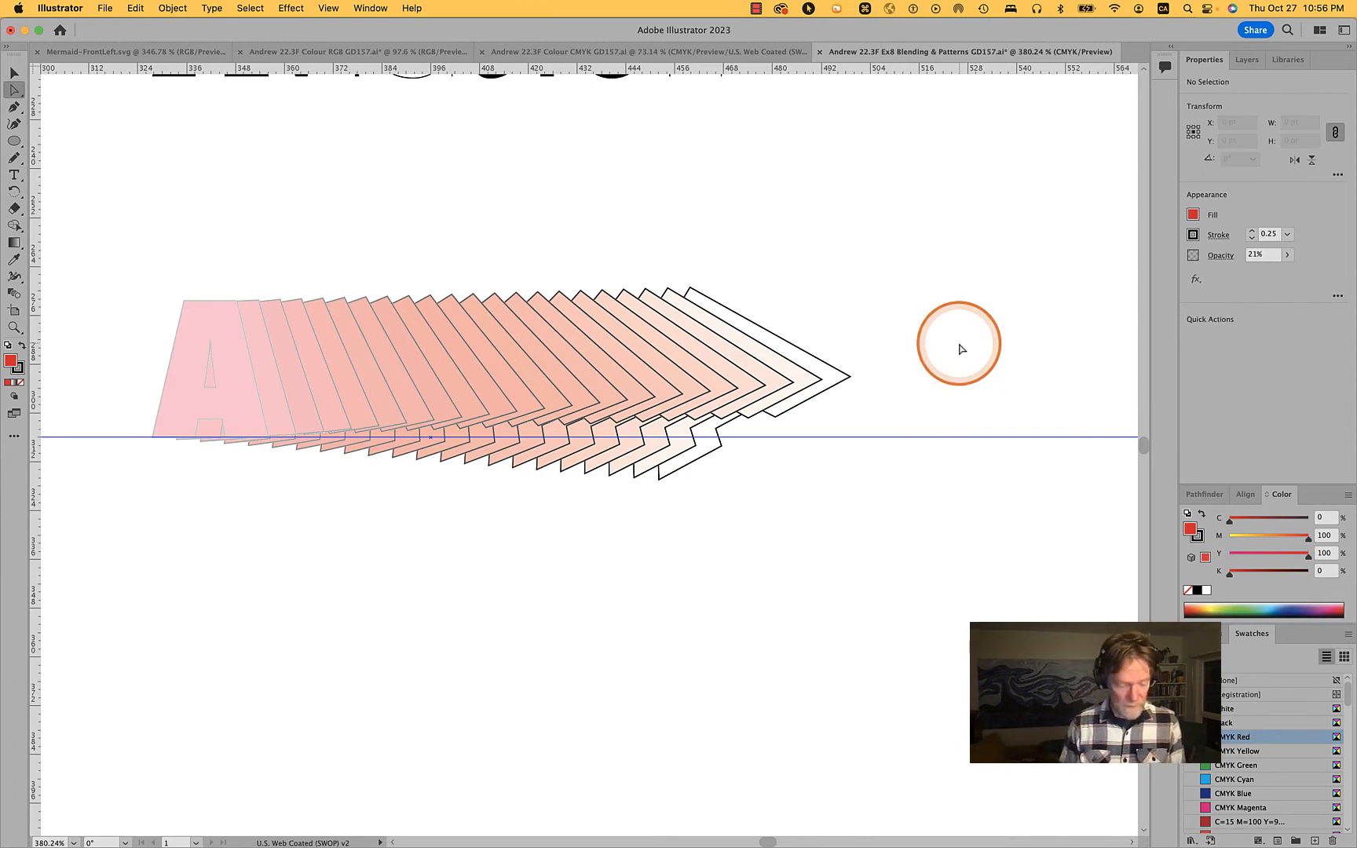
Undo the Multiply blending mode and the red fill on the upright A, and clear the selection
key(super+z)
key(super+z)
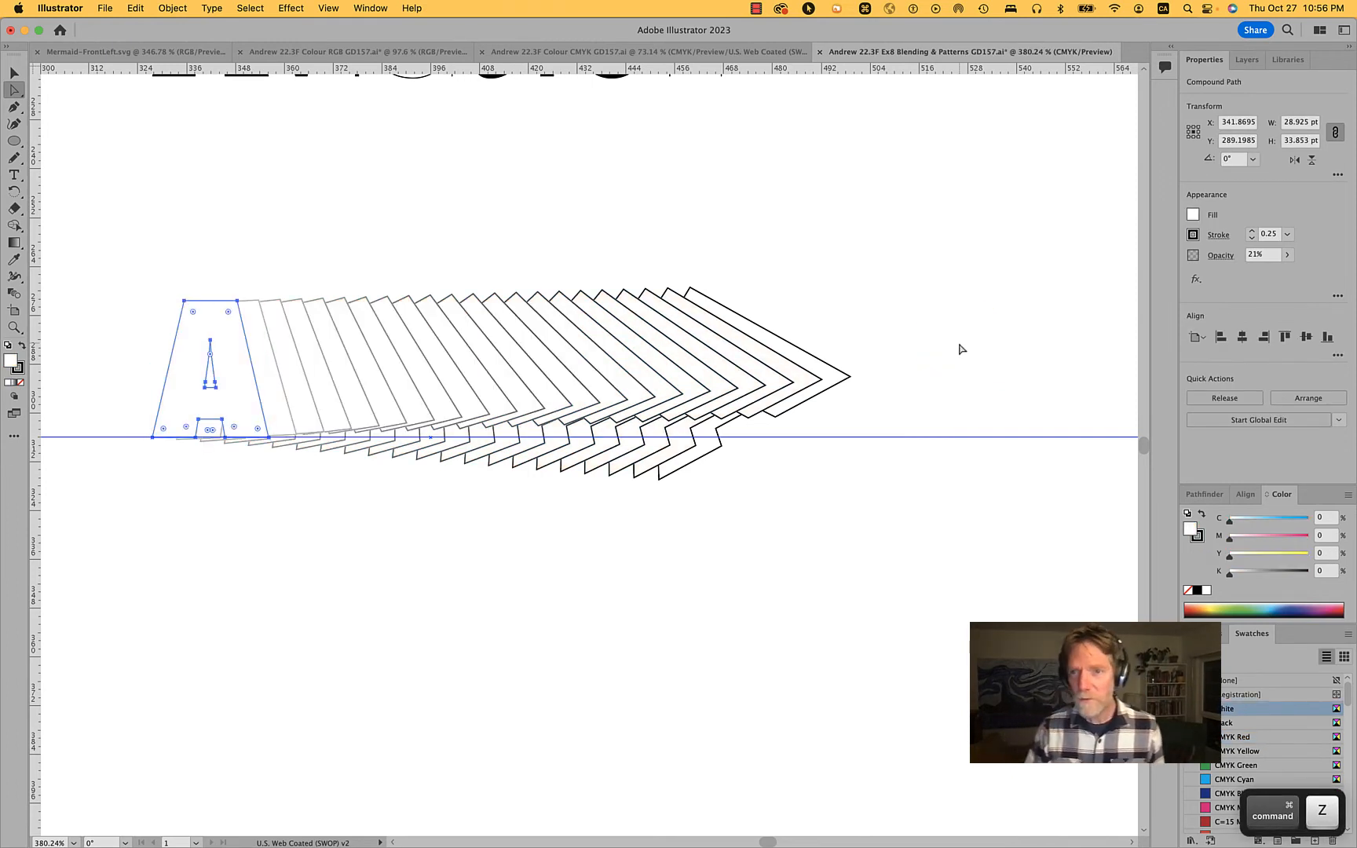
click(500, 263)
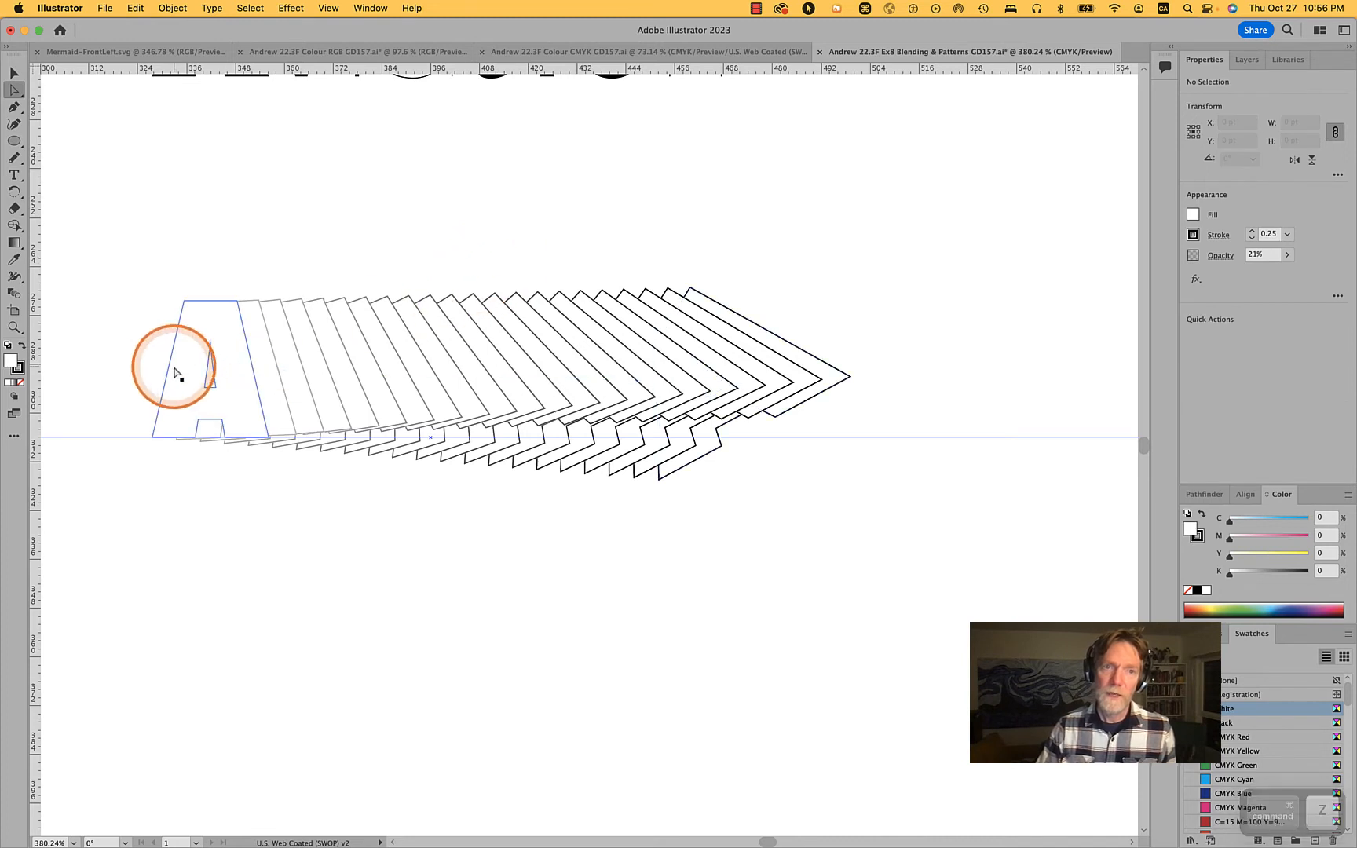
Directly select the whole upright A at the start of the blend and set its opacity to 100%
click(220, 336)
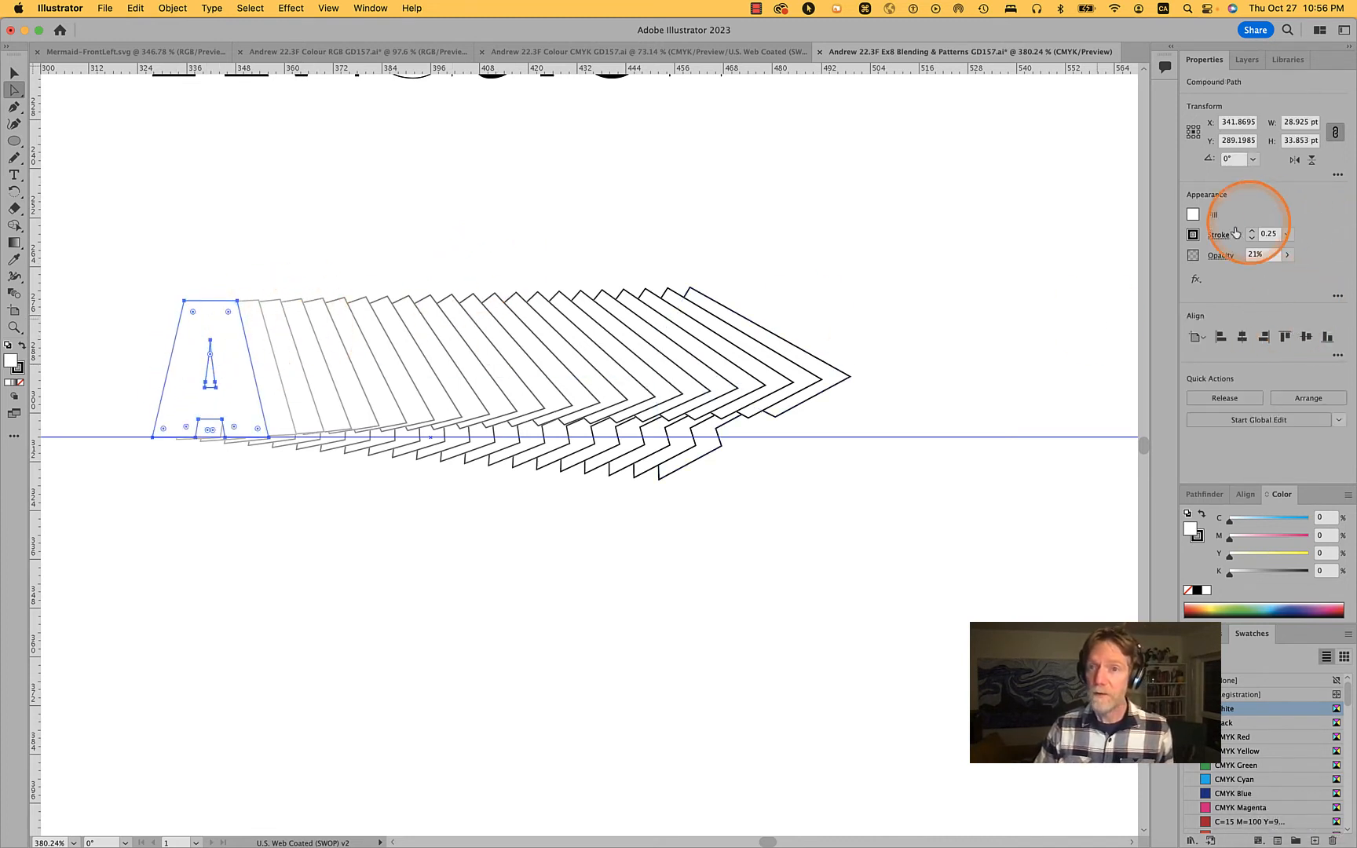
alt+click(751, 322)
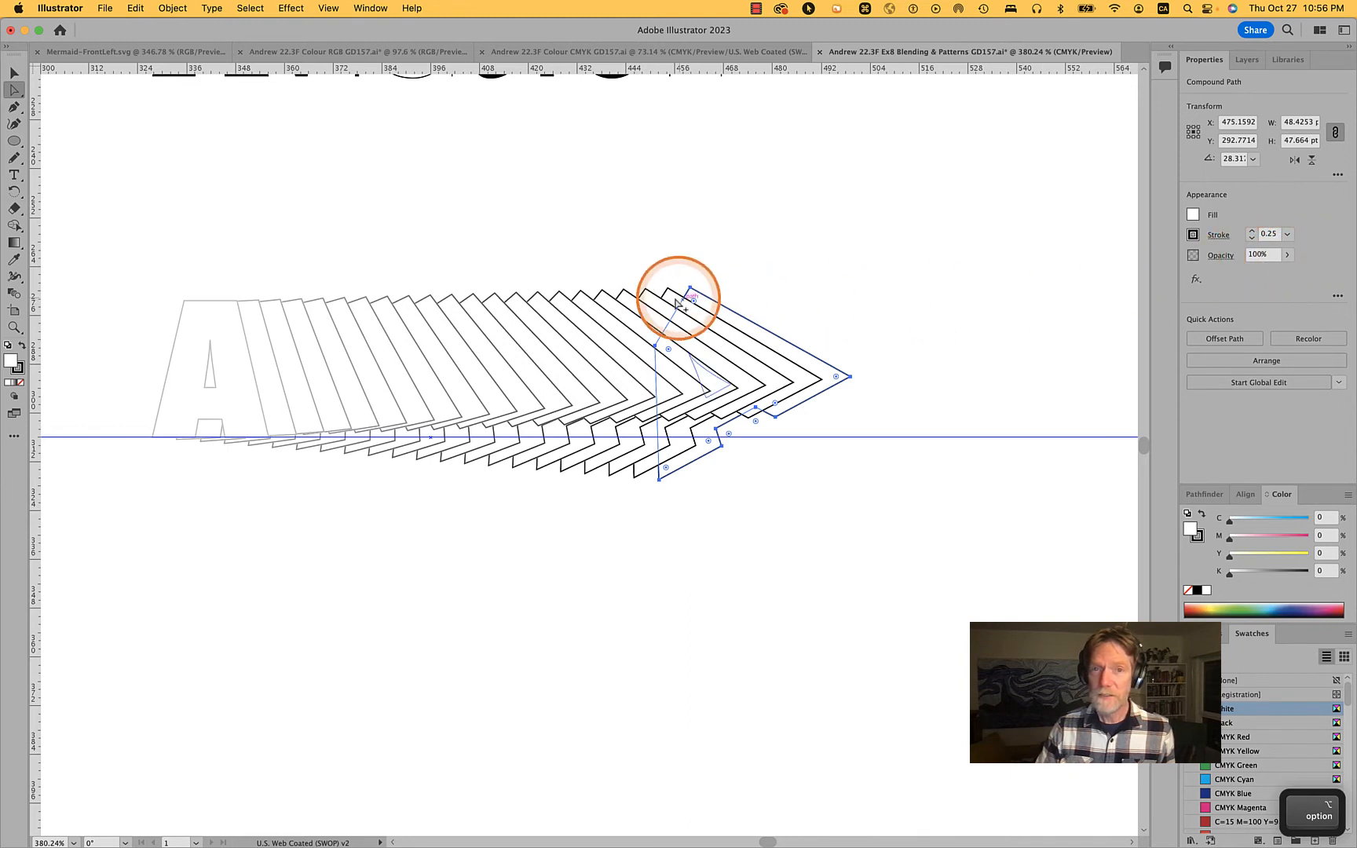
alt+click(671, 298)
click(235, 322)
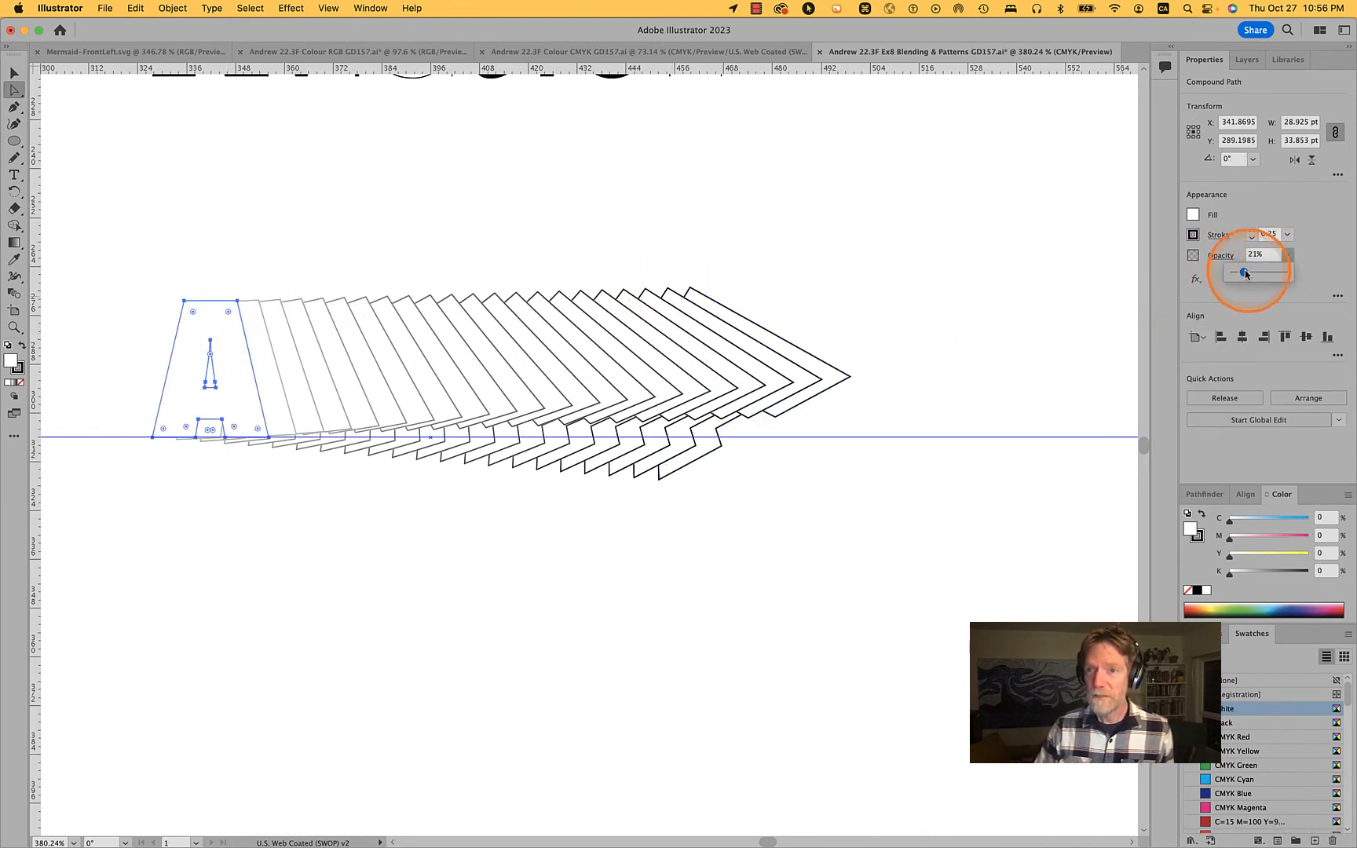
drag(1258, 274, 1299, 274)
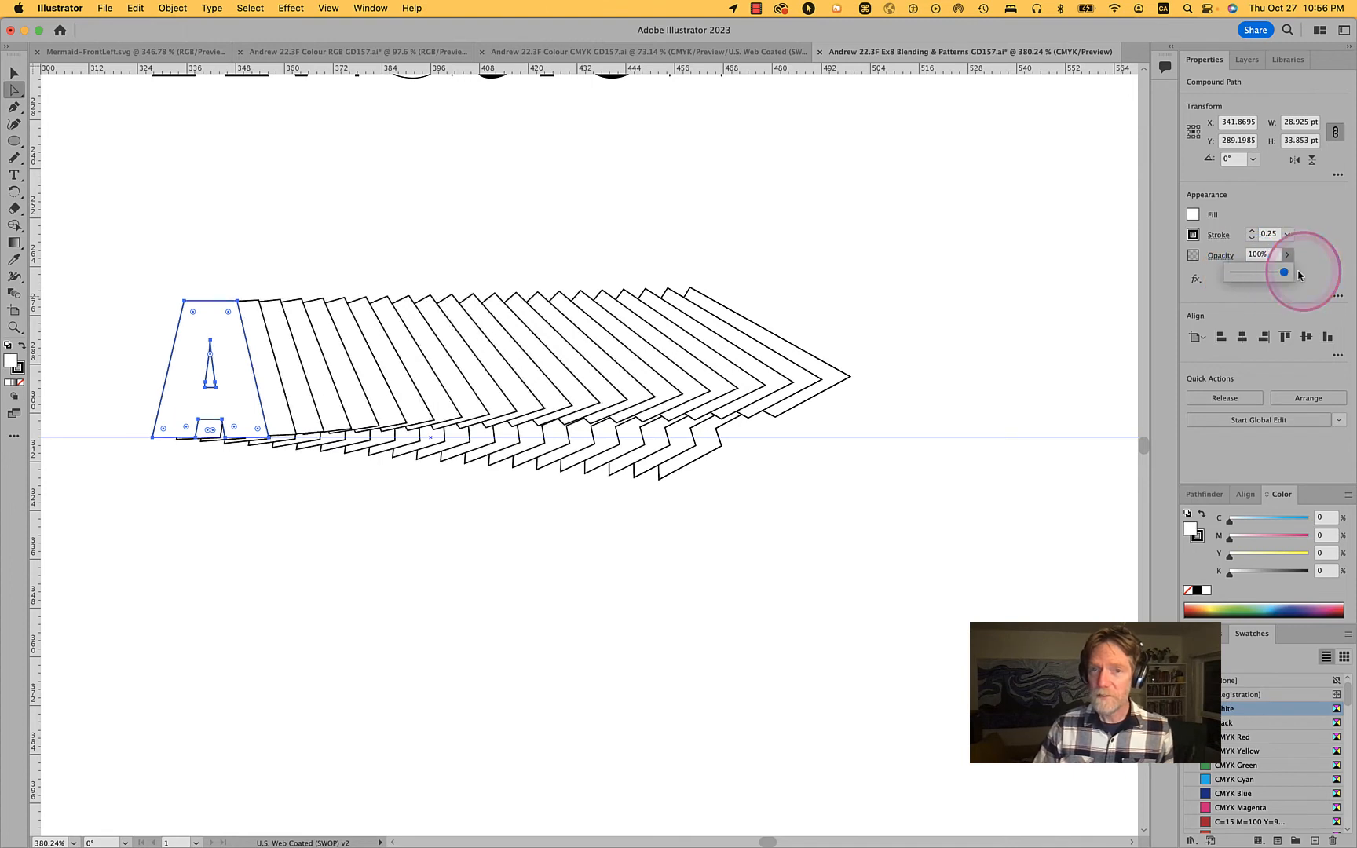
click(846, 295)
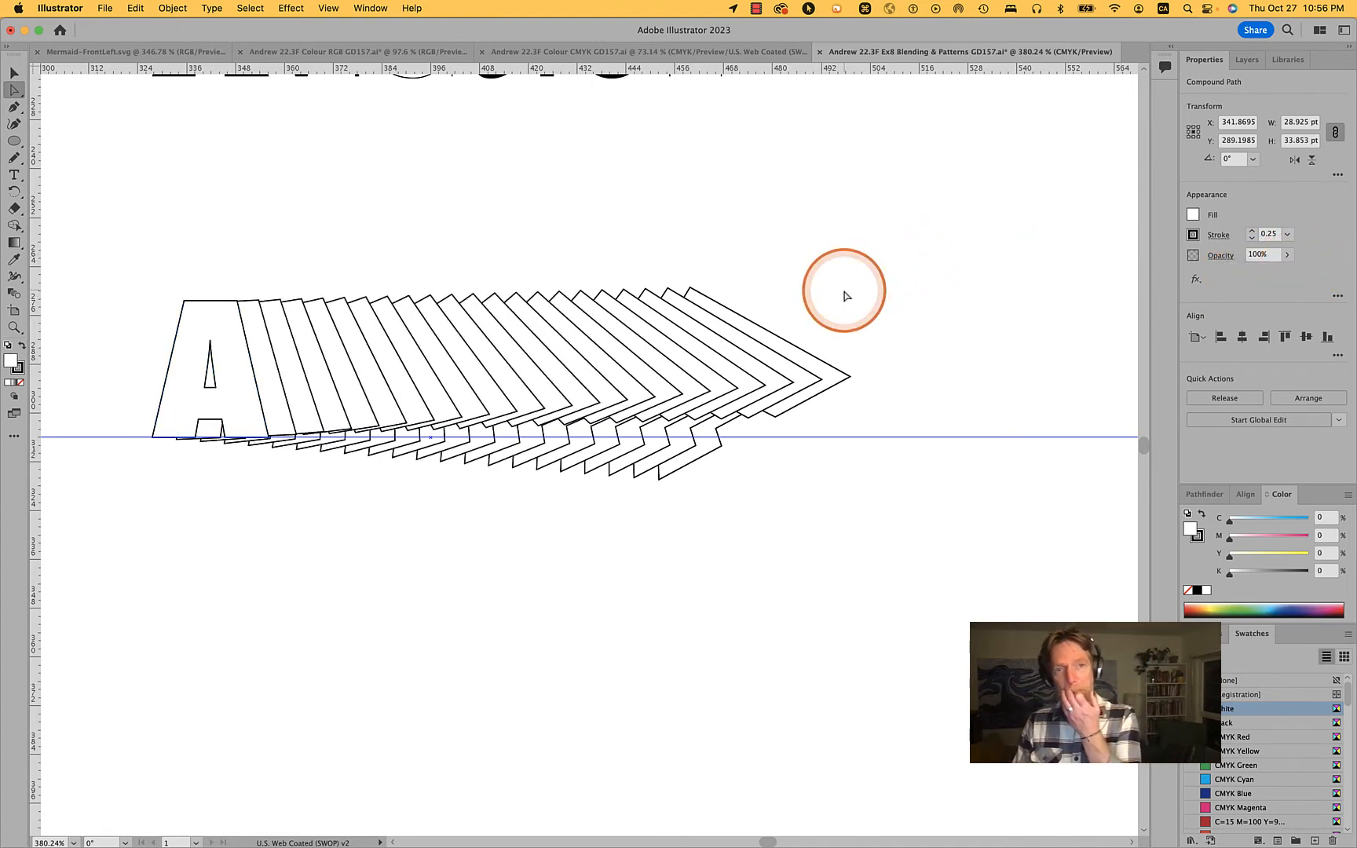
Select the entire slanted A at the end of the blend, try moving it well below the blend, and undo the move
alt+click(803, 355)
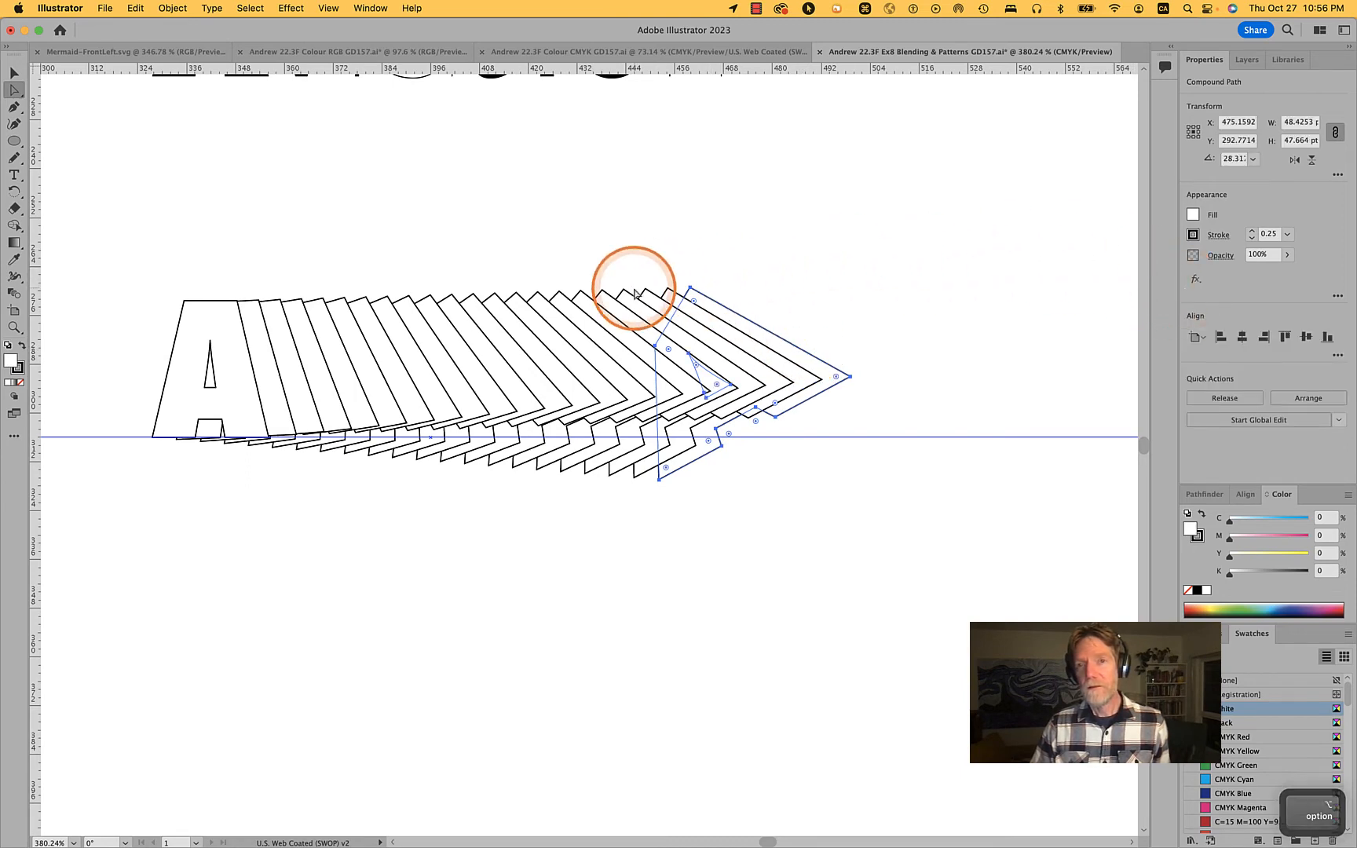
drag(692, 289, 749, 635)
click(845, 630)
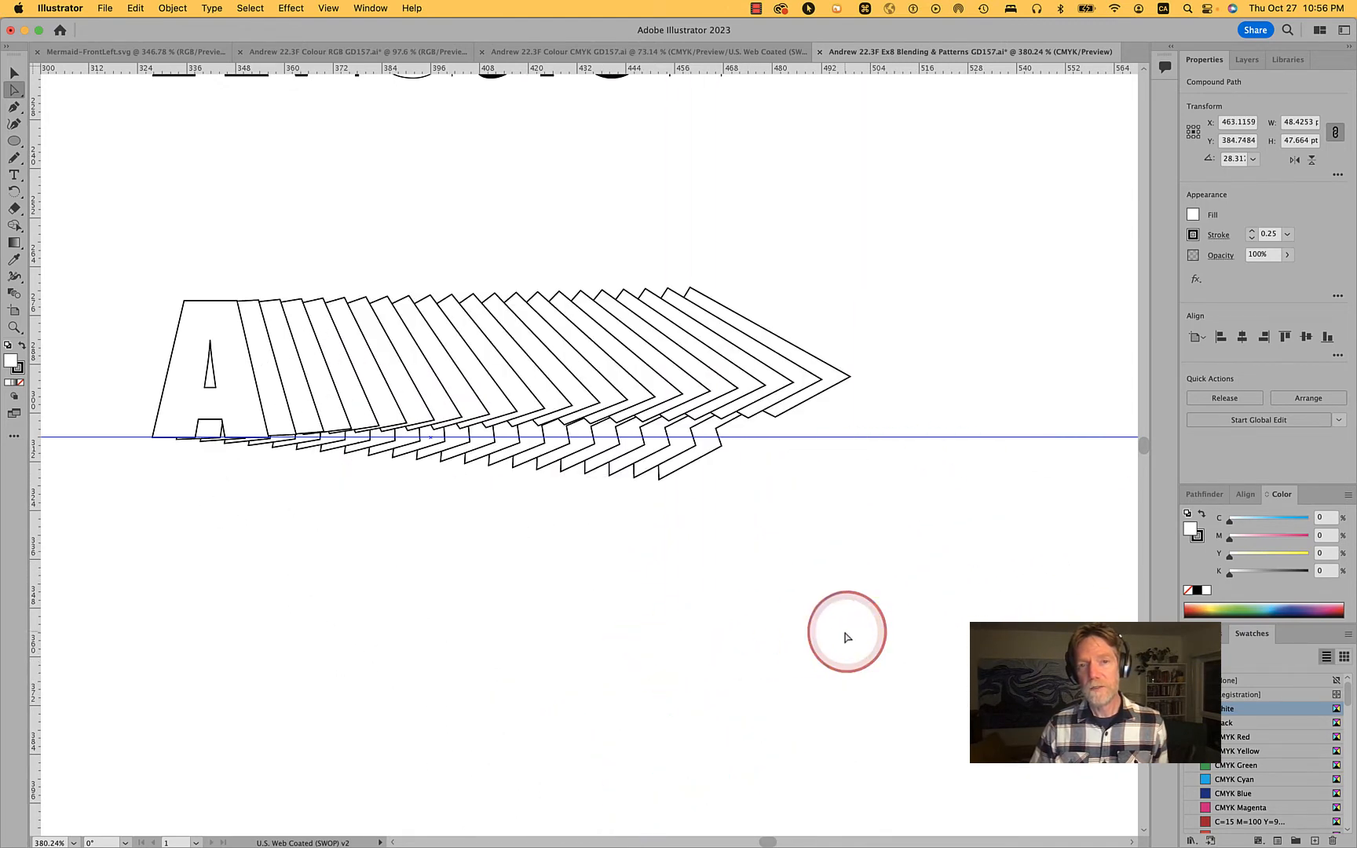
click(840, 374)
drag(837, 368, 751, 563)
key(super+z)
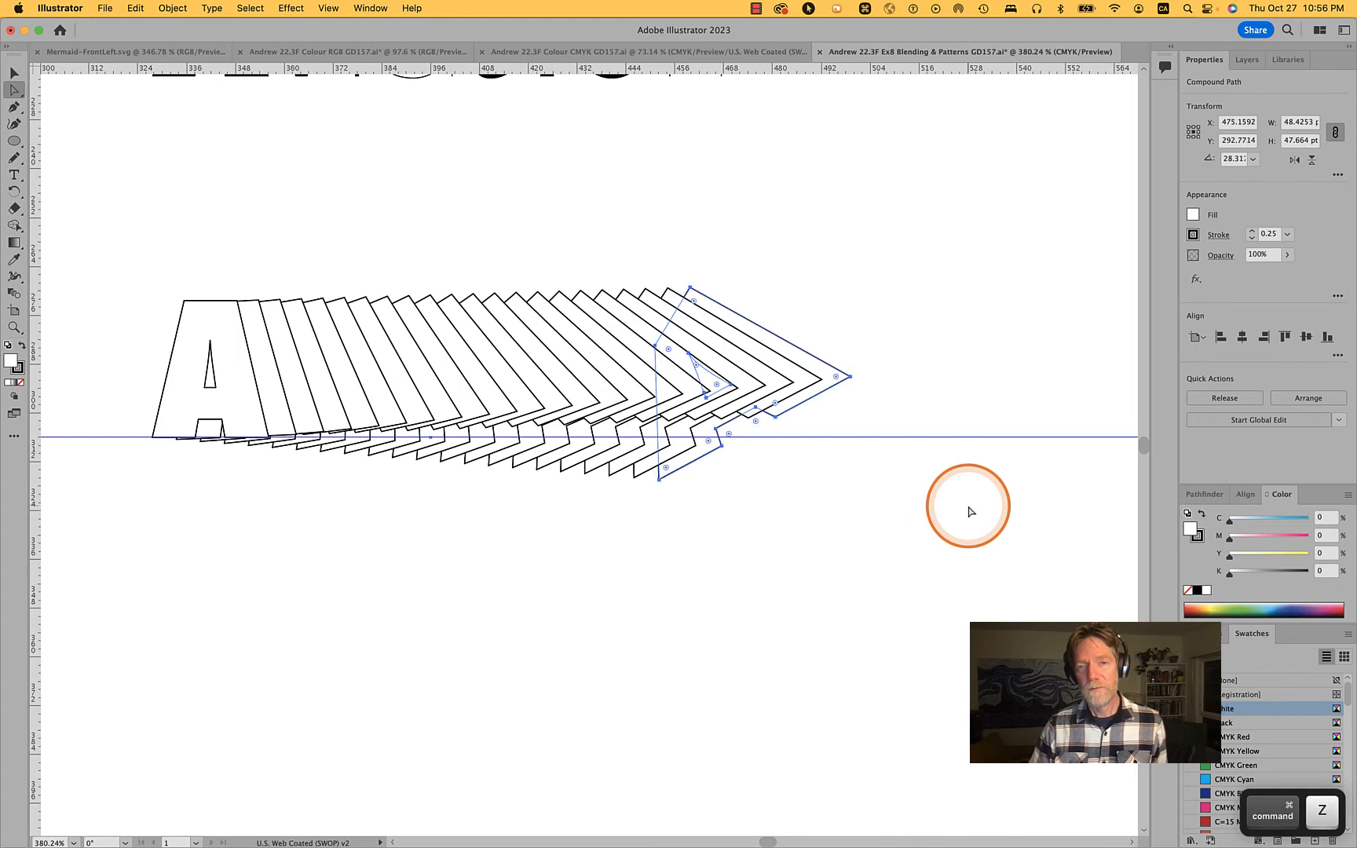
Try moving the slanted end A about 27 pt down and slightly left, and undo the move
scroll(969, 511, down, 3)
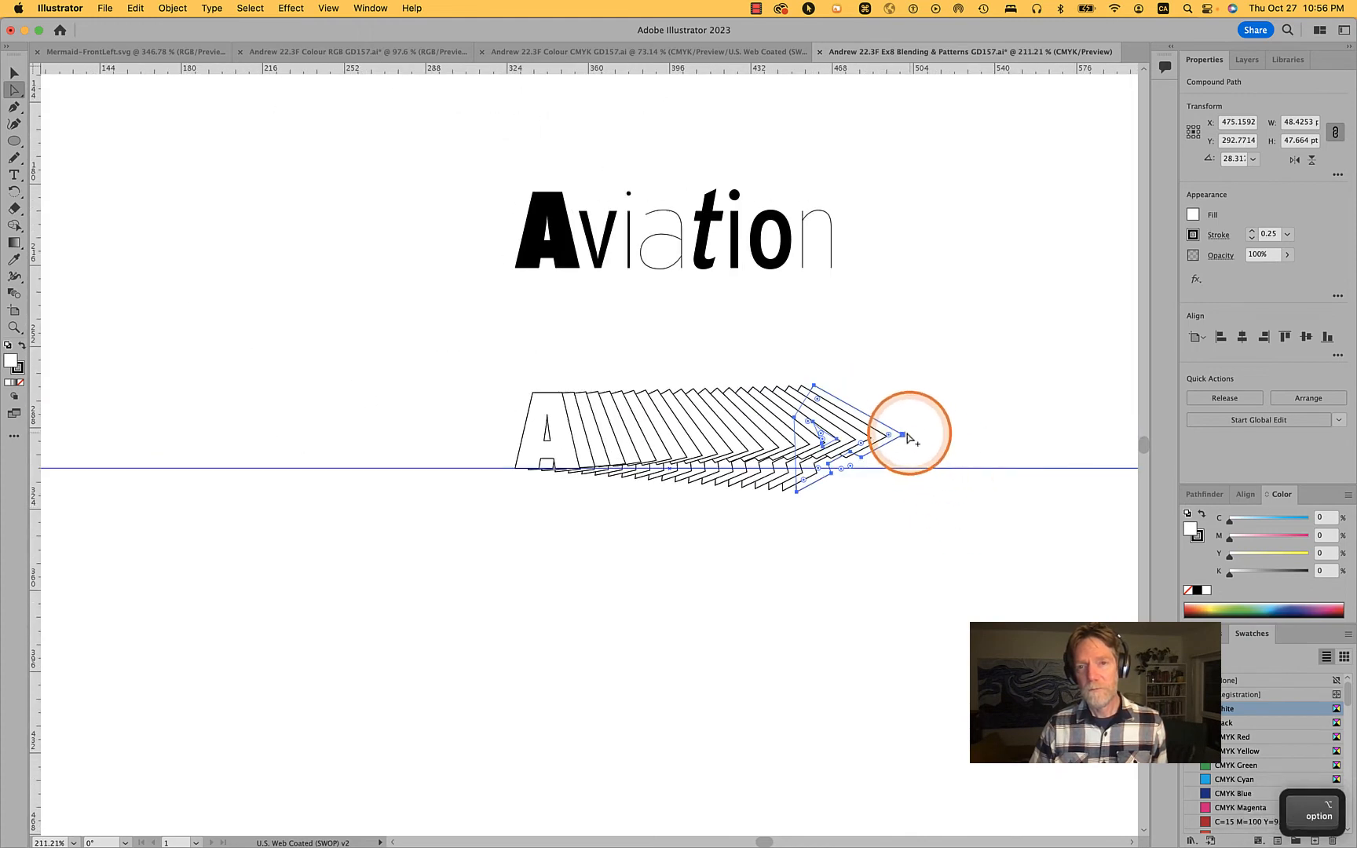
click(932, 428)
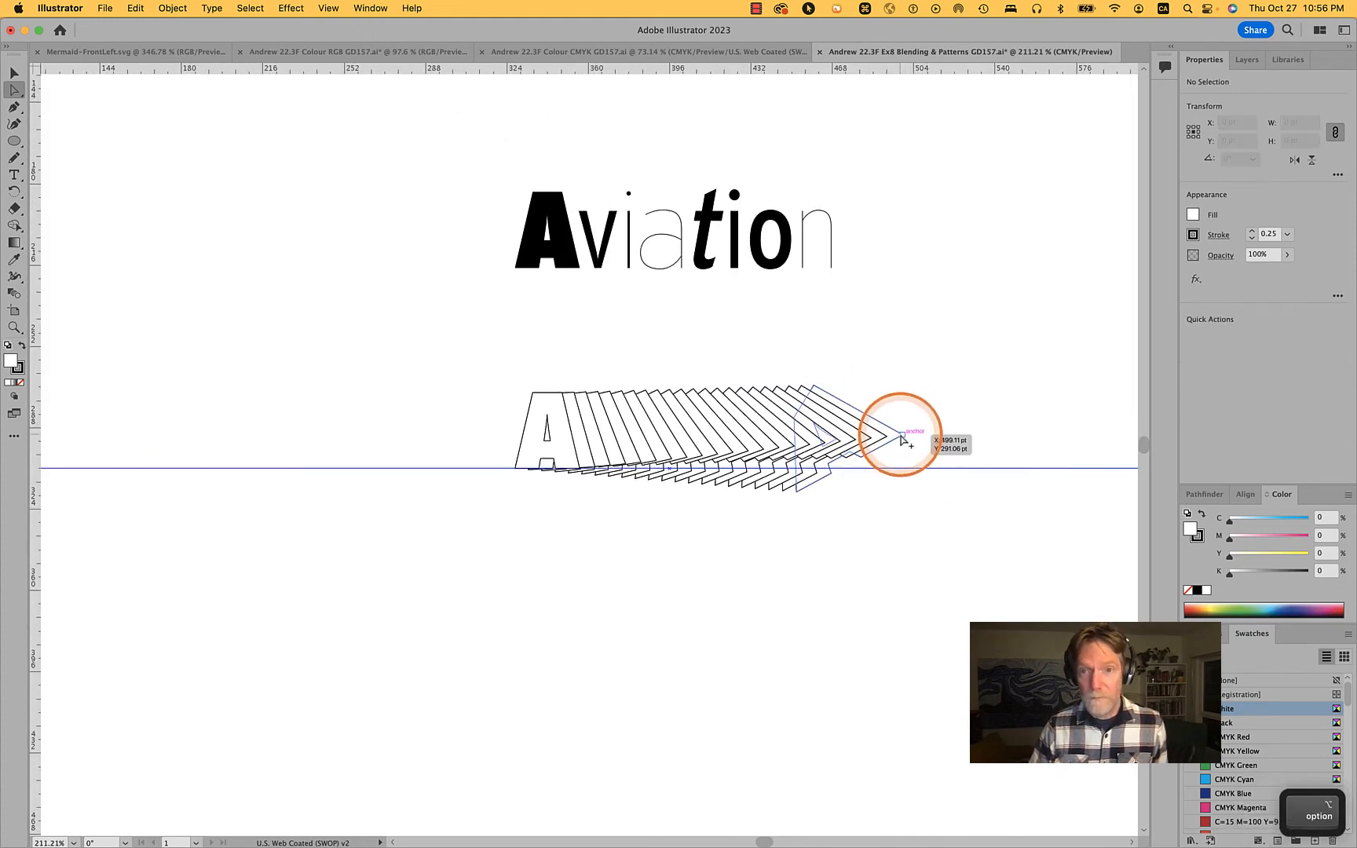
alt+click(902, 436)
alt+drag(902, 437, 887, 499)
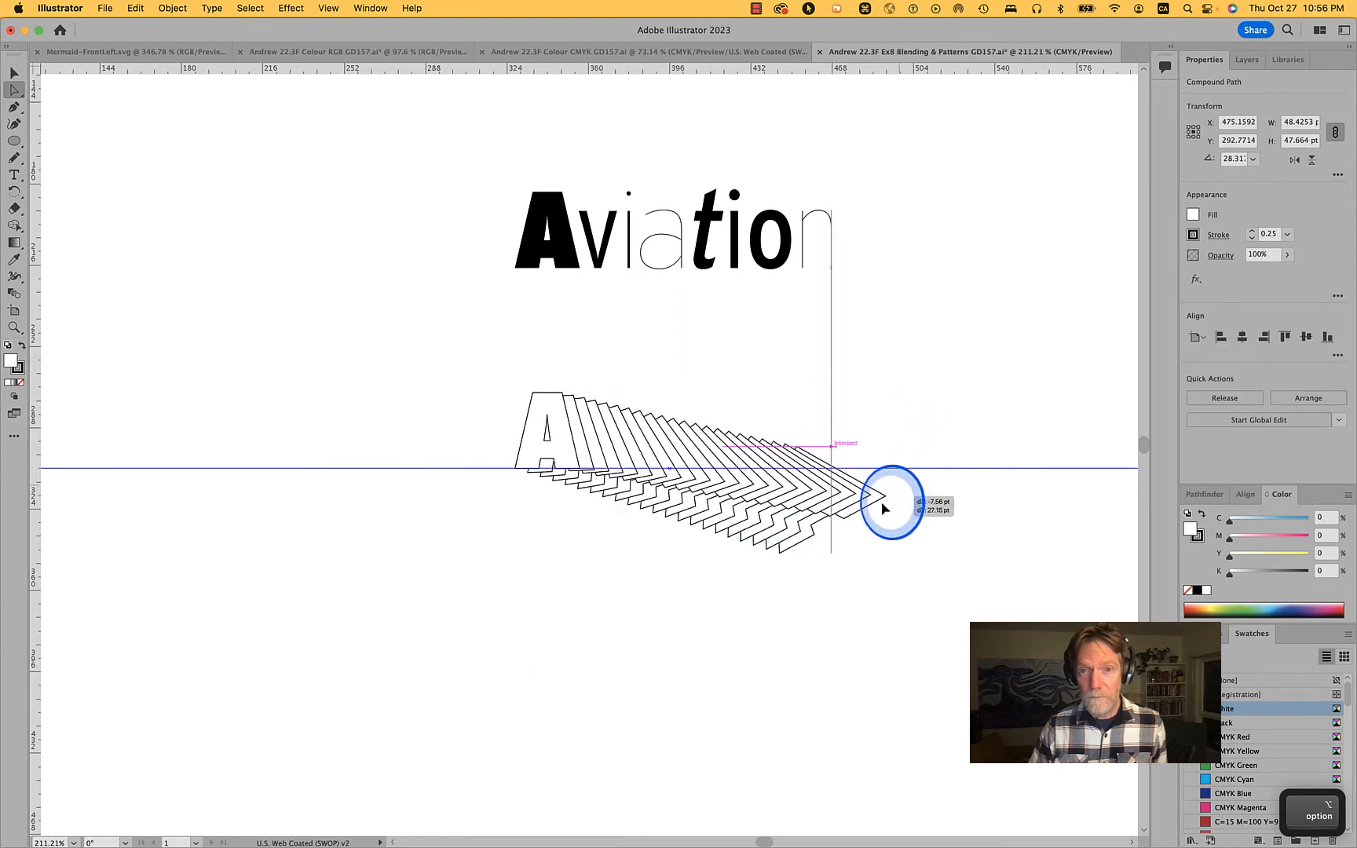
key(super+z)
key(super+z)
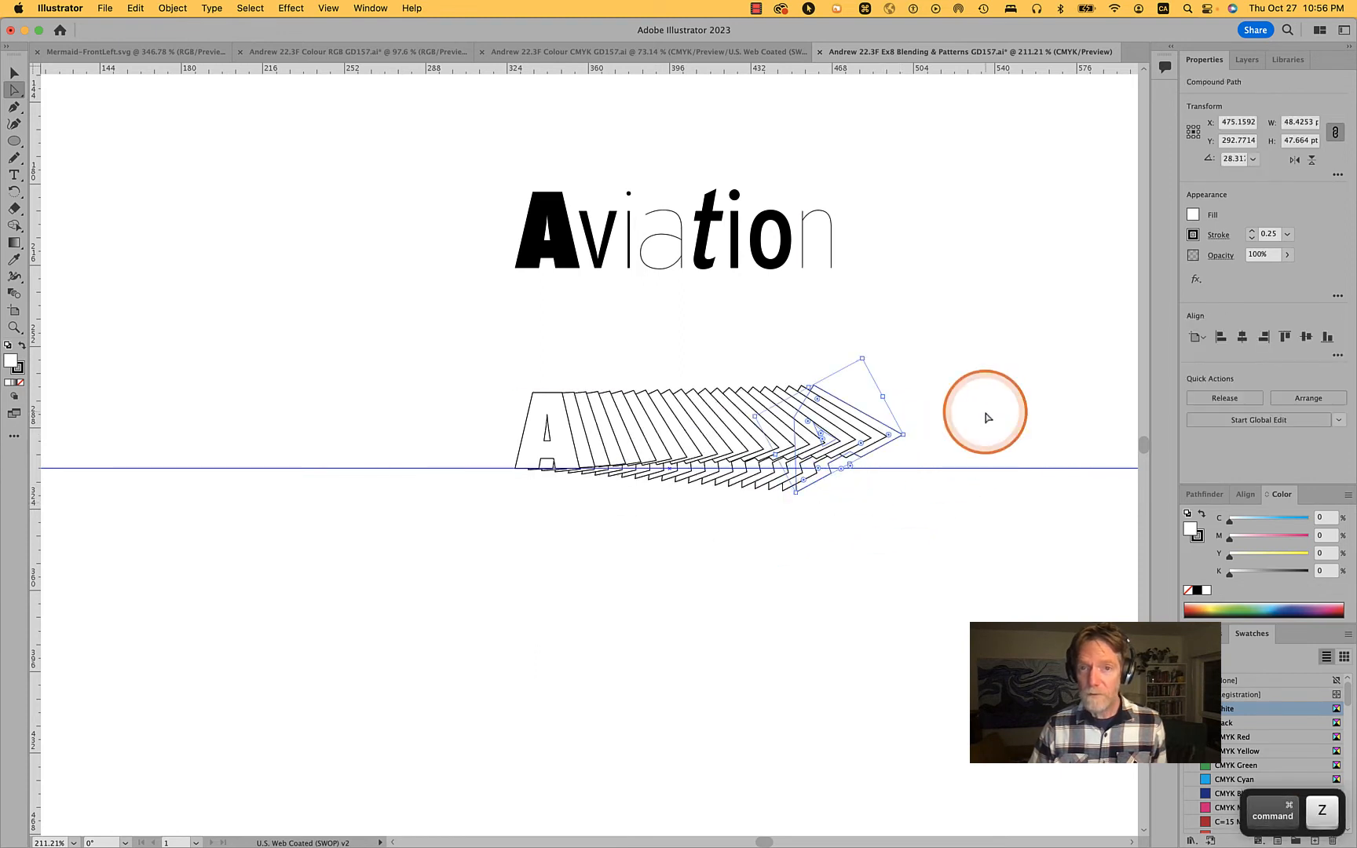
Shift the slanted A's outline slightly up and left, and move the blend spine's end anchor to about X 505, Y 374 pt
drag(862, 414, 827, 374)
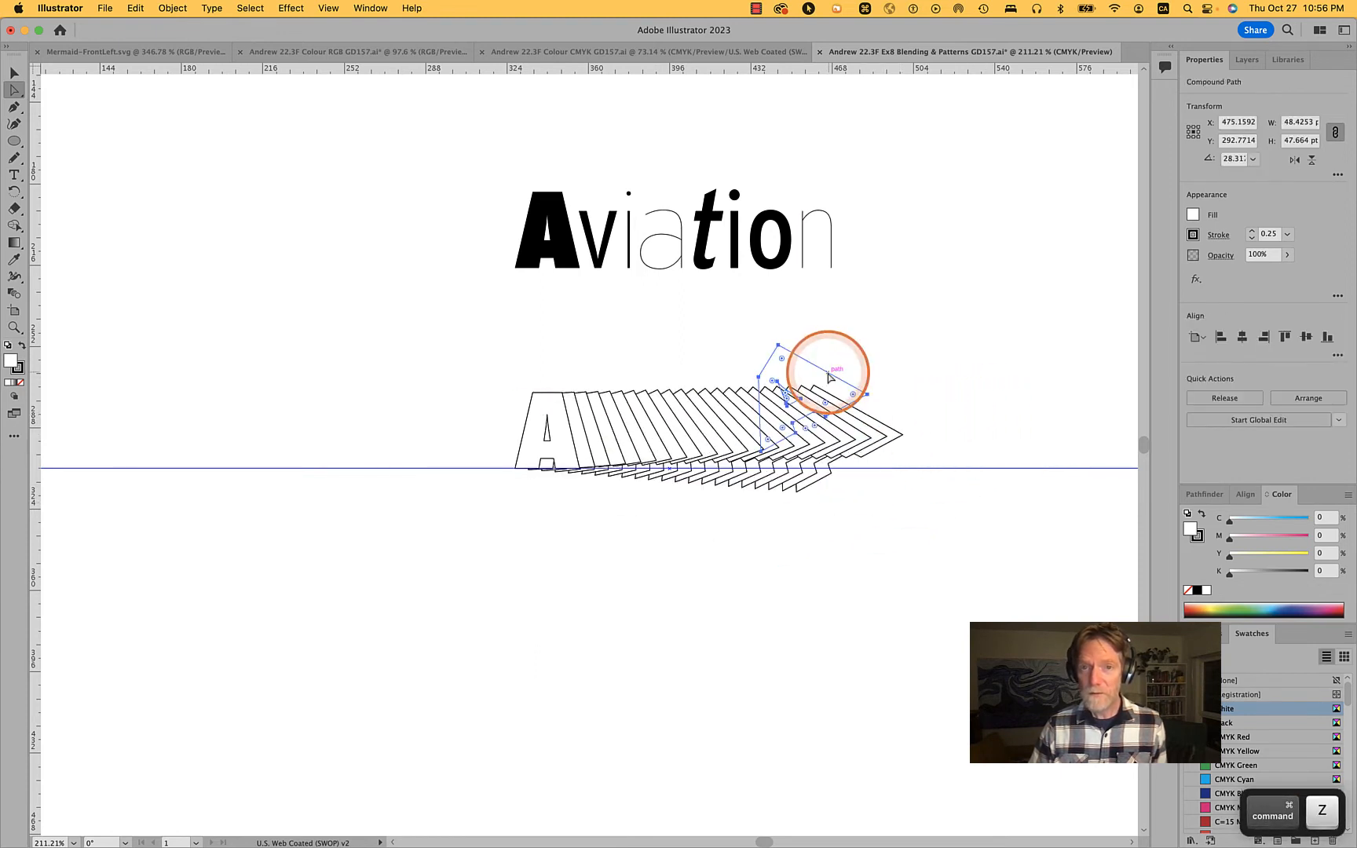
super+click(986, 413)
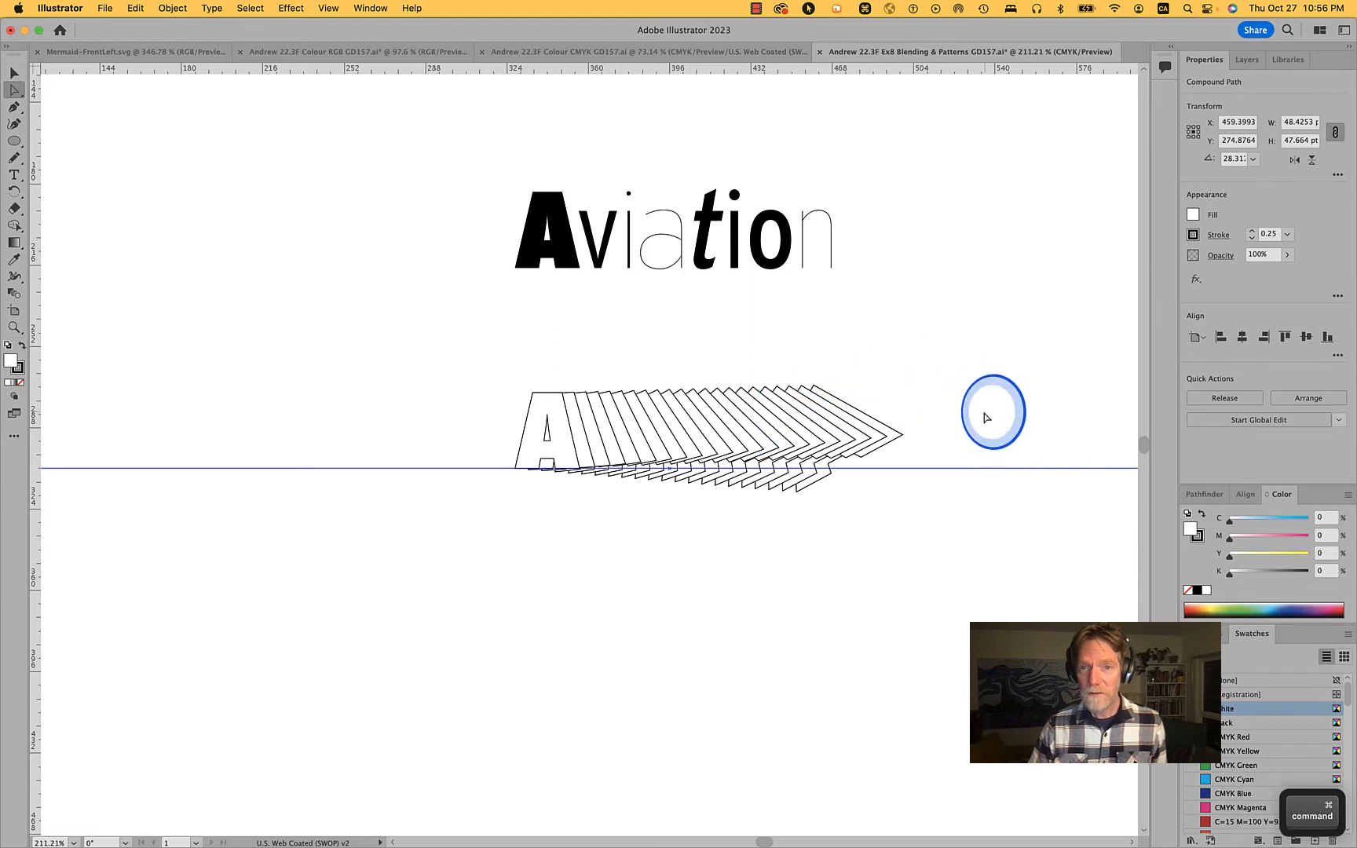
super+click(742, 409)
click(854, 433)
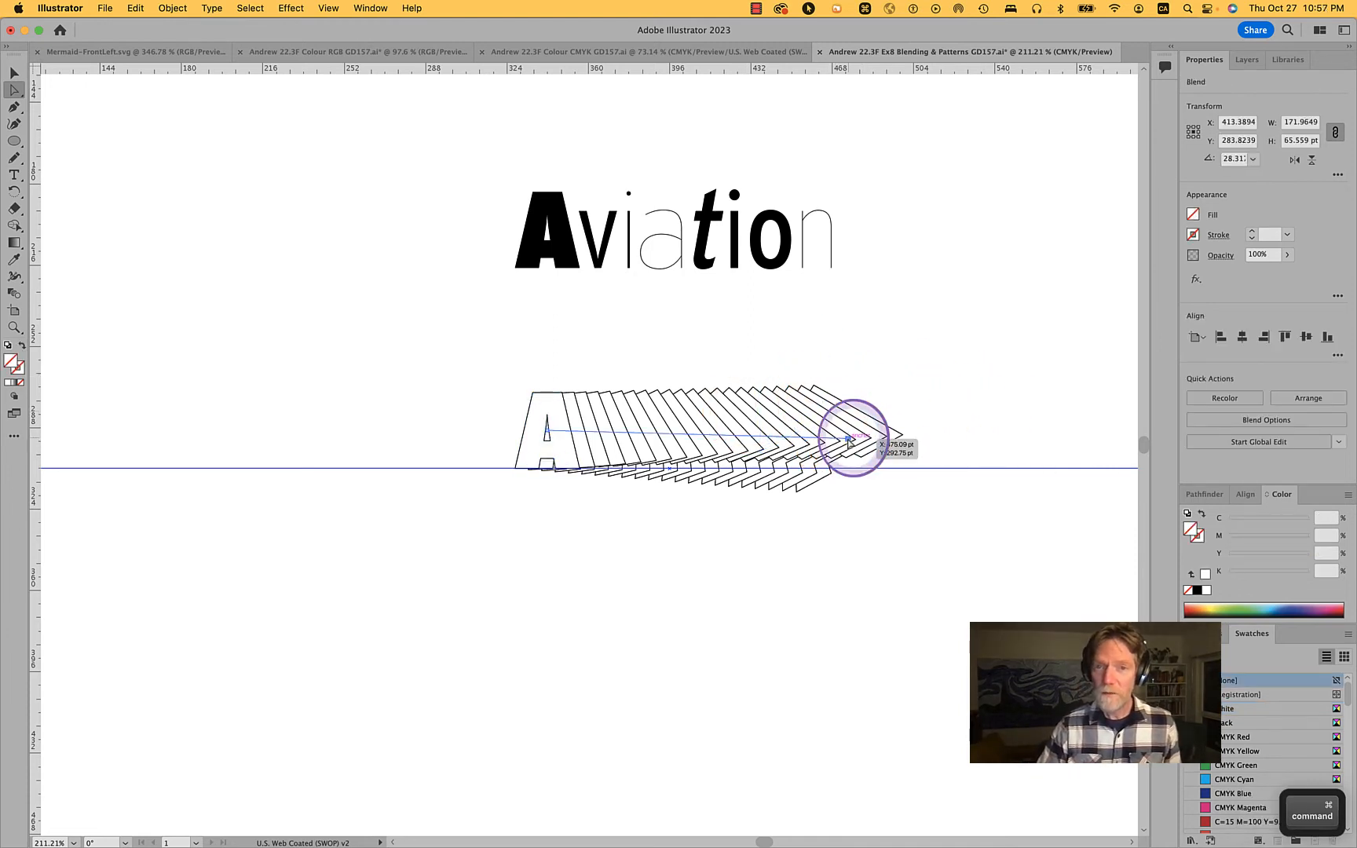
drag(851, 445, 916, 622)
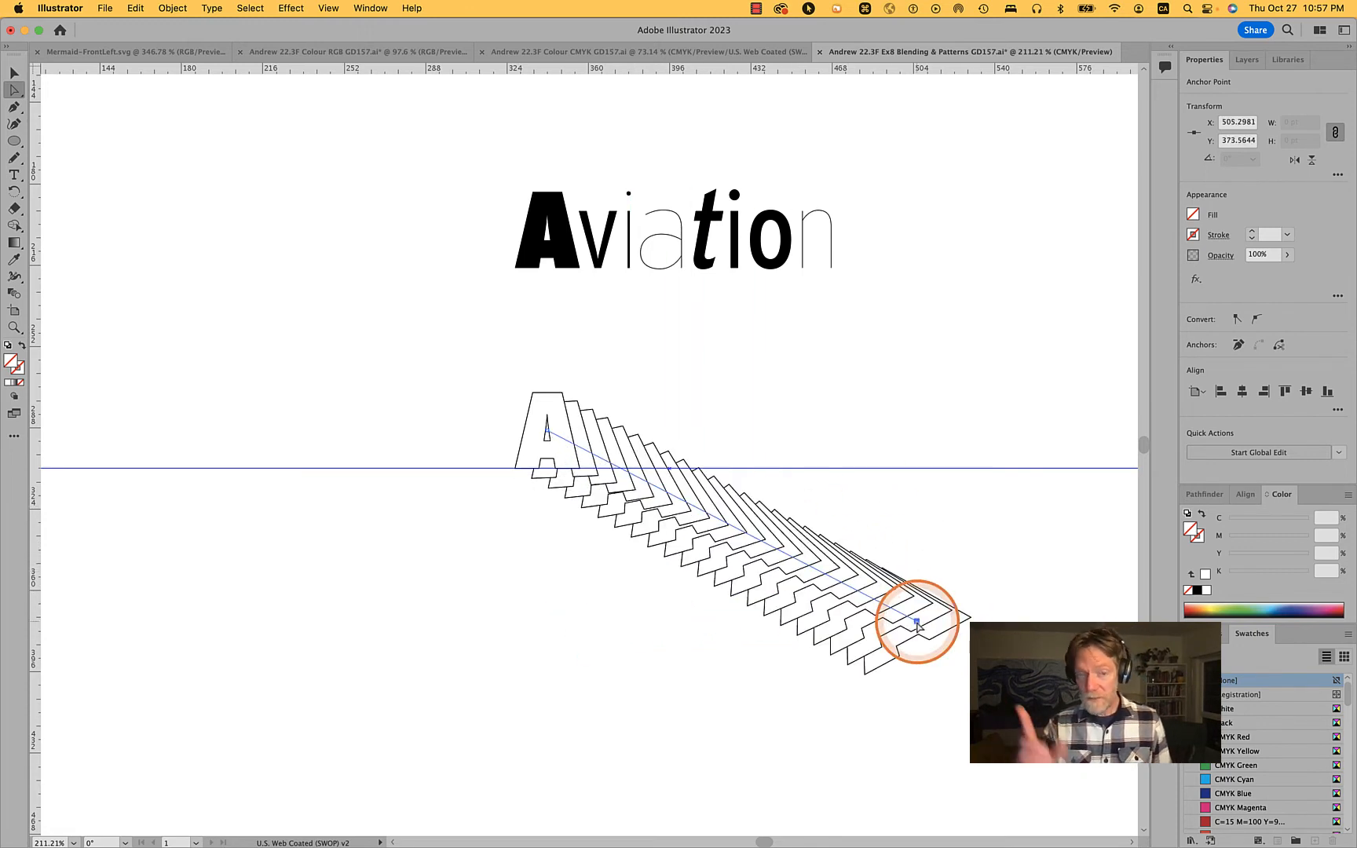
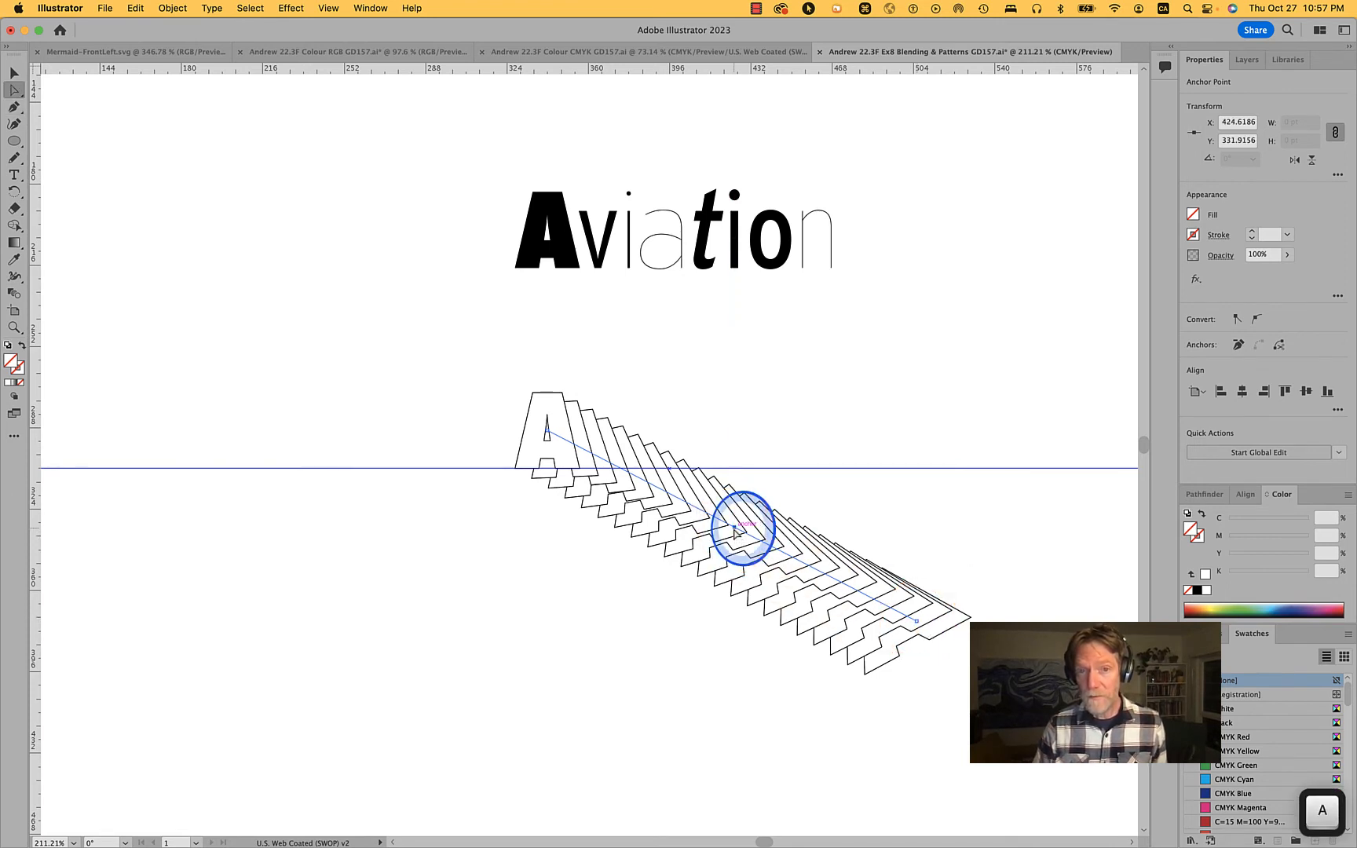
Move the blend spine's middle anchor to about X 407, Y 360 pt and convert it into a smooth point that curves the spine
drag(736, 531, 696, 592)
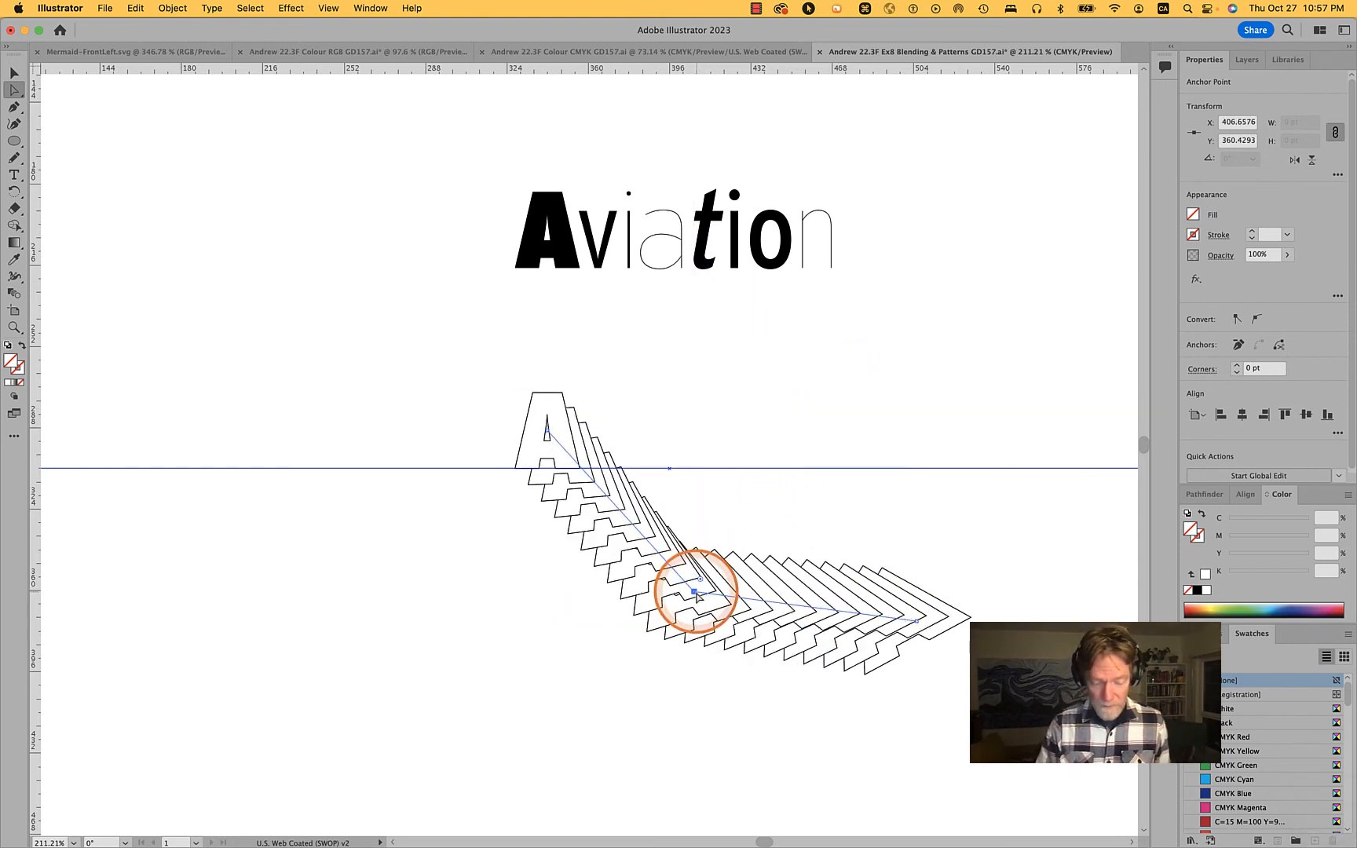
key(p)
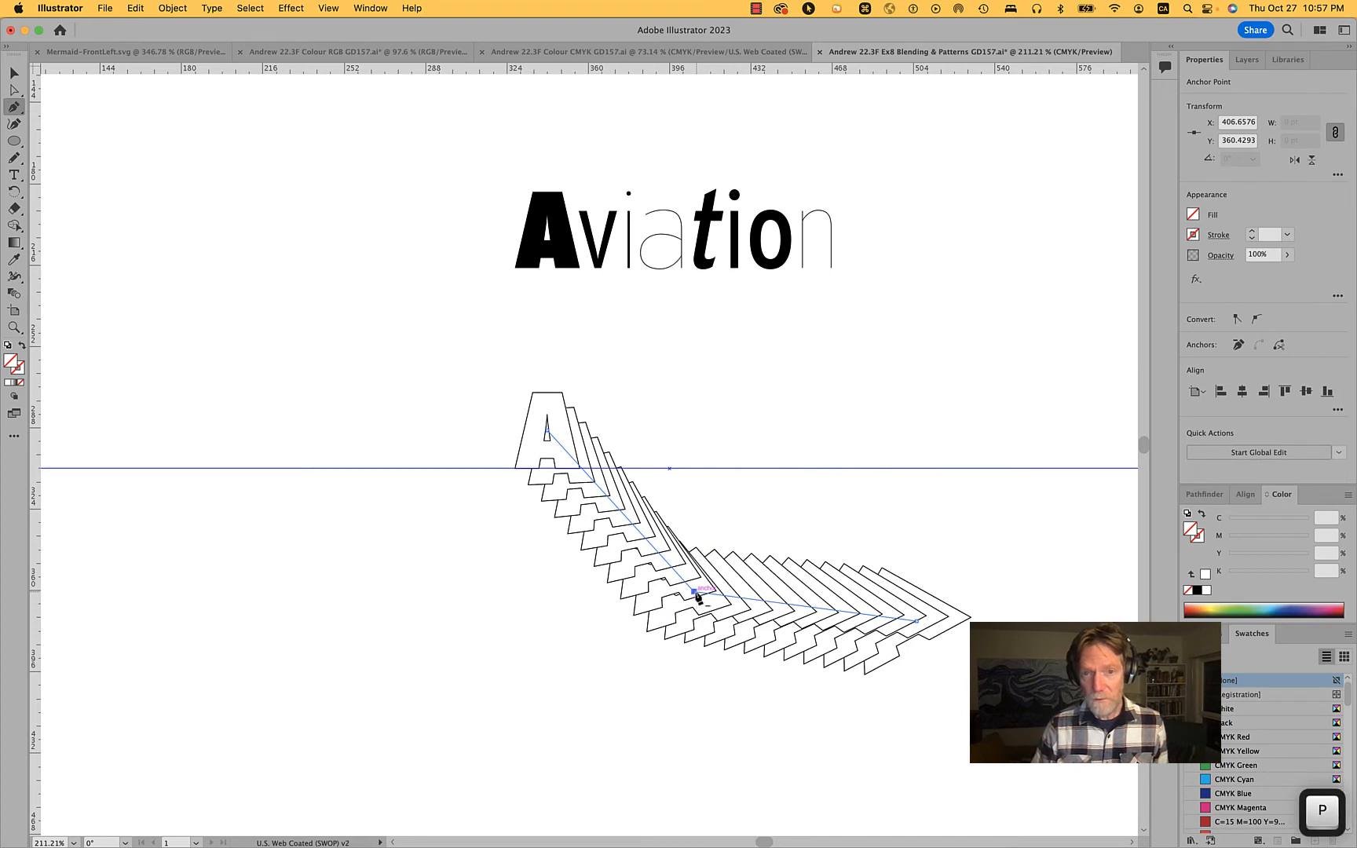
alt+click(695, 592)
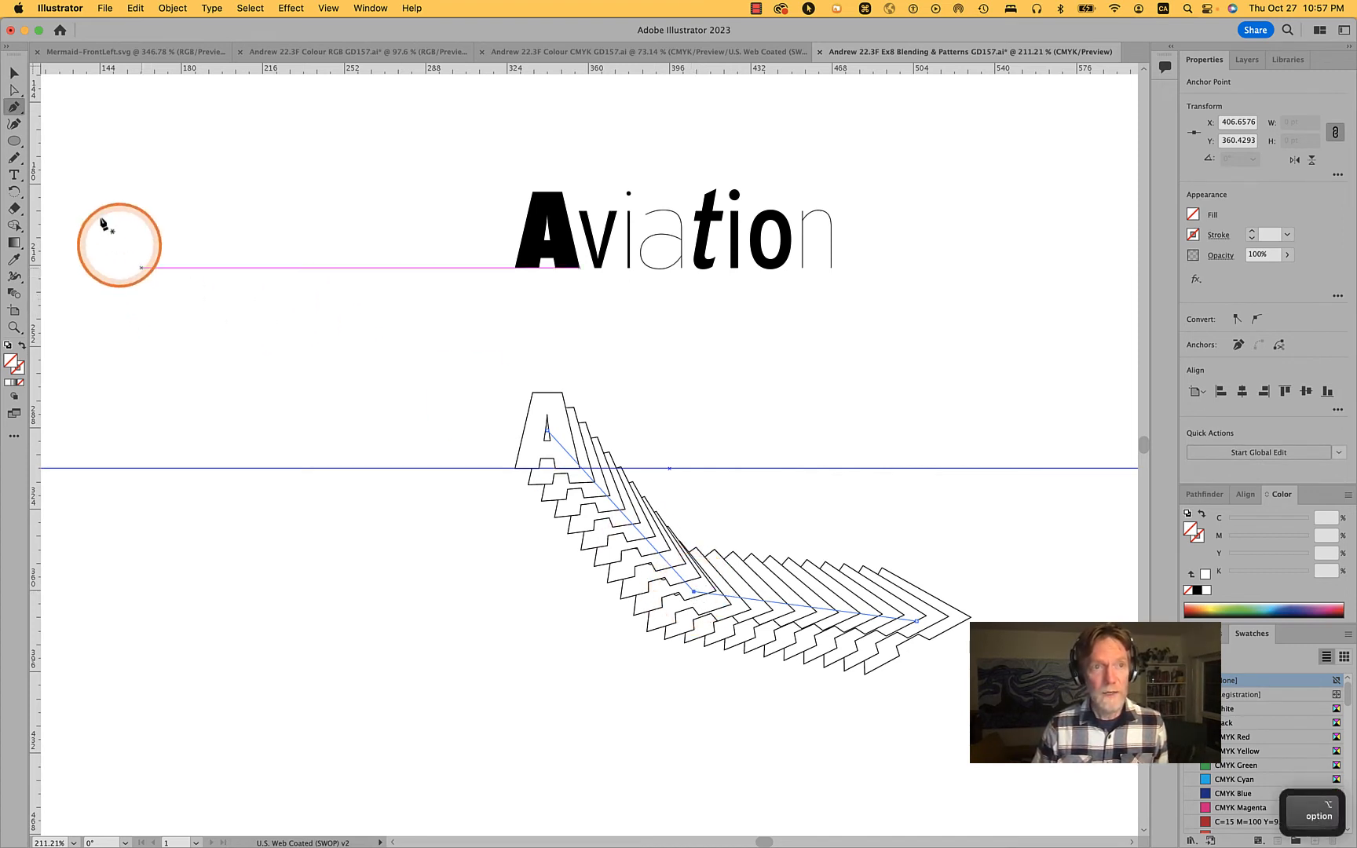
drag(11, 110, 70, 124)
click(692, 590)
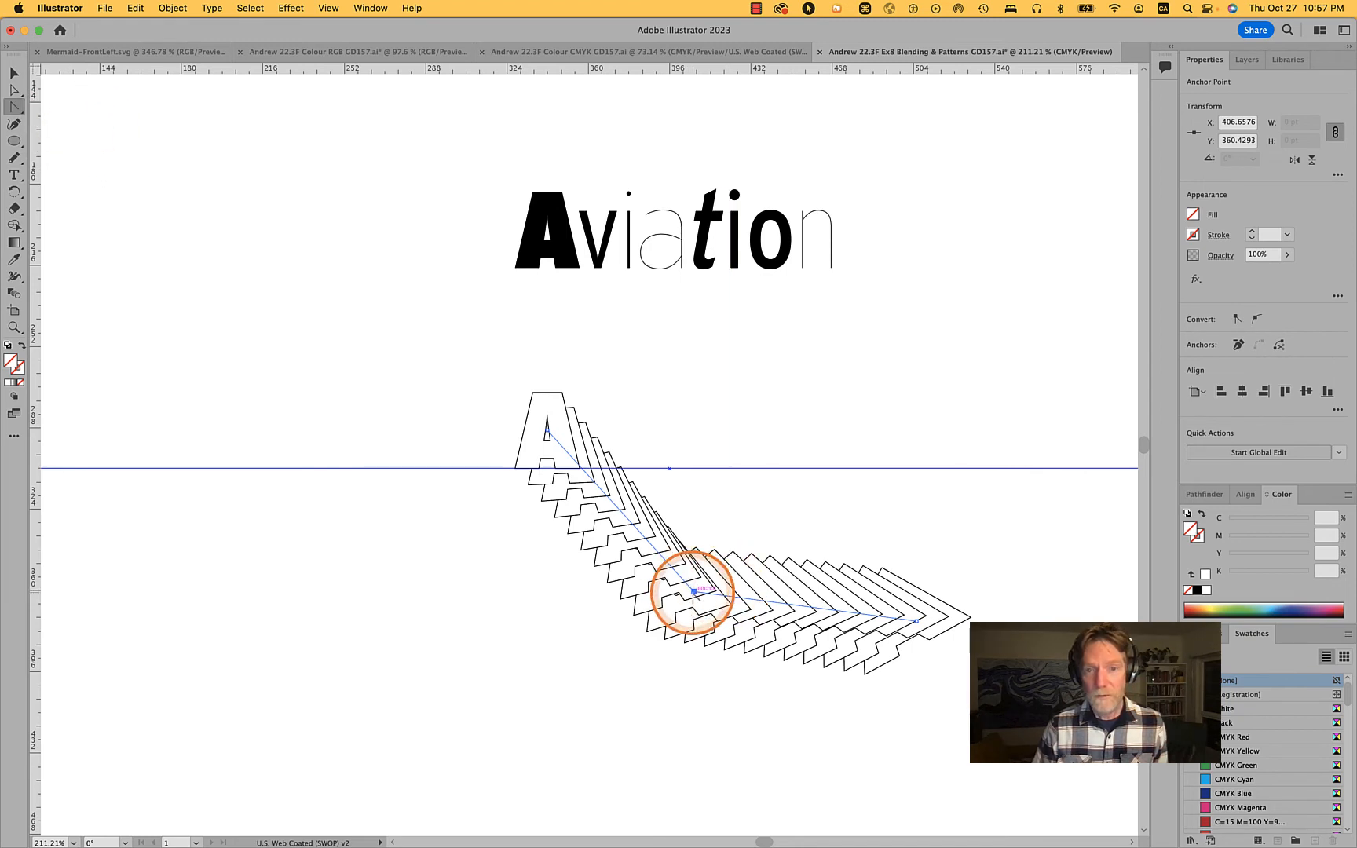
drag(697, 598, 777, 632)
click(392, 468)
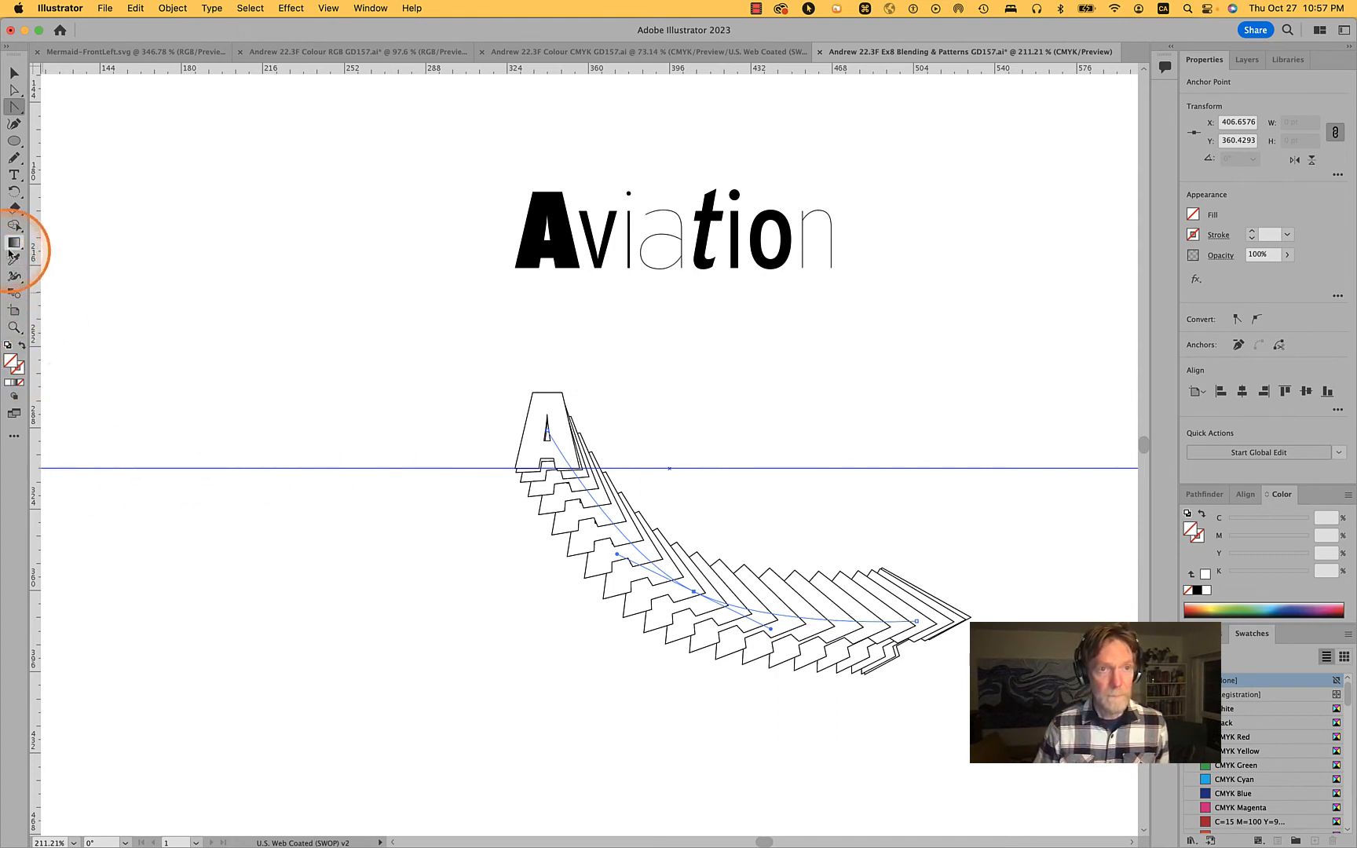
Draw a freehand looping path about 164 by 137 pt across the blend with the Pencil tool and make it the blend's replacement spine
click(13, 161)
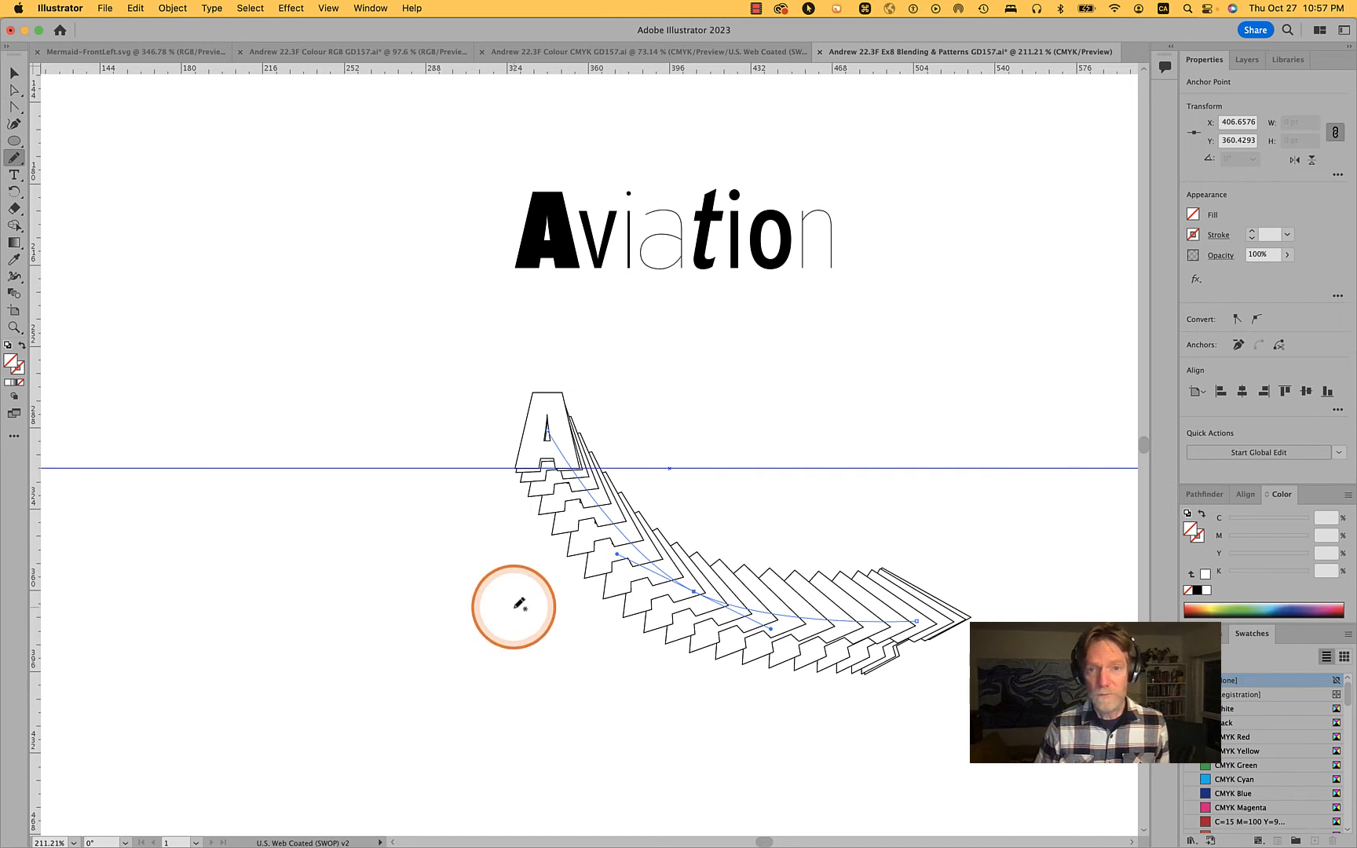
mouse_move(514, 605)
mouse_down()
mouse_move(691, 443)
mouse_move(767, 536)
mouse_move(677, 705)
mouse_move(881, 445)
mouse_up()
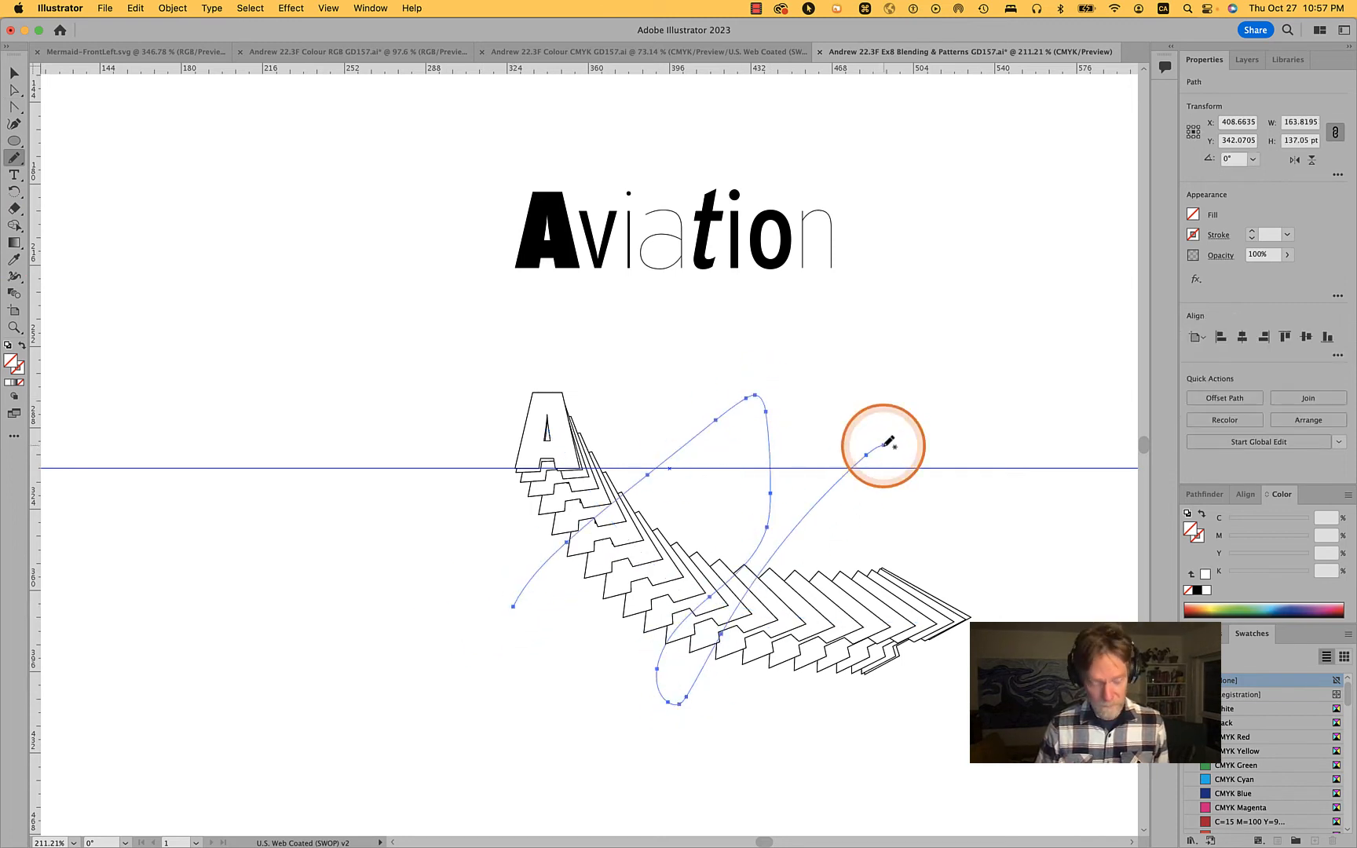
key(v)
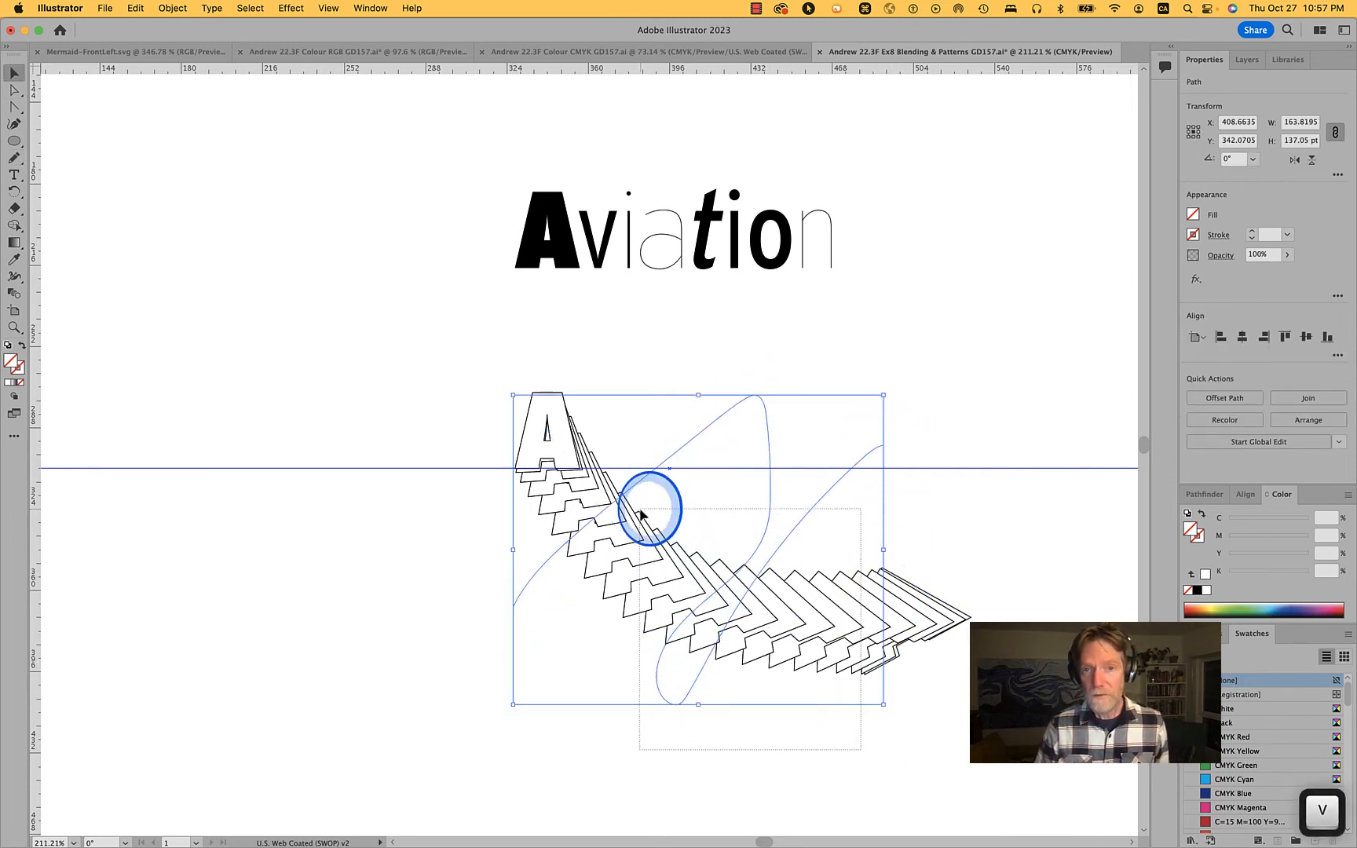
shift+click(565, 483)
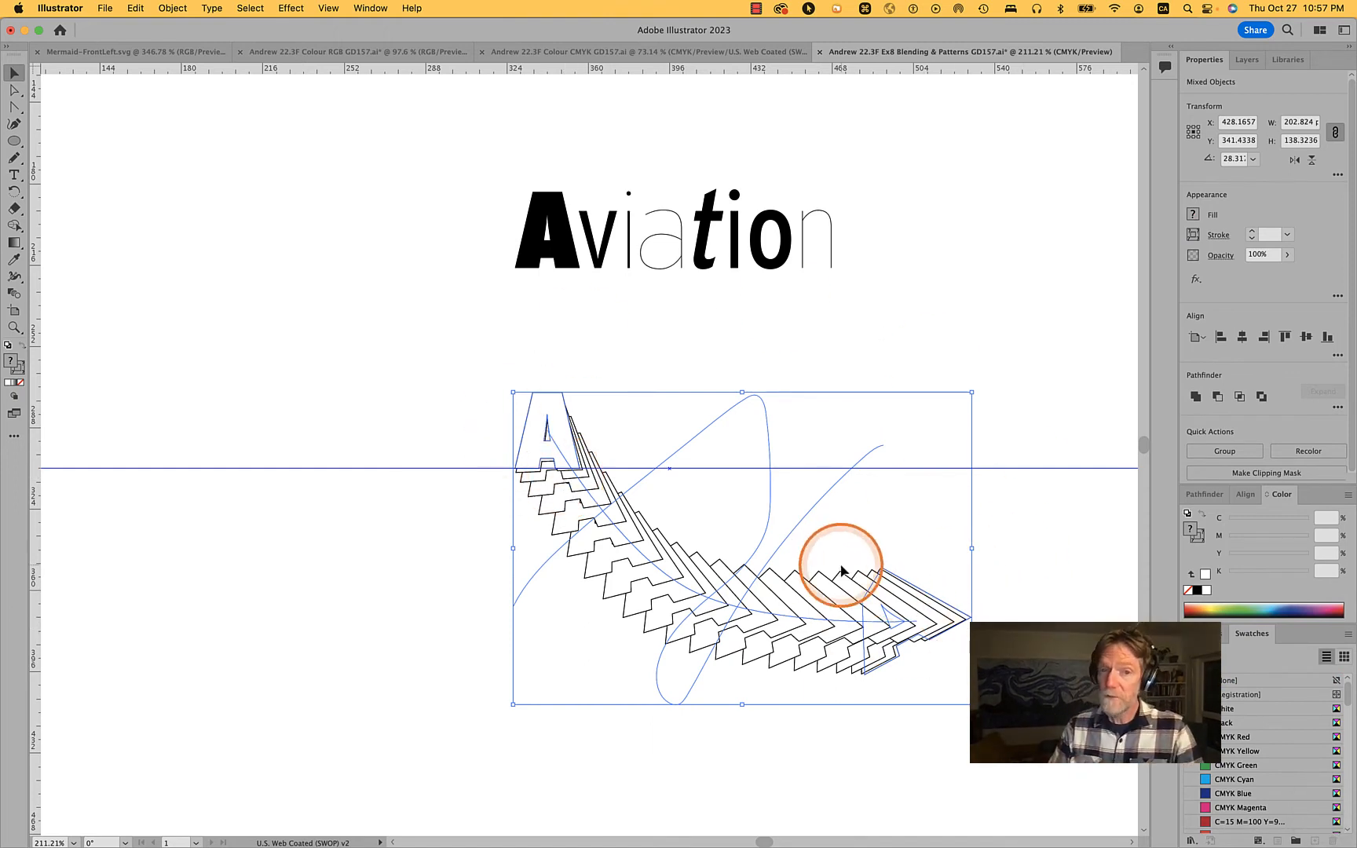
click(163, 8)
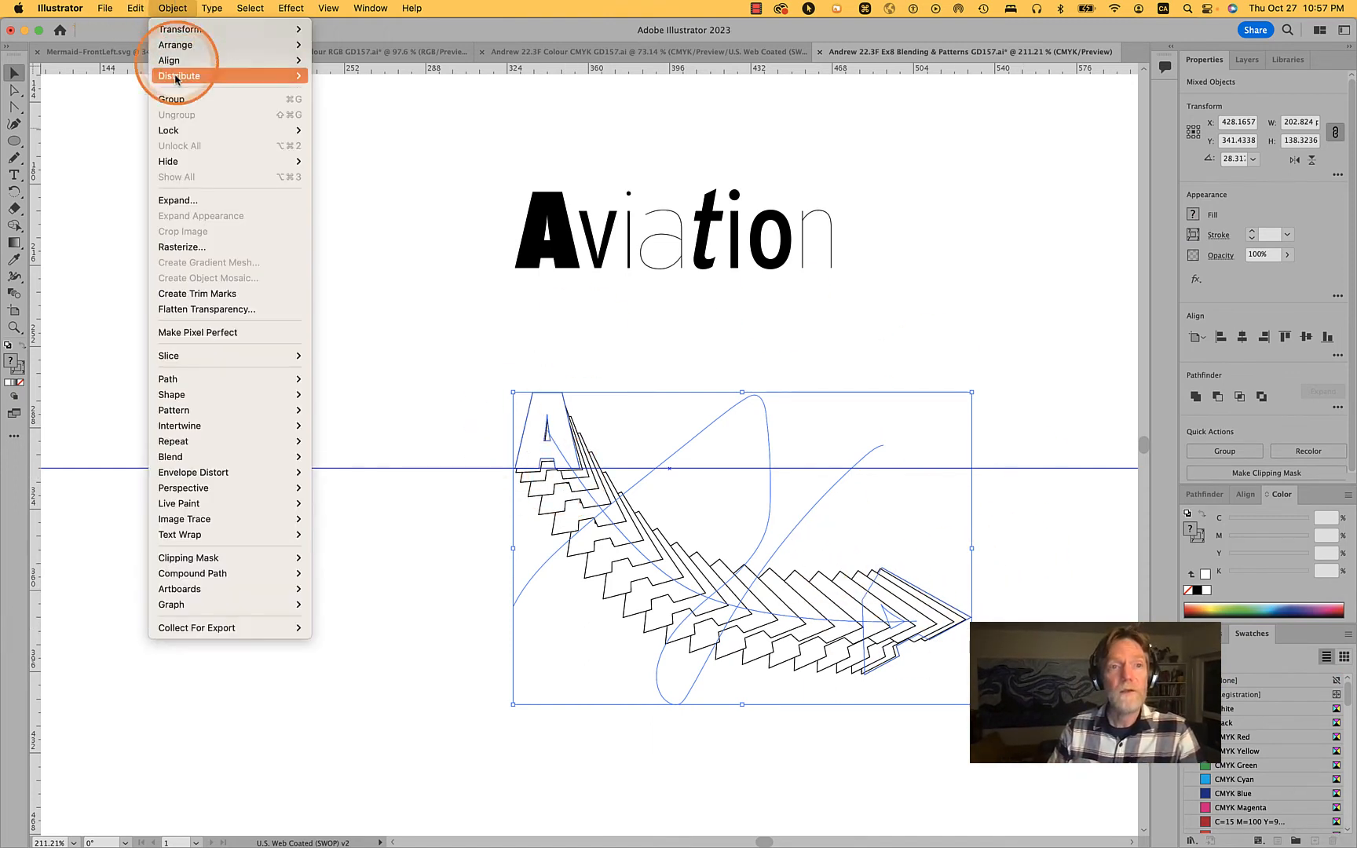
mouse_move(197, 462)
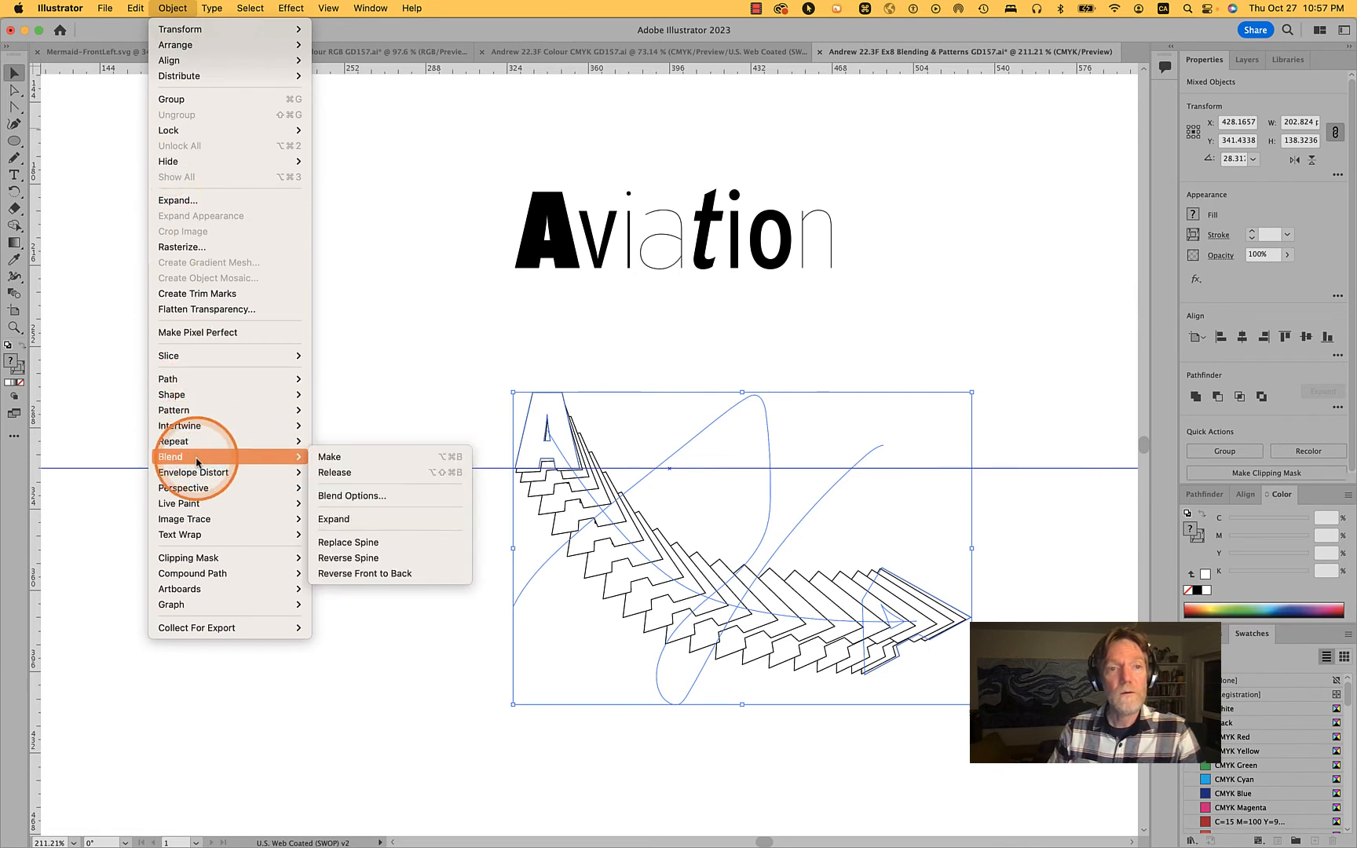
click(408, 543)
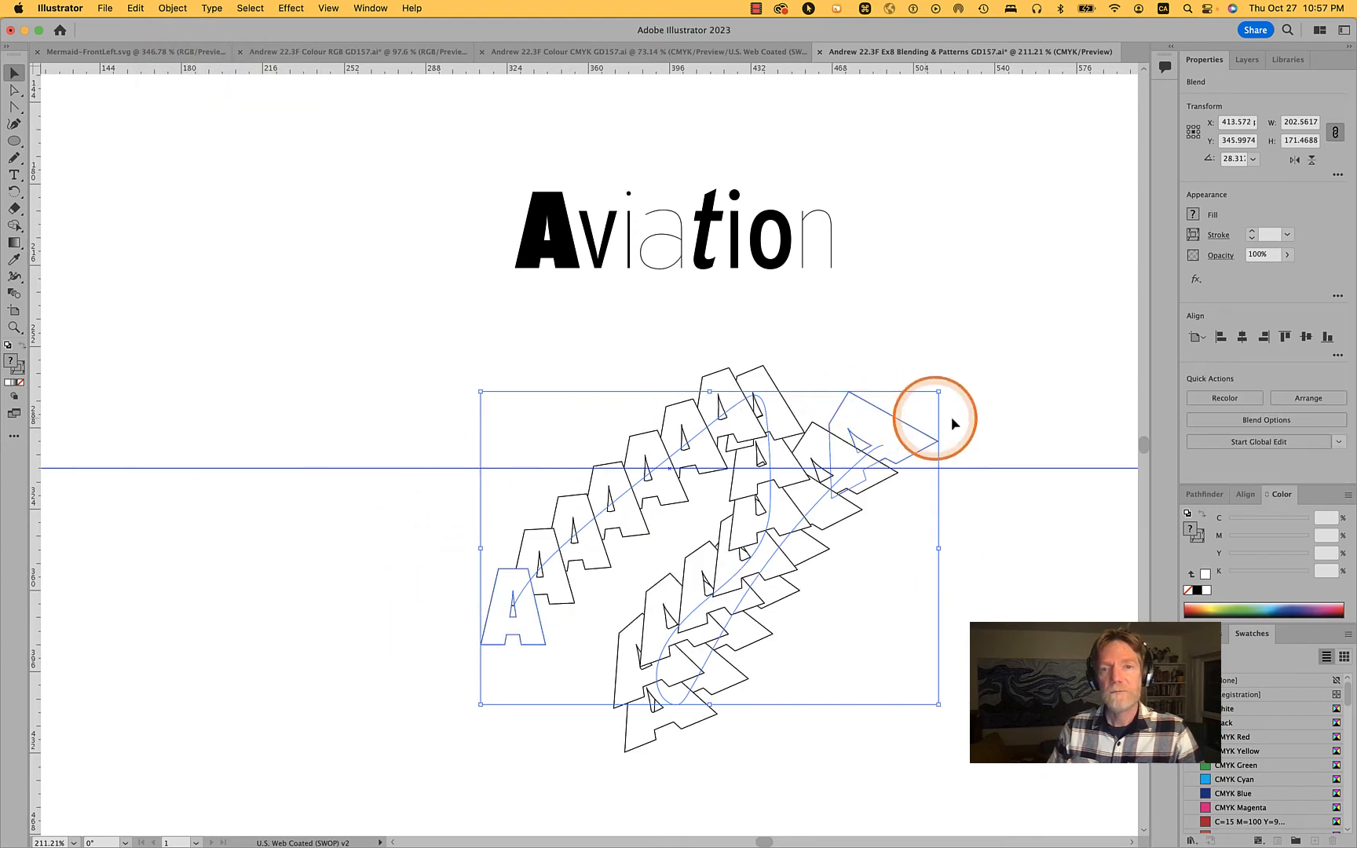
click(992, 399)
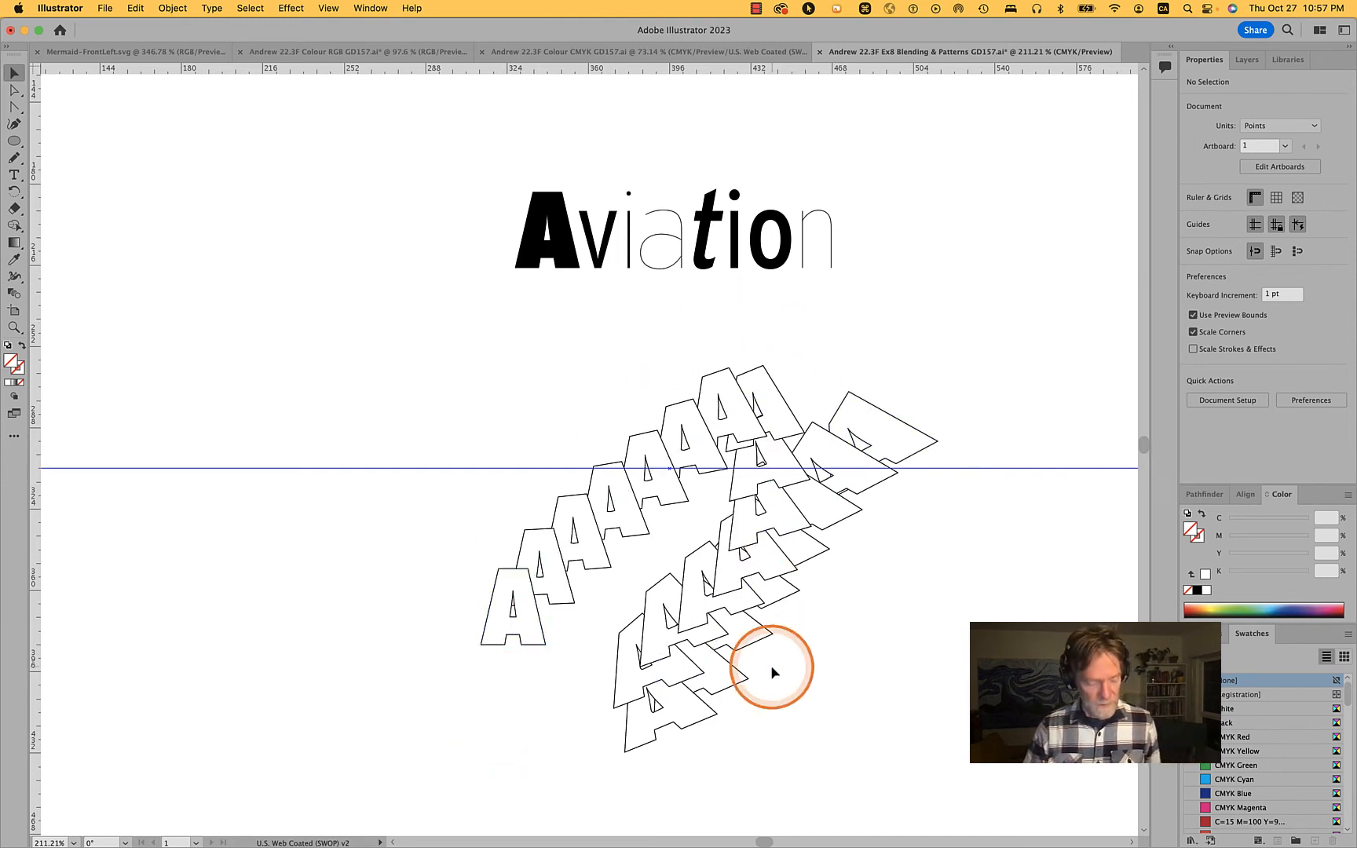
Try moving an anchor at the upper bend of the looping spine down and to the right
key(a)
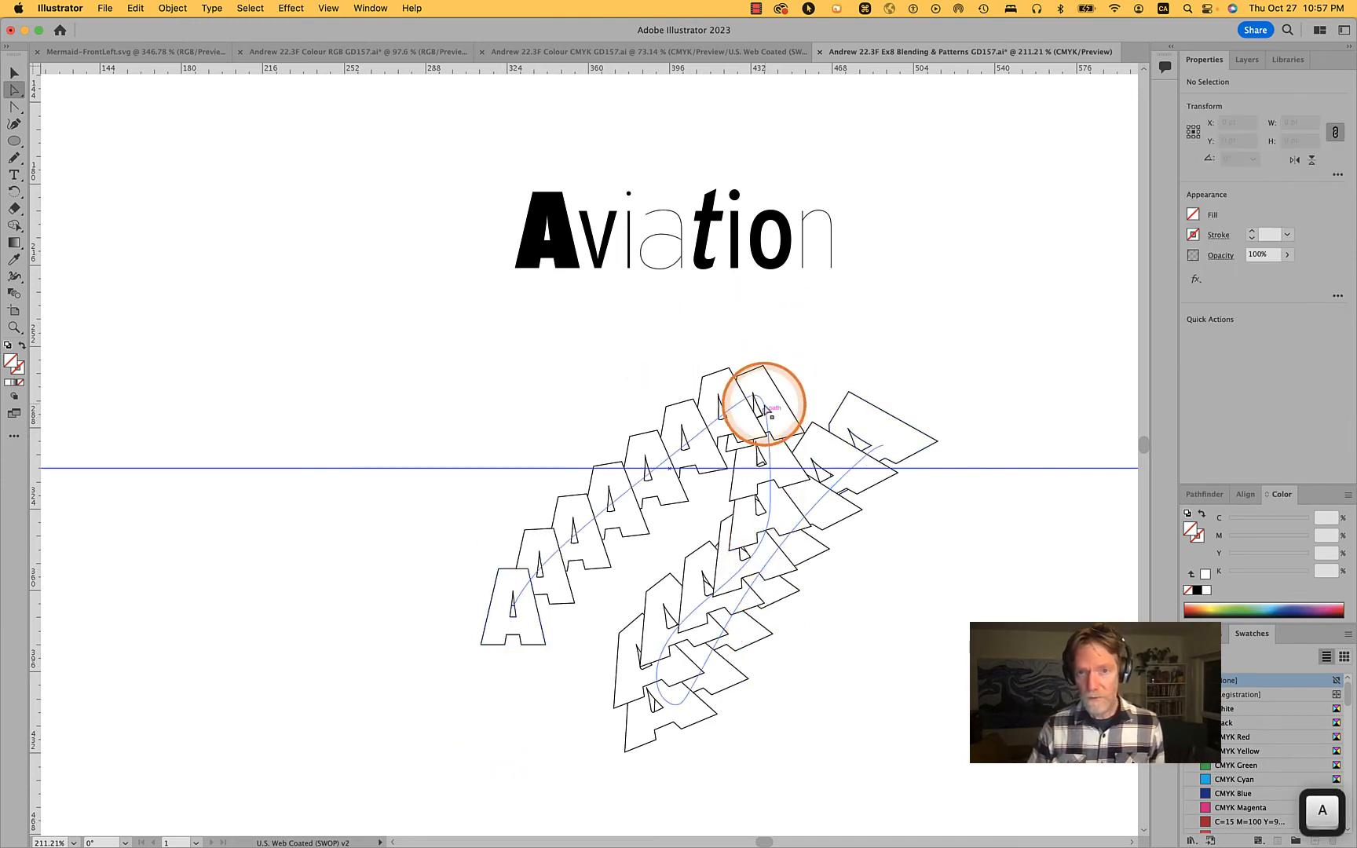
click(764, 408)
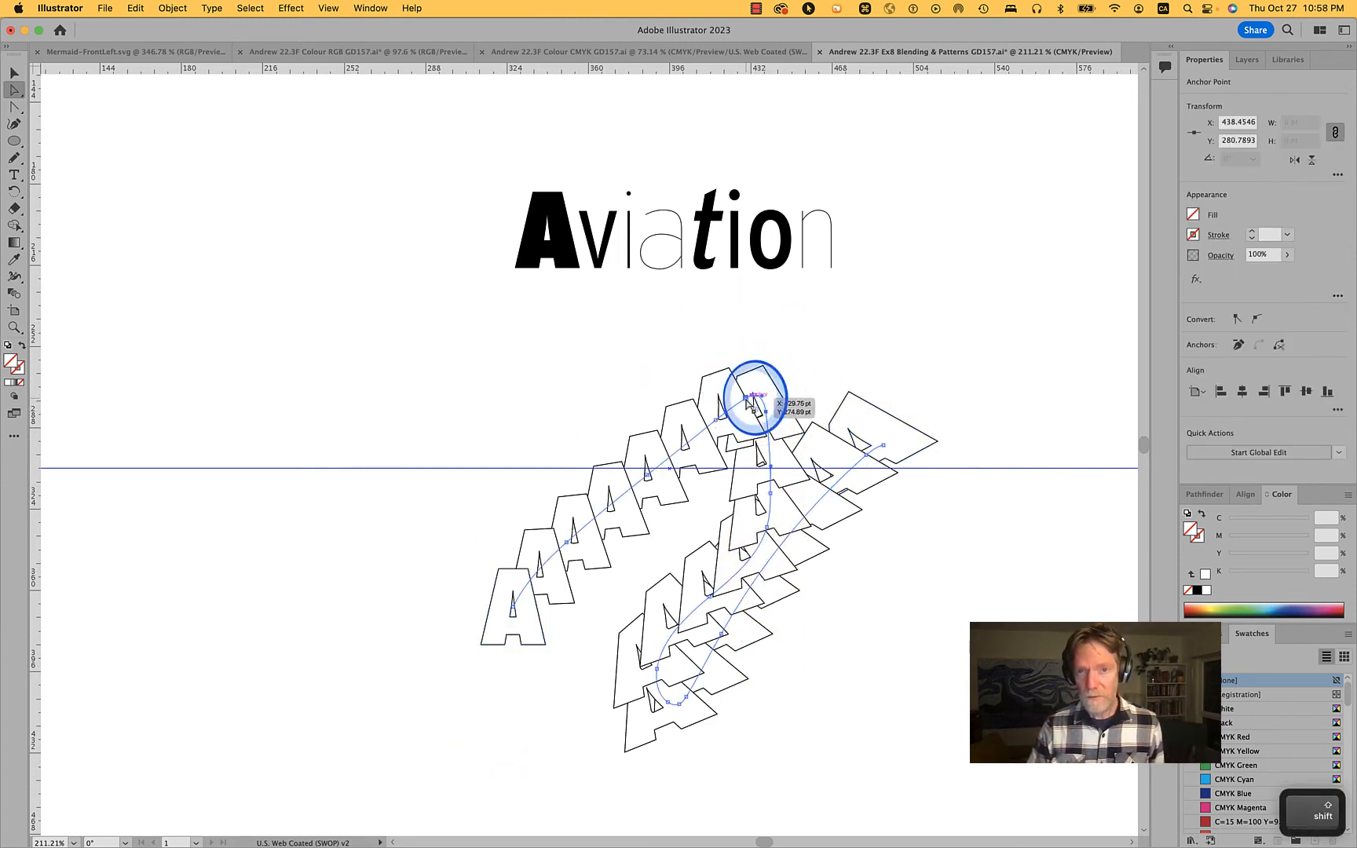
drag(748, 402, 798, 431)
Undo the anchor move and the spine replacement, and delete the freehand looping path
key(super+z)
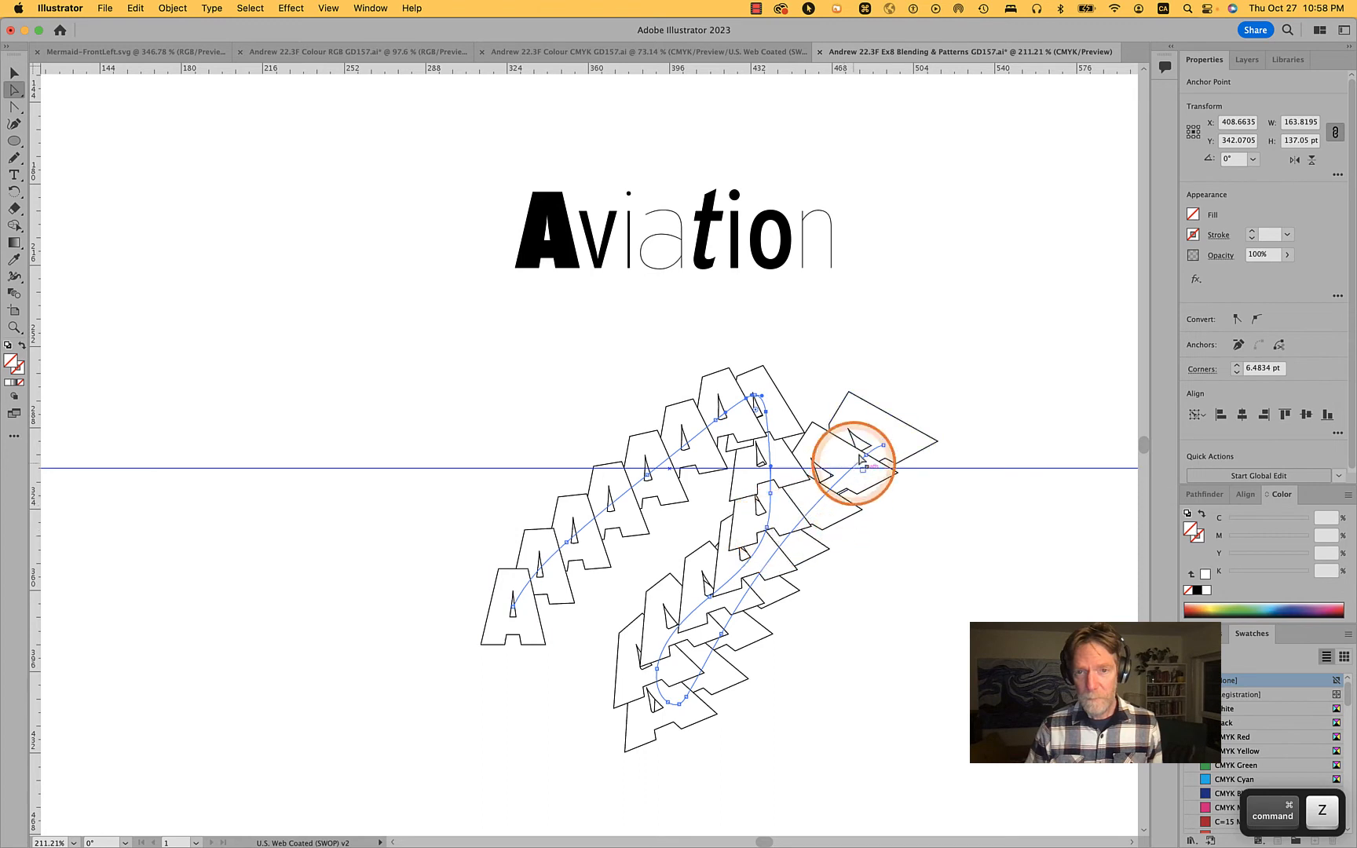
key(super+z)
click(948, 306)
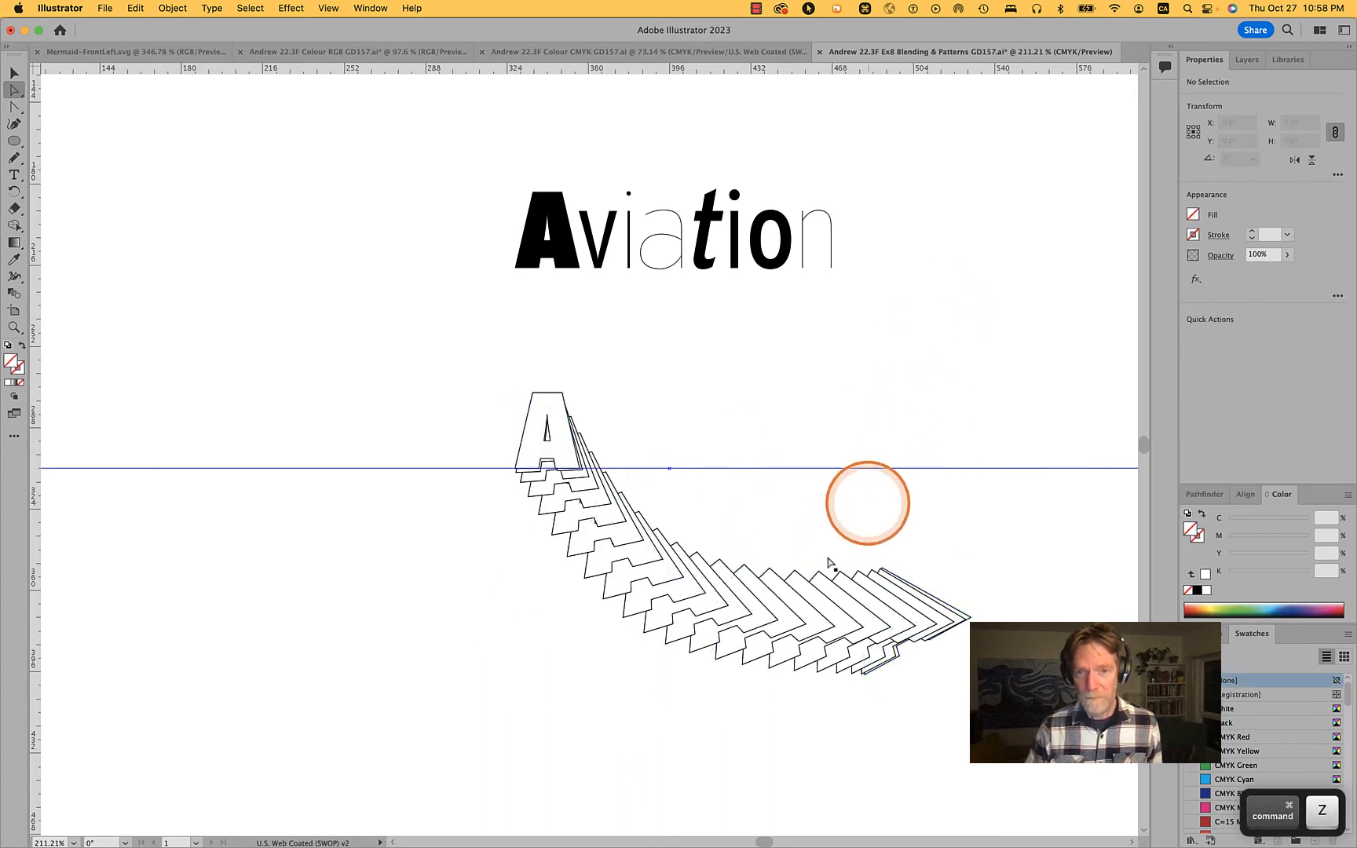
alt+click(806, 523)
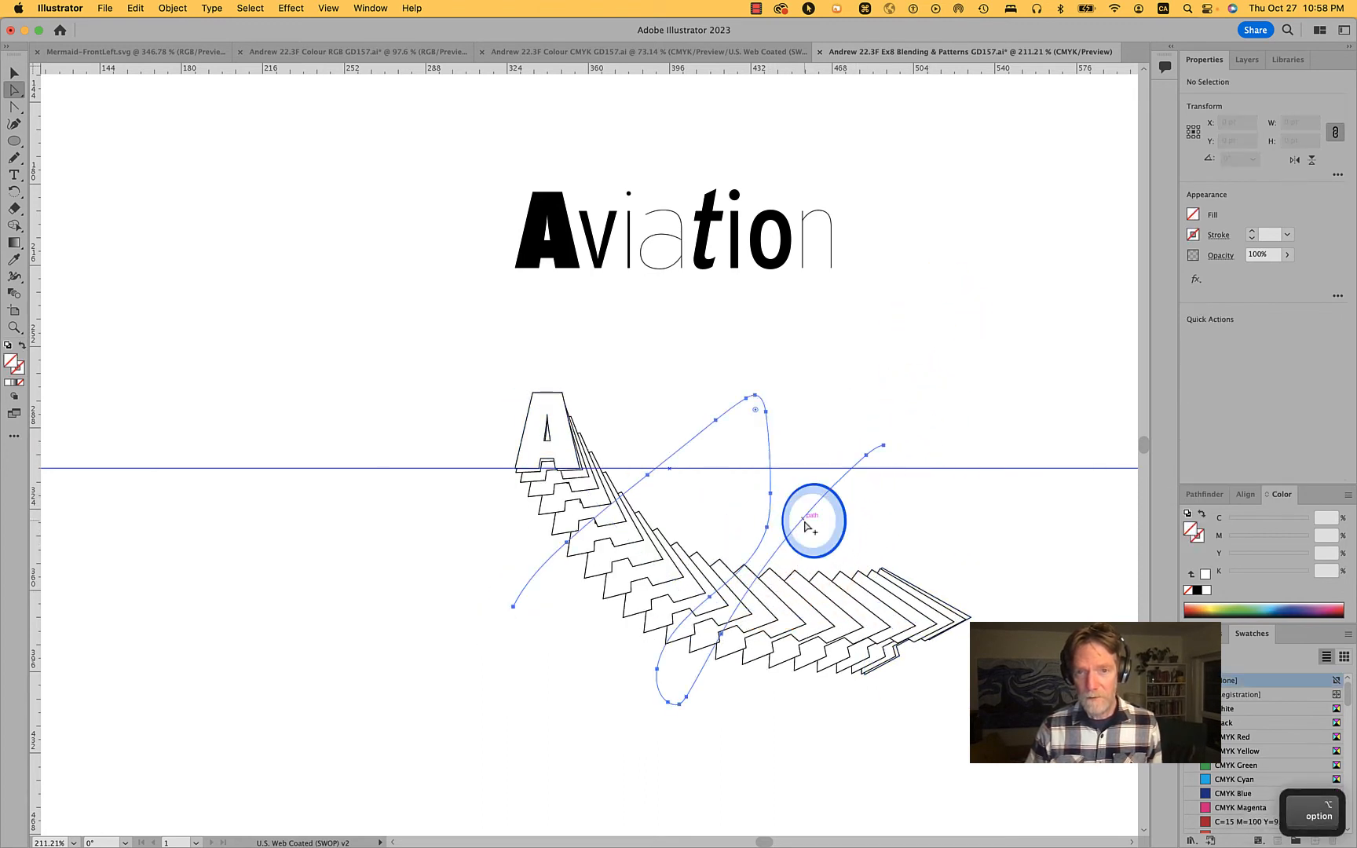
key(BackSpace)
key(p)
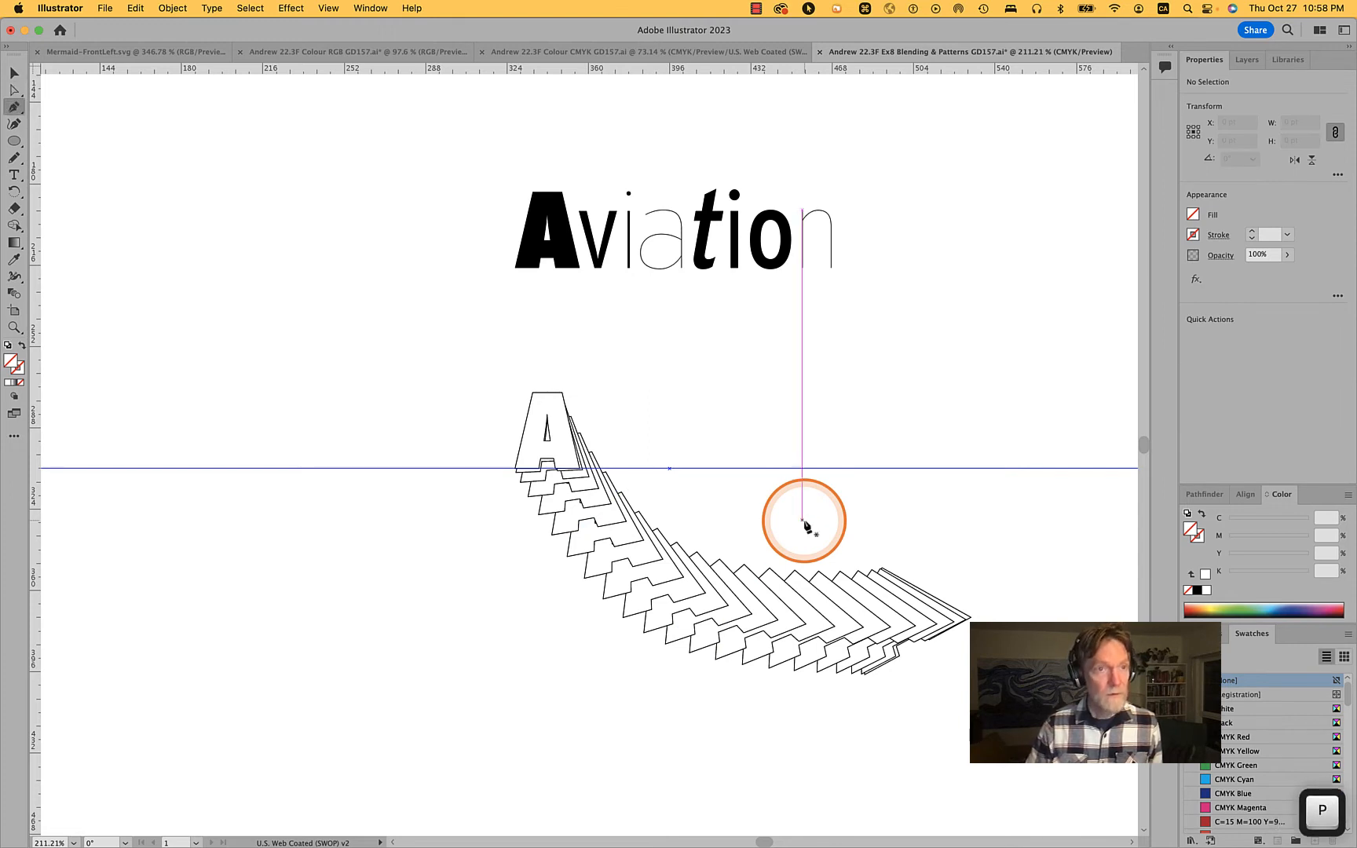
drag(802, 520, 751, 508)
click(116, 195)
key(super+z)
key(super+z)
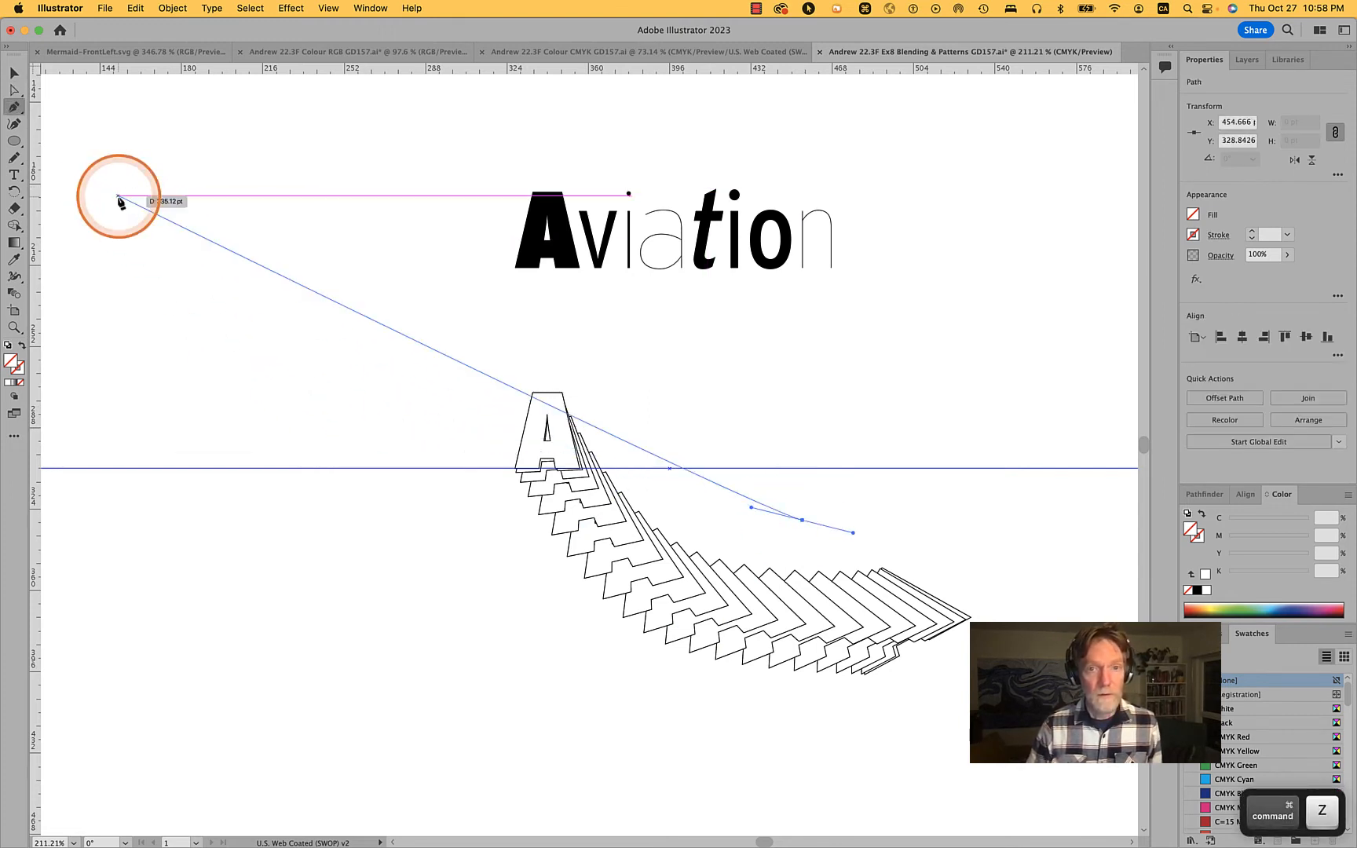
Draw a wide freehand curve about 281 by 156 pt around the blend with the Pencil tool and replace the blend's spine with it
click(14, 157)
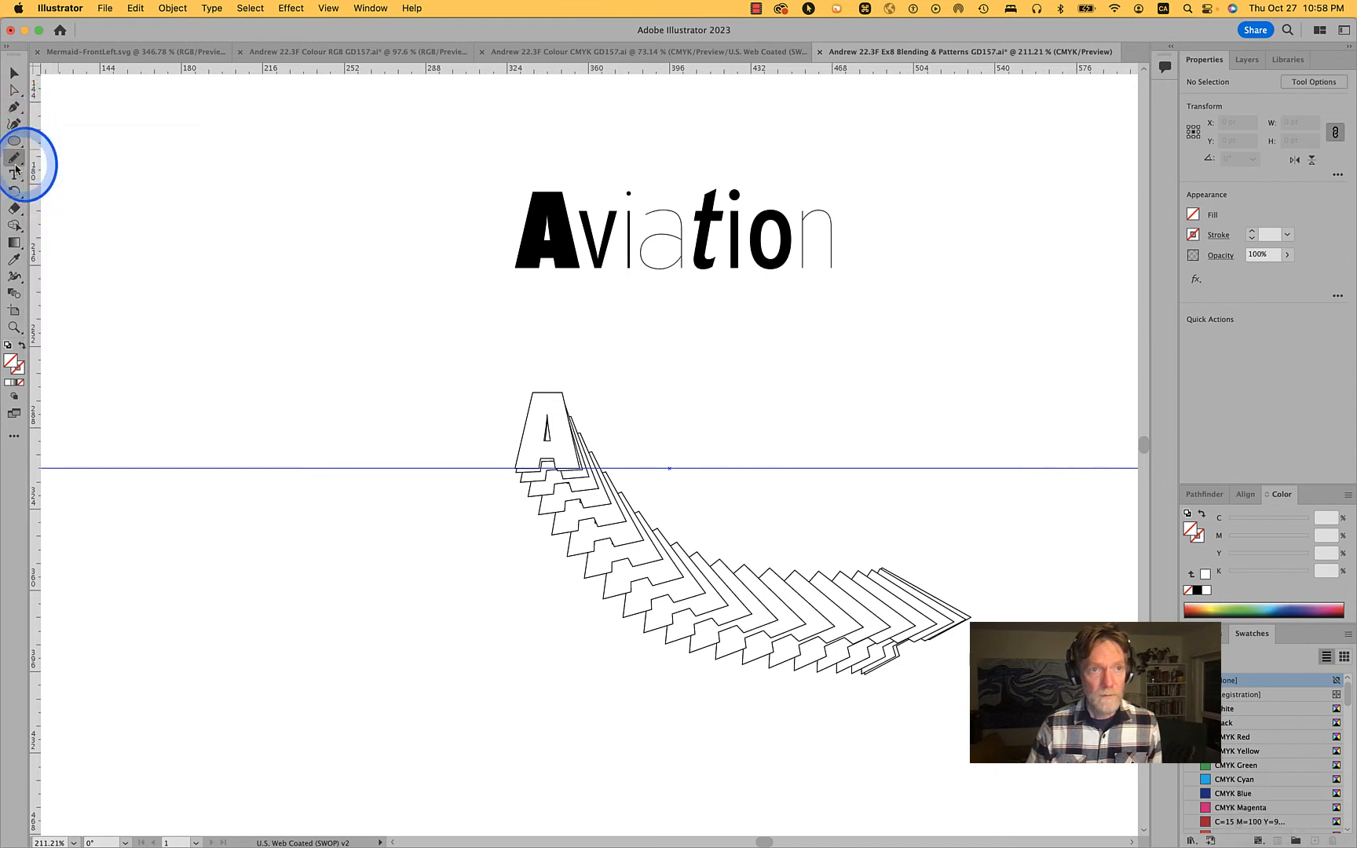
mouse_move(756, 417)
mouse_down()
mouse_move(533, 520)
mouse_move(896, 436)
mouse_move(1023, 383)
mouse_up()
key(v)
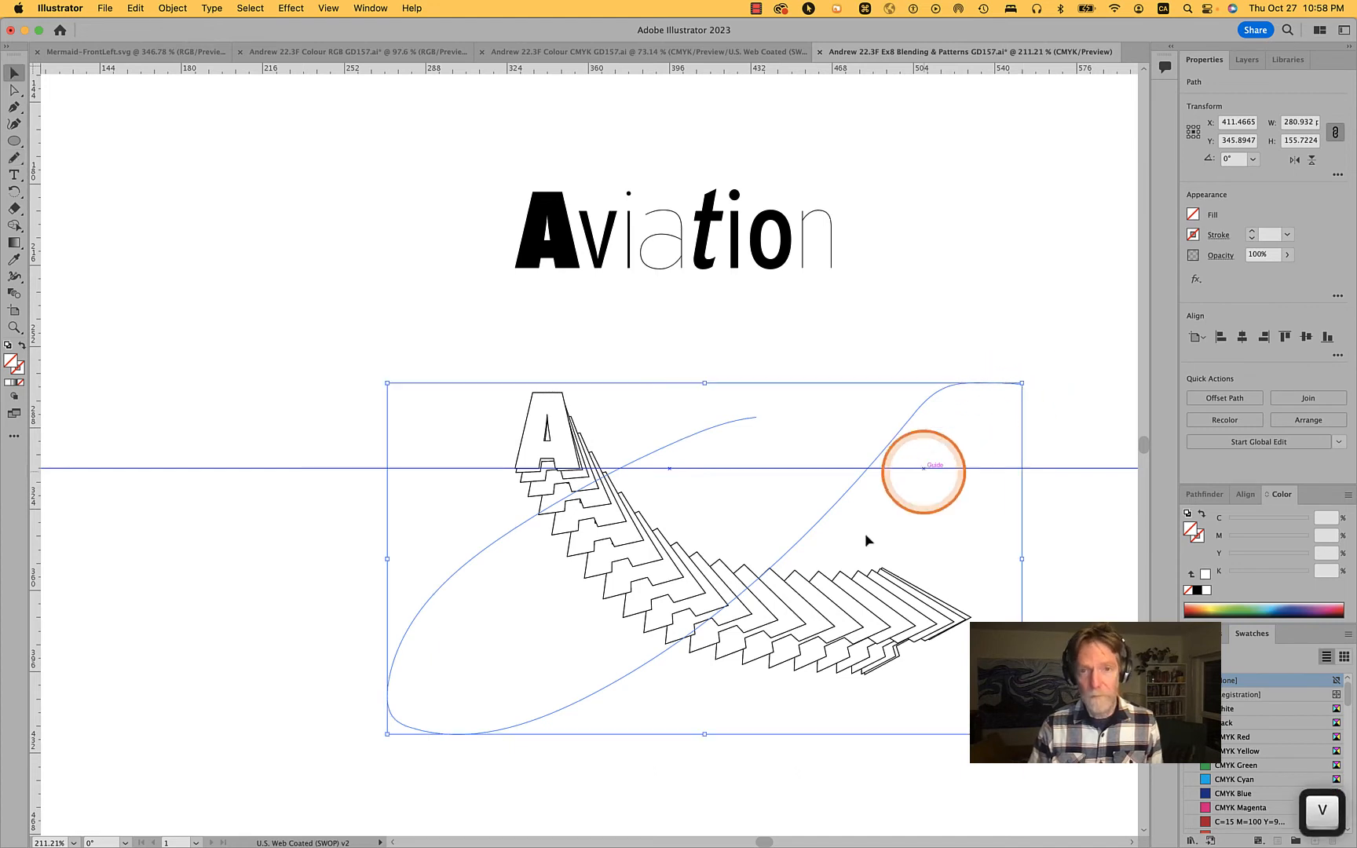
click(848, 601)
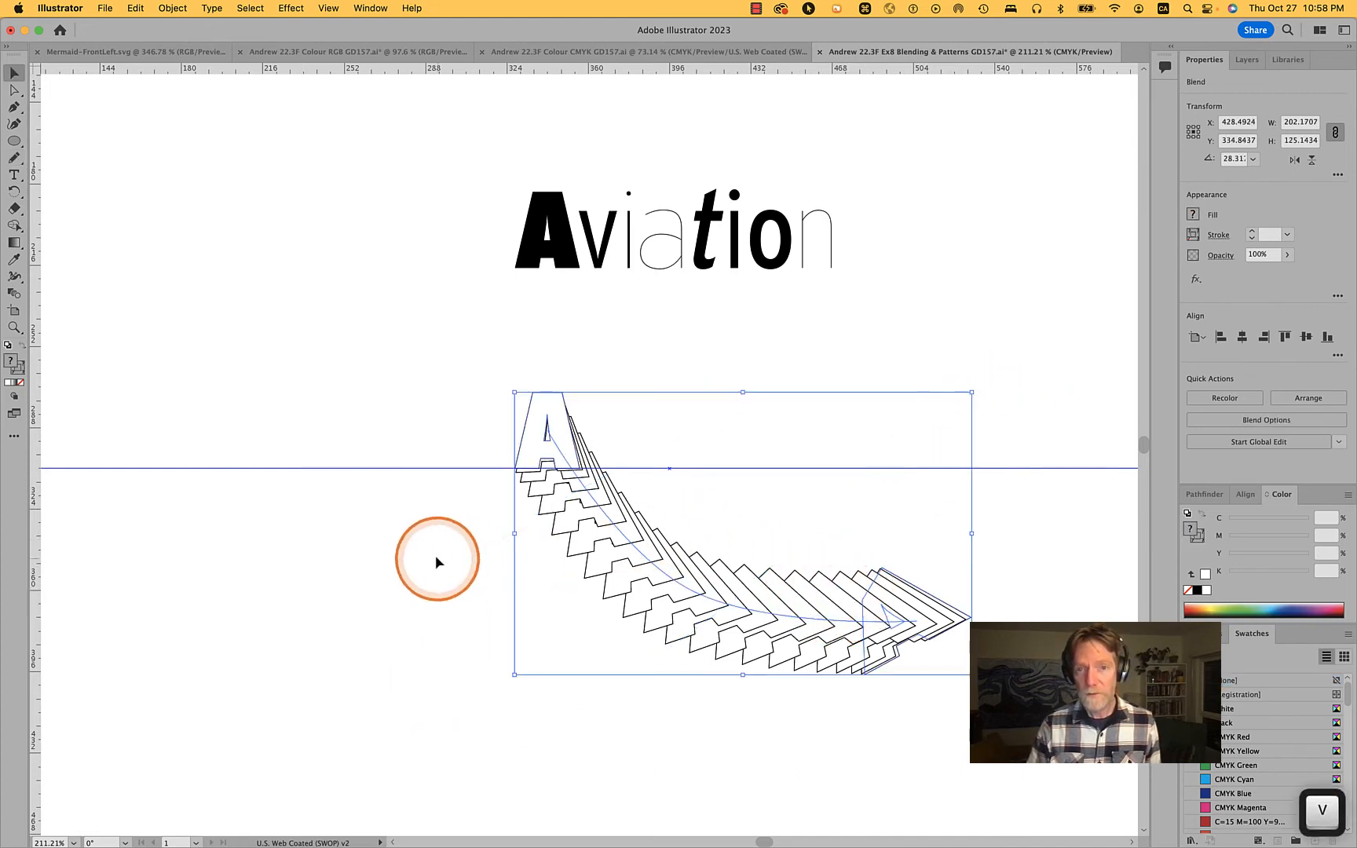
mouse_move(439, 558)
mouse_down()
mouse_move(703, 621)
mouse_move(793, 708)
mouse_up()
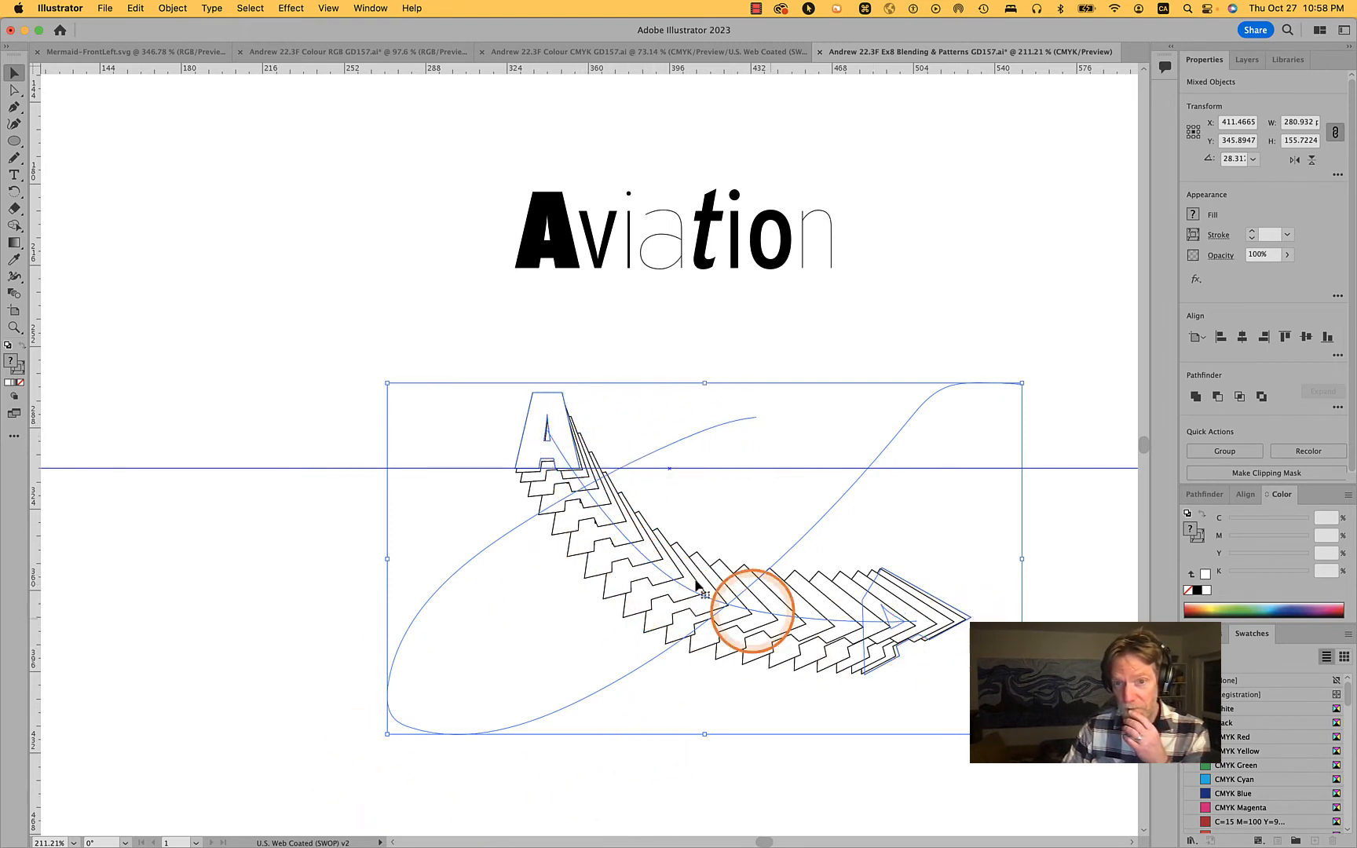
click(172, 8)
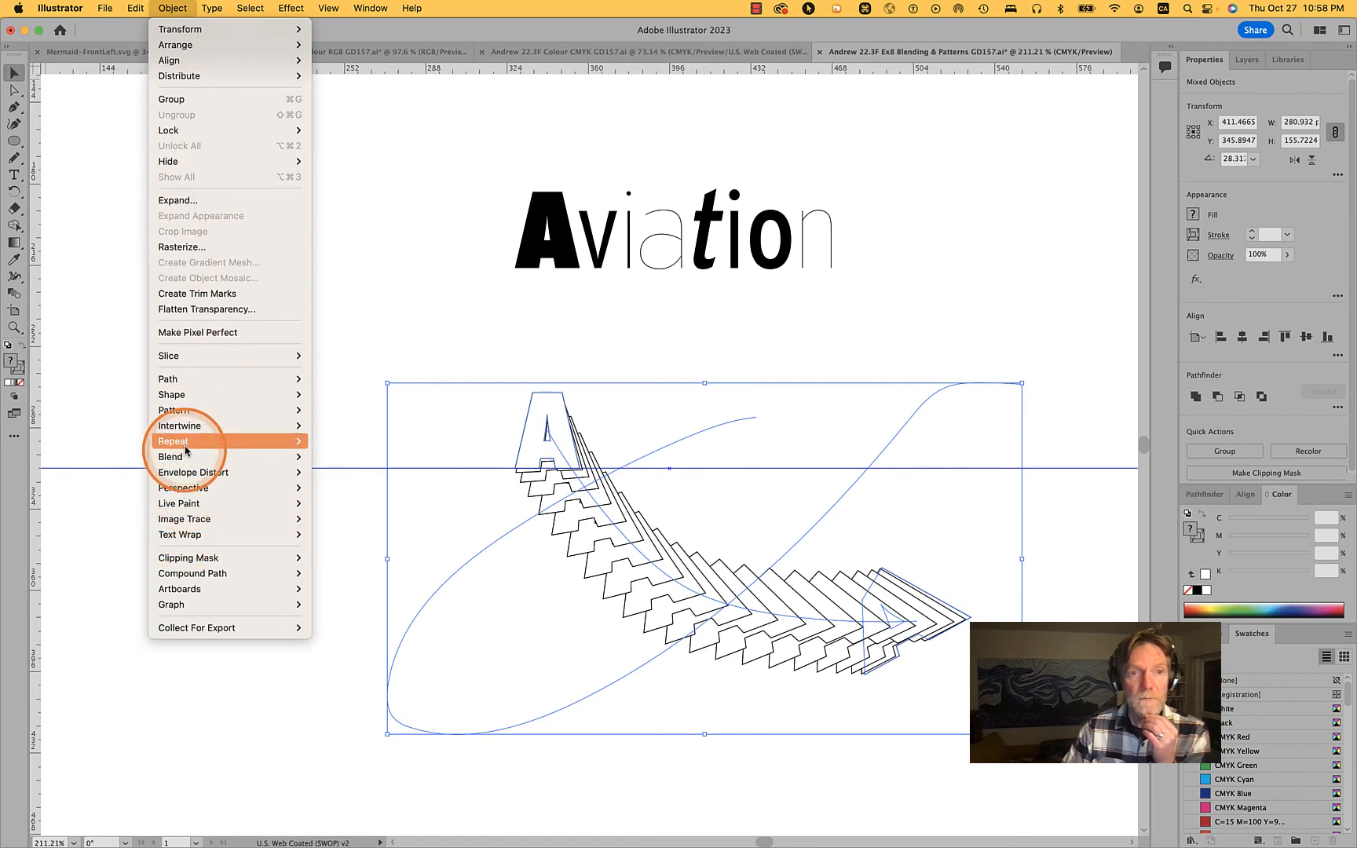
mouse_move(185, 448)
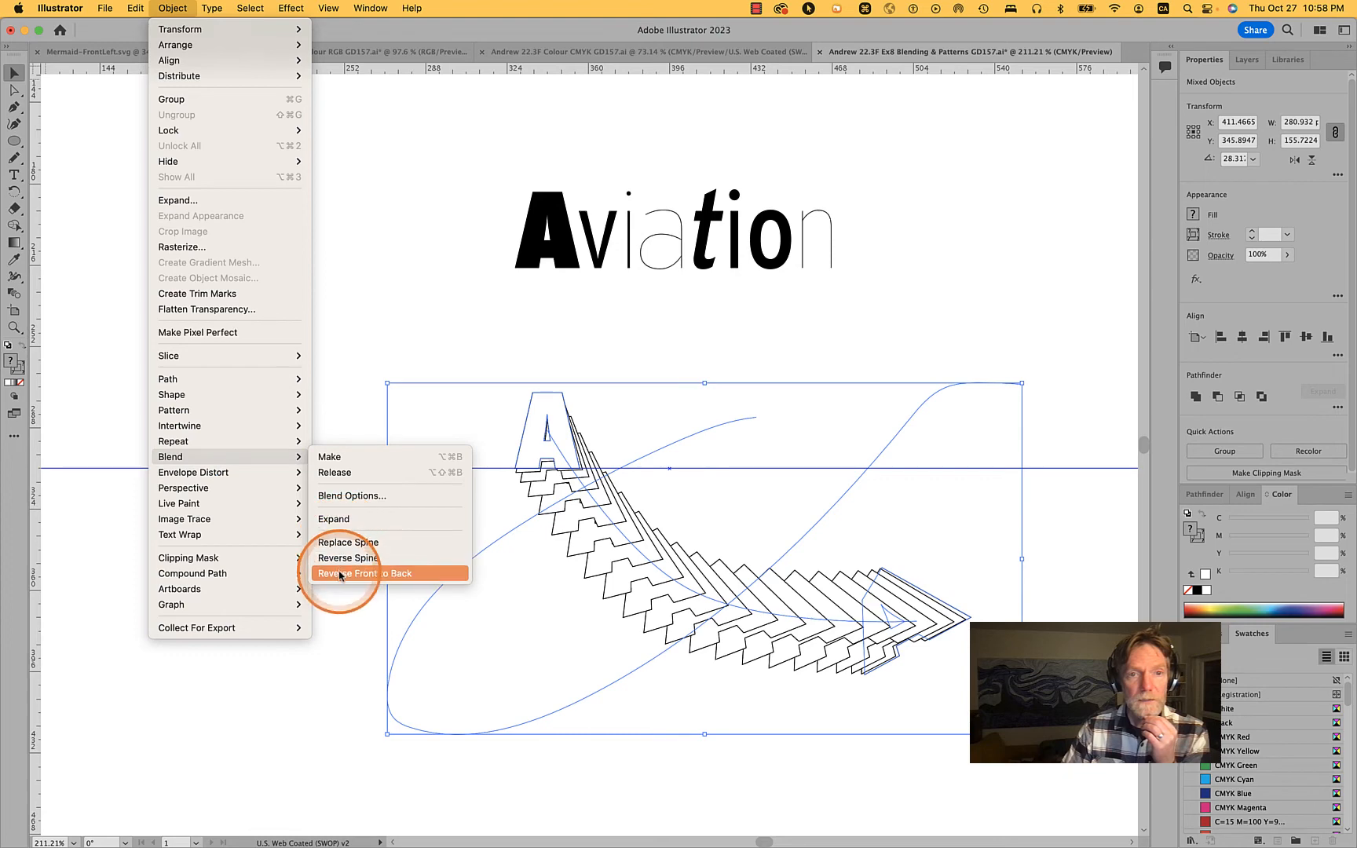
click(345, 542)
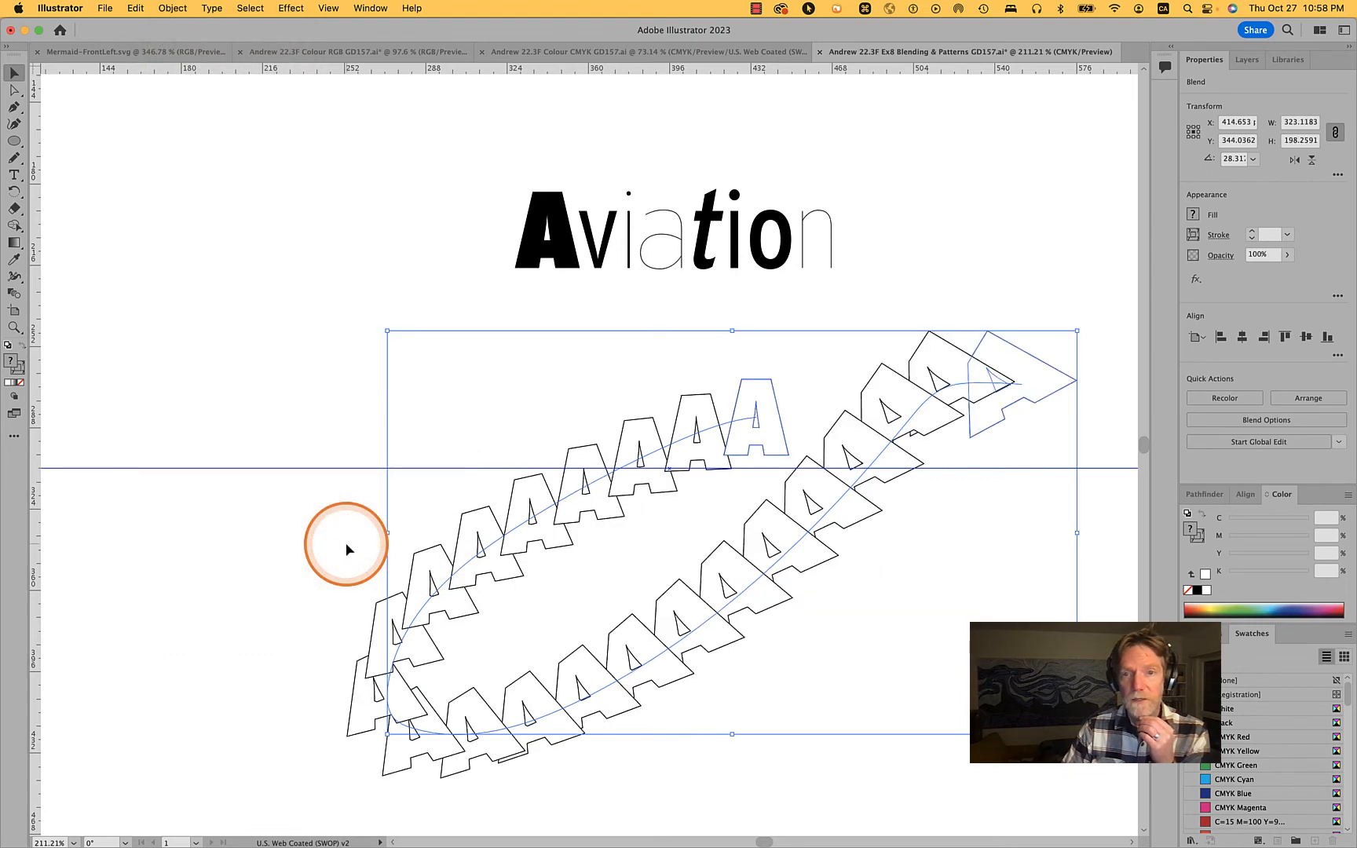
click(244, 534)
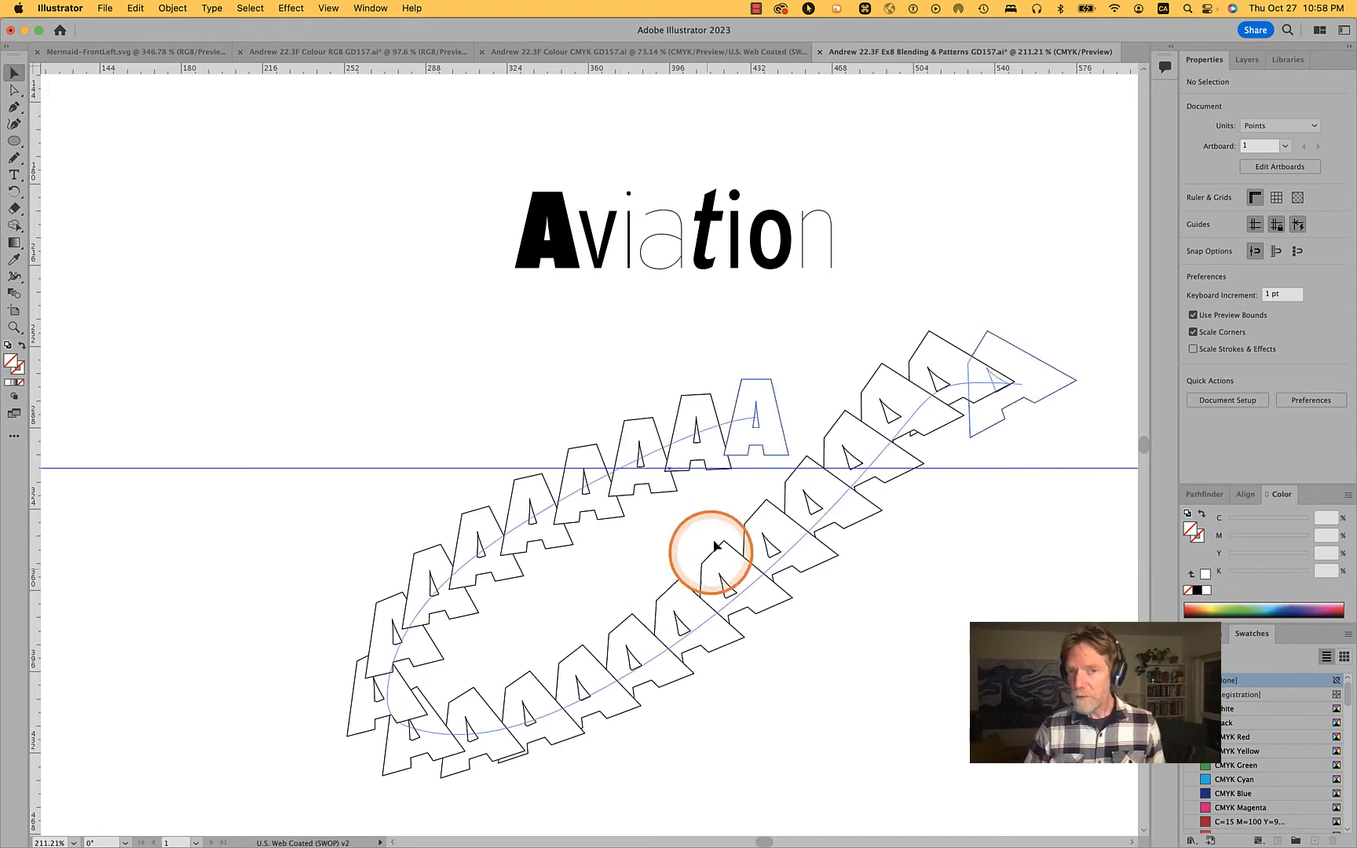
Directly select the wide spine's end anchor inside the upright A and move it straight up
key(a)
click(756, 417)
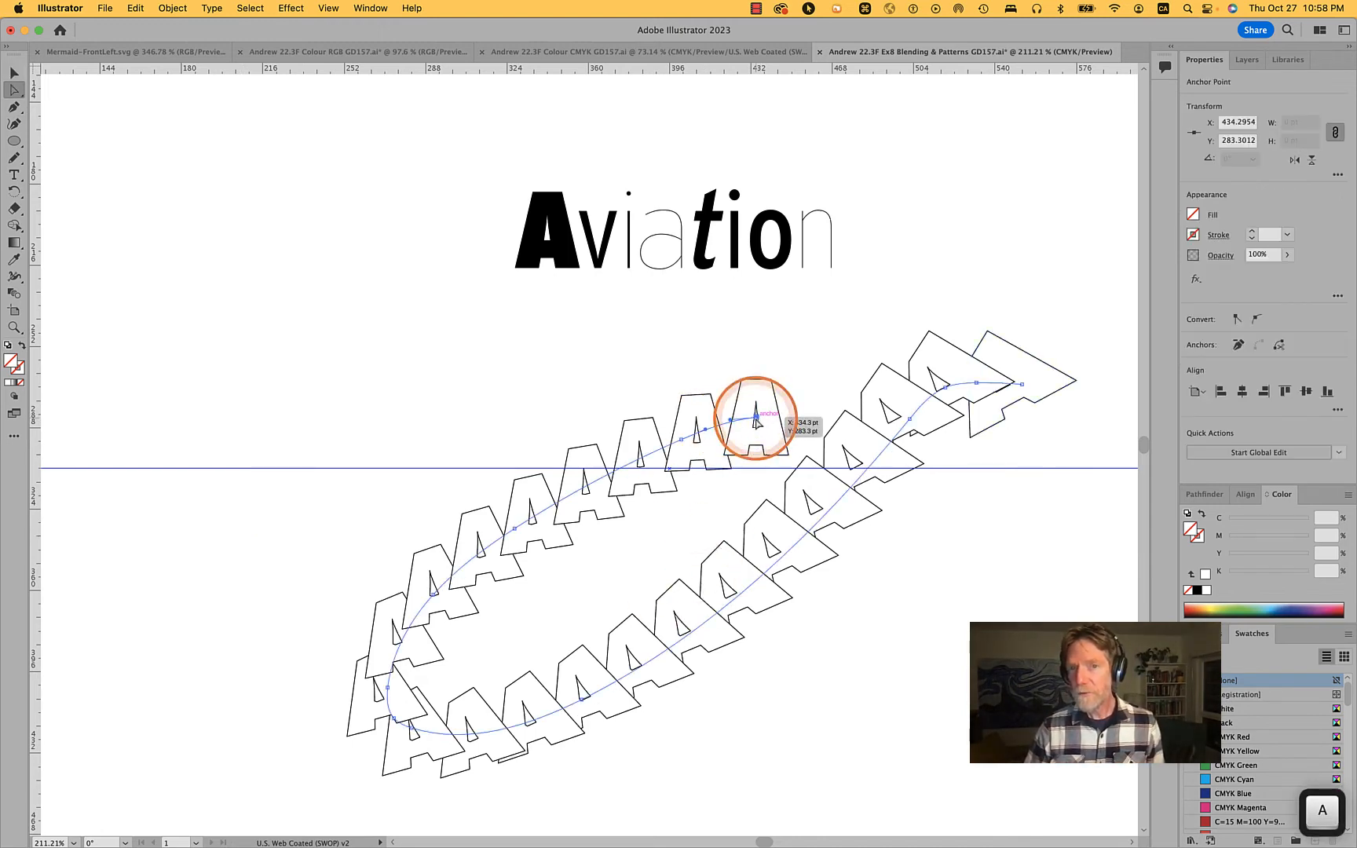
drag(757, 418, 755, 364)
click(877, 645)
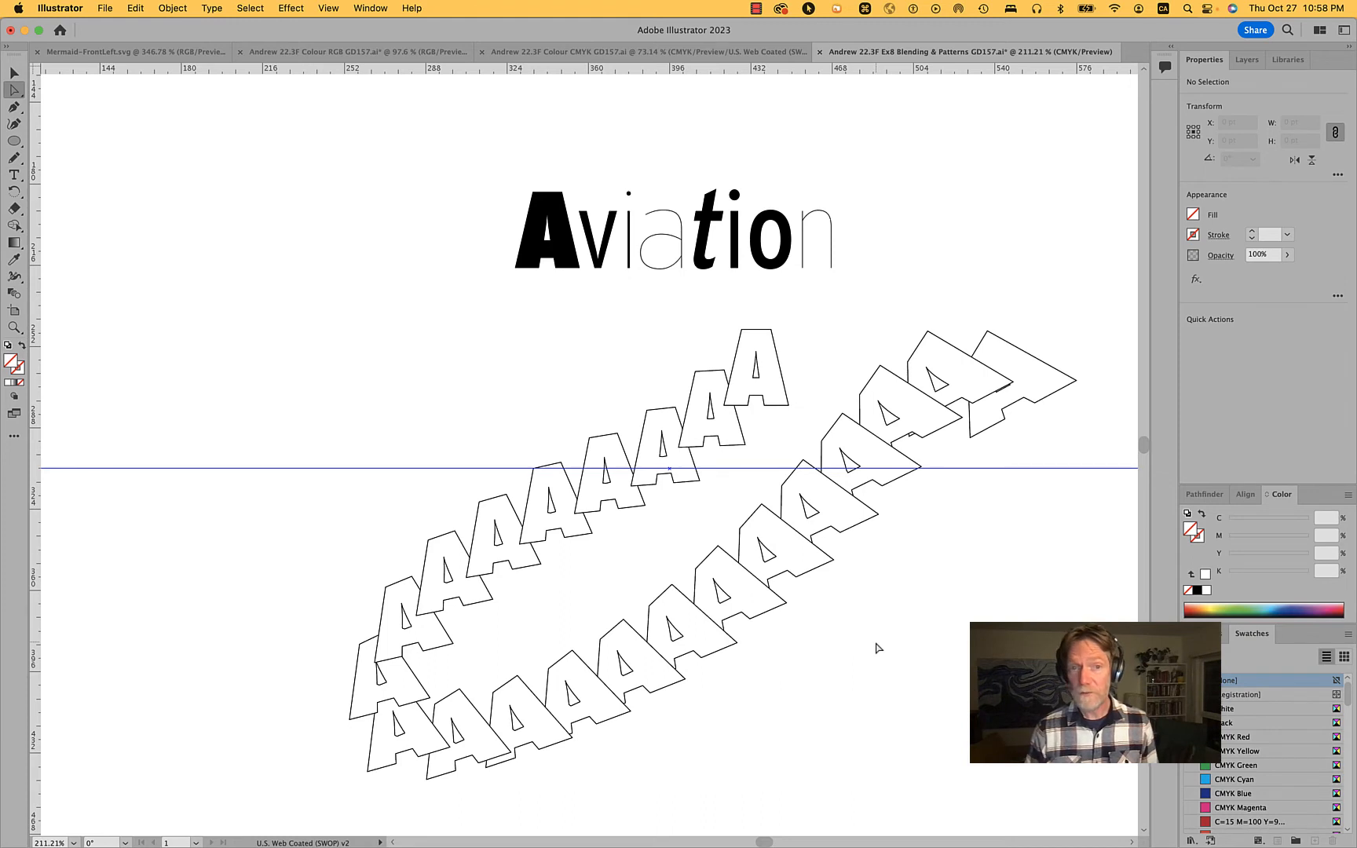
Undo the end anchor move and the spine replacement, and delete the wide freehand curve
key(super+z)
key(super+z)
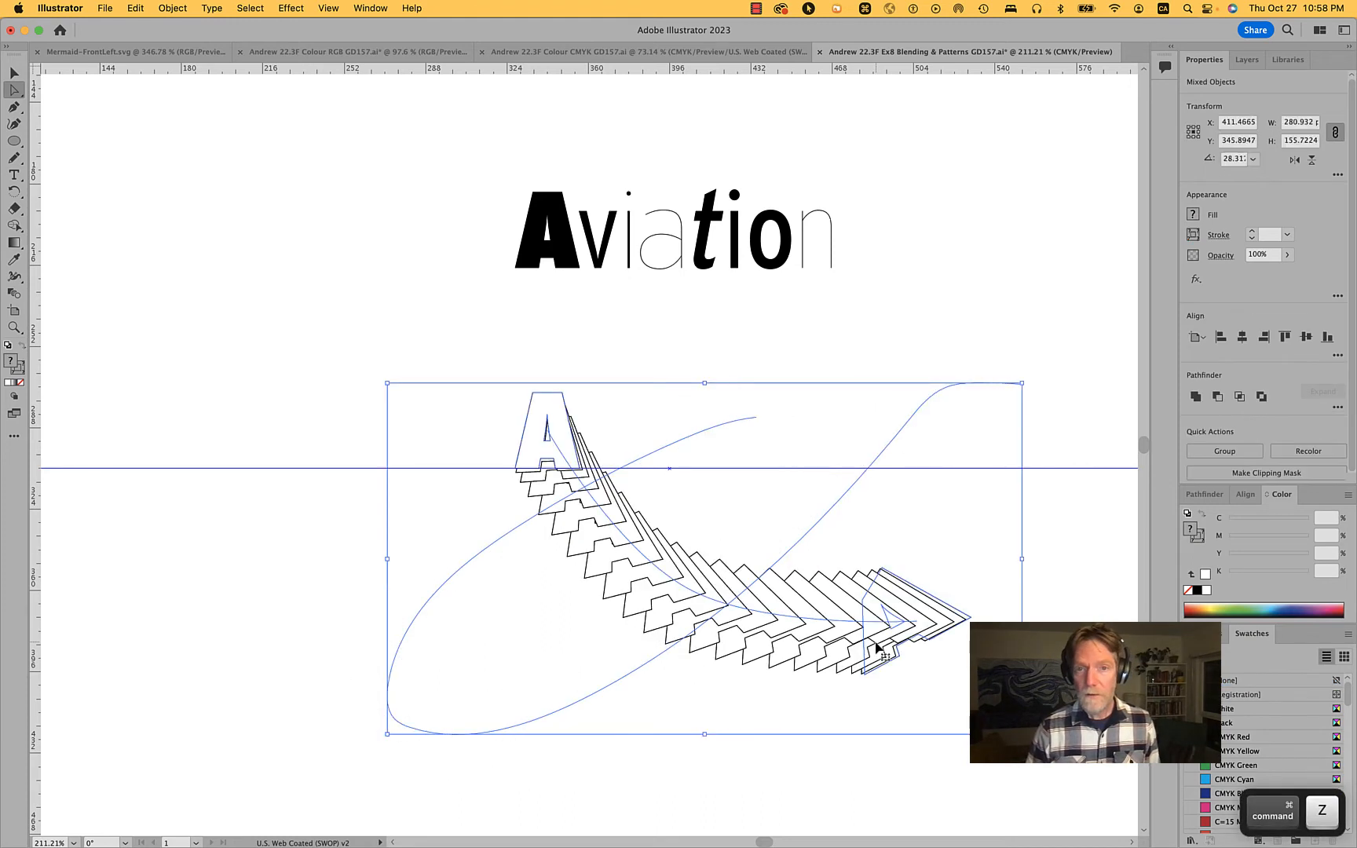
drag(216, 322, 269, 382)
drag(317, 550, 554, 747)
key(BackSpace)
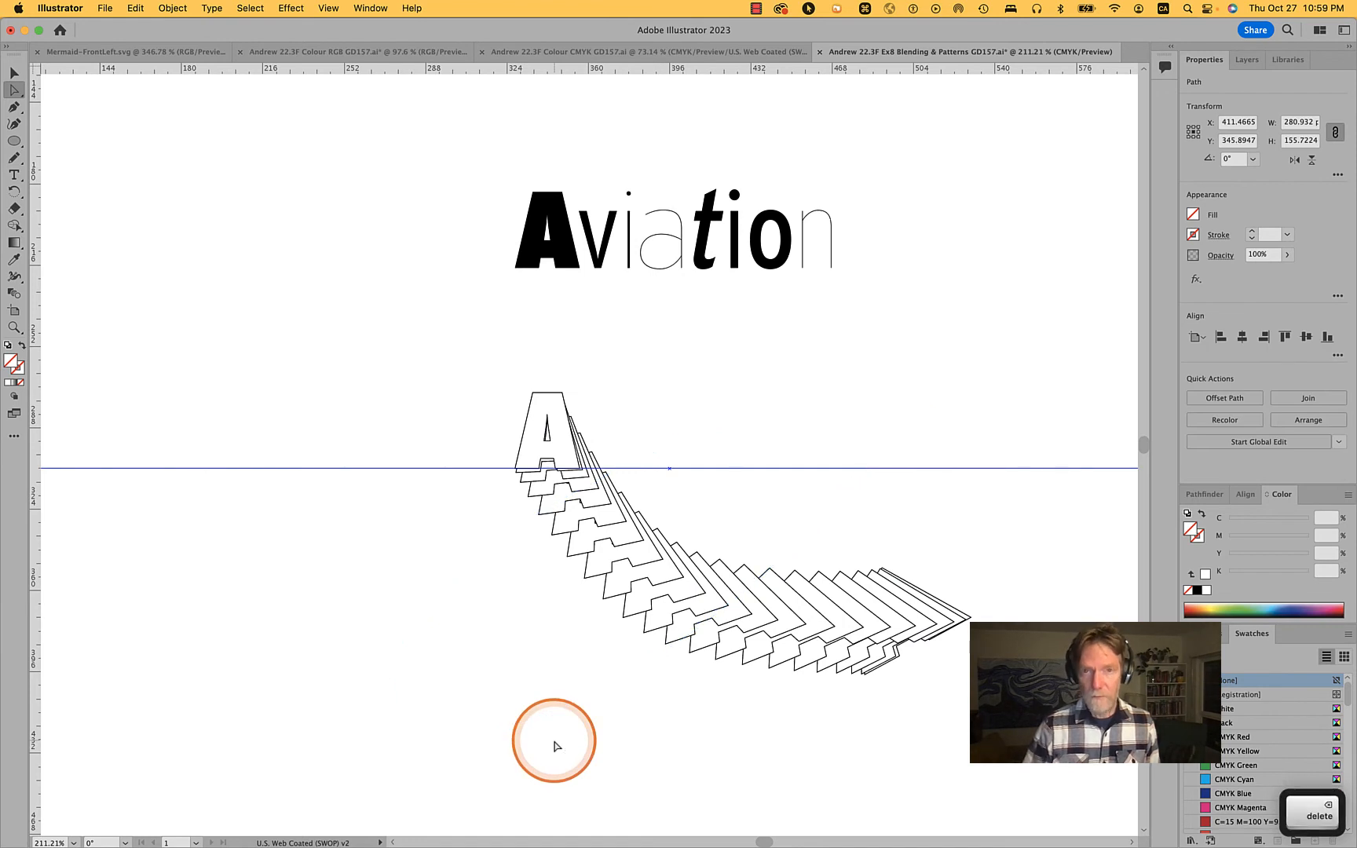
Replace the Pattern Title placeholder text on the artboard with "Blnd Tool"
scroll(860, 376, down, 5)
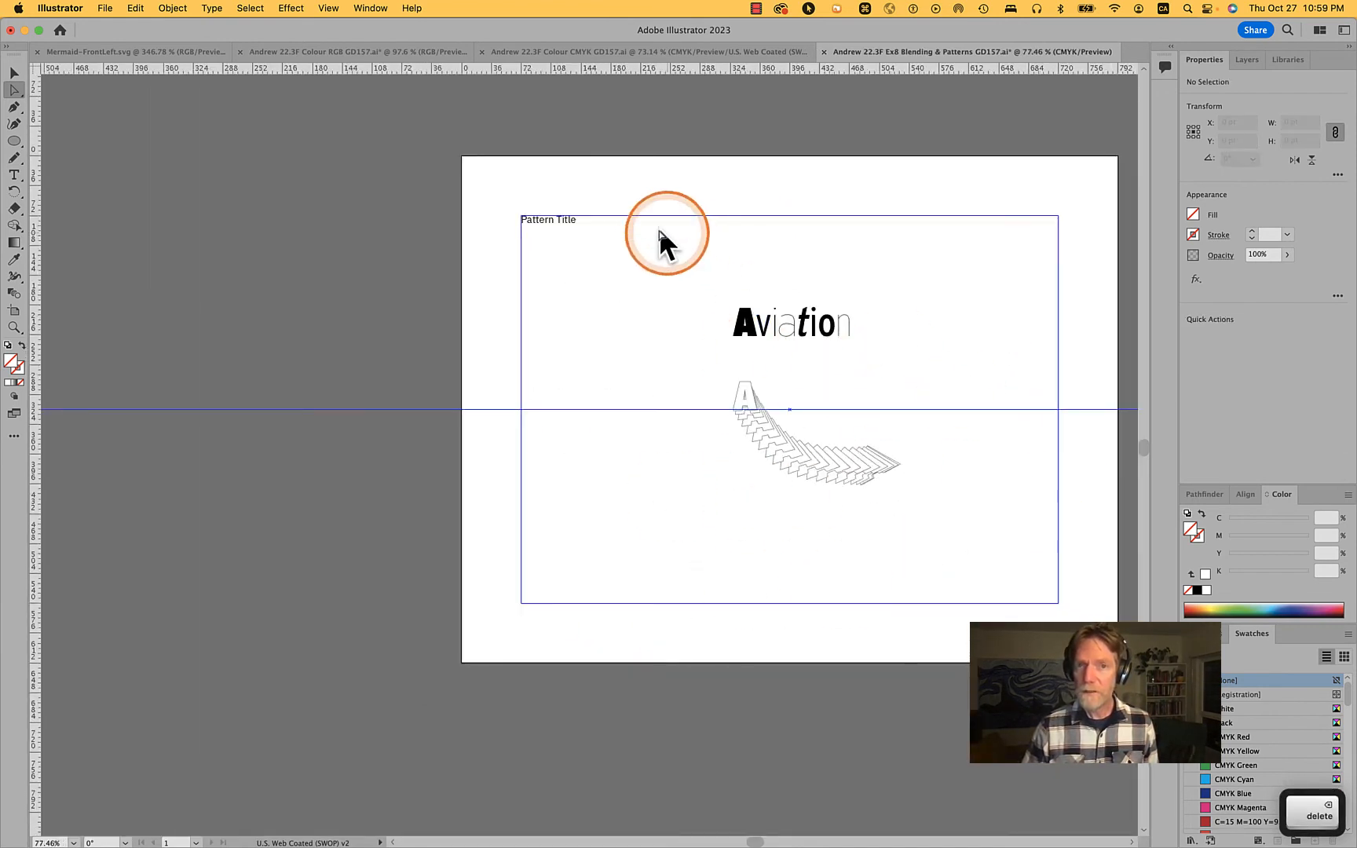
click(572, 221)
key(t)
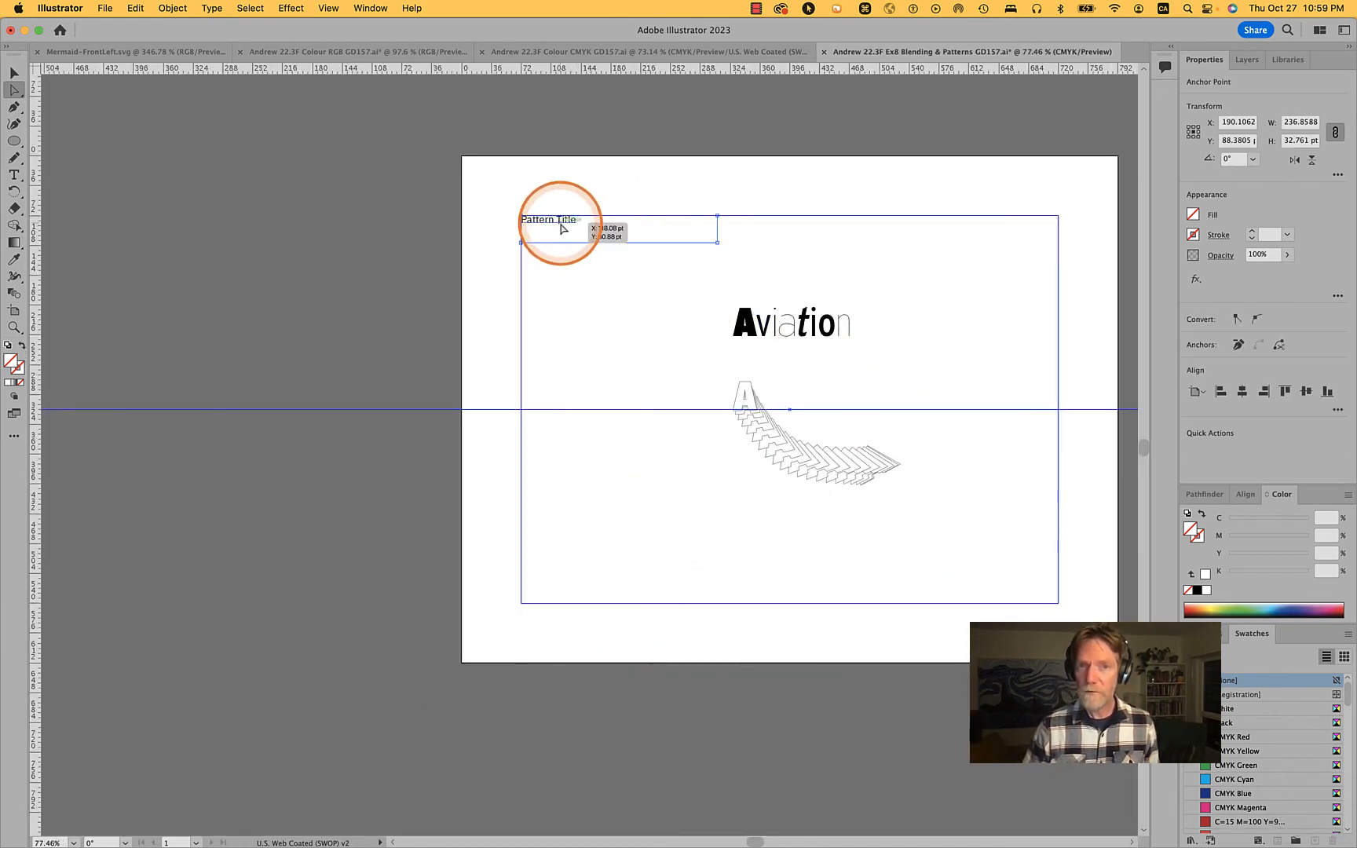
triple_click(562, 221)
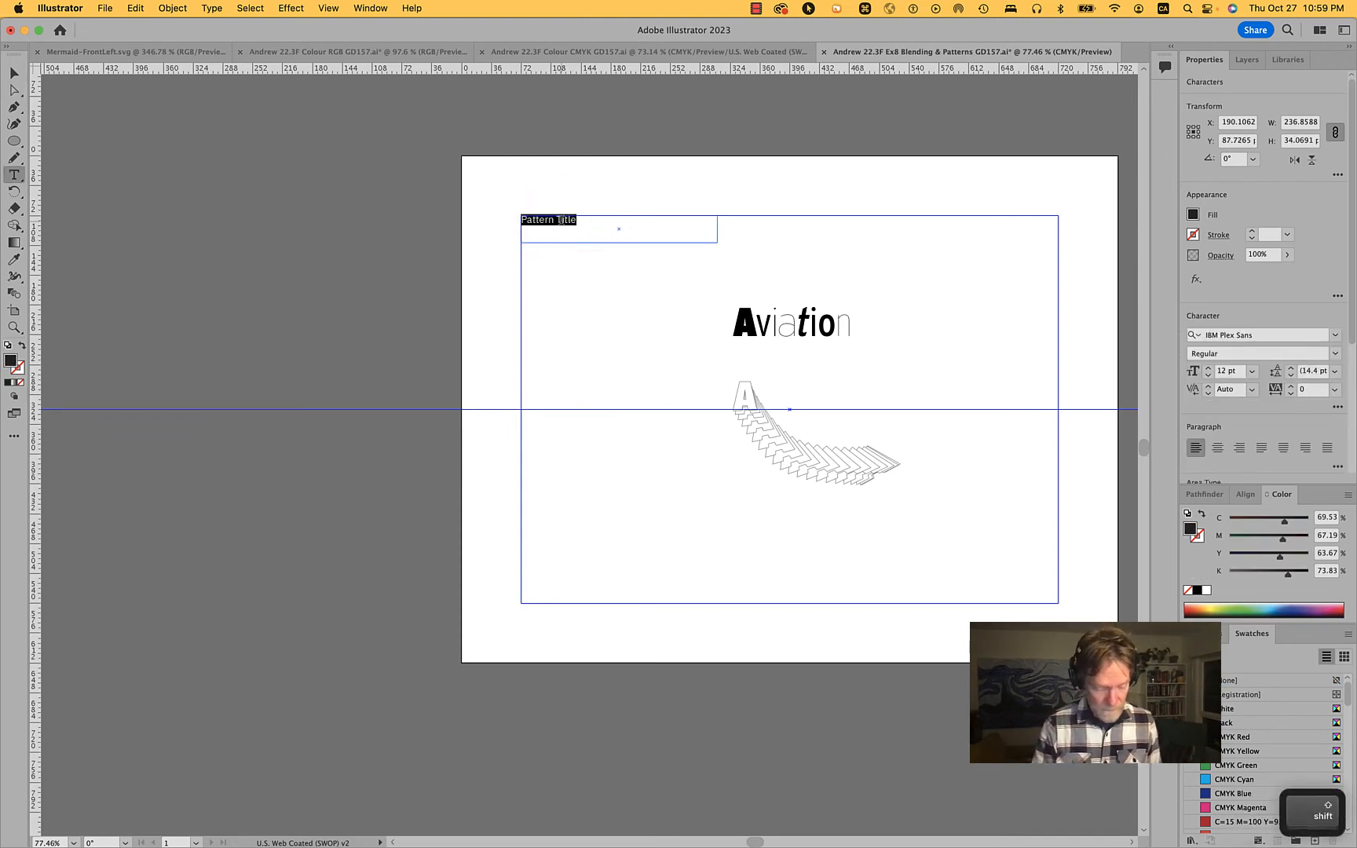
text(Blnd Tool)
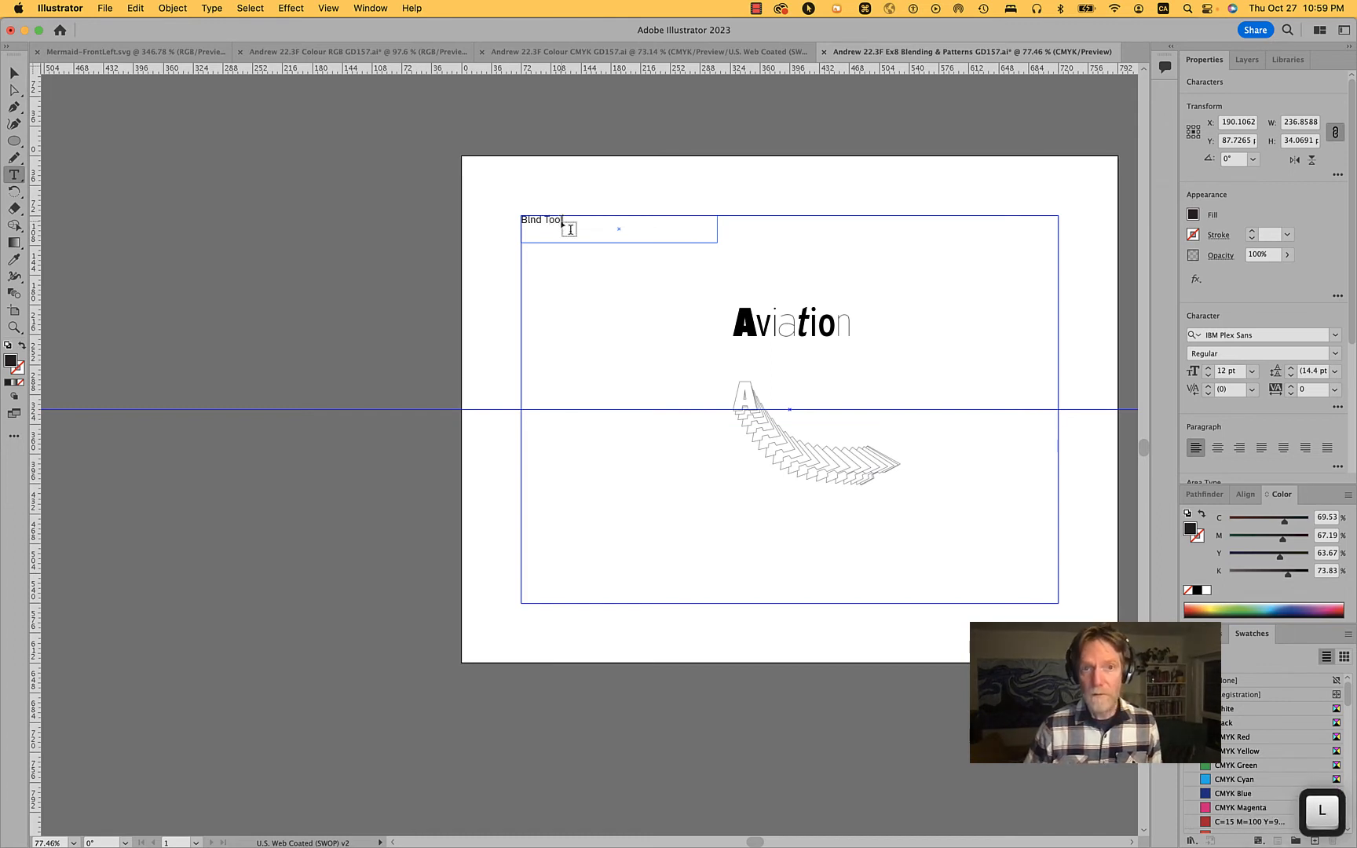
super+click(565, 309)
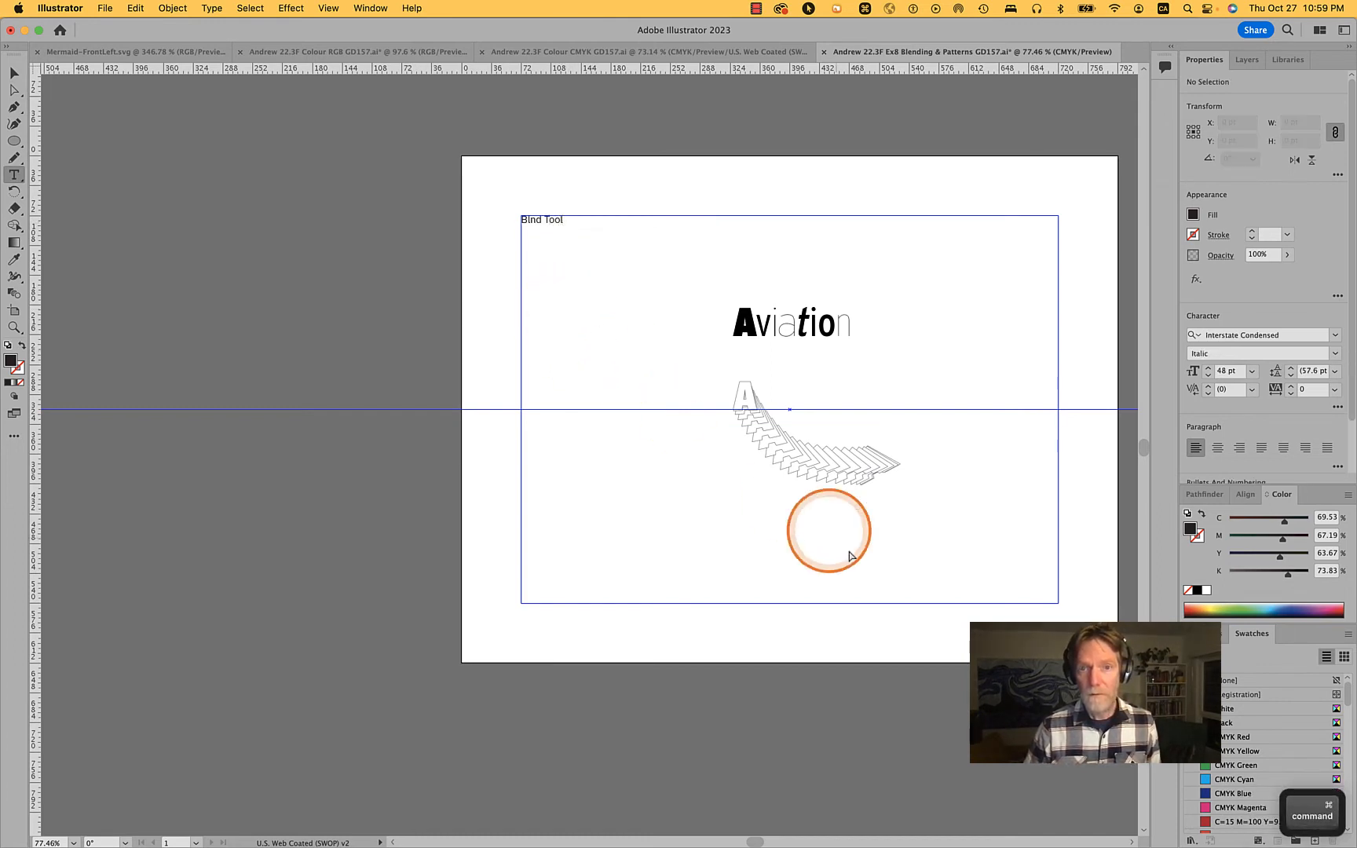
Directly select the blend's rotated end A and fill it with the orange C=0 M=35 Y=85 K=0 swatch
key(v)
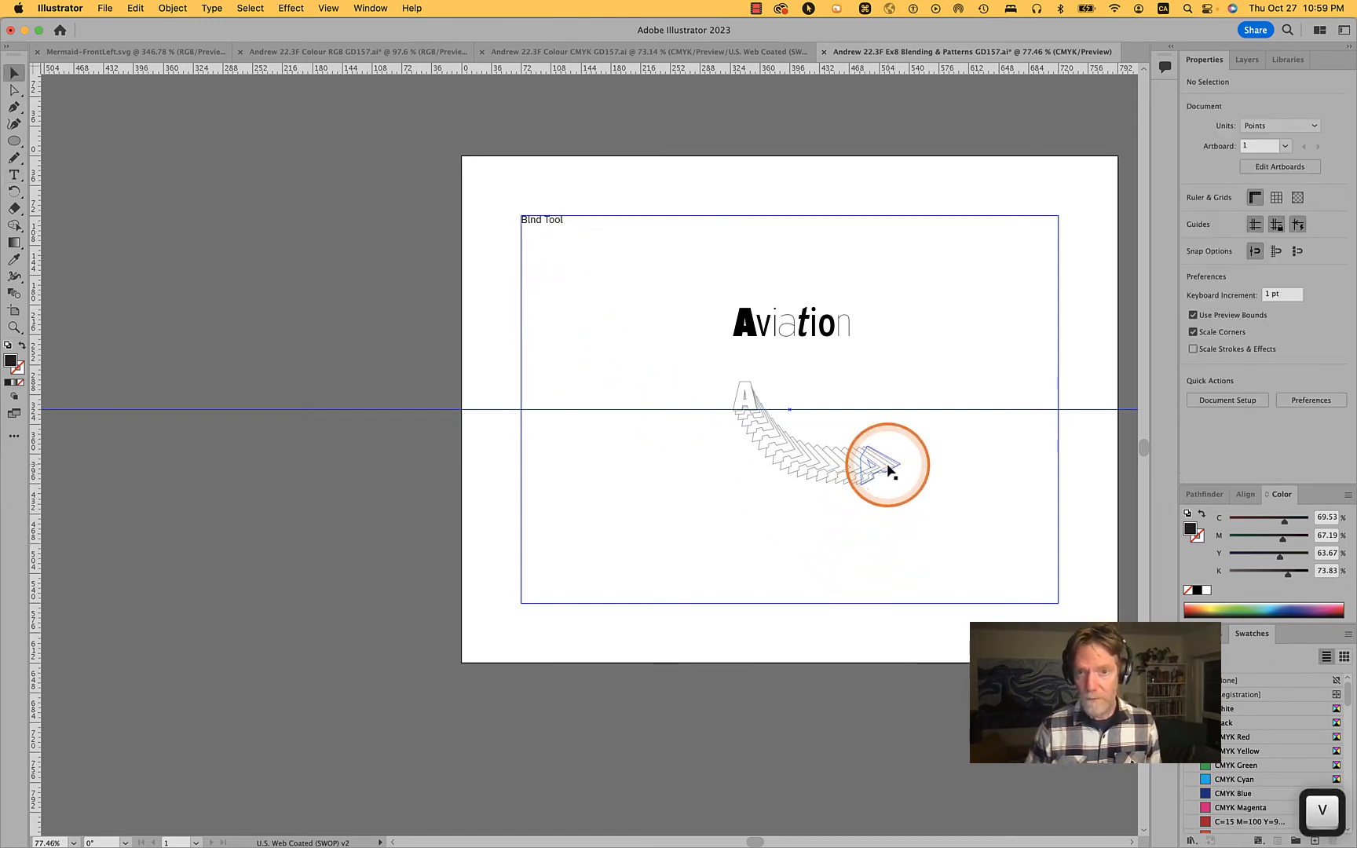
click(892, 467)
key(a)
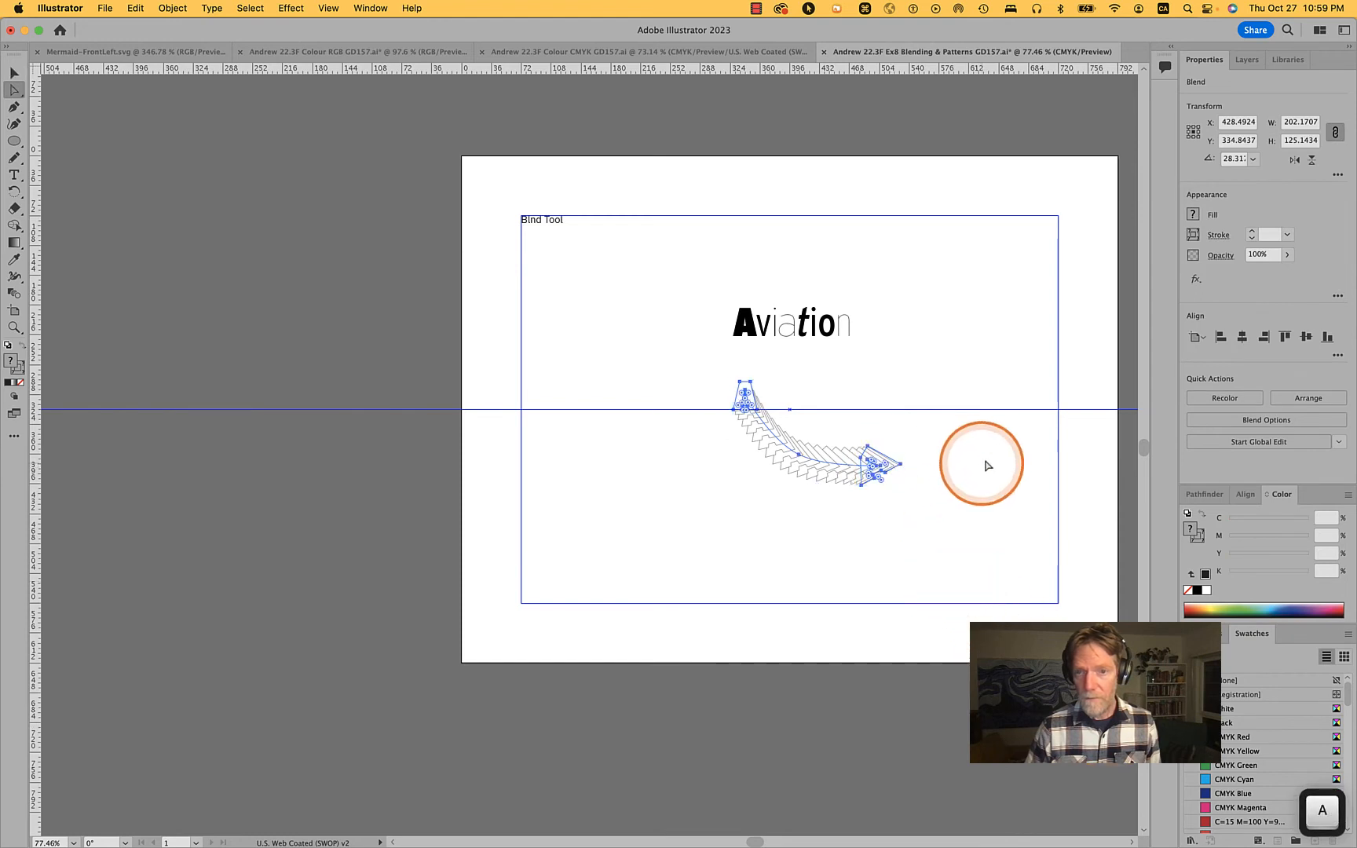
click(980, 462)
alt+click(901, 465)
alt+click(901, 465)
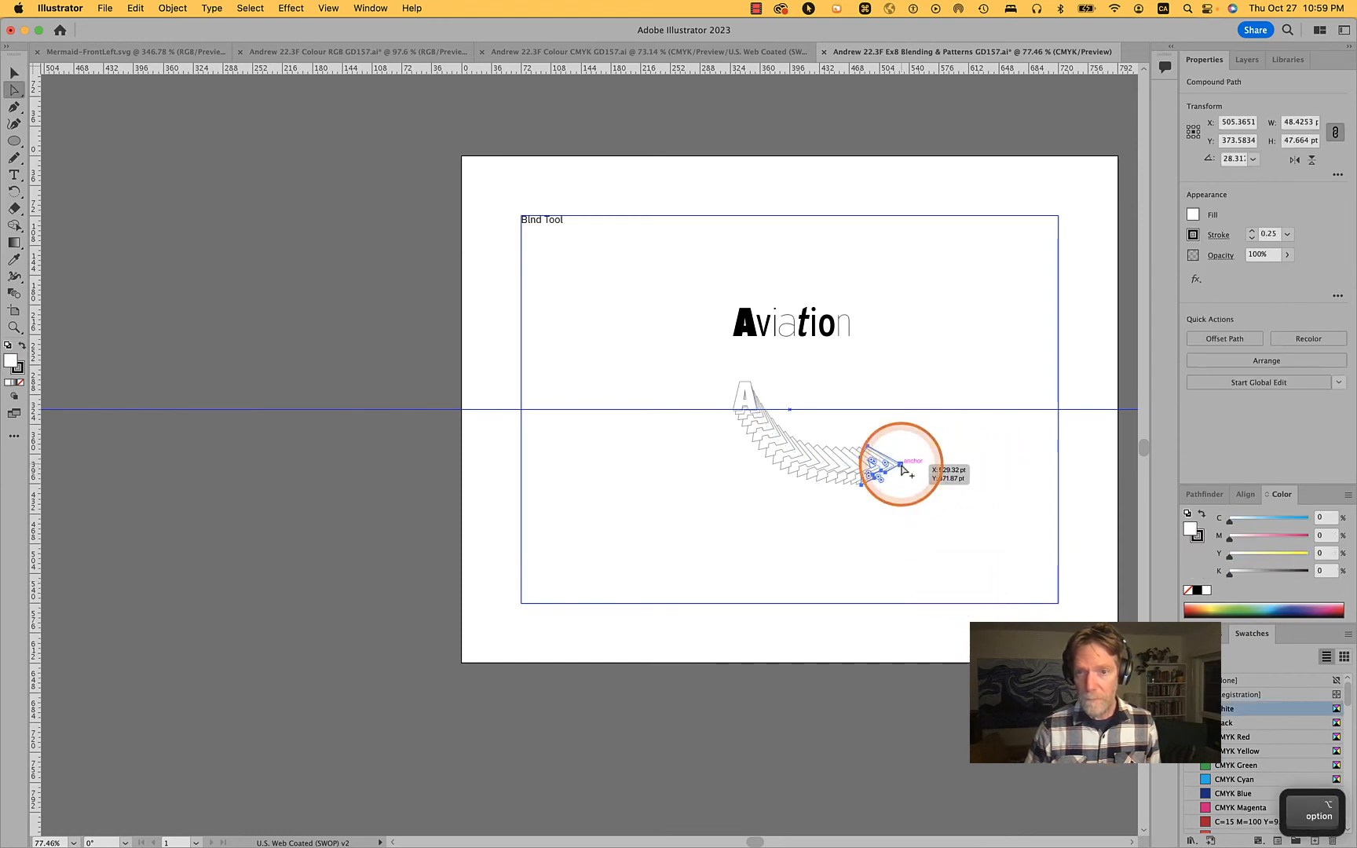
alt+click(901, 465)
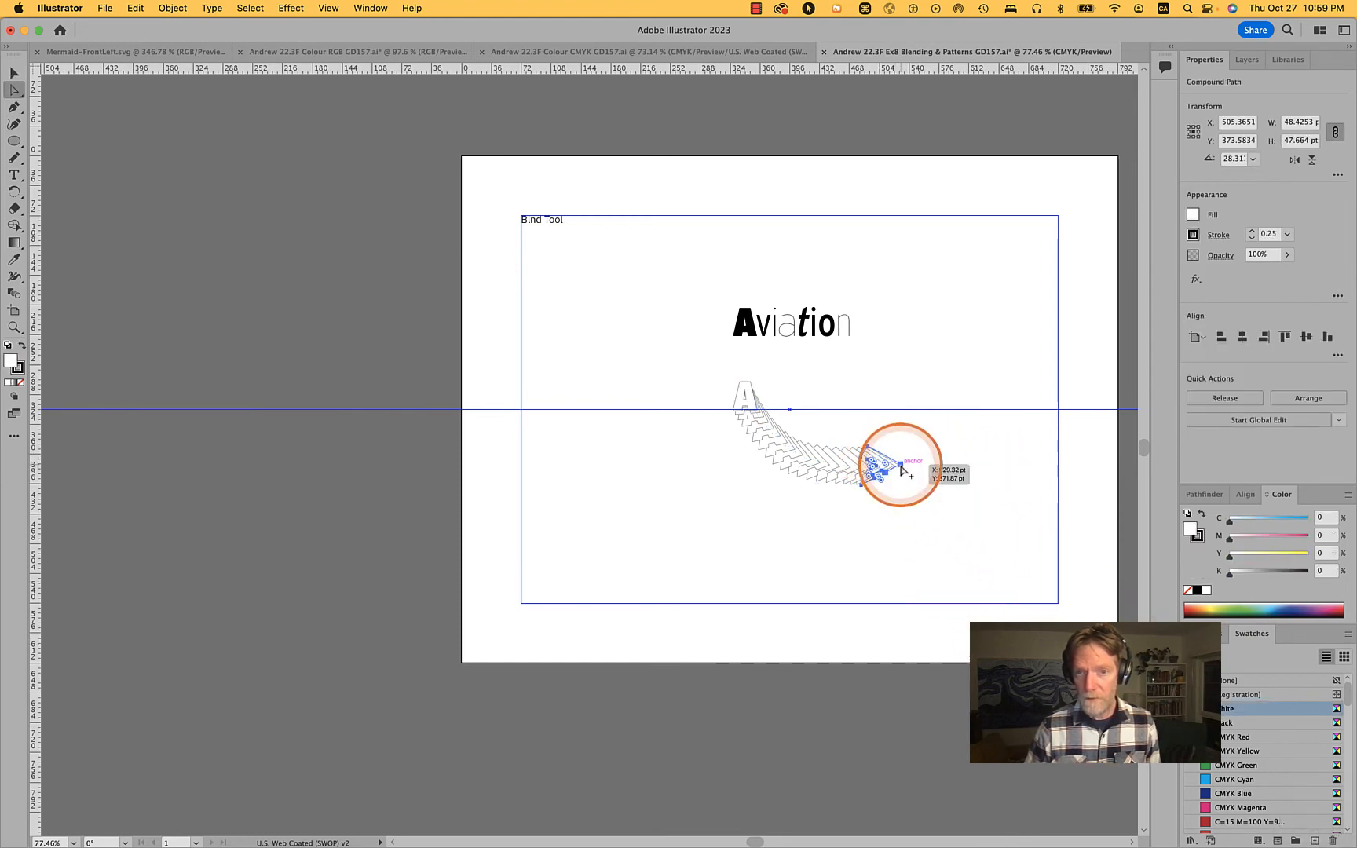
scroll(1259, 794, down, 5)
scroll(1259, 795, down, 5)
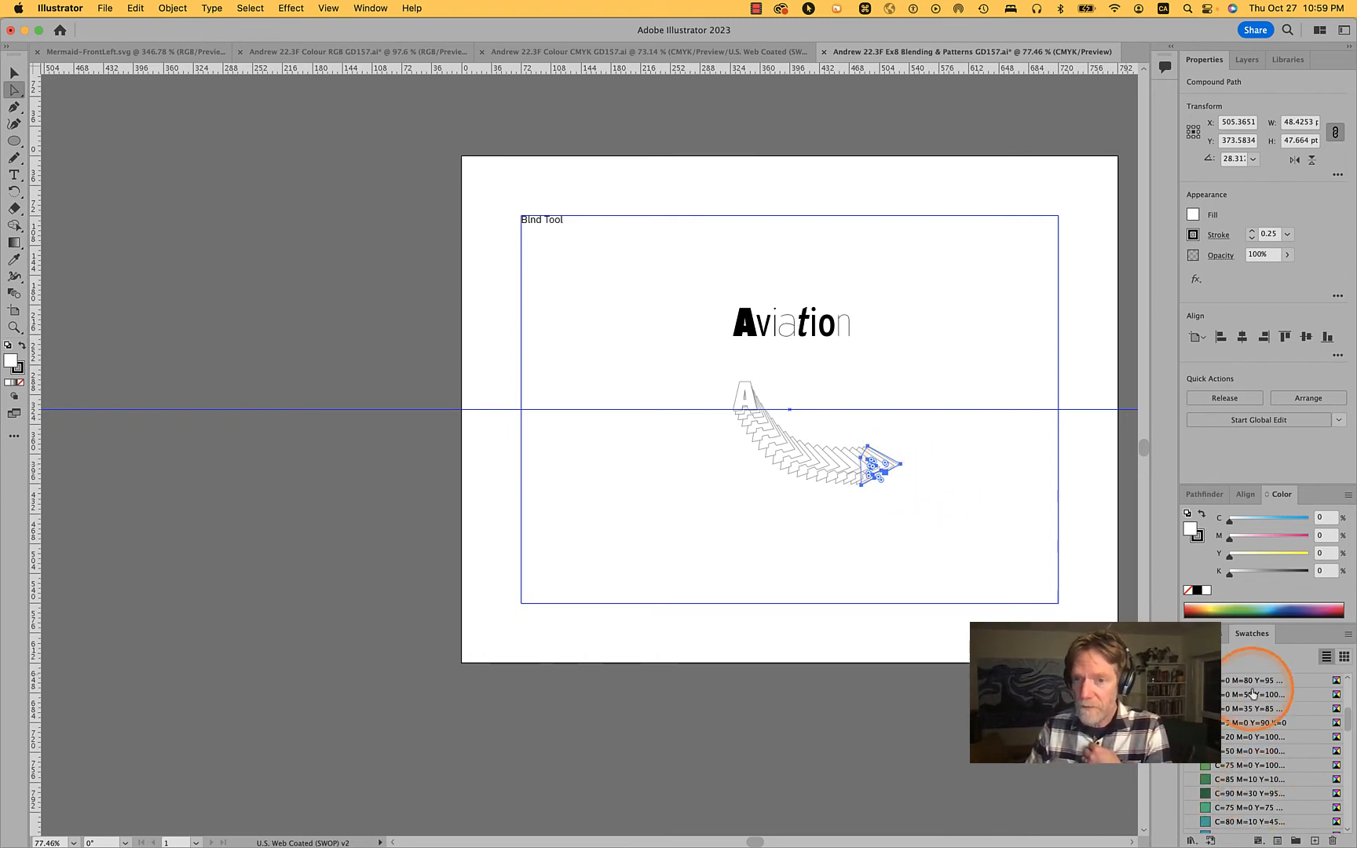
click(1248, 710)
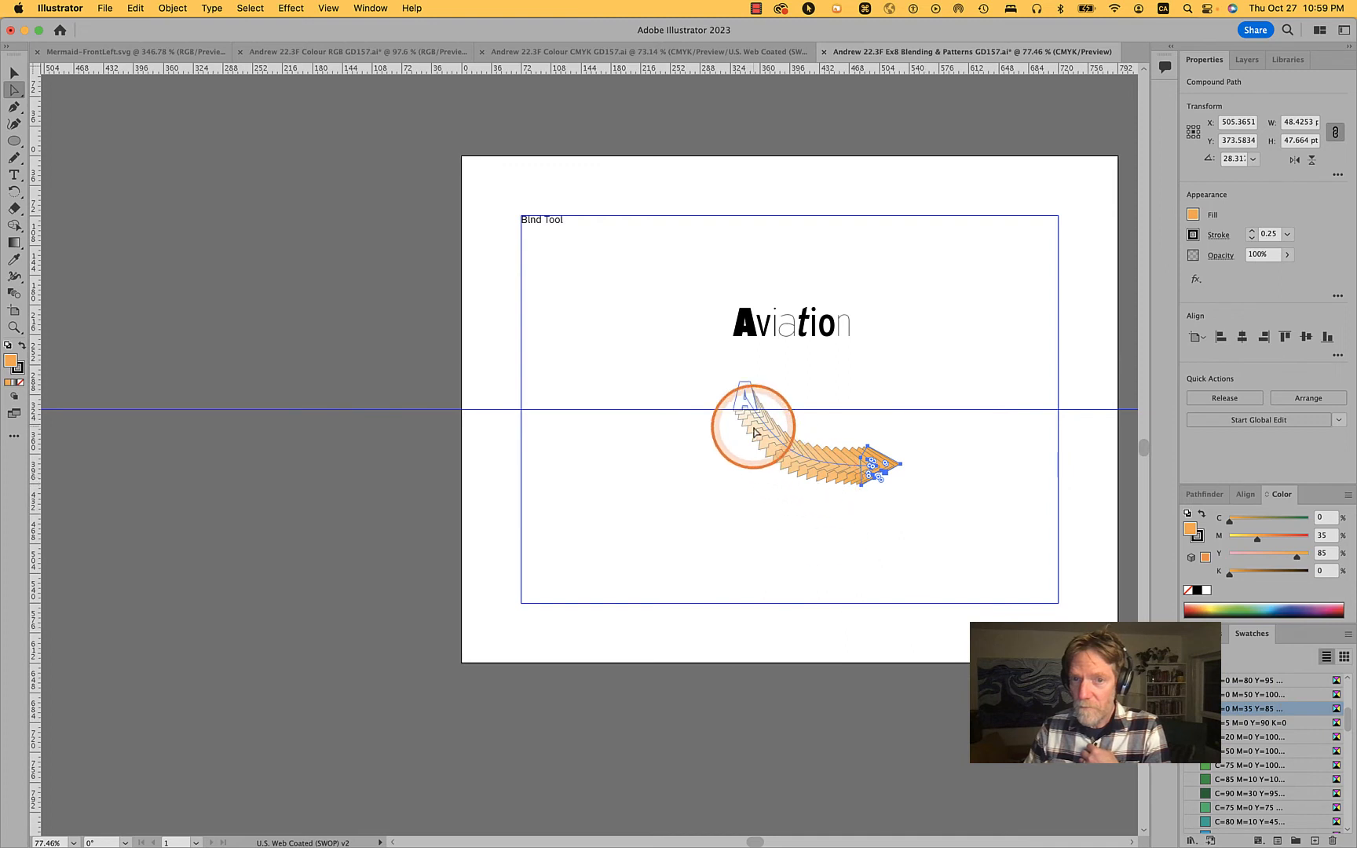
Directly select the blend's upright A and fill it with the CMYK Green swatch
drag(752, 397, 751, 387)
alt+click(751, 387)
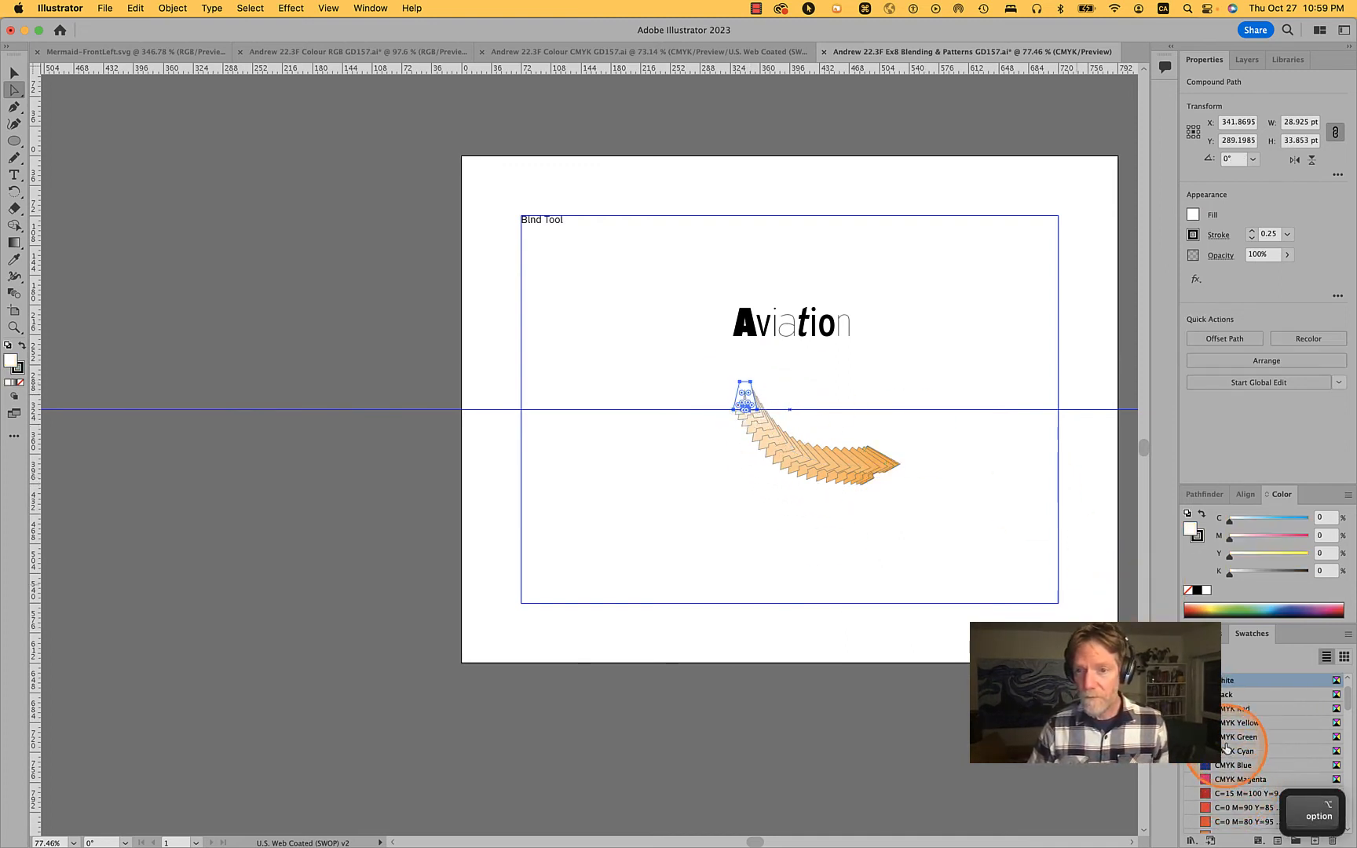
click(1227, 742)
click(851, 512)
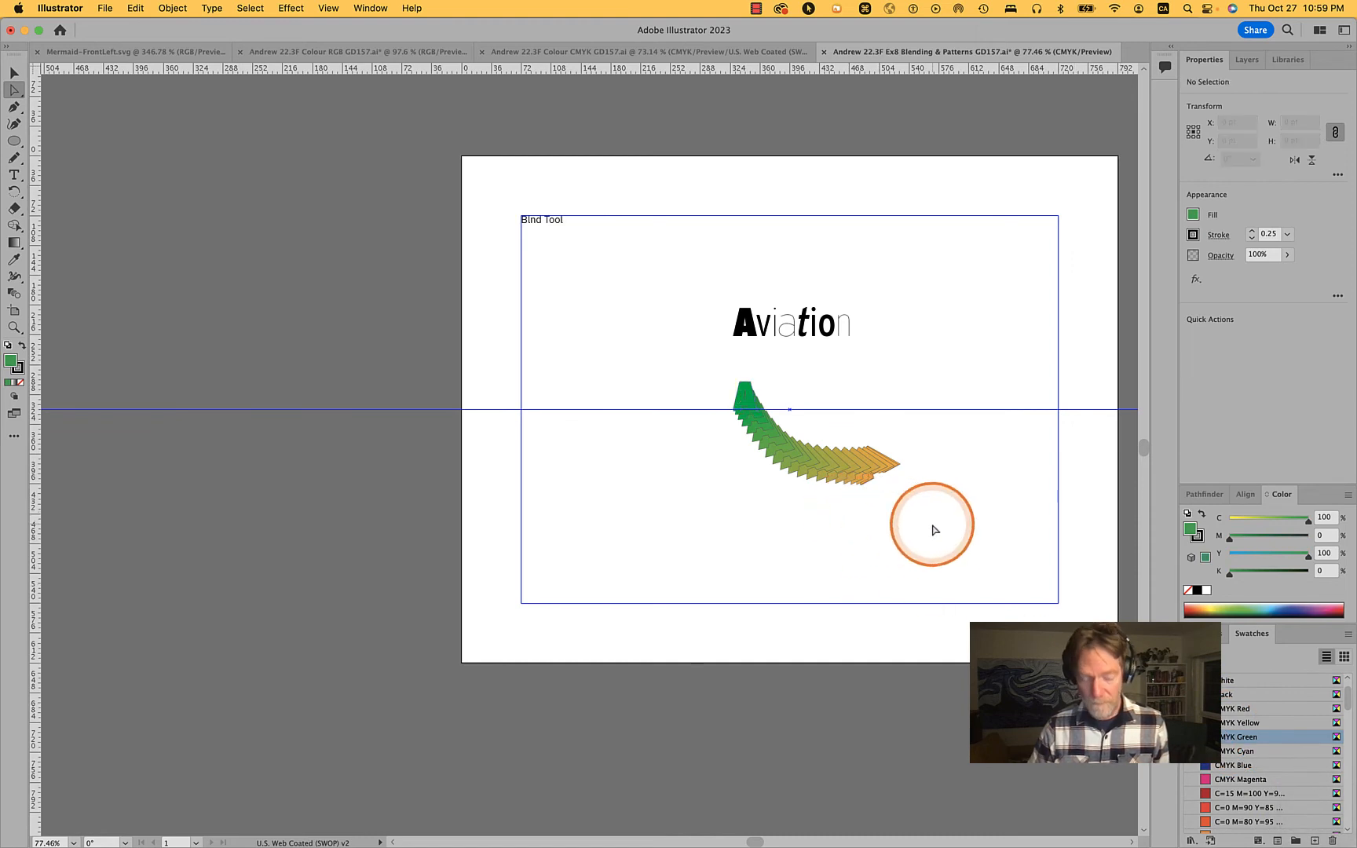
Move the blend near the artboard's left margin and scale it uniformly to 220% from the upright A's top-left anchor
key(v)
drag(858, 469, 676, 418)
key(s)
alt+click(561, 330)
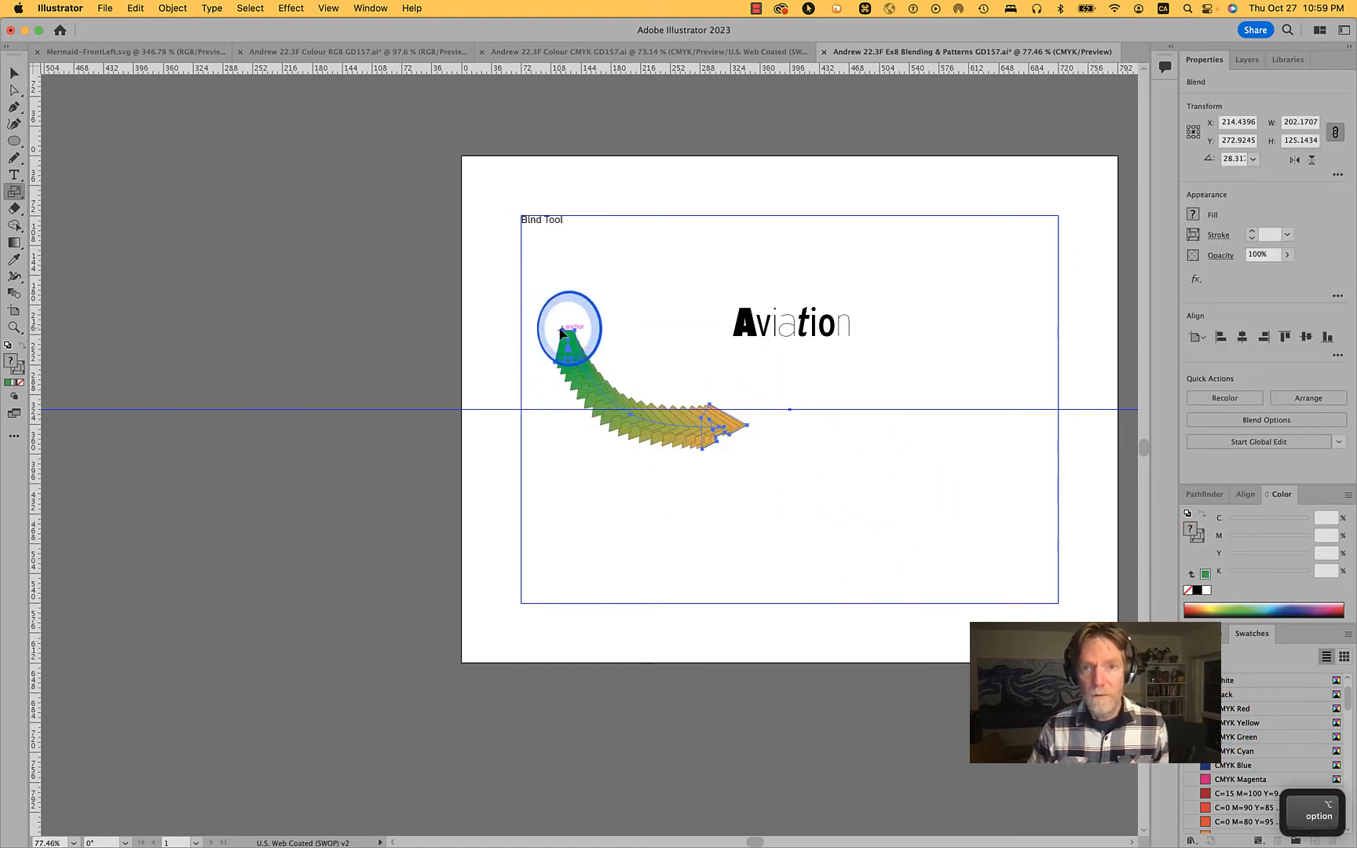
key(shift+Up)
key(shift+Up)
key(shift+Up)
key(shift+Up)
key(shift+Up)
key(shift+Up)
key(shift+Up)
key(shift+Up)
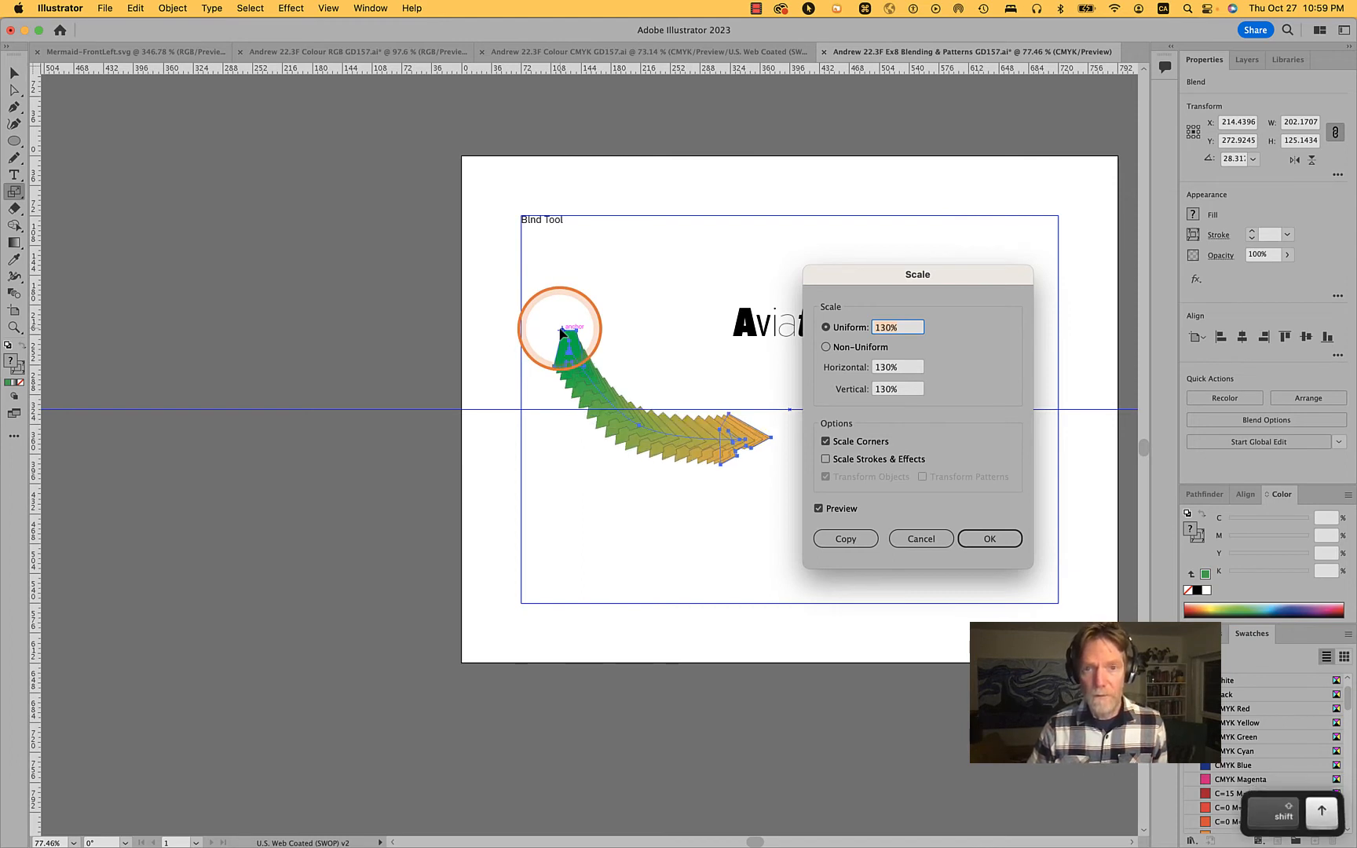
key(shift+Up)
key(shift+Up)
key(shift+Up)
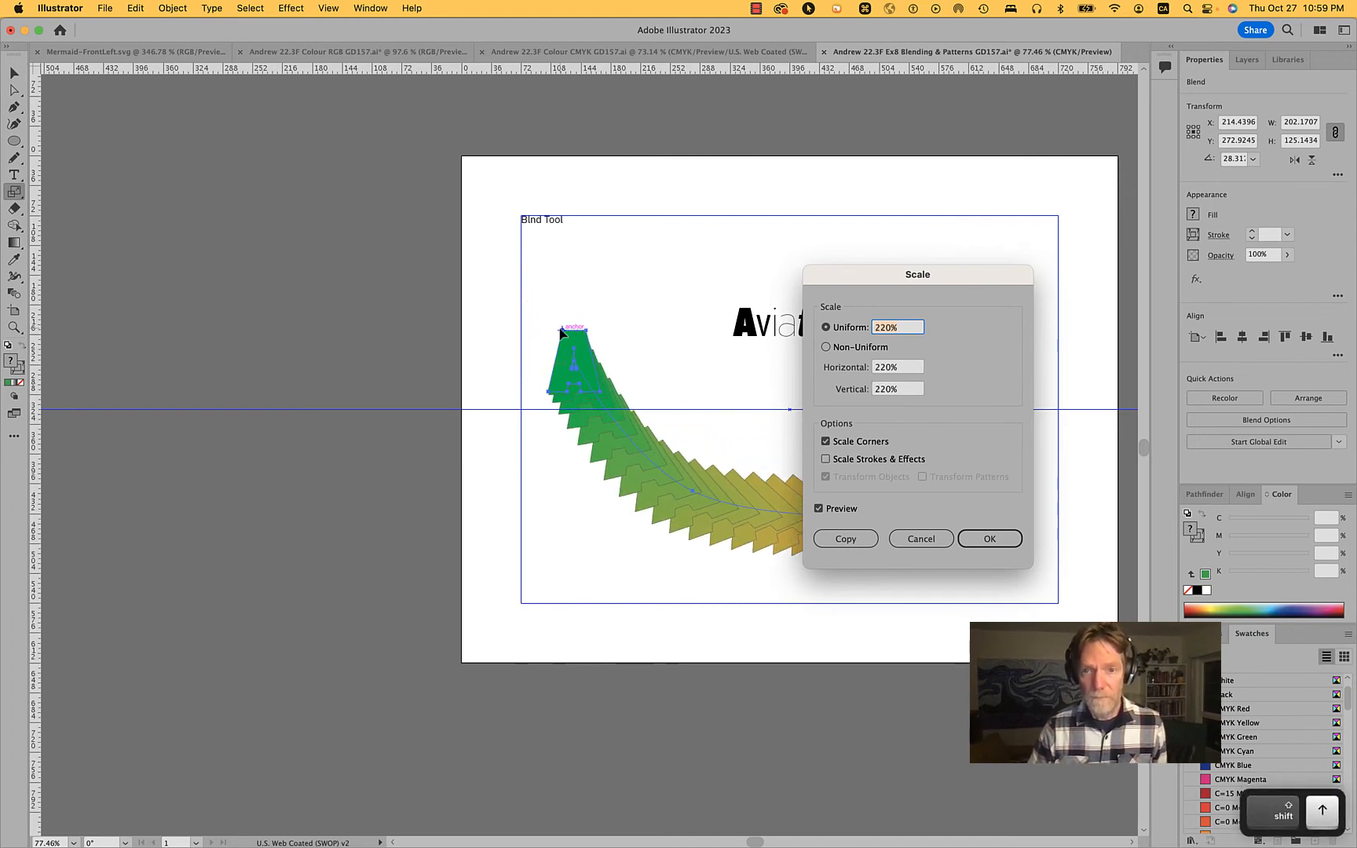
key(Return)
super+click(245, 324)
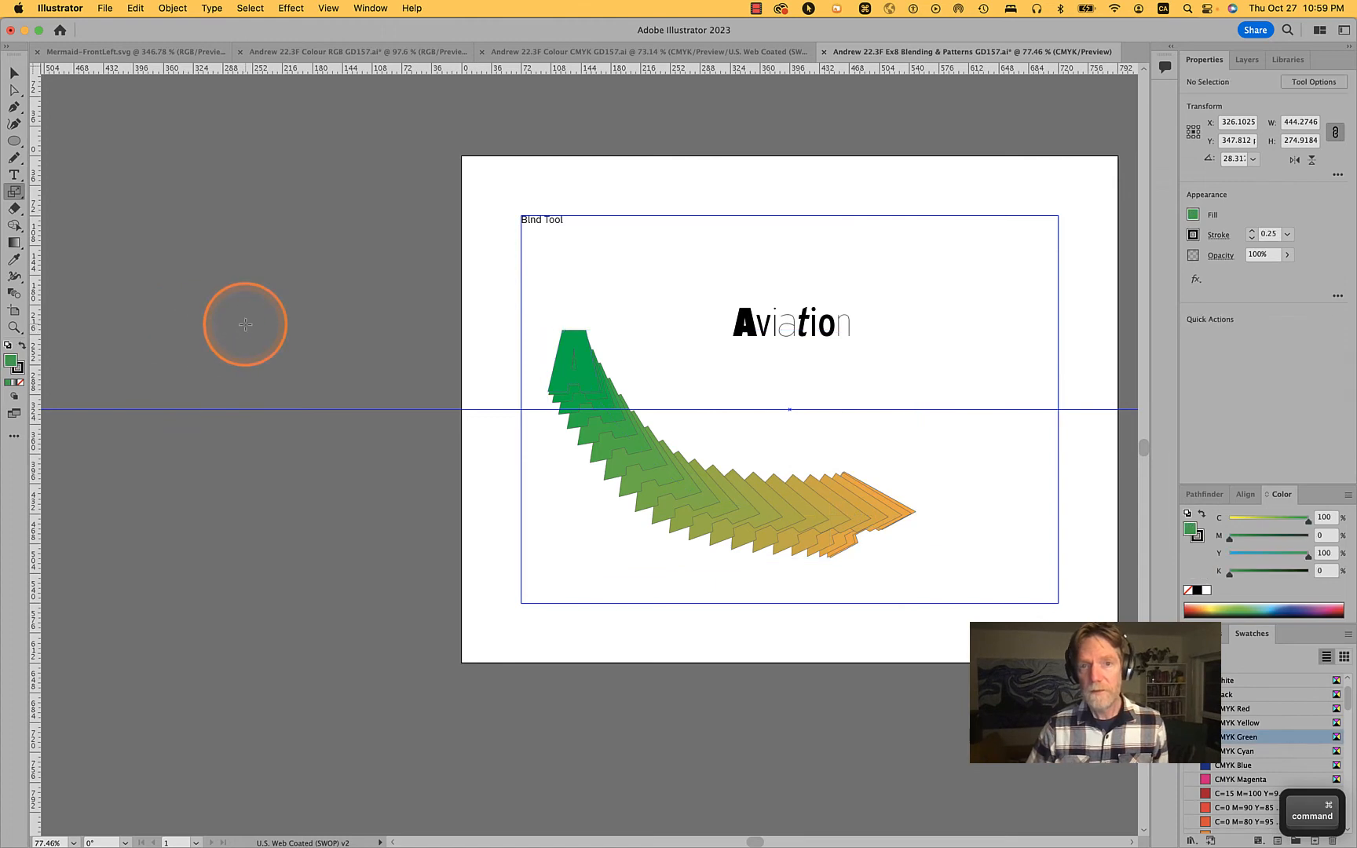
Try duplicating Artboard 1 with its artwork to the right of the original, and undo the duplication
scroll(245, 325, right, 3)
key(shift+o)
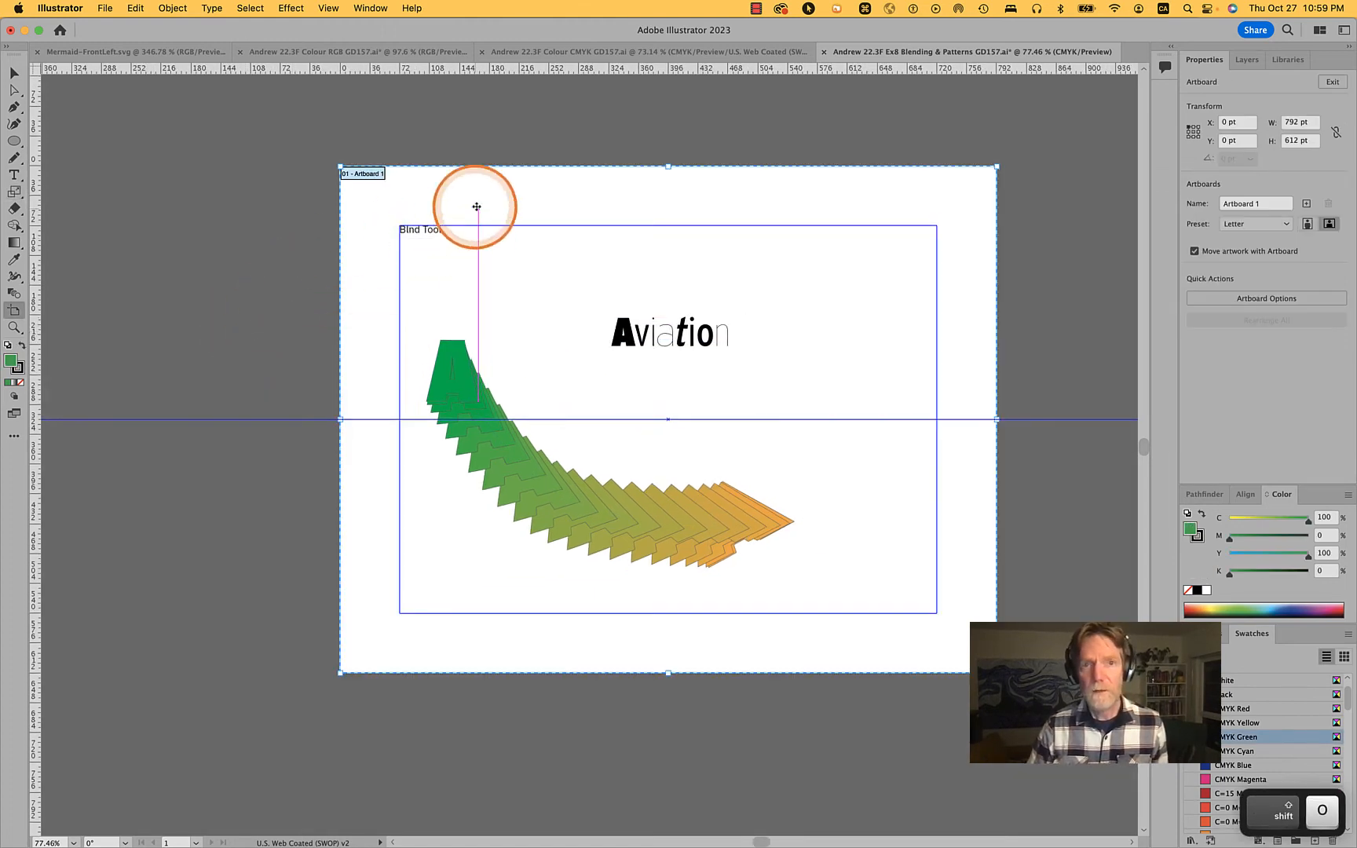
drag(495, 205, 1127, 216)
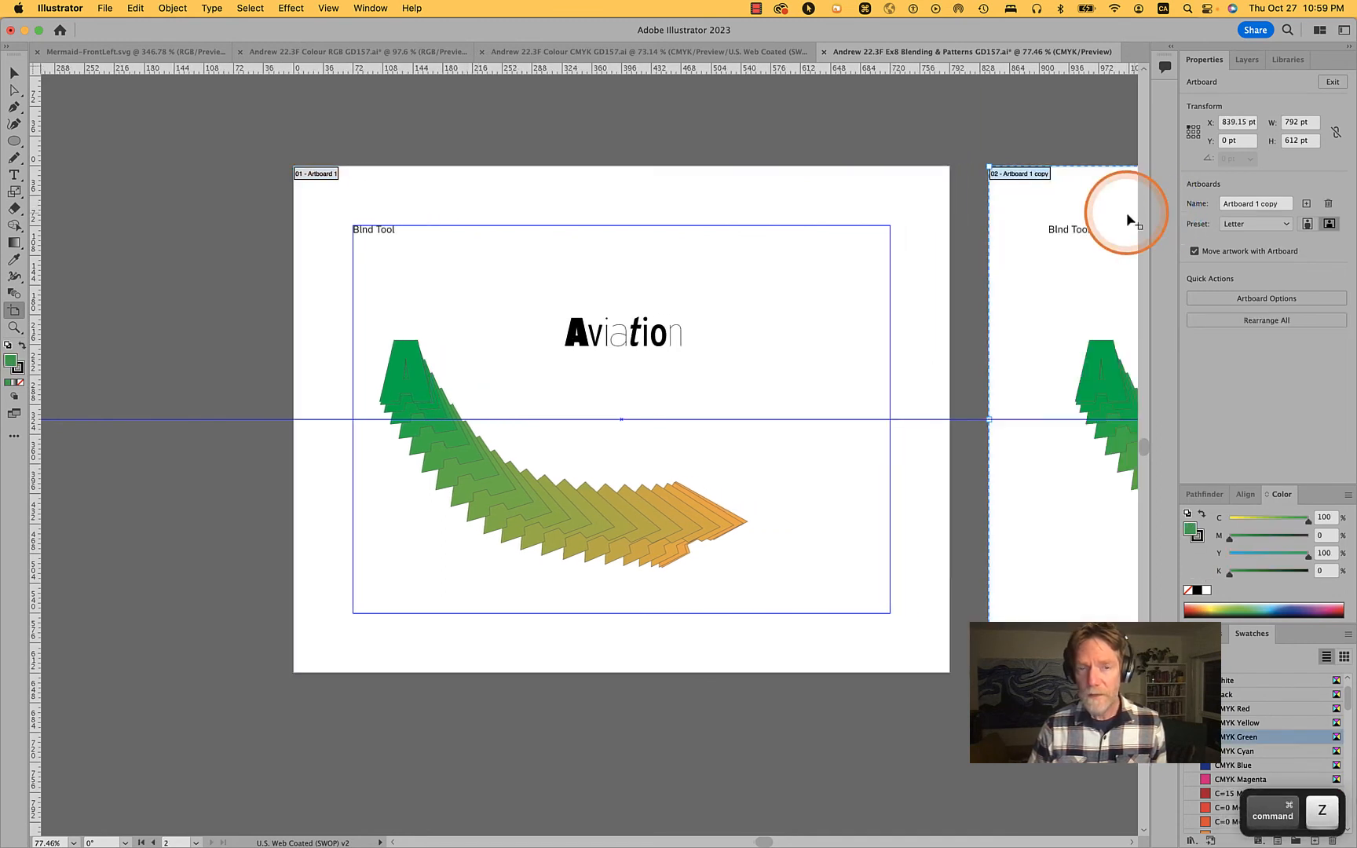
key(super+z)
key(v)
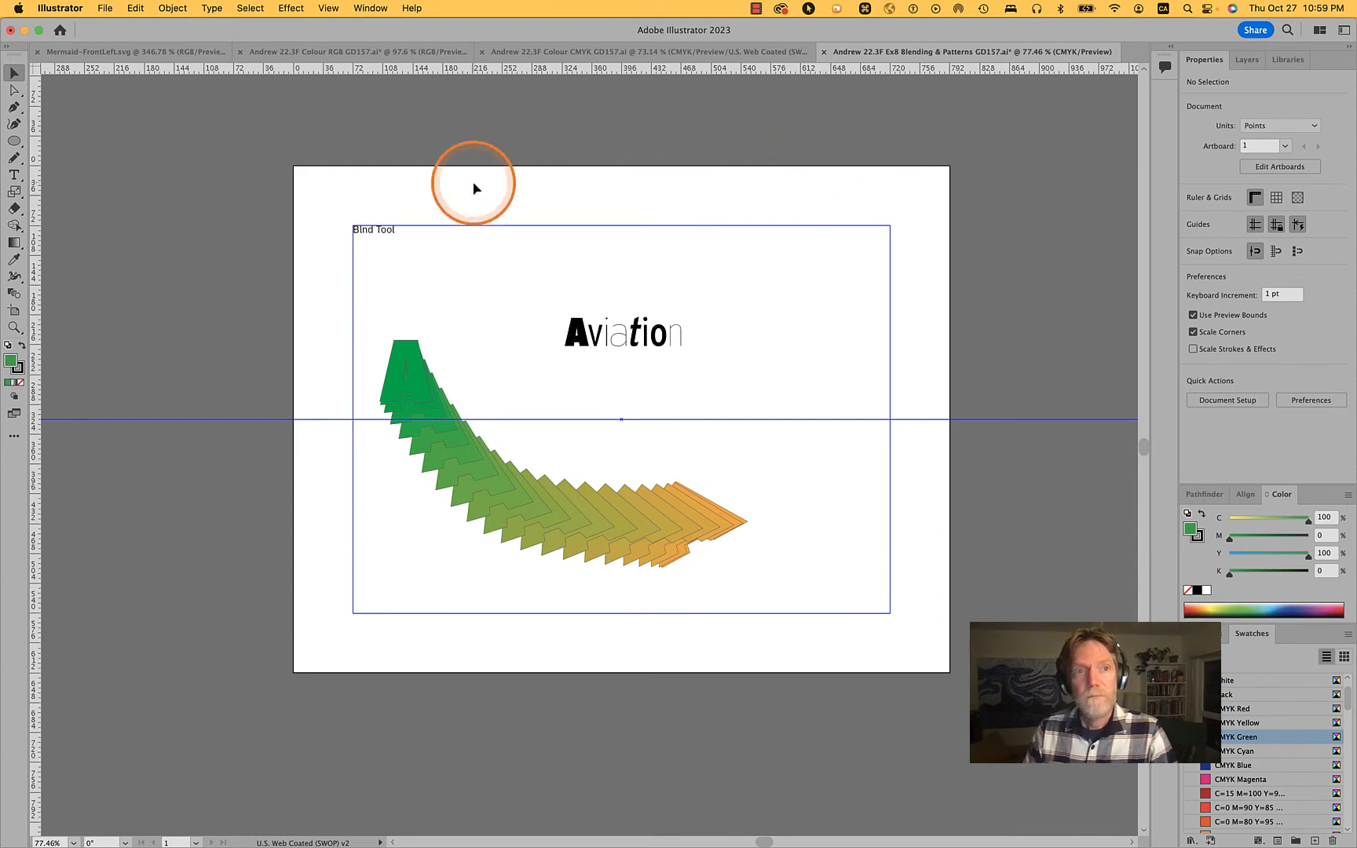
Unlock the guides and duplicate Artboard 1 with its artwork to the right of the original
click(446, 171)
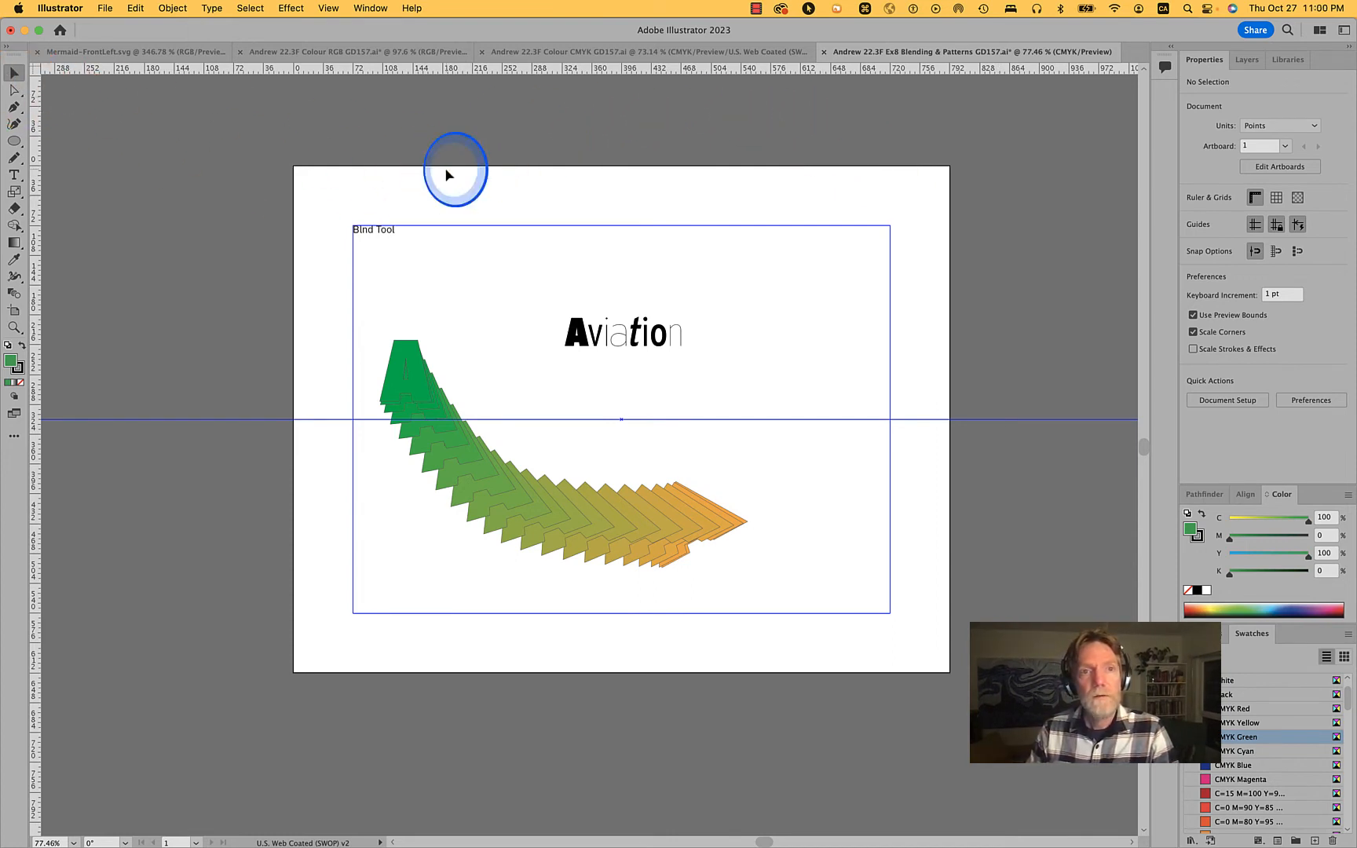
click(1274, 224)
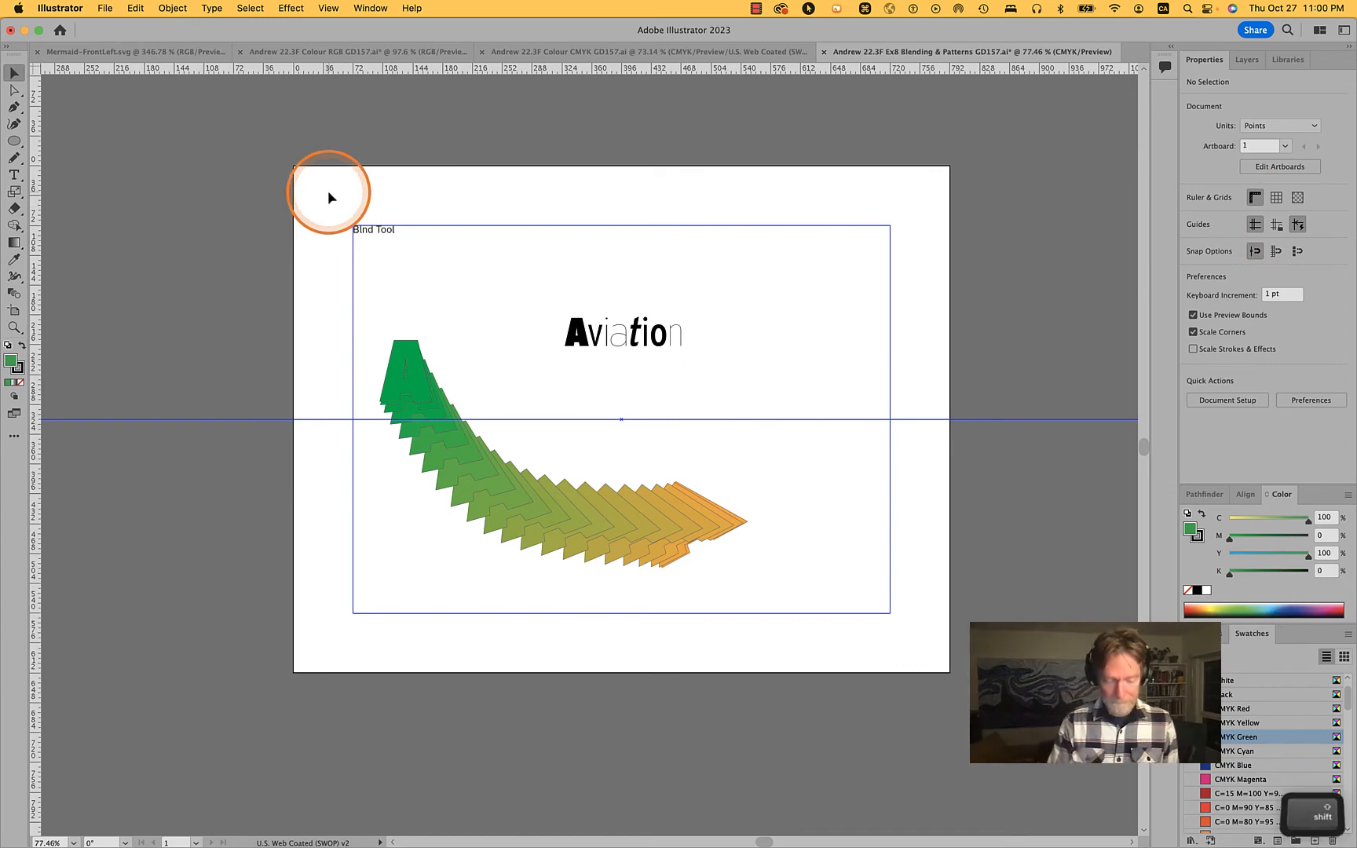
key(shift+o)
drag(328, 193, 1030, 191)
scroll(1024, 188, right, 10)
scroll(1026, 186, right, 5)
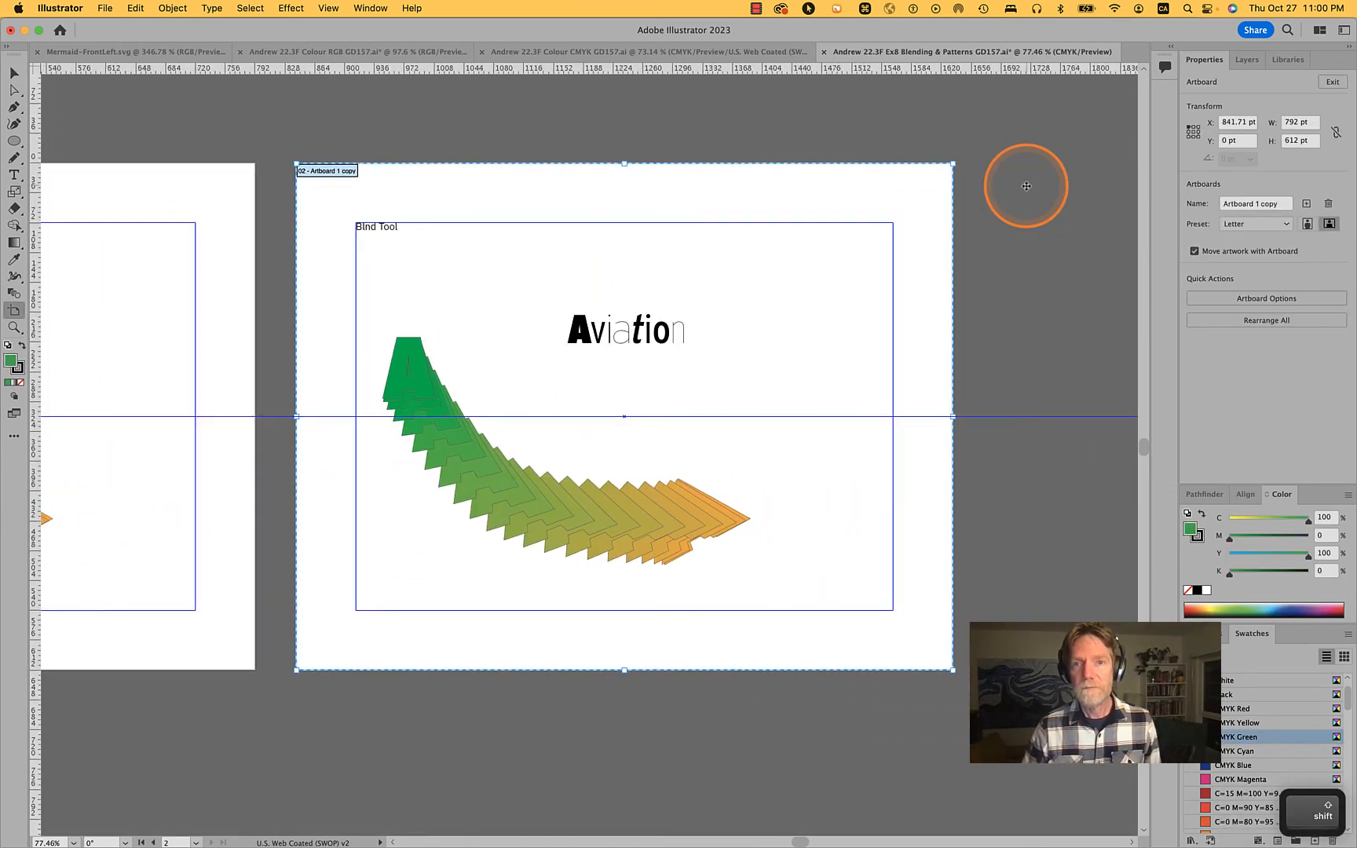
key(v)
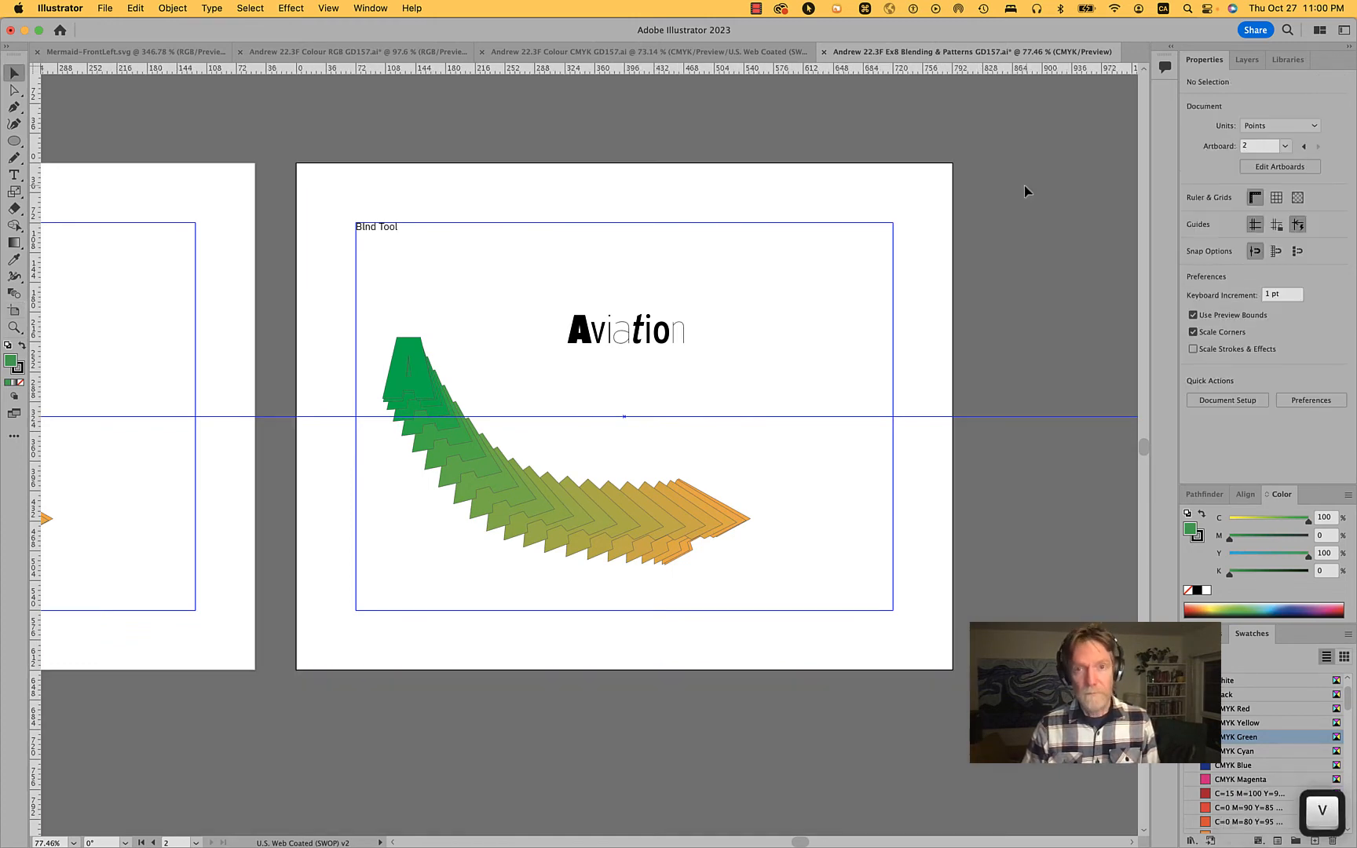
Try moving the margin guide rectangle on the second artboard, and undo the move
drag(378, 363, 665, 511)
key(super+z)
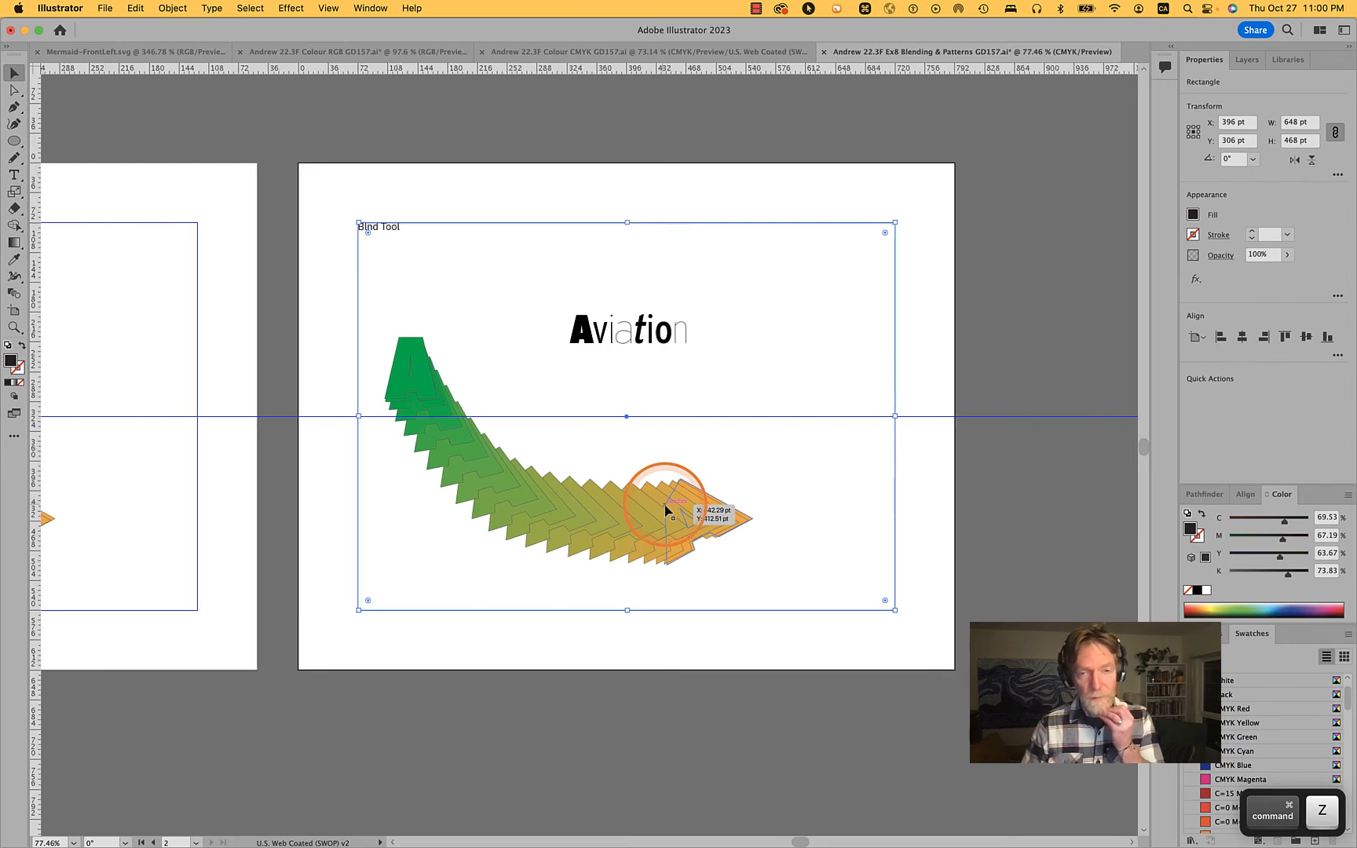
scroll(665, 512, left, 5)
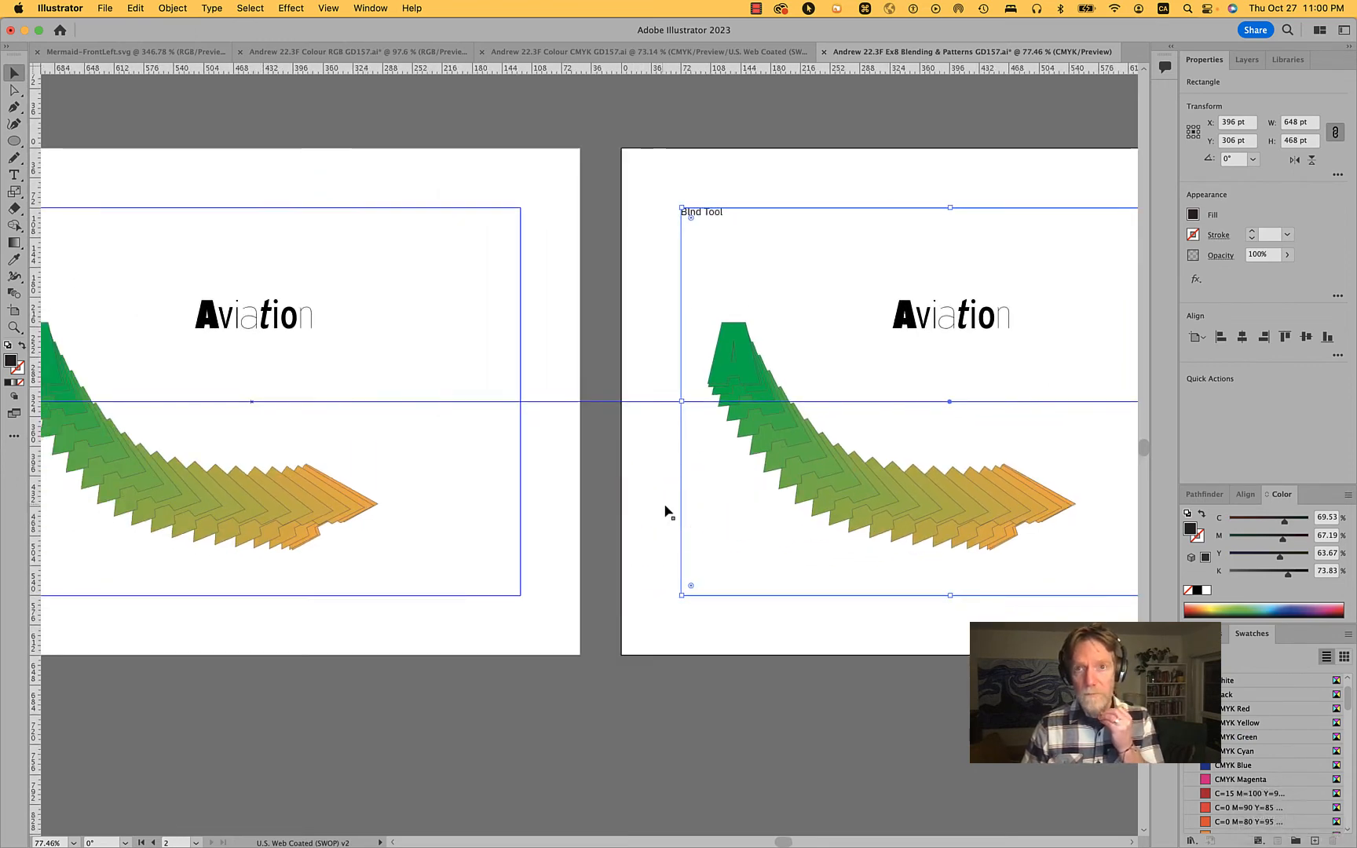
Delete the green-to-orange blend from the second artboard and leave nothing selected
click(337, 405)
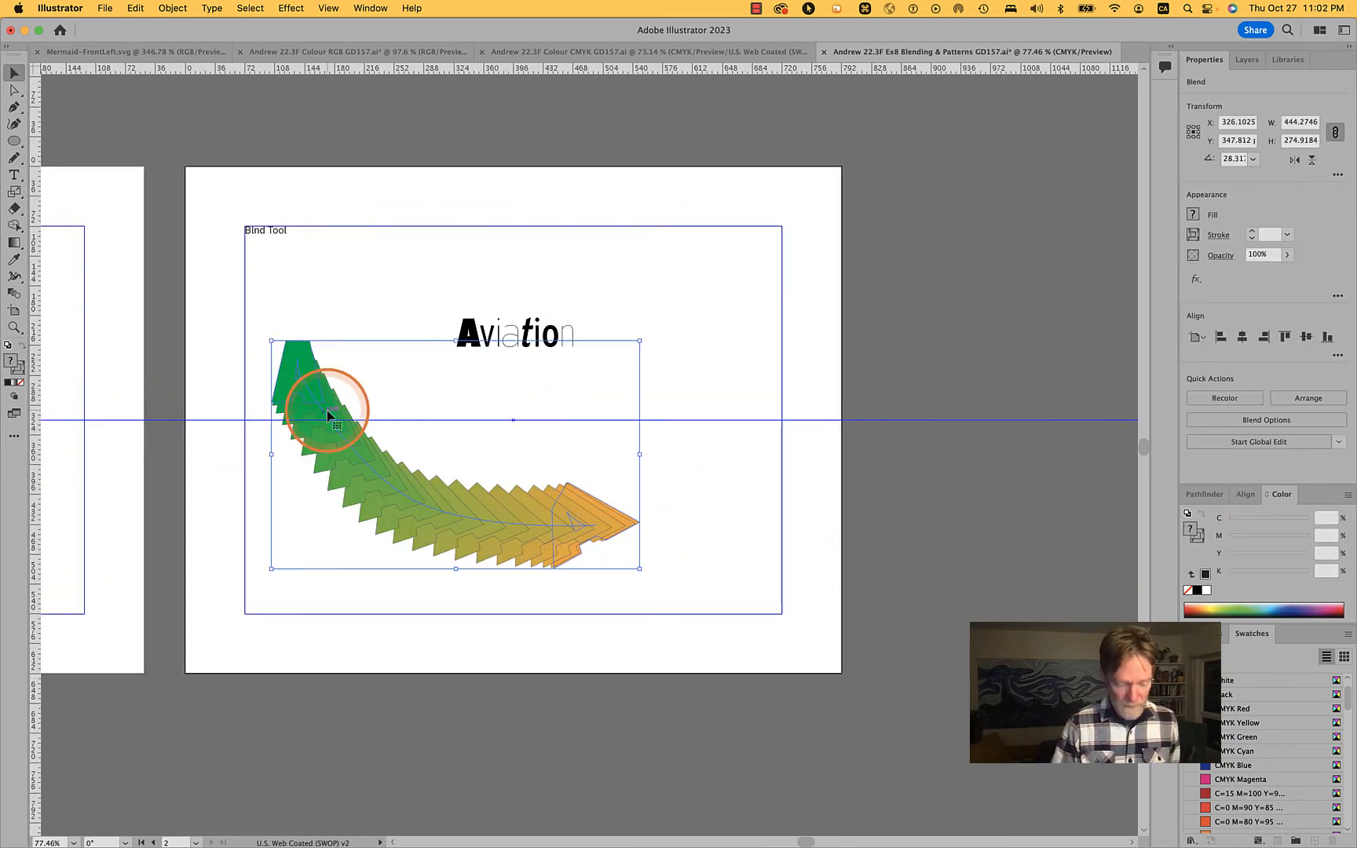
key(BackSpace)
click(327, 415)
click(506, 379)
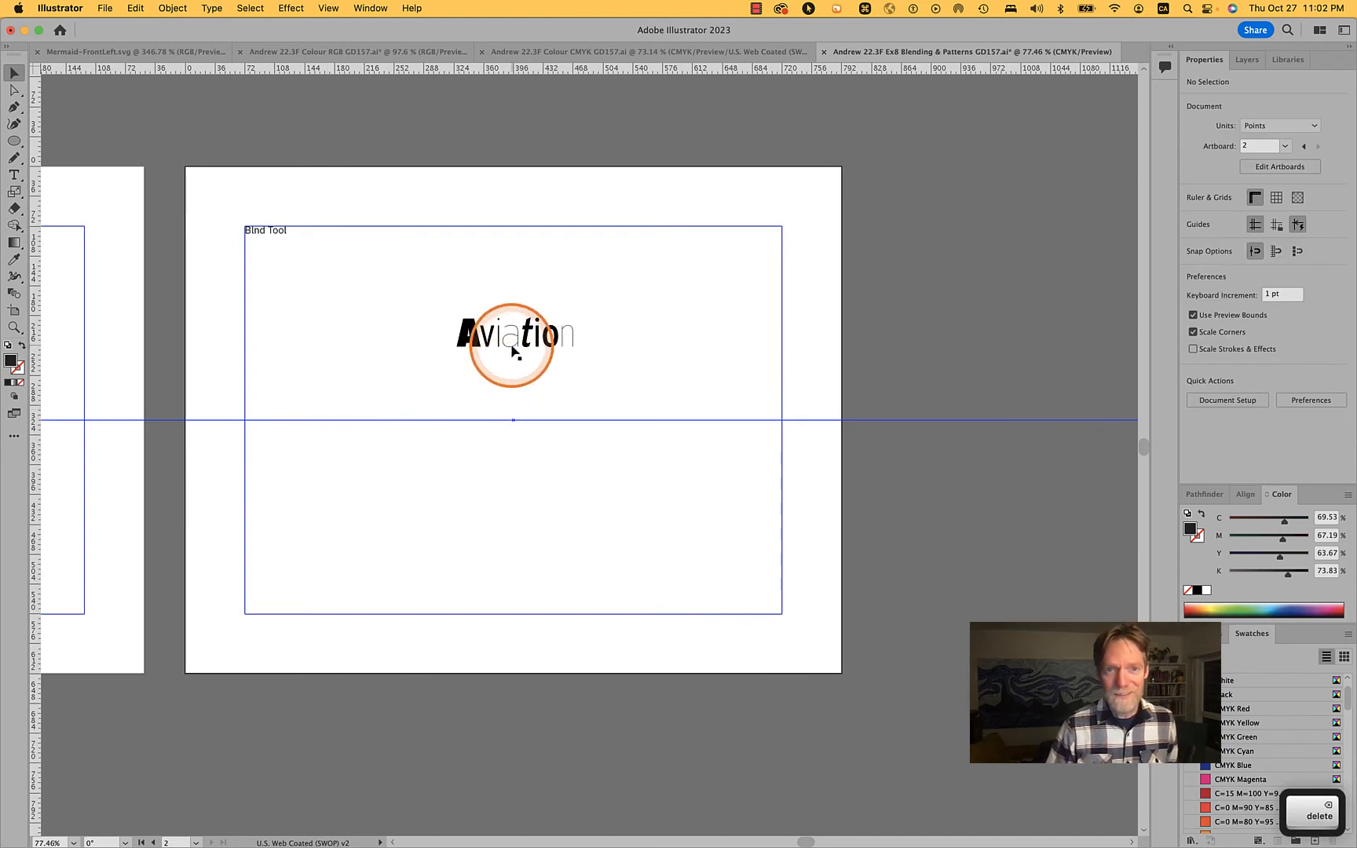
click(512, 351)
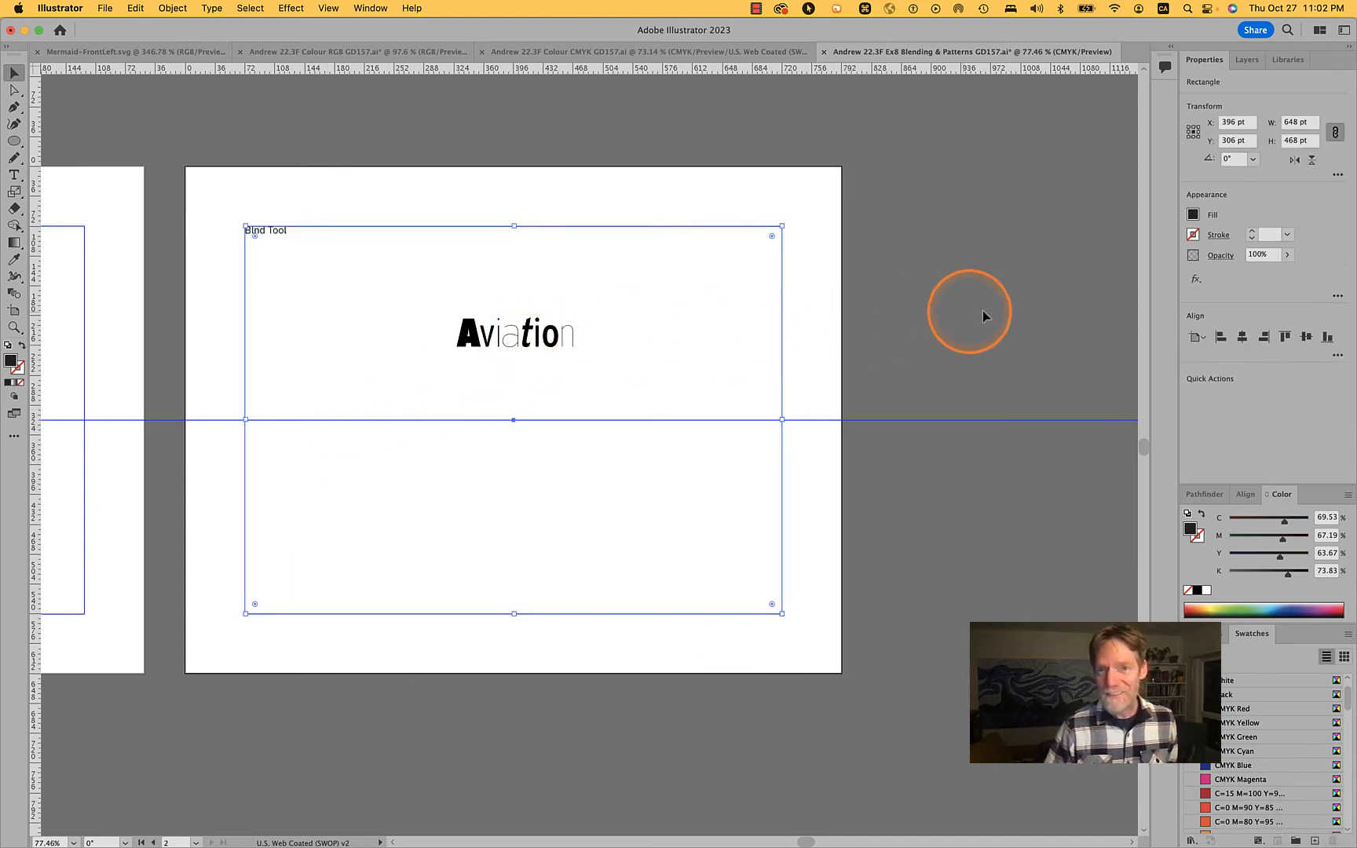
click(1052, 305)
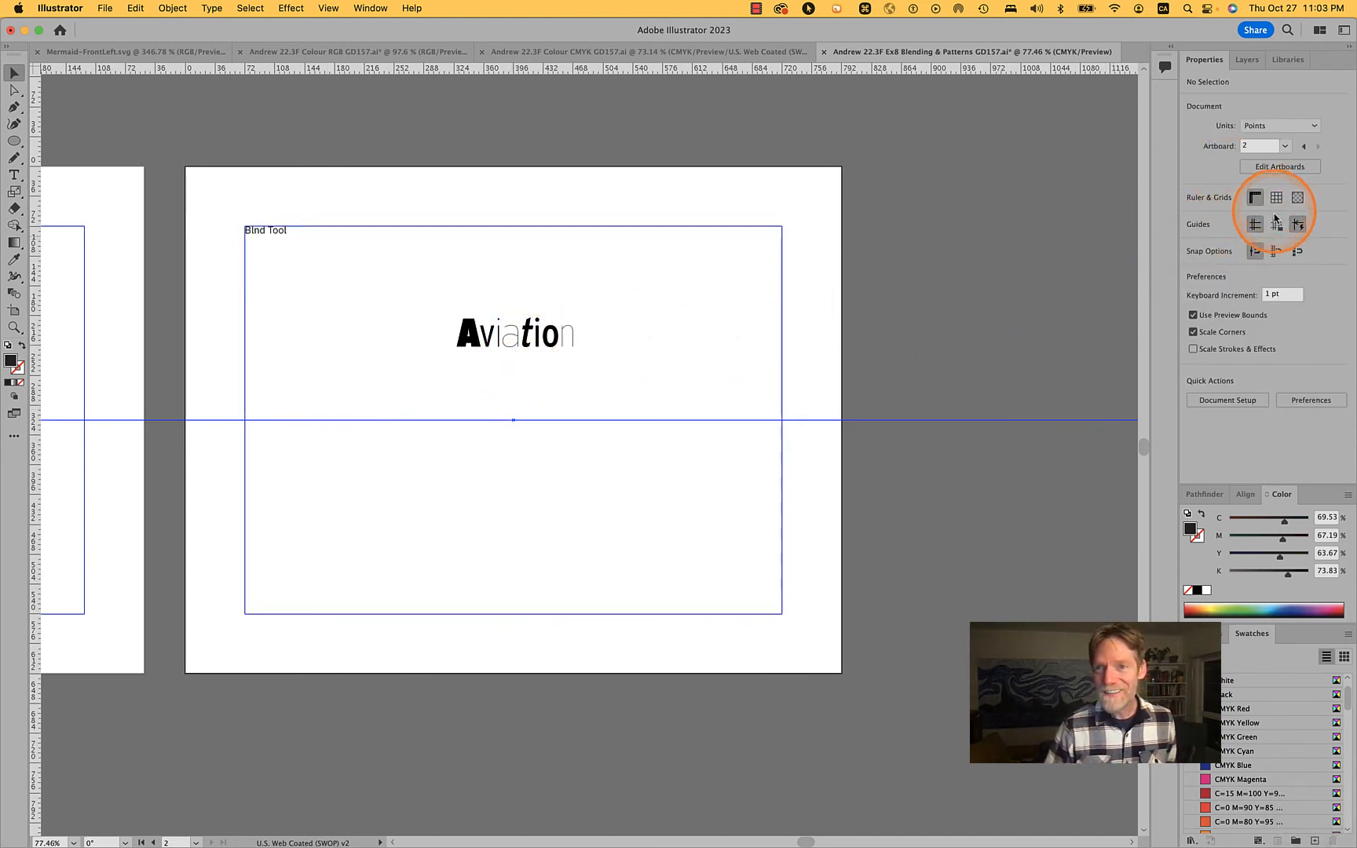
Delete the Aviation lettering from the second artboard and remove the horizontal centre guide
click(542, 332)
key(BackSpace)
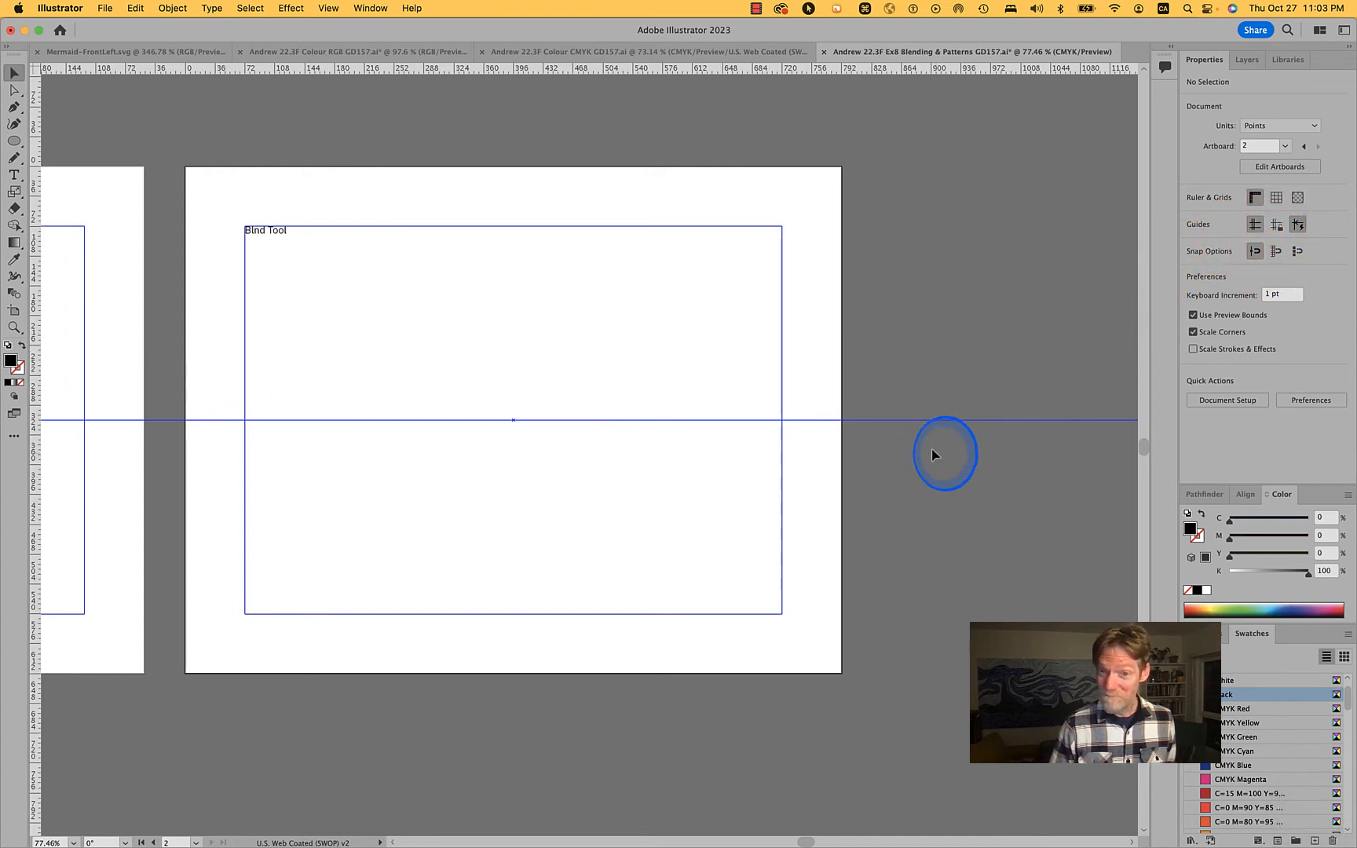
drag(934, 455, 945, 470)
key(BackSpace)
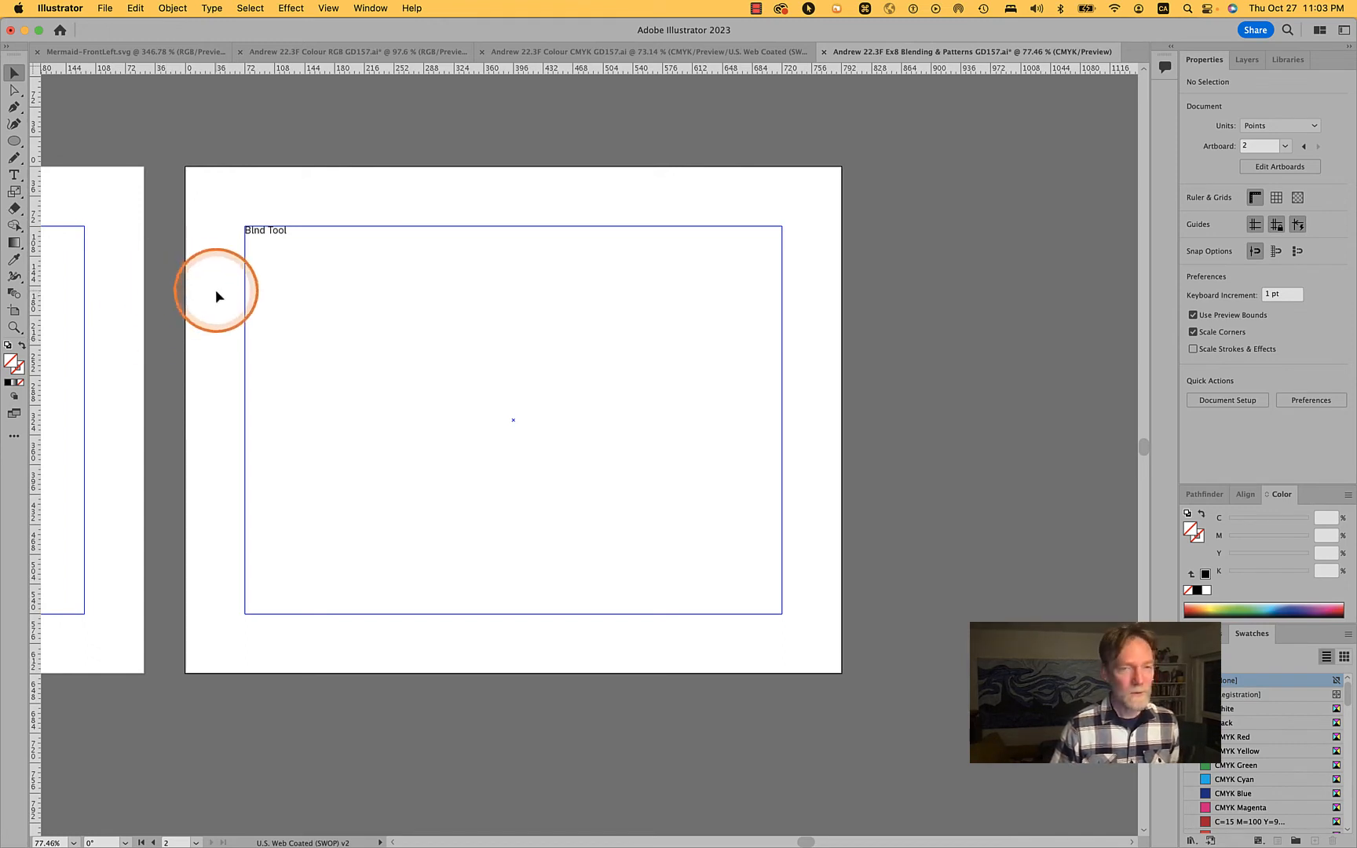
Copy the Aviation lettering from the first artboard and paste it onto the second artboard
scroll(371, 360, left, 10)
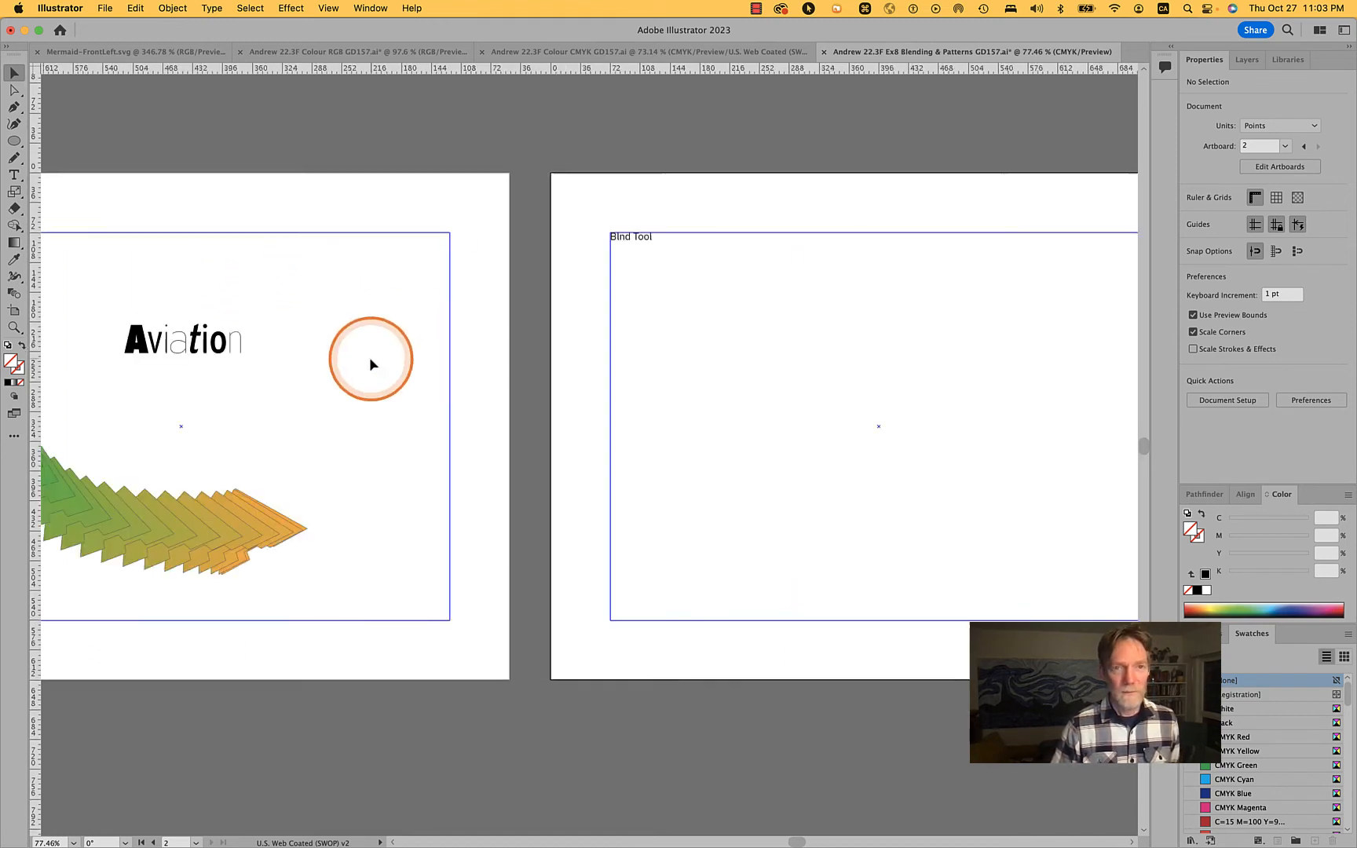
click(278, 324)
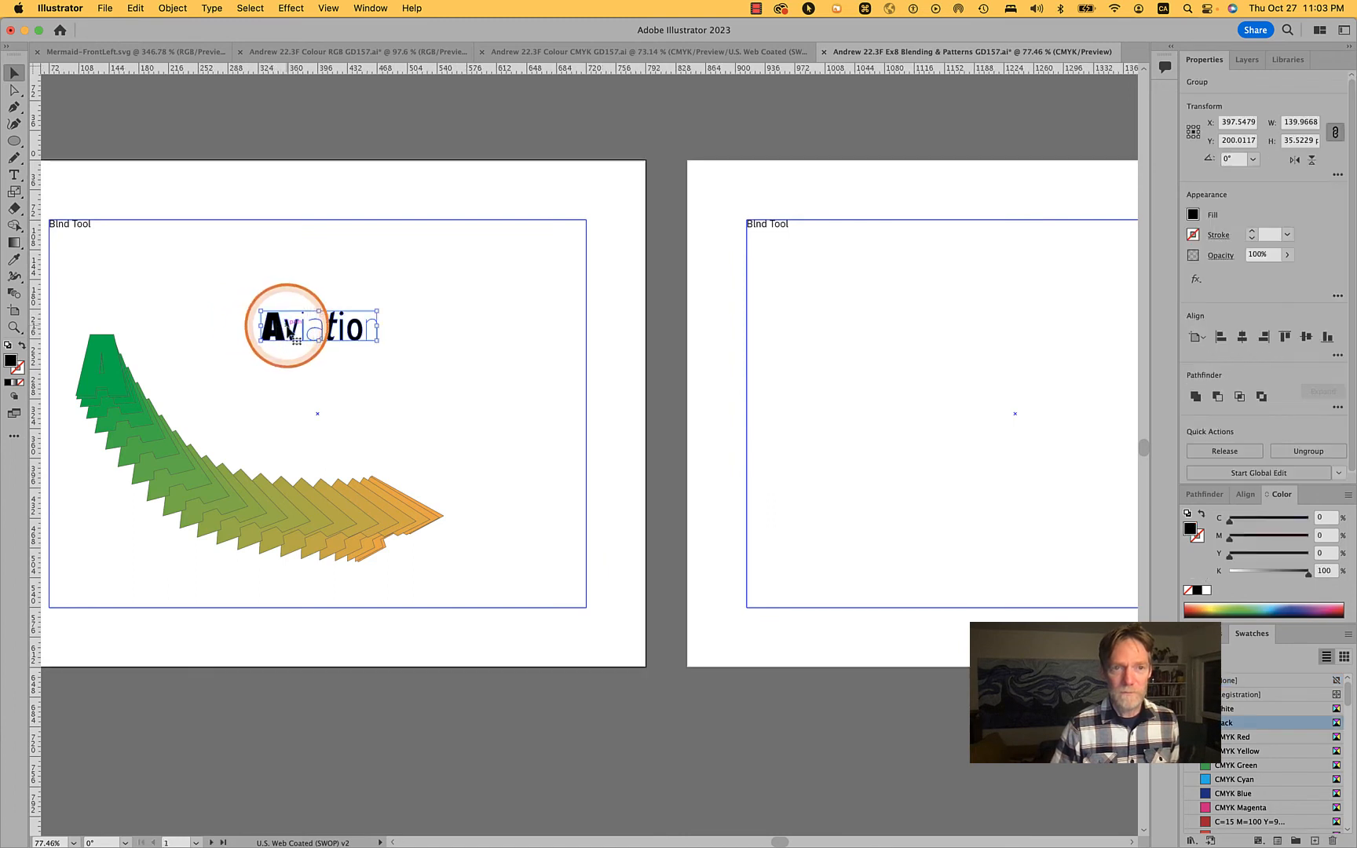
key(super+c)
scroll(259, 302, right, 10)
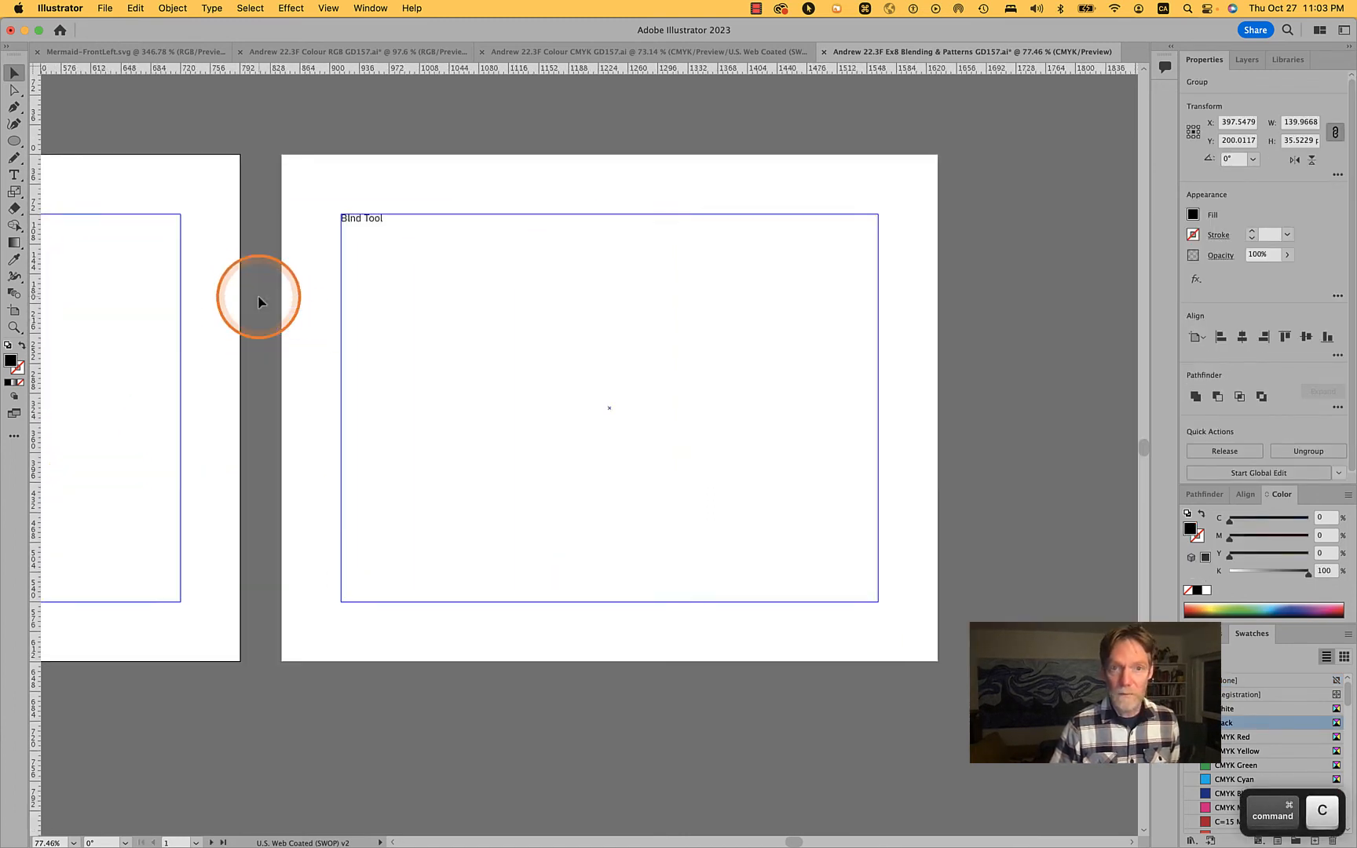
click(400, 346)
key(super+v)
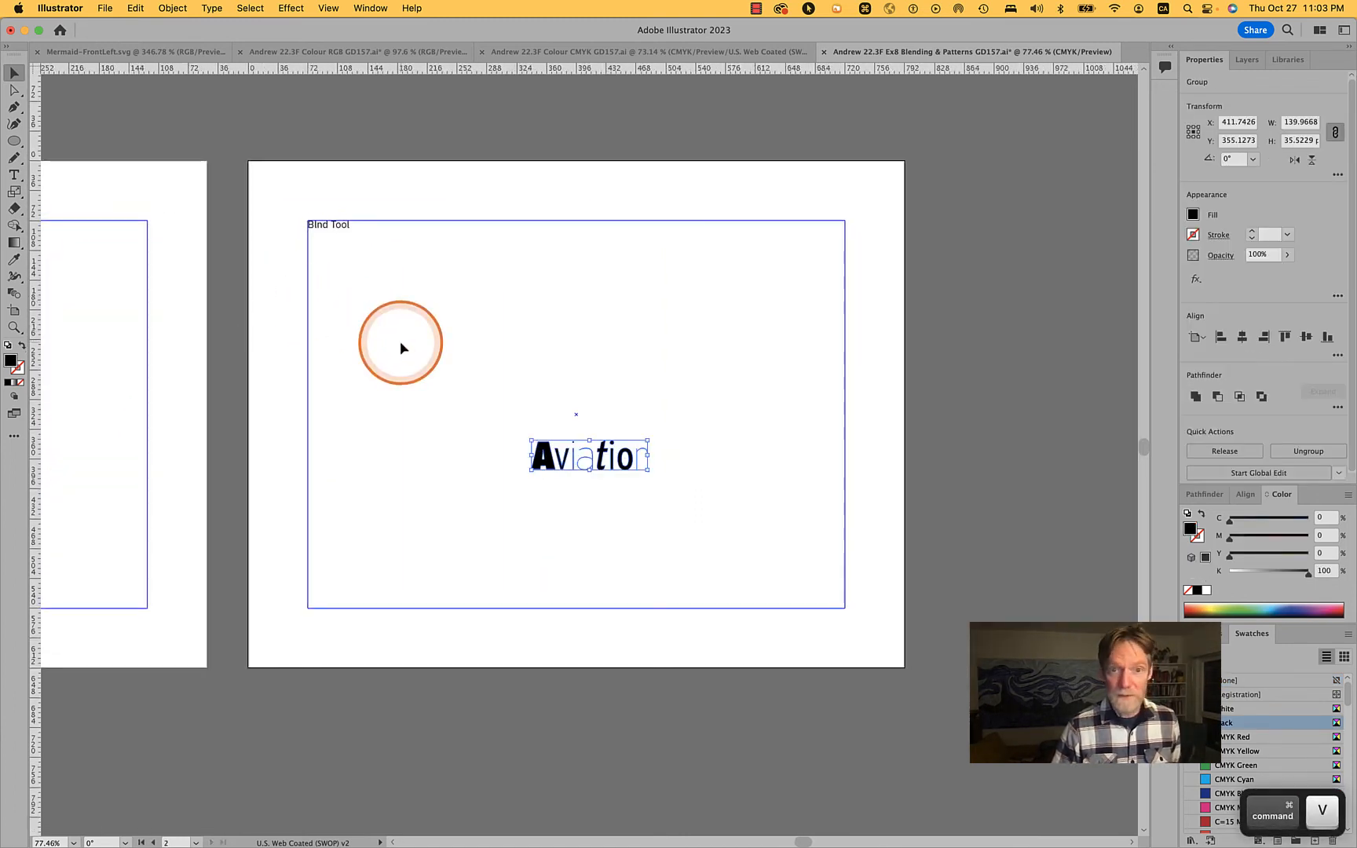
Ungroup the pasted Aviation lettering into separate letters and leave nothing selected
scroll(400, 346, up, 8)
click(630, 414)
key(space)
scroll(629, 414, down, 4)
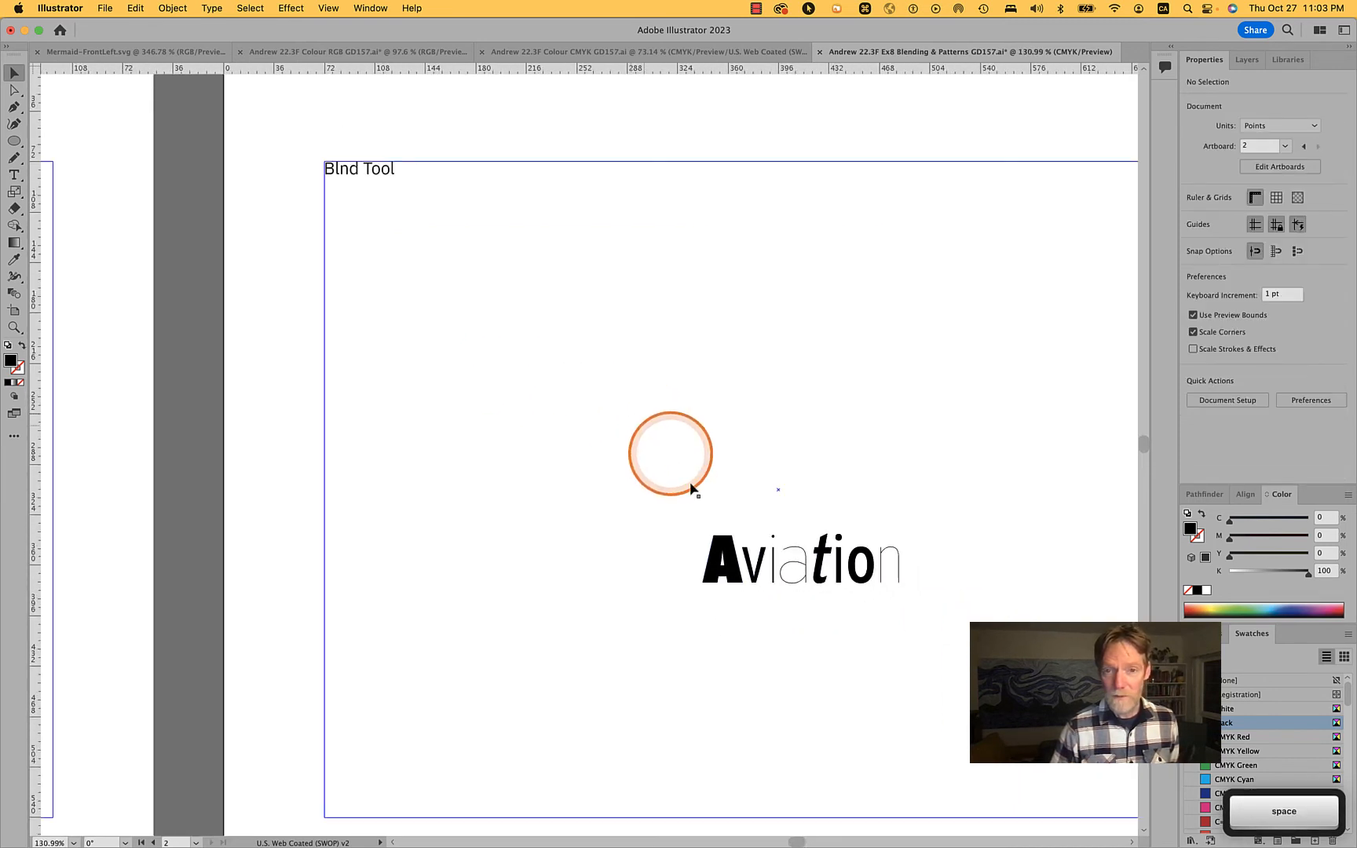
scroll(683, 471, up, 5)
click(781, 586)
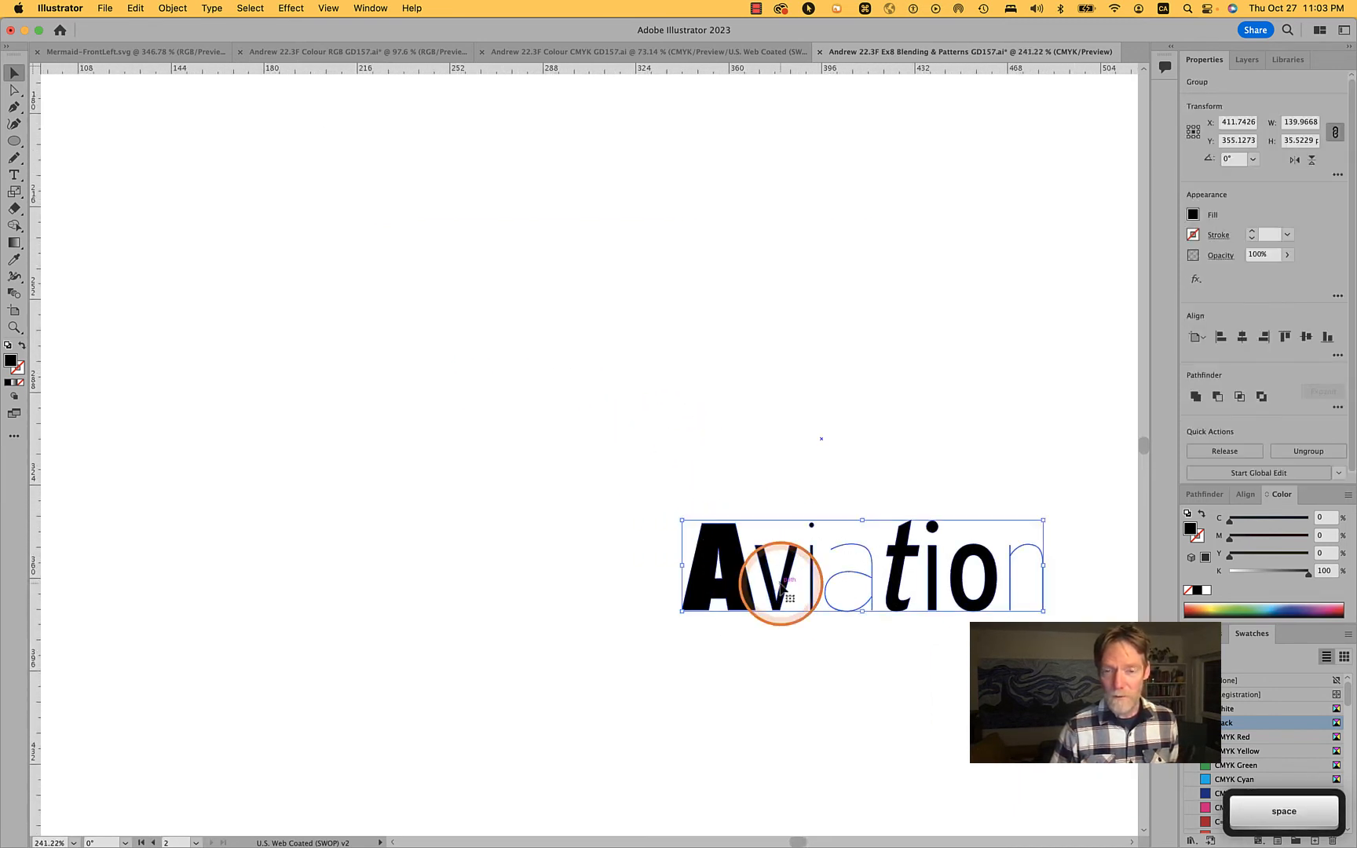
right_click(781, 586)
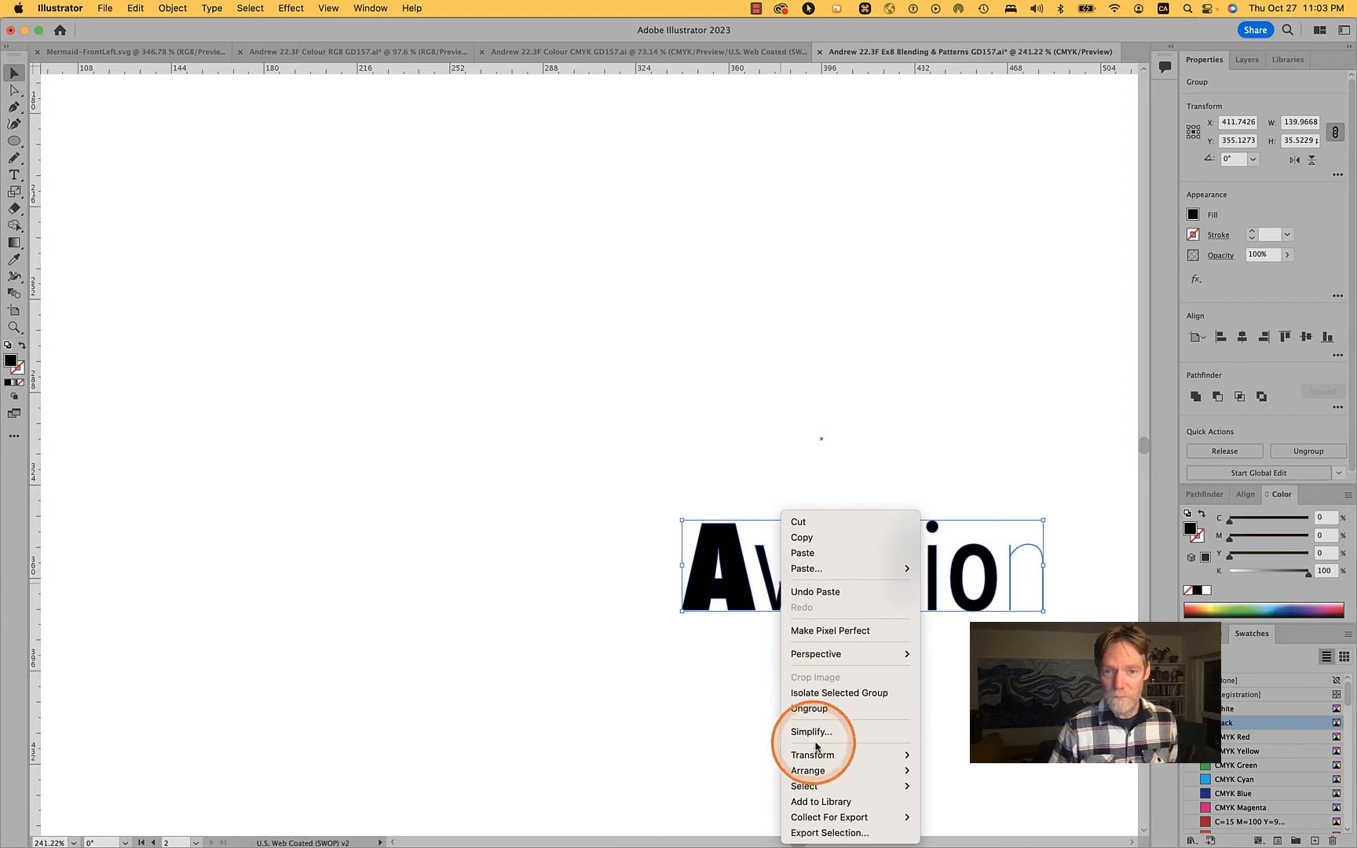
click(824, 709)
click(778, 454)
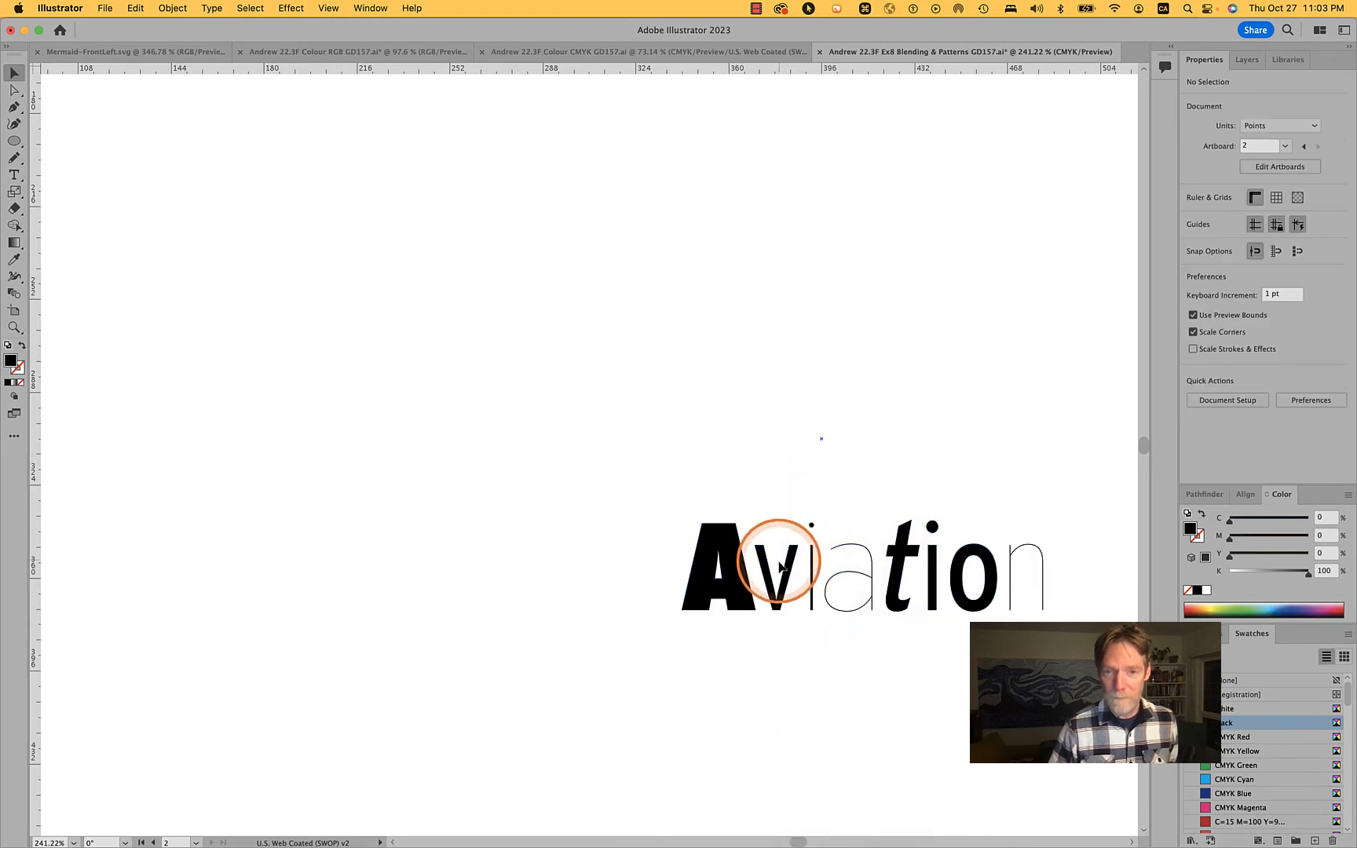
Rotate the v by 90° and cluster it with the thin i and thin a around the upper part of the A
drag(788, 577, 695, 433)
drag(815, 576, 688, 491)
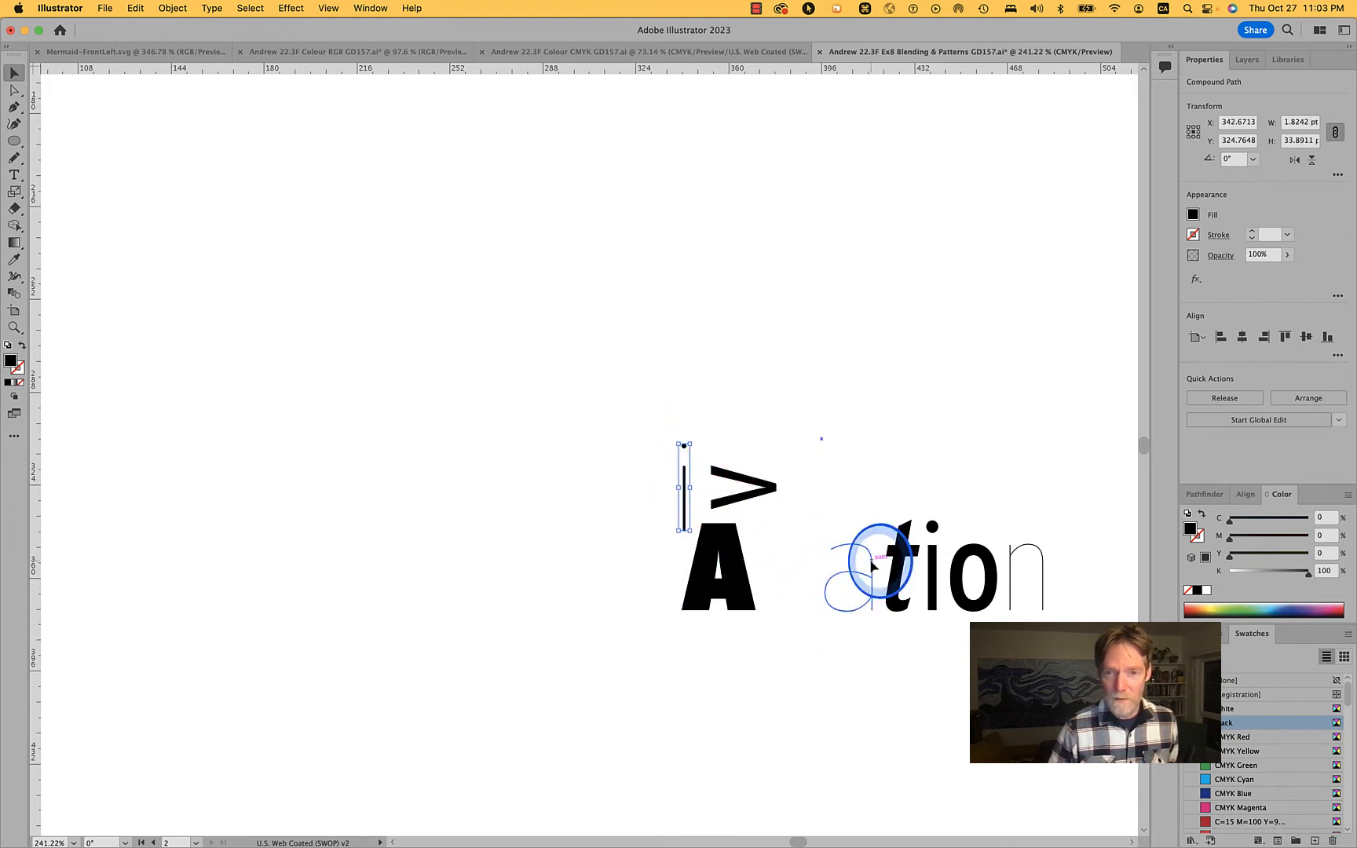
drag(870, 568, 802, 533)
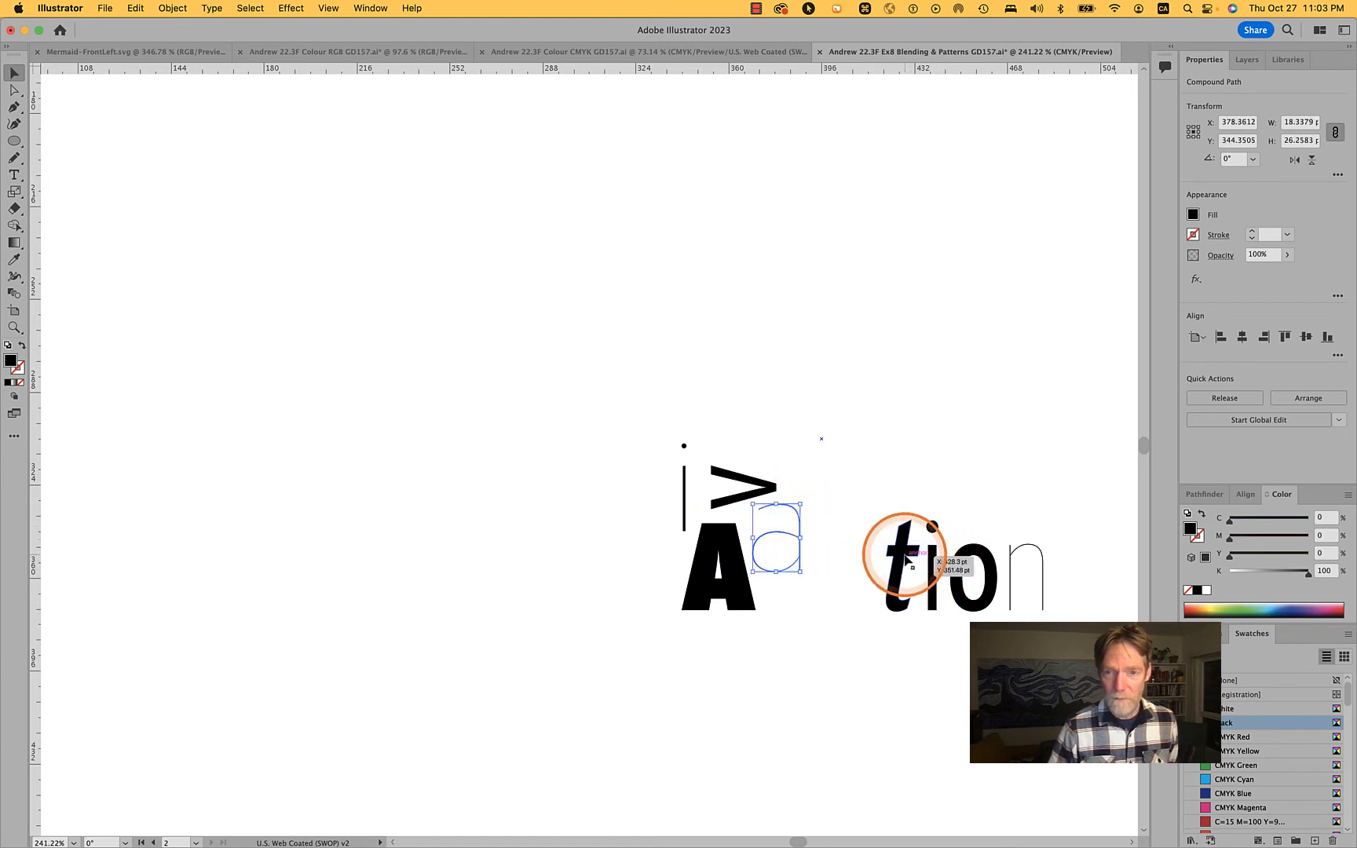
Move the t, bold i, n and o into the cluster below the A, and rotate the o by 90°
drag(909, 552, 793, 627)
click(934, 567)
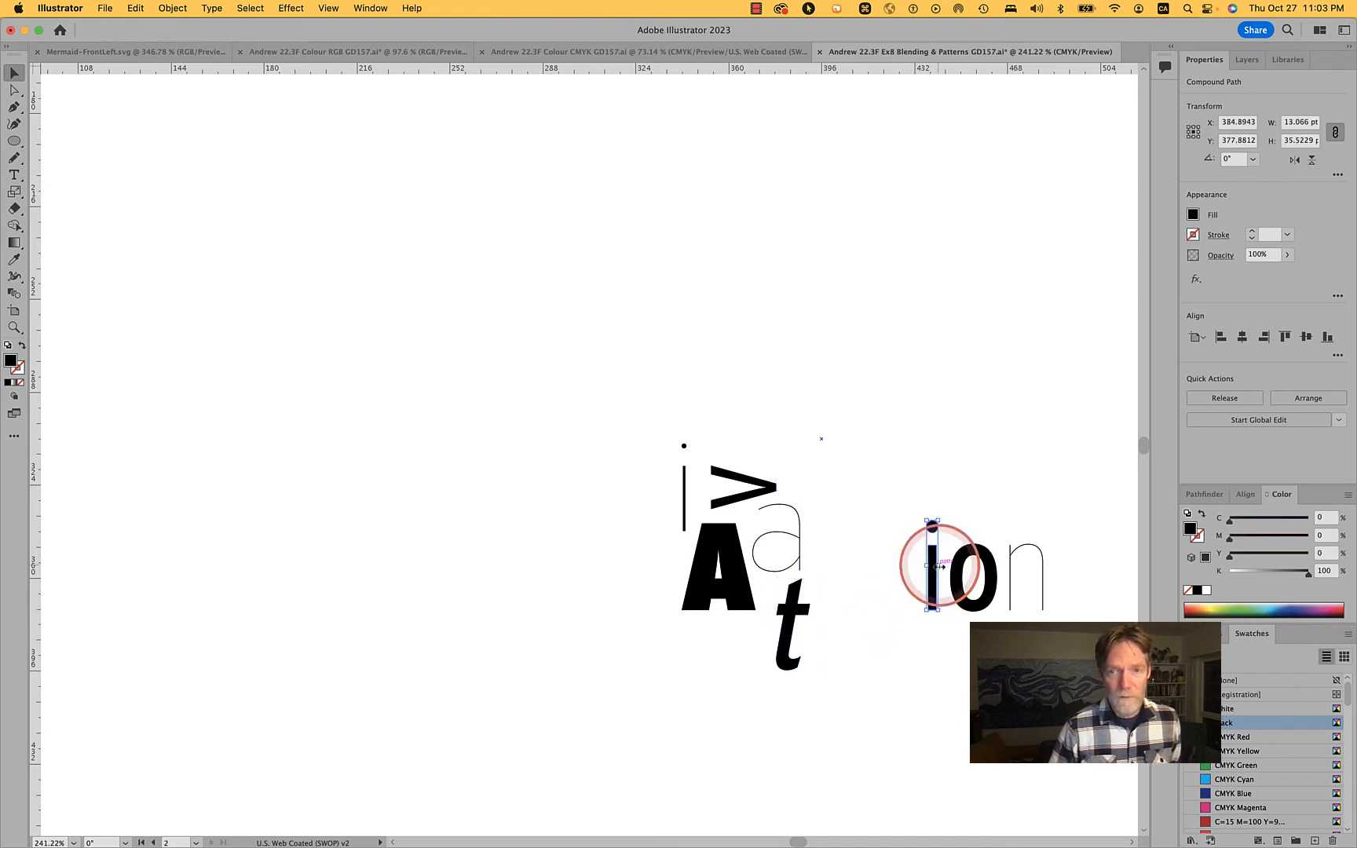
drag(936, 566, 751, 685)
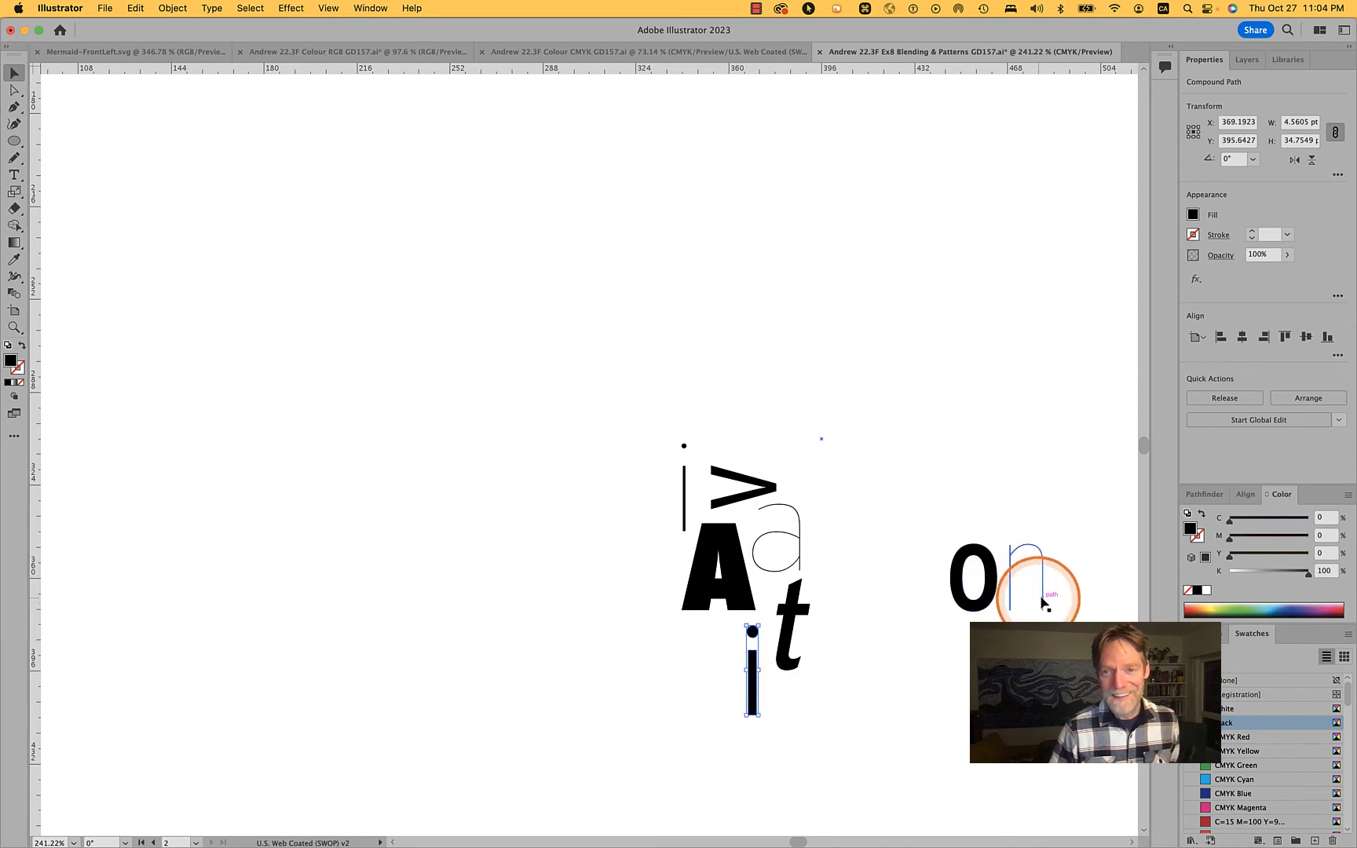
drag(1044, 597, 720, 674)
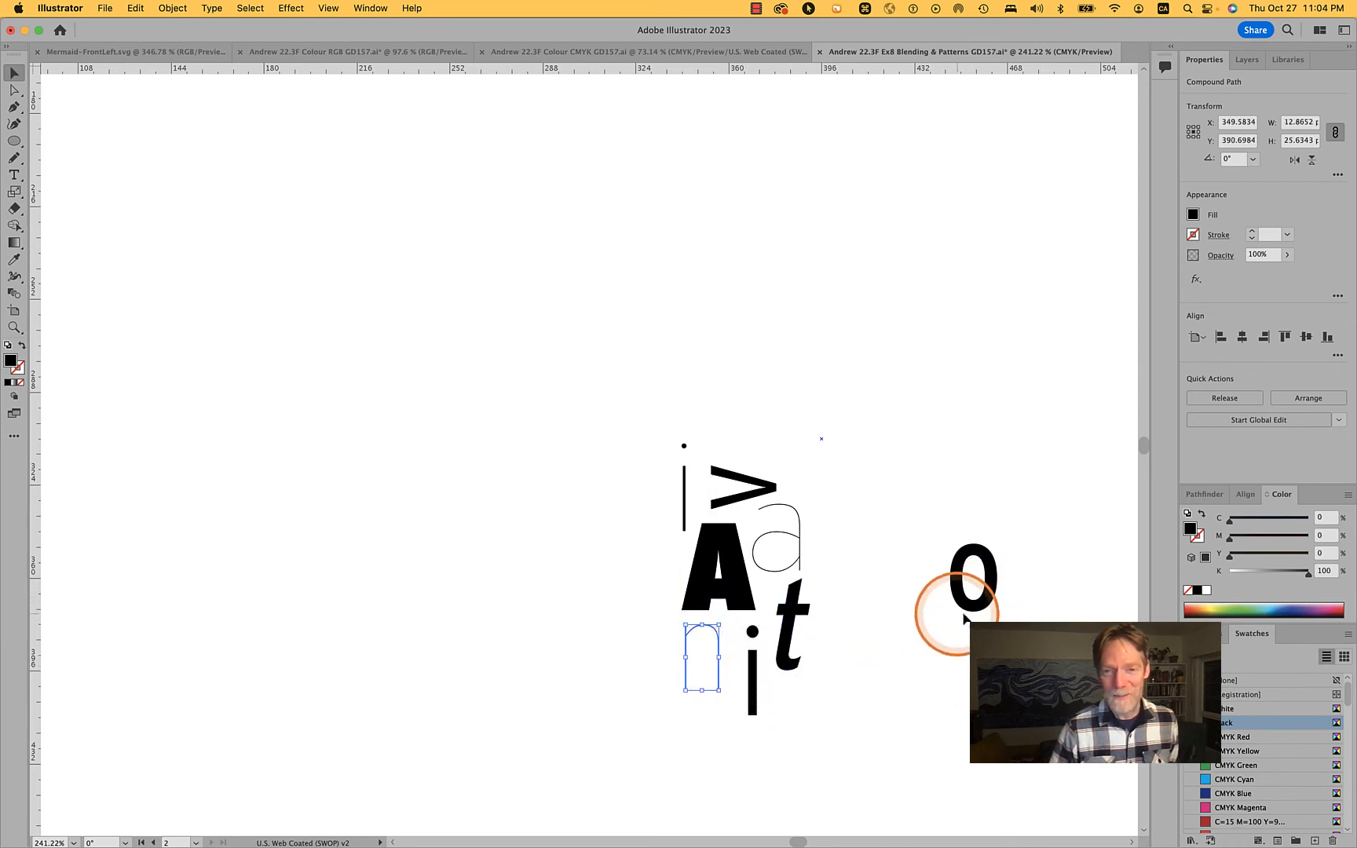
drag(987, 609, 709, 775)
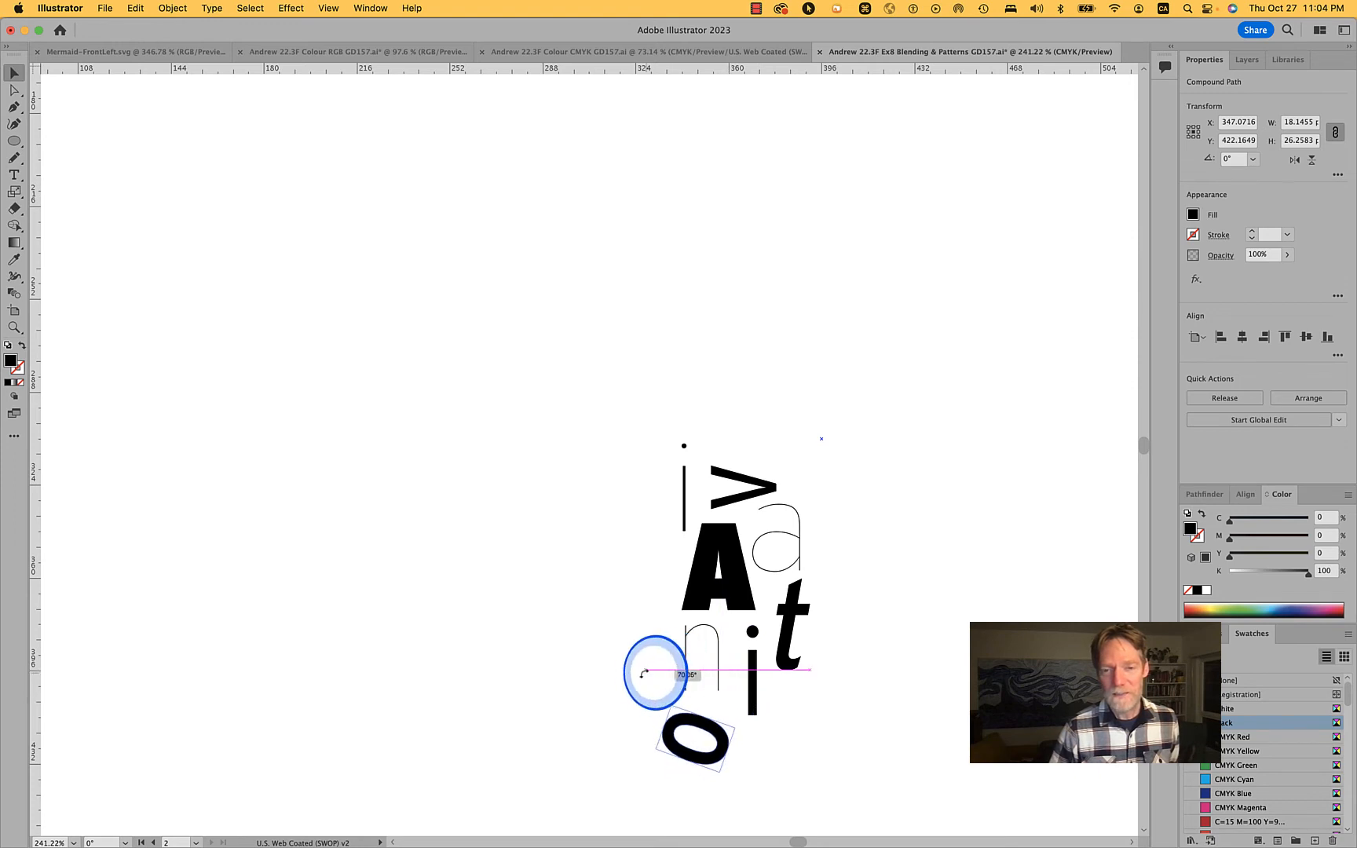
drag(644, 673, 620, 691)
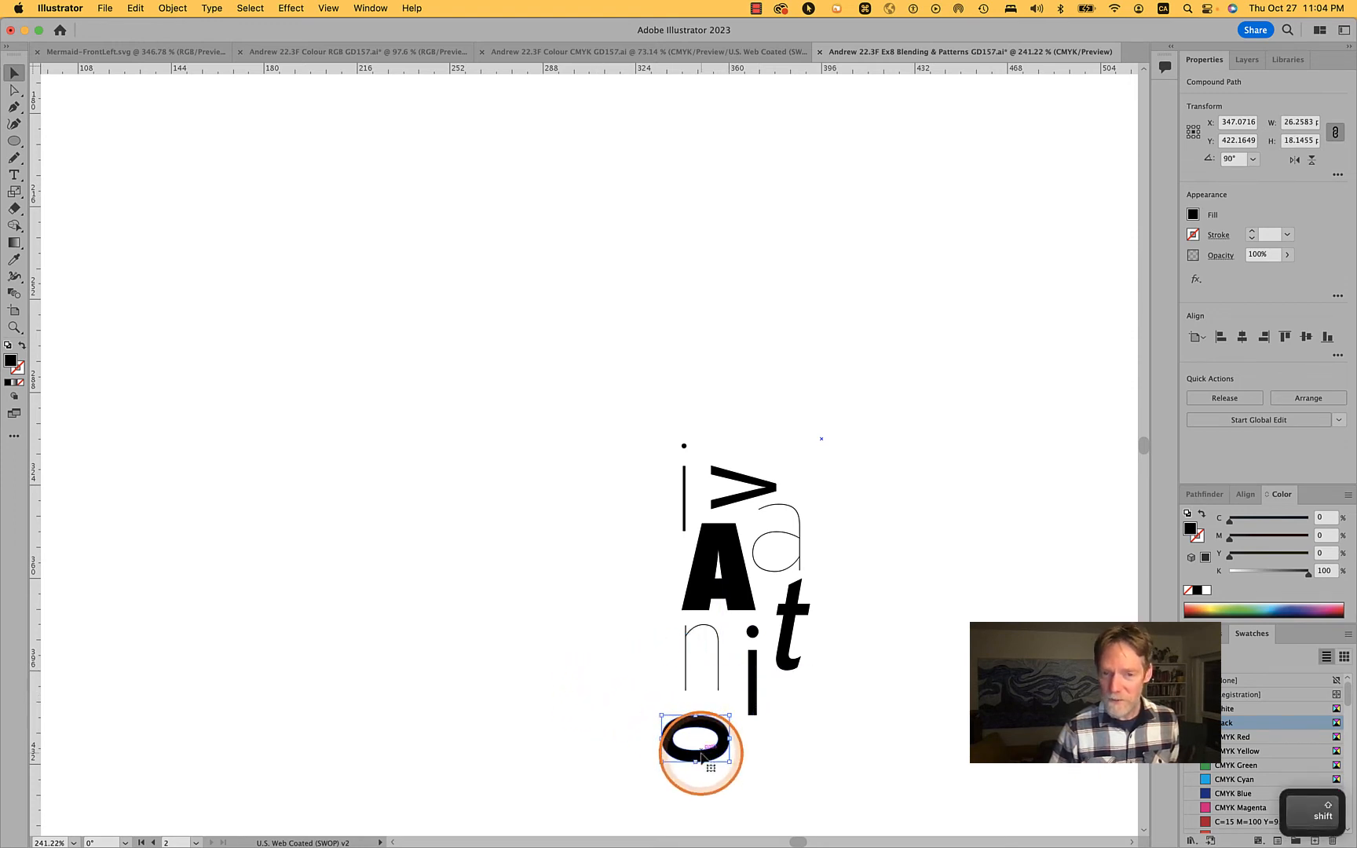
Try rearranging the letters below the A with the t above the o and the bold i above the n
drag(716, 735, 734, 733)
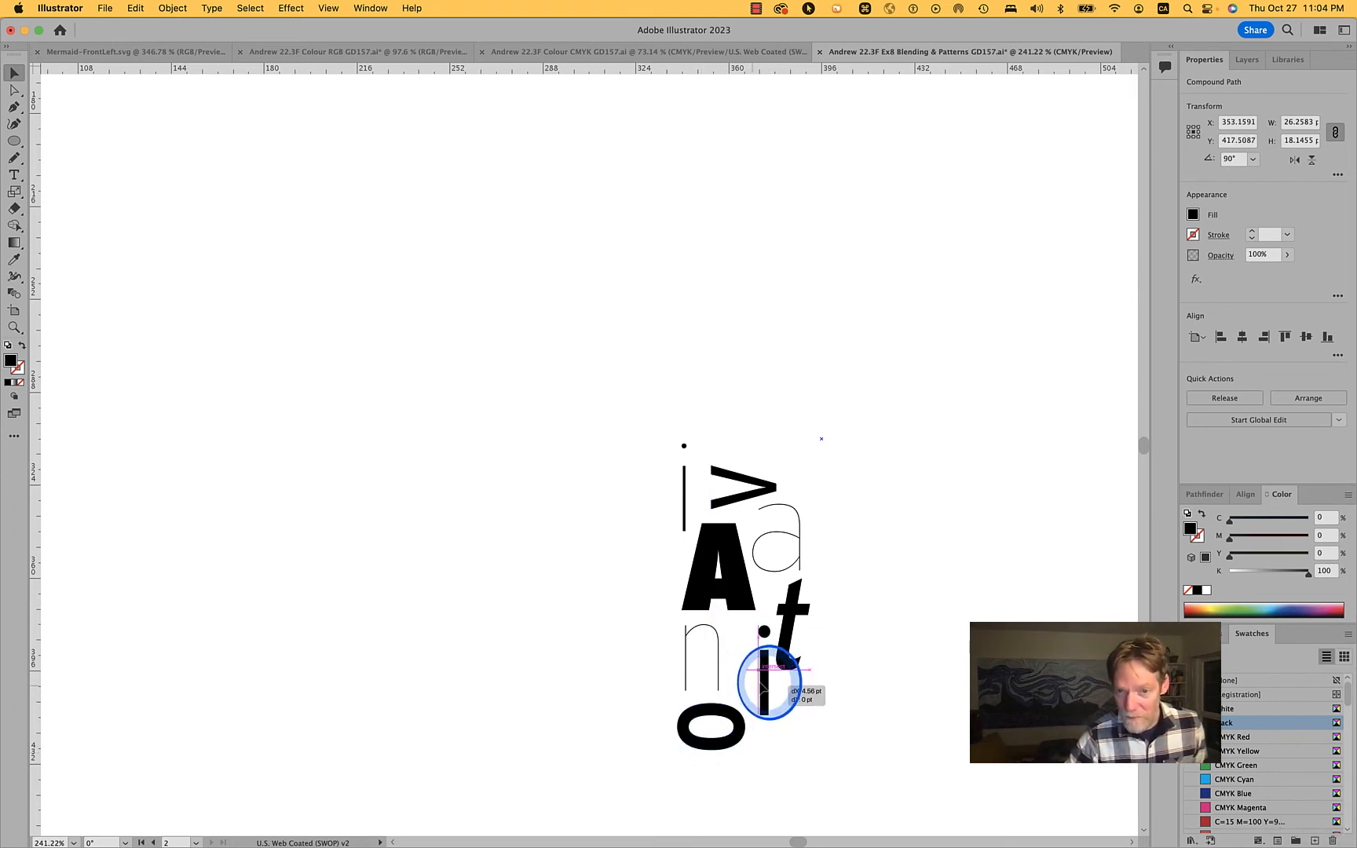
drag(762, 682, 802, 747)
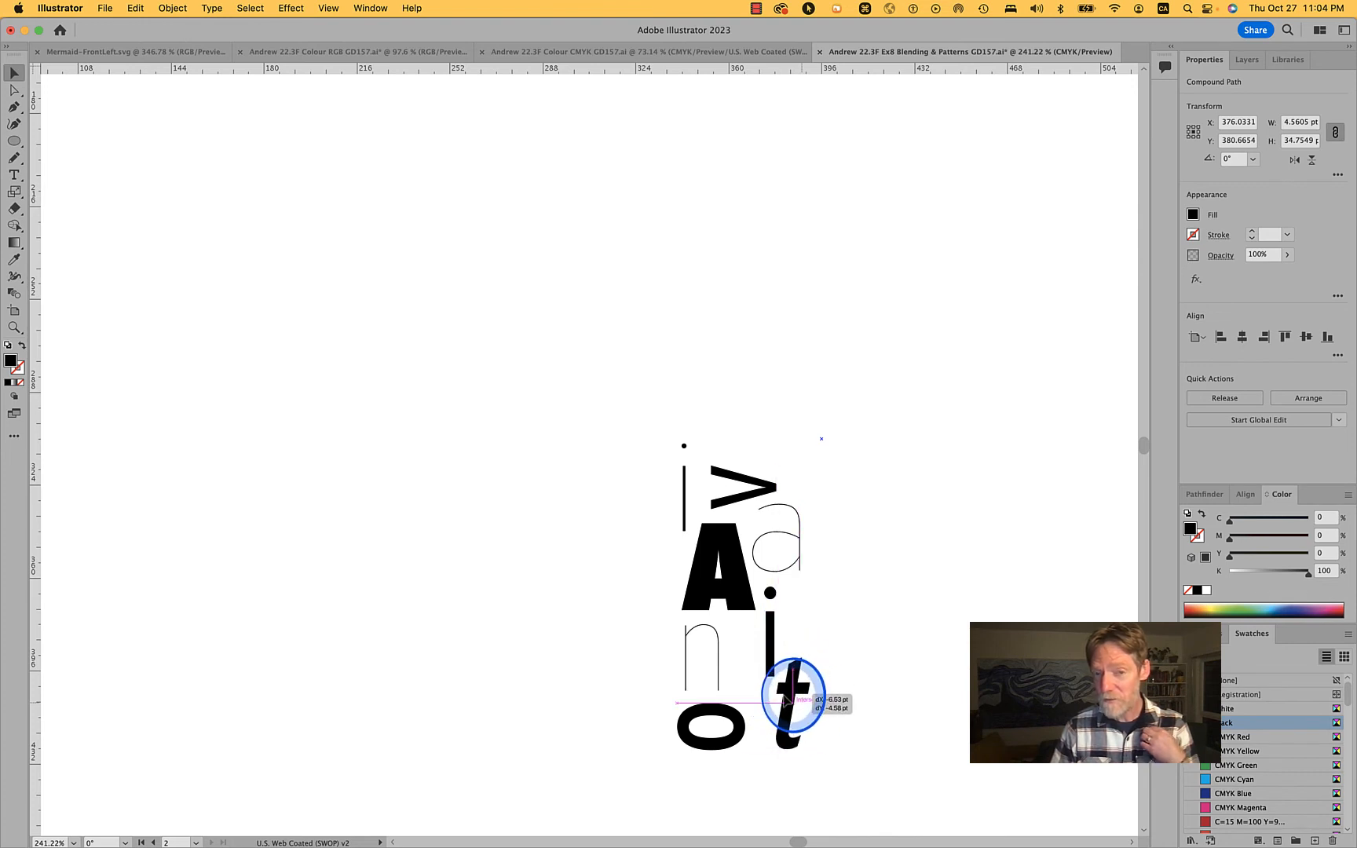
drag(714, 666, 612, 639)
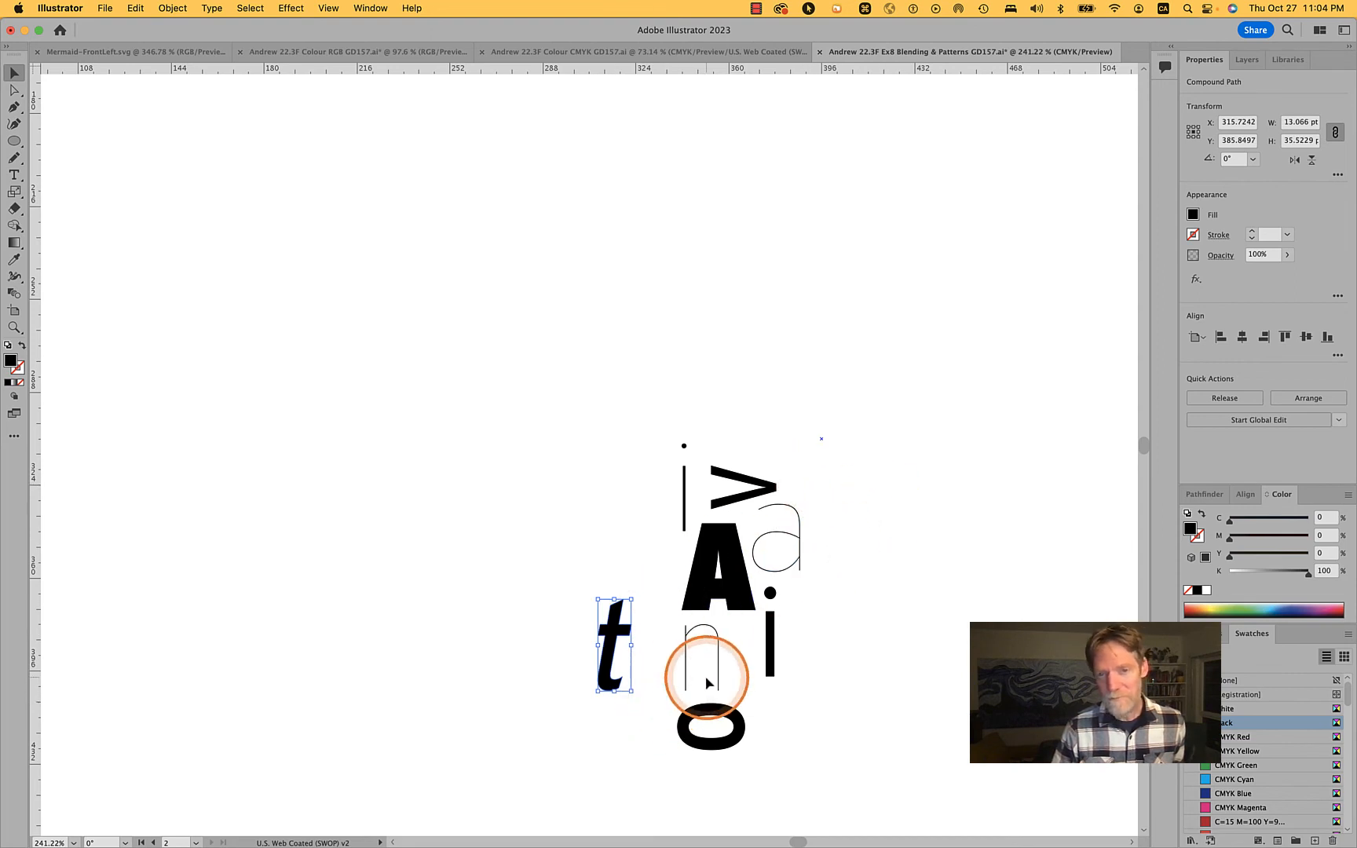
drag(720, 681, 796, 738)
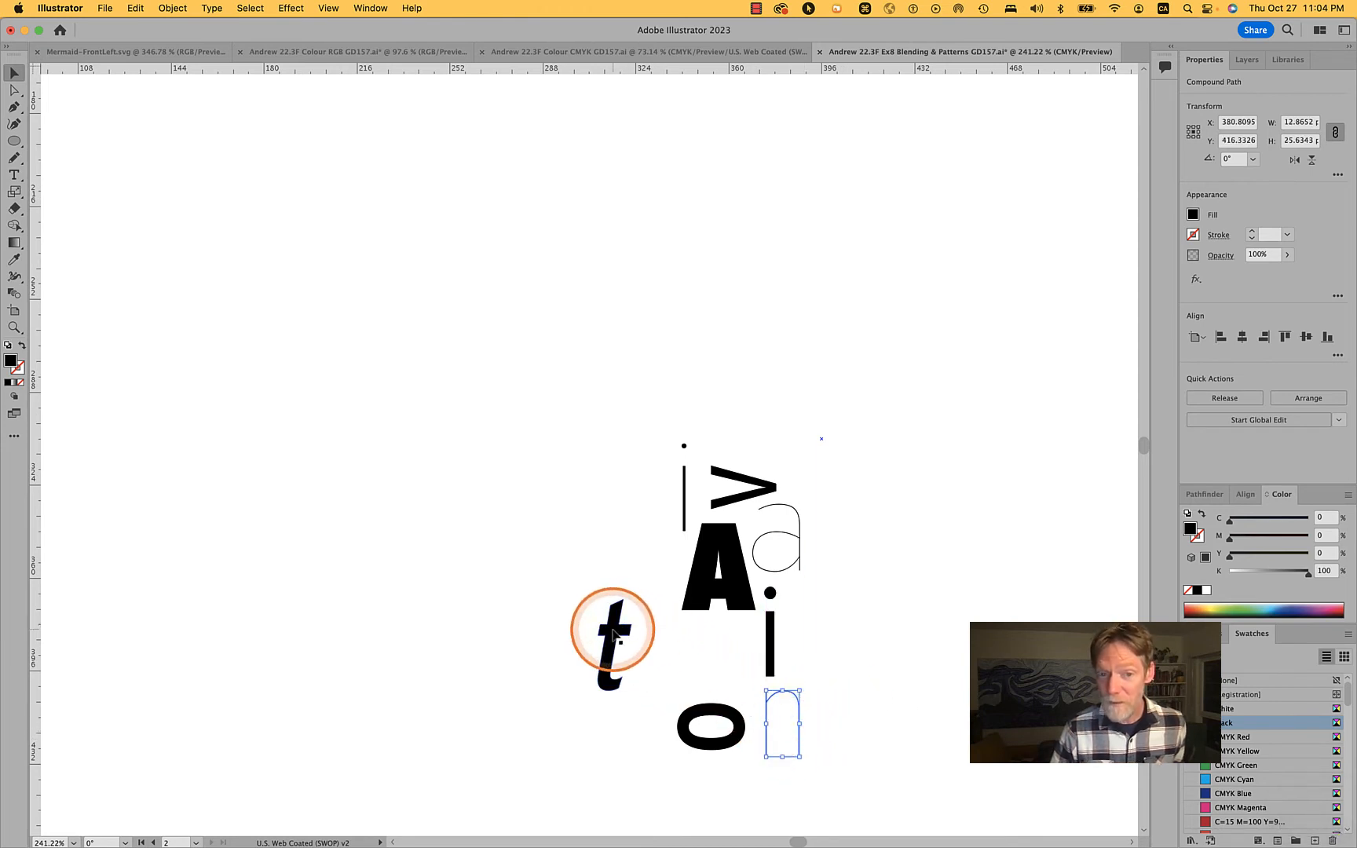
drag(610, 630, 695, 648)
drag(718, 718, 745, 738)
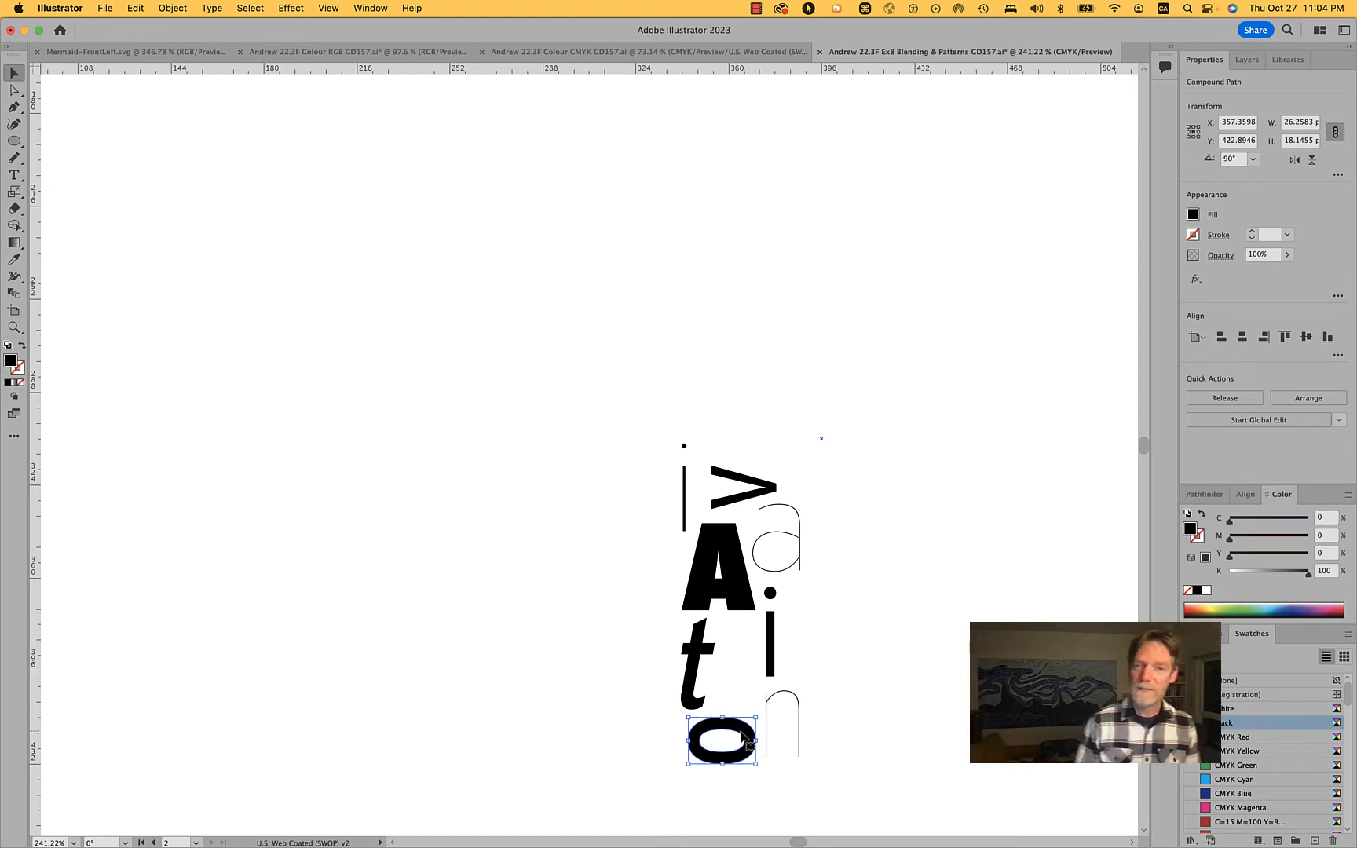
Move the n, o and t to the left of the A, the bold i to its right, and the v below the i
drag(800, 718, 668, 563)
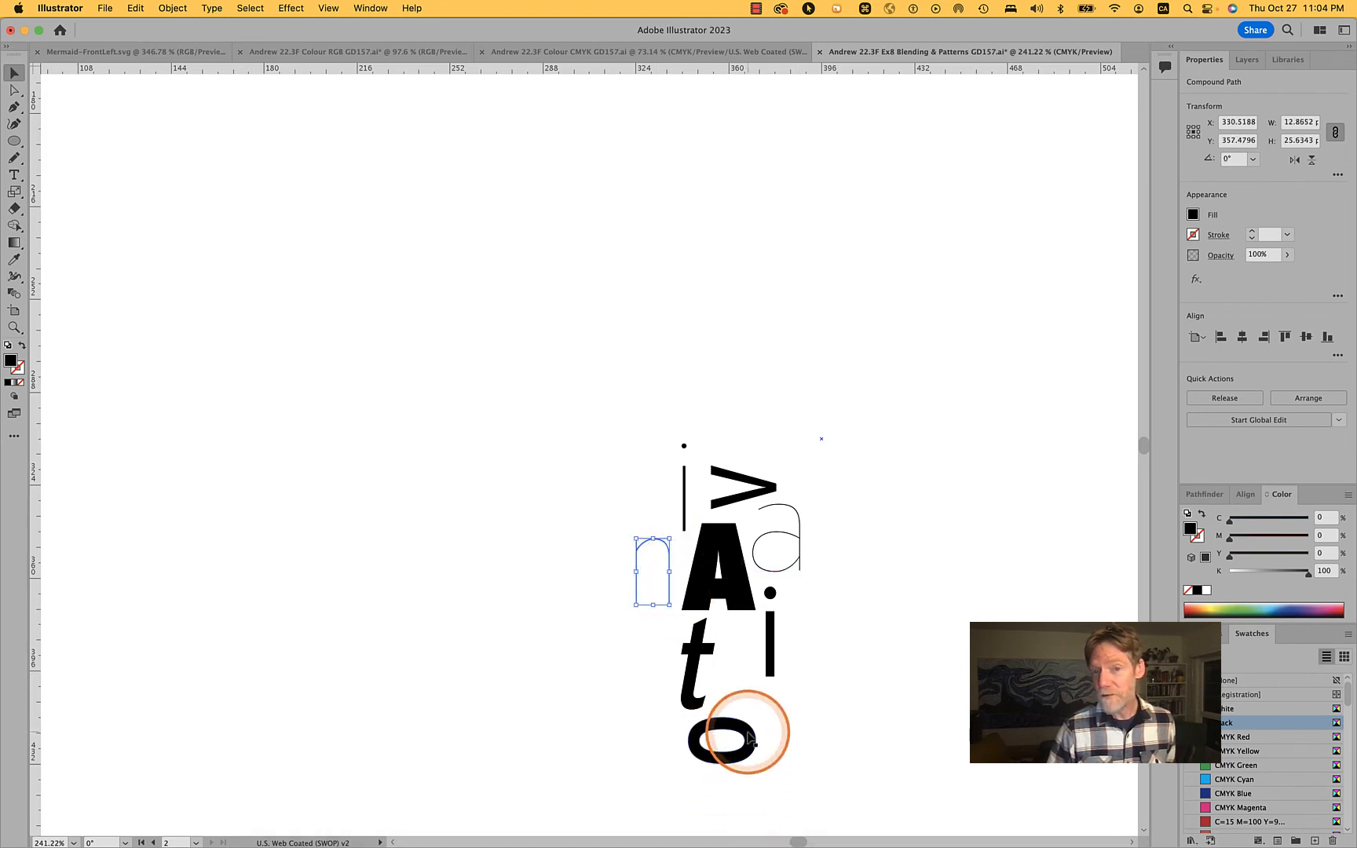
drag(748, 738, 660, 501)
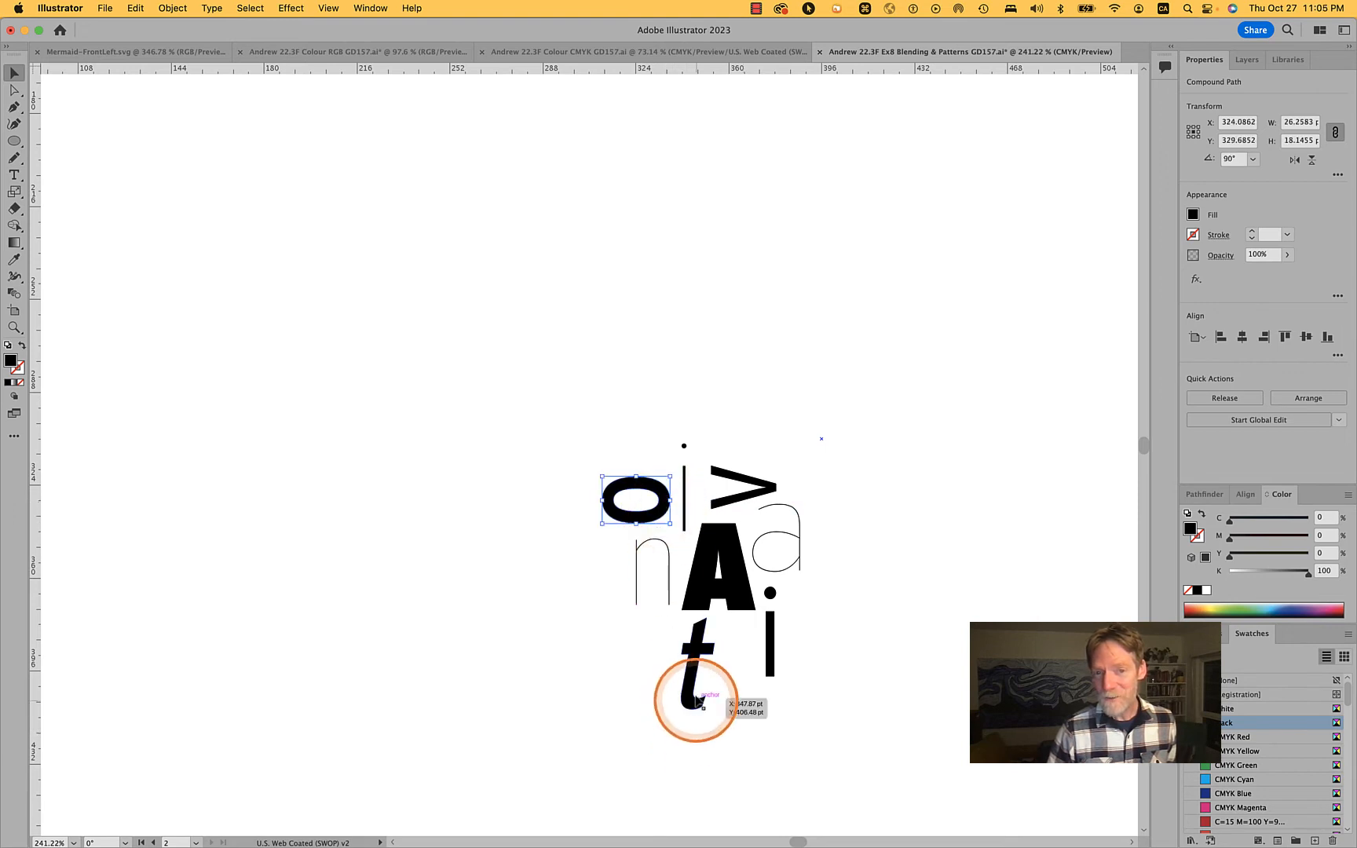
drag(694, 667, 606, 579)
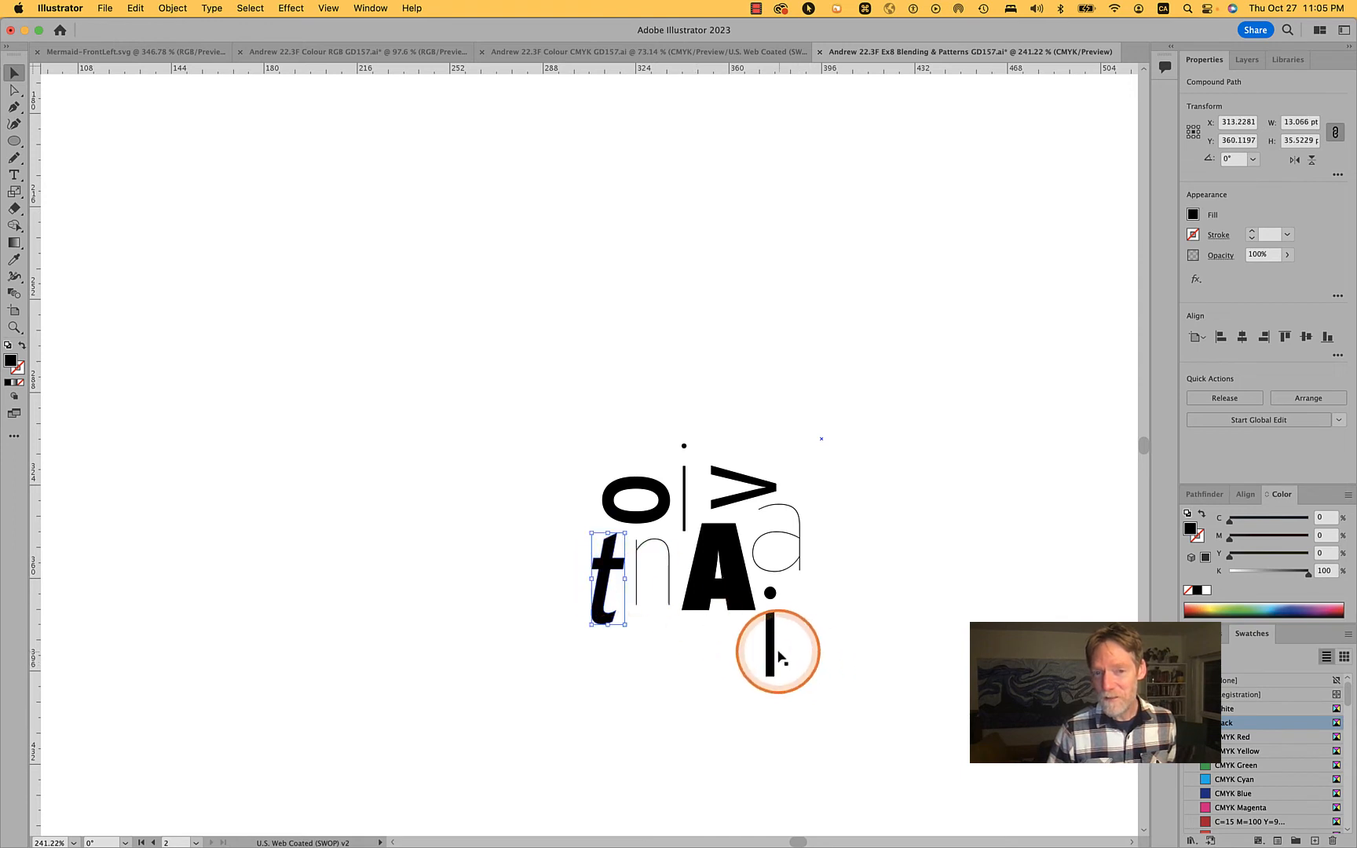
click(844, 597)
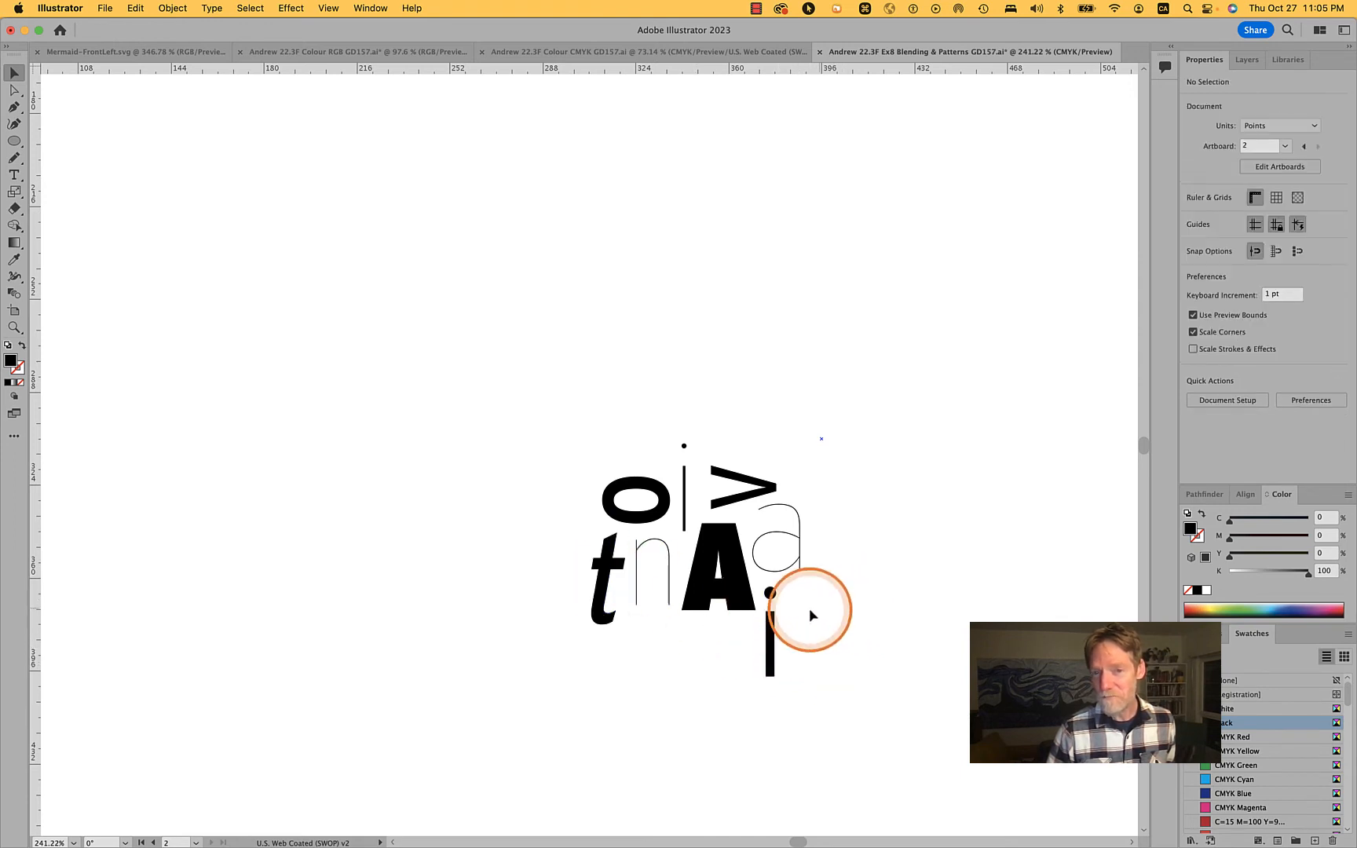
drag(771, 640, 815, 578)
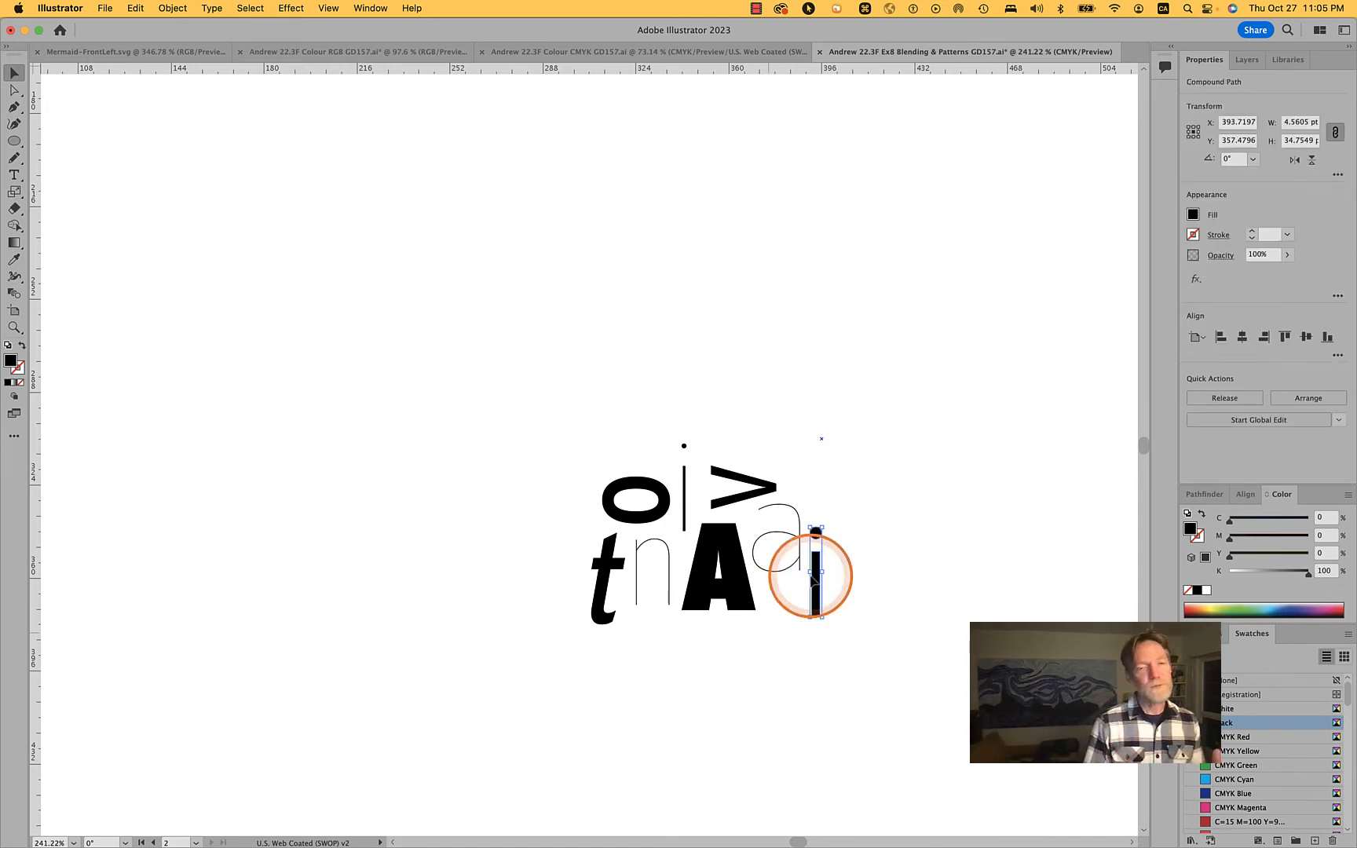
drag(752, 479, 803, 631)
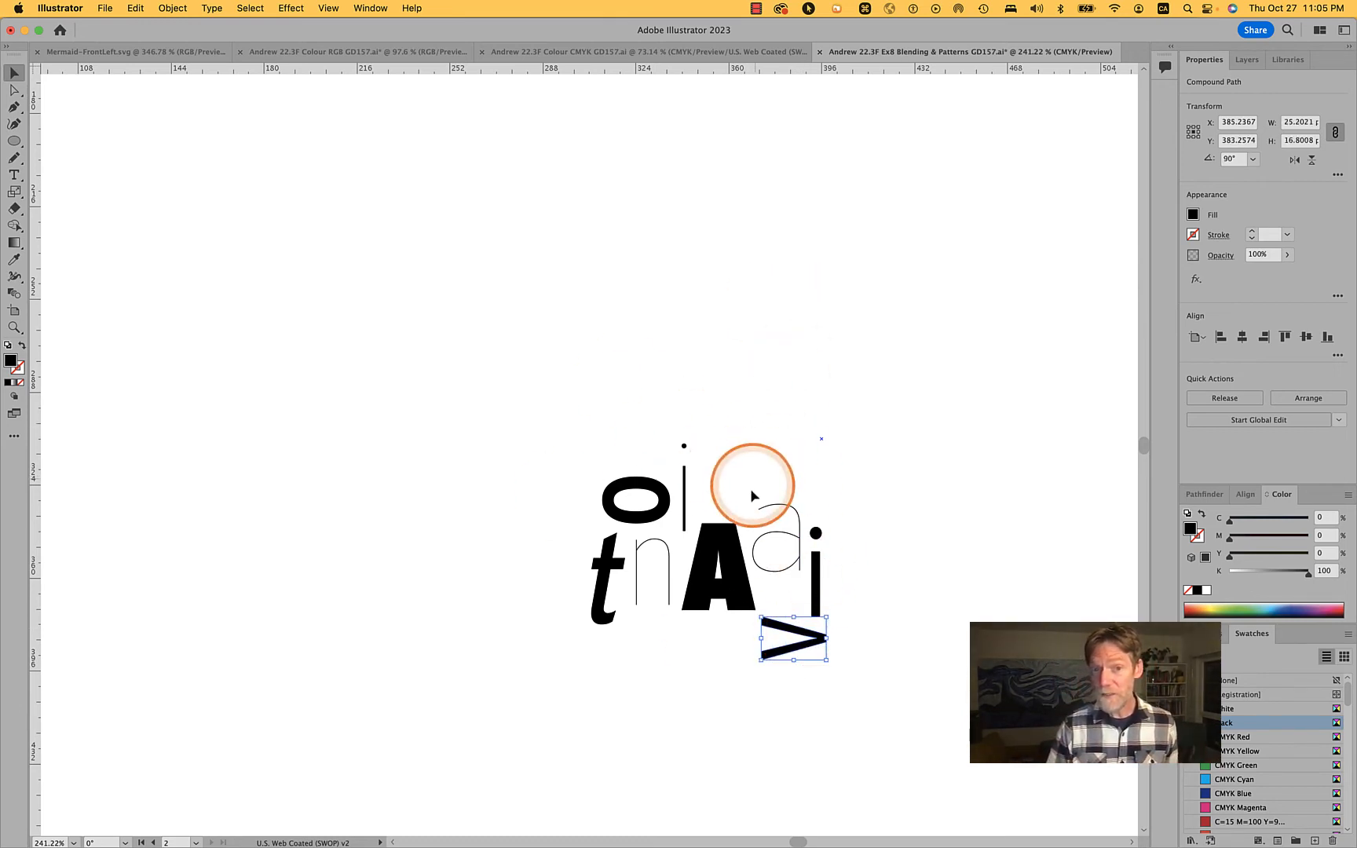
Rotate the thin a by 90°, place it directly above the A, and leave nothing selected
click(795, 548)
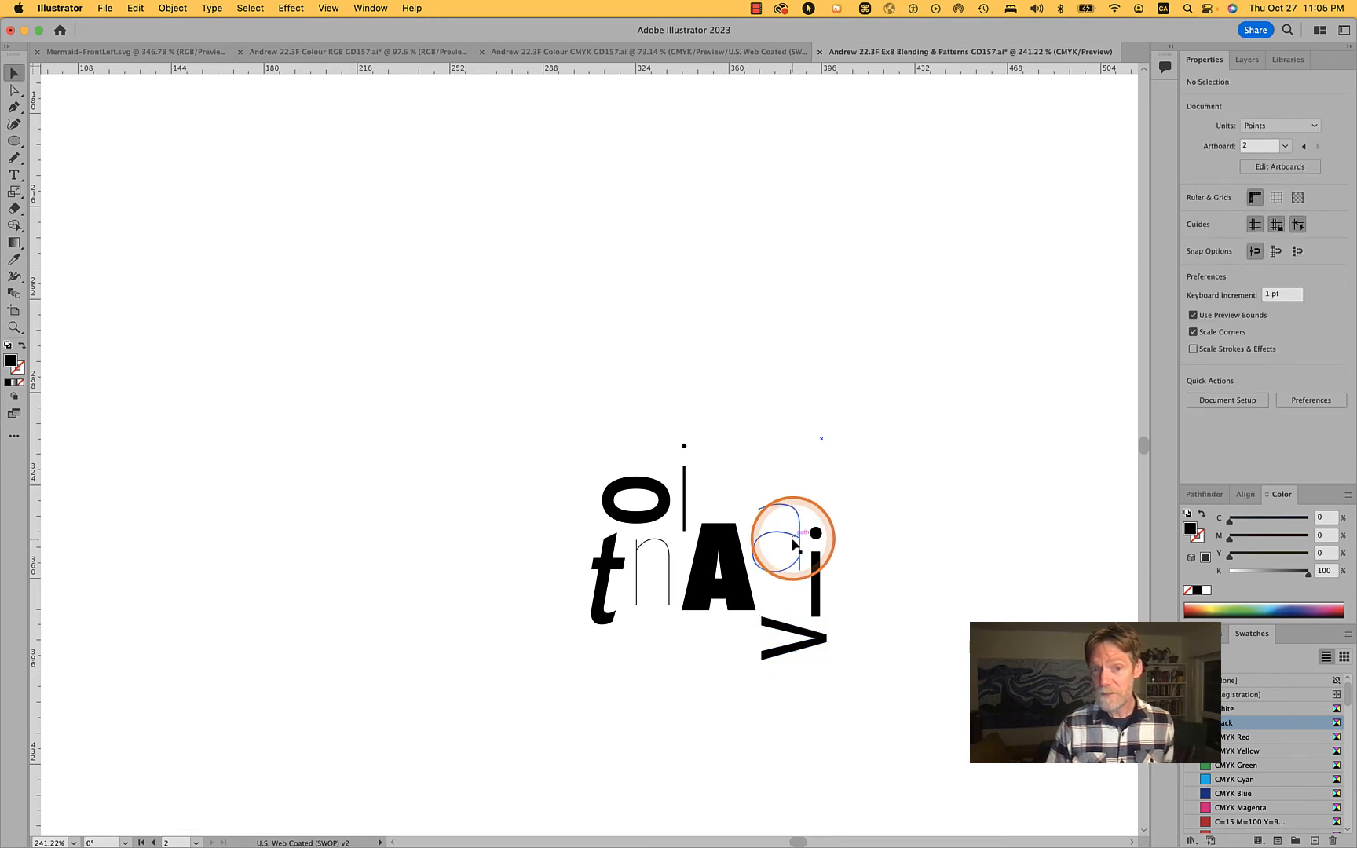
drag(810, 488, 727, 493)
click(842, 581)
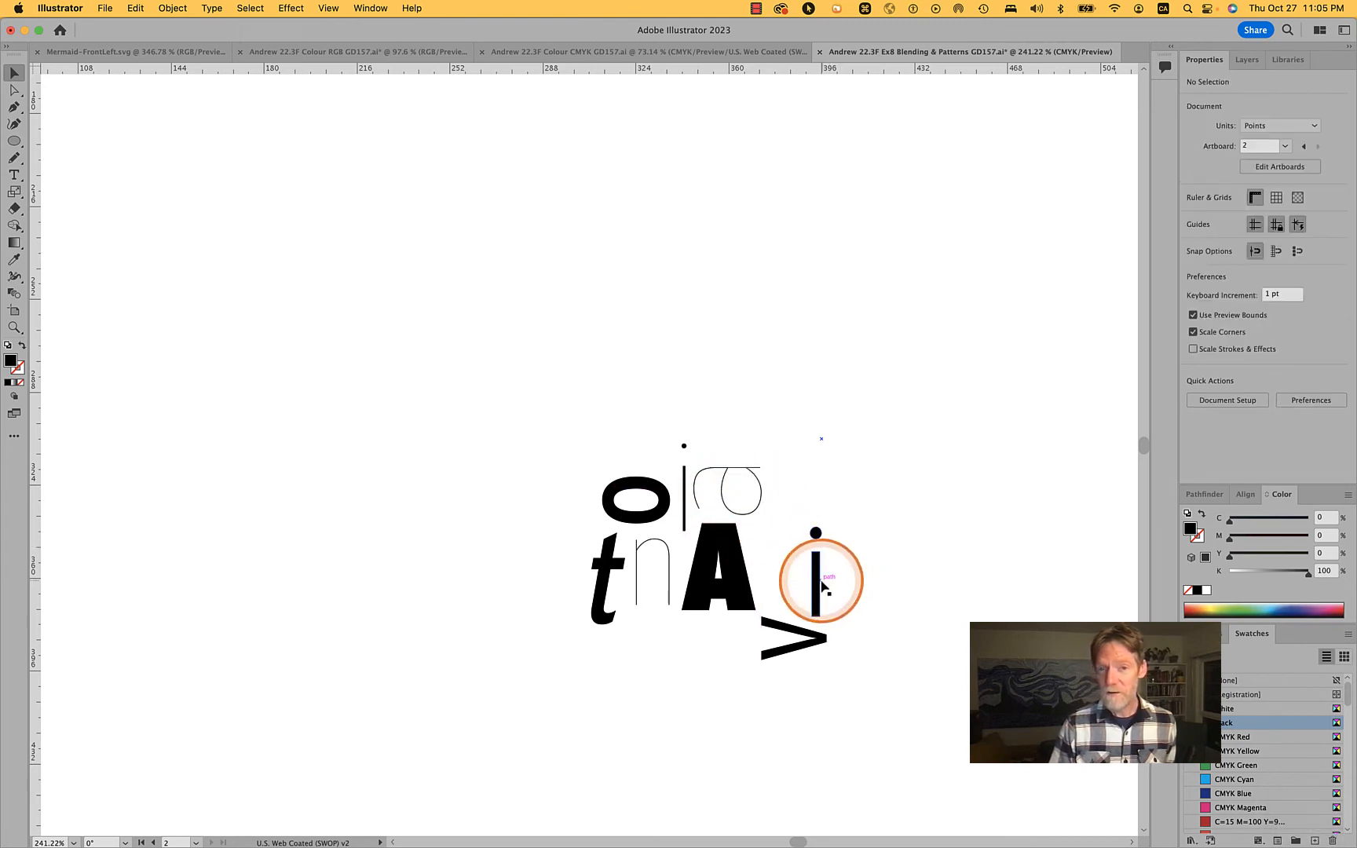
Shrink the bold i to about 18 pt high close to the A's right side, and shrink the t to about 19 pt high
drag(814, 580, 791, 493)
alt+scroll(852, 529, up, 3)
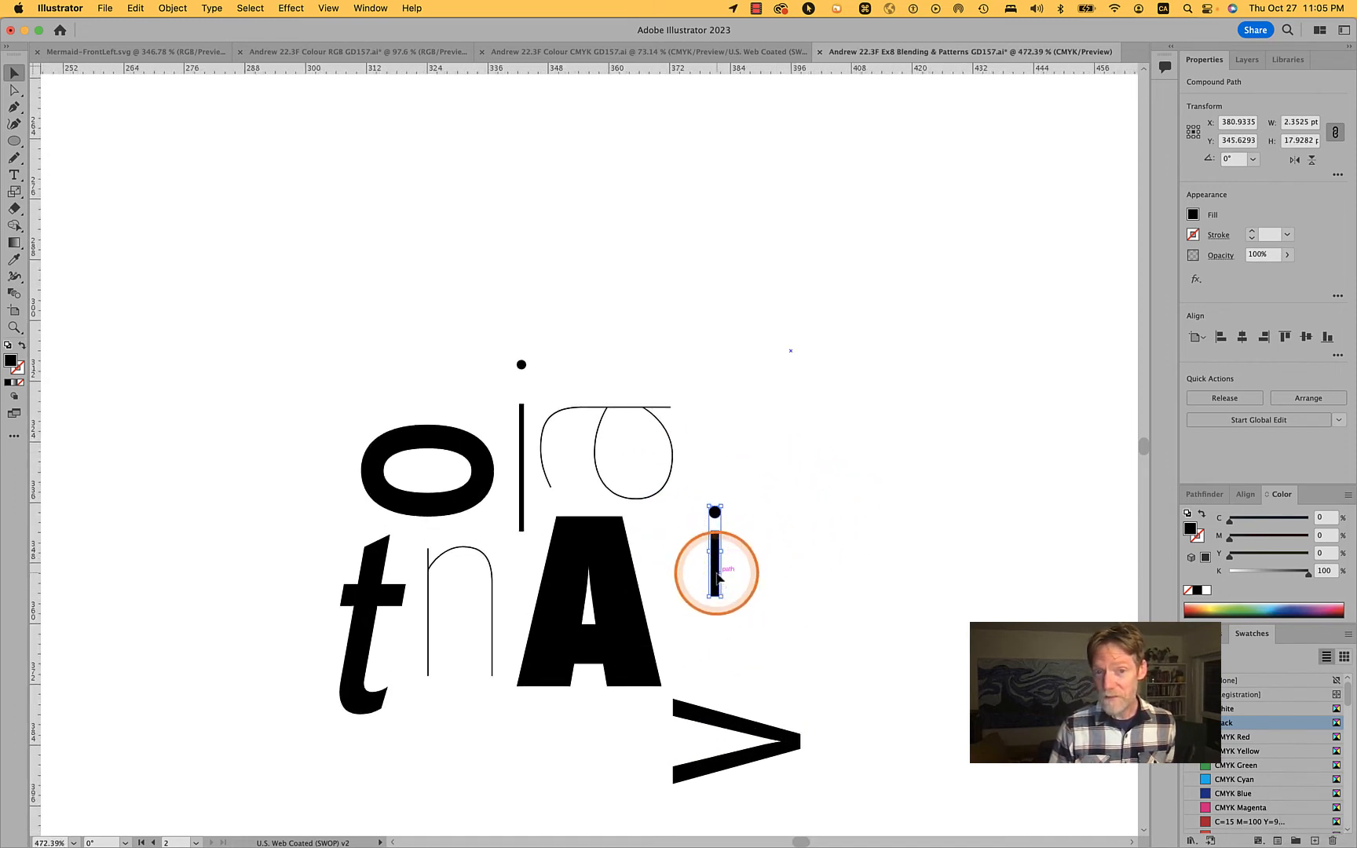
drag(717, 580, 674, 584)
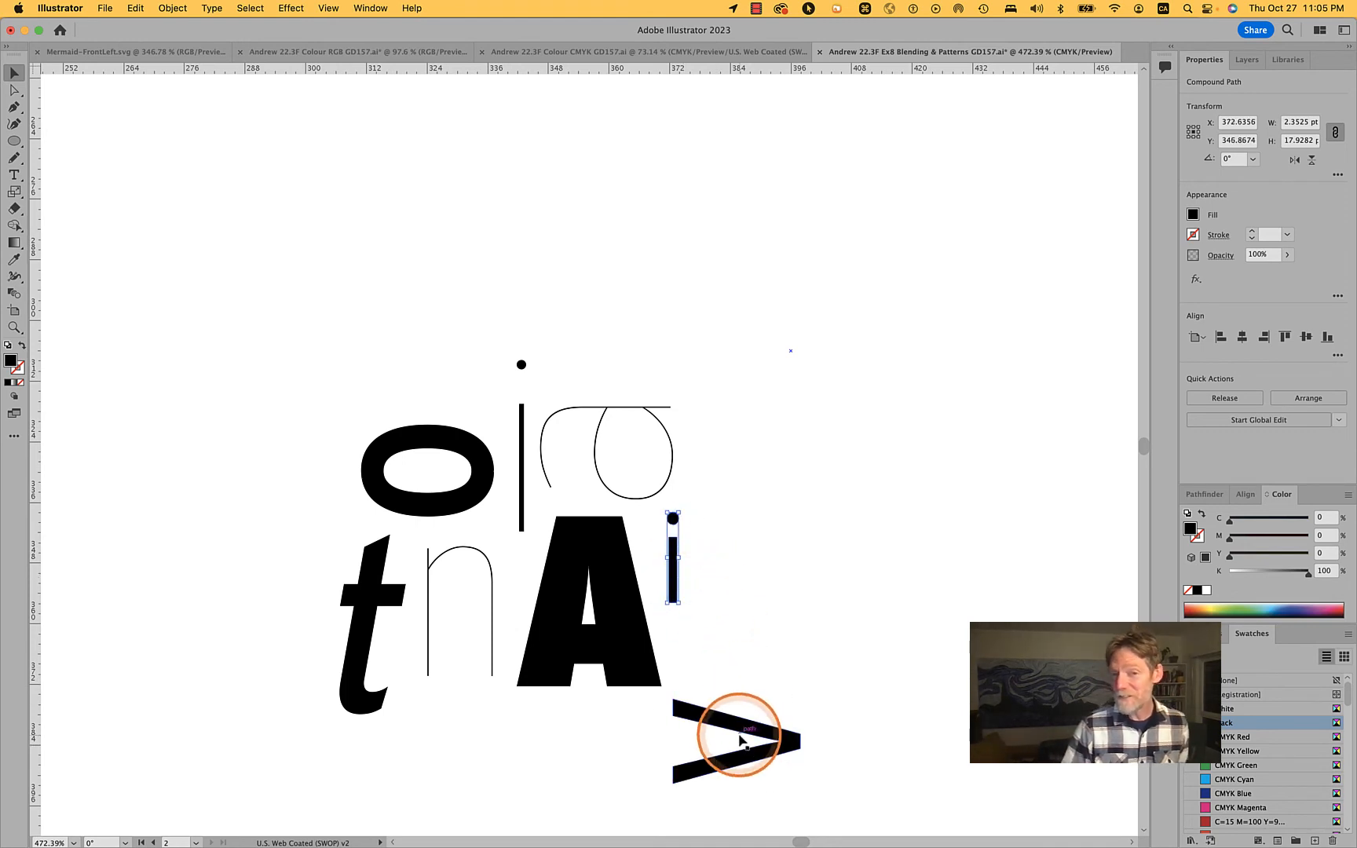
click(360, 648)
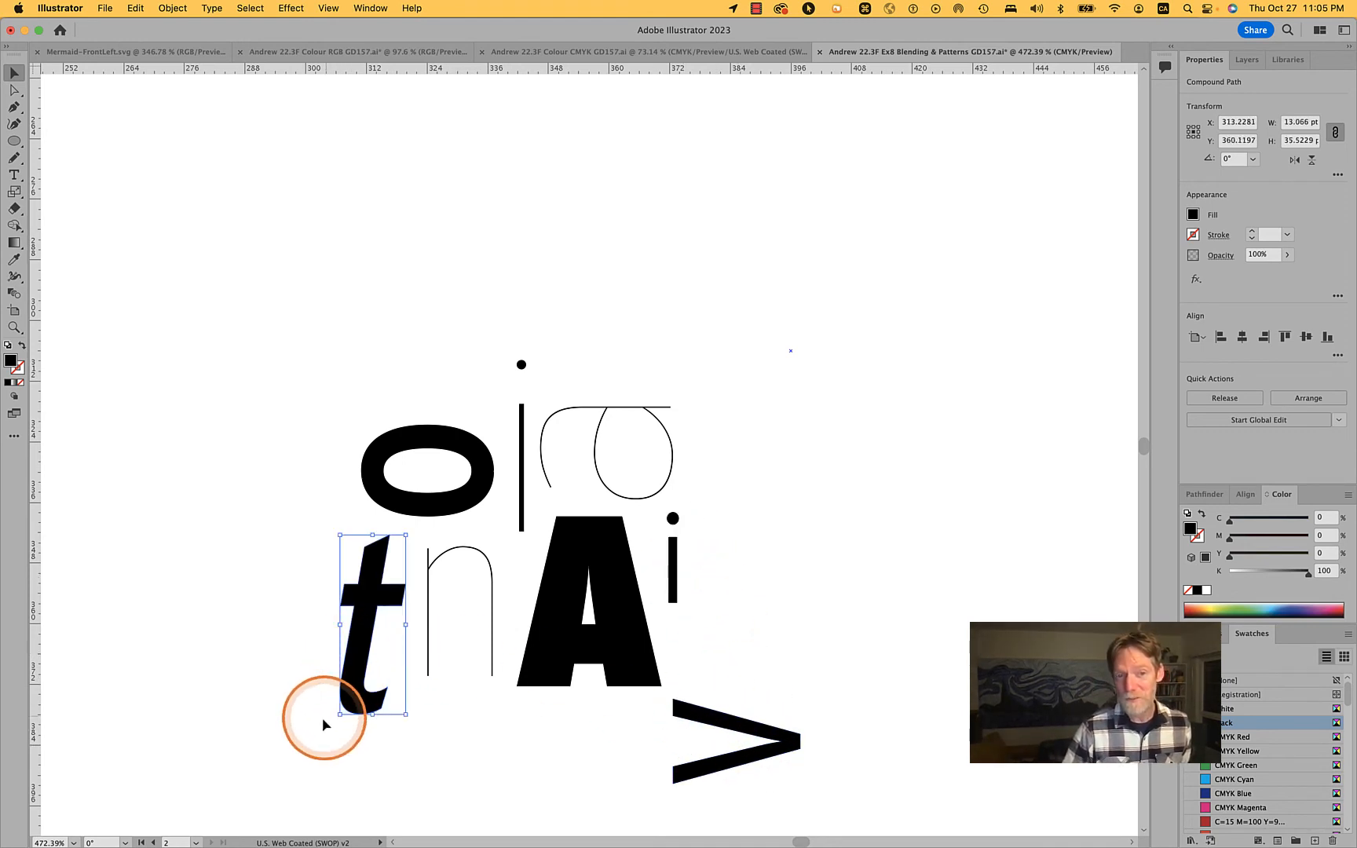
drag(341, 713, 369, 635)
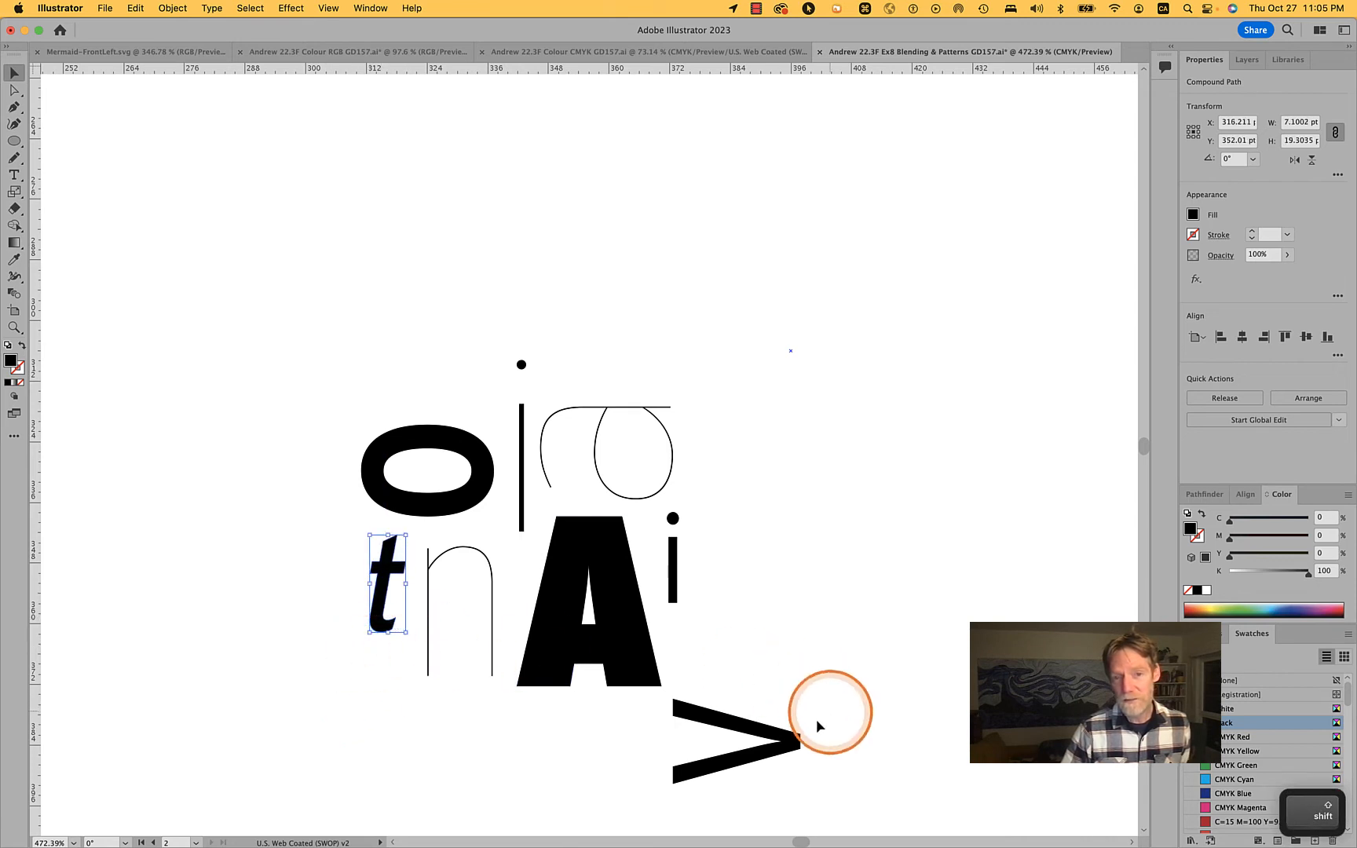
Move the v above the o, and enlarge the rotated thin a to about 41 by 29 pt above the A
click(784, 732)
drag(793, 732, 477, 376)
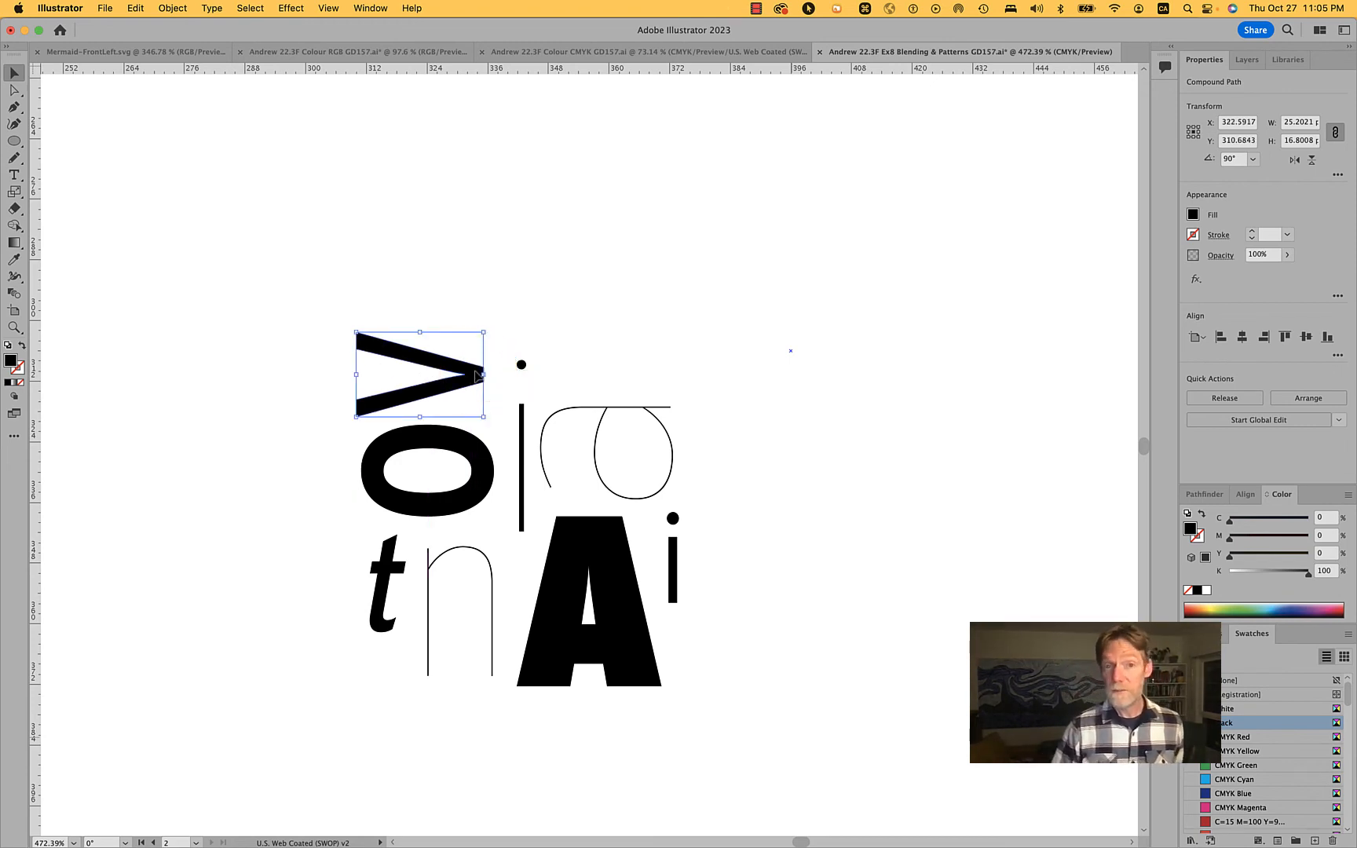
click(626, 407)
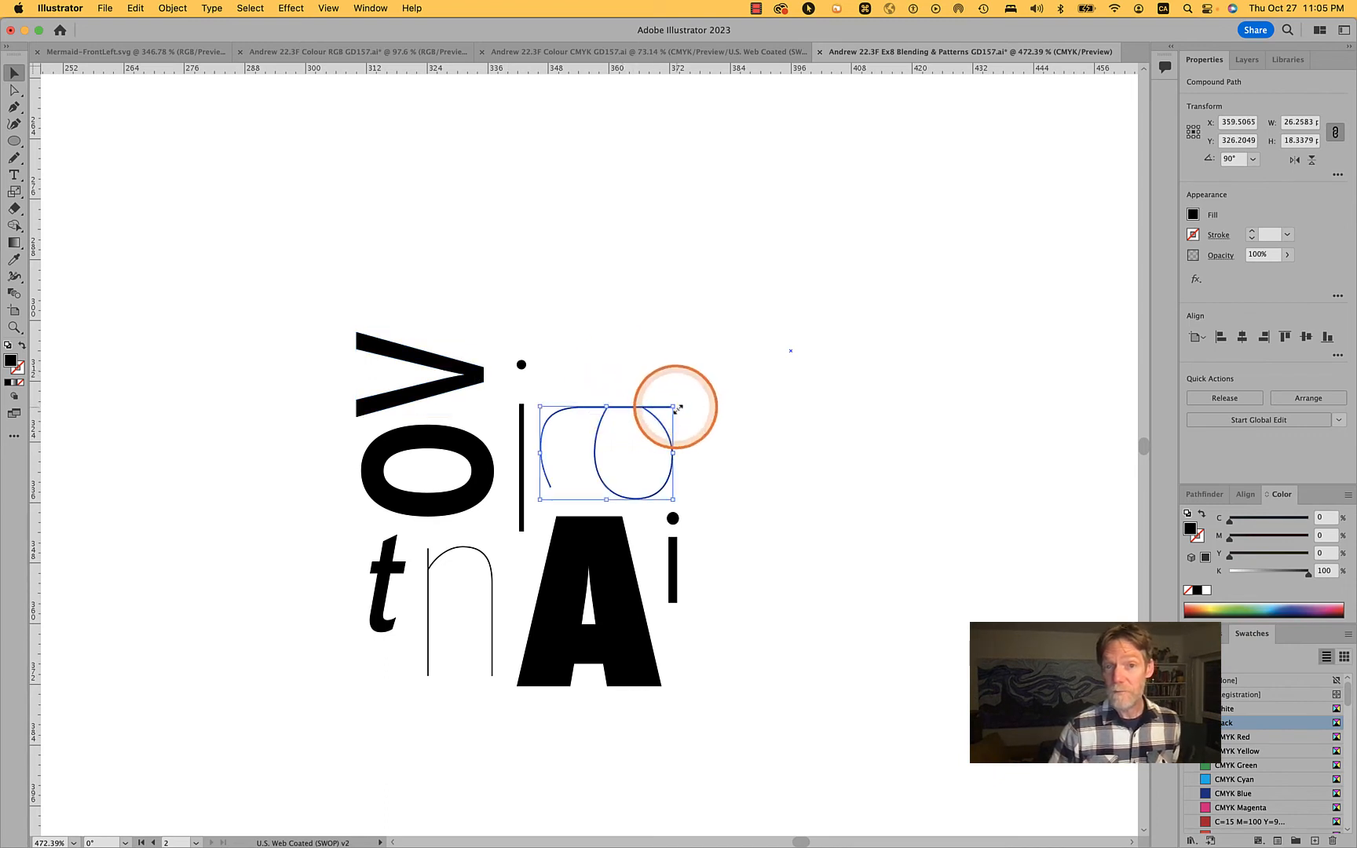
drag(676, 407, 740, 391)
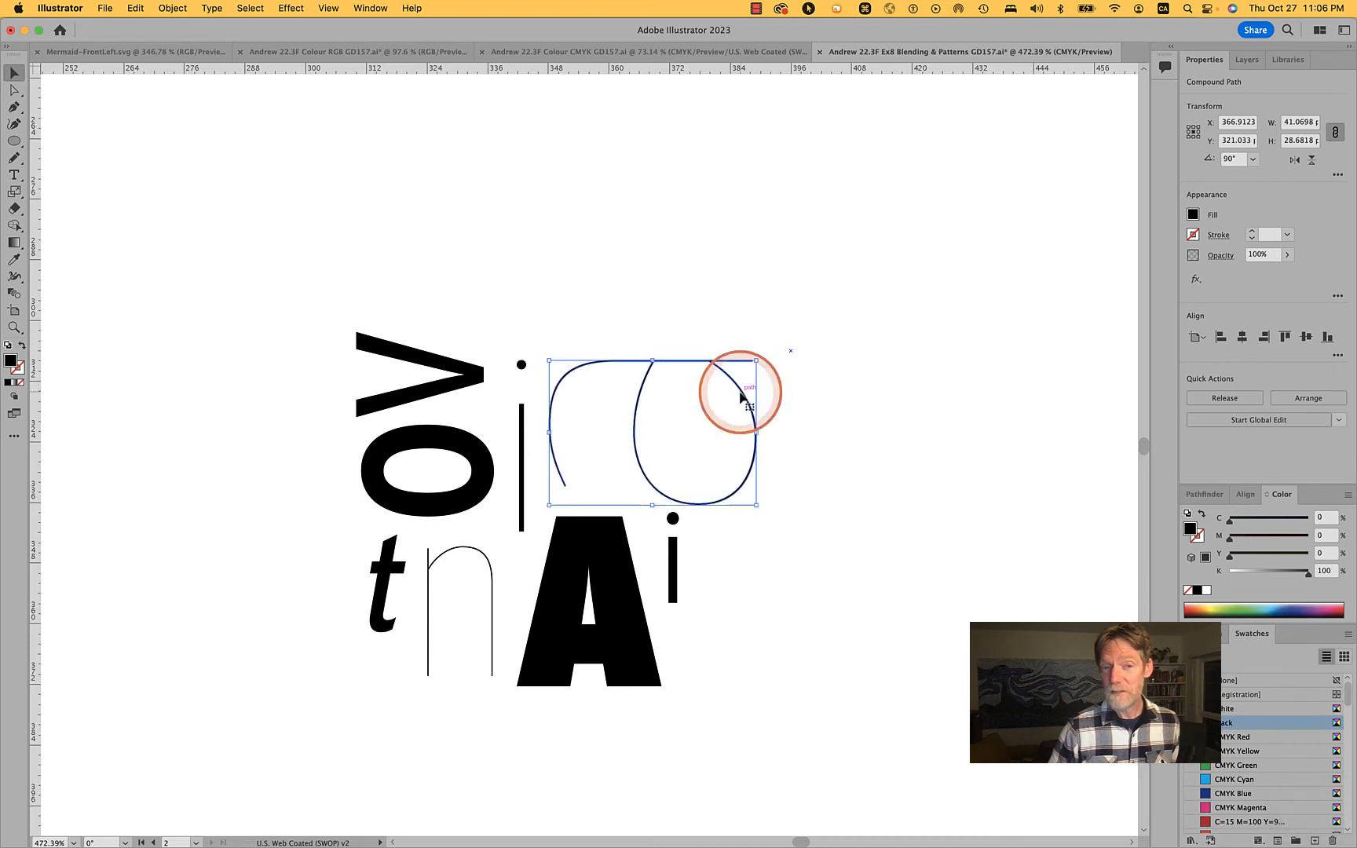
Shrink the rotated v to about 10 by 7 pt, place it above the o beside the thin i's dot, and leave nothing selected
click(425, 369)
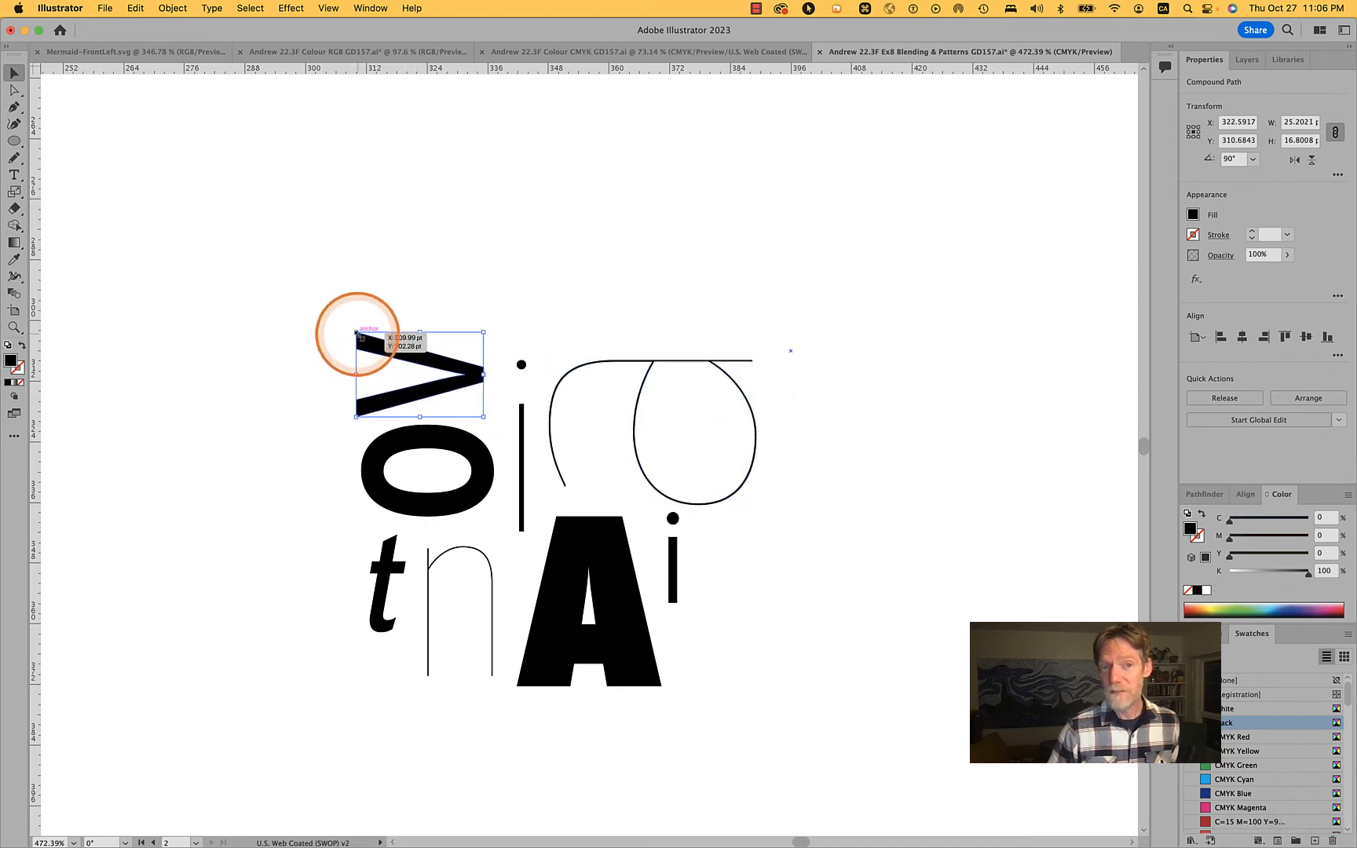
drag(358, 334, 423, 382)
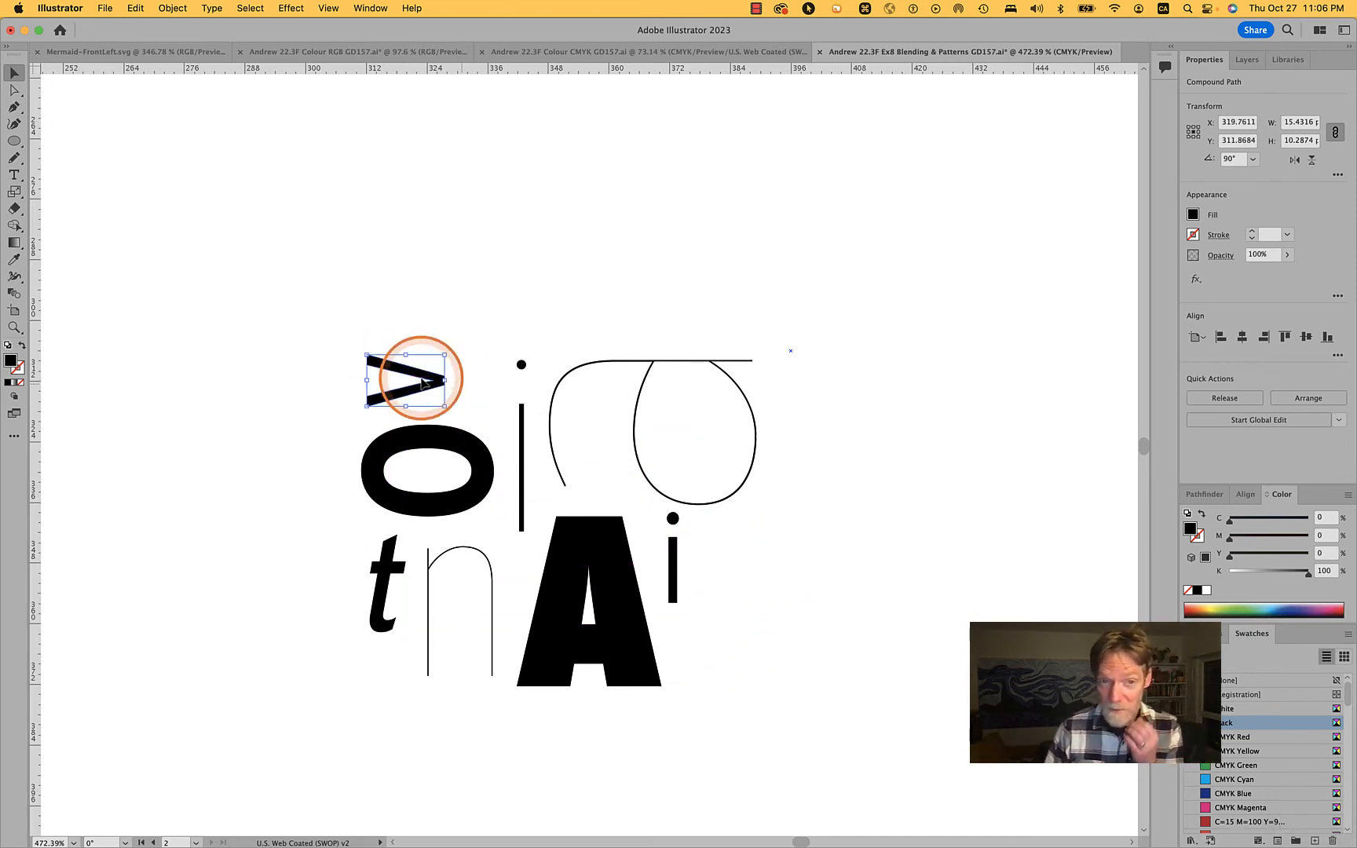
drag(443, 354, 464, 387)
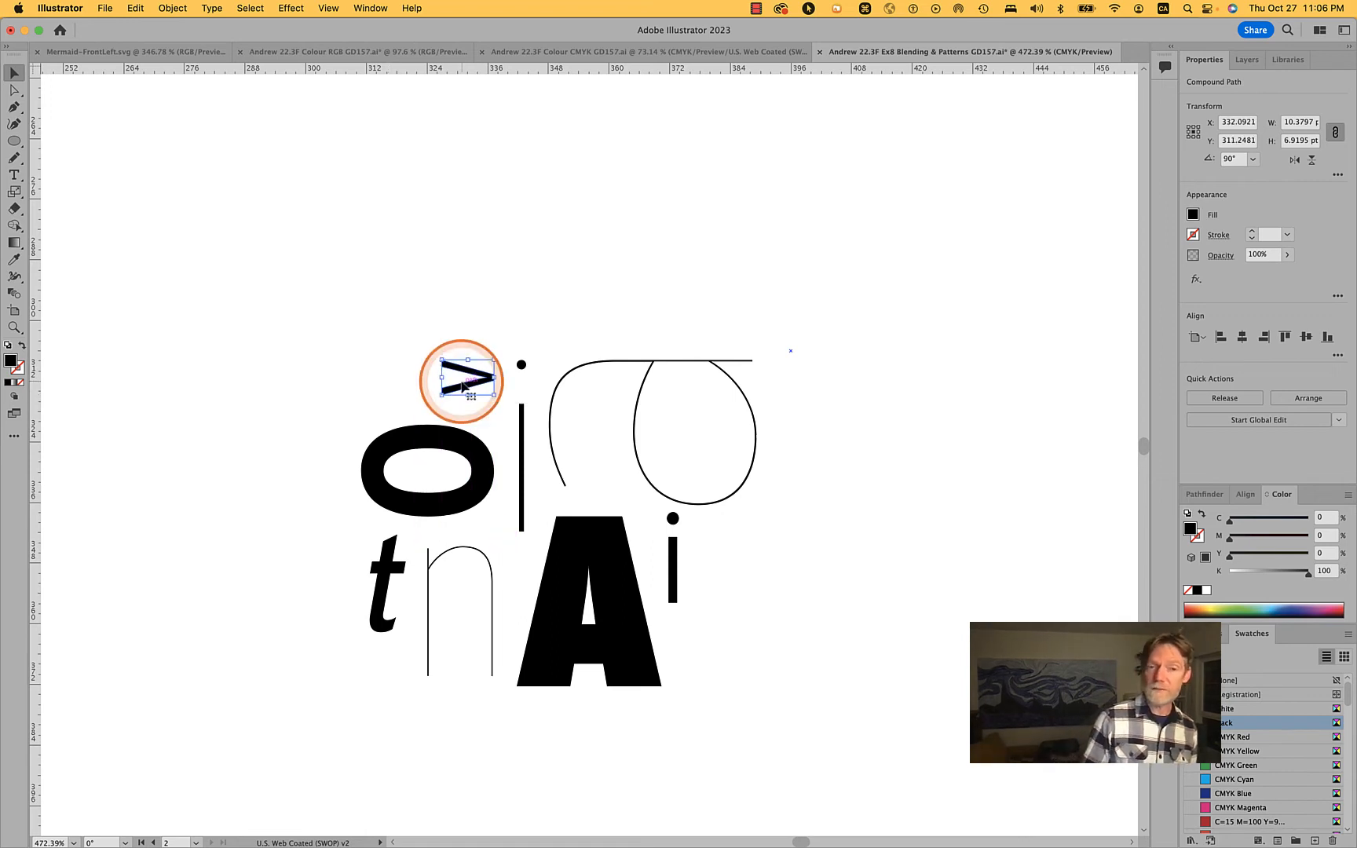
click(384, 297)
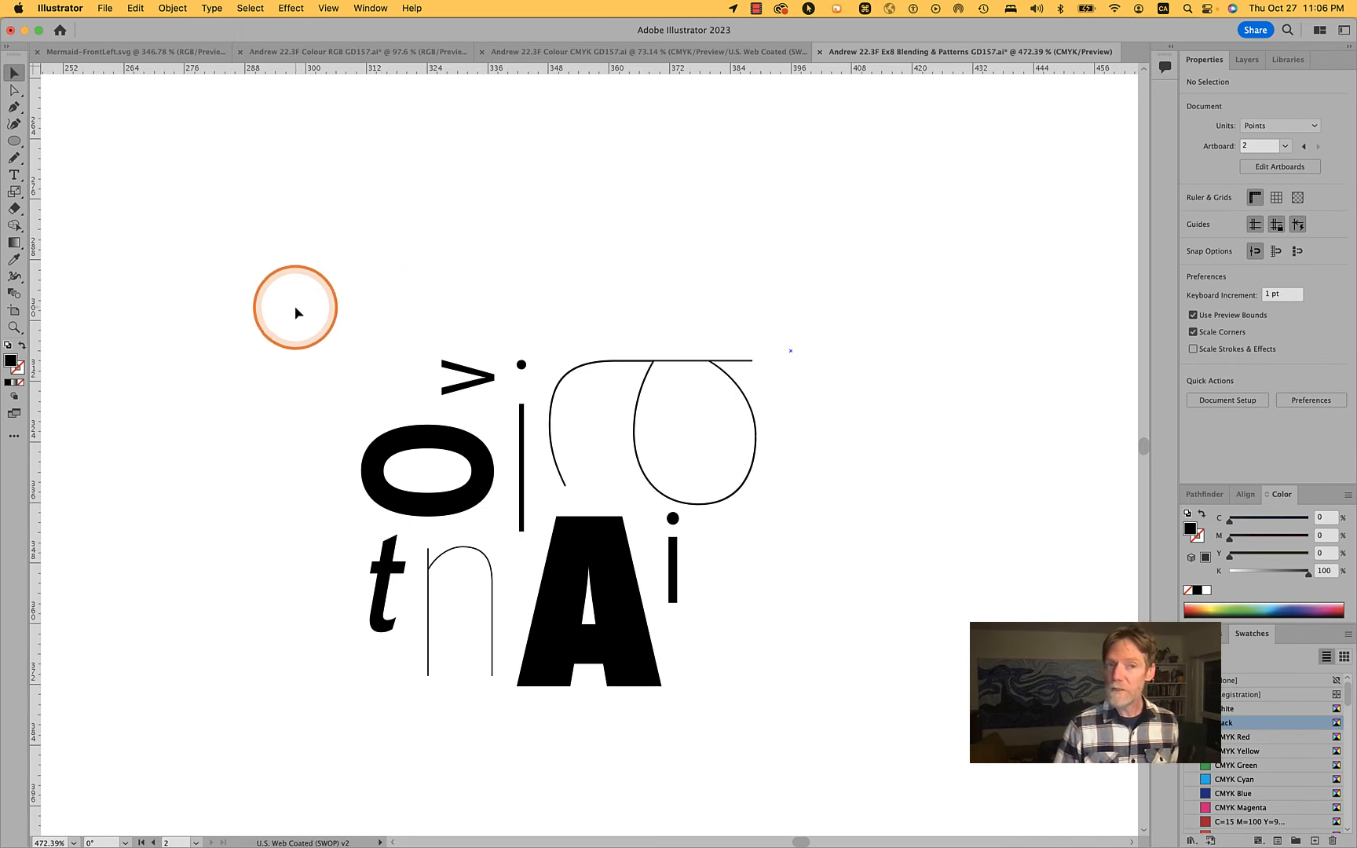
Select all the letters in the cluster and turn them into a Grid repeat
drag(294, 306, 824, 724)
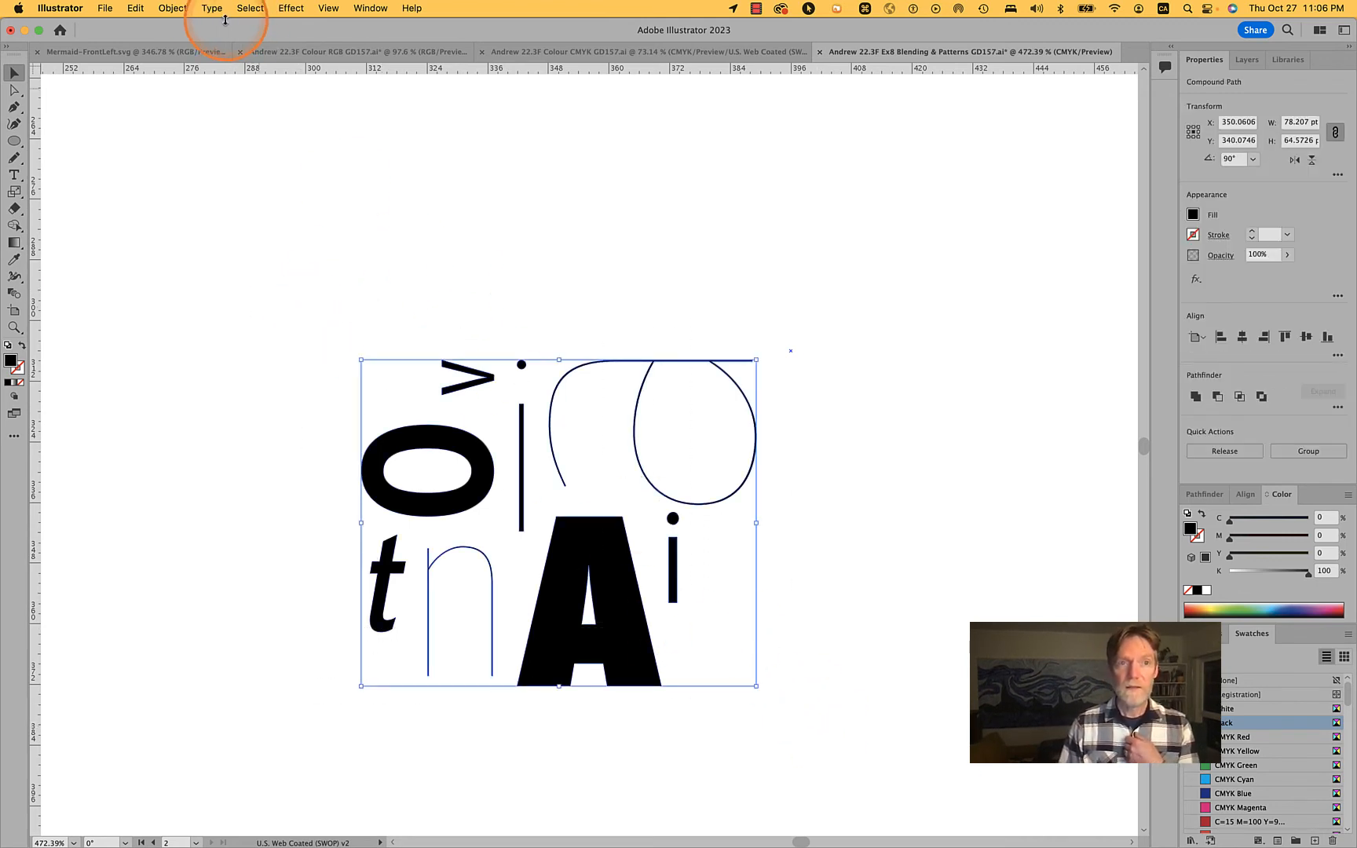
click(173, 9)
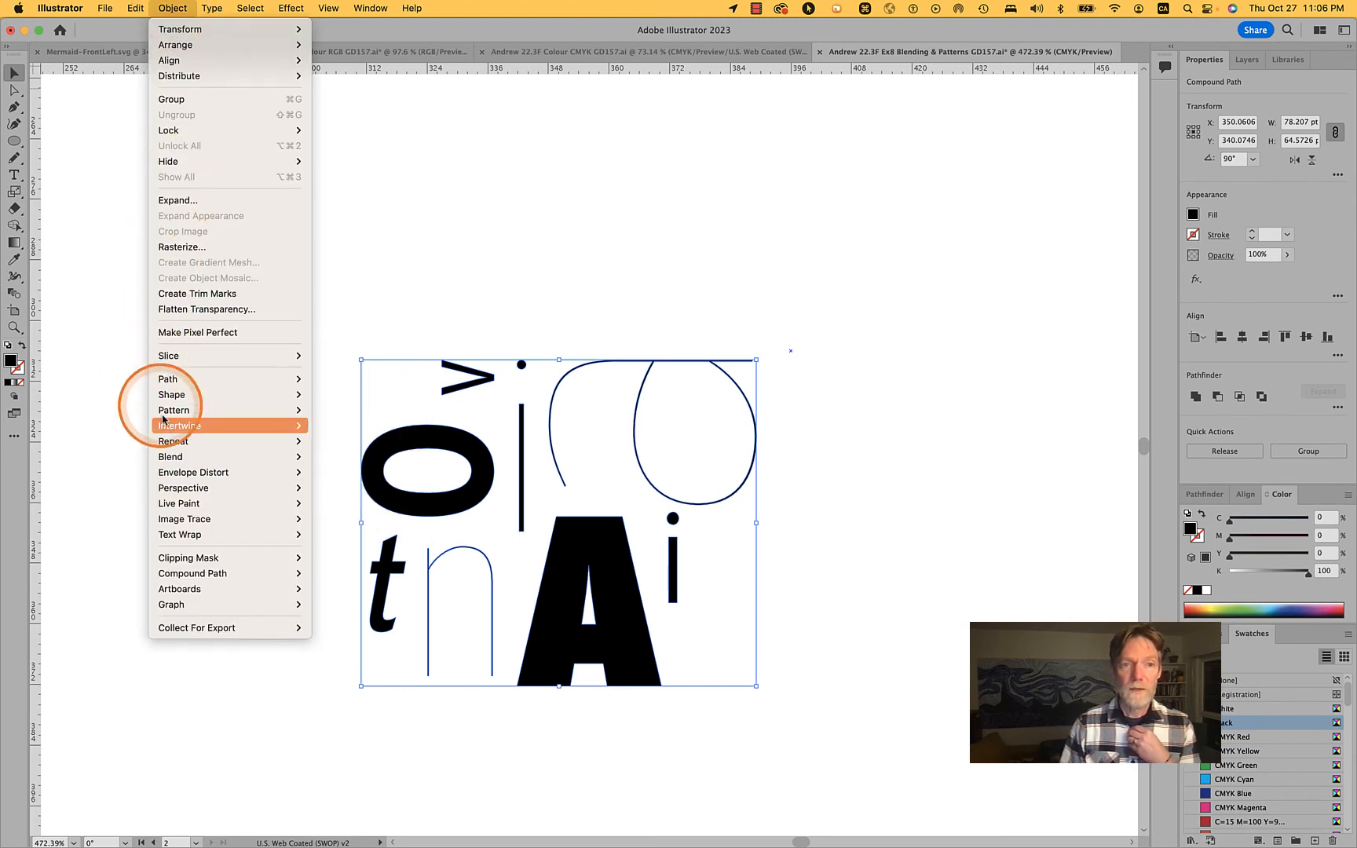
mouse_move(165, 427)
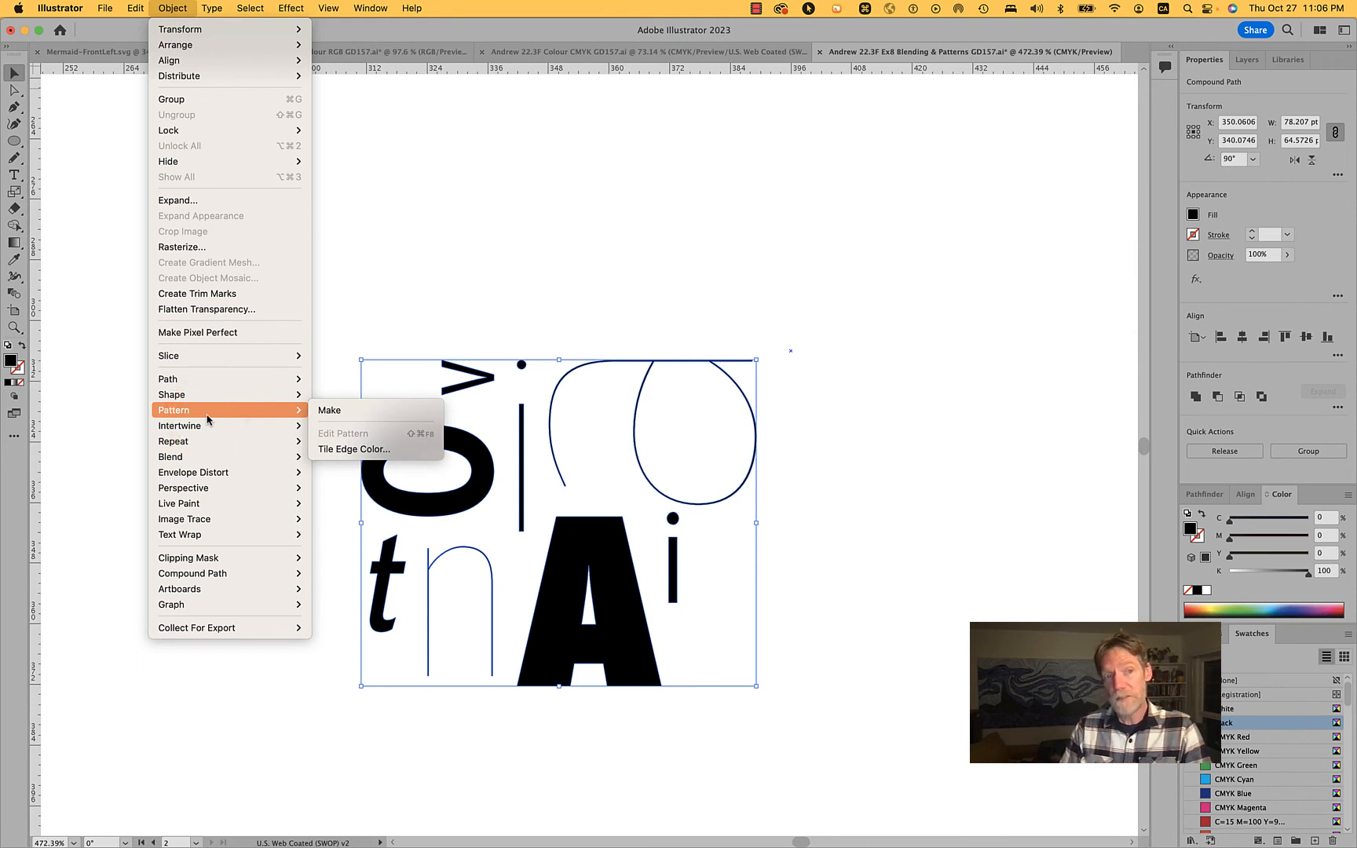
mouse_move(190, 457)
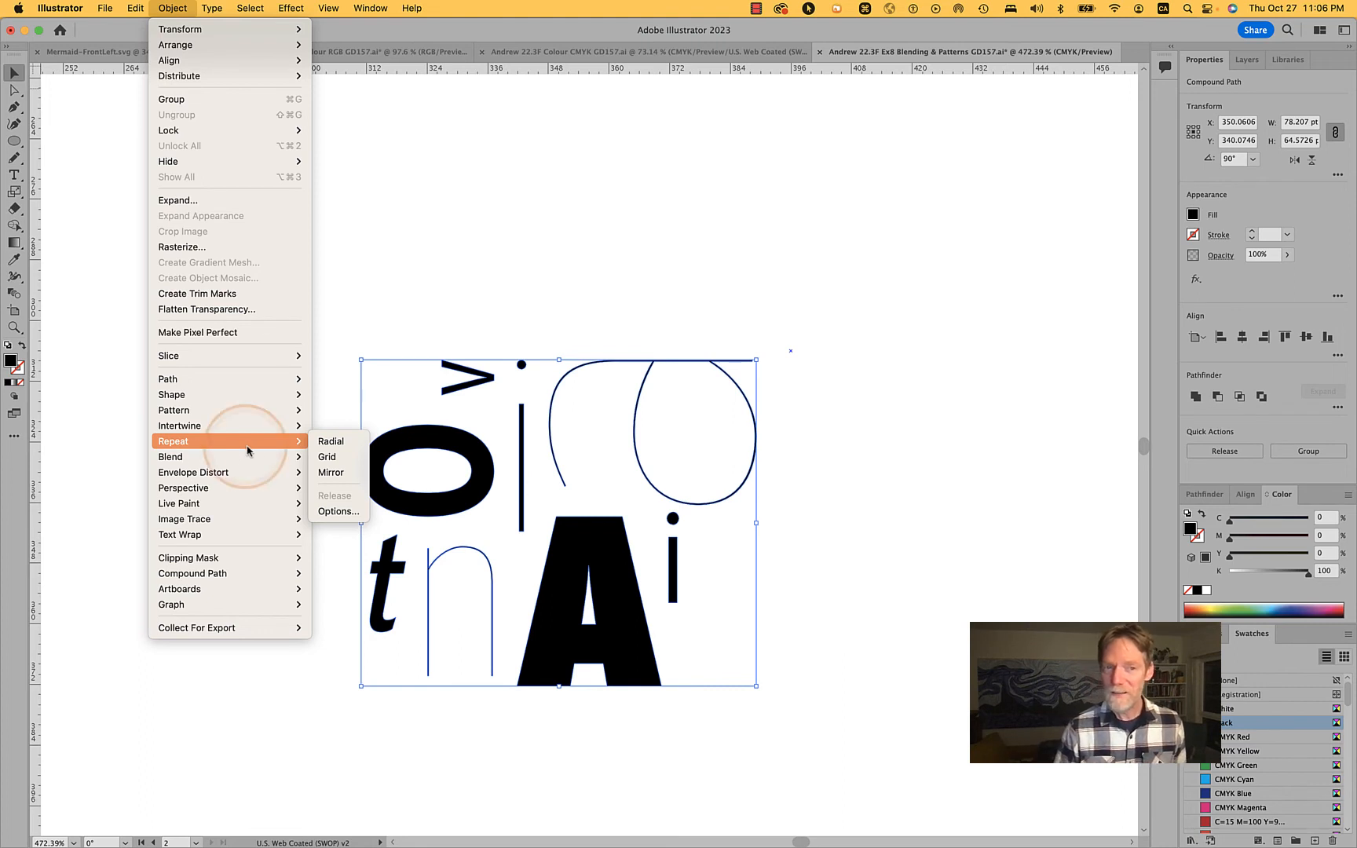
click(320, 446)
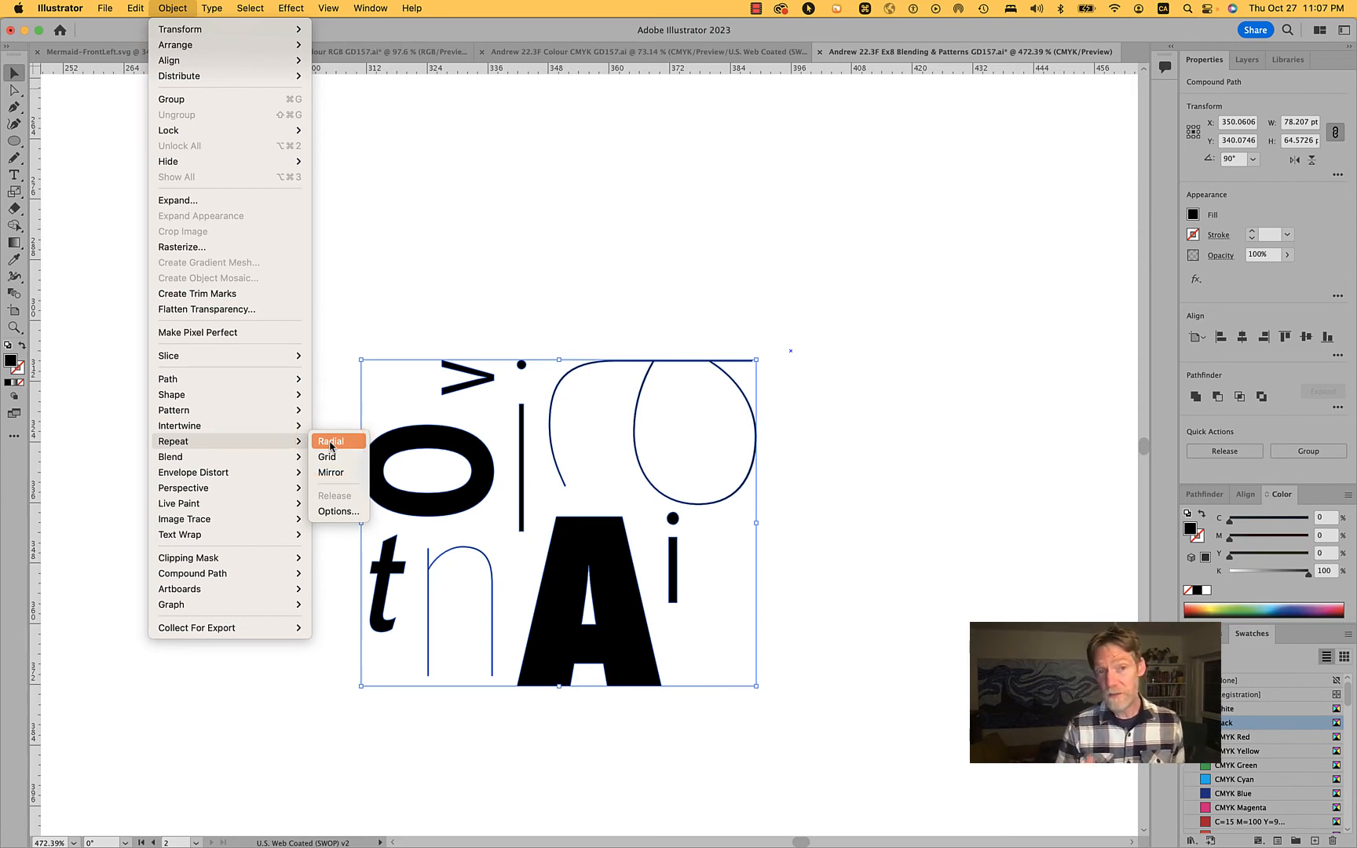
click(327, 456)
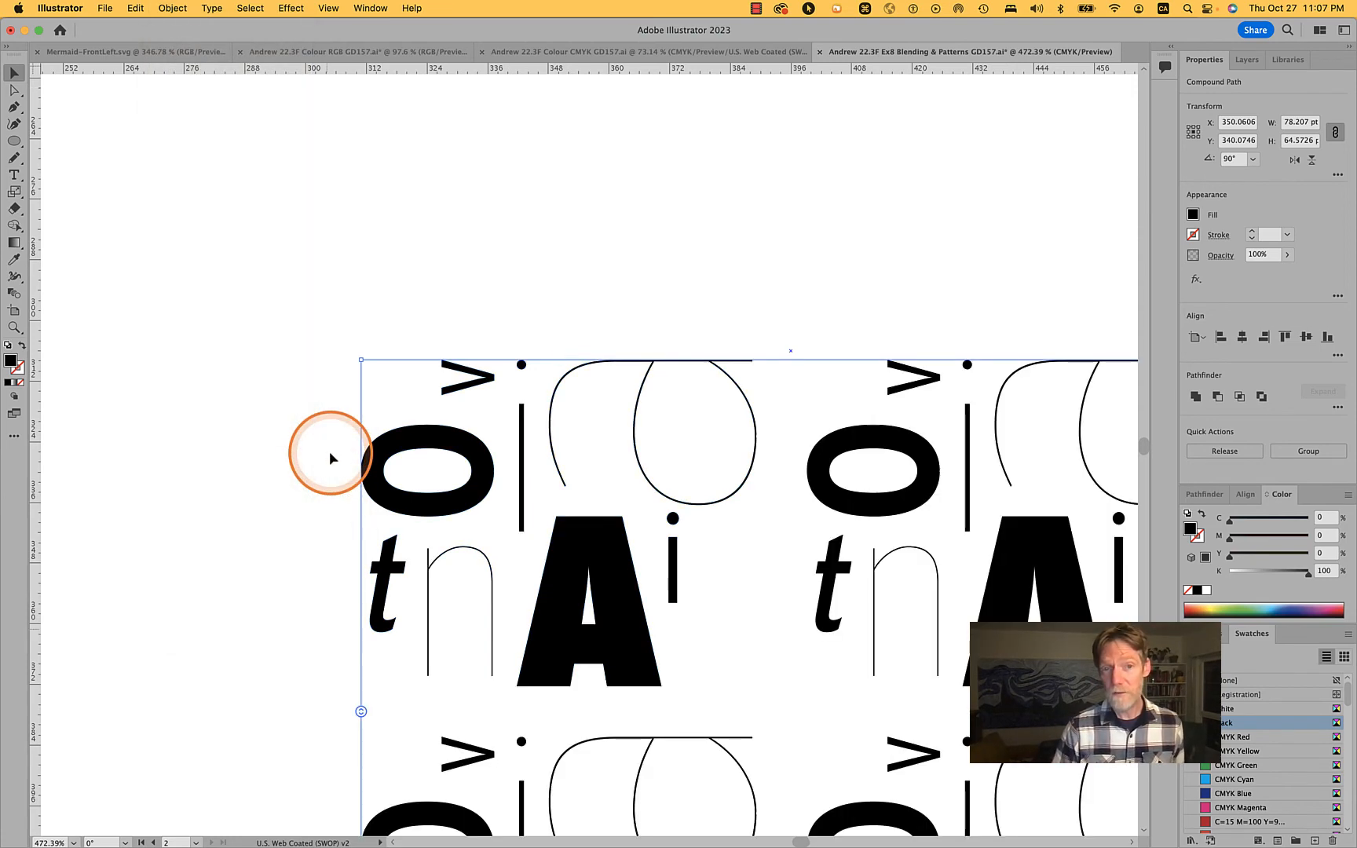
scroll(872, 470, down, 10)
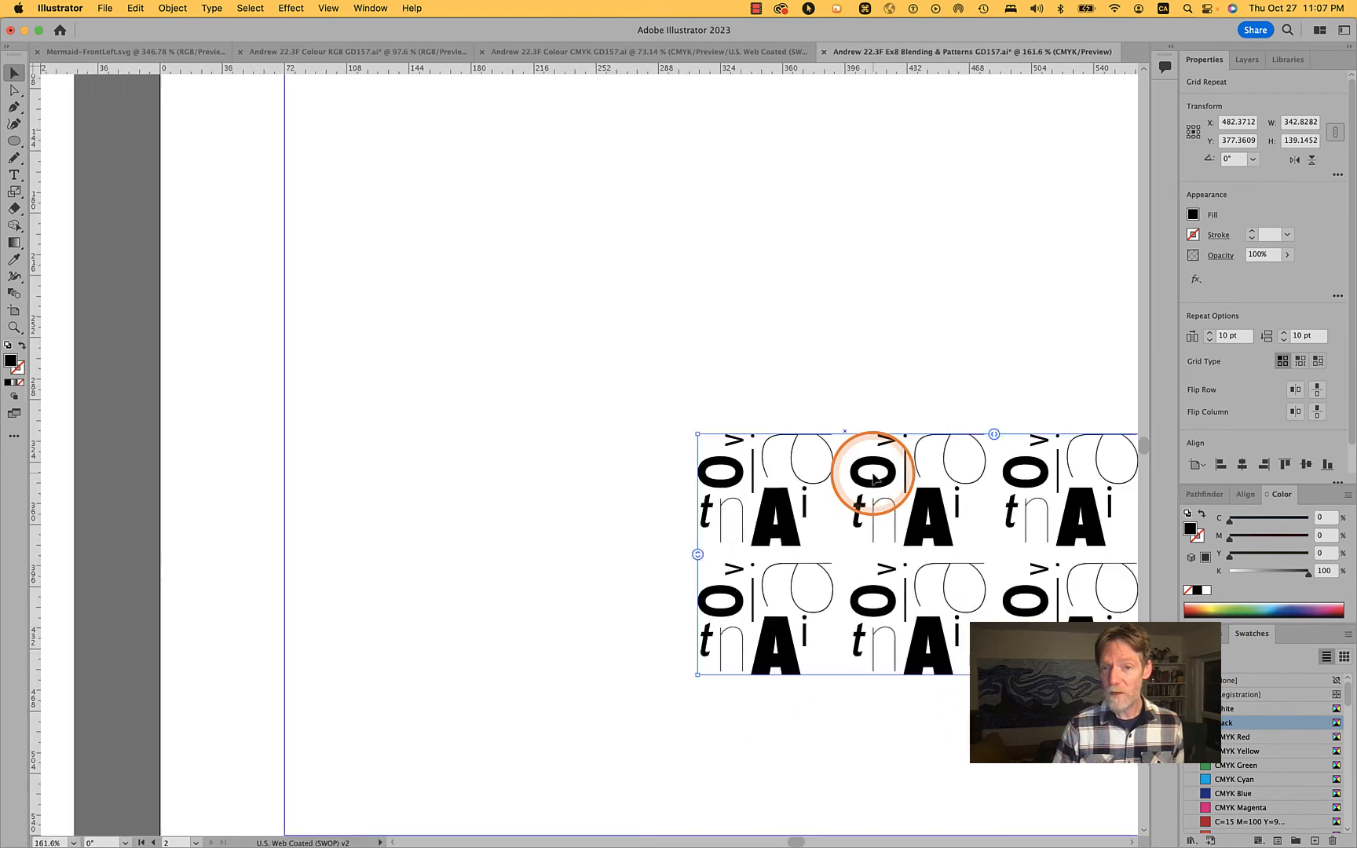
click(905, 397)
key(space)
drag(903, 391, 387, 316)
click(388, 390)
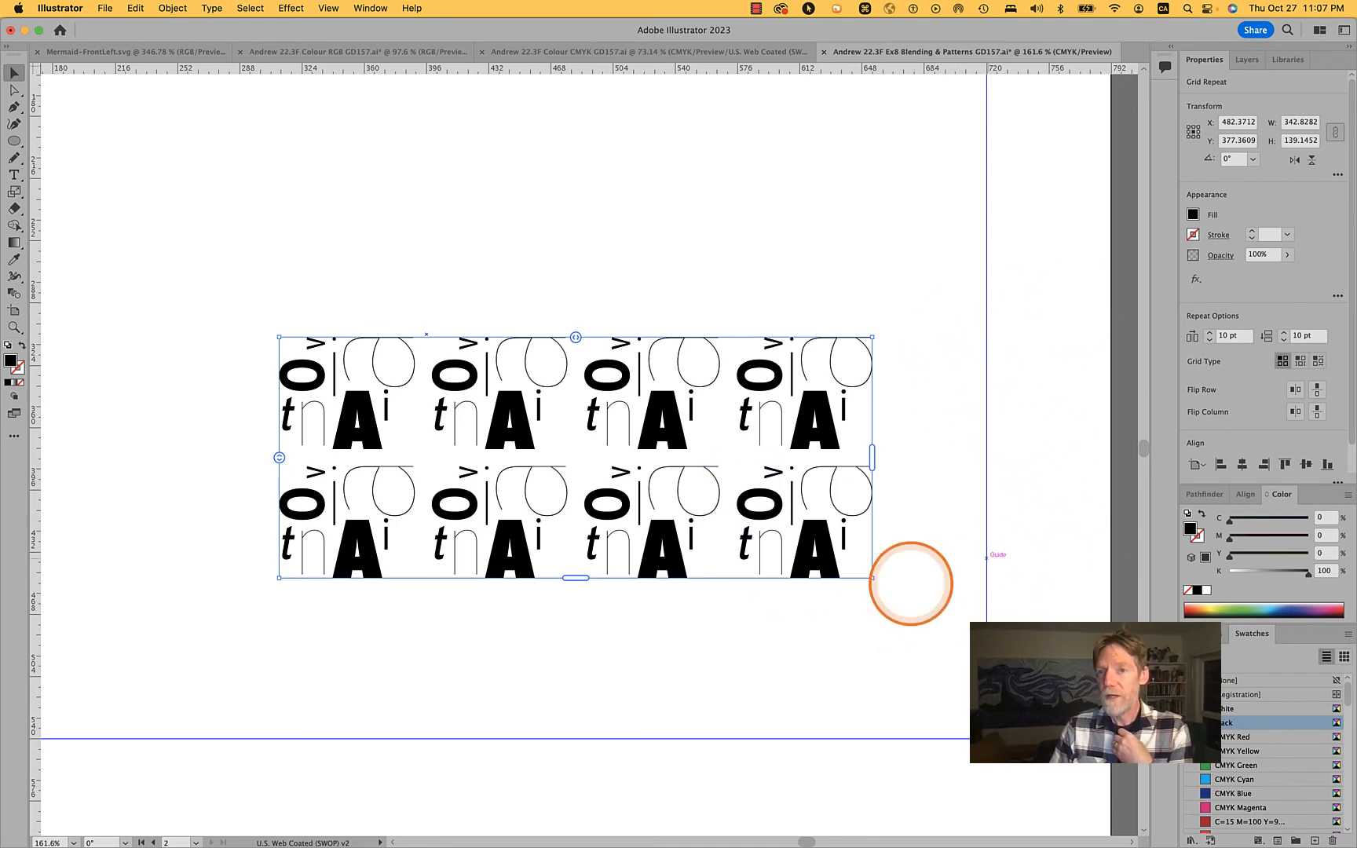
scroll(1268, 402, down, 2)
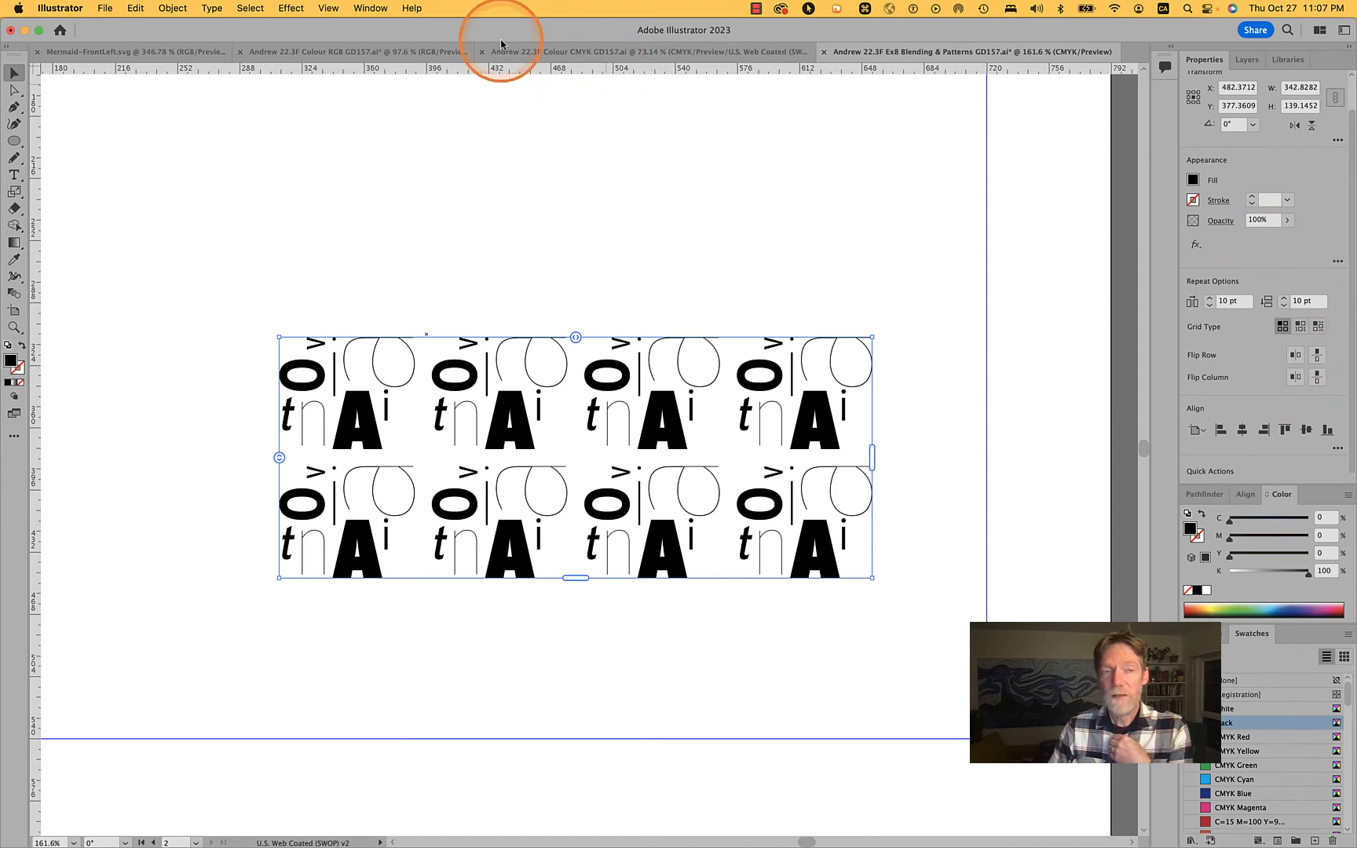
click(363, 8)
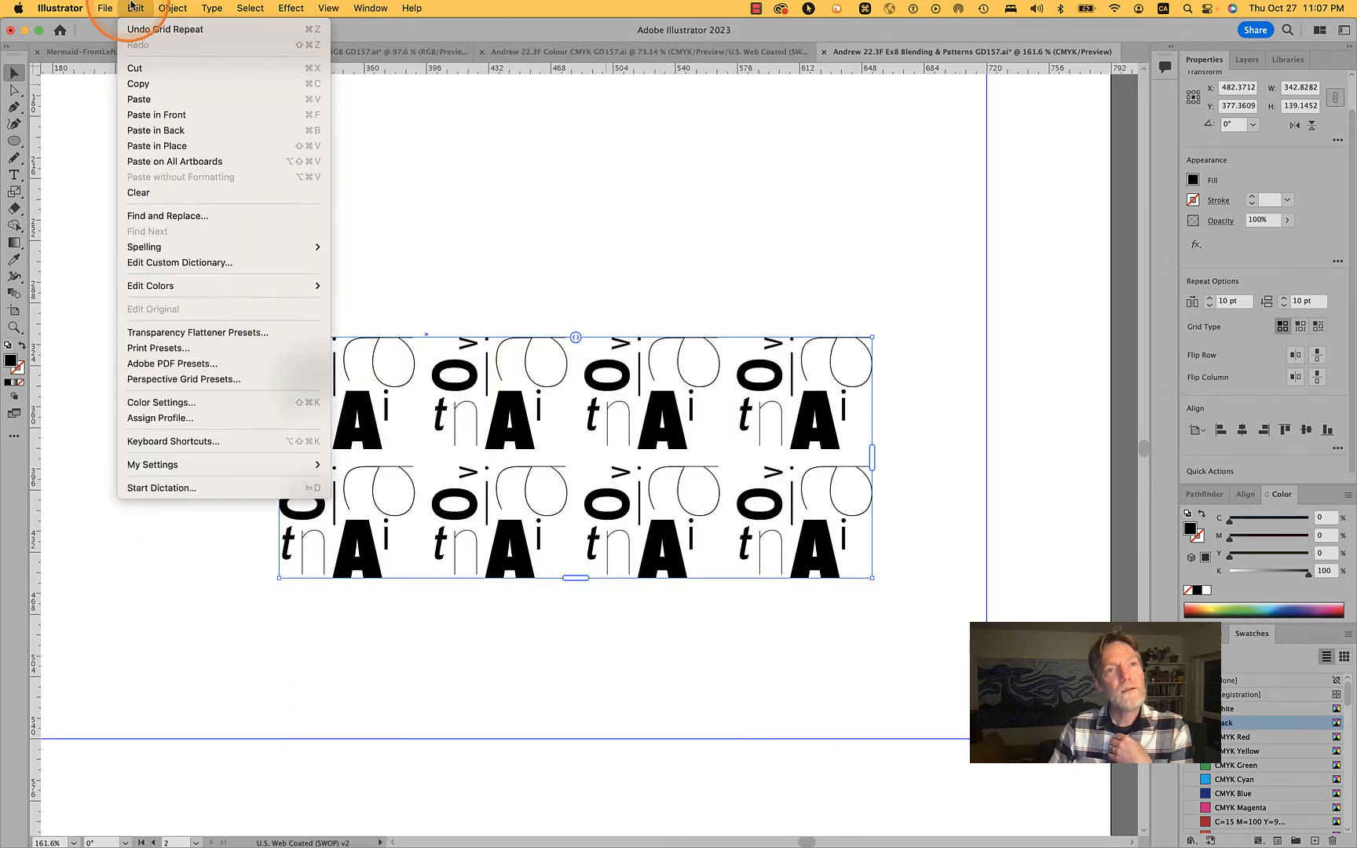
click(181, 7)
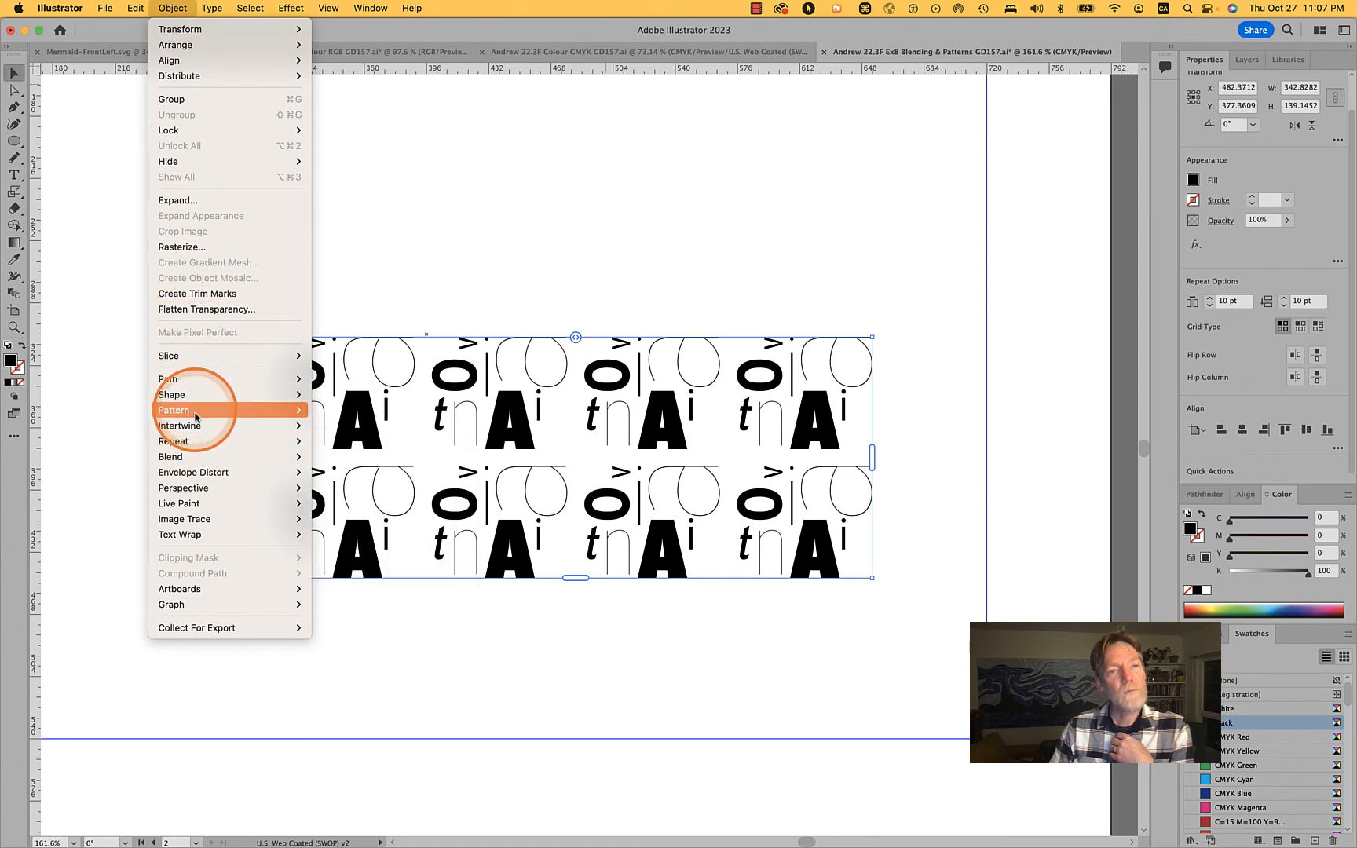
mouse_move(195, 496)
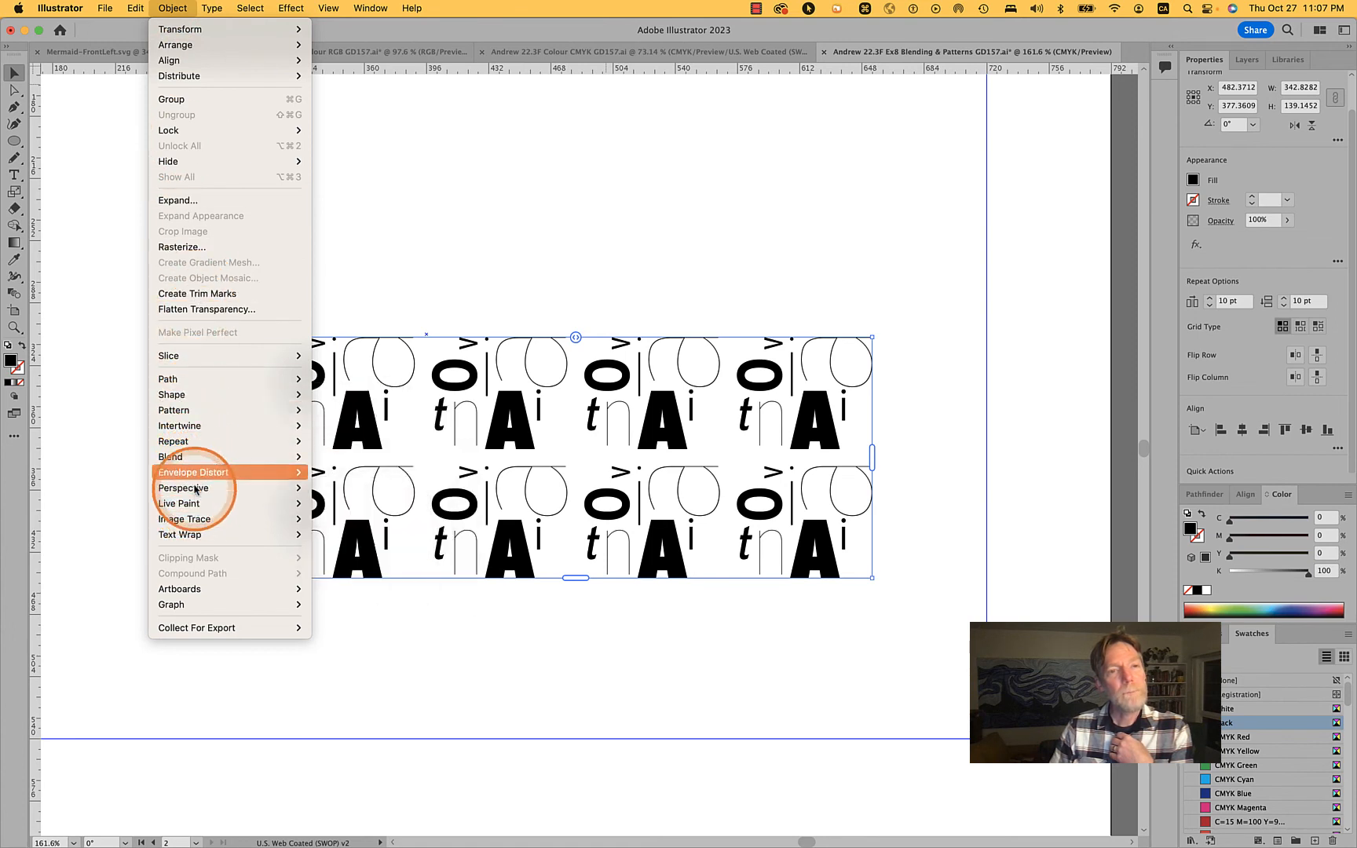
click(339, 512)
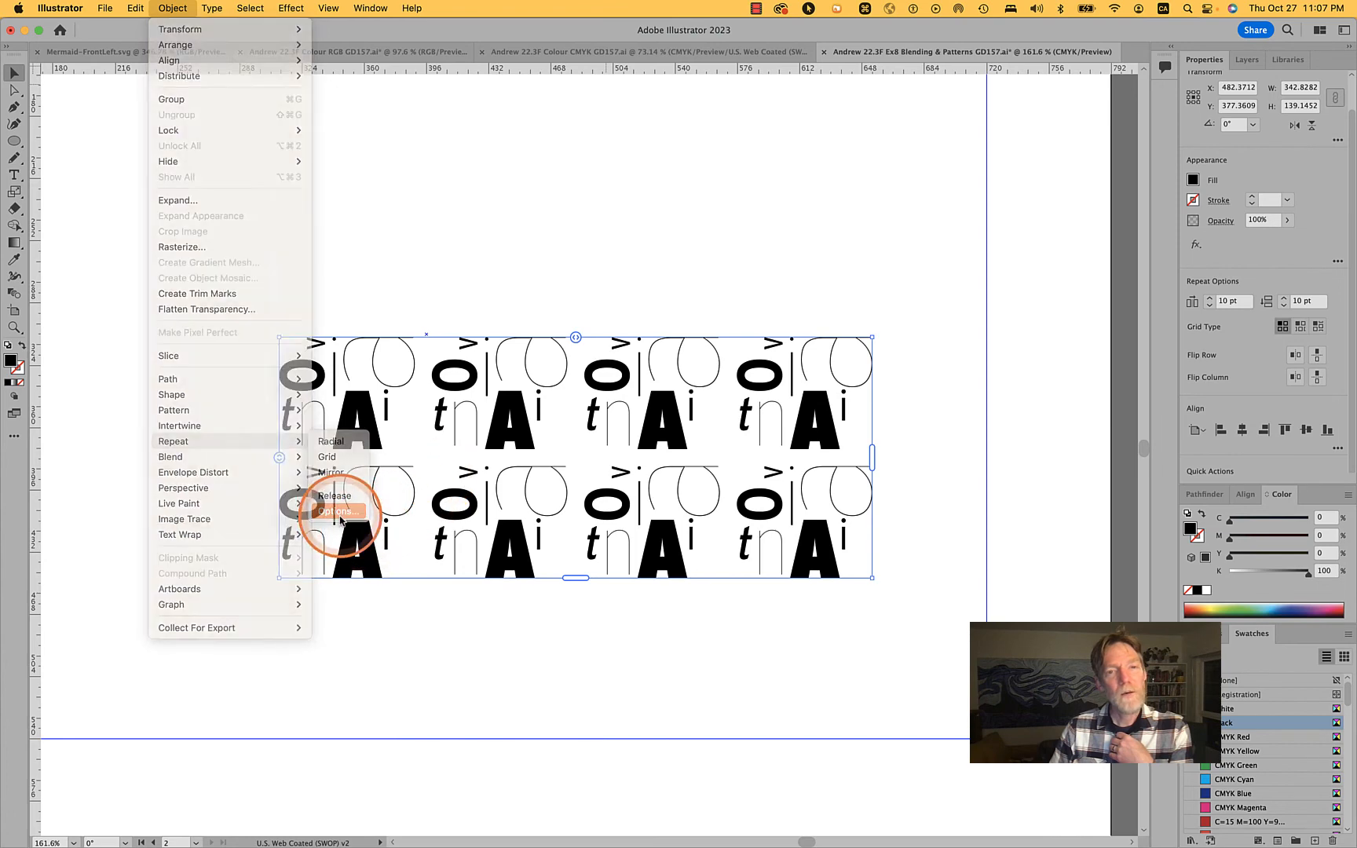
drag(677, 336, 958, 175)
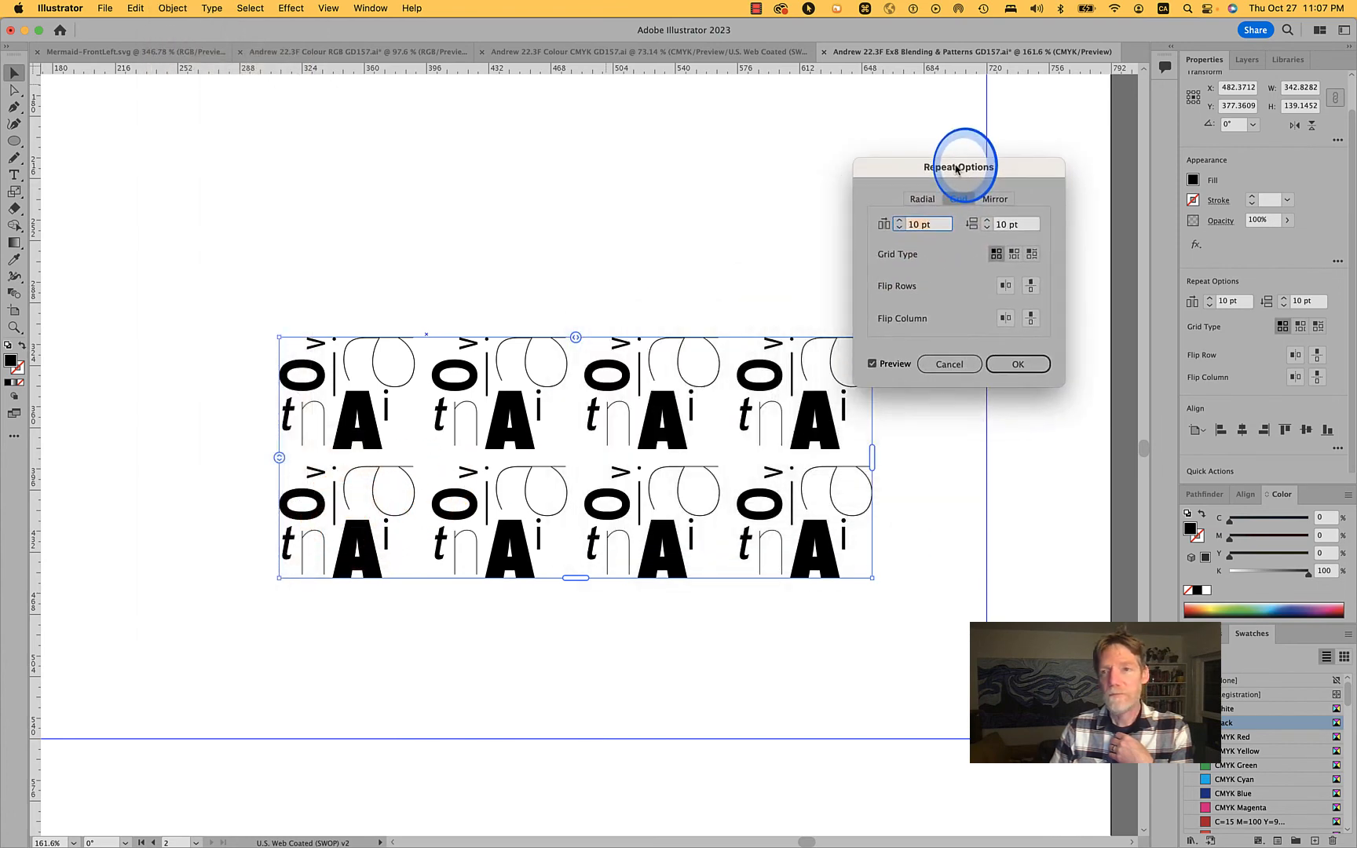
click(950, 363)
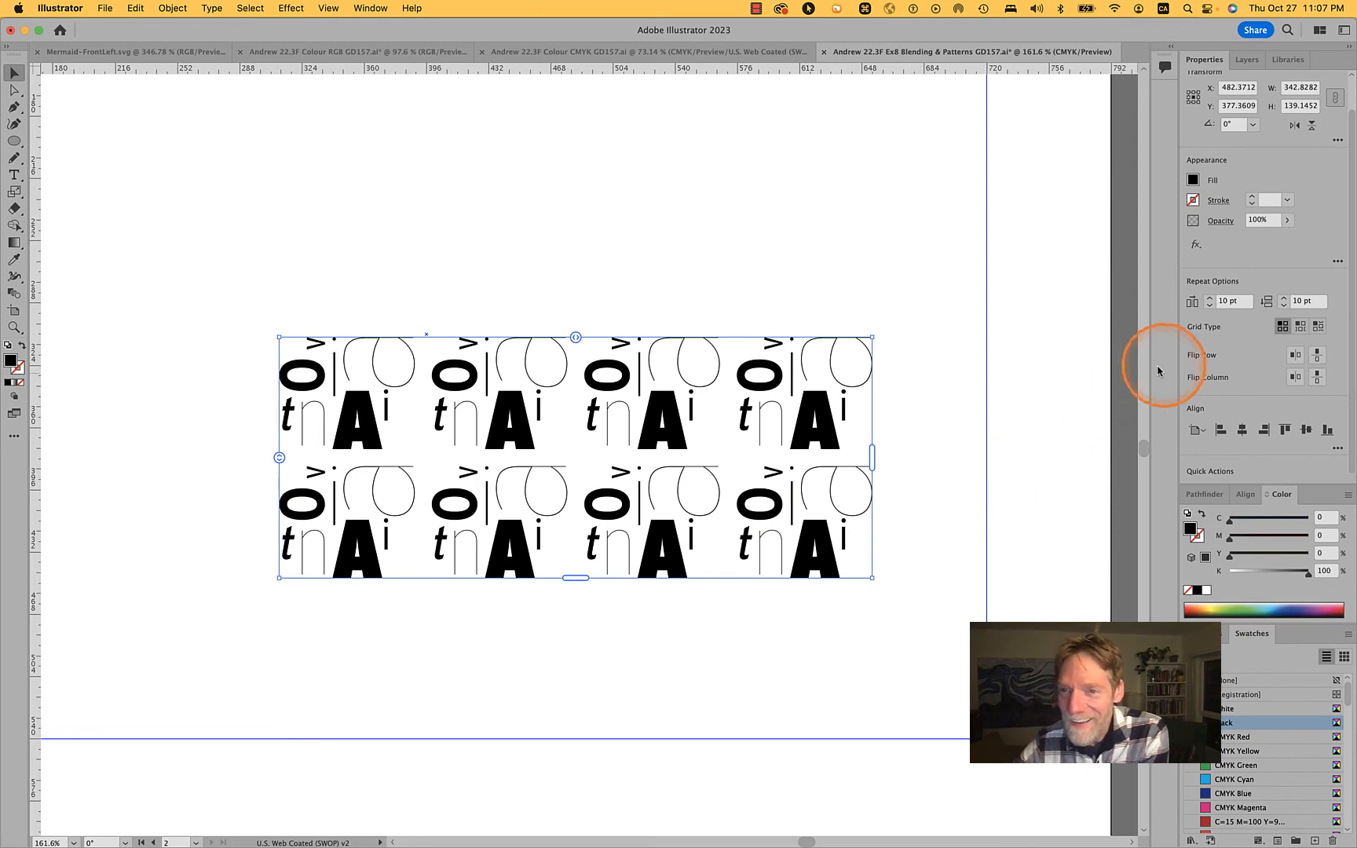
Compare the regular and brick-by-row layouts for the letter repeat, and set its grid type to Brick by Column
click(1302, 326)
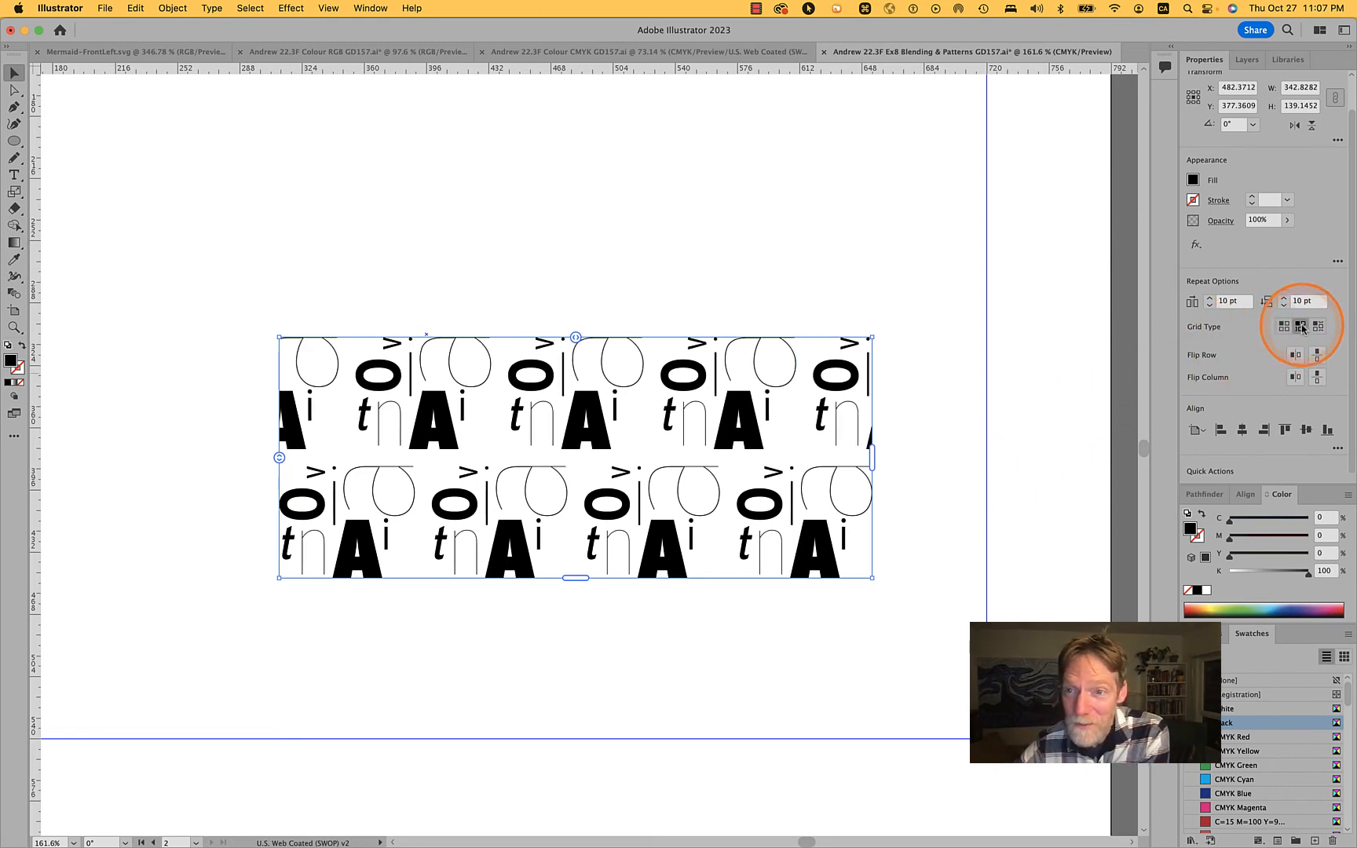
click(1286, 326)
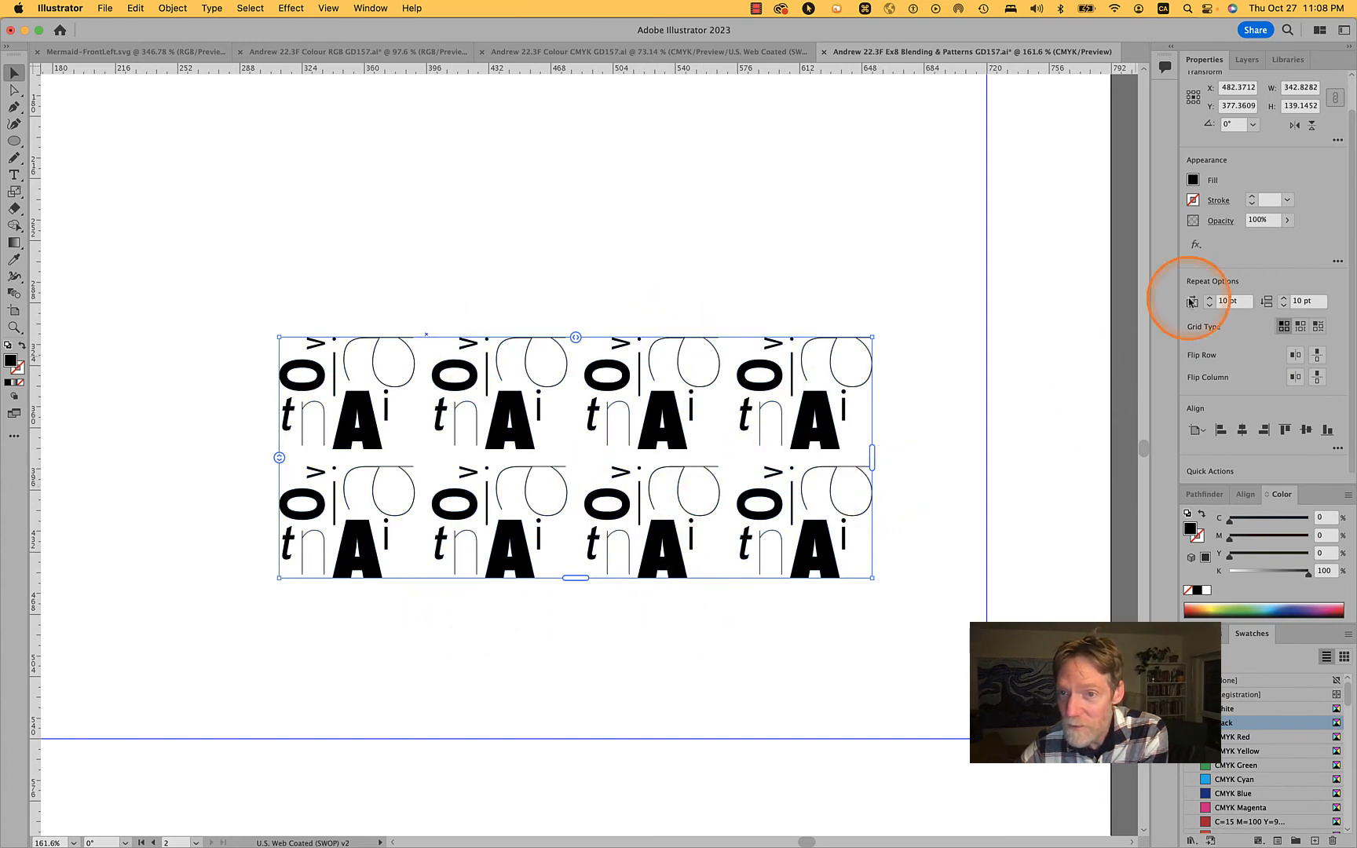
click(1300, 327)
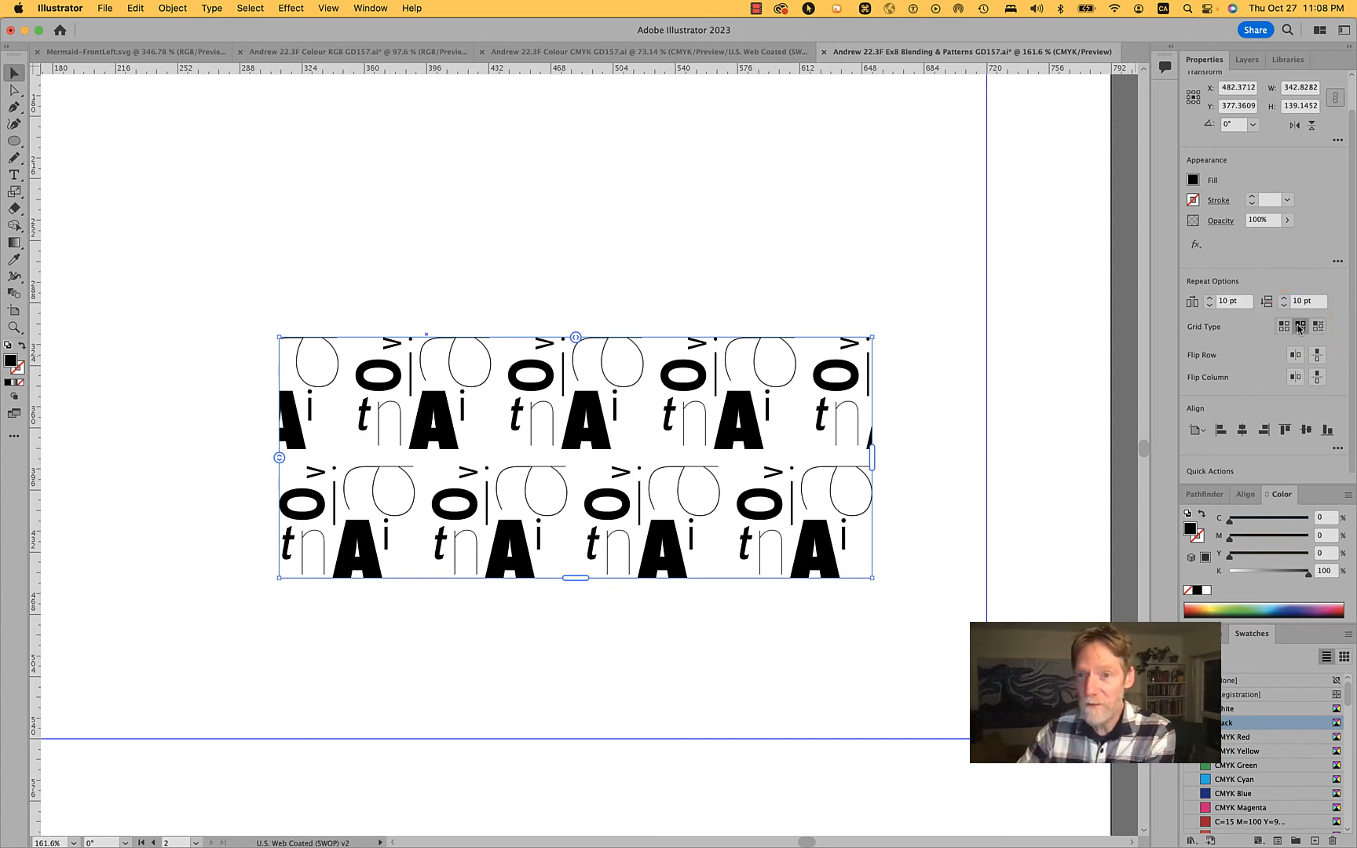
click(1318, 327)
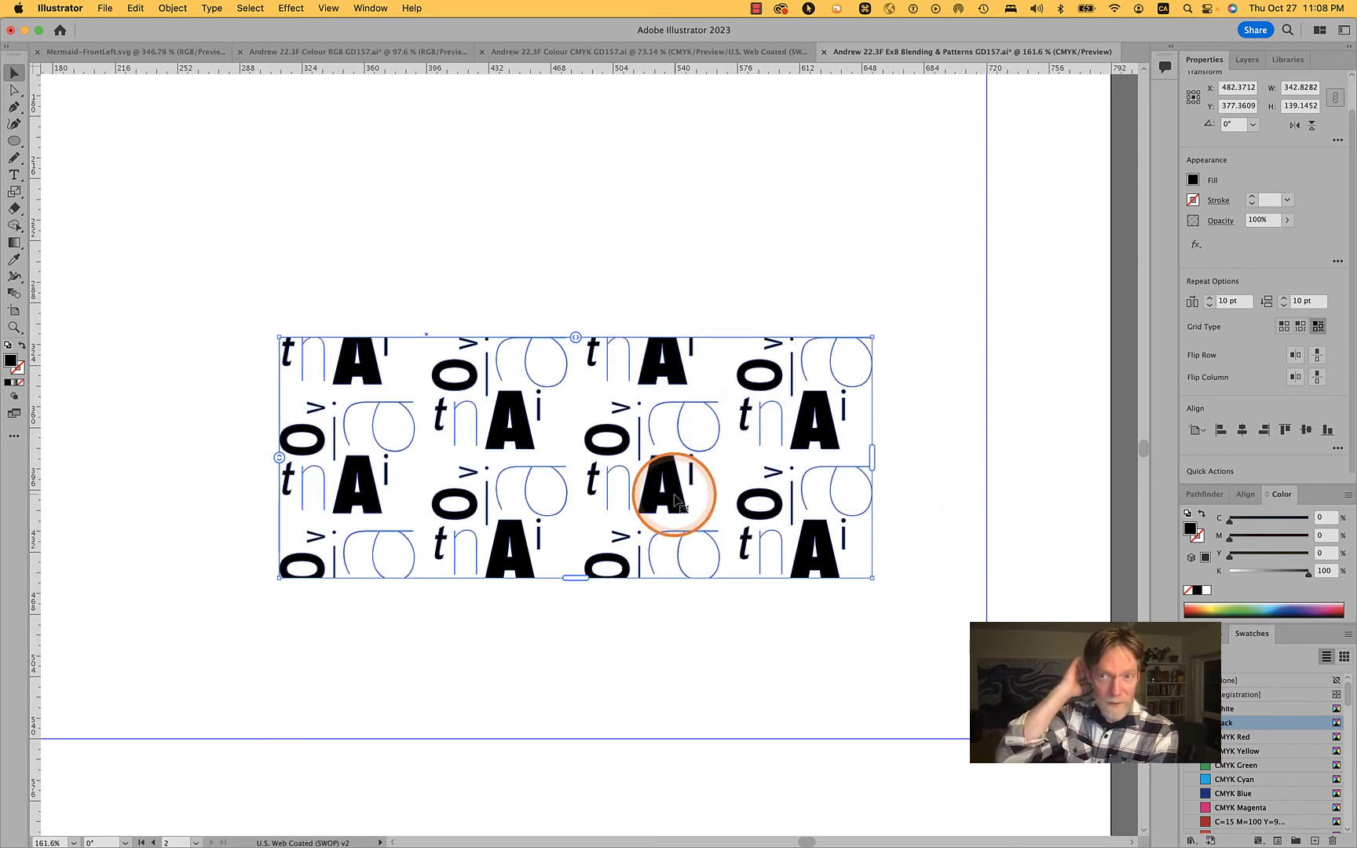
Flip the repeat's rows horizontally only, and tighten its spacing to about 0.45 pt horizontally and 0.42 pt vertically
click(1295, 356)
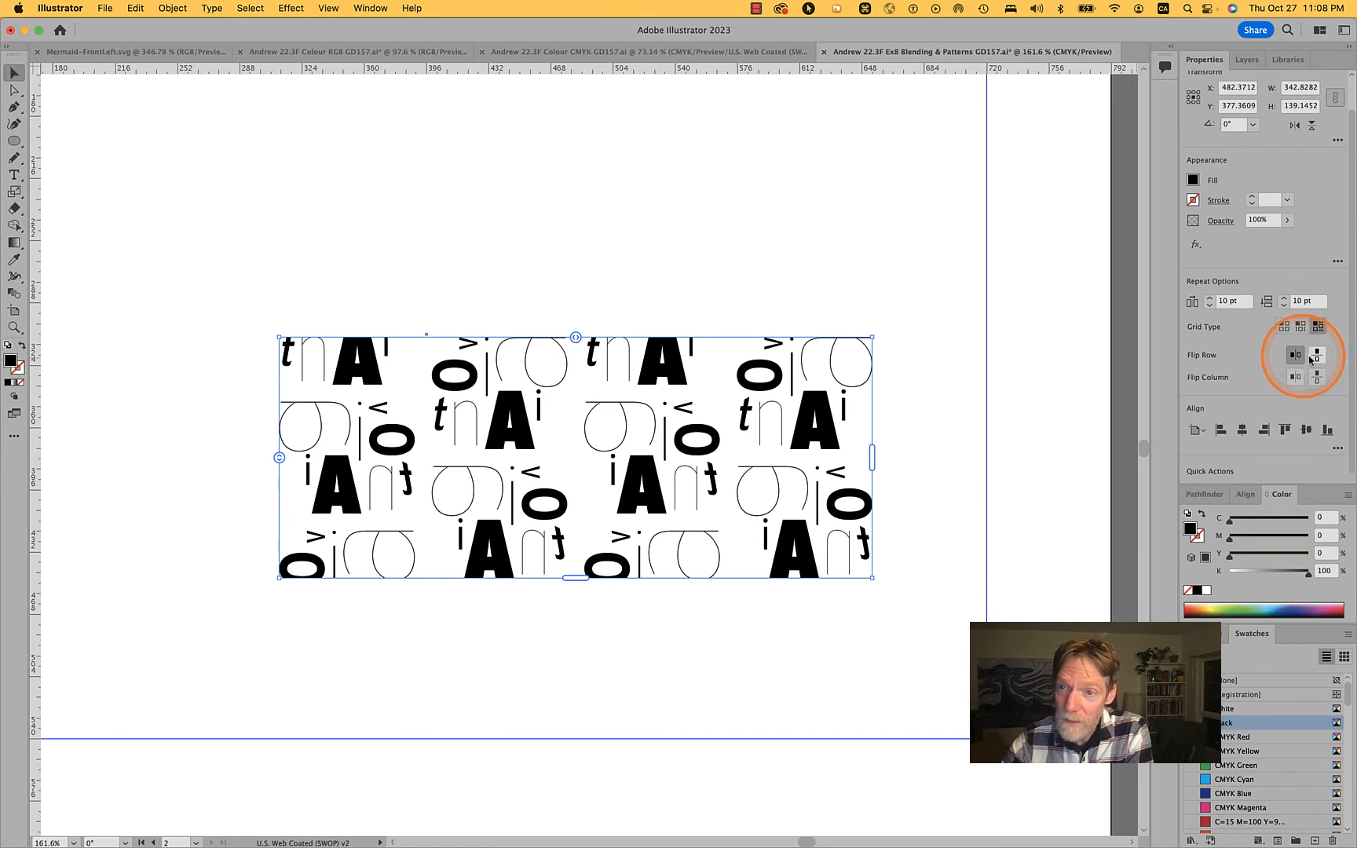
click(1317, 356)
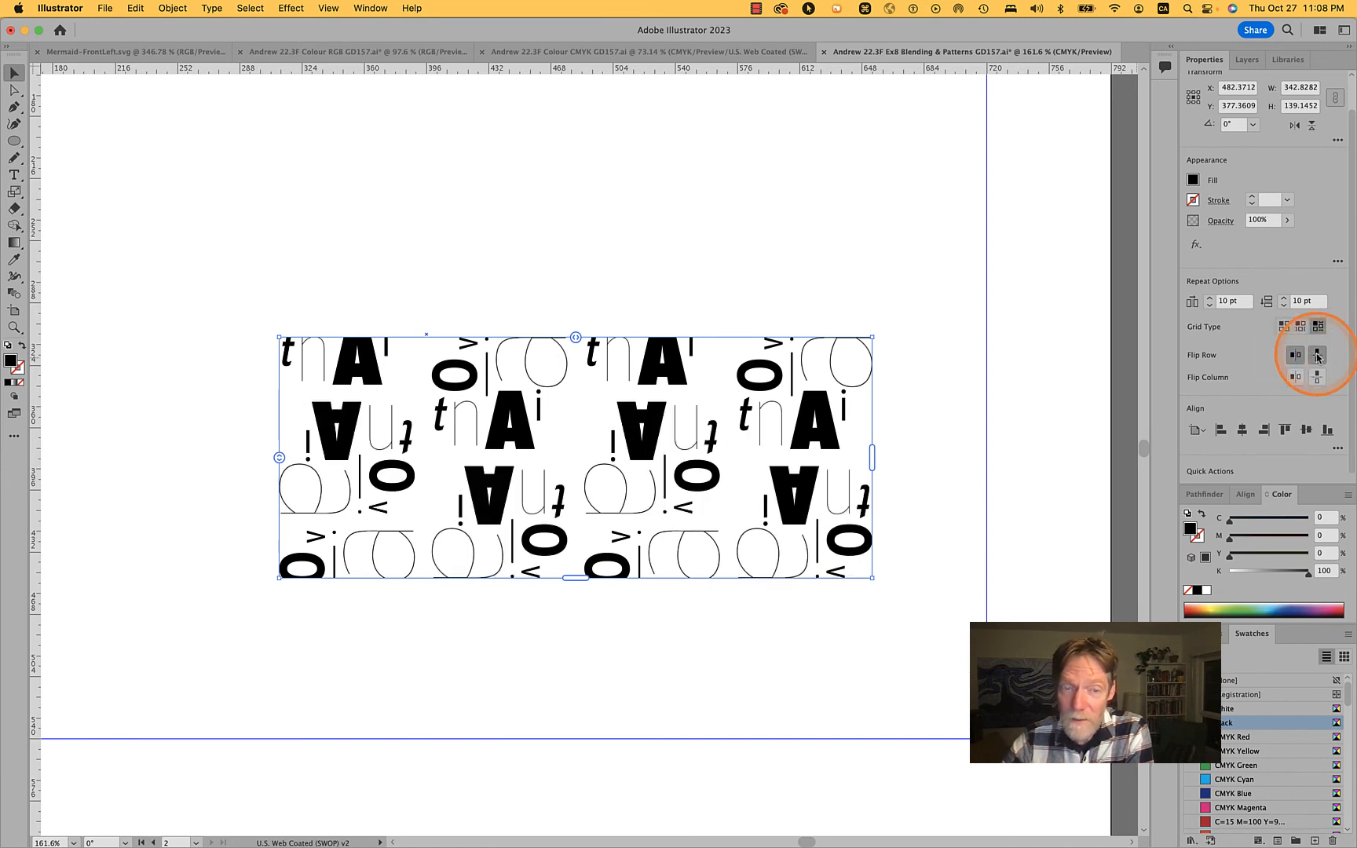
click(1317, 356)
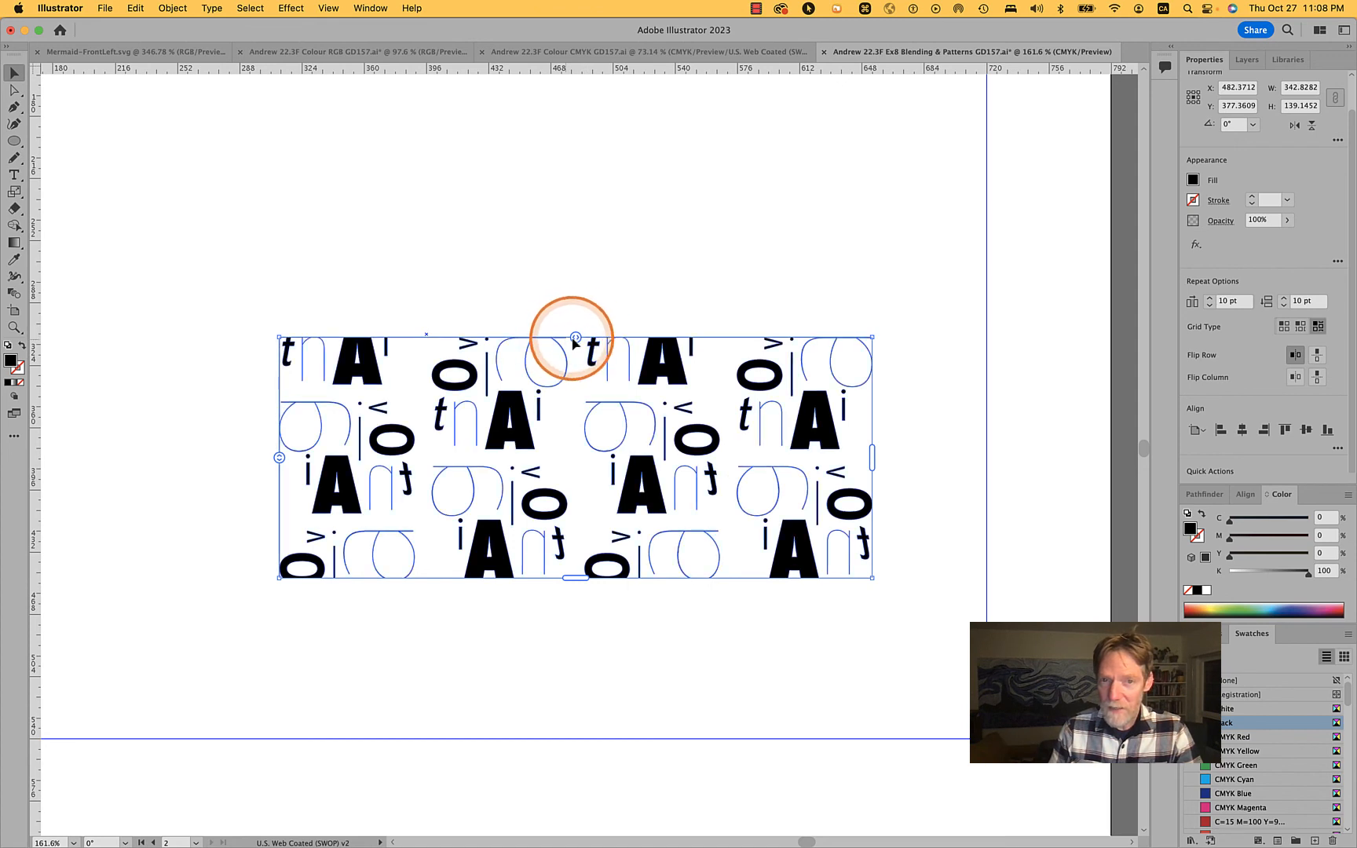
drag(576, 338, 557, 337)
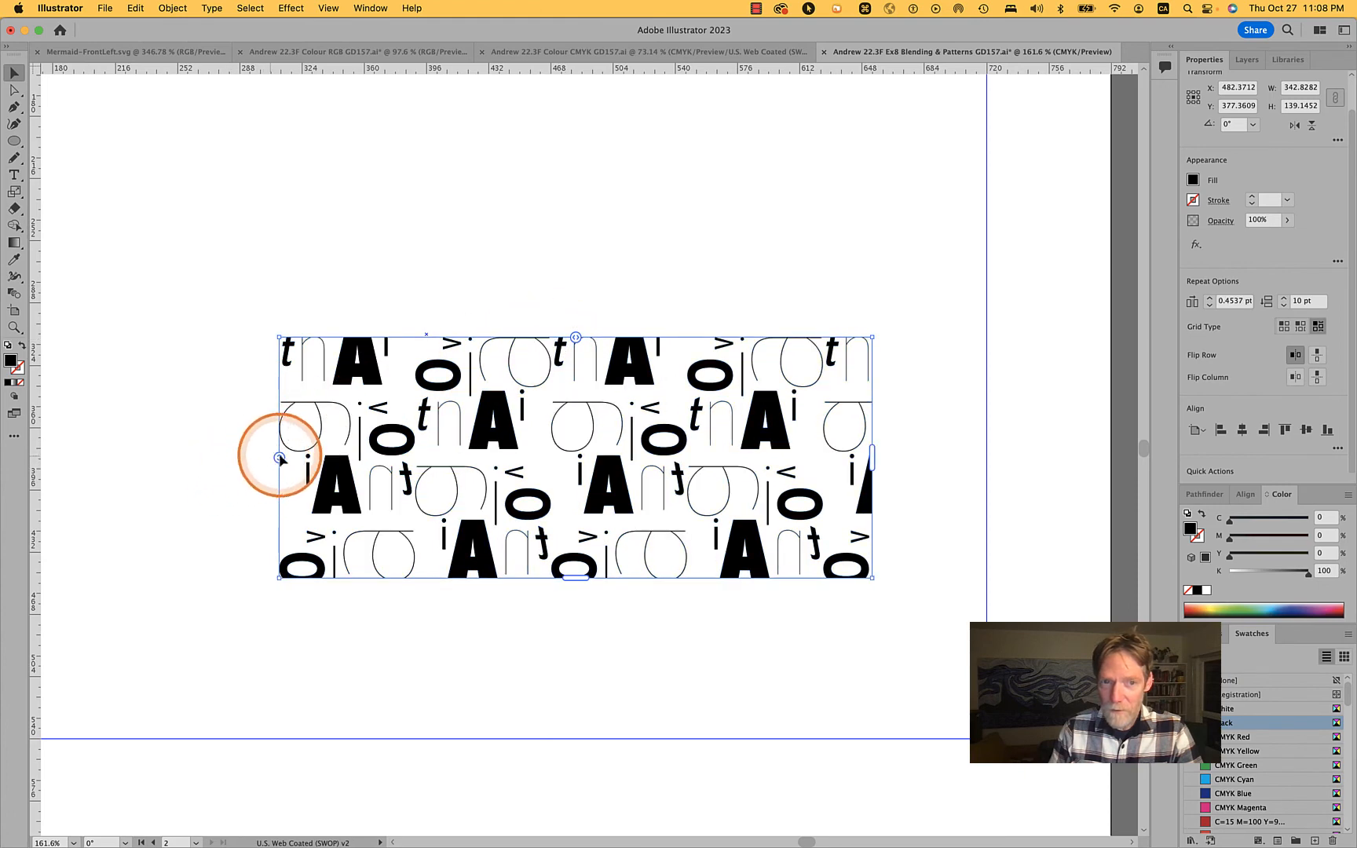
mouse_move(279, 459)
mouse_down()
mouse_move(286, 475)
mouse_move(285, 444)
mouse_up()
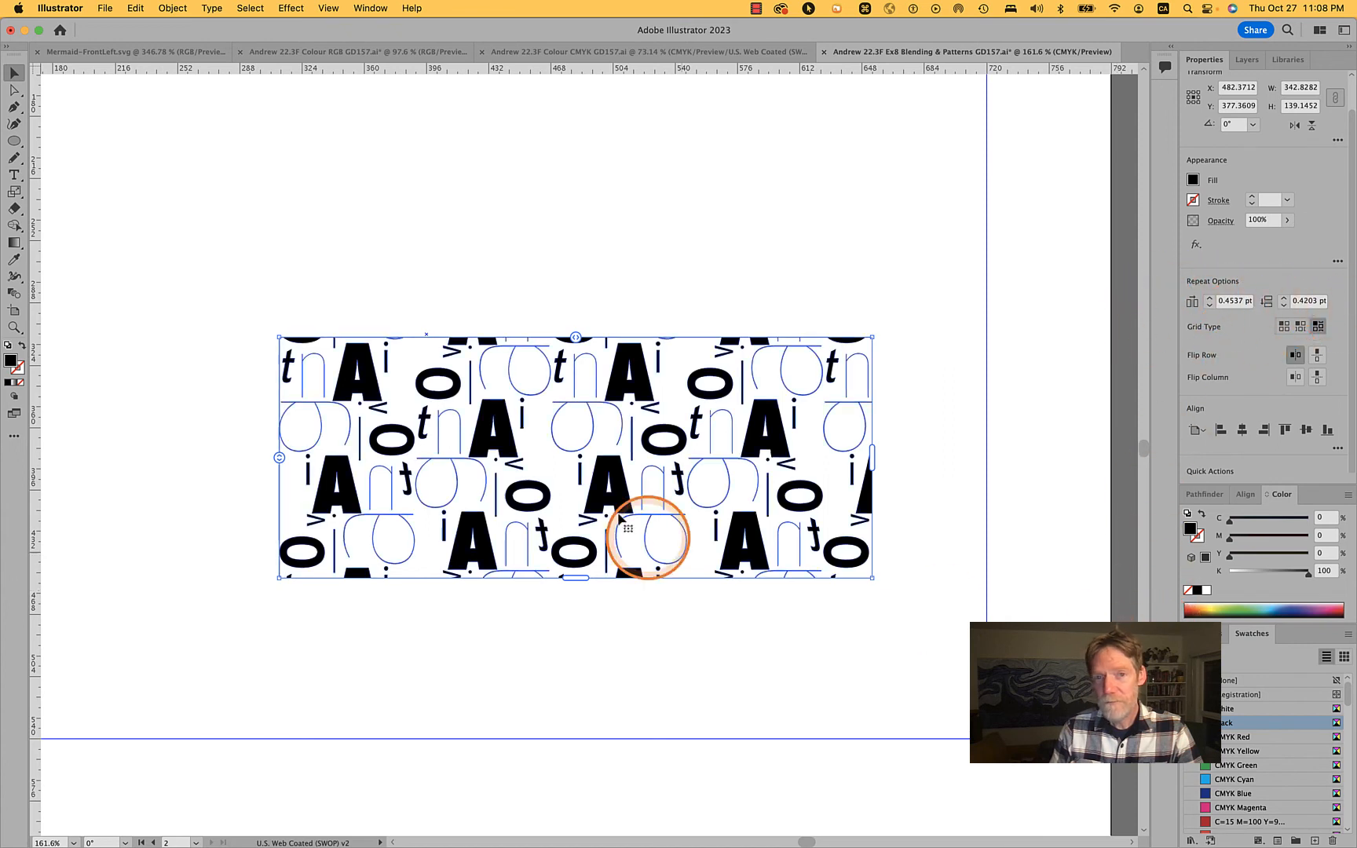
double_click(622, 383)
click(620, 384)
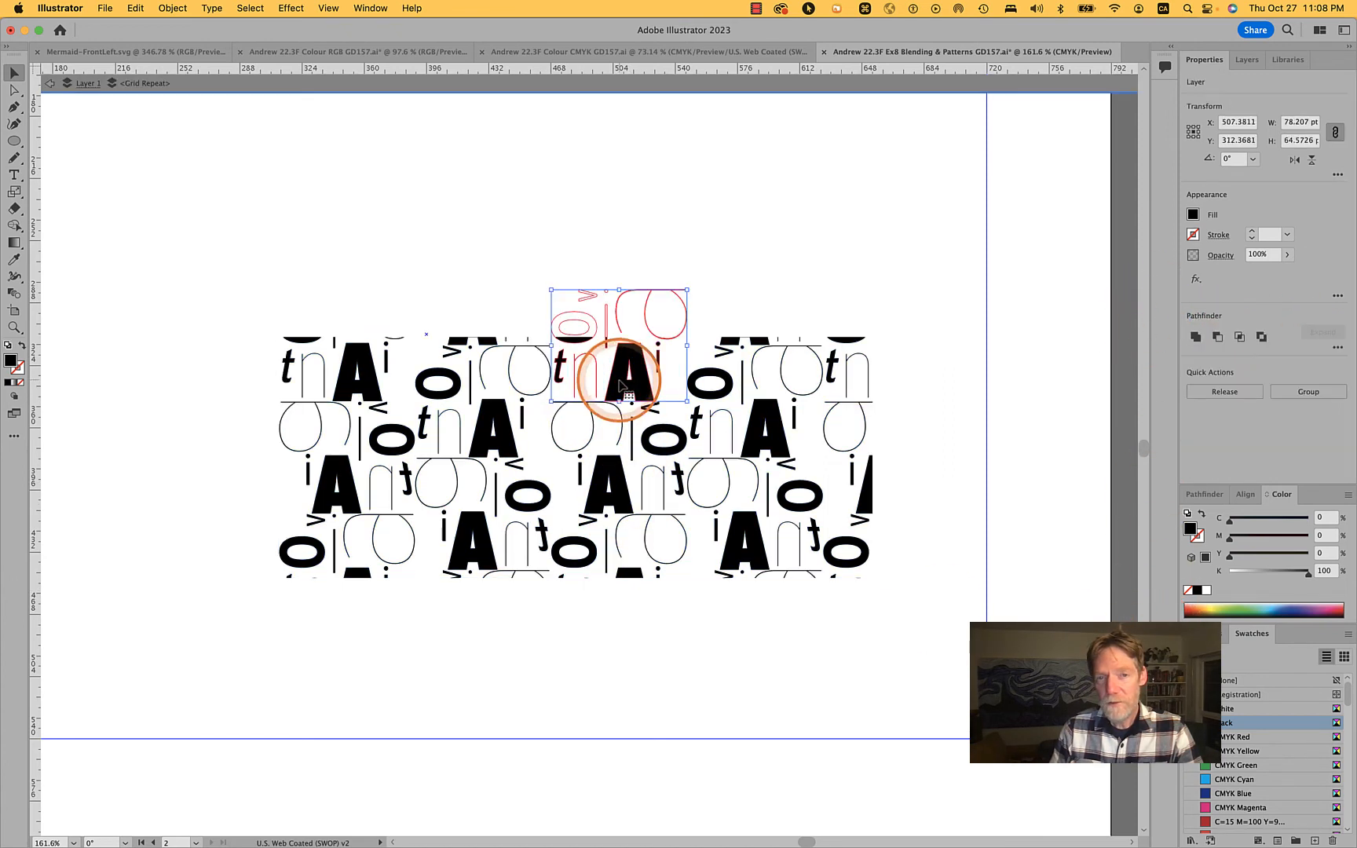
double_click(620, 385)
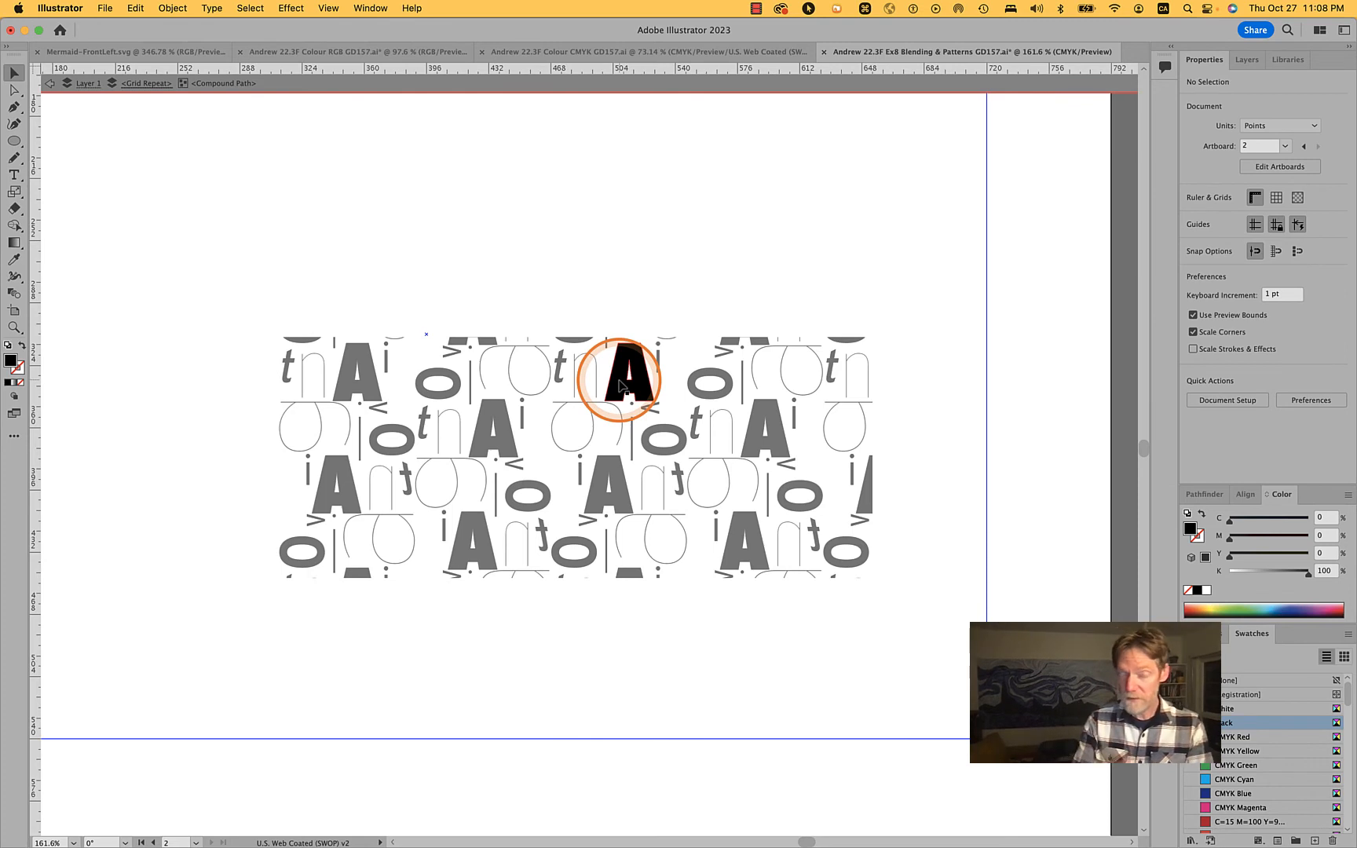
double_click(752, 263)
click(621, 380)
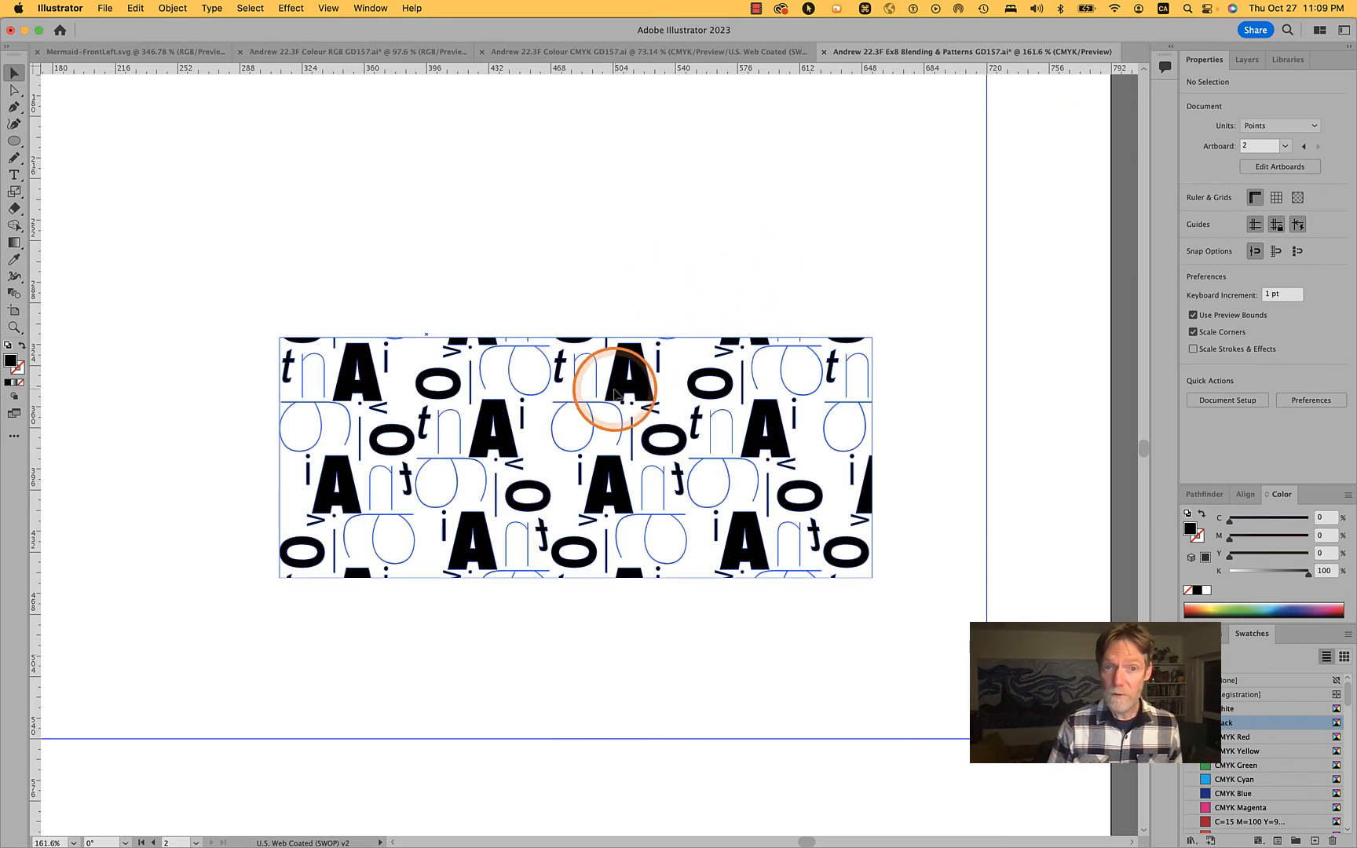
click(183, 145)
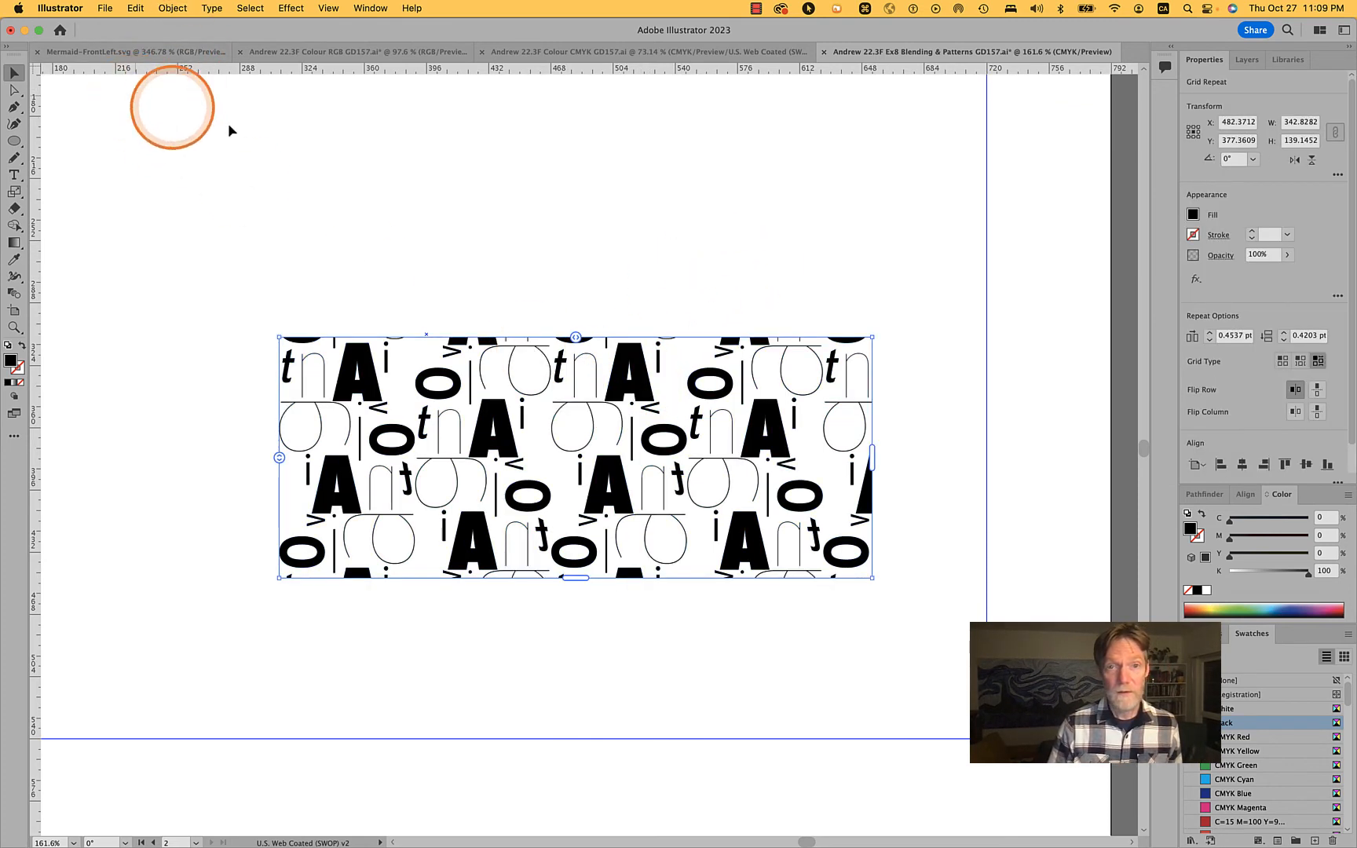
Isolate the bold A inside the grid repeat, fill it with CMYK Red, and leave isolation mode
double_click(640, 378)
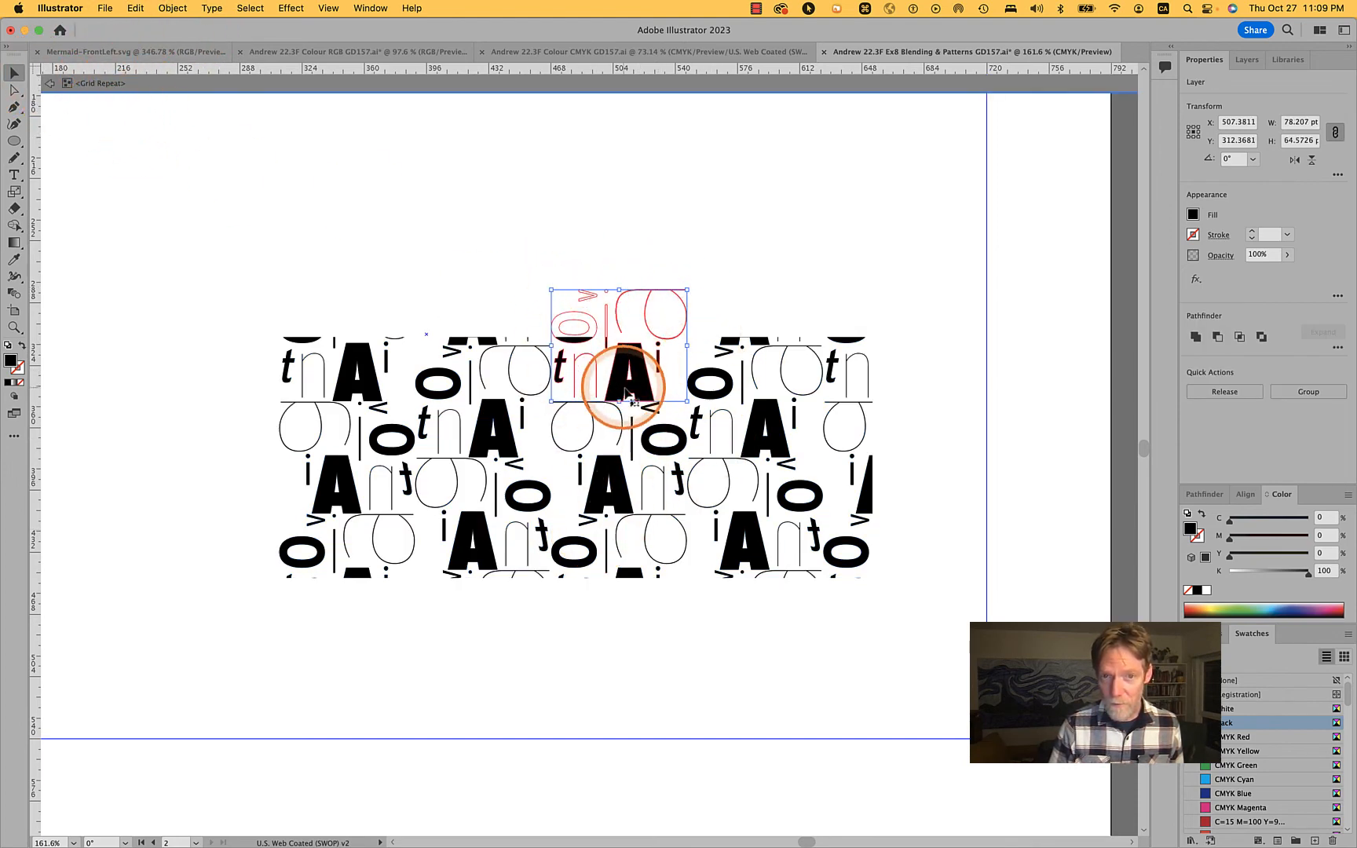
double_click(641, 392)
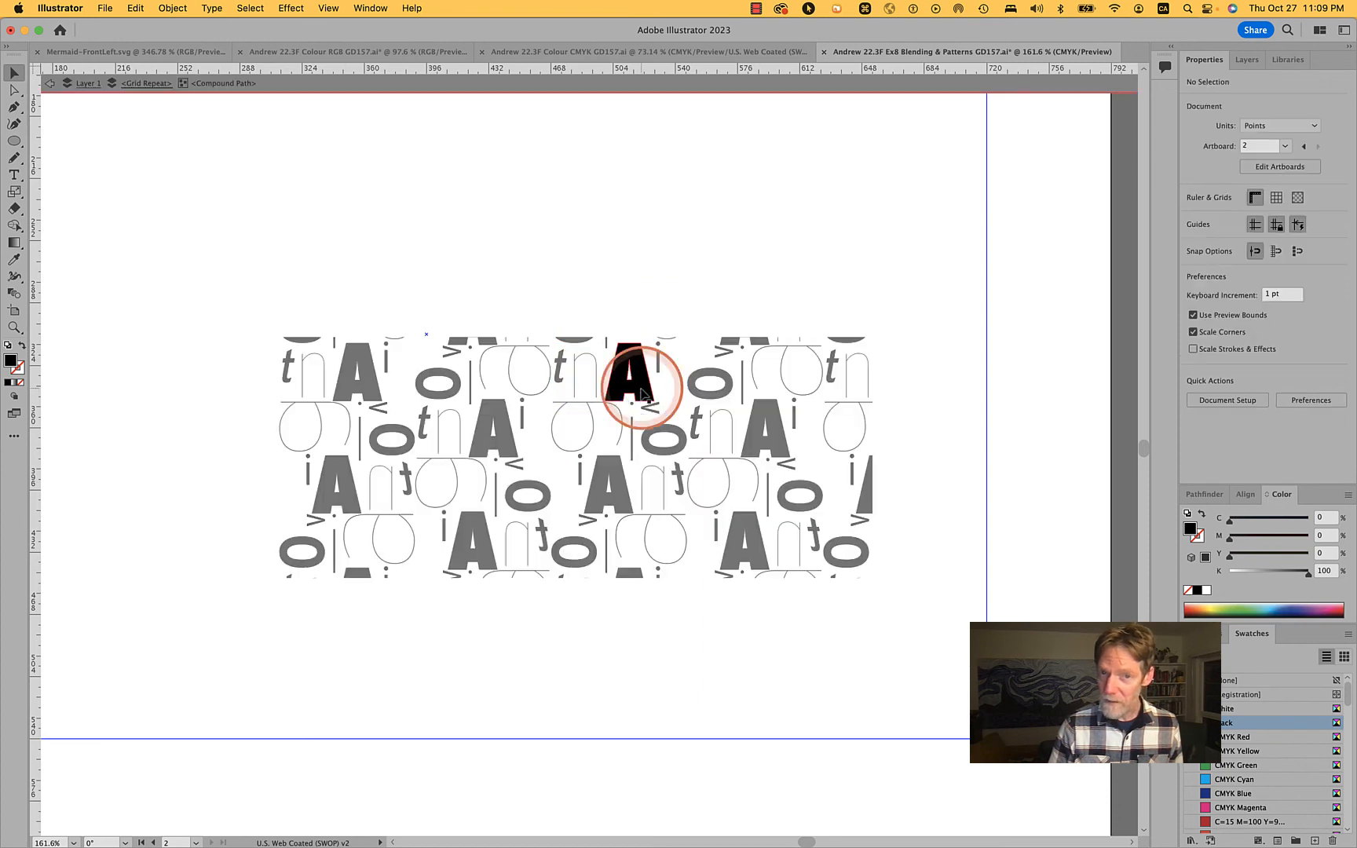
click(638, 389)
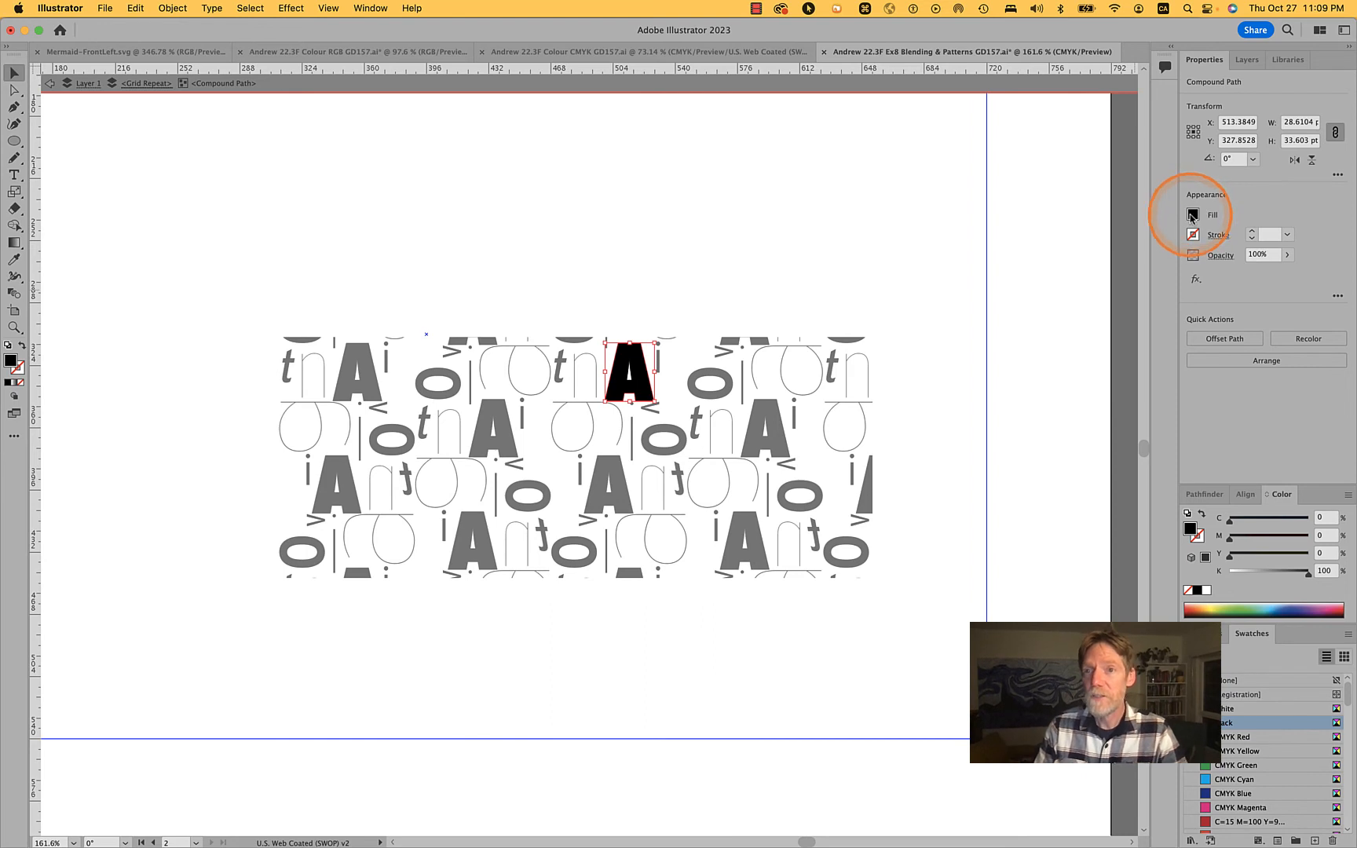
click(1192, 215)
click(1101, 360)
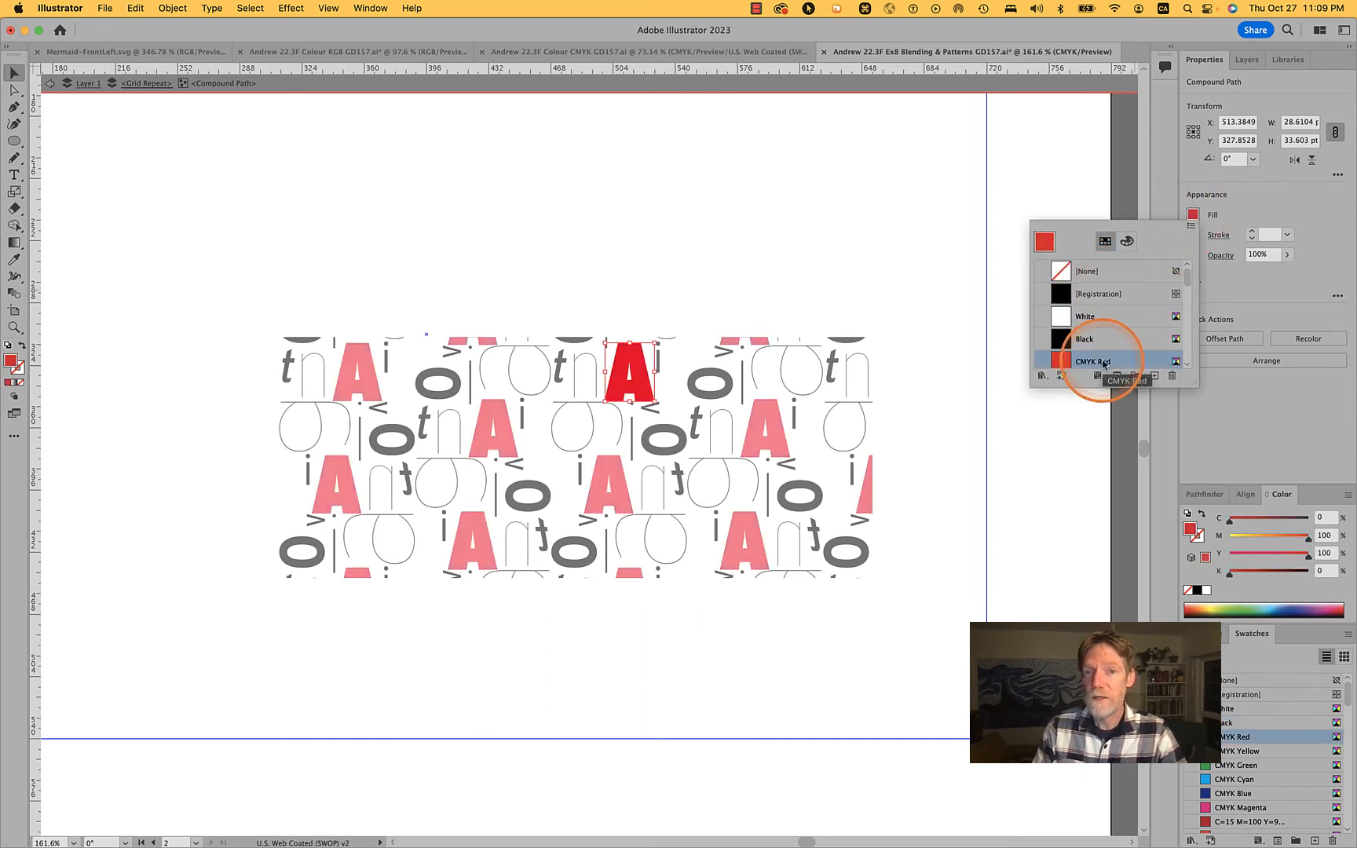
click(940, 484)
double_click(940, 484)
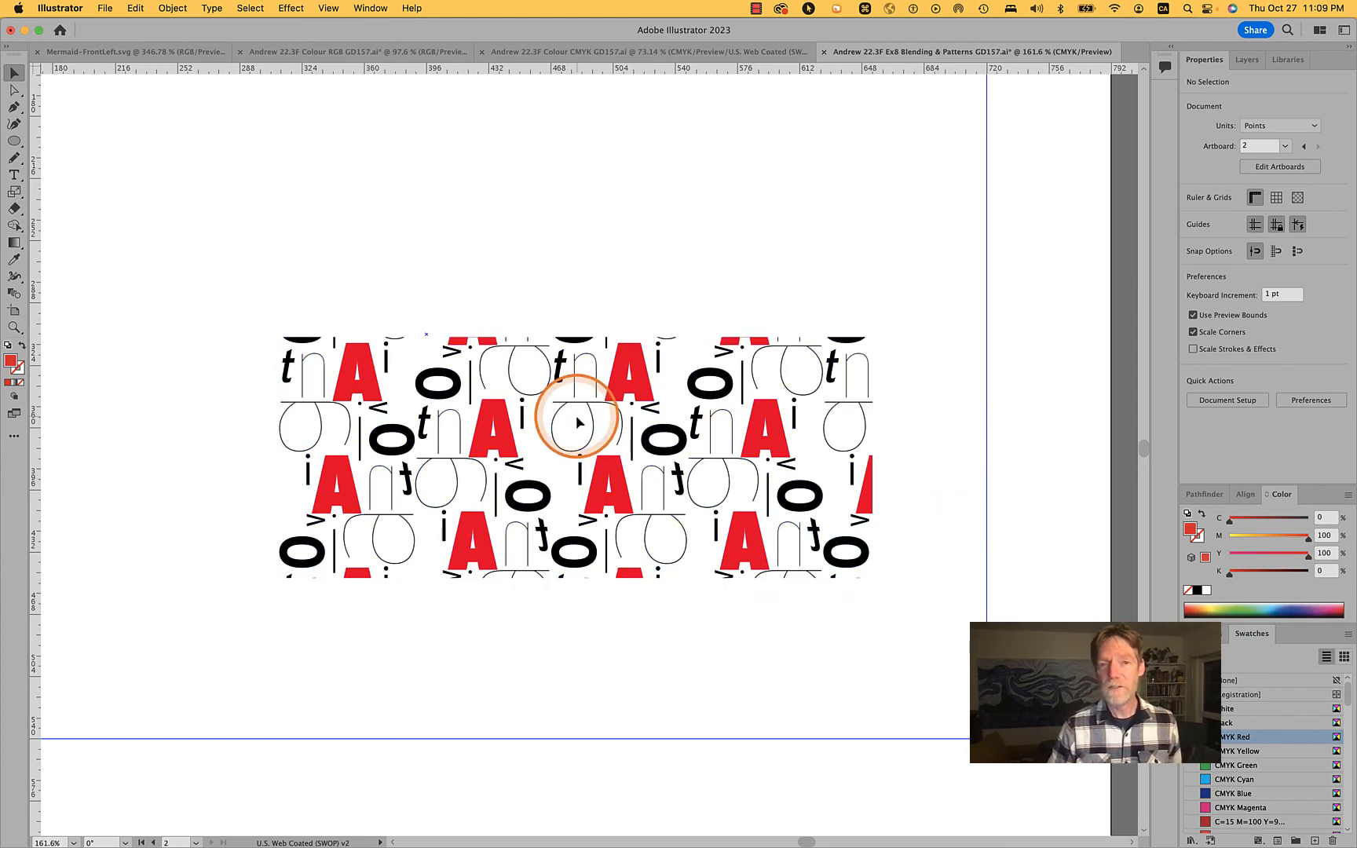
Isolate the thin rotated a in the repeat, try moving its bowl separately, and undo the move
scroll(576, 414, up, 5)
double_click(527, 414)
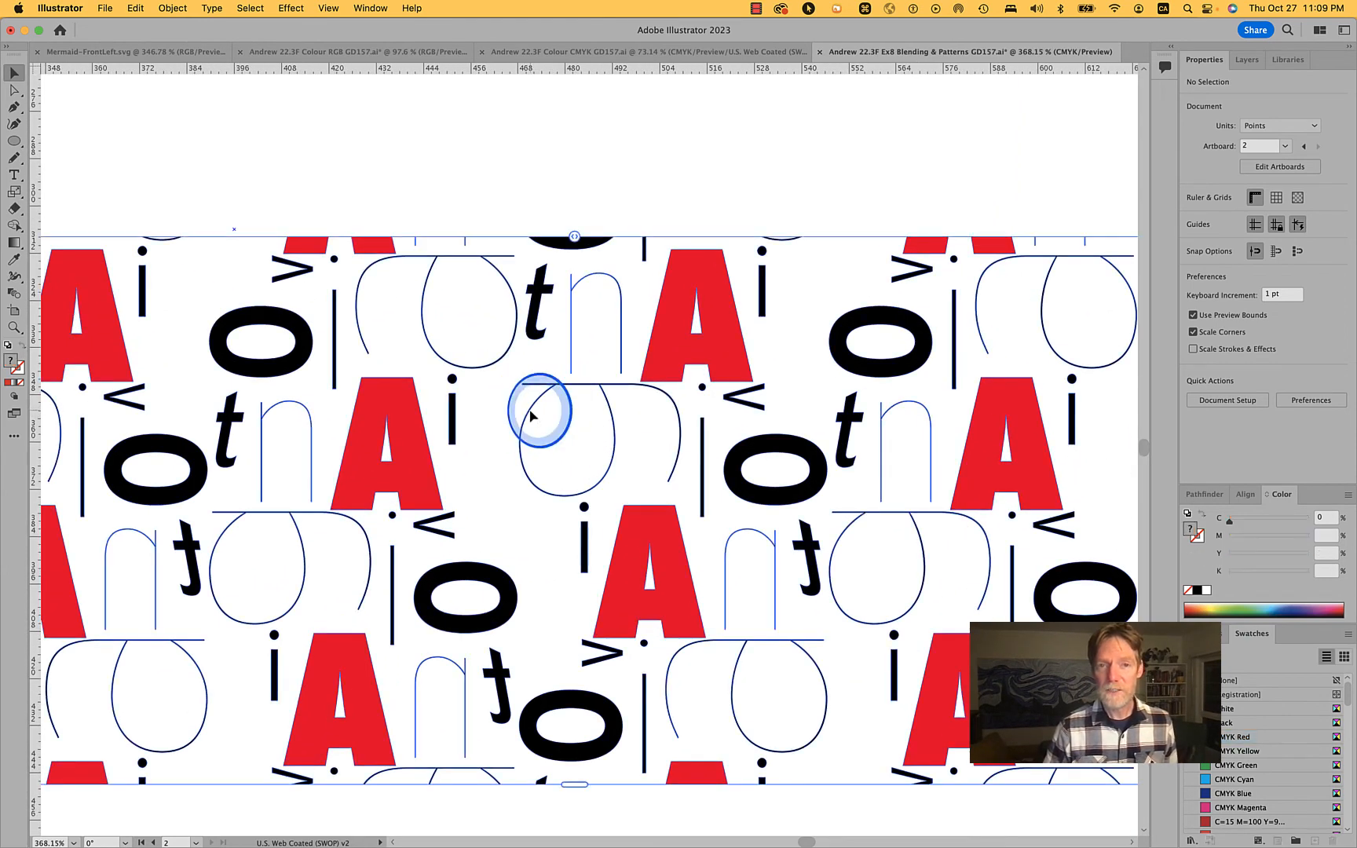
double_click(531, 414)
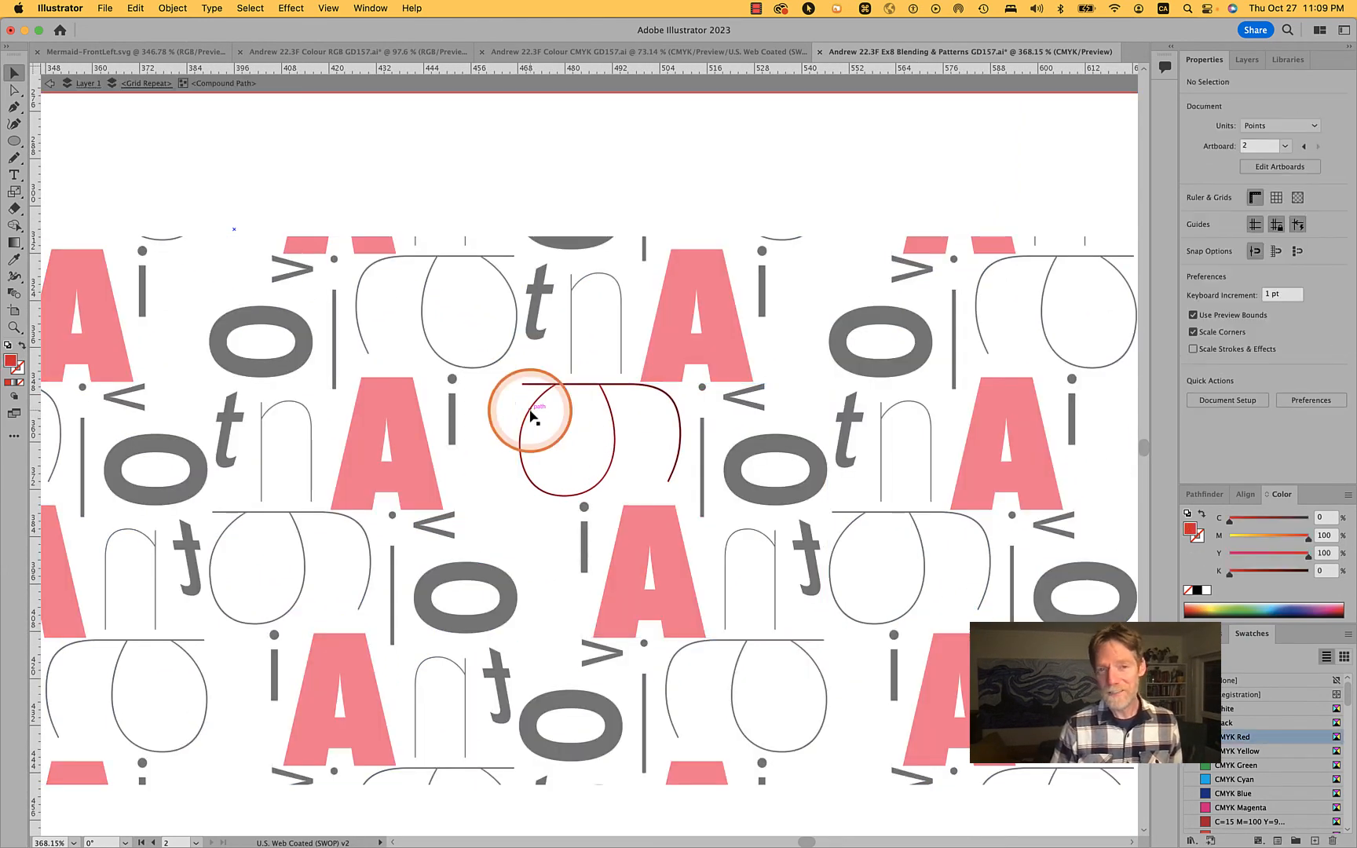
click(530, 415)
drag(531, 414, 512, 424)
key(cmd+z)
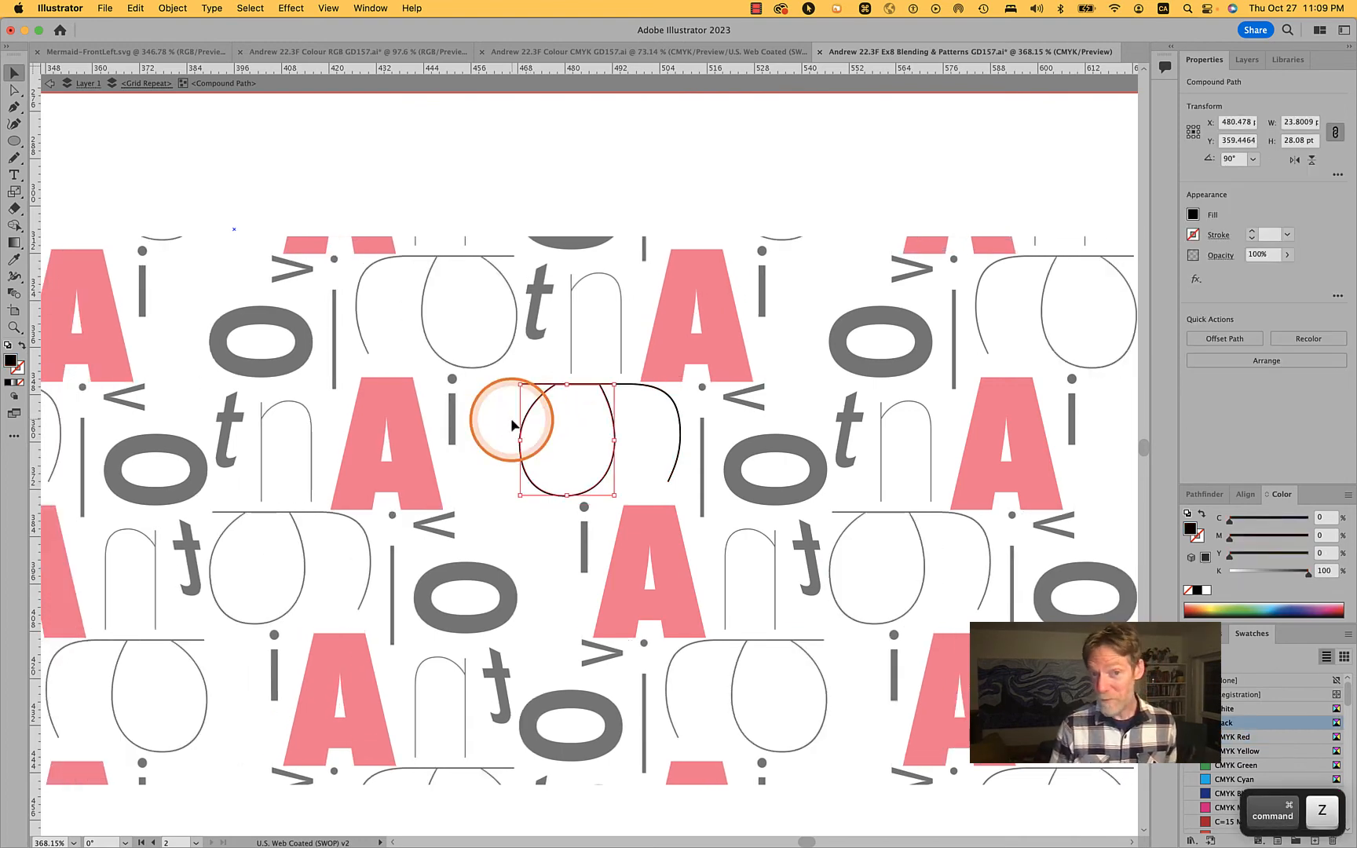
Select both parts of the thin rotated a and shift them about 3.6 pt towards the neighbouring thin i
shift+click(680, 425)
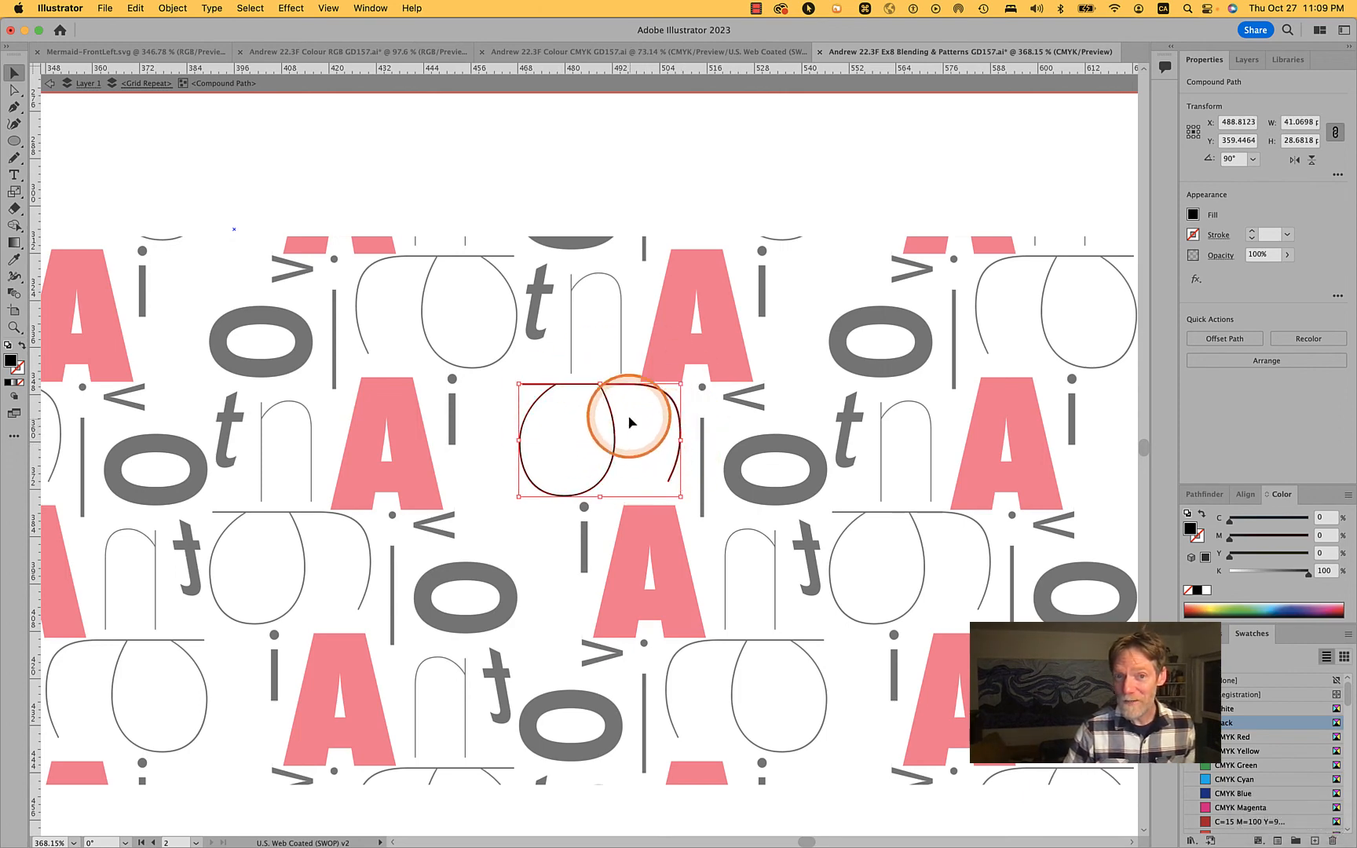
scroll(610, 401, up, 2)
scroll(609, 402, up, 3)
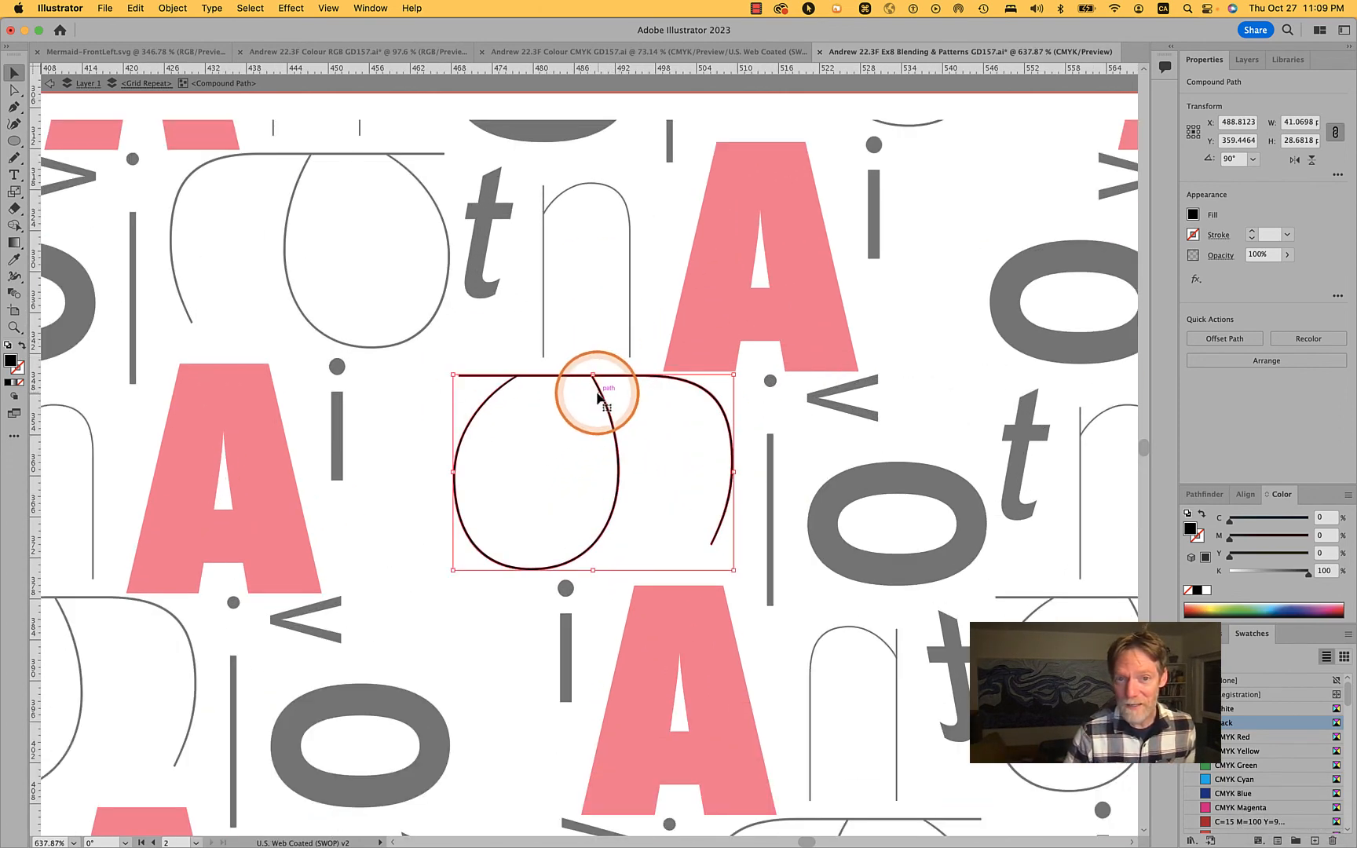
scroll(597, 392, up, 5)
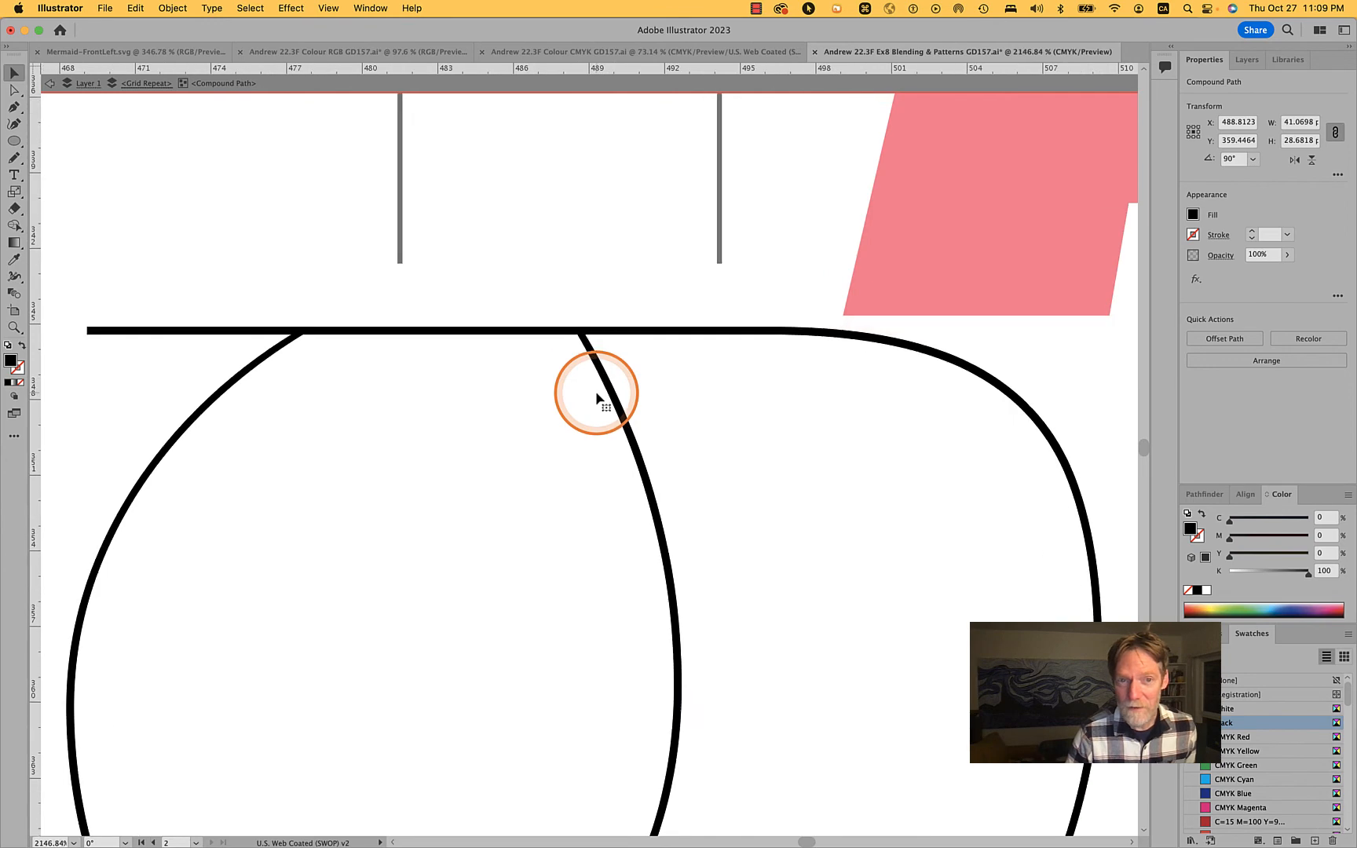
shift+click(301, 344)
scroll(300, 343, down, 5)
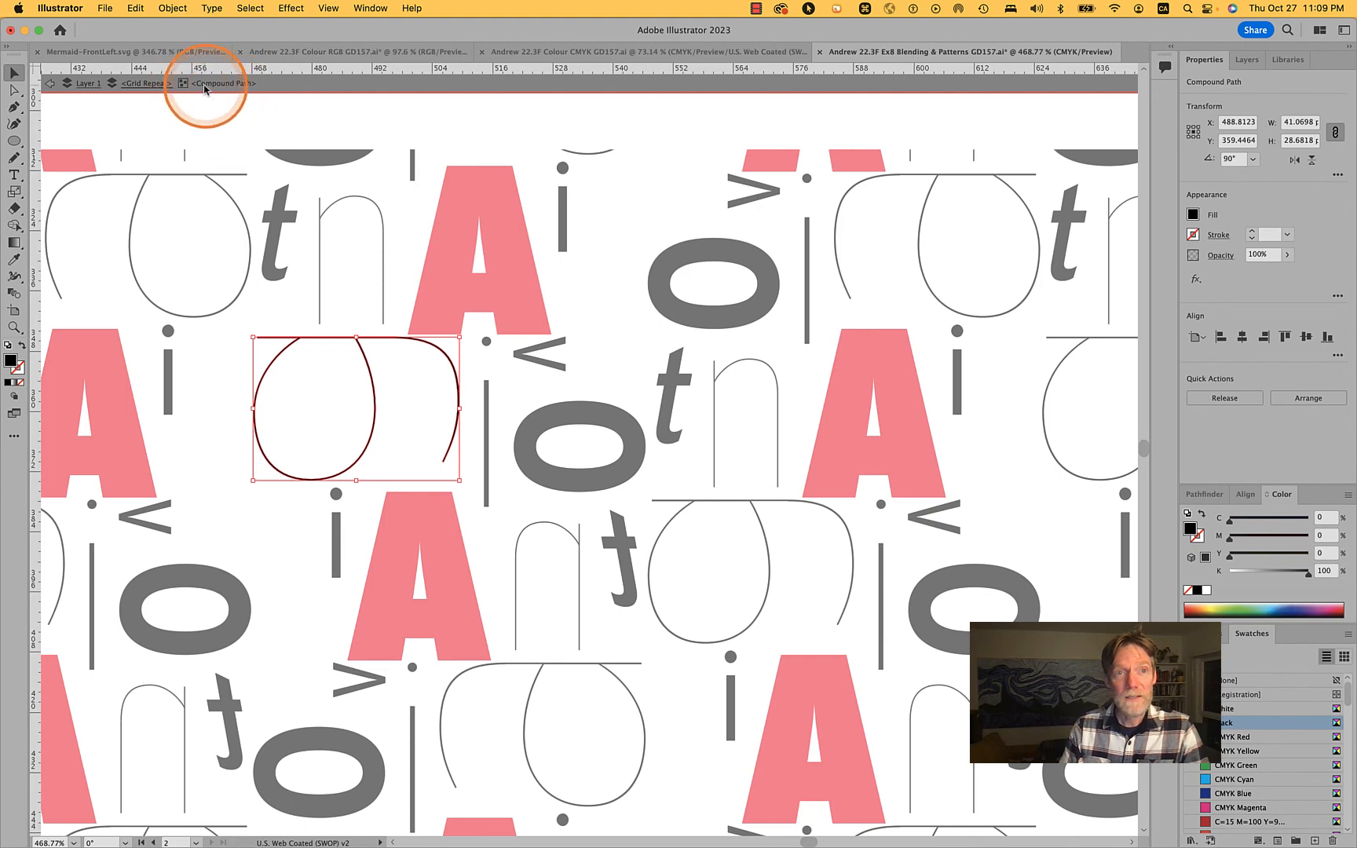
click(377, 410)
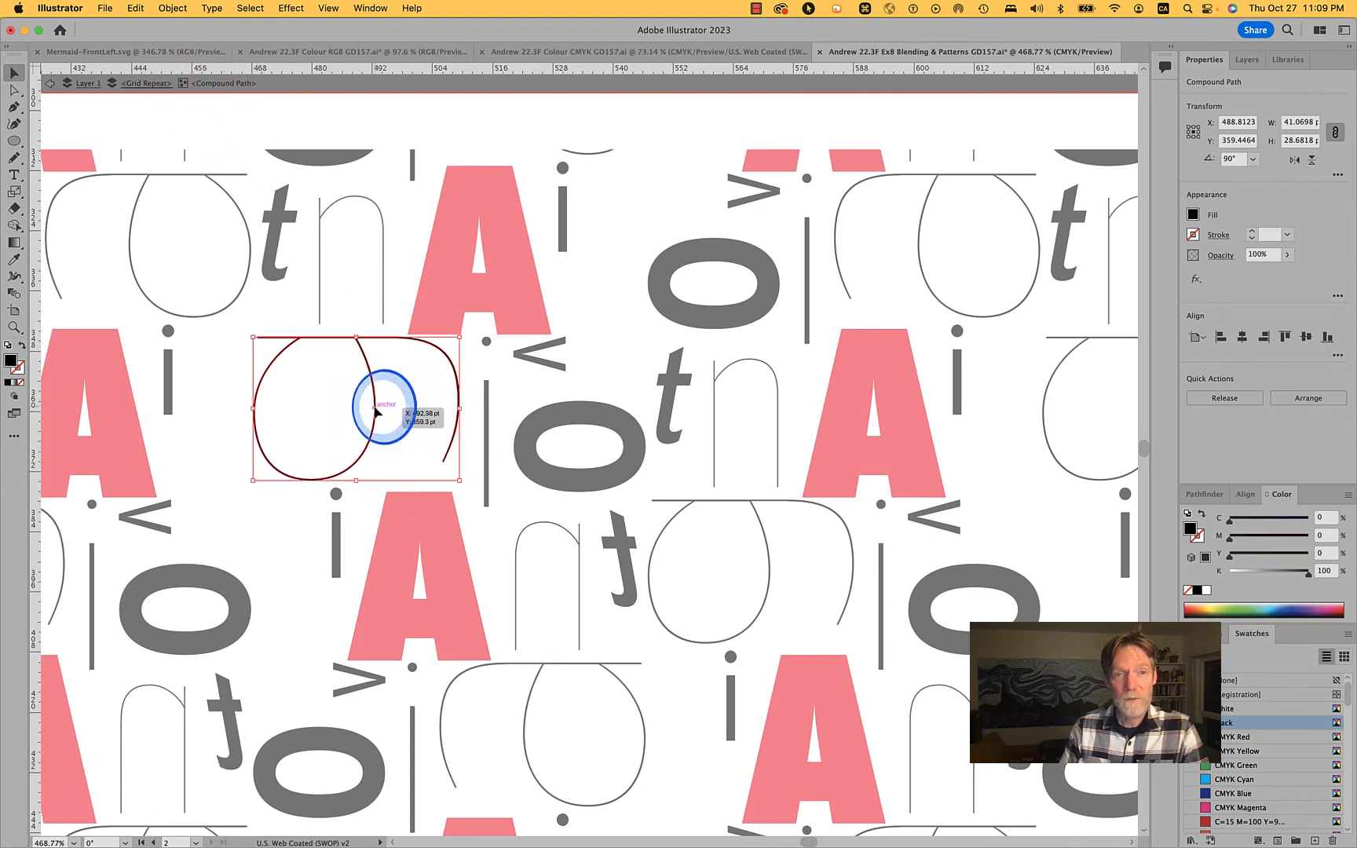
mouse_move(377, 410)
mouse_down()
mouse_move(266, 411)
mouse_move(838, 410)
mouse_move(395, 410)
mouse_up()
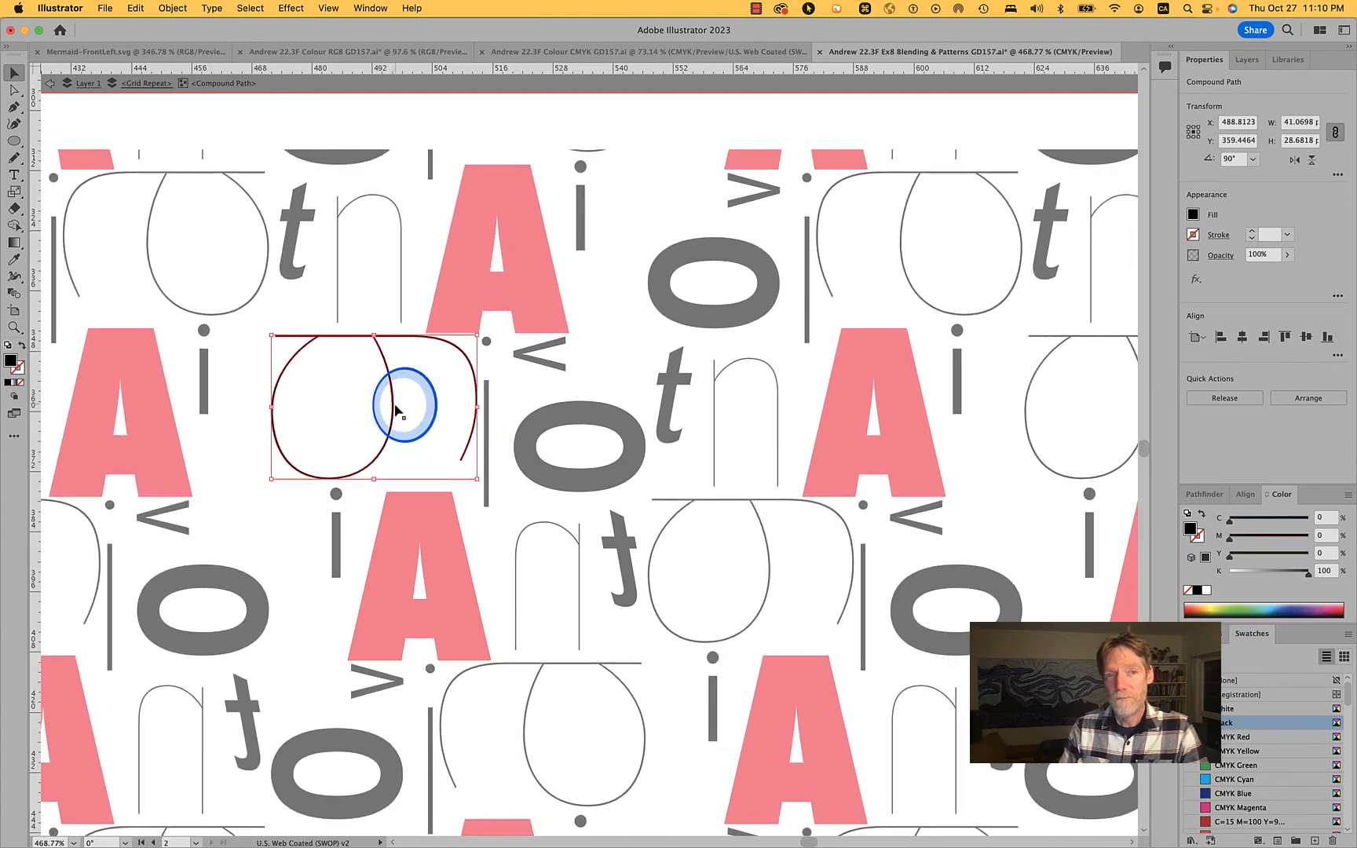
Isolate the short i beside the red A, move its stem and dot about 6.3 pt away from the A, and exit isolation
double_click(203, 384)
double_click(203, 384)
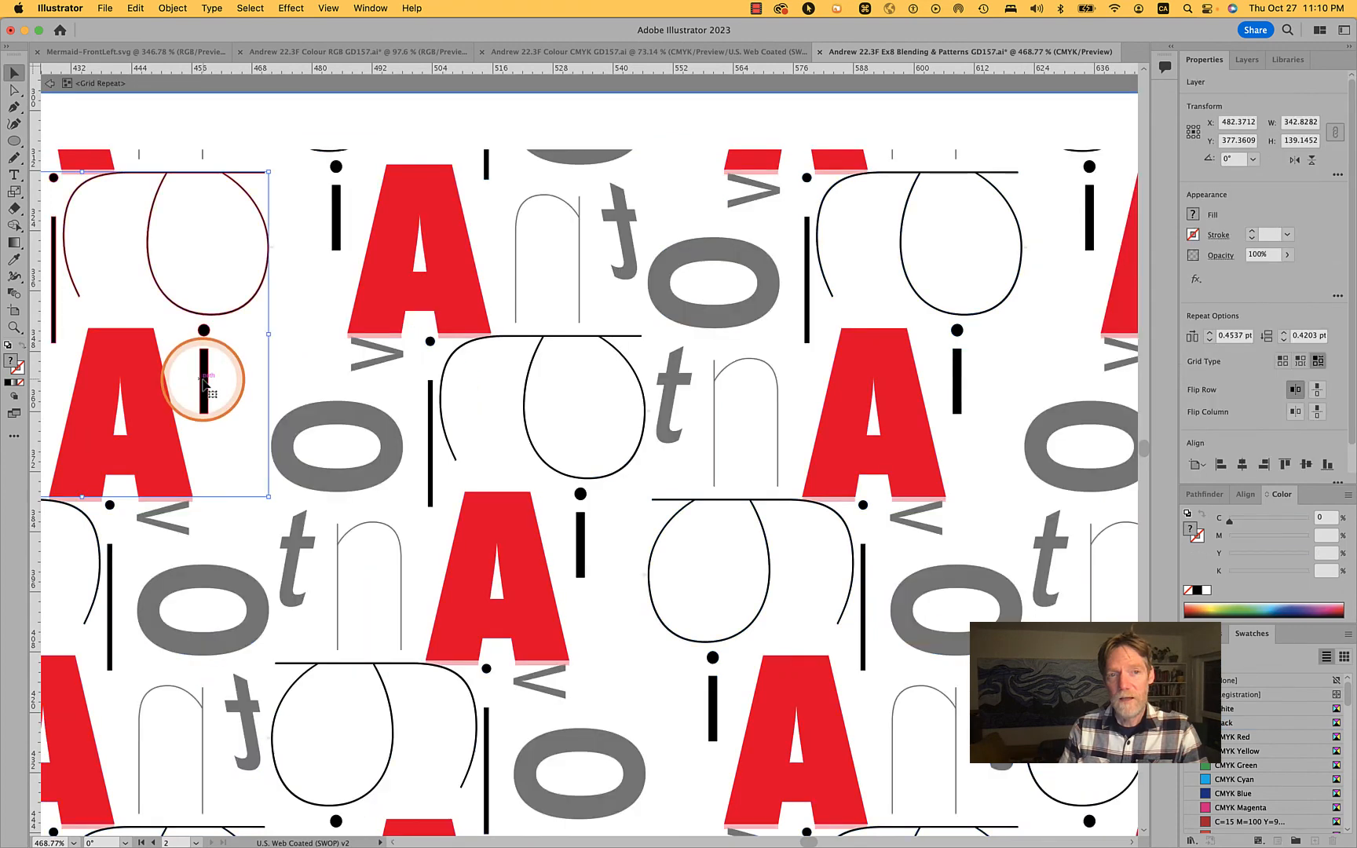
double_click(203, 384)
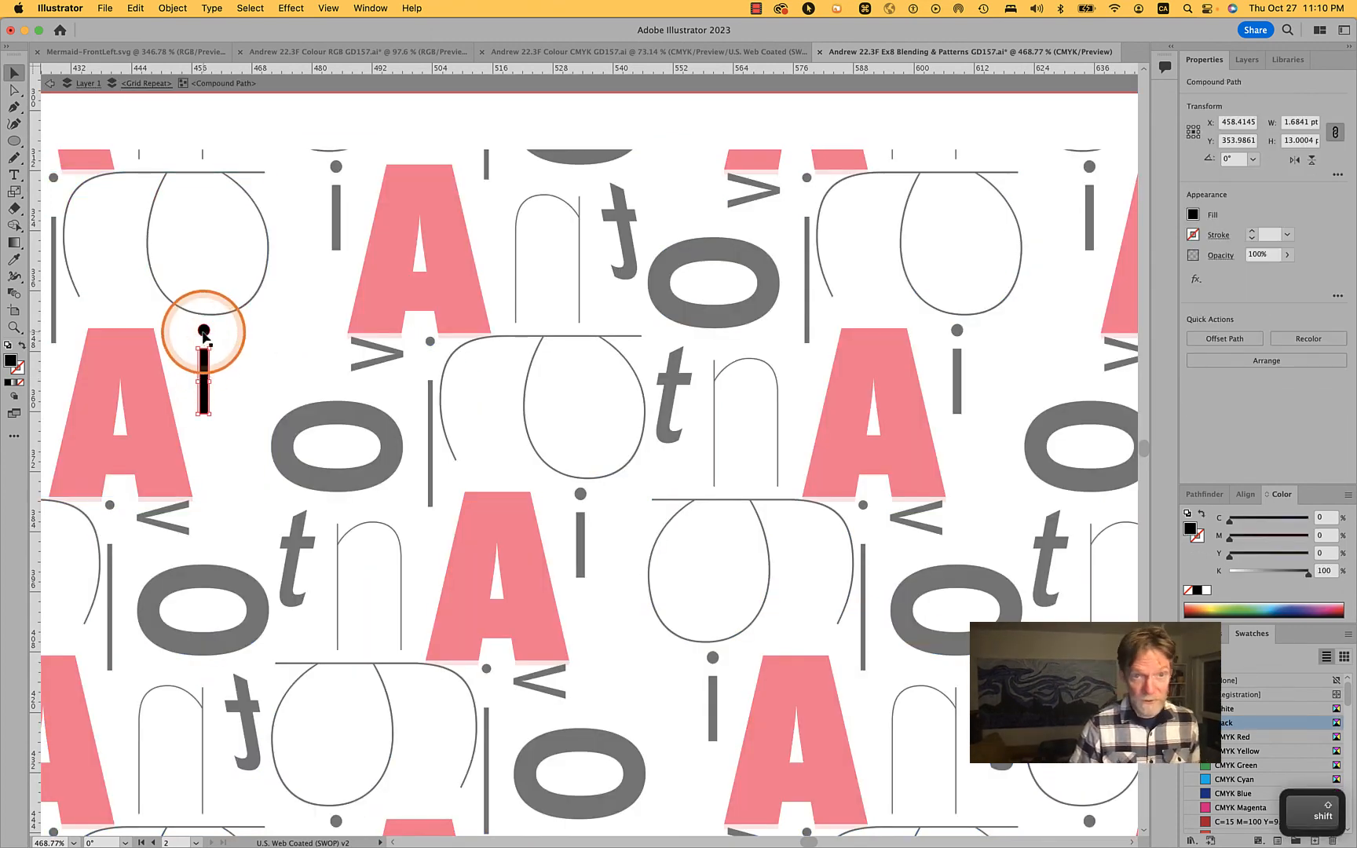
shift+click(203, 331)
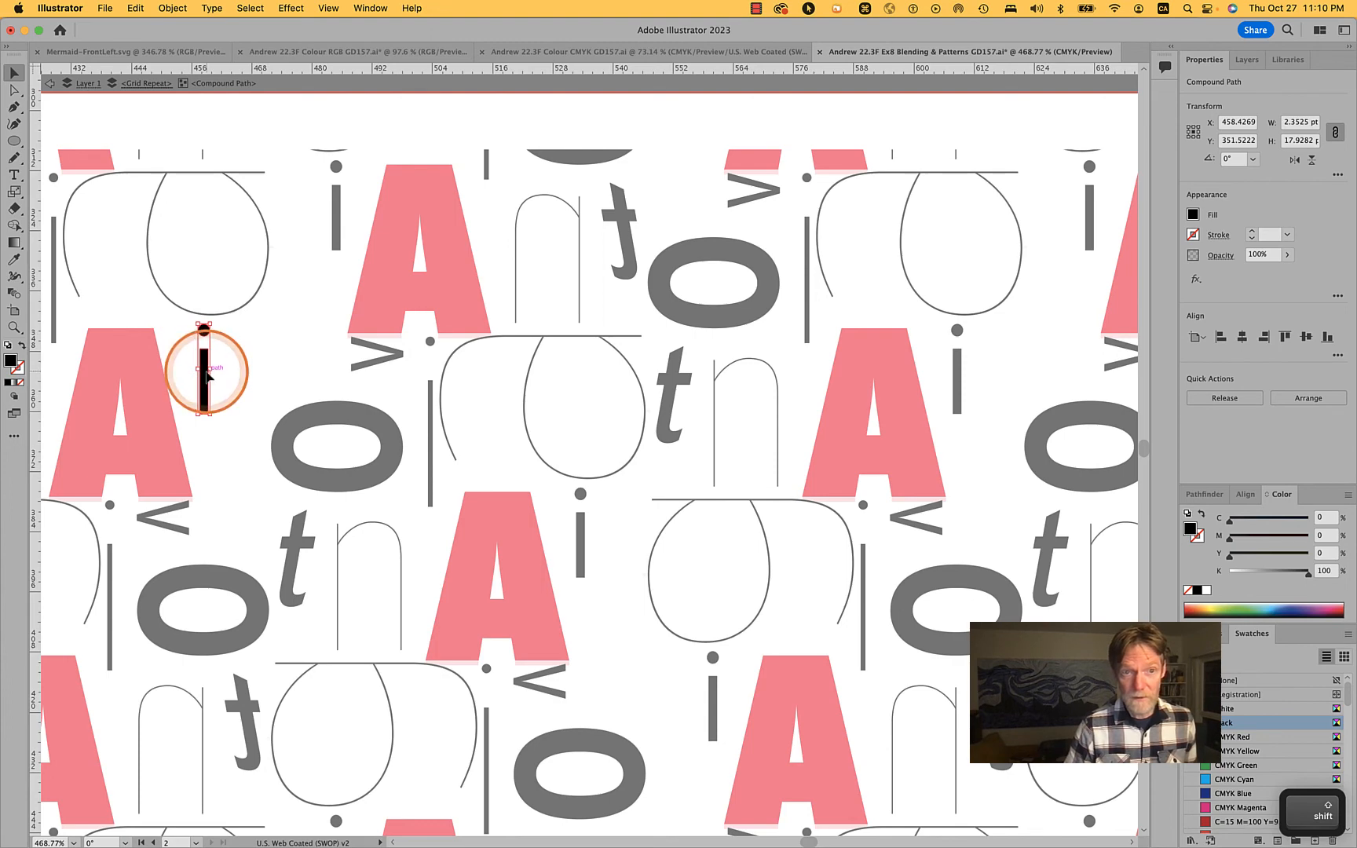
drag(205, 381, 235, 383)
scroll(538, 495, down, 5)
scroll(538, 500, down, 3)
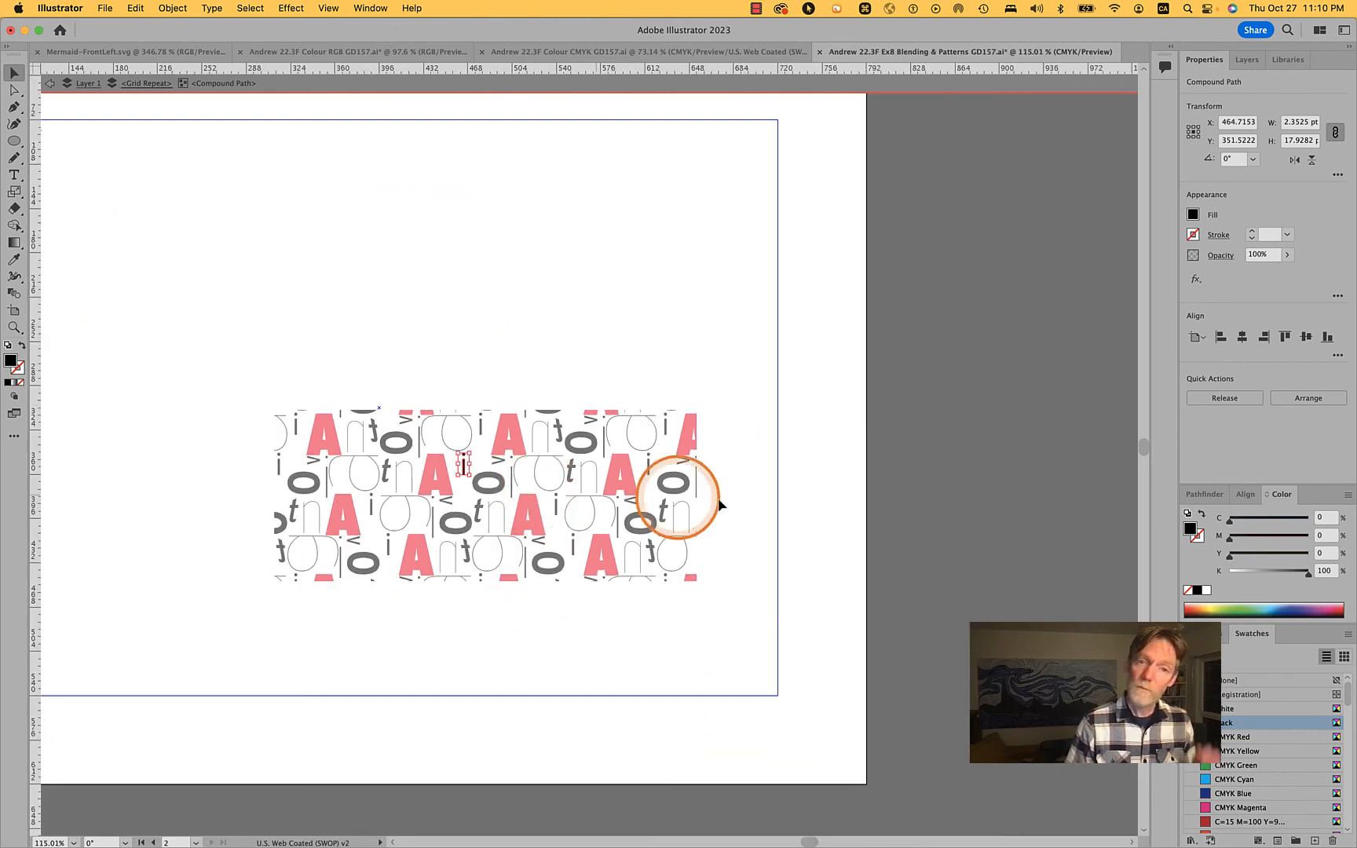
click(882, 496)
double_click(738, 479)
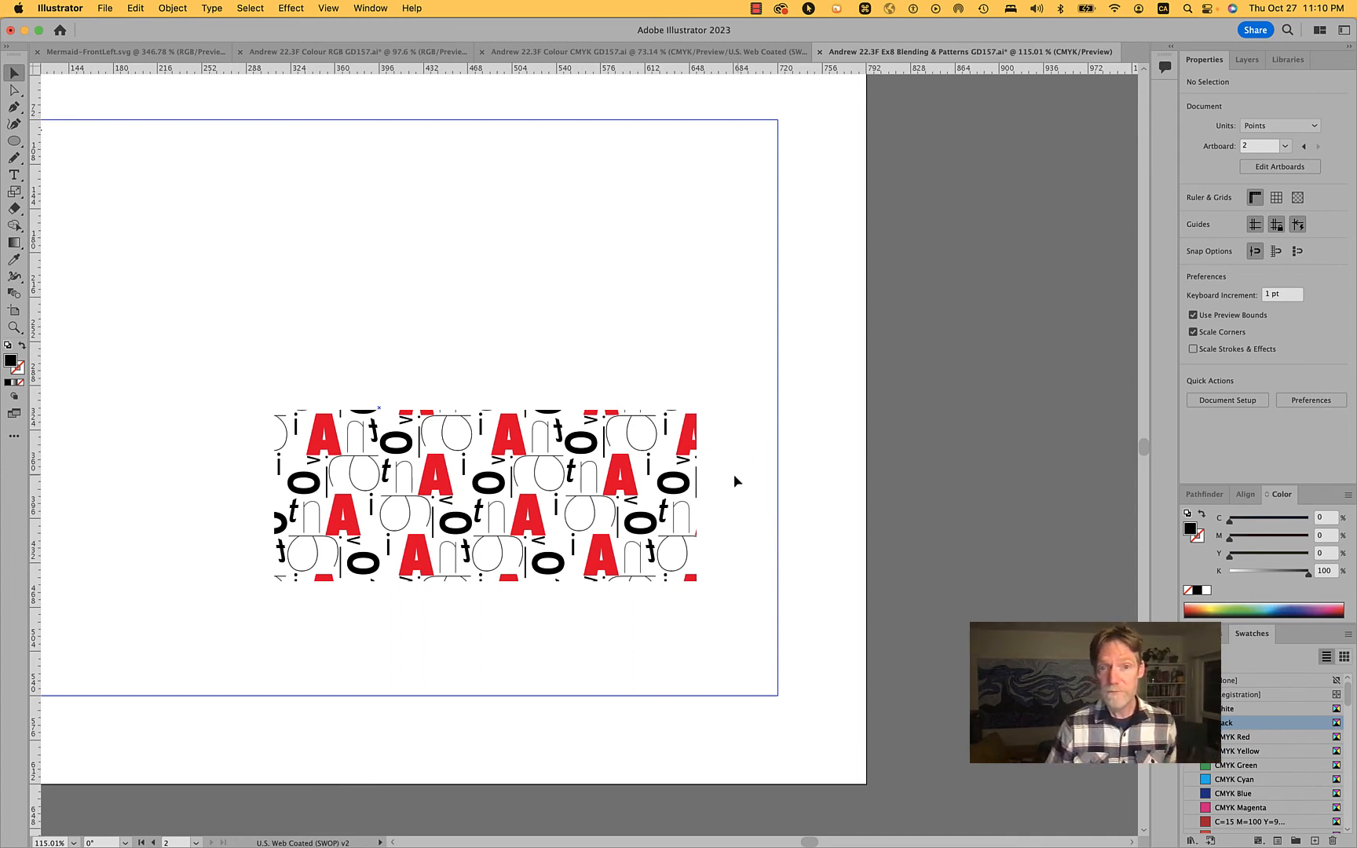
Move the Blnd Tool label above the margin guides and align the letter pattern with the upper-left corner of the guides
click(661, 469)
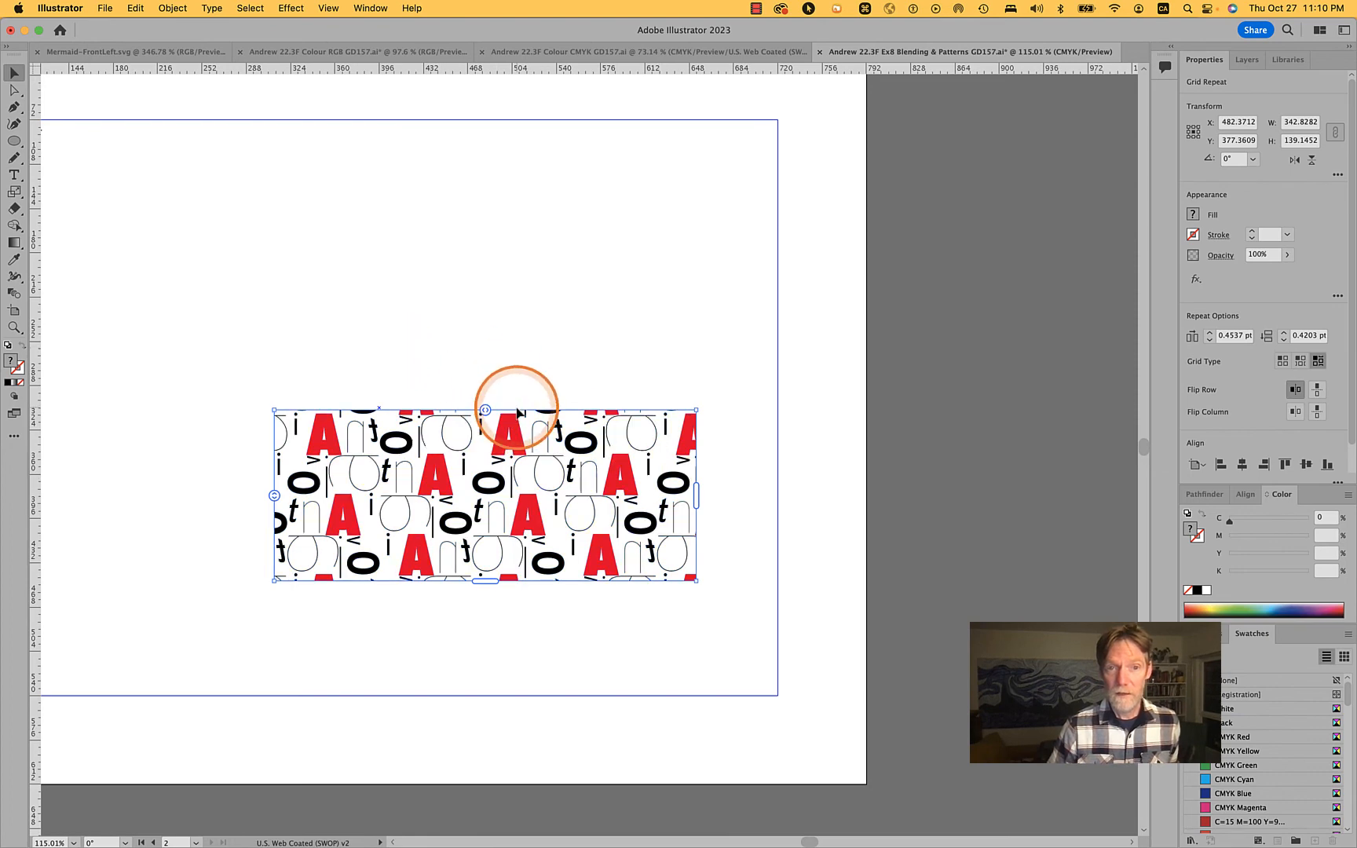
drag(510, 441, 341, 211)
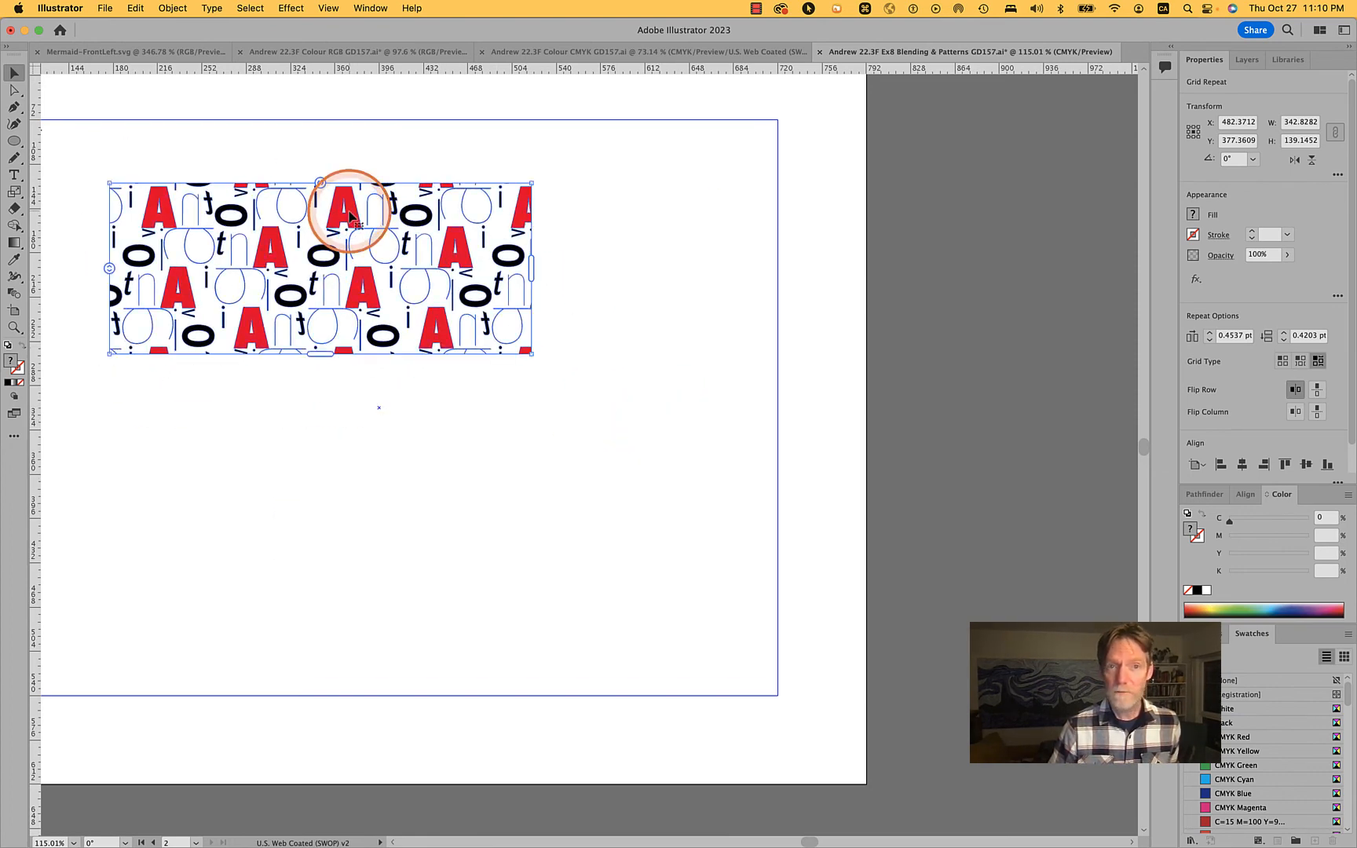
scroll(346, 220, down, 3)
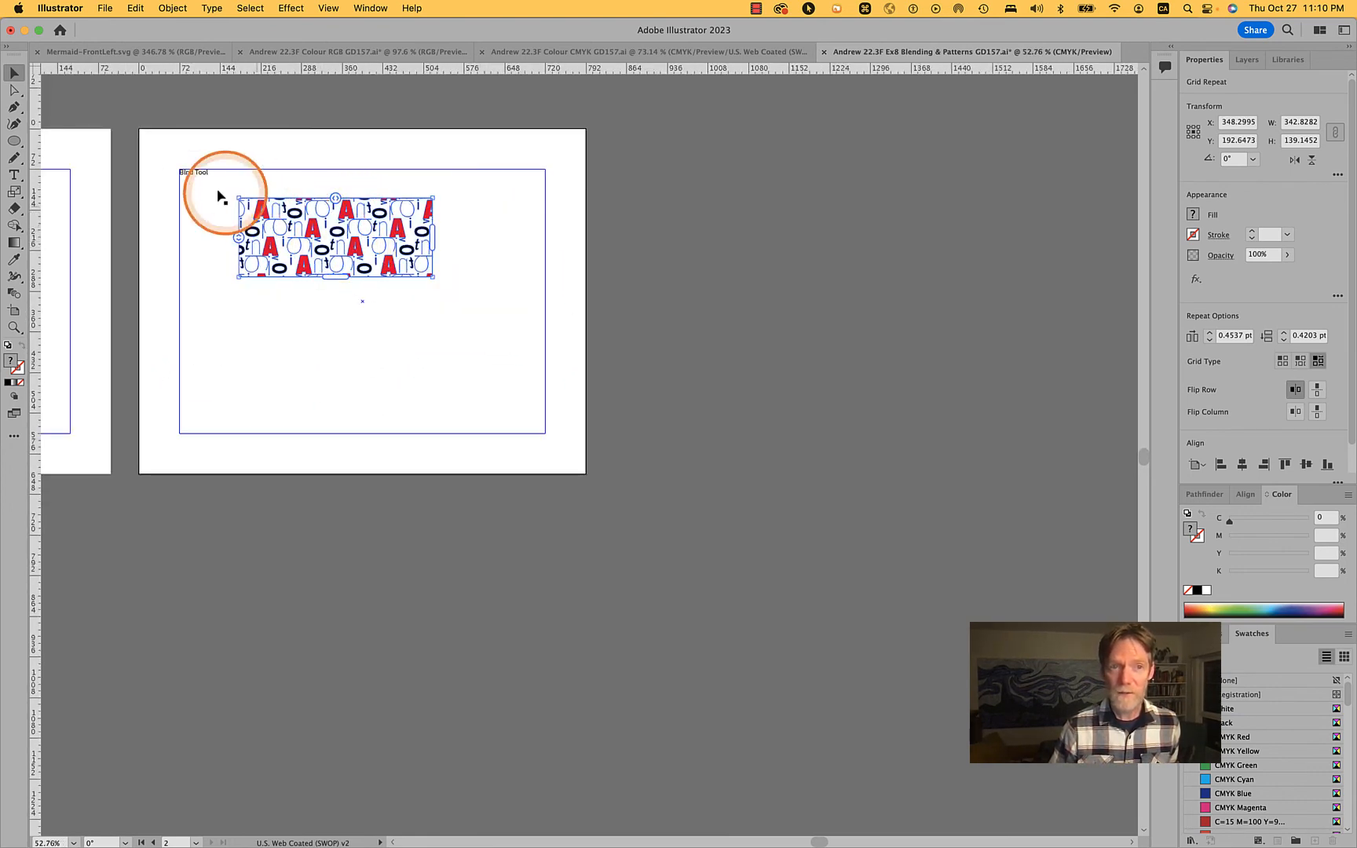
drag(194, 174, 188, 158)
drag(316, 229, 255, 200)
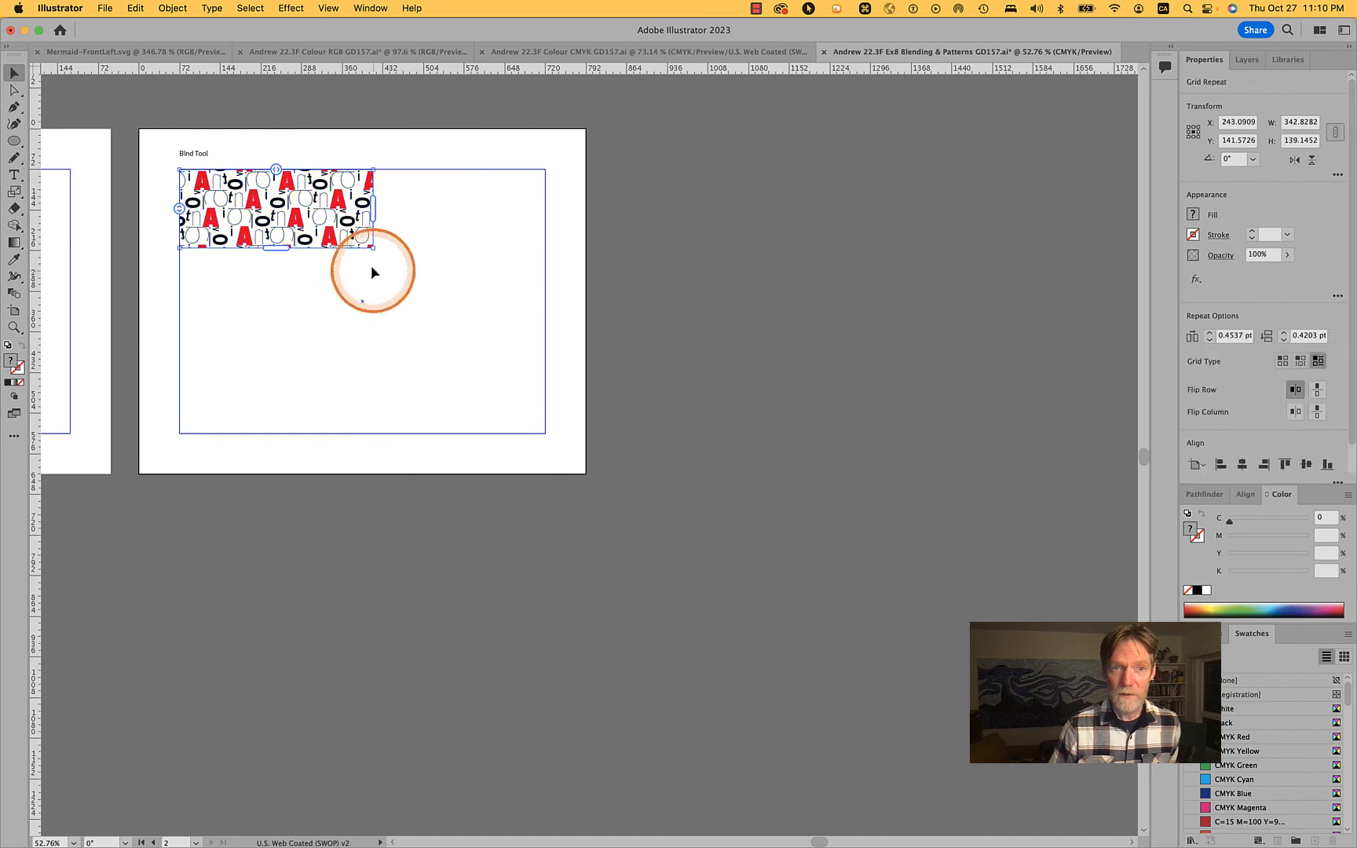
Try scaling the letter pattern up to the full width between the margin guides, and undo the scaling
drag(374, 250, 538, 426)
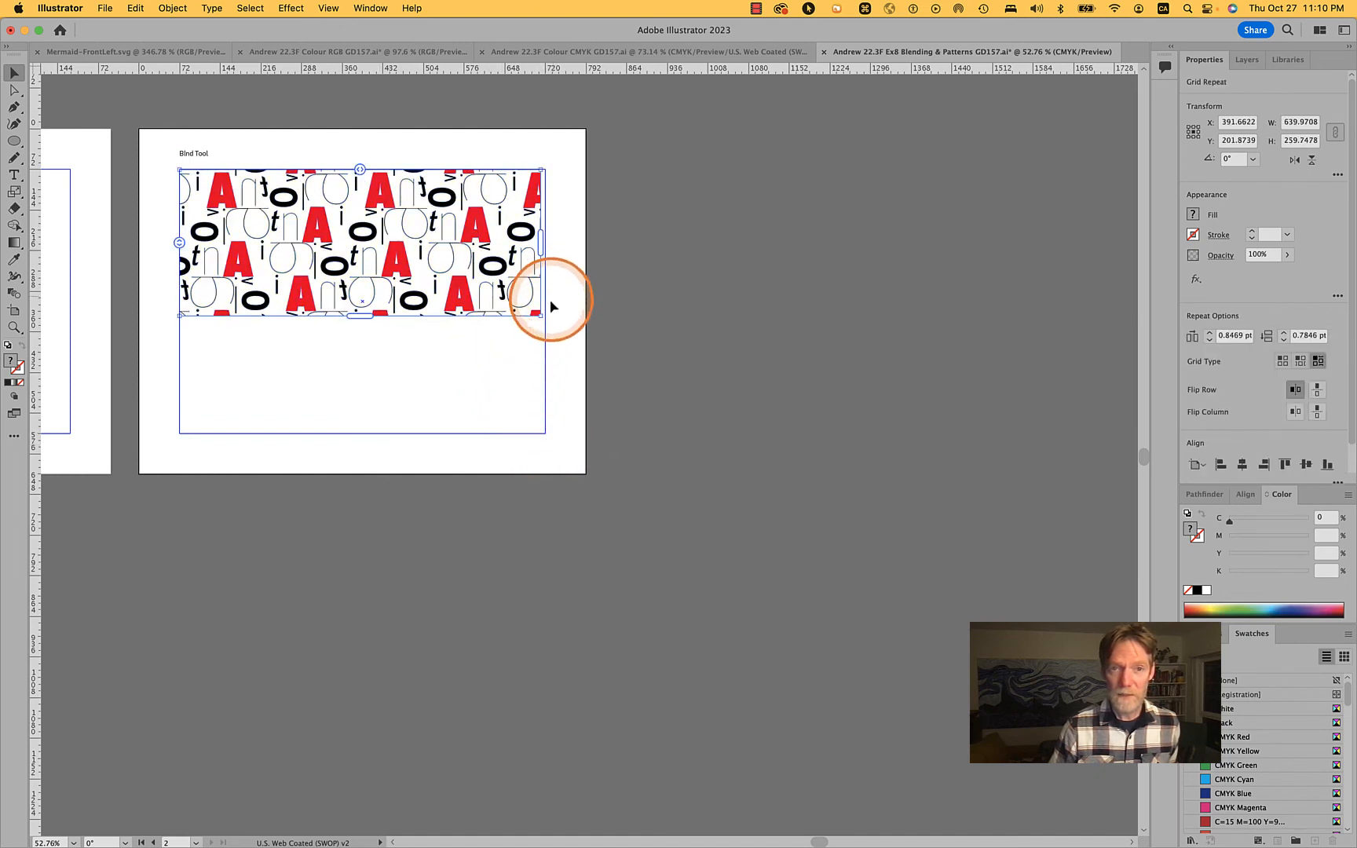
drag(541, 318, 545, 322)
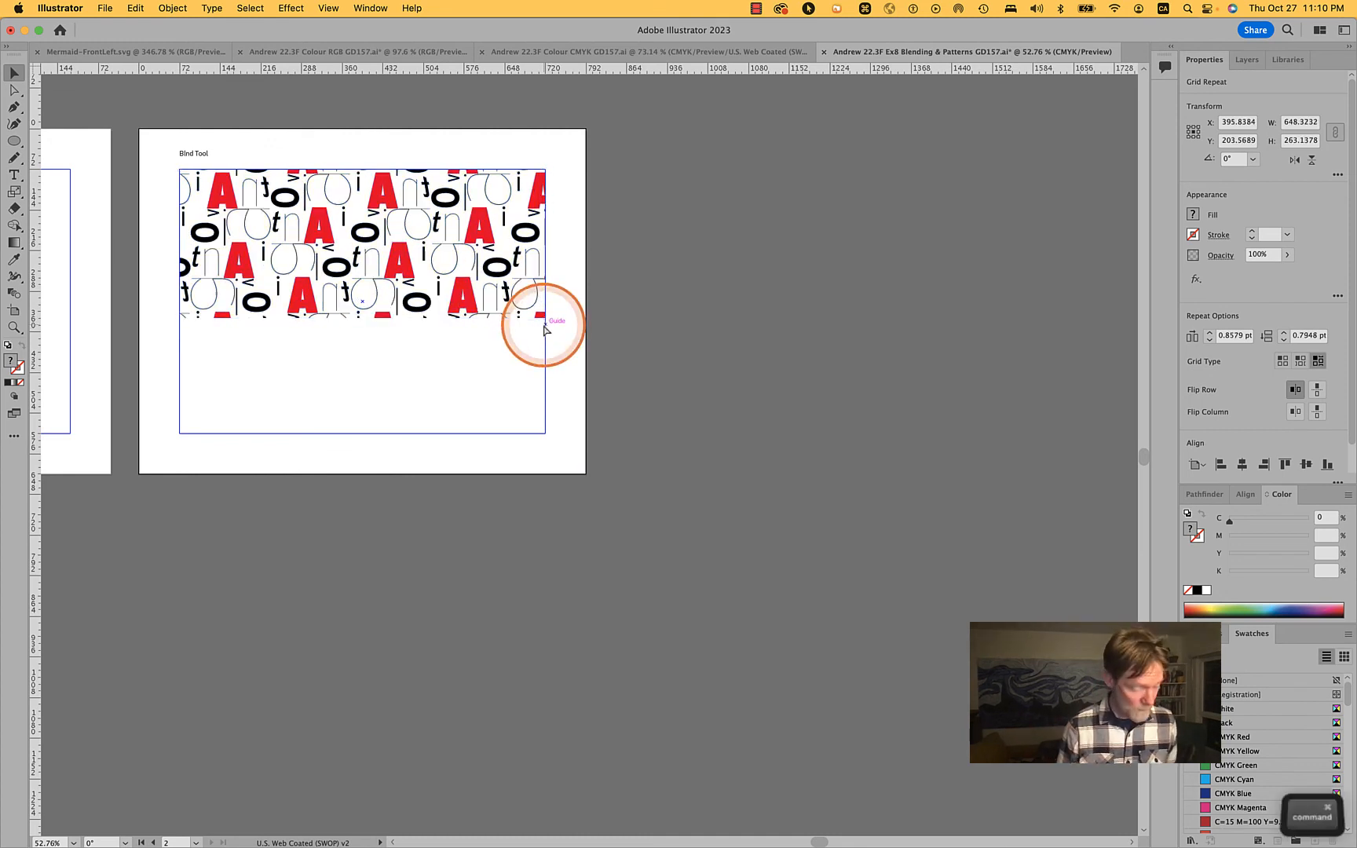
key(super+z)
key(super+z)
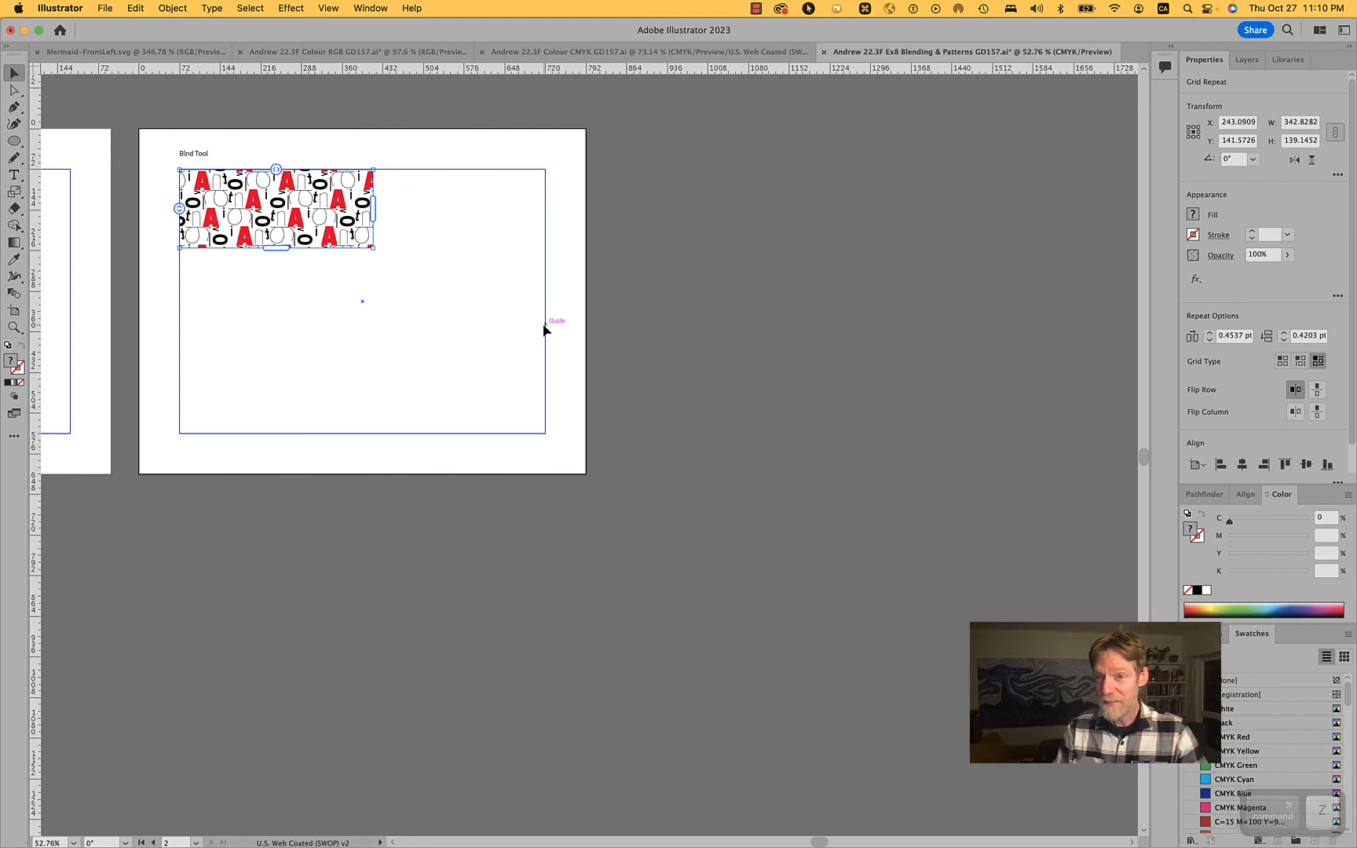
Check the extra transform options, try enlarging the pattern and extending it to the bottom margin guide, and undo both changes
click(1338, 176)
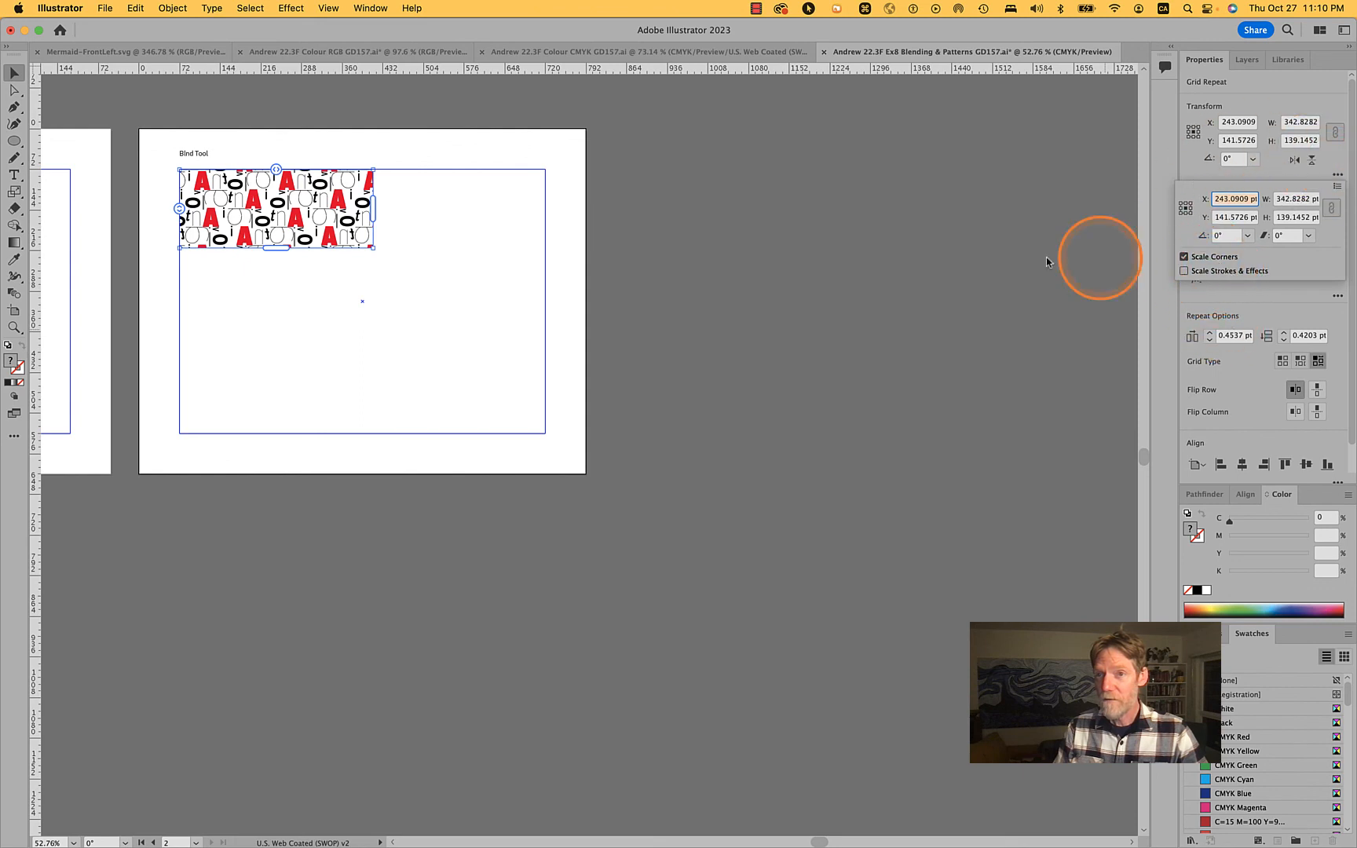
click(974, 259)
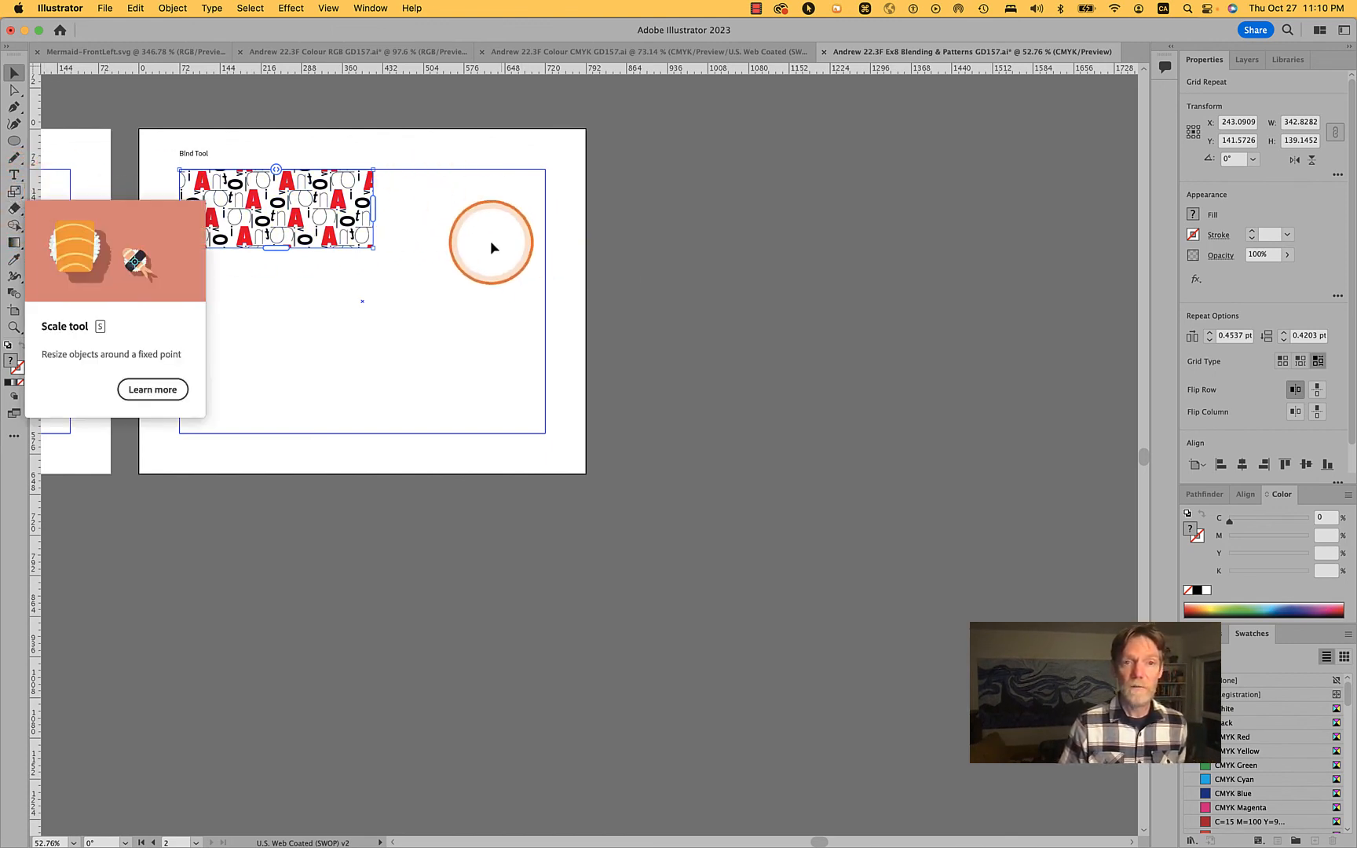
drag(373, 249, 543, 419)
drag(363, 317, 363, 432)
key(super+z)
key(super+z)
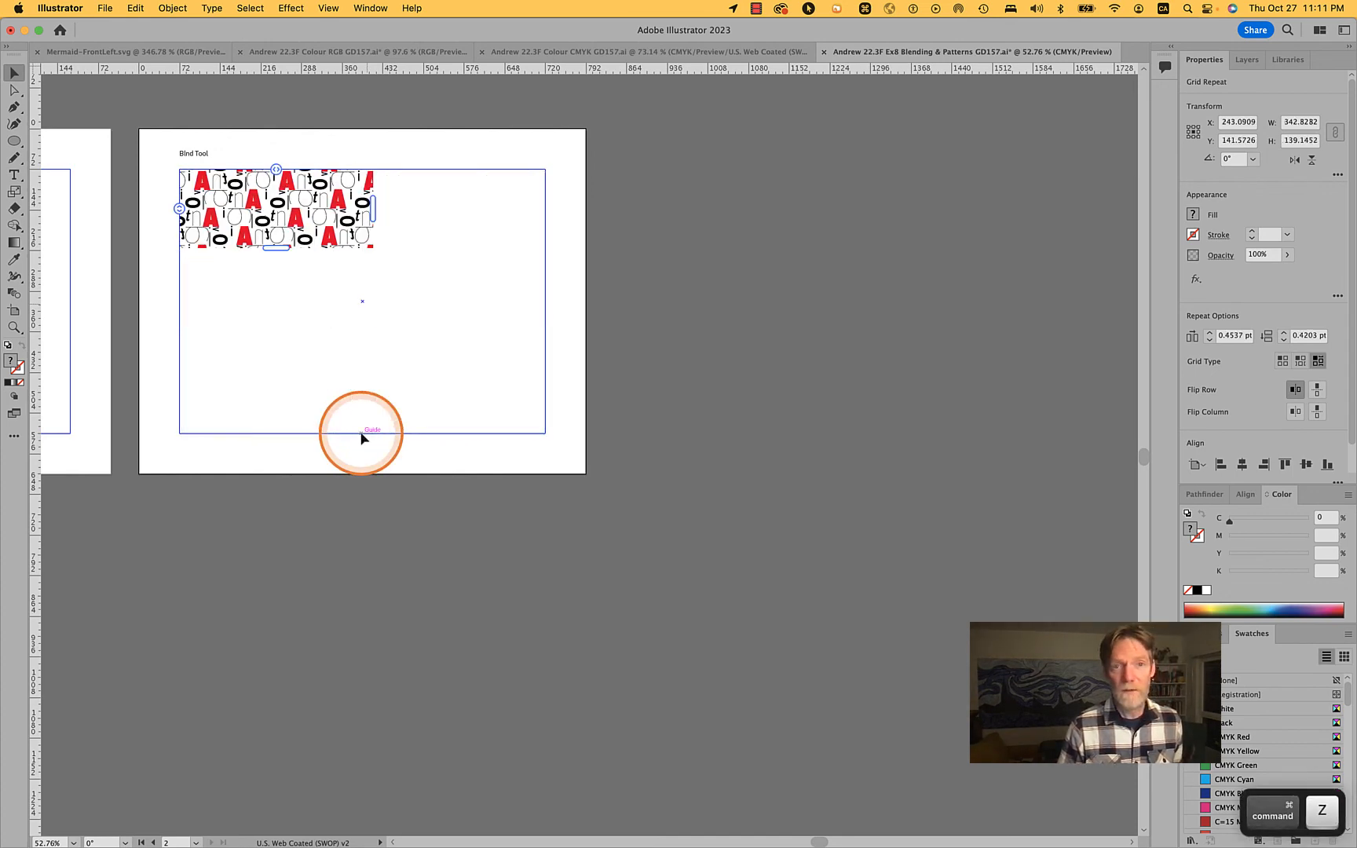
Extend the repeat's bounds to the right and bottom margin guides, about 649 by 469 pt, keeping the letters at their current size
drag(372, 208, 547, 210)
click(340, 250)
drag(360, 250, 360, 436)
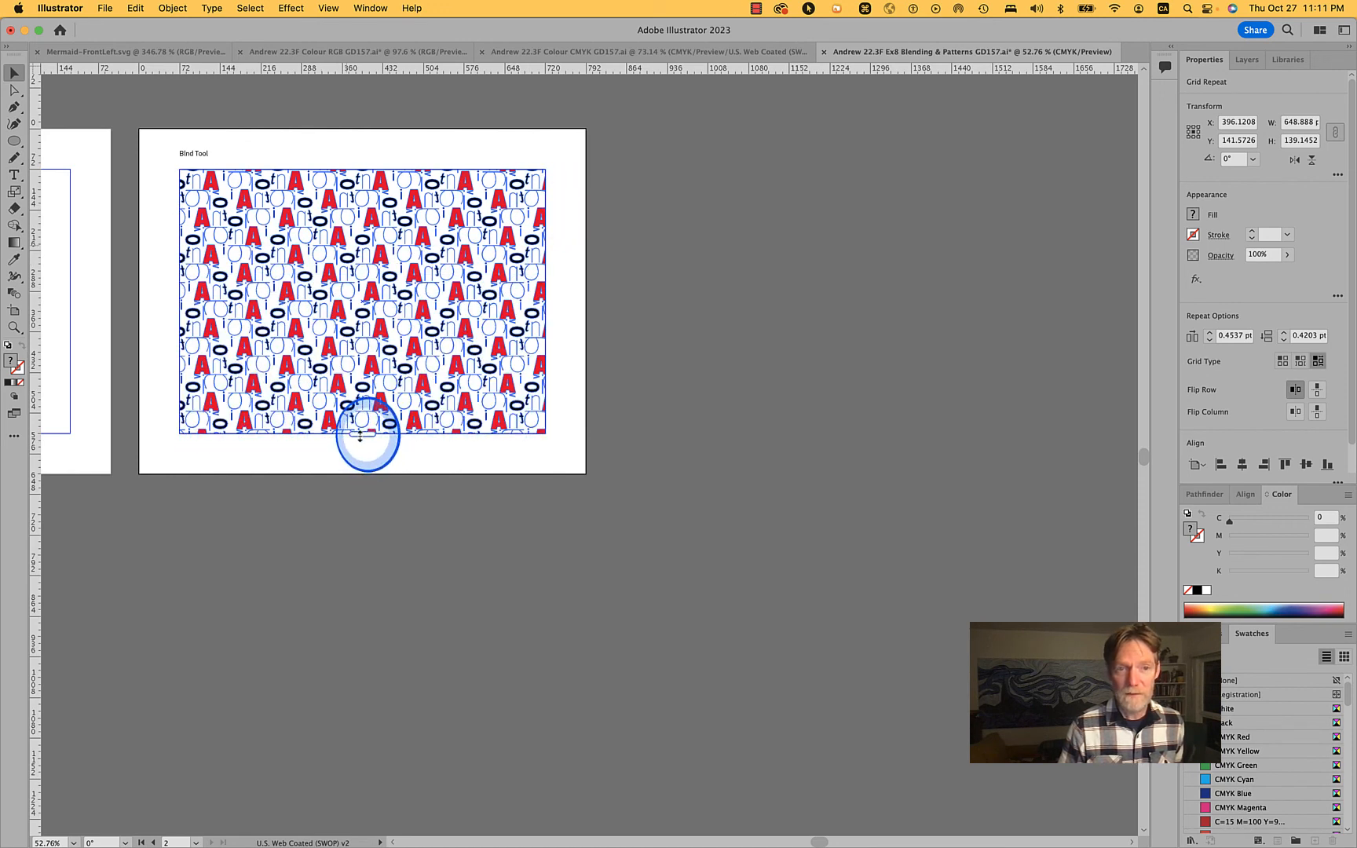
Trim the repeat's bottom edge to a height of about 468 pt, aligned with the bottom margin guide
scroll(469, 385, up, 5)
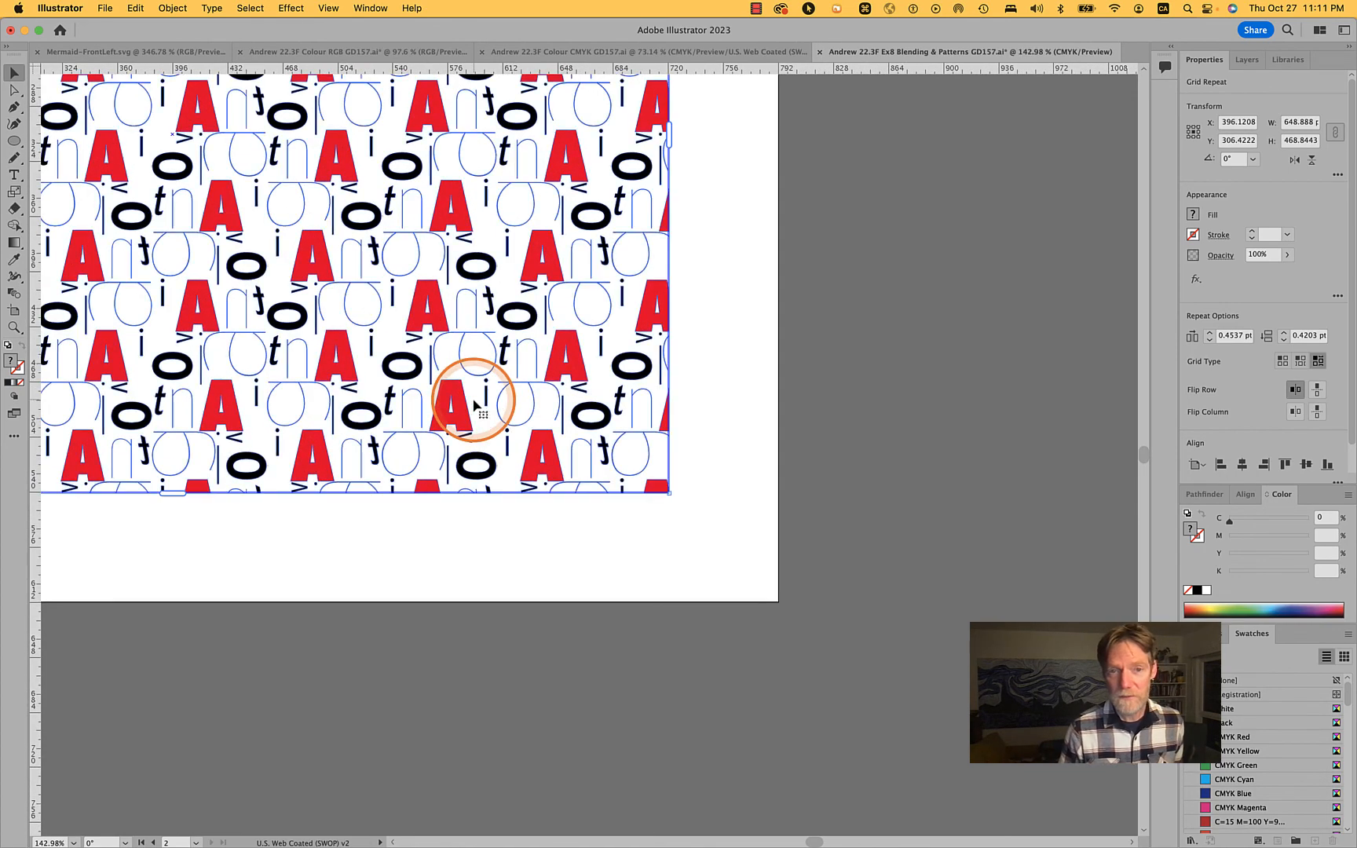
click(962, 257)
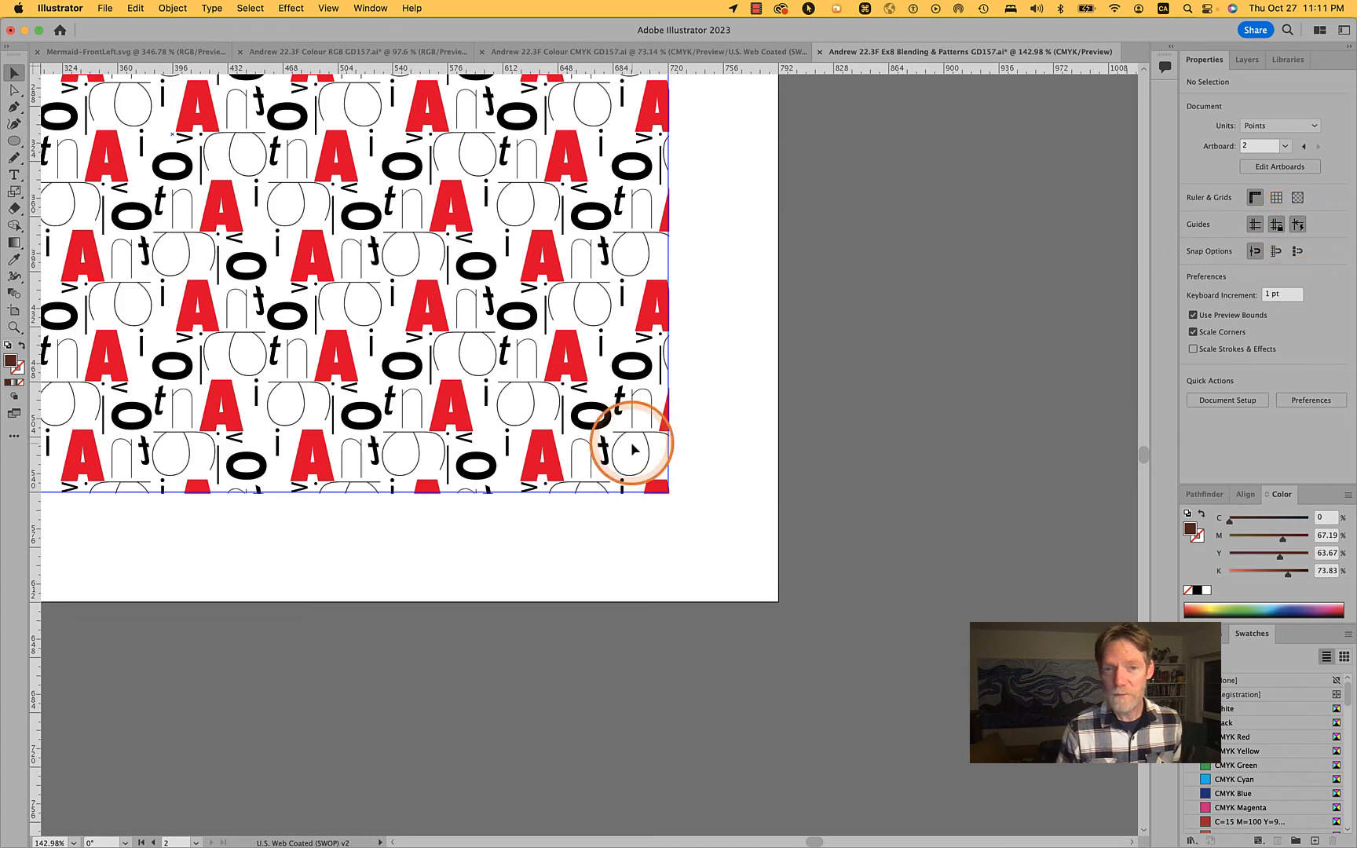
click(267, 501)
scroll(174, 495, up, 5)
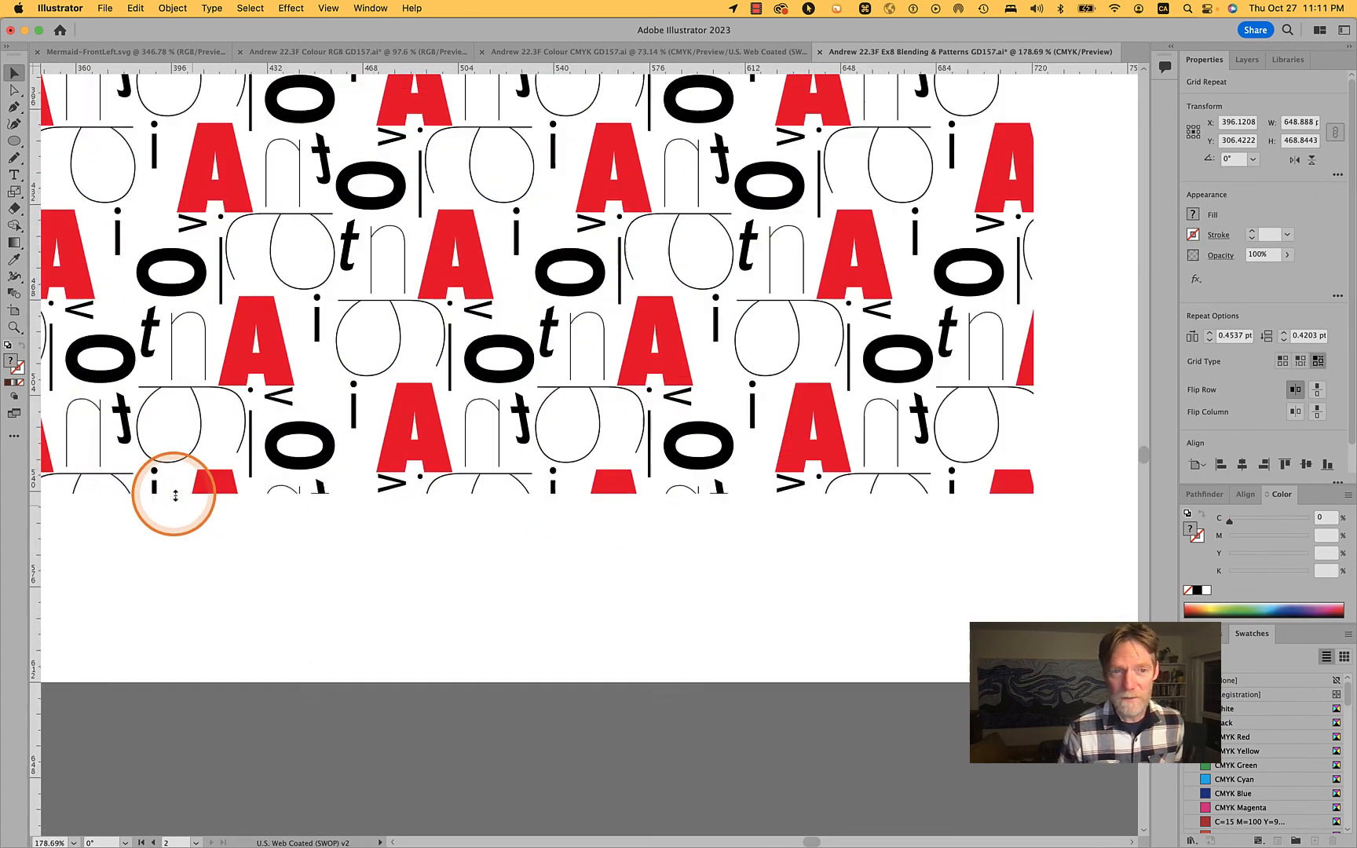
drag(174, 490, 169, 488)
scroll(386, 735, down, 10)
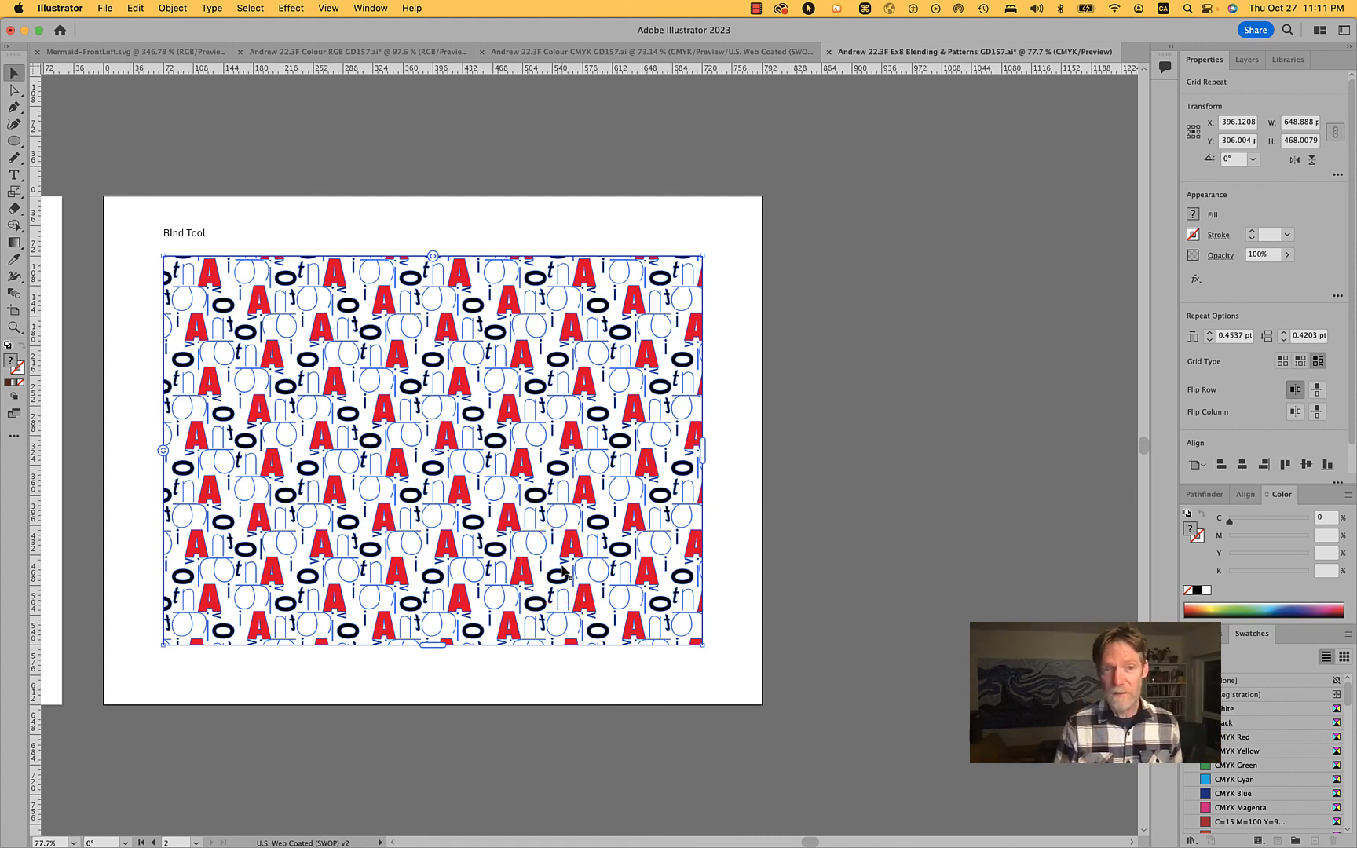
click(637, 590)
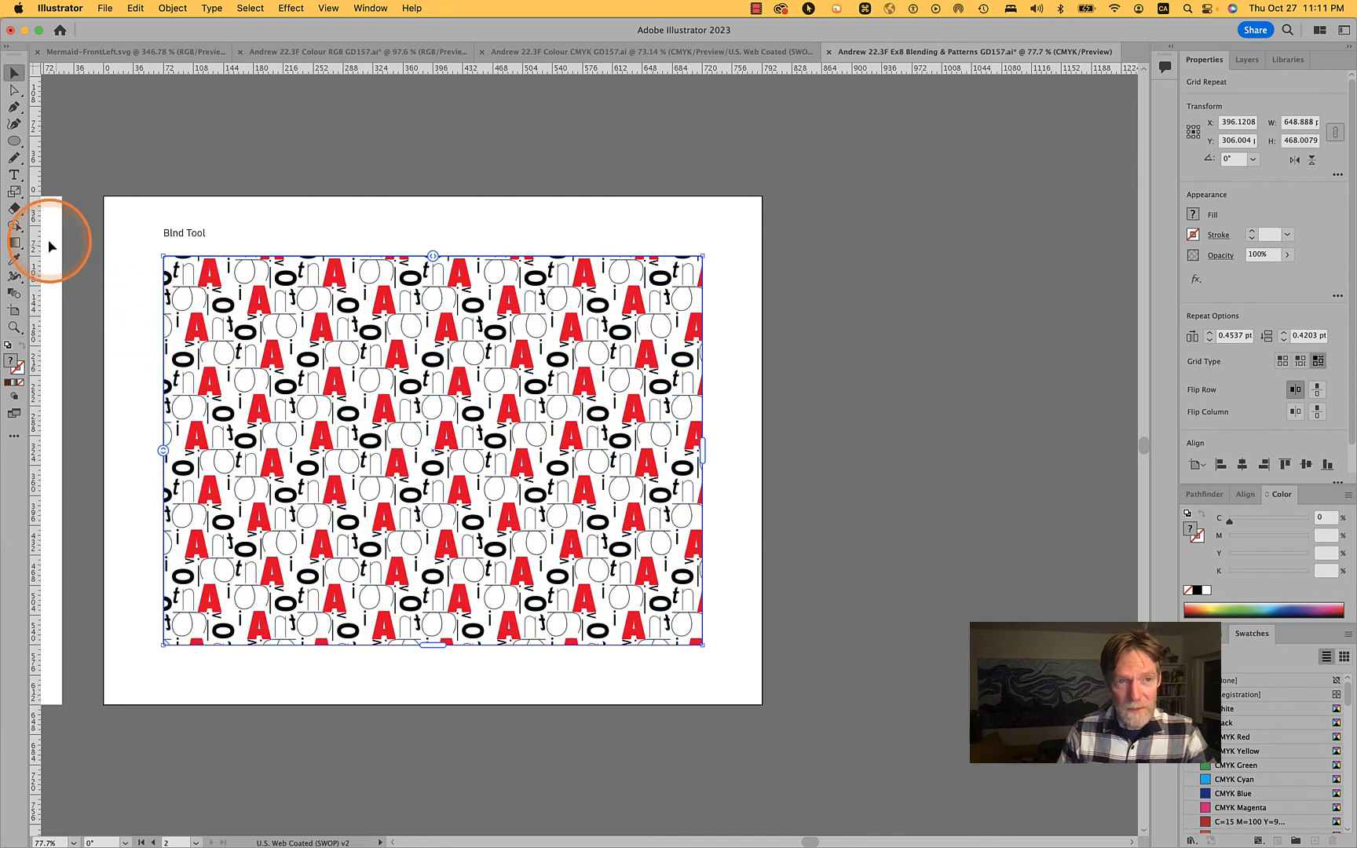
Try a 220% uniform scale on the letter repeat with Scale Corners turned off, cancel it, and deselect the pattern
click(15, 193)
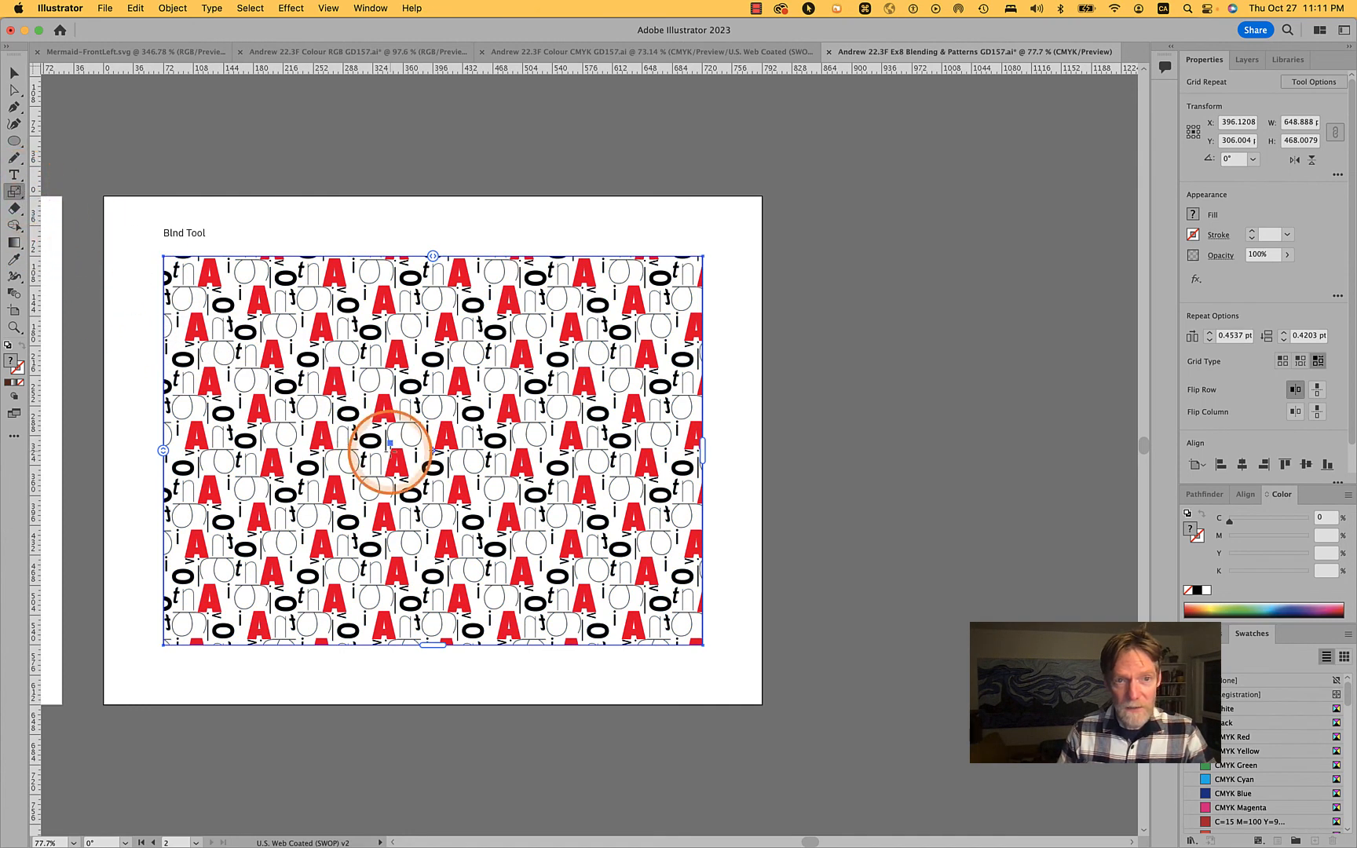
double_click(16, 194)
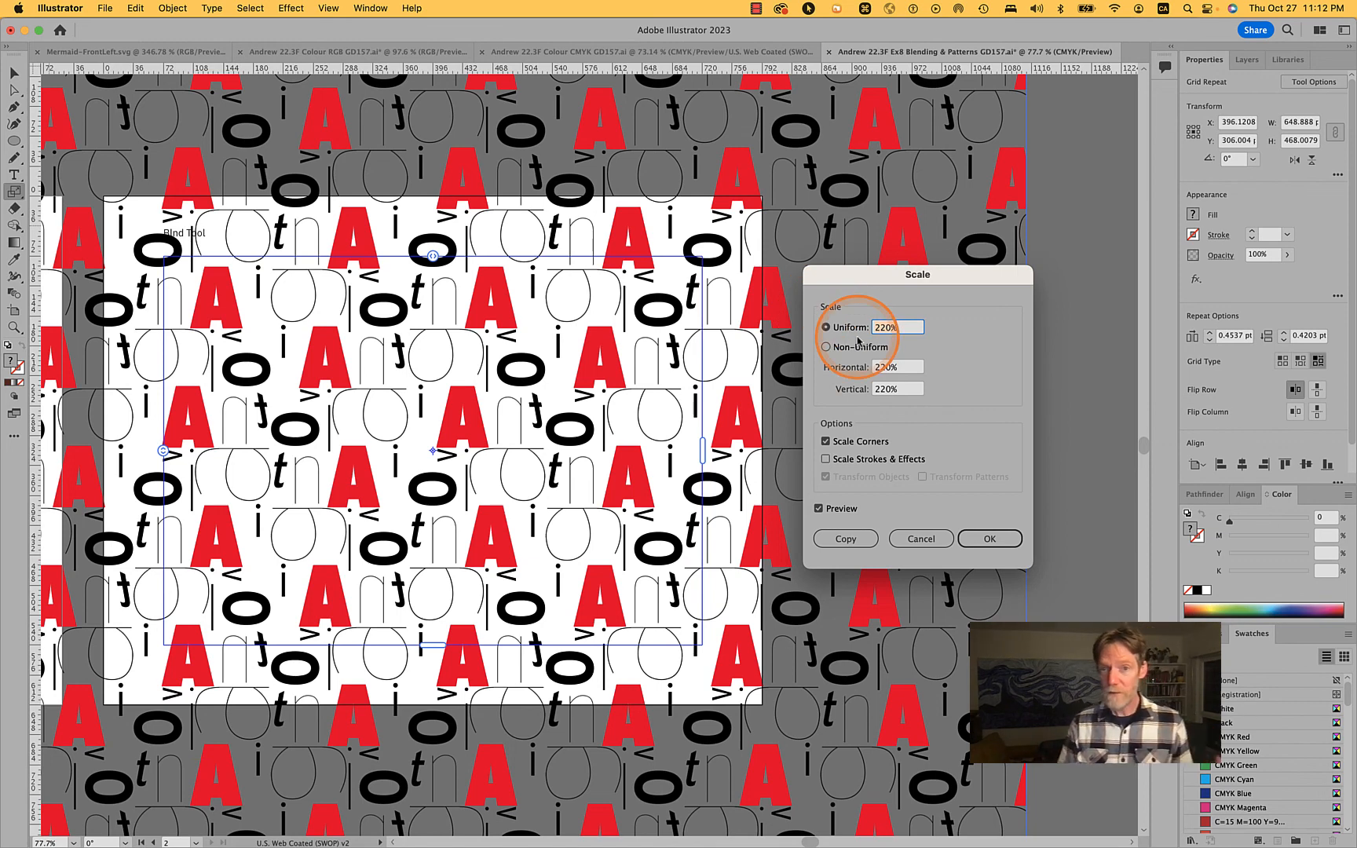
click(854, 464)
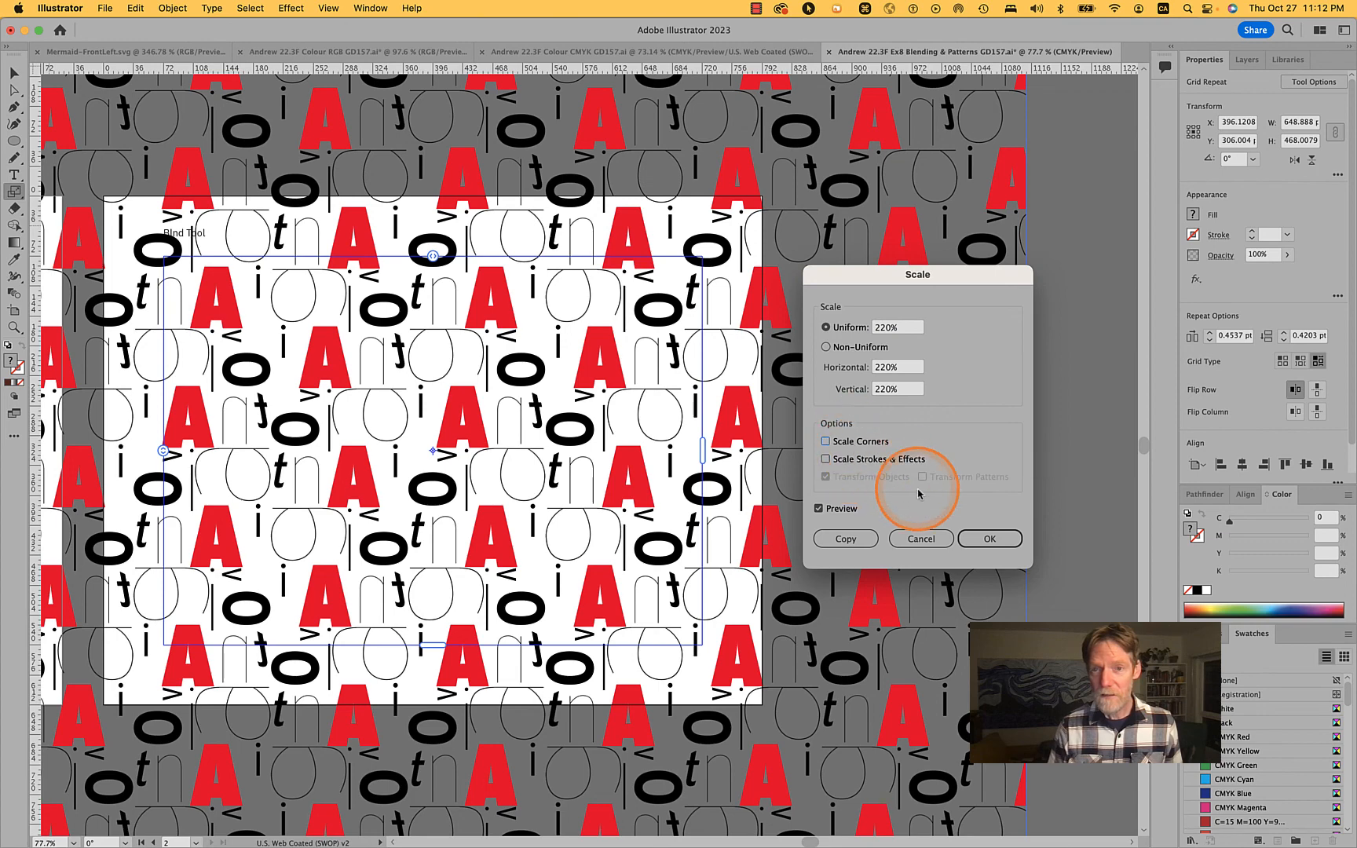
click(910, 538)
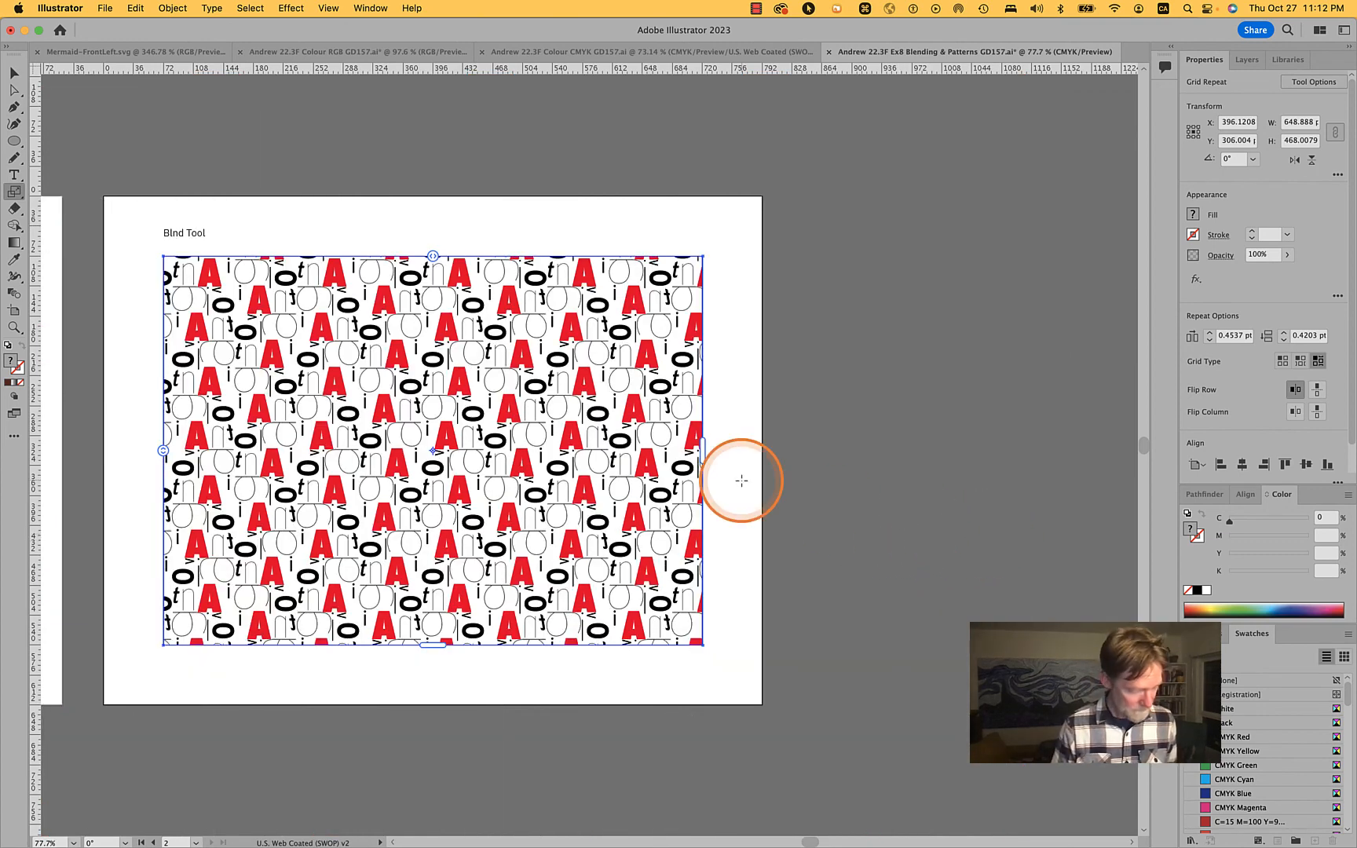
key(x)
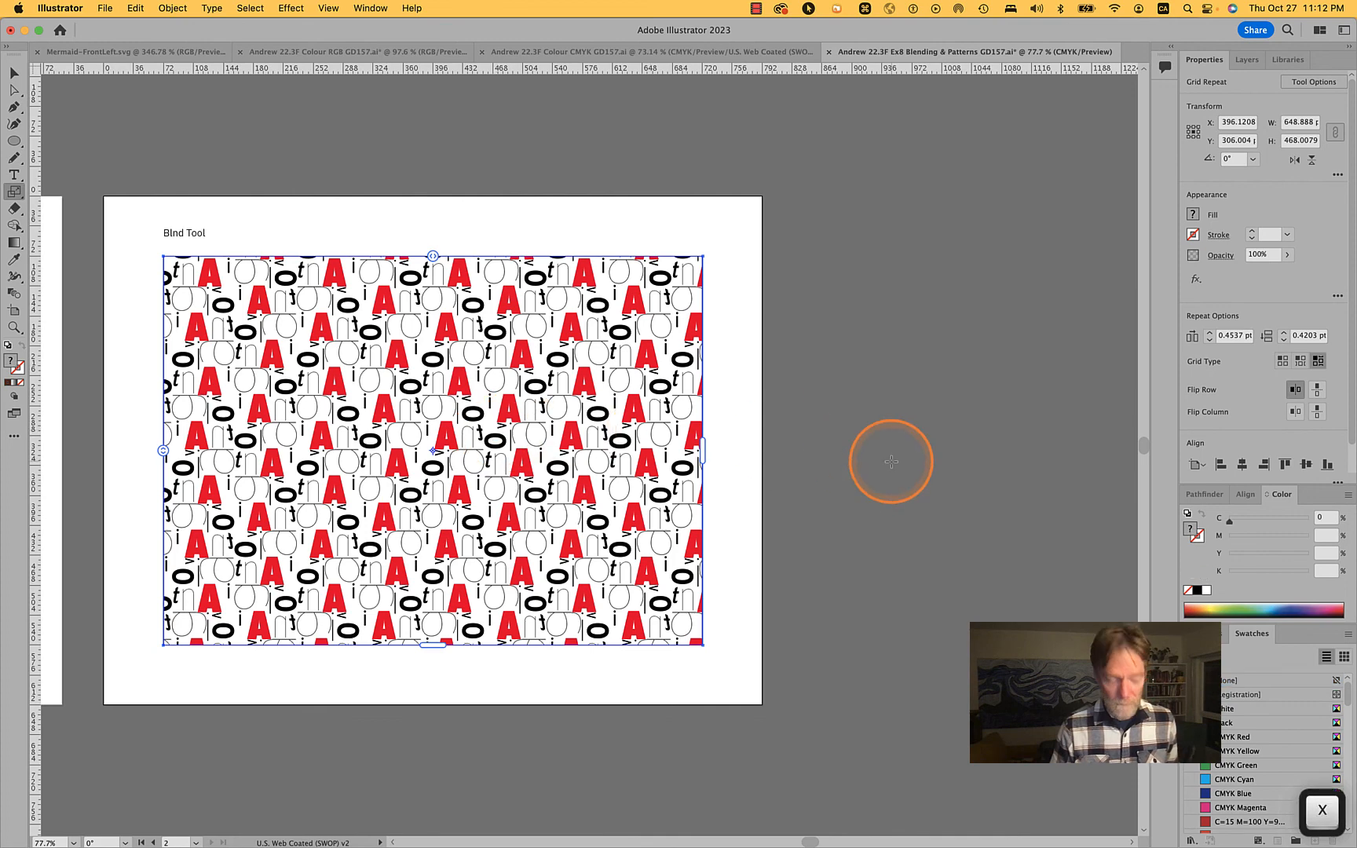
key(v)
click(891, 461)
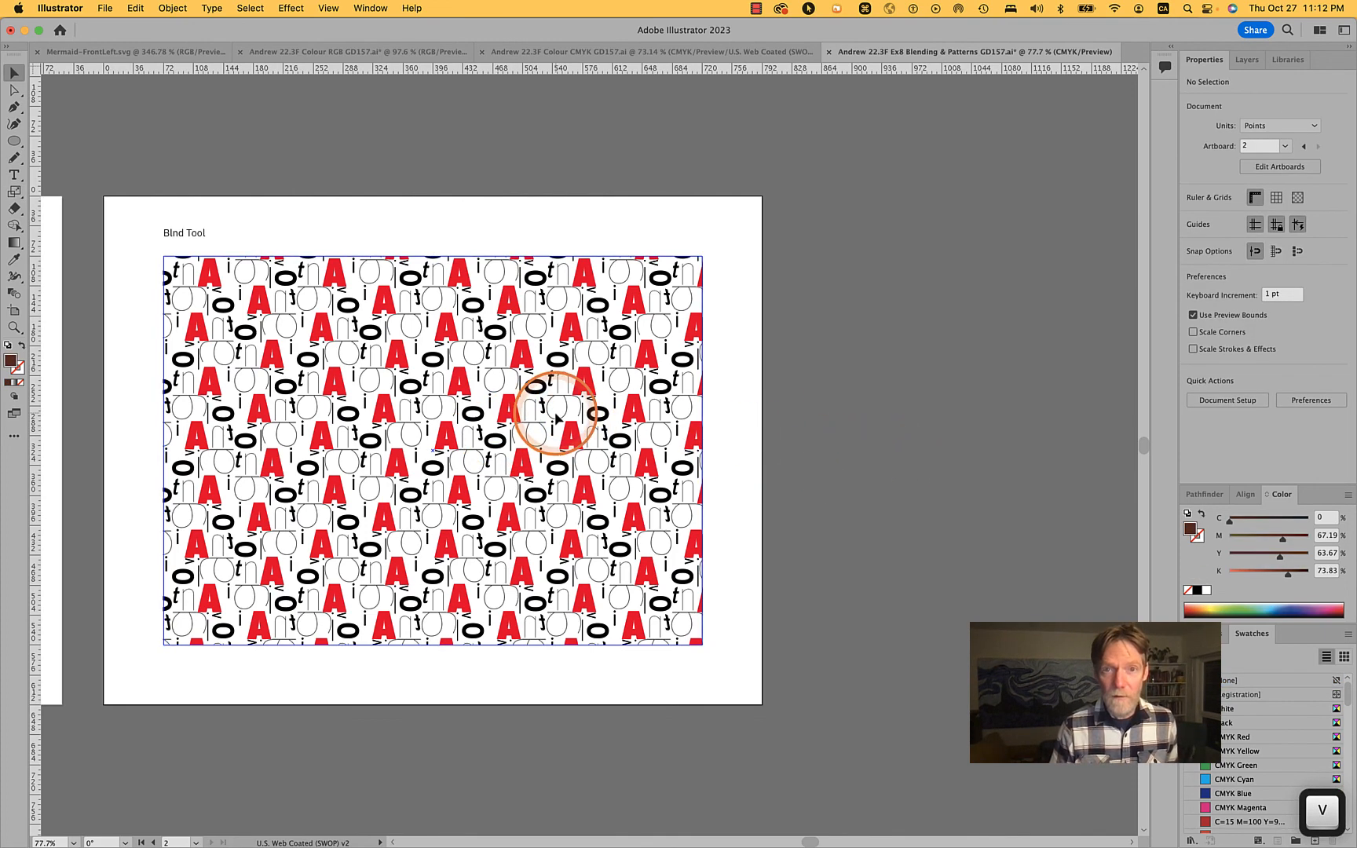
Try scaling the letter repeat uniformly by 220% about a custom reference point near its centre, and cancel it
click(575, 289)
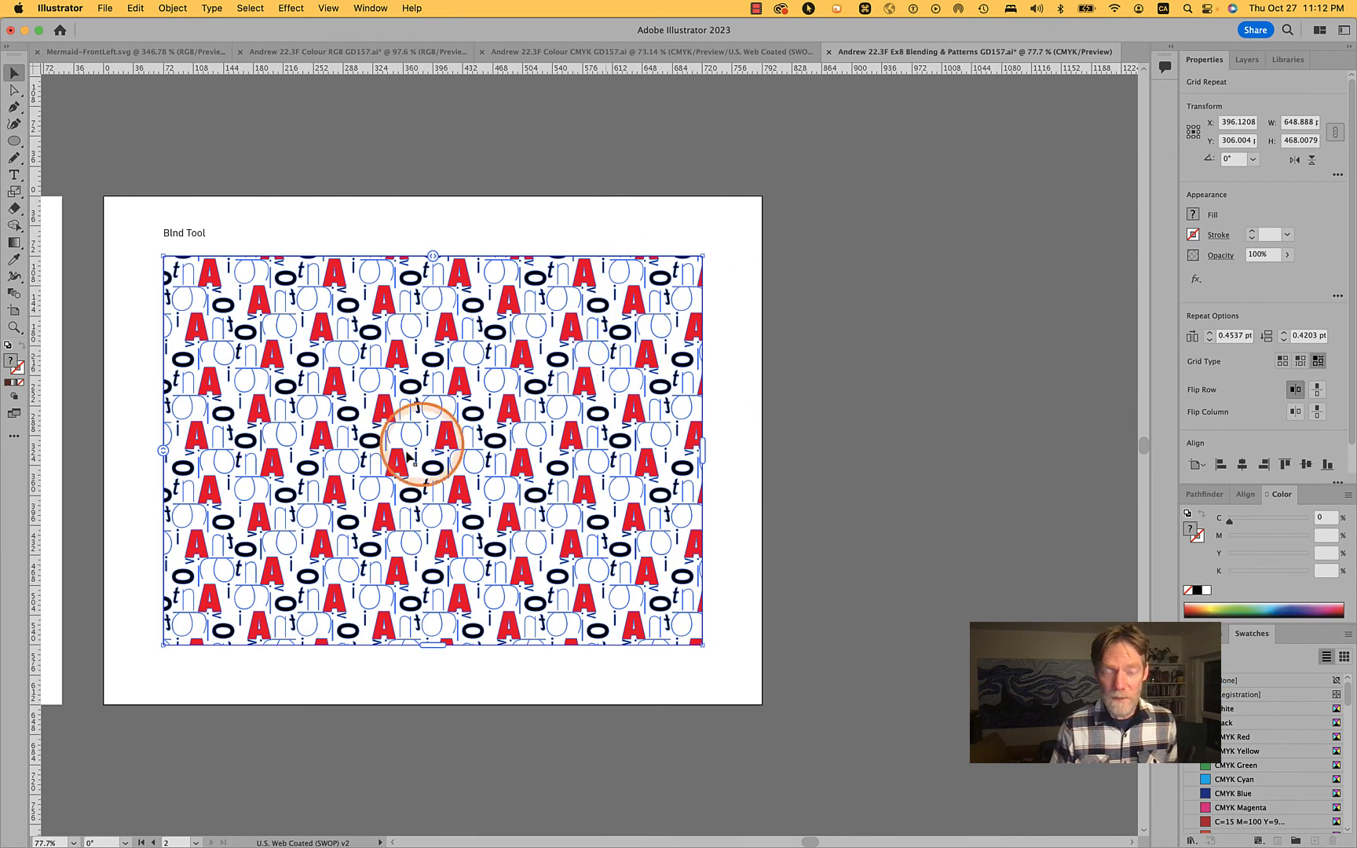
key(s)
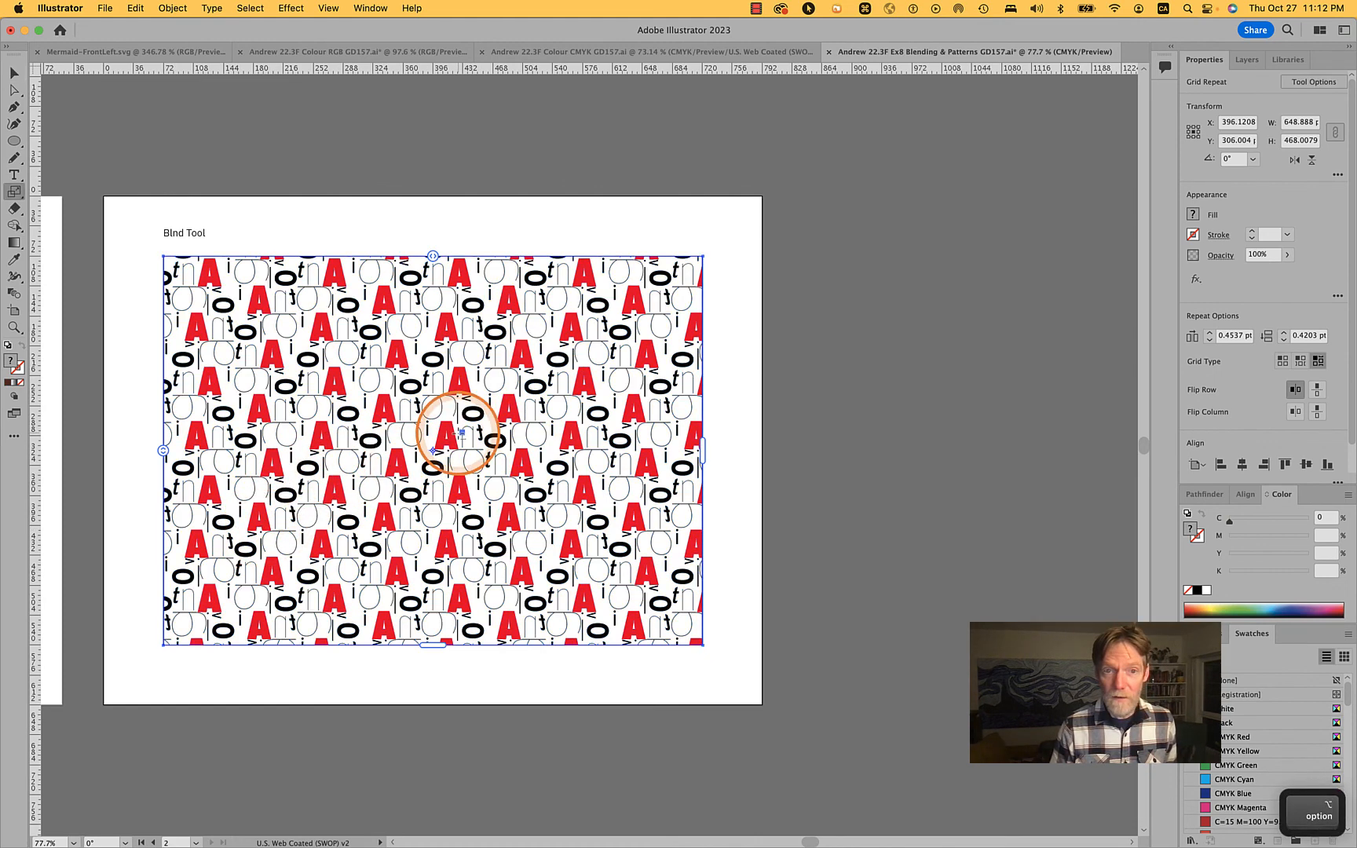
alt+click(444, 453)
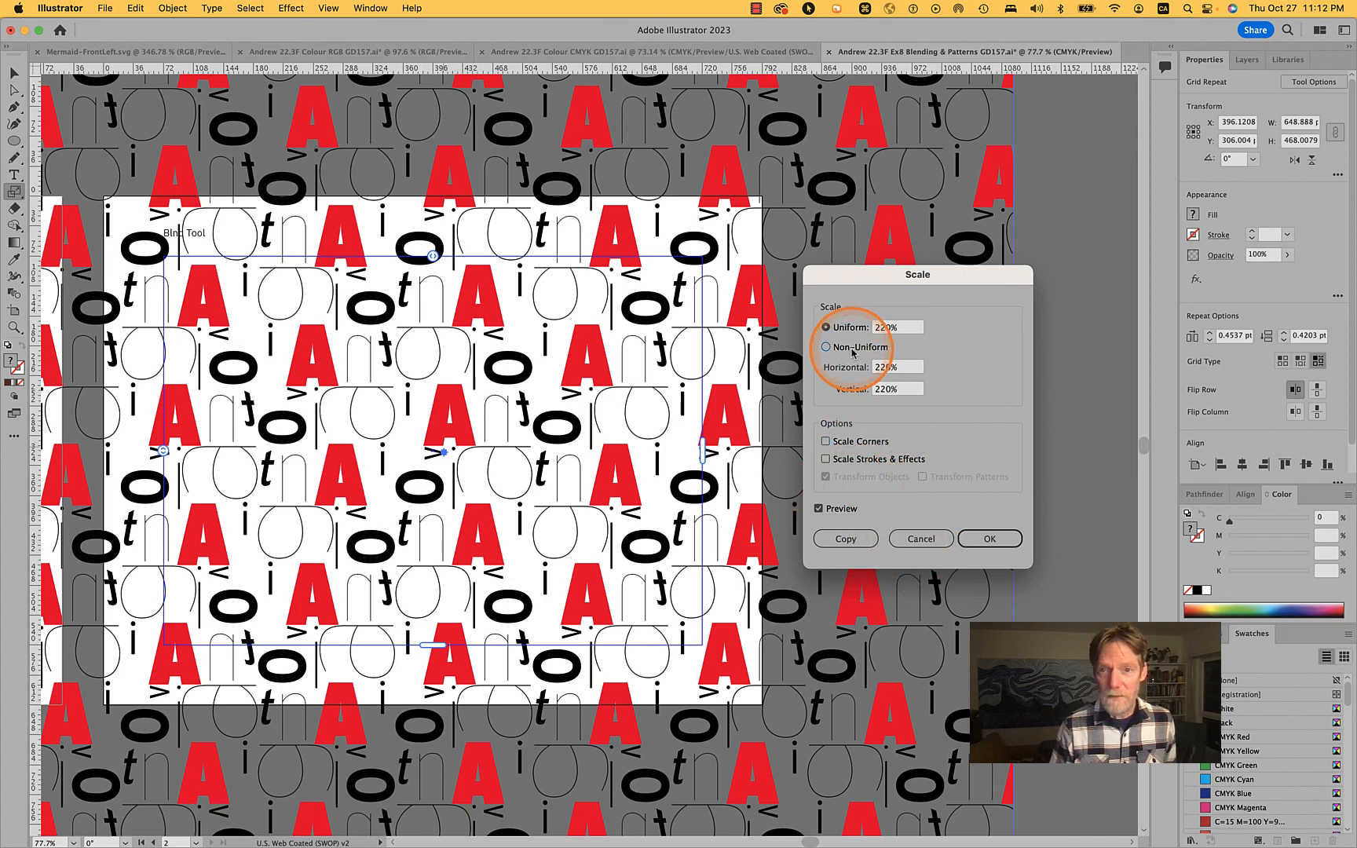
click(921, 538)
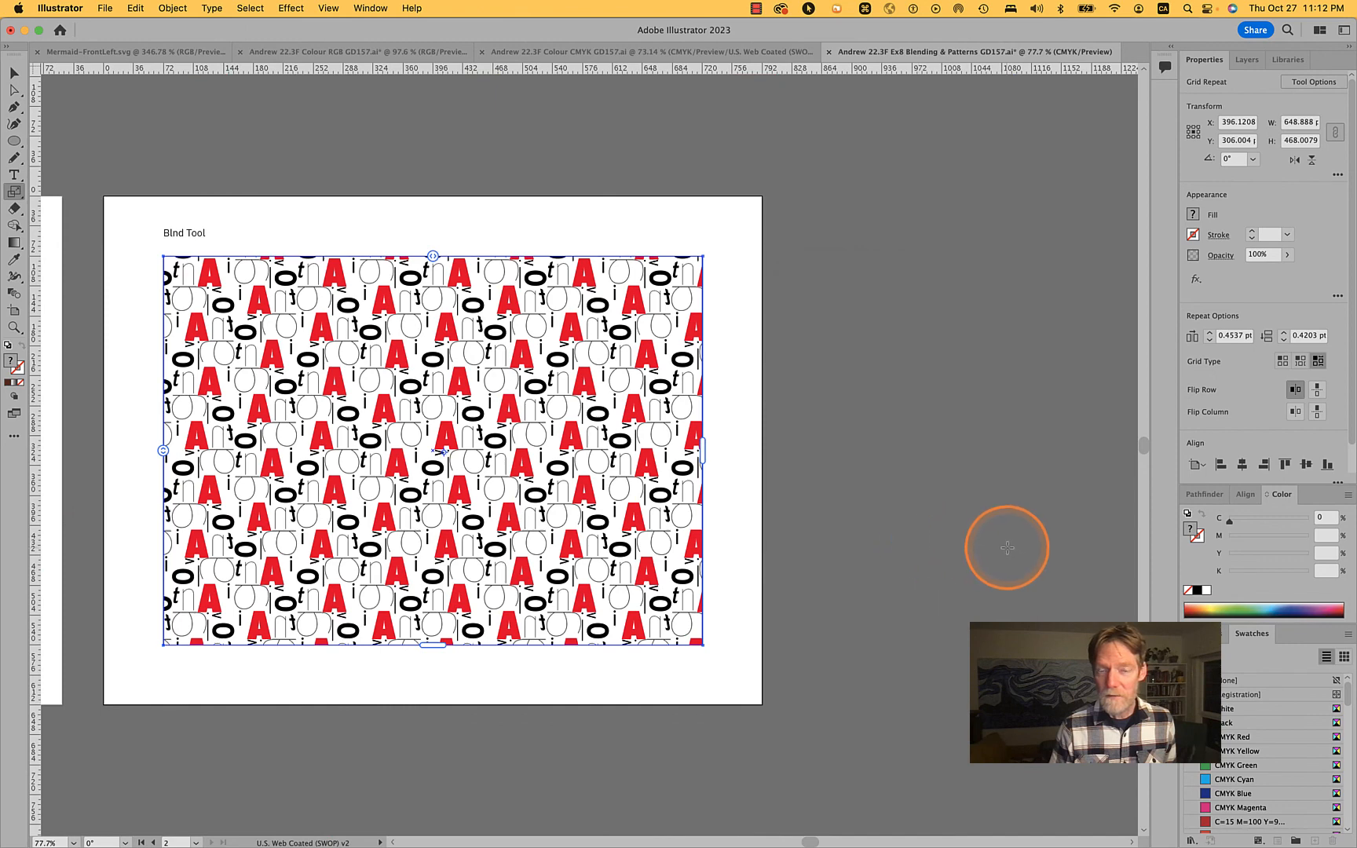
Open the grid repeat in isolation mode for access to its individual letters, and clear the selection
click(13, 93)
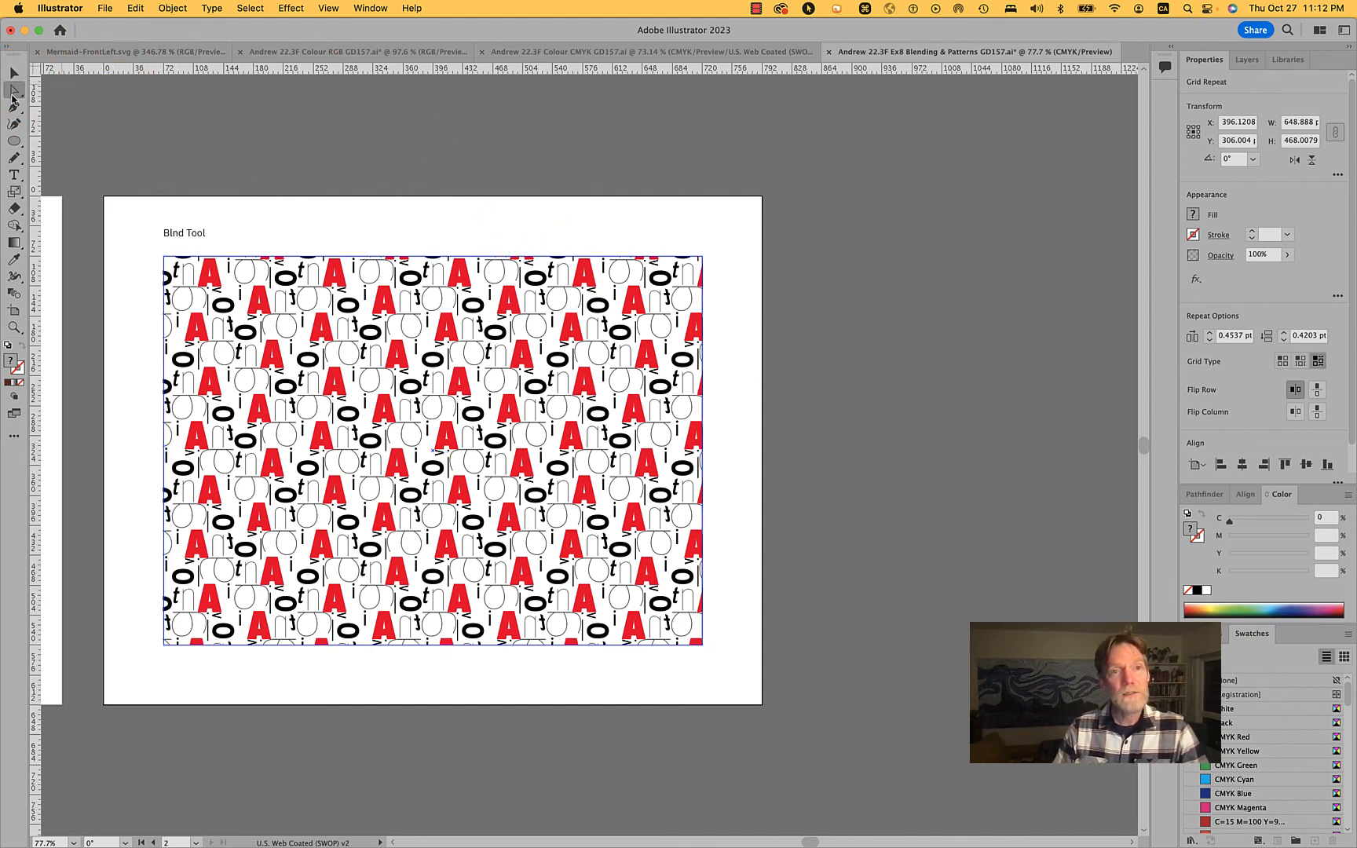
click(583, 449)
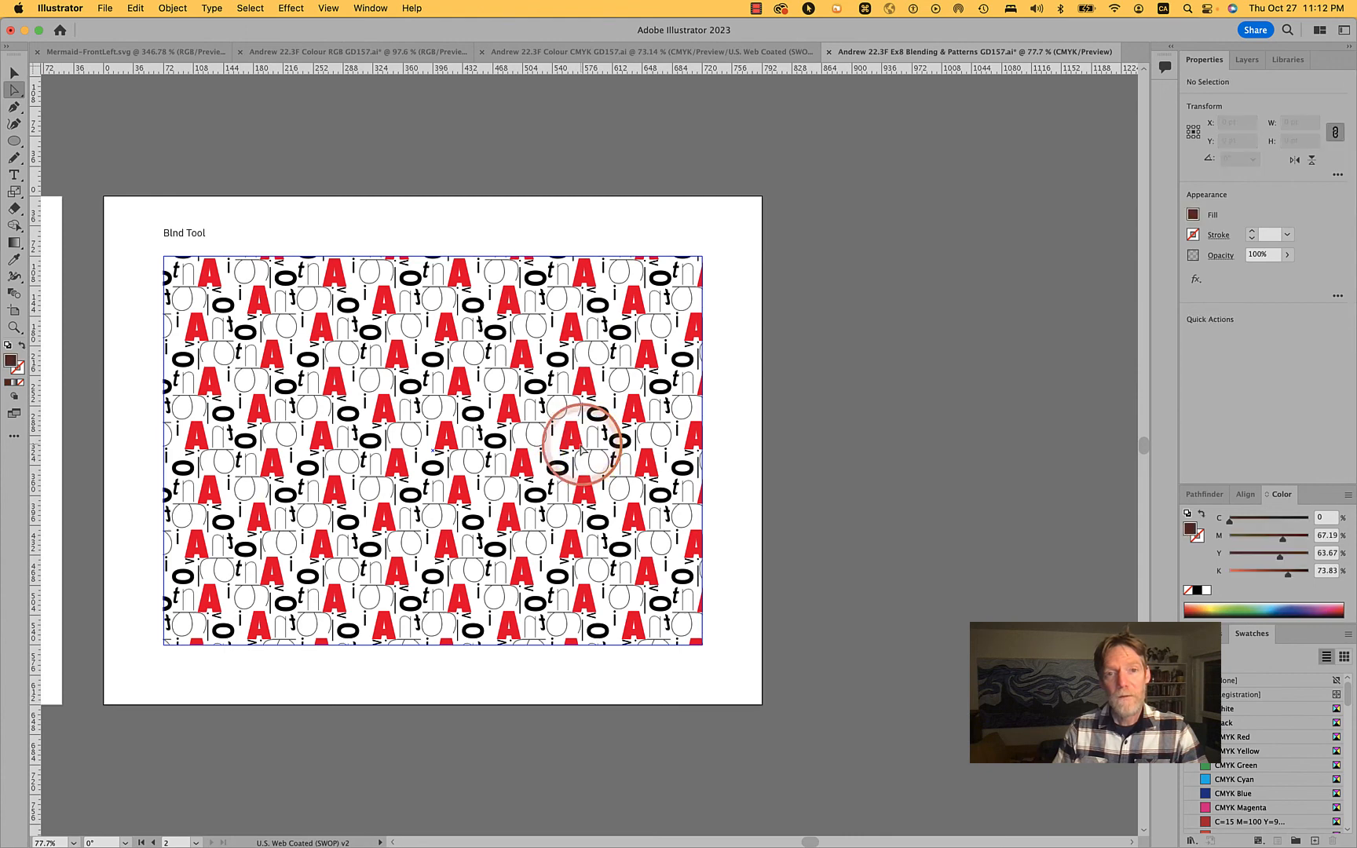
click(17, 76)
click(454, 445)
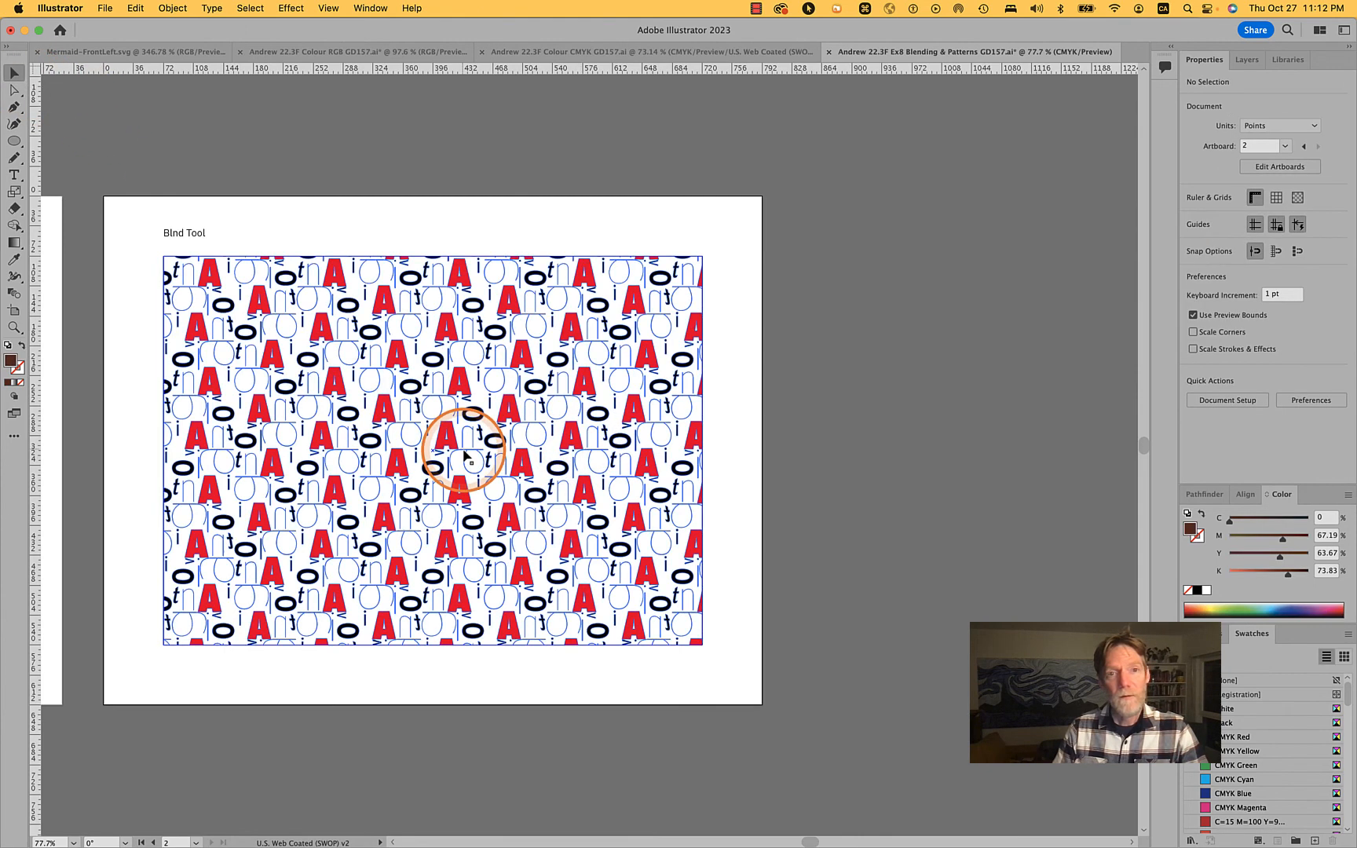
double_click(465, 456)
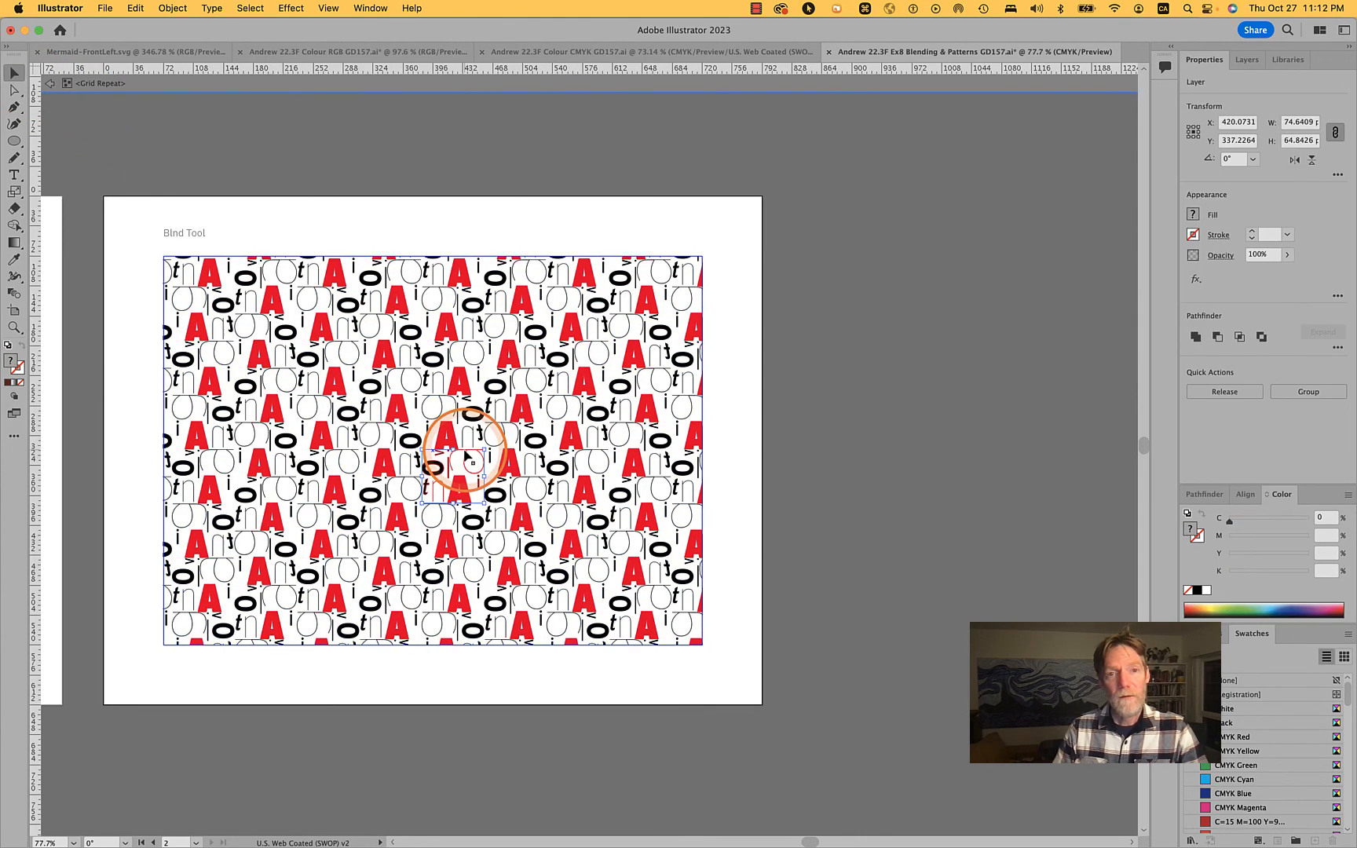
click(593, 465)
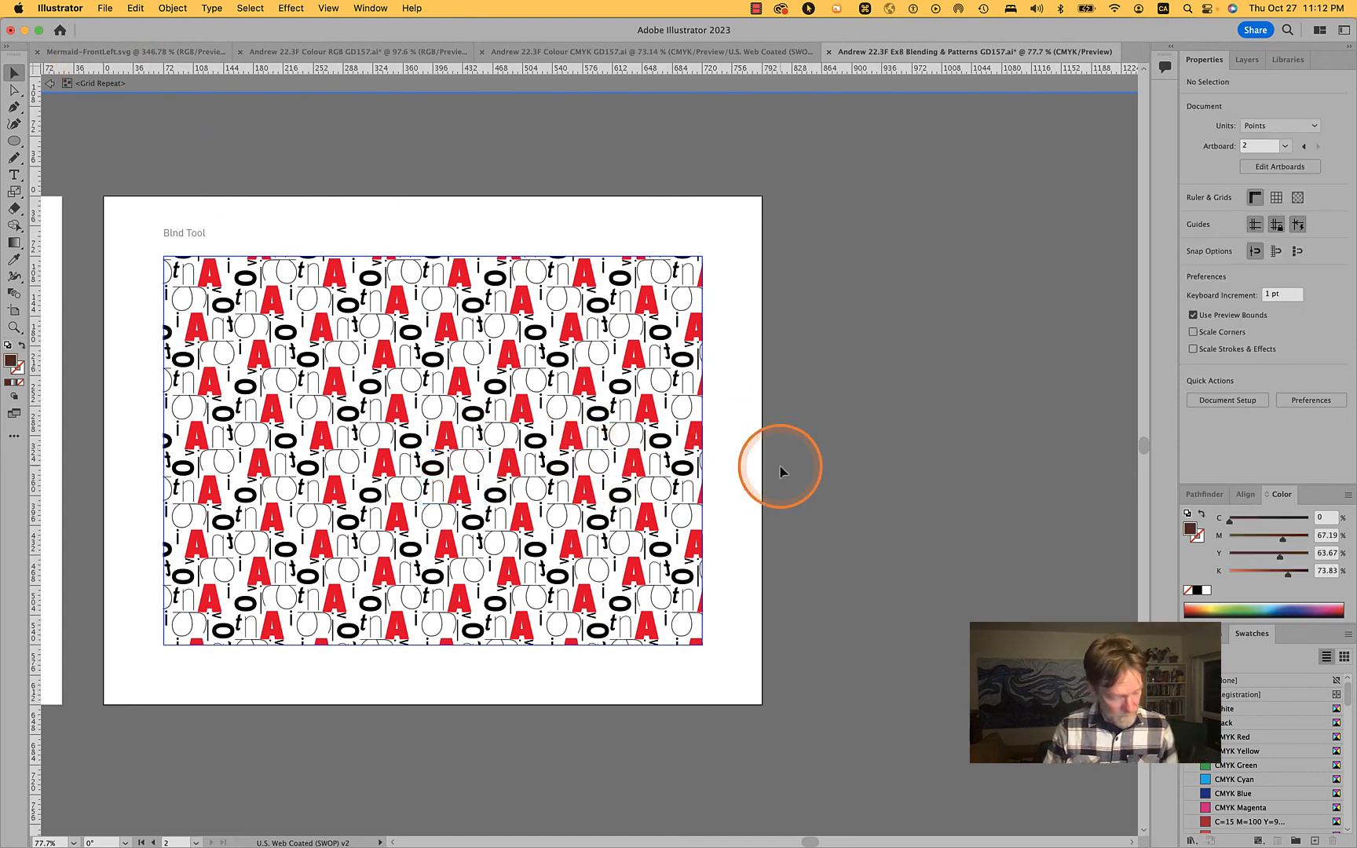
key(super+a)
click(824, 470)
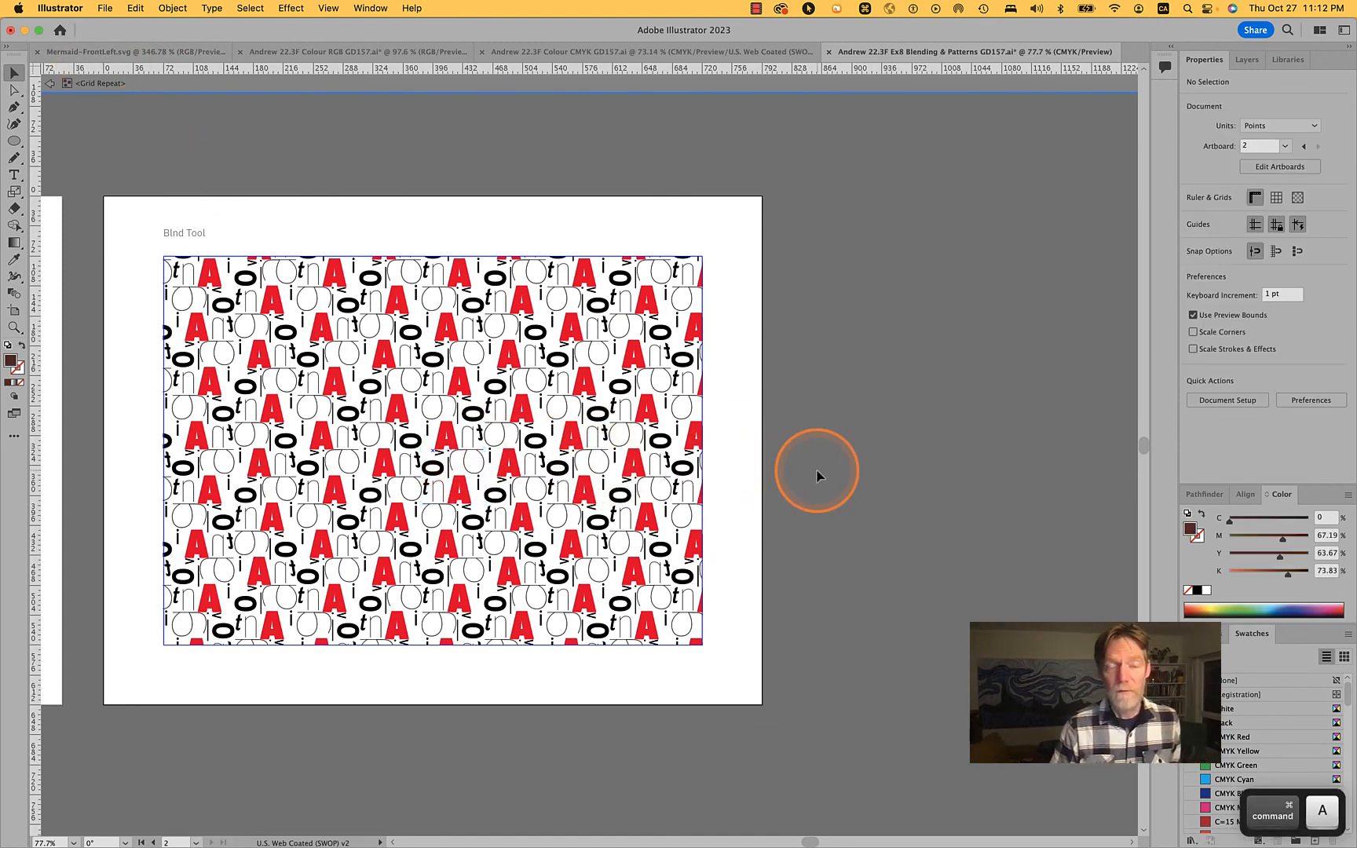
Rotate the thin outlined letter "a" in the repeat tile slightly clockwise, and deselect it
click(482, 457)
scroll(486, 447, up, 8)
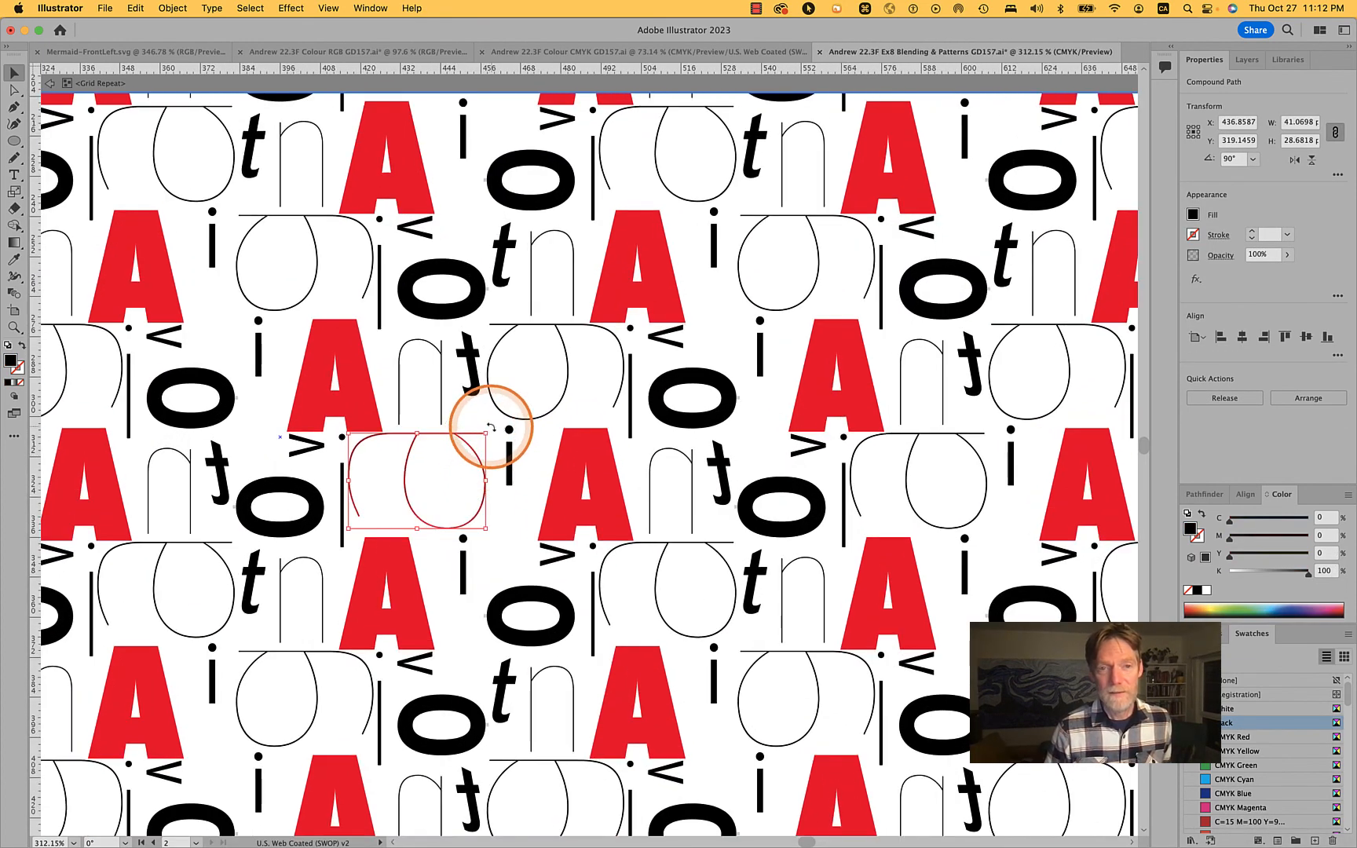
drag(491, 427, 500, 469)
click(580, 511)
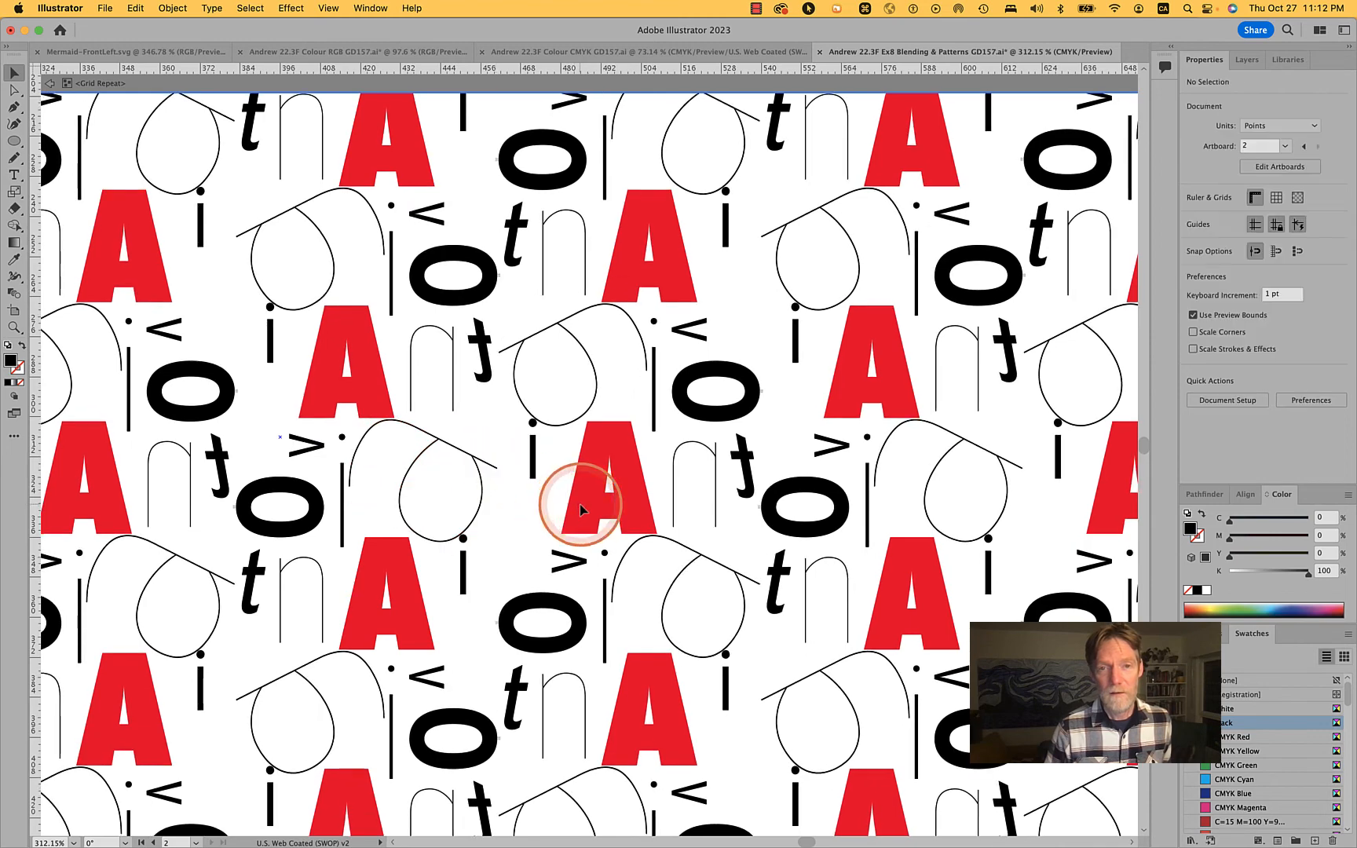
Isolate the compound path of the red letter A inside the repeat tile
click(580, 509)
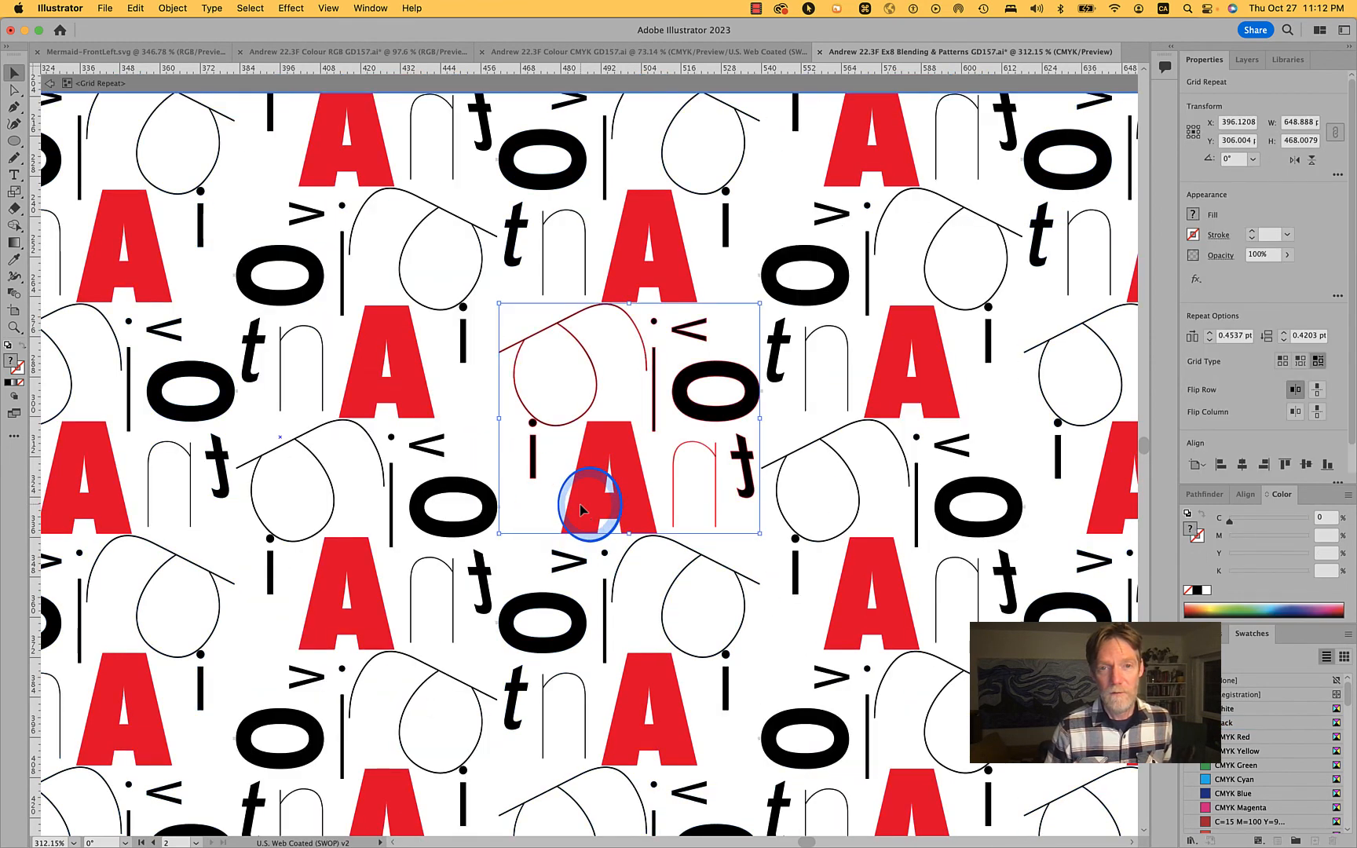
double_click(580, 505)
click(579, 505)
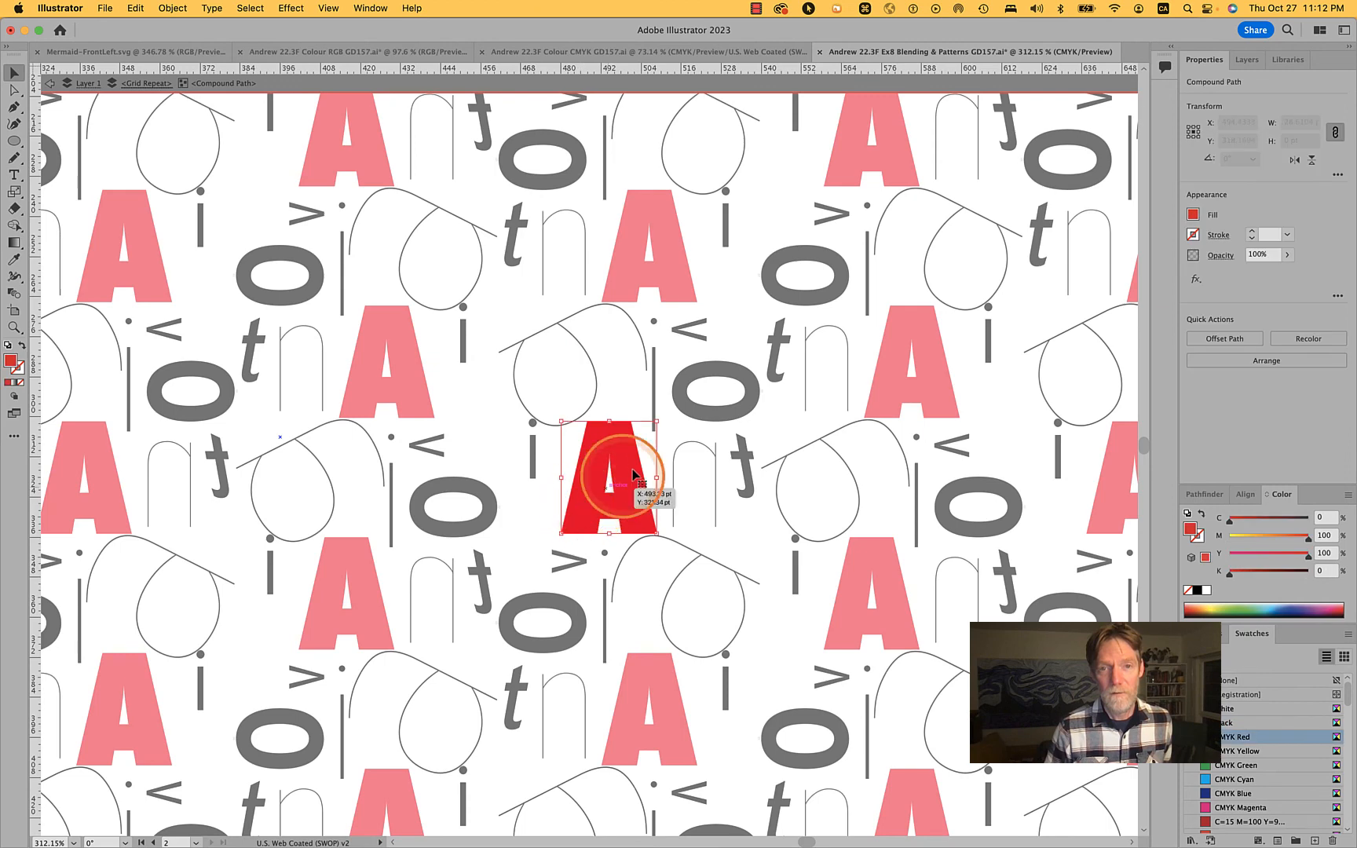
Try rotating the red A's outer shape about 14° counterclockwise, and undo the rotation
drag(662, 420, 696, 442)
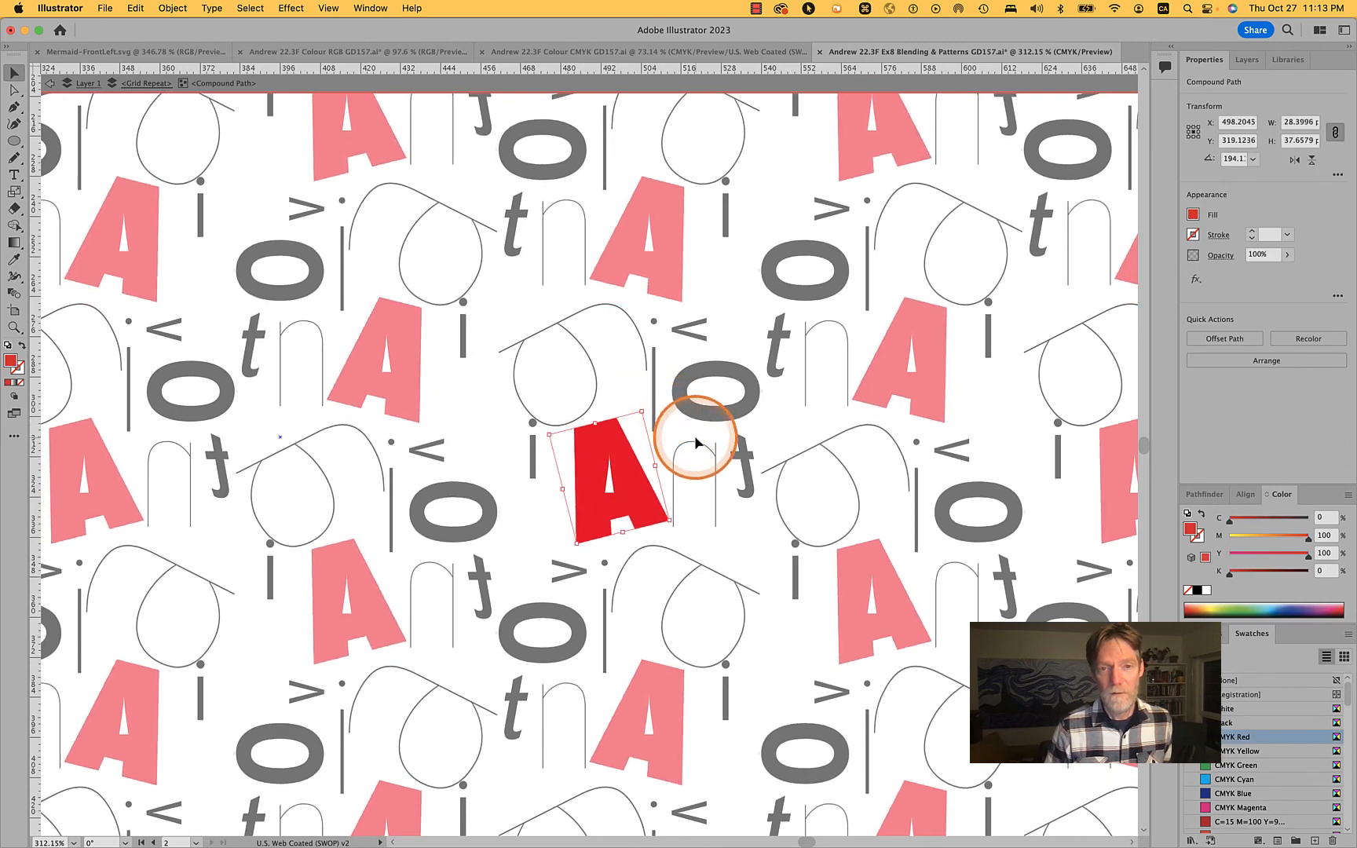
click(696, 442)
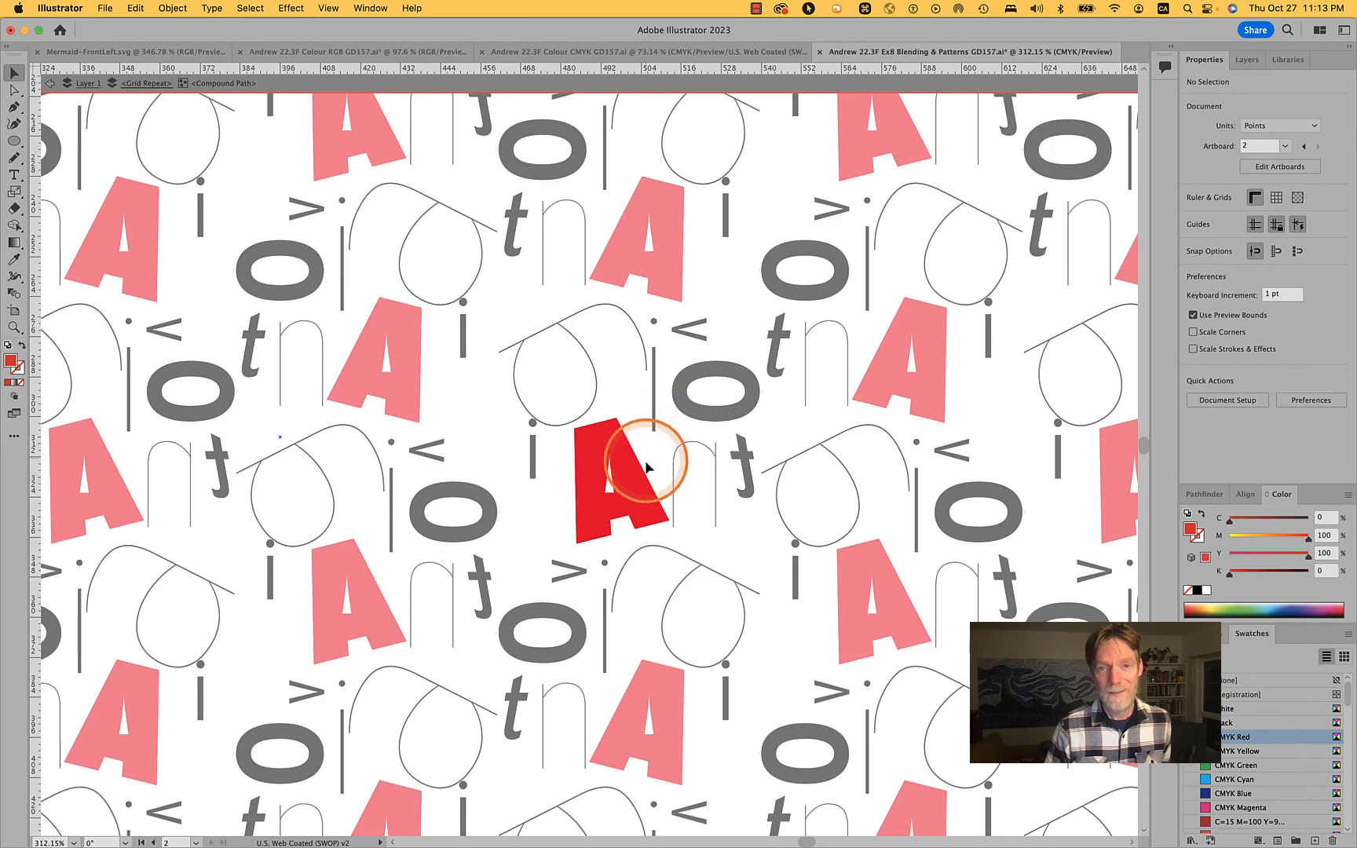
key(super+z)
Rotate the red A's outer shape and inner counter together slightly counterclockwise, and leave the letter's isolation mode
click(613, 477)
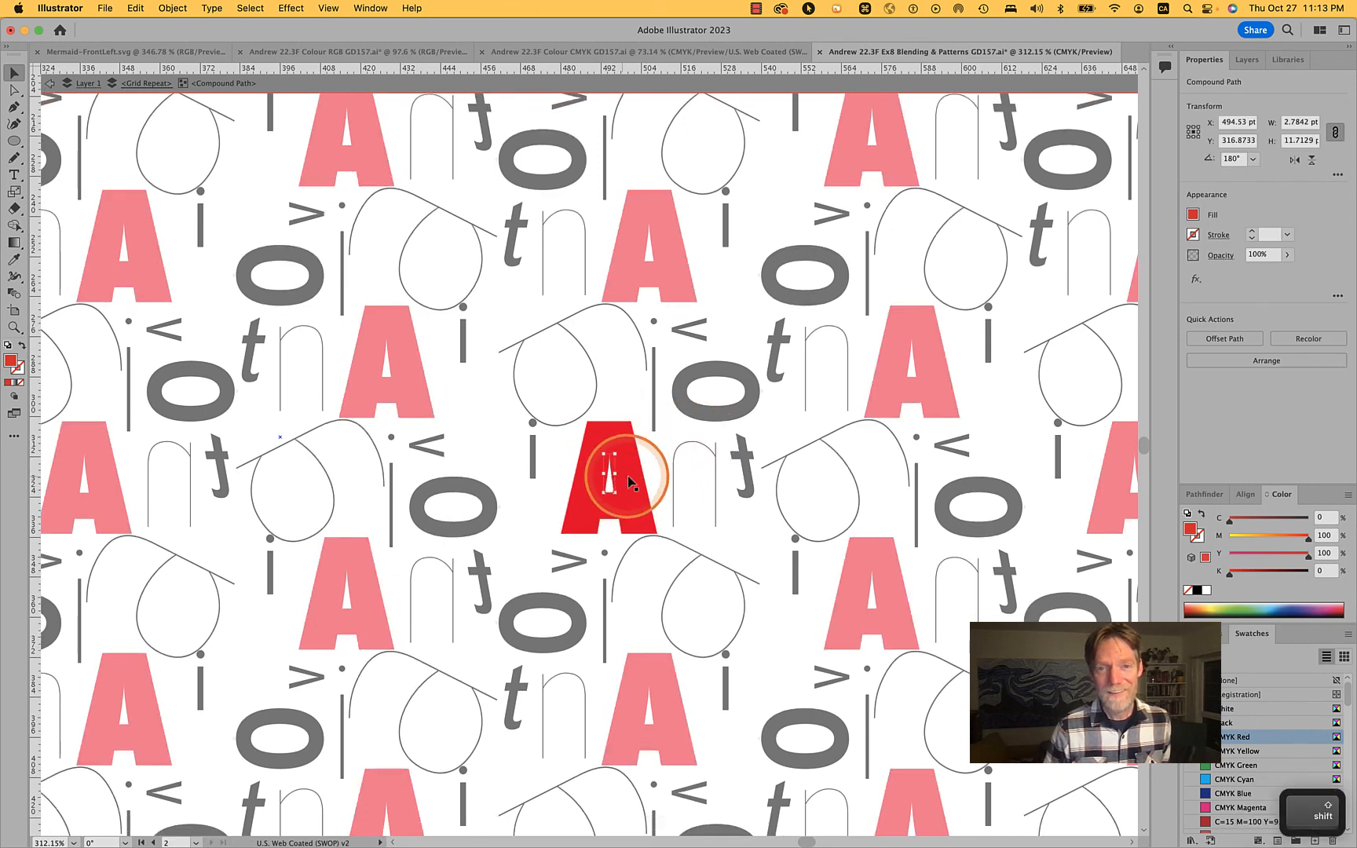
drag(665, 418, 693, 444)
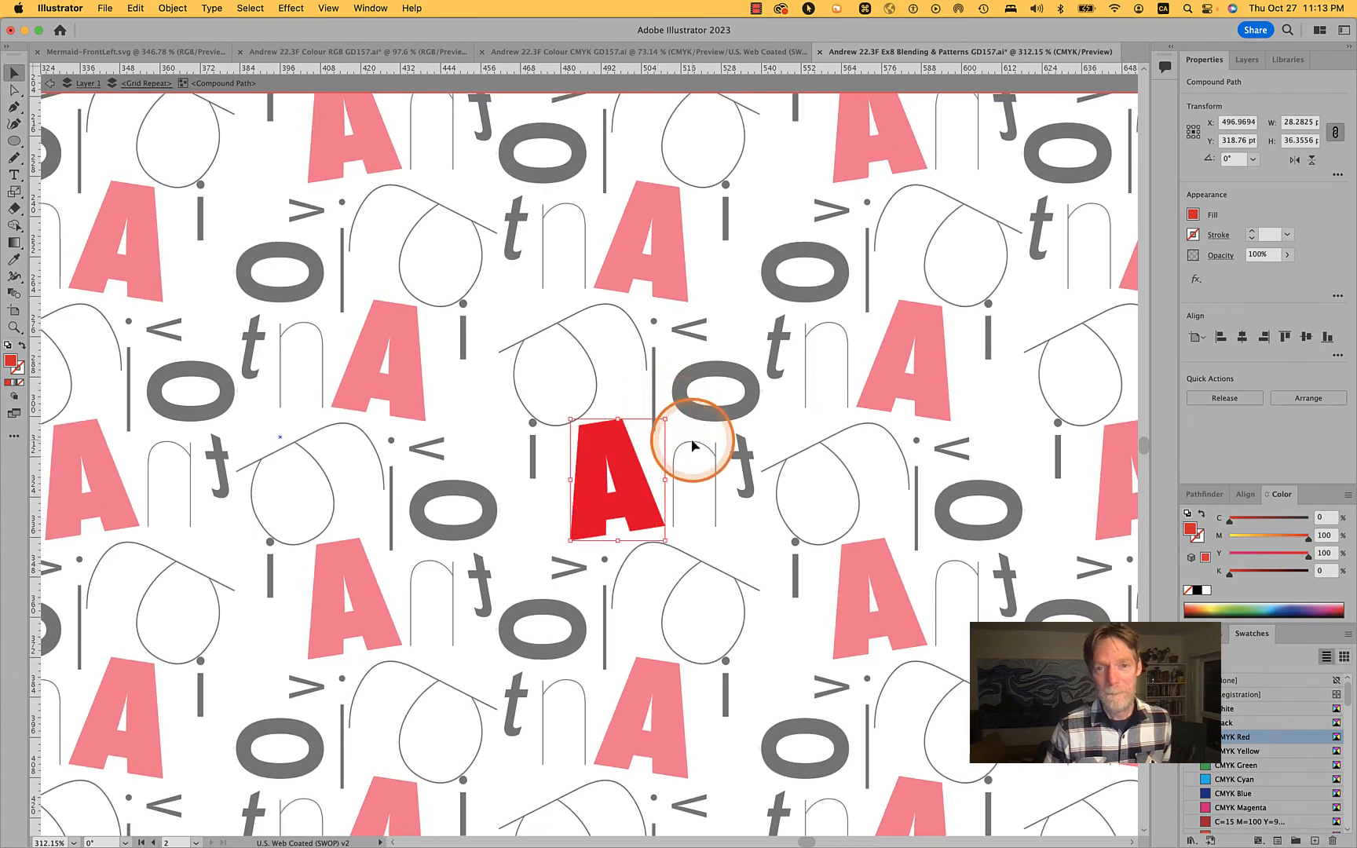
double_click(725, 413)
double_click(724, 416)
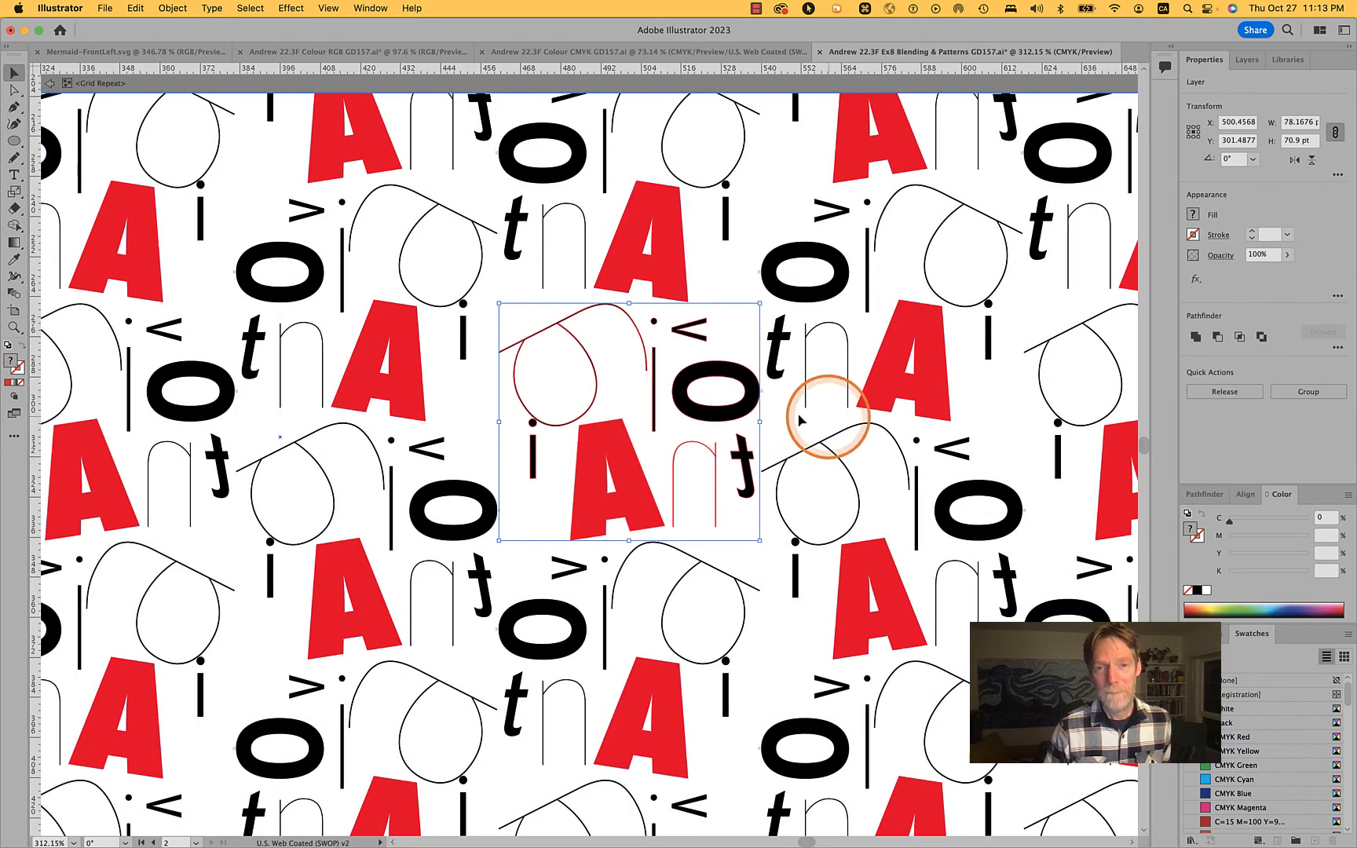
Deselect the repeat tile and exit the grid repeat's isolation mode back to the full artwork
scroll(890, 419, down, 5)
scroll(890, 418, down, 5)
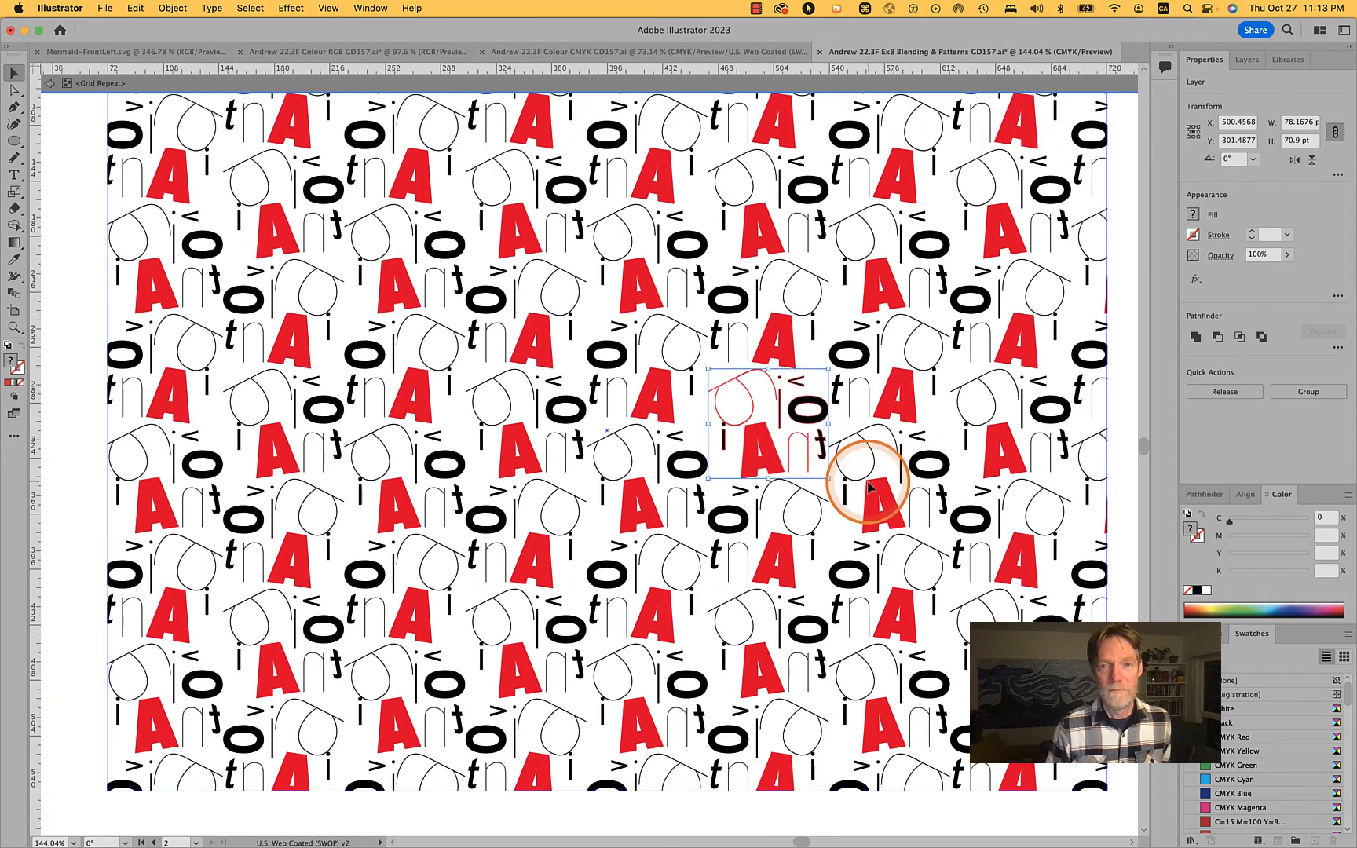
click(1087, 435)
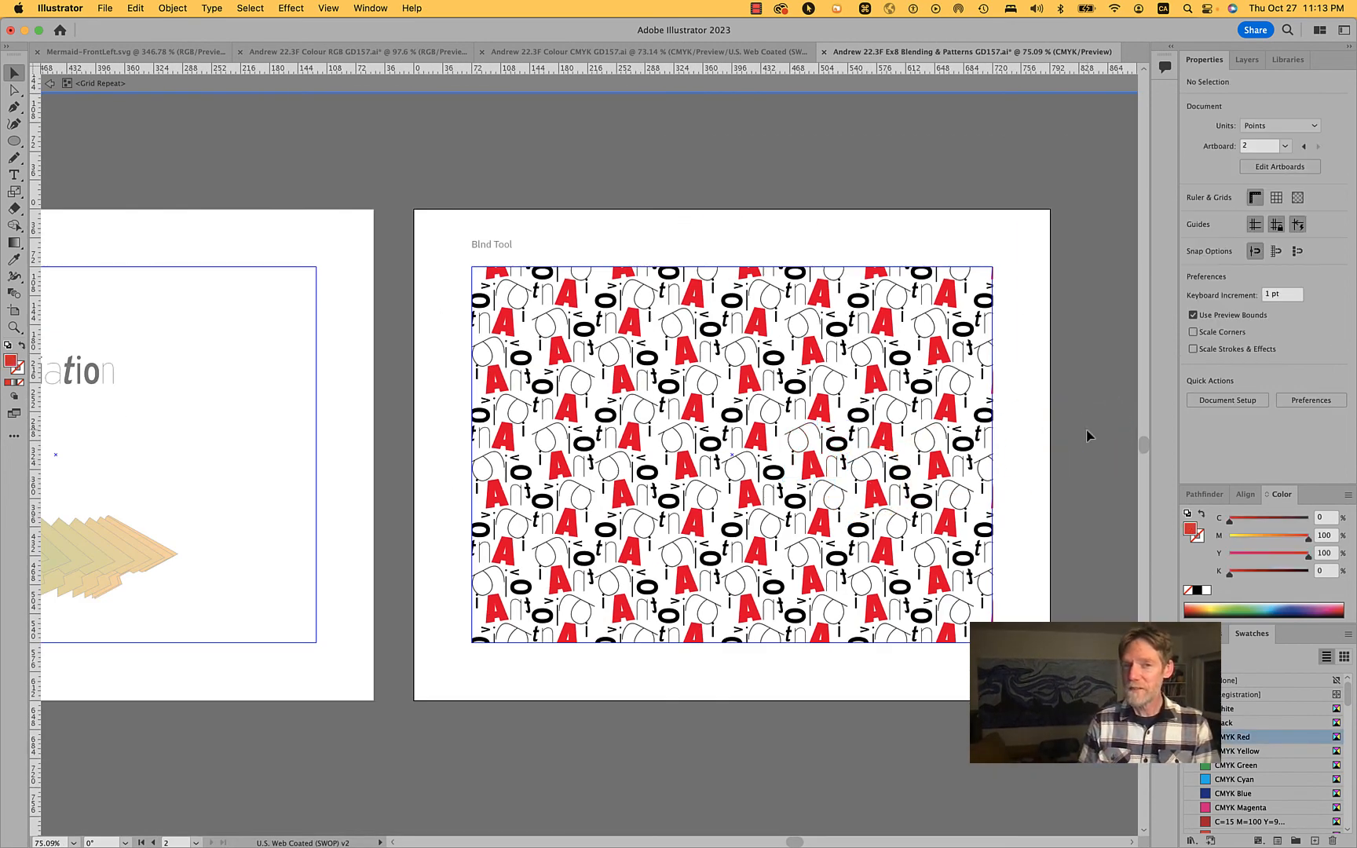
double_click(1093, 434)
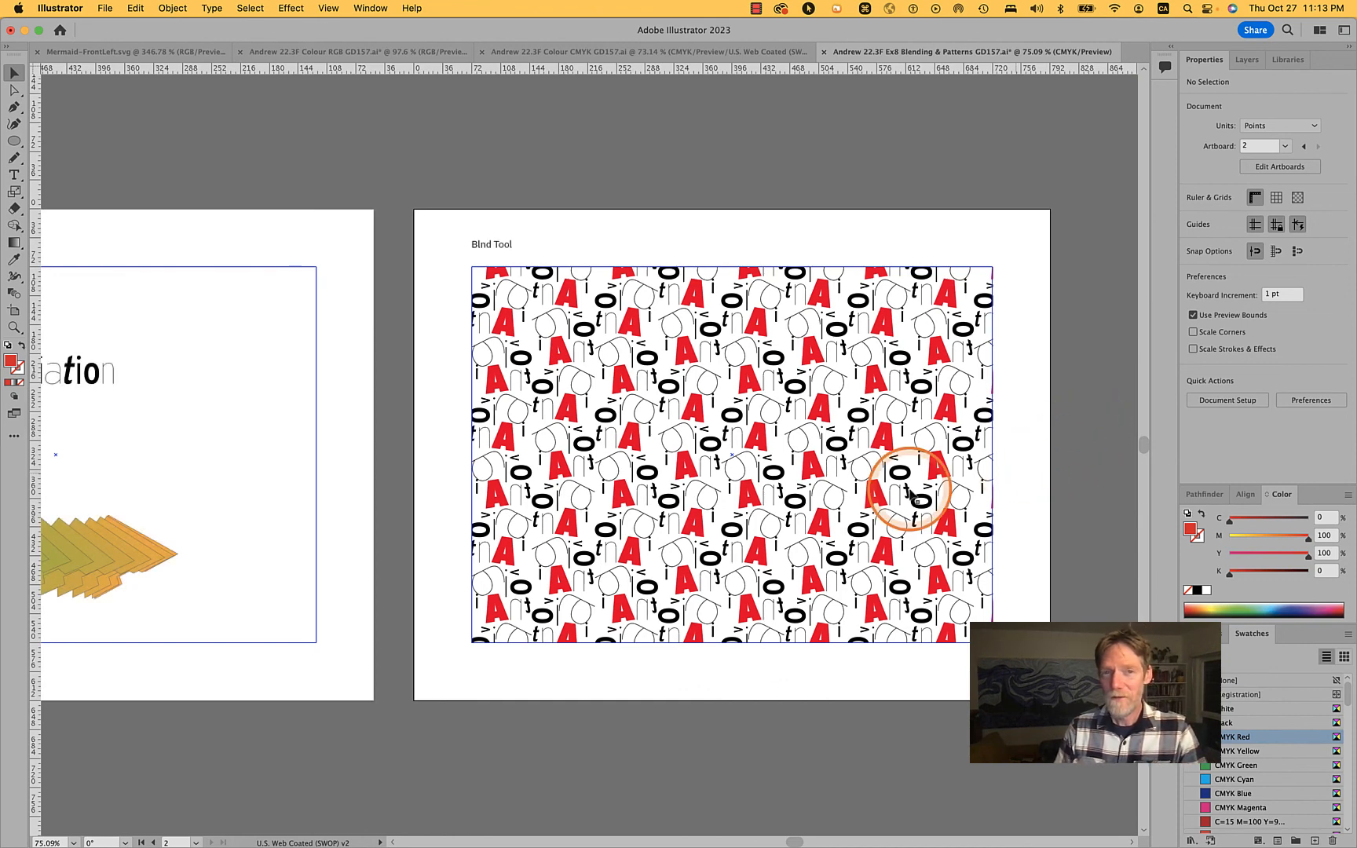
Try a 220% uniform scale on the letter repeat with Scale Strokes & Effects and Scale Corners toggled on and off, and cancel it
click(708, 334)
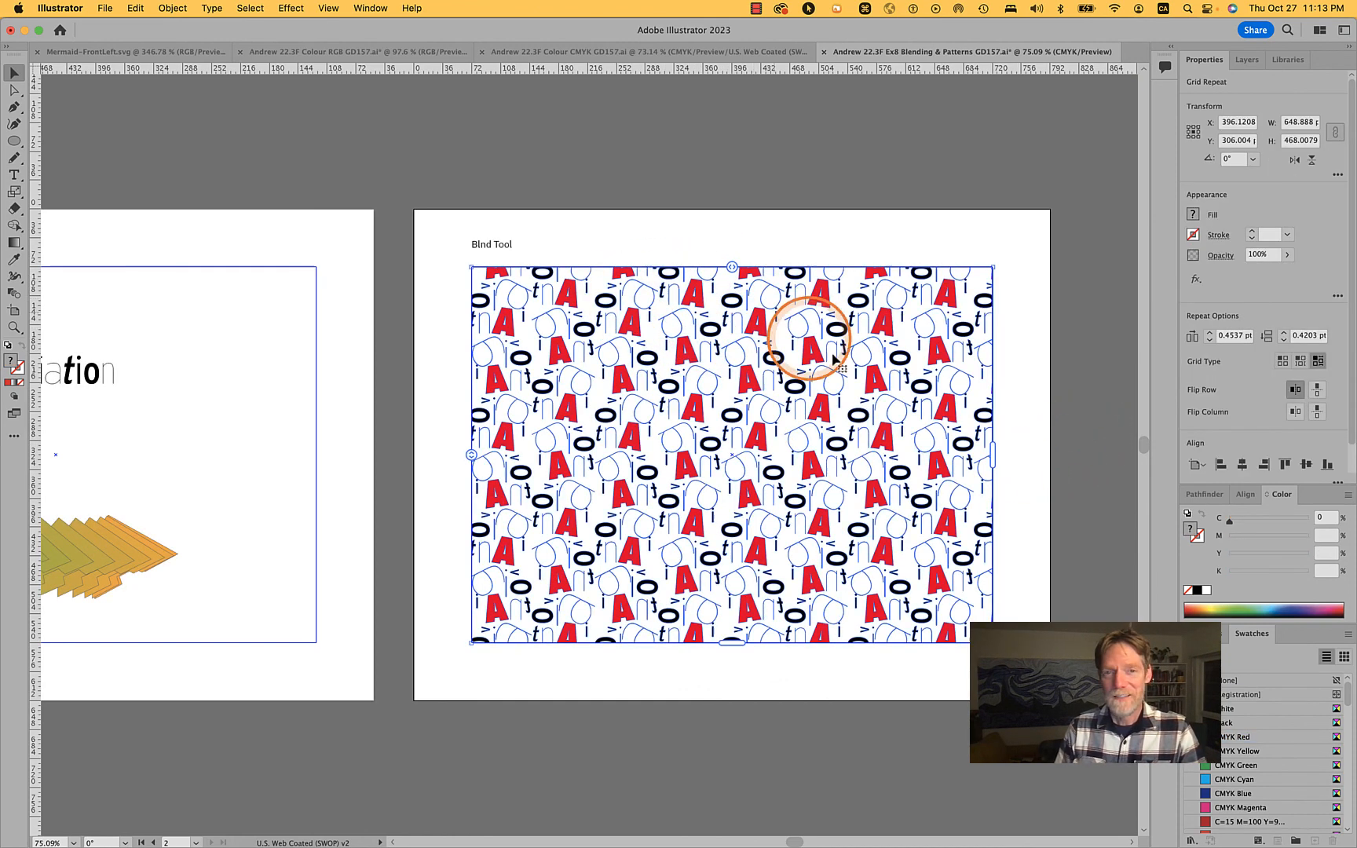
double_click(14, 193)
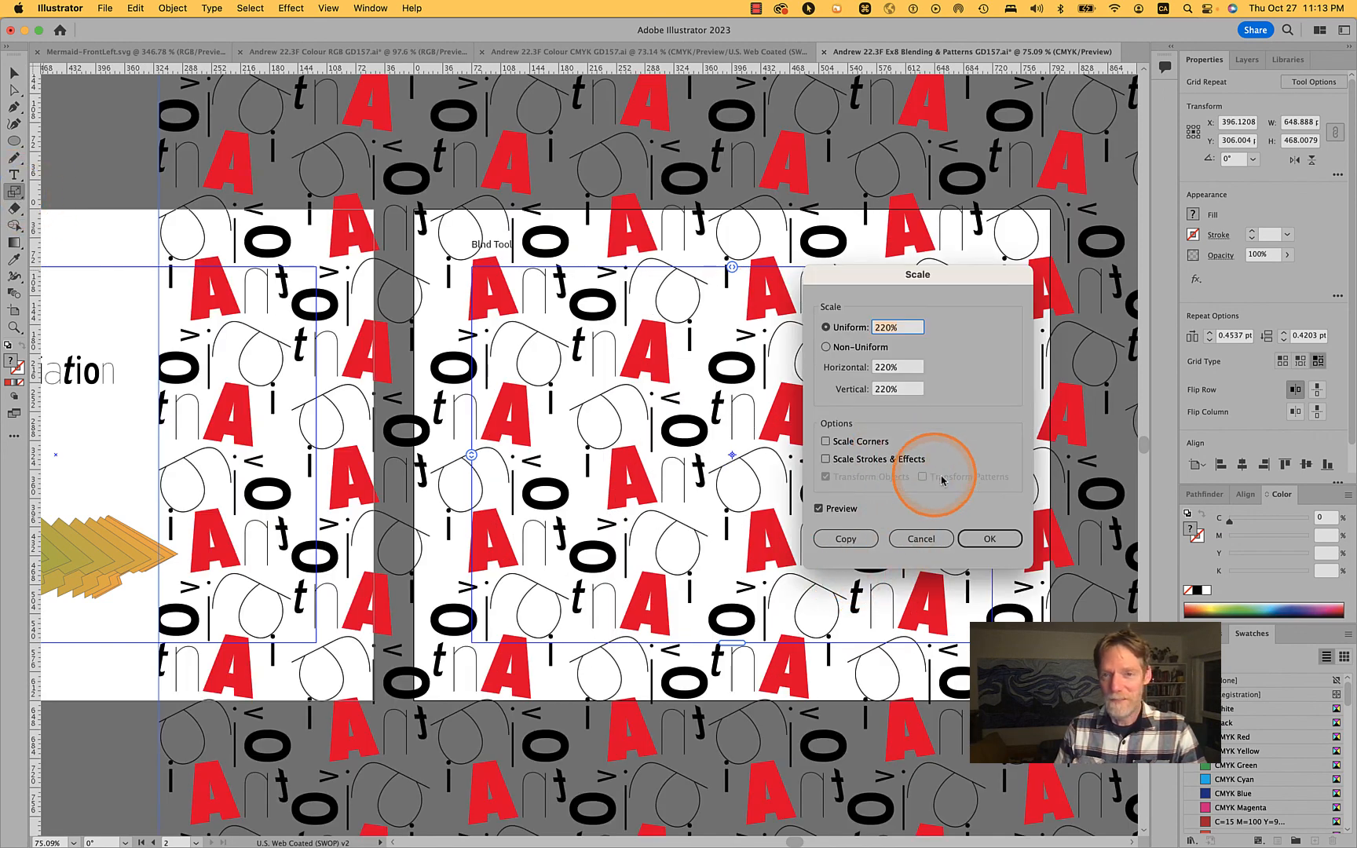
click(886, 460)
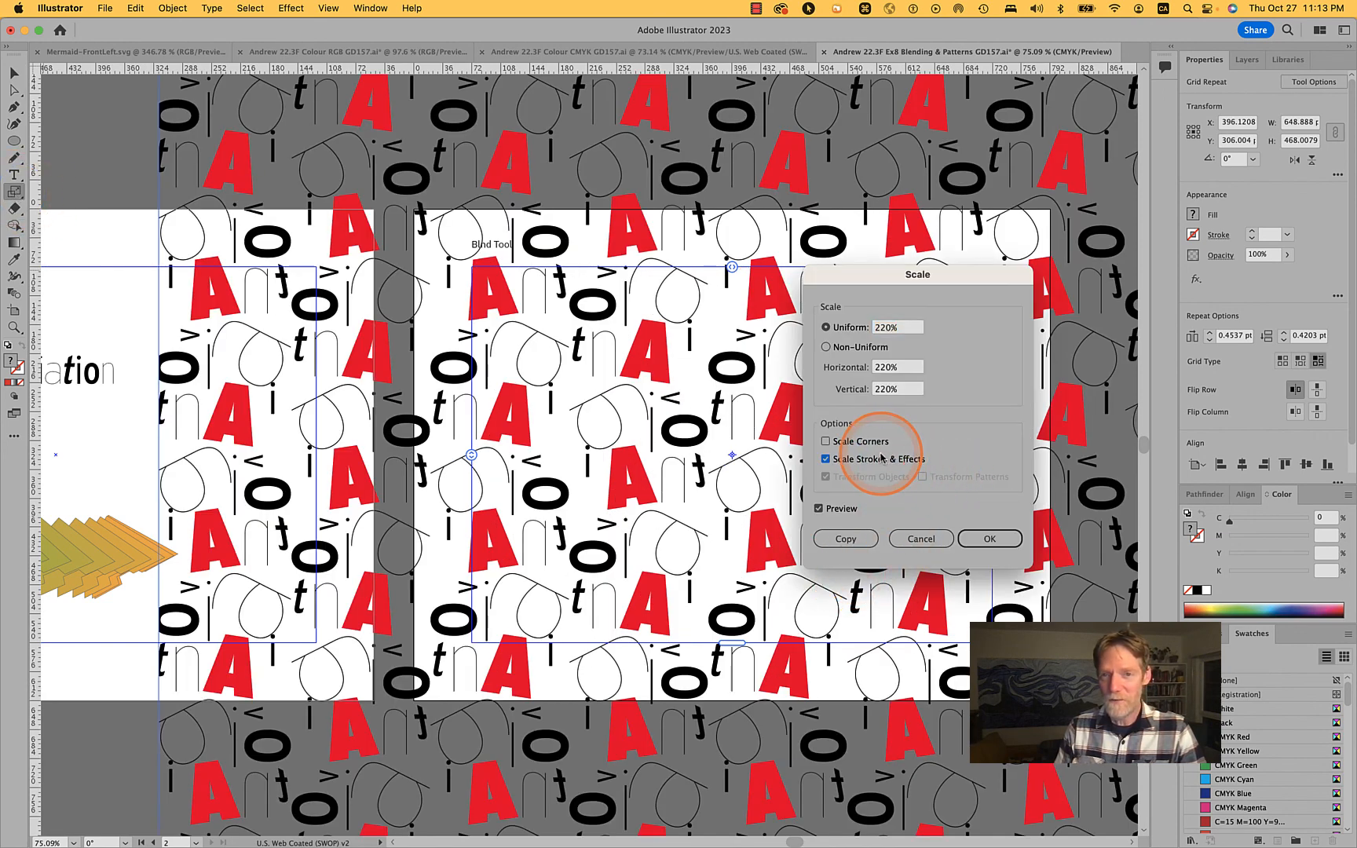
click(874, 442)
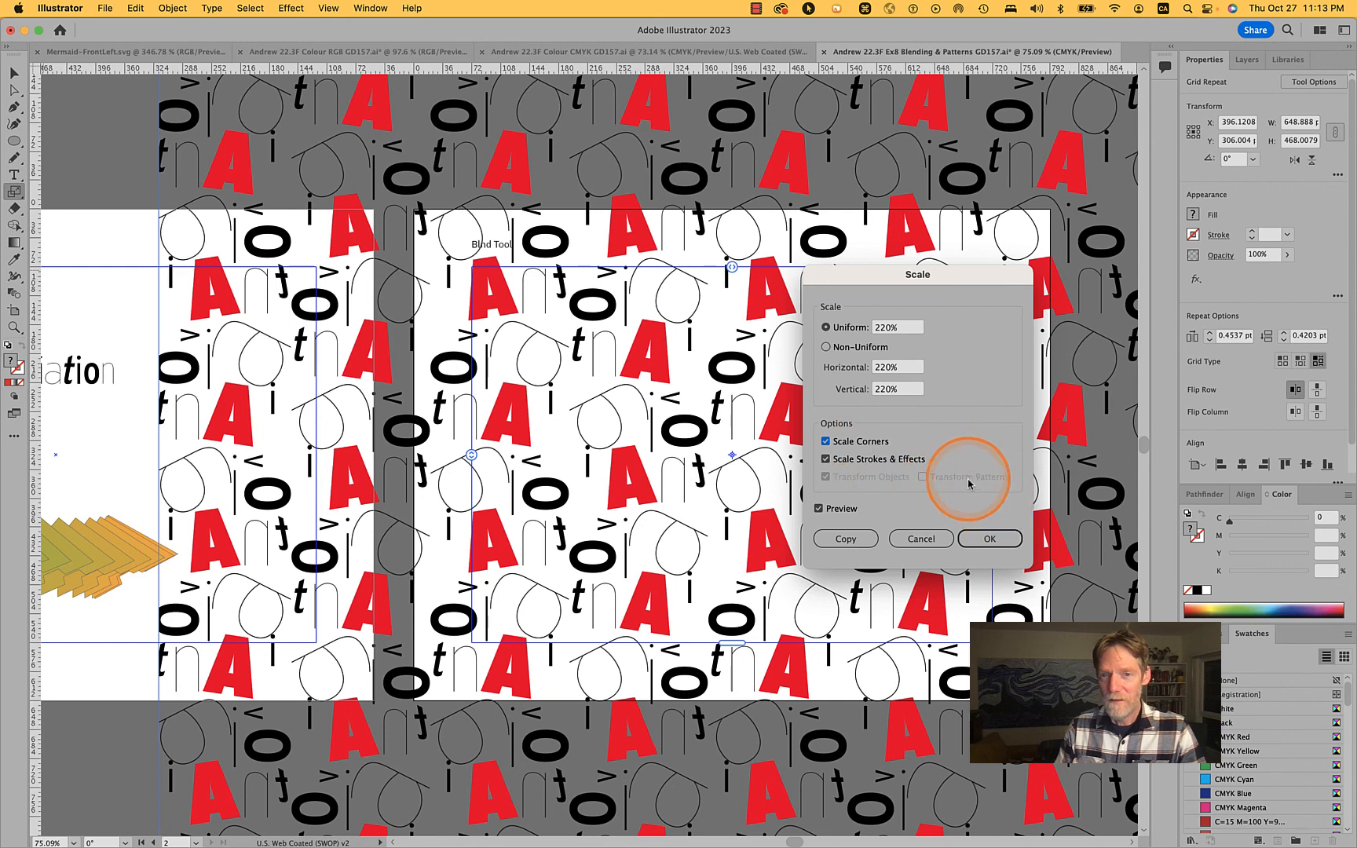
click(846, 448)
click(848, 459)
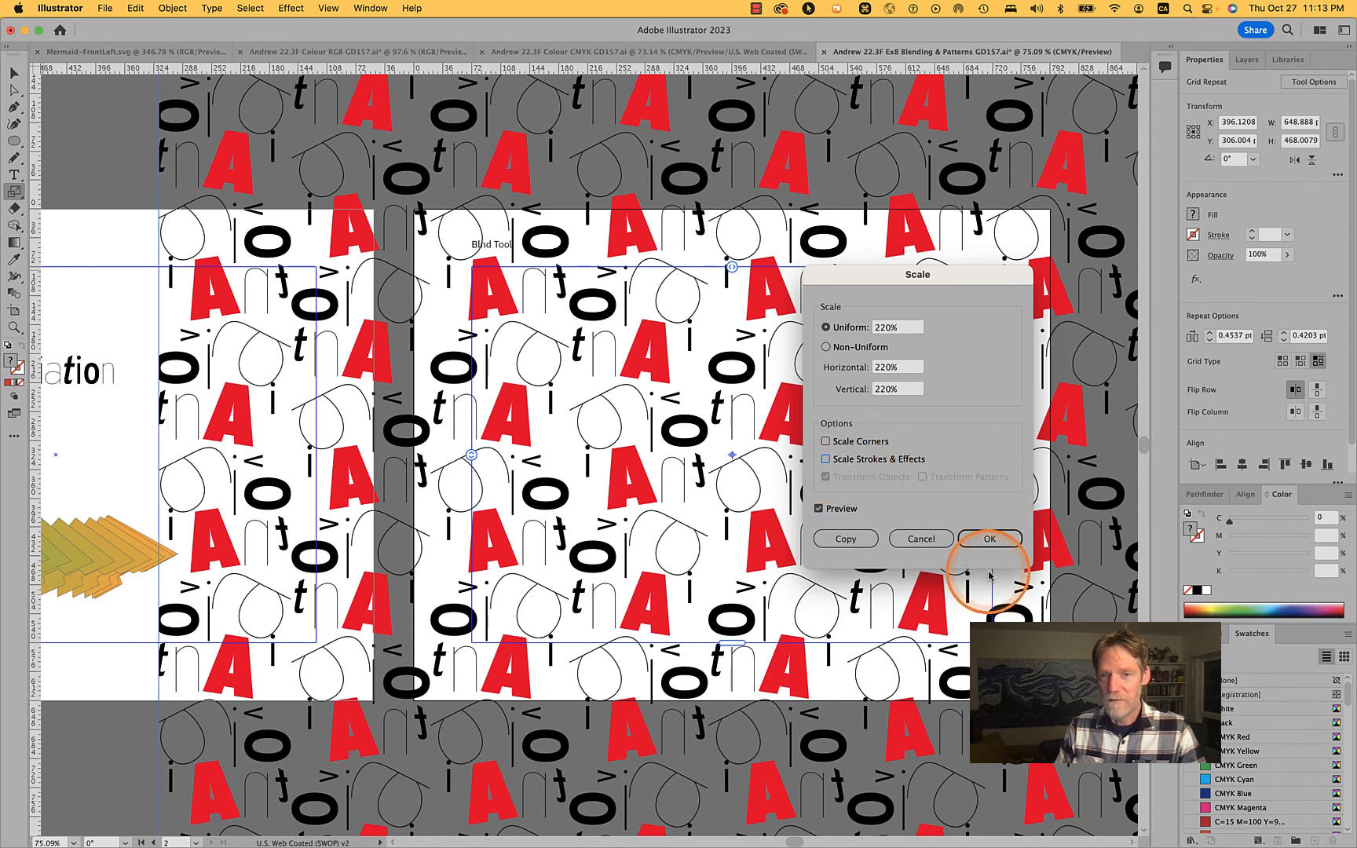
click(919, 538)
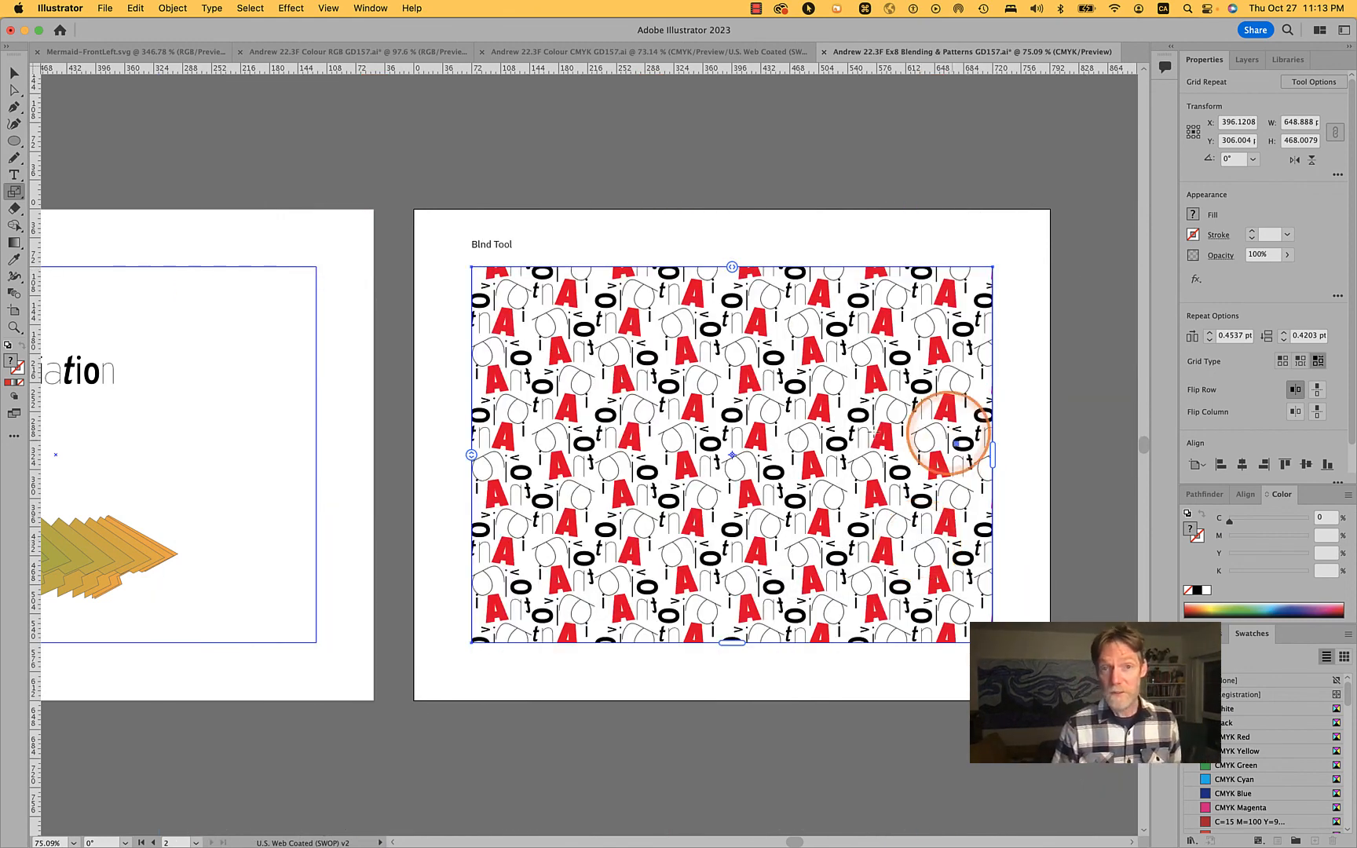
key(x)
key(super+Tab)
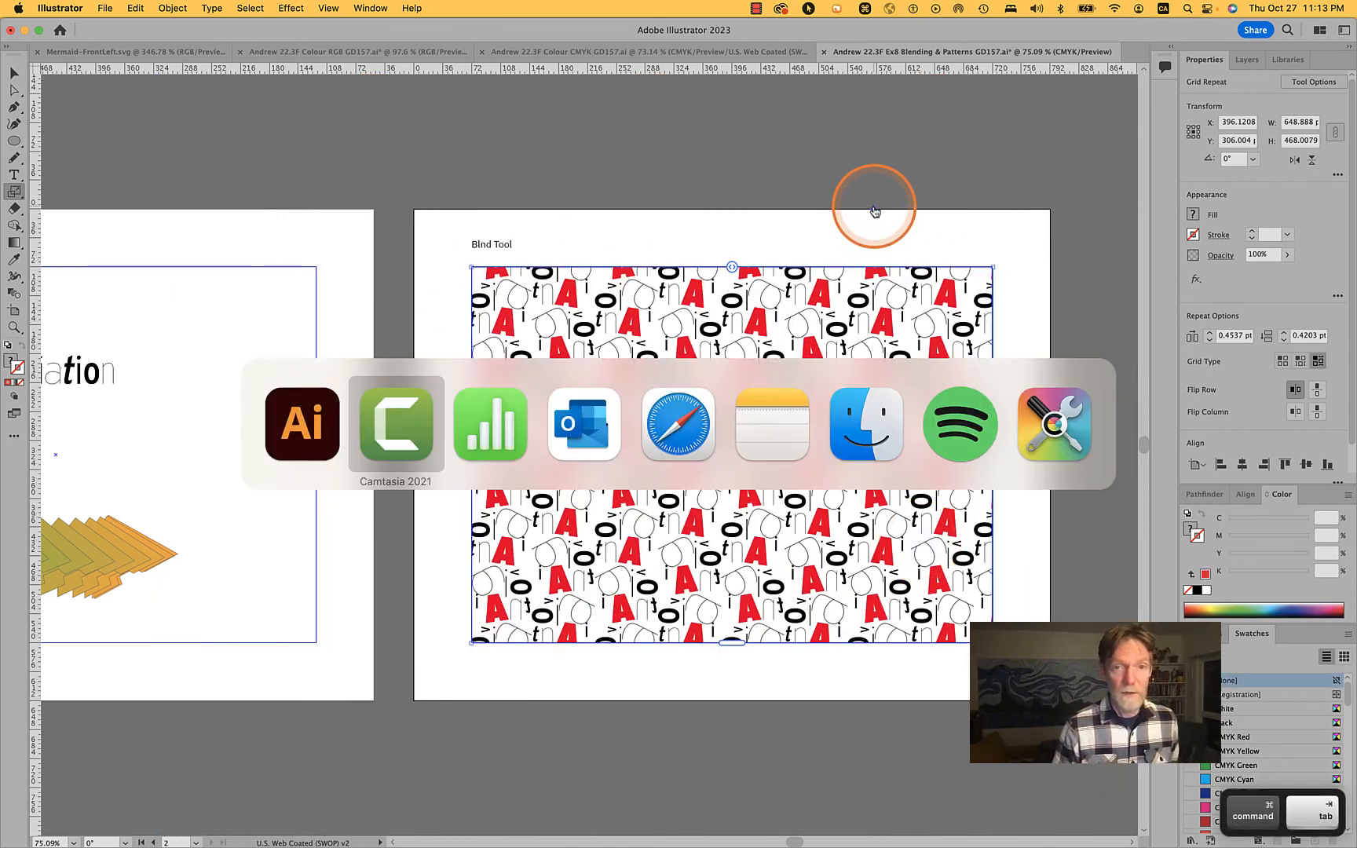
Try duplicating the second artboard, letter repeat included, to its right, and undo the copy
key(super+shift+Tab)
key(space)
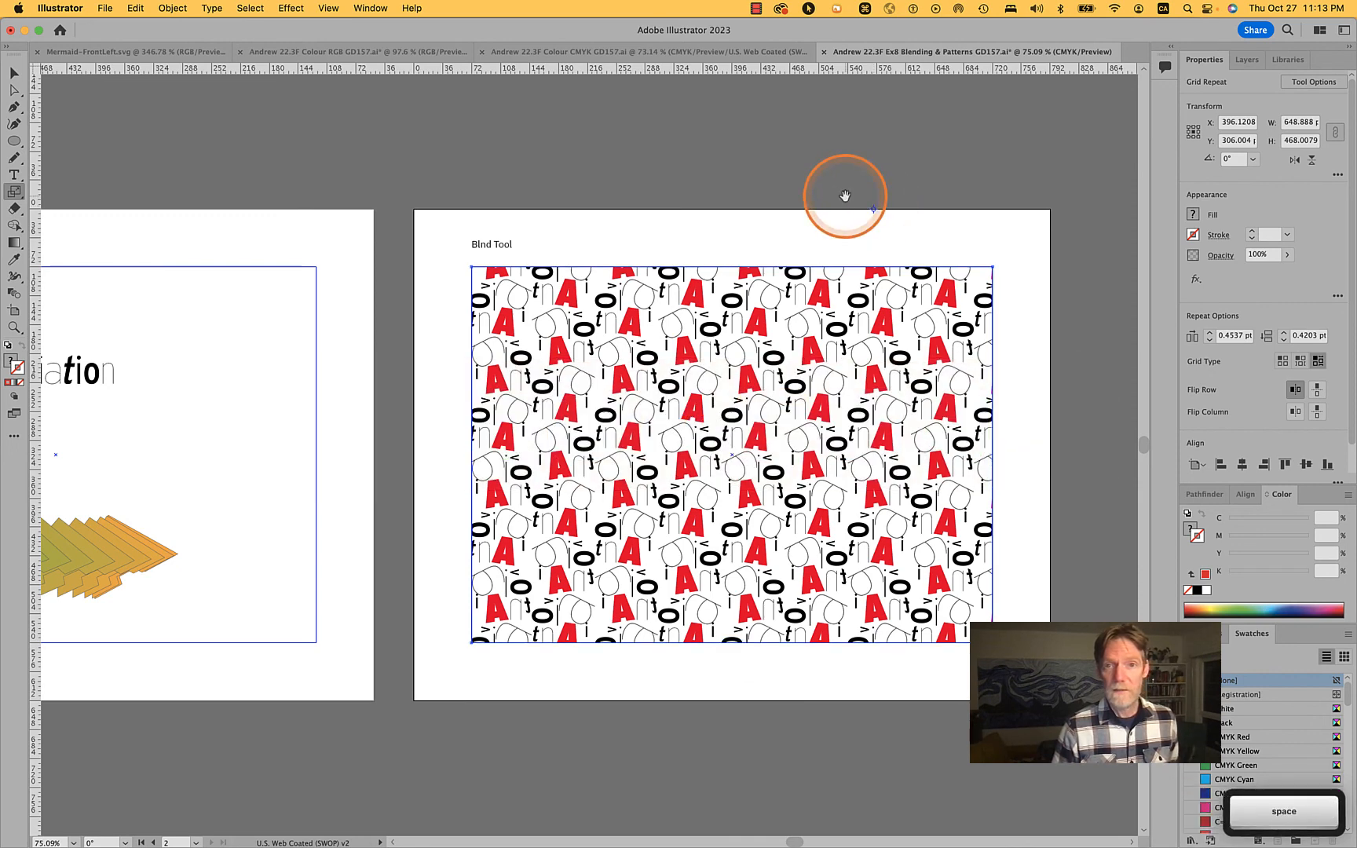
drag(845, 191, 1139, 259)
key(shift+o)
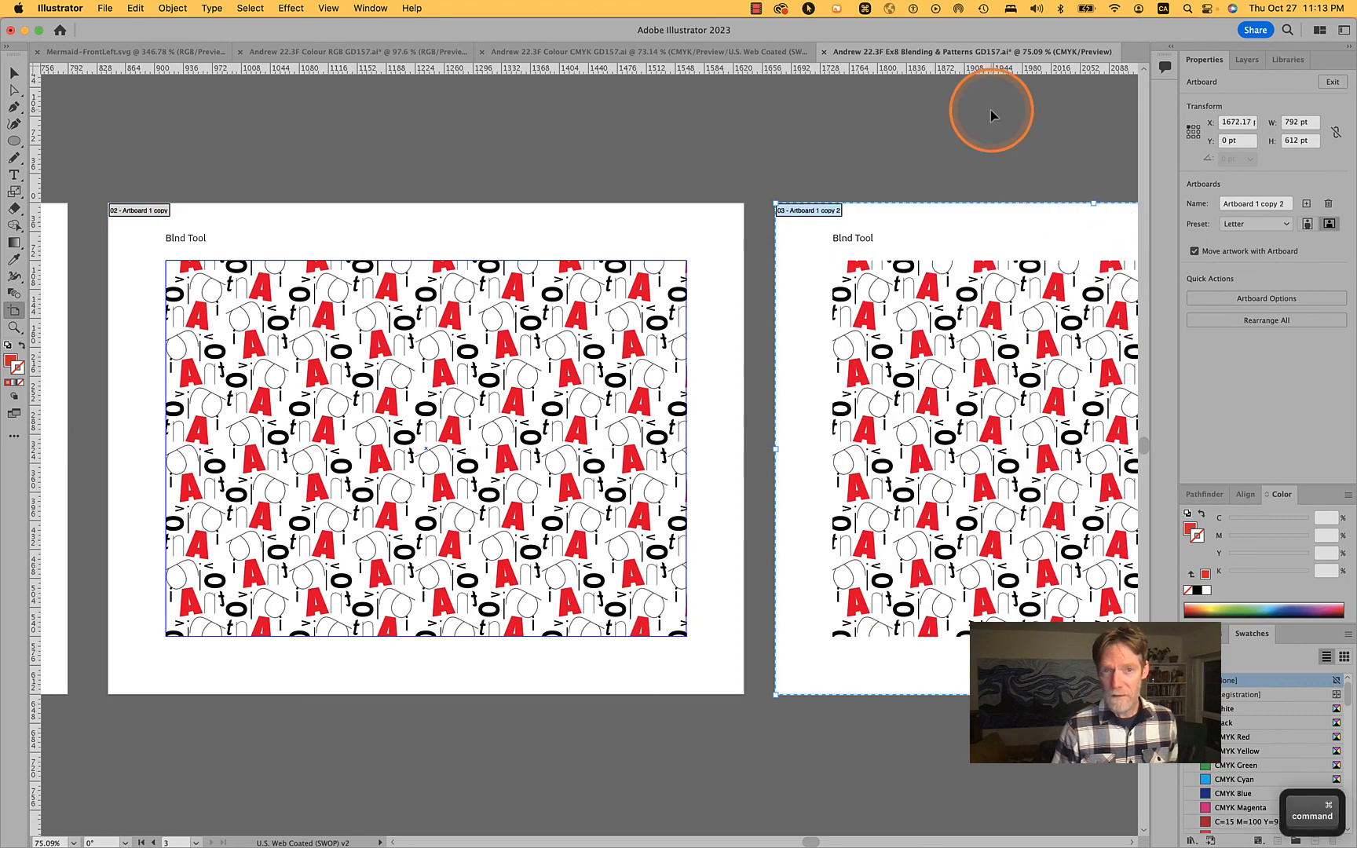
key(ctrl+z)
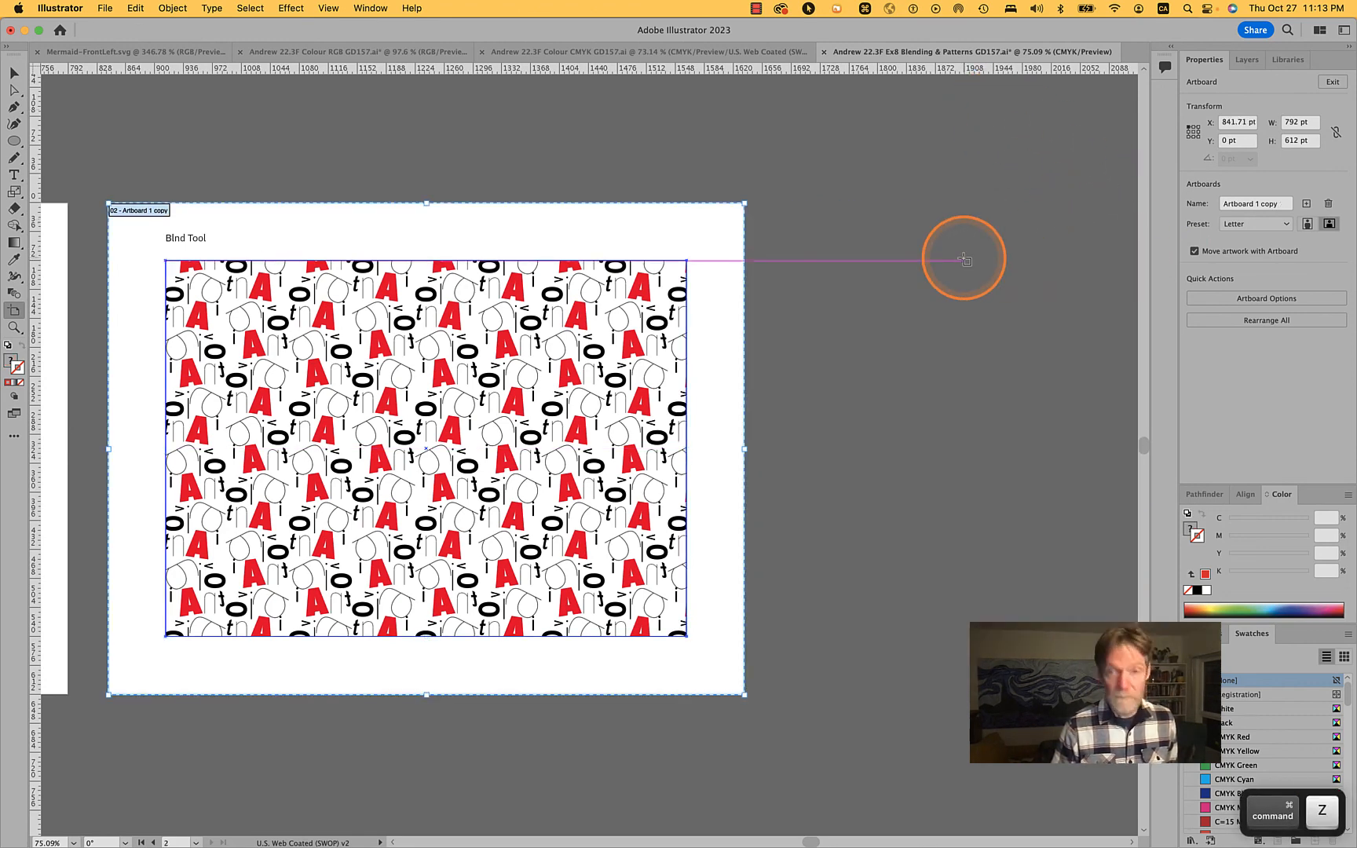
Try another copy of the second artboard and a new artboard fitted to the title text frame, undoing each
key(v)
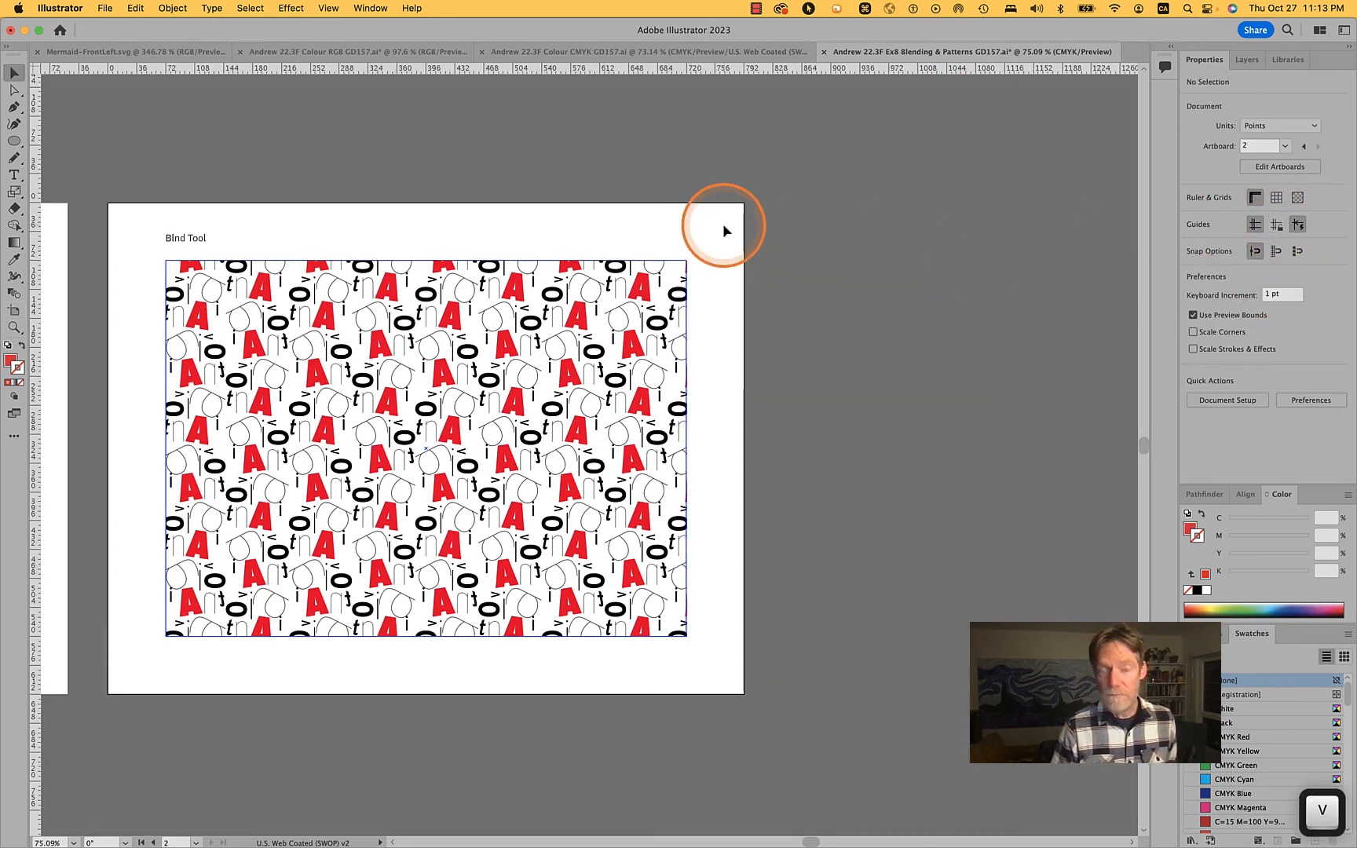
key(shift+o)
drag(659, 239, 1042, 243)
key(super+z)
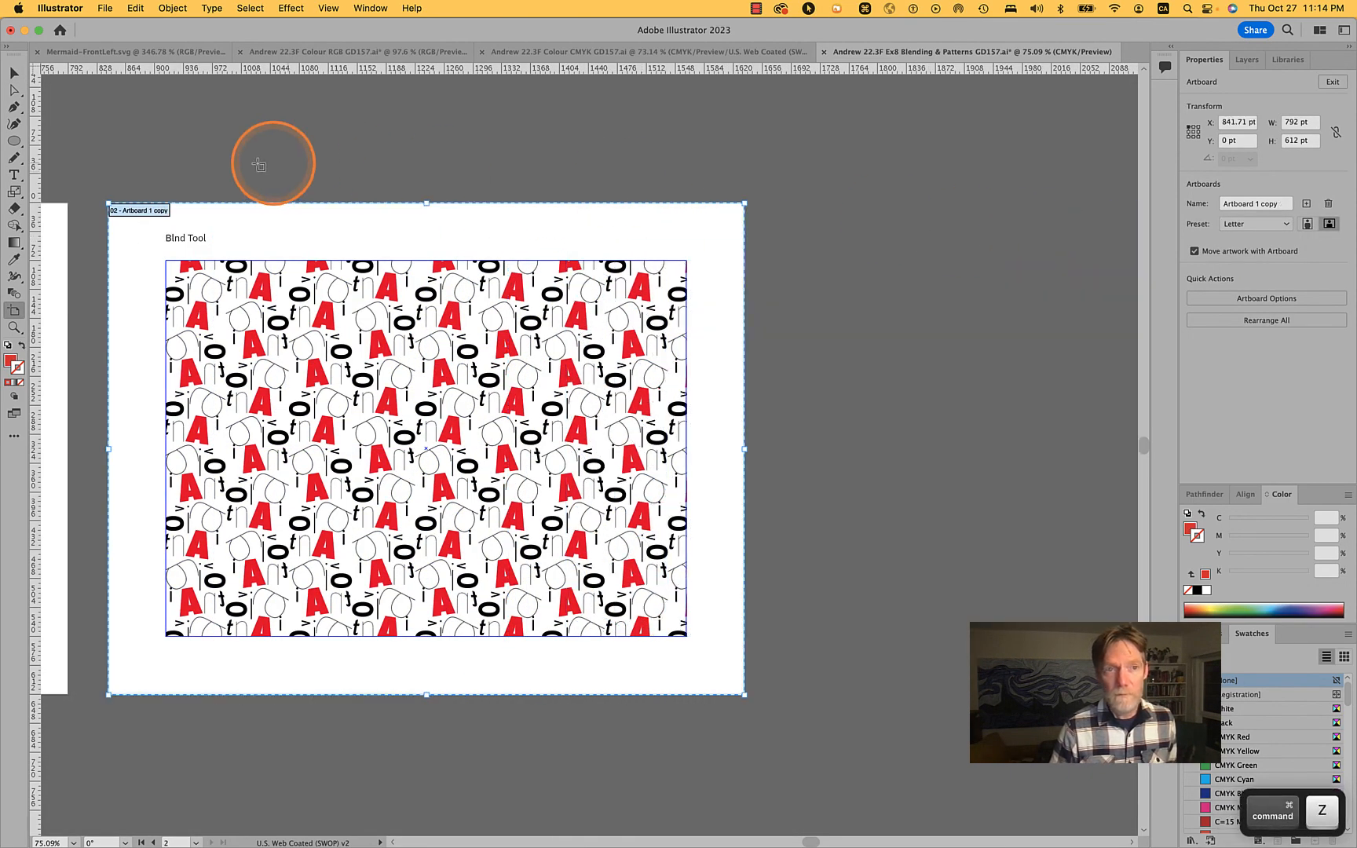
click(183, 239)
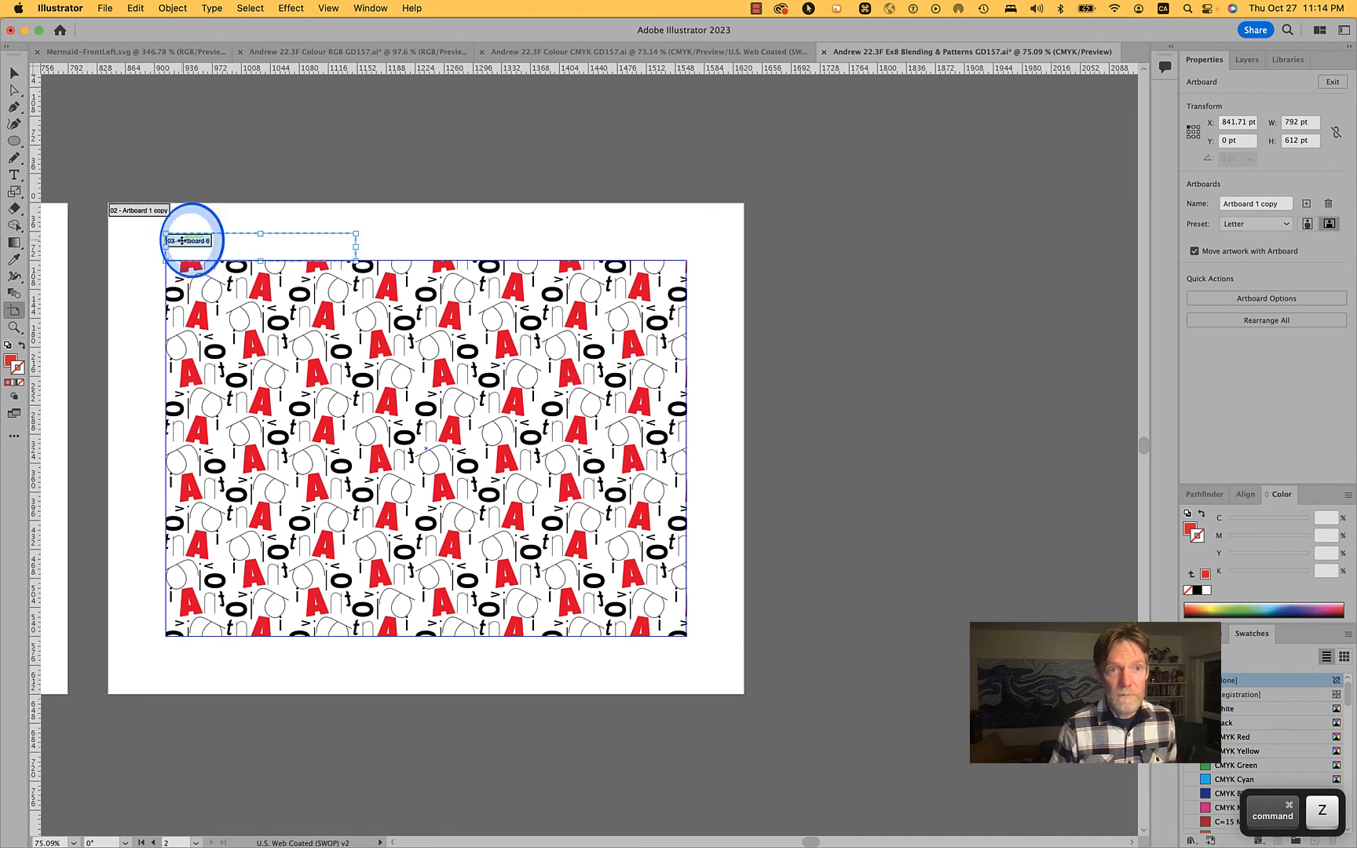
key(super+z)
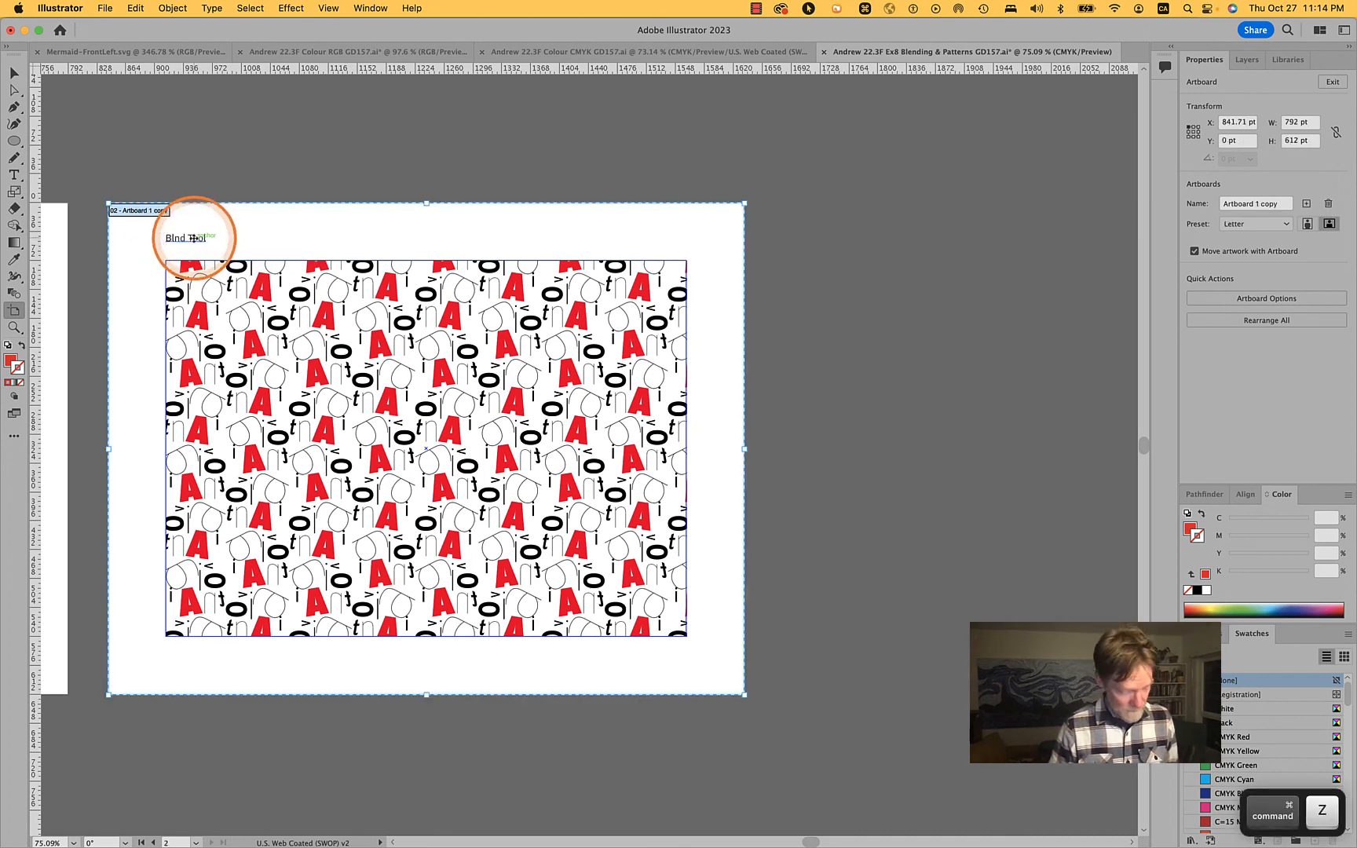
Replace the second artboard's "Blnd Tool" title with "Pattern"
key(t)
triple_click(194, 239)
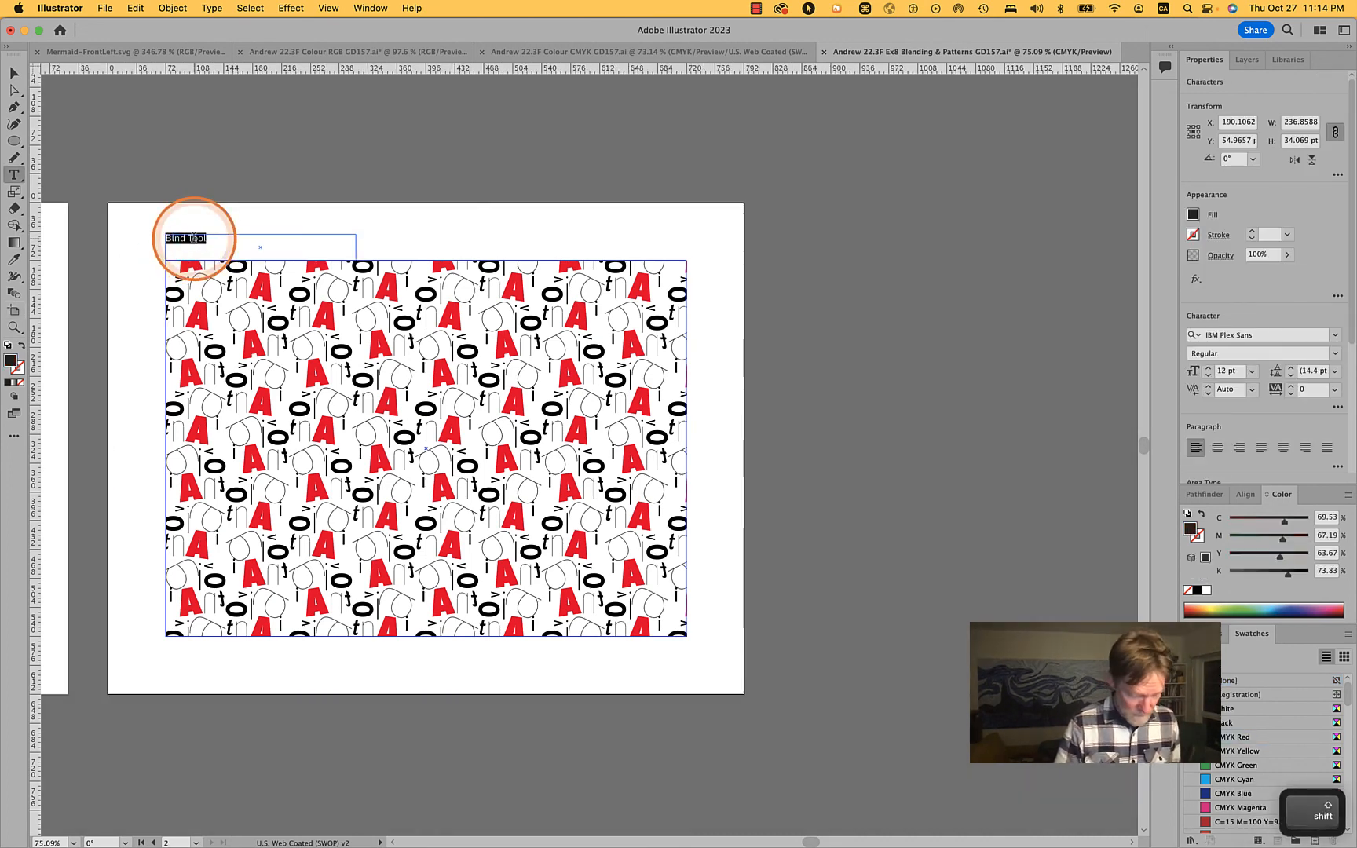
text(Paattern)
key(Return)
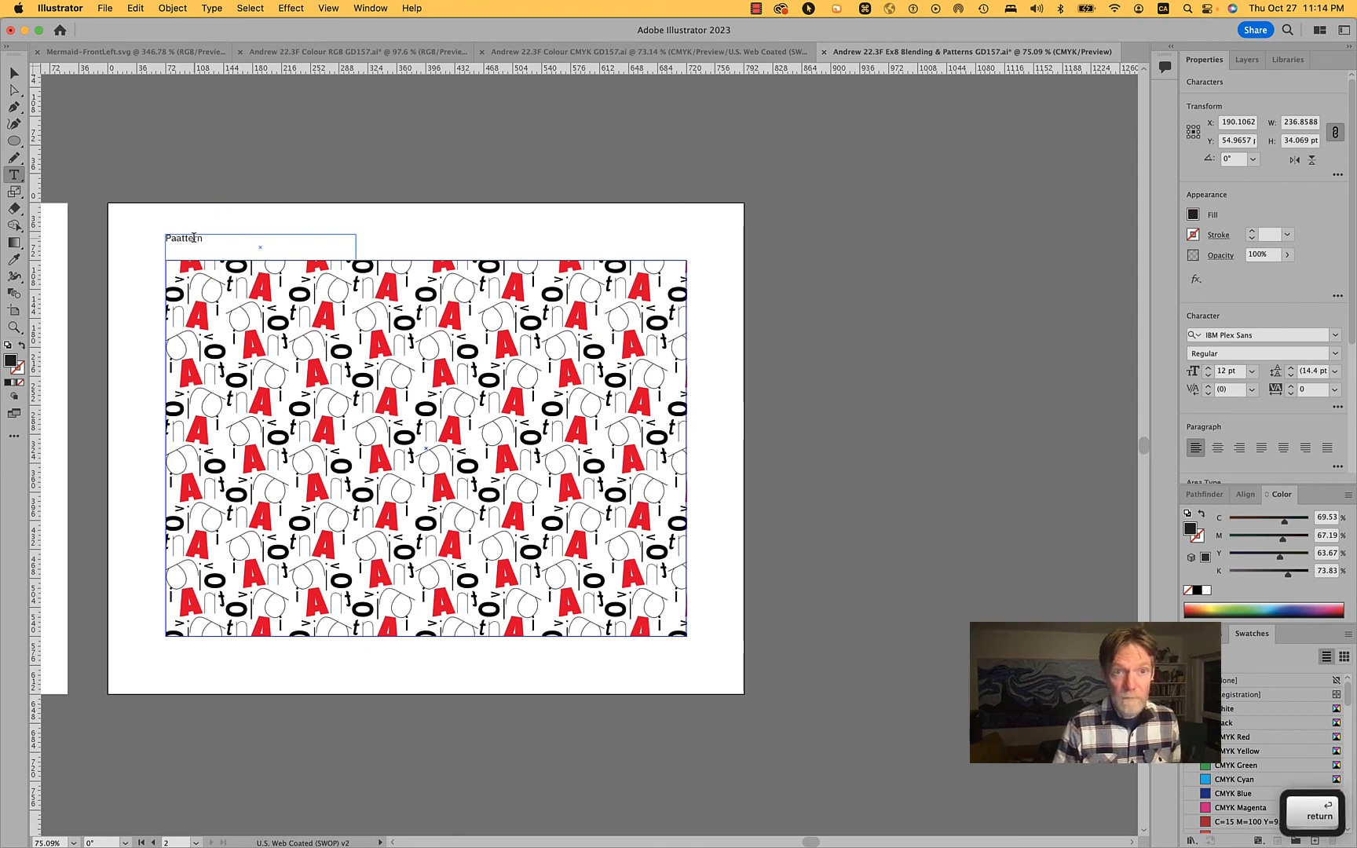
text(Pa)
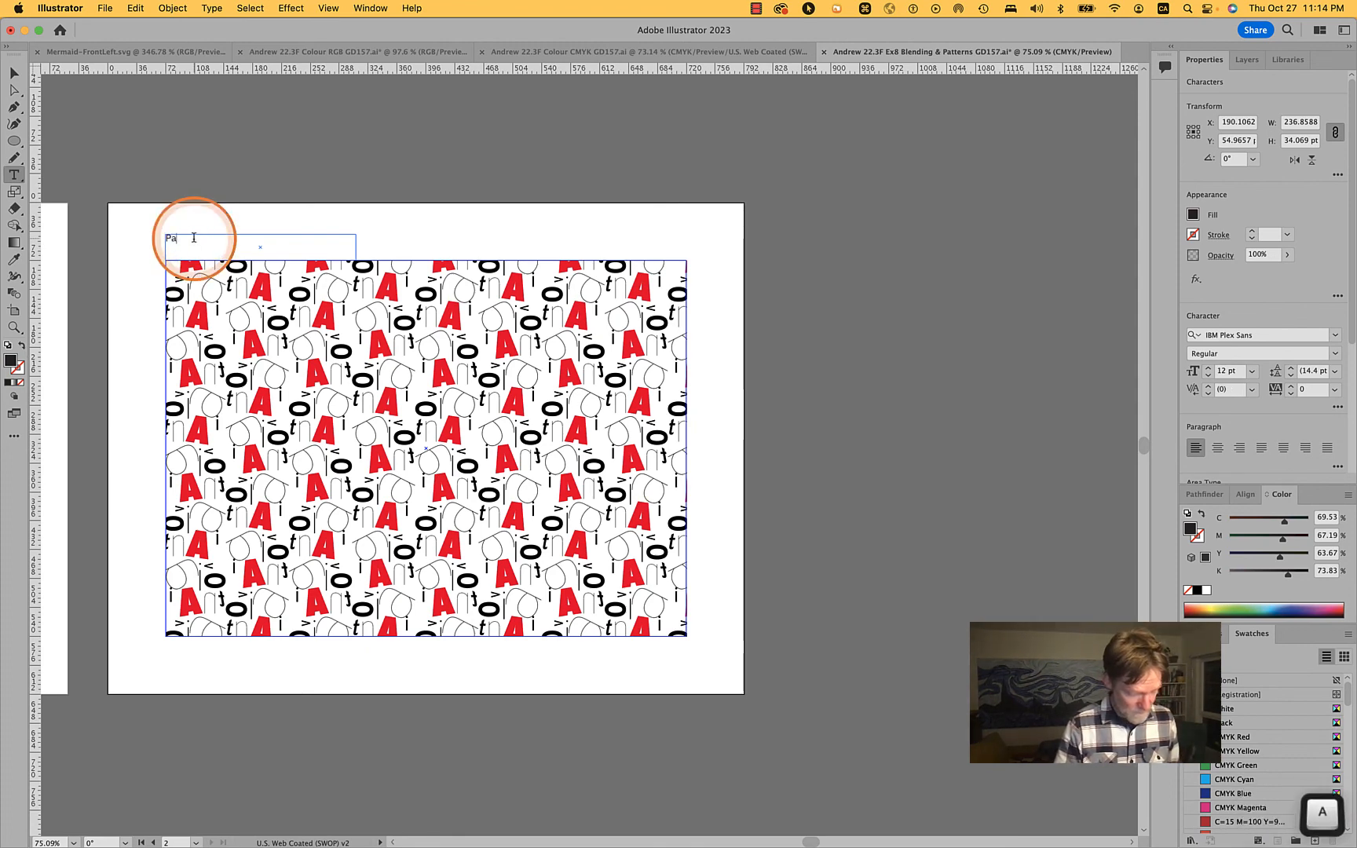
text(ttern)
click(272, 146)
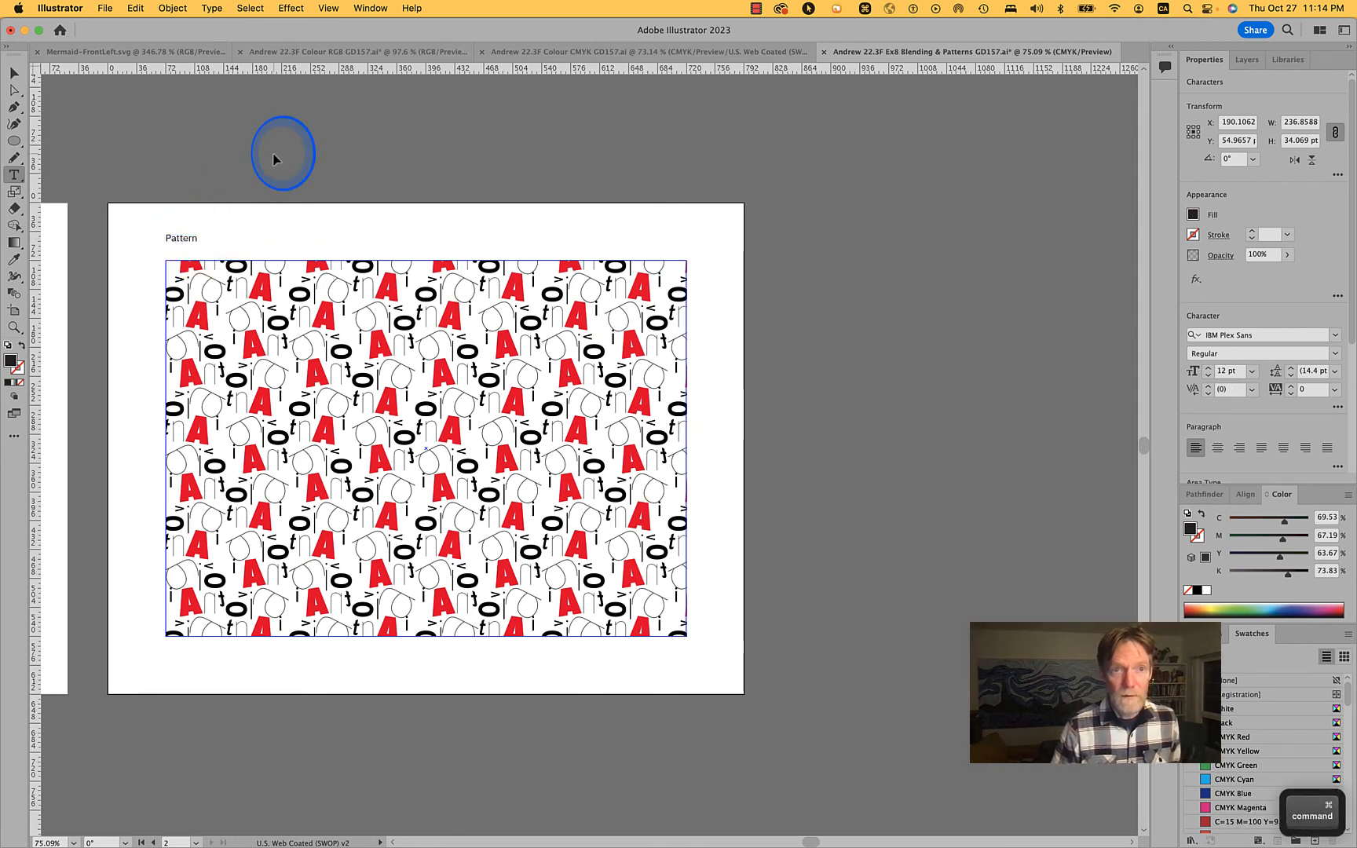
Duplicate the second artboard with its artwork straight to its right, and leave artboard editing
key(shift+o)
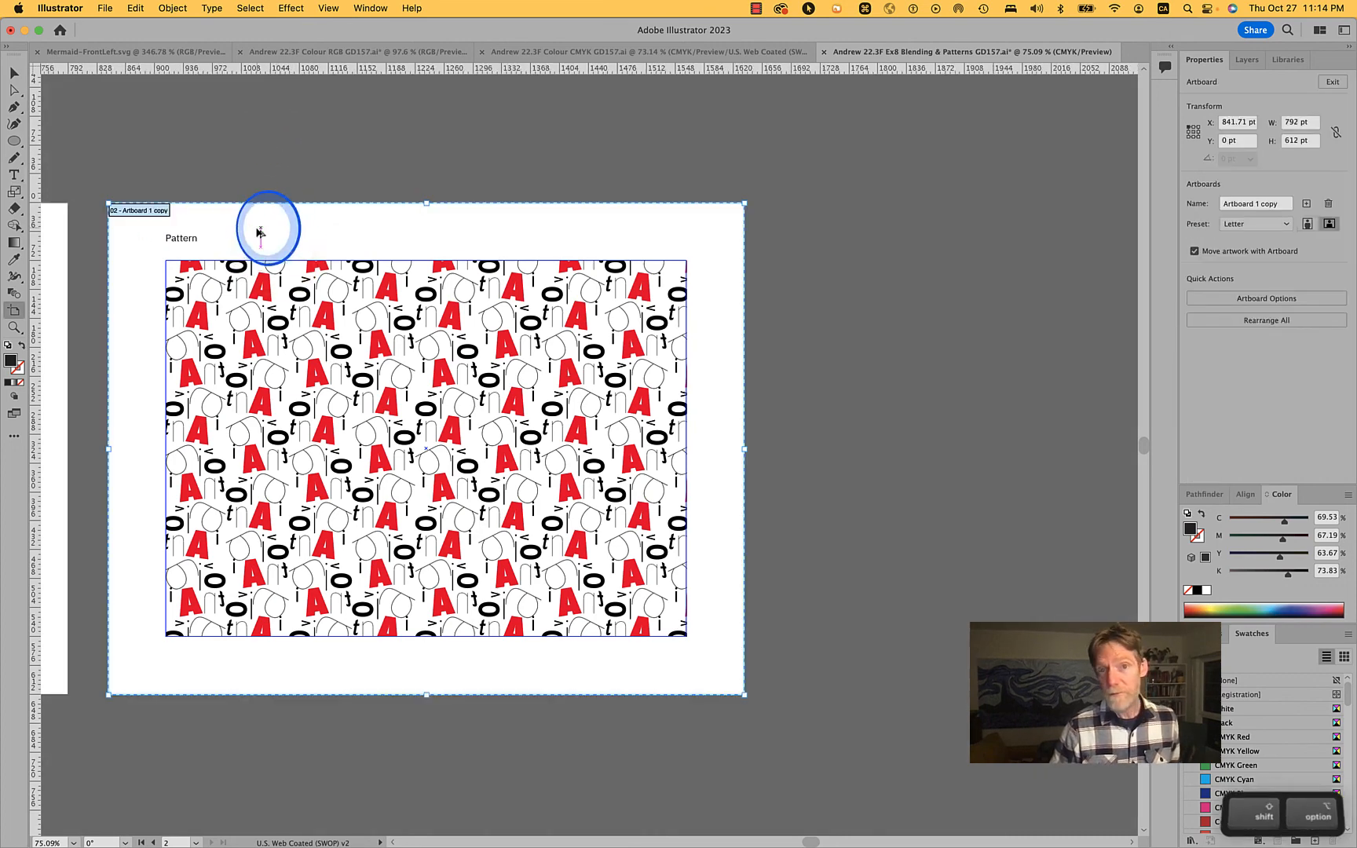
drag(267, 224, 918, 236)
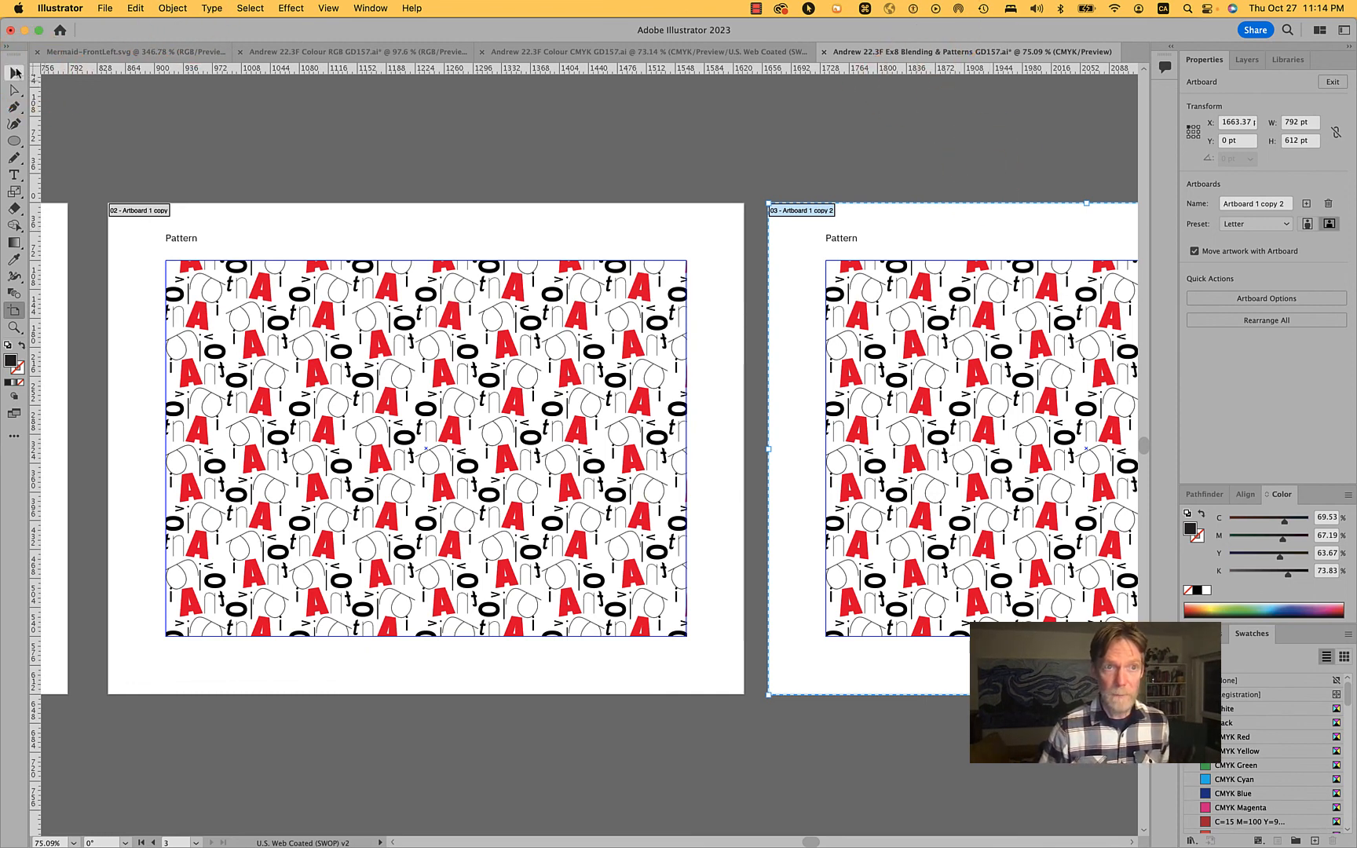
click(12, 73)
Delete the letter grid repeat from the third artboard, keeping its title and margin frame
drag(626, 170, 203, 167)
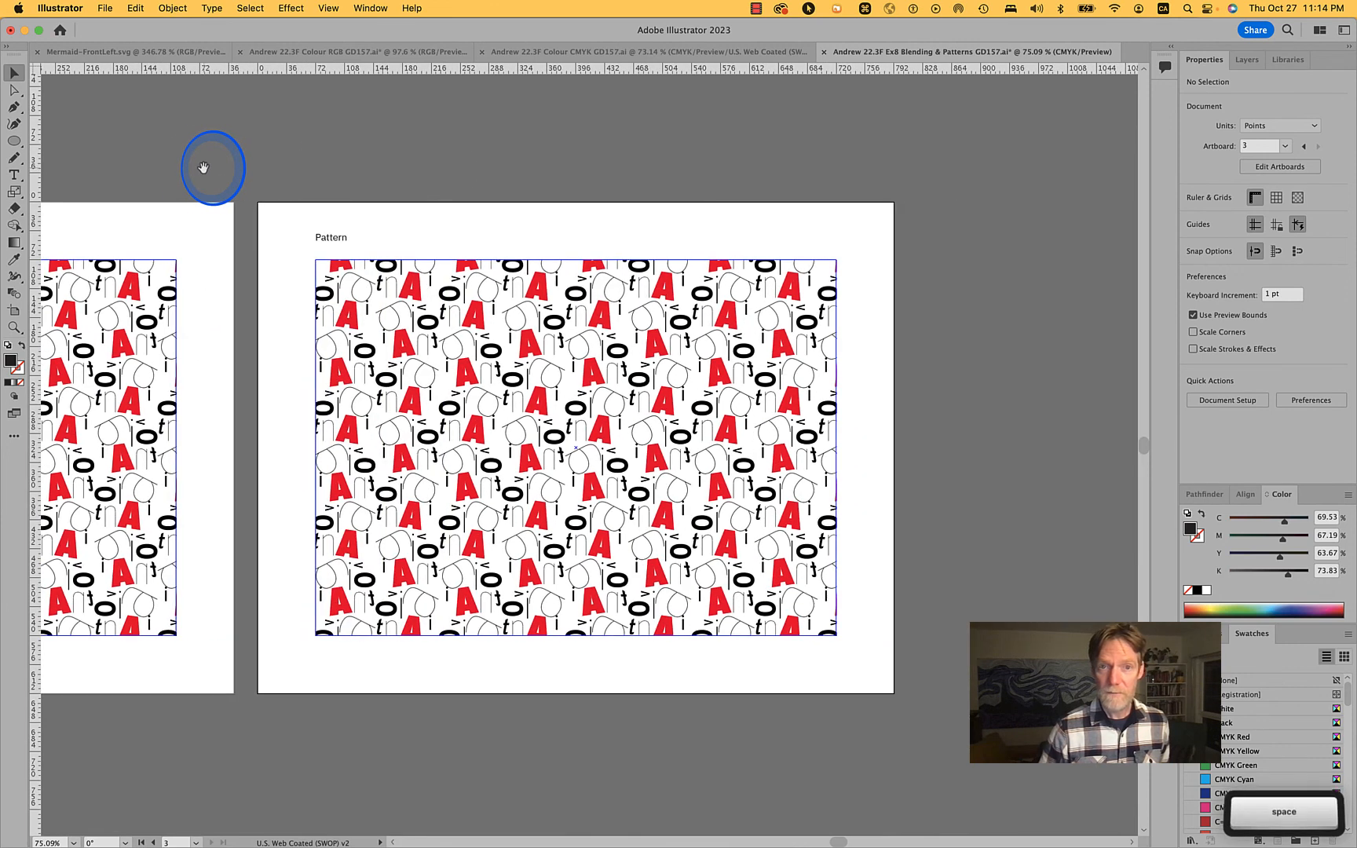
click(497, 379)
key(Delete)
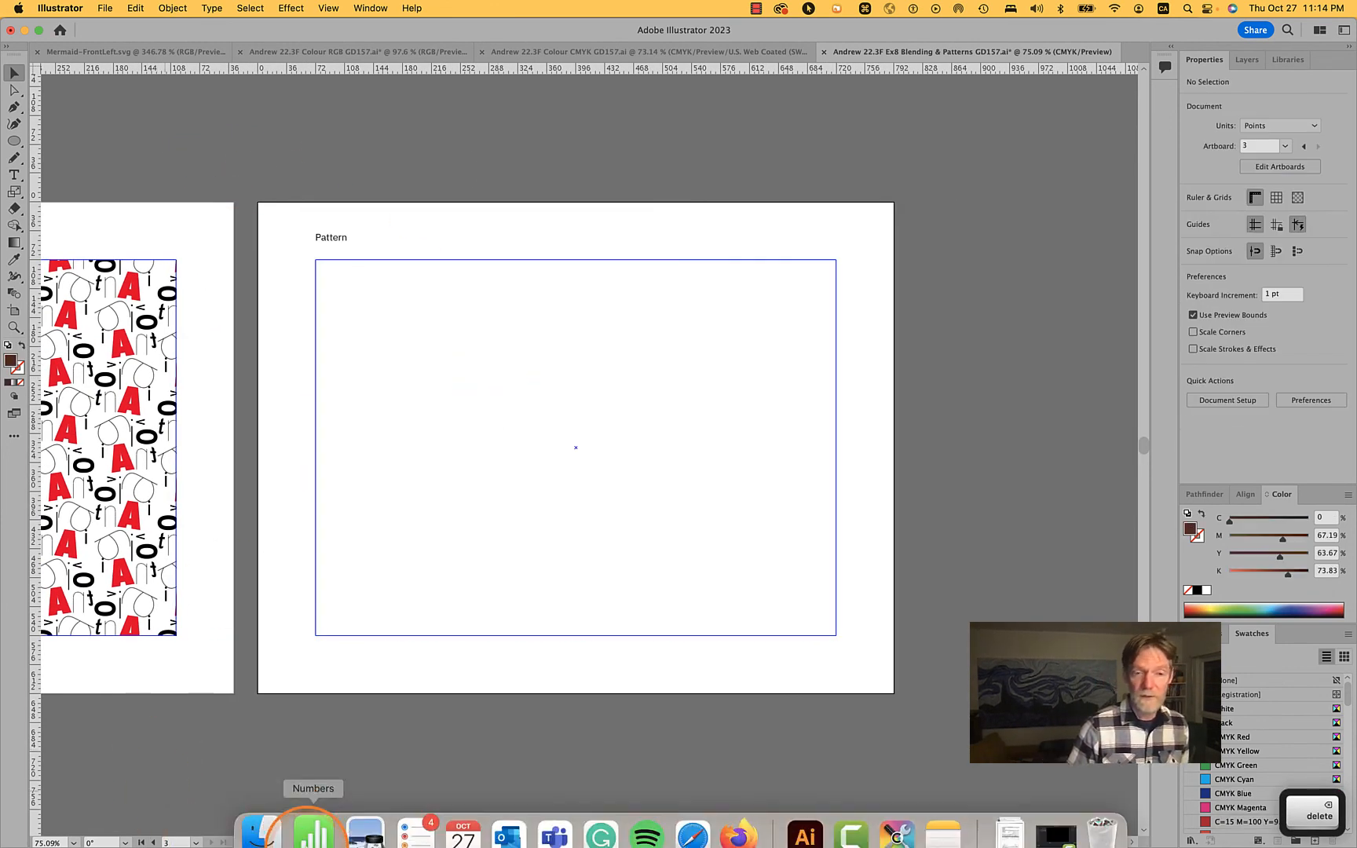
Switch to Finder and expand the Images and Mythology folders inside the 8 Patterns exercise folder
click(267, 815)
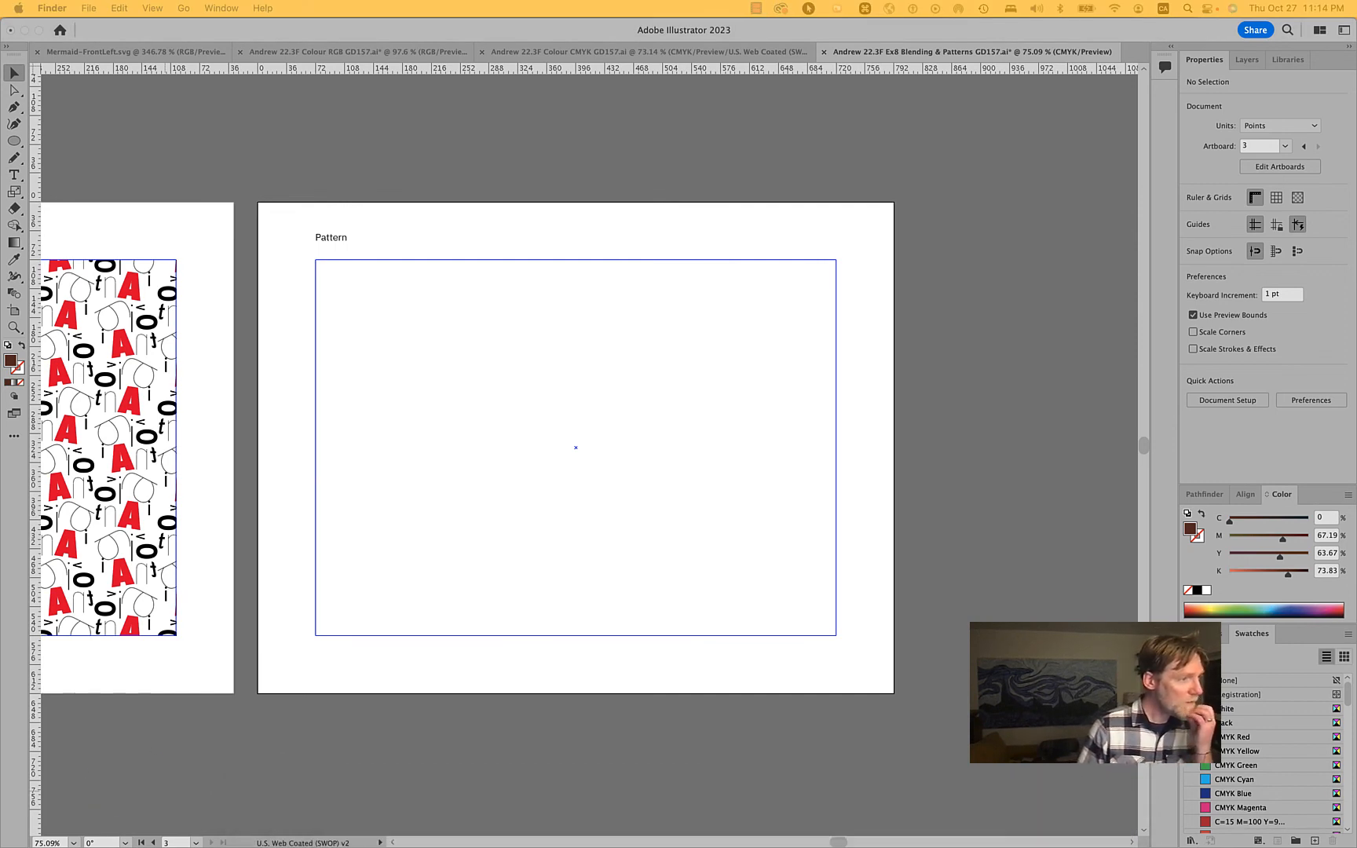
click(361, 144)
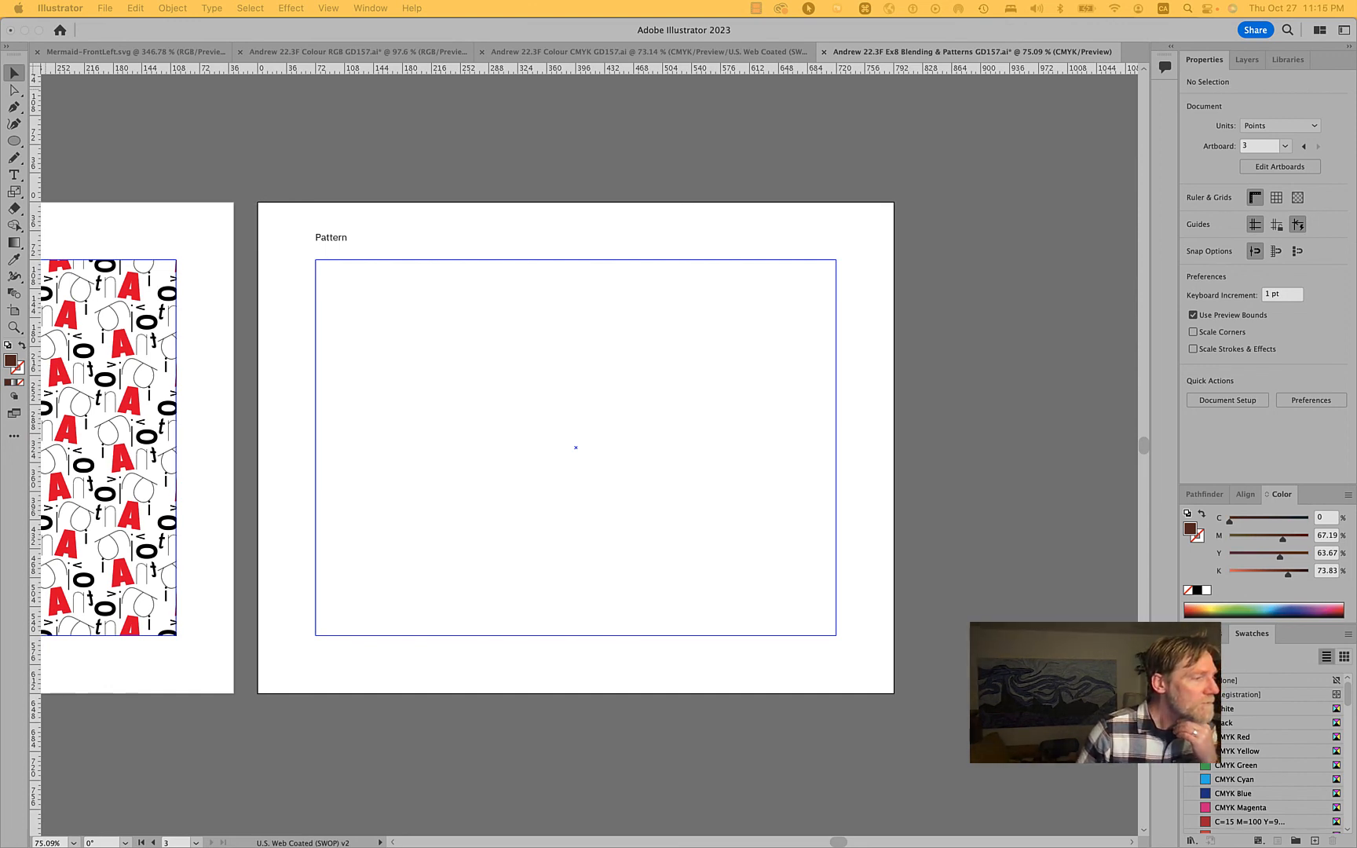
drag(0, 142, 490, 145)
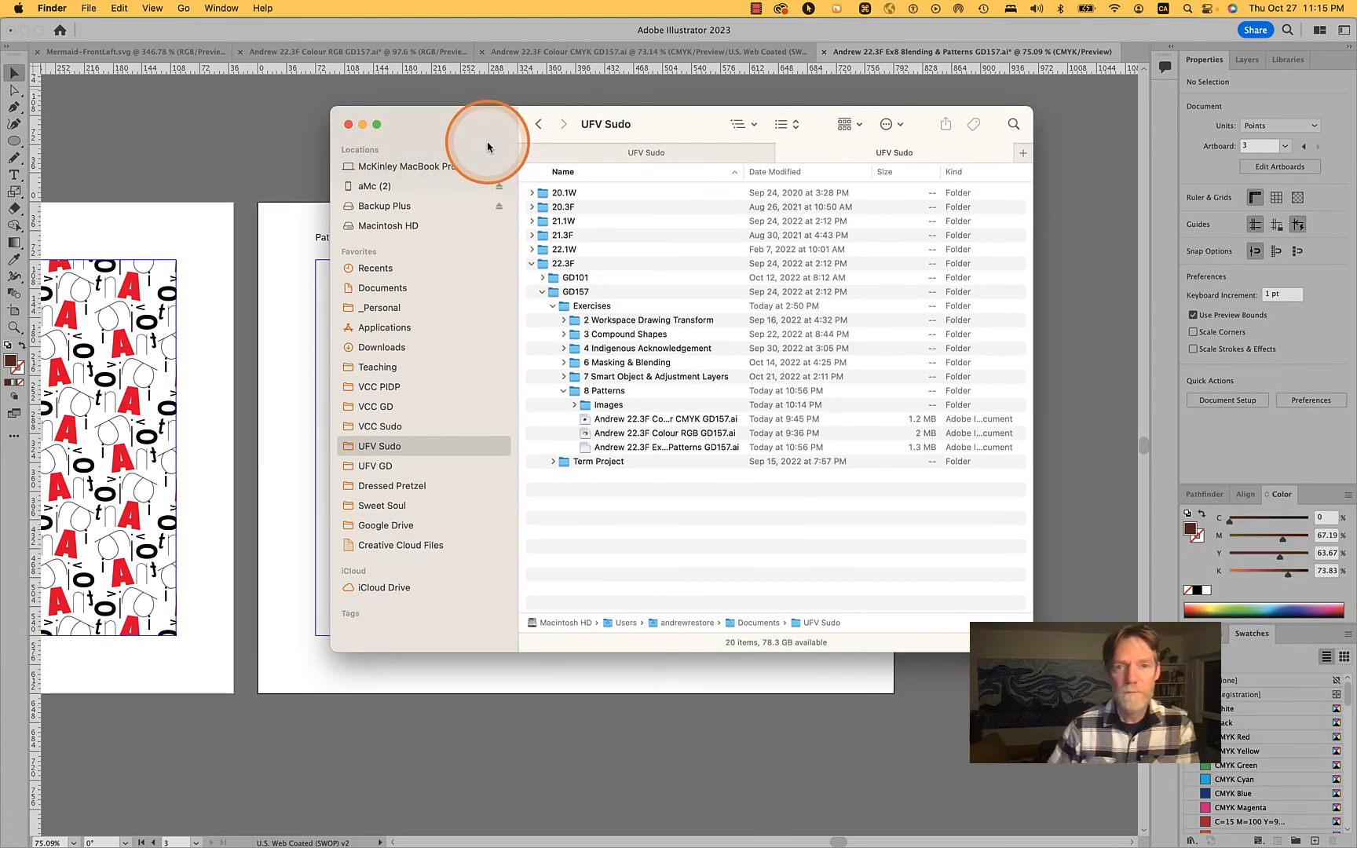
click(574, 405)
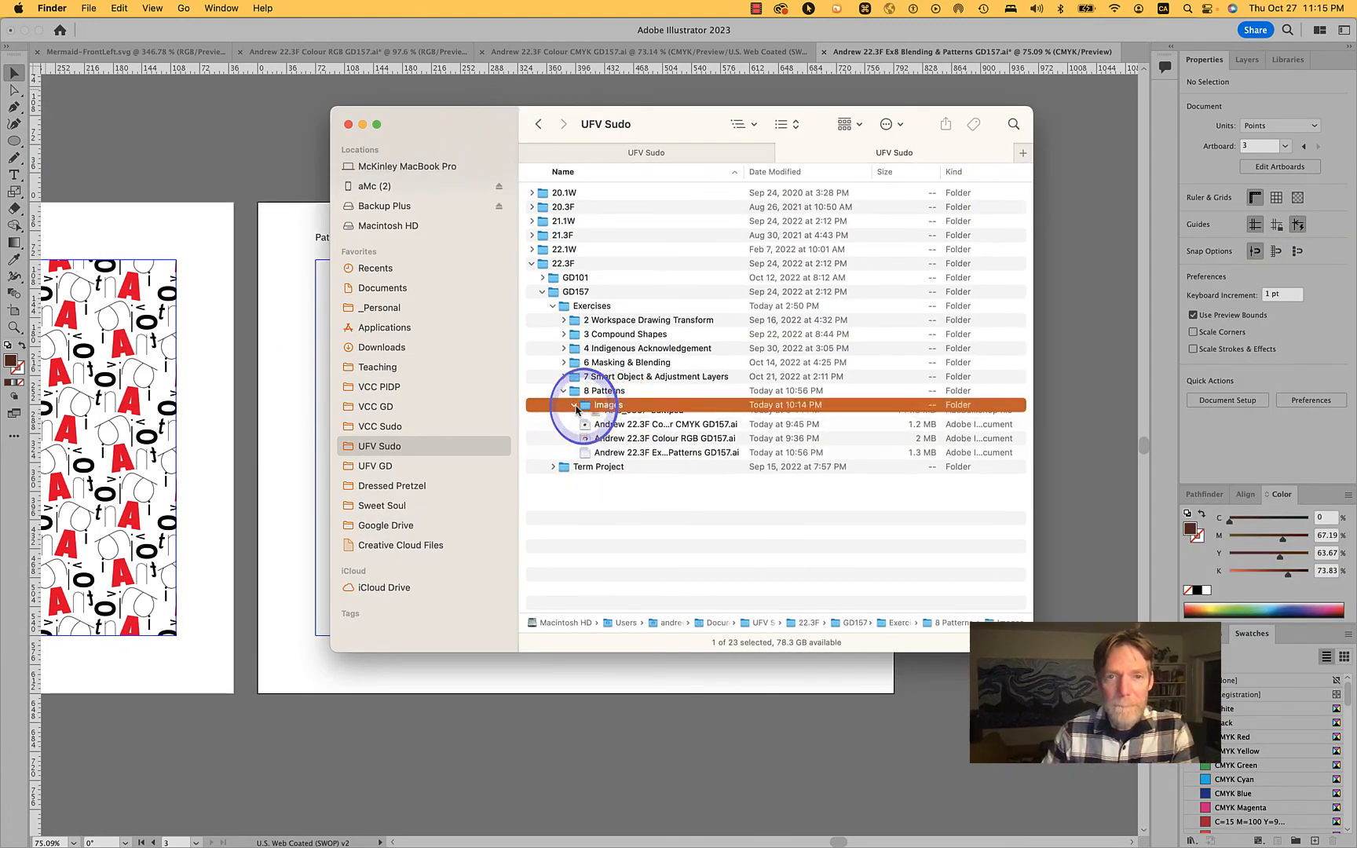
click(585, 419)
Open all nine Mythology files, from Mermaid-FrontLeft.svg through Unicorn.ai, in Illustrator
click(642, 433)
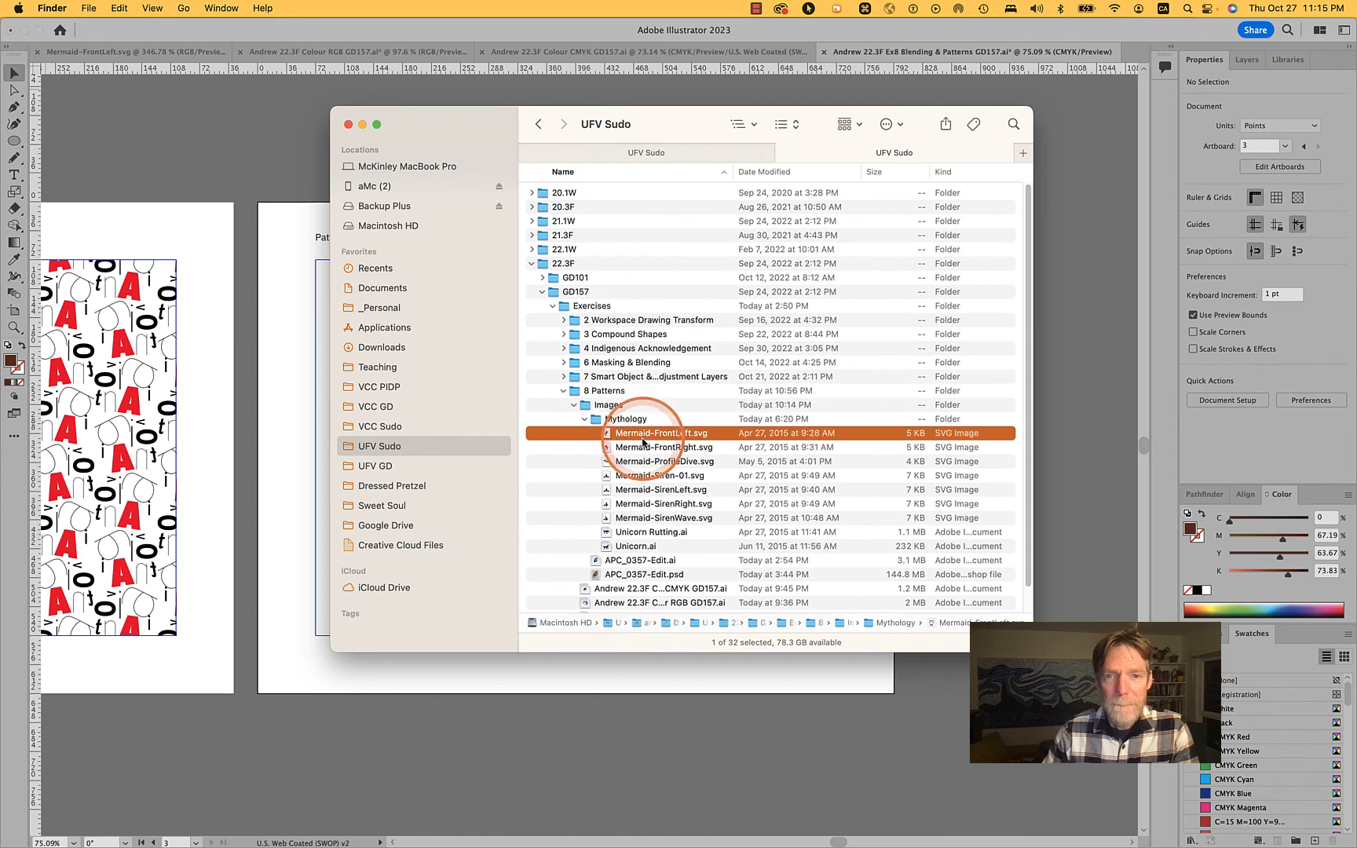
shift+click(646, 548)
key(super+o)
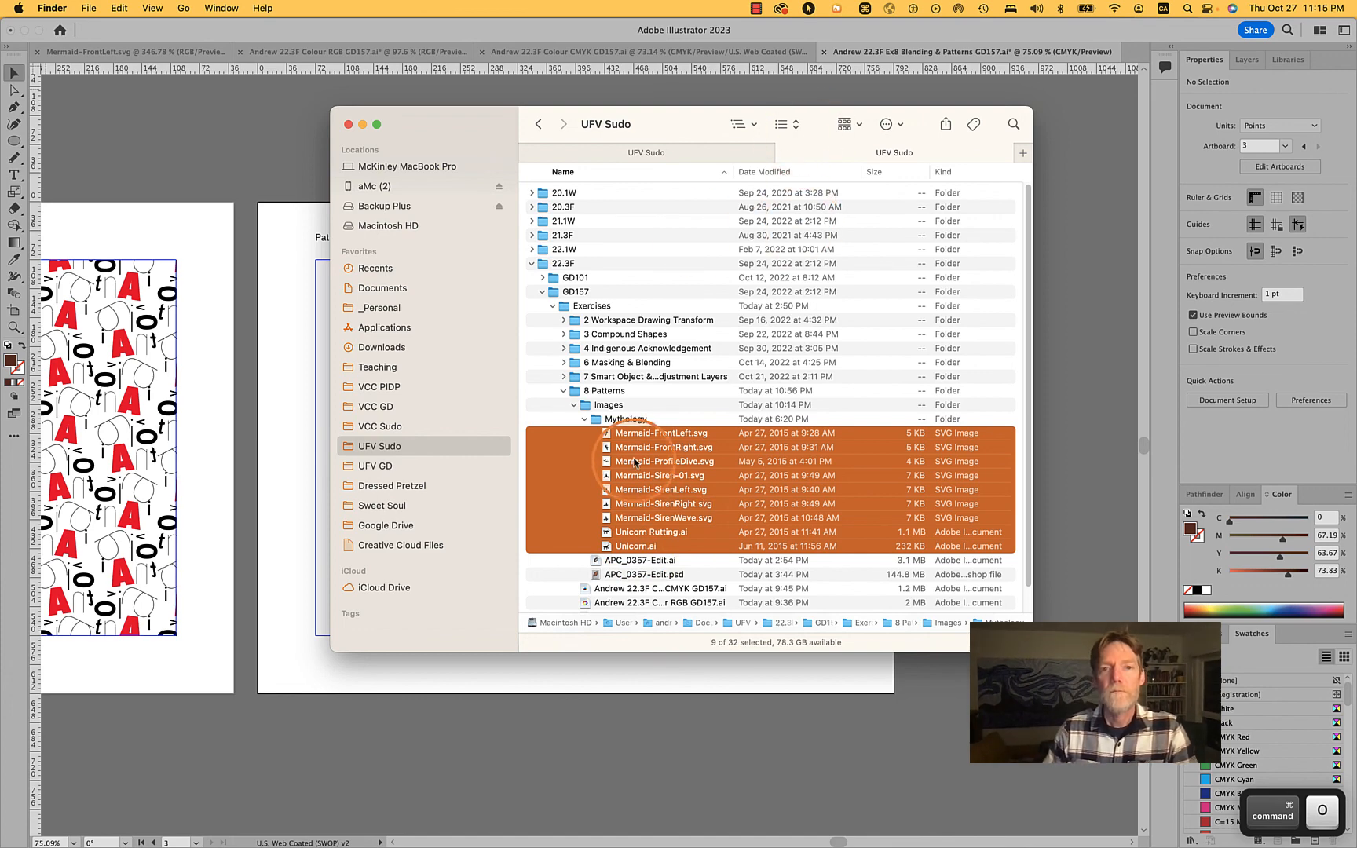
drag(644, 442, 791, 823)
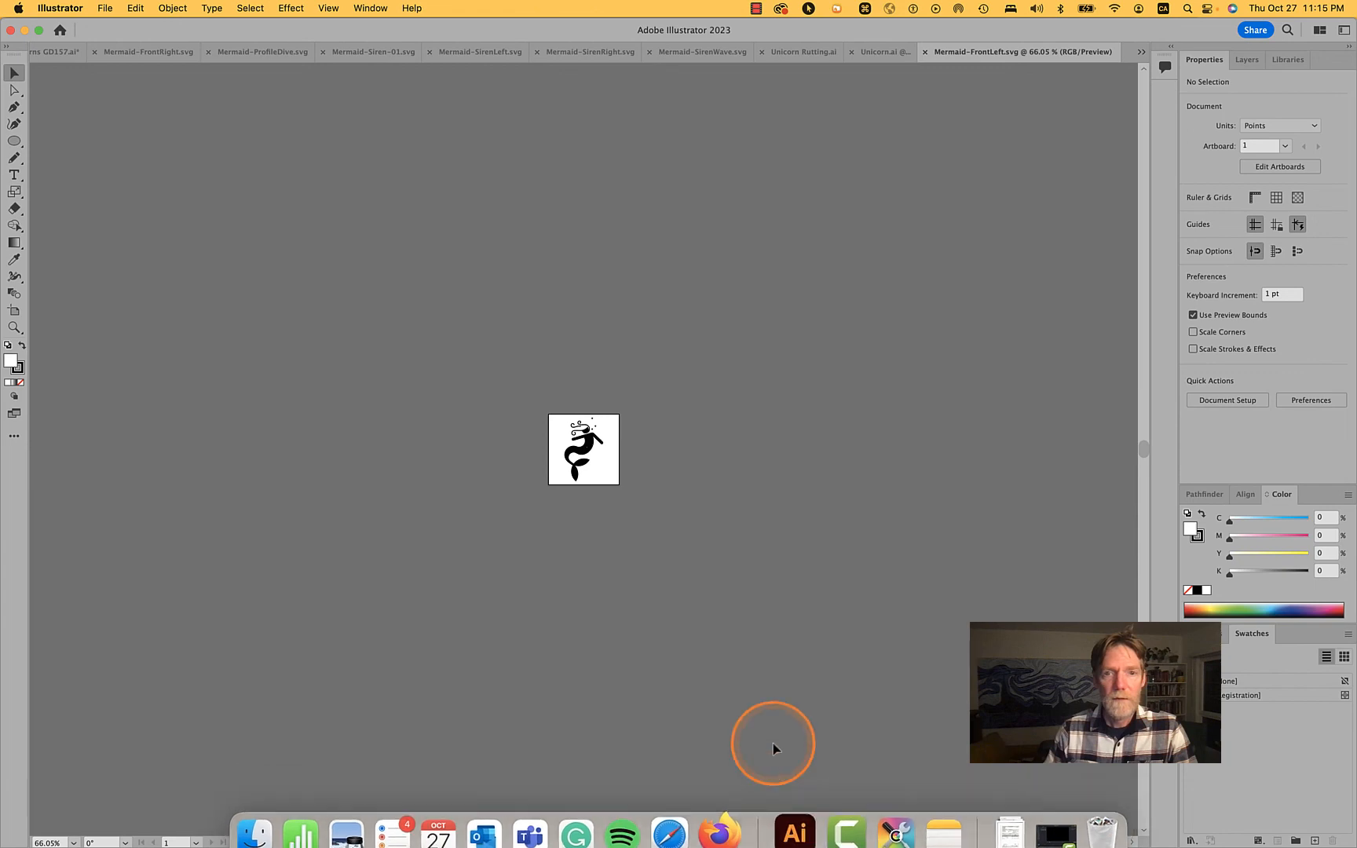
click(378, 4)
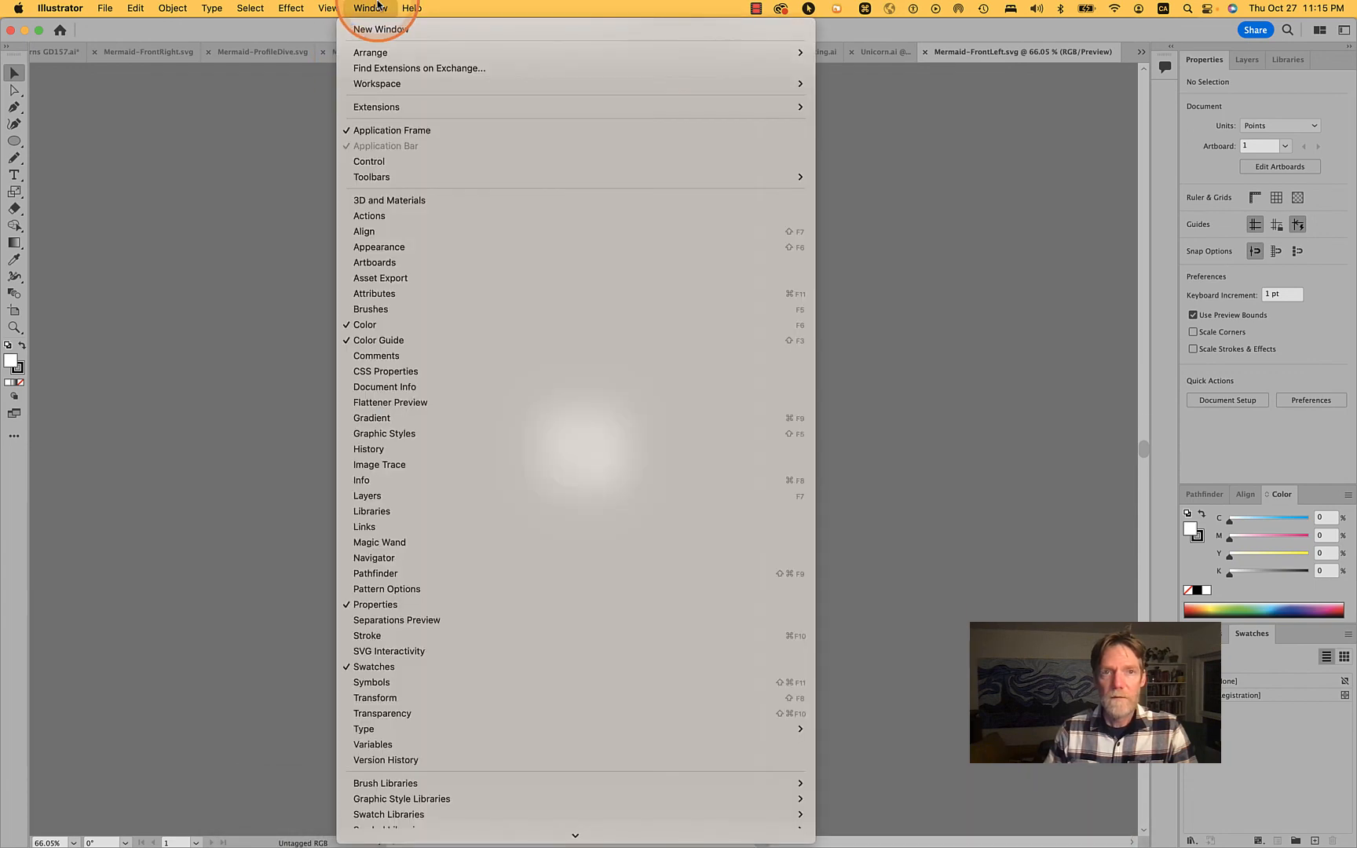
click(375, 6)
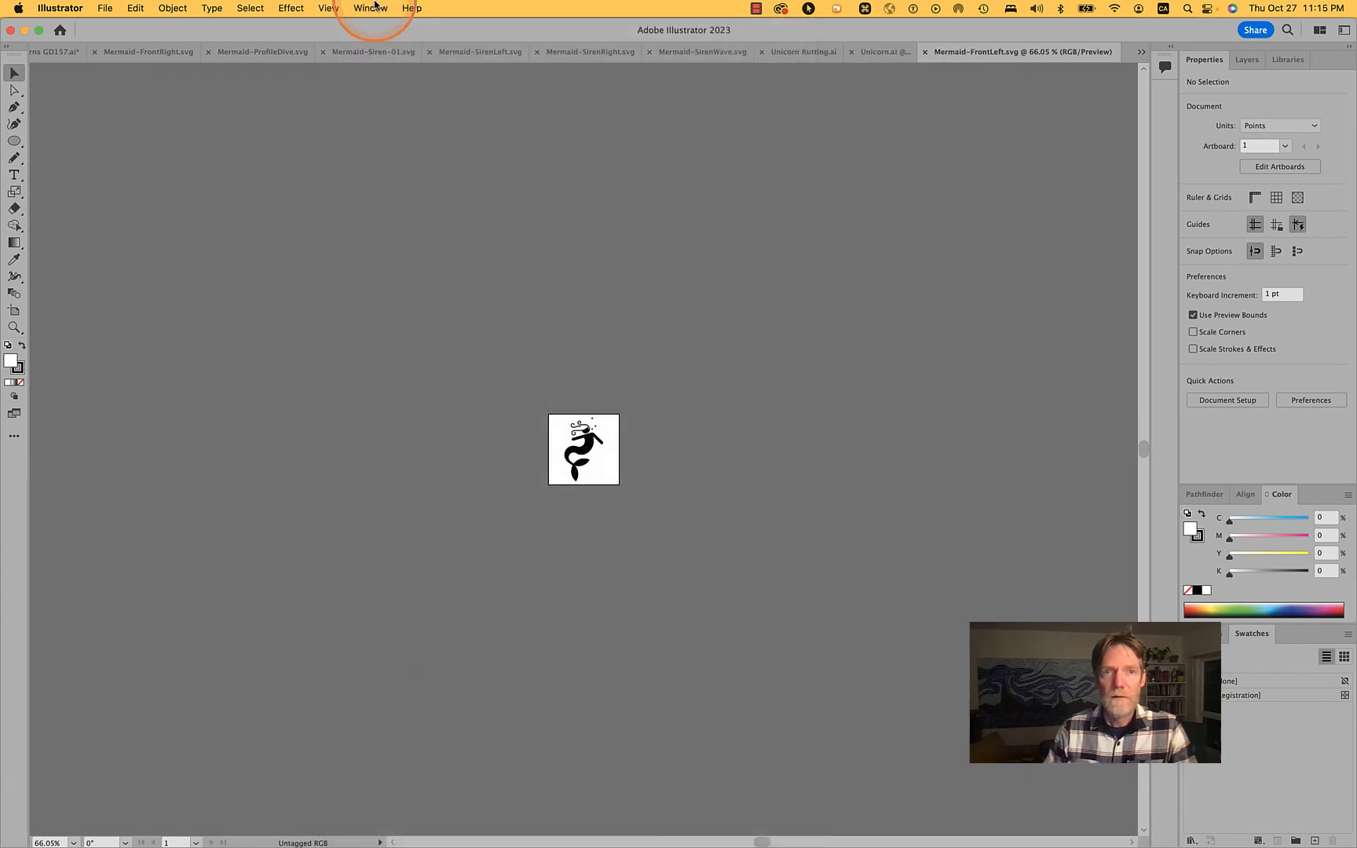
click(371, 7)
mouse_move(370, 58)
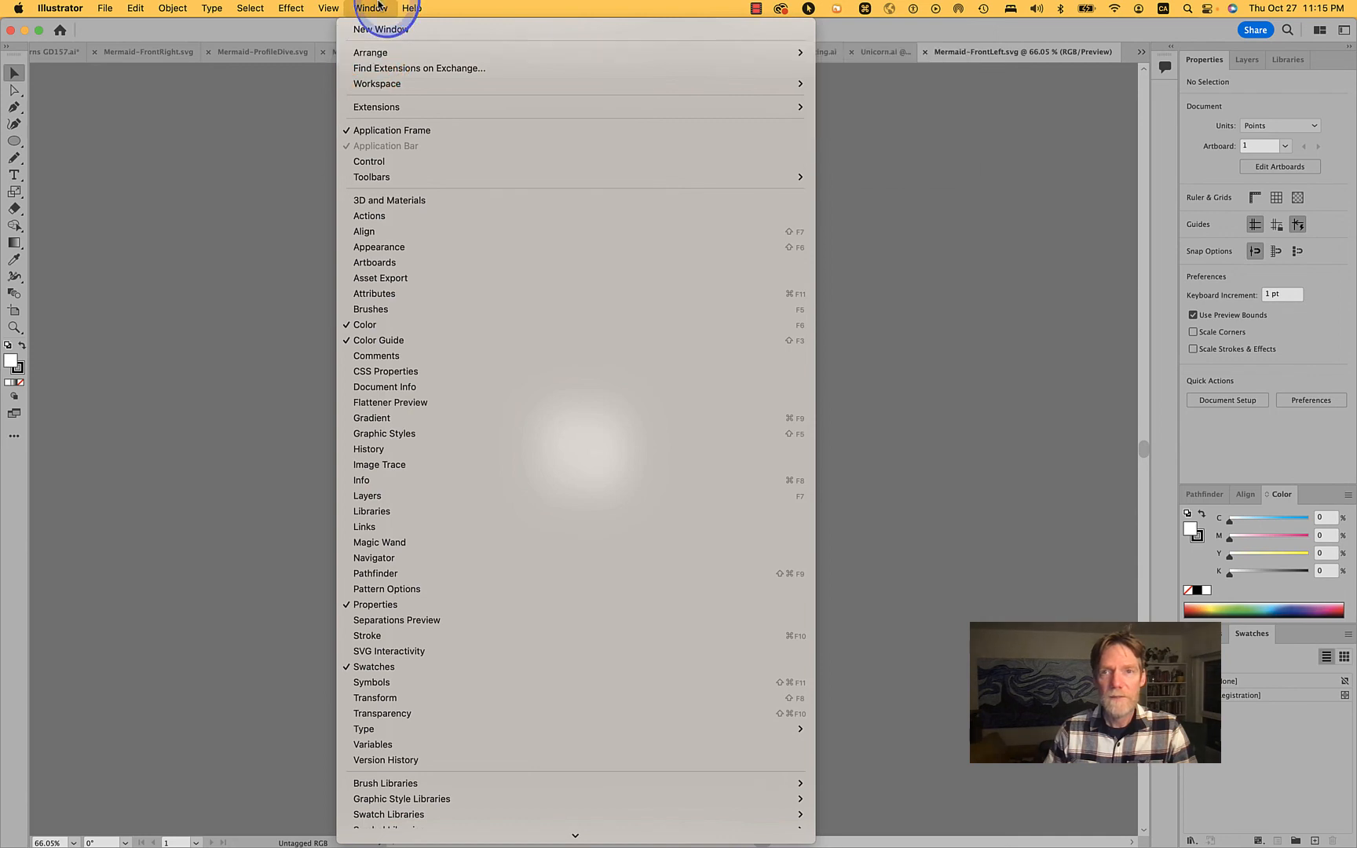
click(381, 8)
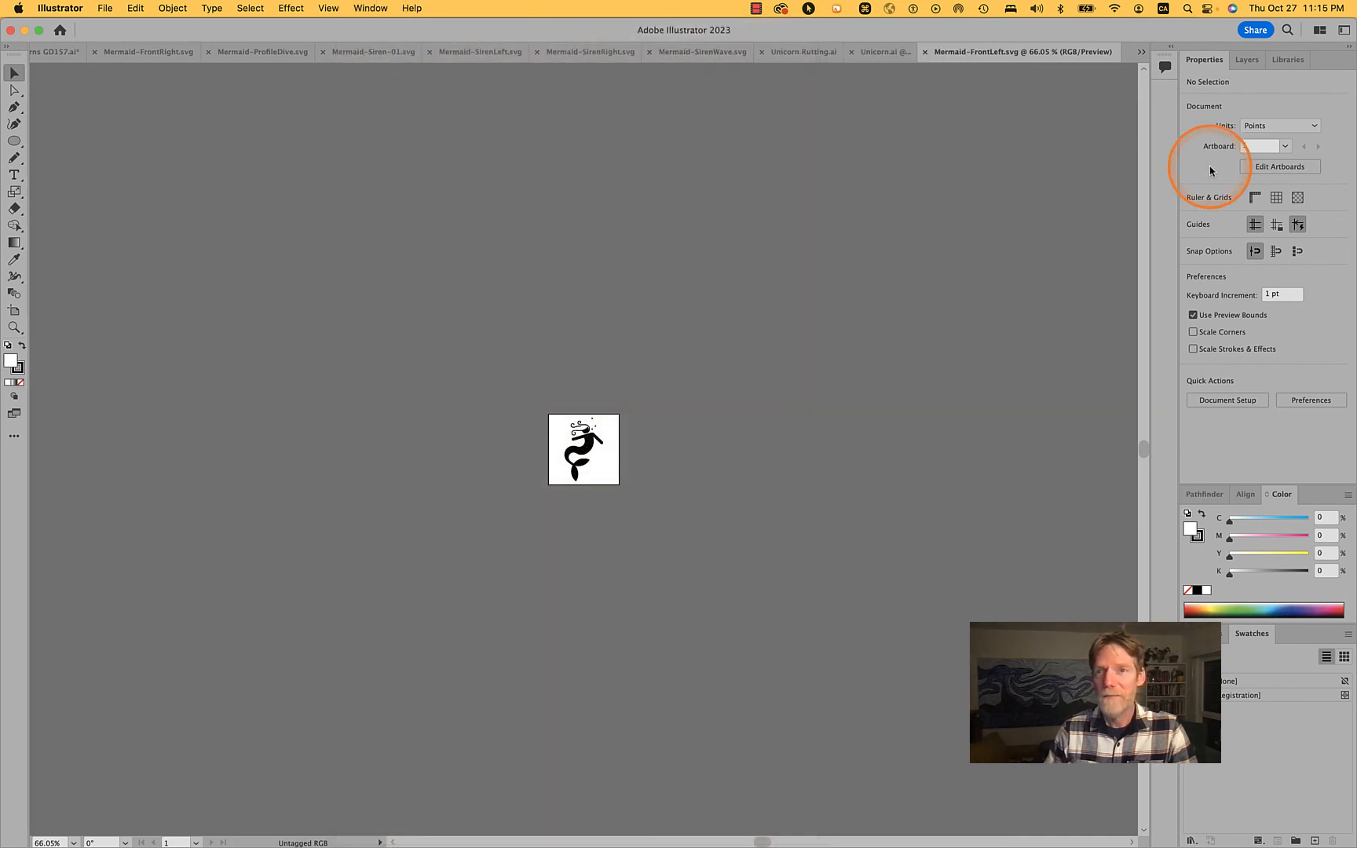
Arrange the open documents in a two-up side-by-side layout
click(1319, 29)
click(1251, 81)
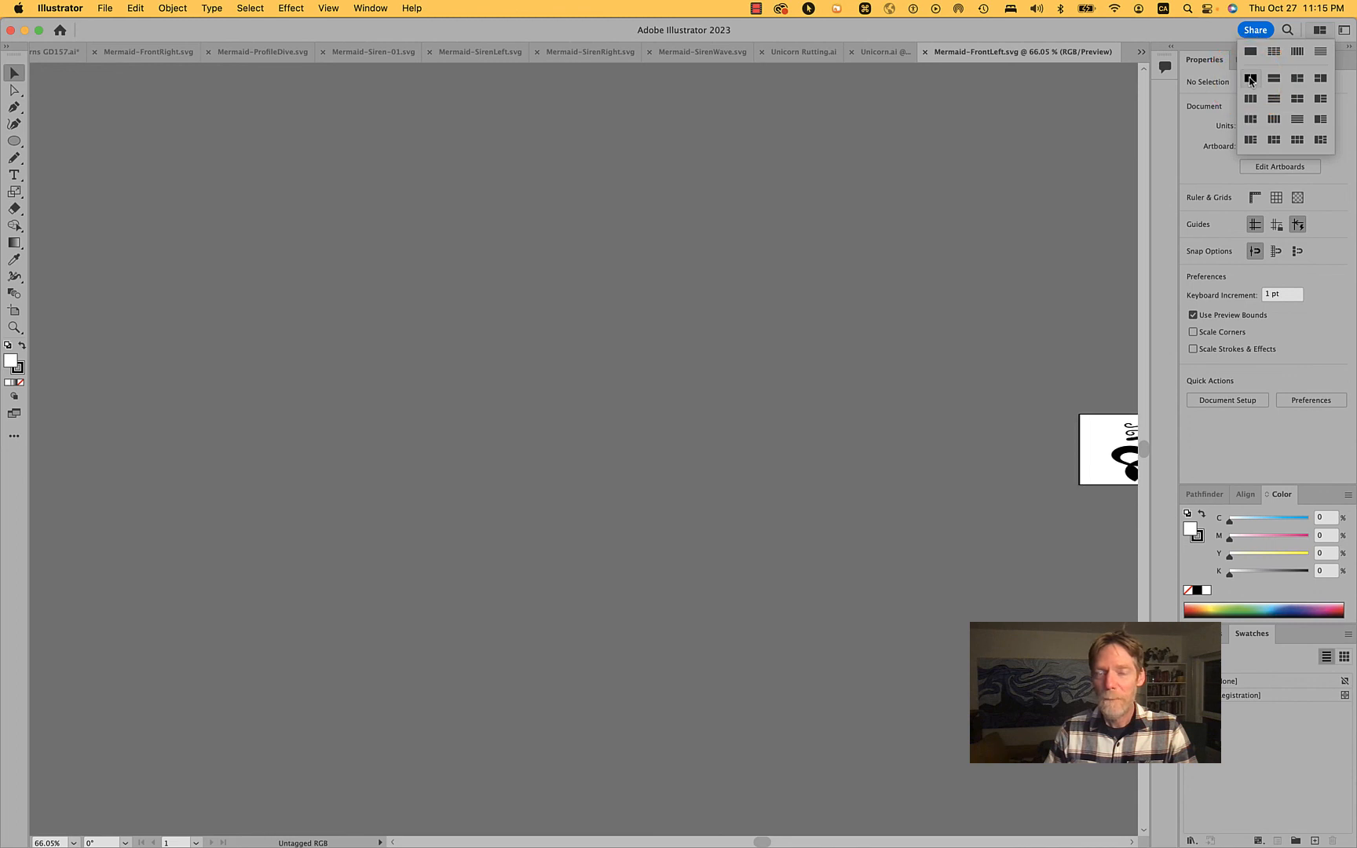
click(1186, 71)
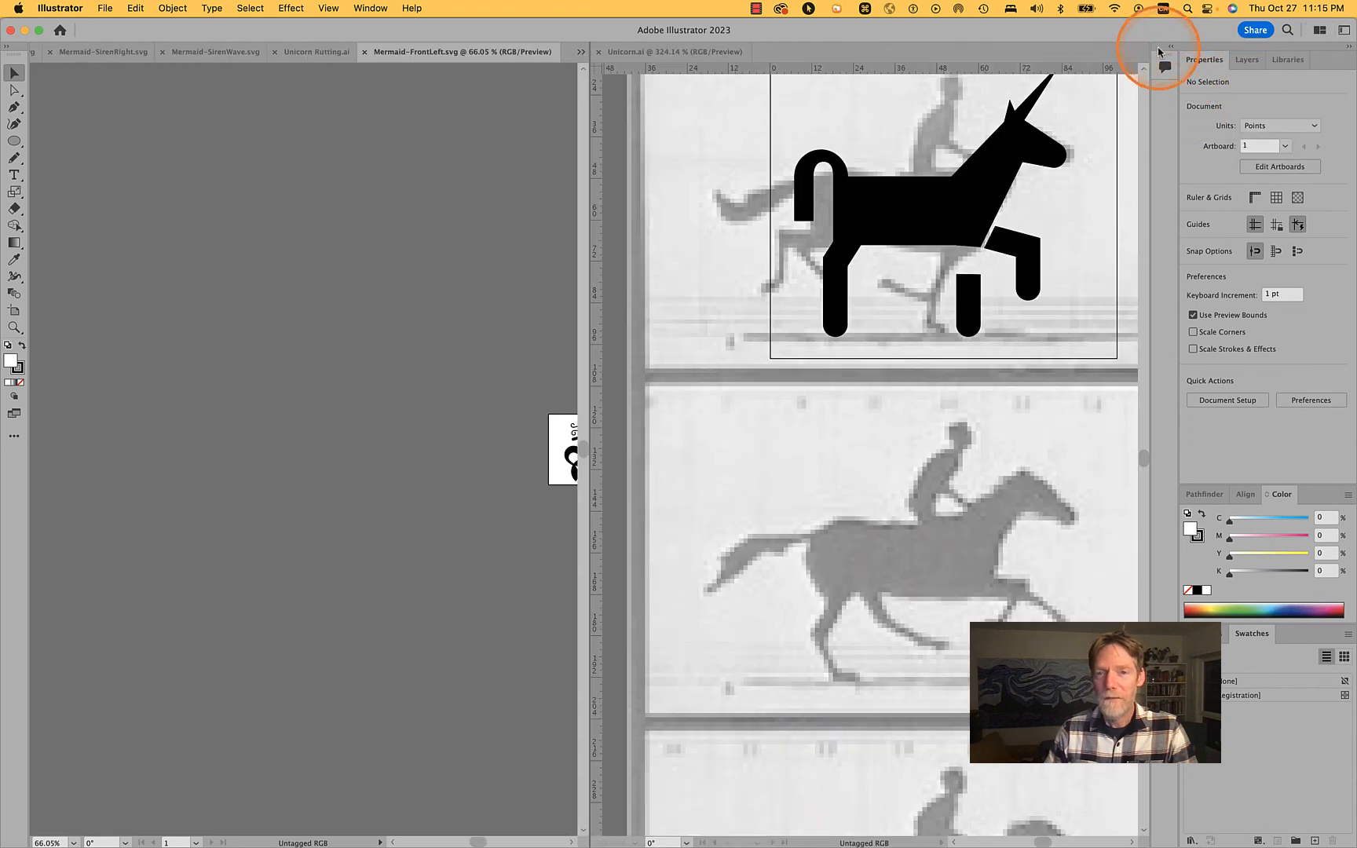
Move Mermaid-FrontLeft.svg into the document pane holding Unicorn.ai, and close Unicorn.ai
scroll(930, 256, down, 4)
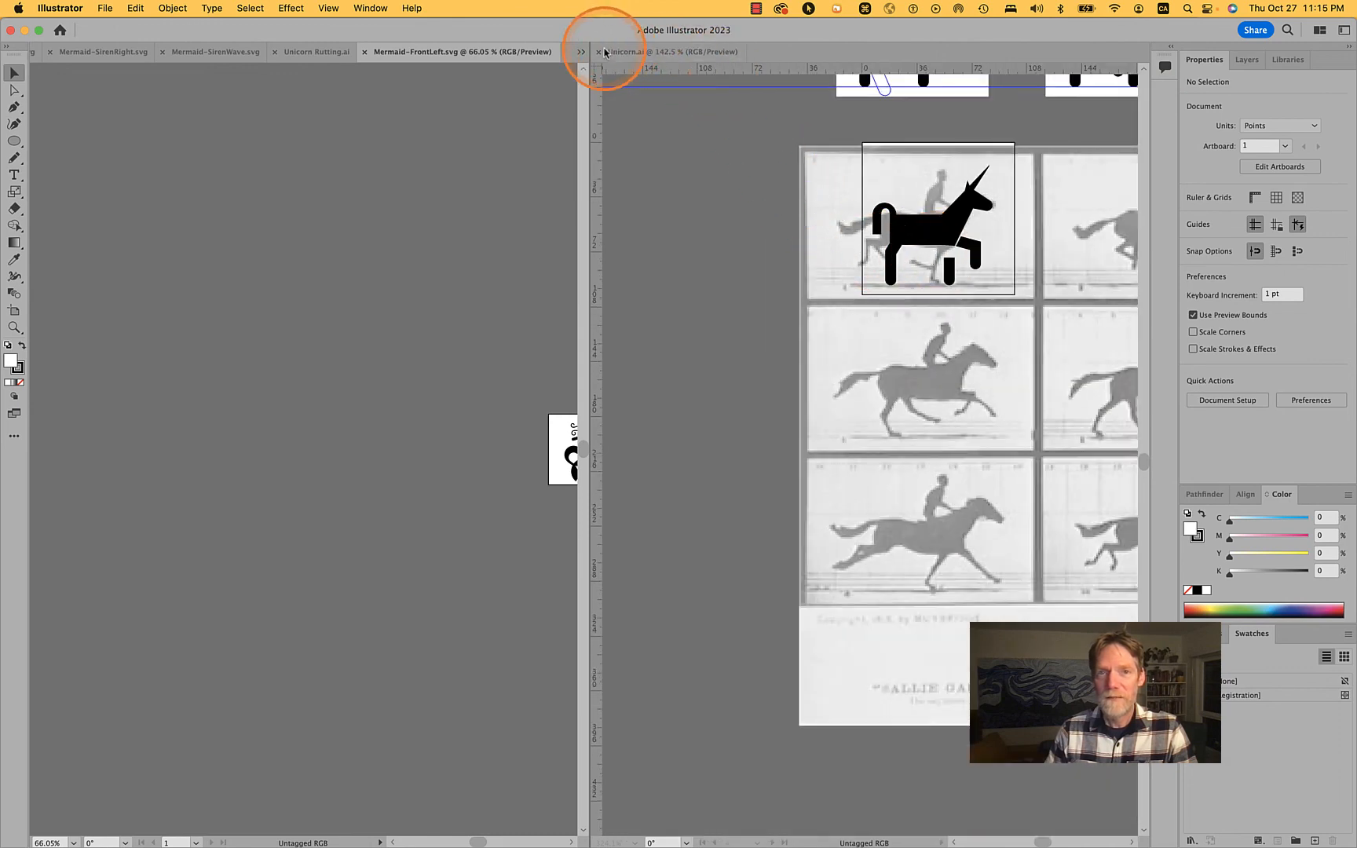
drag(438, 54, 651, 45)
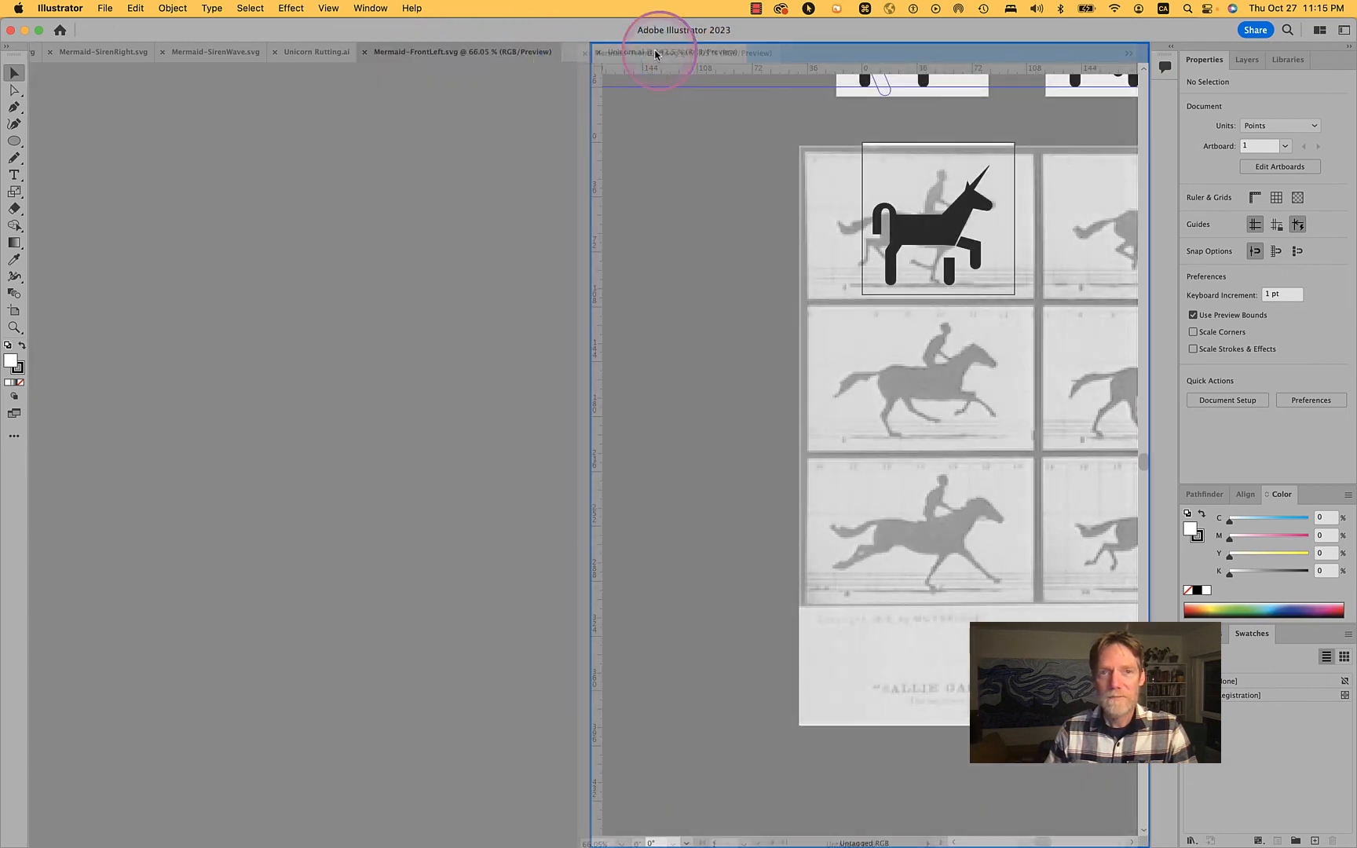
click(599, 53)
Gather Unicorn Rutting.ai and the remaining mermaid SVGs in the pane with Mermaid-FrontLeft.svg, apart from the Ex8 Blending & Patterns document
drag(484, 58, 699, 63)
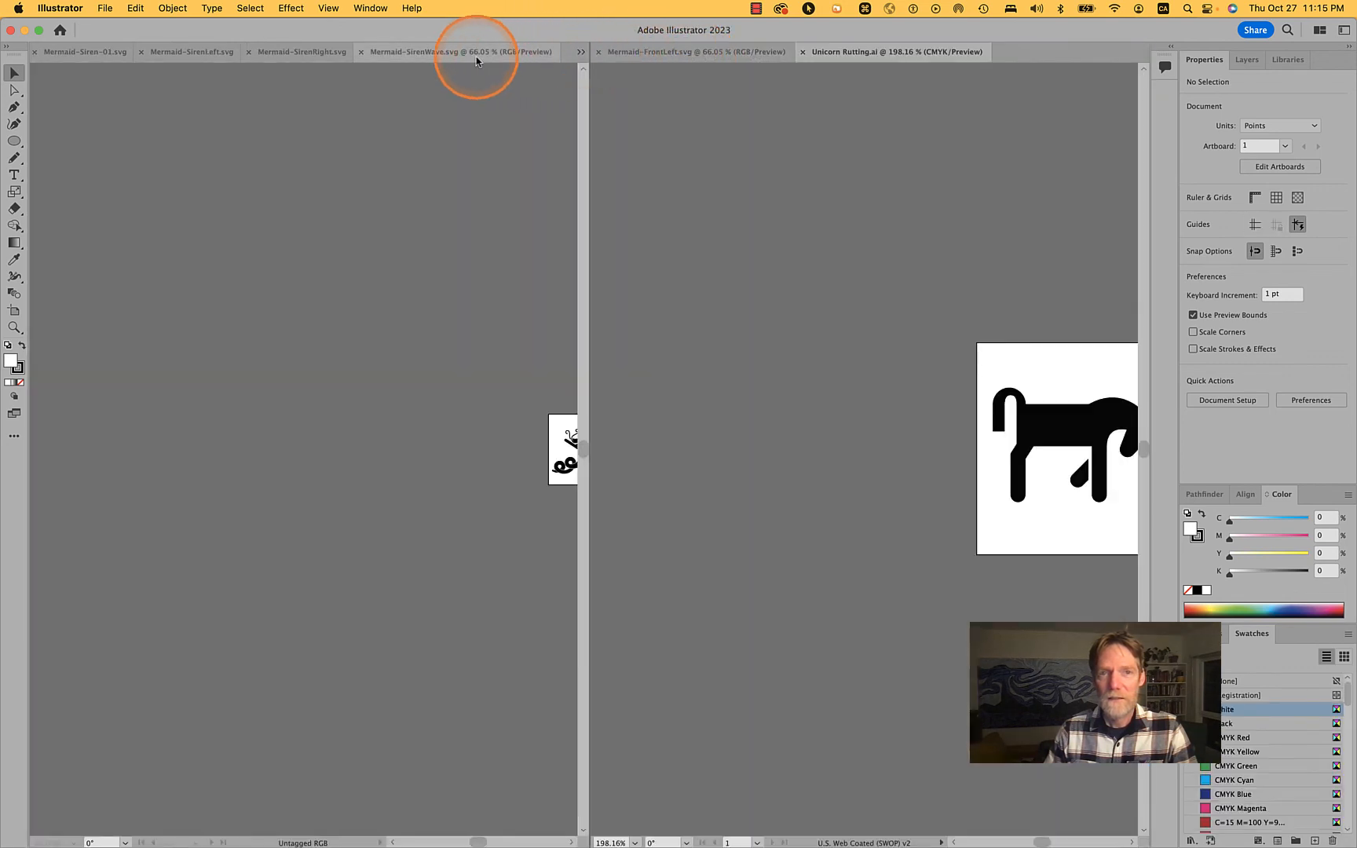
drag(468, 49, 679, 46)
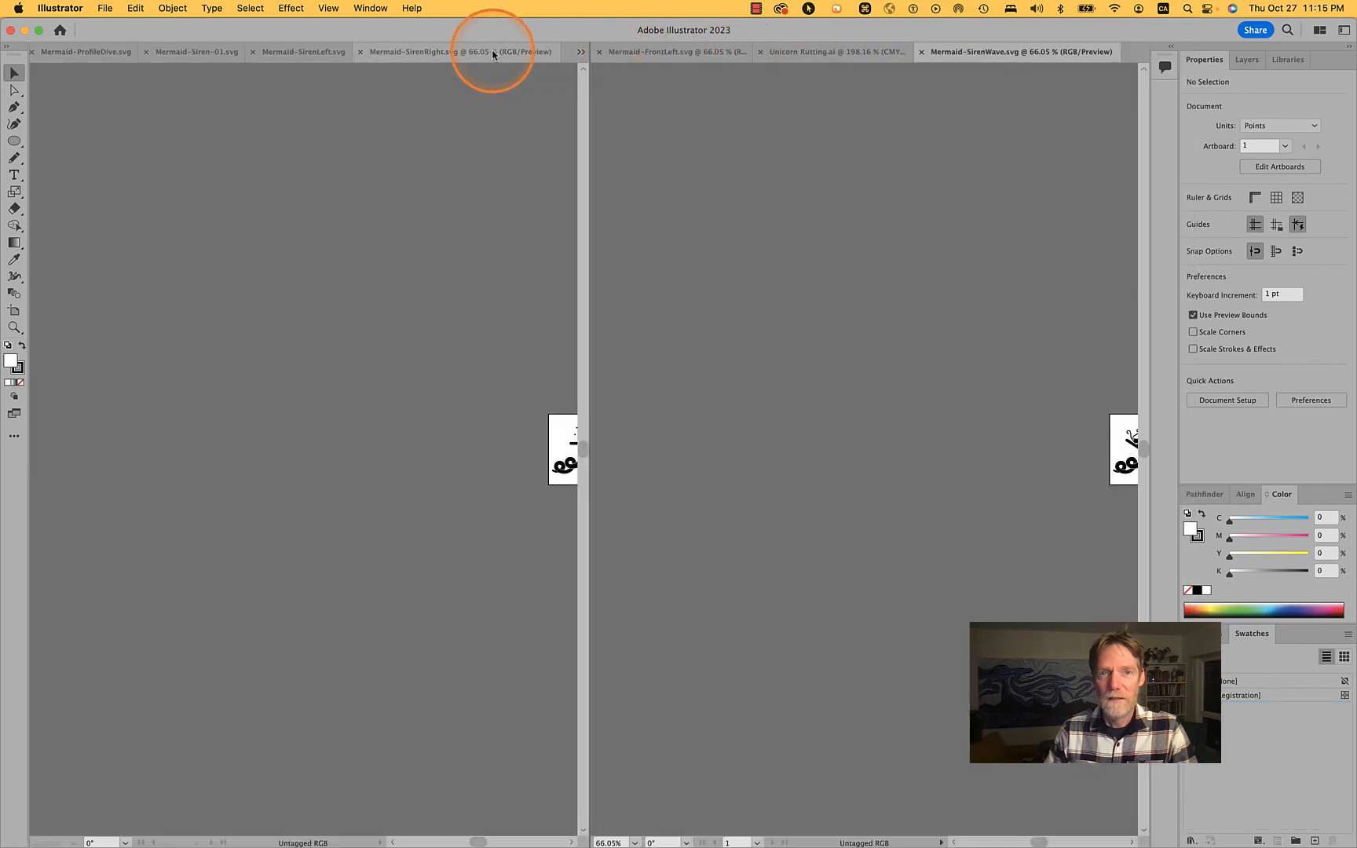
drag(490, 52, 751, 55)
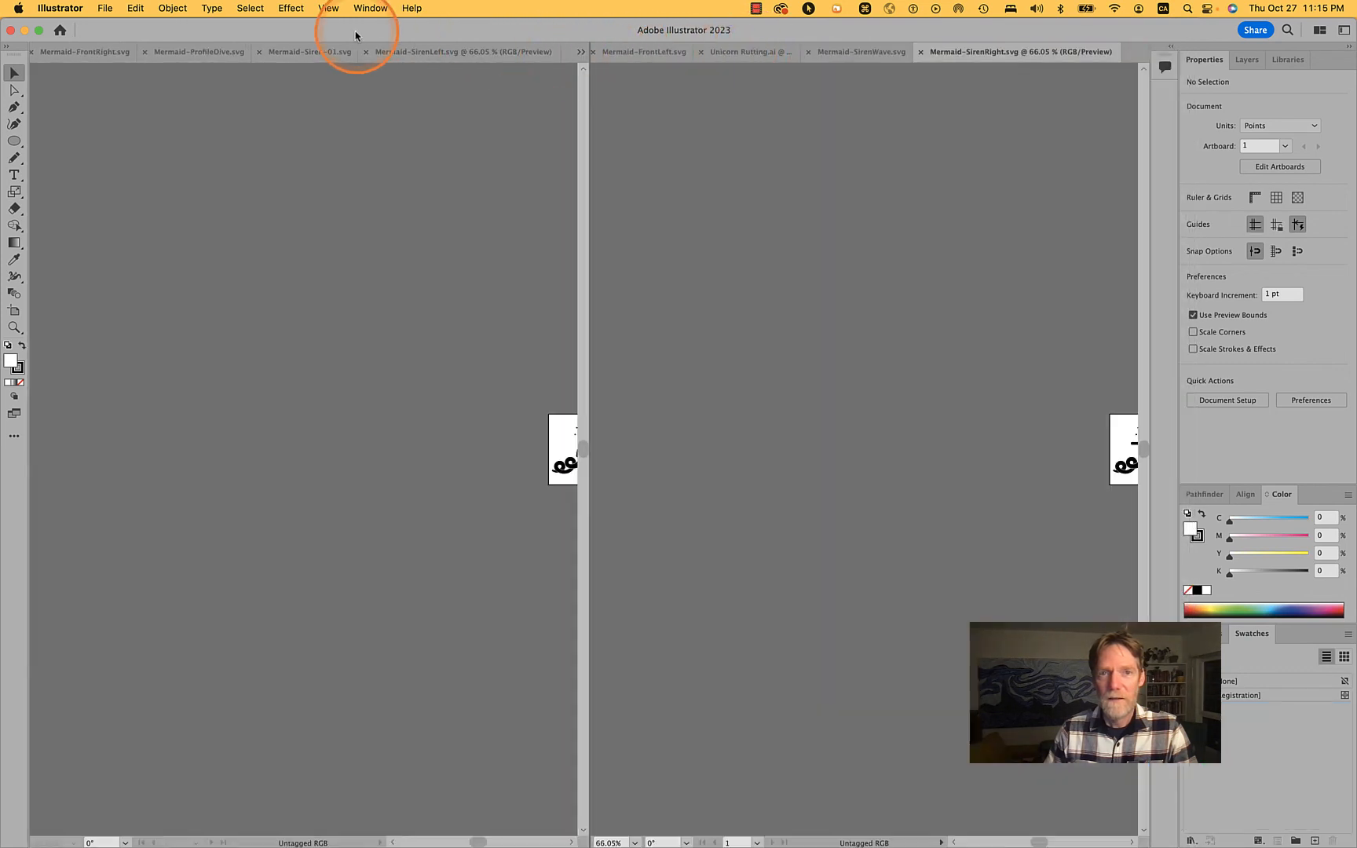
drag(410, 53, 697, 52)
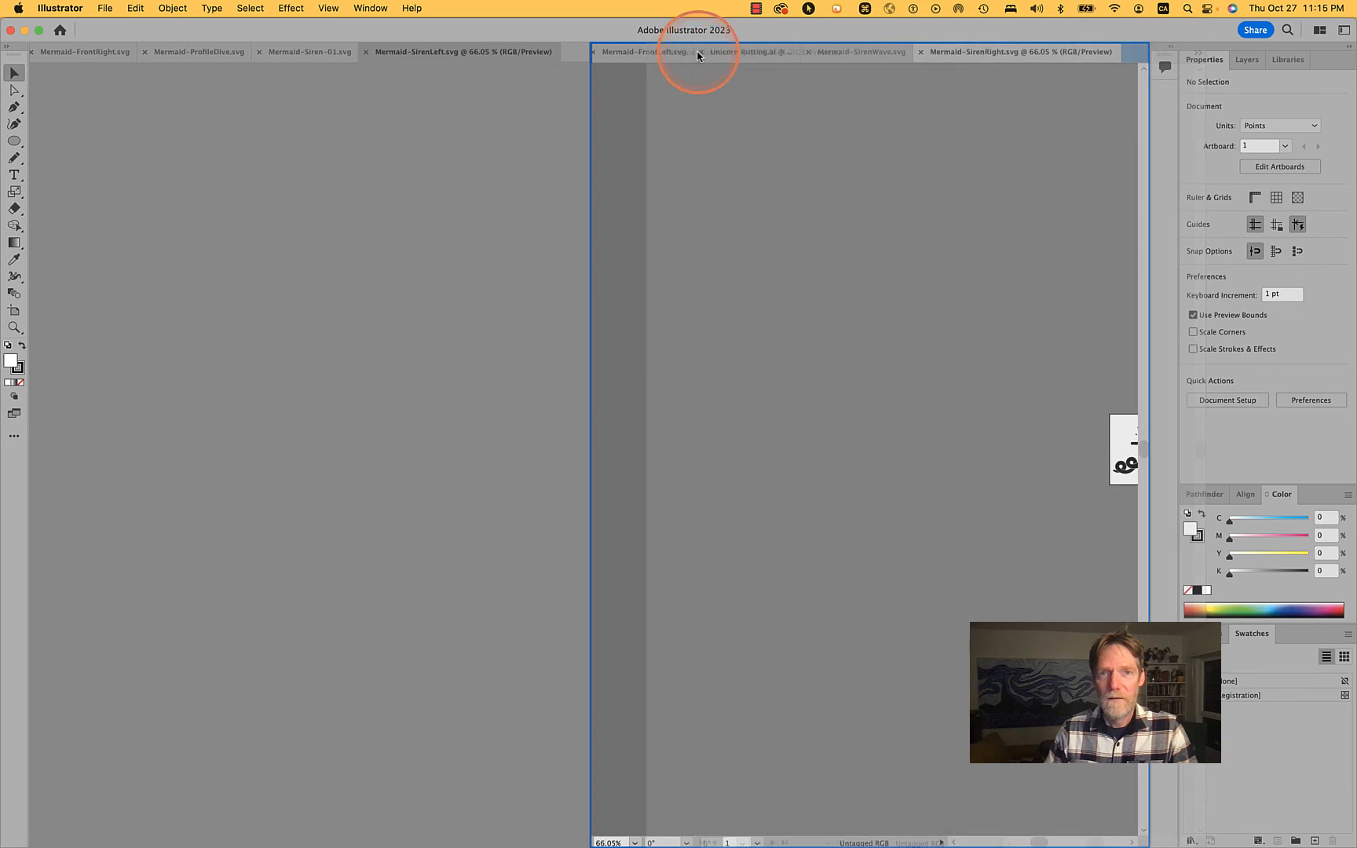
drag(469, 52, 721, 49)
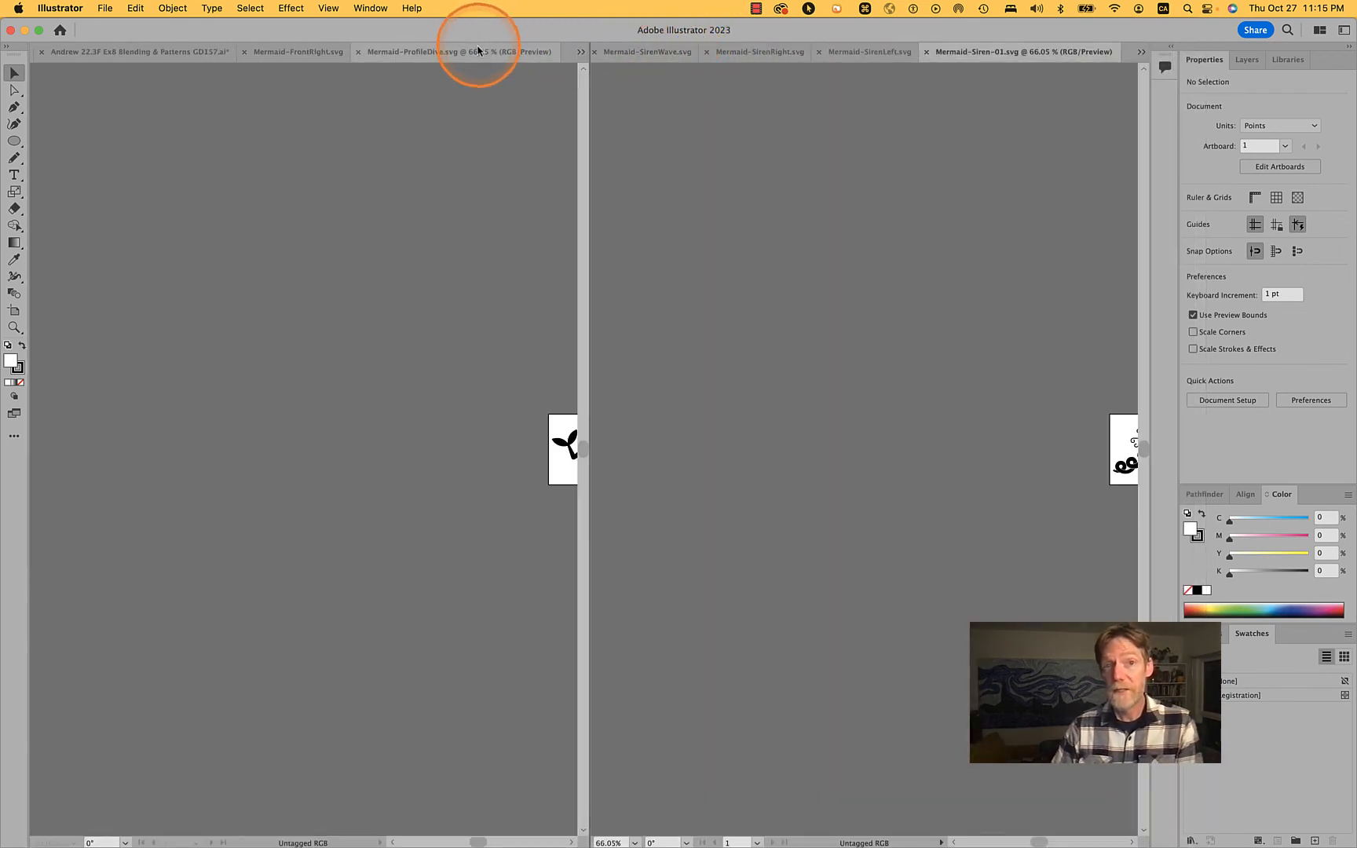
drag(474, 52, 795, 52)
drag(471, 50, 745, 54)
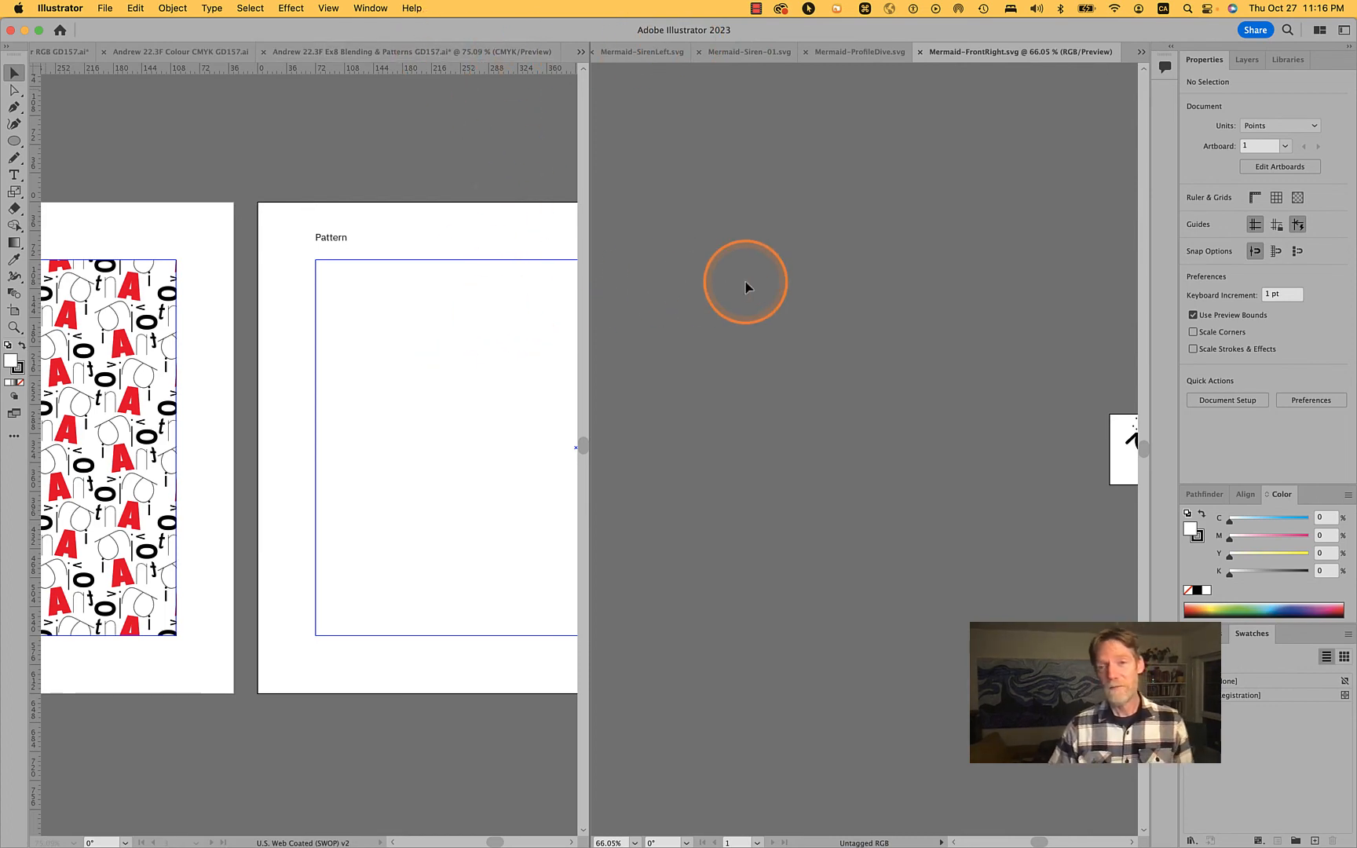
Copy all the artwork in Mermaid-FrontRight.svg and paste it onto the empty Pattern artboard of the Ex8 Blending & Patterns document
scroll(745, 287, right, 3)
click(746, 286)
scroll(745, 287, right, 2)
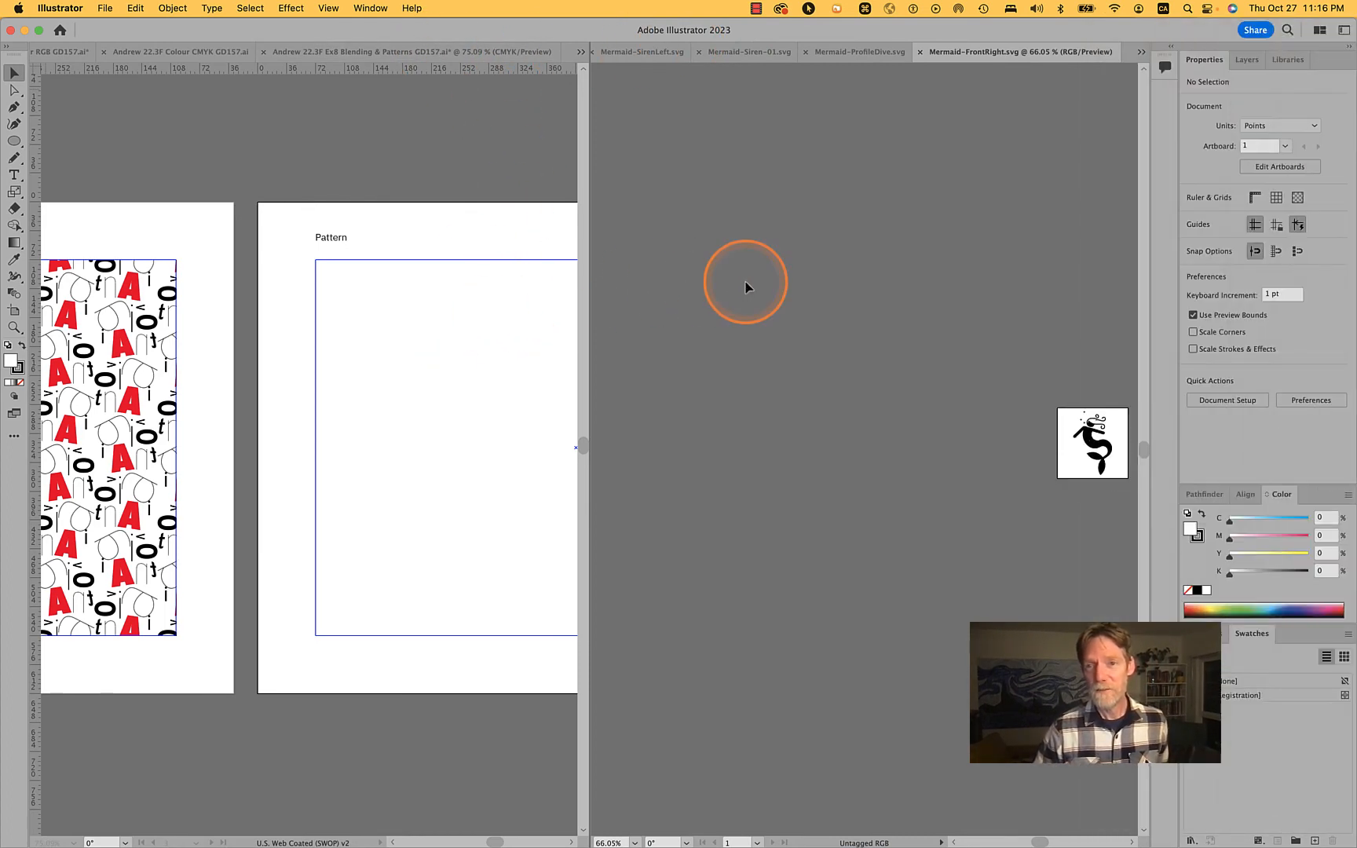
scroll(745, 282, right, 4)
scroll(387, 399, right, 1)
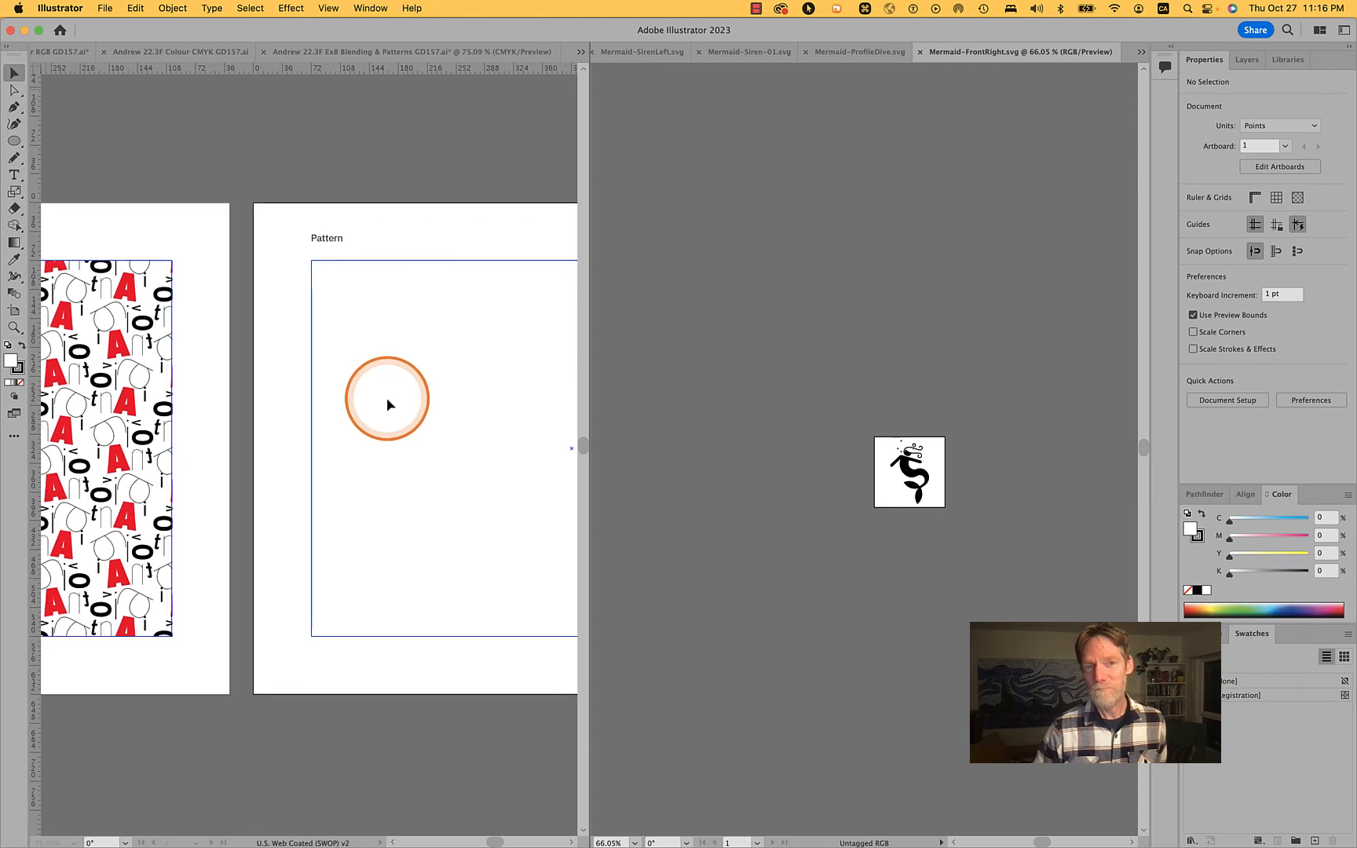
scroll(386, 397, right, 3)
scroll(987, 468, up, 5)
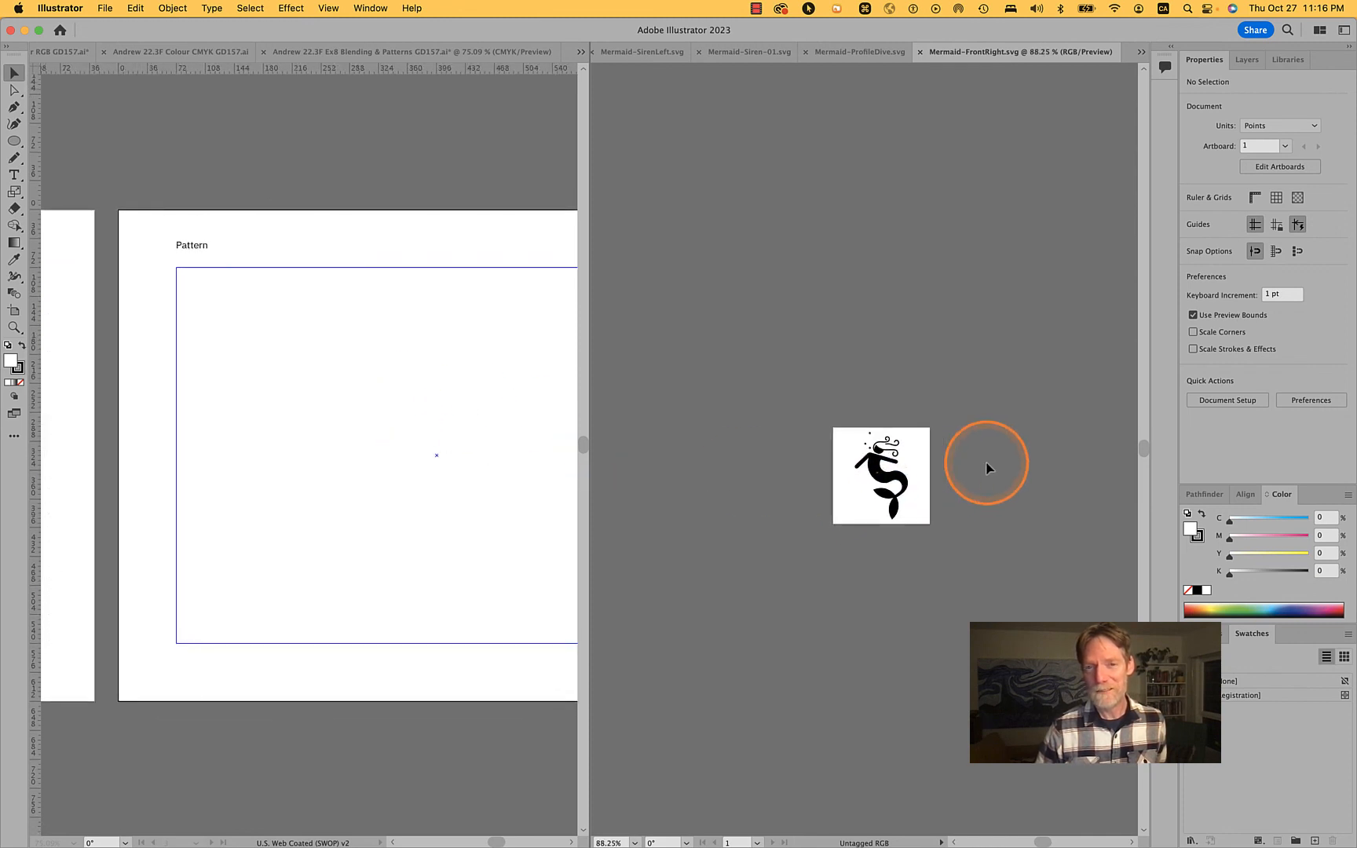
click(778, 495)
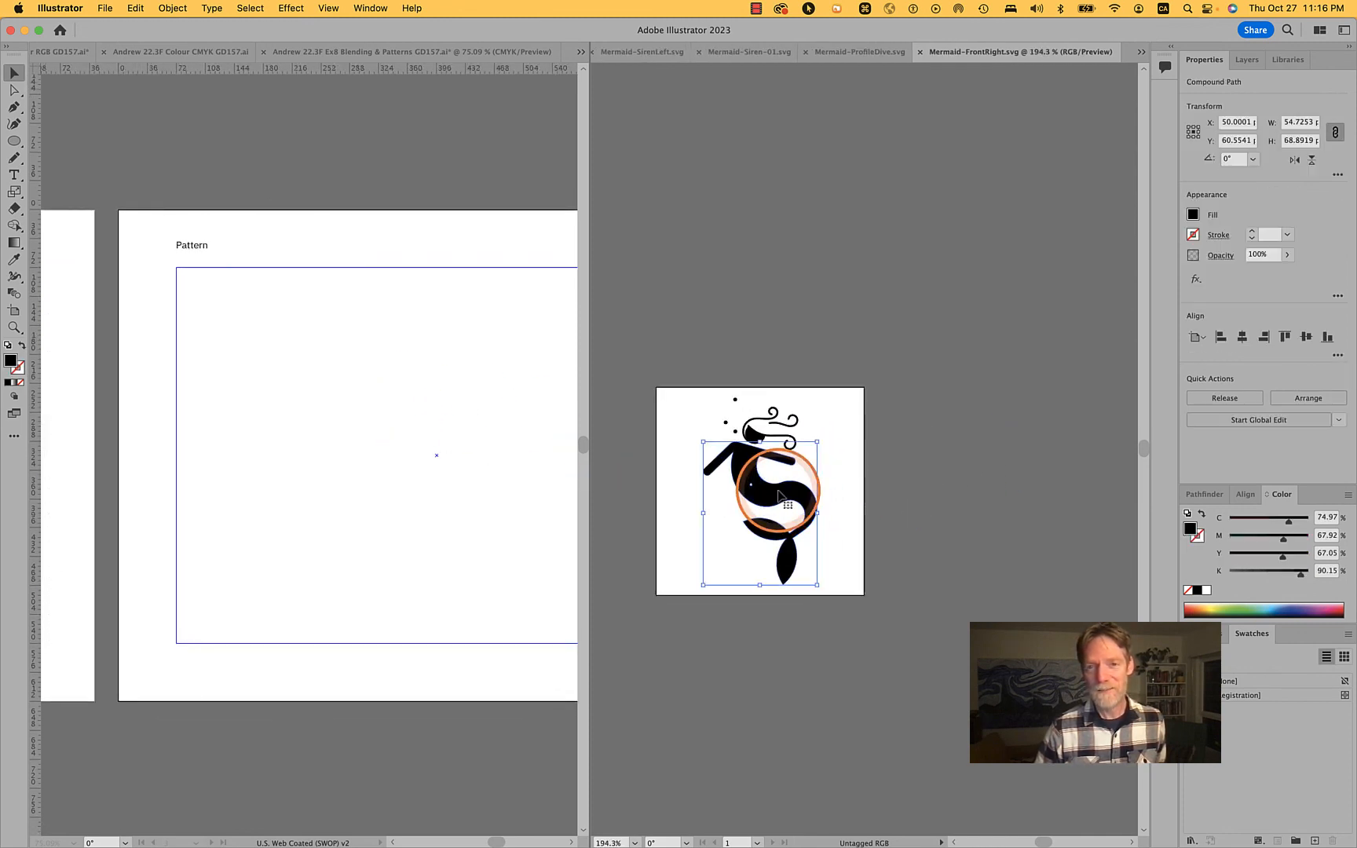
drag(679, 363, 849, 560)
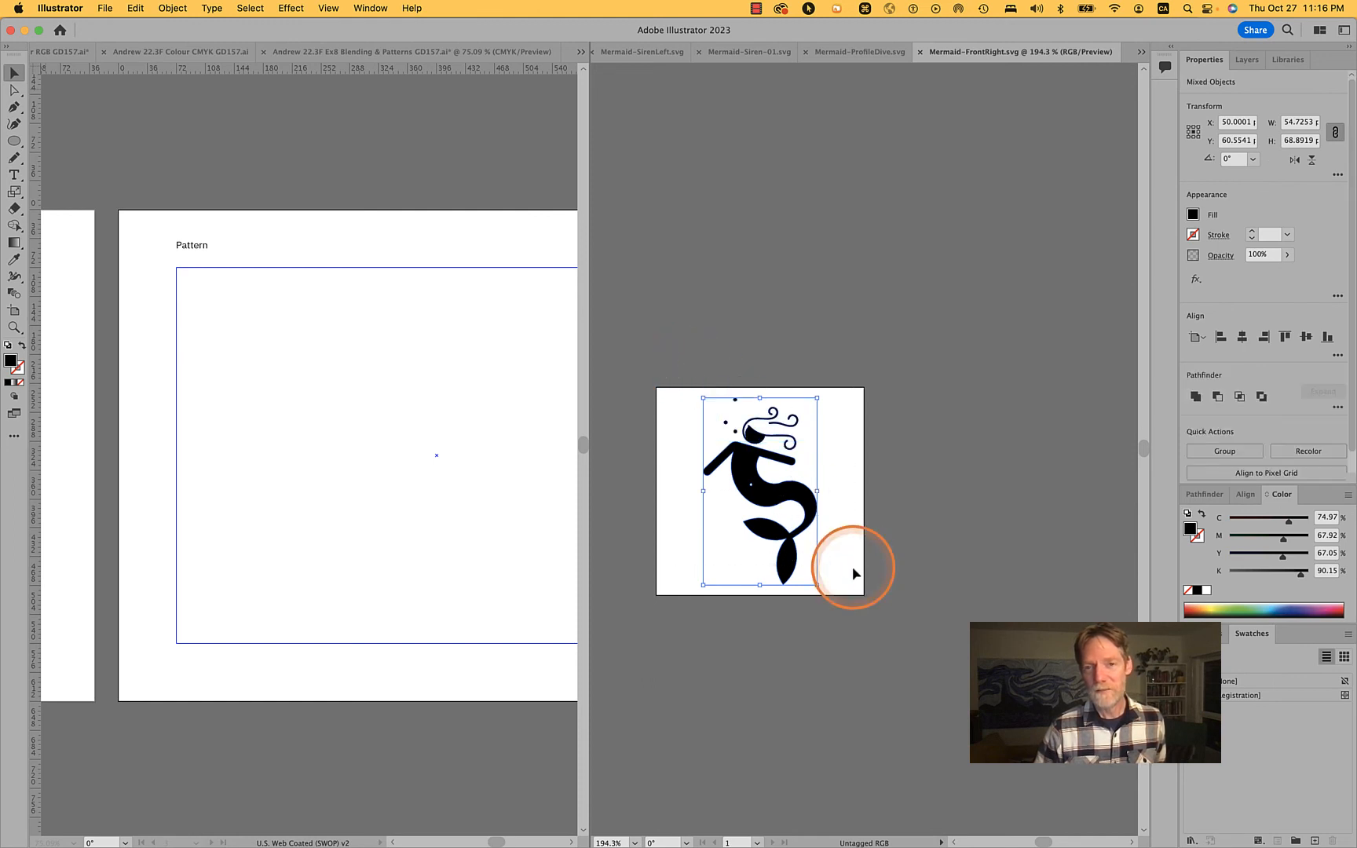
key(super+c)
click(370, 446)
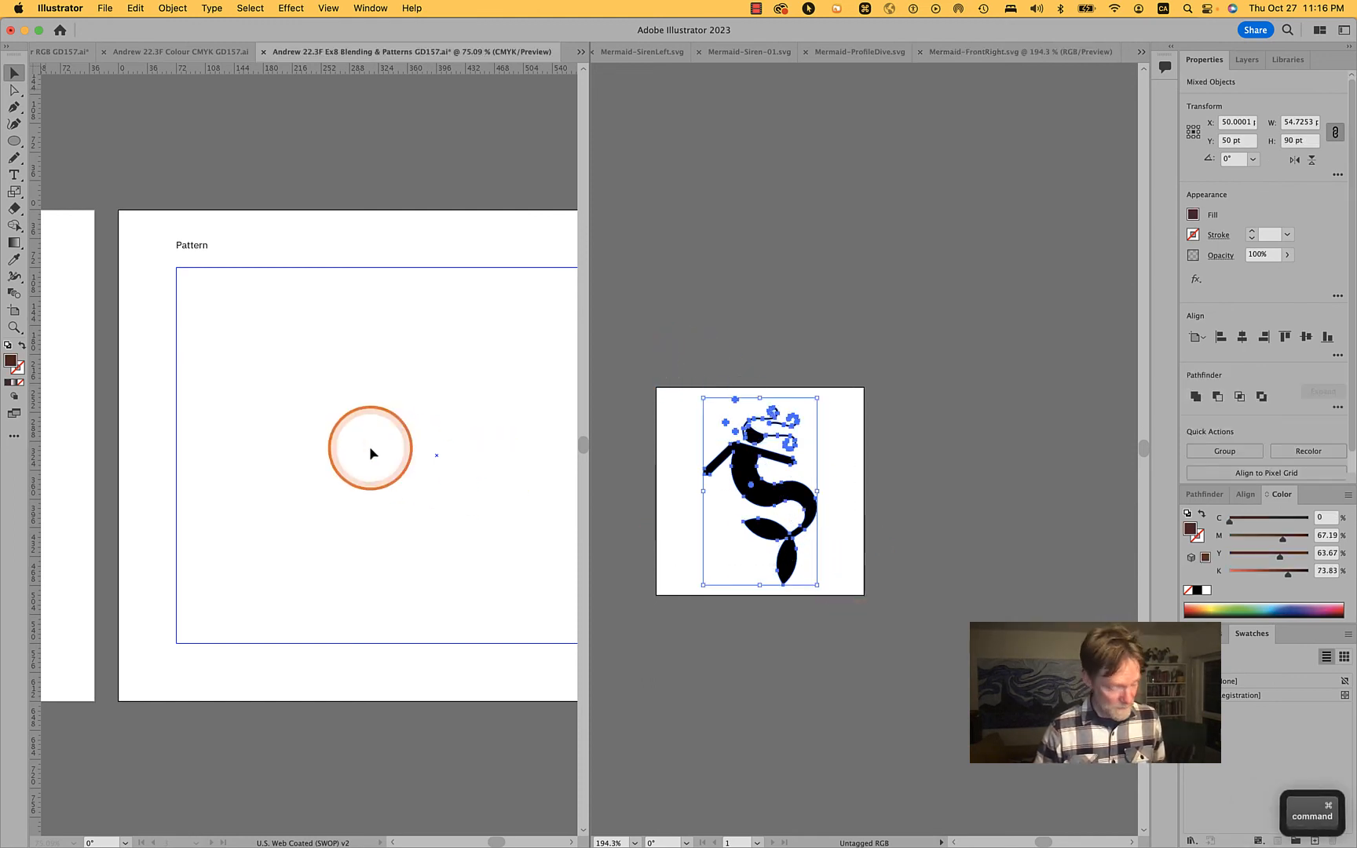
key(super+v)
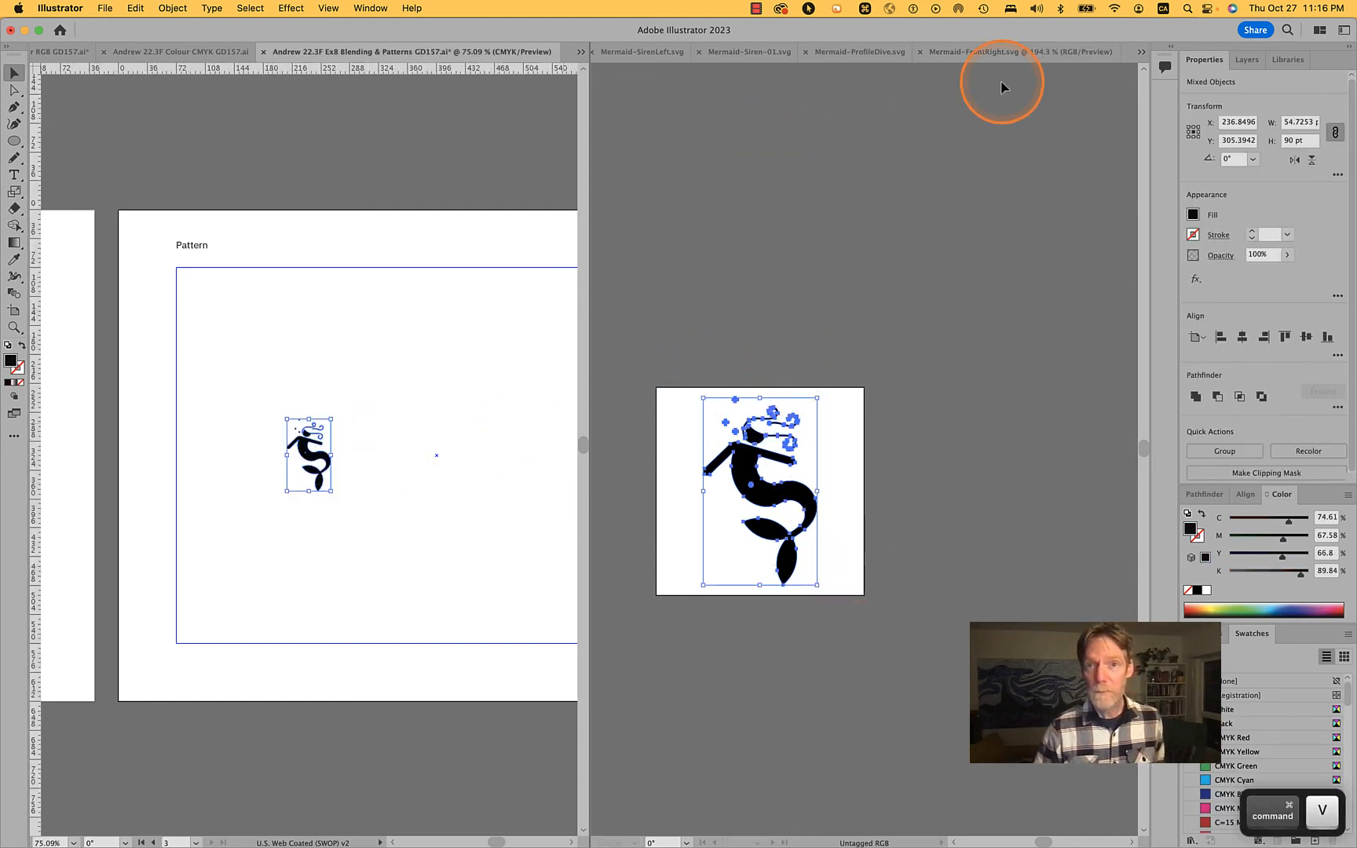
Close Mermaid-FrontRight.svg, and copy the Mermaid-ProfileDive.svg artwork onto the Pattern artboard as a group just right of the first mermaid
click(1012, 200)
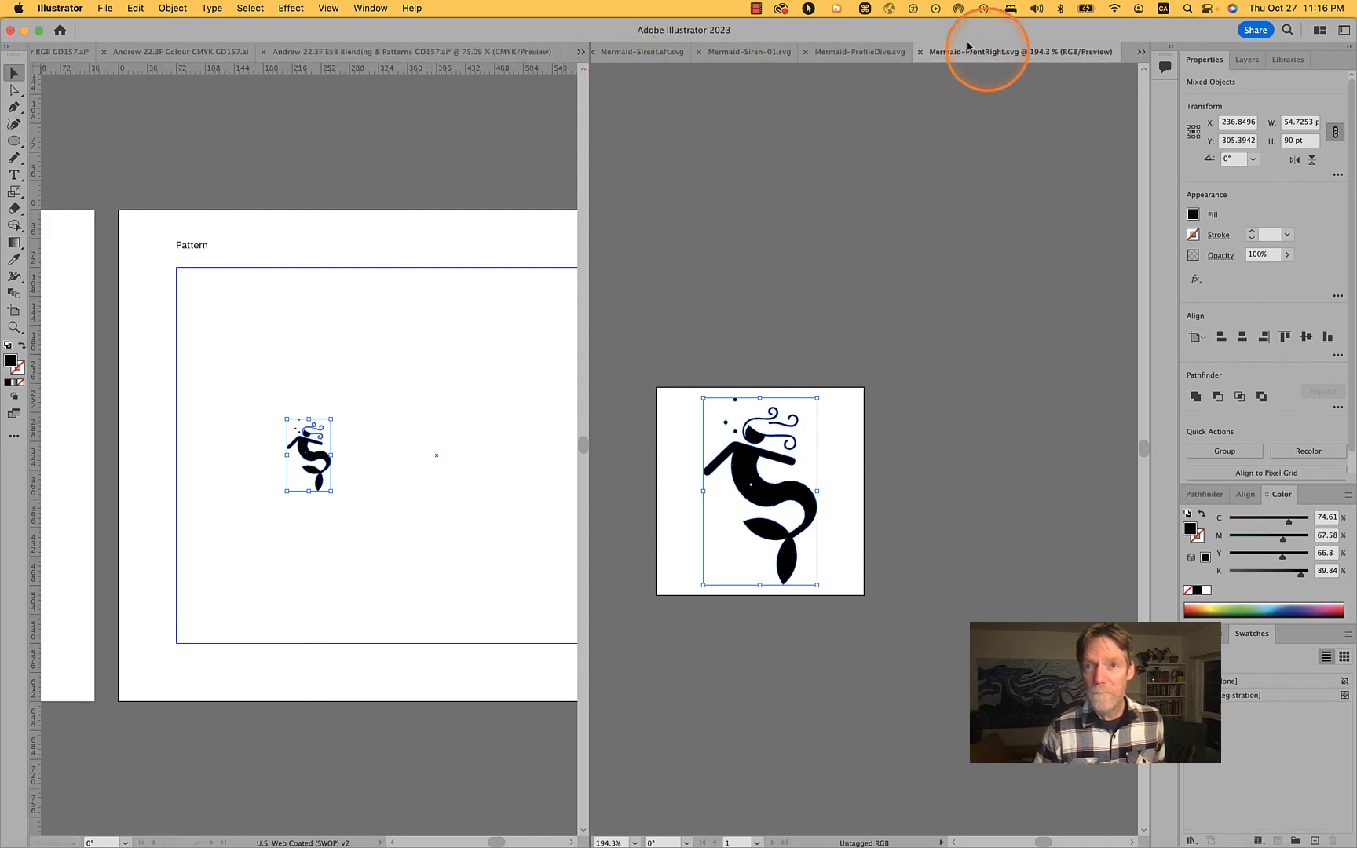
click(919, 52)
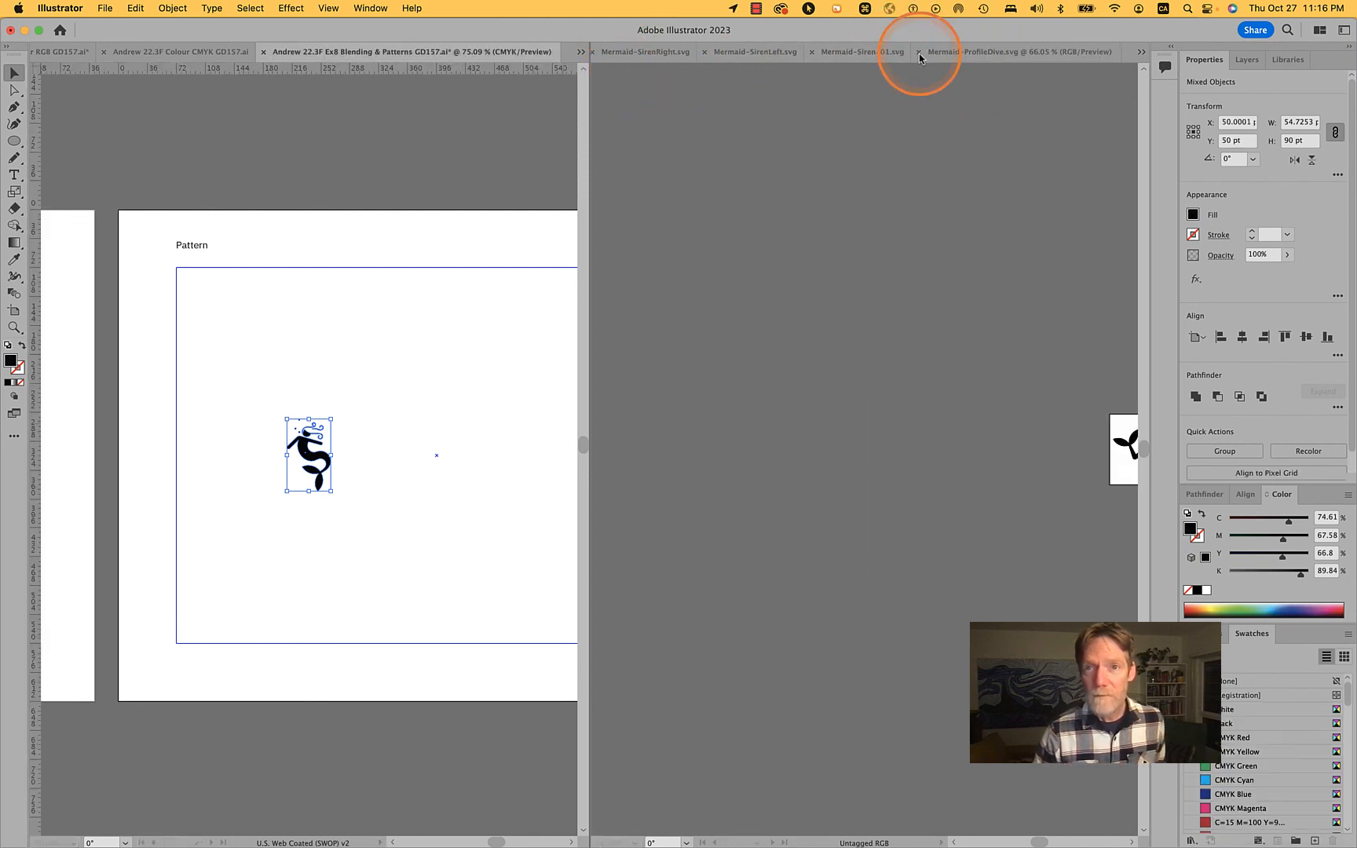
key(space)
drag(1060, 338, 697, 338)
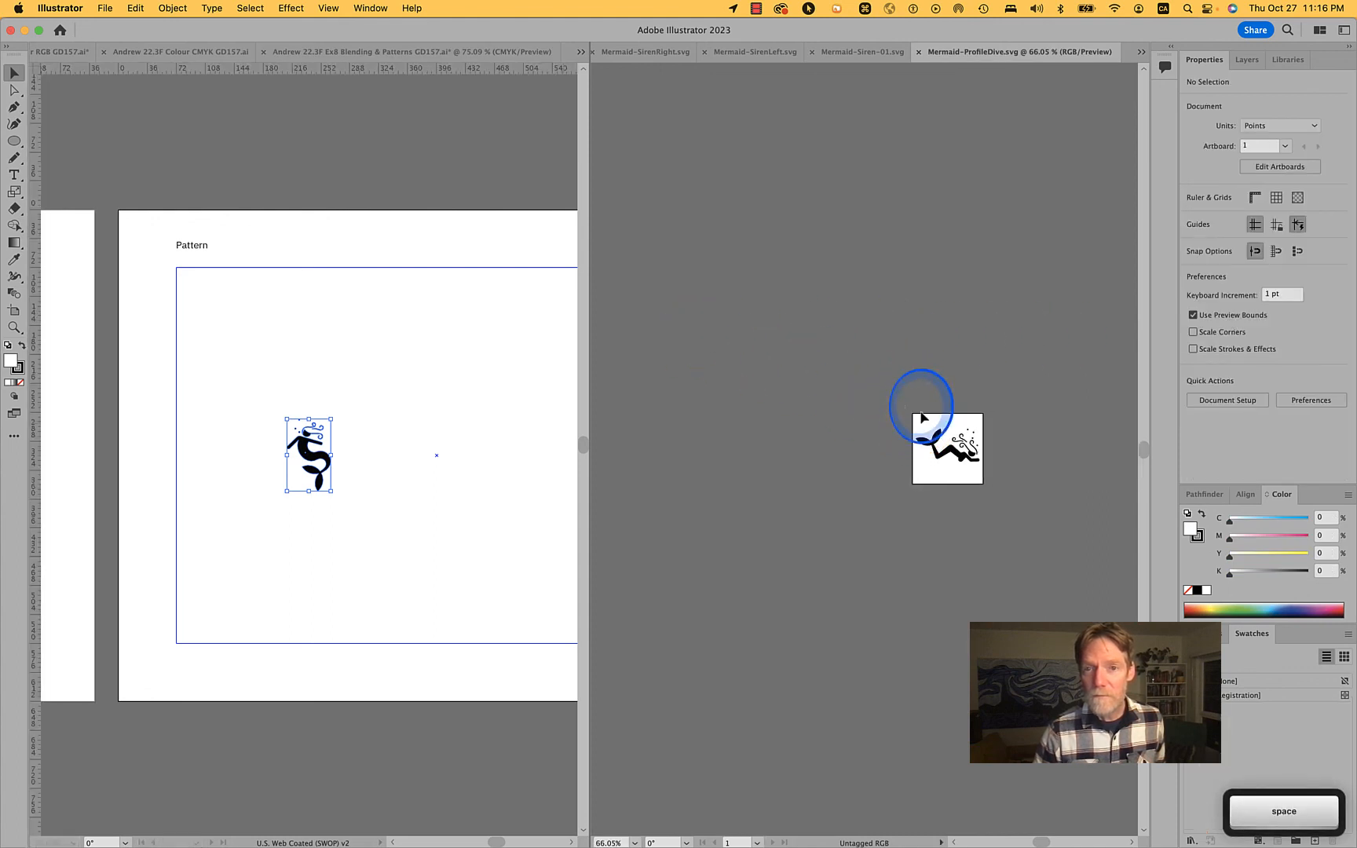
key(super+a)
key(super+c)
click(436, 454)
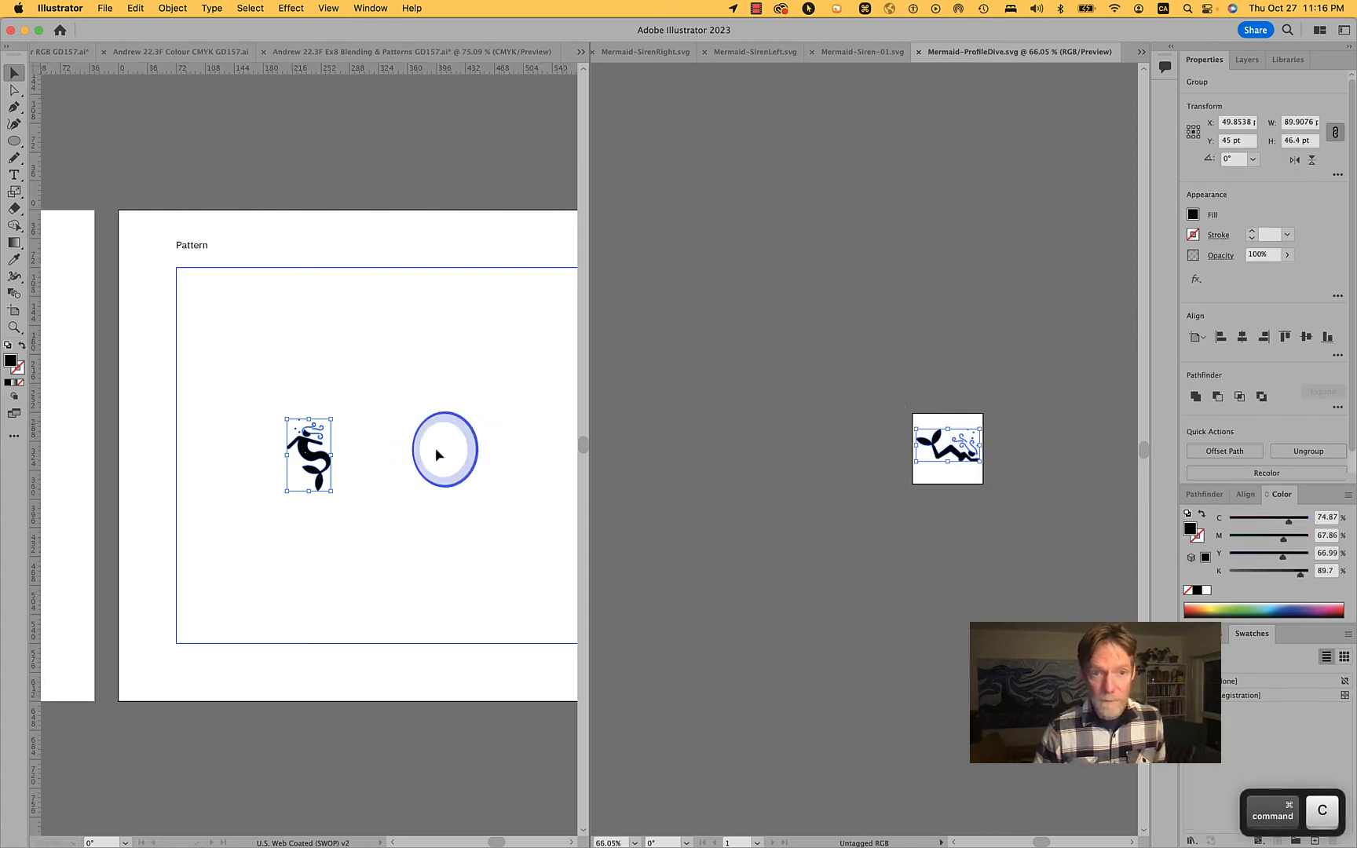
key(super+v)
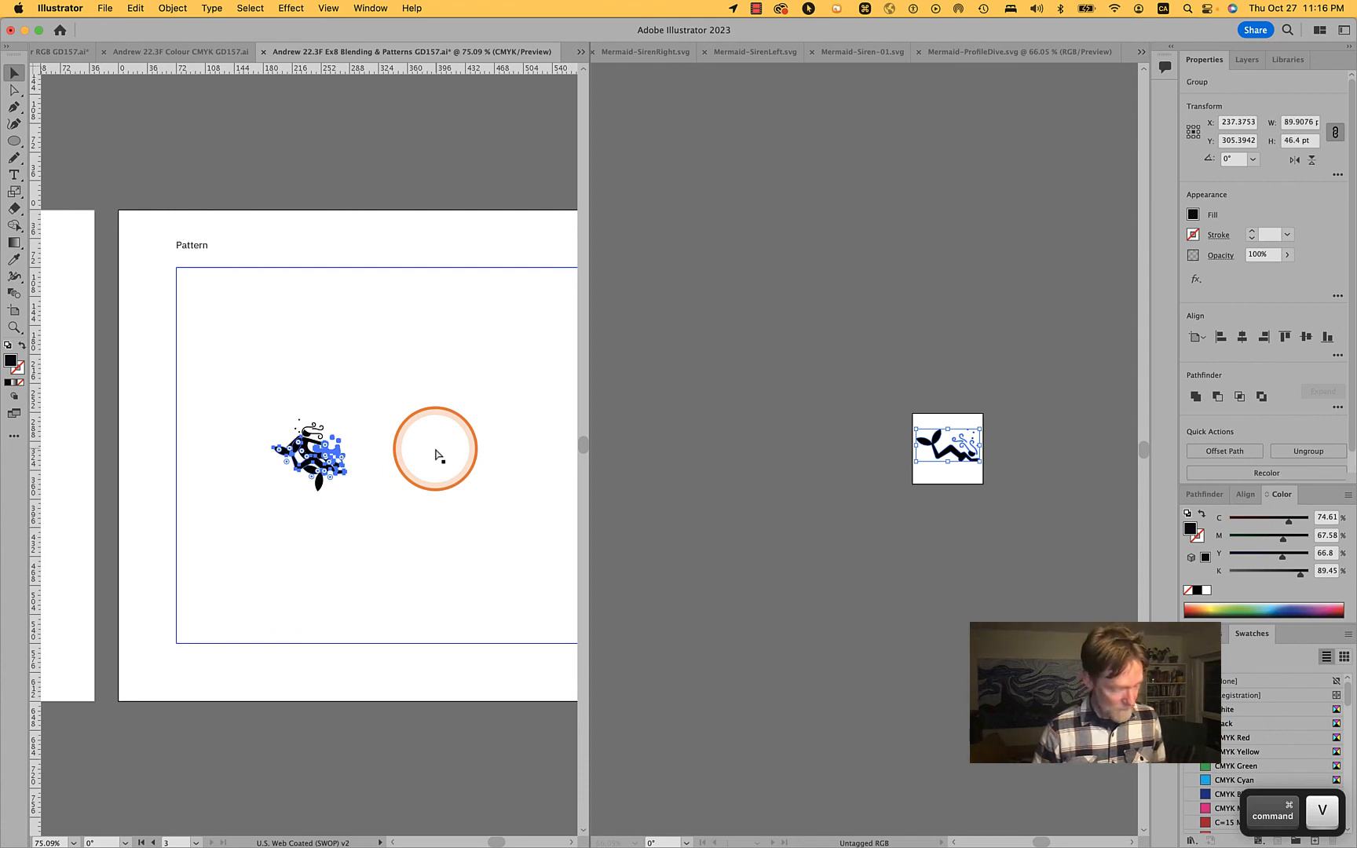
key(super+g)
drag(327, 468, 390, 454)
Close Mermaid-ProfileDive.svg, and copy the Mermaid-Siren-01.svg artwork onto the Pattern artboard as a group below the two mermaids
click(673, 383)
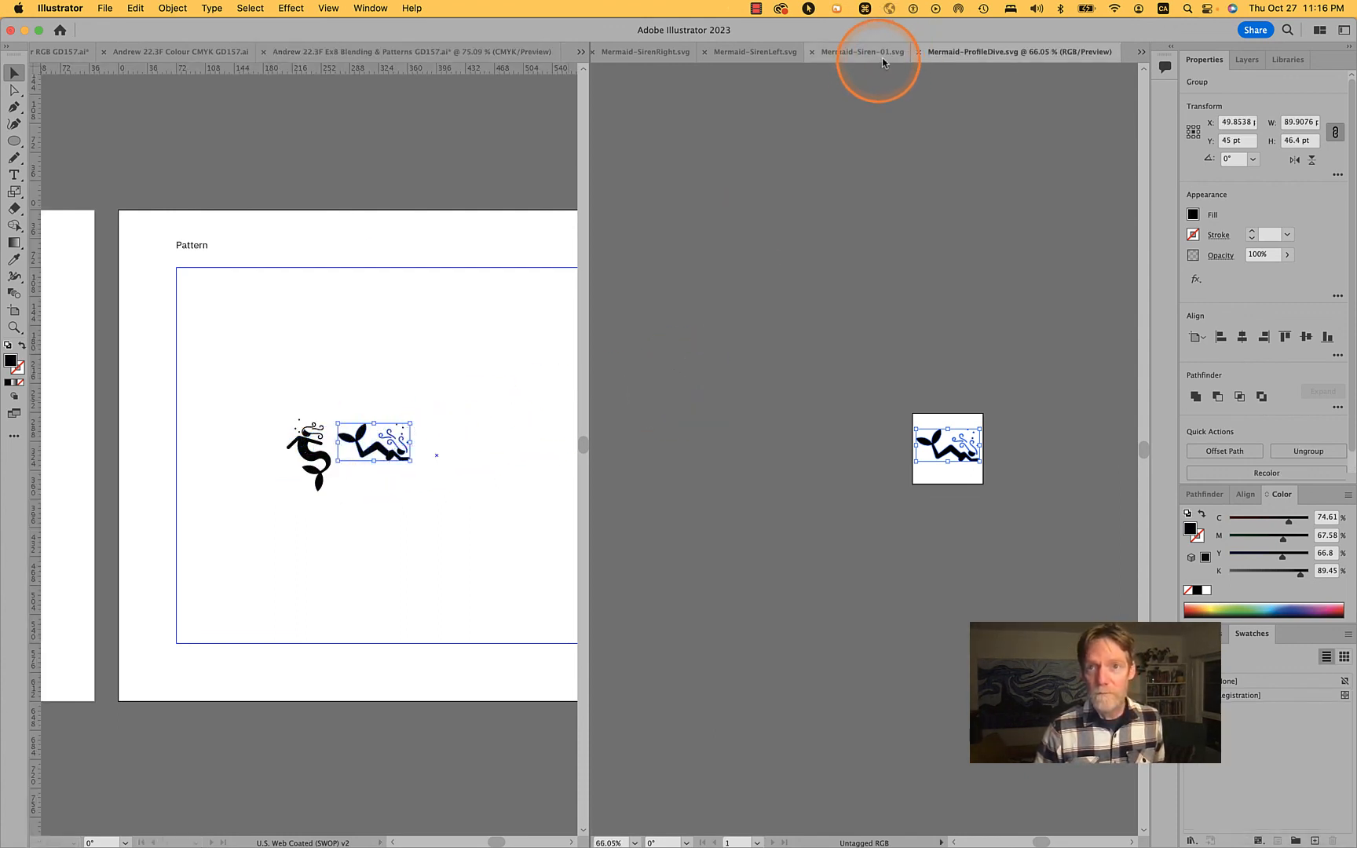
click(918, 53)
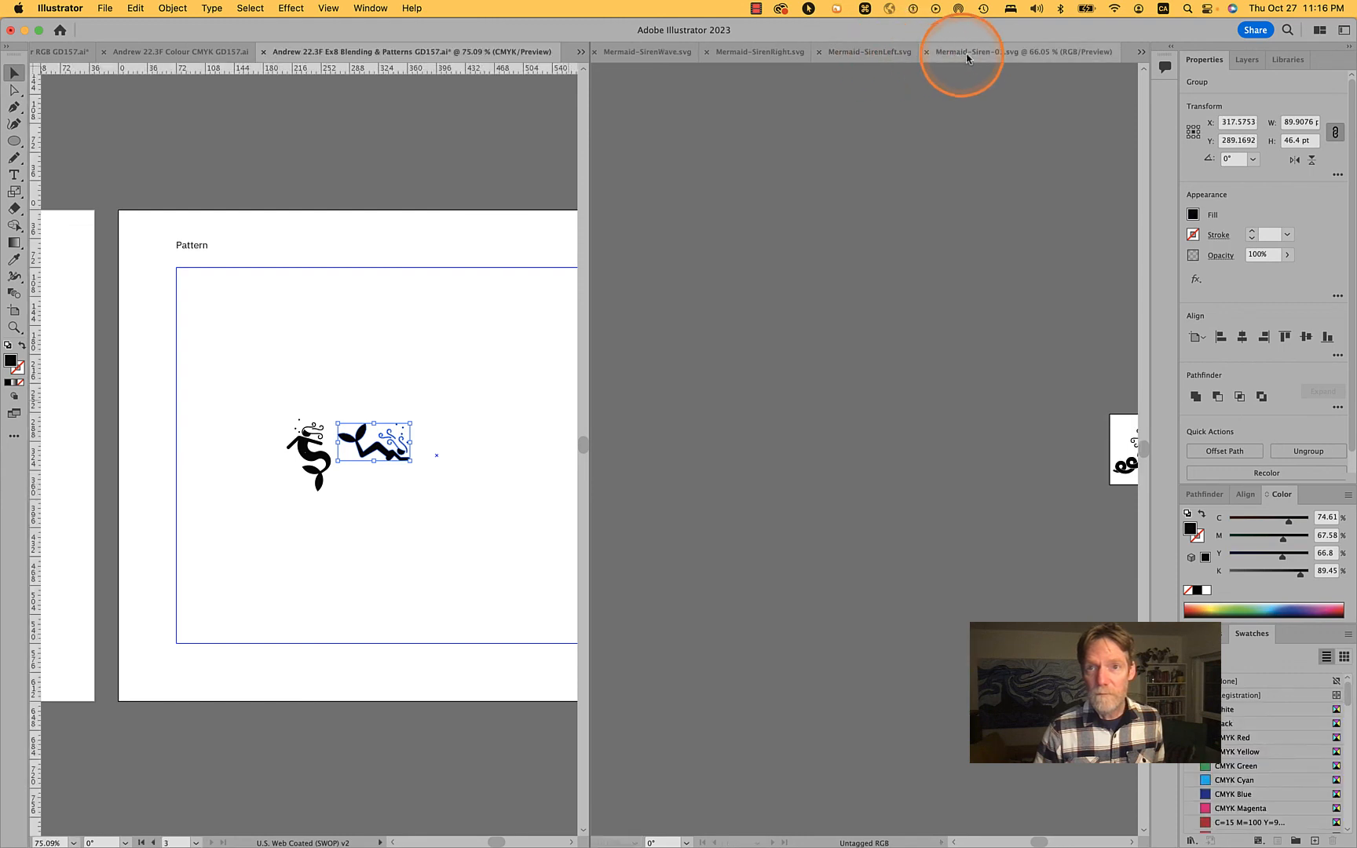
scroll(1017, 294, right, 5)
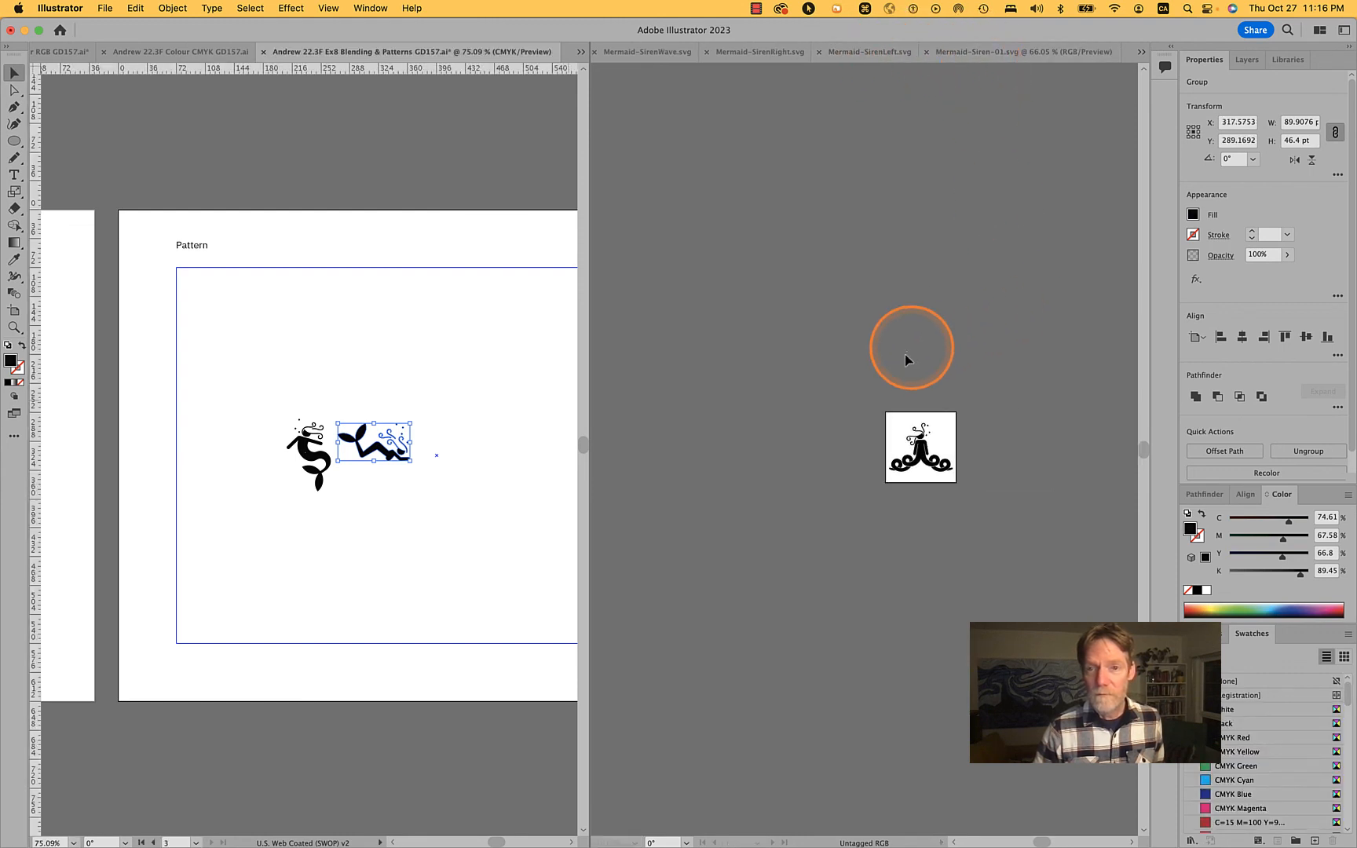
click(993, 480)
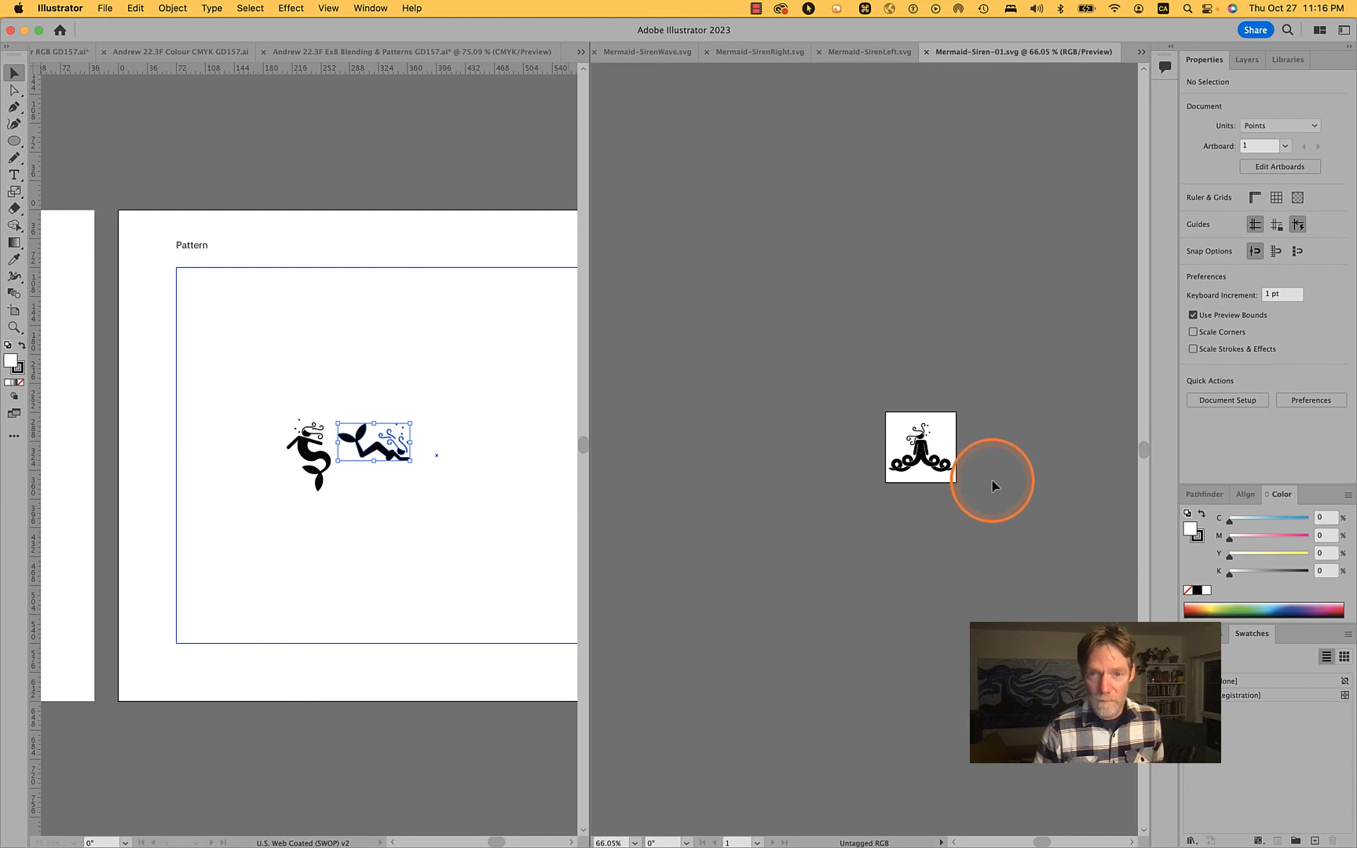
drag(967, 493, 875, 393)
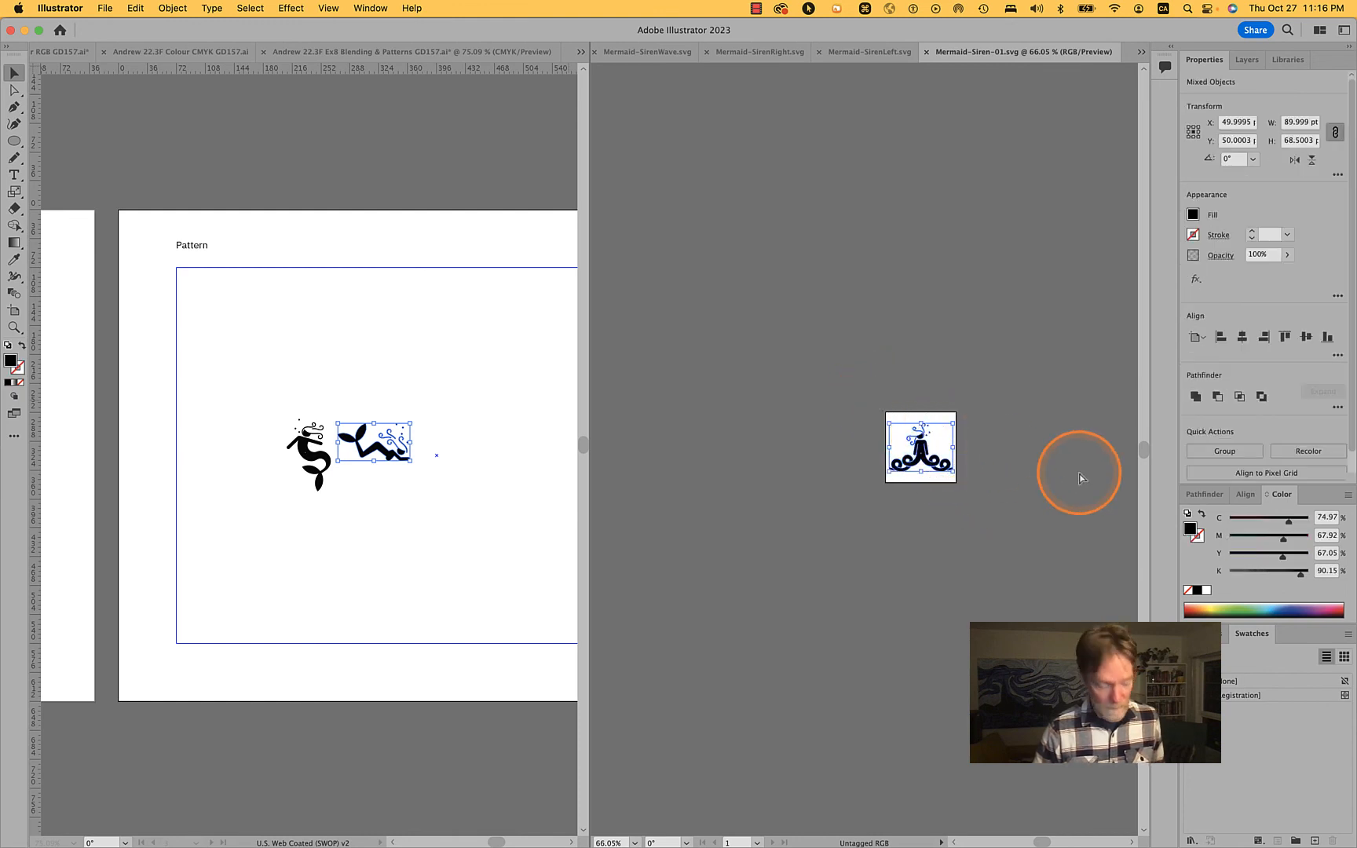
key(super+c)
click(358, 545)
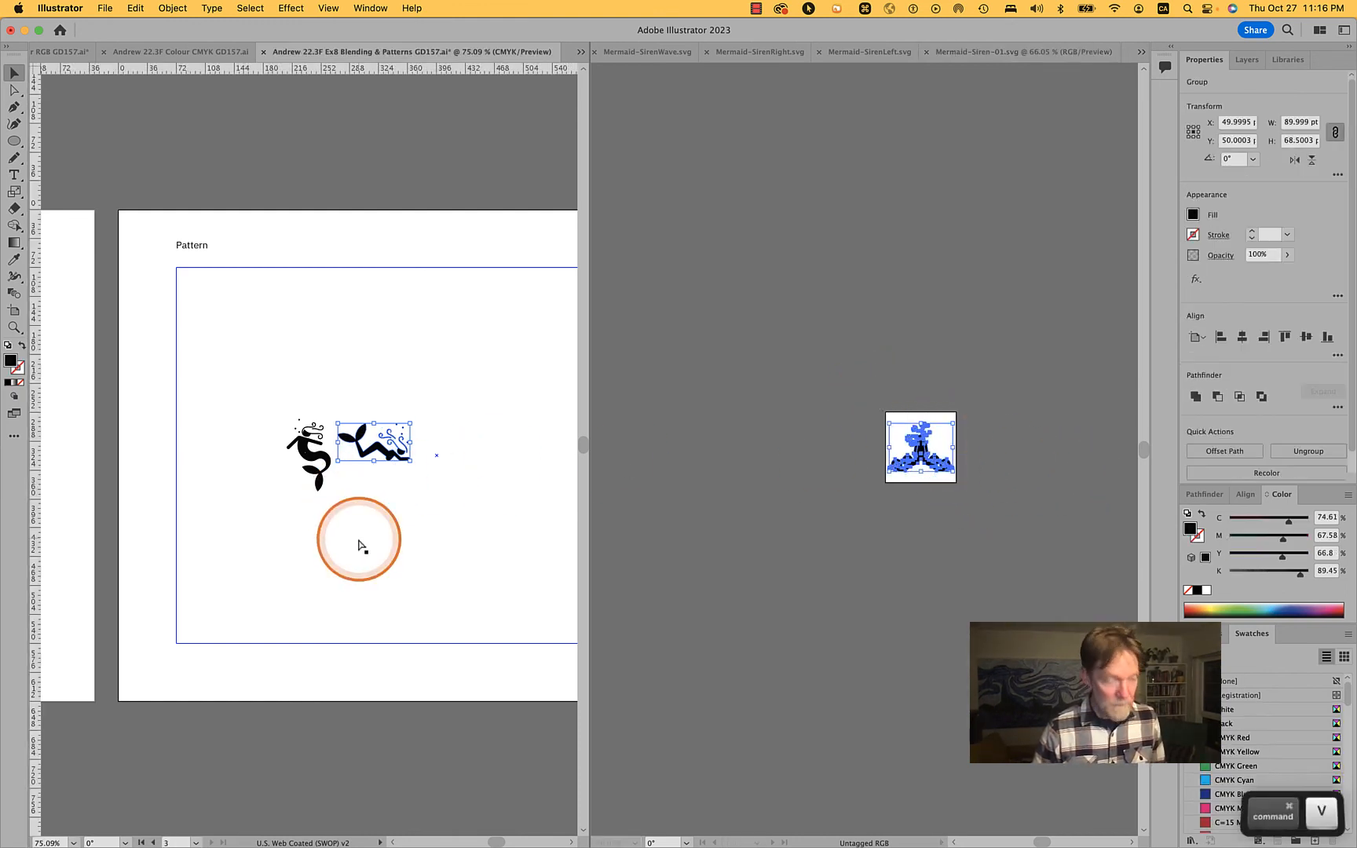
key(super+v)
key(super+g)
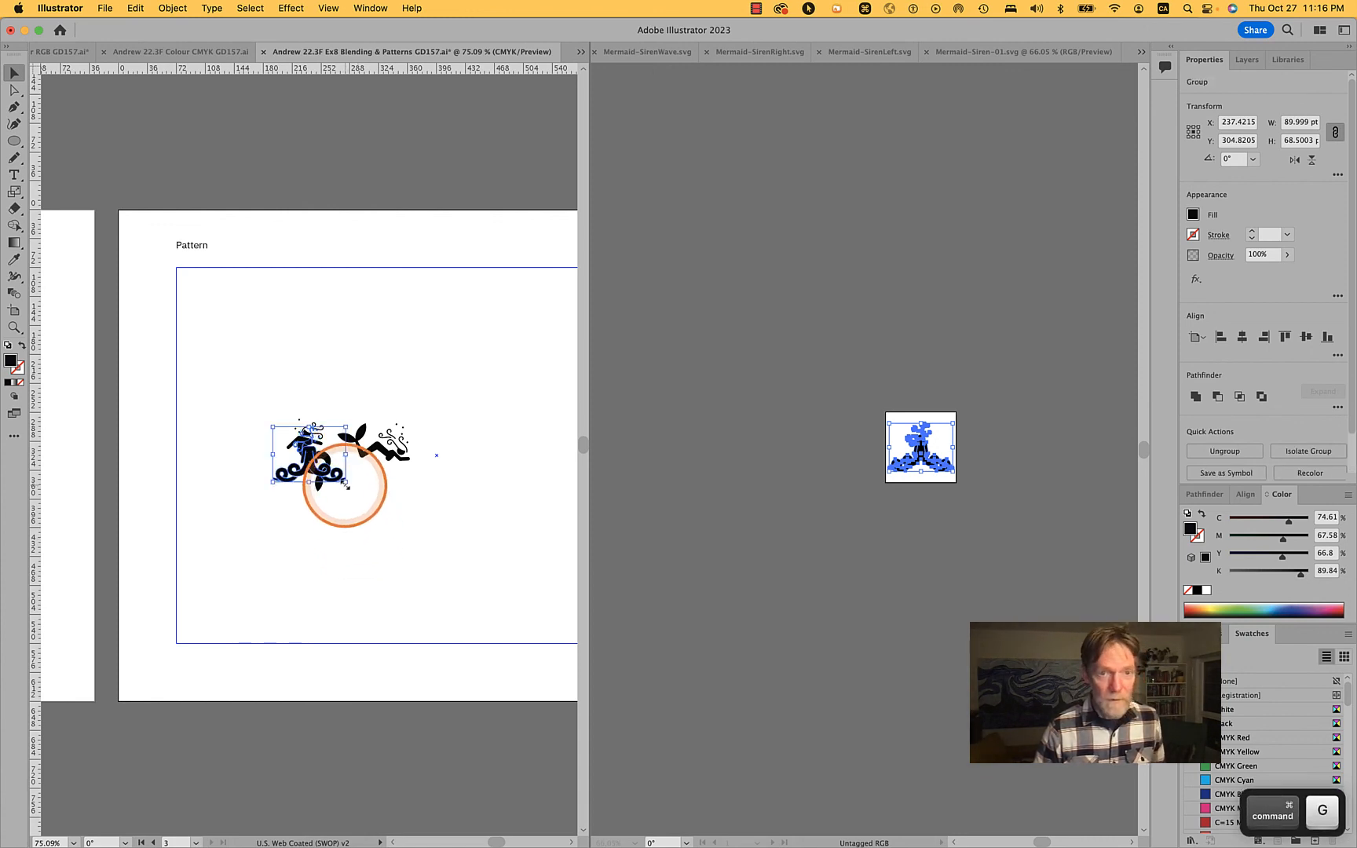
drag(310, 471, 352, 492)
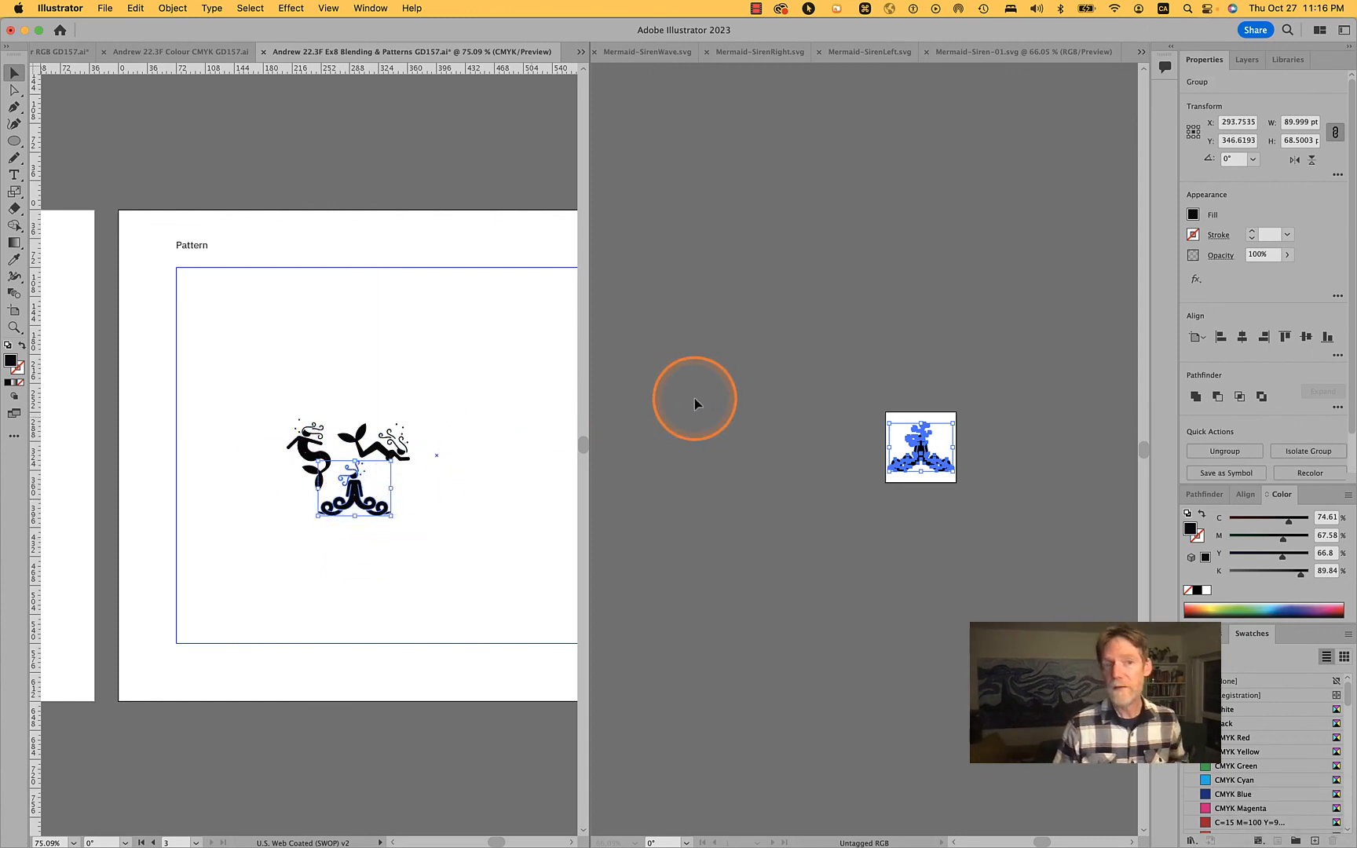
drag(263, 375, 431, 556)
key(super)
key(super+z)
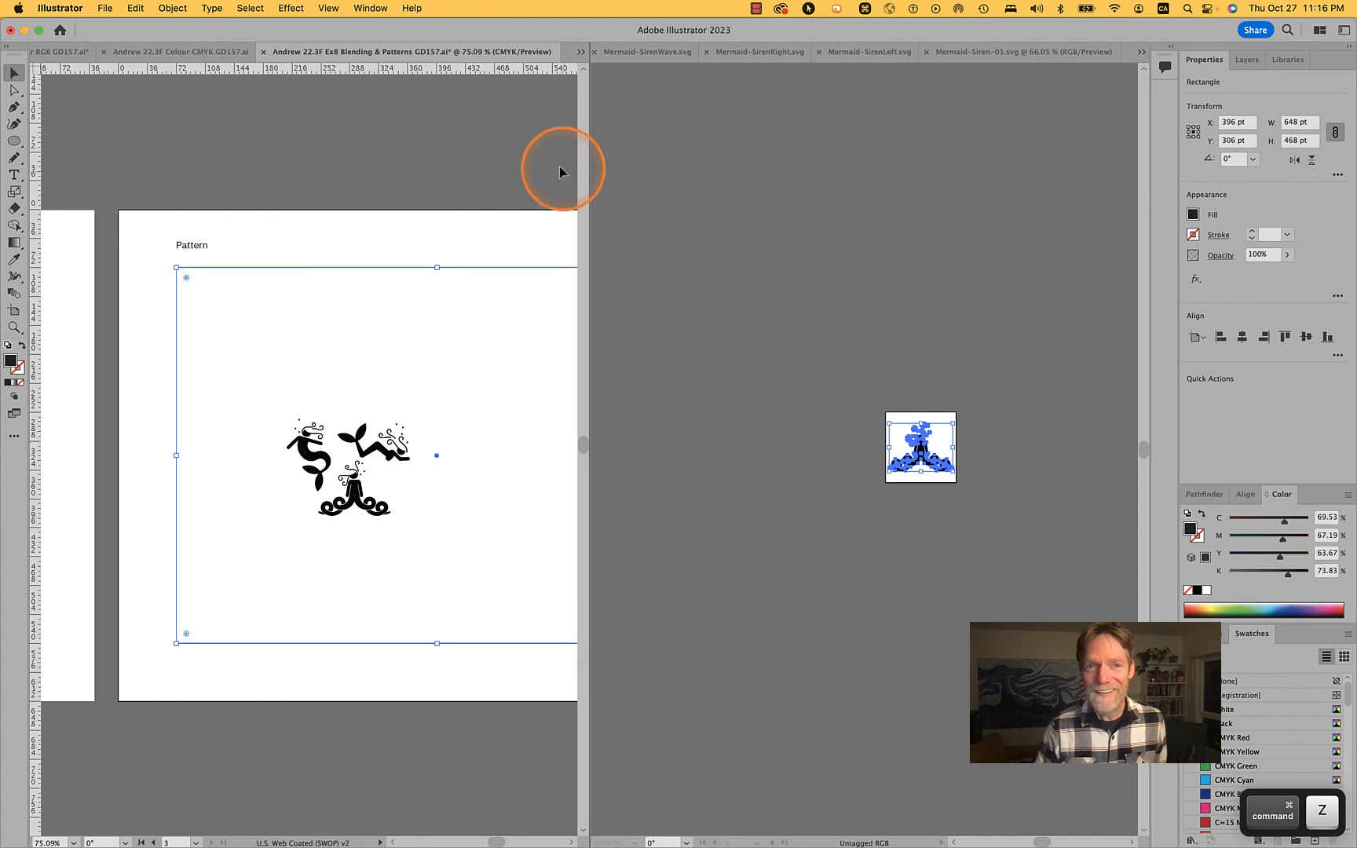
Lock the guides in the Ex8 Blending & Patterns document with nothing selected
click(463, 242)
click(1240, 175)
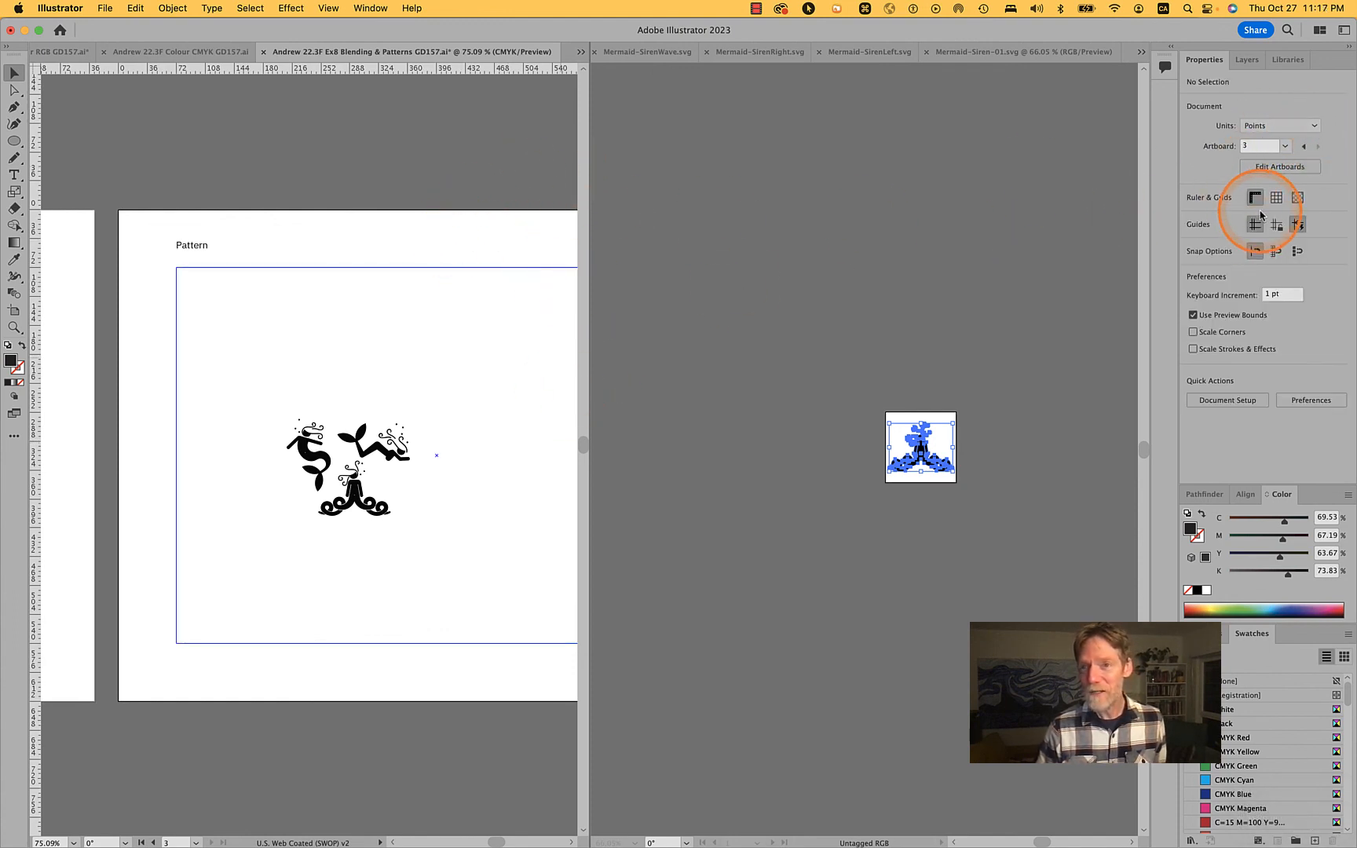
Close Mermaid-Siren-01.svg and Mermaid-SirenLeft.svg
click(825, 207)
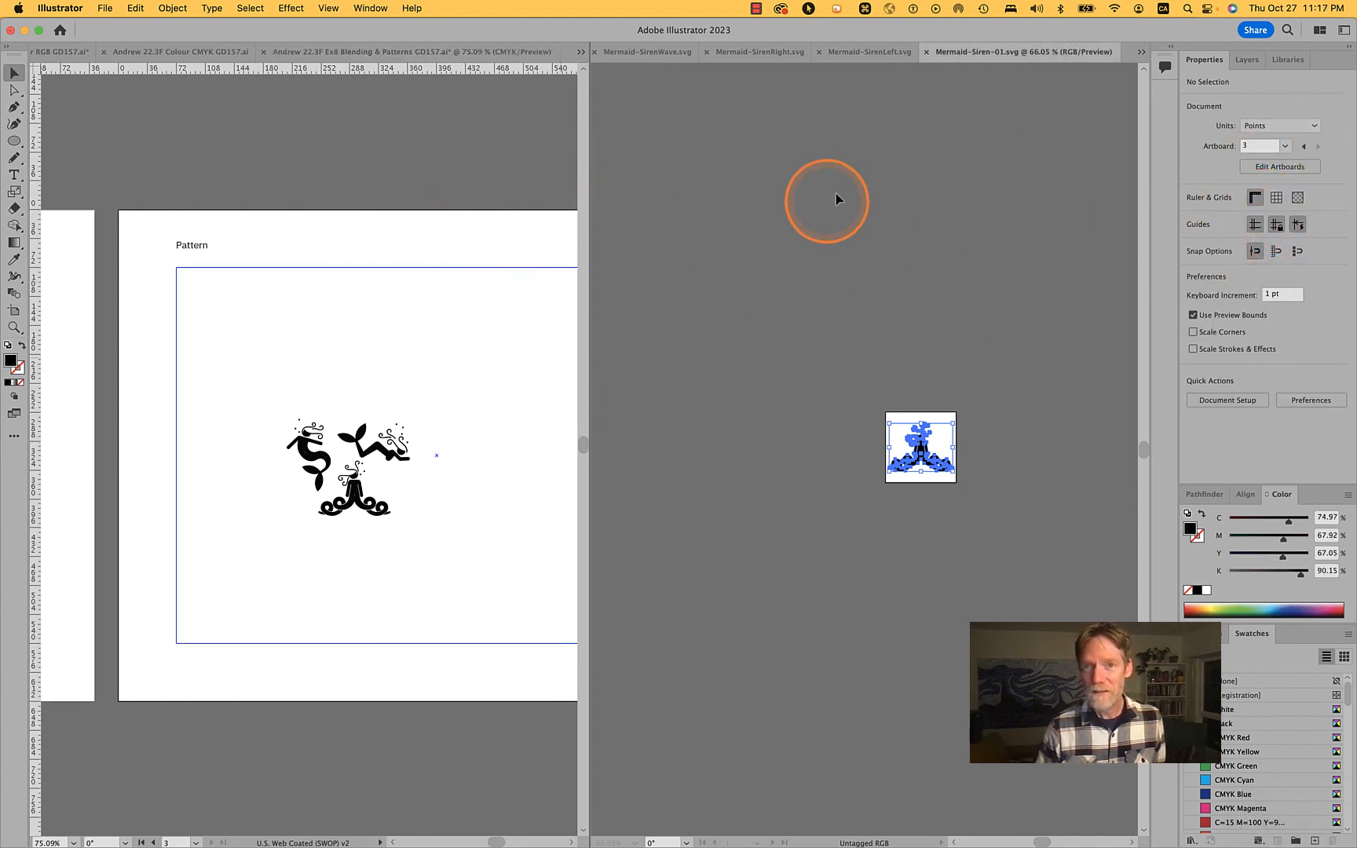
click(927, 51)
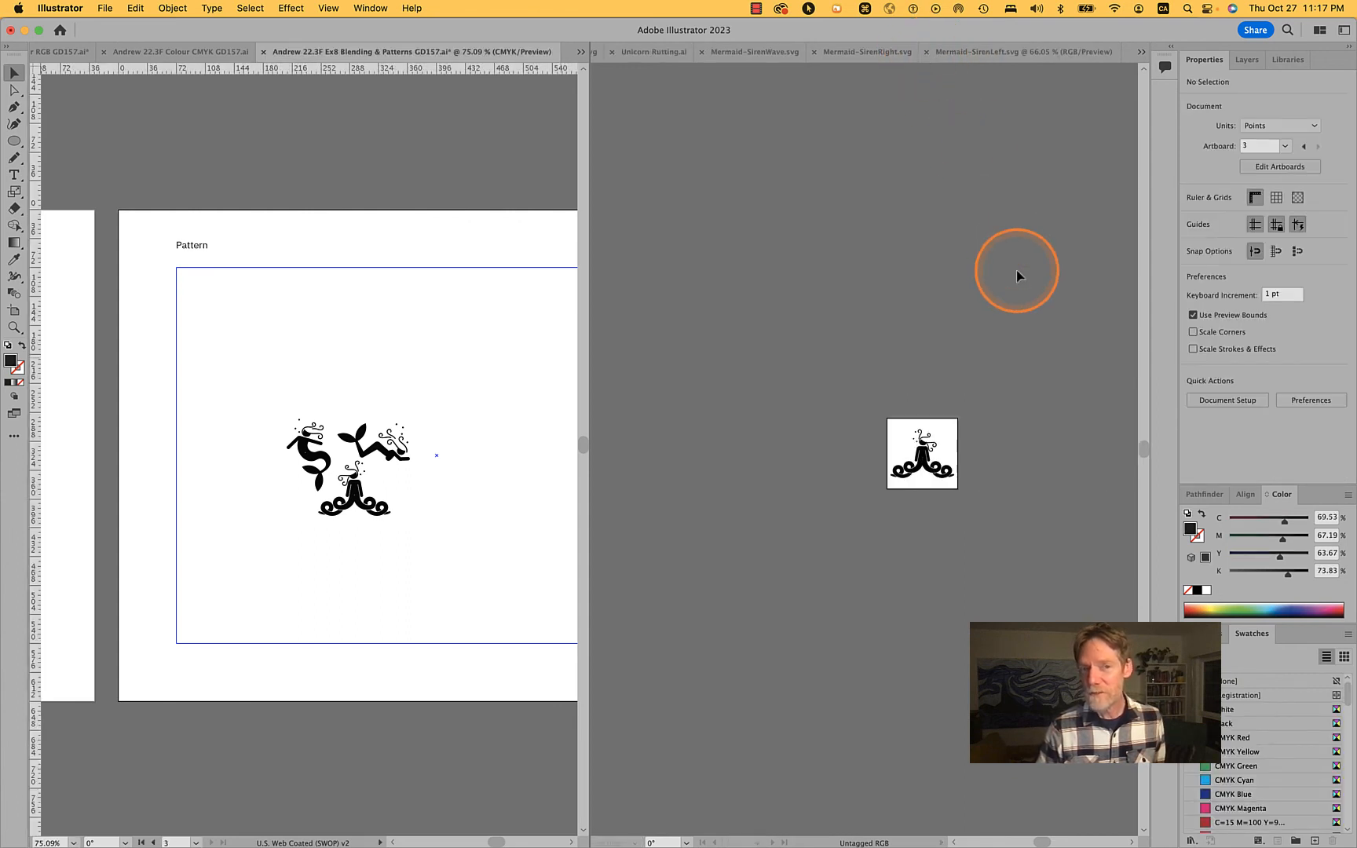
click(933, 53)
click(925, 54)
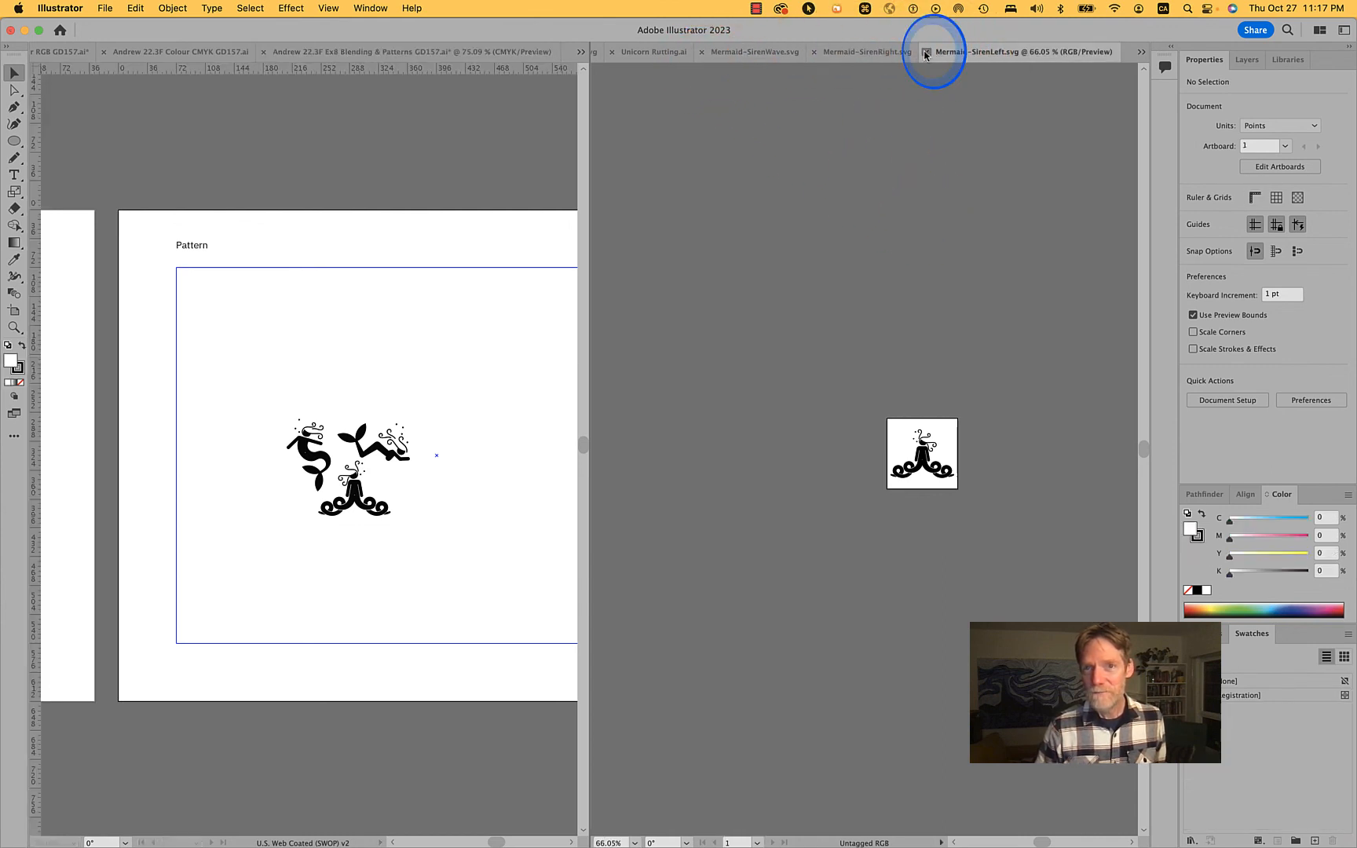
Copy all the artwork in Mermaid-SirenRight.svg and return to the Pattern artboard document
click(1000, 415)
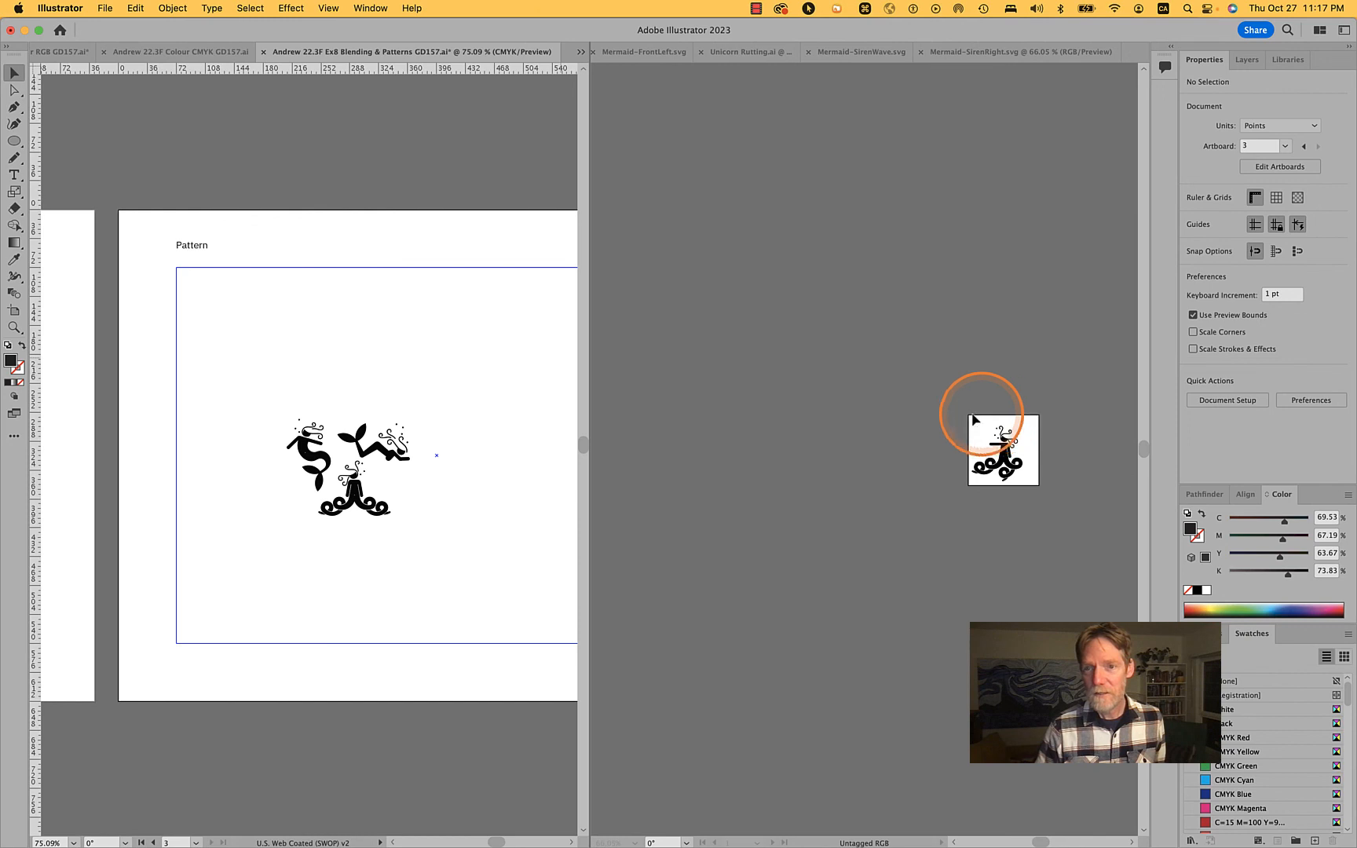
click(942, 408)
click(1052, 500)
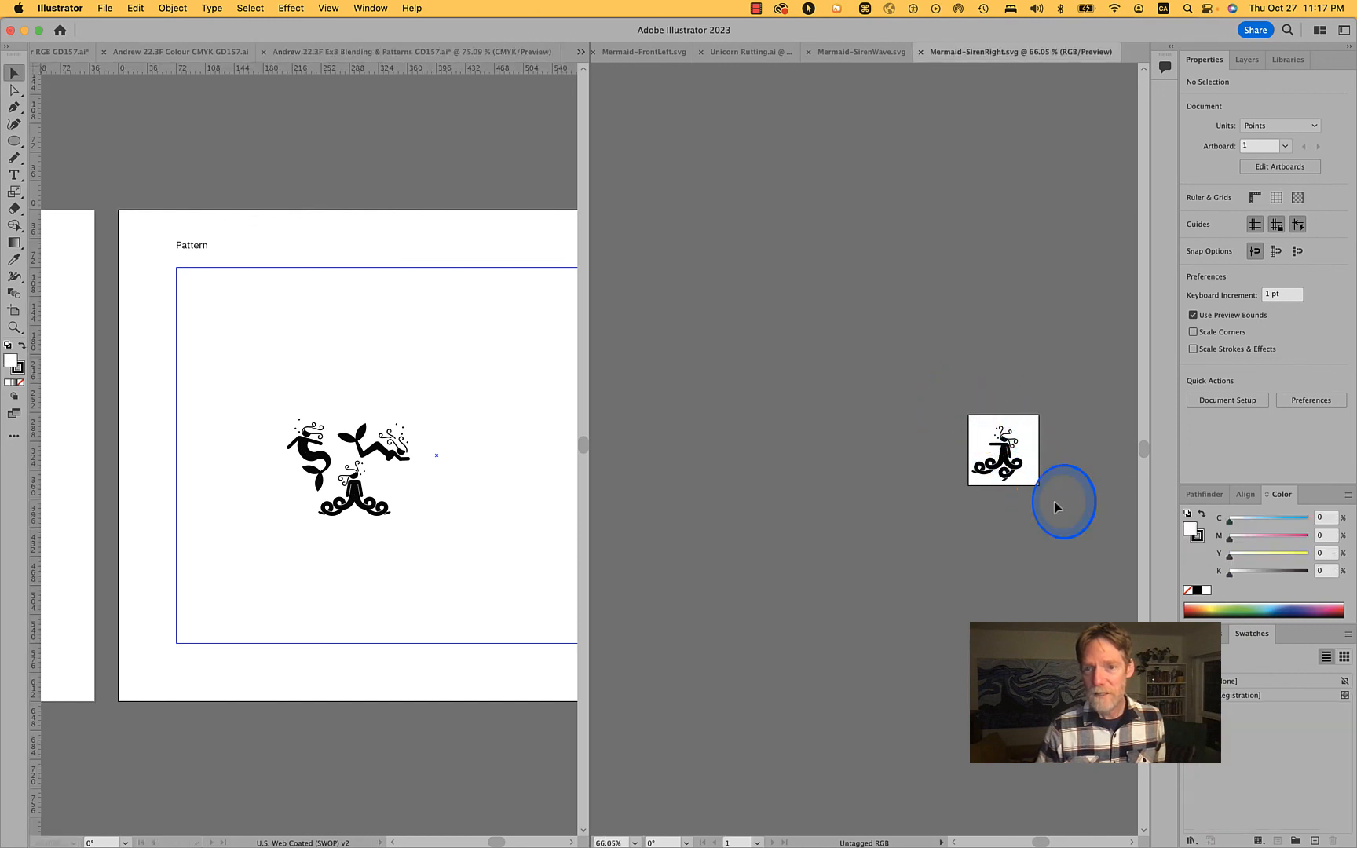
key(super+a)
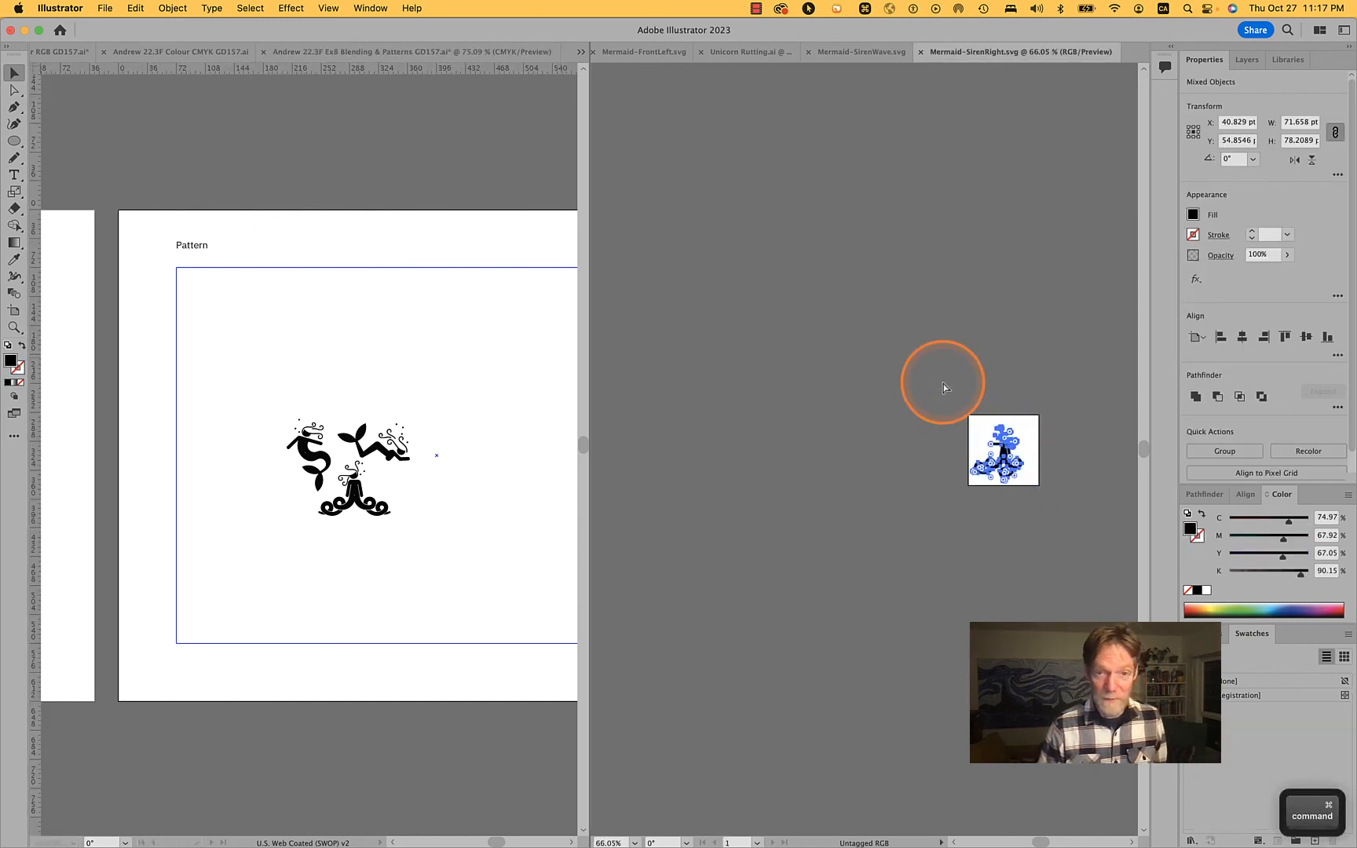
click(436, 361)
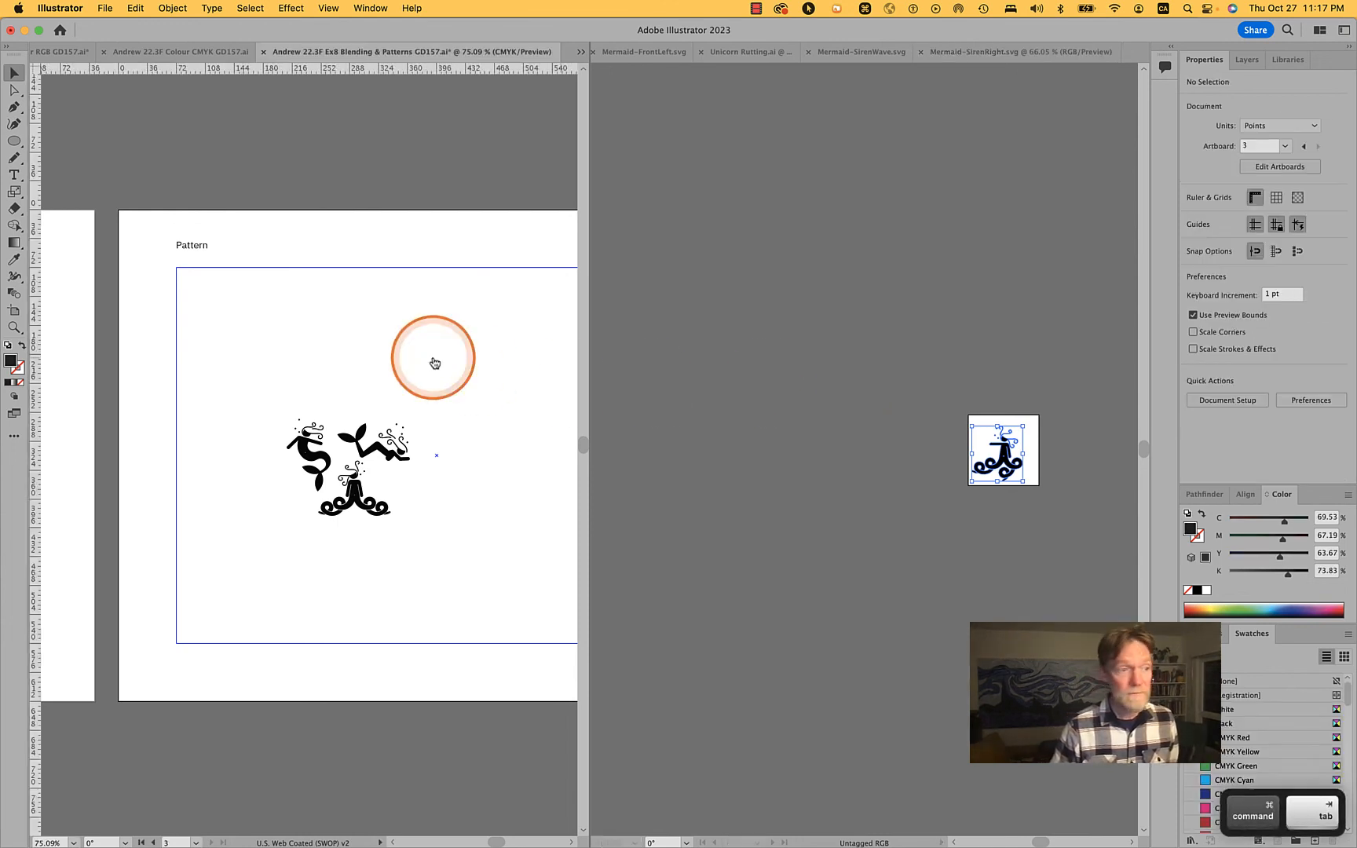
key(super+Tab)
key(super+Tab)
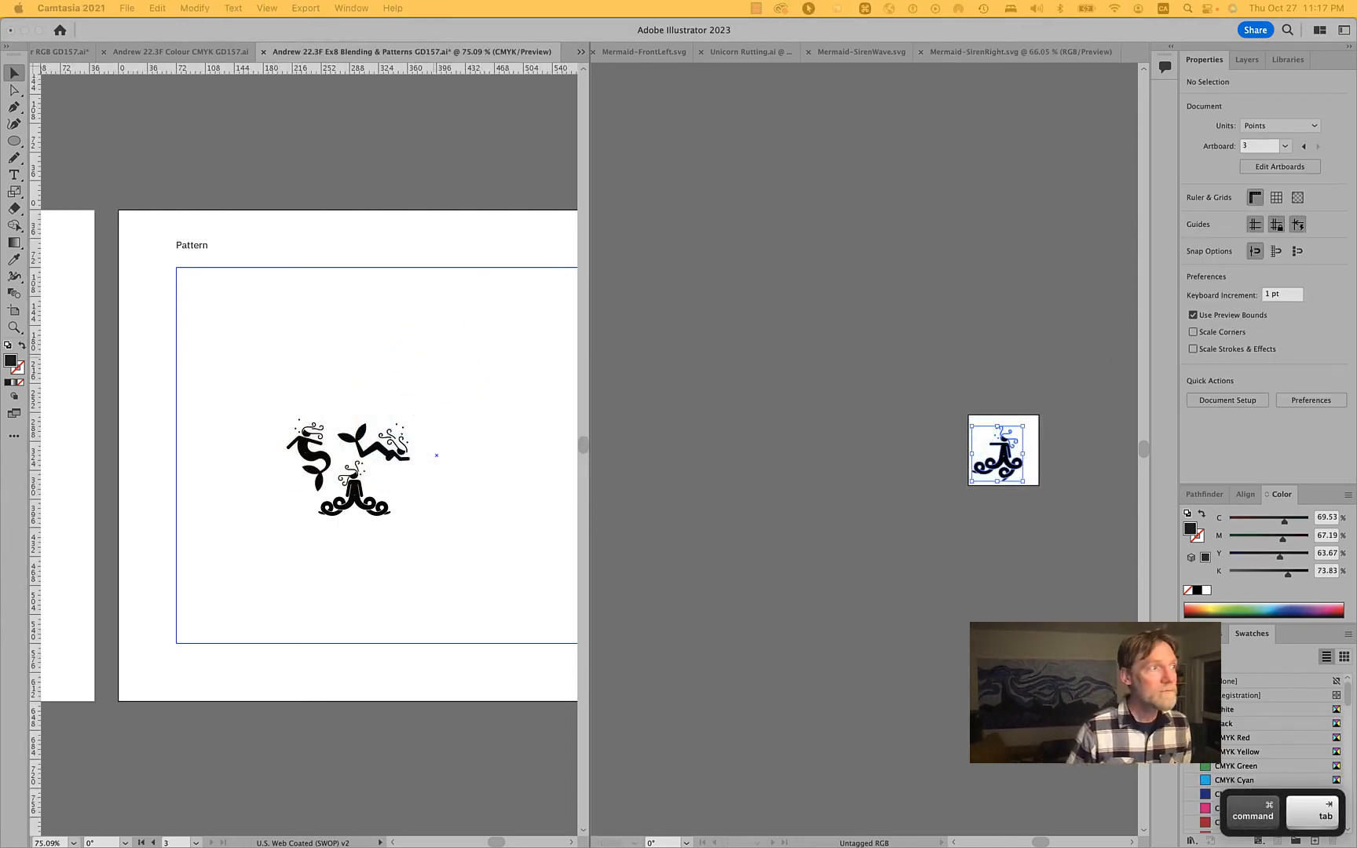